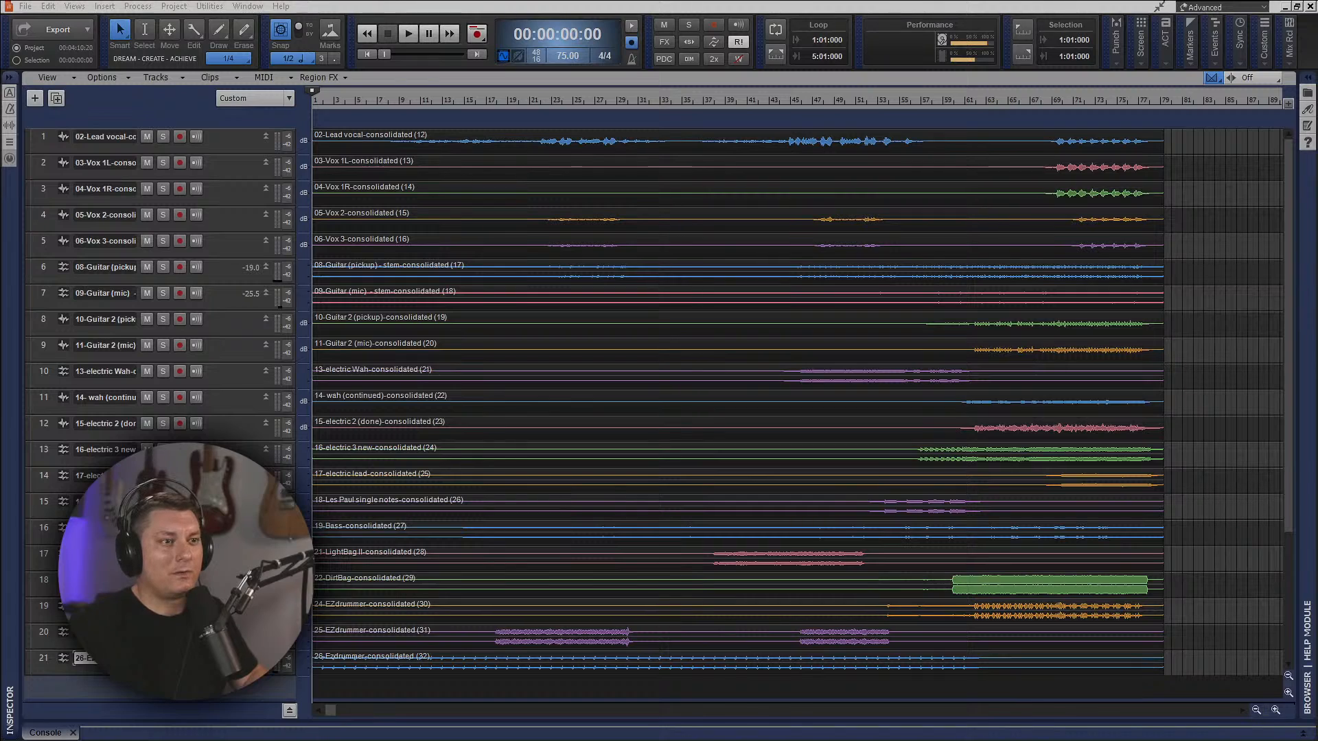
Switch to the browser and review the HSS Mixing Contest page from its introduction through the sponsors to the sign-up section.
{"action": "key", "text": "alt+Tab"}
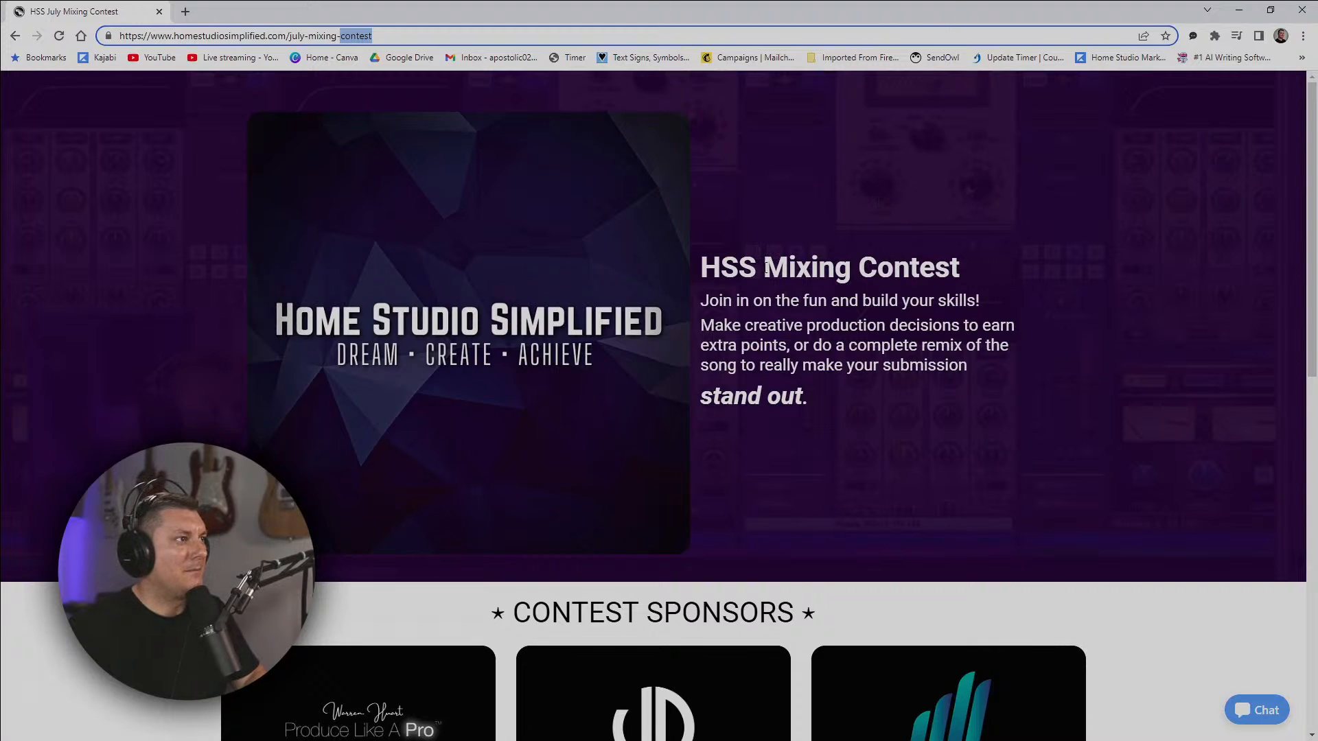
{"action": "scroll", "coordinate": [906, 279], "scroll_direction": "down", "scroll_amount": 1}
{"action": "scroll", "coordinate": [910, 273], "scroll_direction": "up", "scroll_amount": 1}
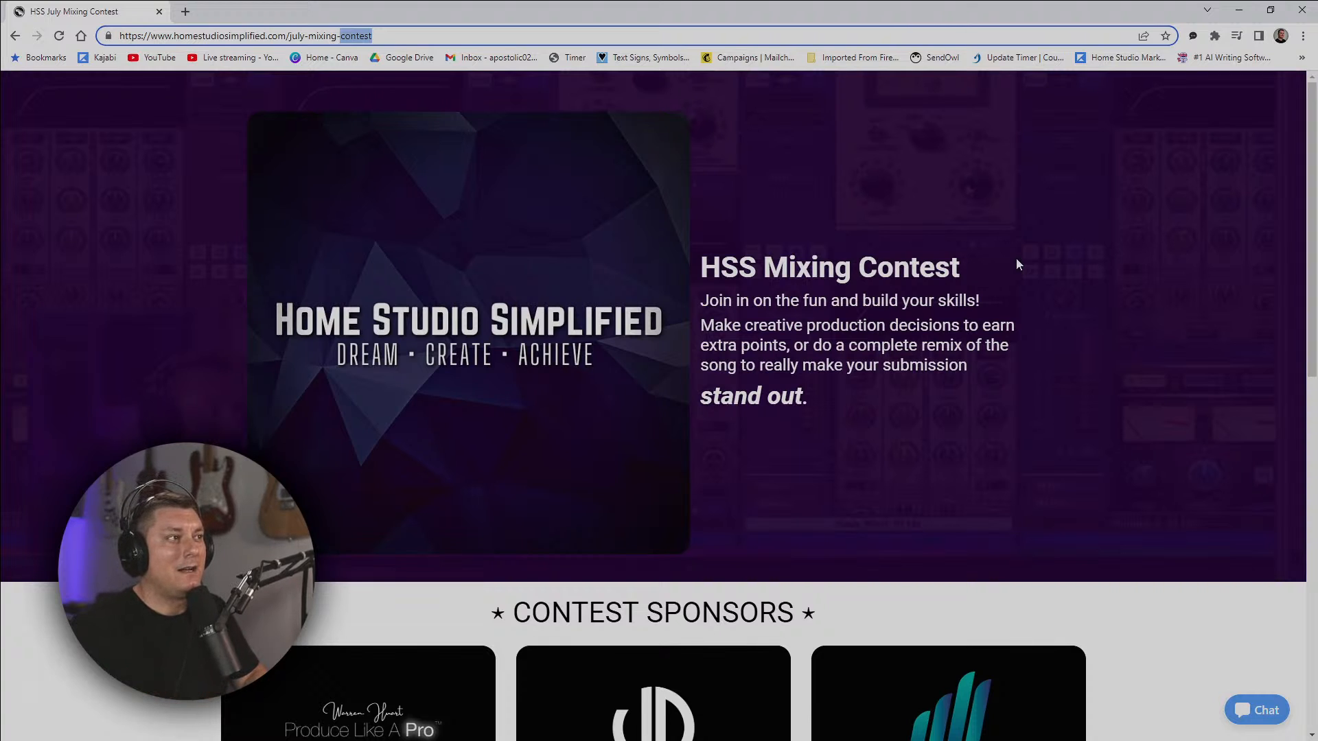
{"action": "scroll", "coordinate": [1018, 261], "scroll_direction": "down", "scroll_amount": 2}
{"action": "scroll", "coordinate": [1017, 265], "scroll_direction": "down", "scroll_amount": 6}
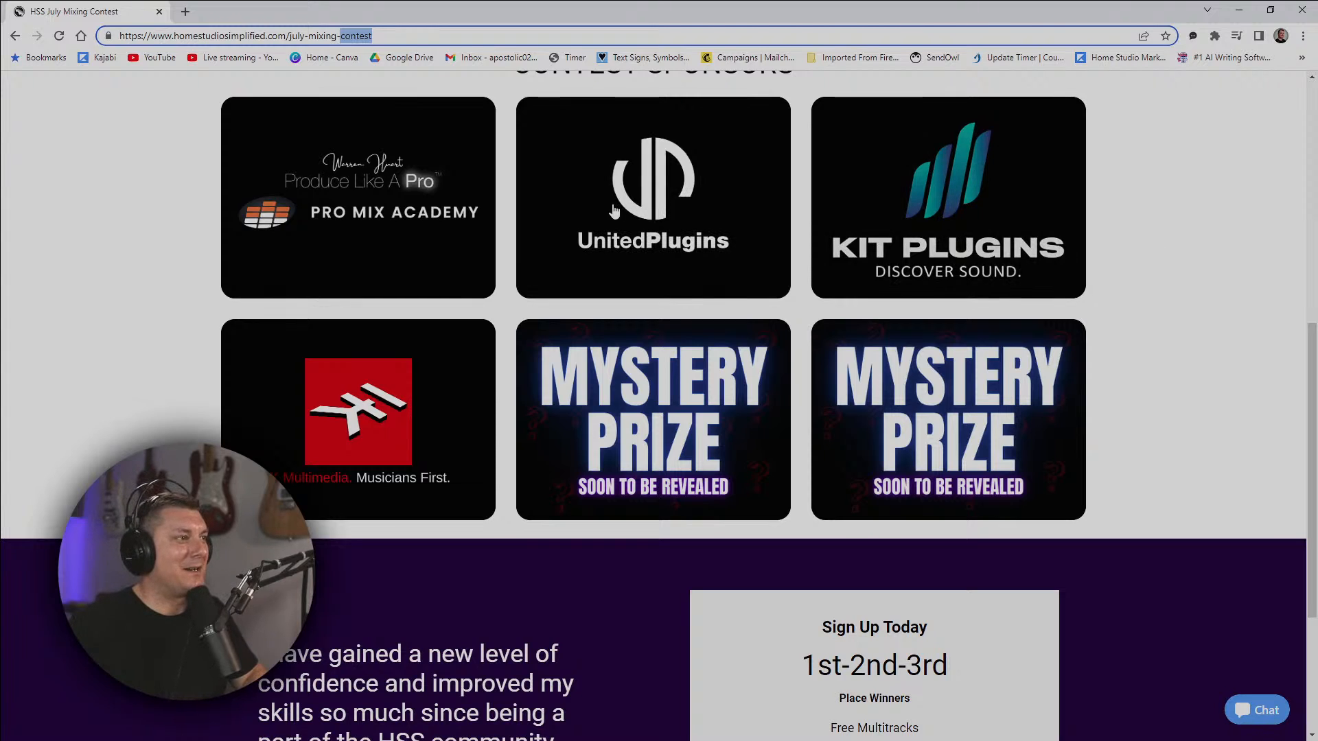
{"action": "scroll", "coordinate": [1231, 300], "scroll_direction": "down", "scroll_amount": 4}
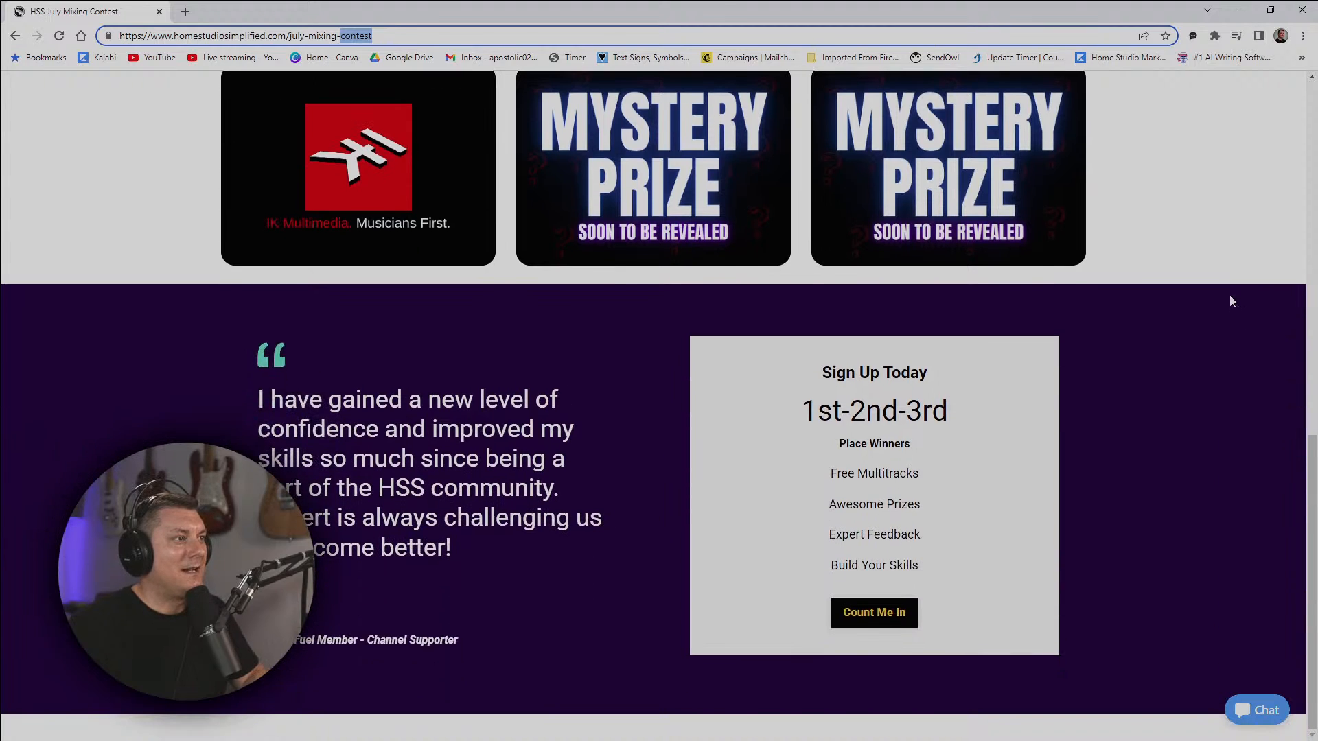
Open the contest sign-up form, try to download the free multitracks with the fields blank, and close the form.
{"action": "left_click", "coordinate": [898, 618]}
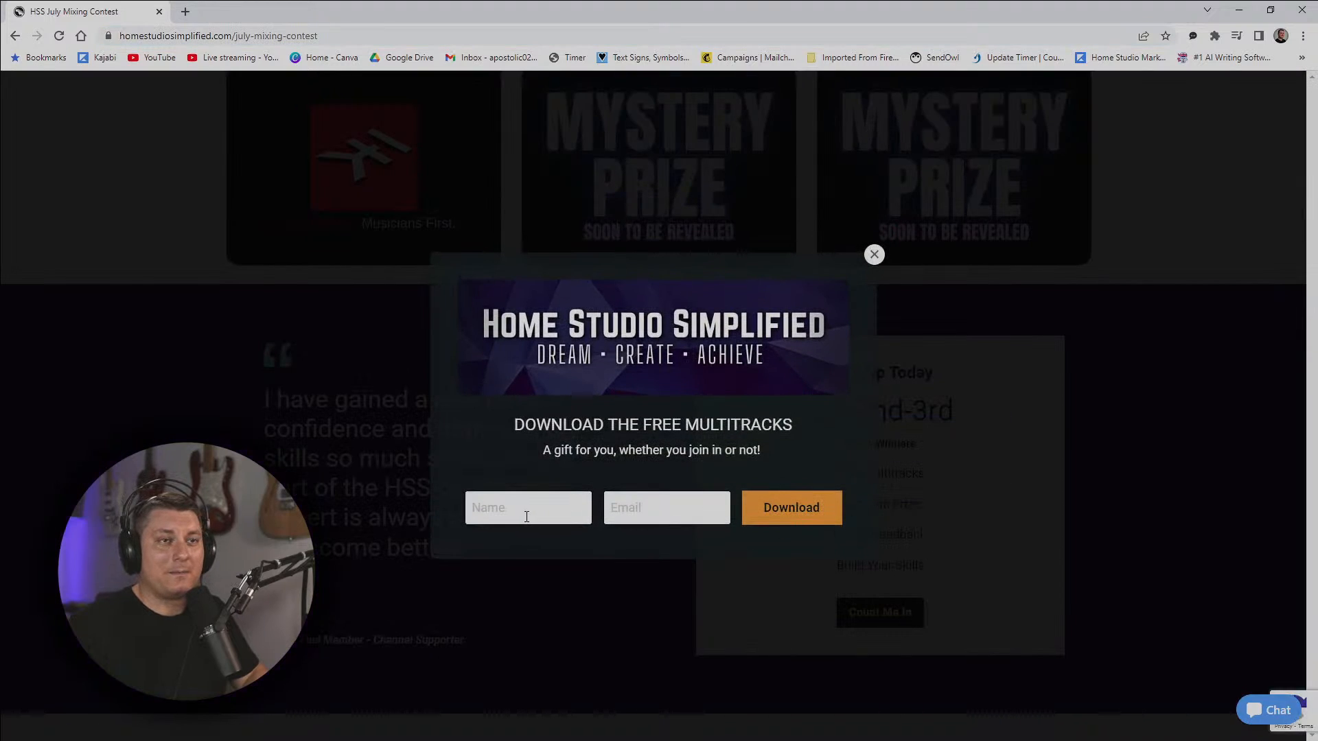
{"action": "left_click", "coordinate": [820, 519]}
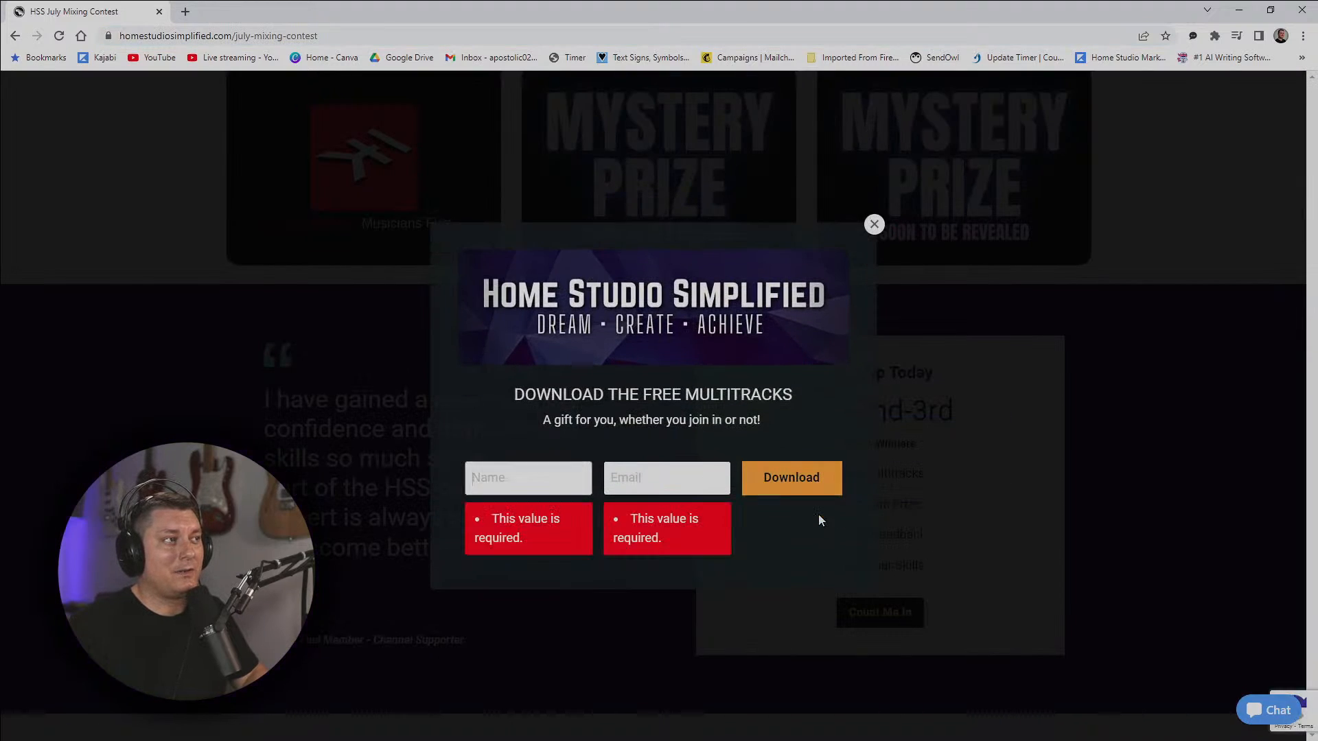
{"action": "left_click", "coordinate": [900, 217]}
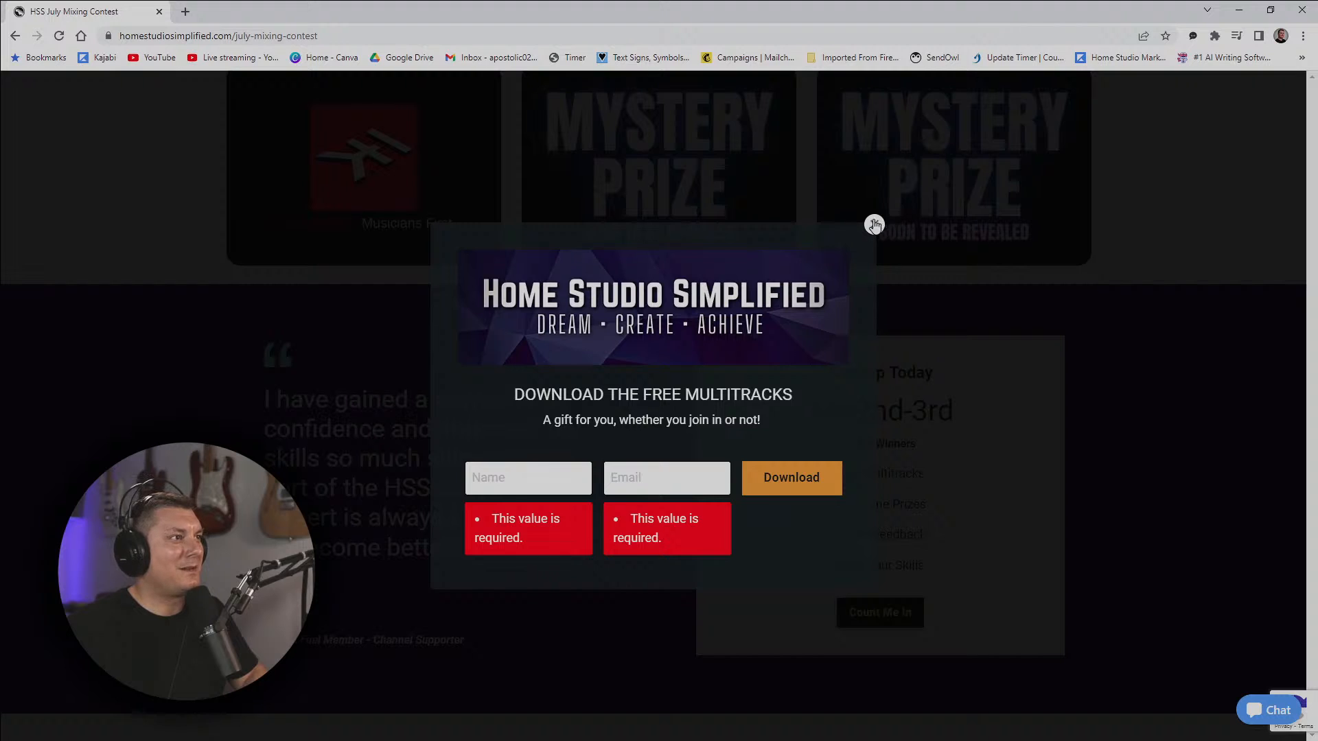
{"action": "left_click", "coordinate": [875, 225]}
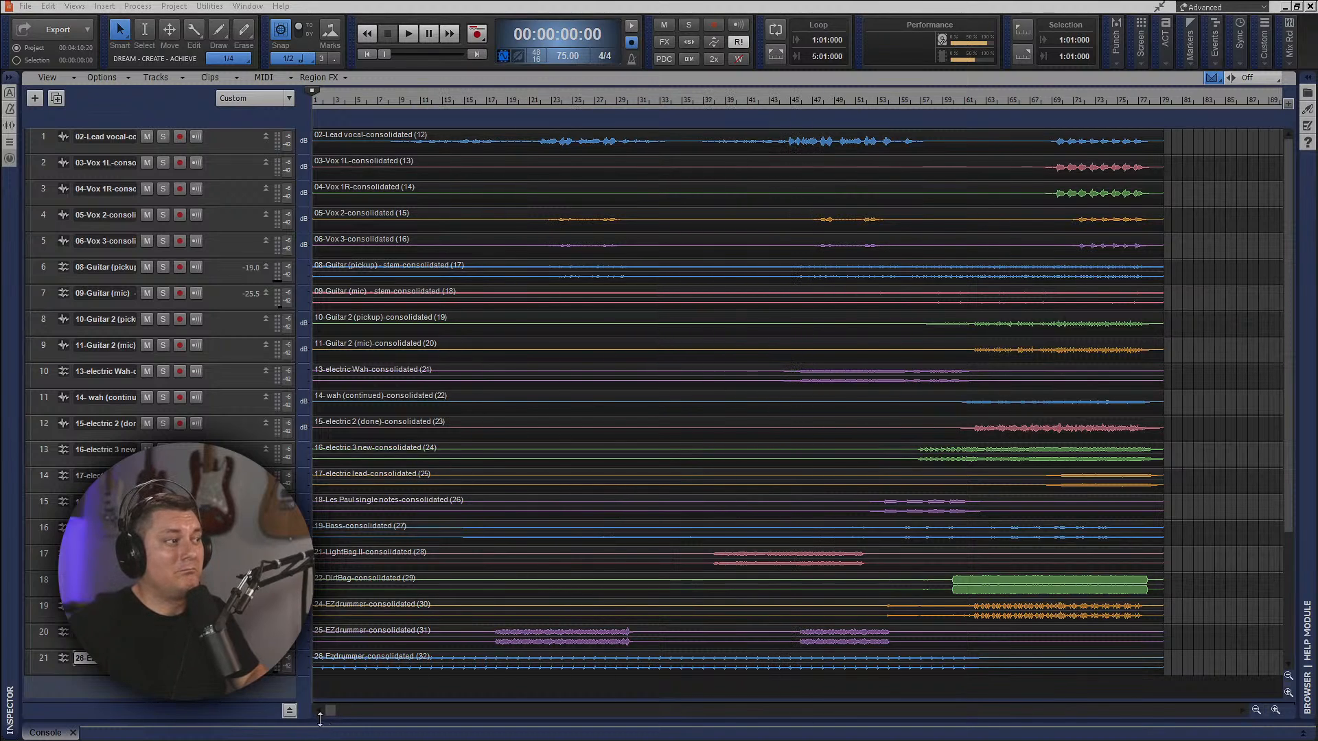
Show the bus pane below the tracks and enlarge it enough to display the Master, Metronome and Preview buses.
{"action": "left_click", "coordinate": [290, 711]}
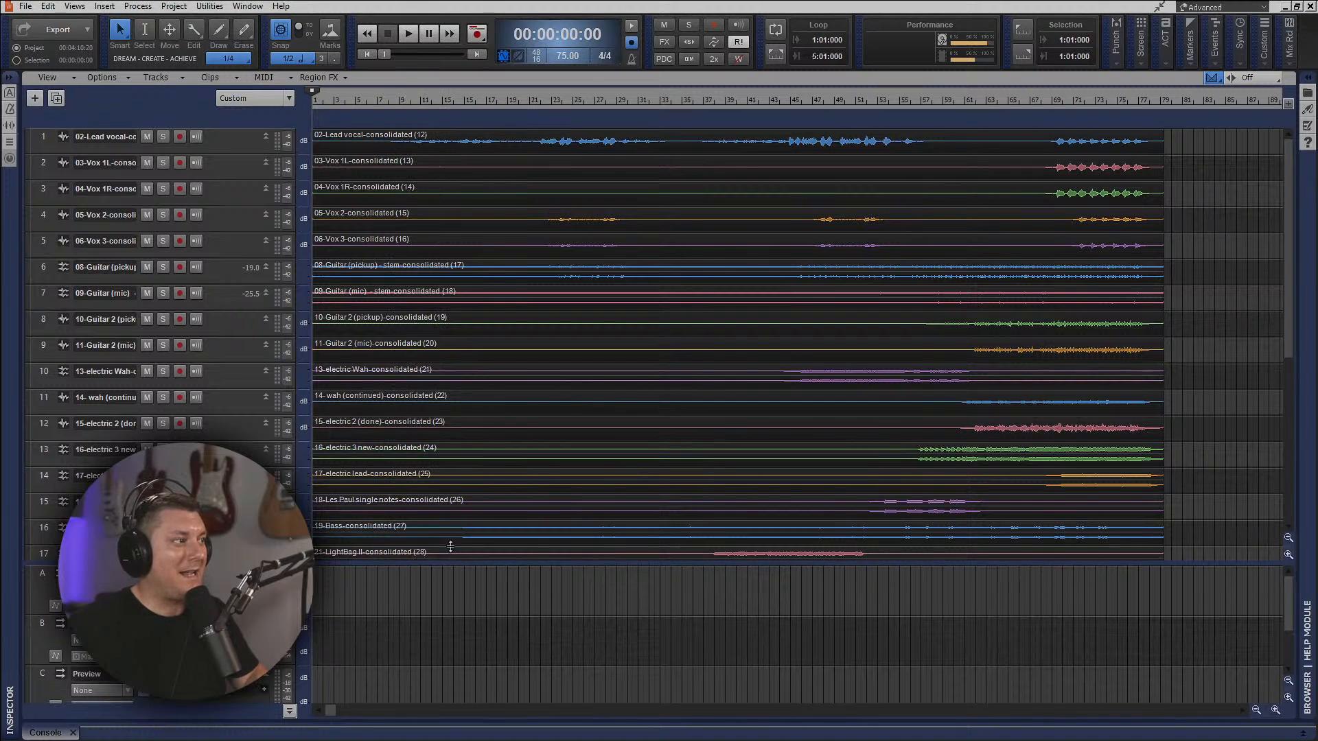
{"action": "left_click_drag", "start_coordinate": [443, 564], "coordinate": [420, 341]}
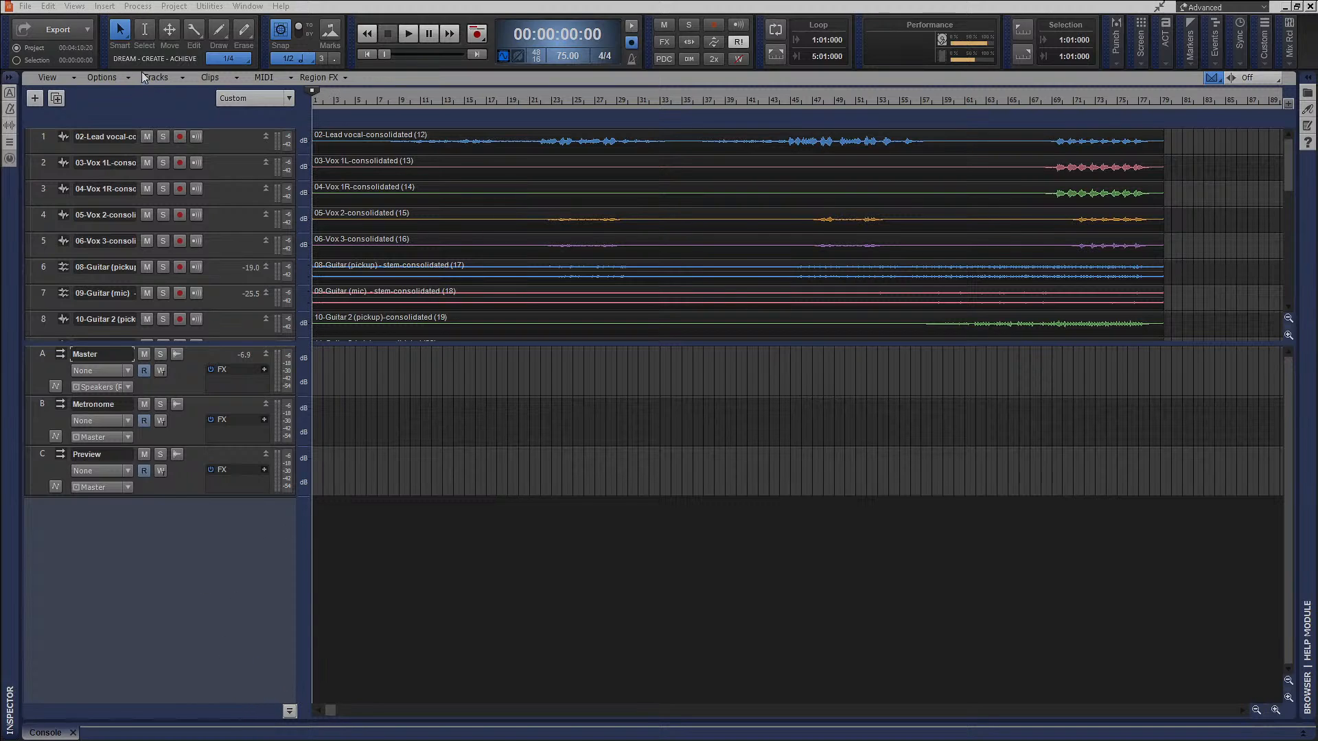
Open the Console view, undock it into its own full-size window, and widen its bus section.
{"action": "left_click", "coordinate": [101, 8]}
{"action": "left_click", "coordinate": [81, 7]}
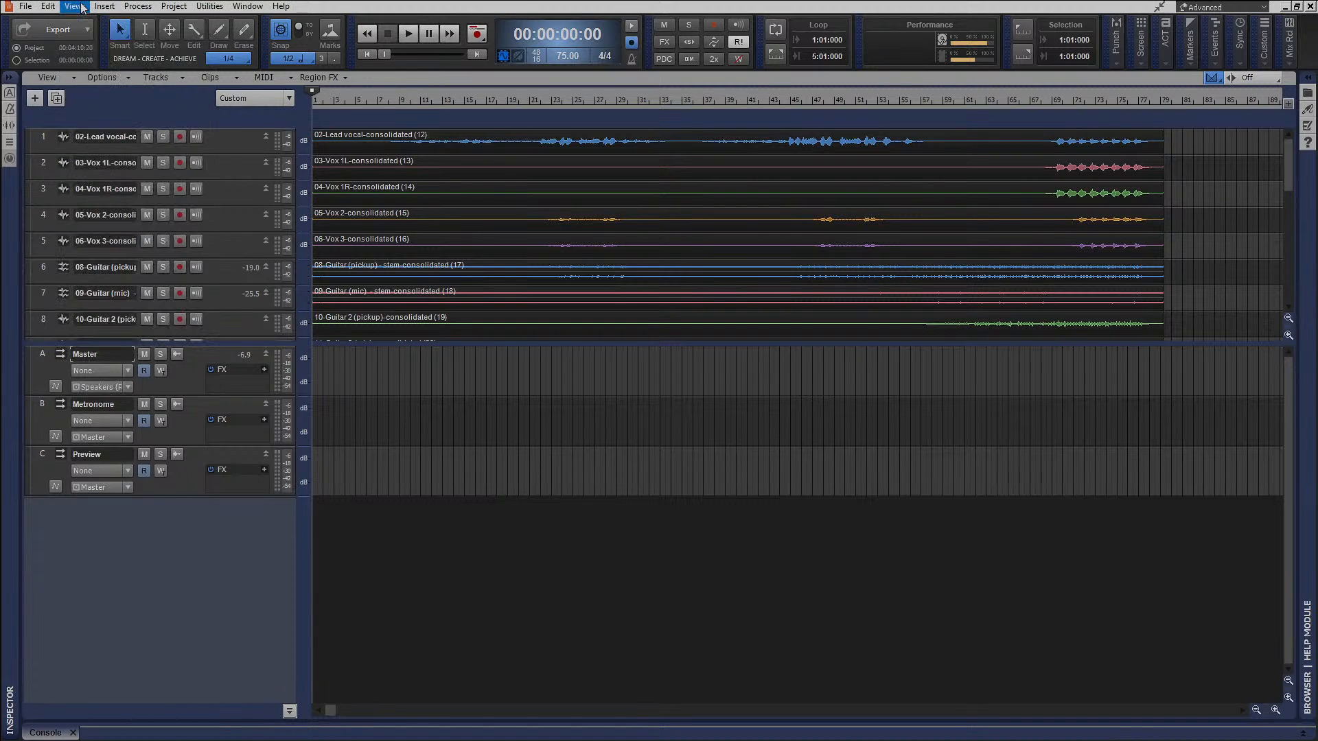
{"action": "left_click", "coordinate": [81, 6]}
{"action": "left_click", "coordinate": [89, 83]}
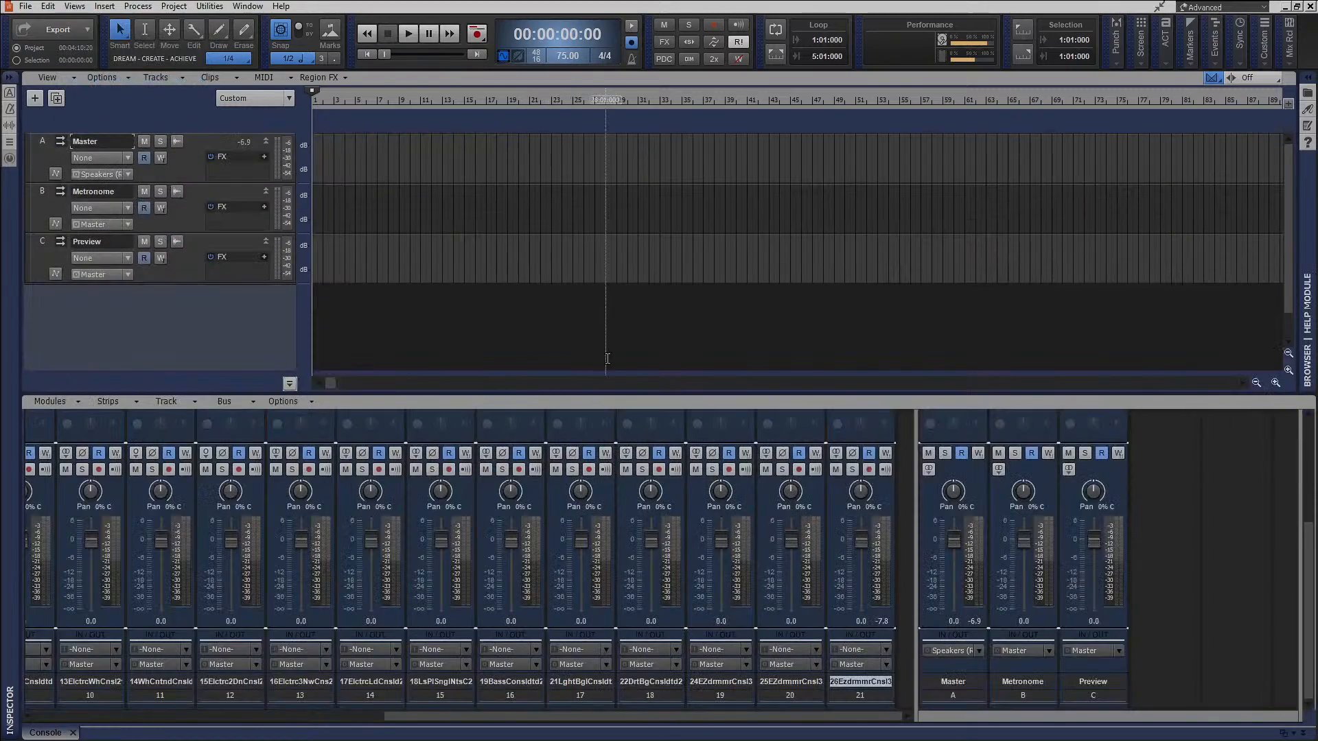
{"action": "left_click_drag", "start_coordinate": [49, 736], "coordinate": [276, 2]}
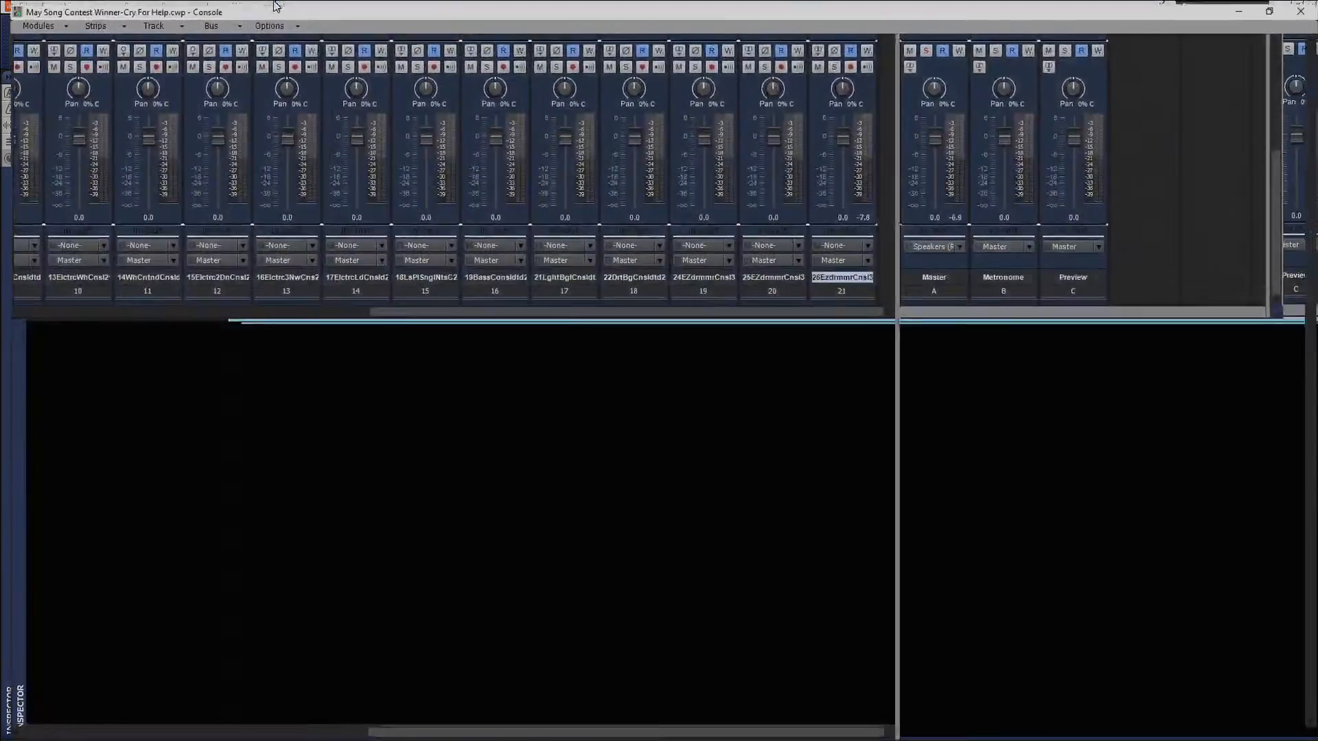
{"action": "left_click_drag", "start_coordinate": [893, 215], "coordinate": [697, 227]}
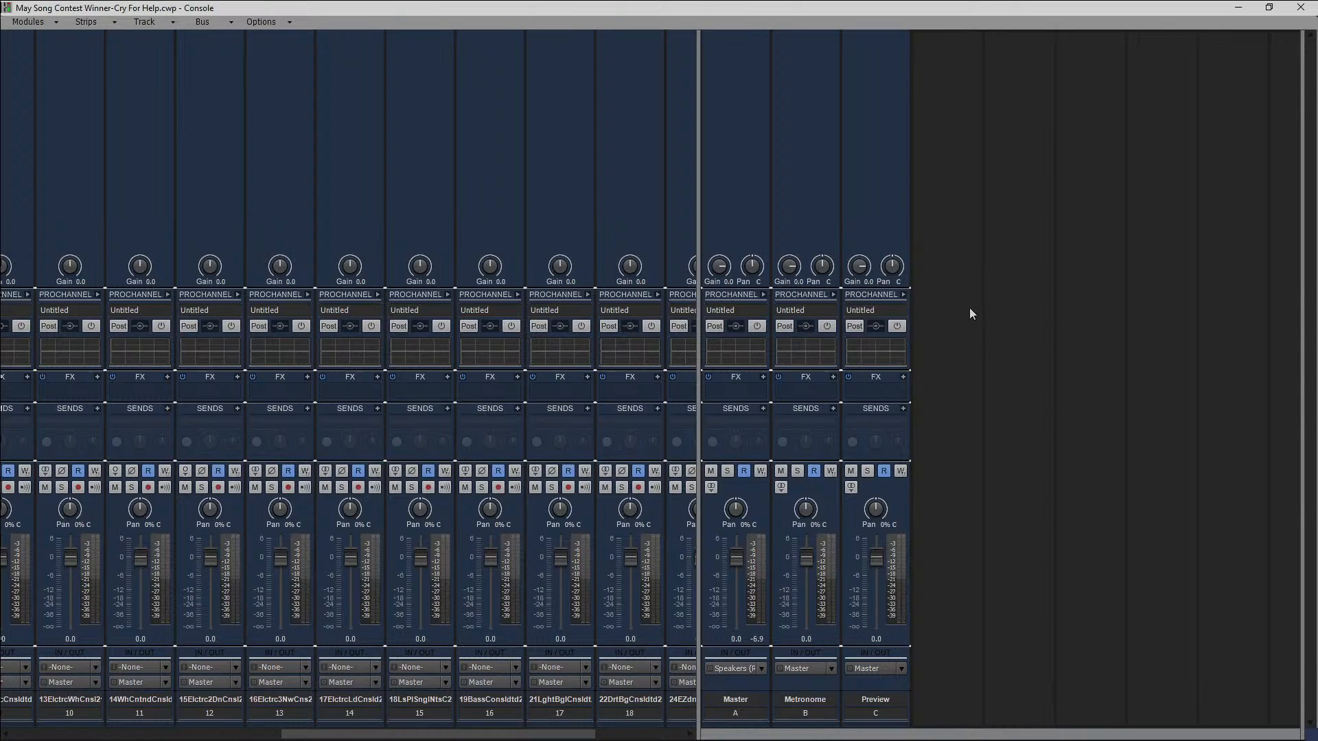
Check the effect-insert options of the Master bus in the Console without choosing one, and minimize the Console window.
{"action": "right_click", "coordinate": [747, 387]}
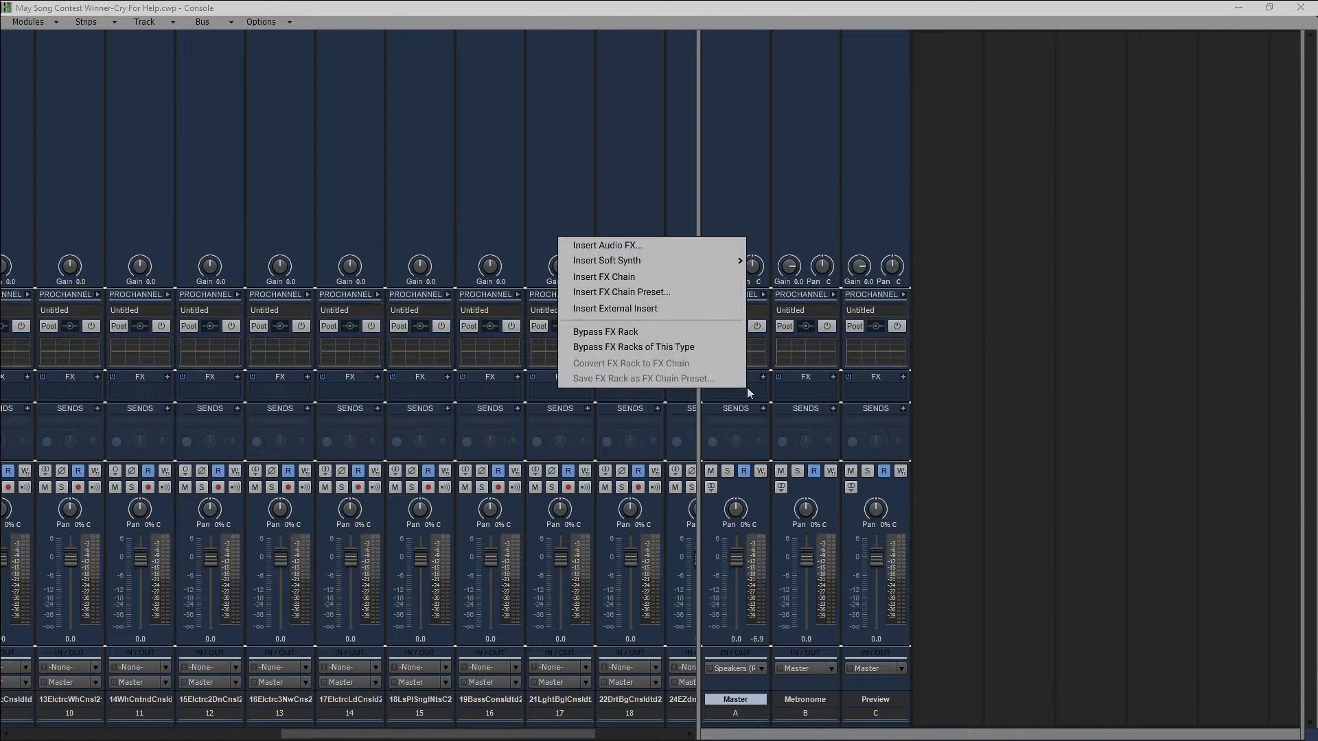
{"action": "left_click", "coordinate": [1067, 238]}
{"action": "left_click", "coordinate": [1238, 7]}
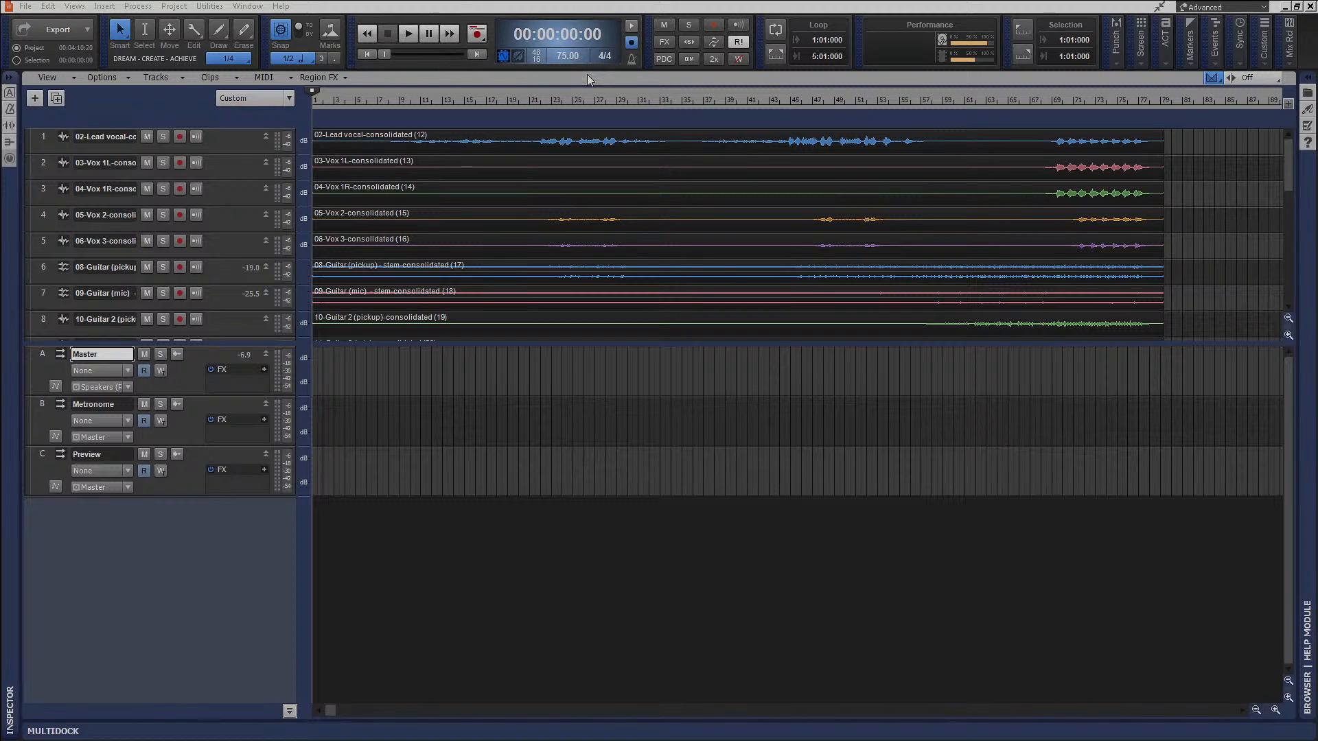
Examine the audio Driver Settings in Preferences, including sampling rate, bit depth and buffer size, and close the dialog.
{"action": "double_click", "coordinate": [575, 57]}
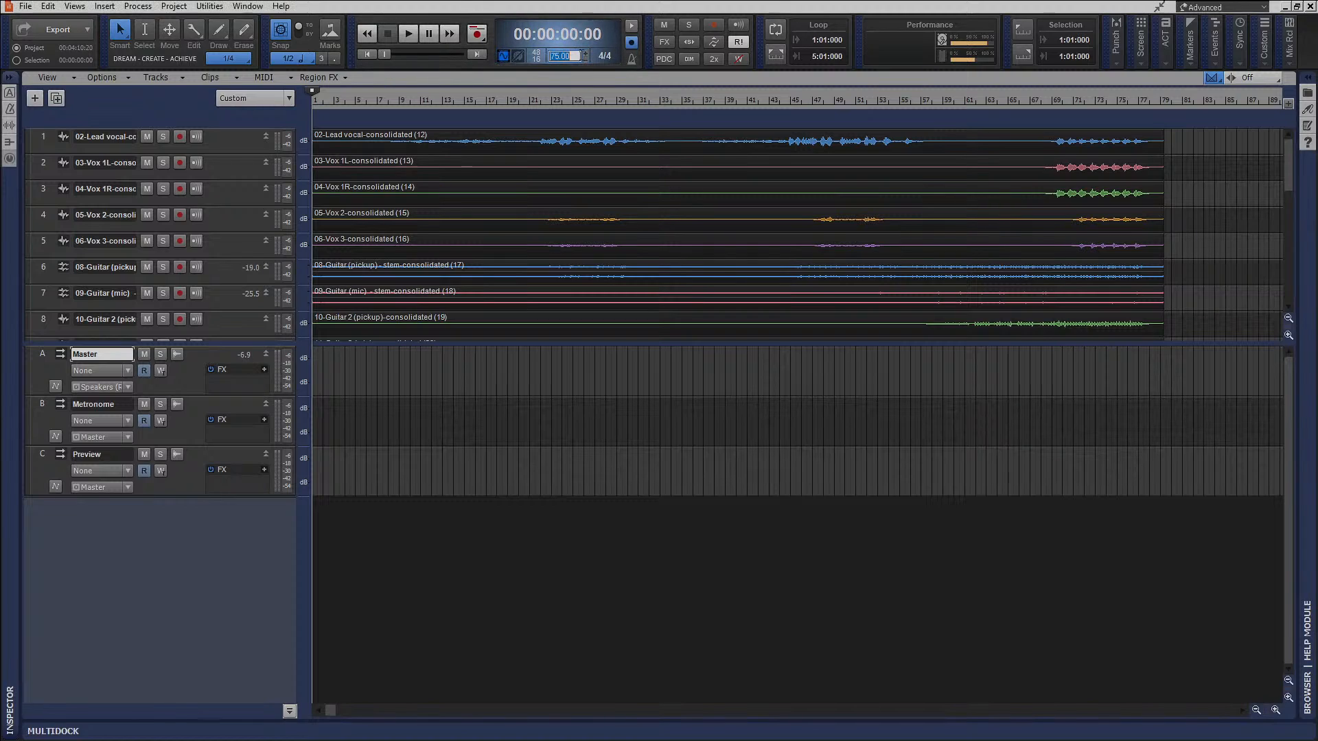
{"action": "left_click", "coordinate": [571, 76]}
{"action": "left_click", "coordinate": [74, 5]}
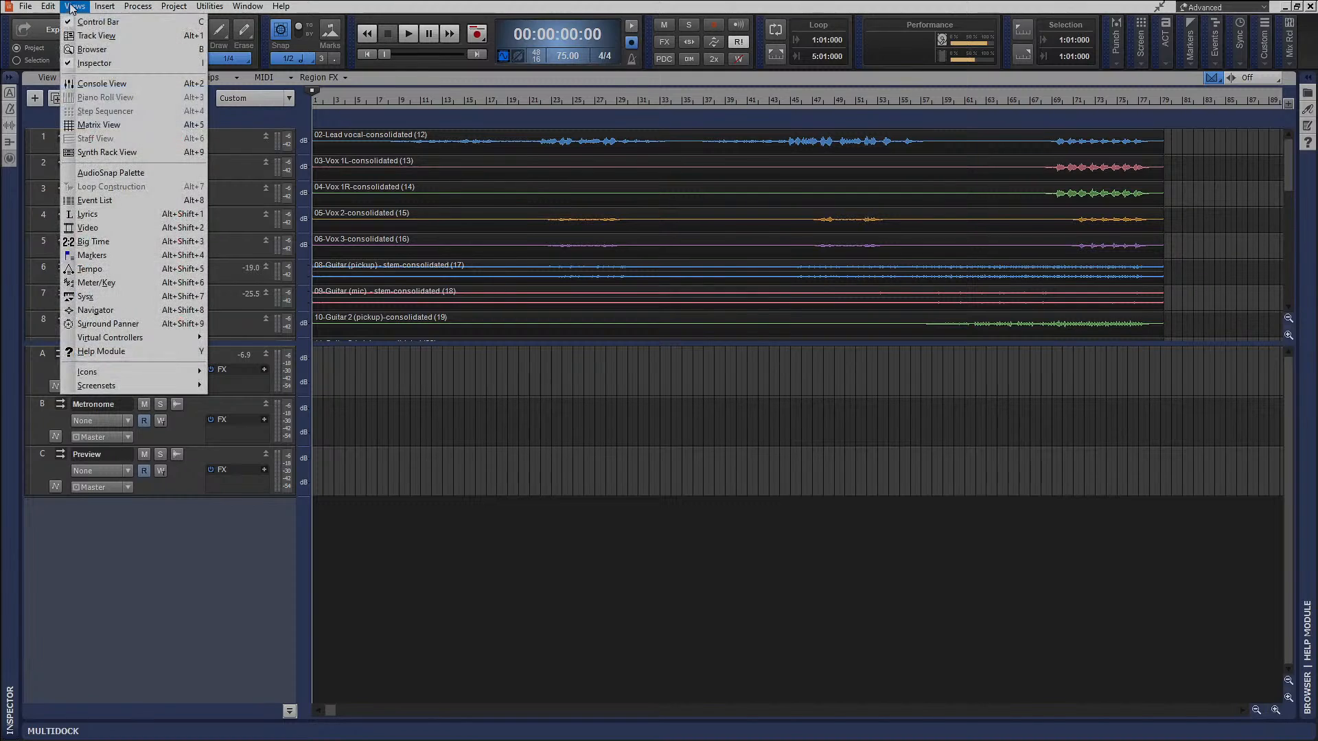
{"action": "mouse_move", "coordinate": [248, 6]}
{"action": "left_click", "coordinate": [535, 59]}
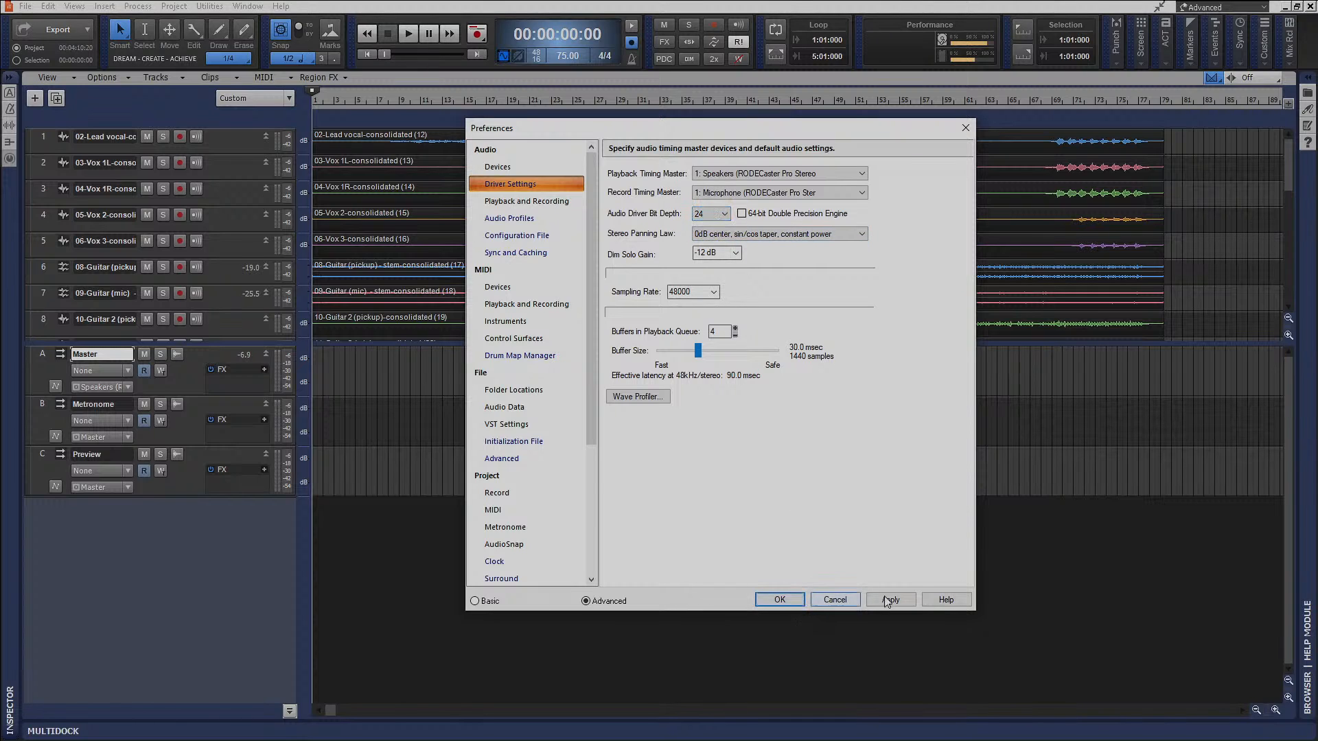
{"action": "left_click", "coordinate": [904, 596]}
{"action": "left_click", "coordinate": [780, 602]}
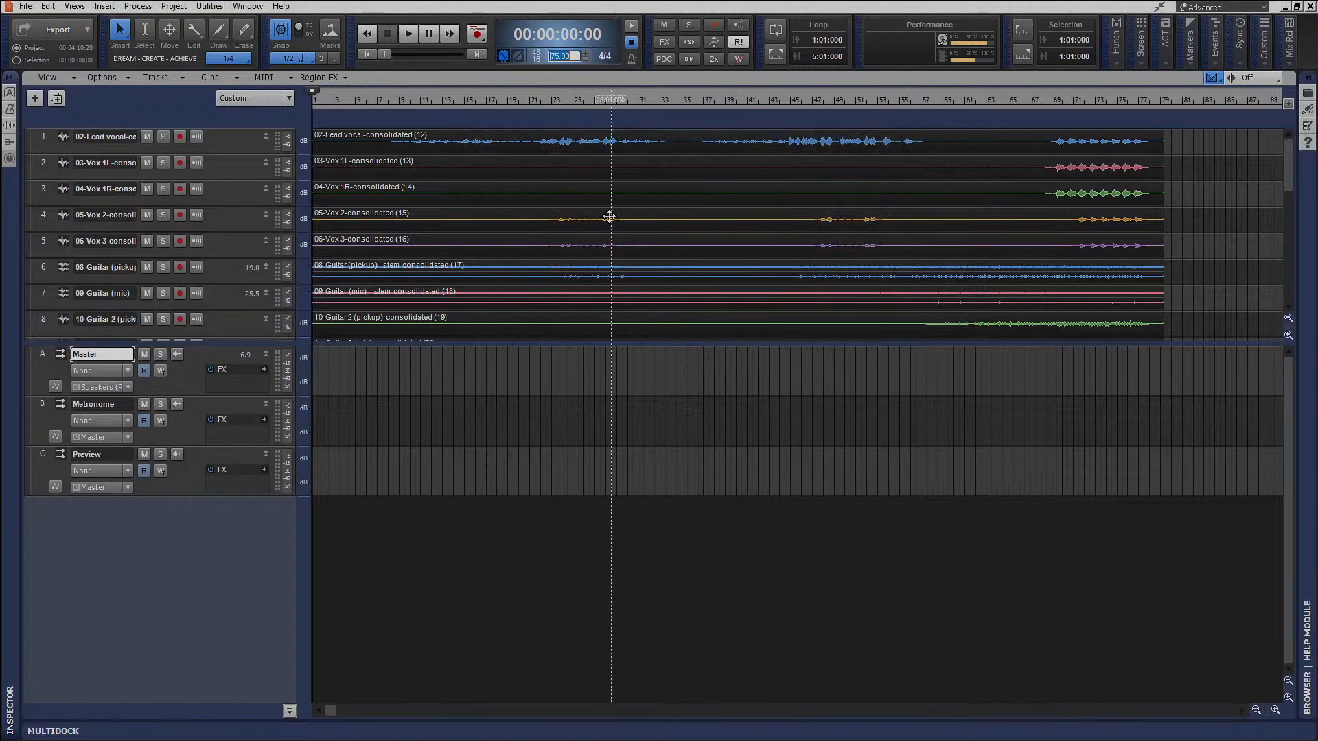
{"action": "left_click", "coordinate": [654, 296]}
{"action": "key", "text": "p"}
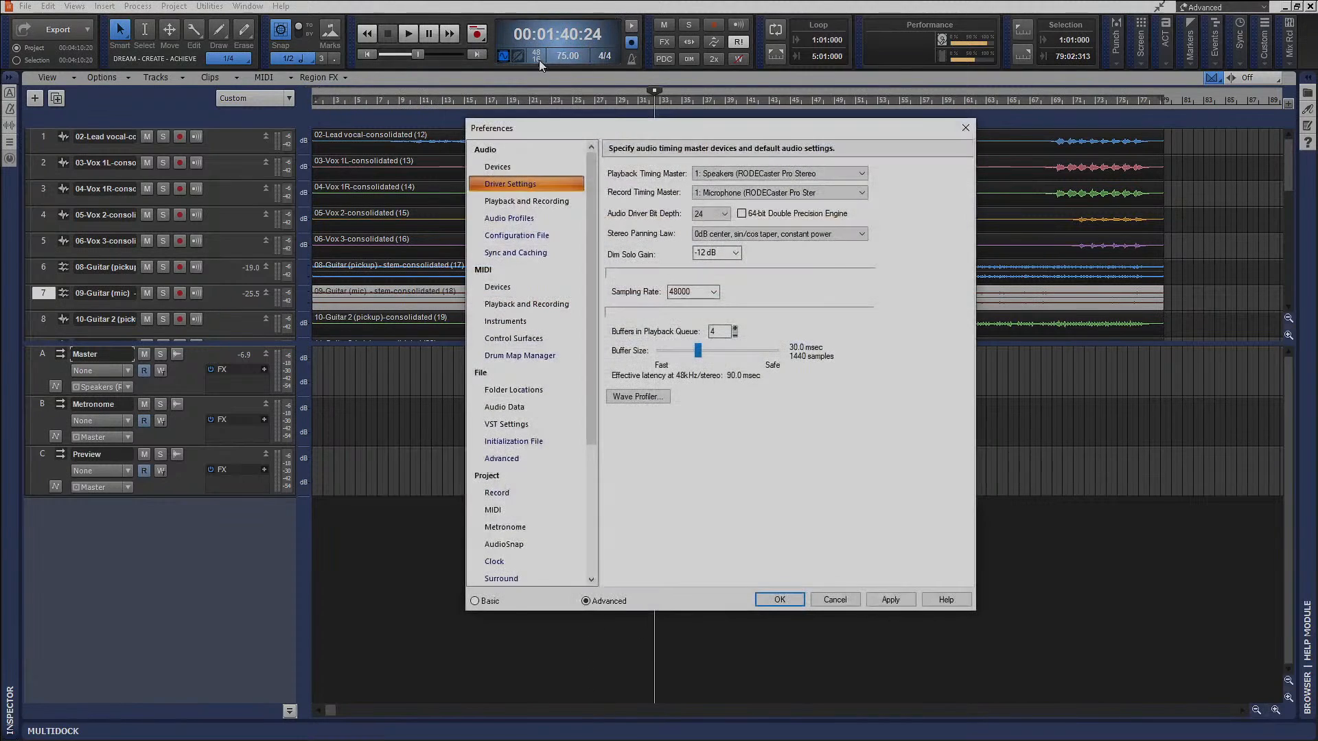
{"action": "left_click", "coordinate": [965, 127]}
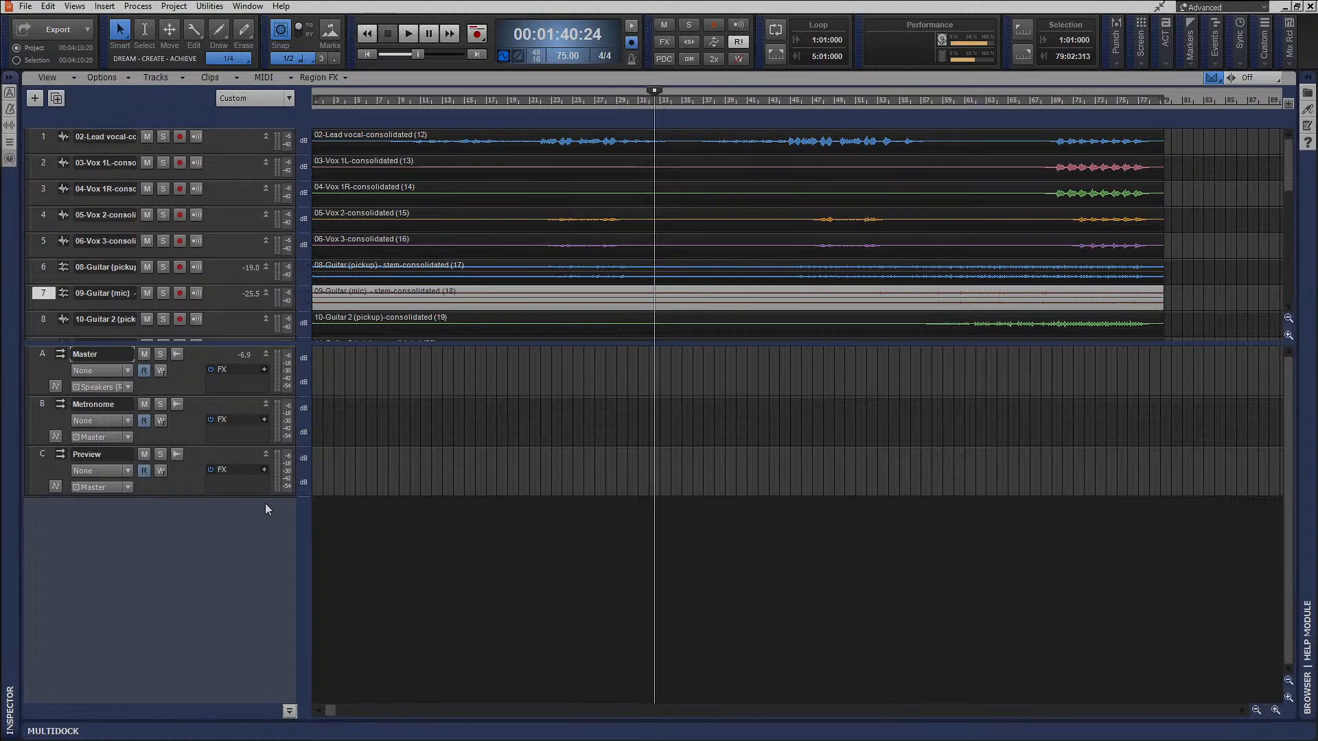
Switch the audio effects plug-in layout to Organized by Type from the Master bus's effects rack.
{"action": "right_click", "coordinate": [236, 381]}
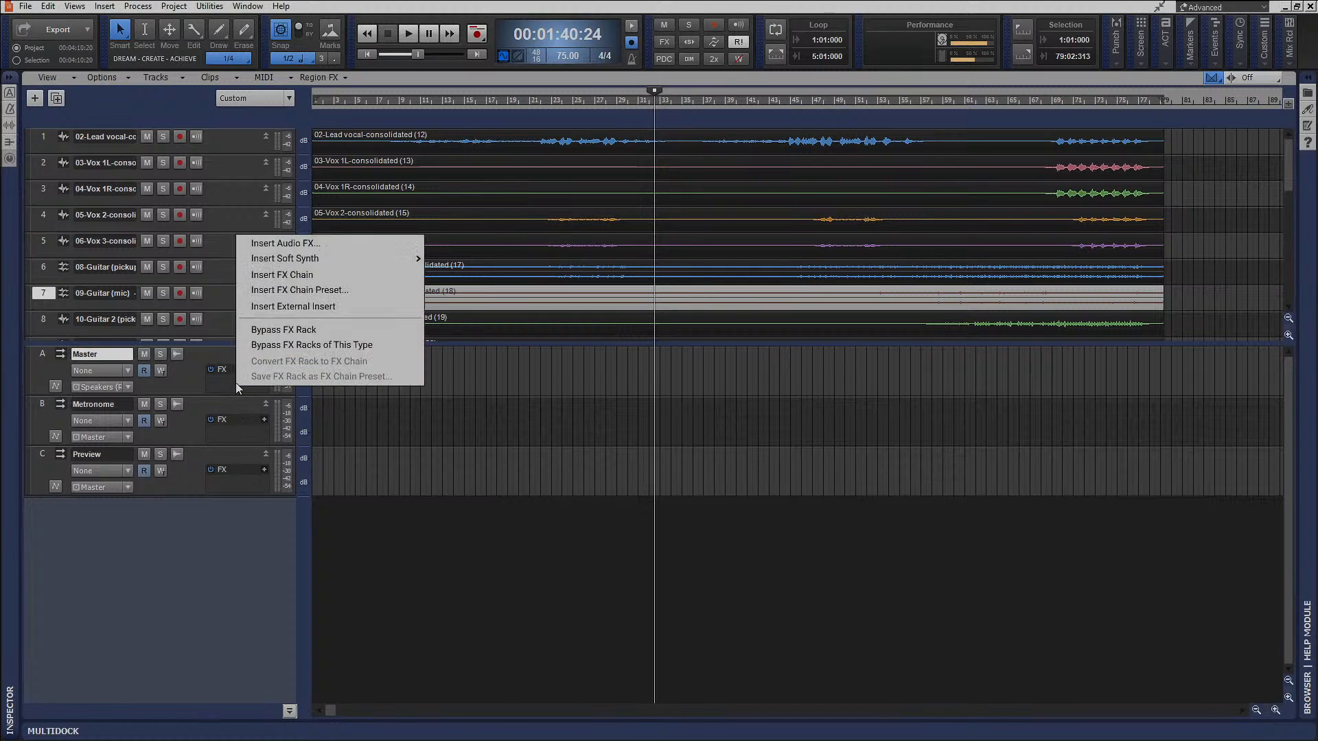
{"action": "left_click", "coordinate": [280, 247]}
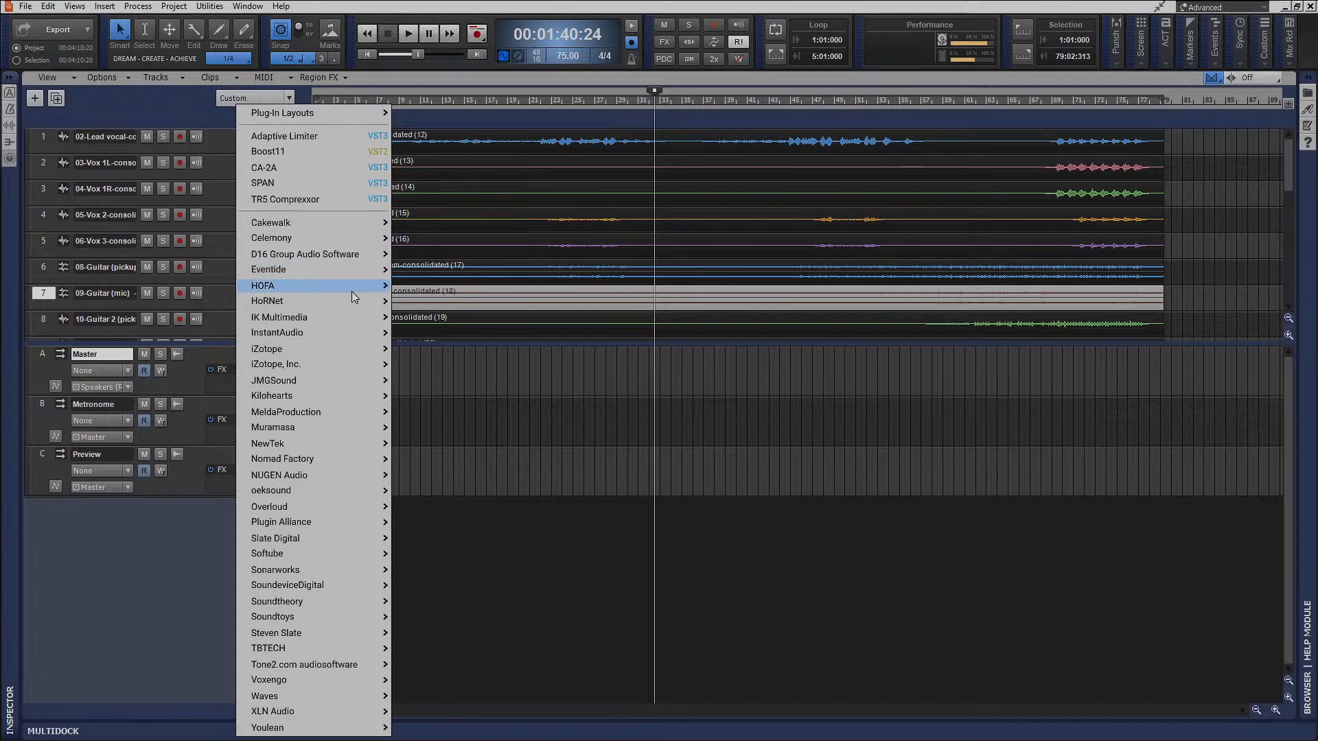
{"action": "mouse_move", "coordinate": [343, 286]}
{"action": "mouse_move", "coordinate": [308, 112]}
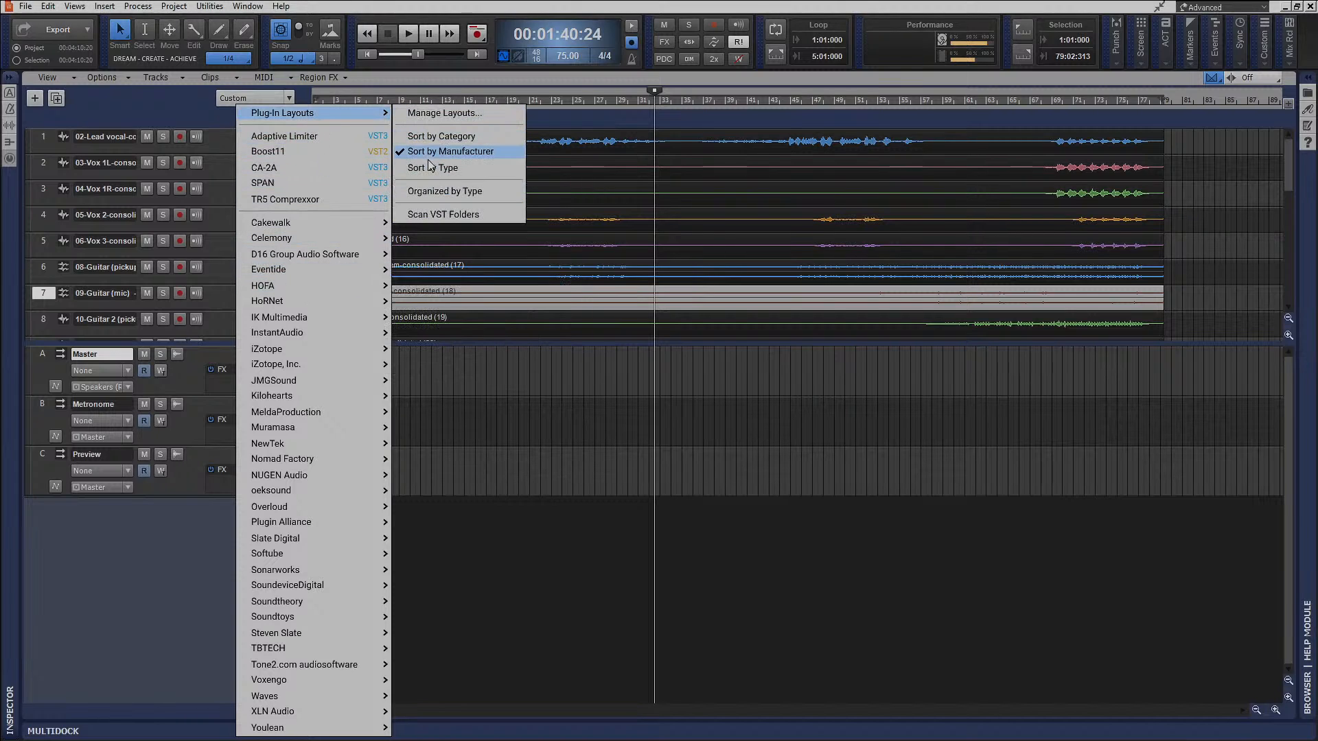
{"action": "left_click", "coordinate": [442, 191]}
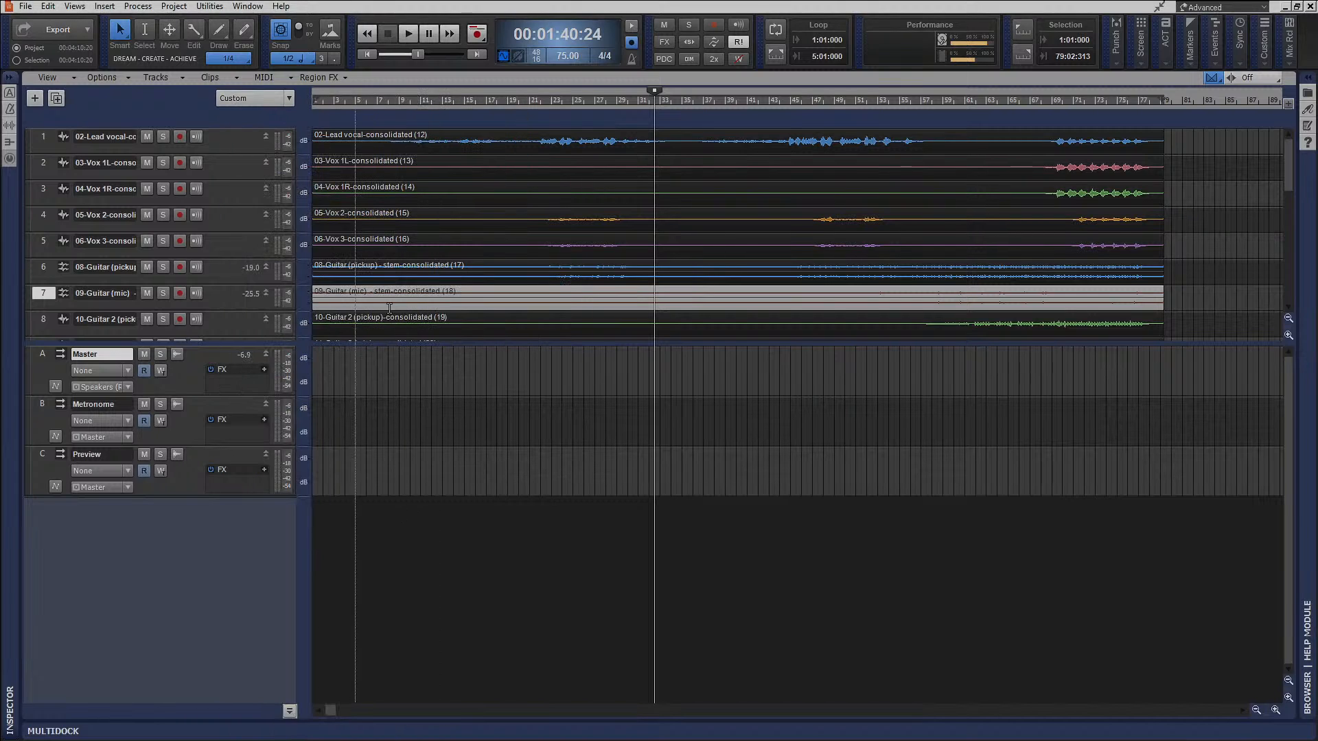
Return to the project start, enlarge the Master bus strip, and insert the HoRNetSongKeyMK3 plug-in there, moving its window aside.
{"action": "left_click", "coordinate": [371, 55]}
{"action": "left_click_drag", "start_coordinate": [227, 396], "coordinate": [235, 439]}
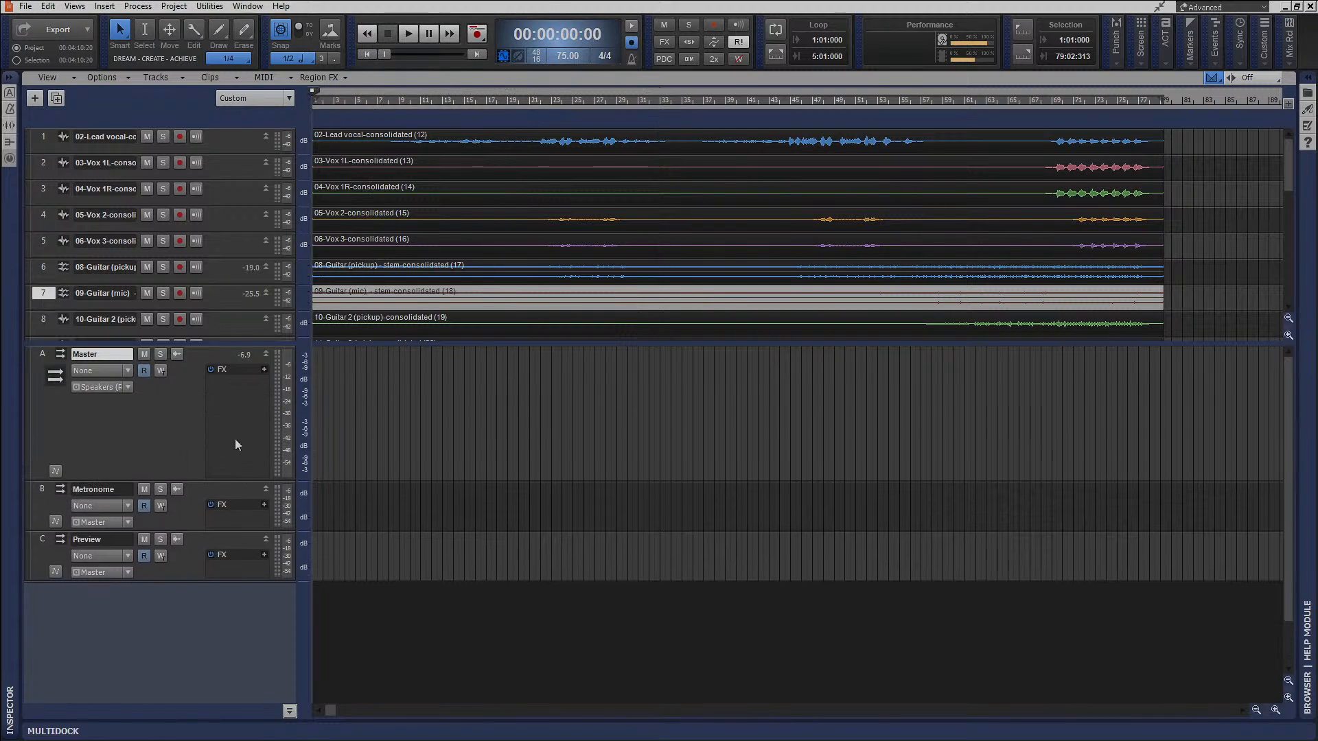
{"action": "right_click", "coordinate": [228, 405]}
{"action": "mouse_move", "coordinate": [299, 269]}
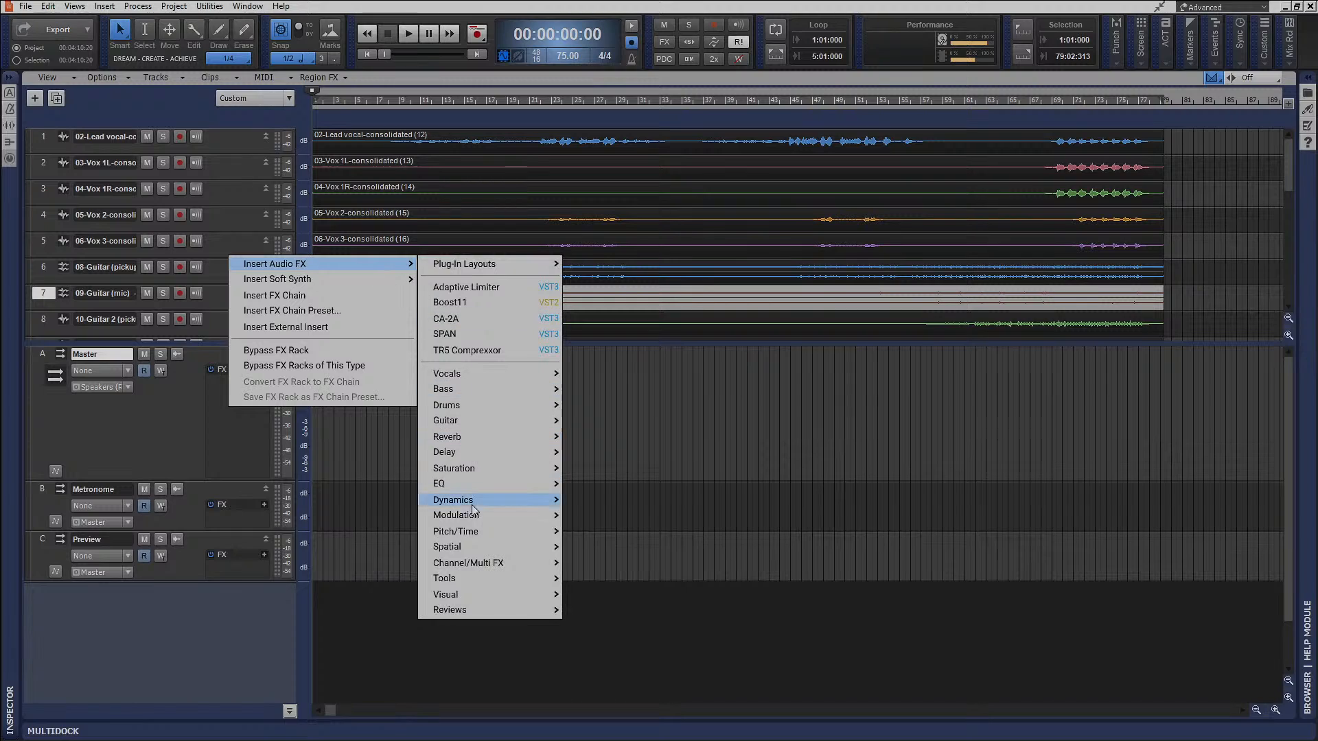
{"action": "mouse_move", "coordinate": [520, 579]}
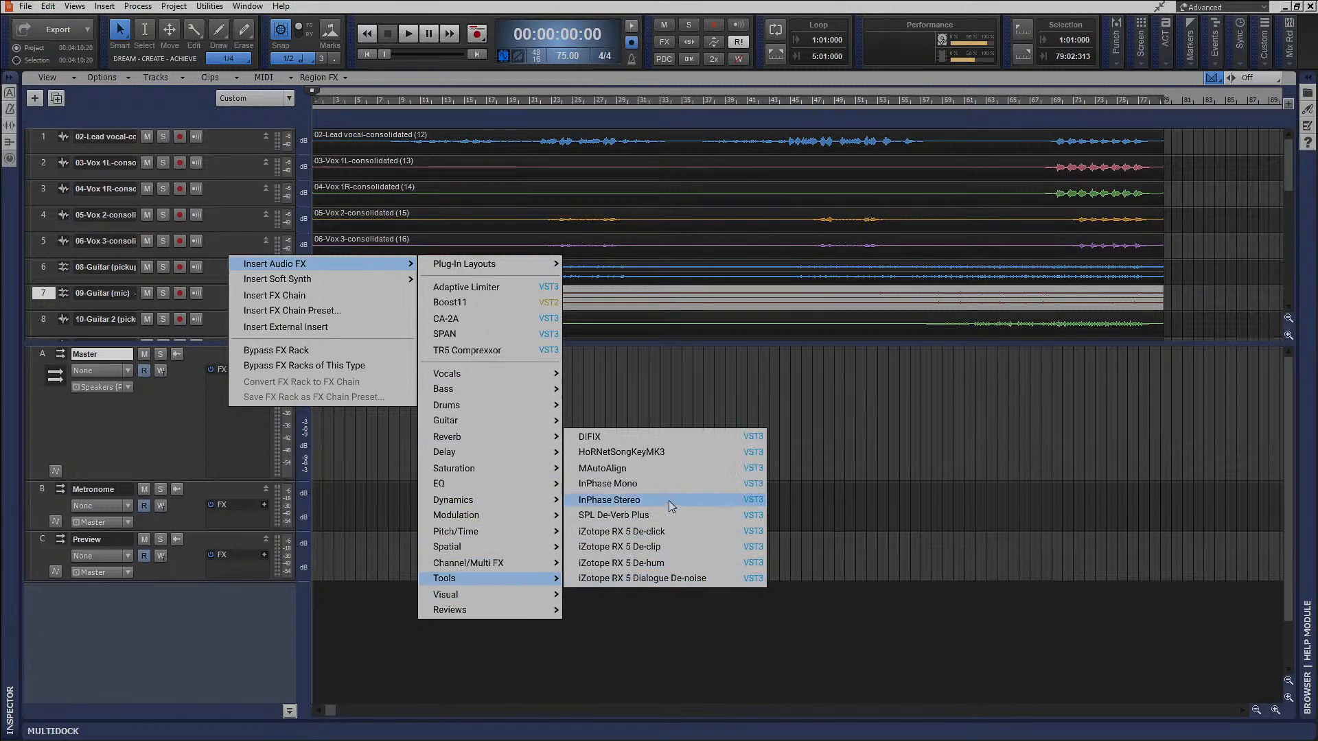
{"action": "left_click", "coordinate": [622, 452]}
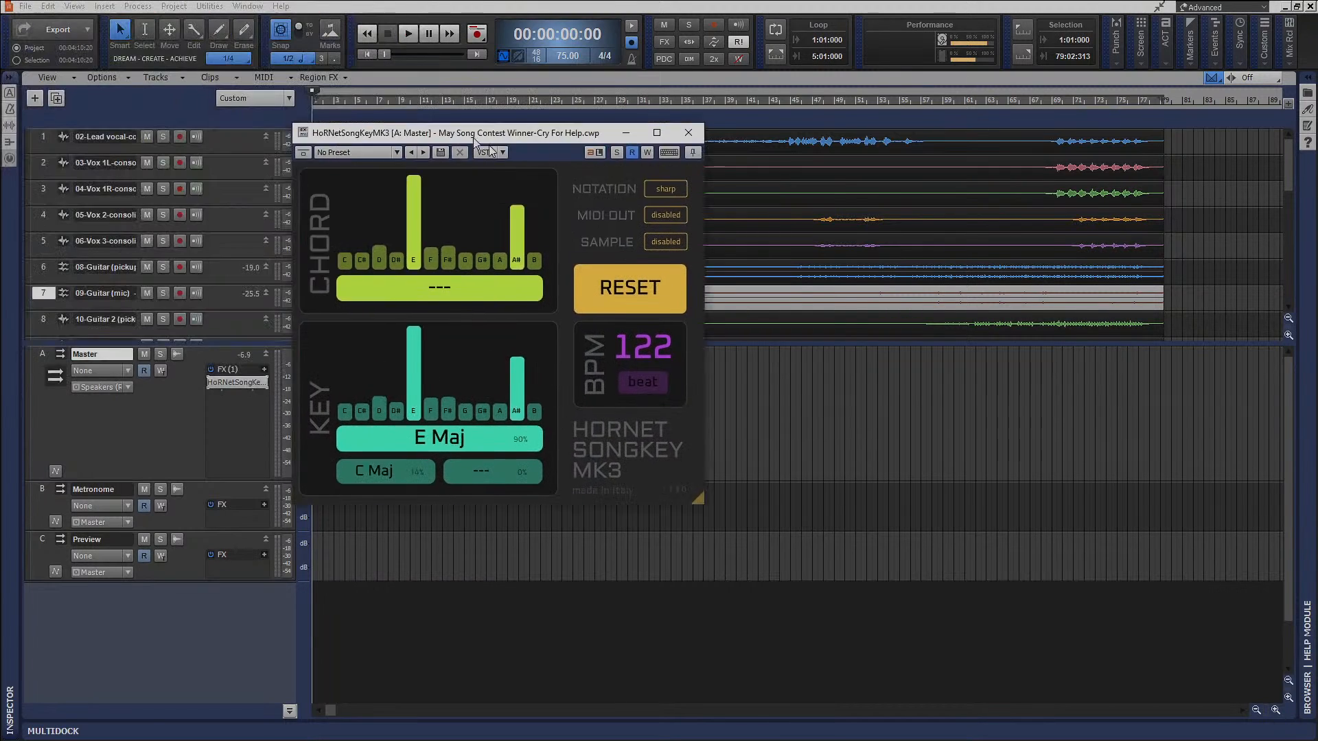
{"action": "left_click_drag", "start_coordinate": [474, 138], "coordinate": [804, 328]}
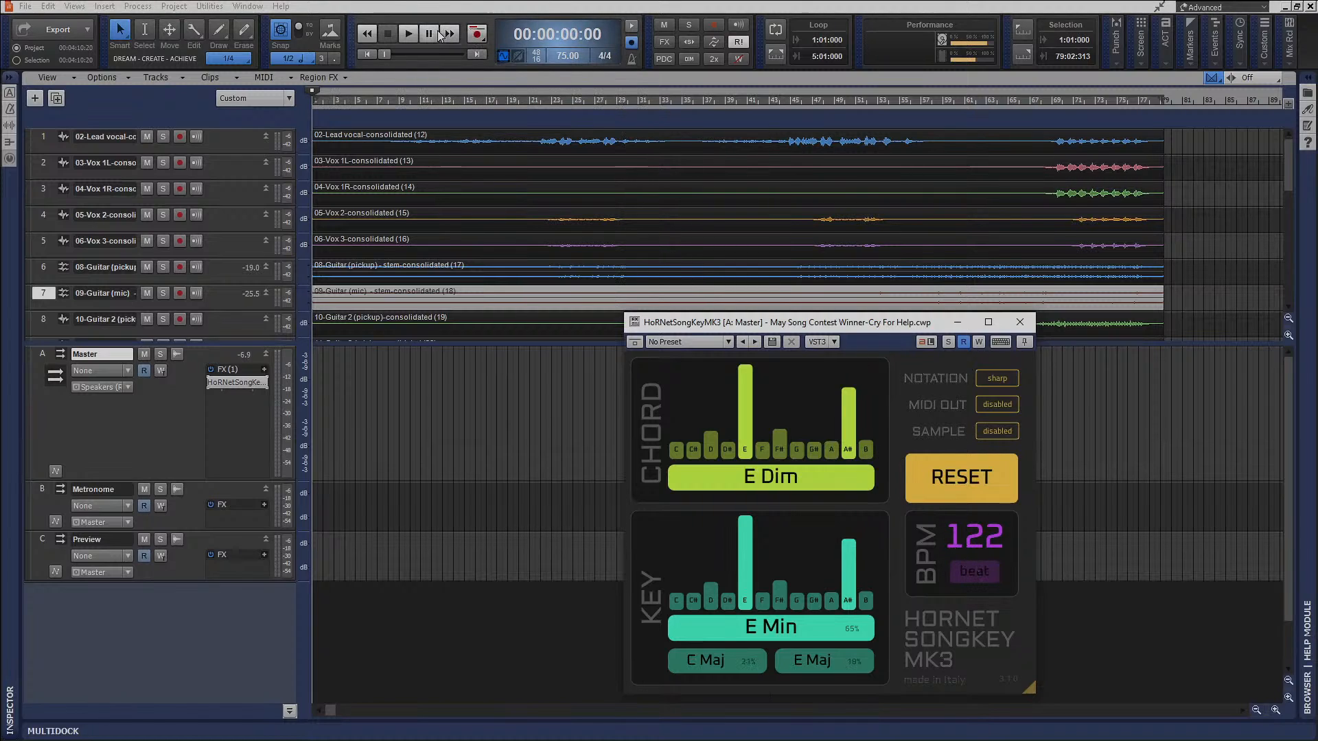
Play the song with the three EZdrummer tracks (19 to 21) soloed, and reset the HoRNetSongKeyMK3 detection.
{"action": "left_click", "coordinate": [414, 33]}
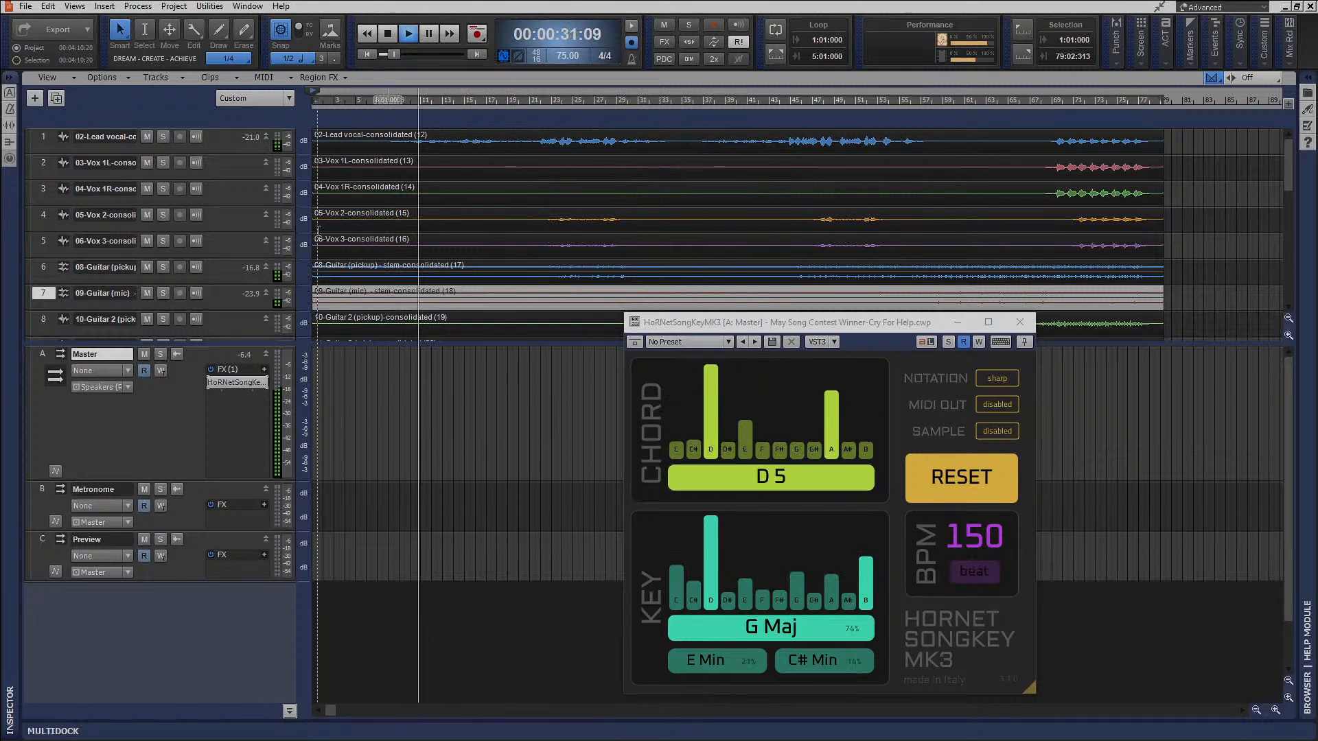
{"action": "left_click_drag", "start_coordinate": [223, 338], "coordinate": [230, 672]}
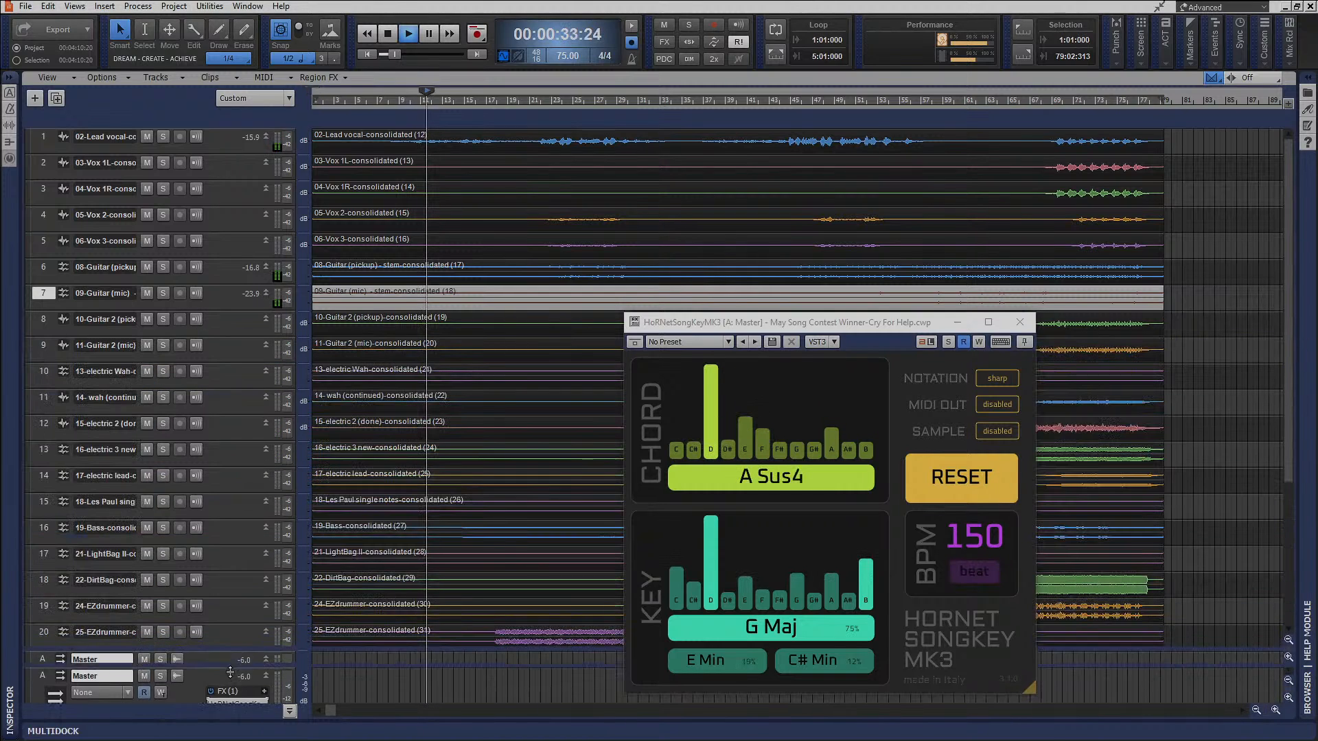
{"action": "left_click", "coordinate": [163, 607]}
{"action": "left_click", "coordinate": [164, 658]}
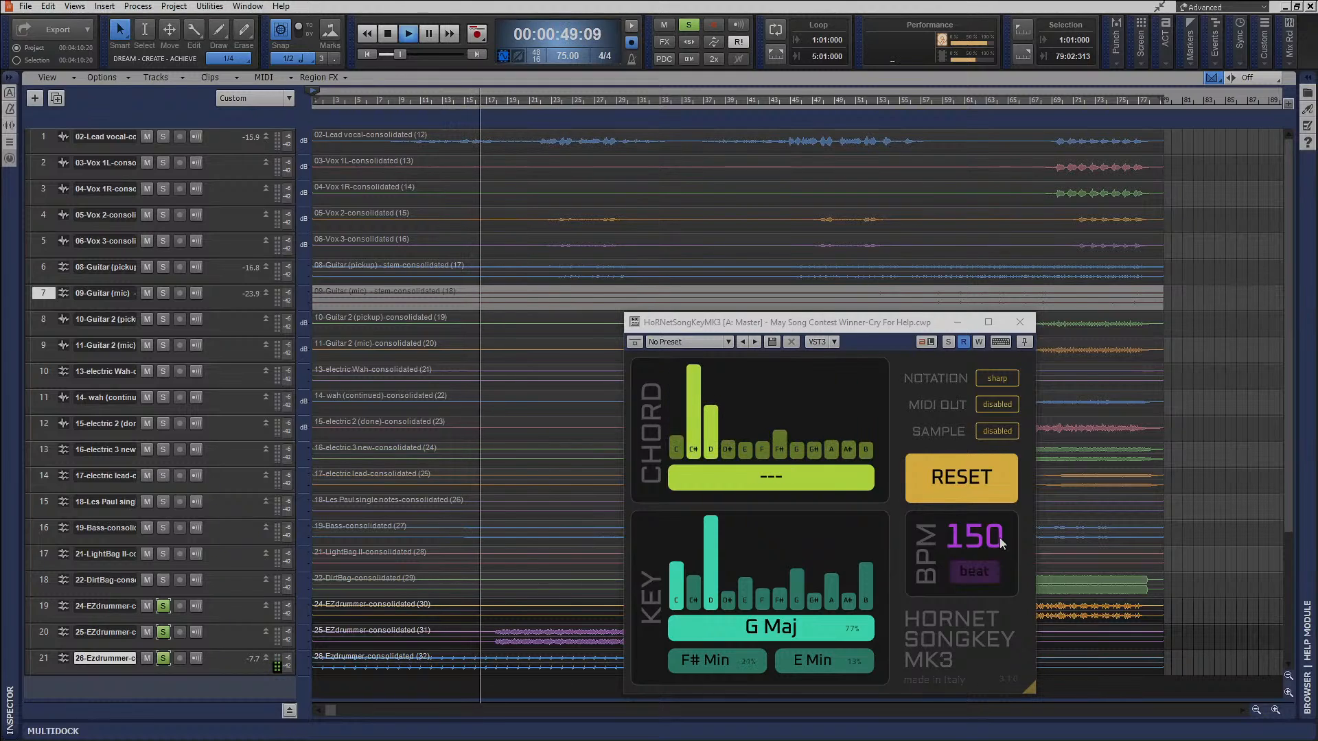
{"action": "left_click", "coordinate": [998, 475]}
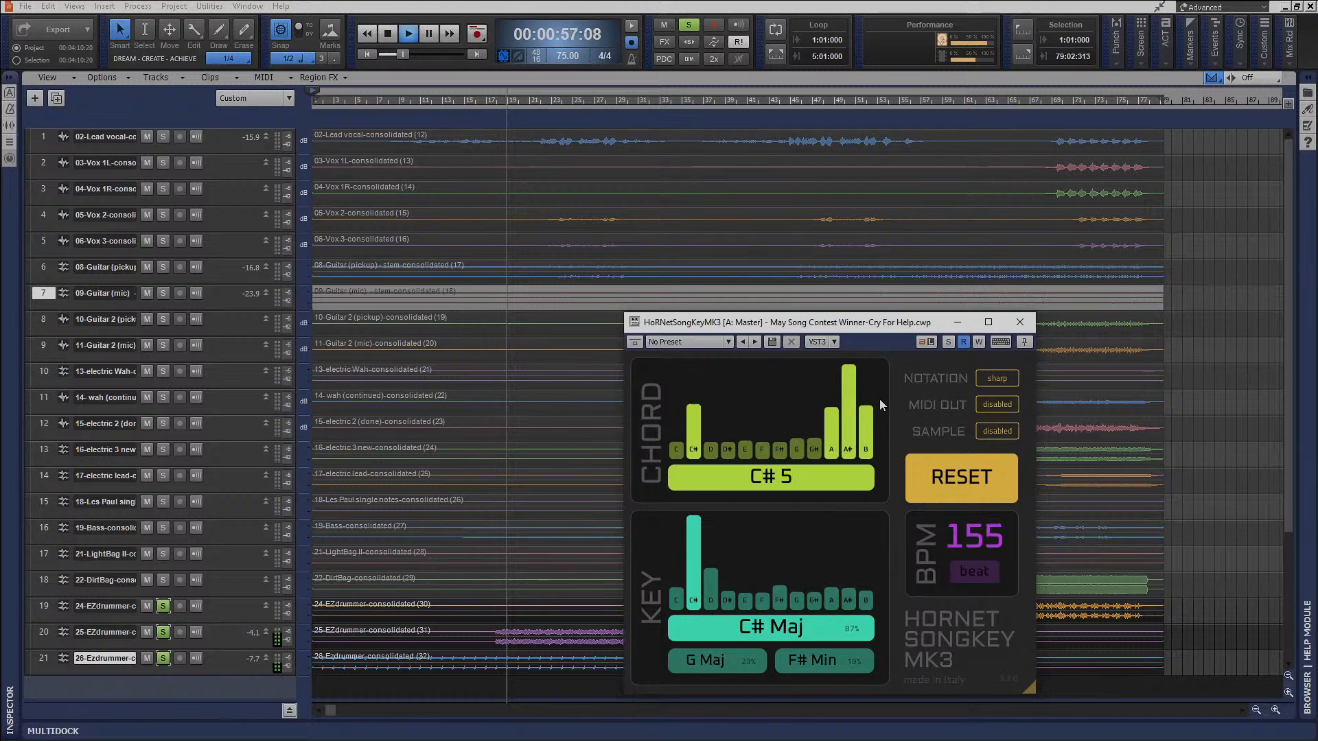
Stop playback with the HoRNetSongKeyMK3 window closed, and unsolo the three EZdrummer tracks (19 to 21).
{"action": "left_click", "coordinate": [1020, 323]}
{"action": "key", "text": "space"}
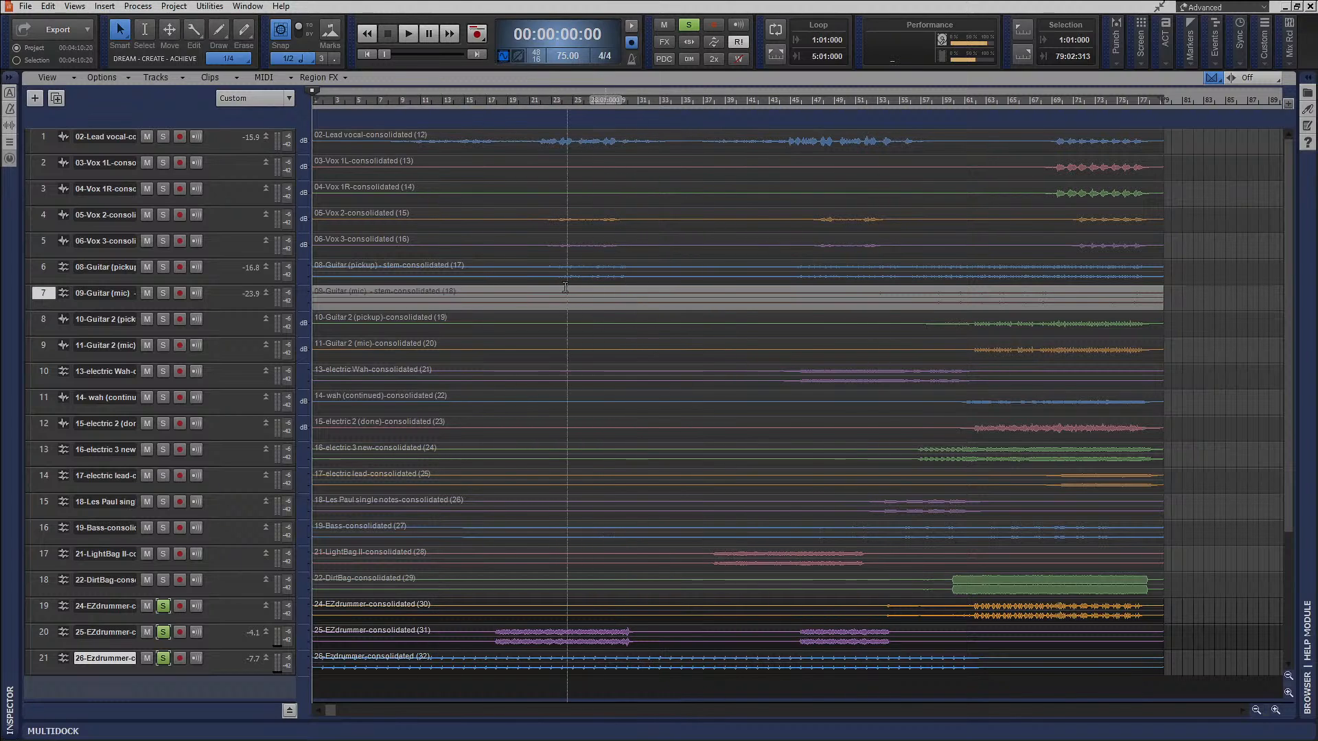
{"action": "left_click_drag", "start_coordinate": [167, 609], "coordinate": [168, 661]}
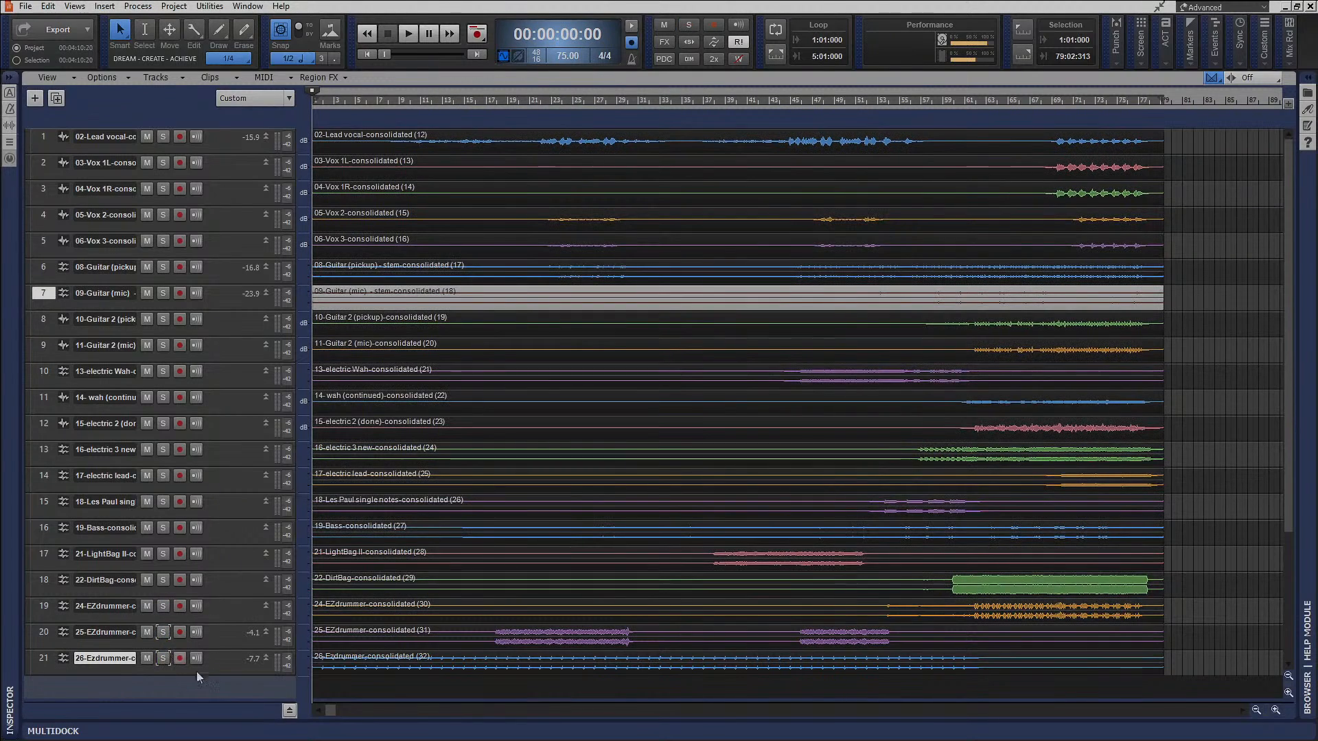
Show the bus pane and delete HoRNetSongKeyMK3 from the Master bus's effects rack.
{"action": "left_click", "coordinate": [288, 710]}
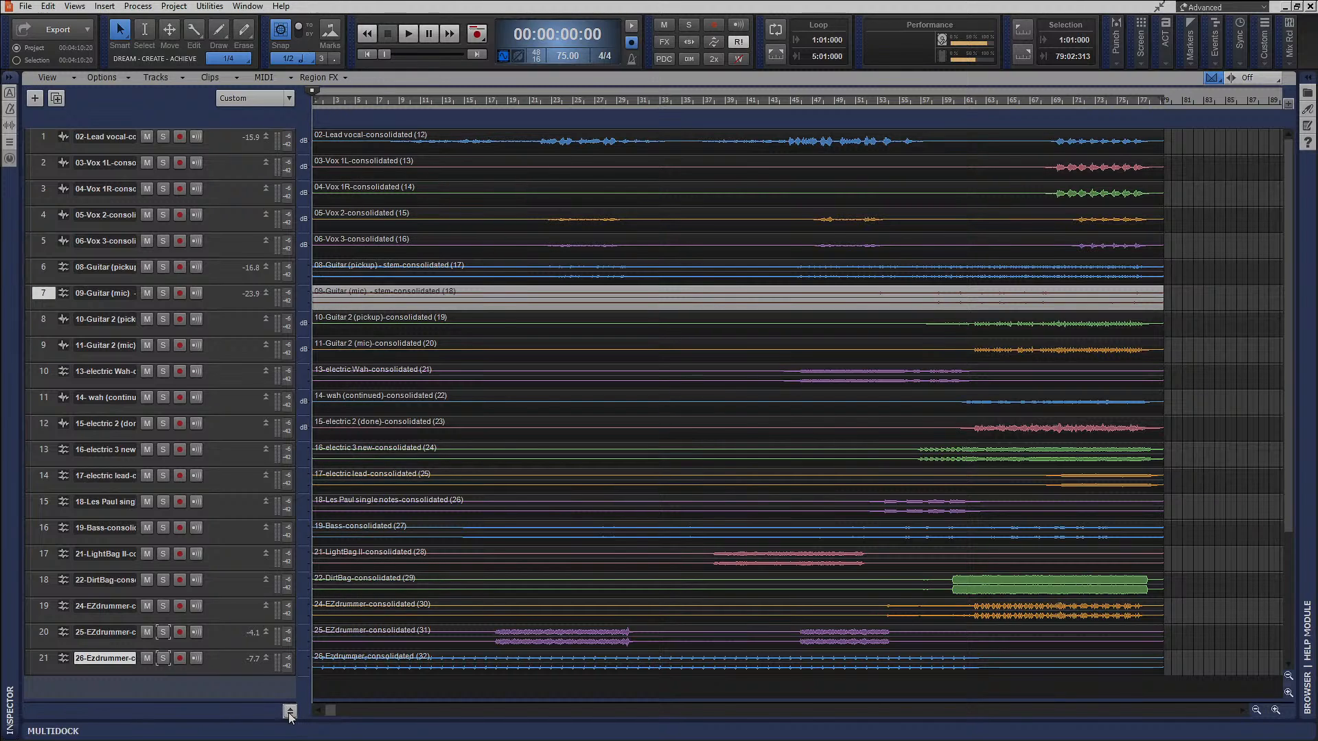
{"action": "right_click", "coordinate": [232, 603]}
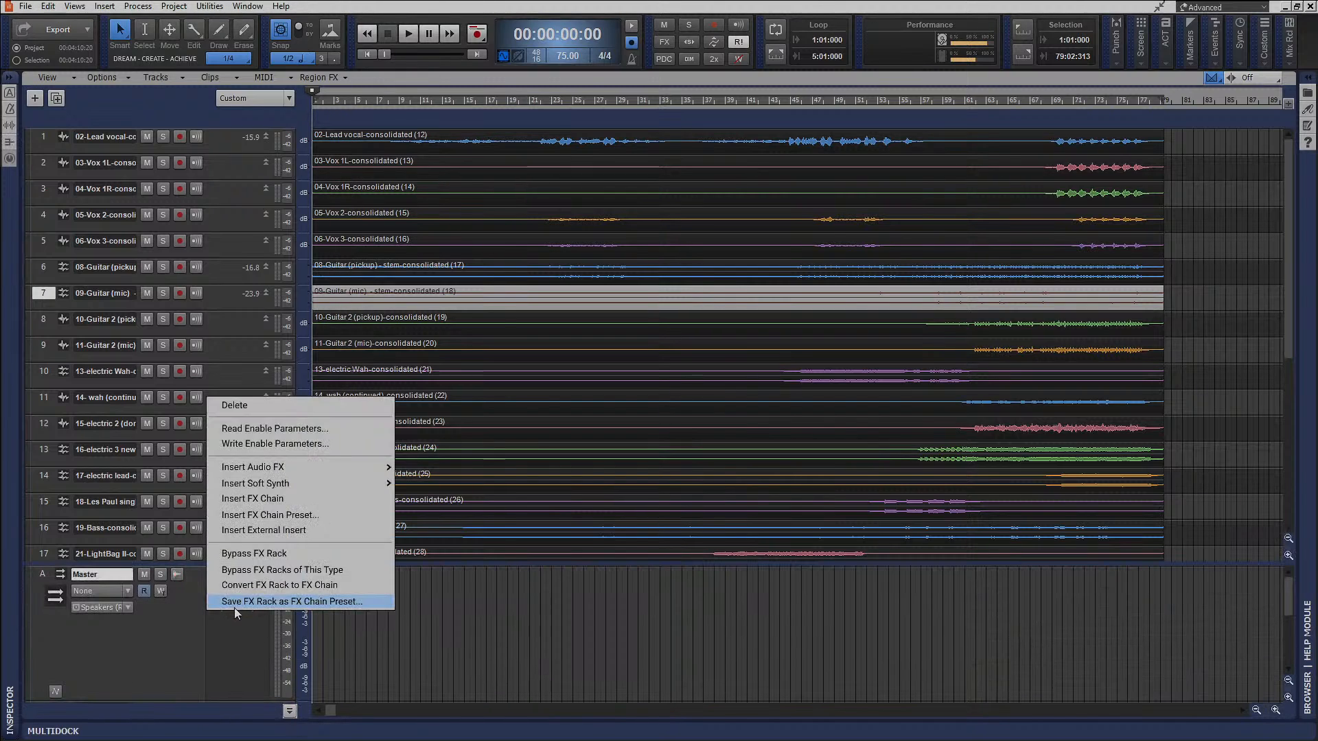
{"action": "left_click", "coordinate": [233, 404]}
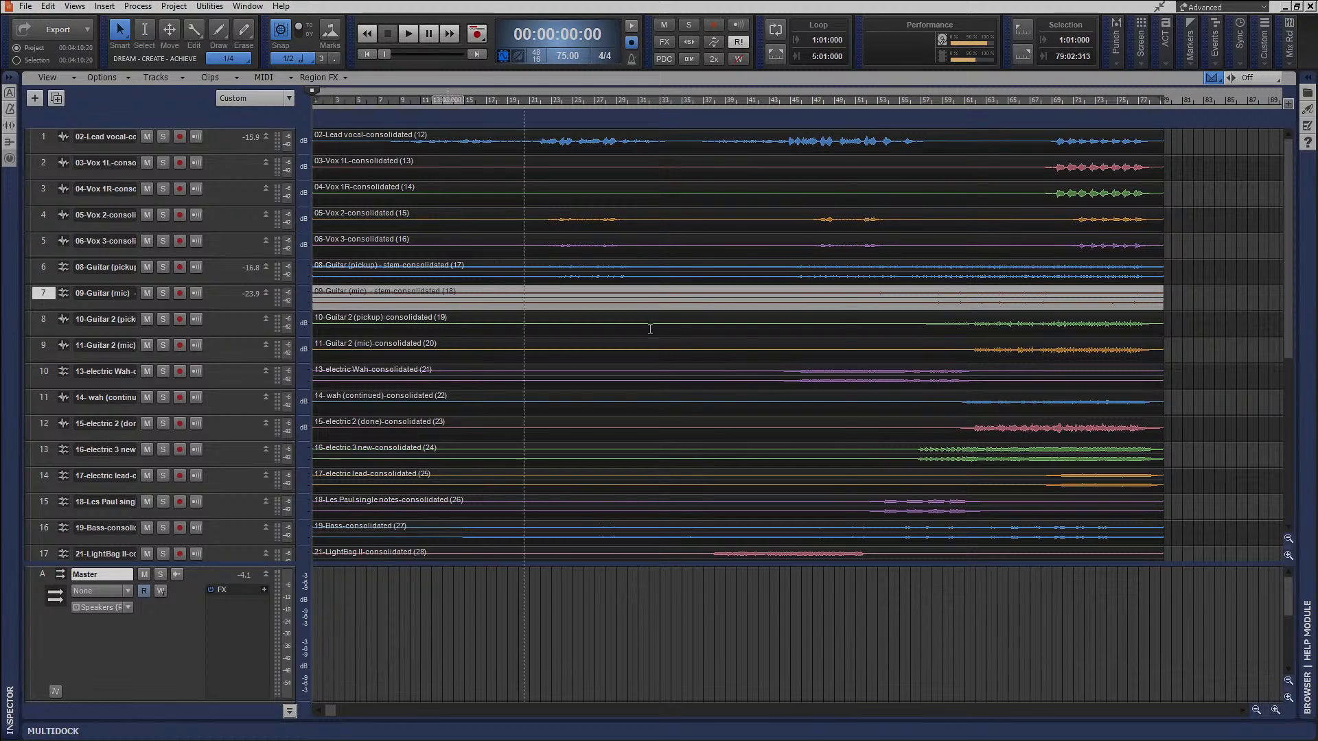
{"action": "left_click", "coordinate": [24, 8]}
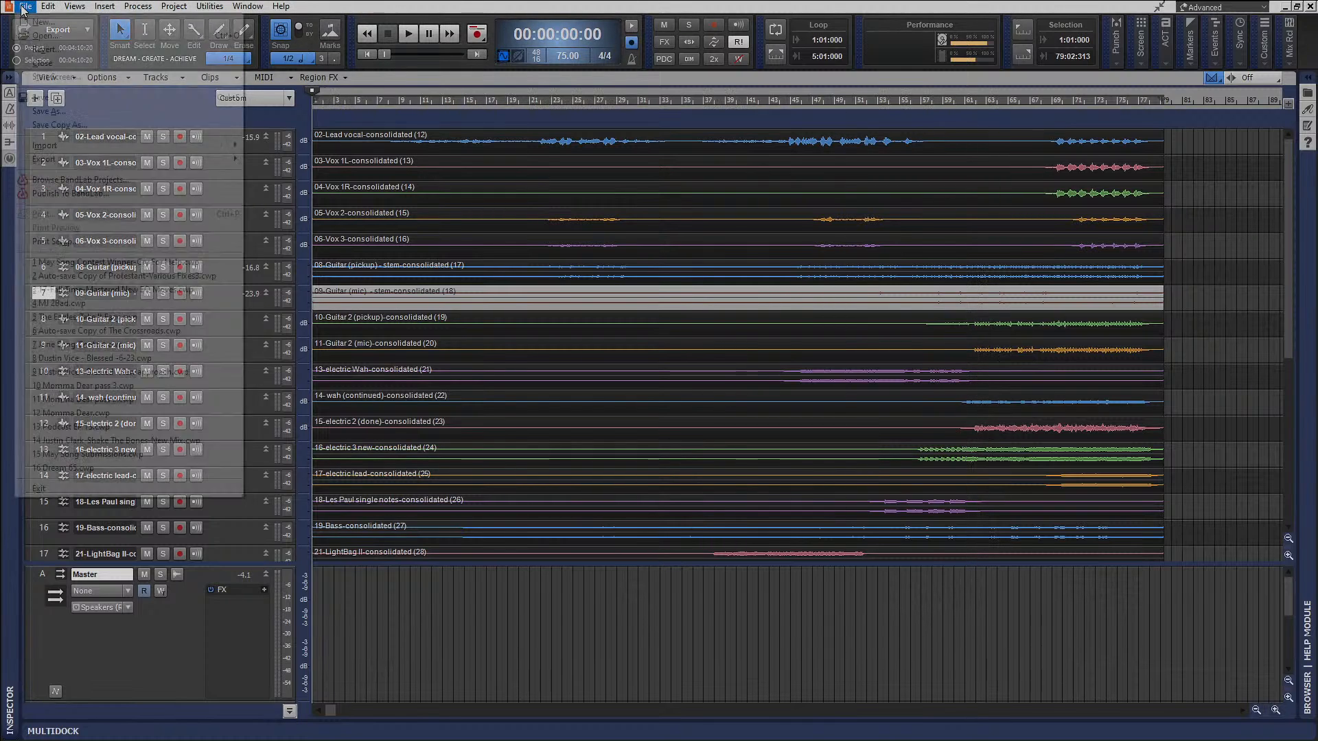
{"action": "mouse_move", "coordinate": [66, 162]}
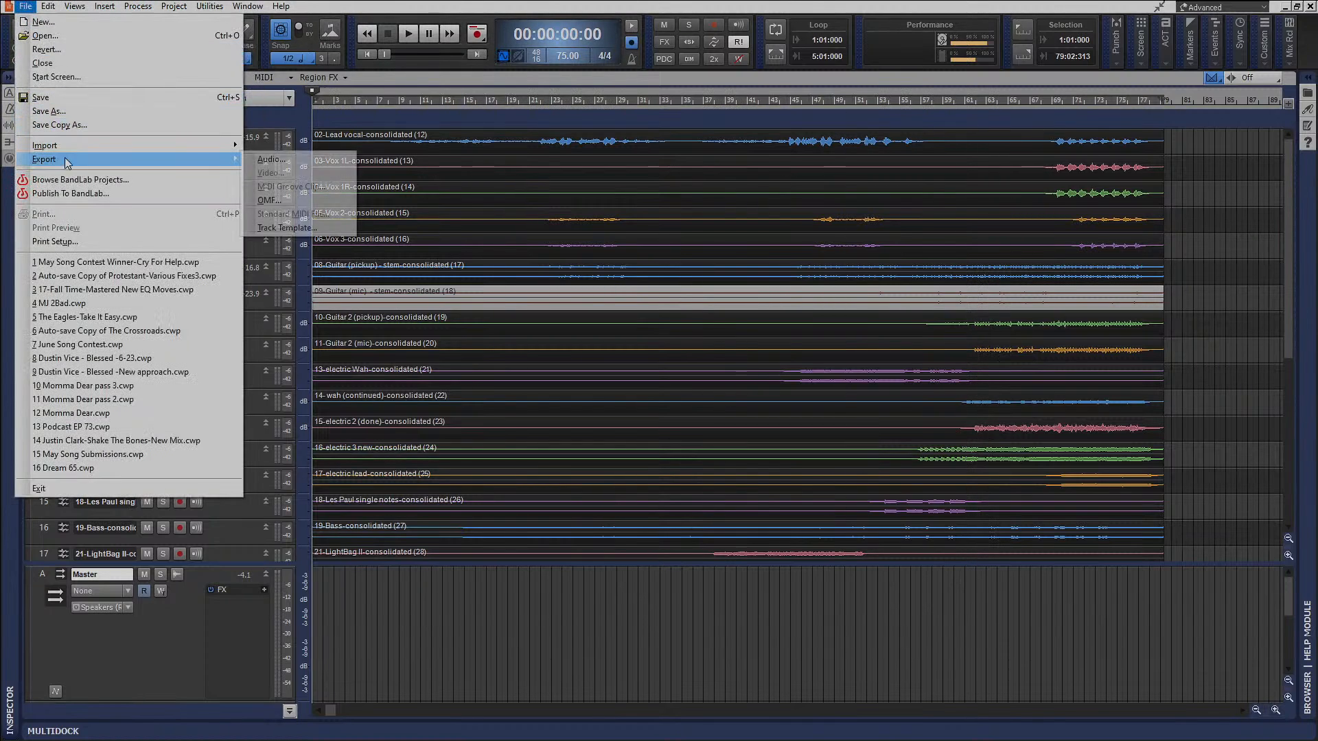
{"action": "left_click", "coordinate": [236, 649]}
{"action": "left_click", "coordinate": [293, 708]}
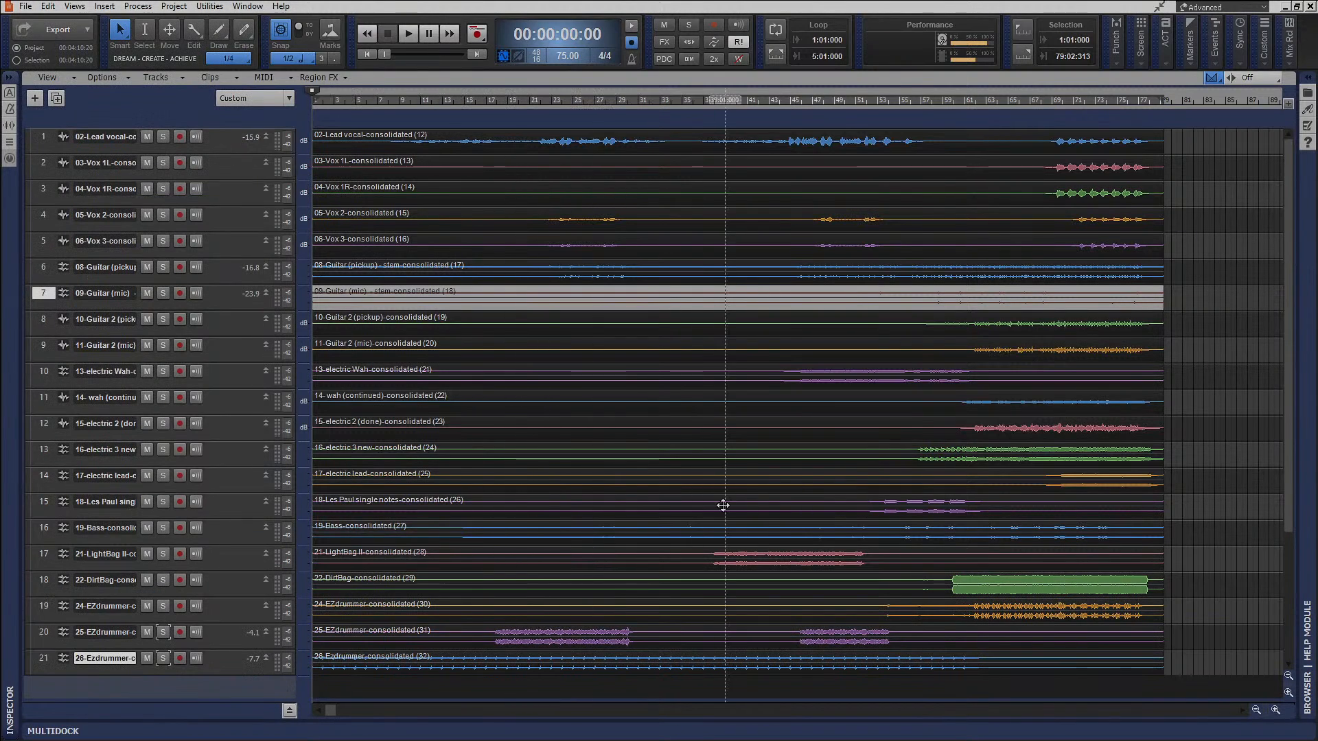
Show the bus pane and insert HoRNetSongKeyMK3 from the Tools category in the Master bus's effects rack.
{"action": "left_click", "coordinate": [291, 712]}
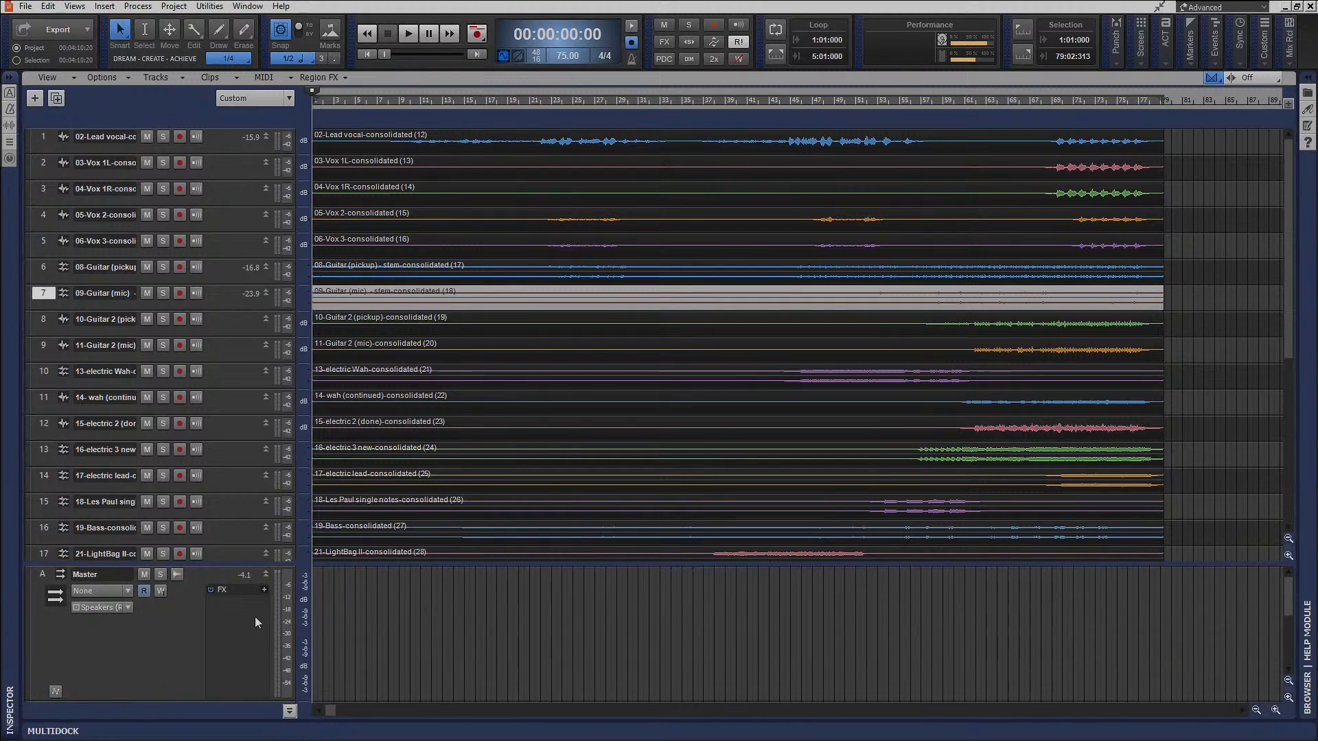
{"action": "right_click", "coordinate": [254, 616]}
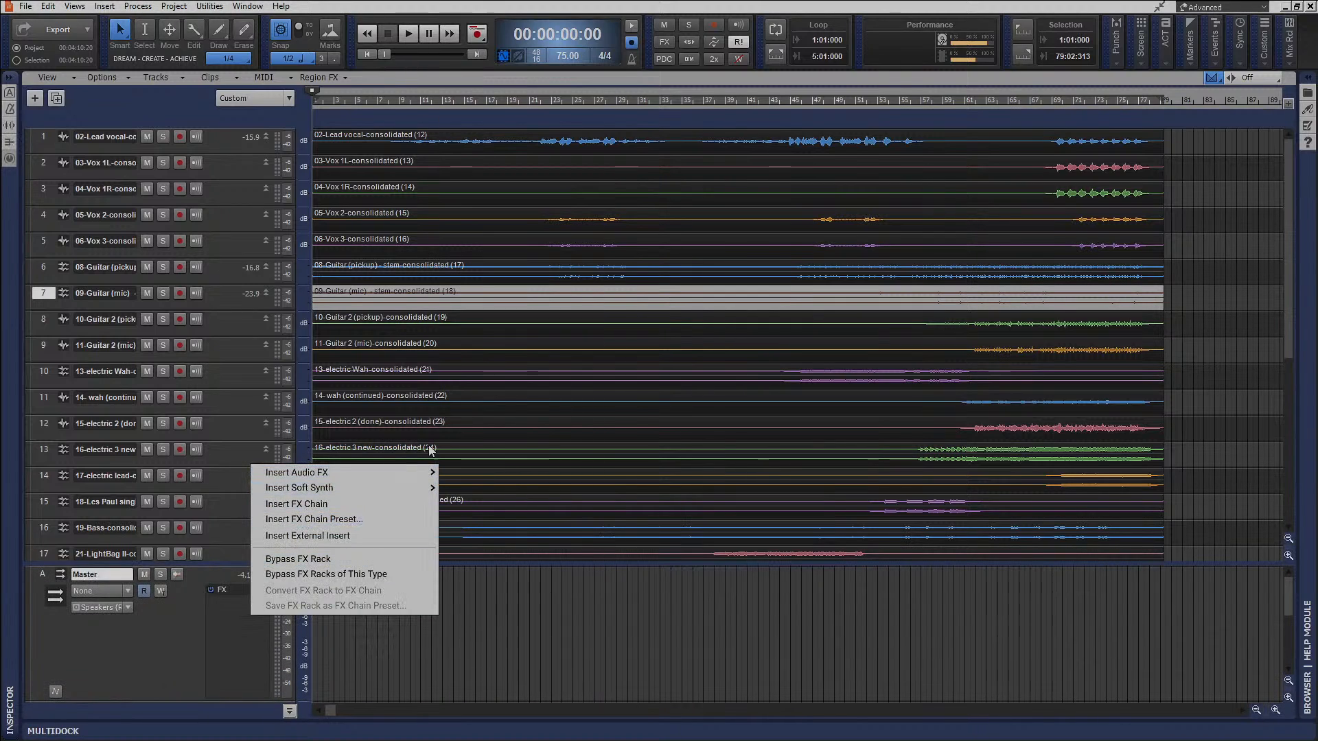
{"action": "mouse_move", "coordinate": [426, 473]}
{"action": "mouse_move", "coordinate": [521, 441]}
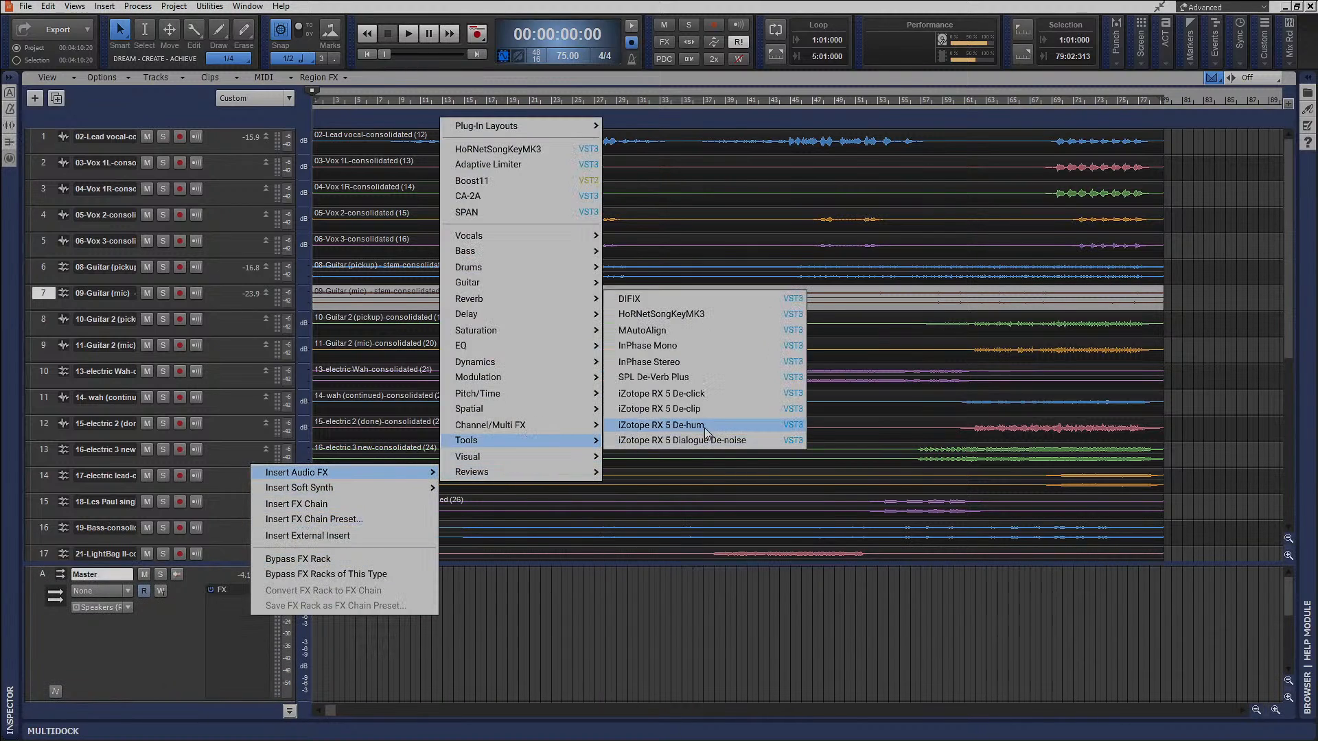
{"action": "left_click", "coordinate": [697, 316]}
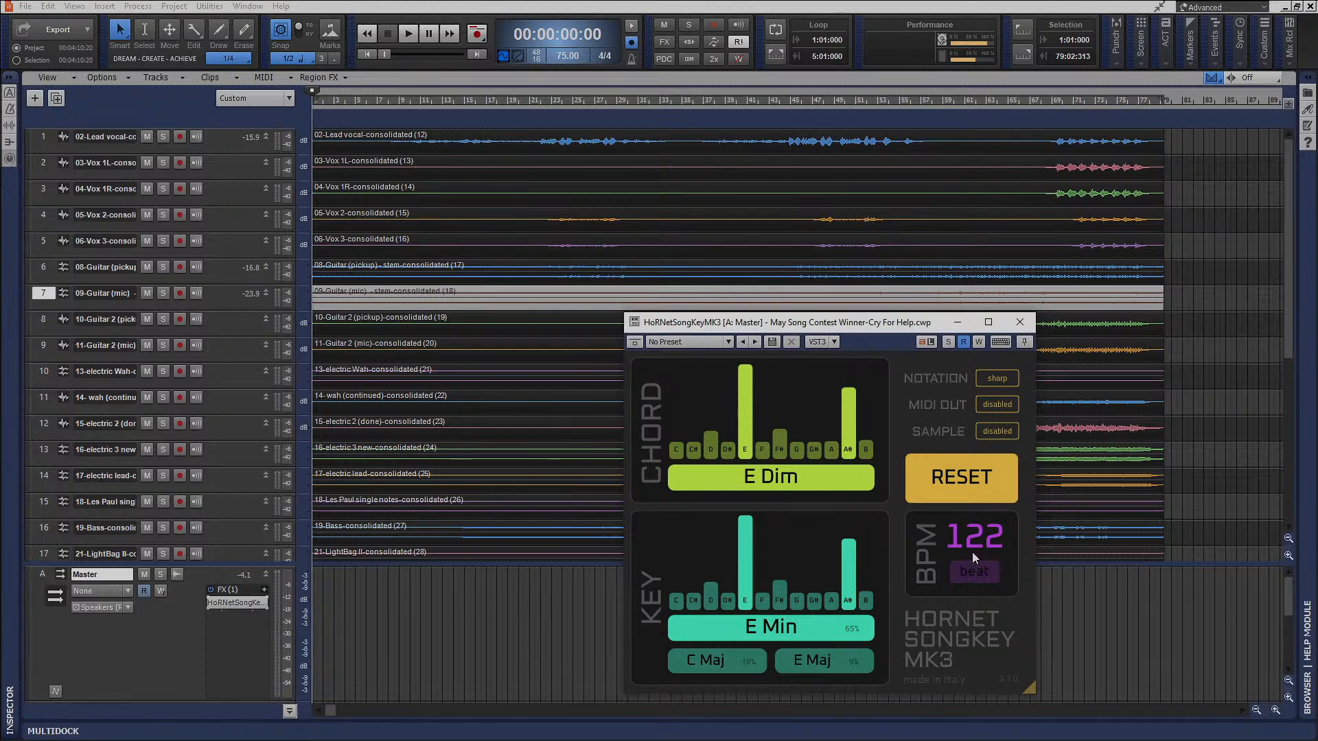
Move and shrink the HoRNetSongKeyMK3 window, and try its Notation and MIDI Out options, leaving them at sharp and disabled.
{"action": "left_click_drag", "start_coordinate": [934, 322], "coordinate": [872, 221]}
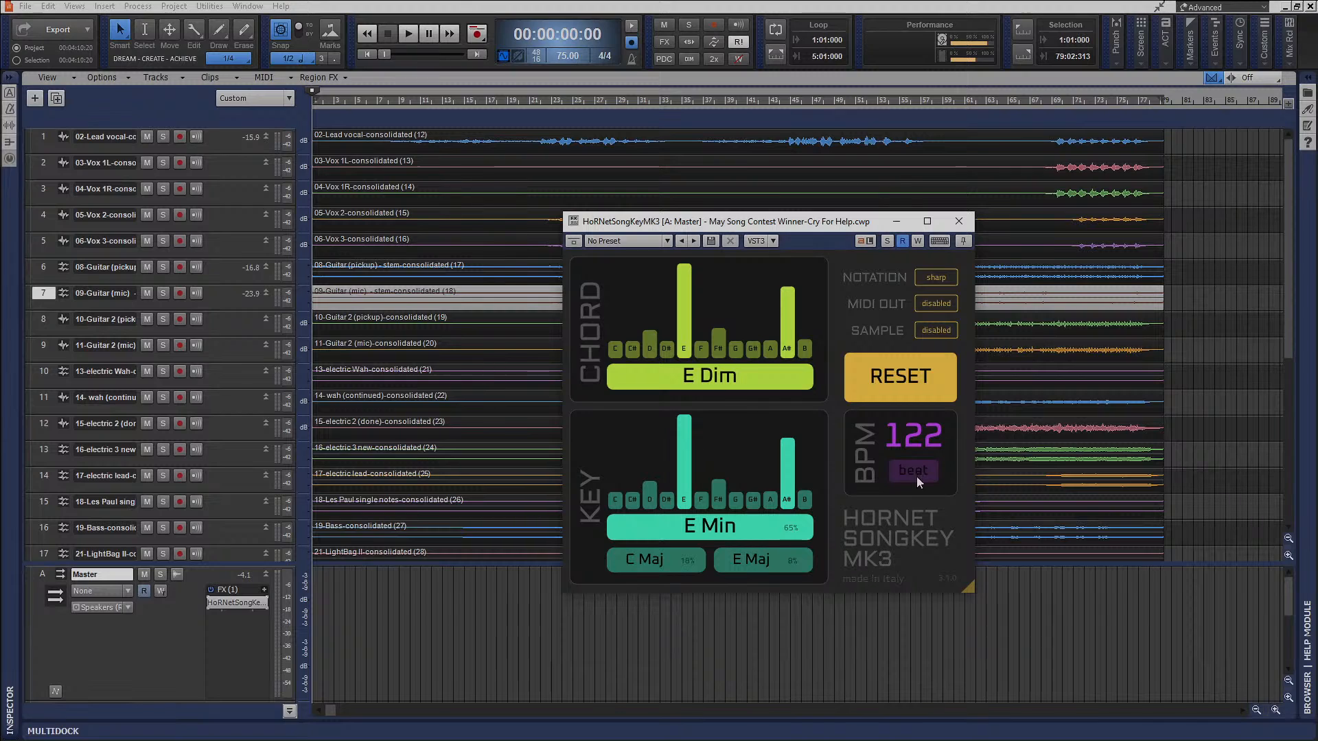
{"action": "left_click_drag", "start_coordinate": [961, 589], "coordinate": [912, 561]}
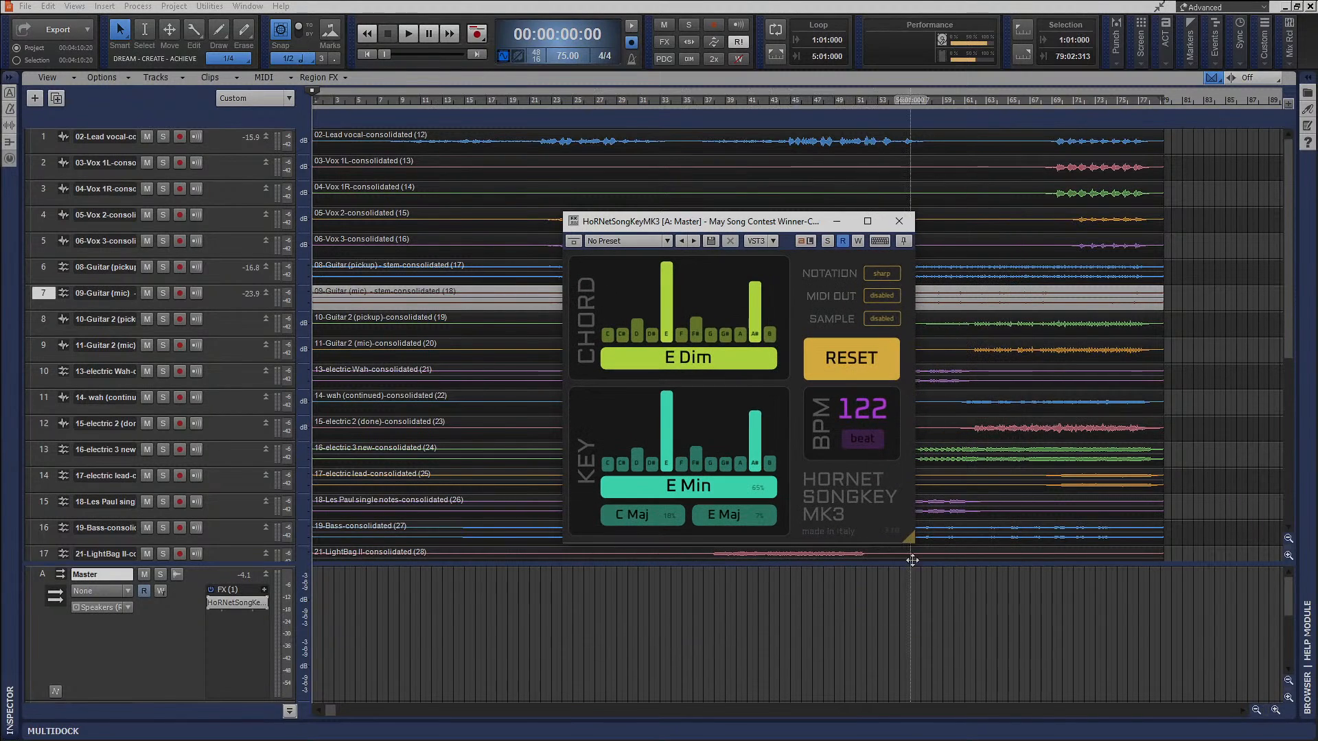
{"action": "left_click", "coordinate": [890, 274]}
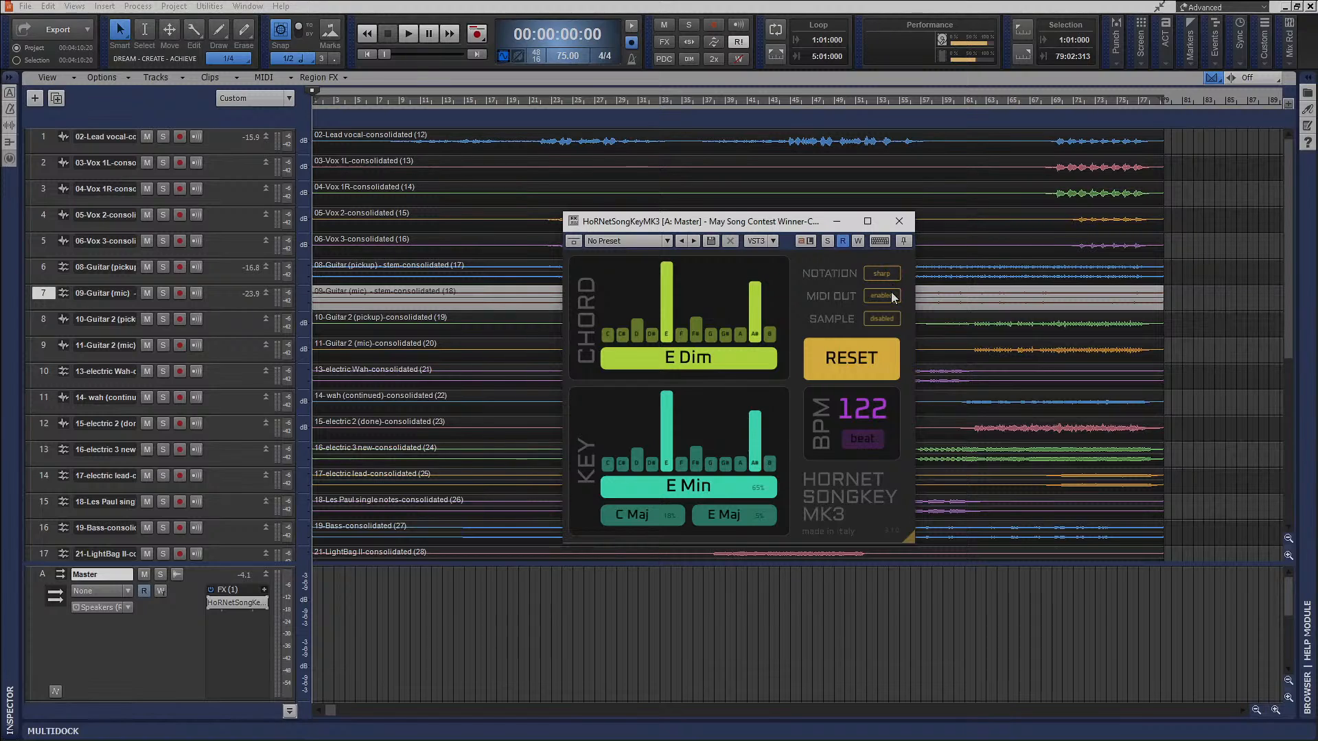
{"action": "left_click", "coordinate": [892, 291]}
Play the full mix through HoRNetSongKeyMK3, setting the play position where track 20's drums begin, and close its window after stopping.
{"action": "key", "text": "space"}
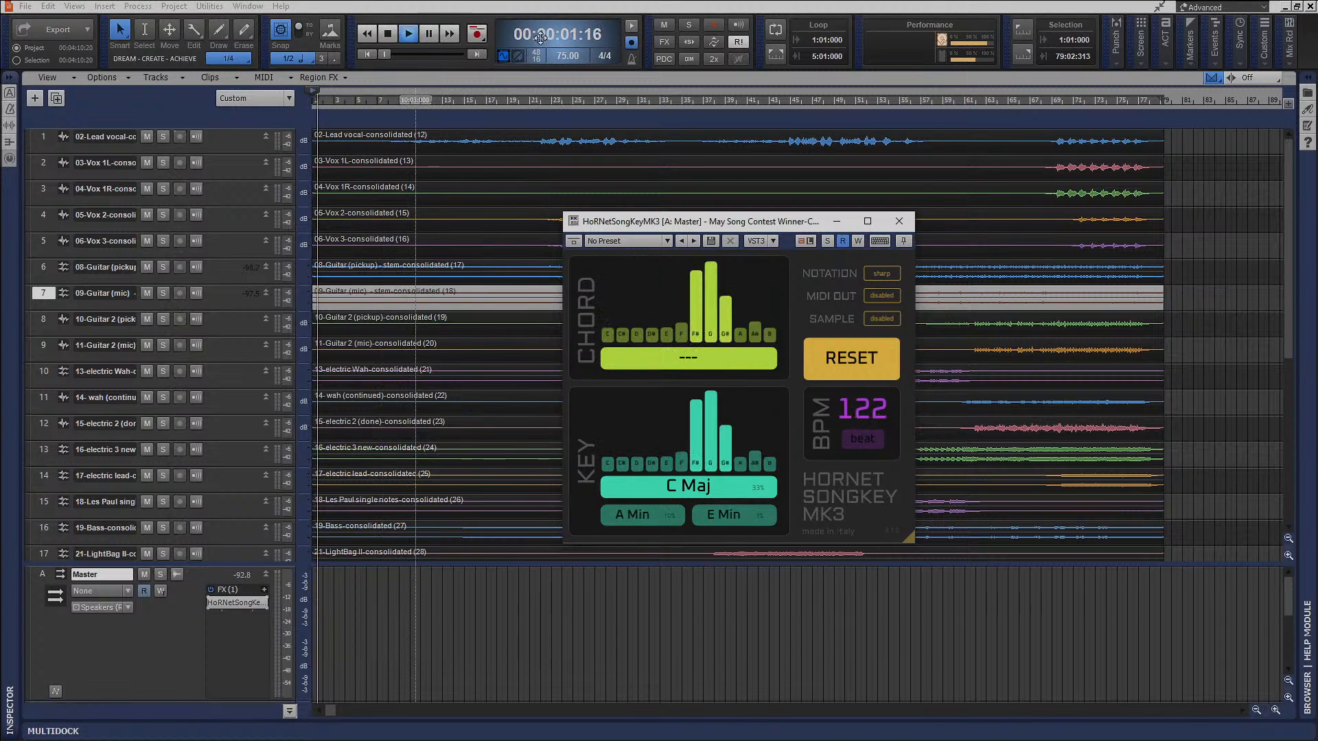
{"action": "left_click", "coordinate": [495, 100]}
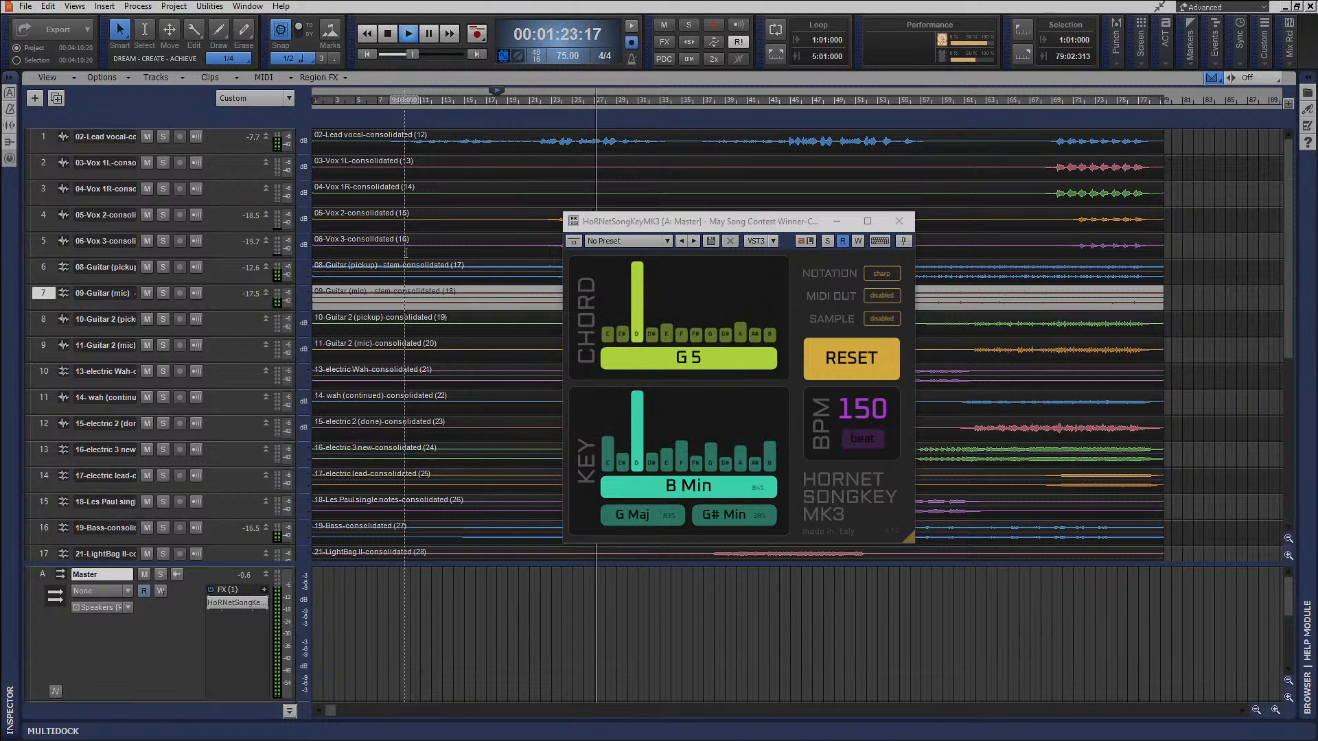
{"action": "key", "text": "space"}
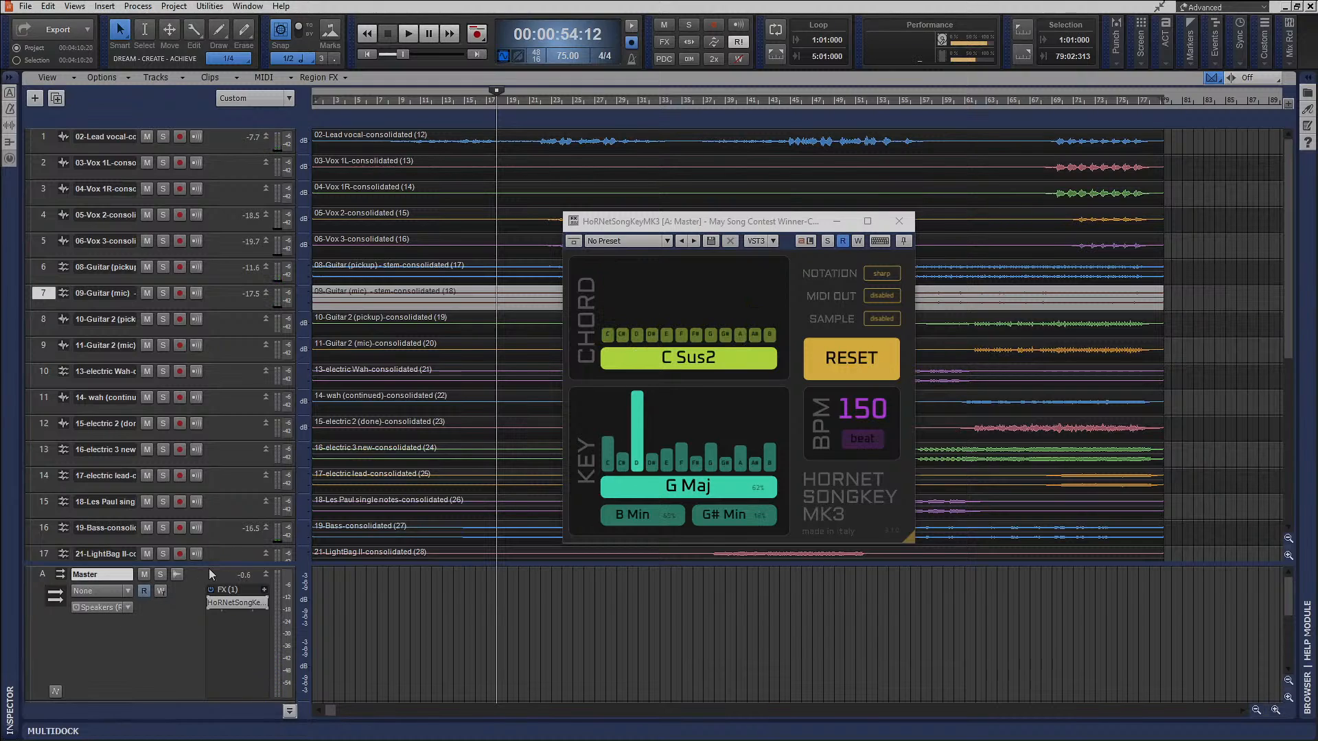
{"action": "left_click_drag", "start_coordinate": [218, 565], "coordinate": [226, 674]}
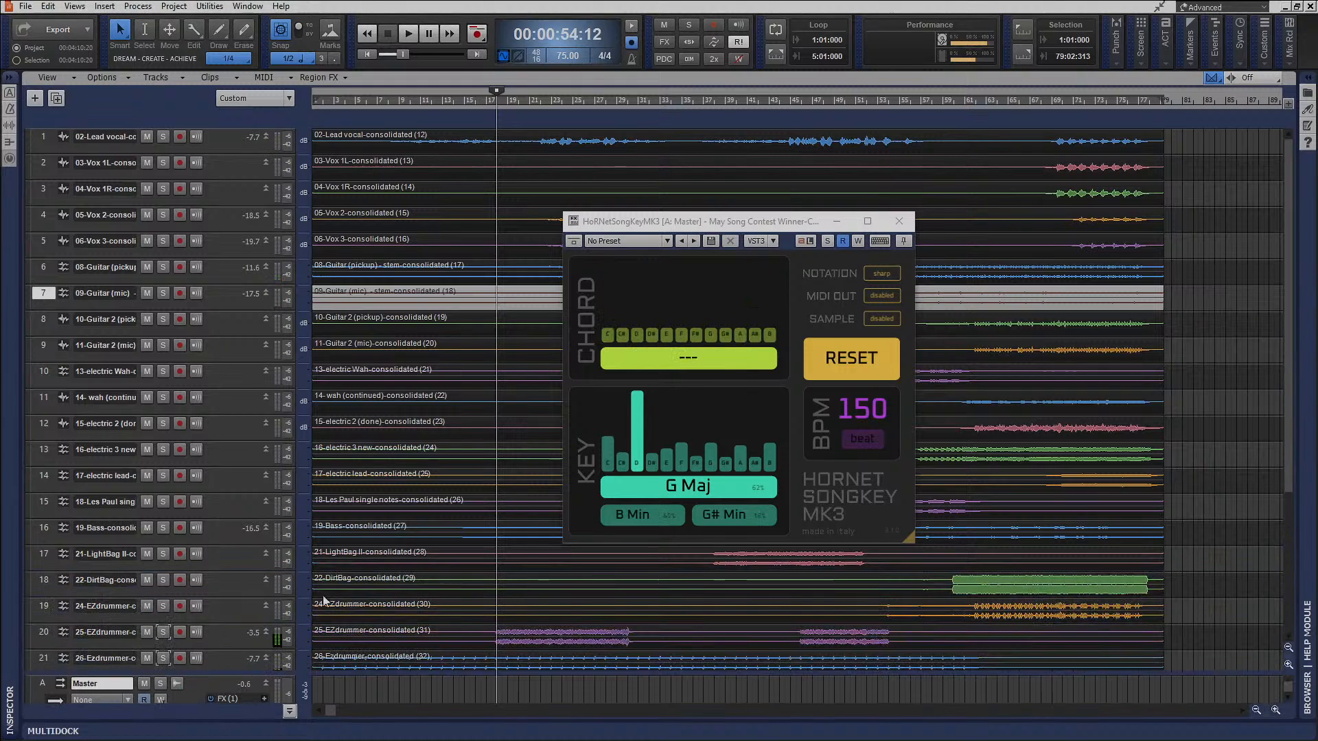
{"action": "left_click", "coordinate": [903, 221]}
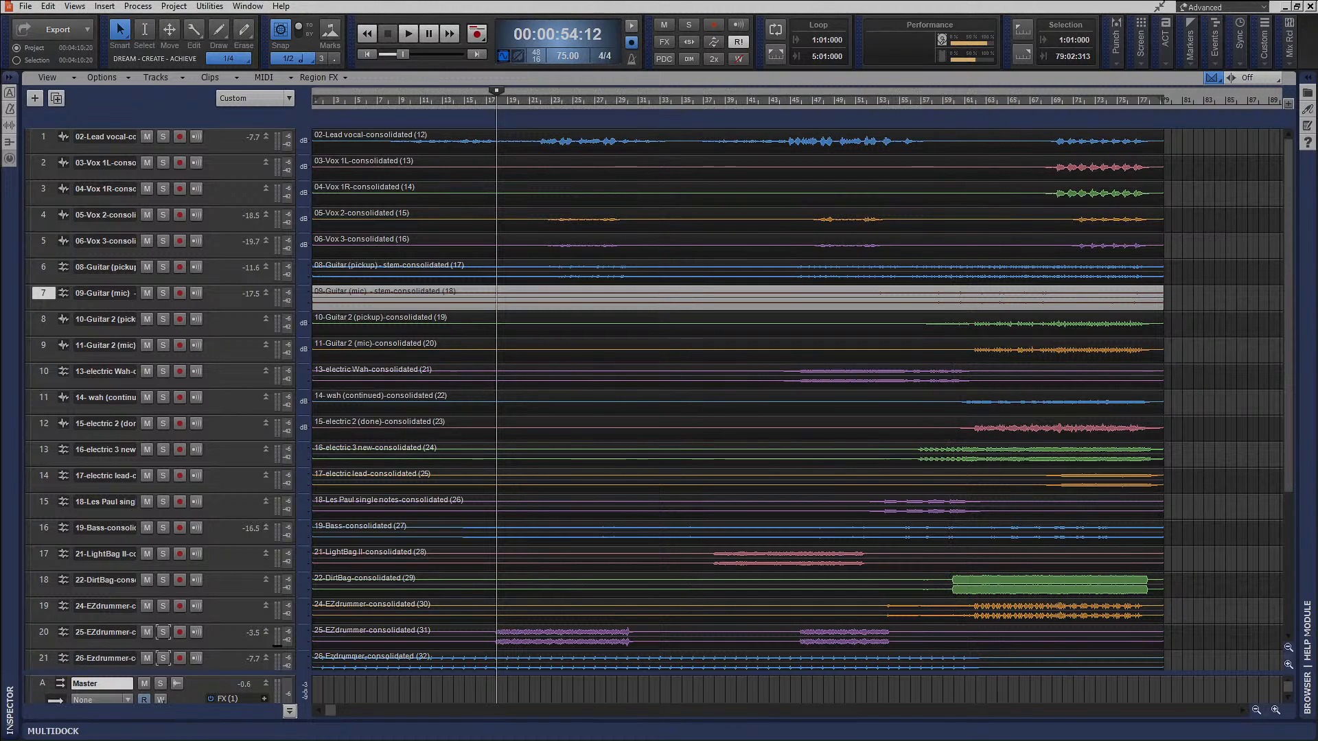
Enlarge the bus pane, reopen HoRNetSongKeyMK3 on the Master bus to read the detected key and tempo, and close its window.
{"action": "left_click_drag", "start_coordinate": [264, 683], "coordinate": [262, 545]}
{"action": "left_click", "coordinate": [289, 710]}
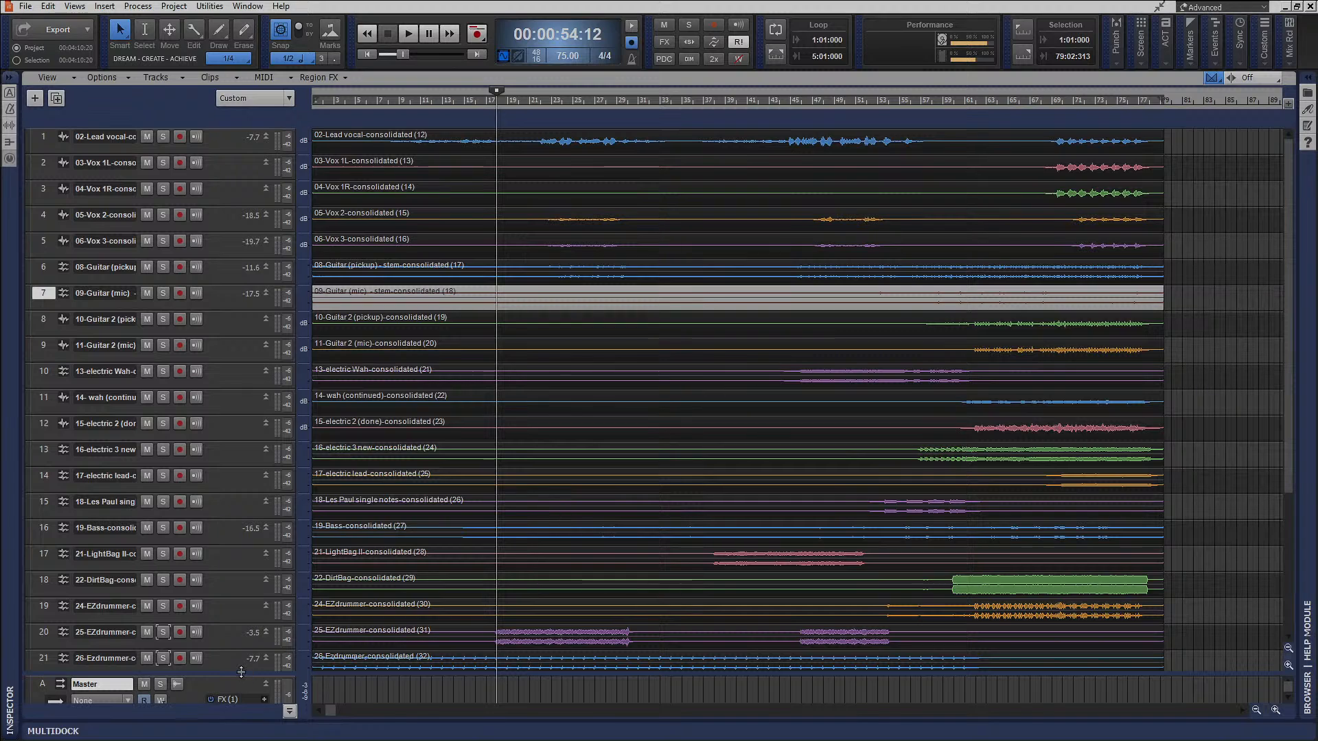
{"action": "left_click_drag", "start_coordinate": [231, 674], "coordinate": [248, 499]}
{"action": "double_click", "coordinate": [241, 537]}
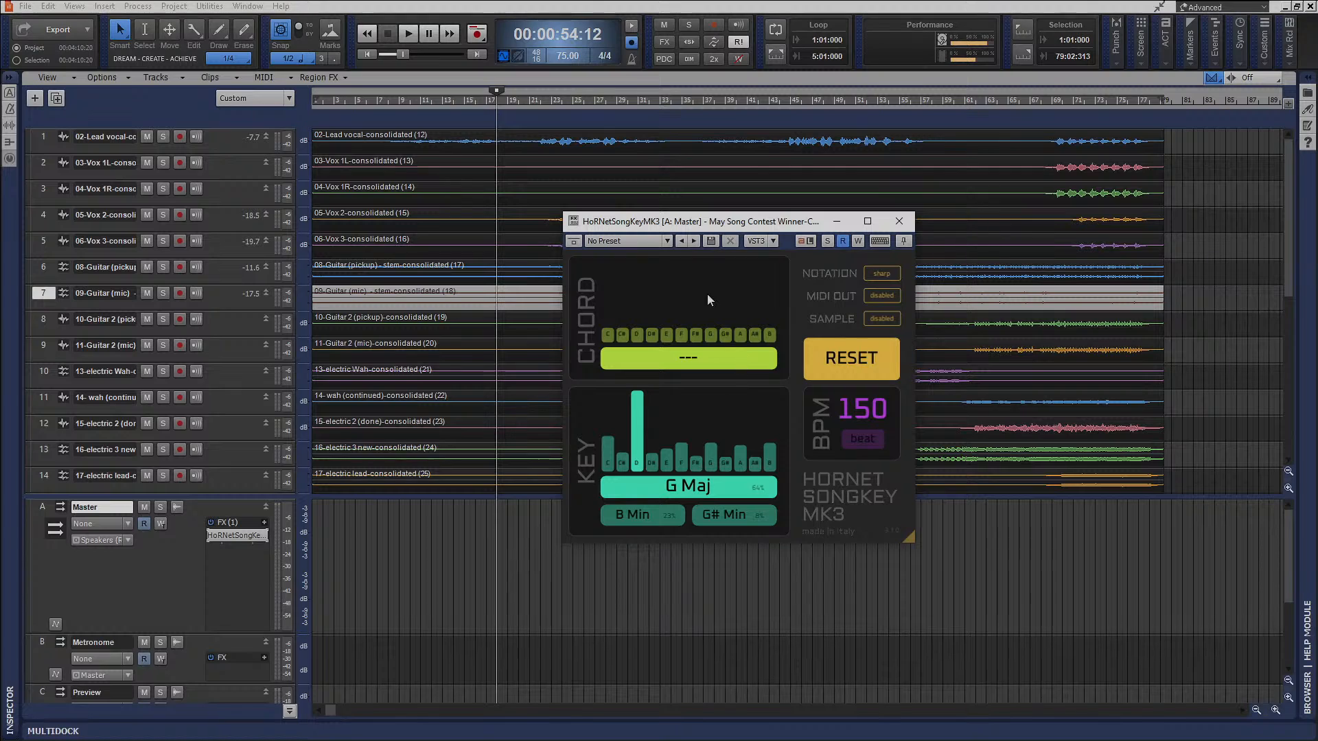
{"action": "left_click", "coordinate": [900, 221]}
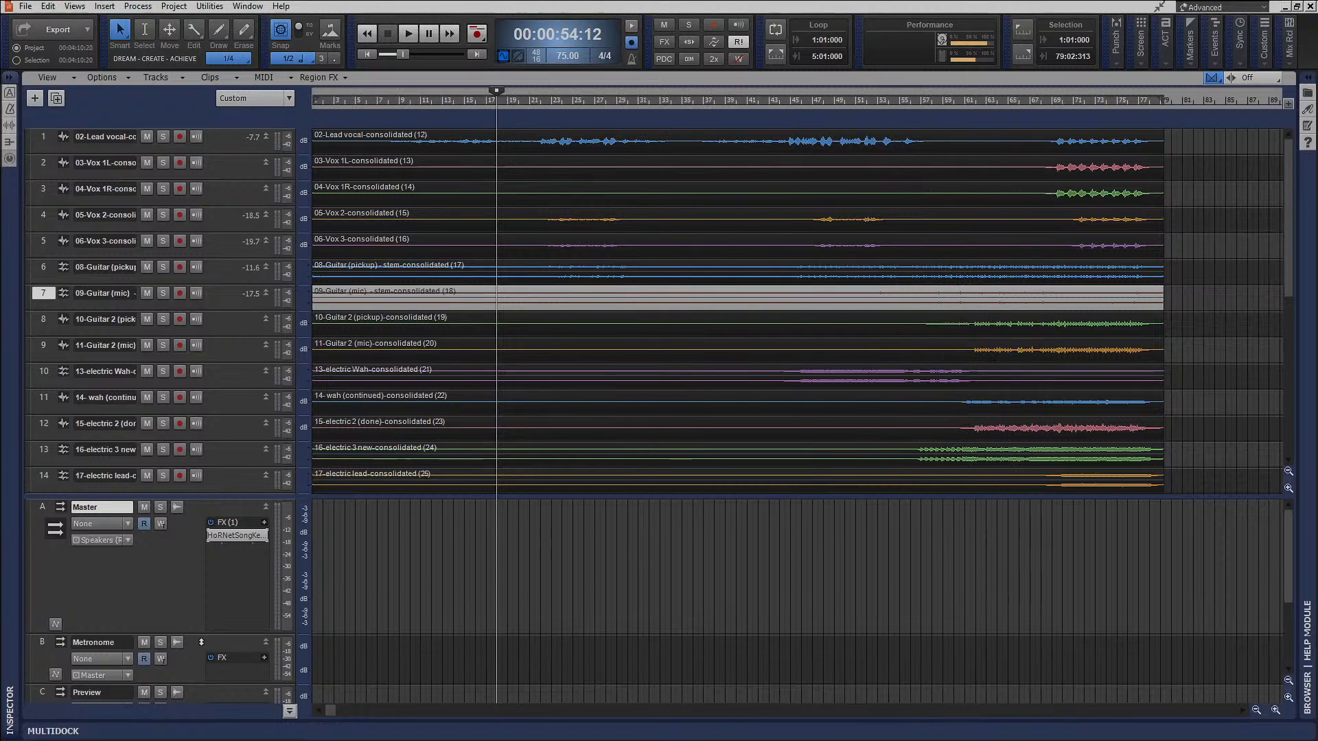
Remove HoRNetSongKeyMK3 from the Master bus, and return to the project start with the bus pane hidden.
{"action": "right_click", "coordinate": [230, 538]}
{"action": "left_click", "coordinate": [238, 332]}
{"action": "left_click", "coordinate": [289, 712]}
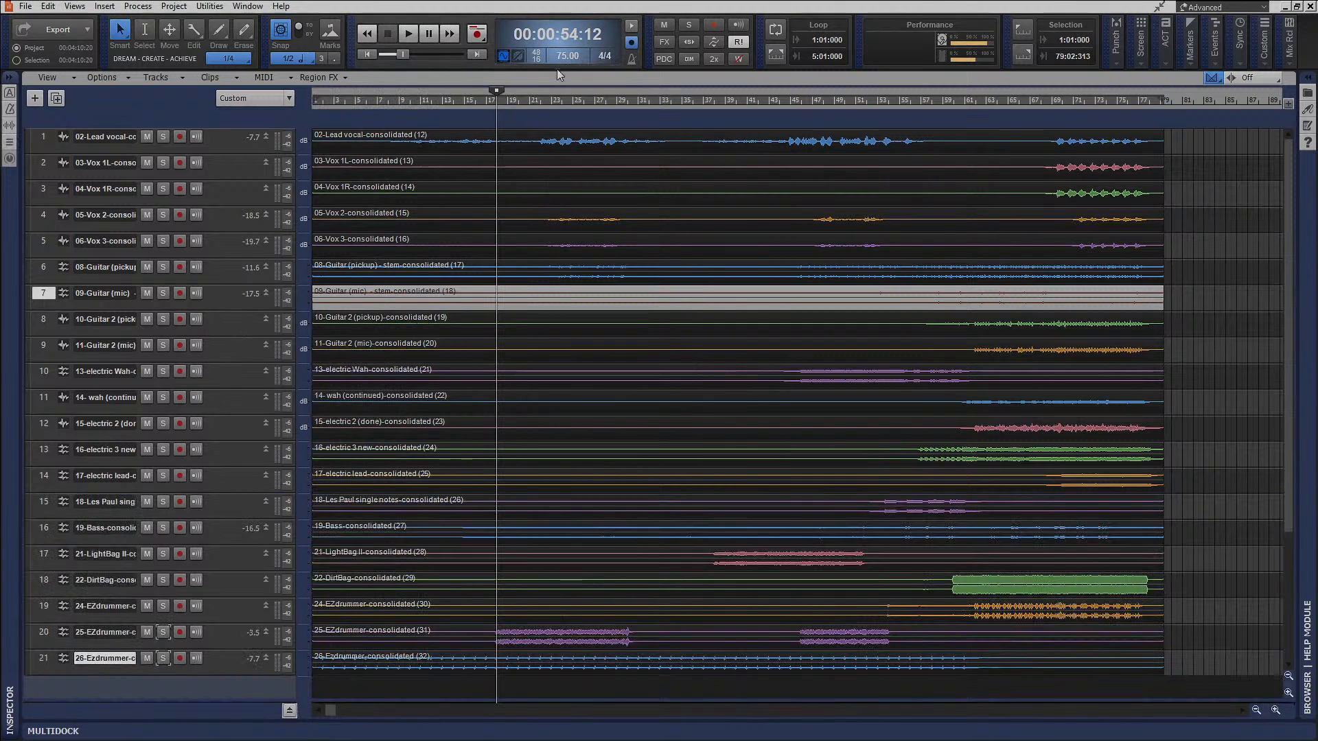
{"action": "left_click", "coordinate": [369, 56]}
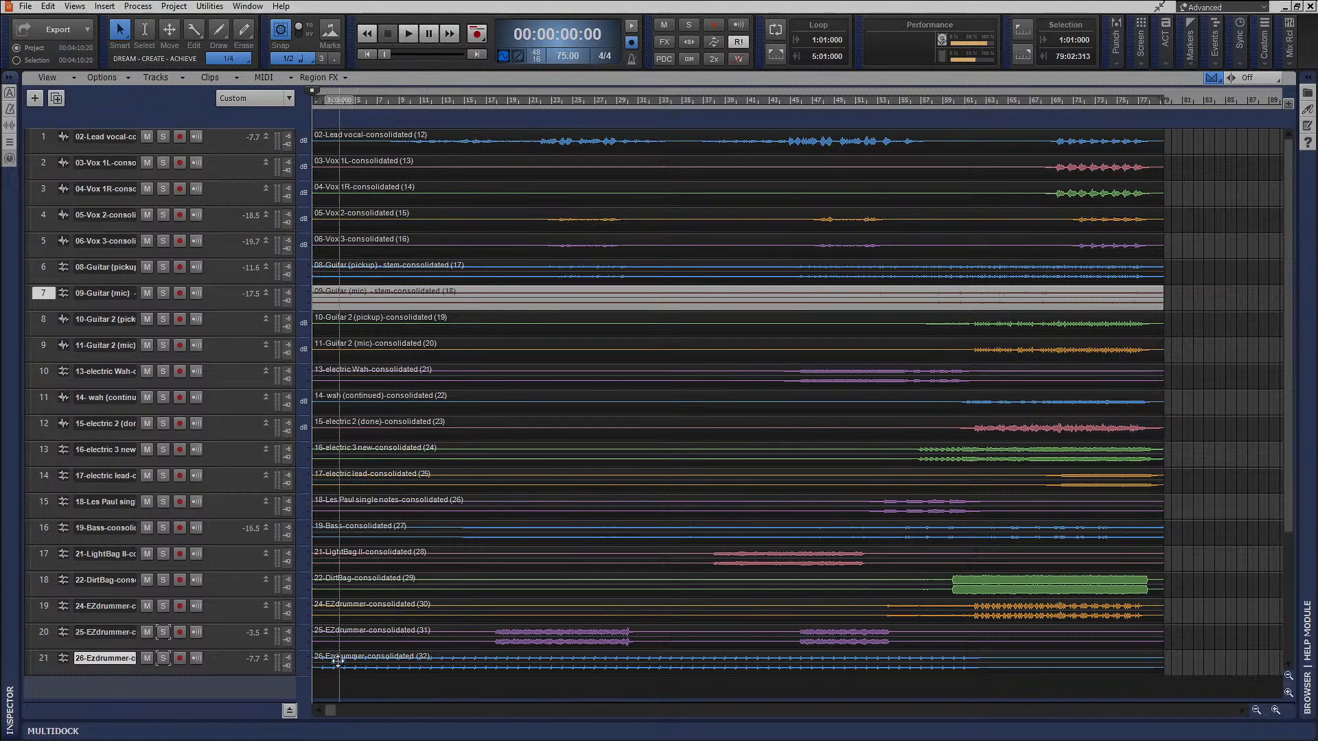
Switch to Chrome, view the Reverb/Delay Calculator page of homestudiosimplified.com in a new tab, and close that tab.
{"action": "key", "text": "b"}
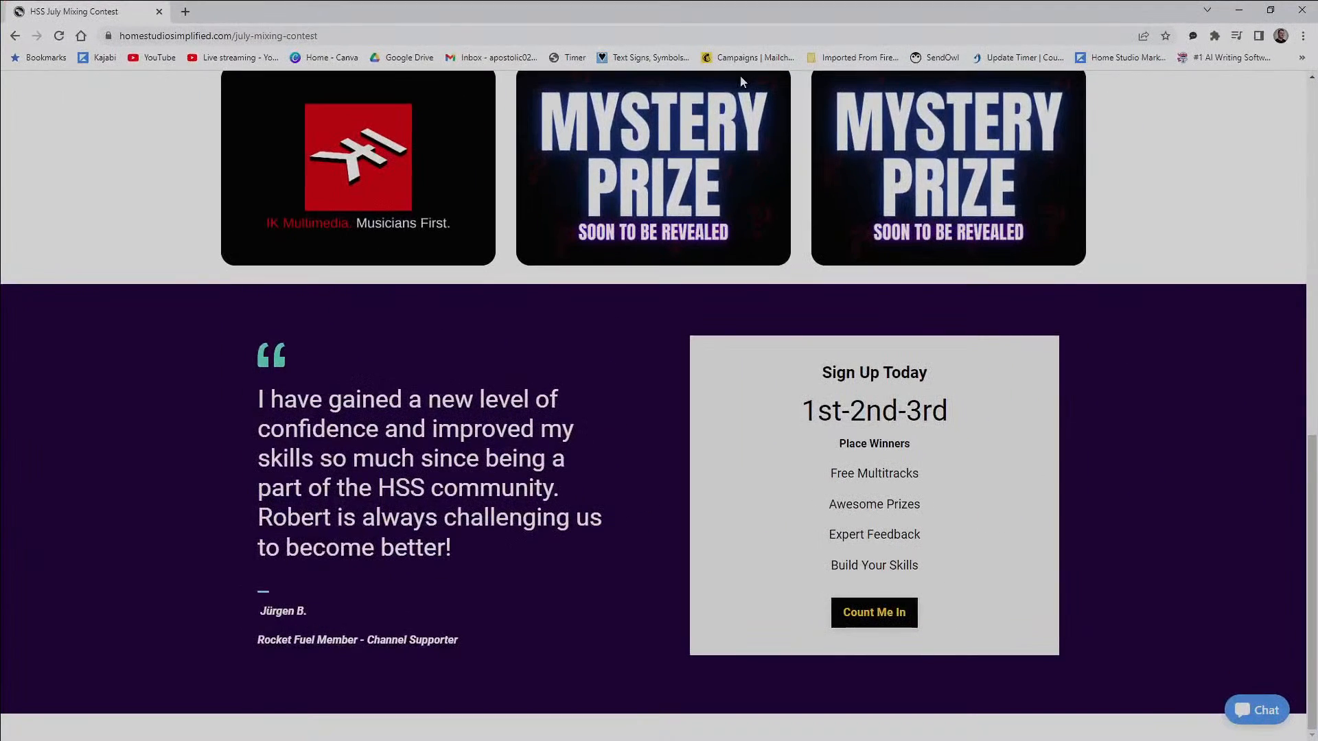
{"action": "left_click", "coordinate": [186, 12]}
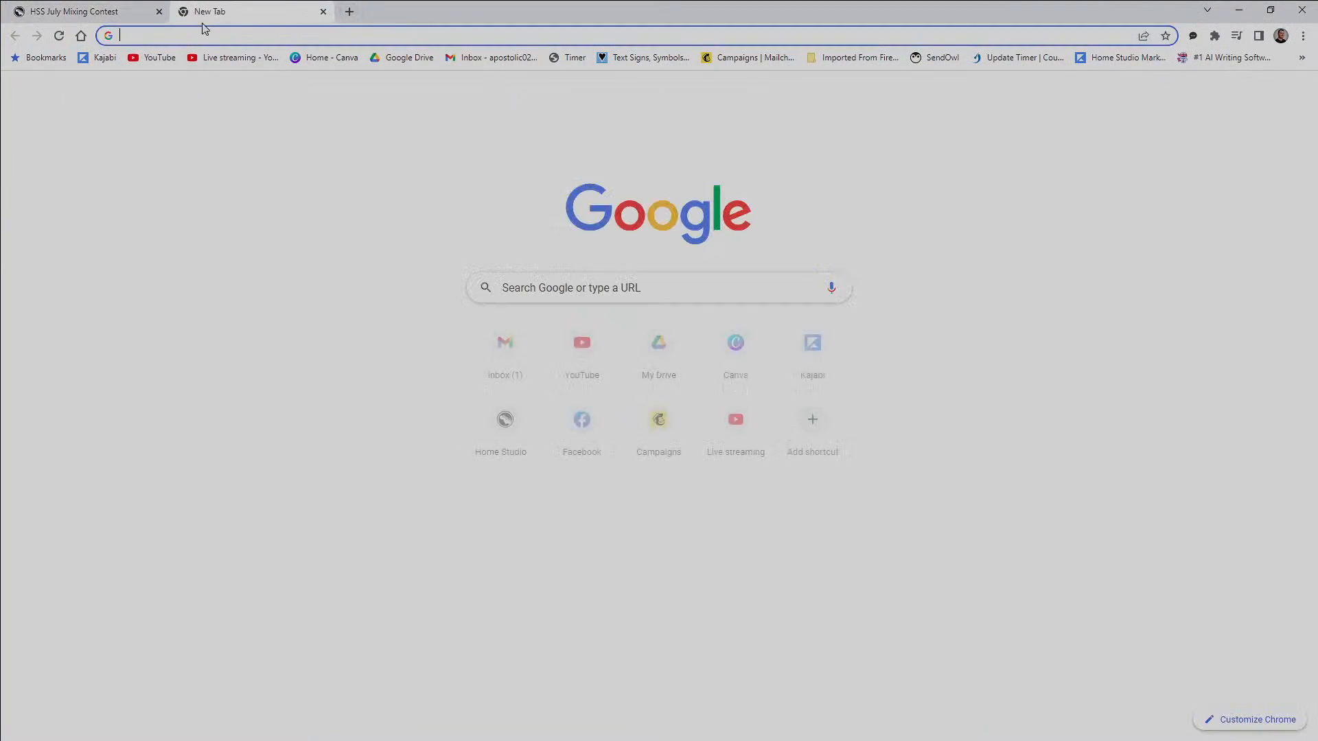
{"action": "left_click", "coordinate": [210, 31]}
{"action": "type", "text": "homestudiosimplified.com"}
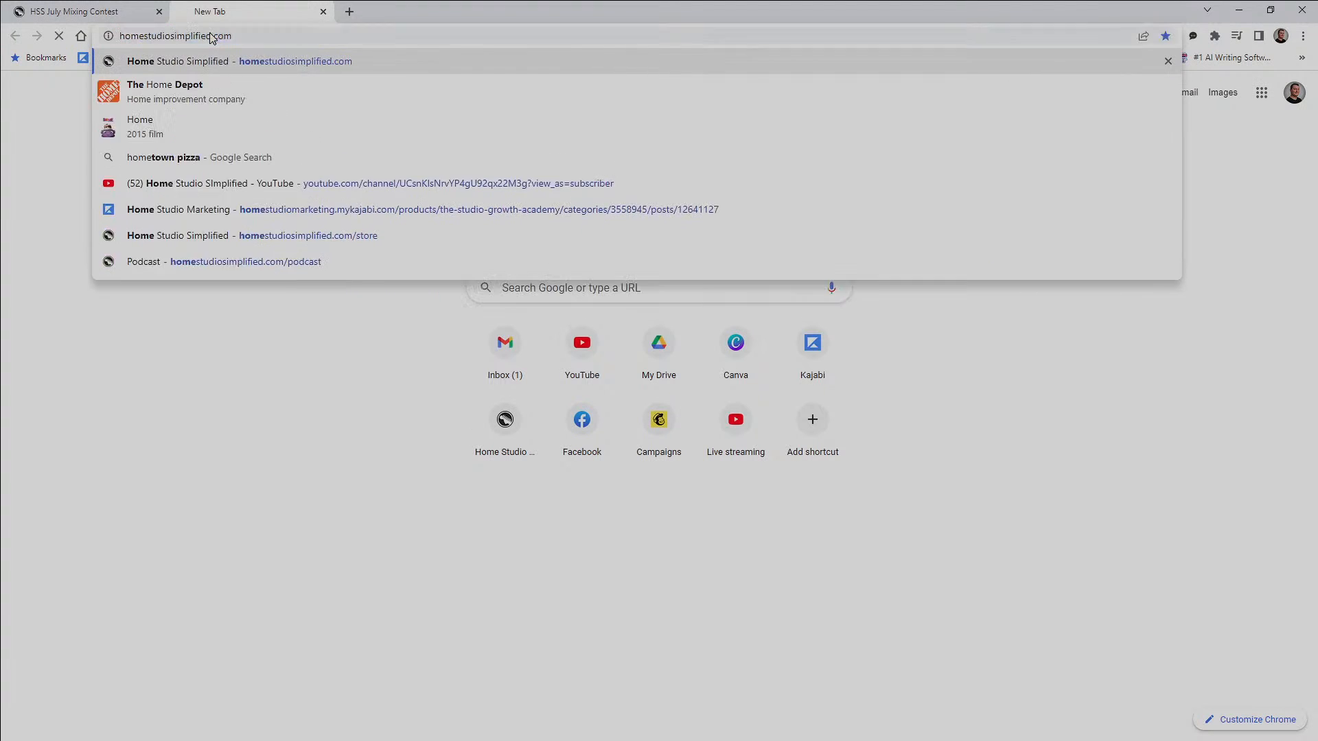
{"action": "key", "text": "Return"}
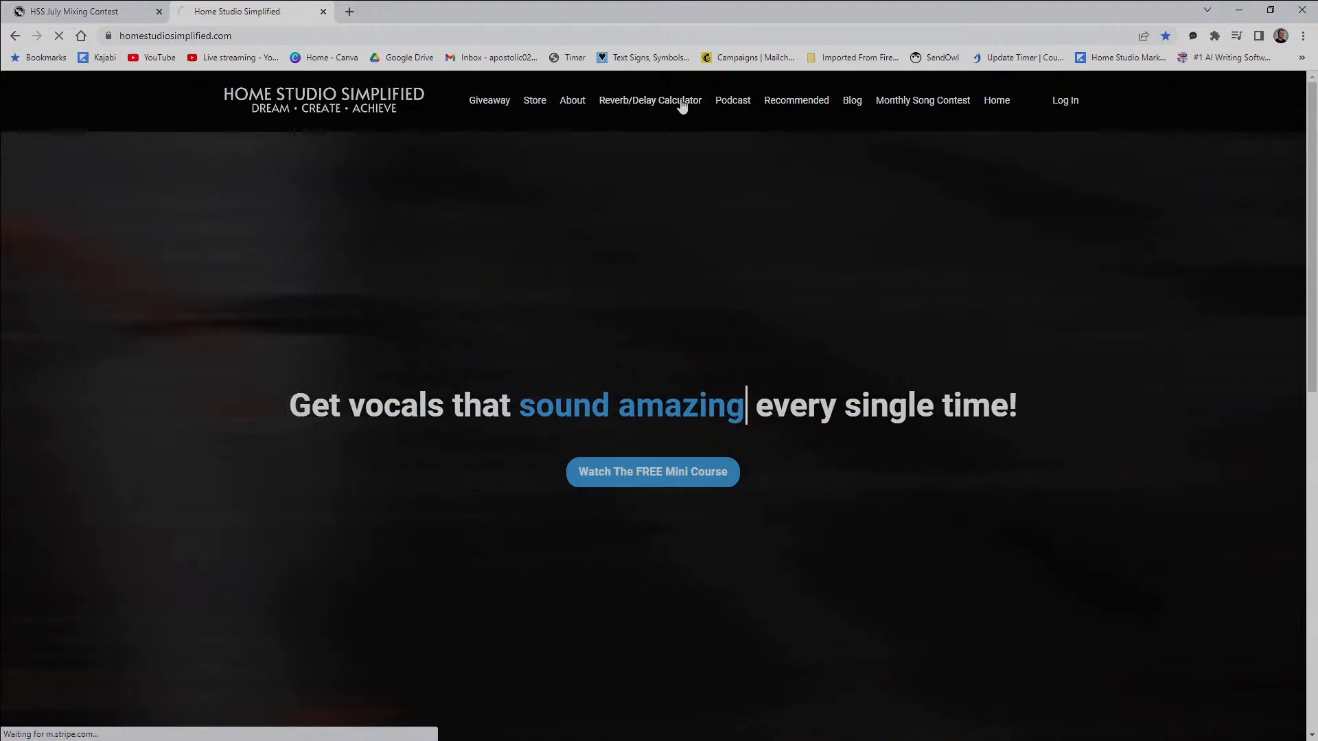
{"action": "left_click", "coordinate": [682, 105]}
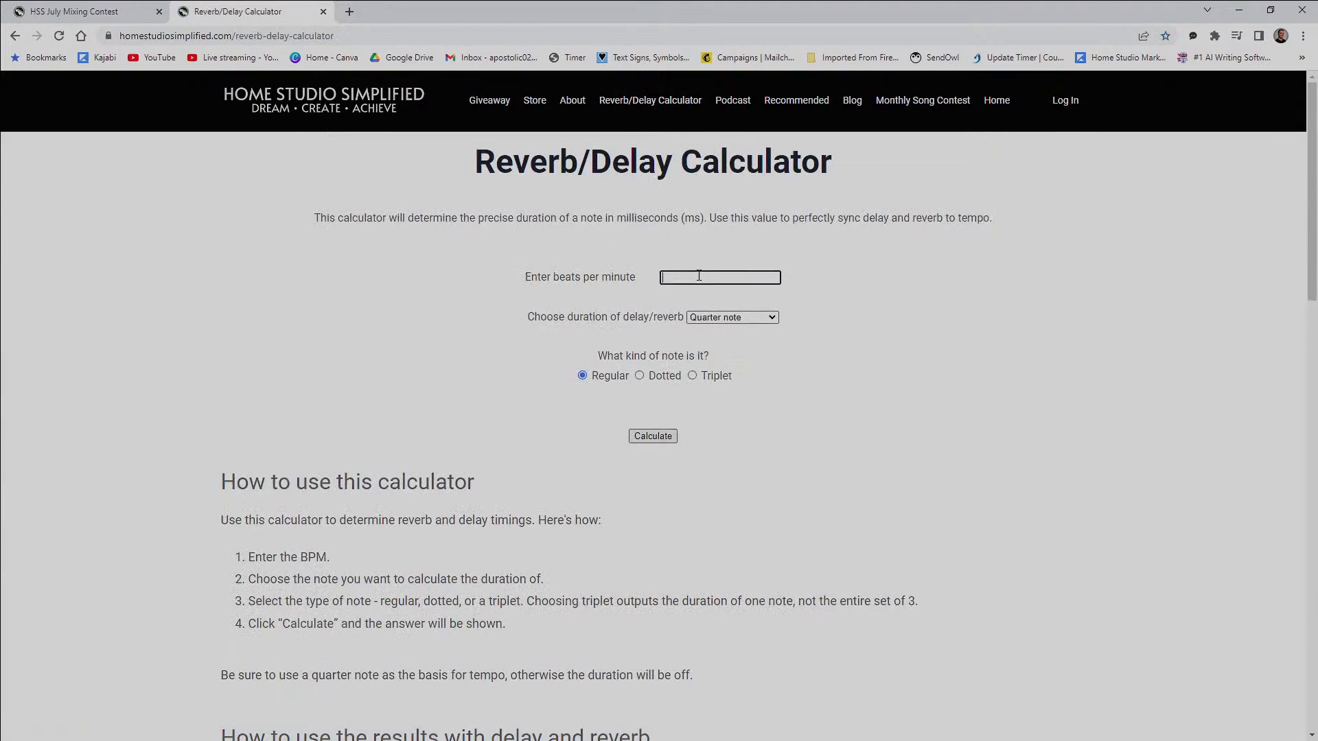
{"action": "key", "text": "Return"}
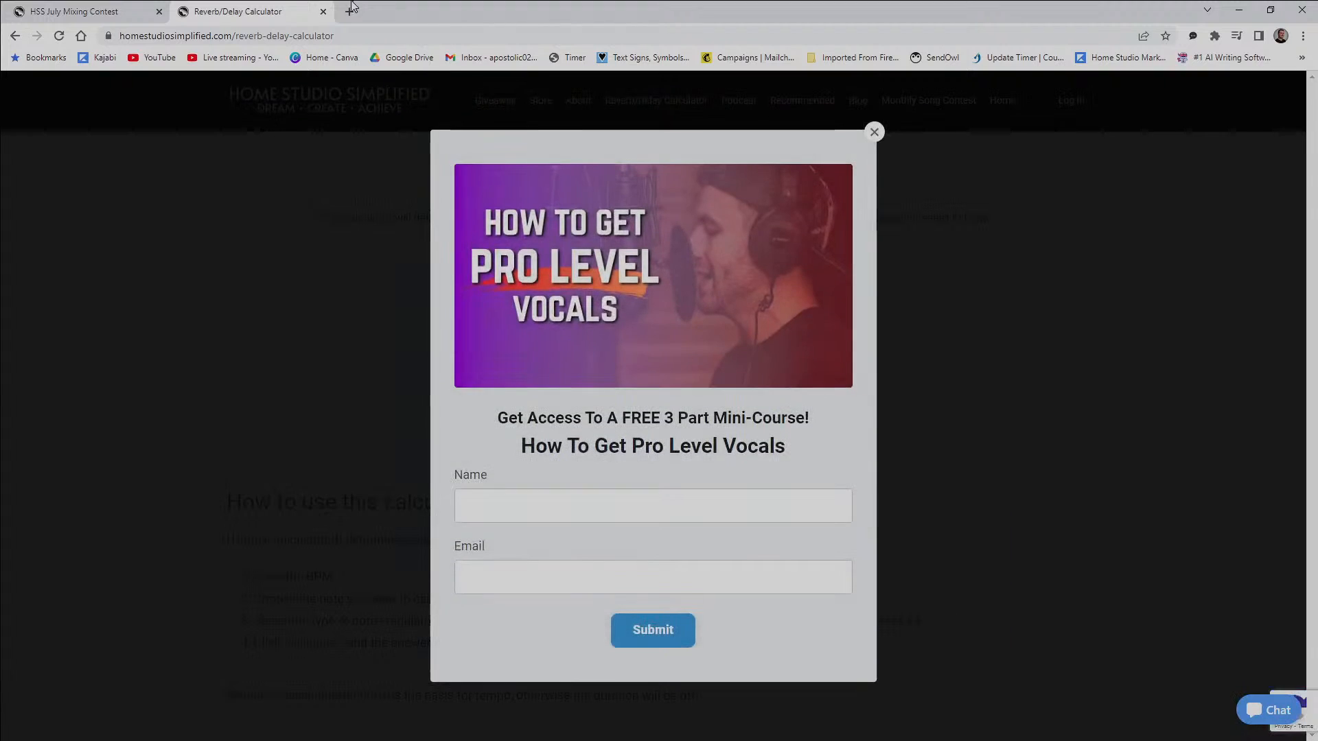
{"action": "left_click", "coordinate": [323, 12]}
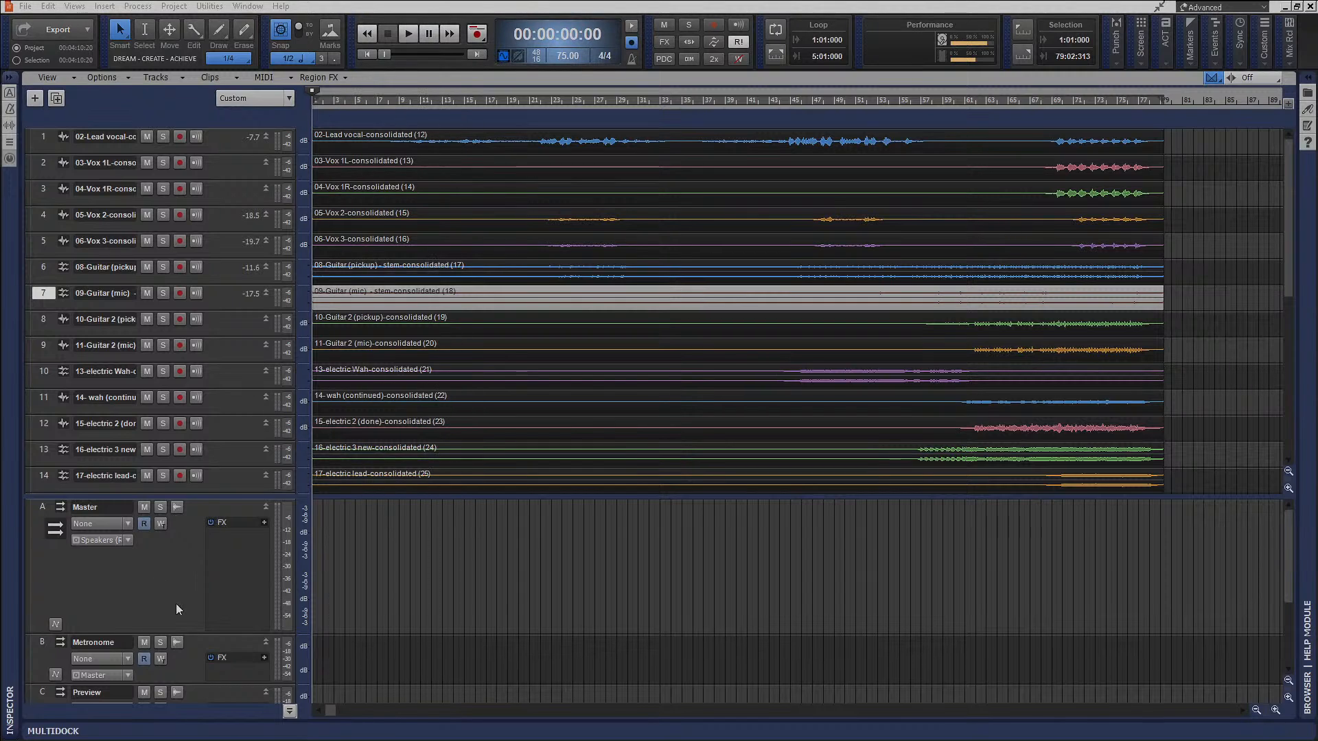
Move the Calculator window clear of the track controls and divide 800 by 2.
{"action": "scroll", "coordinate": [176, 603], "scroll_direction": "down", "scroll_amount": 3}
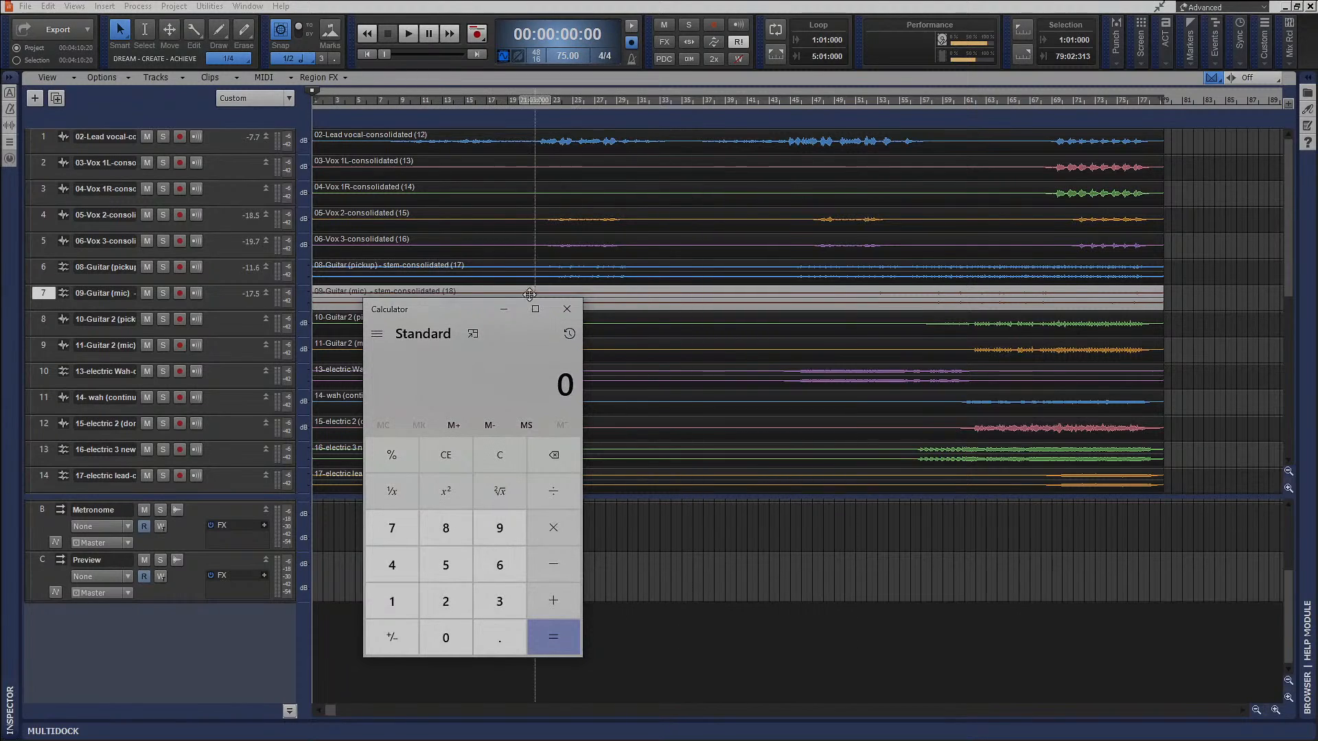
{"action": "left_click_drag", "start_coordinate": [449, 311], "coordinate": [1004, 96]}
{"action": "left_click", "coordinate": [1001, 315]}
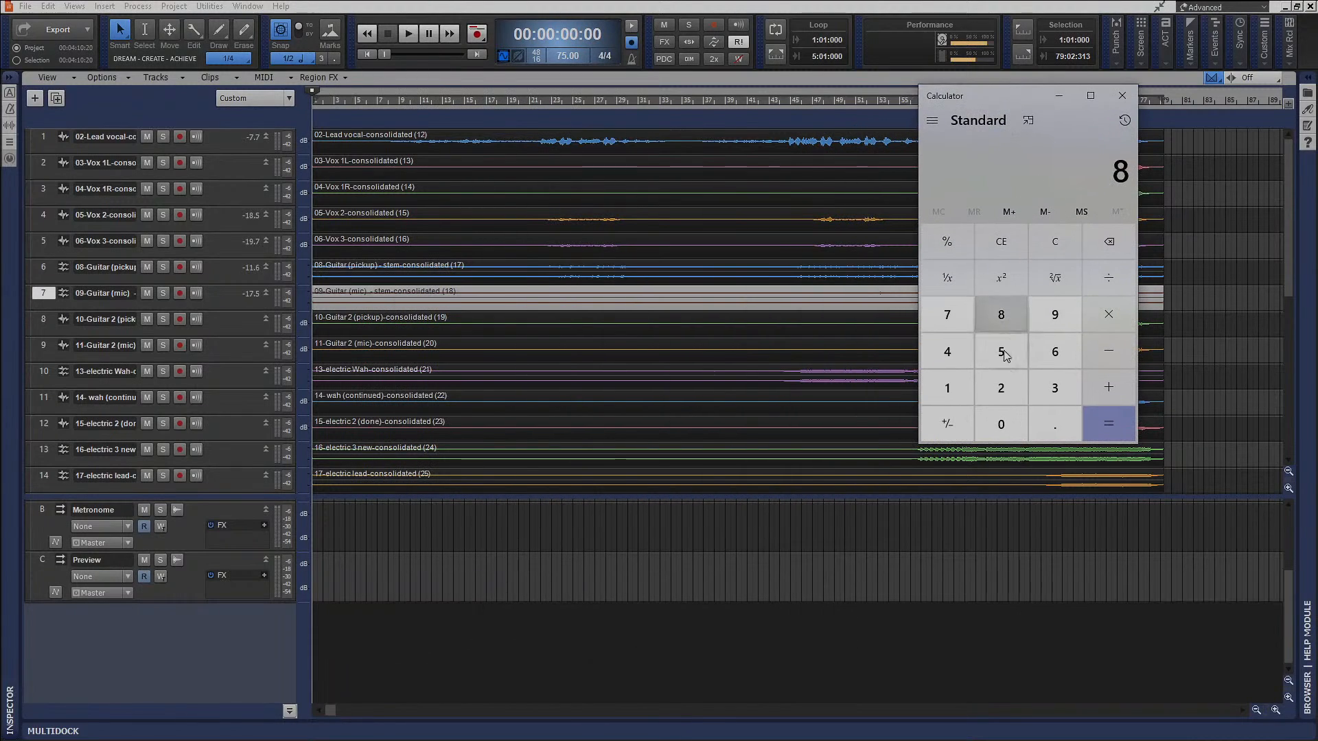
{"action": "left_click", "coordinate": [1003, 420]}
{"action": "left_click", "coordinate": [1003, 421]}
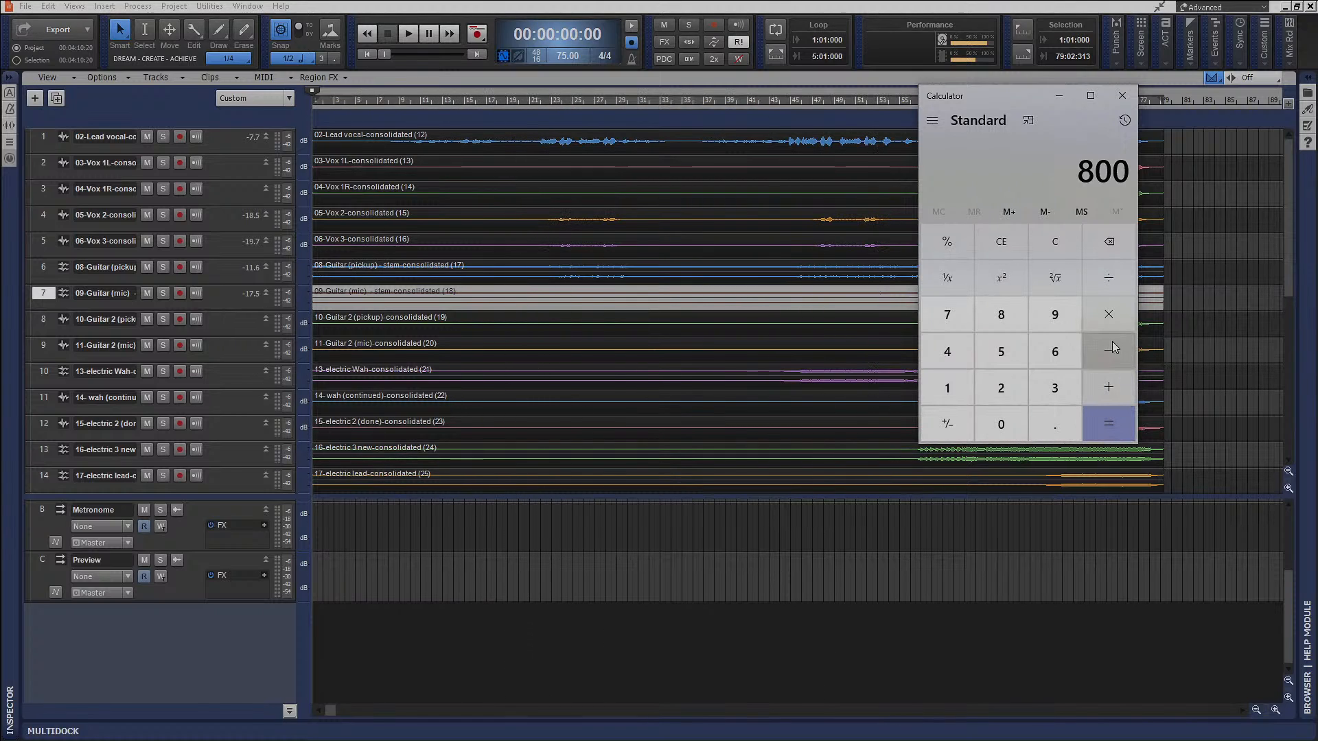
{"action": "left_click", "coordinate": [1109, 277]}
{"action": "left_click", "coordinate": [1001, 388]}
{"action": "left_click", "coordinate": [1143, 427]}
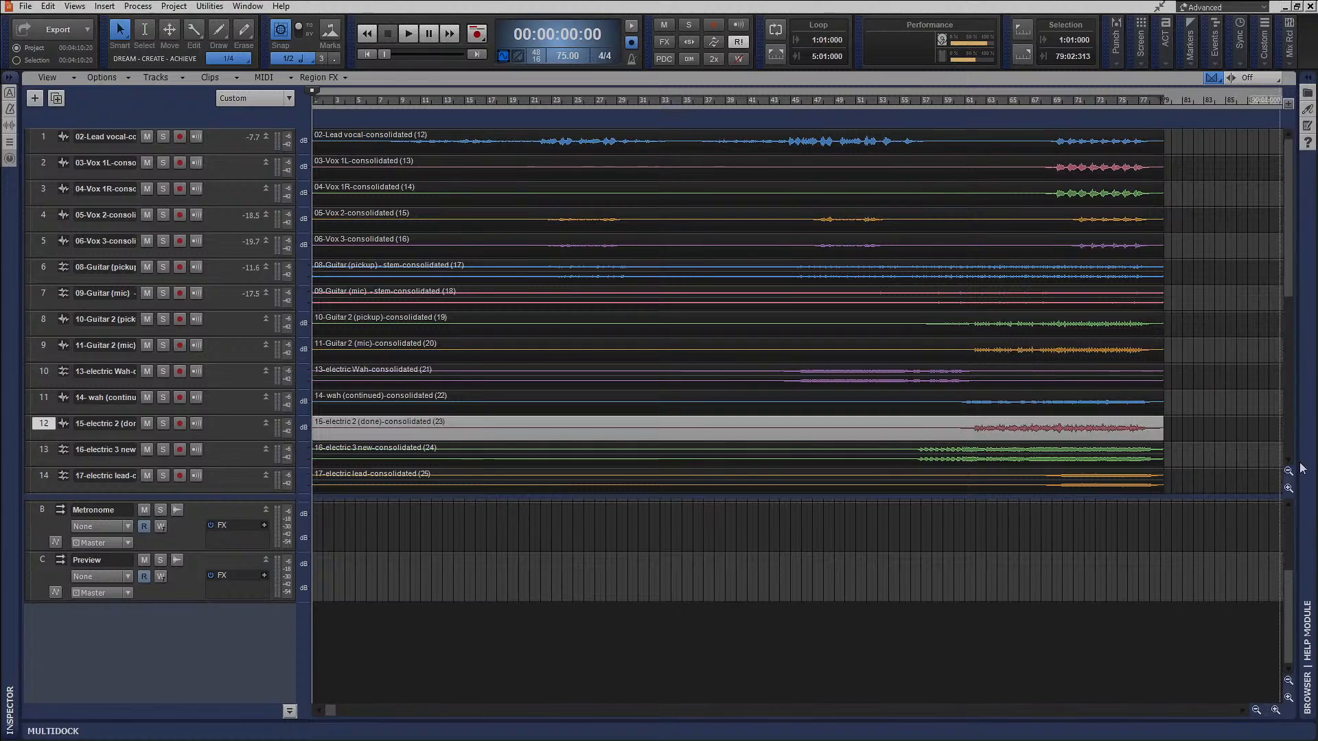
{"action": "key", "text": "alt+Tab"}
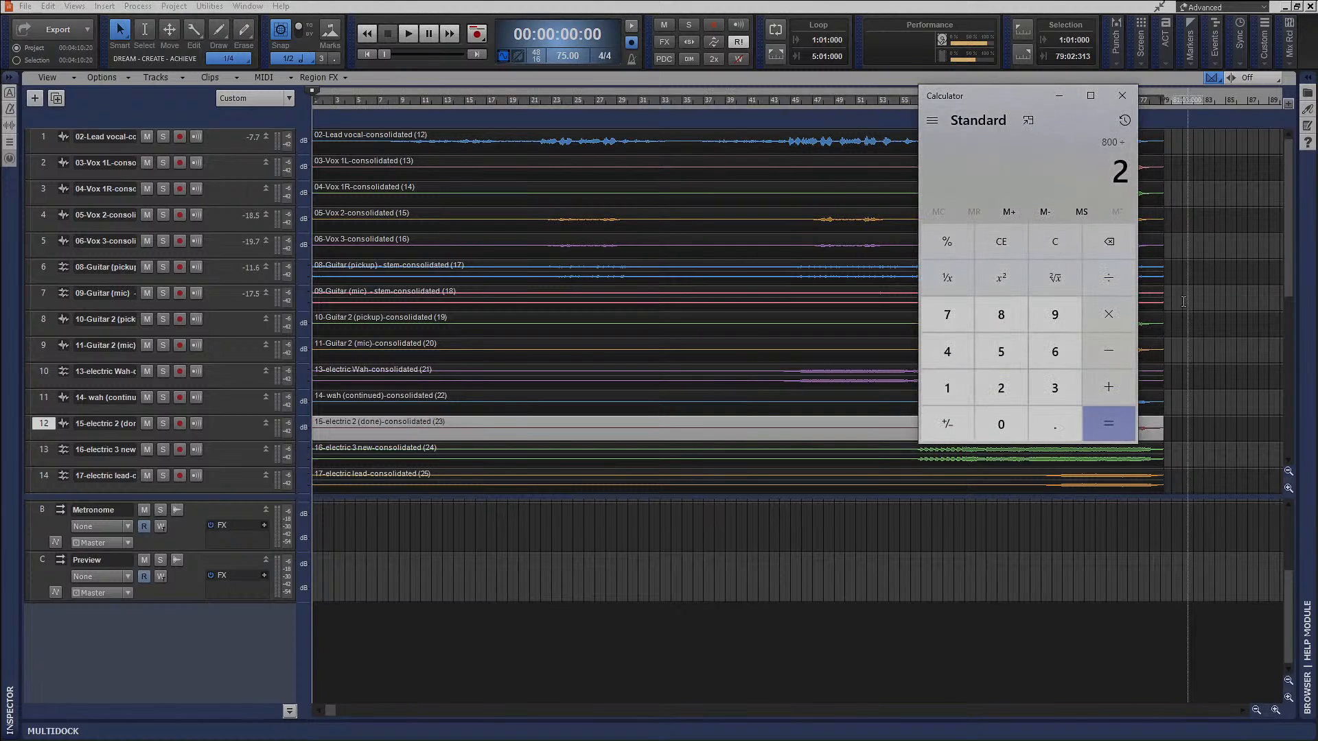
{"action": "left_click", "coordinate": [1086, 428]}
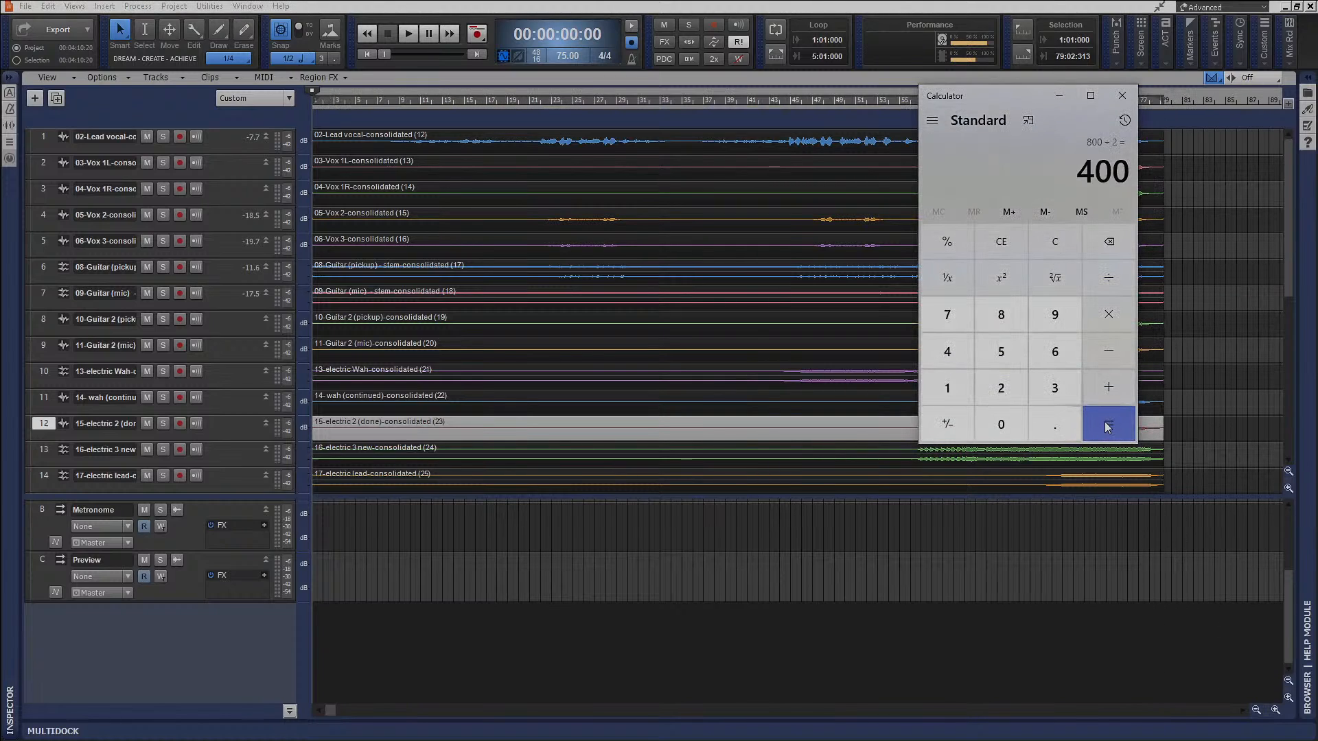
Delete the Preview and Metronome buses from the bus pane.
{"action": "left_click", "coordinate": [370, 420]}
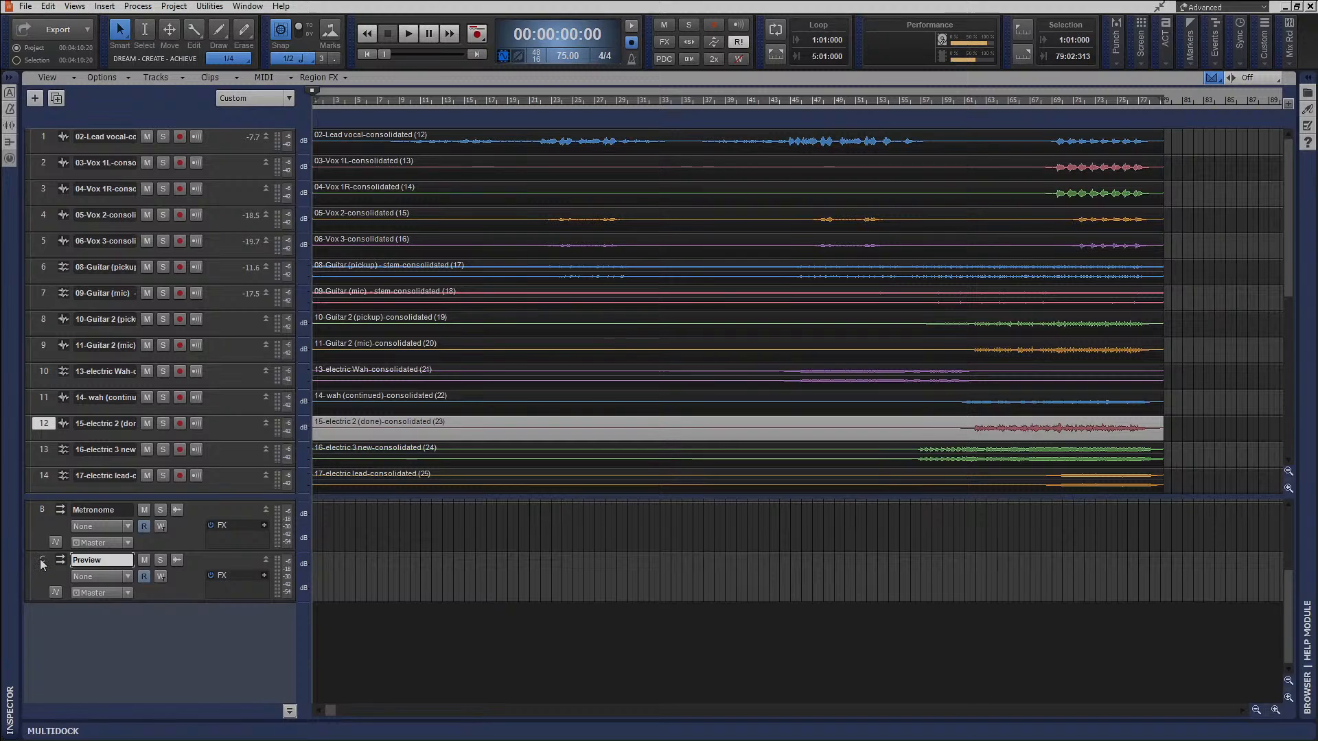
{"action": "right_click", "coordinate": [42, 560]}
{"action": "left_click", "coordinate": [60, 378]}
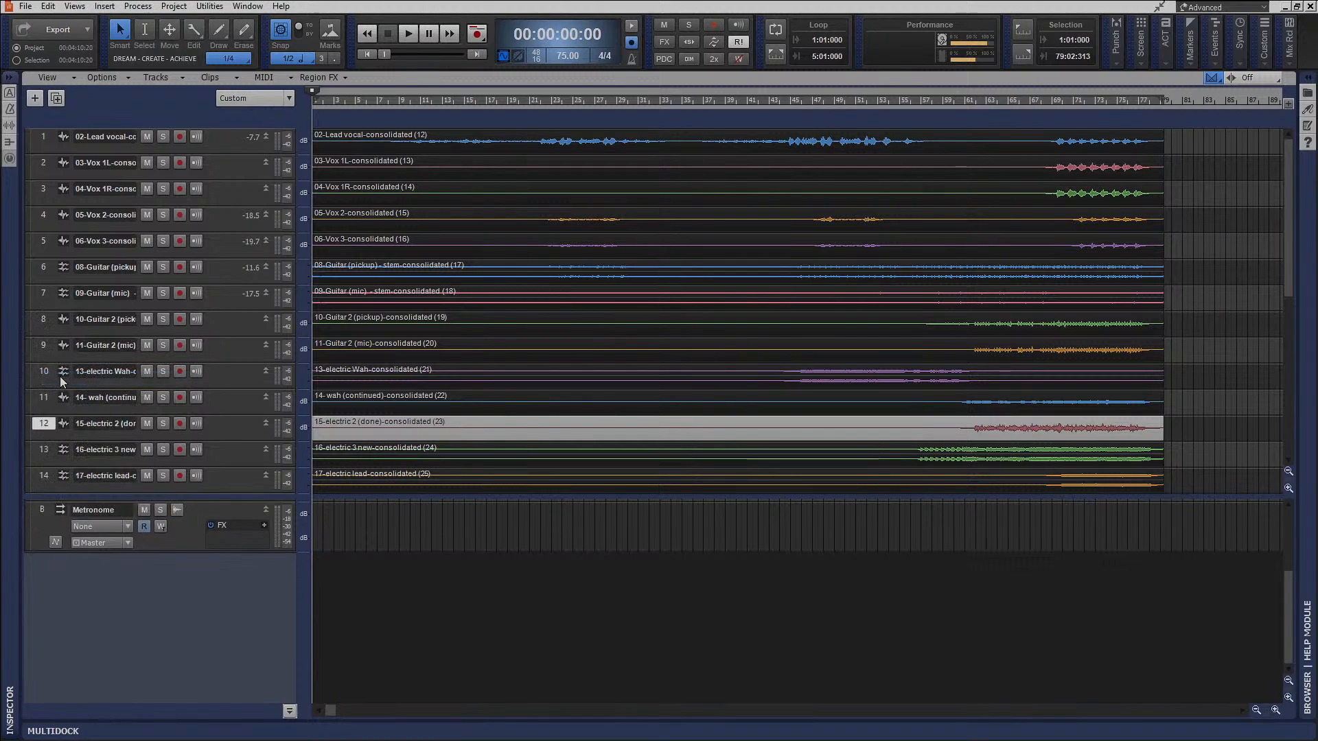
{"action": "right_click", "coordinate": [51, 514]}
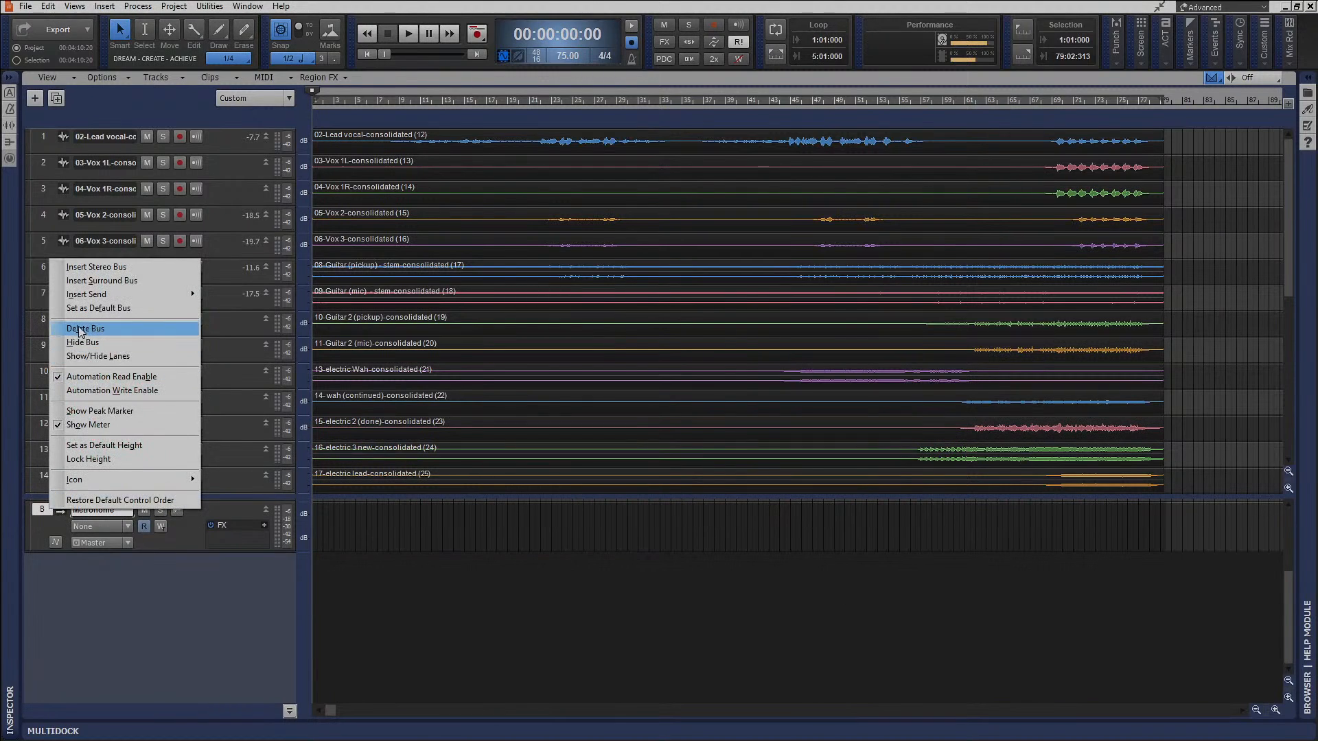
{"action": "left_click", "coordinate": [80, 329]}
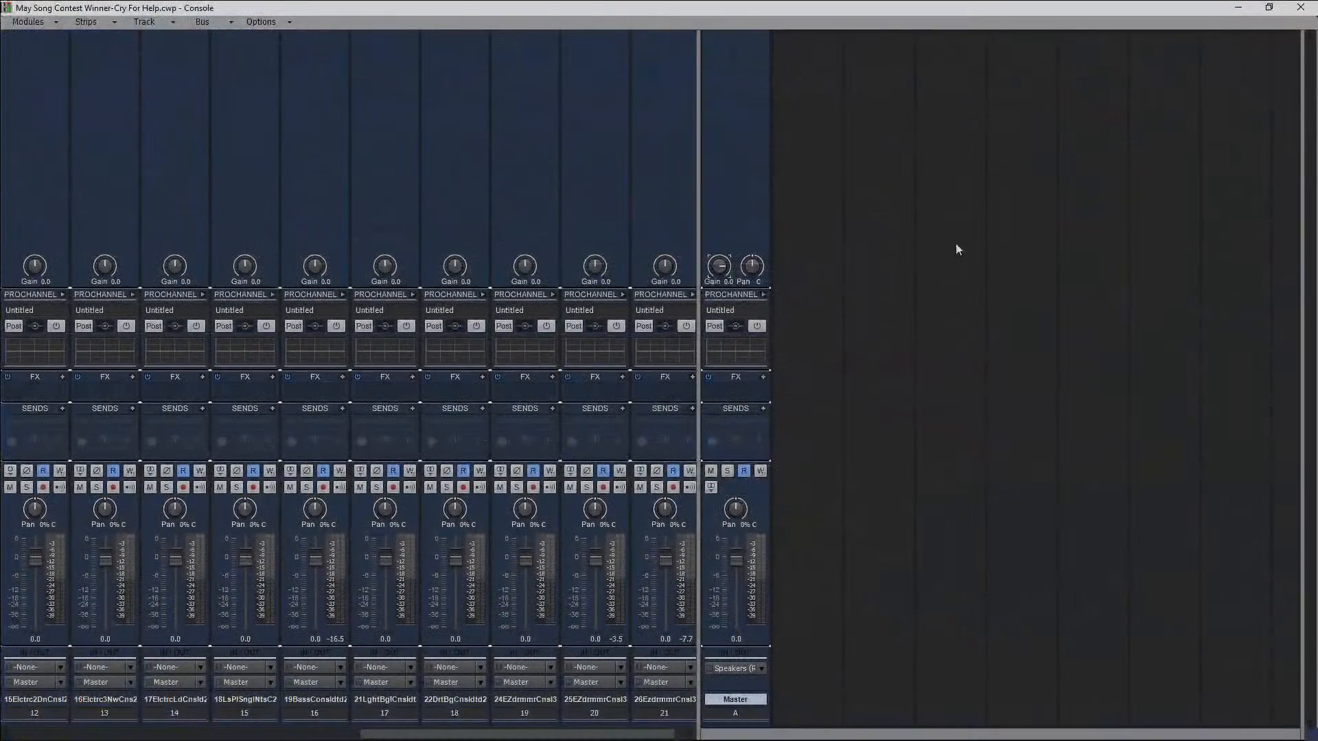
Insert a stereo bus after Master in the Console view and name it "Rev Short".
{"action": "right_click", "coordinate": [837, 426]}
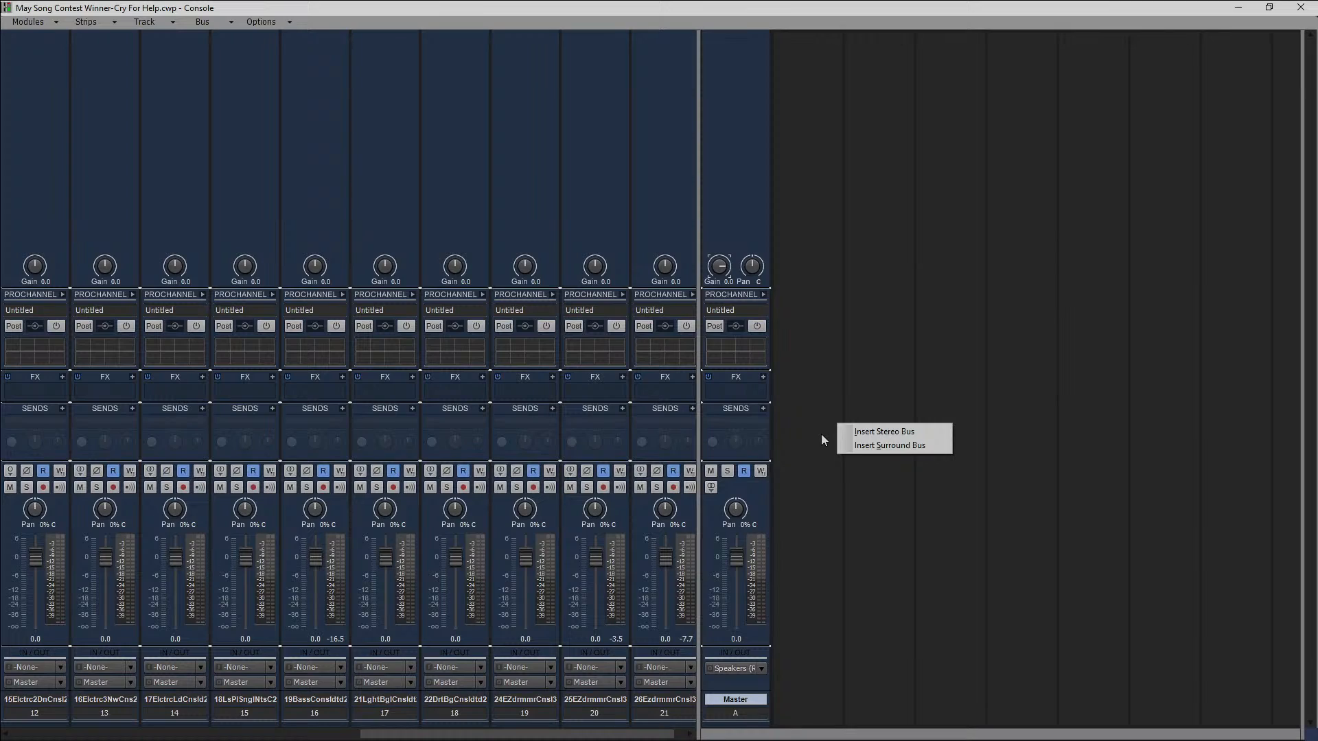
{"action": "left_click", "coordinate": [892, 431]}
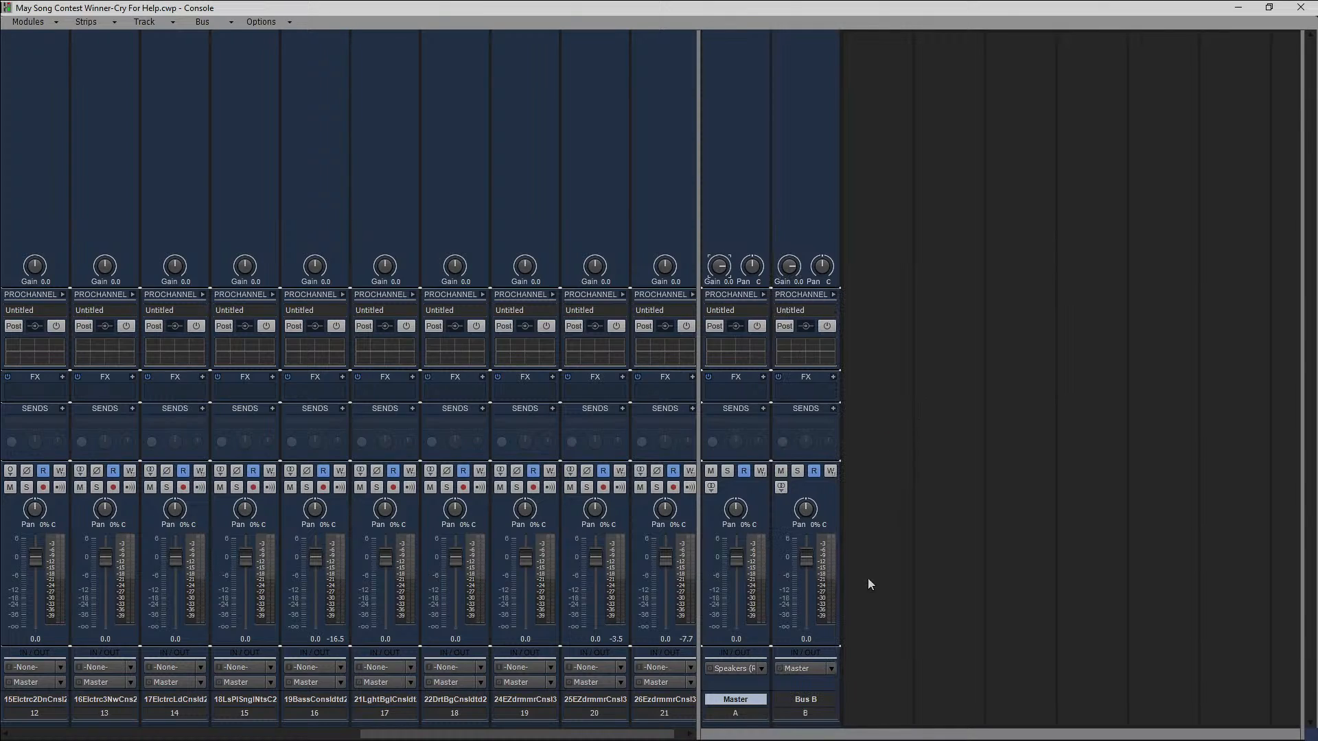
{"action": "double_click", "coordinate": [807, 699]}
{"action": "type", "text": "Rev Short"}
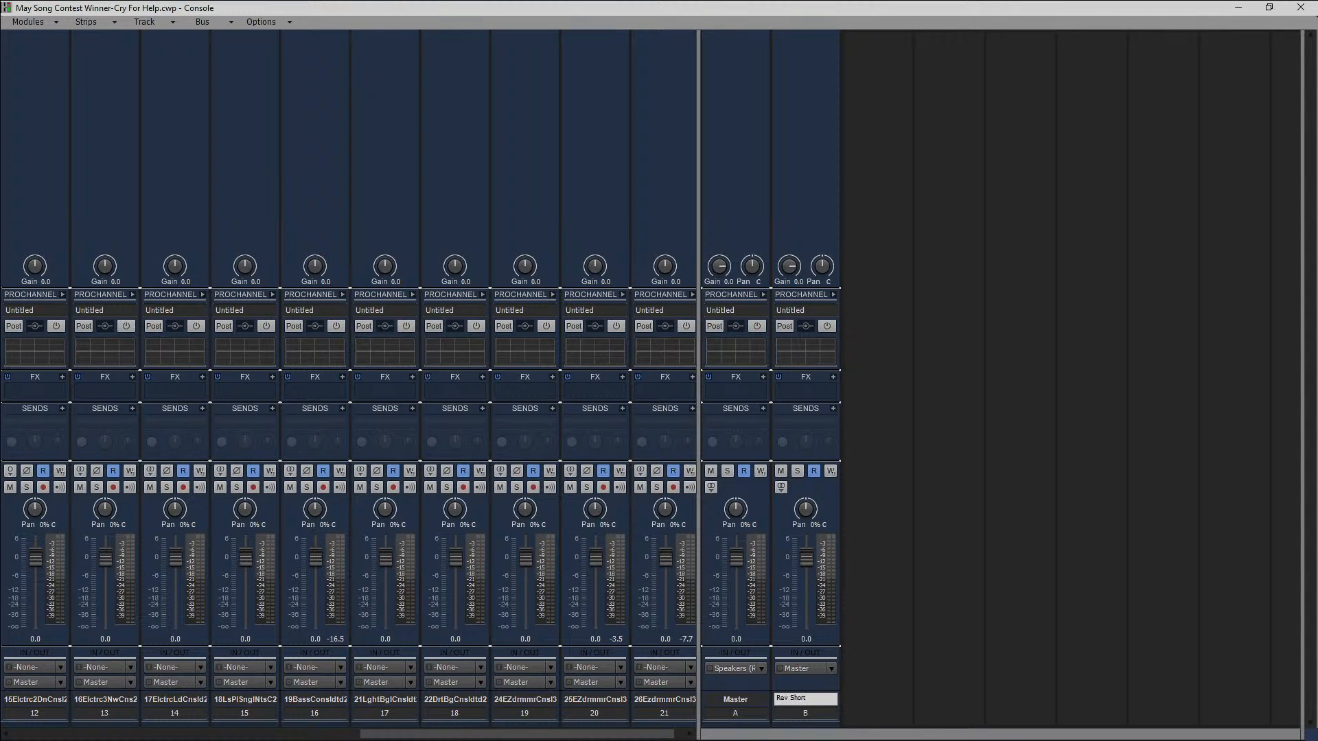
{"action": "key", "text": "Return"}
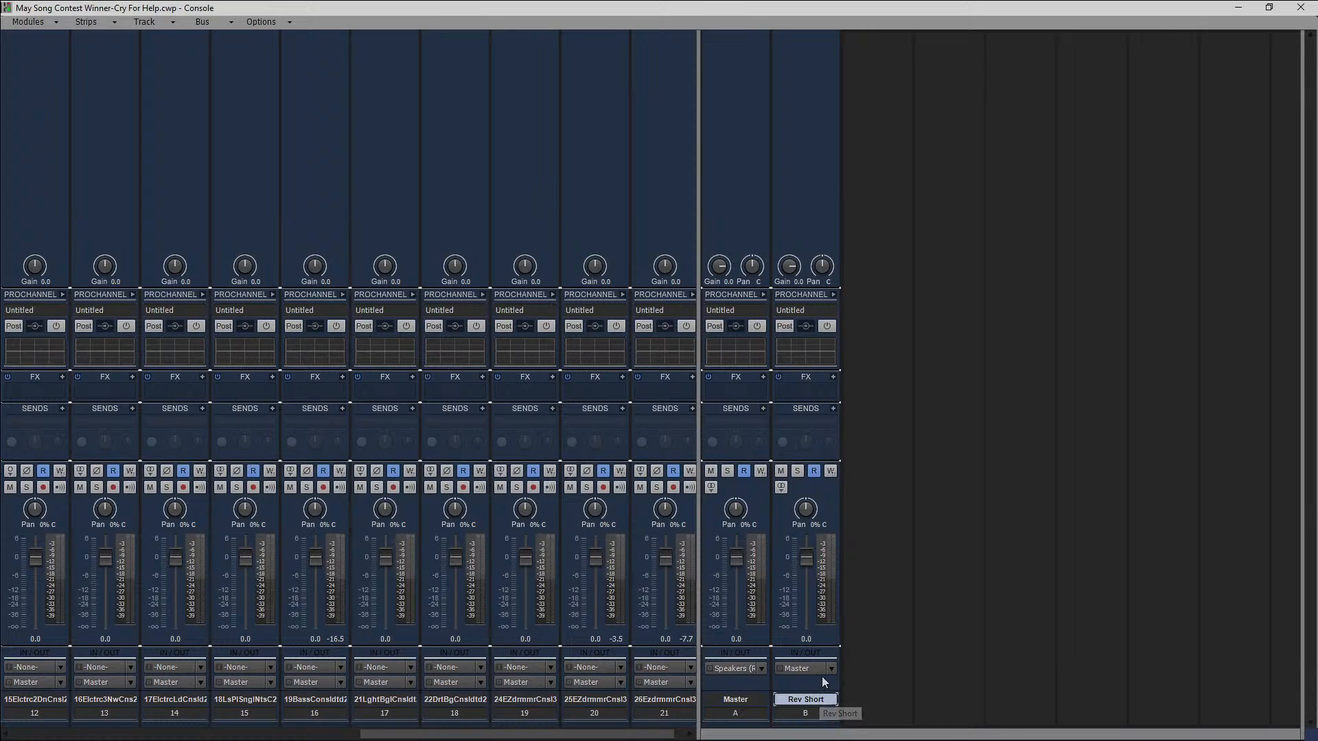
Insert a second stereo bus after Rev Short and name it "Rev Med".
{"action": "right_click", "coordinate": [915, 660]}
{"action": "left_click", "coordinate": [923, 670]}
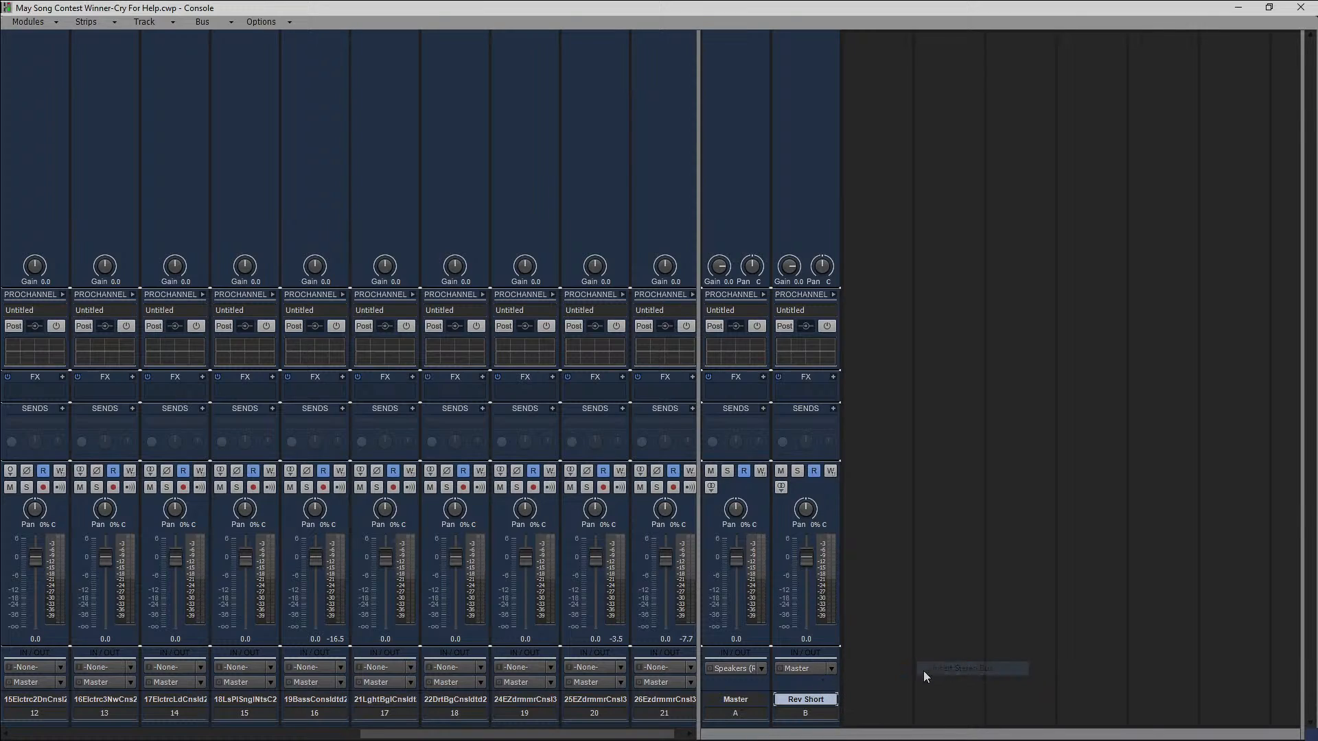
{"action": "double_click", "coordinate": [876, 699]}
{"action": "type", "text": "Rev Med"}
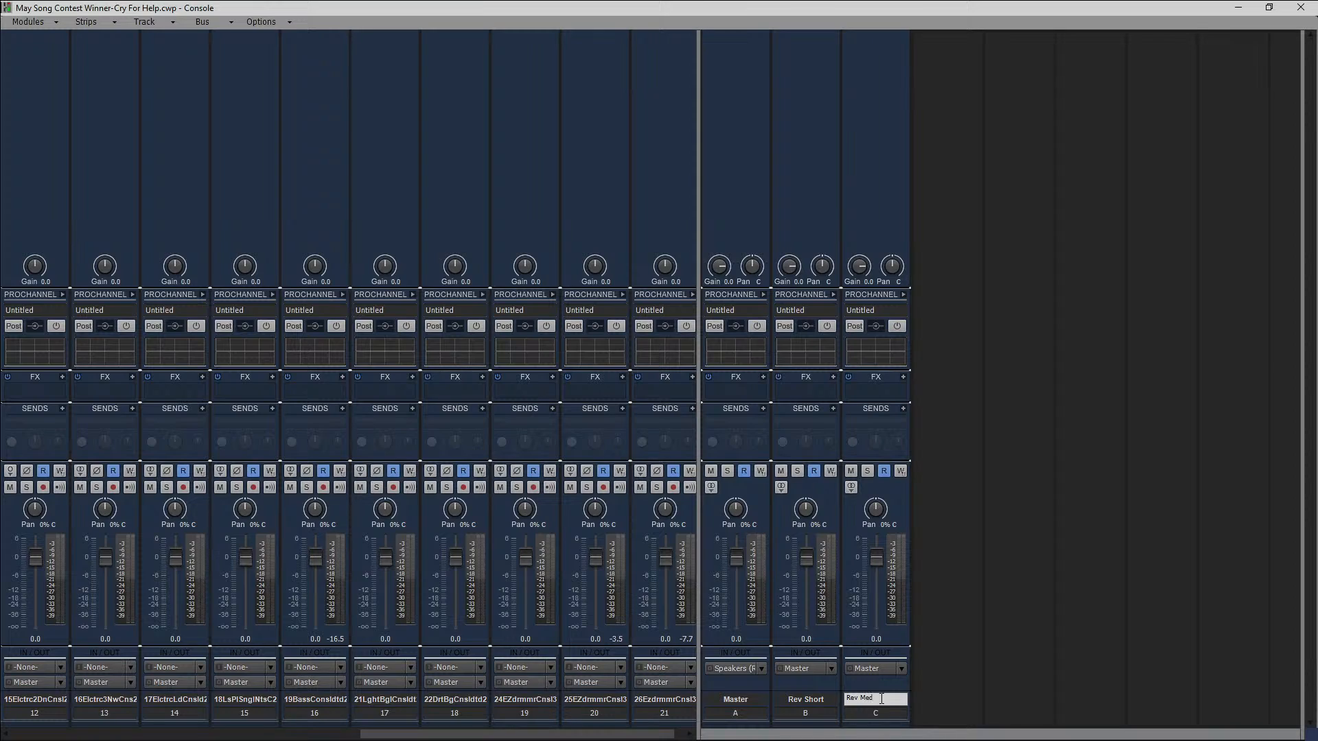
{"action": "key", "text": "Return"}
Insert a third stereo bus after Rev Med and name it "Rev Long".
{"action": "right_click", "coordinate": [961, 619]}
{"action": "left_click", "coordinate": [978, 624]}
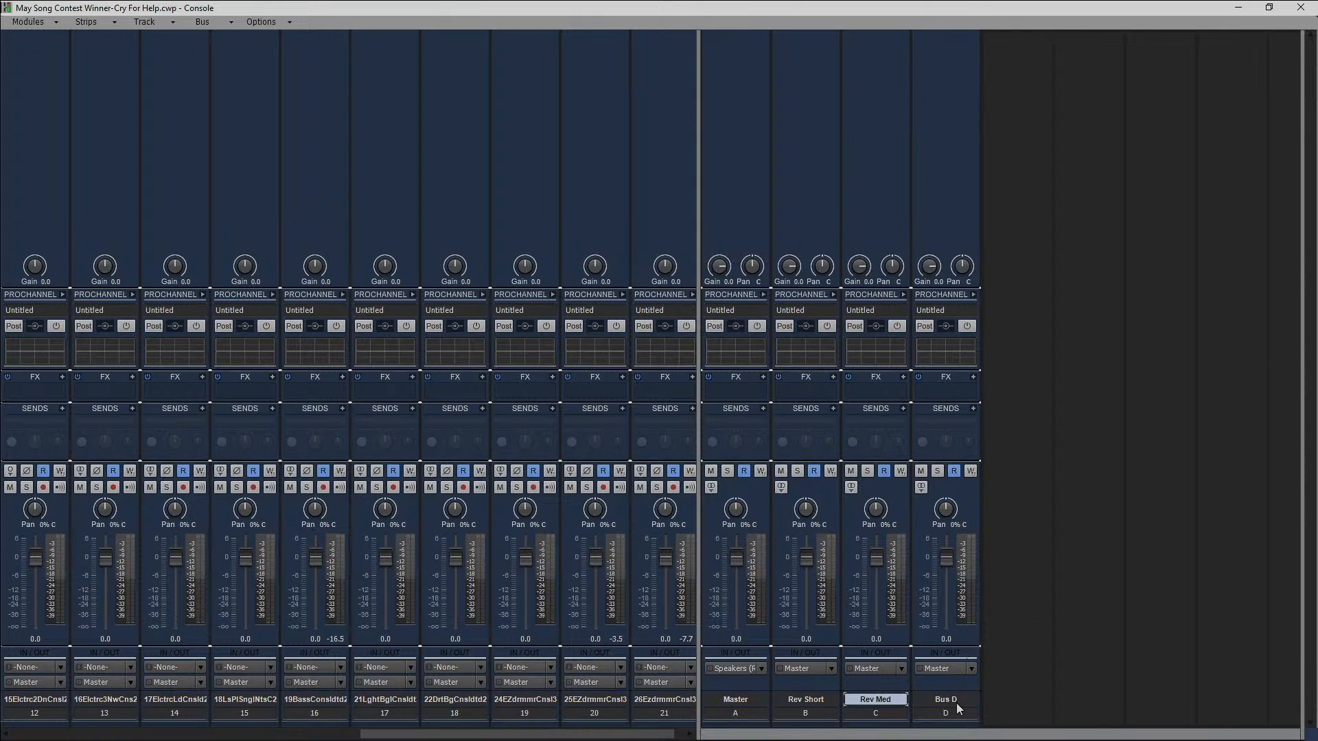
{"action": "double_click", "coordinate": [957, 700]}
{"action": "type", "text": "Rev Lon"}
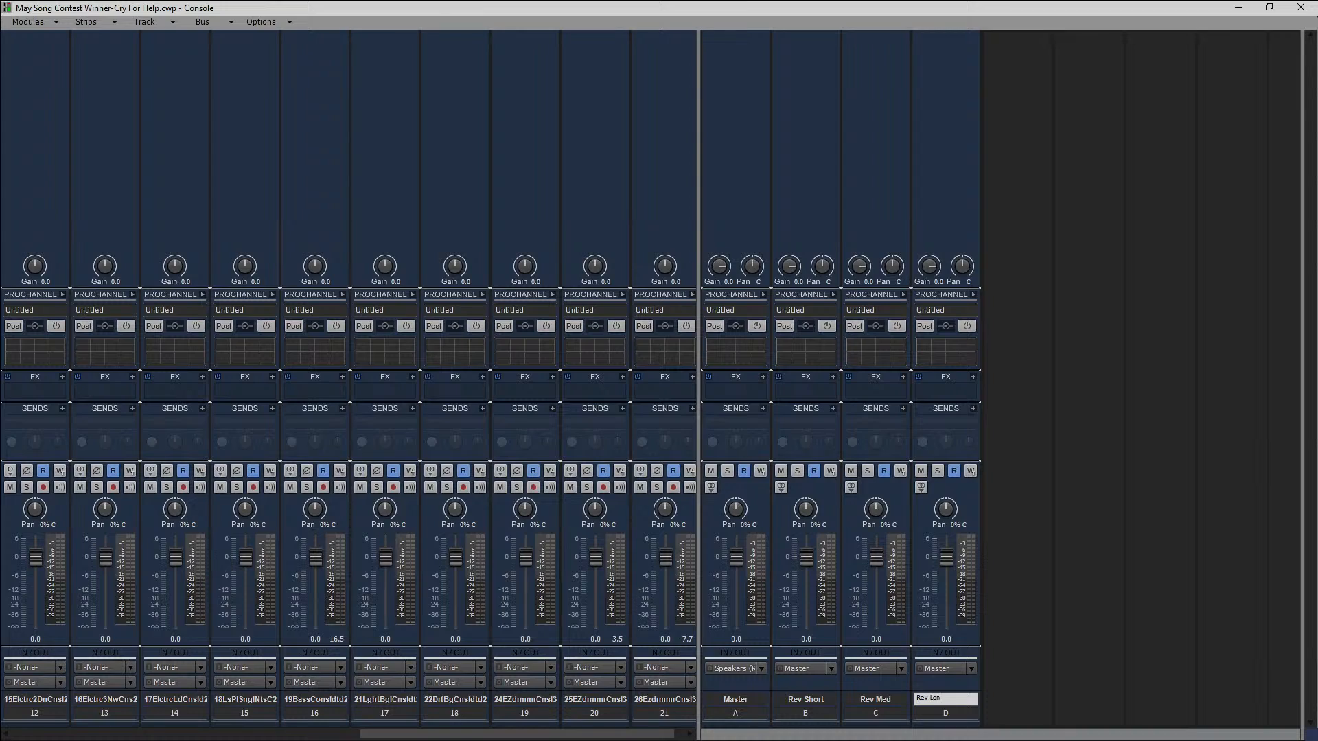
{"action": "type", "text": "g"}
{"action": "key", "text": "Return"}
Select the Master bus and all three reverb buses and enable their ProChannels together.
{"action": "left_click", "coordinate": [736, 714]}
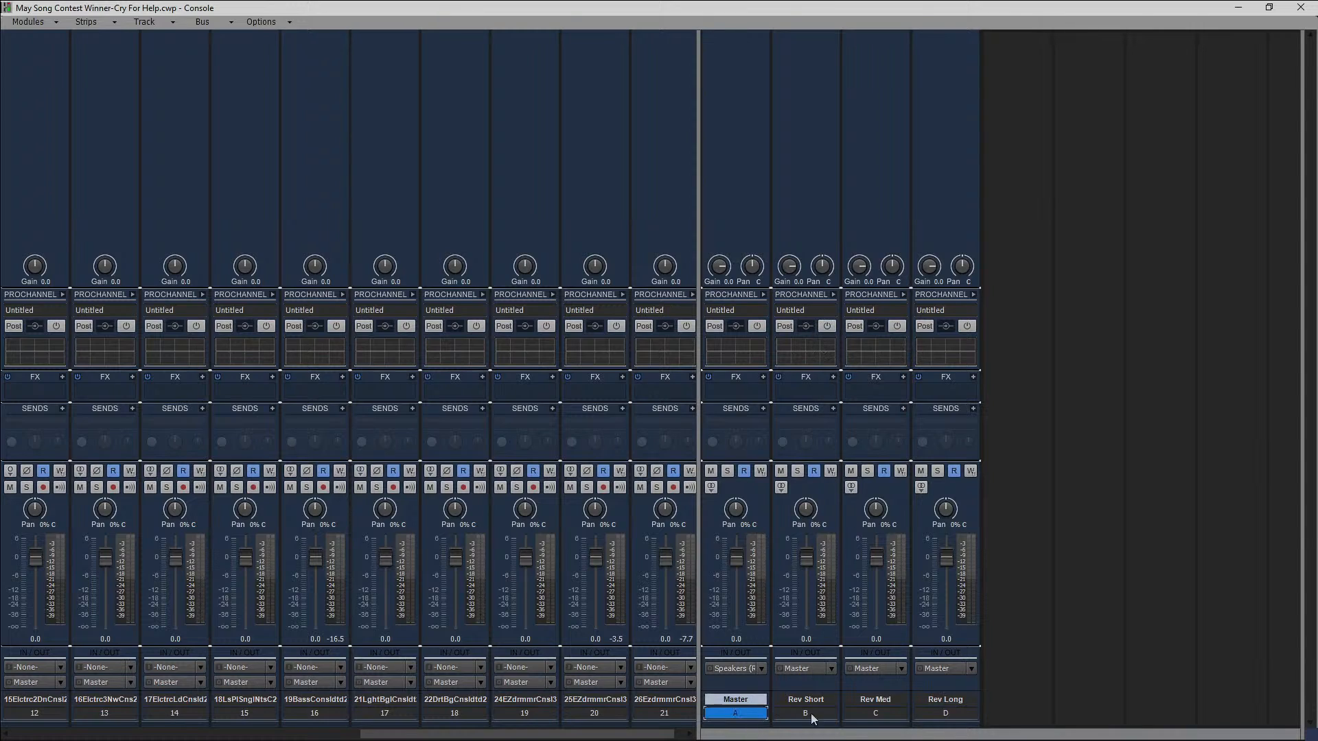
{"action": "left_click", "coordinate": [945, 713], "text": "shift"}
{"action": "left_click", "coordinate": [755, 327], "text": "ctrl"}
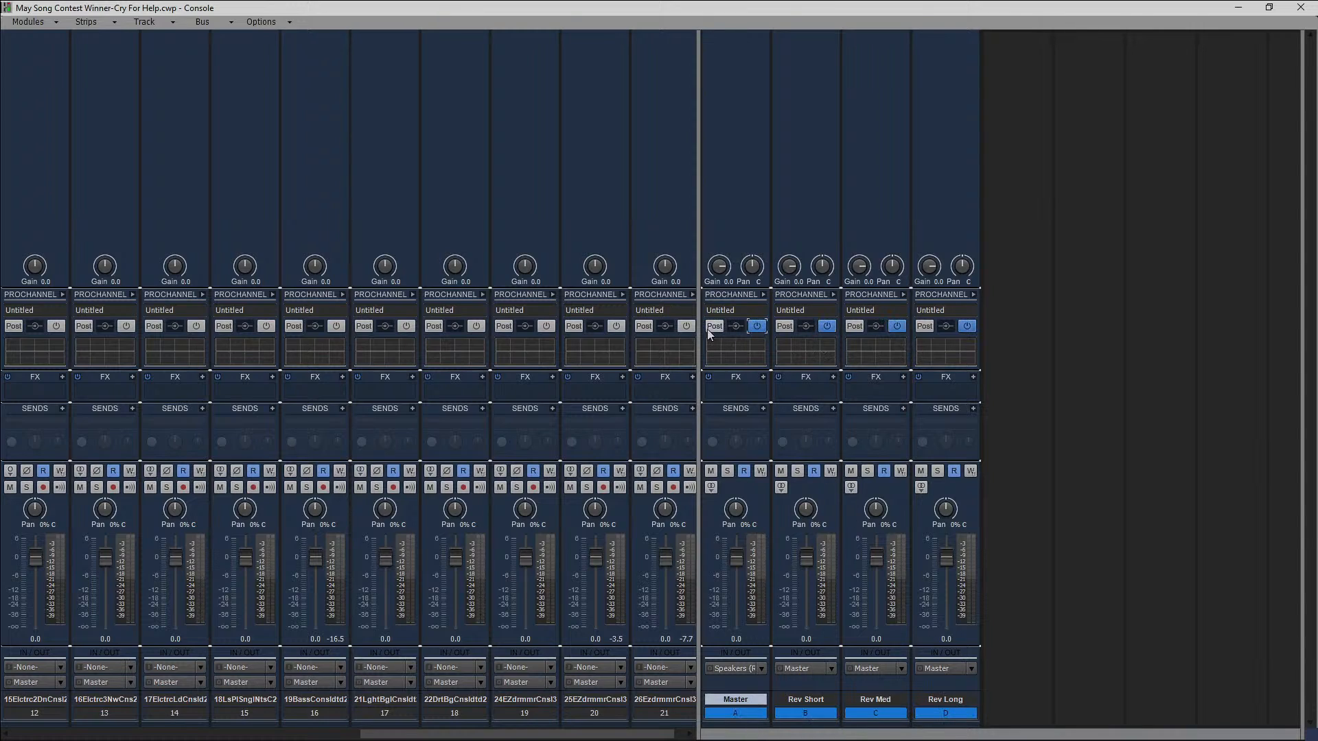
Select all tracks, expand their ProChannels, and switch the ProChannels on for every track.
{"action": "left_click", "coordinate": [670, 715]}
{"action": "key", "text": "ctrl+a"}
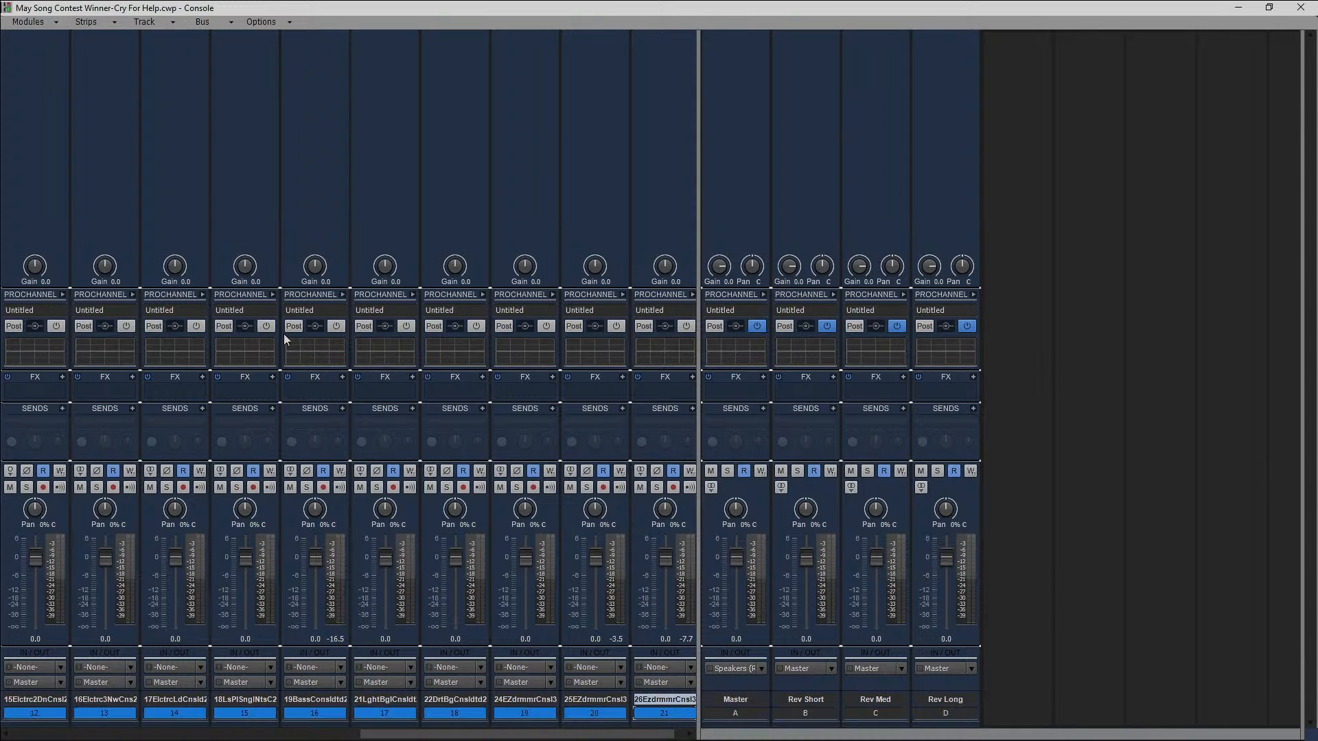
{"action": "left_click", "coordinate": [64, 294], "text": "ctrl"}
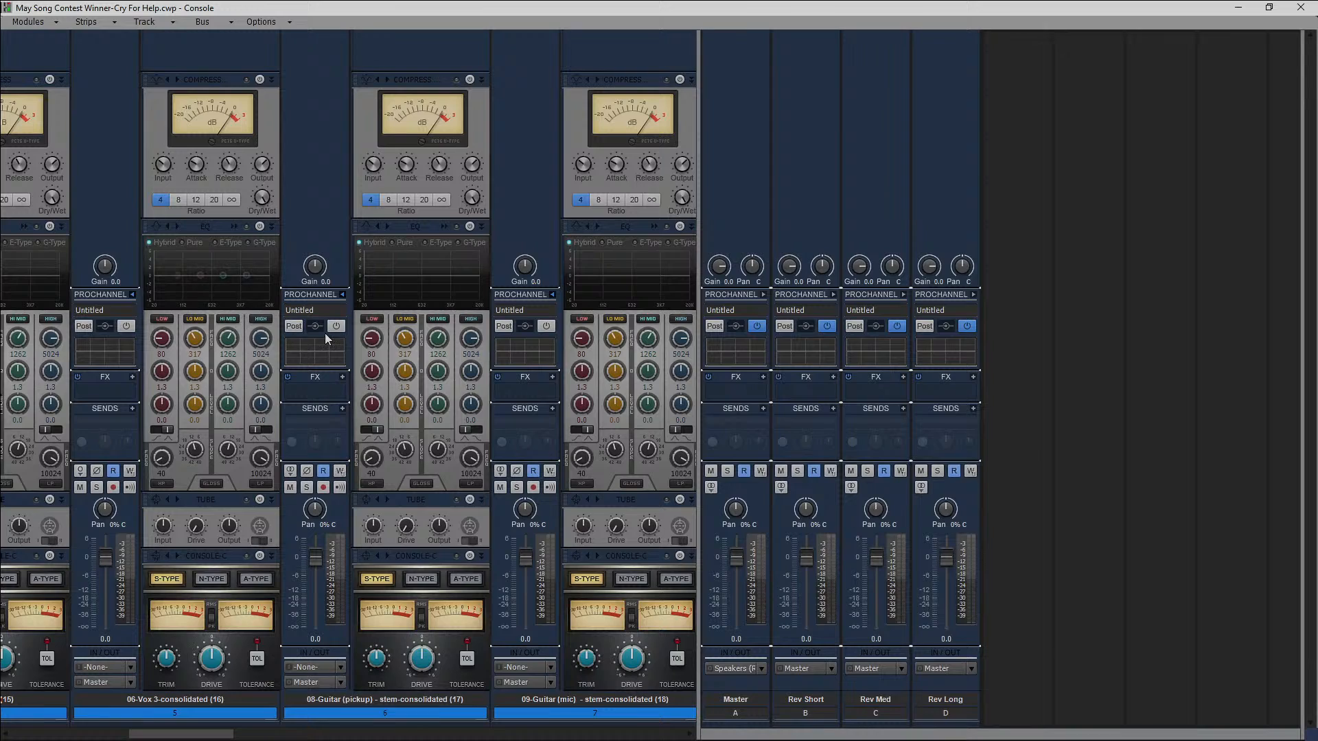
{"action": "left_click", "coordinate": [336, 326], "text": "ctrl"}
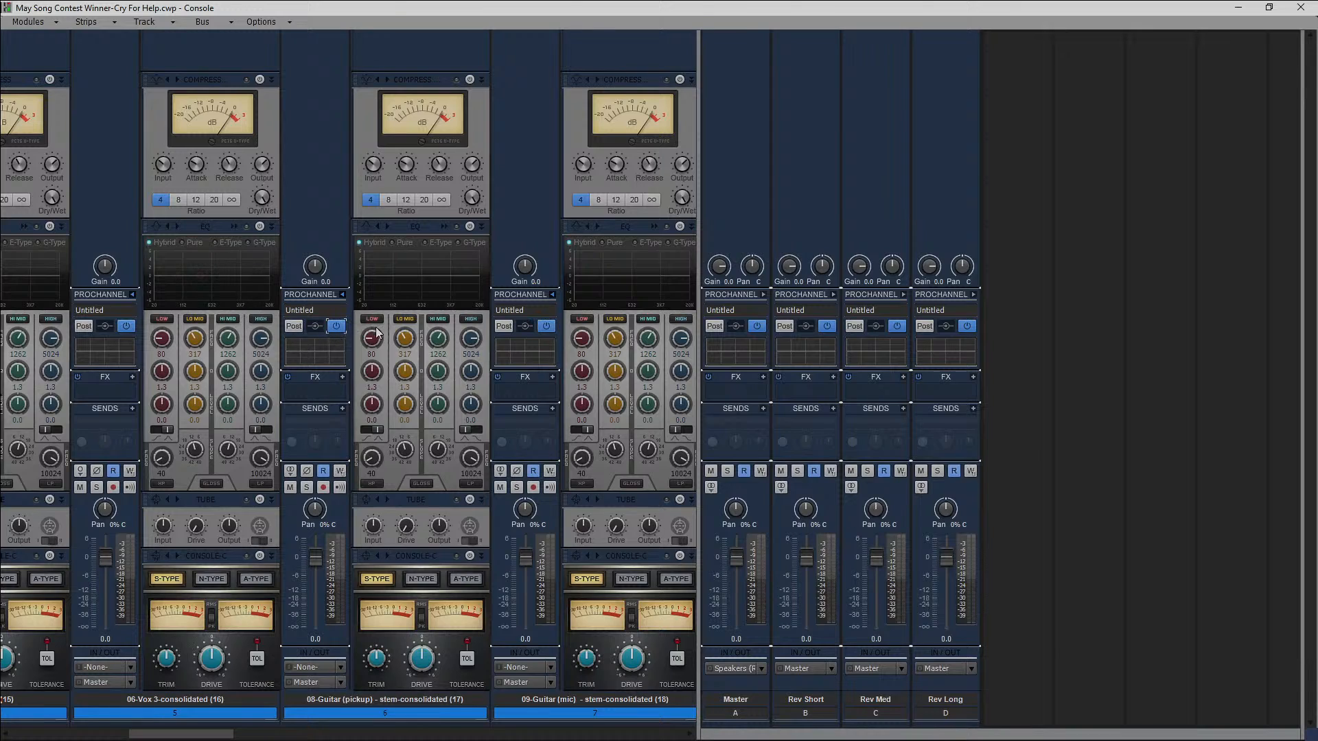
Remove the Compressor and Tube modules from the ProChannels of all selected tracks.
{"action": "right_click", "coordinate": [221, 77]}
{"action": "left_click", "coordinate": [254, 117], "text": "ctrl"}
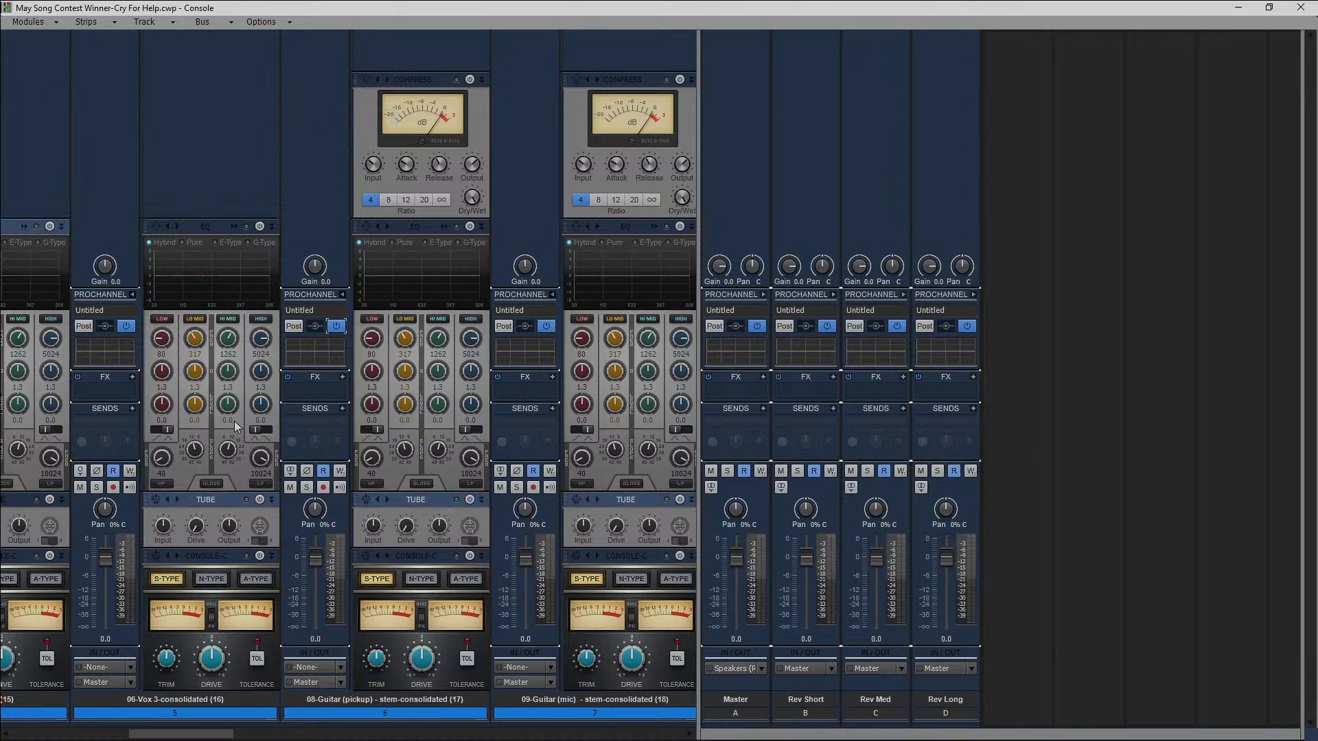
{"action": "right_click", "coordinate": [208, 496]}
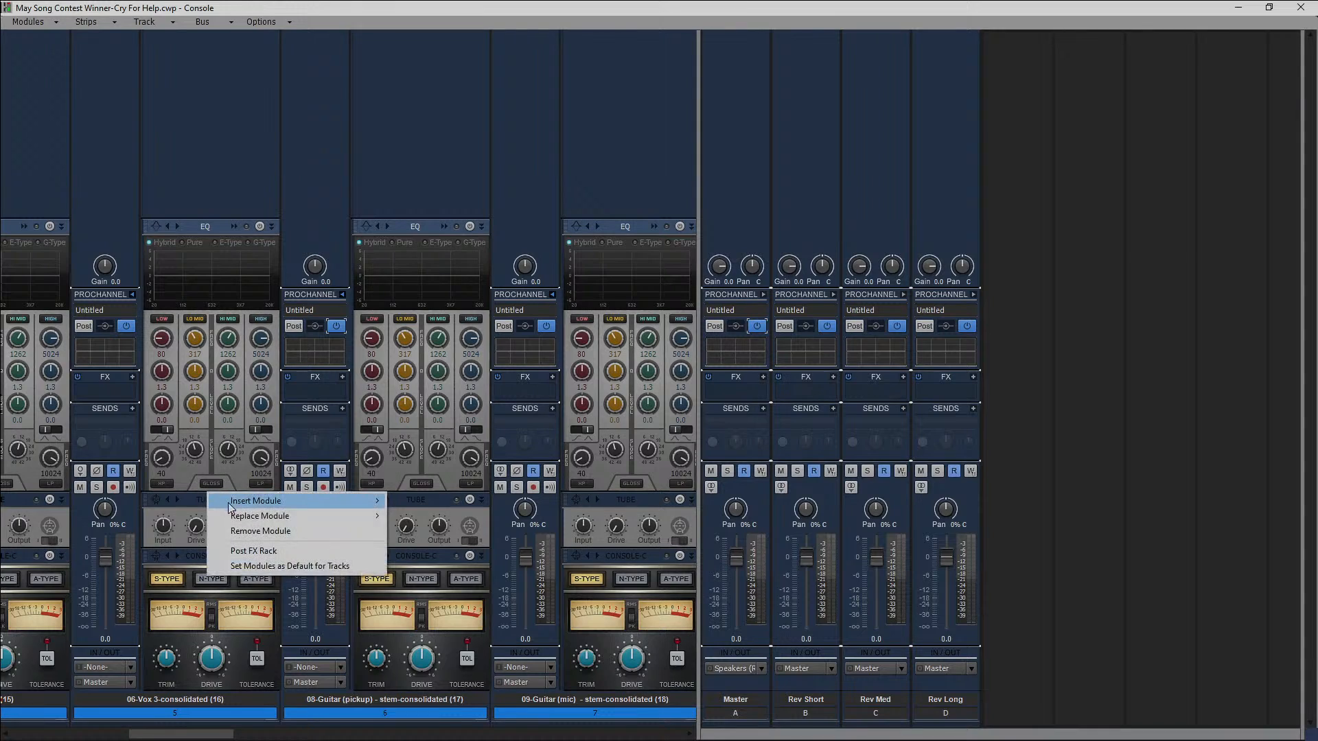
{"action": "left_click", "coordinate": [261, 532], "text": "ctrl"}
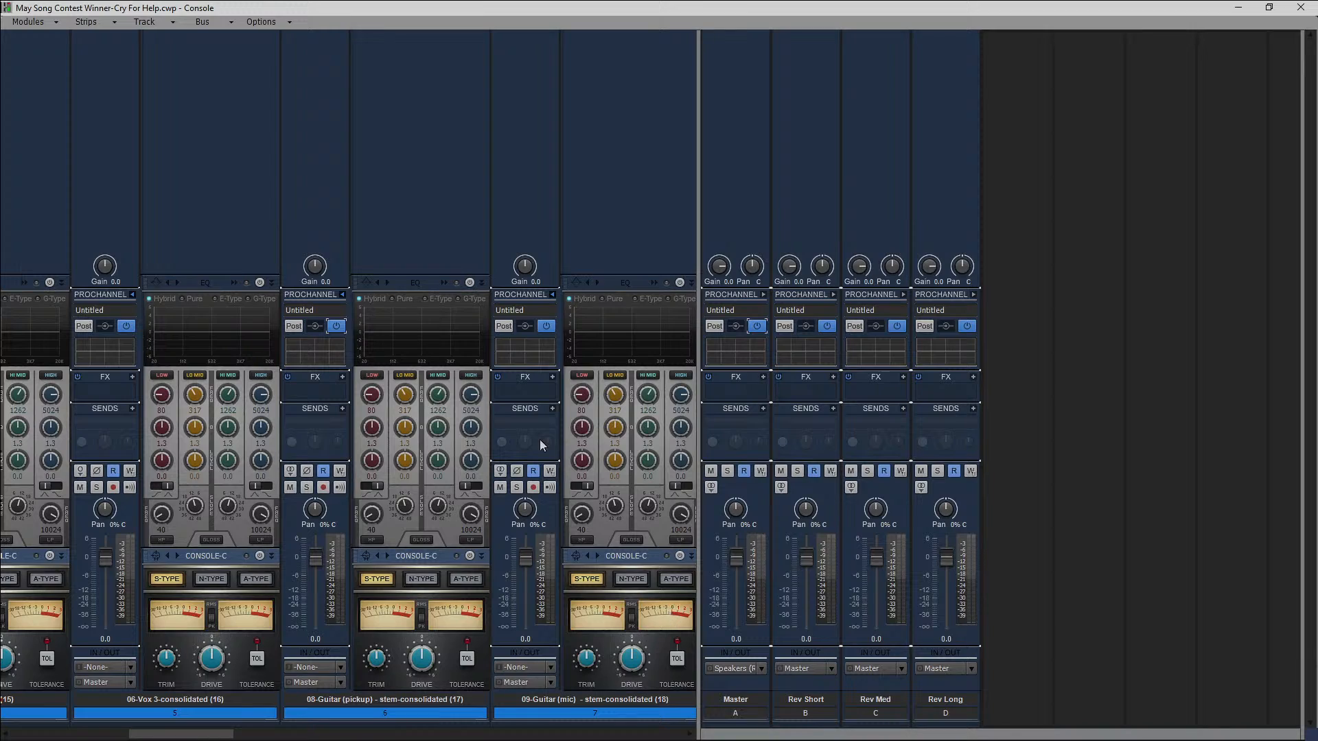
Enable the EQ and Console-C modules in the ProChannels of all selected tracks.
{"action": "left_click", "coordinate": [260, 282]}
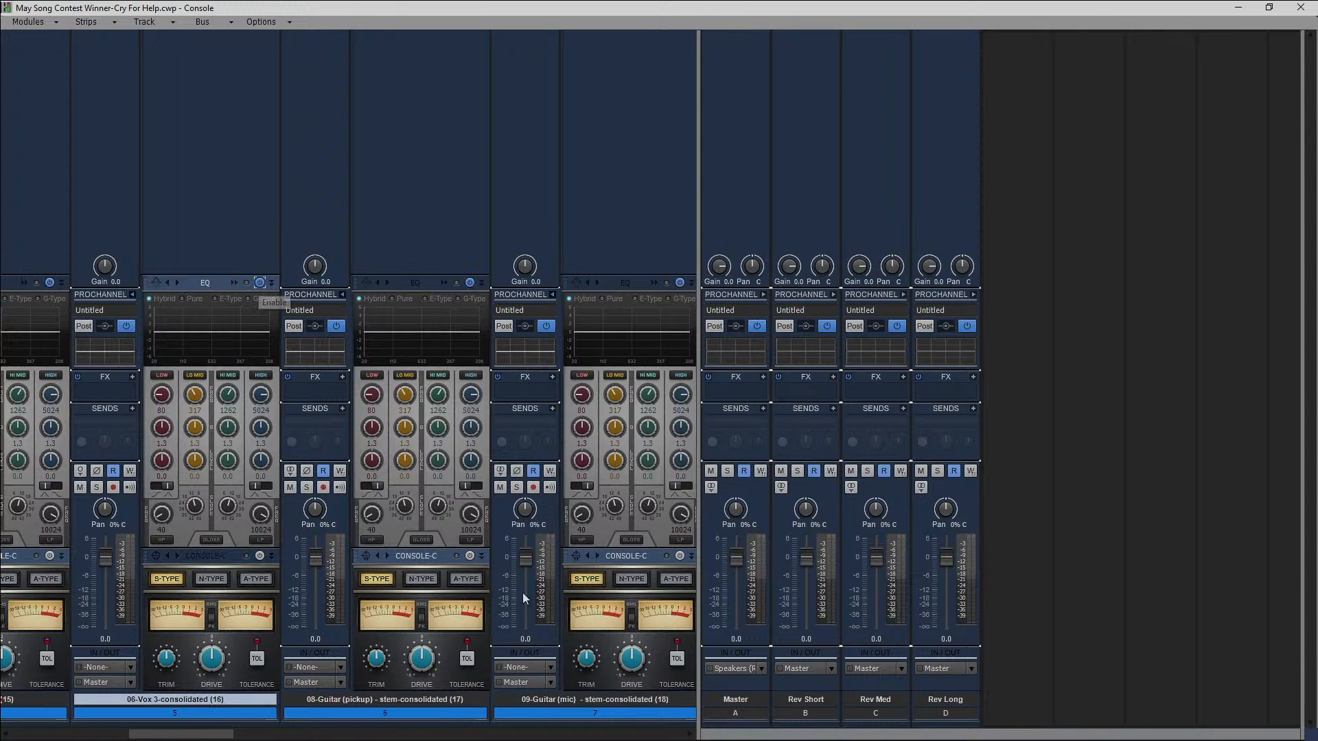
{"action": "left_click", "coordinate": [469, 556]}
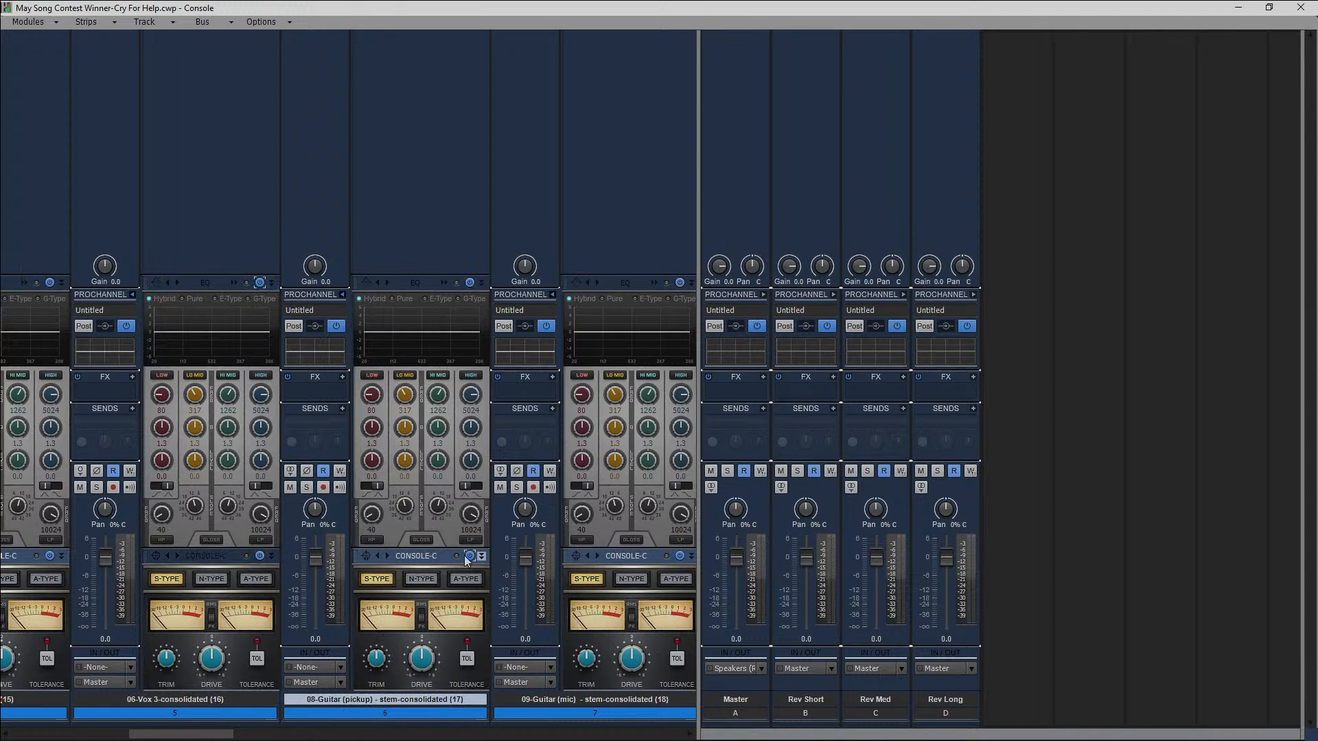
{"action": "left_click_drag", "start_coordinate": [212, 734], "coordinate": [90, 734]}
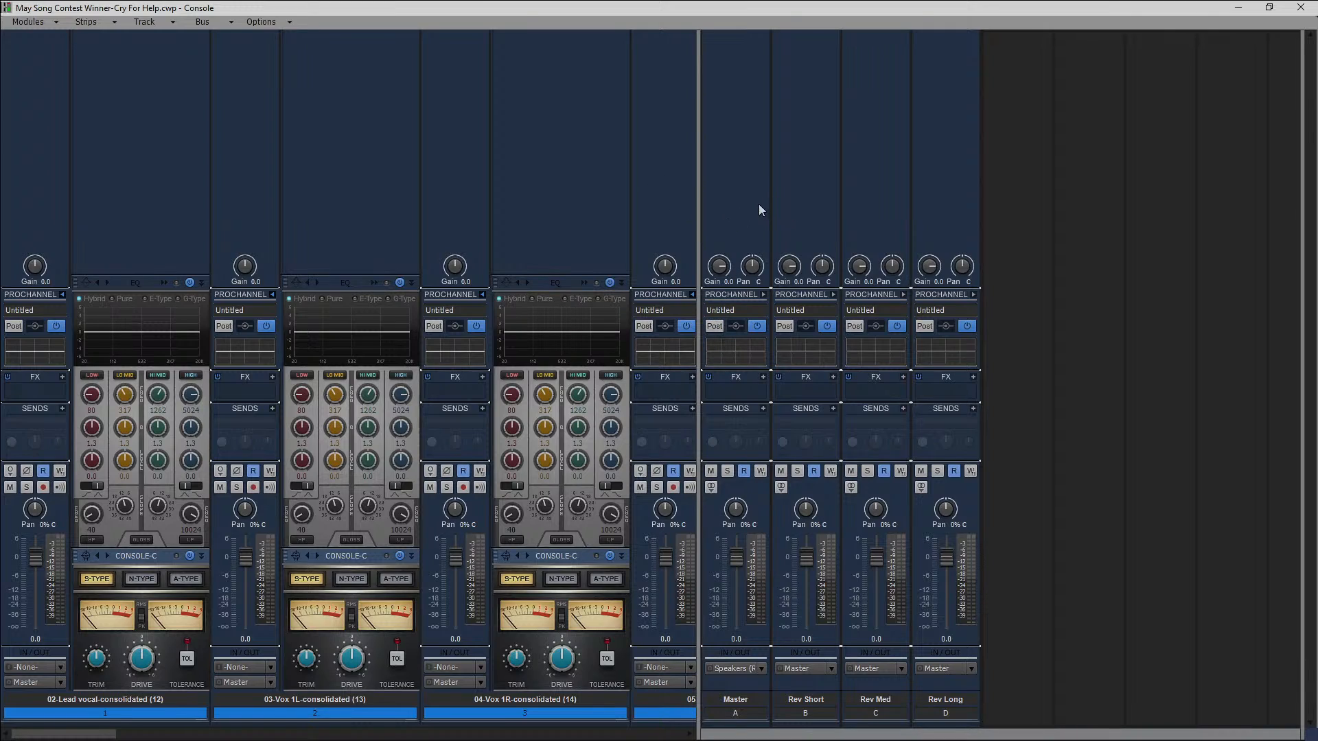
Select all the buses, from Master to Rev Long, and expand their ProChannels.
{"action": "left_click", "coordinate": [1076, 693]}
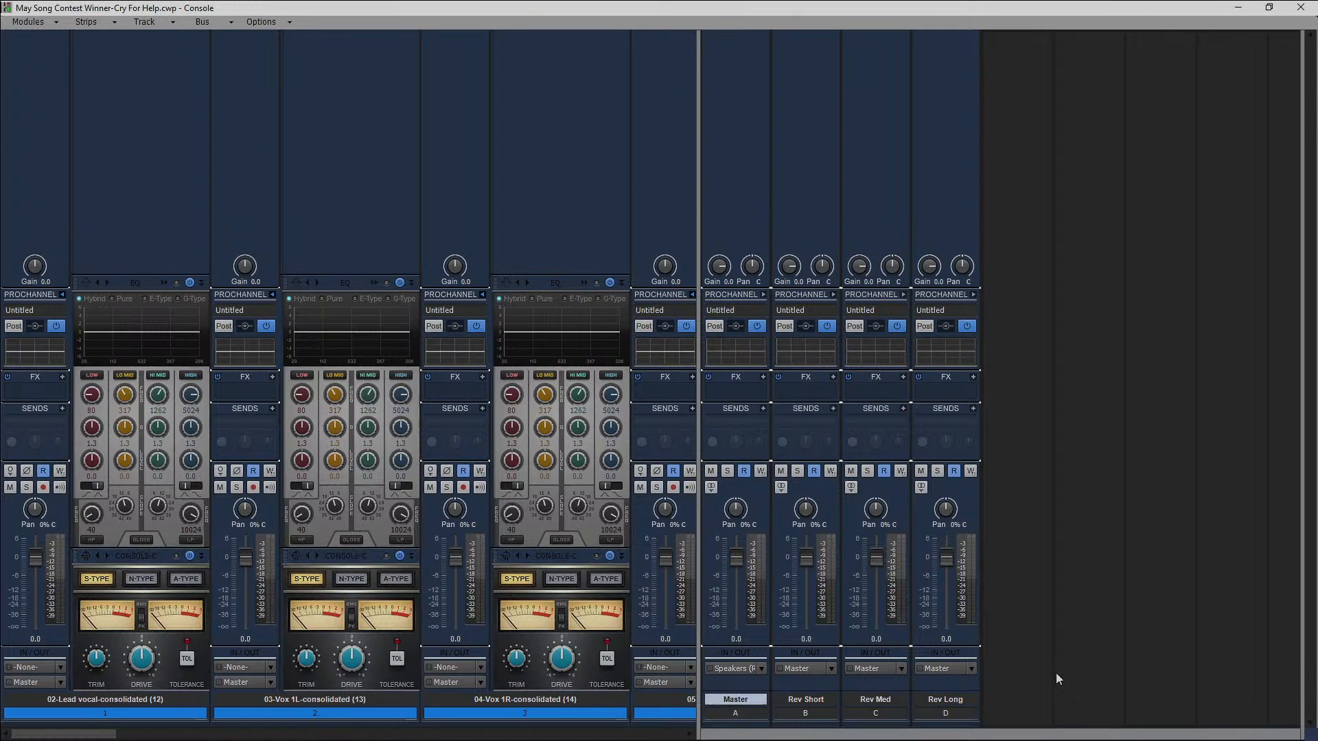
{"action": "key", "text": "ctrl+a"}
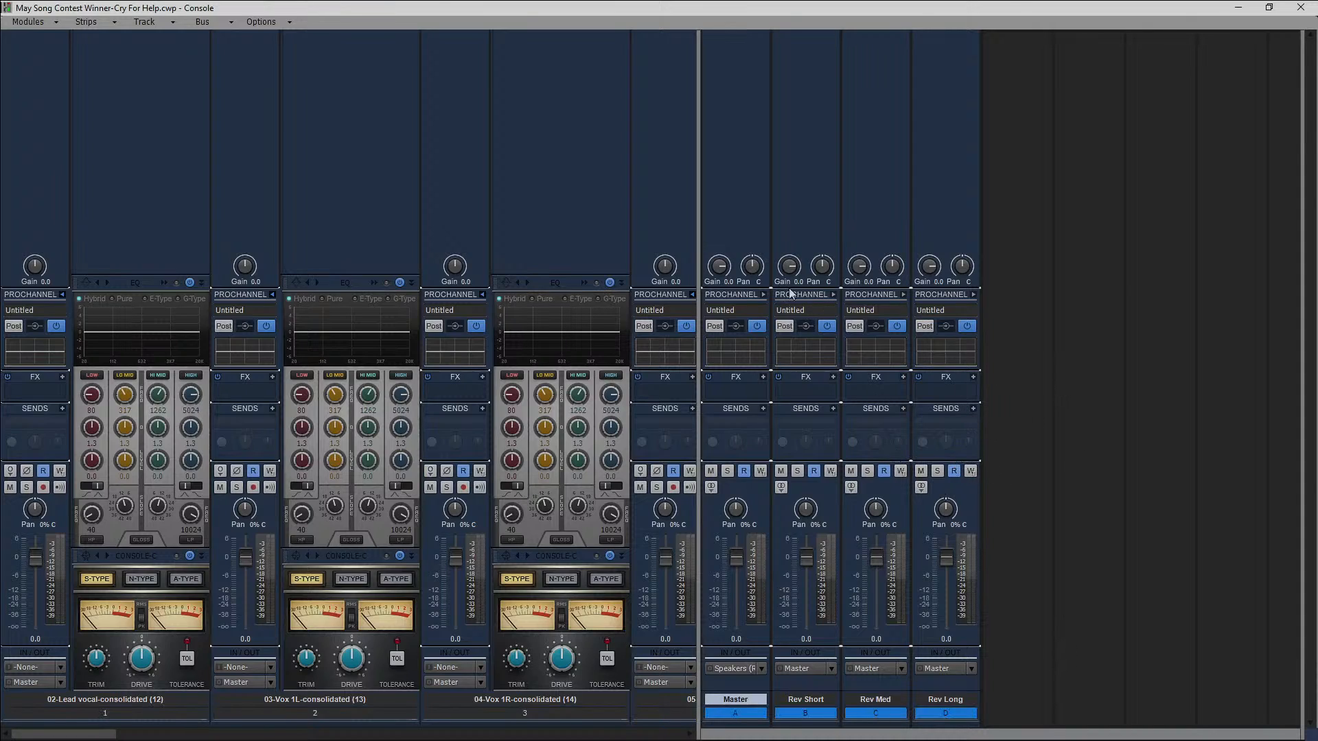
{"action": "left_click", "coordinate": [763, 295]}
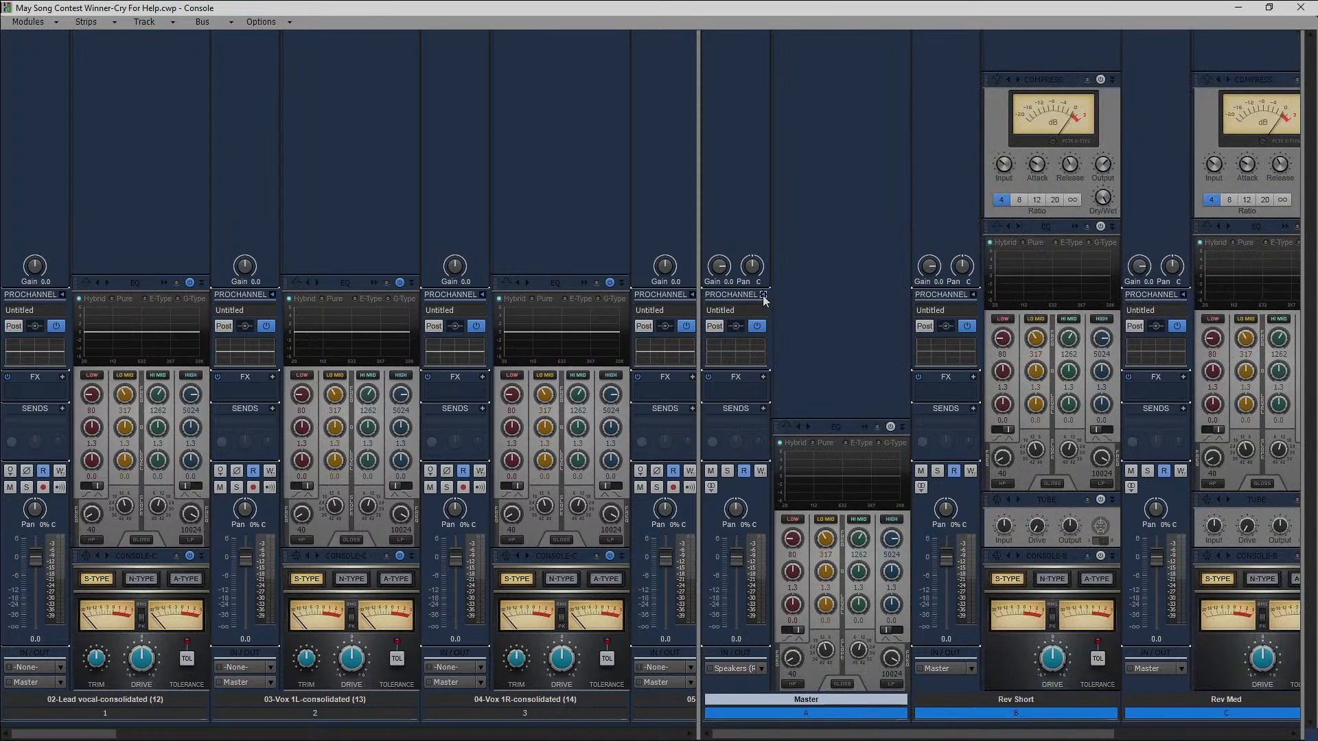
{"action": "scroll", "coordinate": [824, 399], "scroll_direction": "right", "scroll_amount": 3}
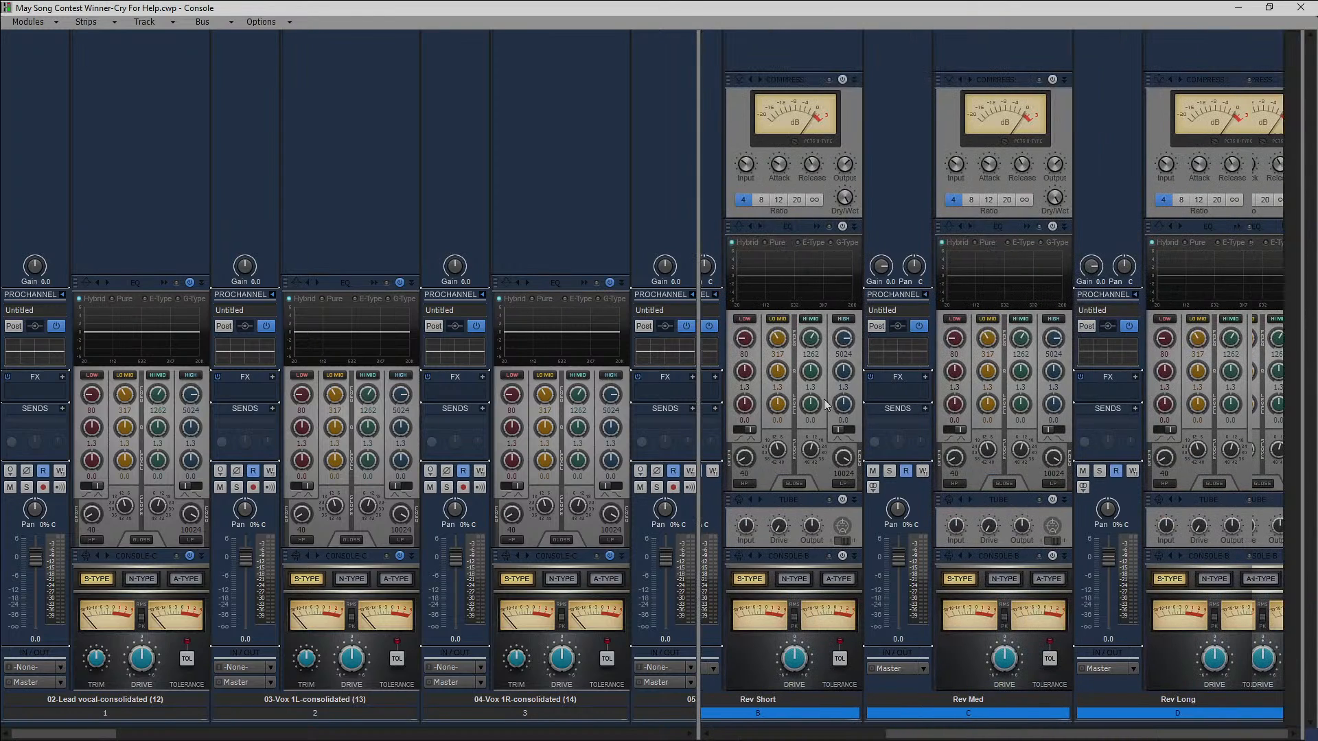
Remove the Tube and Compressor modules from the reverb buses' ProChannels and enable their Console-B modules.
{"action": "right_click", "coordinate": [798, 498]}
{"action": "left_click", "coordinate": [856, 538]}
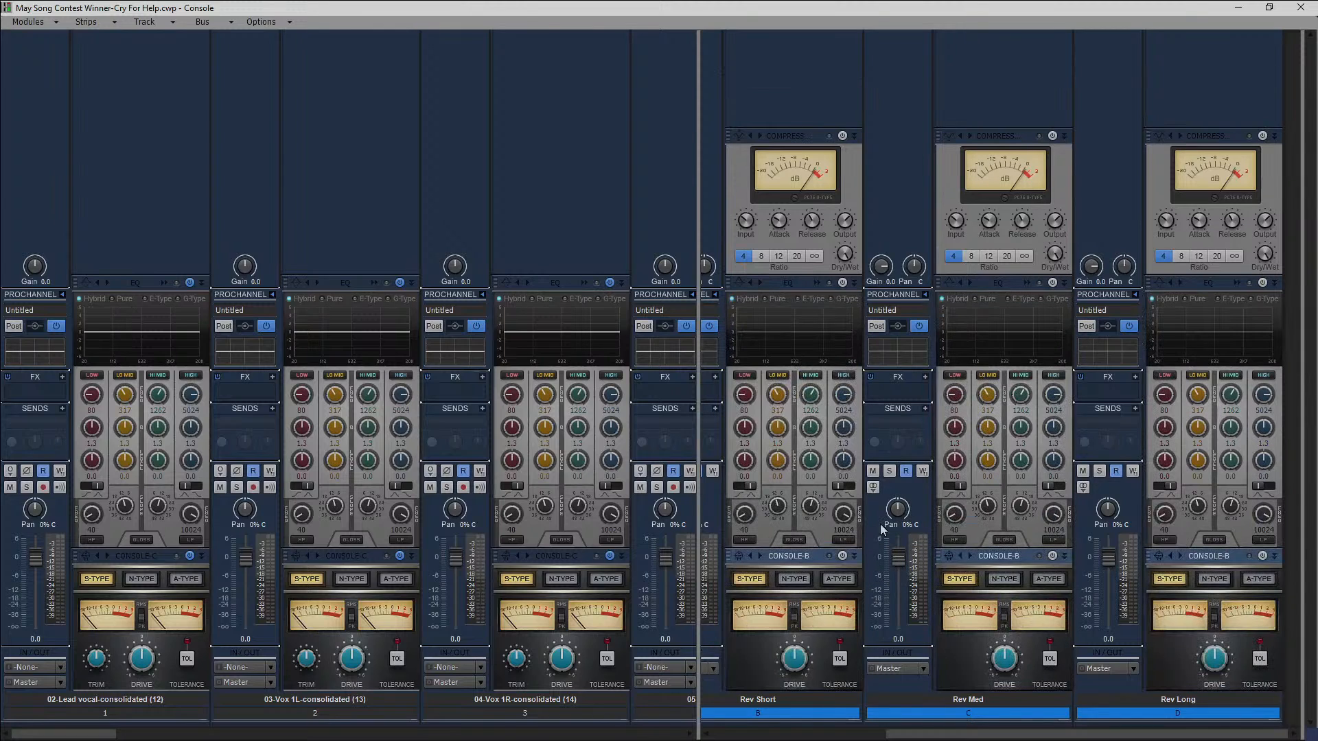
{"action": "right_click", "coordinate": [780, 139]}
{"action": "left_click", "coordinate": [827, 178]}
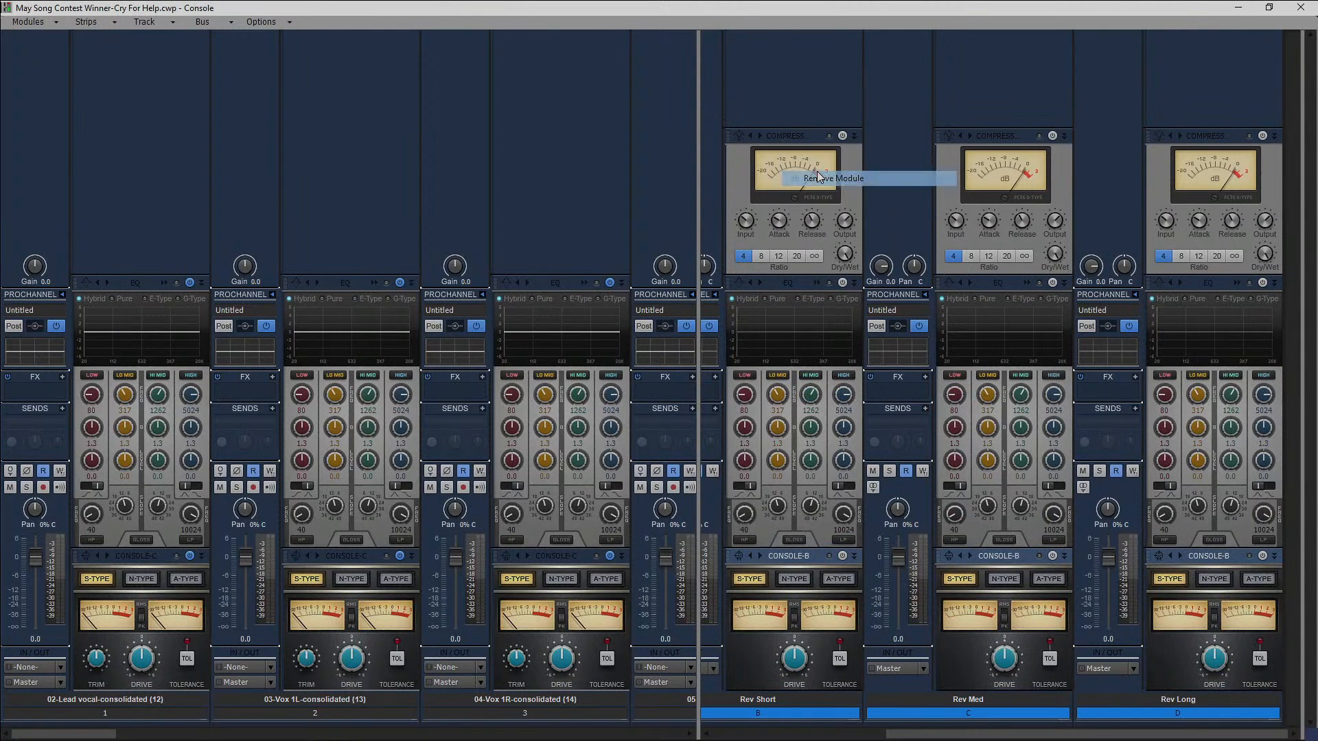
{"action": "left_click", "coordinate": [843, 555]}
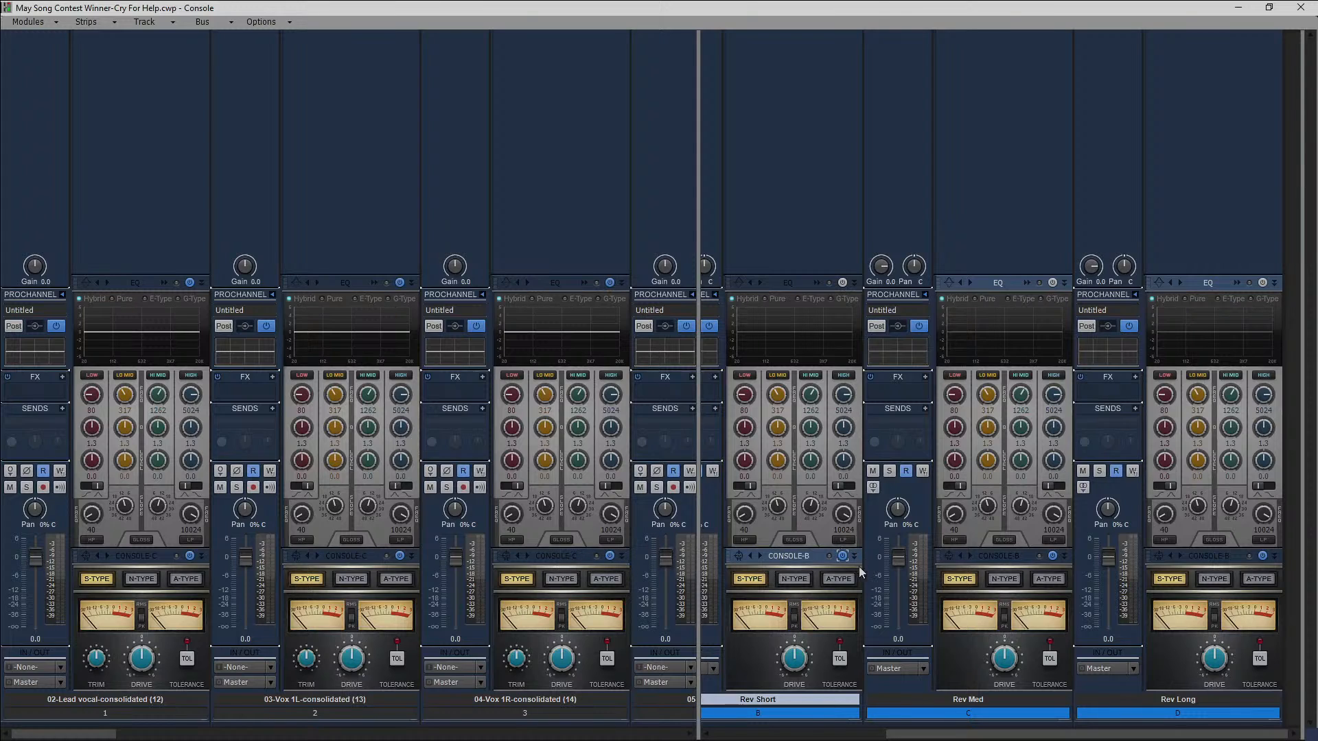
Enable the EQ module on all the buses, including Master, and collapse their ProChannels.
{"action": "left_click_drag", "start_coordinate": [942, 738], "coordinate": [770, 735]}
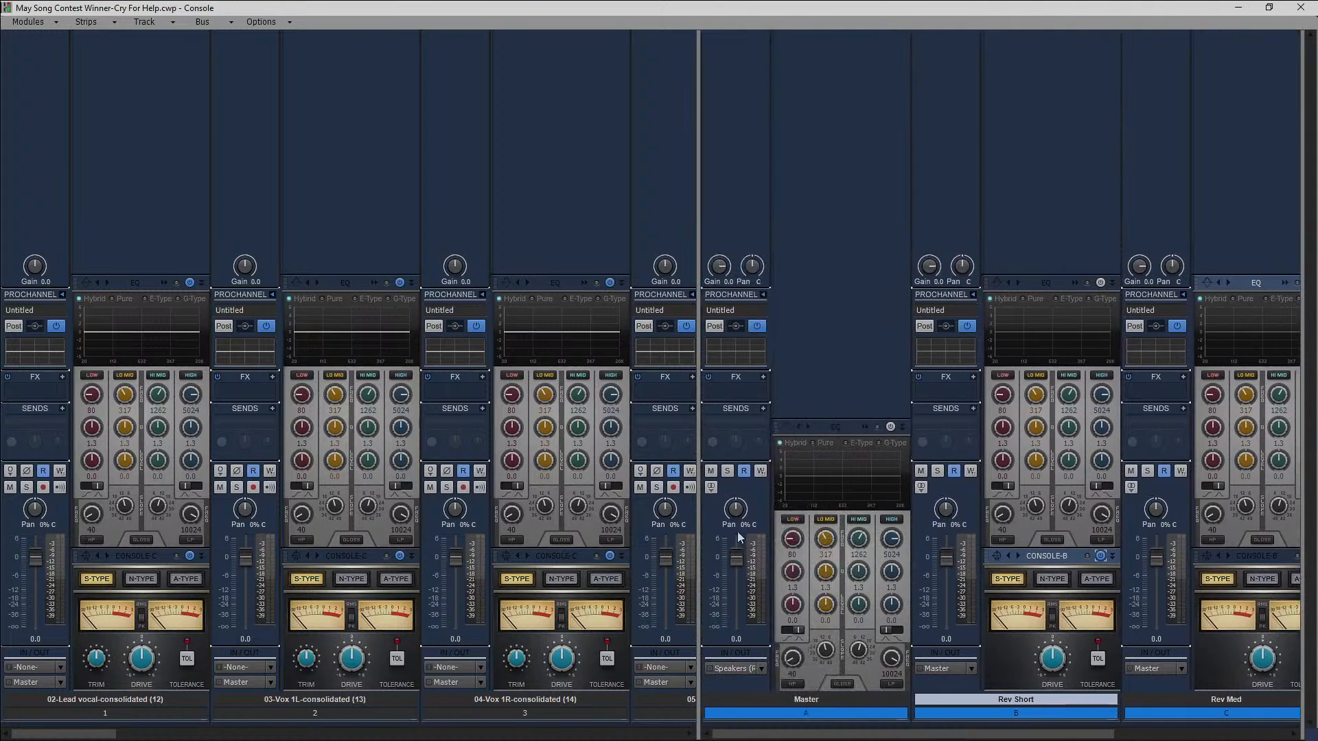
{"action": "left_click", "coordinate": [1081, 283]}
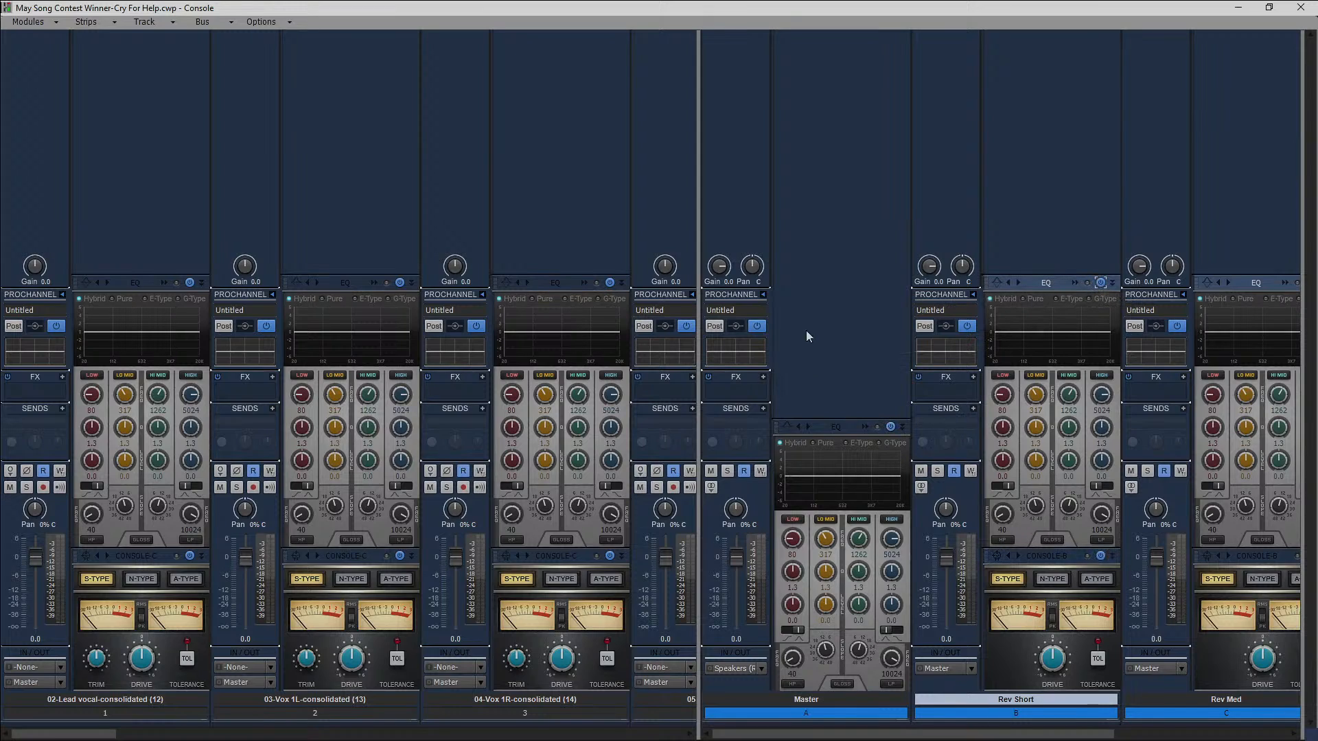
{"action": "left_click", "coordinate": [764, 295]}
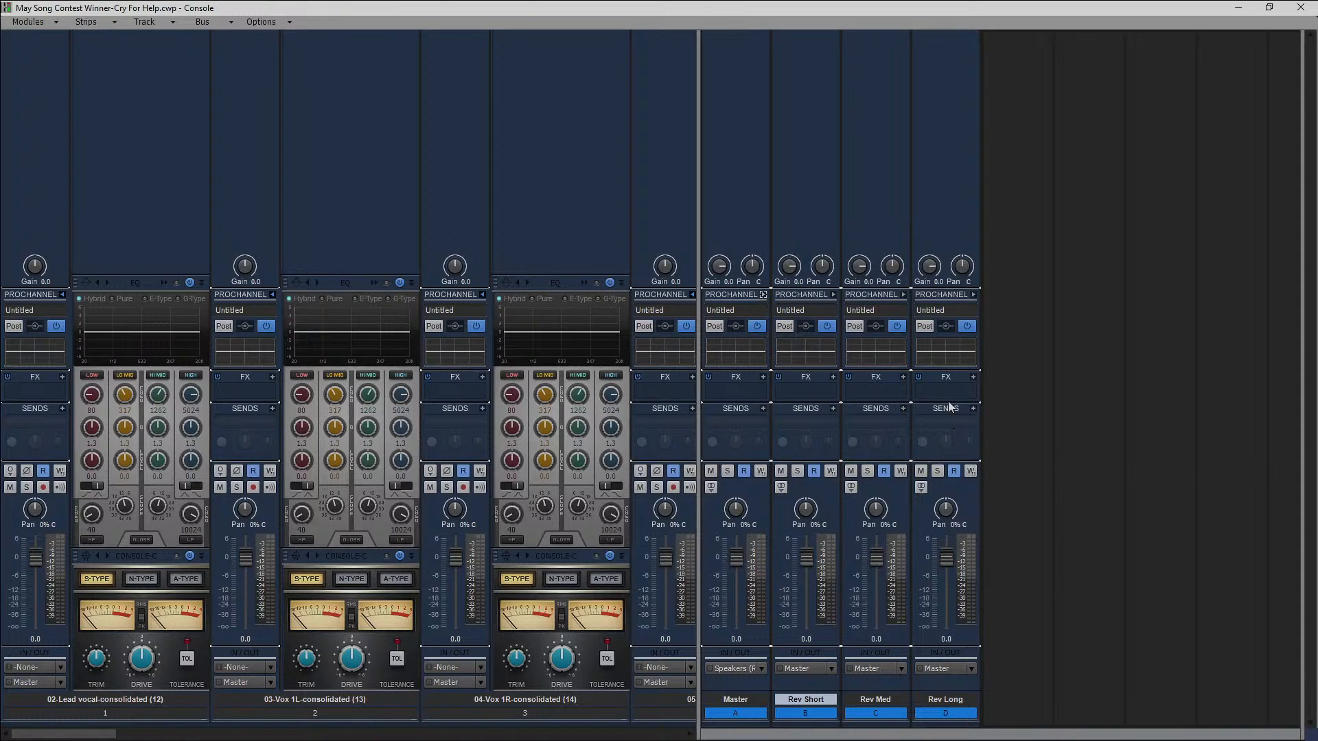
Change the audio effects plug-in layout to Sort by Manufacturer from the Rev Short bus's FX rack.
{"action": "left_click", "coordinate": [834, 377]}
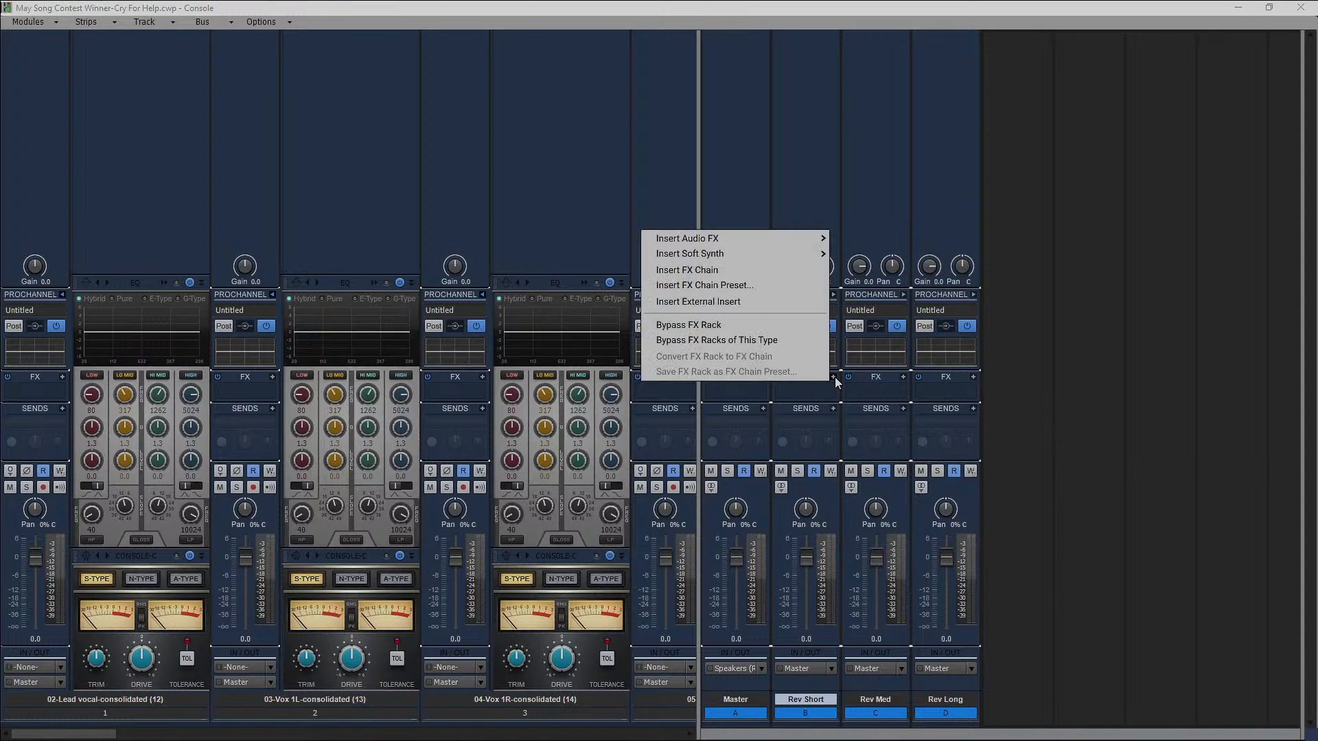
{"action": "mouse_move", "coordinate": [734, 237]}
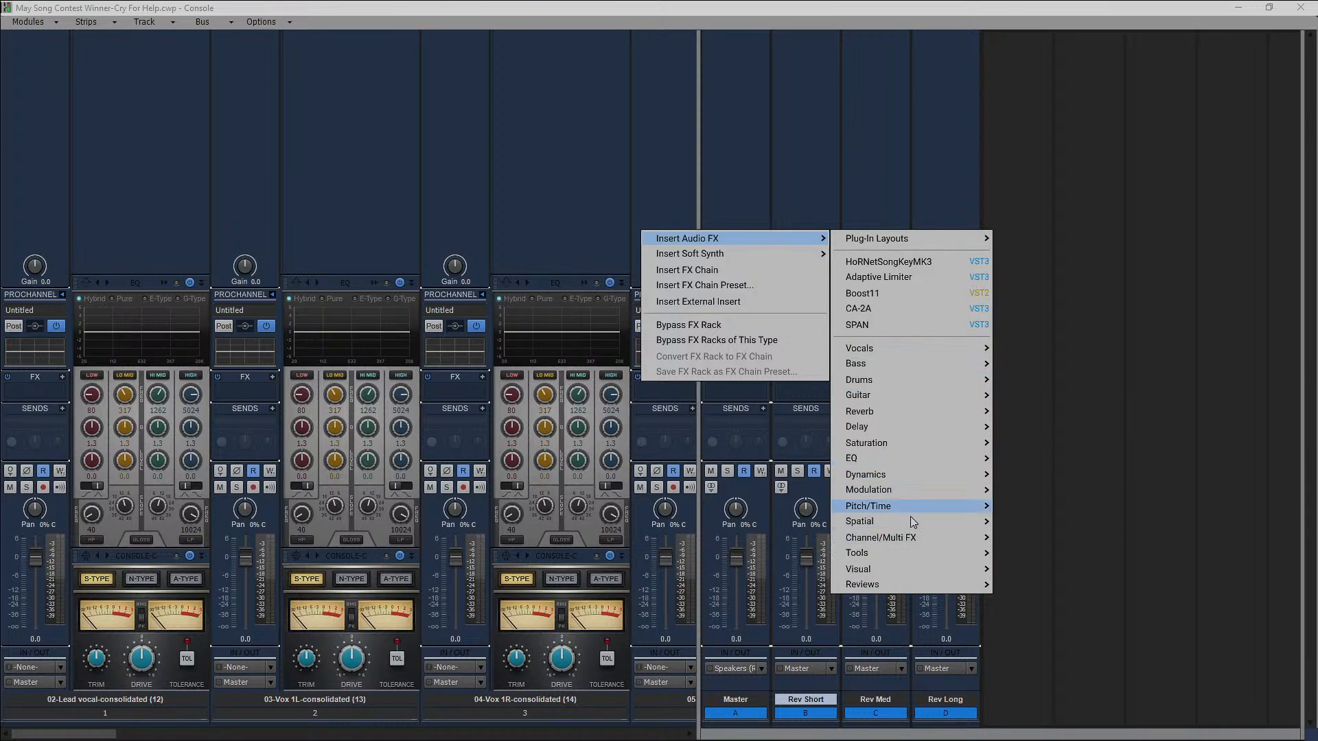
{"action": "mouse_move", "coordinate": [889, 412]}
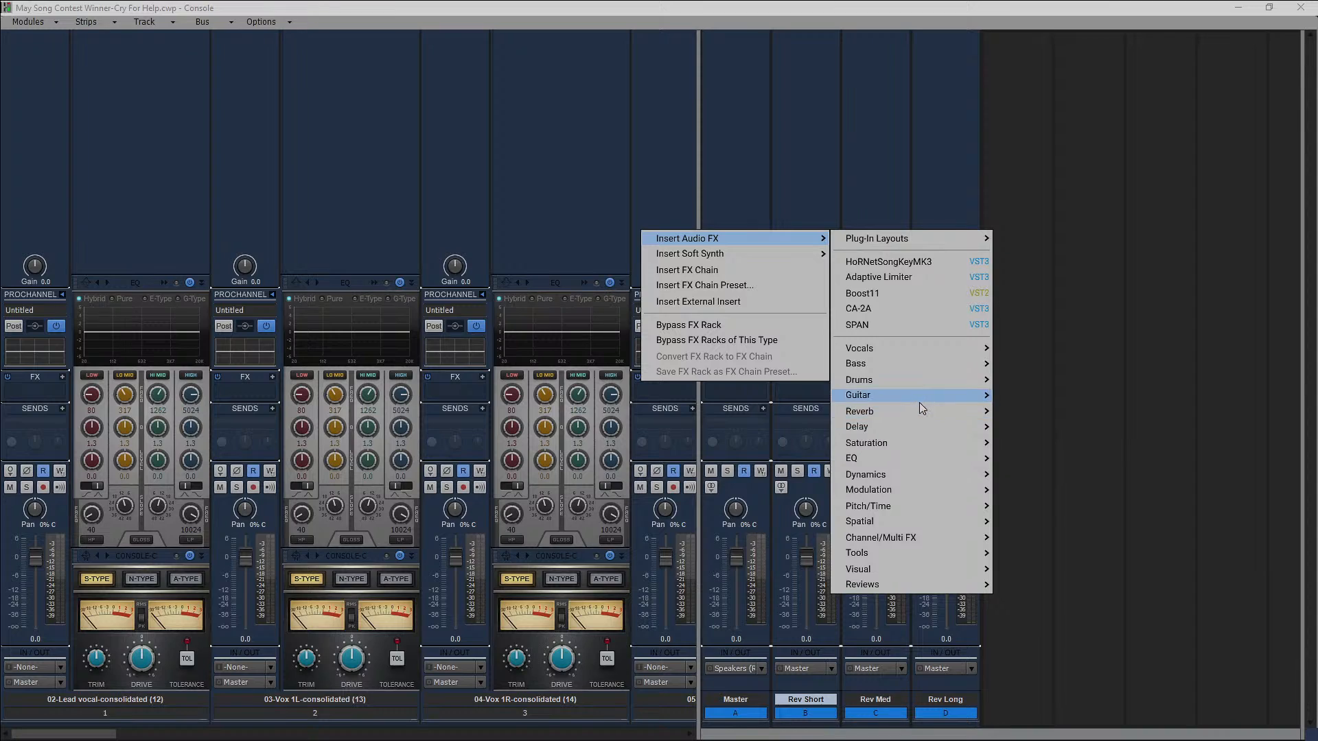
{"action": "mouse_move", "coordinate": [908, 240]}
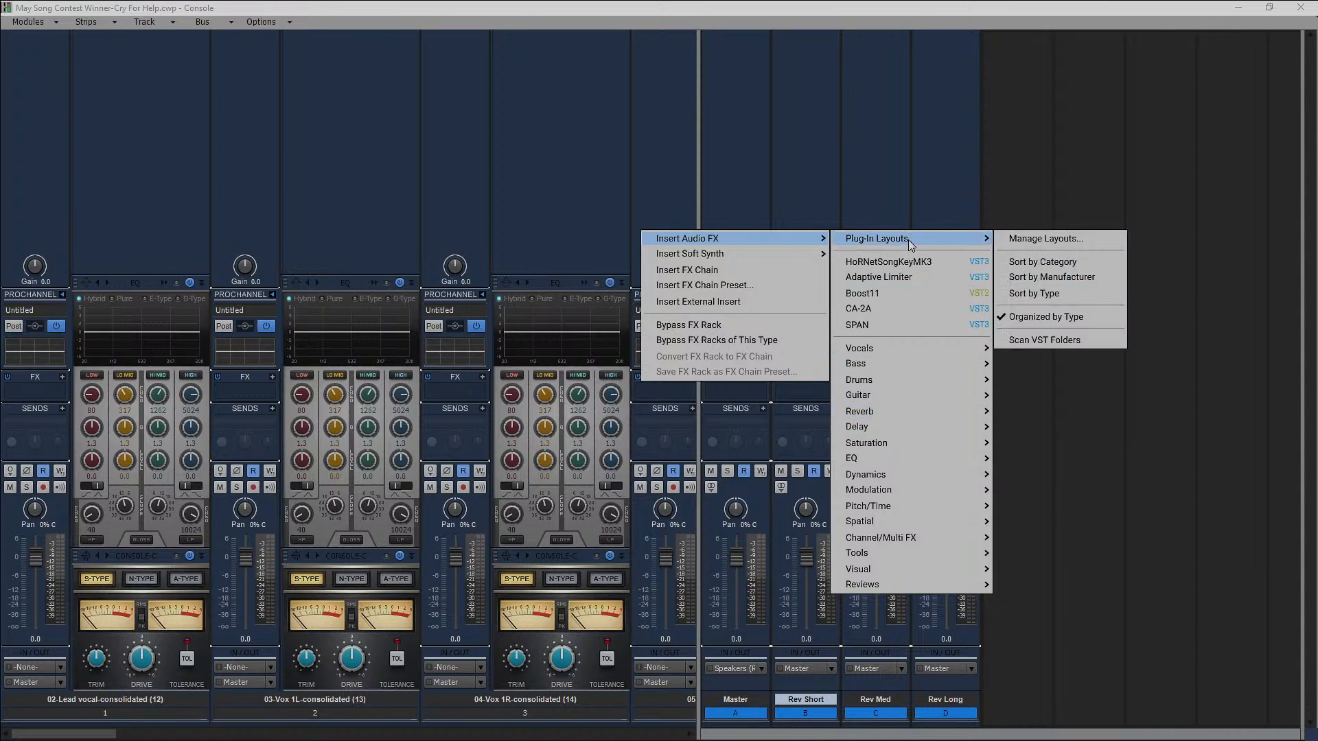
{"action": "left_click", "coordinate": [1050, 278]}
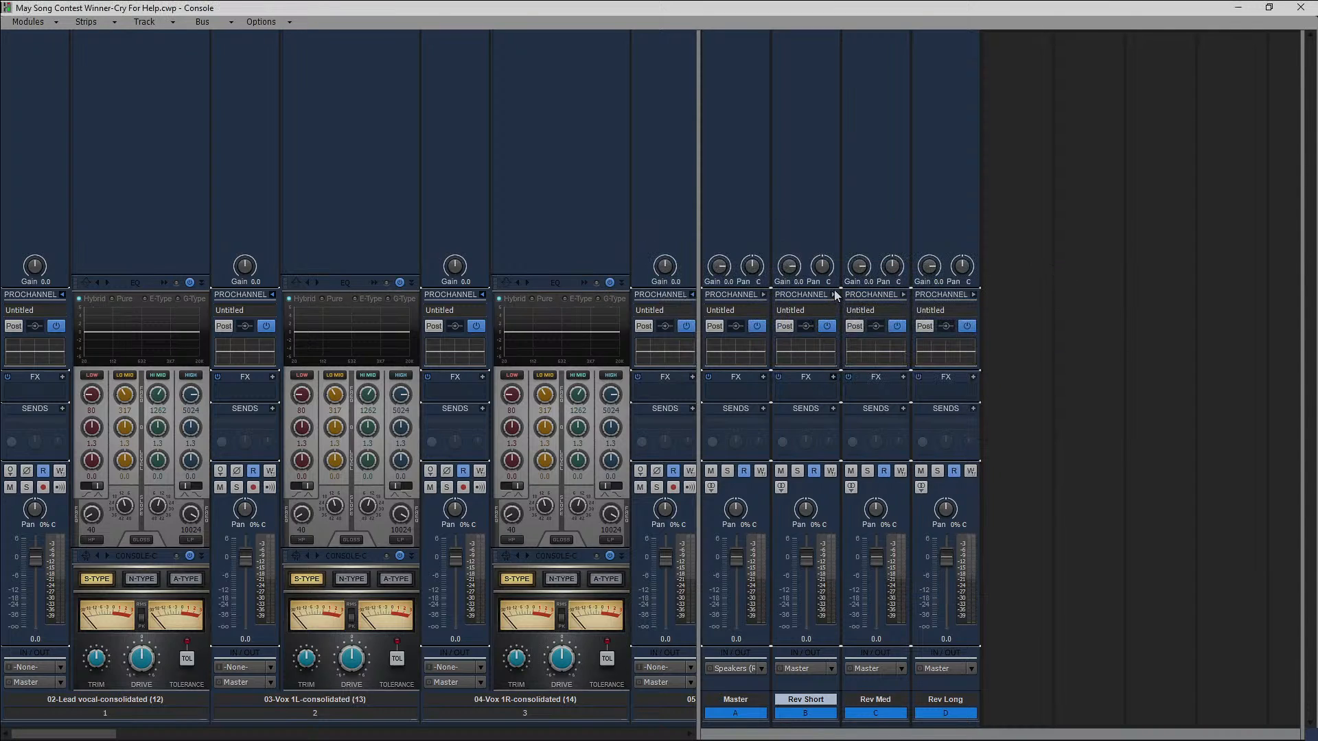
Insert Cakewalk's Sonitus Reverb into the Rev Short bus's FX rack and reposition its window.
{"action": "left_click", "coordinate": [833, 375]}
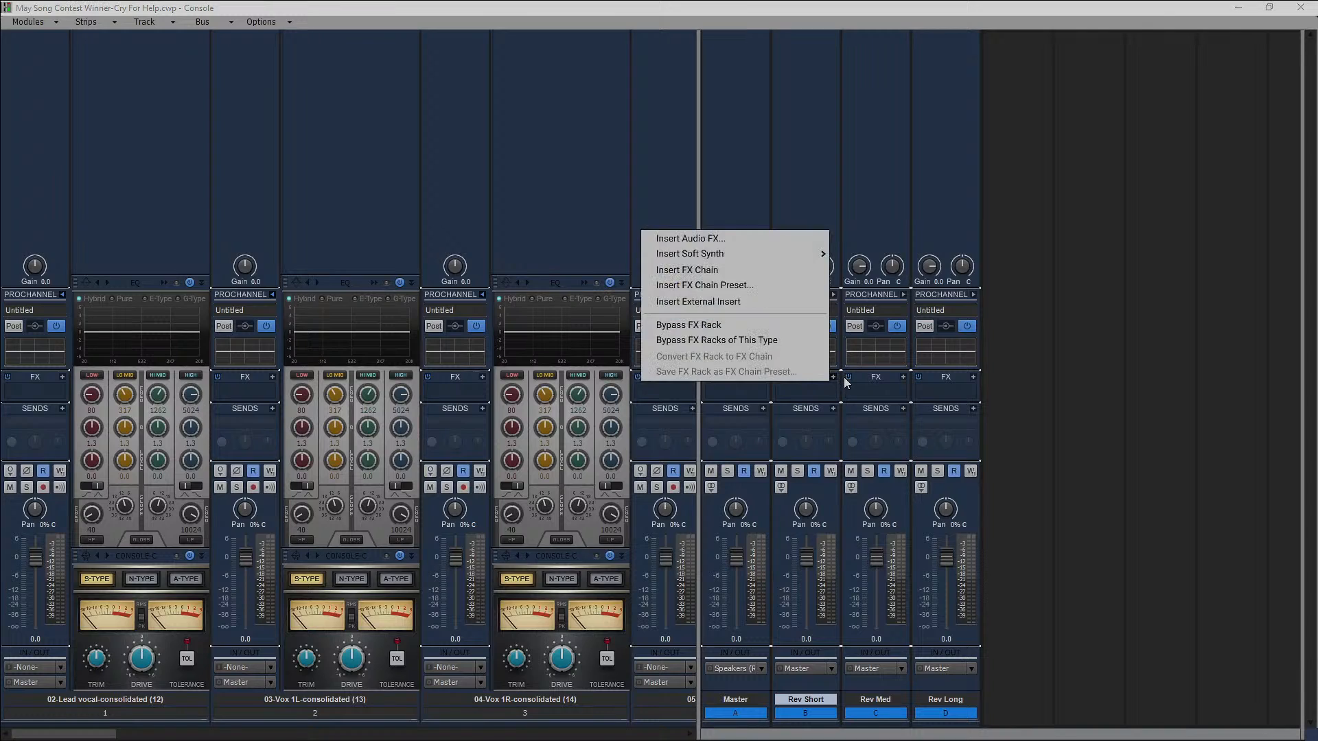
{"action": "left_click", "coordinate": [757, 238]}
{"action": "mouse_move", "coordinate": [780, 223]}
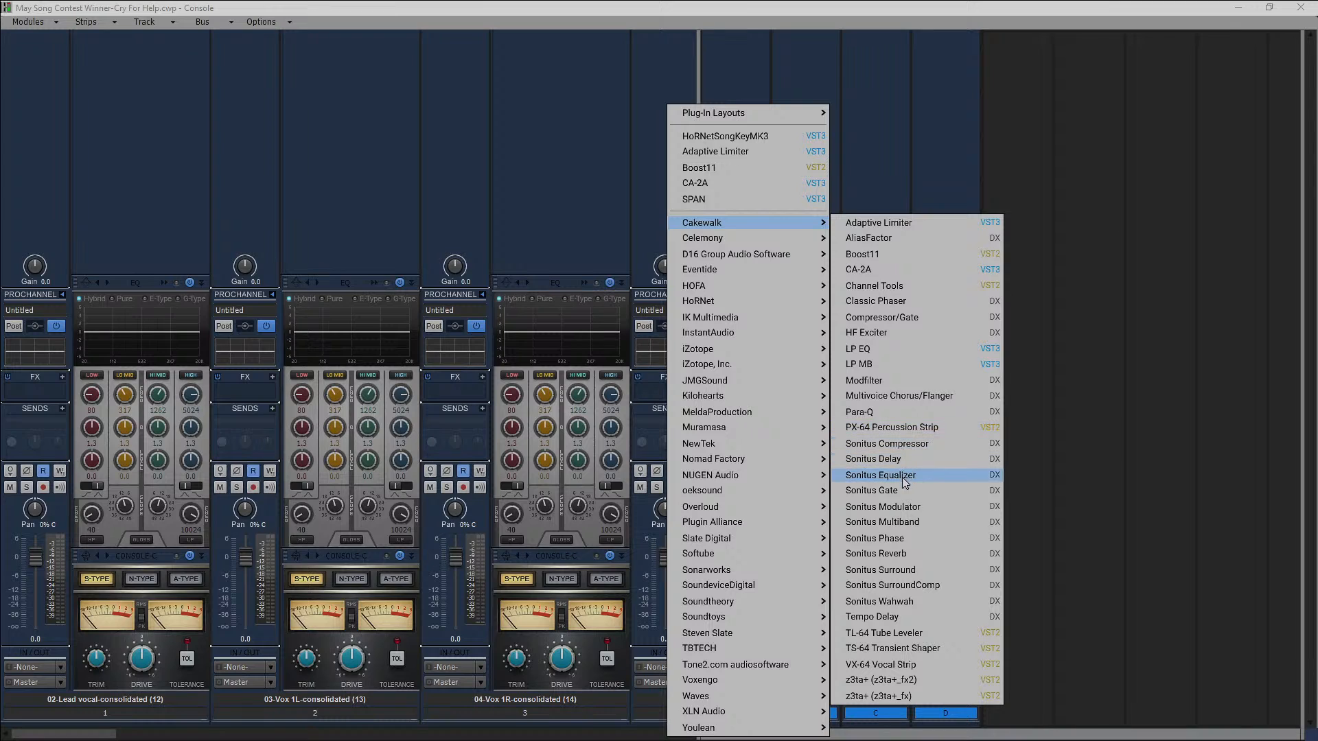
{"action": "left_click", "coordinate": [908, 553]}
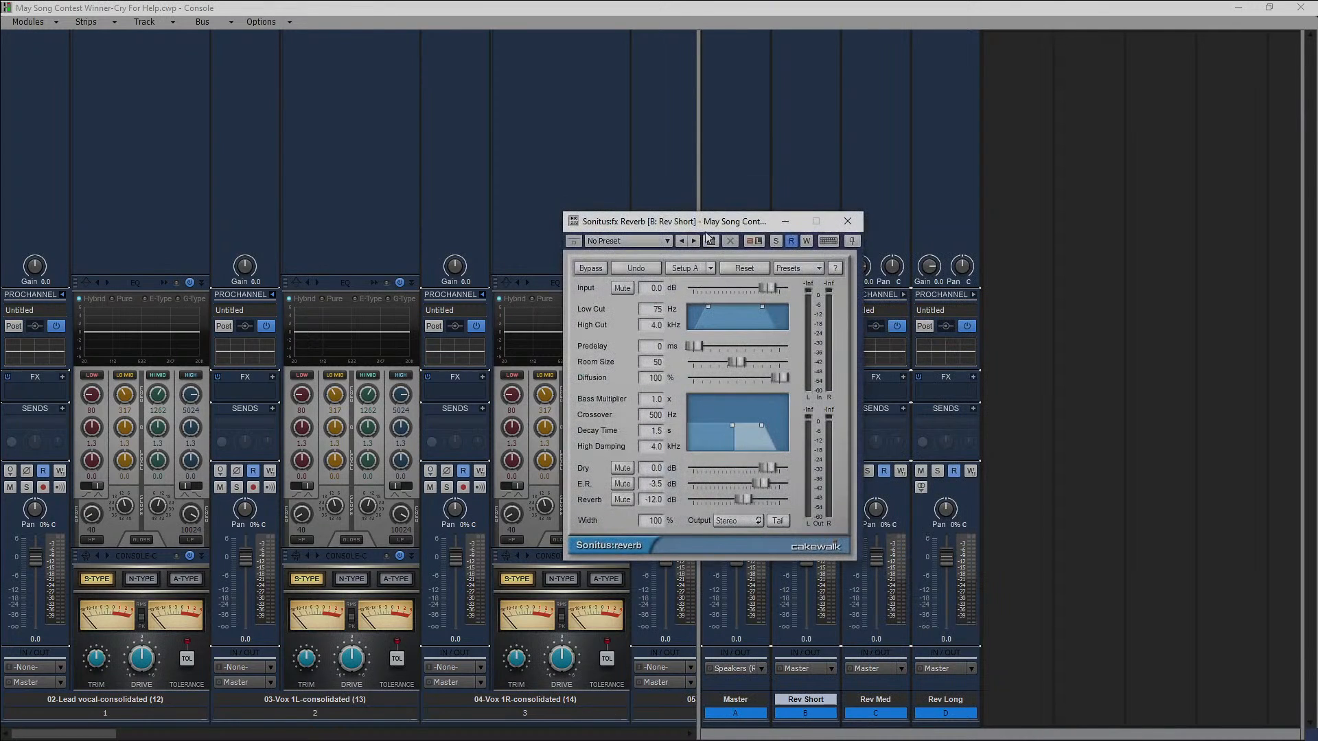
{"action": "left_click_drag", "start_coordinate": [702, 229], "coordinate": [839, 177]}
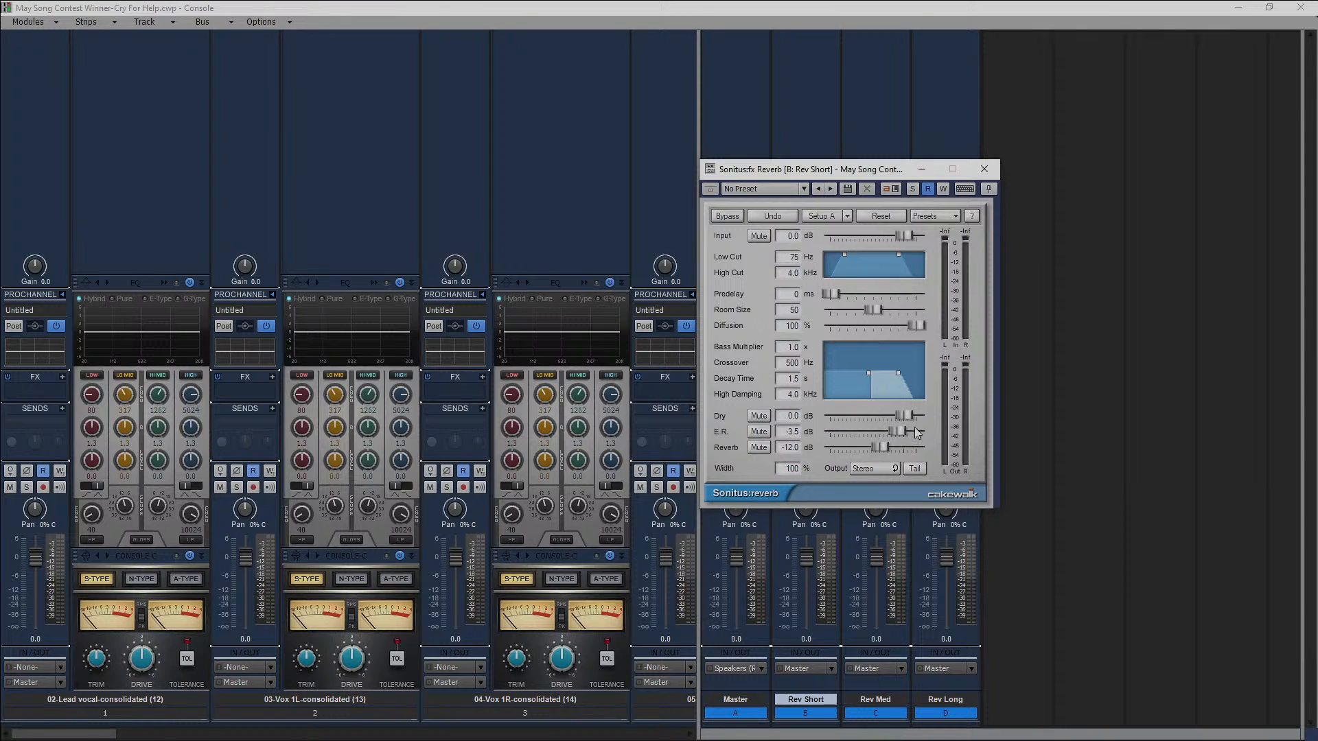
Set the Rev Short reverb's Dry level to -Inf and its Reverb level to 0.0 dB.
{"action": "left_click_drag", "start_coordinate": [906, 415], "coordinate": [830, 417]}
{"action": "left_click_drag", "start_coordinate": [878, 448], "coordinate": [919, 451]}
{"action": "double_click", "coordinate": [917, 449]}
{"action": "double_click", "coordinate": [786, 447]}
{"action": "type", "text": "0"}
{"action": "key", "text": "Return"}
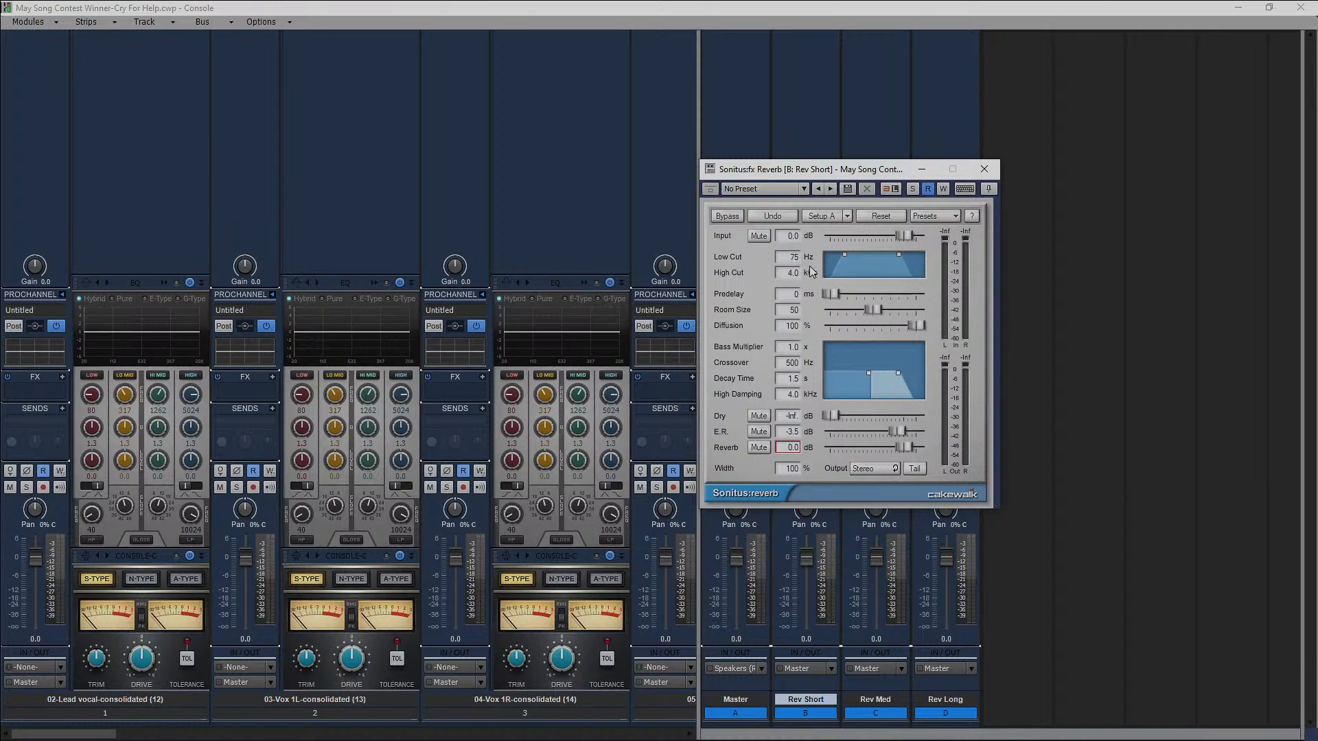
{"action": "left_click_drag", "start_coordinate": [846, 175], "coordinate": [1000, 210]}
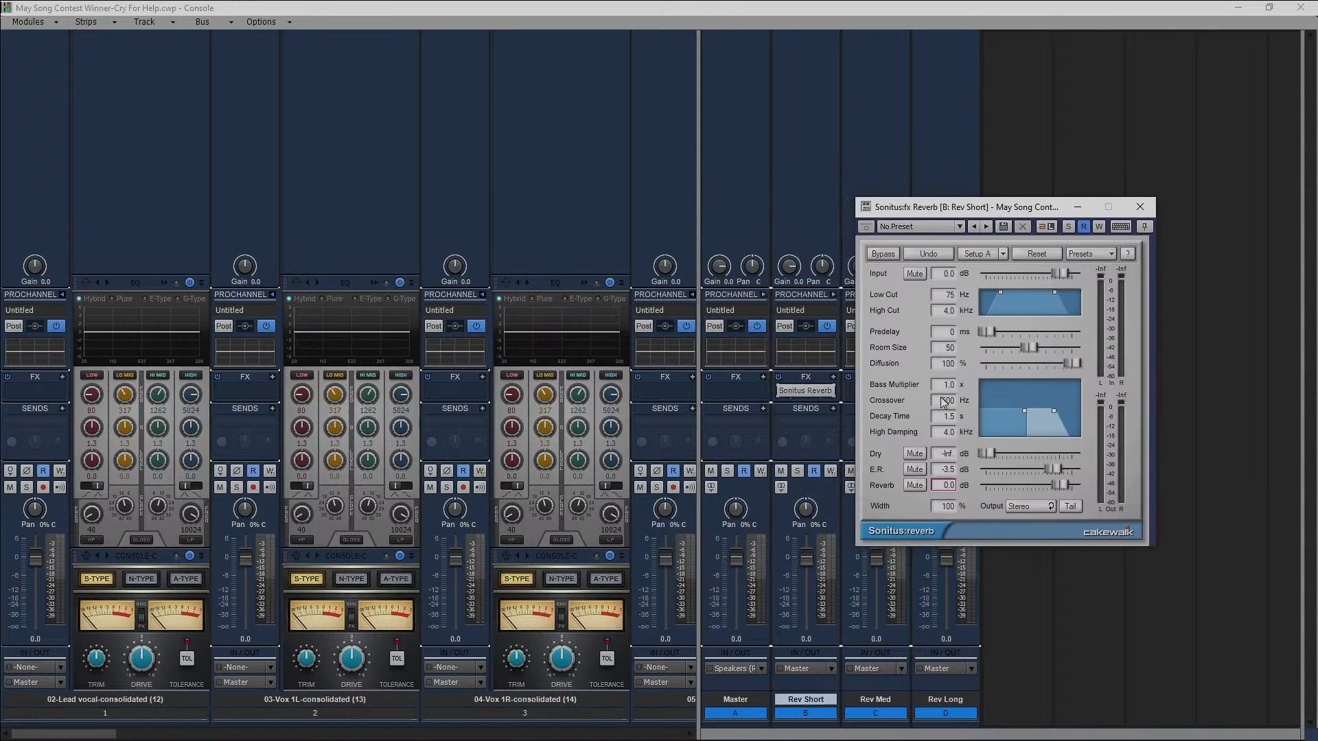
Set the Rev Short reverb's Decay Time to 0.4 s and close the plug-in.
{"action": "double_click", "coordinate": [950, 416]}
{"action": "key", "text": "BackSpace"}
{"action": "key", "text": "Return"}
{"action": "left_click", "coordinate": [1140, 207]}
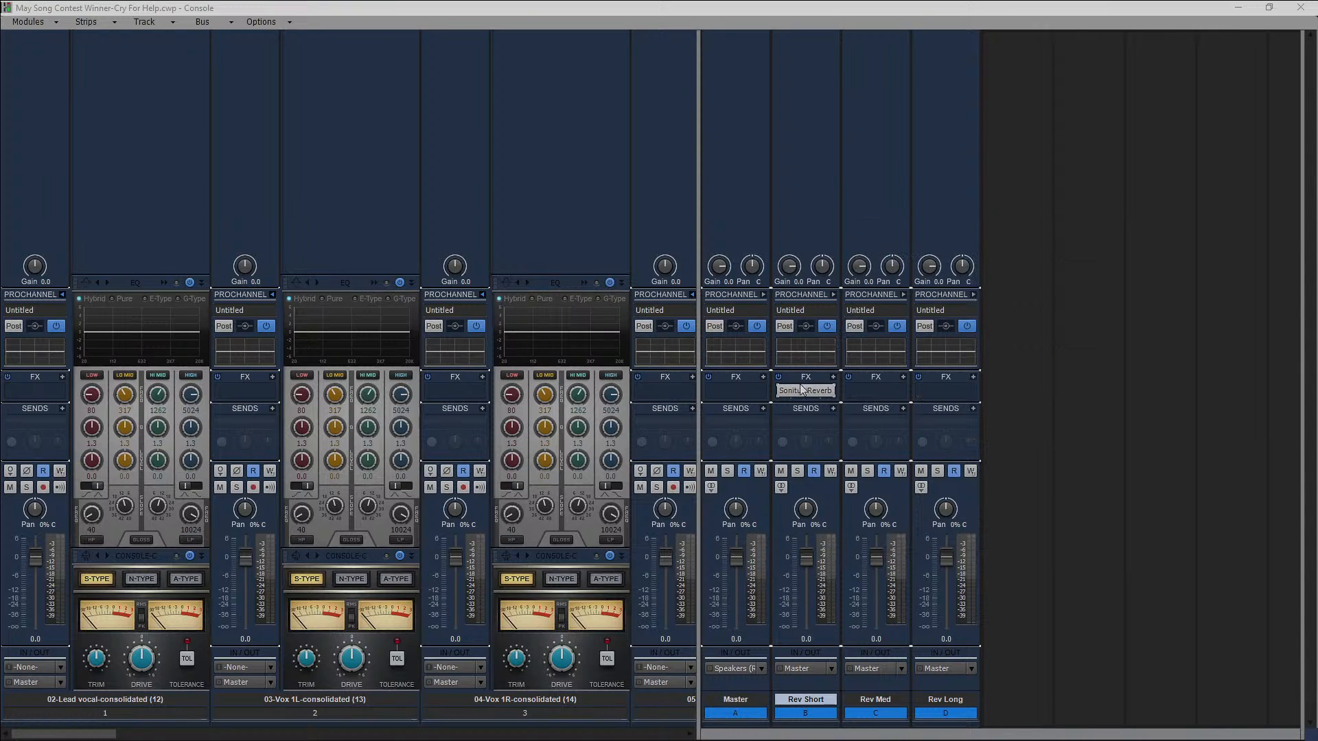
Copy the Sonitus Reverb from Rev Short to Rev Med and Rev Long, and set Rev Med's Decay Time to 0.8 s.
{"action": "left_click_drag", "start_coordinate": [802, 390], "coordinate": [947, 393]}
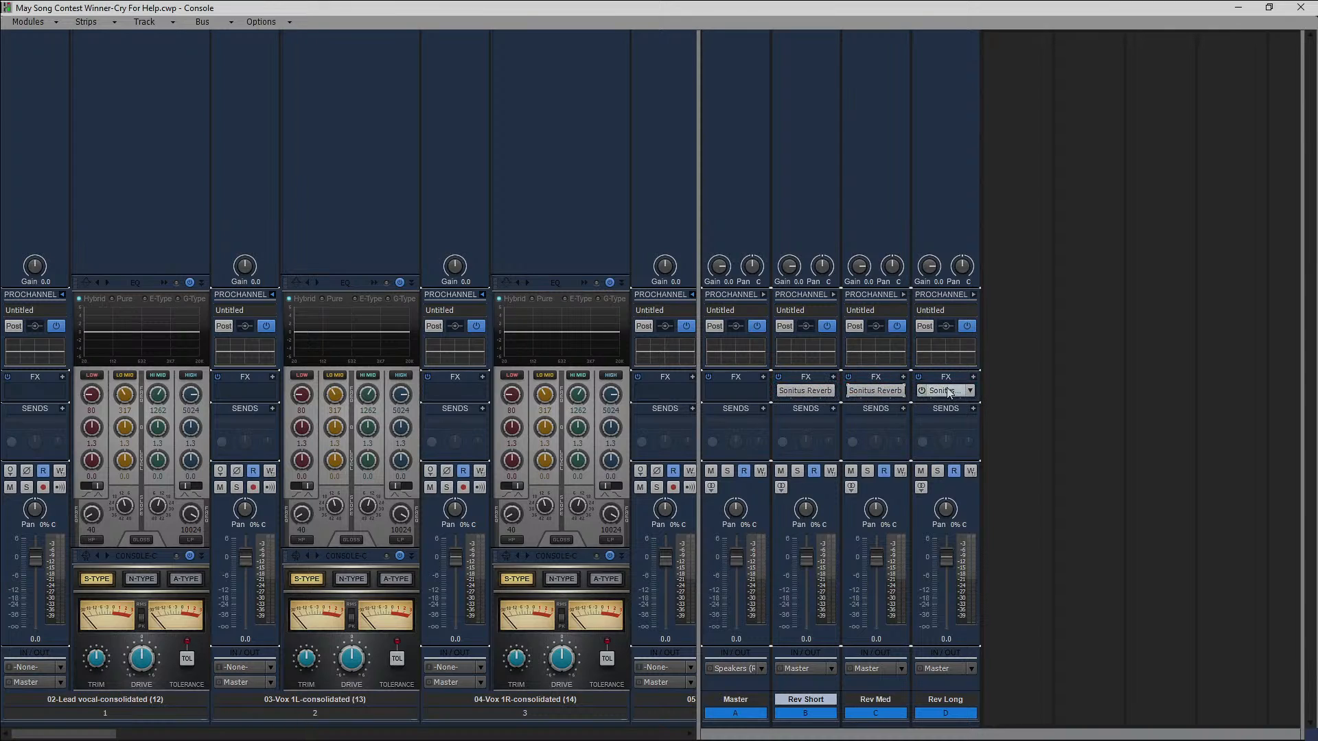
{"action": "double_click", "coordinate": [888, 395]}
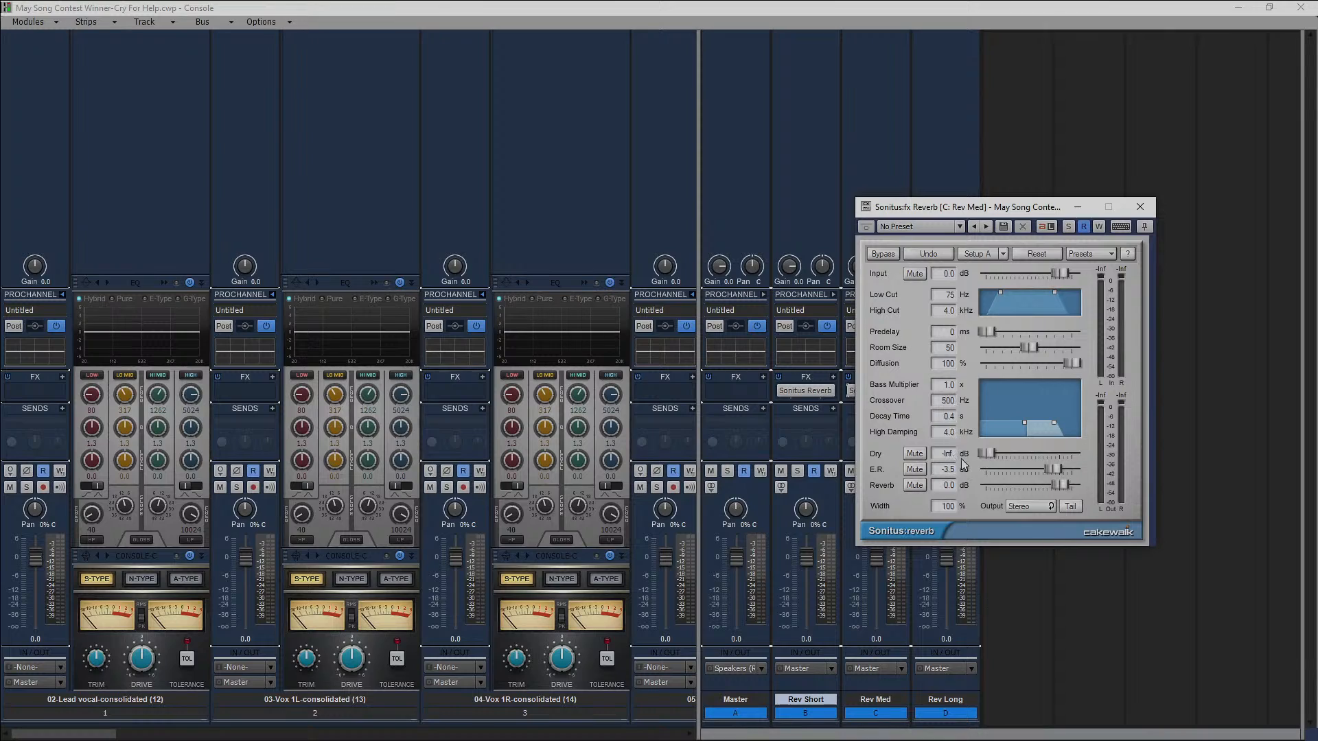
{"action": "left_click", "coordinate": [948, 417]}
{"action": "type", "text": "0.8"}
{"action": "key", "text": "Return"}
{"action": "left_click", "coordinate": [1140, 206]}
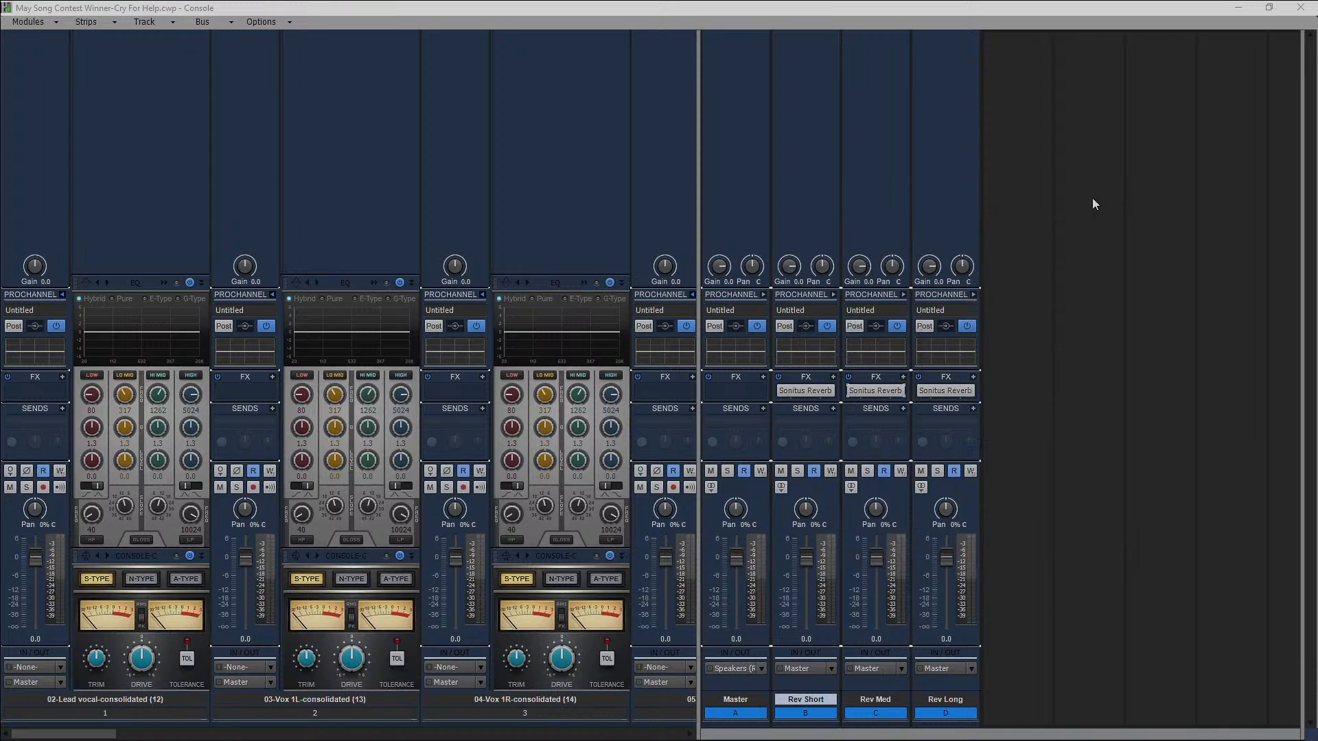
Set the Rev Long reverb's Decay Time to 1.6 s and close the plug-in.
{"action": "double_click", "coordinate": [951, 390]}
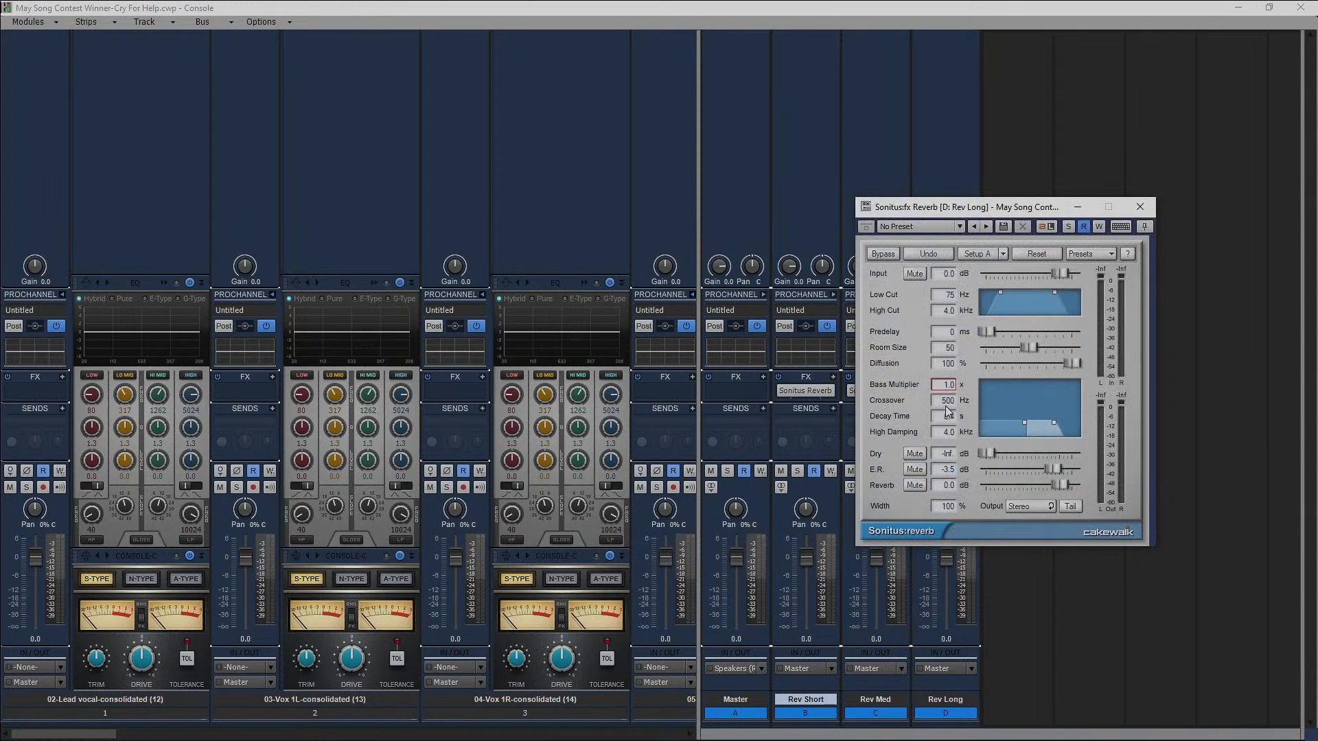
{"action": "left_click", "coordinate": [950, 416]}
{"action": "type", "text": "1.6"}
{"action": "key", "text": "Return"}
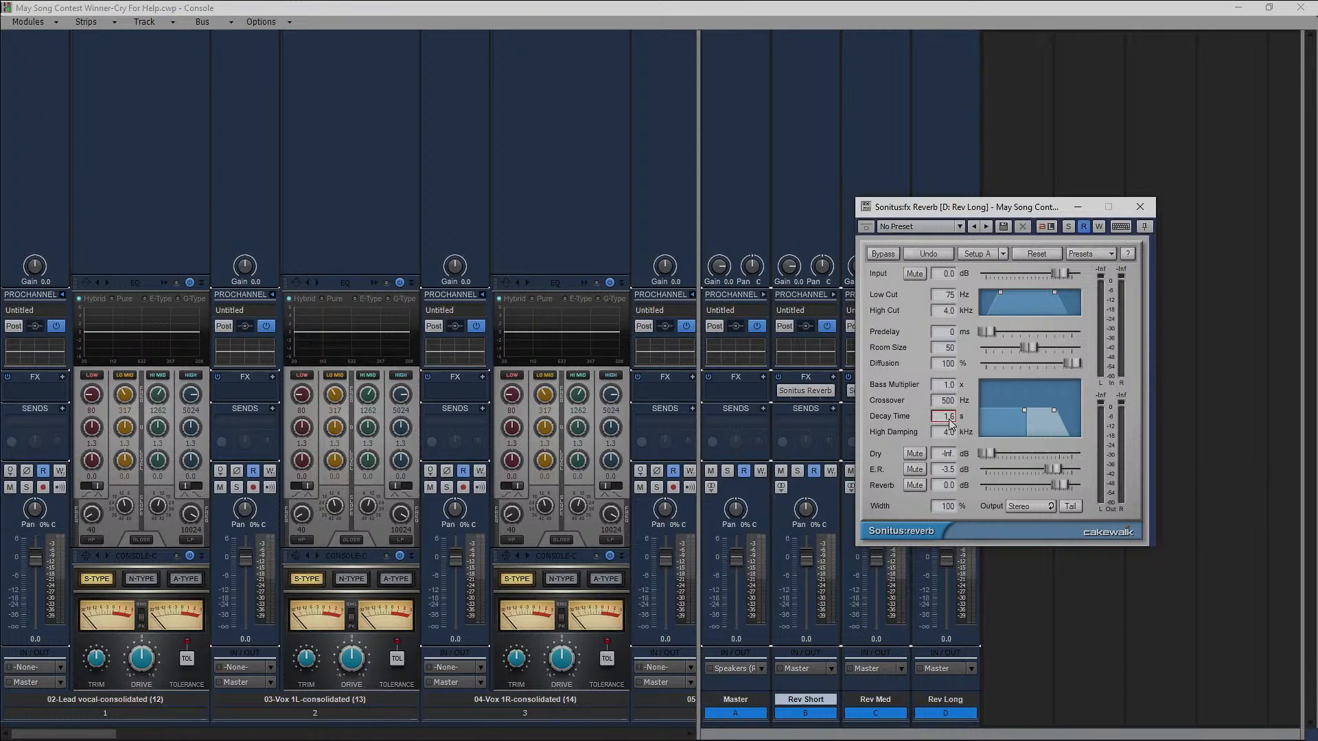
{"action": "left_click", "coordinate": [1139, 206]}
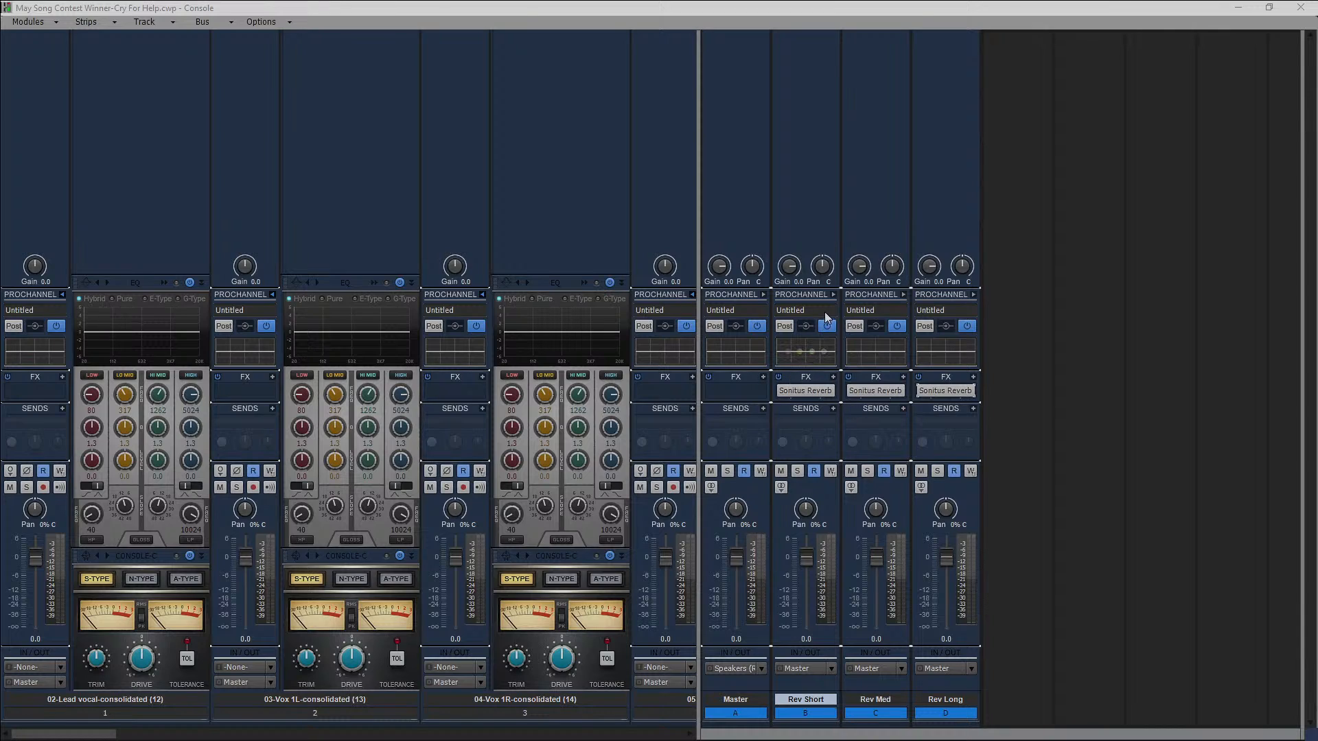
Enable the high-pass and low-pass filters in the Rev Short bus's EQ and adjust both cutoffs, raising the high-pass to about 259 Hz.
{"action": "left_click", "coordinate": [833, 294]}
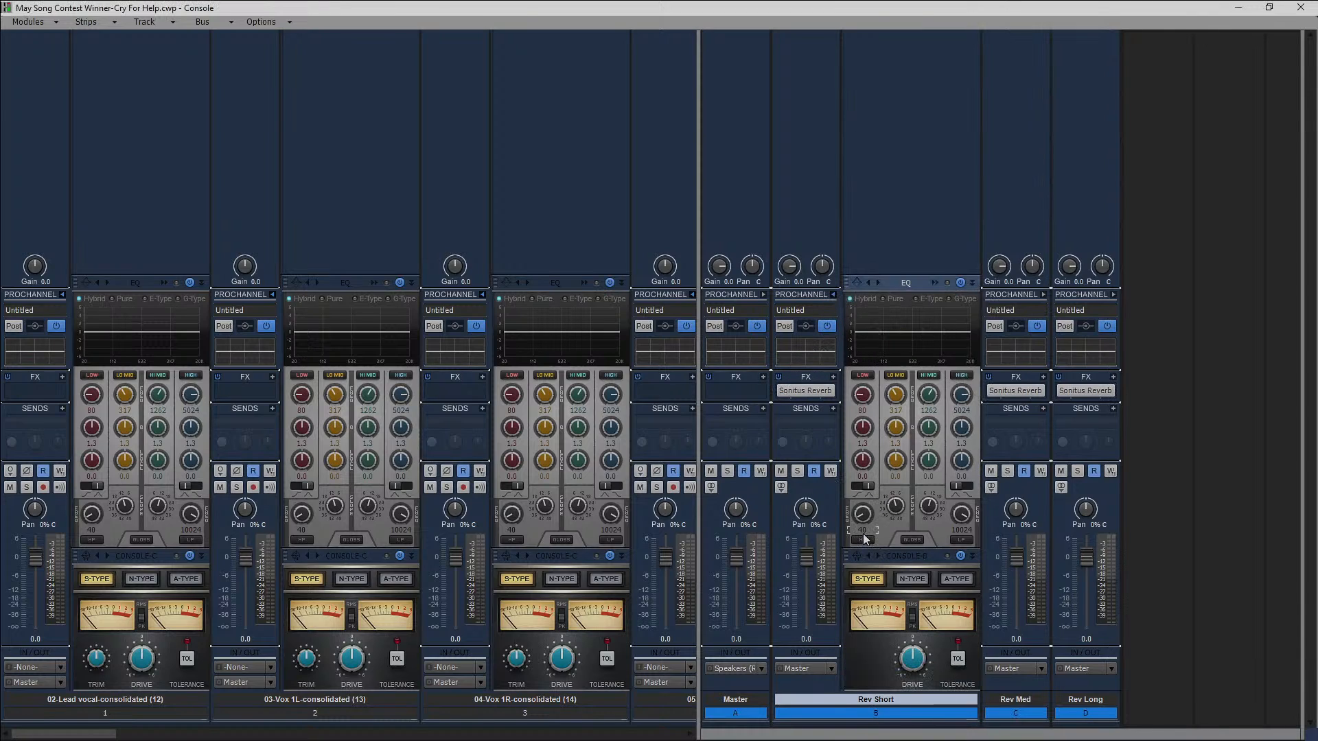
{"action": "left_click", "coordinate": [863, 540]}
{"action": "left_click", "coordinate": [961, 539]}
{"action": "left_click", "coordinate": [862, 538]}
{"action": "left_click_drag", "start_coordinate": [863, 515], "coordinate": [863, 485]}
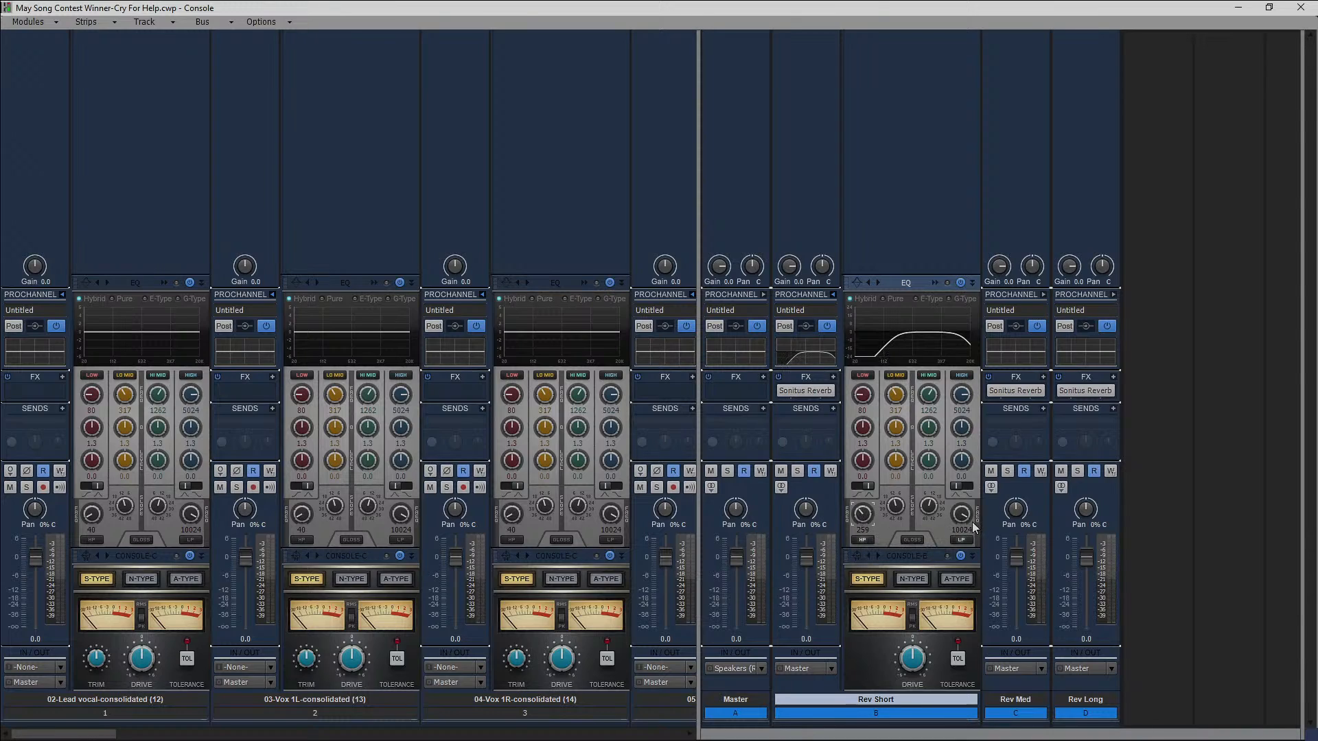
{"action": "left_click_drag", "start_coordinate": [962, 514], "coordinate": [962, 522]}
Lower the low-mid and high-mid levels of Rev Short's EQ and copy that EQ to Rev Med and Rev Long.
{"action": "left_click_drag", "start_coordinate": [896, 461], "coordinate": [896, 474]}
{"action": "left_click_drag", "start_coordinate": [929, 461], "coordinate": [929, 464]}
{"action": "left_click", "coordinate": [833, 294]}
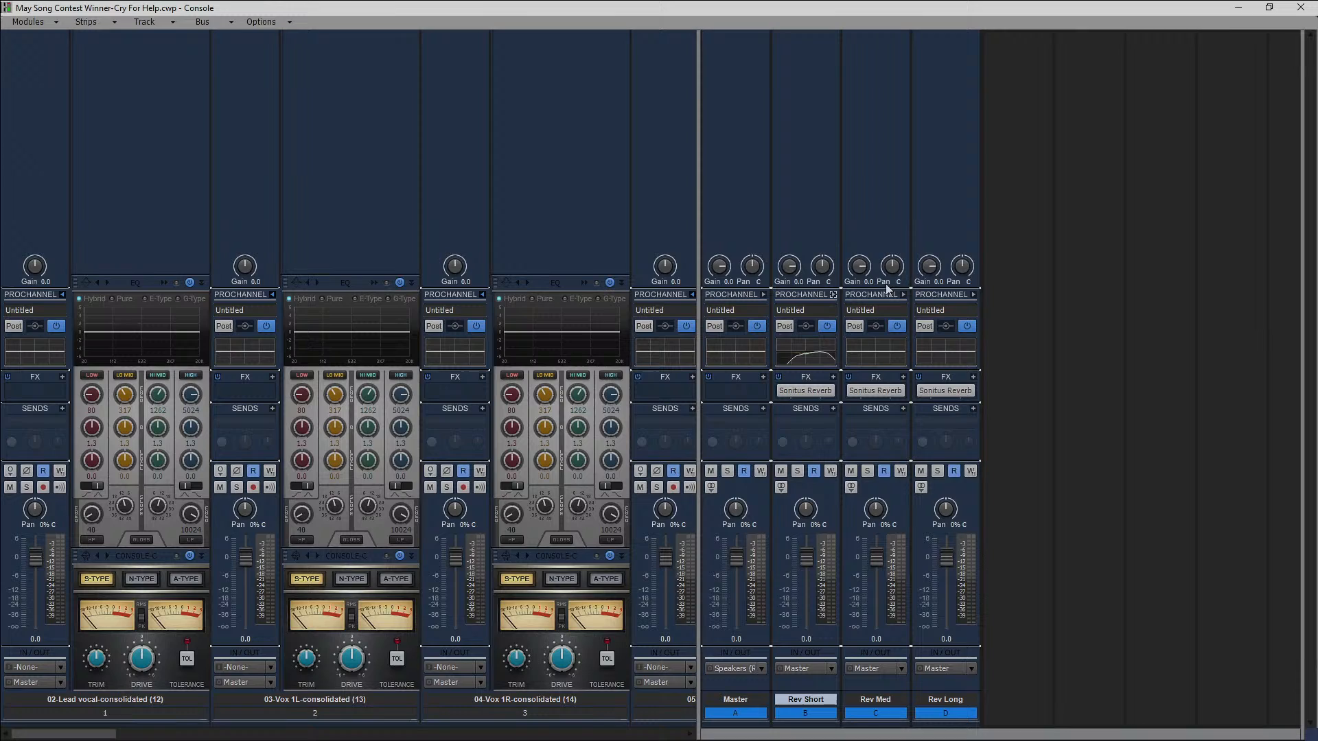
{"action": "left_click", "coordinate": [872, 357]}
{"action": "left_click_drag", "start_coordinate": [890, 355], "coordinate": [937, 357]}
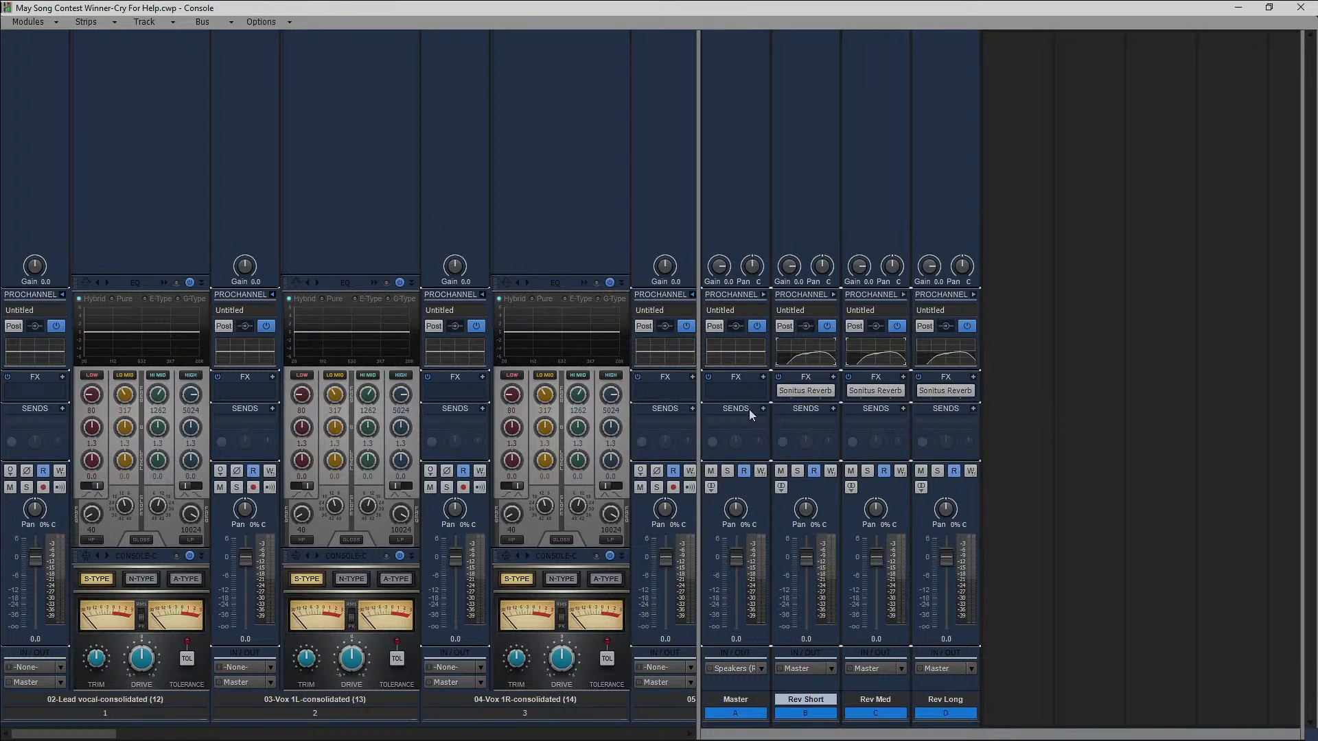
Widen the Console's track area over the bus area, then minimize the Console to return to the track view.
{"action": "left_click_drag", "start_coordinate": [699, 382], "coordinate": [1298, 398]}
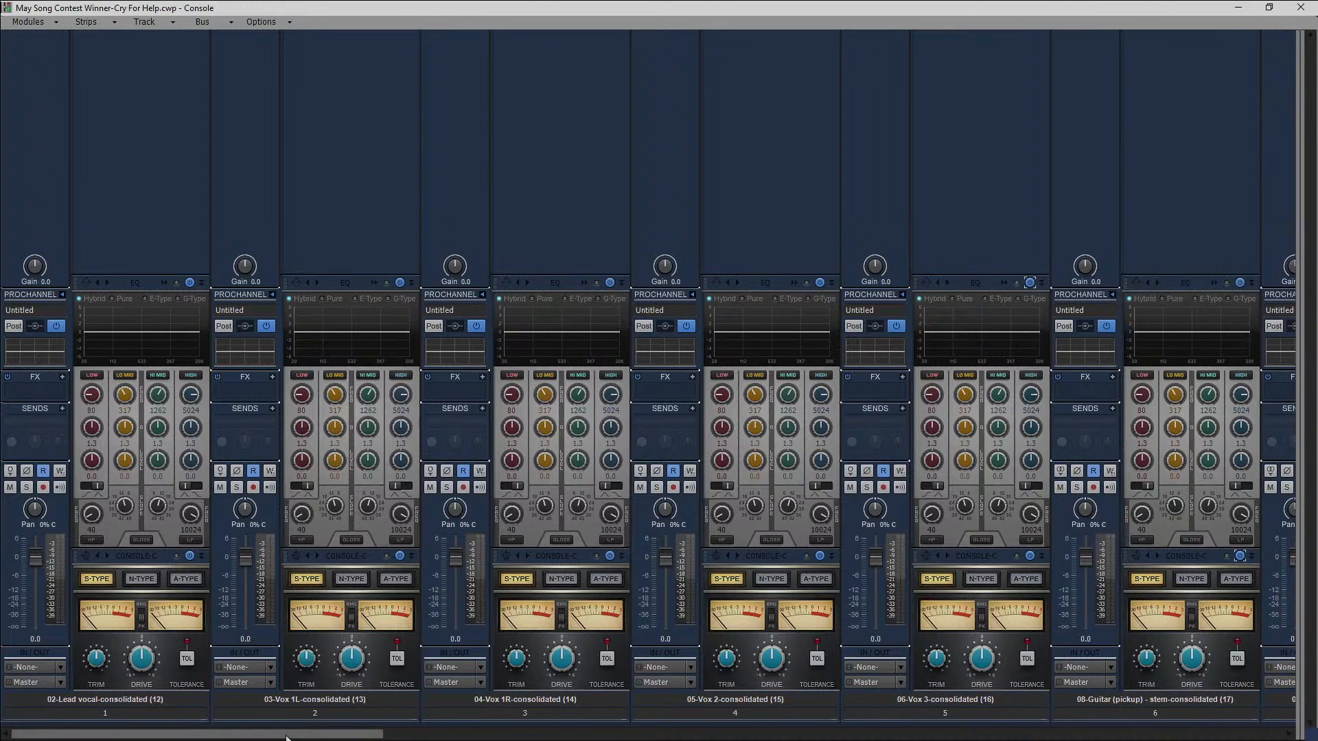
{"action": "mouse_move", "coordinate": [287, 738]}
{"action": "left_mouse_down"}
{"action": "mouse_move", "coordinate": [1207, 726]}
{"action": "mouse_move", "coordinate": [283, 733]}
{"action": "left_mouse_up"}
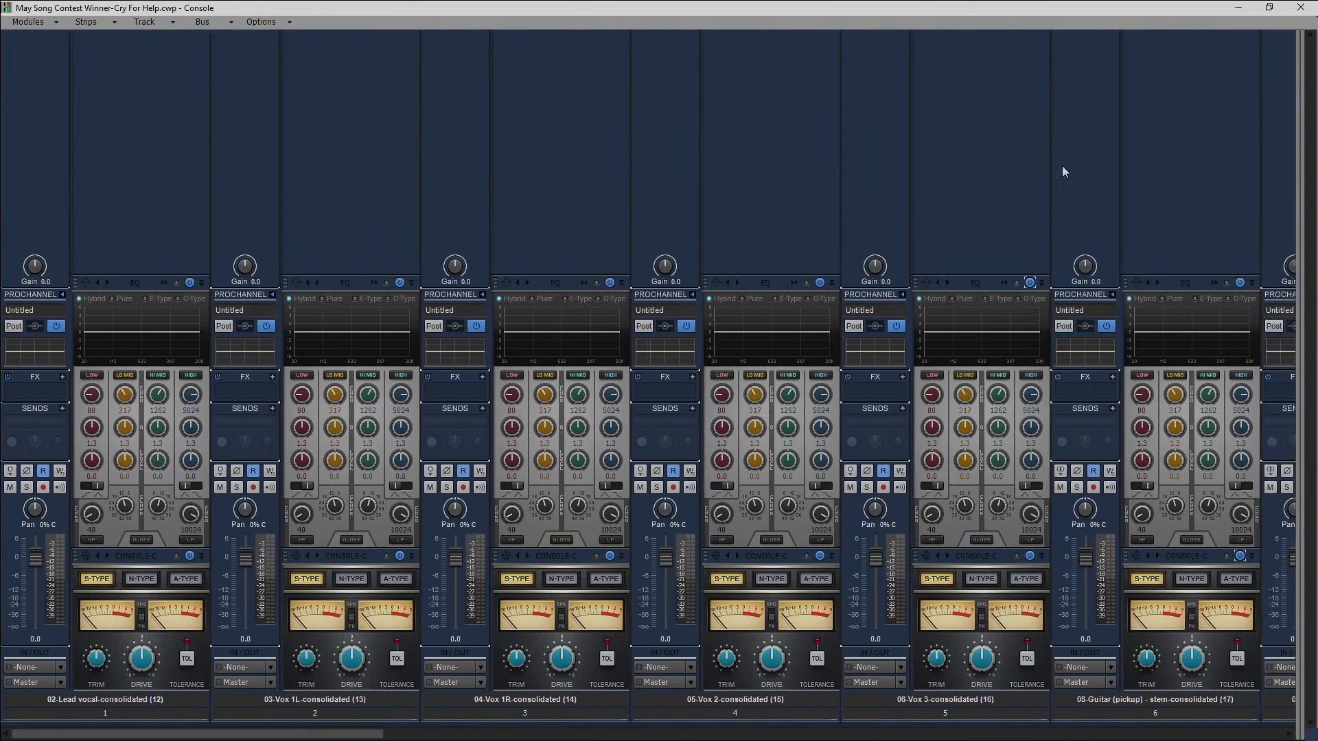
{"action": "left_click", "coordinate": [1239, 8]}
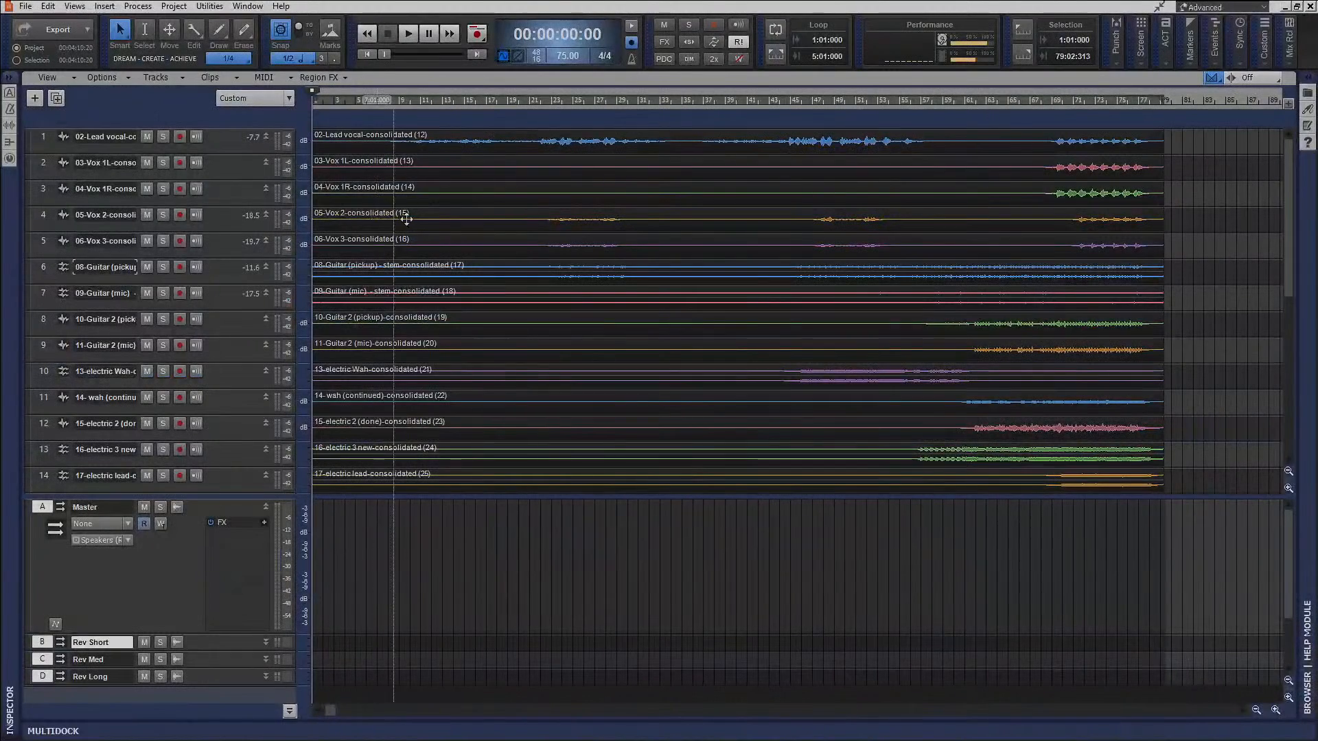
Color the vocal tracks 1 to 5, from Lead vocal to Vox 3, blue.
{"action": "left_click_drag", "start_coordinate": [45, 140], "coordinate": [46, 184]}
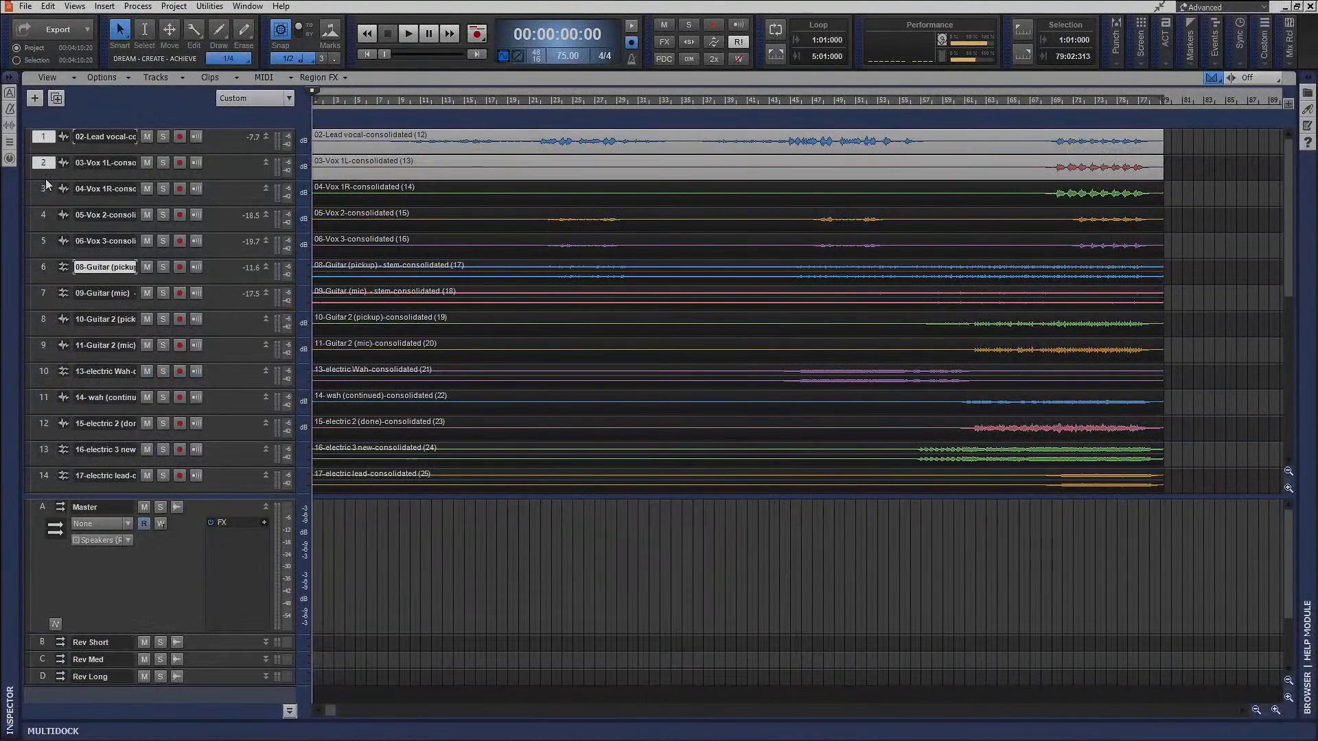
{"action": "left_click", "coordinate": [28, 142]}
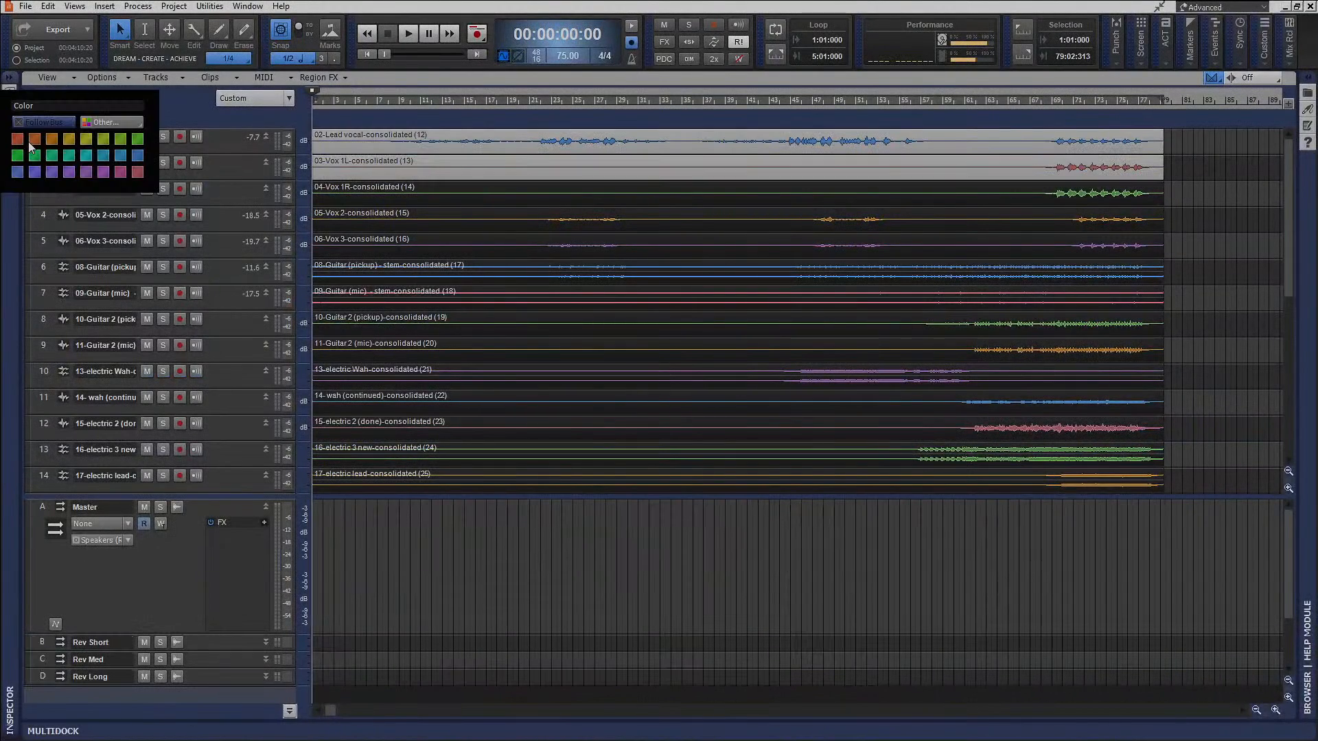
{"action": "left_click", "coordinate": [30, 169]}
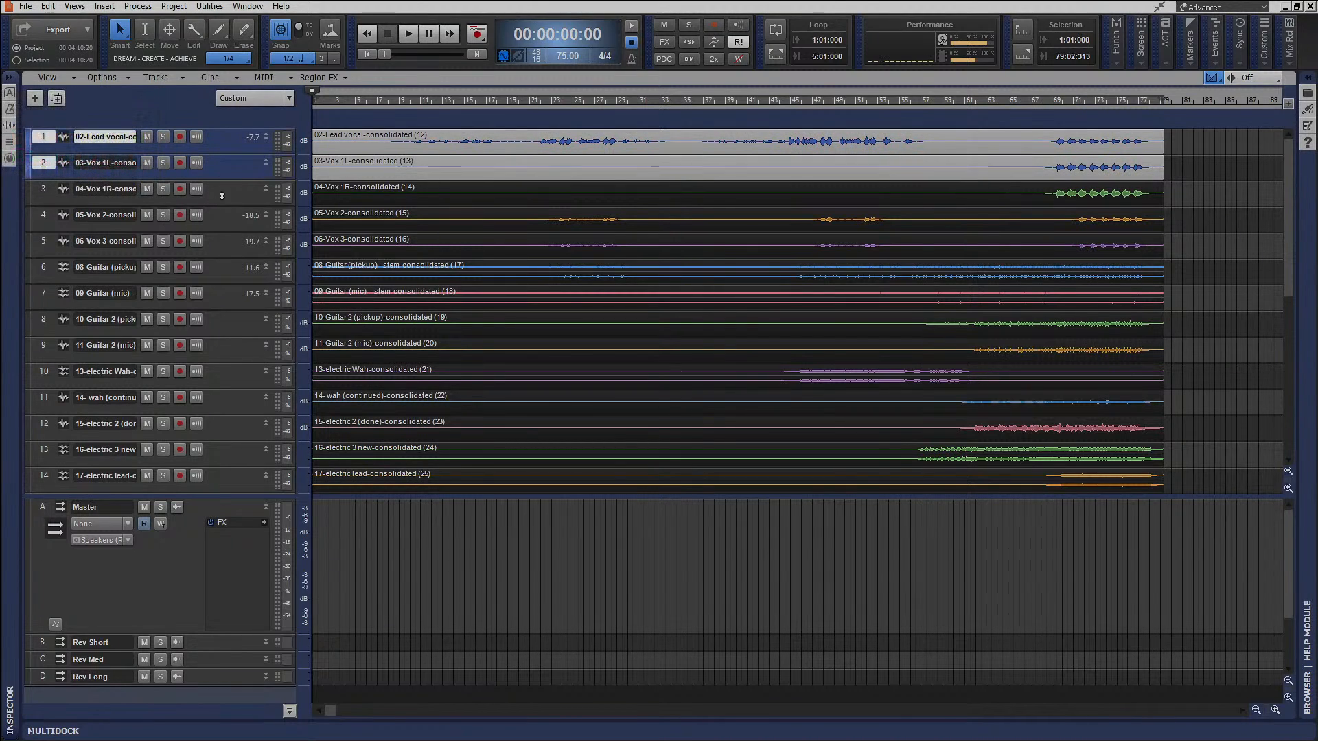
{"action": "left_click_drag", "start_coordinate": [43, 195], "coordinate": [41, 245]}
{"action": "left_click", "coordinate": [29, 194]}
{"action": "left_click", "coordinate": [19, 224]}
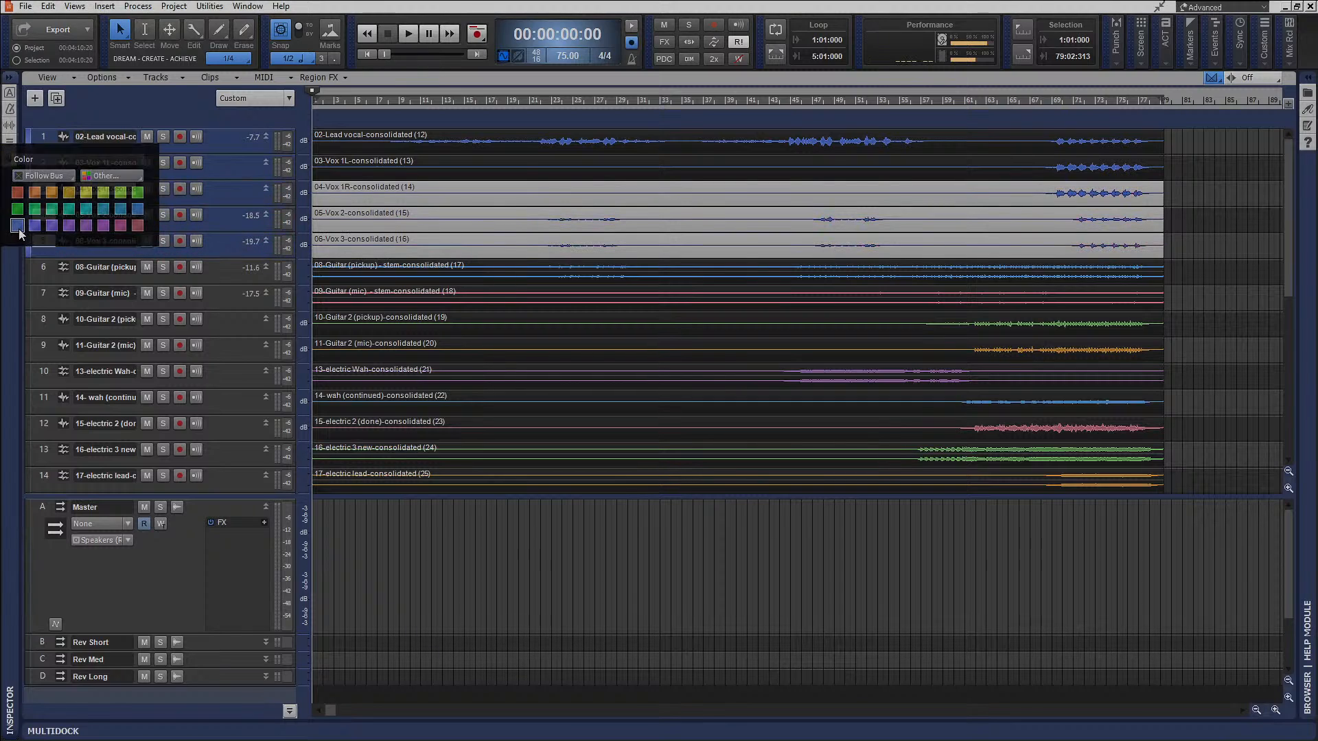
Color guitar tracks 6 to 9, from Guitar (pickup) to Guitar 2 (mic), pure red from the basic colors.
{"action": "left_click_drag", "start_coordinate": [44, 265], "coordinate": [45, 345]}
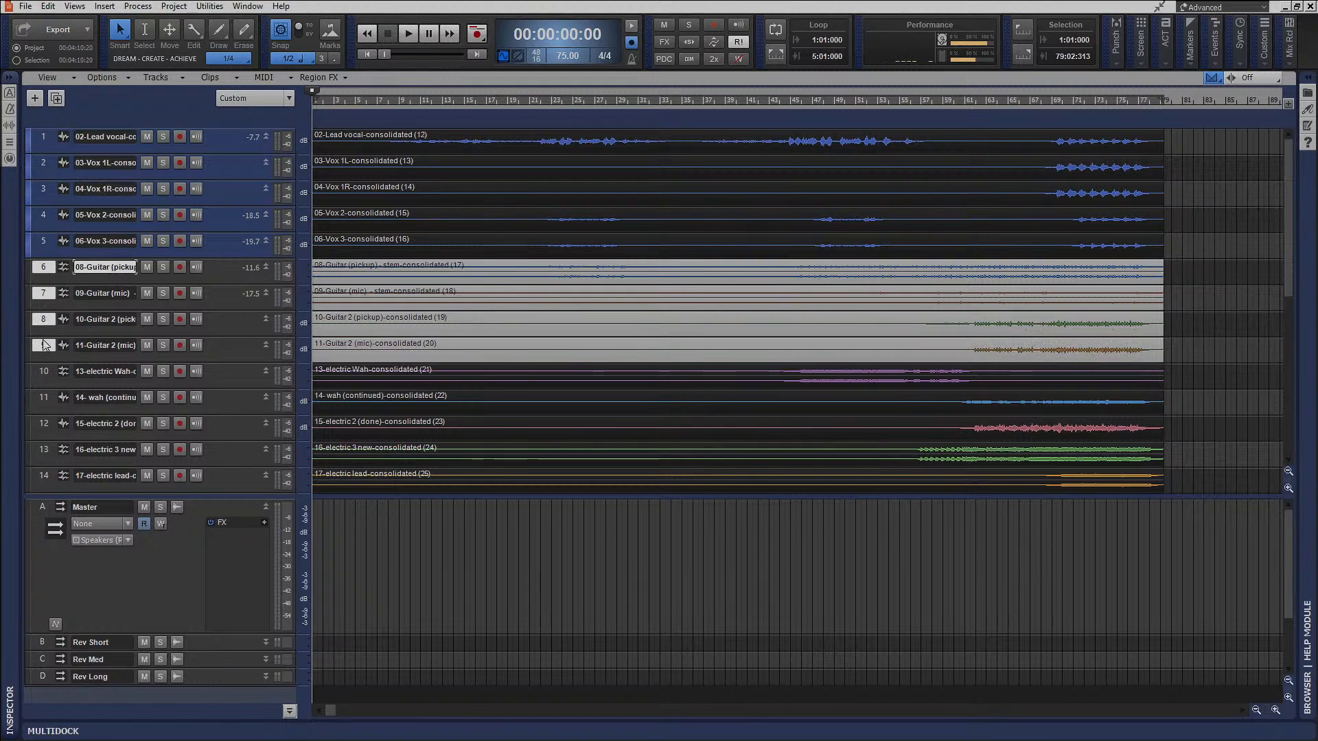
{"action": "left_click", "coordinate": [30, 274]}
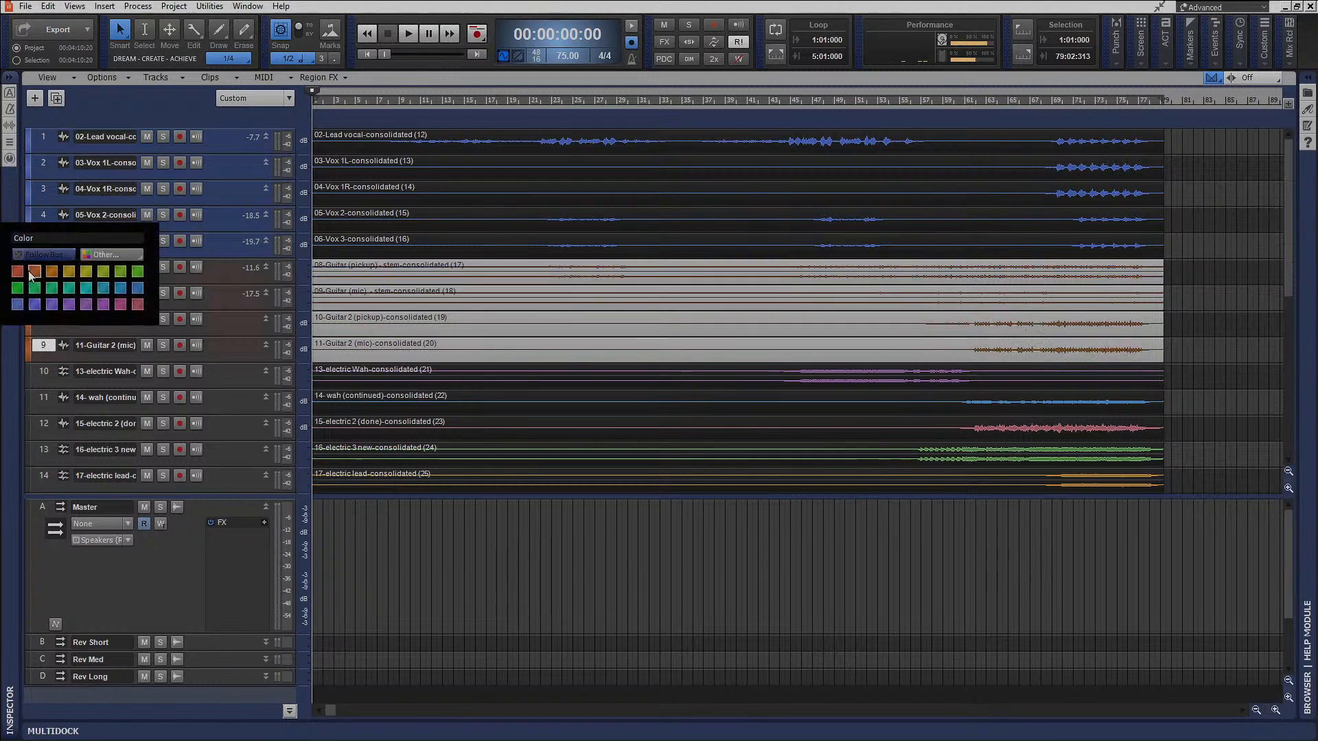
{"action": "left_click", "coordinate": [121, 253]}
{"action": "left_click", "coordinate": [521, 315]}
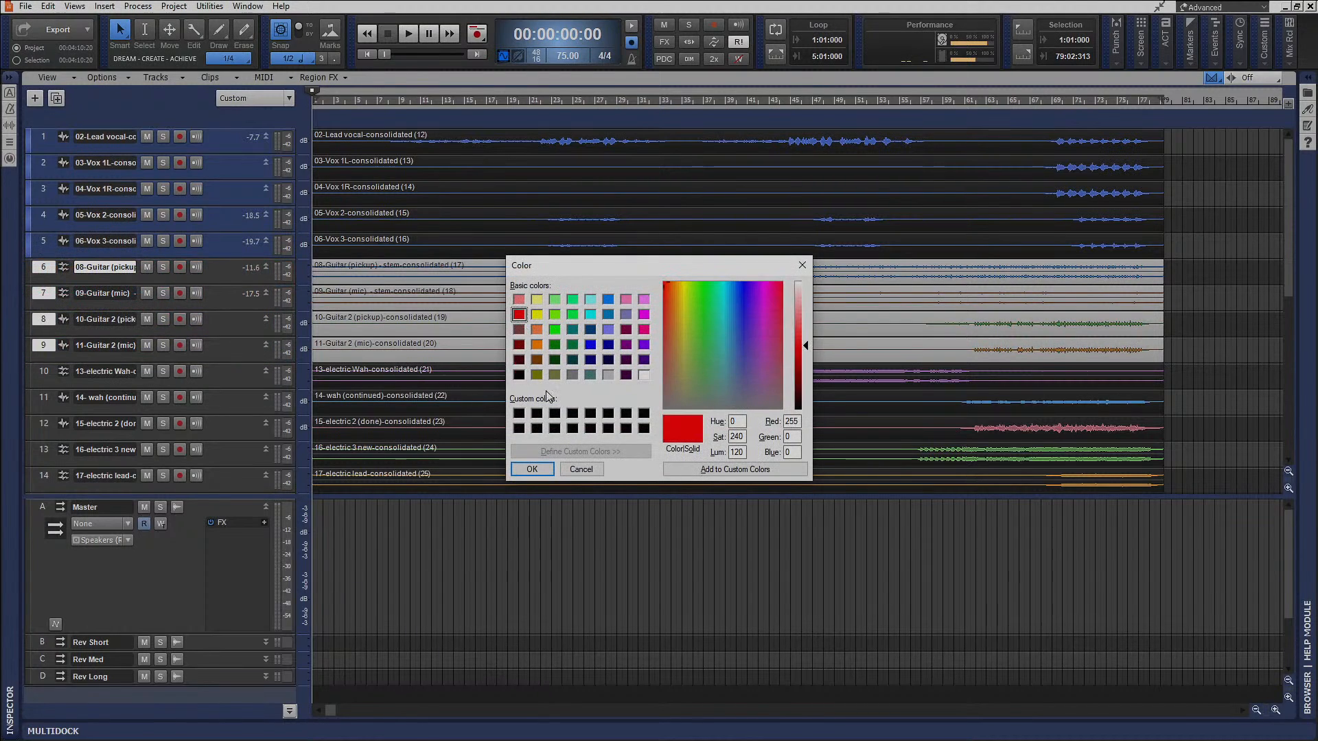
{"action": "left_click", "coordinate": [532, 469]}
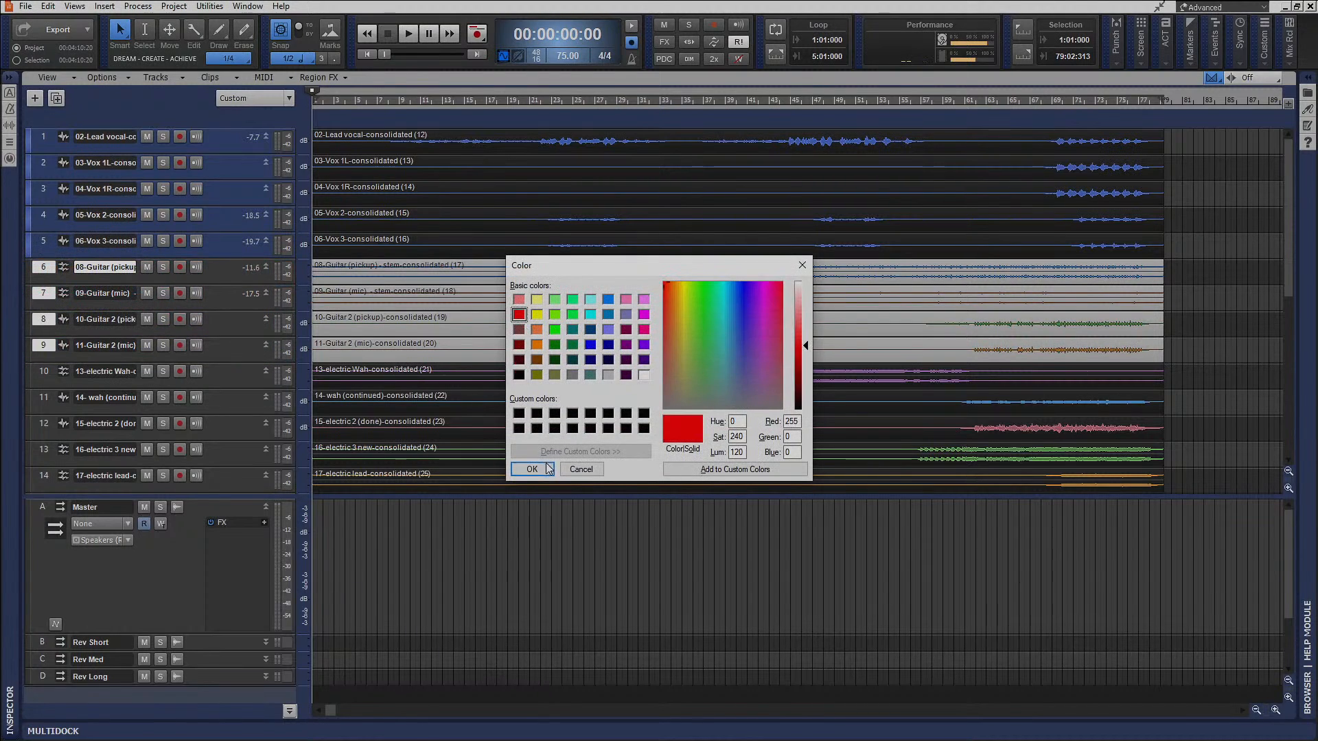
Color tracks 10 to 14, from electric Wah to electric lead, the same pure red as the other guitars.
{"action": "left_click", "coordinate": [43, 372]}
{"action": "left_click_drag", "start_coordinate": [43, 372], "coordinate": [36, 481]}
{"action": "left_click", "coordinate": [29, 386]}
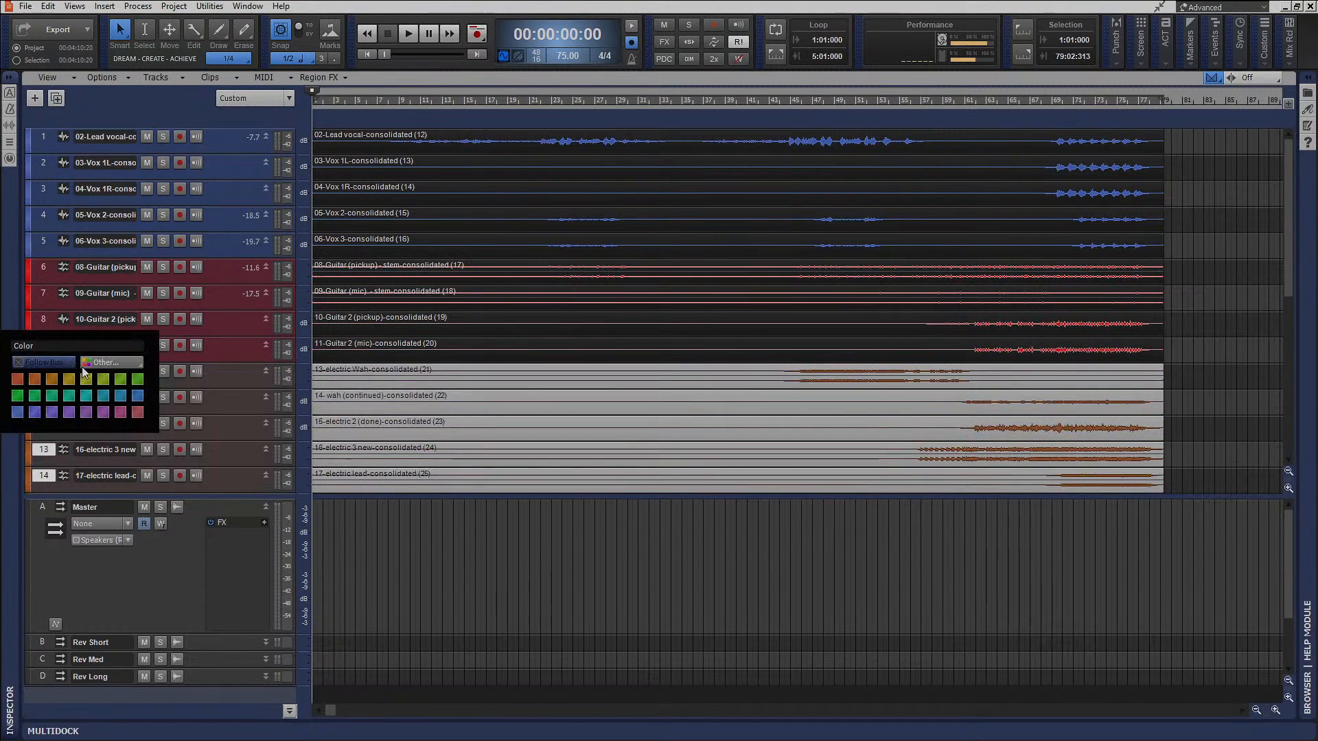
{"action": "left_click", "coordinate": [113, 363]}
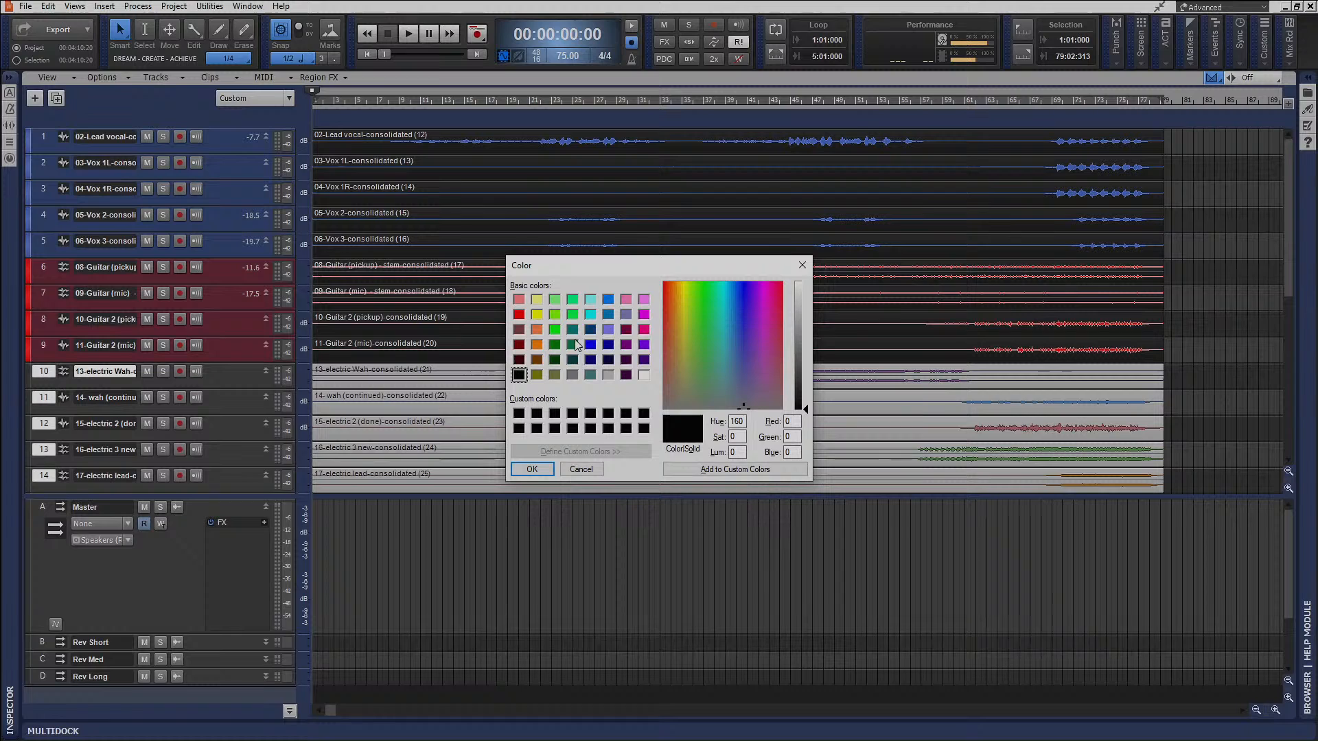
{"action": "left_click", "coordinate": [518, 315]}
{"action": "left_click", "coordinate": [532, 469]}
Color the Les Paul single notes track 15 pure red and the Bass track 16 blue-violet.
{"action": "scroll", "coordinate": [228, 419], "scroll_direction": "down", "scroll_amount": 4}
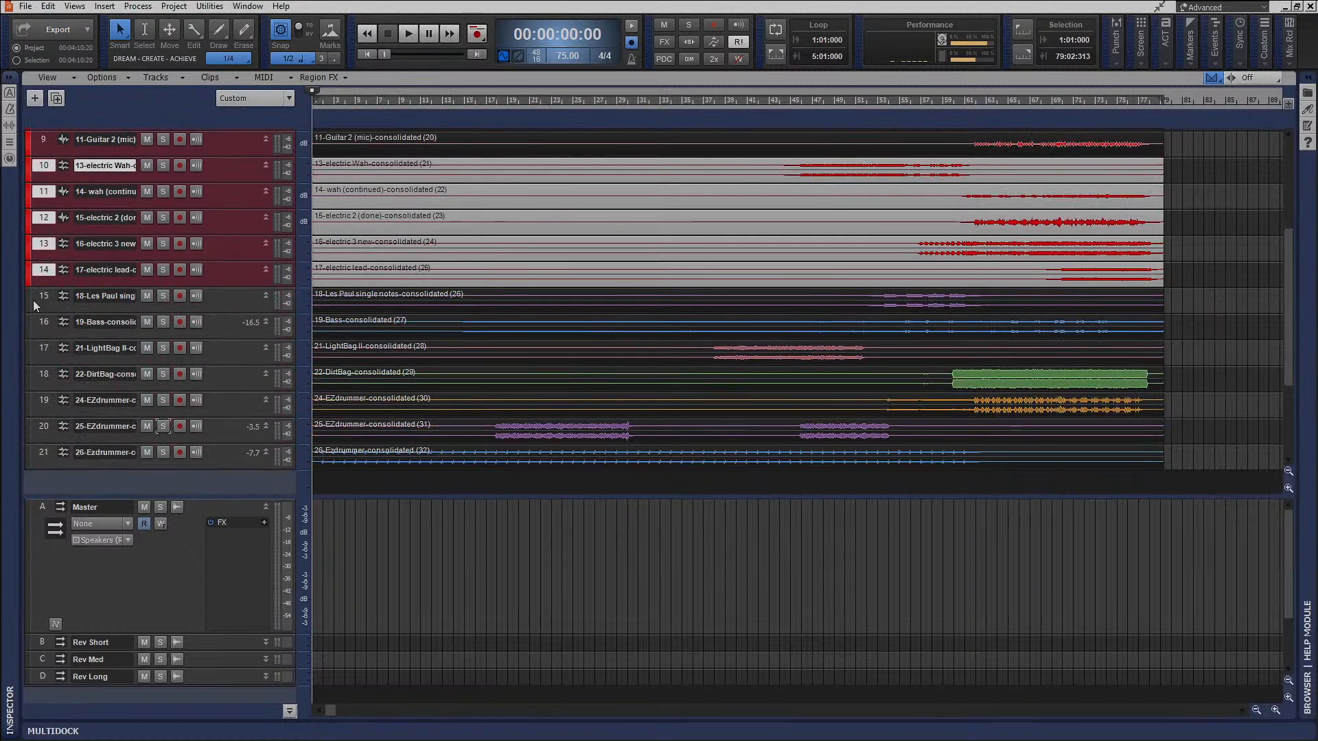
{"action": "left_click", "coordinate": [30, 304]}
{"action": "left_click", "coordinate": [111, 281]}
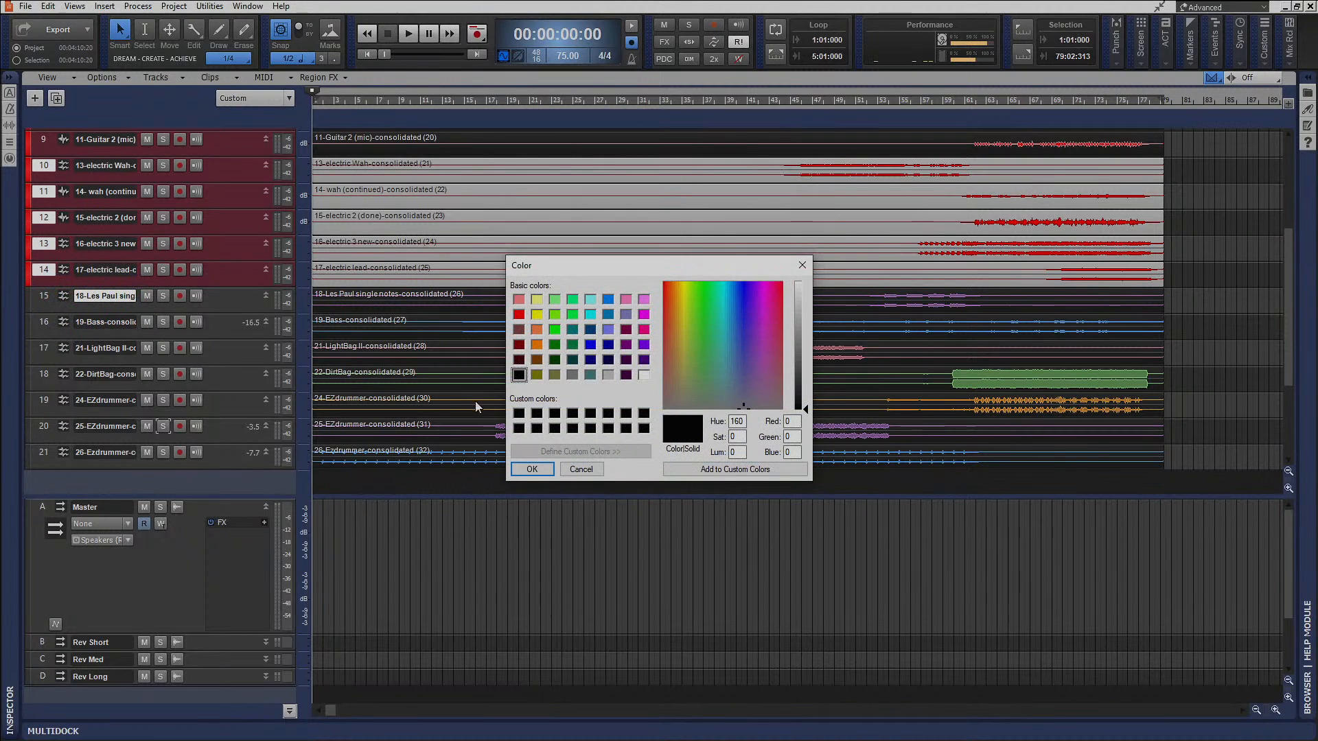
{"action": "left_click", "coordinate": [519, 315]}
{"action": "left_click", "coordinate": [533, 470]}
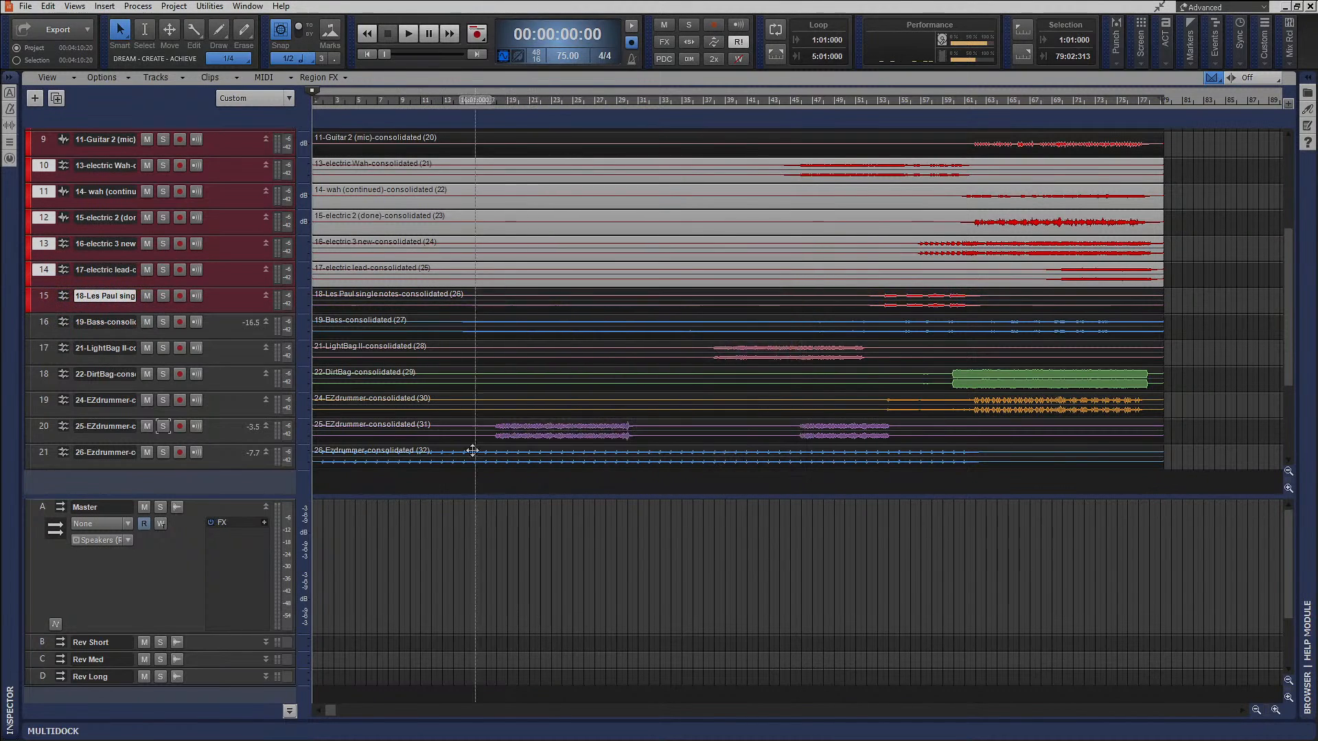
{"action": "left_click", "coordinate": [31, 324]}
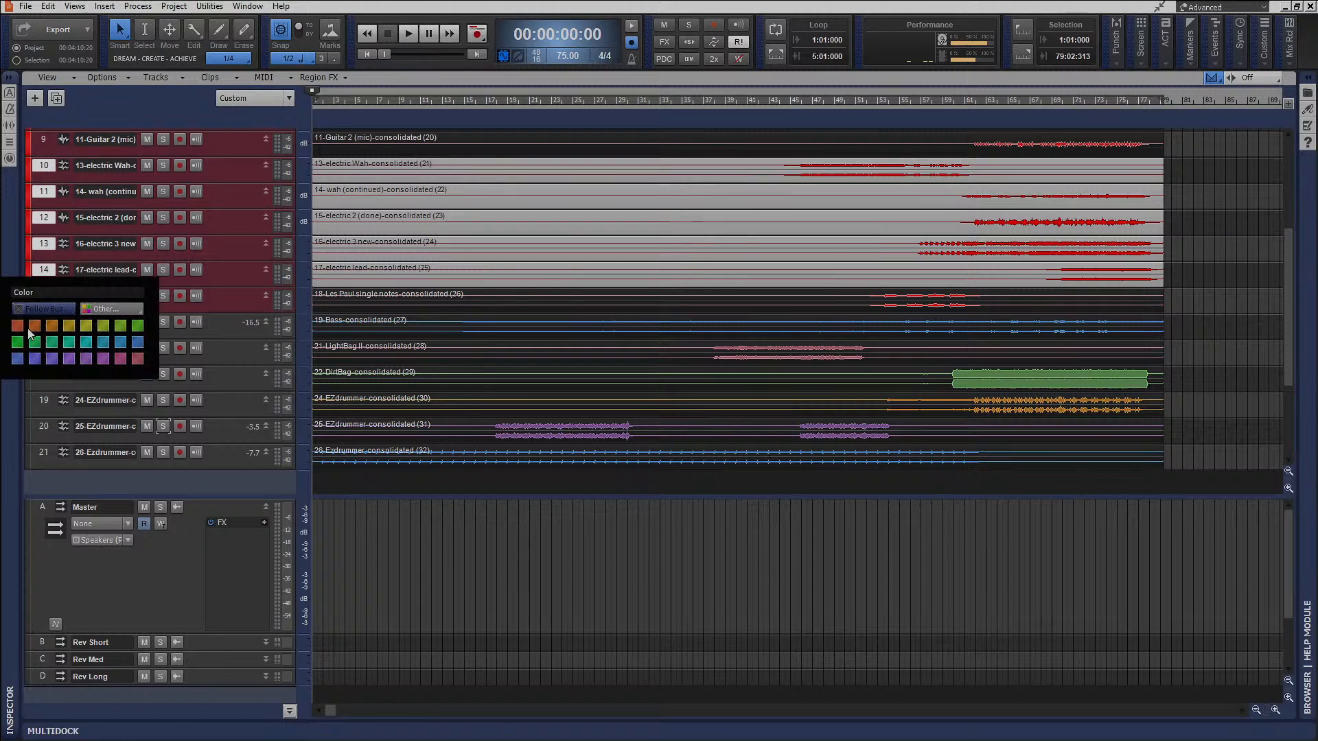
{"action": "left_click", "coordinate": [36, 357]}
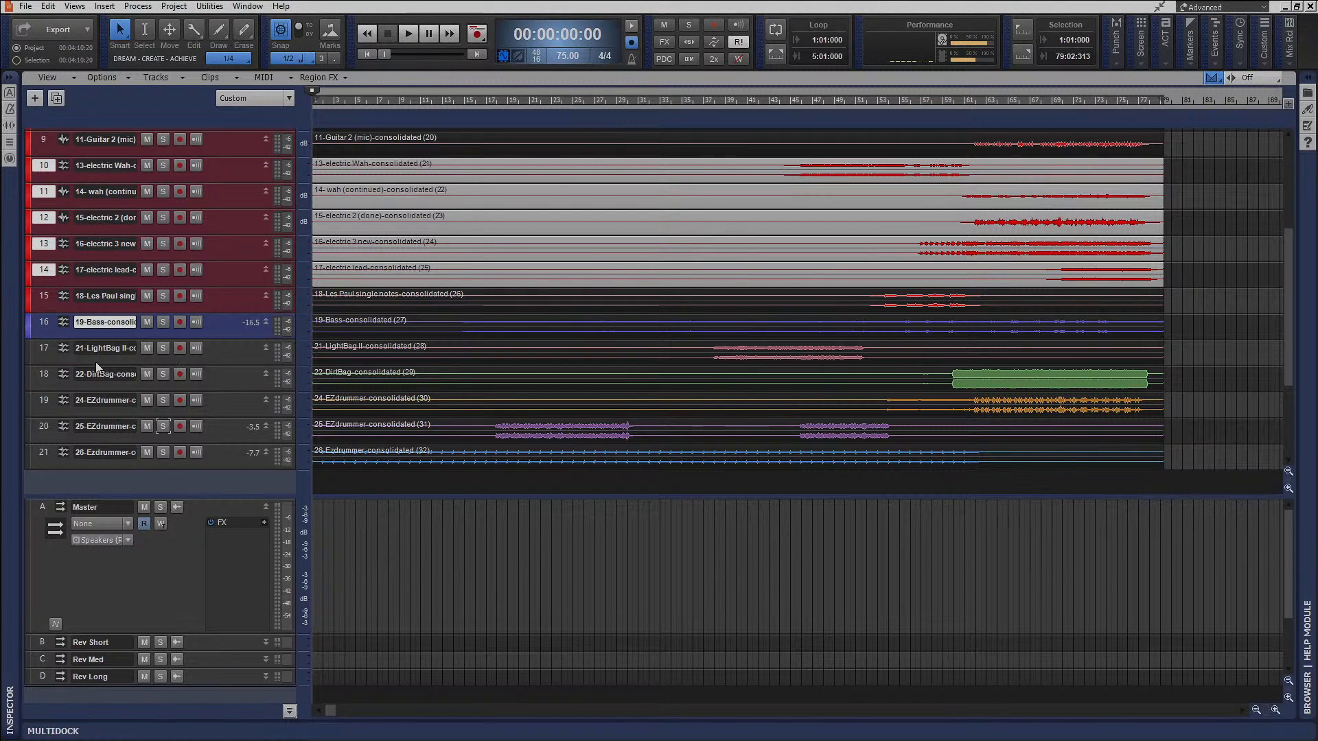
Solo LightBag II on track 17, audition it from the start of its audio, and color the track green.
{"action": "left_click_drag", "start_coordinate": [694, 101], "coordinate": [712, 101]}
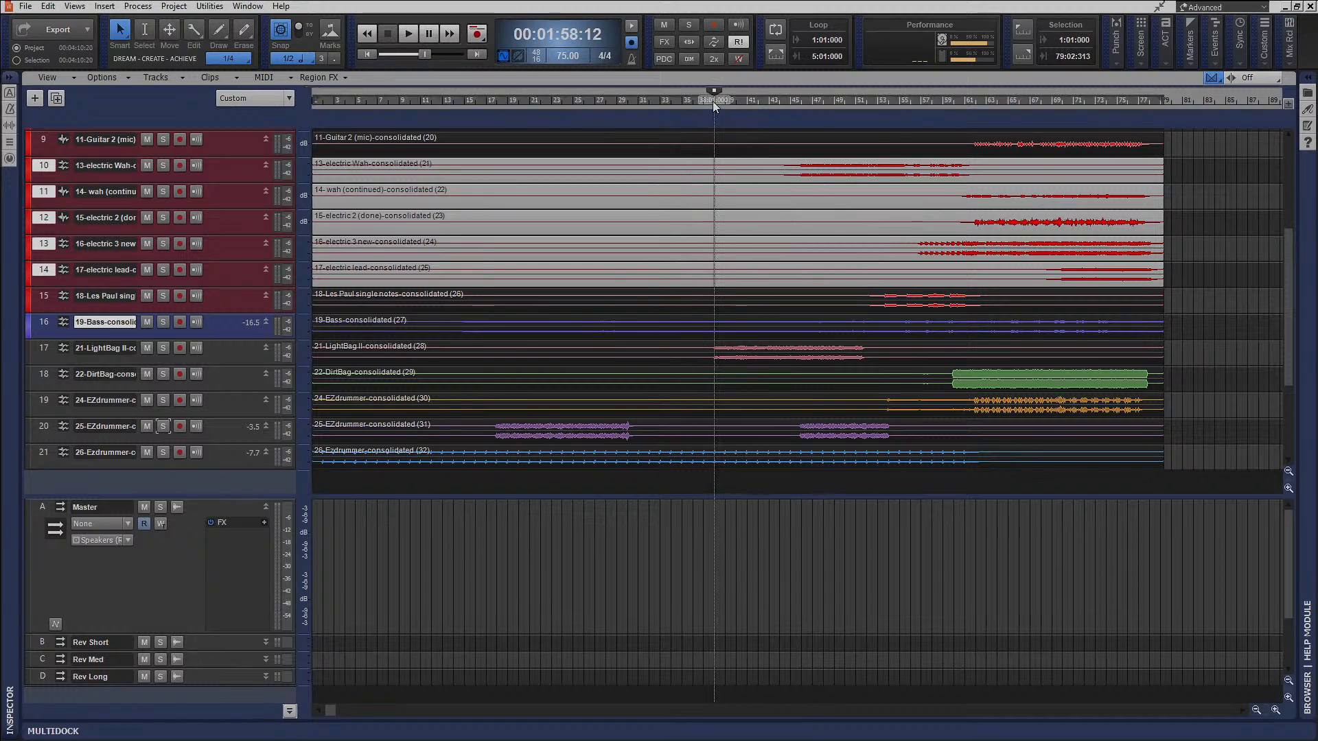
{"action": "left_click", "coordinate": [163, 348]}
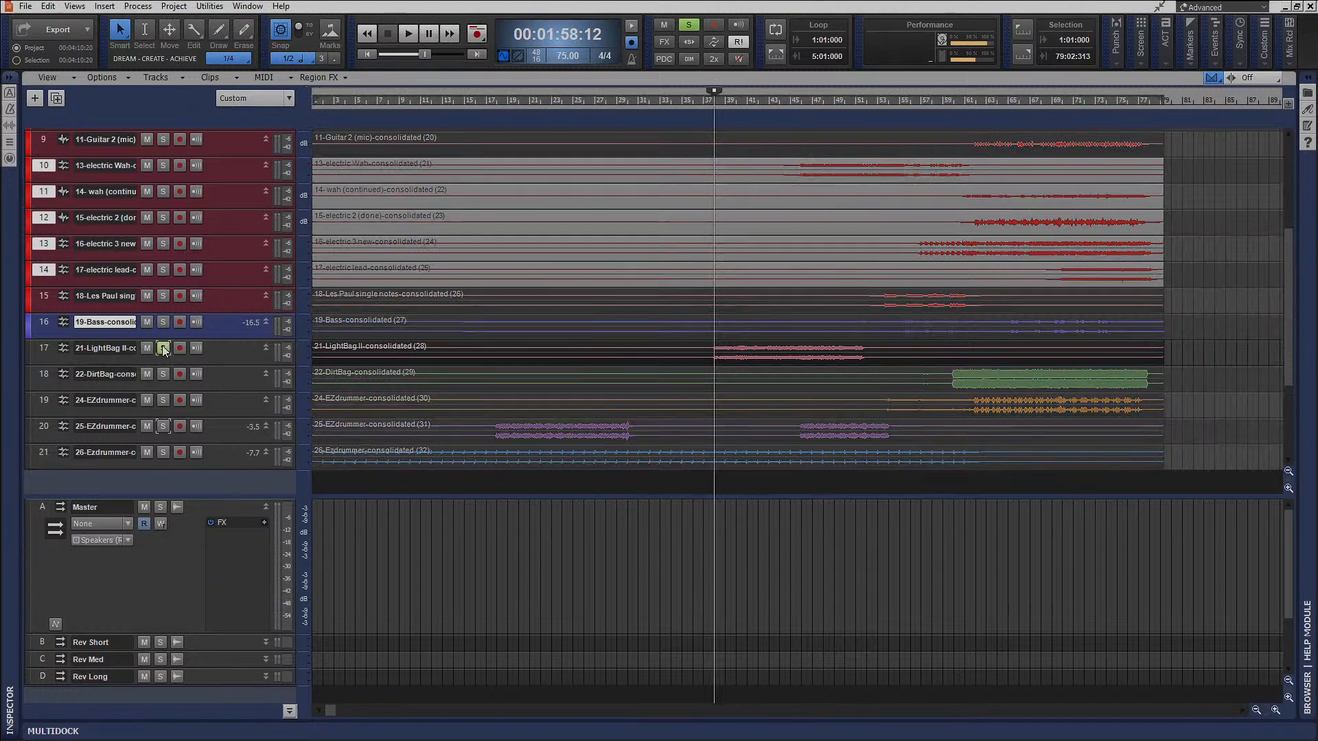
{"action": "key", "text": "space"}
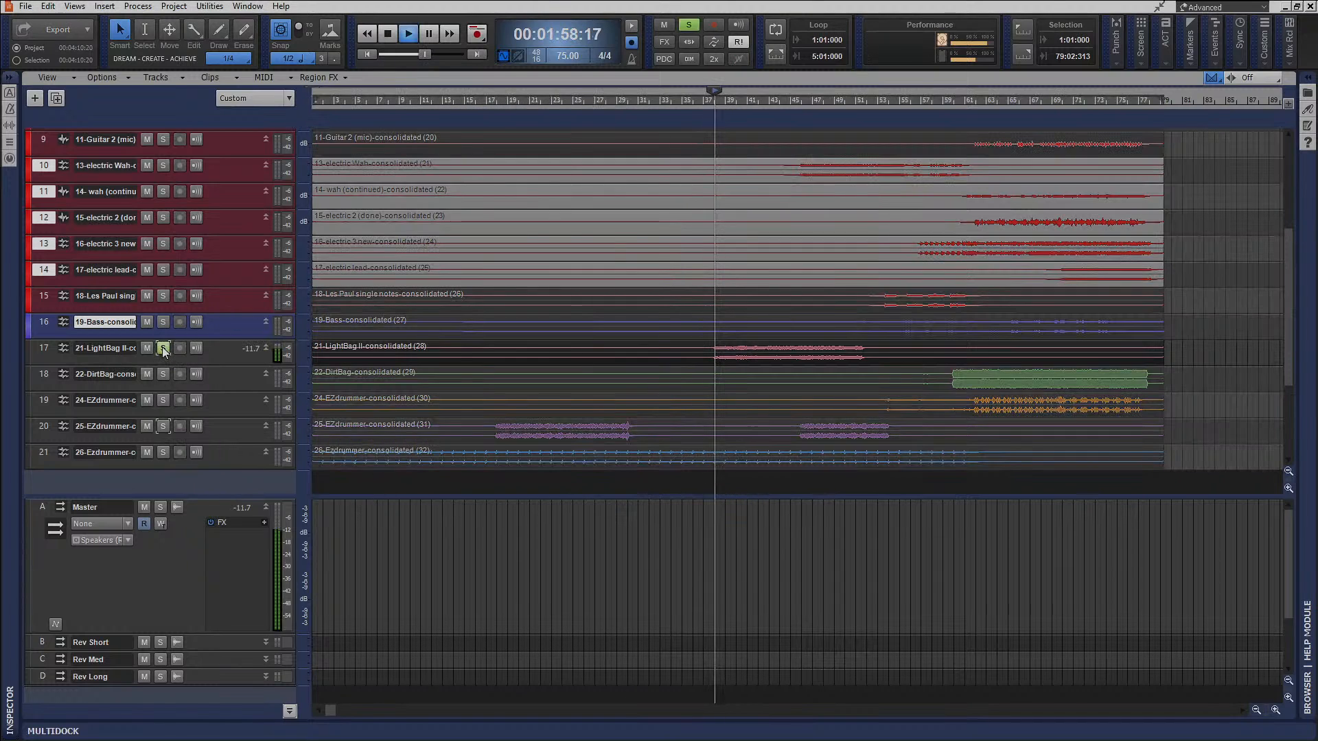
{"action": "key", "text": "space"}
{"action": "left_click", "coordinate": [28, 355]}
{"action": "left_click", "coordinate": [137, 353]}
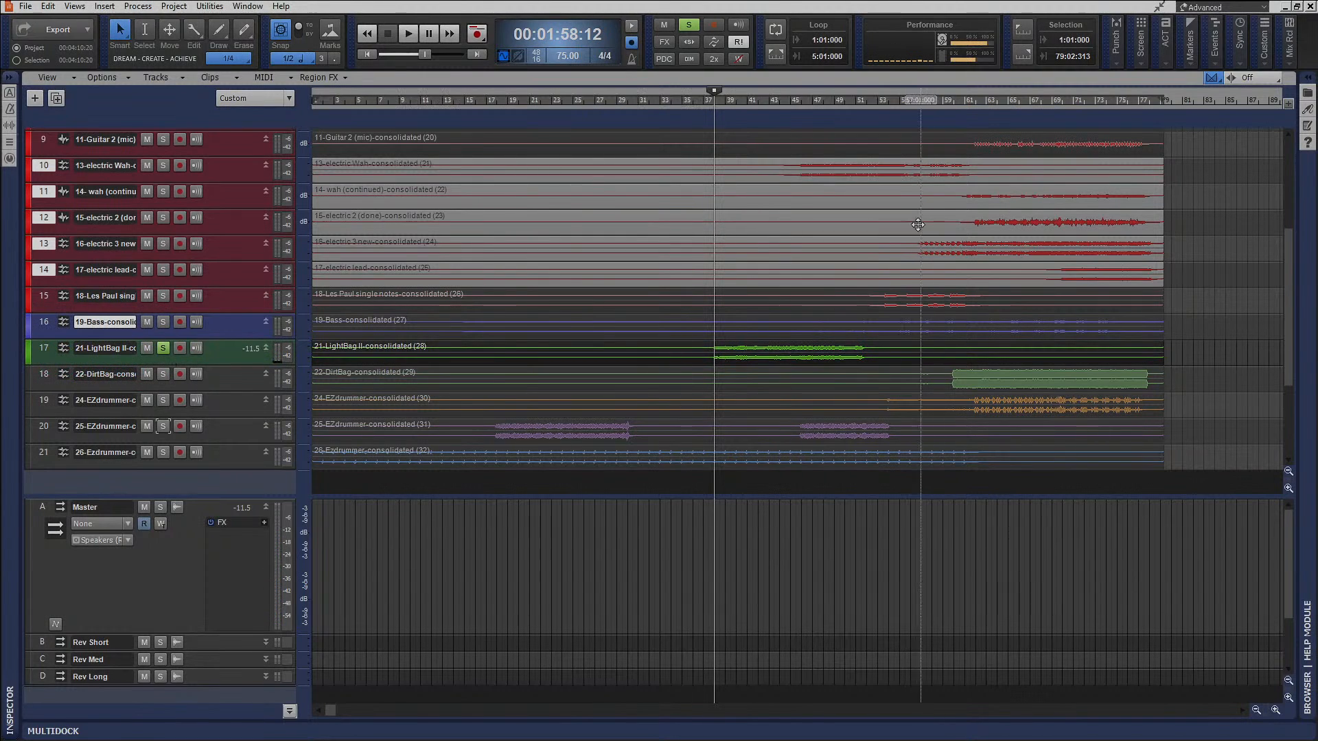
Solo DirtBag on track 18 instead of LightBag II and audition it from where its audio begins.
{"action": "left_click", "coordinate": [952, 103]}
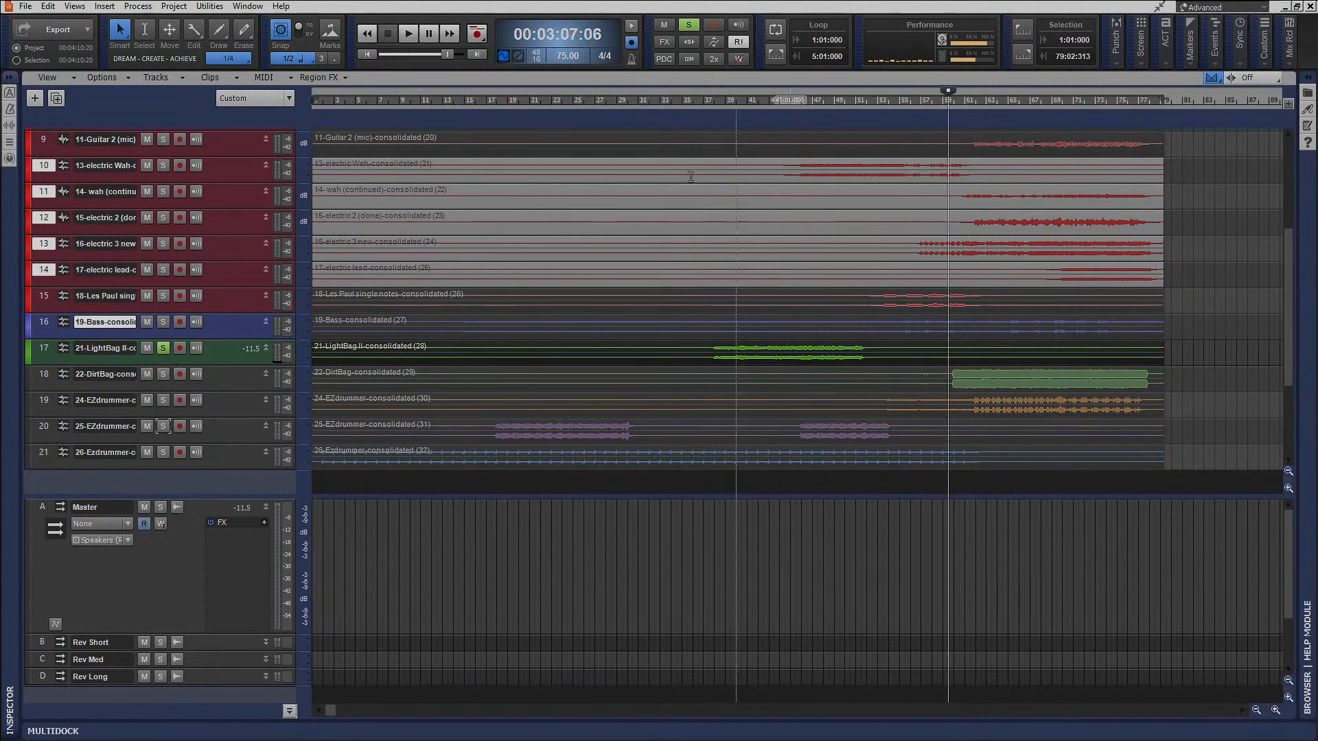
{"action": "left_click", "coordinate": [163, 374]}
{"action": "left_click", "coordinate": [163, 349]}
{"action": "key", "text": "space"}
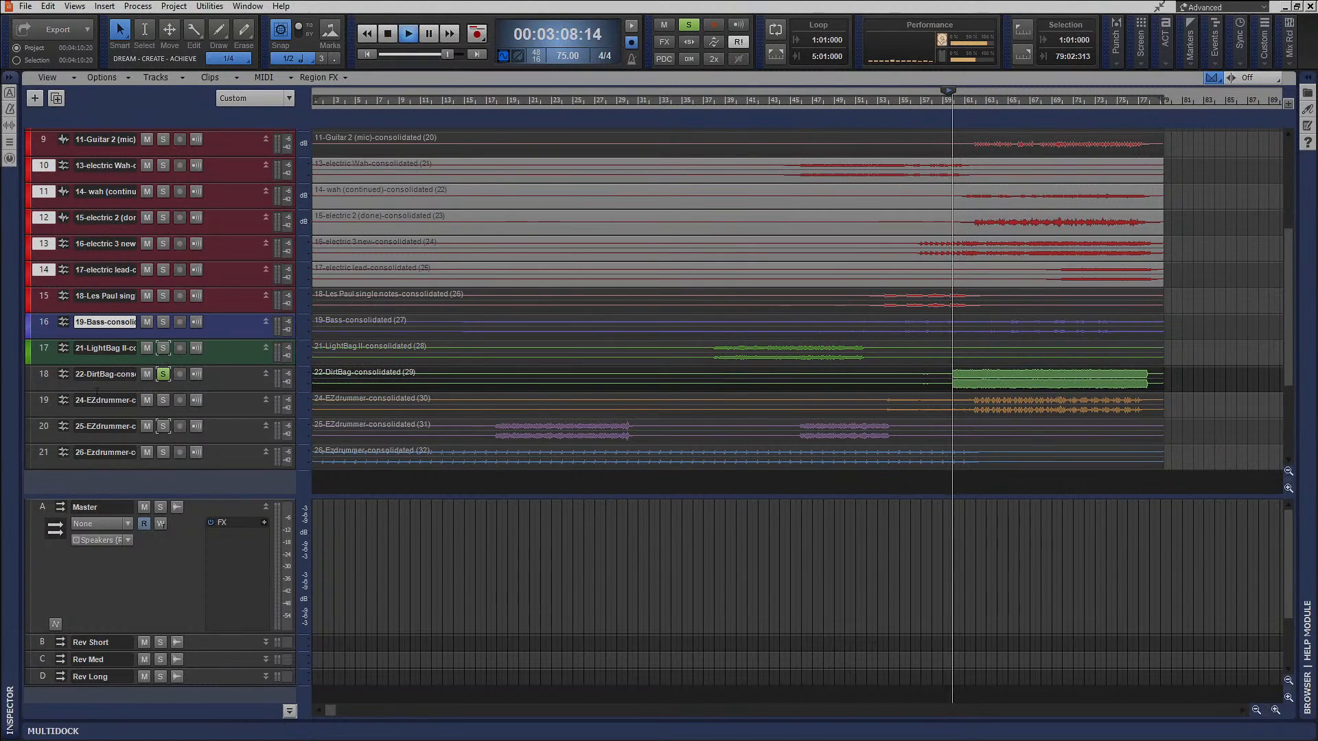
{"action": "key", "text": "space"}
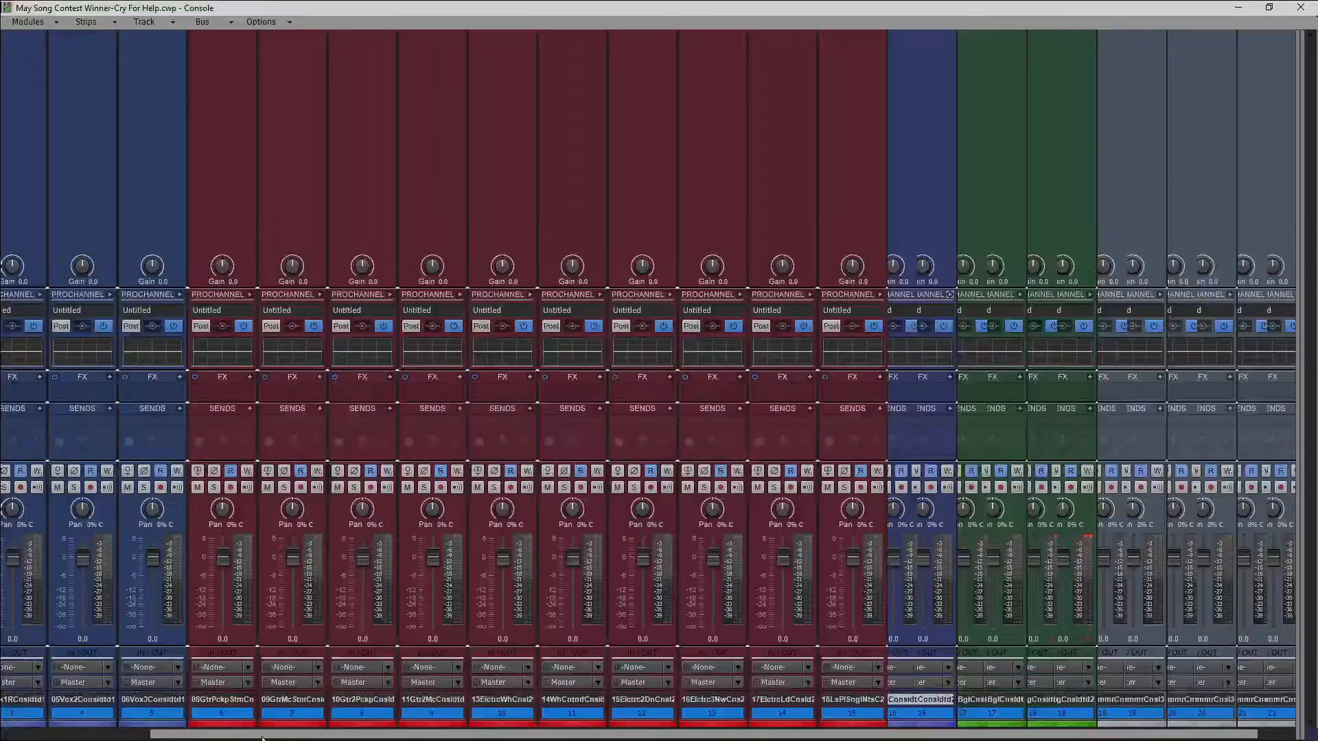
Lower all track faders together to -INF in the Console and reset the DirtBag track's clip indicator.
{"action": "left_click_drag", "start_coordinate": [263, 739], "coordinate": [438, 736]}
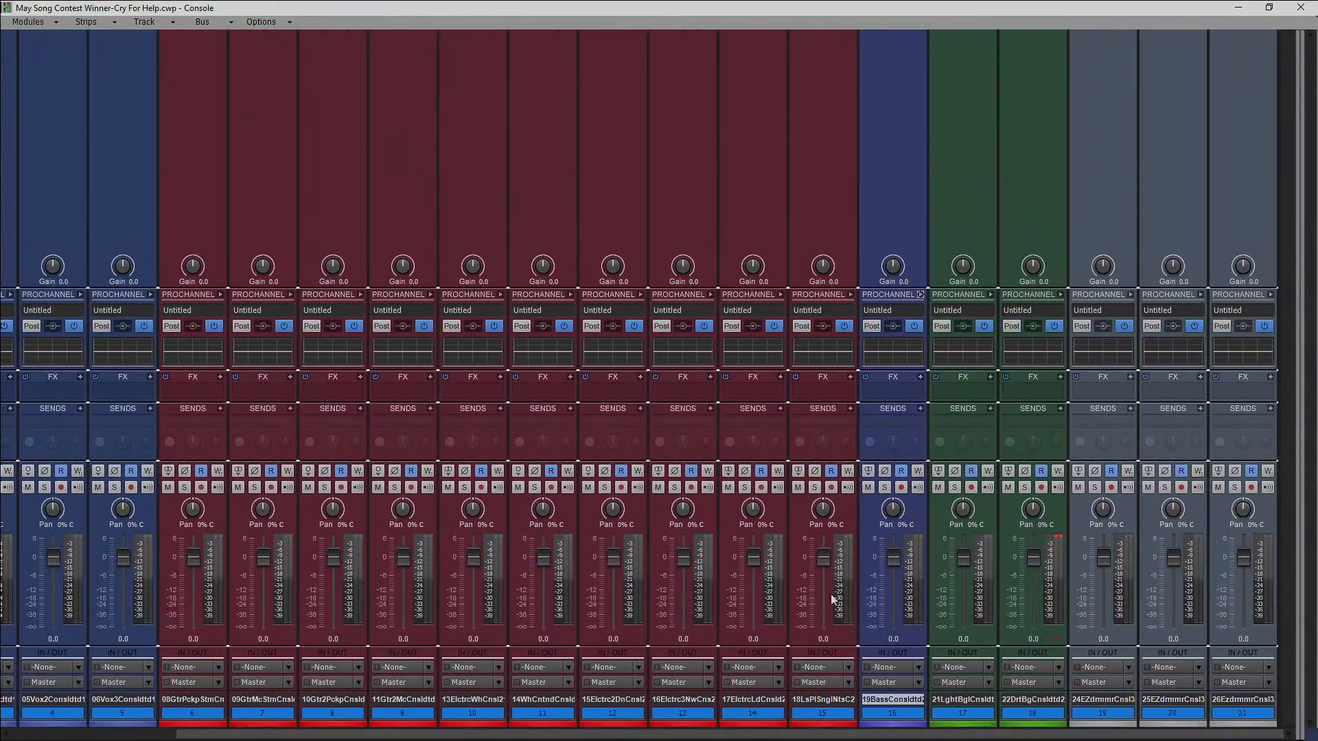
{"action": "left_click_drag", "start_coordinate": [822, 559], "coordinate": [821, 631]}
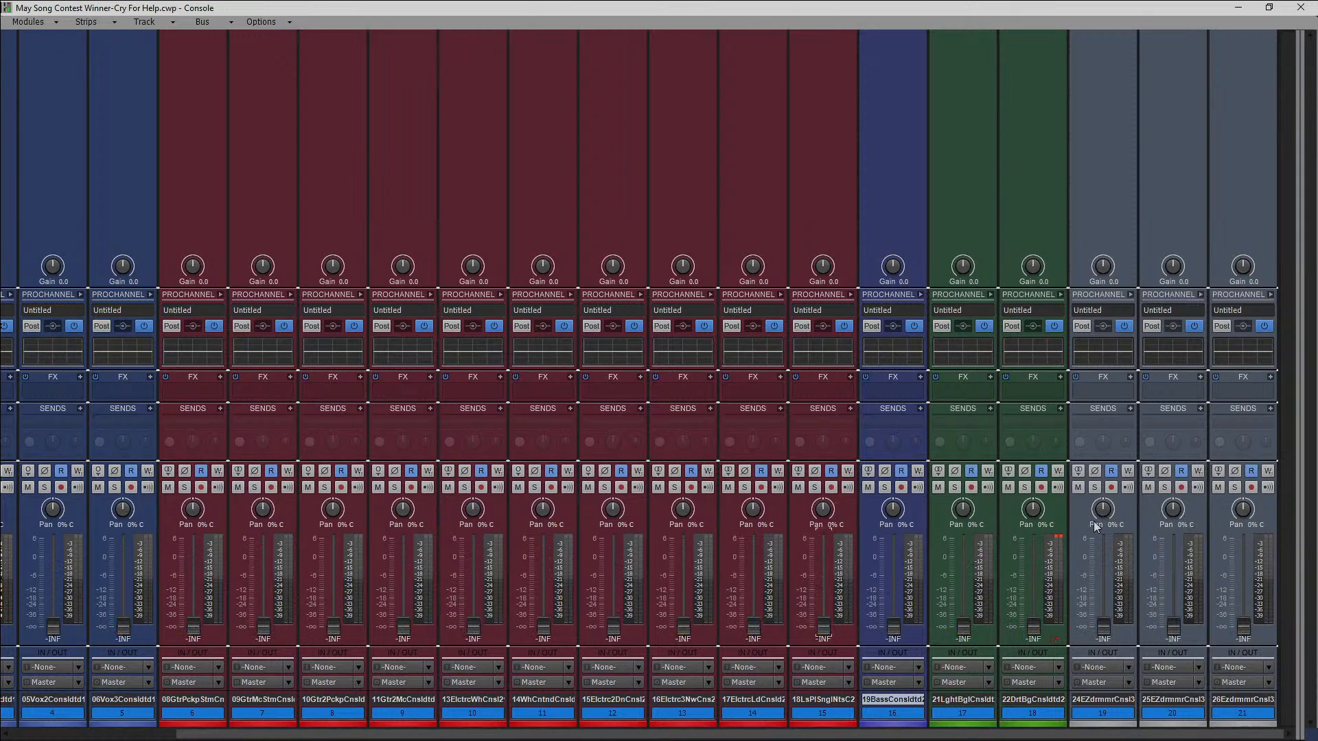
{"action": "left_click", "coordinate": [1058, 539]}
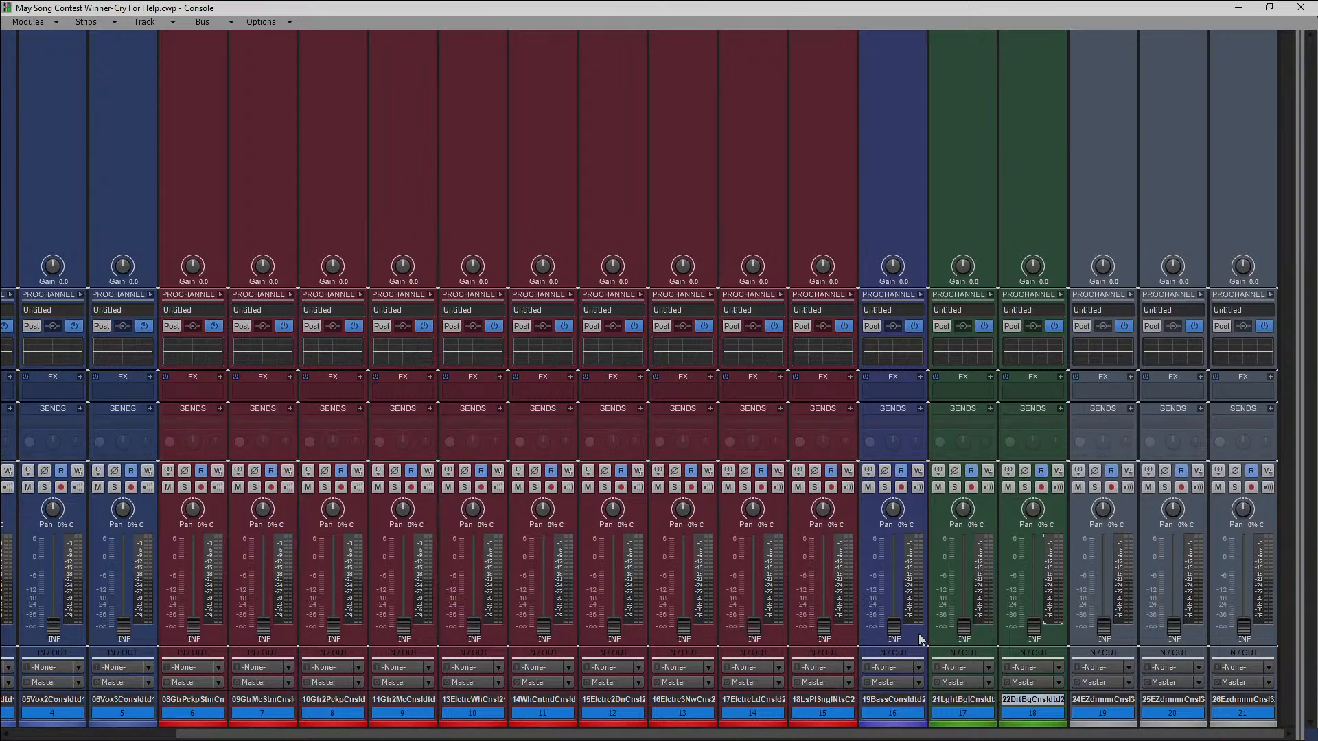
Move the Bass strip between the DirtBag strip and the first EZdrummer strip.
{"action": "left_click_drag", "start_coordinate": [920, 638], "coordinate": [1033, 632]}
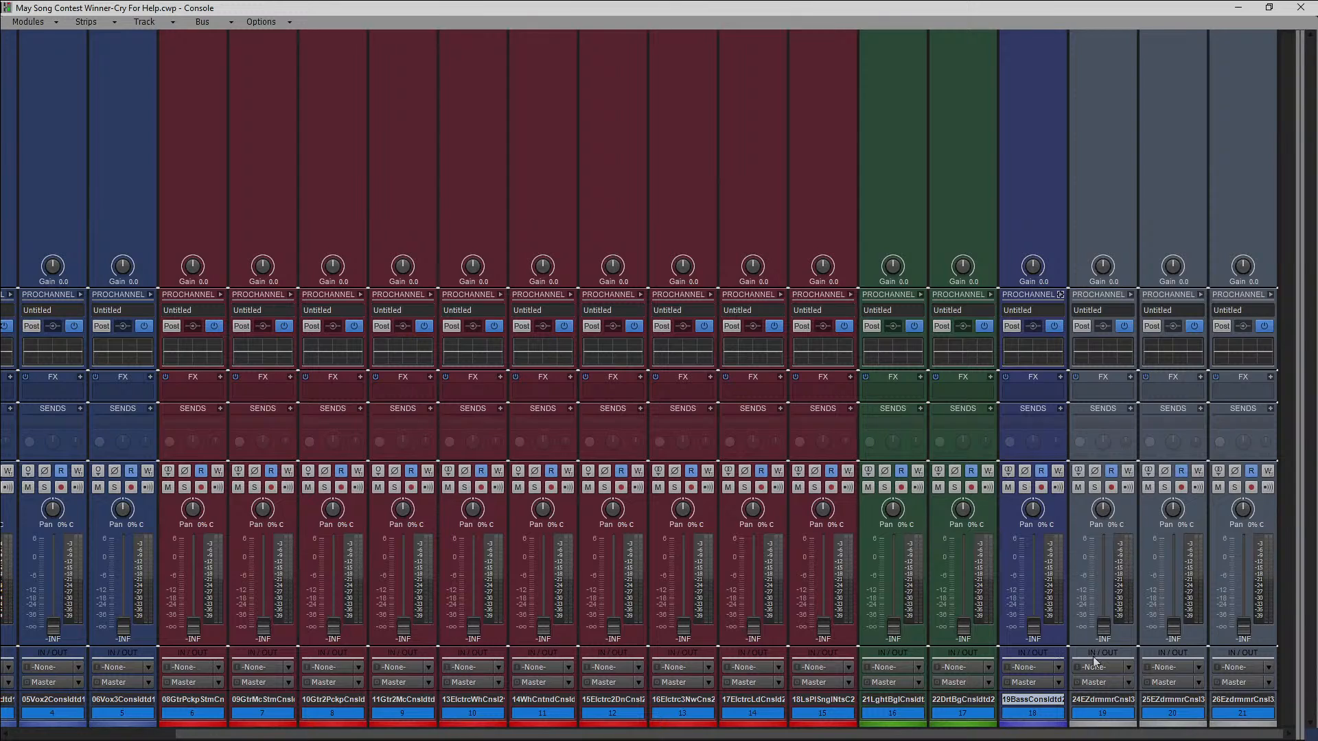
Reveal the bus strips, switch the Master bus interleave to mono, and give the track strips the full width again.
{"action": "left_click_drag", "start_coordinate": [1297, 439], "coordinate": [1045, 453]}
{"action": "left_click_drag", "start_coordinate": [1045, 498], "coordinate": [937, 519]}
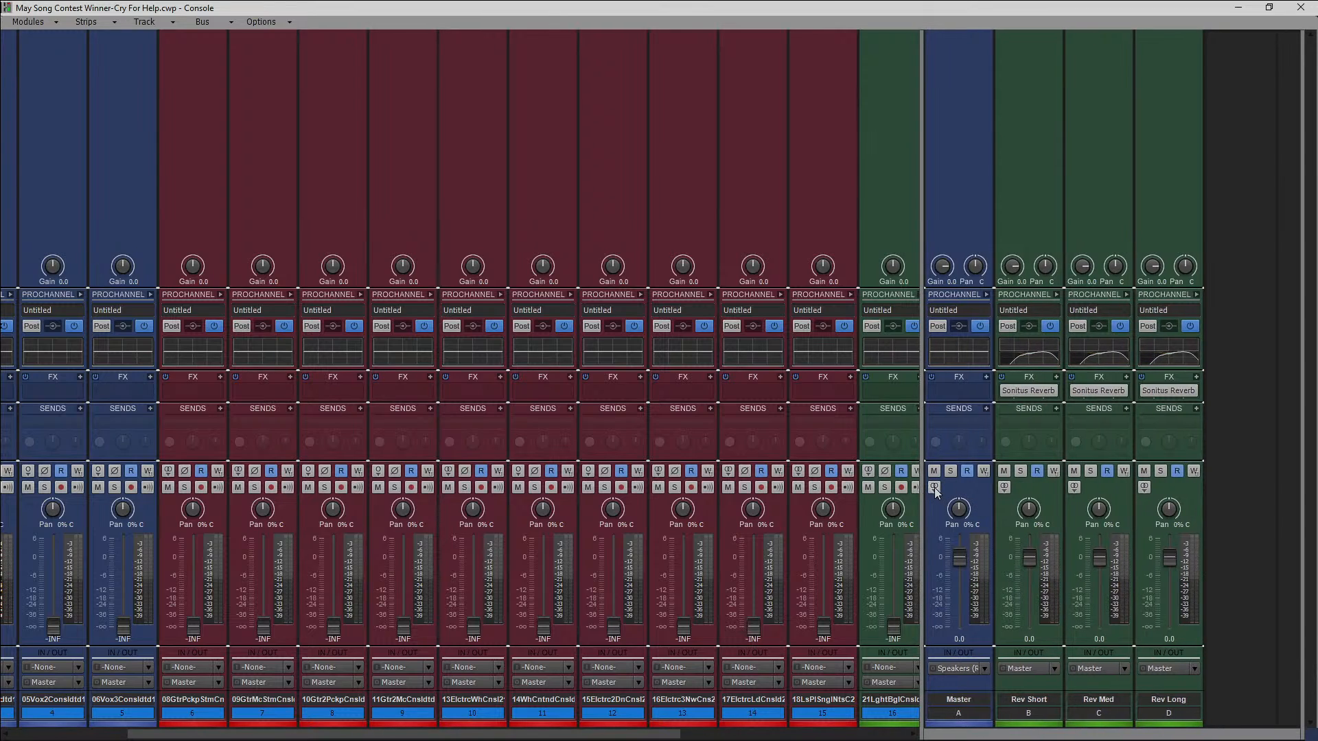
{"action": "left_click", "coordinate": [935, 488]}
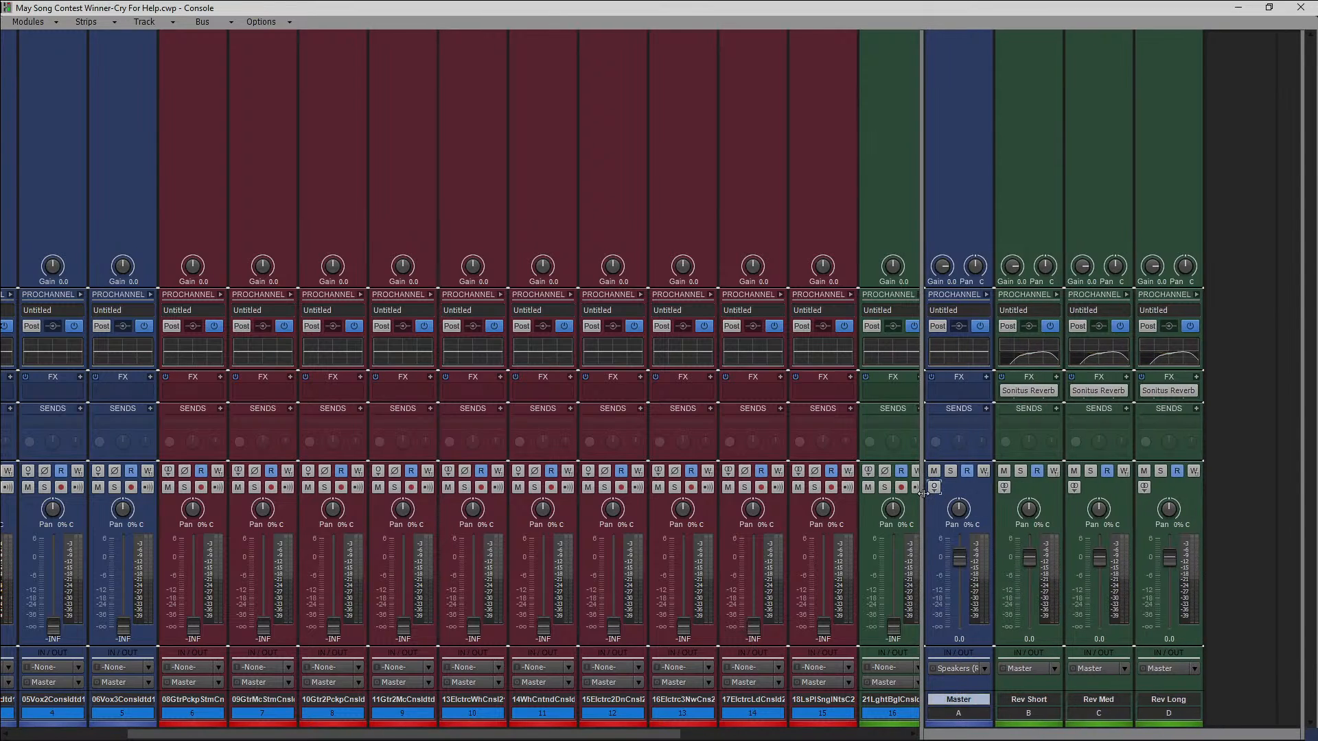
{"action": "left_click_drag", "start_coordinate": [924, 493], "coordinate": [1299, 488]}
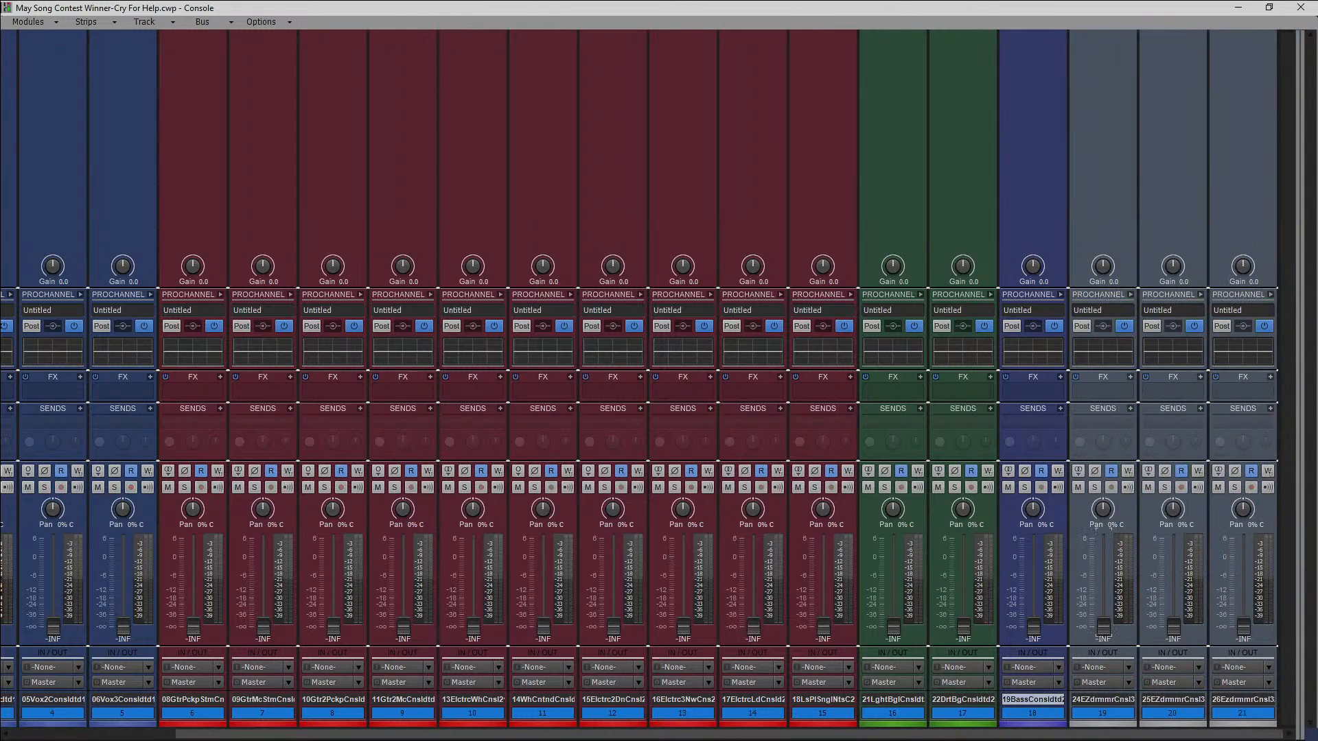
Raise the faders of the three EZdrummer tracks, 19 to 21, to about -5.7, -6.0 and -6.5 dB.
{"action": "left_click_drag", "start_coordinate": [1101, 633], "coordinate": [1103, 615]}
{"action": "left_click_drag", "start_coordinate": [1103, 599], "coordinate": [1104, 573]}
{"action": "left_click_drag", "start_coordinate": [1169, 627], "coordinate": [1172, 574]}
{"action": "left_click_drag", "start_coordinate": [1243, 627], "coordinate": [1171, 573]}
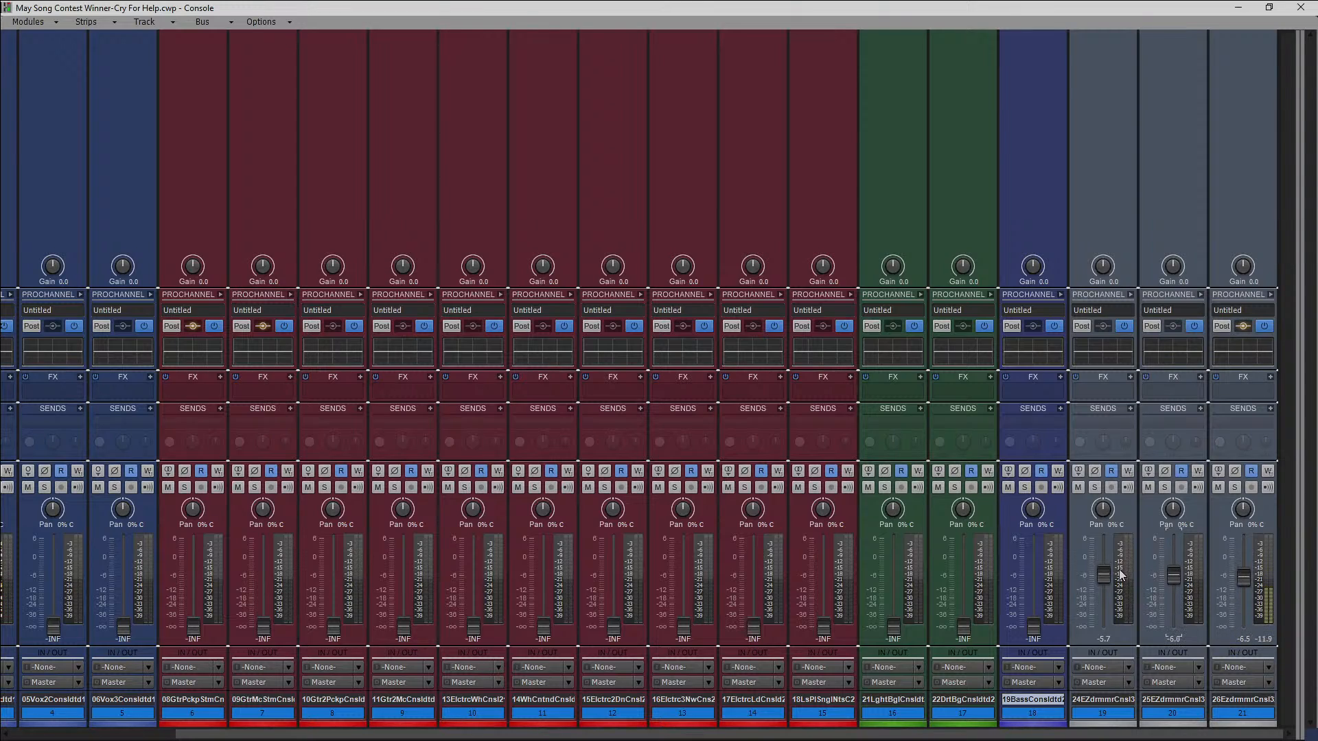
{"action": "left_click", "coordinate": [1103, 575]}
Reveal the Master bus strip and switch the audio effects plug-in layout to Organized by Type.
{"action": "left_click_drag", "start_coordinate": [1296, 429], "coordinate": [1087, 425]}
{"action": "right_click", "coordinate": [1122, 393]}
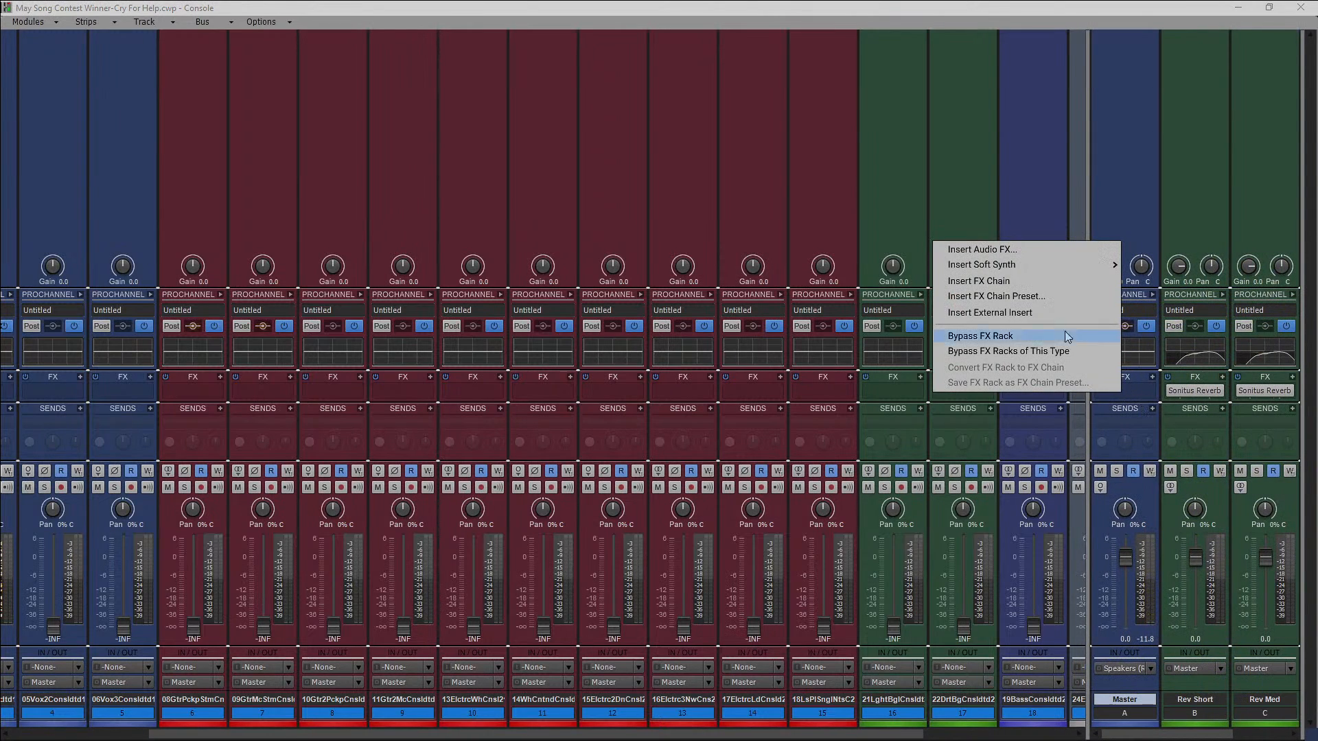
{"action": "left_click", "coordinate": [1018, 251]}
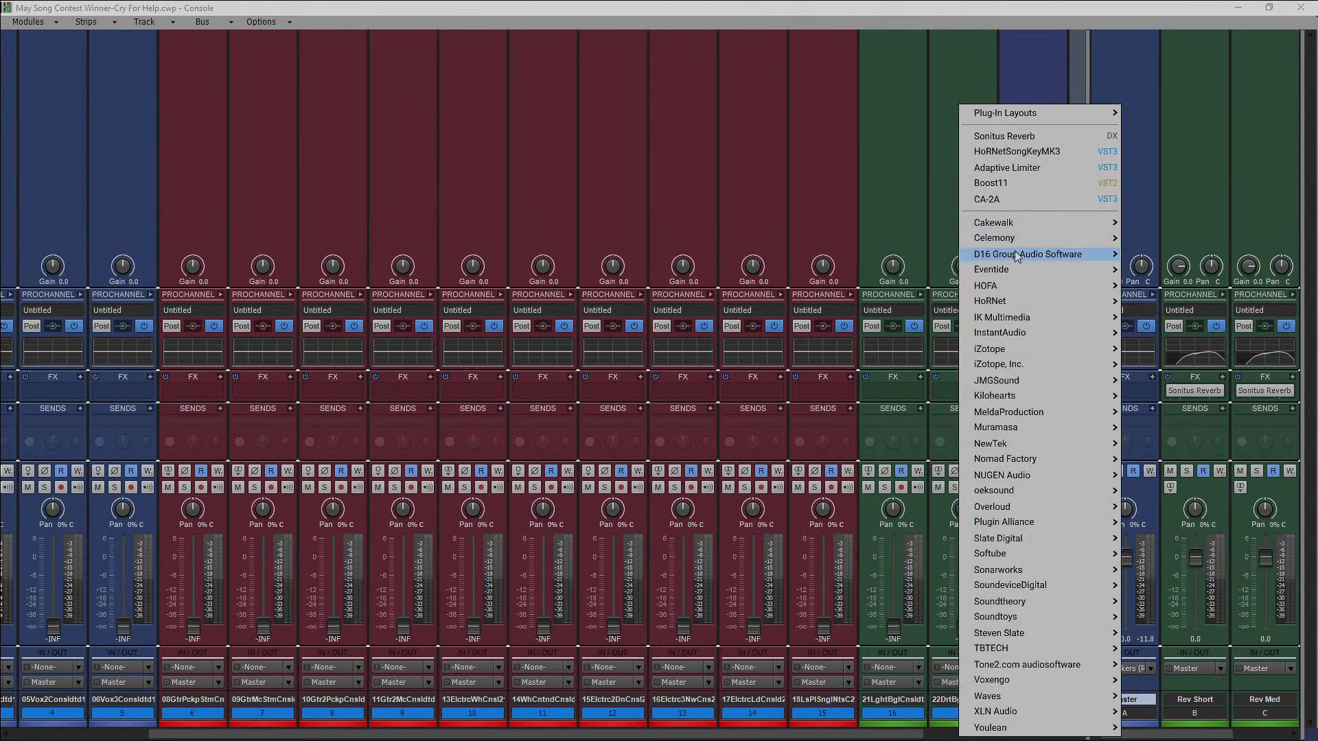
{"action": "mouse_move", "coordinate": [1005, 118]}
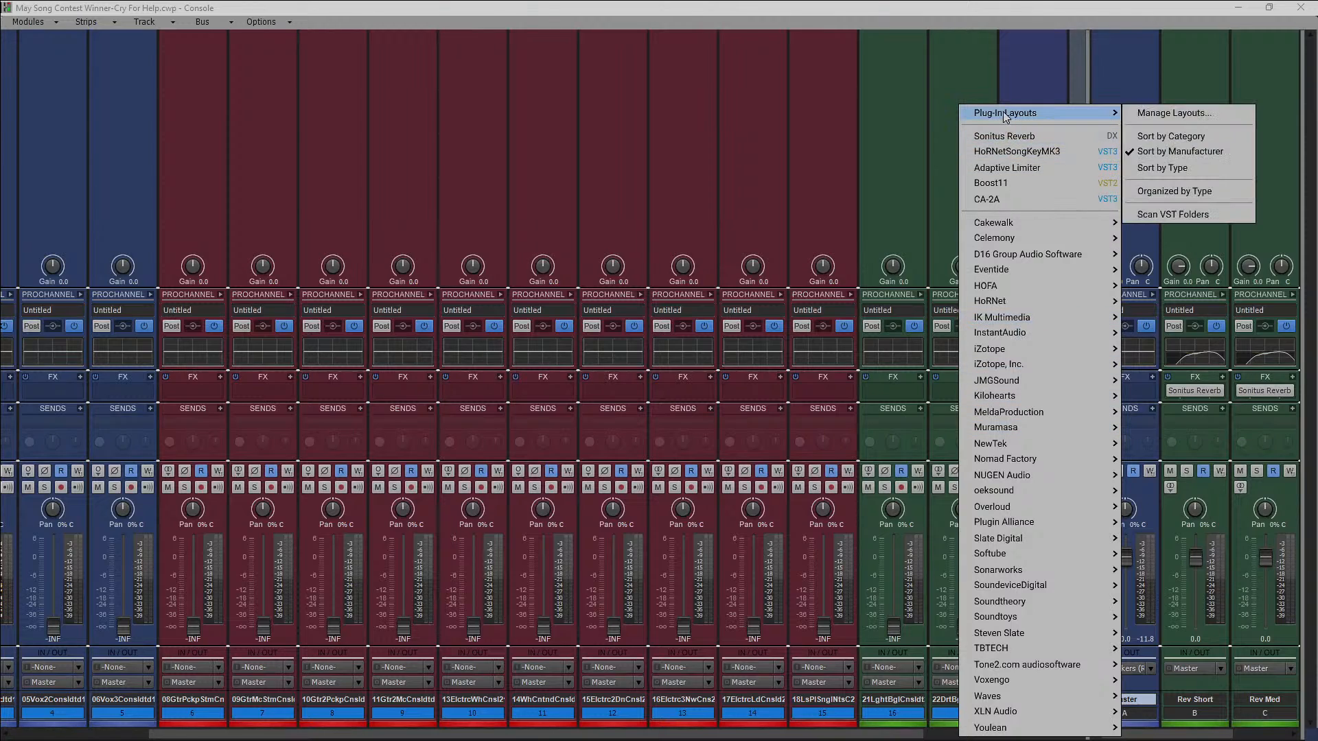
{"action": "left_click", "coordinate": [1183, 191]}
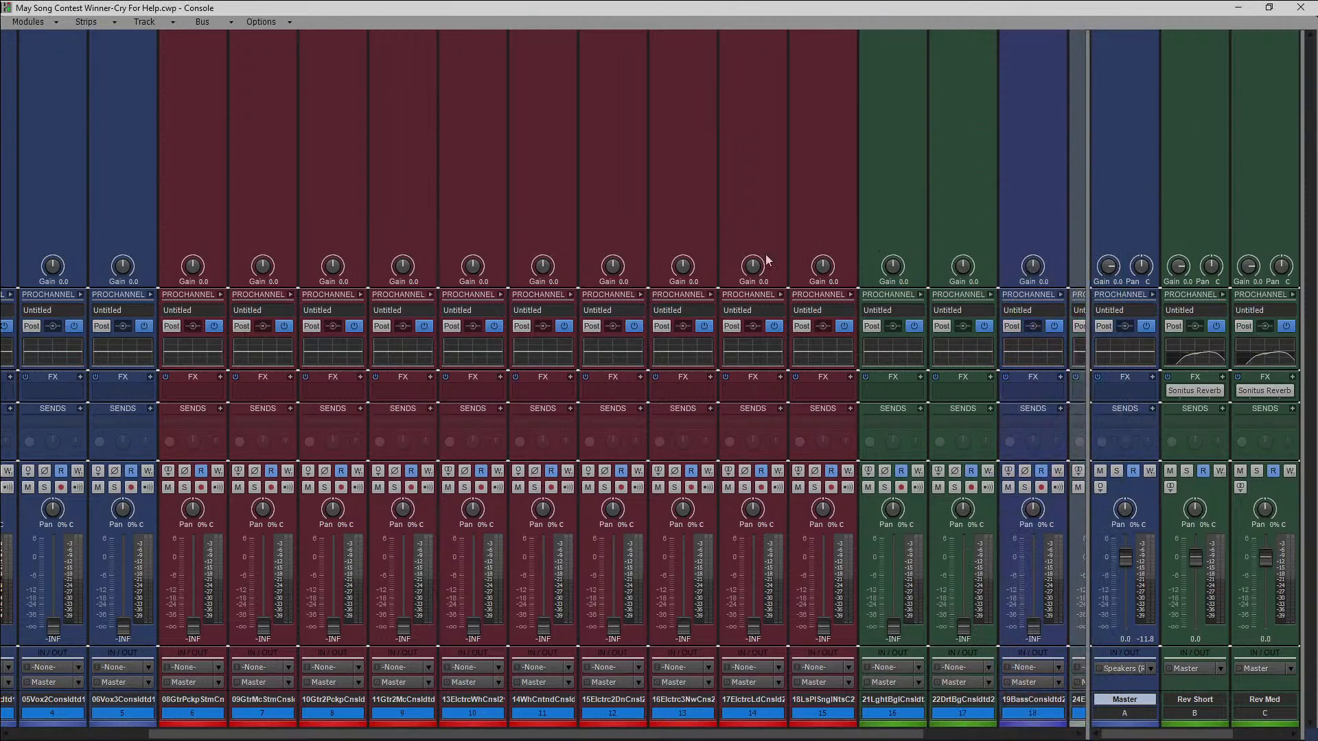
Insert the Adaptive Limiter on the Master bus and set its threshold to about -6.5 dB.
{"action": "right_click", "coordinate": [1112, 394]}
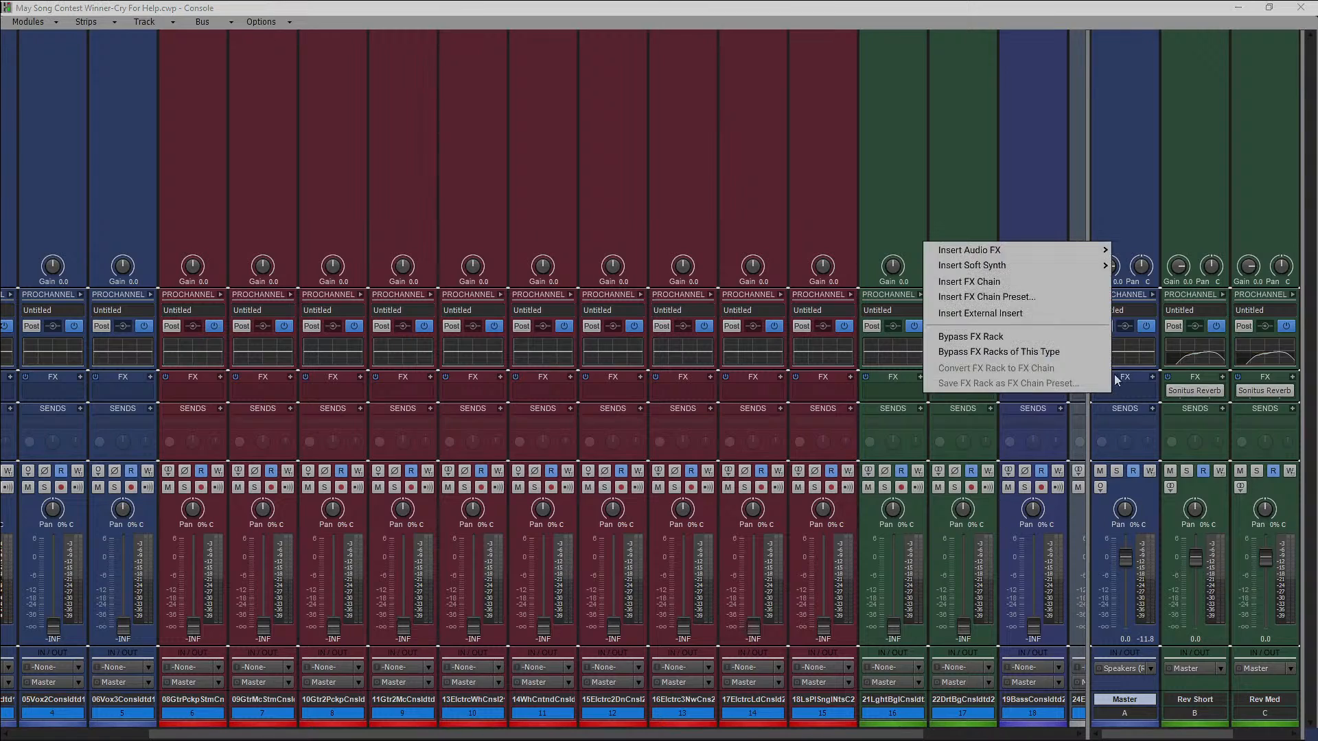
{"action": "mouse_move", "coordinate": [1041, 249]}
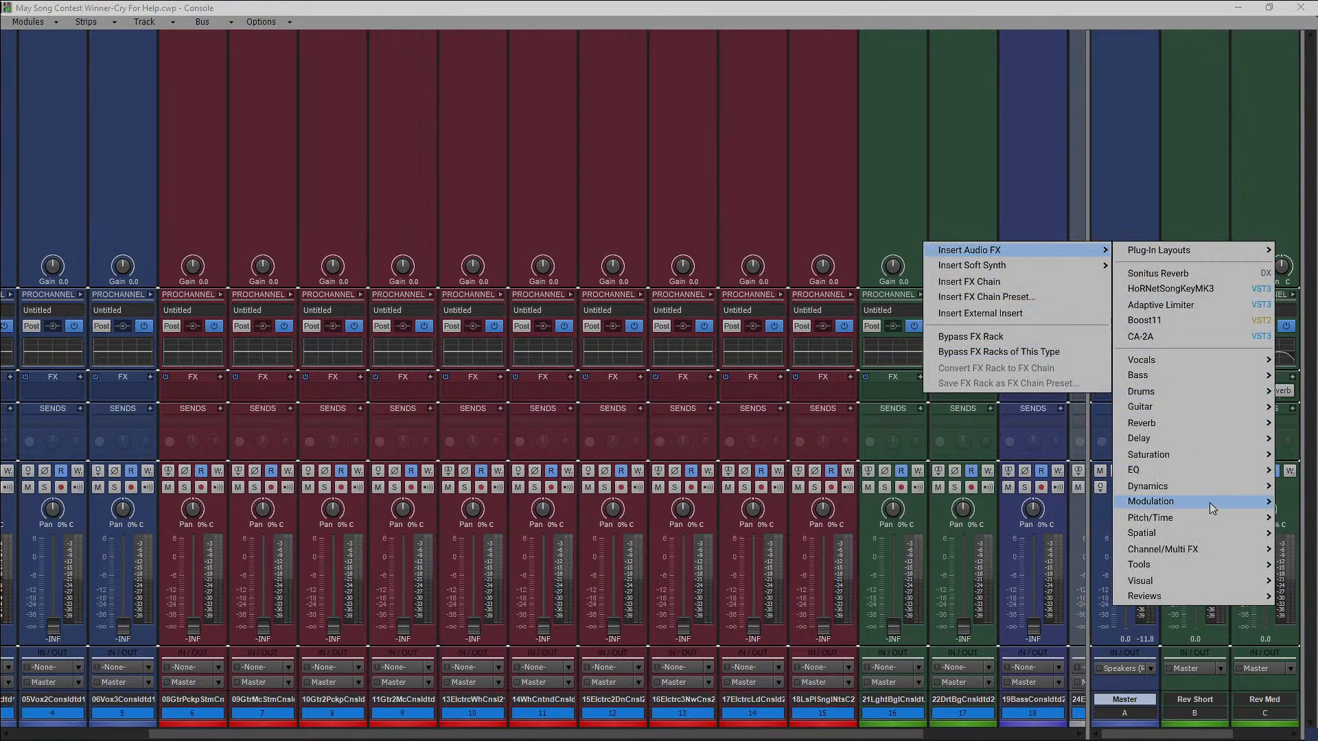
{"action": "mouse_move", "coordinate": [1208, 484]}
{"action": "mouse_move", "coordinate": [1063, 491]}
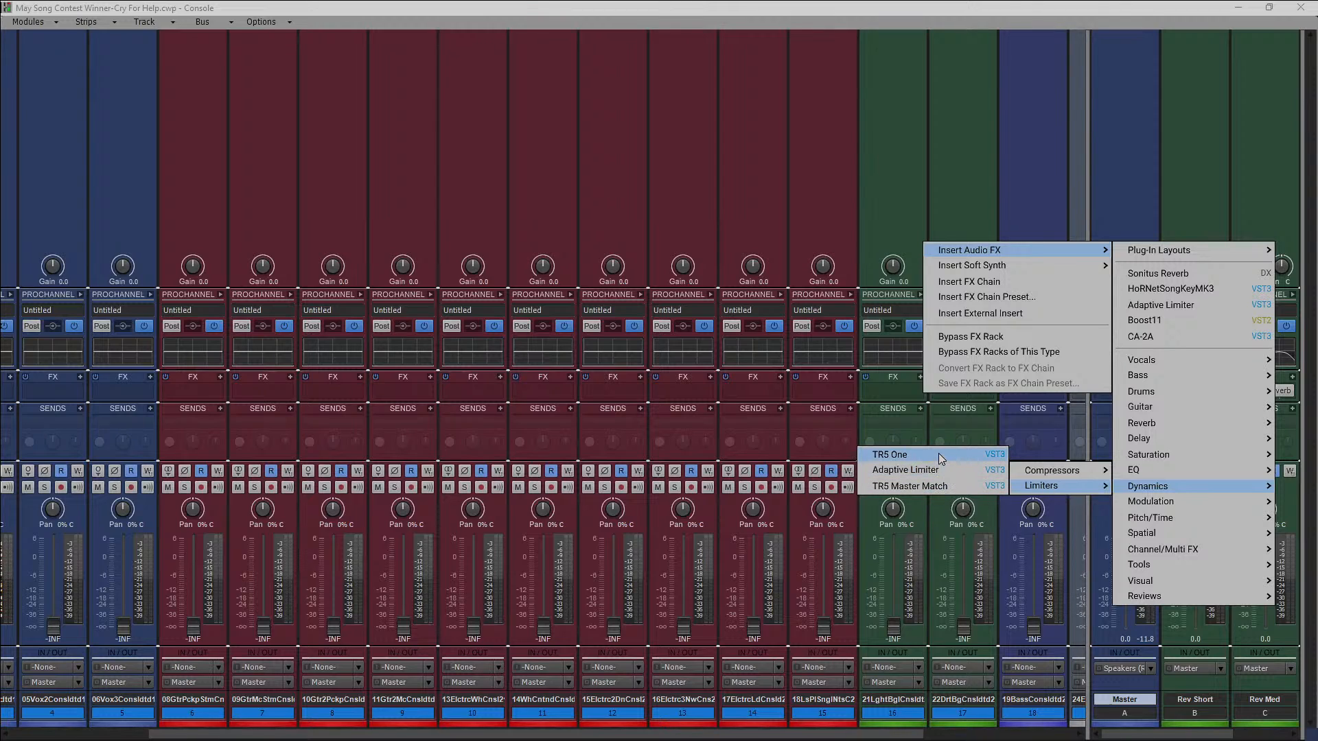
{"action": "left_click", "coordinate": [938, 474]}
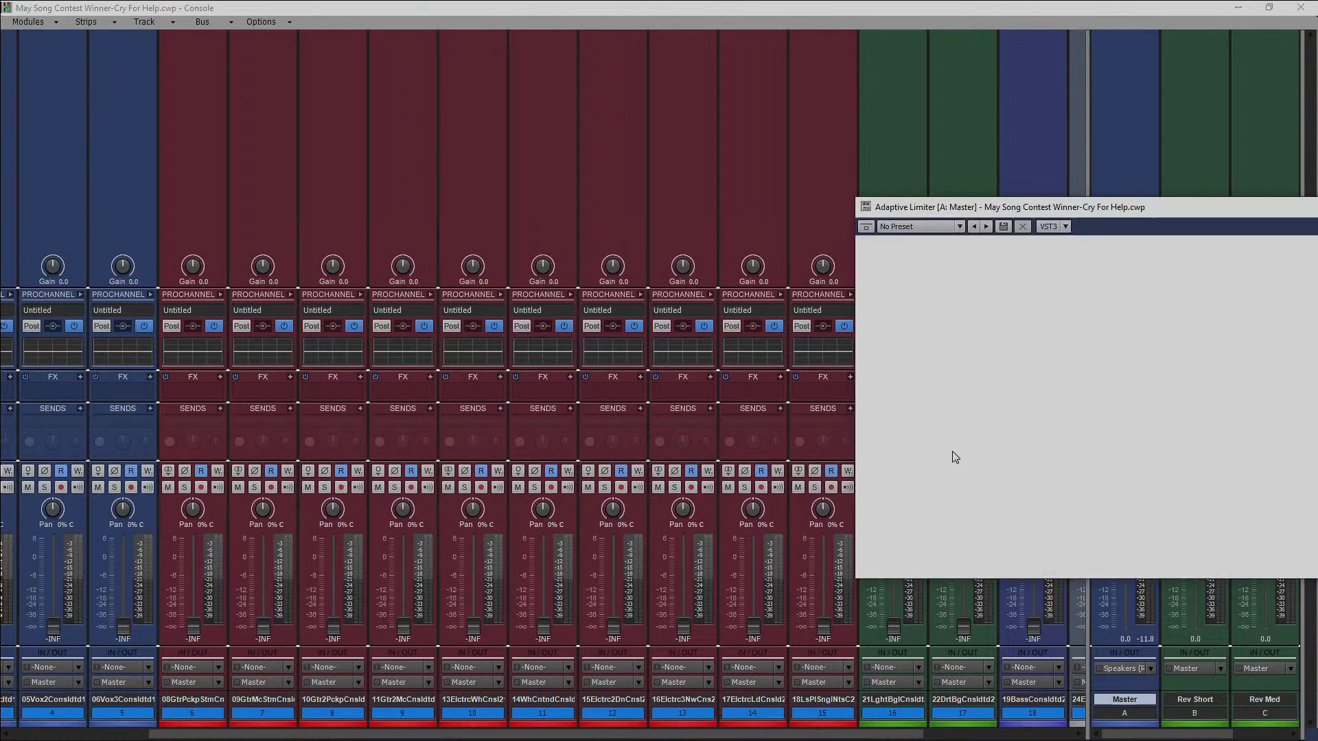
{"action": "left_click_drag", "start_coordinate": [889, 310], "coordinate": [892, 326]}
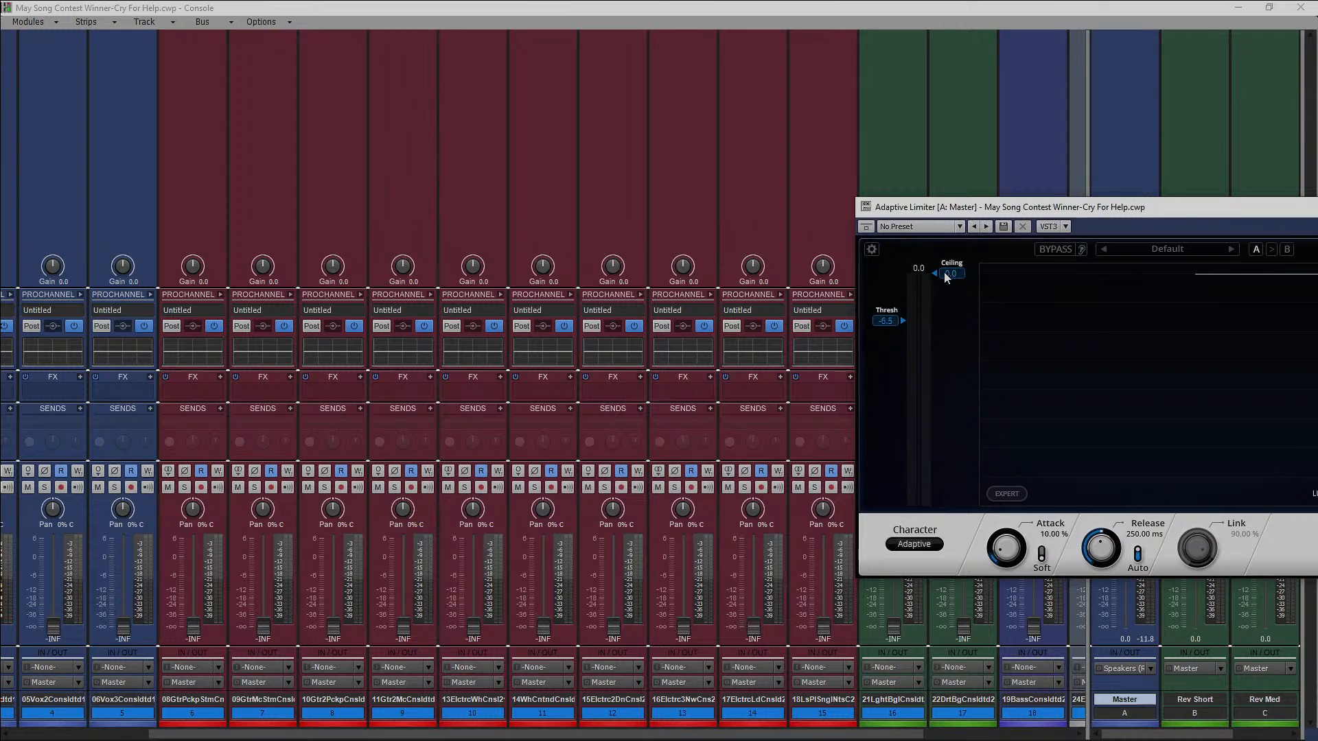
Set the Master bus limiter's ceiling to -0.4 dB, reposition its window to view the meters, and close it.
{"action": "left_click_drag", "start_coordinate": [946, 277], "coordinate": [946, 278]}
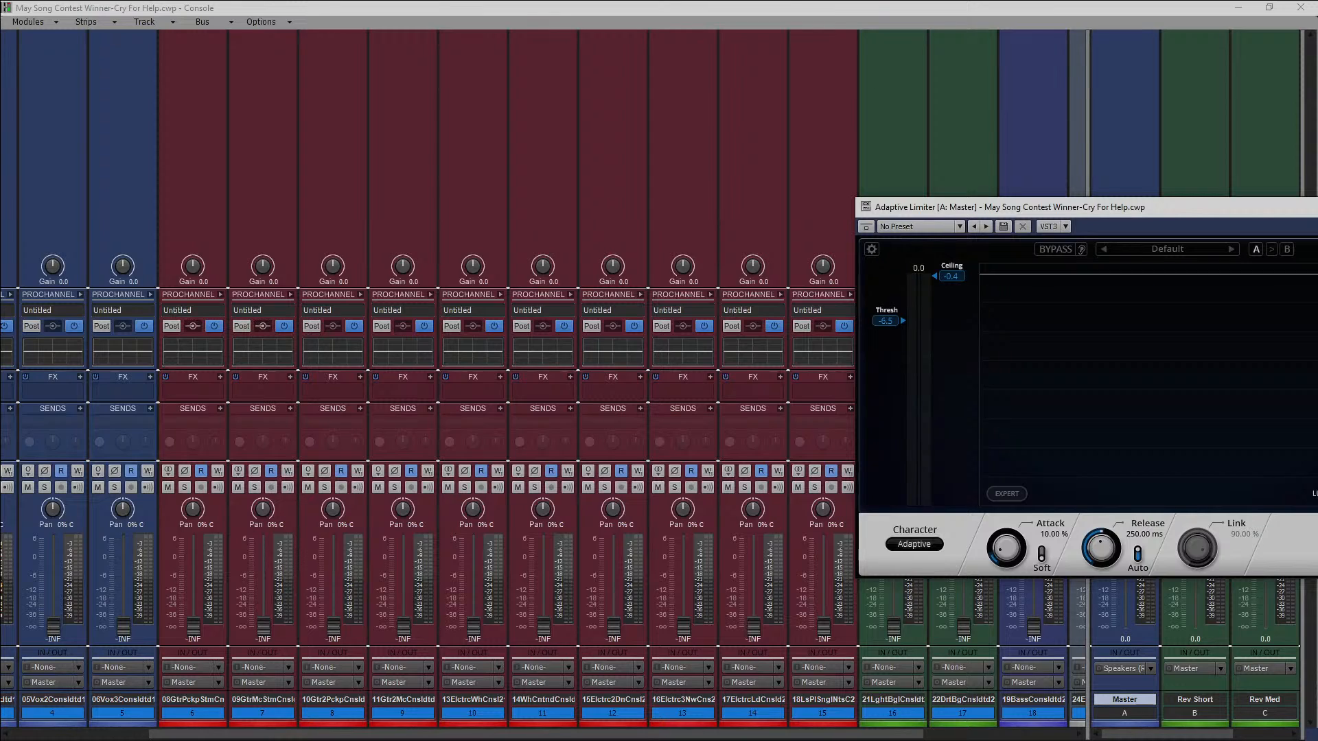
{"action": "left_click_drag", "start_coordinate": [1260, 212], "coordinate": [814, 198]}
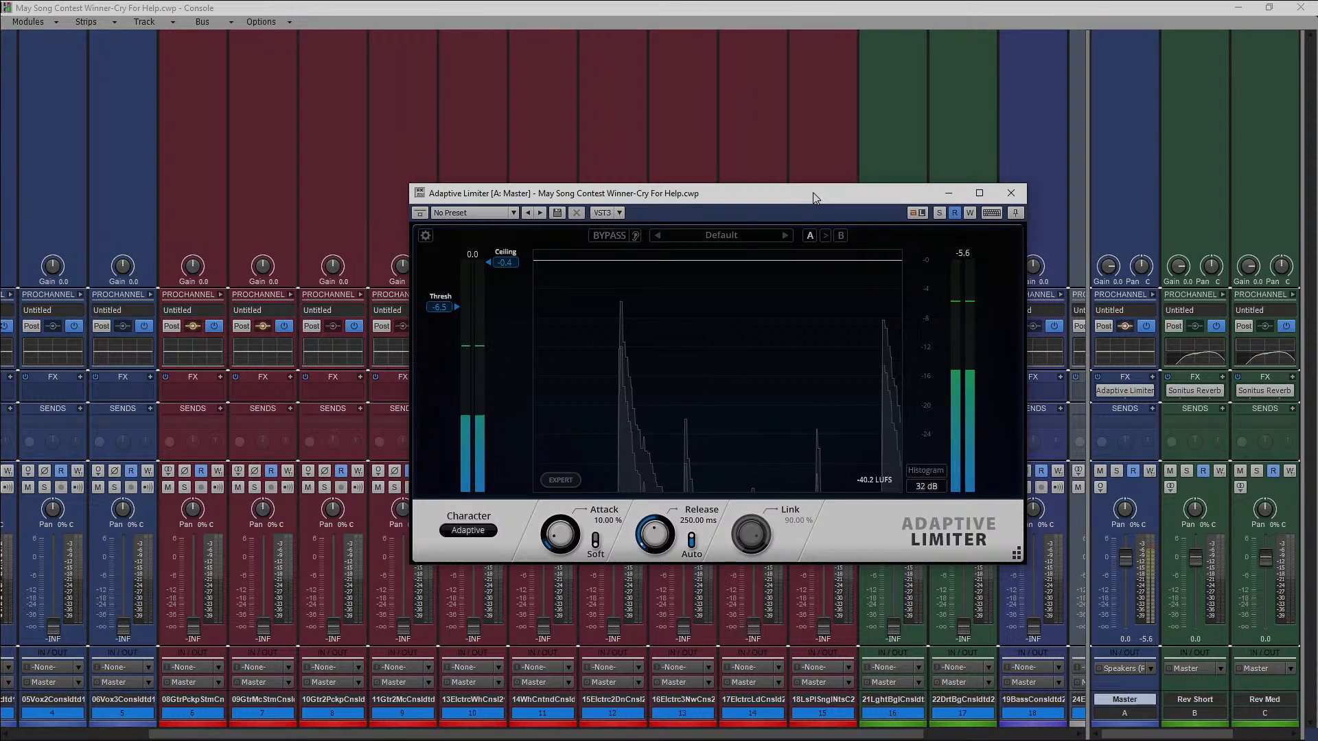
{"action": "left_click", "coordinate": [1013, 195]}
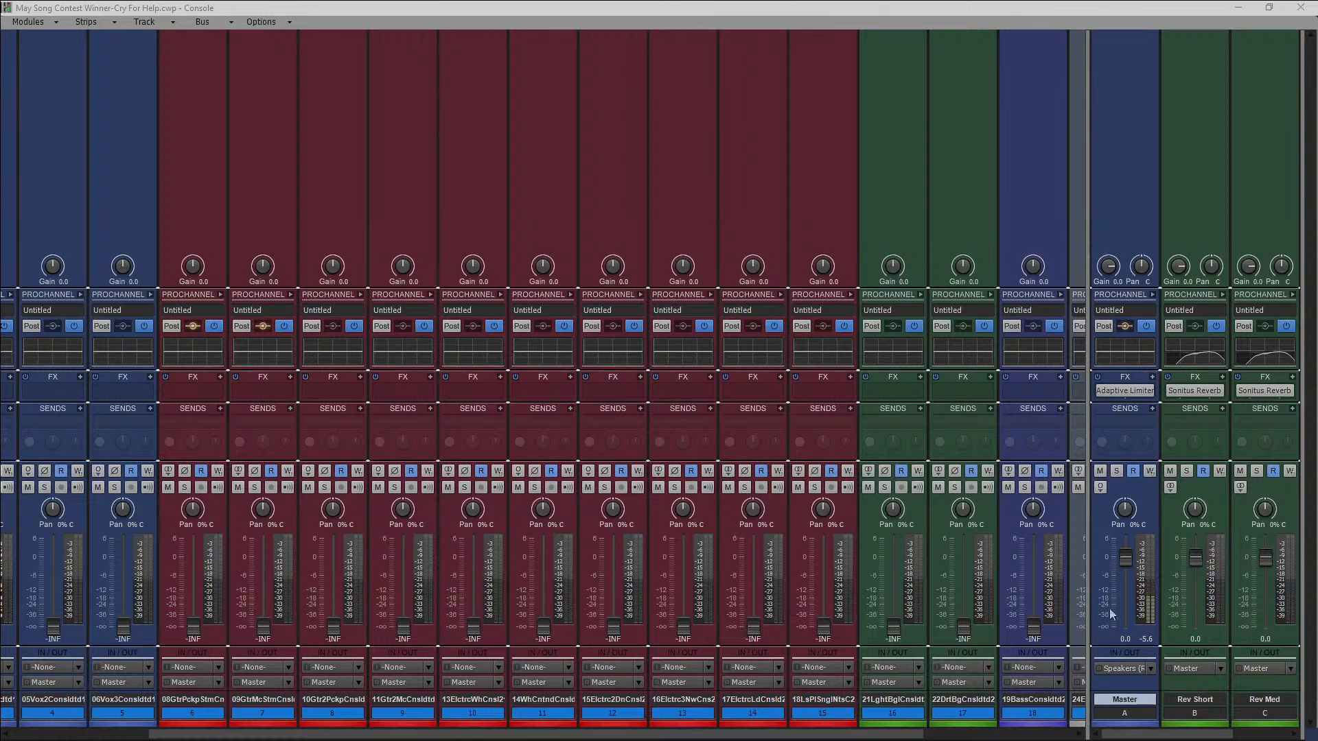
Reveal the strips of tracks 18 to 21 and raise the bass track's fader to about -5.6 dB.
{"action": "left_click_drag", "start_coordinate": [1089, 539], "coordinate": [1289, 542]}
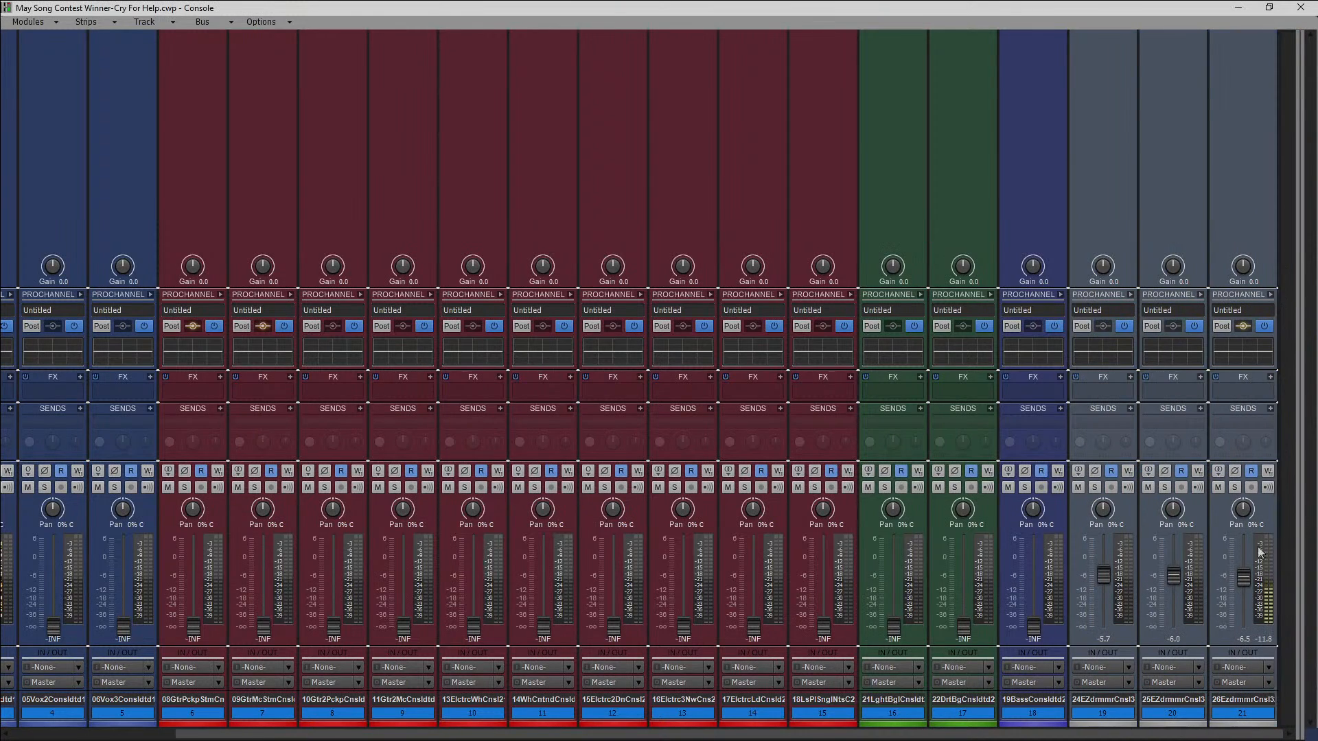
{"action": "left_click", "coordinate": [1031, 628]}
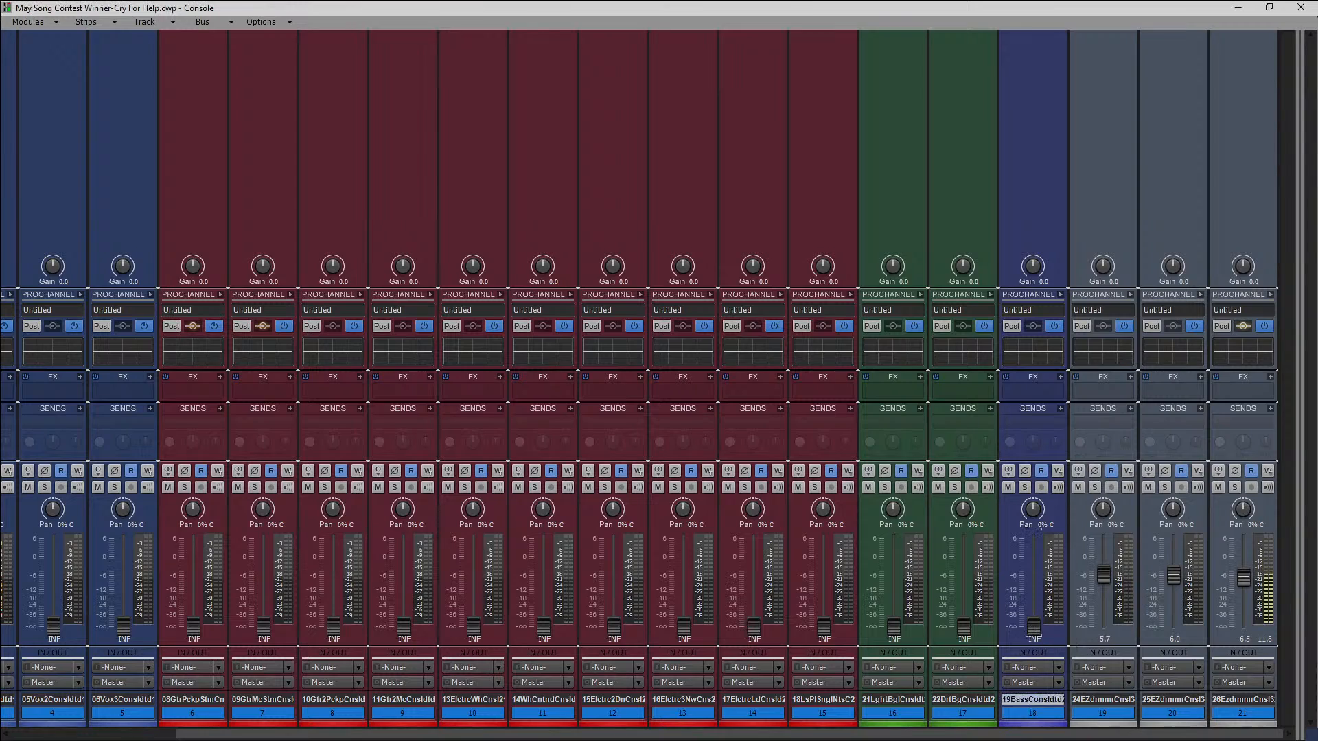
{"action": "left_click_drag", "start_coordinate": [1033, 626], "coordinate": [1033, 575]}
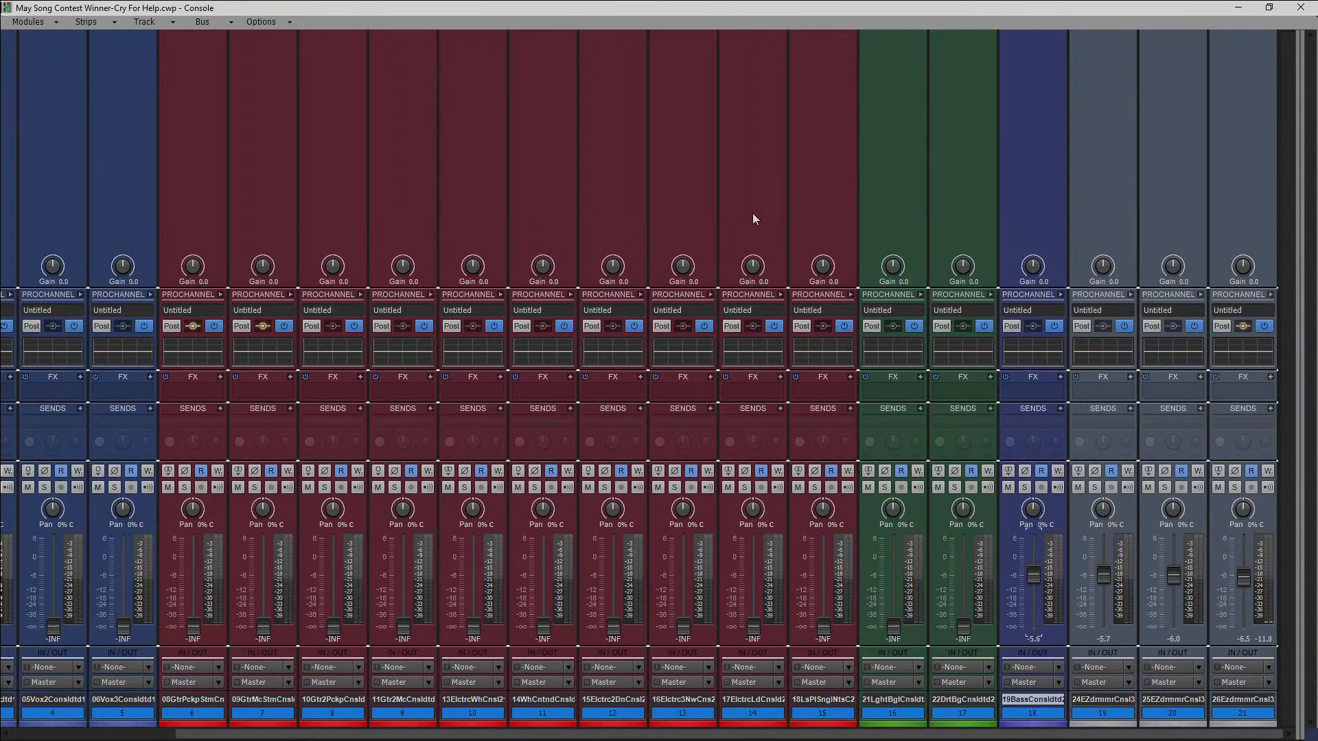
Play the song from the bass entry at about measure 14 and enlarge bass track 18 in the track view.
{"action": "left_click", "coordinate": [1238, 8]}
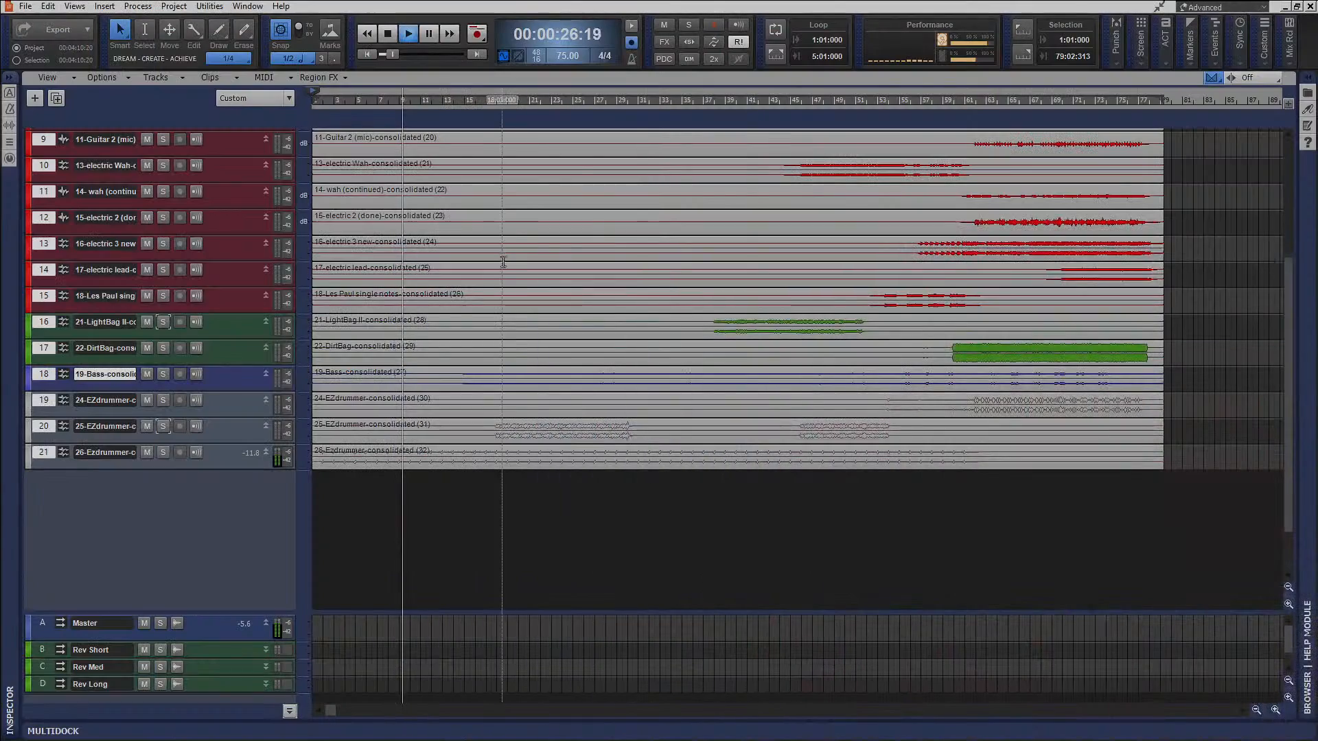
{"action": "left_click", "coordinate": [461, 108]}
{"action": "key", "text": "alt+2"}
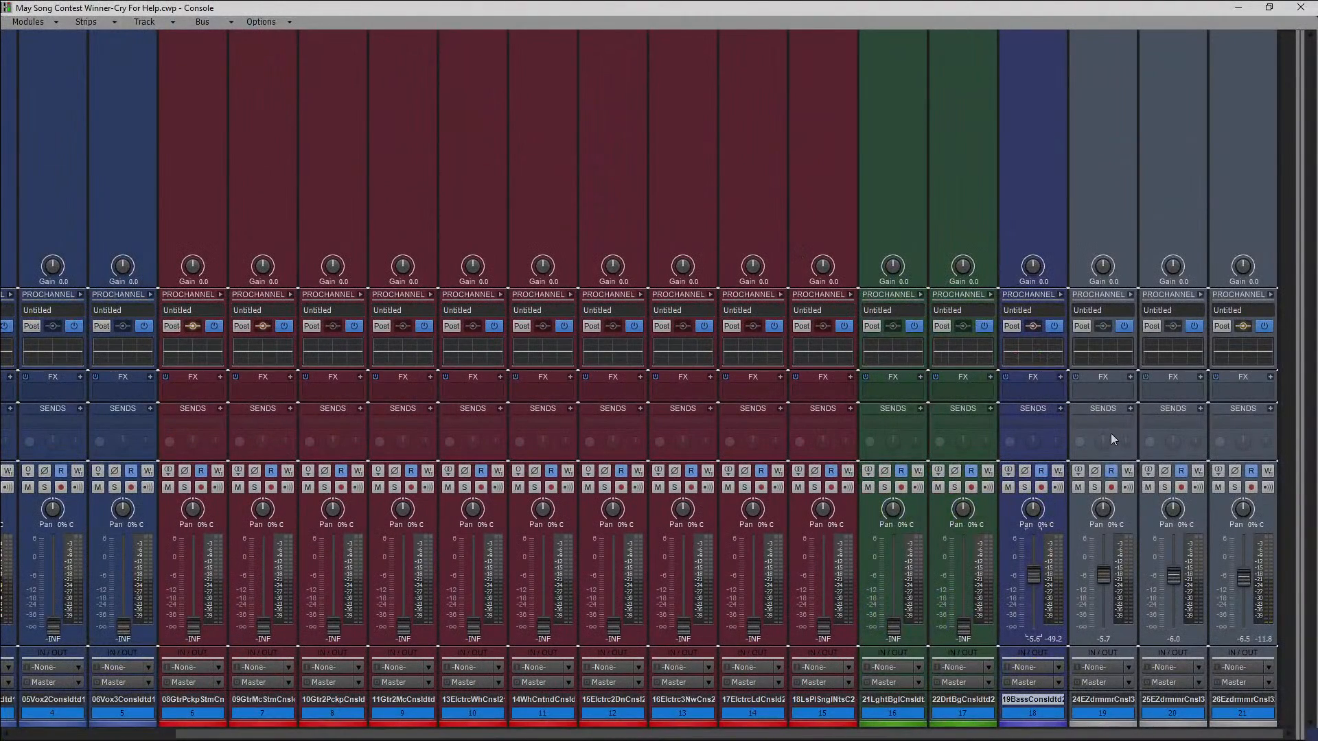
{"action": "left_click", "coordinate": [1242, 7]}
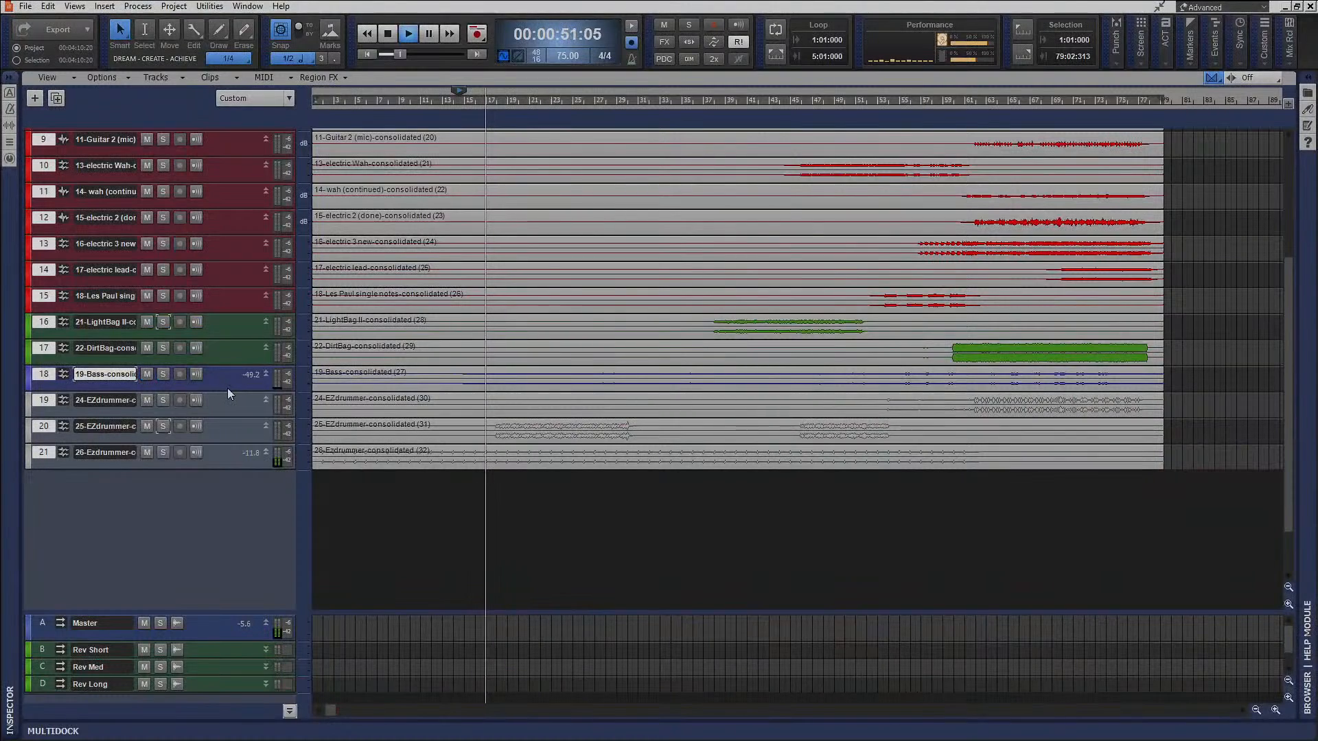
{"action": "left_click_drag", "start_coordinate": [228, 389], "coordinate": [232, 494]}
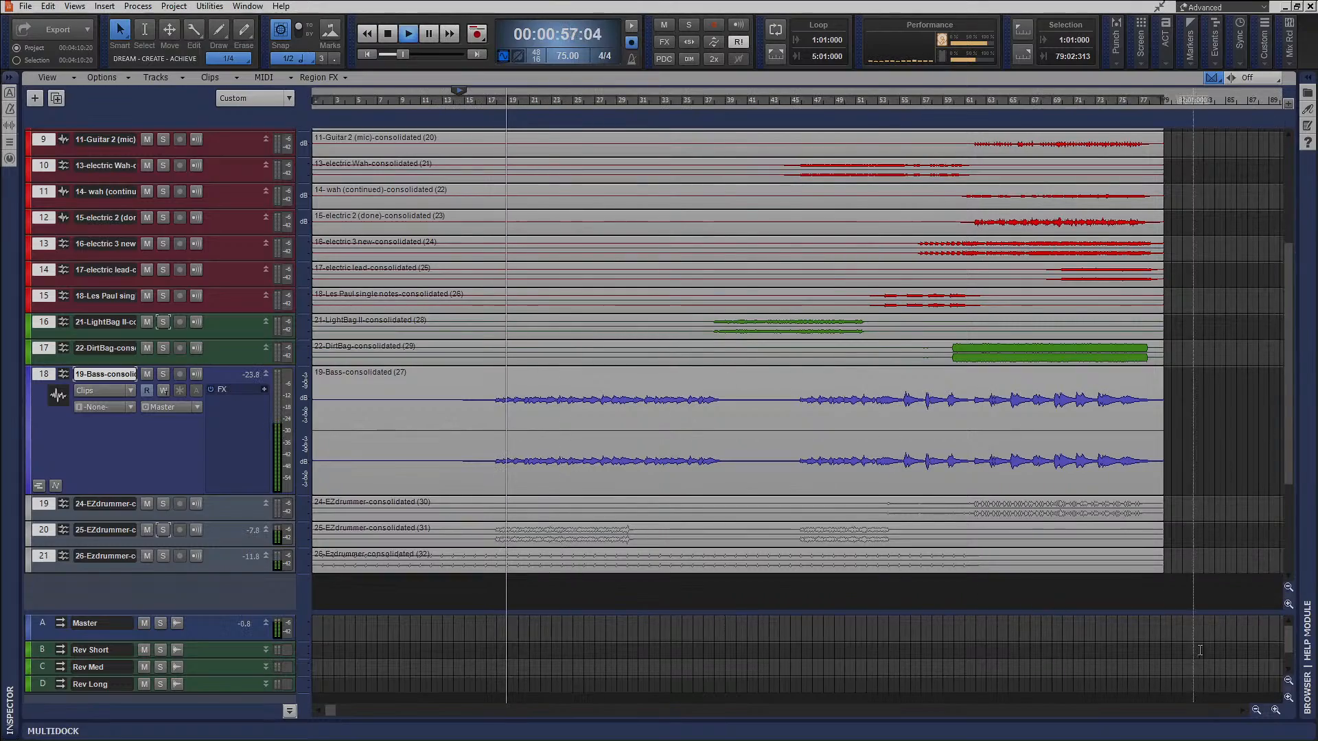
Set the fader of EZdrummer track 20 to about -17.6 dB and track 21 to about -2.6 dB, checking the Master bus level.
{"action": "key", "text": "alt+2"}
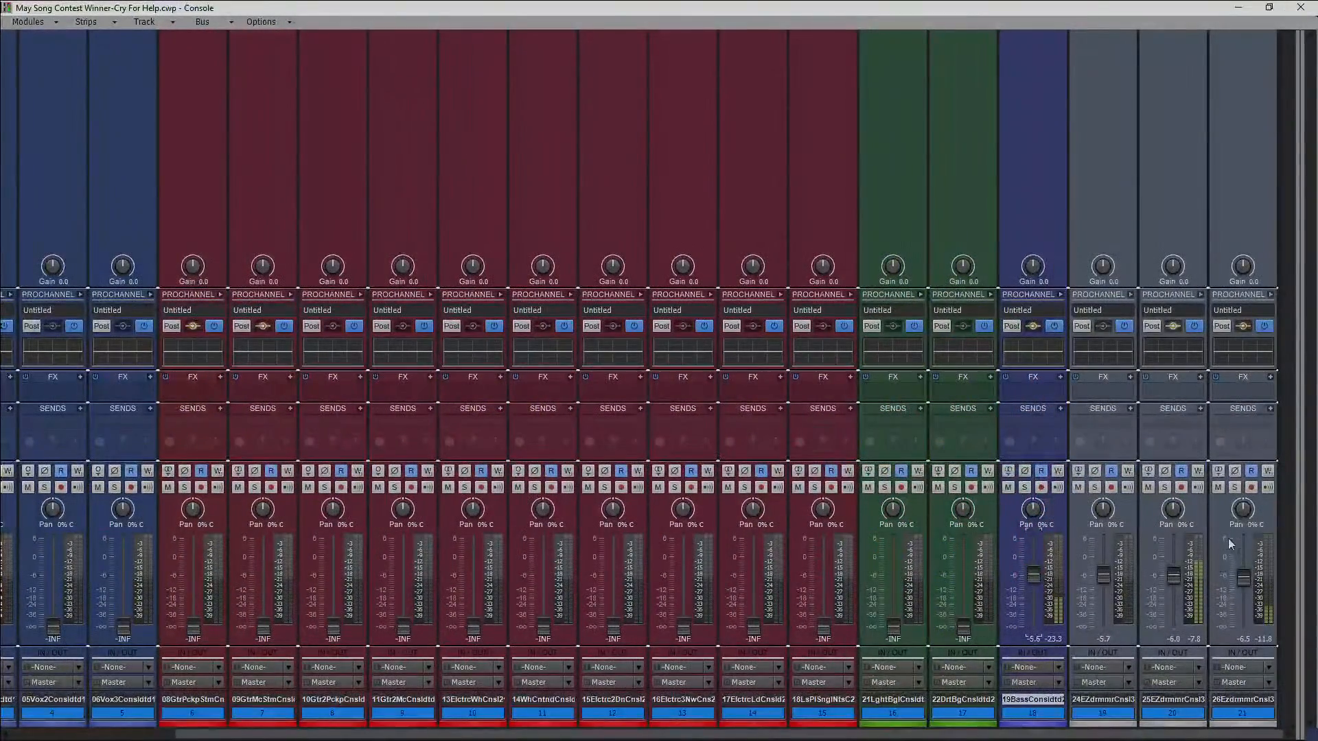
{"action": "left_click_drag", "start_coordinate": [1173, 575], "coordinate": [1173, 601]}
{"action": "left_click_drag", "start_coordinate": [1243, 579], "coordinate": [1243, 565]}
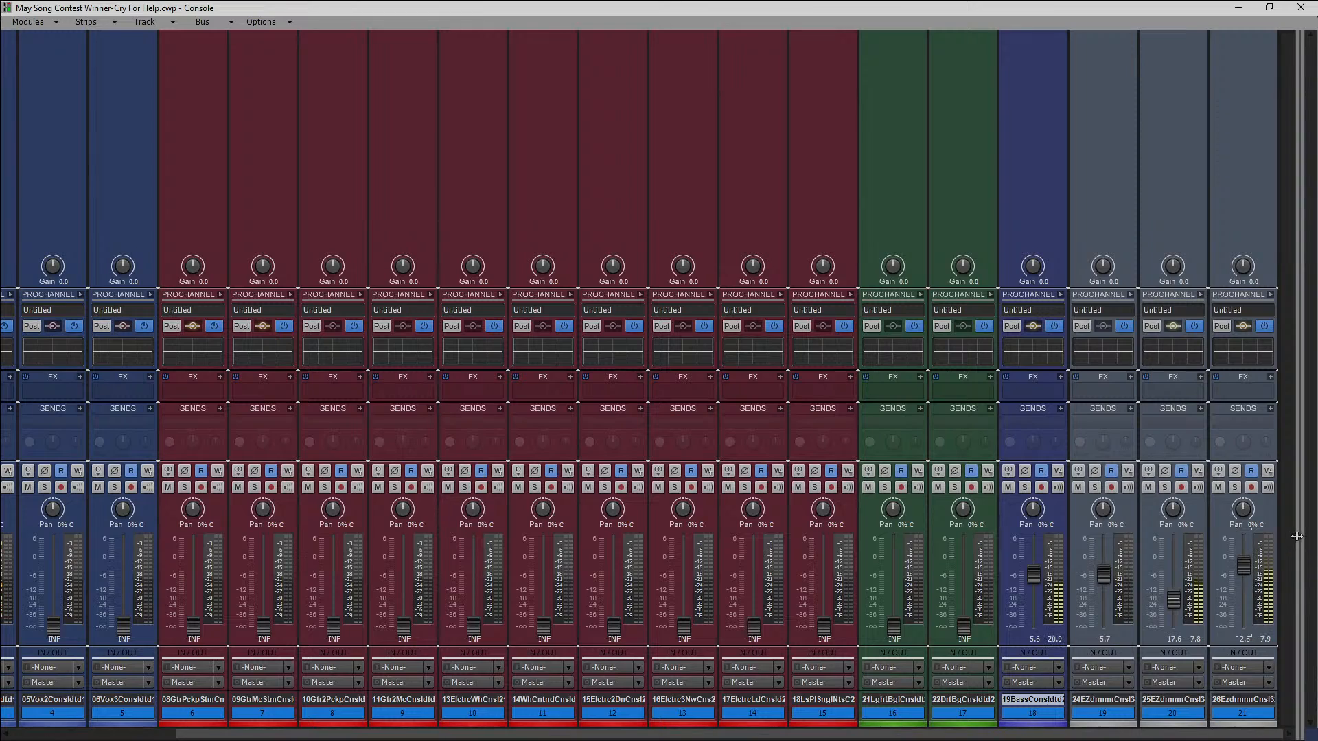
{"action": "left_click_drag", "start_coordinate": [1299, 536], "coordinate": [861, 510]}
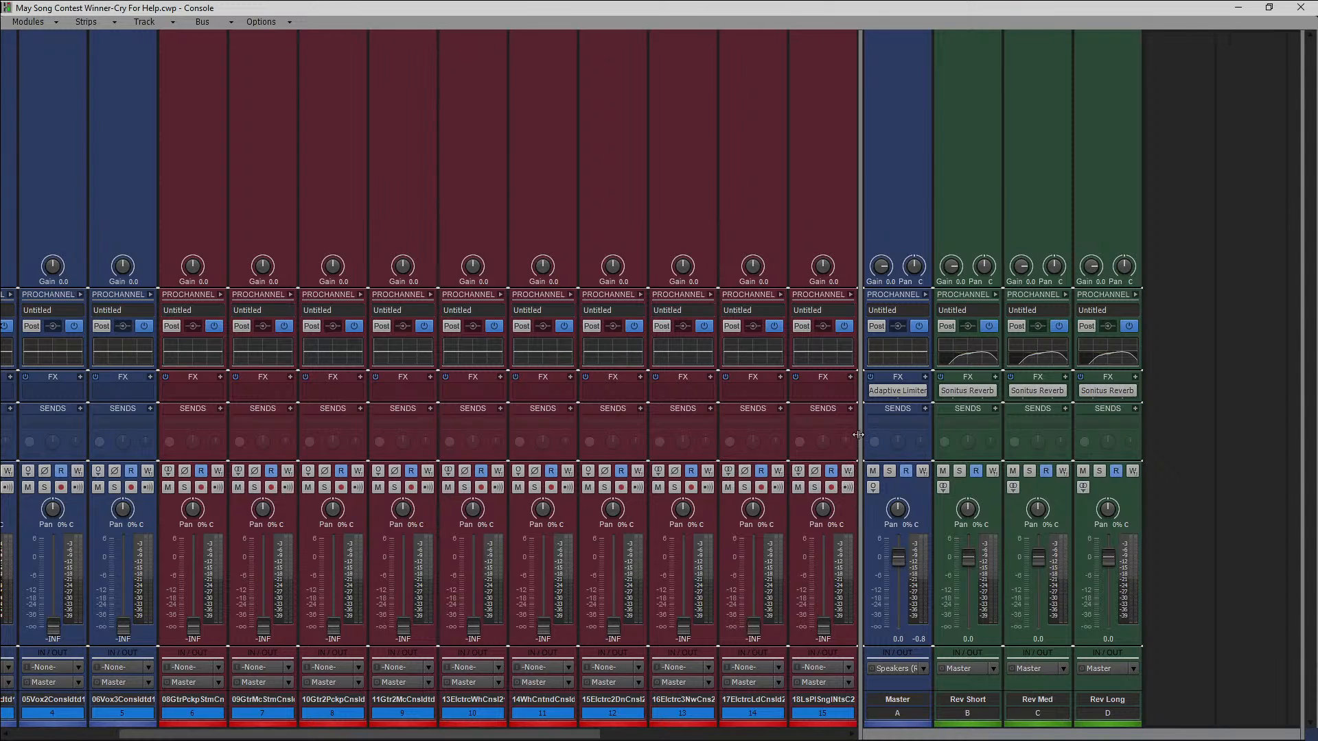
{"action": "left_click_drag", "start_coordinate": [862, 431], "coordinate": [1147, 476]}
Enlarge the three EZdrummer tracks, 19 to 21, in the track view to examine their waveforms.
{"action": "left_click", "coordinate": [1238, 8]}
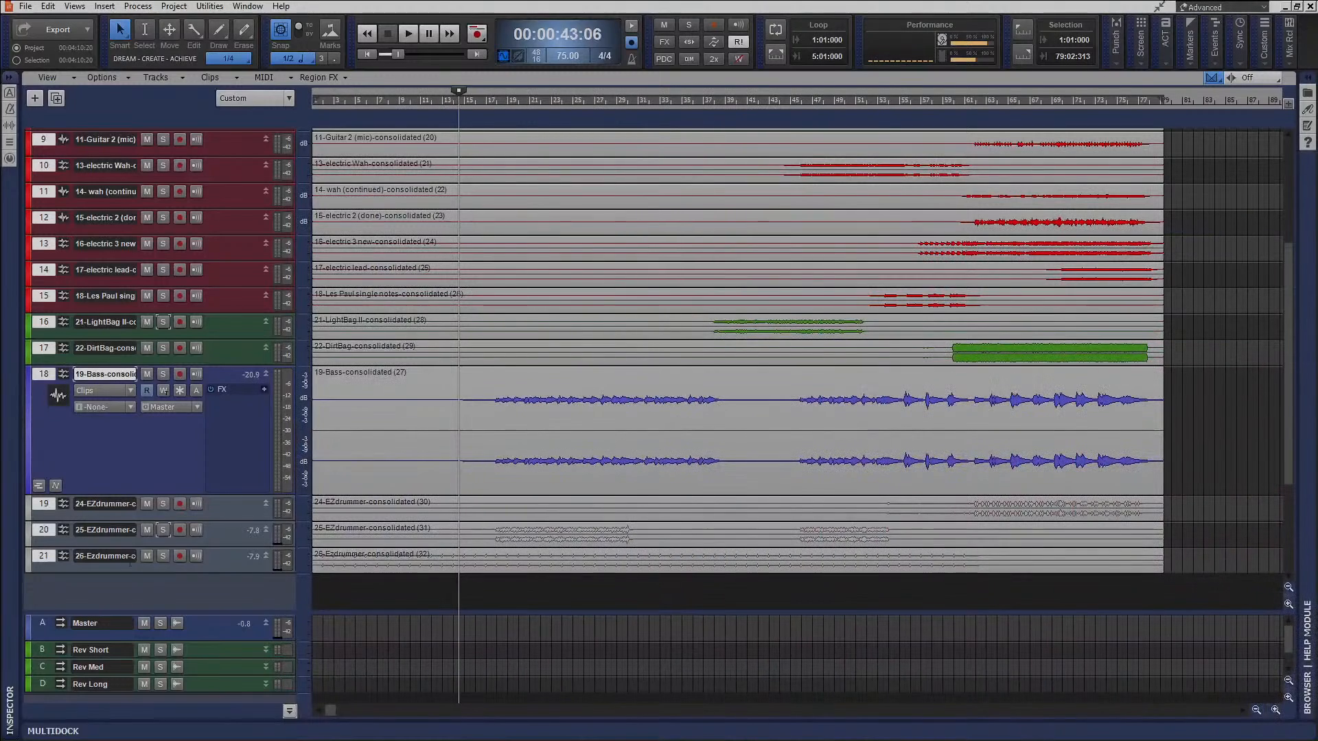
{"action": "left_click_drag", "start_coordinate": [219, 572], "coordinate": [218, 661]}
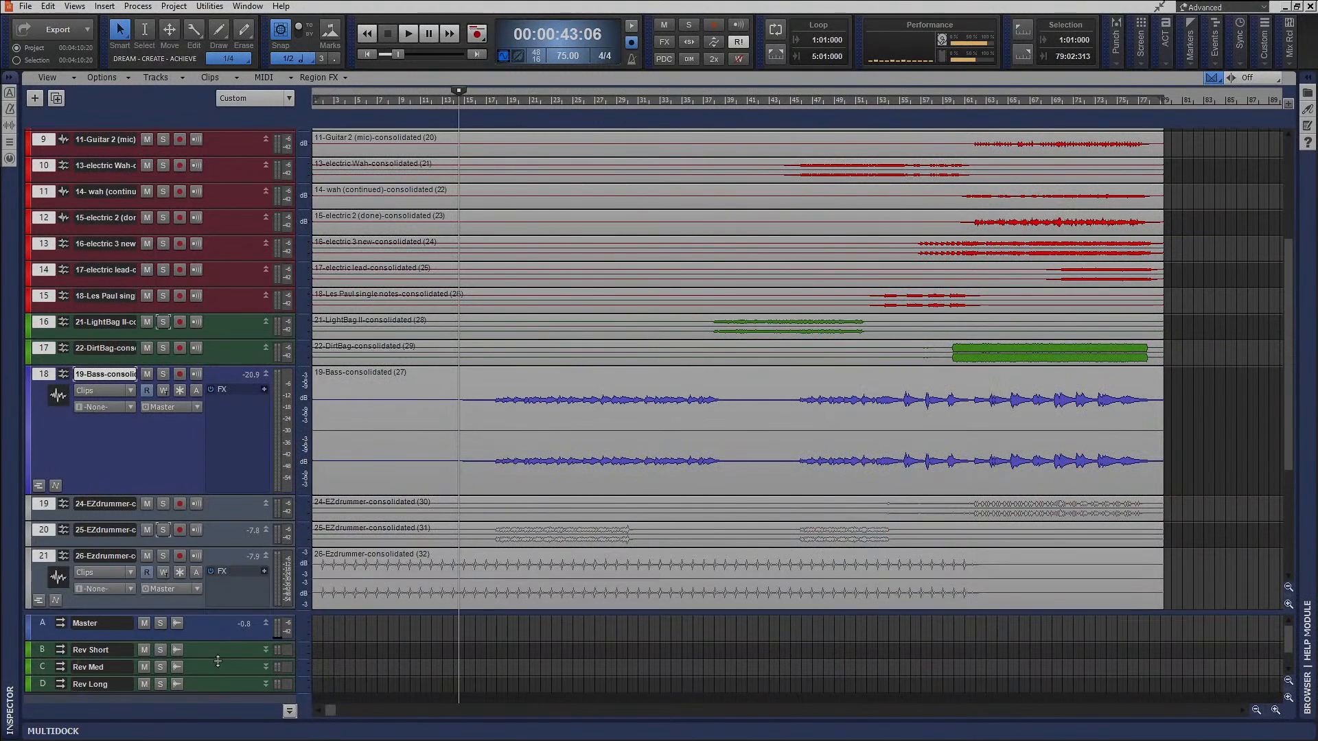
{"action": "scroll", "coordinate": [265, 401], "scroll_direction": "down", "scroll_amount": 5}
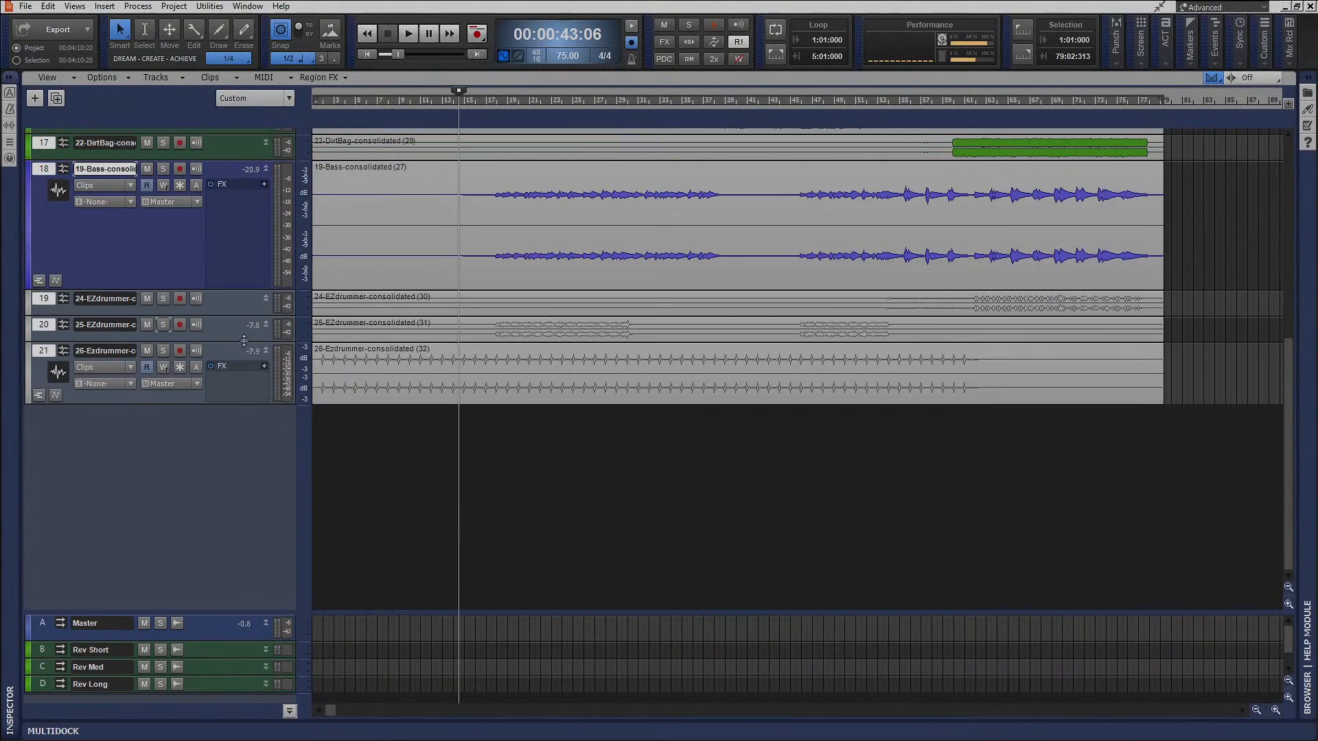
{"action": "left_click_drag", "start_coordinate": [244, 341], "coordinate": [240, 438]}
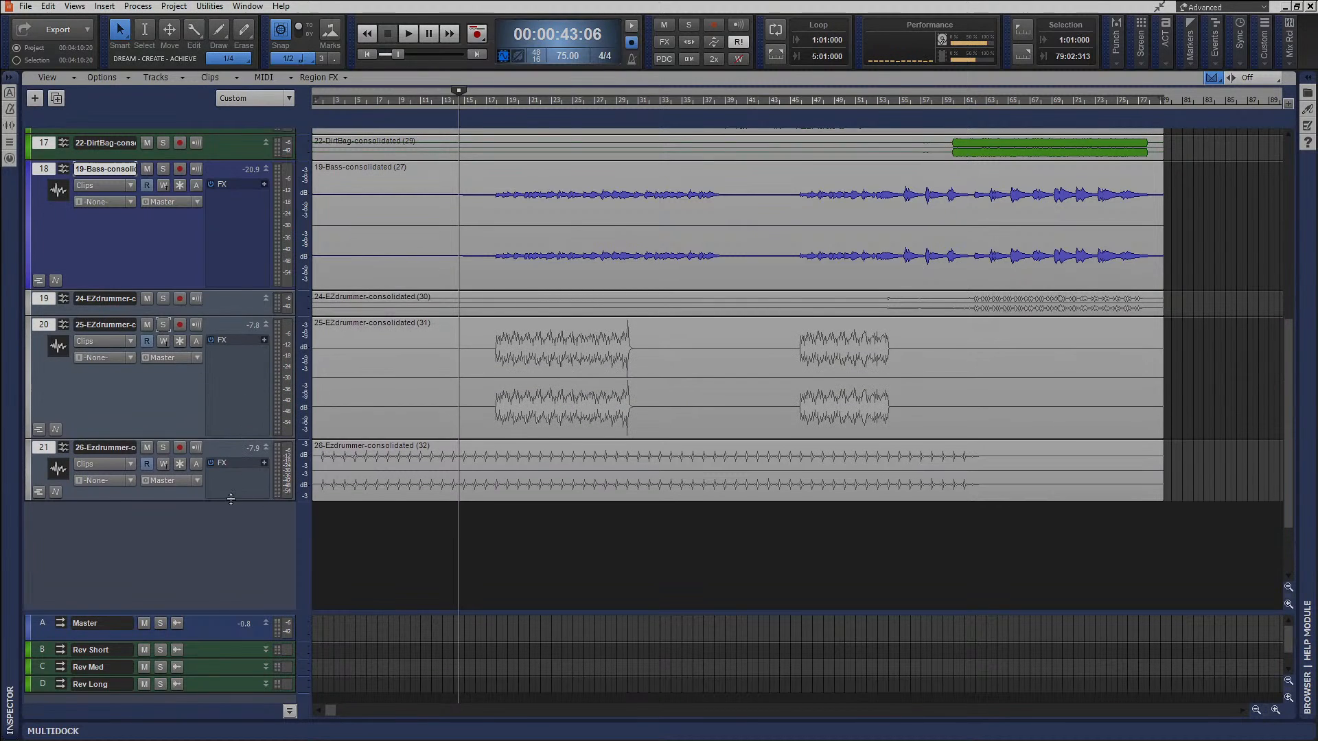
{"action": "left_click_drag", "start_coordinate": [232, 501], "coordinate": [228, 548]}
{"action": "left_click_drag", "start_coordinate": [230, 318], "coordinate": [231, 411]}
{"action": "scroll", "coordinate": [508, 455], "scroll_direction": "up", "scroll_amount": 1}
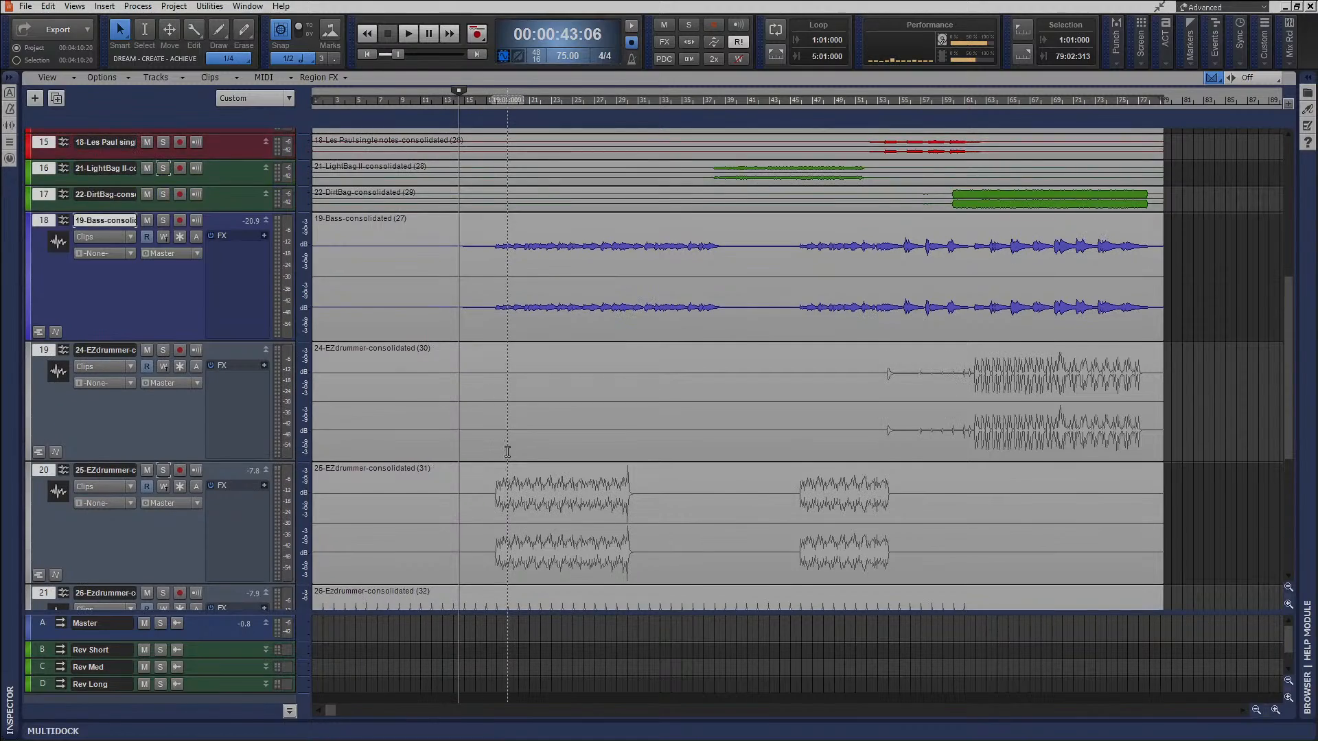
{"action": "scroll", "coordinate": [508, 455], "scroll_direction": "down", "scroll_amount": 3}
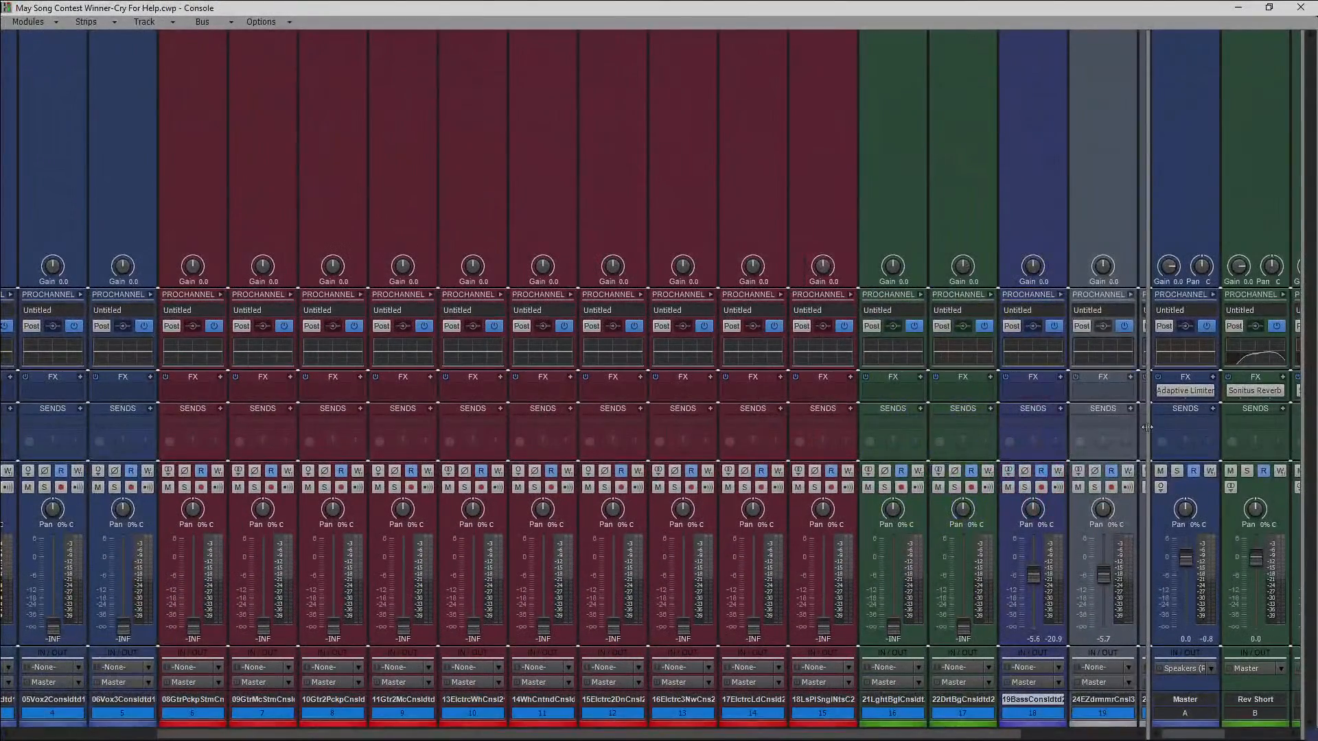
Reveal the console's bus strips, insert a new stereo bus after Rev Long, and name it Drums.
{"action": "left_click_drag", "start_coordinate": [1148, 424], "coordinate": [768, 407]}
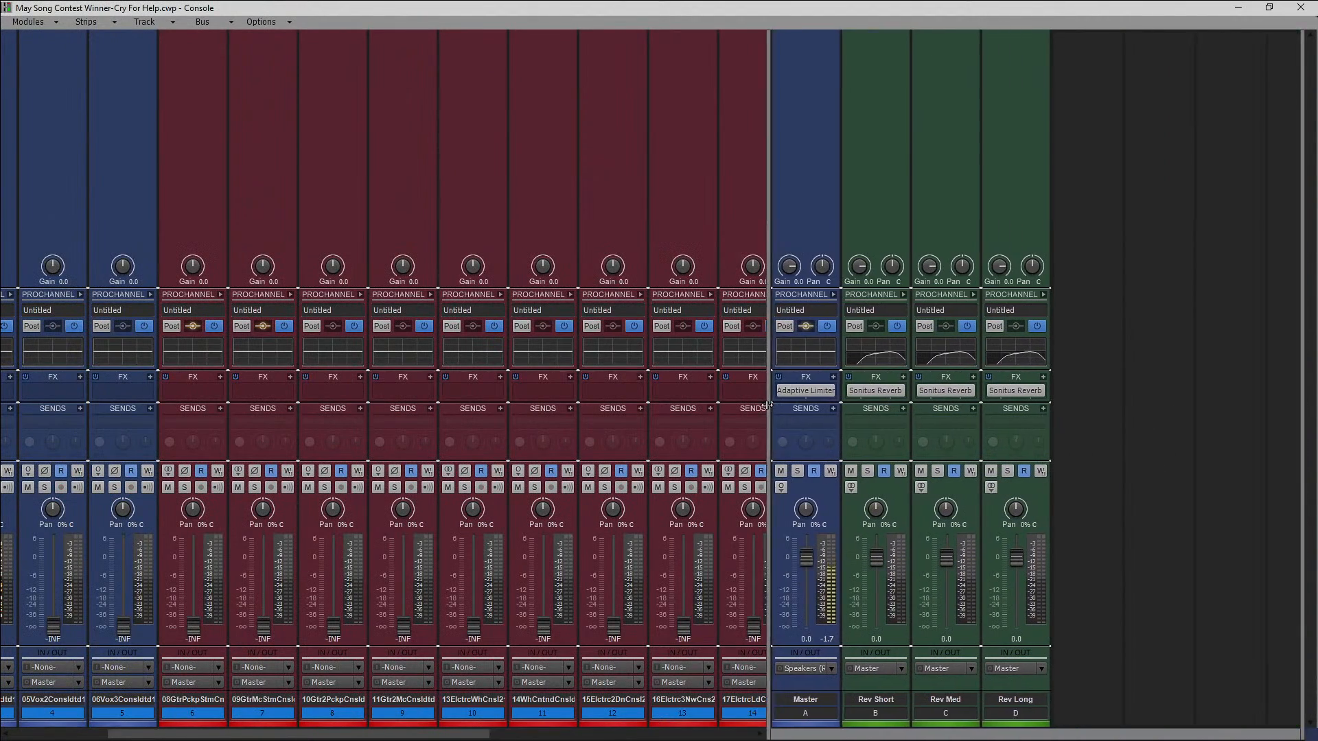
{"action": "right_click", "coordinate": [1077, 473]}
{"action": "left_click", "coordinate": [1126, 478]}
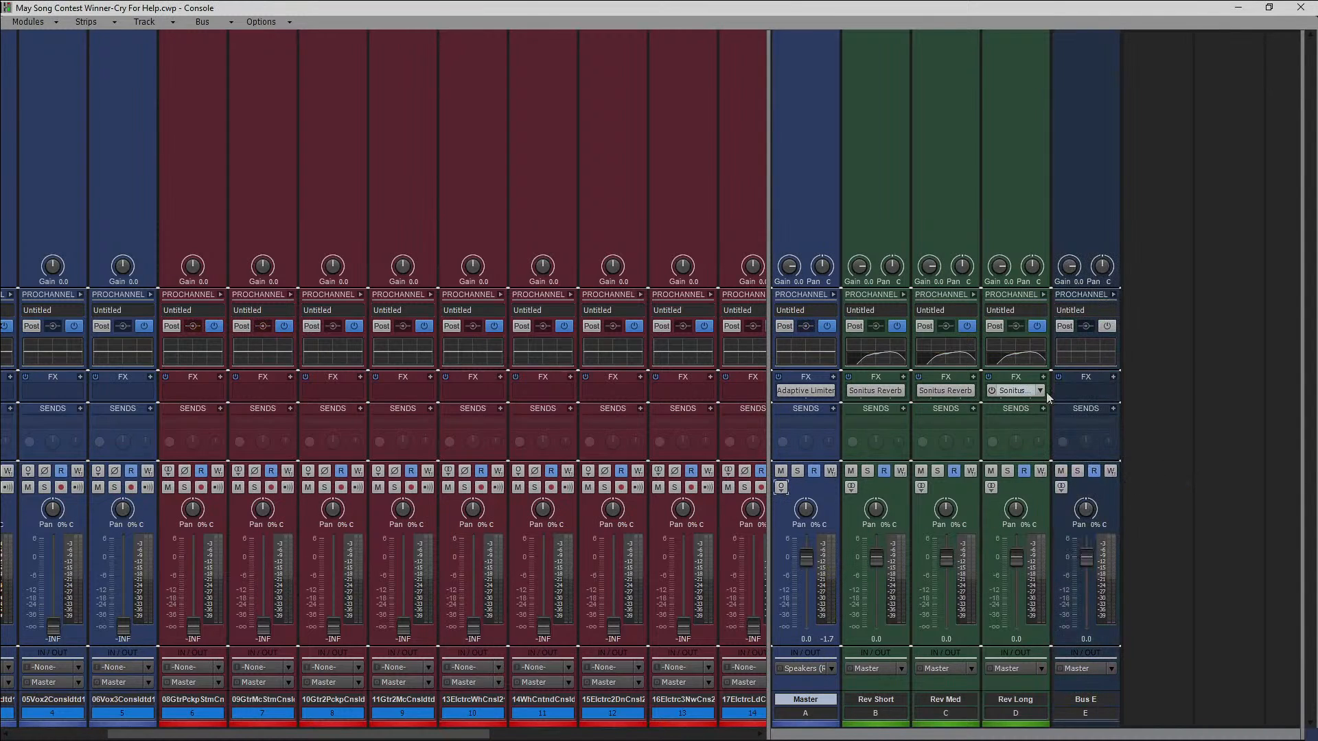
{"action": "double_click", "coordinate": [1108, 700]}
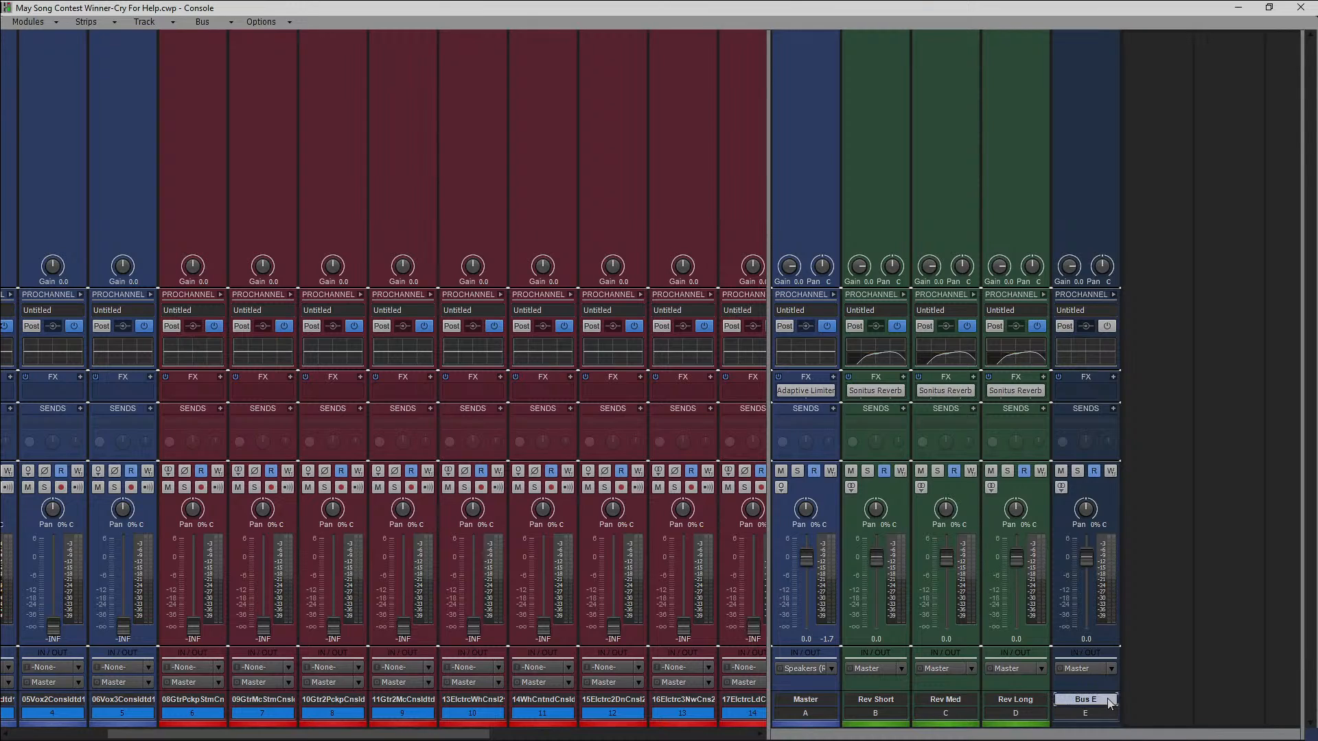
{"action": "type", "text": "Drums"}
Insert a second stereo bus after the Drums bus and name it Drums - PC.
{"action": "right_click", "coordinate": [1149, 627]}
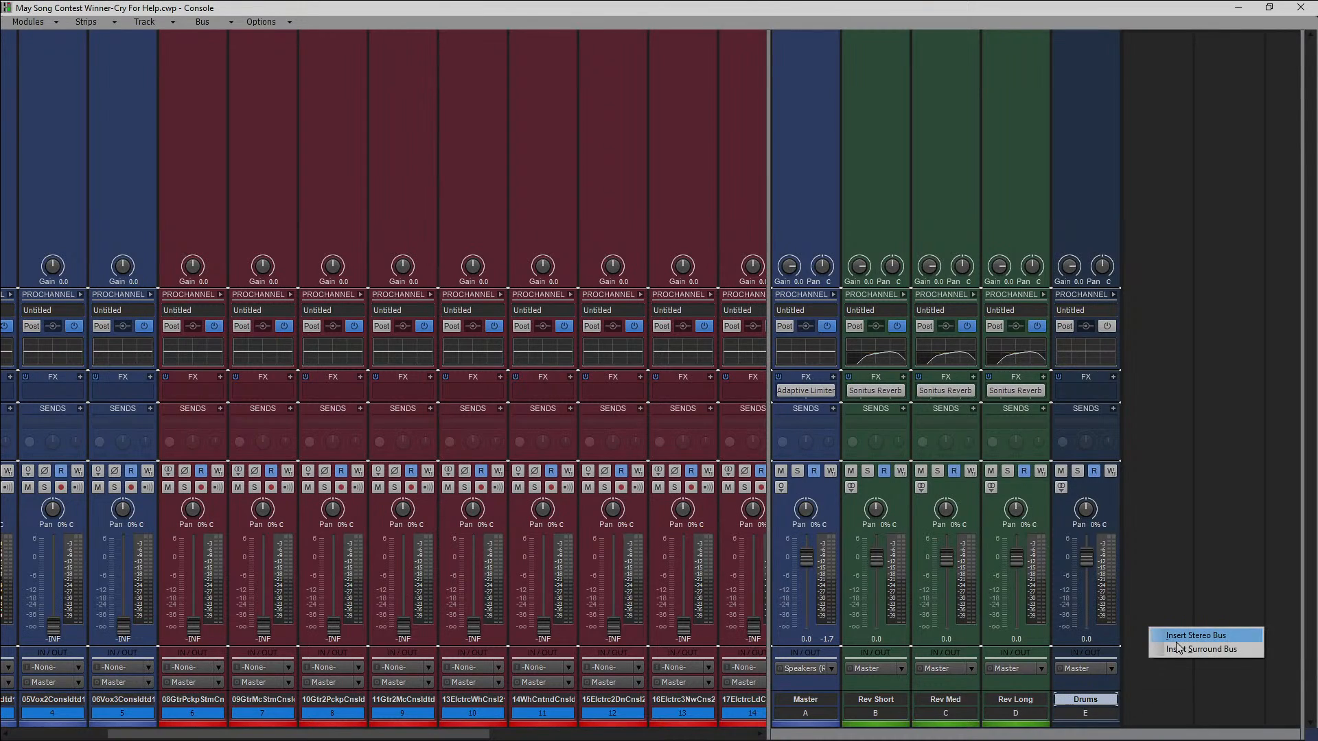
{"action": "left_click", "coordinate": [1177, 640]}
{"action": "double_click", "coordinate": [1165, 699]}
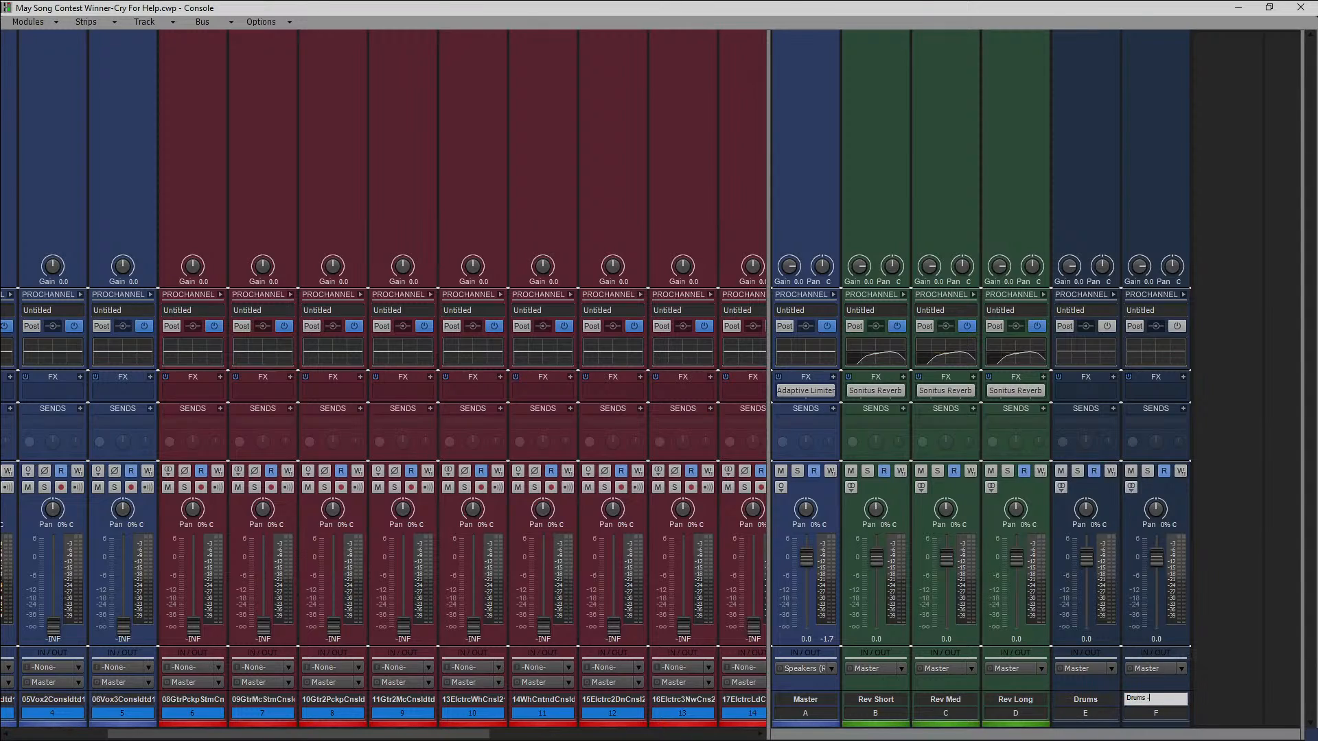
{"action": "key", "text": "Return"}
Move the Drums and Drums - PC buses directly after the Master bus, with Drums first.
{"action": "left_click", "coordinate": [1170, 702]}
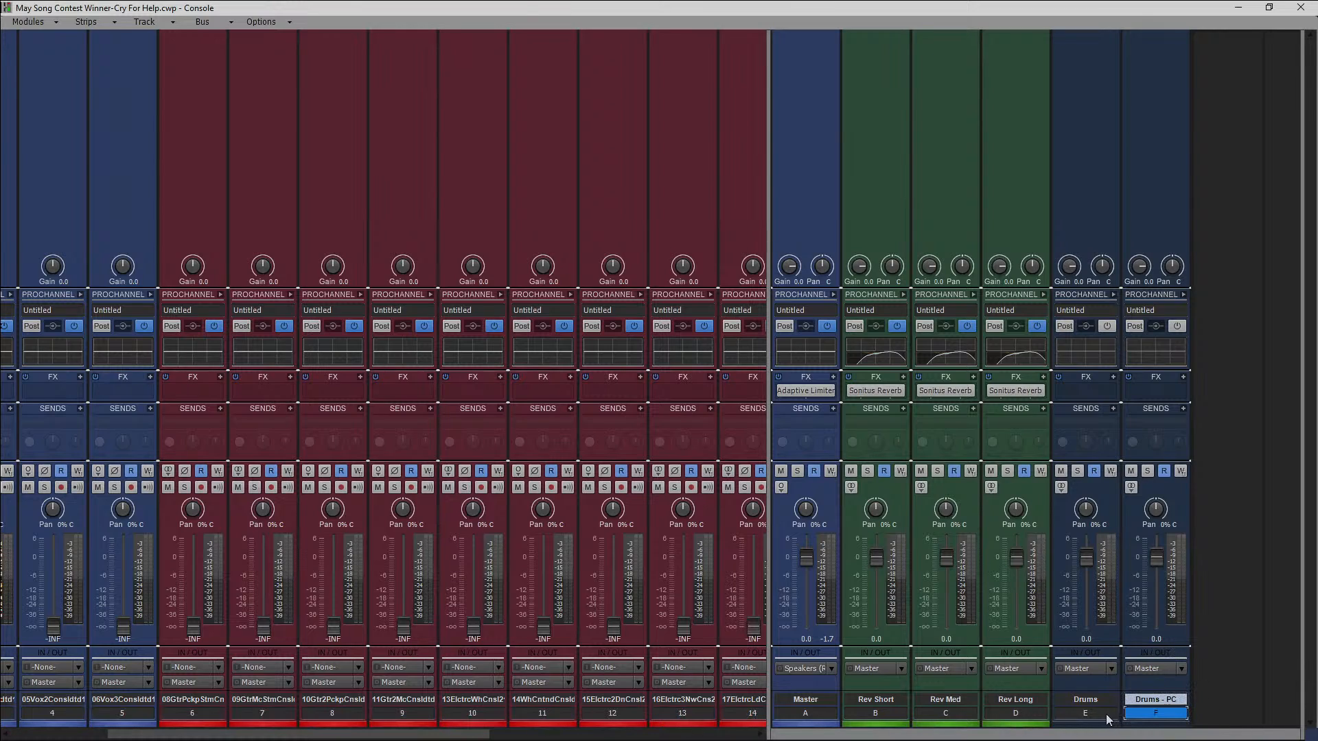
{"action": "left_click_drag", "start_coordinate": [1181, 512], "coordinate": [879, 506]}
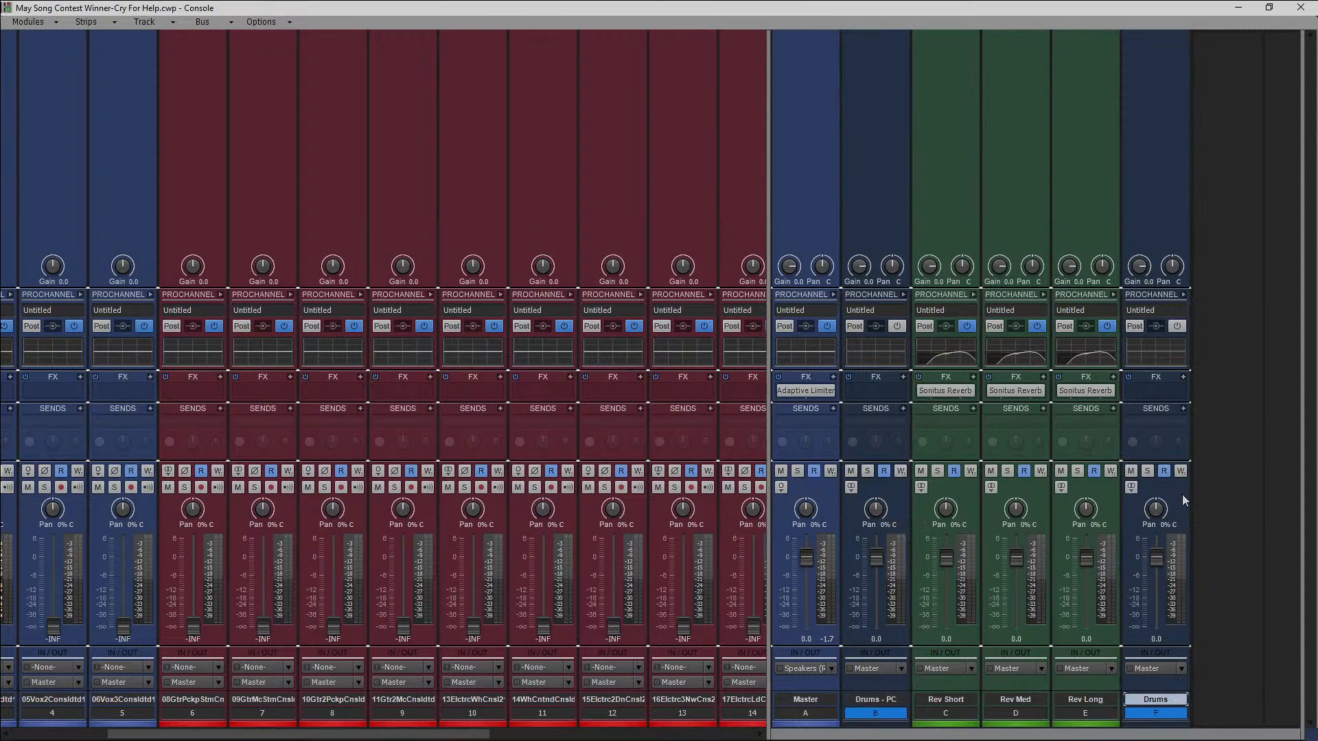
{"action": "left_click_drag", "start_coordinate": [1182, 494], "coordinate": [870, 519]}
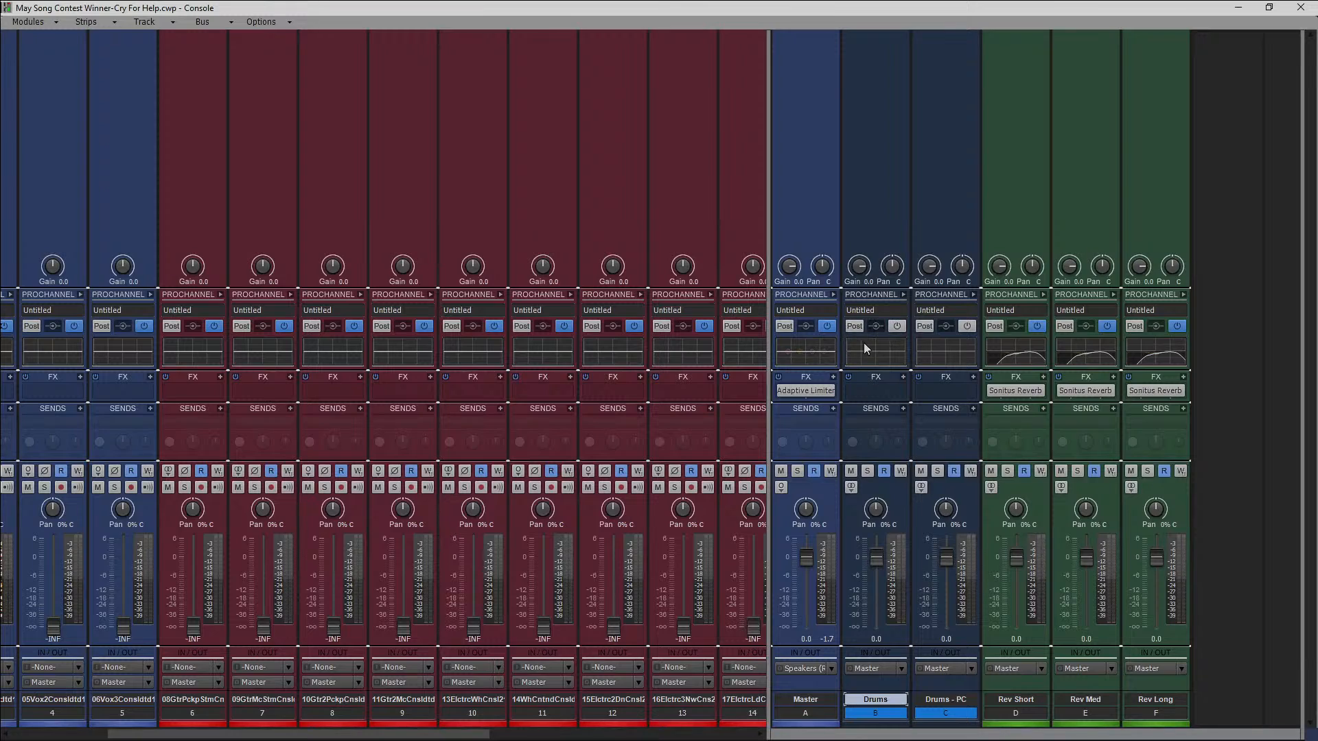
Enable the ProChannel on the Drums and Drums - PC buses, remove their compressor and tube modules, and collapse the ProChannel views.
{"action": "left_click", "coordinate": [884, 353]}
{"action": "left_click", "coordinate": [902, 294]}
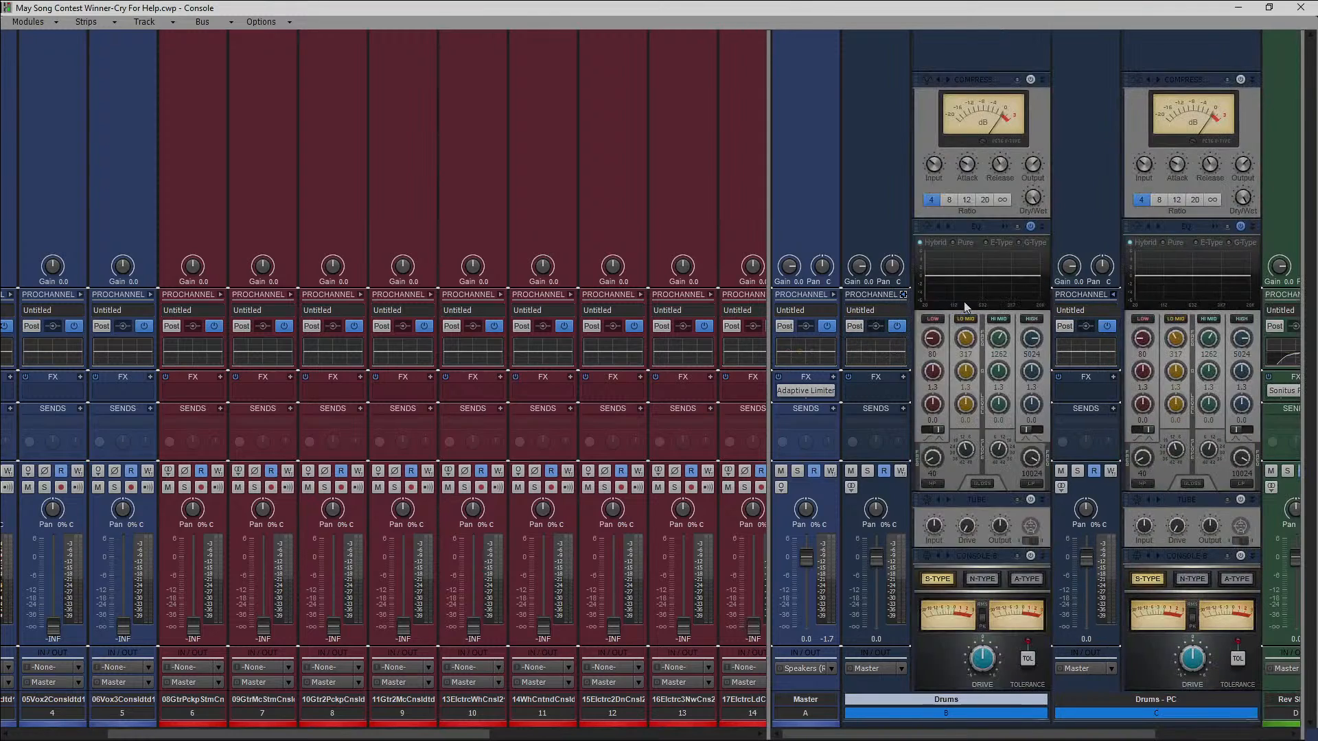
{"action": "right_click", "coordinate": [989, 83]}
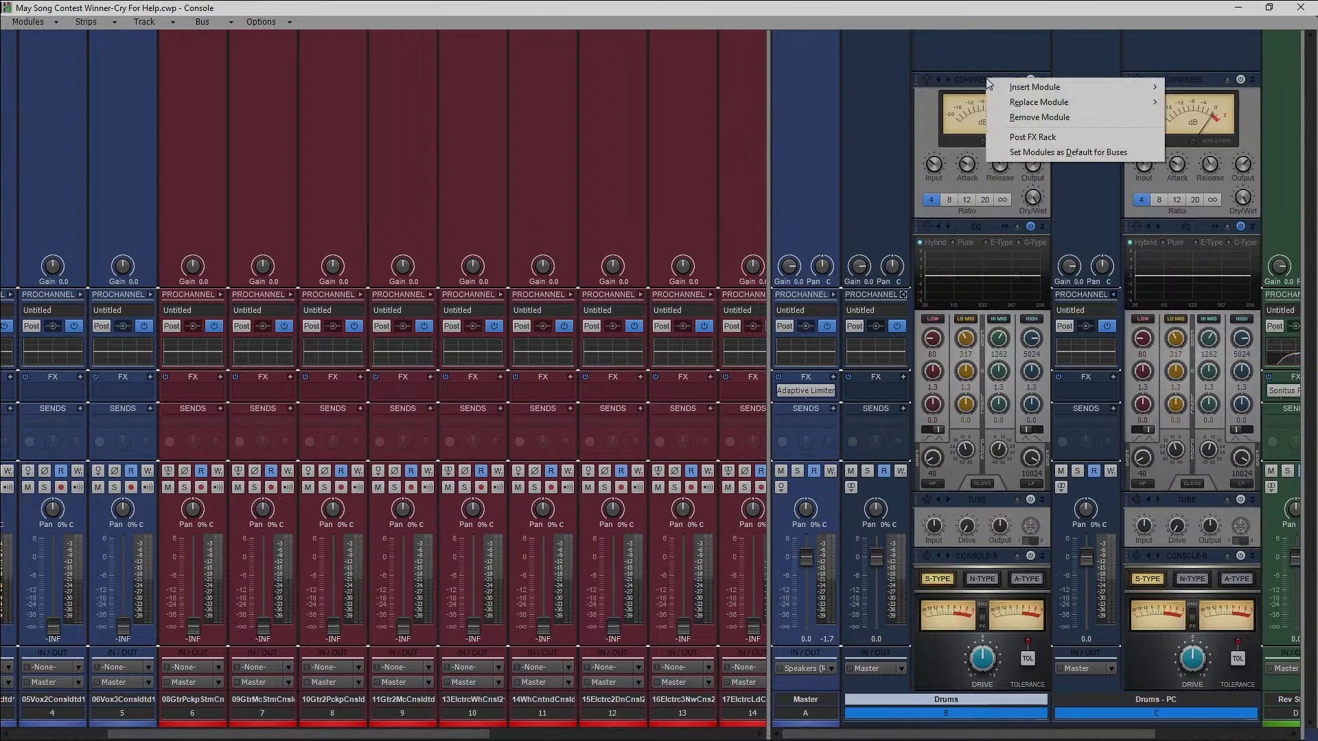
{"action": "left_click", "coordinate": [1040, 117]}
{"action": "right_click", "coordinate": [982, 505]}
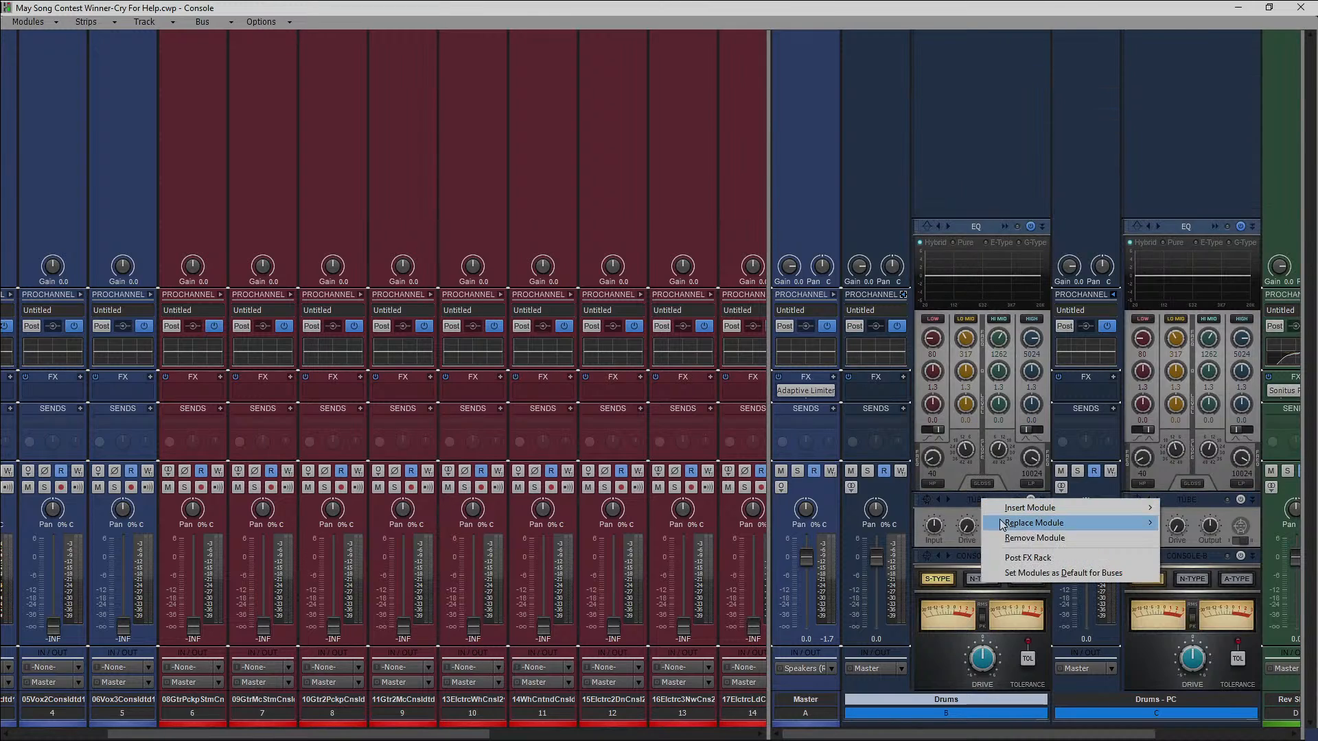
{"action": "left_click", "coordinate": [1018, 541]}
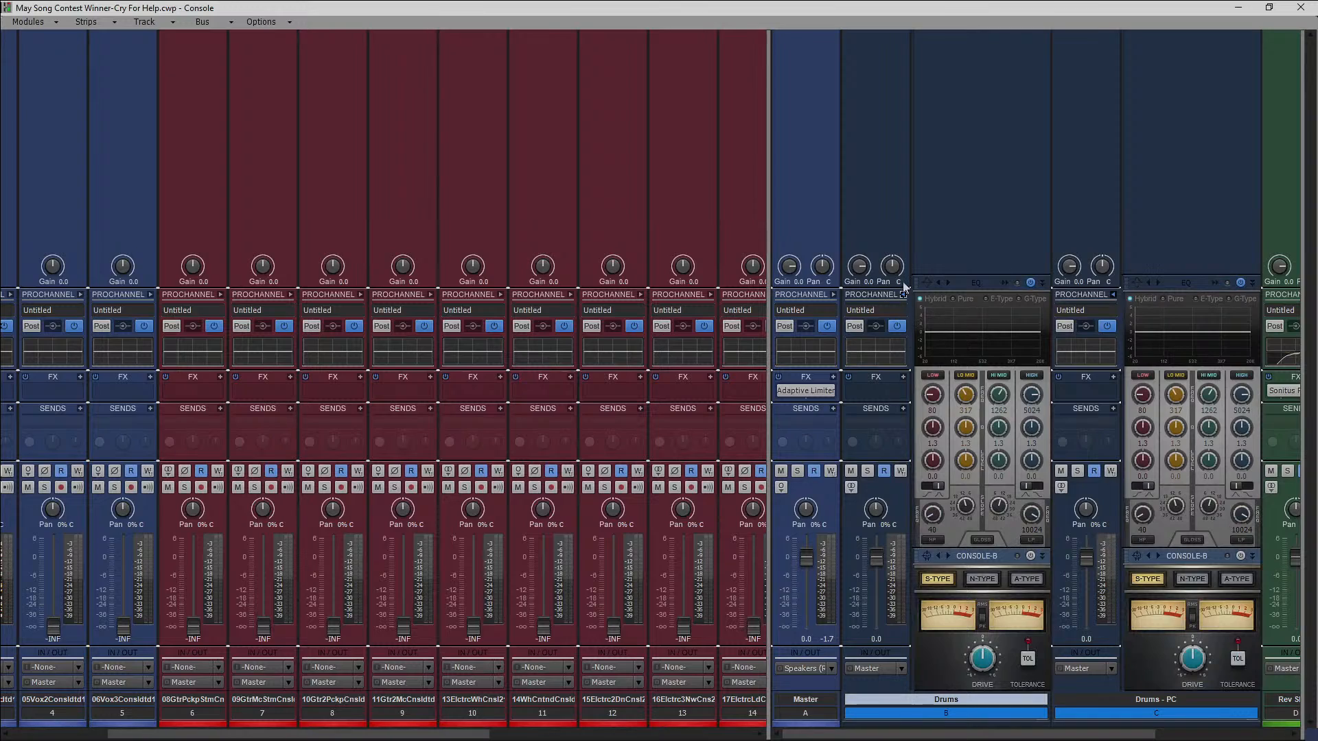
{"action": "left_click", "coordinate": [903, 295]}
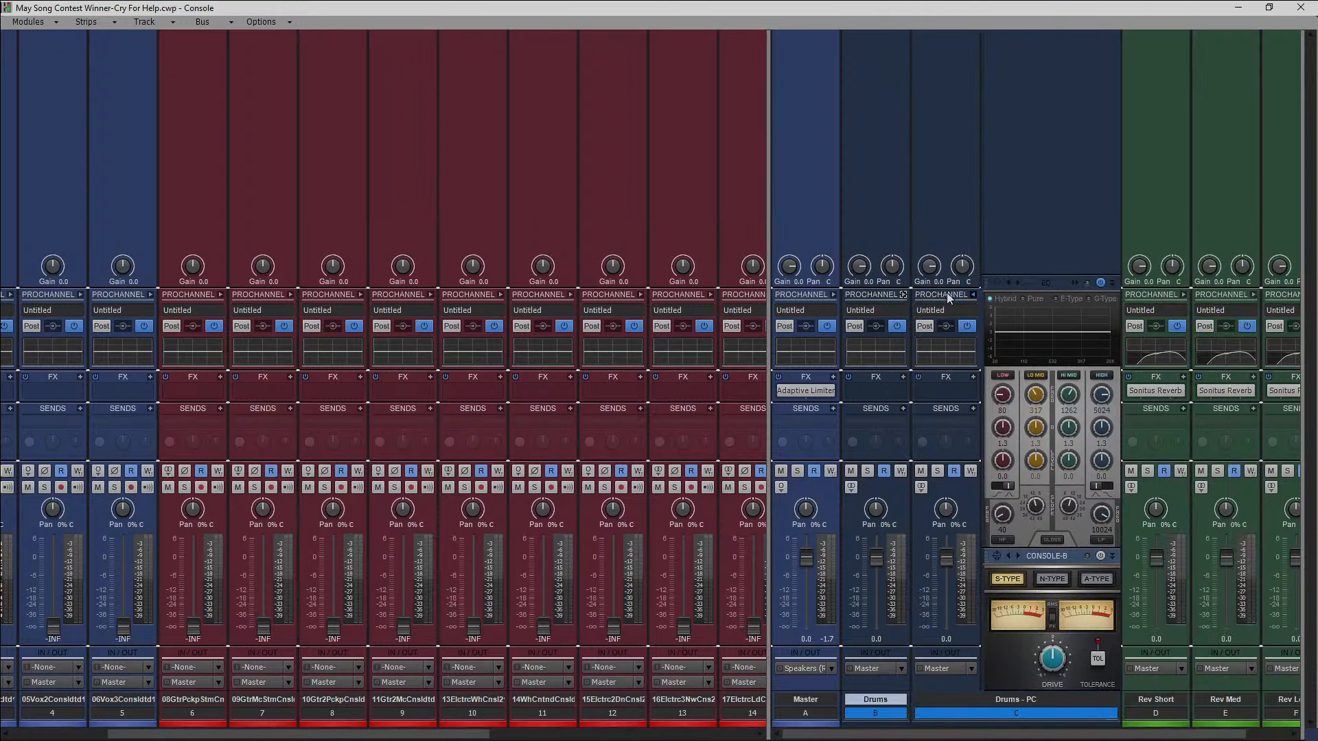
{"action": "left_click", "coordinate": [974, 296]}
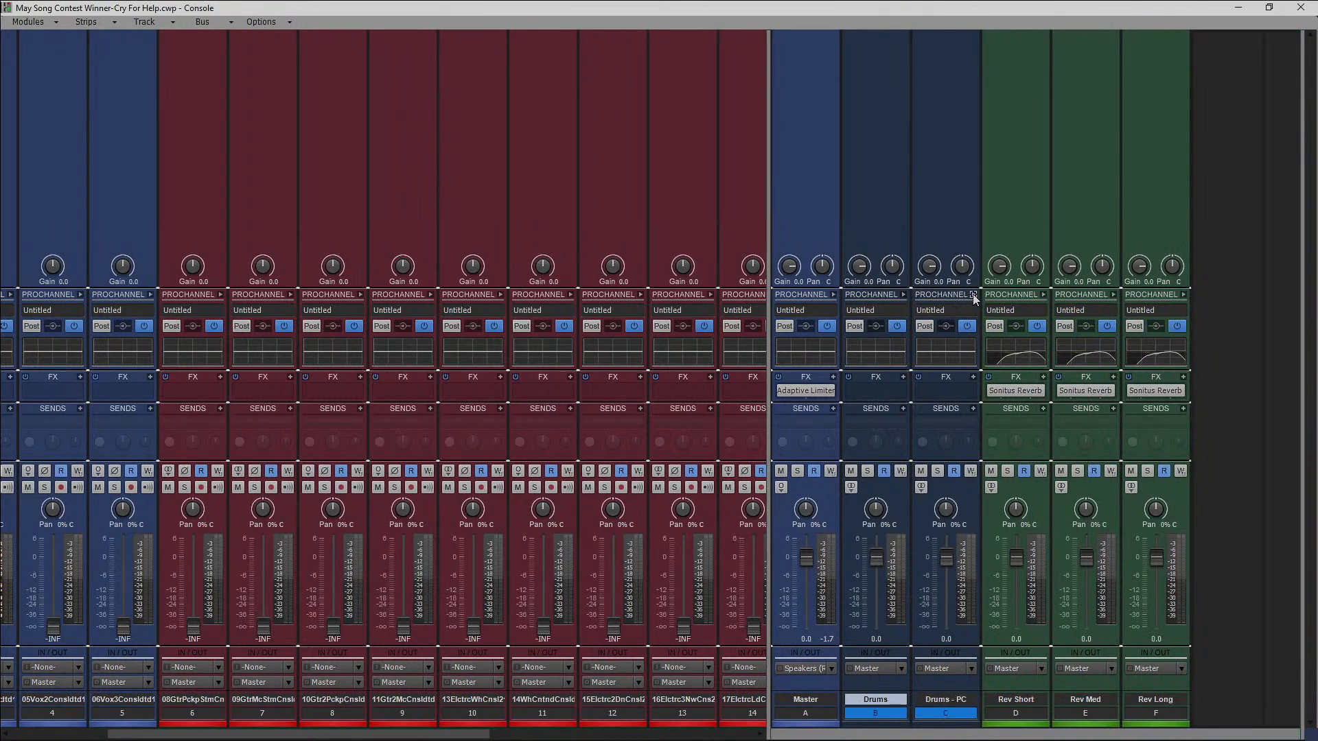
{"action": "left_click", "coordinate": [1044, 295]}
{"action": "left_click", "coordinate": [1044, 295]}
Select the three EZdrummer tracks (24, 25 and 26) in the console and route their outputs to the Drums bus.
{"action": "left_click_drag", "start_coordinate": [768, 483], "coordinate": [1296, 483]}
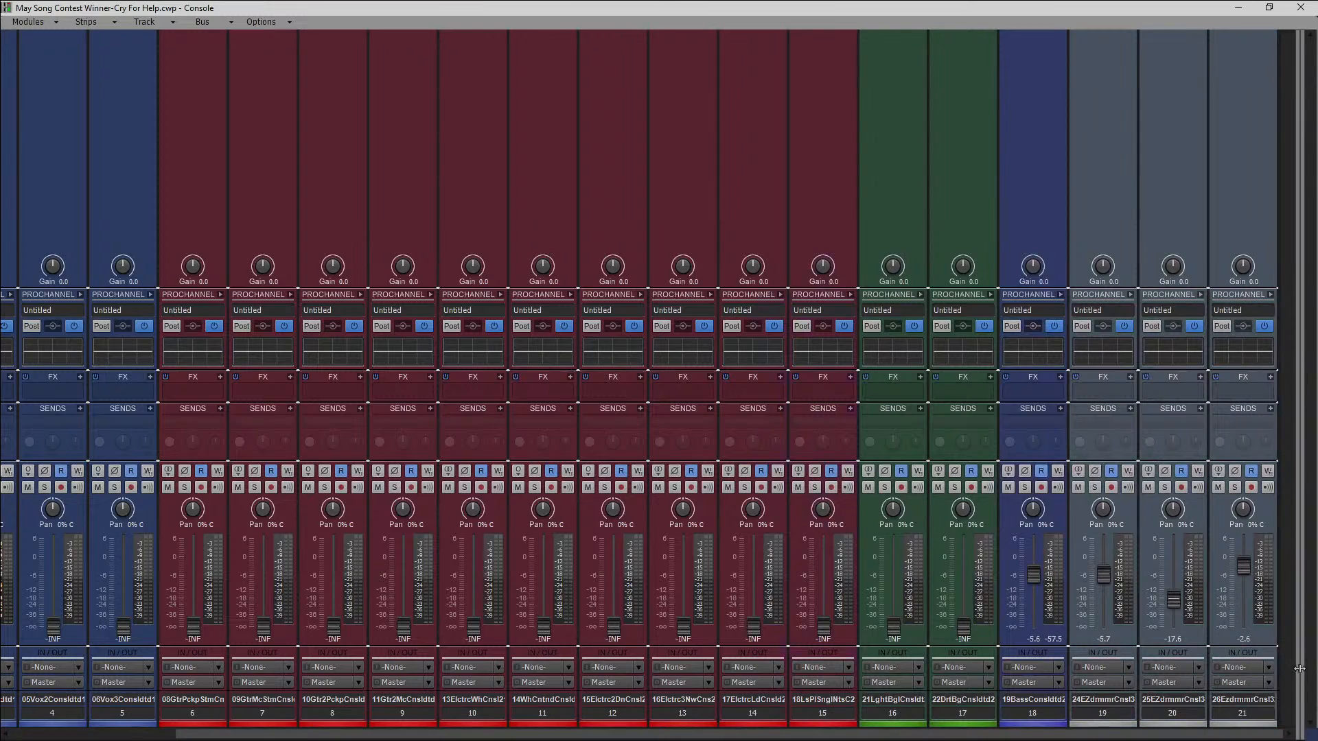
{"action": "left_click_drag", "start_coordinate": [1247, 714], "coordinate": [1113, 713]}
{"action": "left_click", "coordinate": [1129, 686]}
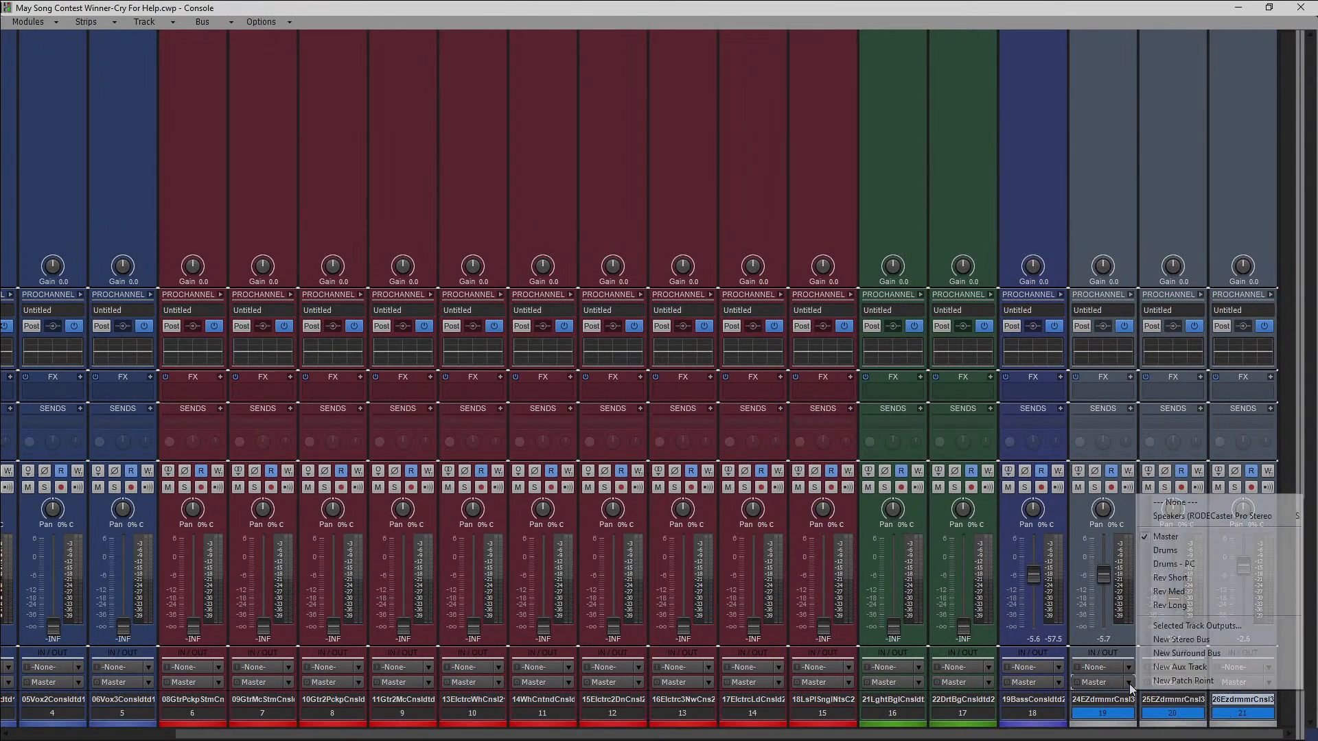
{"action": "left_click", "coordinate": [1165, 558]}
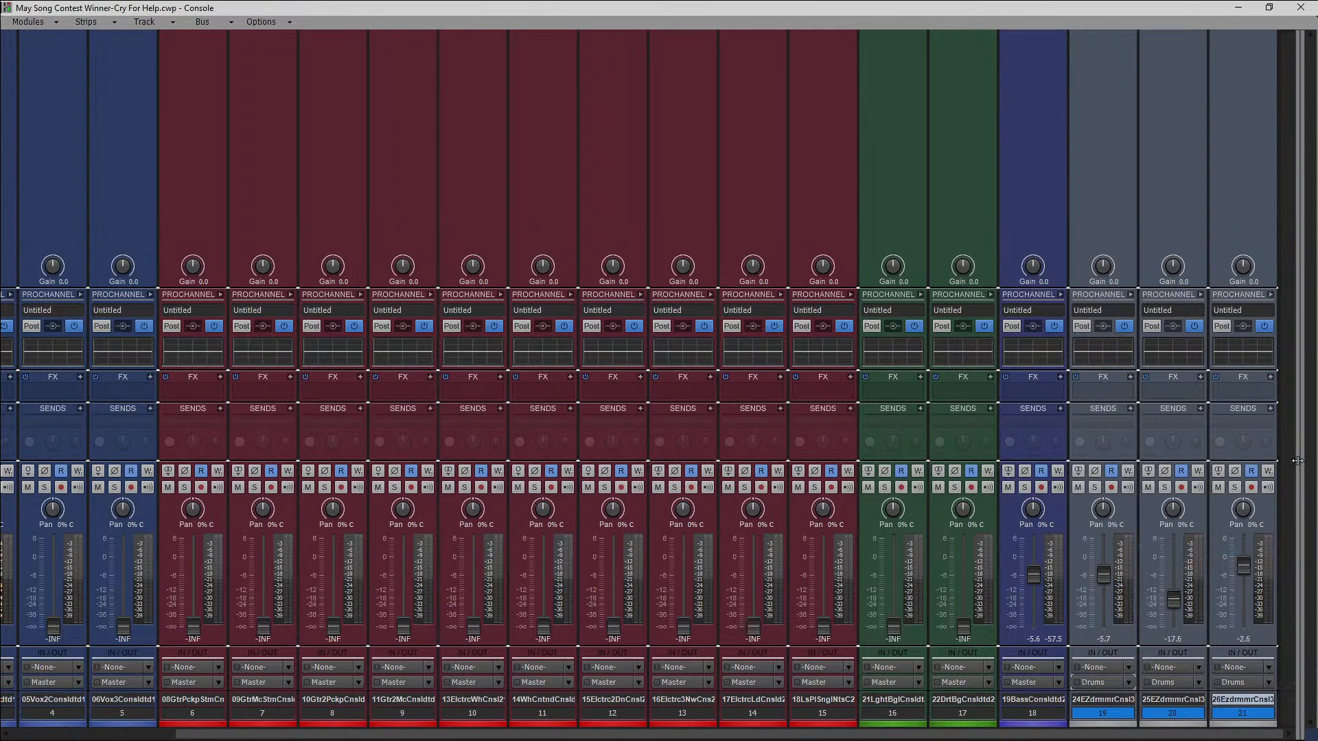
Play the song to check the drum signal on the Drums bus, and pull the Drums - PC bus fader down.
{"action": "left_click_drag", "start_coordinate": [1298, 461], "coordinate": [621, 492]}
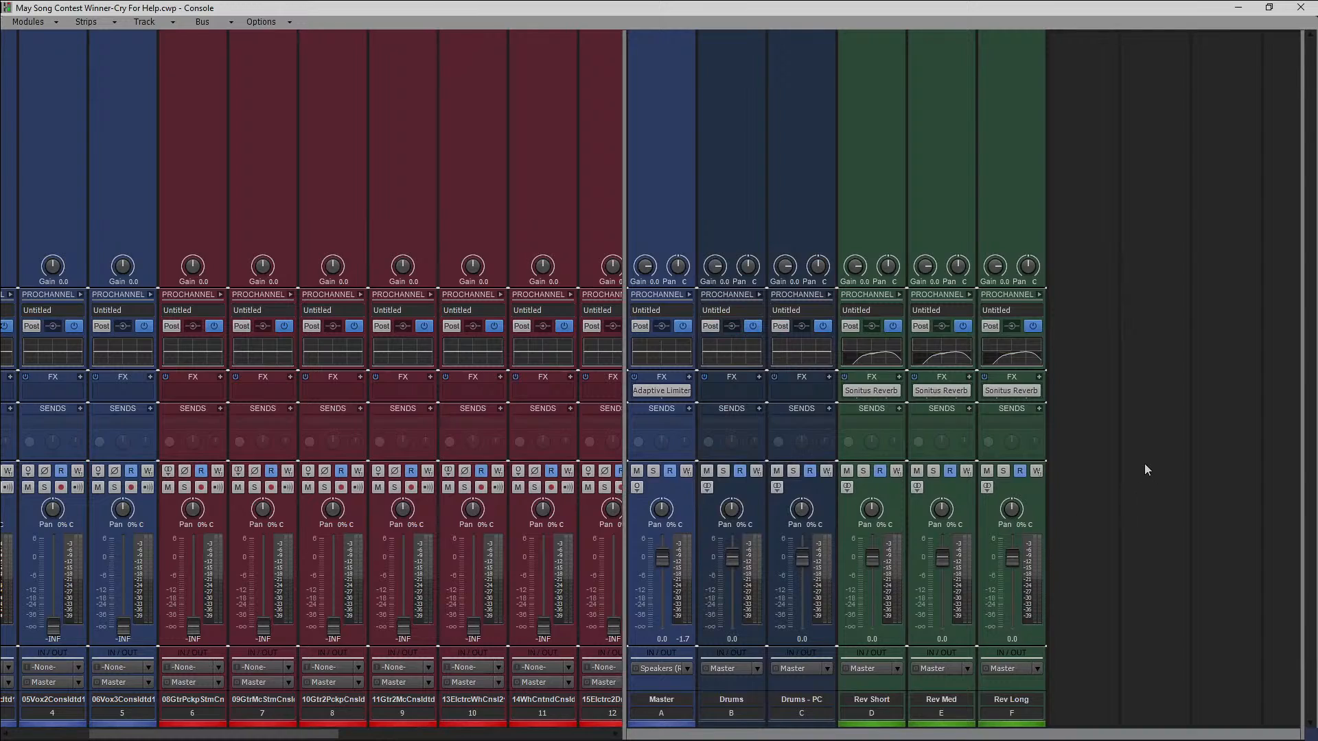
{"action": "left_click", "coordinate": [1090, 457]}
{"action": "key", "text": "space"}
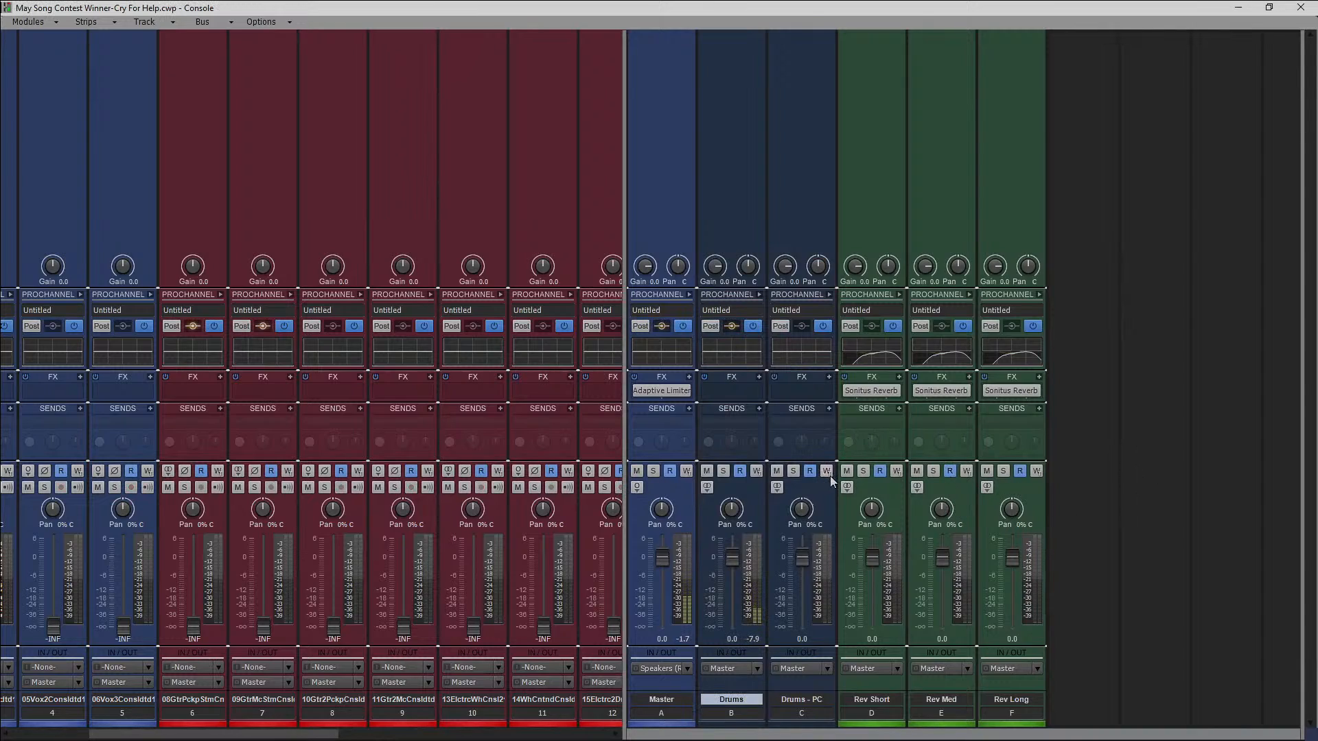
{"action": "left_click", "coordinate": [708, 489]}
{"action": "left_click_drag", "start_coordinate": [625, 406], "coordinate": [630, 407]}
{"action": "key", "text": "space"}
{"action": "left_click_drag", "start_coordinate": [810, 558], "coordinate": [811, 627]}
{"action": "left_click_drag", "start_coordinate": [632, 326], "coordinate": [1317, 342]}
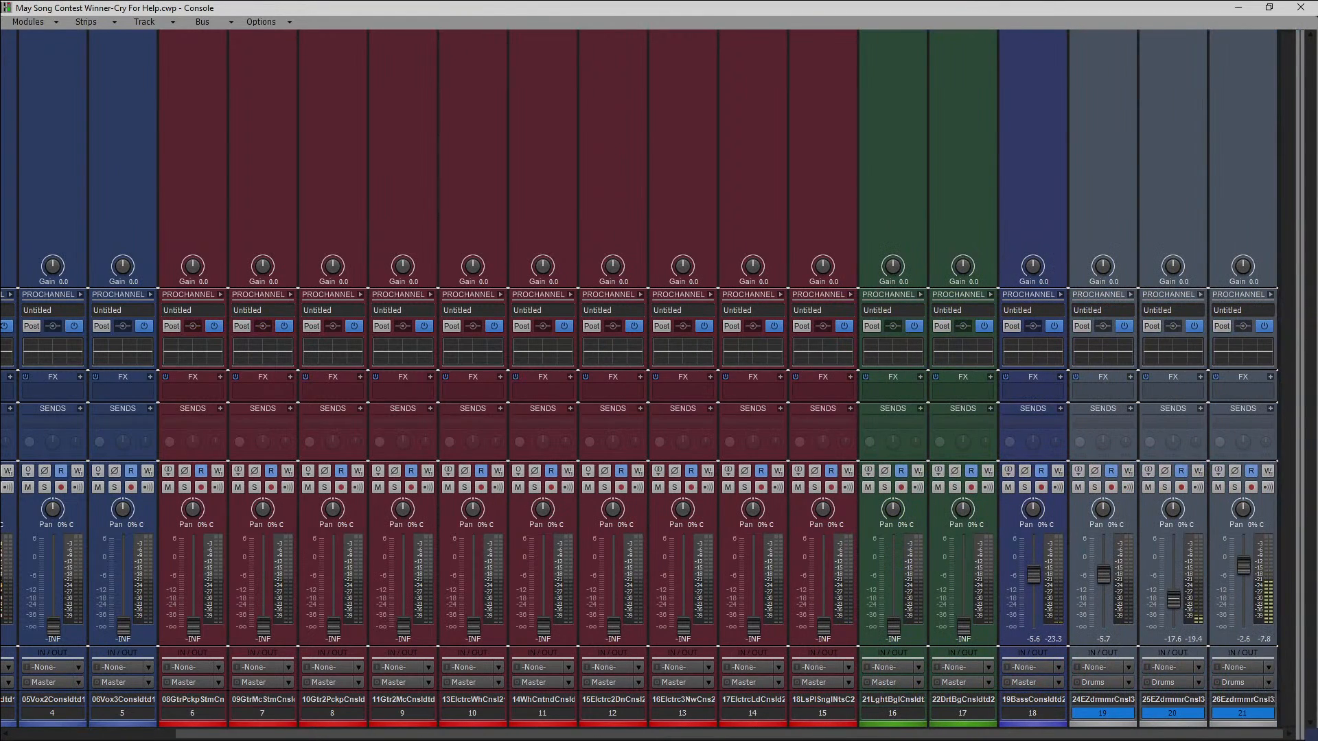
{"action": "key", "text": "space"}
Expand the ProChannel on the three EZdrummer tracks and pan 24-EZdrummer 50% left.
{"action": "left_click", "coordinate": [1273, 297]}
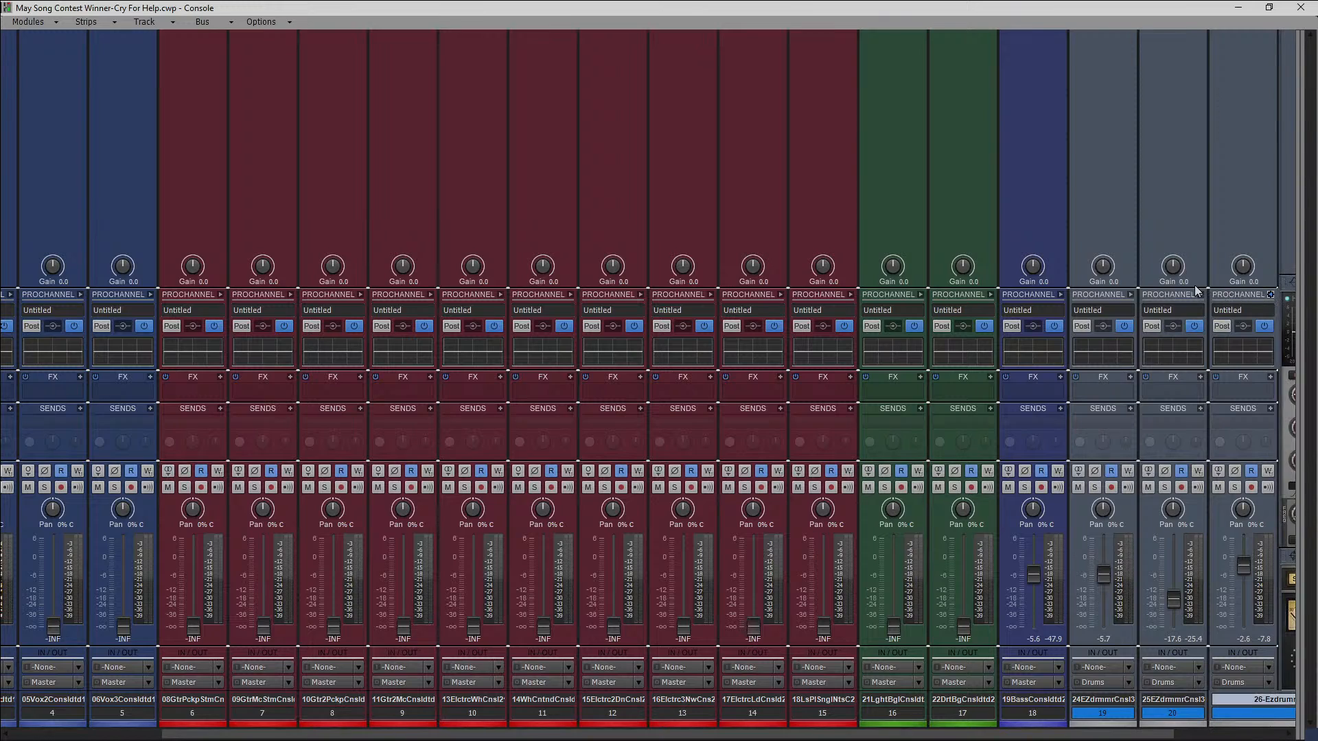
{"action": "left_click", "coordinate": [1200, 297]}
{"action": "left_click", "coordinate": [1130, 294]}
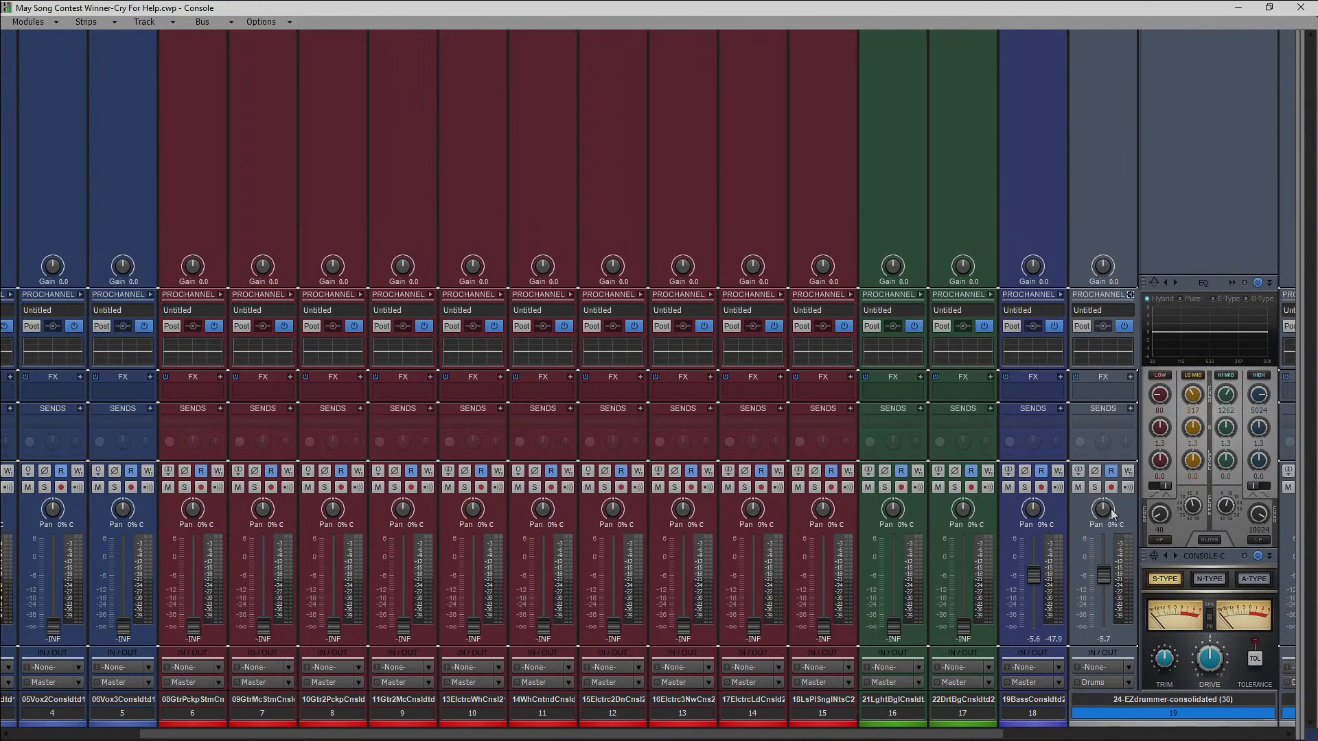
{"action": "left_click_drag", "start_coordinate": [1109, 511], "coordinate": [1109, 516]}
{"action": "left_click_drag", "start_coordinate": [975, 733], "coordinate": [1256, 733]}
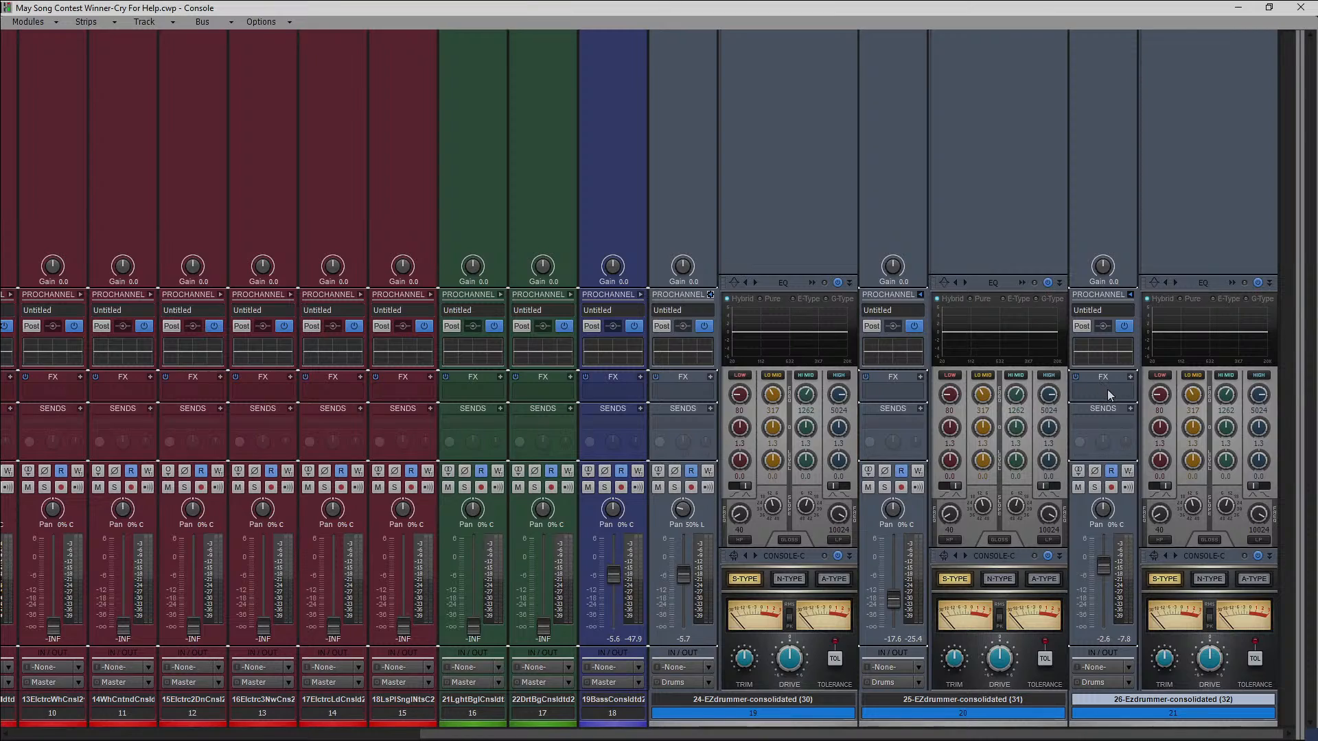
Insert the MAutoAlign effect on the 24-EZdrummer track and copy it to the 25-EZdrummer and 26-EZdrummer tracks.
{"action": "left_click", "coordinate": [700, 393]}
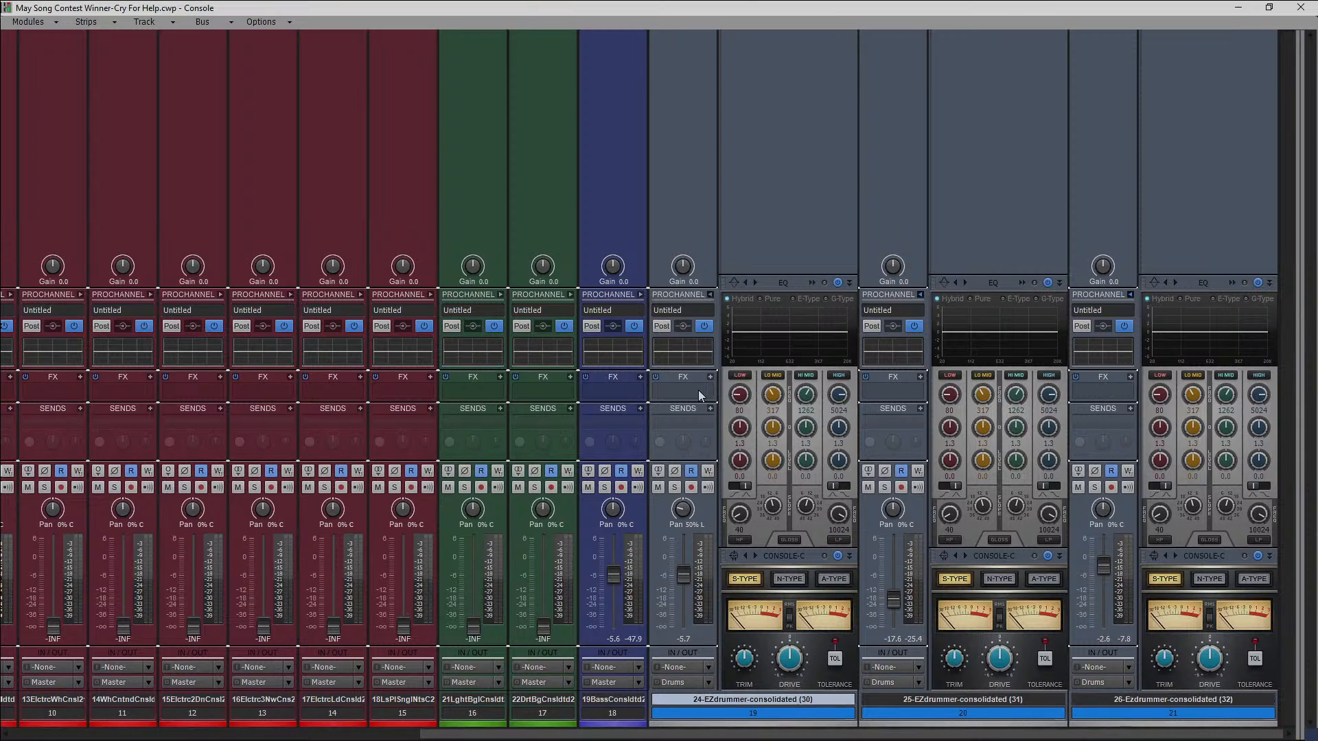
{"action": "right_click", "coordinate": [699, 391]}
{"action": "mouse_move", "coordinate": [600, 248]}
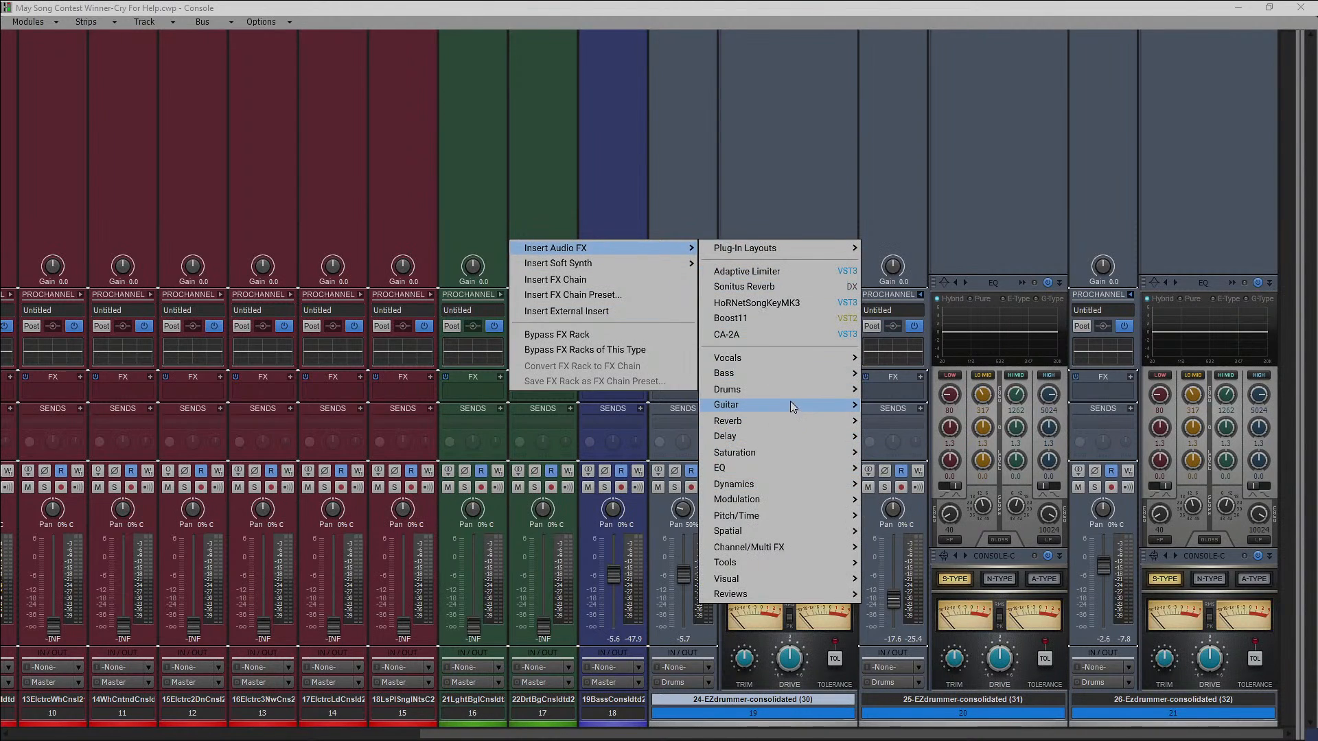
{"action": "mouse_move", "coordinate": [799, 557]}
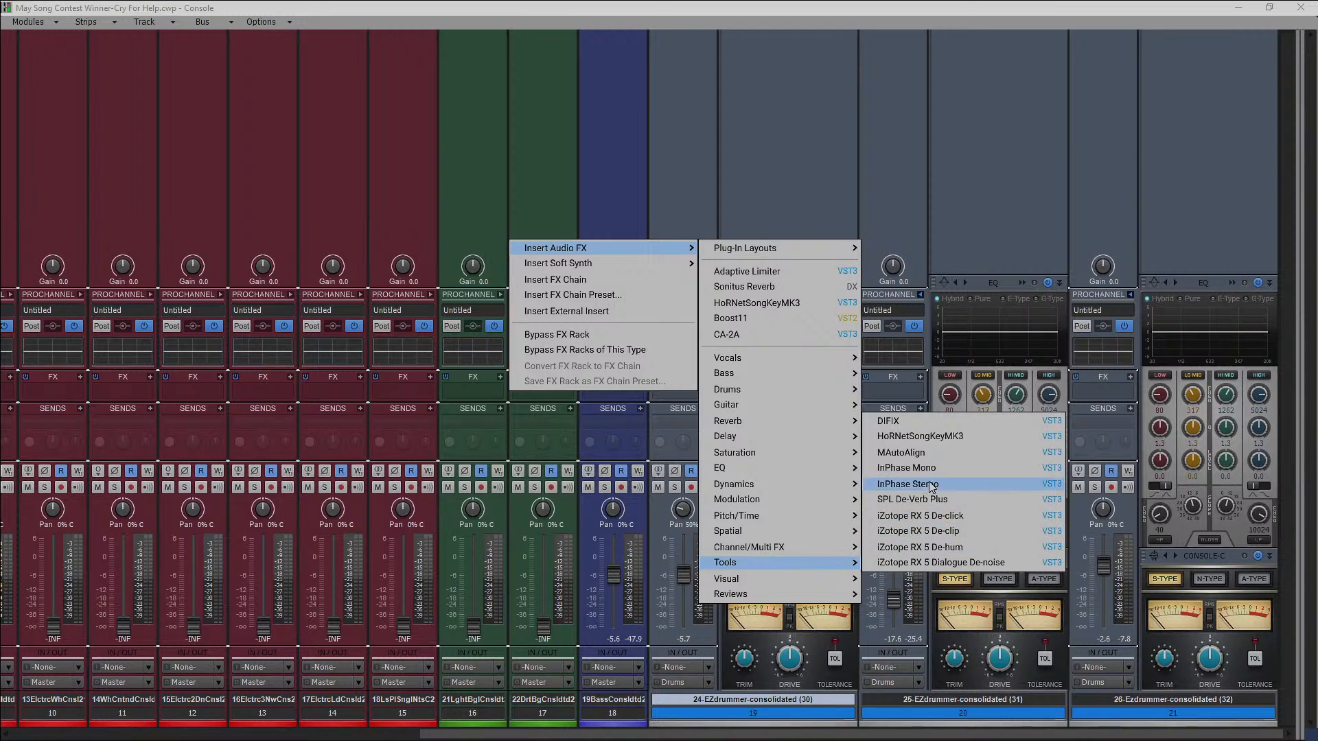
{"action": "left_click", "coordinate": [916, 455]}
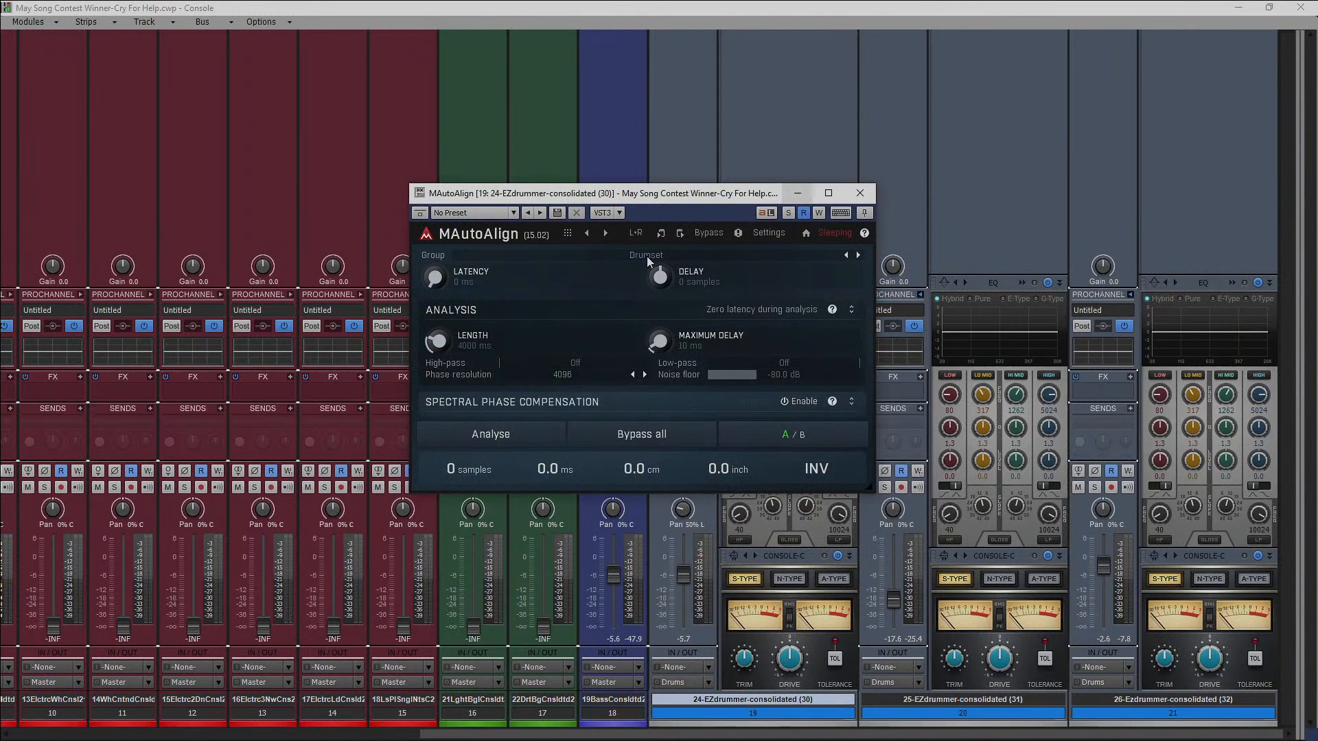
{"action": "left_click", "coordinate": [860, 193]}
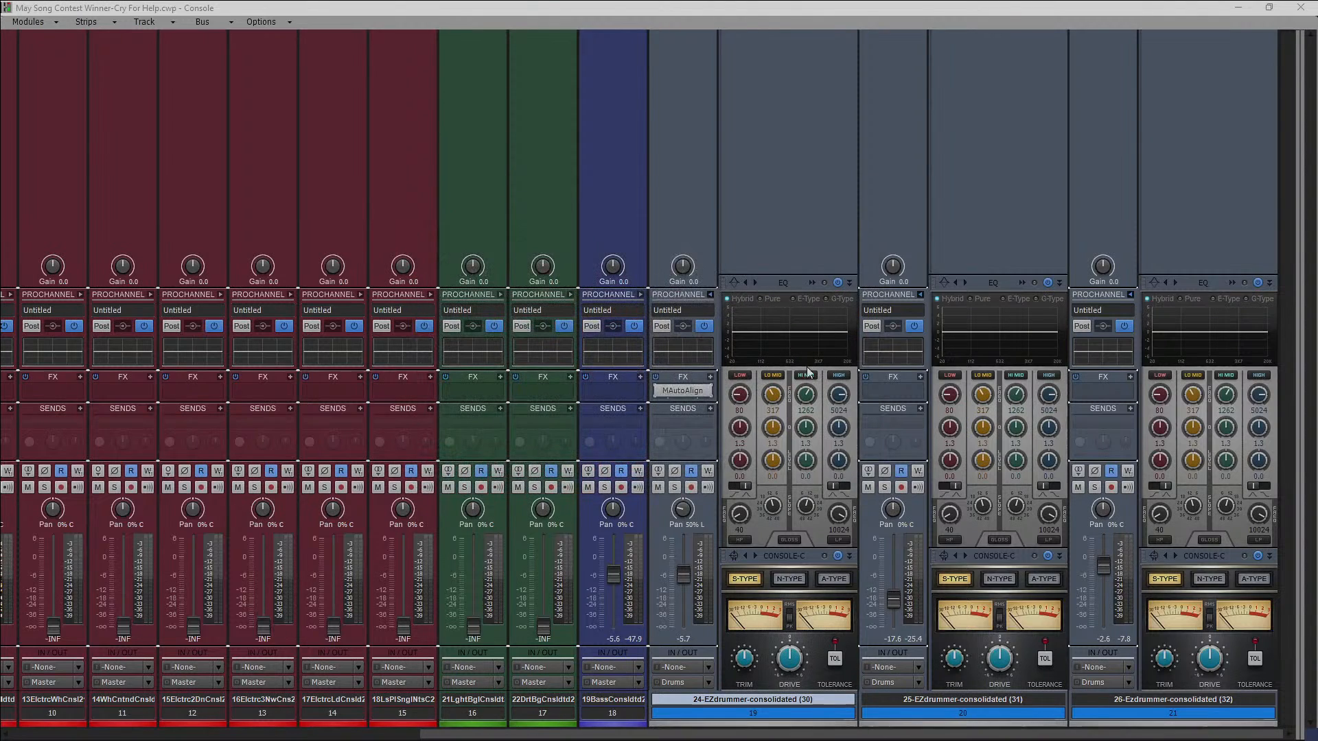
{"action": "left_click_drag", "start_coordinate": [676, 393], "coordinate": [1082, 400]}
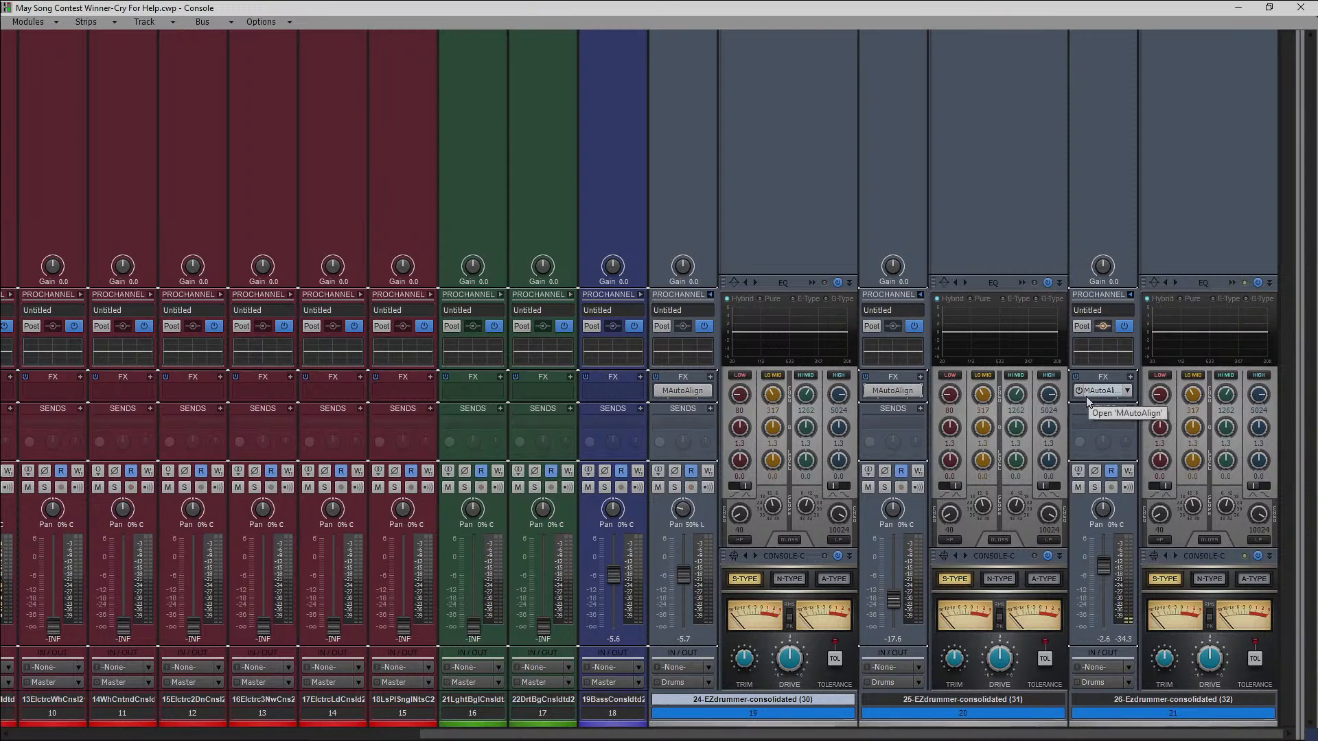
Run the MAutoAlign analysis from the 26-EZdrummer track's instance during playback.
{"action": "double_click", "coordinate": [1097, 392]}
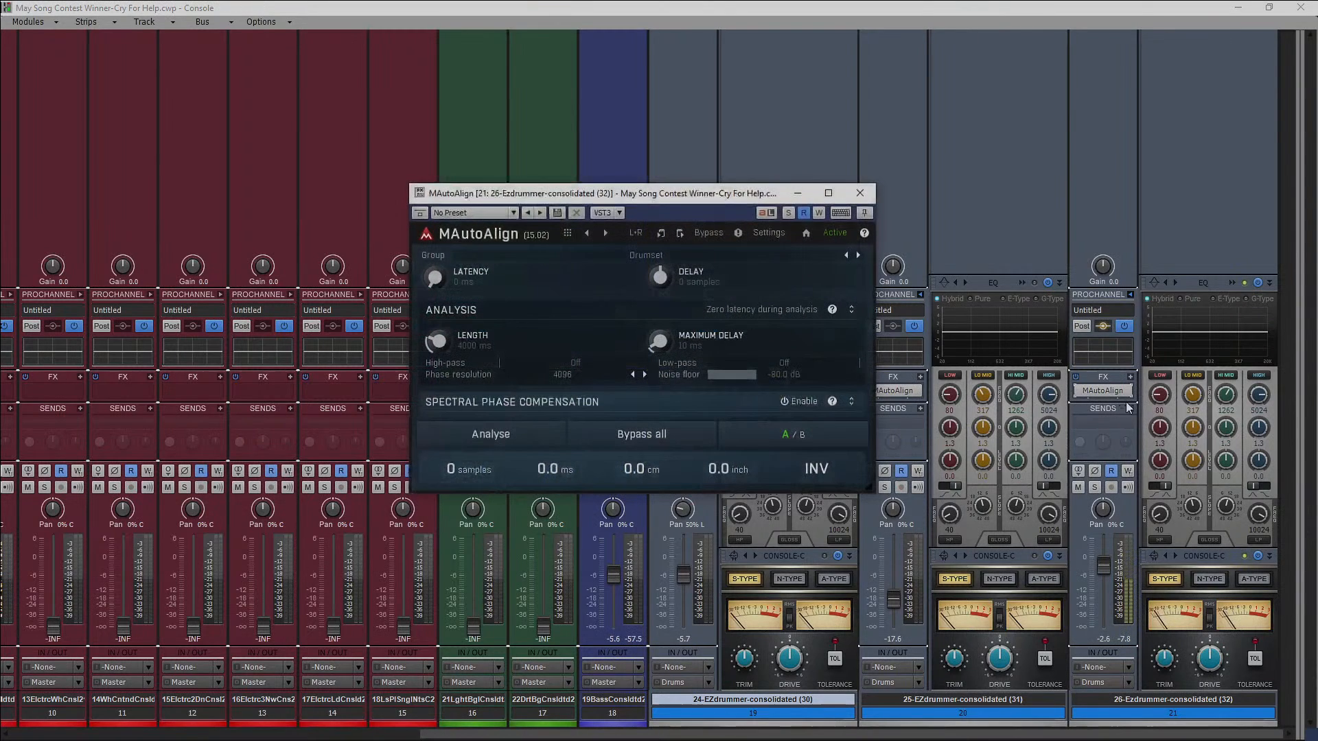
{"action": "left_click_drag", "start_coordinate": [708, 199], "coordinate": [736, 66]}
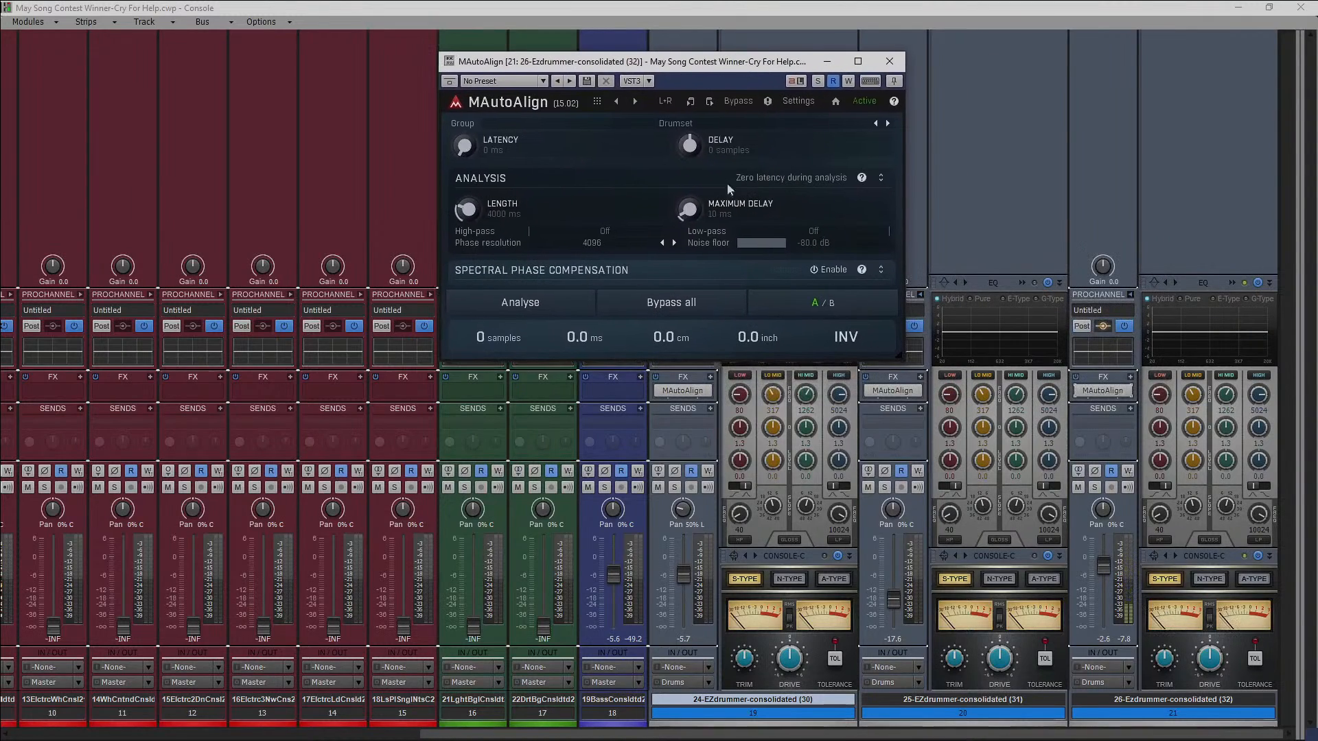
{"action": "left_click", "coordinate": [557, 302]}
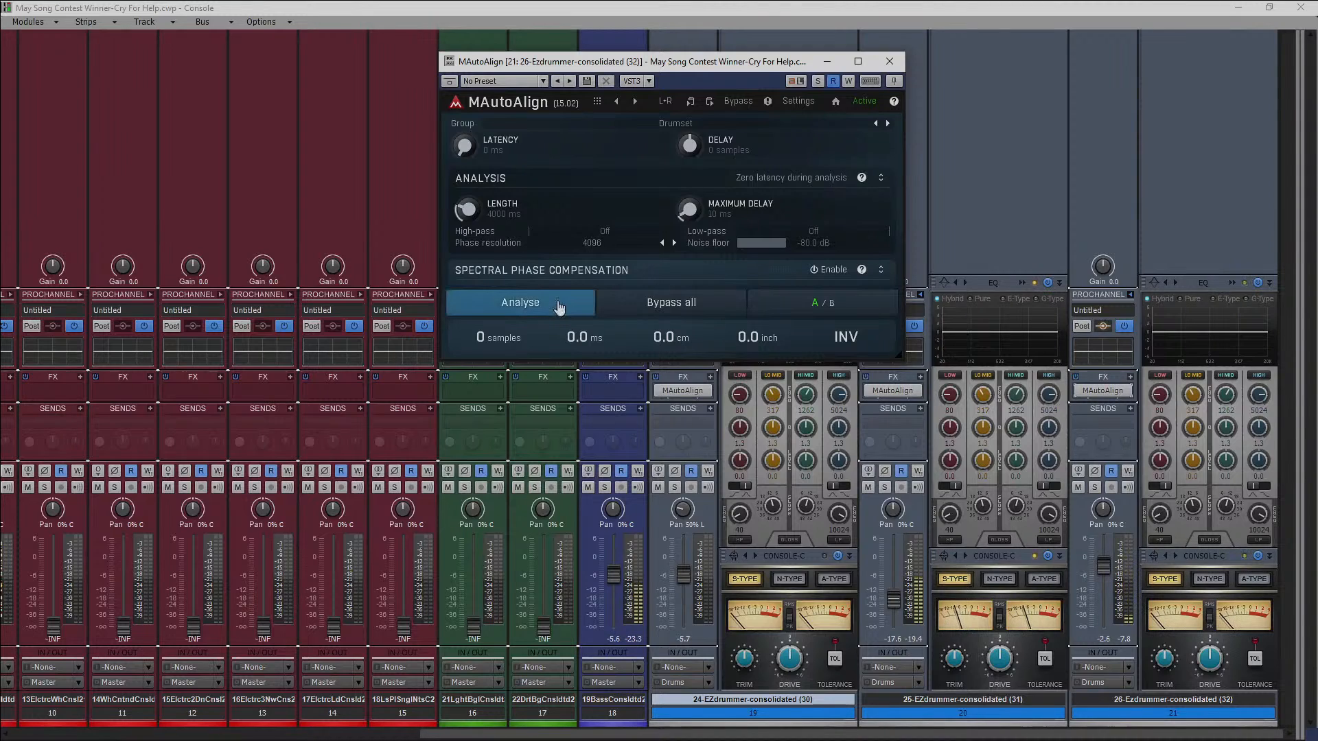
{"action": "left_click_drag", "start_coordinate": [1317, 300], "coordinate": [695, 430]}
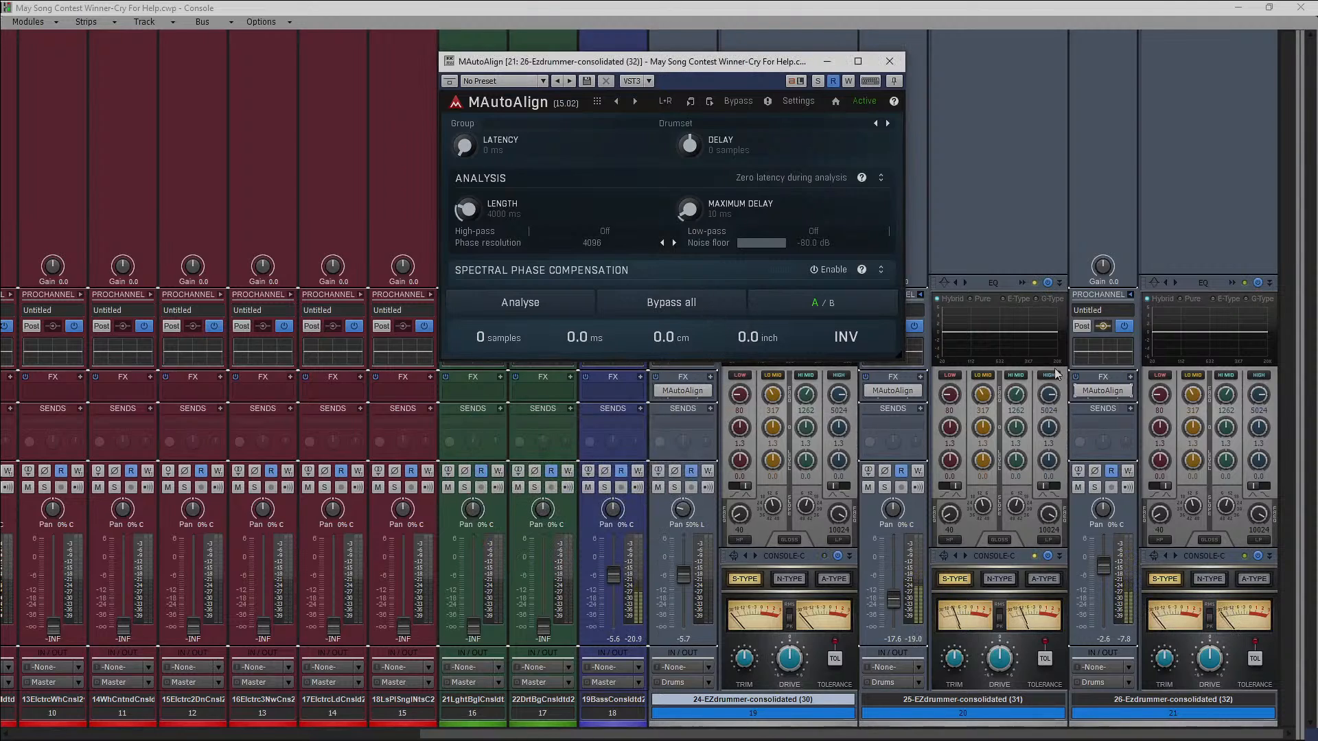
Inspect the alignment results in the MAutoAlign instances on the 25-EZdrummer and 24-EZdrummer tracks.
{"action": "left_click", "coordinate": [889, 61]}
{"action": "double_click", "coordinate": [892, 390]}
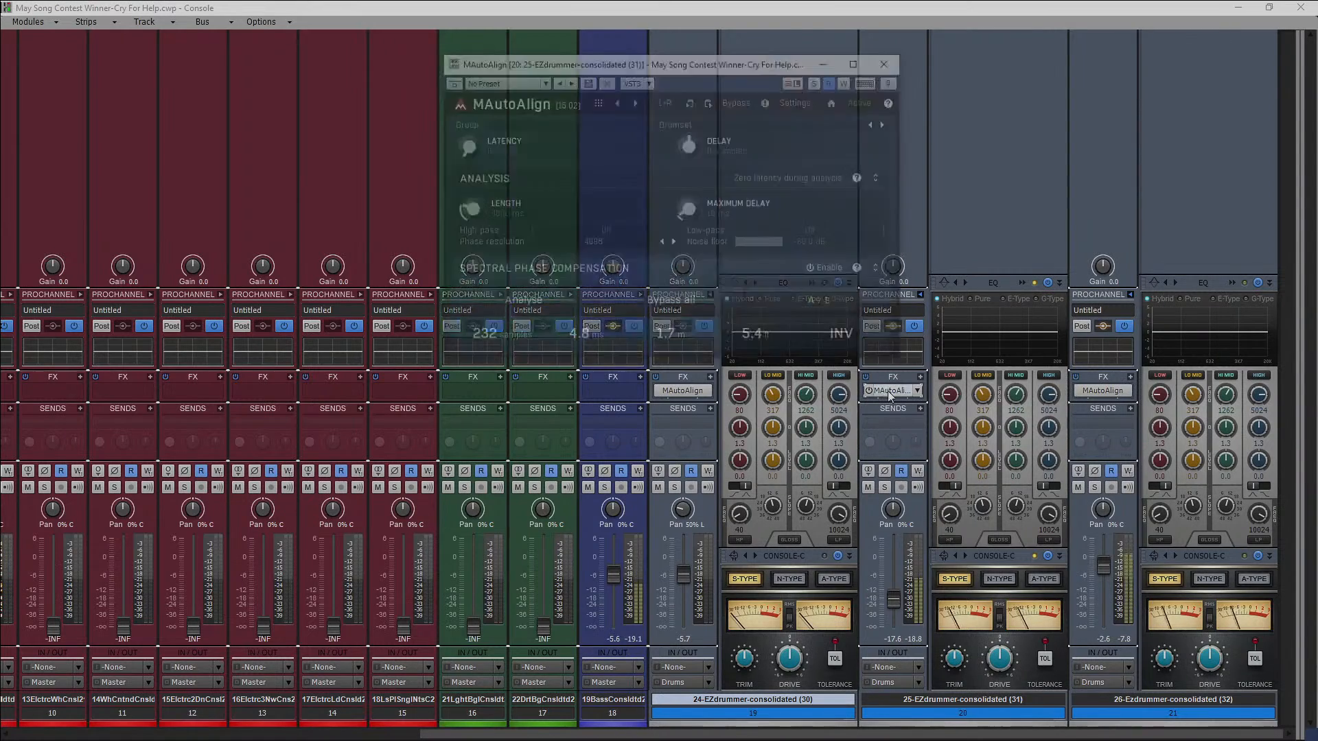
{"action": "left_click", "coordinate": [890, 61]}
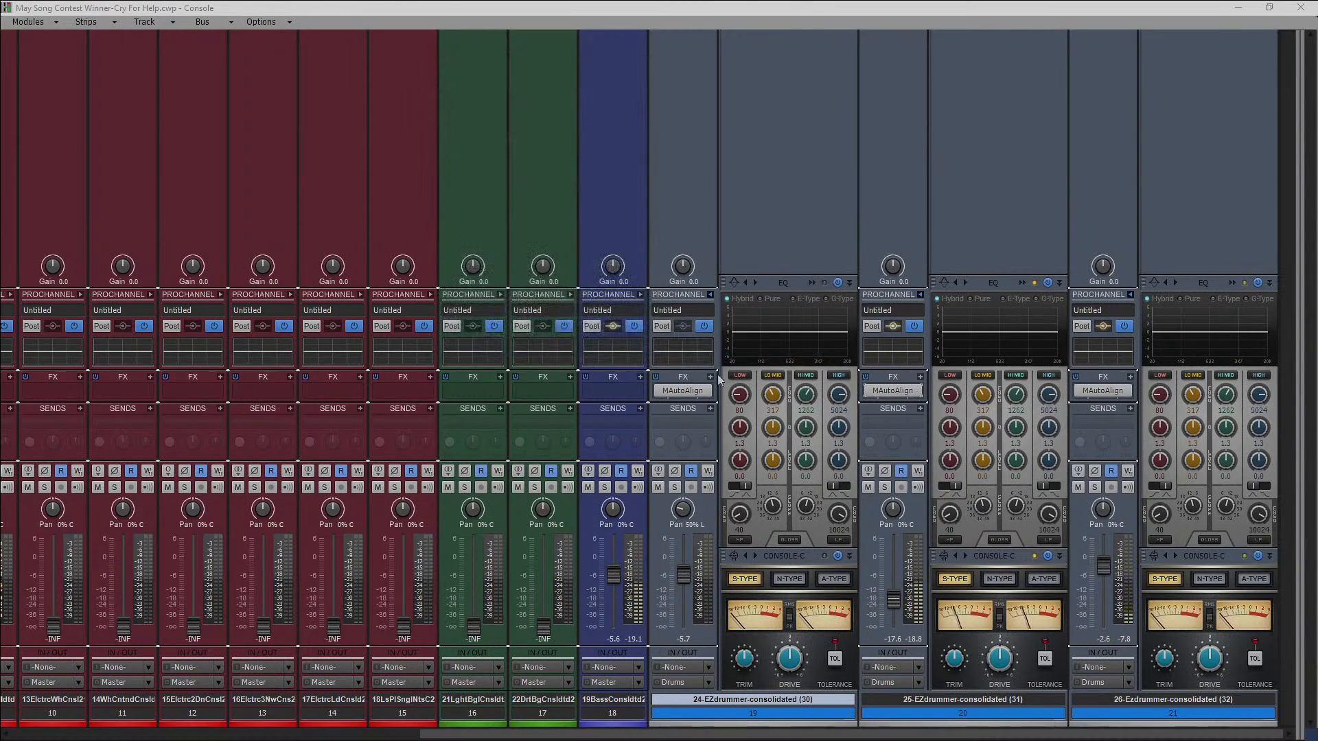
{"action": "double_click", "coordinate": [677, 391]}
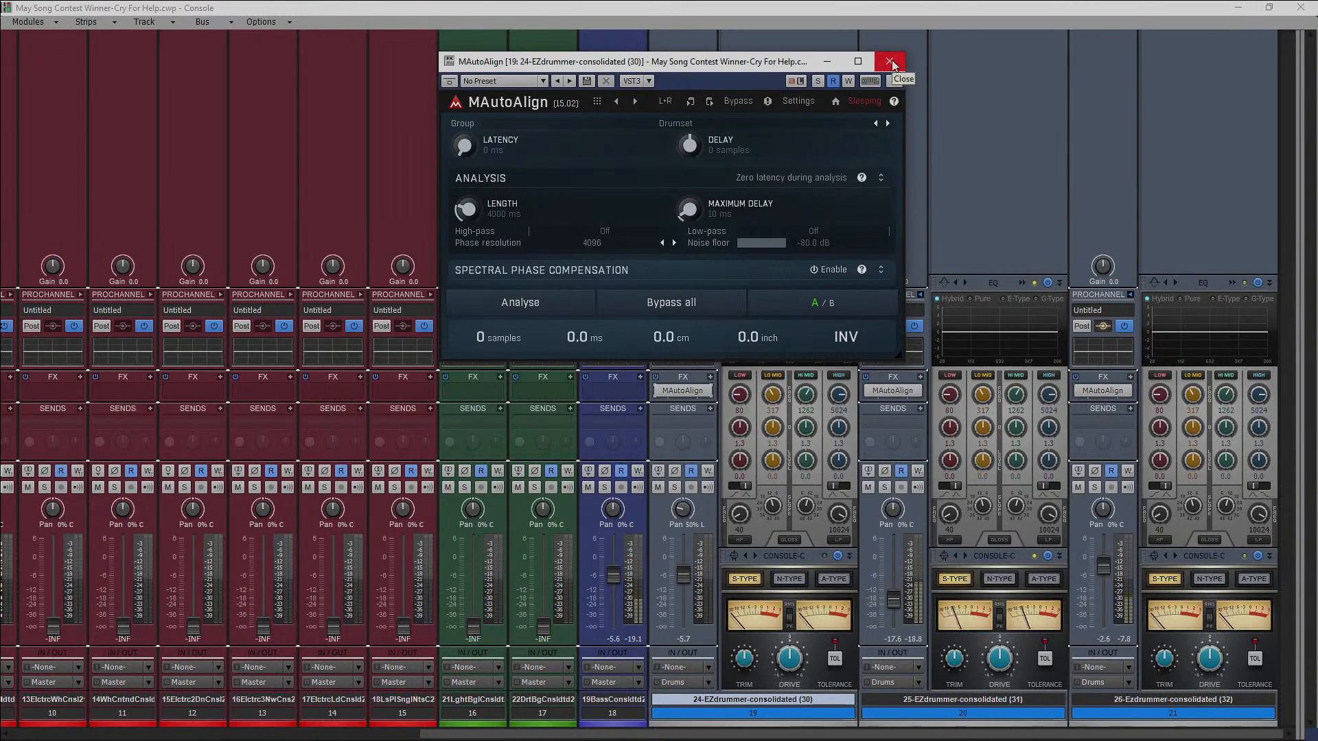
{"action": "left_click", "coordinate": [889, 61]}
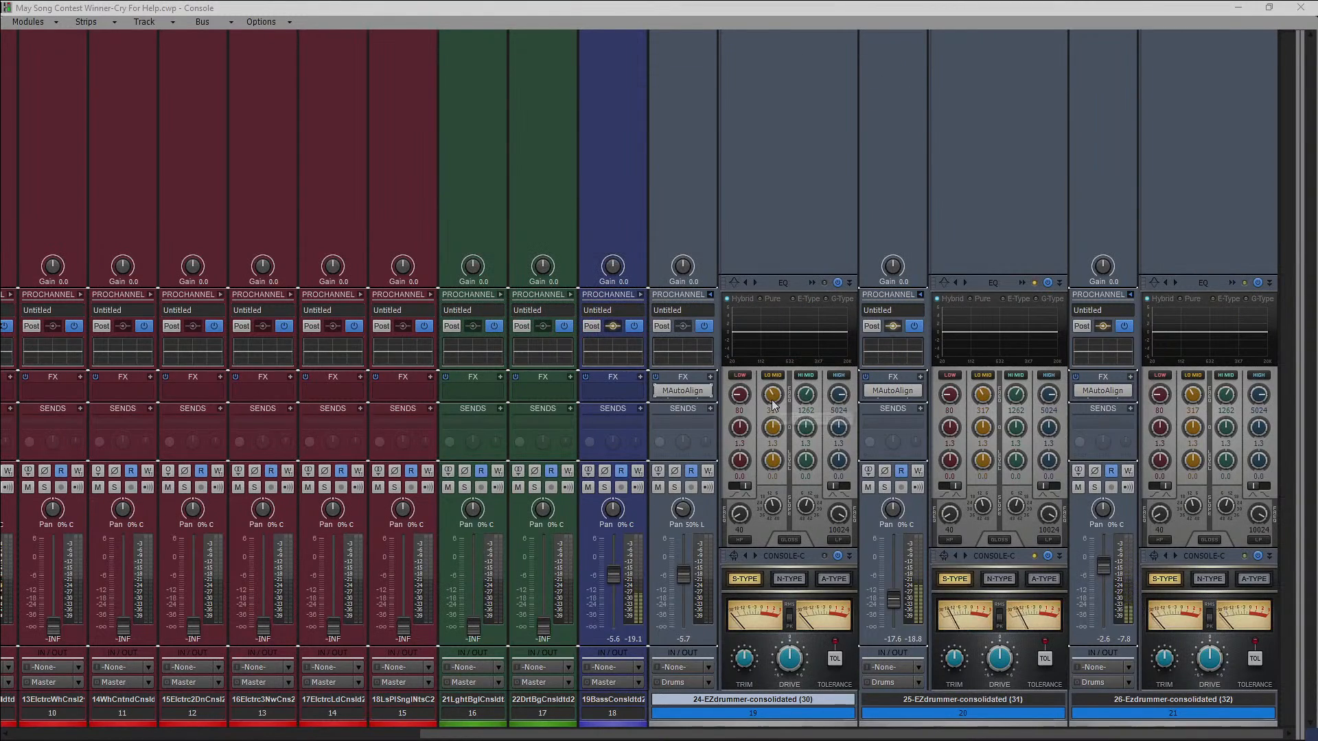
Play the song from about bar 61, compare the three EZdrummer waveforms in the track view, and rewind to the start.
{"action": "left_click", "coordinate": [1239, 7]}
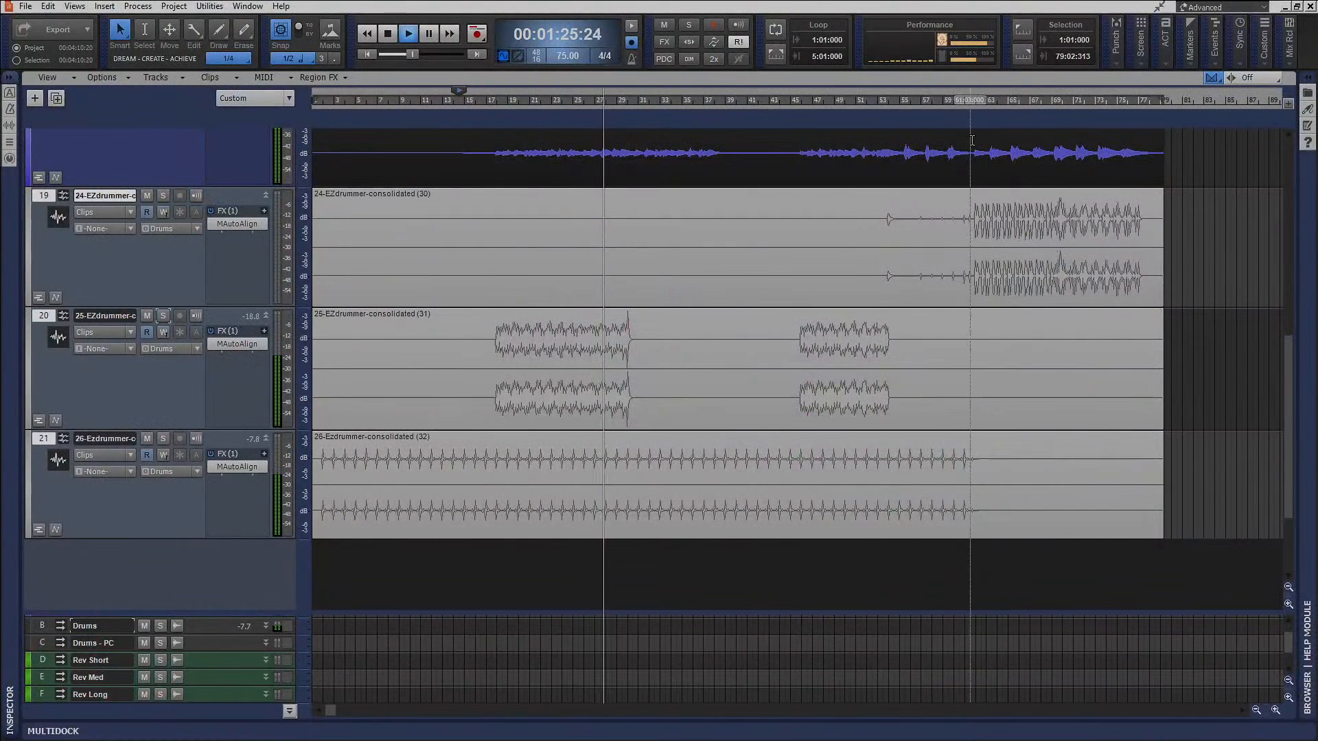
{"action": "left_click", "coordinate": [972, 98]}
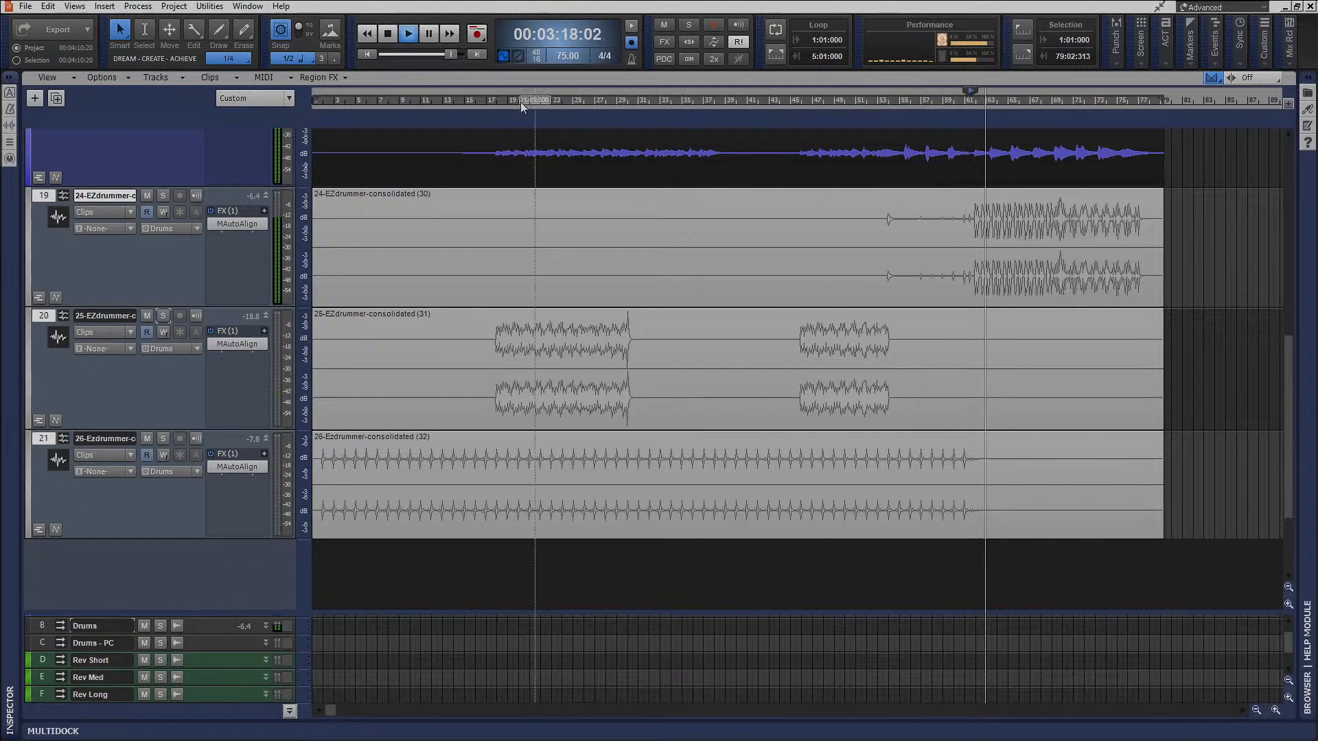
{"action": "left_click", "coordinate": [388, 34]}
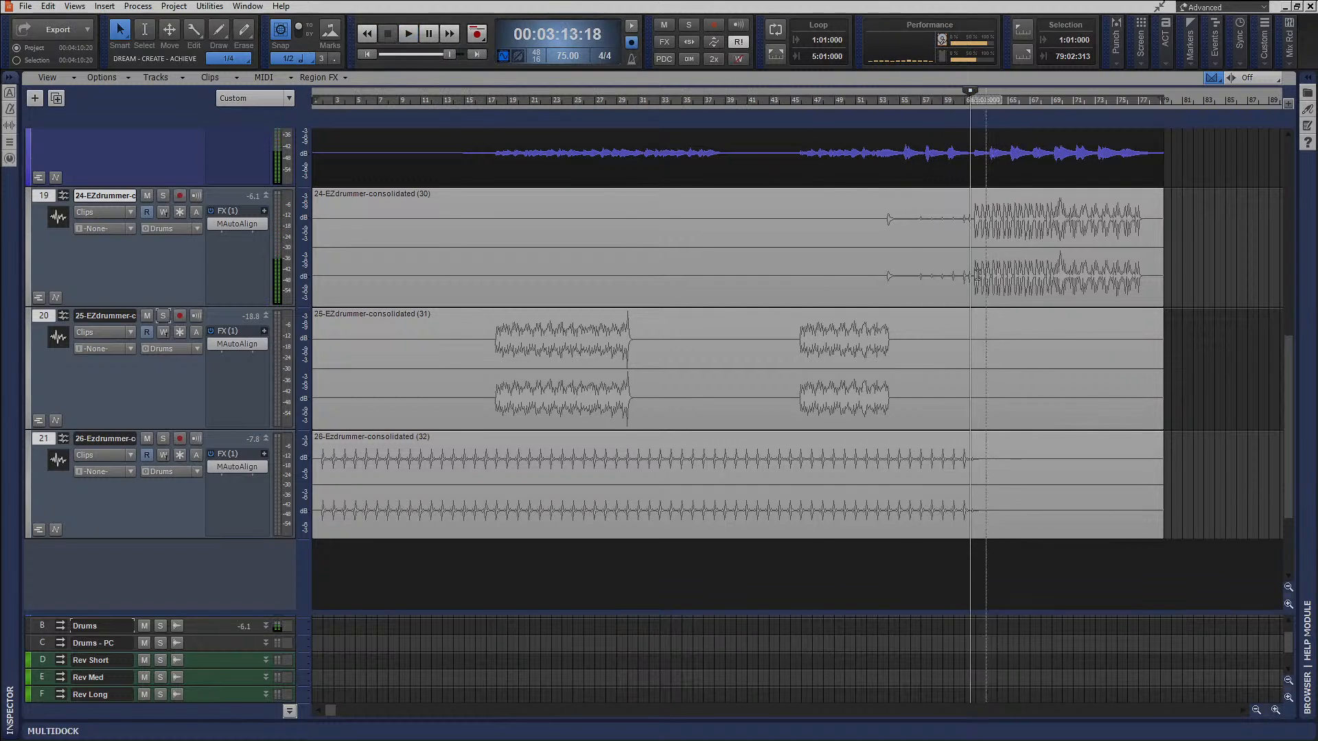
{"action": "scroll", "coordinate": [967, 274], "scroll_direction": "up", "scroll_amount": 6}
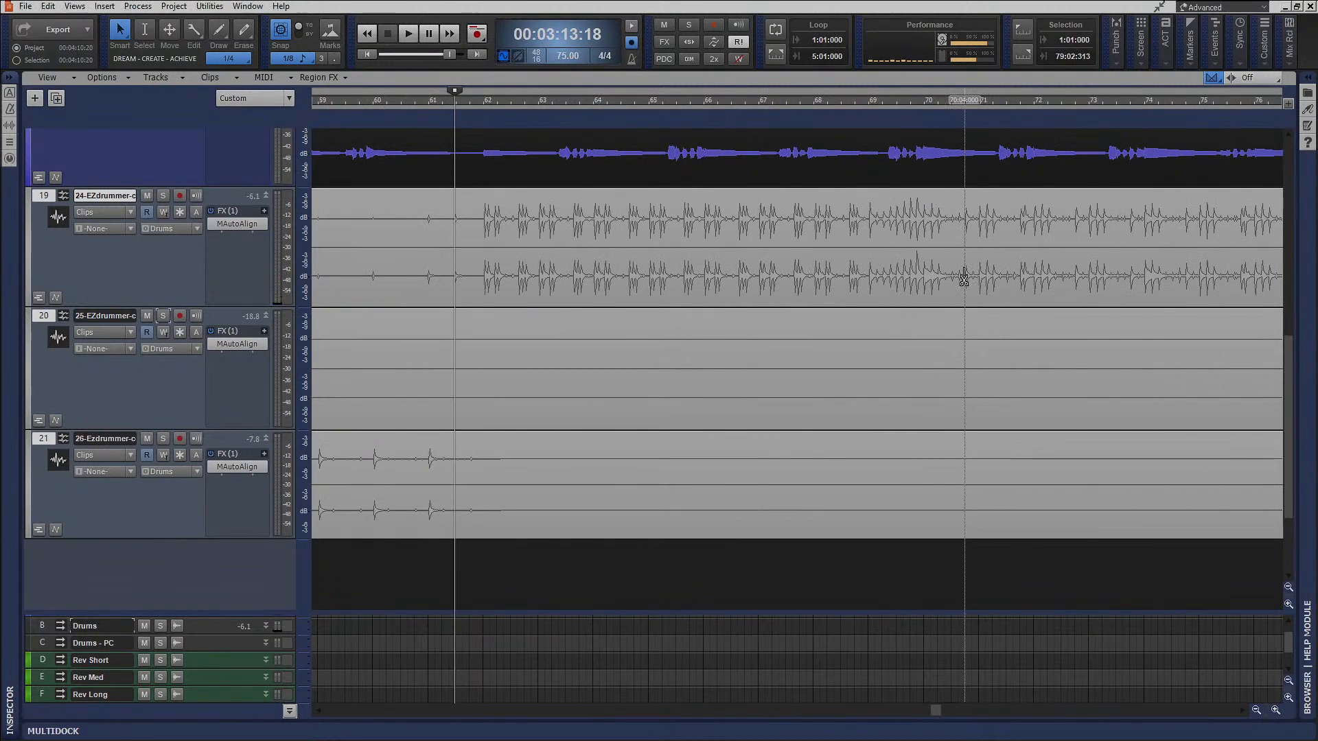
{"action": "scroll", "coordinate": [963, 278], "scroll_direction": "left", "scroll_amount": 10}
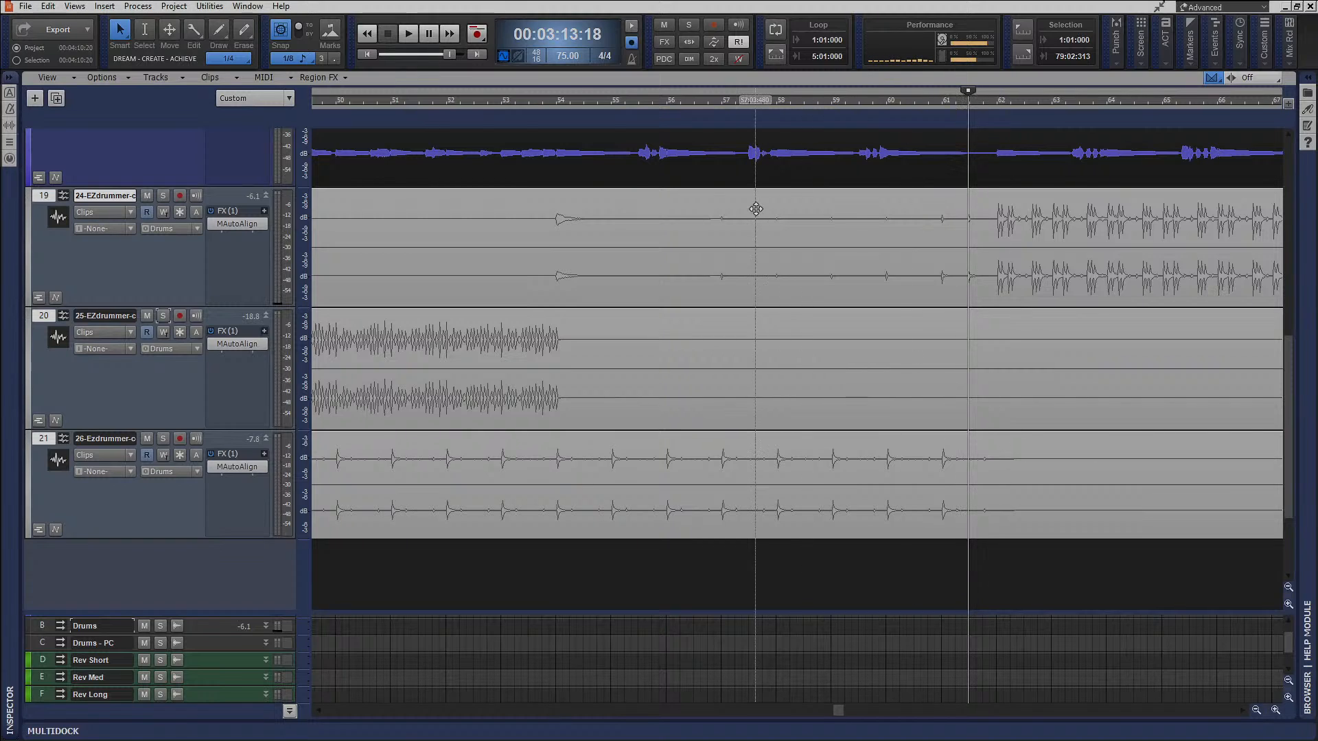
{"action": "left_click", "coordinate": [369, 55]}
{"action": "scroll", "coordinate": [961, 302], "scroll_direction": "down", "scroll_amount": 5}
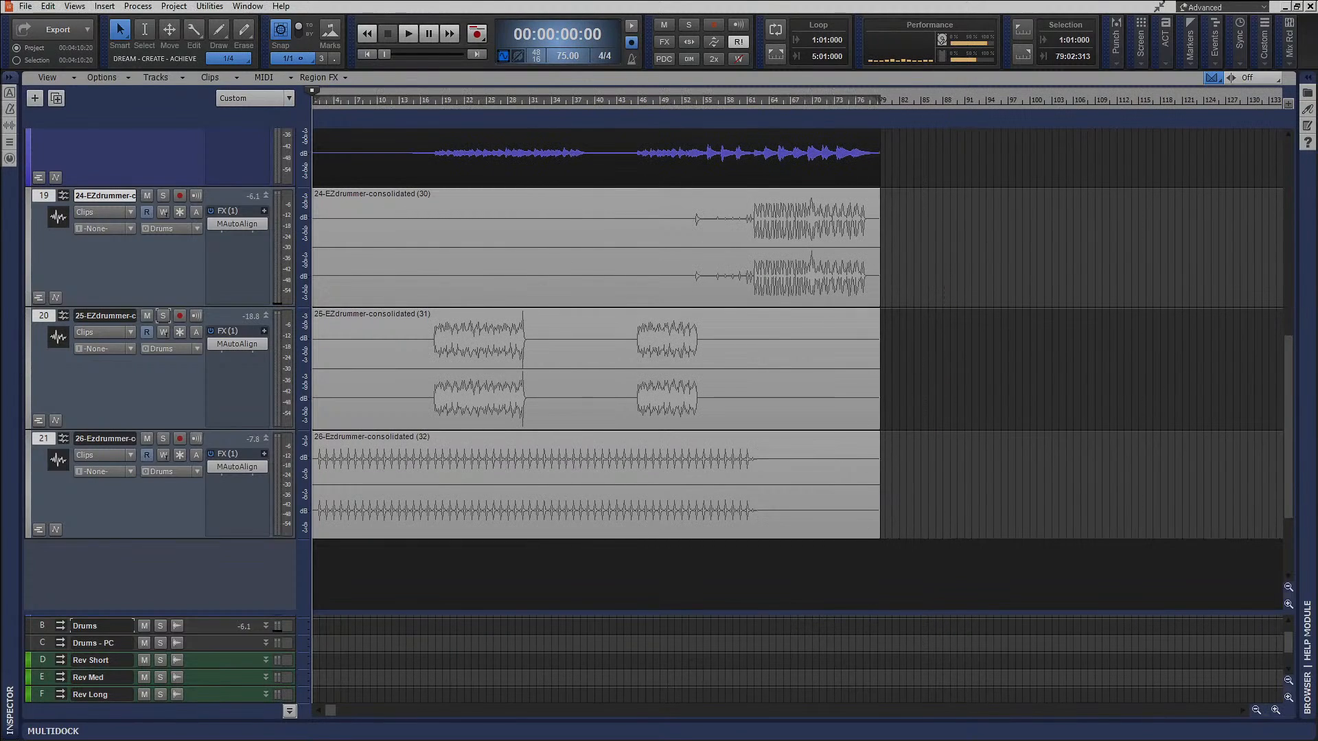
Delete MAutoAlign from the 24-EZdrummer track's FX rack in the console.
{"action": "key", "text": "alt+2"}
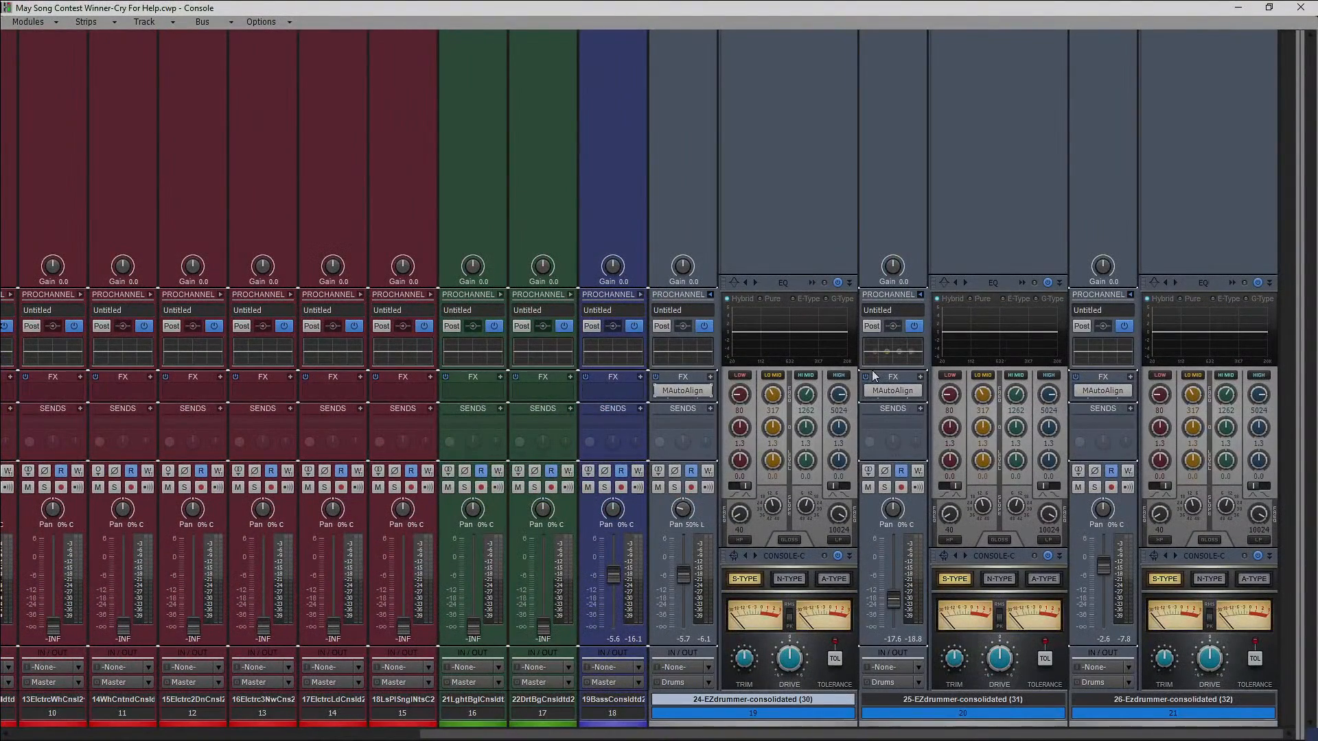
{"action": "right_click", "coordinate": [679, 399]}
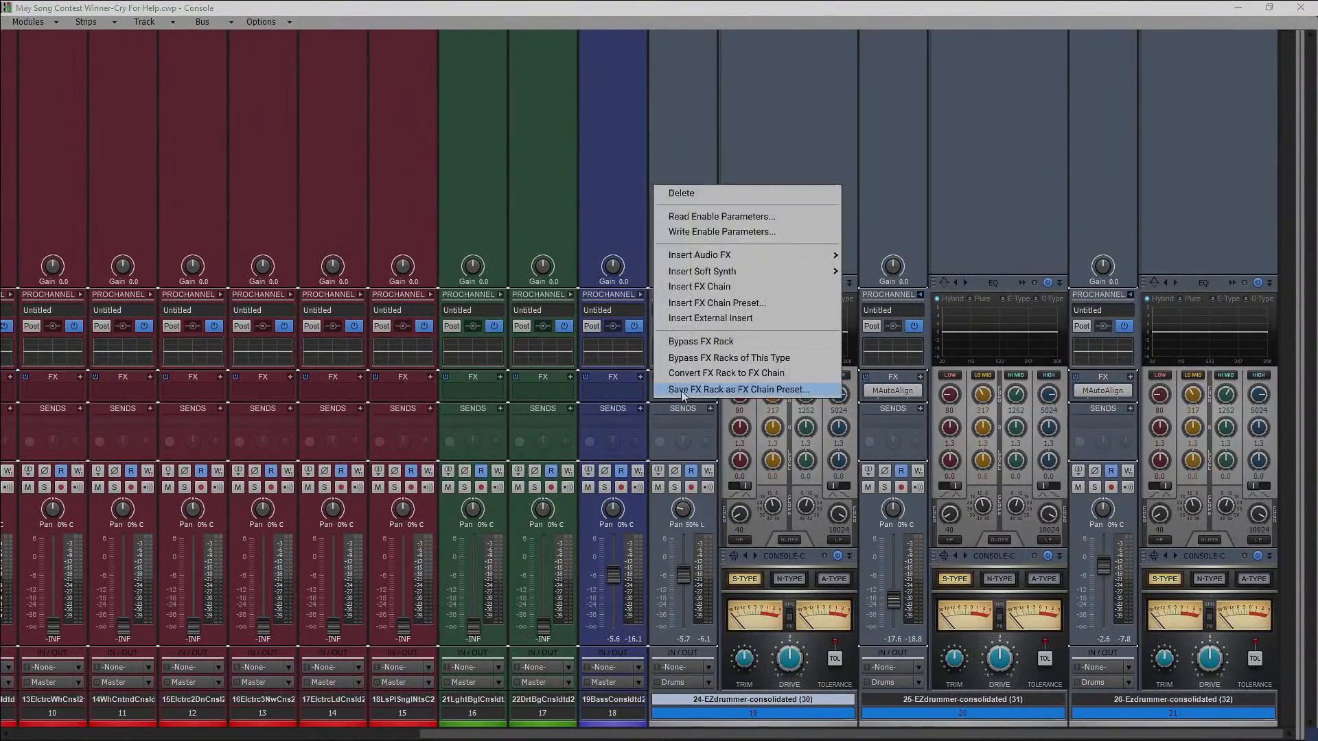
{"action": "left_click", "coordinate": [675, 200]}
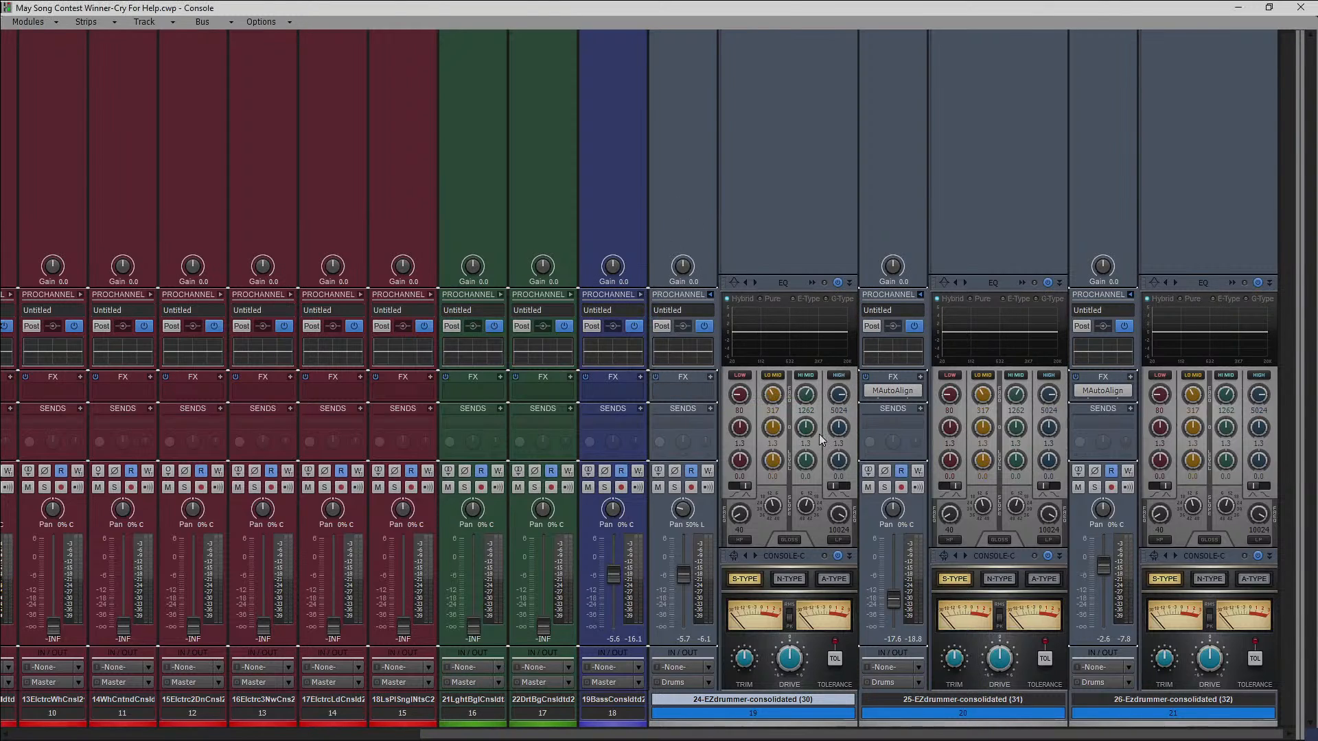
Check the drum waveforms in the track view, start playback, and enable the high-pass filter in the 26-EZdrummer track's QuadCurve EQ.
{"action": "left_click", "coordinate": [1240, 8]}
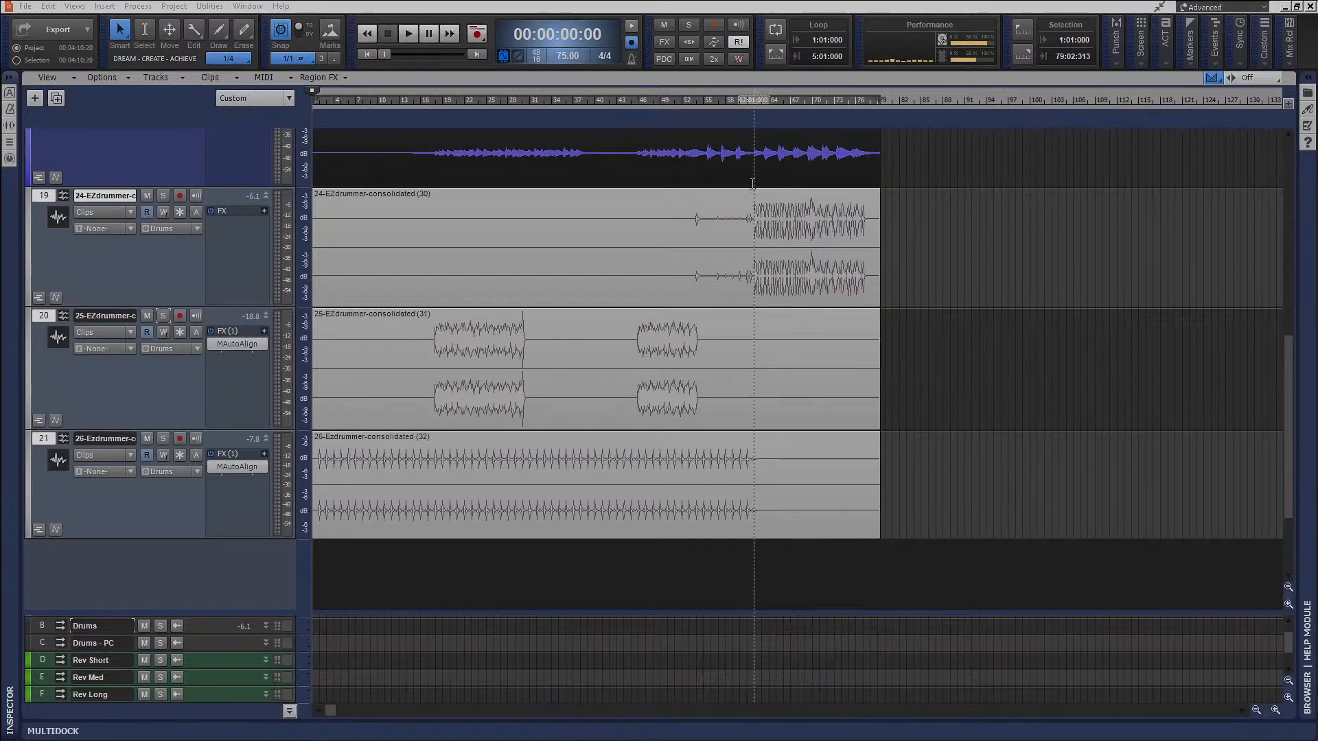
{"action": "key", "text": "alt+Tab"}
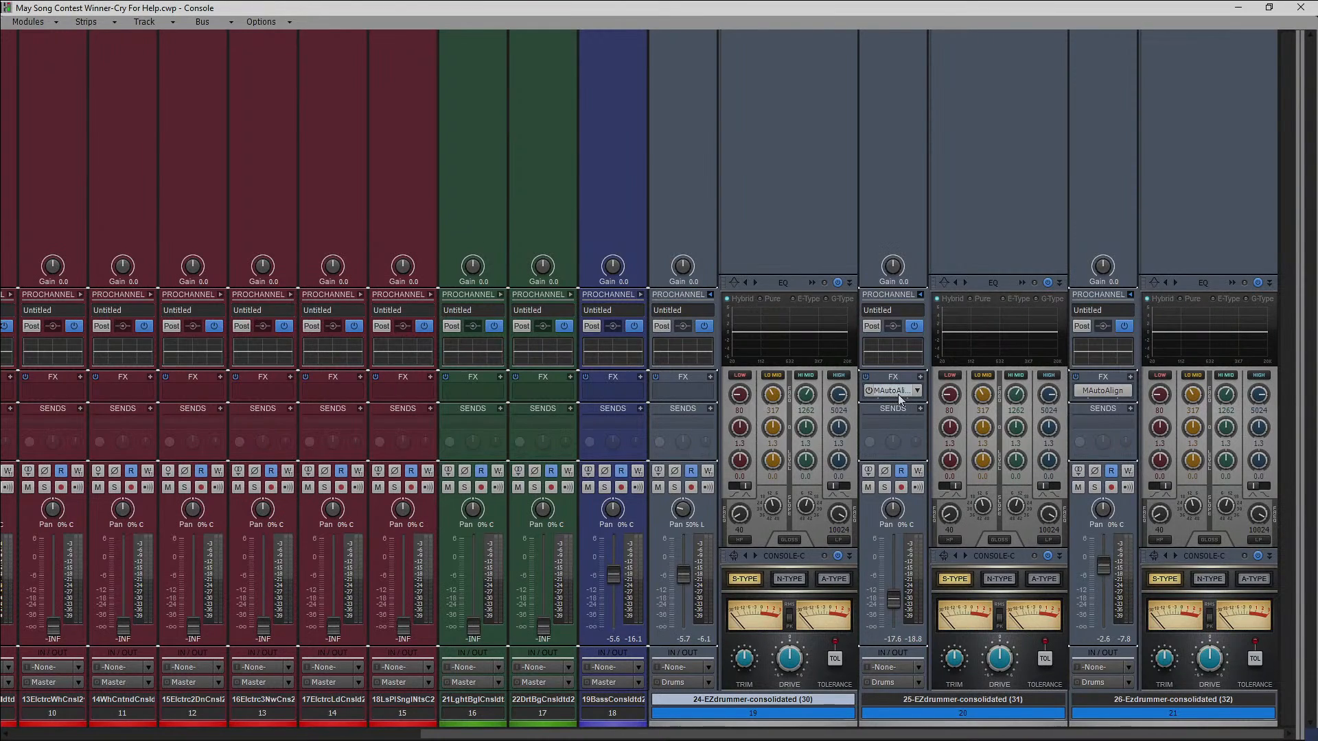
{"action": "key", "text": "space"}
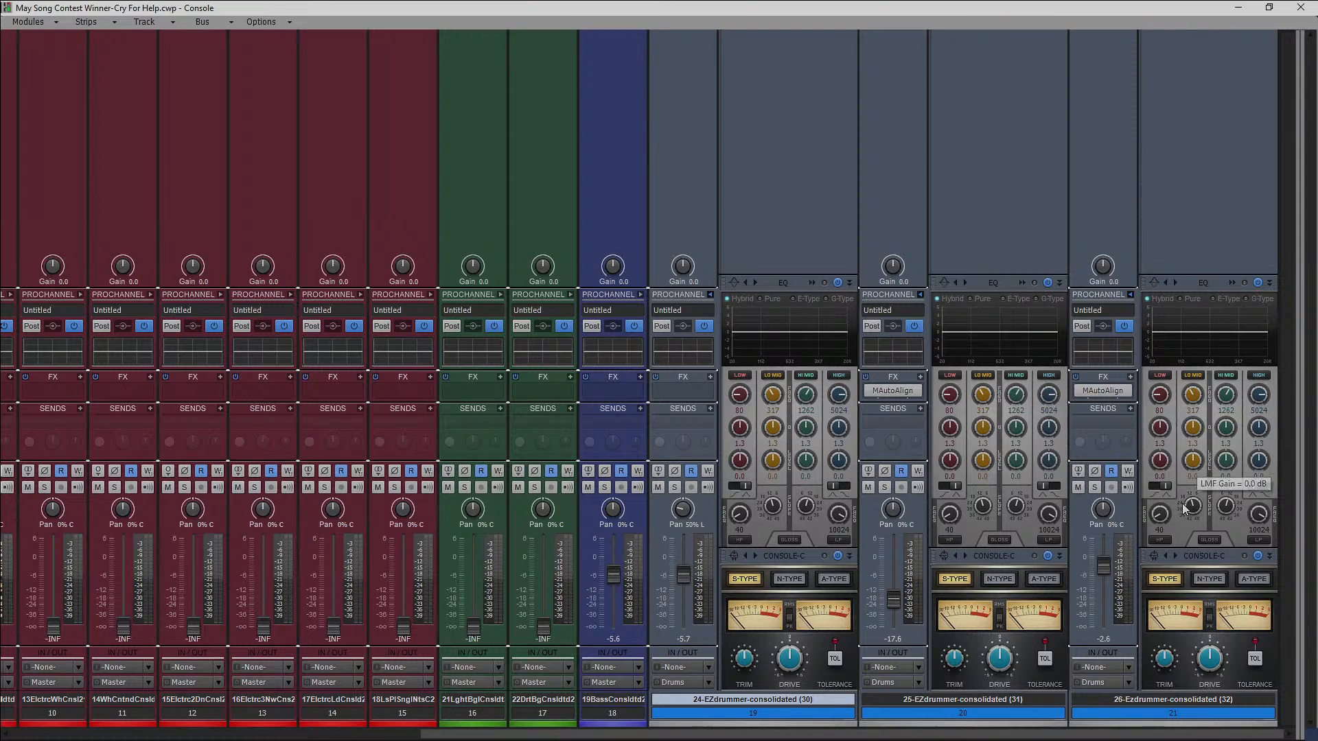
{"action": "double_click", "coordinate": [1222, 284]}
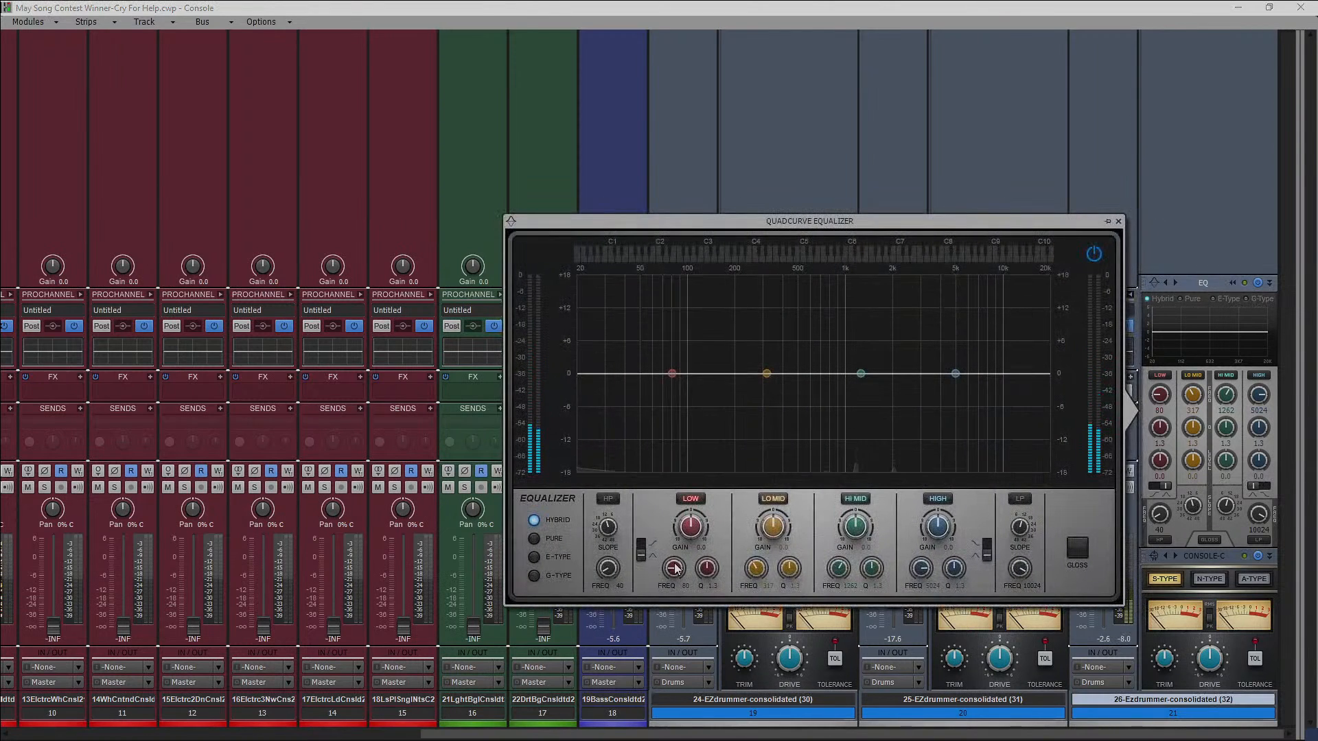
{"action": "left_click", "coordinate": [607, 499]}
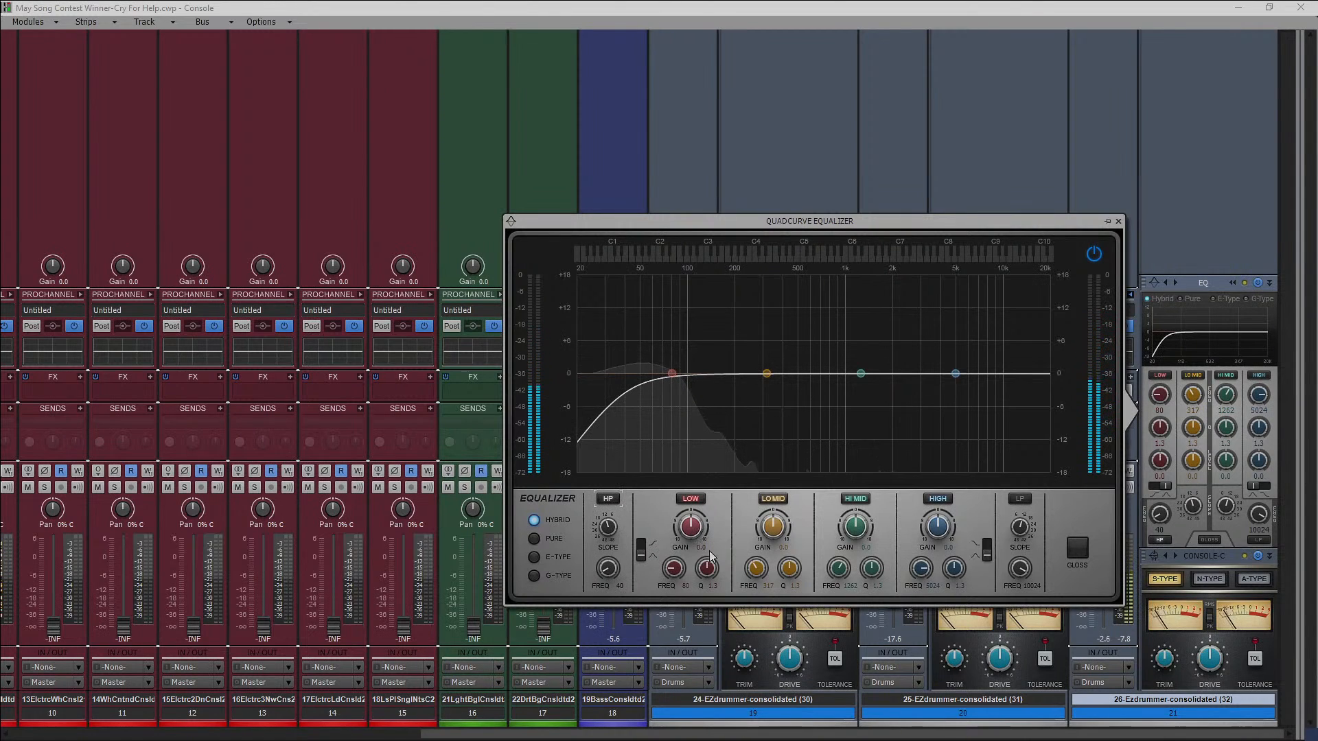
Boost the EQ's low band by about 3.4 dB at 65 Hz and narrow it to a Q of about 3.2.
{"action": "double_click", "coordinate": [687, 586]}
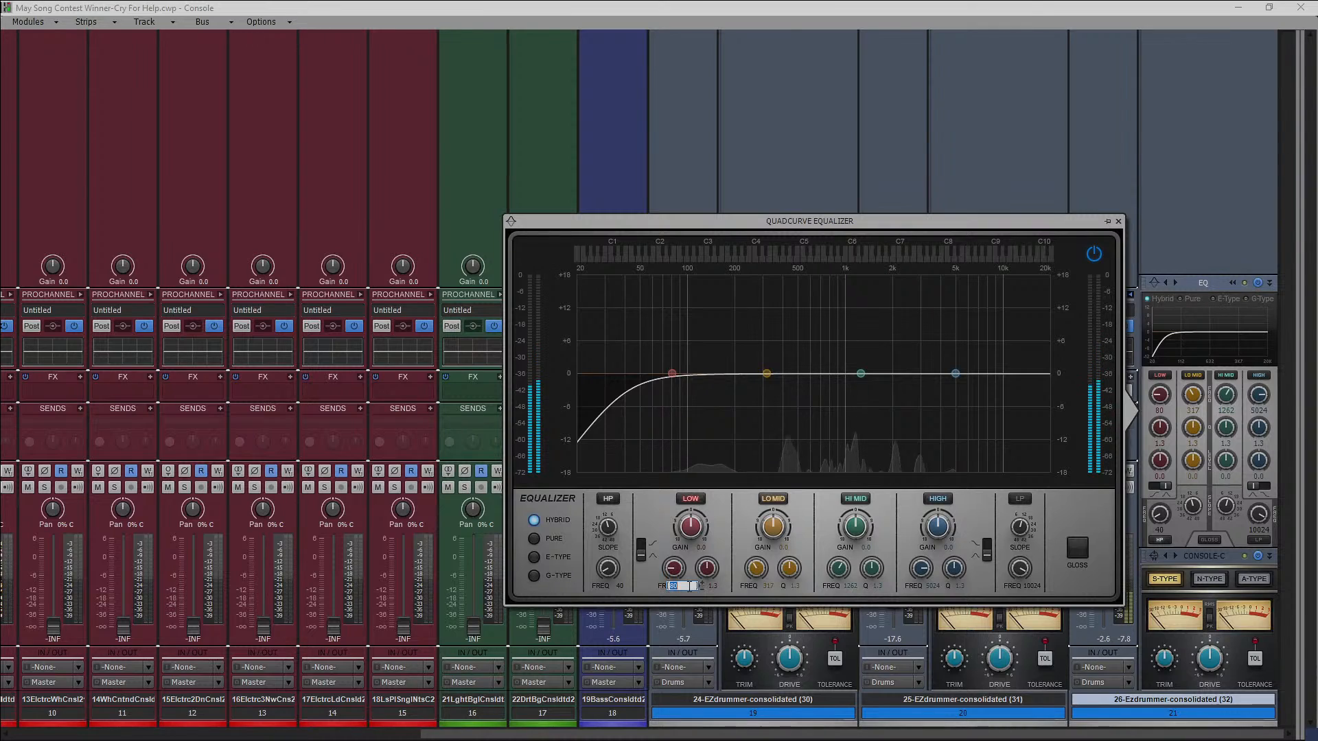
{"action": "type", "text": "65"}
{"action": "key", "text": "Return"}
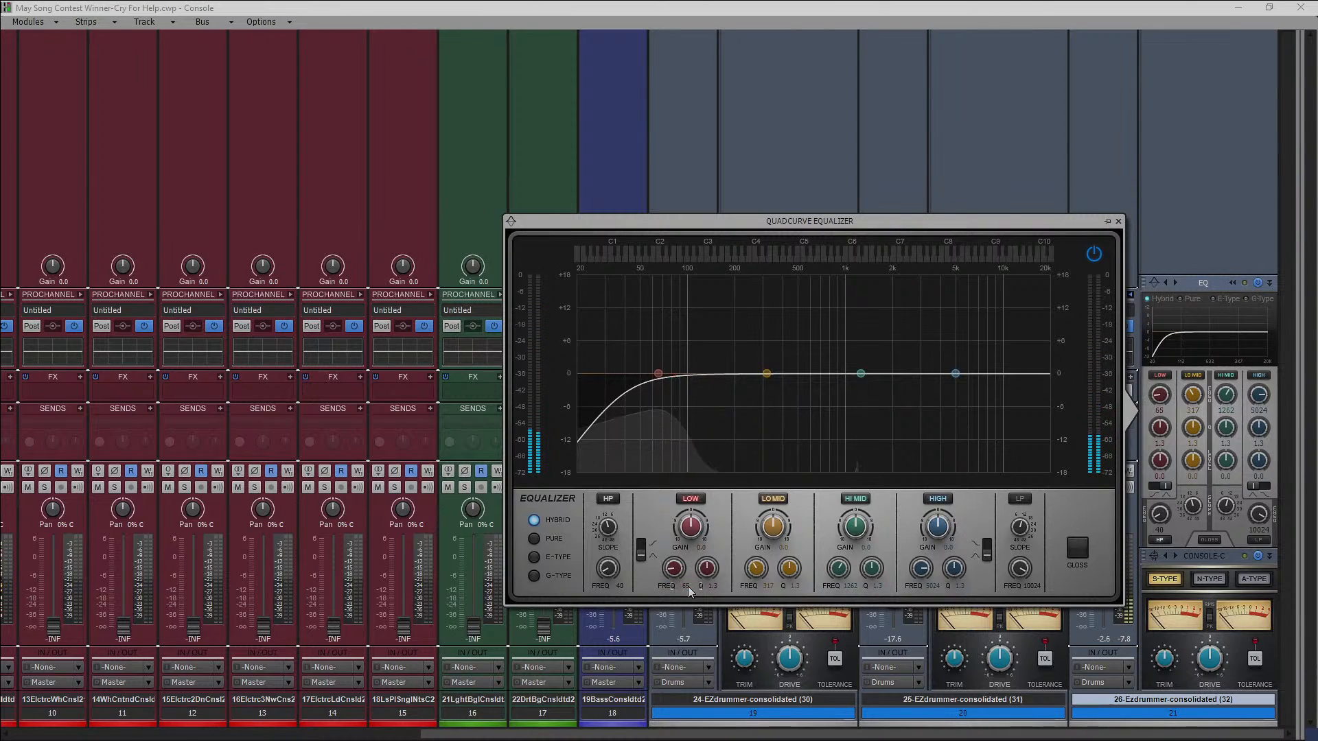
{"action": "left_click_drag", "start_coordinate": [690, 532], "coordinate": [690, 519]}
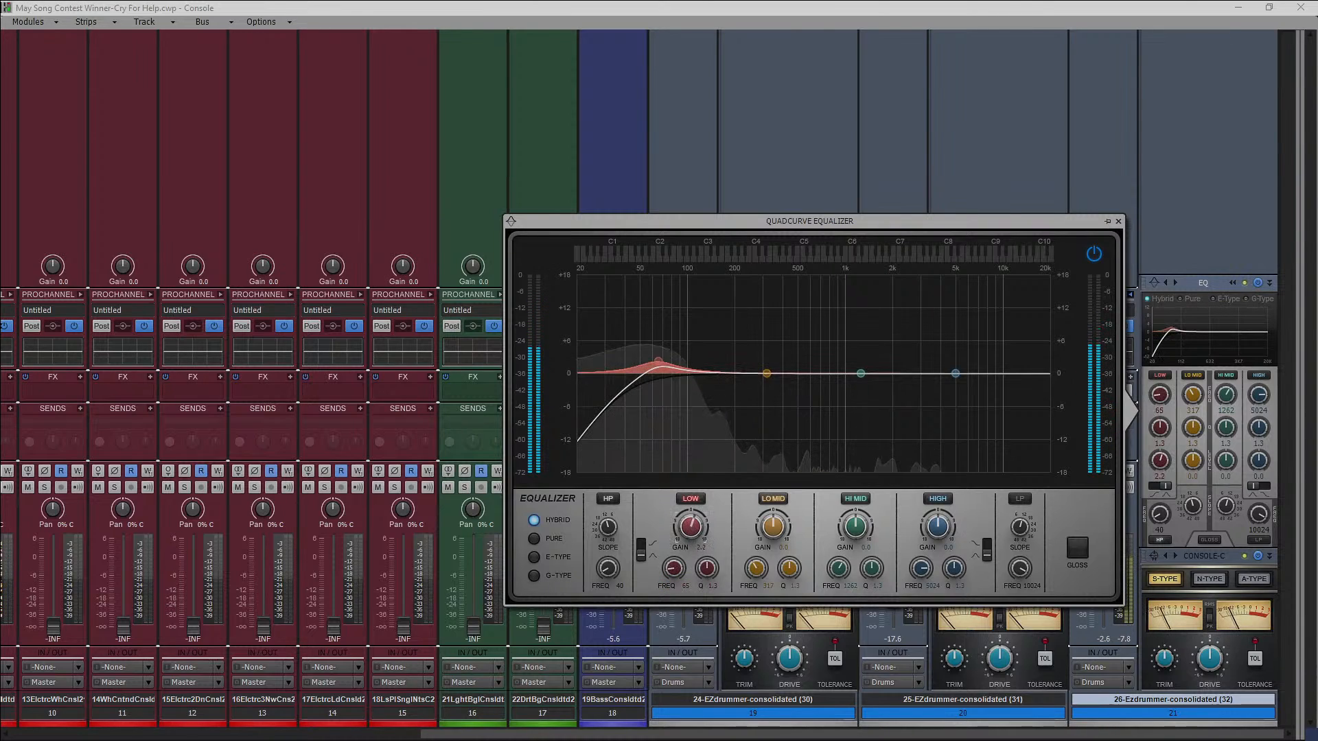
{"action": "left_click_drag", "start_coordinate": [707, 568], "coordinate": [690, 524]}
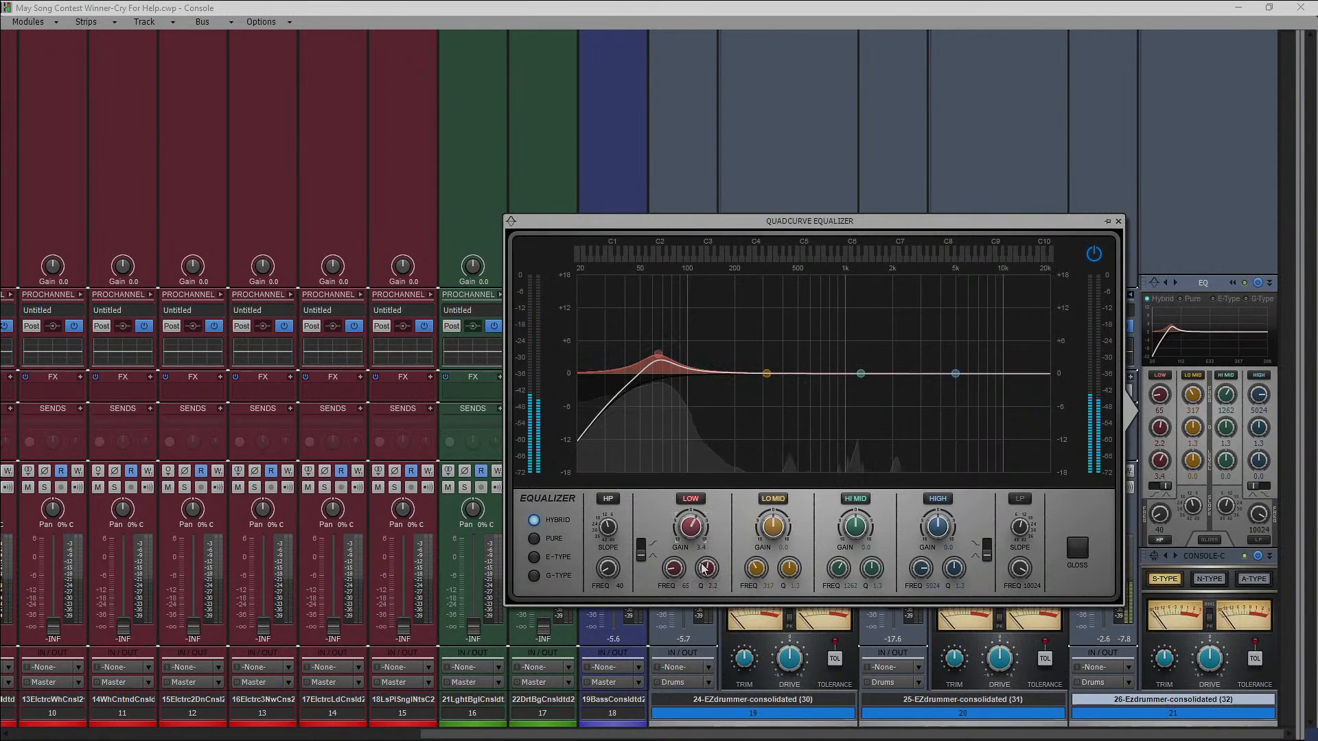
{"action": "left_click_drag", "start_coordinate": [706, 573], "coordinate": [707, 560]}
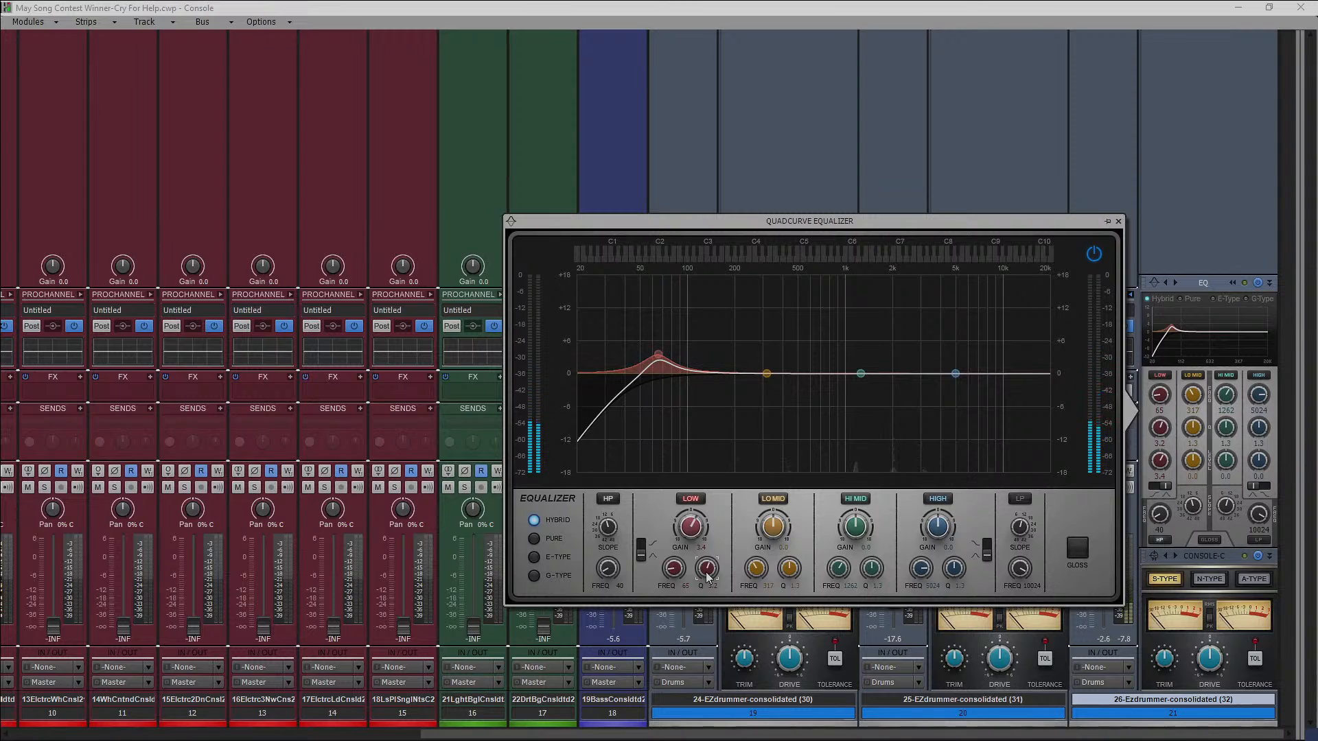
Set the low-mid band to 400 Hz, cut it by about 3.5 dB, and shift it to about 430 Hz.
{"action": "double_click", "coordinate": [767, 587]}
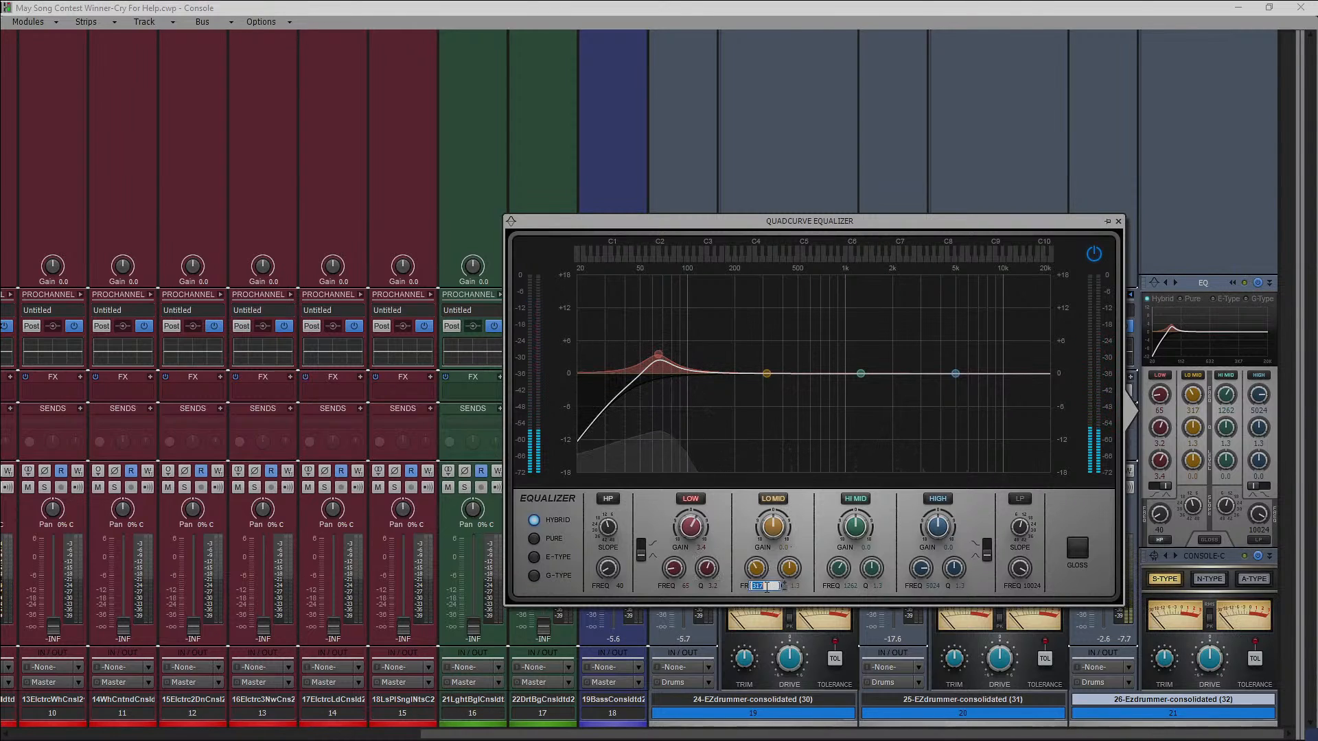
{"action": "type", "text": "400"}
{"action": "key", "text": "Return"}
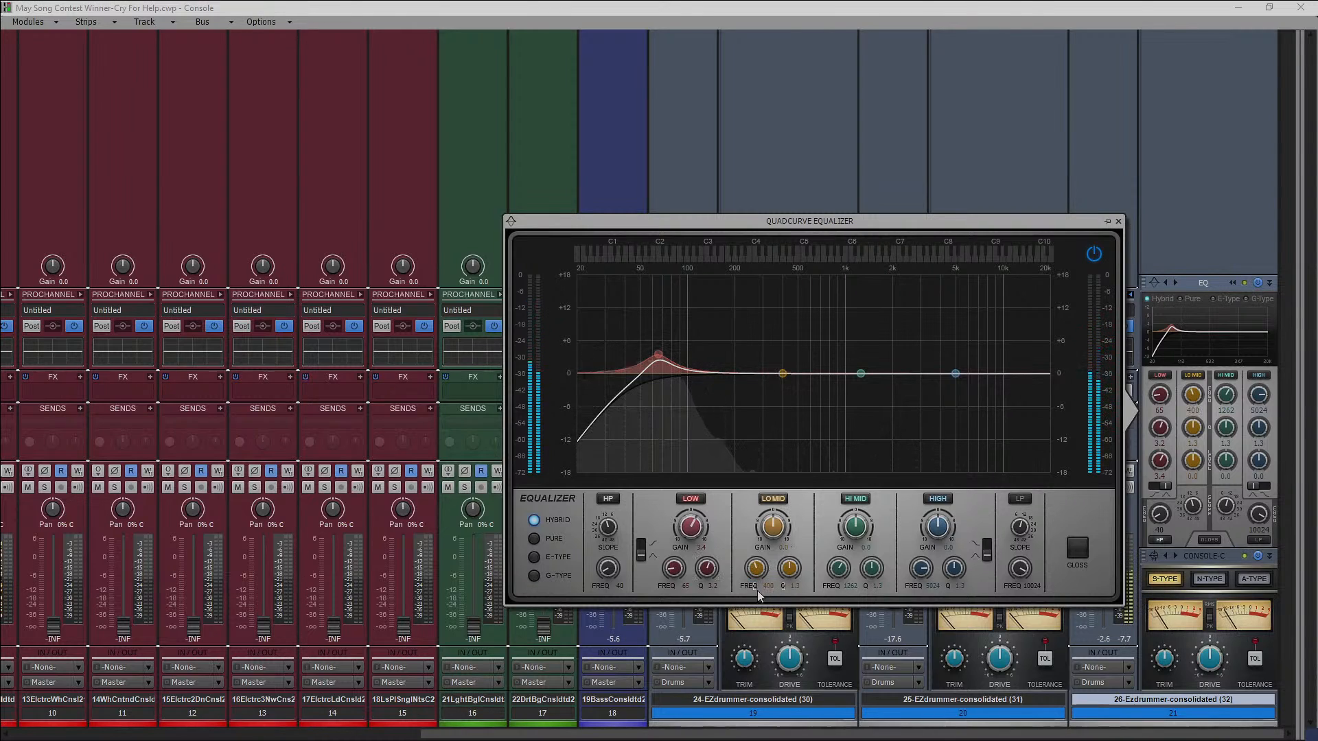
{"action": "left_click_drag", "start_coordinate": [773, 528], "coordinate": [766, 558]}
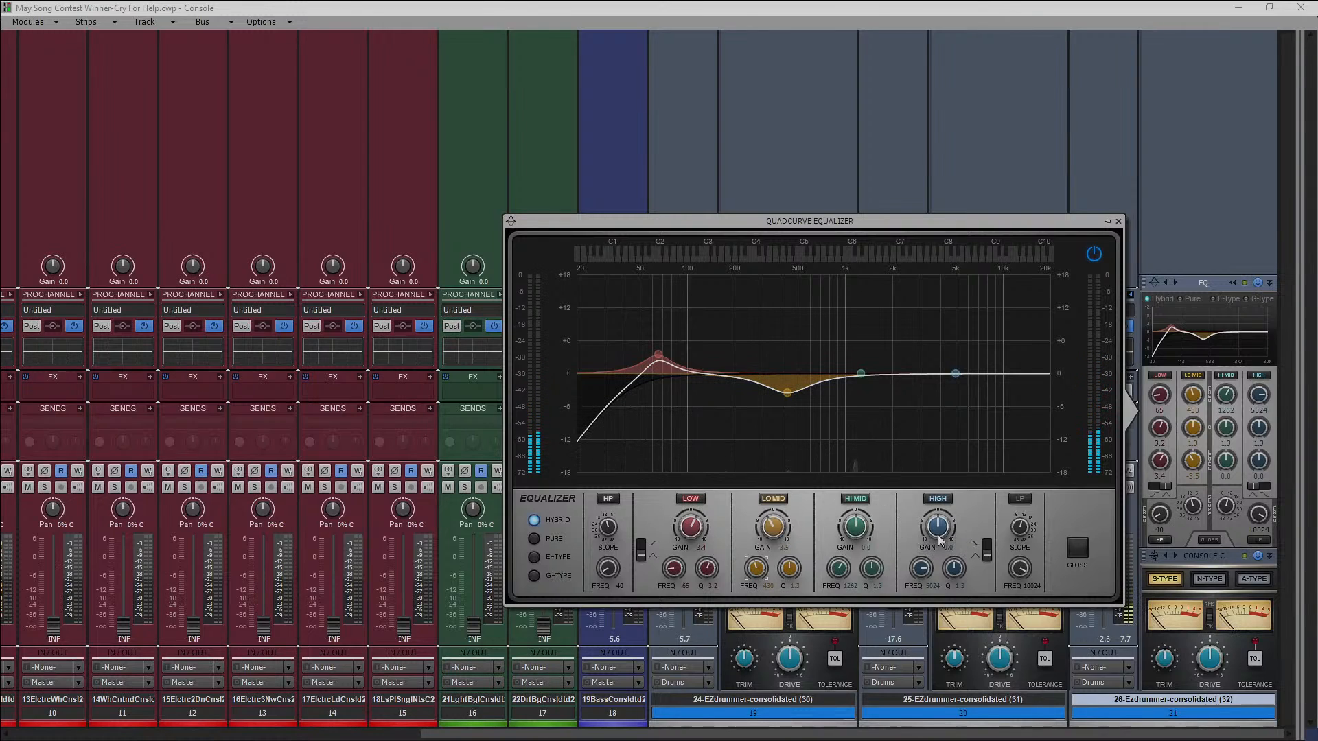
Boost the high band by about 2 dB at 8000 Hz as a shelf, and close the equalizer.
{"action": "double_click", "coordinate": [934, 586]}
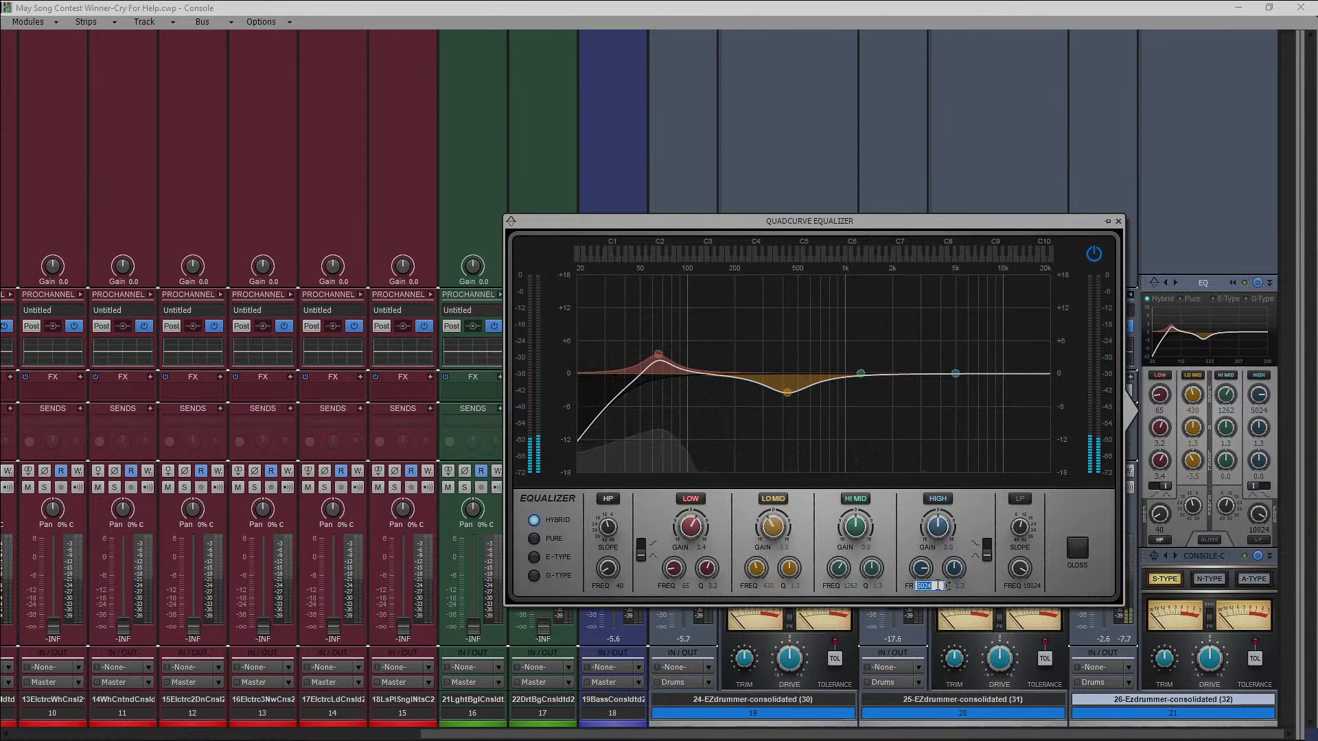
{"action": "type", "text": "8000"}
{"action": "key", "text": "Return"}
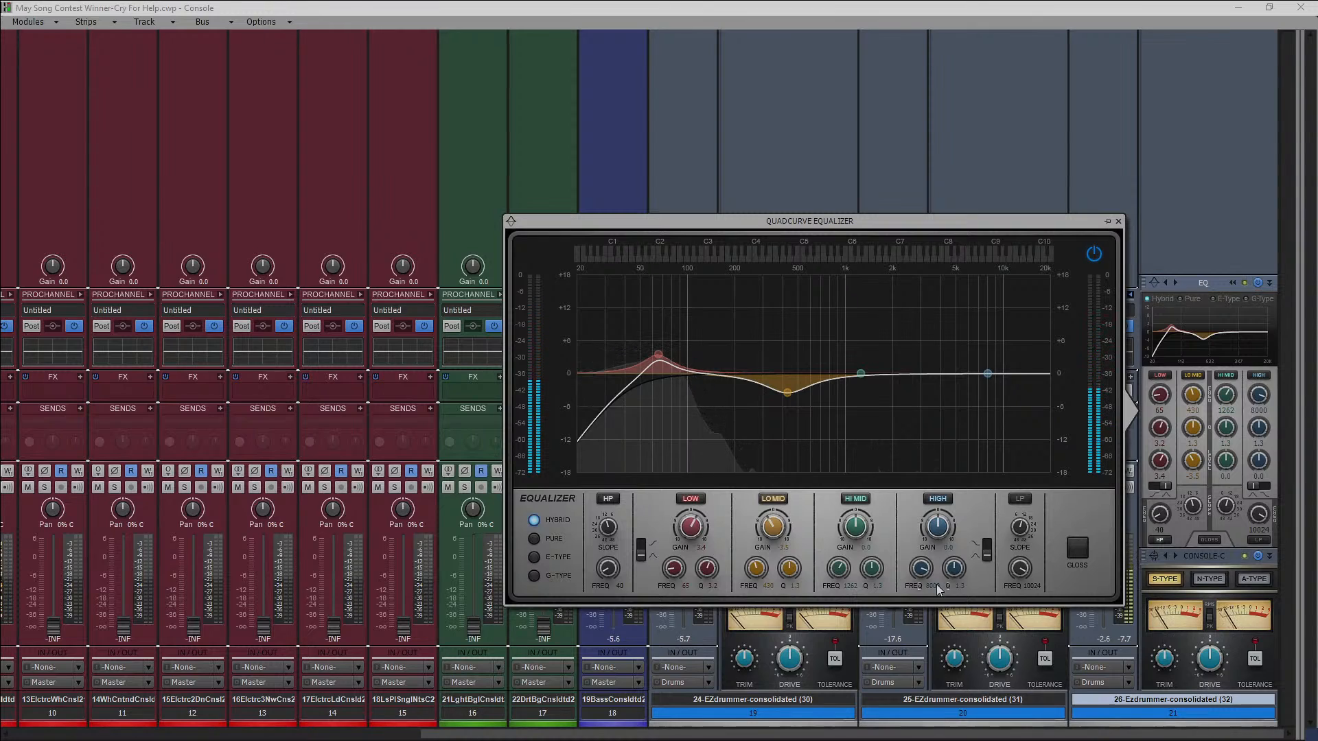
{"action": "left_click_drag", "start_coordinate": [937, 527], "coordinate": [937, 504]}
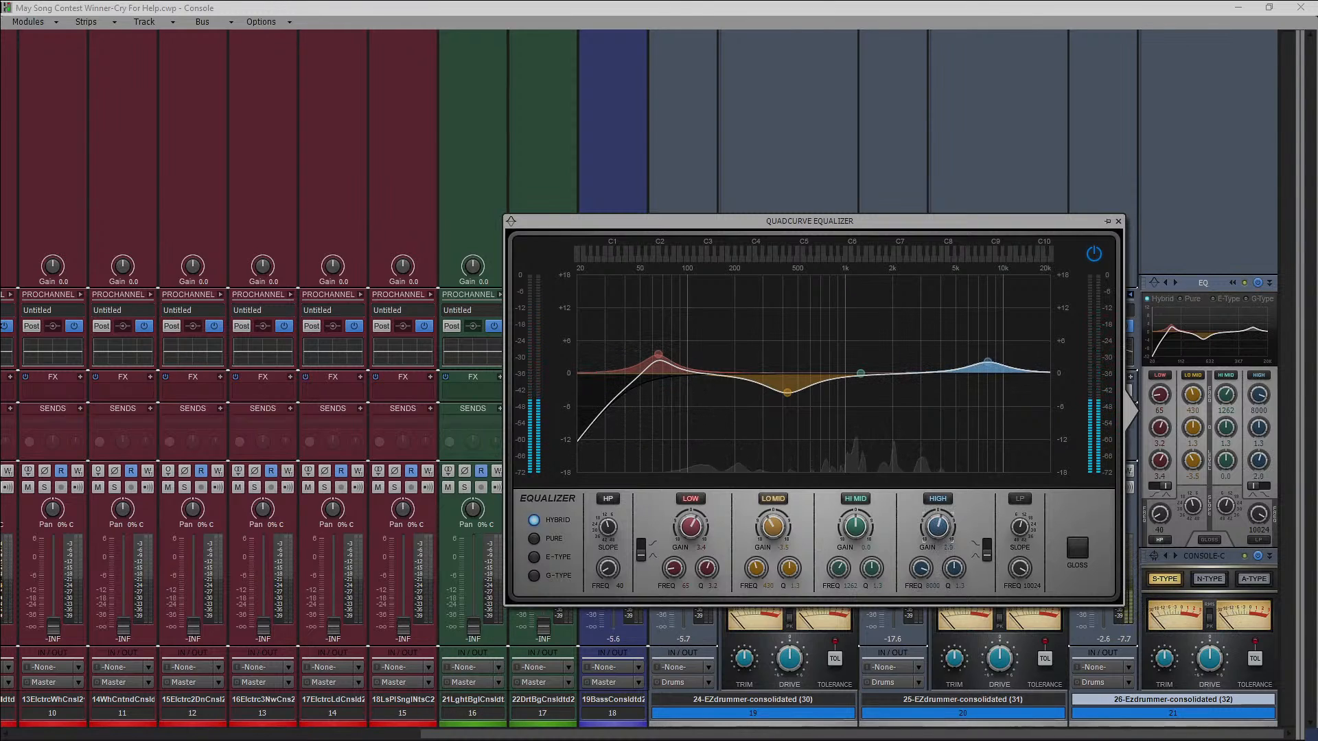
{"action": "left_click", "coordinate": [983, 551]}
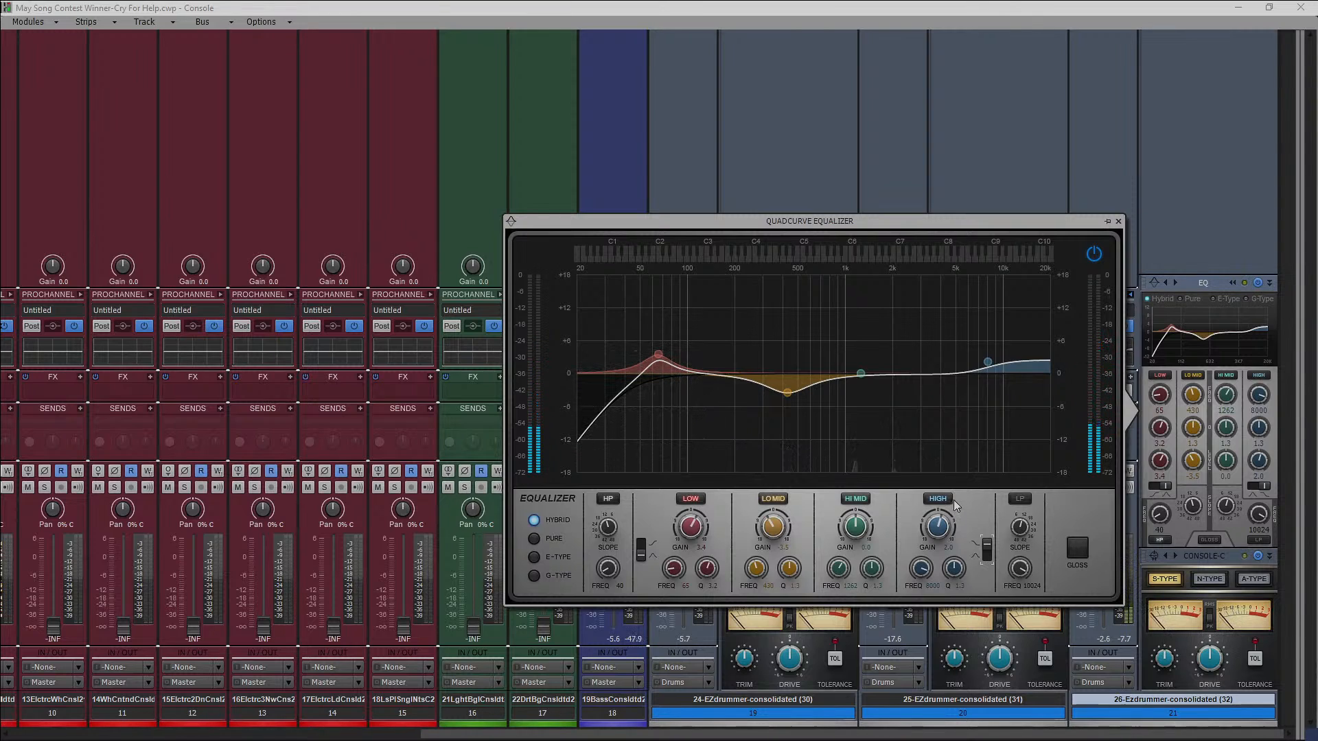
{"action": "left_click", "coordinate": [1119, 222]}
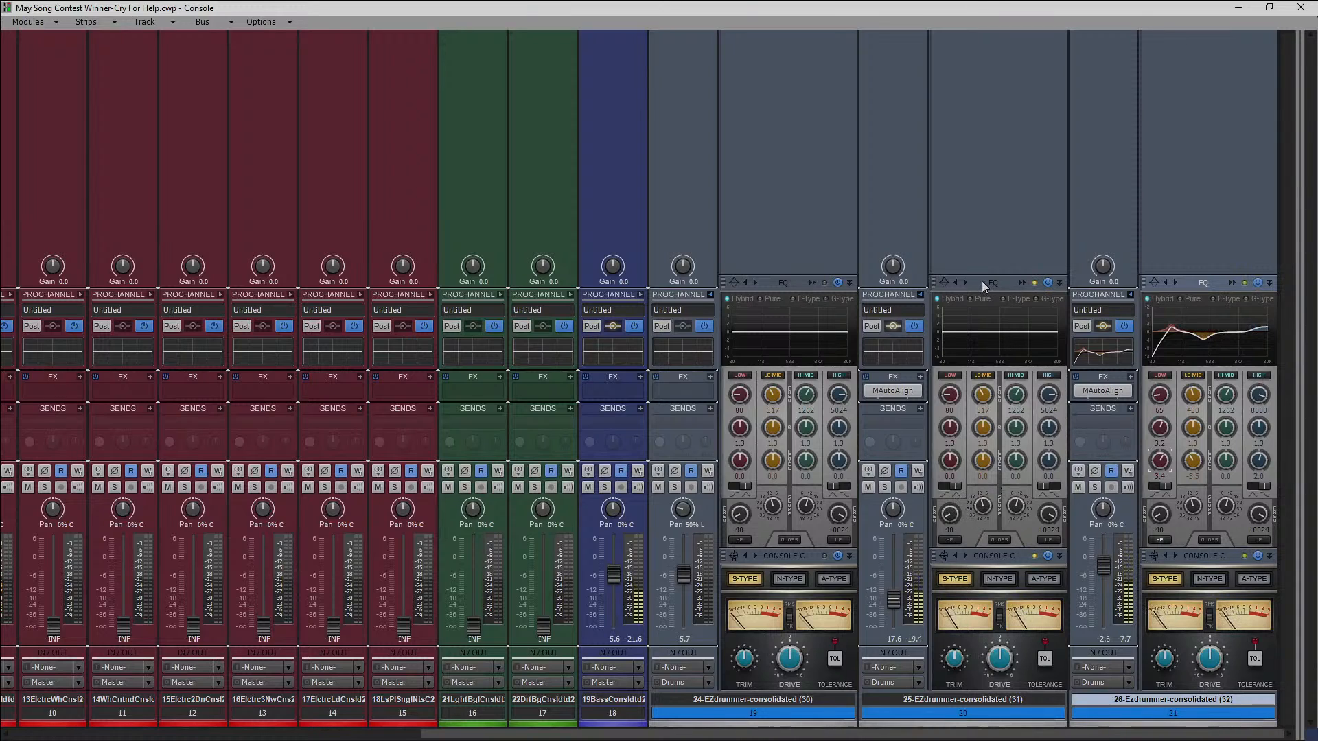
Enable the high-pass filter in the 25-EZdrummer track's QuadCurve EQ and raise its frequency to about 163 Hz.
{"action": "left_click", "coordinate": [1022, 282]}
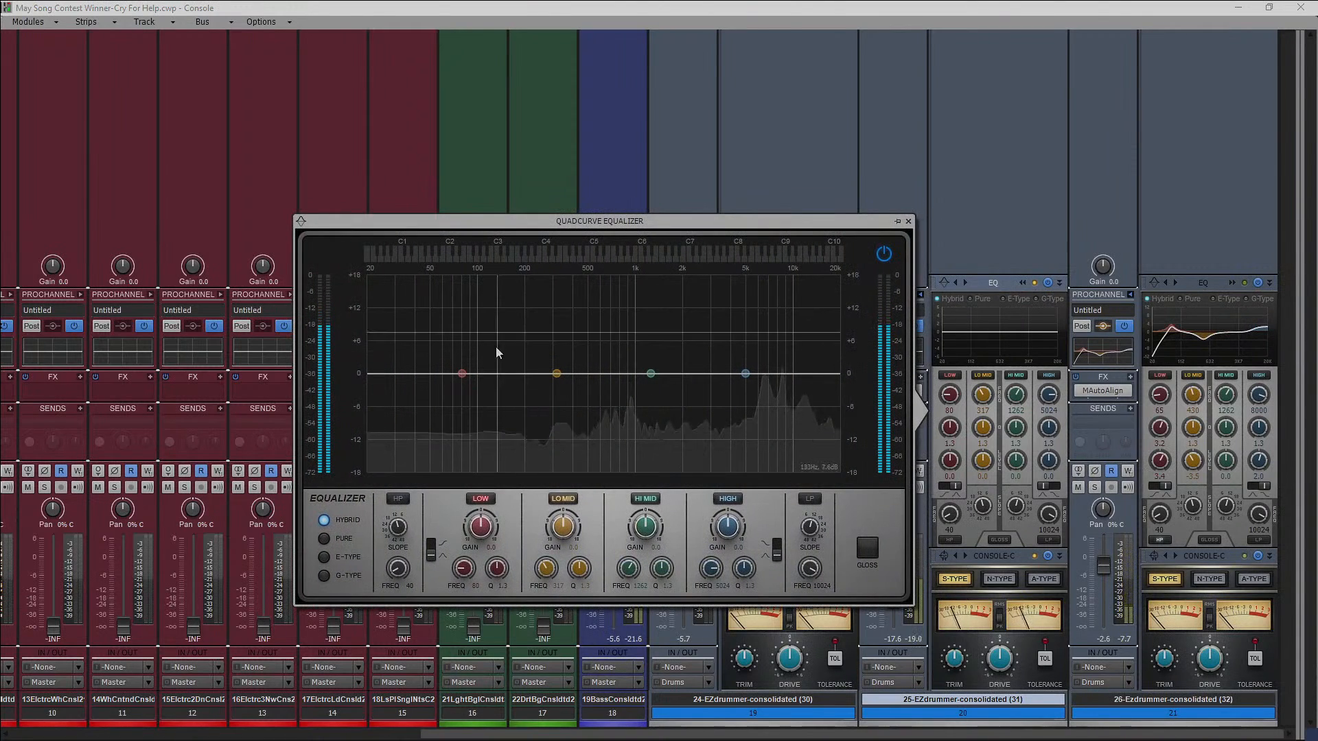
{"action": "left_click", "coordinate": [398, 499]}
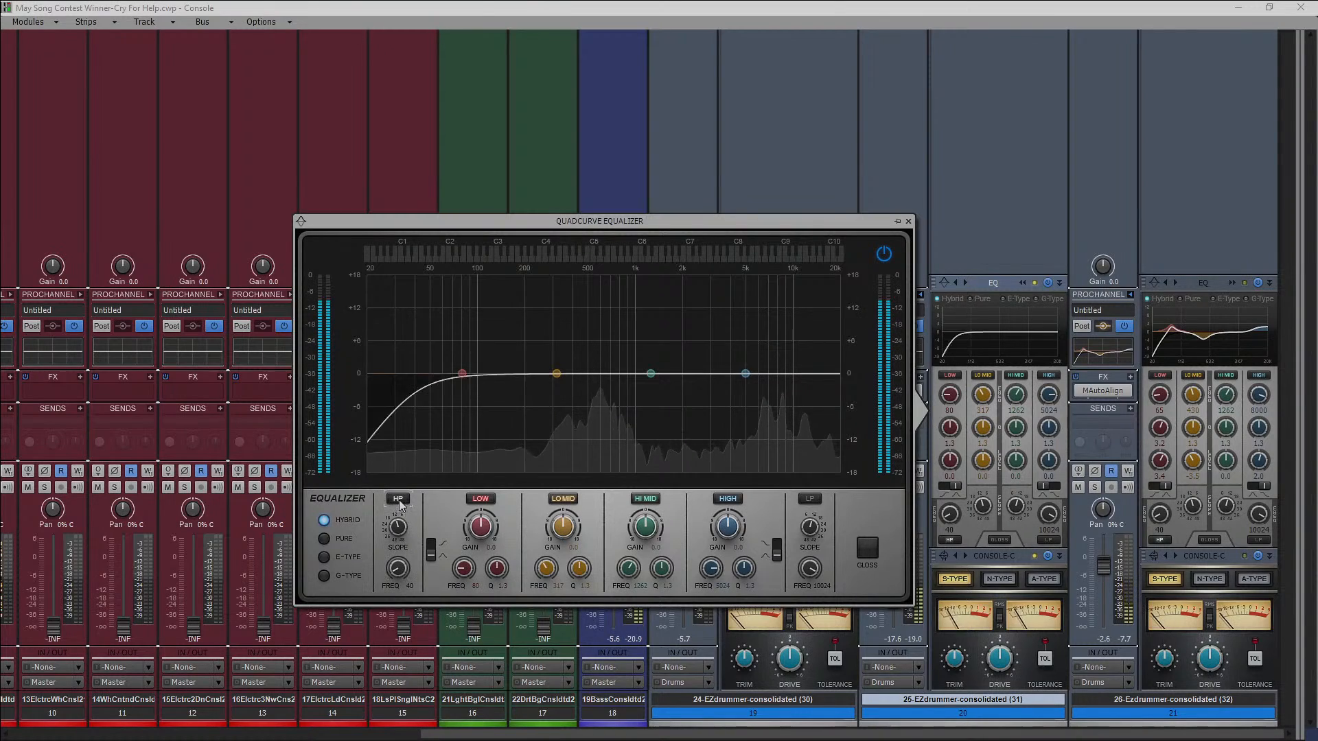
{"action": "left_click_drag", "start_coordinate": [401, 565], "coordinate": [400, 515]}
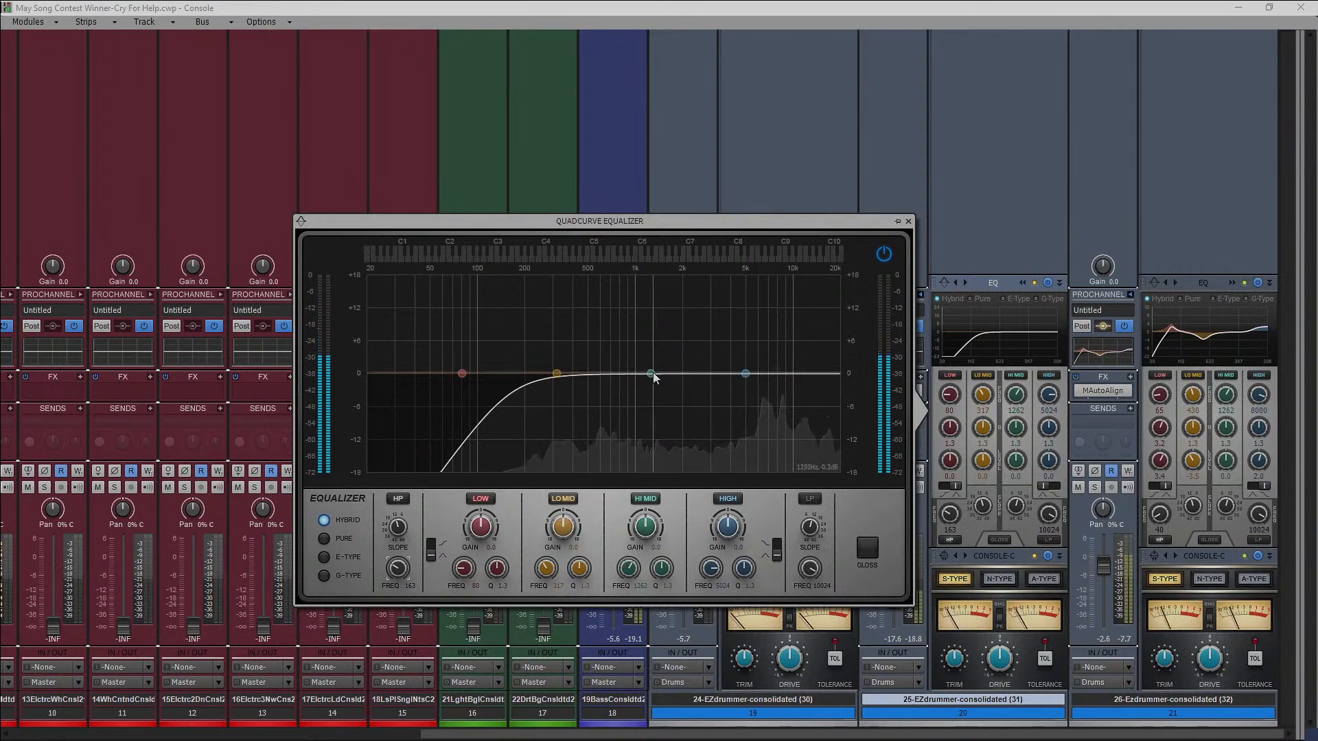
Cut the low-mid band by about 3 dB near 605 Hz and the high band by about 4 dB near 7.7 kHz, and close the equalizer.
{"action": "left_click_drag", "start_coordinate": [556, 374], "coordinate": [601, 391]}
{"action": "left_click_drag", "start_coordinate": [745, 374], "coordinate": [776, 397]}
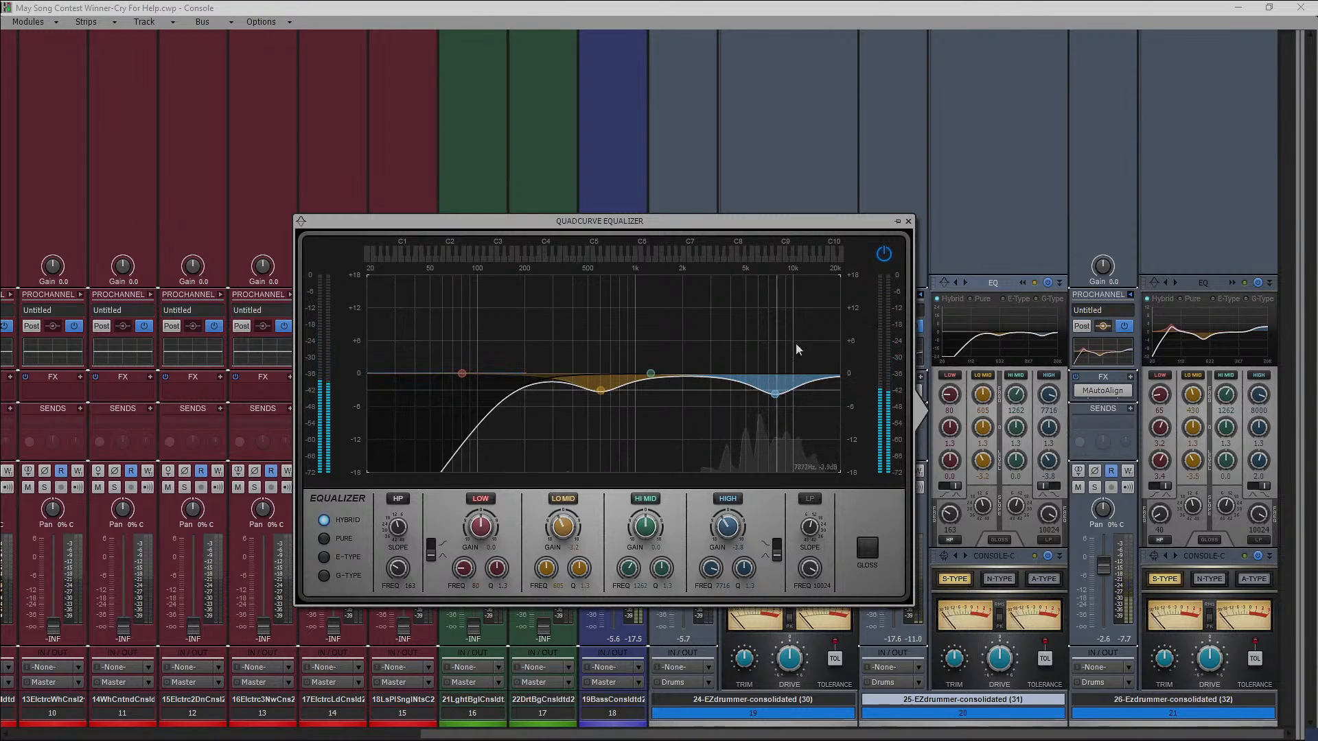
{"action": "left_click", "coordinate": [908, 221]}
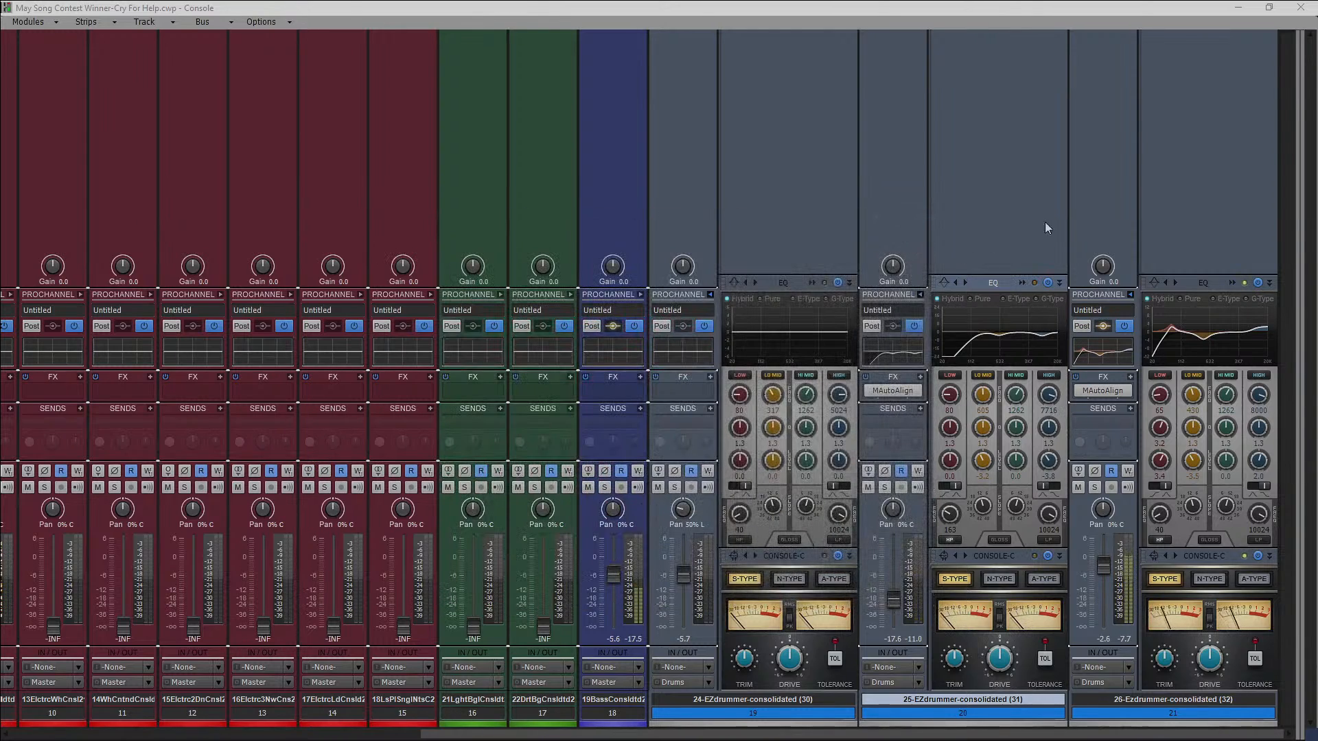
Insert a Tape Emulator in the 25-EZdrummer ProChannel, place it between the EQ and console emulator, and adjust its record level.
{"action": "right_click", "coordinate": [987, 200]}
{"action": "mouse_move", "coordinate": [1065, 214]}
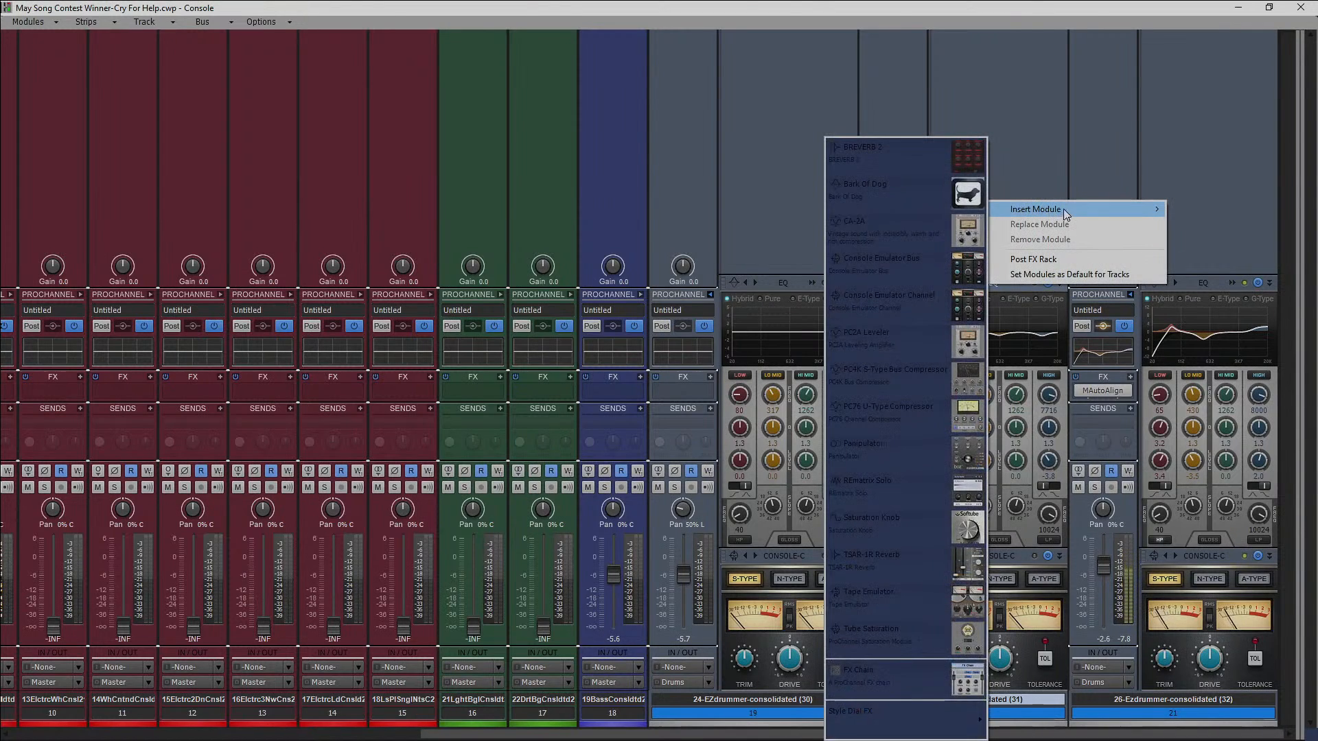
{"action": "left_click", "coordinate": [919, 602]}
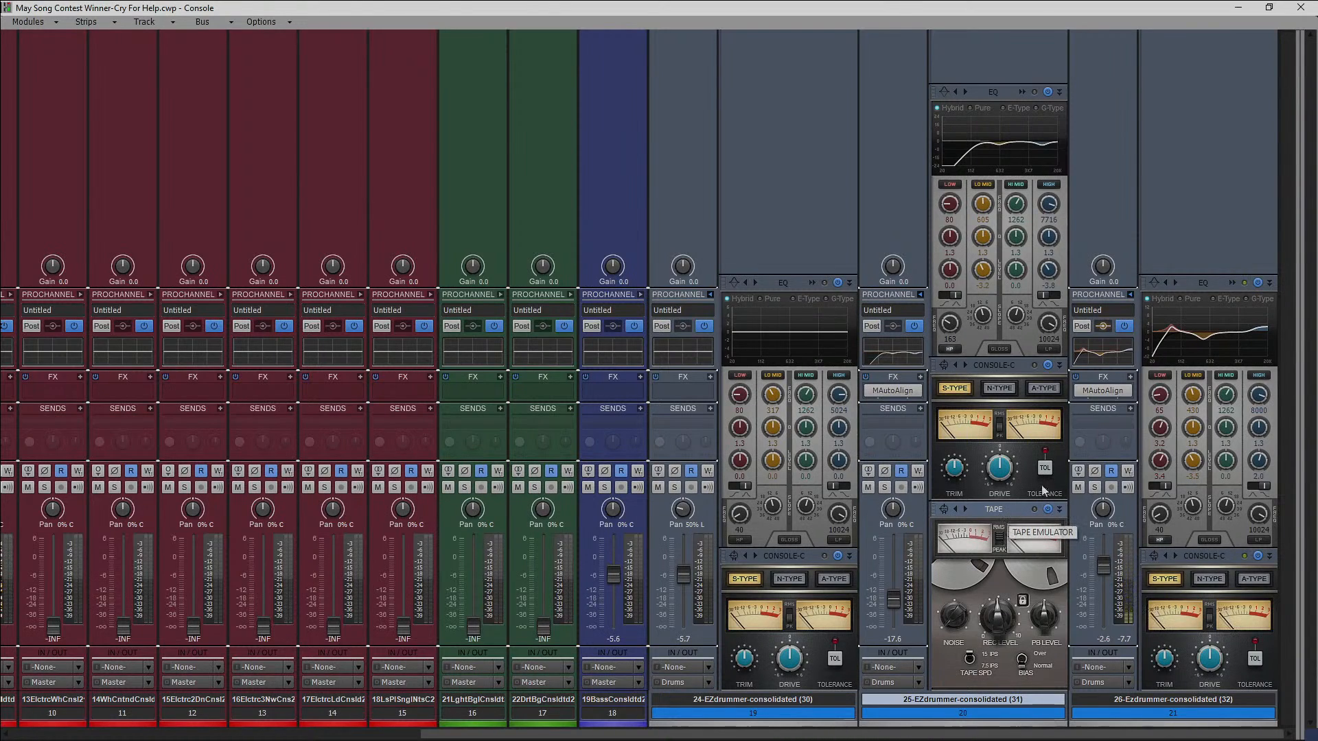
{"action": "left_click_drag", "start_coordinate": [1008, 514], "coordinate": [1007, 398]}
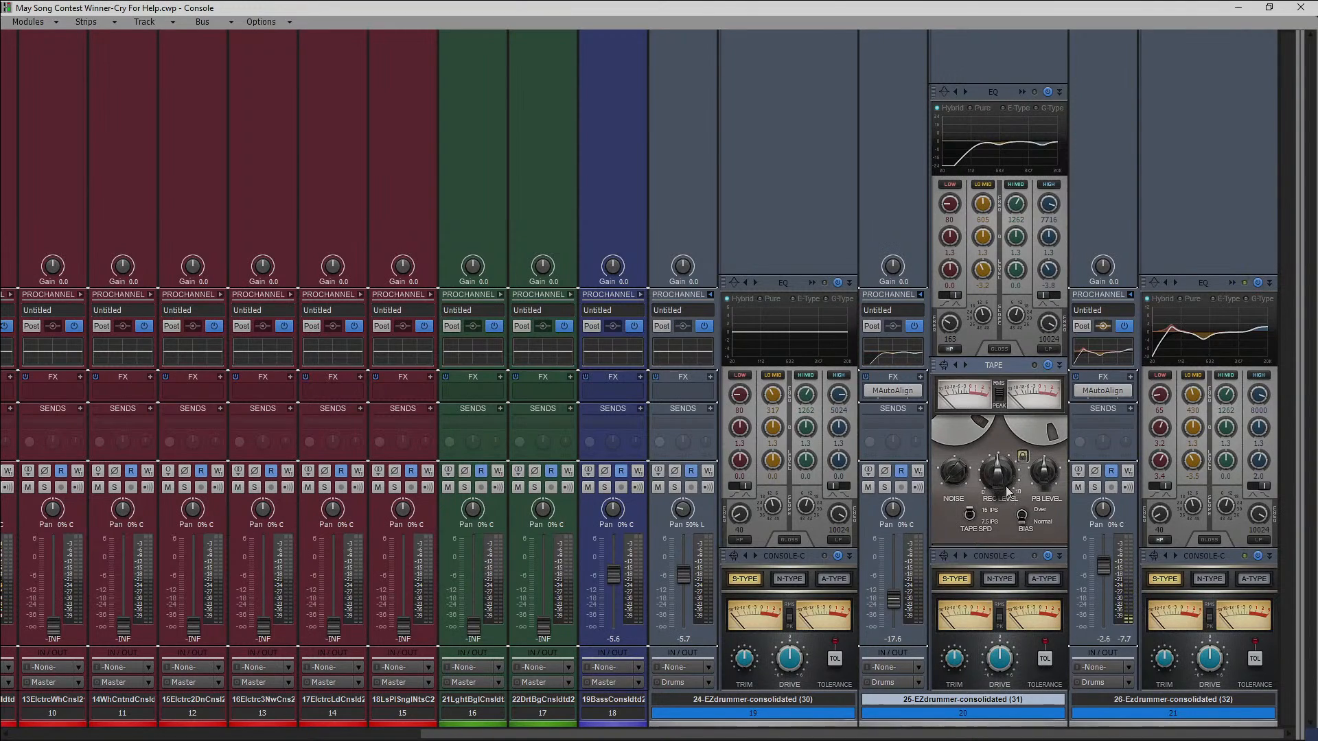
{"action": "left_click_drag", "start_coordinate": [1000, 490], "coordinate": [996, 473]}
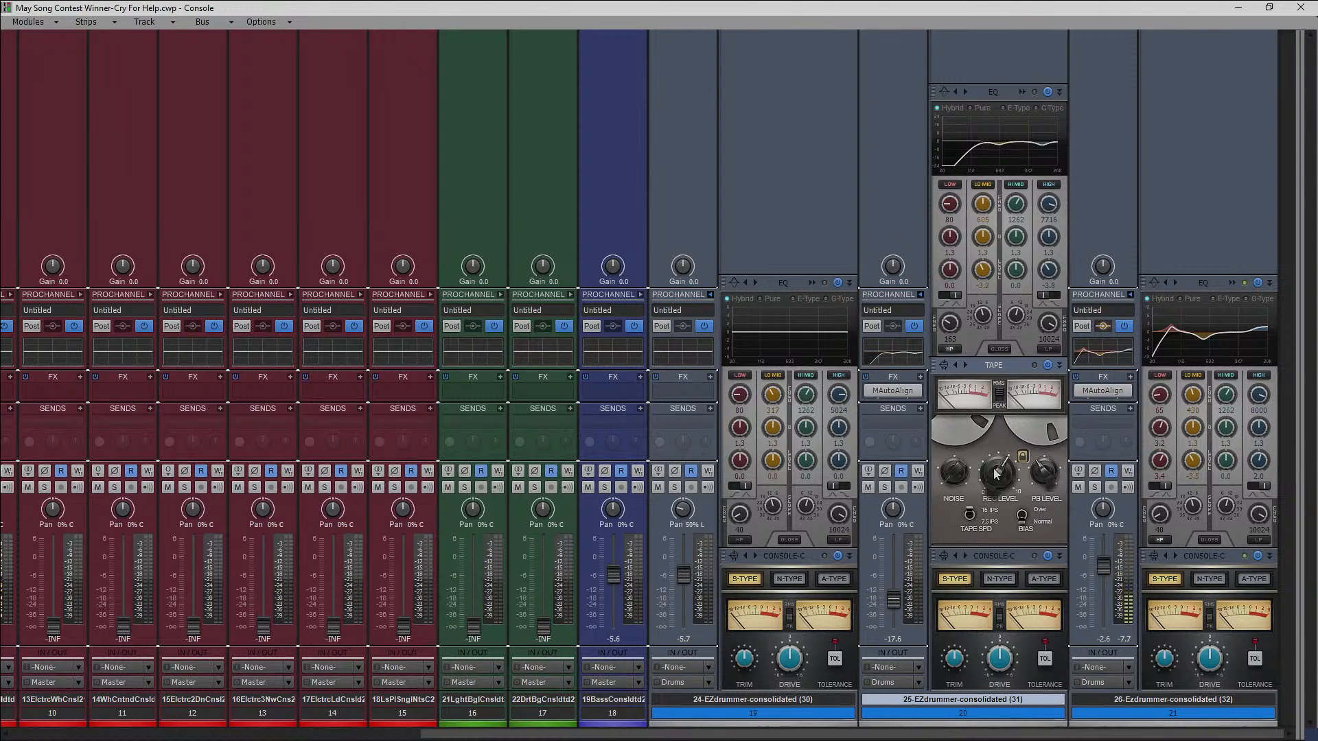
Jump playback to about bar 18 in the track view, where the 25-EZdrummer part begins, and return to the console.
{"action": "left_click", "coordinate": [1237, 7]}
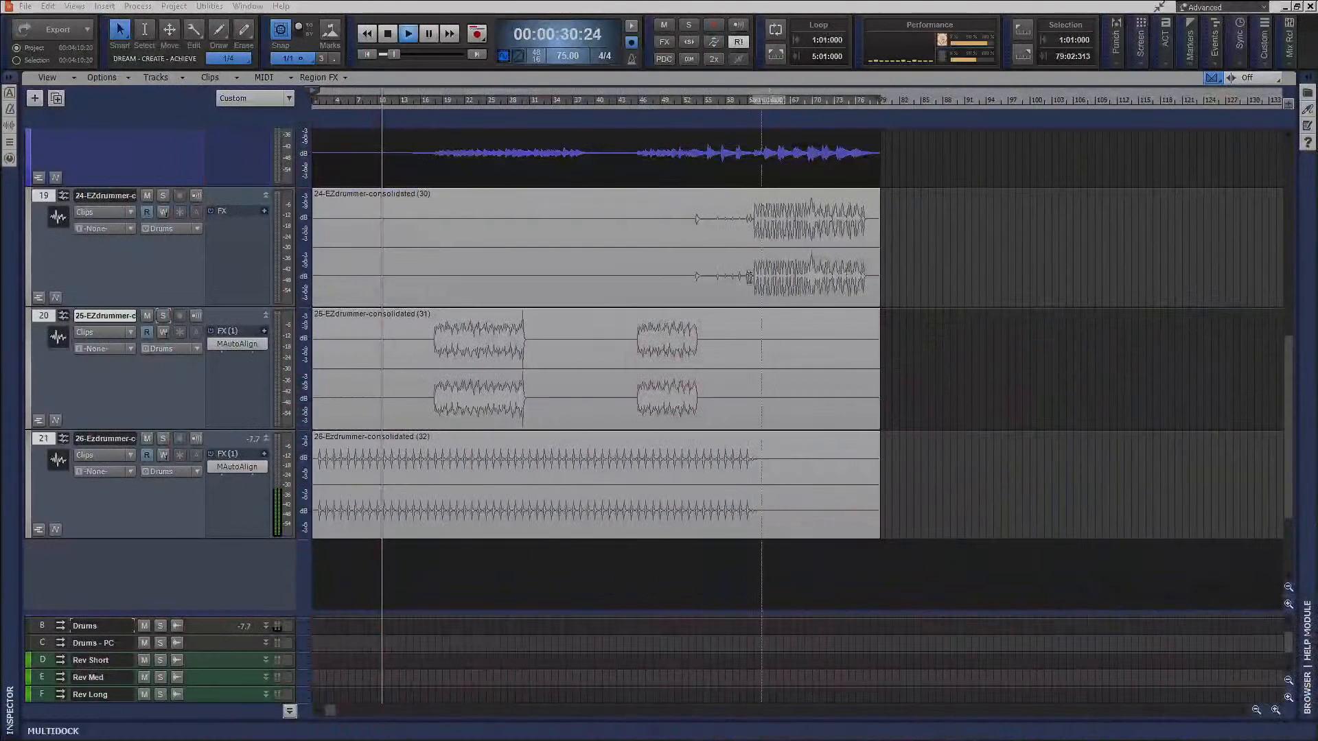
{"action": "left_click", "coordinate": [433, 101]}
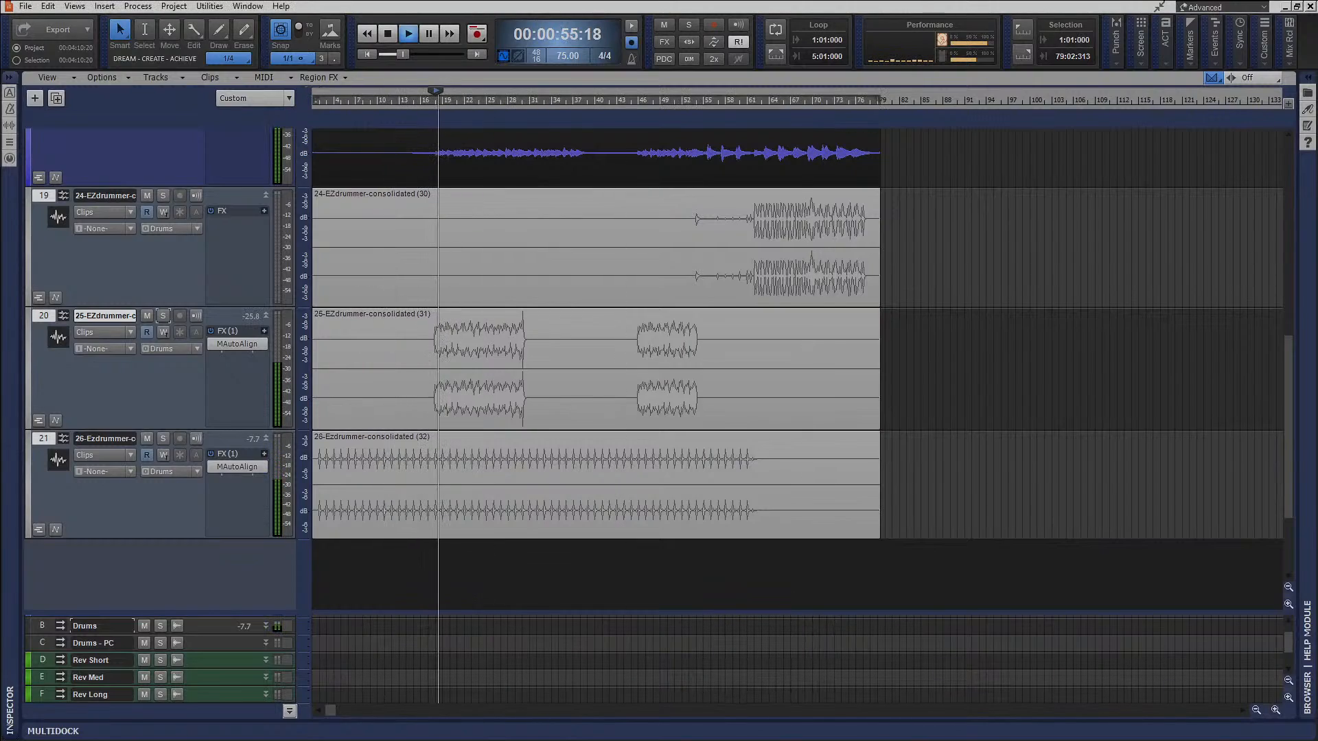
{"action": "key", "text": "alt+2"}
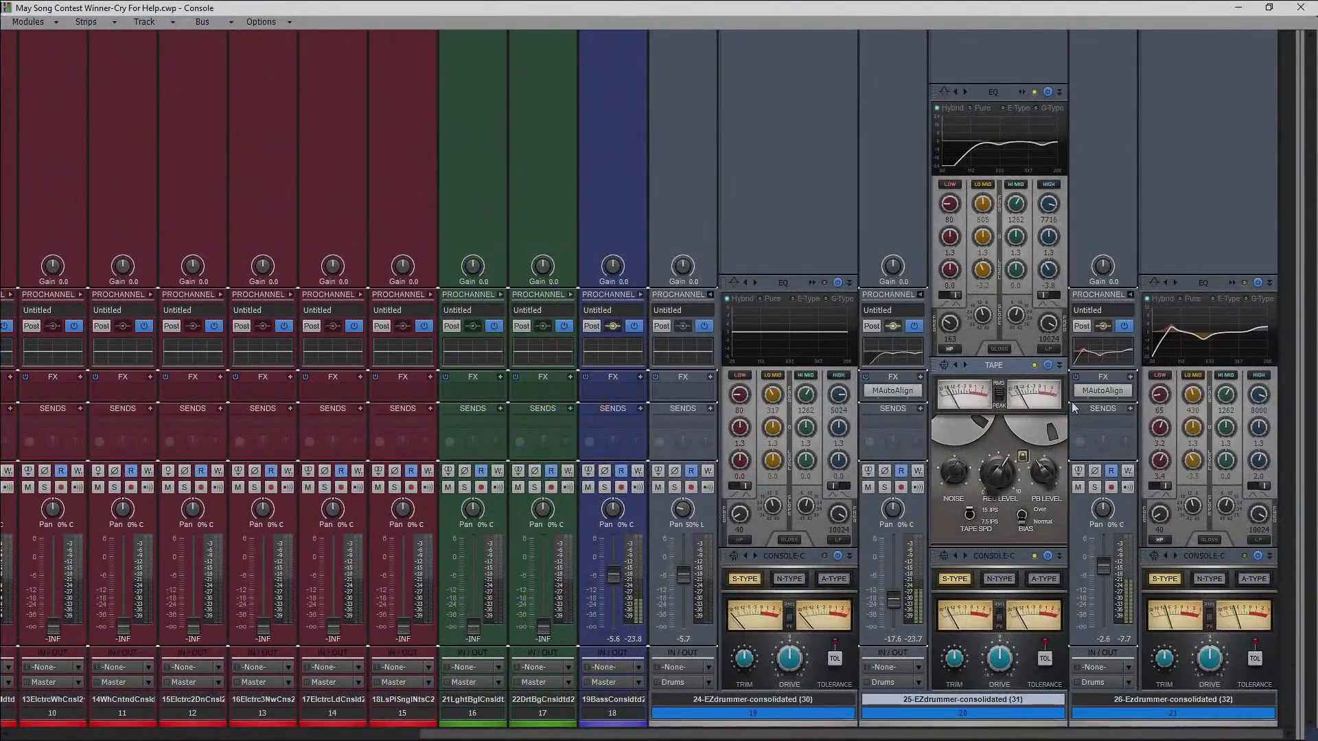
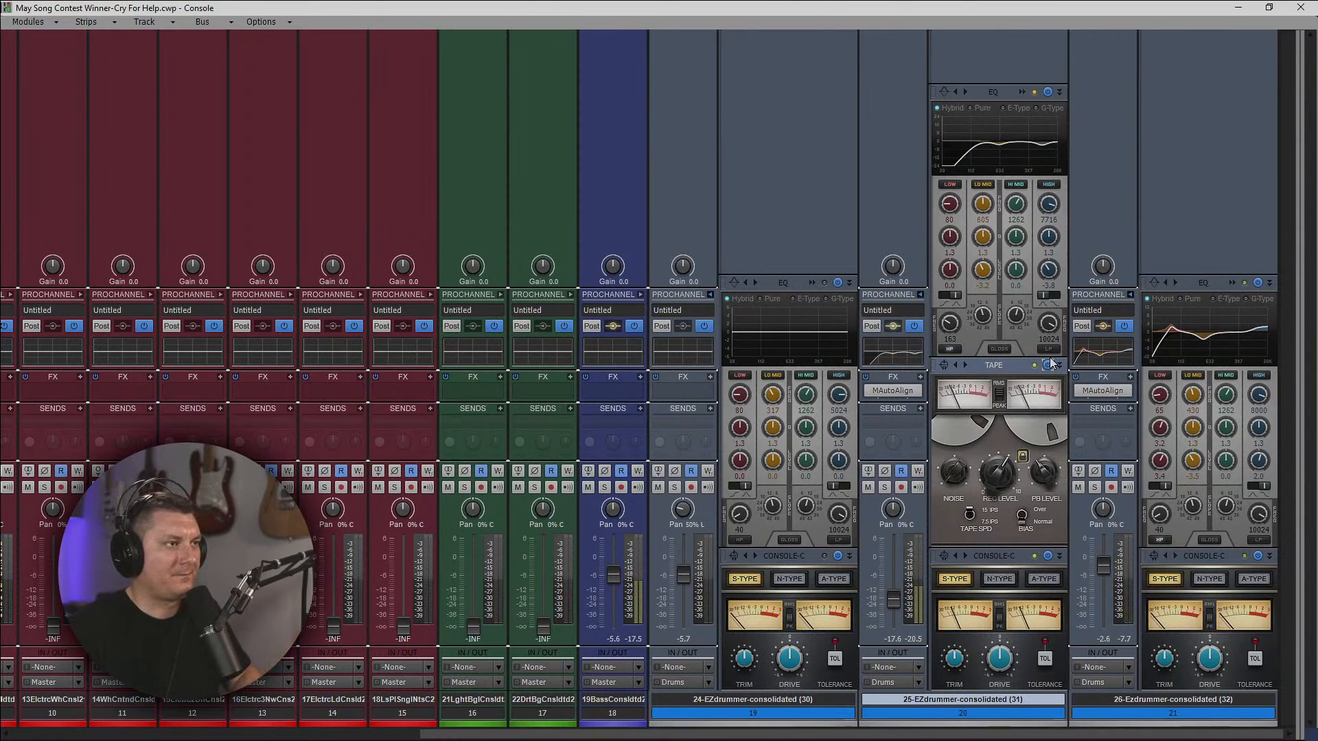
Compare the 25-EZdrummer track with the Tape Emulator bypassed and active, leaving the tape module switched on.
{"action": "left_click", "coordinate": [1047, 364]}
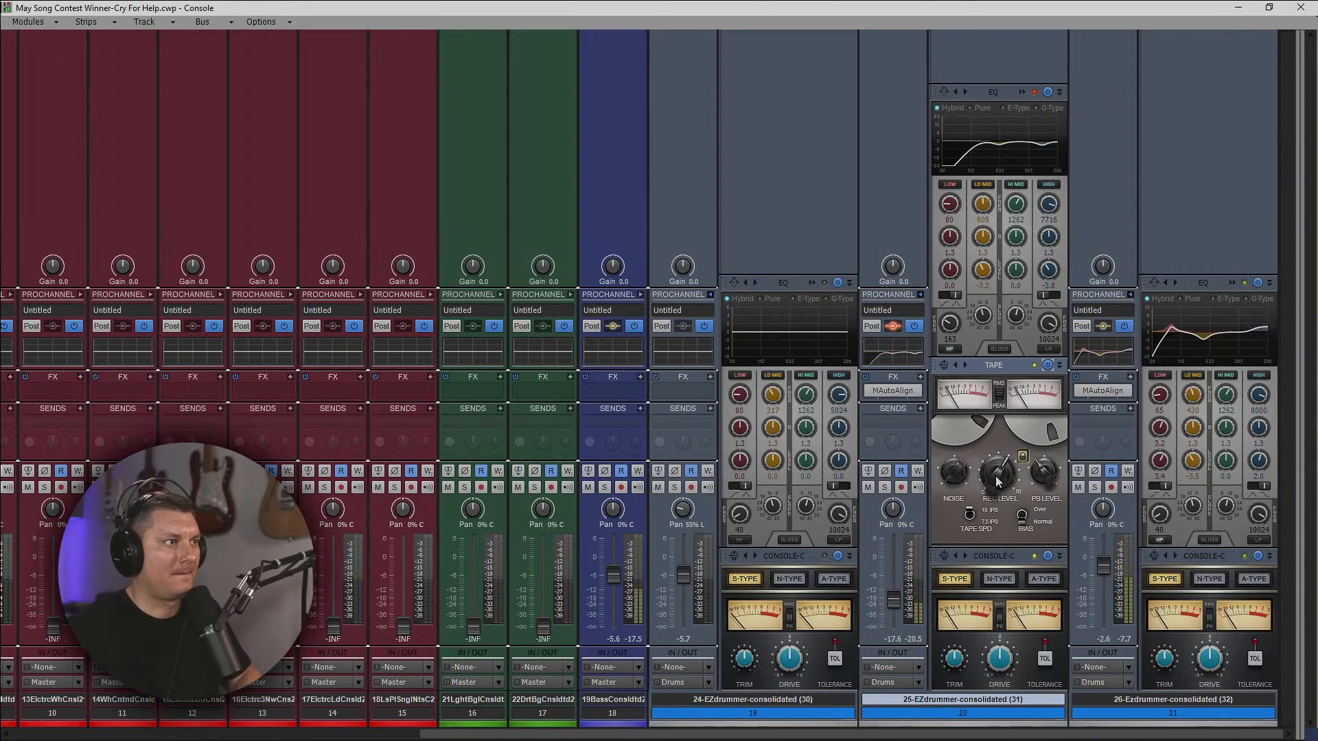
{"action": "left_click", "coordinate": [1048, 365]}
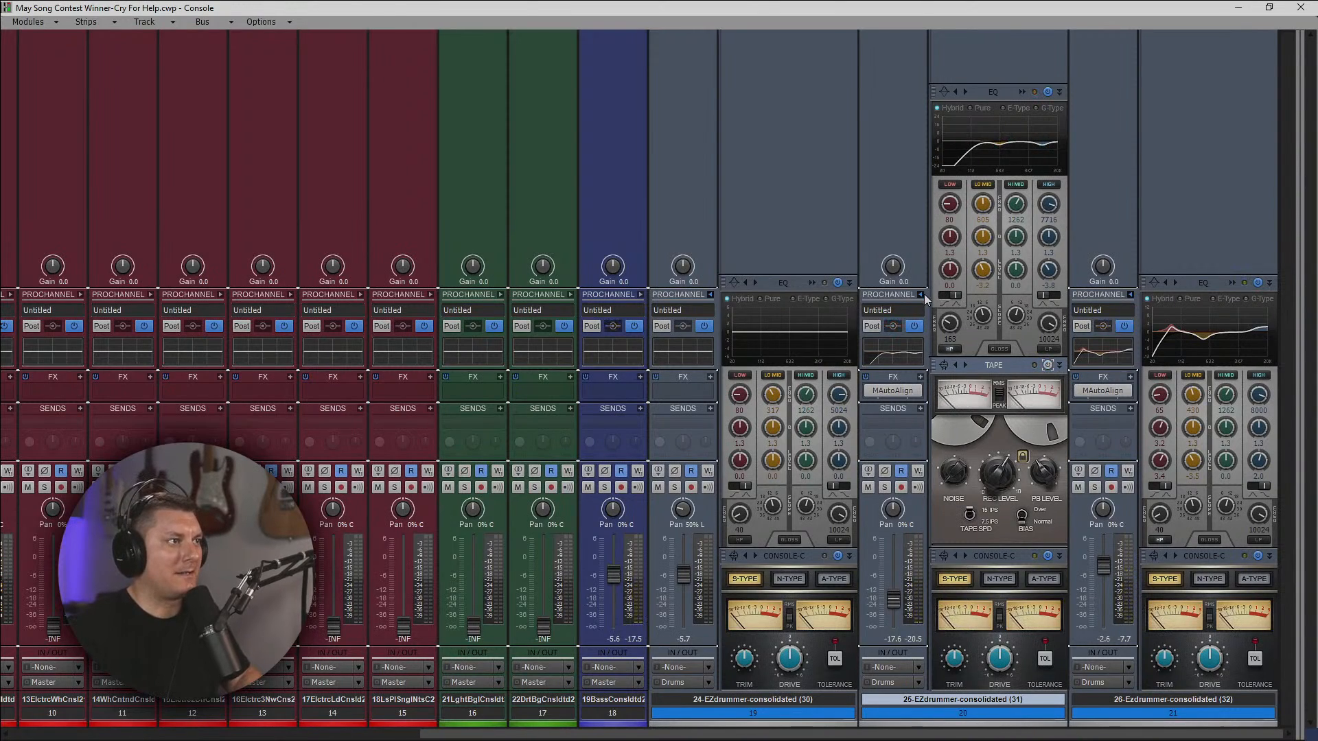
{"action": "left_click", "coordinate": [920, 294]}
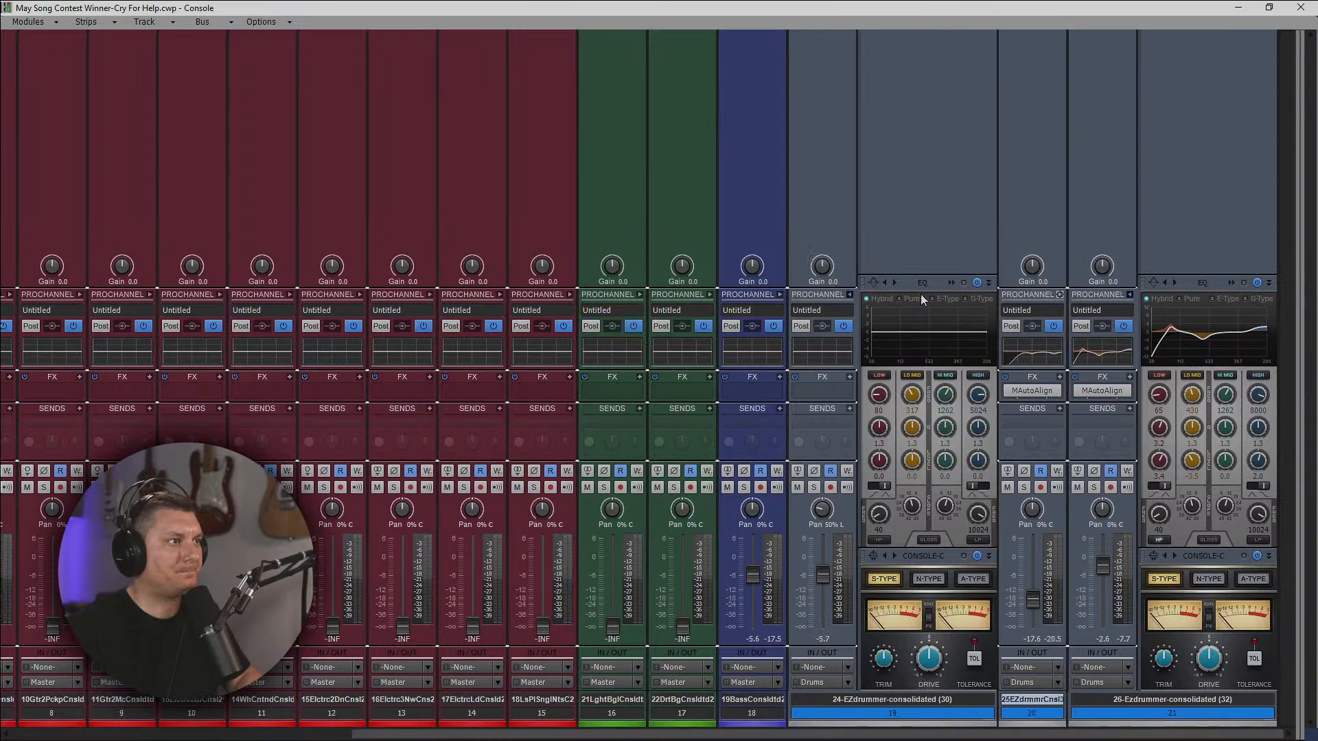
{"action": "left_click", "coordinate": [1059, 296]}
{"action": "left_click", "coordinate": [1187, 365]}
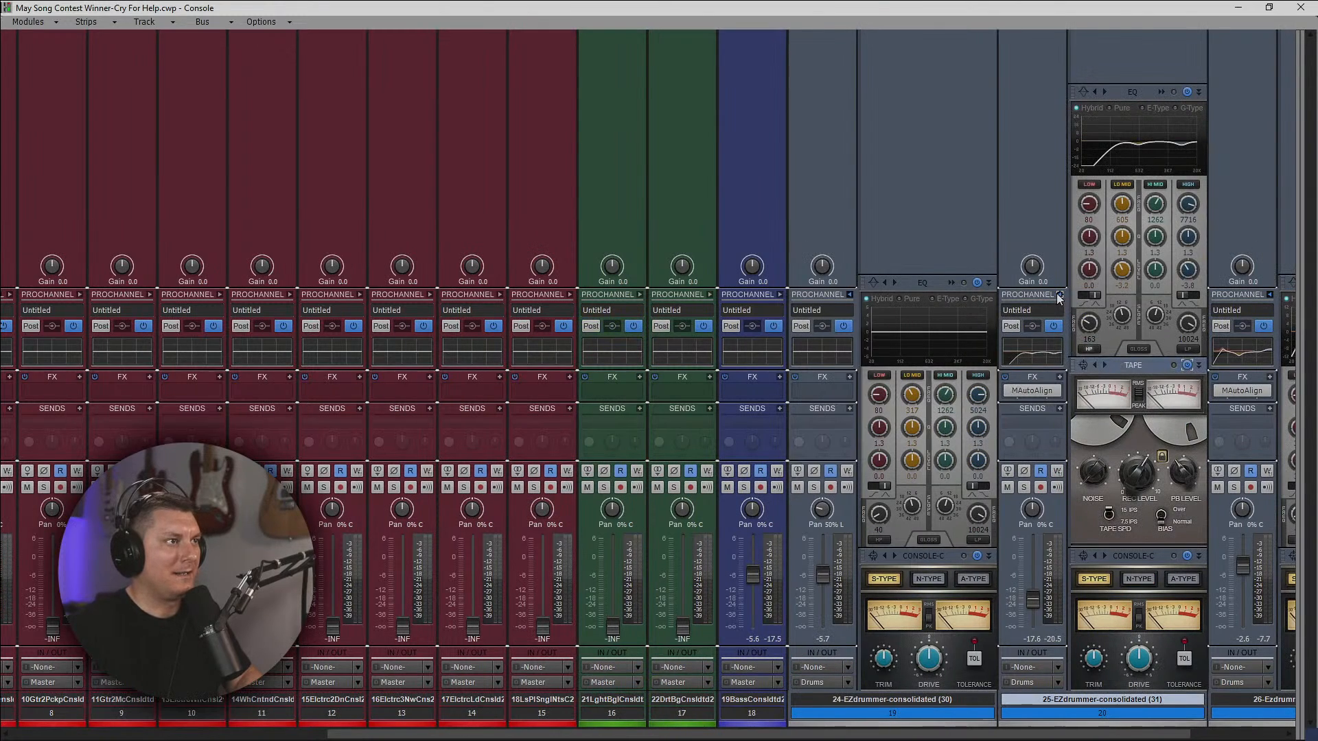
Collapse the expanded ProChannel strips of the 25-, 26- and 24-EZdrummer tracks.
{"action": "left_click", "coordinate": [1060, 295]}
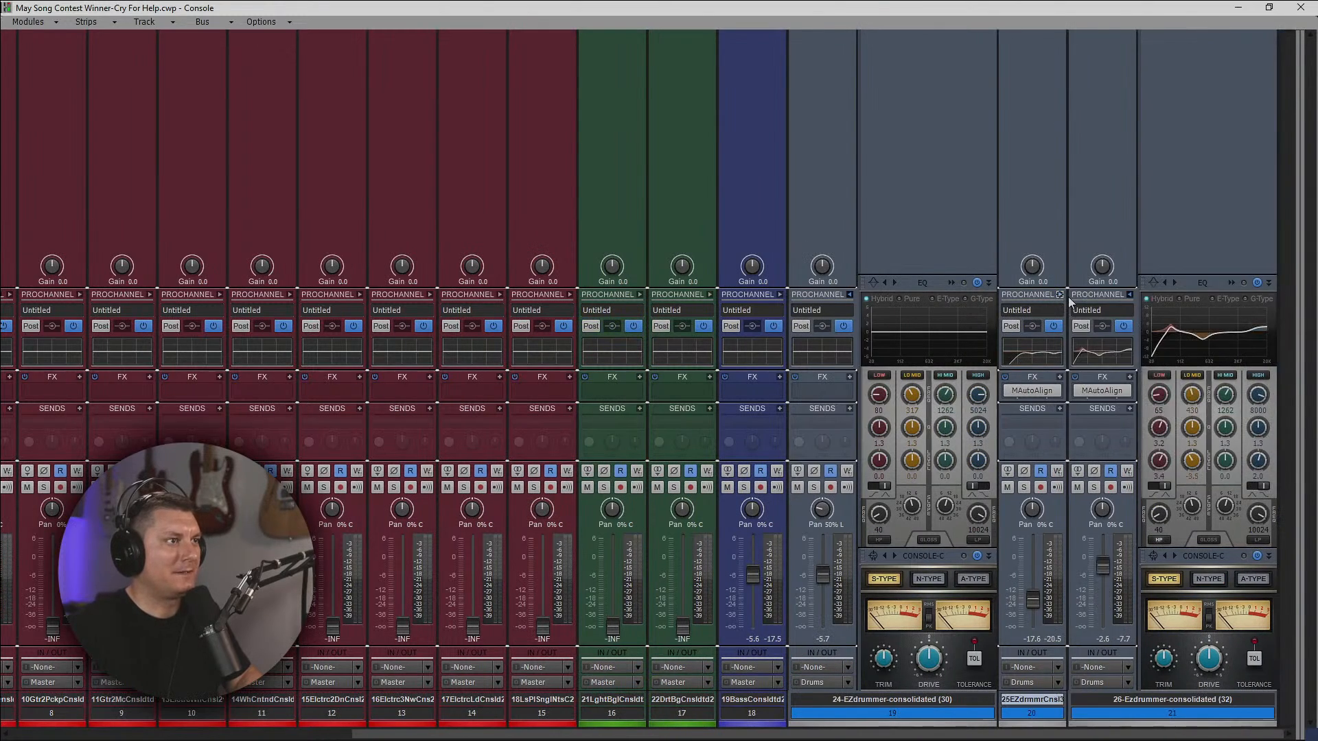
{"action": "left_click", "coordinate": [1130, 295]}
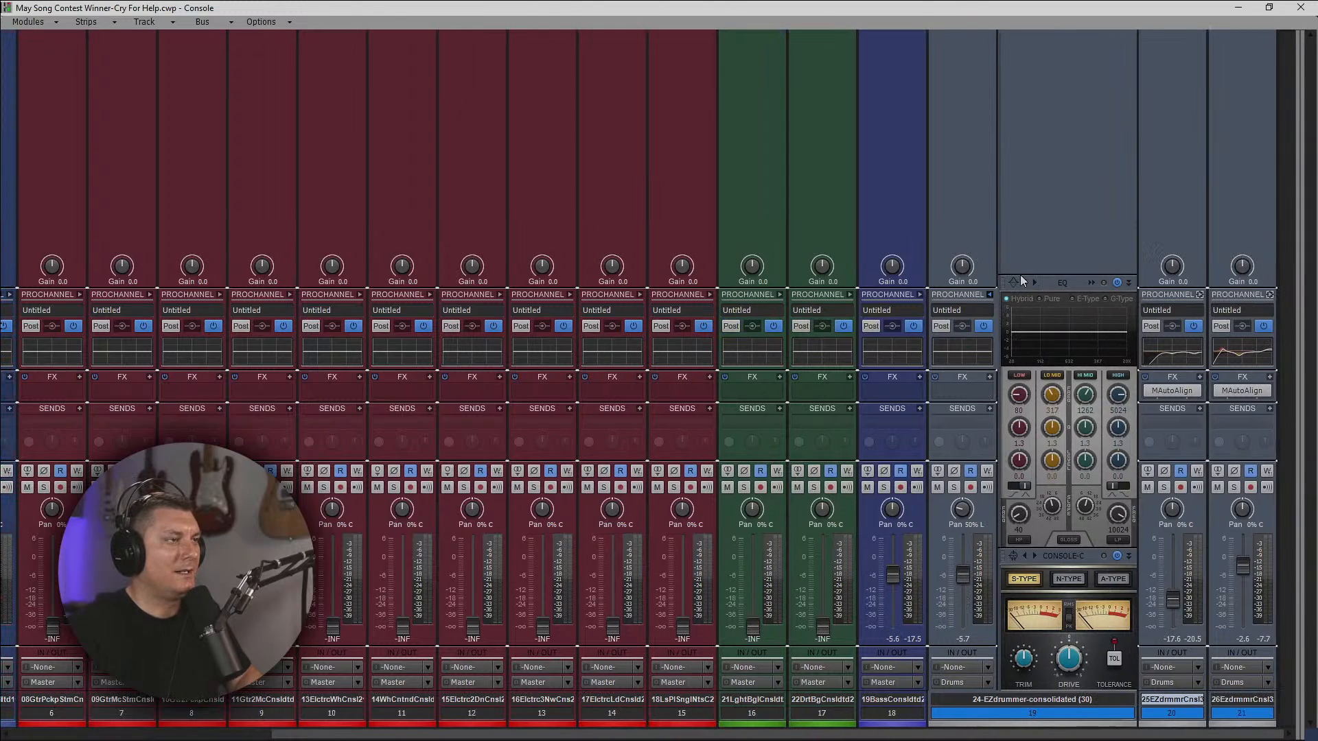
{"action": "left_click", "coordinate": [989, 295]}
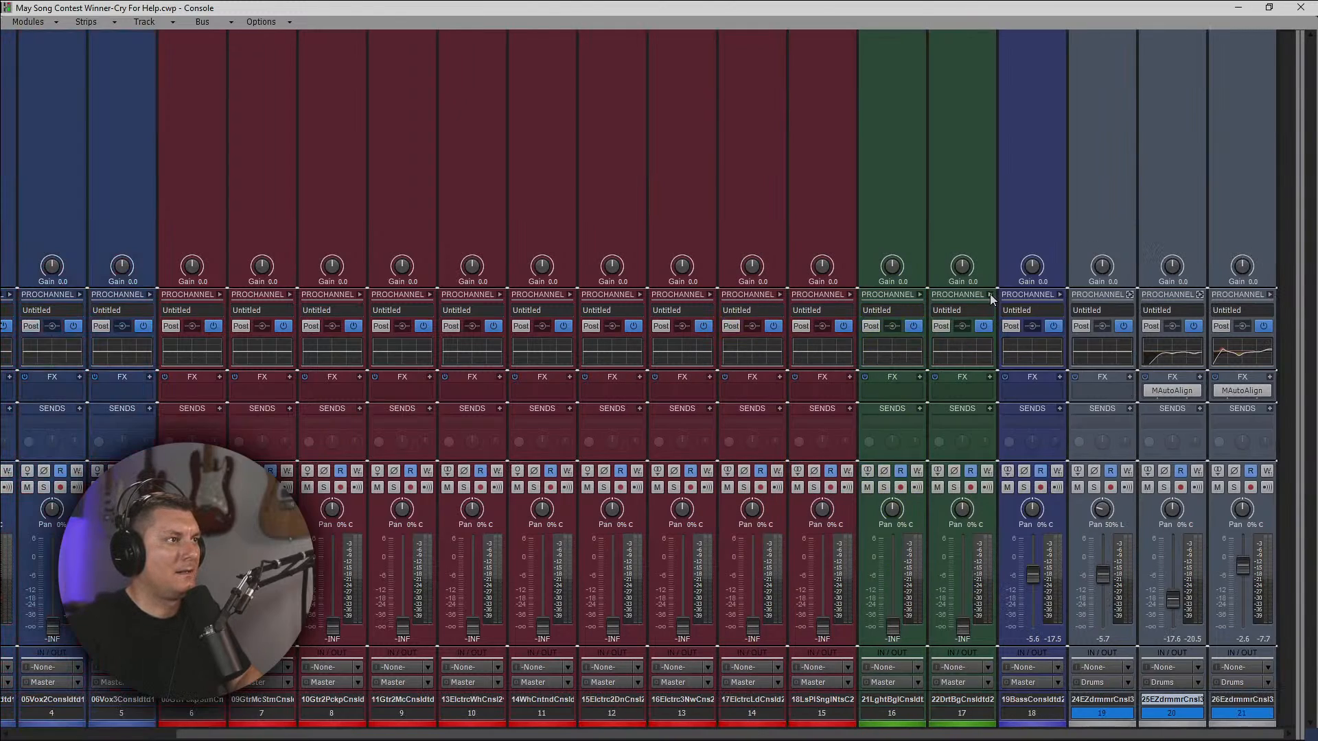
Expand the 19-Bass track's ProChannel, enable the high-pass filter in its QuadCurve Equalizer, and close the equalizer.
{"action": "left_click", "coordinate": [1060, 295]}
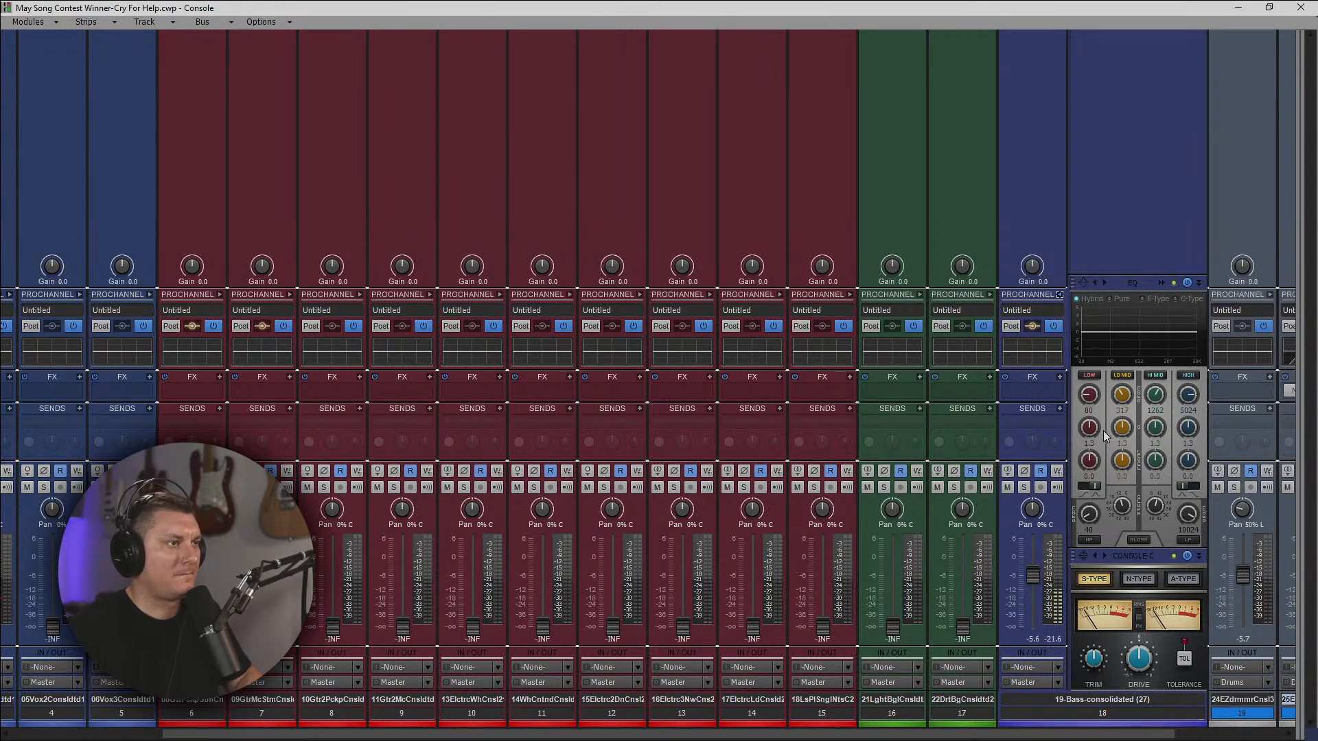
{"action": "left_click", "coordinate": [1159, 286]}
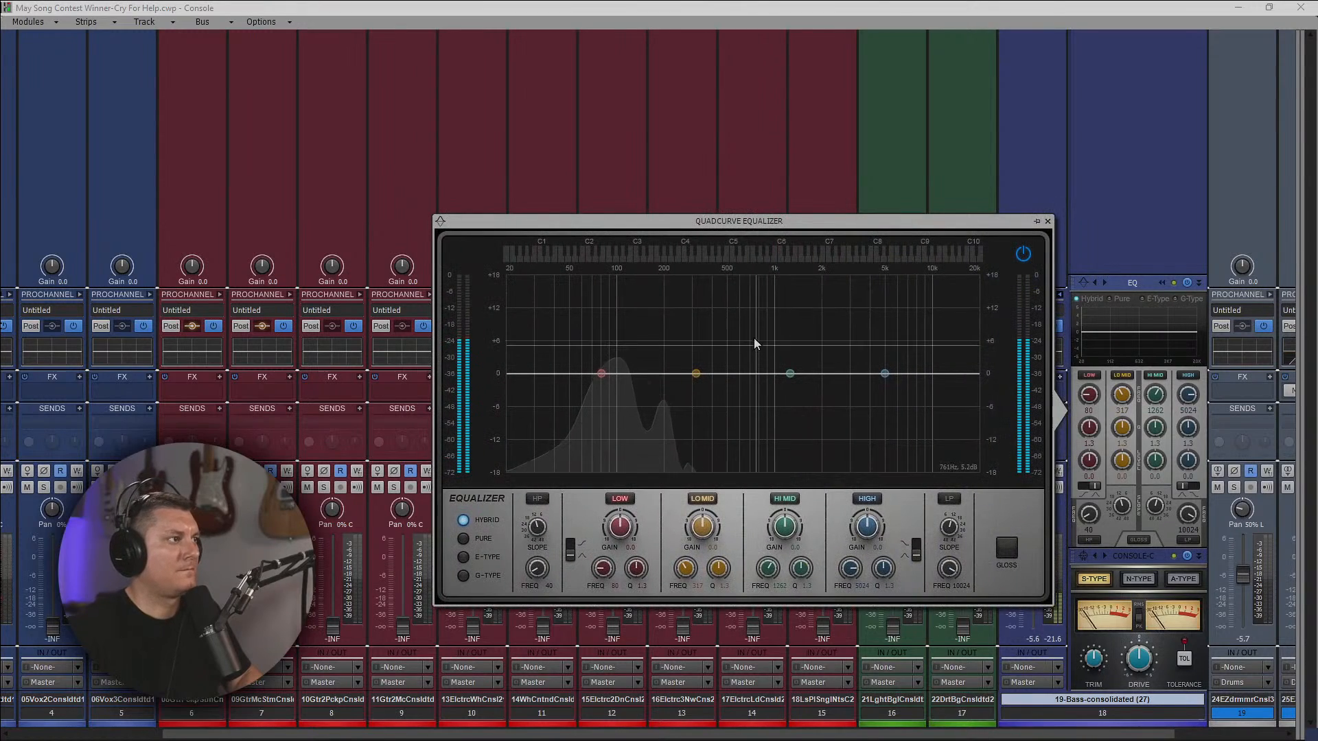
{"action": "left_click", "coordinate": [539, 499]}
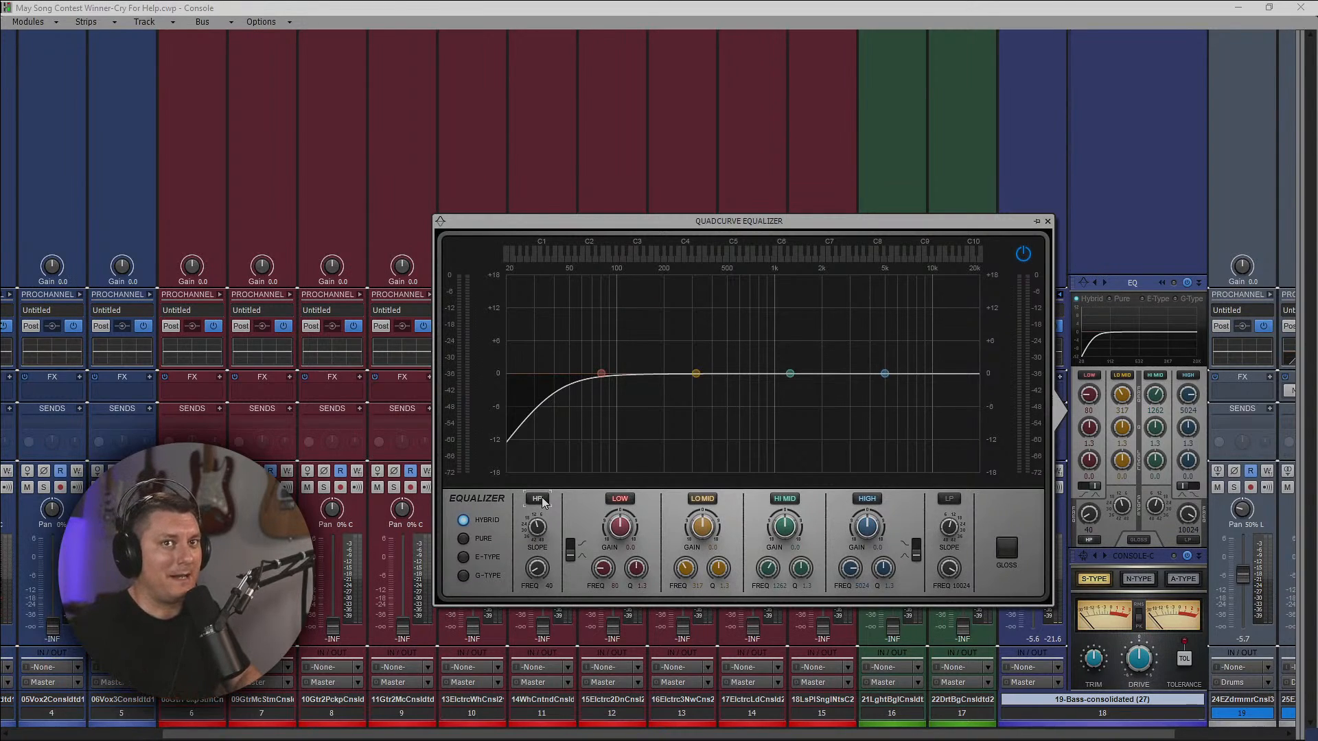
{"action": "left_click", "coordinate": [1048, 221]}
Switch the plug-in layout so audio effects are grouped by manufacturer instead of by category.
{"action": "right_click", "coordinate": [851, 389]}
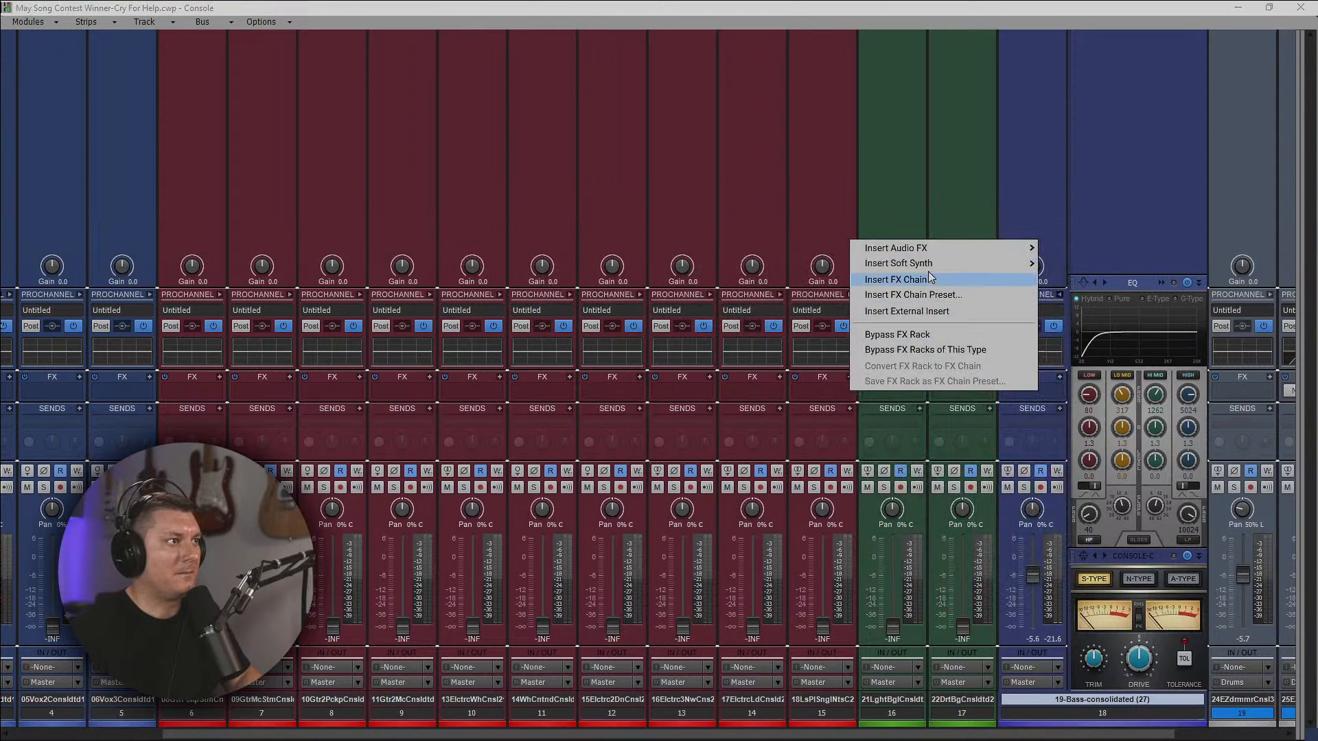
{"action": "mouse_move", "coordinate": [926, 249]}
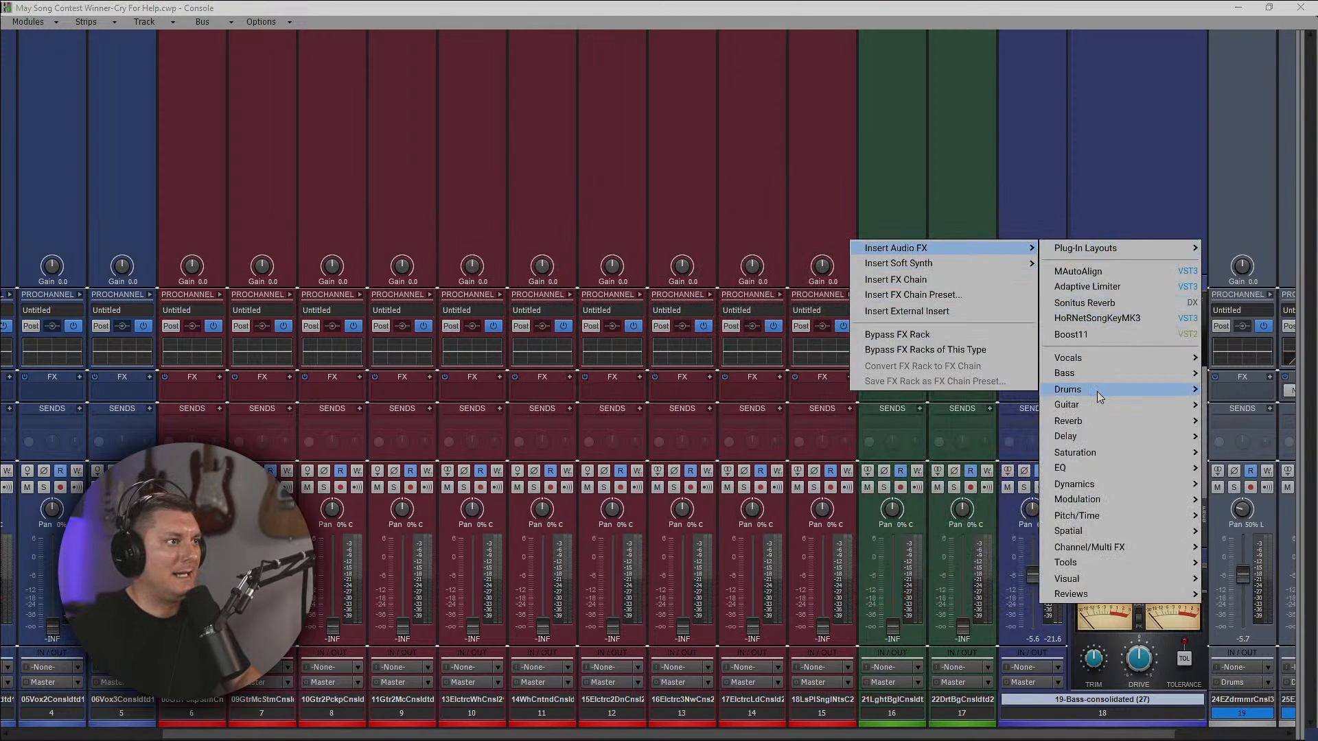
{"action": "mouse_move", "coordinate": [1106, 357]}
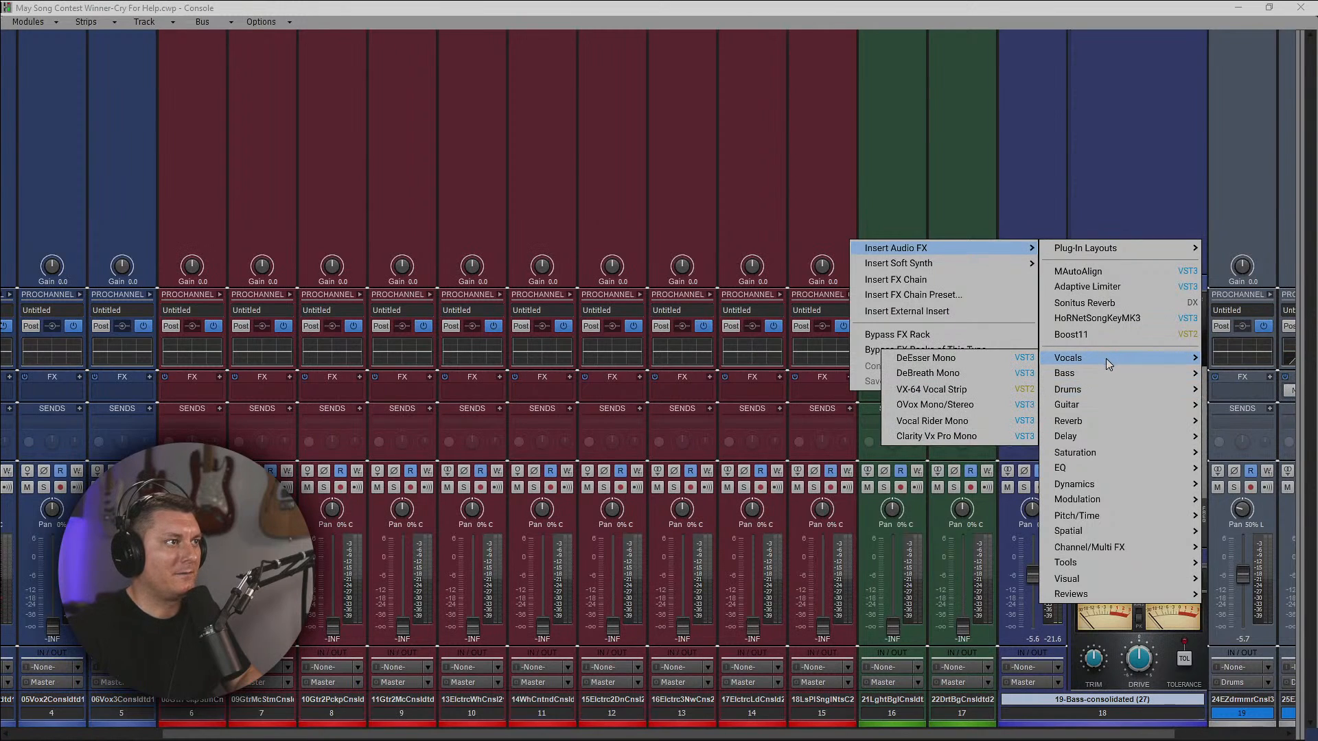
{"action": "mouse_move", "coordinate": [1093, 486]}
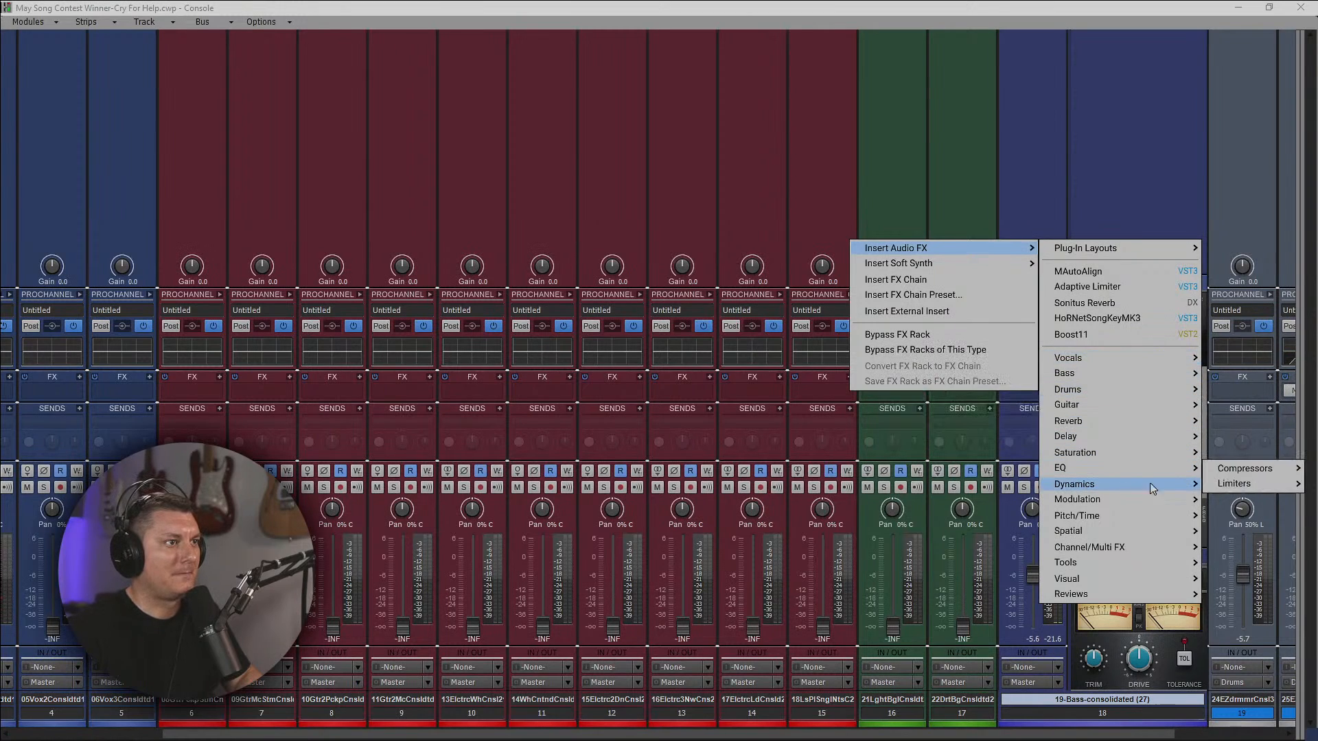
{"action": "mouse_move", "coordinate": [1240, 489]}
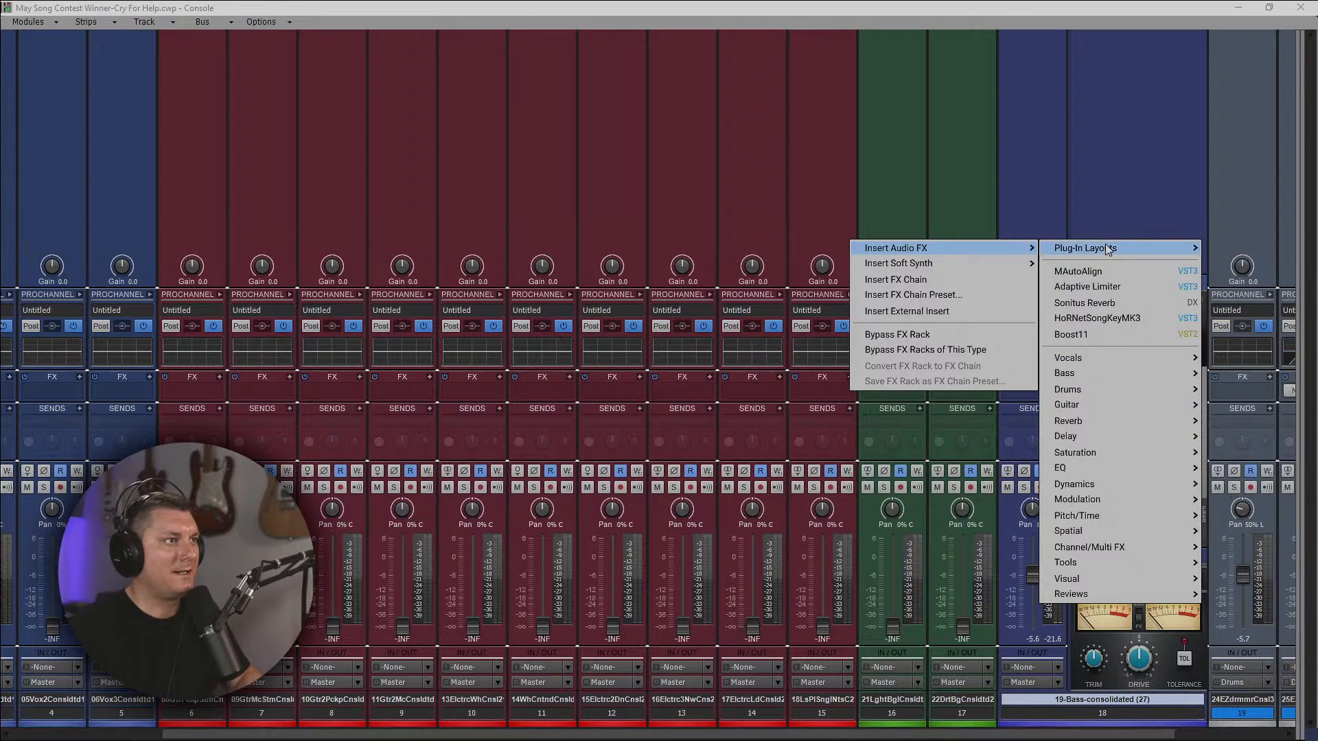
{"action": "mouse_move", "coordinate": [1085, 254]}
{"action": "left_click", "coordinate": [985, 288]}
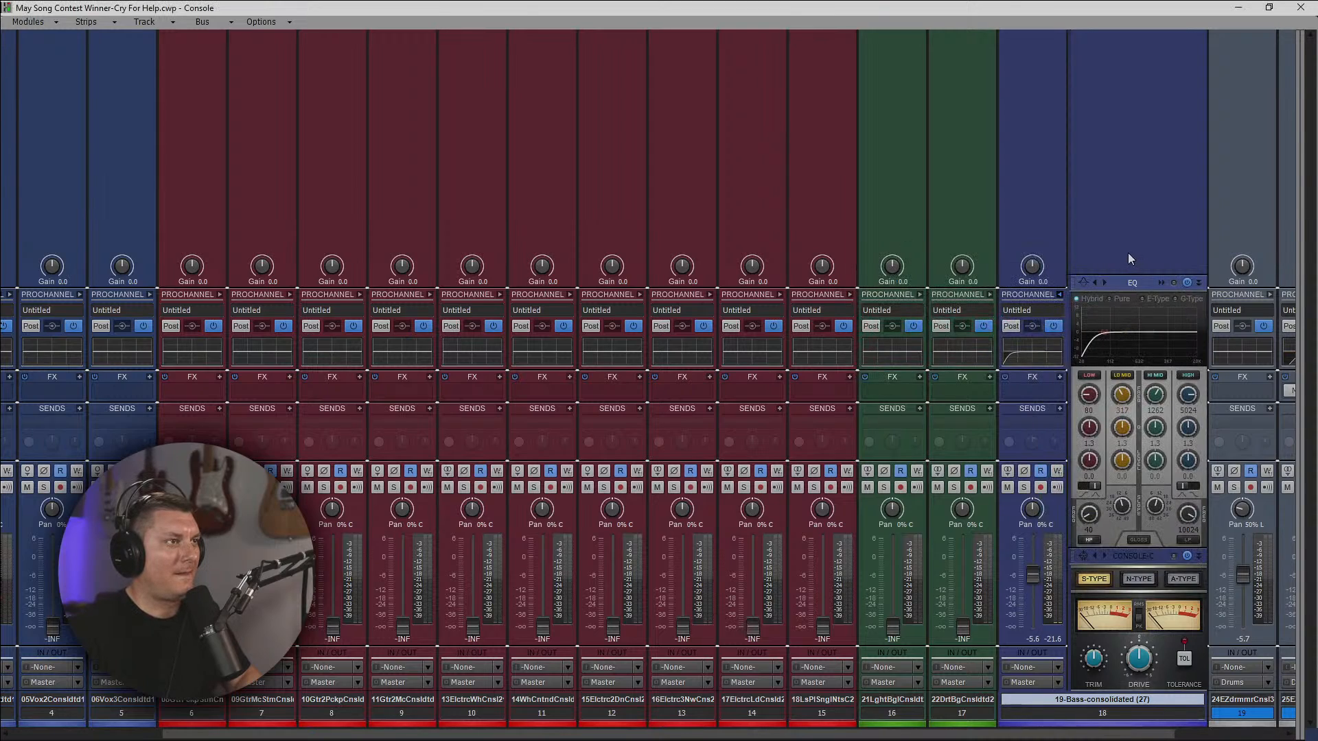
Insert the Cakewalk CA-2A leveling amplifier in the 19-Bass track's FX rack.
{"action": "right_click", "coordinate": [1044, 386]}
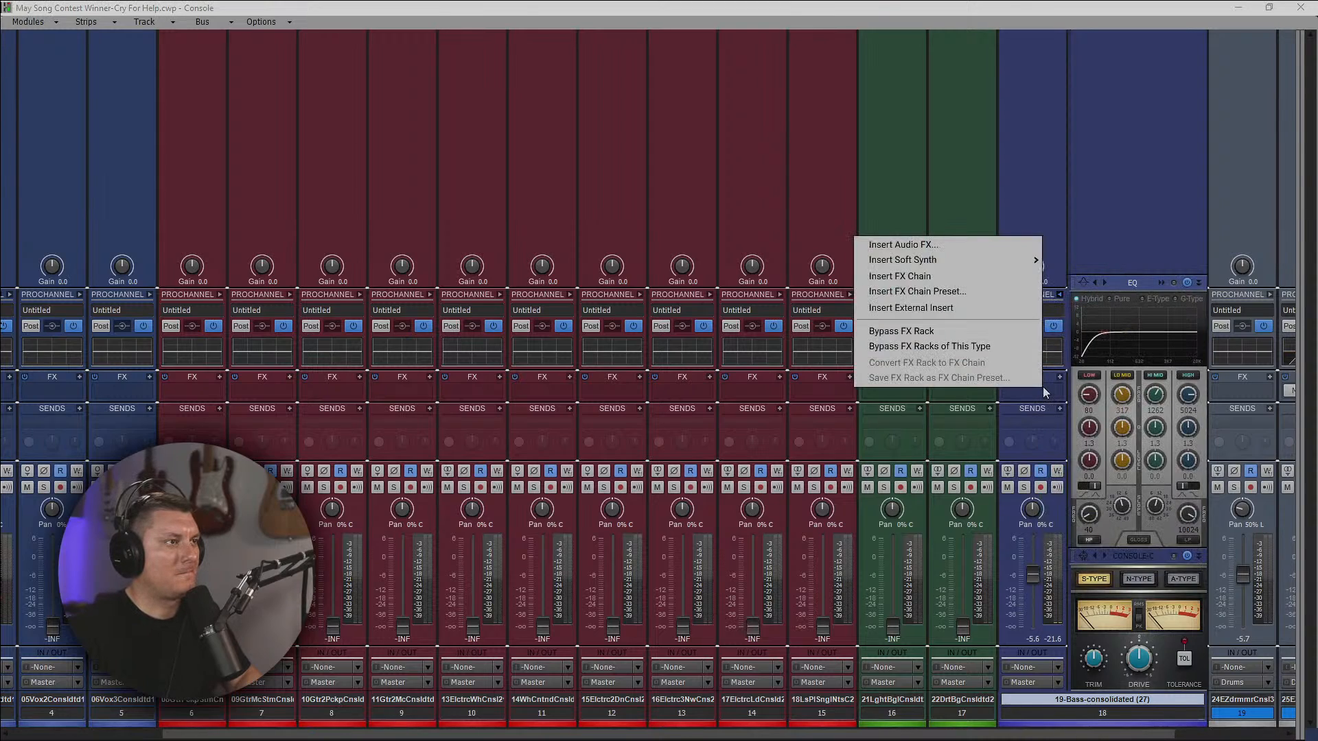
{"action": "left_click", "coordinate": [938, 243]}
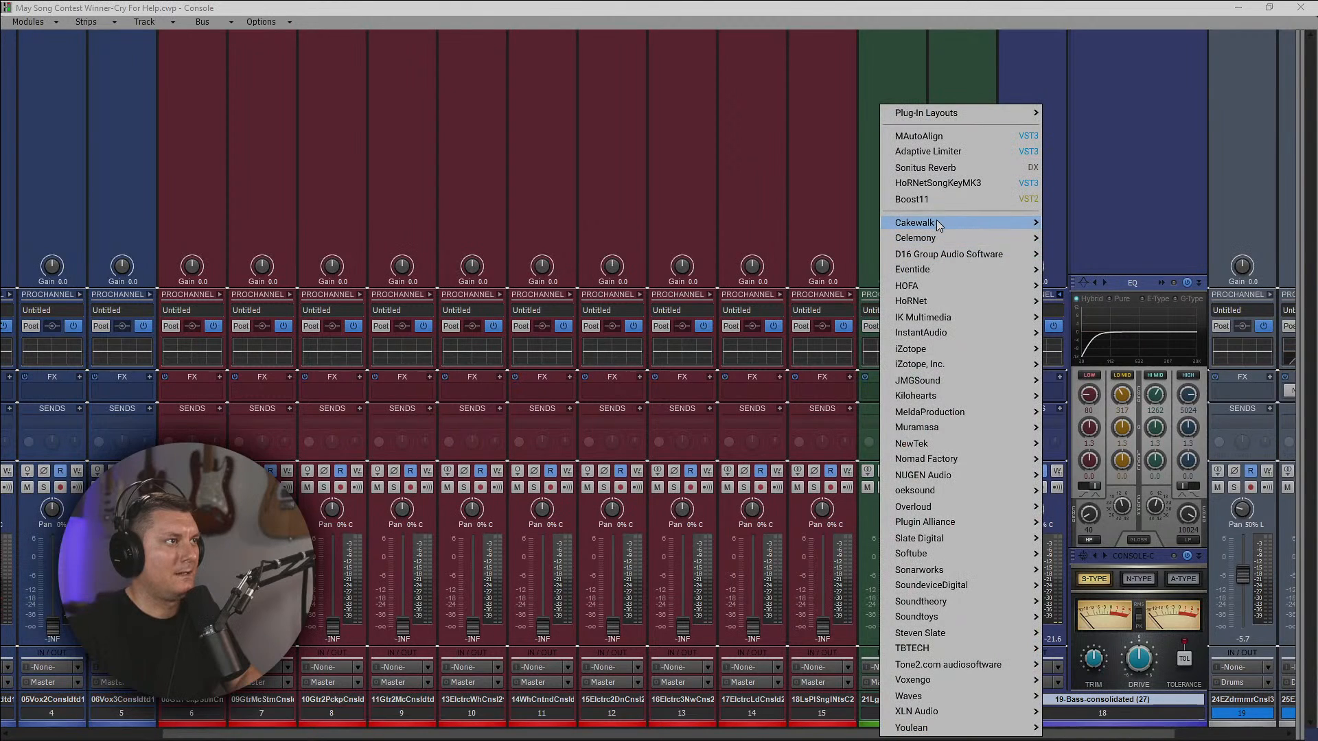
{"action": "mouse_move", "coordinate": [1023, 222]}
{"action": "left_click", "coordinate": [1073, 269]}
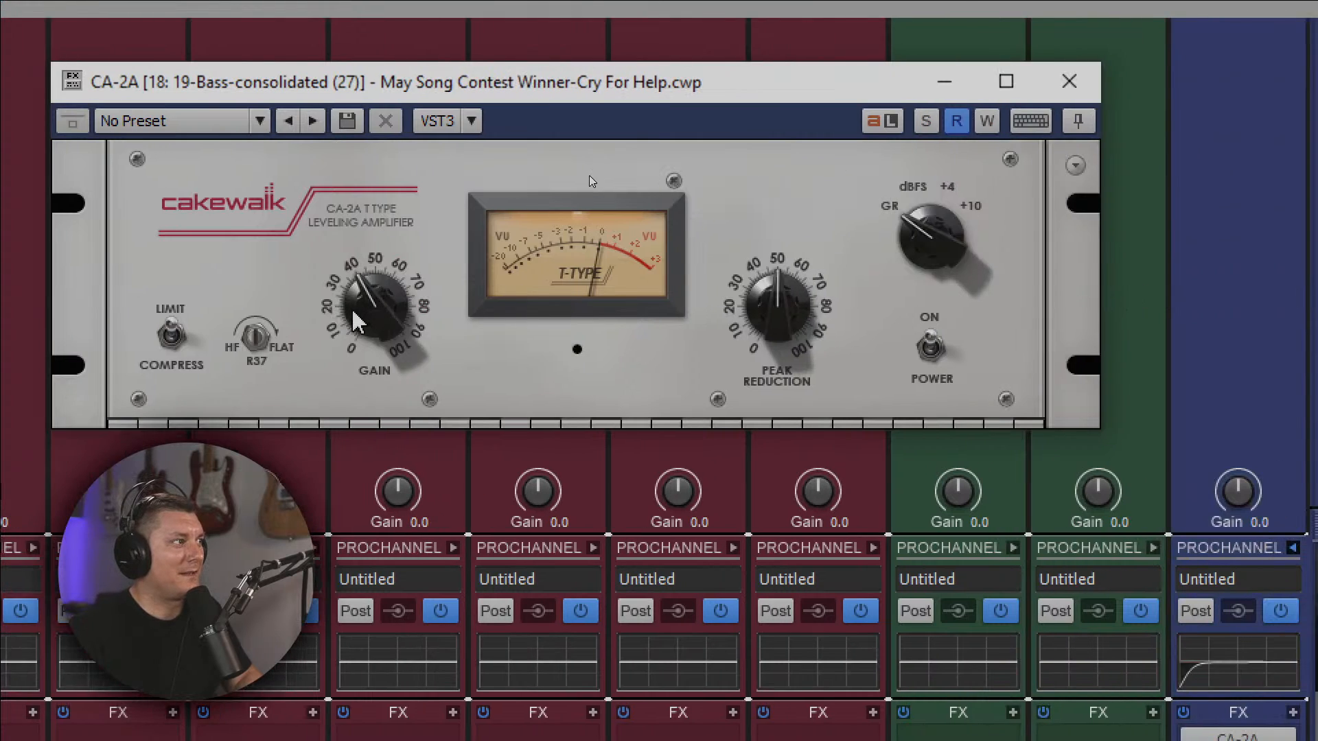
Set the bass CA-2A's gain to about 60 and its peak reduction to 60.5%, and close the plug-in.
{"action": "left_click_drag", "start_coordinate": [254, 333], "coordinate": [223, 270]}
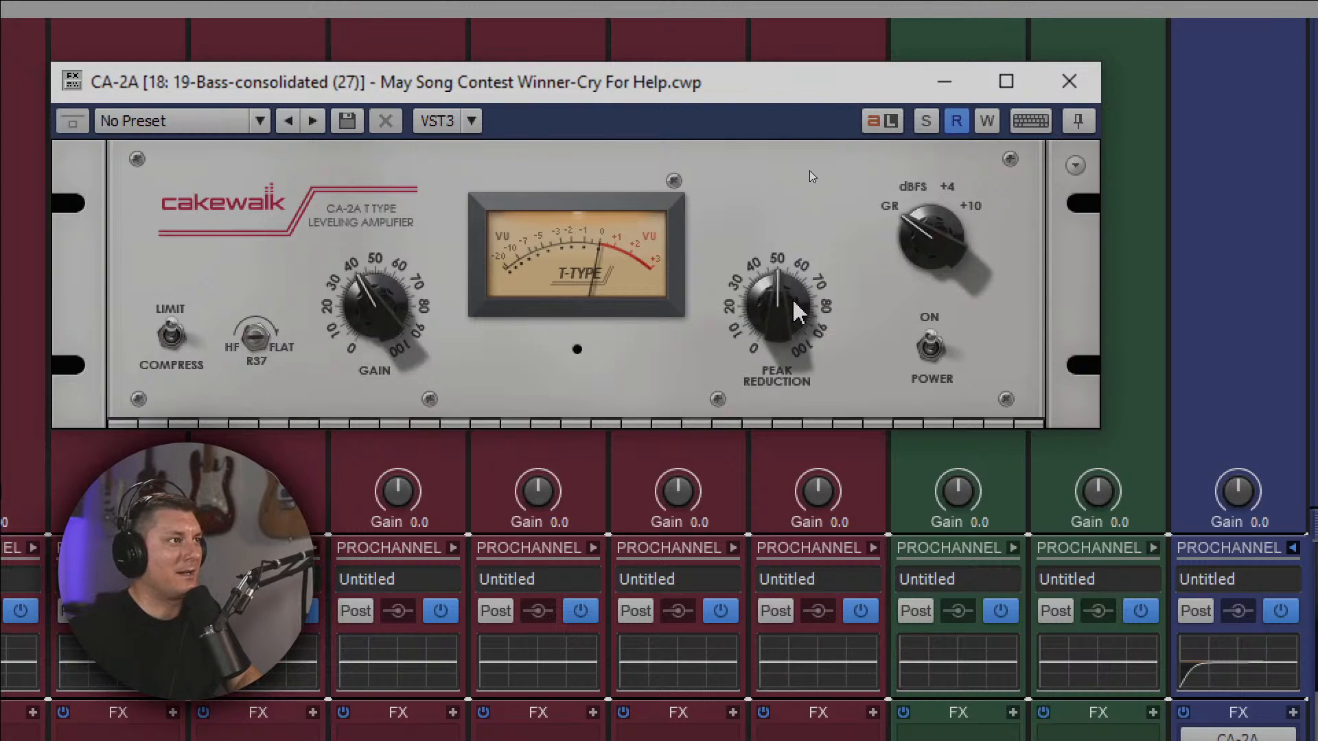
{"action": "mouse_move", "coordinate": [795, 309]}
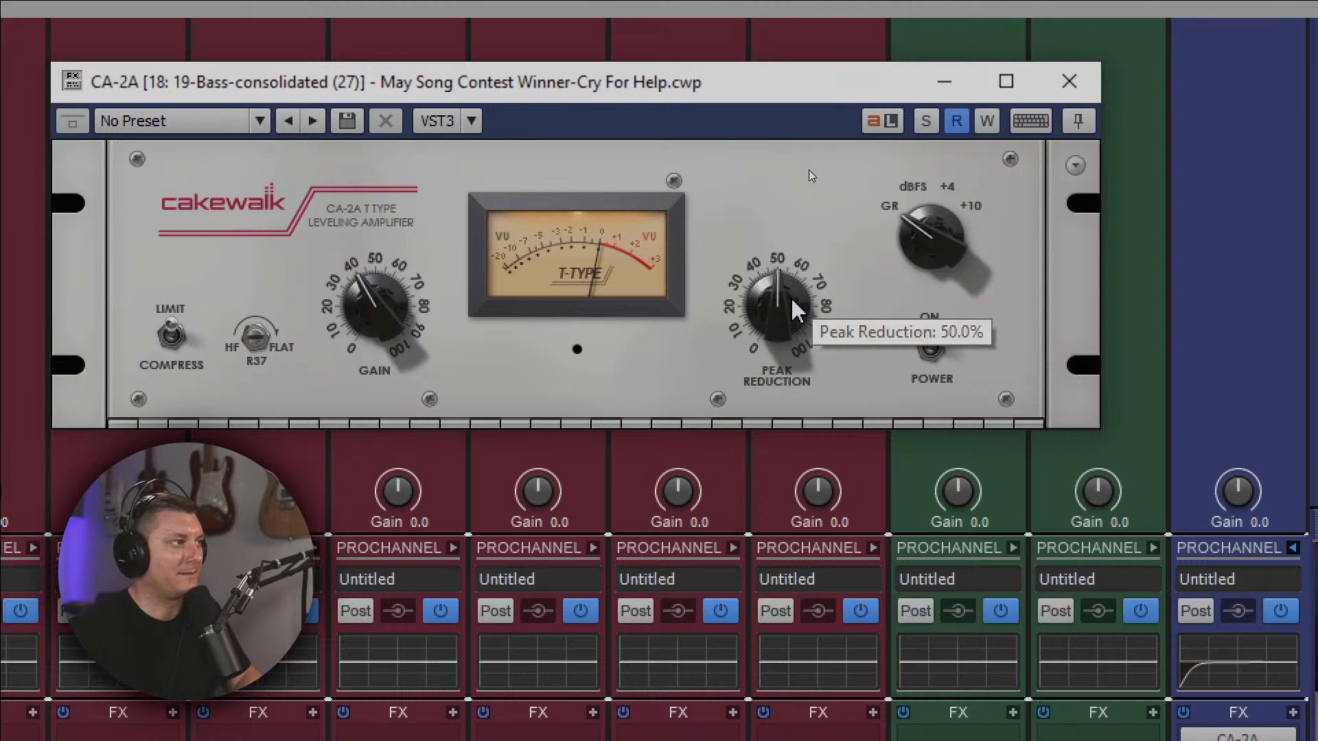
{"action": "mouse_move", "coordinate": [381, 320]}
{"action": "left_click_drag", "start_coordinate": [381, 319], "coordinate": [375, 297]}
{"action": "left_click_drag", "start_coordinate": [771, 299], "coordinate": [770, 287]}
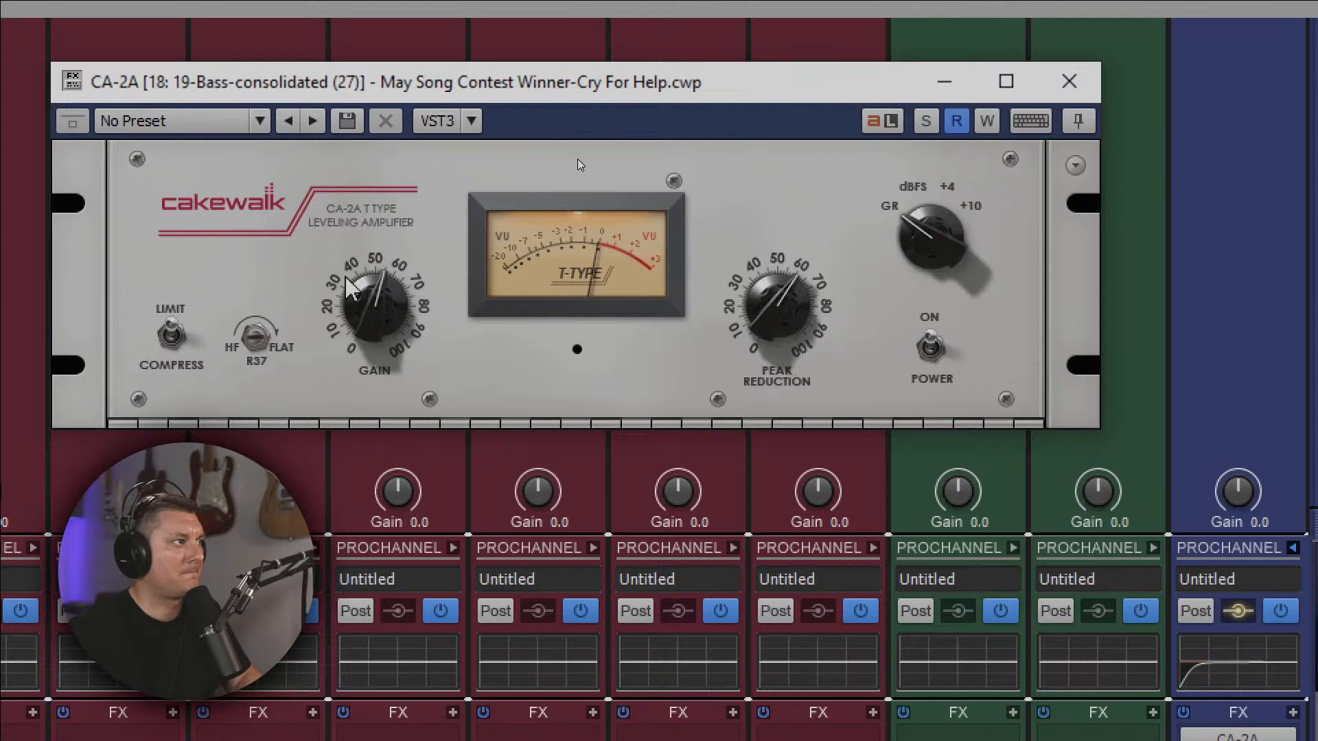
{"action": "left_click_drag", "start_coordinate": [377, 308], "coordinate": [376, 295]}
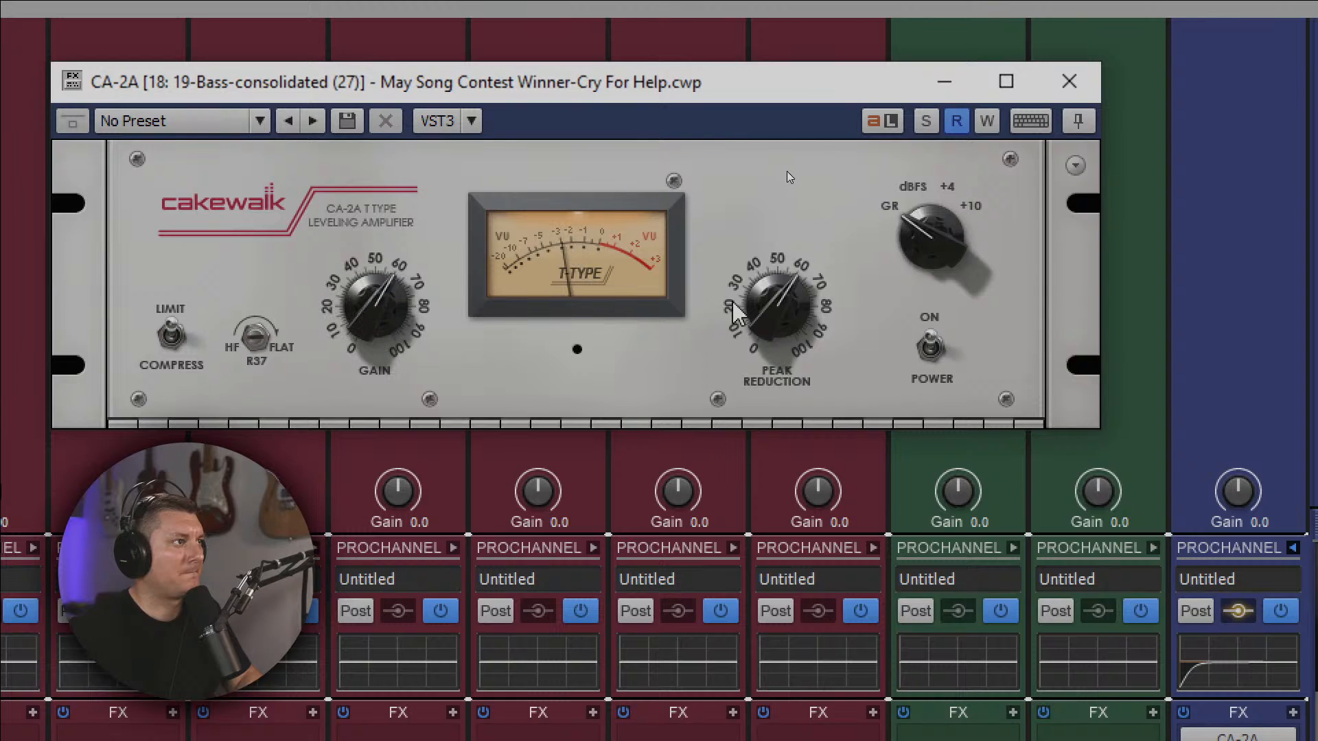
{"action": "mouse_move", "coordinate": [776, 292]}
{"action": "left_mouse_down"}
{"action": "mouse_move", "coordinate": [773, 320]}
{"action": "mouse_move", "coordinate": [773, 294]}
{"action": "left_mouse_up"}
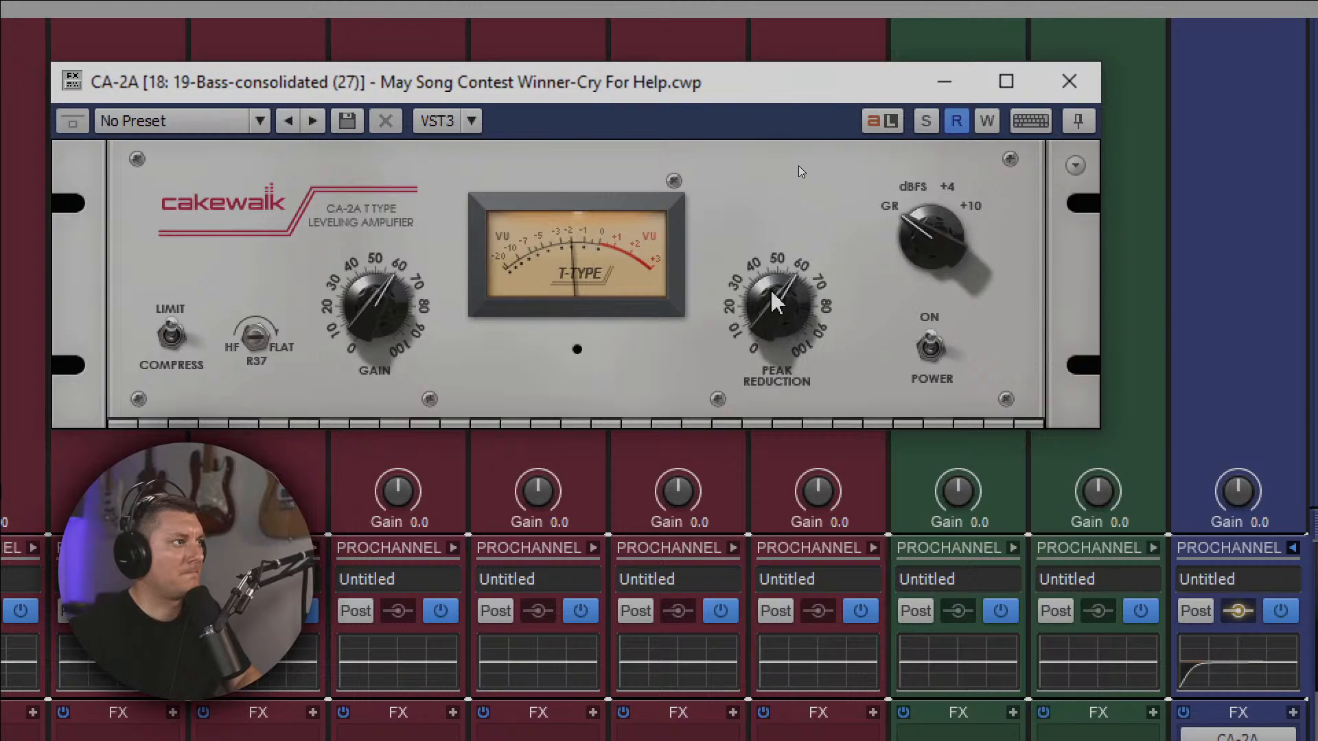
{"action": "mouse_move", "coordinate": [773, 297]}
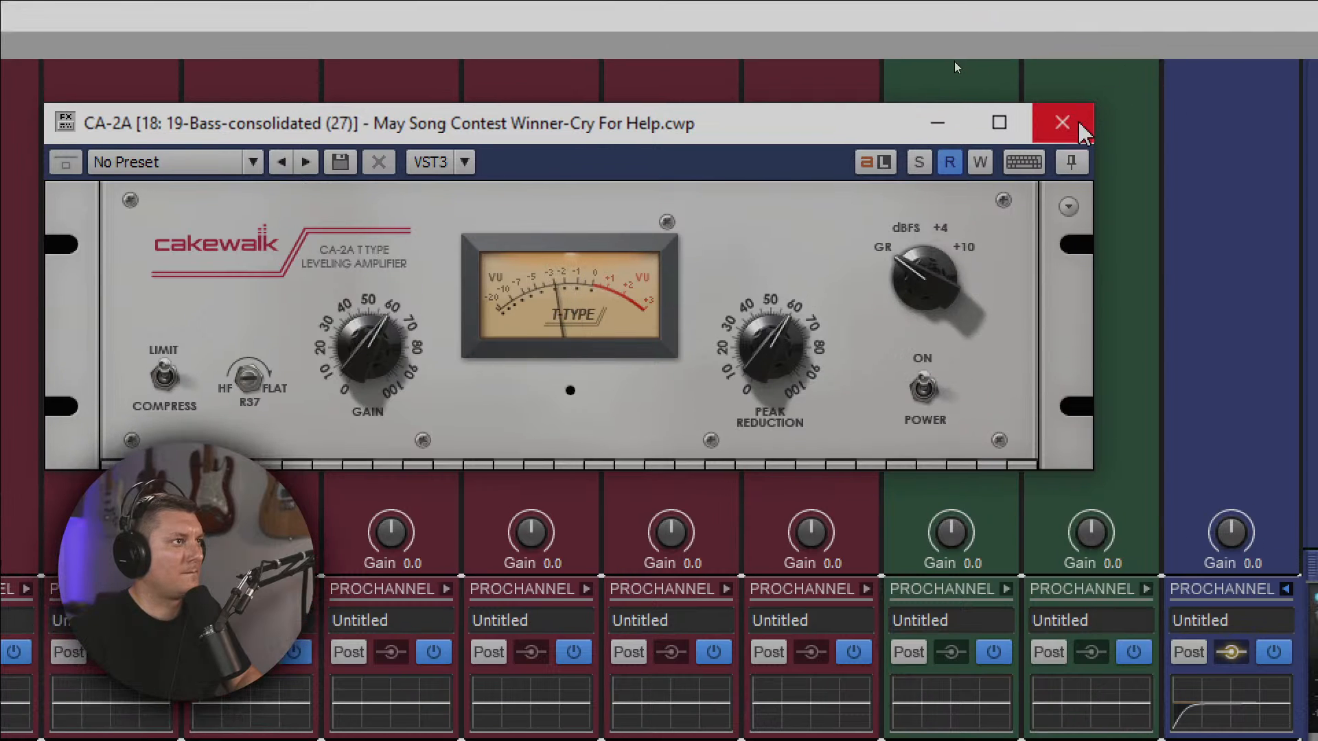
{"action": "left_click", "coordinate": [1069, 81]}
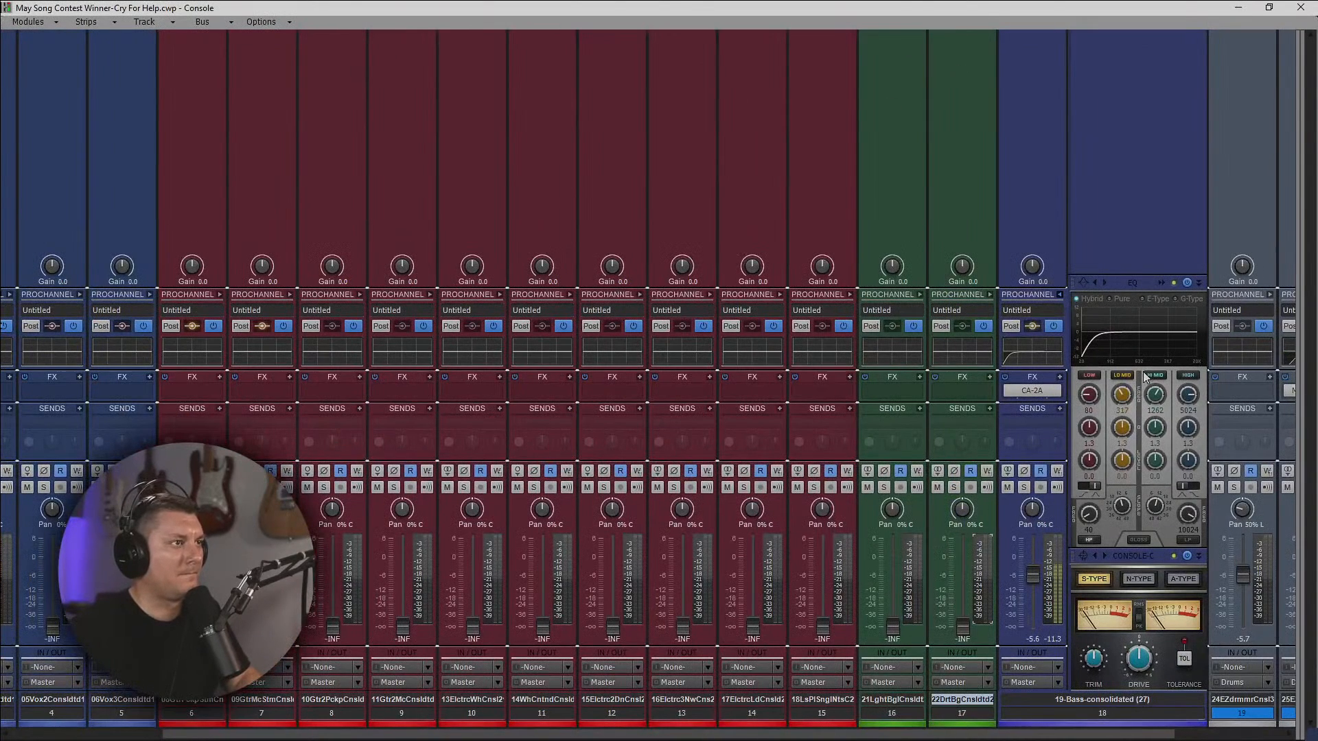
In the 19-Bass QuadCurve Equalizer, raise the high-pass frequency to 60 Hz and boost the low band by about 4.6 dB at 72 Hz.
{"action": "double_click", "coordinate": [1159, 282]}
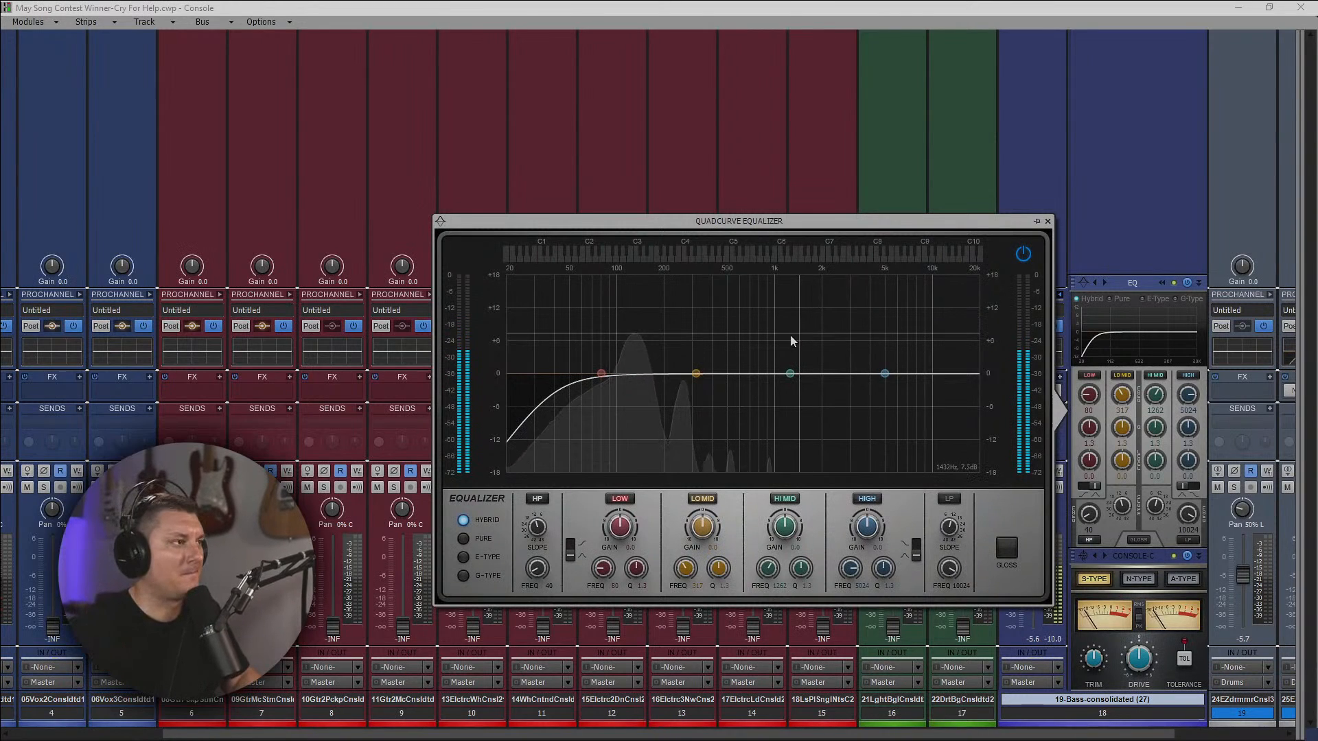
{"action": "left_click_drag", "start_coordinate": [537, 569], "coordinate": [537, 556]}
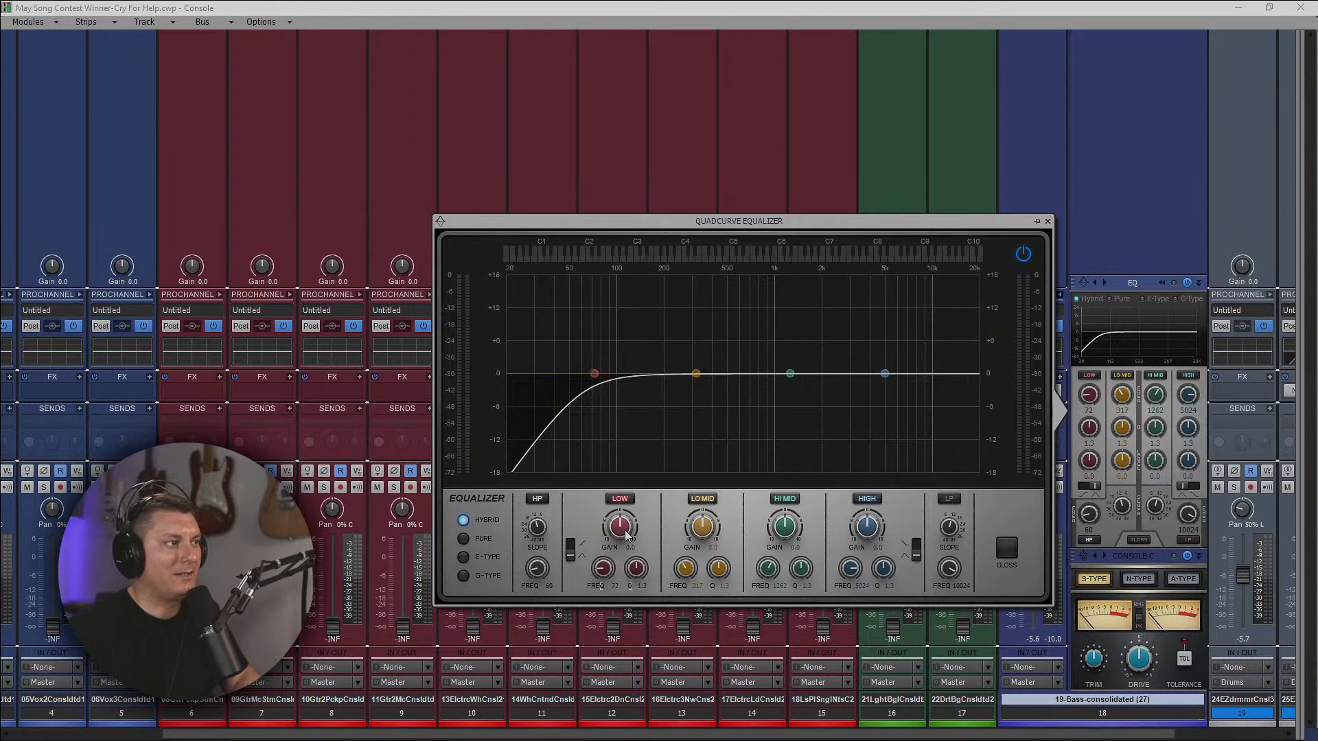
{"action": "scroll", "coordinate": [620, 527], "scroll_direction": "up", "scroll_amount": 5}
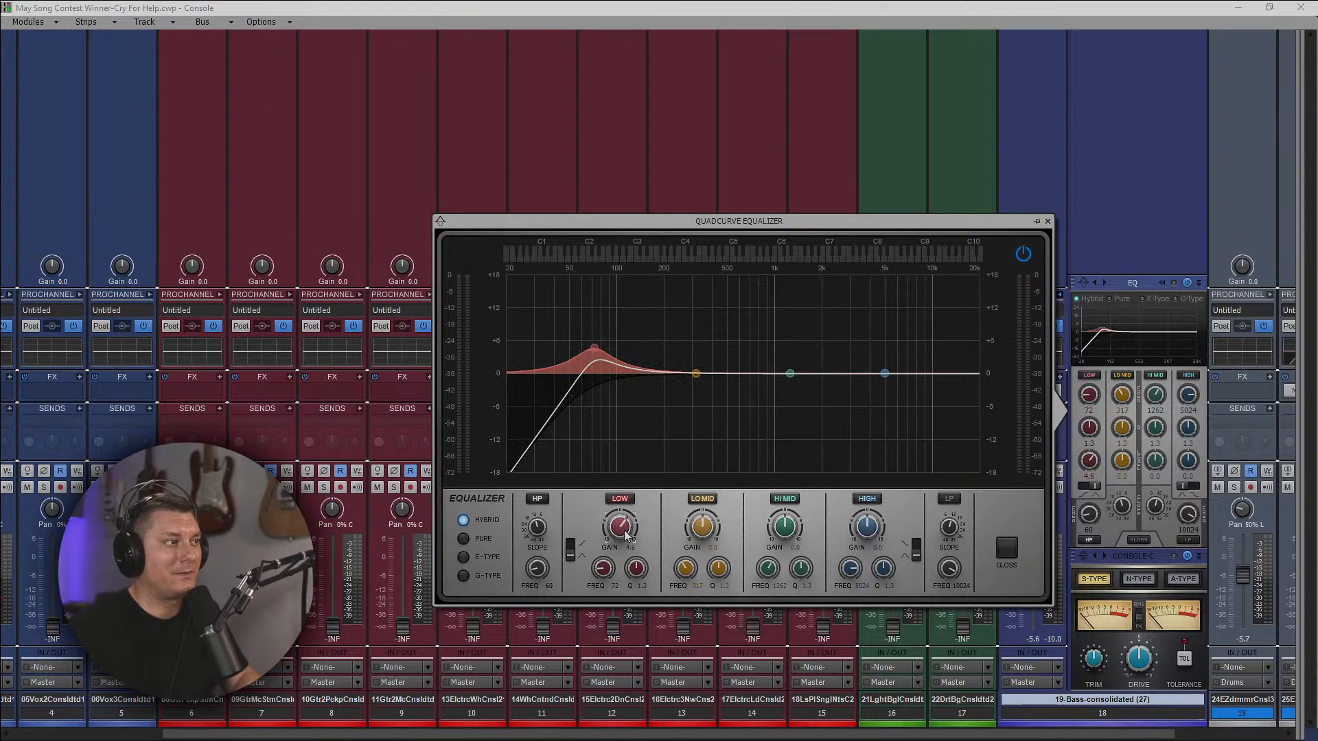
During playback, cut the bass low-mid band by about 2.6 dB near 158 Hz and boost the high-mid band by about 6.1 dB at 1800 Hz.
{"action": "key", "text": "space"}
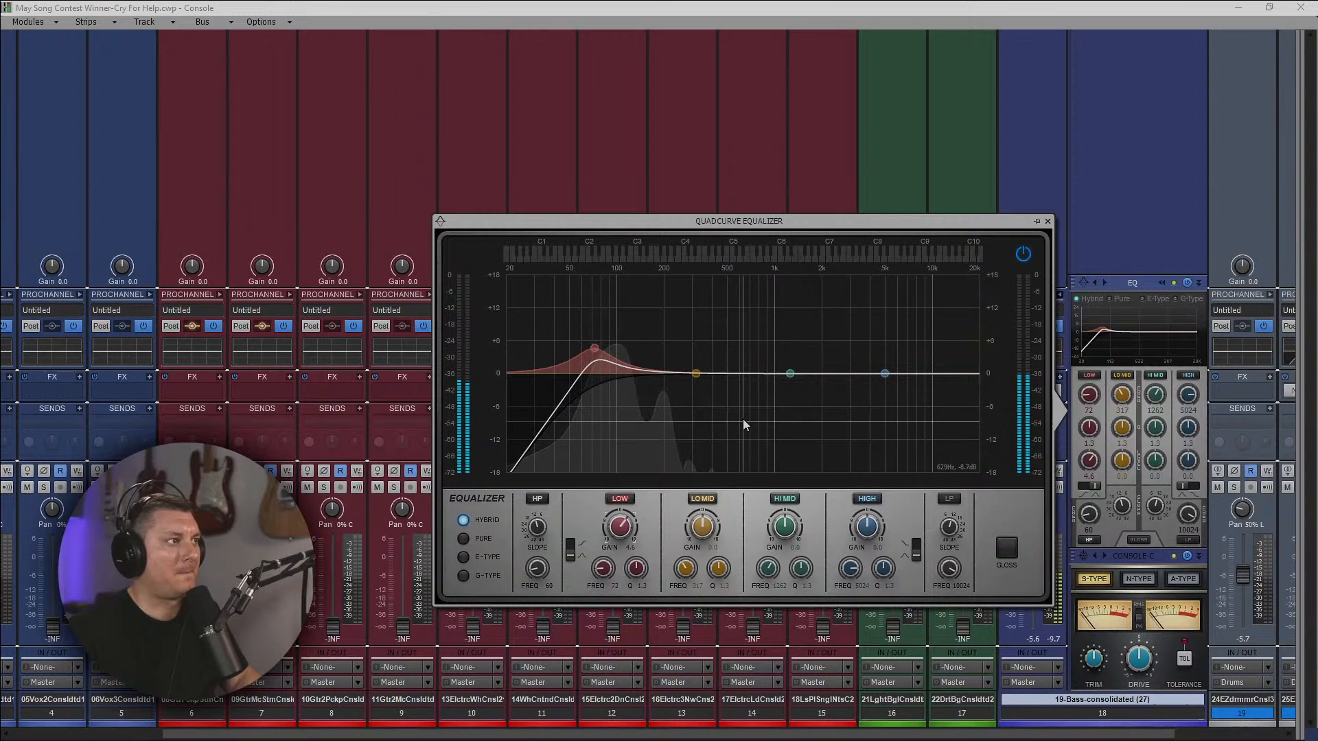
{"action": "left_click_drag", "start_coordinate": [696, 373], "coordinate": [648, 387]}
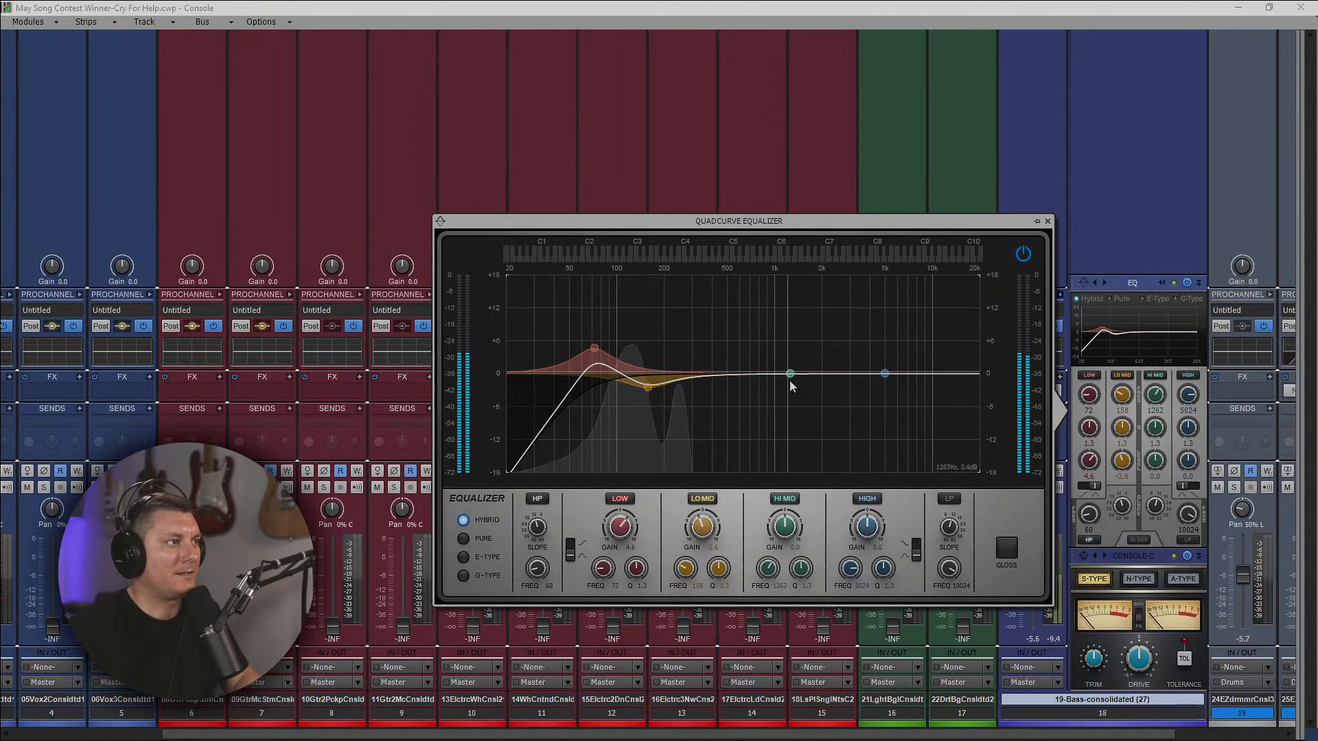
{"action": "double_click", "coordinate": [780, 586]}
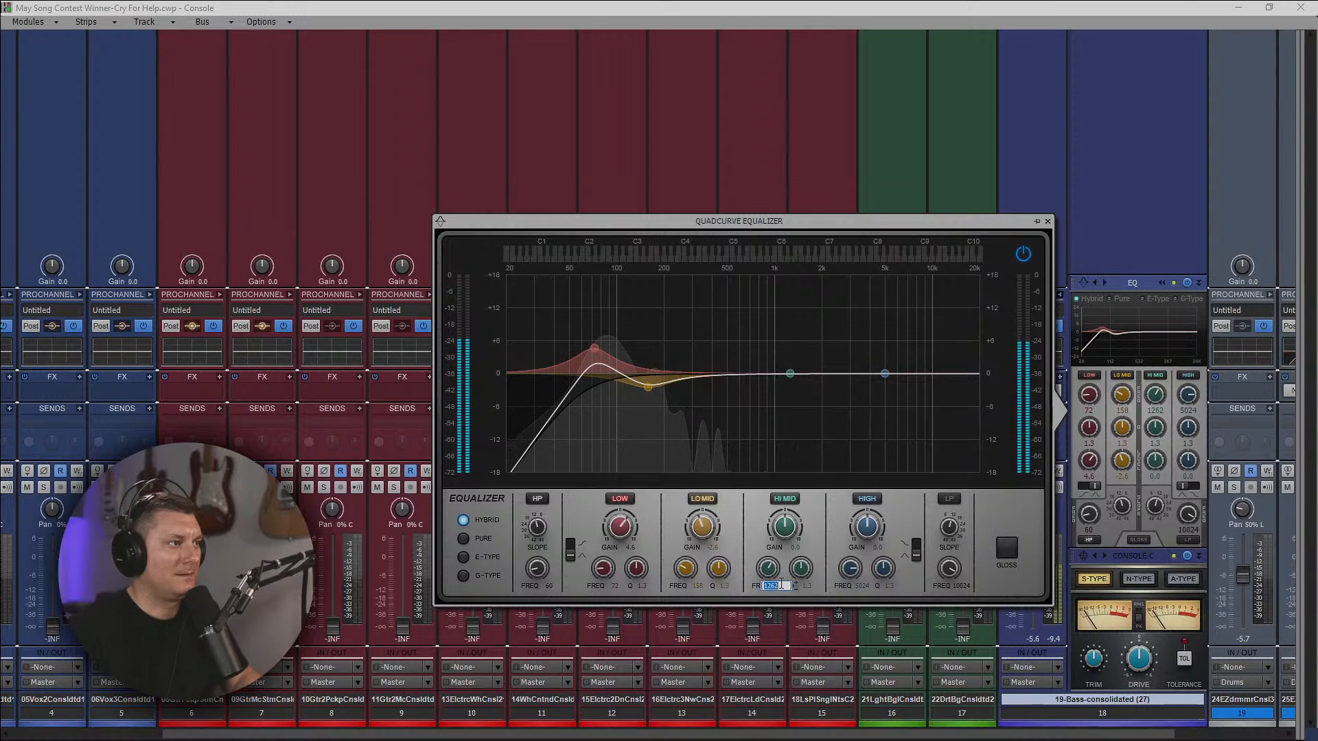
{"action": "type", "text": "1800"}
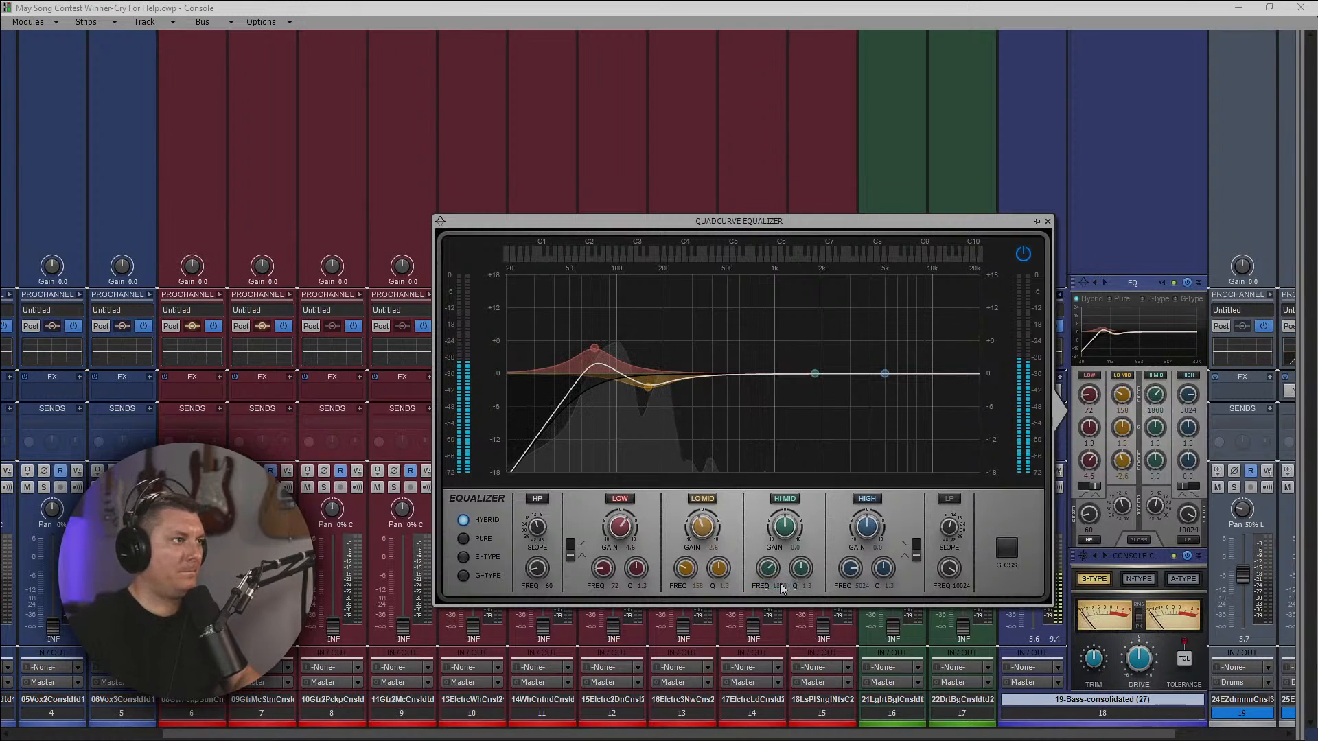
{"action": "key", "text": "Return"}
{"action": "left_click_drag", "start_coordinate": [779, 538], "coordinate": [780, 528]}
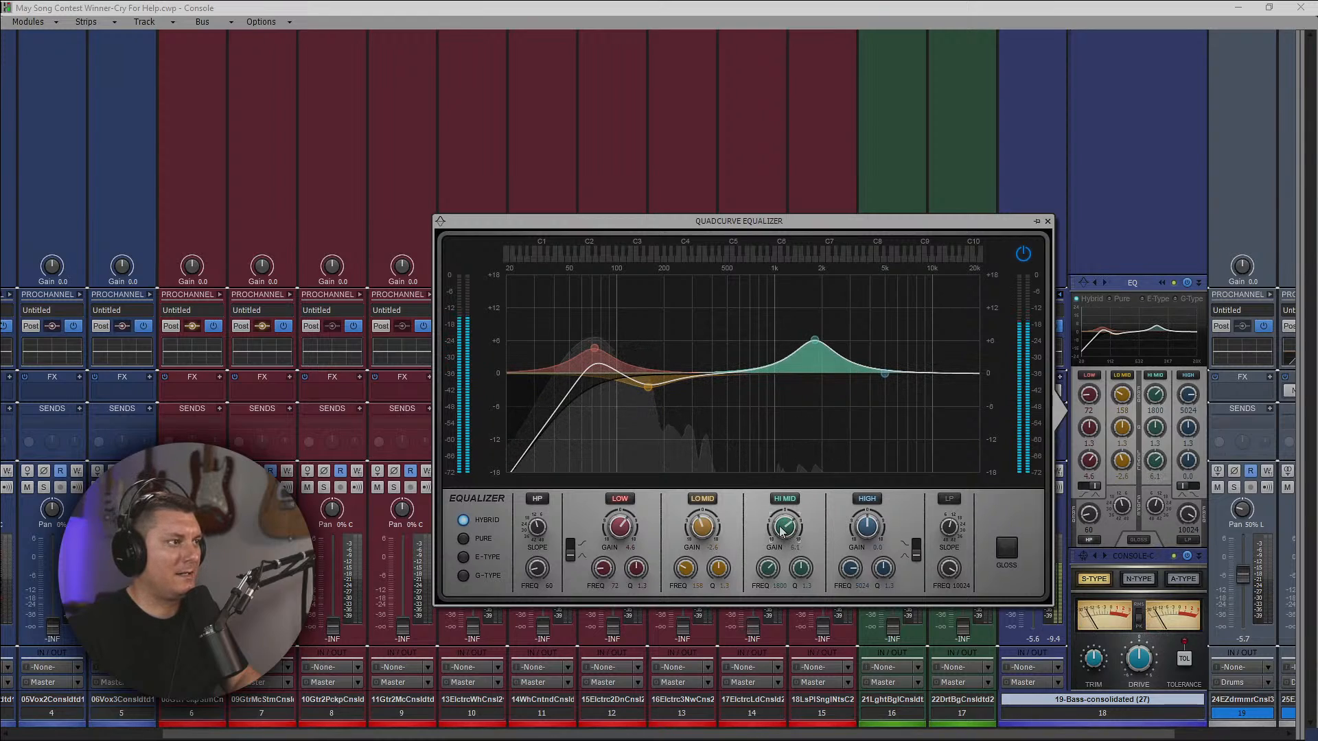
Enable the low-pass filter in the bass equalizer and lower its frequency to about 6963 Hz.
{"action": "left_click", "coordinate": [950, 499]}
{"action": "left_click_drag", "start_coordinate": [949, 567], "coordinate": [950, 571]}
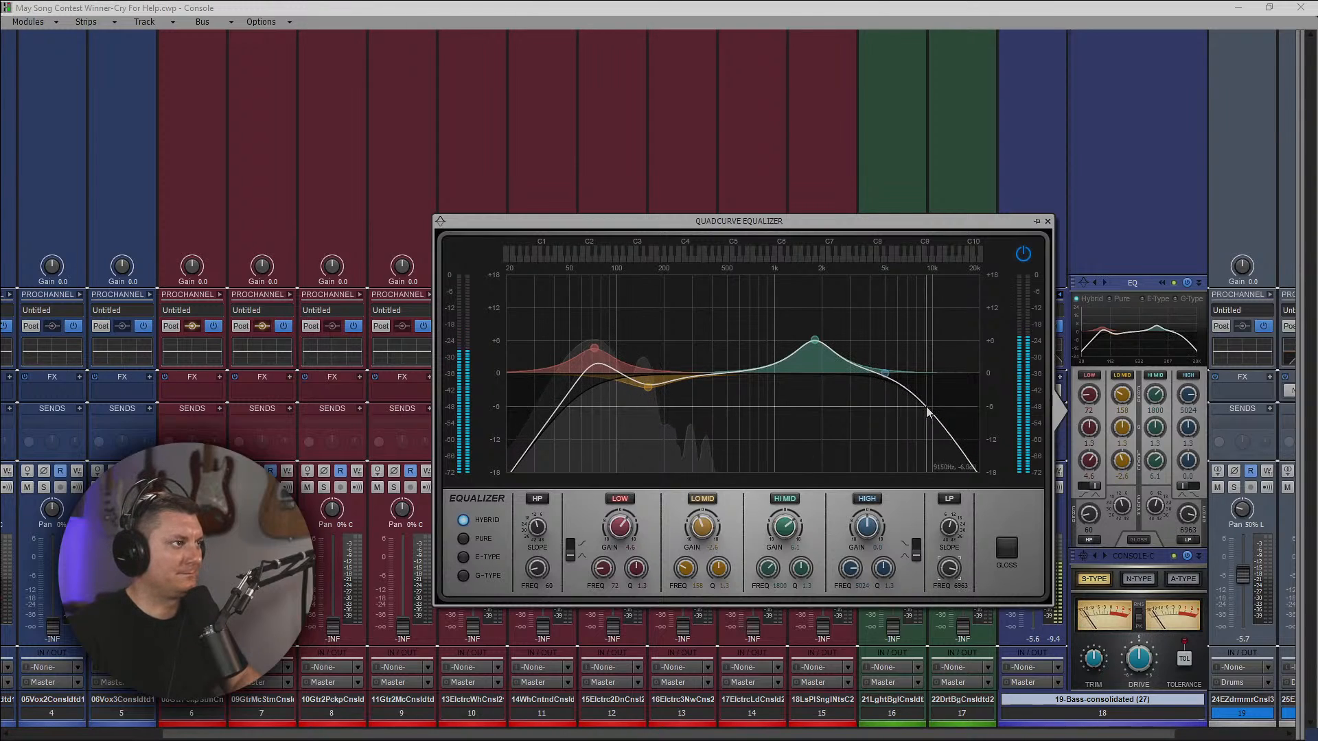
Close the bass equalizer and lower the volume of the 19-Bass track to about -9 dB.
{"action": "left_click", "coordinate": [1048, 221]}
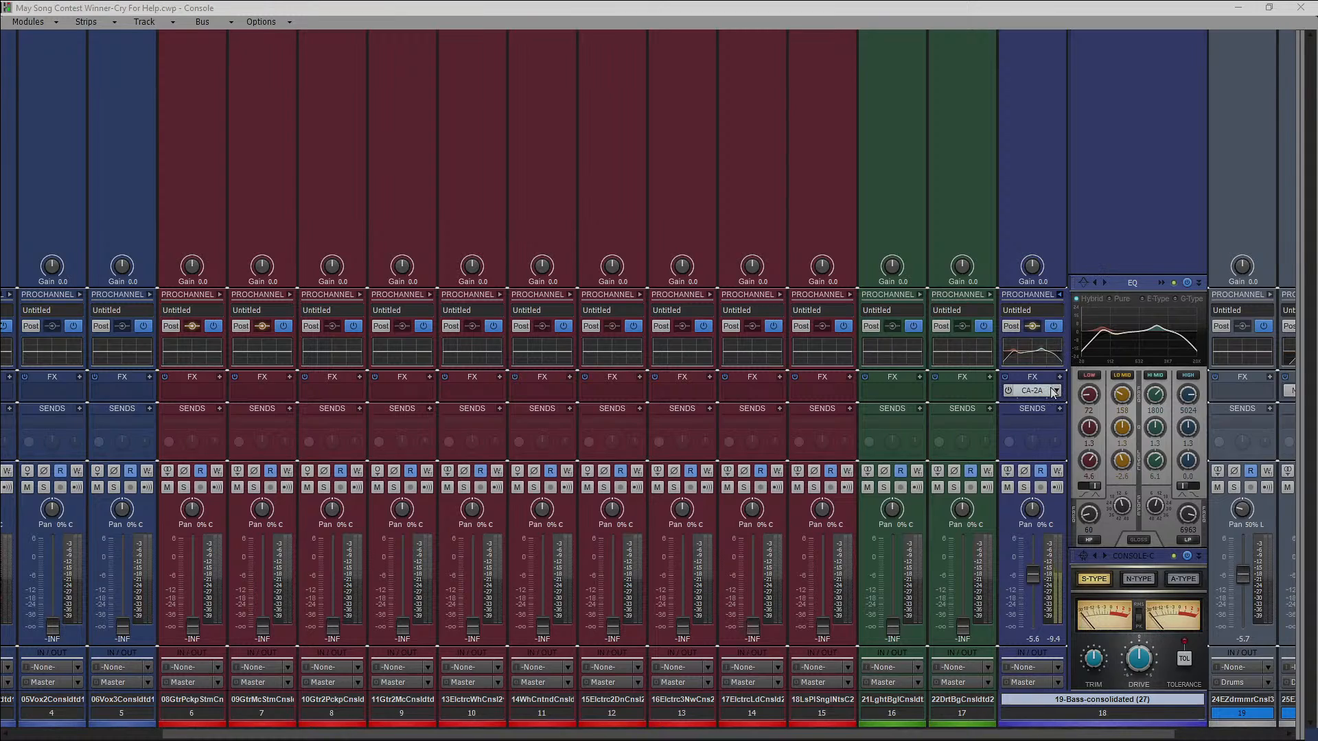
{"action": "left_click_drag", "start_coordinate": [1033, 575], "coordinate": [1033, 579]}
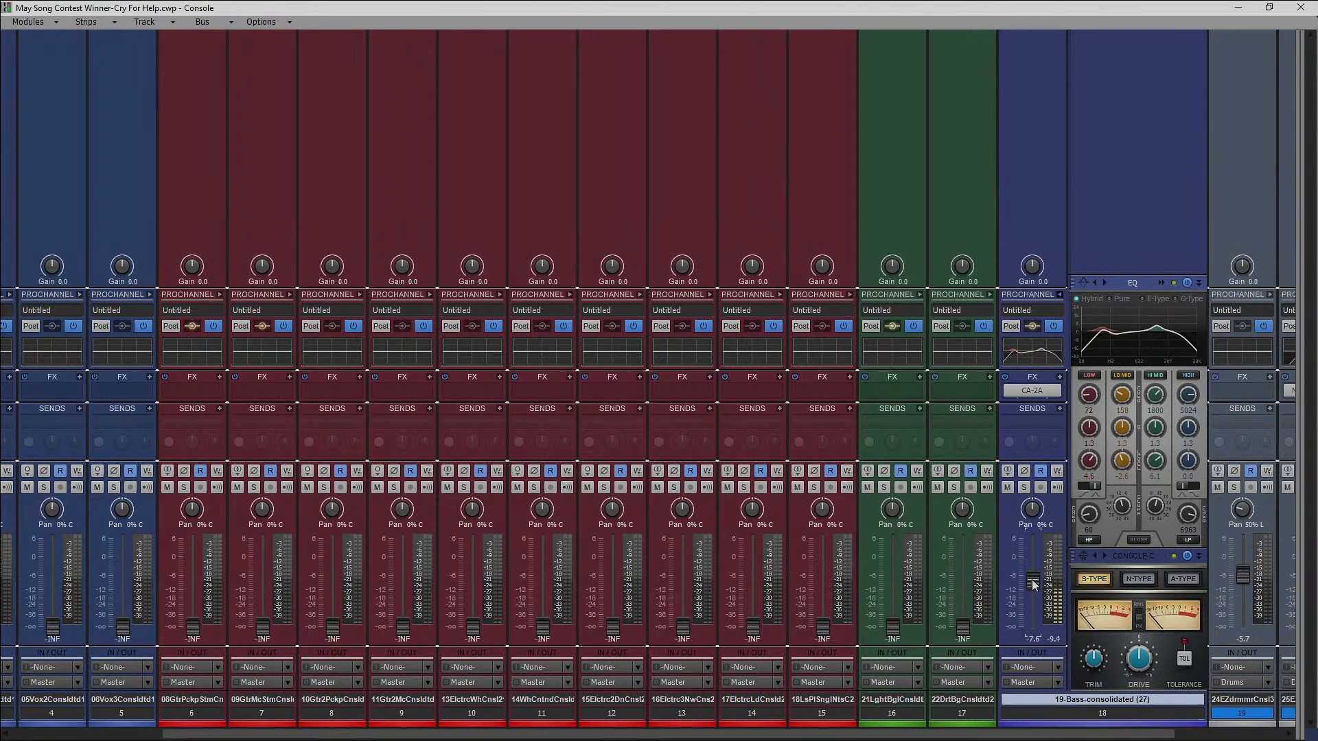
{"action": "left_click_drag", "start_coordinate": [1038, 577], "coordinate": [1038, 589]}
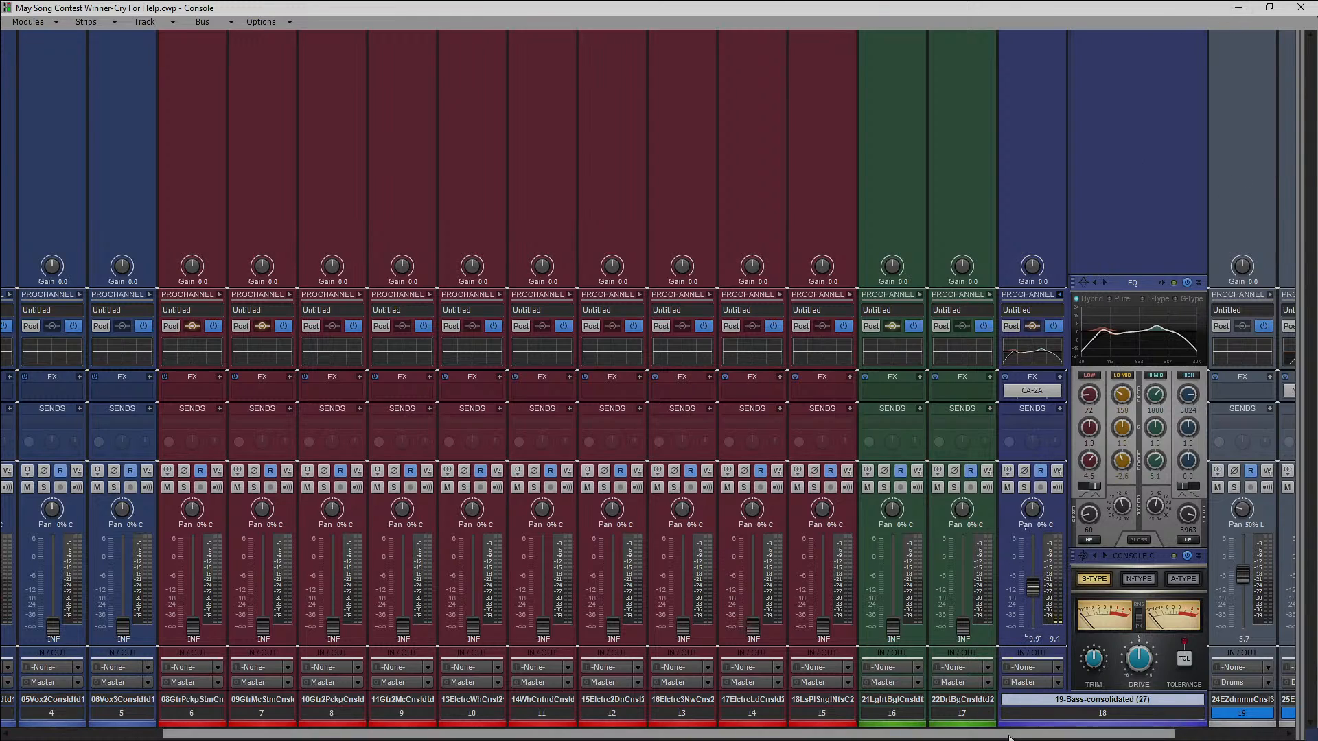
Restart playback where the 25-EZdrummer part first enters, and lower the 19-Bass track's volume to -11.4 dB.
{"action": "left_click_drag", "start_coordinate": [1077, 734], "coordinate": [1189, 734]}
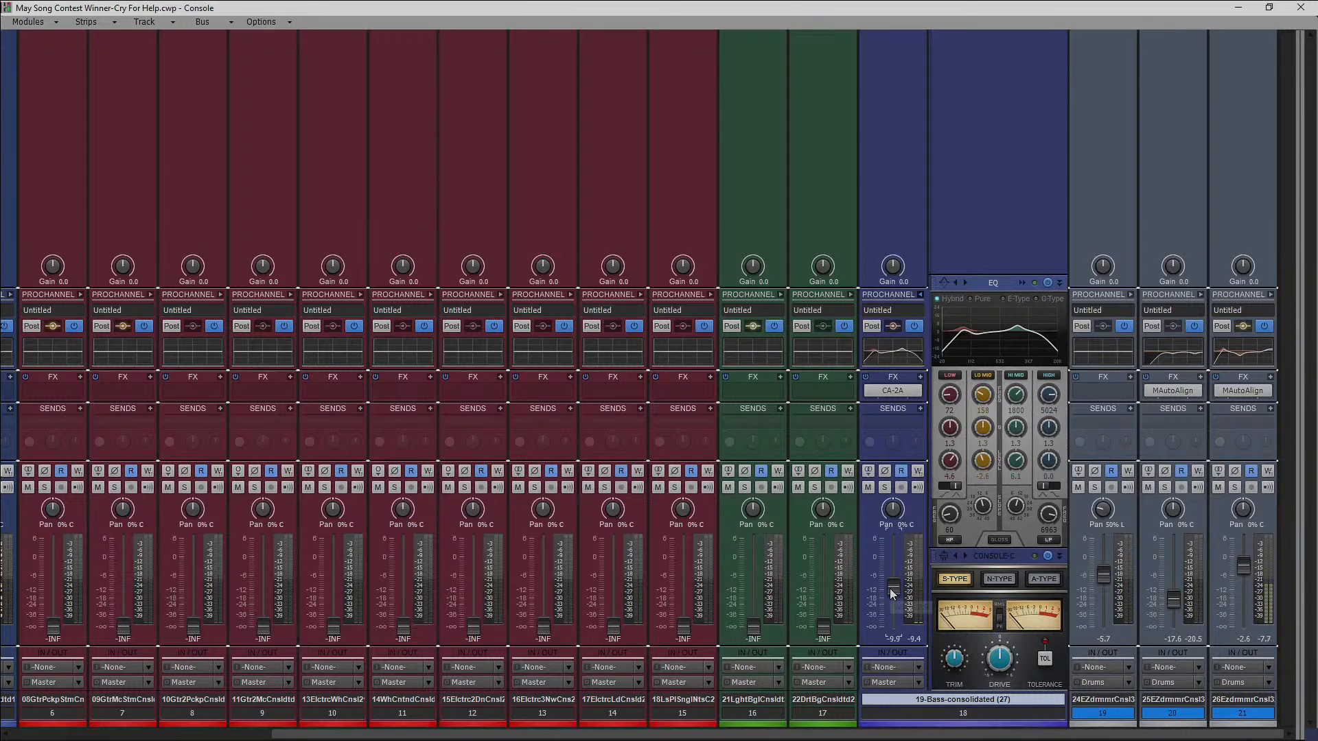
{"action": "left_click", "coordinate": [1237, 7]}
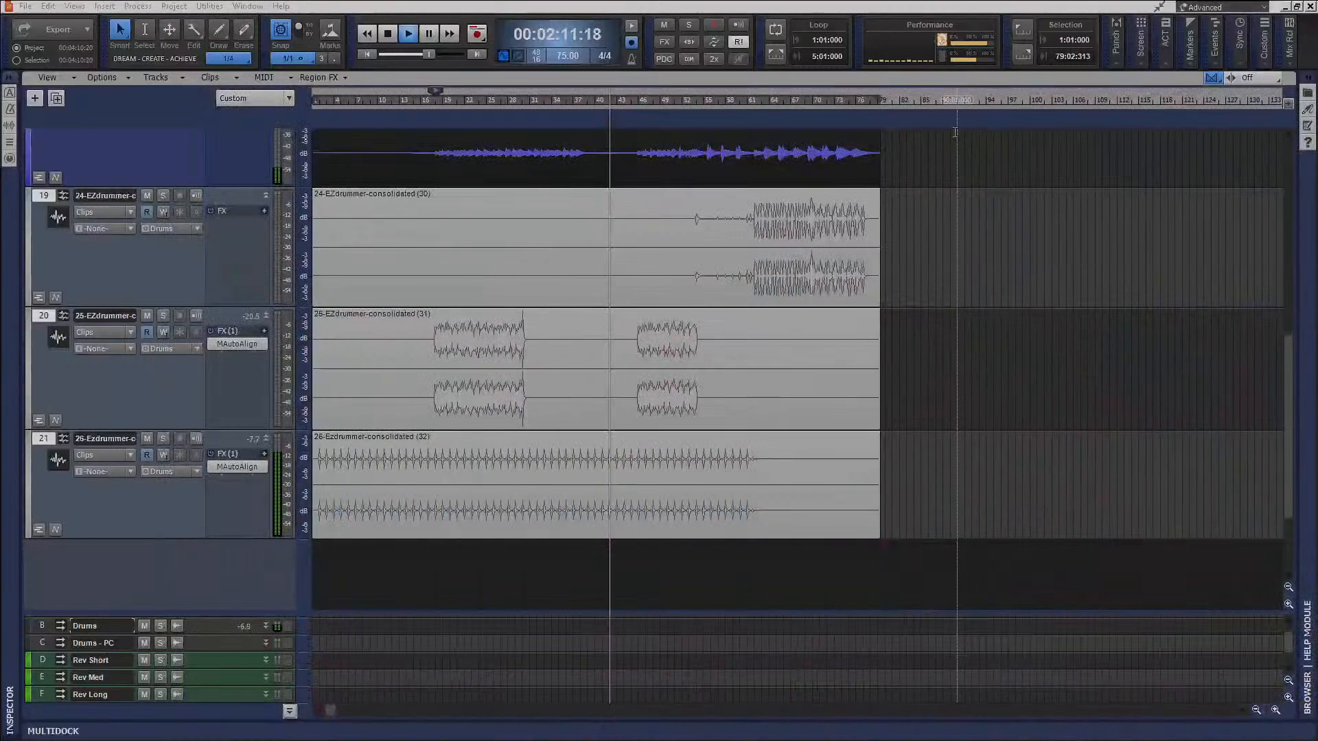
{"action": "left_click", "coordinate": [430, 106]}
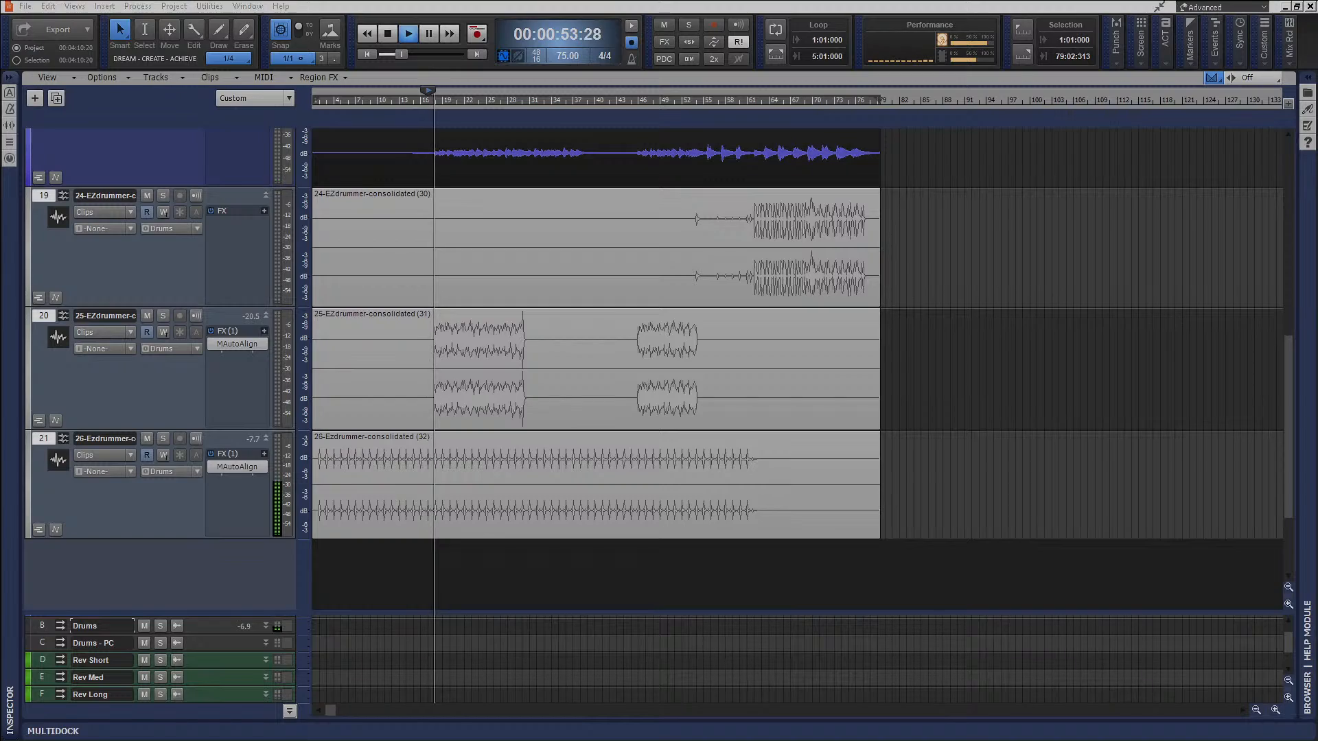
{"action": "key", "text": "alt+2"}
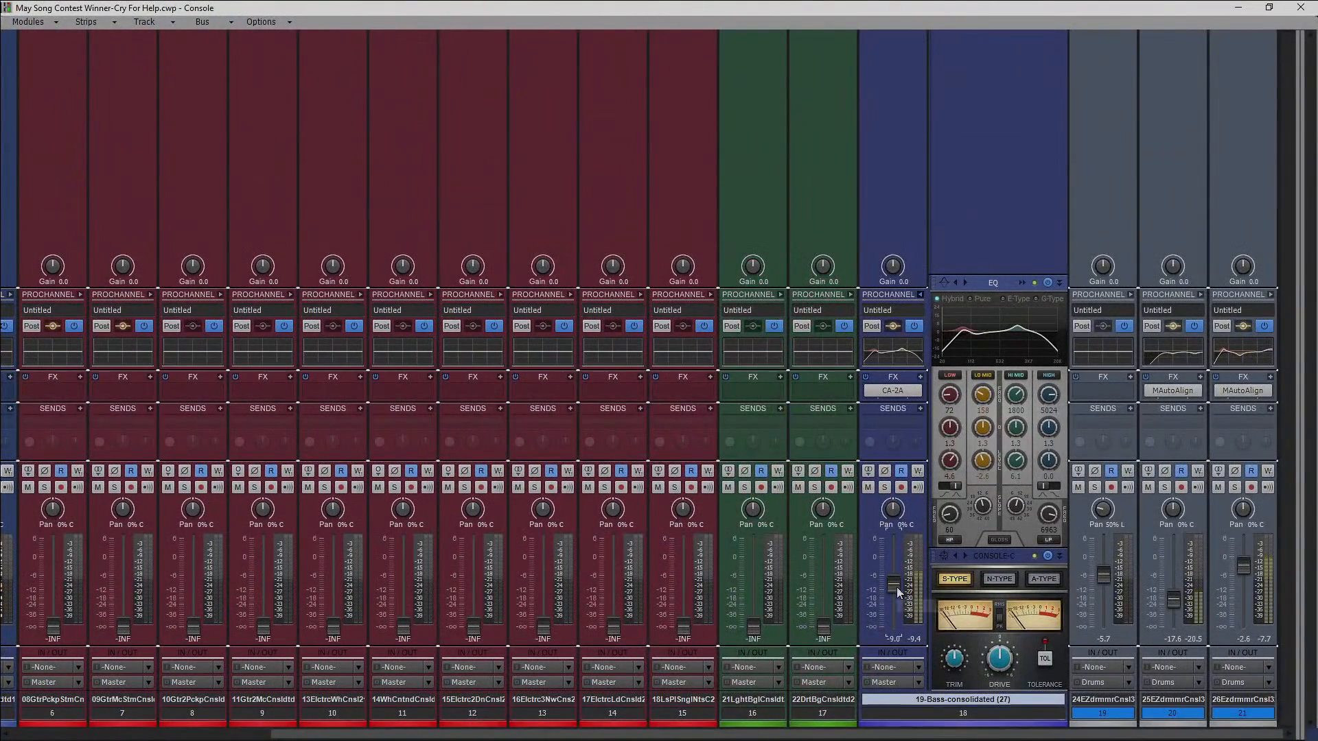
{"action": "left_click_drag", "start_coordinate": [897, 587], "coordinate": [896, 592]}
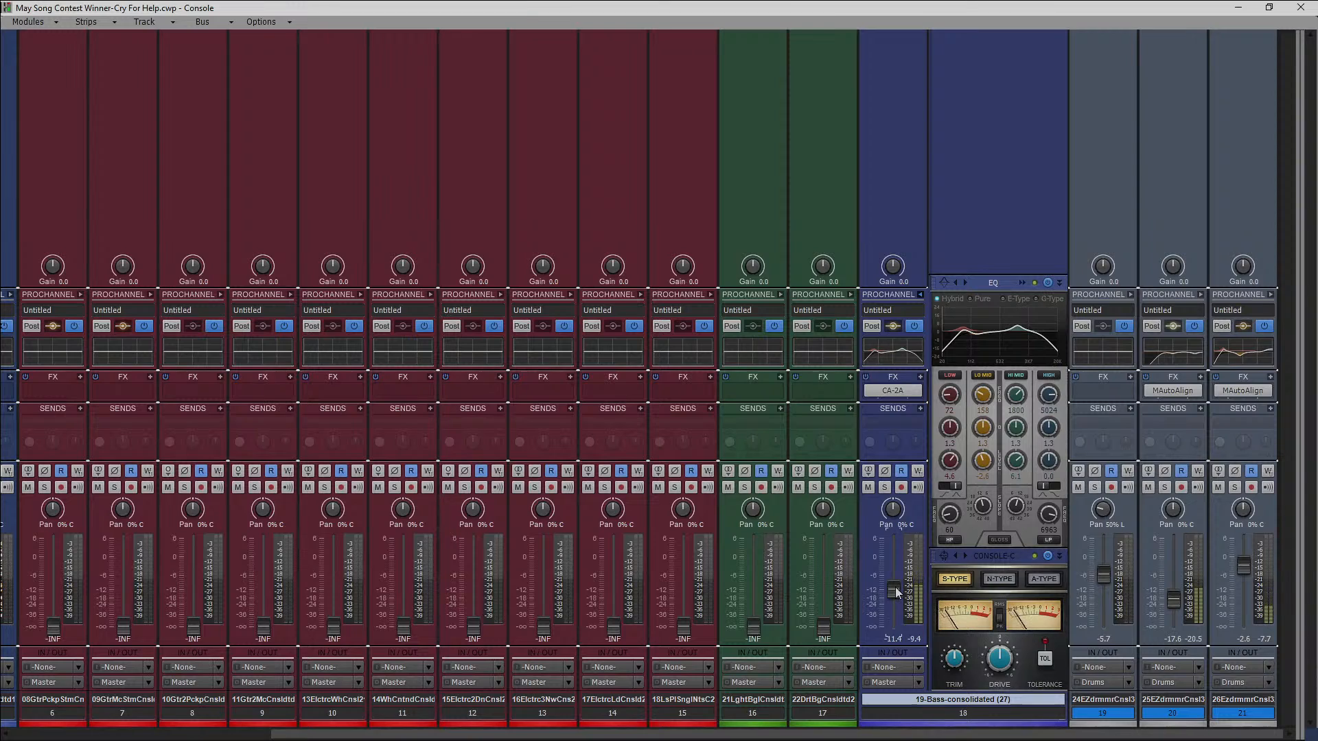
Check the Master and Drums bus levels, and collapse the bass track's expanded ProChannel.
{"action": "left_click_drag", "start_coordinate": [1298, 488], "coordinate": [1158, 473]}
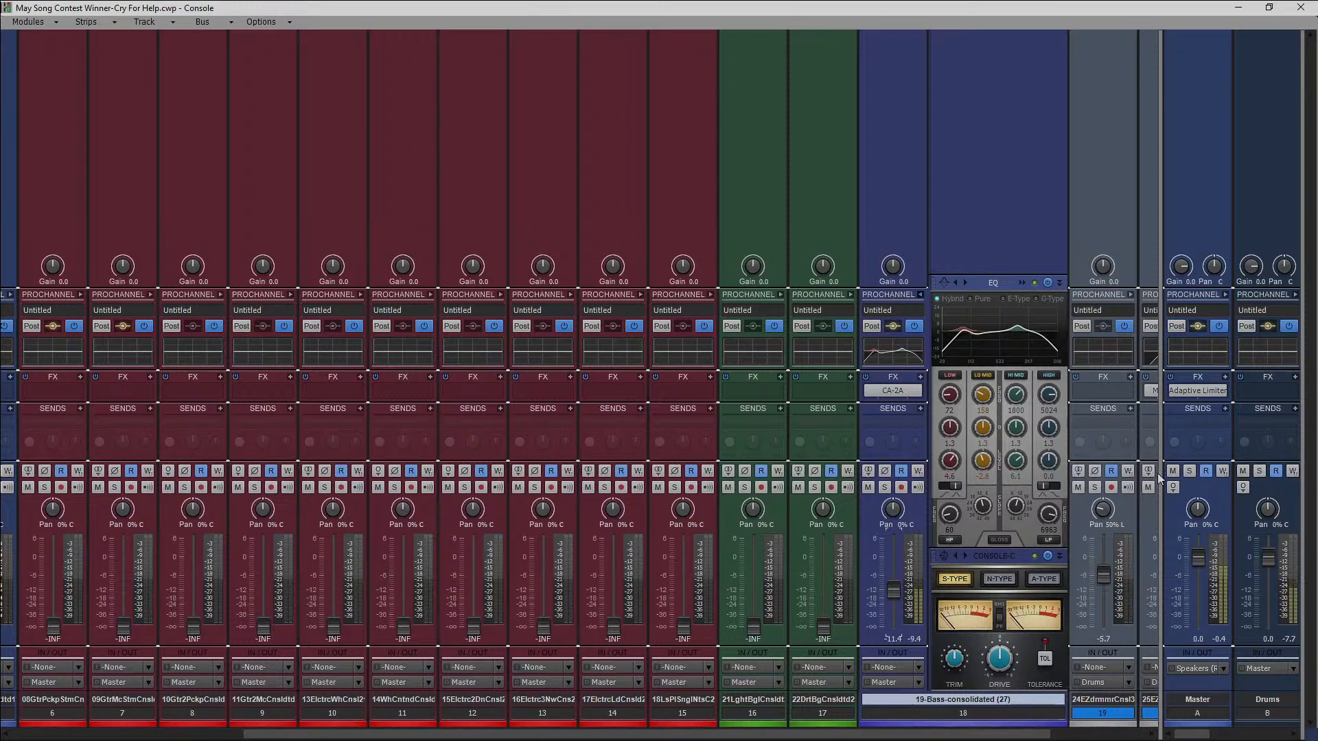
{"action": "left_click", "coordinate": [921, 294]}
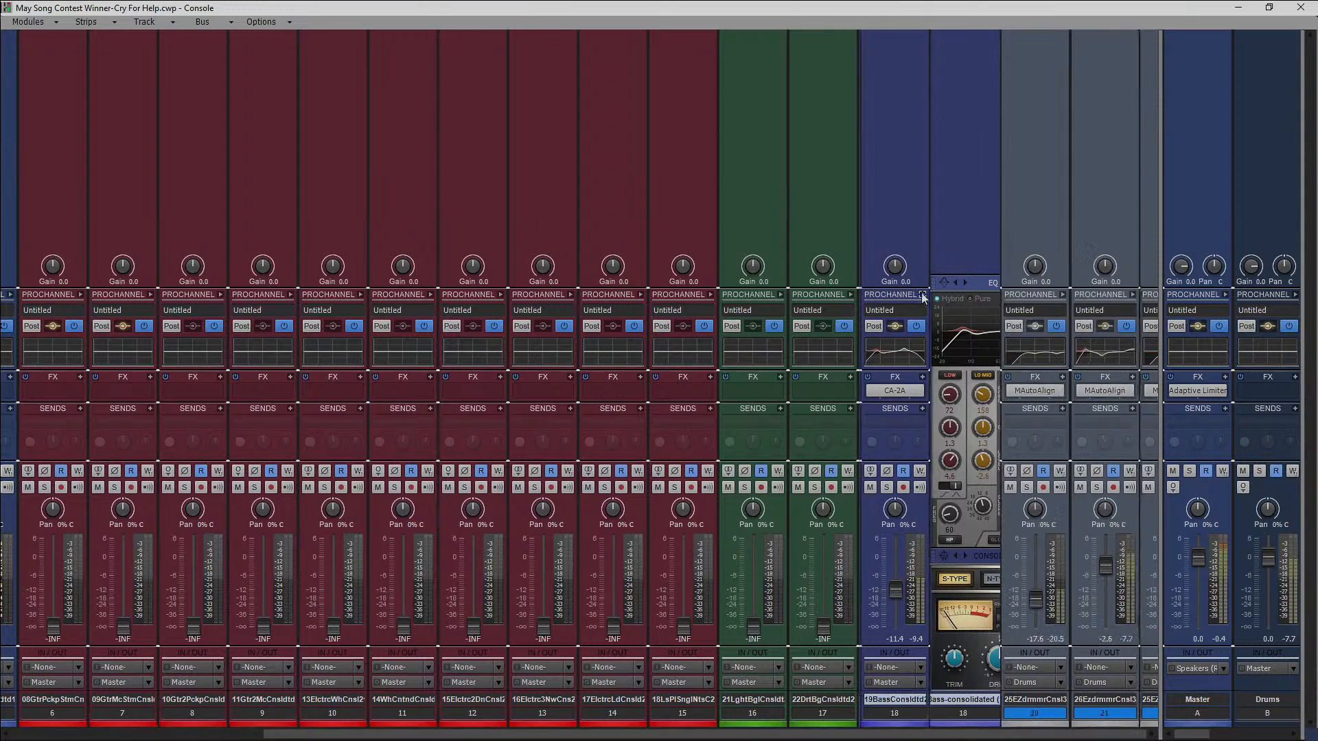
{"action": "left_click_drag", "start_coordinate": [1159, 337], "coordinate": [1290, 391]}
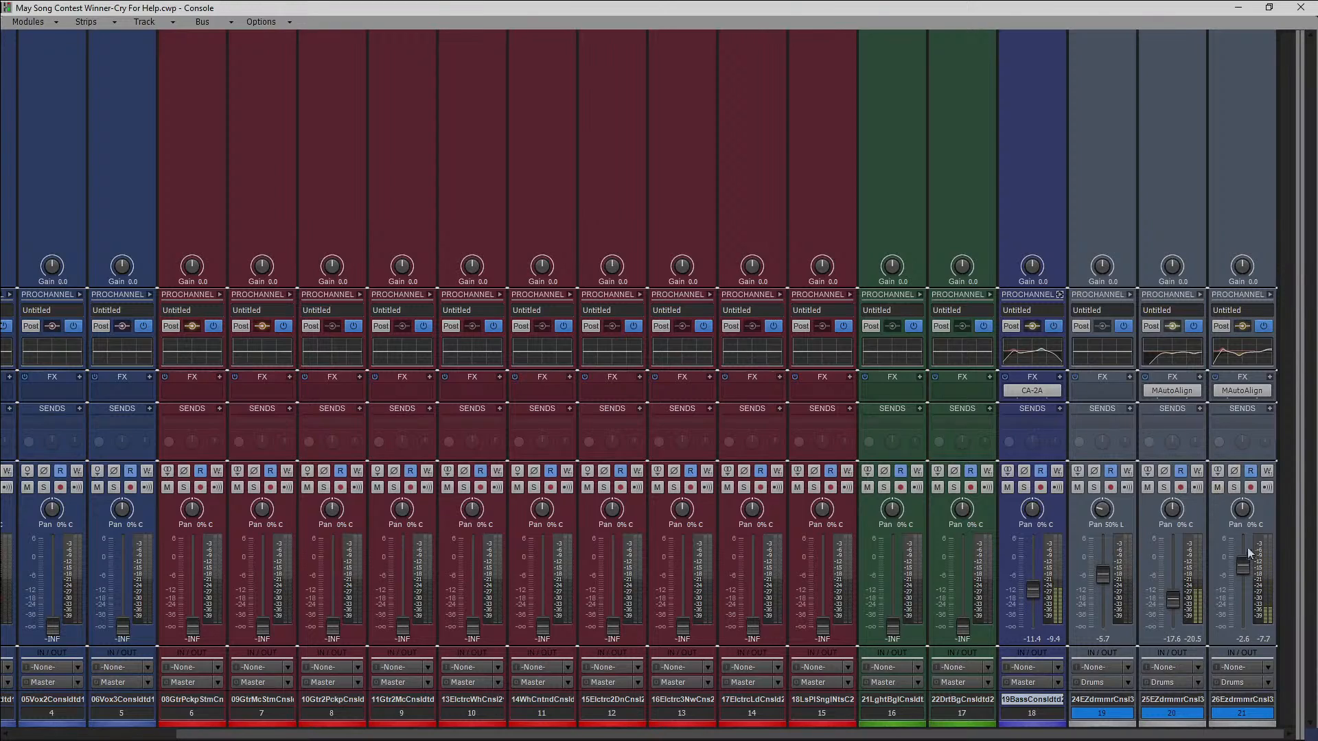
Raise the 26-Ezdrummer track to -0.3 dB and reduce its equalizer's low-band gain to about 2.2 dB.
{"action": "left_click_drag", "start_coordinate": [1243, 565], "coordinate": [1243, 560]}
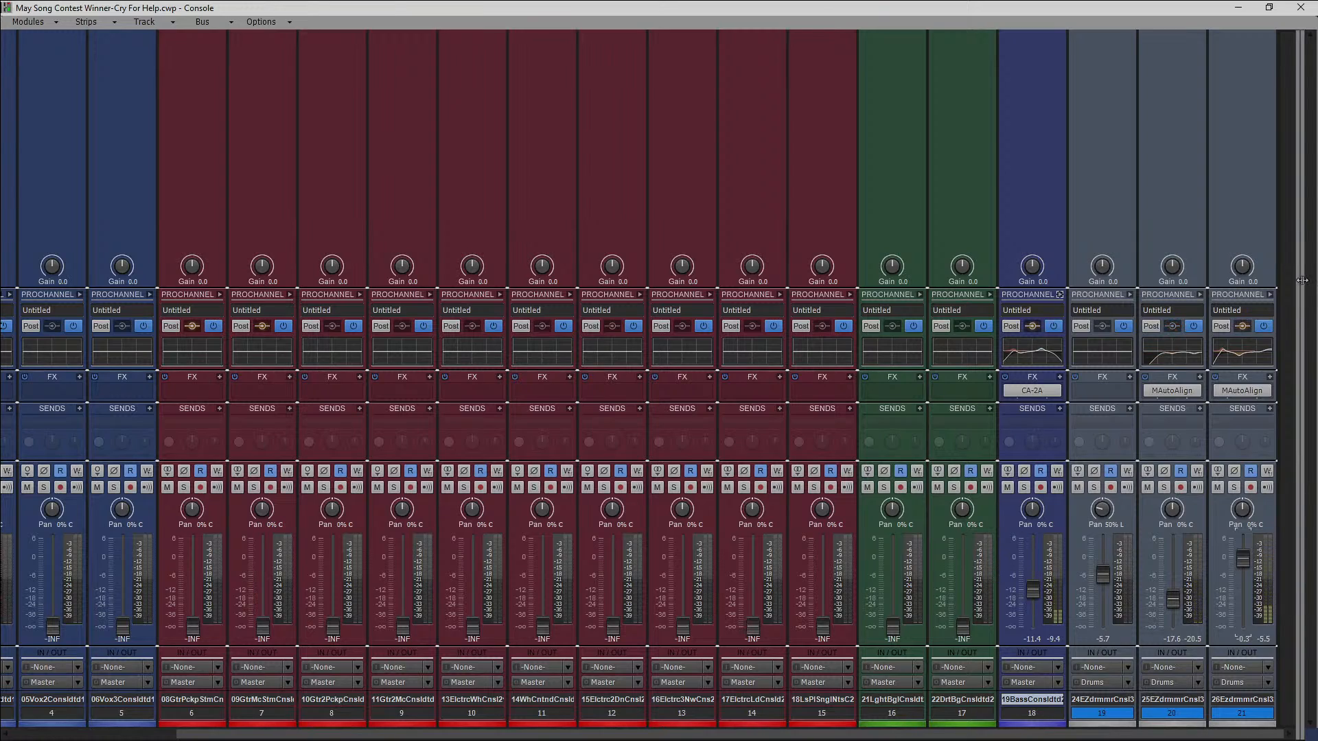
{"action": "left_click", "coordinate": [1270, 295]}
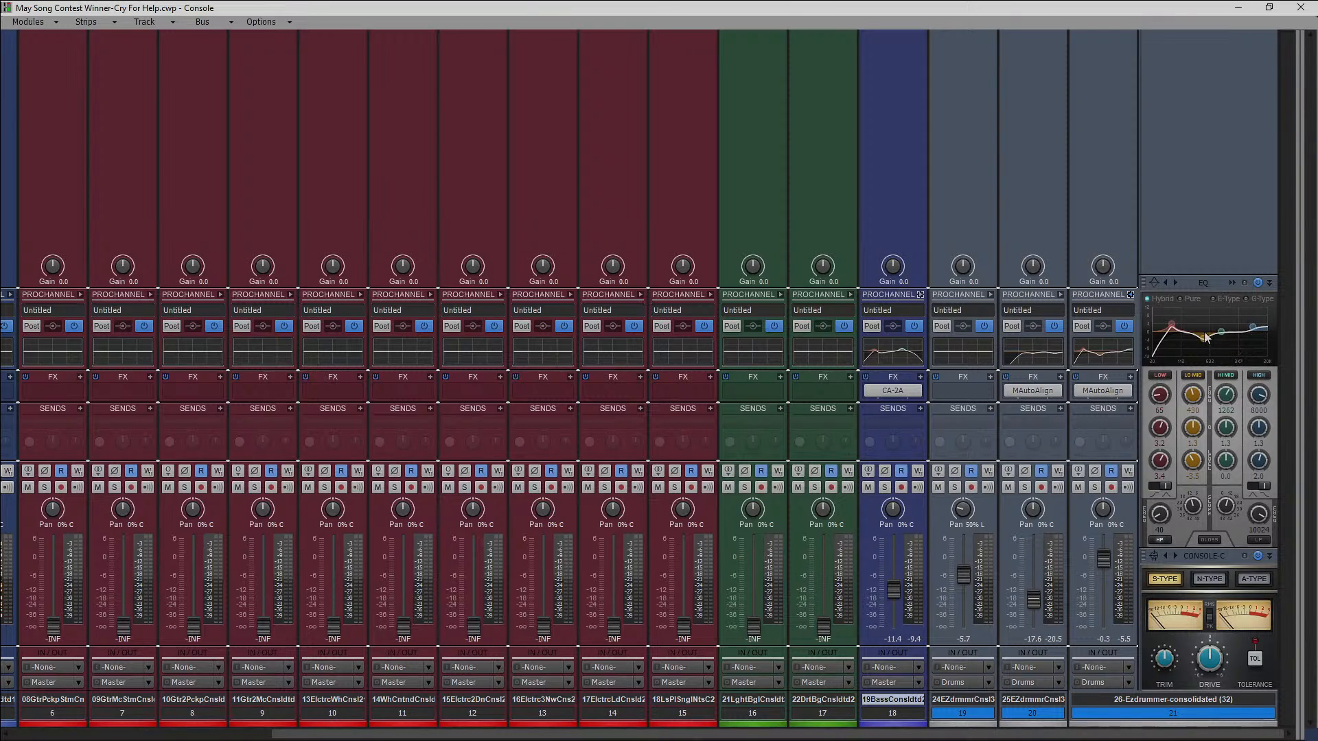
{"action": "left_click_drag", "start_coordinate": [1160, 461], "coordinate": [1160, 468]}
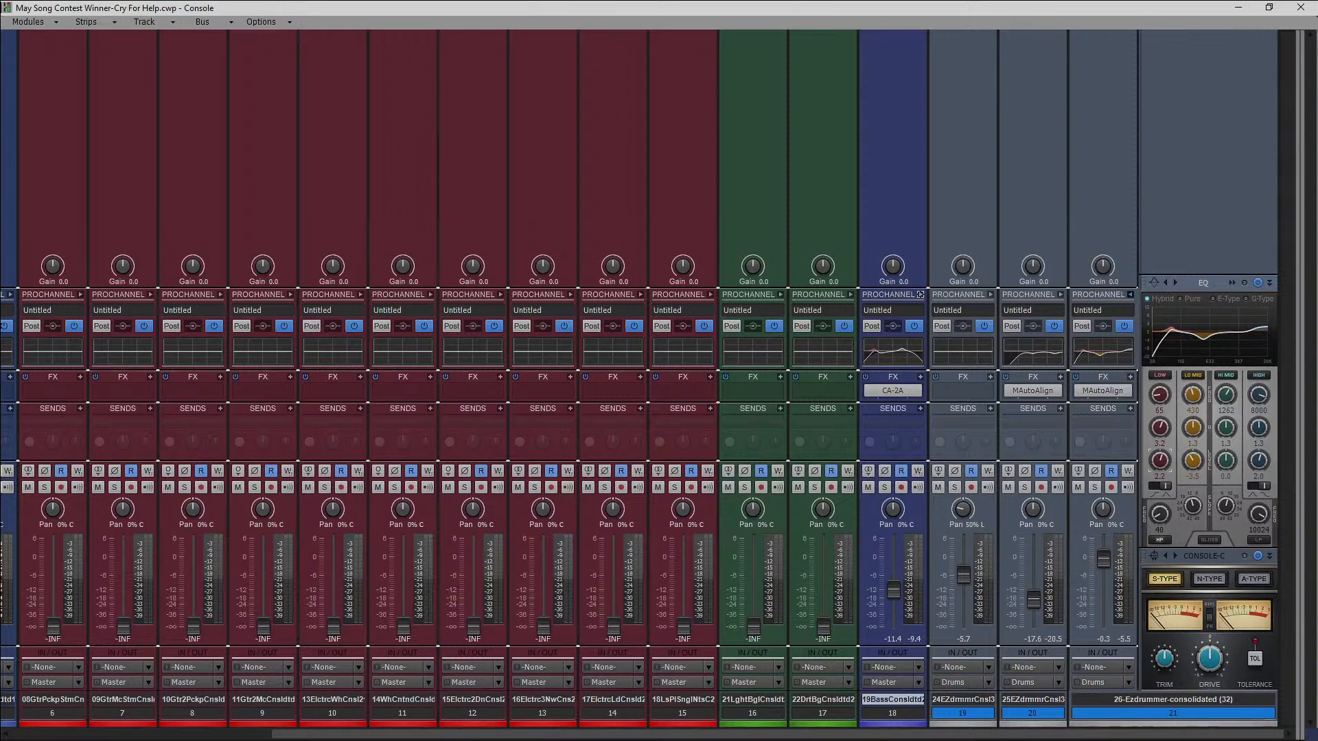
{"action": "left_click", "coordinate": [1130, 295]}
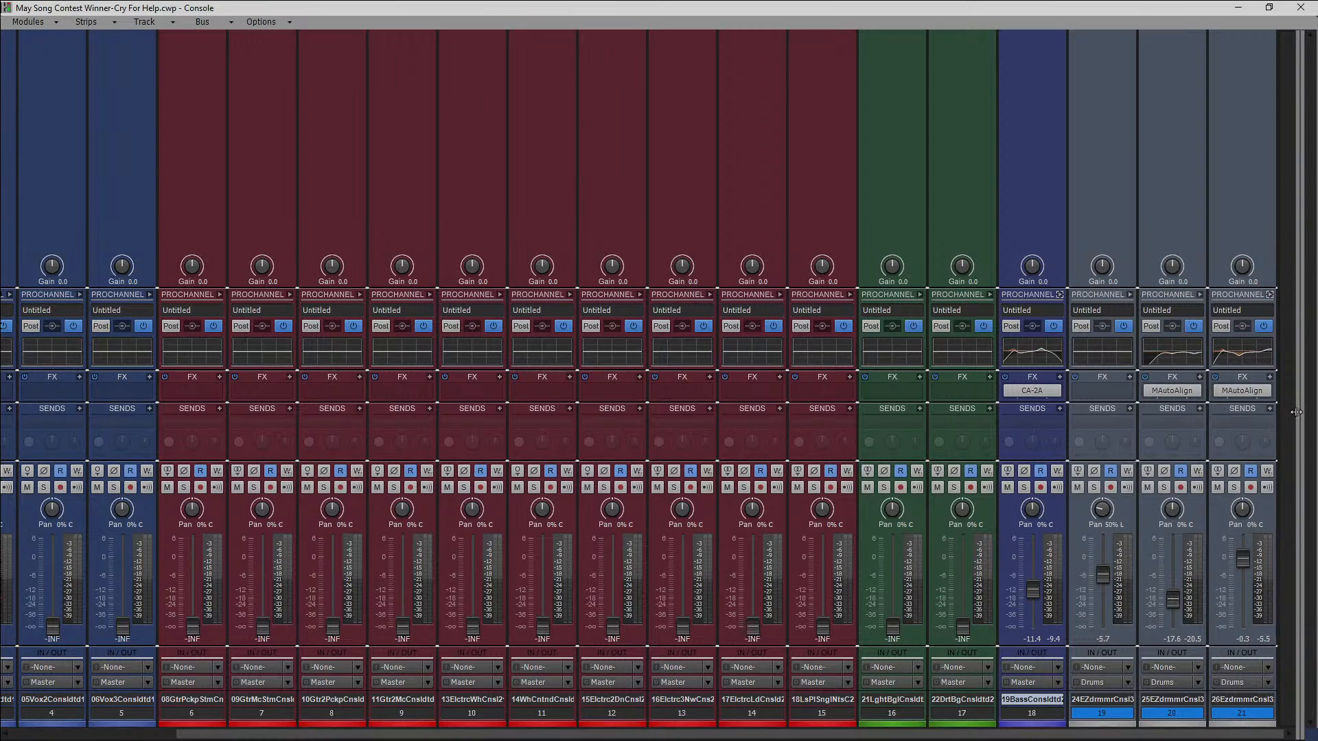
Insert the VST3 version of the JMGSound Nanopulse transient designer on the Drums bus.
{"action": "left_click_drag", "start_coordinate": [1296, 412], "coordinate": [891, 412]}
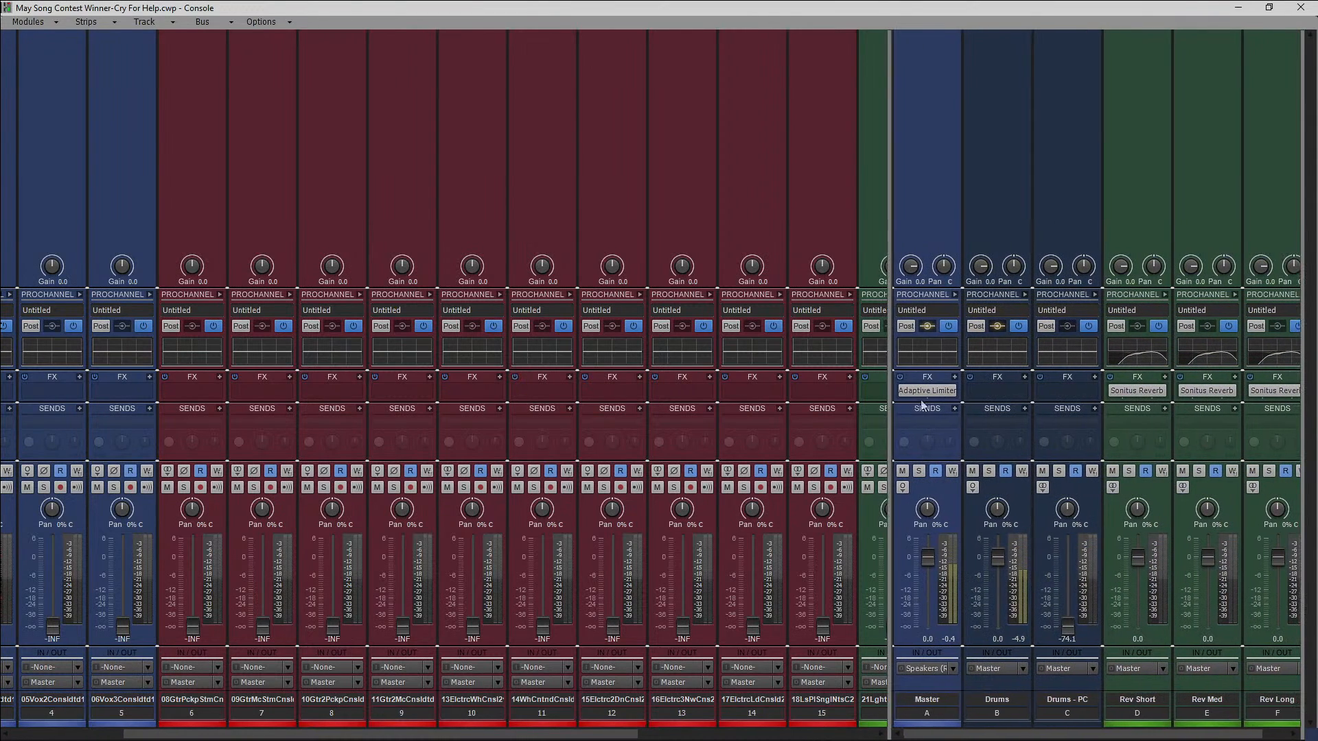
{"action": "right_click", "coordinate": [999, 389]}
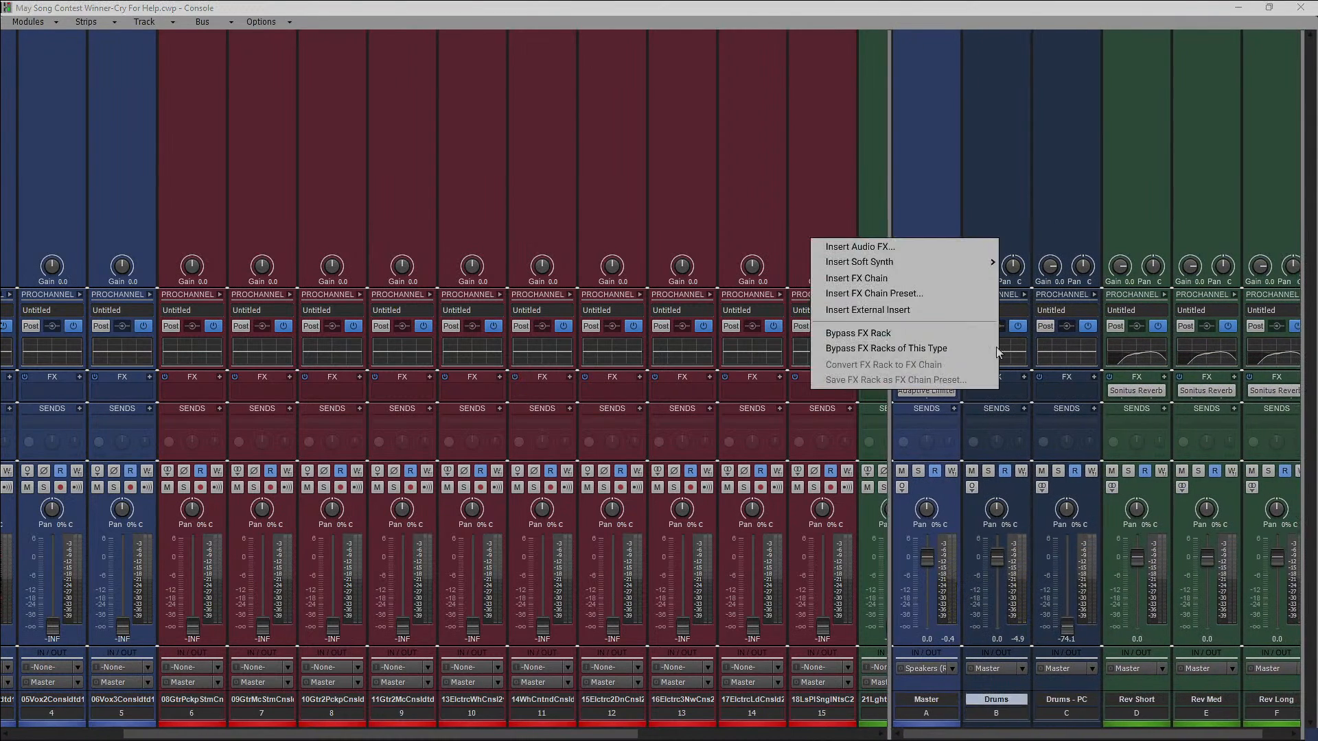
{"action": "left_click", "coordinate": [934, 249]}
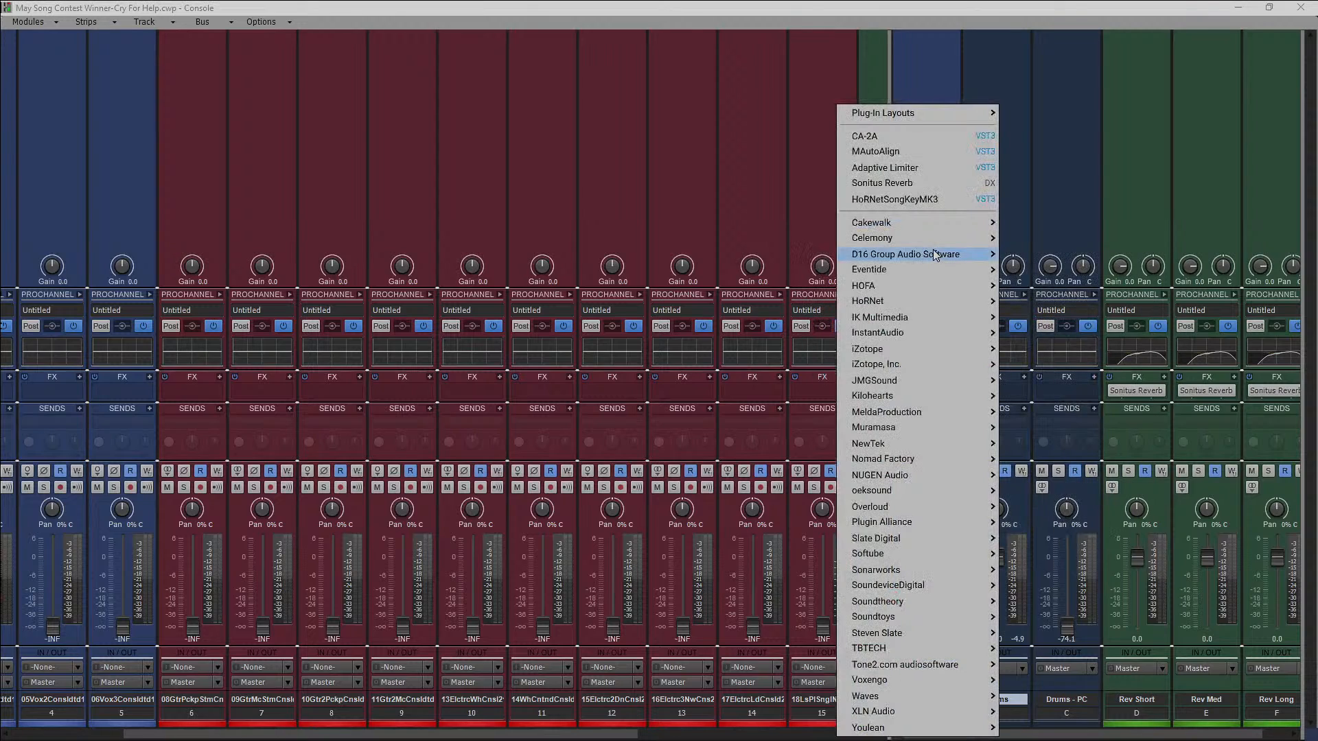
{"action": "mouse_move", "coordinate": [905, 382]}
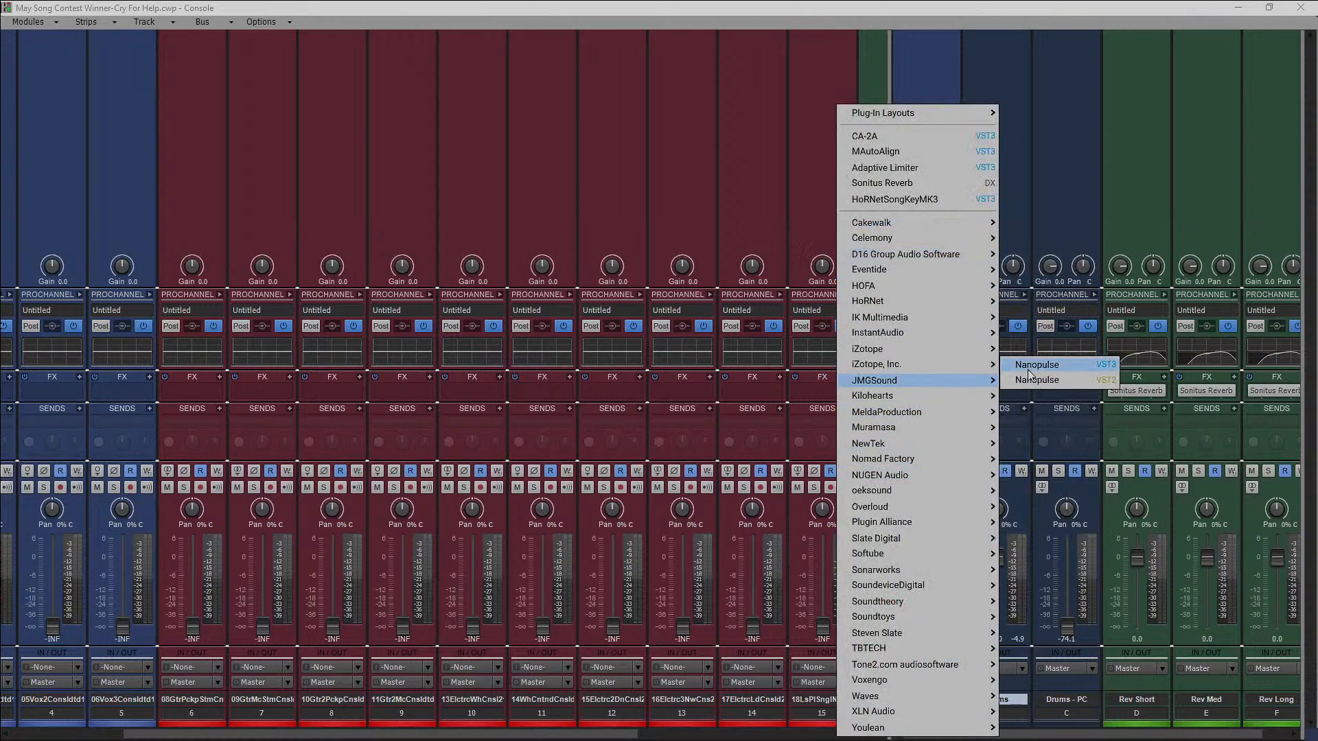
{"action": "left_click", "coordinate": [1037, 366]}
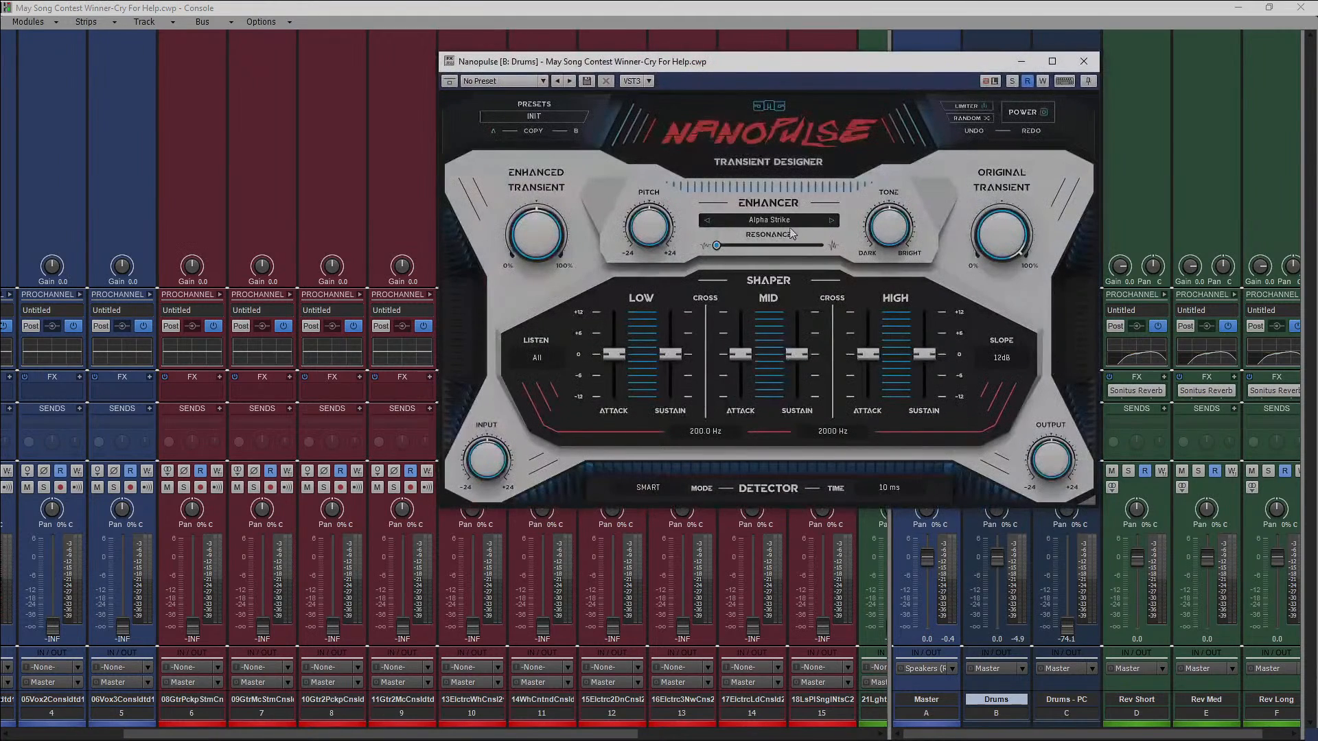
During playback, raise Nanopulse's mid attack to about +5, mid sustain to +3, and high attack and sustain to +4; slightly reduce low attack.
{"action": "key", "text": "space"}
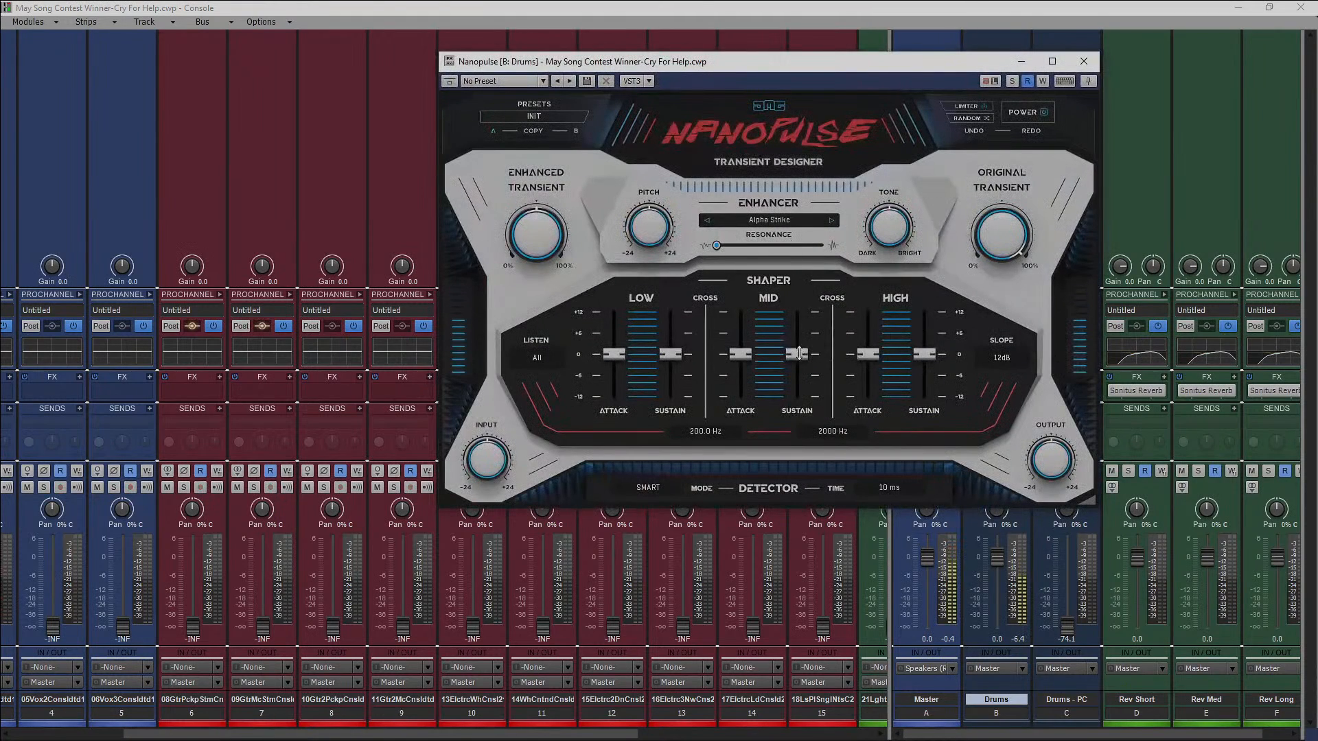
{"action": "left_click_drag", "start_coordinate": [797, 354], "coordinate": [741, 348]}
{"action": "left_click_drag", "start_coordinate": [869, 354], "coordinate": [924, 341]}
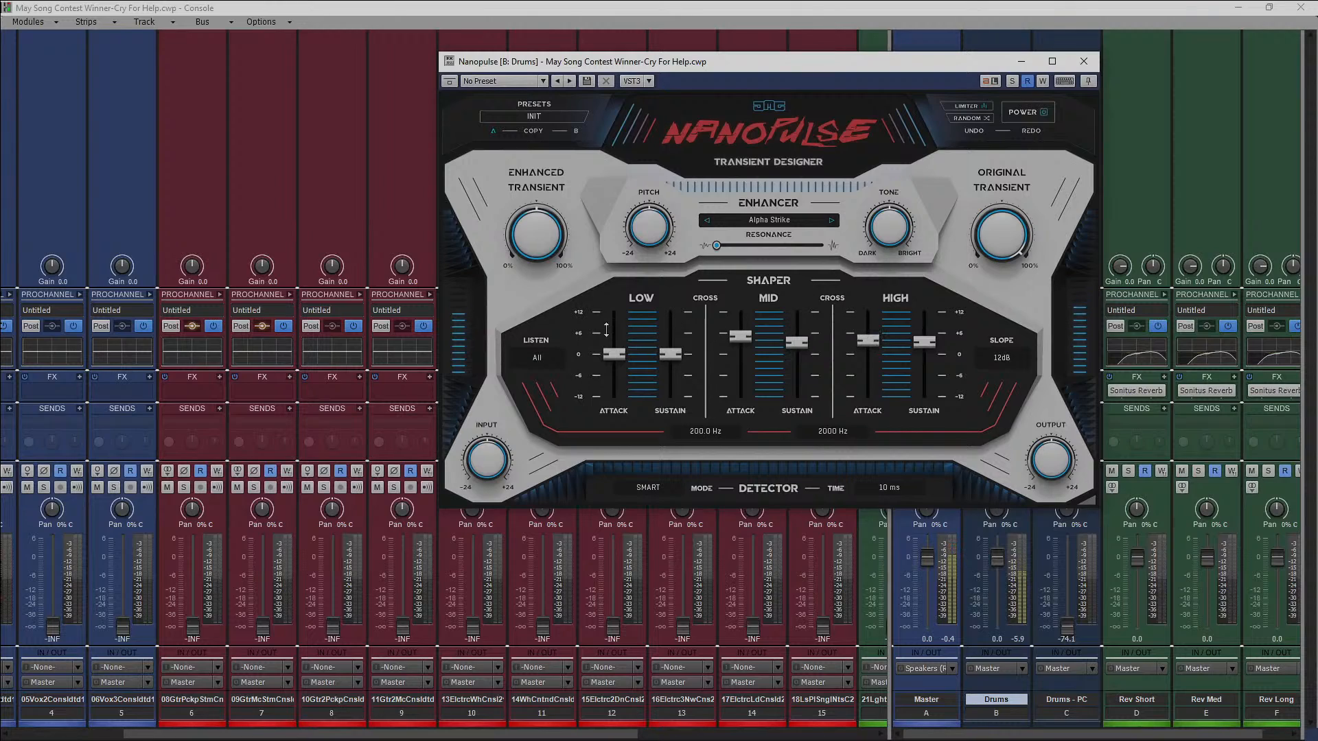
{"action": "left_click_drag", "start_coordinate": [615, 354], "coordinate": [614, 362]}
{"action": "left_click", "coordinate": [1083, 61]}
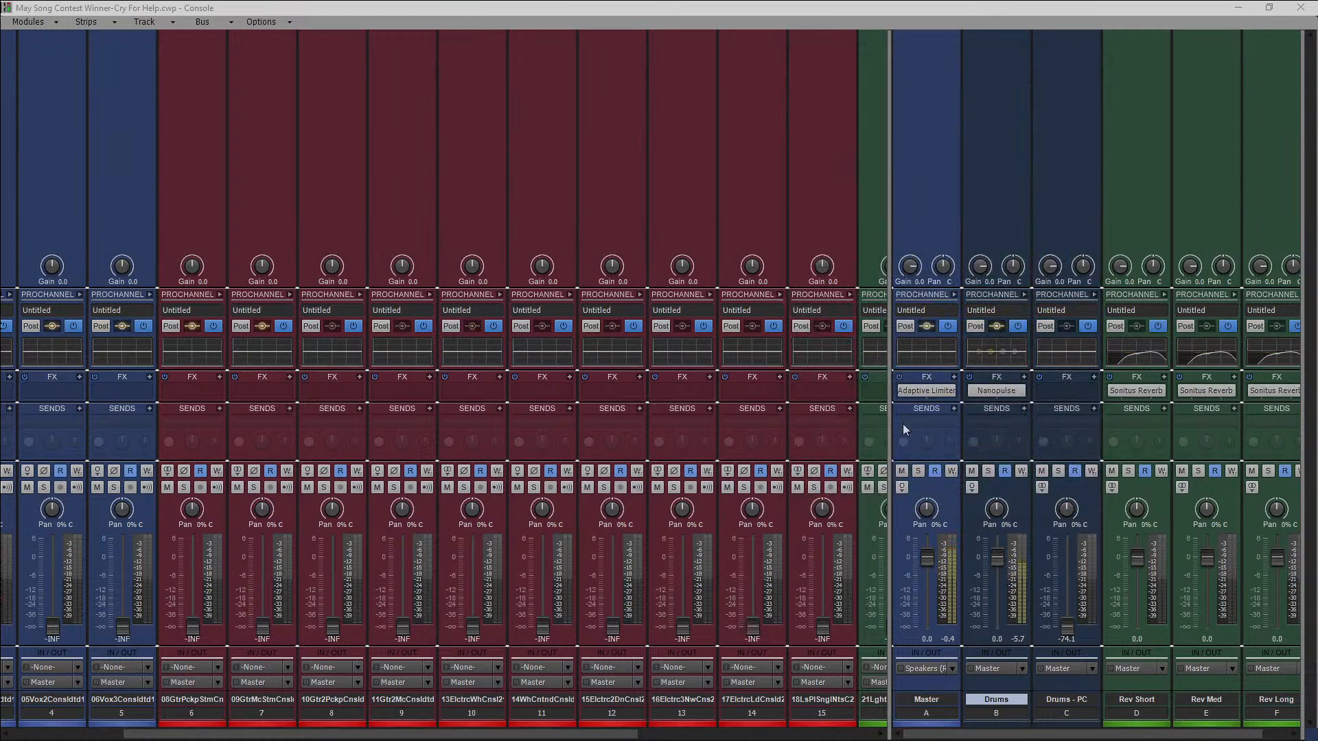
Bring up the faders of track 17 to -6.6 dB, track 16 to -6.5 dB, track 15 to -6.2 dB and track 14 to -5.8 dB.
{"action": "left_click_drag", "start_coordinate": [886, 429], "coordinate": [1310, 431]}
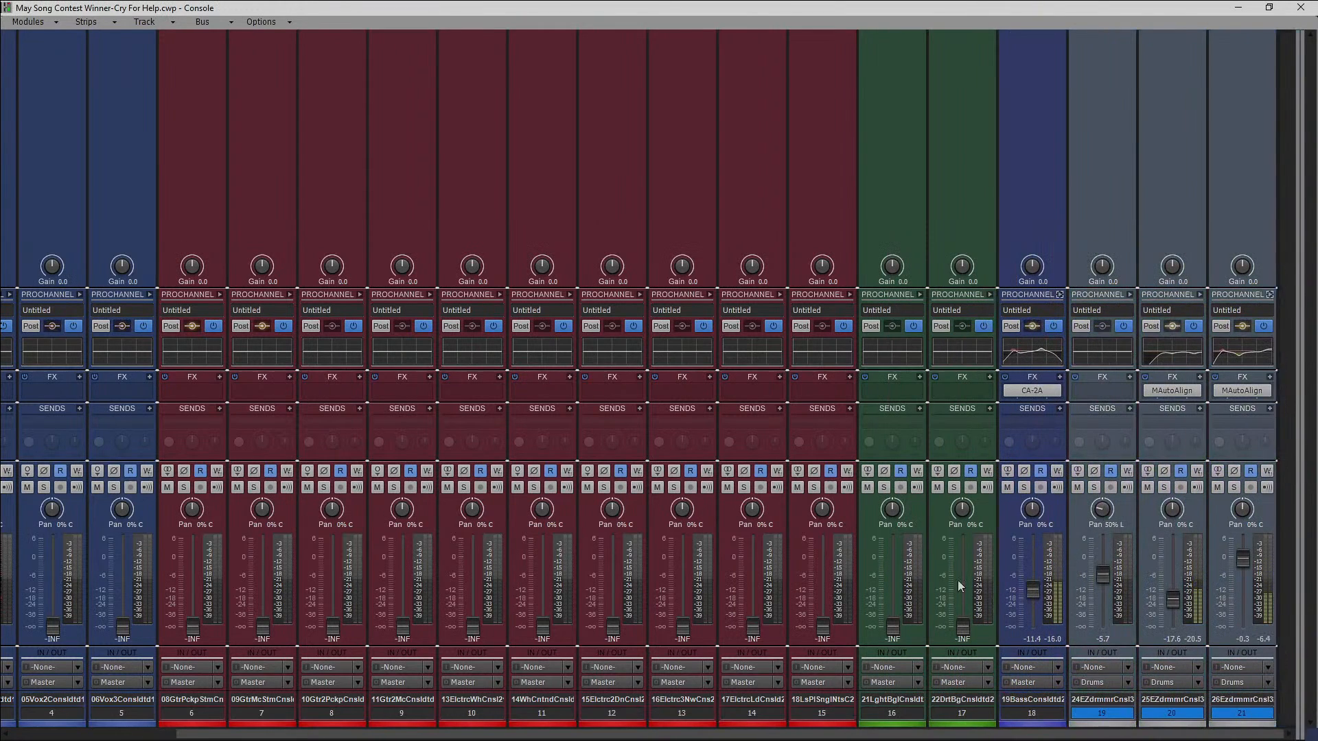
{"action": "left_click_drag", "start_coordinate": [962, 631], "coordinate": [962, 582]}
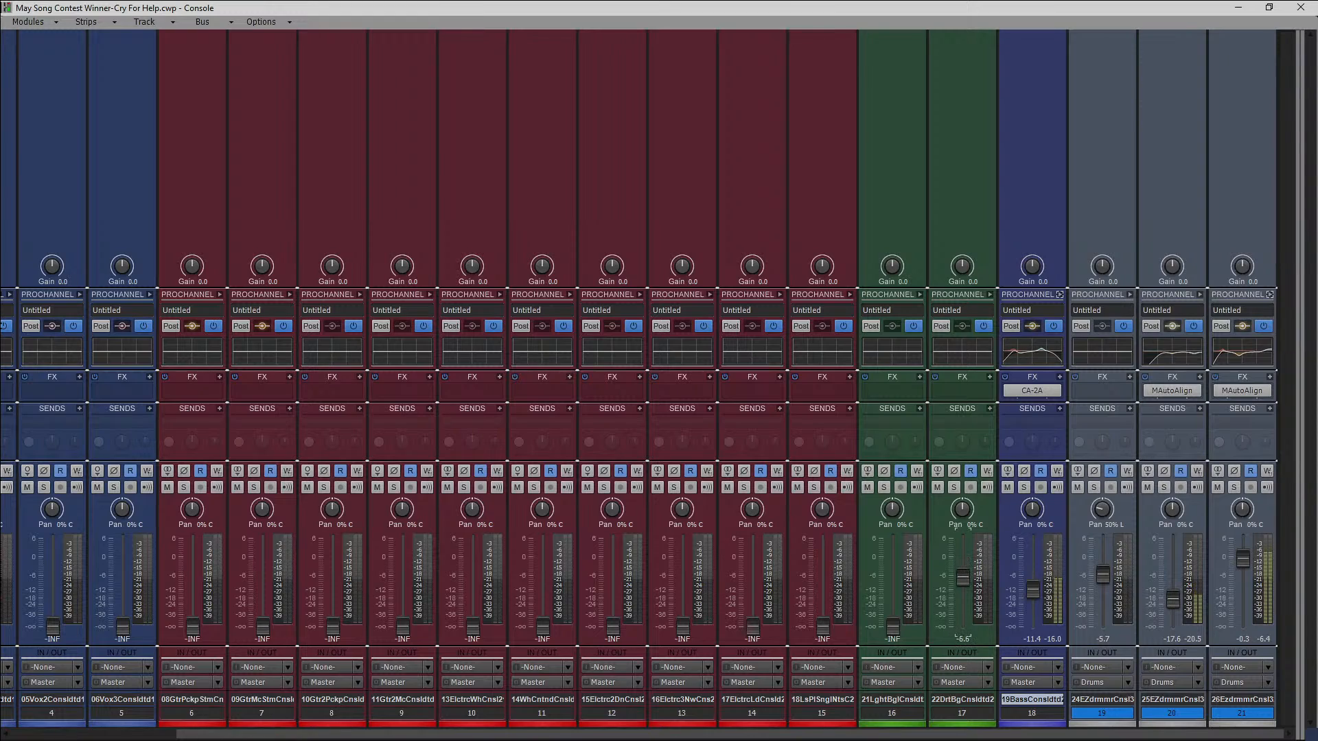
{"action": "left_click_drag", "start_coordinate": [893, 626], "coordinate": [893, 578]}
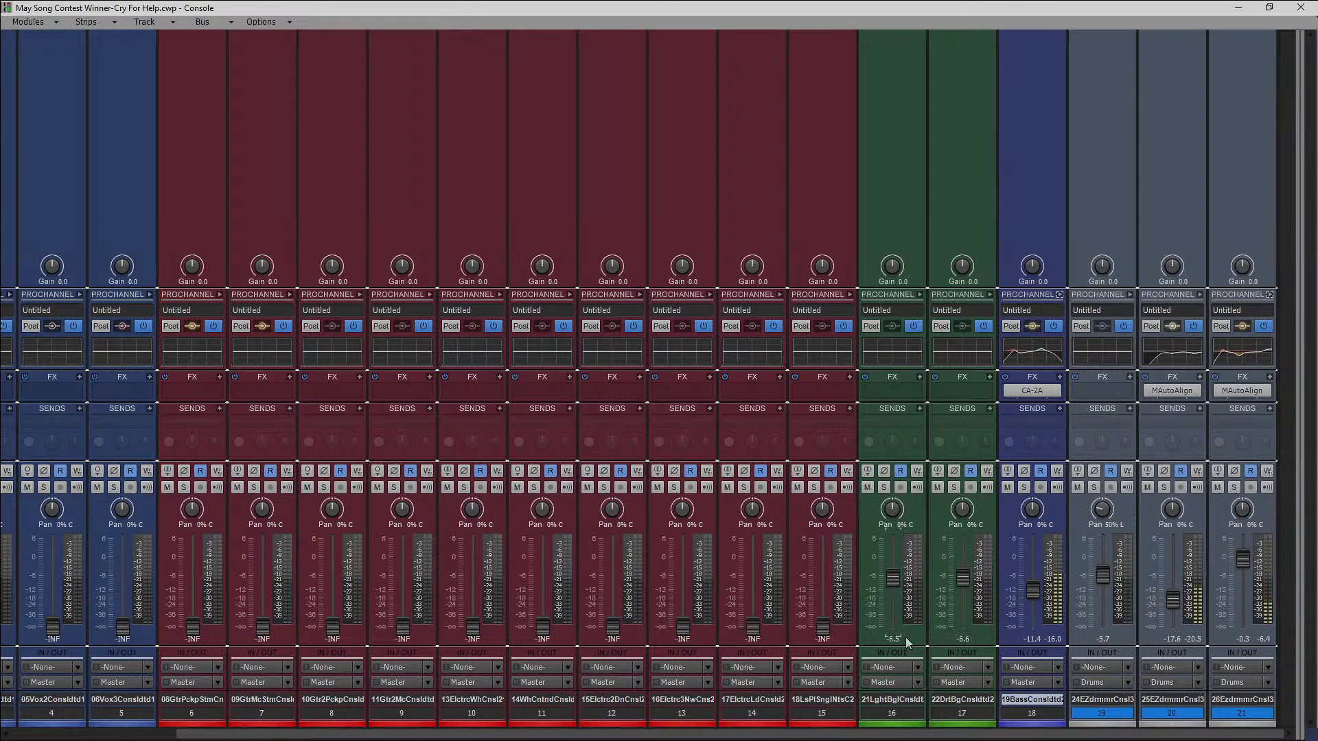
{"action": "left_click_drag", "start_coordinate": [822, 628], "coordinate": [821, 576]}
{"action": "left_click_drag", "start_coordinate": [756, 630], "coordinate": [755, 575]}
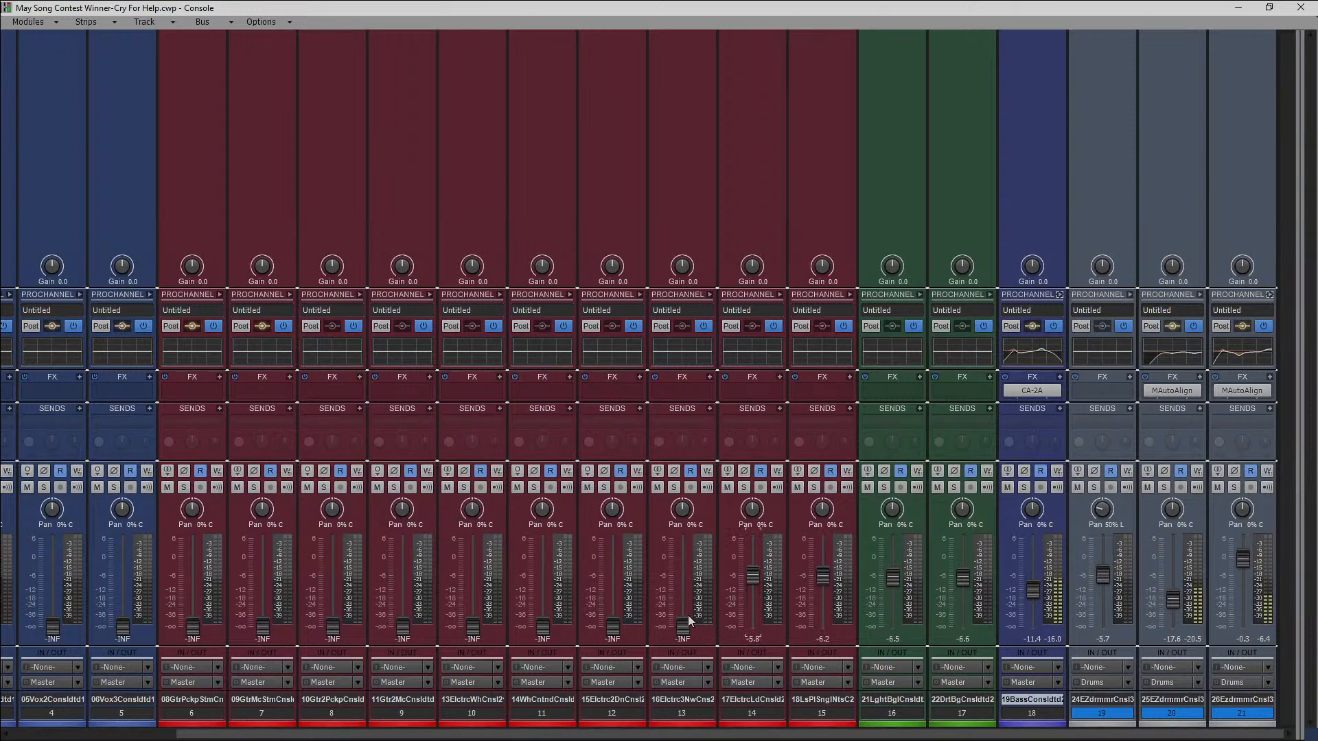
Bring up tracks 13 to 9, setting them to -6.6, -6.5, -7.6, -8.1 and -7.8 dB in that order.
{"action": "left_click_drag", "start_coordinate": [683, 625], "coordinate": [683, 577]}
{"action": "left_click_drag", "start_coordinate": [612, 626], "coordinate": [612, 576]}
{"action": "left_click_drag", "start_coordinate": [542, 627], "coordinate": [542, 580]}
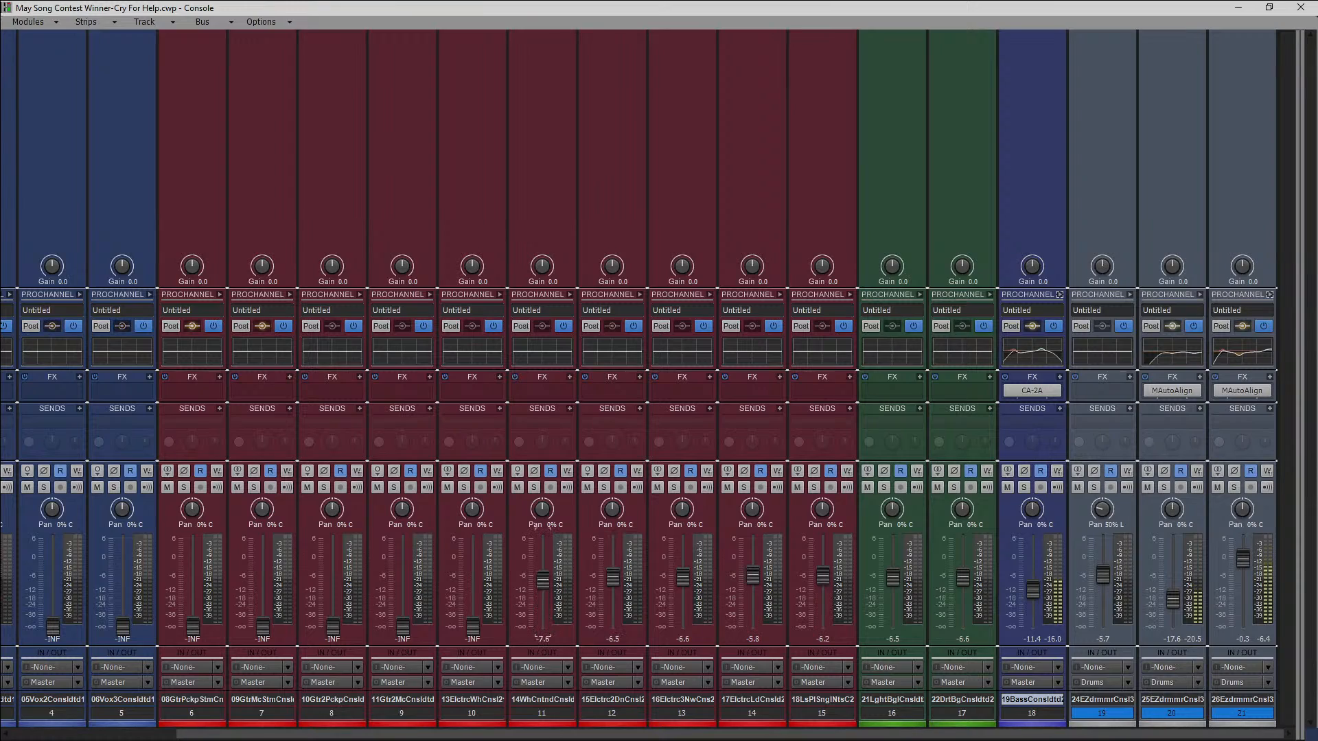
{"action": "left_click_drag", "start_coordinate": [472, 626], "coordinate": [472, 582]}
{"action": "left_click_drag", "start_coordinate": [403, 626], "coordinate": [402, 582]}
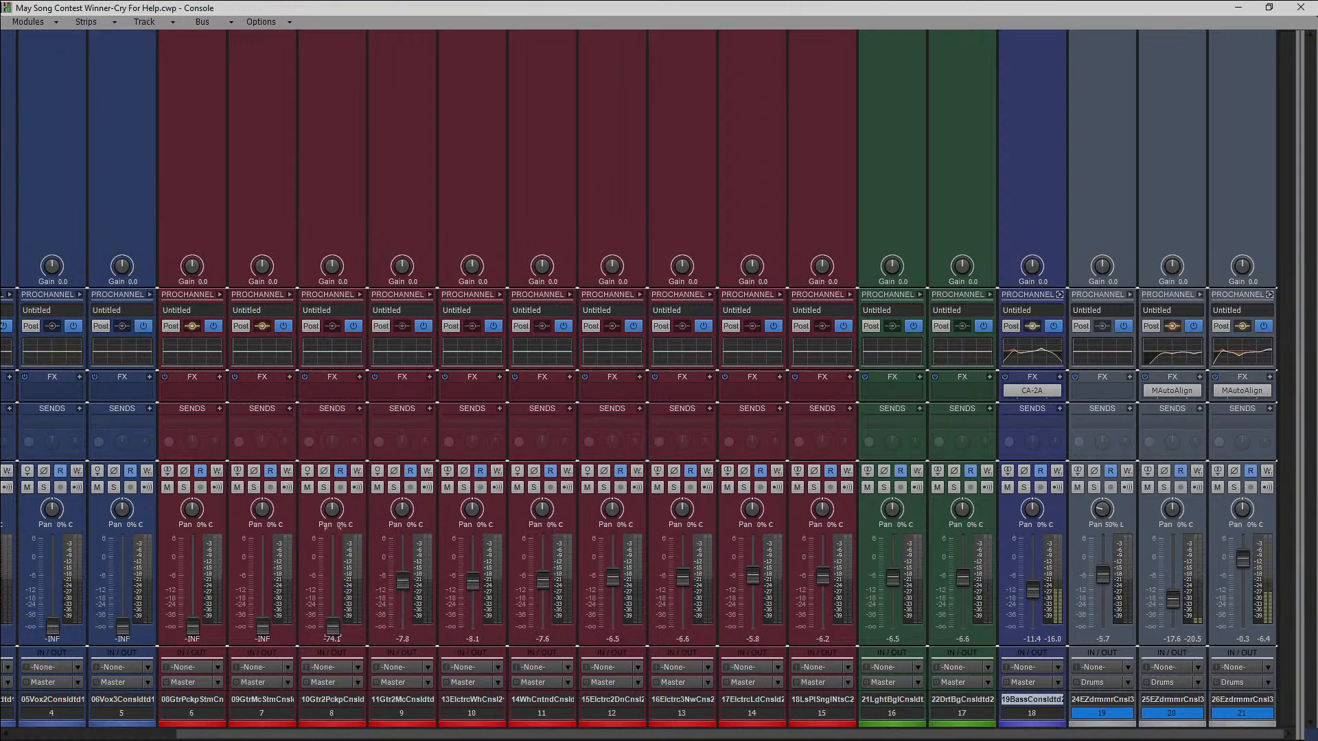
Bring up track 8 to -6.8 dB, track 7 to -5.7 dB and track 6 to -6.4 dB.
{"action": "left_click_drag", "start_coordinate": [333, 626], "coordinate": [333, 578]}
{"action": "left_click_drag", "start_coordinate": [262, 626], "coordinate": [263, 586]}
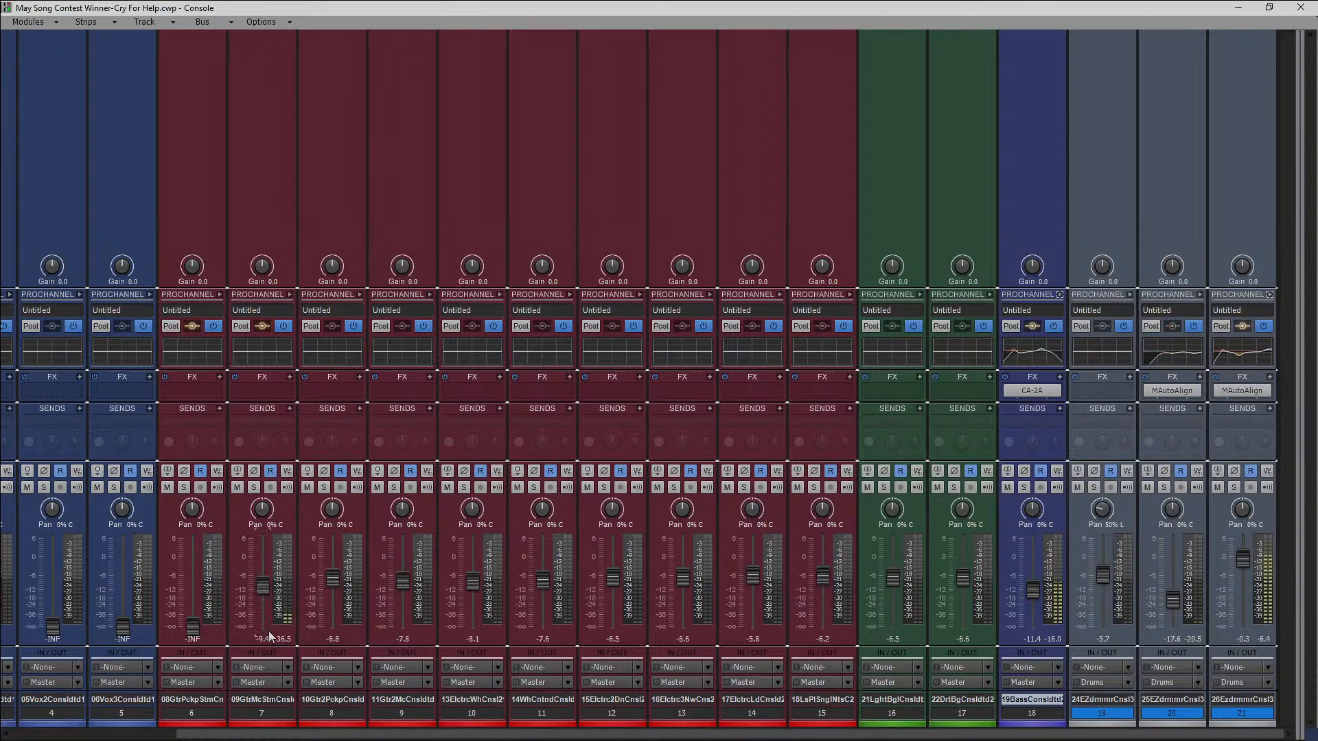
{"action": "left_click_drag", "start_coordinate": [193, 626], "coordinate": [264, 577]}
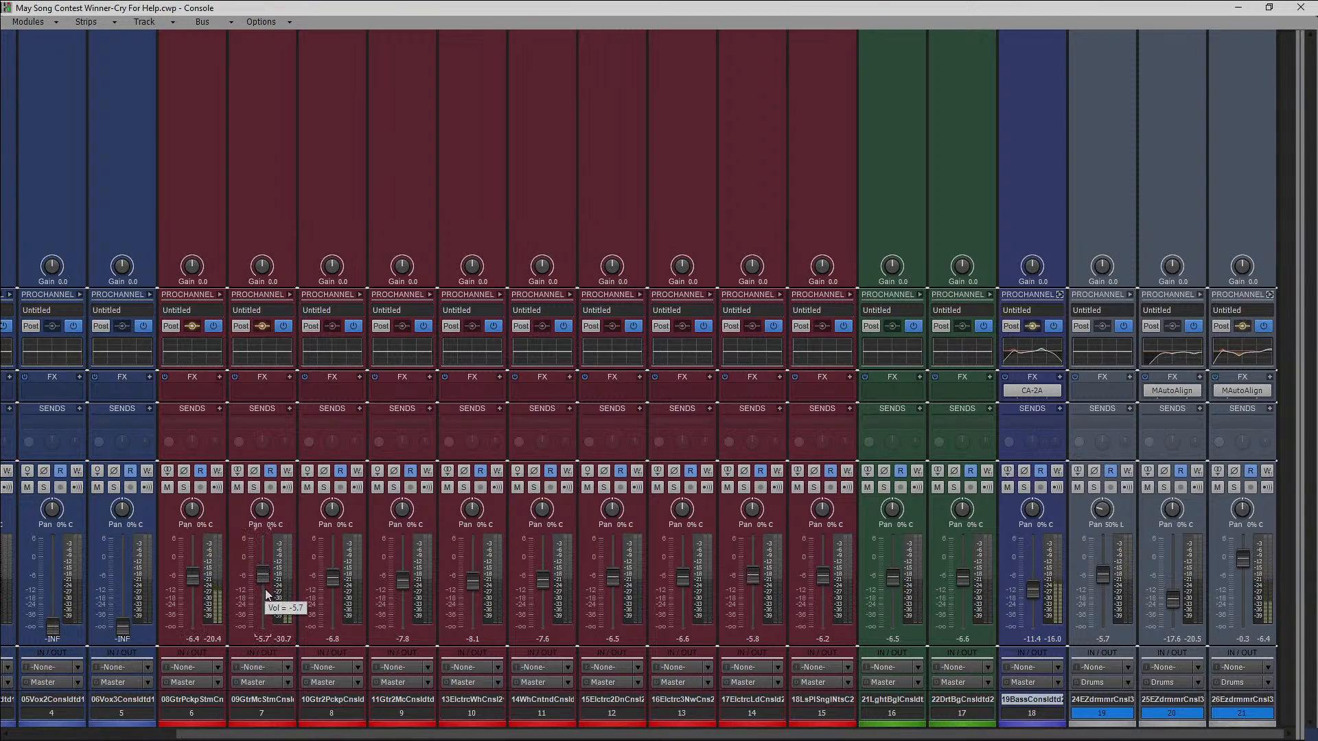
Pan guitar track 7 to 100% right and guitar track 6 to 100% left, and raise track 7 to -0.7 dB.
{"action": "left_click_drag", "start_coordinate": [263, 508], "coordinate": [190, 529]}
{"action": "left_click_drag", "start_coordinate": [261, 577], "coordinate": [262, 561]}
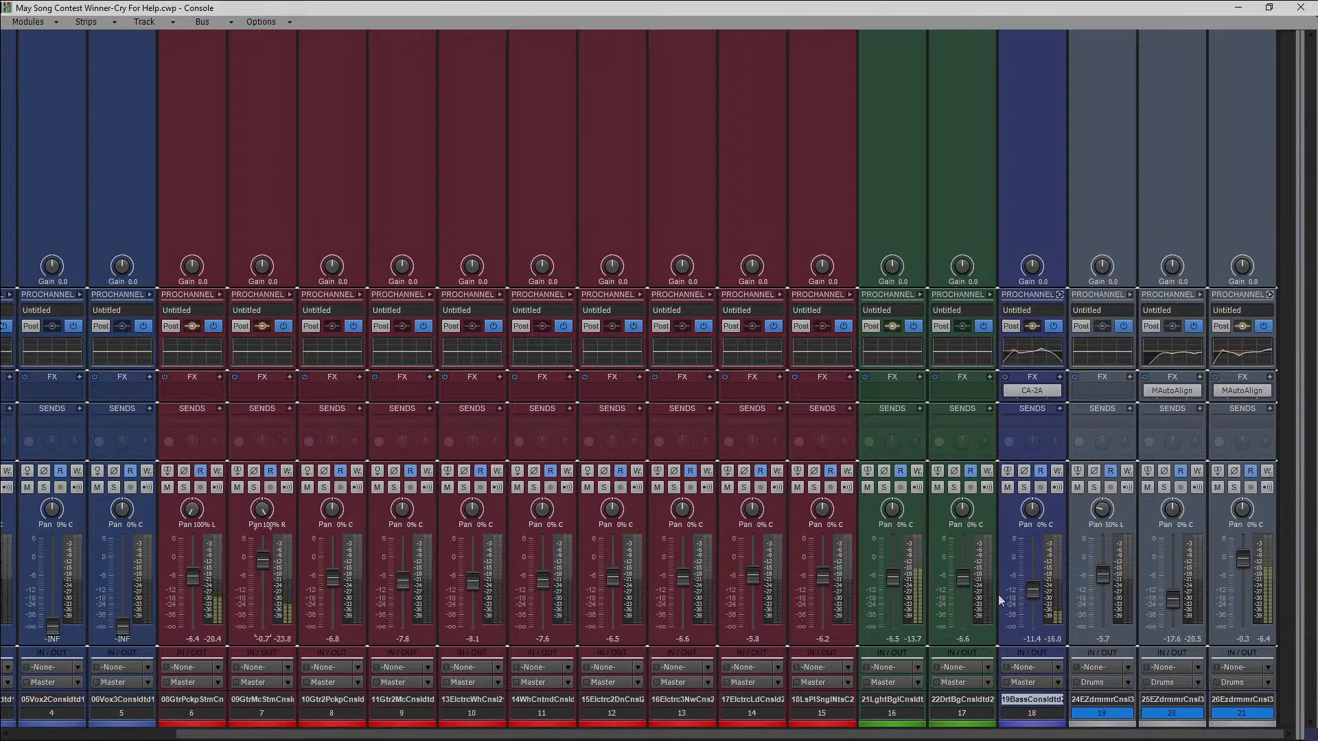
Lower track 16 to -15.1 dB and raise guitar track 6 to -3.8 dB to balance them during playback.
{"action": "left_click_drag", "start_coordinate": [895, 578], "coordinate": [895, 591]}
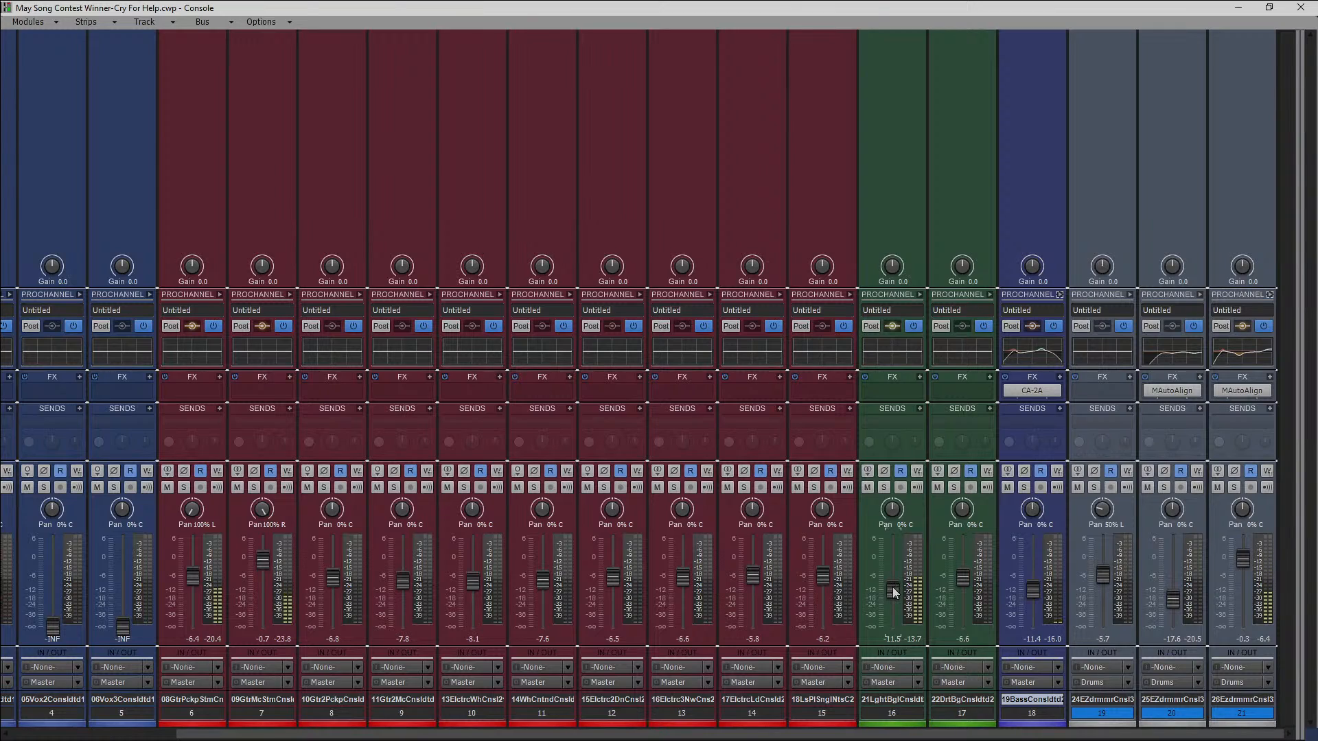
{"action": "left_click_drag", "start_coordinate": [894, 592], "coordinate": [894, 599]}
{"action": "left_click_drag", "start_coordinate": [193, 577], "coordinate": [193, 568]}
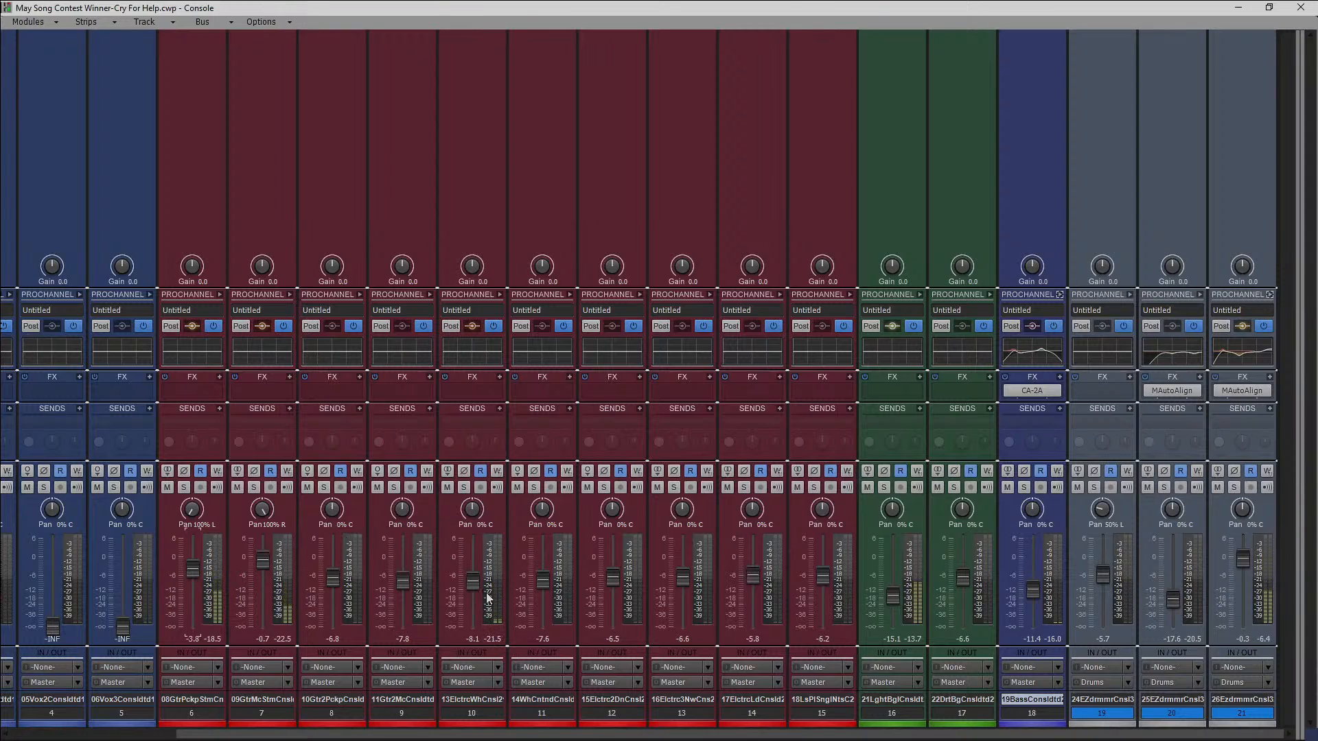
{"action": "mouse_move", "coordinate": [475, 583]}
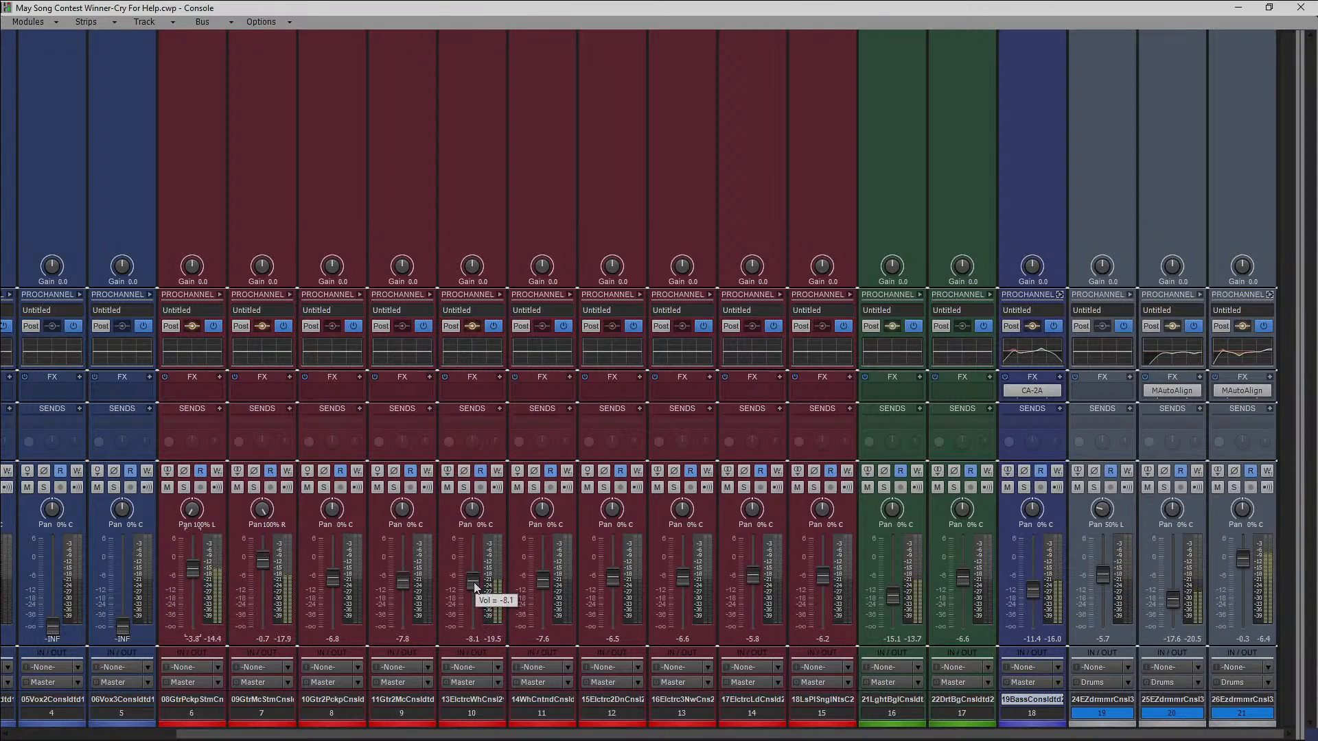
Lower the electric wah guitar on track 10 to -15.5 dB.
{"action": "left_click_drag", "start_coordinate": [475, 583], "coordinate": [473, 595]}
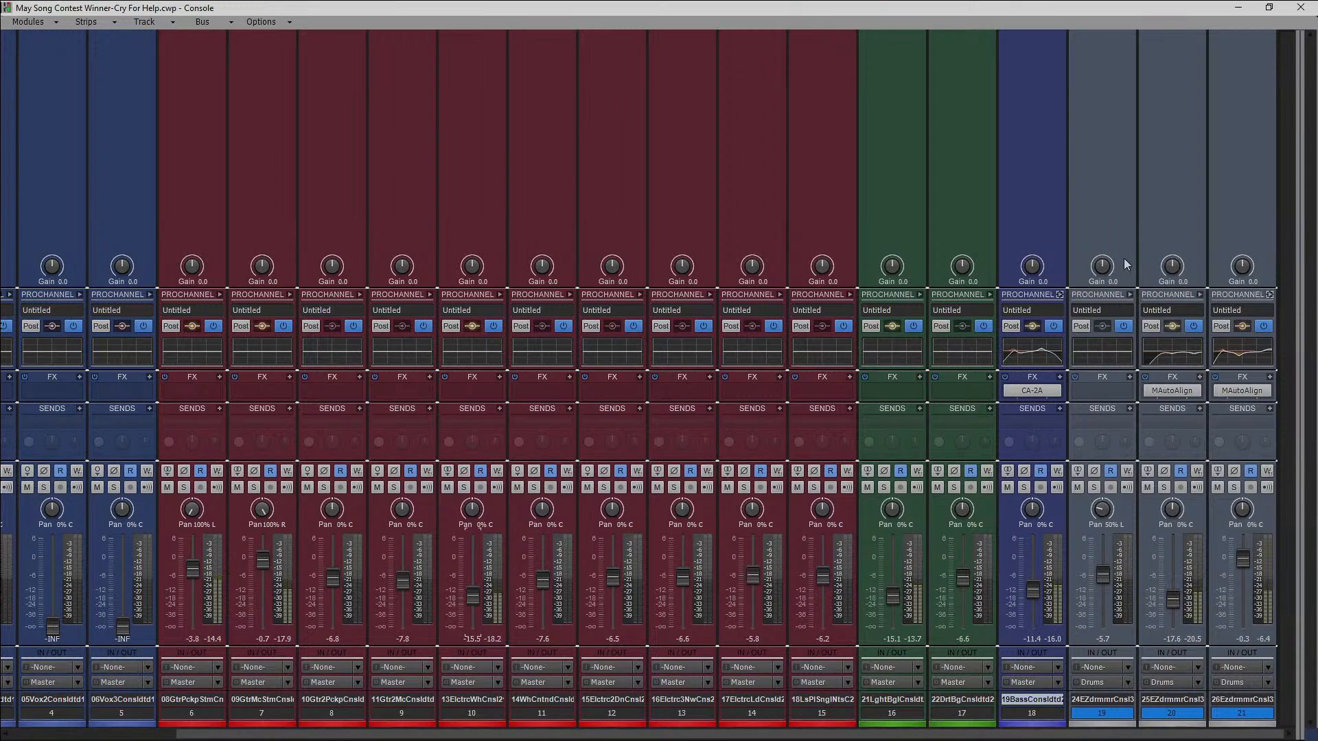
In the track view, enlarge guitar tracks 6 and 7 and hide the bus pane.
{"action": "left_click", "coordinate": [1251, 8]}
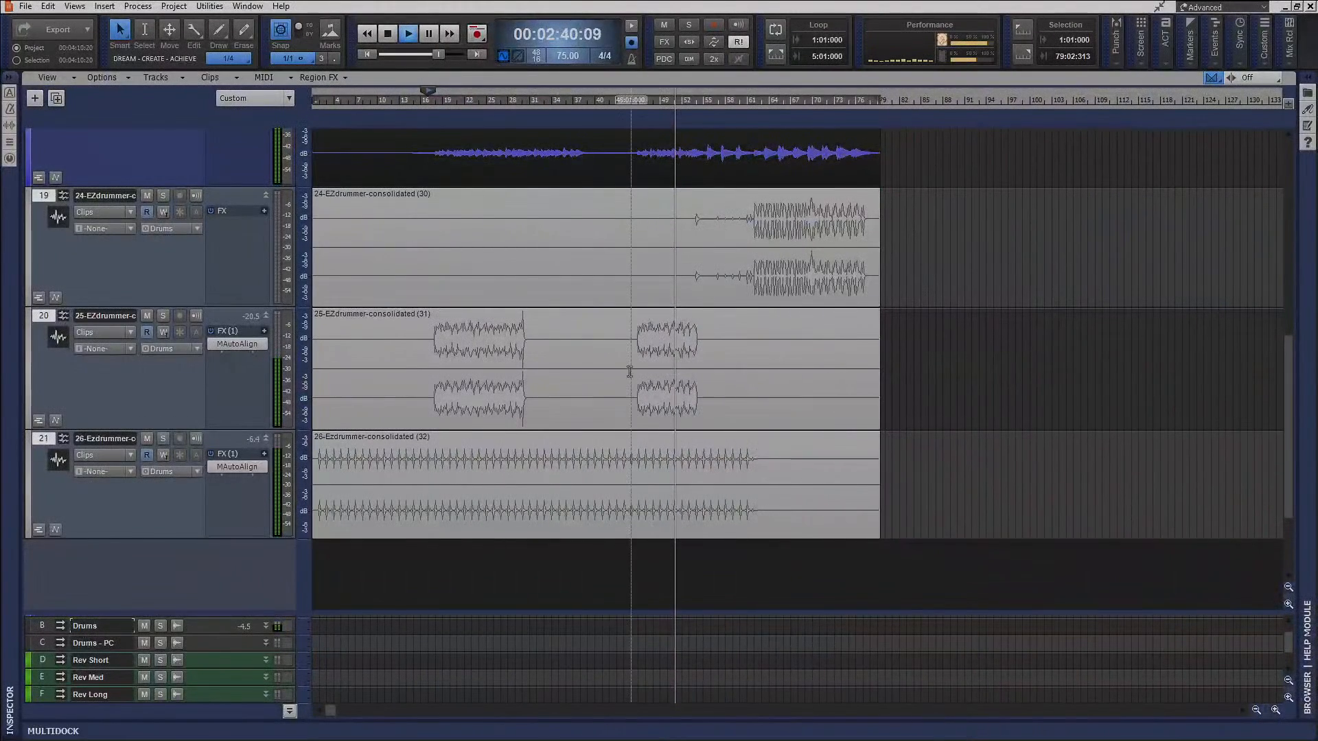
{"action": "scroll", "coordinate": [652, 387], "scroll_direction": "up", "scroll_amount": 5}
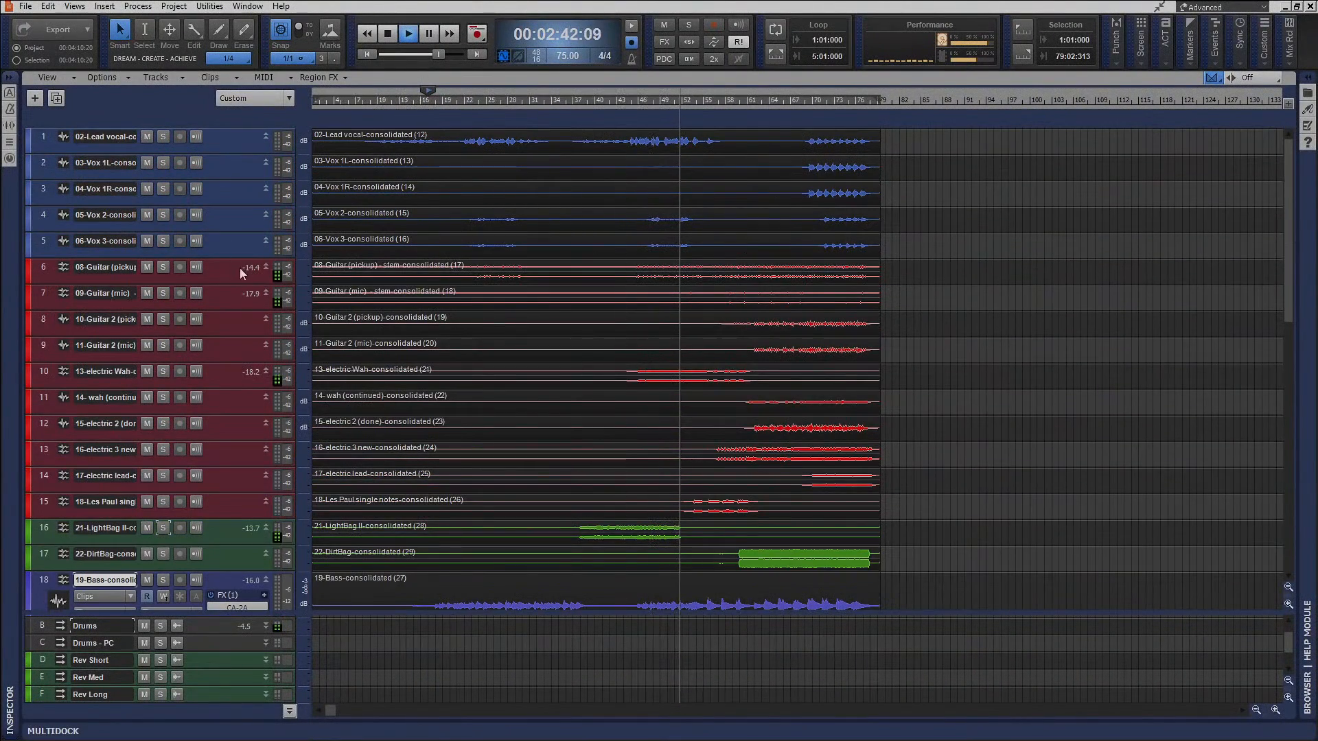
{"action": "left_click_drag", "start_coordinate": [222, 284], "coordinate": [229, 564]}
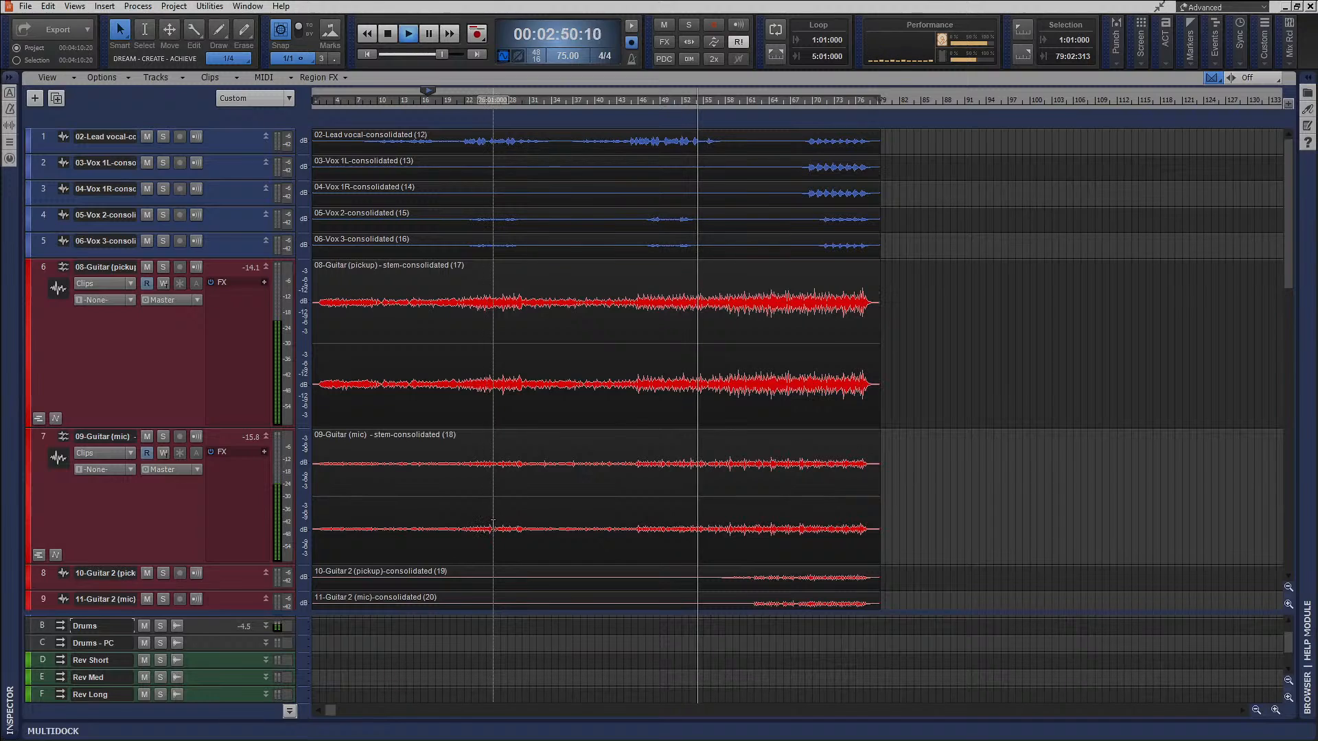
{"action": "left_click", "coordinate": [289, 711]}
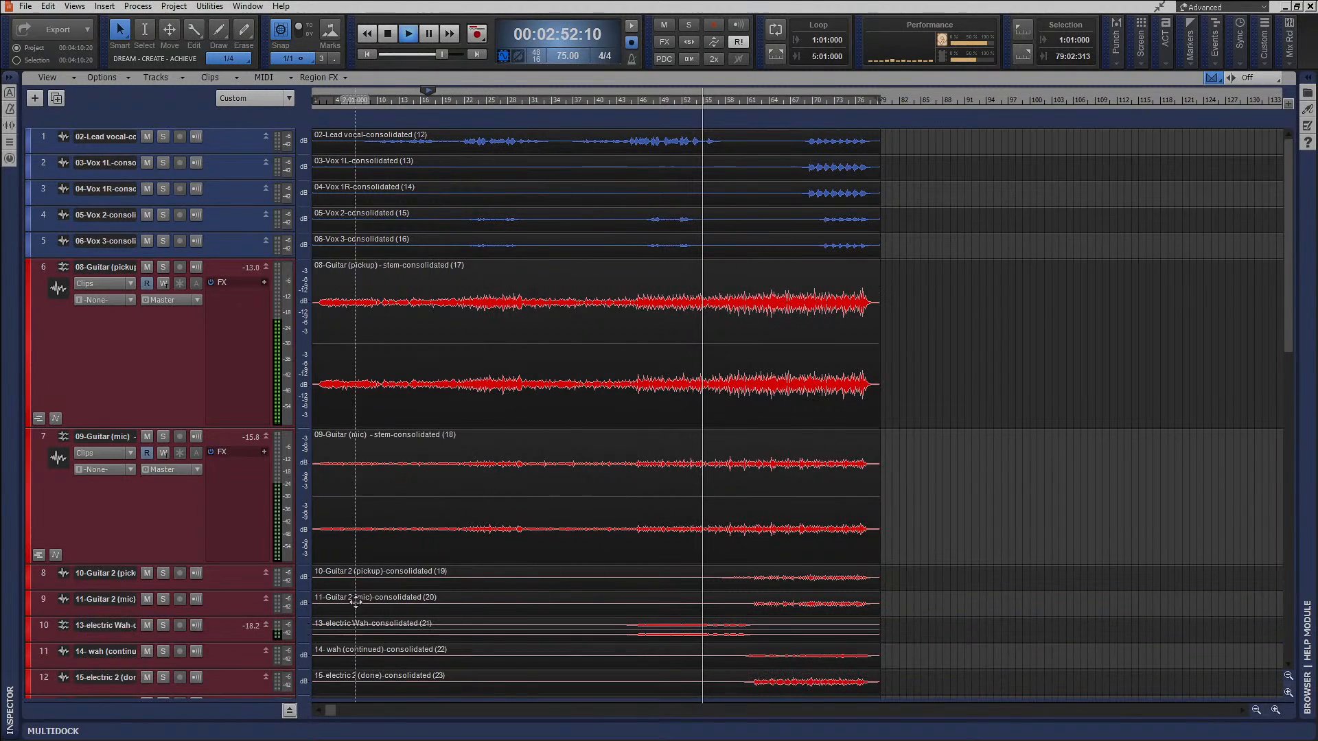
In the console, lower track 15 to -18.0 dB and track 13 to -15.8 dB during playback.
{"action": "key", "text": "alt+2"}
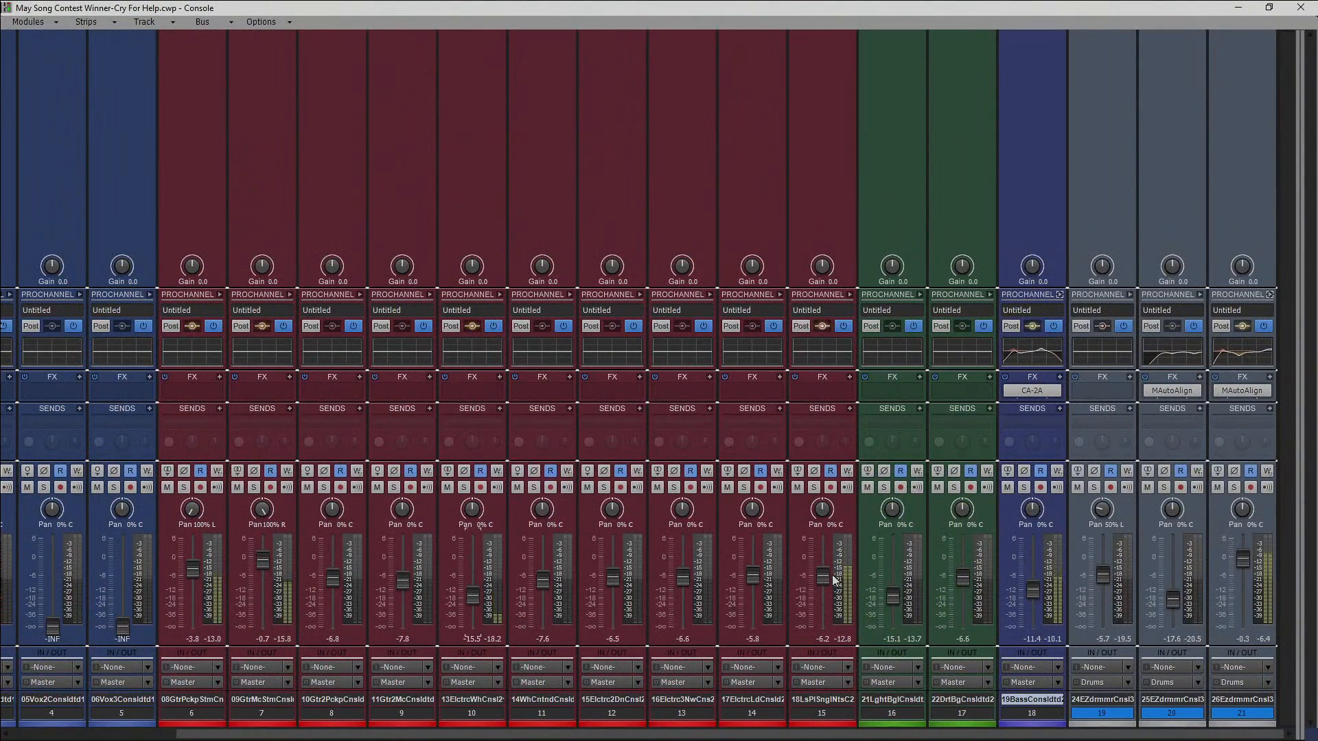
{"action": "left_click_drag", "start_coordinate": [823, 577], "coordinate": [823, 598]}
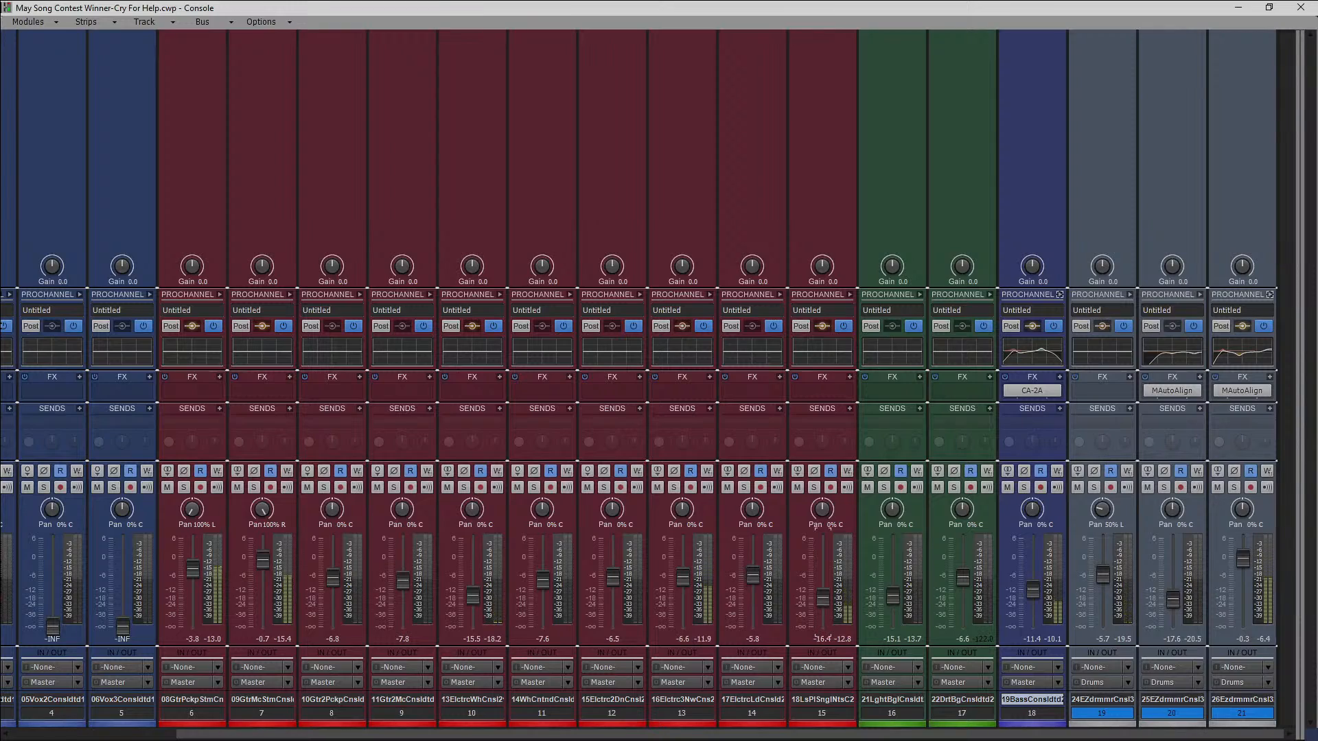
{"action": "left_click_drag", "start_coordinate": [683, 577], "coordinate": [683, 600]}
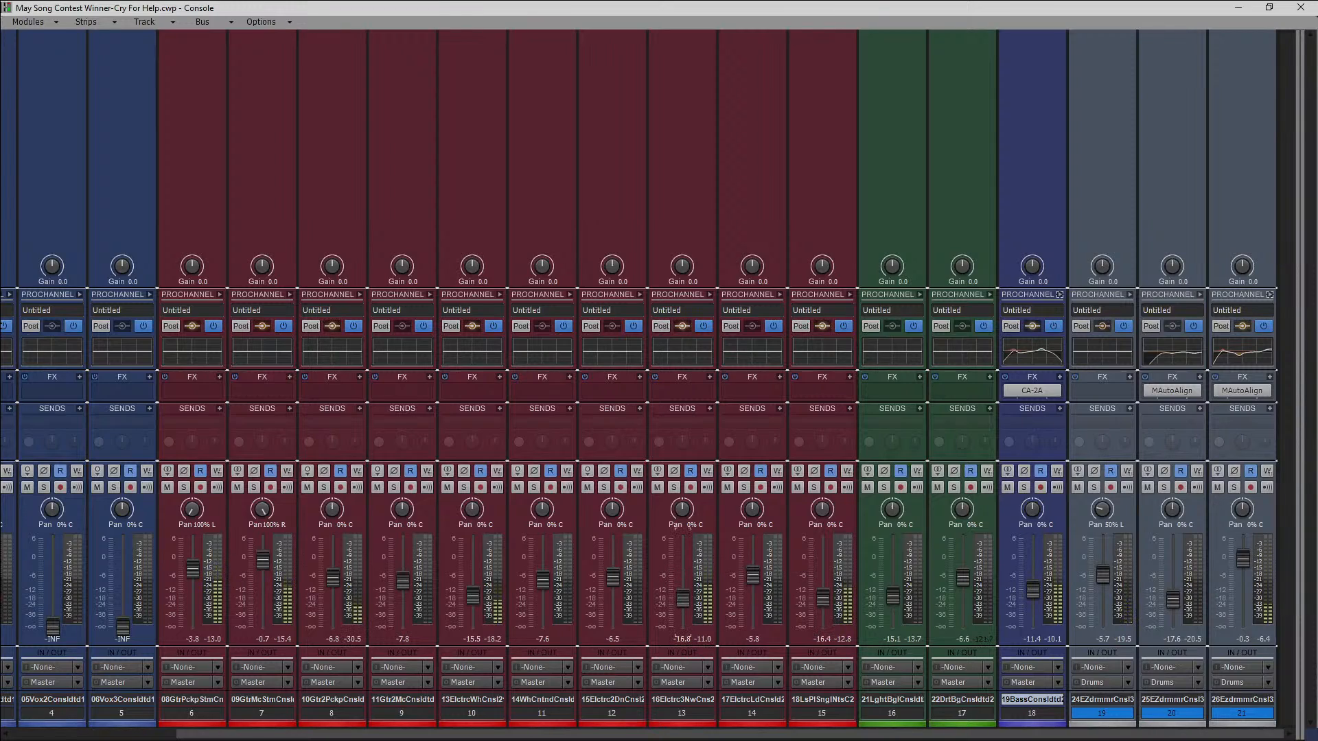
{"action": "left_click_drag", "start_coordinate": [819, 599], "coordinate": [820, 601]}
{"action": "left_click", "coordinate": [741, 596]}
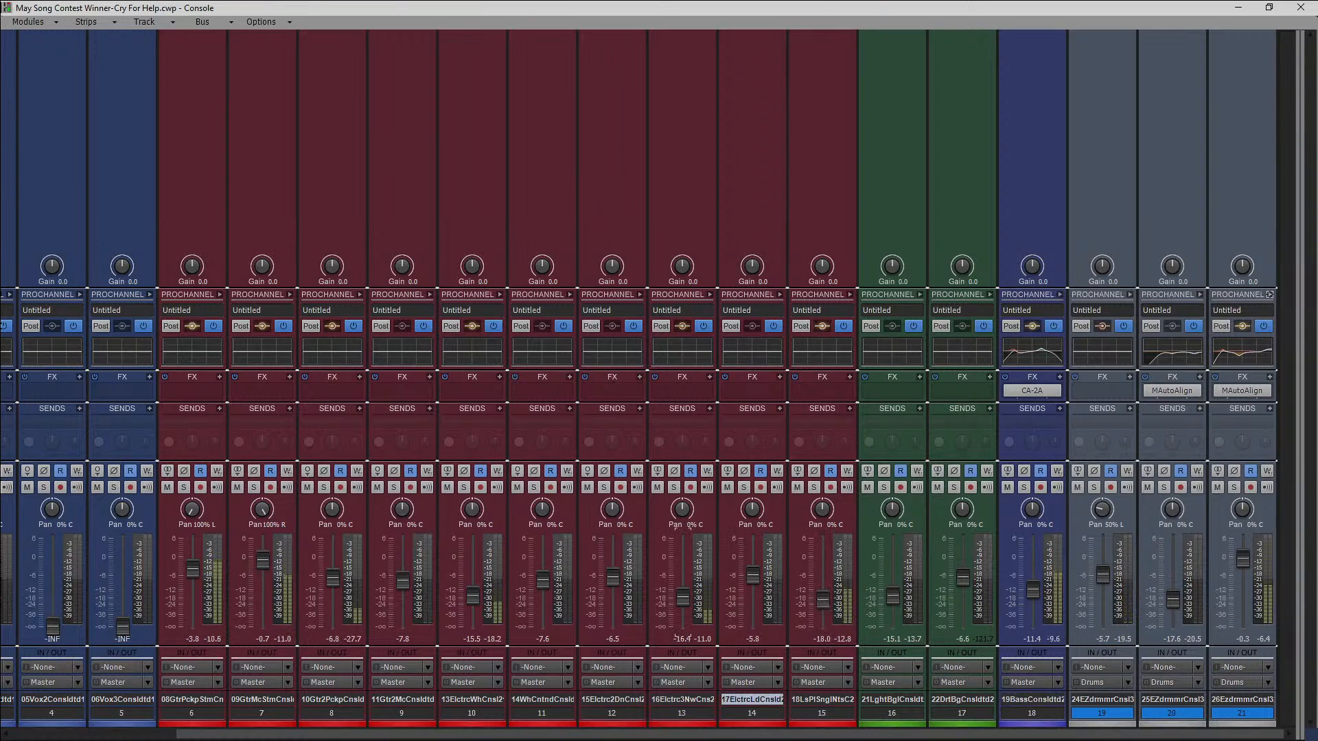
{"action": "left_click_drag", "start_coordinate": [684, 603], "coordinate": [685, 599]}
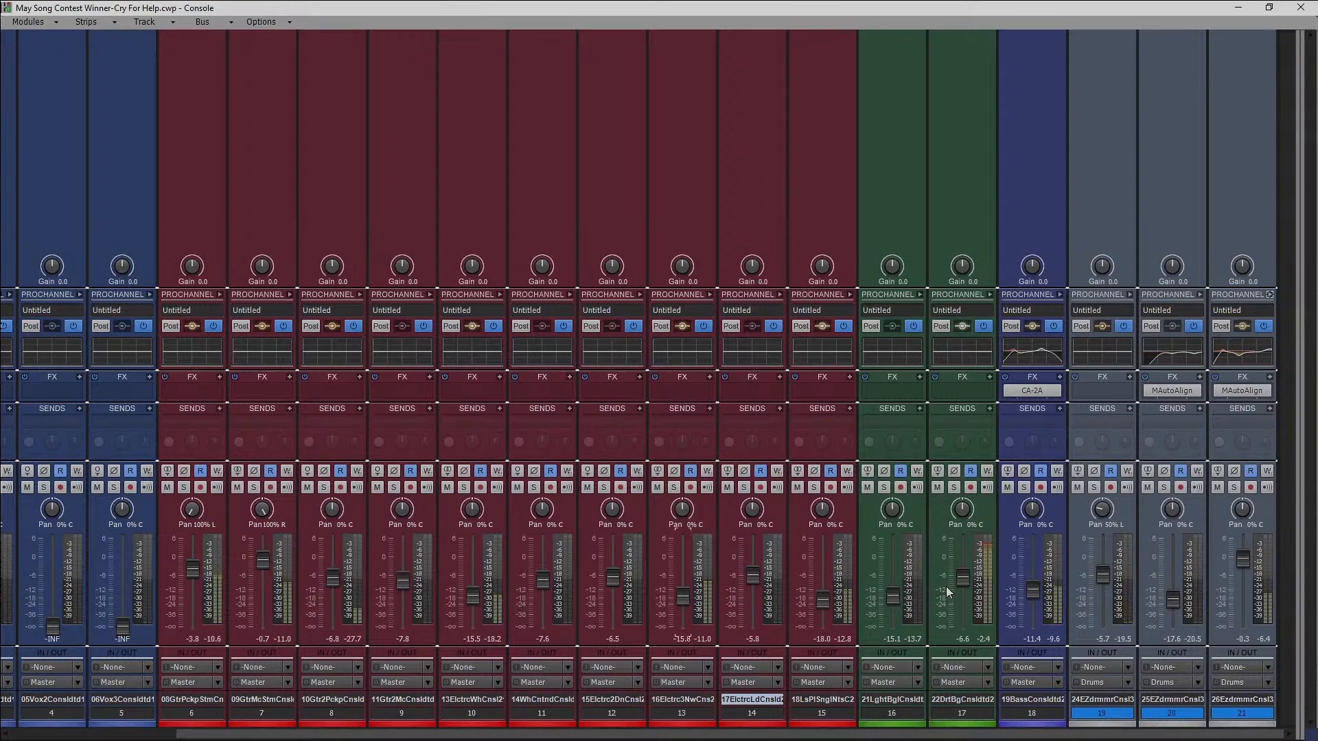
Lower track 17 to -22.8 dB and raise guitar tracks 8 and 9 to -5.3 and -6.0 dB.
{"action": "left_click_drag", "start_coordinate": [962, 578], "coordinate": [963, 605]}
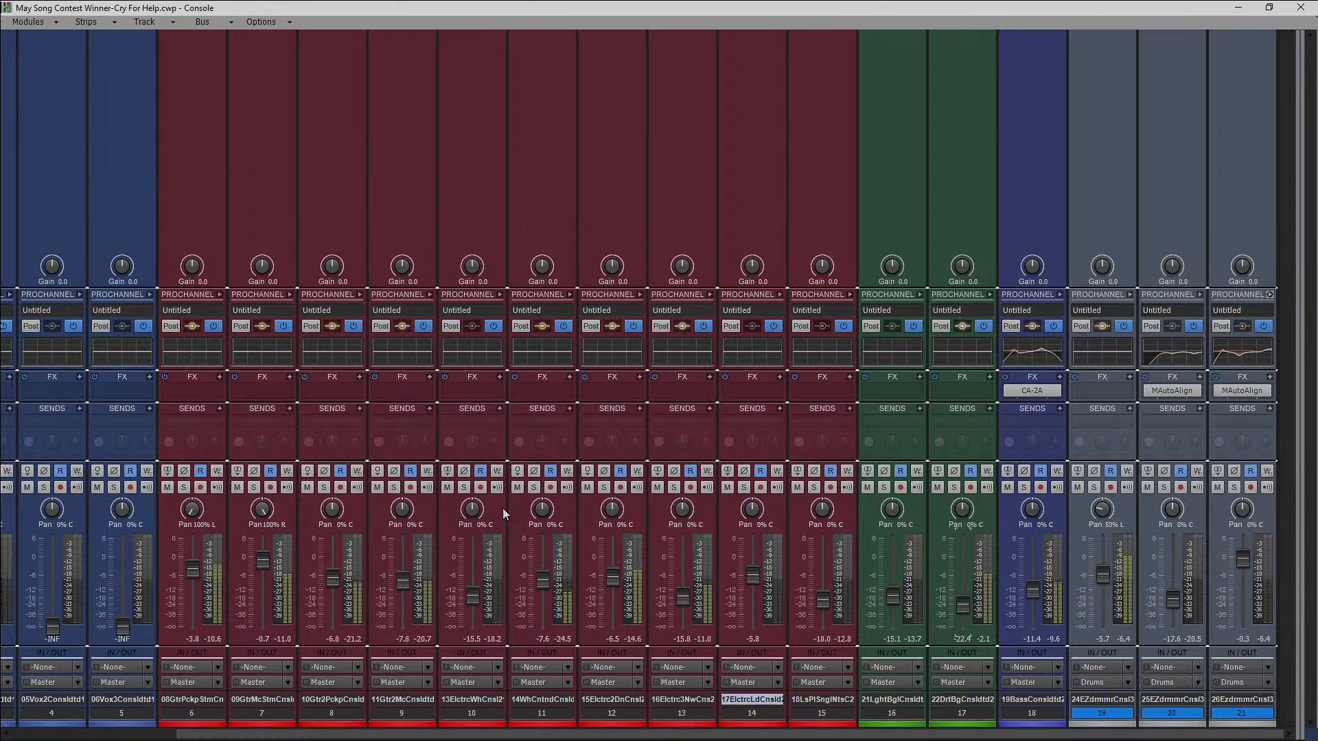
{"action": "mouse_move", "coordinate": [405, 585]}
{"action": "mouse_move", "coordinate": [404, 580]}
{"action": "left_mouse_down"}
{"action": "mouse_move", "coordinate": [329, 581]}
{"action": "mouse_move", "coordinate": [398, 579]}
{"action": "left_mouse_up"}
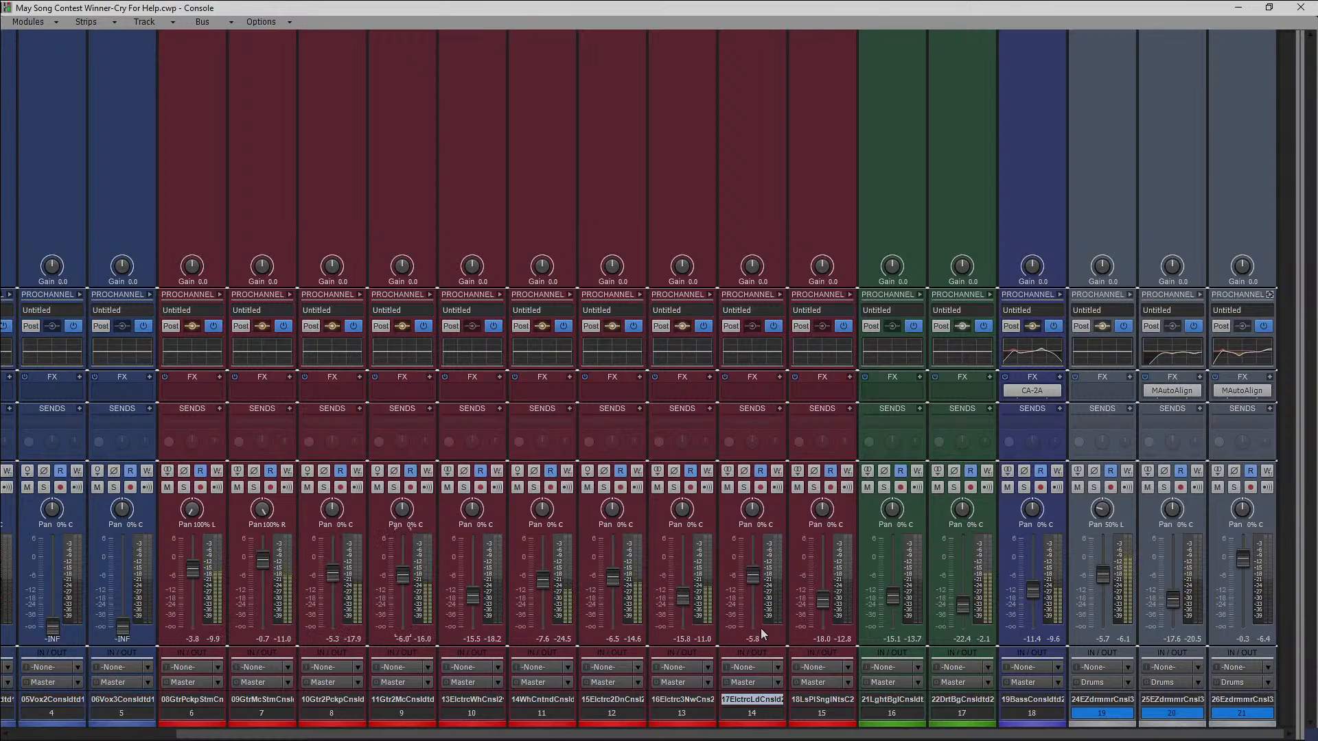
{"action": "left_click_drag", "start_coordinate": [959, 609], "coordinate": [961, 611]}
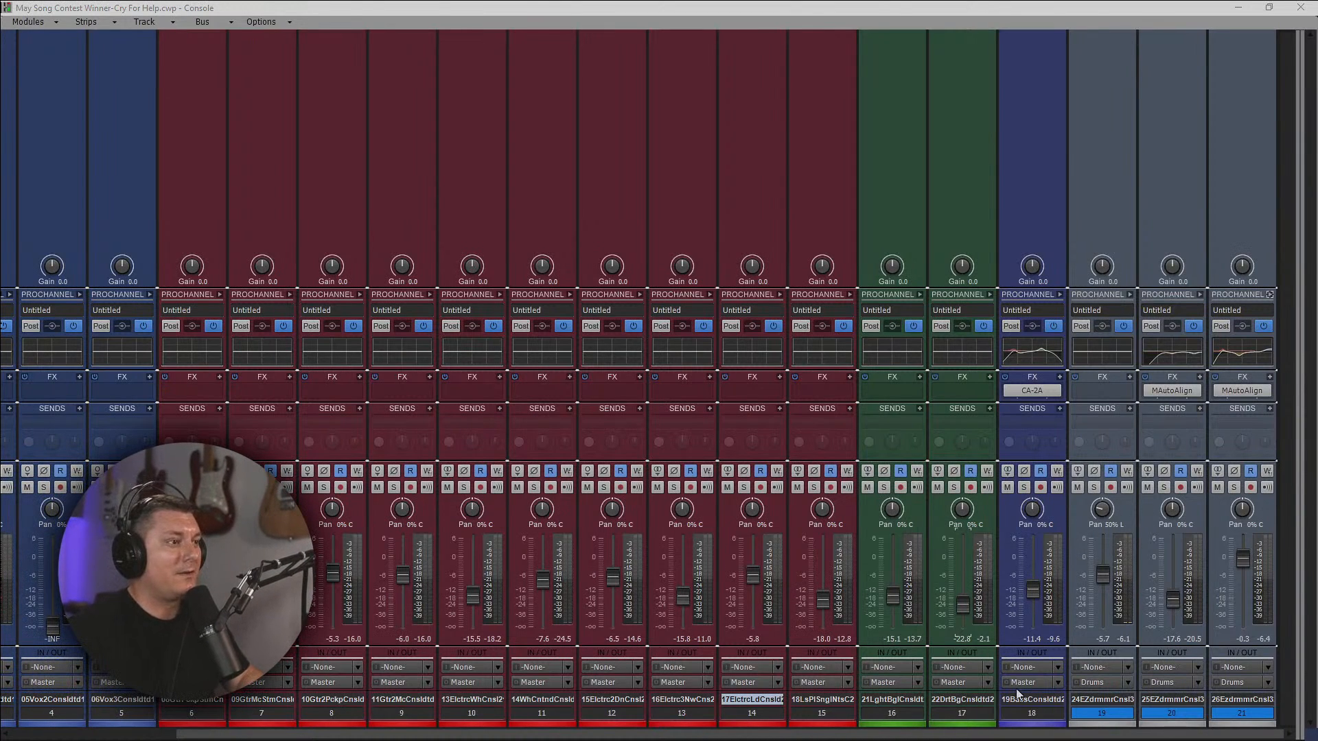
Solo guitar tracks 6 and 7 and play them back from around measure 55.
{"action": "left_click_drag", "start_coordinate": [927, 736], "coordinate": [762, 738]}
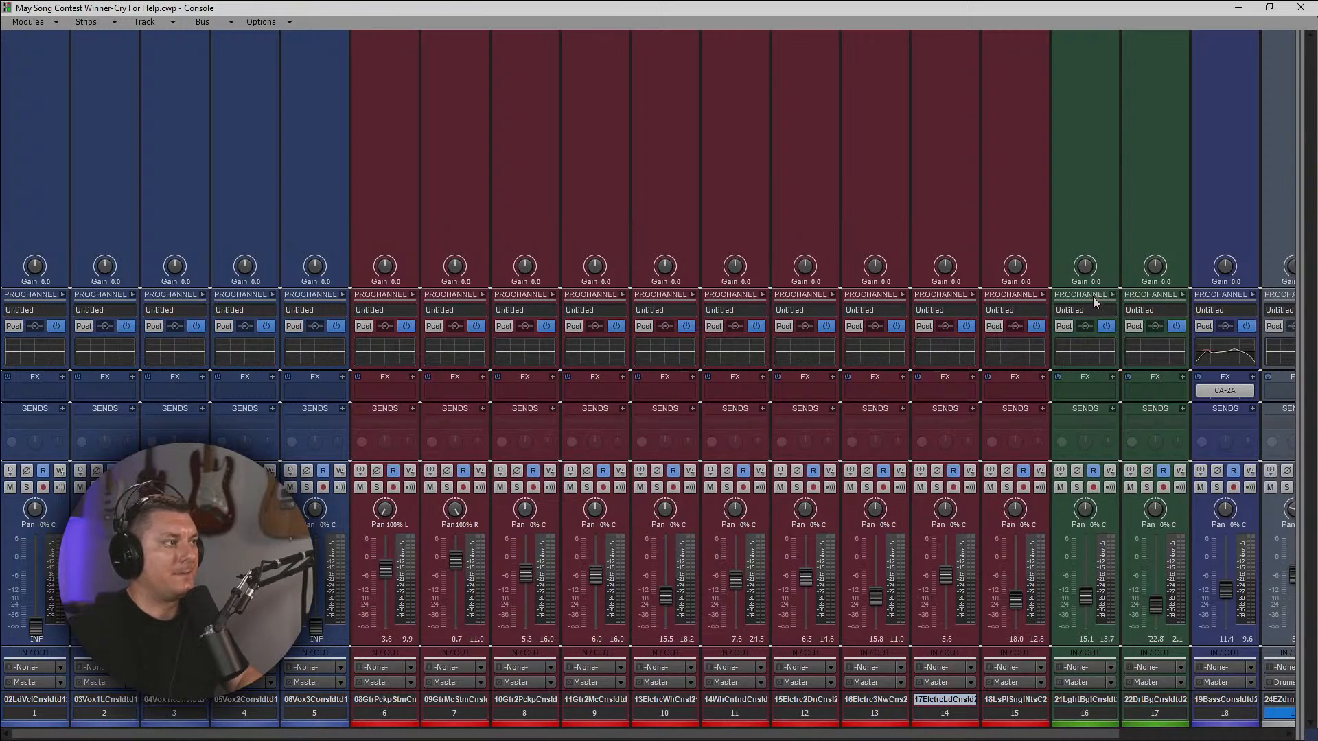
{"action": "left_click", "coordinate": [376, 487]}
{"action": "left_click", "coordinate": [446, 488]}
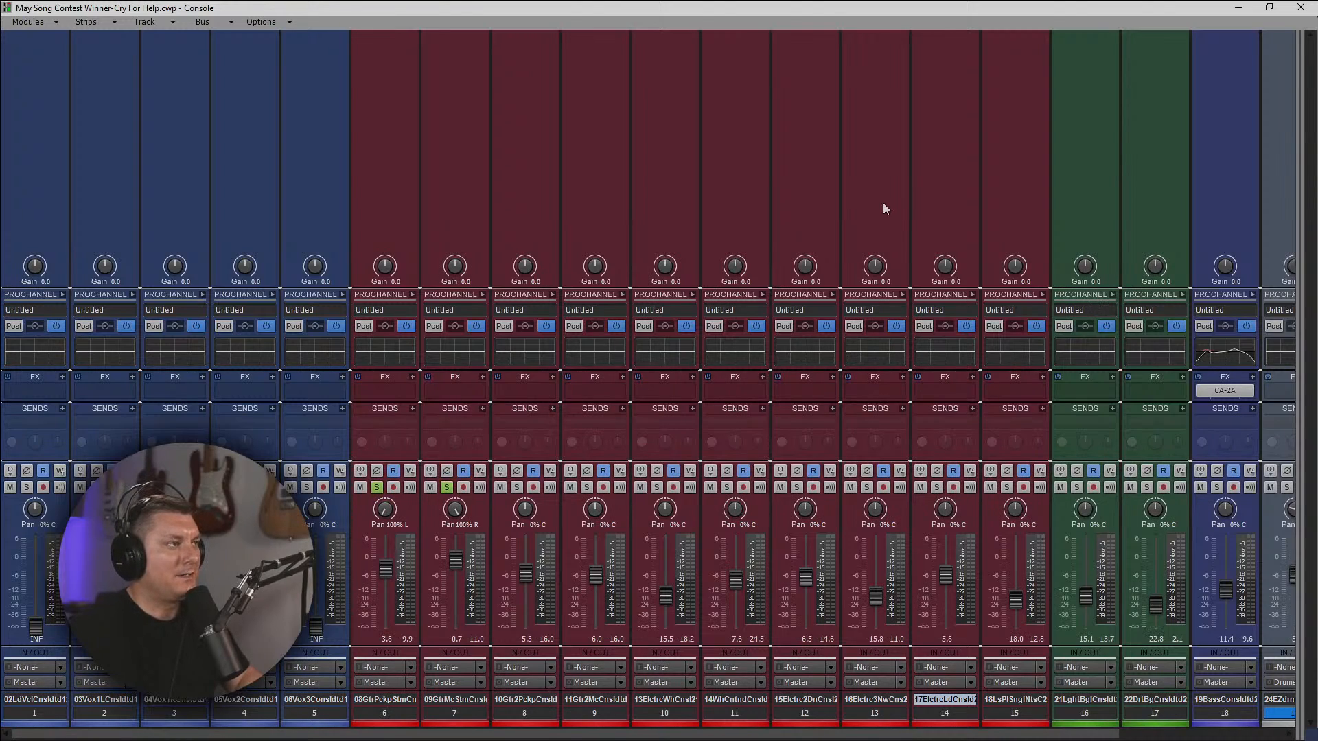
{"action": "key", "text": "space"}
{"action": "left_click", "coordinate": [1239, 7]}
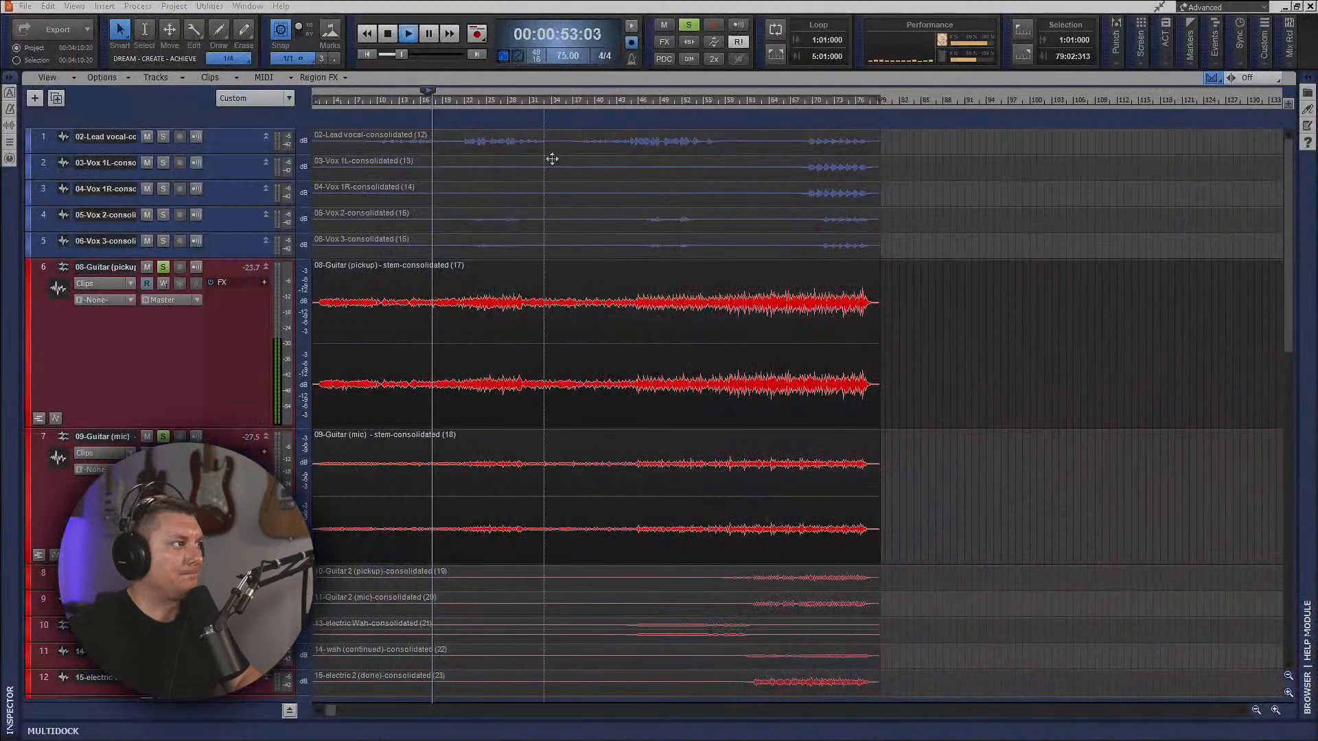
{"action": "left_click", "coordinate": [705, 104]}
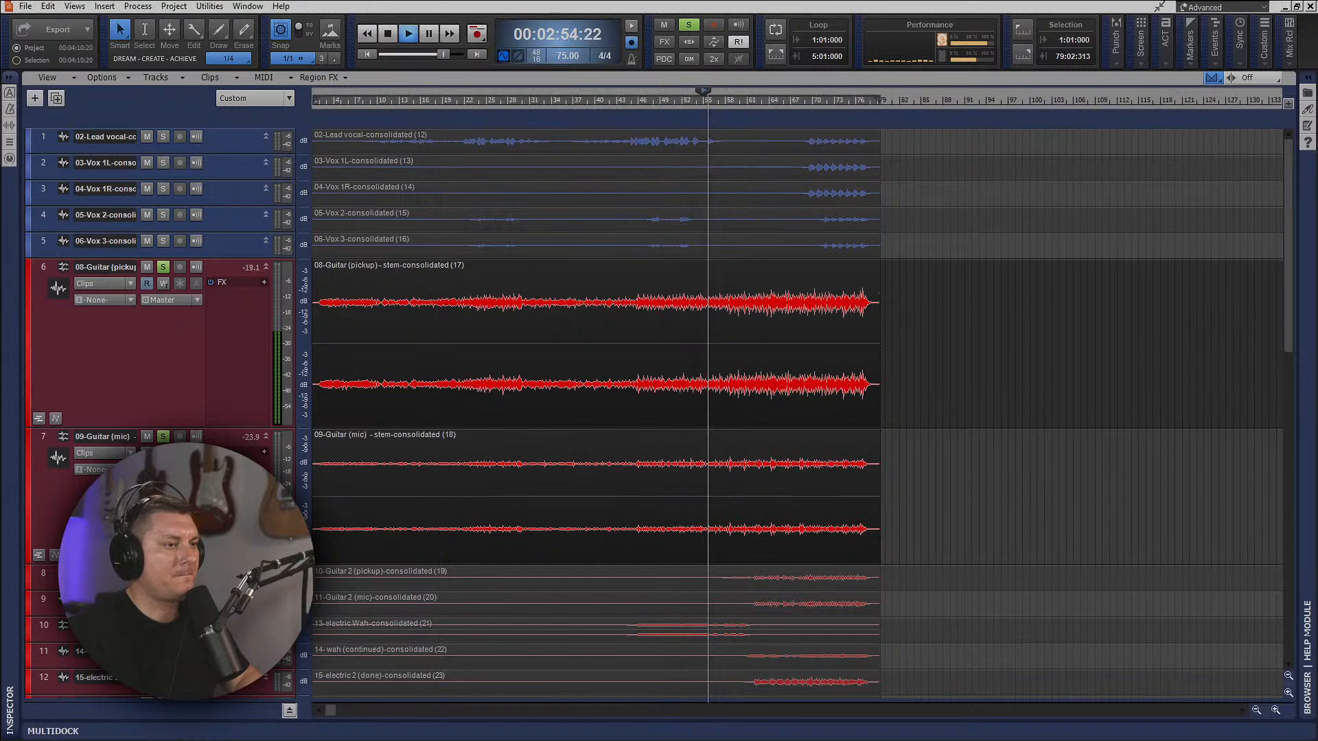
Compare guitar track 7 with inverted and normal phase against track 6 during playback, leaving the phase normal.
{"action": "key", "text": "alt+2"}
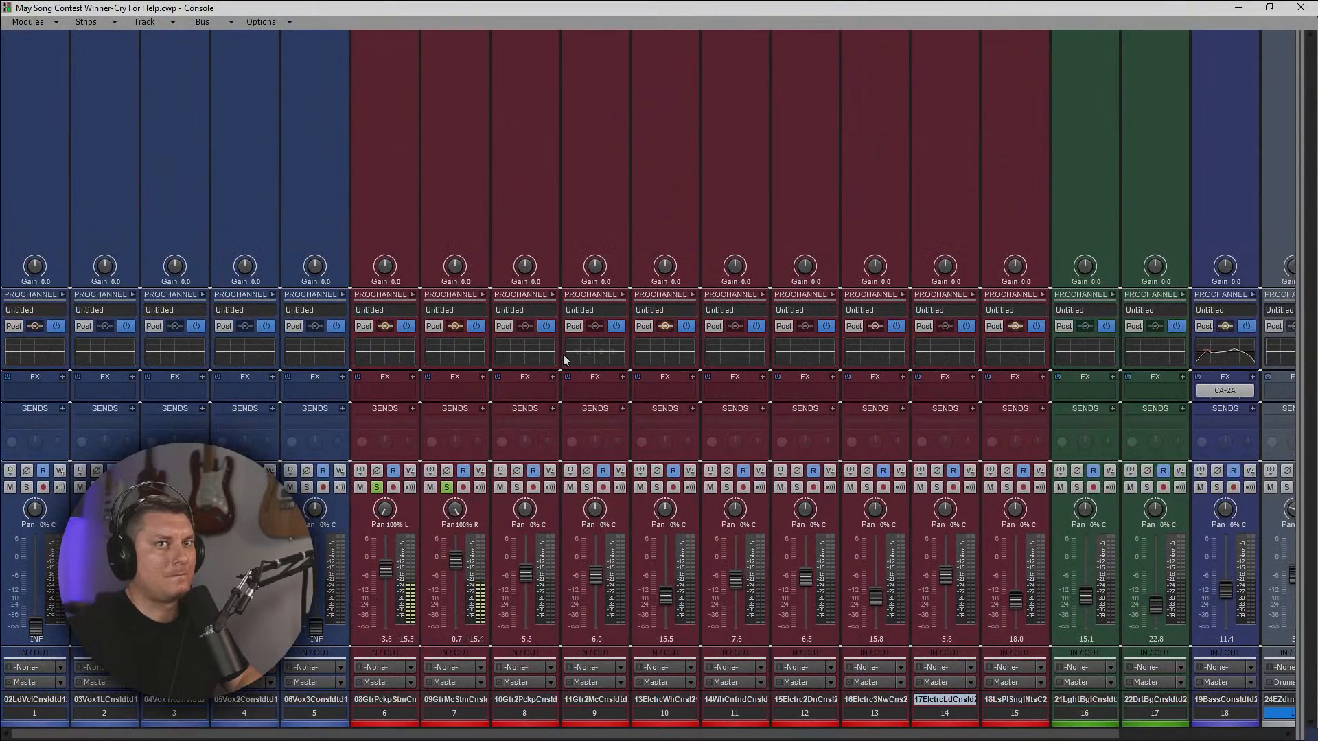
{"action": "left_click", "coordinate": [447, 472]}
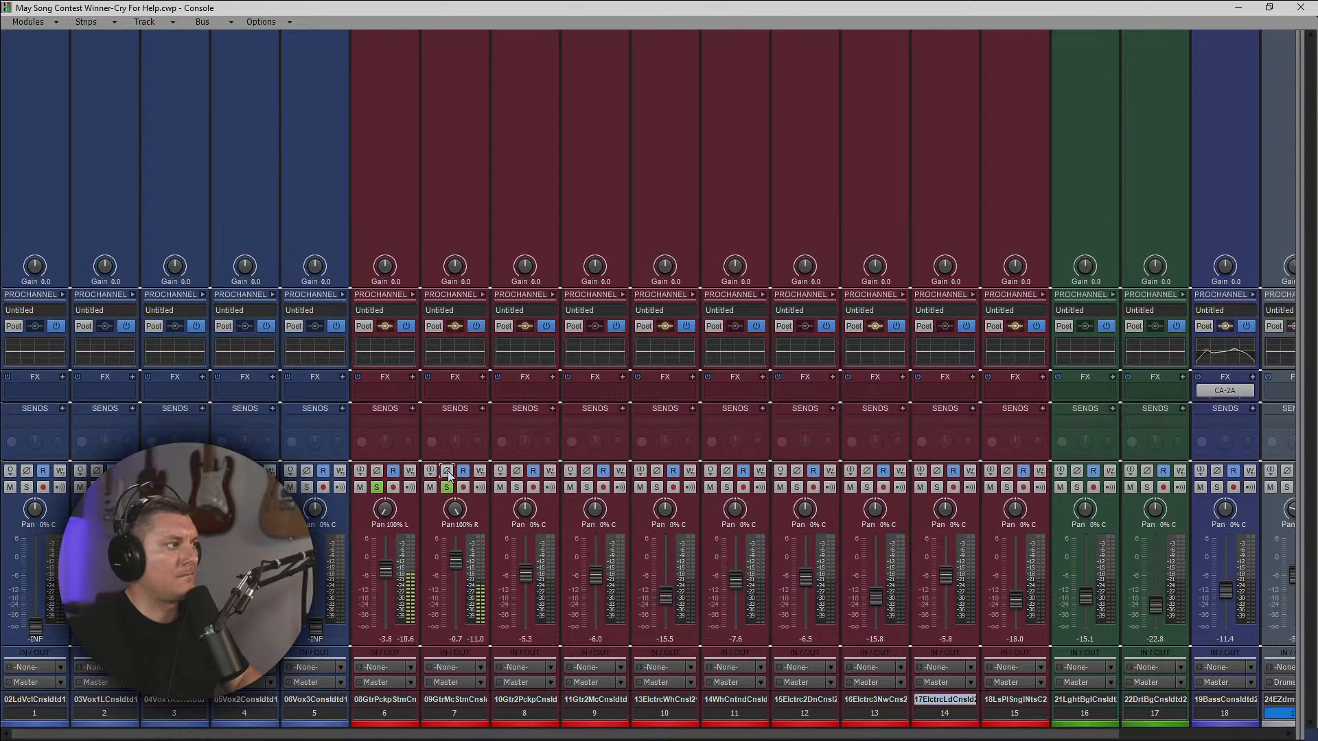
{"action": "left_click", "coordinate": [447, 472]}
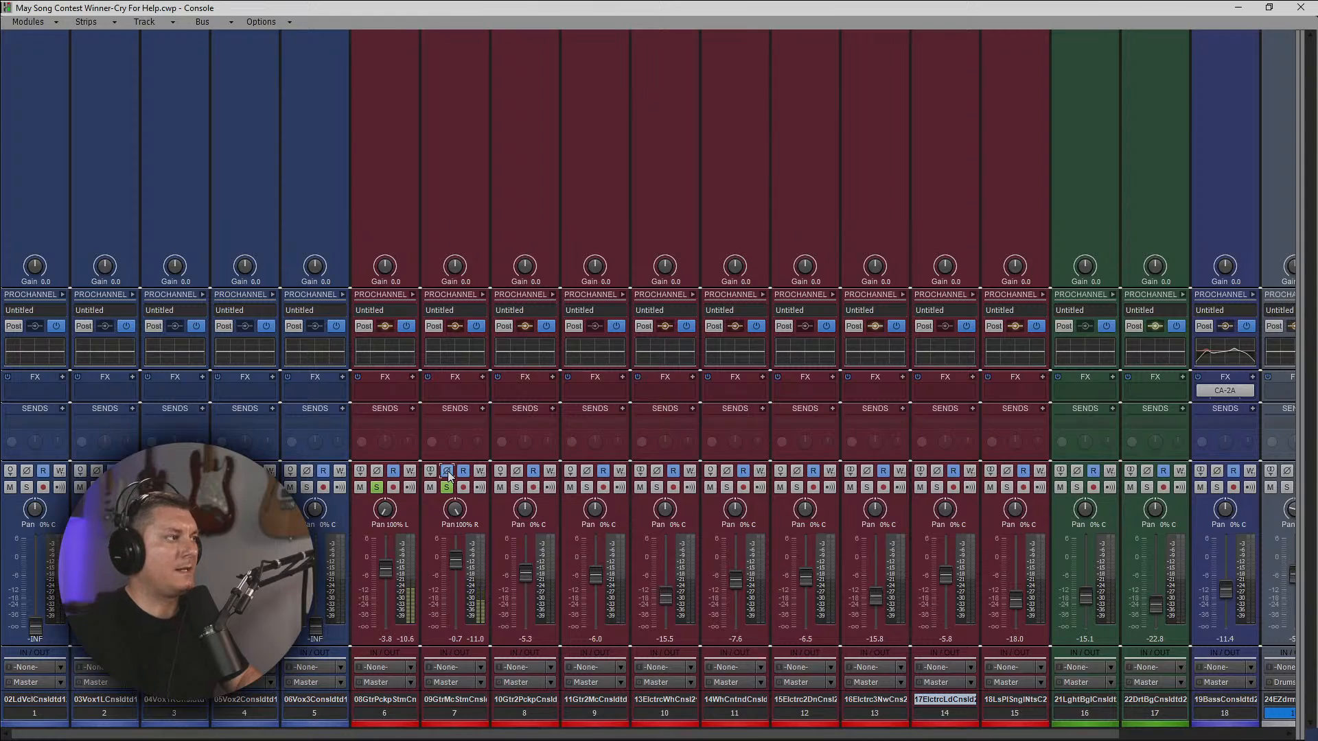
{"action": "left_click", "coordinate": [447, 472]}
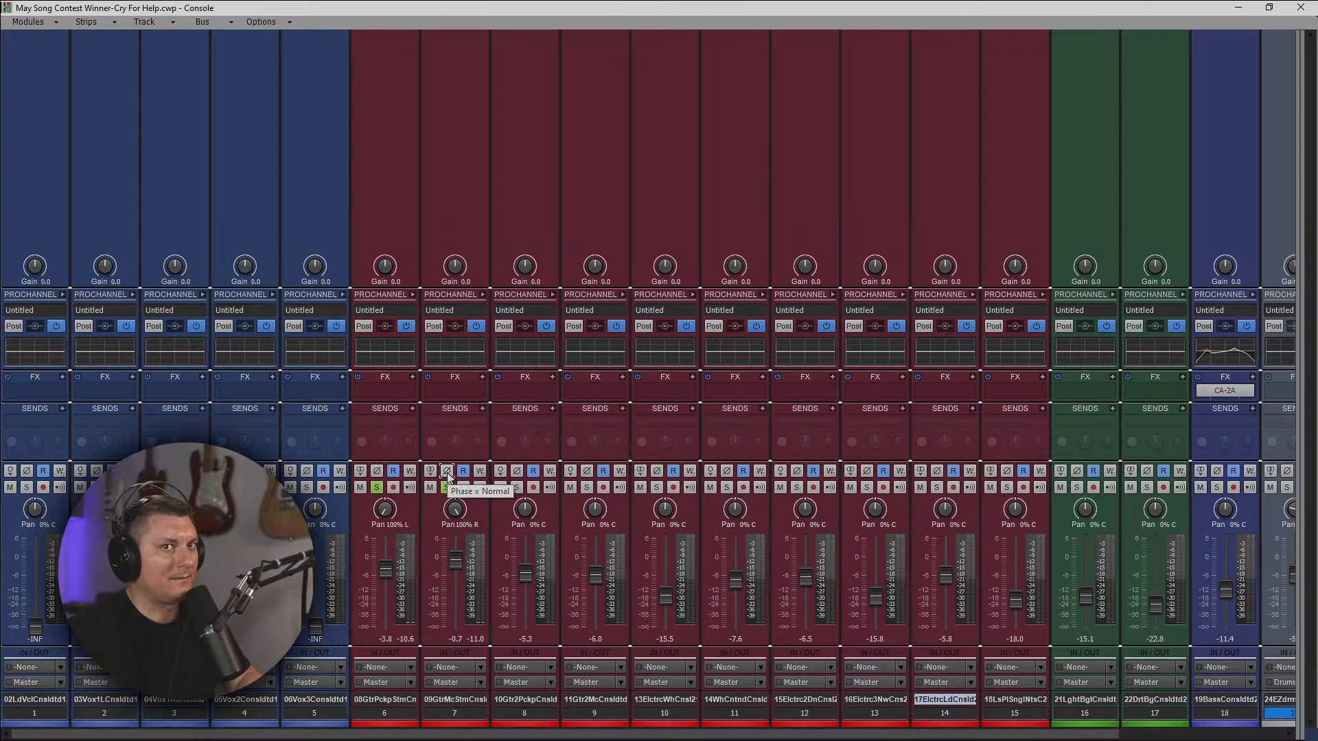
{"action": "key", "text": "space"}
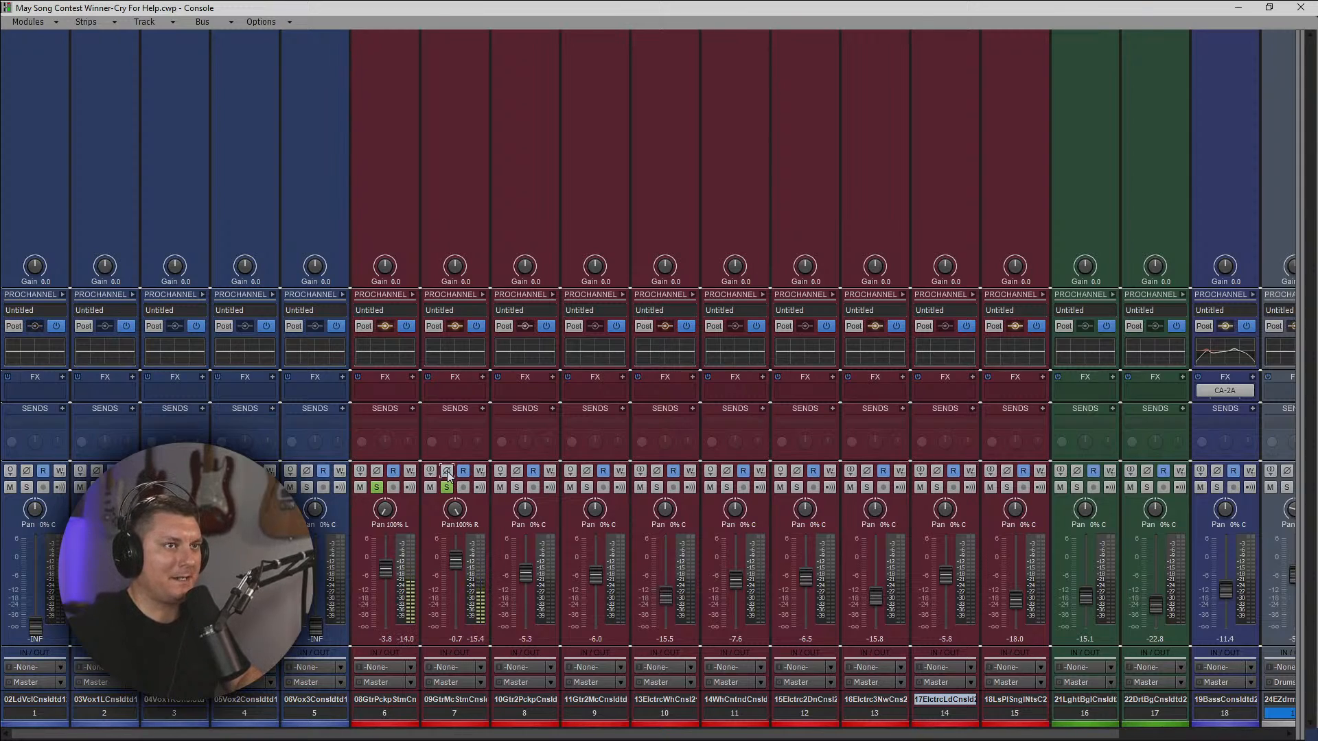
{"action": "left_click", "coordinate": [447, 470]}
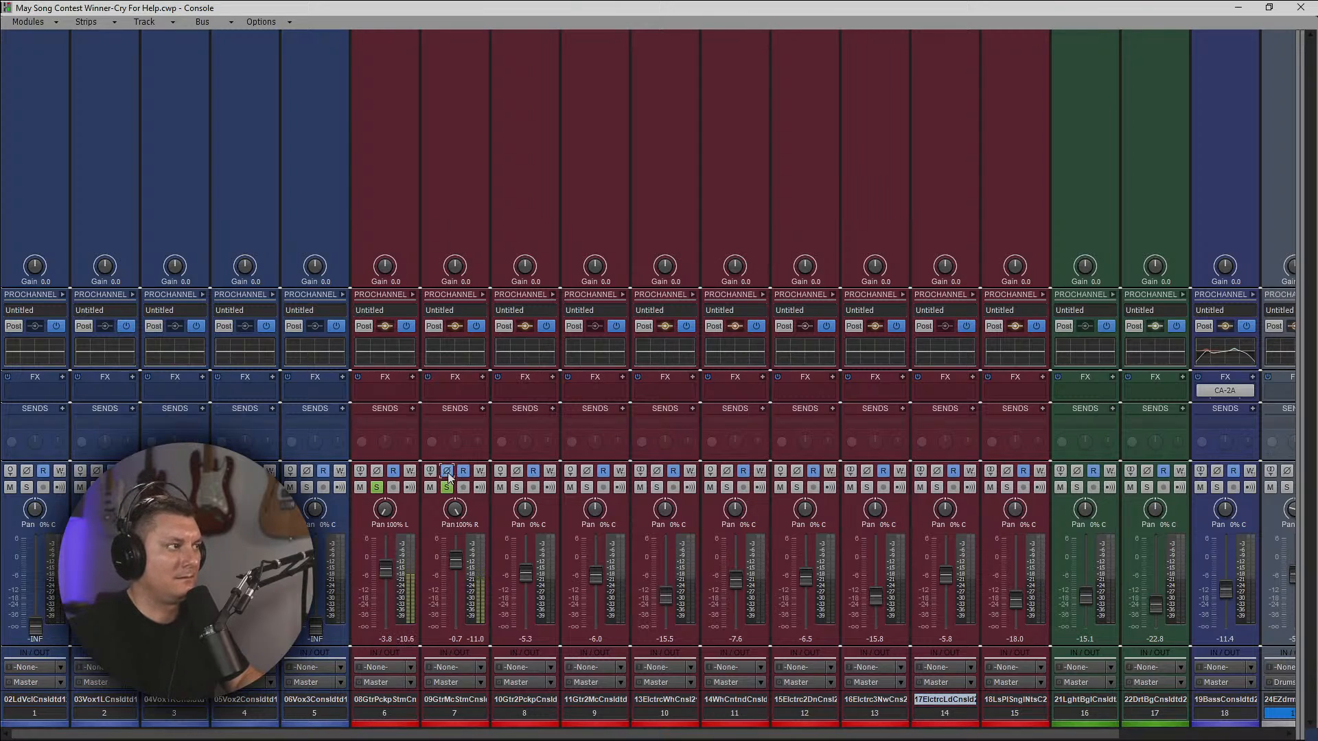
{"action": "left_click", "coordinate": [448, 473]}
{"action": "key", "text": "space"}
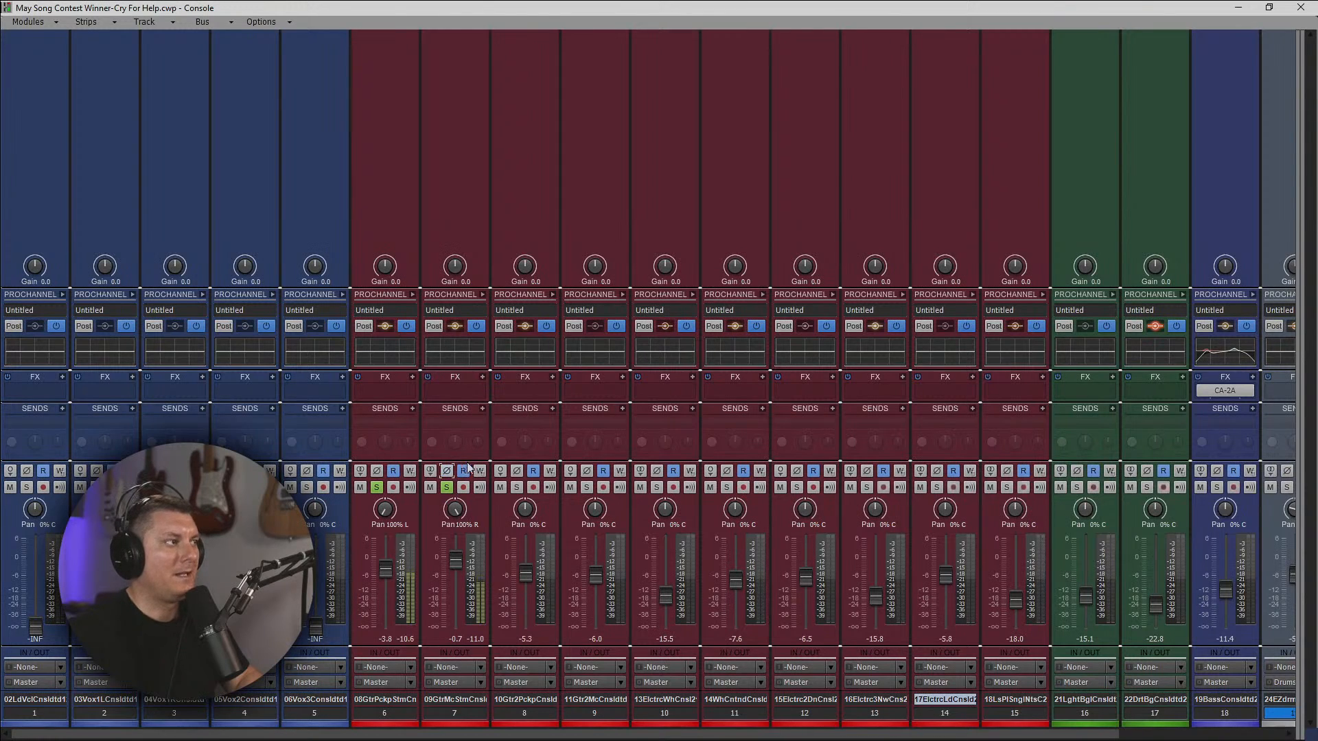
Insert the VST3 version of MAutoAlign on guitar track 6 and set its group to Guitar.
{"action": "right_click", "coordinate": [395, 390]}
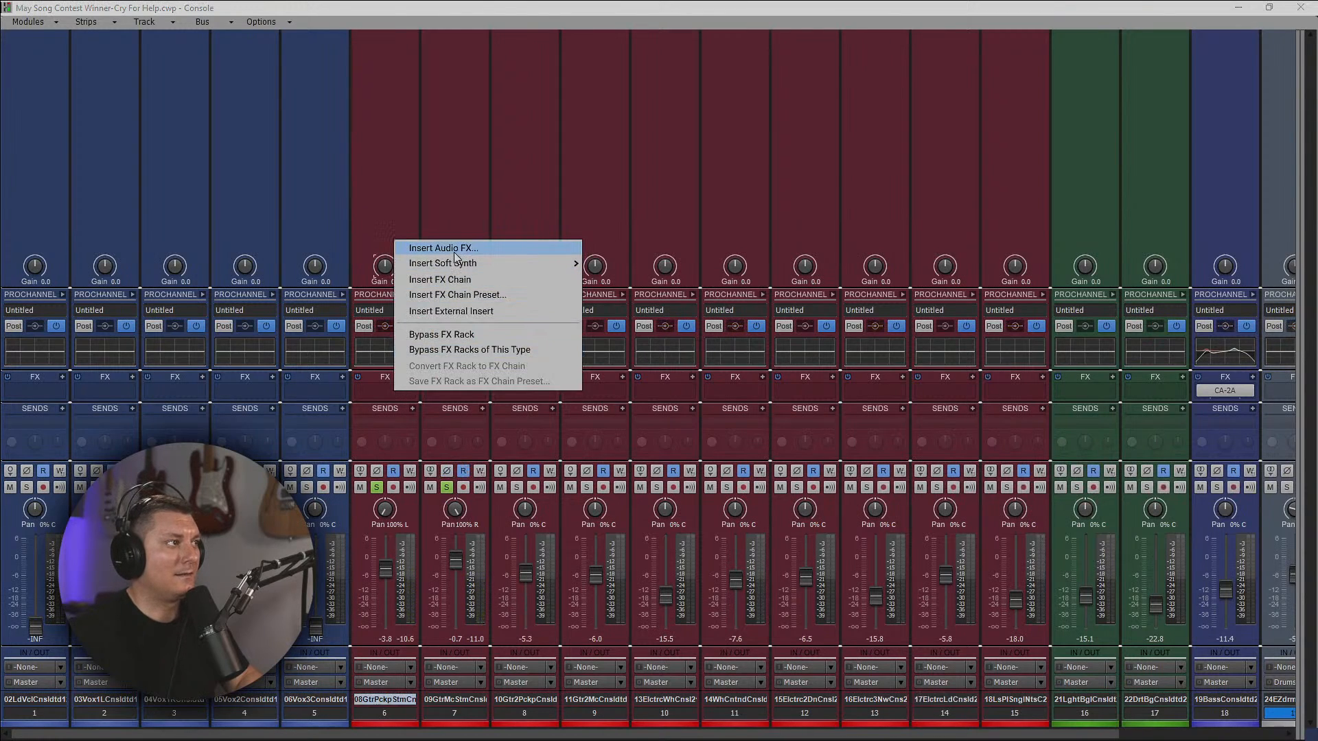
{"action": "mouse_move", "coordinate": [455, 253]}
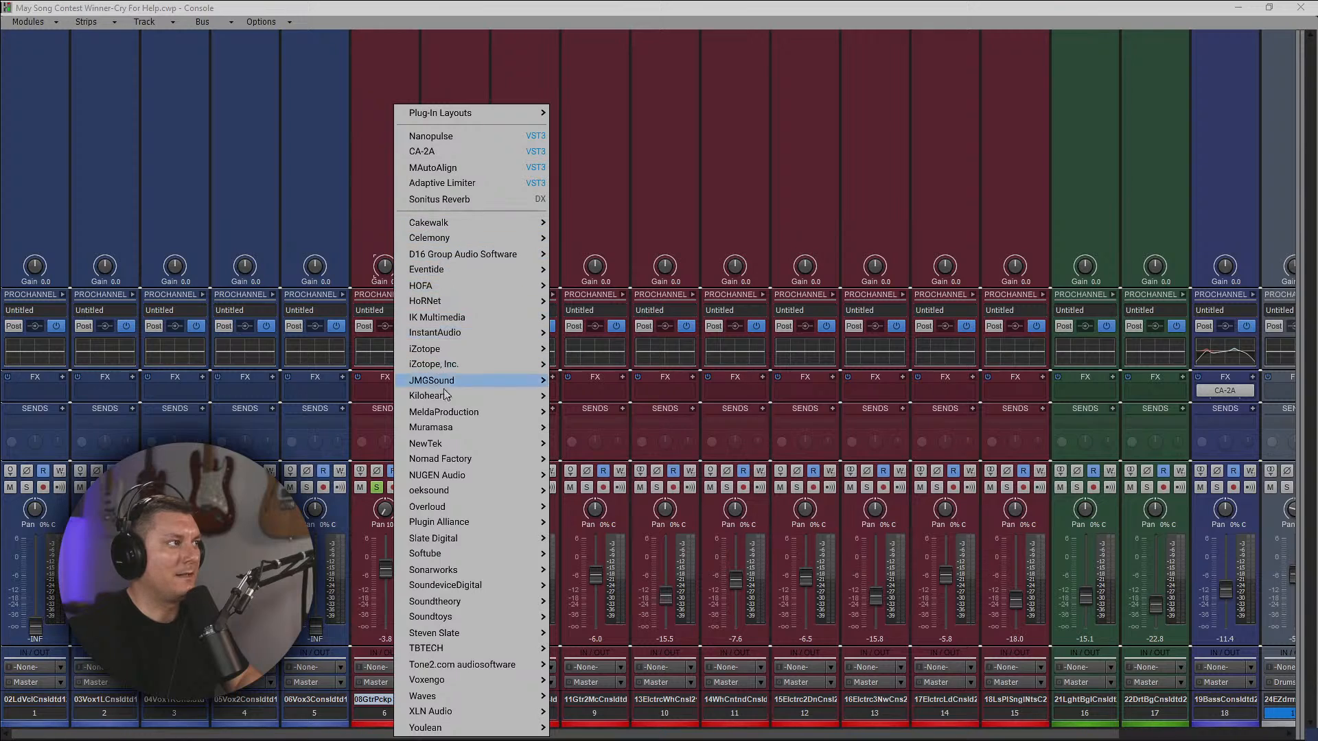
{"action": "mouse_move", "coordinate": [448, 426]}
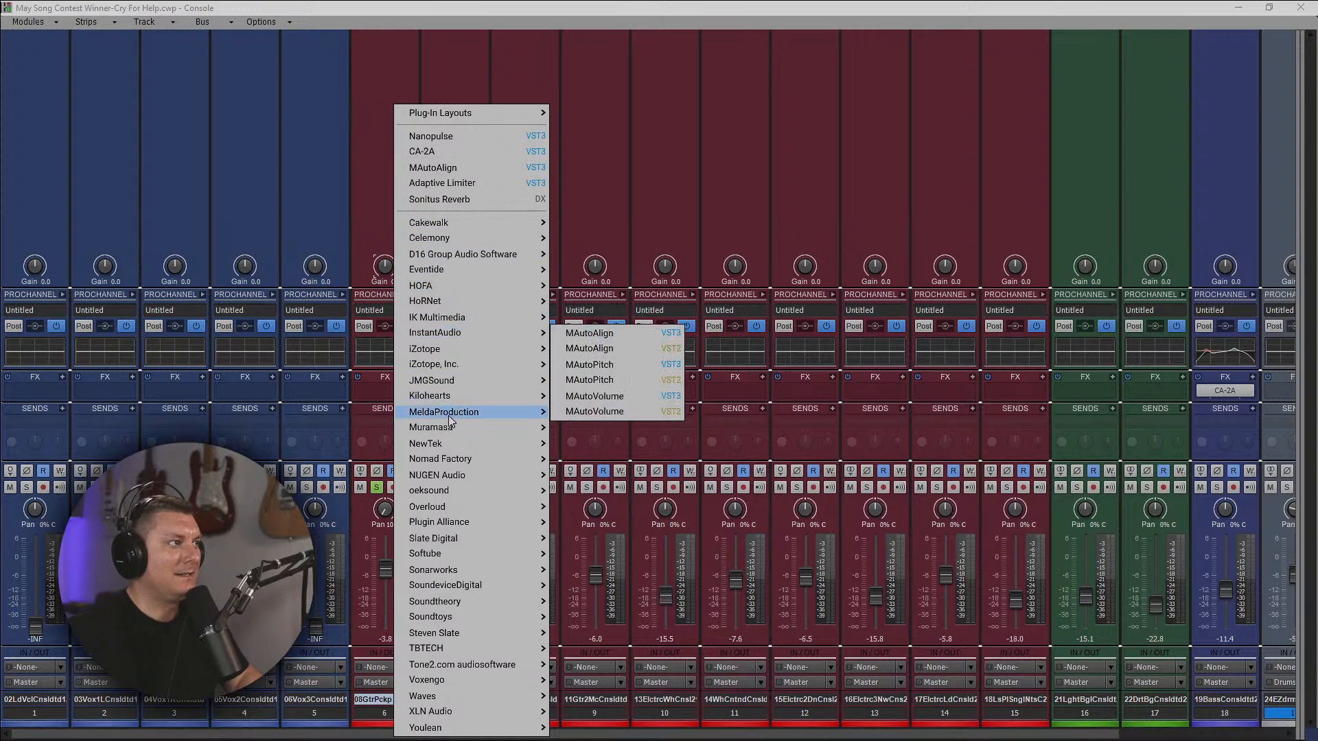
{"action": "left_click", "coordinate": [602, 343]}
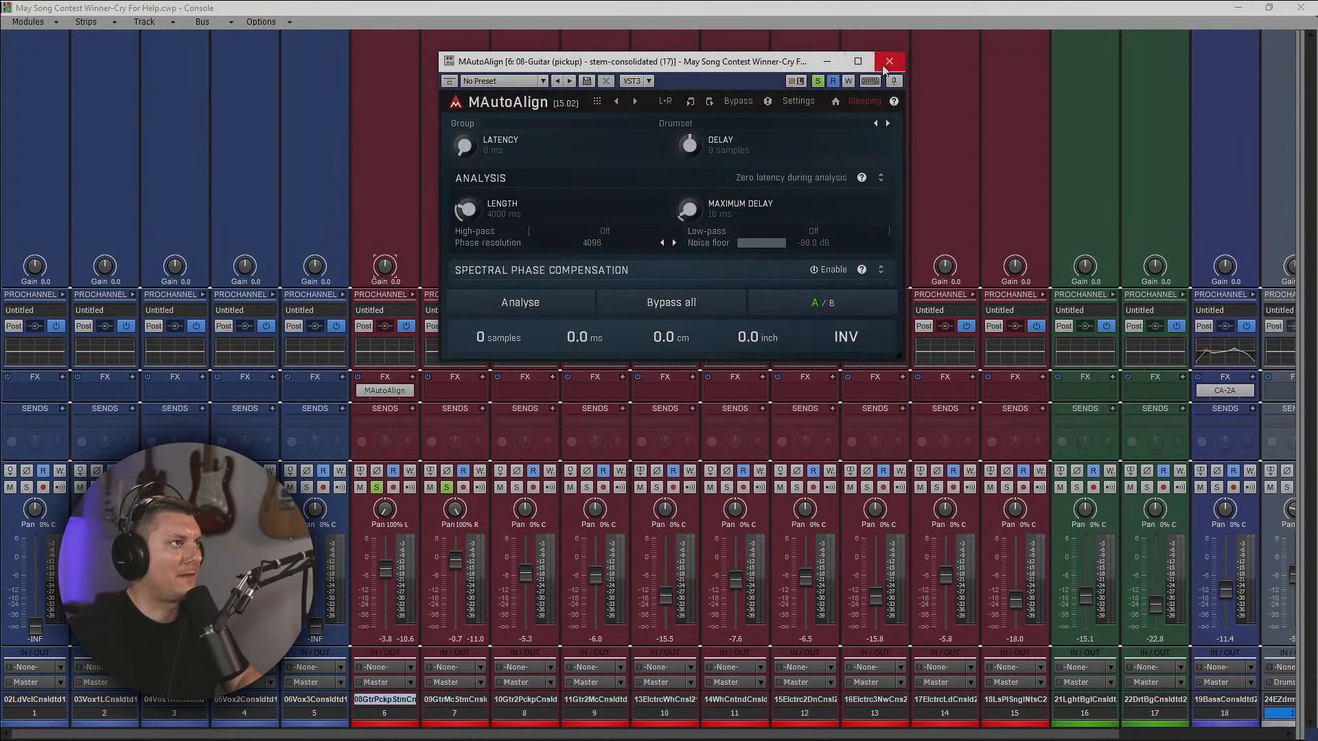
{"action": "left_click", "coordinate": [715, 122]}
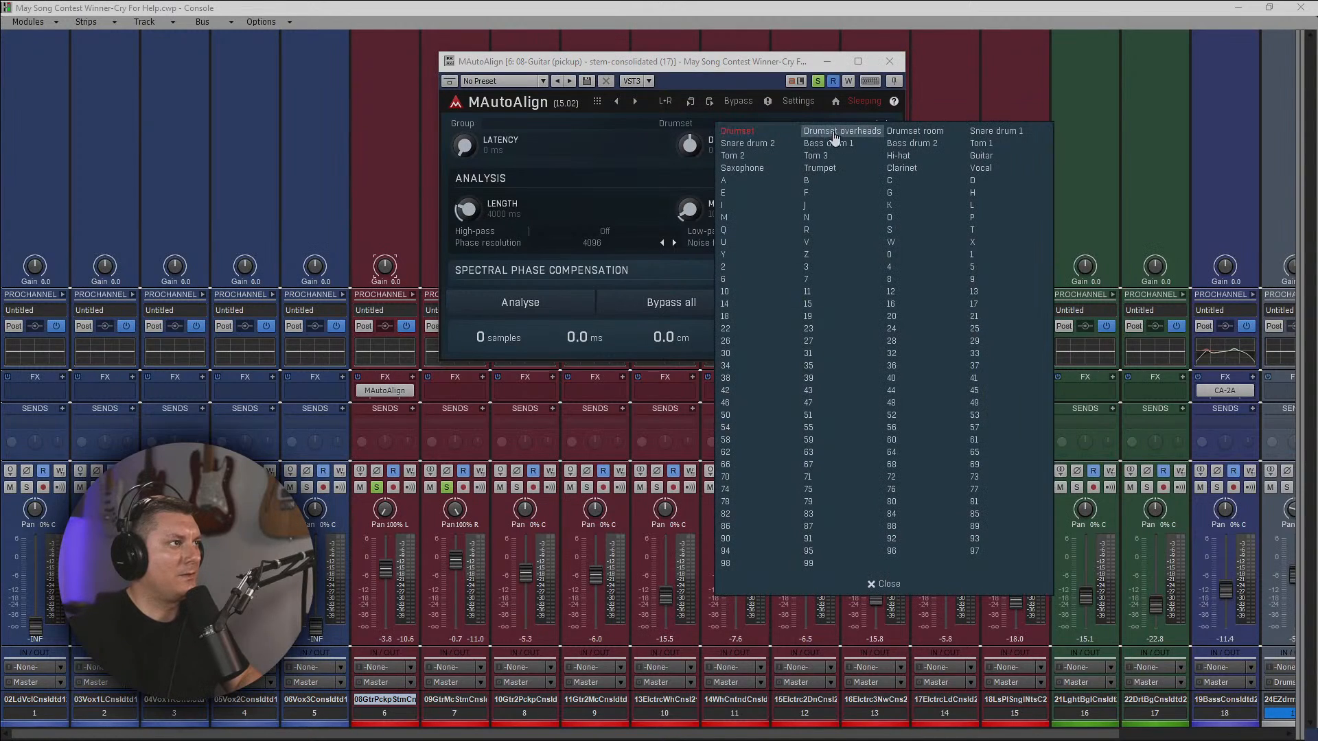
{"action": "left_click", "coordinate": [980, 157]}
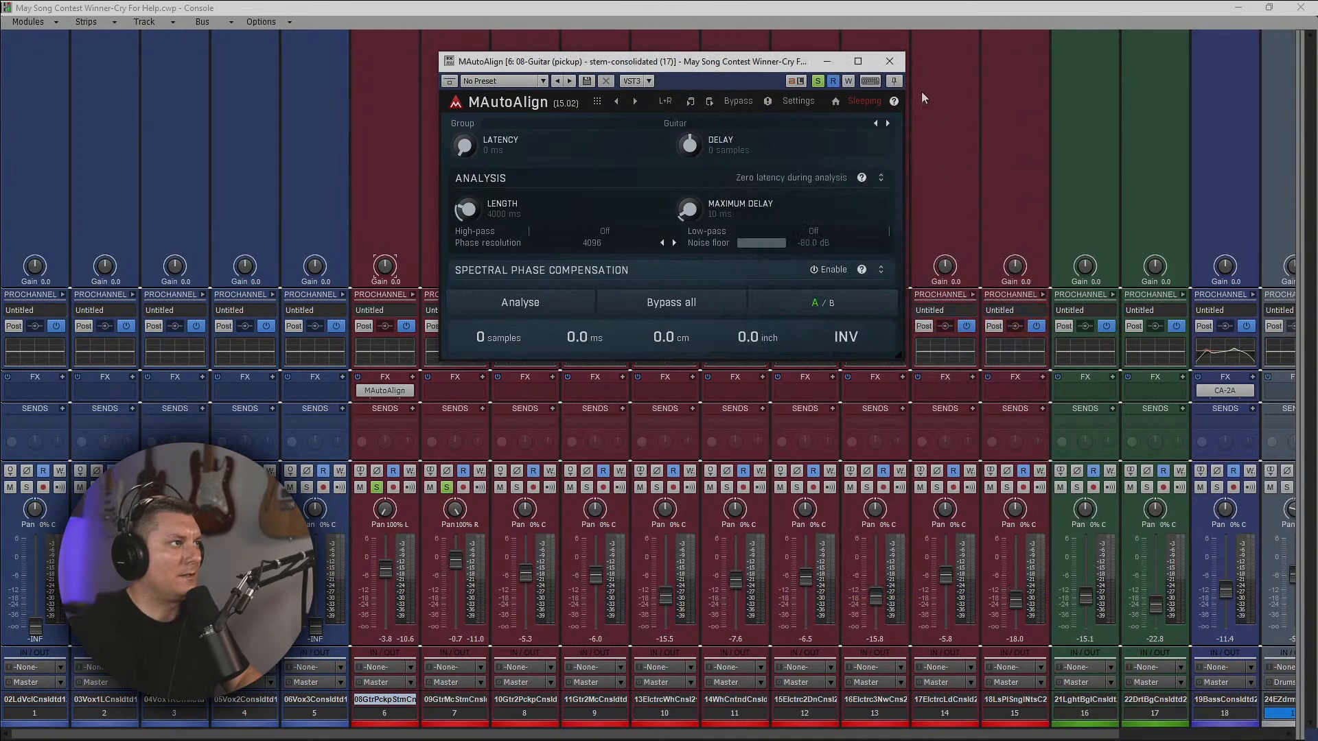
{"action": "left_click", "coordinate": [889, 61]}
Copy MAutoAlign from track 6 to guitar track 7 and run its analysis to align the two tracks.
{"action": "left_click_drag", "start_coordinate": [384, 390], "coordinate": [462, 393]}
{"action": "double_click", "coordinate": [456, 391]}
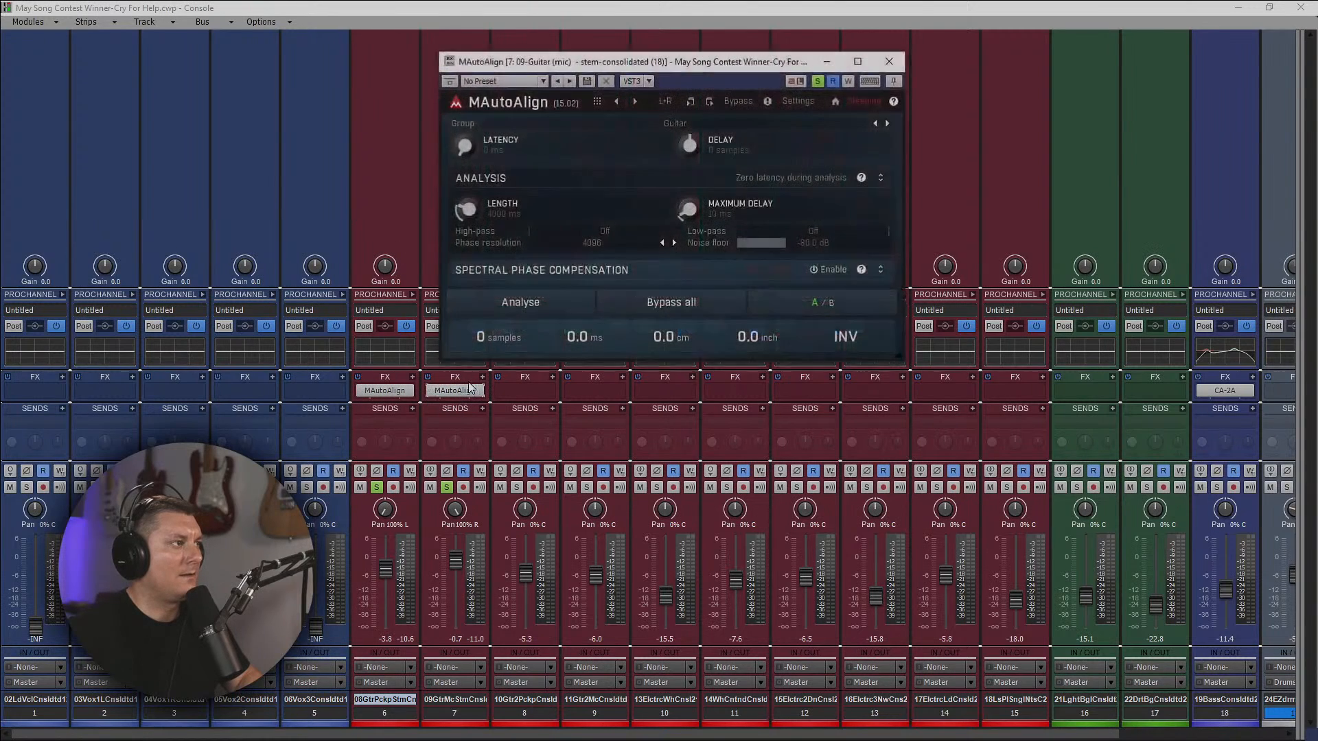
{"action": "left_click", "coordinate": [521, 303]}
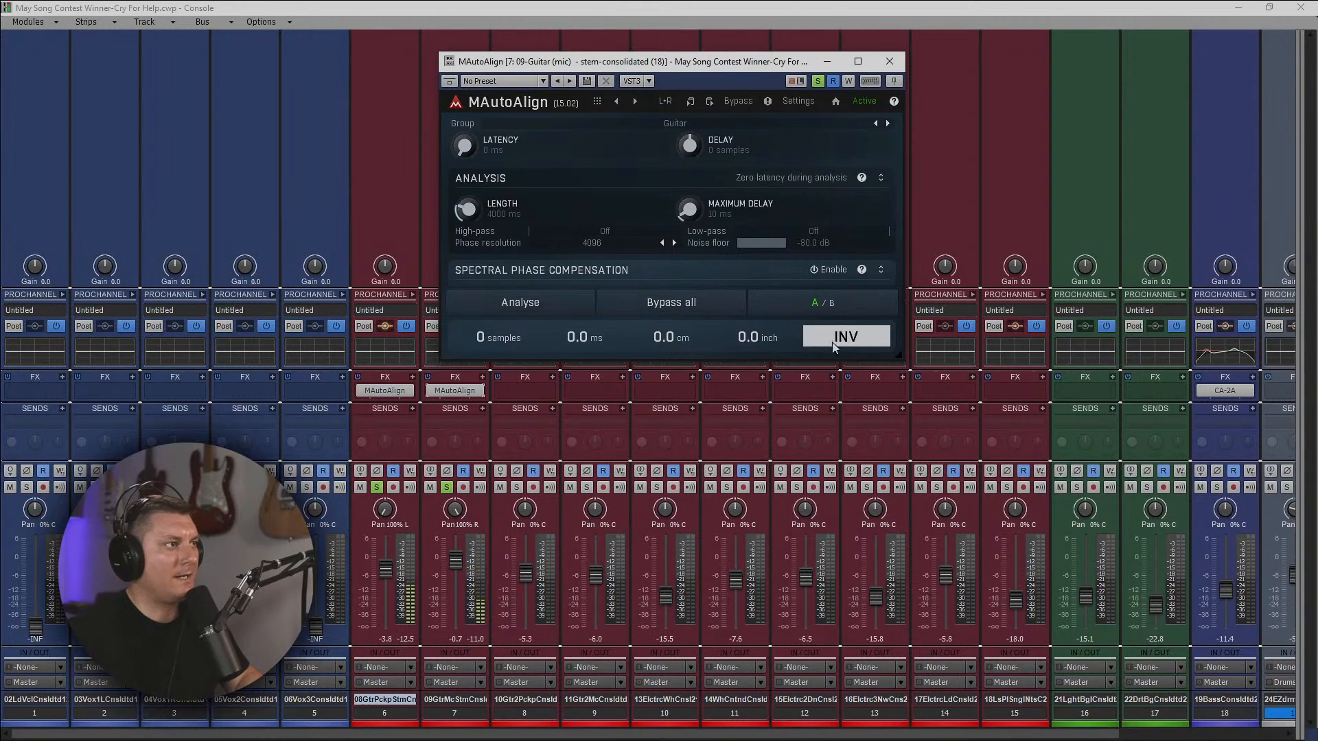
Check the alignment result in track 6's MAutoAlign and play back the soloed guitars.
{"action": "double_click", "coordinate": [385, 390]}
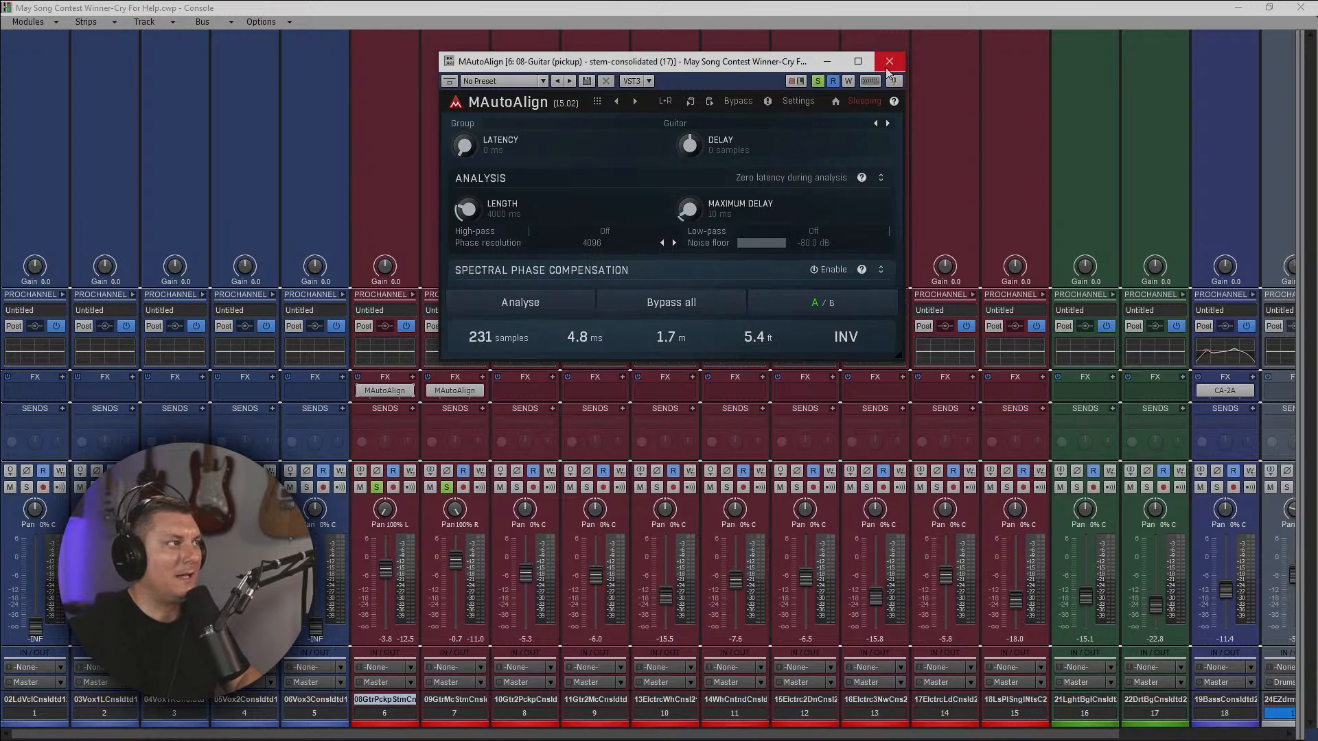
{"action": "left_click", "coordinate": [888, 62]}
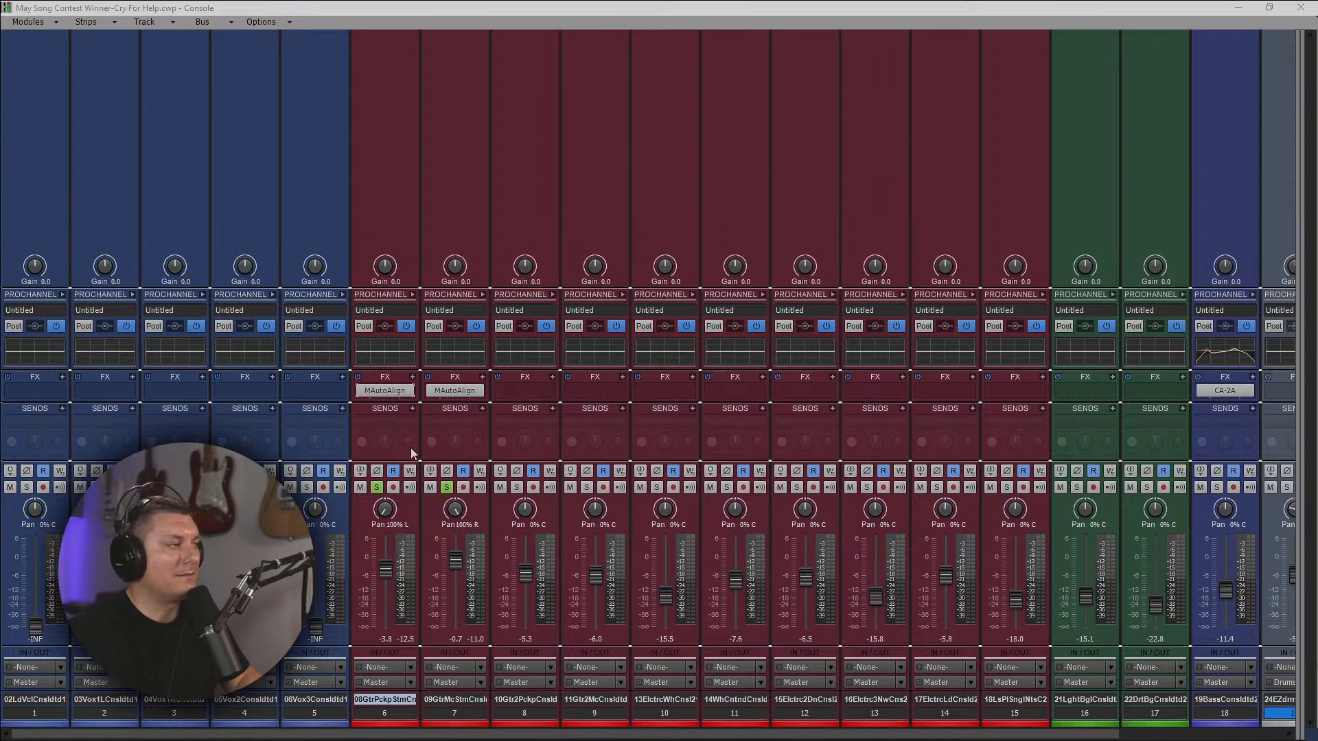
{"action": "key", "text": "space"}
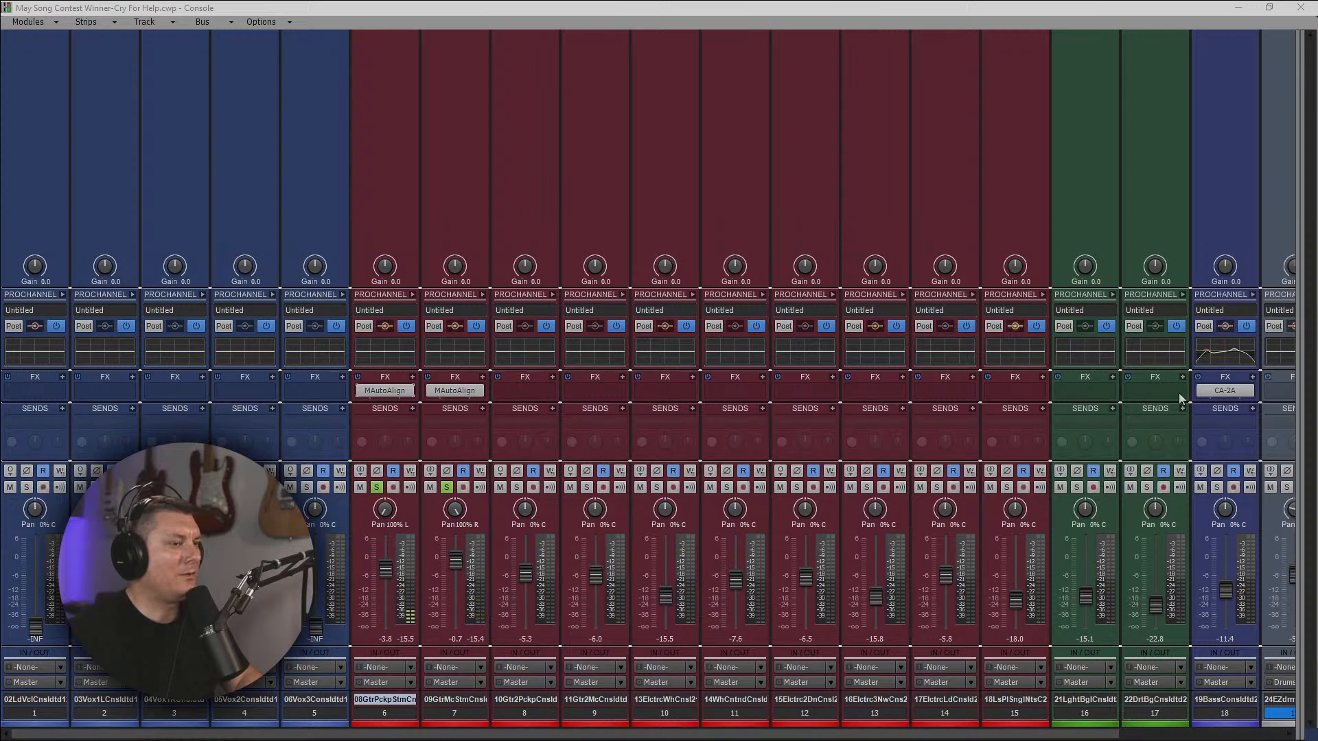
Start playback of the soloed guitars and expand the ProChannels of tracks 6 and 7 in the console, checking track 6's equalizer spectrum.
{"action": "left_click", "coordinate": [1266, 9]}
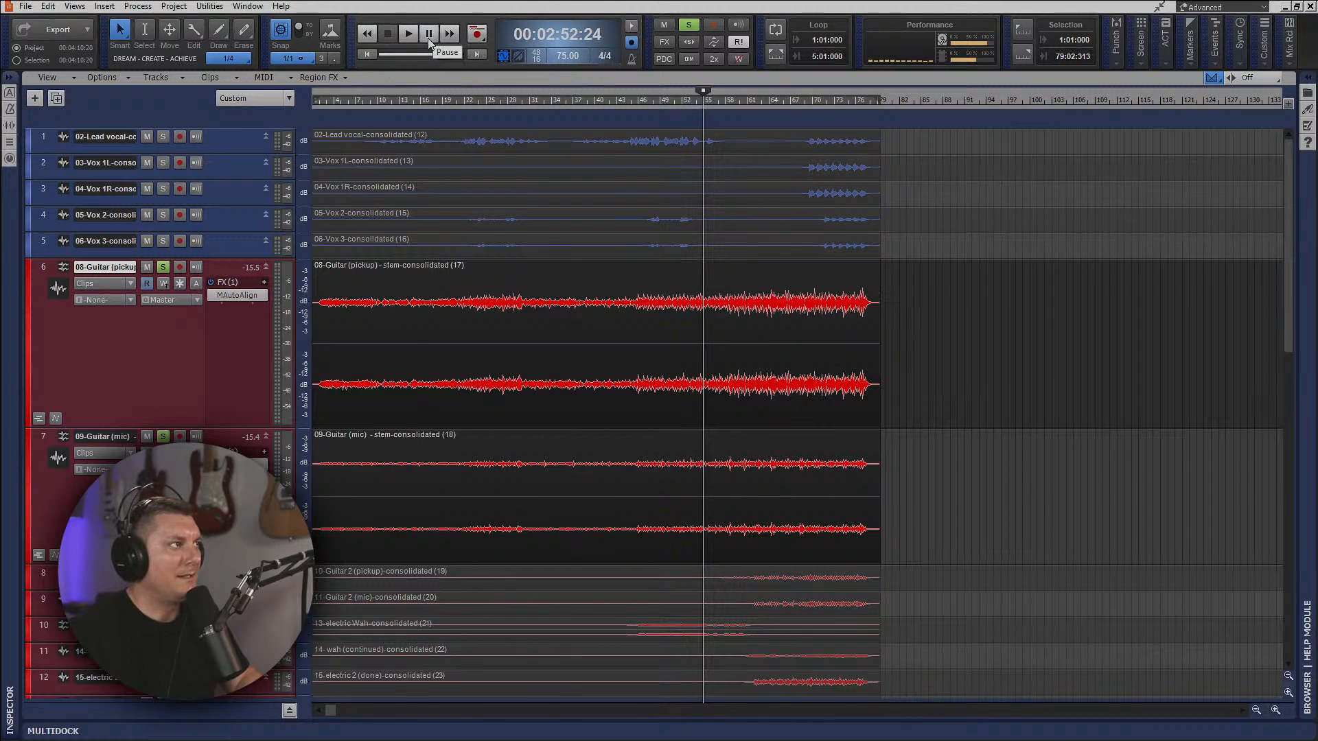
{"action": "key", "text": "alt+2"}
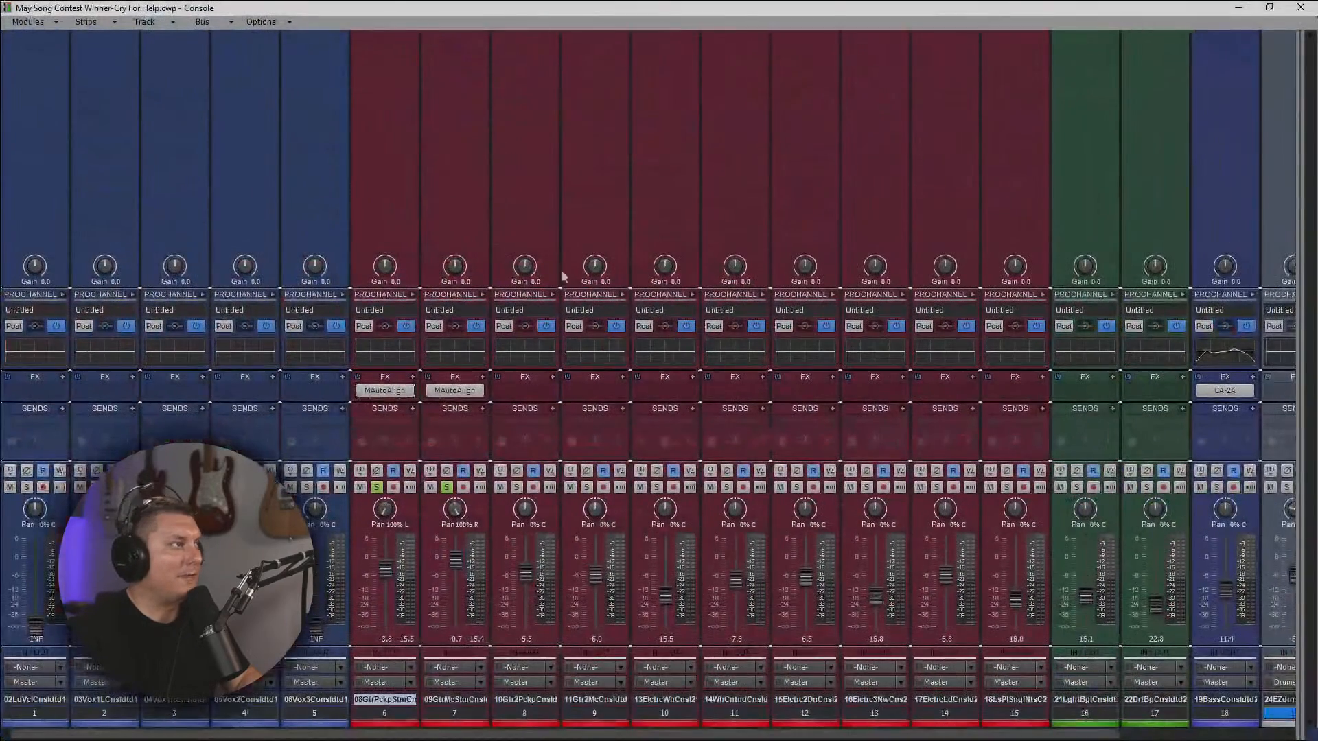
{"action": "key", "text": "space"}
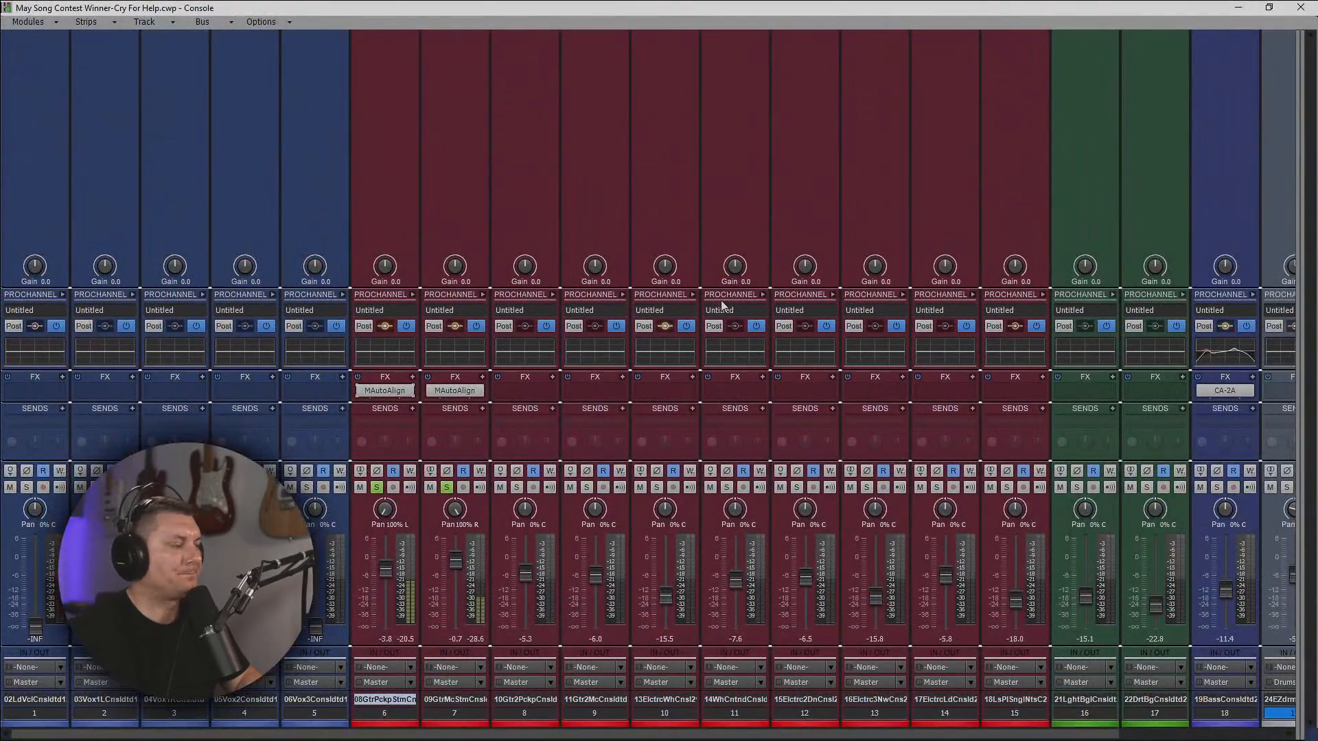
{"action": "left_click", "coordinate": [484, 295]}
{"action": "left_click", "coordinate": [414, 295]}
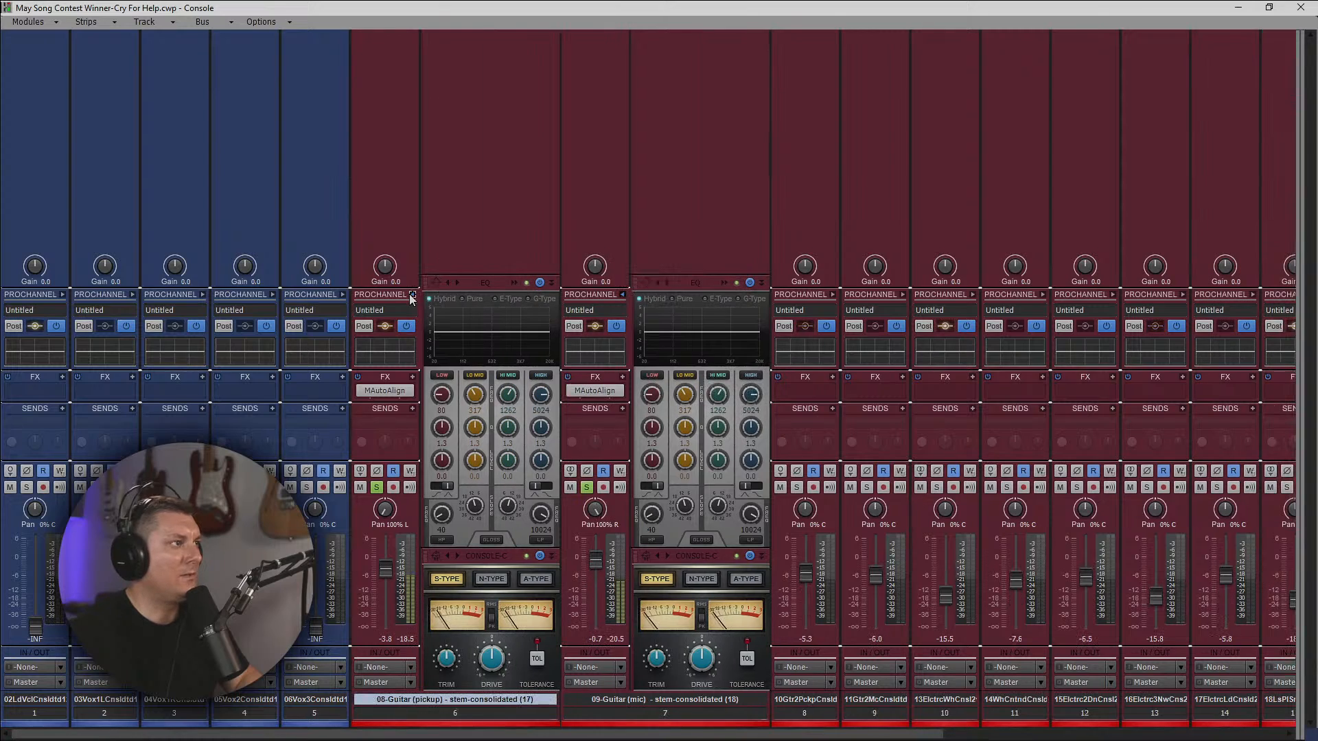
{"action": "left_click", "coordinate": [516, 280]}
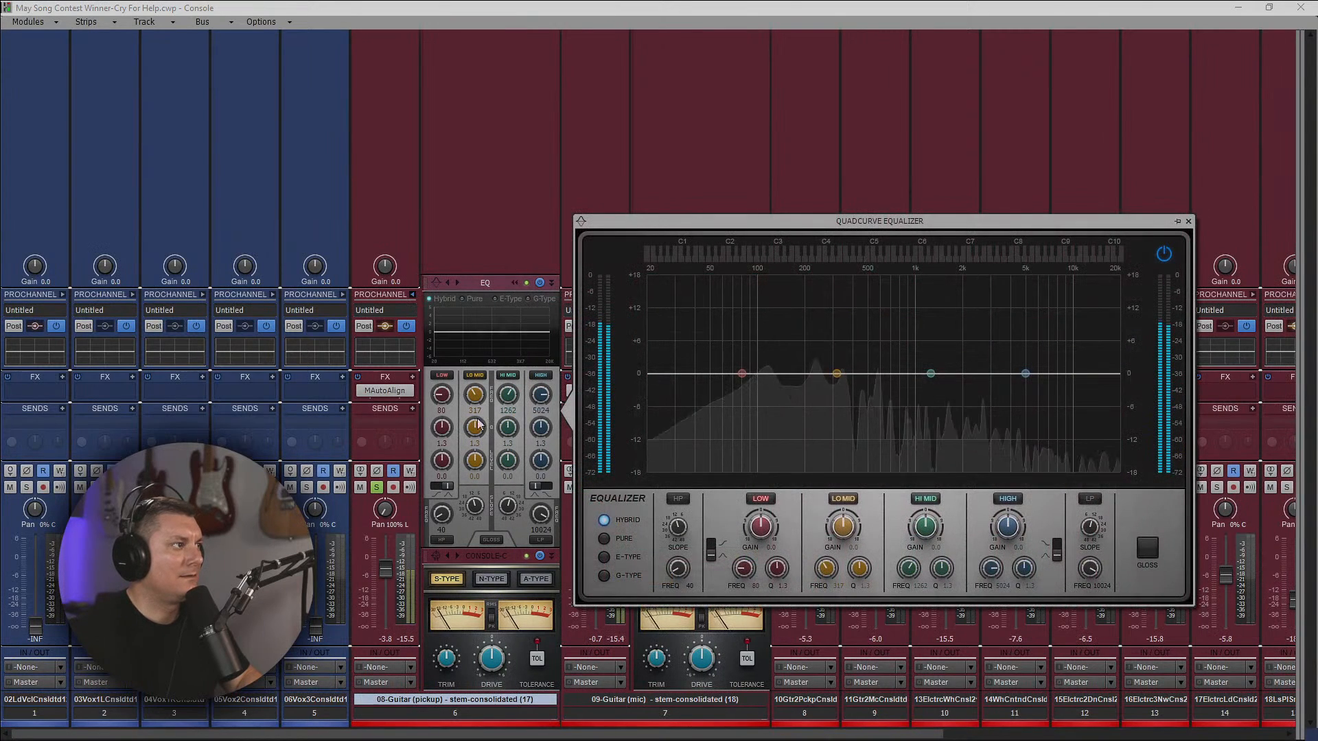
{"action": "left_click", "coordinate": [1189, 221]}
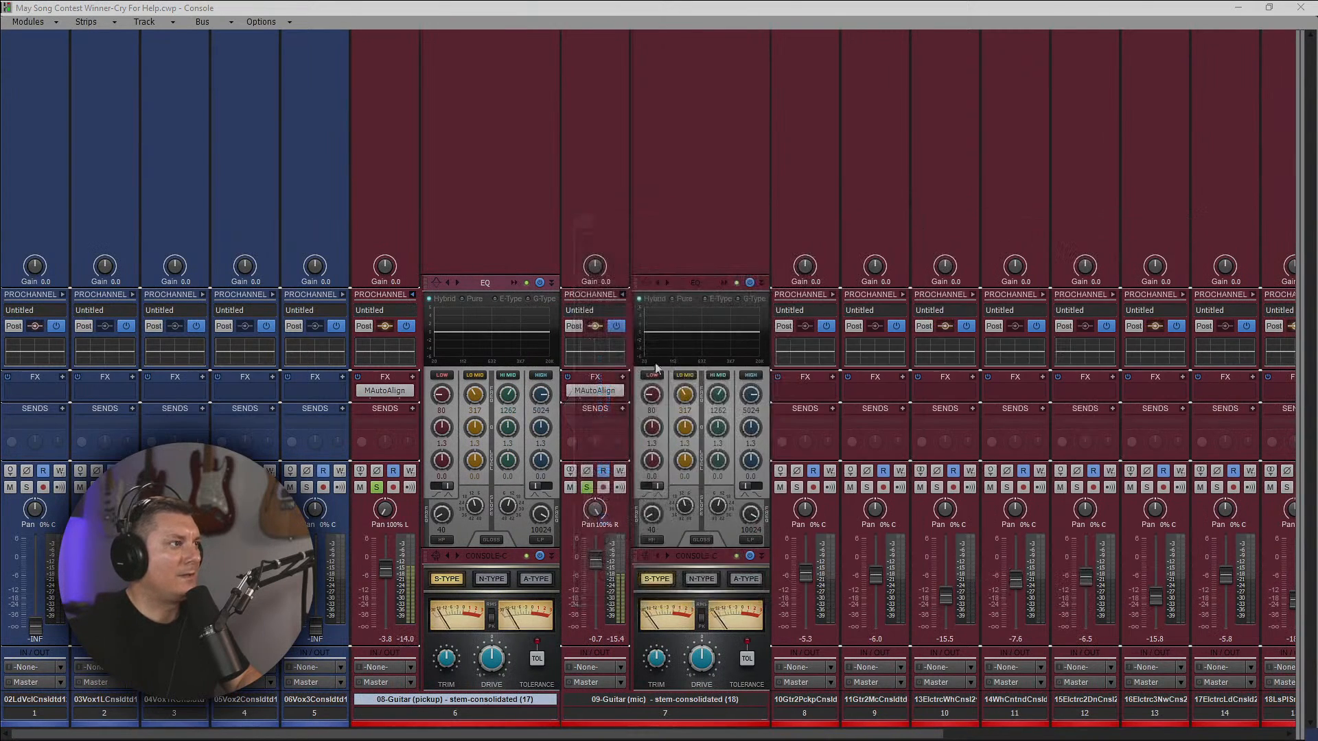
Compare guitar tracks 6 and 7 by ear, listening to each one alone before restoring both solos.
{"action": "left_click", "coordinate": [588, 487]}
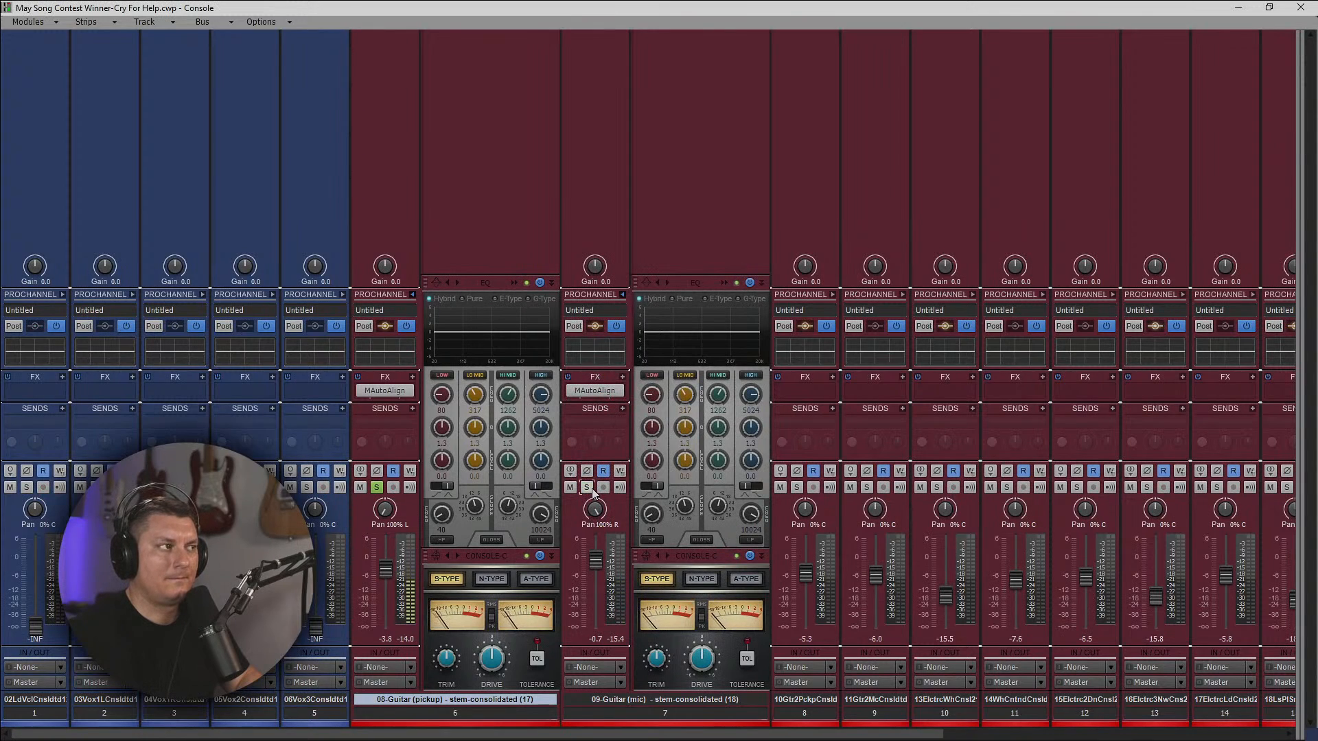
{"action": "left_click", "coordinate": [588, 488]}
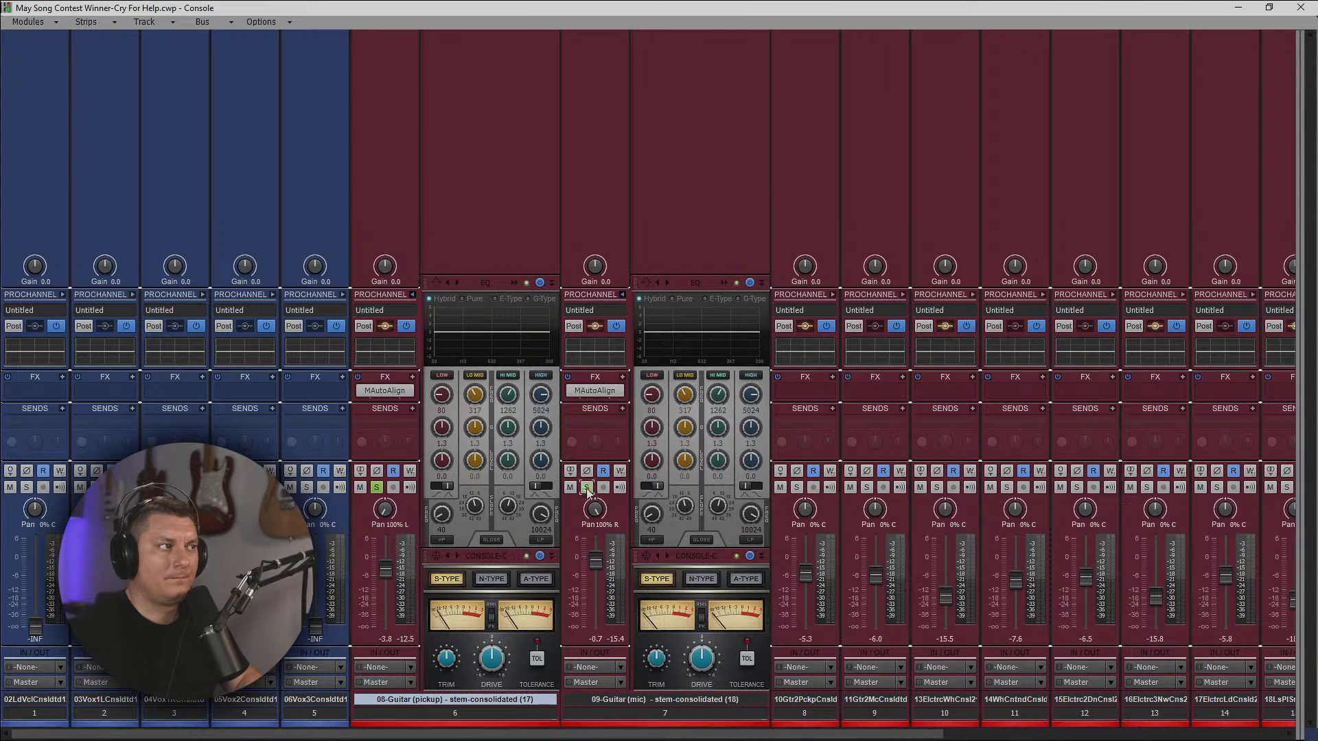
{"action": "left_click", "coordinate": [377, 488]}
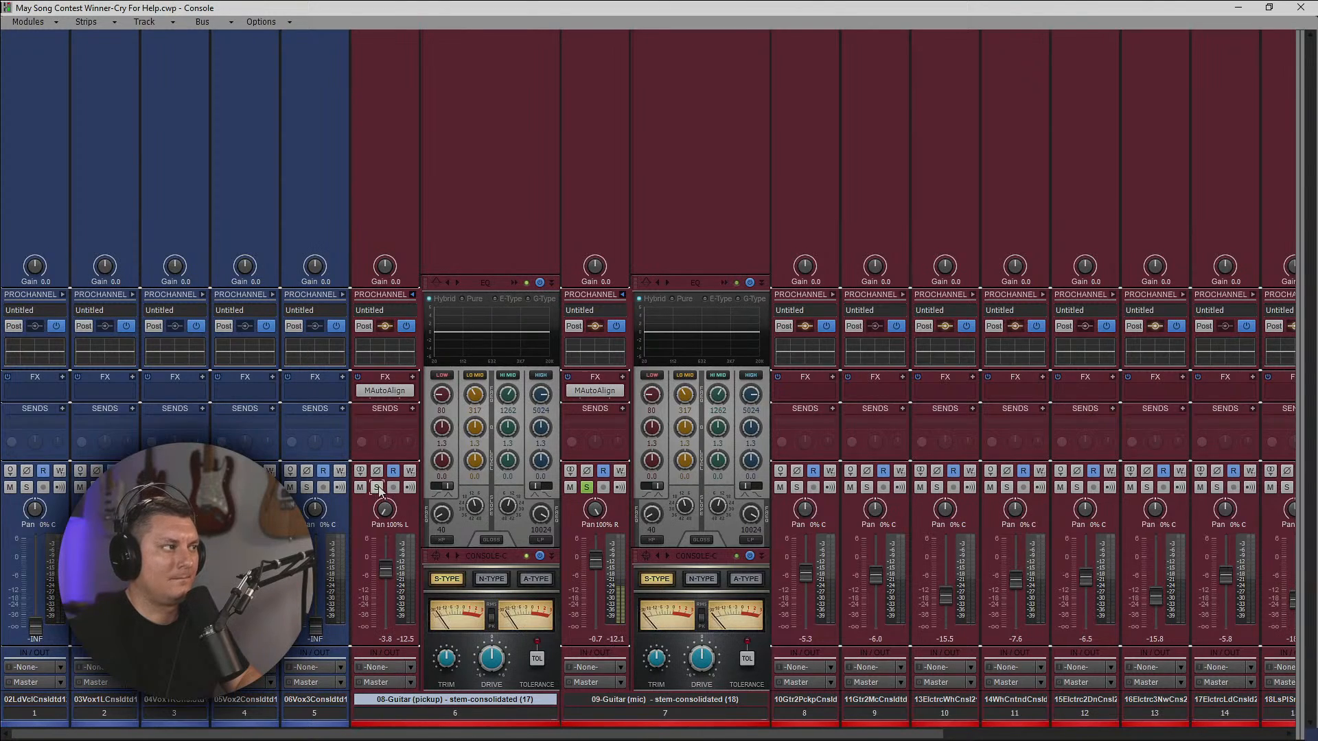
{"action": "left_click", "coordinate": [377, 488]}
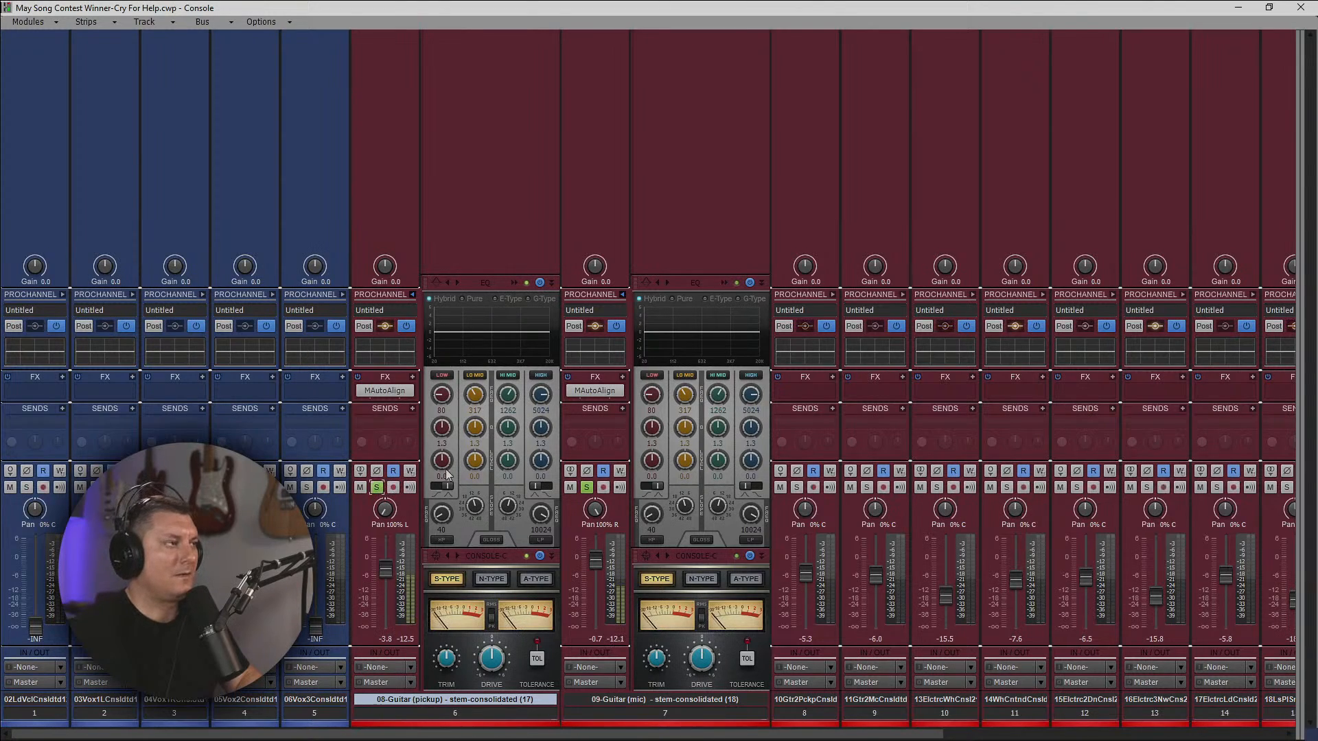
In guitar track 7's equalizer, enable a high-pass filter at 93 Hz and cut the low-mid band 4.1 dB at 833 Hz.
{"action": "left_click", "coordinate": [724, 282]}
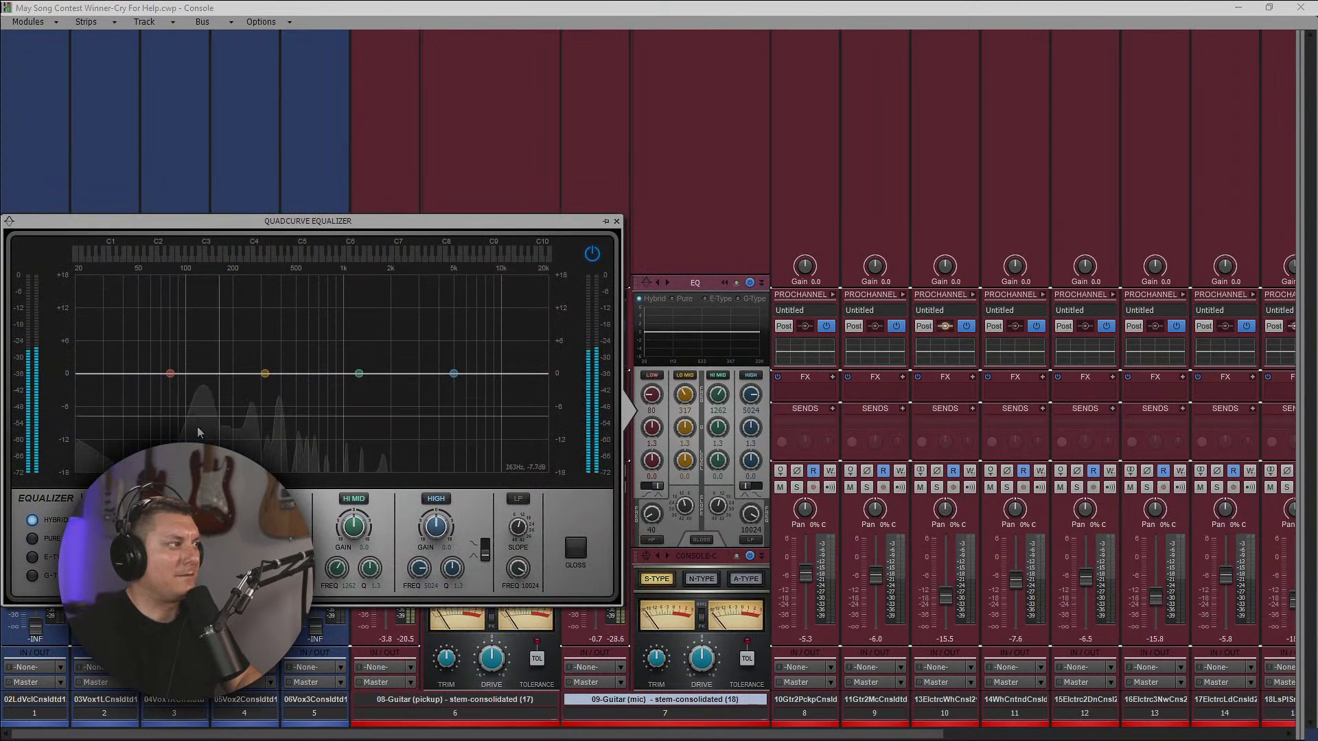
{"action": "left_click", "coordinate": [107, 499]}
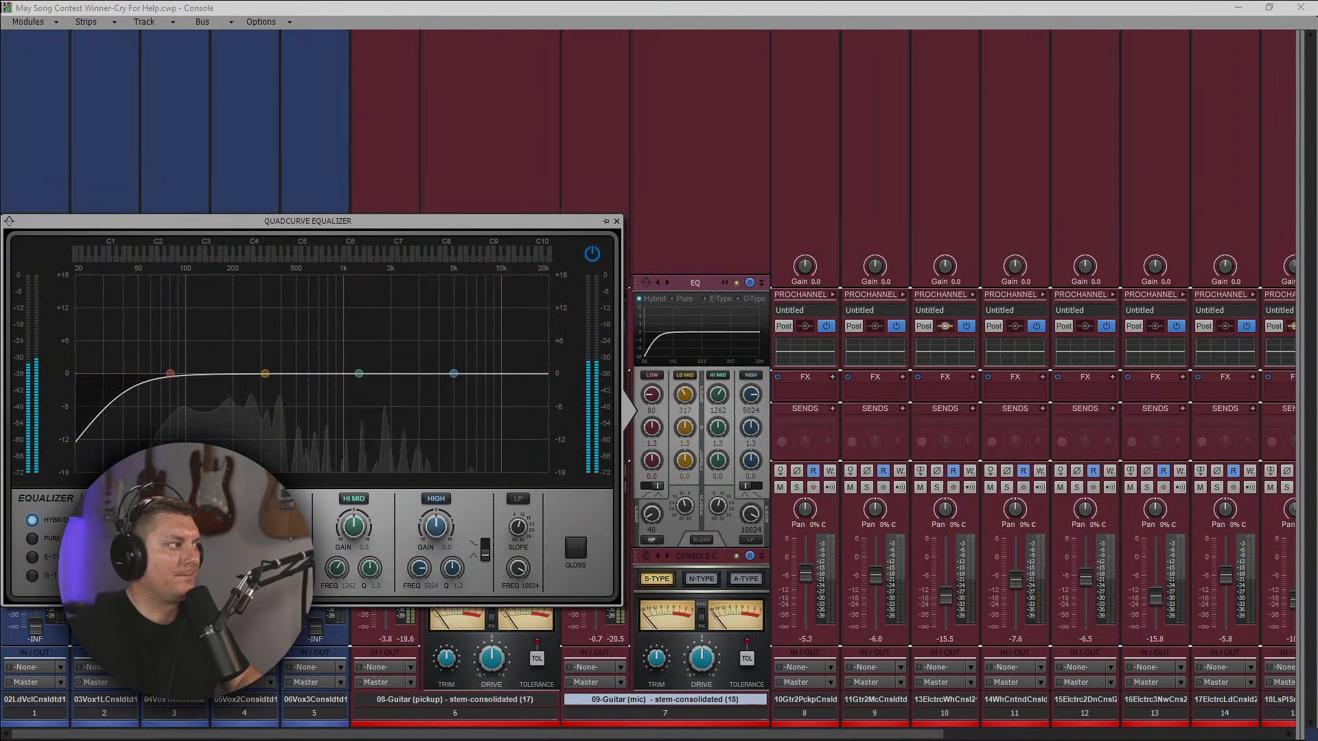
{"action": "left_click_drag", "start_coordinate": [106, 568], "coordinate": [107, 546]}
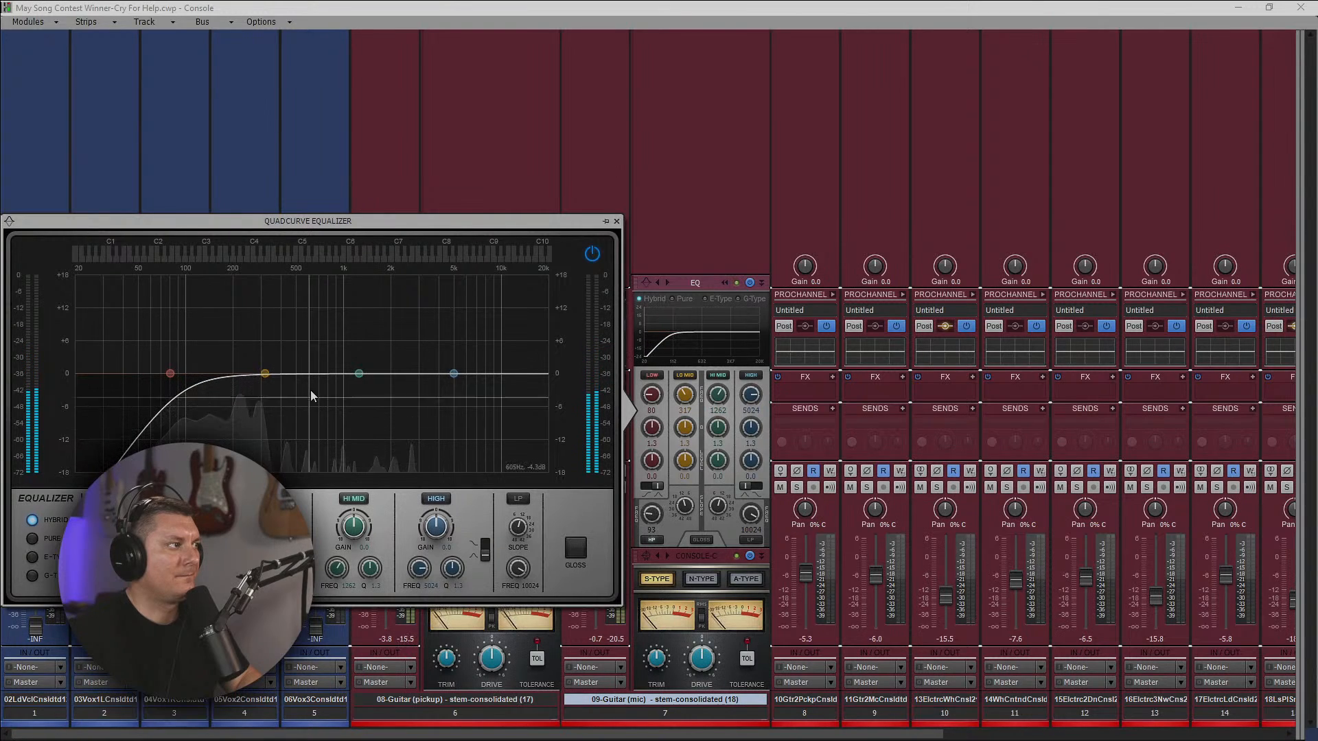
{"action": "left_click_drag", "start_coordinate": [265, 373], "coordinate": [331, 321]}
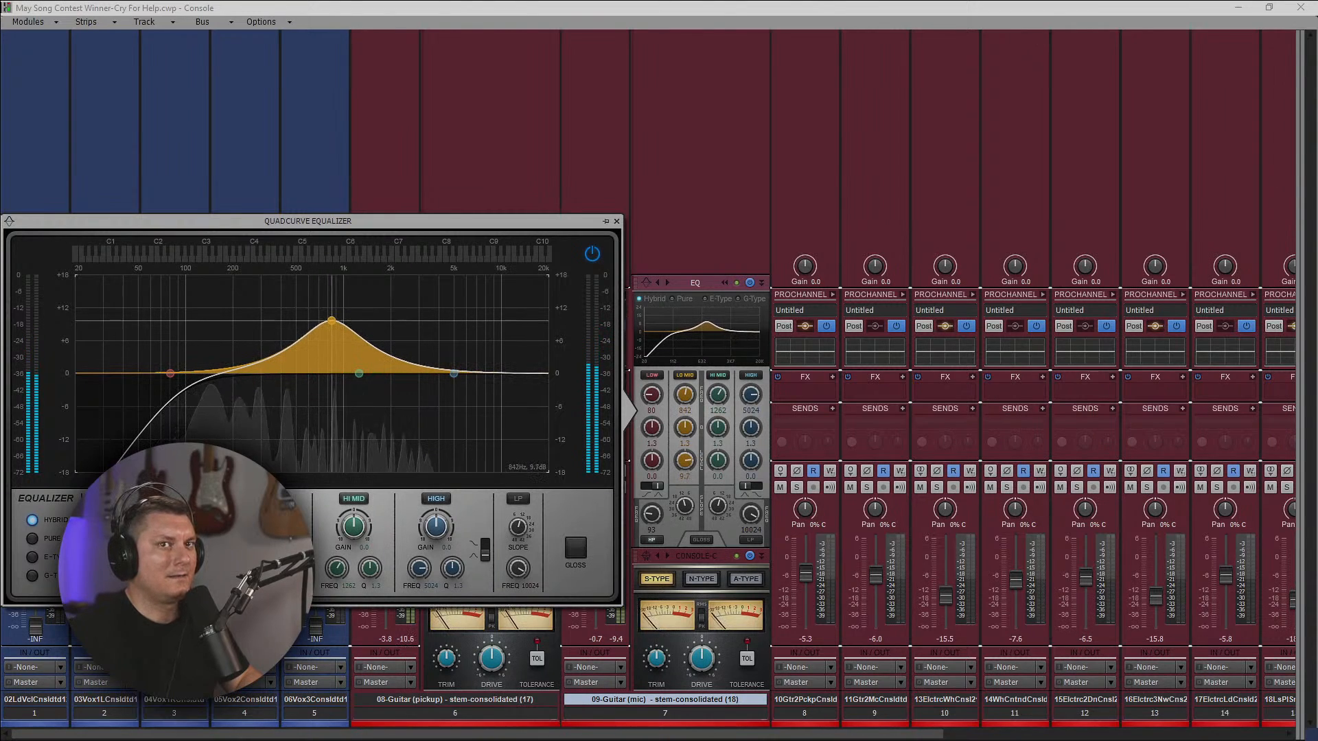
{"action": "left_click_drag", "start_coordinate": [331, 320], "coordinate": [332, 320]}
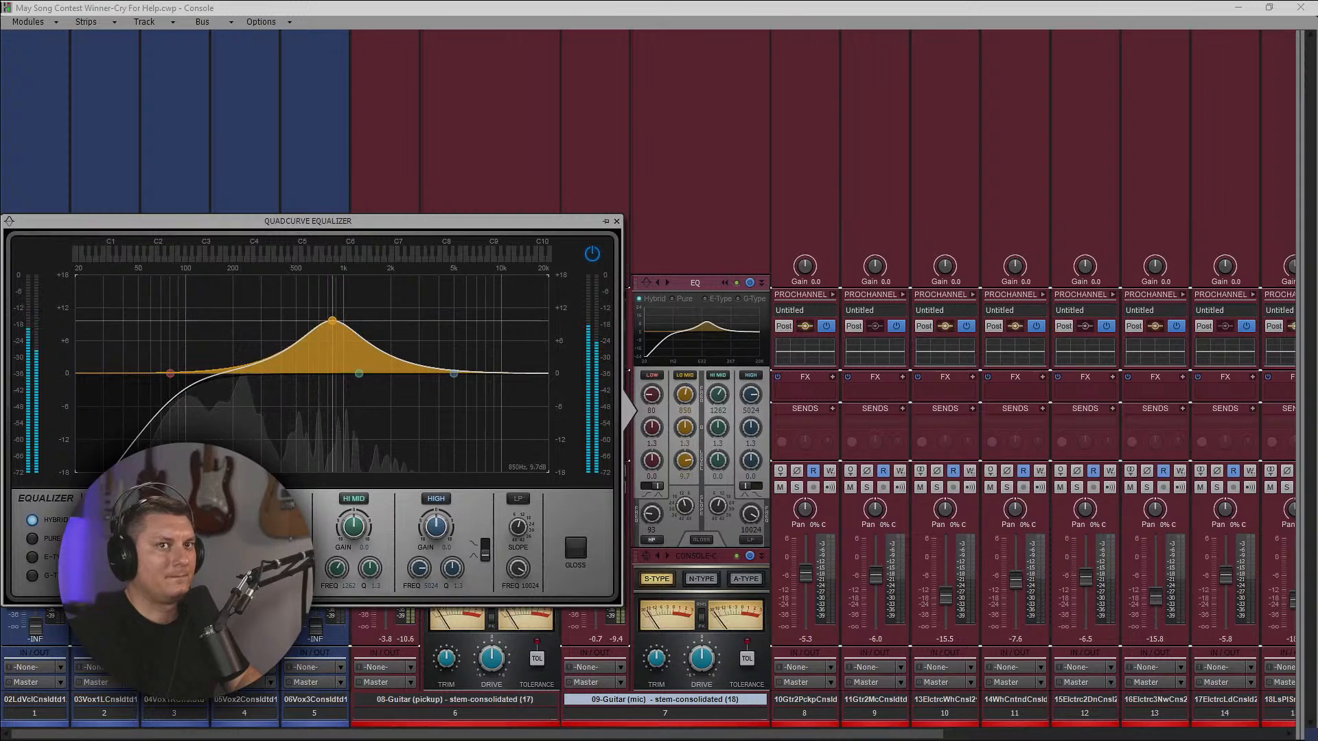
{"action": "left_click_drag", "start_coordinate": [333, 321], "coordinate": [332, 396]}
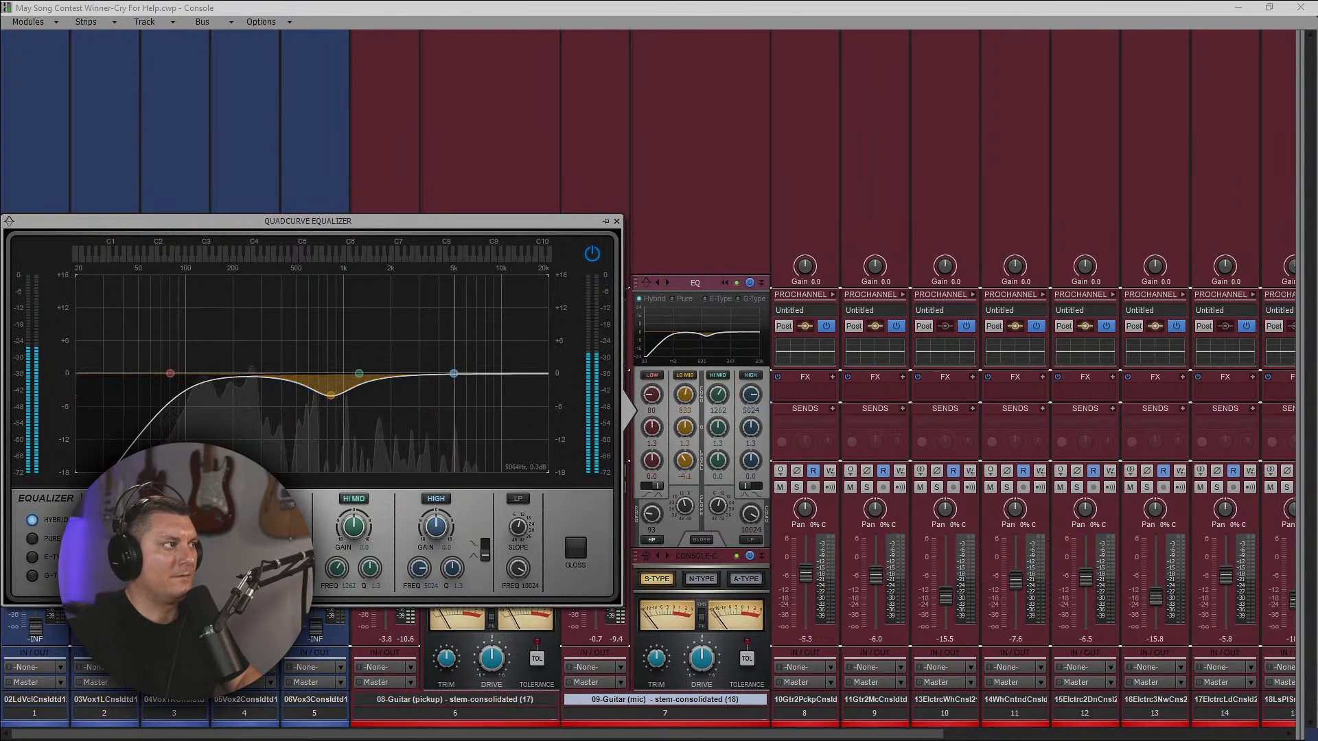
Turn track 7's high EQ band into a shelf boosting 3.2 dB from 2977 Hz.
{"action": "left_click_drag", "start_coordinate": [454, 374], "coordinate": [446, 358]}
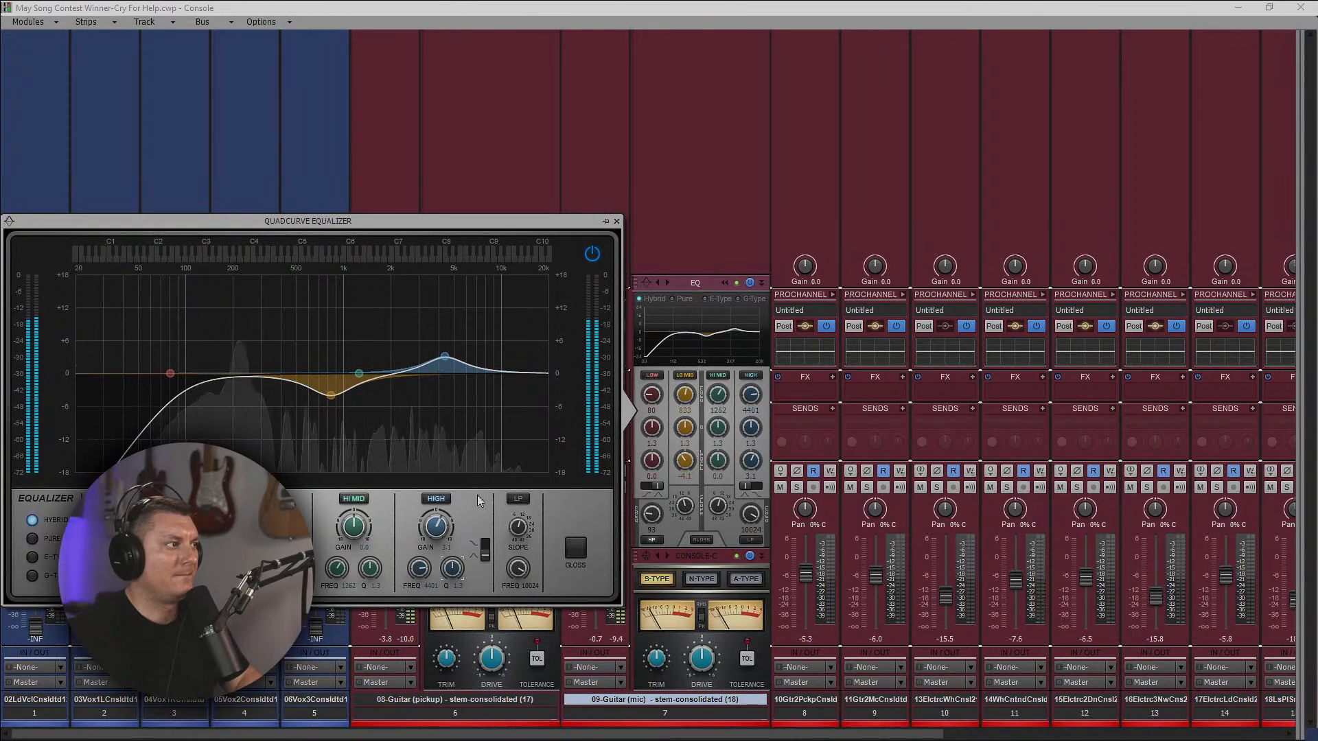
{"action": "left_click", "coordinate": [486, 553]}
{"action": "left_click_drag", "start_coordinate": [445, 357], "coordinate": [418, 355]}
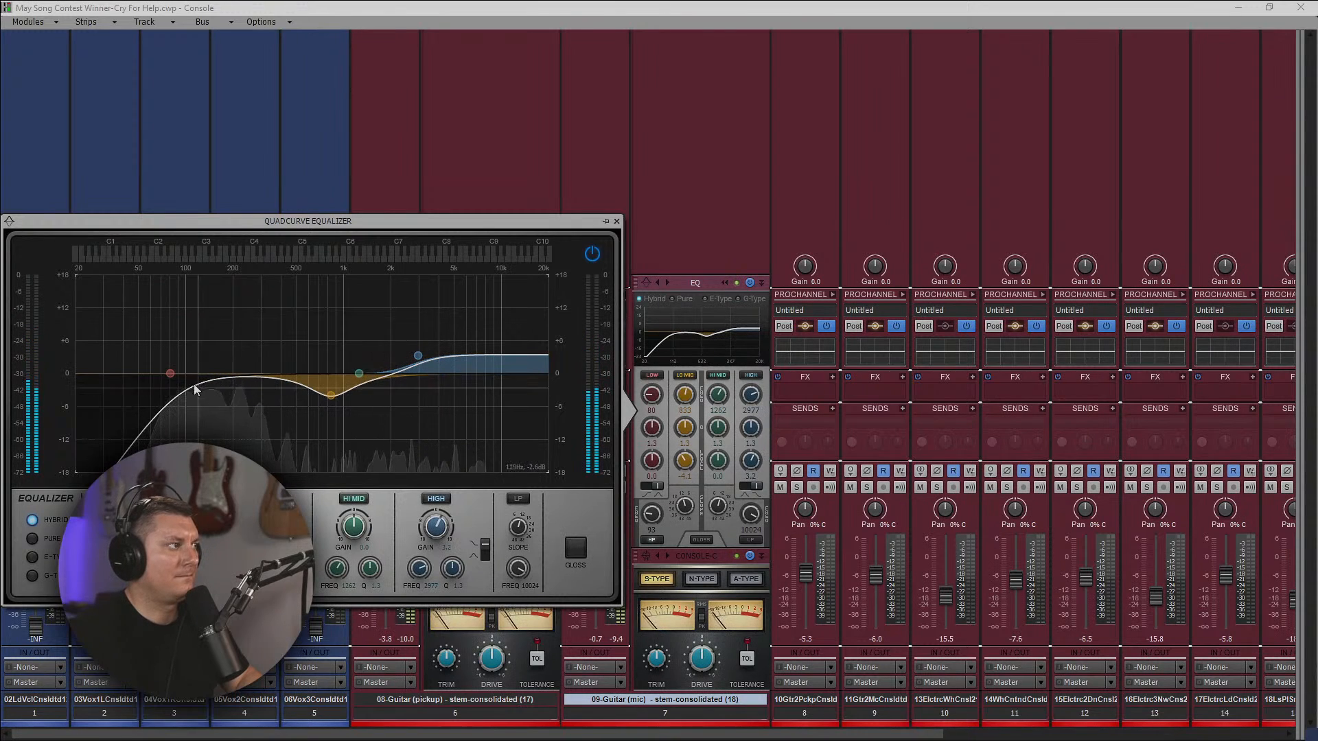
Boost track 7's low EQ band 2.7 dB at about 130 Hz with a Q of 4.5, and raise the high-pass to 113 Hz.
{"action": "left_click_drag", "start_coordinate": [170, 373], "coordinate": [202, 359]}
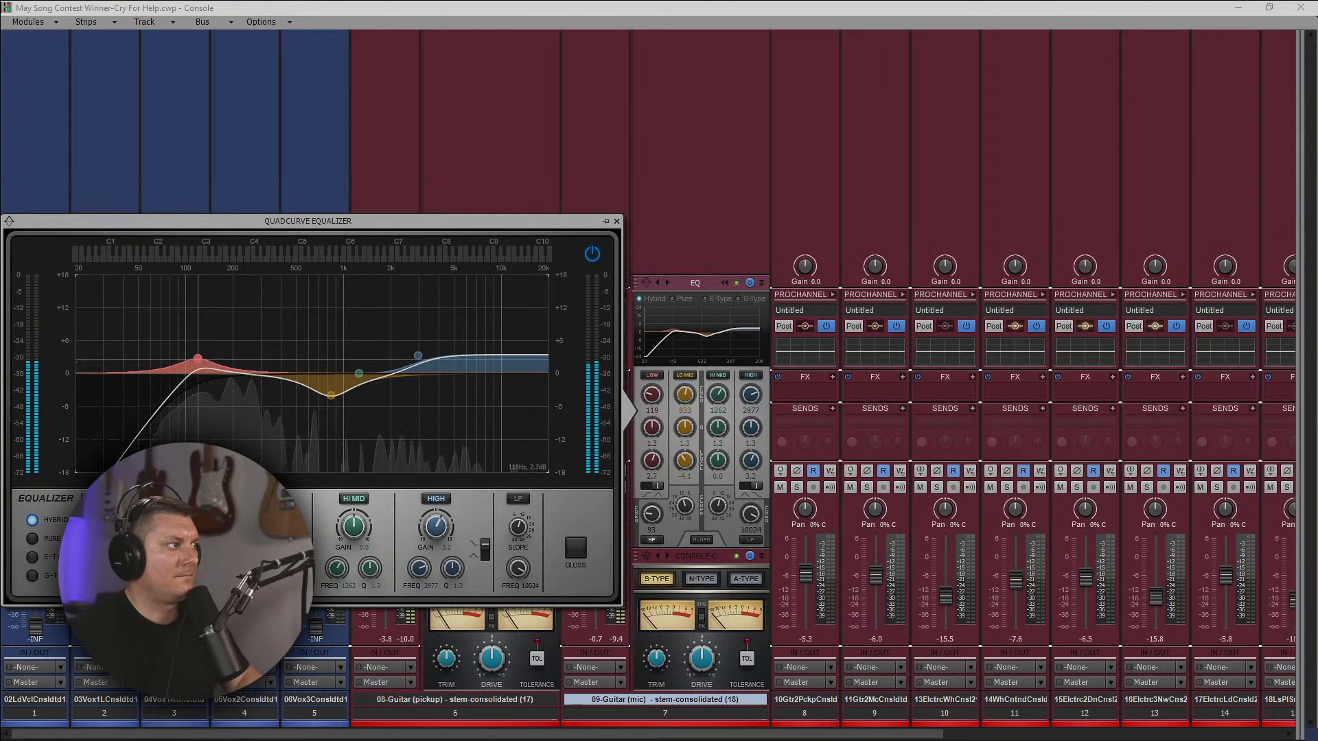
{"action": "left_click_drag", "start_coordinate": [201, 568], "coordinate": [202, 536]}
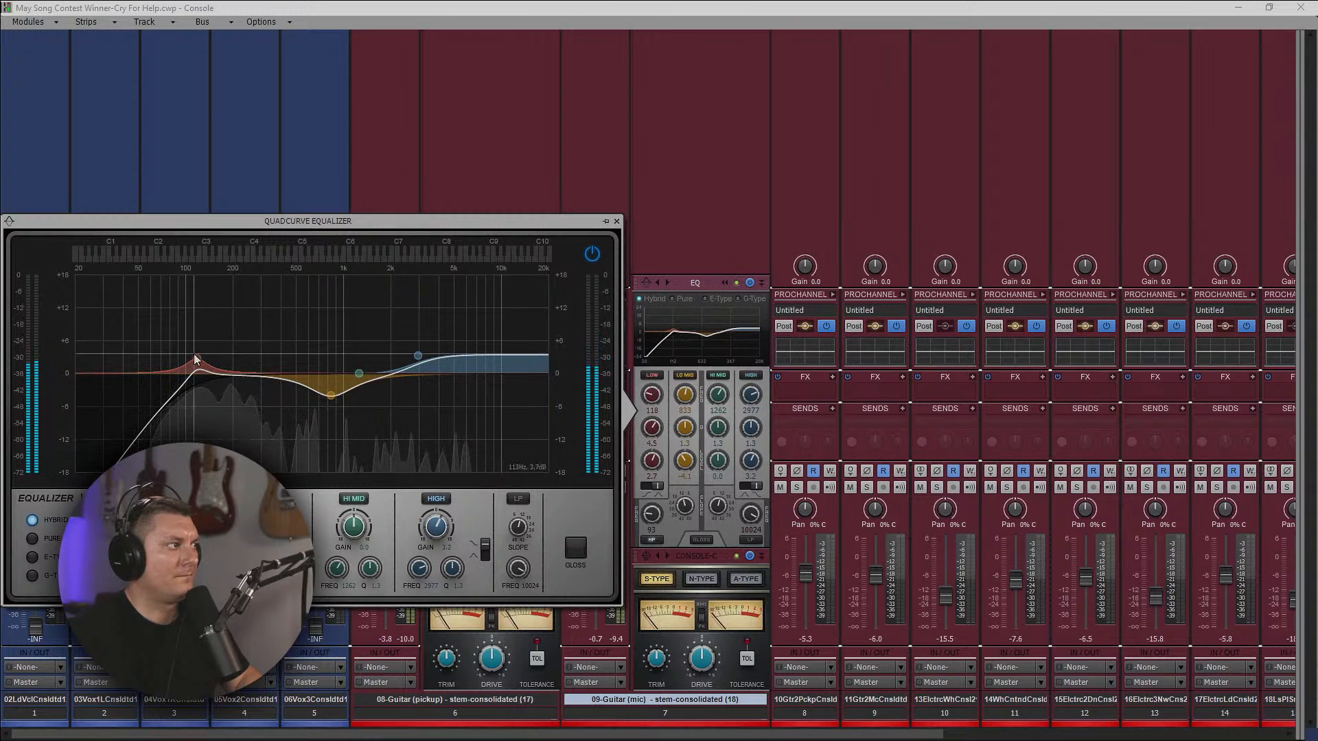
{"action": "left_click_drag", "start_coordinate": [108, 568], "coordinate": [108, 563]}
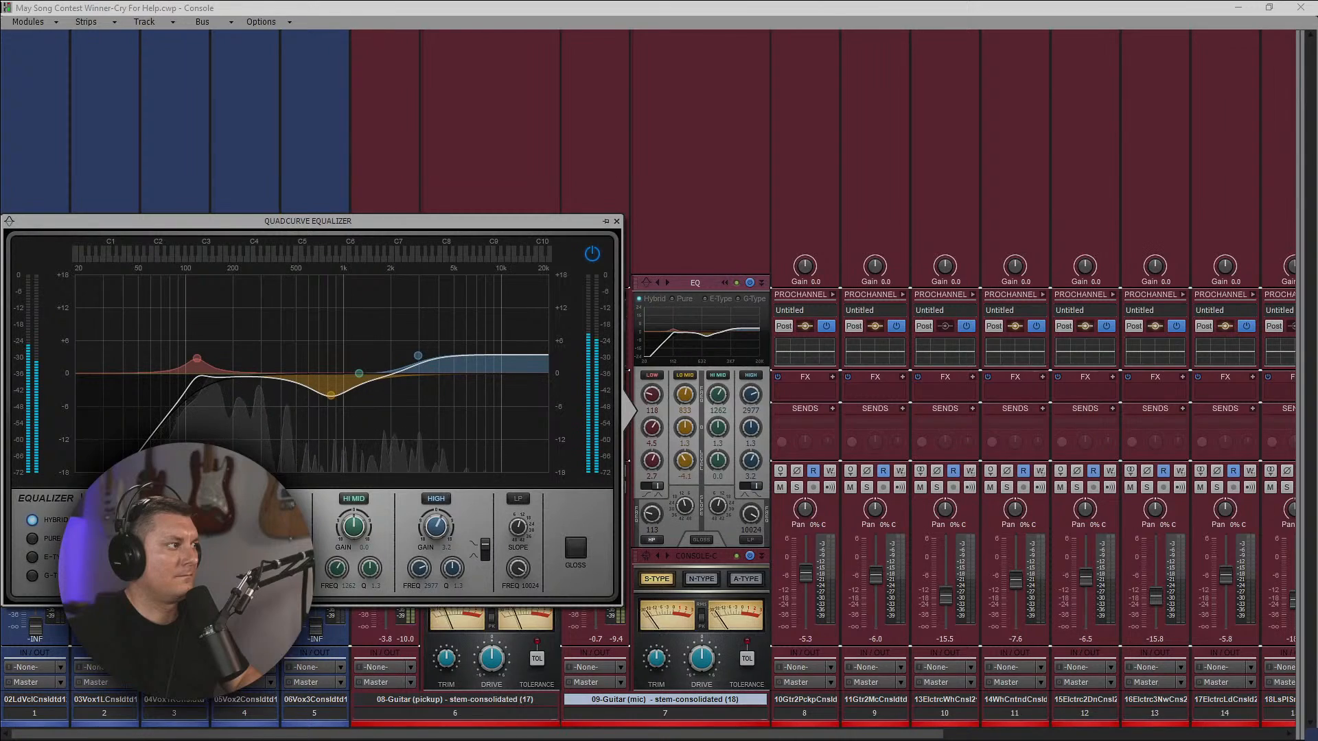
{"action": "left_click_drag", "start_coordinate": [173, 568], "coordinate": [173, 564]}
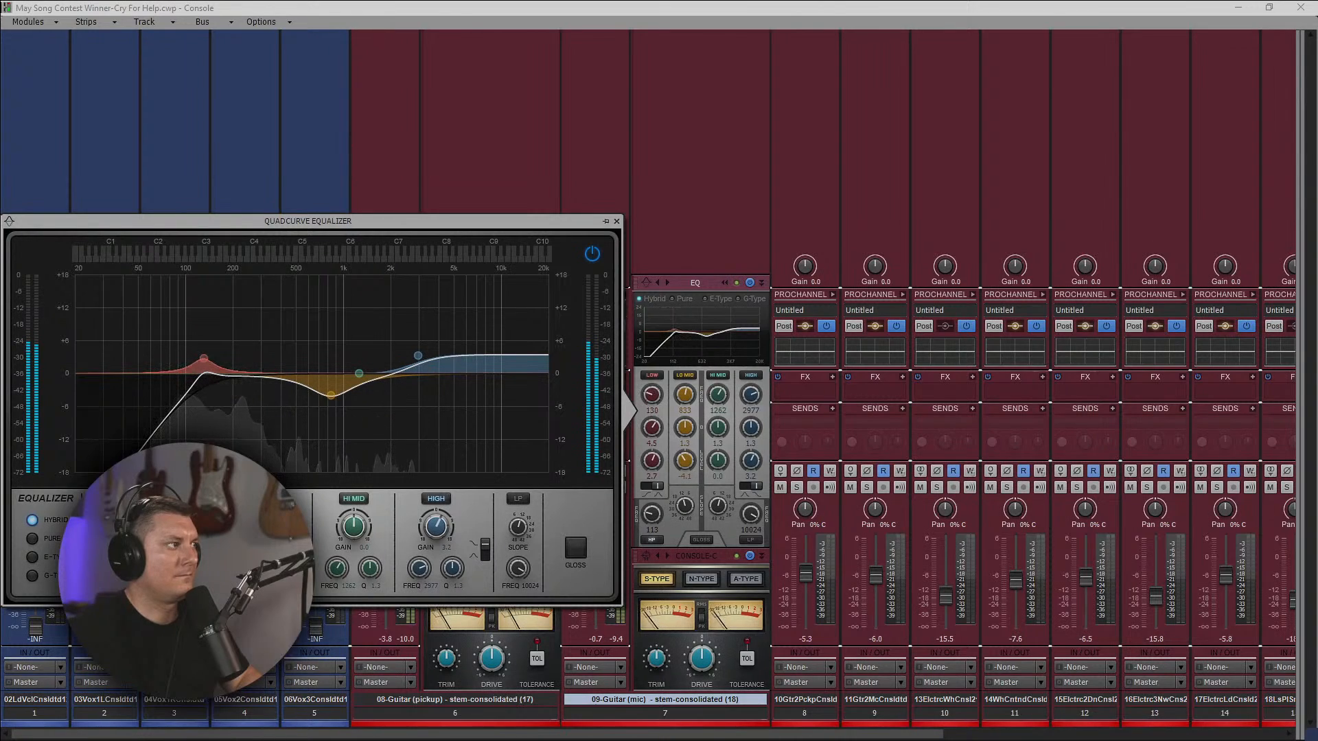
Copy track 7's equalizer settings to track 6, and change its low band to a 2.4 dB cut at 146 Hz with a 93 Hz high-pass.
{"action": "left_click", "coordinate": [604, 221]}
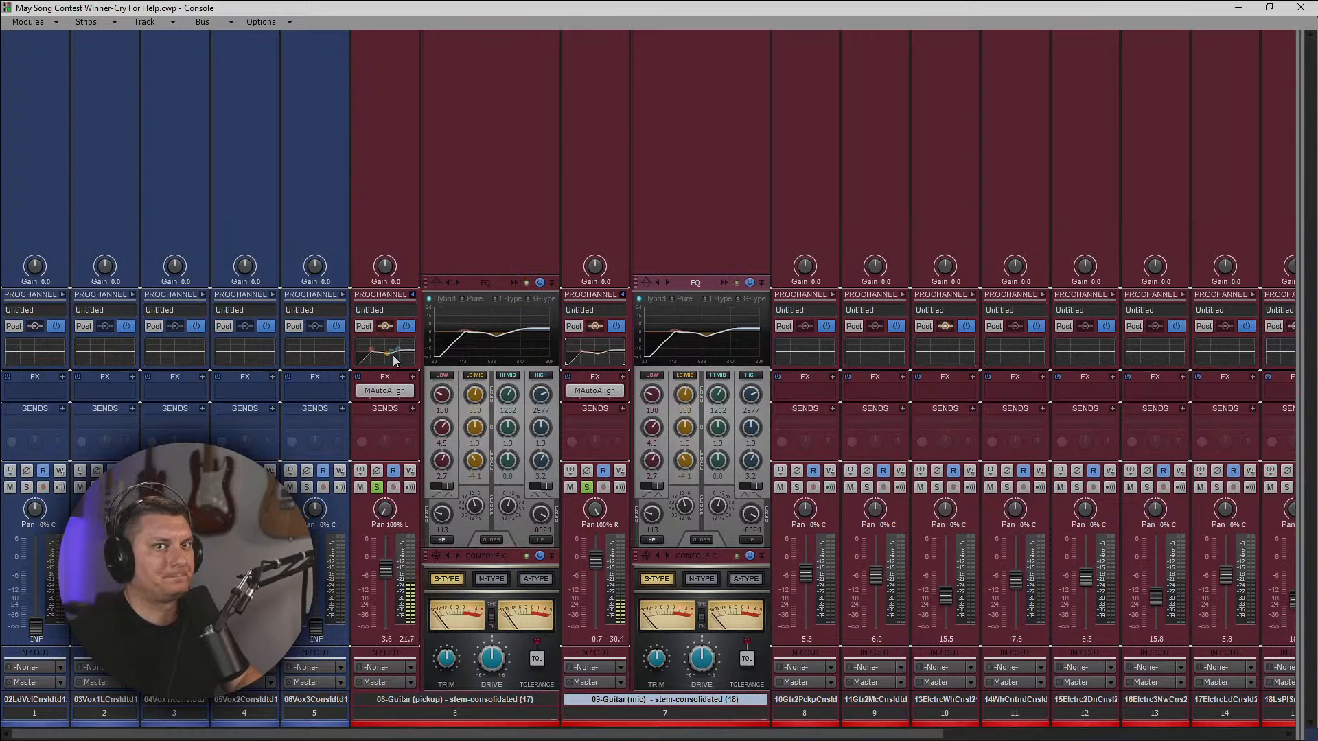
{"action": "left_click", "coordinate": [514, 282]}
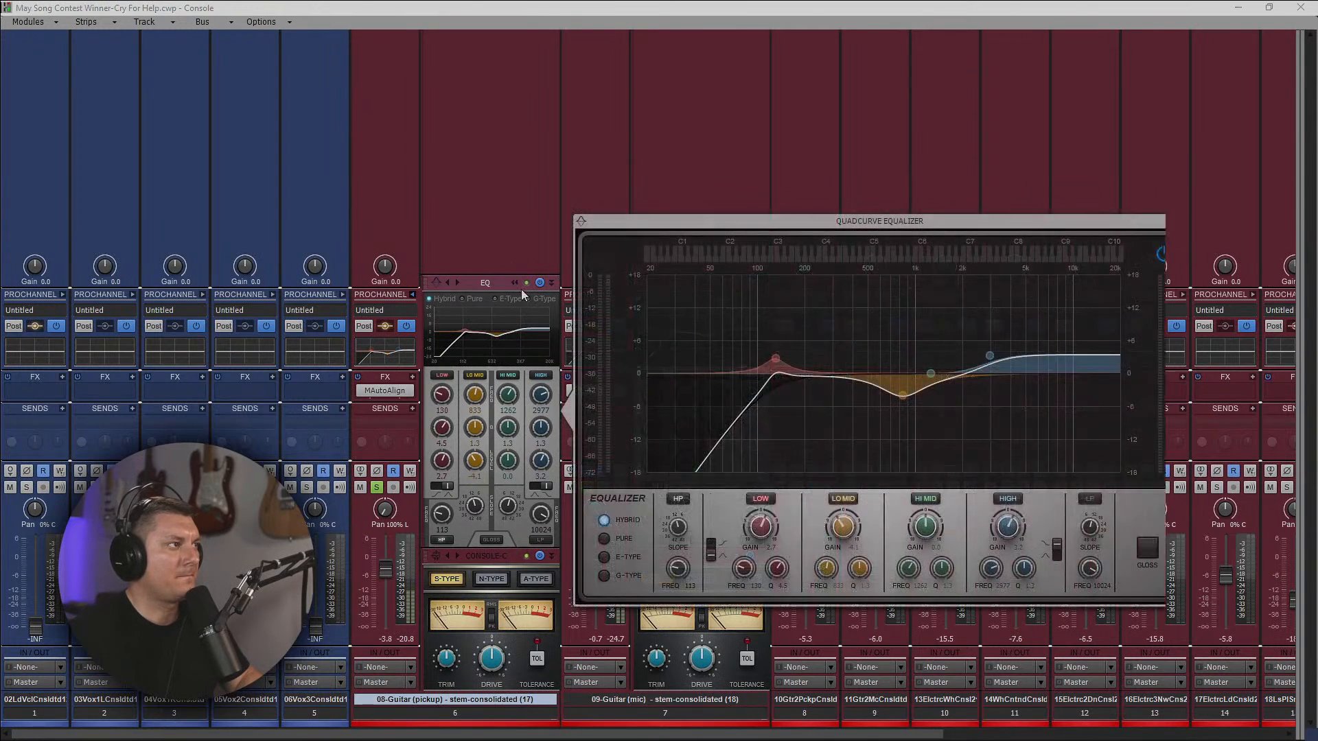
{"action": "left_click_drag", "start_coordinate": [902, 395], "coordinate": [901, 357]}
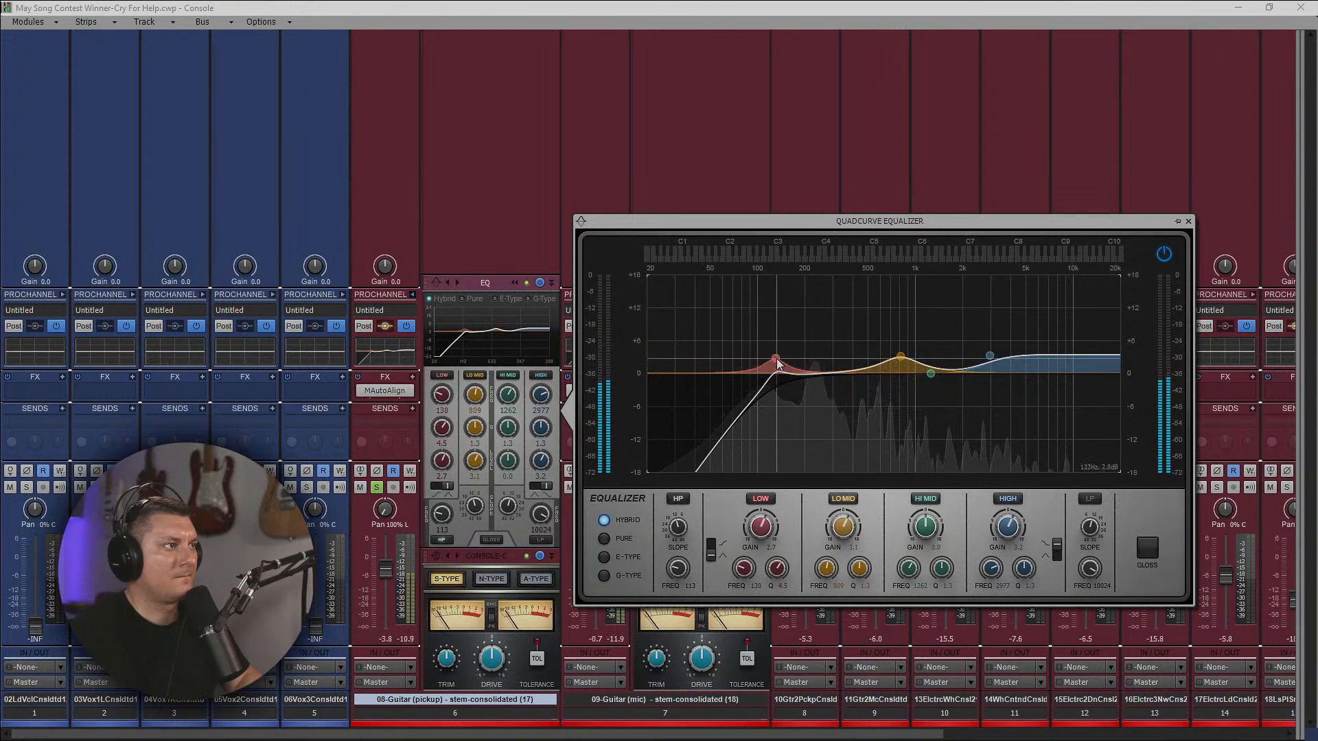
{"action": "mouse_move", "coordinate": [778, 364]}
{"action": "left_mouse_down"}
{"action": "mouse_move", "coordinate": [820, 364]}
{"action": "mouse_move", "coordinate": [783, 386]}
{"action": "left_mouse_up"}
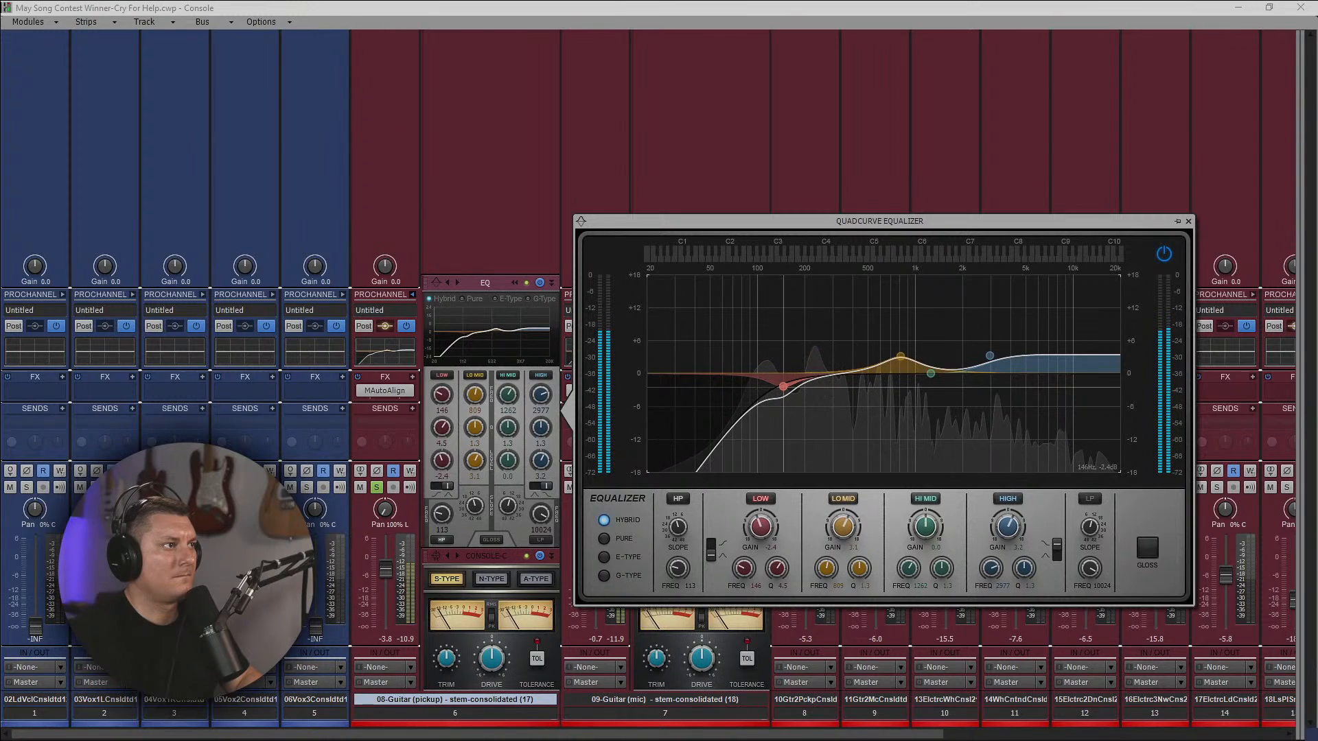
{"action": "left_click_drag", "start_coordinate": [678, 569], "coordinate": [678, 574]}
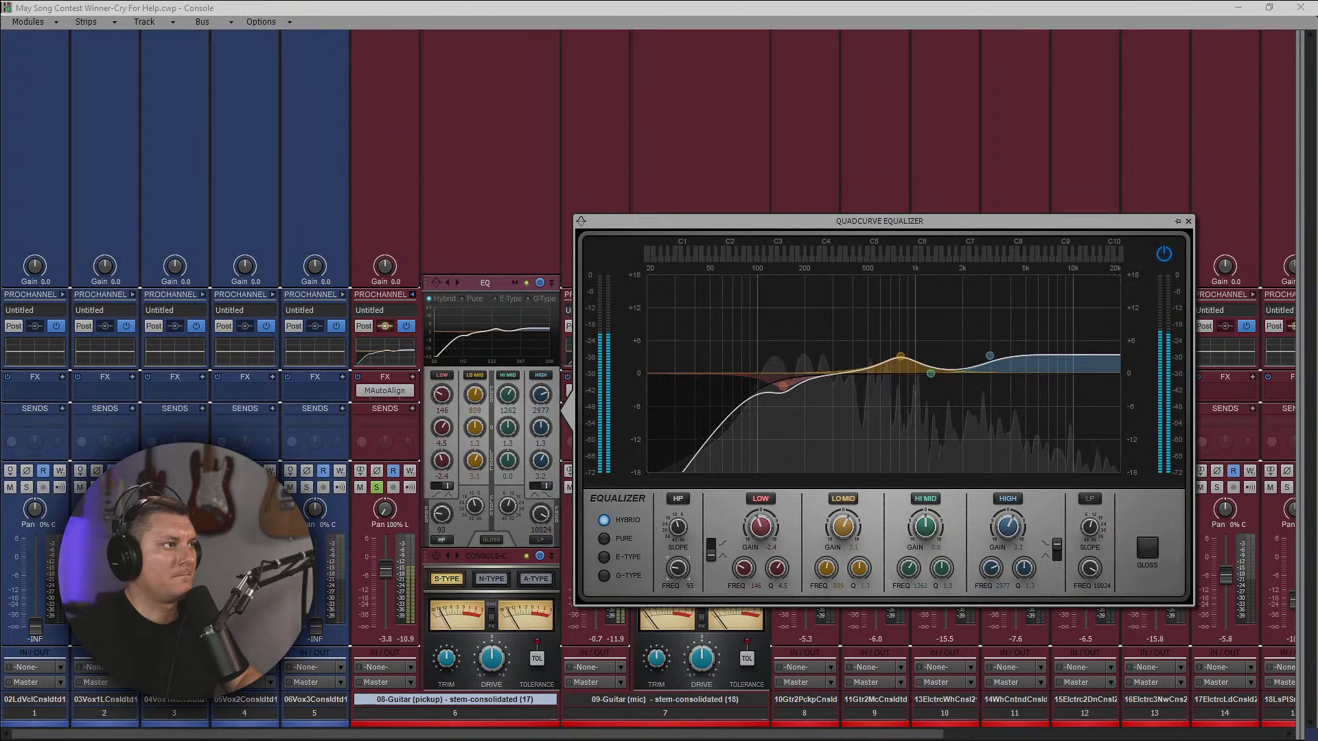
In track 6's equalizer, boost 2.2 dB from 6587 Hz and 4.2 dB at 2639 Hz, and cut the low-mids about 2.9 dB at 680 Hz.
{"action": "left_click_drag", "start_coordinate": [990, 356], "coordinate": [1043, 361]}
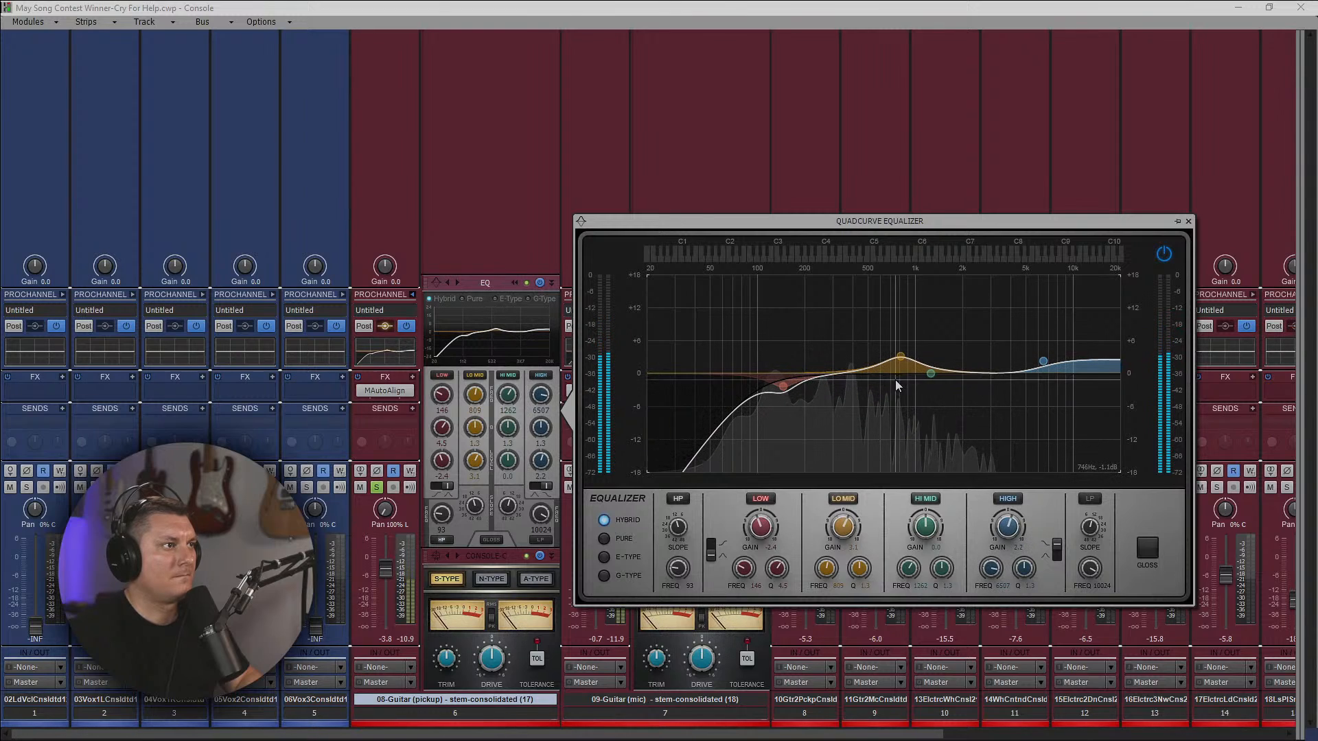
{"action": "left_click_drag", "start_coordinate": [931, 373], "coordinate": [981, 349]}
{"action": "left_click_drag", "start_coordinate": [897, 362], "coordinate": [882, 339]}
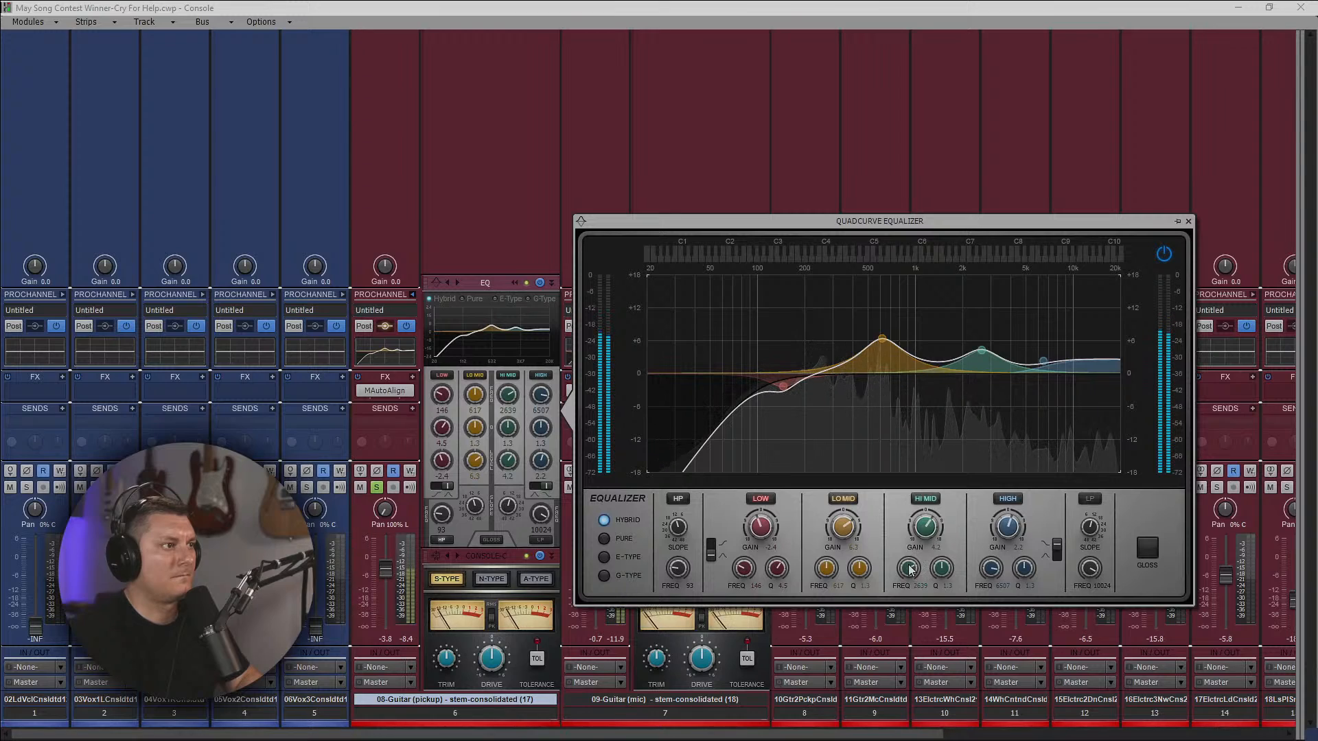
{"action": "left_click_drag", "start_coordinate": [830, 566], "coordinate": [826, 577]}
{"action": "left_click_drag", "start_coordinate": [843, 527], "coordinate": [843, 539]}
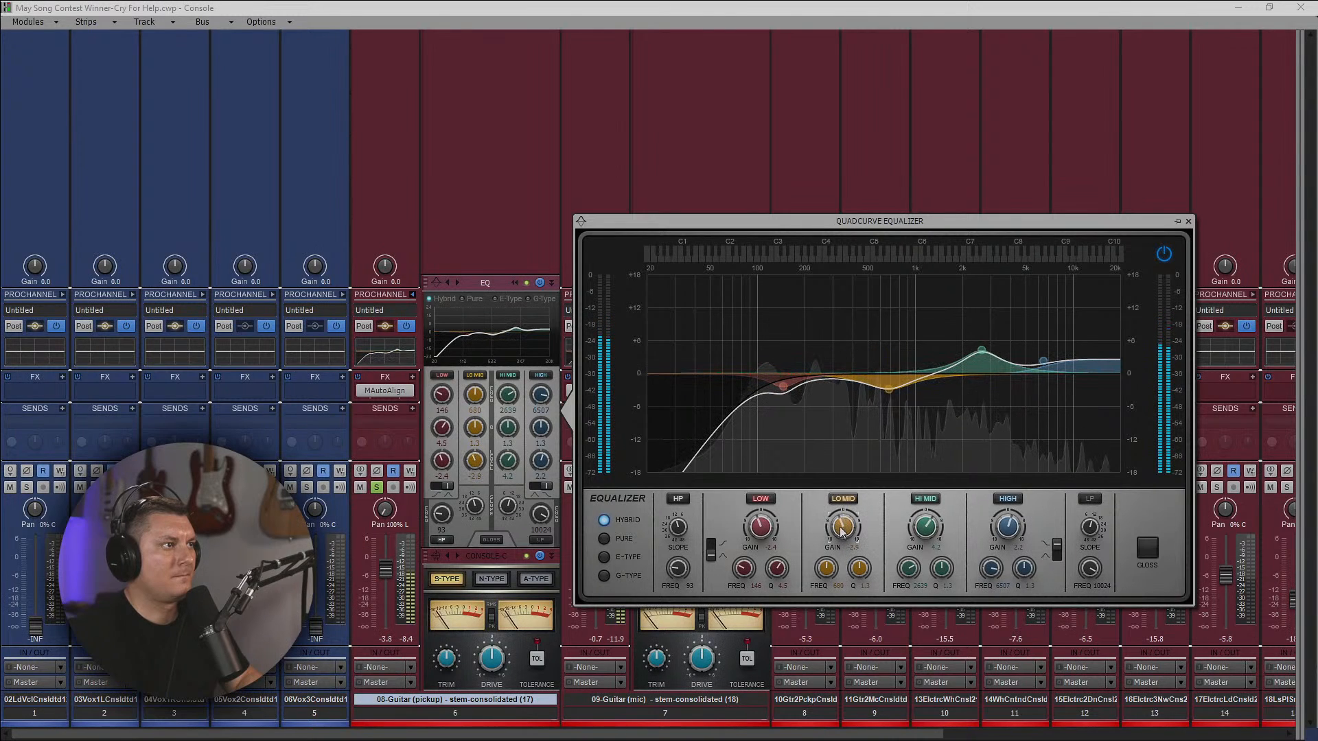
{"action": "left_click", "coordinate": [1188, 221]}
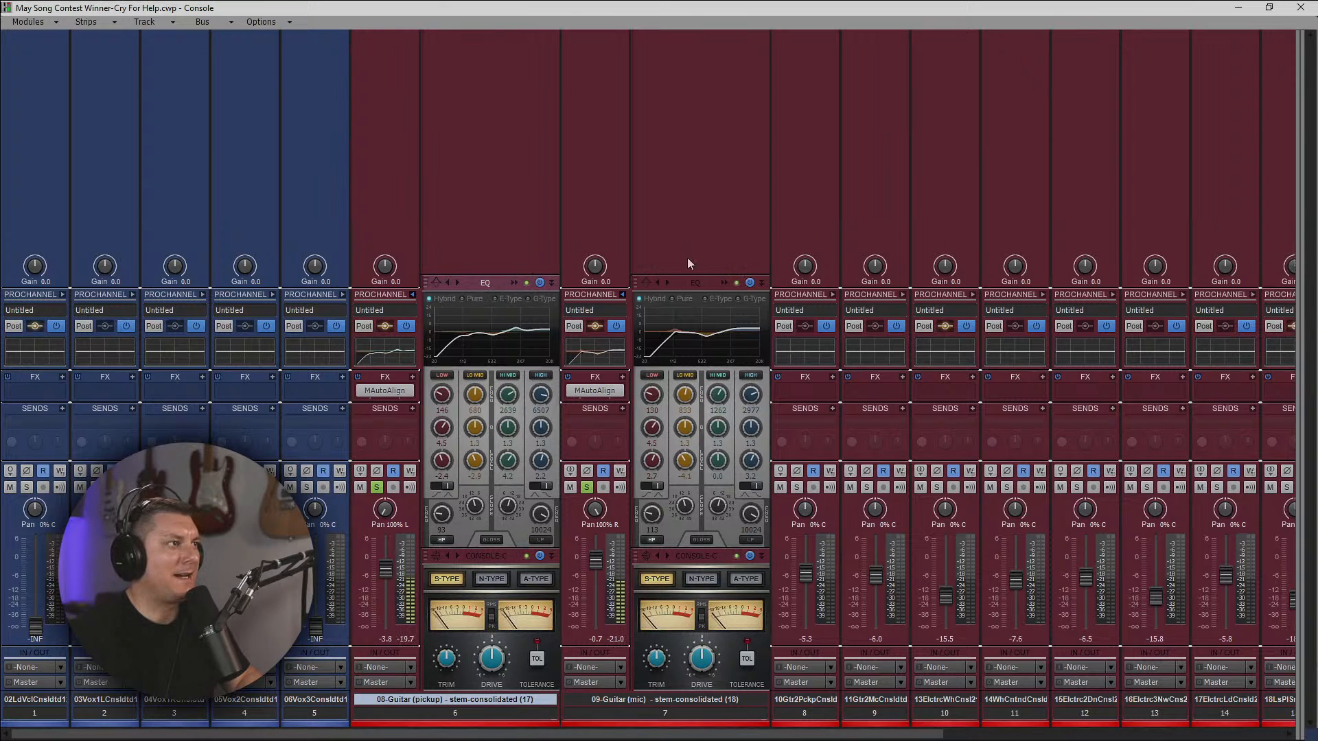
Collapse the ProChannels of tracks 6 and 7 and switch the solo from both tracks to guitar track 8.
{"action": "left_click", "coordinate": [413, 297]}
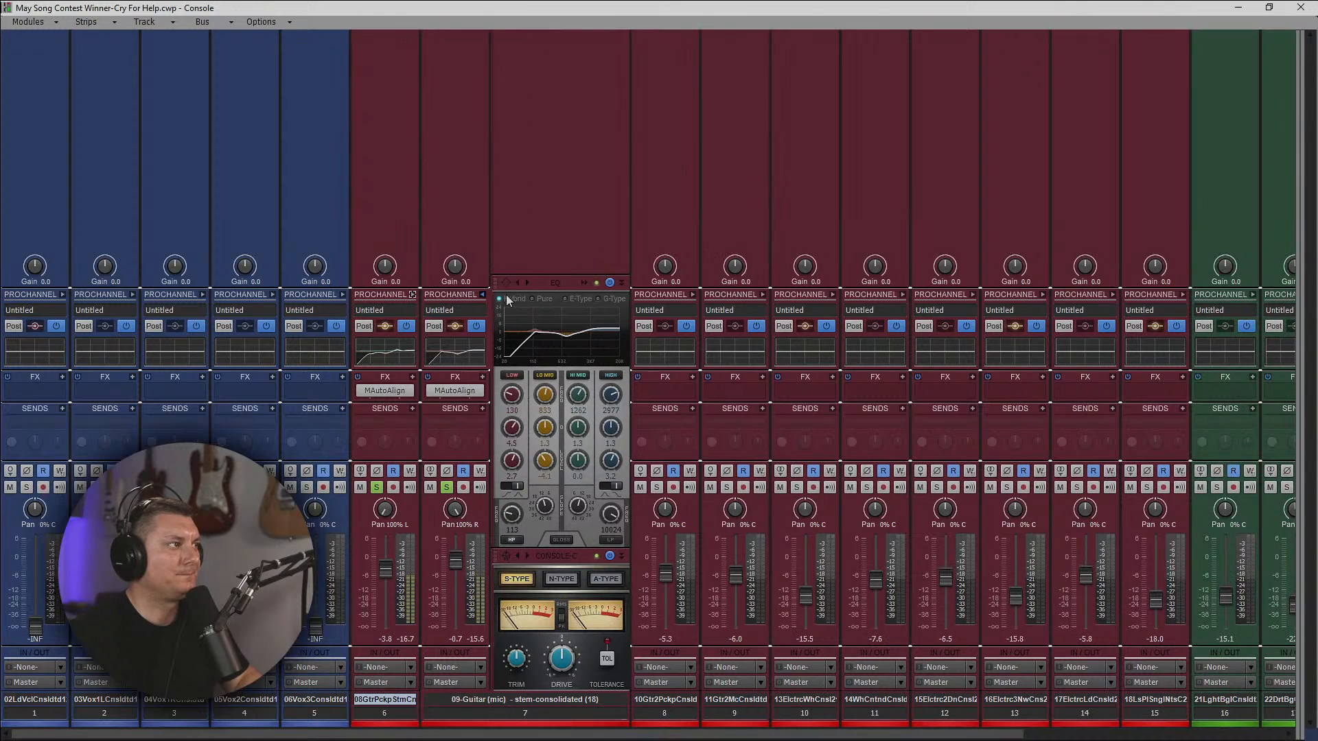
{"action": "left_click", "coordinate": [483, 296]}
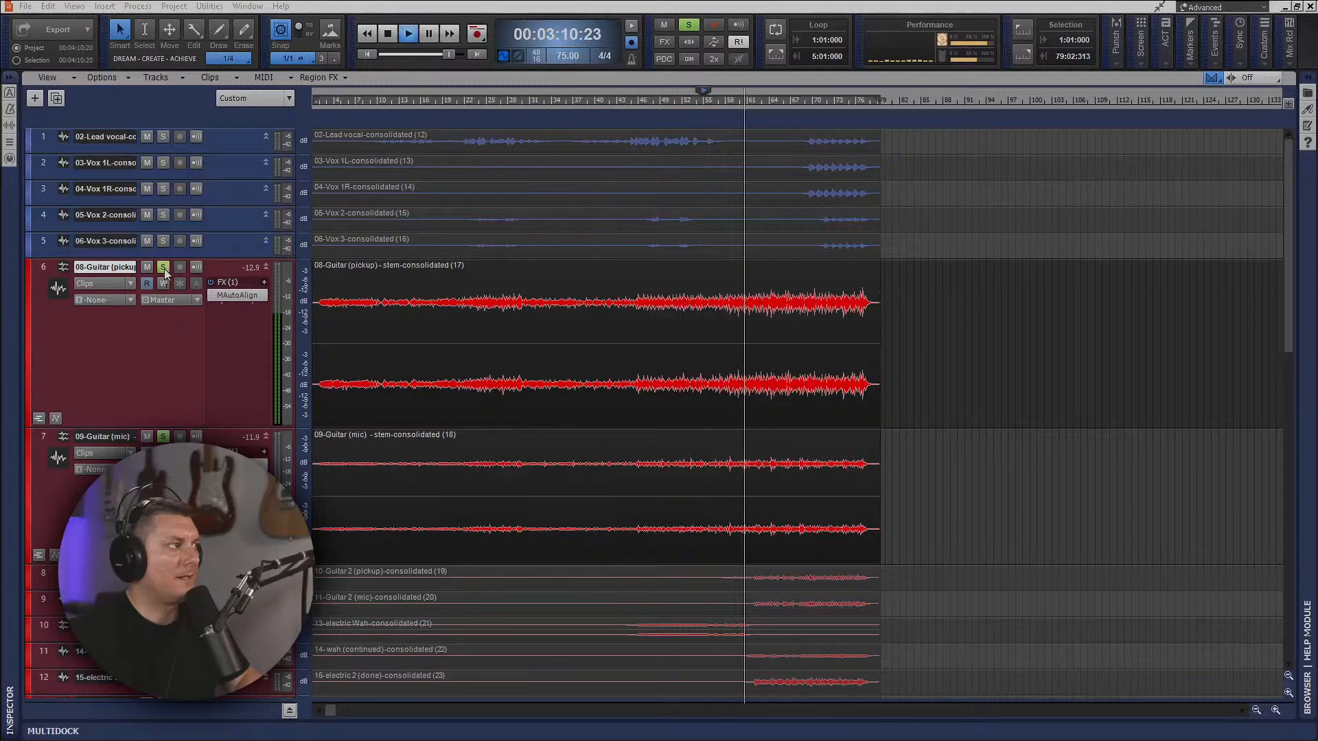
{"action": "left_click", "coordinate": [164, 268]}
{"action": "left_click", "coordinate": [163, 437]}
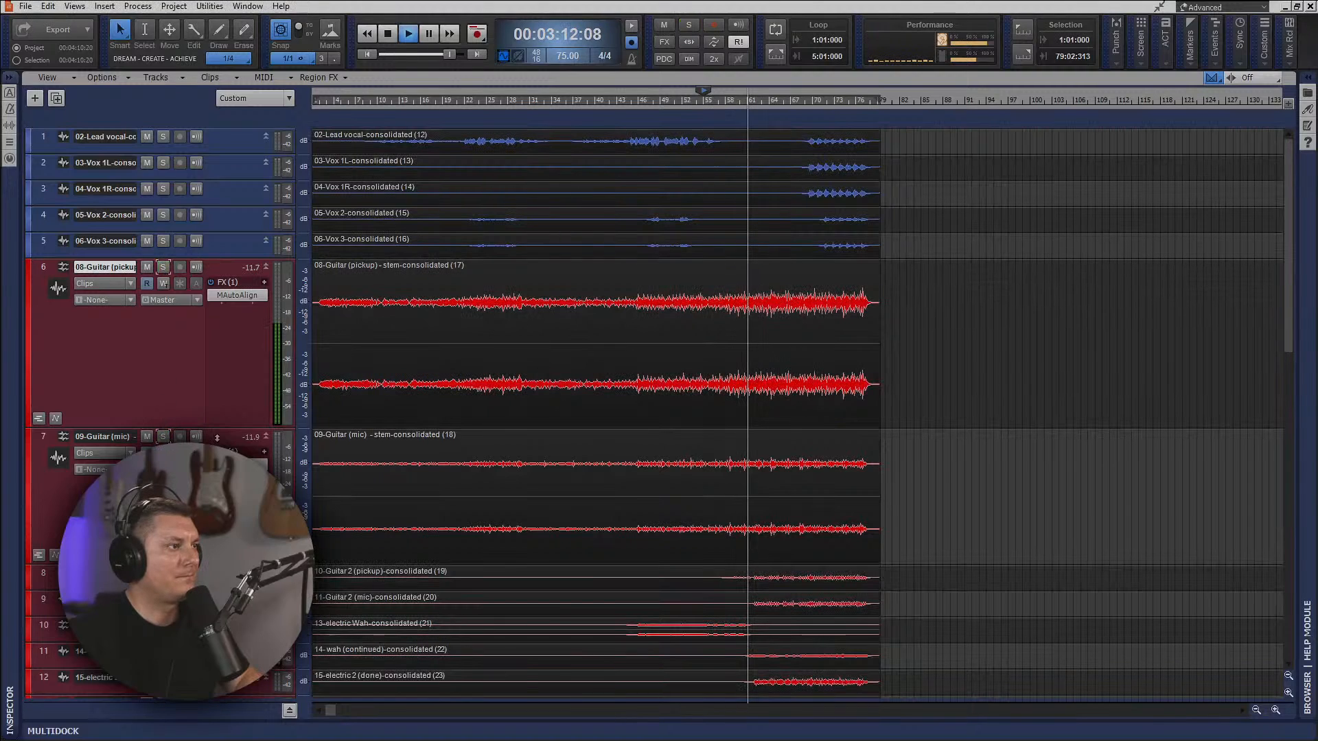
{"action": "left_click", "coordinate": [163, 573]}
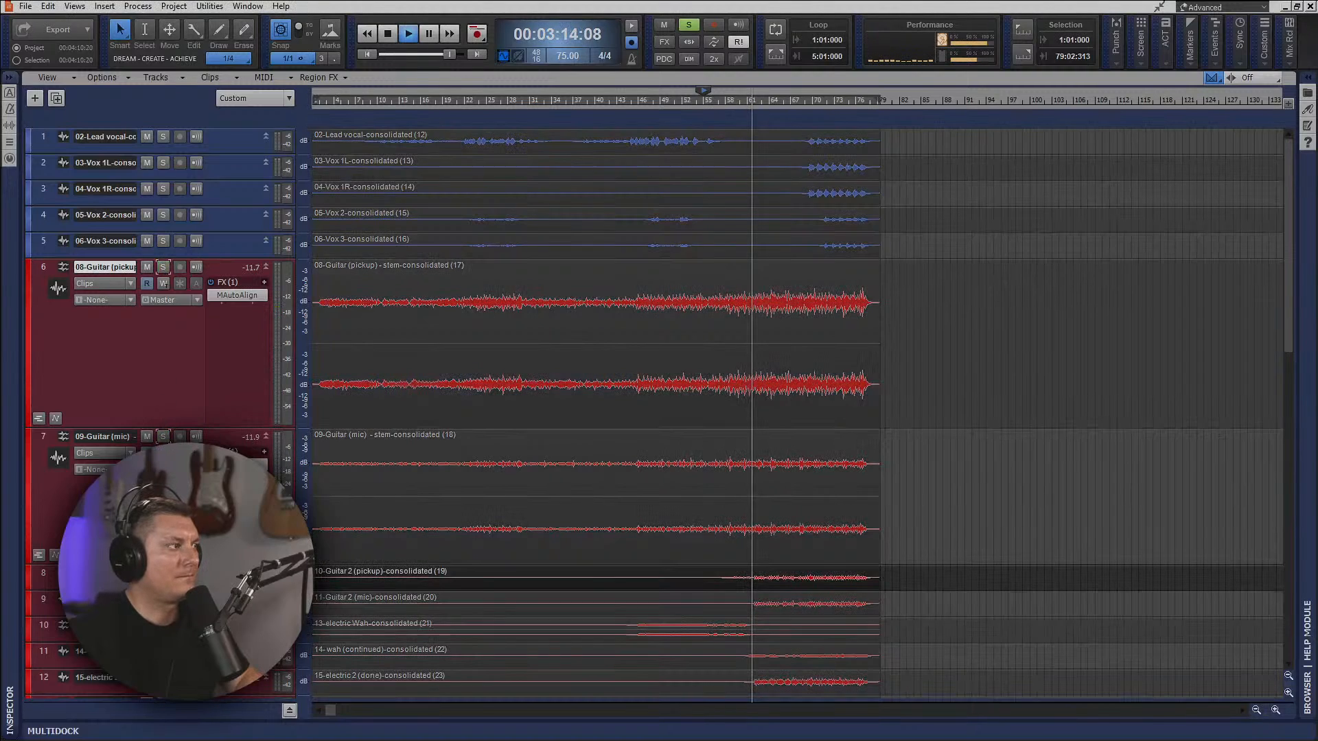
Solo guitar track 9 together with guitar track 8 and return to the mixing console.
{"action": "left_click", "coordinate": [164, 599]}
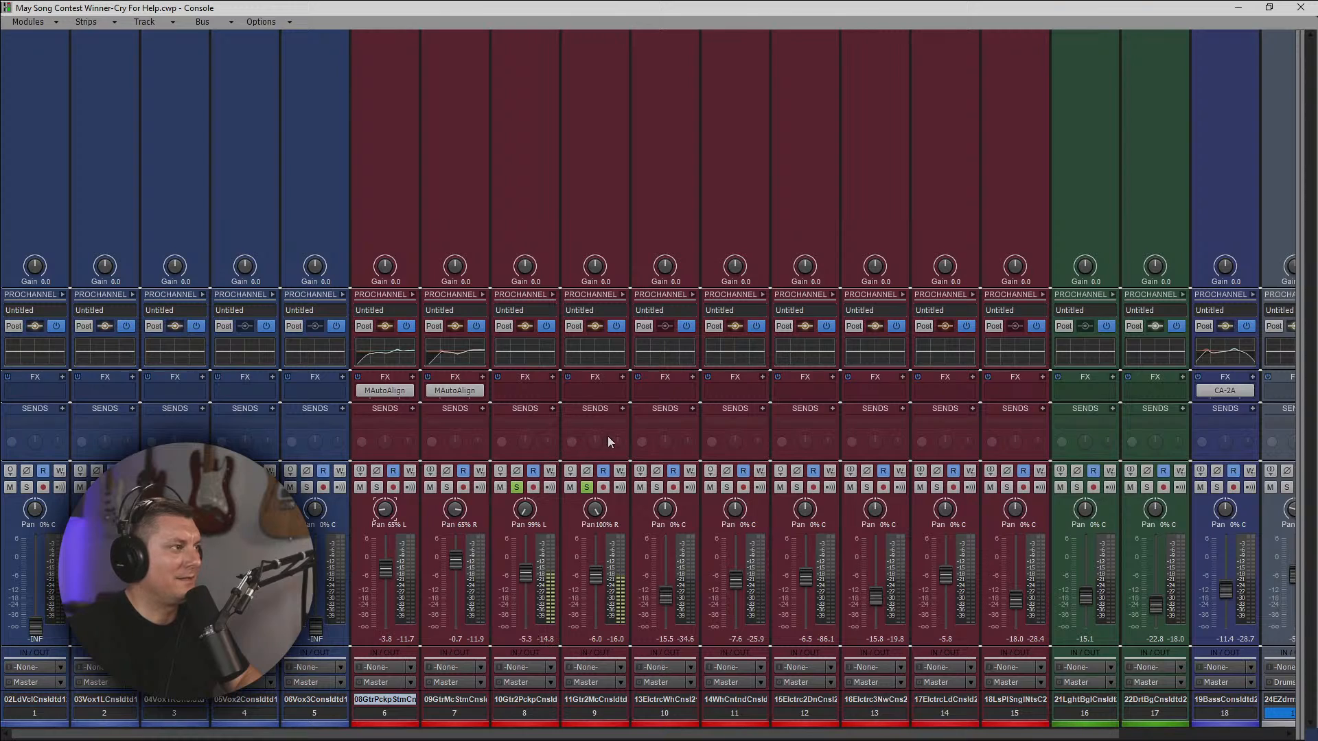
{"action": "left_click", "coordinate": [1246, 8]}
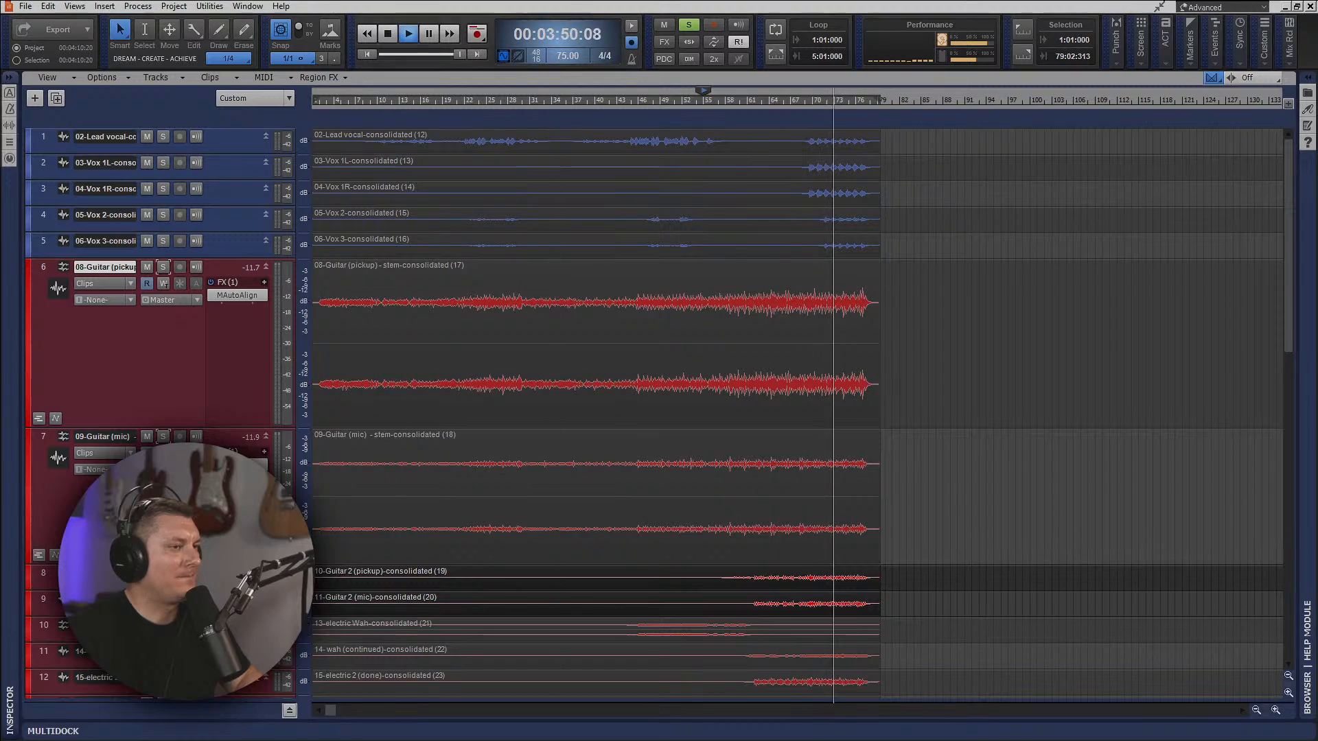
{"action": "key", "text": "alt+2"}
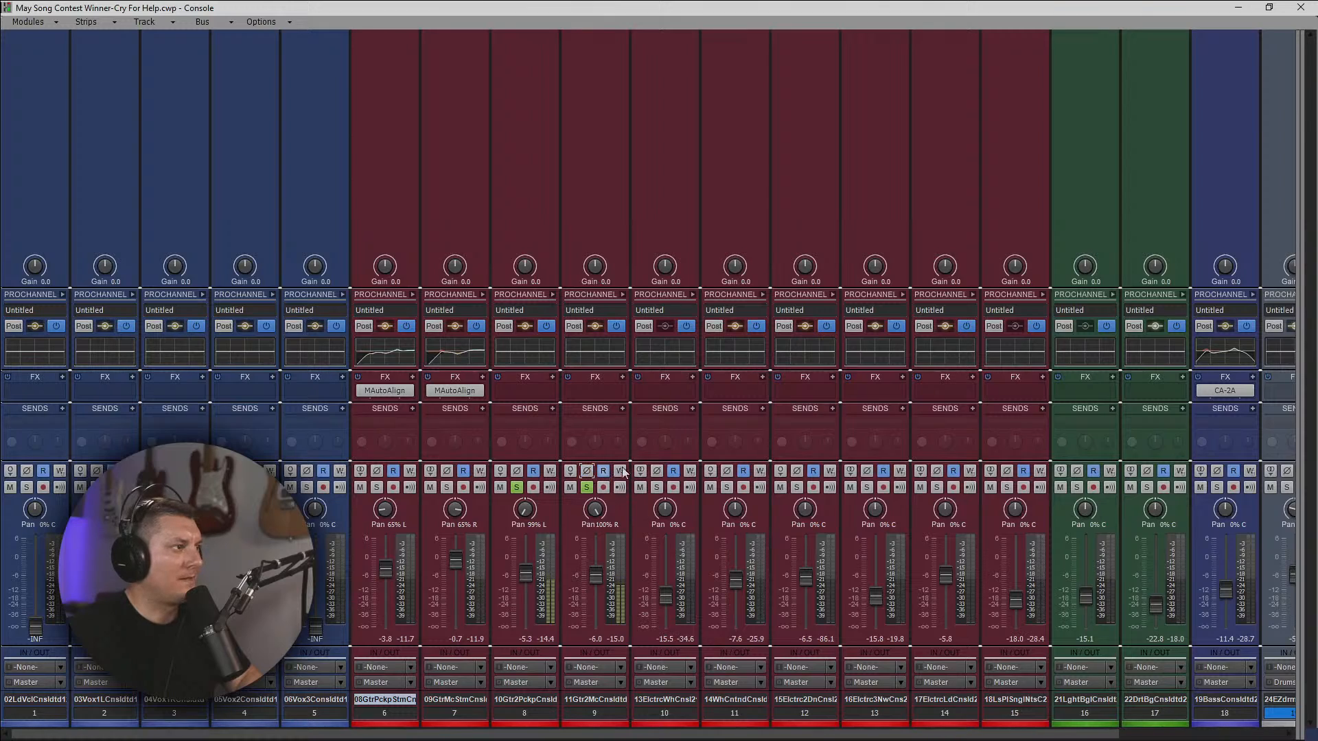
Insert MAutoAlign on guitar track 8 in group A, and copy the plug-in to guitar track 9.
{"action": "right_click", "coordinate": [525, 389]}
{"action": "mouse_move", "coordinate": [618, 247]}
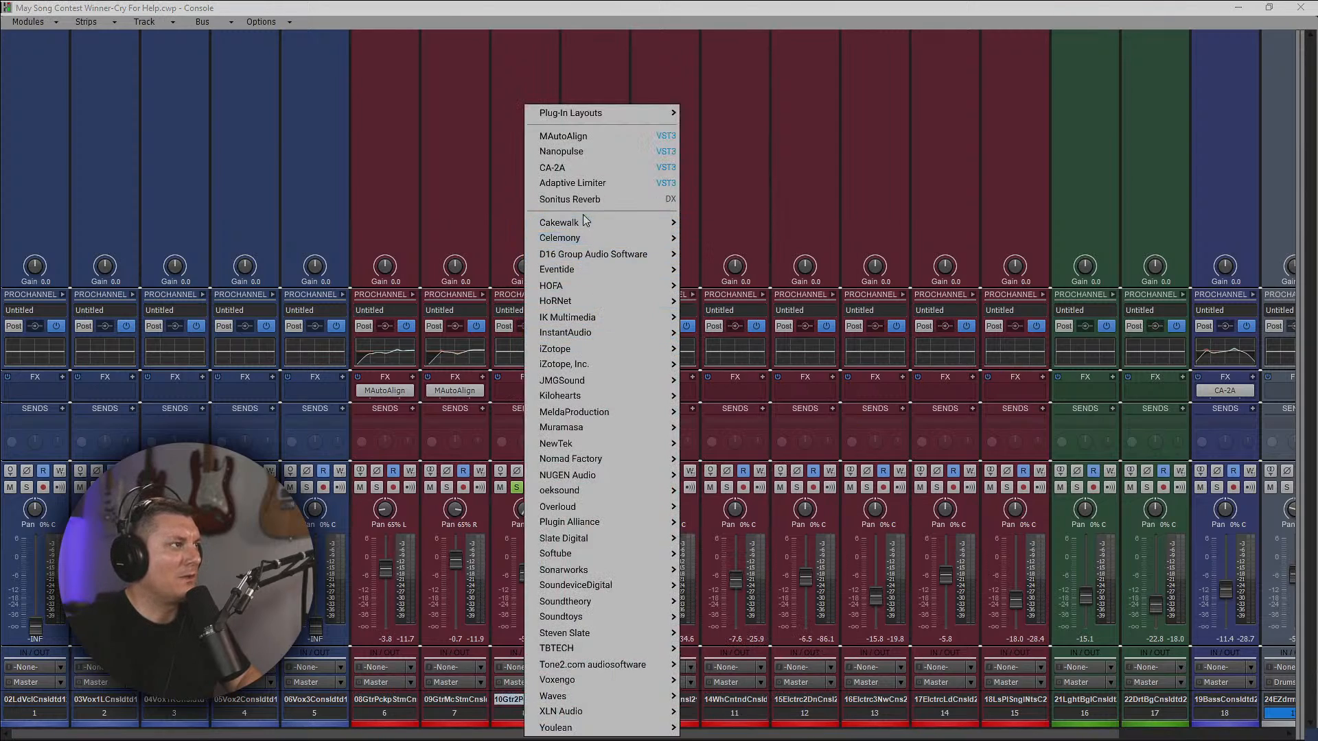
{"action": "left_click", "coordinate": [587, 136]}
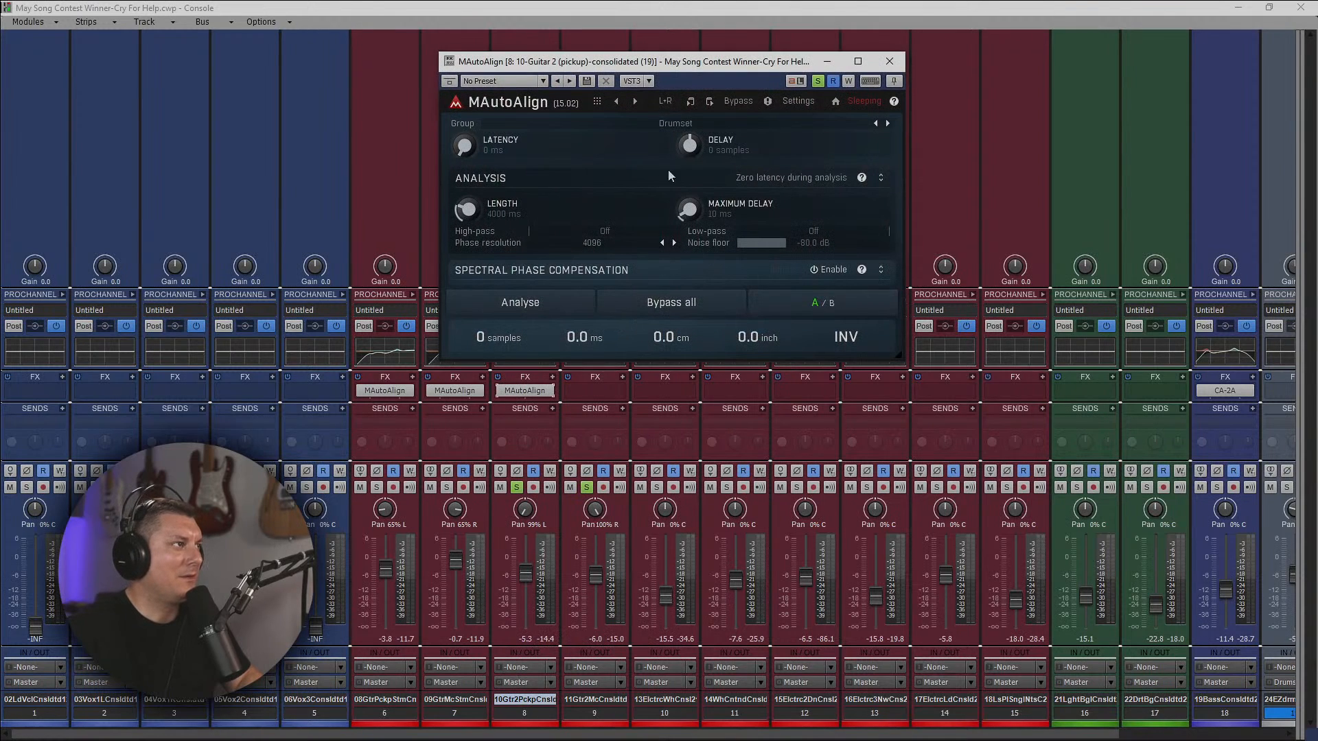
{"action": "left_click", "coordinate": [701, 125]}
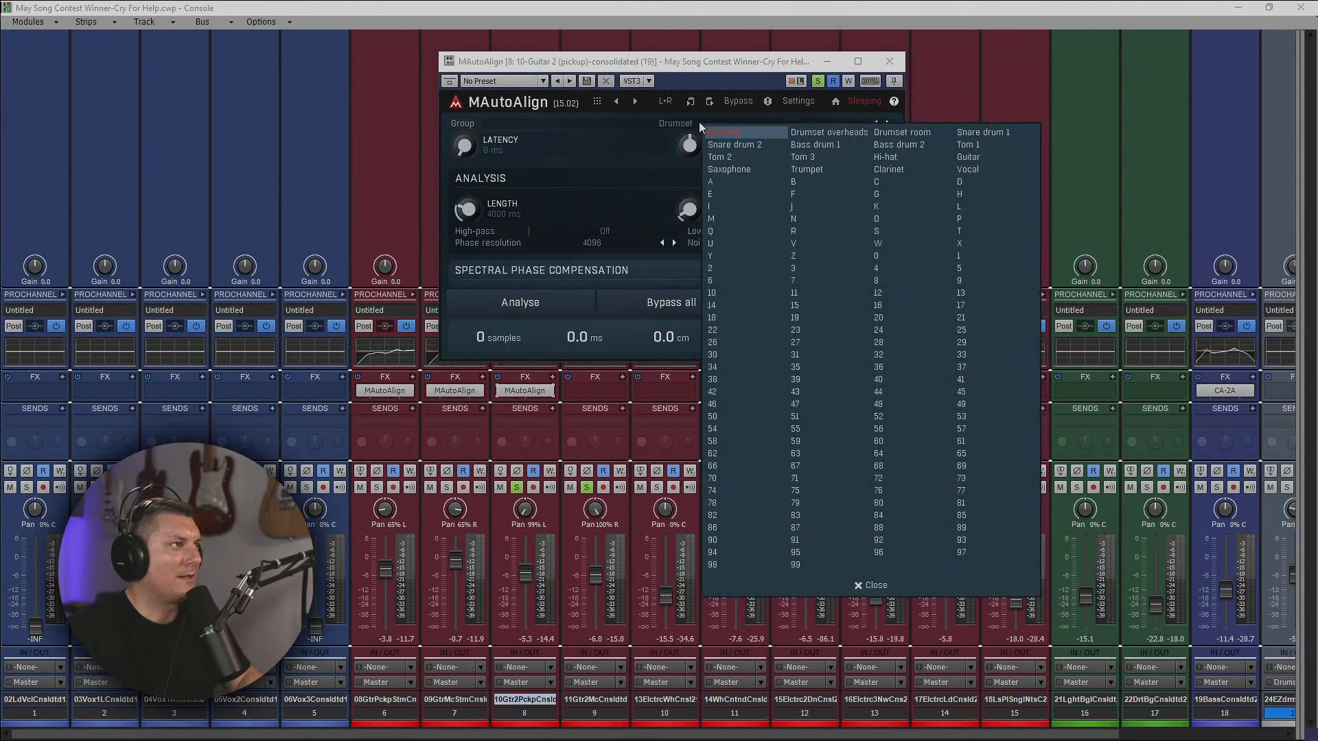
{"action": "left_click", "coordinate": [732, 182]}
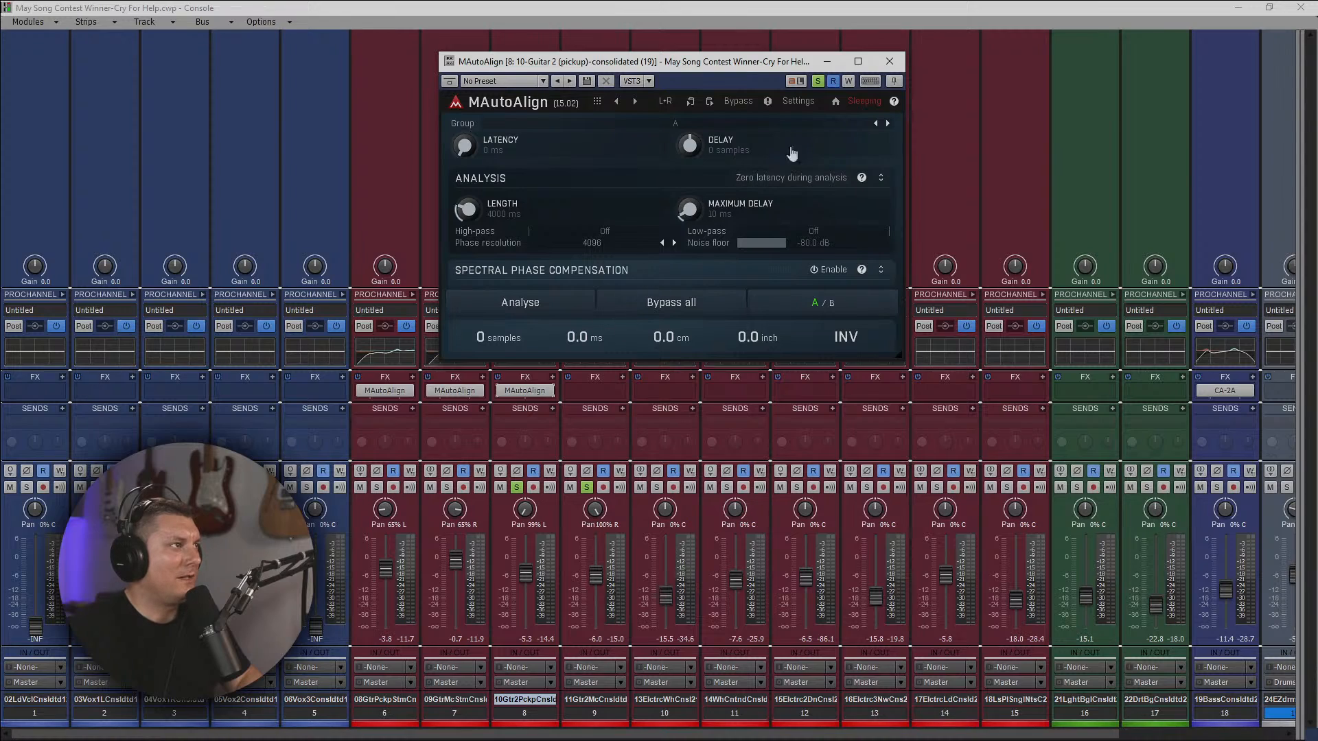
{"action": "left_click", "coordinate": [890, 62]}
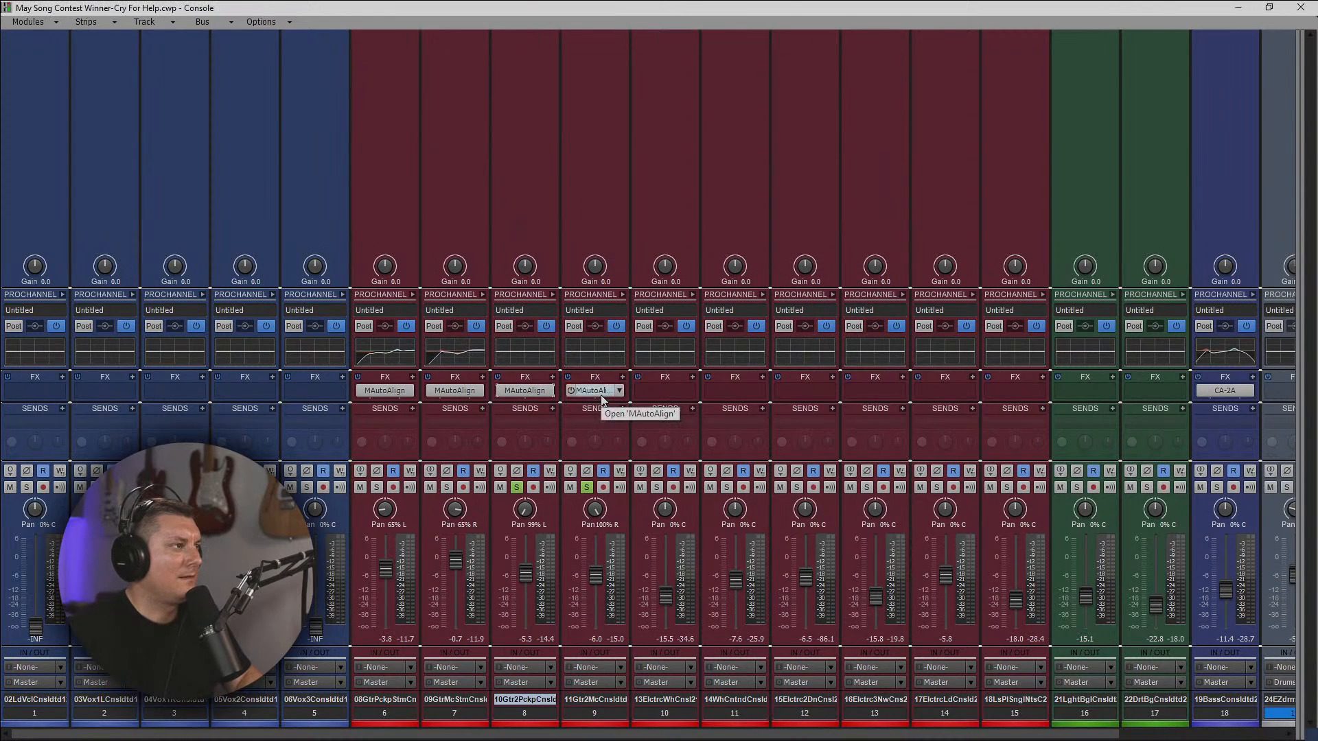
Run track 9's MAutoAlign analysis during playback of a section where both guitars play, and invert track 9's polarity.
{"action": "double_click", "coordinate": [595, 390]}
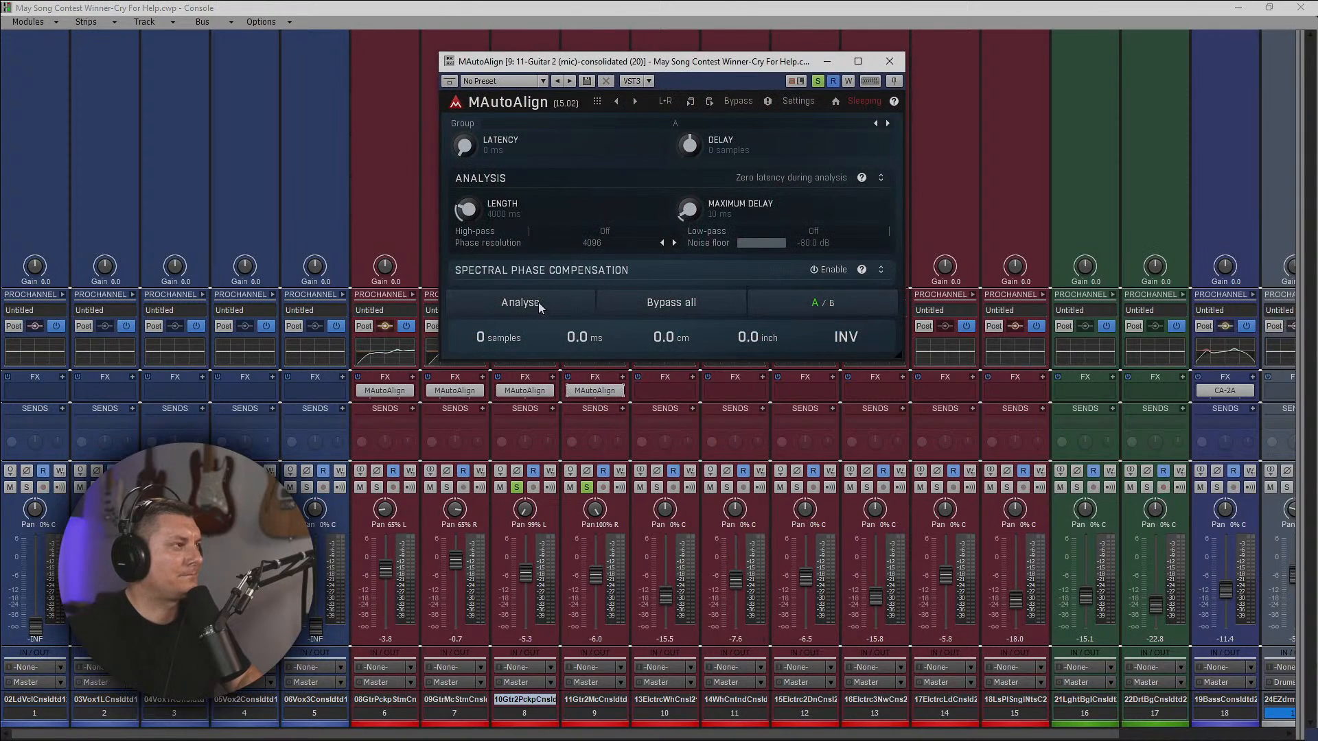
{"action": "left_click", "coordinate": [538, 303]}
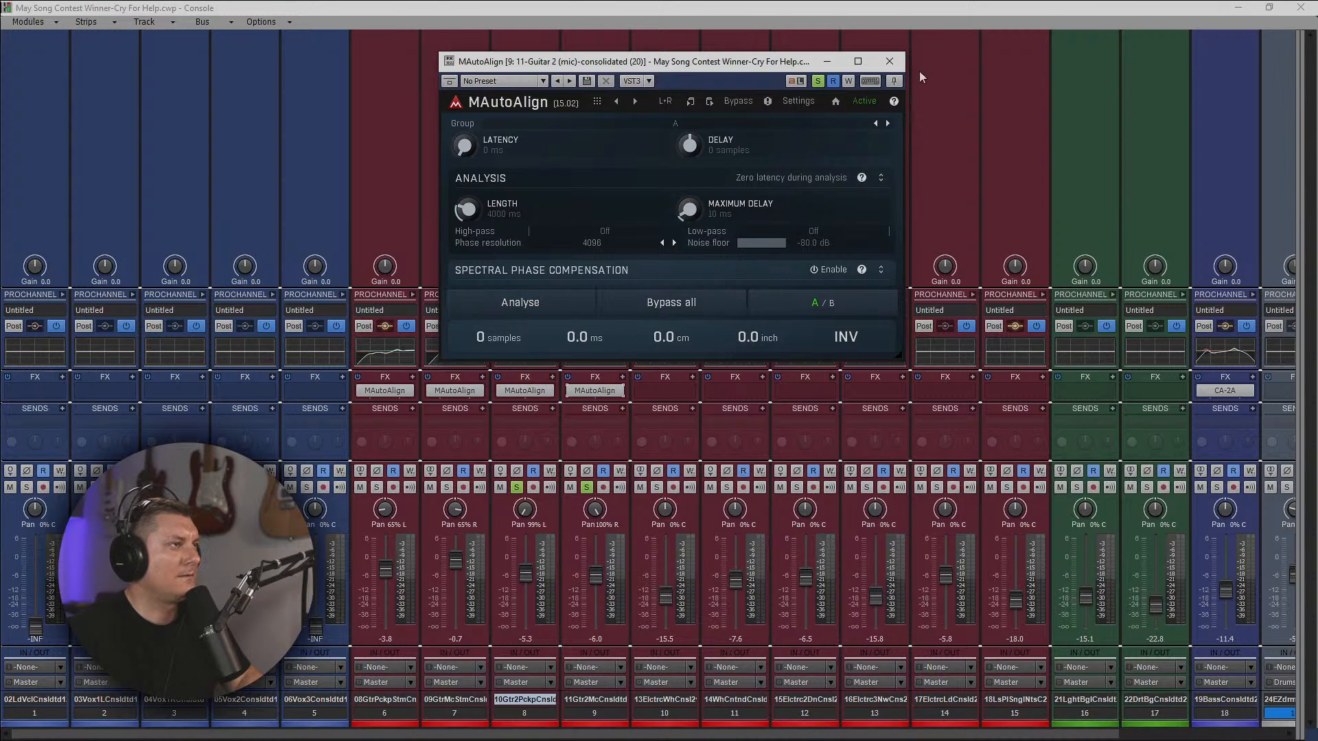
{"action": "left_click", "coordinate": [1237, 8]}
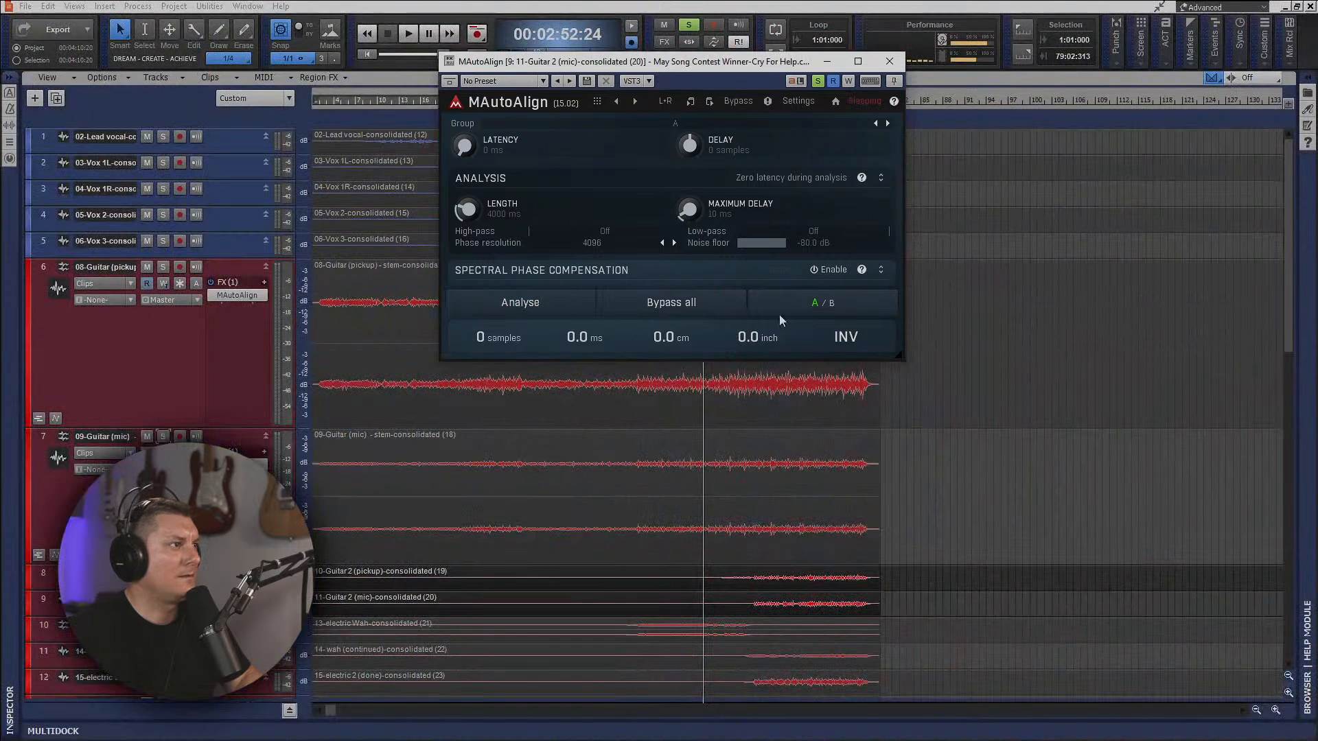
{"action": "left_click", "coordinate": [401, 33]}
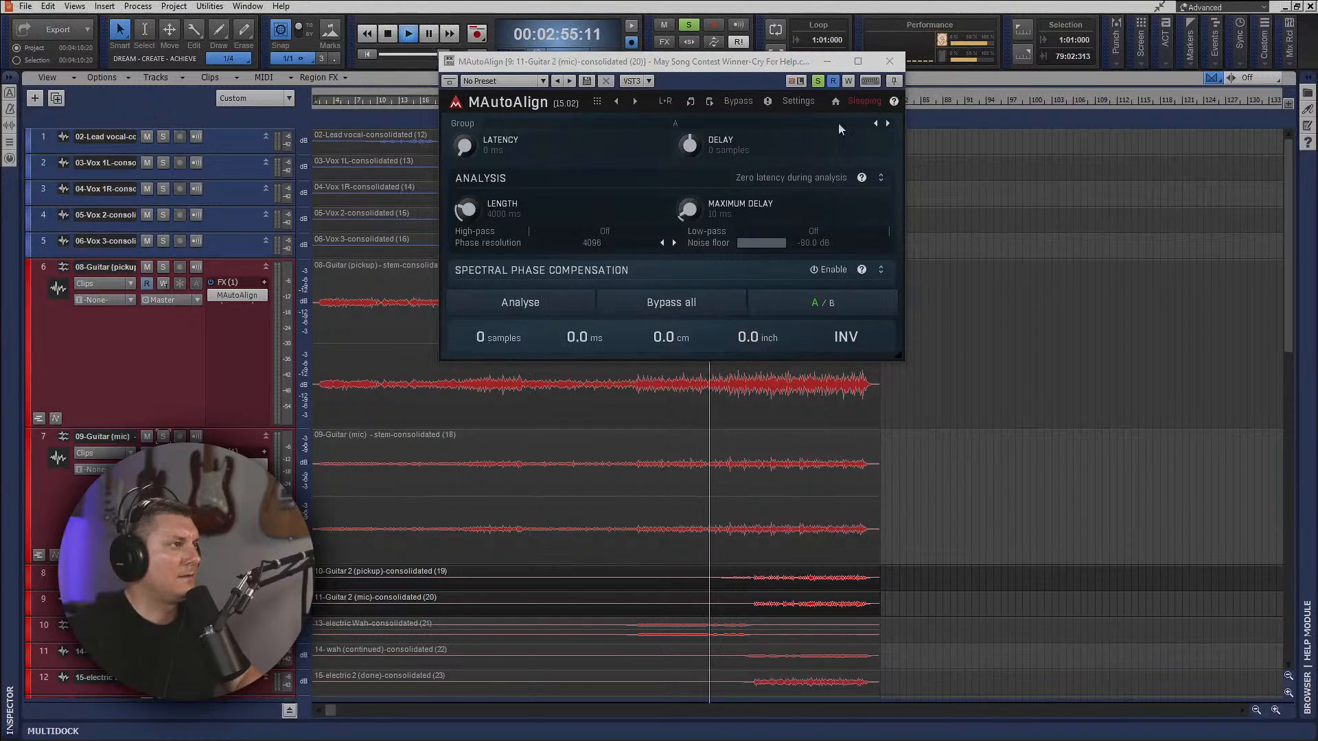
{"action": "left_click_drag", "start_coordinate": [767, 61], "coordinate": [692, 76]}
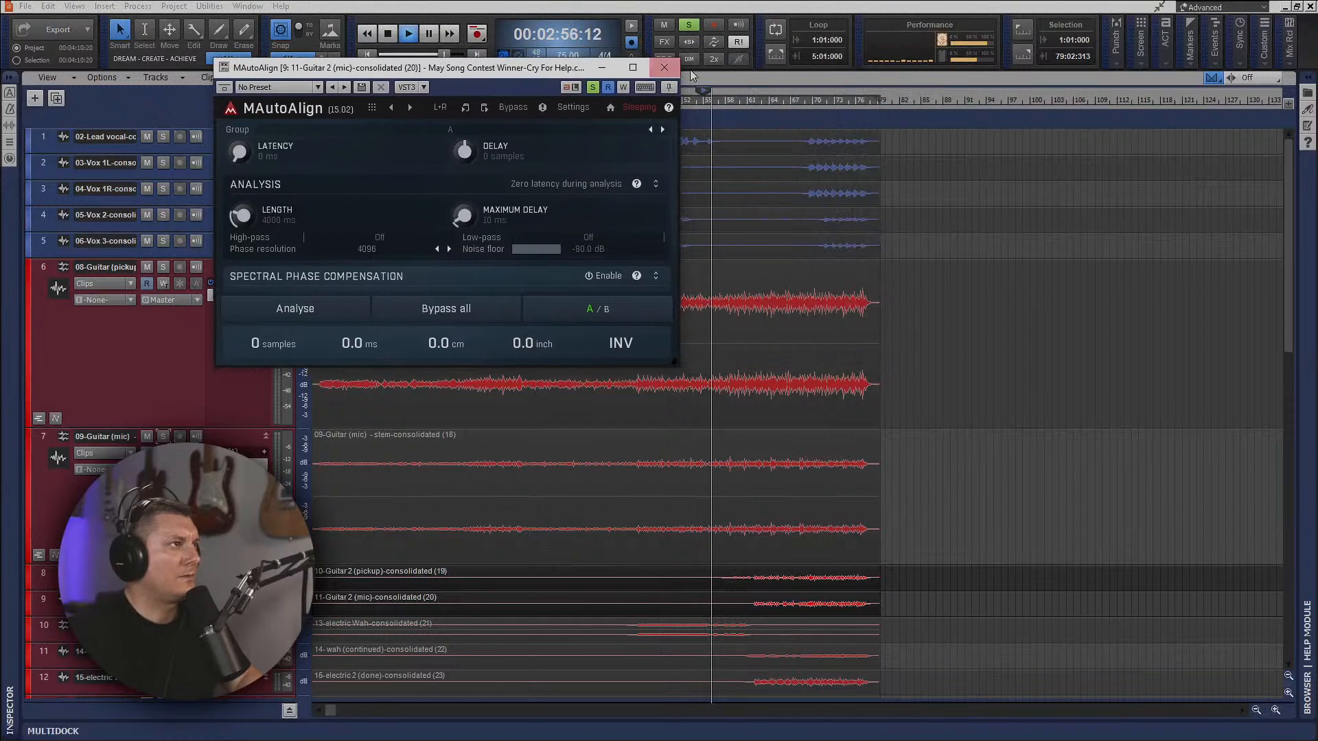
{"action": "left_click", "coordinate": [768, 103]}
{"action": "left_click", "coordinate": [323, 303]}
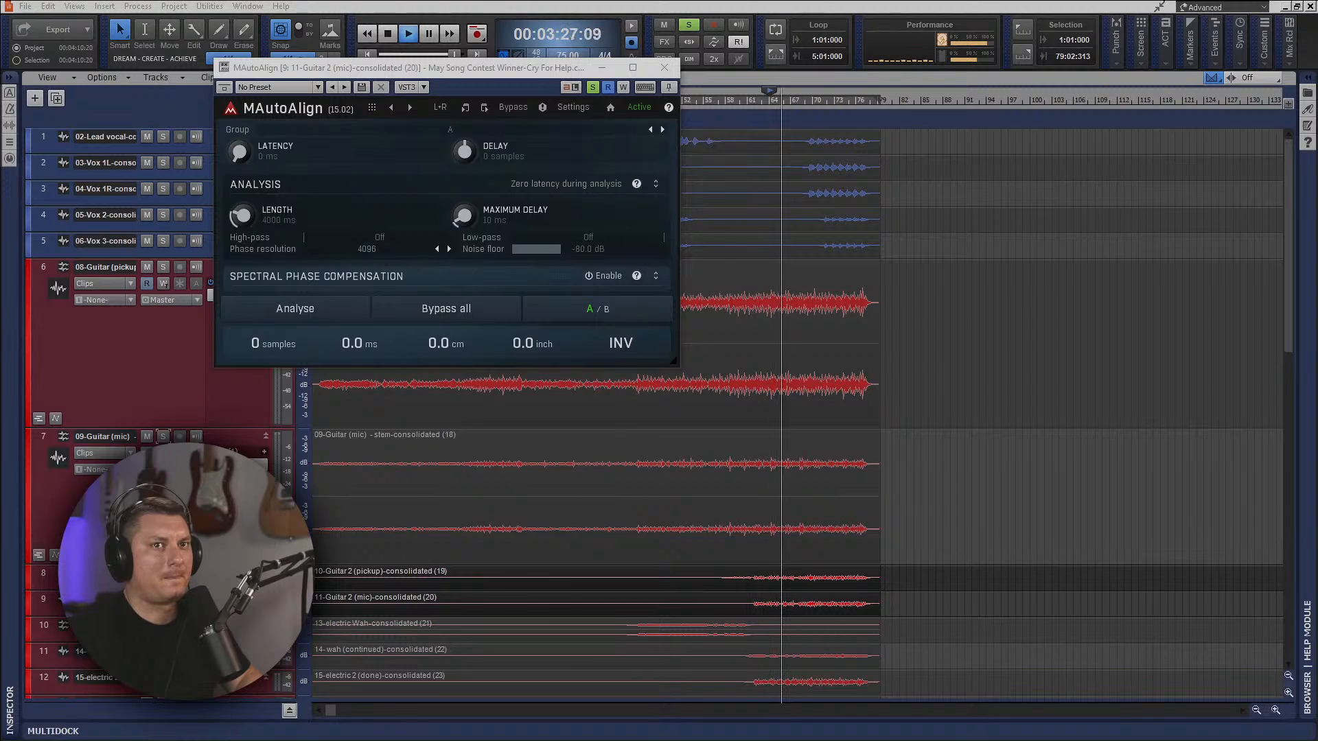
{"action": "left_click", "coordinate": [622, 343]}
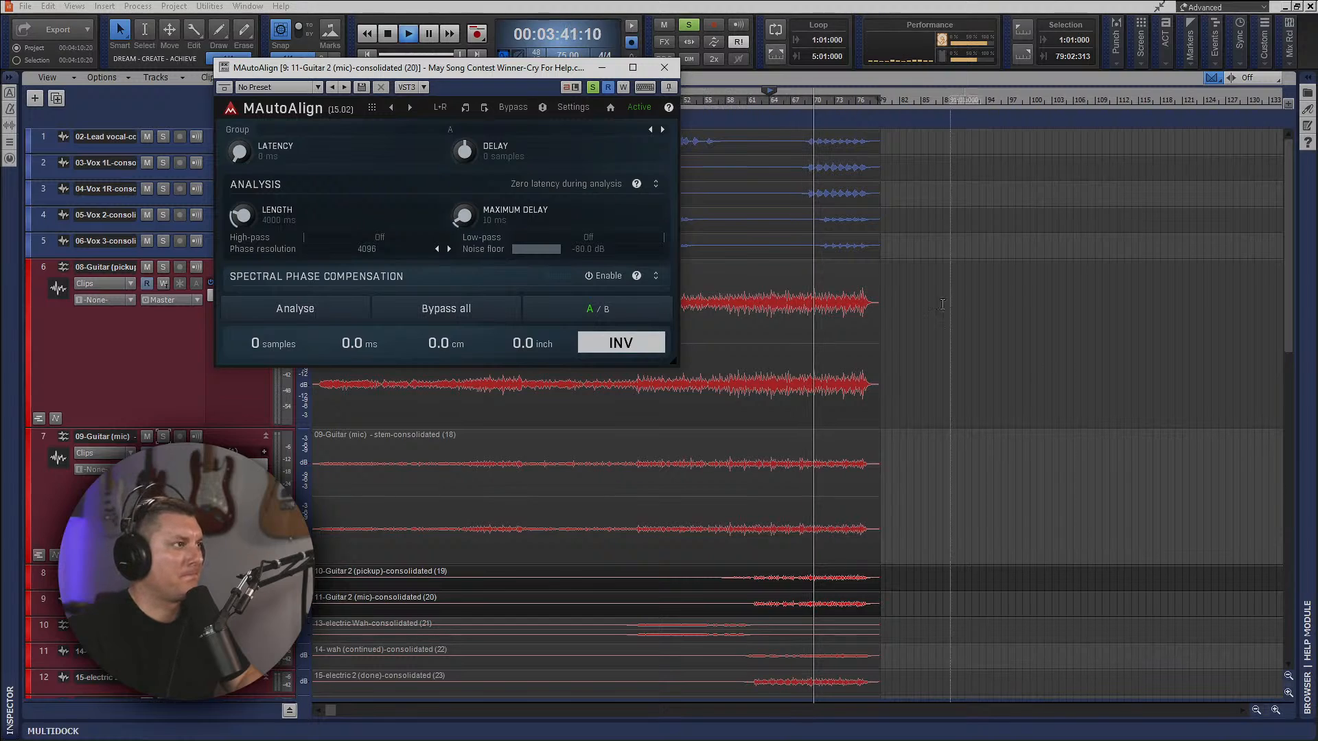
Compare the delay and polarity settings in the MAutoAlign plug-ins of guitar tracks 8 and 9.
{"action": "left_click", "coordinate": [664, 69]}
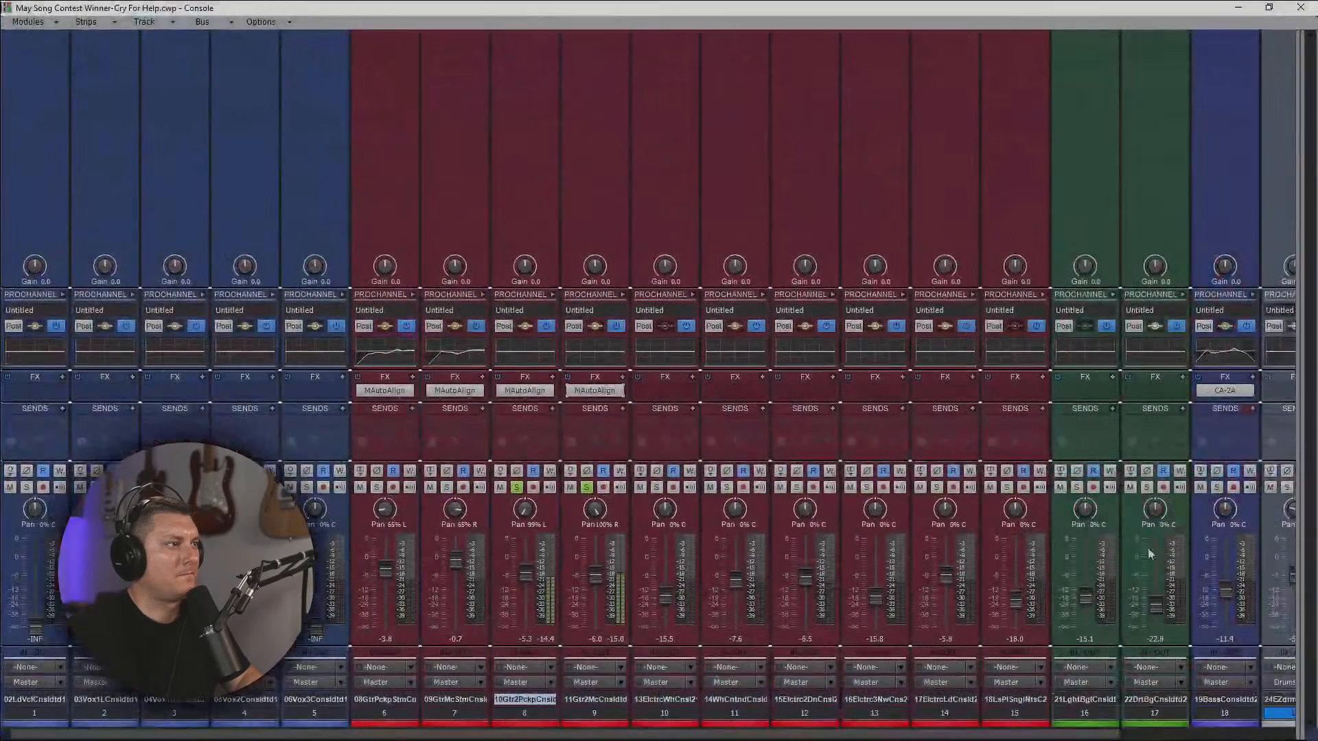
{"action": "double_click", "coordinate": [597, 390]}
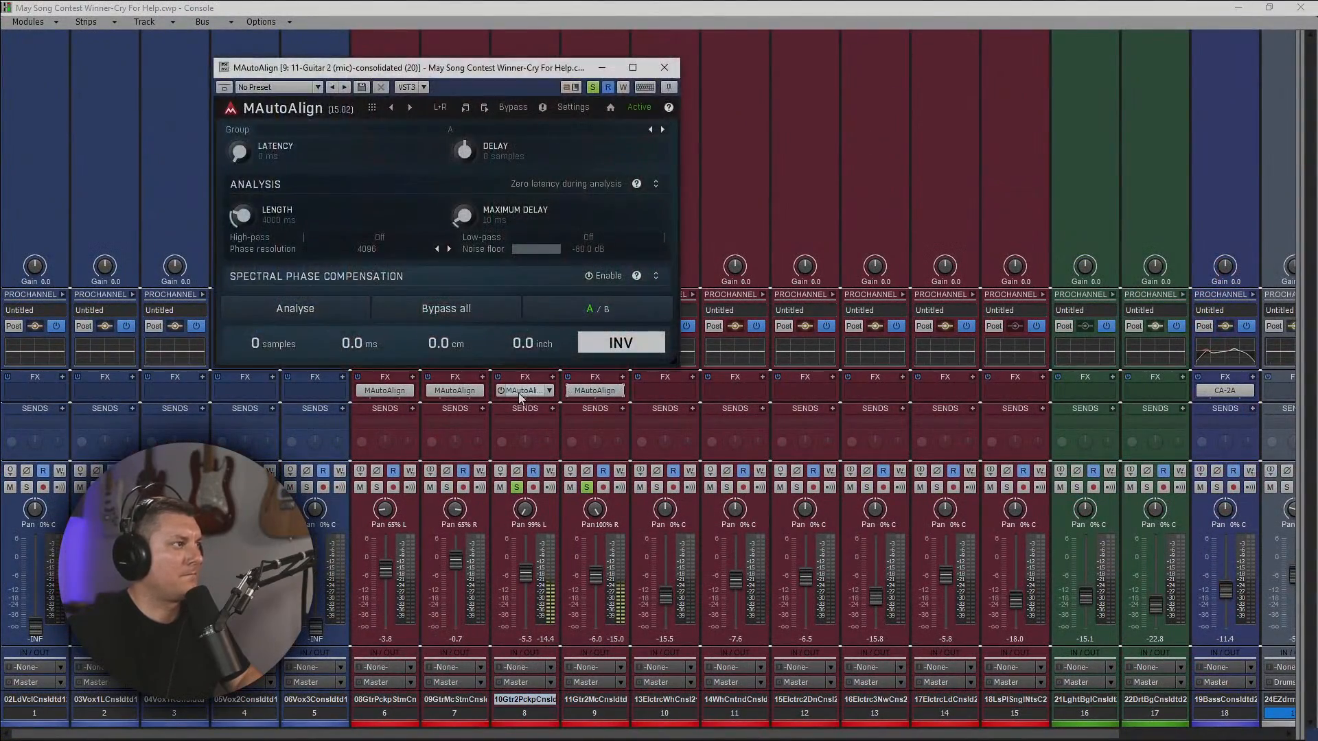
{"action": "double_click", "coordinate": [516, 390]}
{"action": "double_click", "coordinate": [568, 390]}
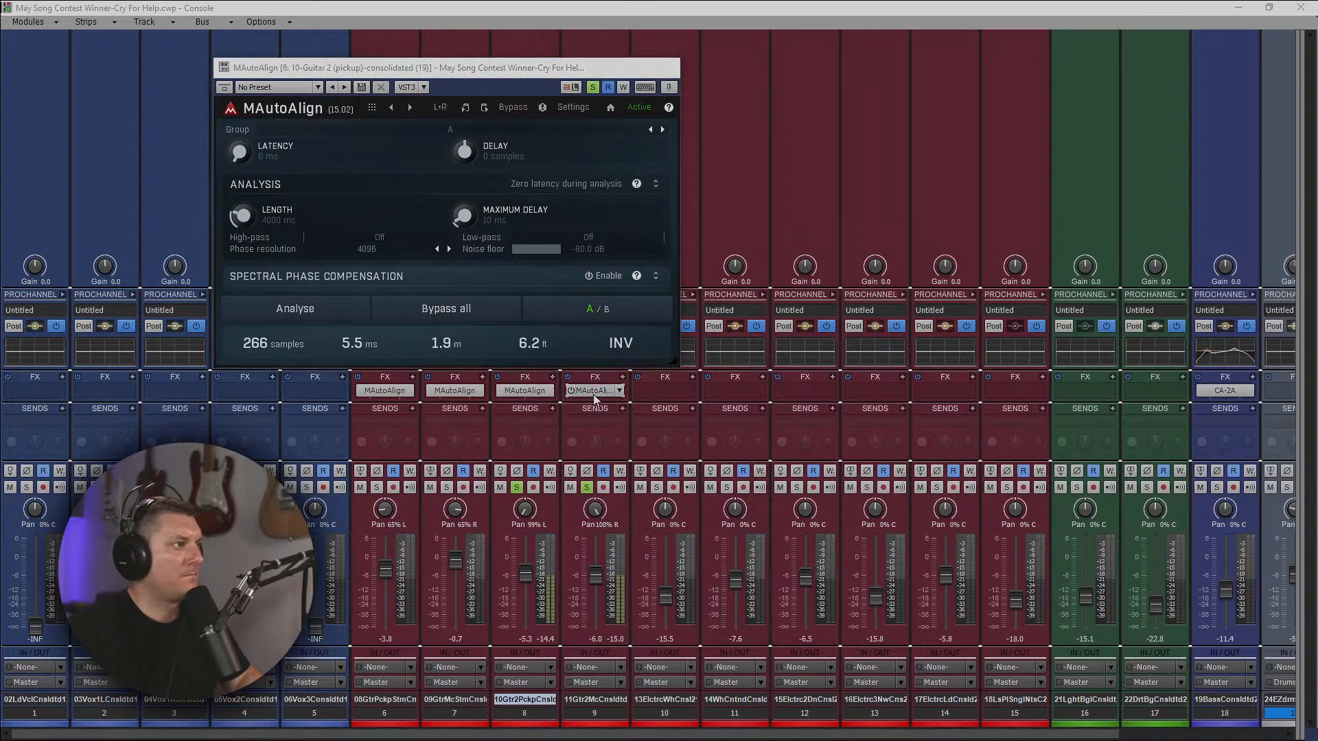
{"action": "double_click", "coordinate": [525, 391]}
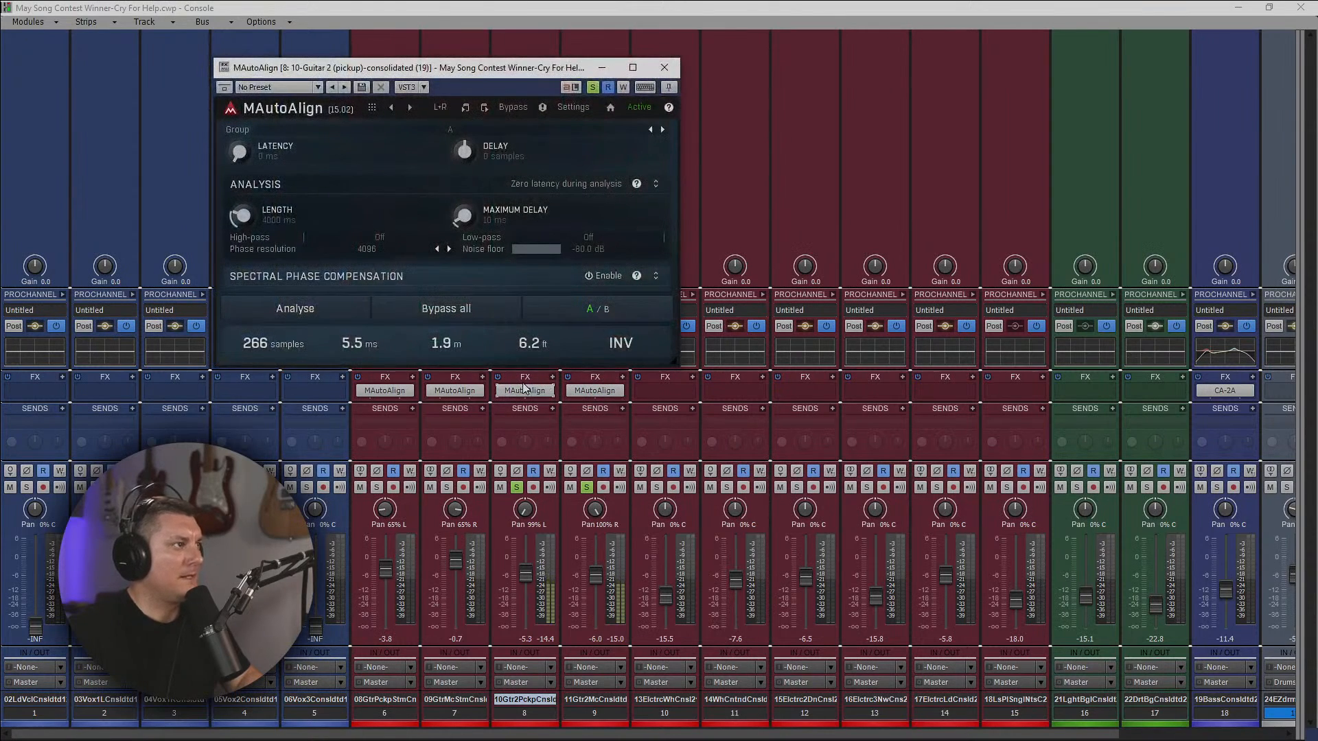
{"action": "left_click", "coordinate": [665, 68]}
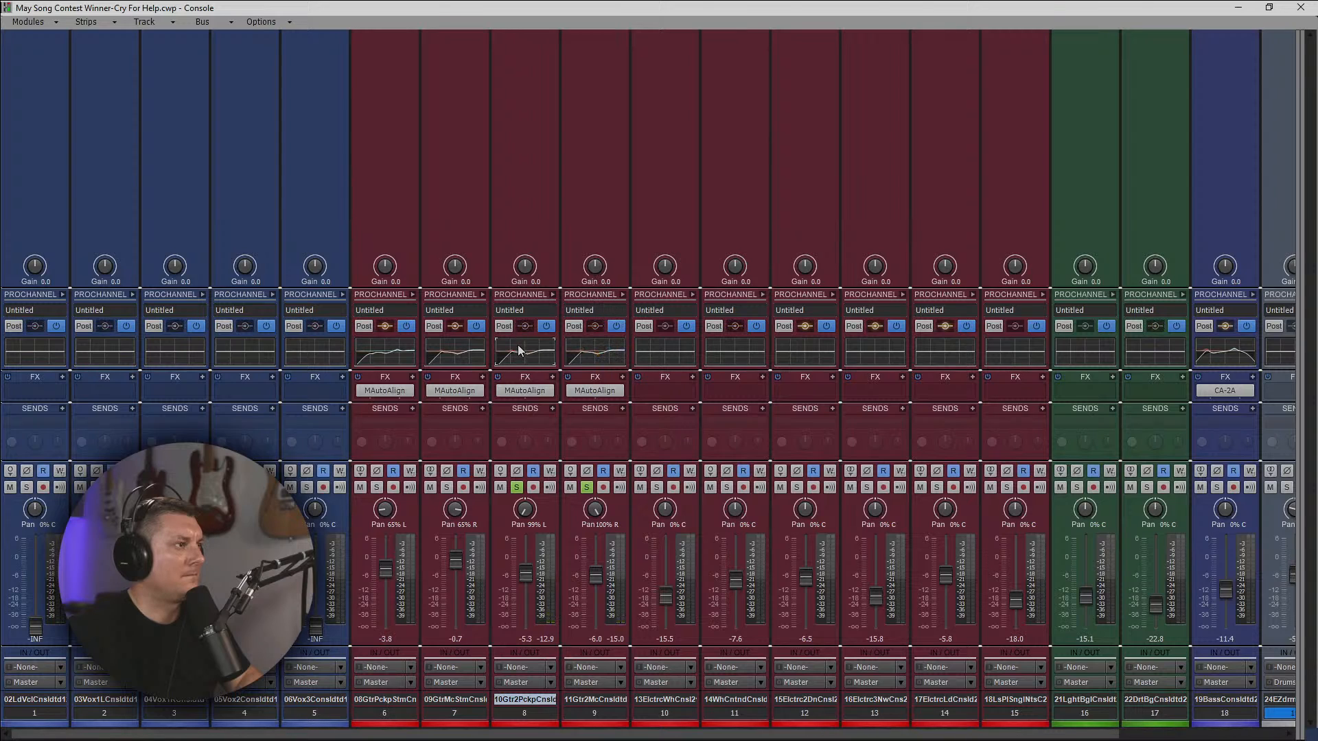
Play wah tracks 10 and 11 in solo from the start of the wah part, and expand both tracks' ProChannels.
{"action": "left_click", "coordinate": [1299, 7]}
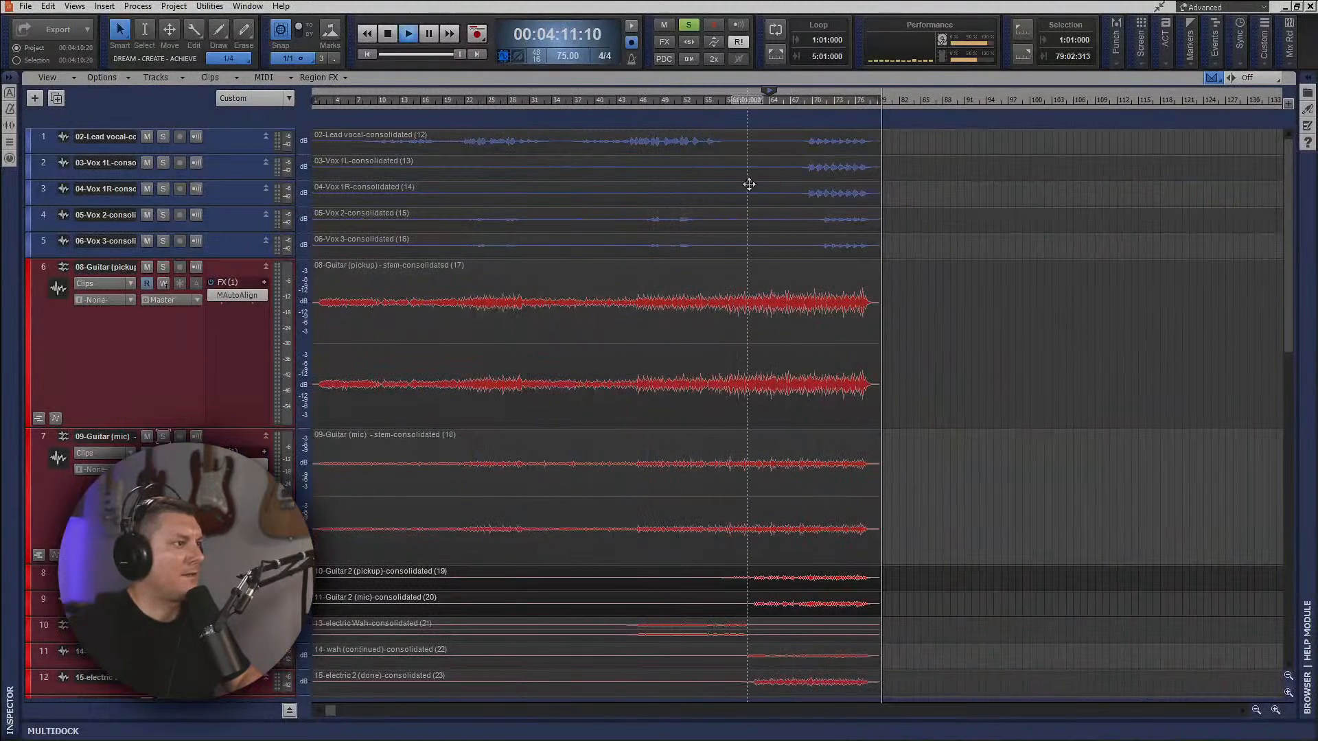
{"action": "left_click", "coordinate": [631, 105]}
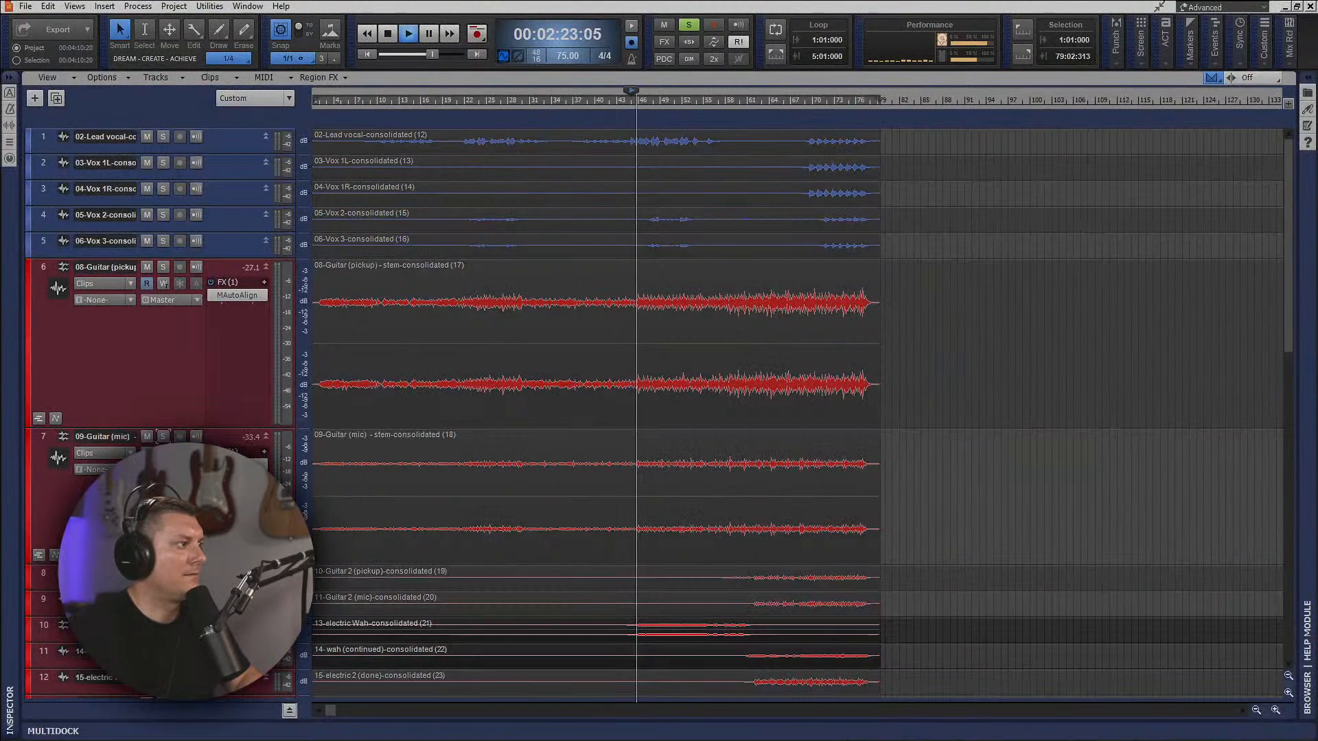
{"action": "key", "text": "alt+2"}
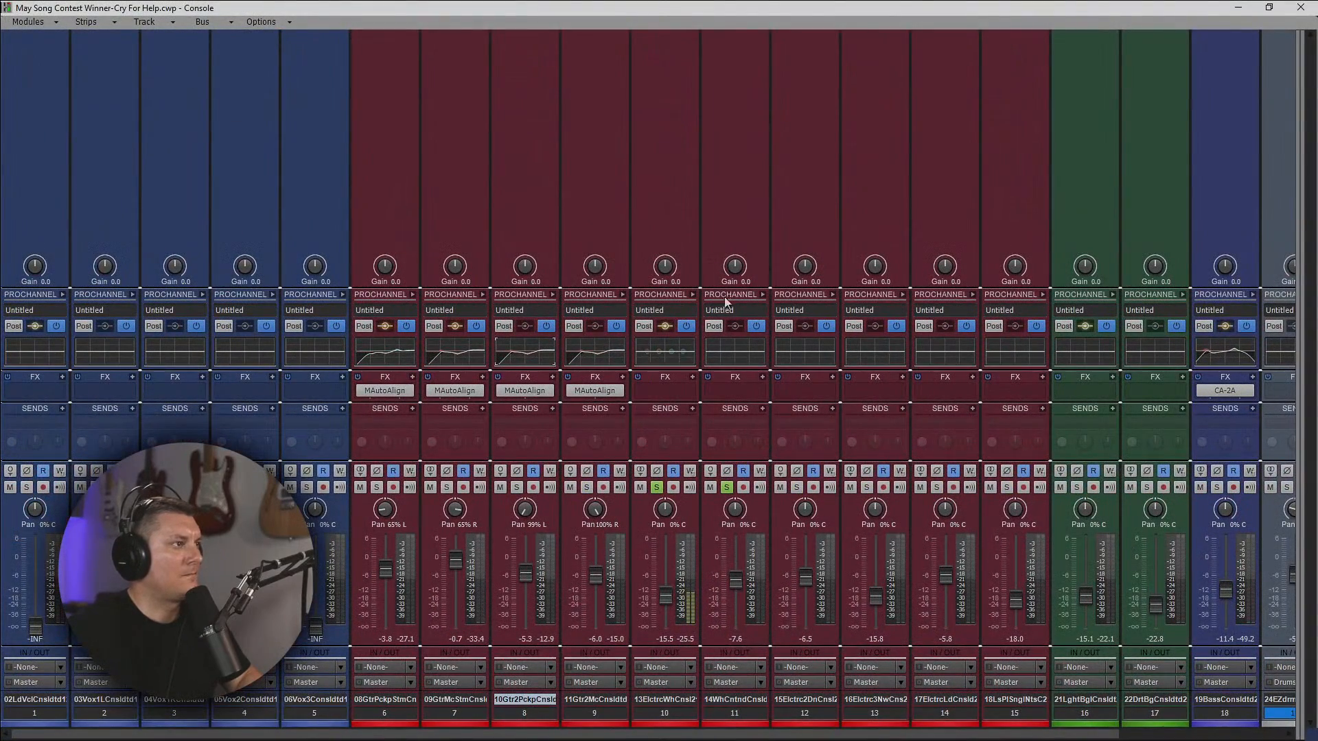
{"action": "left_click", "coordinate": [693, 294]}
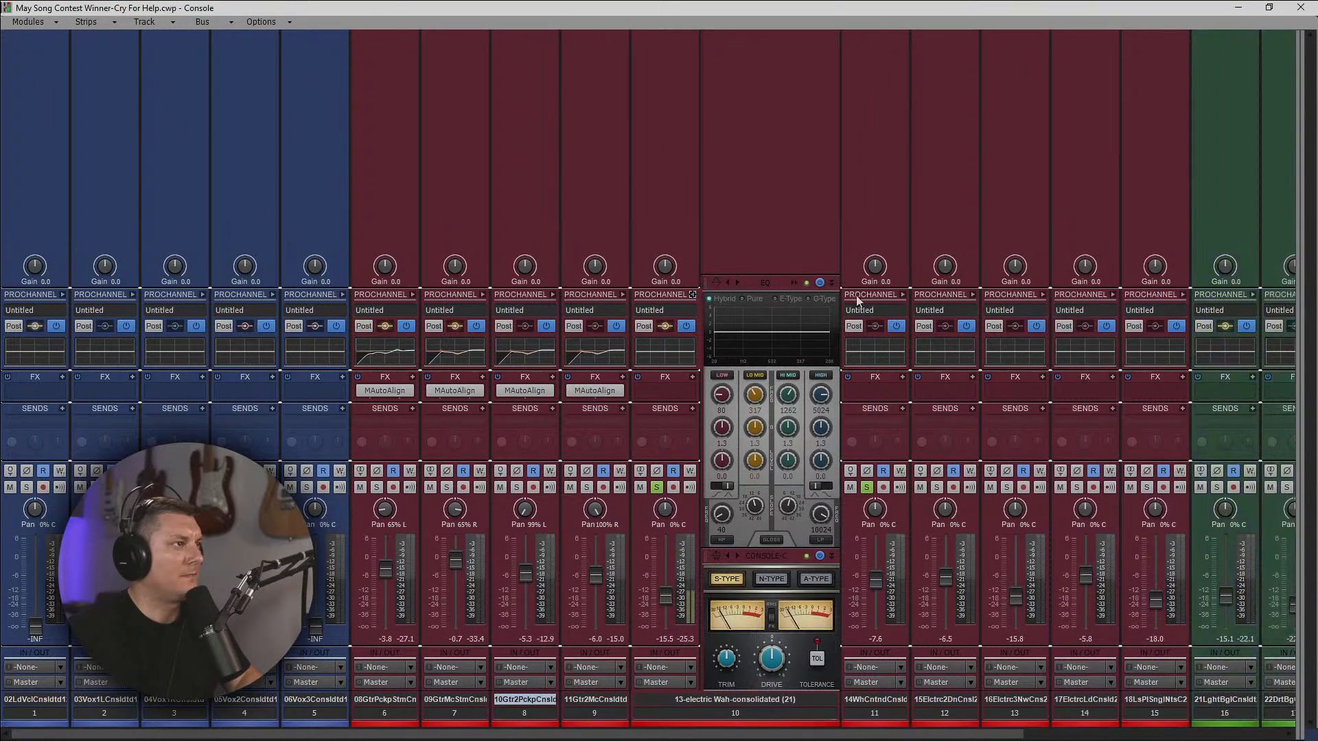
{"action": "left_click", "coordinate": [903, 294]}
Insert MAutoAlign on wah track 10 in group B, and copy the plug-in to wah track 11.
{"action": "right_click", "coordinate": [666, 386]}
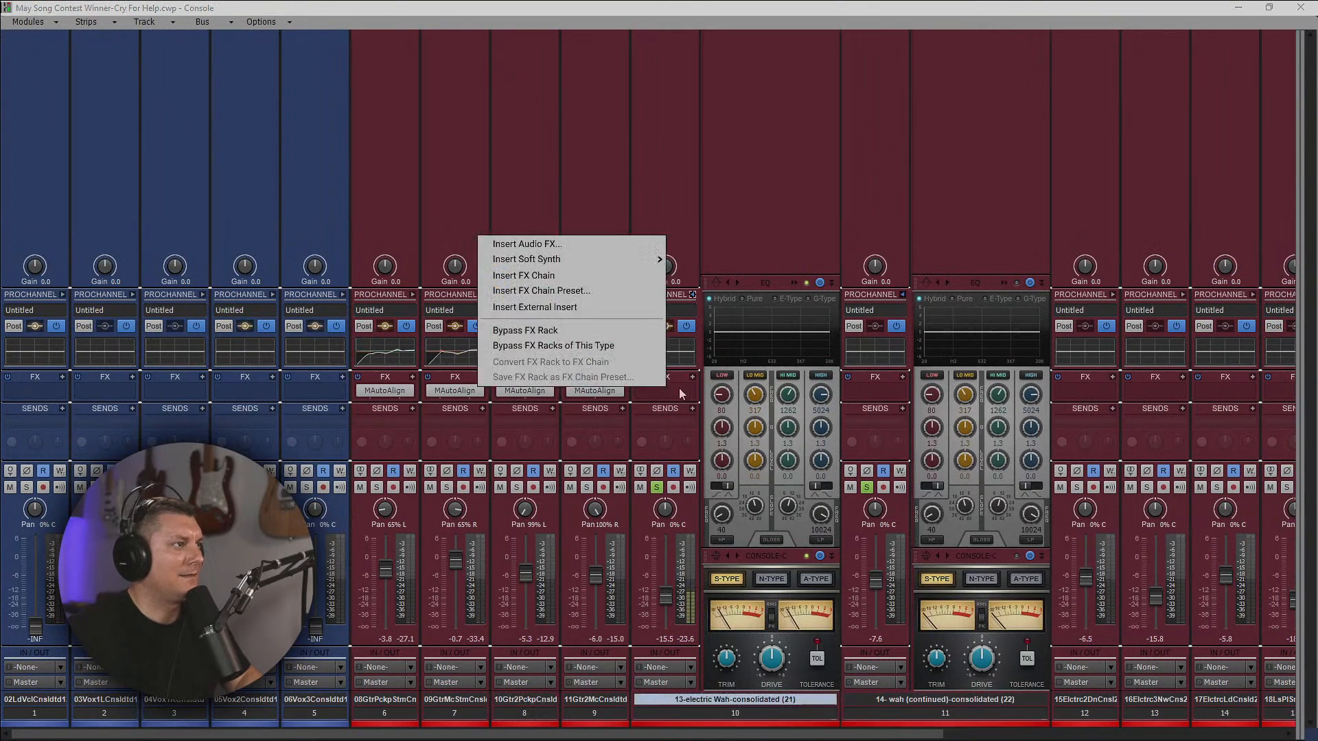
{"action": "left_click", "coordinate": [566, 241]}
{"action": "left_click", "coordinate": [571, 140]}
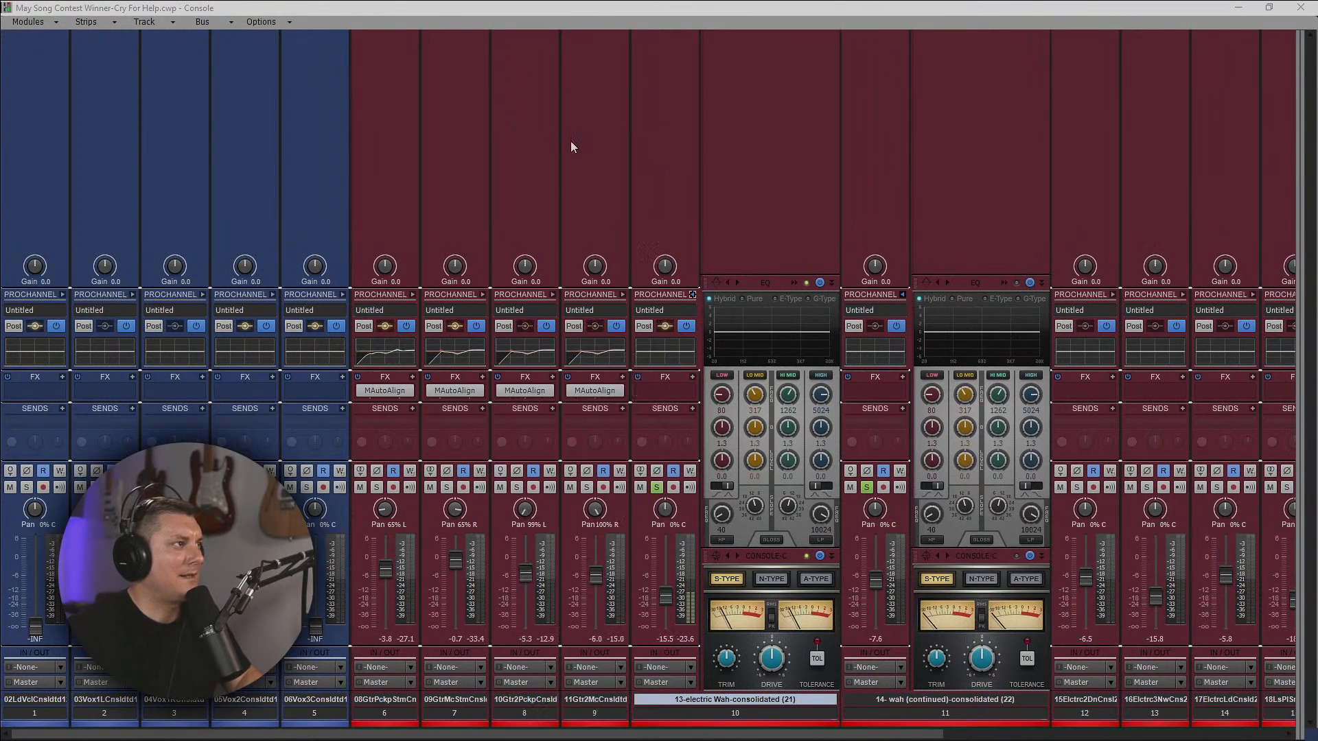
{"action": "left_click", "coordinate": [450, 130]}
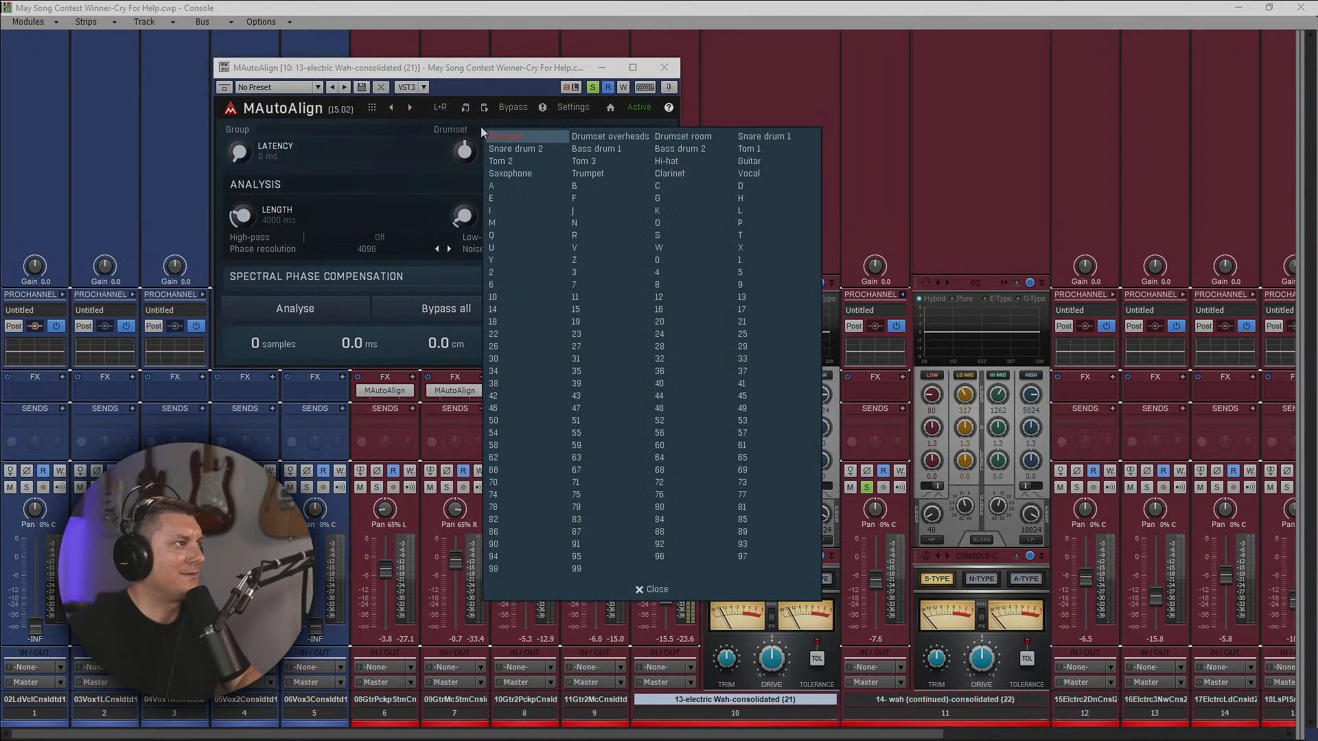
{"action": "left_click", "coordinate": [587, 189]}
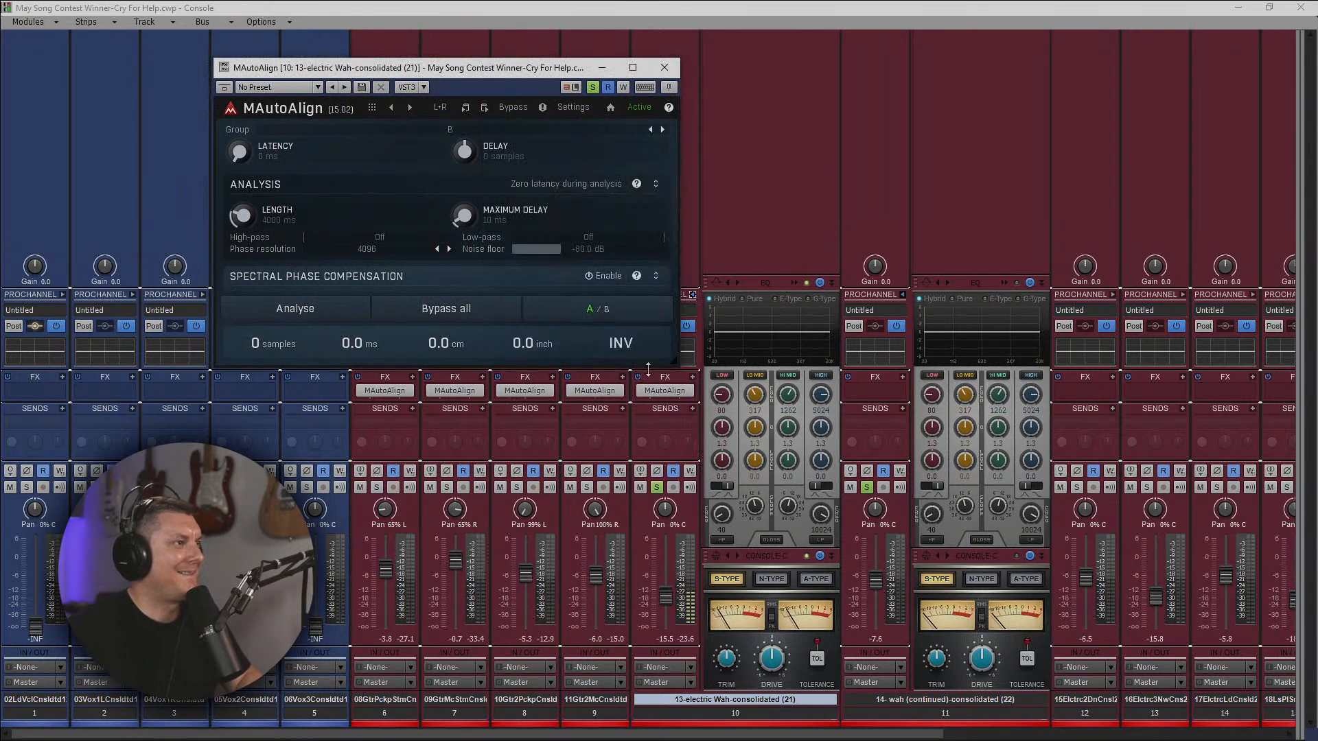
{"action": "left_click", "coordinate": [667, 70]}
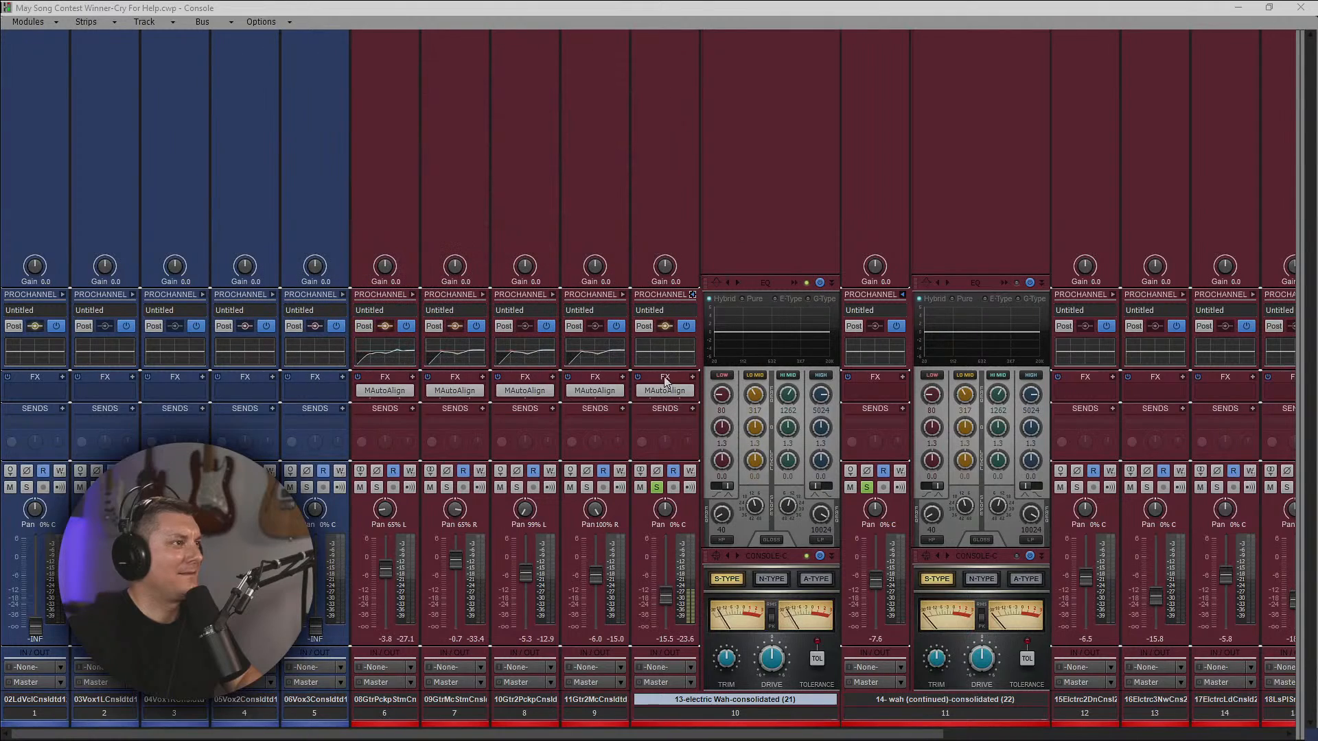
{"action": "left_click_drag", "start_coordinate": [673, 393], "coordinate": [821, 391]}
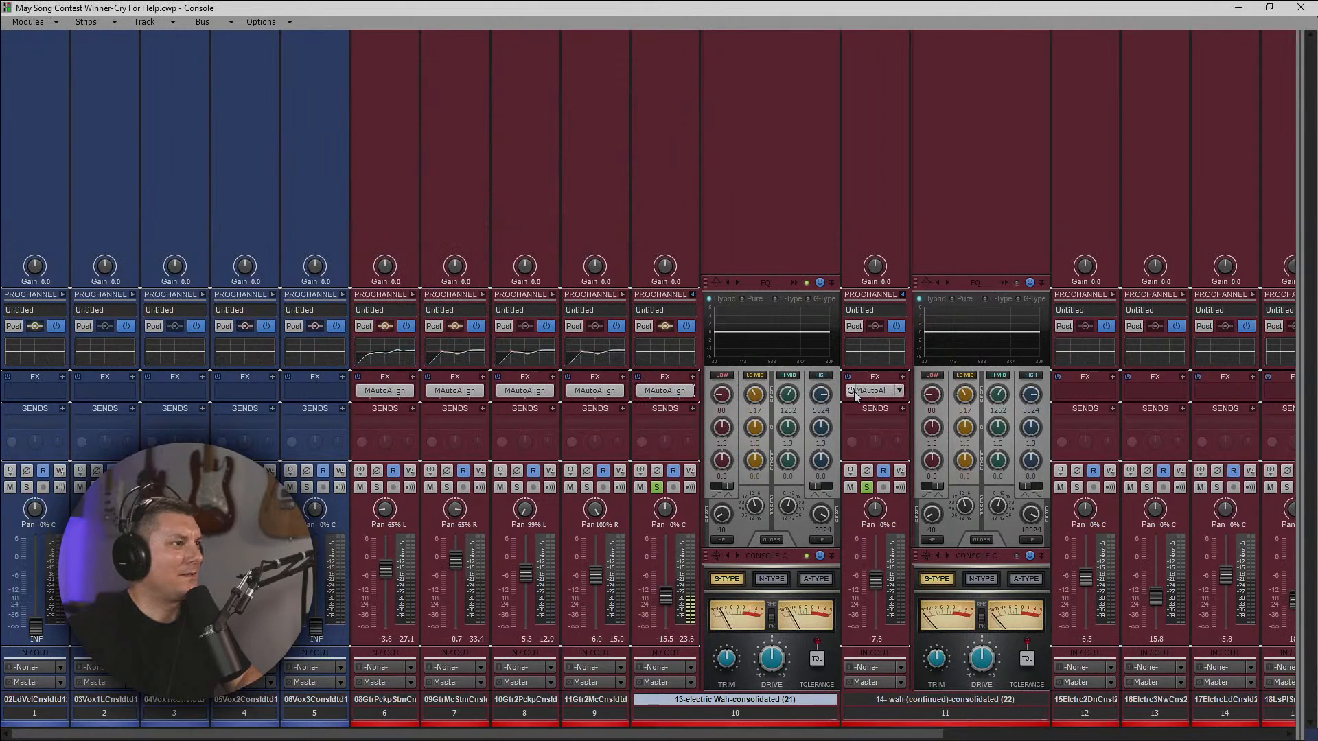
{"action": "right_click", "coordinate": [637, 395]}
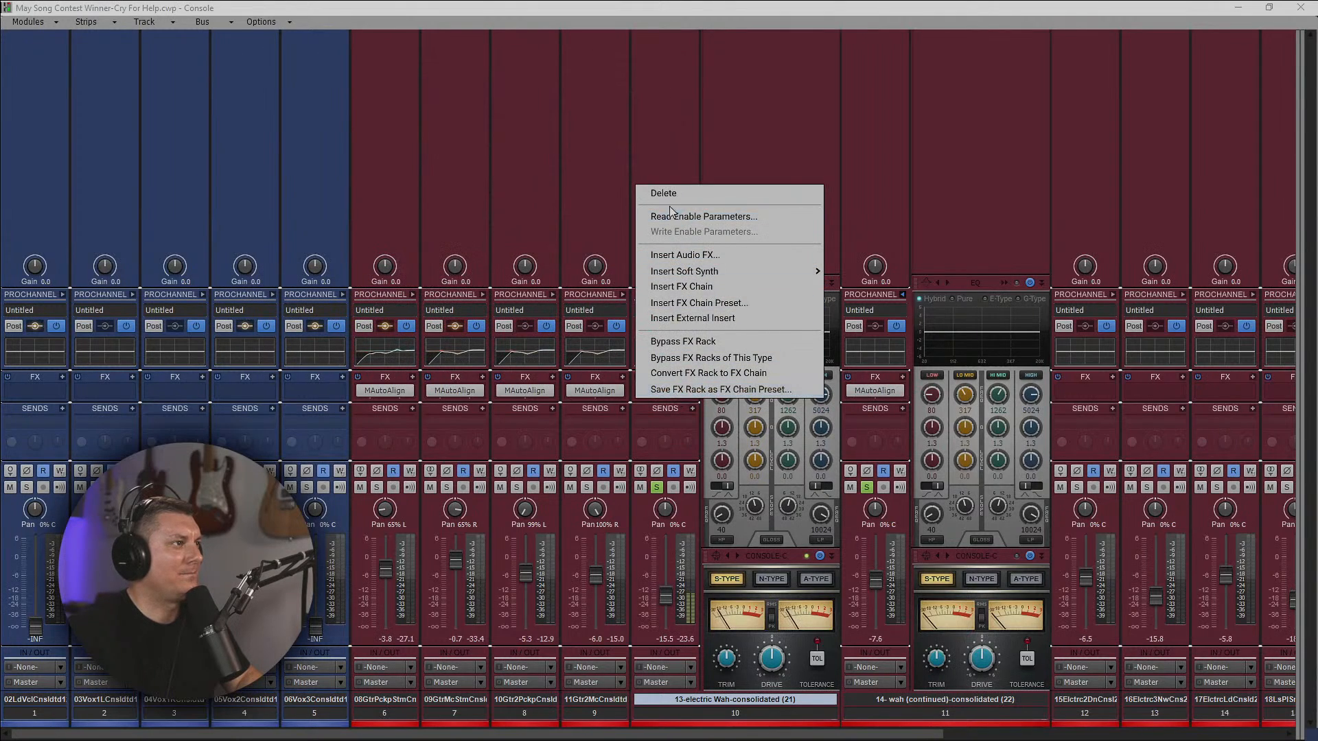
Run the analysis in wah track 11's MAutoAlign, and open track 10's MAutoAlign to check its alignment values.
{"action": "left_click", "coordinate": [876, 391]}
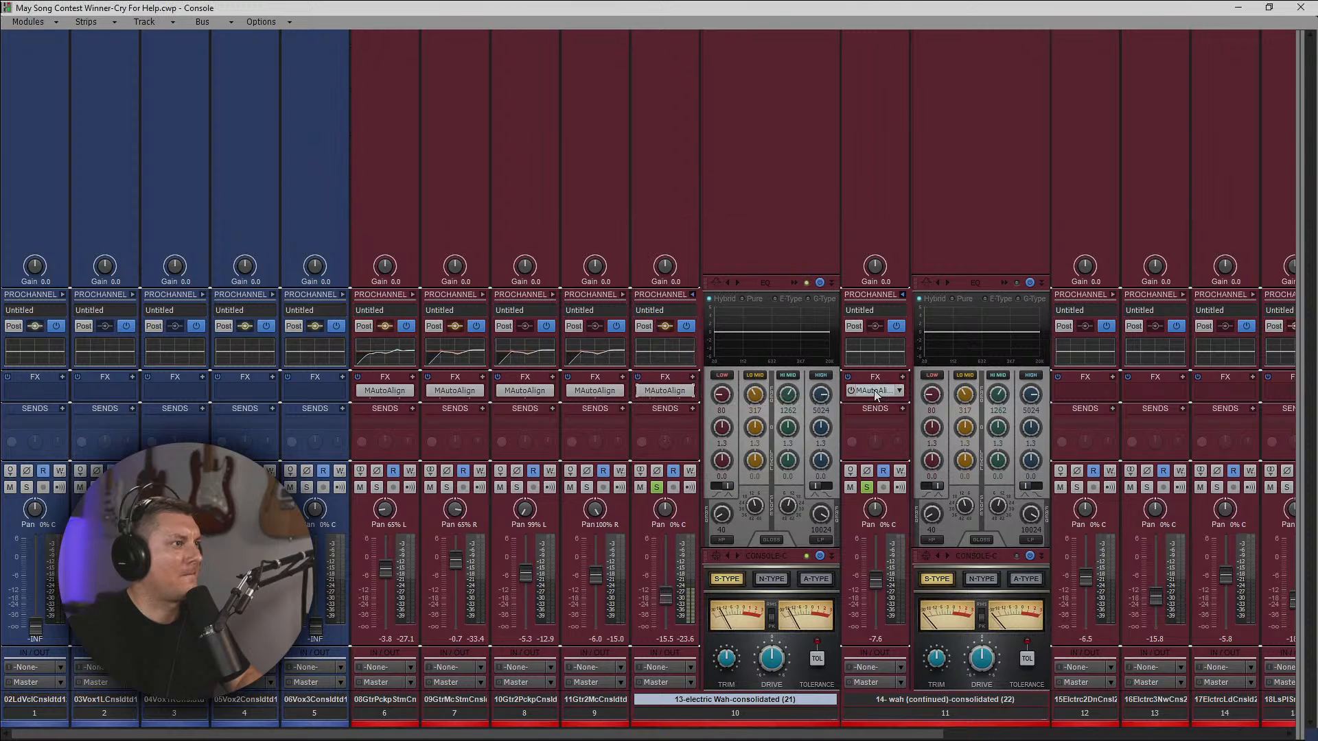
{"action": "double_click", "coordinate": [875, 391]}
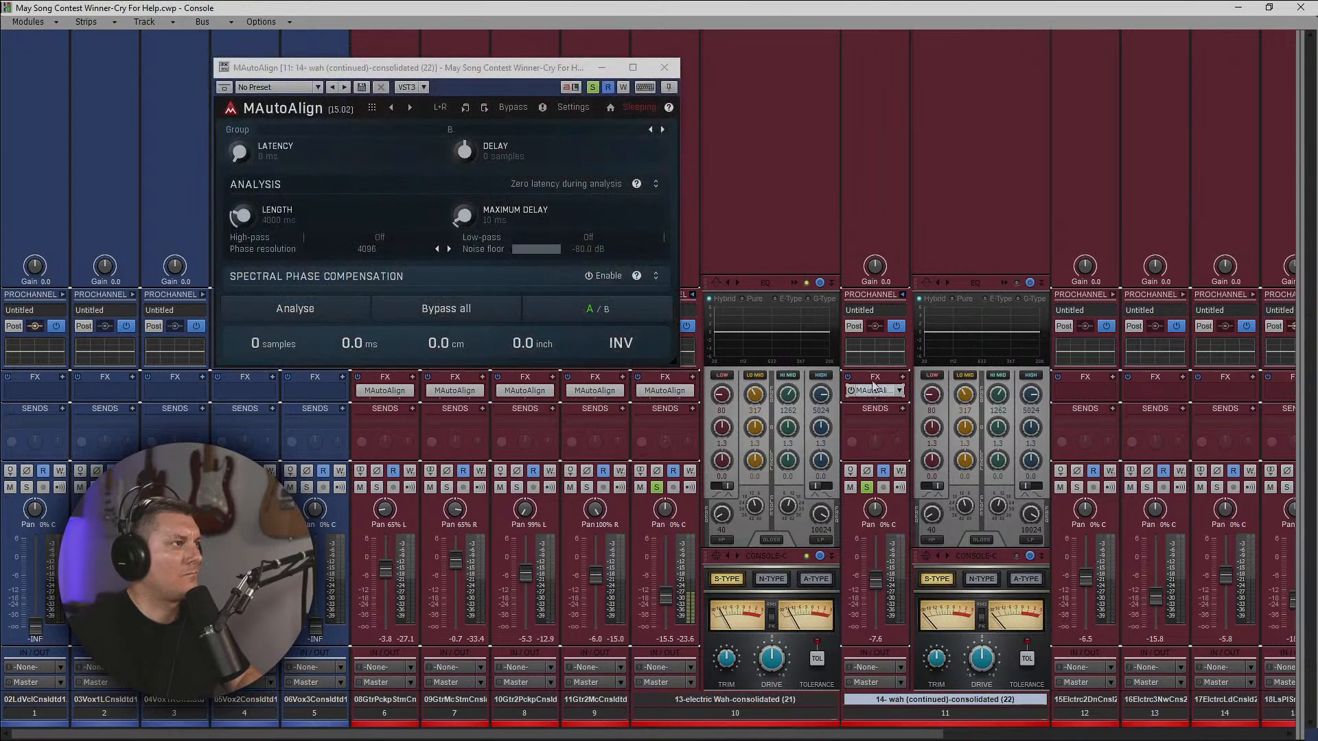
{"action": "left_click", "coordinate": [320, 312]}
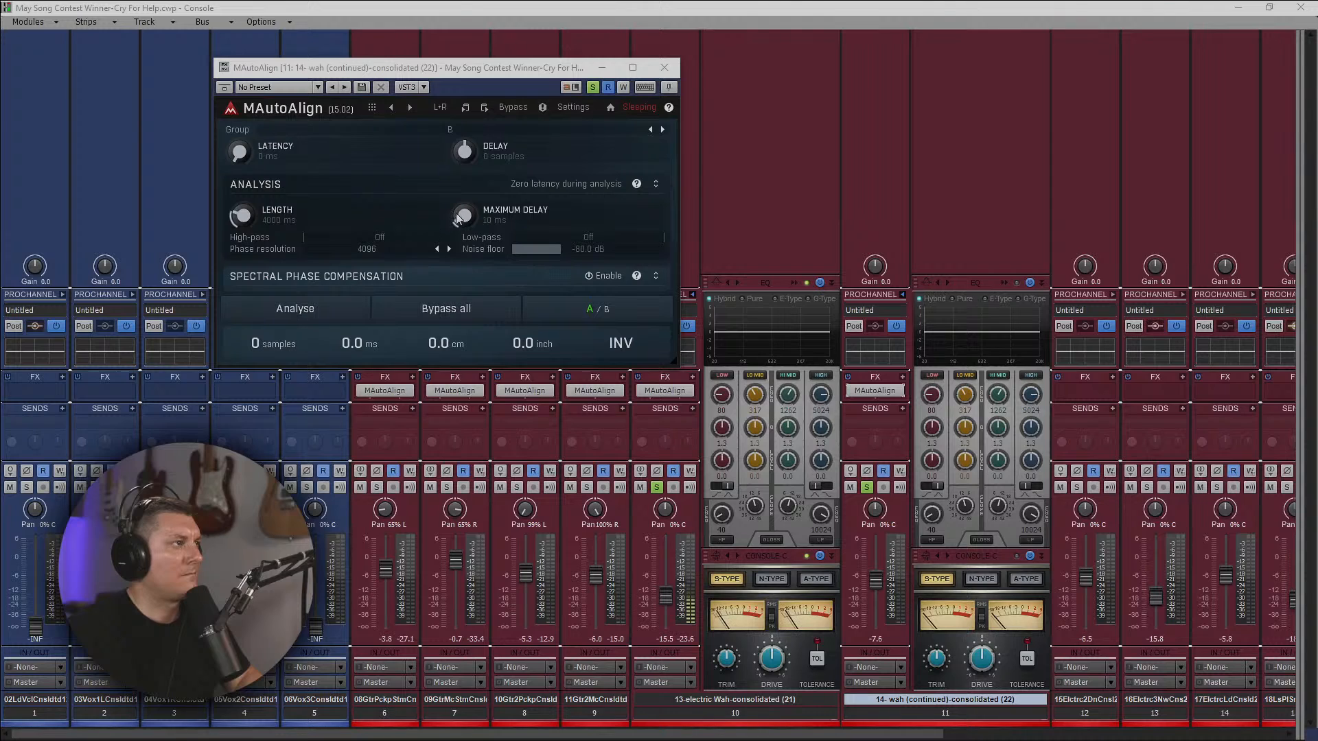
{"action": "left_click", "coordinate": [663, 67]}
{"action": "double_click", "coordinate": [665, 390]}
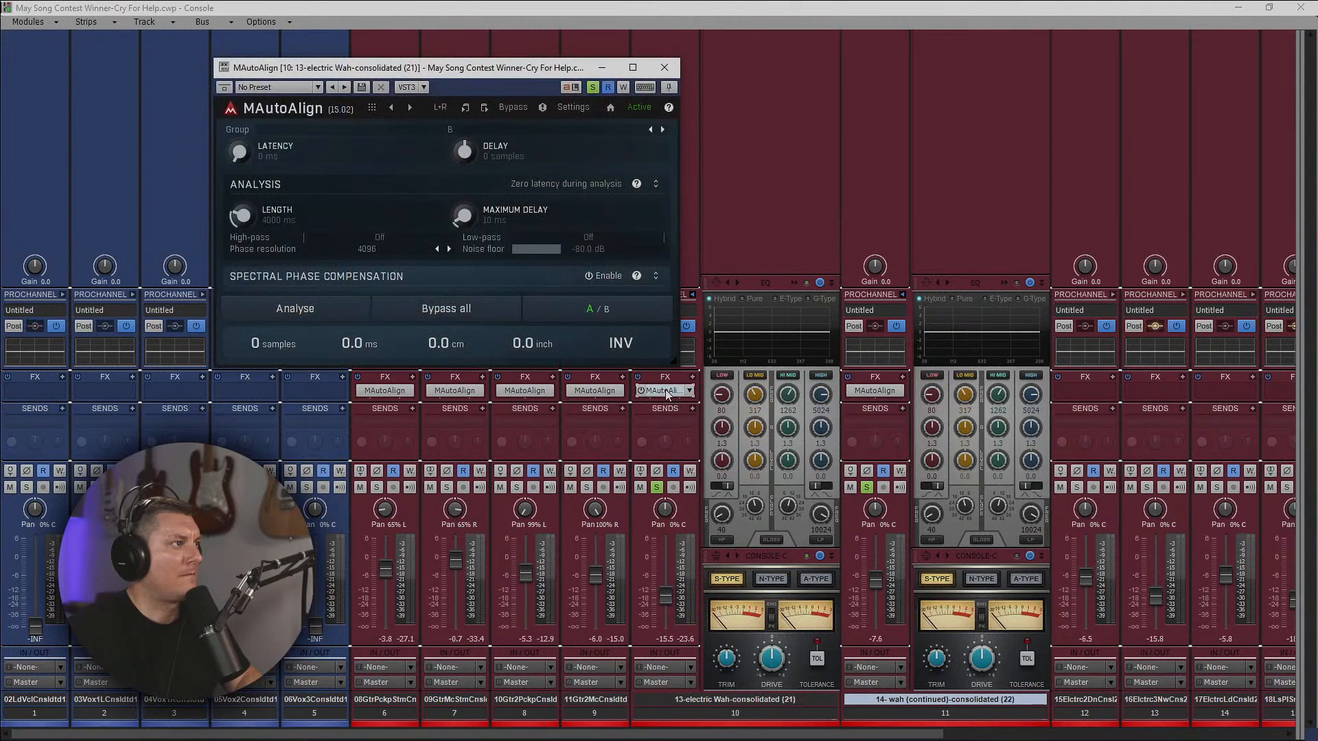
Compare the alignment values of wah track 11's MAutoAlign with track 10's, and close the plug-in window.
{"action": "double_click", "coordinate": [871, 391]}
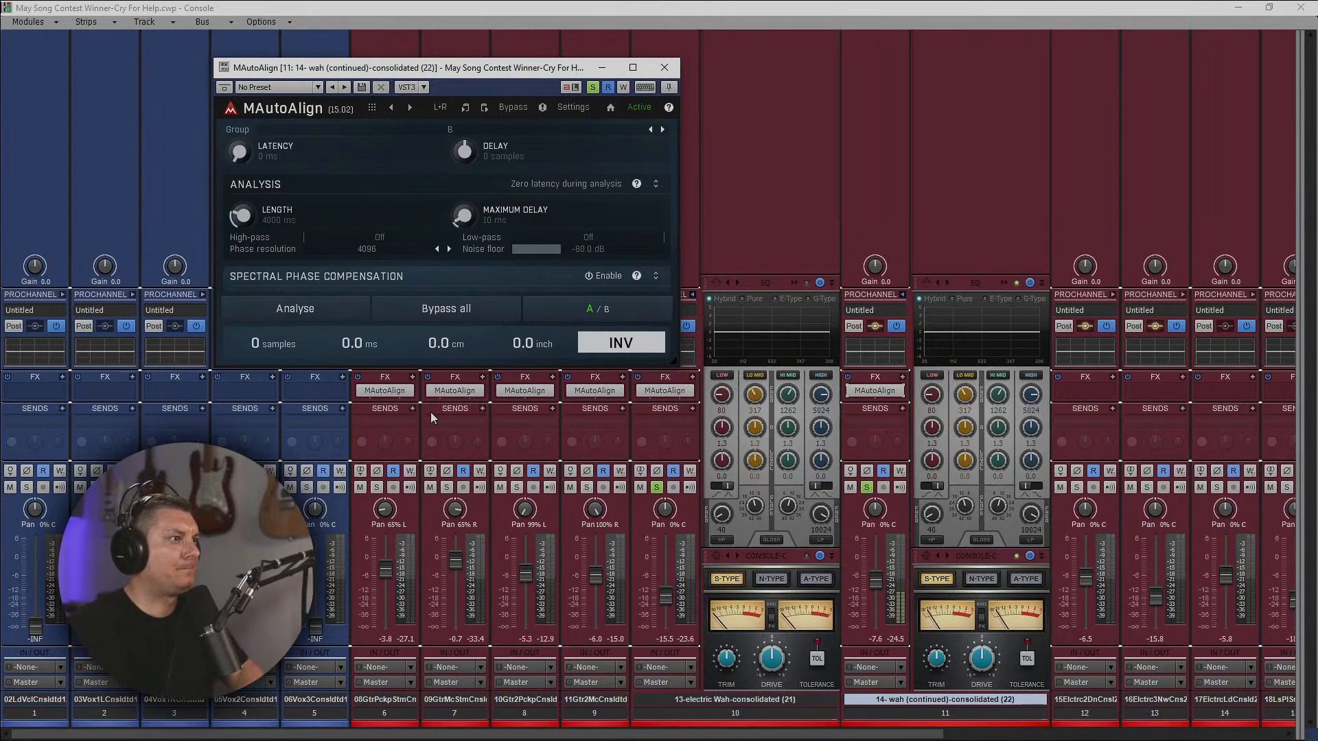
{"action": "left_click", "coordinate": [663, 391]}
{"action": "left_click", "coordinate": [665, 67]}
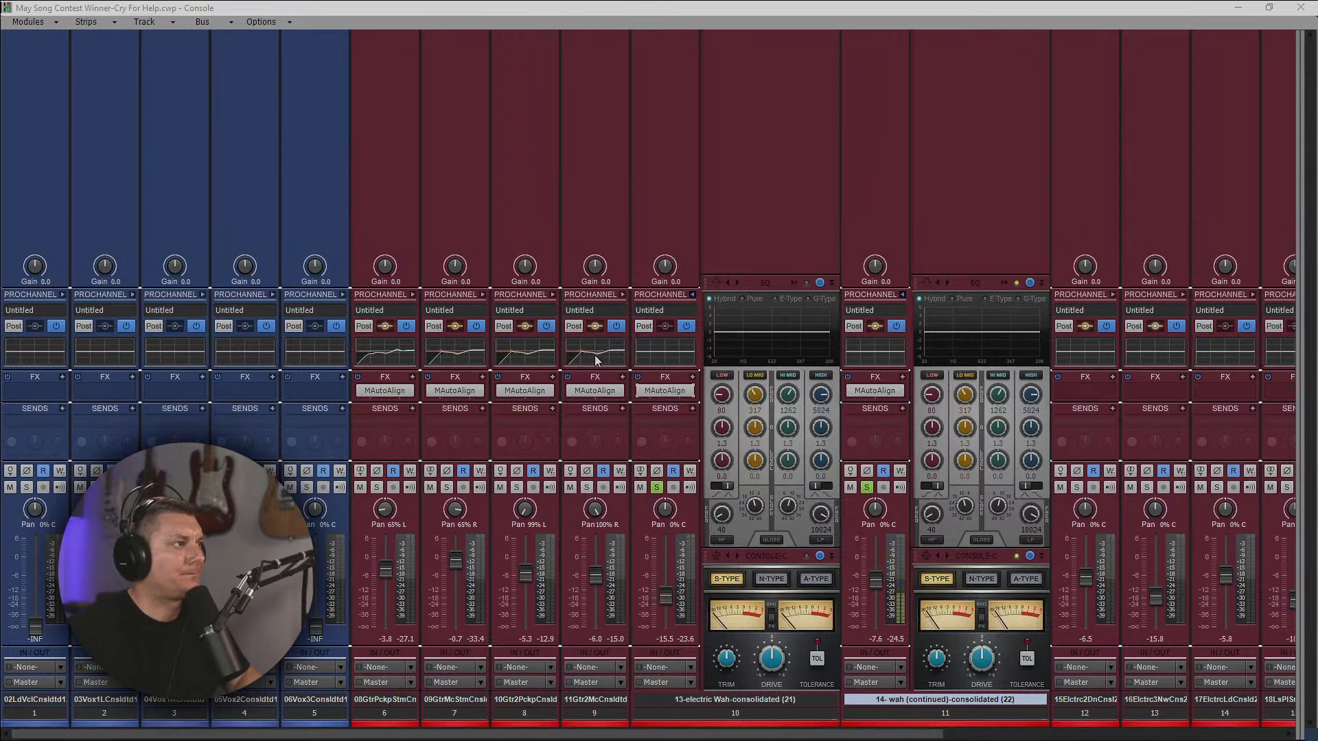
Copy guitar track 9's EQ to wah tracks 10 and 11, and restart playback from the beginning of the wah part.
{"action": "left_click_drag", "start_coordinate": [595, 360], "coordinate": [676, 360]}
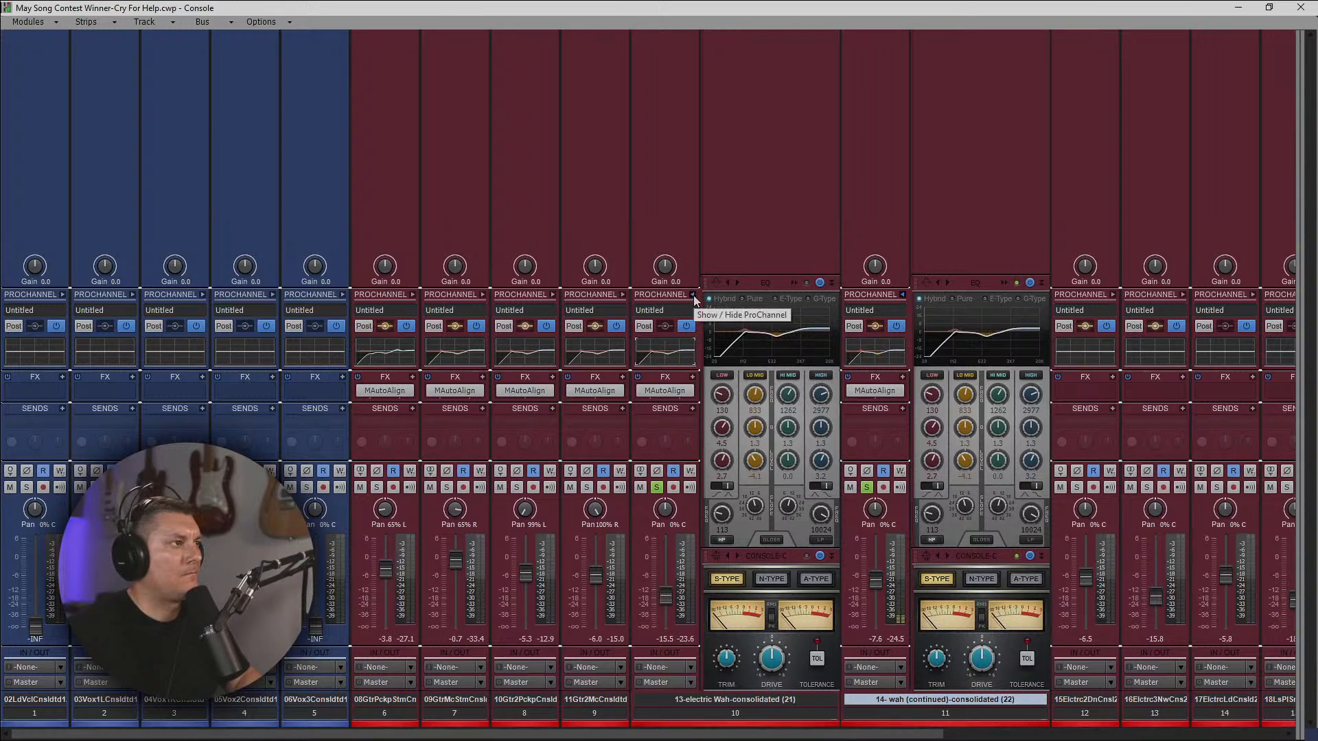
{"action": "left_click", "coordinate": [1241, 8]}
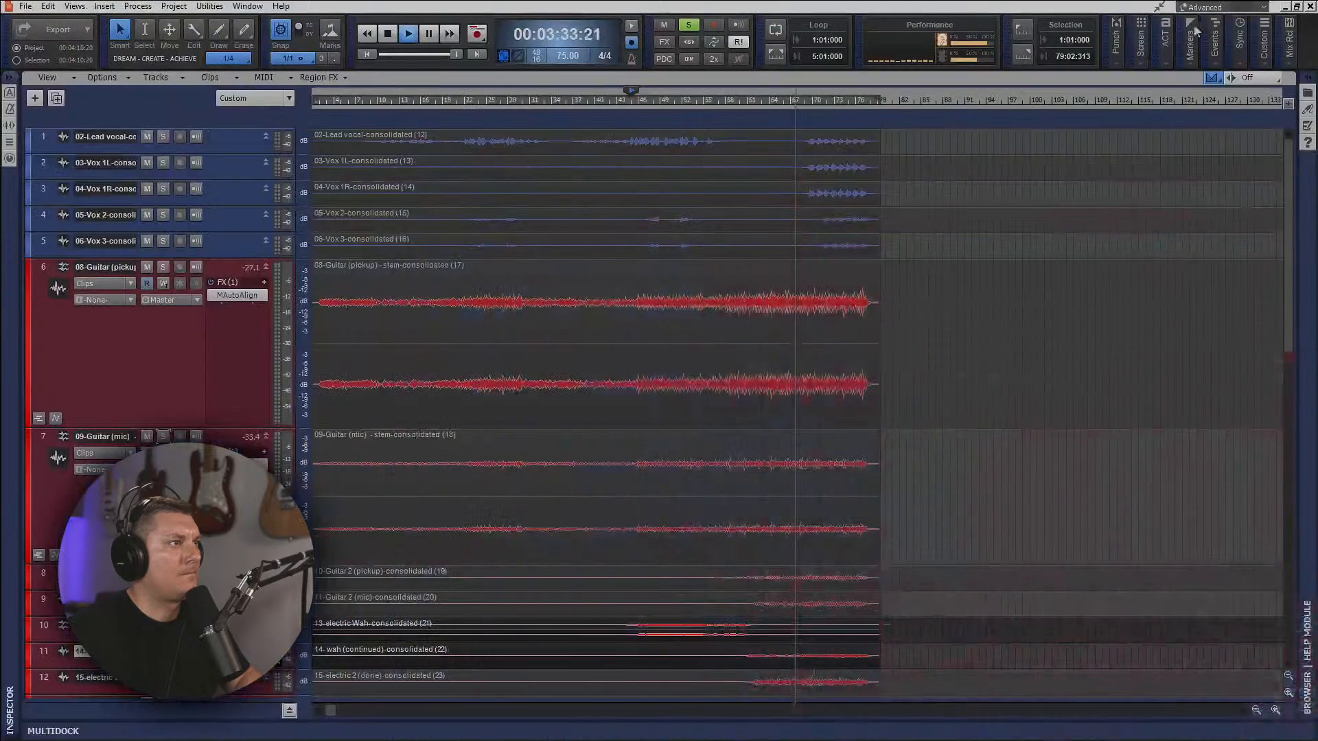
{"action": "left_click", "coordinate": [632, 100]}
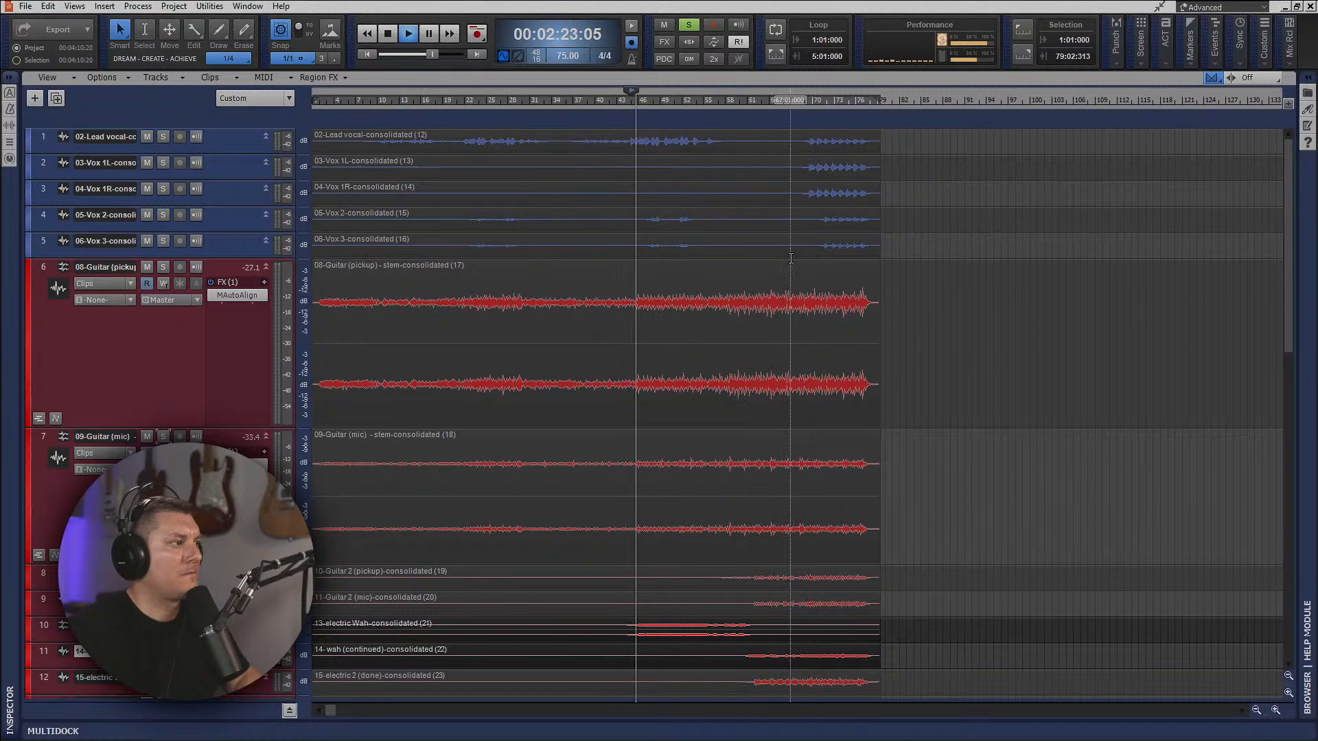
Enlarge the lanes of wah tracks 10 and 11 to compare their waveforms, and return to the console.
{"action": "scroll", "coordinate": [700, 547], "scroll_direction": "down", "scroll_amount": 5}
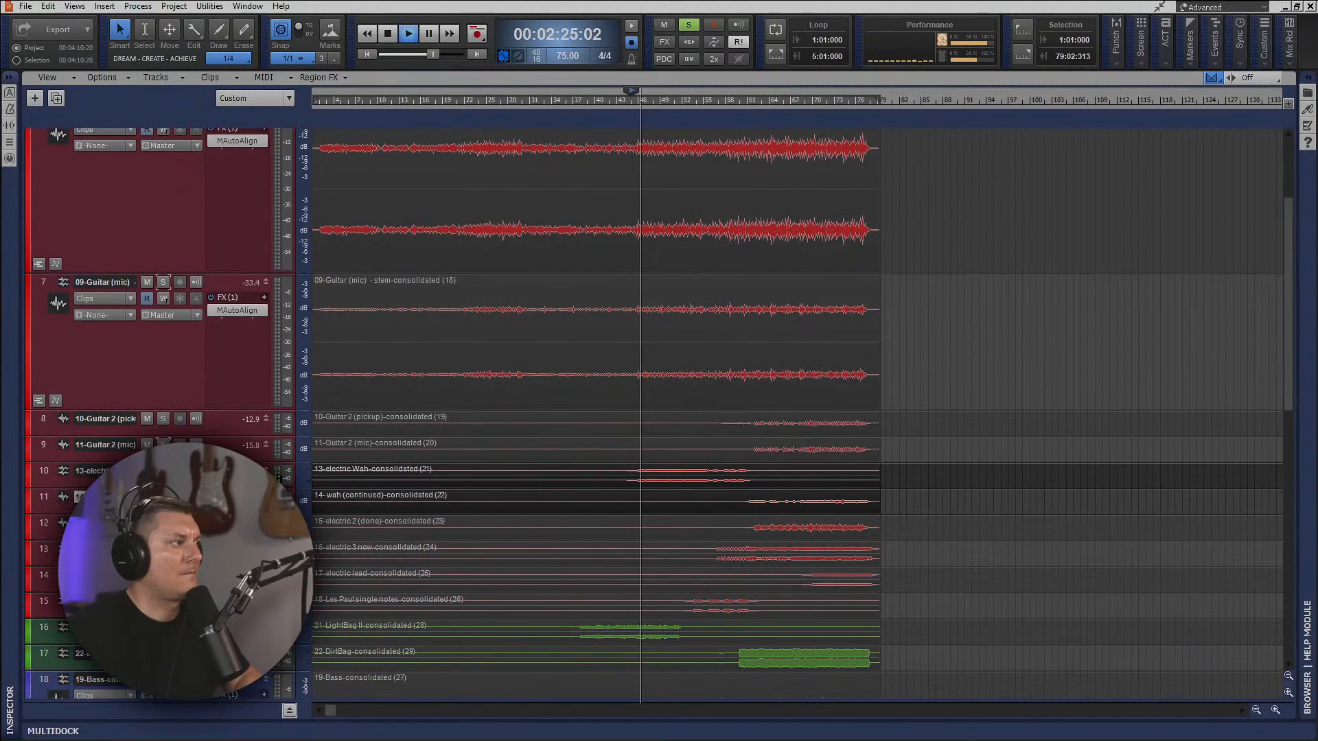
{"action": "left_click_drag", "start_coordinate": [301, 487], "coordinate": [300, 639]}
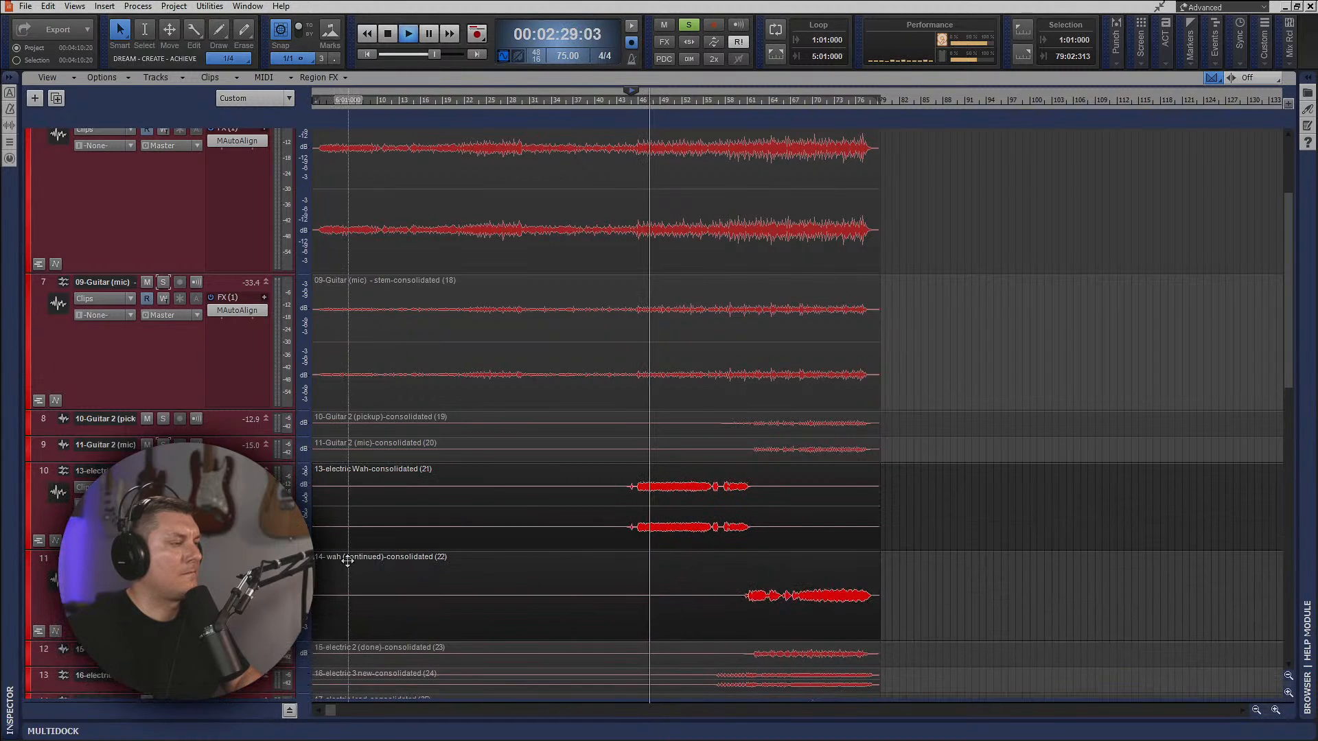
{"action": "key", "text": "alt+2"}
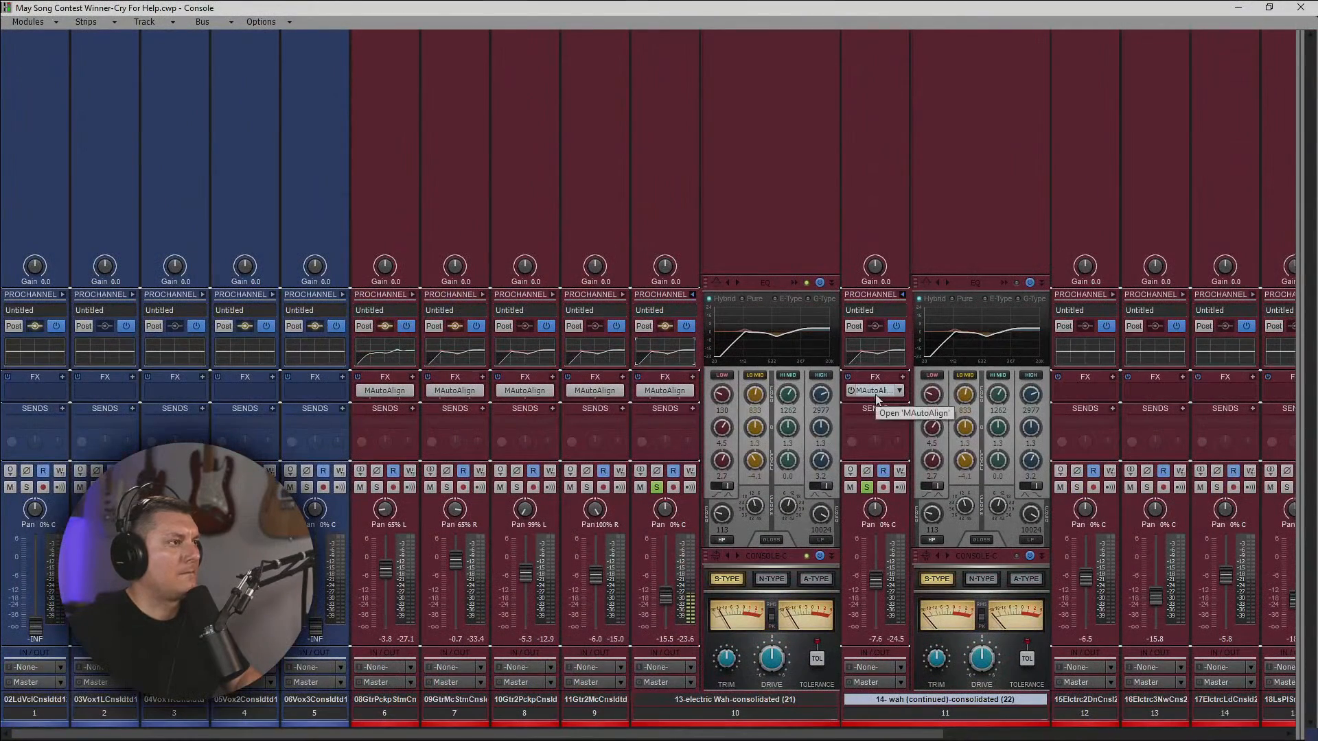
Delete the MAutoAlign plug-ins from wah tracks 10 and 11.
{"action": "right_click", "coordinate": [663, 393]}
{"action": "left_click", "coordinate": [664, 198]}
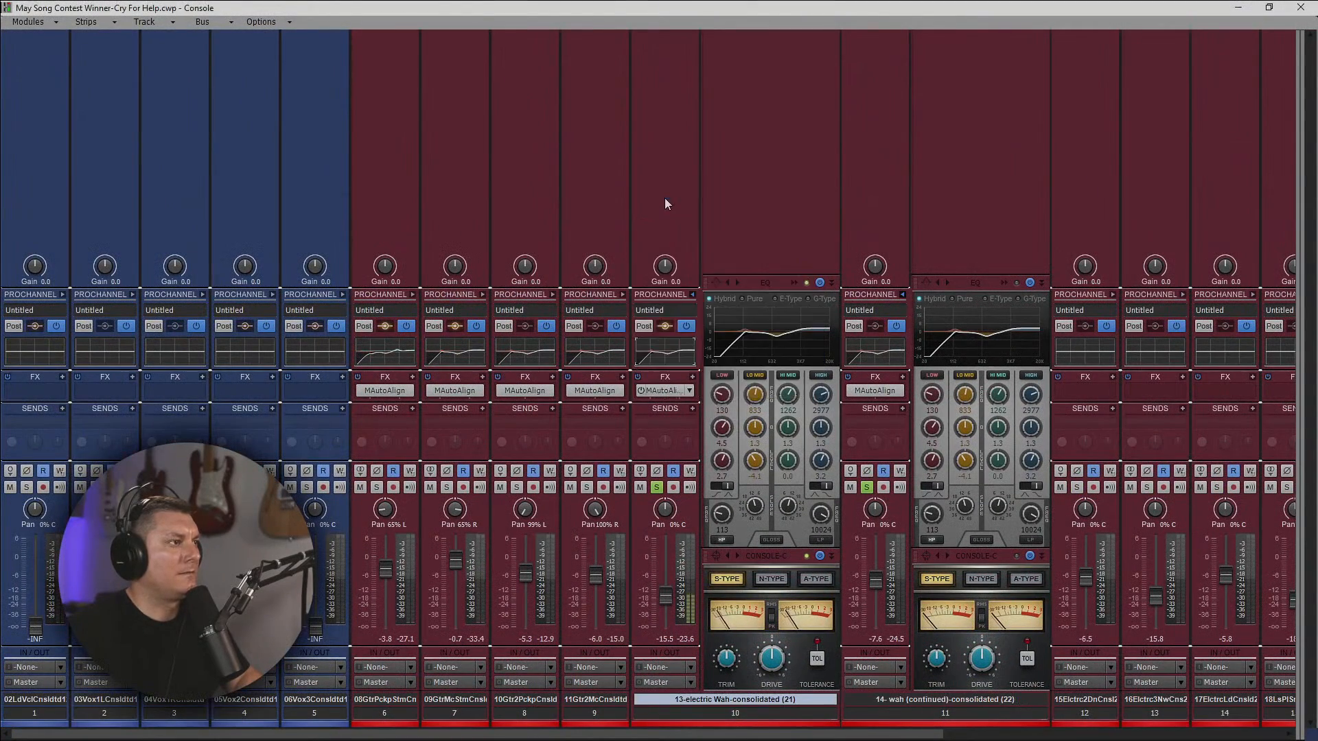
{"action": "right_click", "coordinate": [874, 391]}
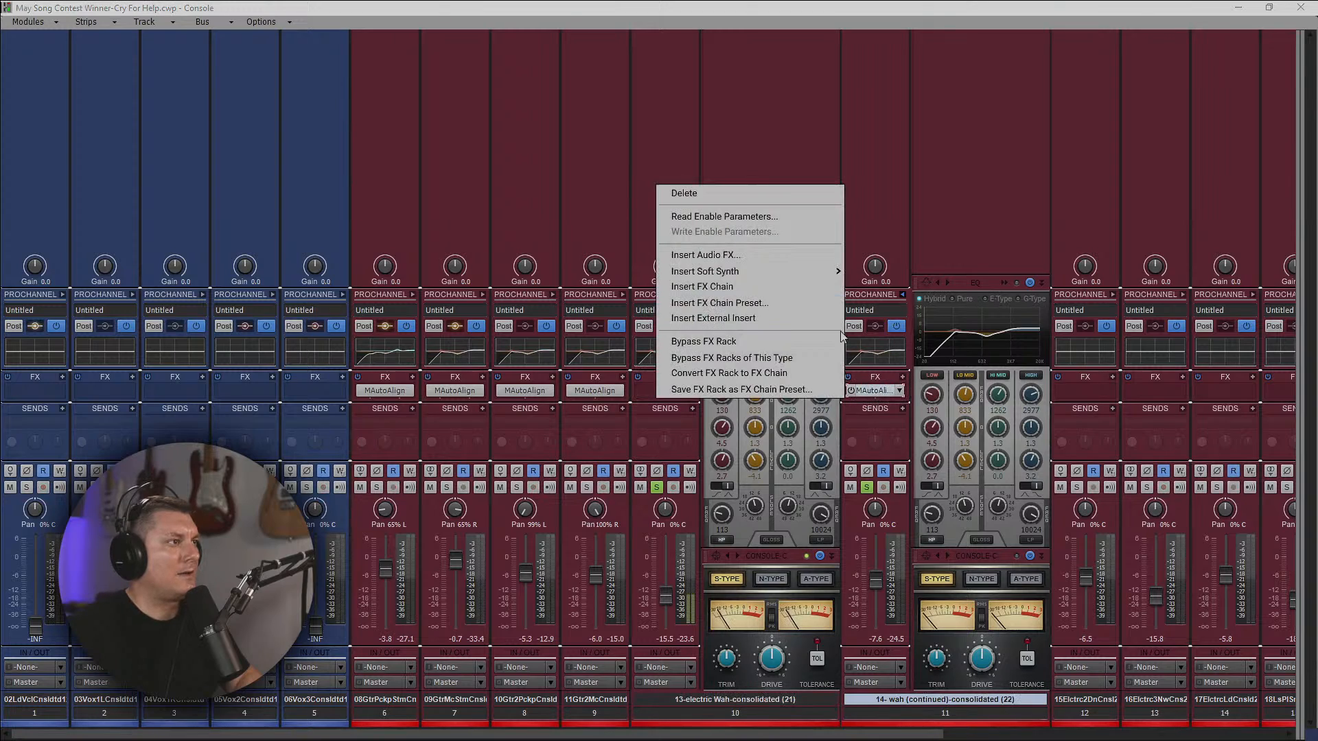
{"action": "left_click", "coordinate": [718, 194]}
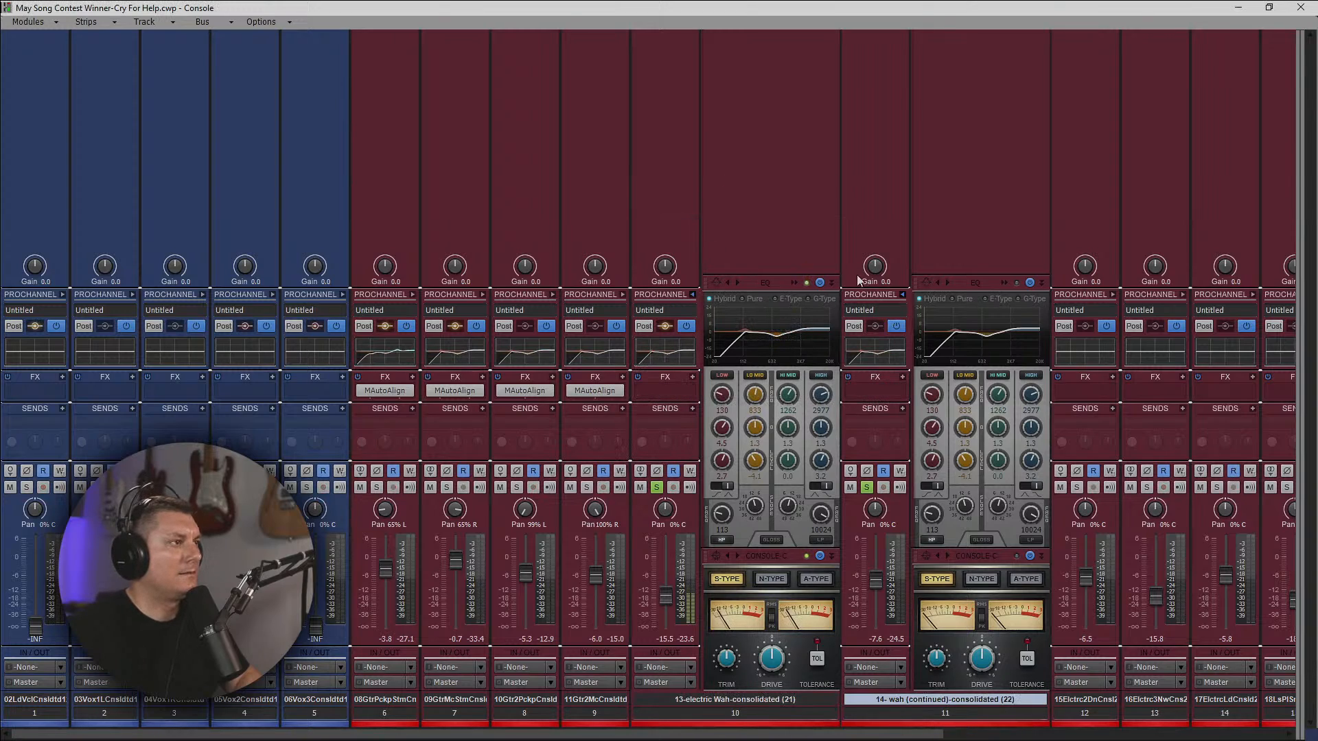
Shape wah track 10's EQ with a 1.2 dB low-mid boost at 1018 Hz, a 131 Hz high-pass and a -1.4 dB high shelf at 2460 Hz.
{"action": "left_click", "coordinate": [791, 283]}
{"action": "left_click", "coordinate": [793, 283]}
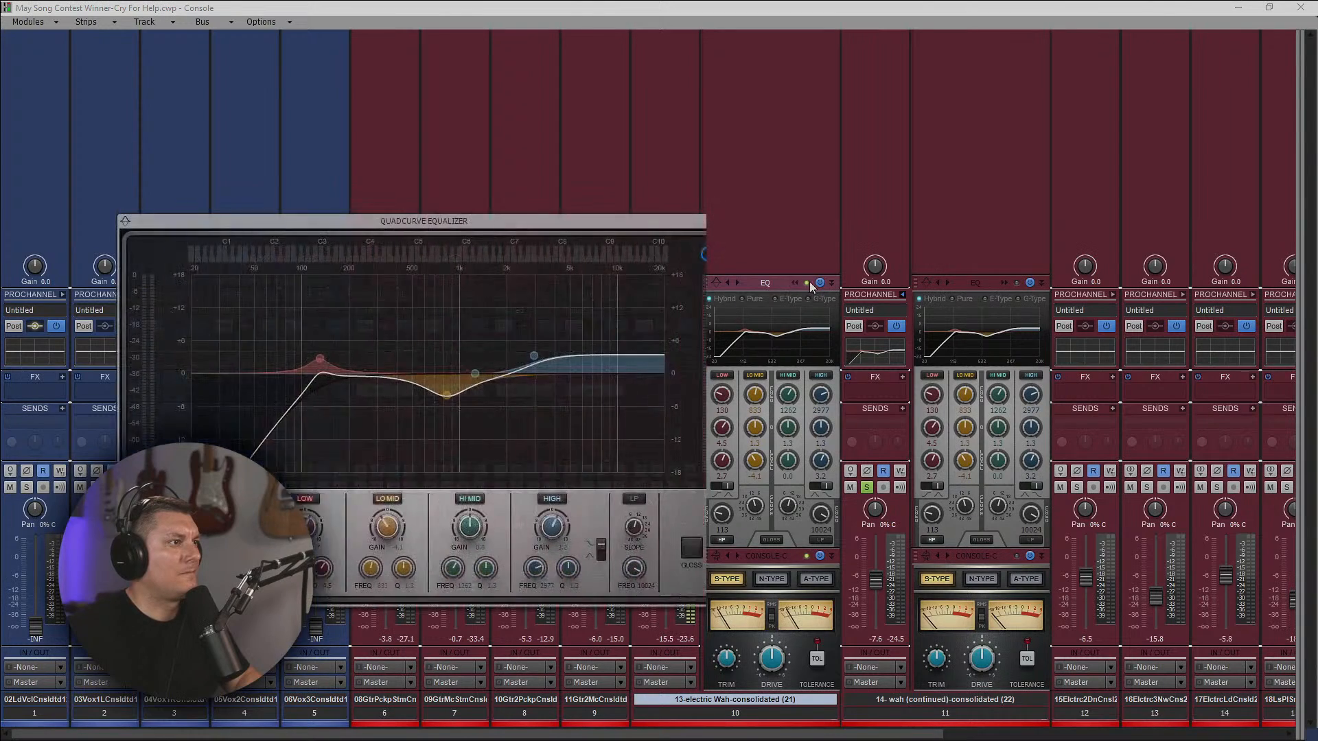
{"action": "mouse_move", "coordinate": [405, 393]}
{"action": "left_mouse_down"}
{"action": "mouse_move", "coordinate": [392, 348]}
{"action": "mouse_move", "coordinate": [412, 337]}
{"action": "mouse_move", "coordinate": [391, 341]}
{"action": "mouse_move", "coordinate": [408, 367]}
{"action": "left_mouse_up"}
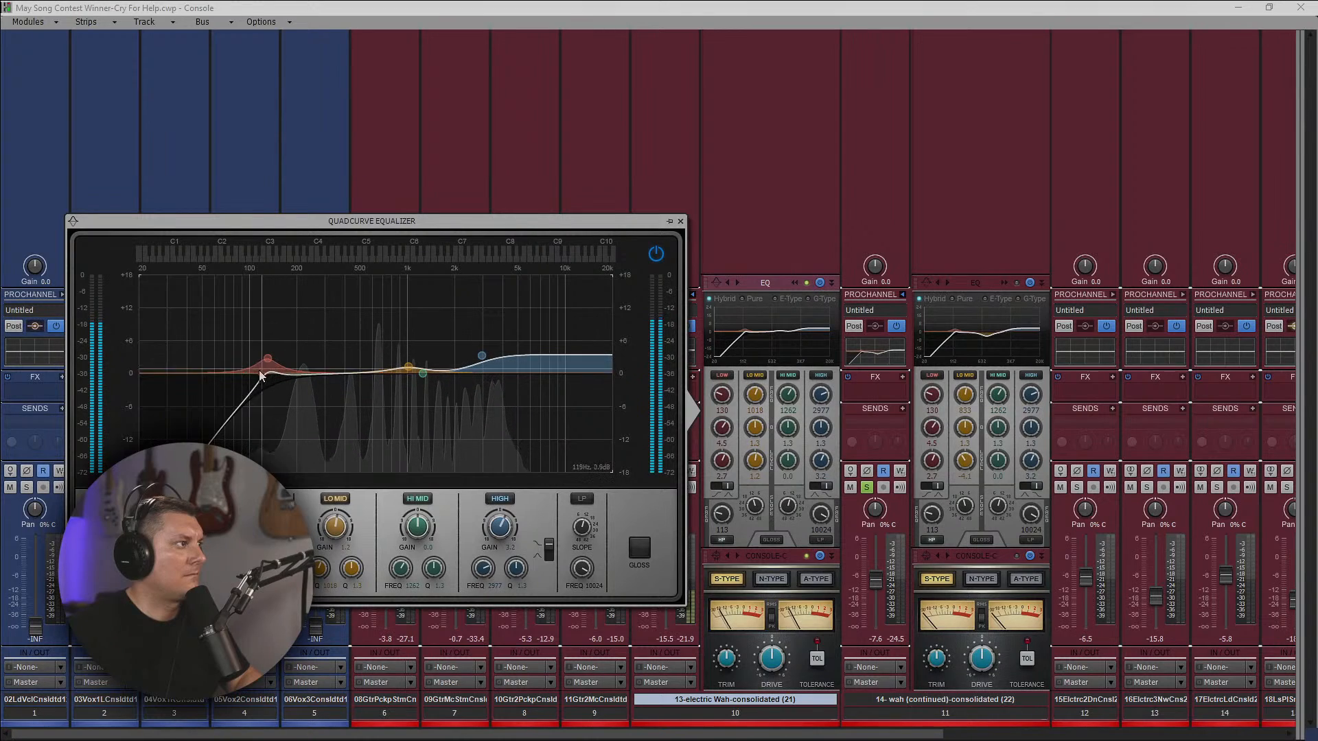
{"action": "left_click_drag", "start_coordinate": [170, 569], "coordinate": [171, 562]}
{"action": "left_click_drag", "start_coordinate": [484, 357], "coordinate": [469, 381]}
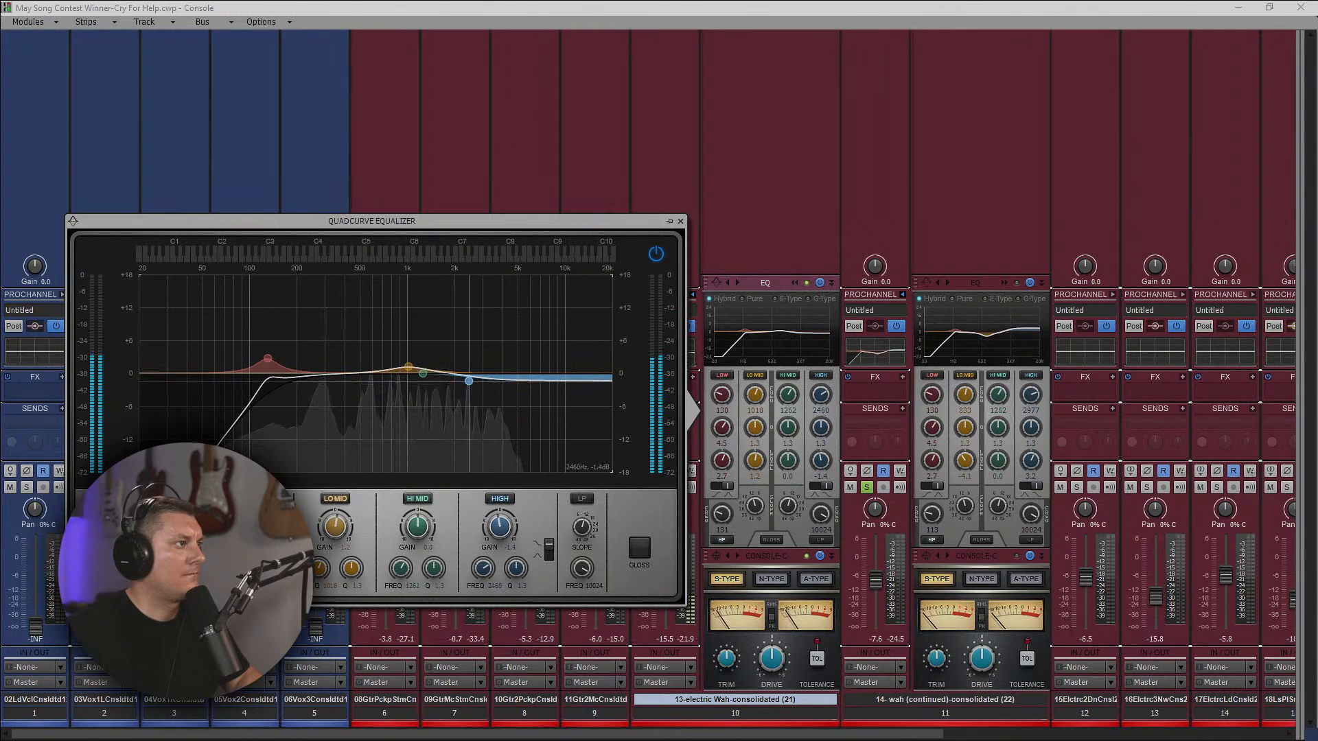
{"action": "left_click_drag", "start_coordinate": [396, 221], "coordinate": [677, 223]}
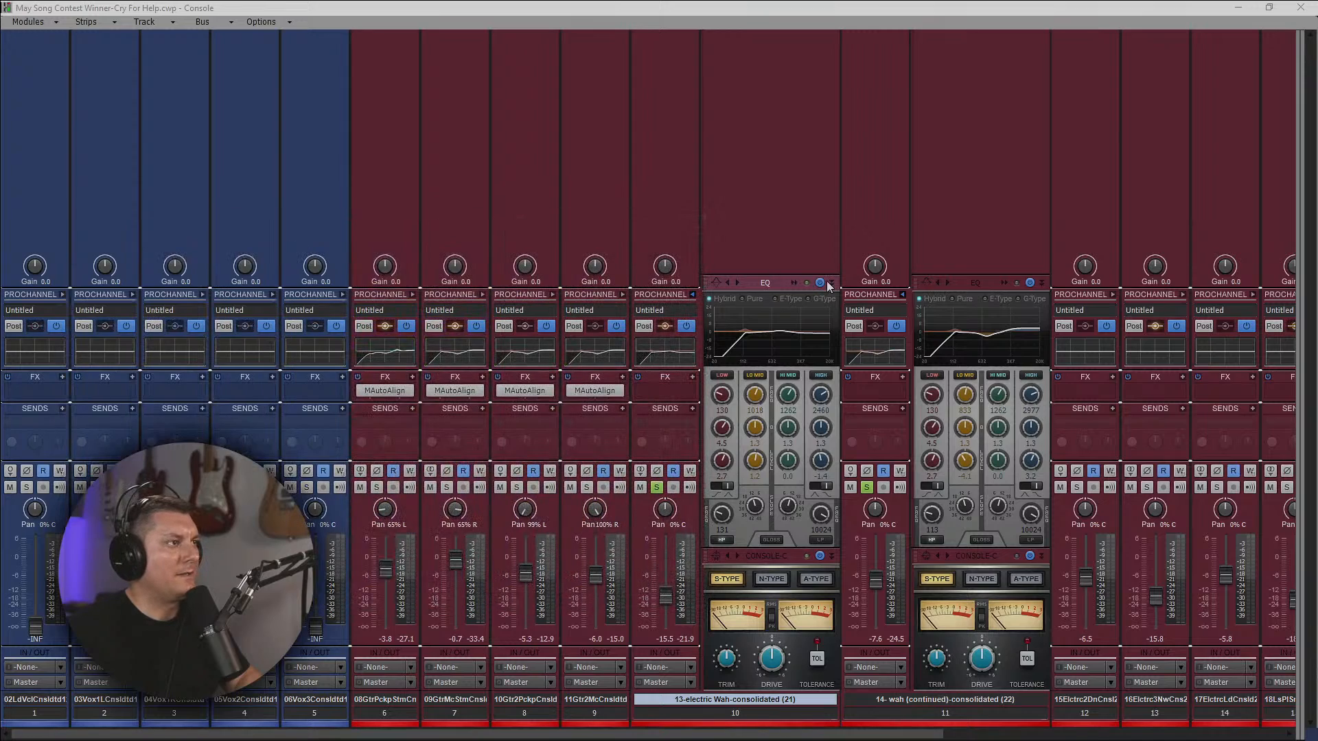
Play the continued wah part on track 11 in solo, and return to the console.
{"action": "left_click", "coordinate": [1237, 10]}
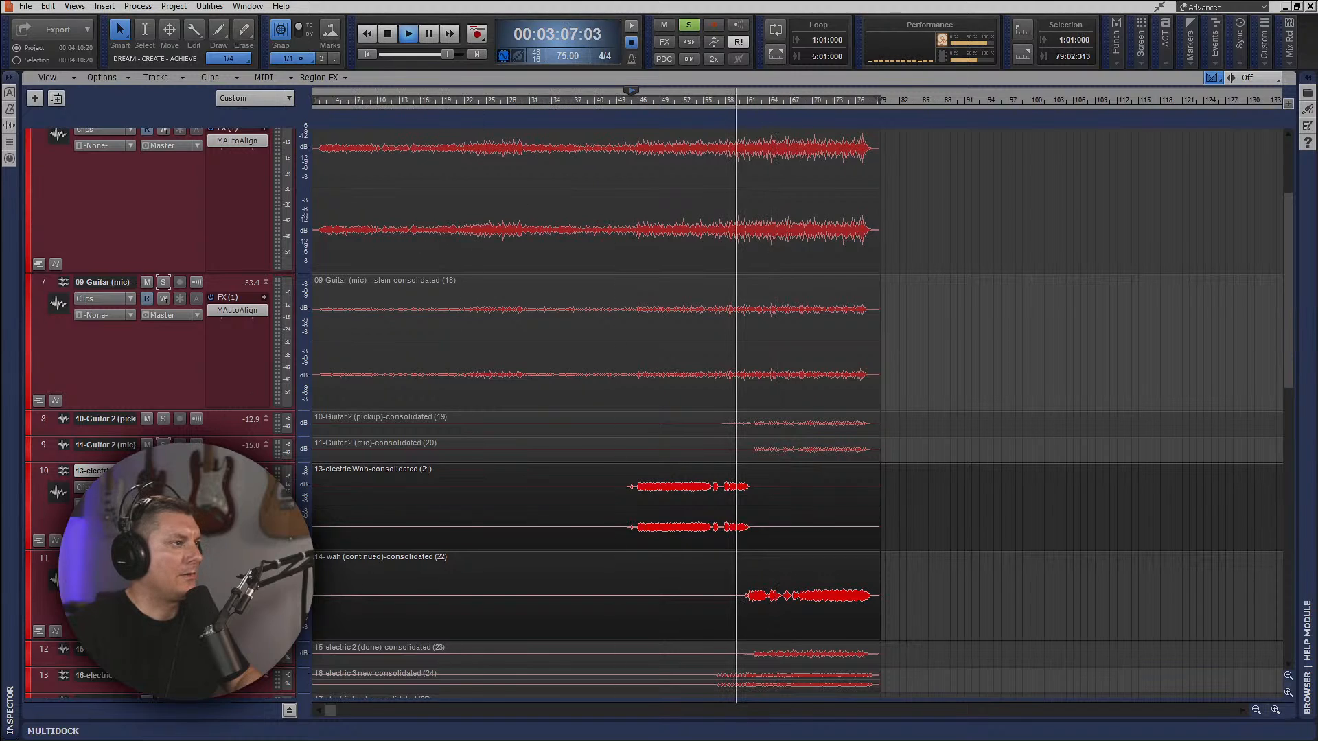
{"action": "left_click", "coordinate": [770, 100]}
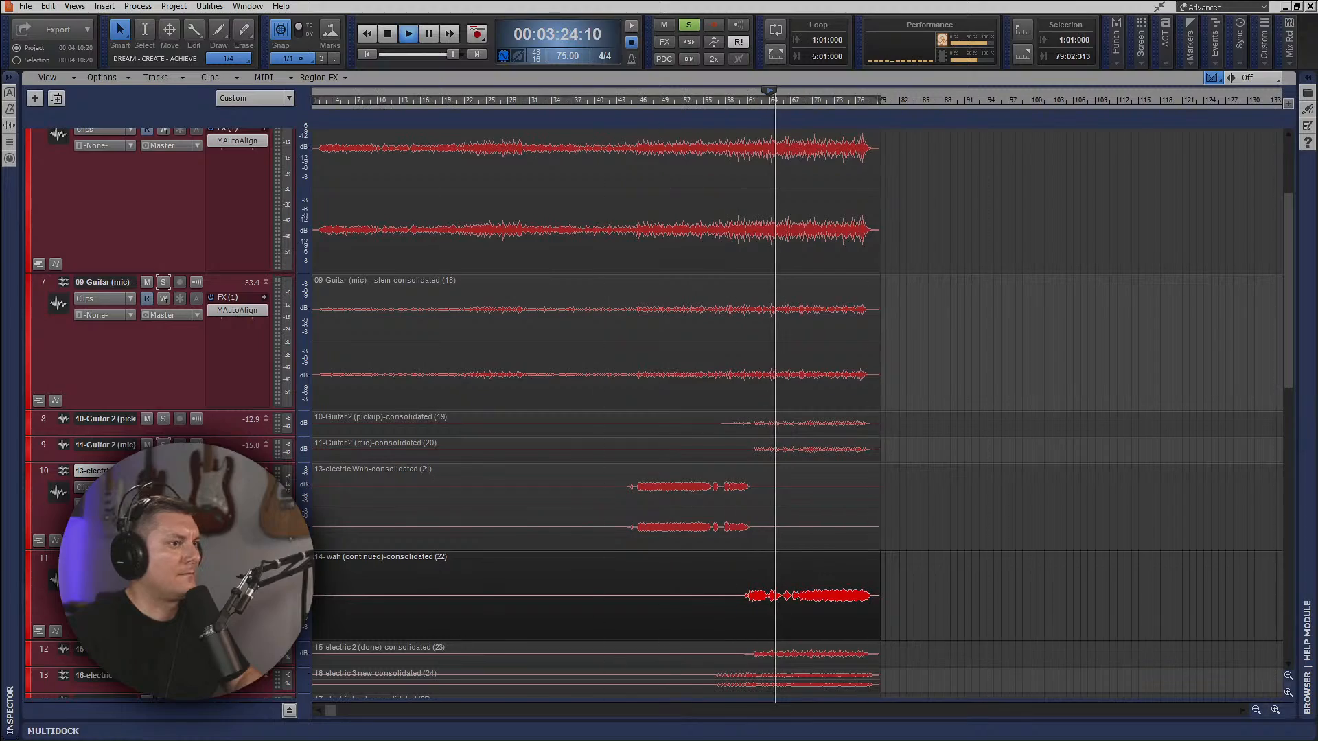
{"action": "key", "text": "alt+2"}
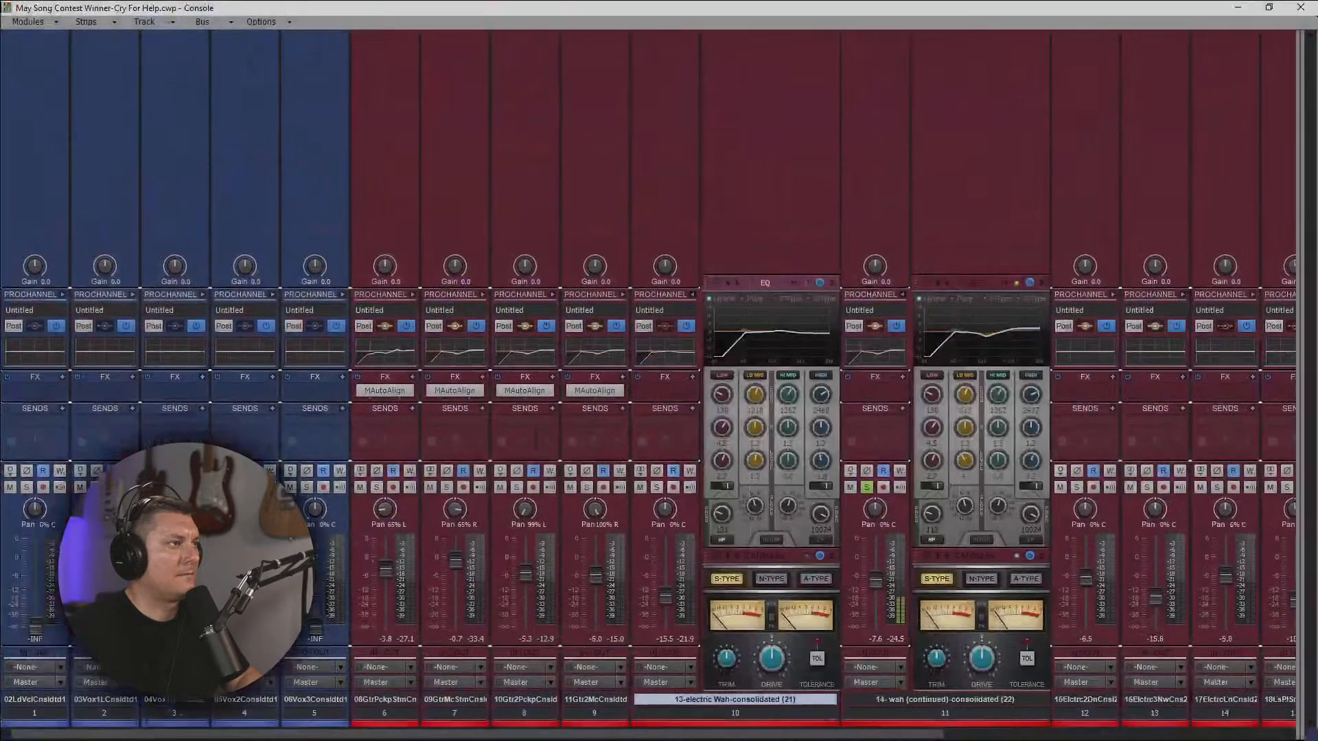
Shape wah track 11's EQ with a low-mid boost at 1018 Hz, a 100 Hz high-pass and a high-shelf cut at 2860 Hz.
{"action": "left_click", "coordinate": [1004, 283]}
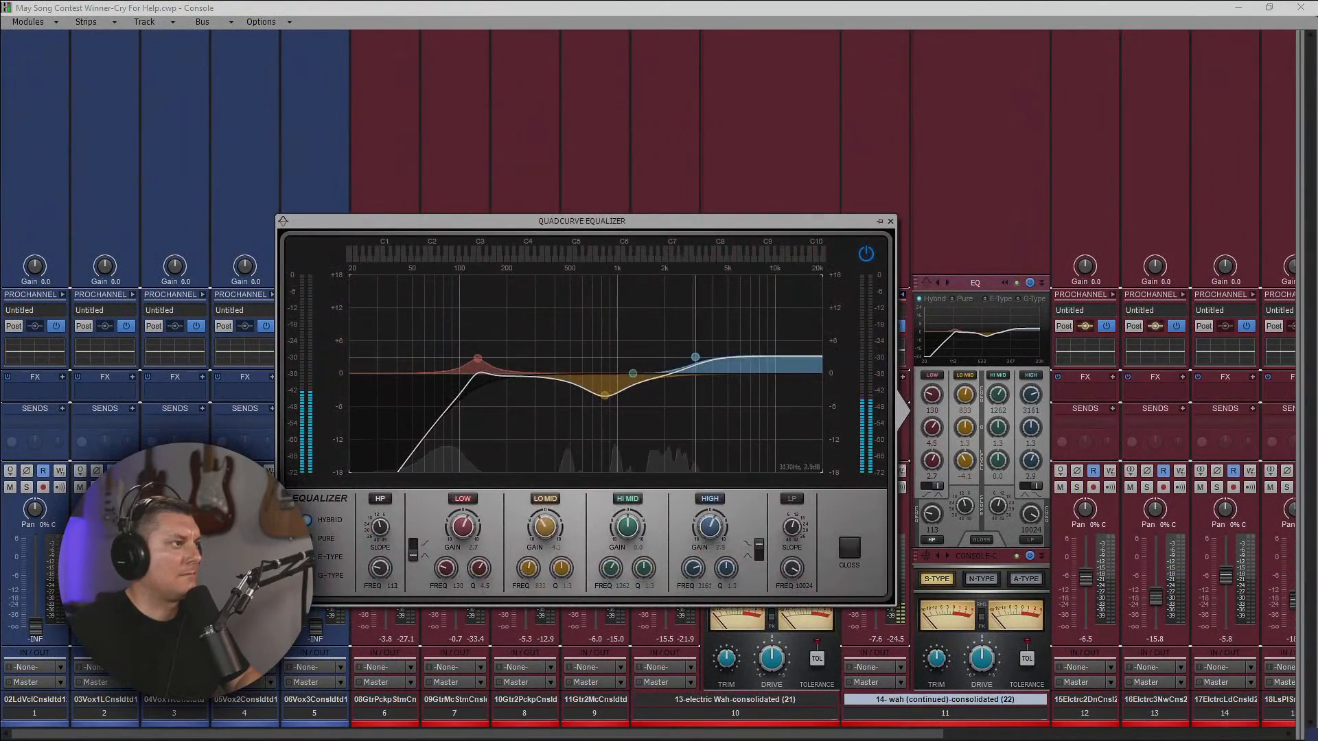
{"action": "left_click_drag", "start_coordinate": [695, 358], "coordinate": [707, 363]}
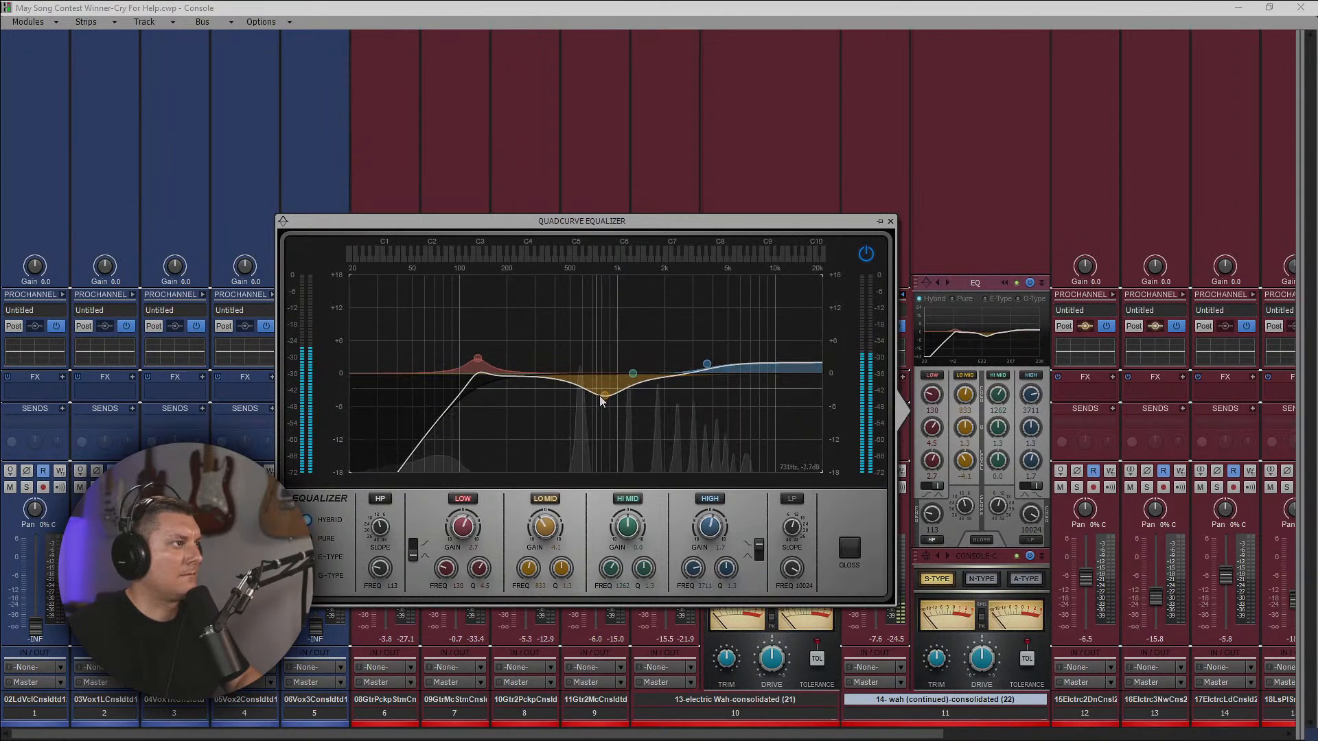
{"action": "left_click_drag", "start_coordinate": [599, 396], "coordinate": [572, 346]}
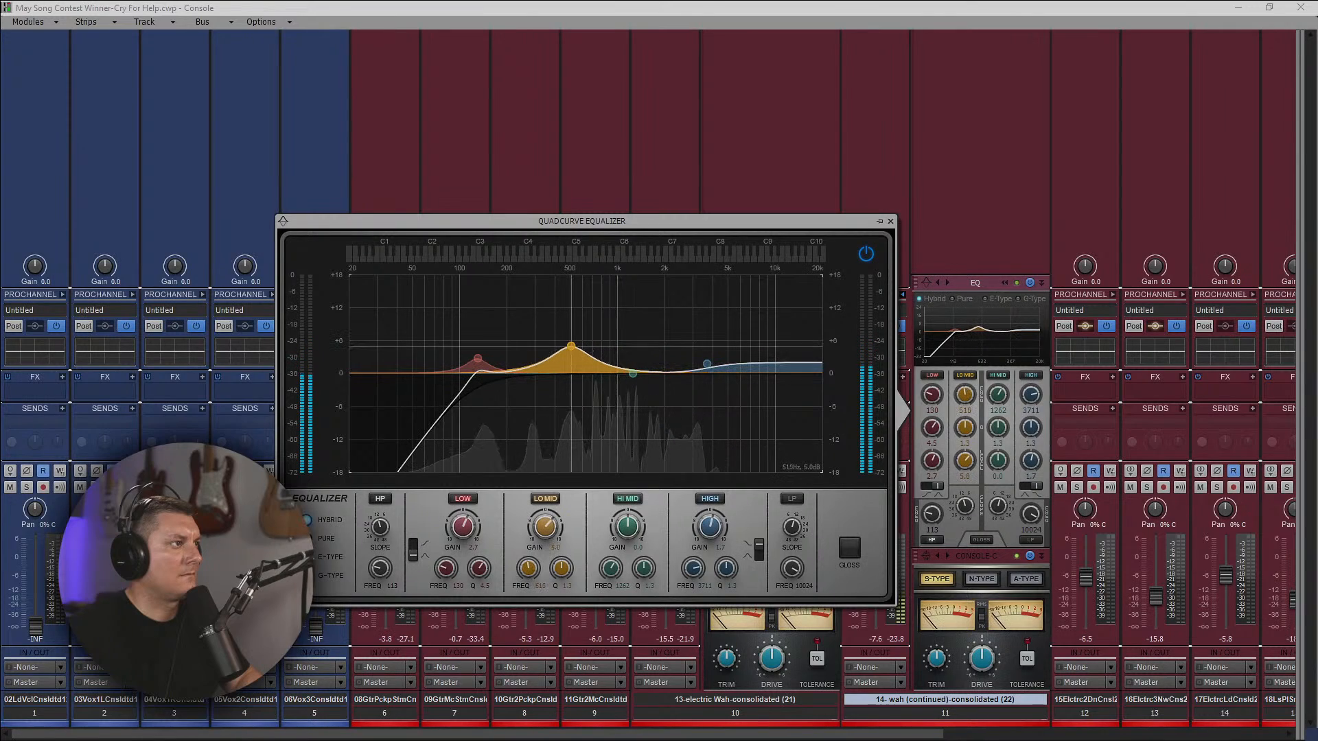
{"action": "left_click_drag", "start_coordinate": [576, 349], "coordinate": [618, 358]}
{"action": "left_click_drag", "start_coordinate": [490, 365], "coordinate": [438, 453]}
{"action": "left_click_drag", "start_coordinate": [380, 568], "coordinate": [380, 564]}
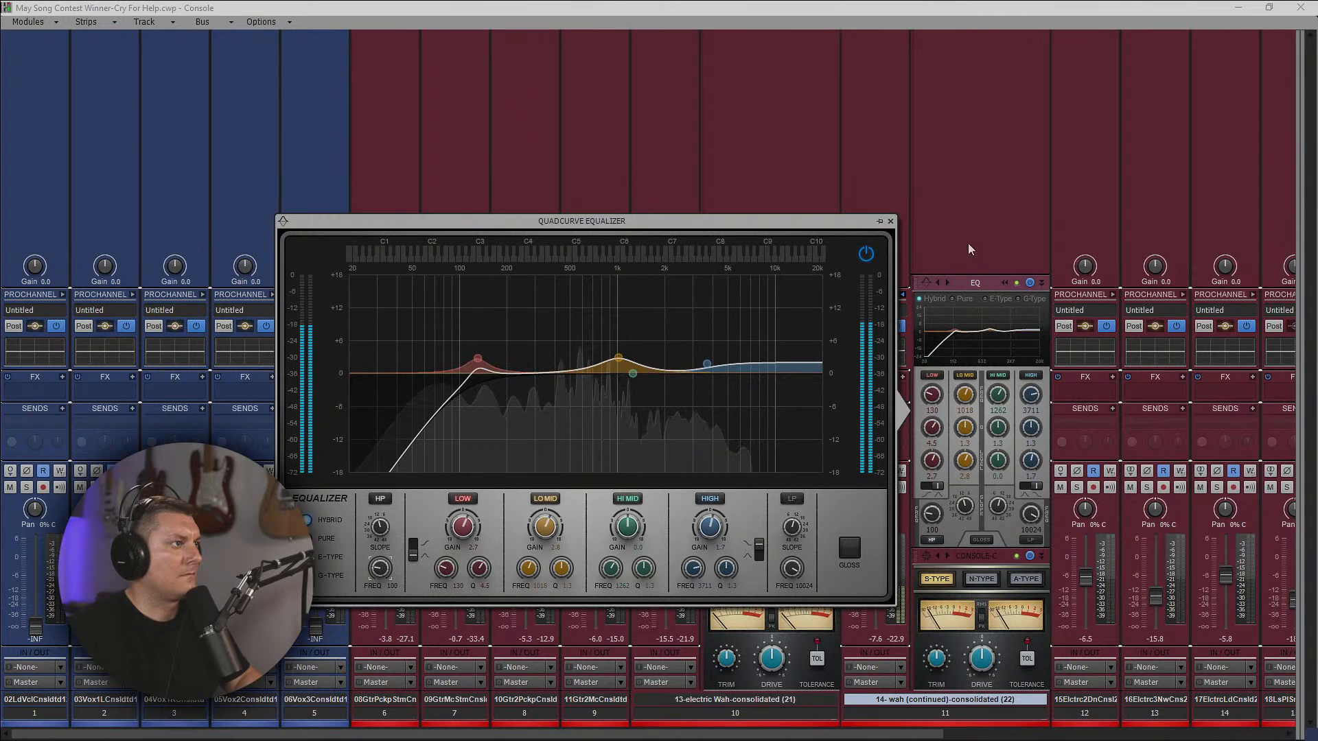
{"action": "left_click_drag", "start_coordinate": [708, 364], "coordinate": [690, 385]}
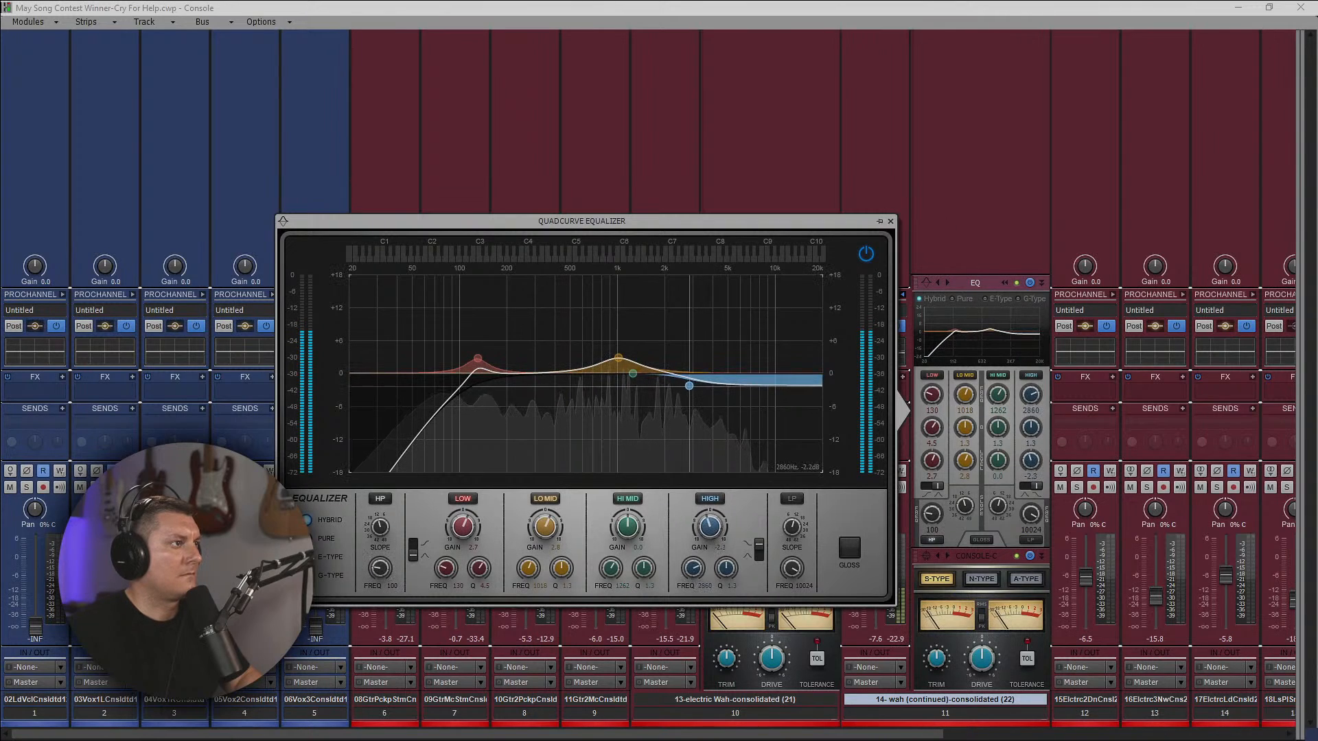
{"action": "left_click", "coordinate": [891, 221]}
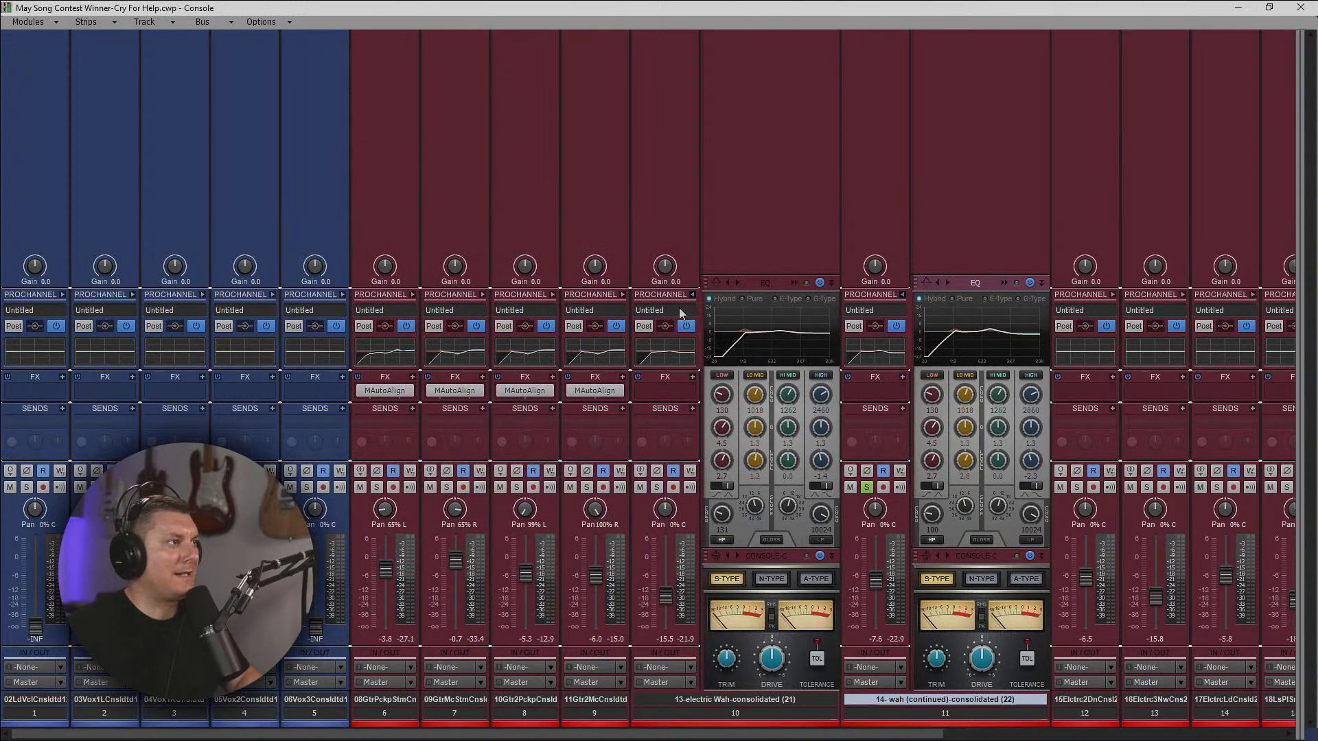
Collapse the ProChannels of wah tracks 10 and 11, and unsolo track 11.
{"action": "left_click", "coordinate": [692, 295]}
{"action": "left_click", "coordinate": [763, 296]}
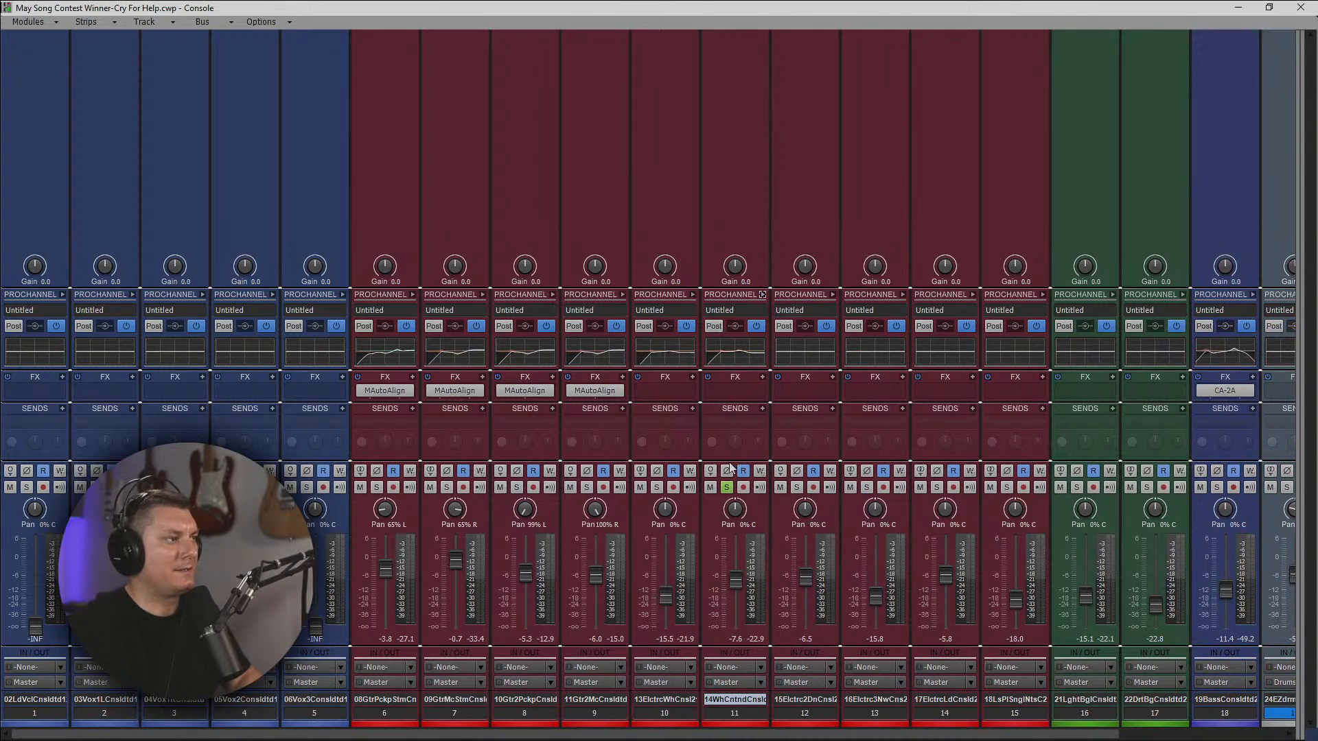
{"action": "left_click", "coordinate": [730, 487]}
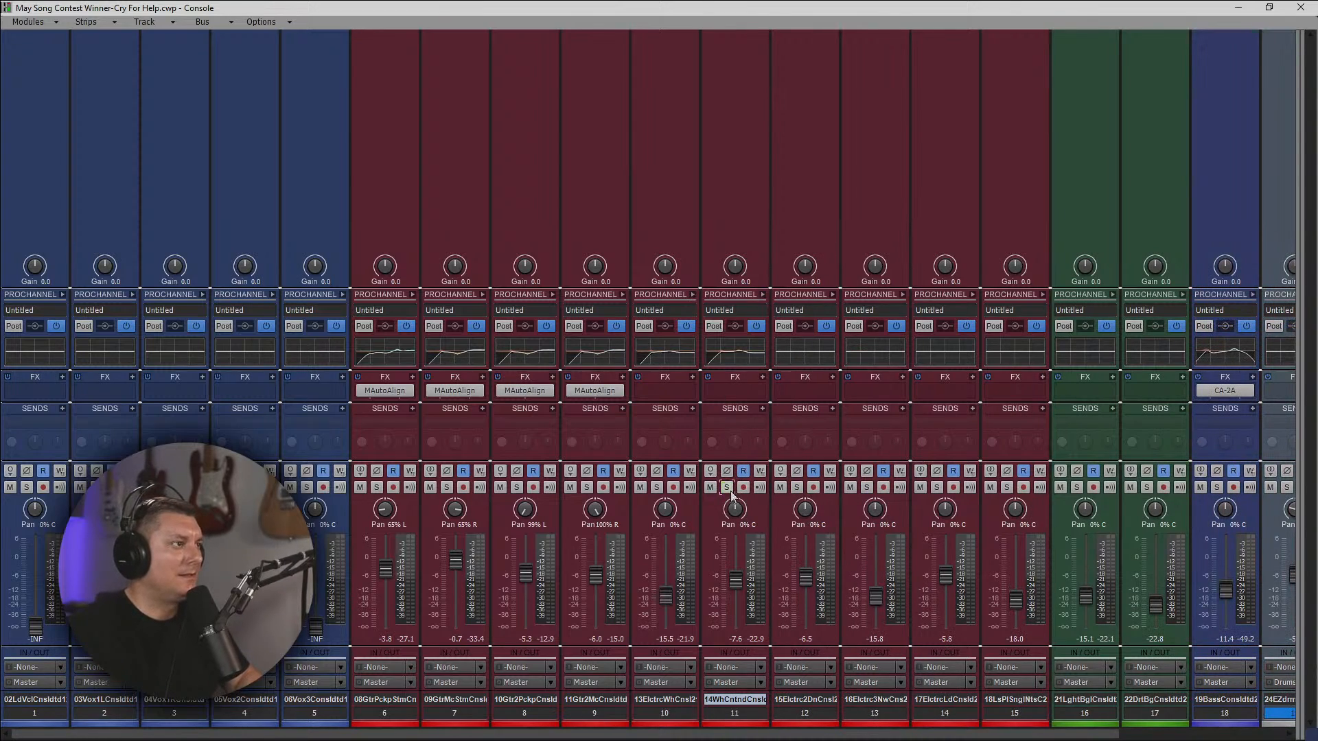
Audition electric guitar tracks 12 and 13 in solo, and copy guitar track 9's EQ to both of them.
{"action": "left_click", "coordinate": [797, 487]}
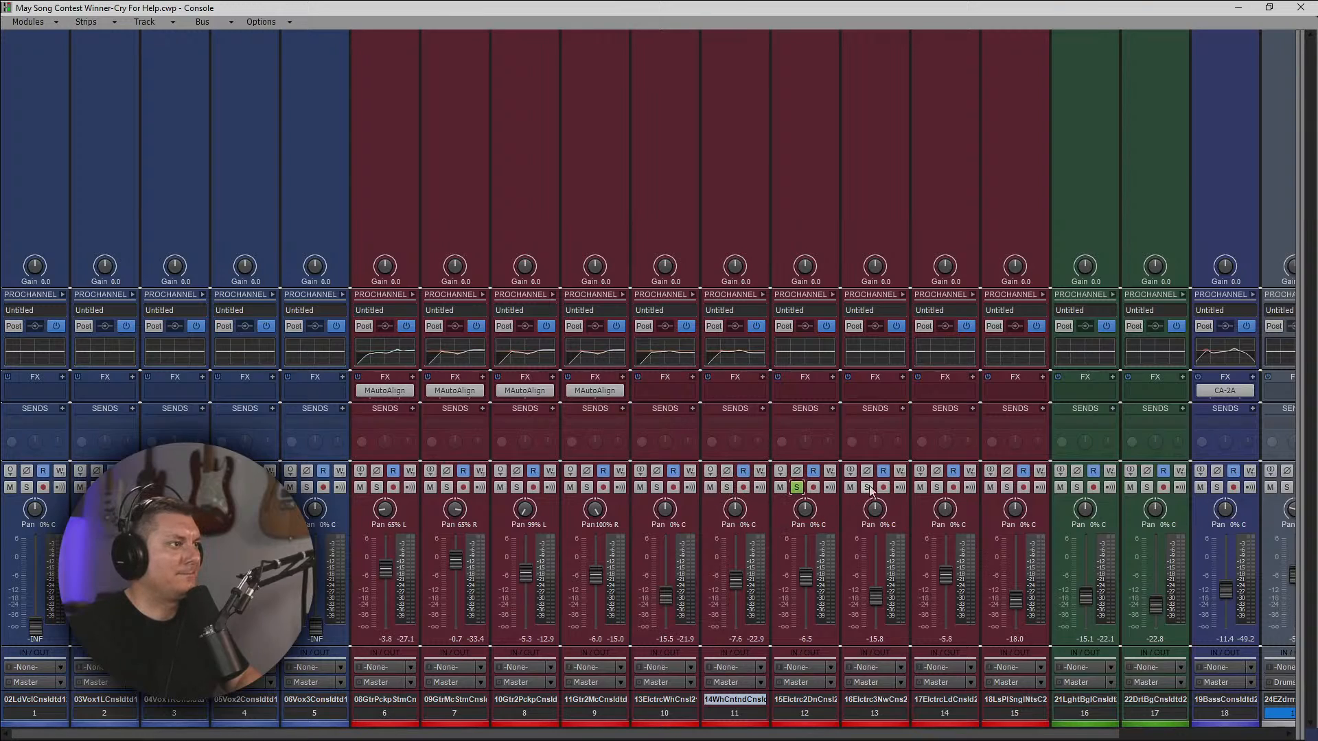
{"action": "left_click", "coordinate": [867, 488]}
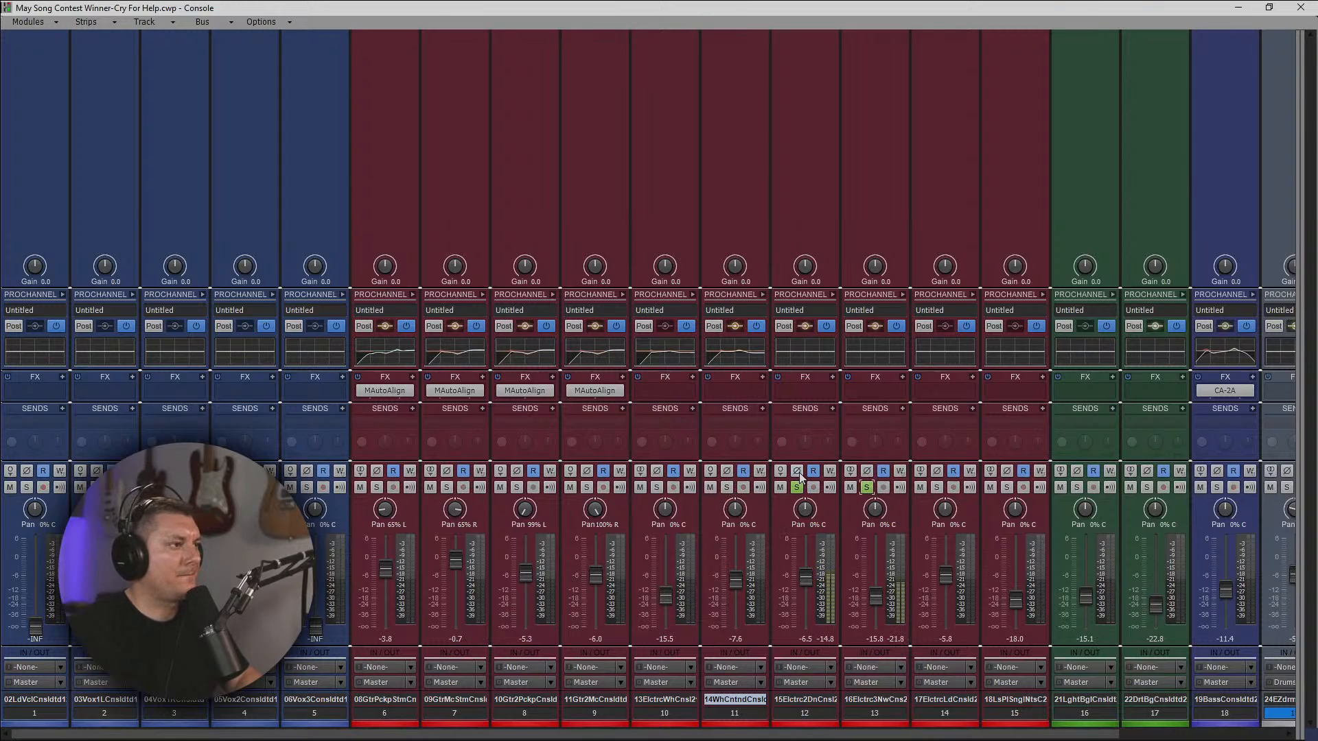
{"action": "left_click", "coordinate": [867, 488]}
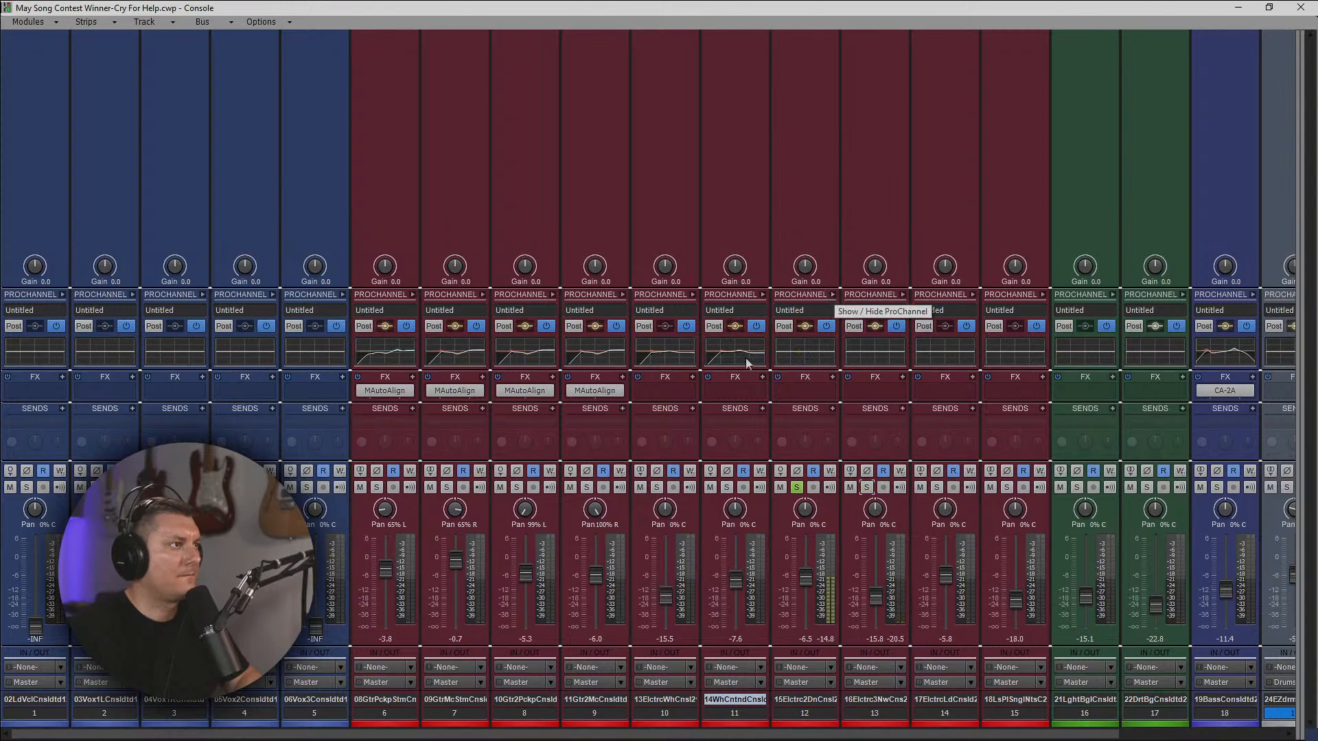
{"action": "left_click_drag", "start_coordinate": [602, 352], "coordinate": [793, 354]}
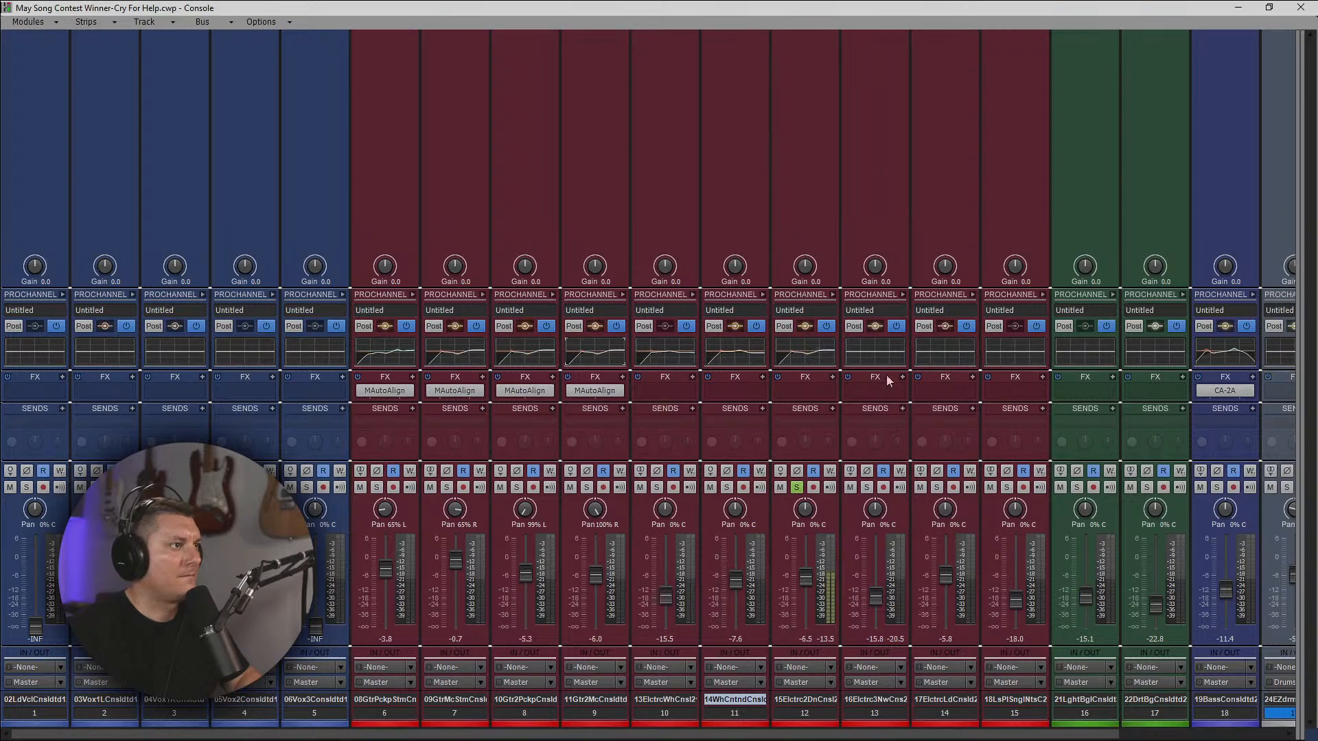
{"action": "left_click", "coordinate": [868, 487]}
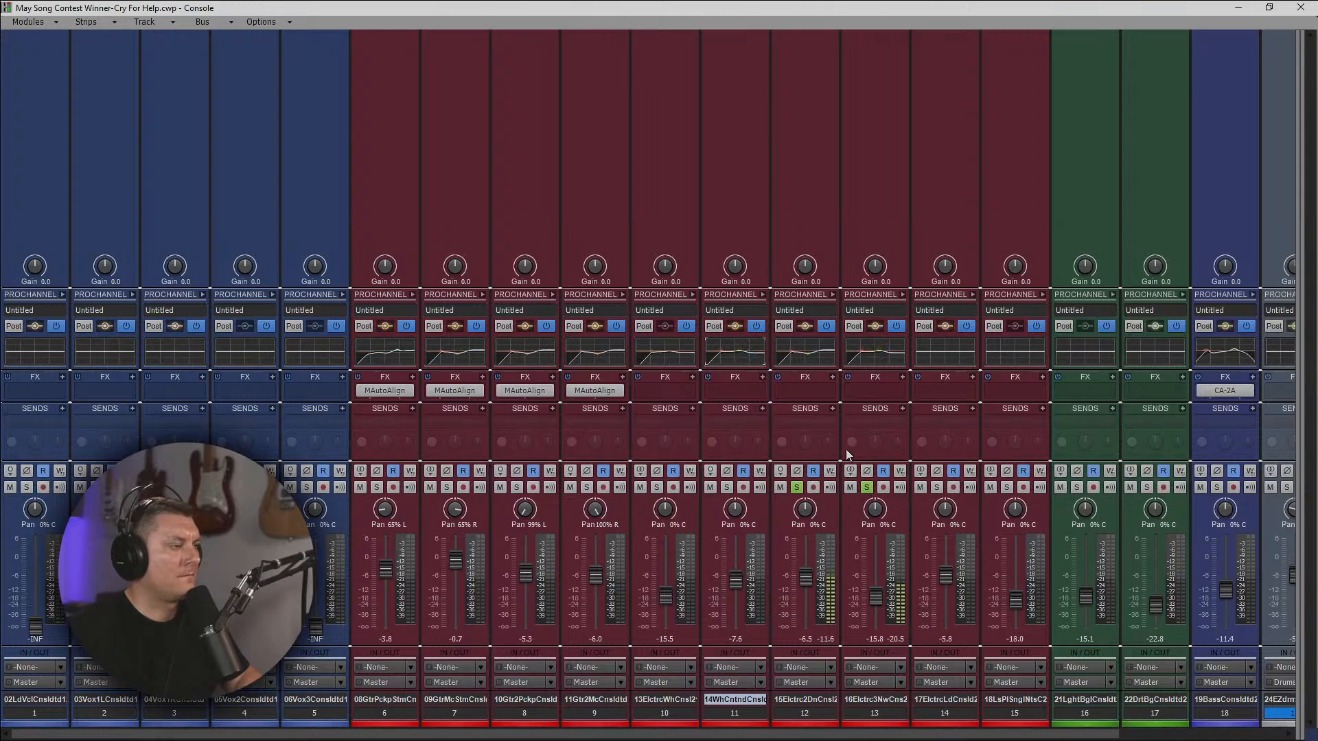
Solo tracks 6 to 11 as well to hear them together with electric guitar tracks 12 and 13.
{"action": "left_click", "coordinate": [726, 487]}
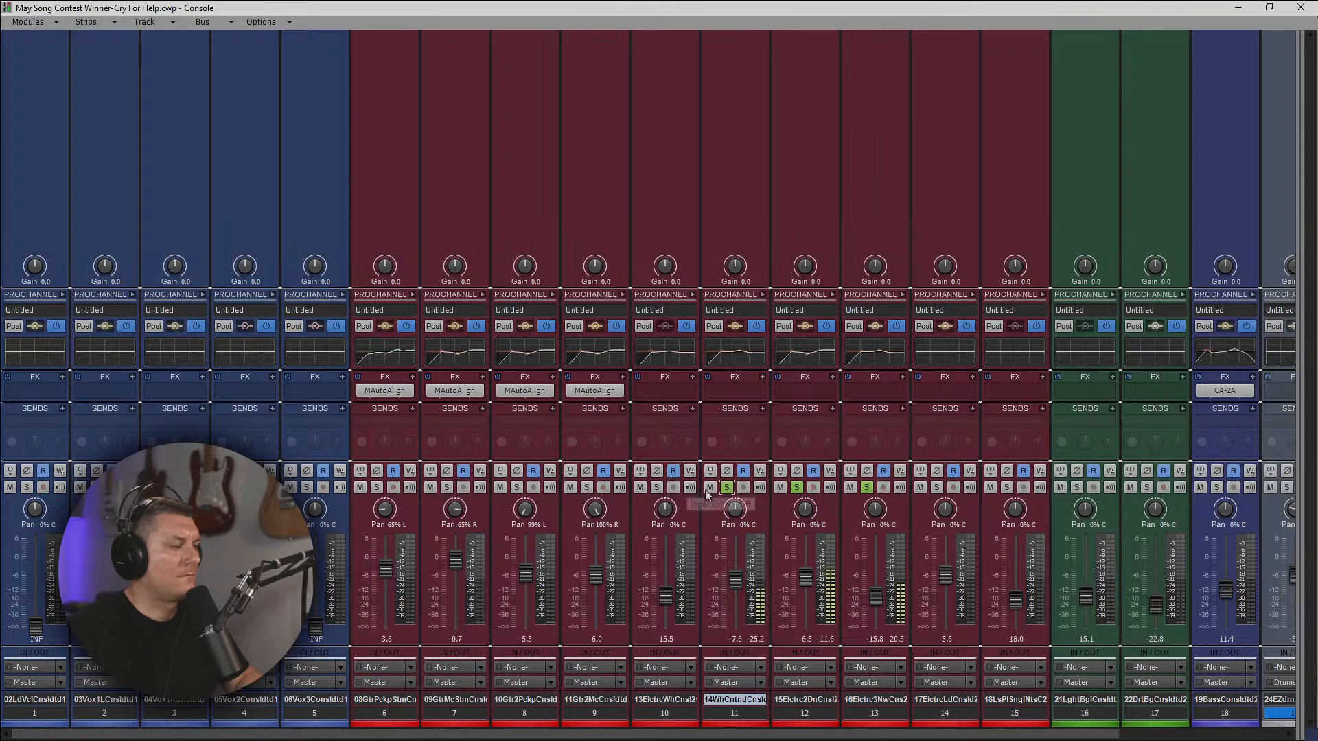
{"action": "left_click", "coordinate": [657, 488]}
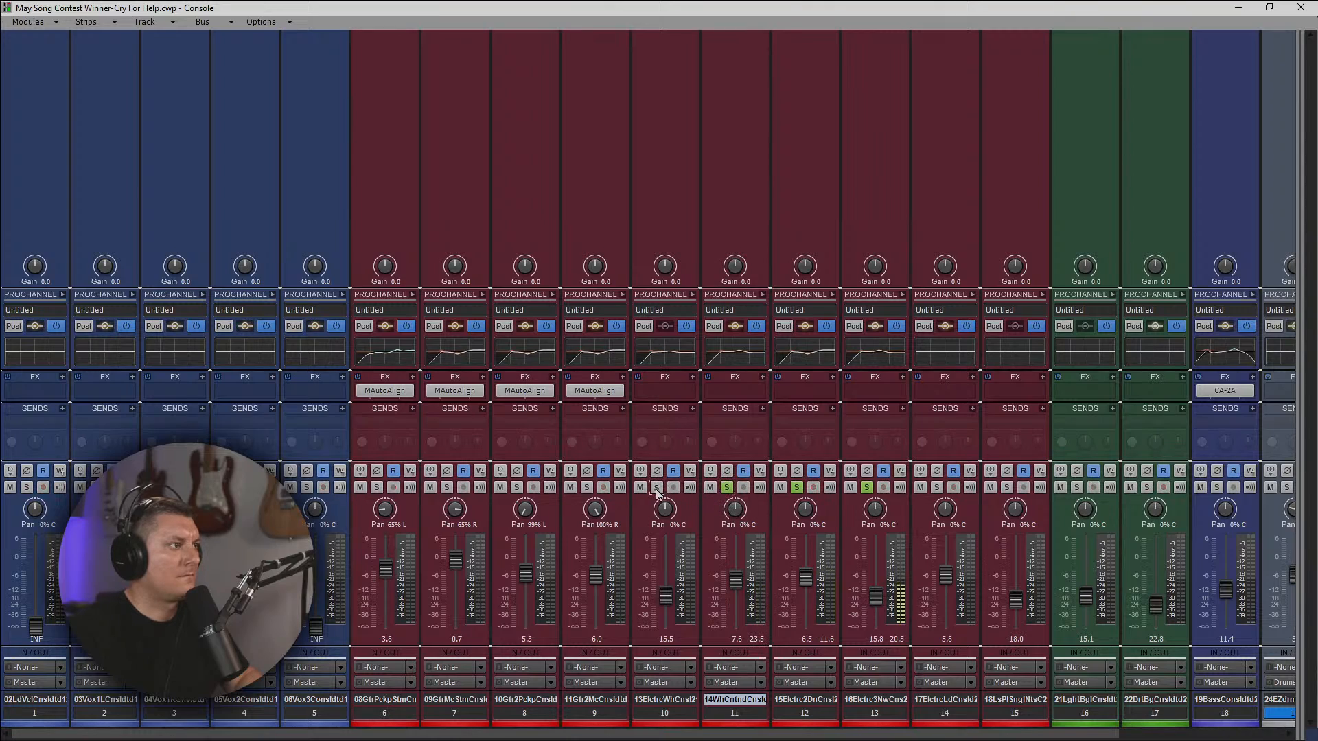
{"action": "left_click", "coordinate": [587, 488]}
{"action": "left_click", "coordinate": [517, 487]}
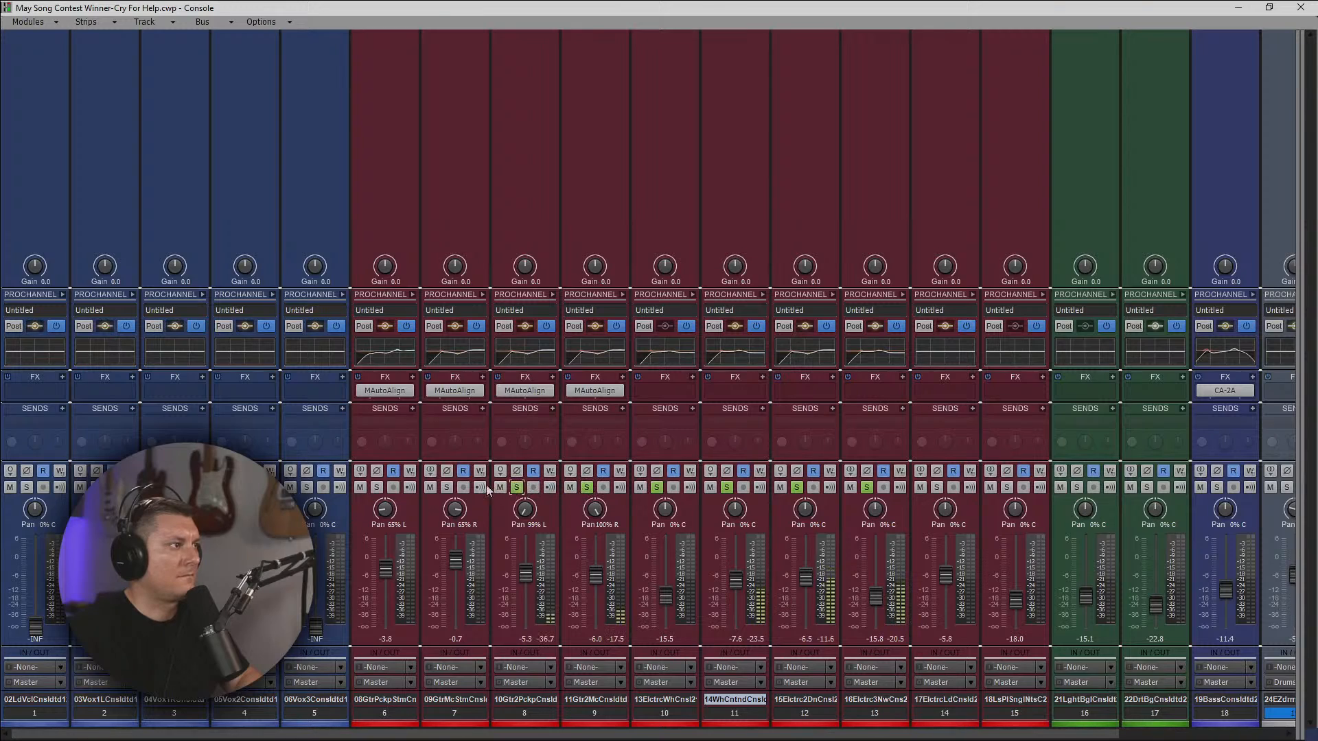
{"action": "left_click", "coordinate": [447, 487]}
{"action": "left_click", "coordinate": [376, 487]}
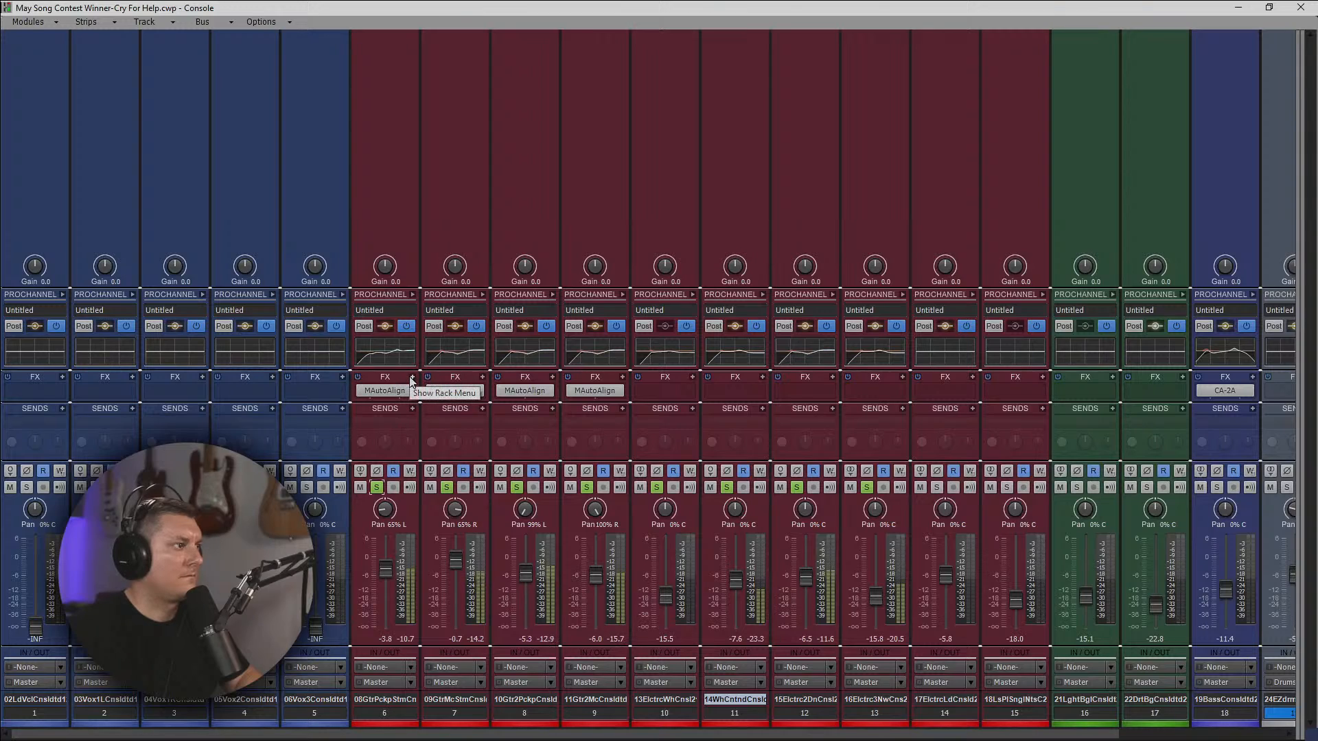
Inspect the ProChannel EQ settings of acoustic guitar tracks 6 and 7.
{"action": "left_click", "coordinate": [414, 295]}
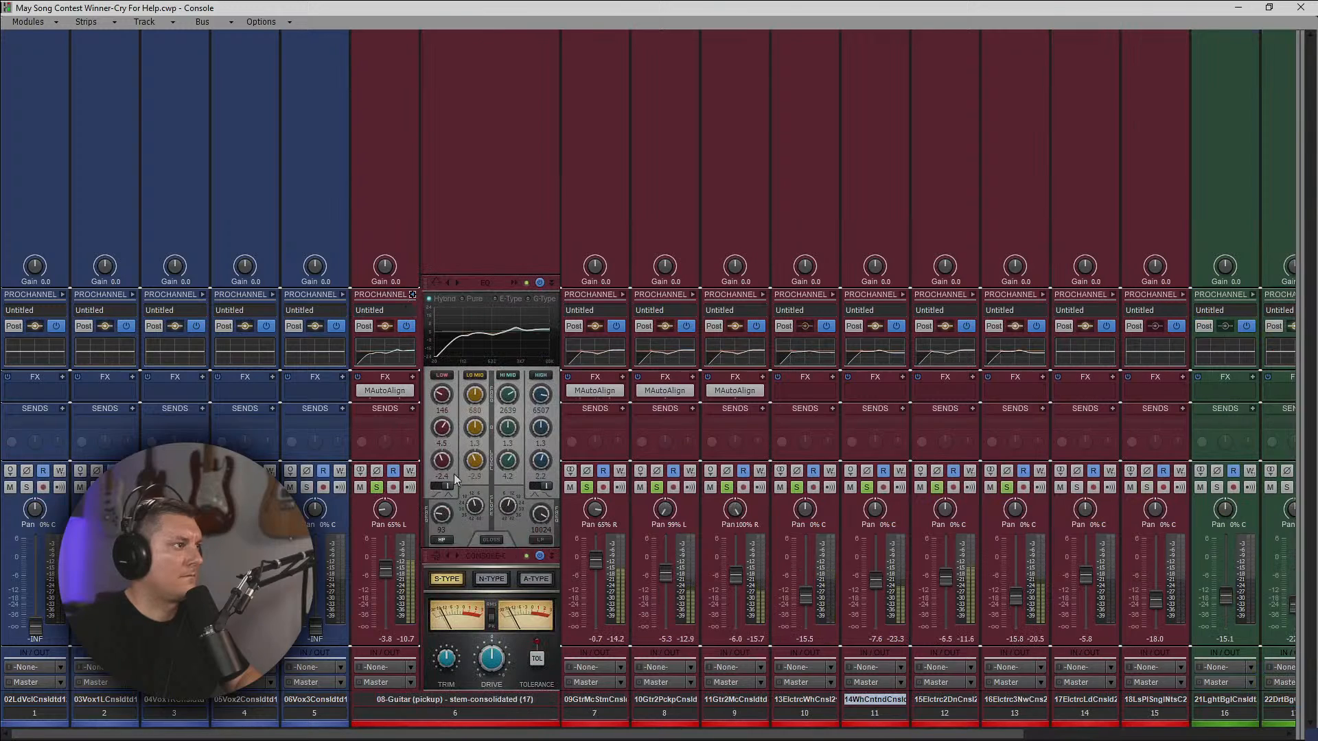
{"action": "left_click", "coordinate": [623, 295]}
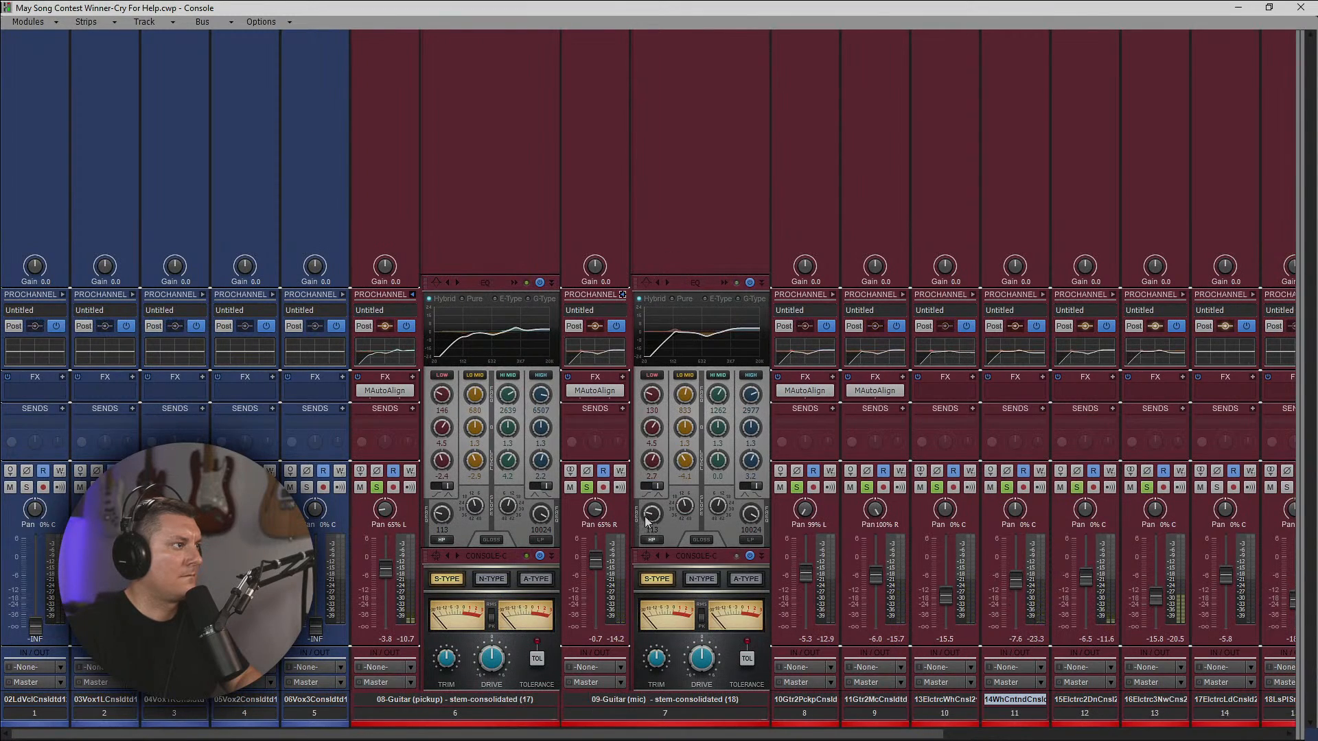
{"action": "left_click", "coordinate": [414, 294]}
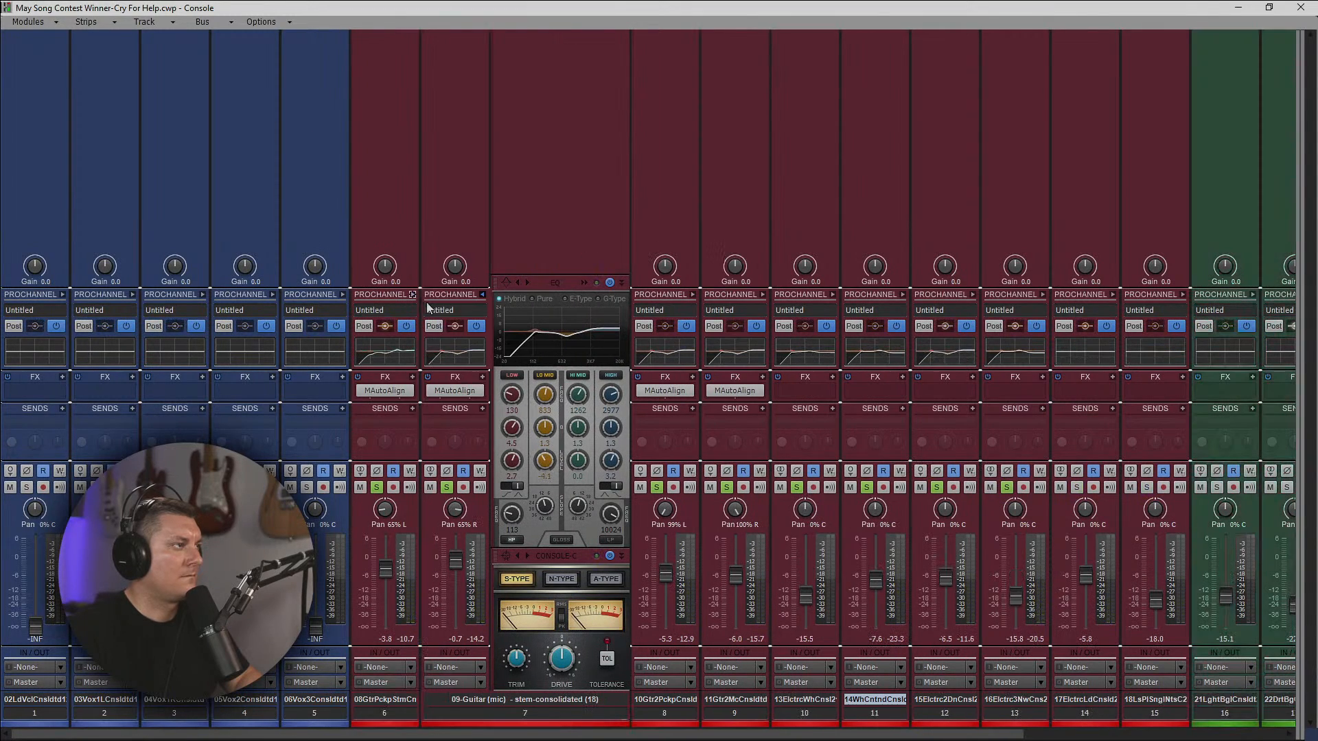
{"action": "left_click", "coordinate": [483, 295]}
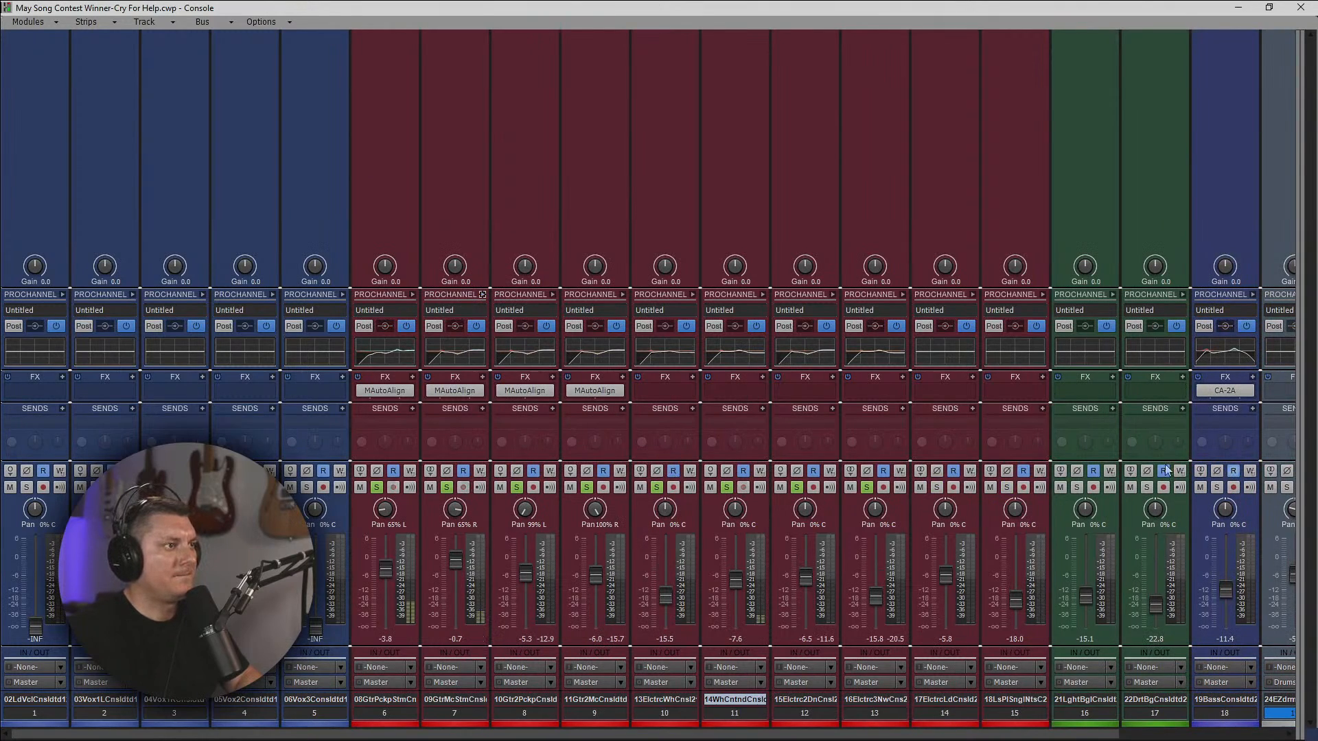
Solo tracks 14 and 15 as well, and set track 11 to -5.7 dB, 12 to -9.1, 13 to -16.2 and 14 to -6.2.
{"action": "left_click", "coordinate": [937, 487]}
{"action": "left_click", "coordinate": [1007, 487]}
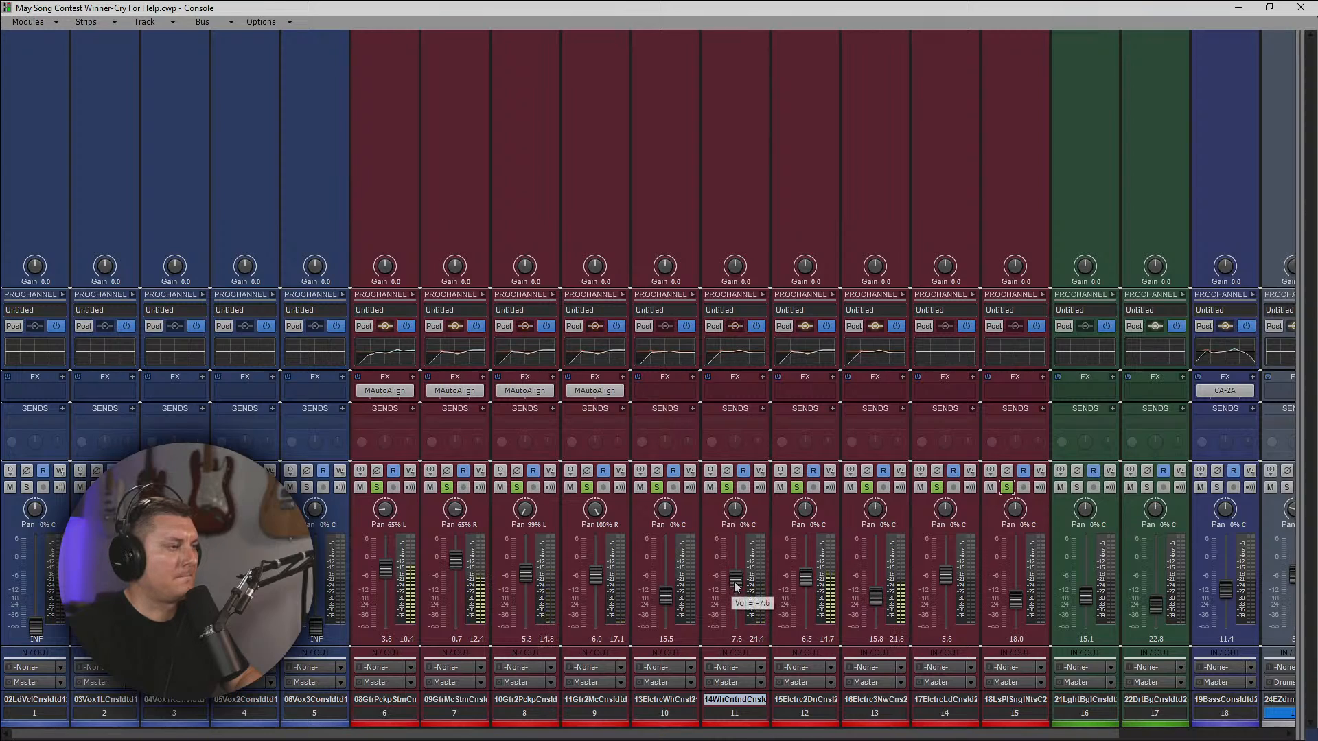
{"action": "left_click_drag", "start_coordinate": [736, 579], "coordinate": [735, 573]}
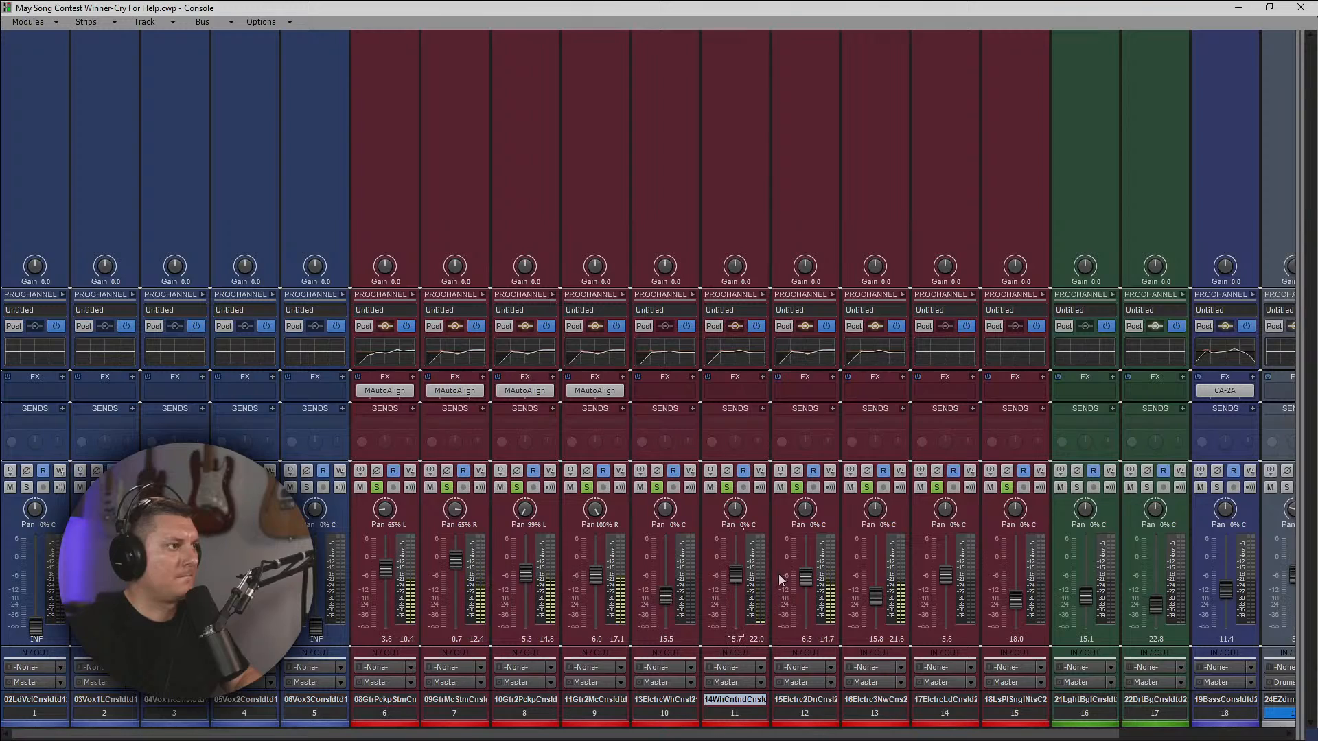
{"action": "left_click_drag", "start_coordinate": [805, 579], "coordinate": [875, 597]}
{"action": "mouse_move", "coordinate": [946, 576]}
{"action": "left_mouse_down"}
{"action": "mouse_move", "coordinate": [946, 558]}
{"action": "mouse_move", "coordinate": [946, 575]}
{"action": "left_mouse_up"}
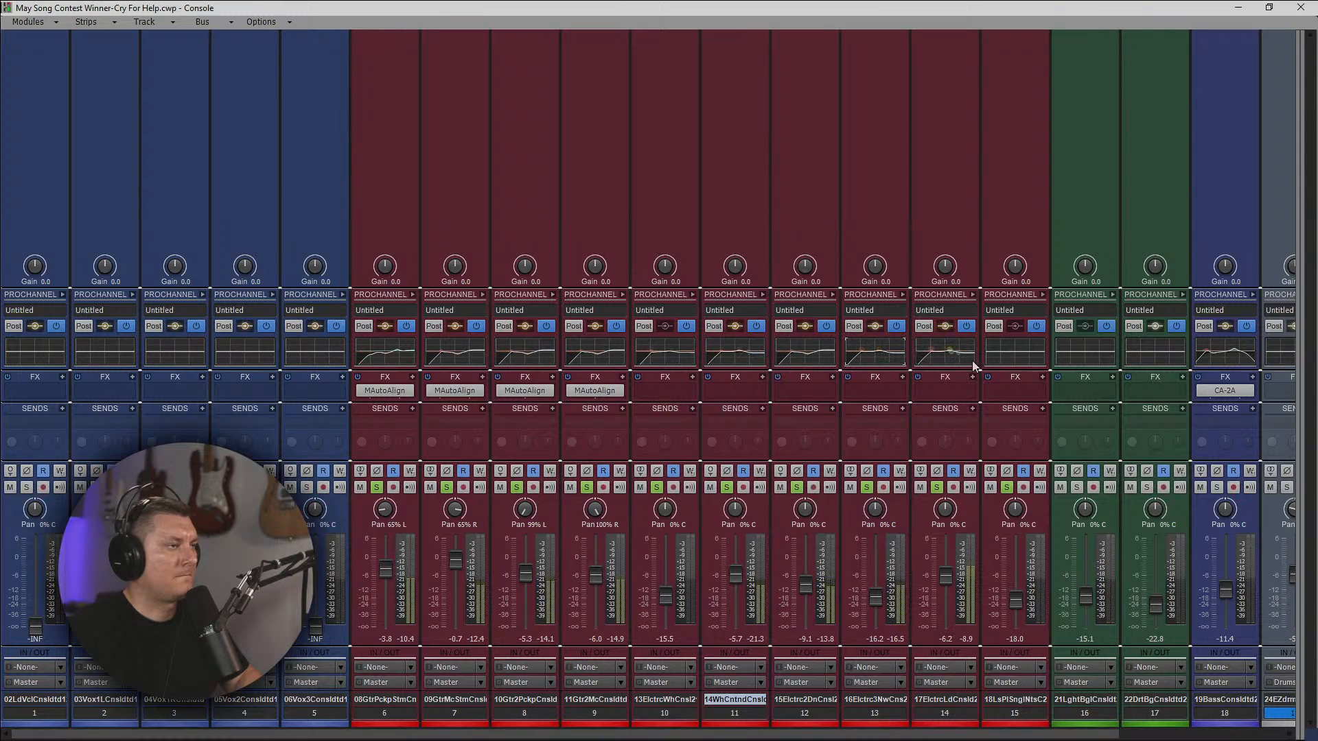
Shape electric lead track 14's EQ with a 4.3 dB low-mid cut at 1018 Hz and a high-shelf boost at 4999 Hz.
{"action": "left_click", "coordinate": [972, 295]}
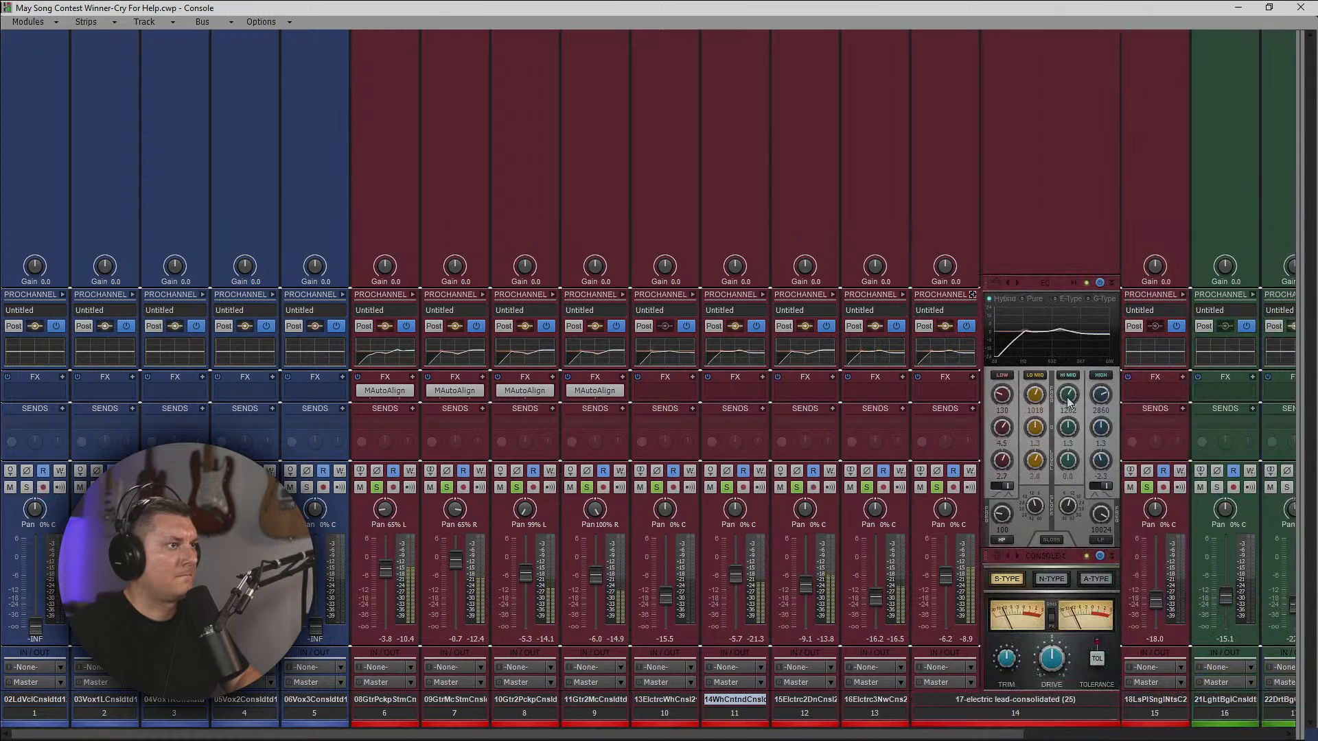
{"action": "double_click", "coordinate": [1036, 461]}
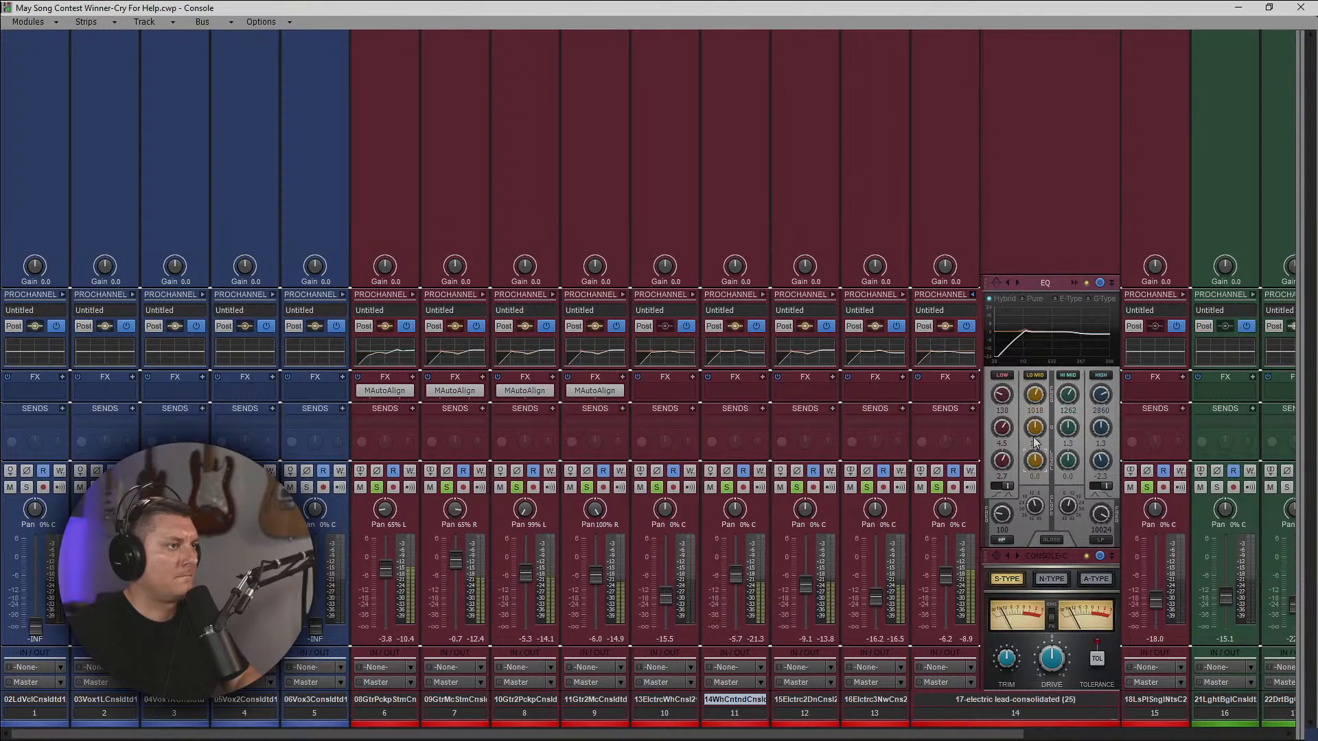
{"action": "left_click_drag", "start_coordinate": [1036, 459], "coordinate": [1036, 475]}
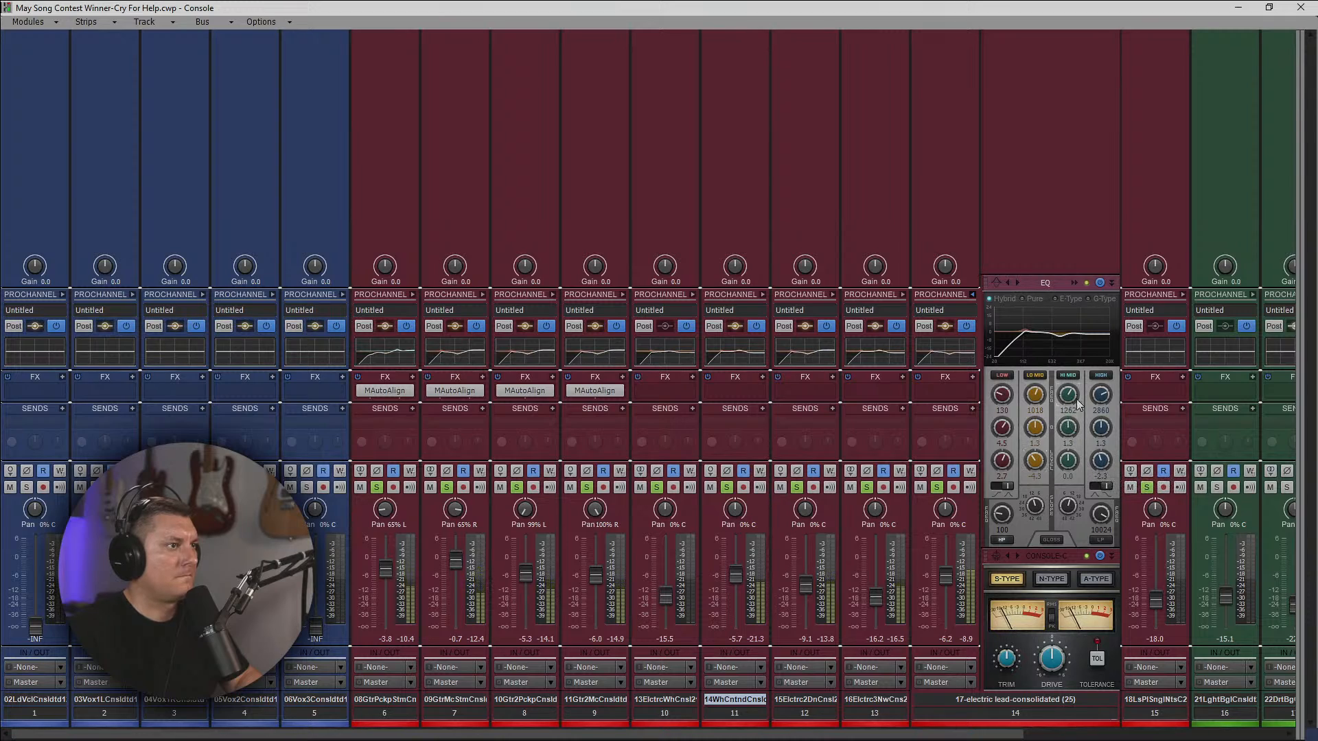
{"action": "left_click_drag", "start_coordinate": [1101, 396], "coordinate": [1097, 397]}
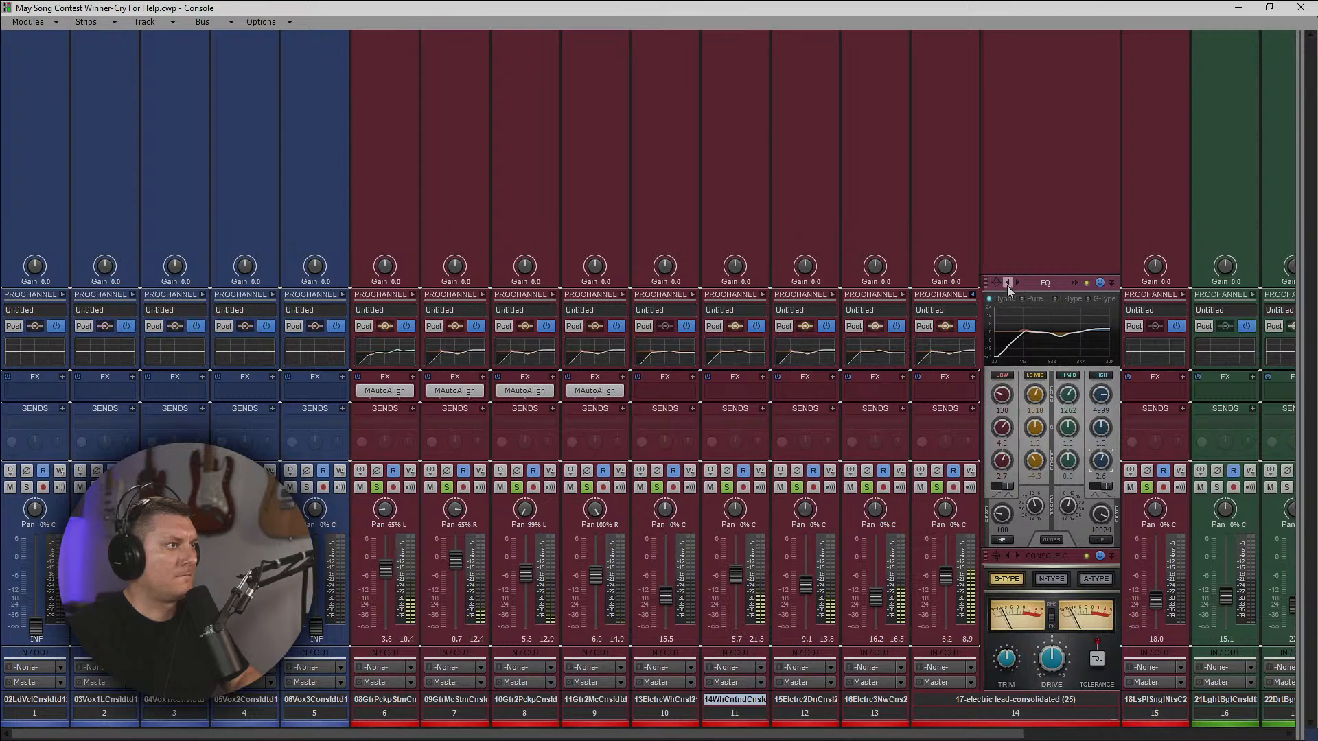
{"action": "left_click", "coordinate": [973, 295]}
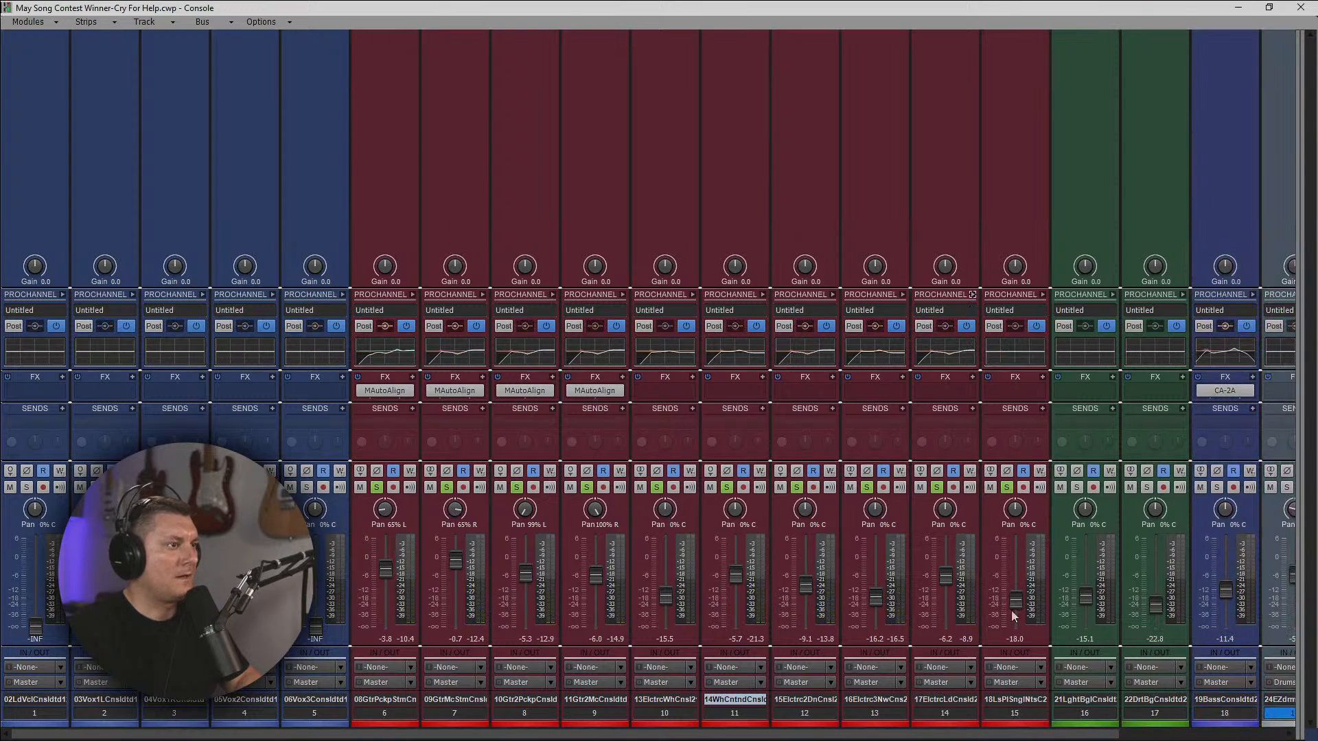
Unsolo all the guitar tracks, 6 to 15.
{"action": "left_click", "coordinate": [376, 486]}
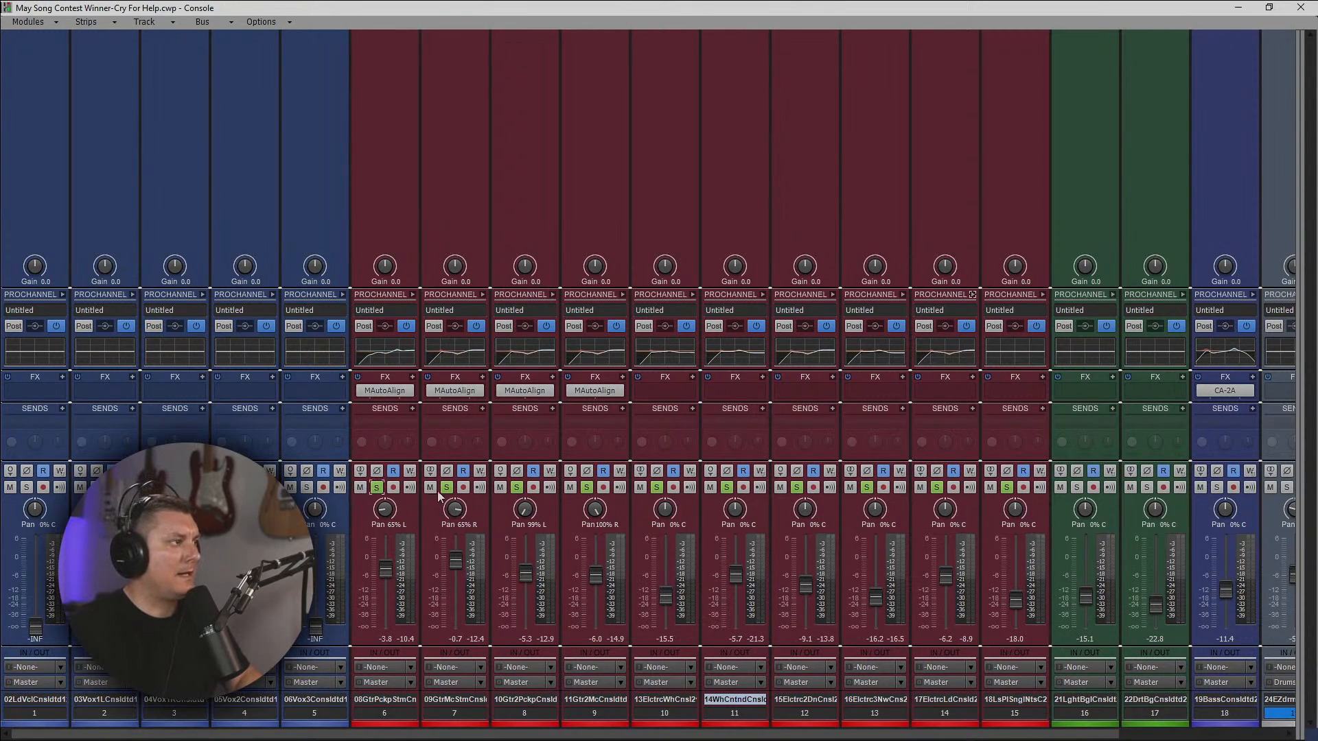
{"action": "left_click", "coordinate": [447, 487]}
{"action": "left_click", "coordinate": [516, 486]}
{"action": "left_click", "coordinate": [797, 487]}
{"action": "left_click", "coordinate": [866, 487]}
{"action": "left_click", "coordinate": [936, 487]}
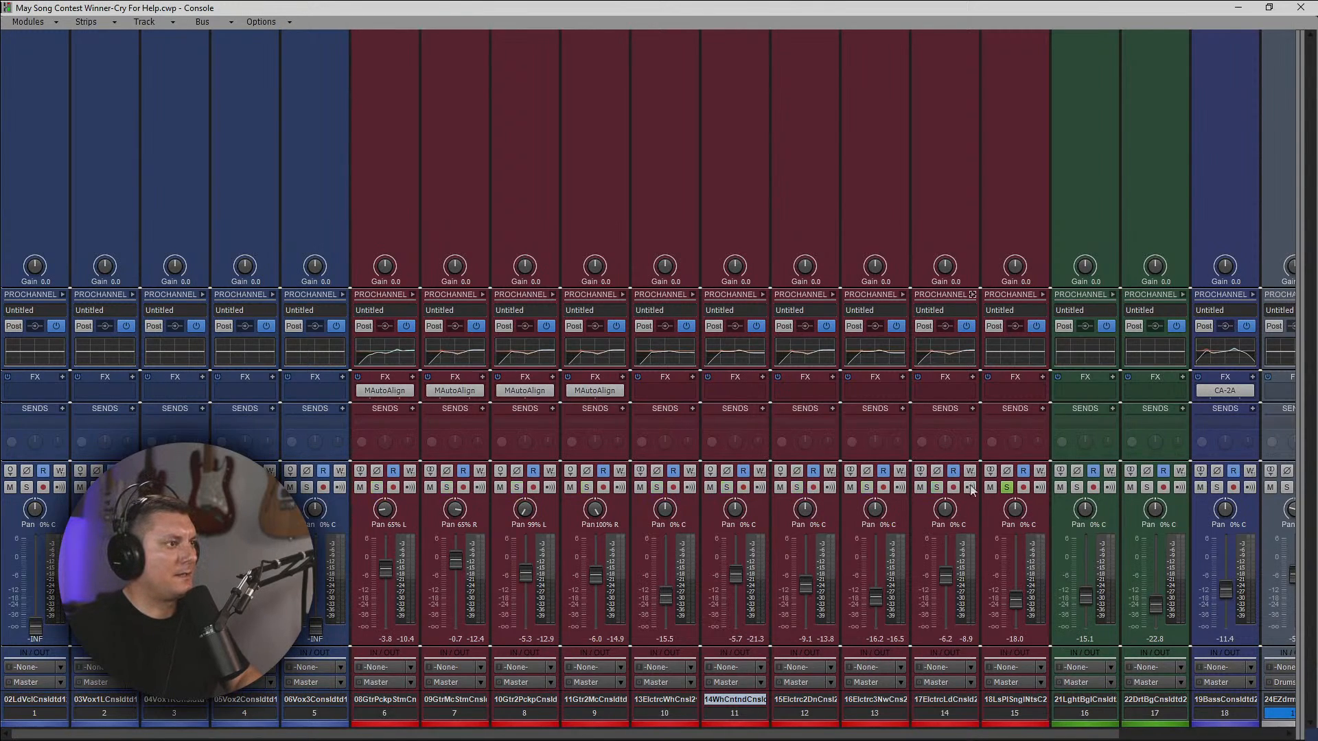
{"action": "left_click", "coordinate": [1006, 487]}
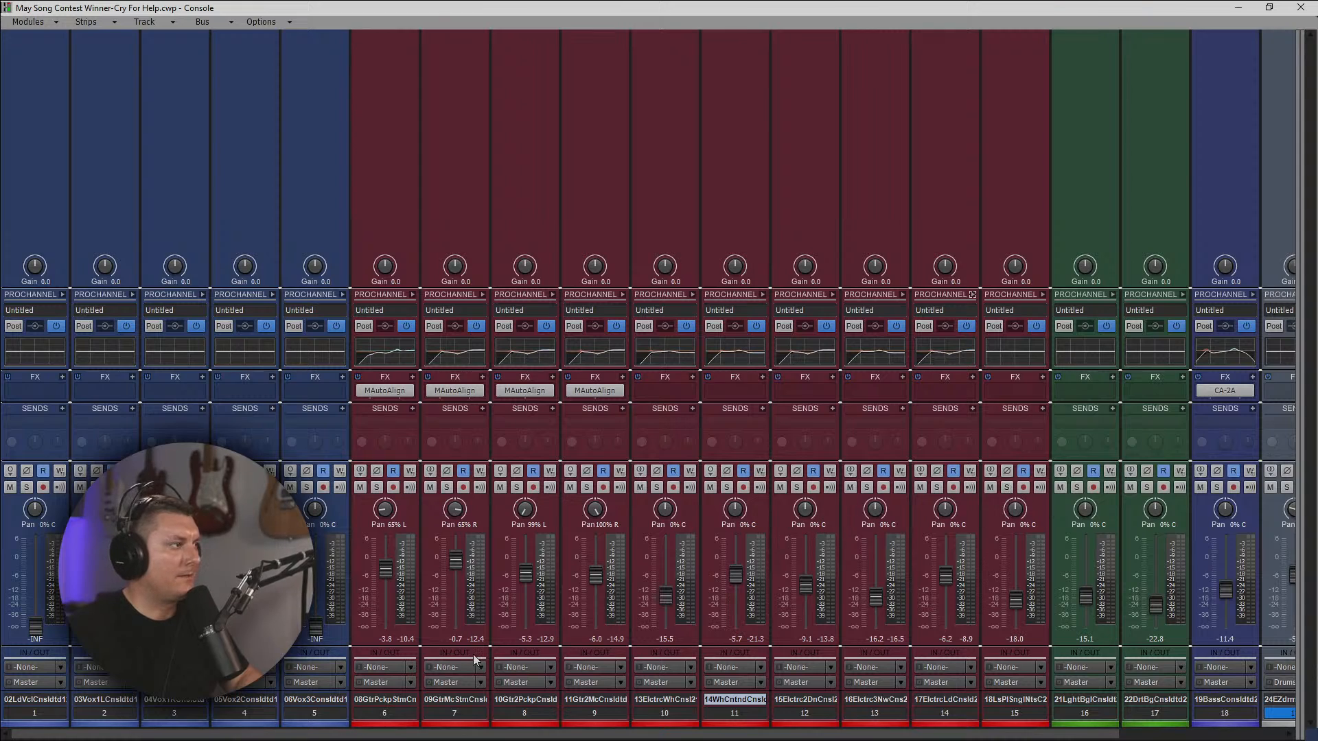
Reveal the buses, switch the Master bus's interleave to stereo, and hide the buses again.
{"action": "left_click_drag", "start_coordinate": [818, 735], "coordinate": [983, 735]}
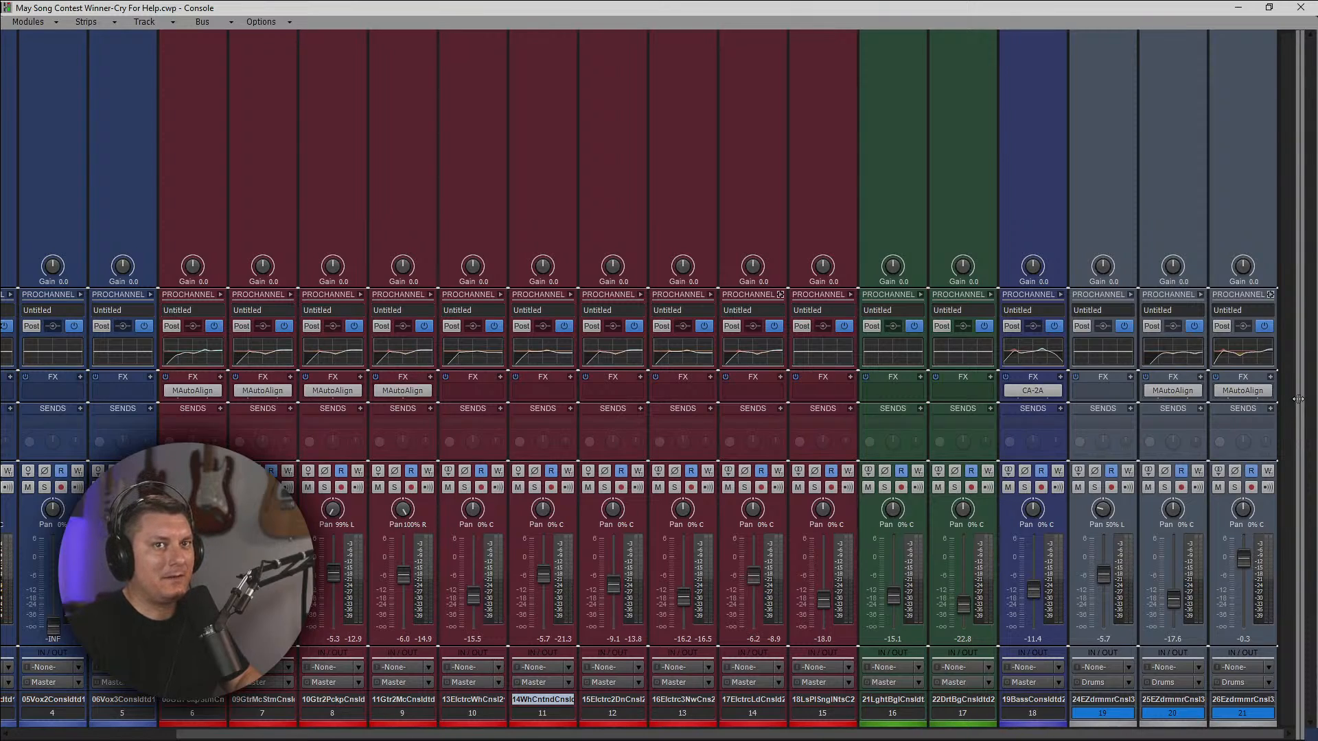
{"action": "left_click_drag", "start_coordinate": [1298, 399], "coordinate": [1031, 405]}
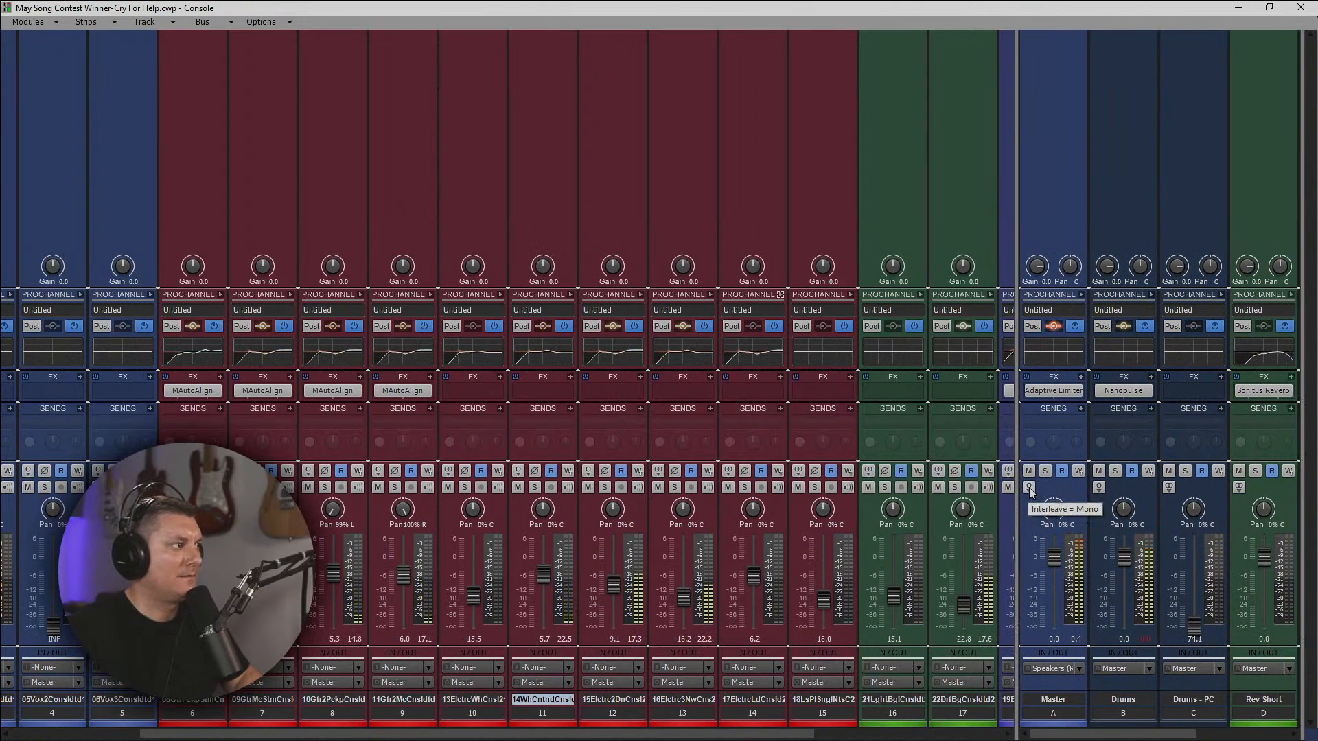
{"action": "left_click", "coordinate": [1030, 488]}
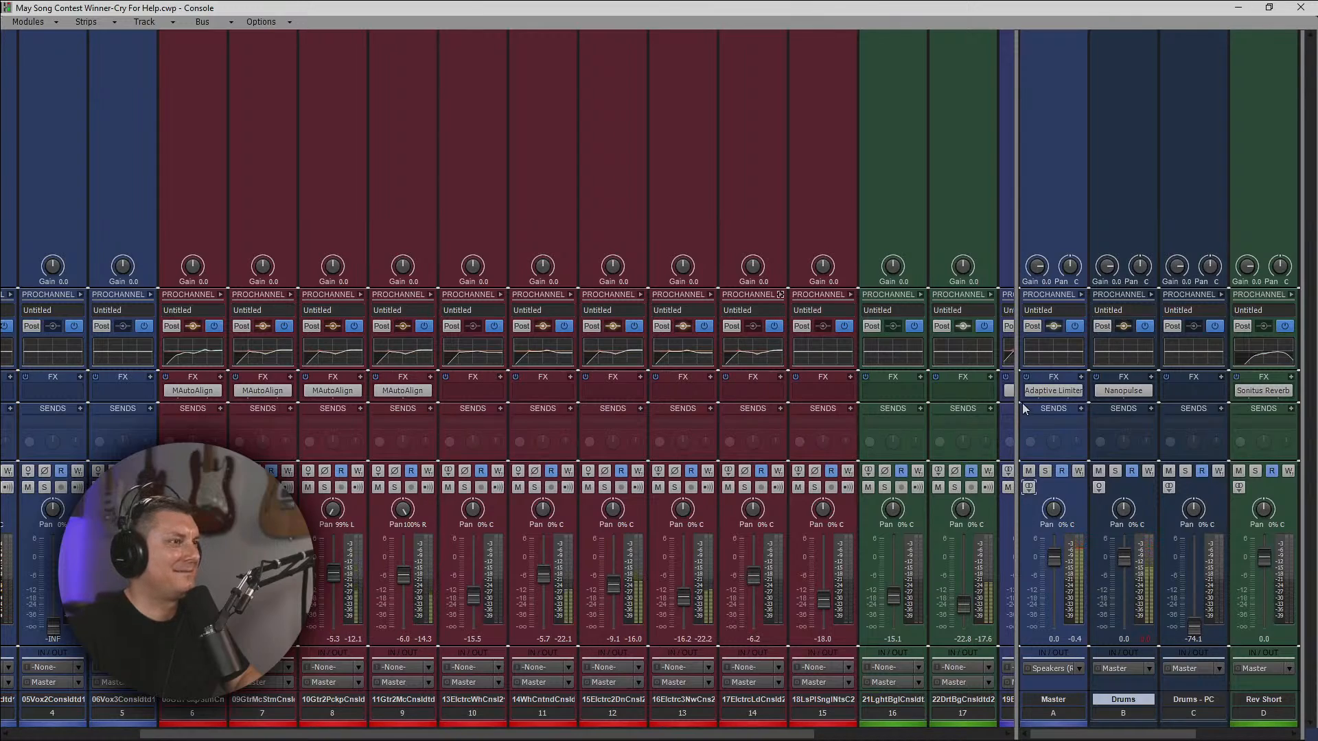
{"action": "left_click_drag", "start_coordinate": [1017, 405], "coordinate": [1299, 405]}
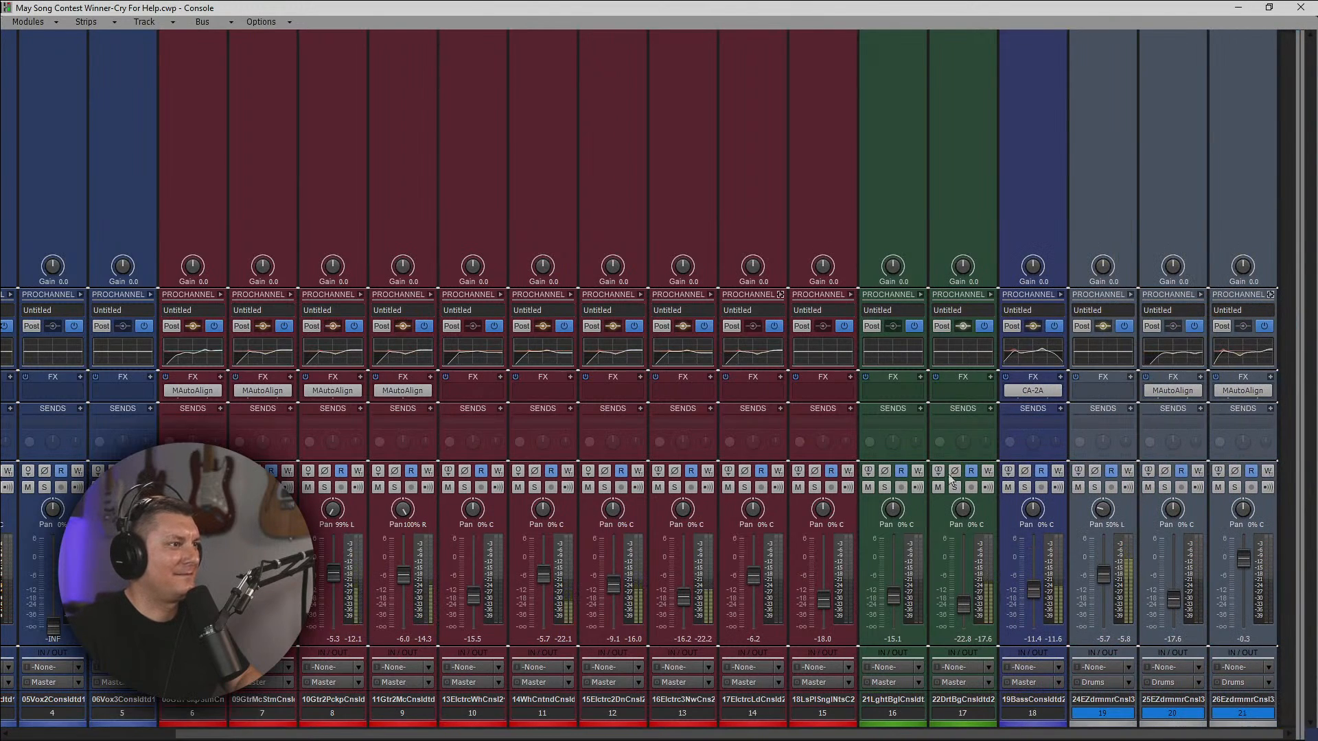
Set track 17 to -21.9 dB and 13 to -10.9 dB; pan tracks 13 and 14 45% left and right, 11 and 12 70% left and right.
{"action": "left_click_drag", "start_coordinate": [961, 607], "coordinate": [963, 604]}
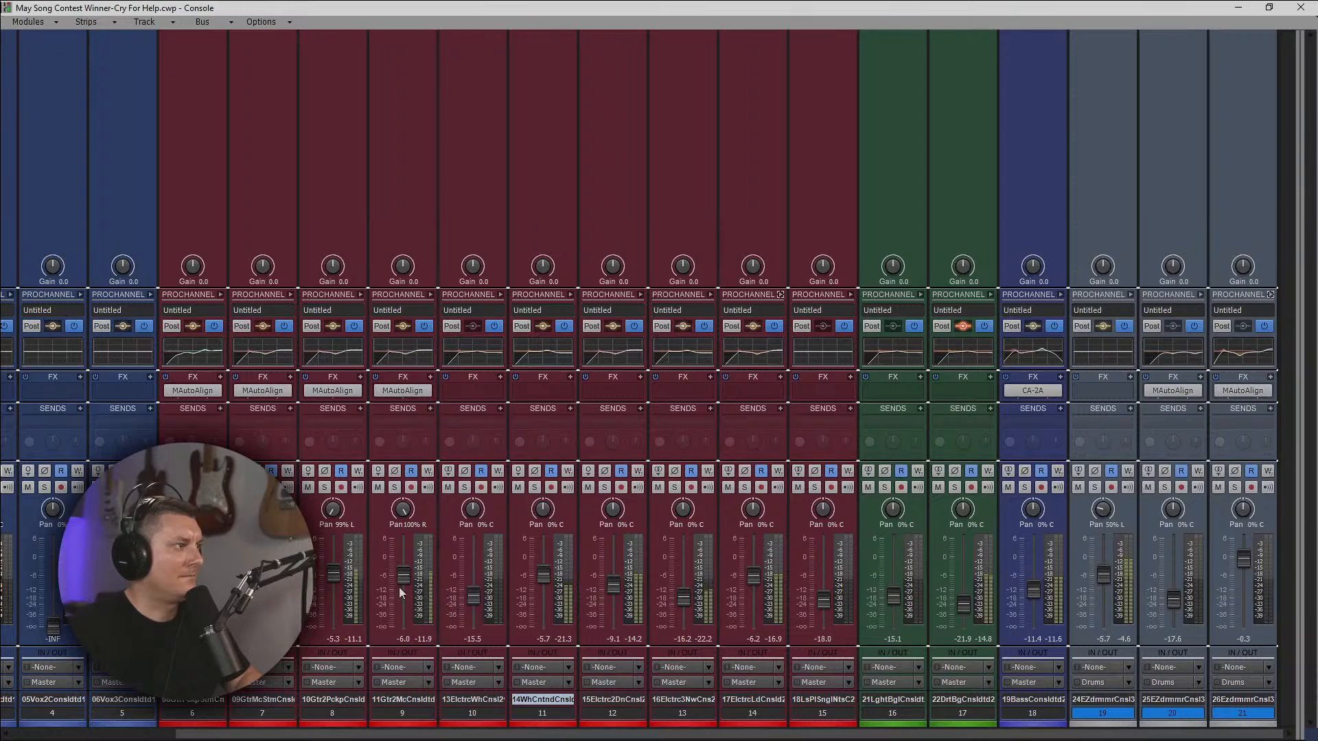
{"action": "mouse_move", "coordinate": [695, 596]}
{"action": "left_mouse_down"}
{"action": "mouse_move", "coordinate": [696, 565]}
{"action": "mouse_move", "coordinate": [683, 585]}
{"action": "left_mouse_up"}
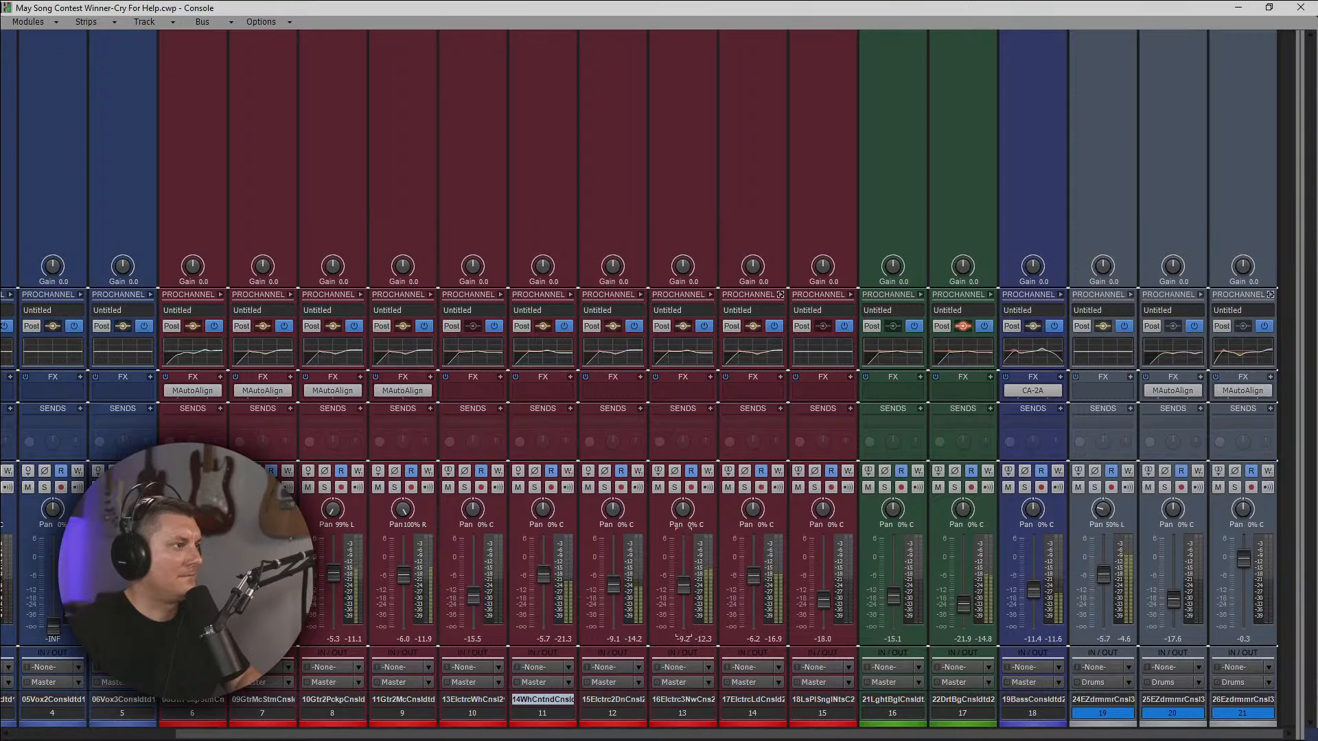
{"action": "left_click_drag", "start_coordinate": [683, 509], "coordinate": [683, 512]}
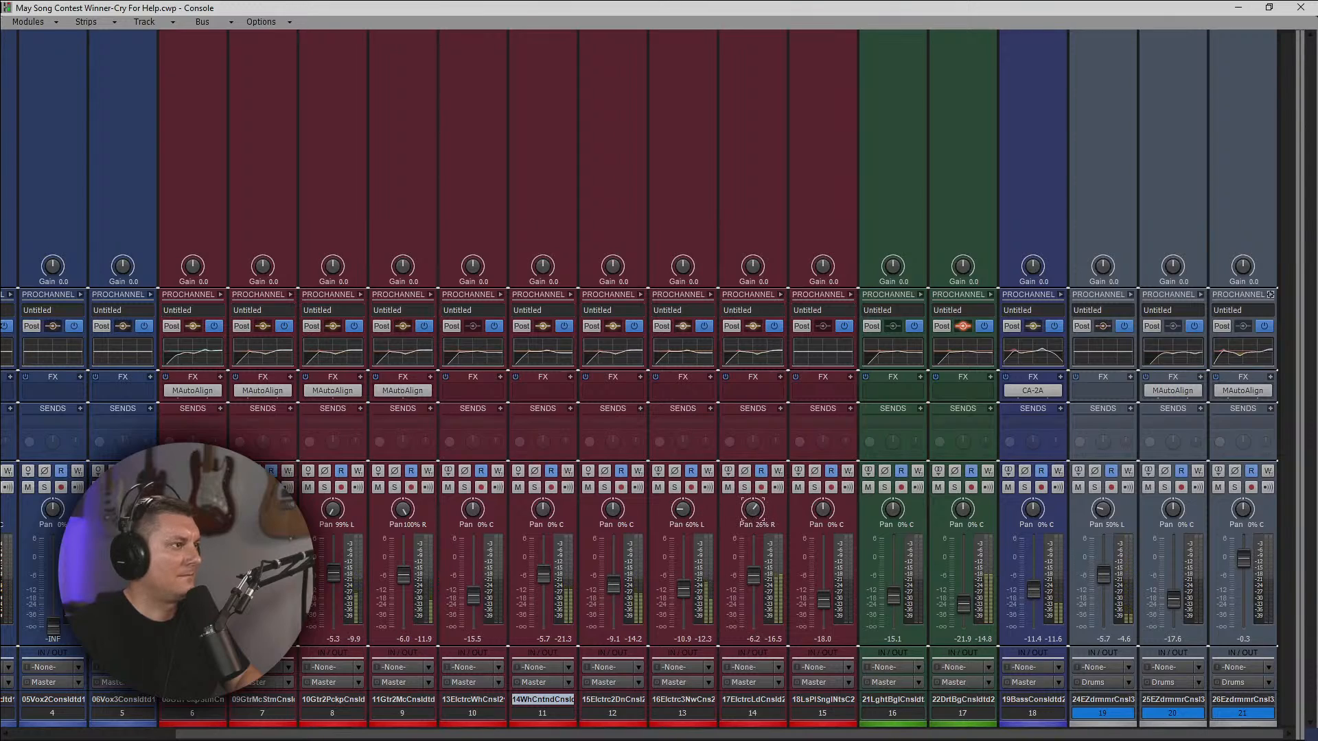
{"action": "left_click_drag", "start_coordinate": [753, 512], "coordinate": [753, 508]}
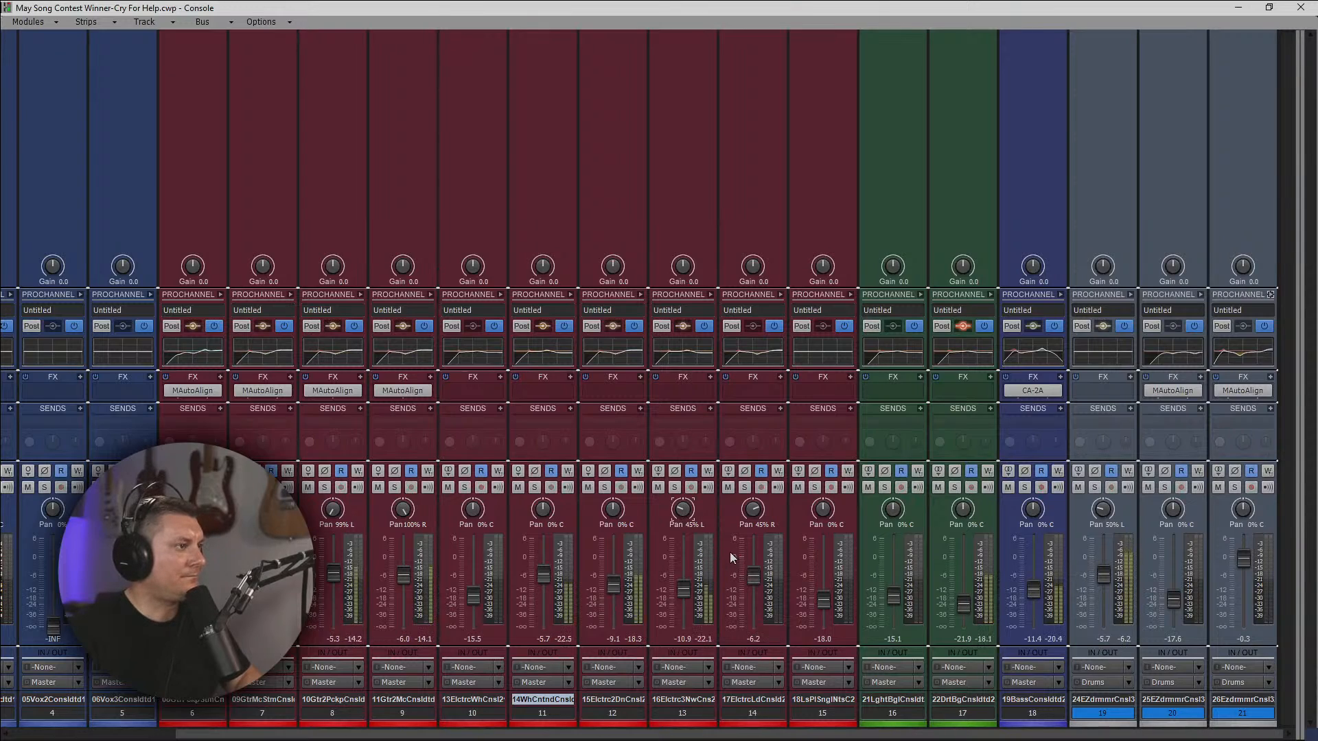
{"action": "left_click_drag", "start_coordinate": [613, 512], "coordinate": [538, 511]}
{"action": "left_click_drag", "start_coordinate": [543, 510], "coordinate": [543, 517]}
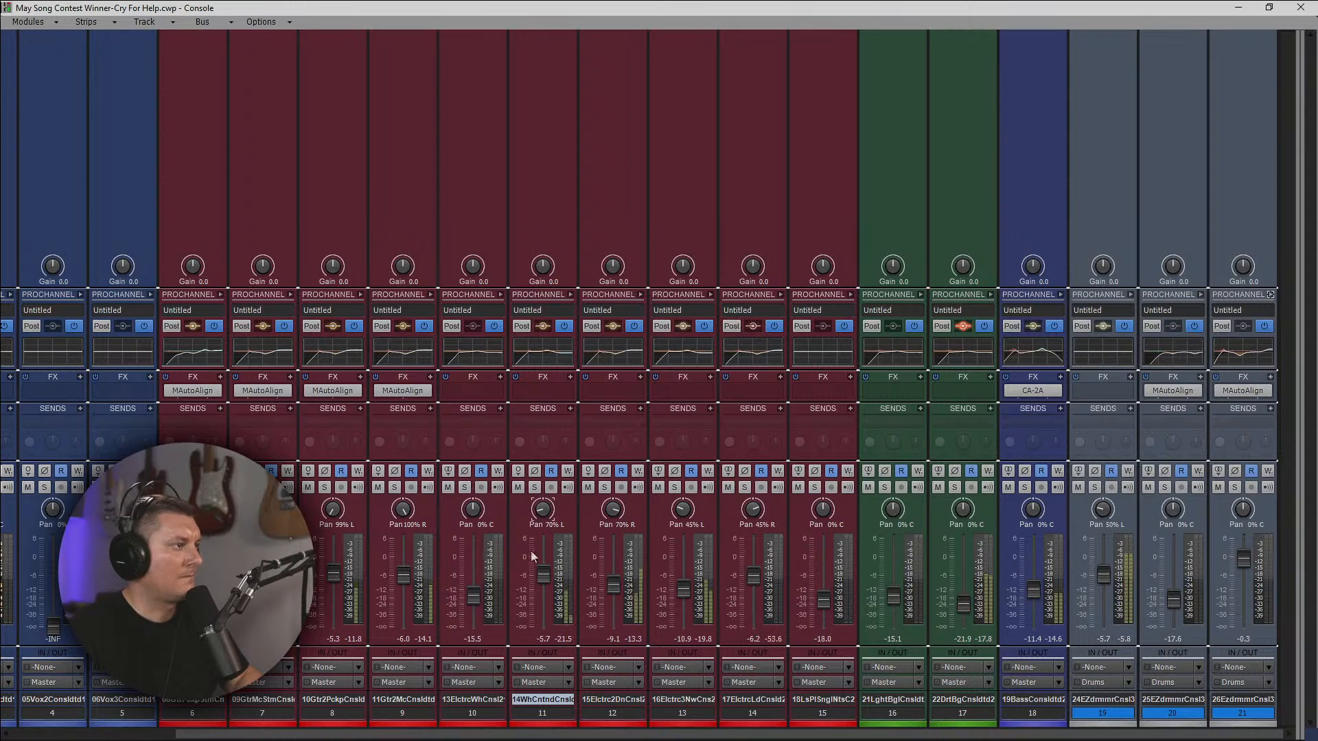
Raise wah track 11 to -3.8 dB, bass track 18 to -6.5 dB and background track 16 to -12.9 dB.
{"action": "left_click_drag", "start_coordinate": [547, 584], "coordinate": [546, 581]}
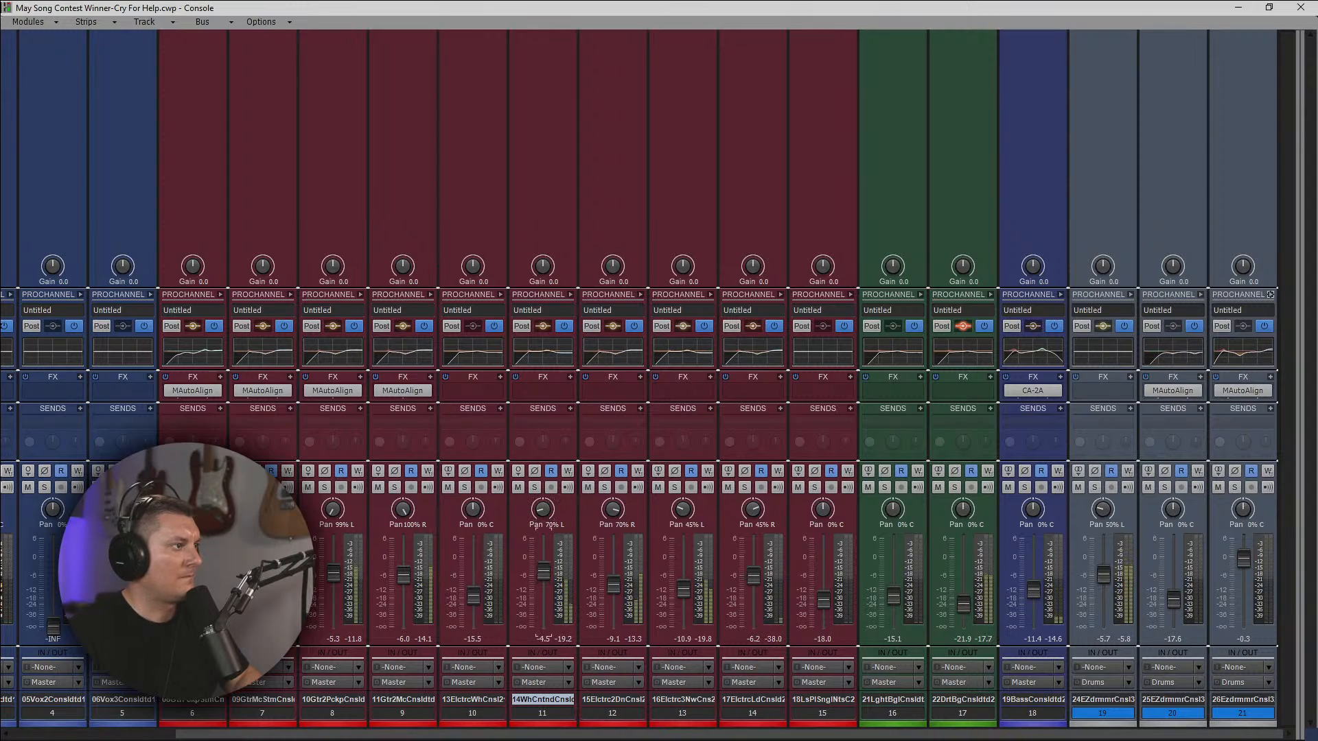
{"action": "left_click_drag", "start_coordinate": [545, 574], "coordinate": [545, 571]}
{"action": "left_click_drag", "start_coordinate": [1034, 590], "coordinate": [1034, 582]}
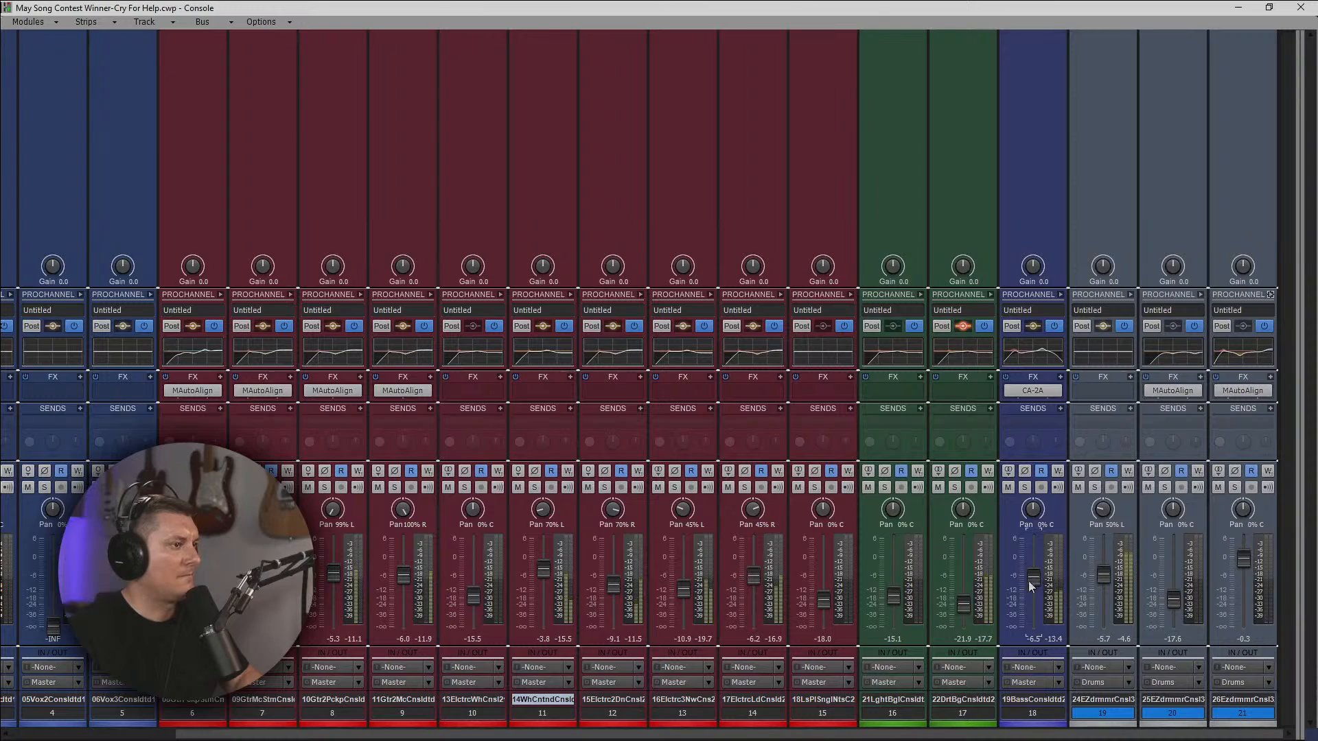
{"action": "left_click_drag", "start_coordinate": [893, 596], "coordinate": [893, 593]}
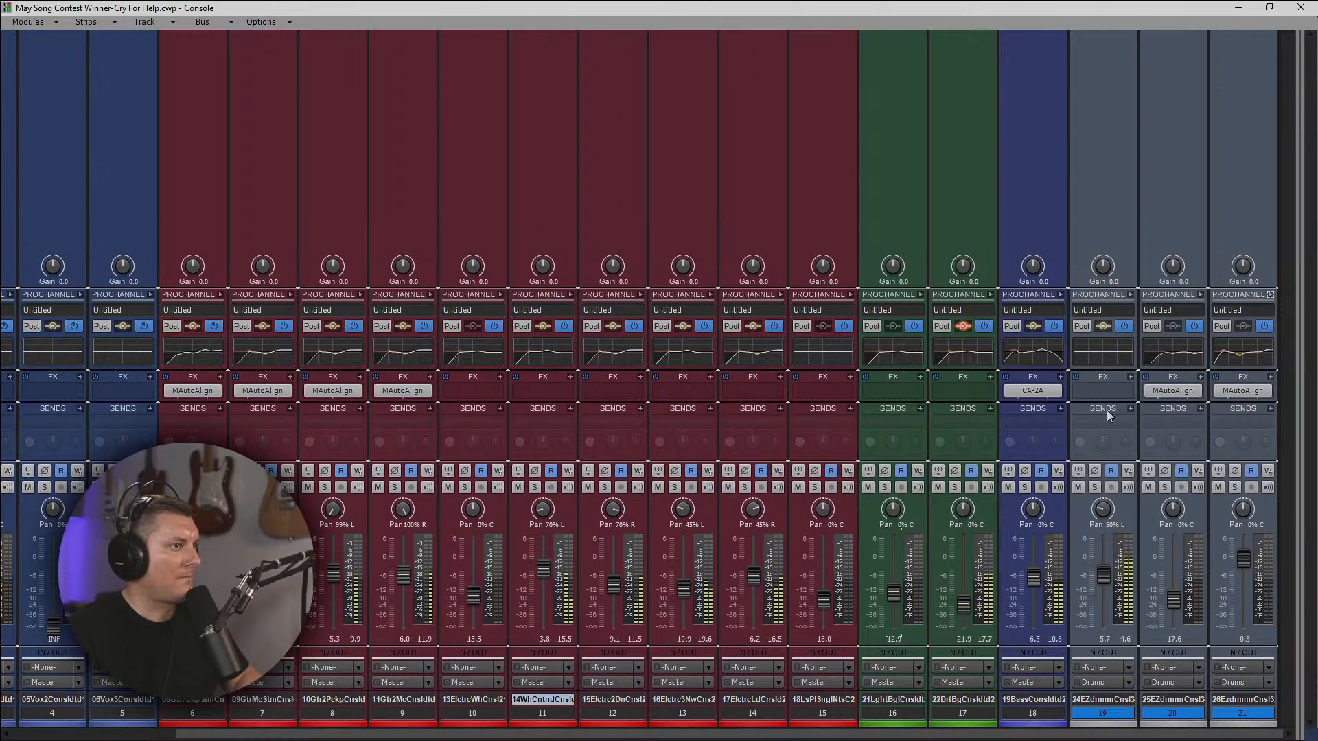
Insert a new stereo bus after Rev Long and color it red.
{"action": "left_click_drag", "start_coordinate": [1298, 336], "coordinate": [688, 376]}
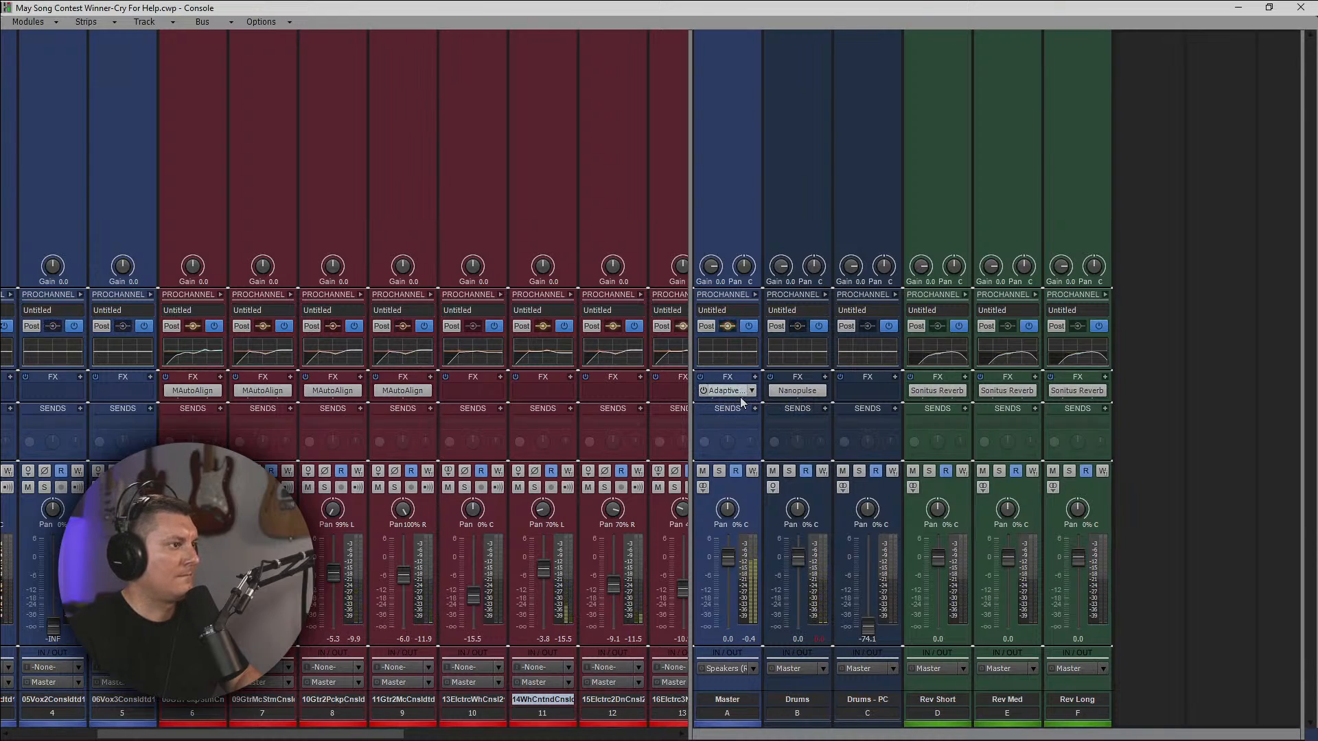
{"action": "right_click", "coordinate": [1143, 360]}
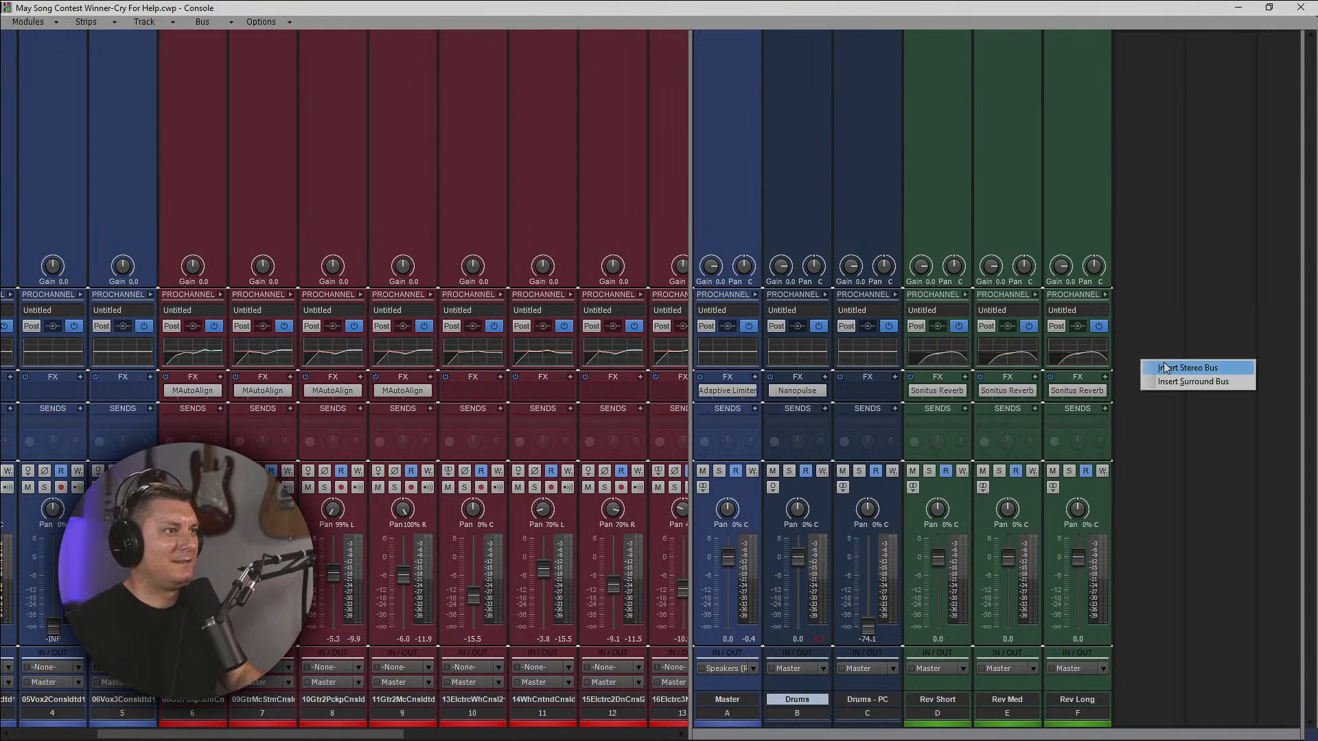
{"action": "left_click", "coordinate": [1187, 368]}
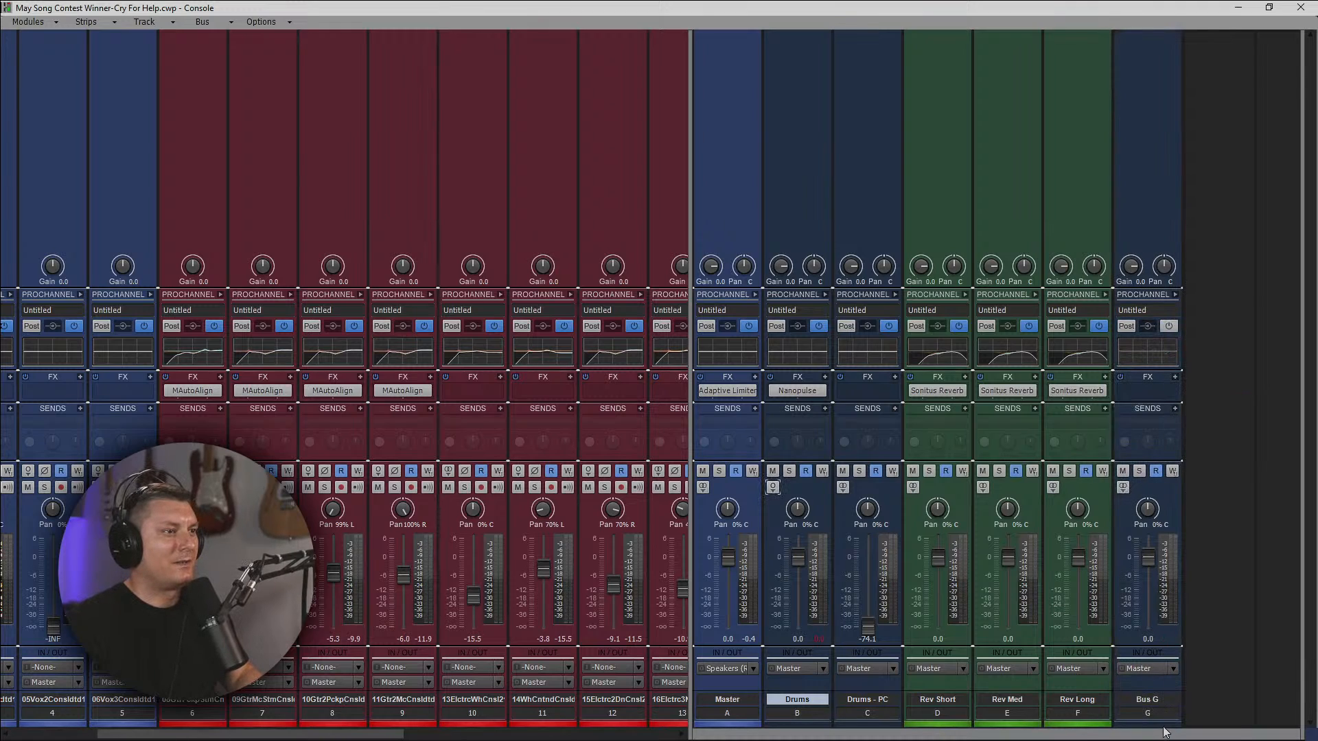
{"action": "left_click", "coordinate": [1163, 725]}
{"action": "left_click", "coordinate": [1191, 669]}
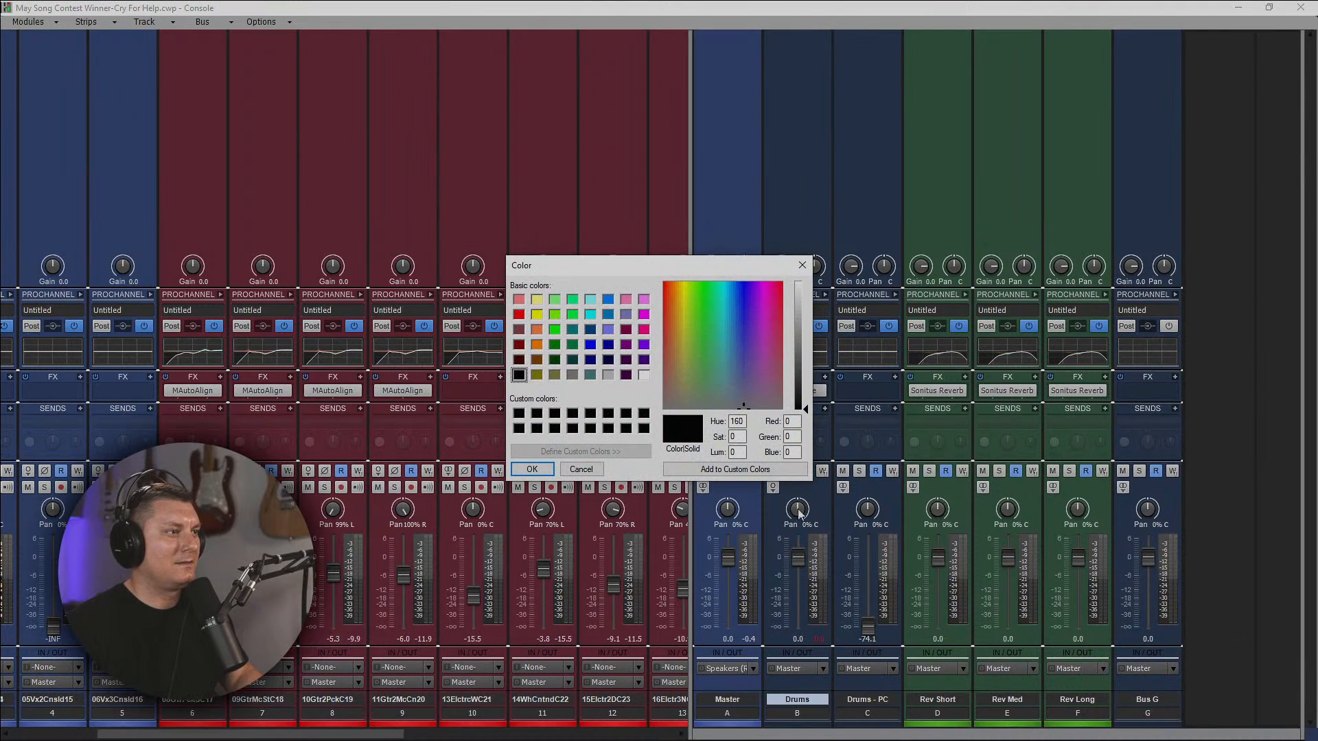
{"action": "left_click", "coordinate": [519, 315]}
{"action": "left_click", "coordinate": [549, 469]}
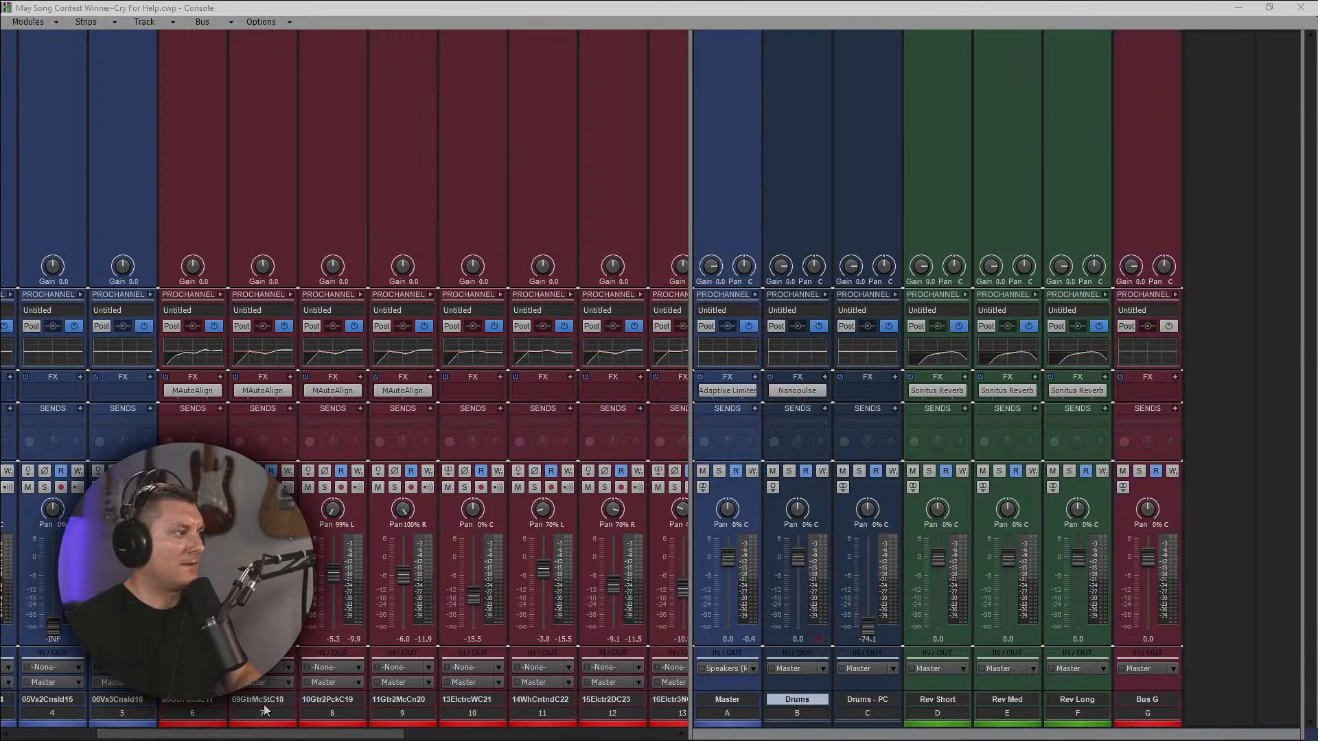
Select guitar tracks 6 to 15 and route all their outputs to the new red bus.
{"action": "left_click_drag", "start_coordinate": [199, 714], "coordinate": [431, 711]}
{"action": "left_click", "coordinate": [480, 682]}
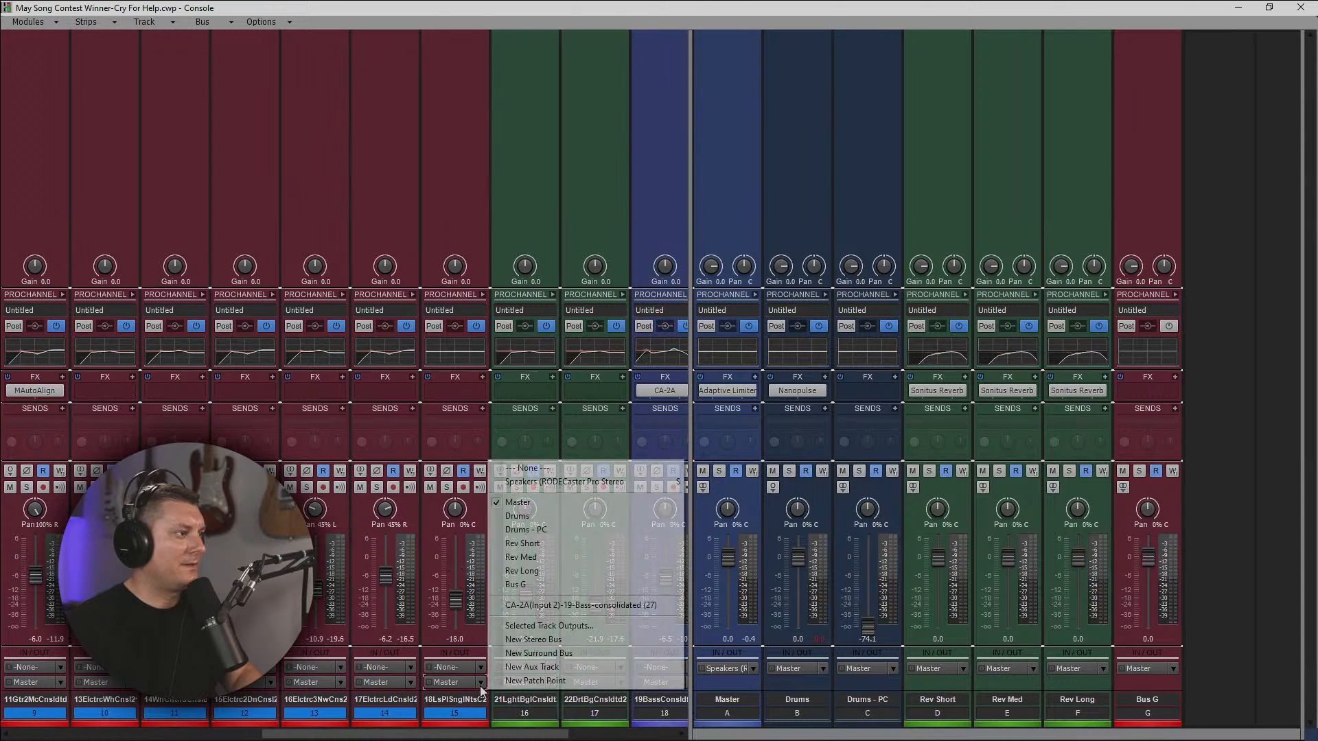
{"action": "left_click", "coordinate": [525, 585]}
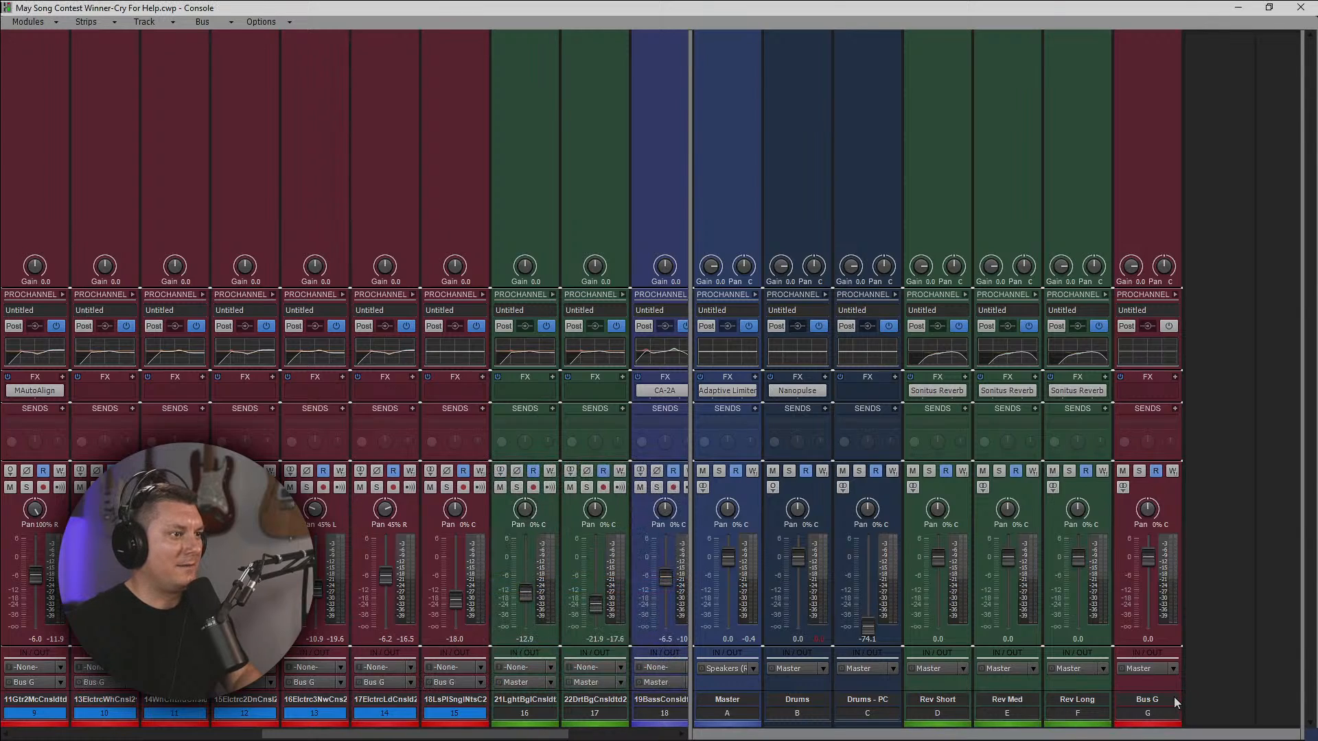
Rename the new red bus as Guitars and move it between the Drums - PC and Rev Short buses.
{"action": "key", "text": "t"}
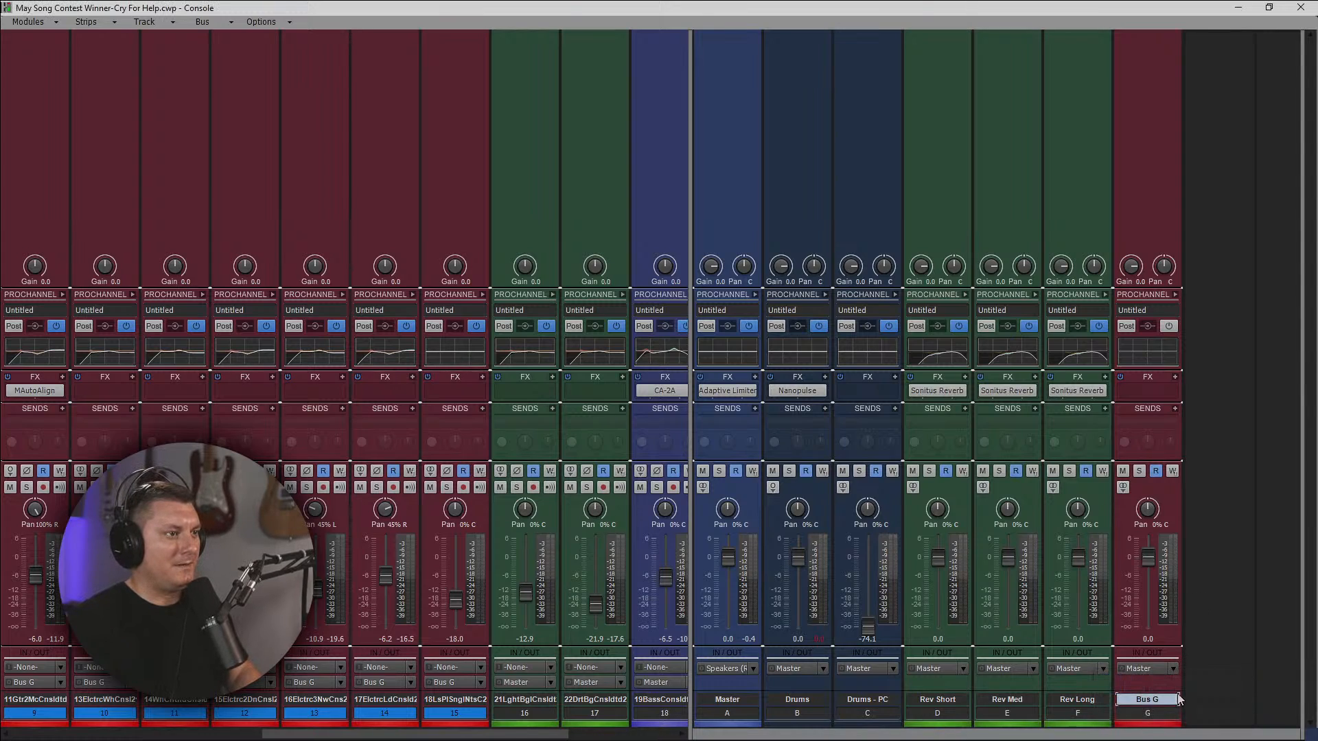
{"action": "double_click", "coordinate": [1161, 700]}
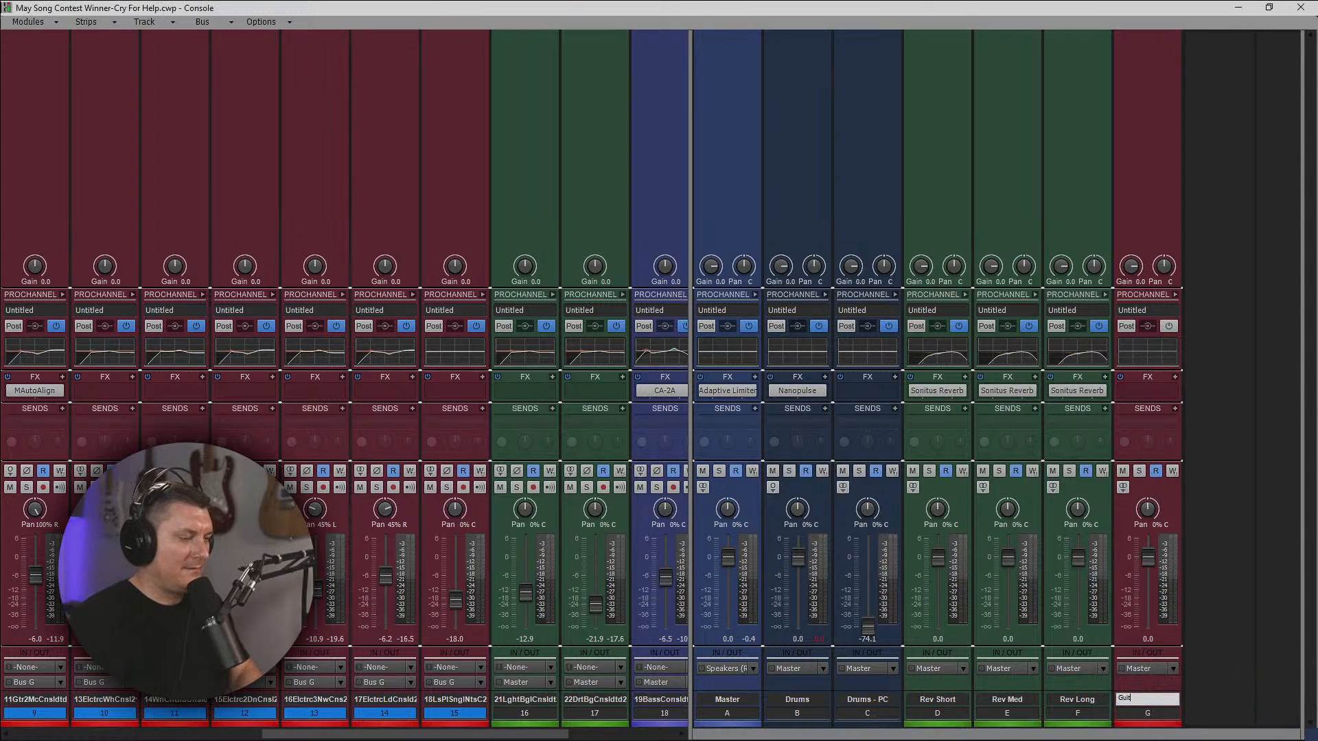
{"action": "type", "text": "Guitars"}
{"action": "key", "text": "Return"}
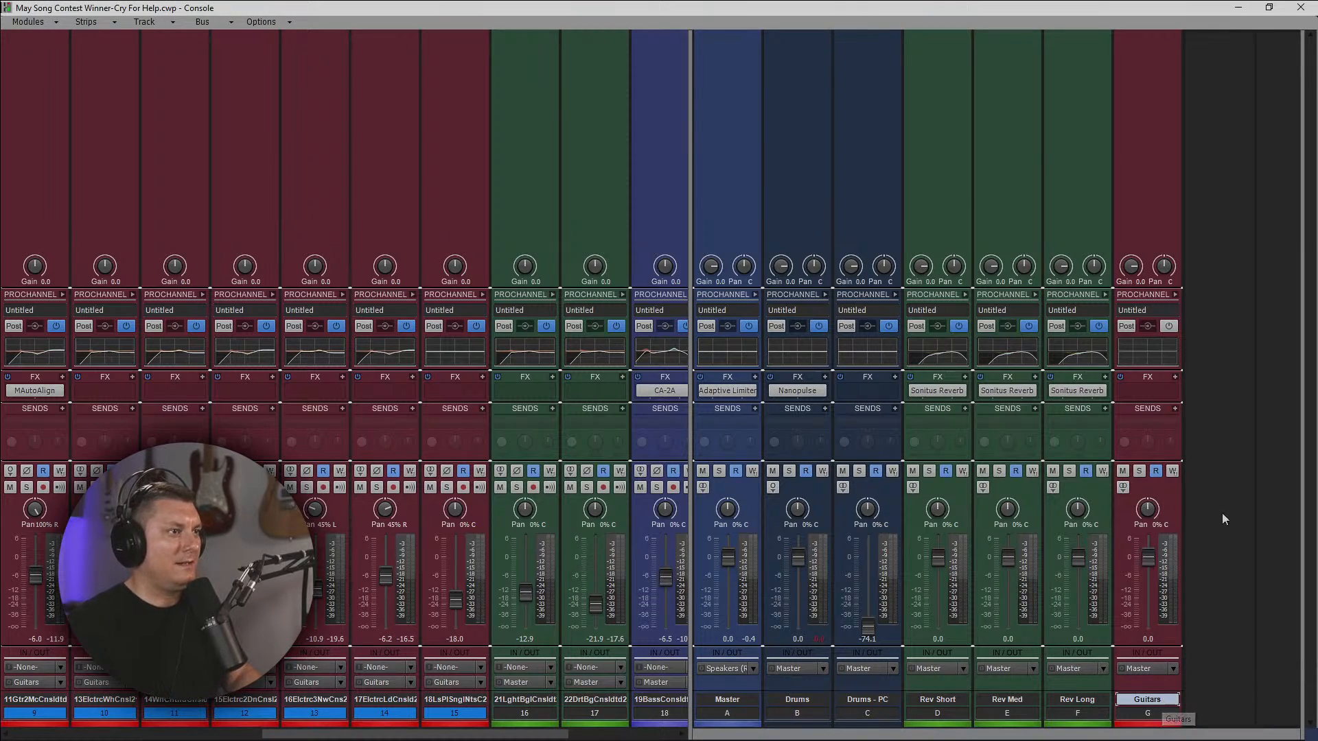
{"action": "left_click_drag", "start_coordinate": [952, 511], "coordinate": [952, 512]}
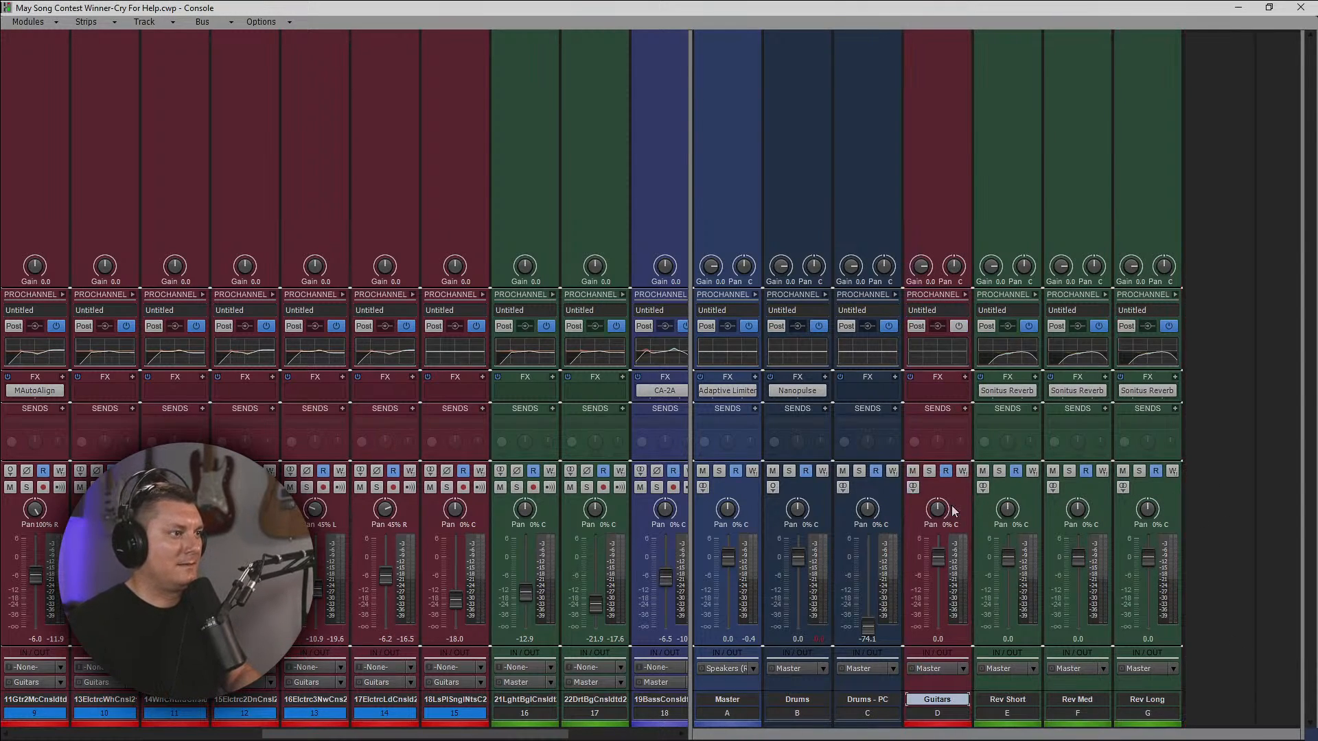
Expand the Guitars bus's ProChannel and remove its compressor and tube modules.
{"action": "left_click", "coordinate": [967, 293]}
{"action": "right_click", "coordinate": [1049, 87]}
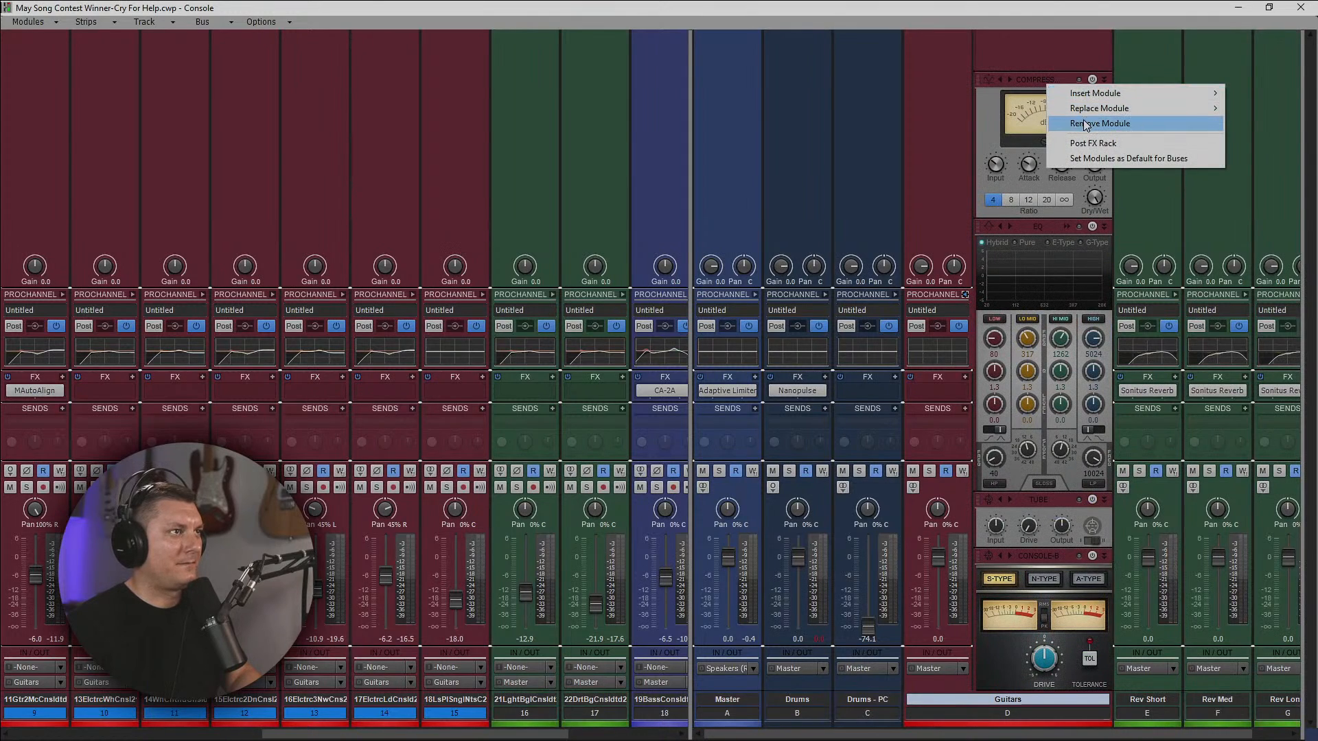
{"action": "left_click", "coordinate": [1085, 123]}
{"action": "right_click", "coordinate": [1043, 505]}
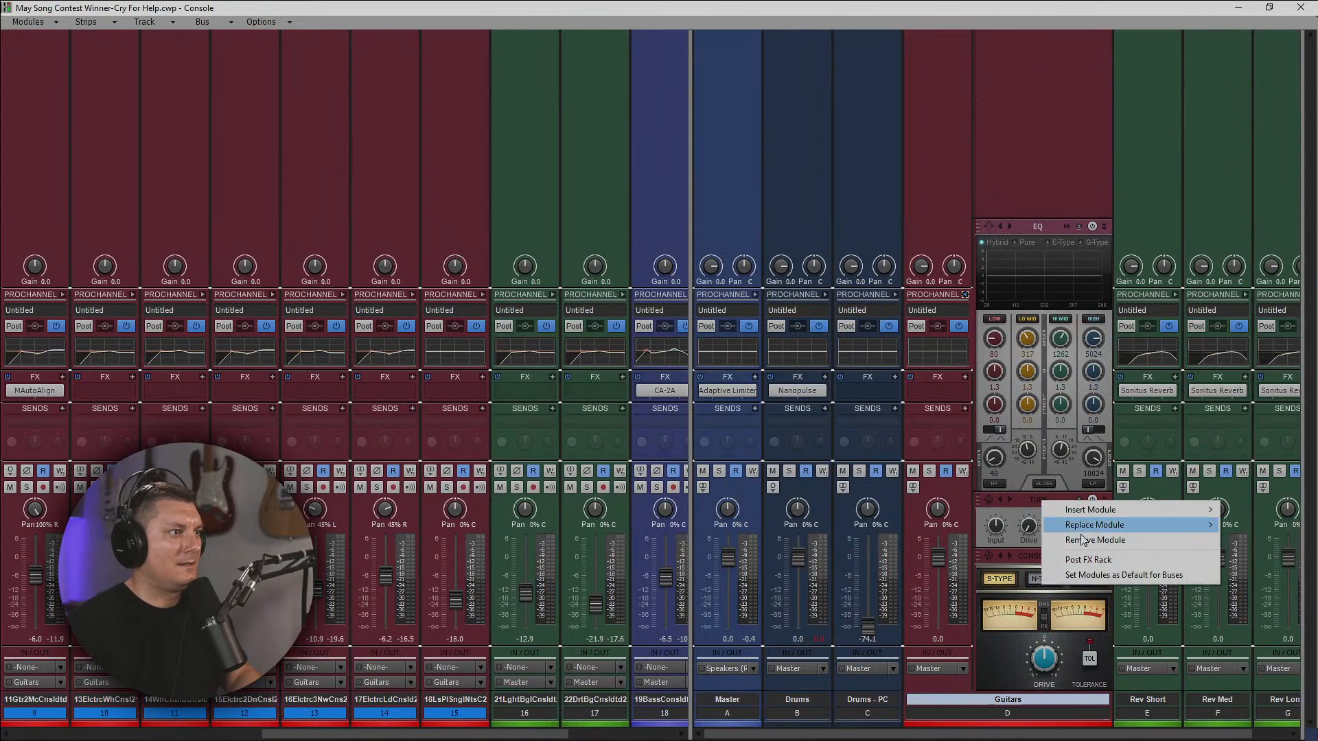
{"action": "left_click", "coordinate": [1081, 538]}
Enable the EQ and Console-B modules on the Guitars bus and set this module arrangement as the default for buses.
{"action": "right_click", "coordinate": [1028, 158]}
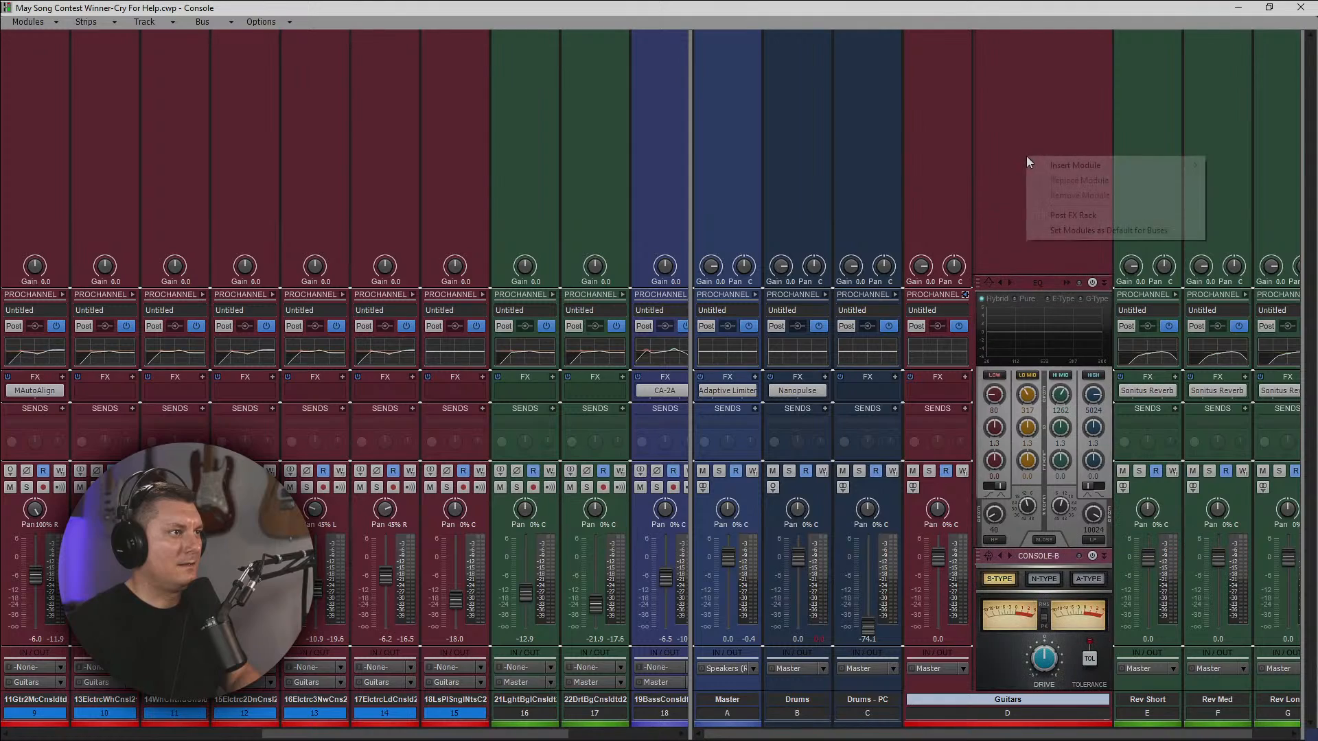
{"action": "left_click", "coordinate": [1093, 232]}
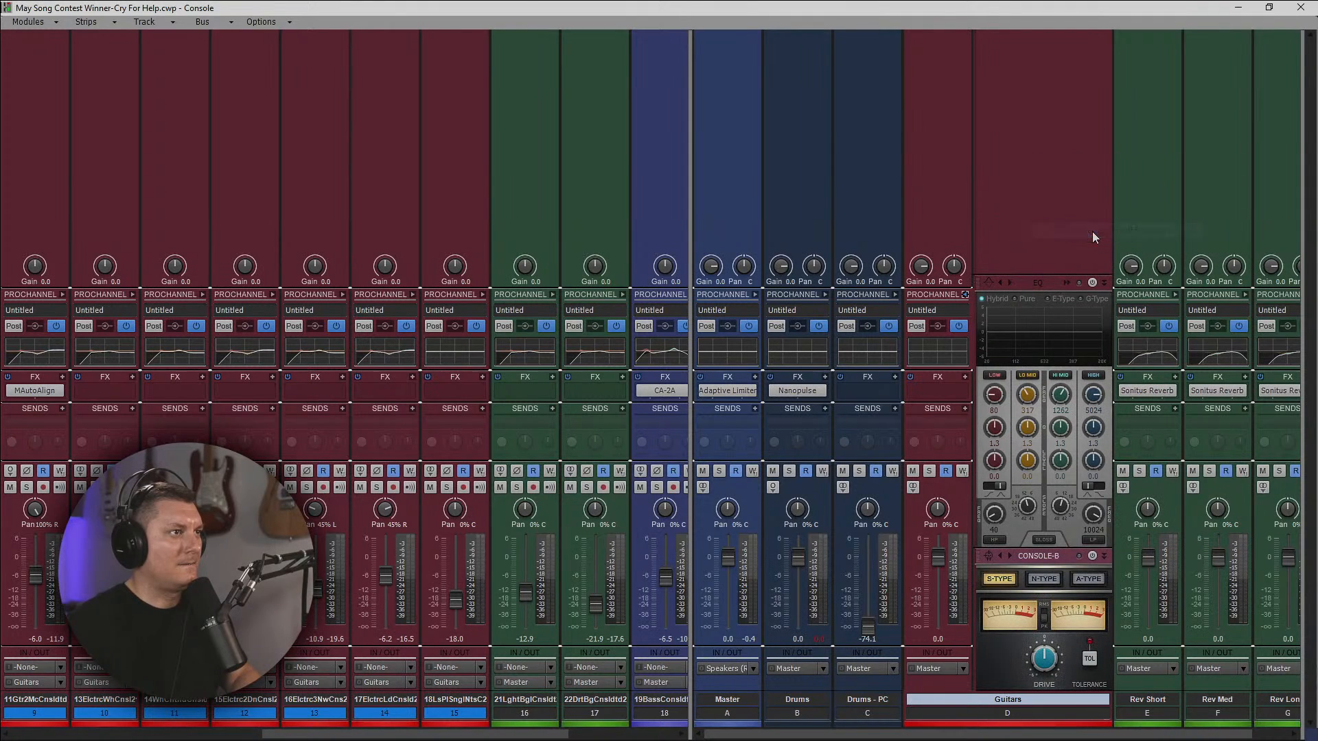
{"action": "left_click", "coordinate": [1092, 282]}
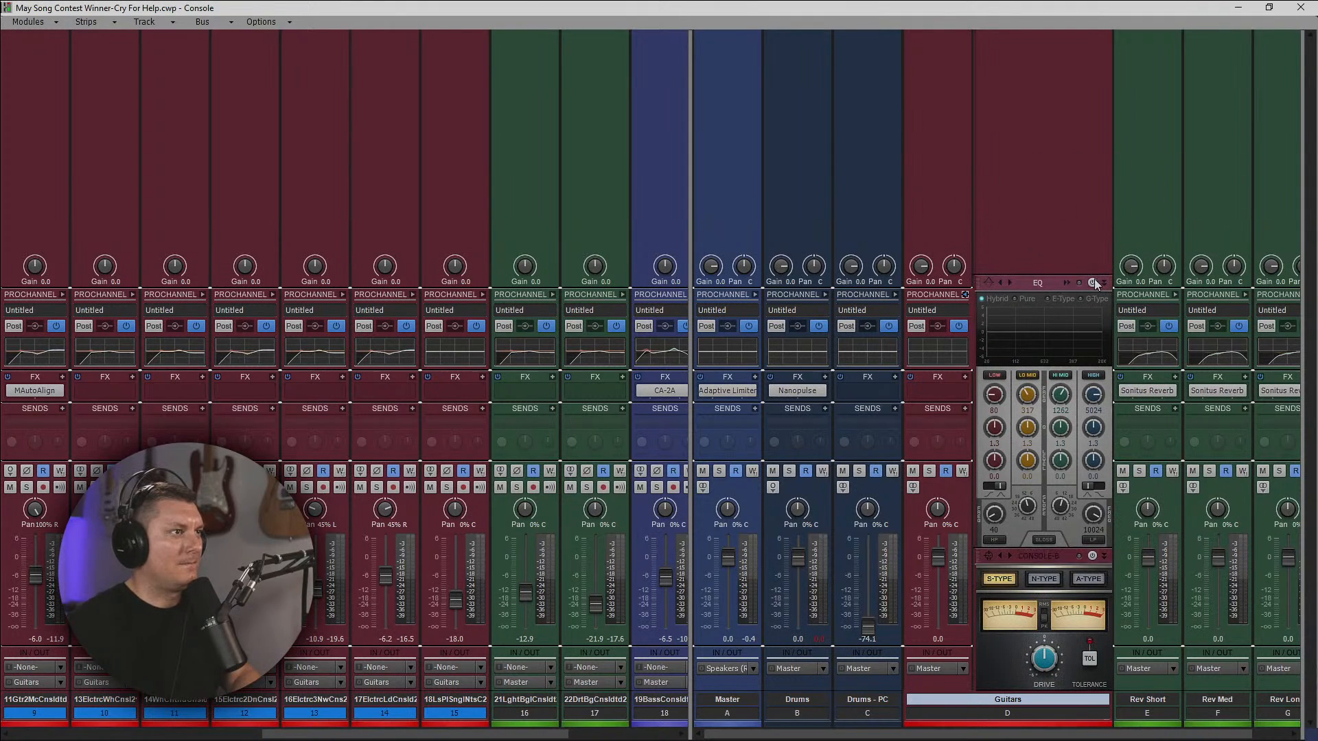
{"action": "left_click", "coordinate": [1092, 556]}
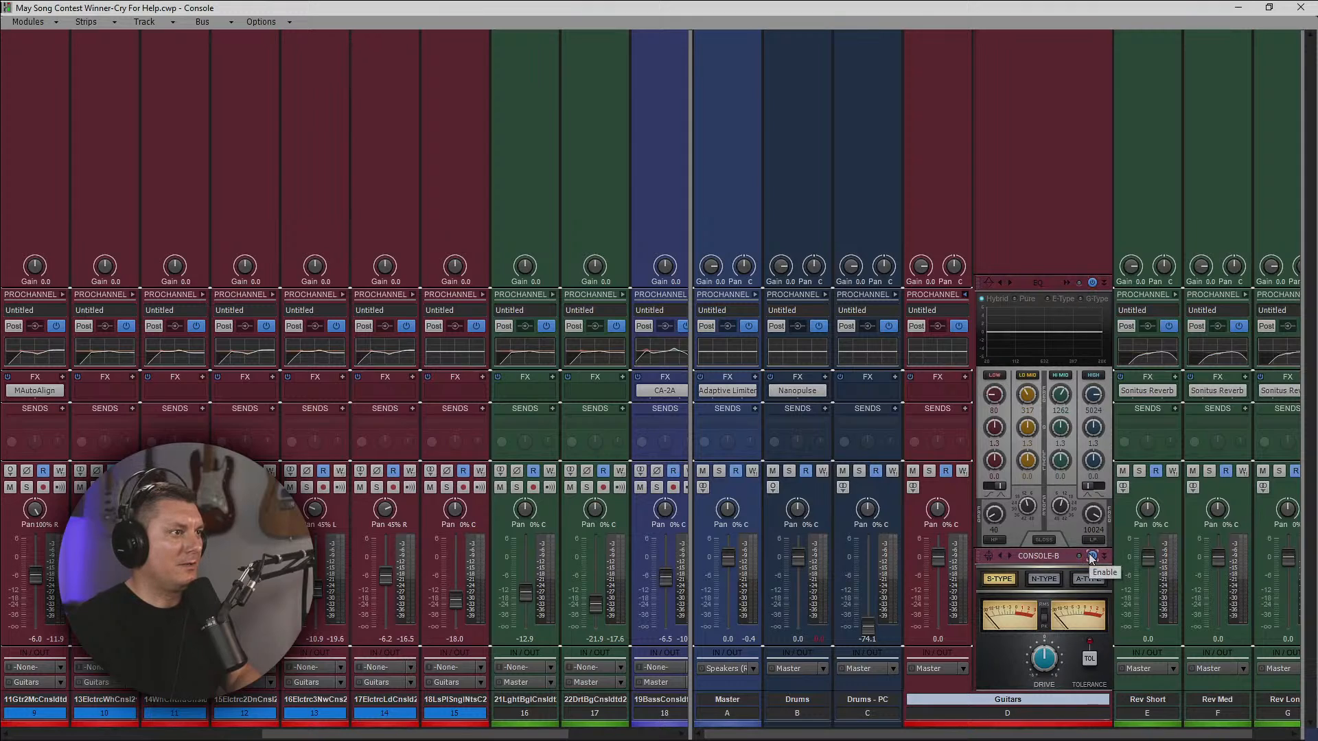
{"action": "right_click", "coordinate": [1028, 152]}
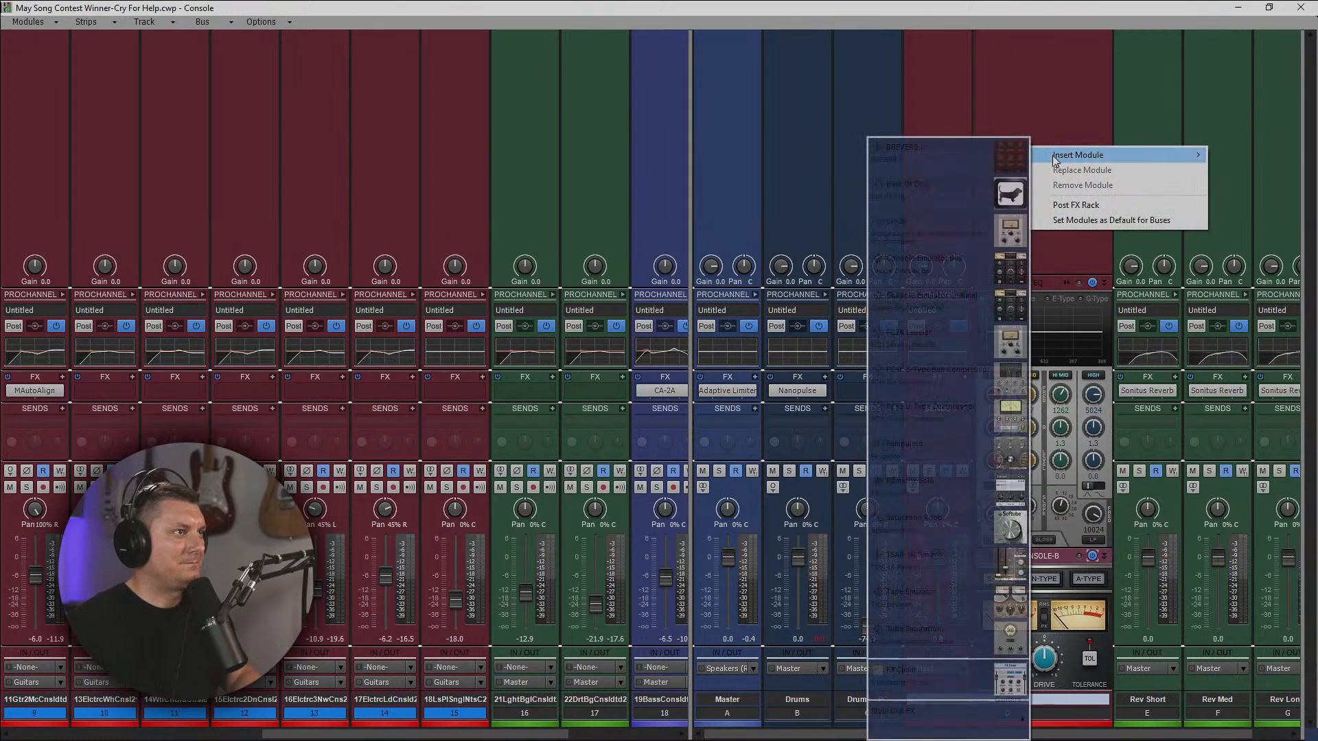
{"action": "left_click", "coordinate": [1067, 225]}
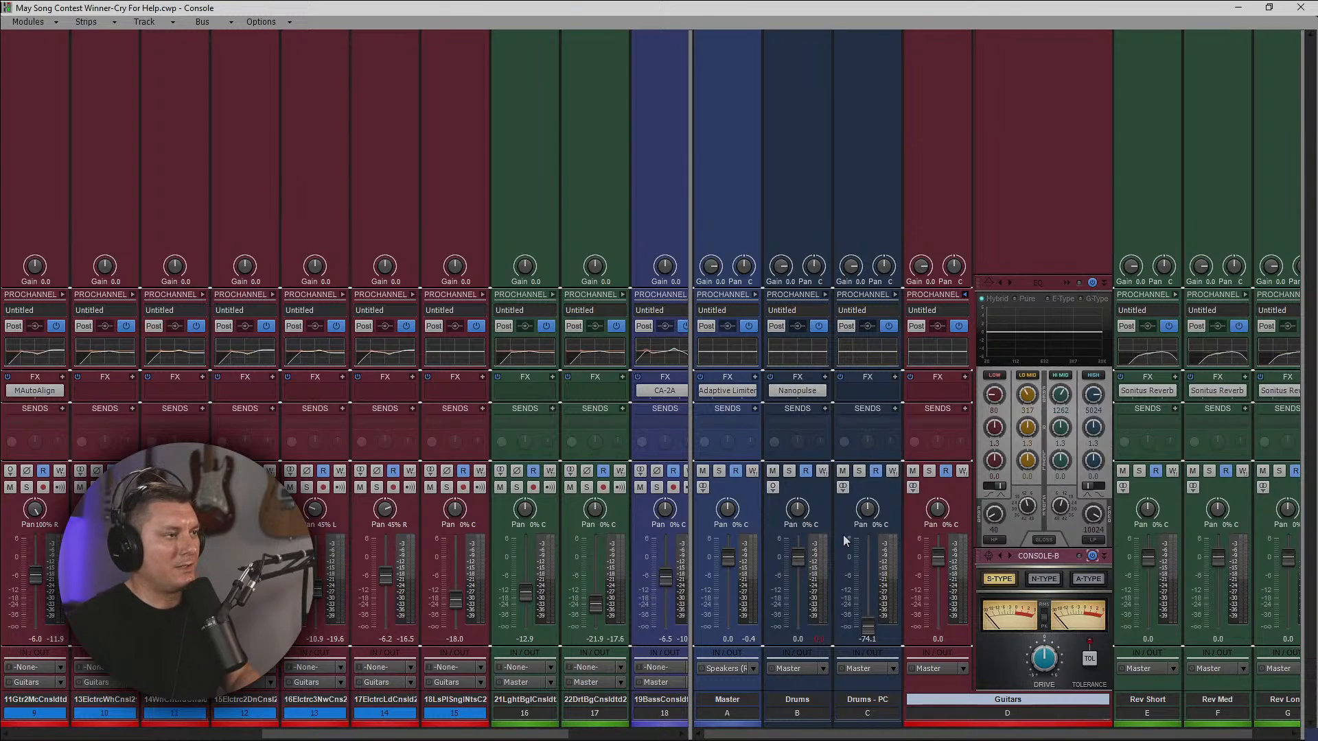
Start playback and switch the audio effects list to a plug-in layout sorted by effect category.
{"action": "key", "text": "space"}
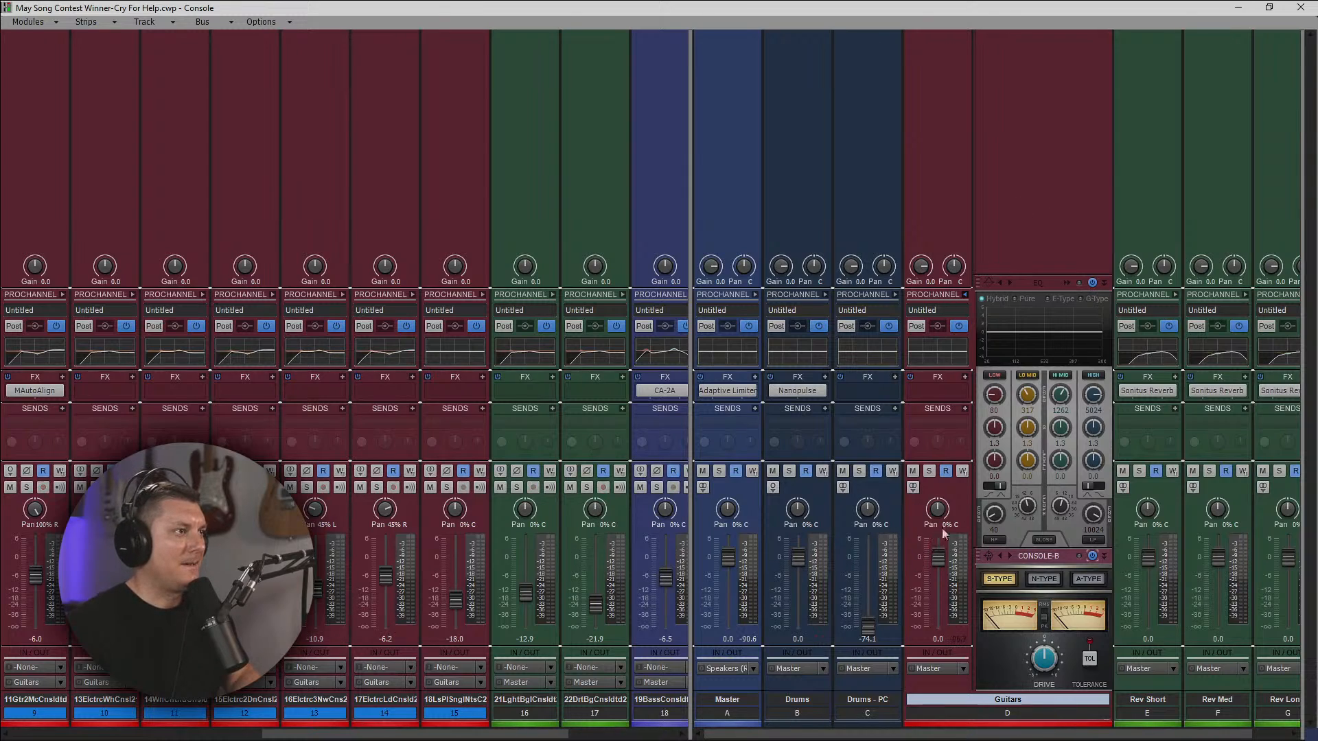
{"action": "right_click", "coordinate": [939, 394]}
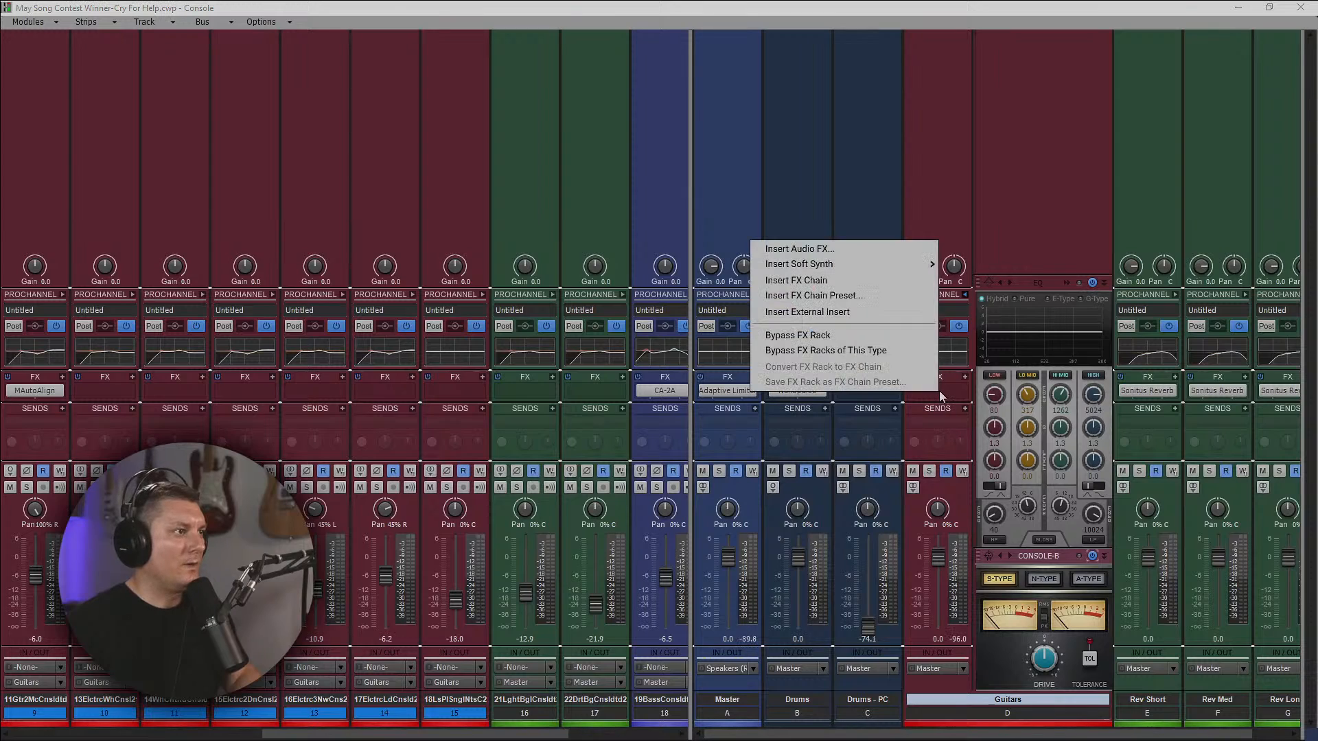
{"action": "left_click", "coordinate": [834, 250]}
{"action": "mouse_move", "coordinate": [834, 255]}
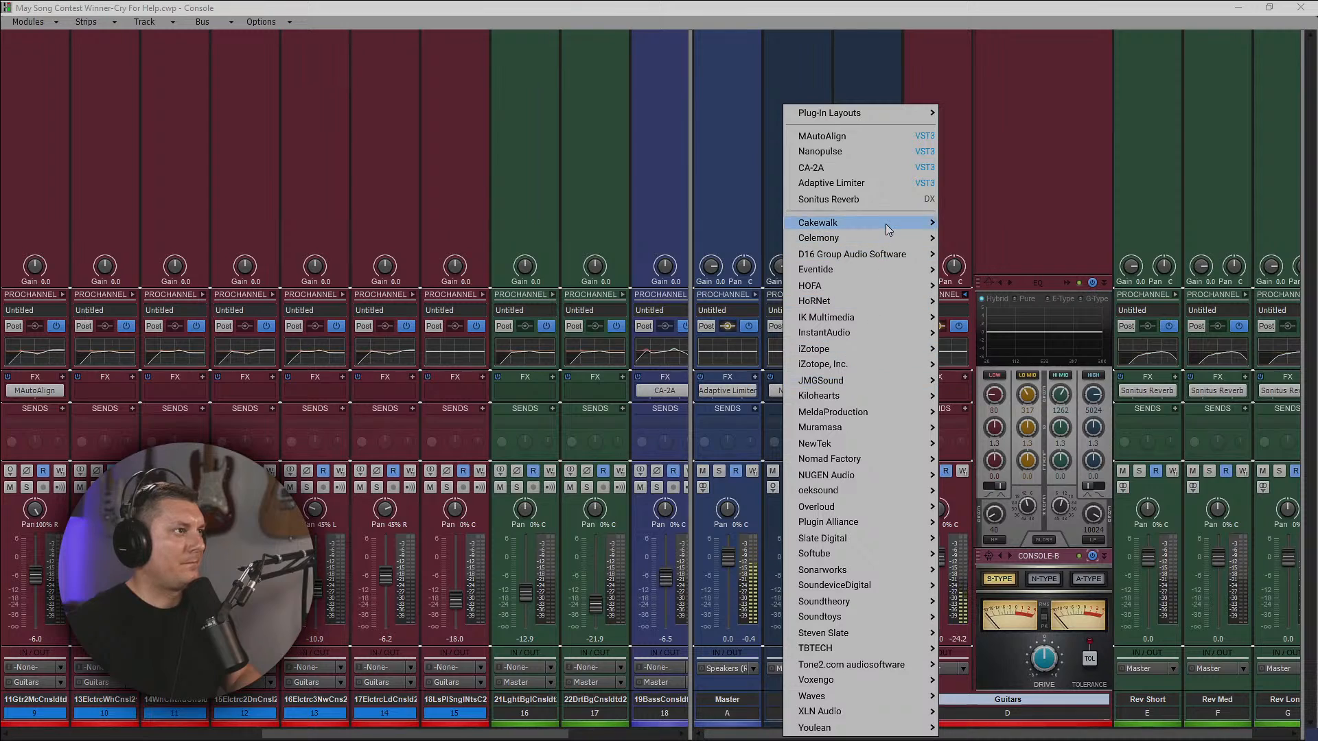
{"action": "mouse_move", "coordinate": [889, 230]}
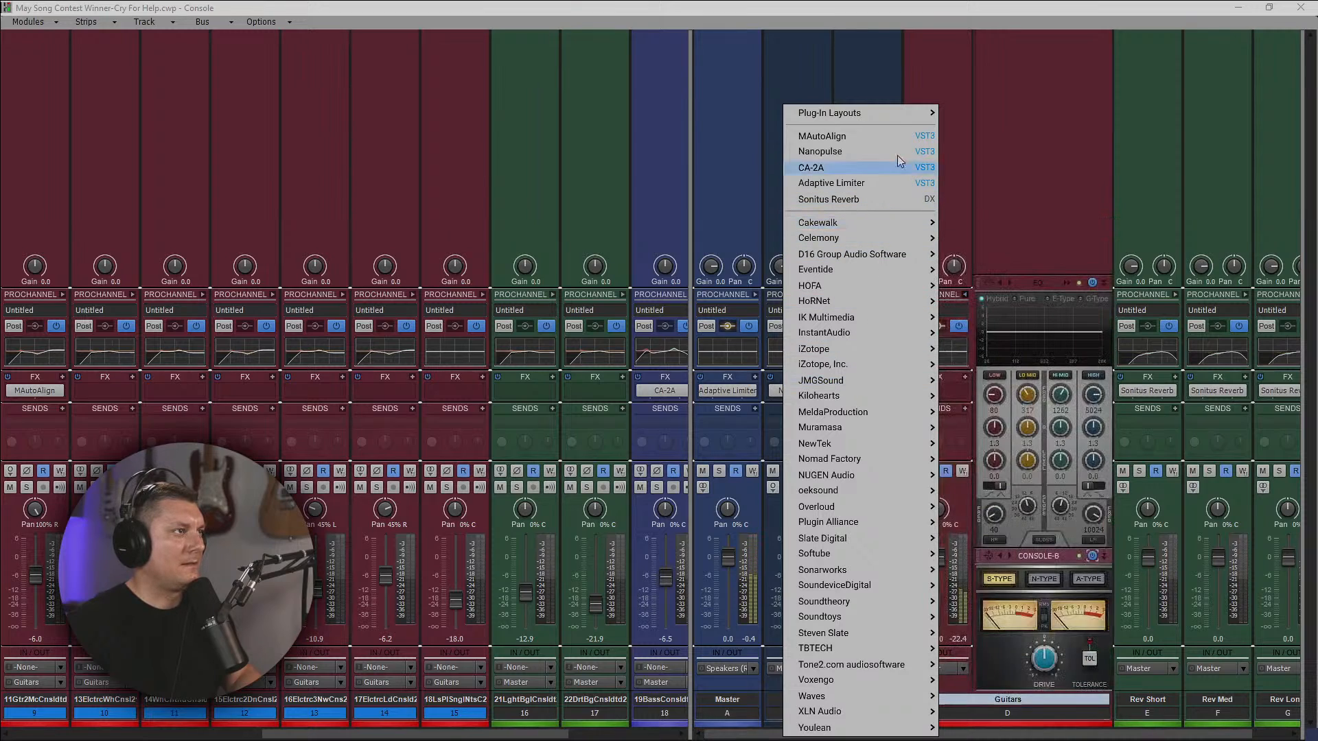
{"action": "mouse_move", "coordinate": [891, 114]}
{"action": "left_click", "coordinate": [997, 193]}
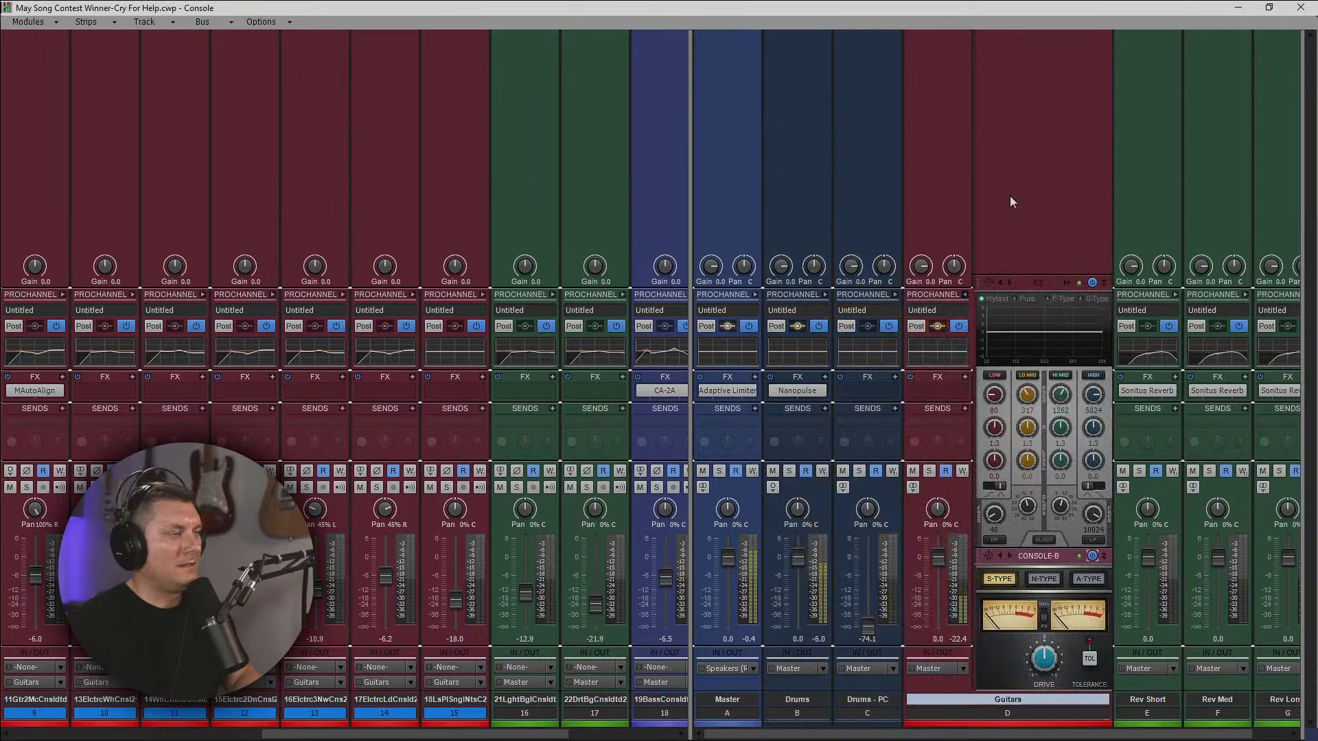
Insert the Gullfoss equalizer plug-in on the Guitars bus.
{"action": "right_click", "coordinate": [943, 387]}
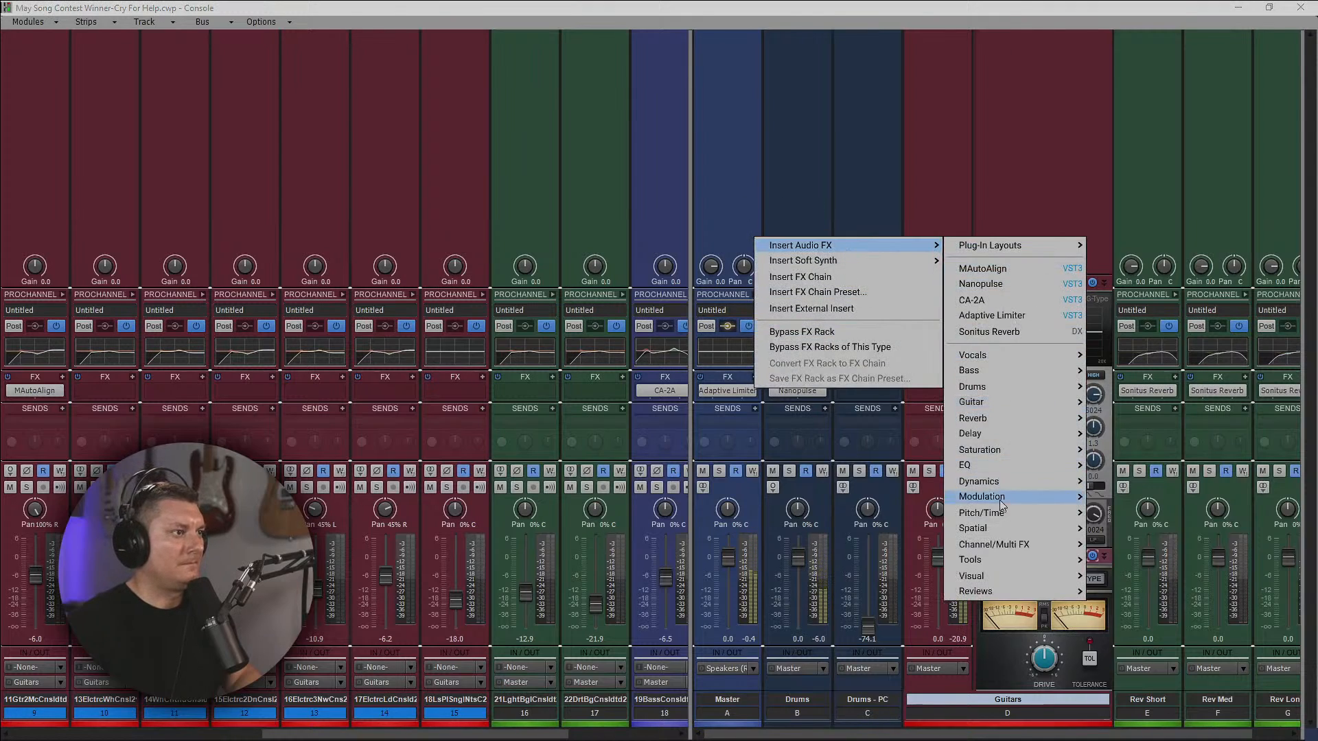
{"action": "mouse_move", "coordinate": [1016, 439]}
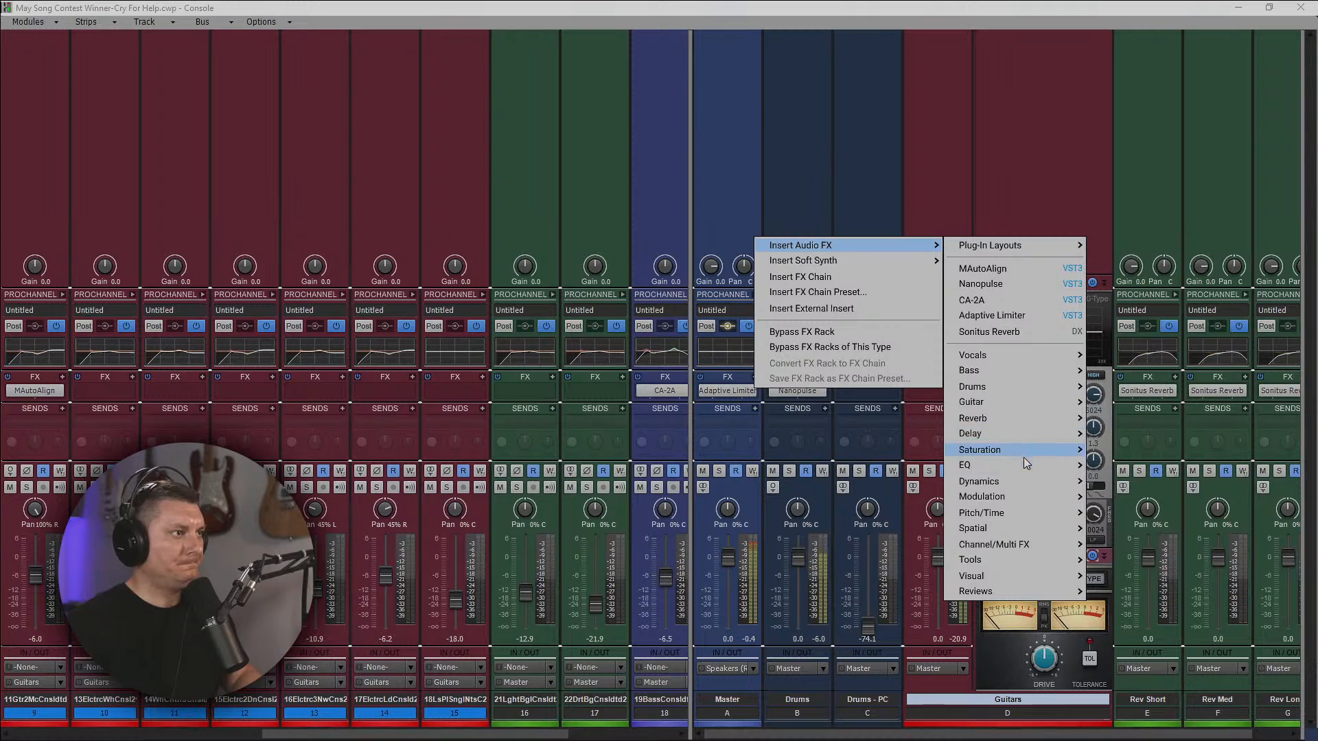
{"action": "mouse_move", "coordinate": [1016, 465]}
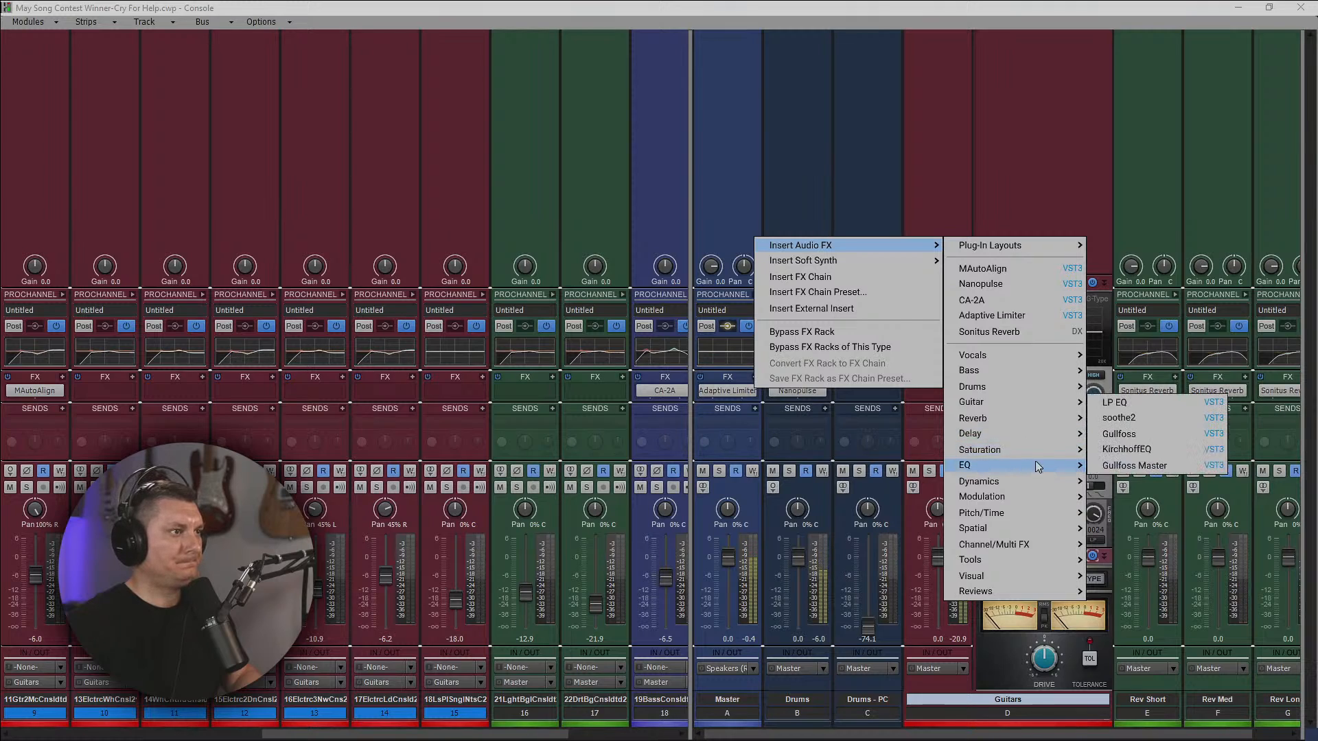
{"action": "left_click", "coordinate": [1147, 435]}
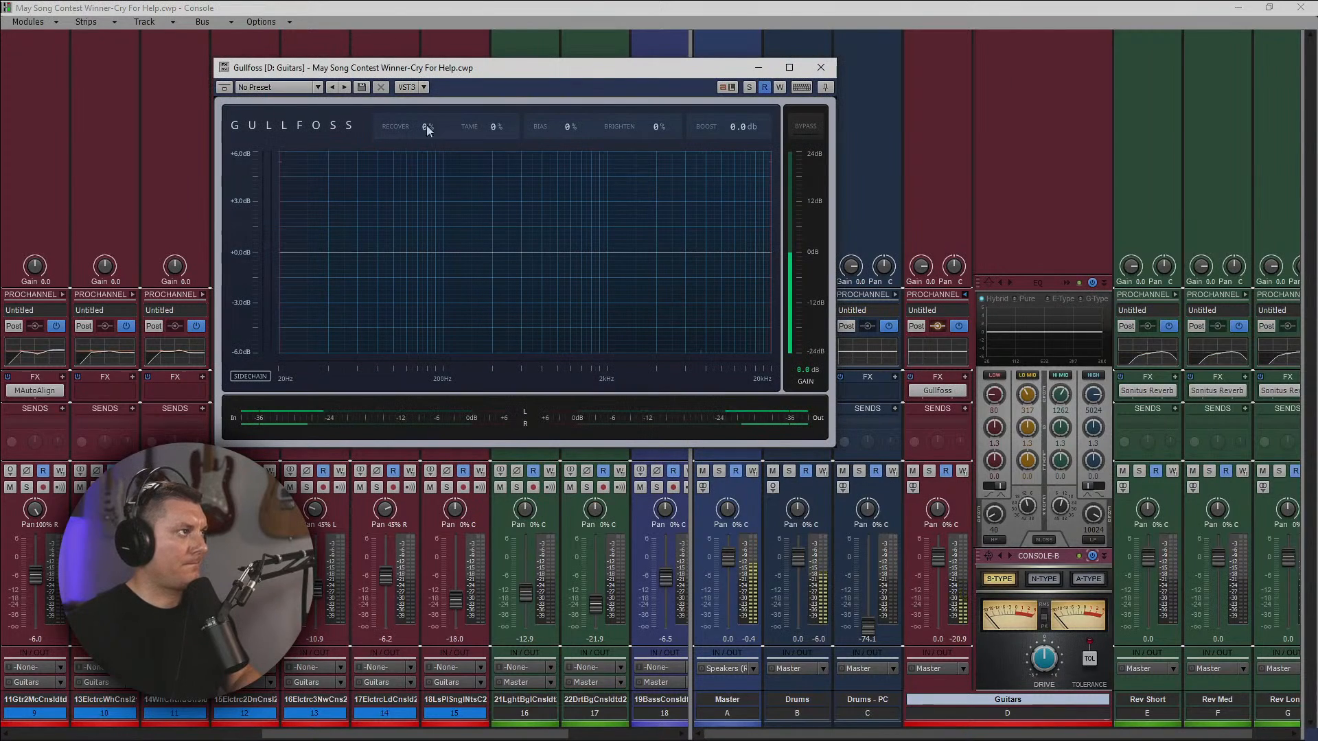
Set Gullfoss to Recover 20%, Tame 38%, Bias 21% and Brighten 20%, and close its window.
{"action": "left_click_drag", "start_coordinate": [398, 124], "coordinate": [392, 110]}
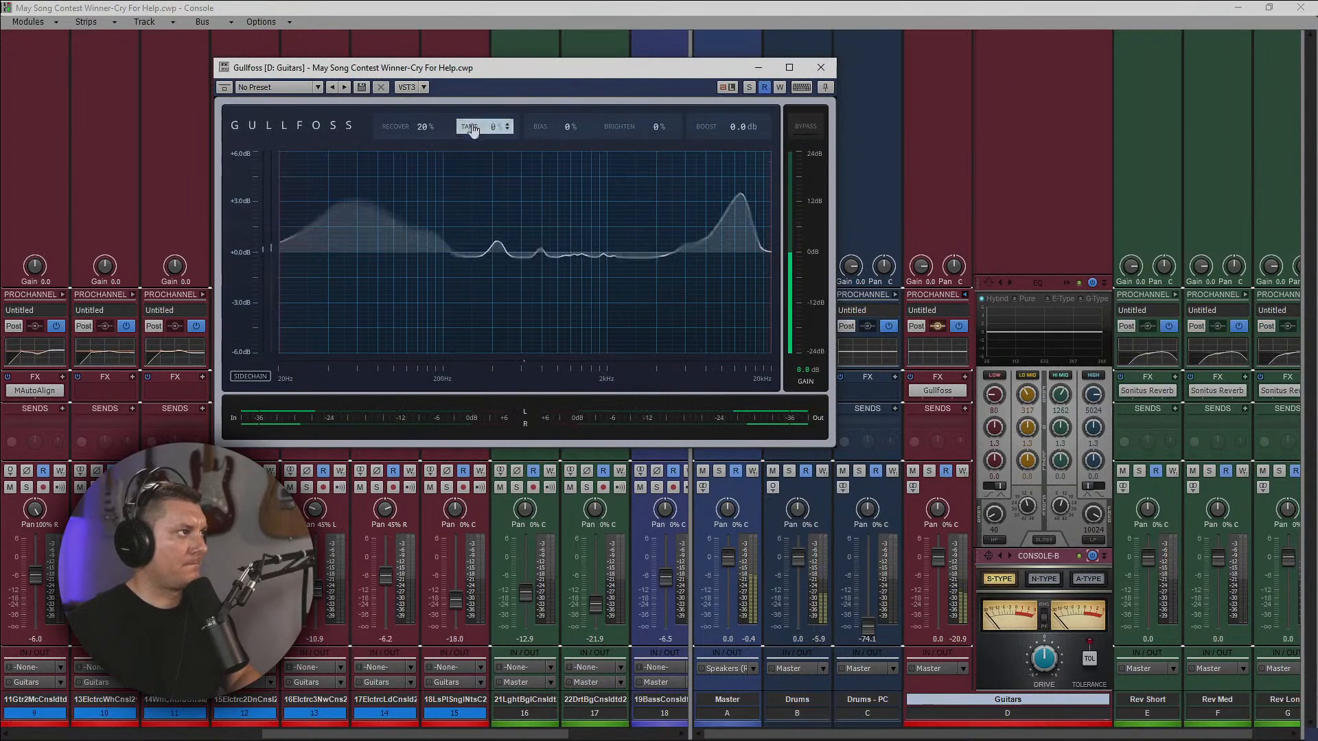
{"action": "left_click_drag", "start_coordinate": [474, 131], "coordinate": [469, 86]}
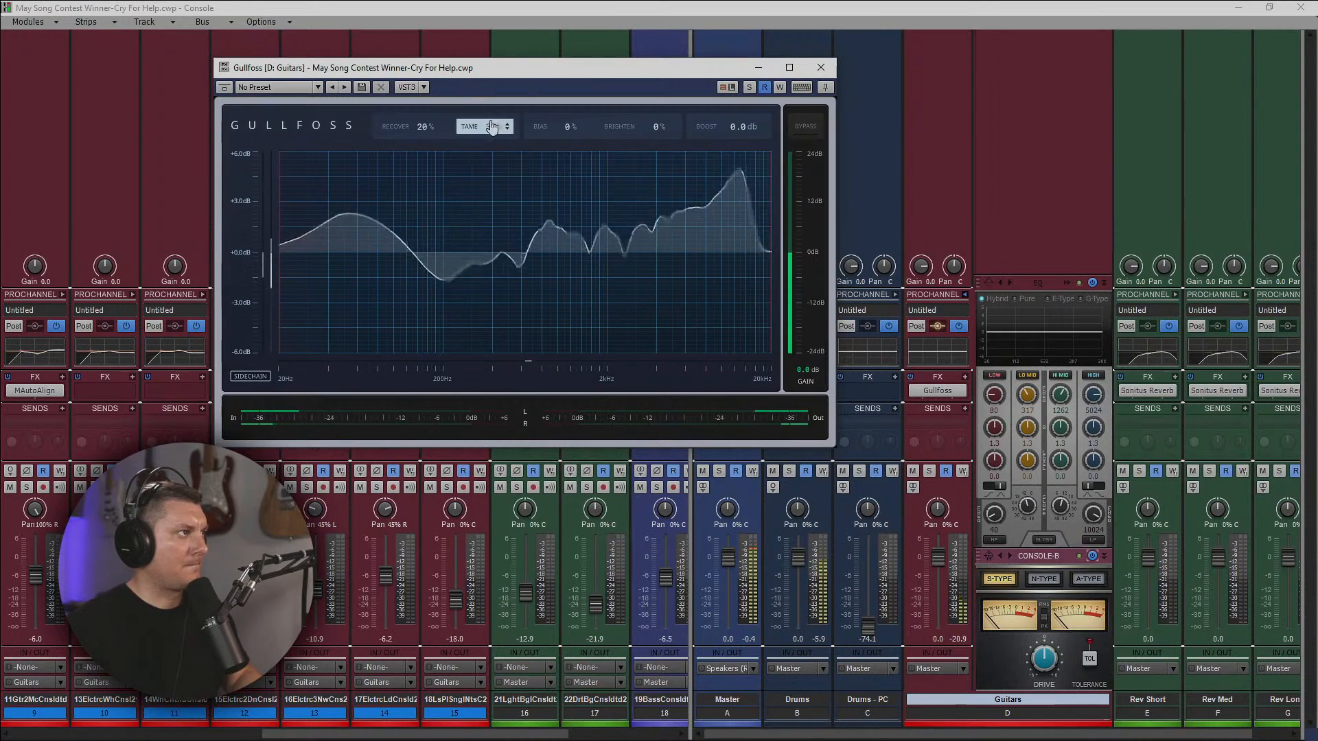
{"action": "left_click_drag", "start_coordinate": [479, 132], "coordinate": [539, 111]}
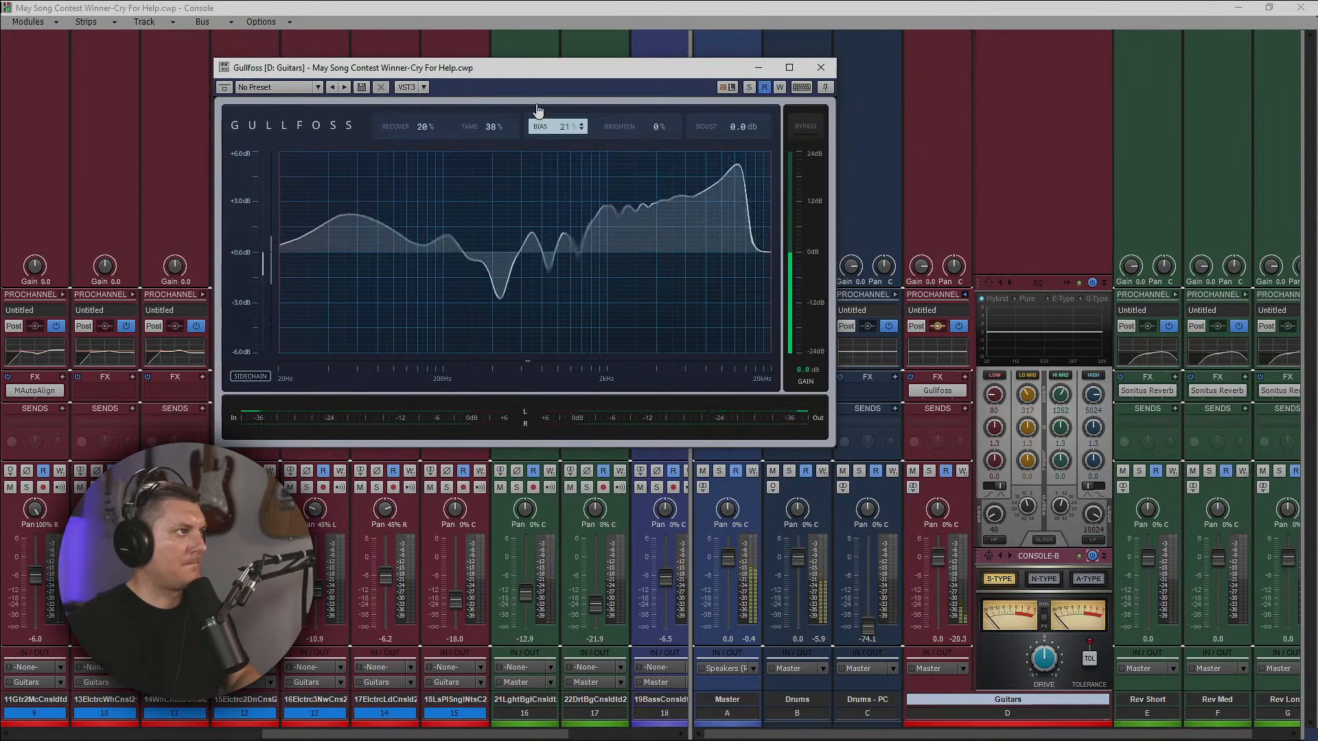
{"action": "left_click_drag", "start_coordinate": [611, 129], "coordinate": [622, 111]}
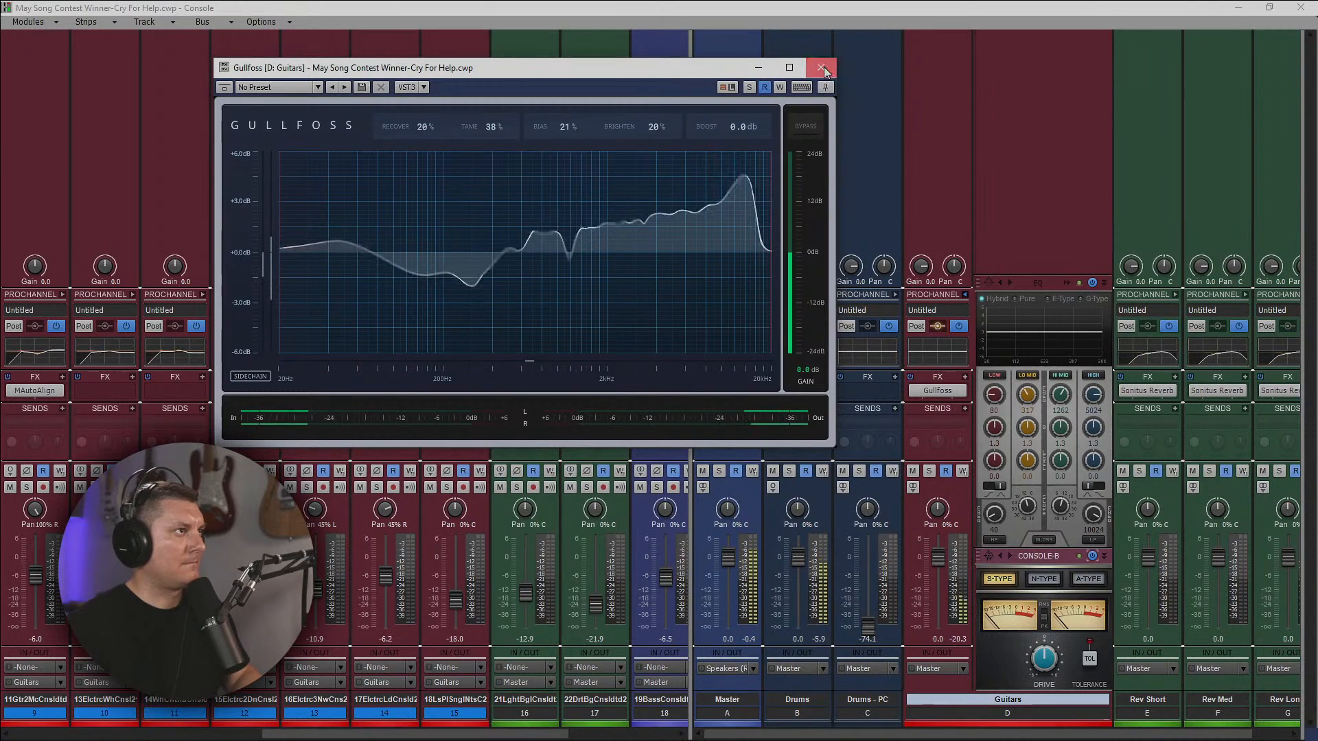
{"action": "left_click", "coordinate": [820, 67]}
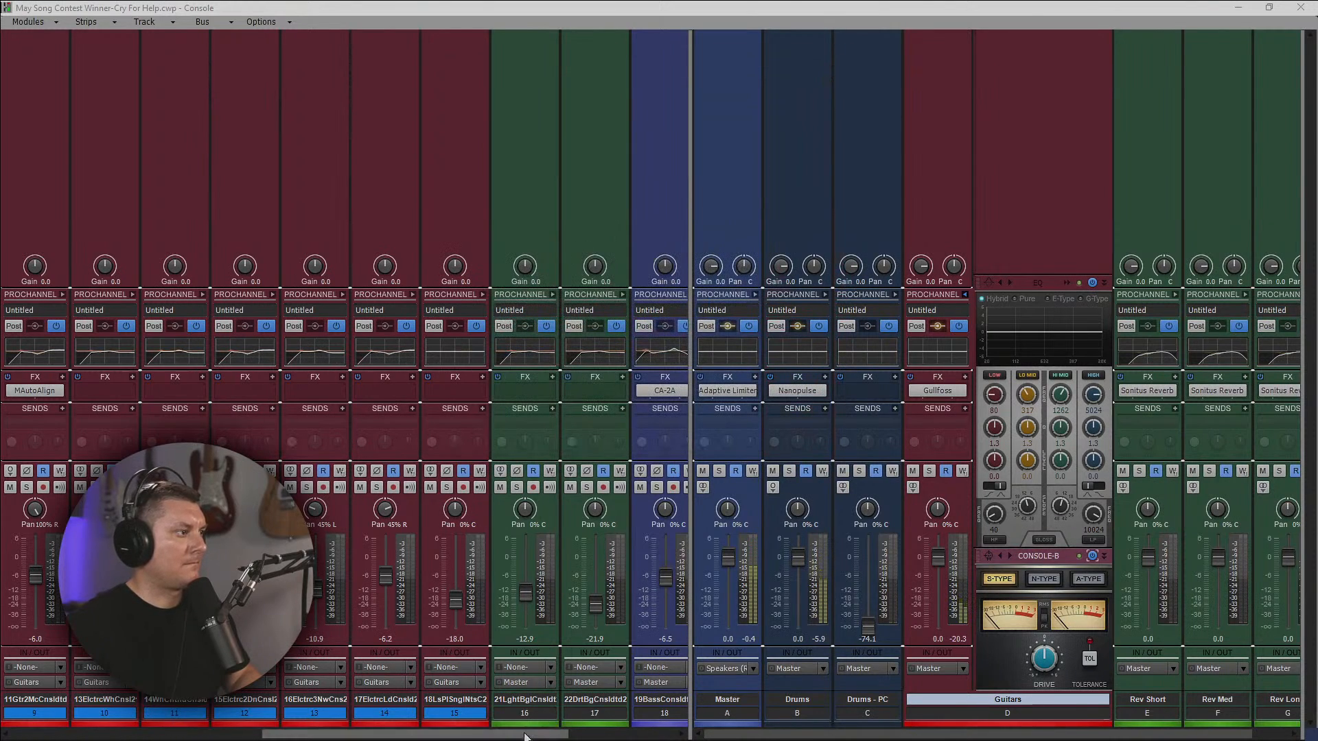
Show the ProChannel of guitar track 6.
{"action": "left_click_drag", "start_coordinate": [524, 734], "coordinate": [350, 735]}
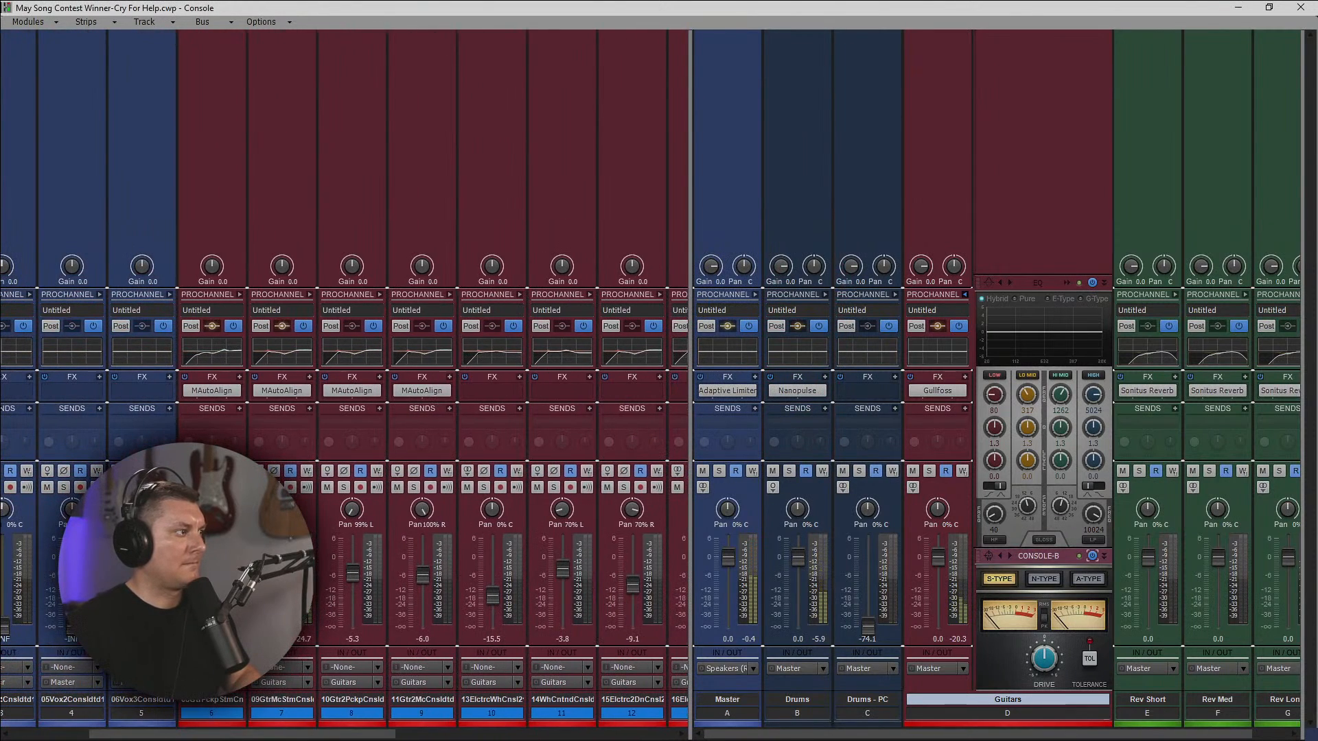
{"action": "left_click", "coordinate": [242, 295]}
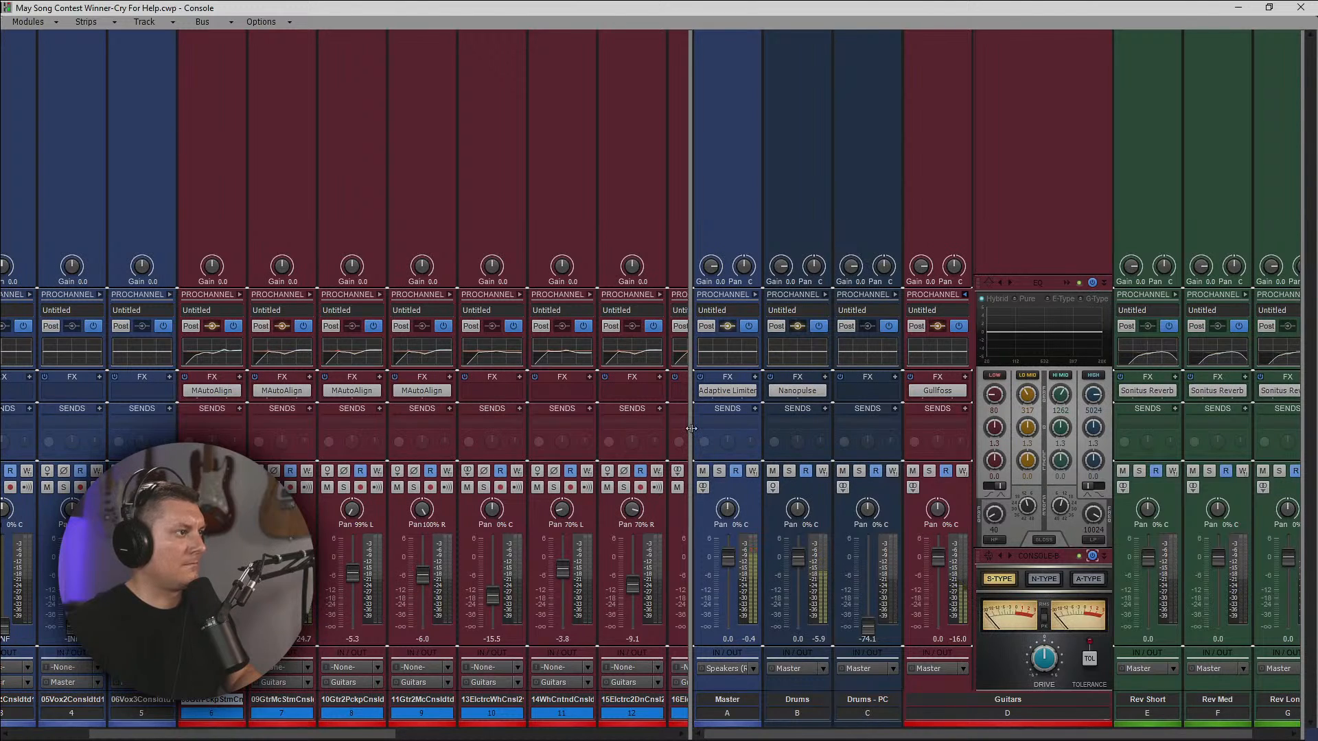
Widen the track strip area and lower the bass track's volume to -8.2 dB.
{"action": "left_click_drag", "start_coordinate": [691, 430], "coordinate": [1294, 447]}
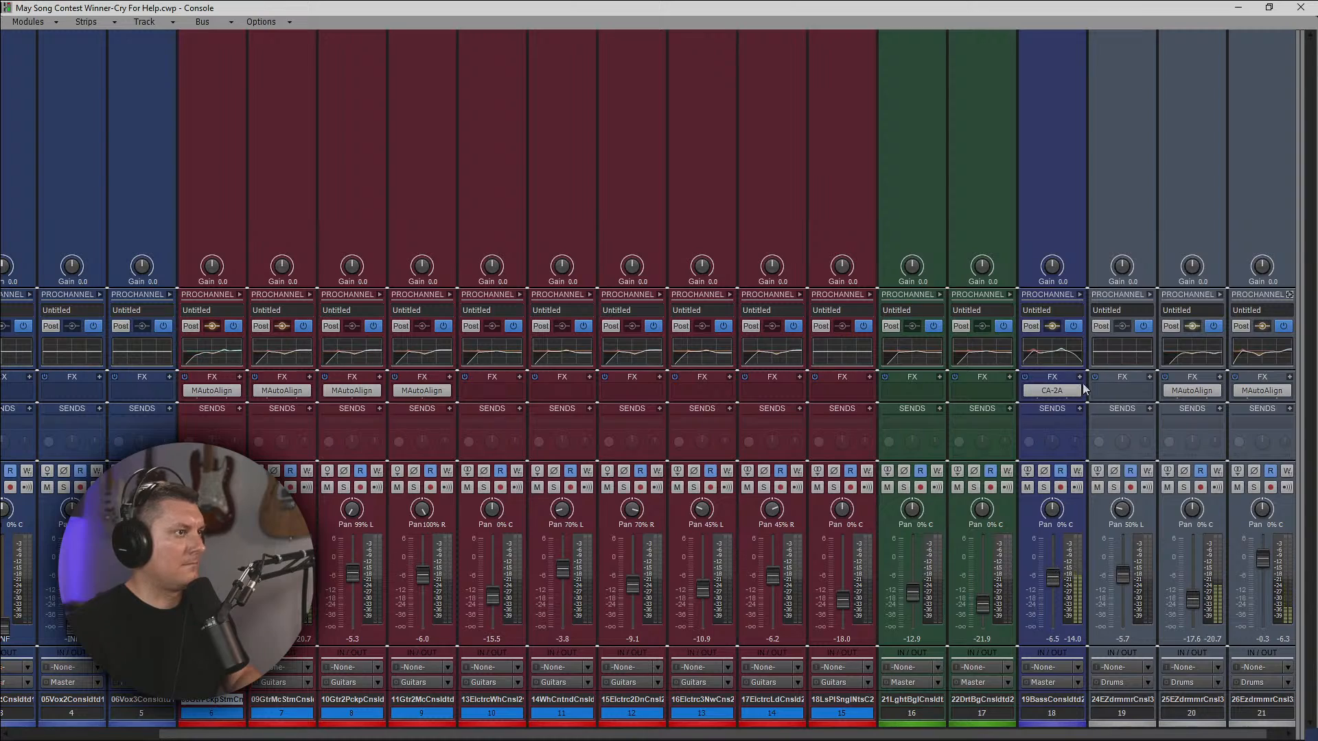
{"action": "left_click_drag", "start_coordinate": [1056, 584], "coordinate": [1056, 587]}
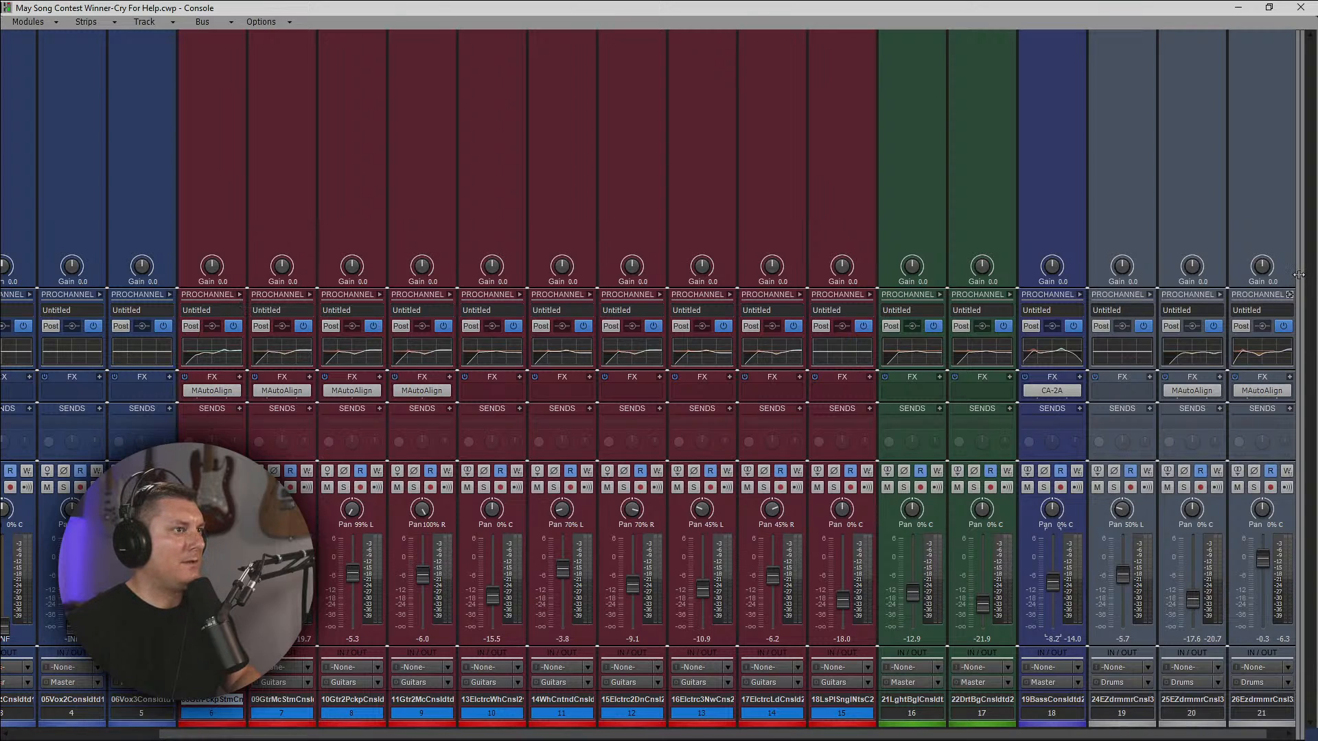
Collapse the Guitars bus's ProChannel and widen the track strip area again.
{"action": "left_click_drag", "start_coordinate": [1299, 275], "coordinate": [462, 282]}
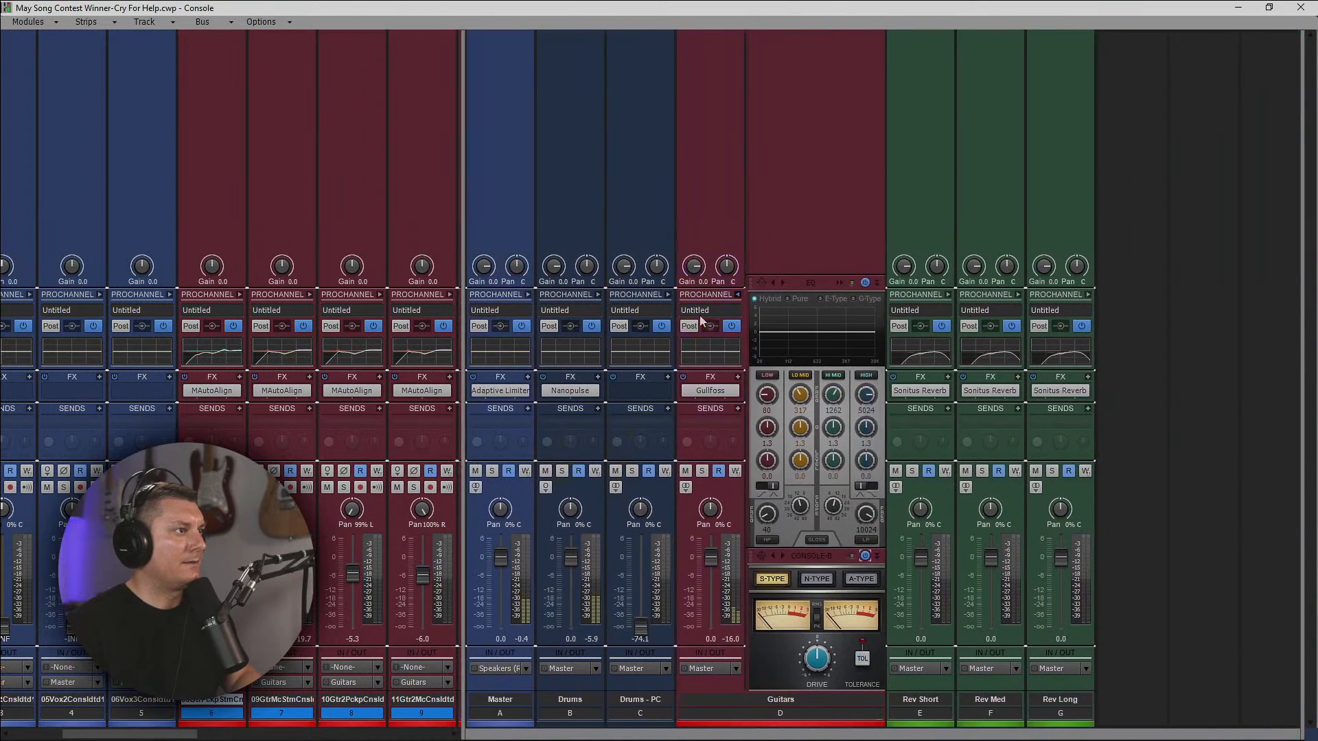
{"action": "left_click", "coordinate": [738, 295]}
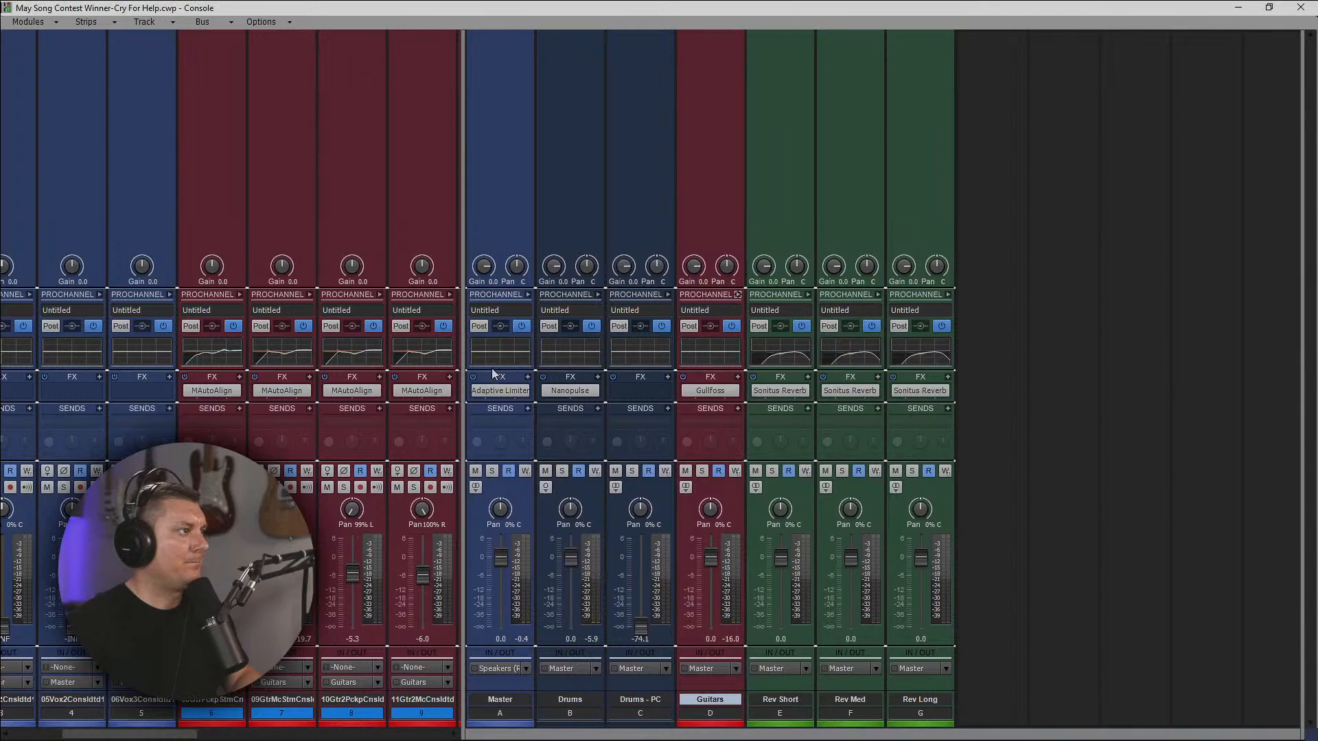
{"action": "left_click_drag", "start_coordinate": [464, 347], "coordinate": [1272, 363]}
Collapse the ProChannel of guitar pickup track 6 and insert the TR5 Comprexxor compressor in its effects rack.
{"action": "left_click", "coordinate": [241, 294]}
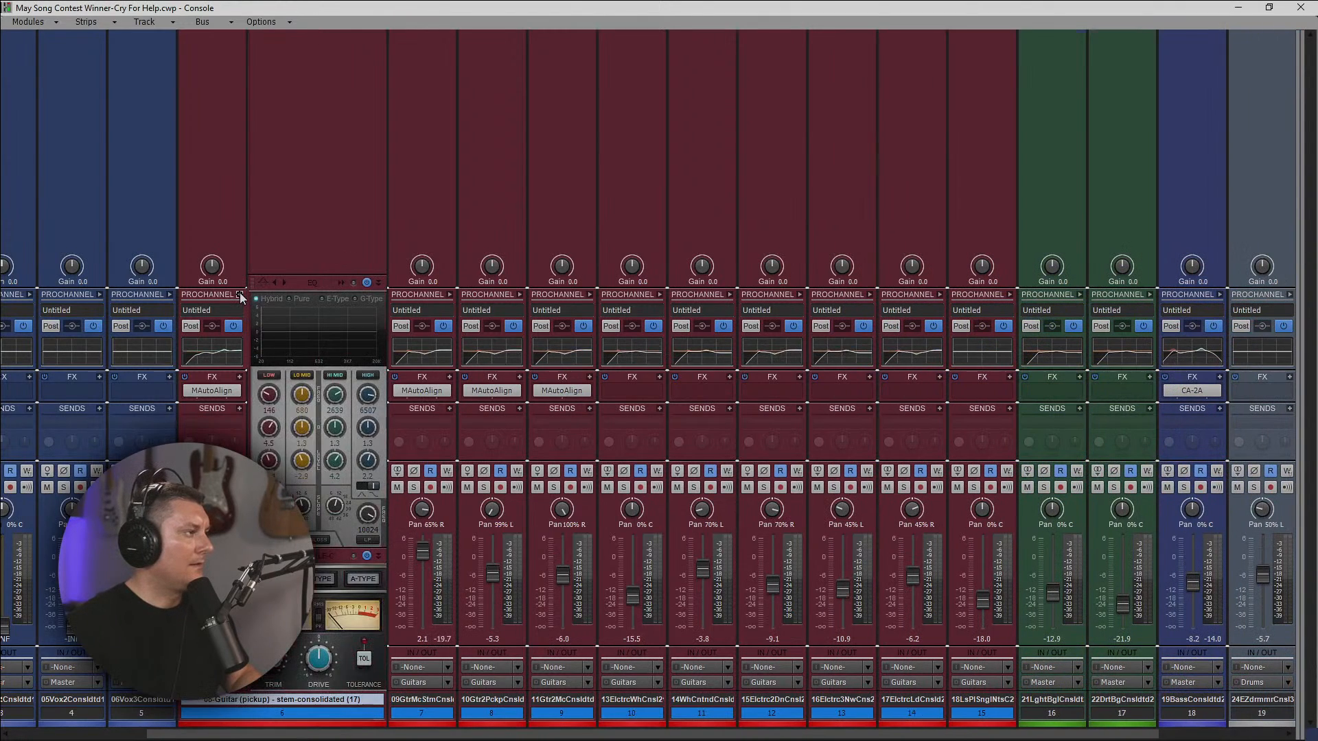
{"action": "left_click", "coordinate": [240, 294]}
{"action": "left_click", "coordinate": [241, 378]}
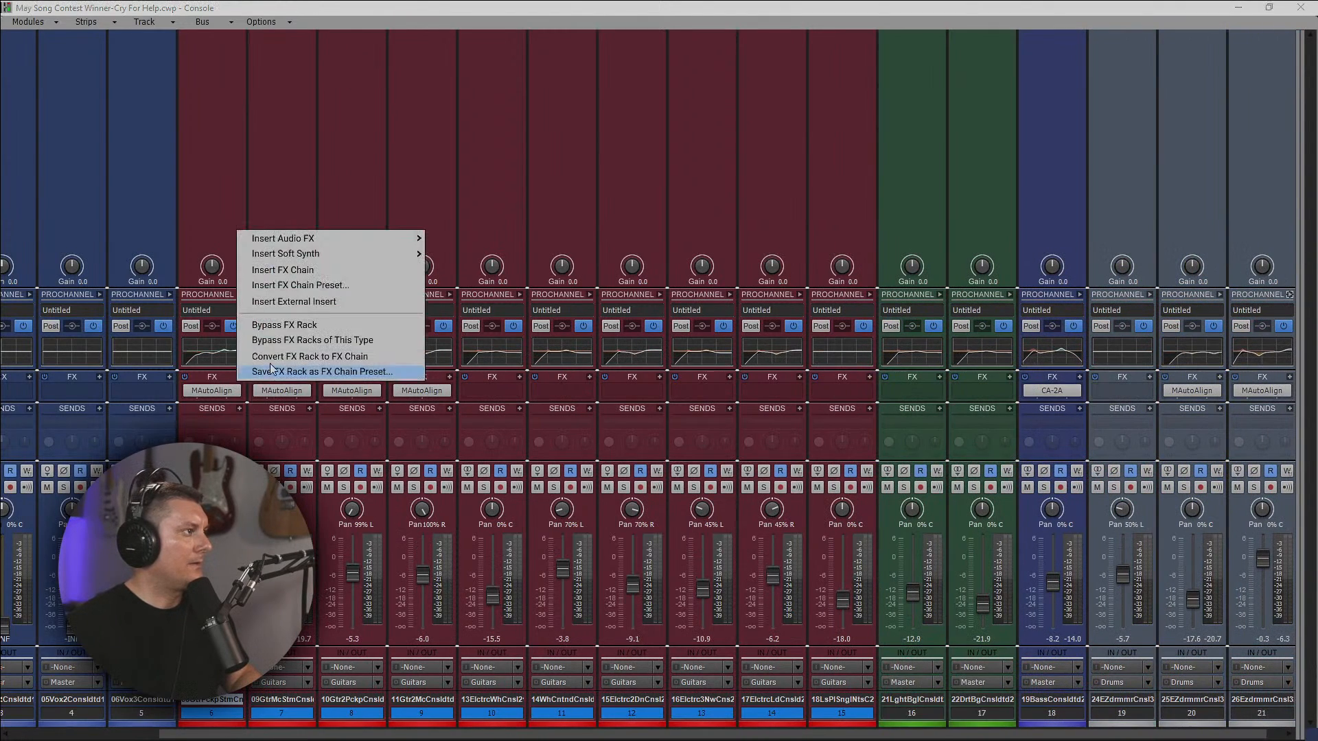
{"action": "mouse_move", "coordinate": [369, 241]}
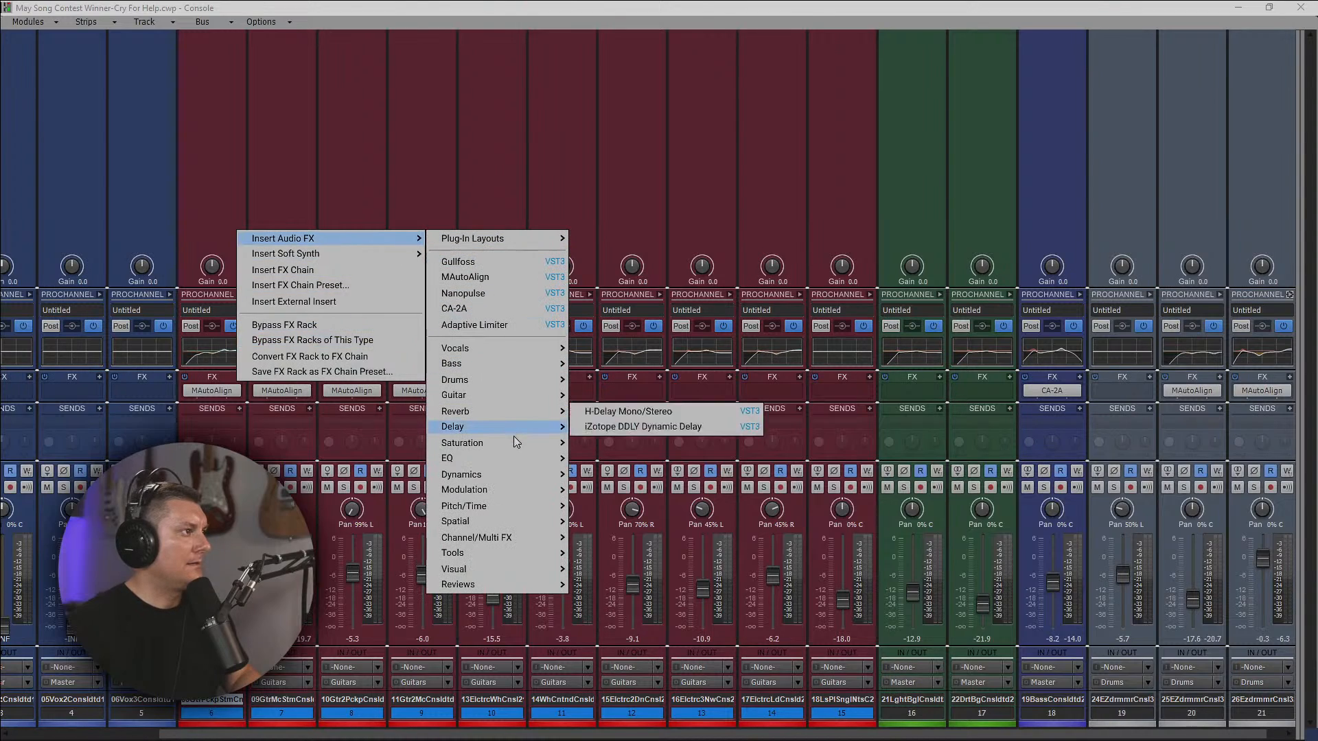
{"action": "mouse_move", "coordinate": [527, 476]}
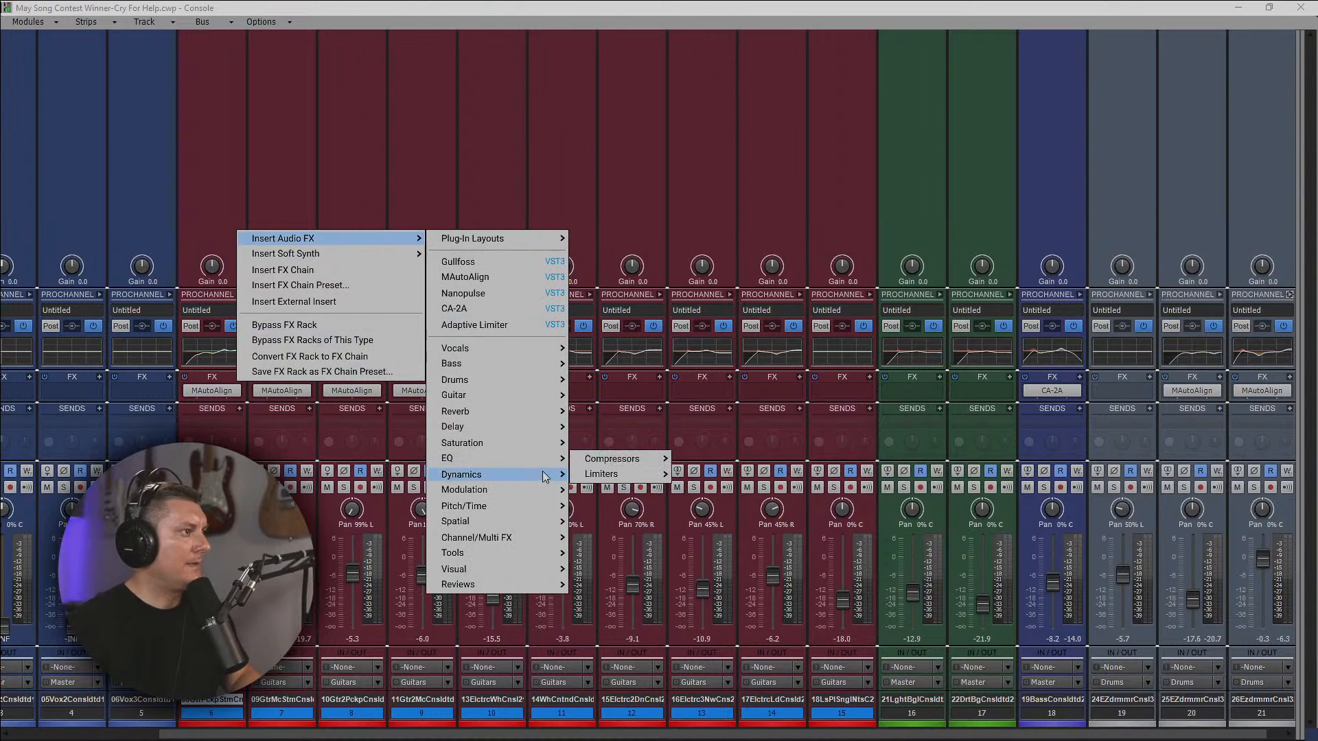
{"action": "mouse_move", "coordinate": [646, 464]}
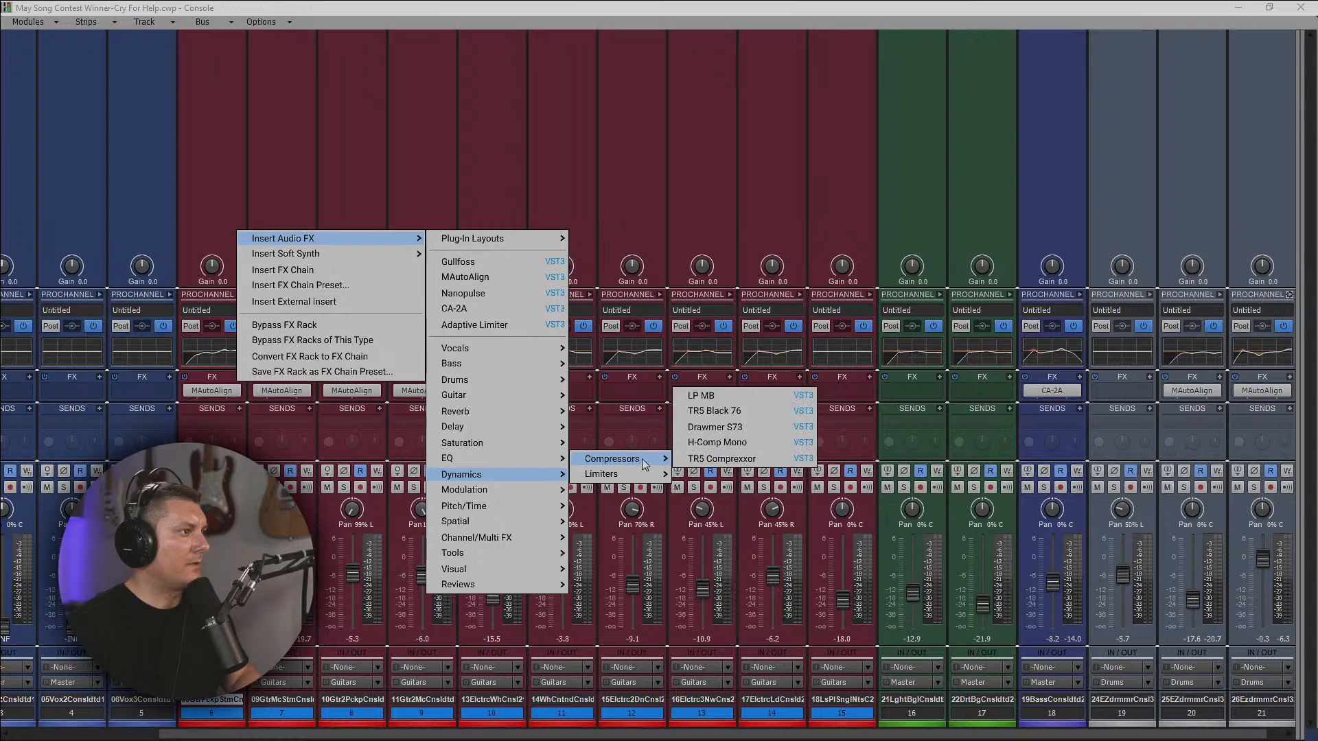
{"action": "left_click", "coordinate": [722, 459]}
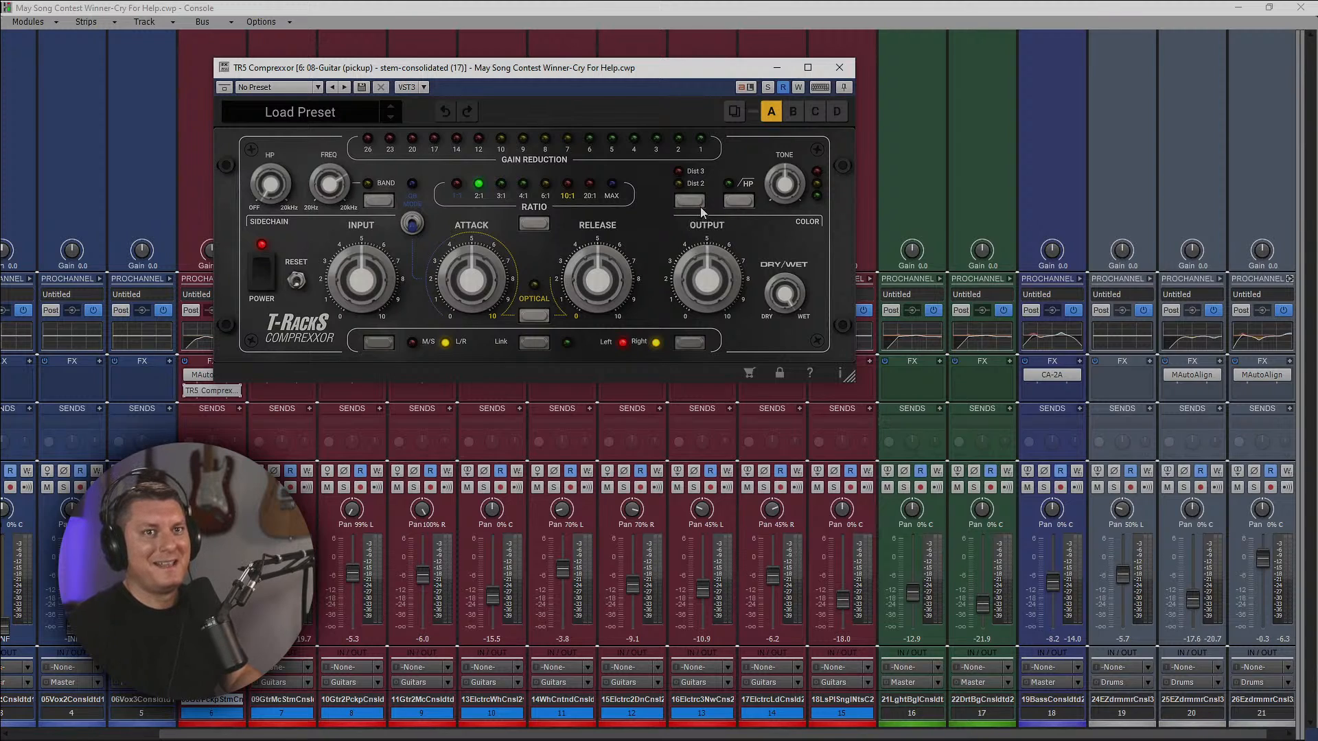
{"action": "left_click_drag", "start_coordinate": [492, 71], "coordinate": [711, 229]}
Load the Gentle Acoustic Guitar preset in the TR5 Comprexxor.
{"action": "left_click", "coordinate": [546, 281]}
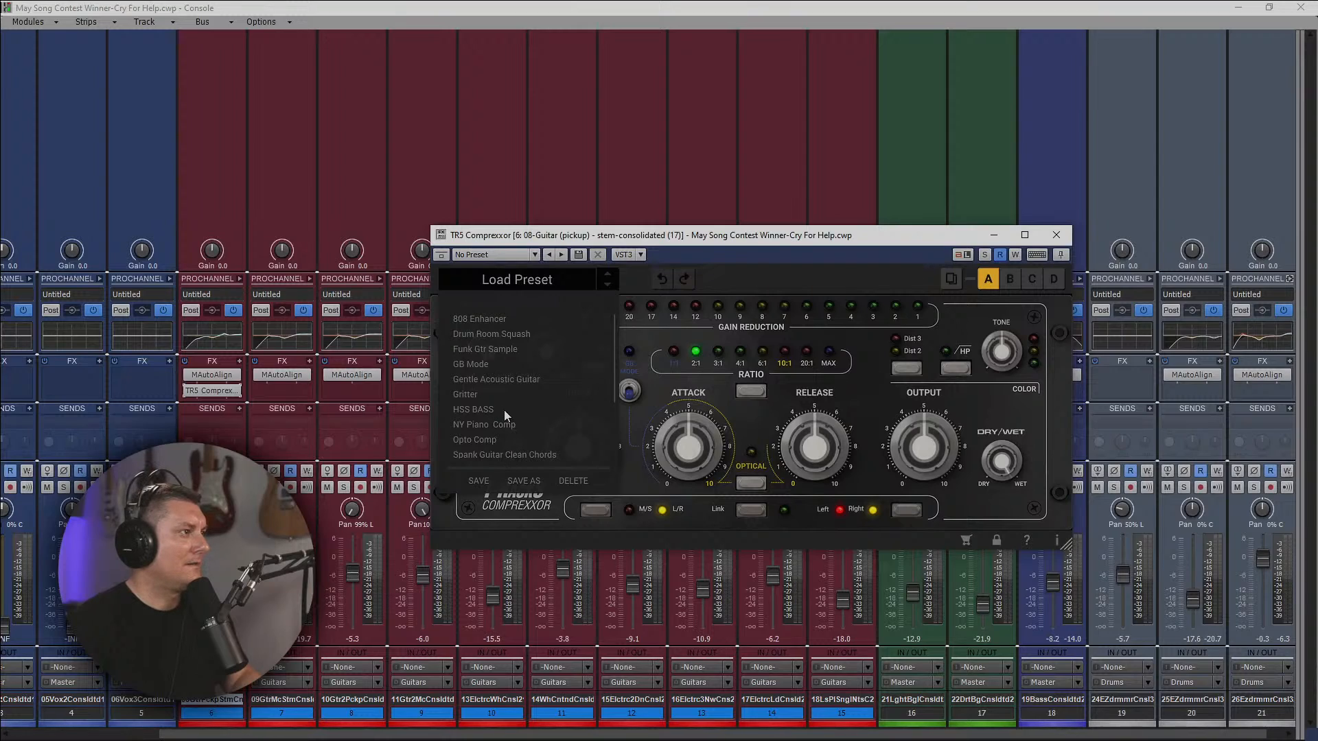
{"action": "left_click", "coordinate": [506, 382]}
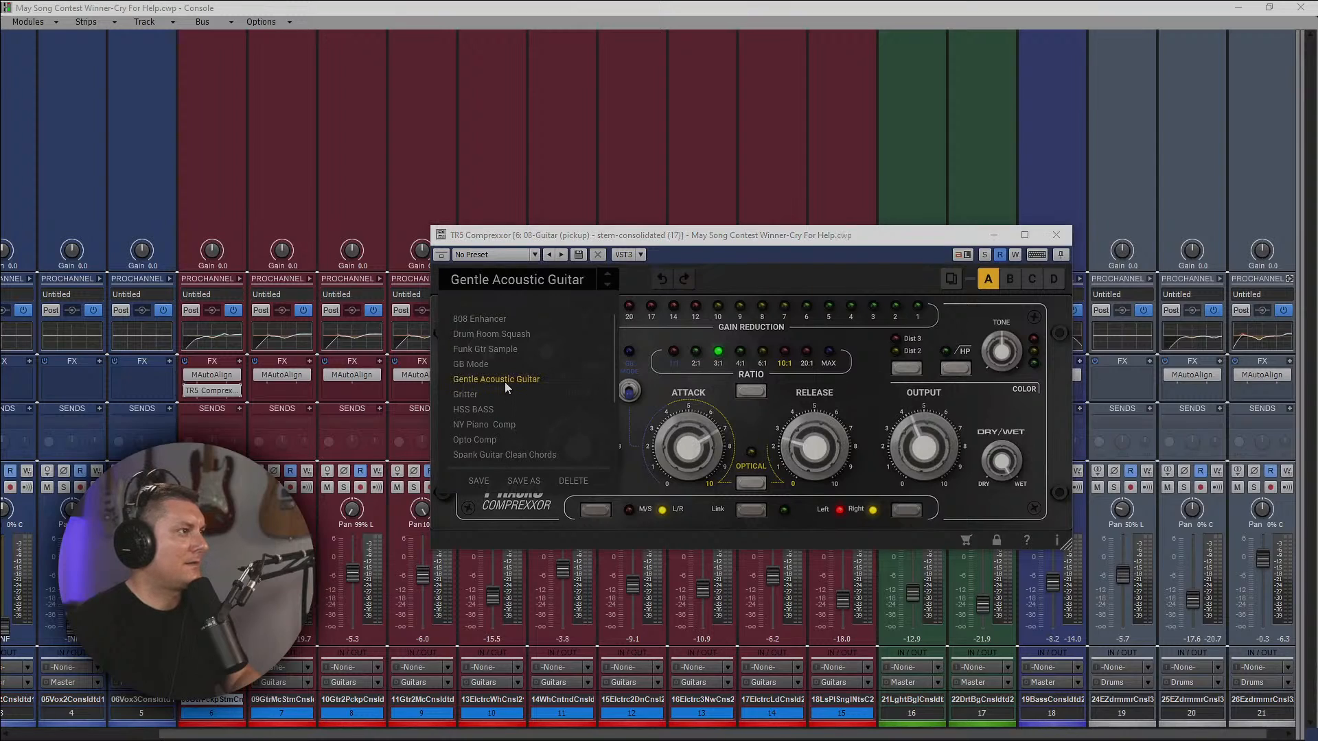
{"action": "left_click", "coordinate": [702, 313]}
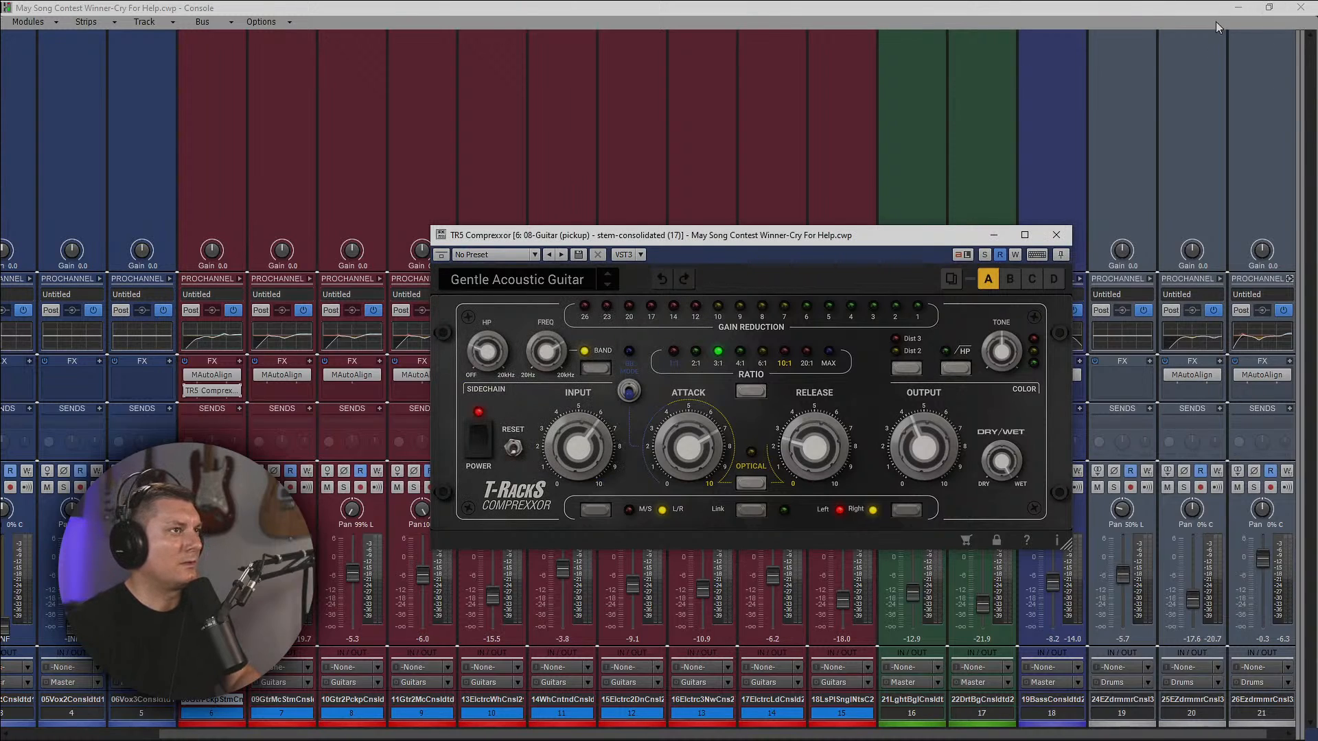
Play the song from the start while switching the Comprexxor to Dist 2 and raising its Release.
{"action": "left_click", "coordinate": [1238, 7]}
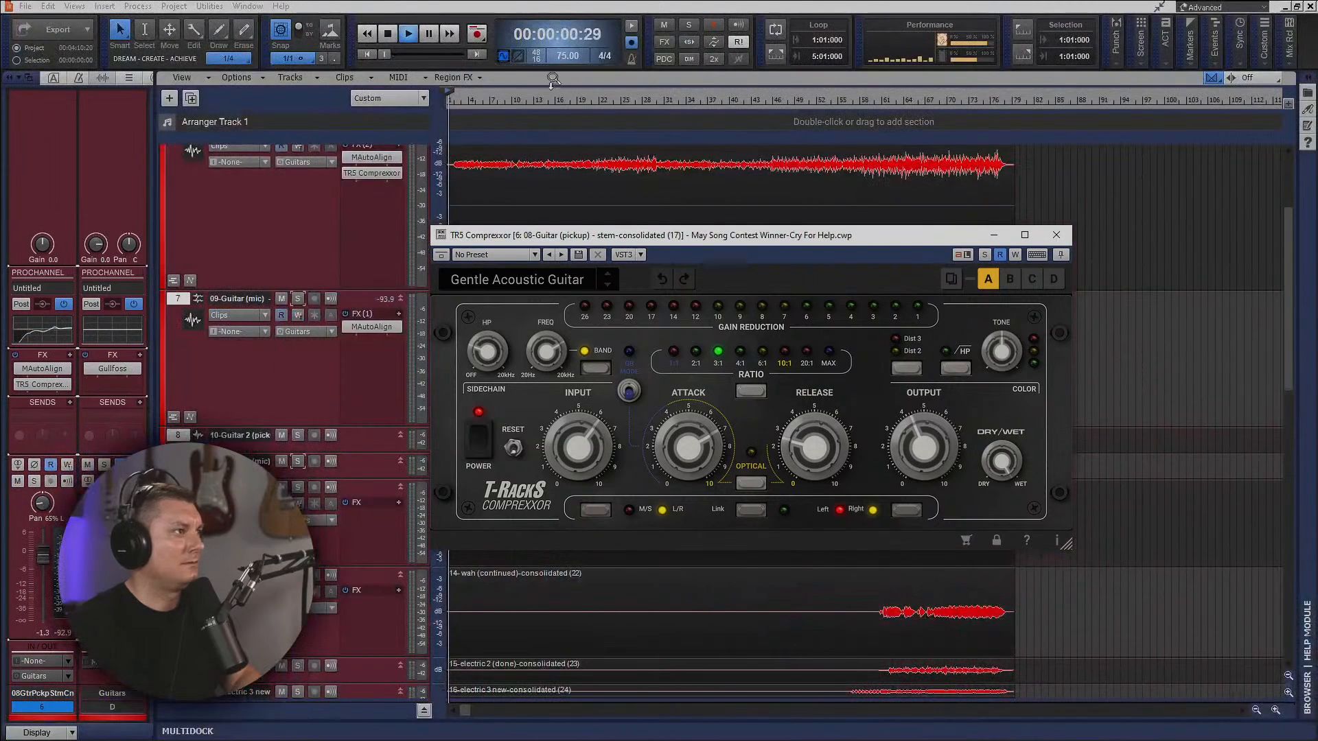
{"action": "key", "text": "space"}
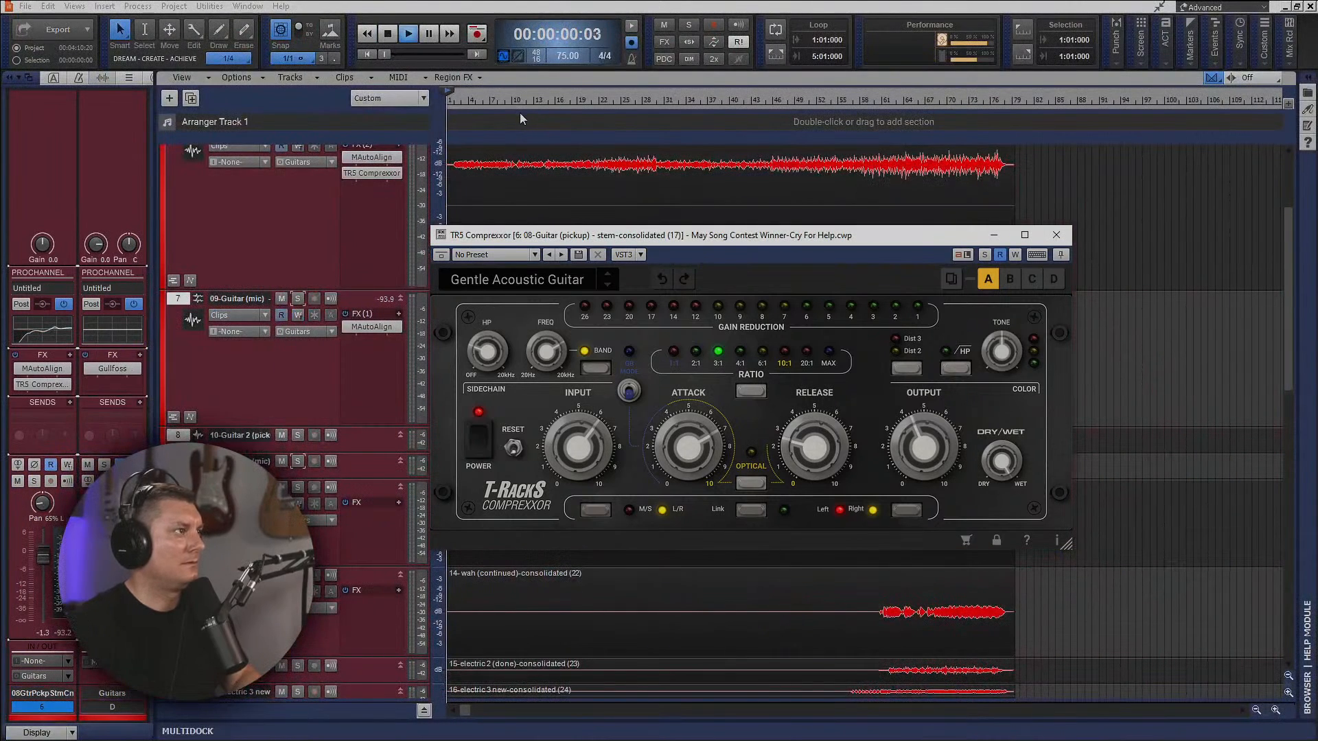
{"action": "left_click", "coordinate": [452, 103]}
{"action": "left_click", "coordinate": [454, 105]}
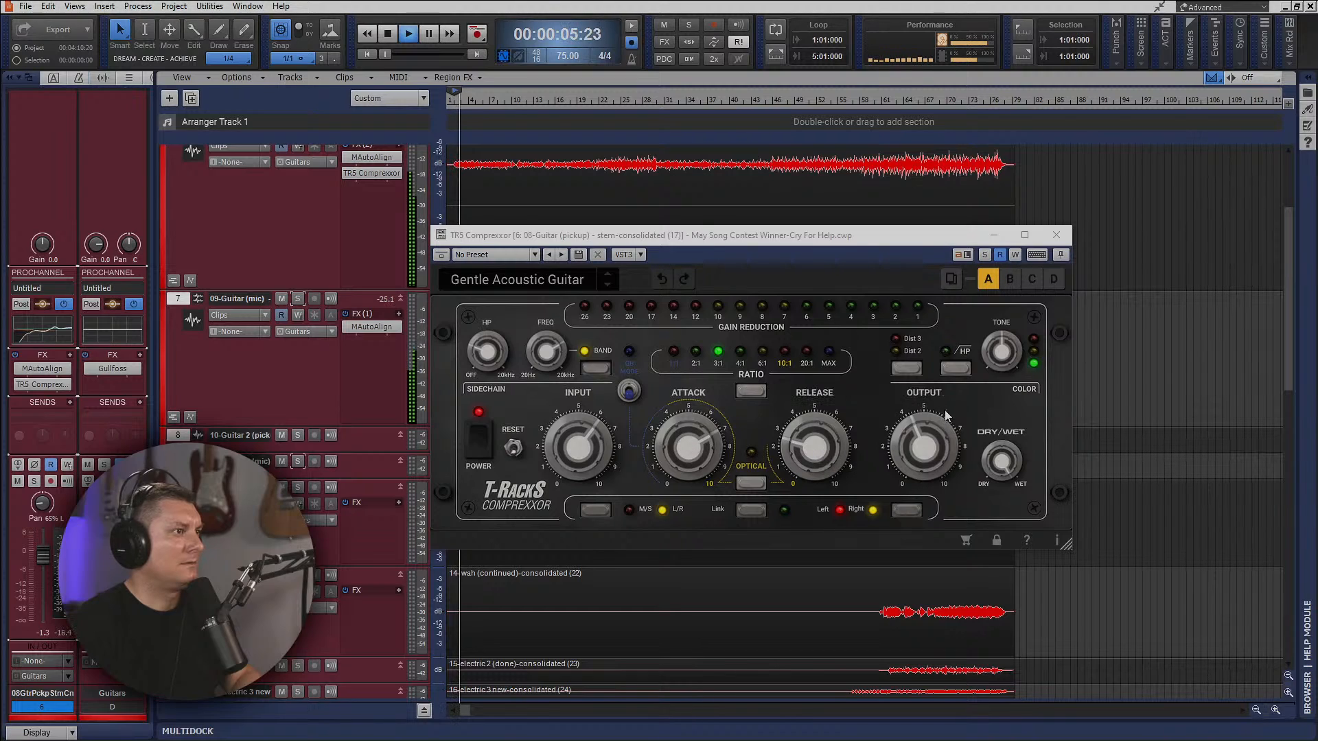
{"action": "left_click", "coordinate": [897, 340]}
{"action": "left_click", "coordinate": [897, 351]}
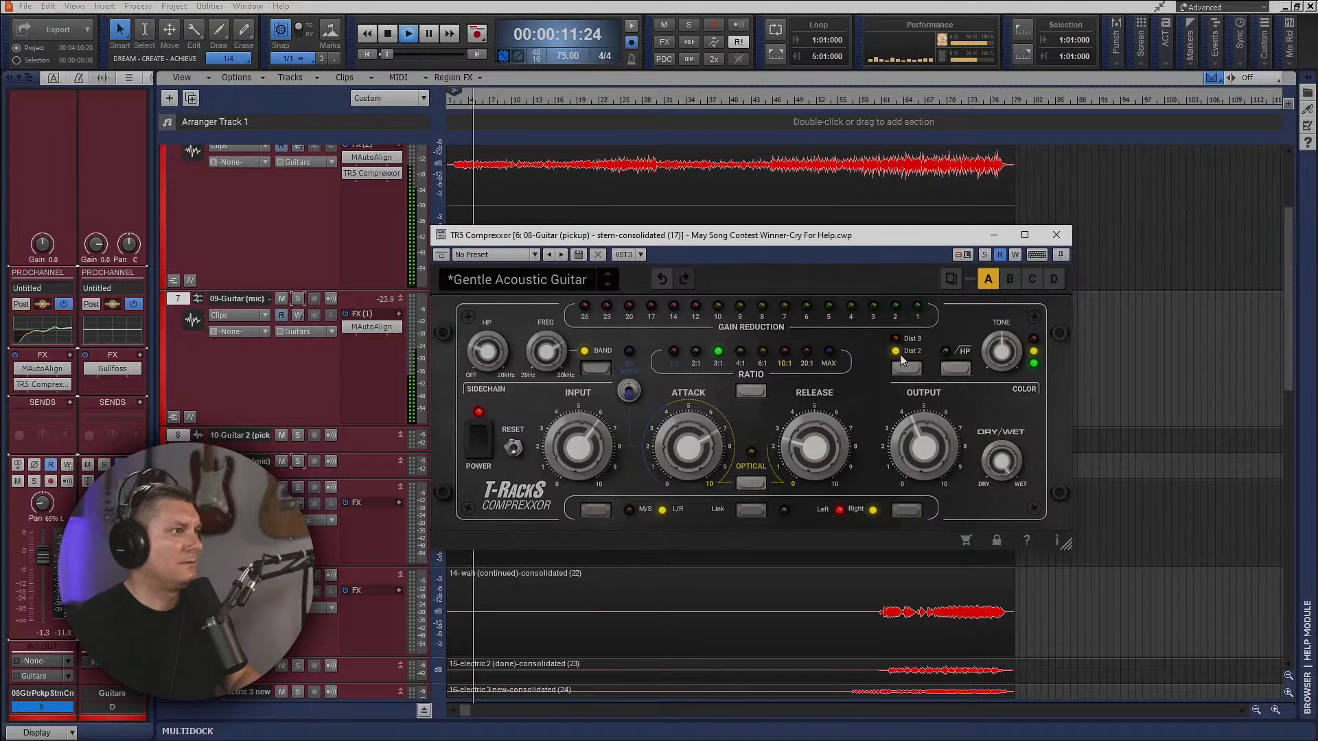
{"action": "mouse_move", "coordinate": [810, 457]}
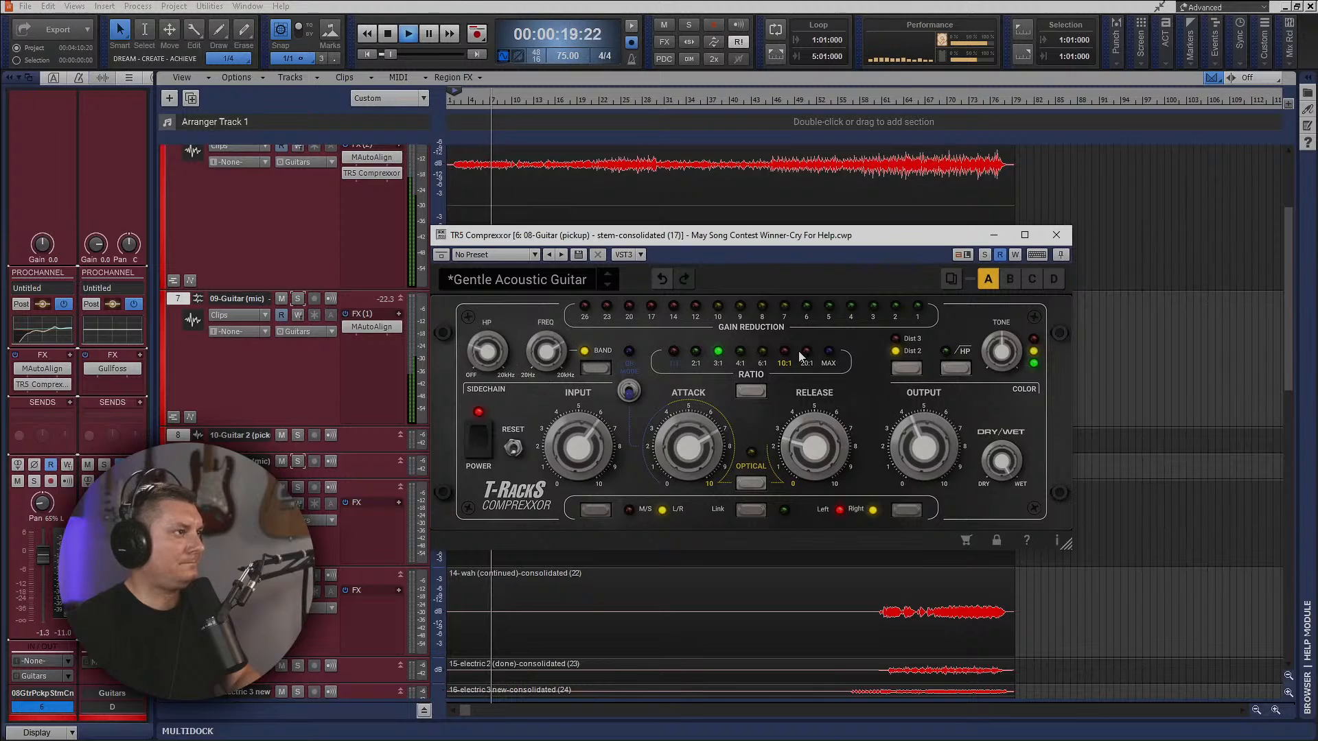
{"action": "left_click_drag", "start_coordinate": [812, 448], "coordinate": [814, 398]}
{"action": "left_click_drag", "start_coordinate": [817, 449], "coordinate": [815, 433]}
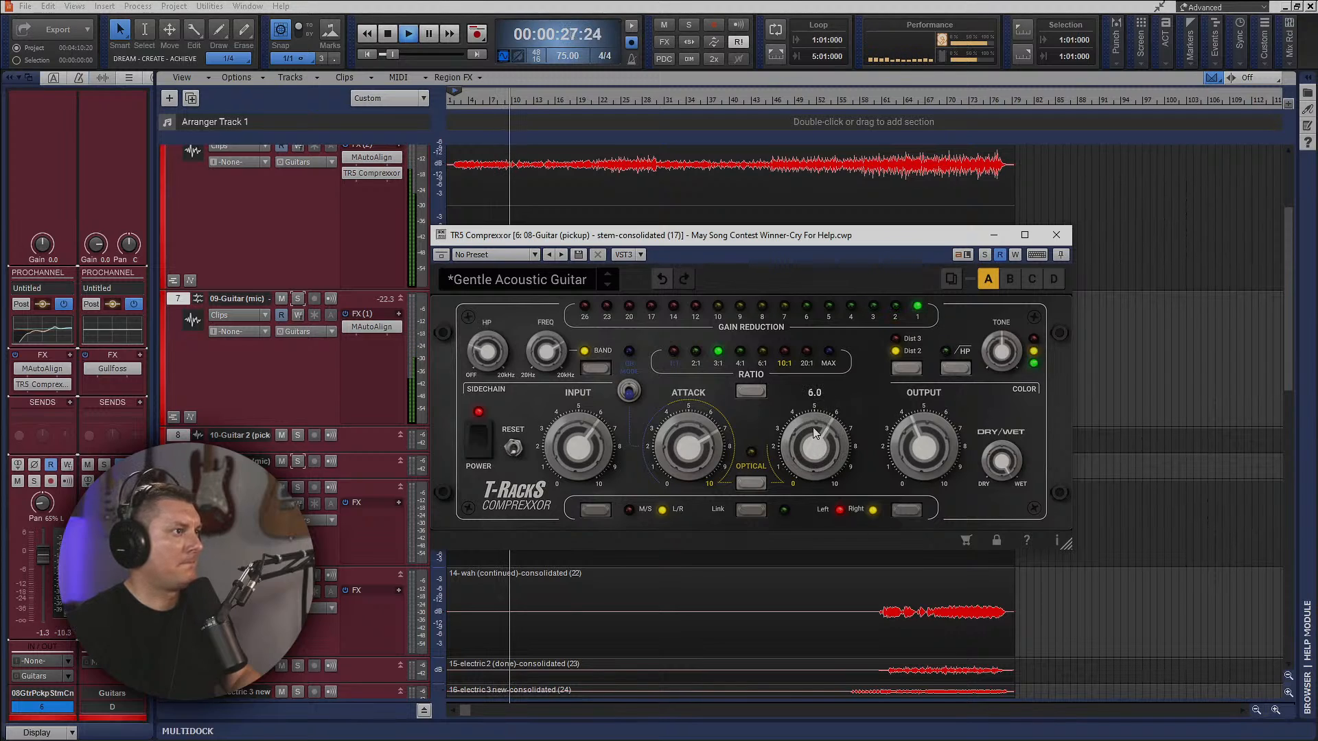
Close the Comprexxor window and copy the compressor from track 6 to the 09-Guitar (mic) track.
{"action": "left_click", "coordinate": [1057, 235]}
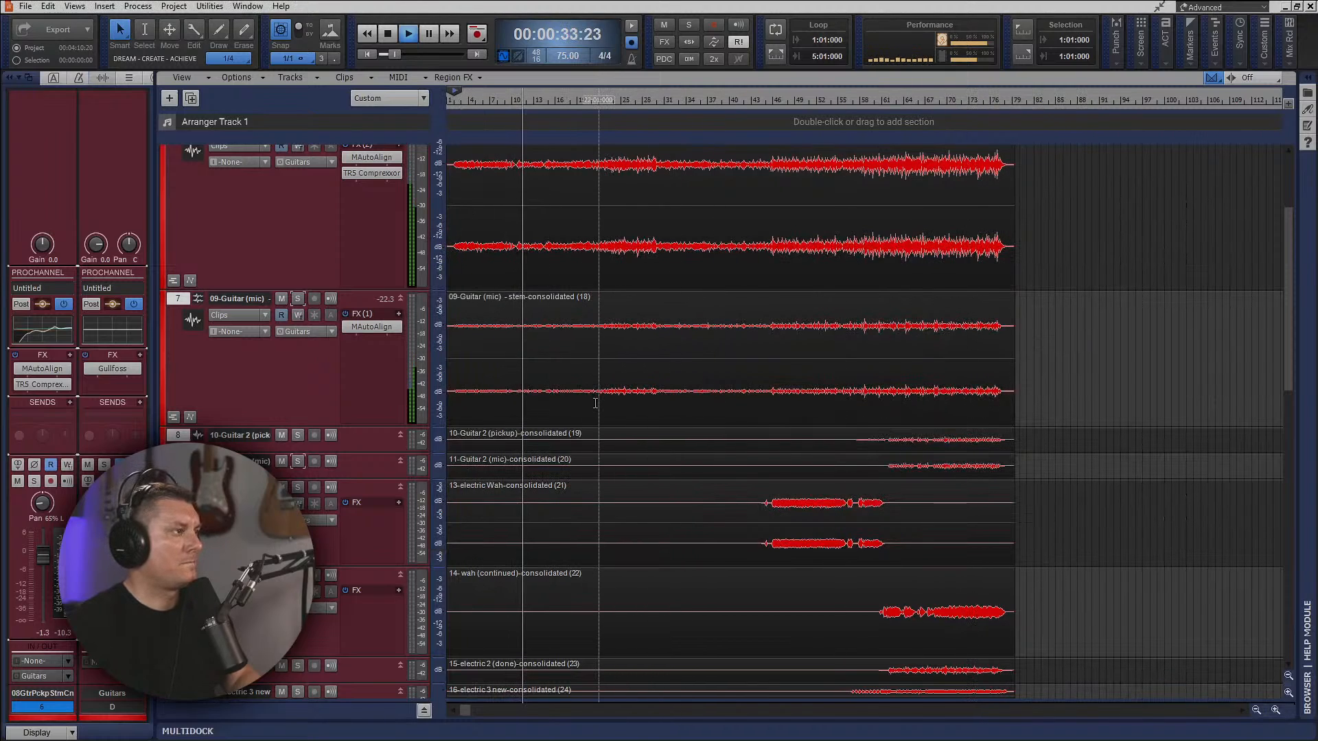
{"action": "left_click_drag", "start_coordinate": [374, 173], "coordinate": [383, 357]}
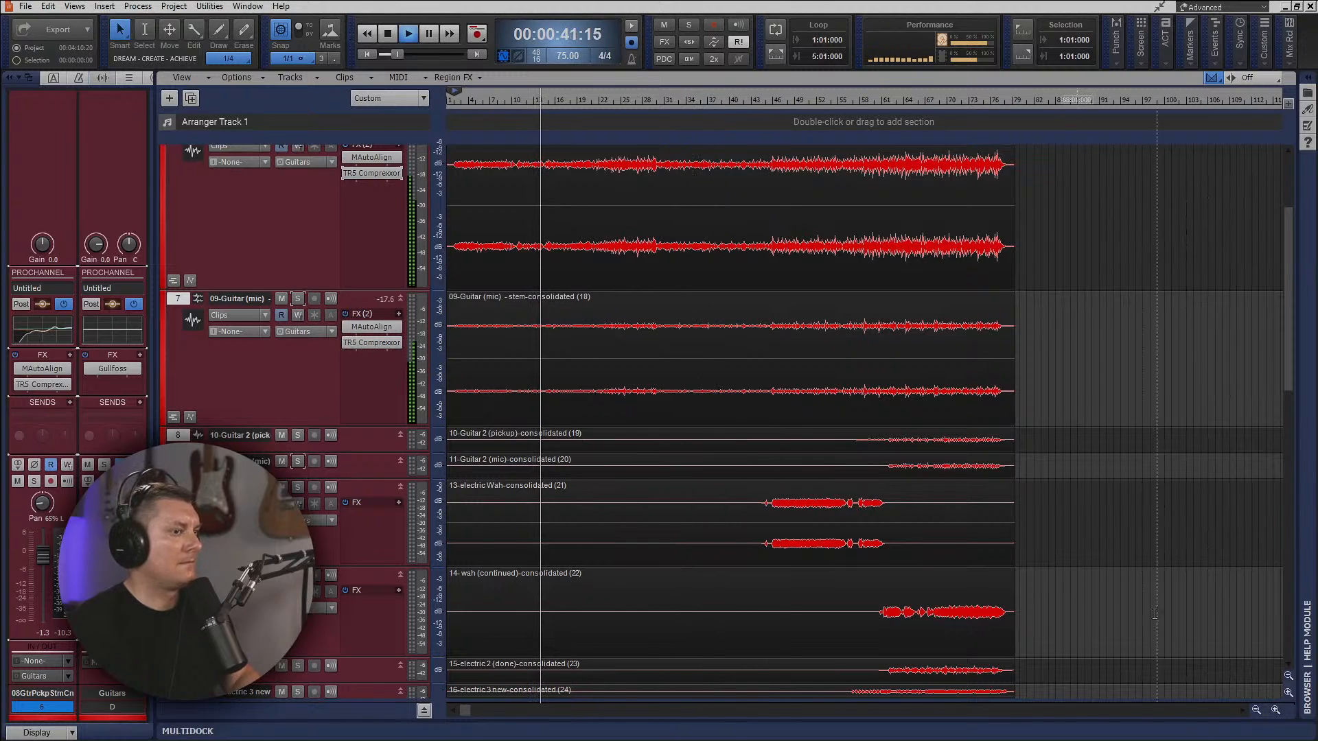
Insert the Bark Of Dog module in the bass track's ProChannel and place it between the EQ and the console emulator.
{"action": "key", "text": "alt+2"}
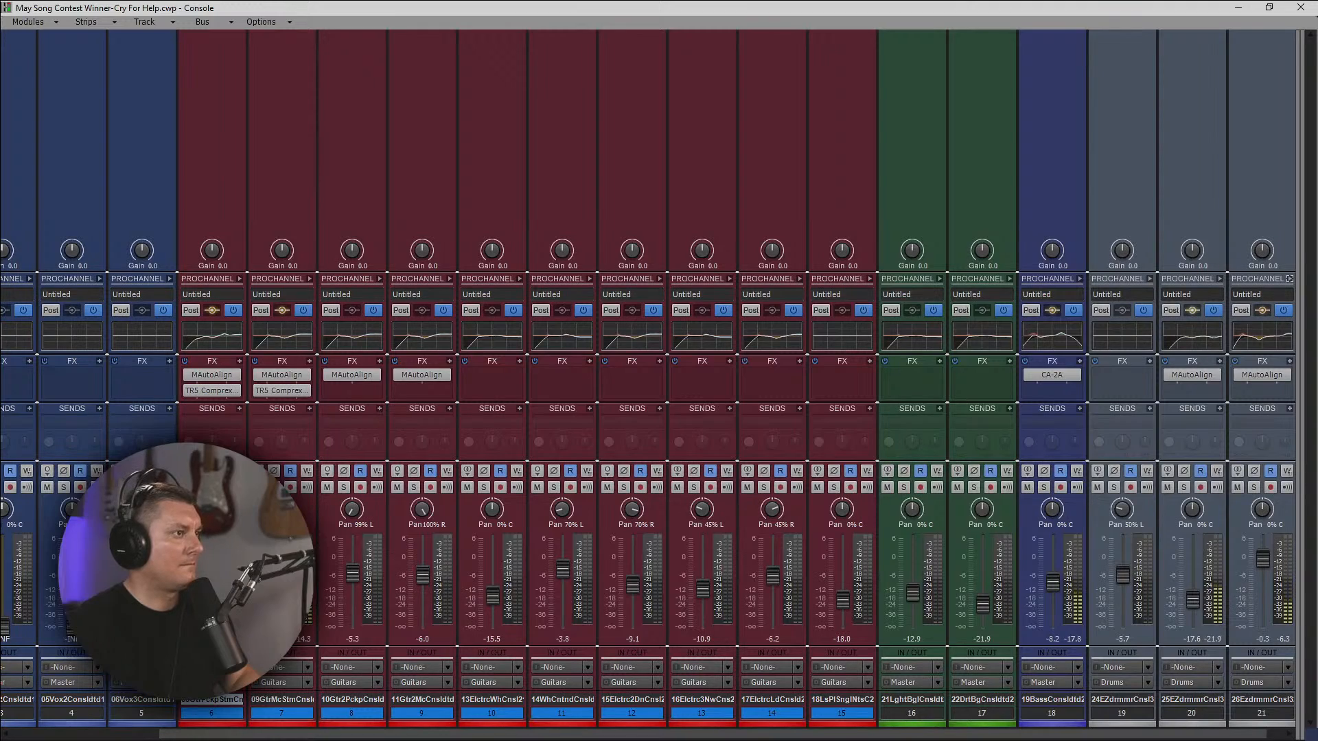
{"action": "mouse_move", "coordinate": [352, 512]}
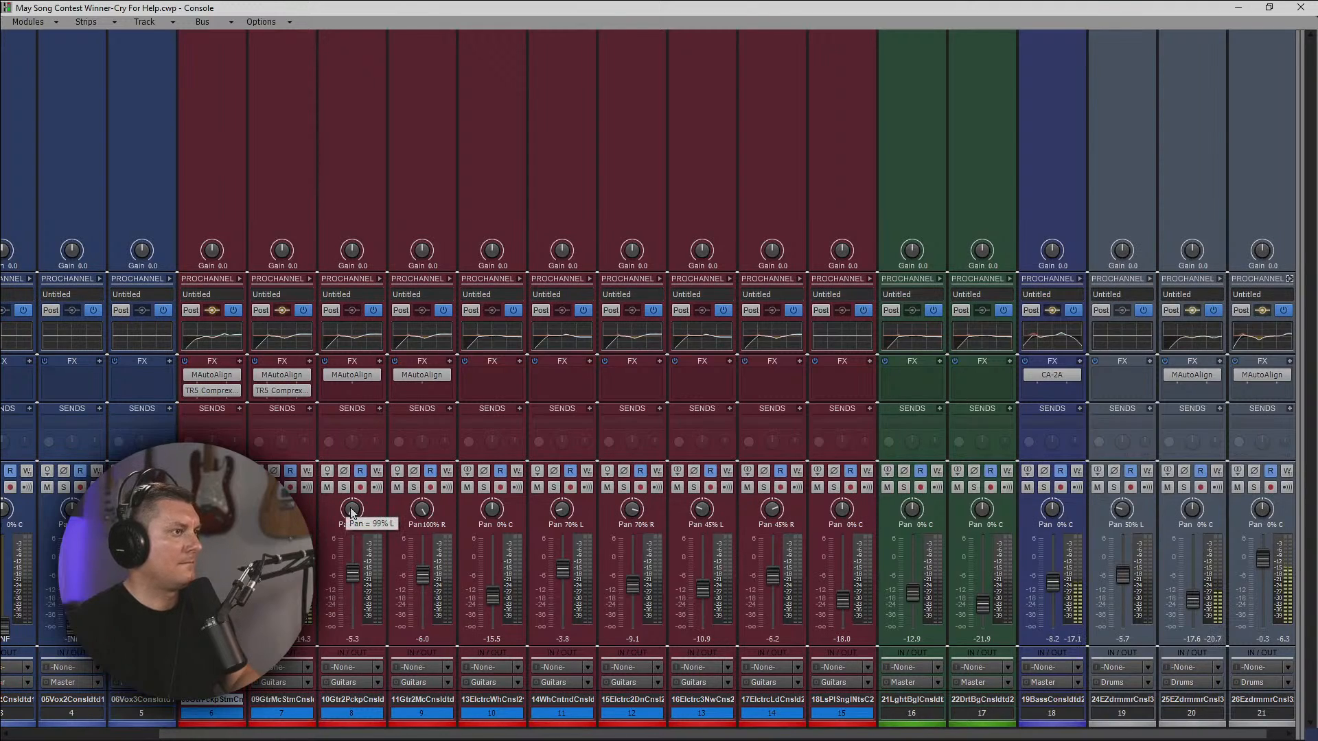
{"action": "left_click", "coordinate": [1080, 279]}
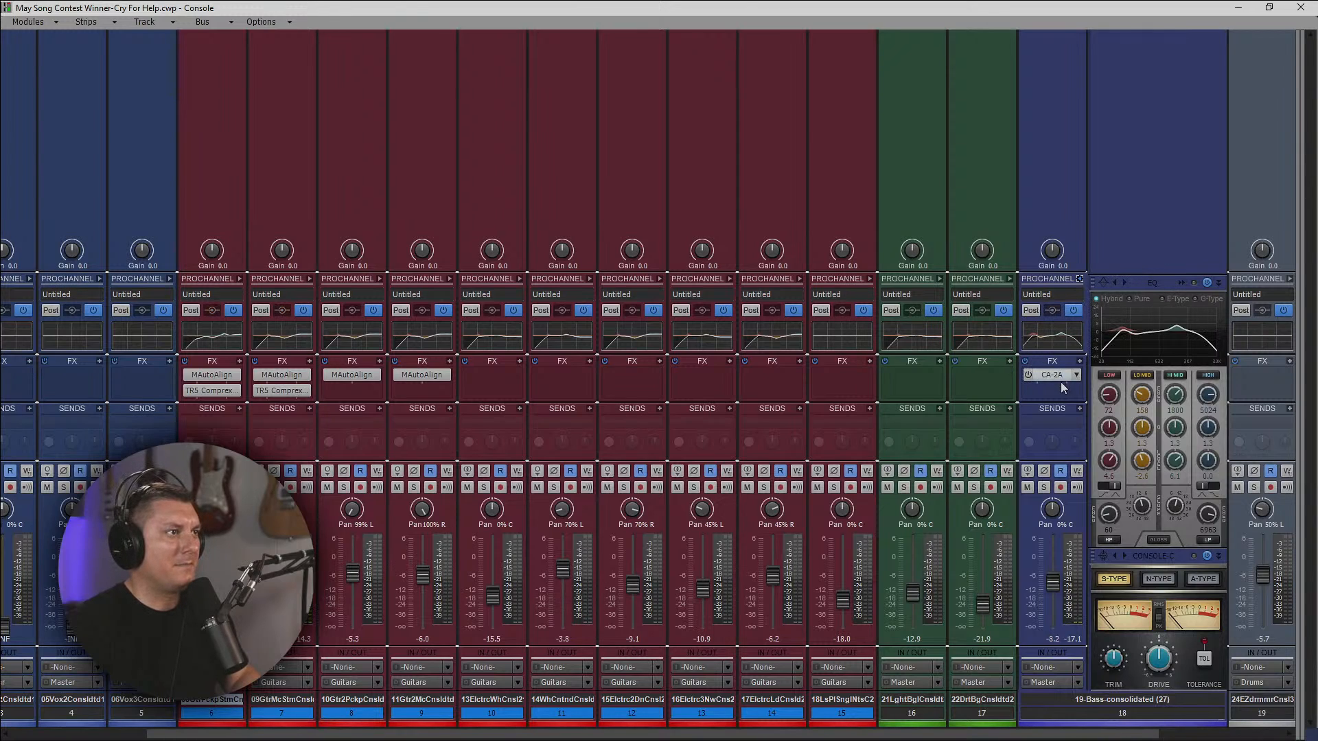
{"action": "right_click", "coordinate": [1148, 220]}
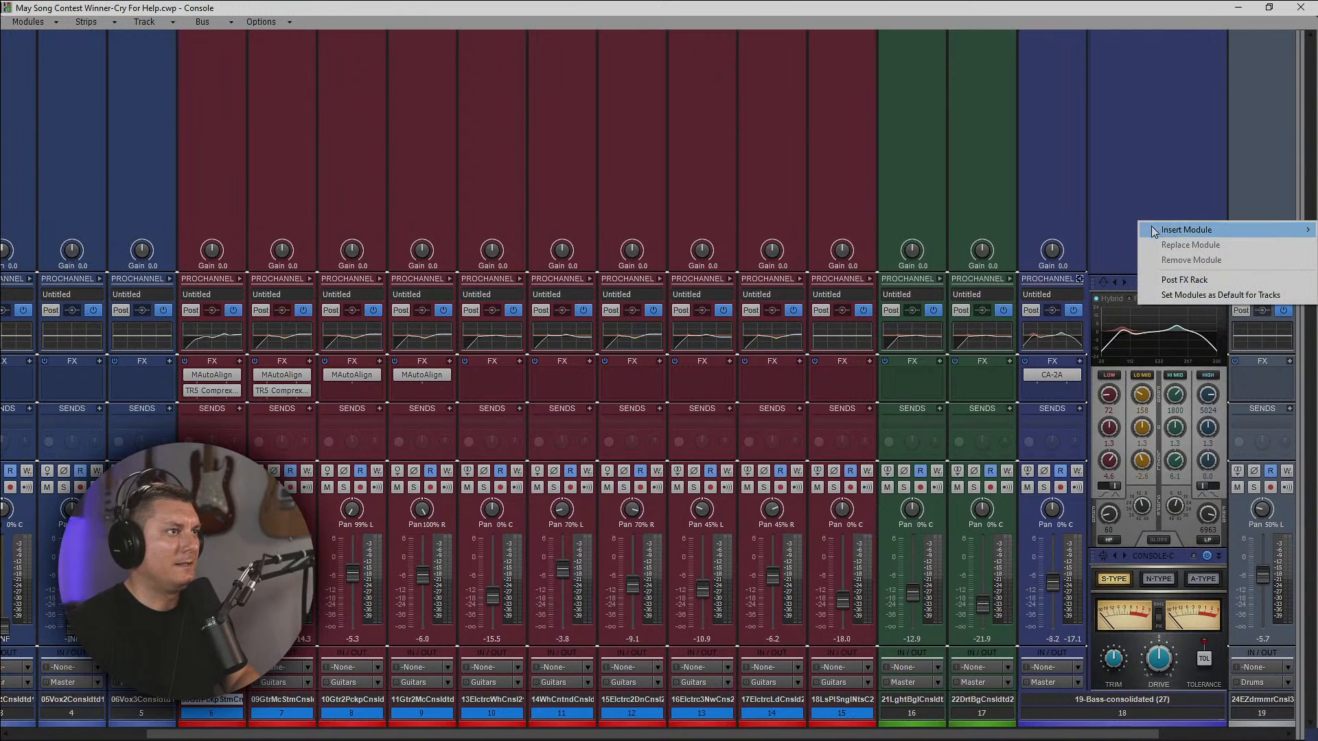
{"action": "mouse_move", "coordinate": [1157, 229]}
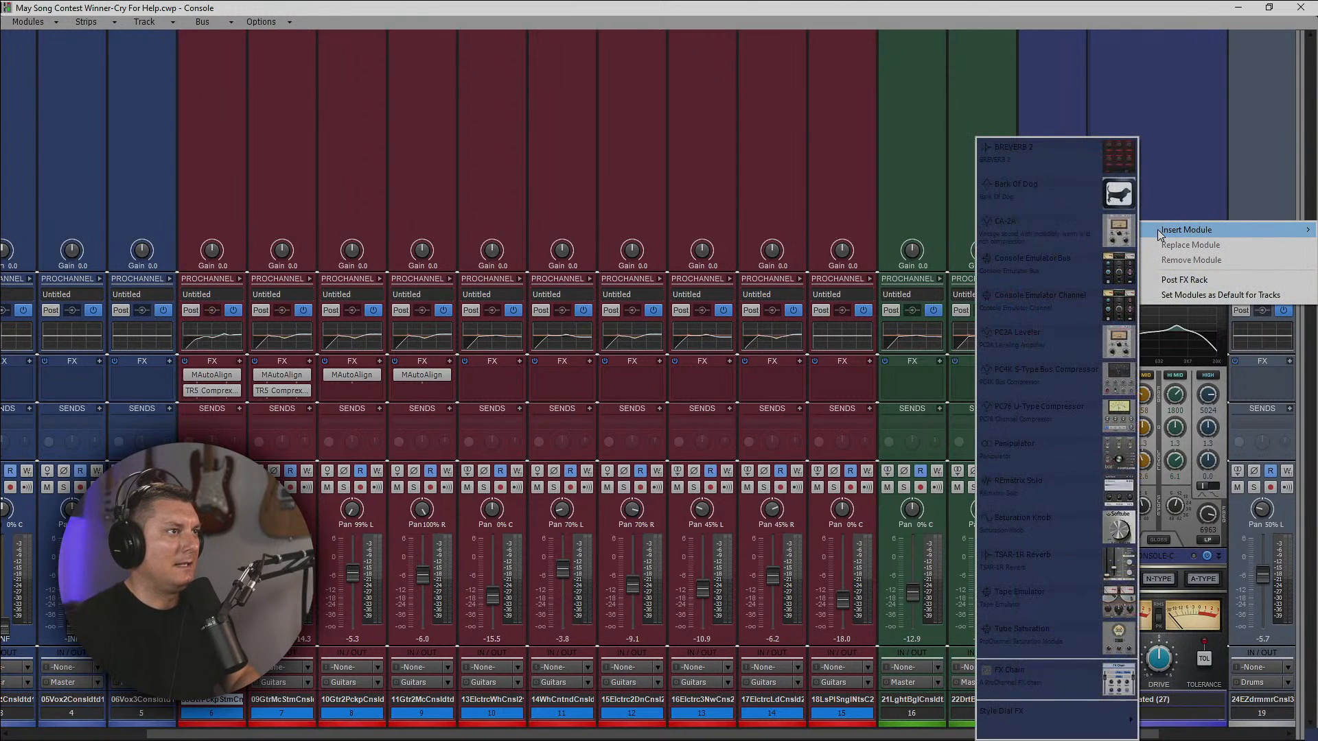
{"action": "left_click", "coordinate": [1077, 192]}
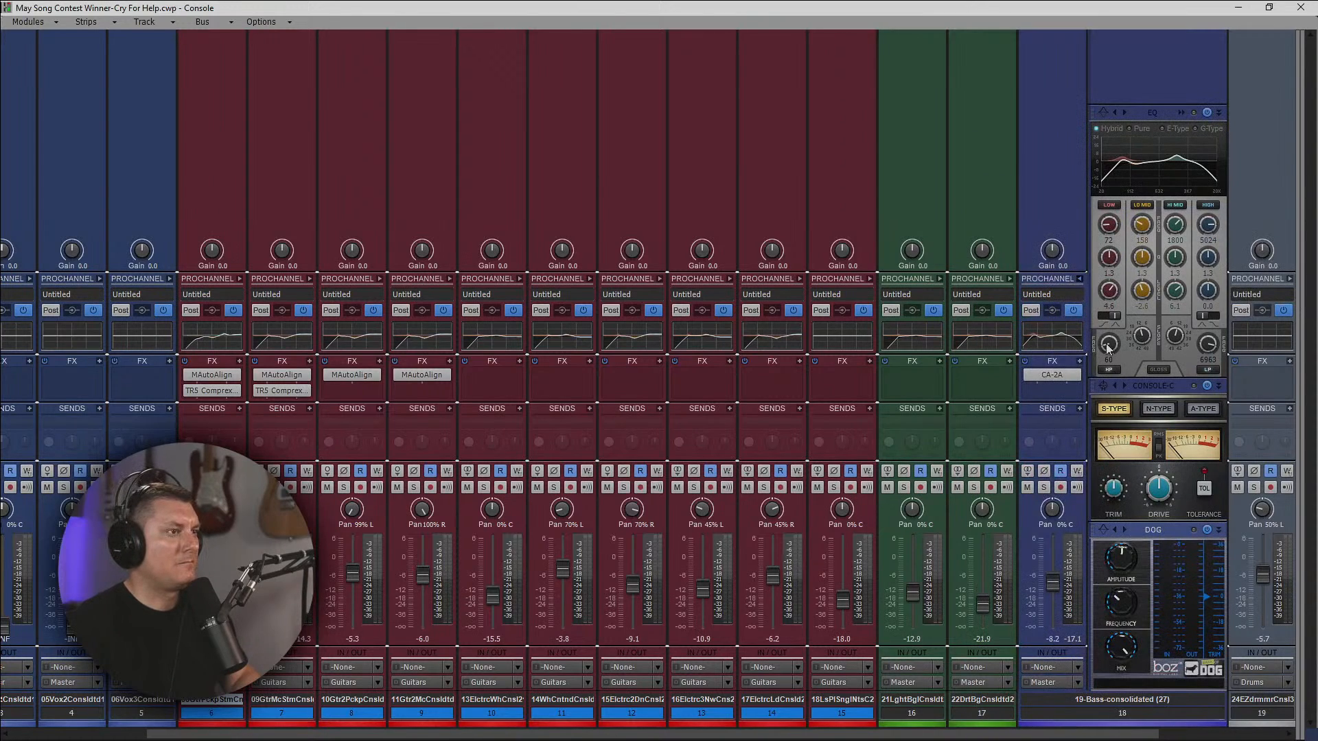
{"action": "left_click_drag", "start_coordinate": [1168, 535], "coordinate": [1149, 453]}
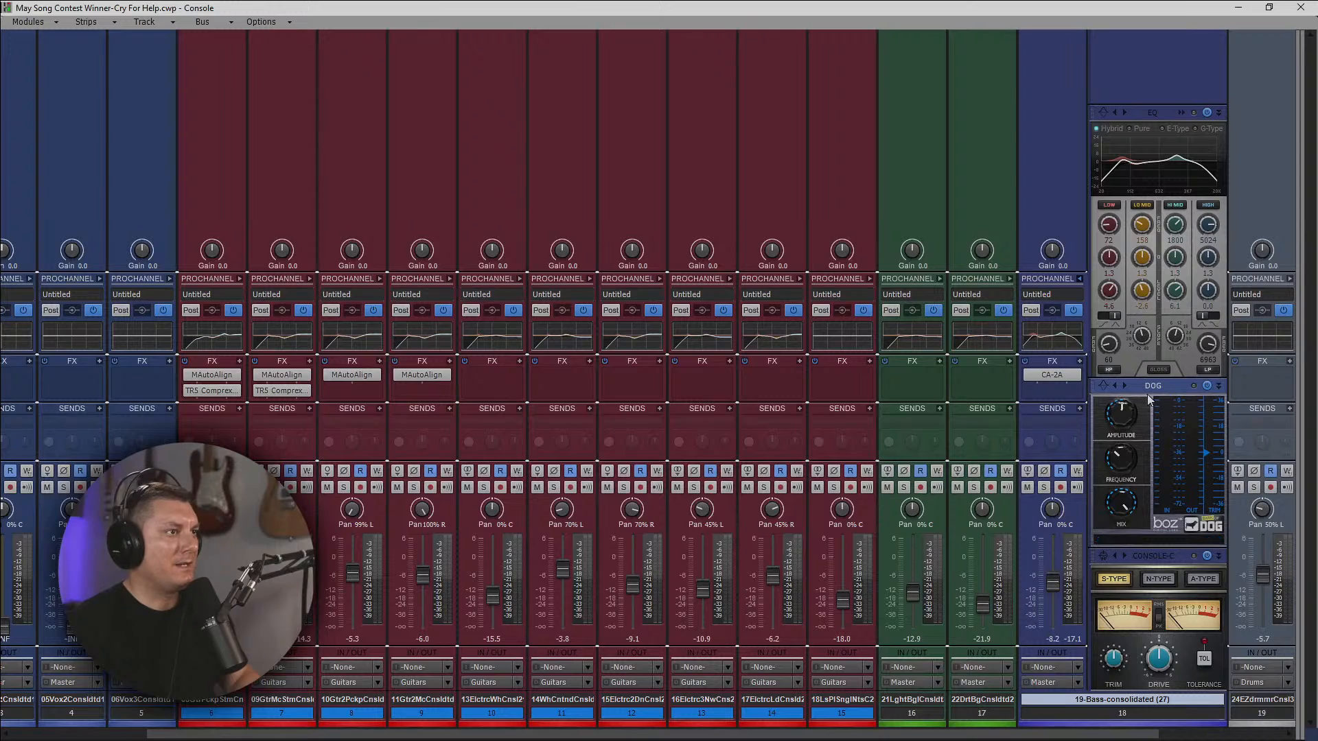
Play from where the bass part begins and raise the Amplitude of the bass track's Bark Of Dog module.
{"action": "mouse_move", "coordinate": [1119, 423]}
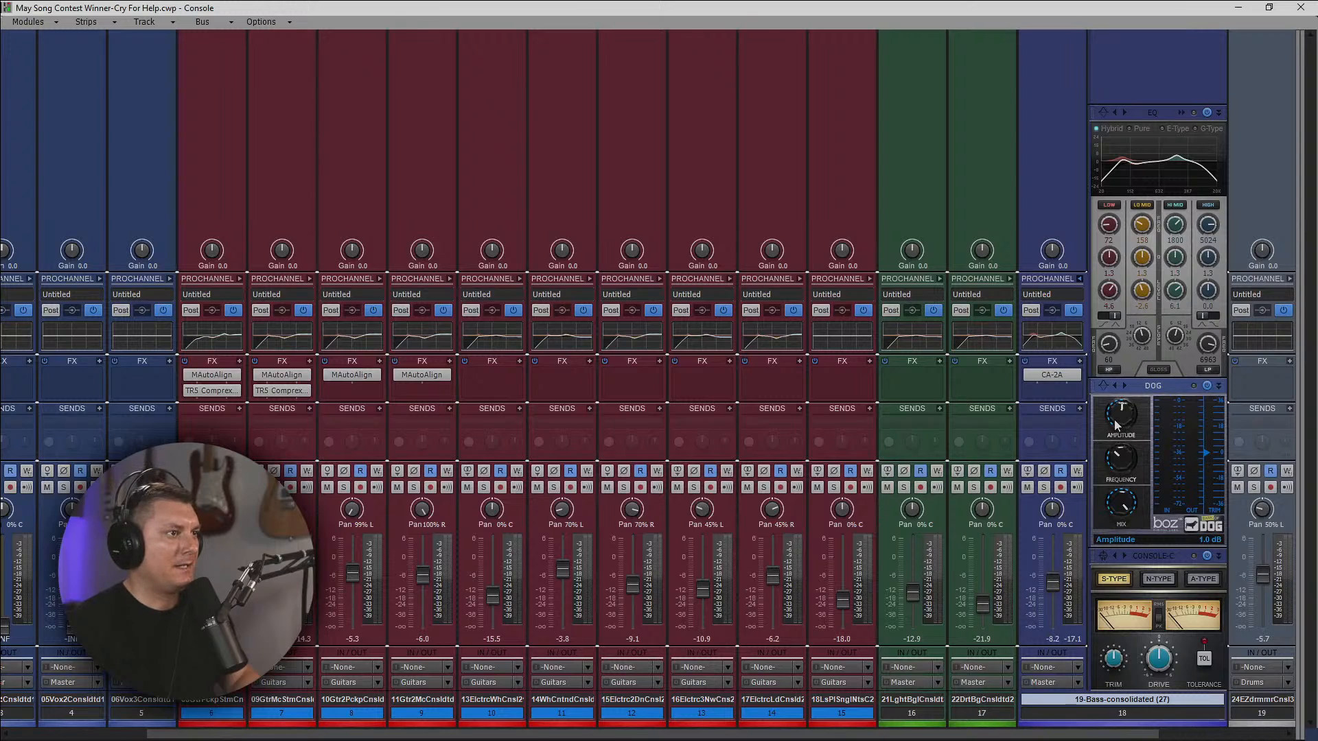
{"action": "mouse_move", "coordinate": [1121, 462]}
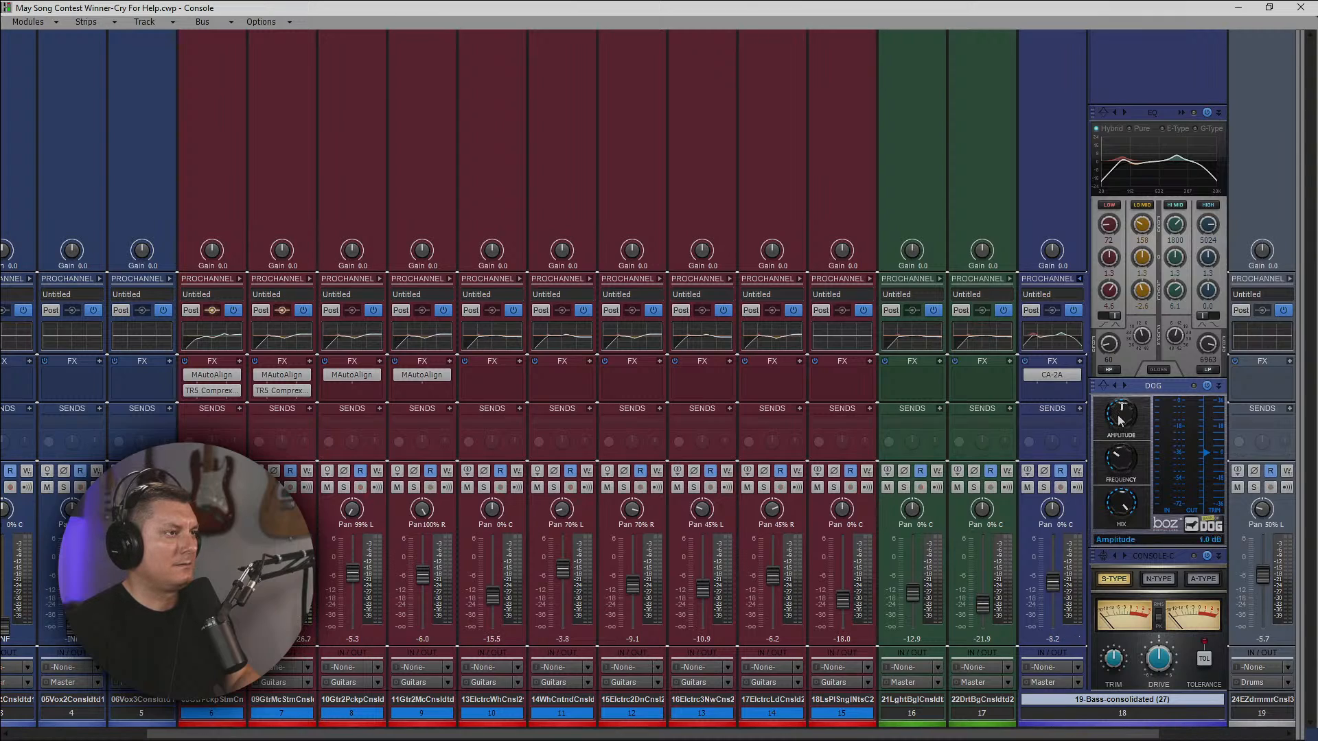
{"action": "left_click", "coordinate": [1240, 8]}
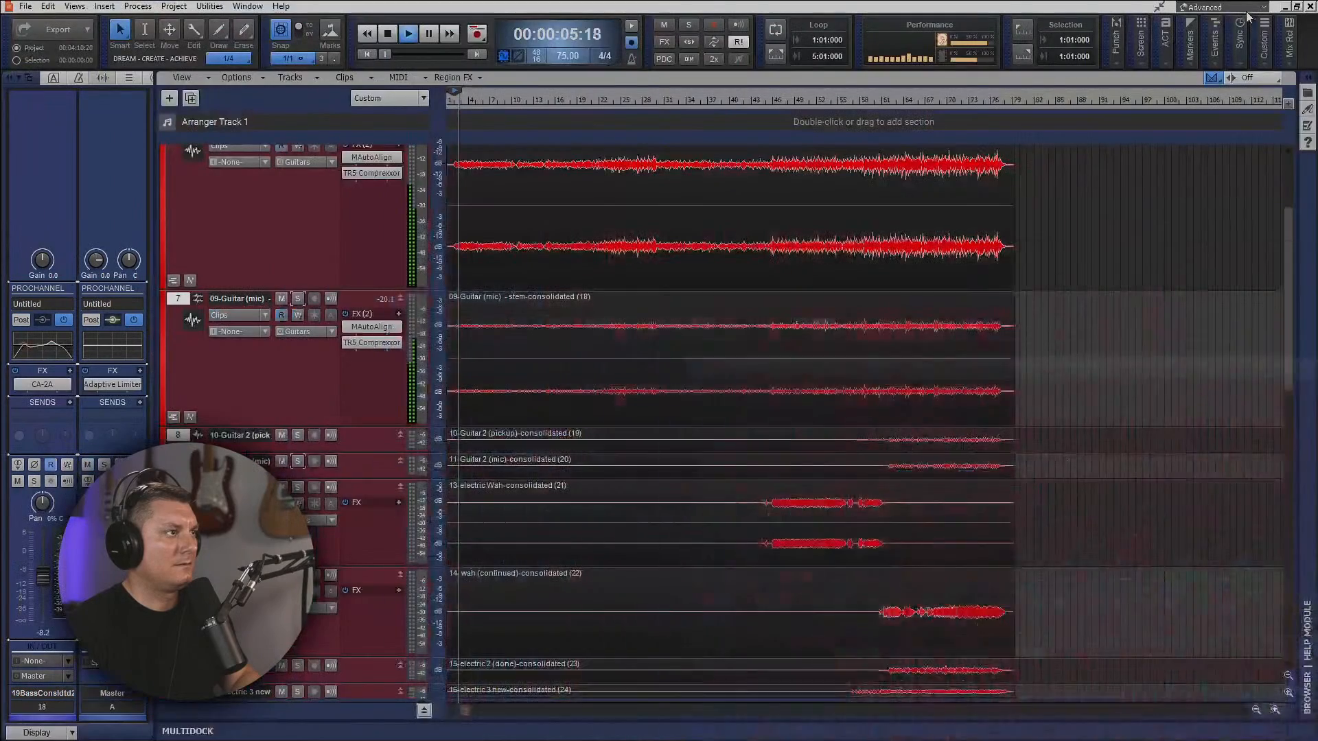
{"action": "scroll", "coordinate": [566, 394], "scroll_direction": "down", "scroll_amount": 3}
{"action": "scroll", "coordinate": [566, 394], "scroll_direction": "down", "scroll_amount": 2}
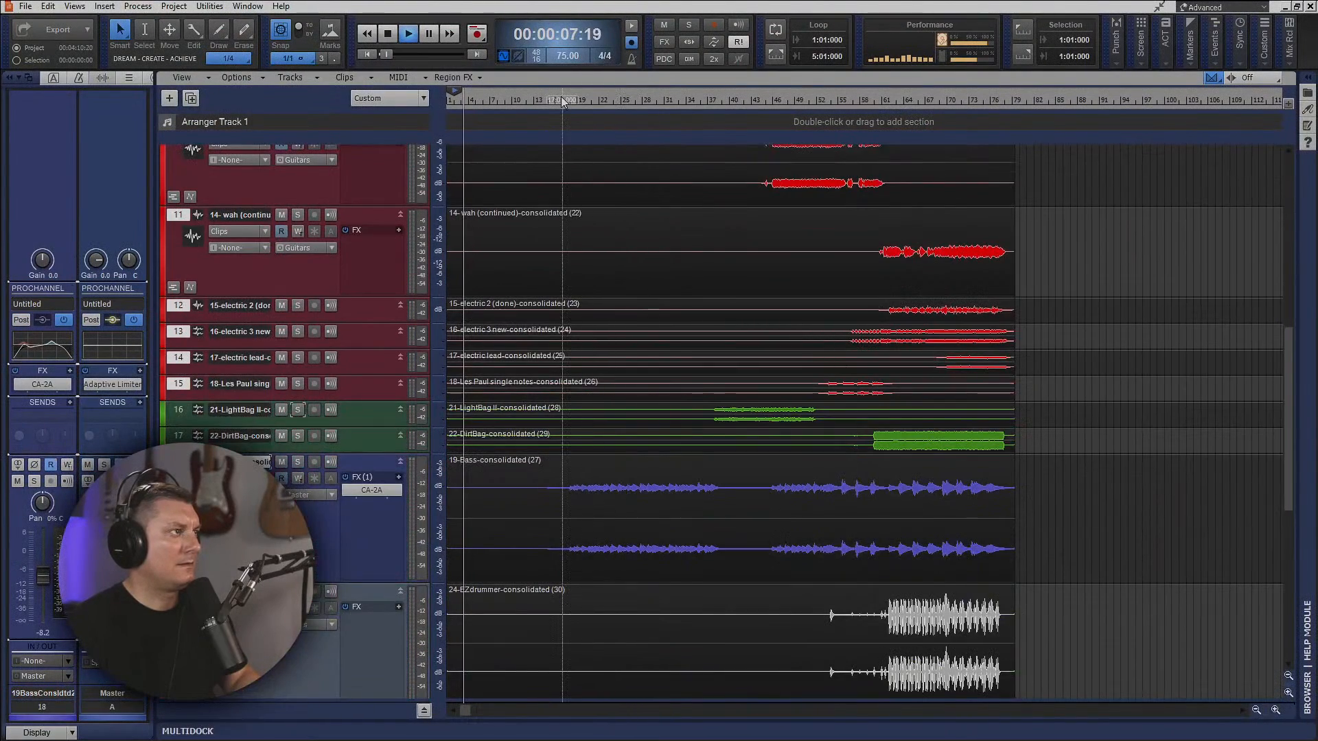
{"action": "left_click", "coordinate": [563, 103]}
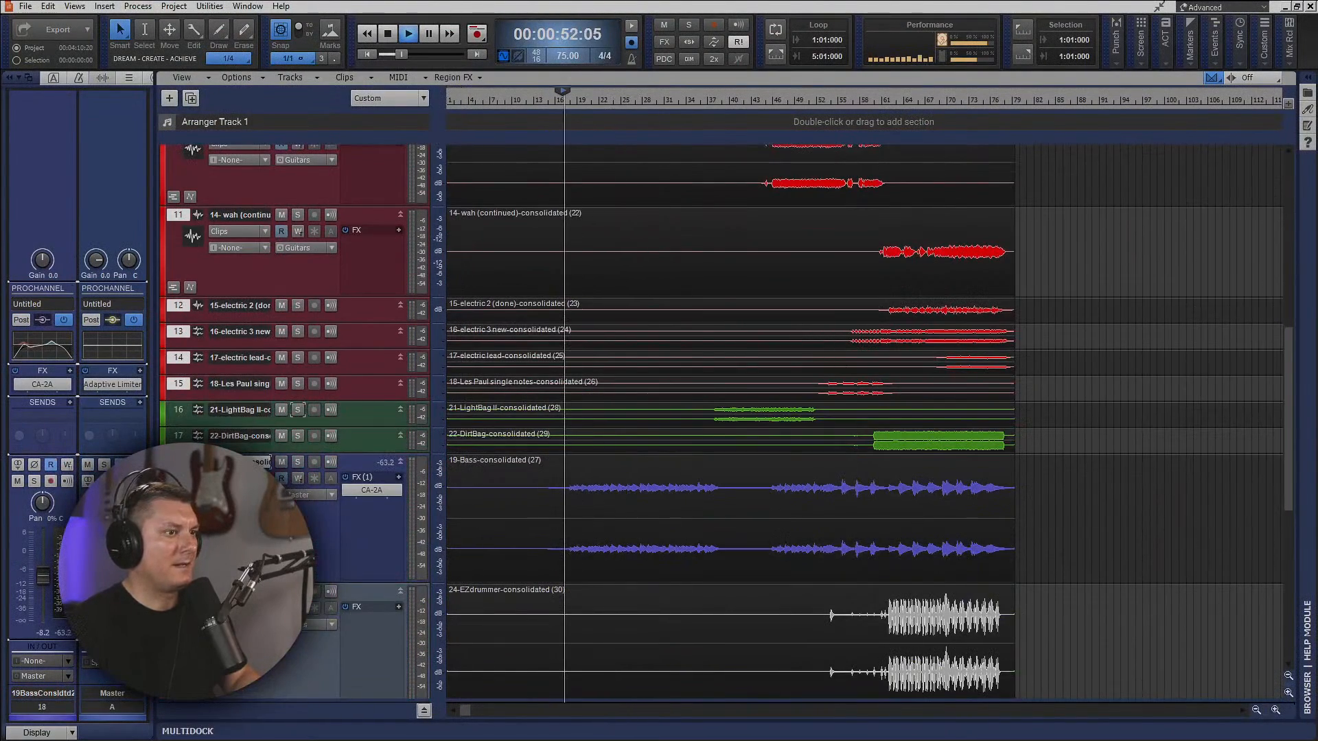
{"action": "key", "text": "alt+2"}
{"action": "mouse_move", "coordinate": [1136, 440]}
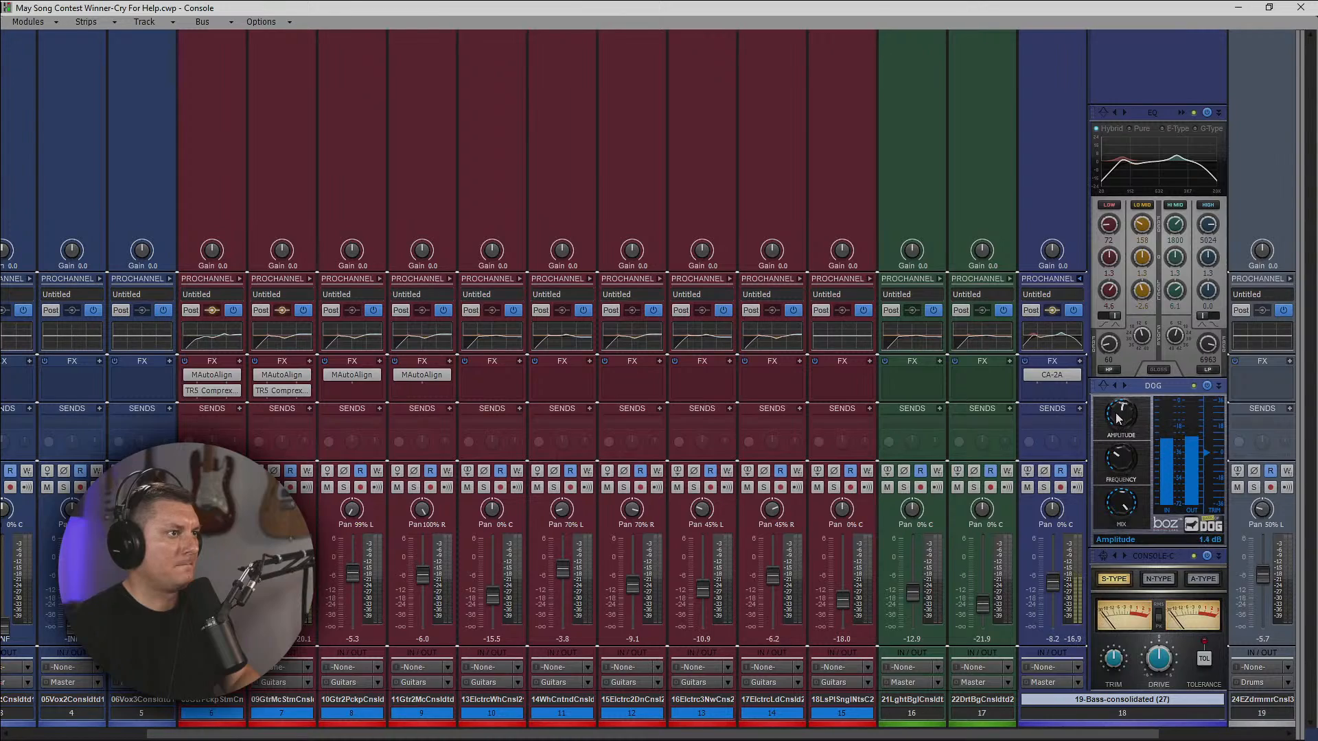
{"action": "left_click_drag", "start_coordinate": [1116, 414], "coordinate": [1118, 395]}
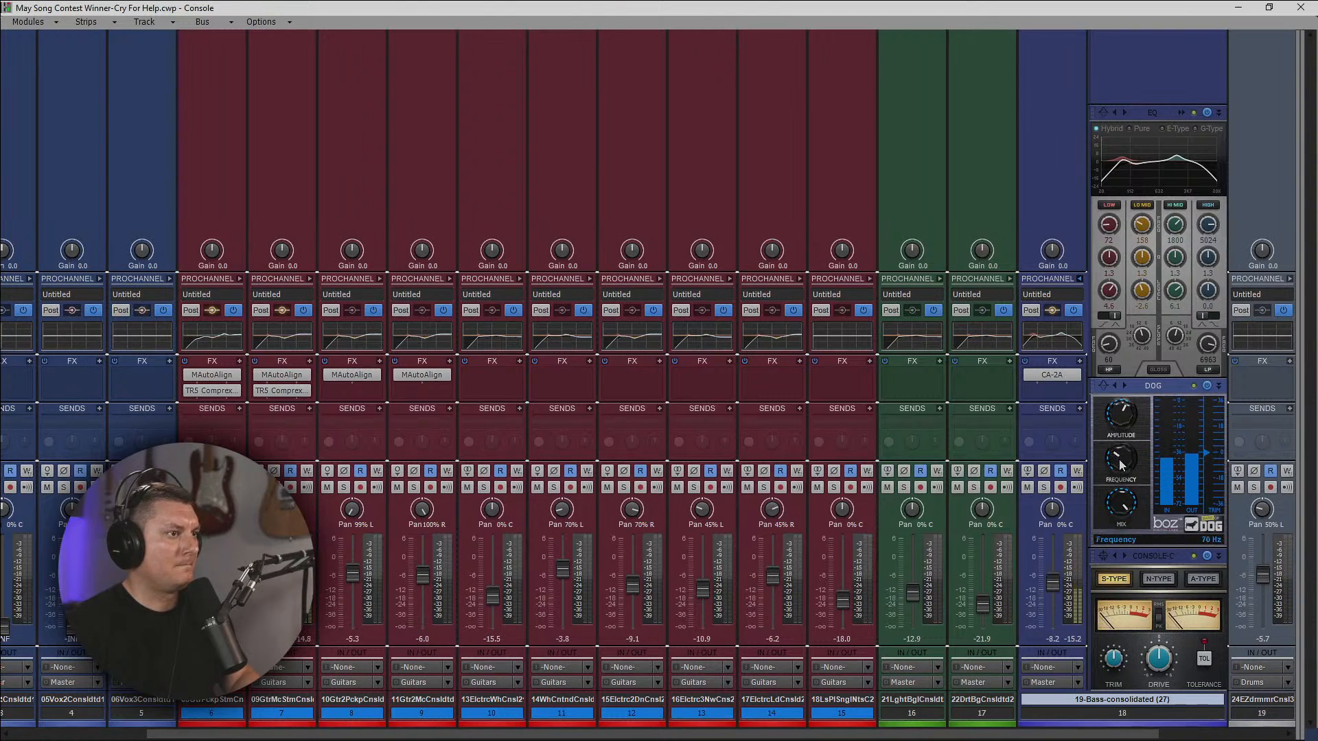
Fine-tune the Frequency of the bass track's Bark Of Dog module by ear during playback.
{"action": "scroll", "coordinate": [1123, 466], "scroll_direction": "down", "scroll_amount": 1}
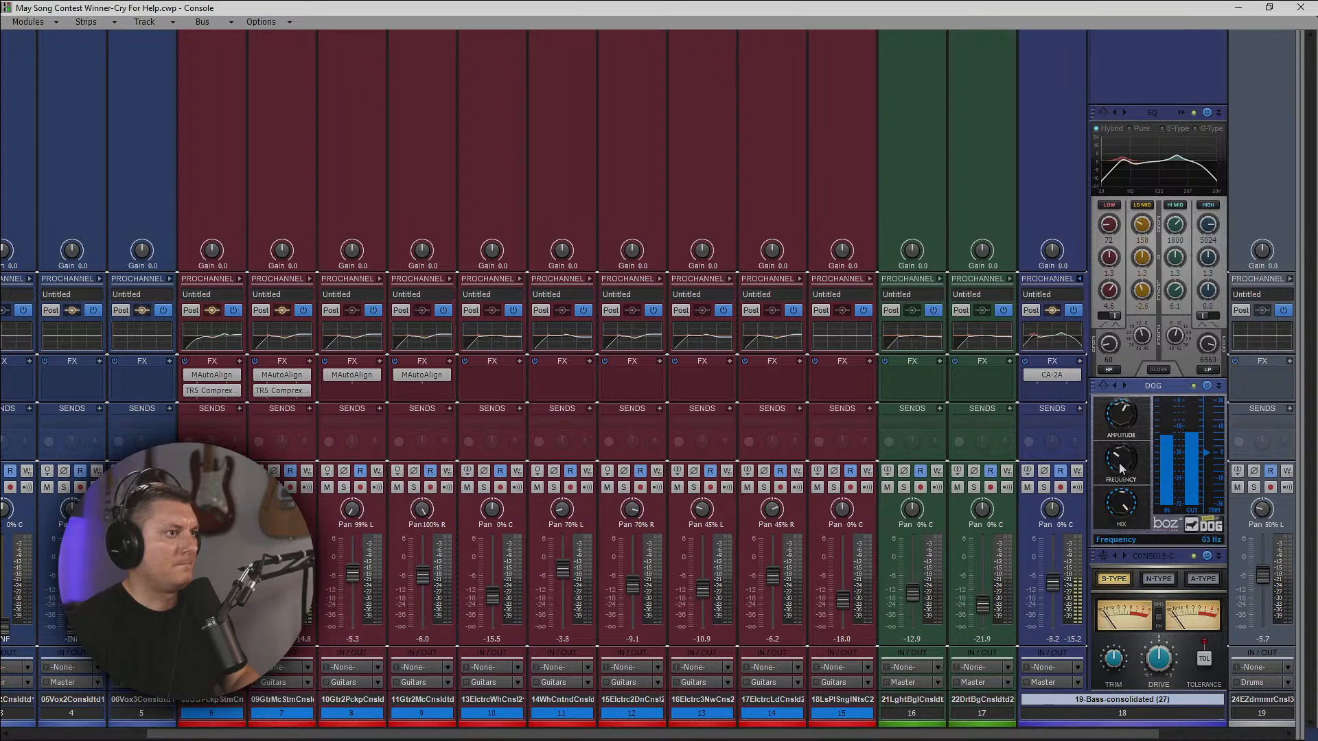
{"action": "scroll", "coordinate": [1122, 466], "scroll_direction": "up", "scroll_amount": 1}
{"action": "scroll", "coordinate": [1123, 466], "scroll_direction": "up", "scroll_amount": 2}
{"action": "scroll", "coordinate": [1121, 461], "scroll_direction": "down", "scroll_amount": 1}
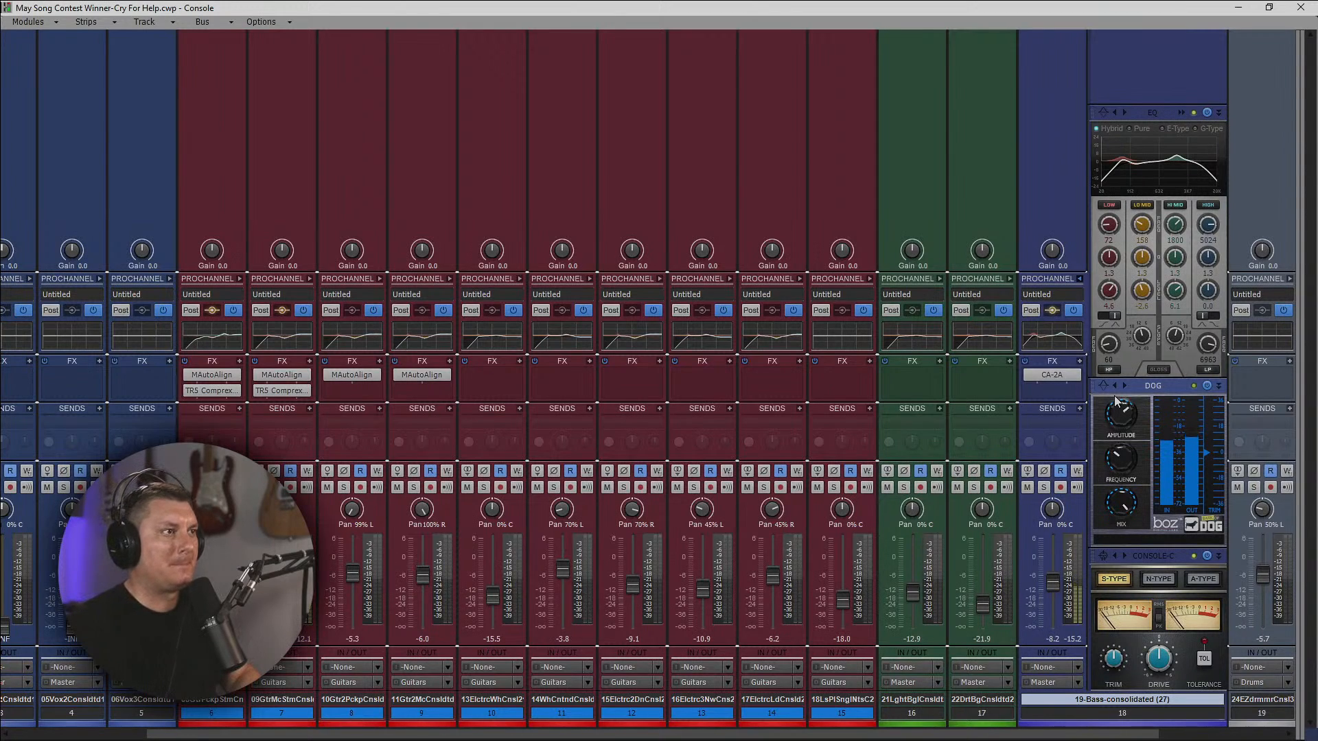
Raise the bass track EQ's low-pass frequency to 9096 Hz, check the curve in the enlarged equalizer, and collapse the ProChannel.
{"action": "left_click", "coordinate": [1079, 279]}
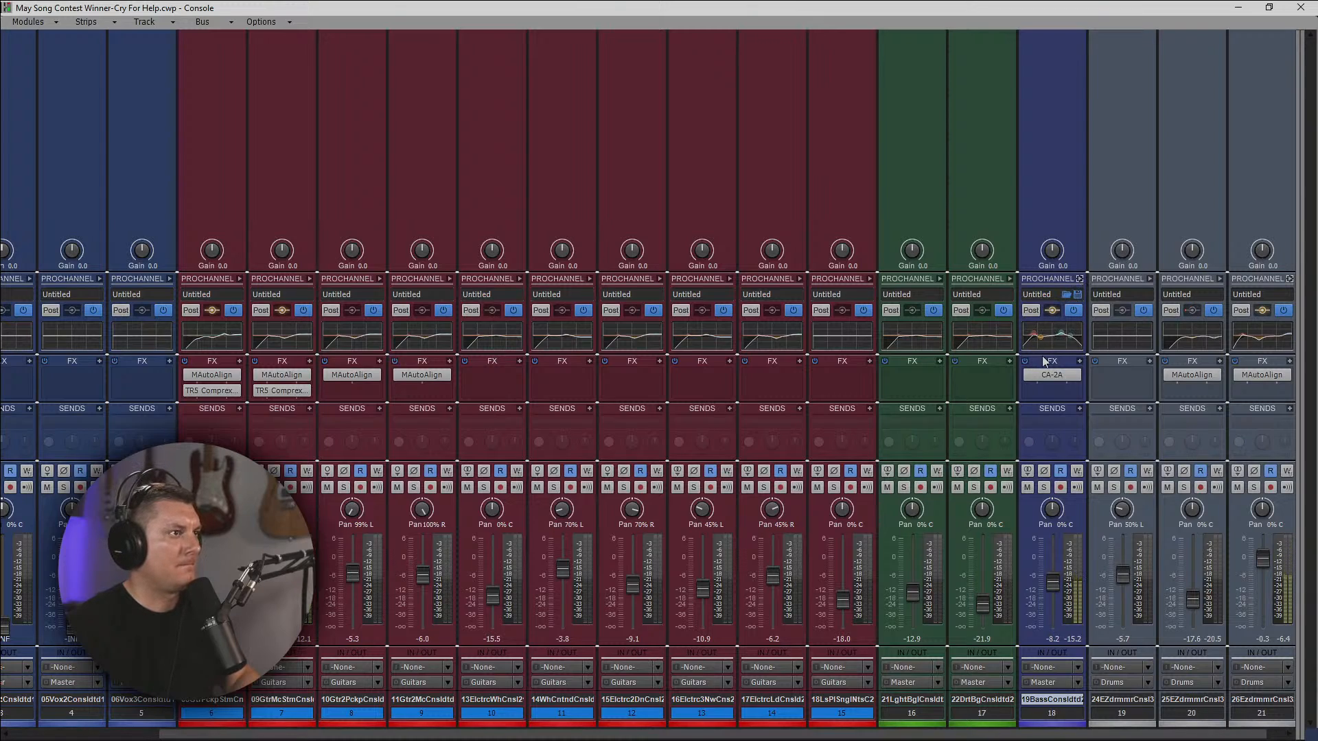
{"action": "left_click", "coordinate": [1080, 279]}
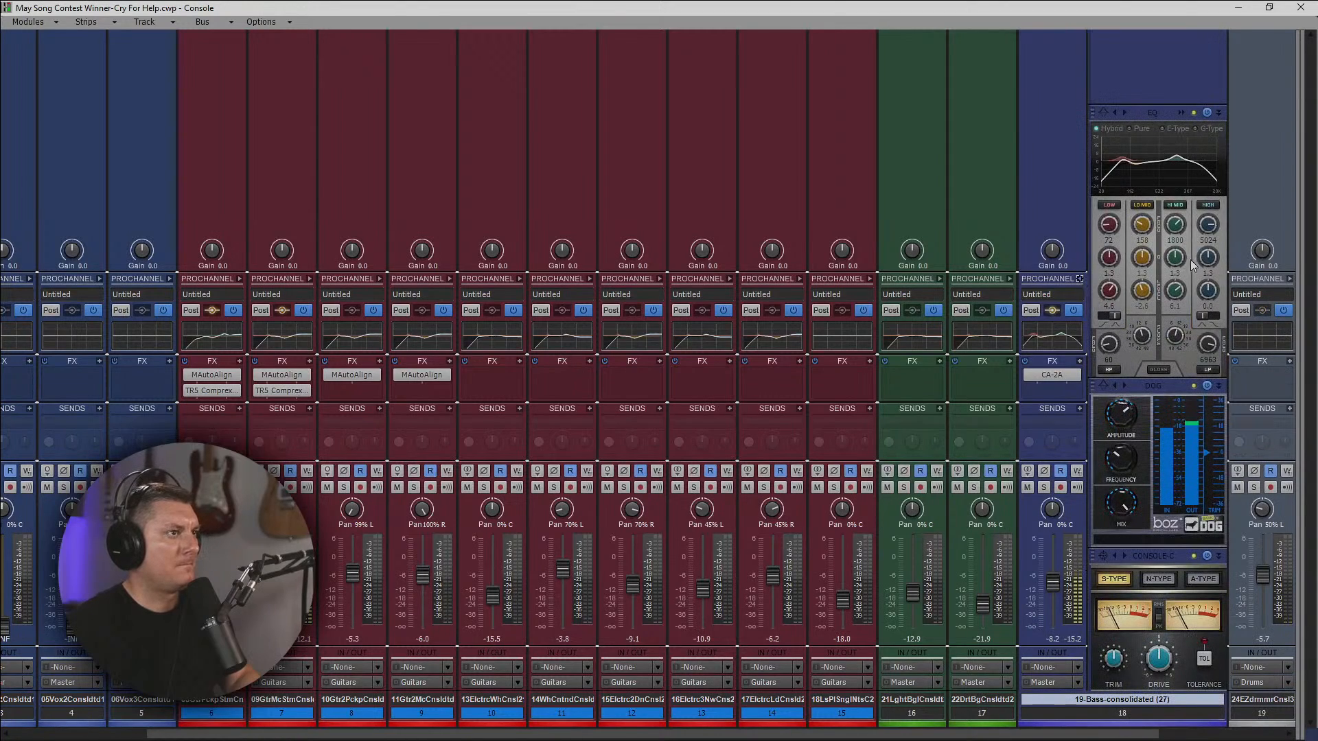
{"action": "mouse_move", "coordinate": [1209, 344]}
{"action": "left_mouse_down"}
{"action": "mouse_move", "coordinate": [1208, 322]}
{"action": "mouse_move", "coordinate": [1207, 346]}
{"action": "left_mouse_up"}
{"action": "left_click", "coordinate": [1181, 112]}
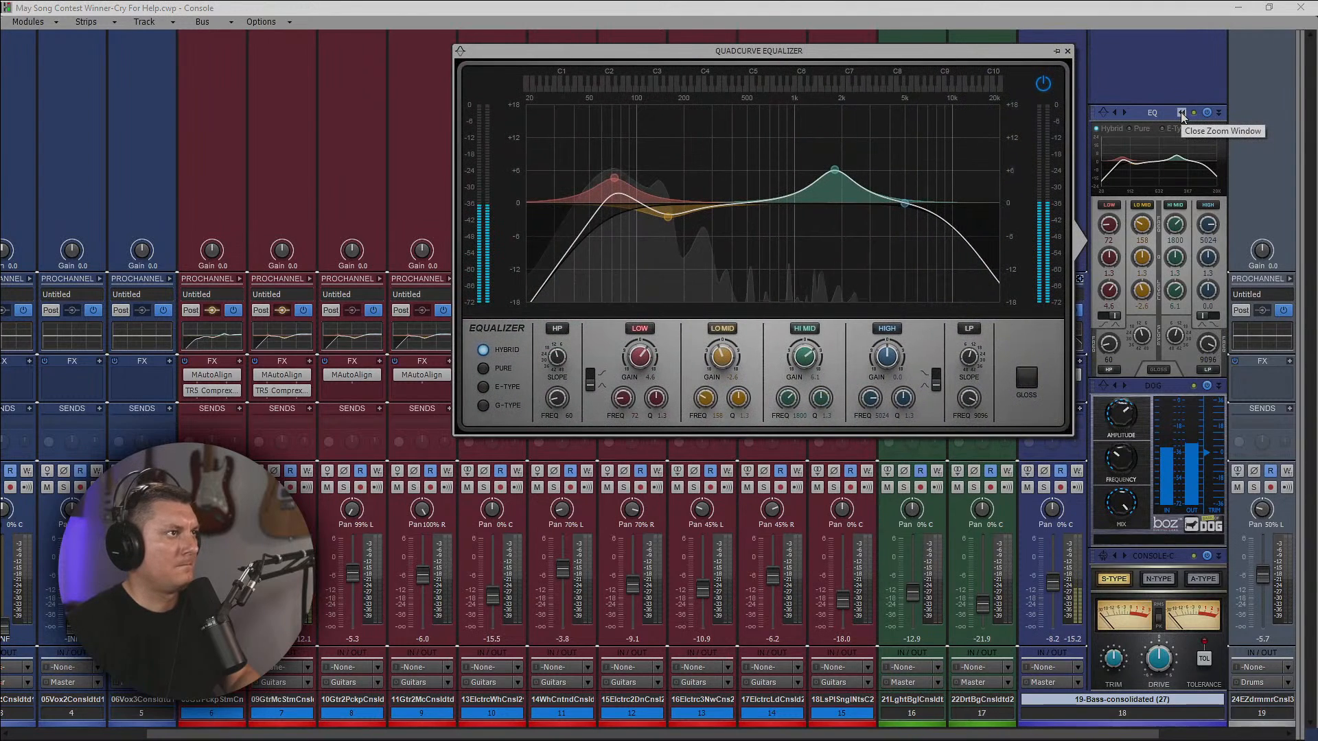
{"action": "left_click", "coordinate": [1068, 53]}
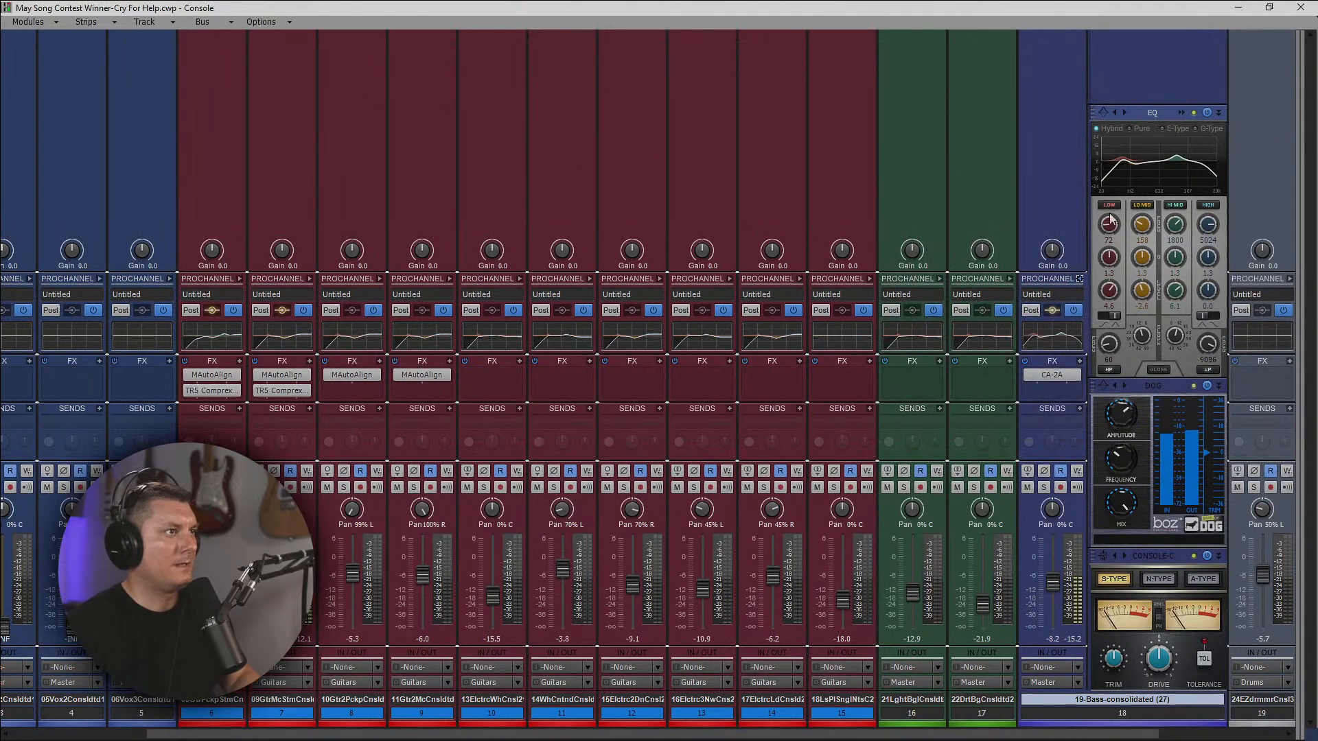
{"action": "left_click", "coordinate": [1080, 279]}
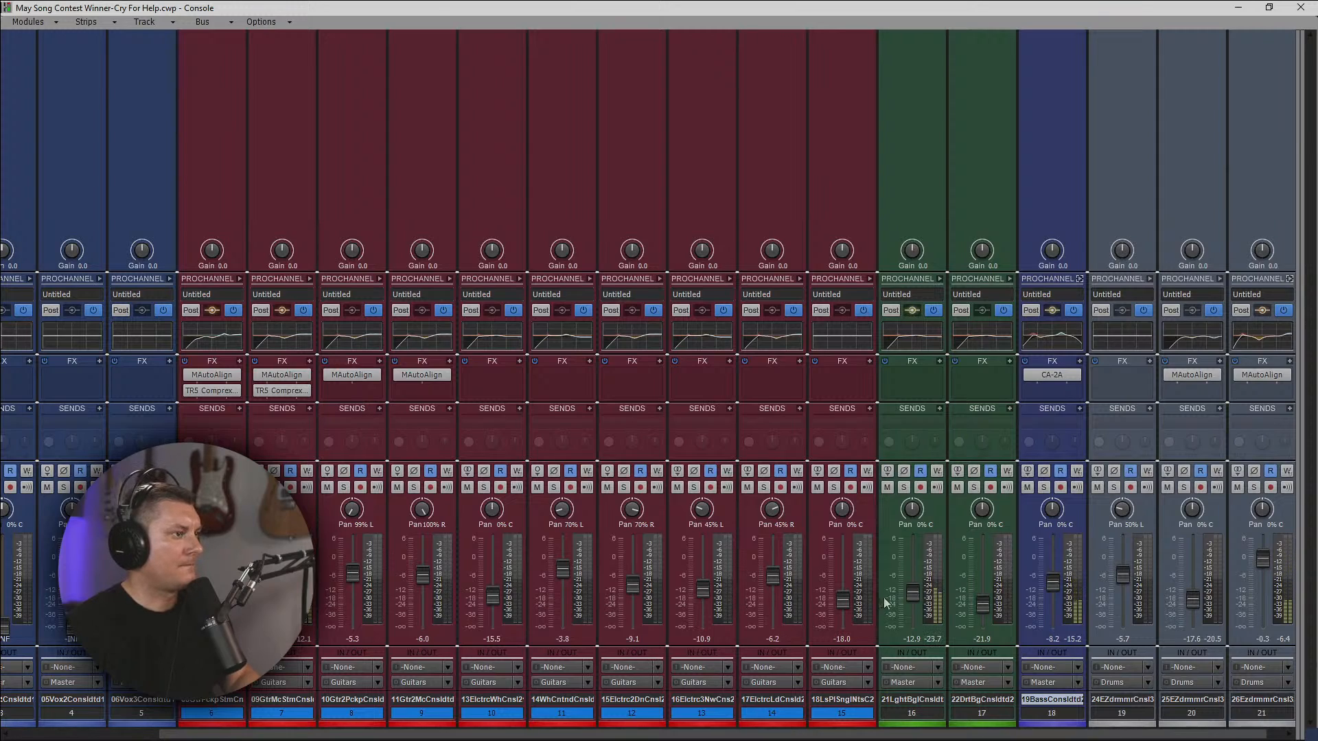
Raise the 21-LightBag II track's volume to -9.3 dB and insert the Tremolator modulation effect on it.
{"action": "left_click_drag", "start_coordinate": [912, 591], "coordinate": [913, 583]}
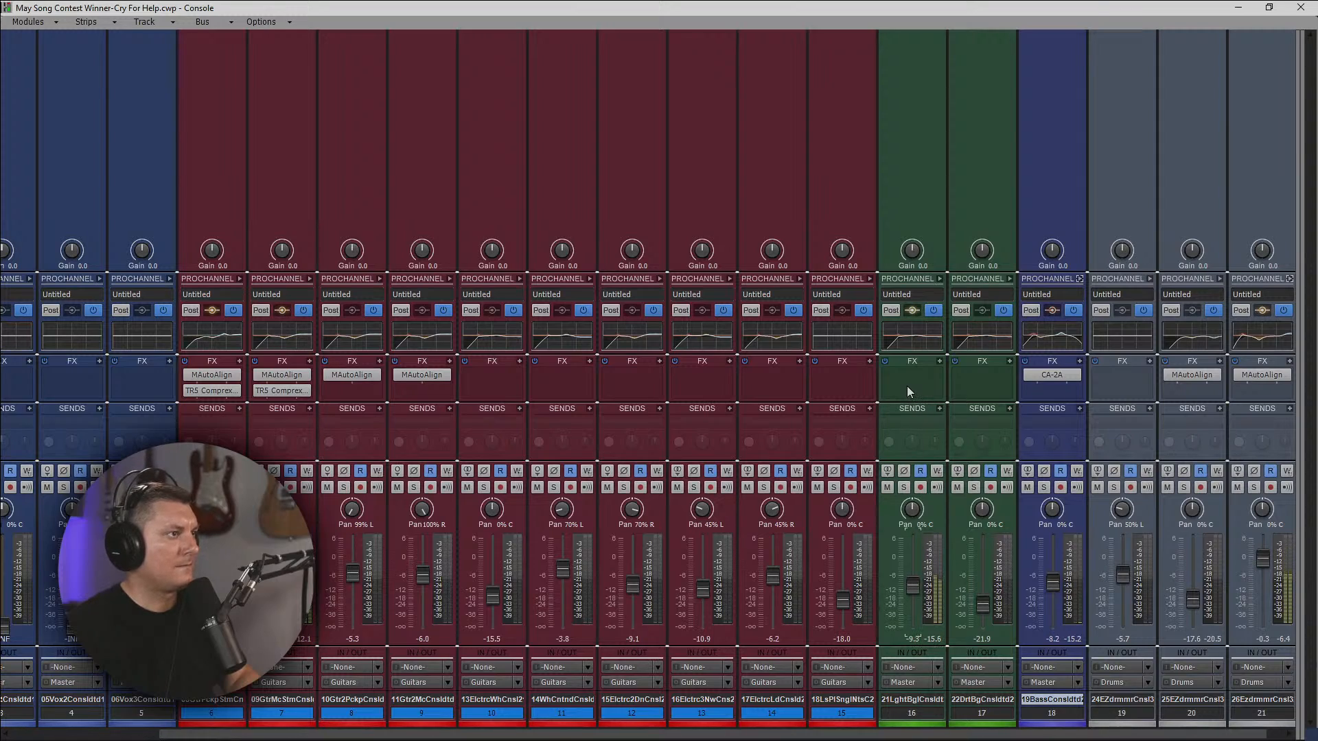
{"action": "left_click", "coordinate": [944, 278]}
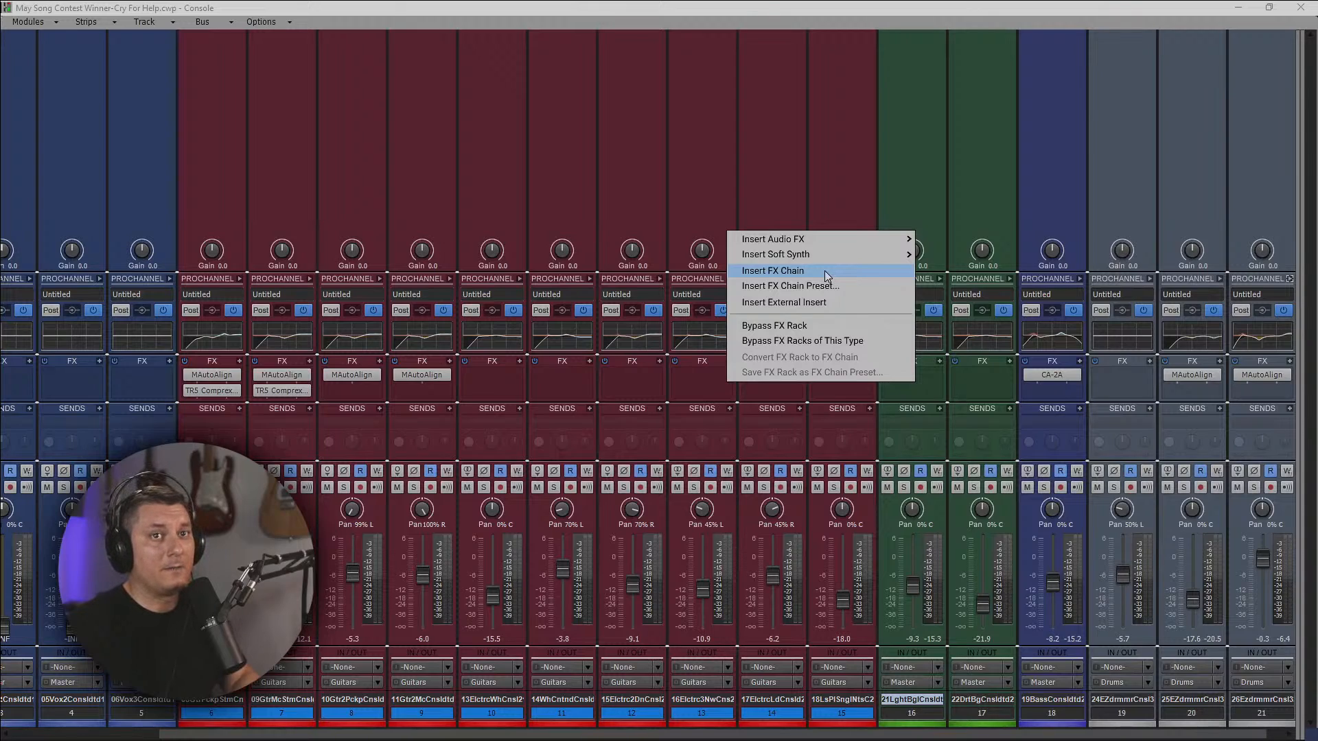
{"action": "mouse_move", "coordinate": [838, 238]}
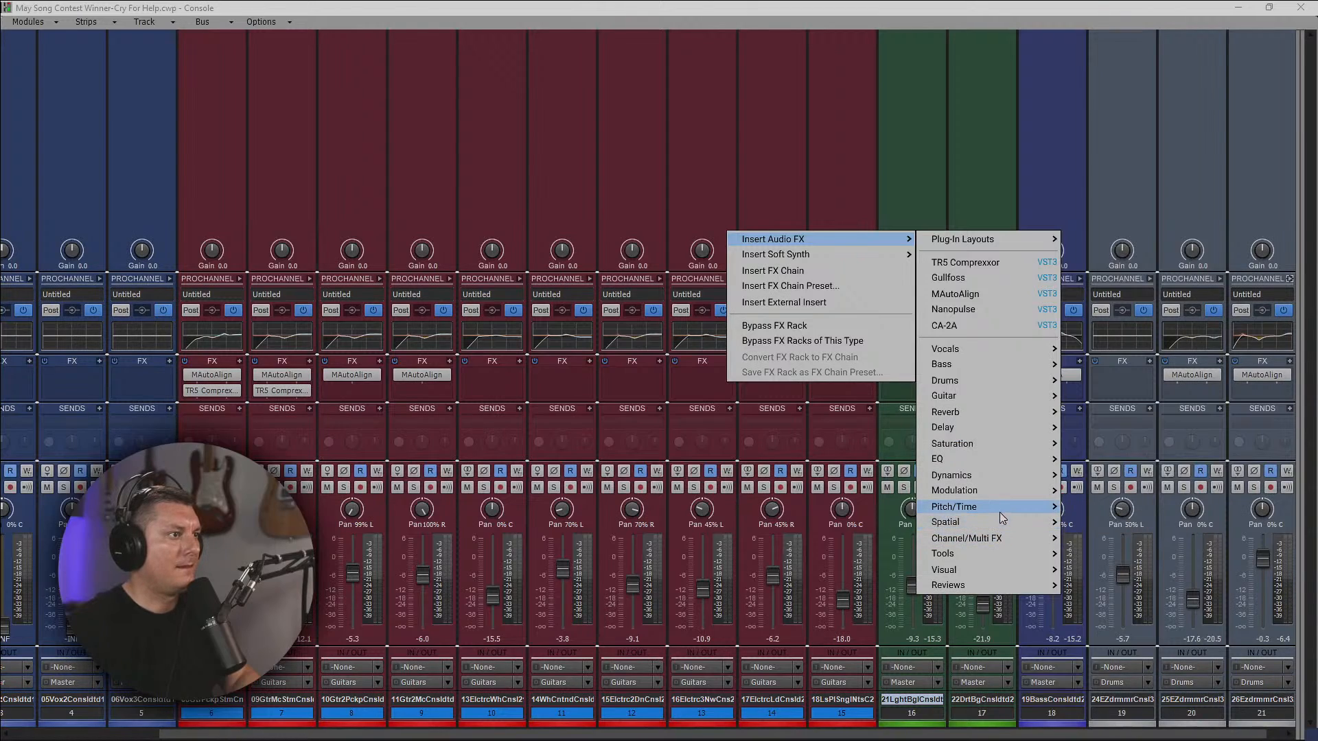
{"action": "mouse_move", "coordinate": [999, 512]}
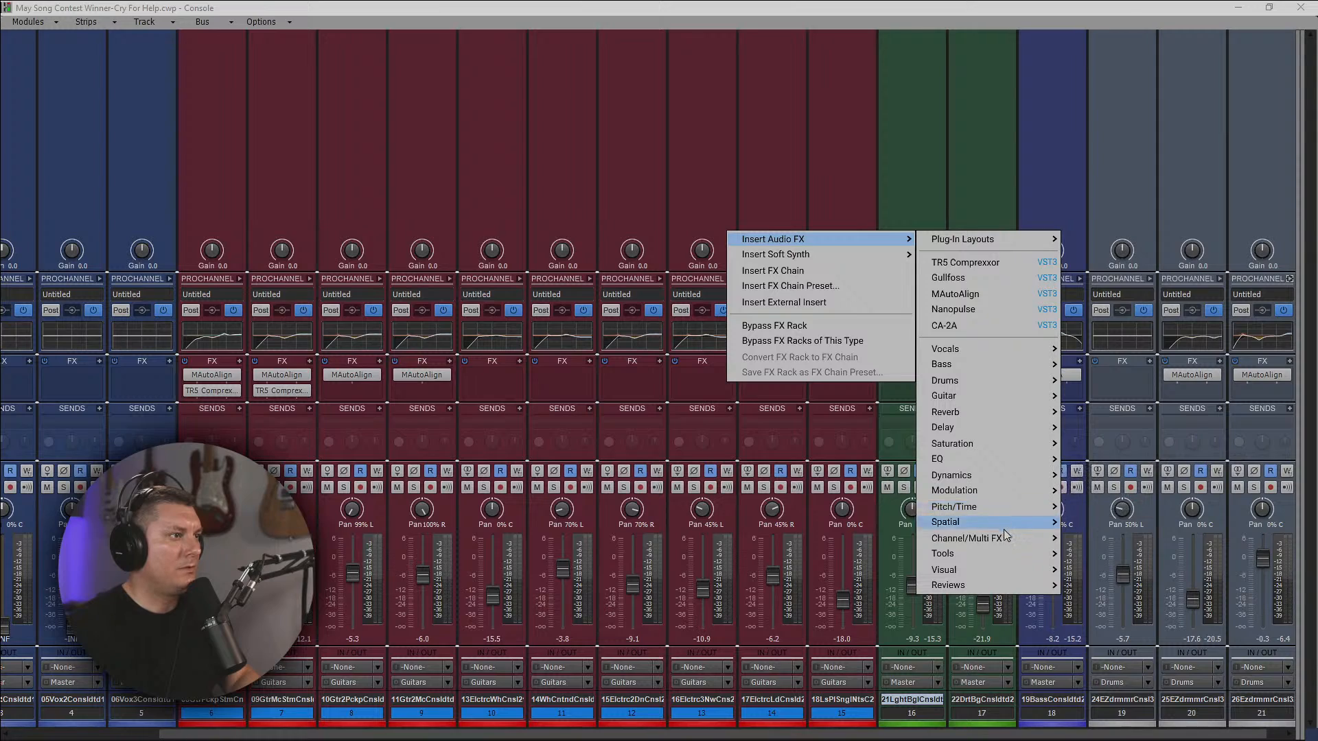
{"action": "mouse_move", "coordinate": [1005, 542]}
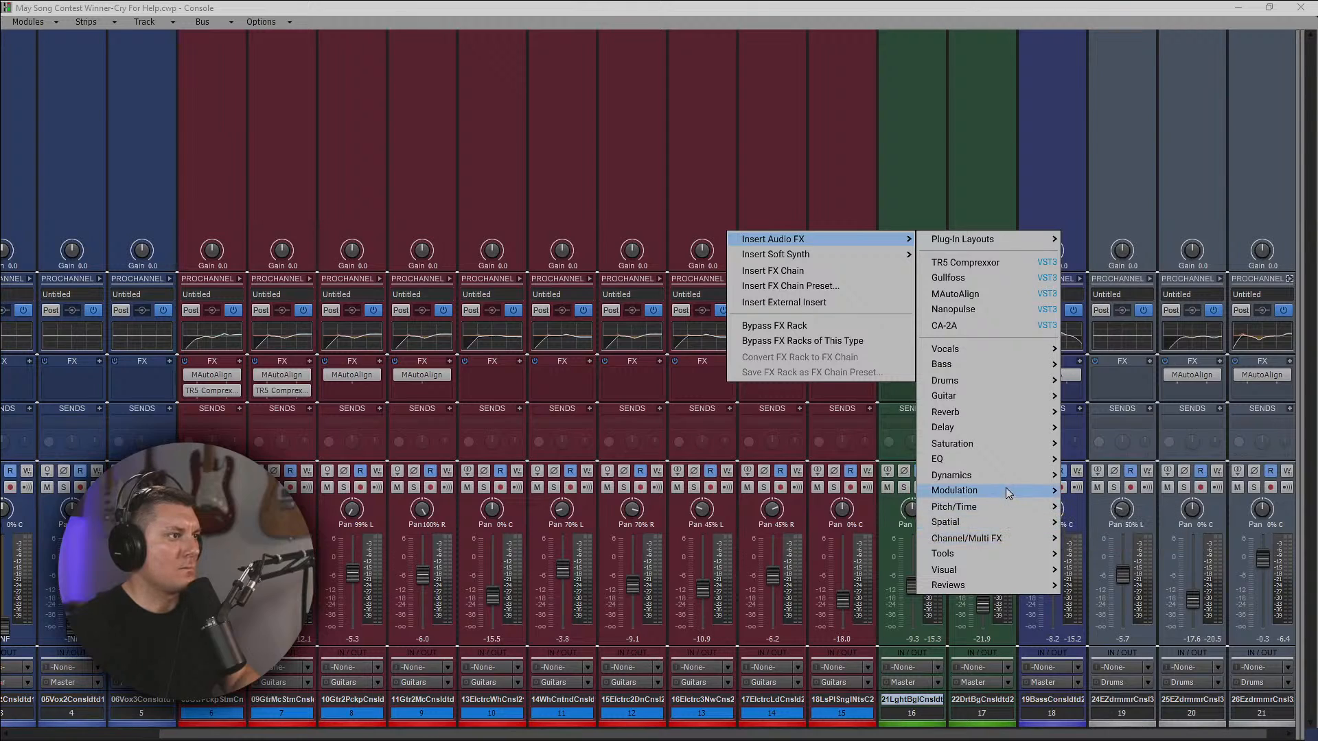
{"action": "mouse_move", "coordinate": [1006, 488]}
{"action": "left_click", "coordinate": [1098, 489]}
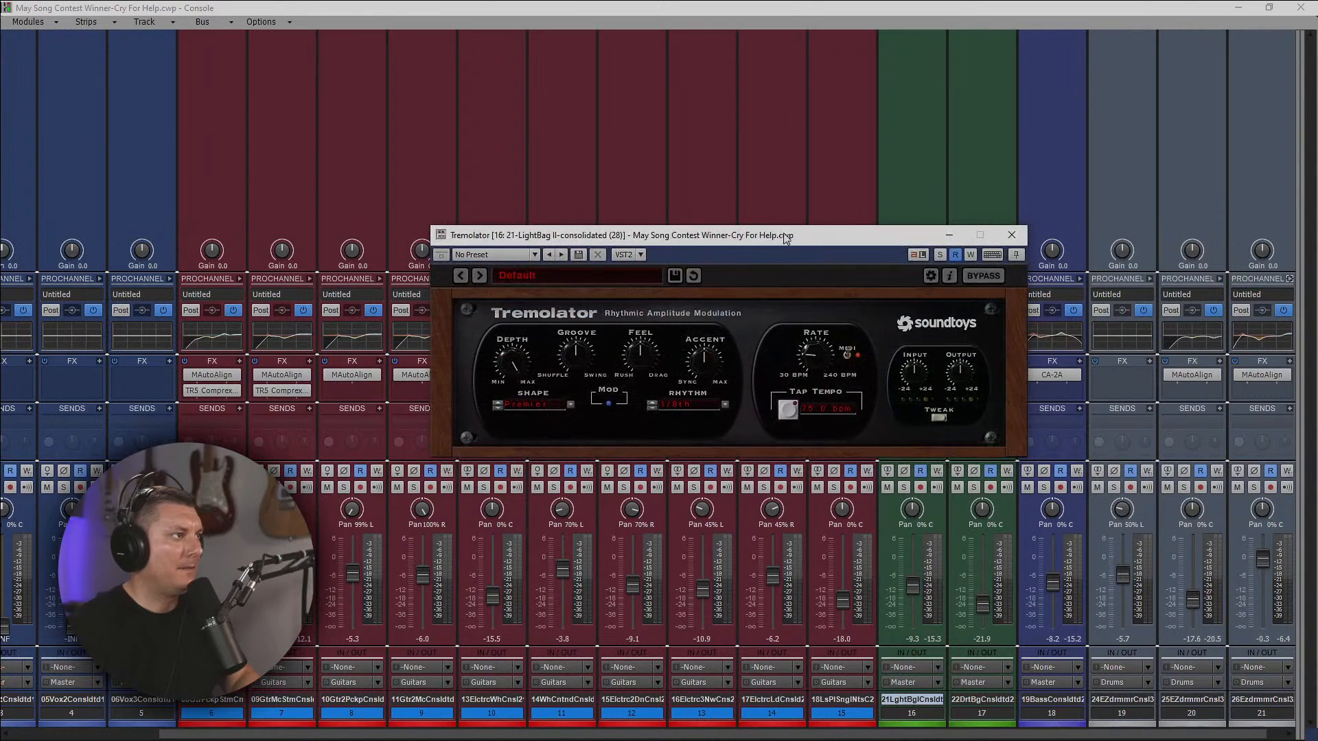
{"action": "left_click_drag", "start_coordinate": [809, 242], "coordinate": [917, 140]}
Load the Tremolator's classic Fender Vibrolux preset and play the song from where the LightBag II part begins.
{"action": "left_click", "coordinate": [683, 173]}
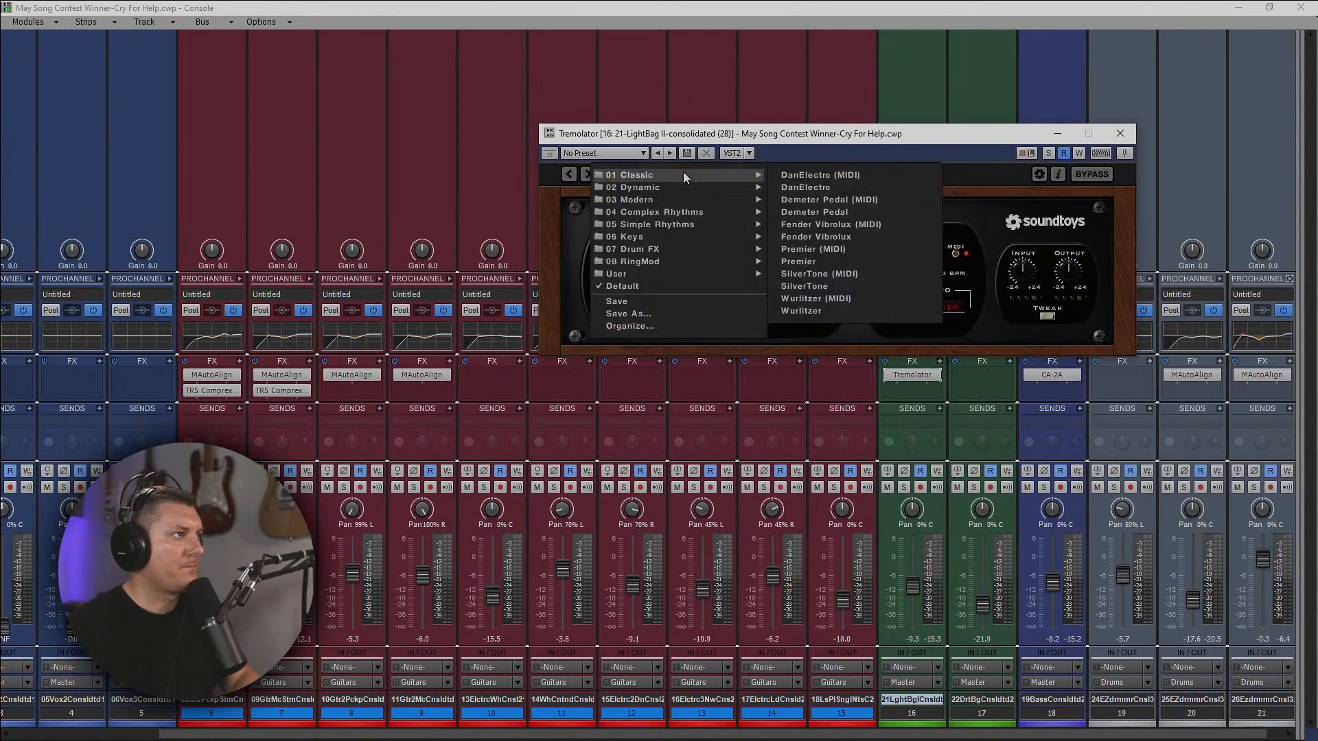
{"action": "mouse_move", "coordinate": [674, 186]}
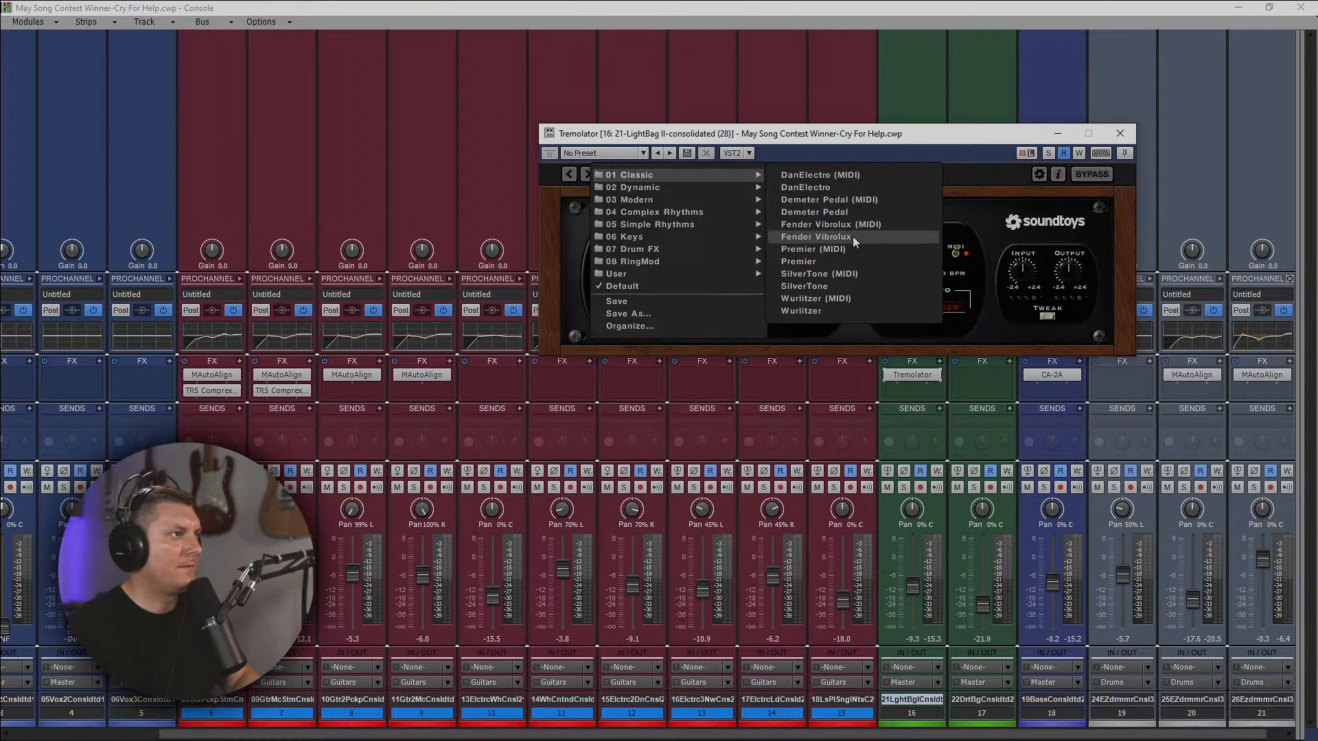
{"action": "left_click", "coordinate": [816, 236]}
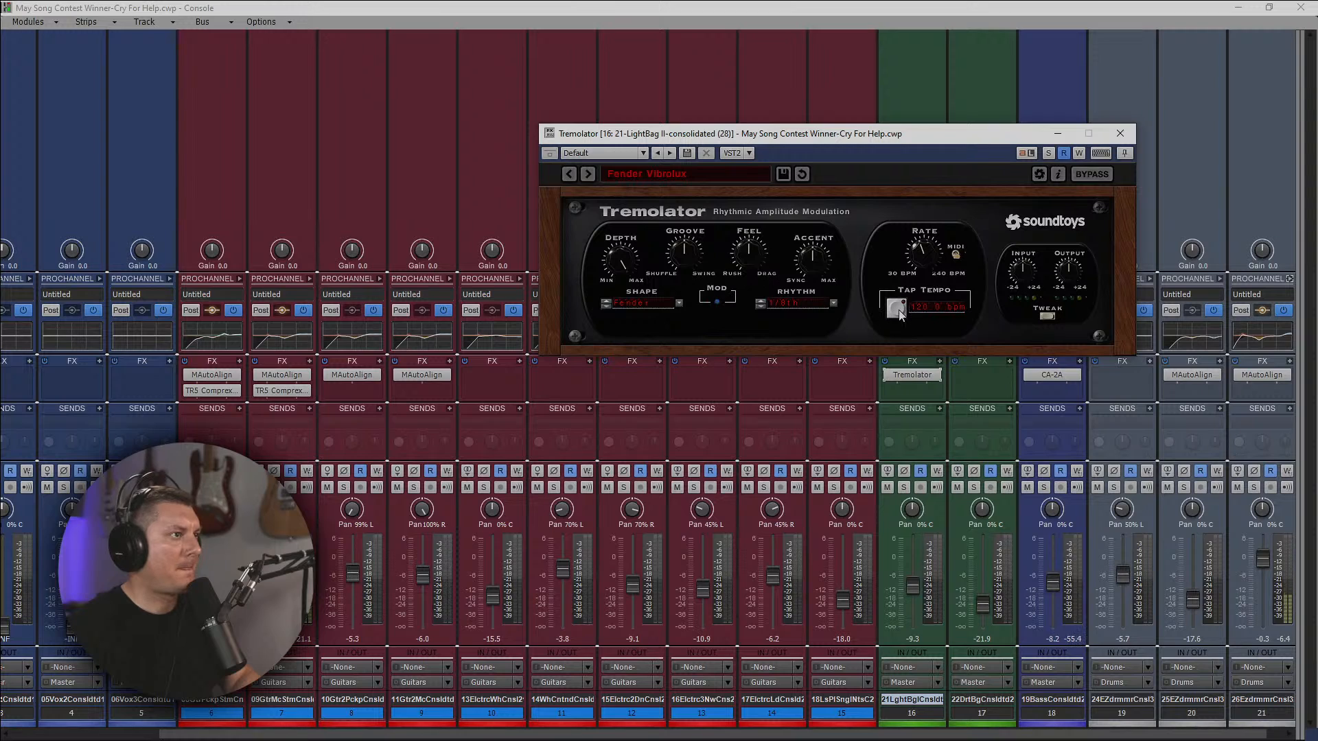
{"action": "left_click", "coordinate": [1222, 12]}
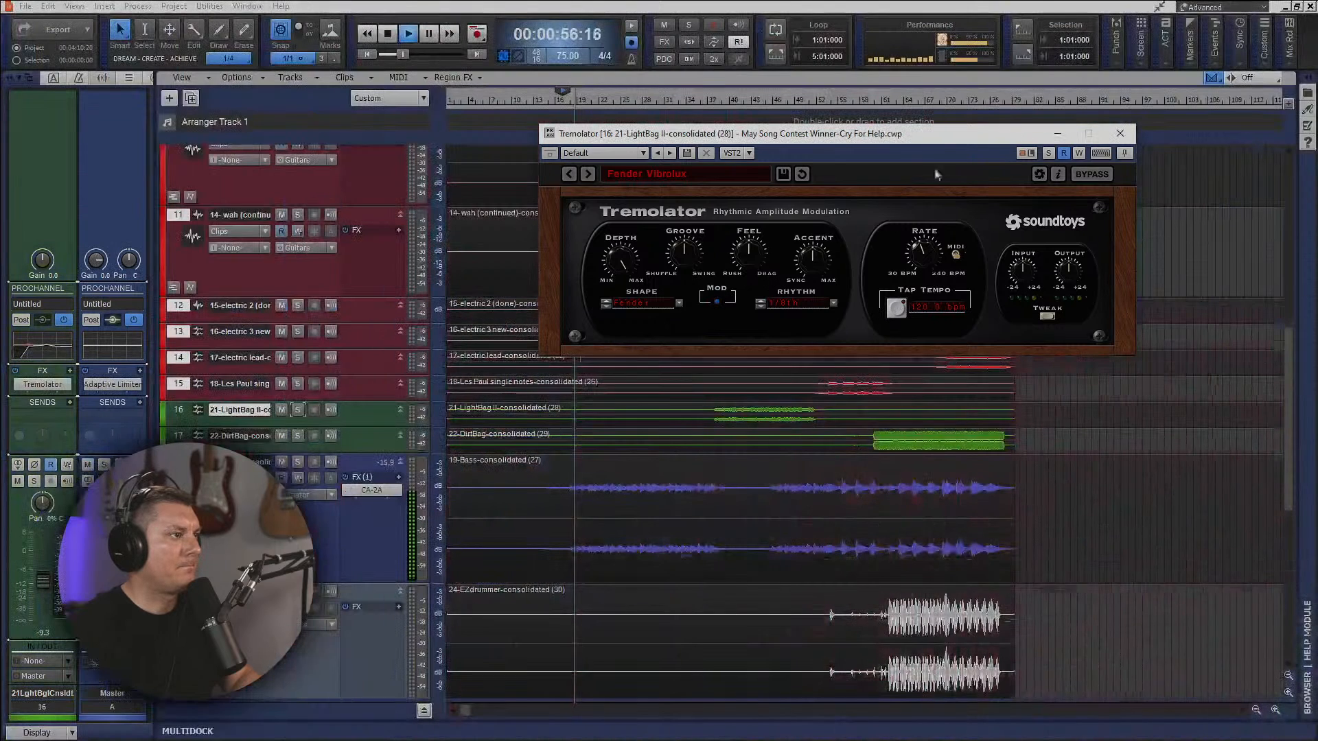
{"action": "left_click", "coordinate": [724, 103]}
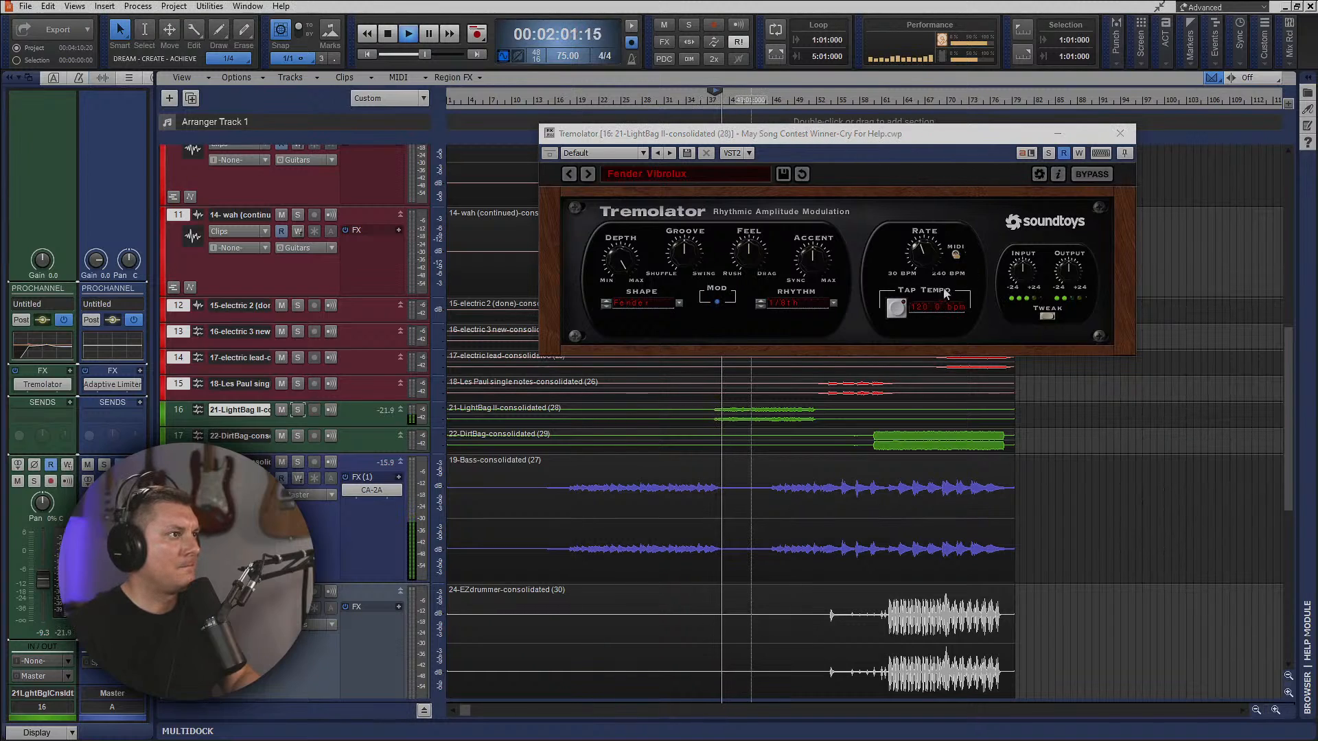
Set the Tremolator's tempo to 150 bpm while the LightBag II part plays.
{"action": "left_click", "coordinate": [918, 309]}
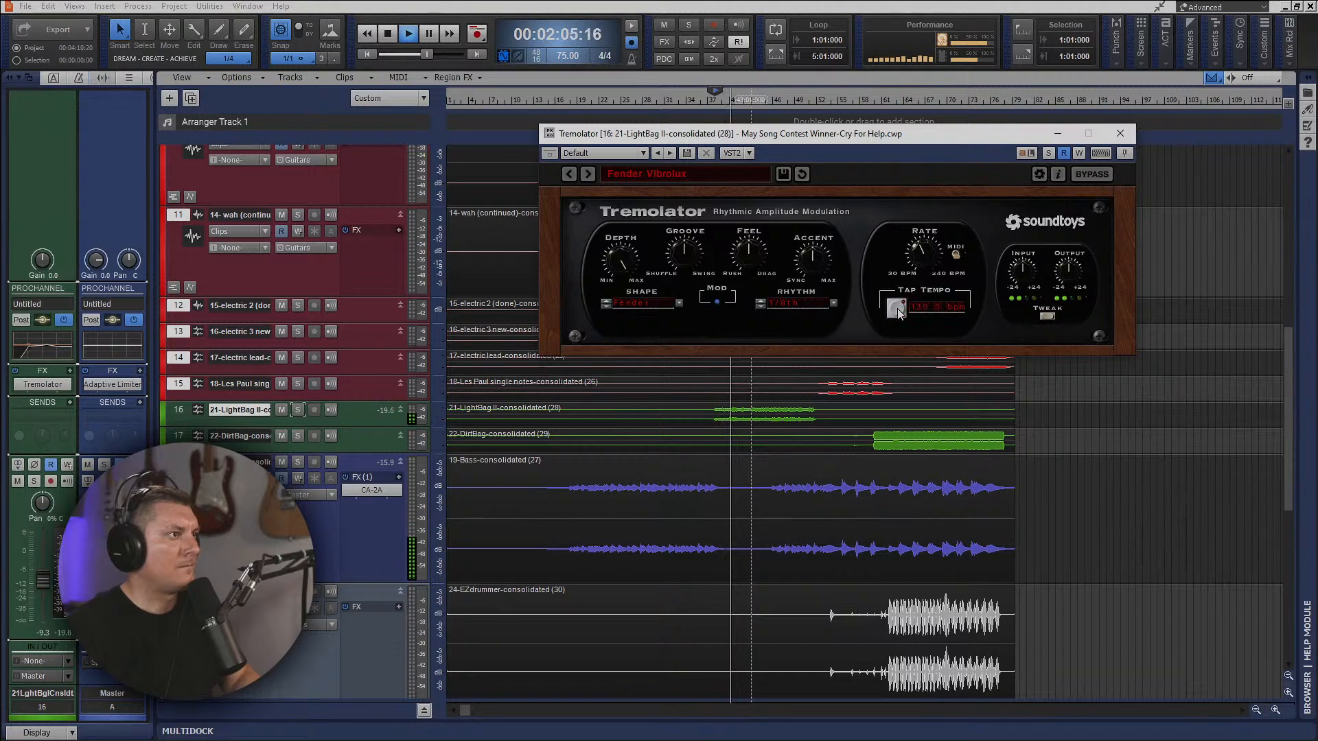
{"action": "left_click", "coordinate": [897, 309]}
{"action": "double_click", "coordinate": [930, 306]}
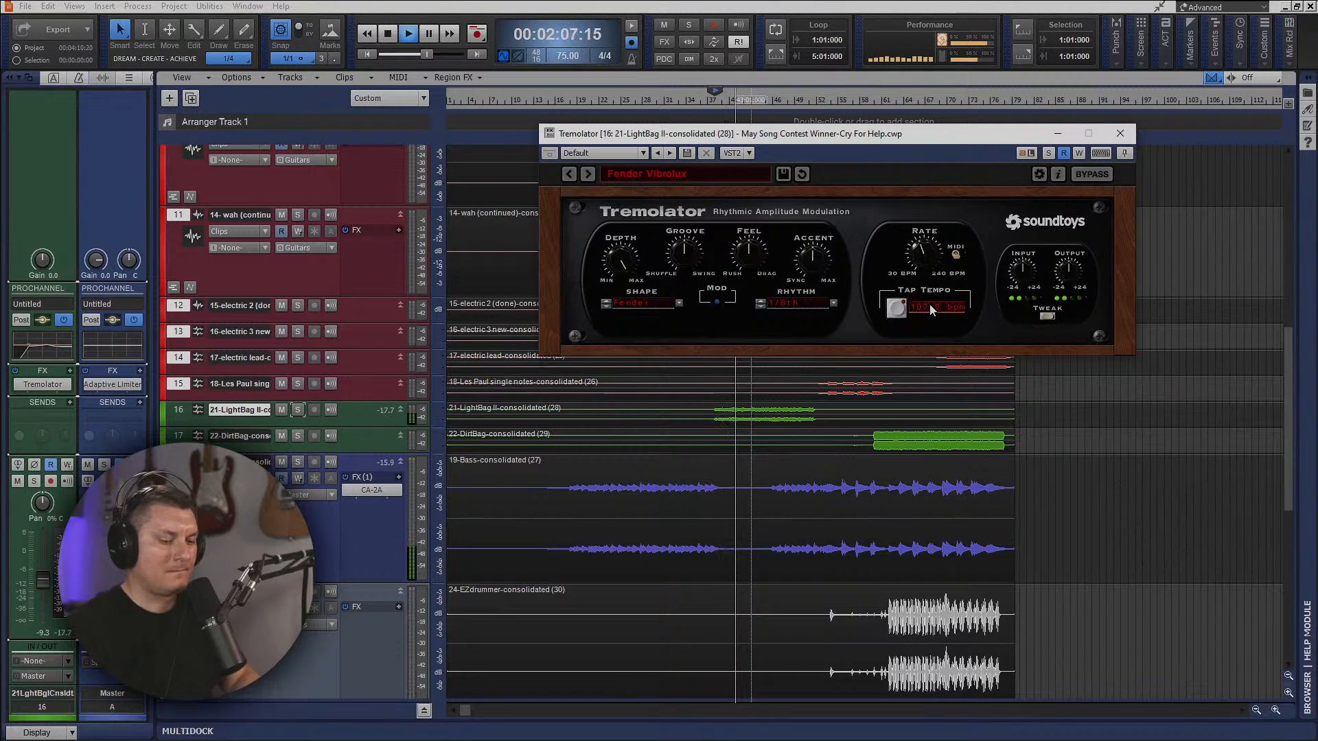
{"action": "type", "text": "120"}
{"action": "key", "text": "Return"}
{"action": "left_click_drag", "start_coordinate": [931, 308], "coordinate": [940, 294]}
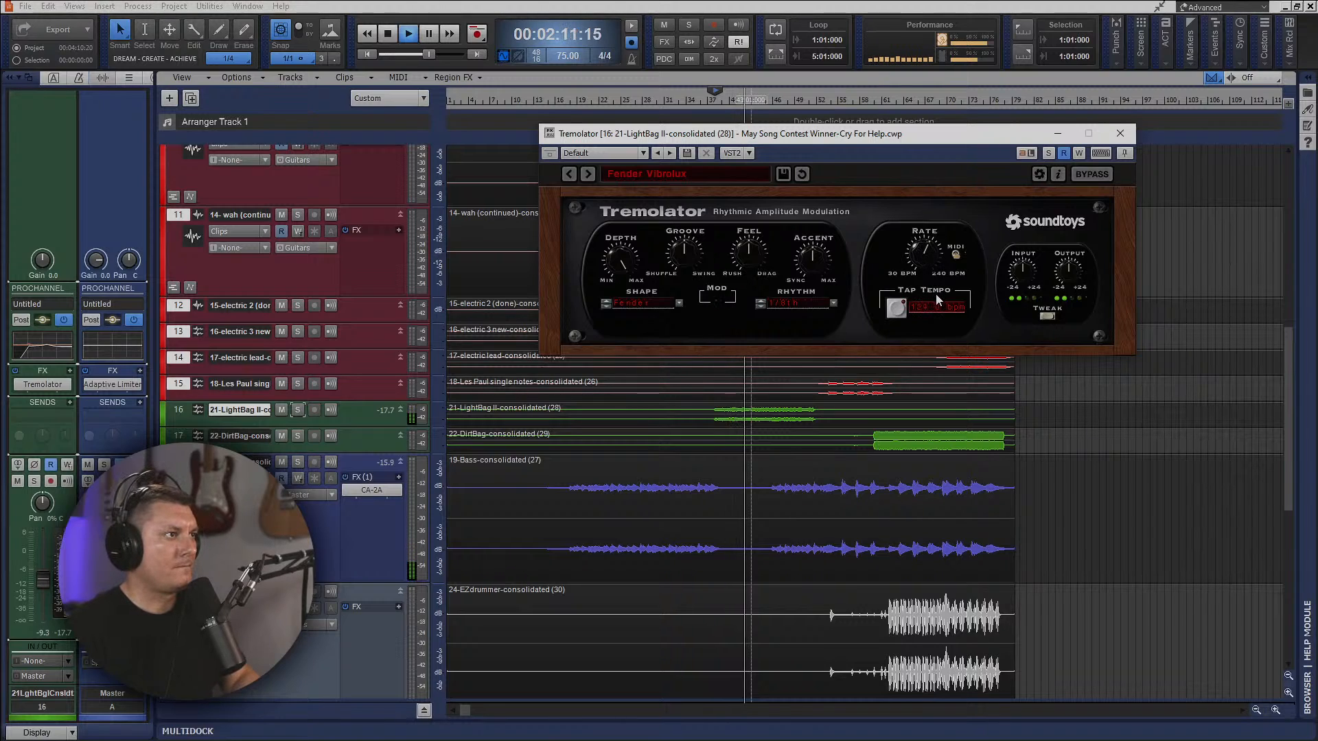
{"action": "left_click_drag", "start_coordinate": [937, 294], "coordinate": [926, 291]}
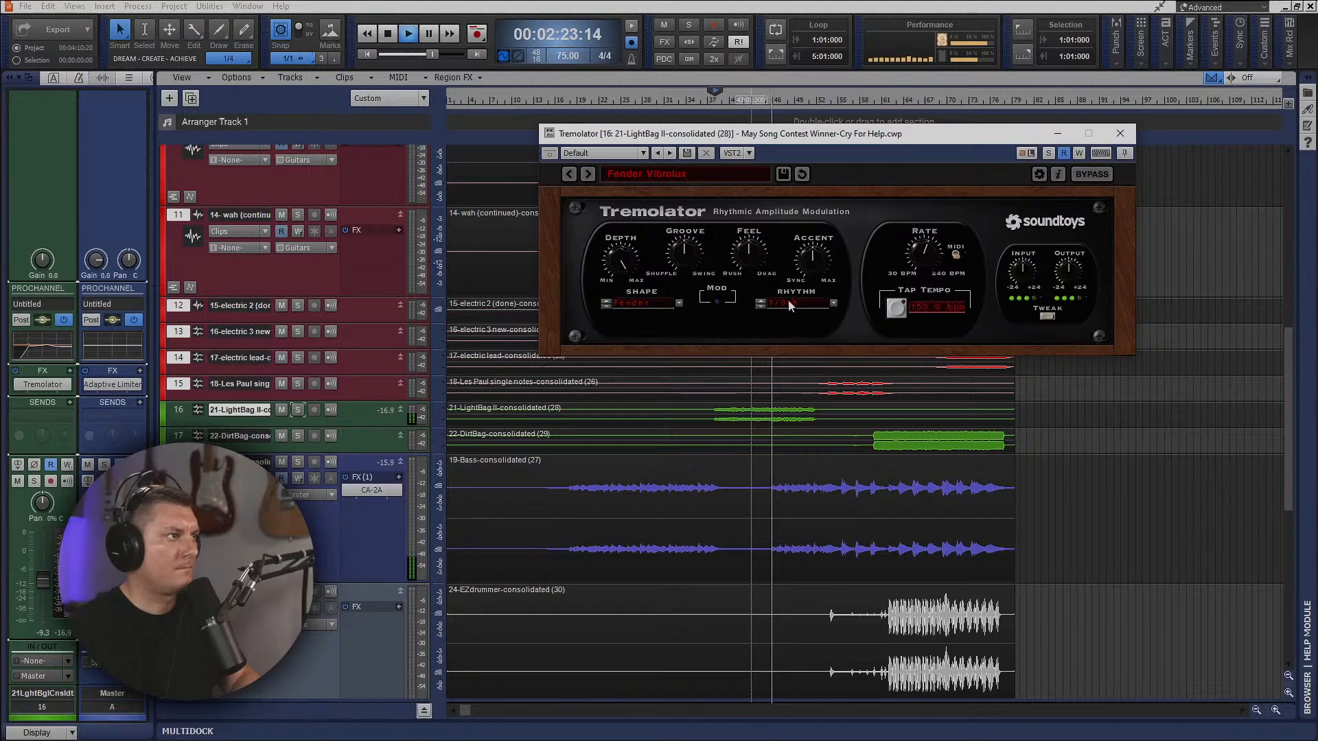
Try several Rhythm values in the Tremolator, settle on 1/8th, and stop playback.
{"action": "left_click", "coordinate": [761, 303]}
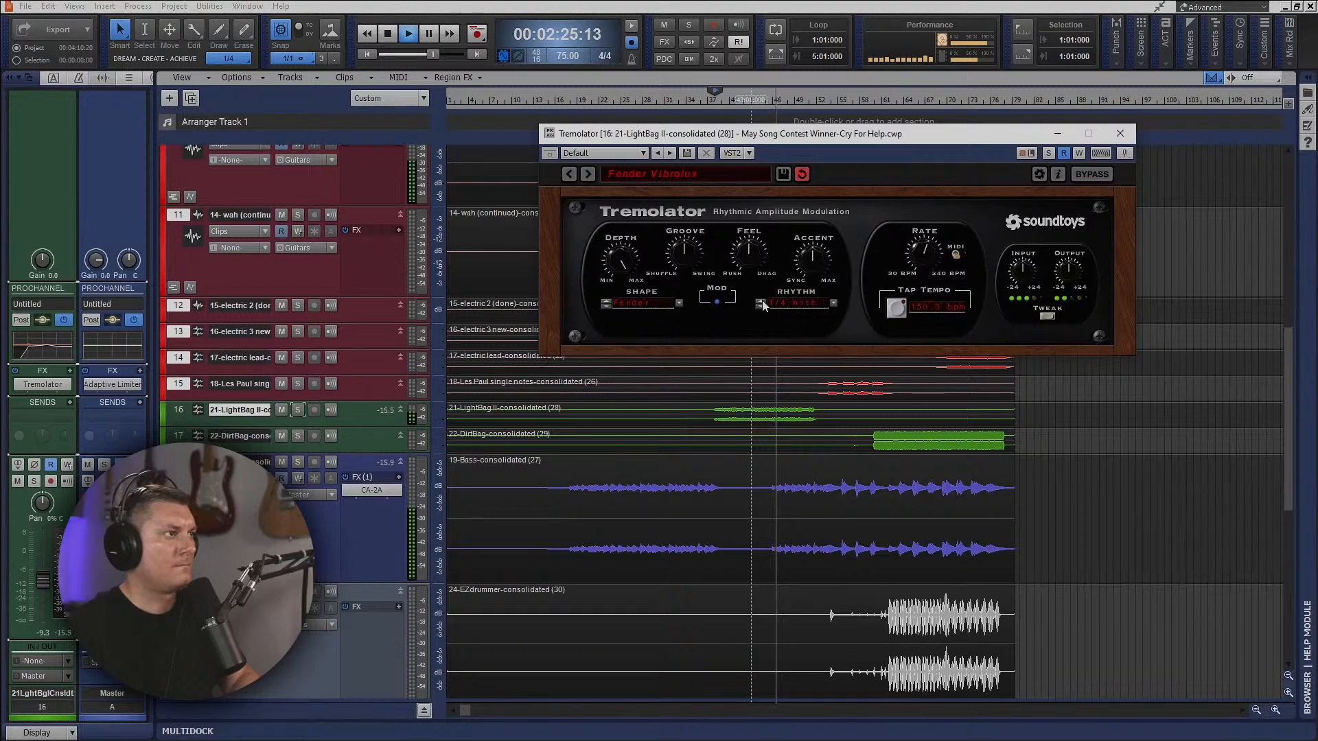
{"action": "left_click", "coordinate": [761, 304]}
{"action": "left_click", "coordinate": [762, 306]}
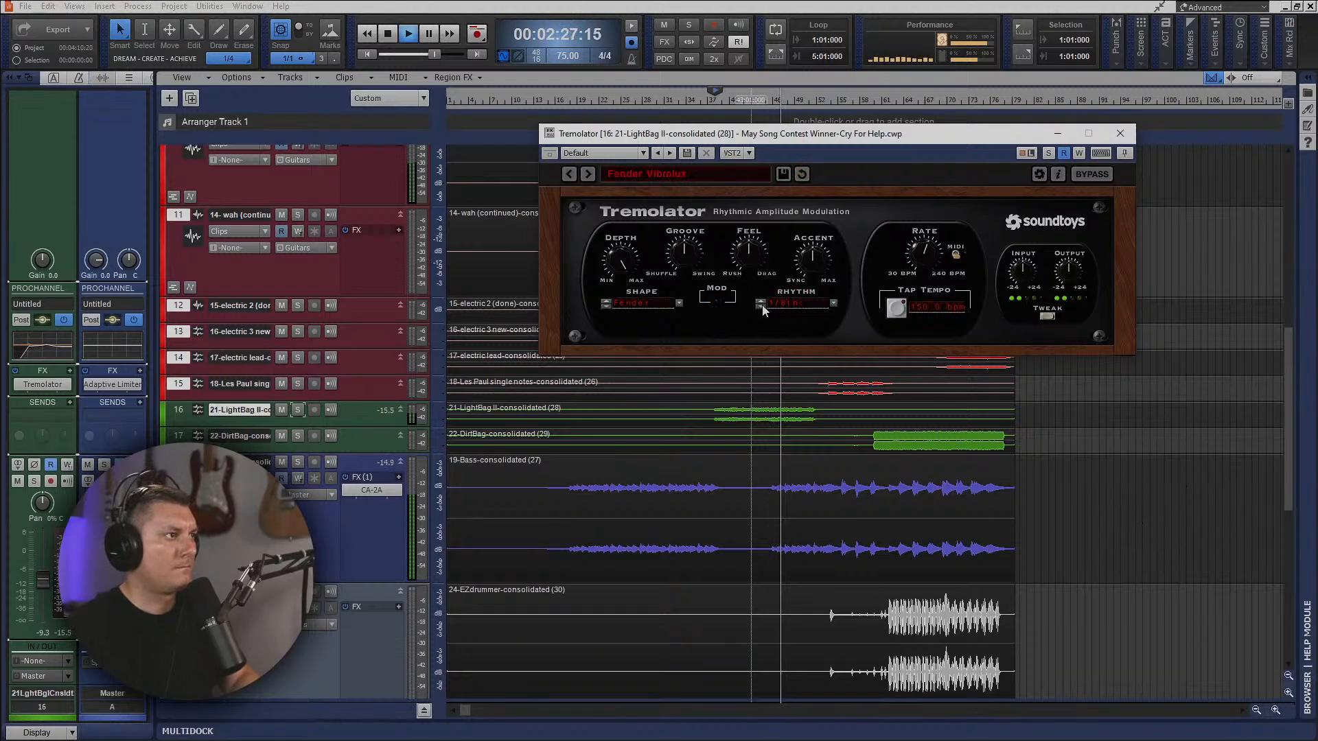
{"action": "left_click", "coordinate": [762, 306]}
{"action": "left_click", "coordinate": [762, 307]}
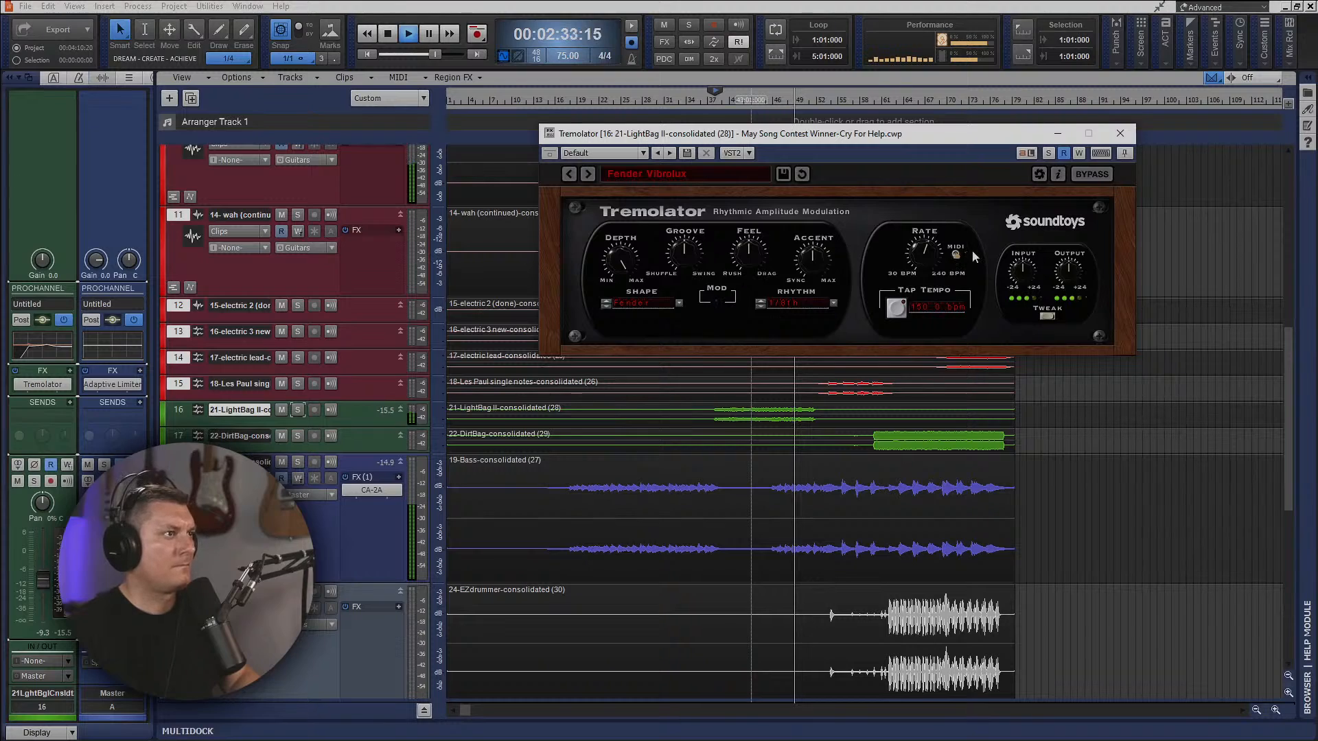
{"action": "key", "text": "space"}
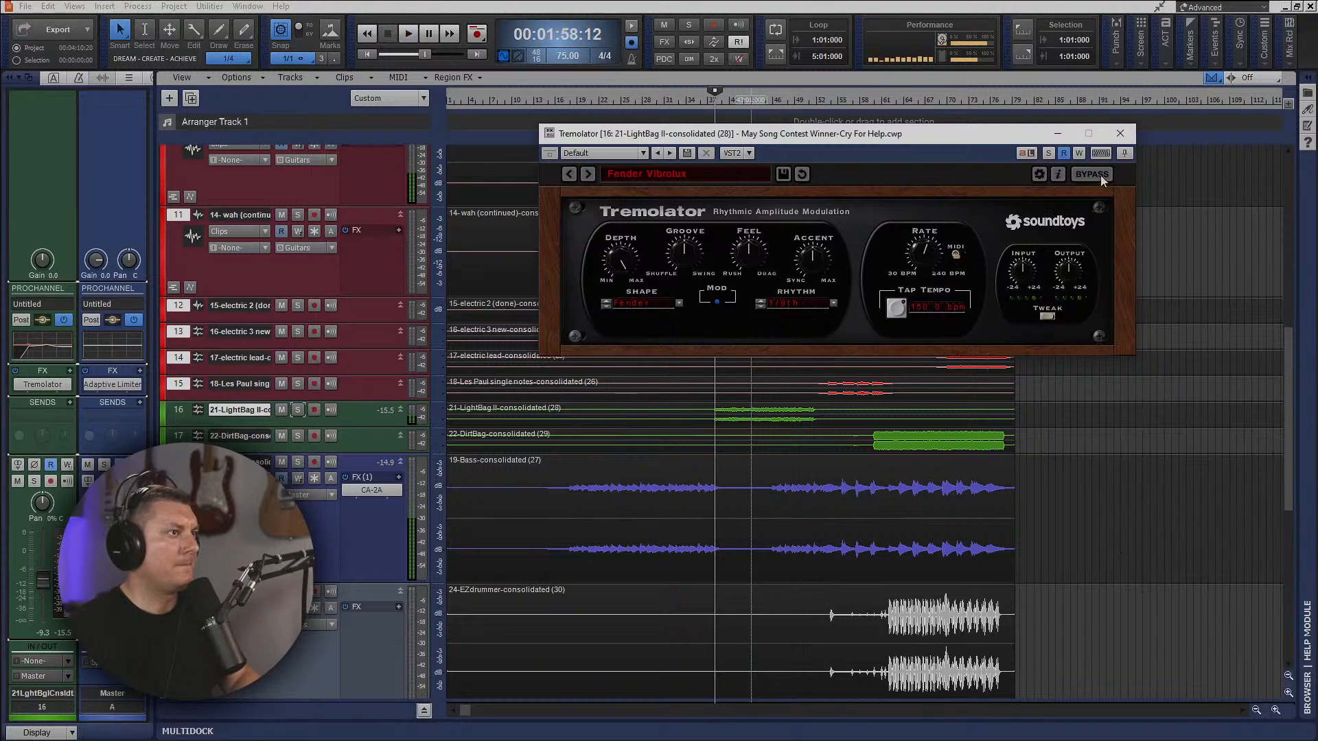
Replay the section while raising the Tremolator's Depth and Accent, shifting Feel toward Rush and Groove toward Swing.
{"action": "key", "text": "space"}
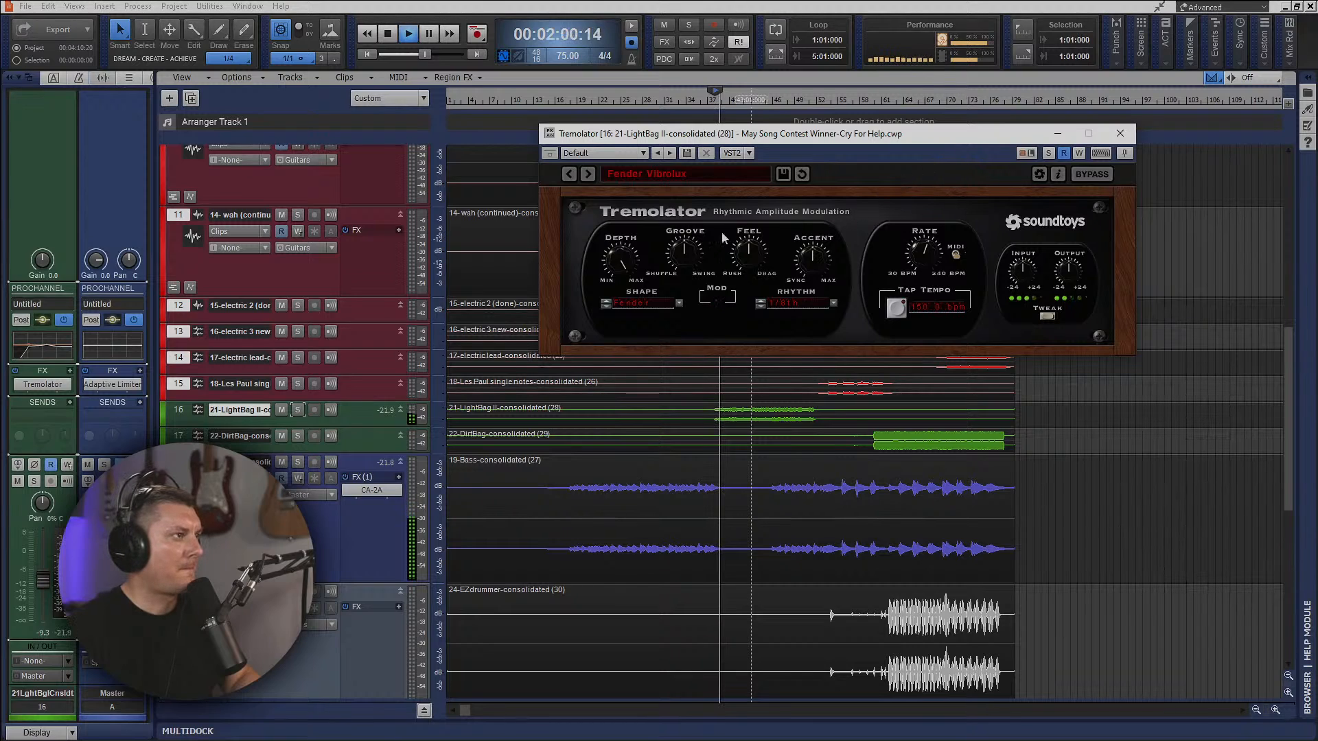
{"action": "left_click_drag", "start_coordinate": [624, 258], "coordinate": [627, 291]}
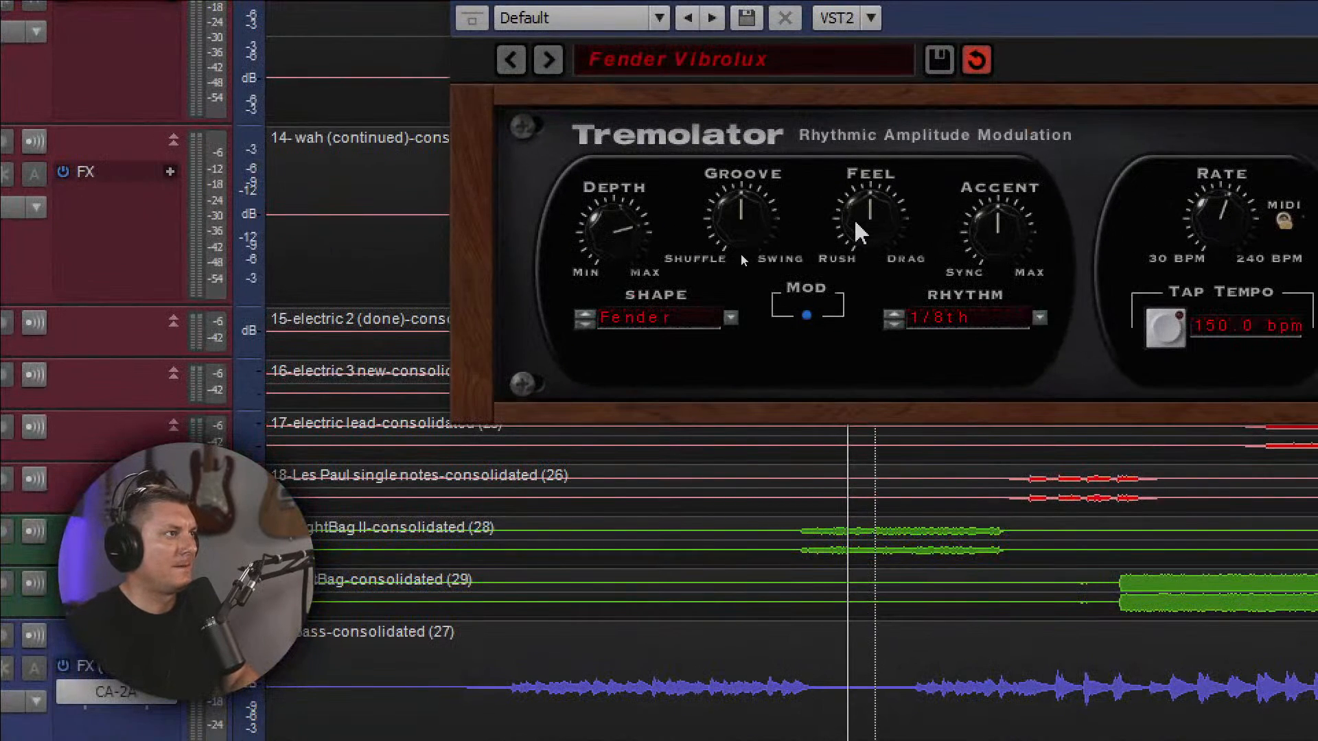
{"action": "left_click_drag", "start_coordinate": [863, 232], "coordinate": [858, 254]}
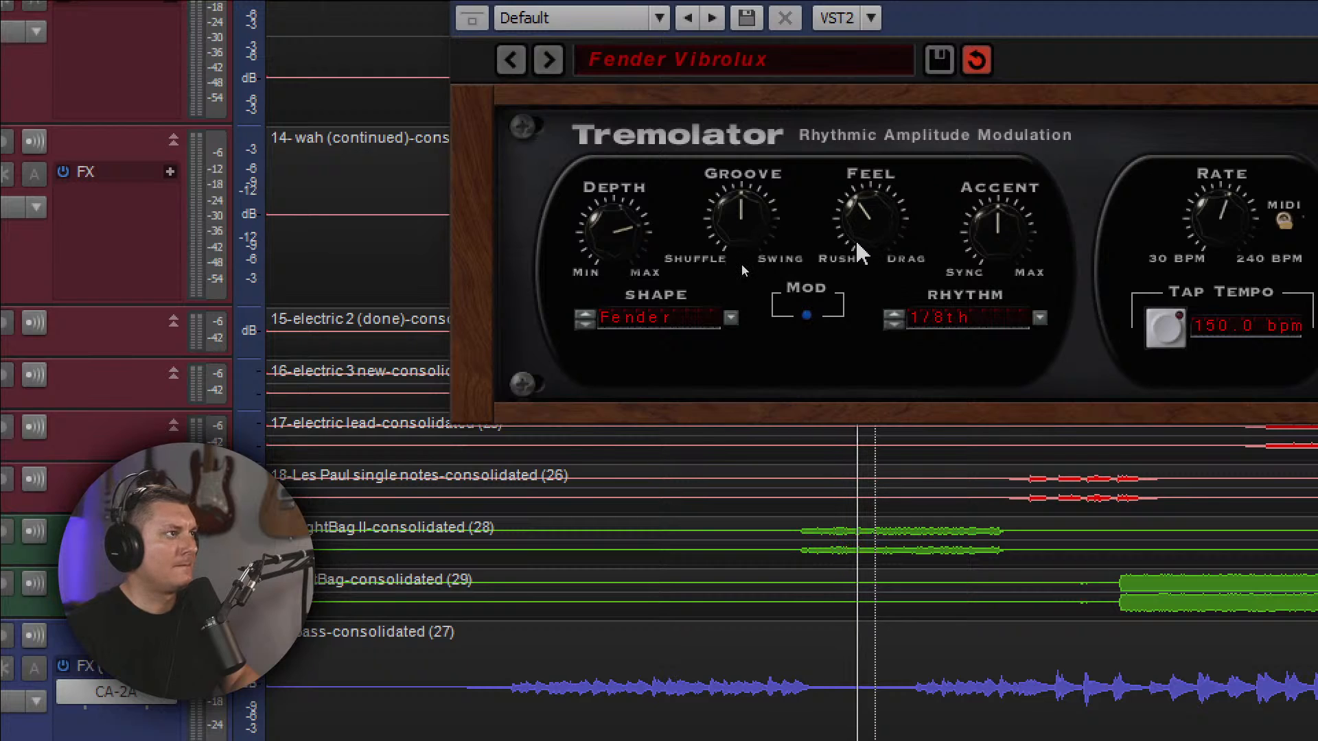
{"action": "left_click_drag", "start_coordinate": [726, 220], "coordinate": [728, 200]}
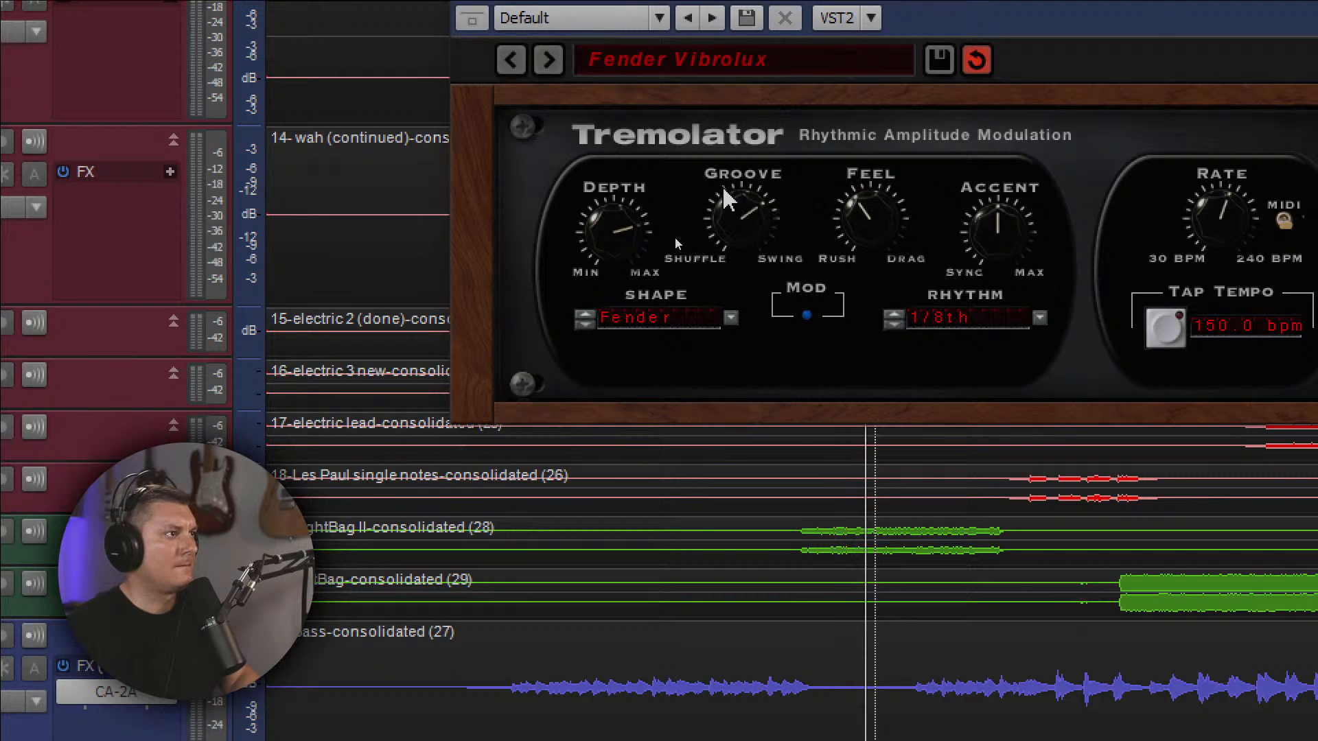
{"action": "left_click_drag", "start_coordinate": [1029, 230], "coordinate": [978, 175]}
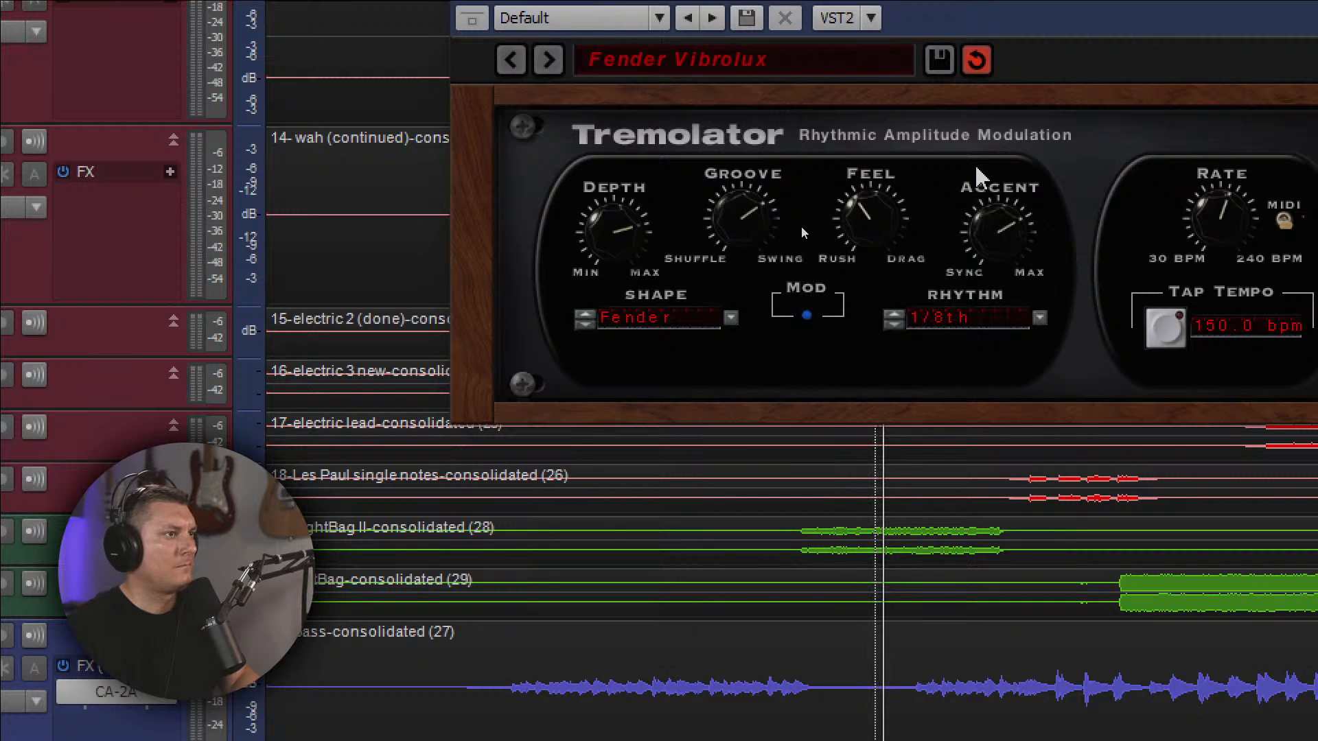
{"action": "left_click_drag", "start_coordinate": [995, 230], "coordinate": [996, 246]}
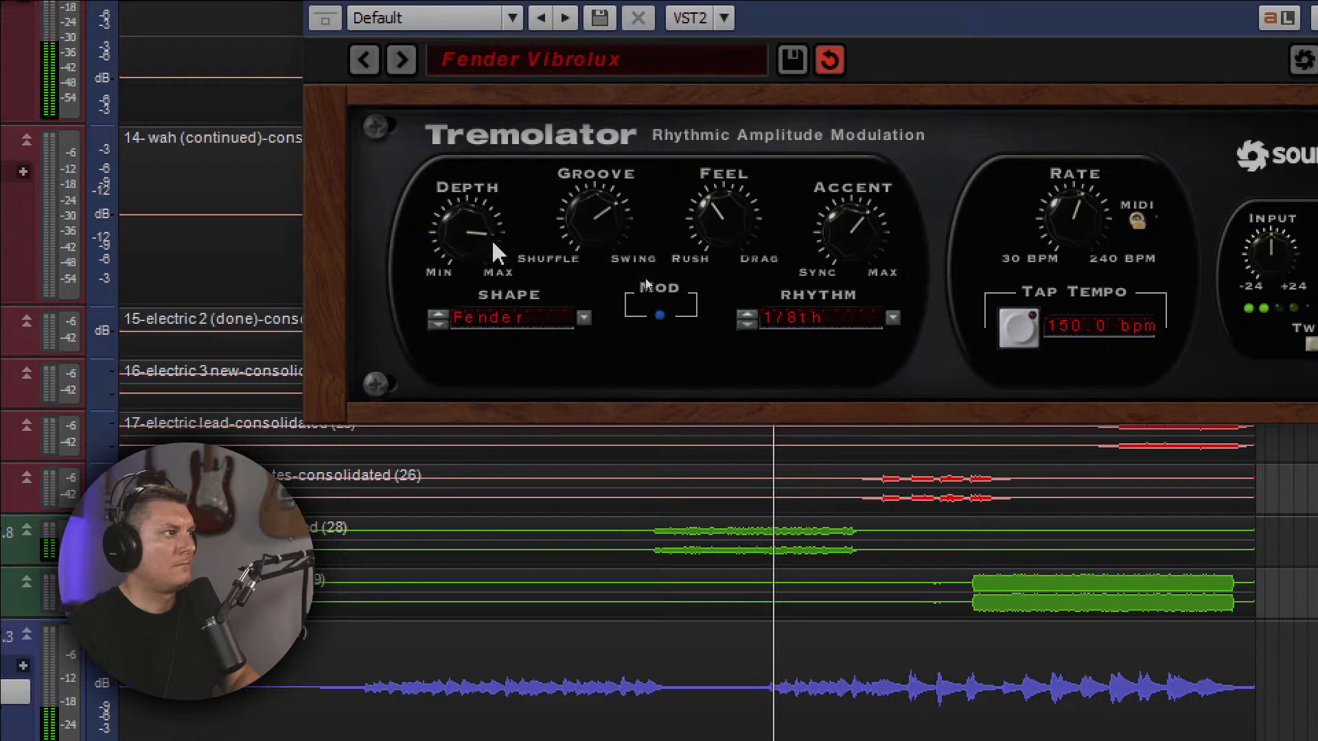
Try the Danelectro, SawtoothDn and SawtoothUp shapes in the Tremolator during playback, and return to the Fender shape.
{"action": "left_click", "coordinate": [437, 323]}
{"action": "left_click", "coordinate": [438, 322]}
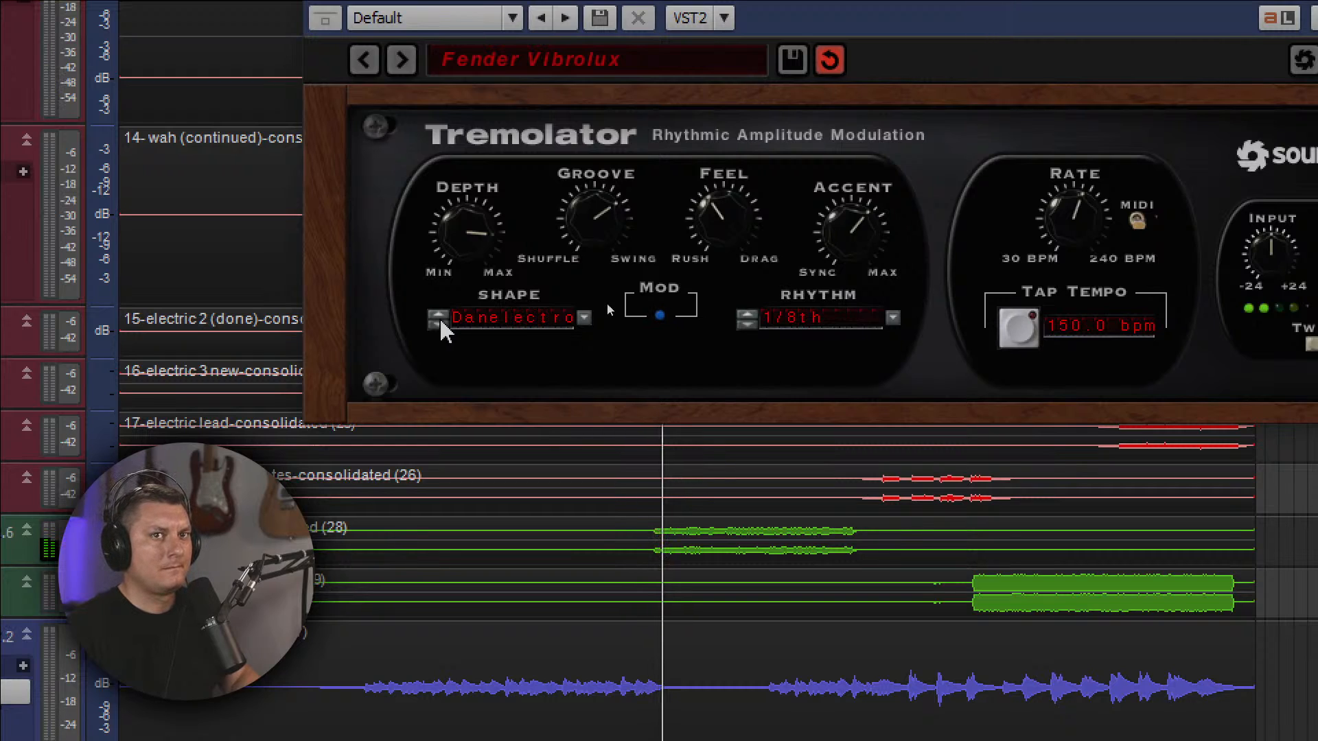
{"action": "left_click", "coordinate": [440, 323]}
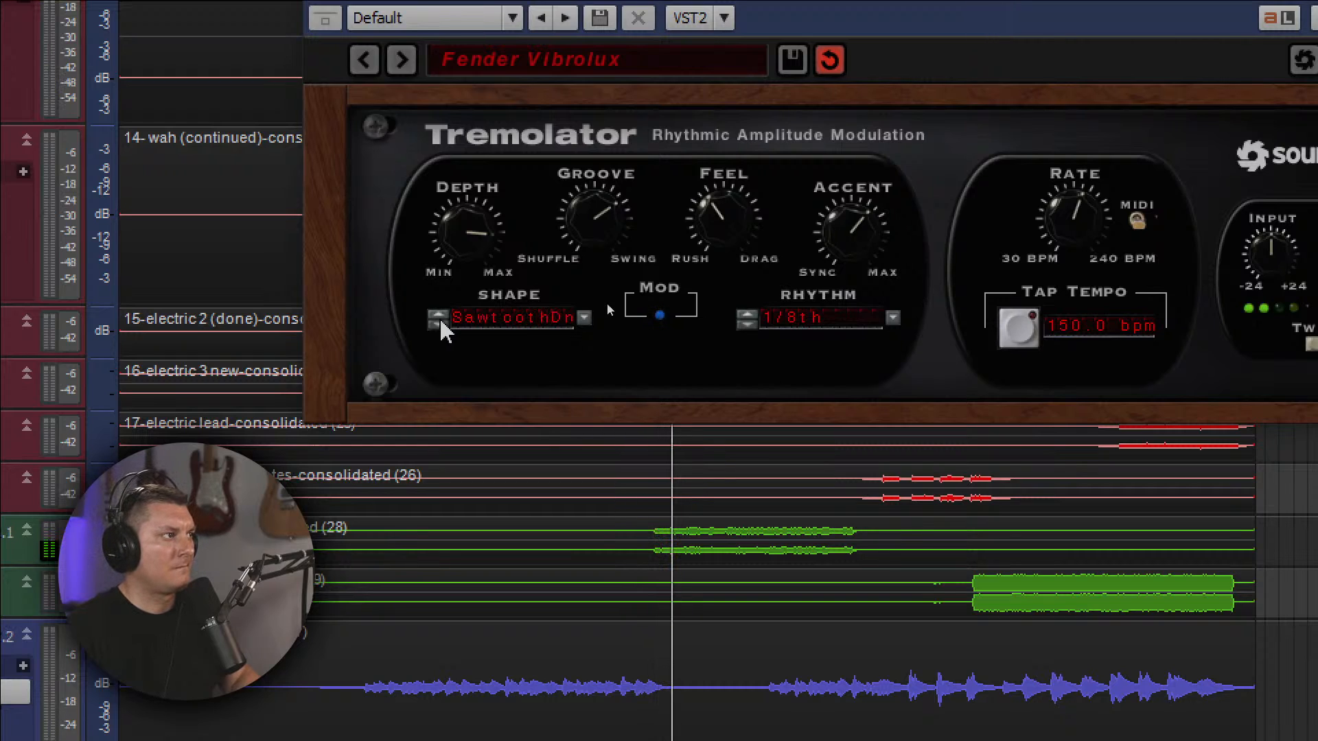
{"action": "left_click", "coordinate": [440, 323]}
{"action": "left_click", "coordinate": [439, 323]}
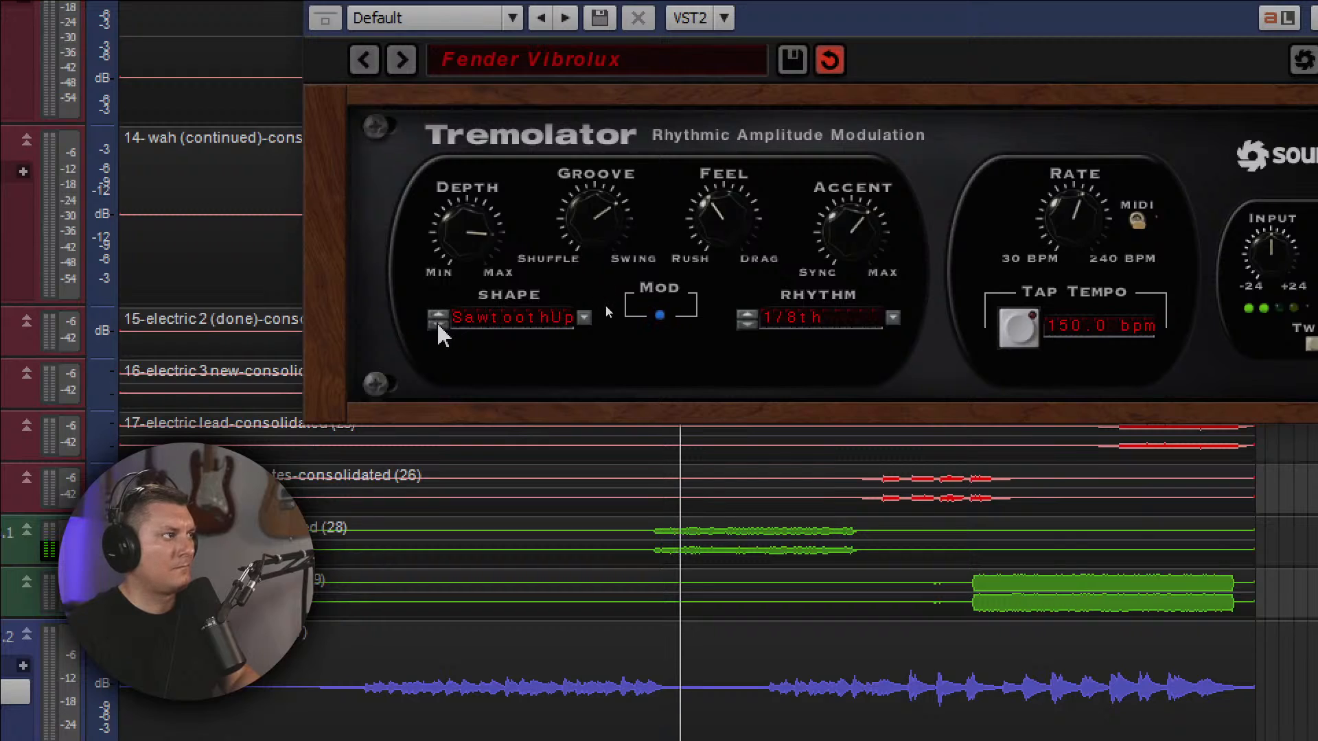
{"action": "left_click", "coordinate": [439, 323]}
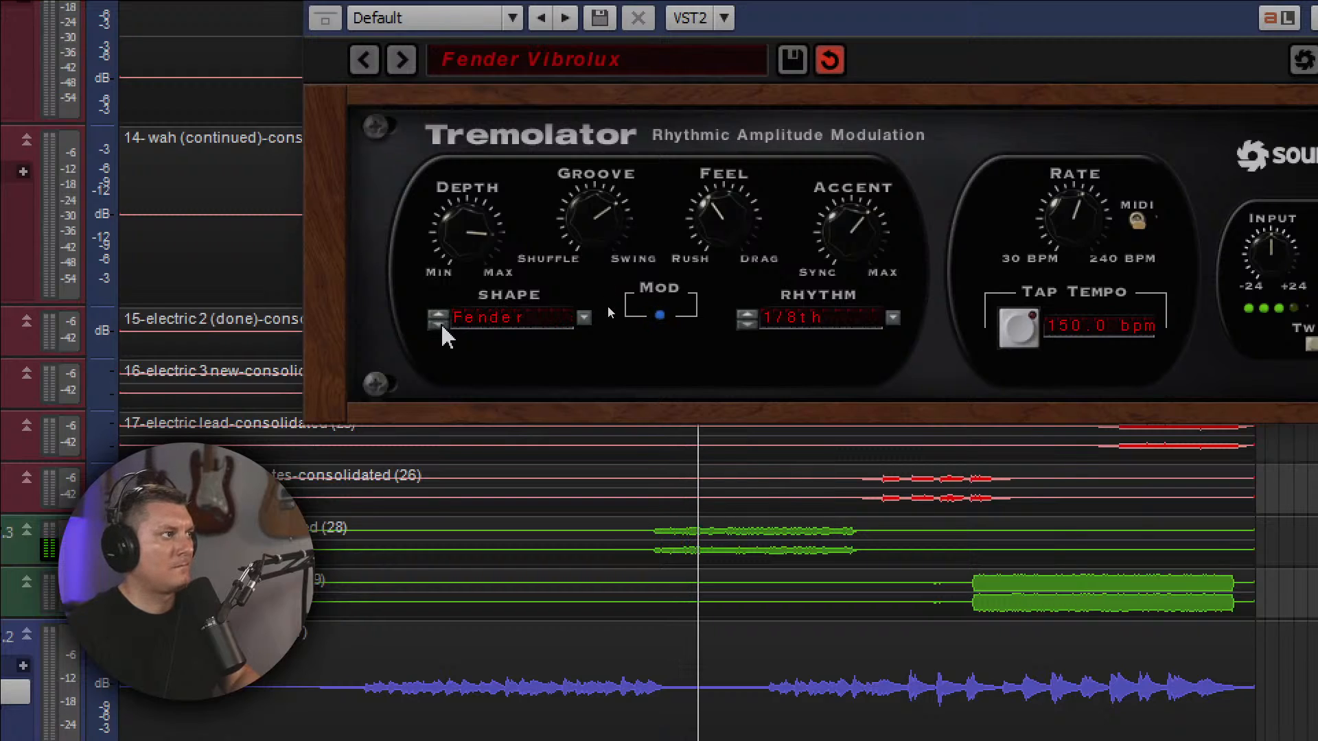
Audition Tremolator Rhythm values including 1/16th, 1/64th and 1 bar during playback, and return to 1/8th.
{"action": "left_click", "coordinate": [748, 313]}
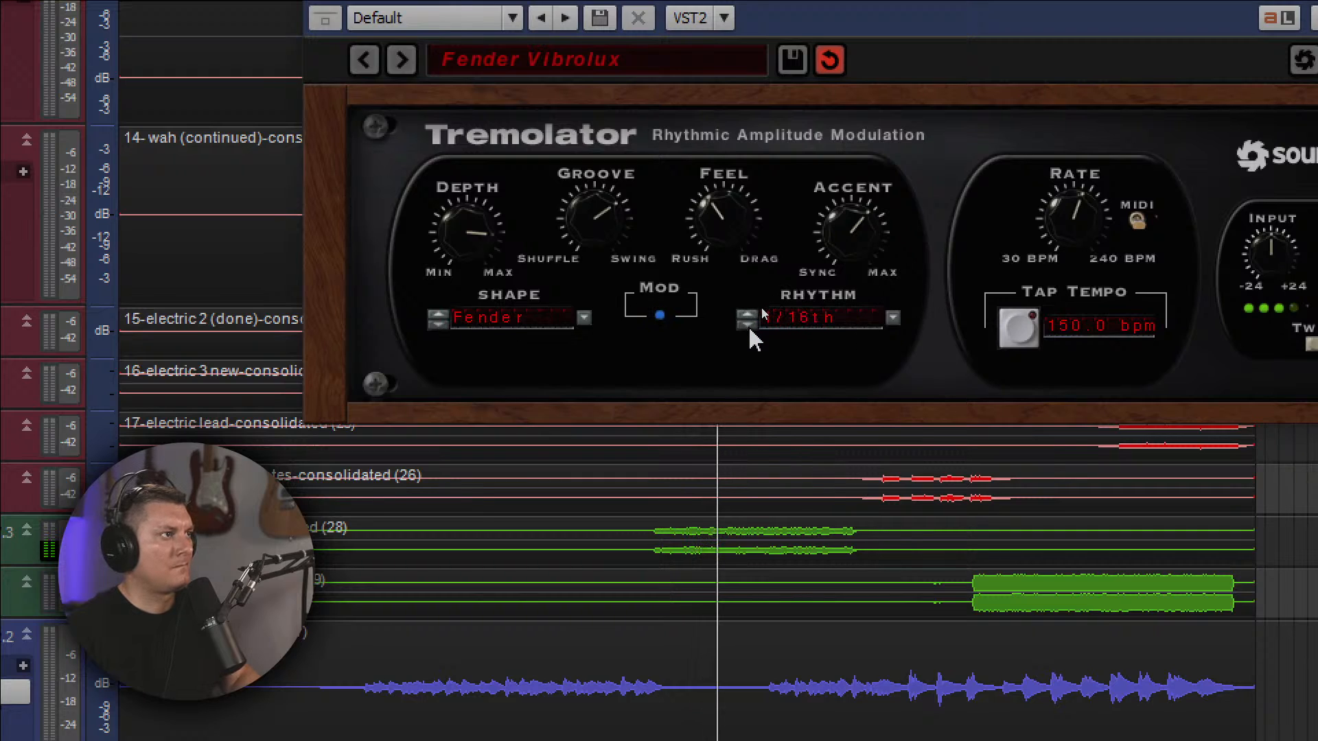
{"action": "left_click", "coordinate": [749, 326]}
{"action": "left_click", "coordinate": [748, 325]}
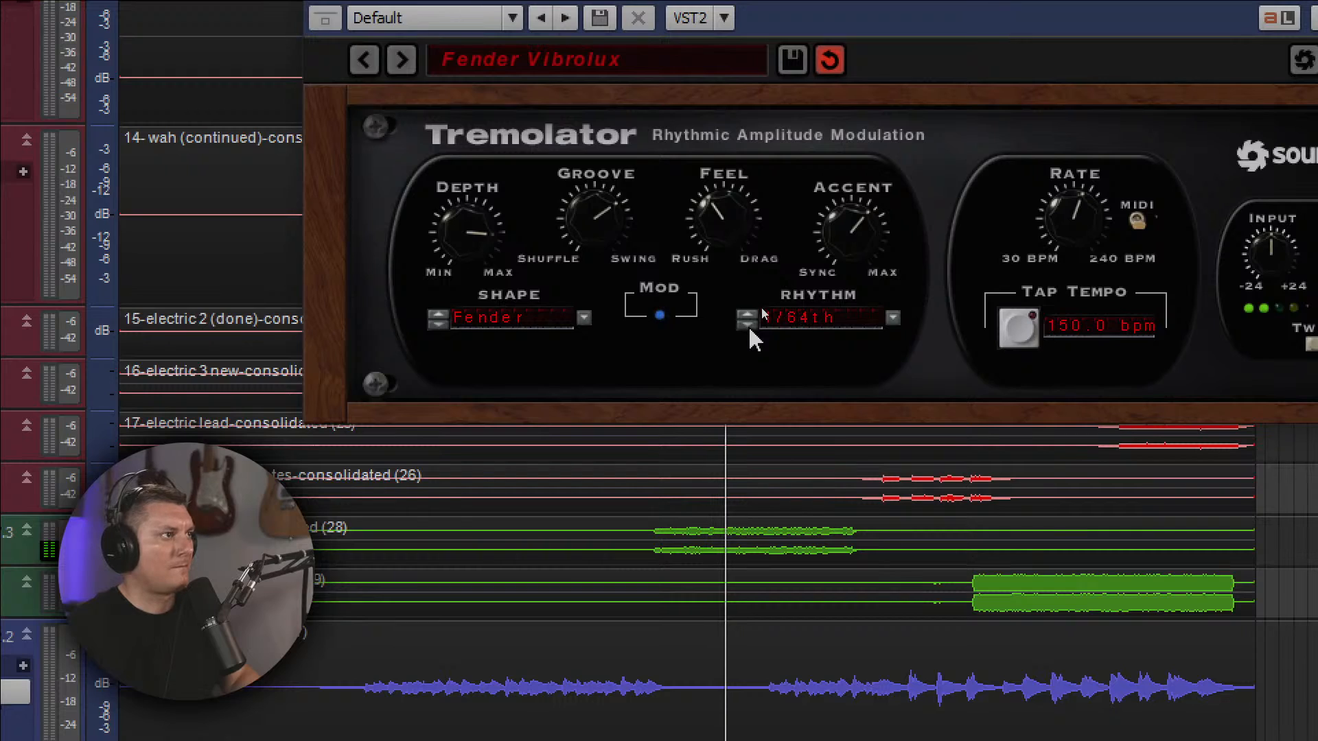
{"action": "left_click", "coordinate": [748, 326]}
{"action": "left_click", "coordinate": [749, 326]}
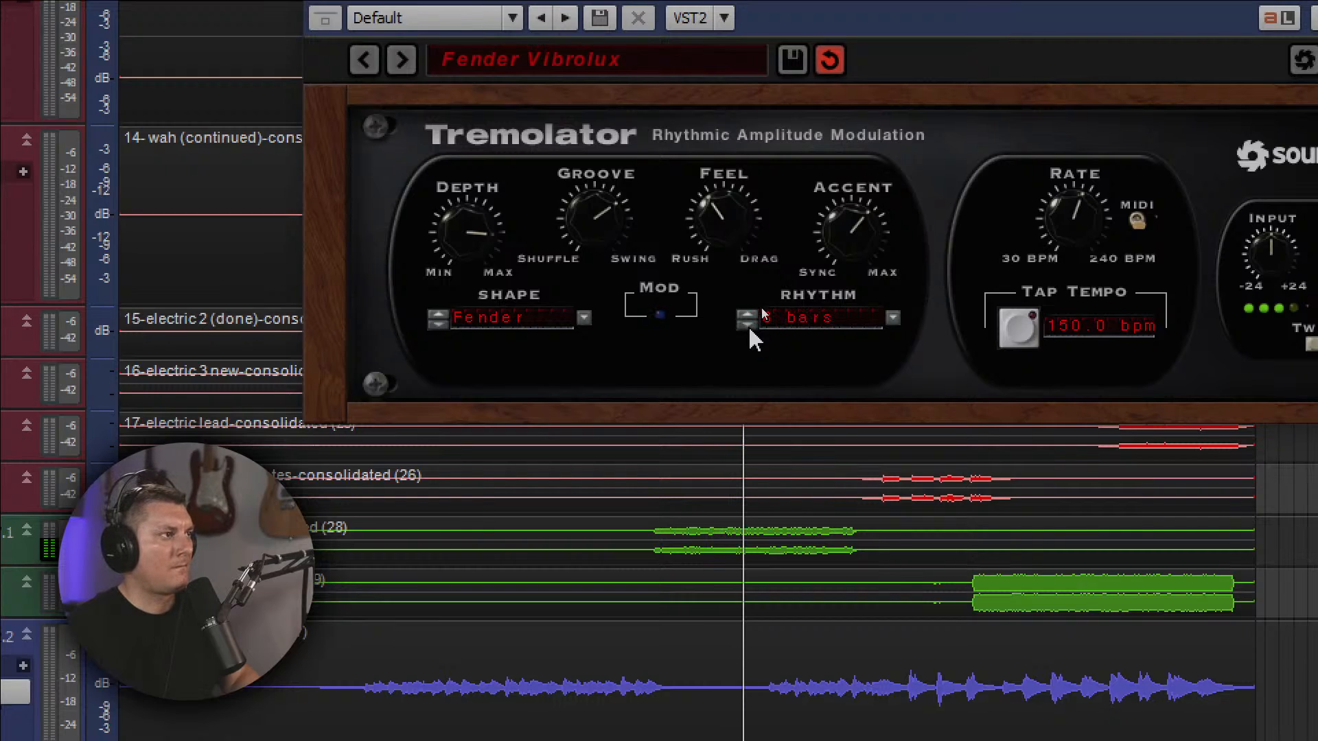
{"action": "left_click", "coordinate": [749, 325]}
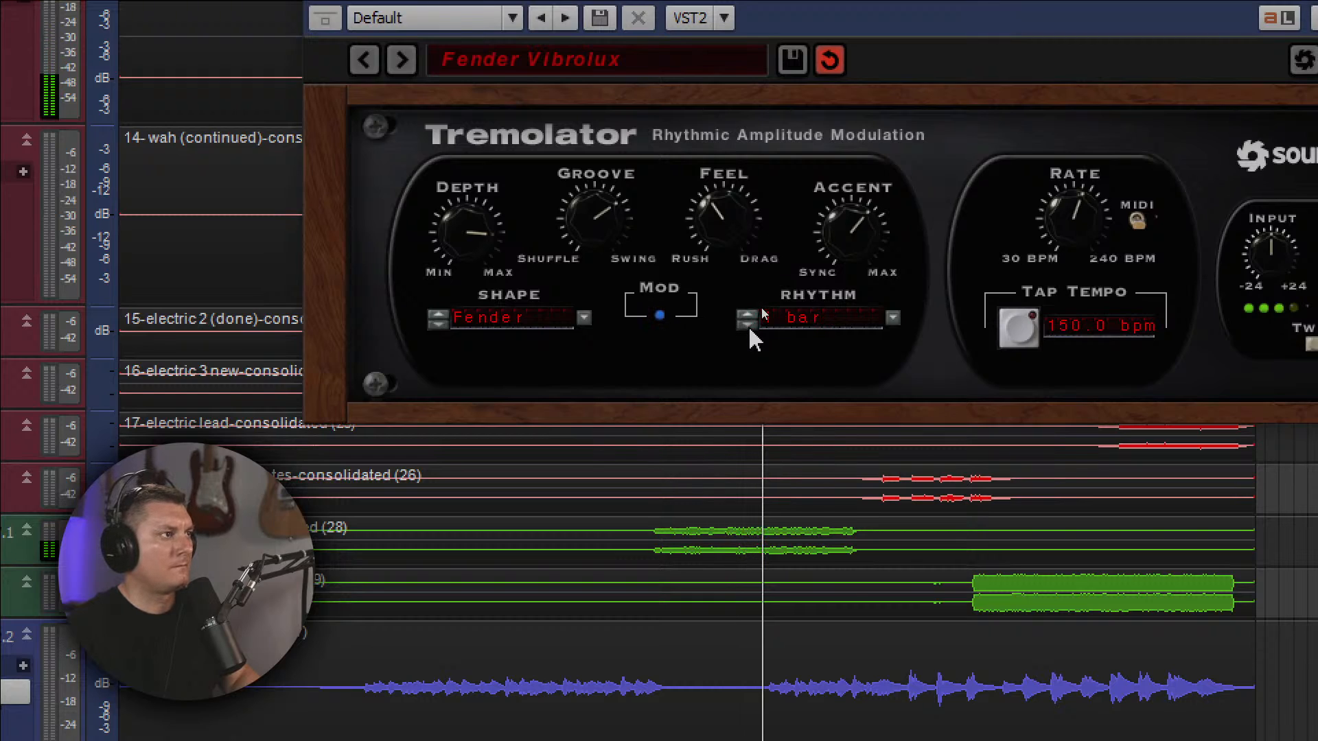
{"action": "left_click", "coordinate": [748, 326]}
{"action": "left_click", "coordinate": [748, 326]}
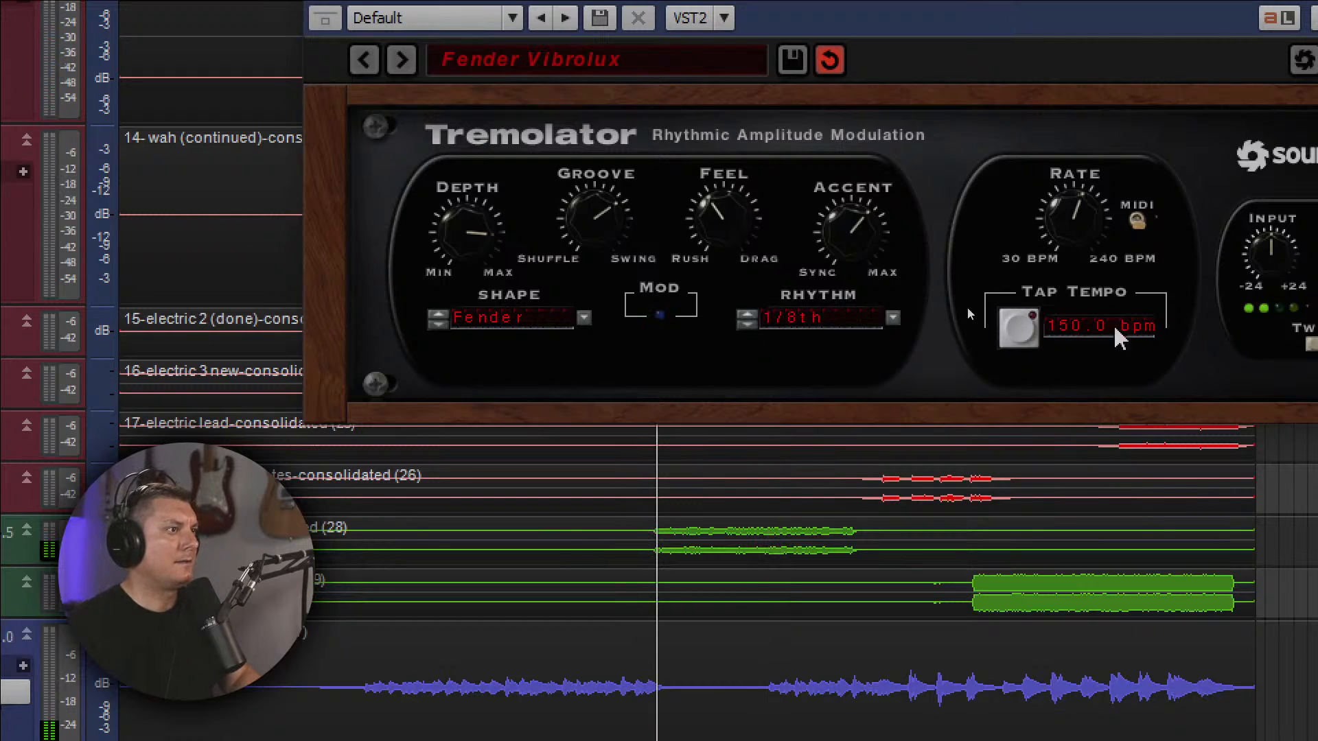
Lower the Tremolator's tempo to 75.3 bpm while the LightBag II part plays.
{"action": "left_click_drag", "start_coordinate": [1078, 328], "coordinate": [1055, 390]}
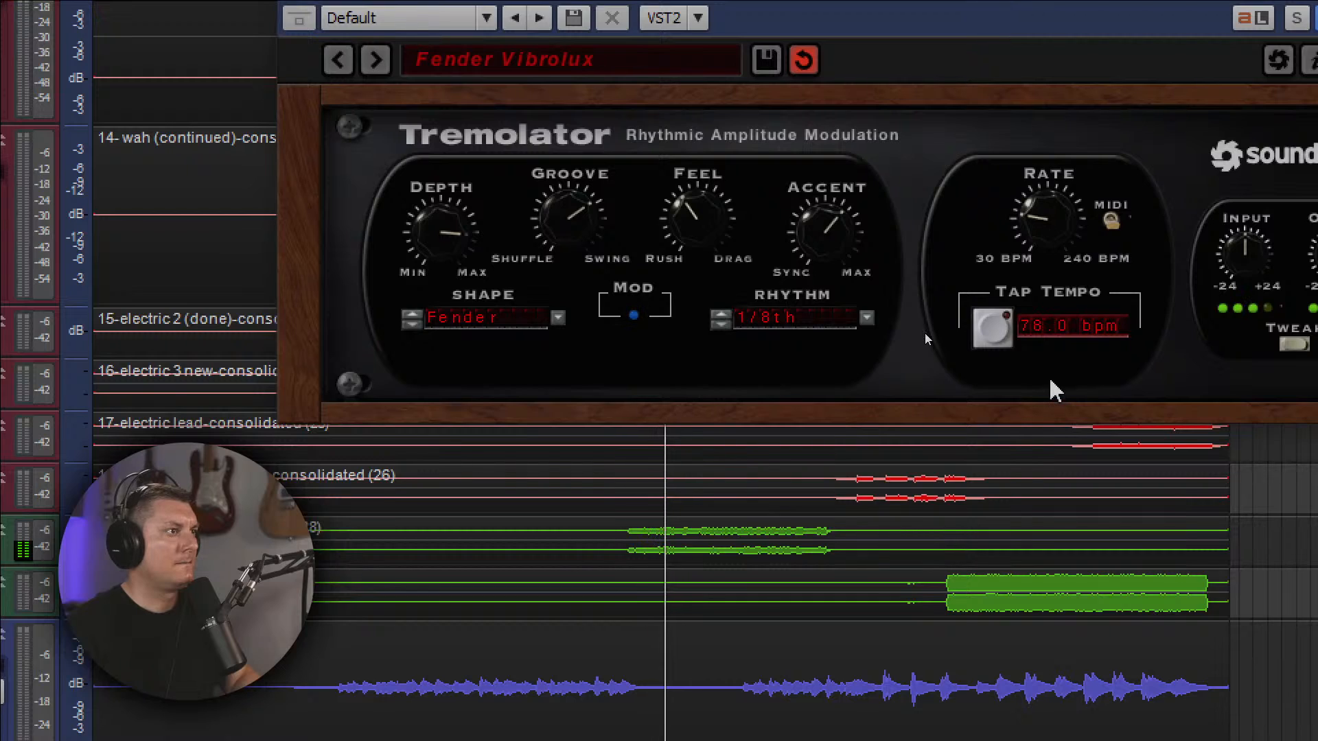
{"action": "double_click", "coordinate": [1043, 321]}
{"action": "left_click_drag", "start_coordinate": [1044, 201], "coordinate": [1041, 320]}
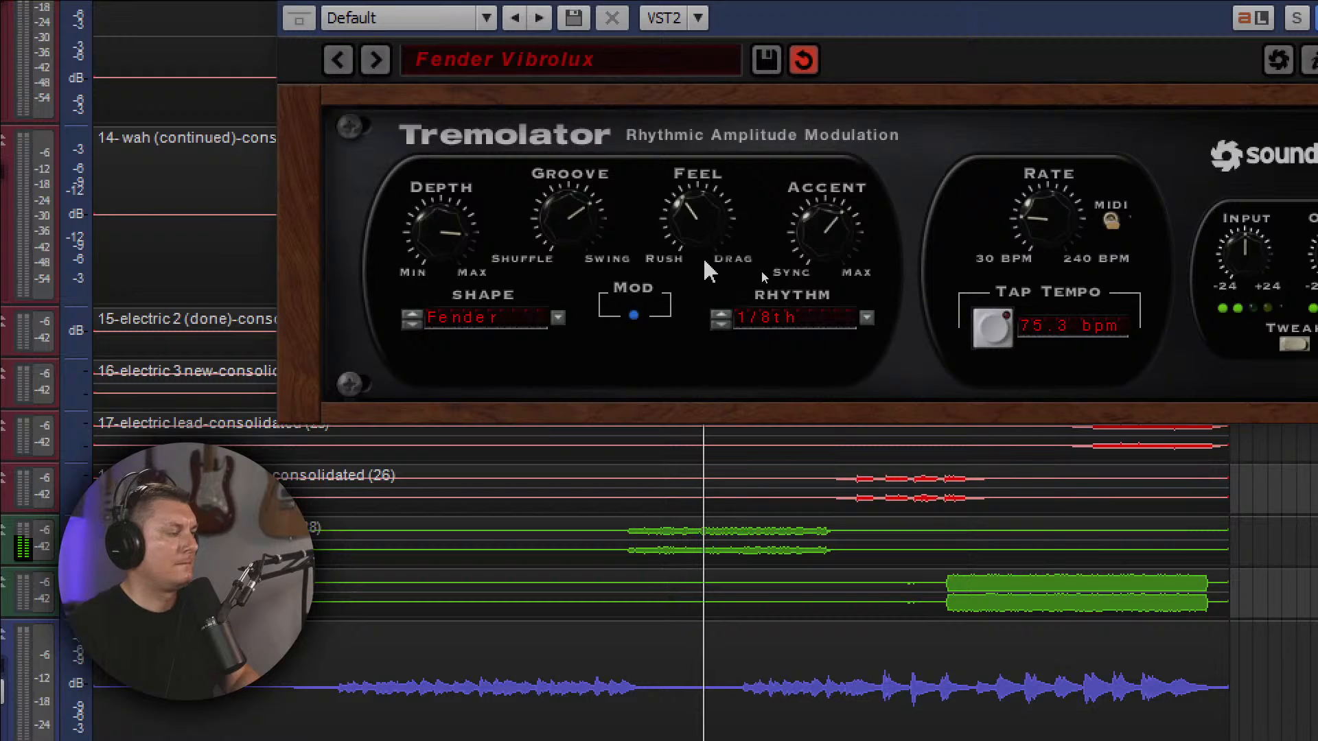
Compare faster Rhythm values such as 1/16th and 1/64th at 75.3 bpm, return to 1/8th, and close the Tremolator.
{"action": "left_click", "coordinate": [721, 314]}
{"action": "left_click", "coordinate": [721, 325]}
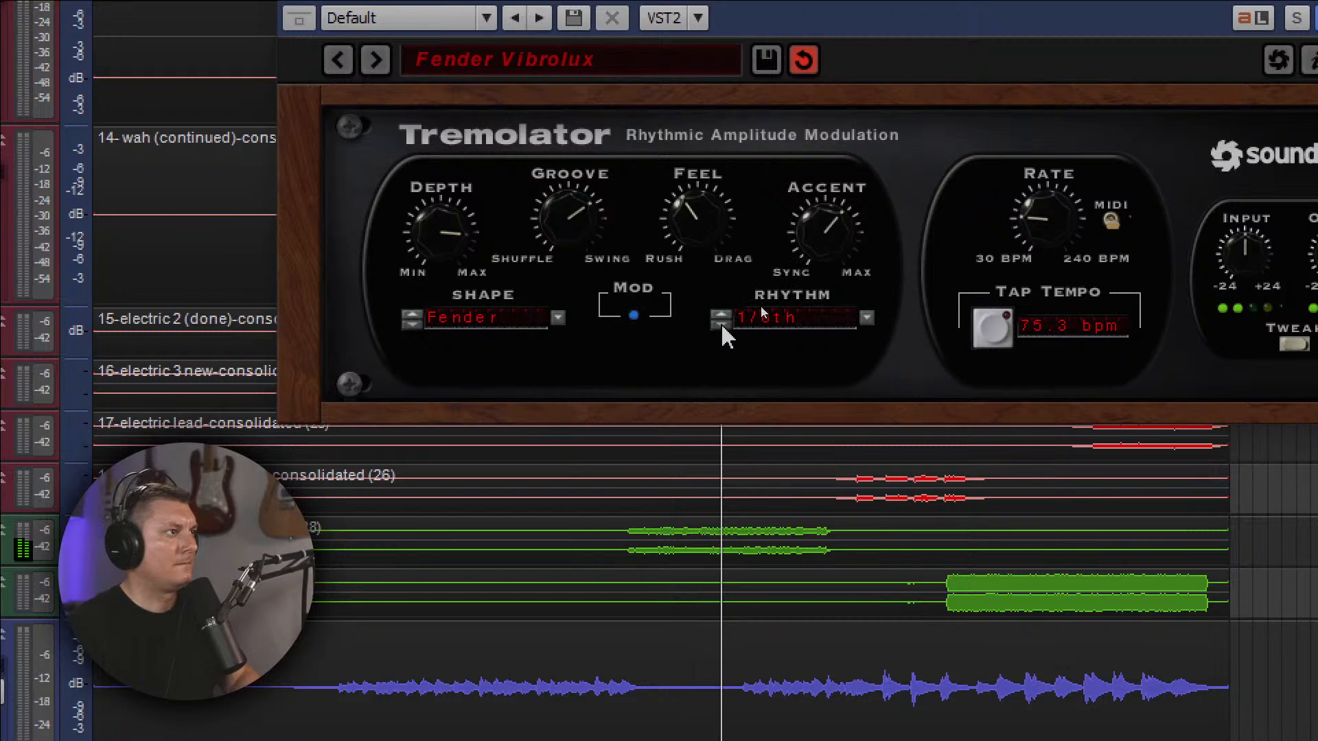
{"action": "left_click", "coordinate": [720, 325]}
{"action": "left_click", "coordinate": [721, 324]}
{"action": "left_click", "coordinate": [721, 324]}
{"action": "left_click", "coordinate": [721, 313]}
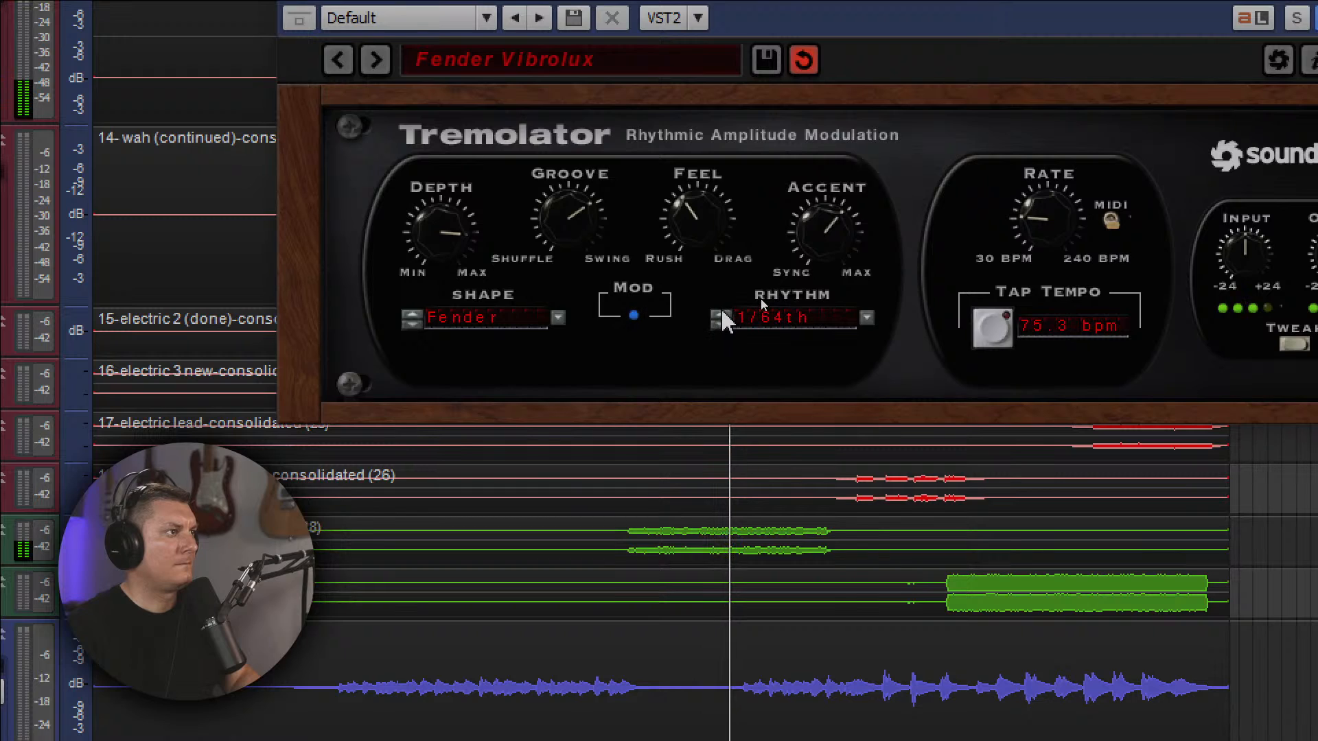
{"action": "left_click", "coordinate": [721, 313]}
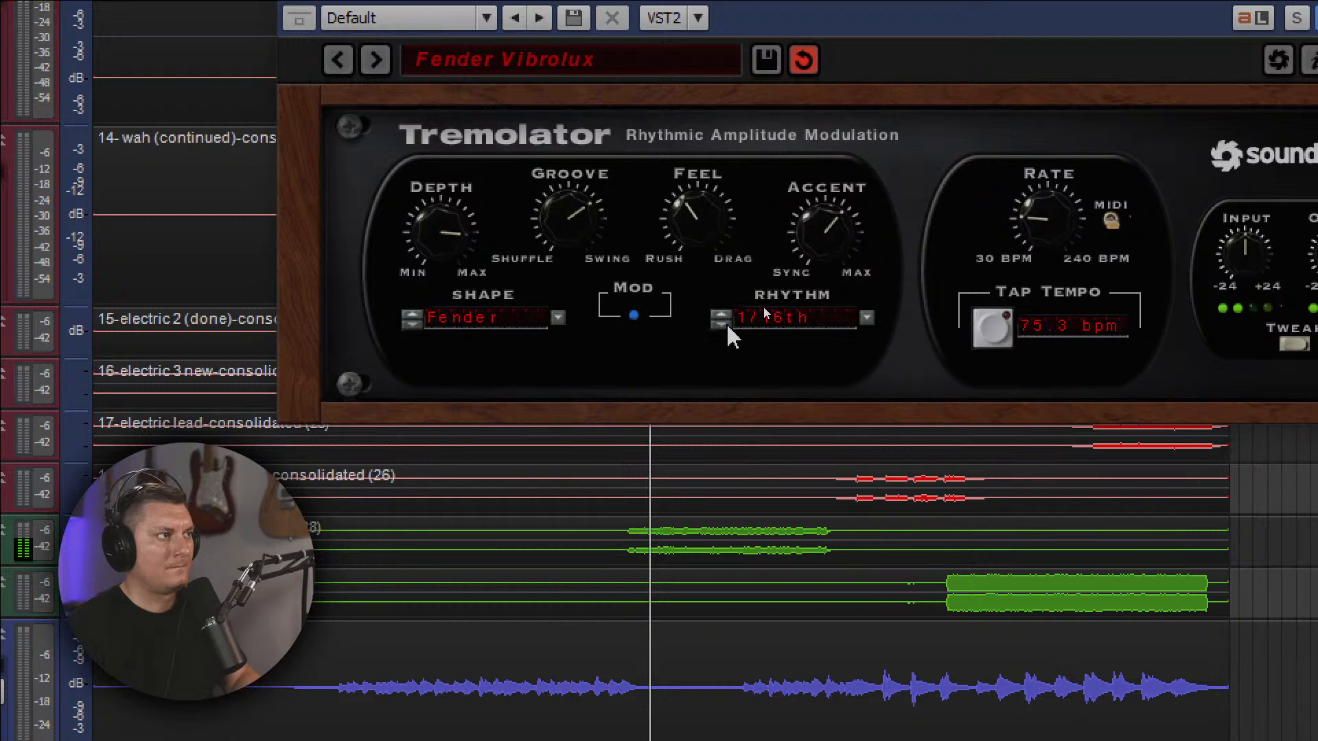
{"action": "left_click", "coordinate": [722, 314]}
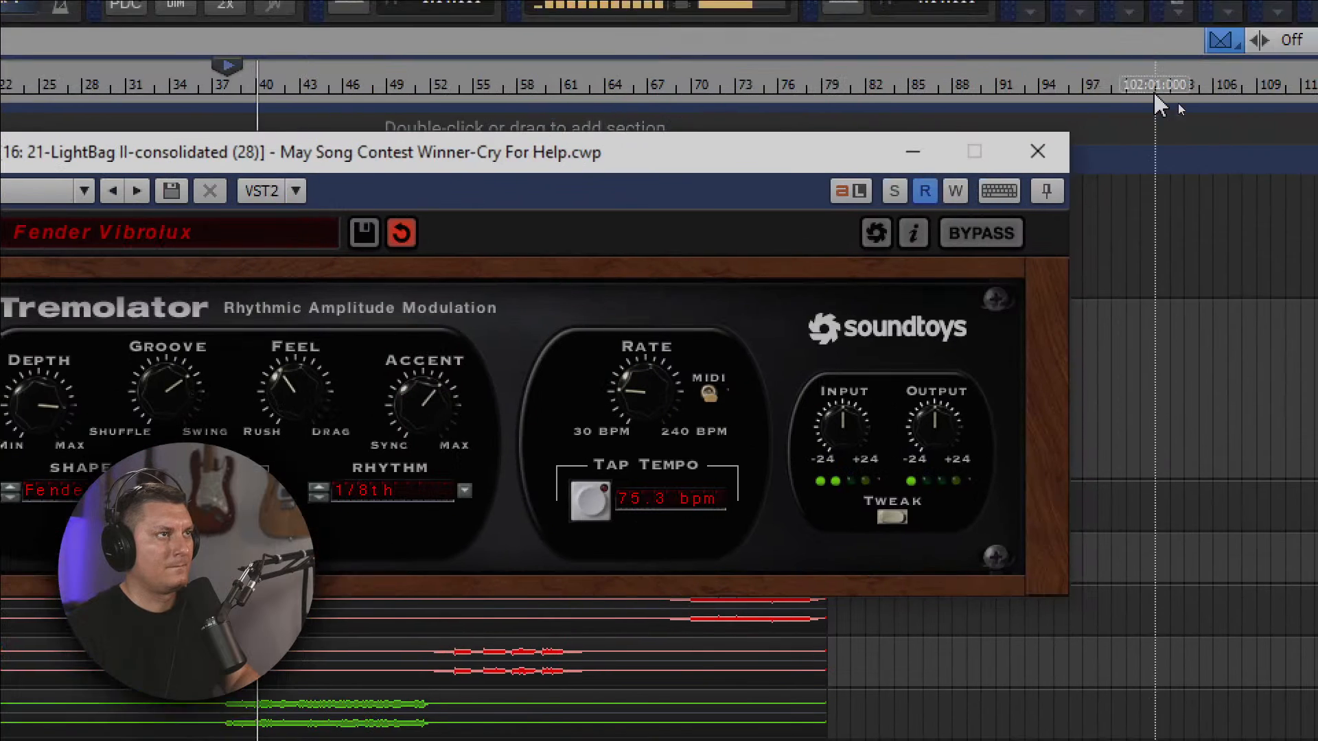
{"action": "left_click", "coordinate": [1040, 155]}
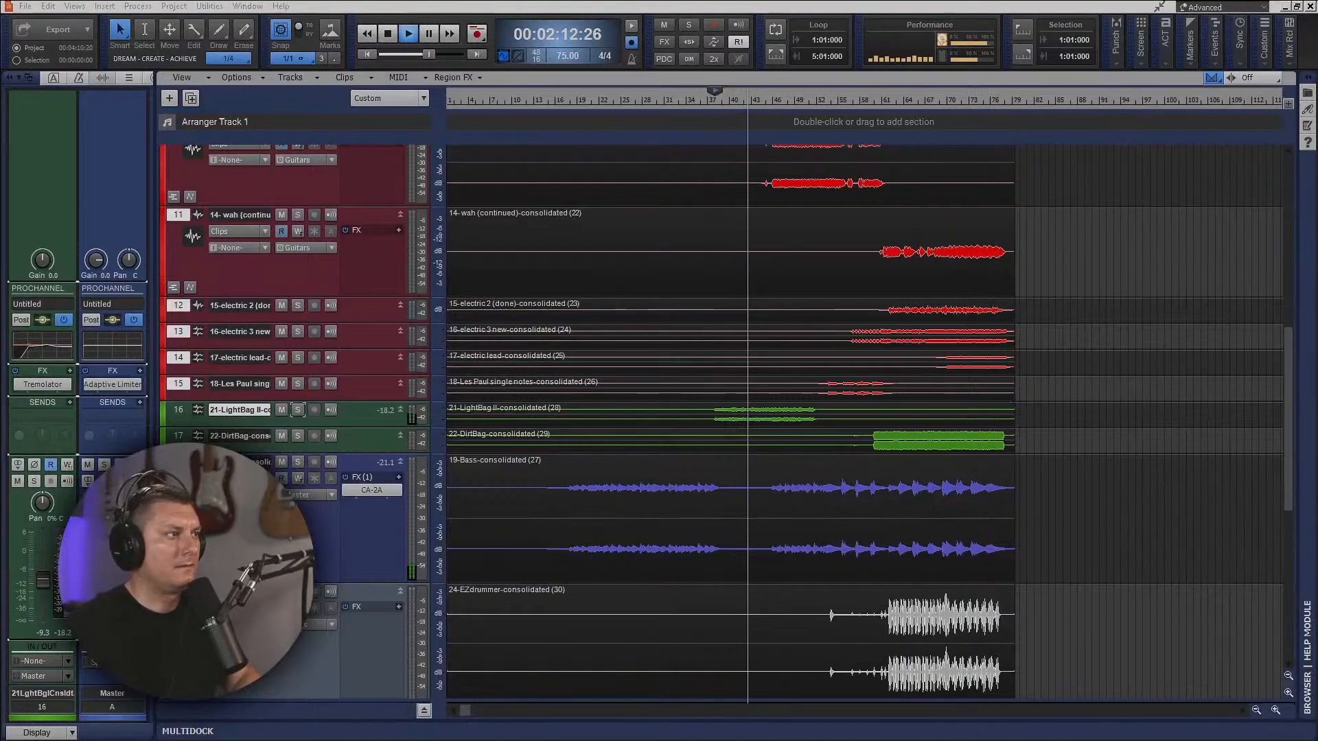
Reopen the LightBag II track's Tremolator from the Console view, raise its output slightly during playback, and close it.
{"action": "key", "text": "alt+2"}
{"action": "double_click", "coordinate": [921, 379]}
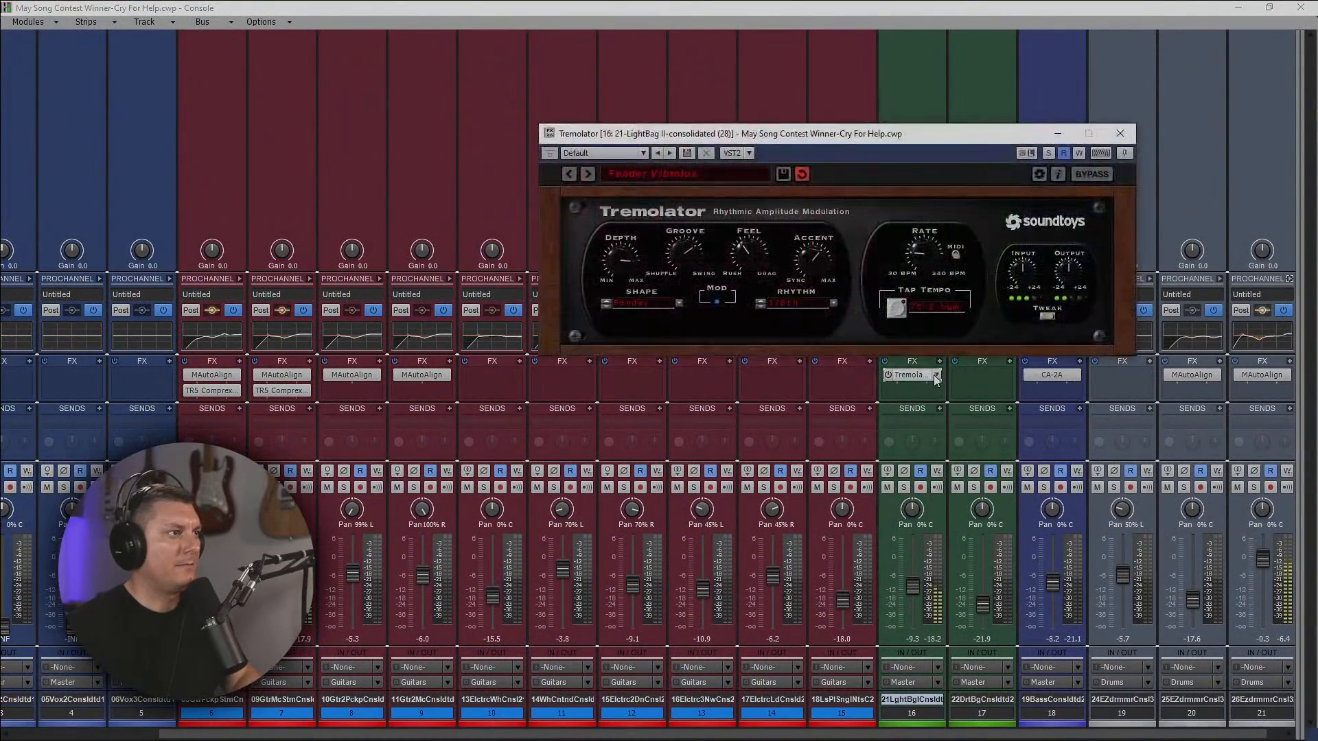
{"action": "left_click_drag", "start_coordinate": [1060, 270], "coordinate": [1063, 263]}
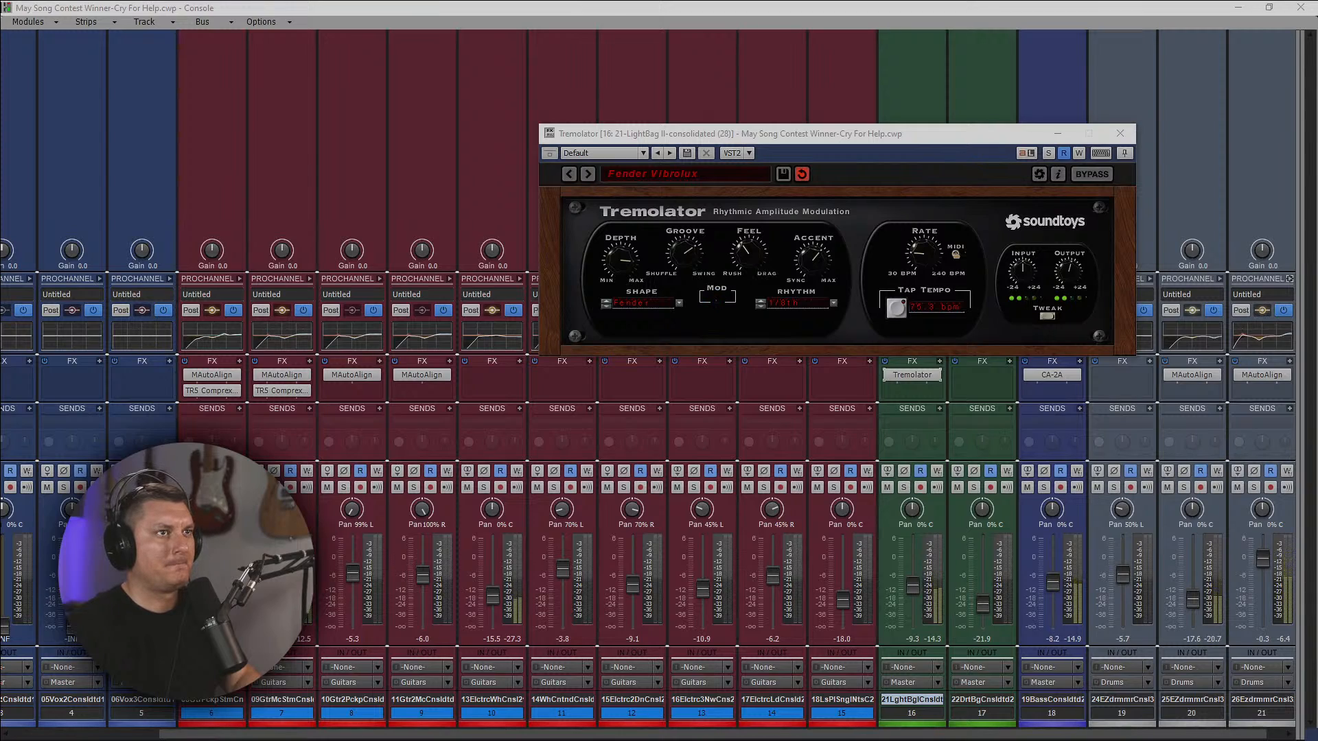
{"action": "left_click", "coordinate": [1122, 136]}
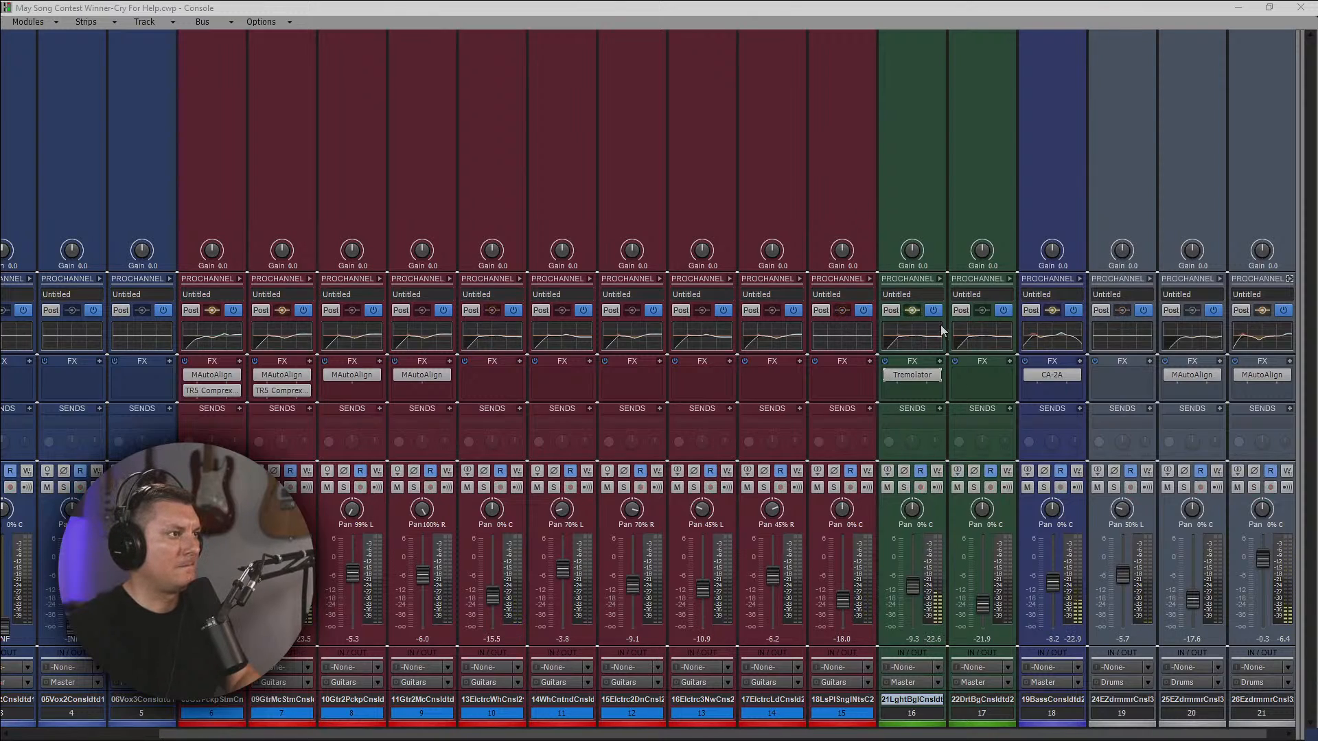
Check the LightBag II track's ProChannel and Tremolator, and remove the Tremolator from its FX rack.
{"action": "left_click", "coordinate": [939, 279]}
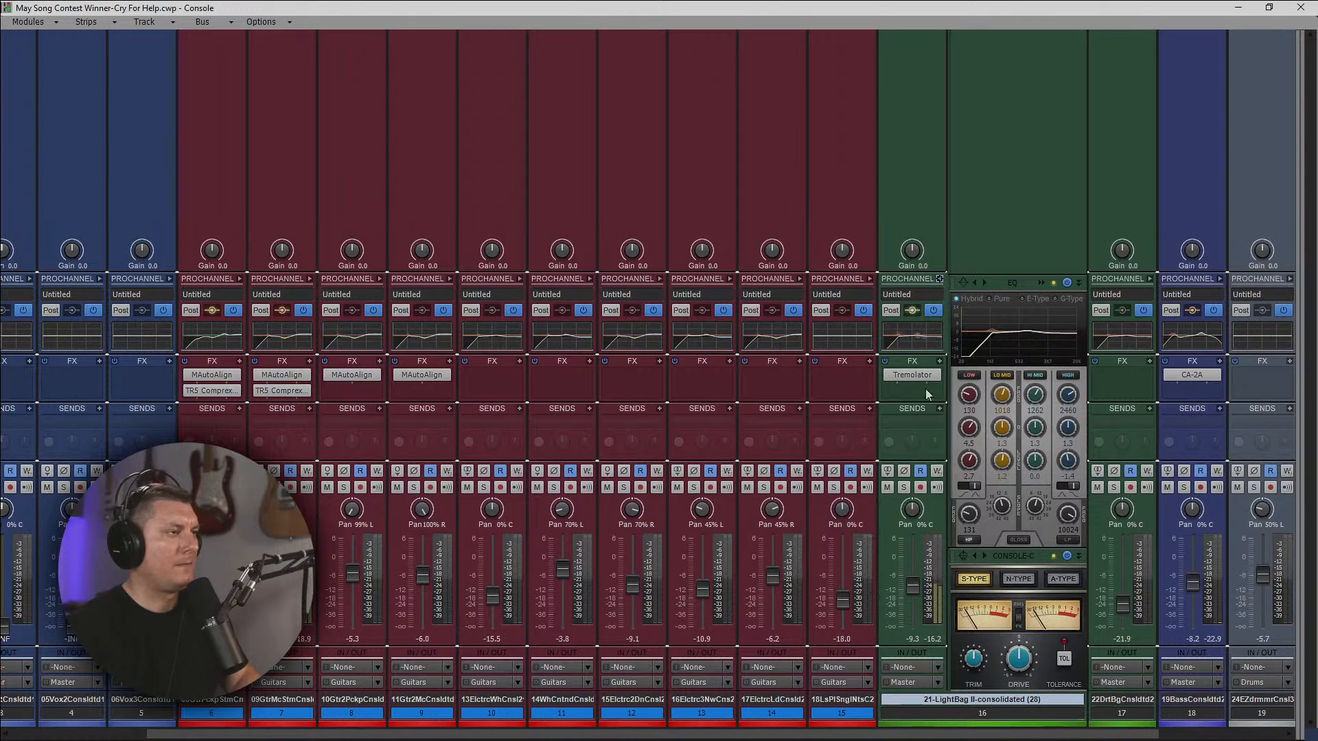
{"action": "left_click", "coordinate": [939, 280]}
{"action": "right_click", "coordinate": [915, 385]}
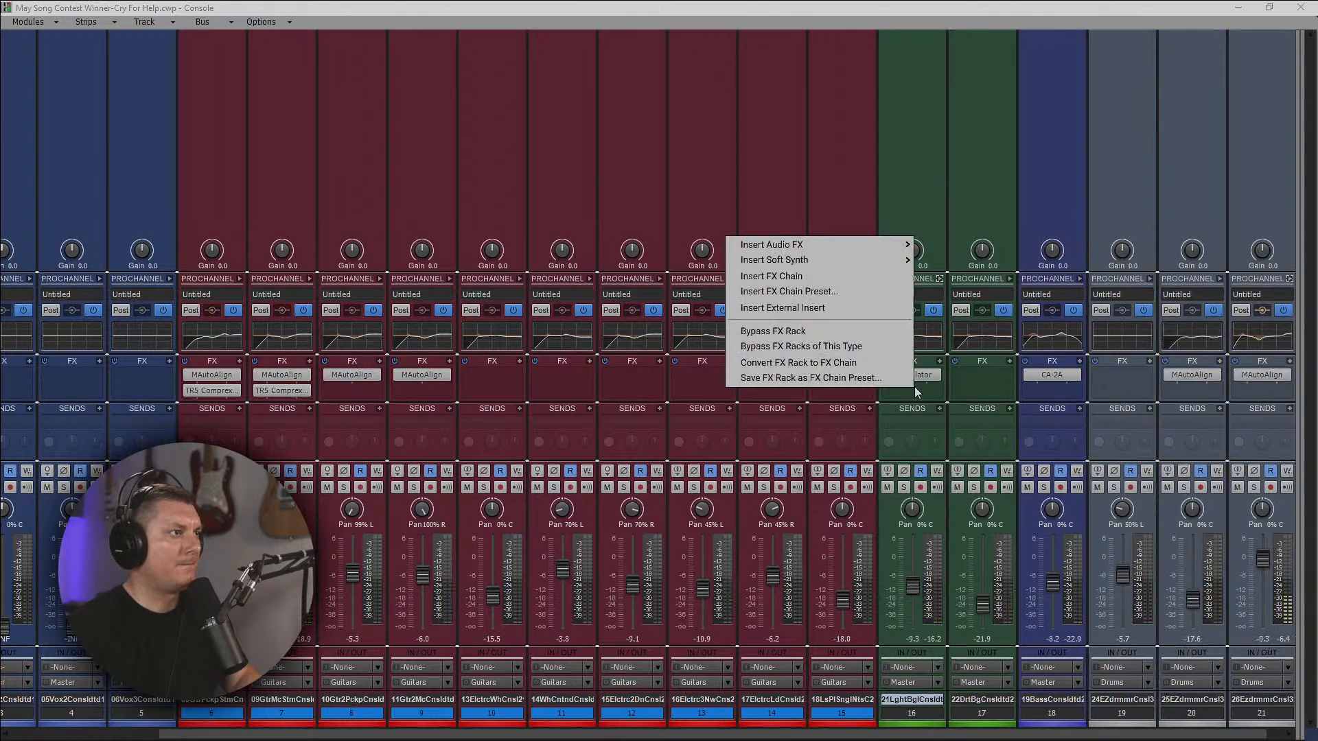
{"action": "left_click", "coordinate": [925, 381]}
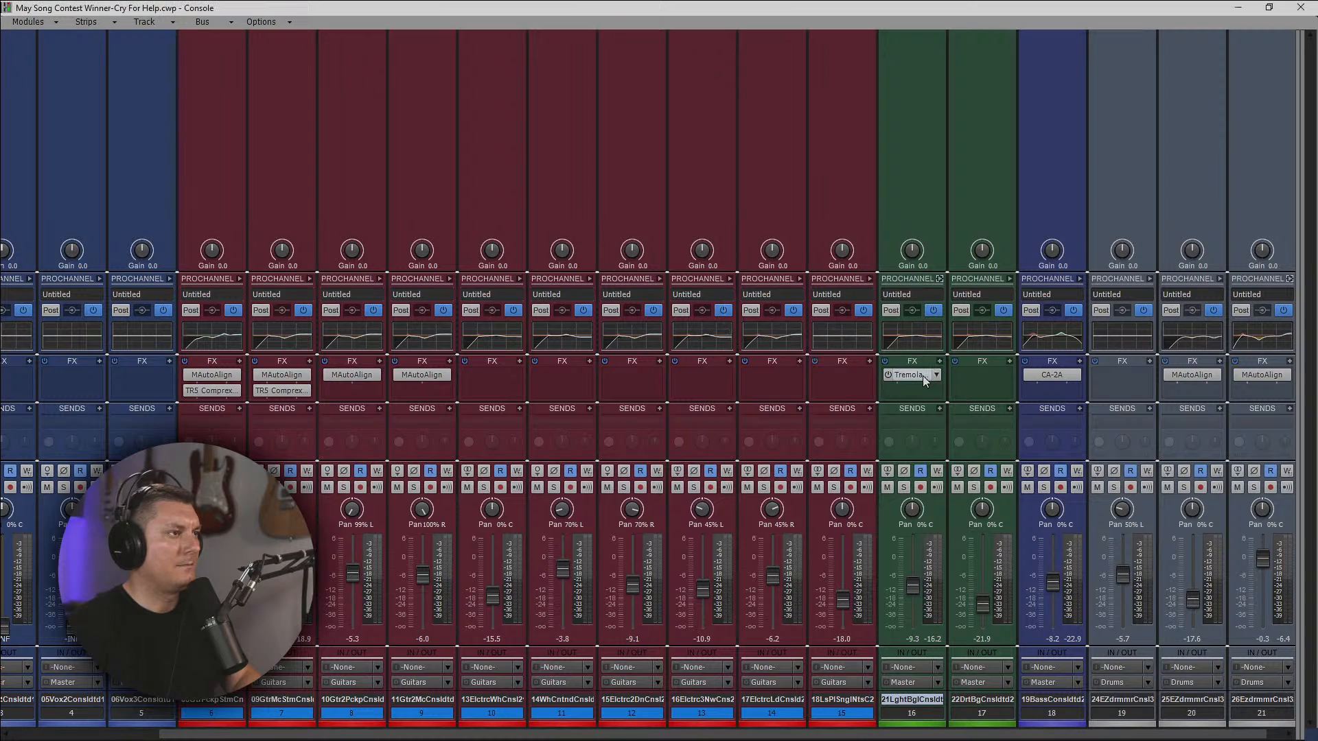
{"action": "double_click", "coordinate": [923, 381]}
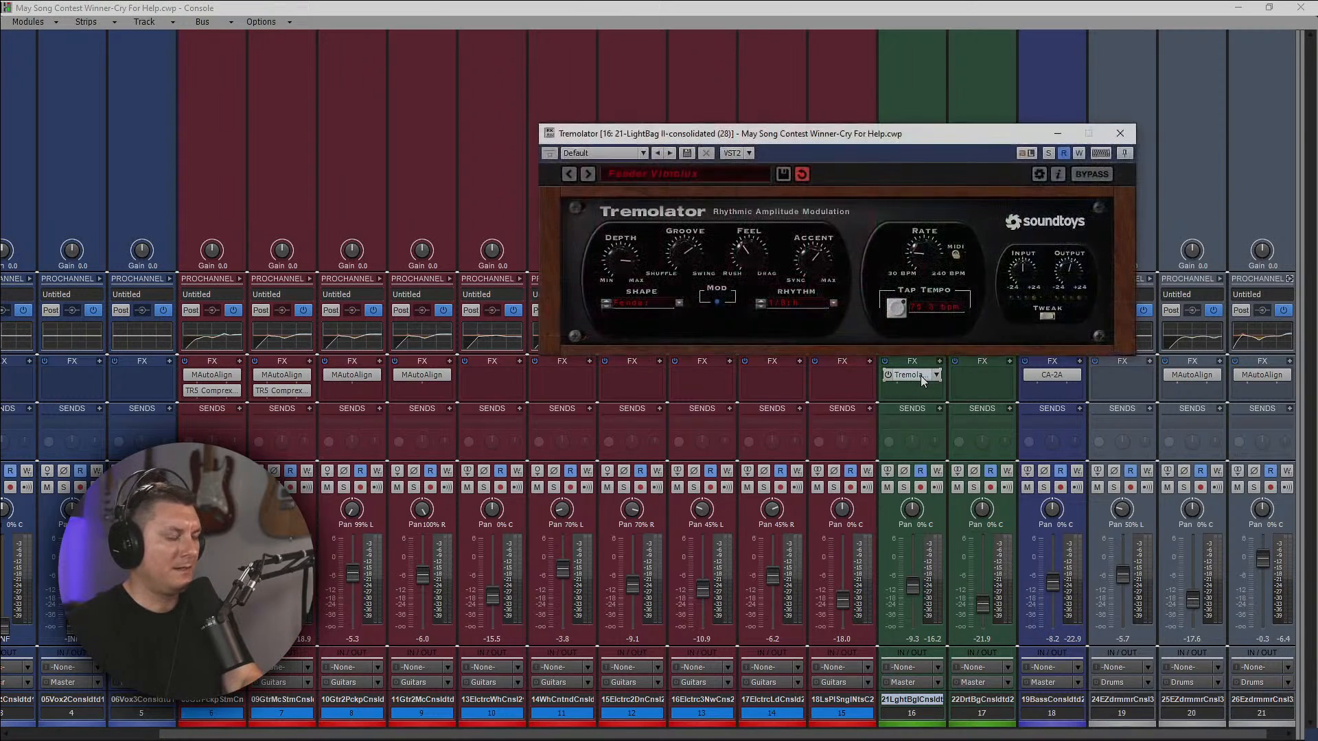
{"action": "left_click", "coordinate": [1121, 134]}
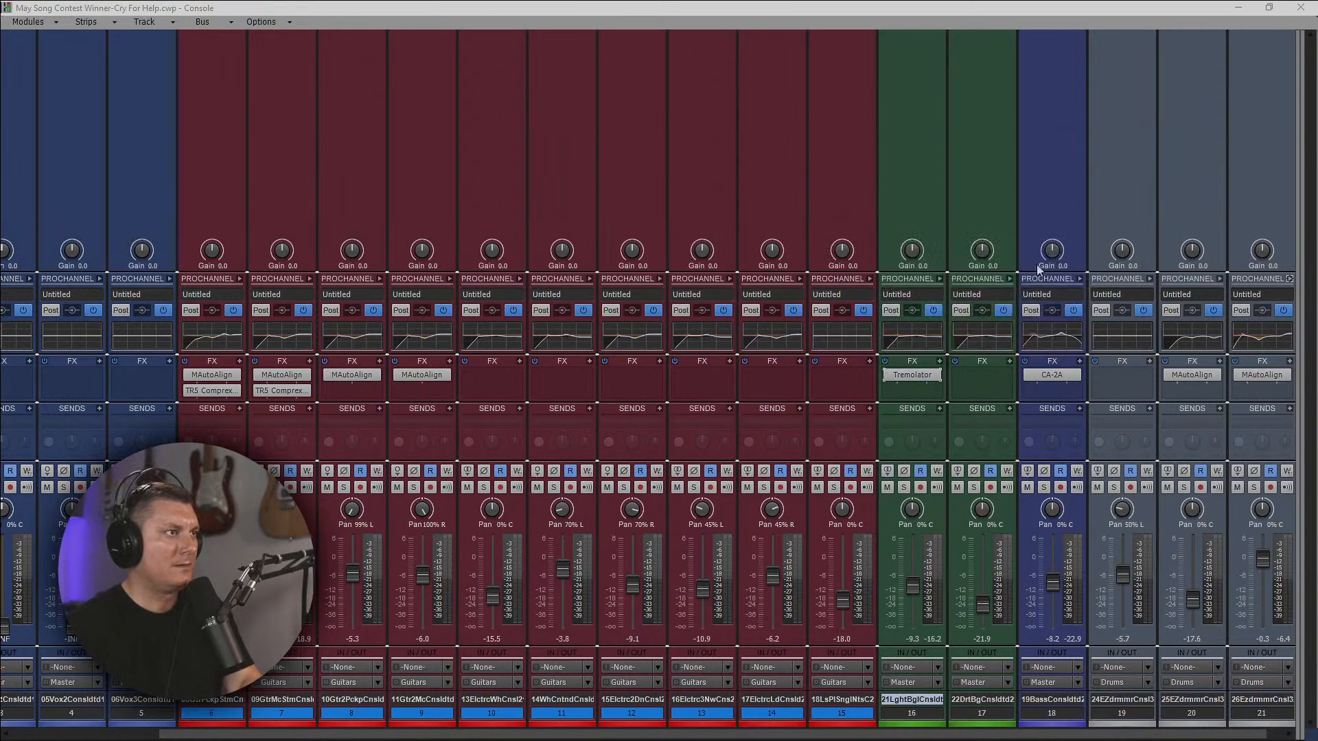
{"action": "right_click", "coordinate": [920, 376]}
{"action": "left_click", "coordinate": [743, 179]}
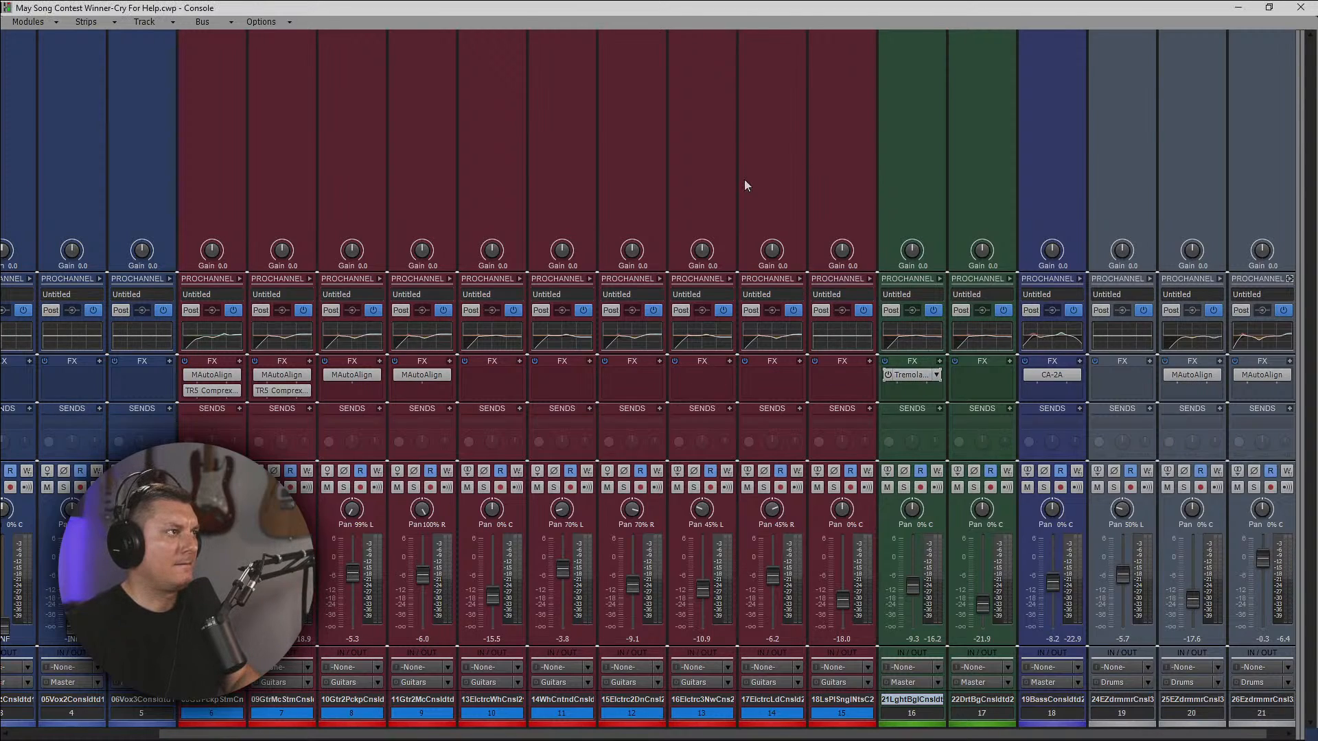
Switch the plug-in layout for inserting audio effects to Sort by Category.
{"action": "right_click", "coordinate": [910, 378]}
{"action": "mouse_move", "coordinate": [847, 236]}
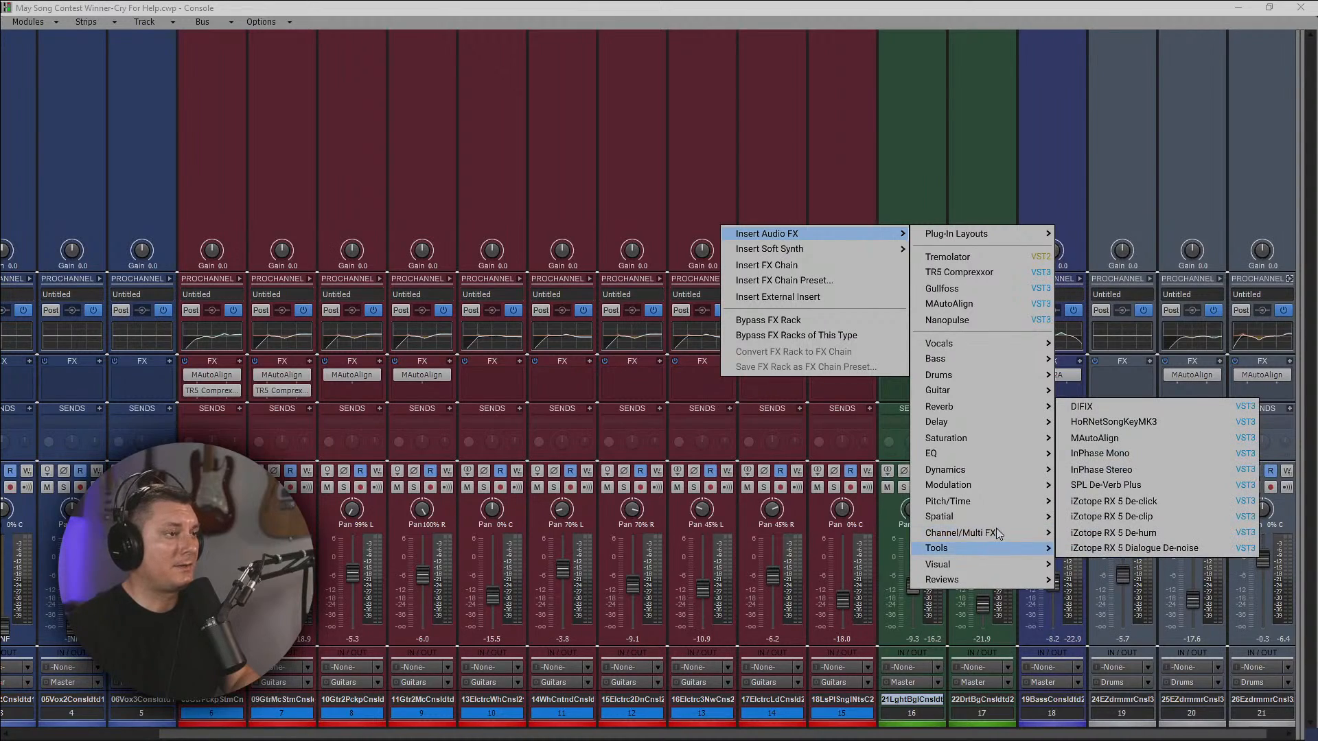
{"action": "mouse_move", "coordinate": [996, 532]}
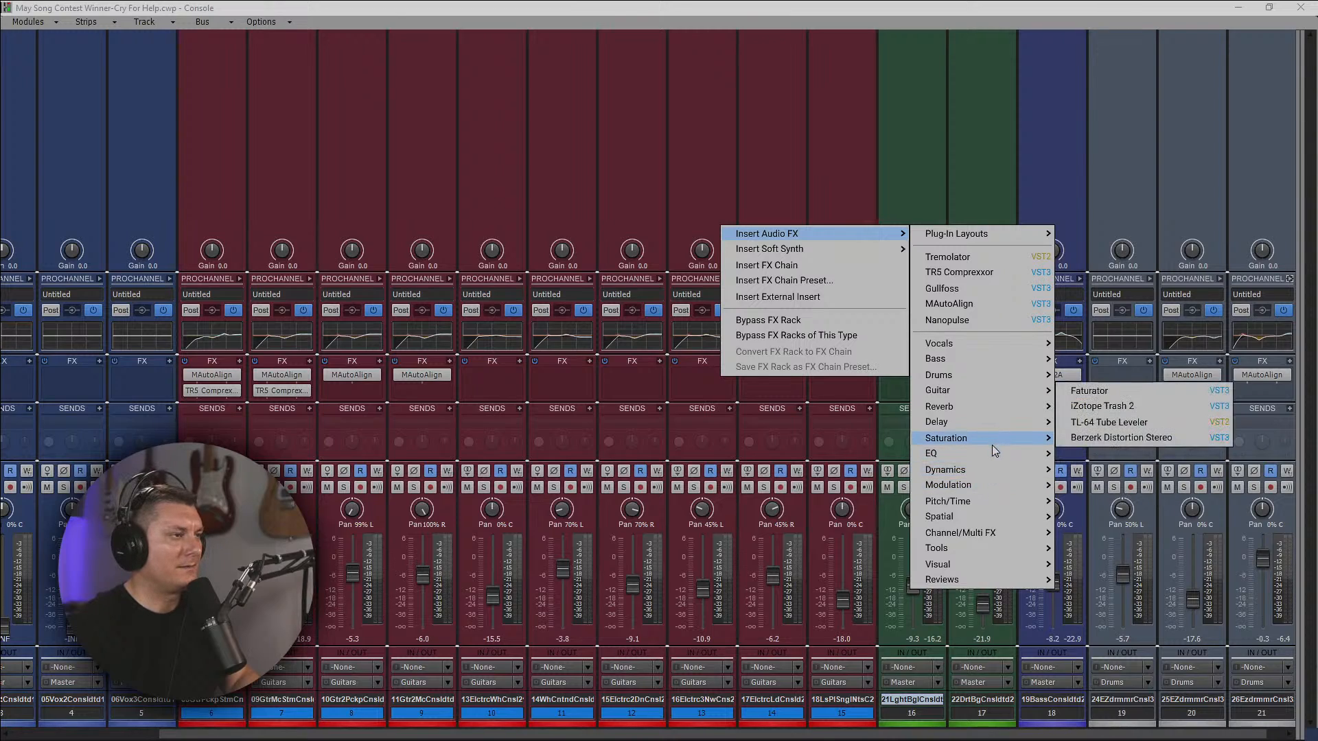
{"action": "mouse_move", "coordinate": [981, 234]}
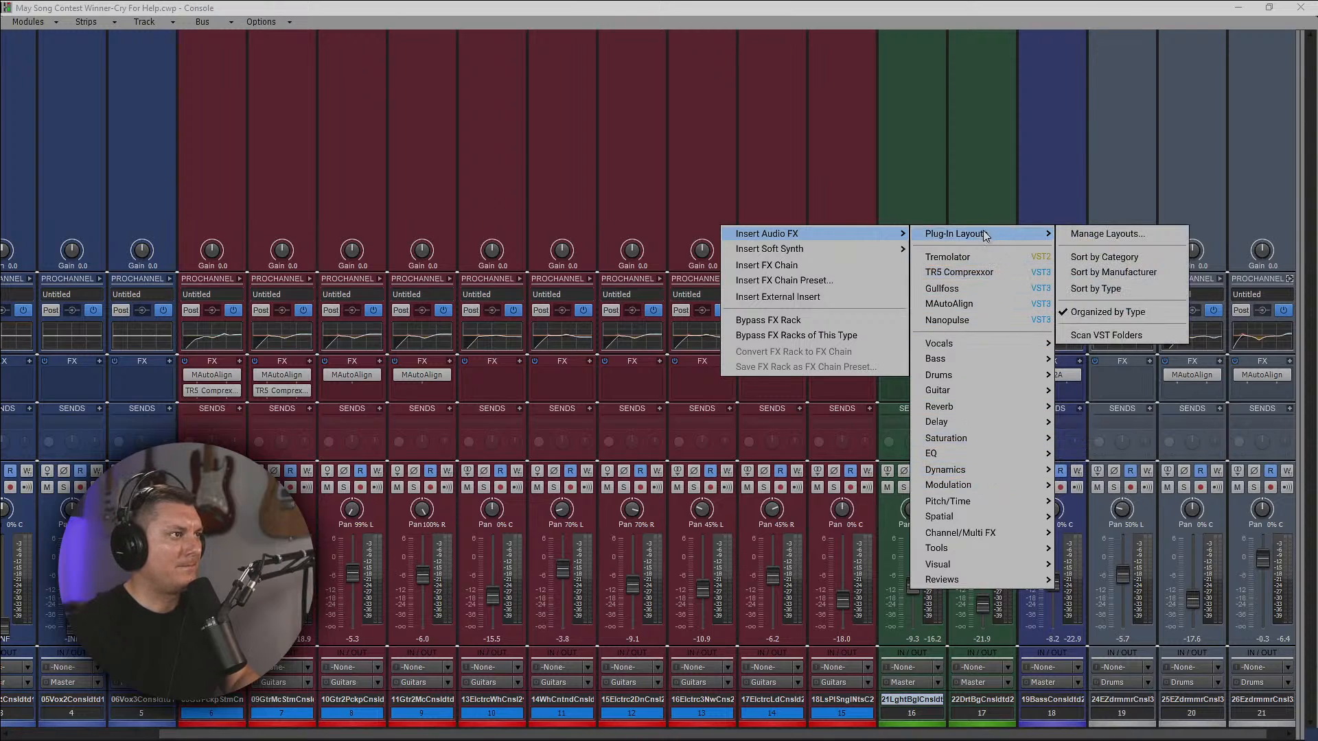
{"action": "left_click", "coordinate": [1105, 258]}
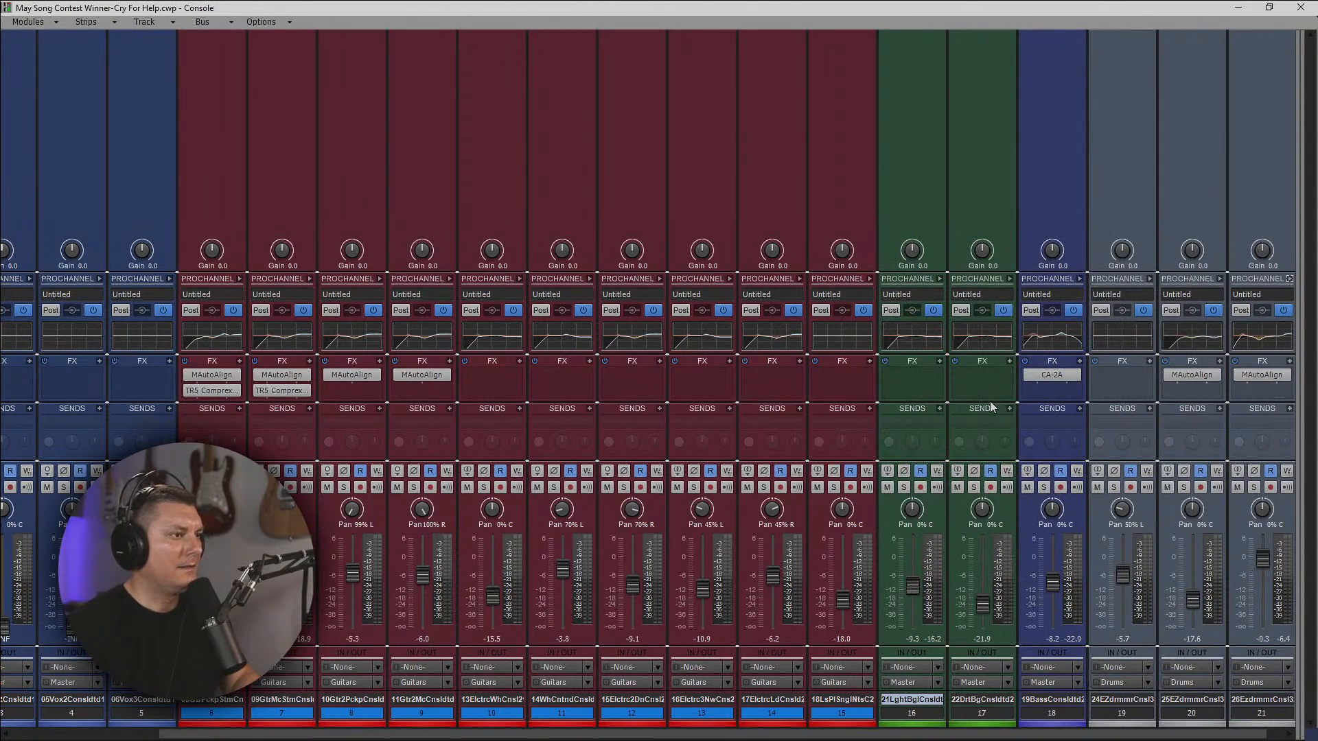
Browse the Spatial and Spatial + Panner plug-in categories for the LightBag II track, and leave the list without inserting anything.
{"action": "right_click", "coordinate": [920, 377]}
{"action": "left_click", "coordinate": [823, 236]}
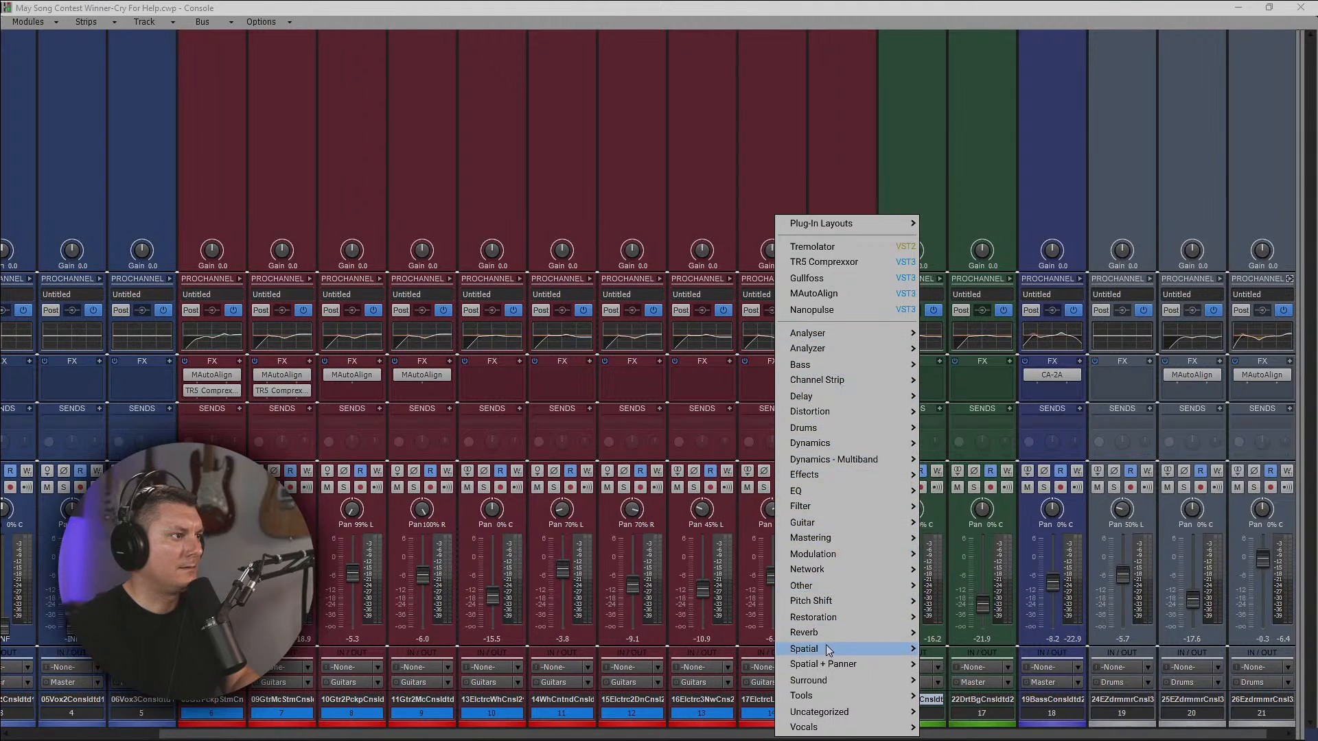
{"action": "mouse_move", "coordinate": [828, 655]}
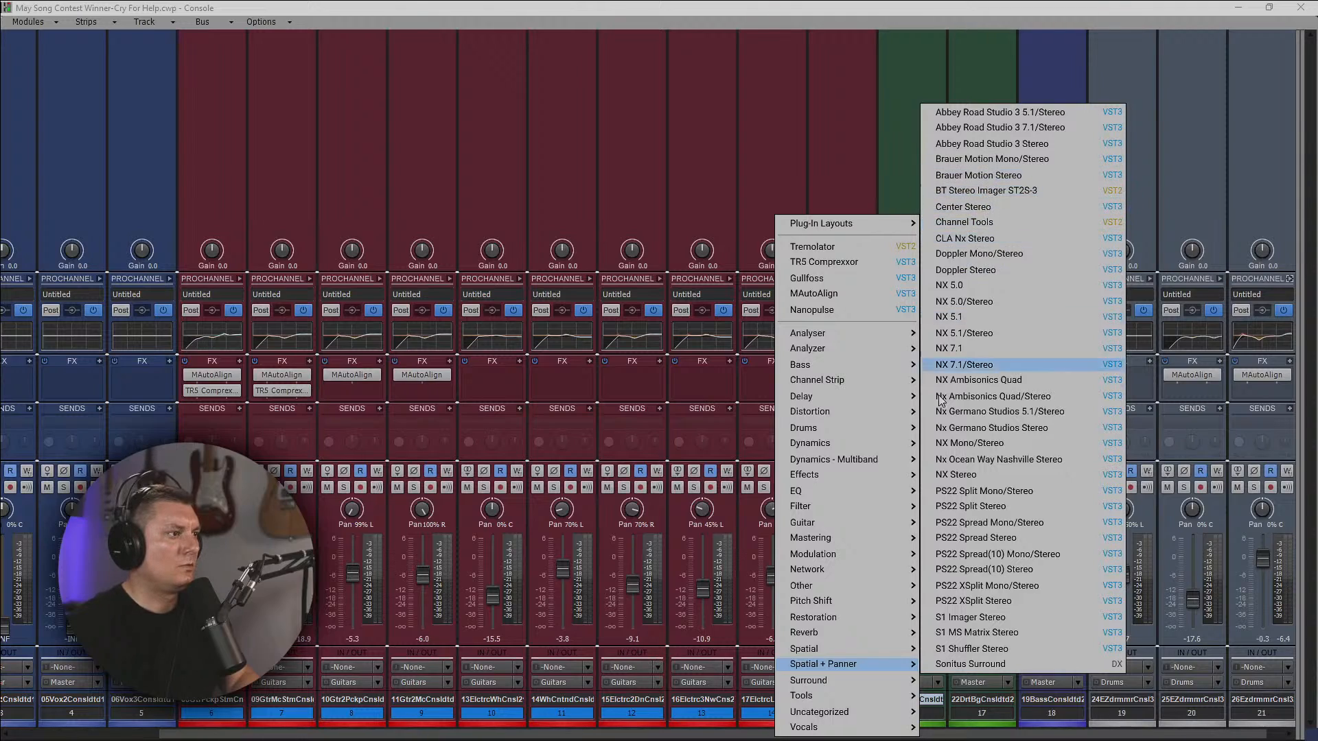
{"action": "mouse_move", "coordinate": [884, 656]}
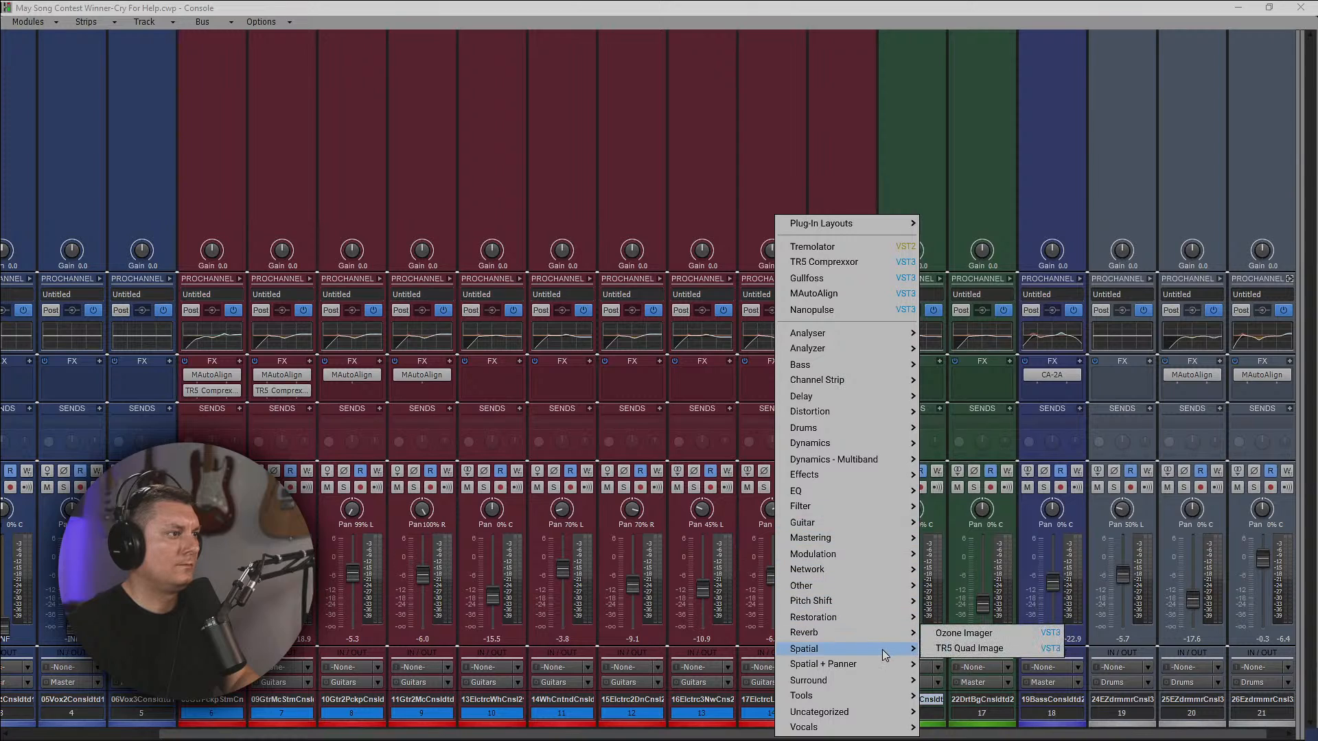
{"action": "left_click", "coordinate": [912, 135]}
Expand the LightBag II track's ProChannel and insert the Panipulator module.
{"action": "right_click", "coordinate": [912, 134]}
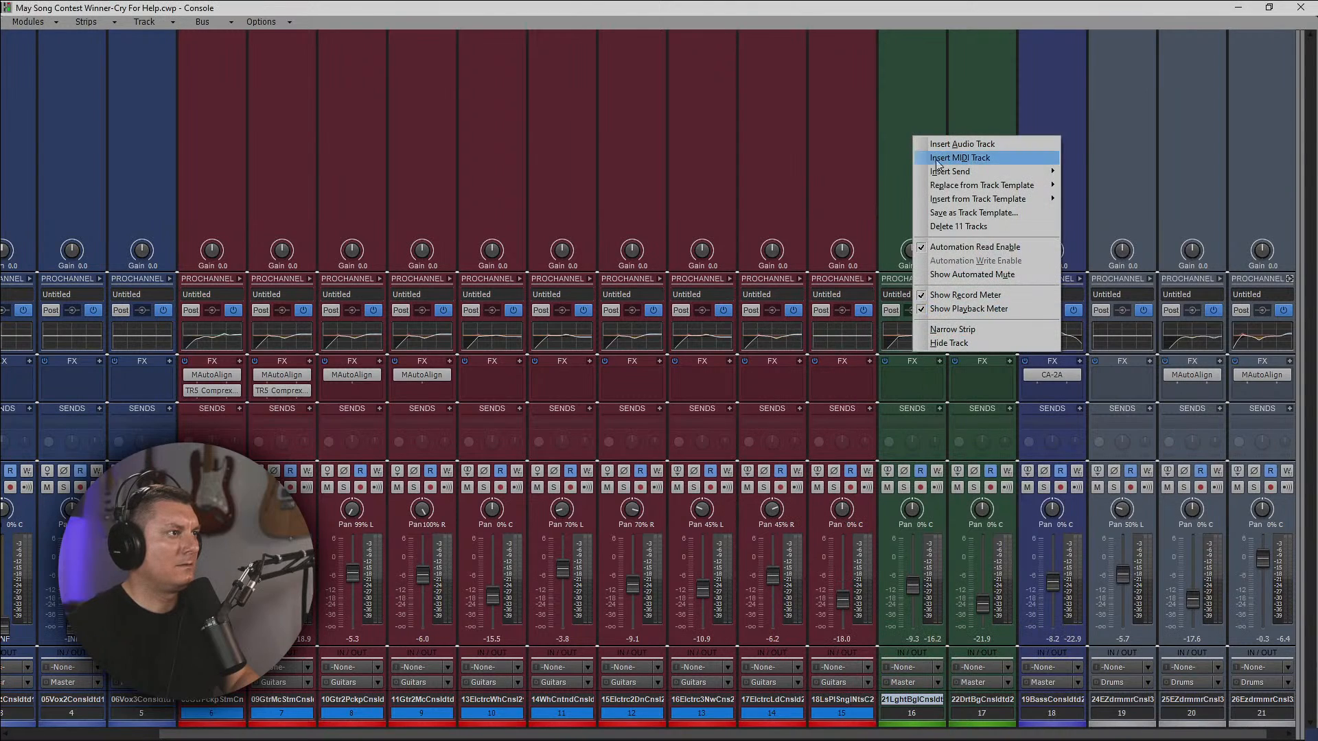
{"action": "left_click", "coordinate": [938, 159]}
{"action": "left_click", "coordinate": [939, 279]}
{"action": "right_click", "coordinate": [973, 220]}
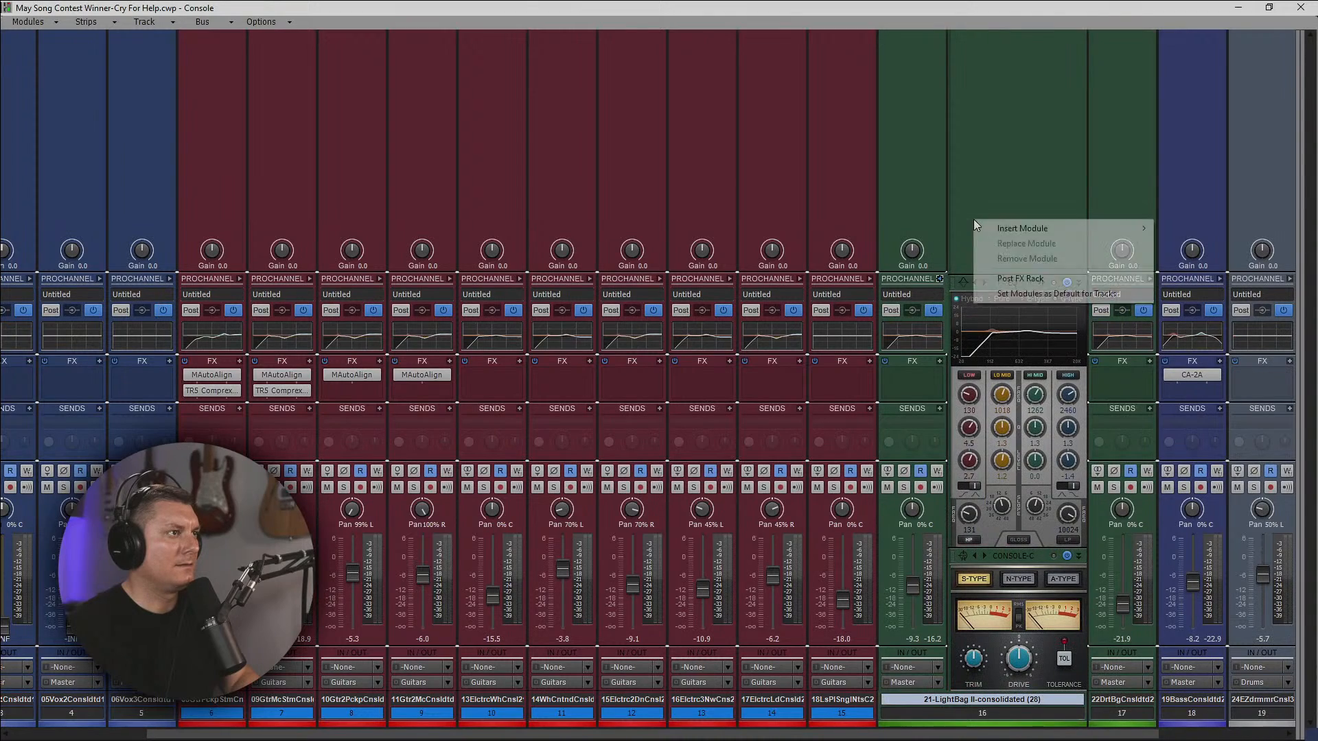
{"action": "mouse_move", "coordinate": [1000, 228]}
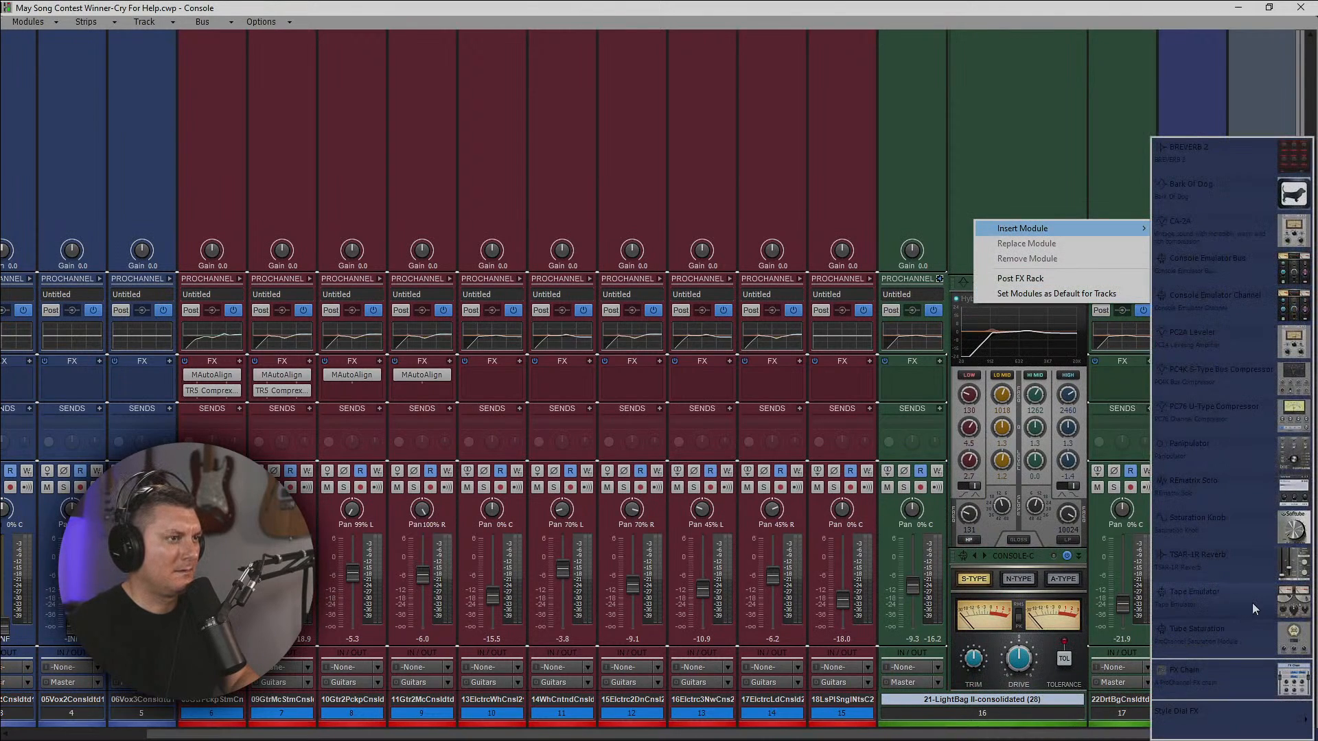
{"action": "left_click", "coordinate": [1237, 465]}
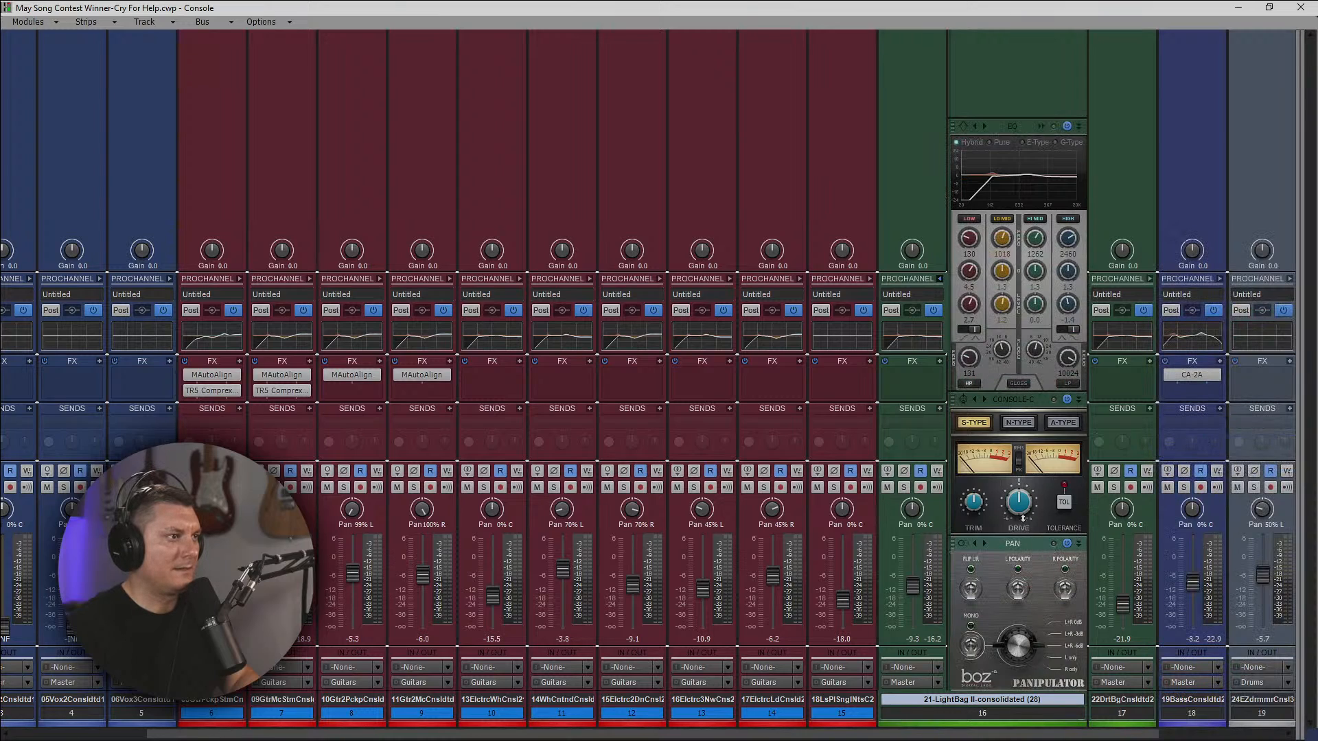
Move the Panipulator above the console emulator in the LightBag II ProChannel, and remove the module.
{"action": "left_click_drag", "start_coordinate": [1023, 519], "coordinate": [1011, 453]}
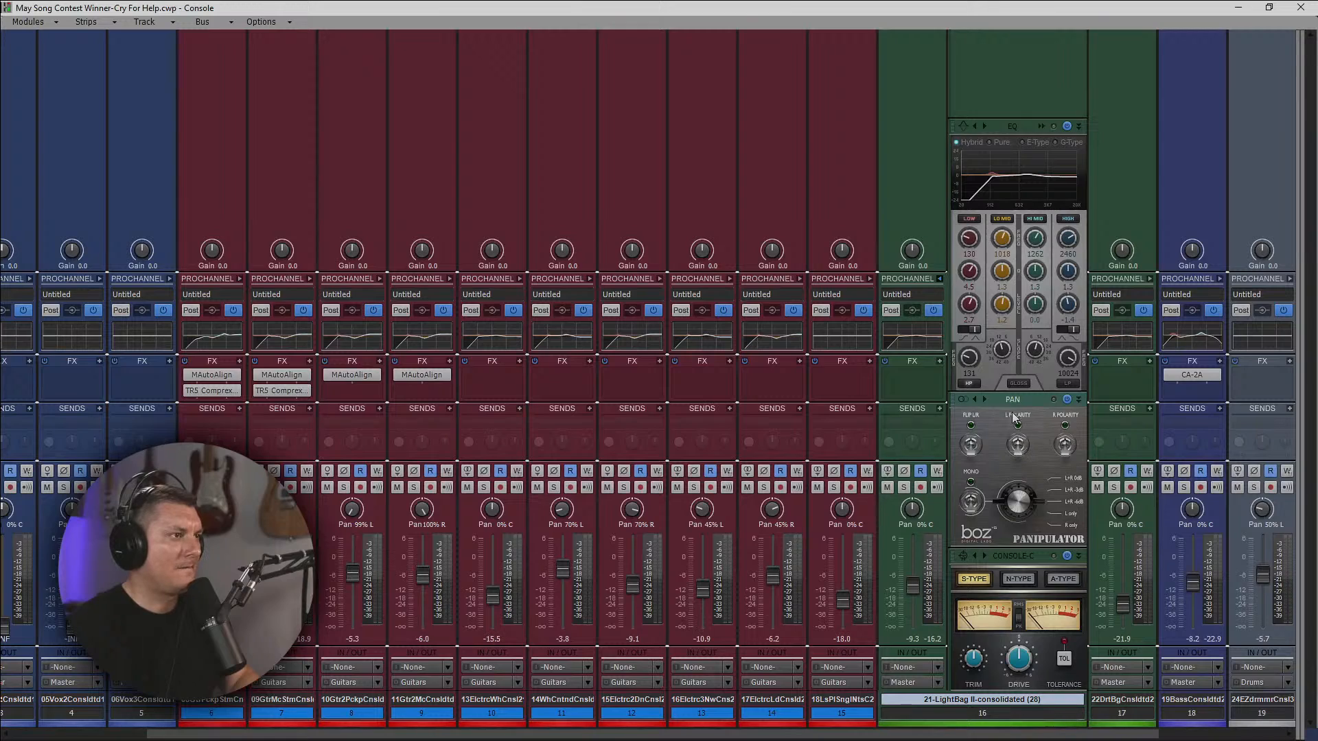
{"action": "right_click", "coordinate": [1012, 403]}
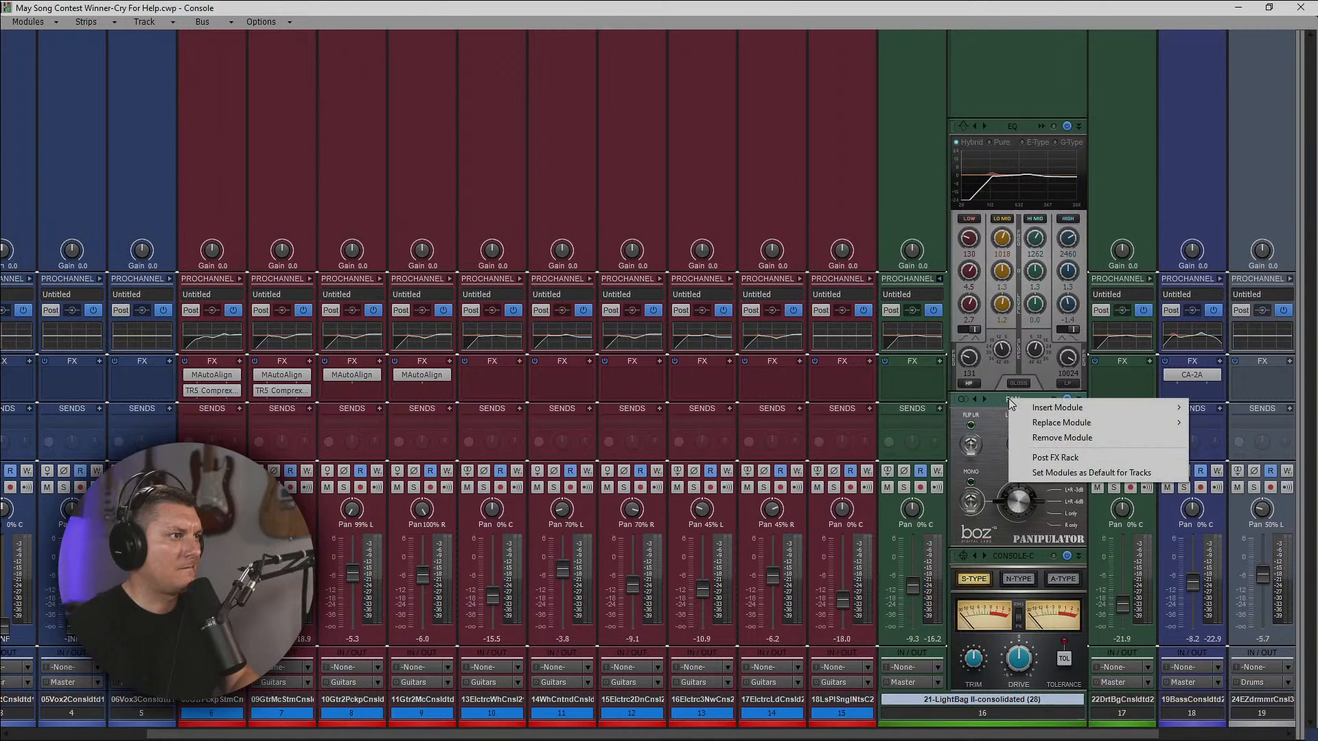
{"action": "left_click", "coordinate": [1064, 434]}
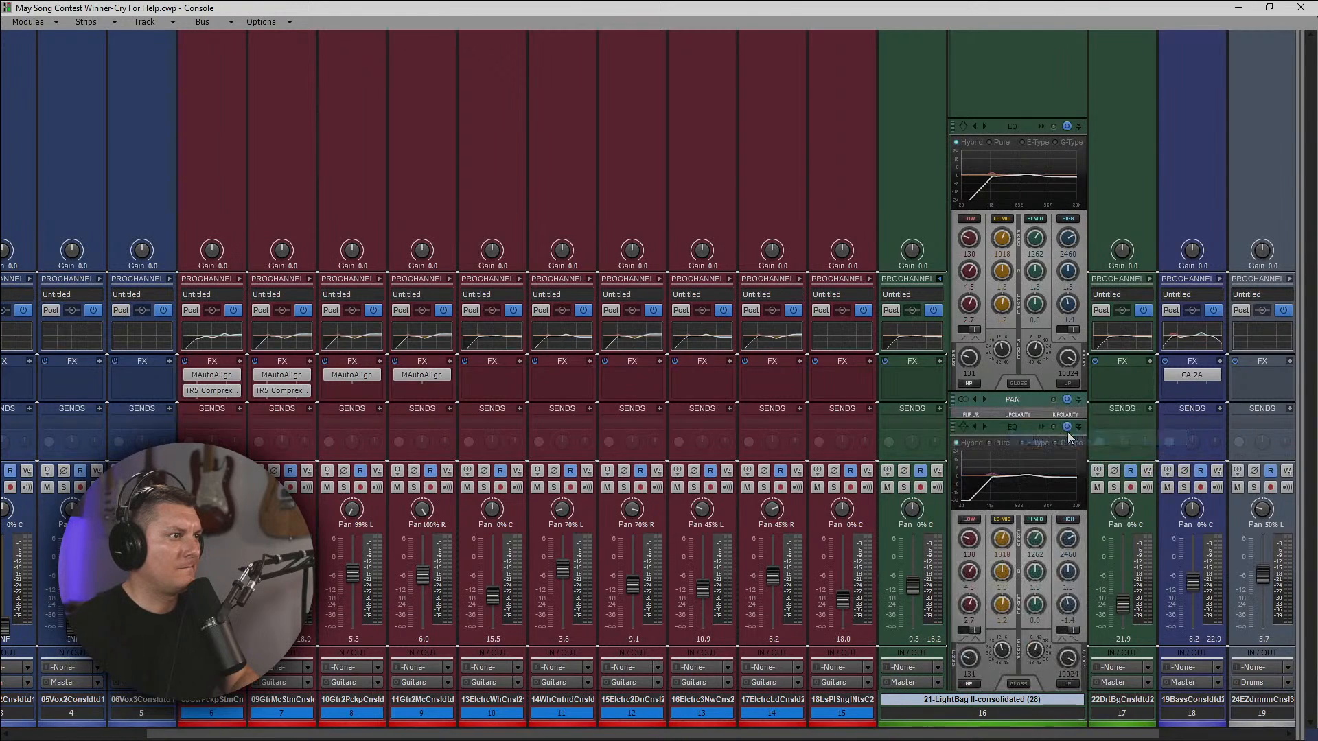
Insert the Flow Motion Stereo soft synth into the LightBag II FX rack, and return to the Track view with its window in reach.
{"action": "right_click", "coordinate": [917, 380]}
{"action": "mouse_move", "coordinate": [821, 252]}
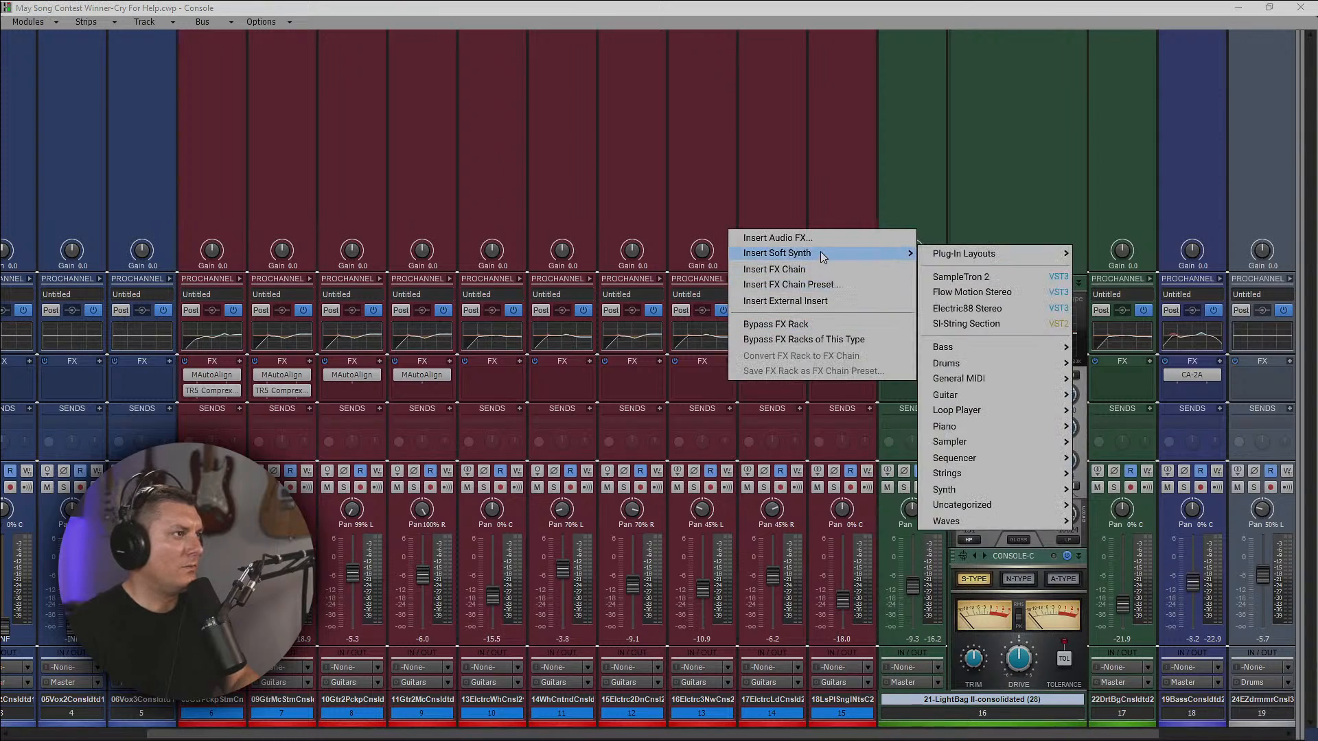
{"action": "left_click", "coordinate": [992, 294]}
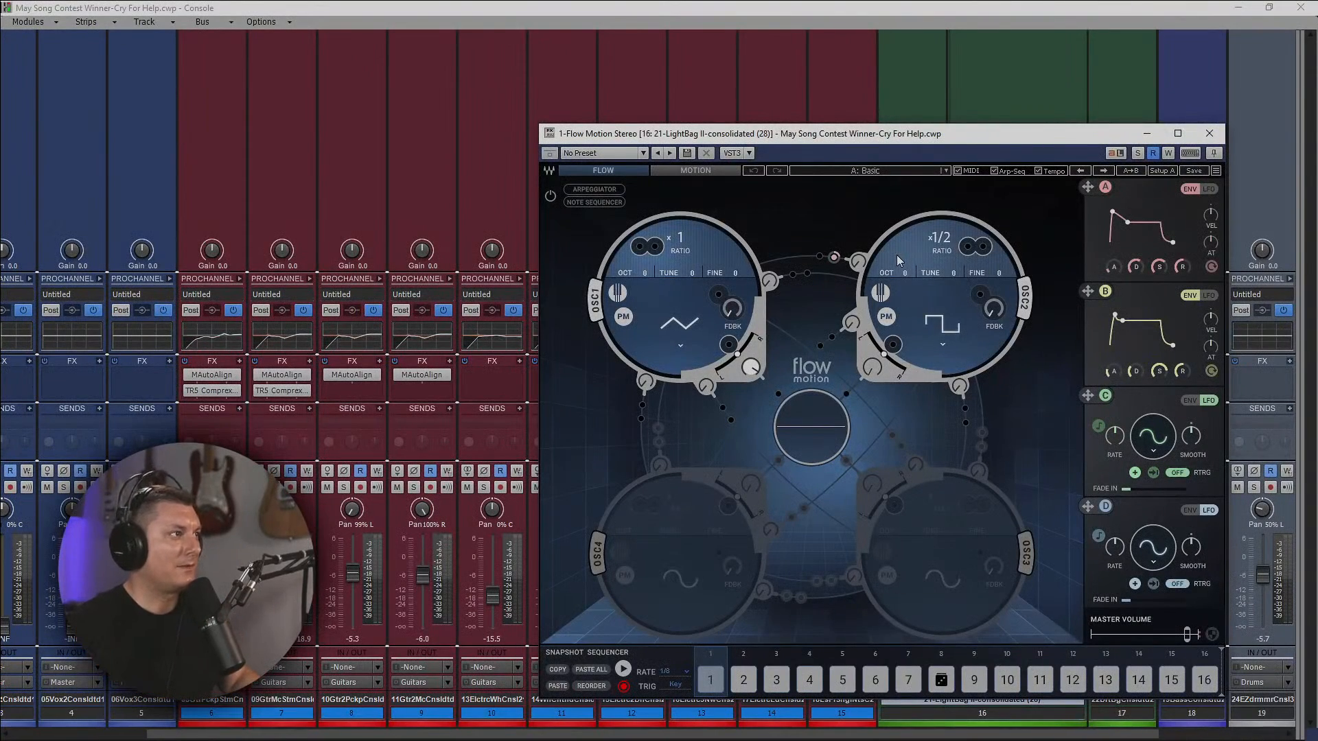
{"action": "left_click_drag", "start_coordinate": [880, 132], "coordinate": [820, 98]}
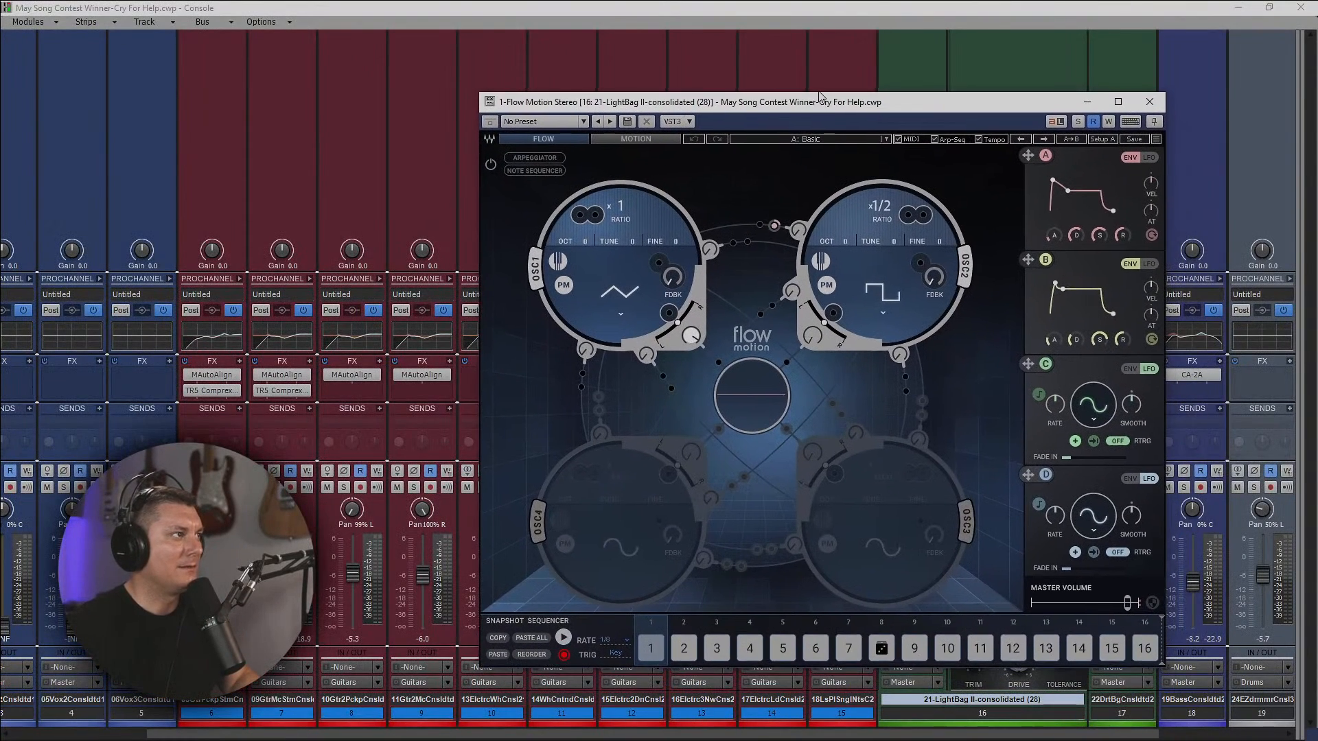
{"action": "left_click_drag", "start_coordinate": [907, 109], "coordinate": [752, 154]}
{"action": "left_click", "coordinate": [1238, 8]}
{"action": "left_click_drag", "start_coordinate": [853, 152], "coordinate": [1008, 128]}
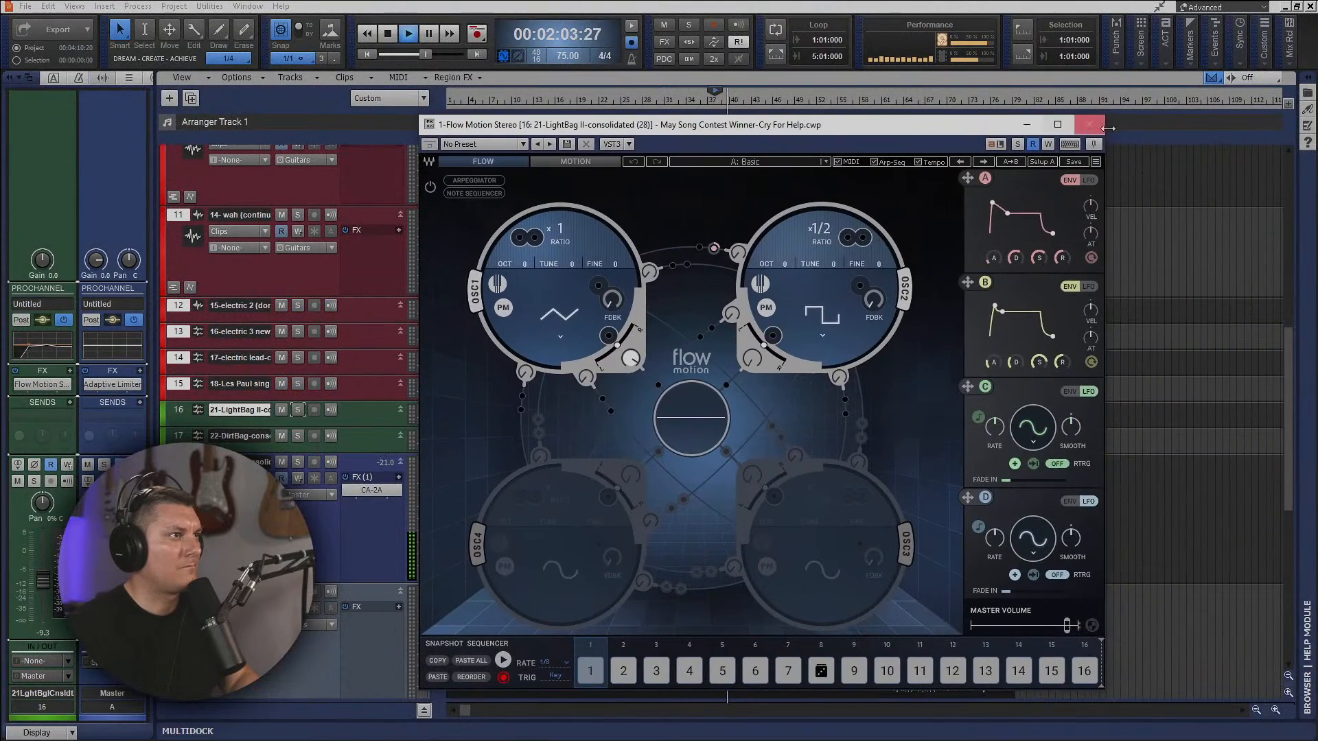
{"action": "left_click", "coordinate": [1058, 125]}
{"action": "left_click", "coordinate": [1269, 8]}
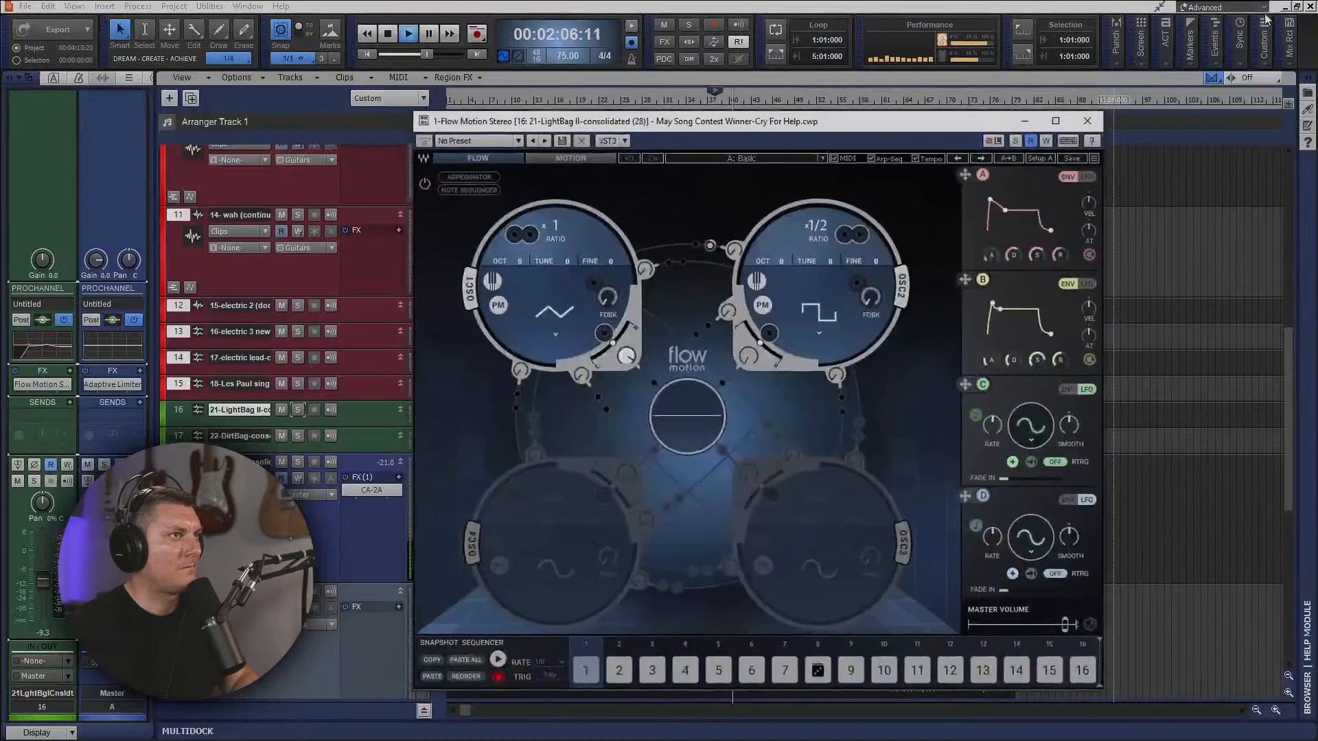
Look through Flow Motion's Flow and Motion pages and step through its presets to the Flow Motion preset.
{"action": "left_click", "coordinate": [847, 238]}
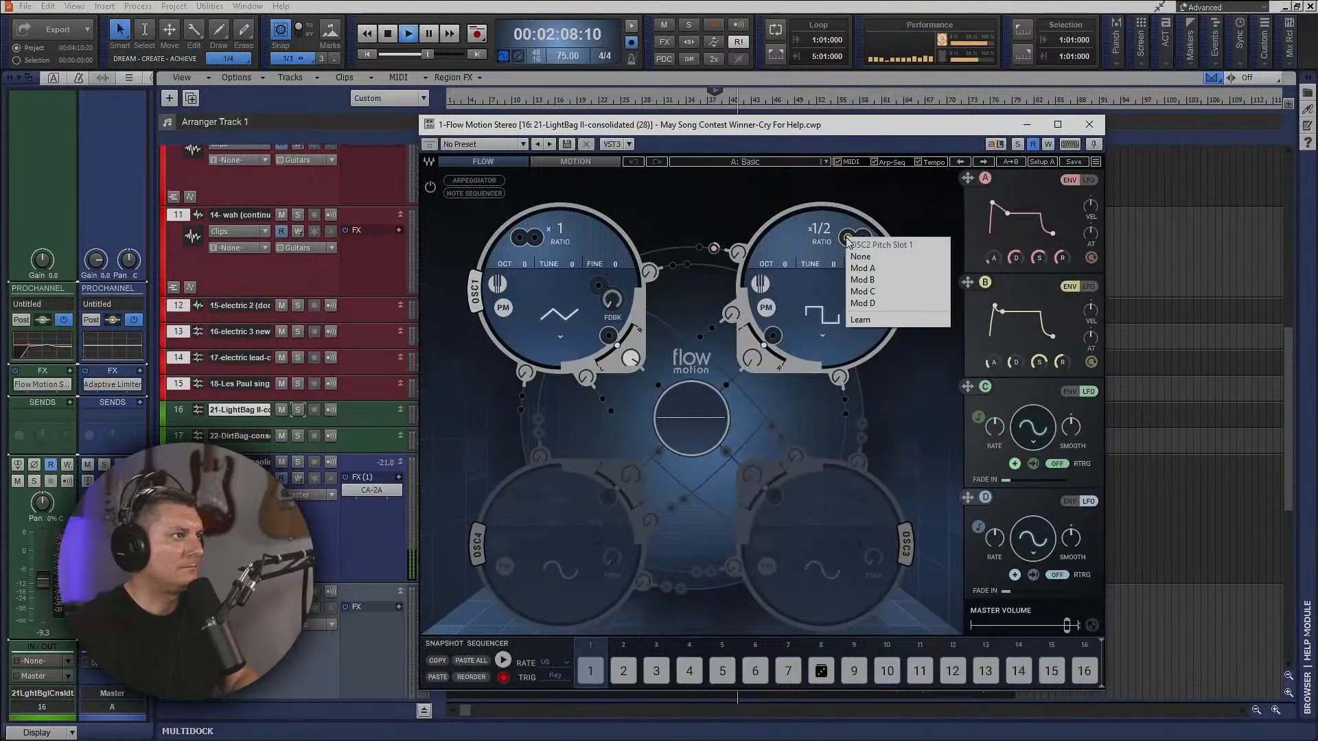
{"action": "left_click", "coordinate": [752, 164]}
{"action": "left_click", "coordinate": [786, 164]}
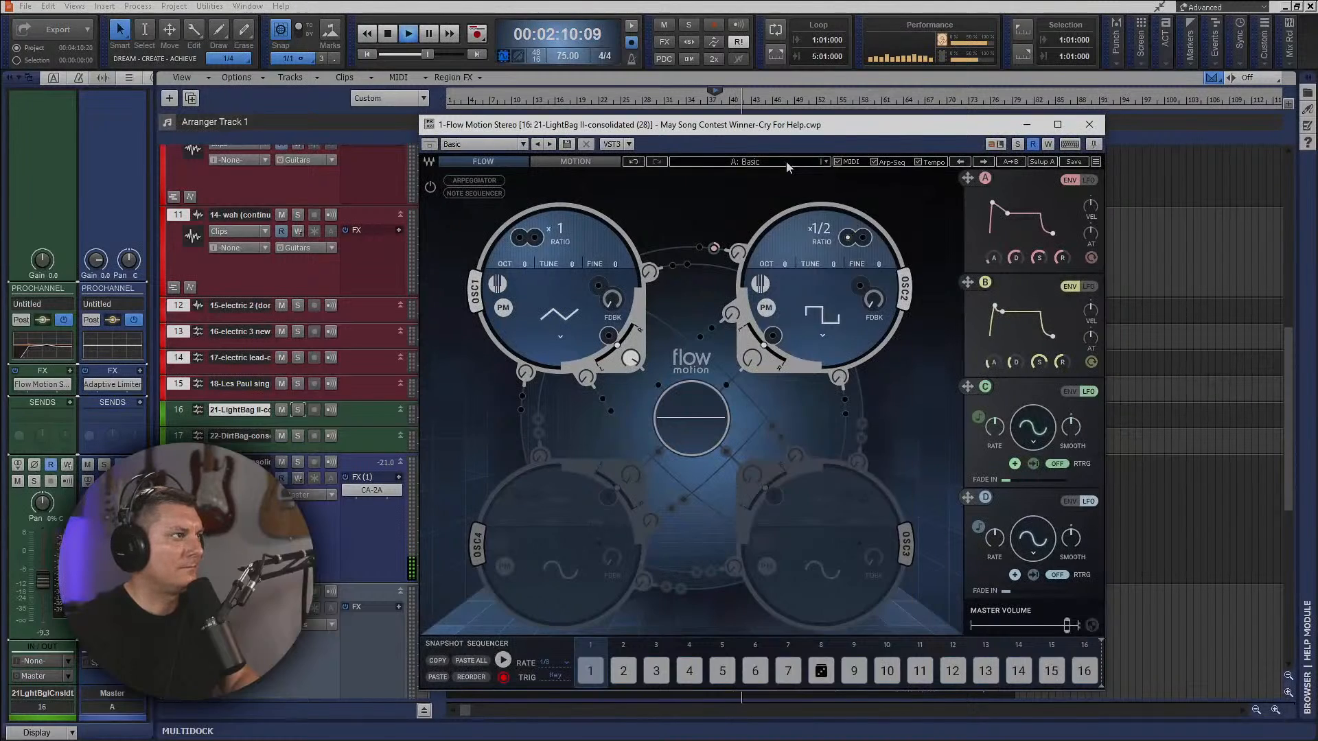
{"action": "left_click", "coordinate": [596, 161]}
{"action": "left_click", "coordinate": [596, 160]}
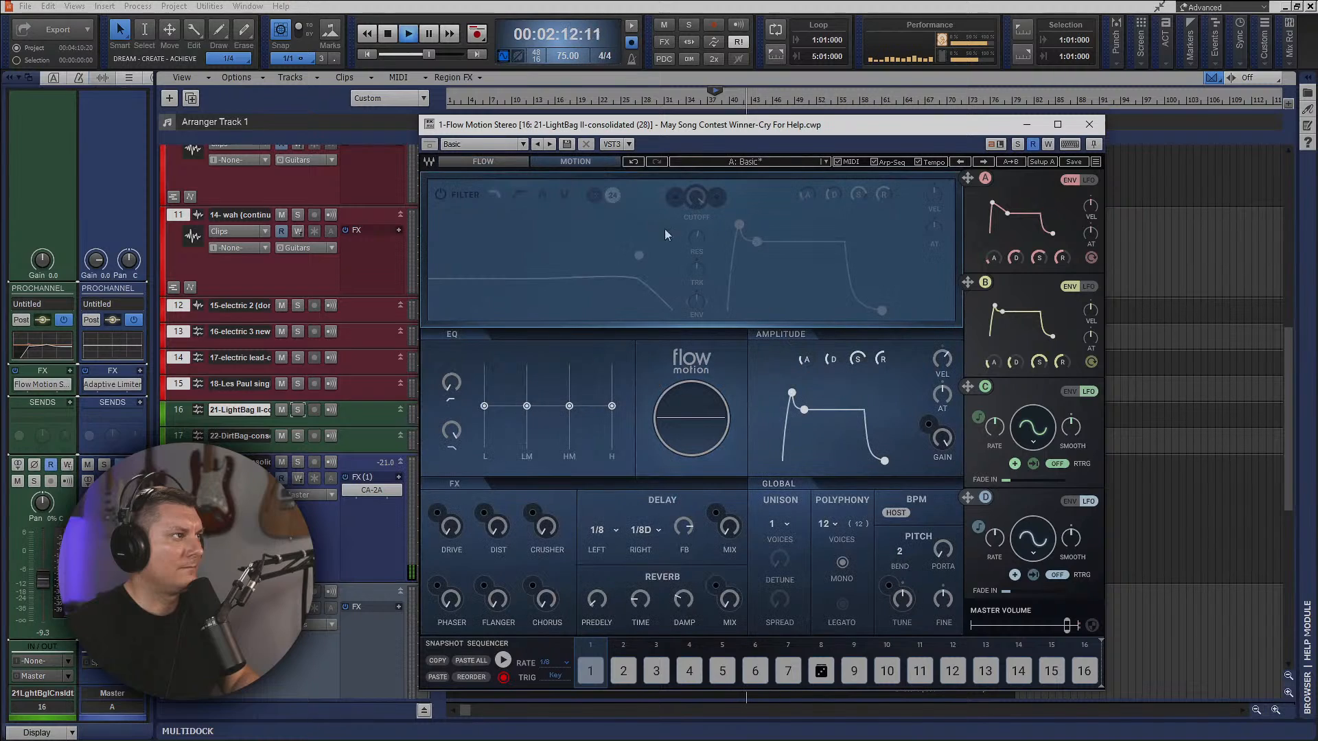
{"action": "left_click", "coordinate": [501, 163]}
{"action": "left_click", "coordinate": [551, 145]}
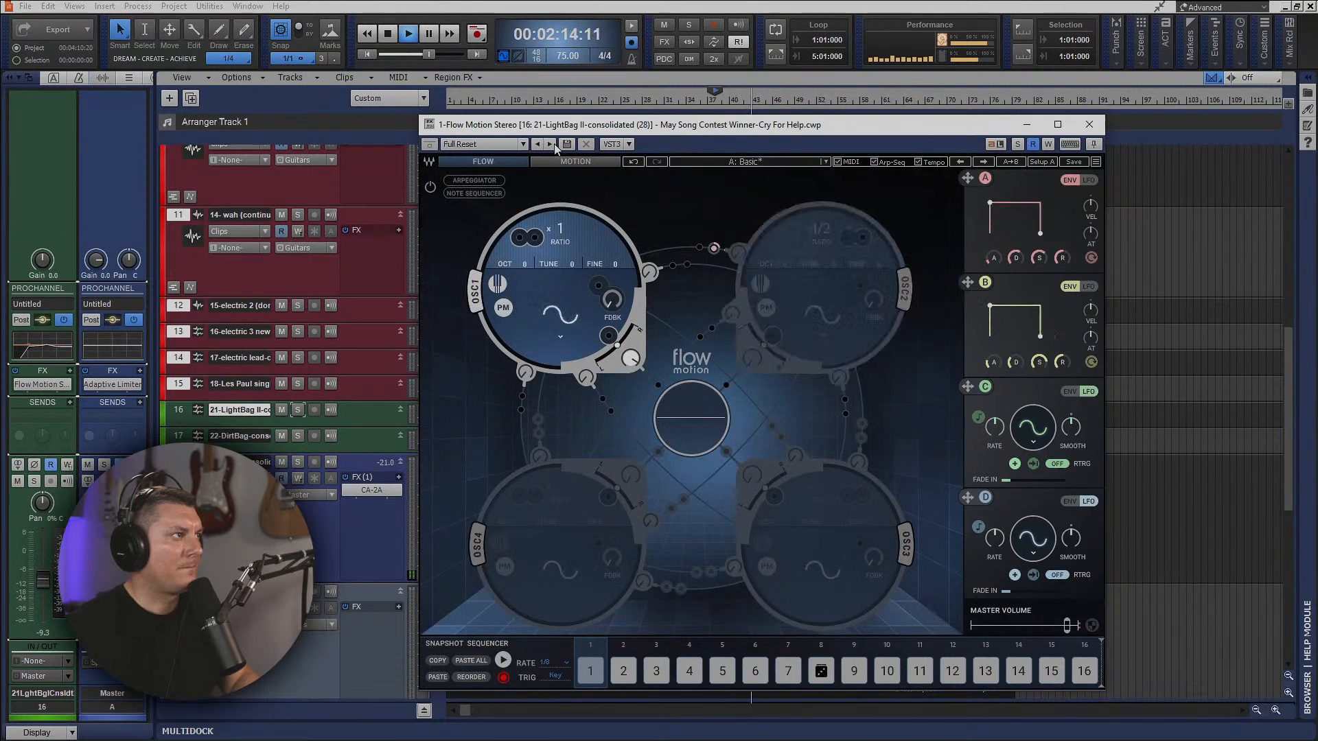
{"action": "left_click", "coordinate": [551, 144]}
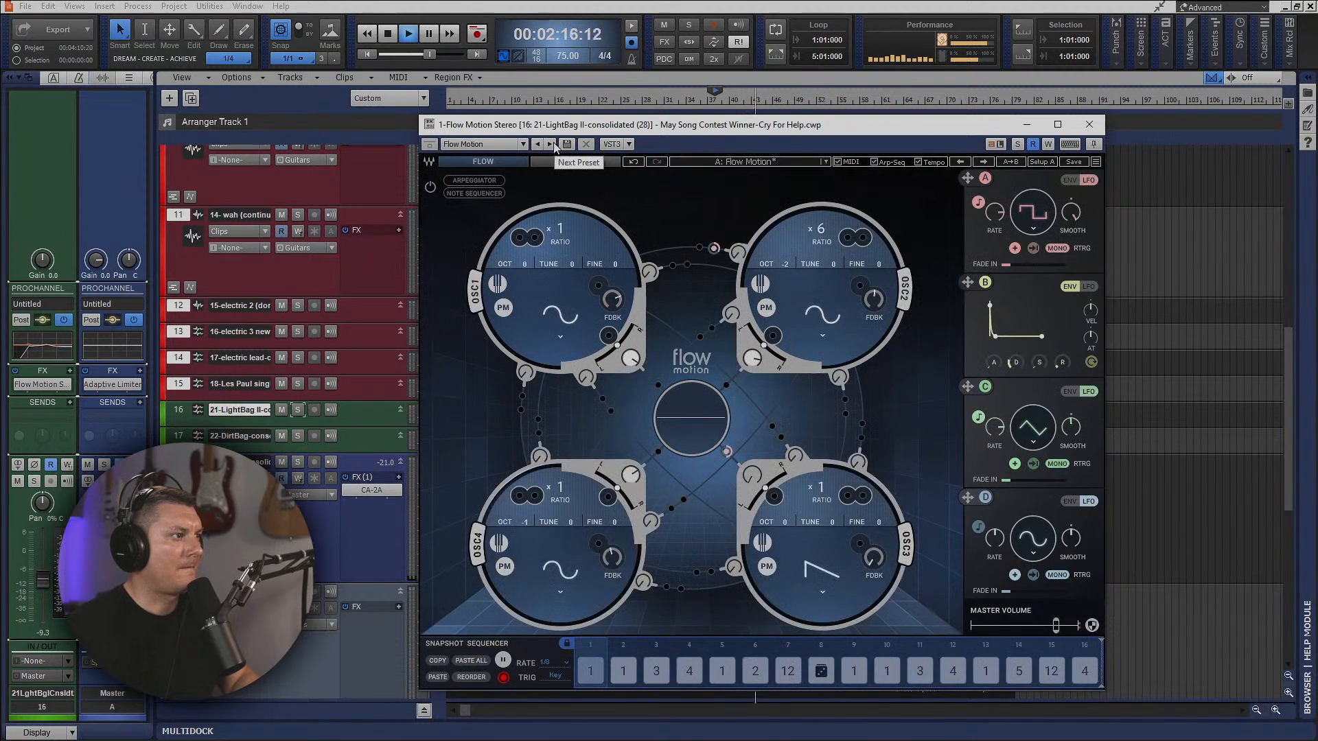
Solo the LightBag II track during playback, show Flow Motion's Motion page, and stop playback.
{"action": "left_click", "coordinate": [1017, 145]}
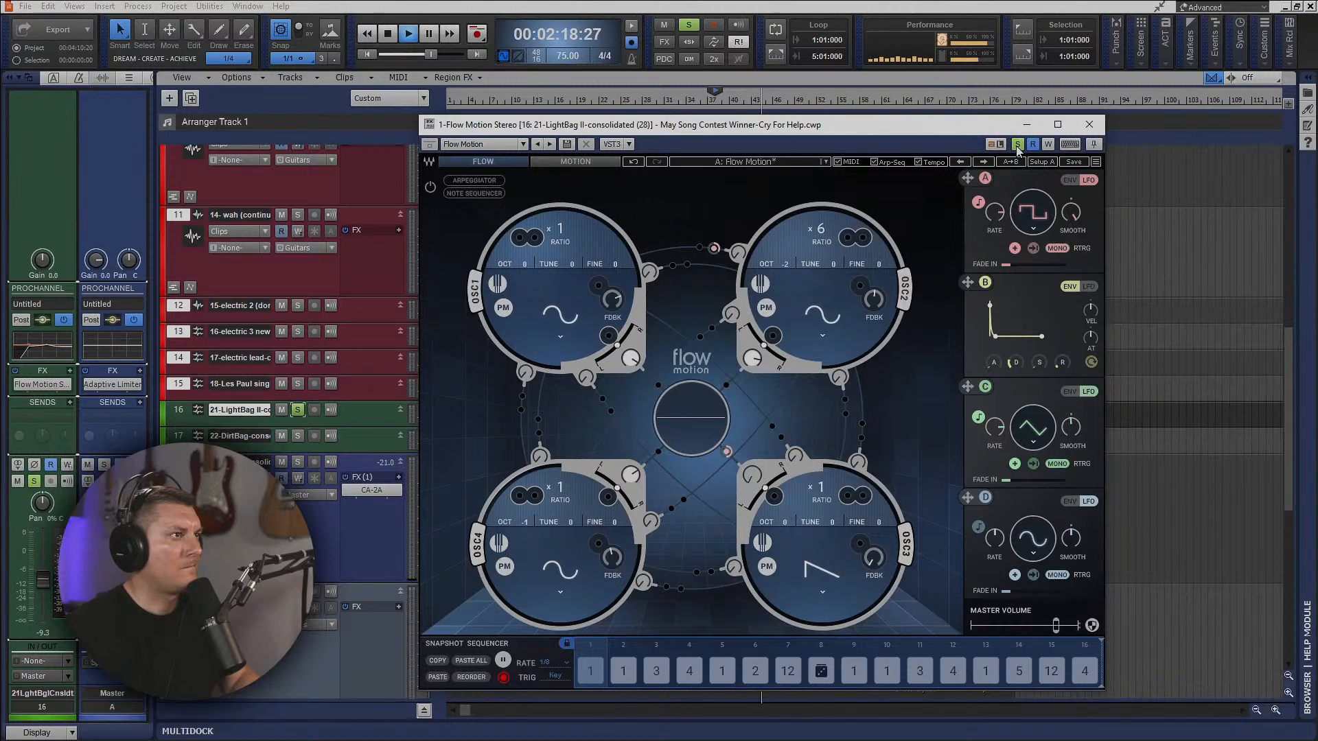
{"action": "left_click", "coordinate": [690, 418]}
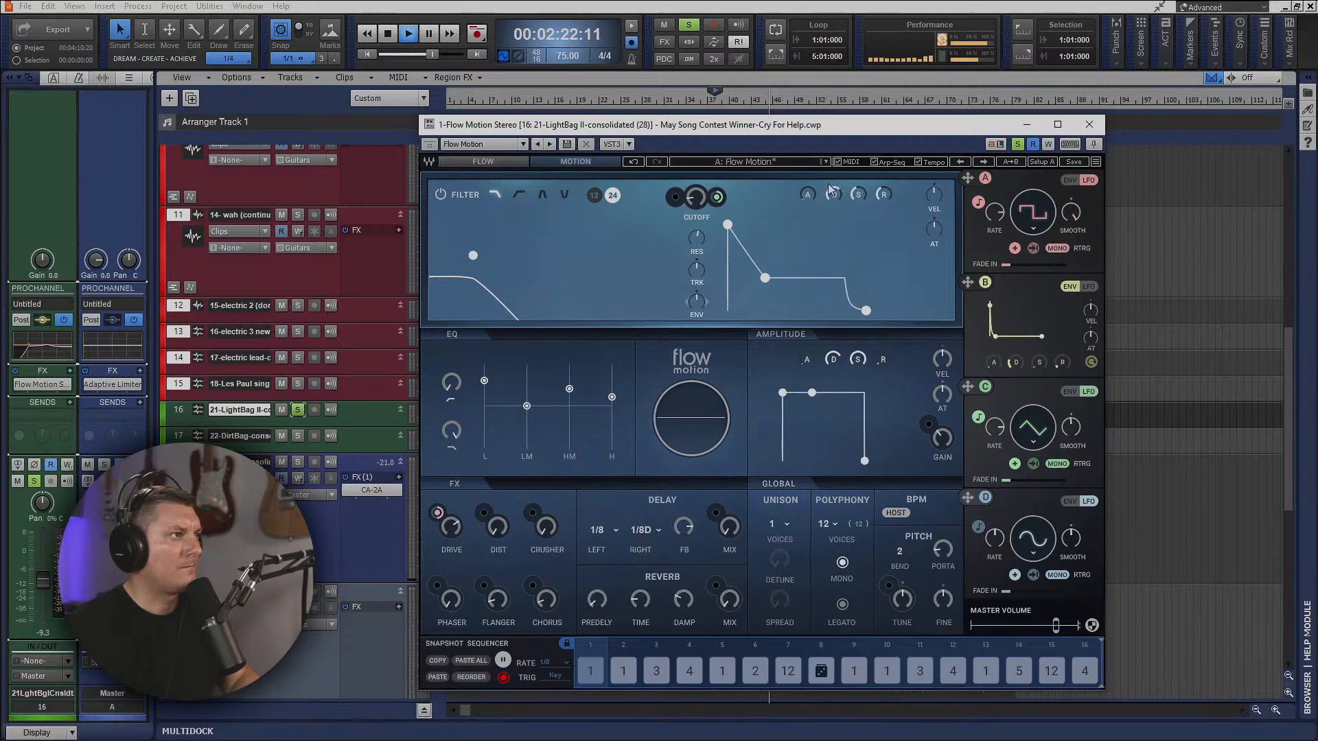
{"action": "key", "text": "space"}
Load the PD Dark Woods preset from Flow Motion's Pad presets.
{"action": "left_click", "coordinate": [800, 159]}
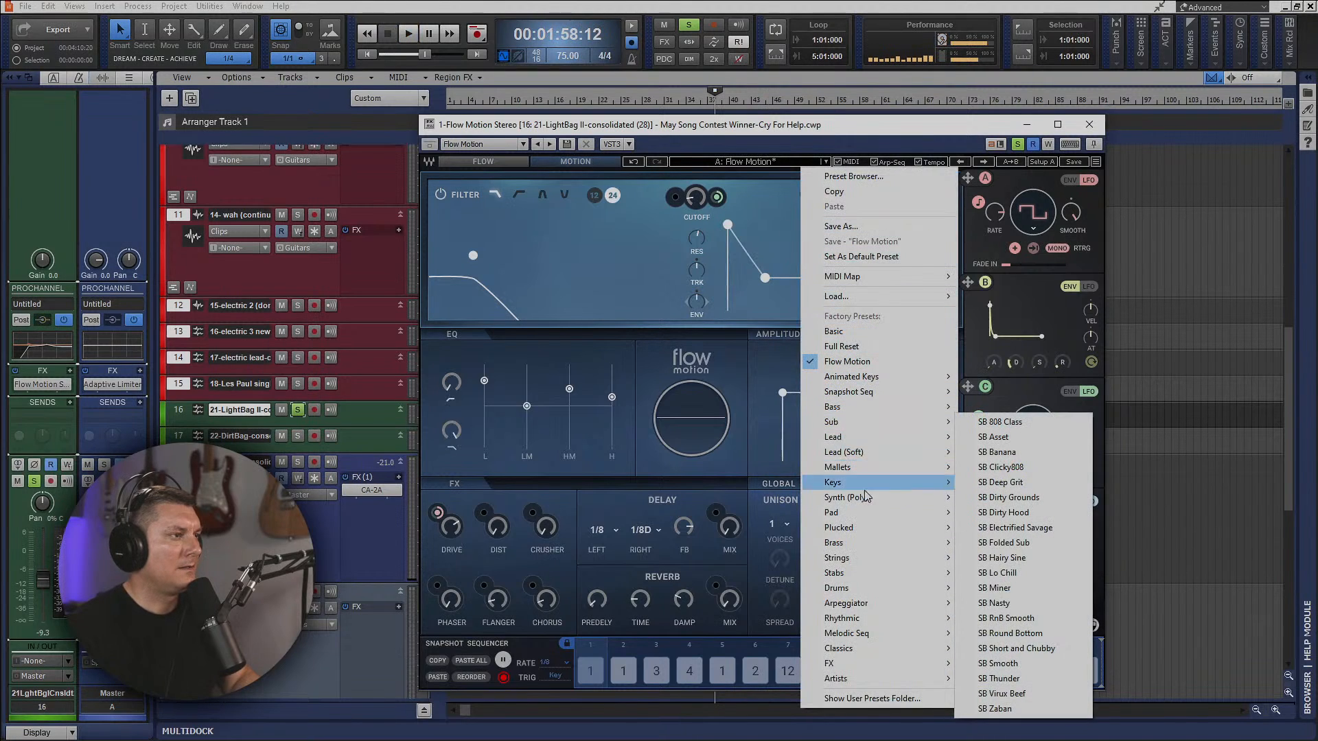
{"action": "mouse_move", "coordinate": [878, 573]}
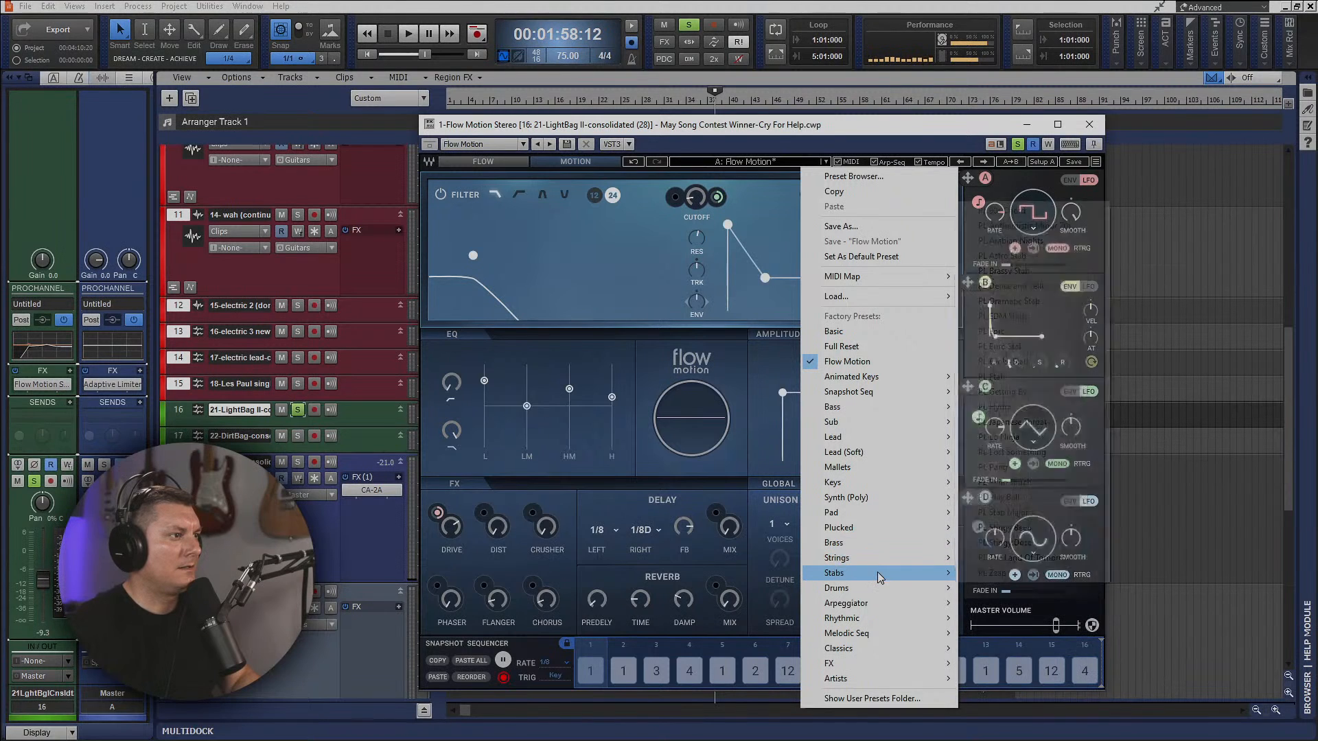
{"action": "mouse_move", "coordinate": [889, 514]}
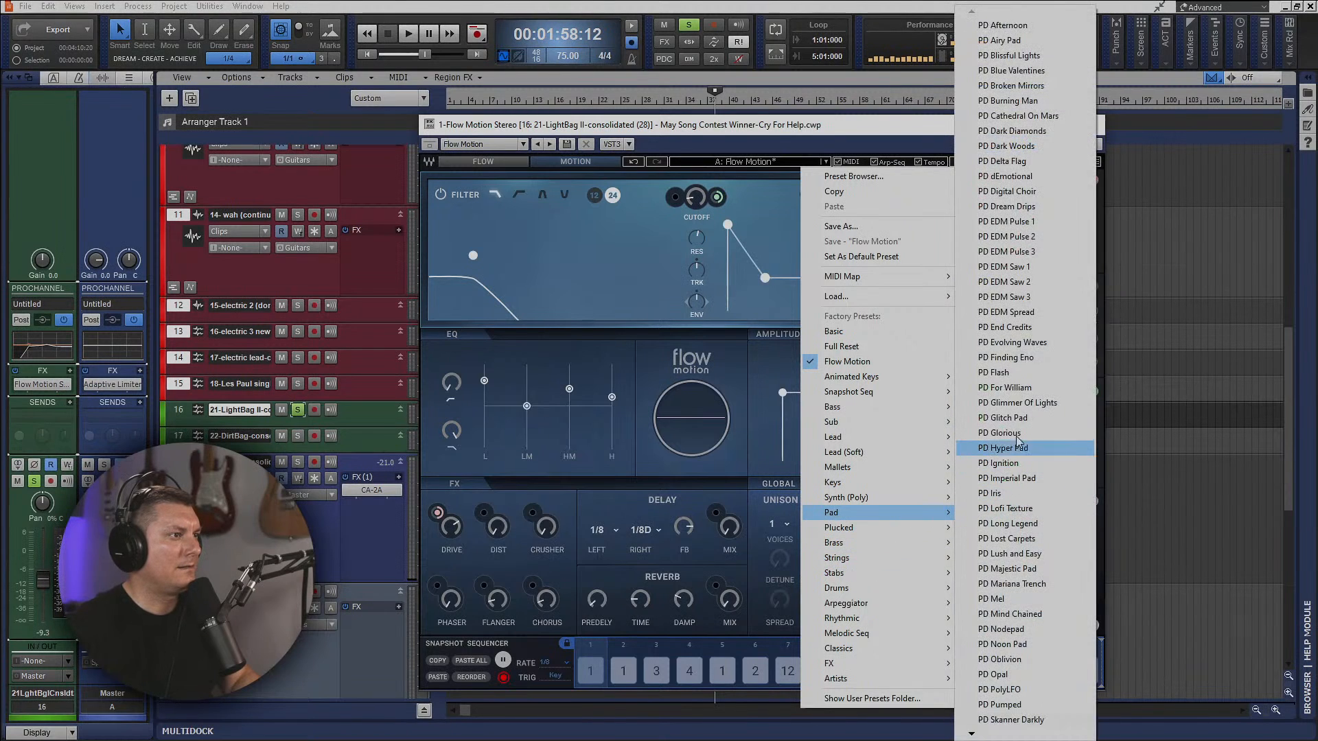
{"action": "left_click", "coordinate": [1025, 146]}
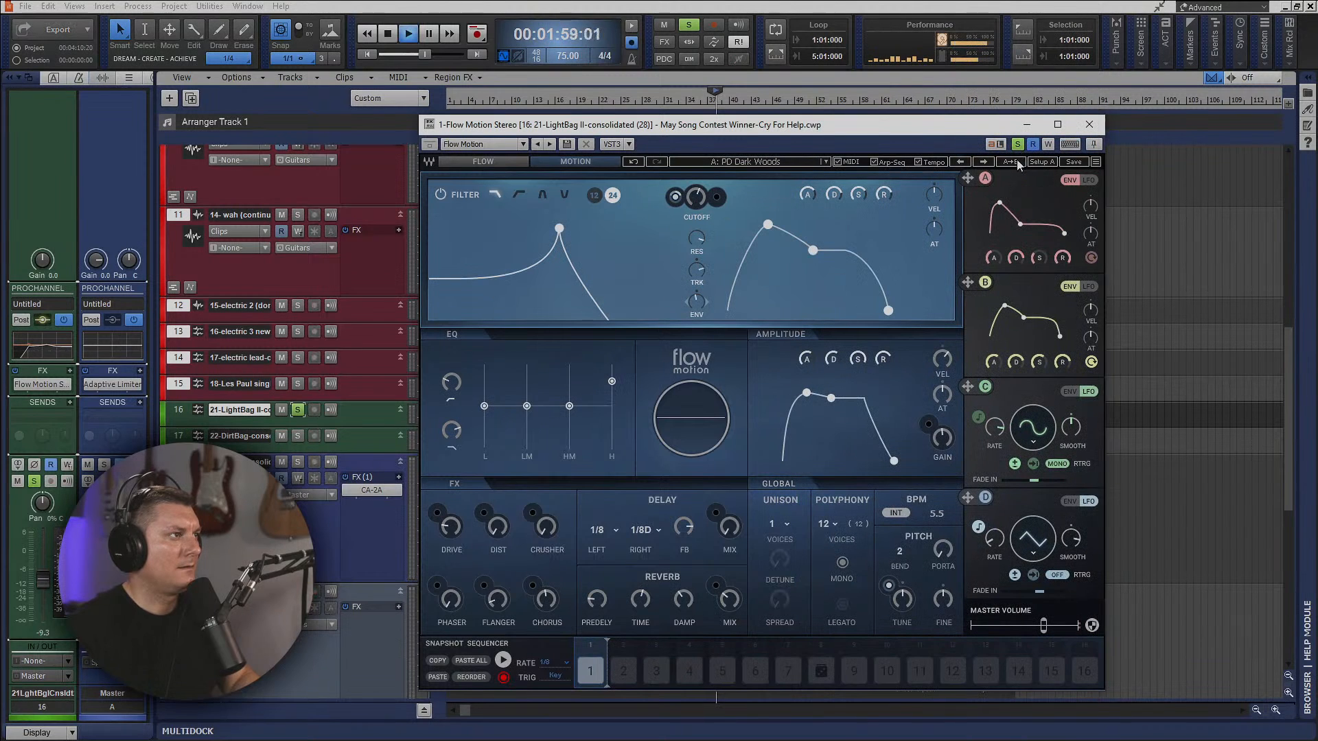
Enlarge the LightBag II track's height in the Track view during playback, moving the Flow Motion window out of the way and back.
{"action": "left_click_drag", "start_coordinate": [854, 127], "coordinate": [1227, 102]}
{"action": "left_click_drag", "start_coordinate": [365, 428], "coordinate": [365, 573]}
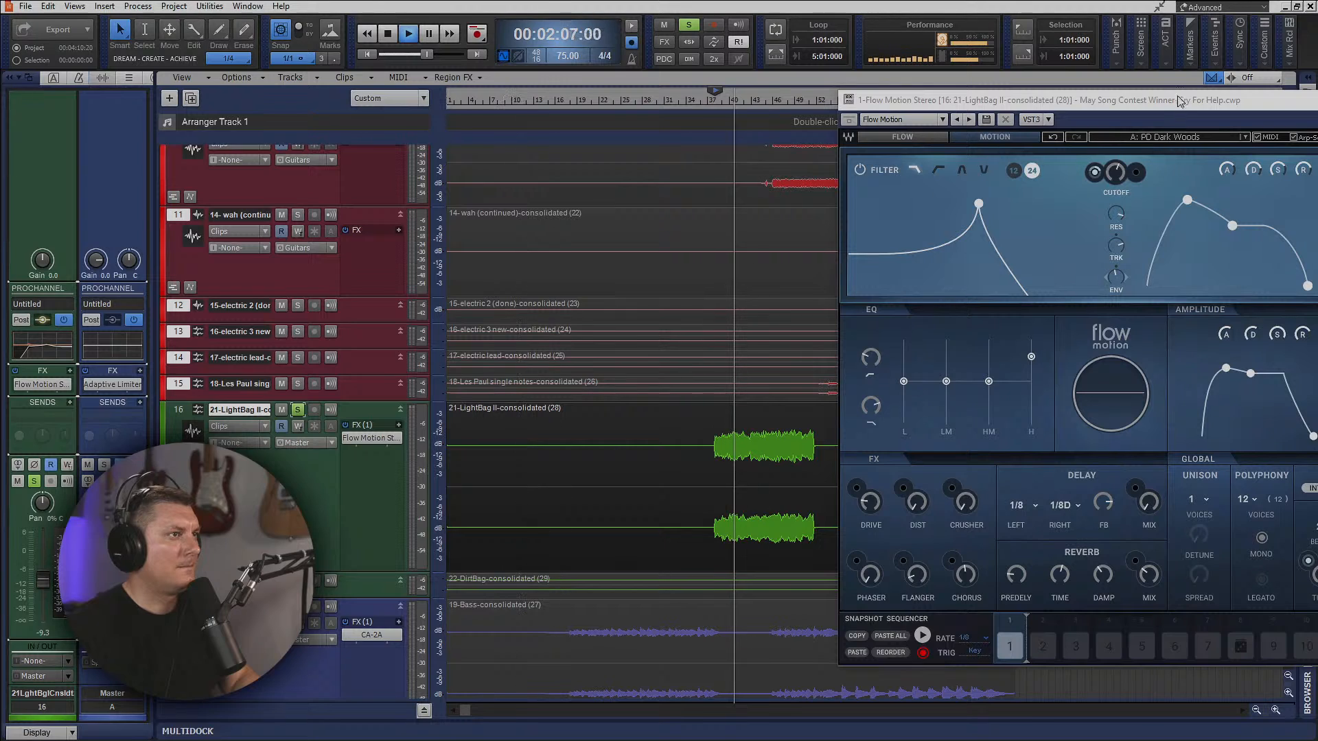
{"action": "left_click_drag", "start_coordinate": [1115, 101], "coordinate": [598, 64]}
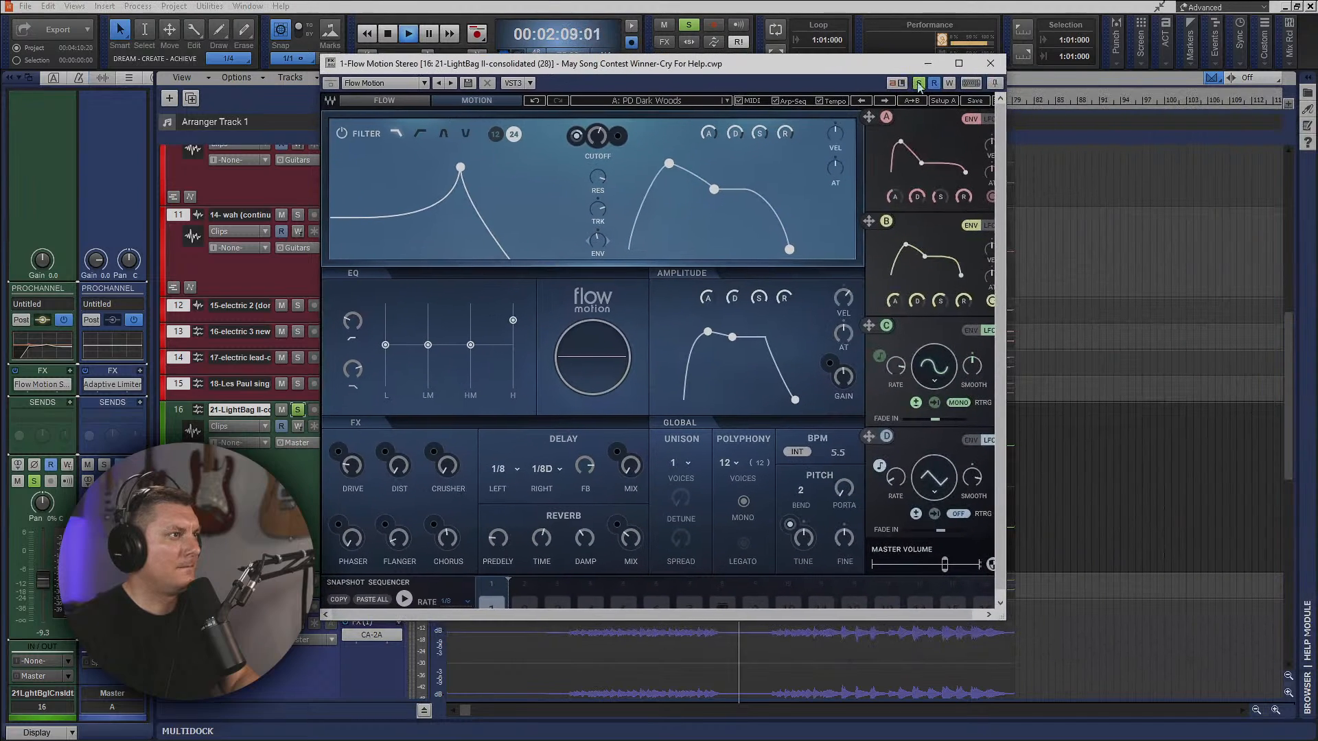
Check the oscillators on Flow Motion's Flow page and the modulation choices for OSC1's pan, leaving them unassigned.
{"action": "left_click", "coordinate": [407, 103]}
{"action": "right_click", "coordinate": [511, 276]}
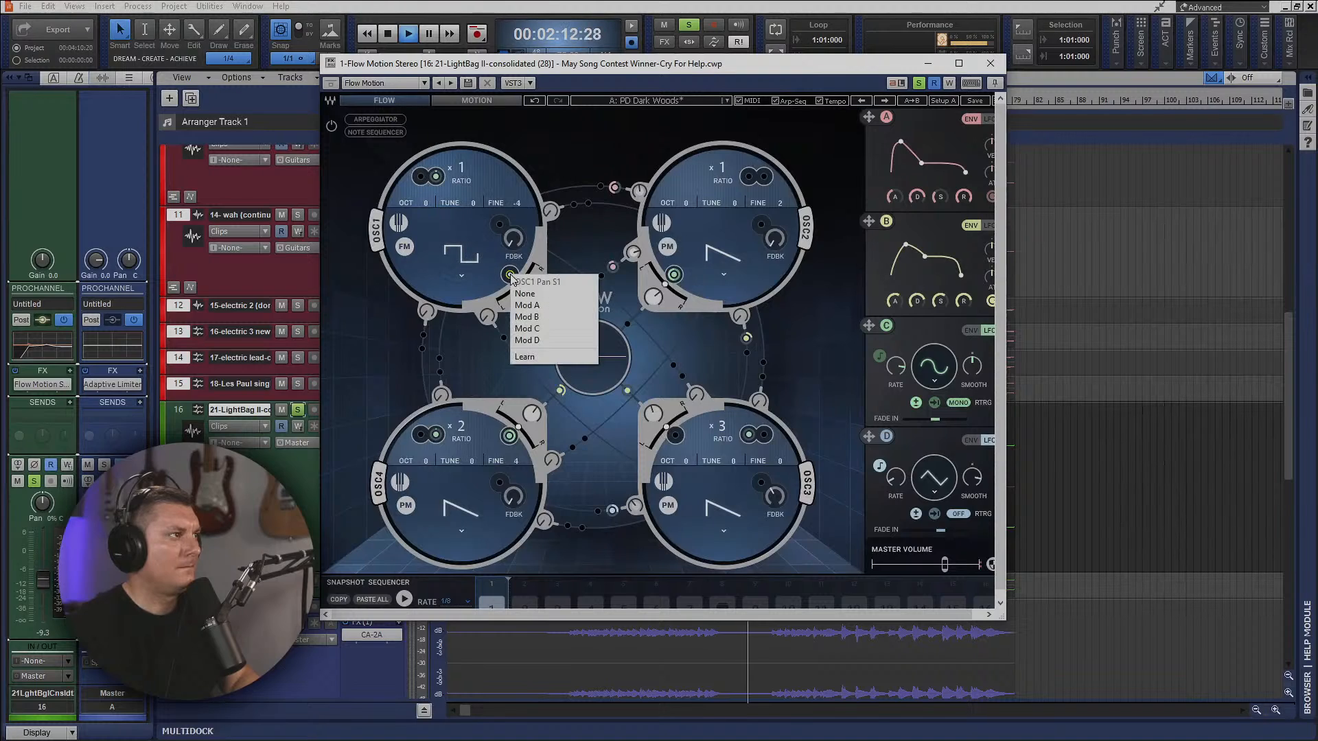
{"action": "left_click", "coordinate": [499, 350]}
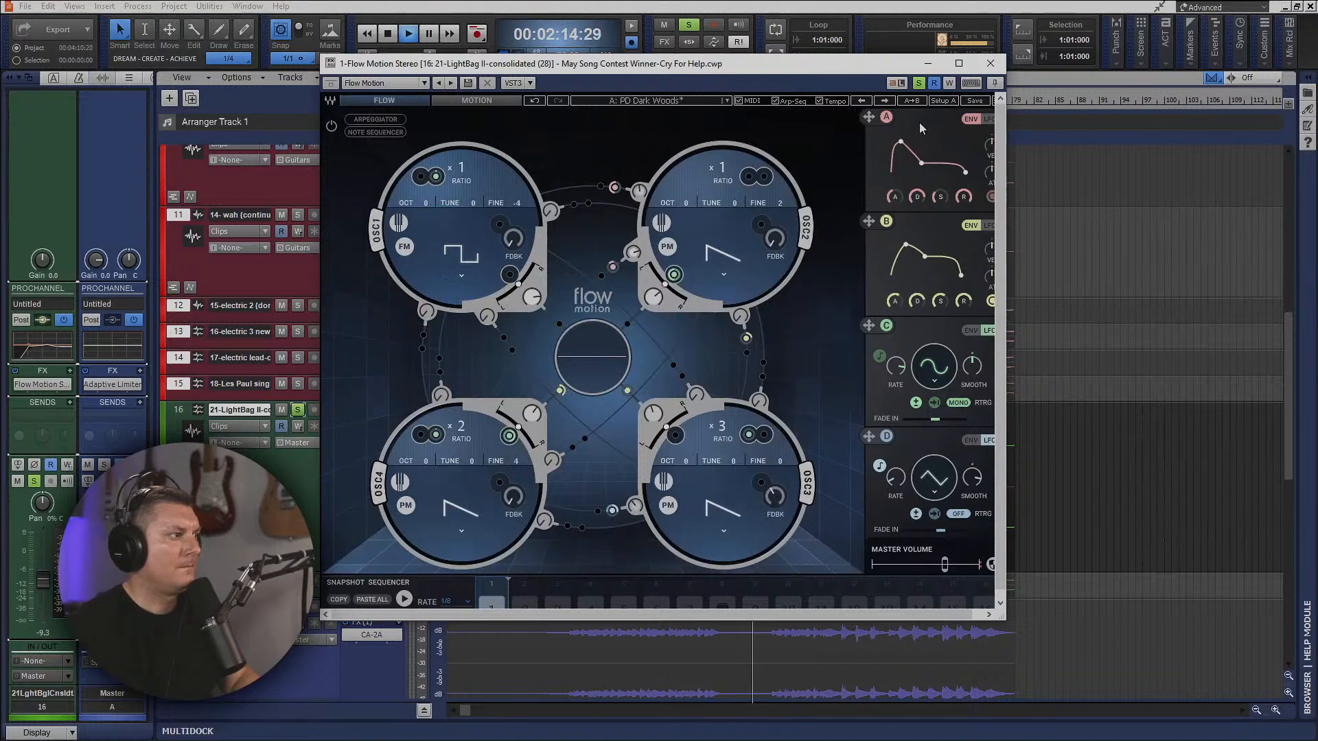
Close Flow Motion, stop playback, and delete the synth from the LightBag II track's FX rack.
{"action": "left_click", "coordinate": [991, 63]}
{"action": "key", "text": "space"}
{"action": "right_click", "coordinate": [366, 442]}
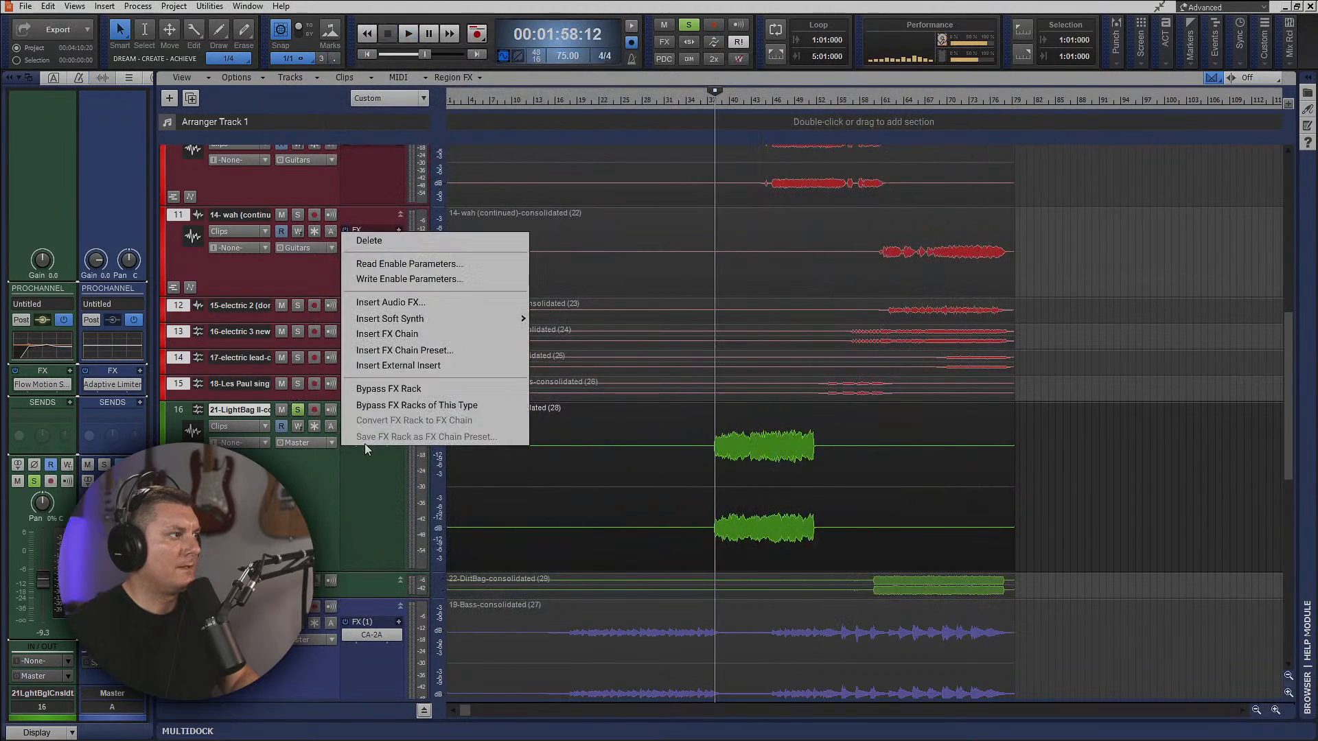
{"action": "left_click", "coordinate": [381, 241]}
{"action": "right_click", "coordinate": [372, 453]}
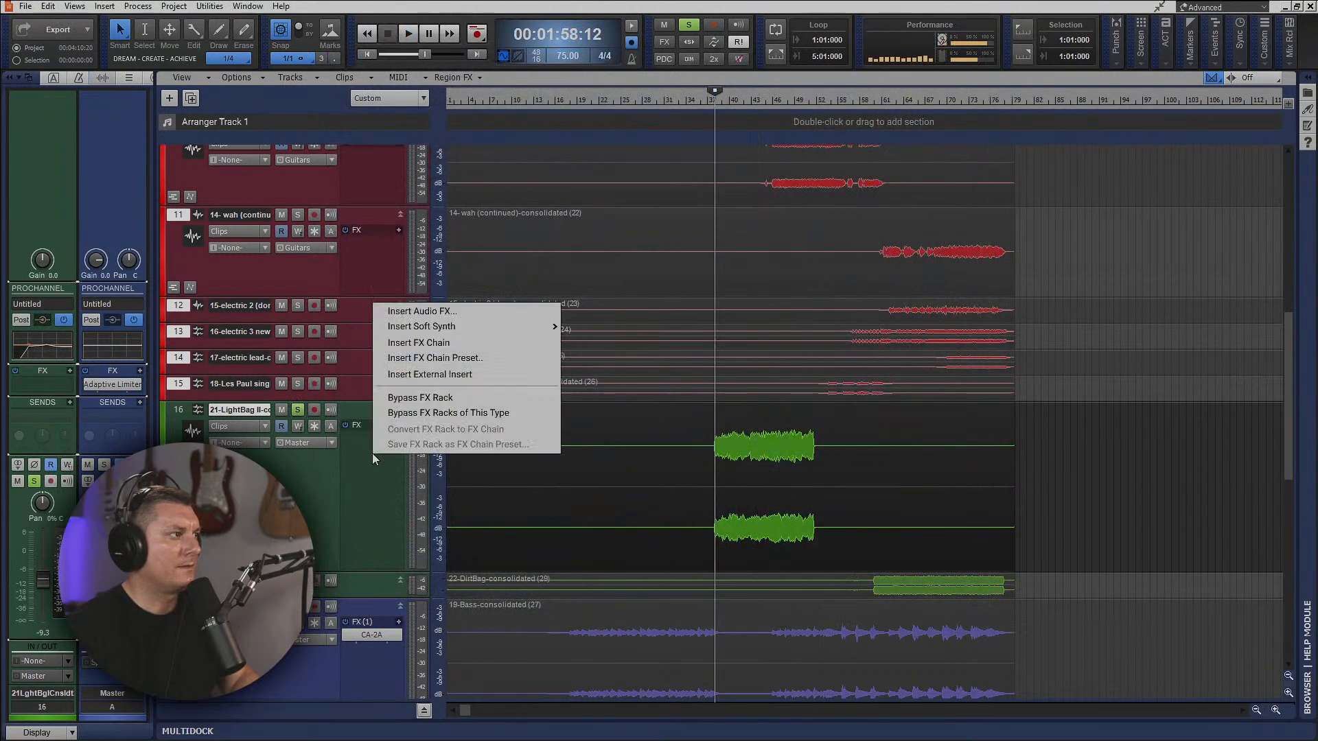
{"action": "left_click", "coordinate": [412, 357]}
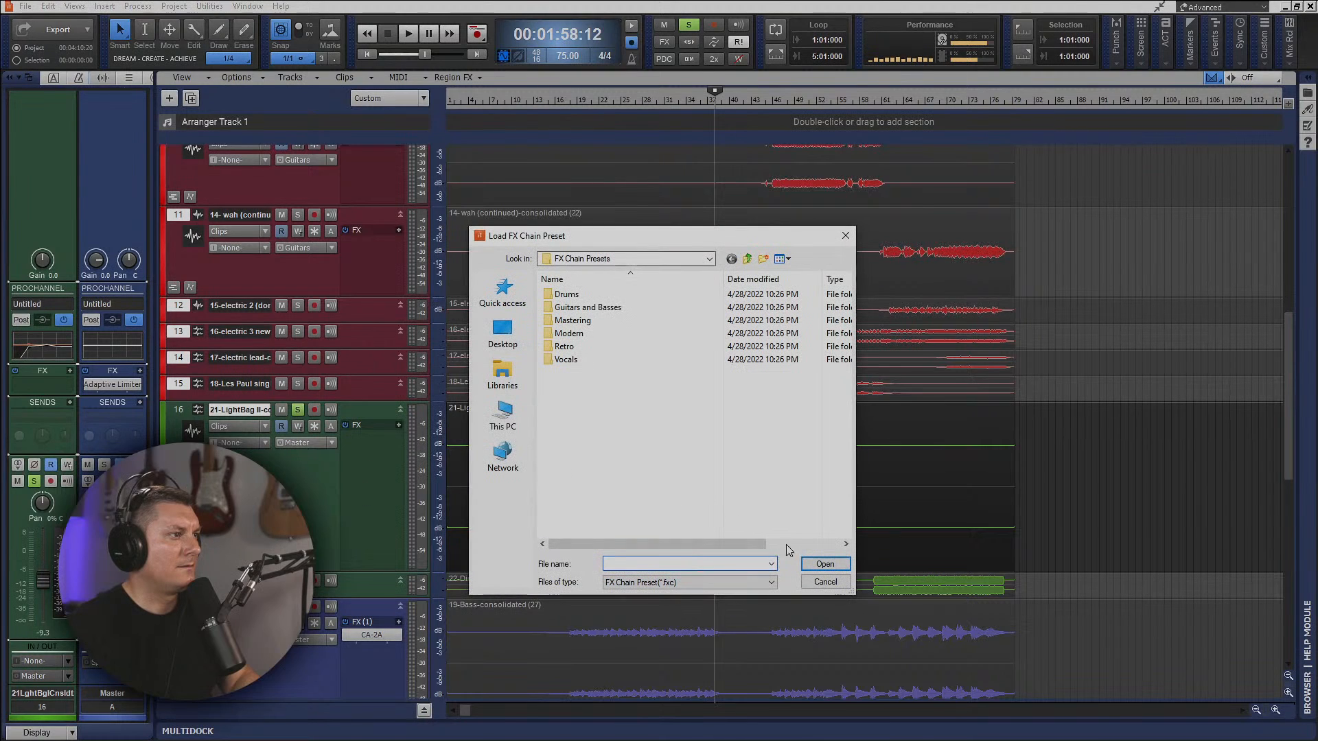
{"action": "left_click", "coordinate": [825, 581]}
Insert Doppler Stereo from the Spatial + Panner category on the LightBag II track during playback and move its window clear.
{"action": "key", "text": "space"}
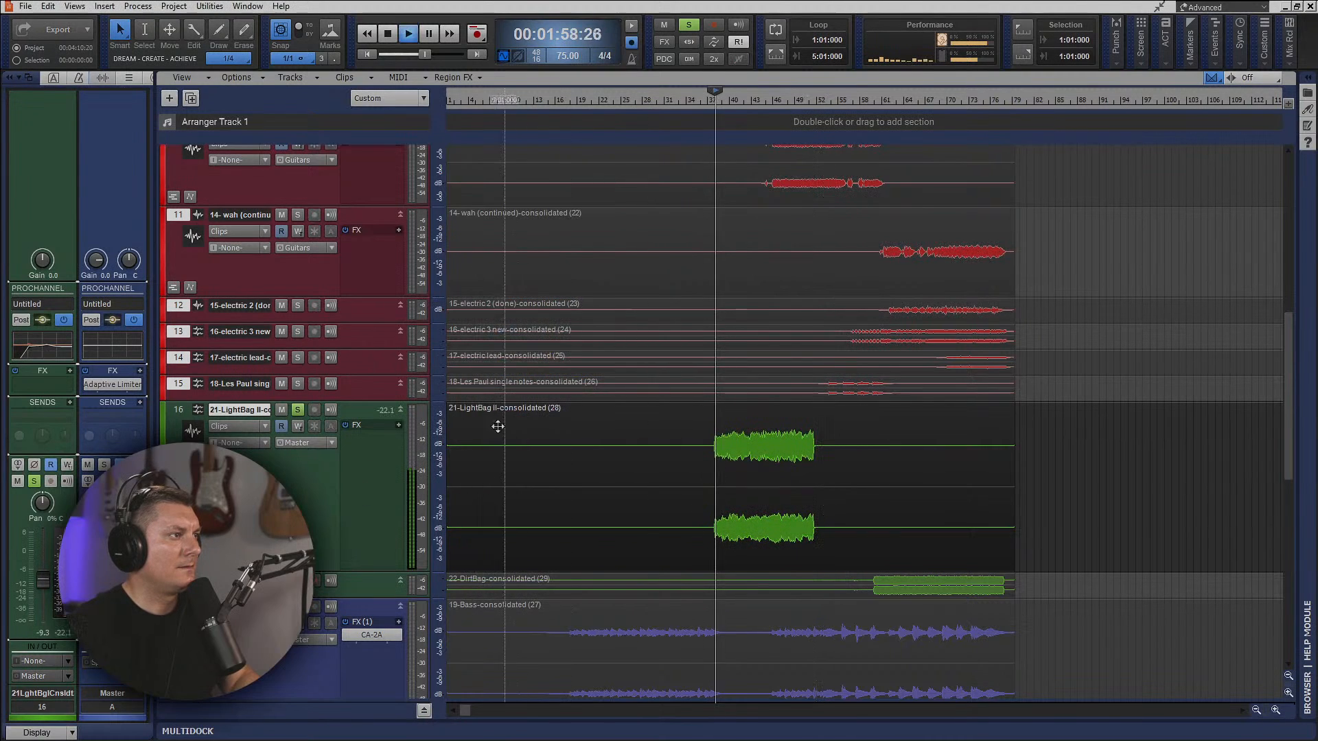
{"action": "right_click", "coordinate": [365, 456]}
{"action": "left_click", "coordinate": [452, 307]}
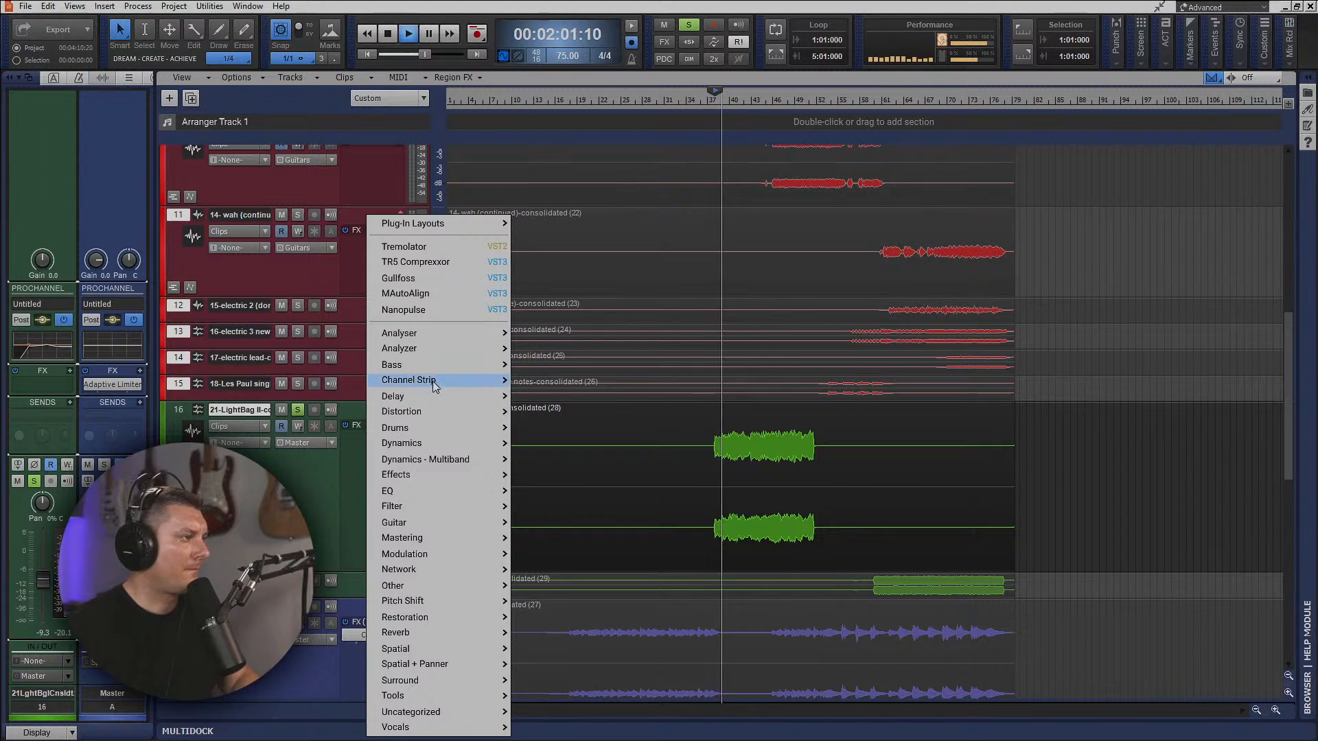
{"action": "mouse_move", "coordinate": [433, 506]}
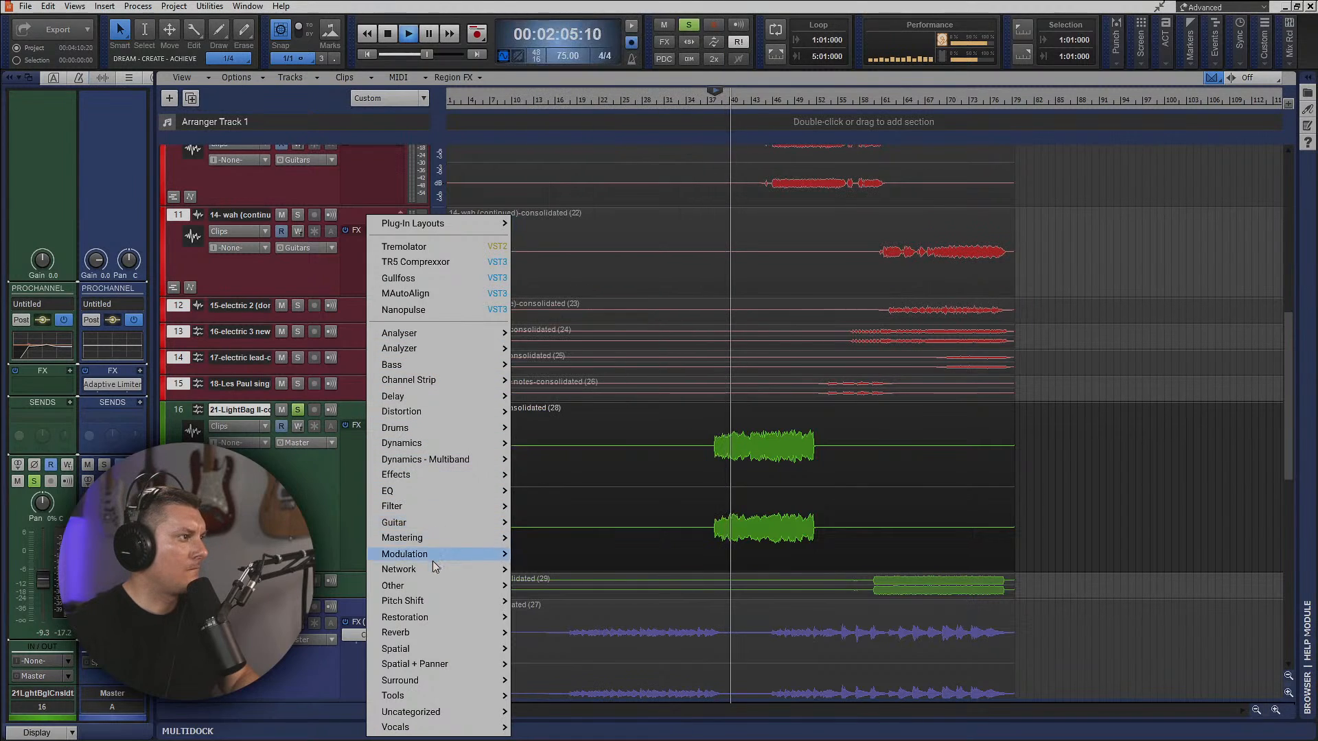
{"action": "mouse_move", "coordinate": [429, 600]}
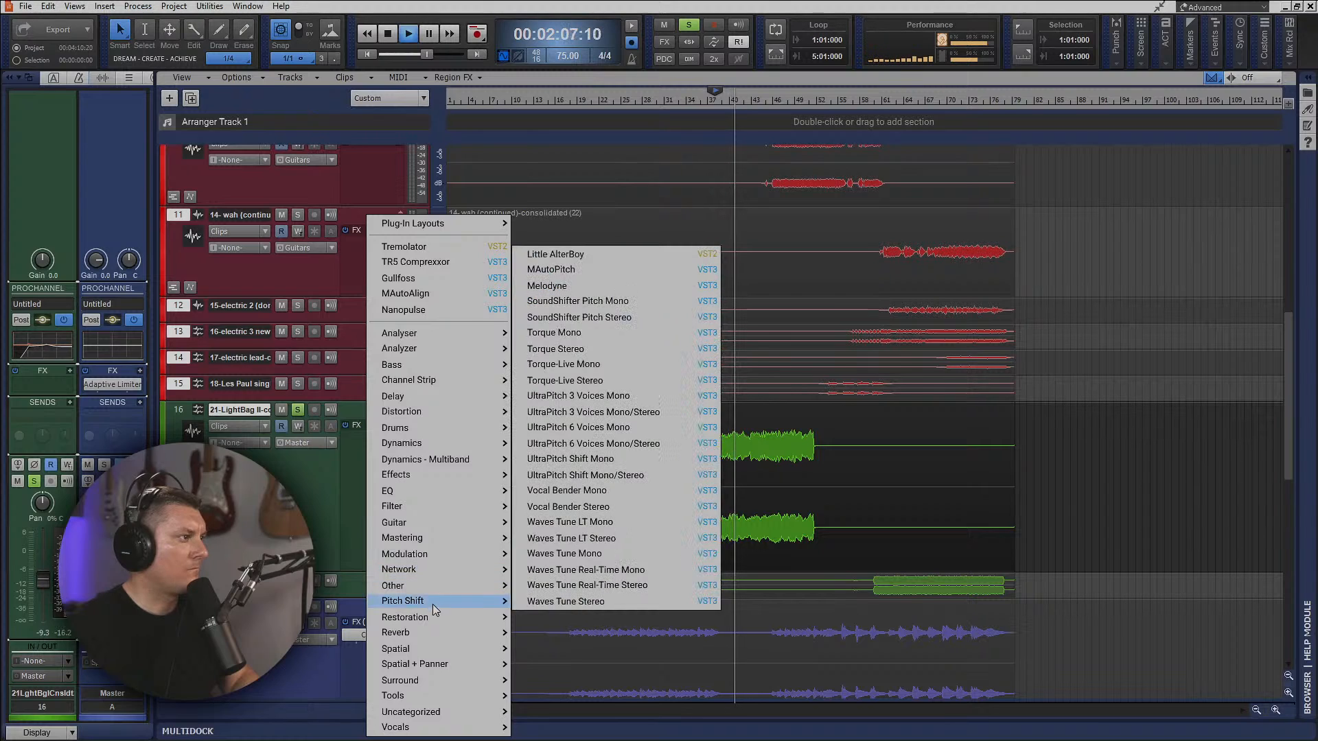
{"action": "mouse_move", "coordinate": [442, 663]}
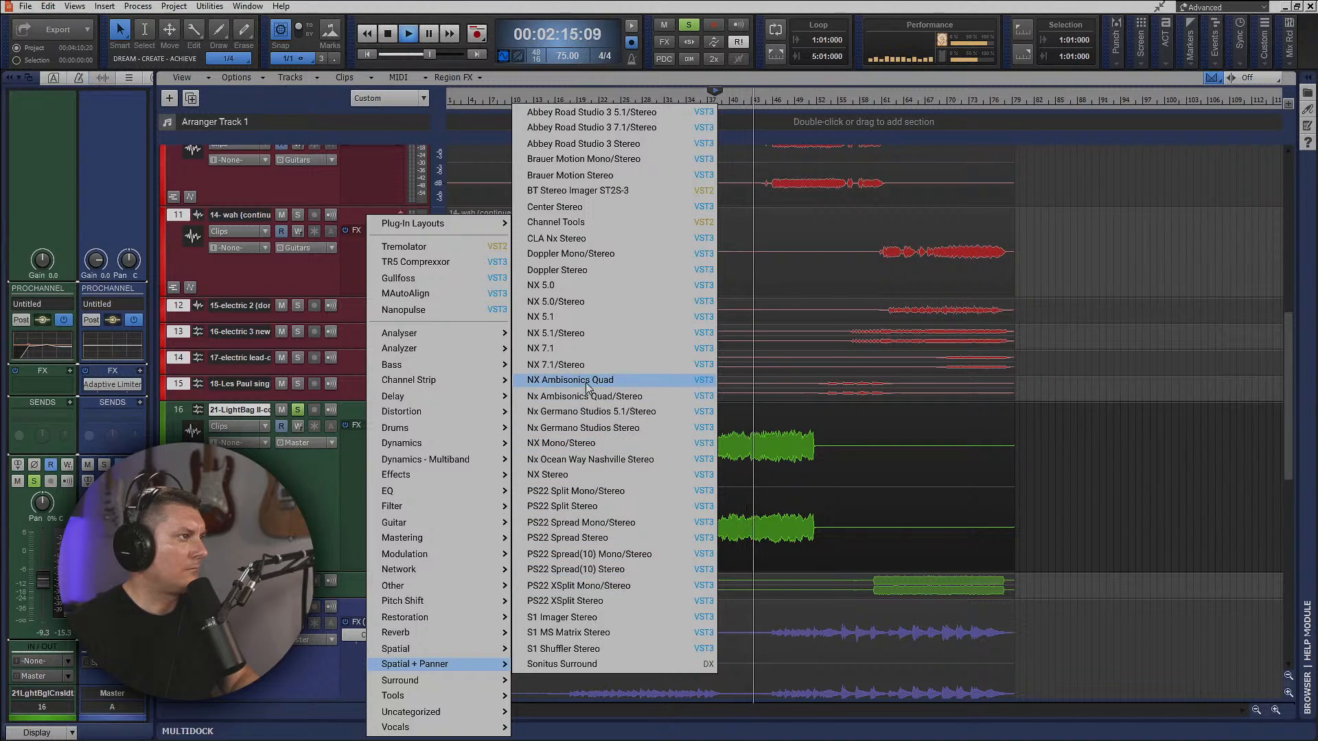
{"action": "left_click", "coordinate": [576, 271]}
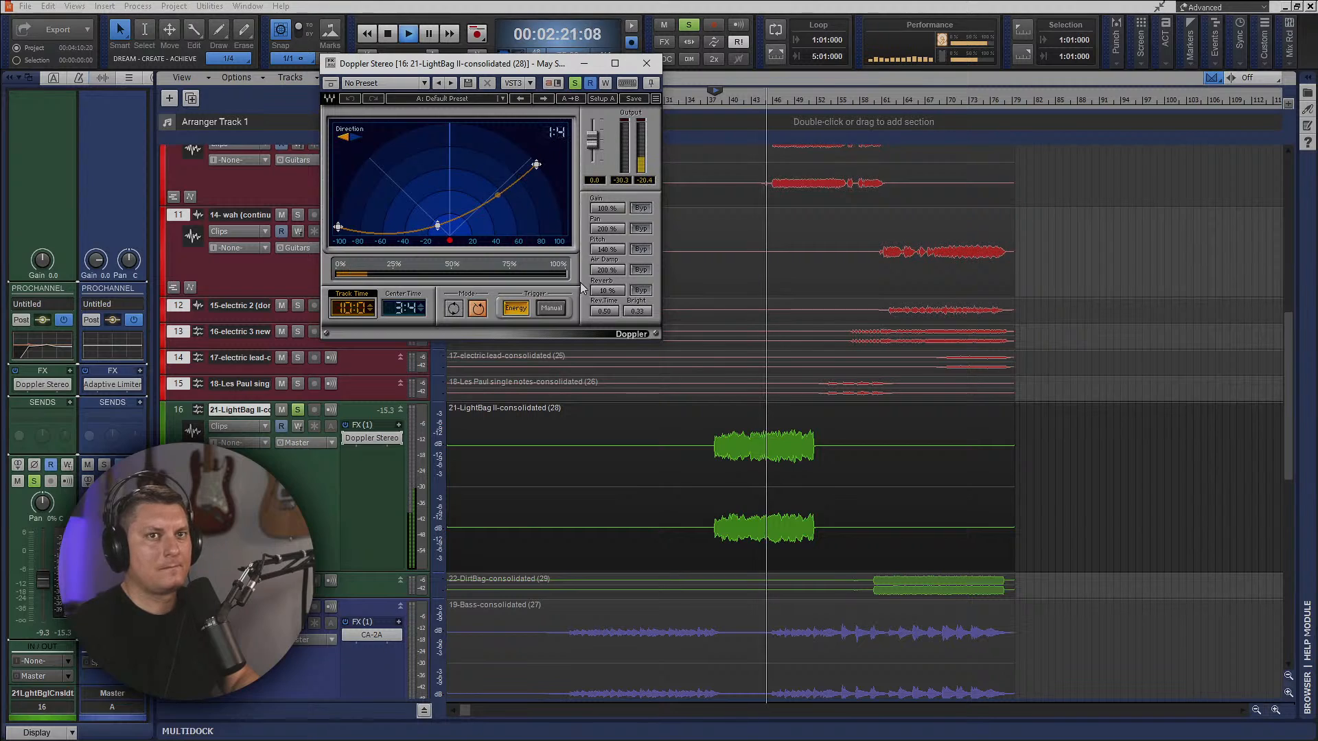
{"action": "left_click_drag", "start_coordinate": [484, 68], "coordinate": [737, 141]}
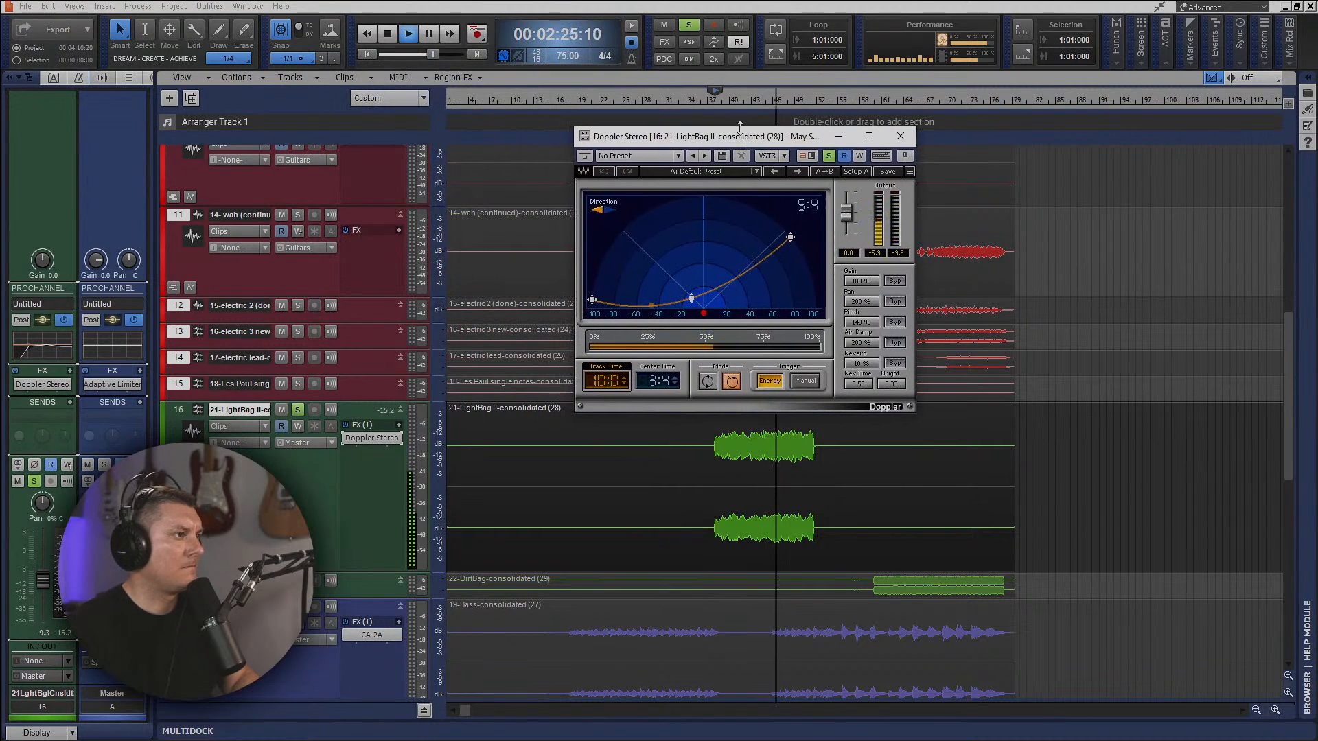
Audition Doppler's "Superfast flyby, 1.9sec" preset and the "Hedges Guitar Doppel Track" preset on the LightBag II track.
{"action": "left_click", "coordinate": [714, 173]}
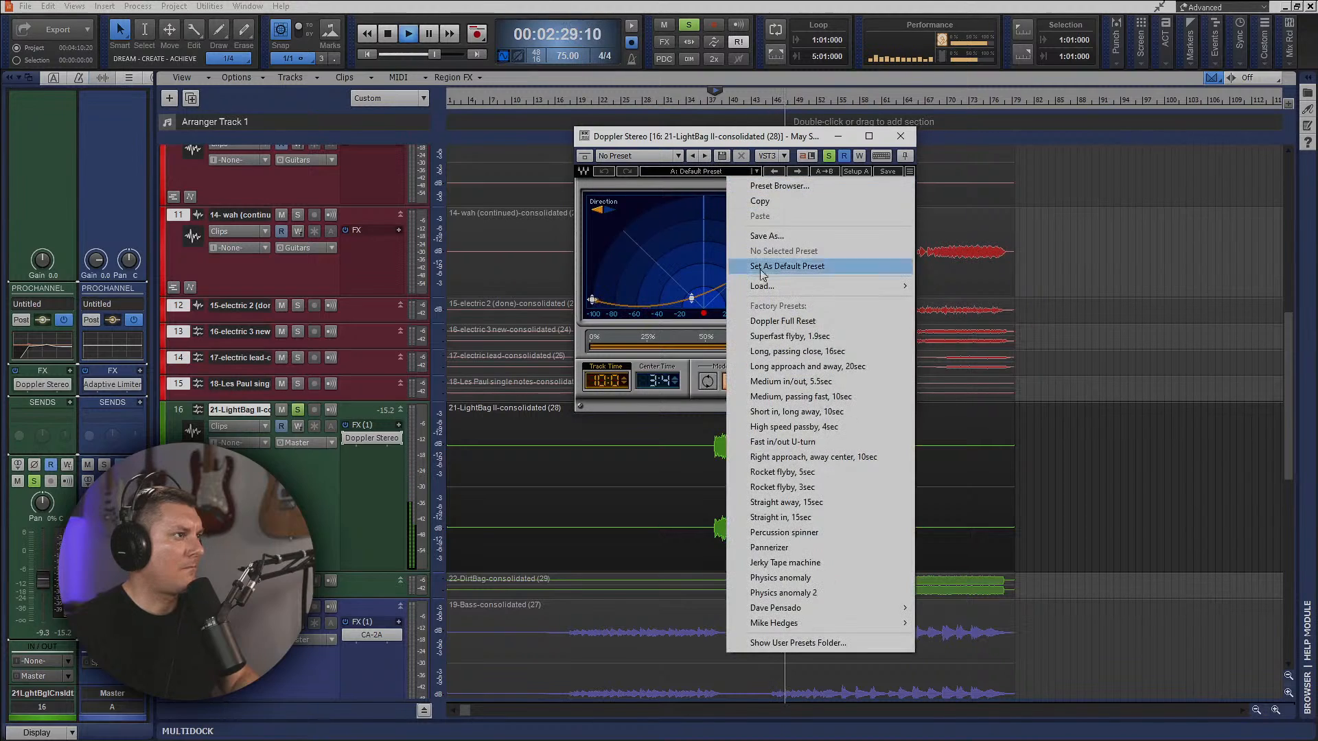
{"action": "left_click", "coordinate": [807, 337]}
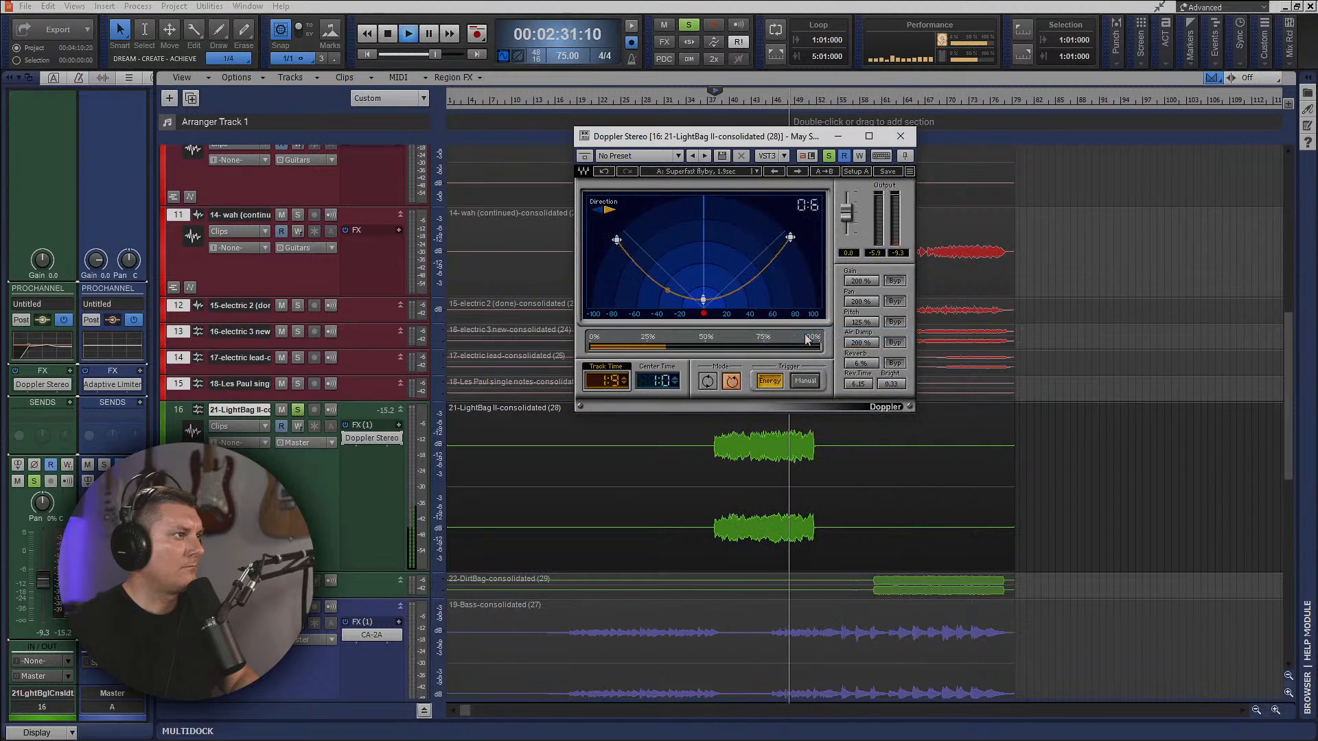
{"action": "left_click", "coordinate": [709, 173]}
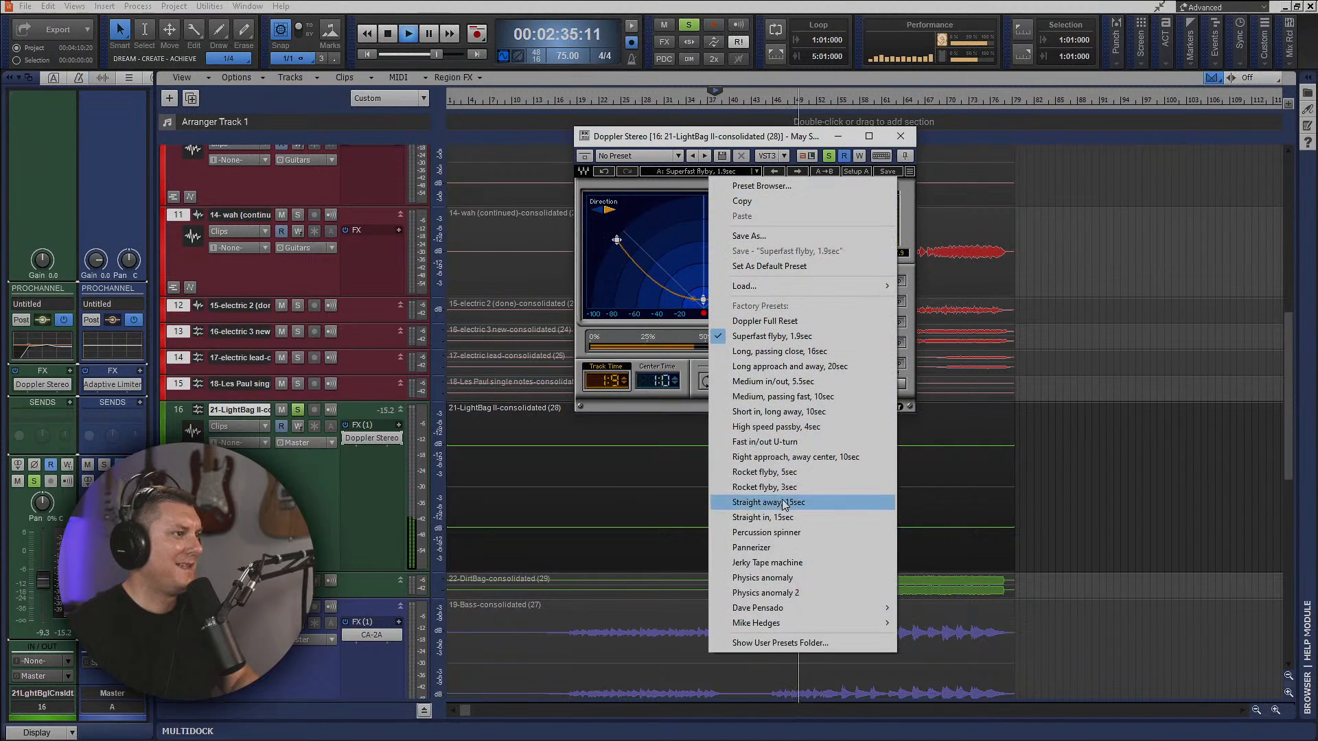
{"action": "mouse_move", "coordinate": [756, 624]}
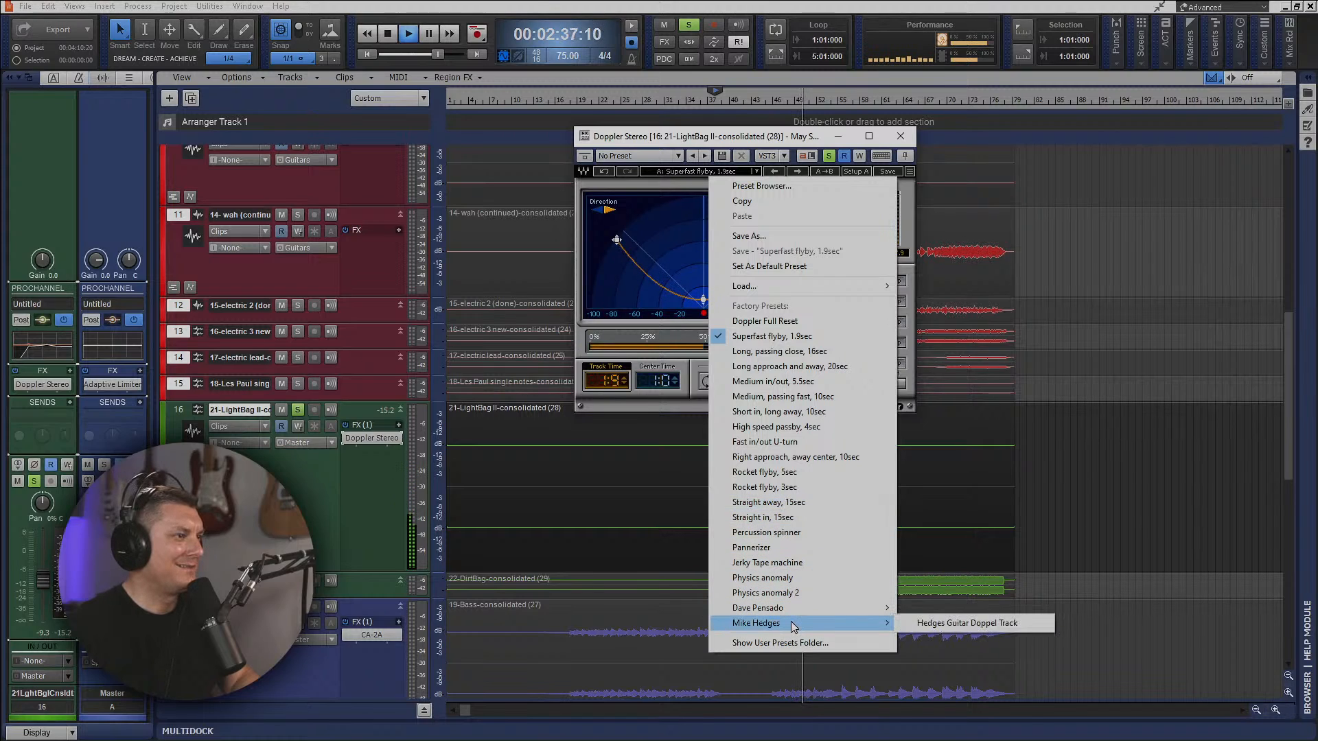
{"action": "left_click", "coordinate": [954, 624]}
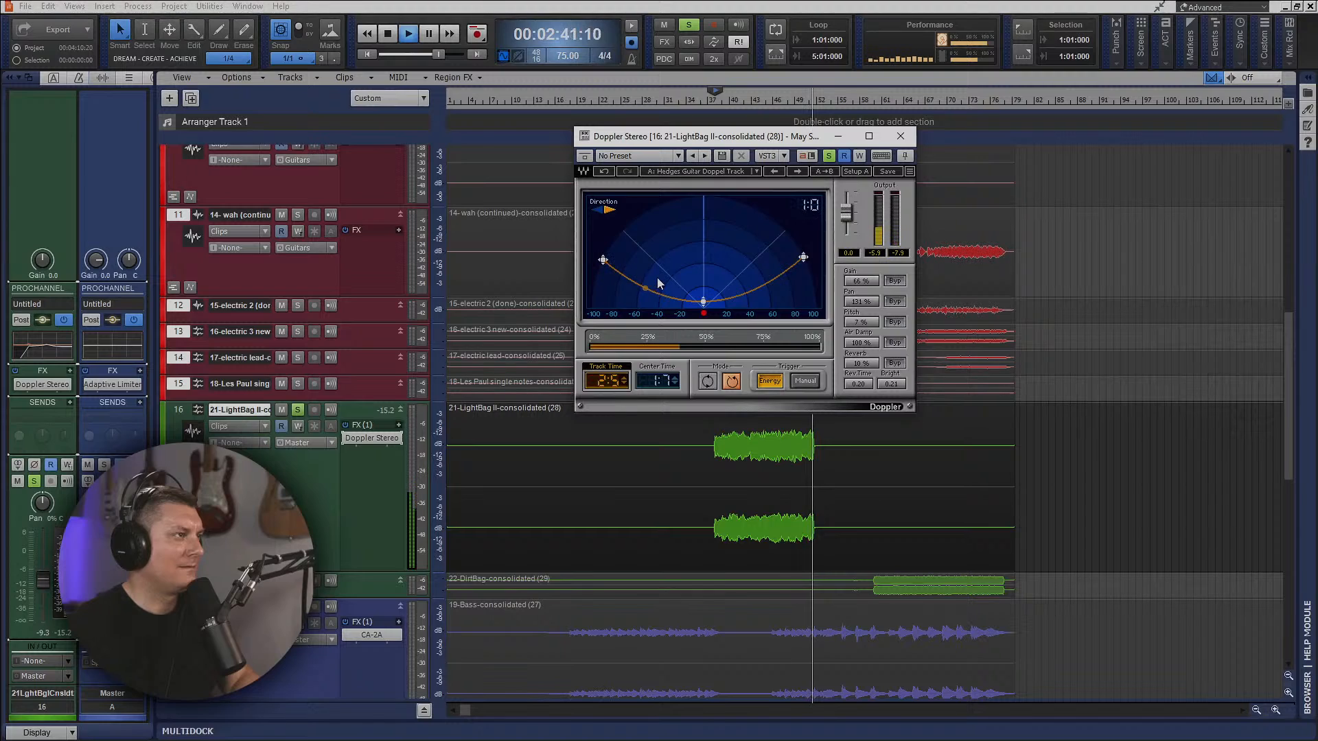
Stop playback, close Doppler, and delete it from the LightBag II track's FX rack.
{"action": "key", "text": "space"}
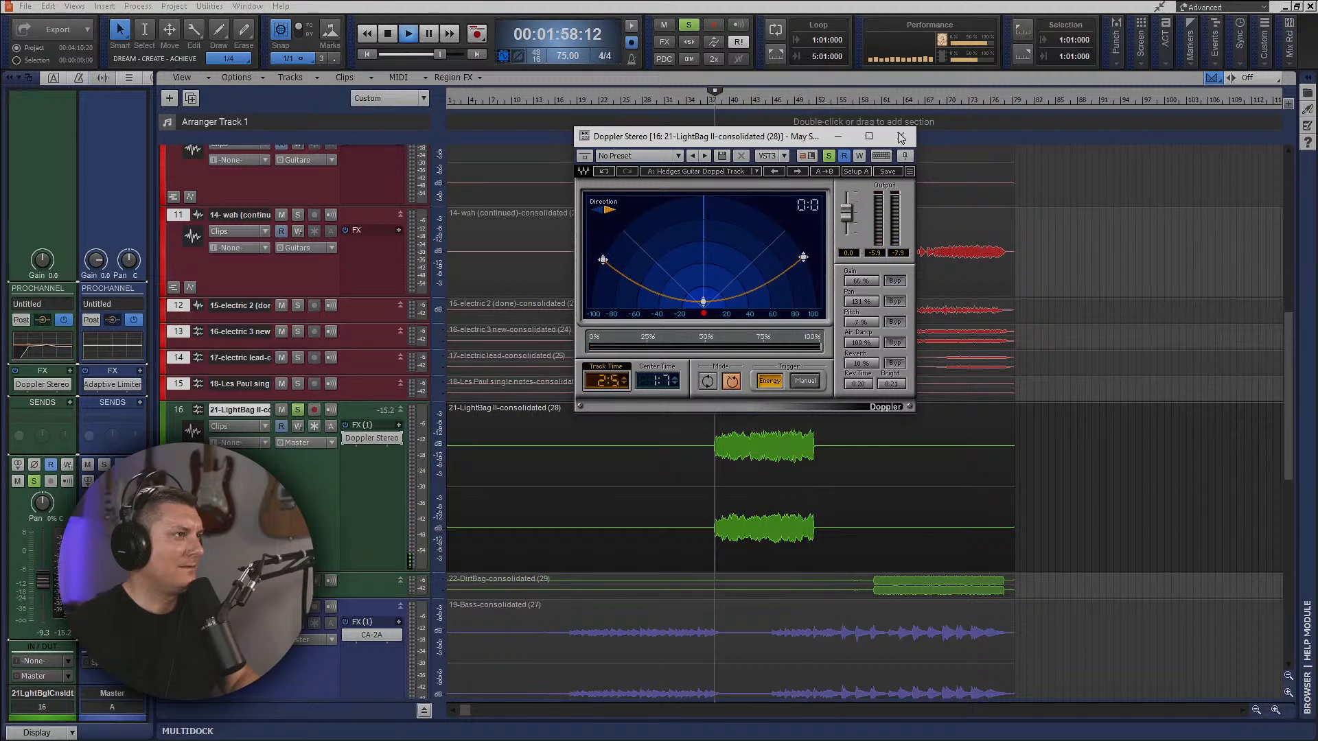
{"action": "left_click", "coordinate": [901, 138]}
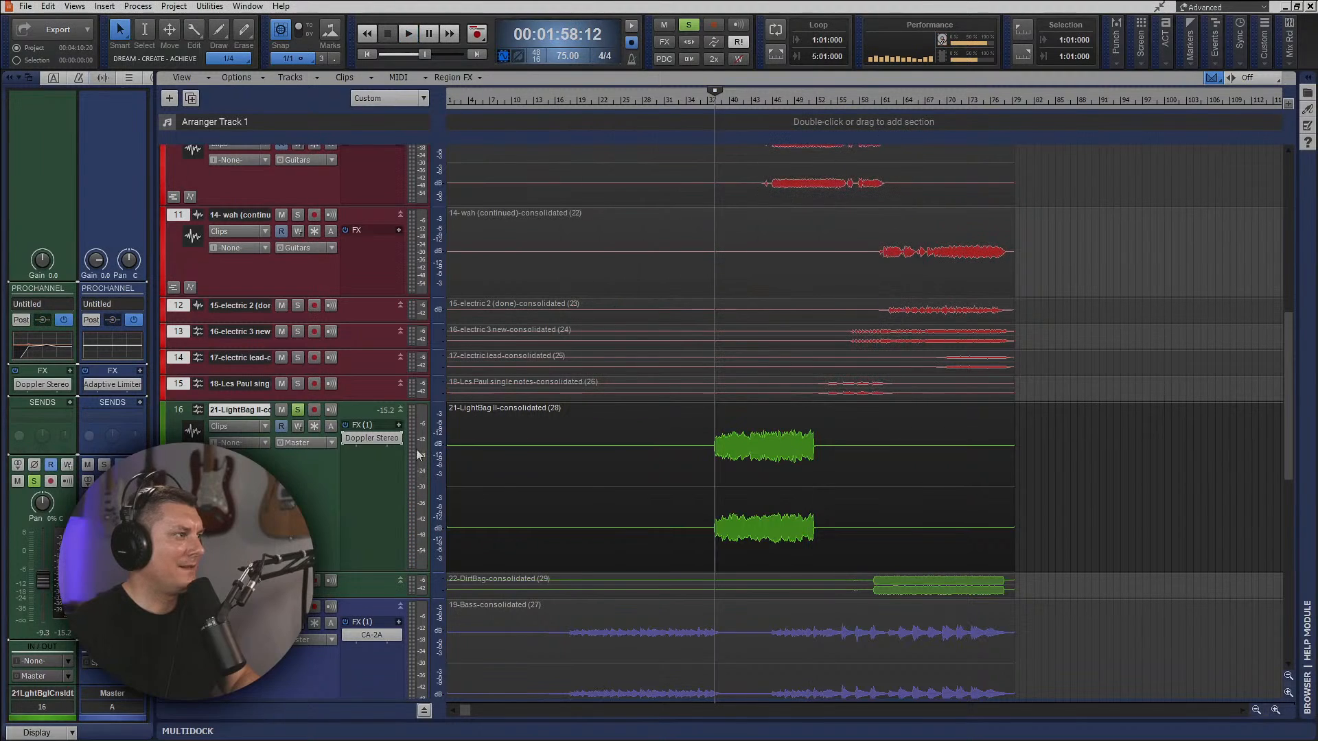
{"action": "right_click", "coordinate": [372, 438]}
{"action": "left_click", "coordinate": [364, 243]}
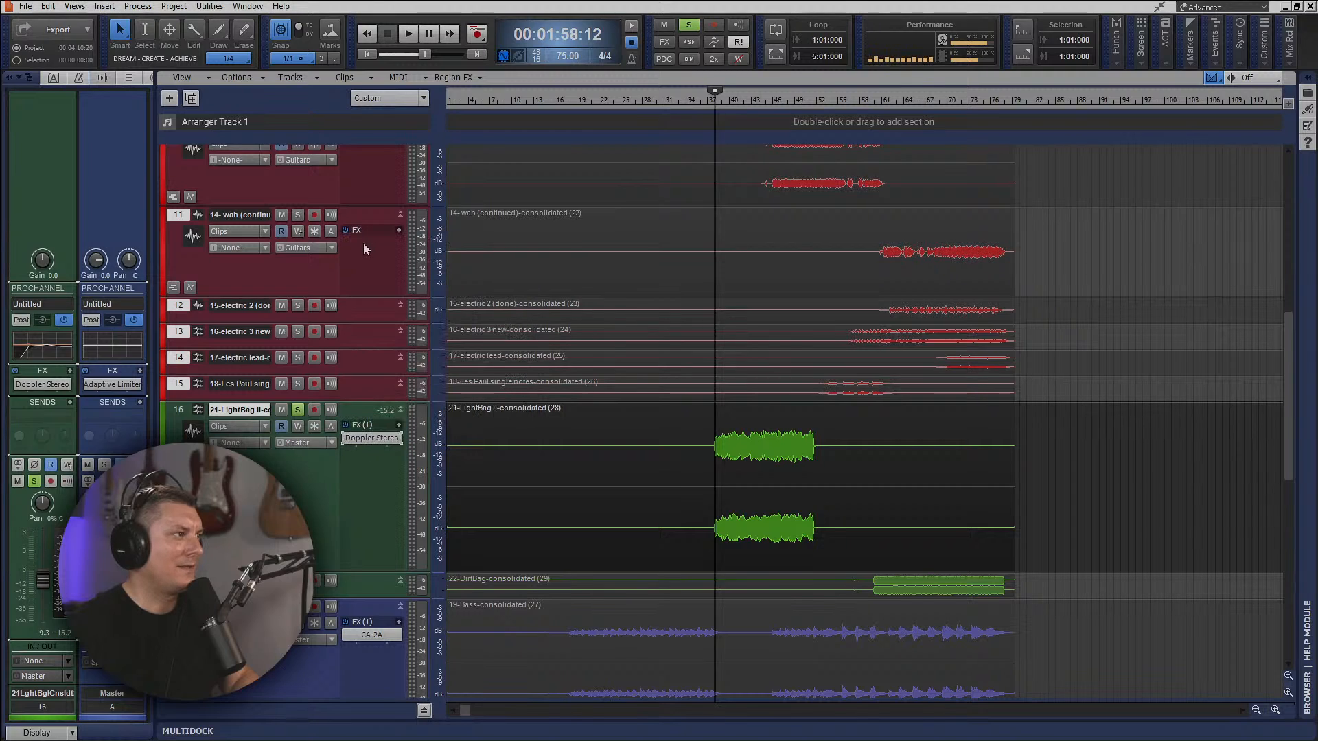
Change the plug-in layout for audio effects to Sort by Manufacturer.
{"action": "right_click", "coordinate": [365, 462]}
{"action": "left_click", "coordinate": [445, 315]}
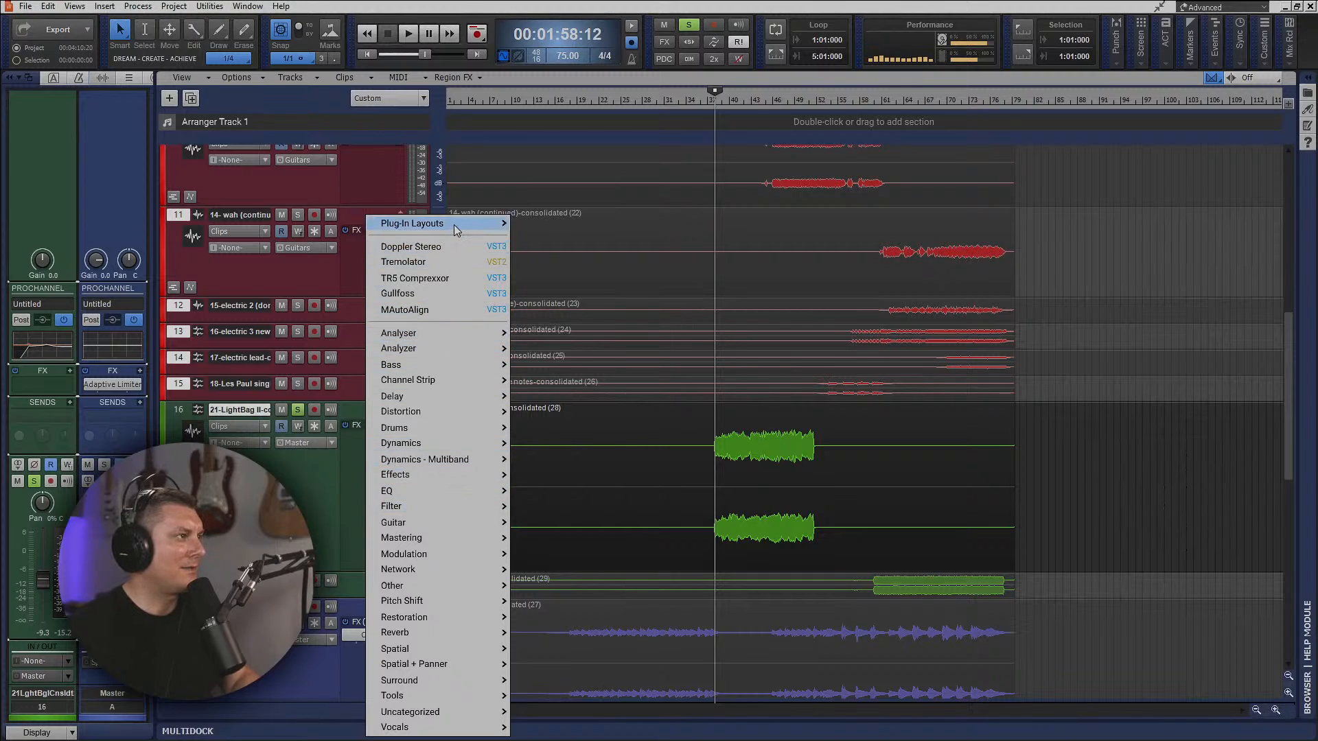
{"action": "mouse_move", "coordinate": [456, 226]}
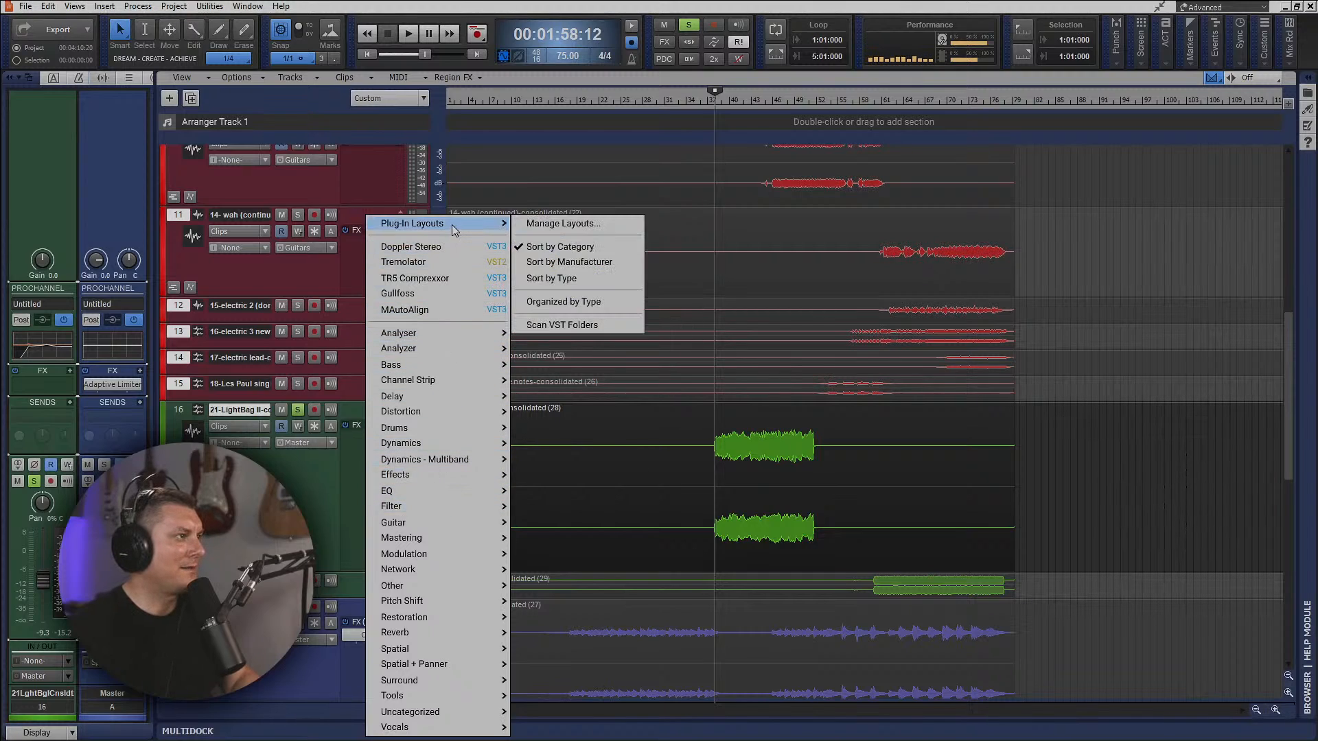
{"action": "left_click", "coordinate": [559, 262]}
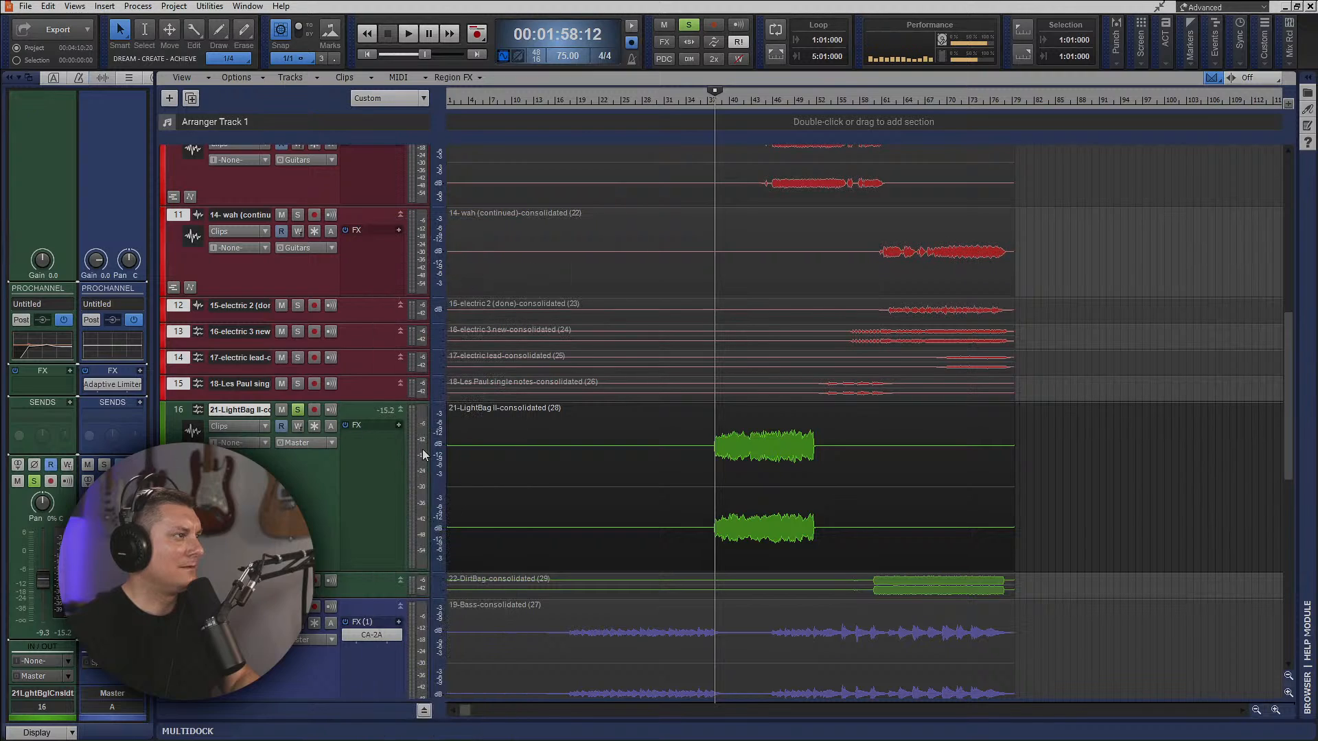
Insert Cakewalk's Sonitus Surround effect on the LightBag II track.
{"action": "right_click", "coordinate": [372, 449]}
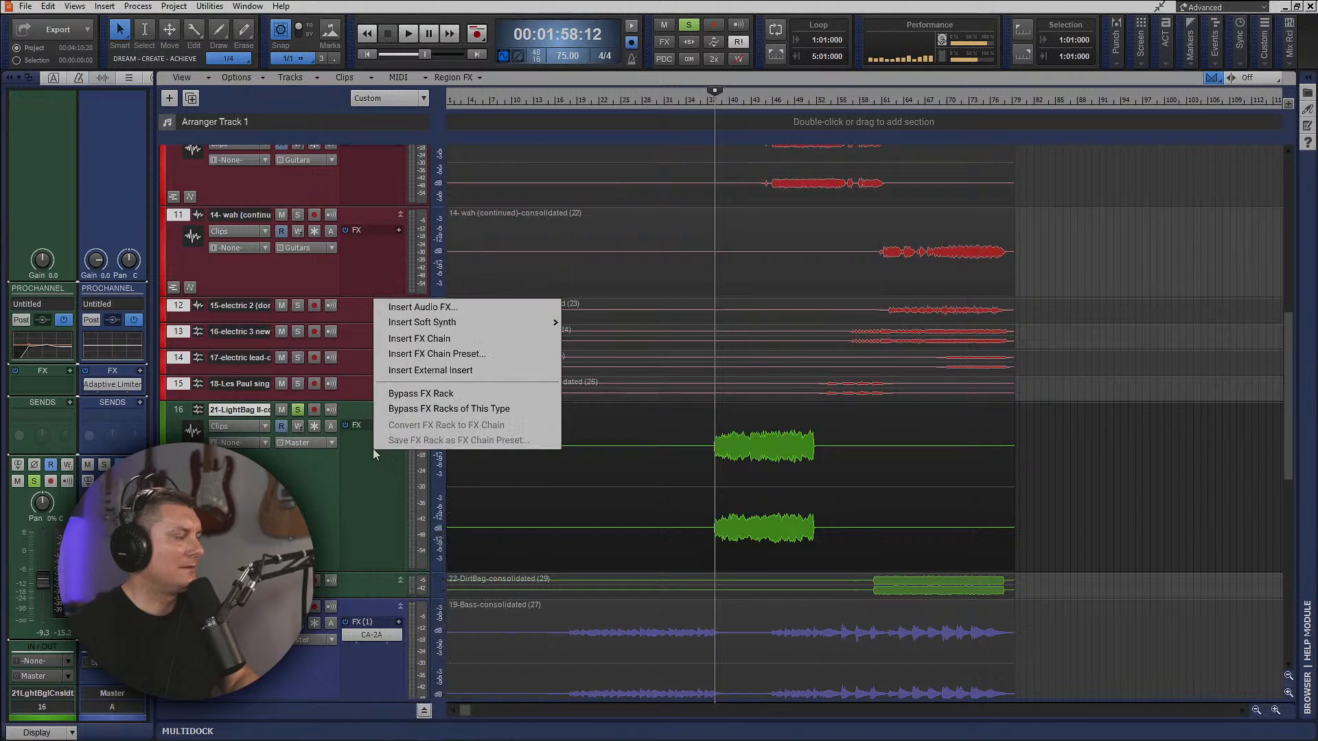
{"action": "left_click", "coordinate": [420, 309]}
{"action": "mouse_move", "coordinate": [437, 228]}
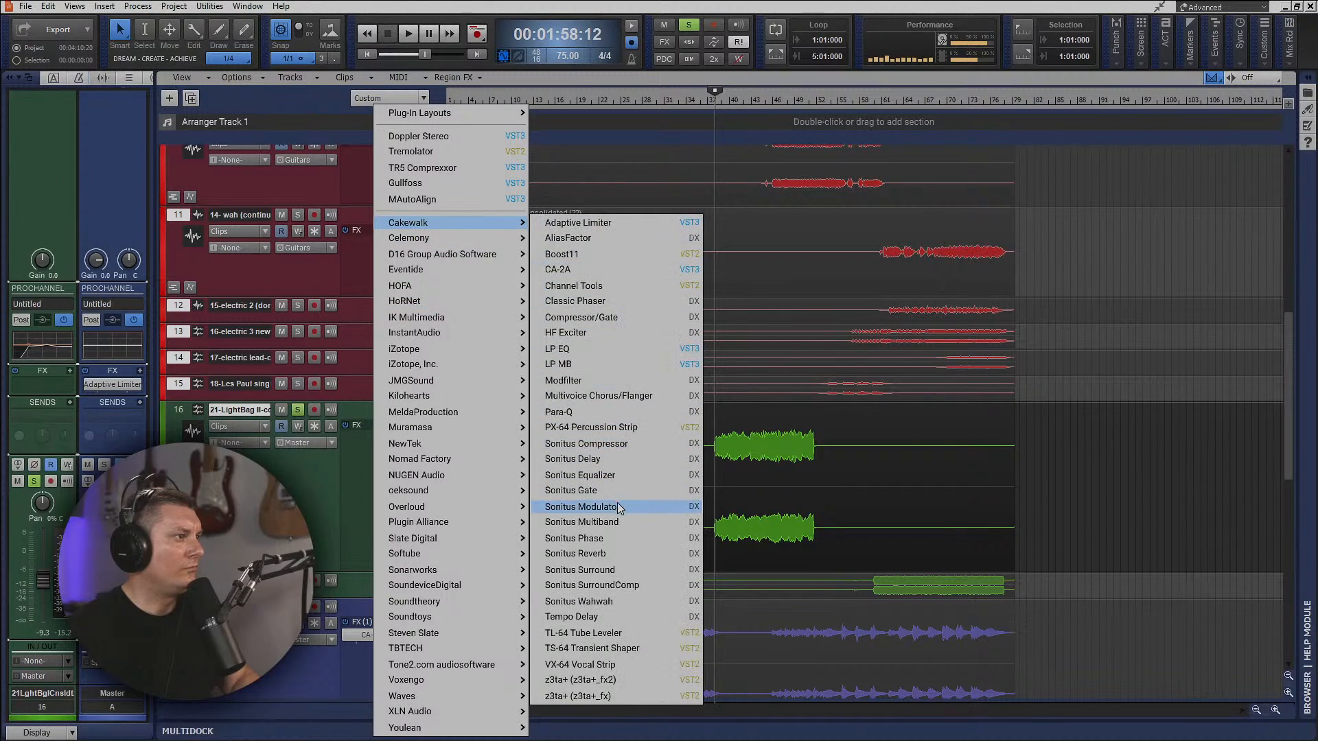
{"action": "left_click", "coordinate": [612, 570]}
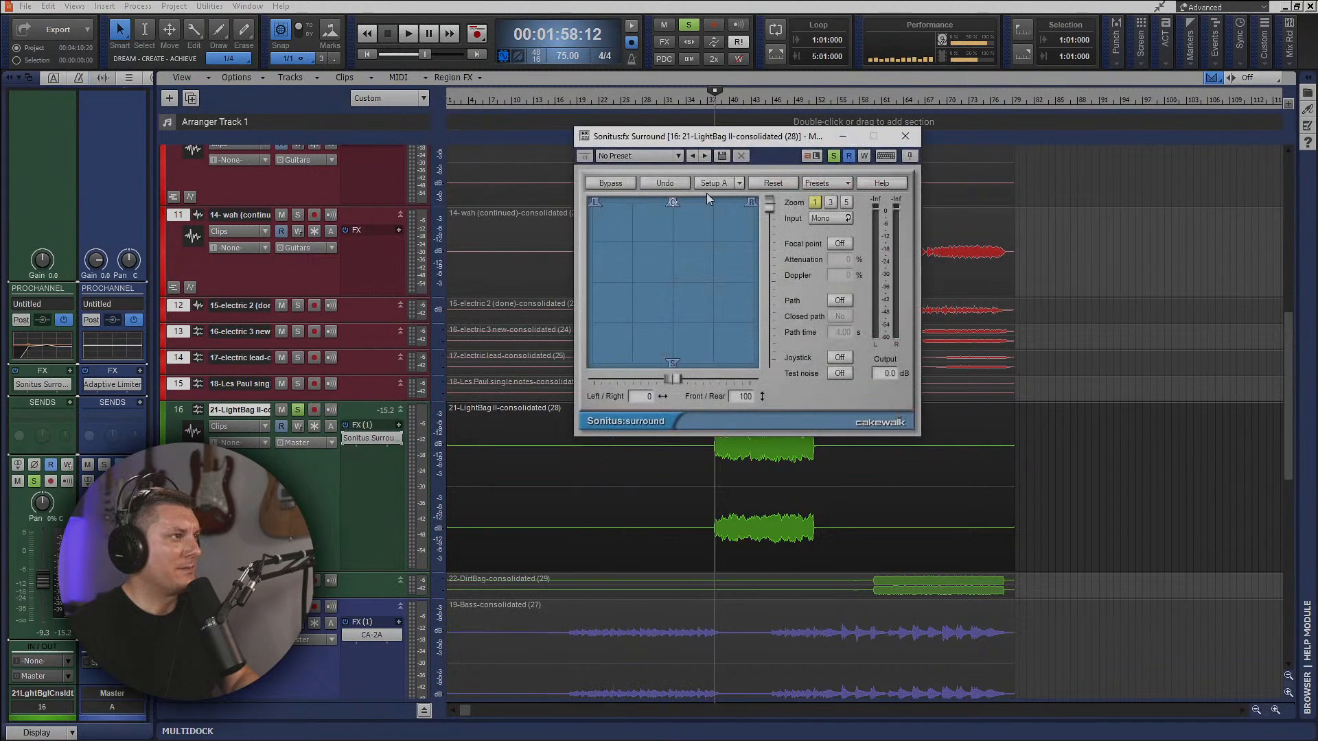
Load Sonitus Surround's L-C-R-S cycle (4 sec) preset from Simple Curves and set its input to Stereo during playback.
{"action": "left_click", "coordinate": [830, 186]}
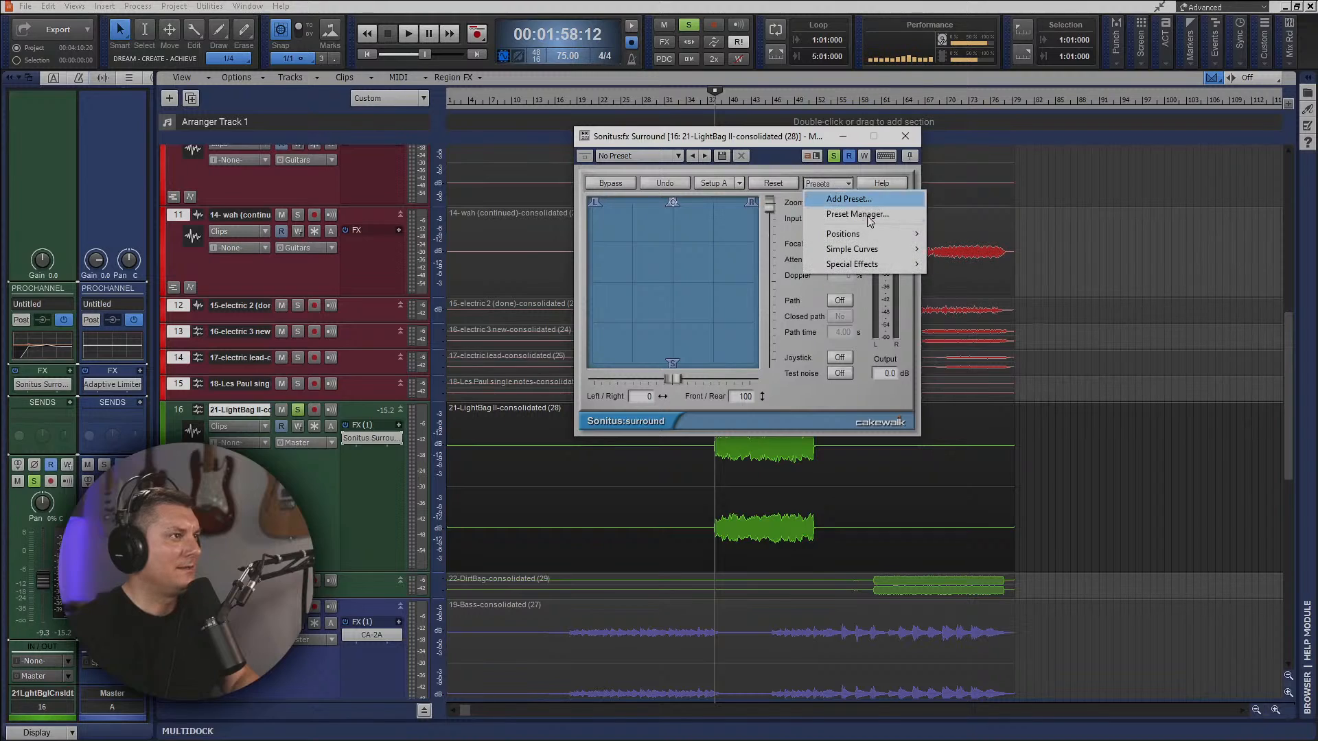
{"action": "mouse_move", "coordinate": [881, 233]}
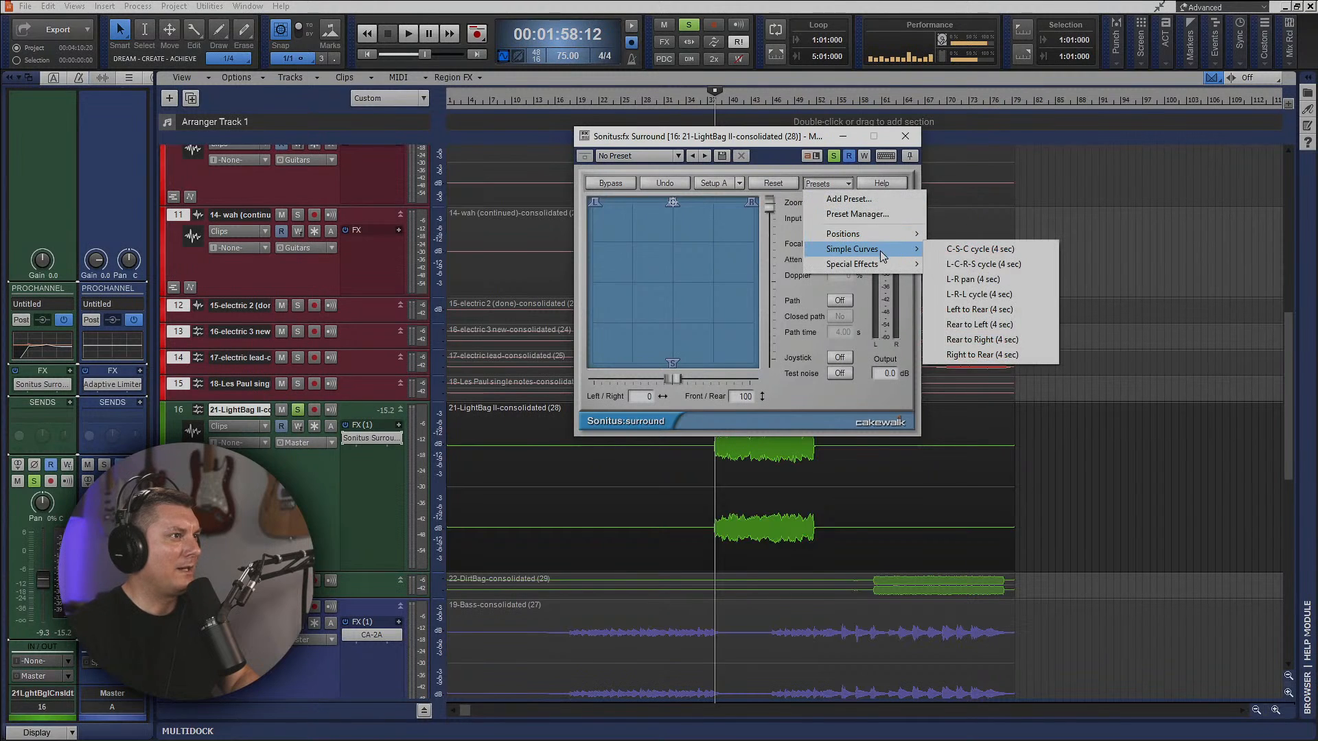
{"action": "left_click", "coordinate": [986, 268]}
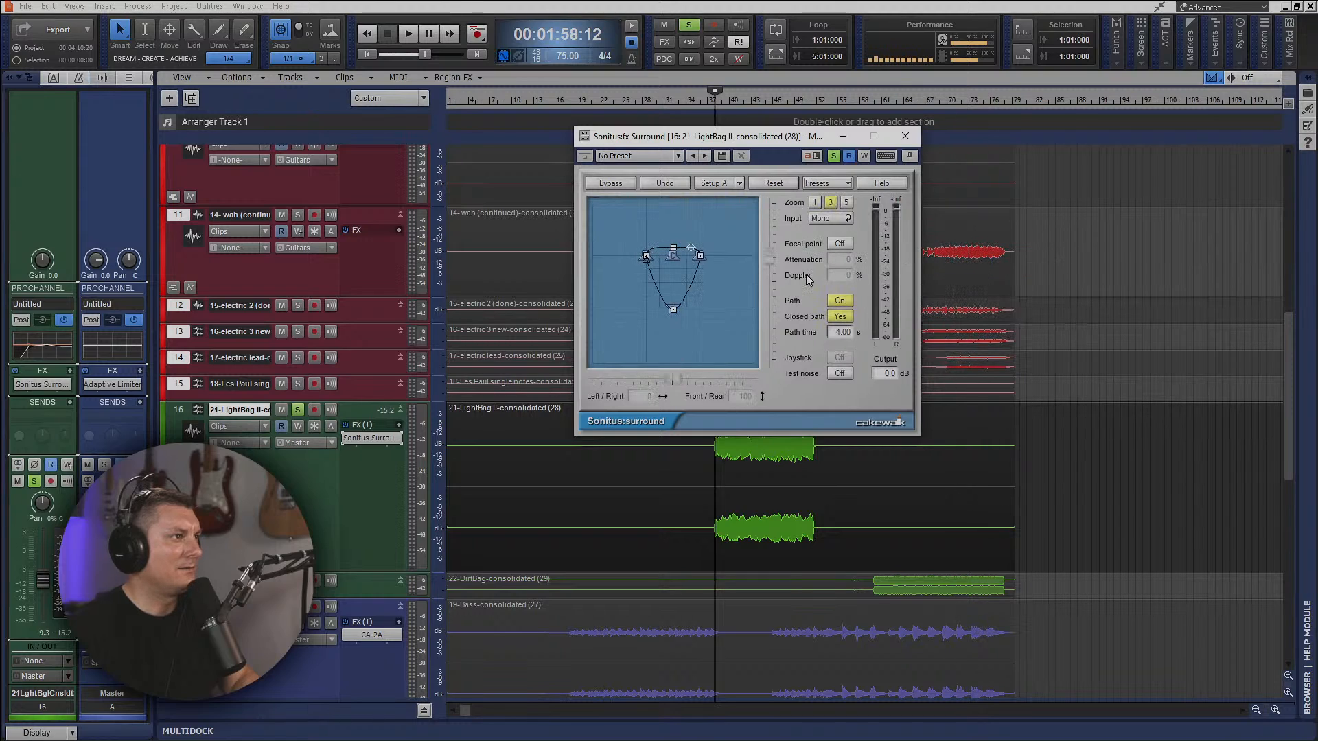
{"action": "key", "text": "space"}
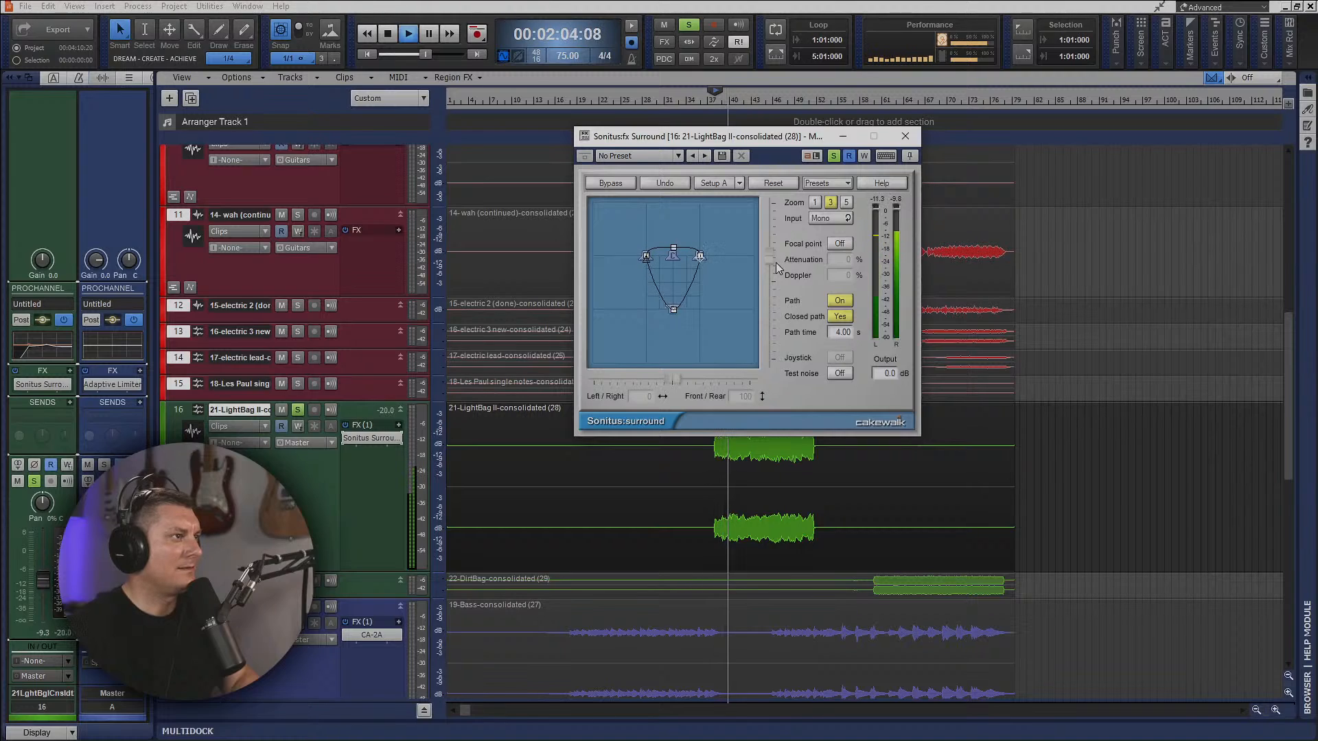
{"action": "left_click", "coordinate": [827, 218]}
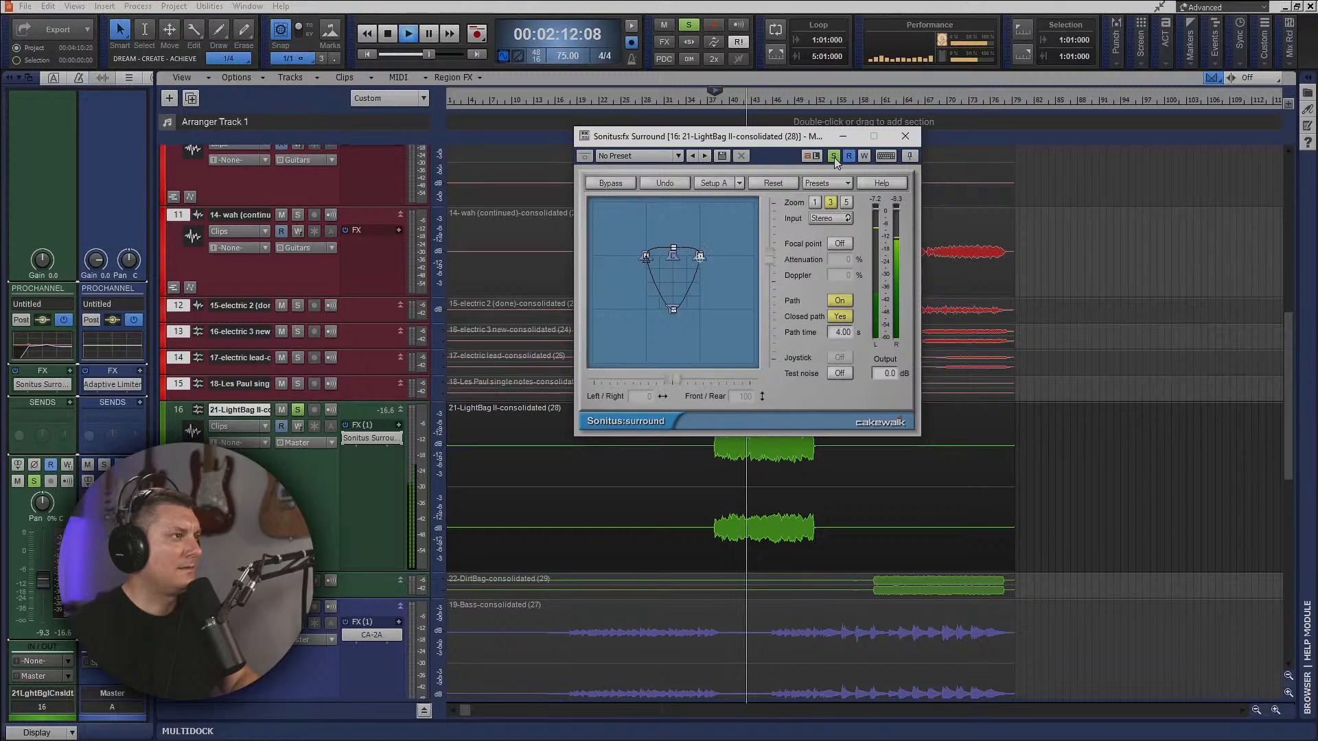
Unsolo the LightBag II track and audition Sonitus Surround in the full mix, reopening its window to view the path at zoom 1.
{"action": "key", "text": "space"}
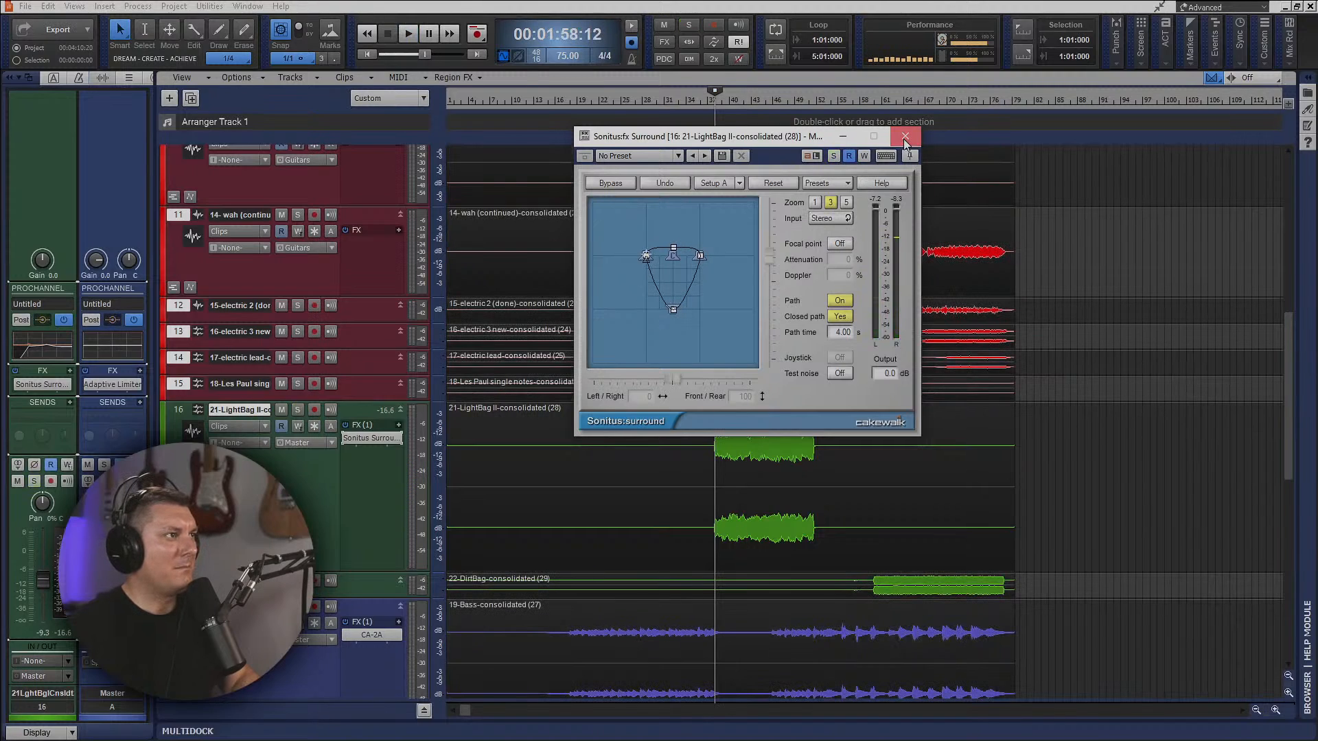
{"action": "left_click", "coordinate": [904, 137]}
{"action": "key", "text": "space"}
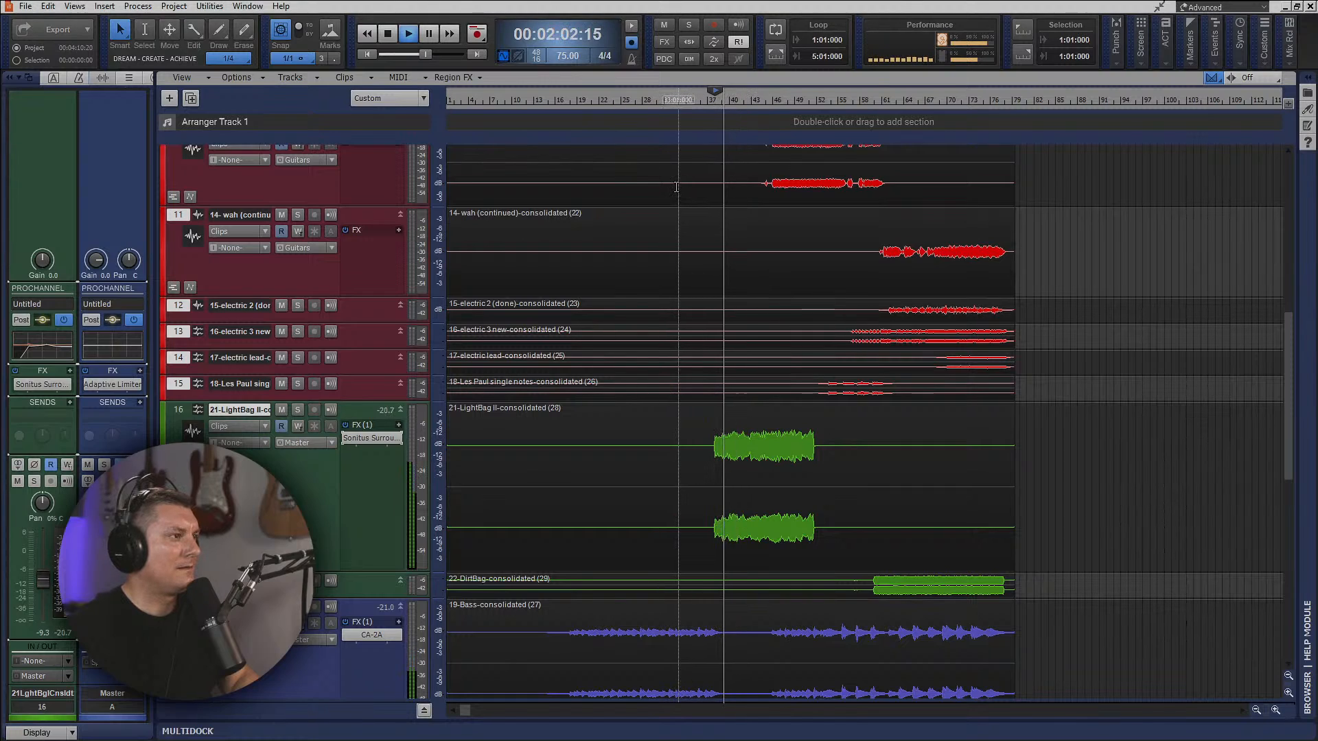
{"action": "double_click", "coordinate": [380, 441]}
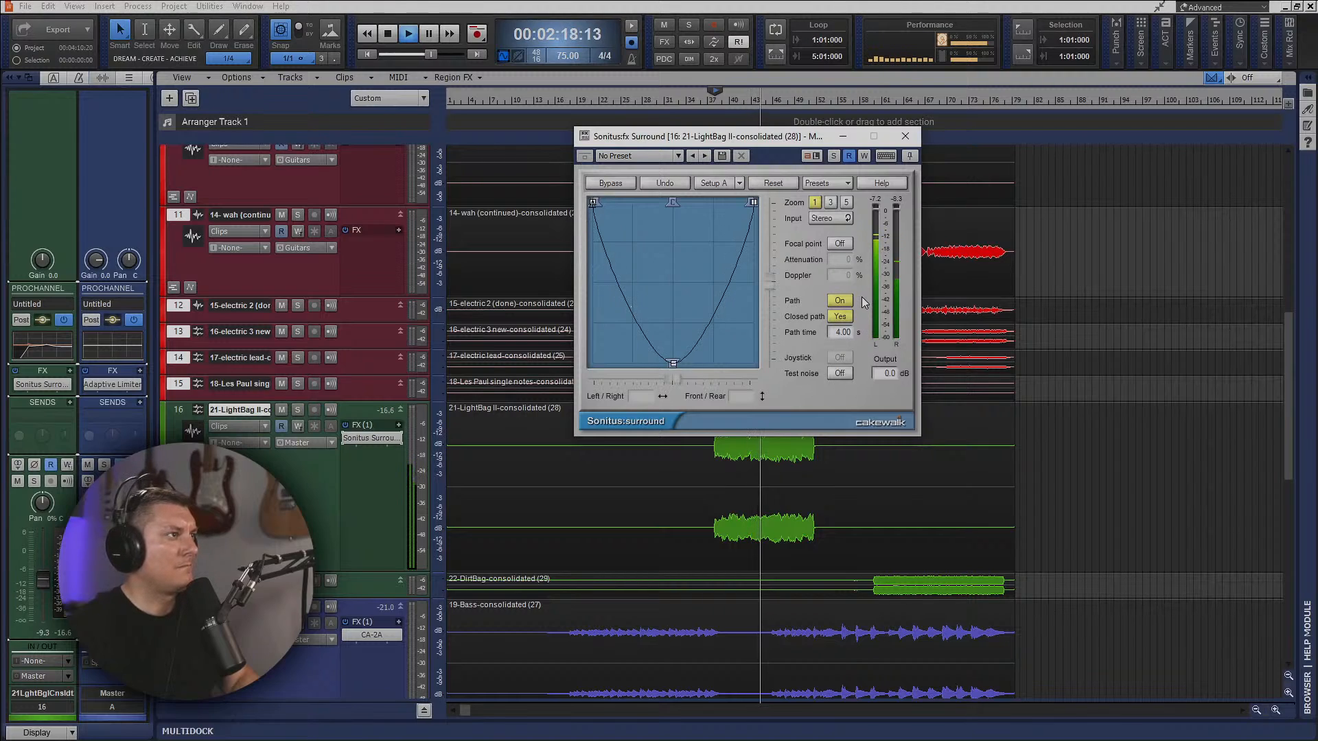
{"action": "left_click", "coordinate": [905, 136]}
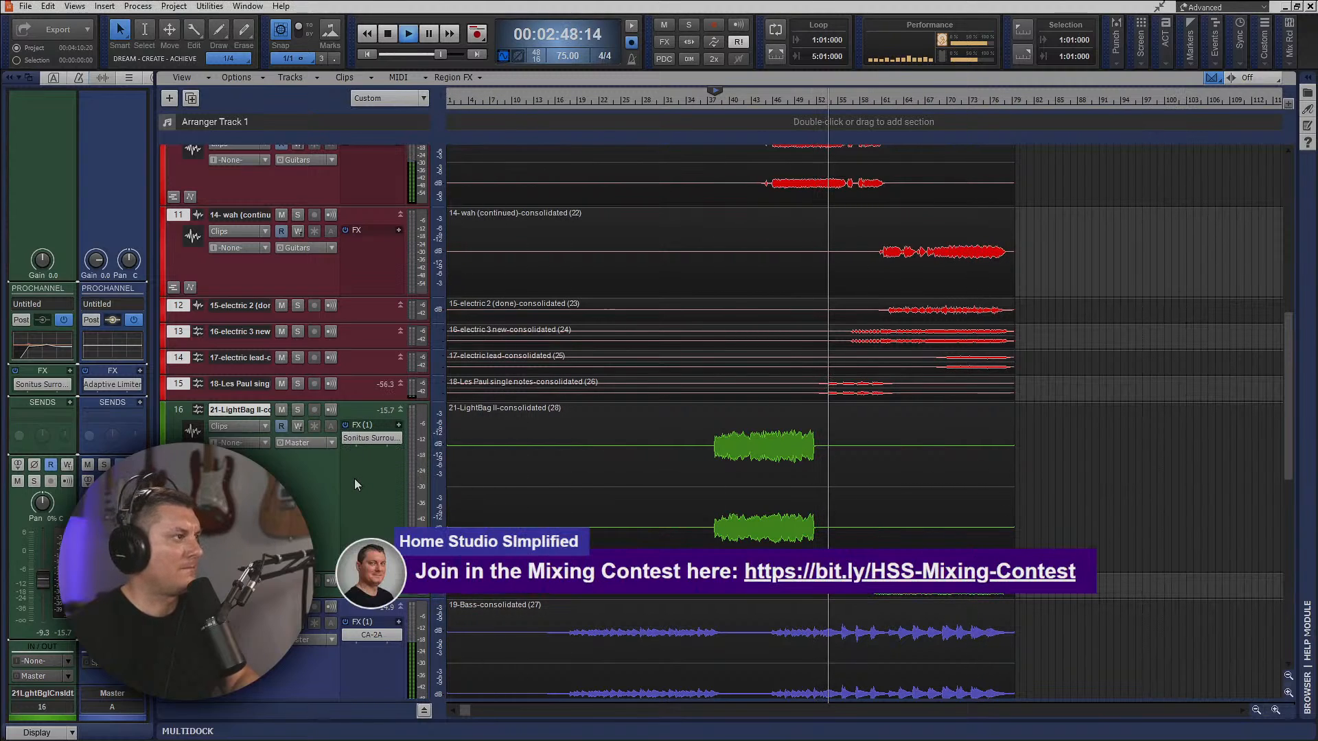
{"action": "key", "text": "space"}
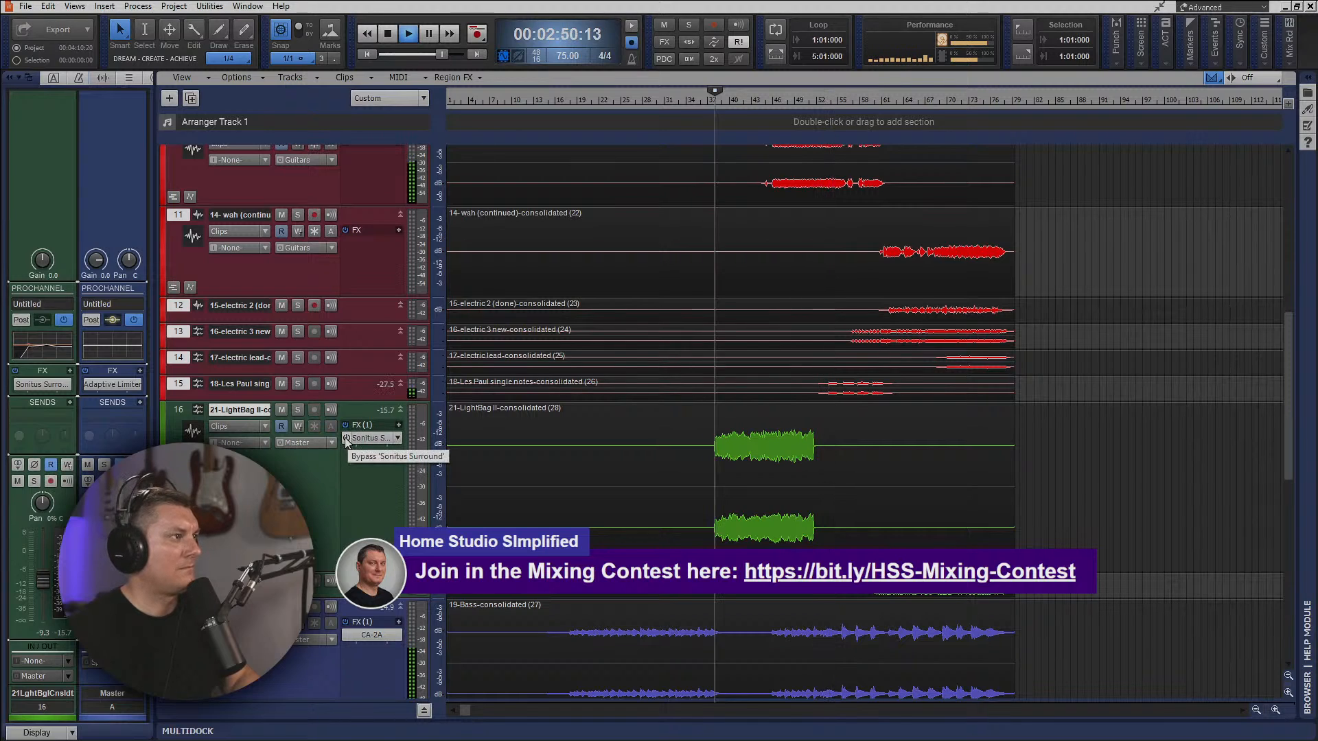
Bypass Sonitus Surround and insert Waves Brauer Motion Stereo on the LightBag II track.
{"action": "right_click", "coordinate": [351, 451]}
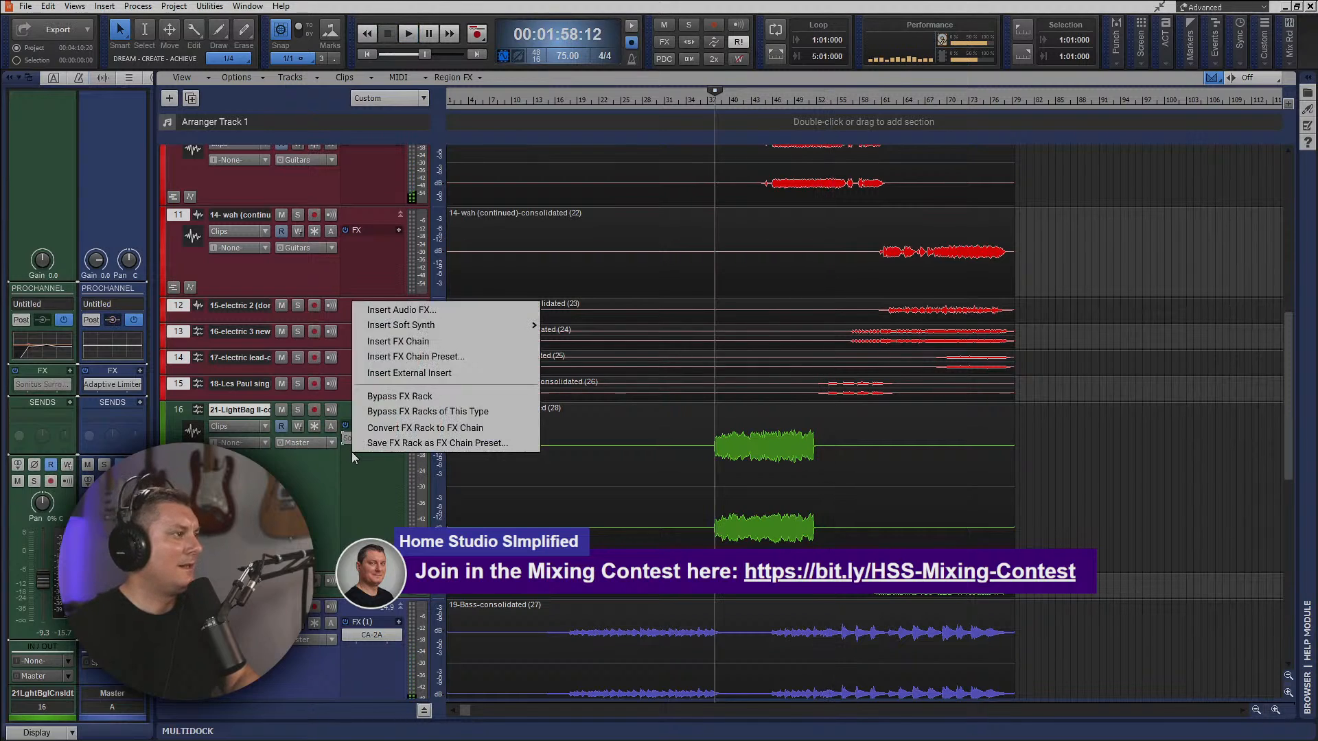
{"action": "left_click", "coordinate": [434, 309]}
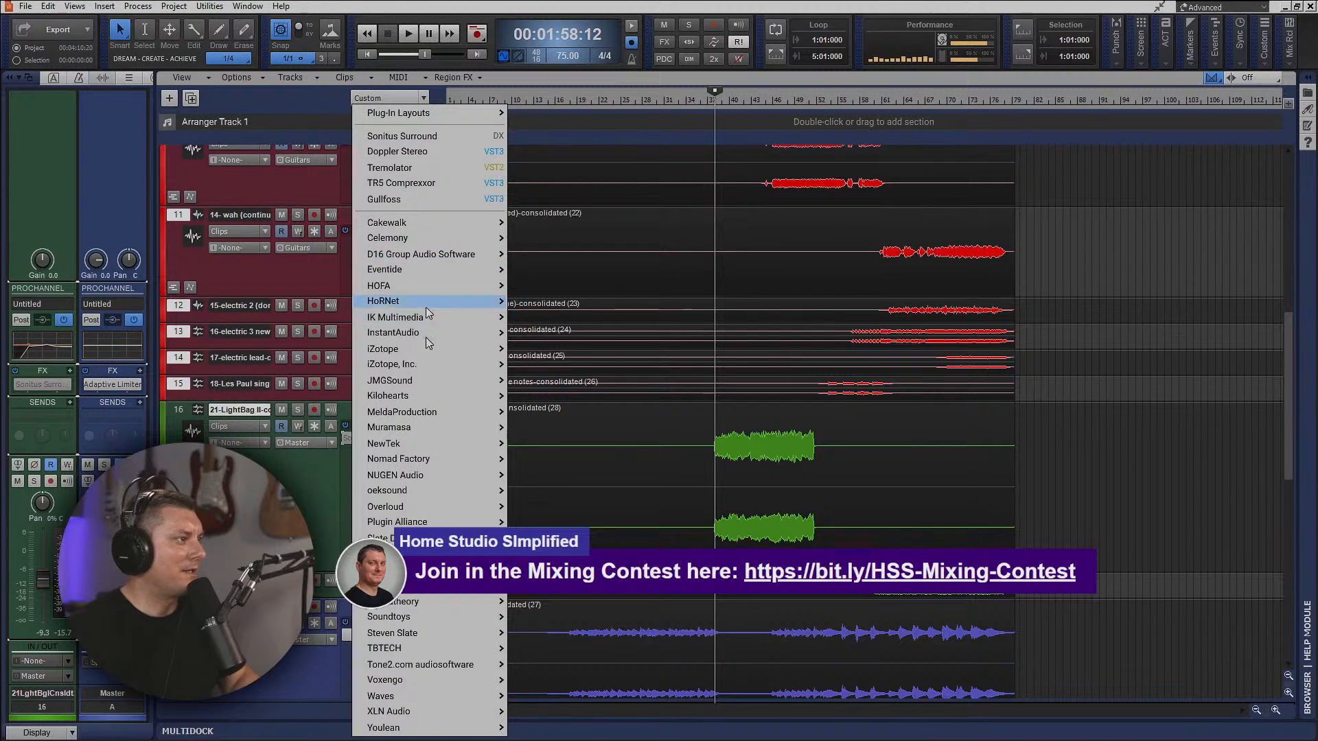
{"action": "mouse_move", "coordinate": [451, 698]}
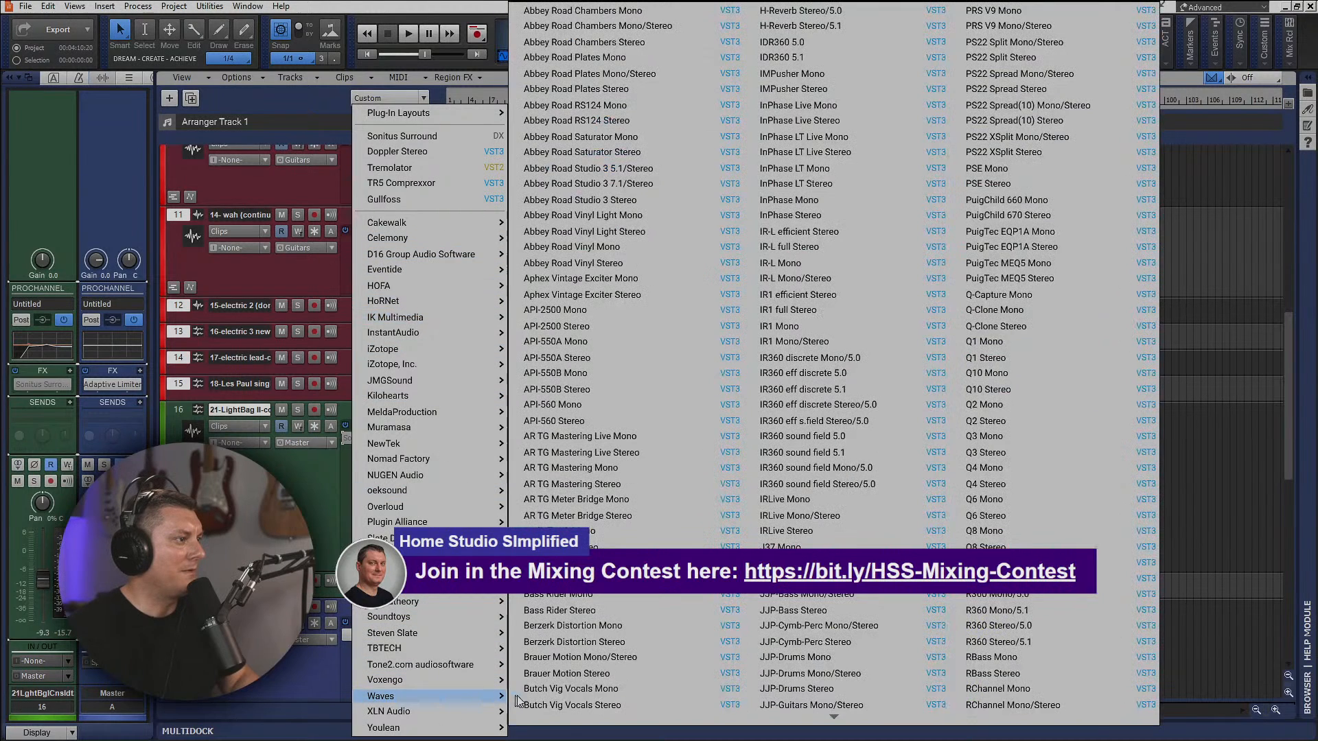
{"action": "left_click", "coordinate": [607, 676]}
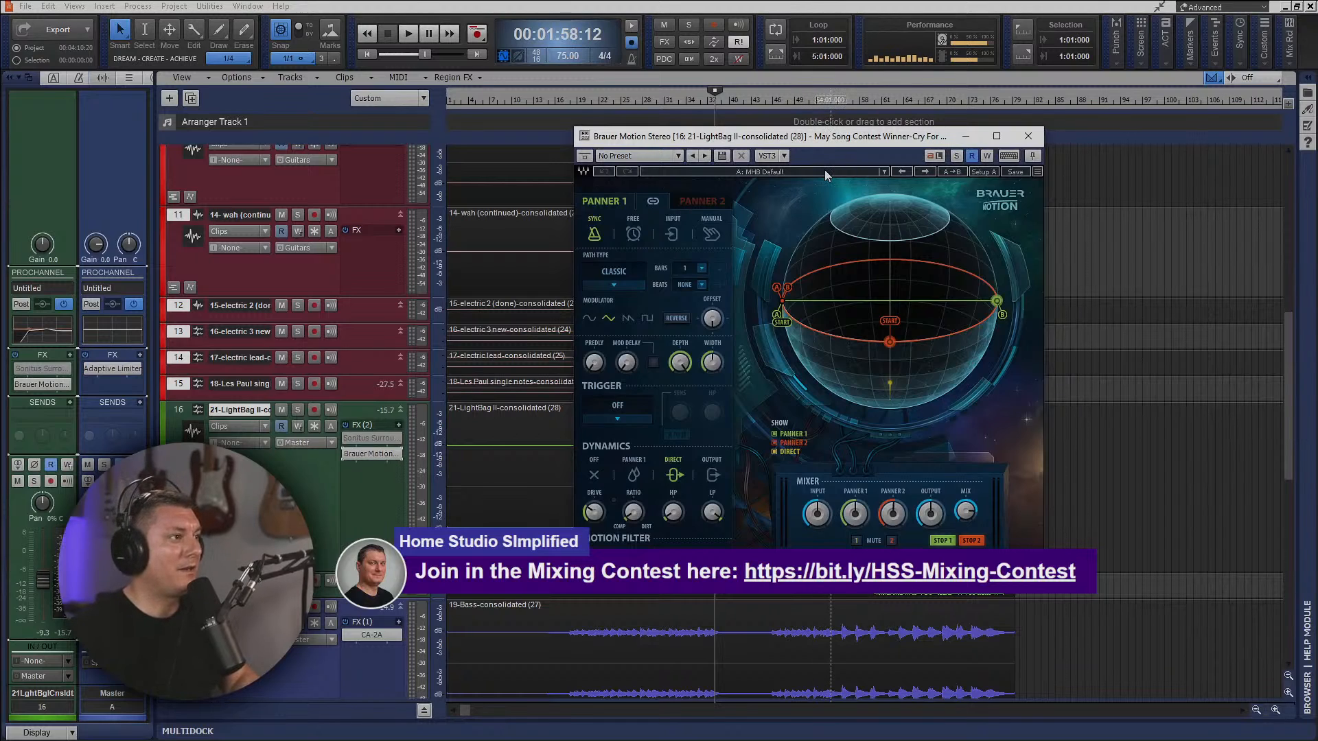
Audition the mix with Brauer Motion and adjust the Drive and HP in Panner 1's dynamics section.
{"action": "key", "text": "space"}
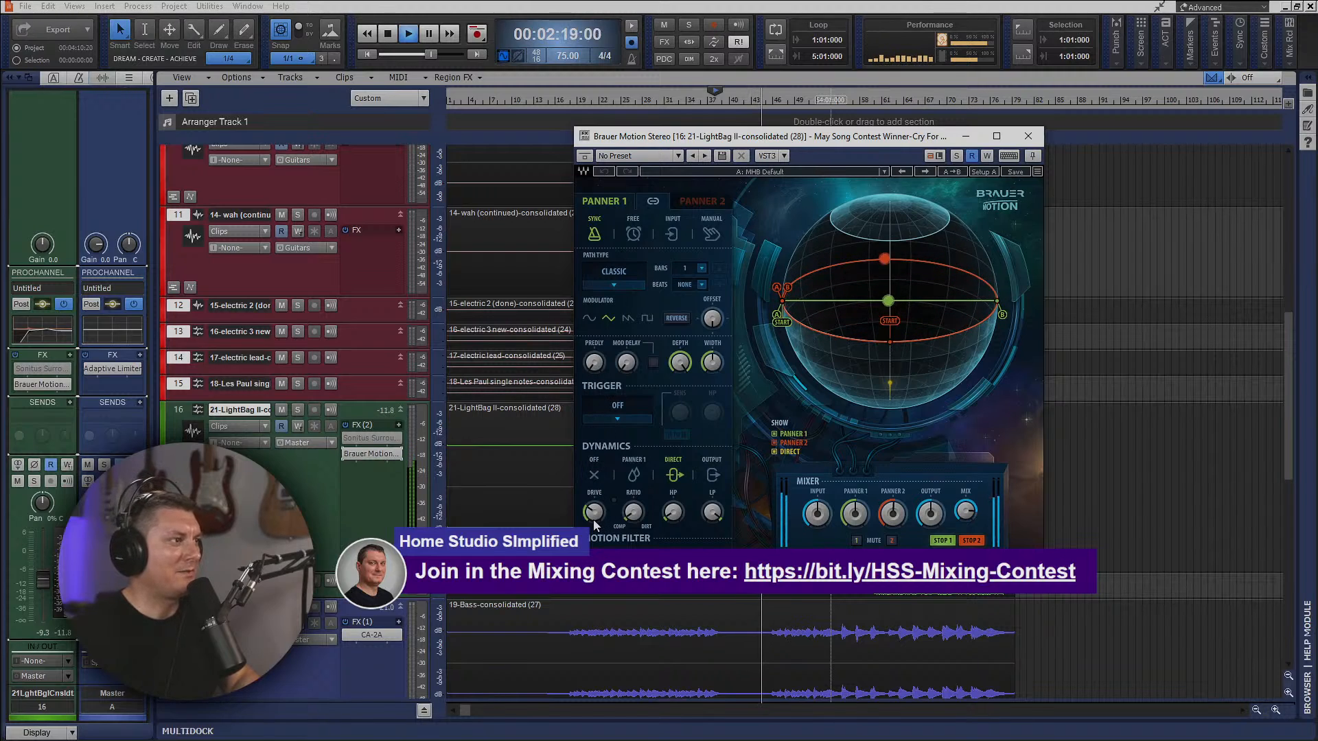
{"action": "left_click_drag", "start_coordinate": [595, 523], "coordinate": [595, 510]}
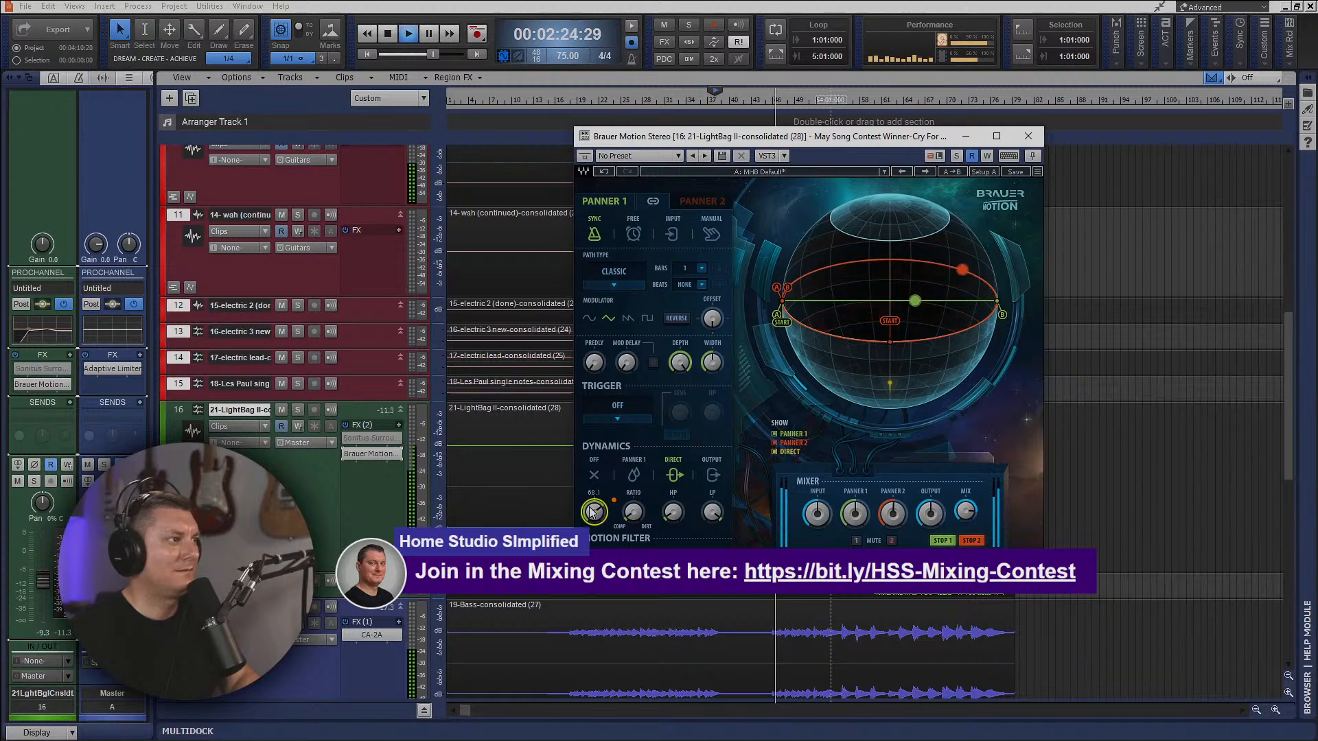
{"action": "left_click_drag", "start_coordinate": [595, 512], "coordinate": [595, 521]}
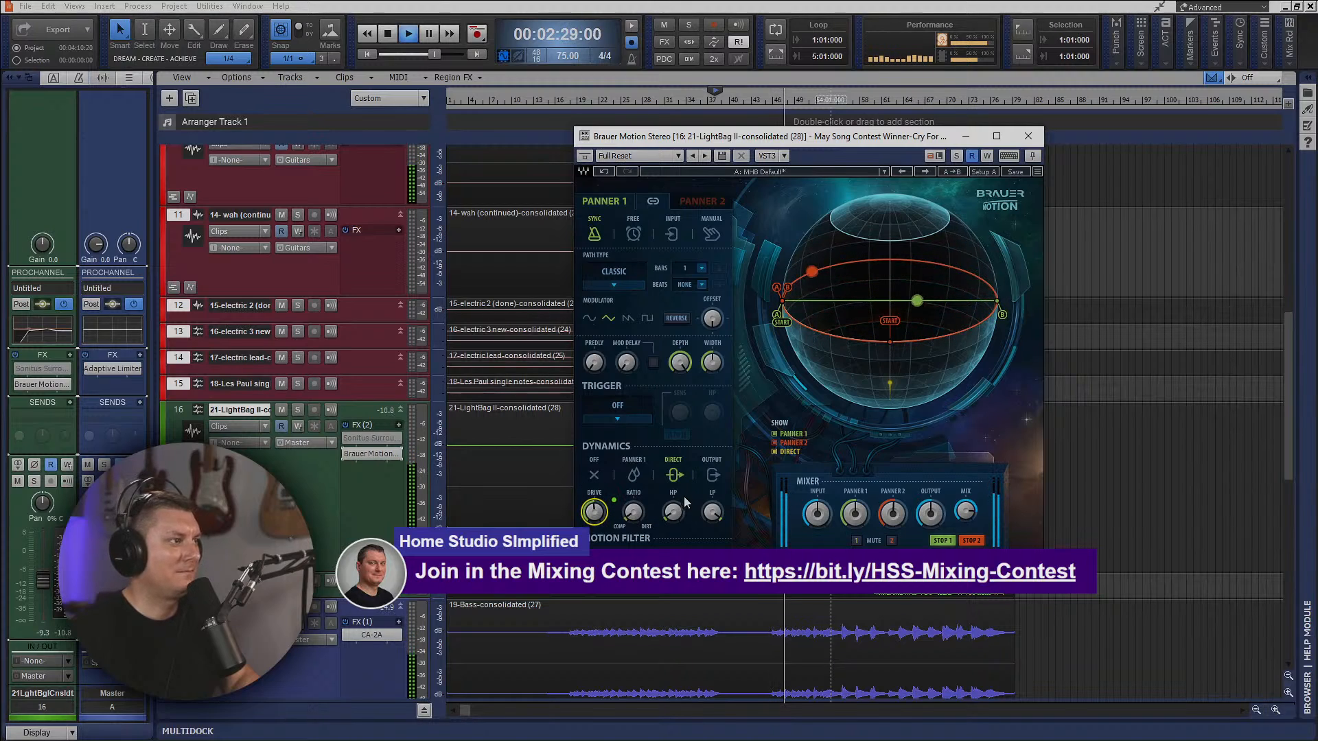
{"action": "left_click_drag", "start_coordinate": [674, 515], "coordinate": [674, 514]}
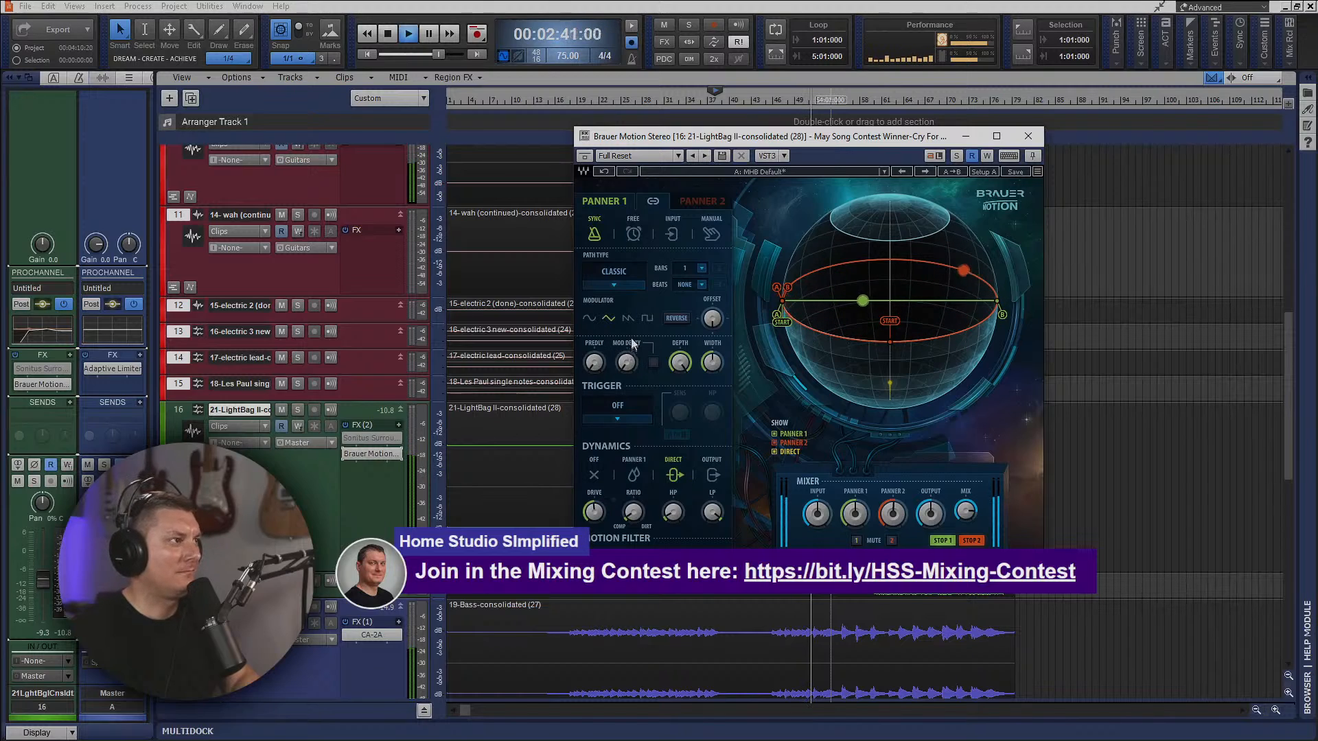
Try the Circle path type for Panner 1 in Brauer Motion and stop playback.
{"action": "left_click", "coordinate": [616, 286]}
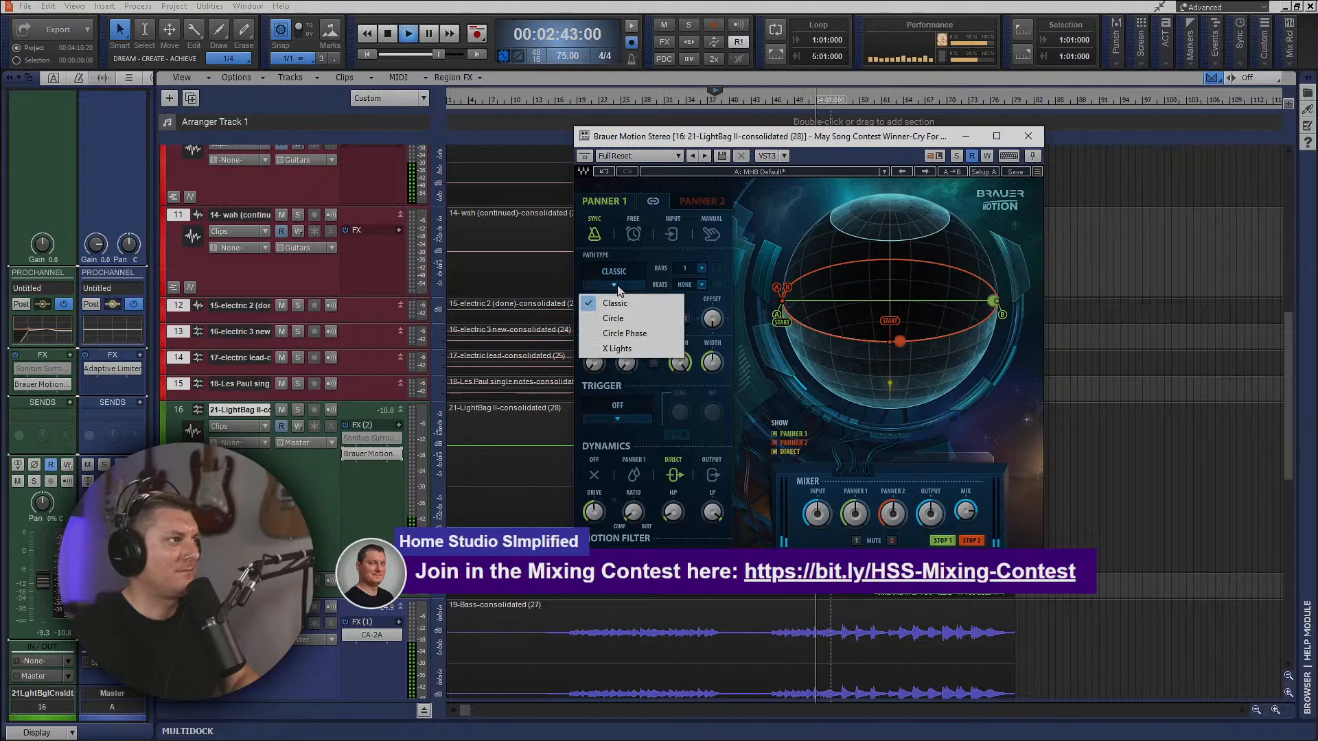
{"action": "left_click", "coordinate": [618, 317]}
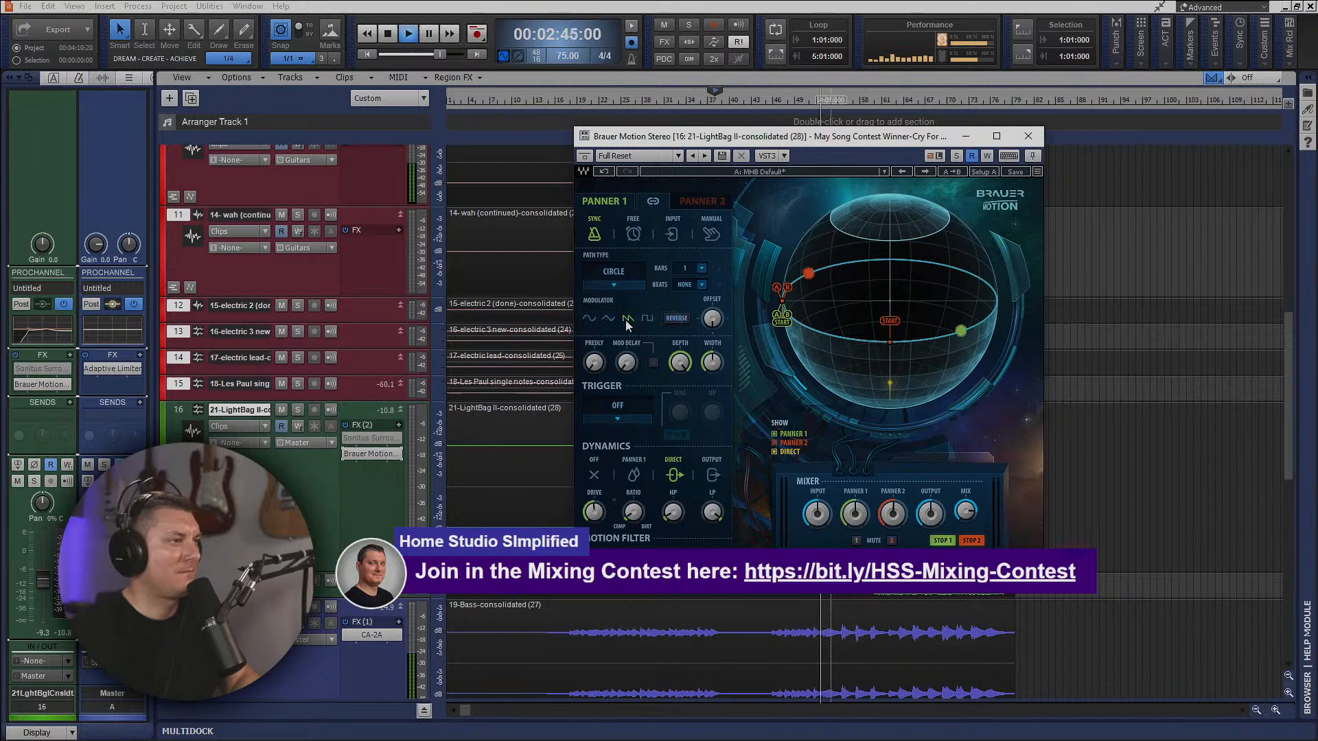
{"action": "key", "text": "space"}
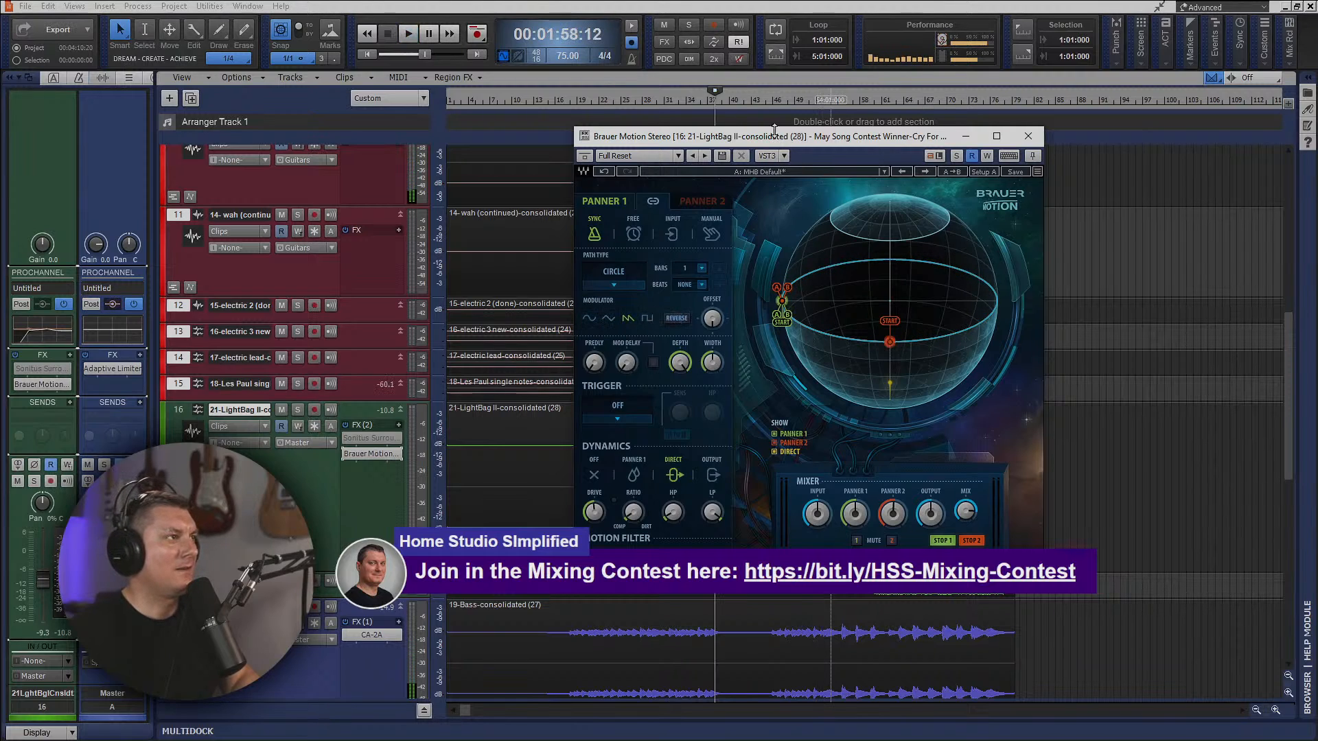
Restart playback and reposition and enlarge the Brauer Motion window so that all its controls are visible.
{"action": "left_click_drag", "start_coordinate": [775, 130], "coordinate": [809, 104]}
{"action": "key", "text": "space"}
{"action": "left_click", "coordinate": [994, 102]}
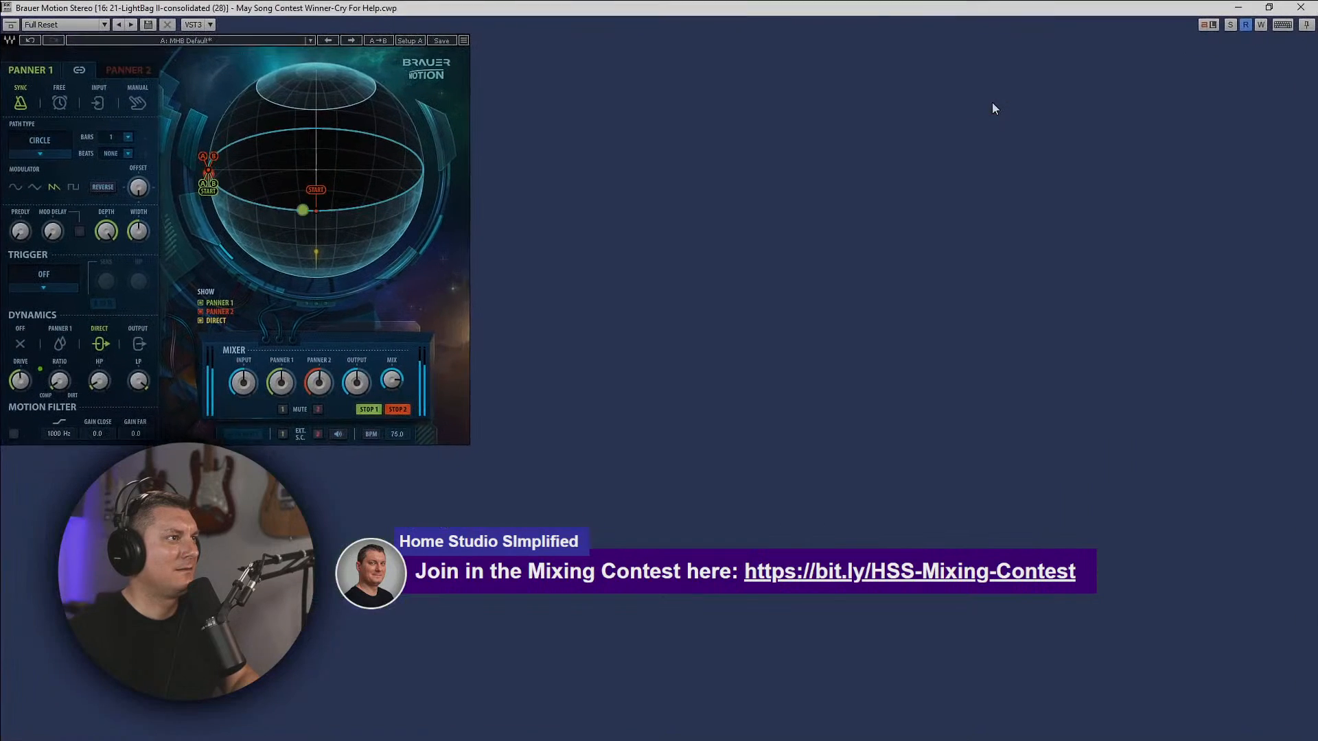
{"action": "left_click", "coordinate": [1269, 8]}
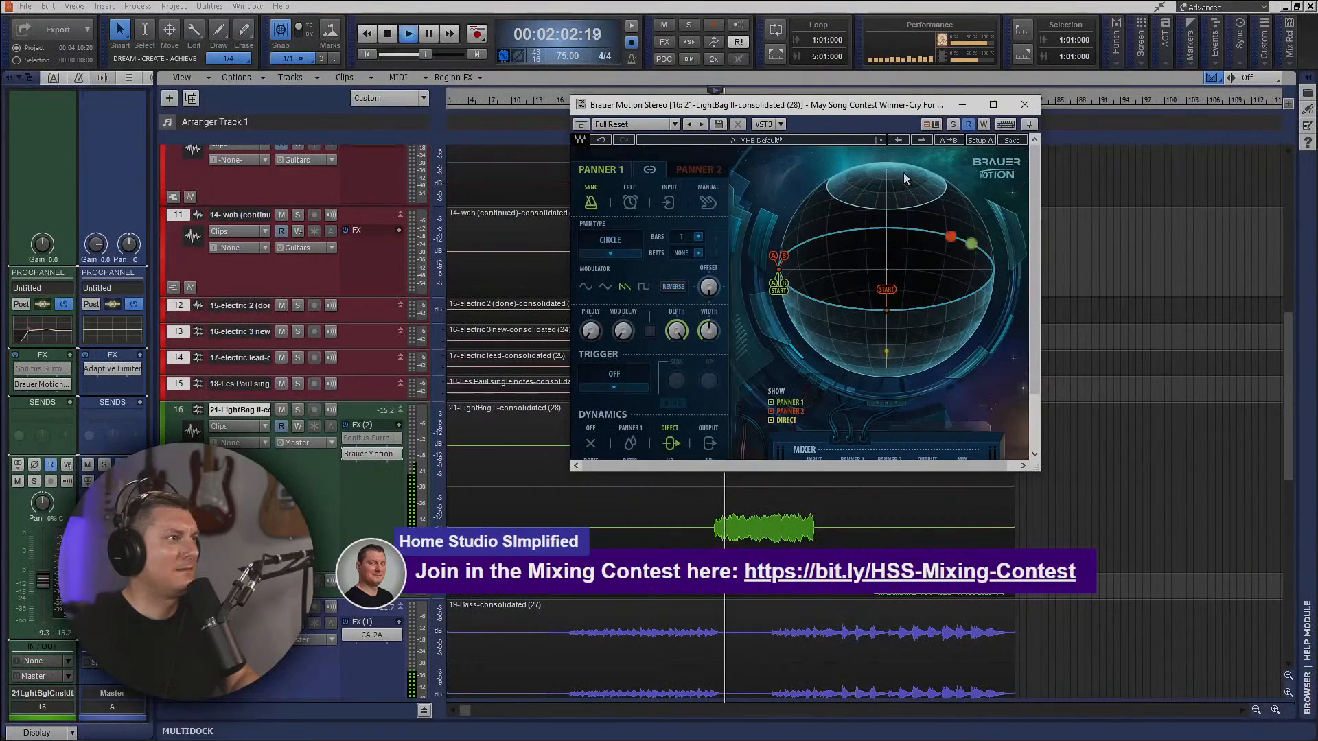
{"action": "left_click_drag", "start_coordinate": [1037, 478], "coordinate": [1037, 546]}
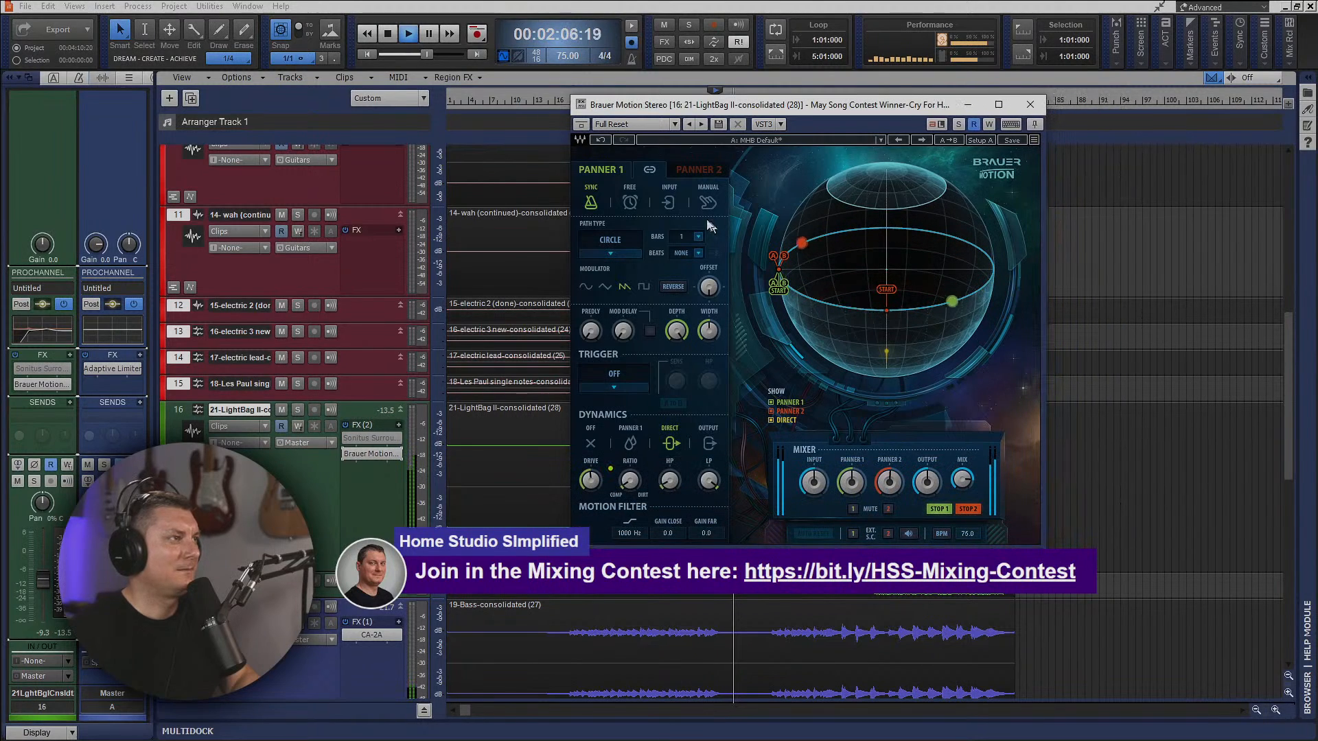
Audition the Circle Phase path type on Panner 1, and set the path type back to Classic.
{"action": "left_click", "coordinate": [622, 255]}
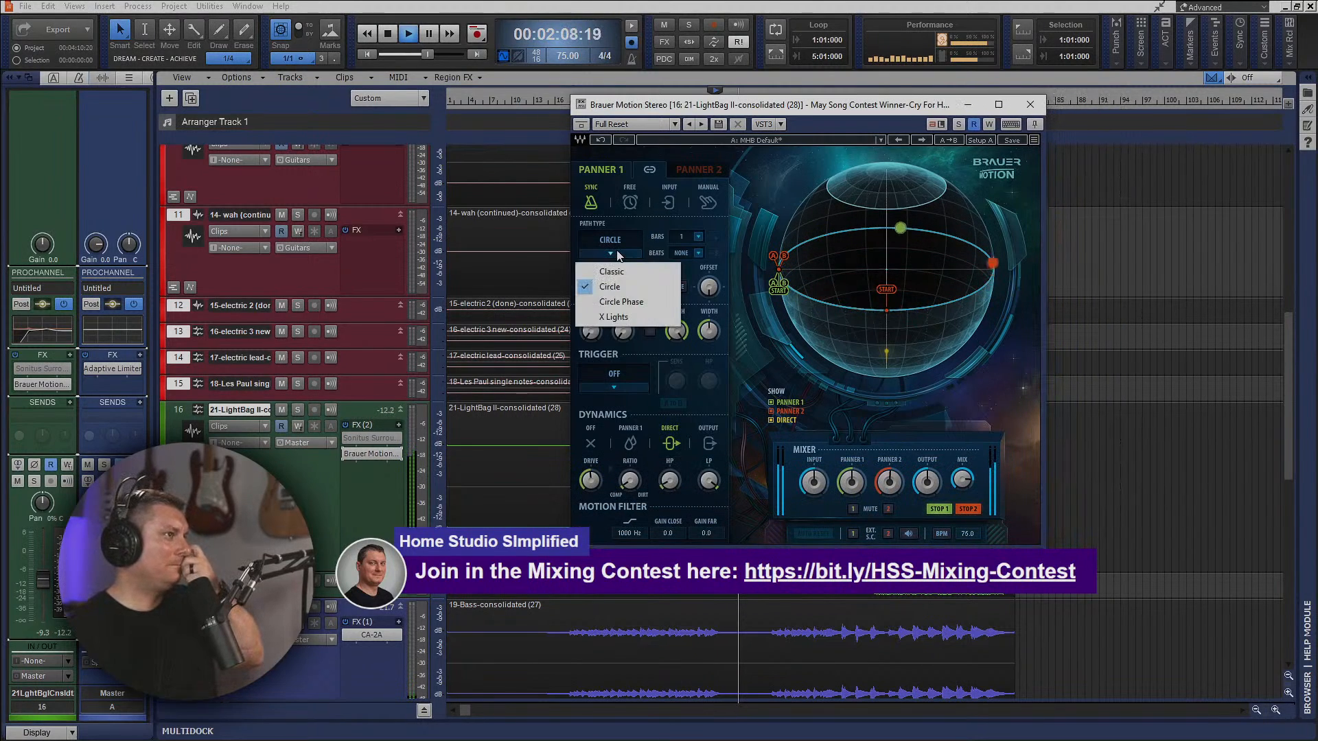
{"action": "left_click", "coordinate": [621, 302]}
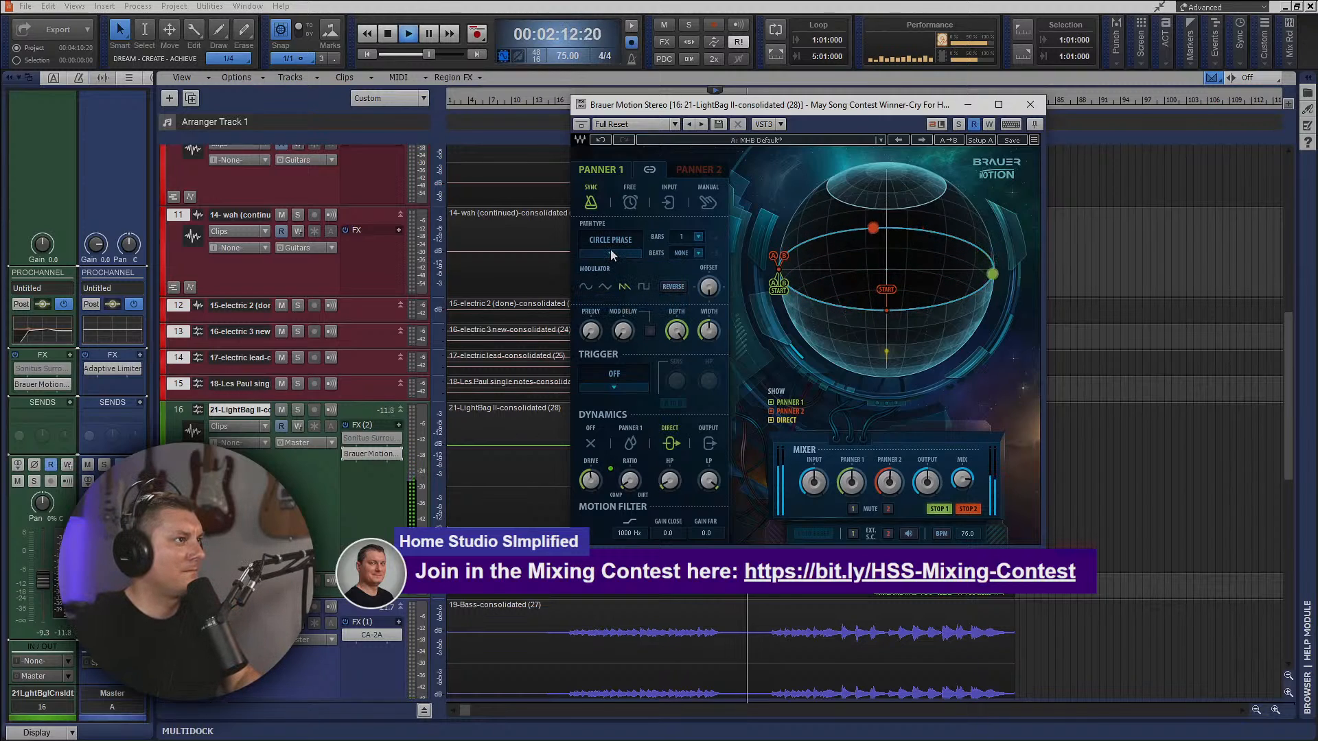
{"action": "left_click", "coordinate": [611, 250]}
{"action": "left_click", "coordinate": [620, 272]}
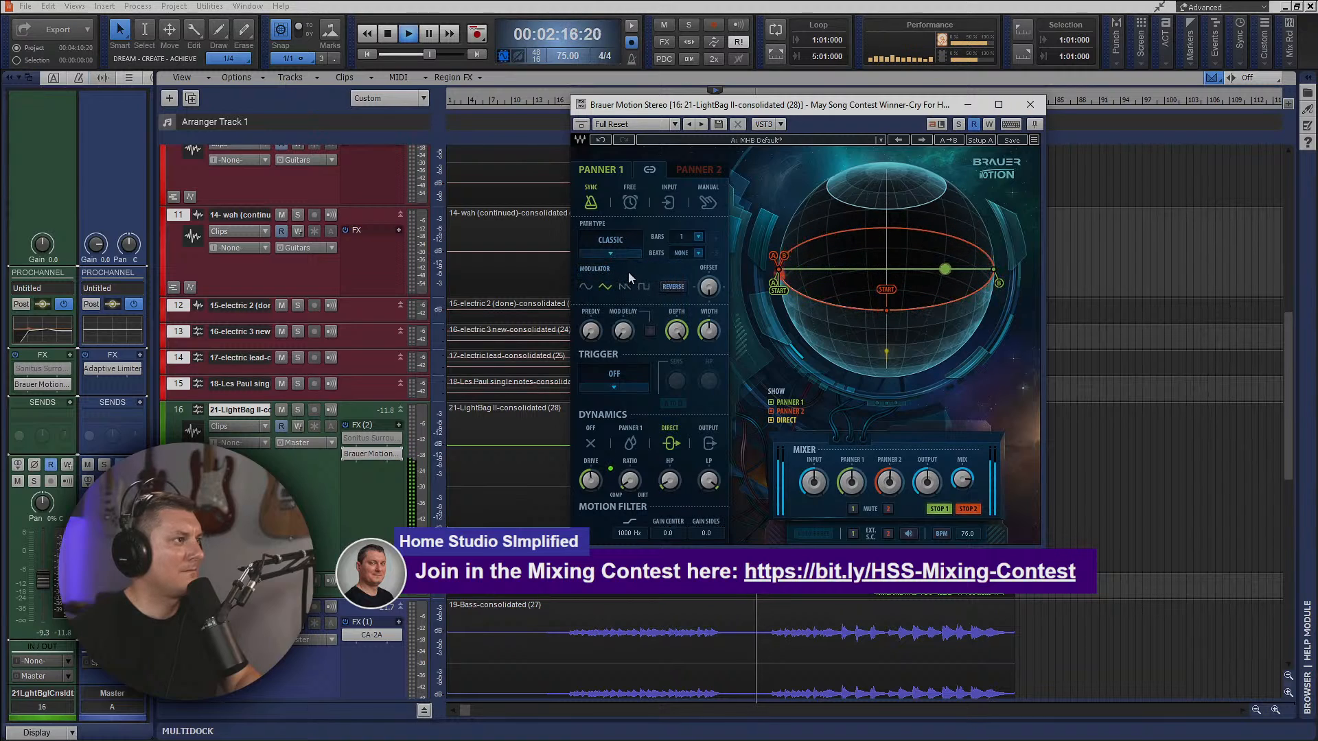
Adjust Panner 1's width and depth and raise Panner 2's Drive, closing Brauer Motion and stopping playback when done.
{"action": "left_click_drag", "start_coordinate": [709, 332], "coordinate": [676, 324]}
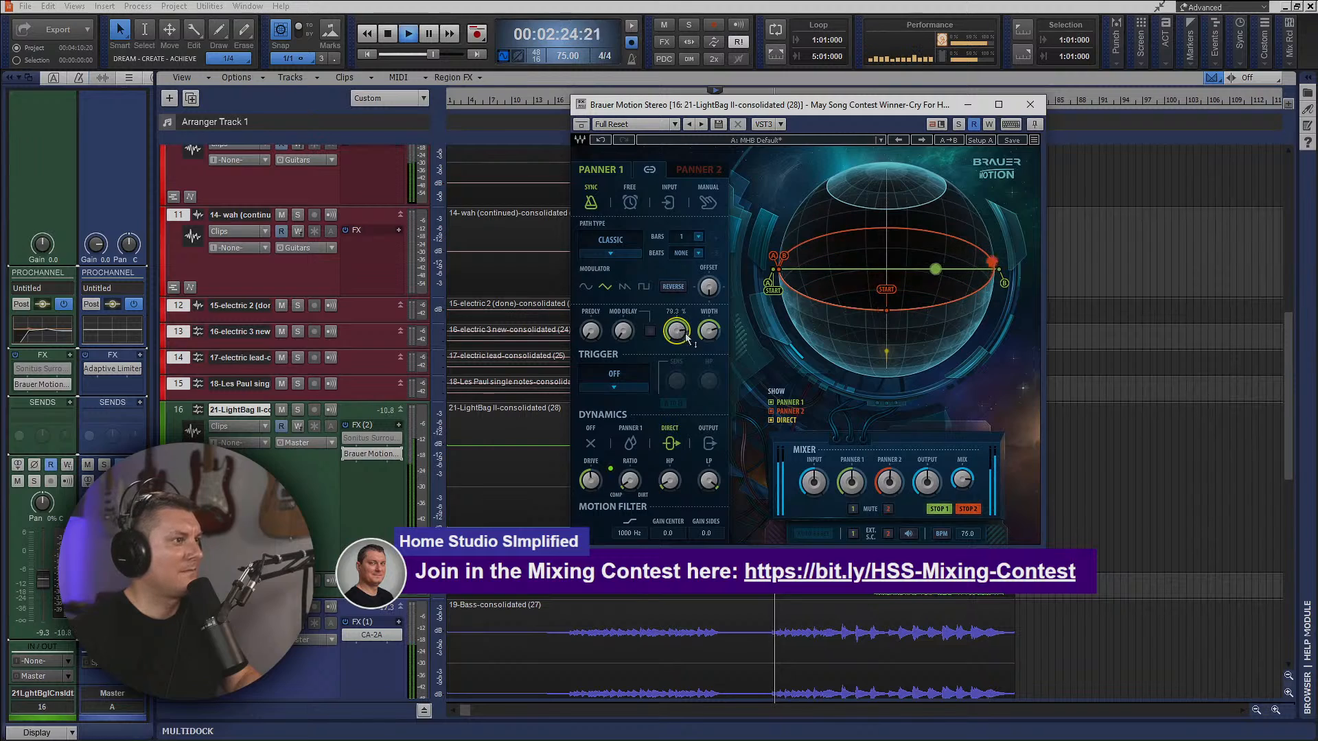
{"action": "left_click", "coordinate": [690, 165]}
{"action": "left_click_drag", "start_coordinate": [591, 482], "coordinate": [591, 450]}
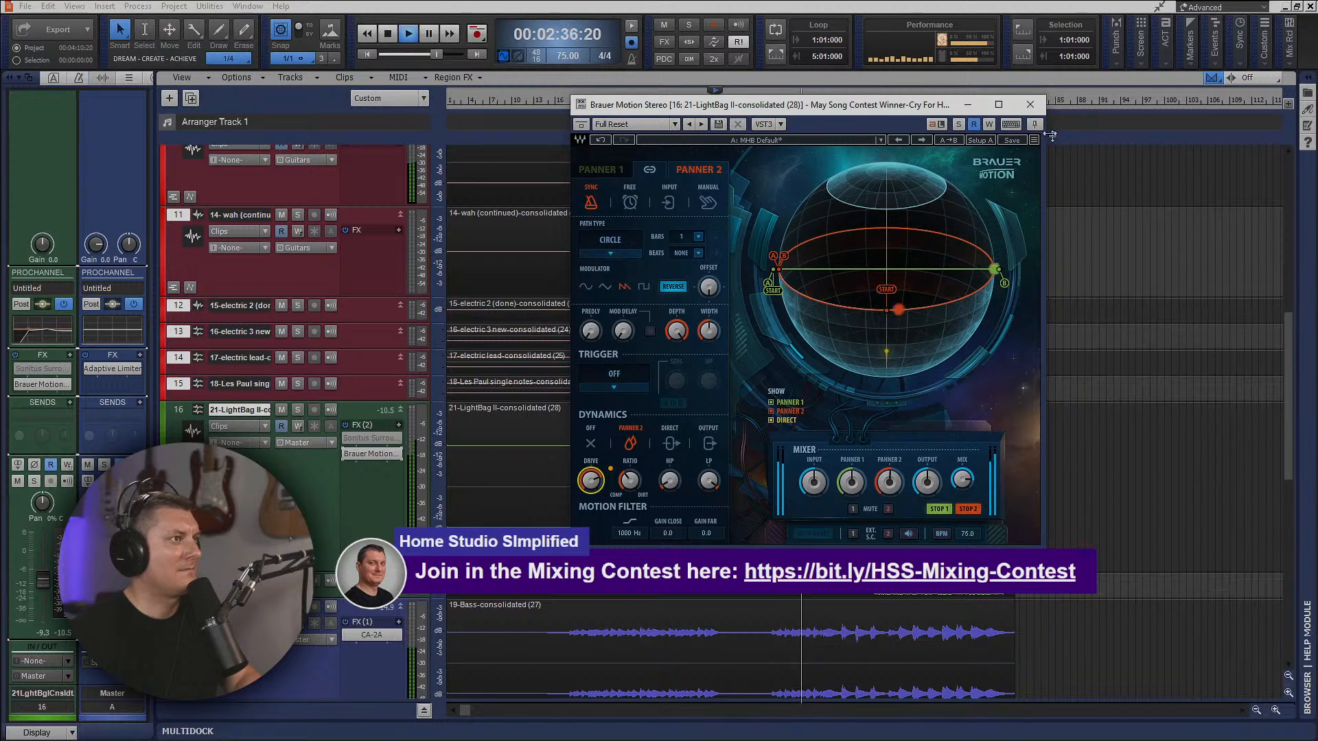
{"action": "left_click", "coordinate": [1030, 105]}
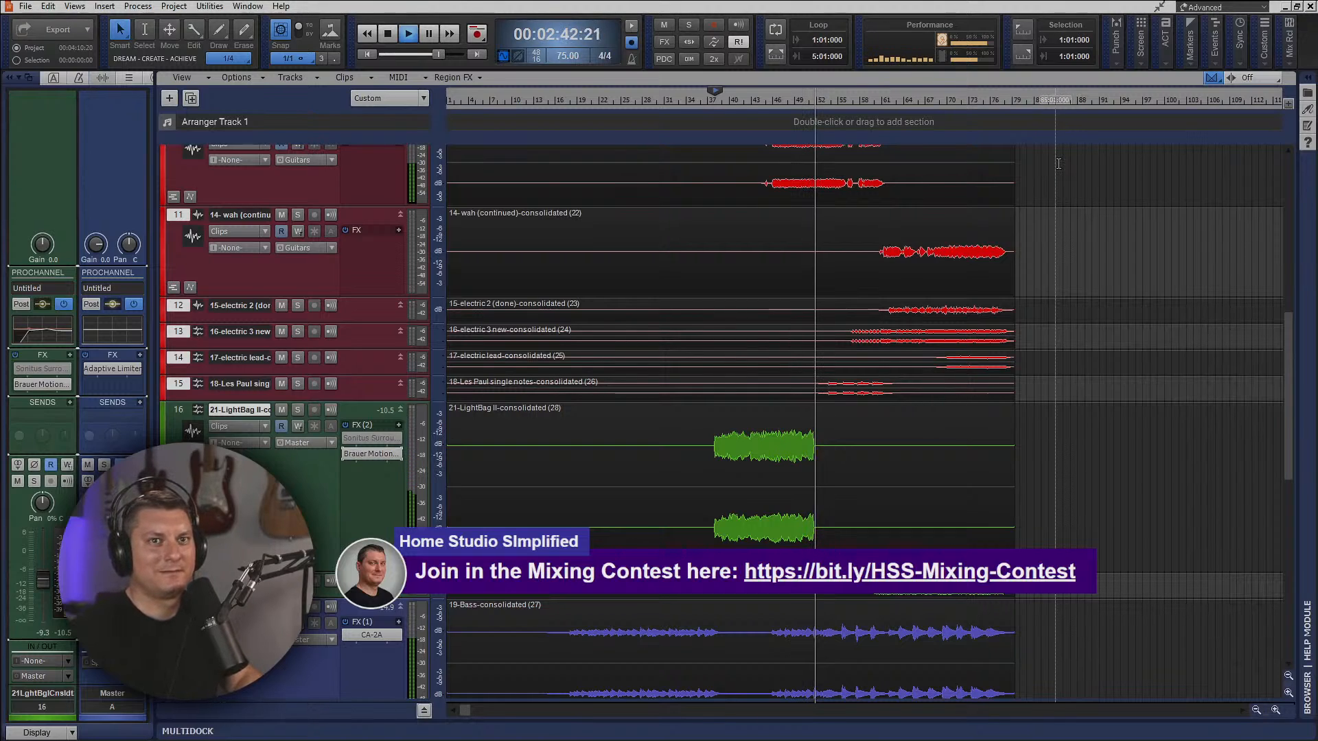
{"action": "key", "text": "space"}
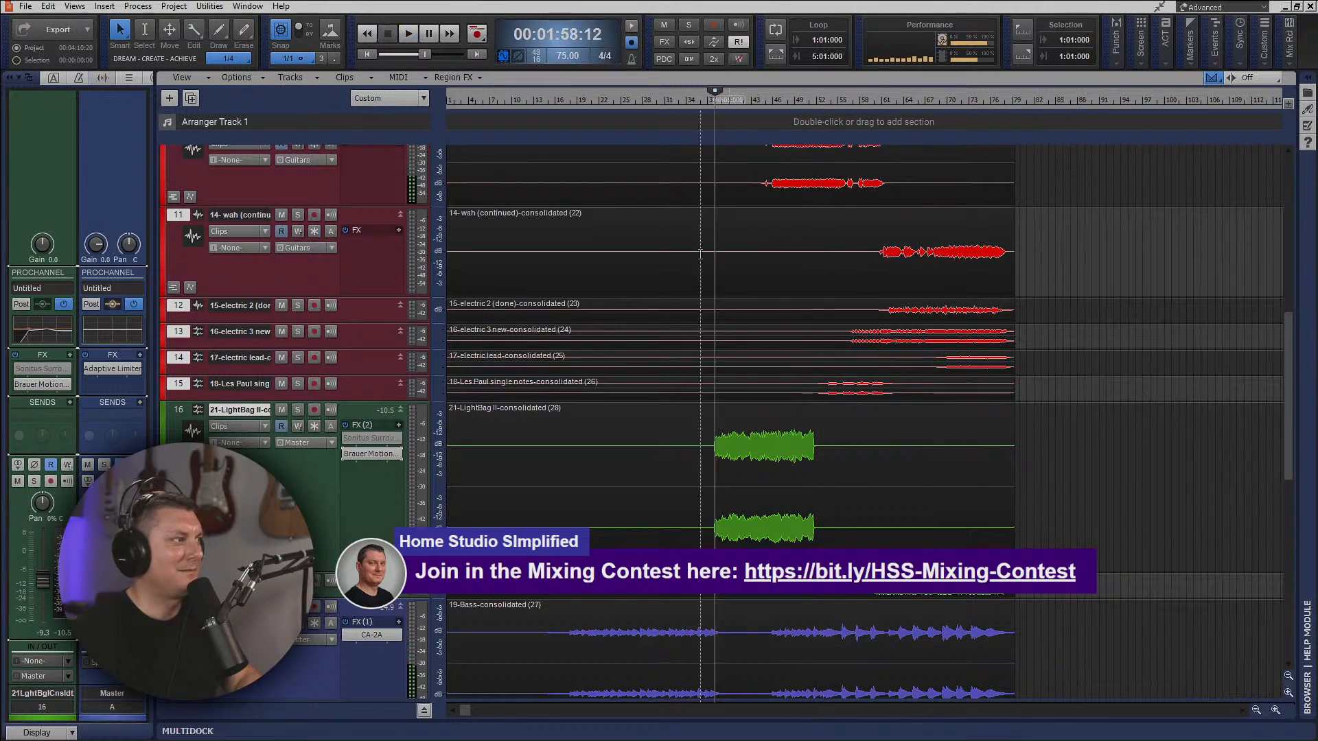
Delete Sonitus Surround from the LightBag II track and audition the section with Brauer Motion alone.
{"action": "right_click", "coordinate": [366, 437]}
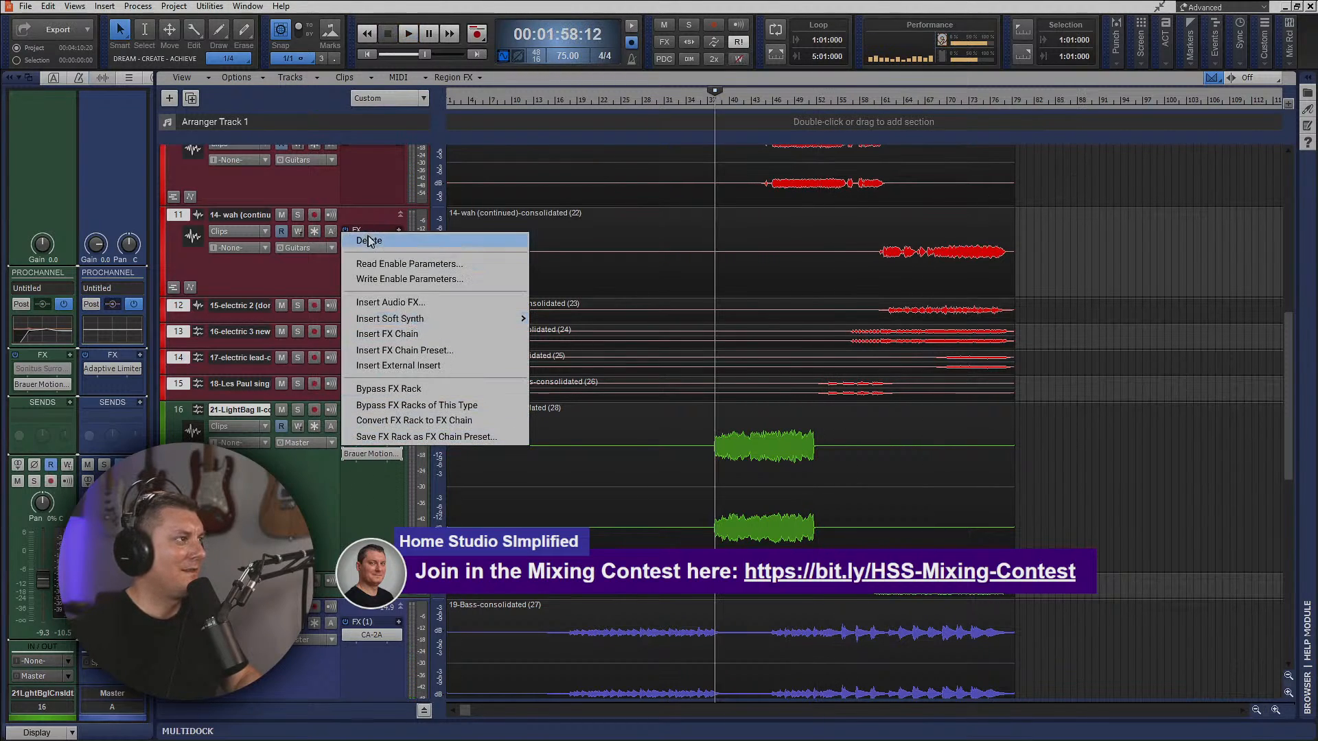
{"action": "left_click", "coordinate": [373, 243]}
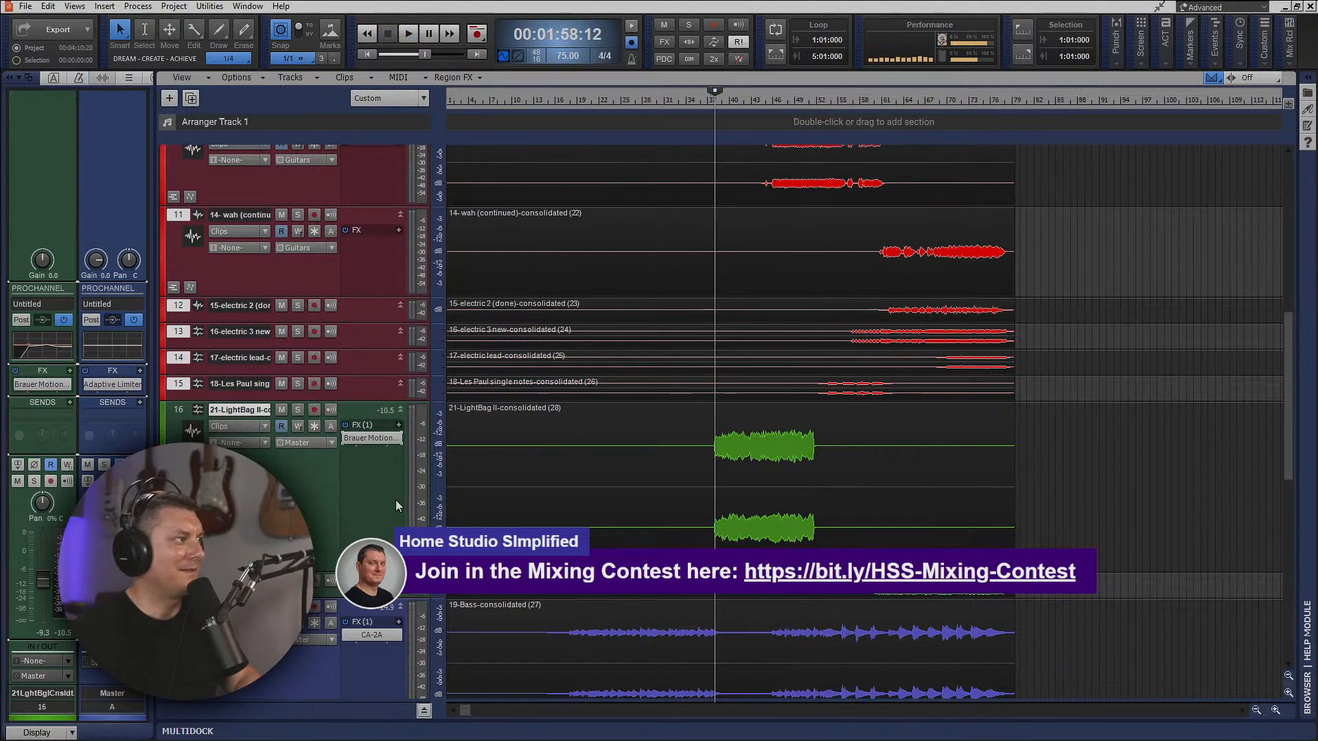
{"action": "scroll", "coordinate": [886, 484], "scroll_direction": "down", "scroll_amount": 3}
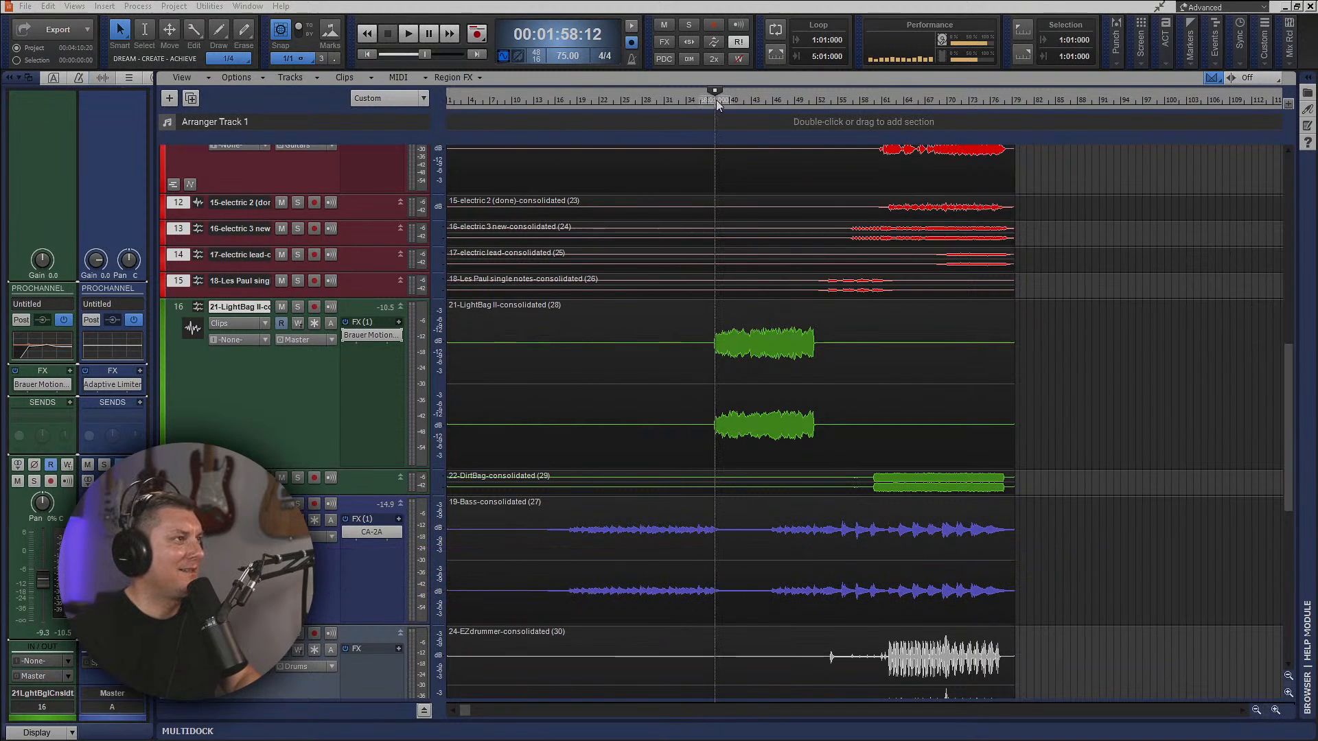
{"action": "left_click", "coordinate": [414, 32]}
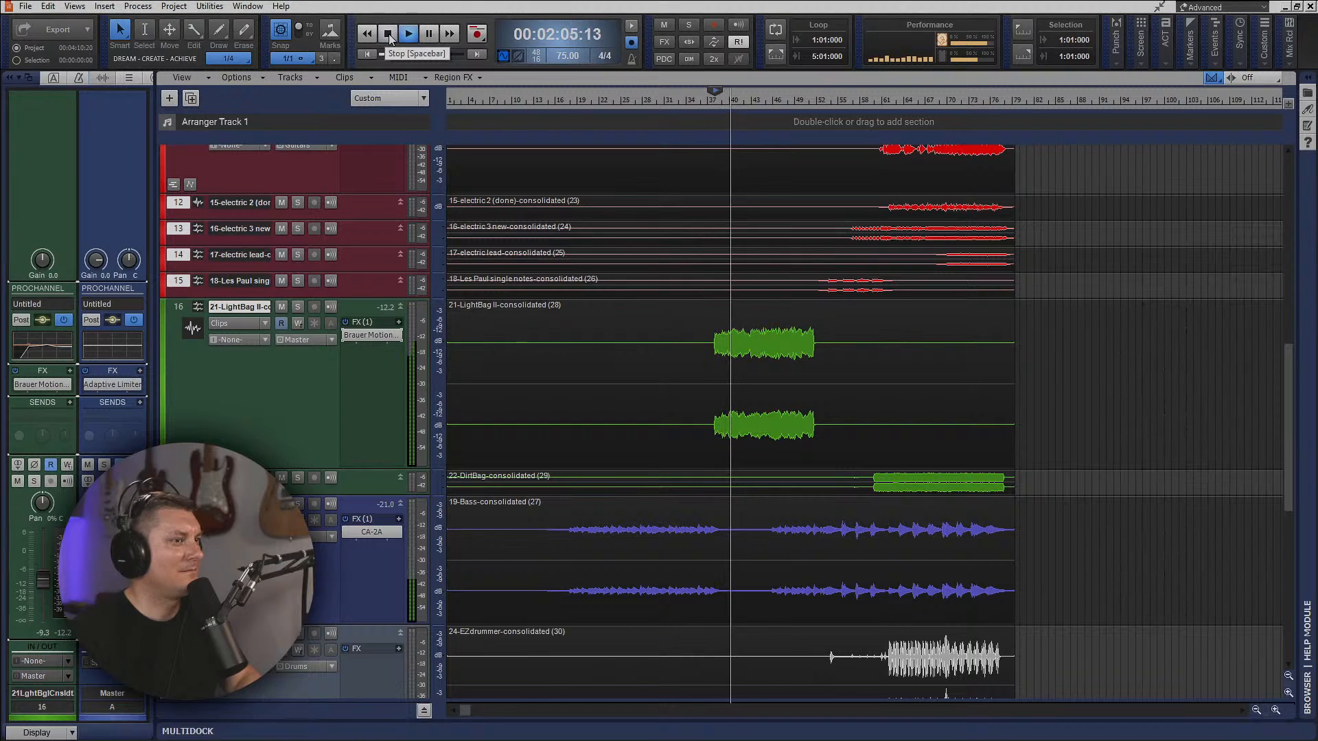
{"action": "left_click", "coordinate": [389, 39]}
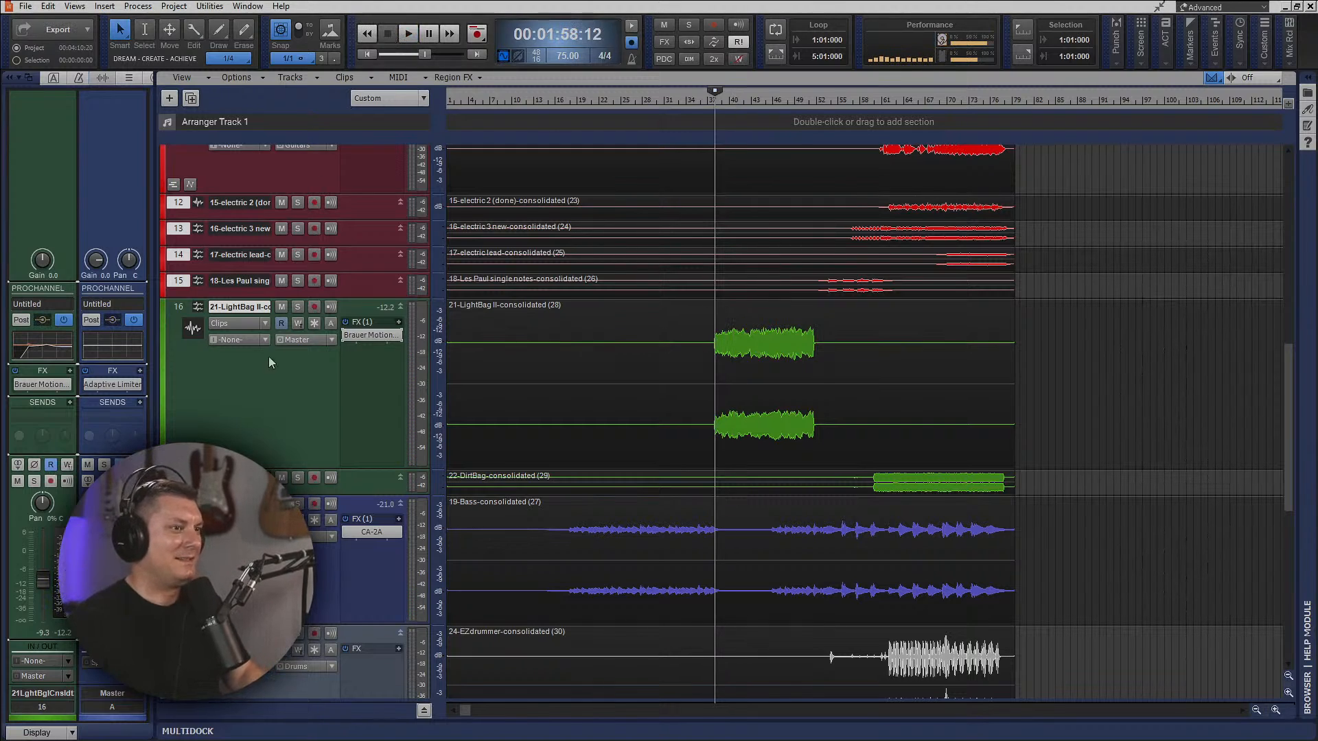
Play the song in the console view, collapsing the LightBag II track's ProChannel and widening the bus section.
{"action": "key", "text": "alt+2"}
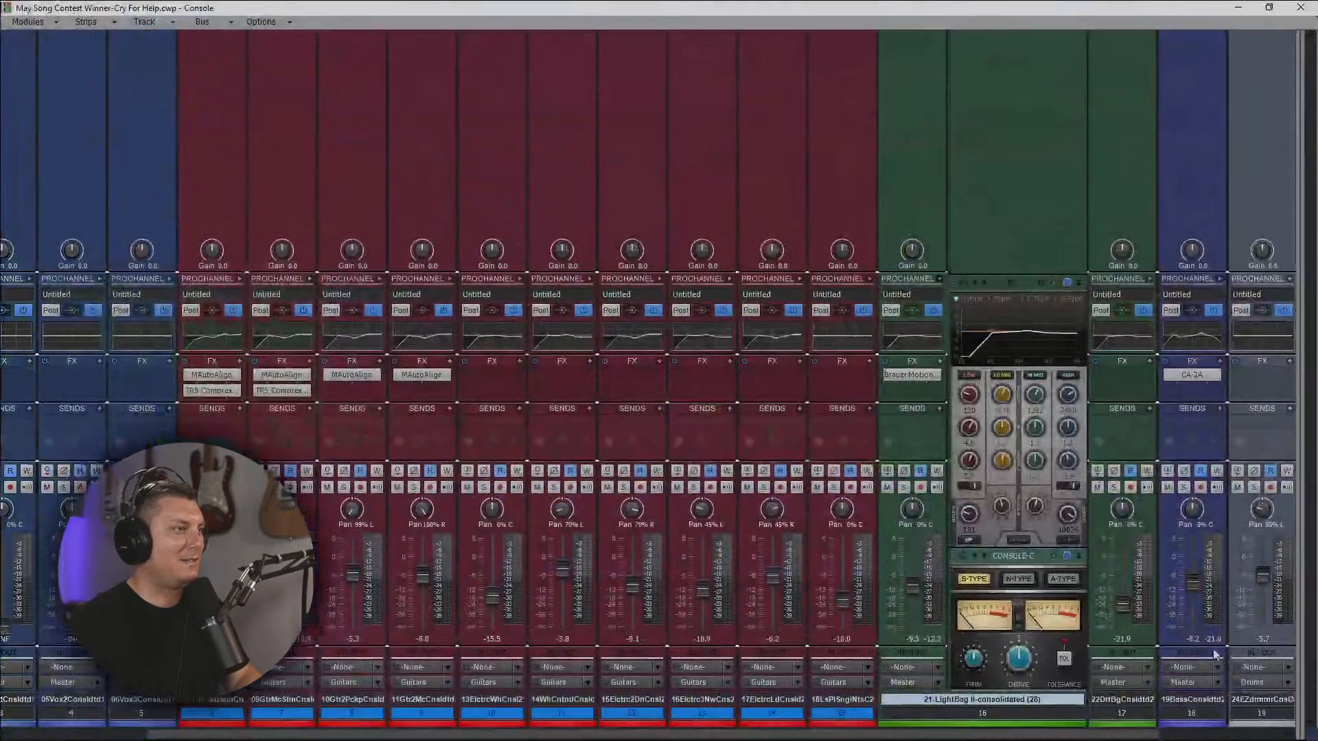
{"action": "key", "text": "space"}
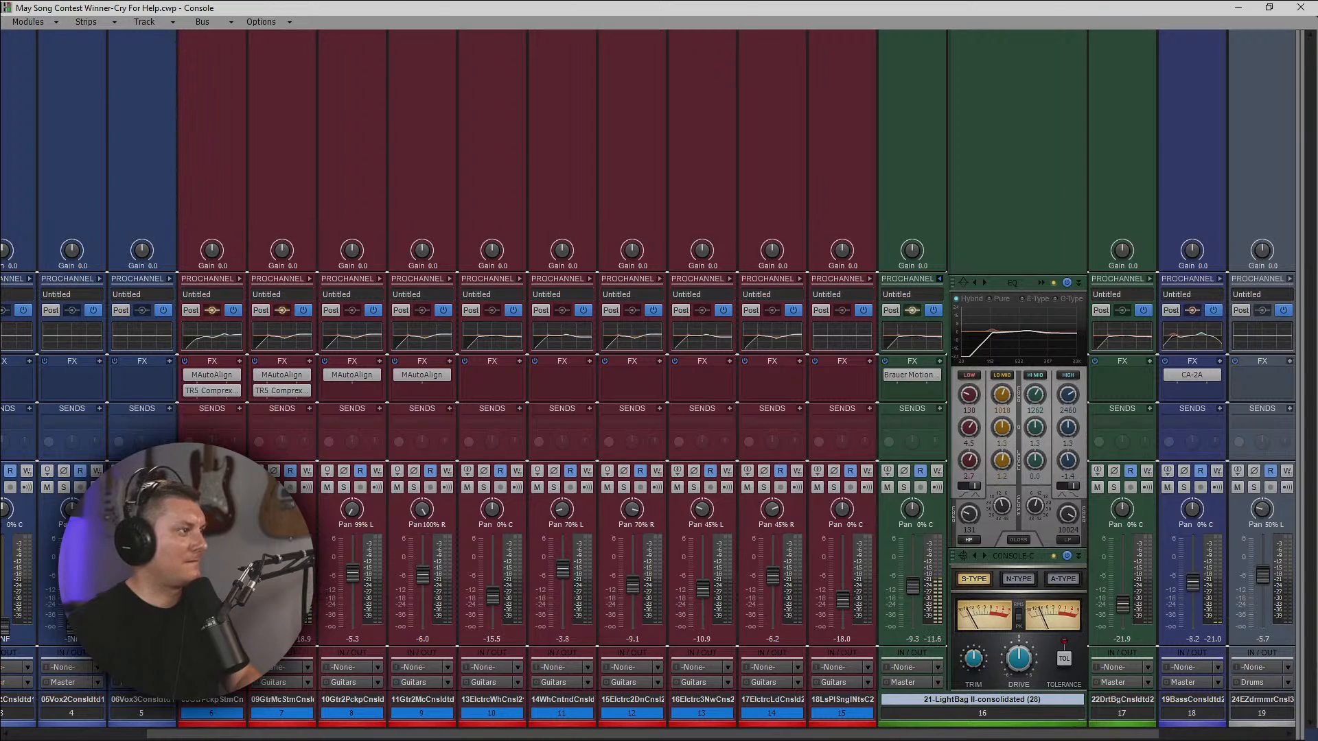
{"action": "left_click", "coordinate": [212, 699]}
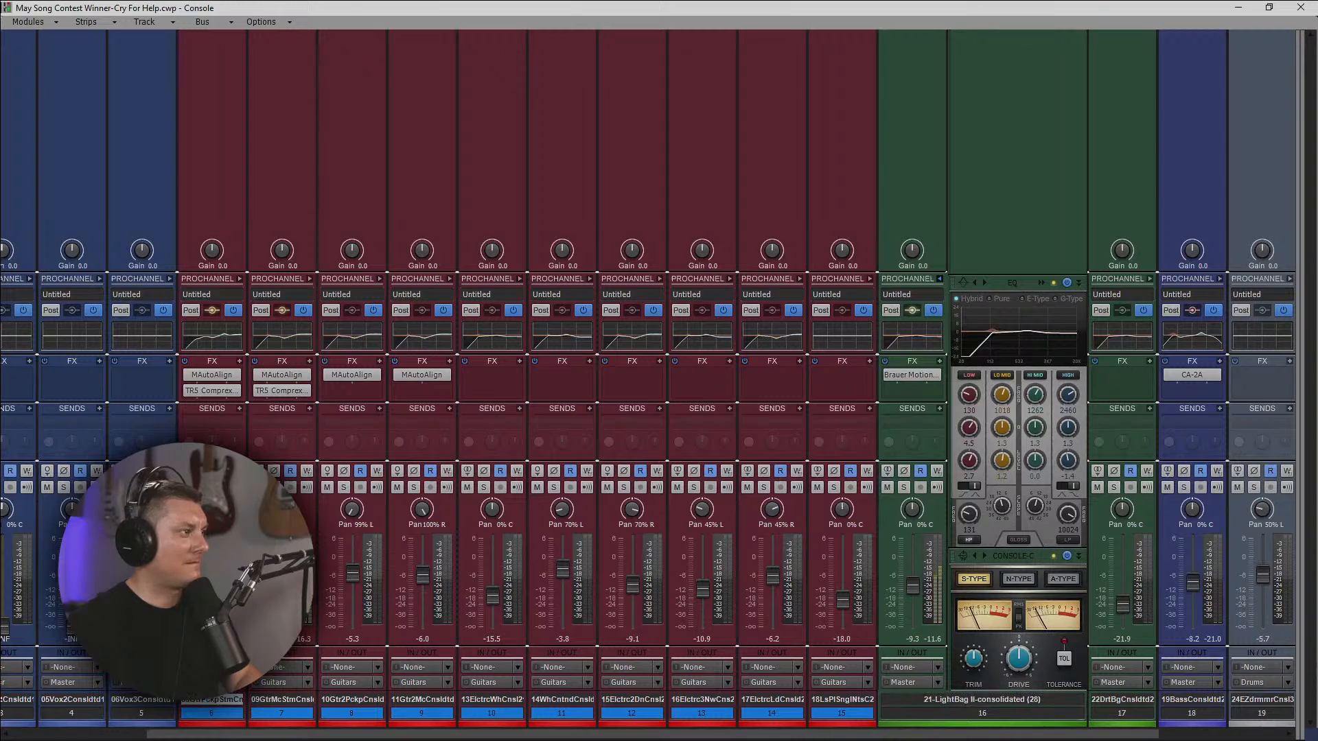
{"action": "left_click", "coordinate": [281, 700]}
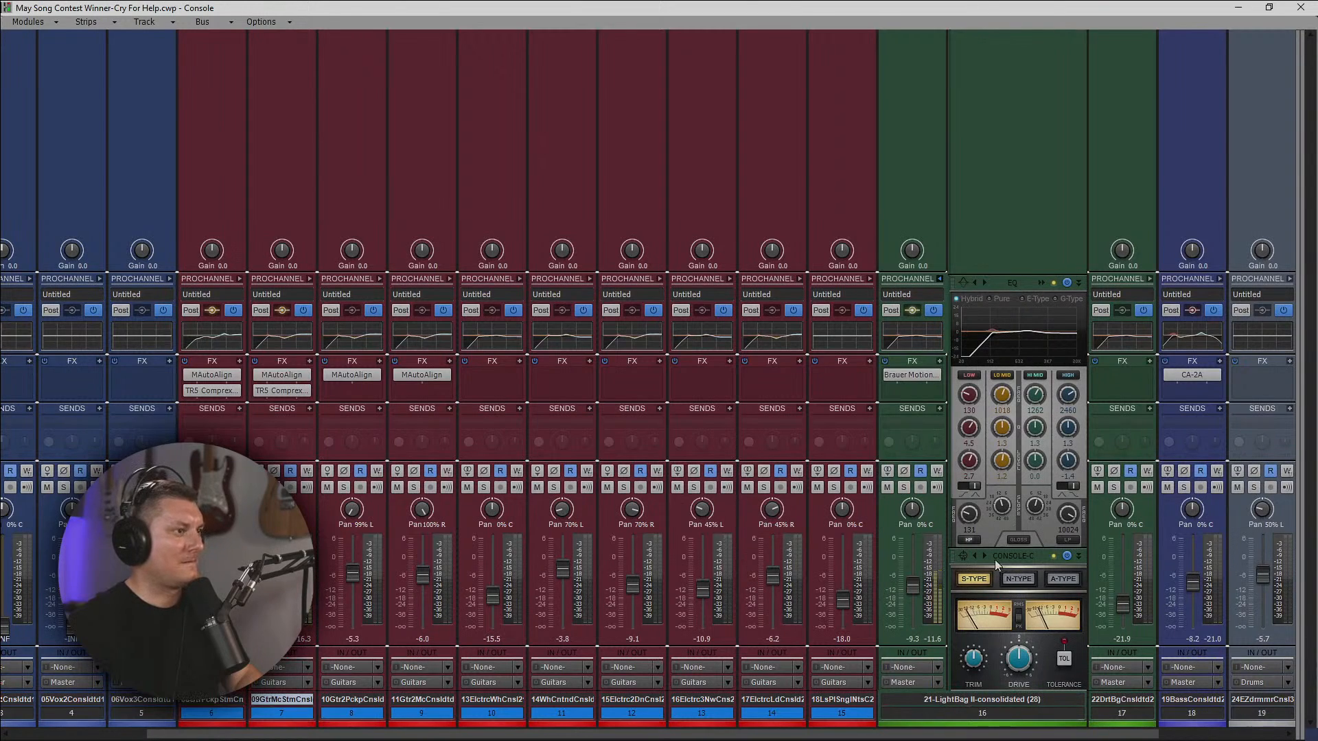
{"action": "left_click", "coordinate": [940, 279]}
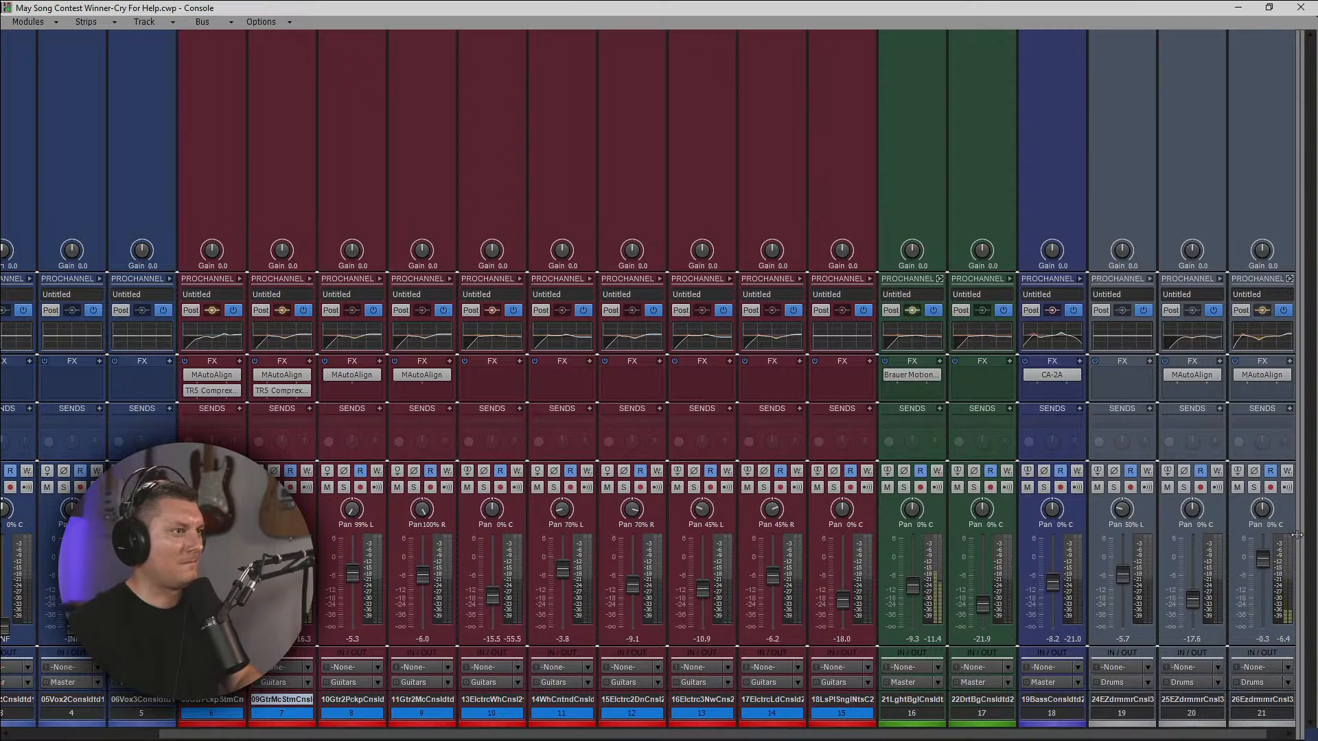
{"action": "left_click_drag", "start_coordinate": [1297, 535], "coordinate": [647, 545]}
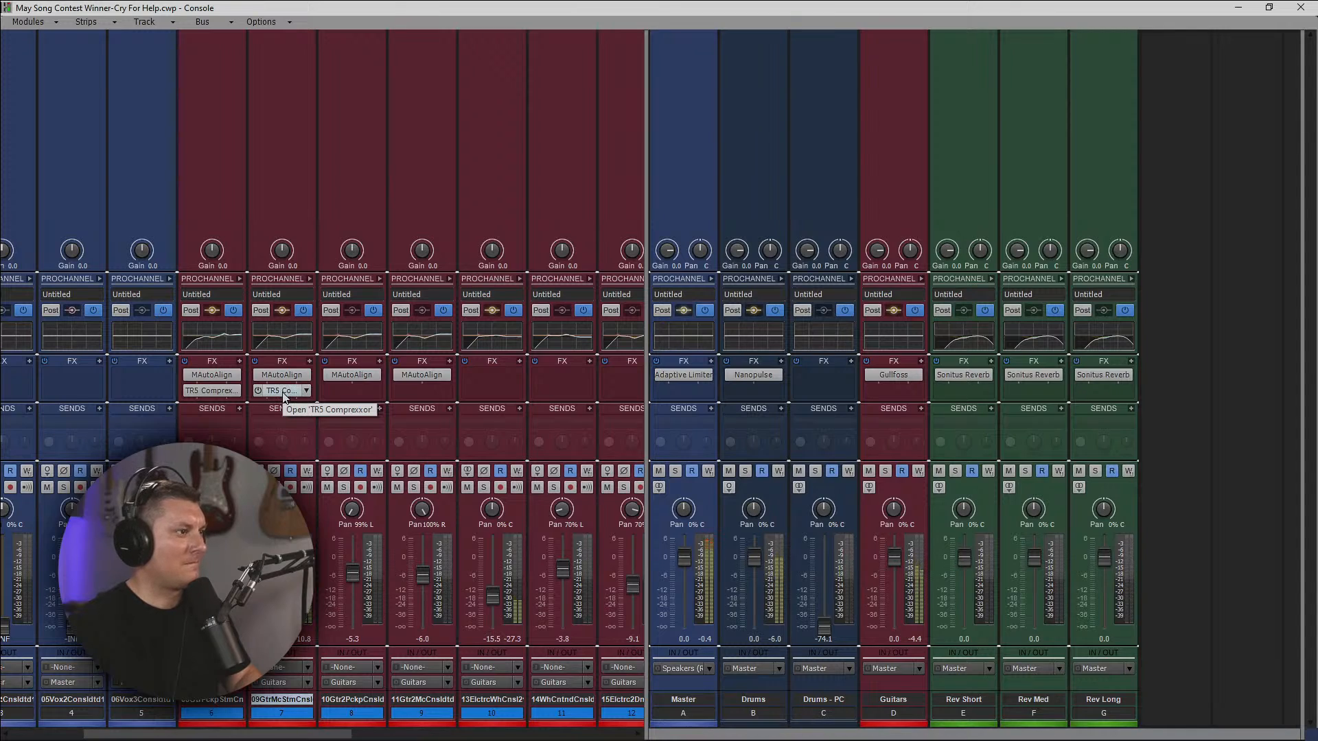
Insert Waves PuigChild 670 Stereo on the Drums - PC bus.
{"action": "right_click", "coordinate": [819, 385]}
{"action": "left_click", "coordinate": [722, 244]}
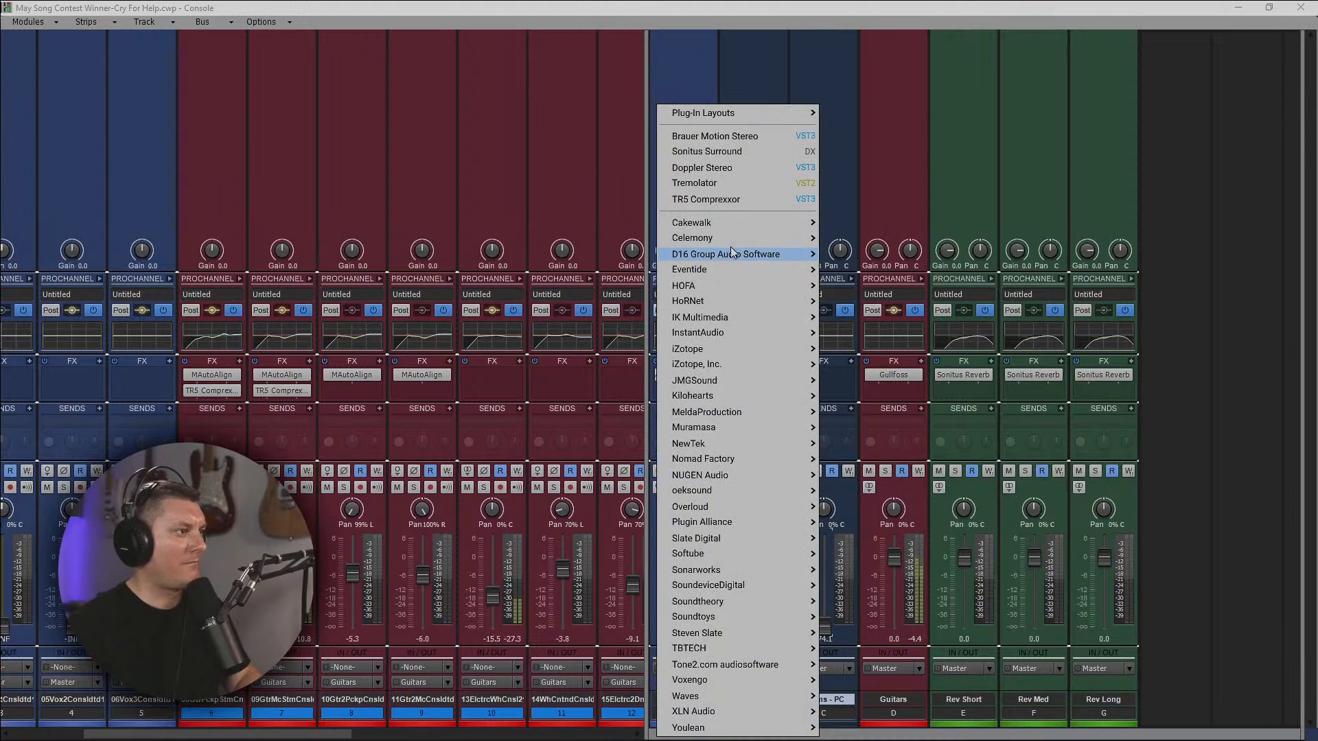
{"action": "mouse_move", "coordinate": [722, 701]}
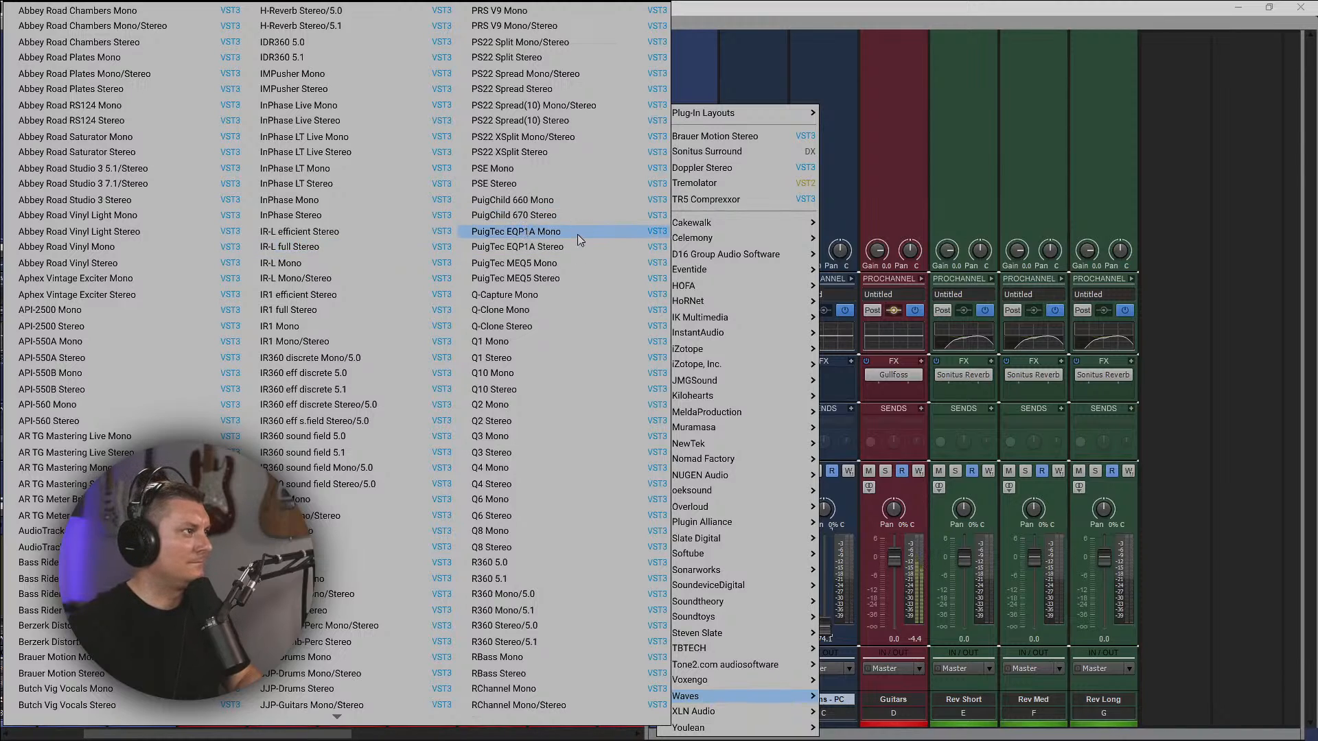
{"action": "left_click", "coordinate": [557, 218]}
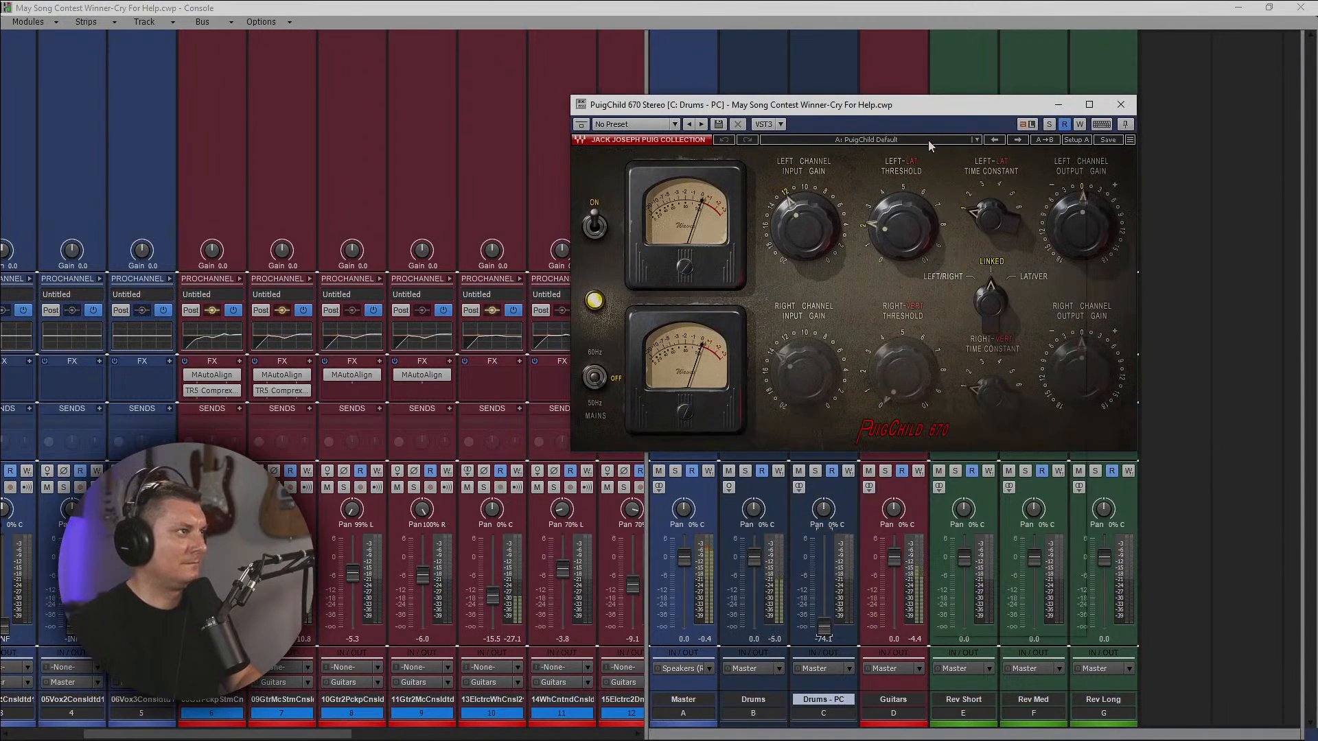
Load PuigChild 670's Rock Snare preset and raise the Drums - PC bus volume to about -9.6 dB.
{"action": "left_click", "coordinate": [928, 140]}
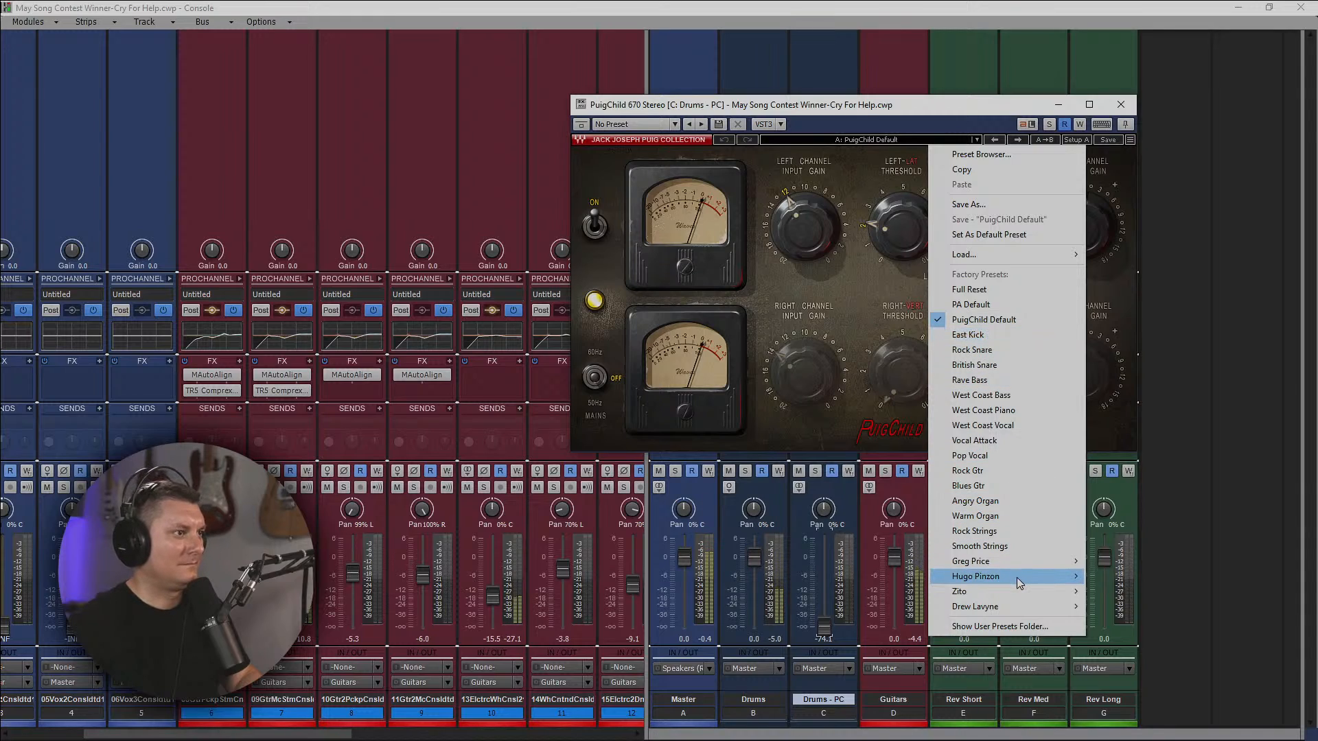
{"action": "mouse_move", "coordinate": [1017, 578]}
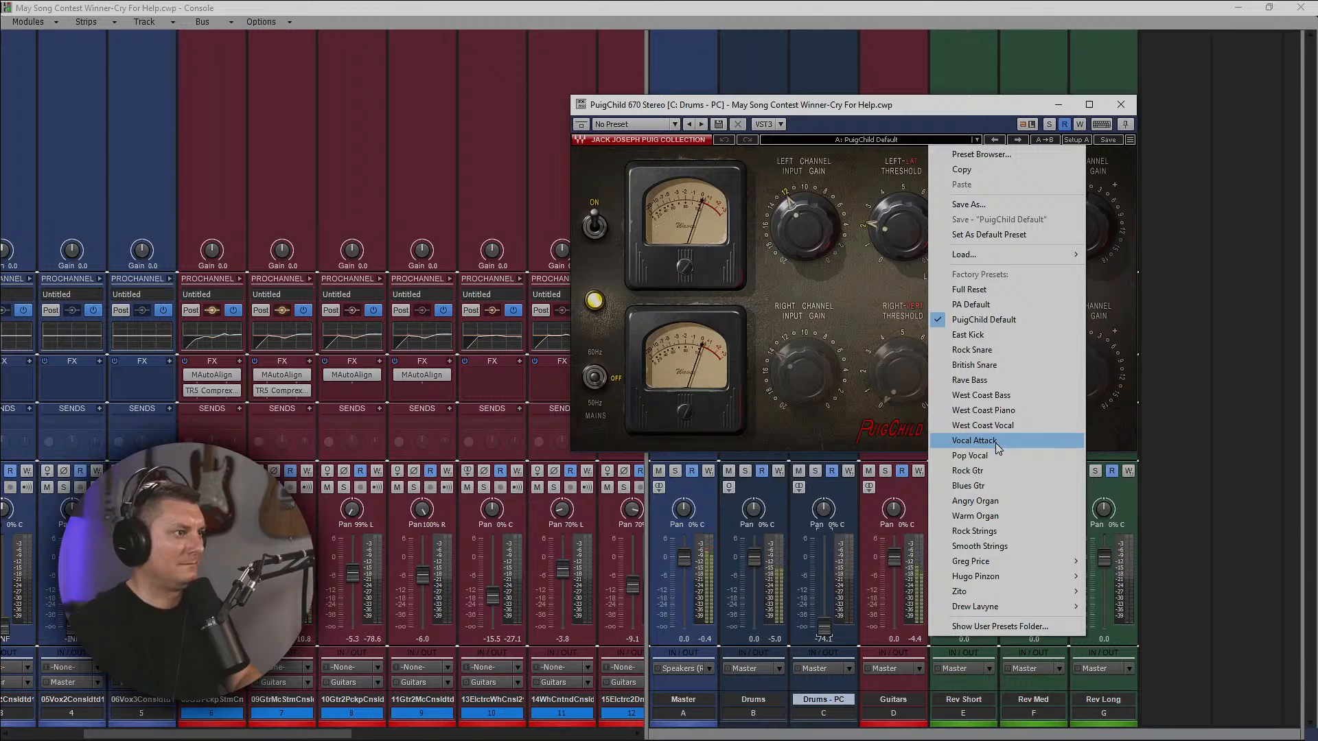
{"action": "left_click", "coordinate": [976, 350]}
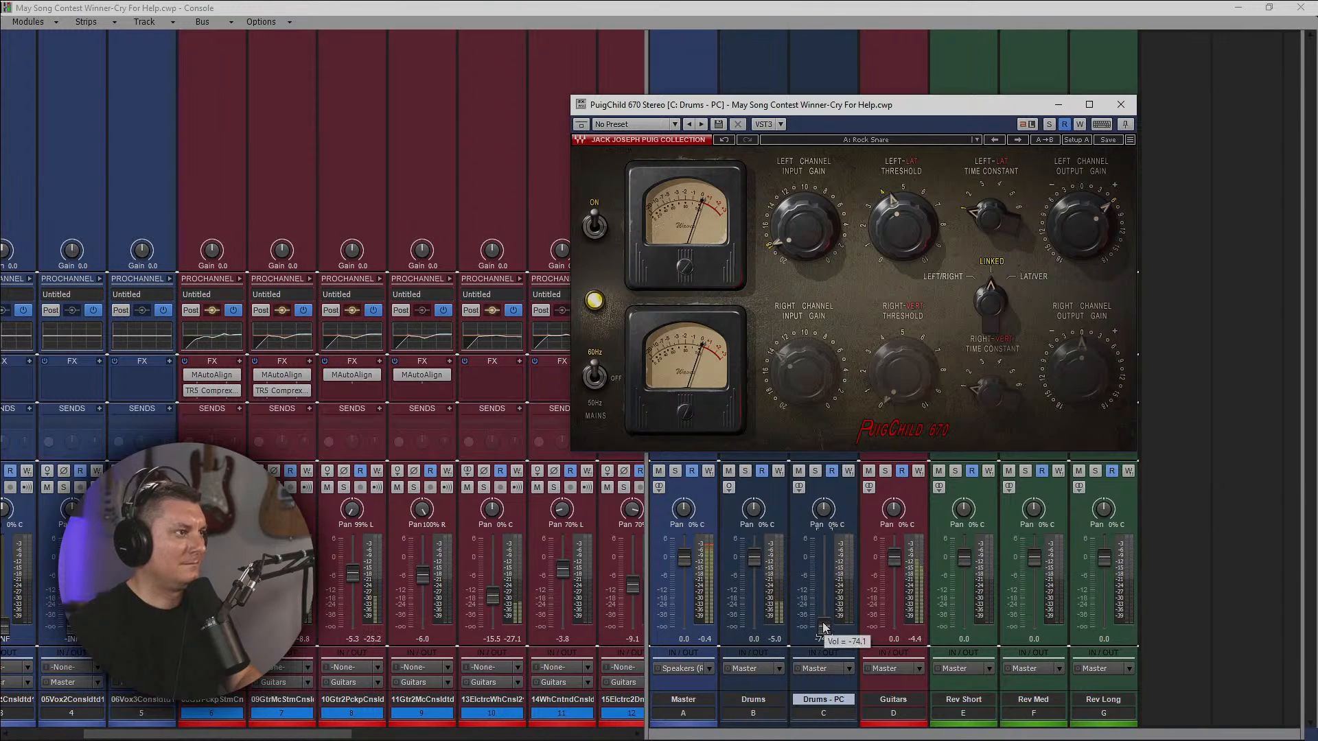
{"action": "left_click_drag", "start_coordinate": [827, 627], "coordinate": [824, 623]}
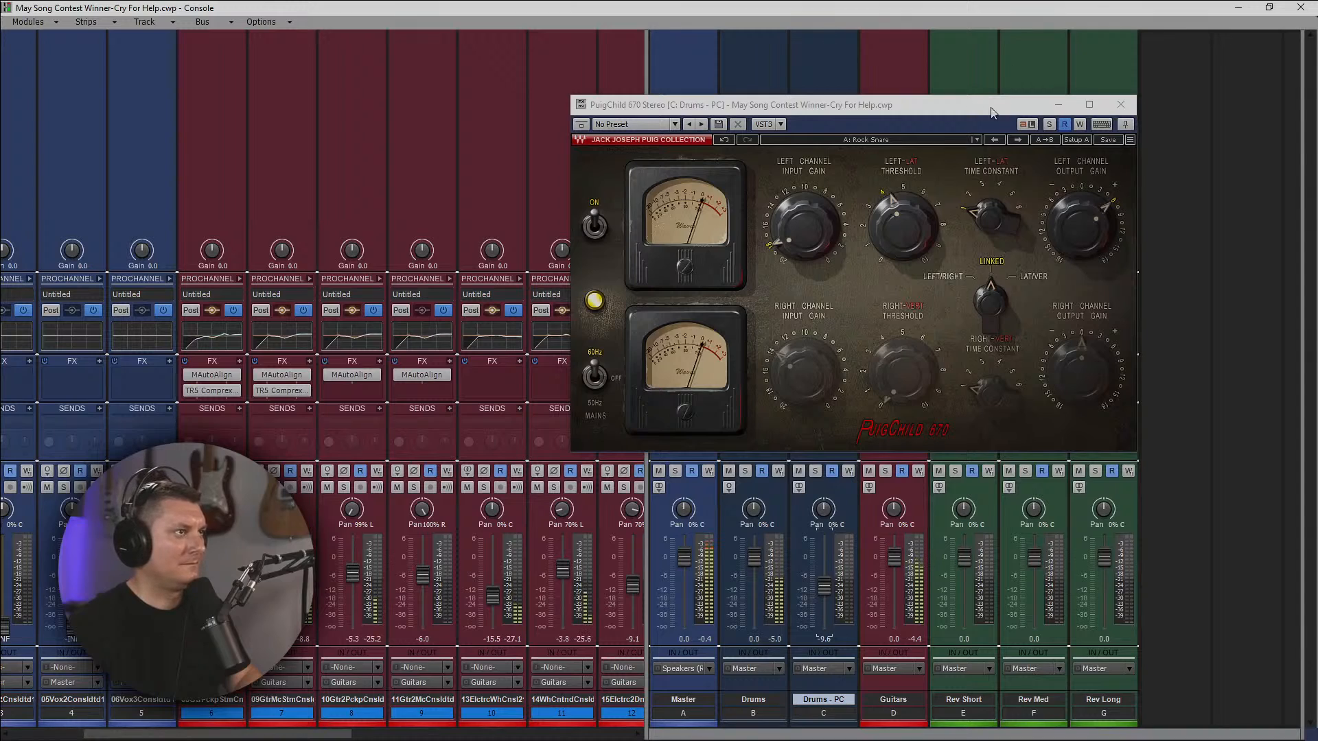
Pull the Drums - PC bus volume down to -INF and add a send from the Drums bus to Drums - PC.
{"action": "left_click_drag", "start_coordinate": [992, 112], "coordinate": [1317, 114]}
{"action": "left_click_drag", "start_coordinate": [829, 588], "coordinate": [829, 632]}
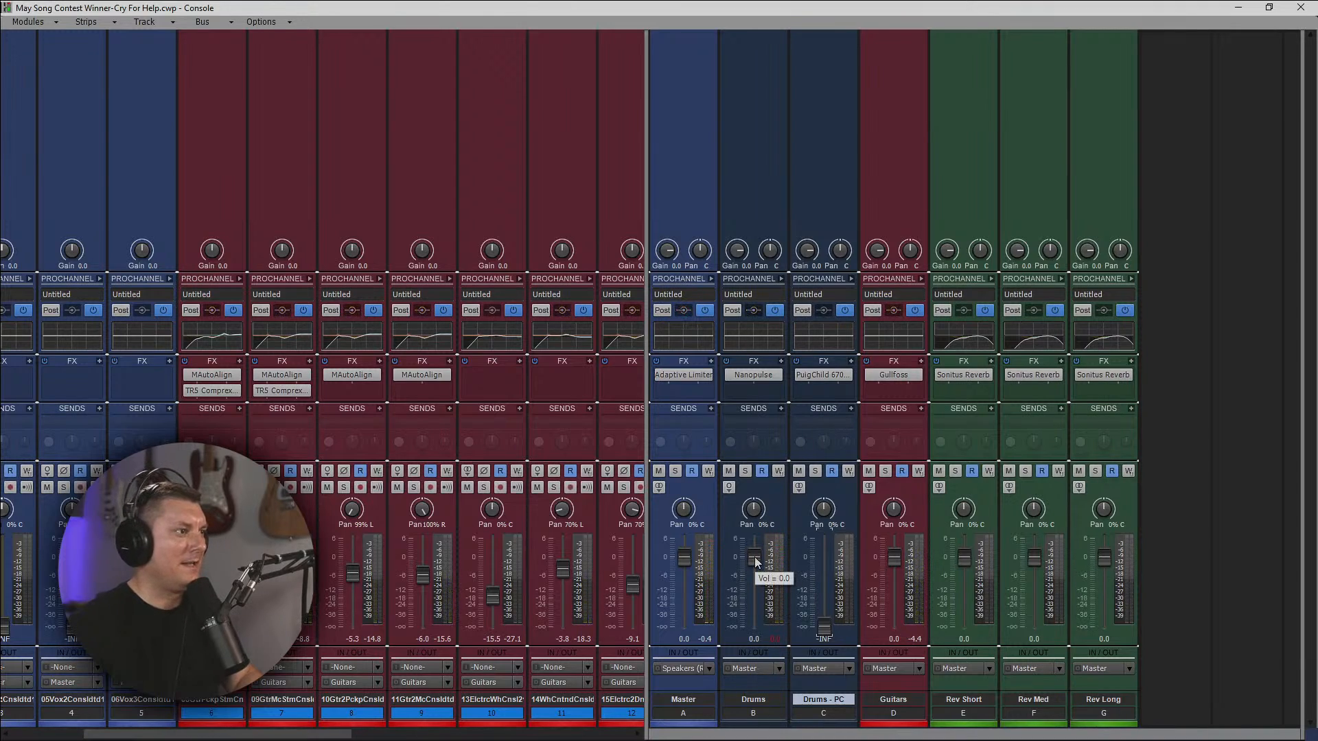
{"action": "left_click", "coordinate": [782, 640]}
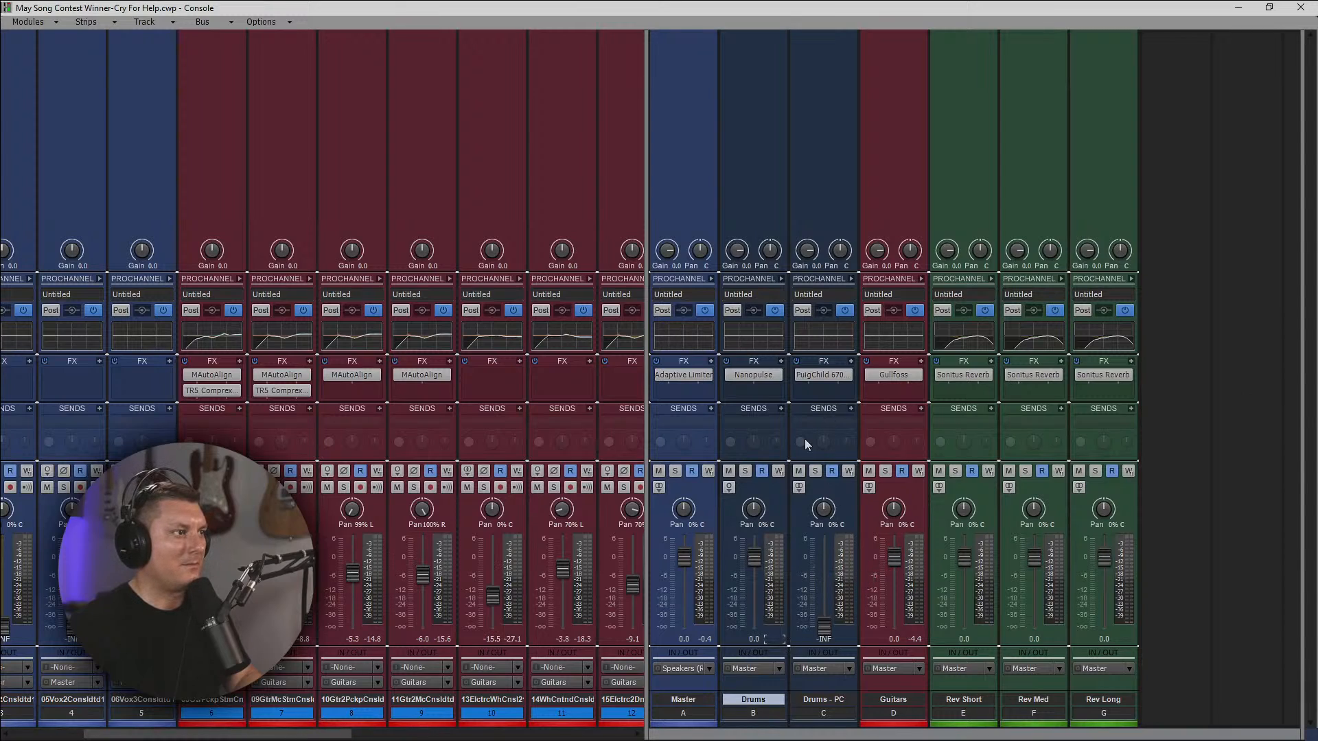
{"action": "left_click", "coordinate": [781, 412]}
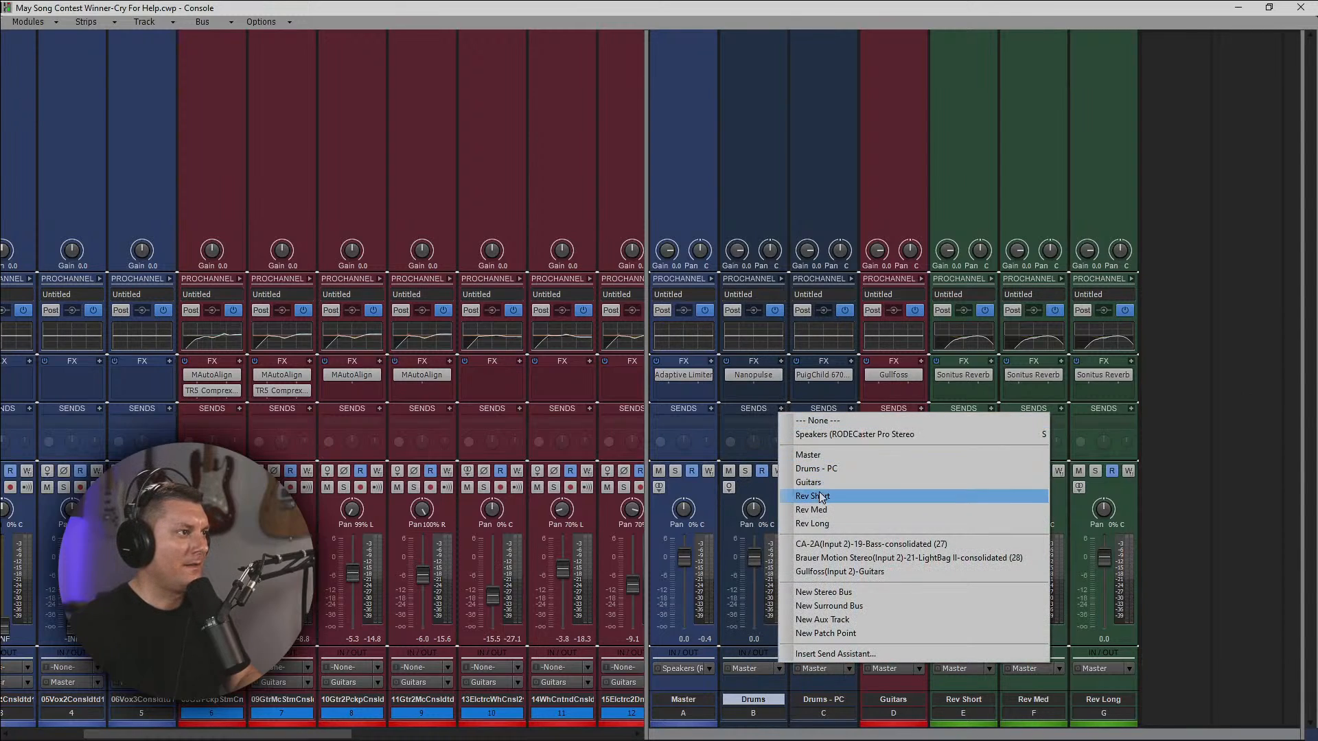
{"action": "left_click", "coordinate": [821, 470]}
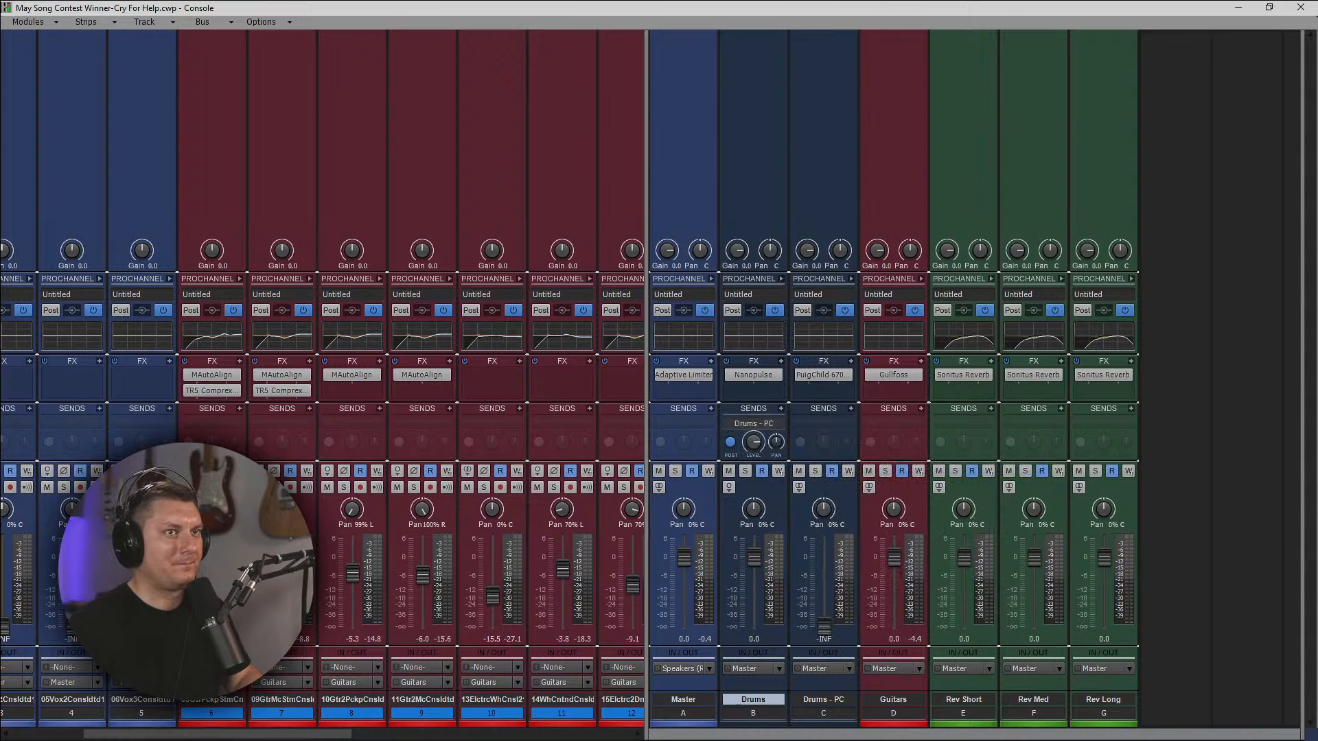
Play the song with the Drums - PC bus soloed and raise its volume to about -2.5 dB to audition the compressed drums.
{"action": "key", "text": "space"}
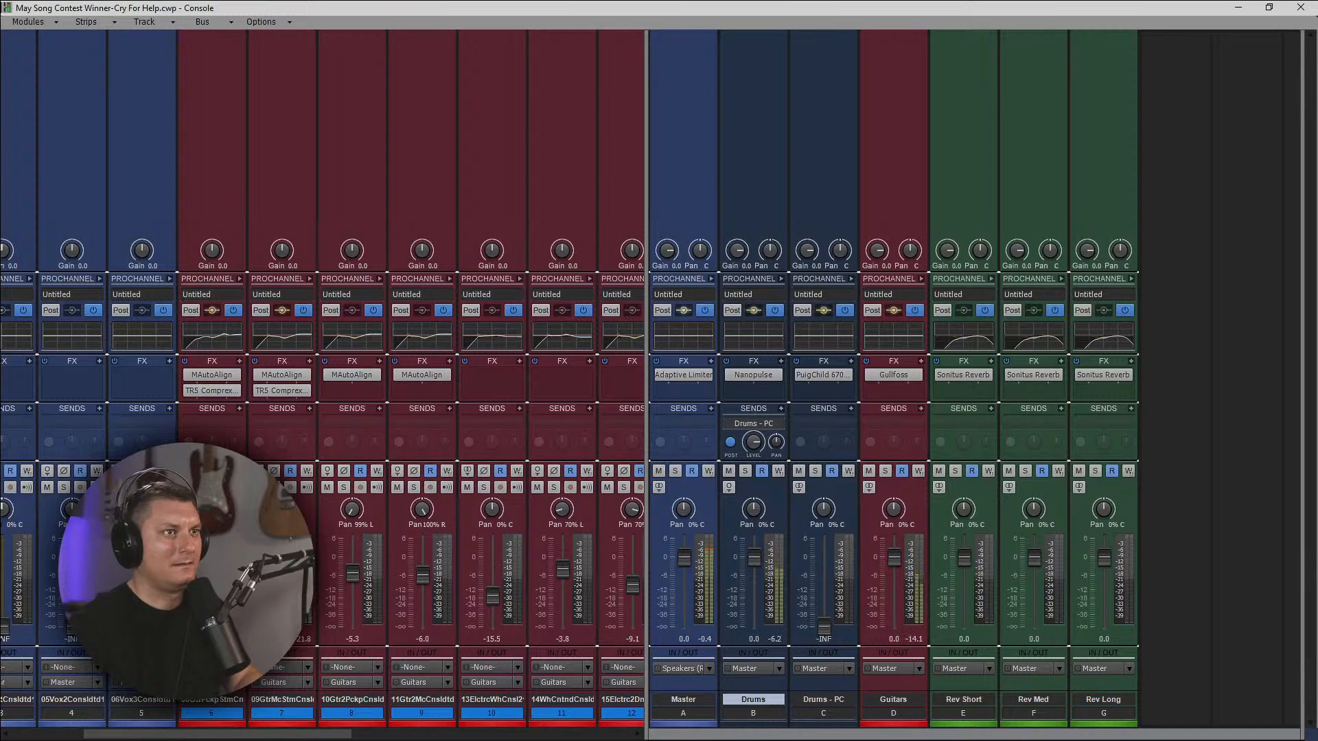
{"action": "left_click", "coordinate": [815, 471]}
{"action": "left_click", "coordinate": [746, 471]}
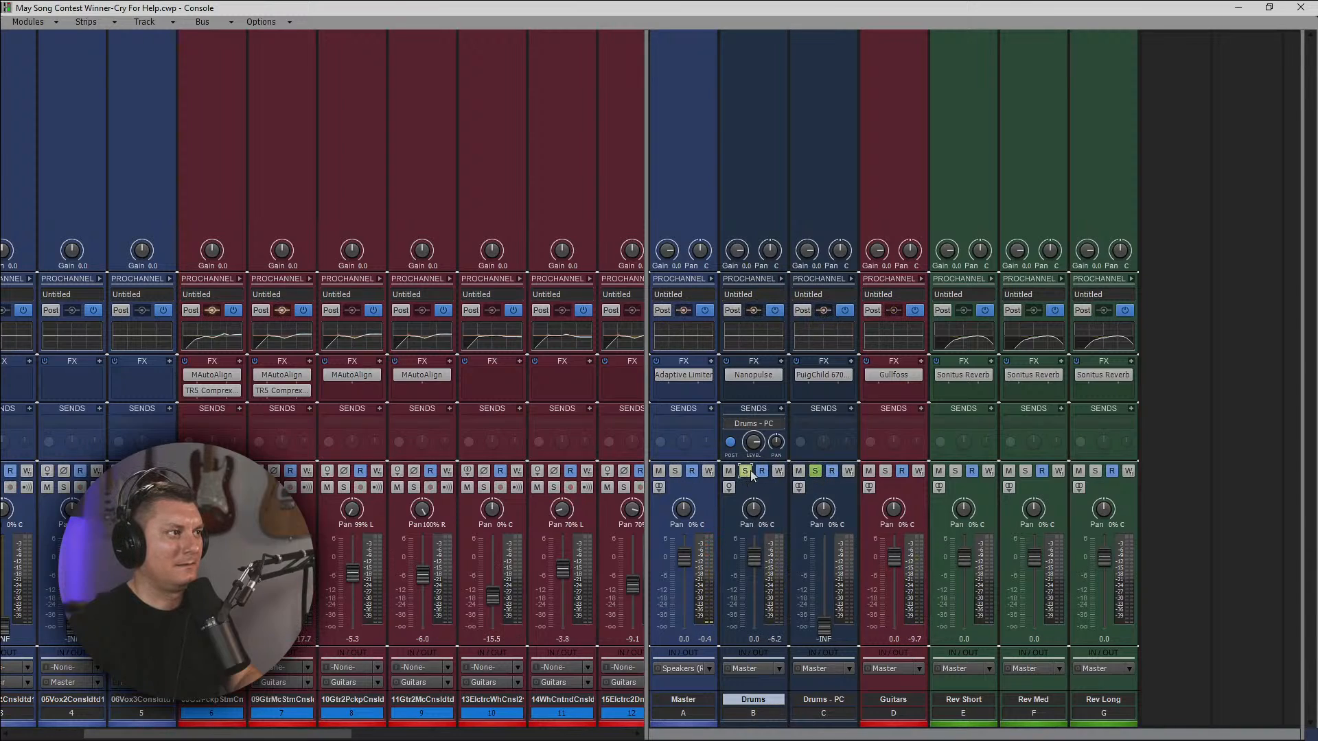
{"action": "left_click", "coordinate": [744, 471]}
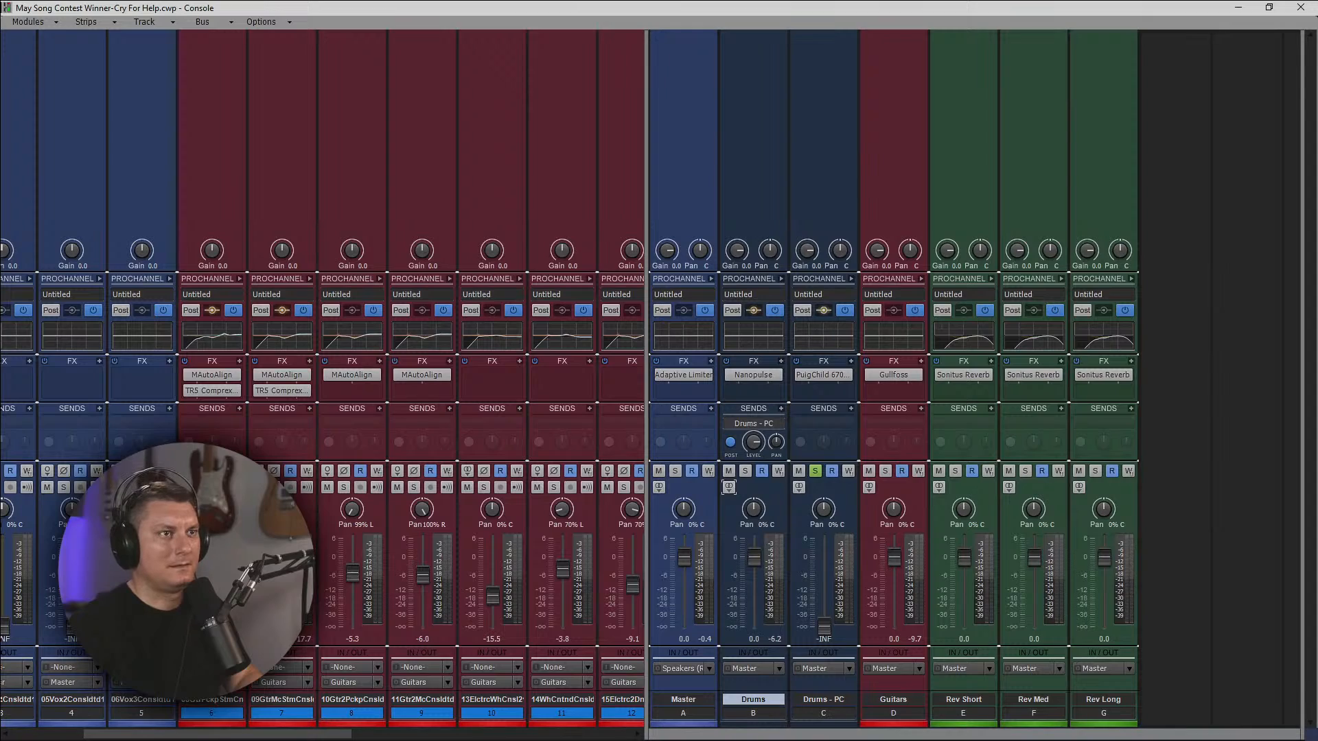
{"action": "left_click_drag", "start_coordinate": [824, 626], "coordinate": [824, 565]}
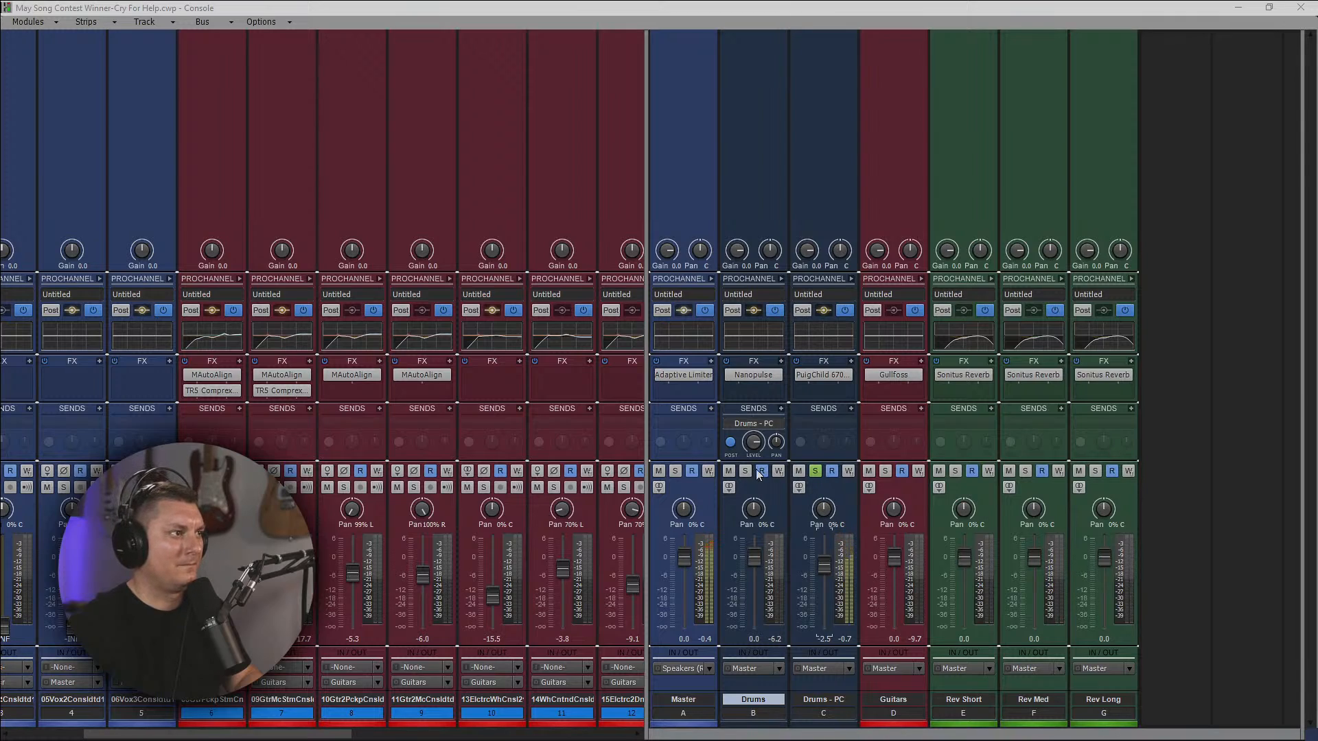
Pull the Drums - PC bus volume down, unsolo the bus and blend it into the mix at about -19.4 dB.
{"action": "left_click_drag", "start_coordinate": [828, 553], "coordinate": [824, 628]}
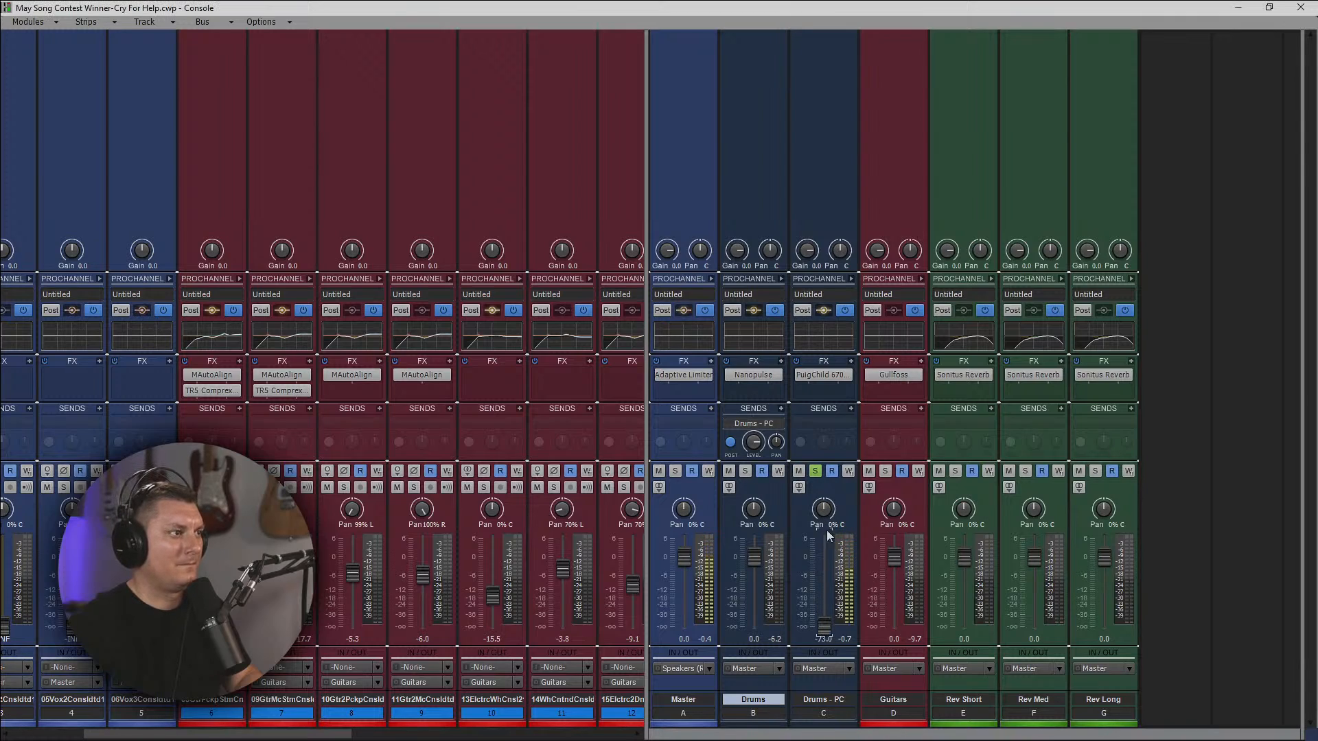
{"action": "left_click", "coordinate": [816, 472]}
{"action": "left_click", "coordinate": [818, 621]}
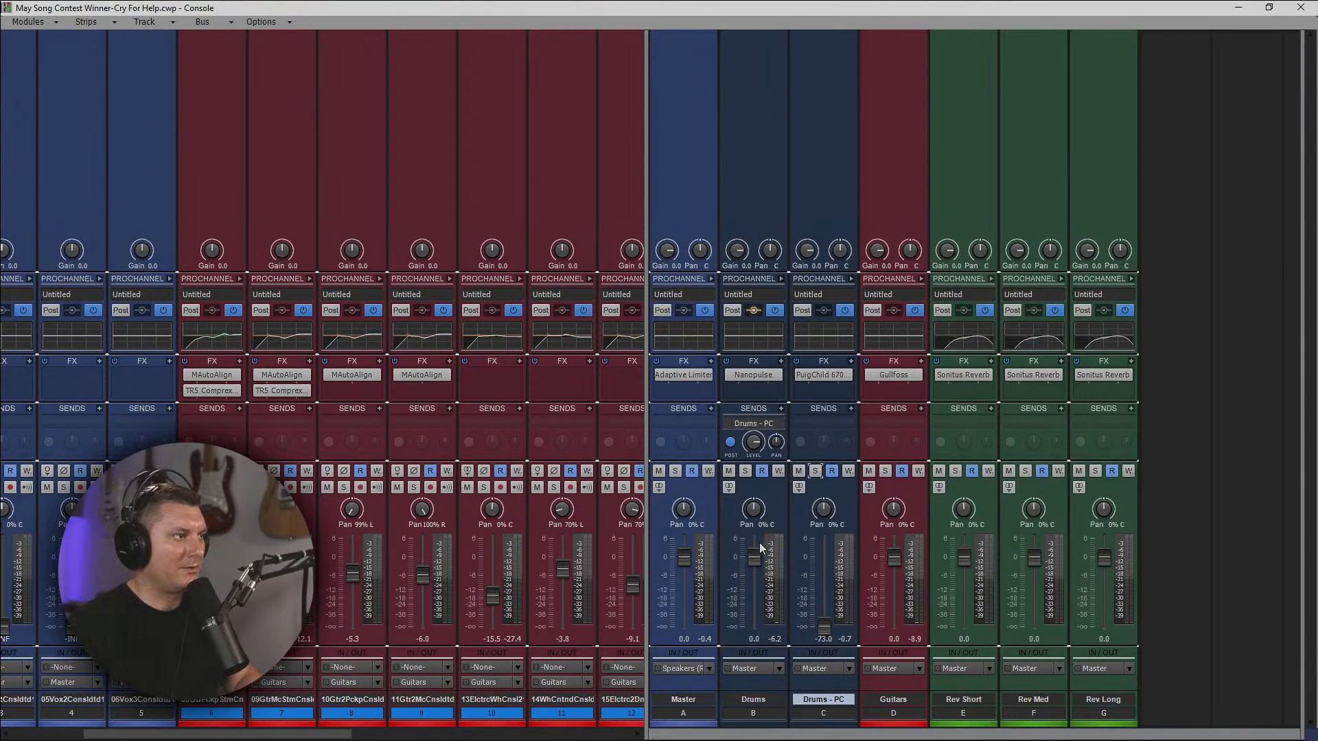
{"action": "mouse_move", "coordinate": [824, 626]}
{"action": "left_mouse_down"}
{"action": "mouse_move", "coordinate": [823, 602]}
{"action": "mouse_move", "coordinate": [825, 621]}
{"action": "left_mouse_up"}
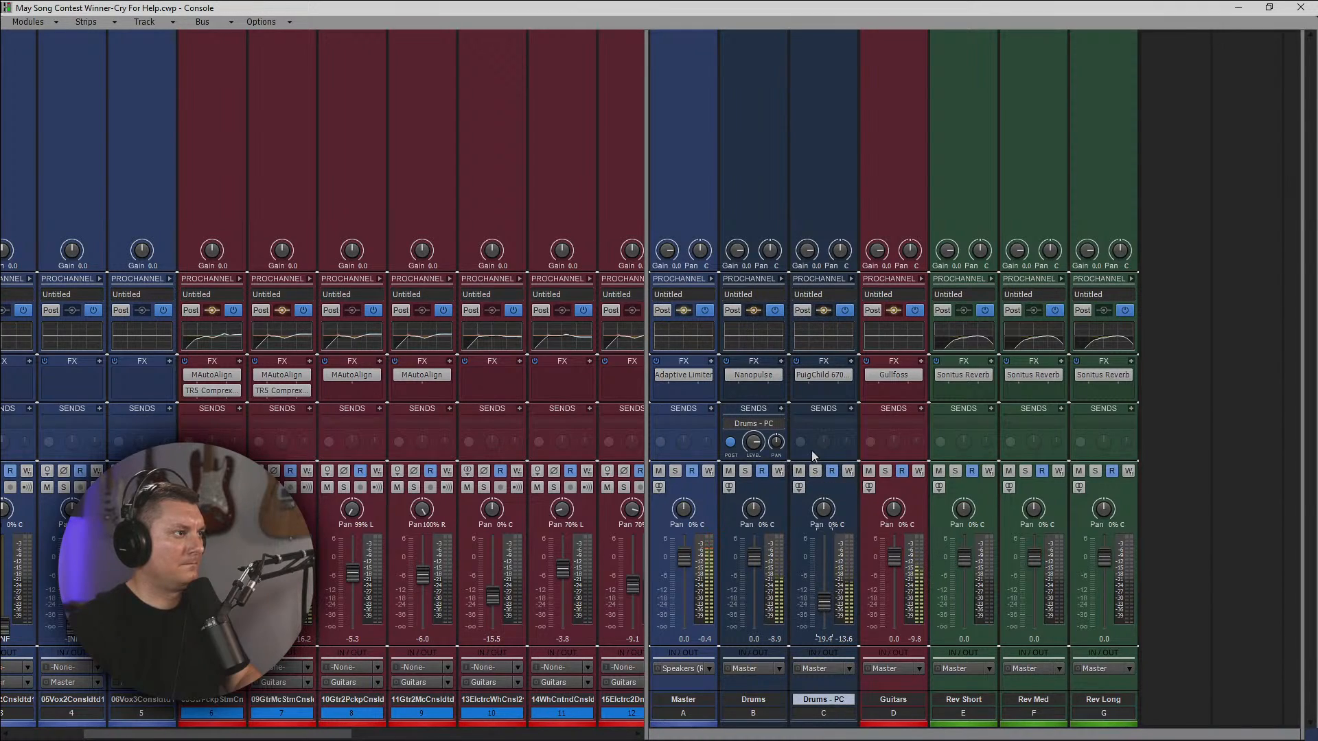
Widen the track section, then set the LightBag II volume to about -11.1 dB and electric guitar track 10 to about -6.7 dB.
{"action": "left_click_drag", "start_coordinate": [647, 396], "coordinate": [1298, 397]}
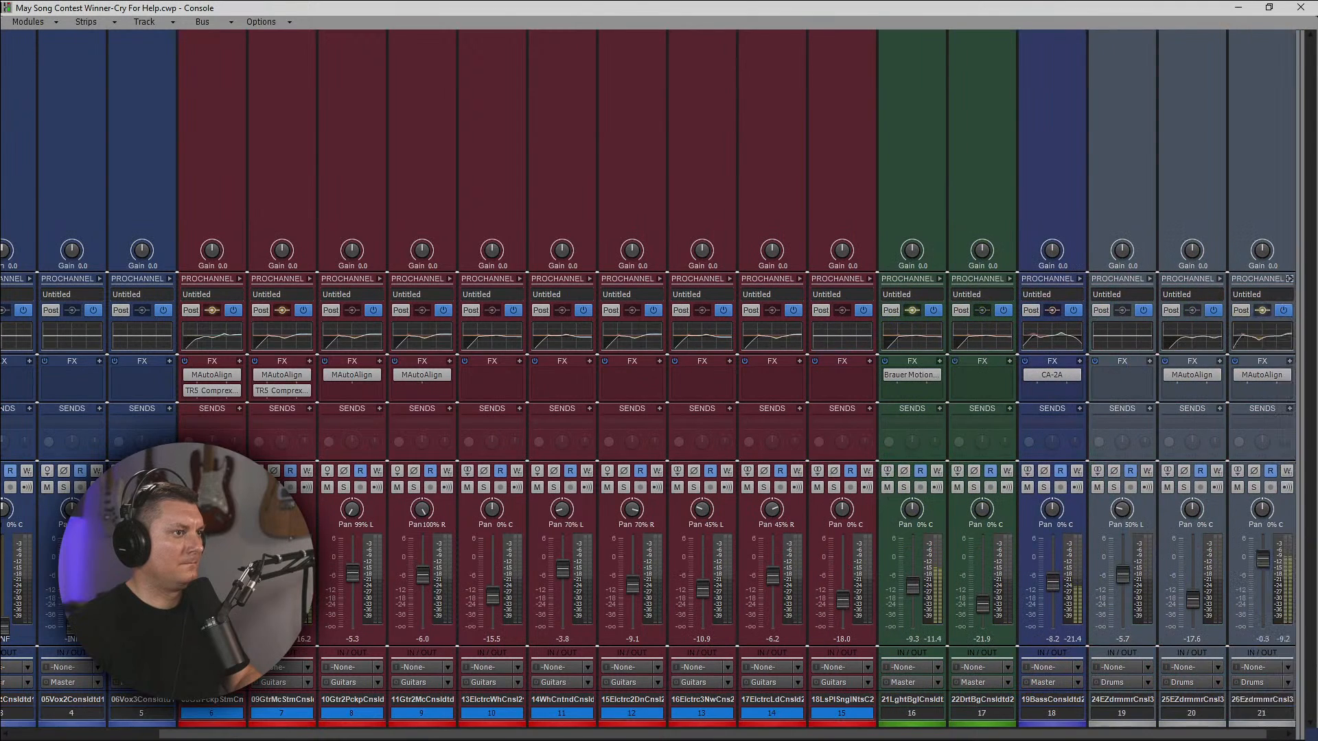
{"action": "left_click_drag", "start_coordinate": [912, 586], "coordinate": [913, 591]}
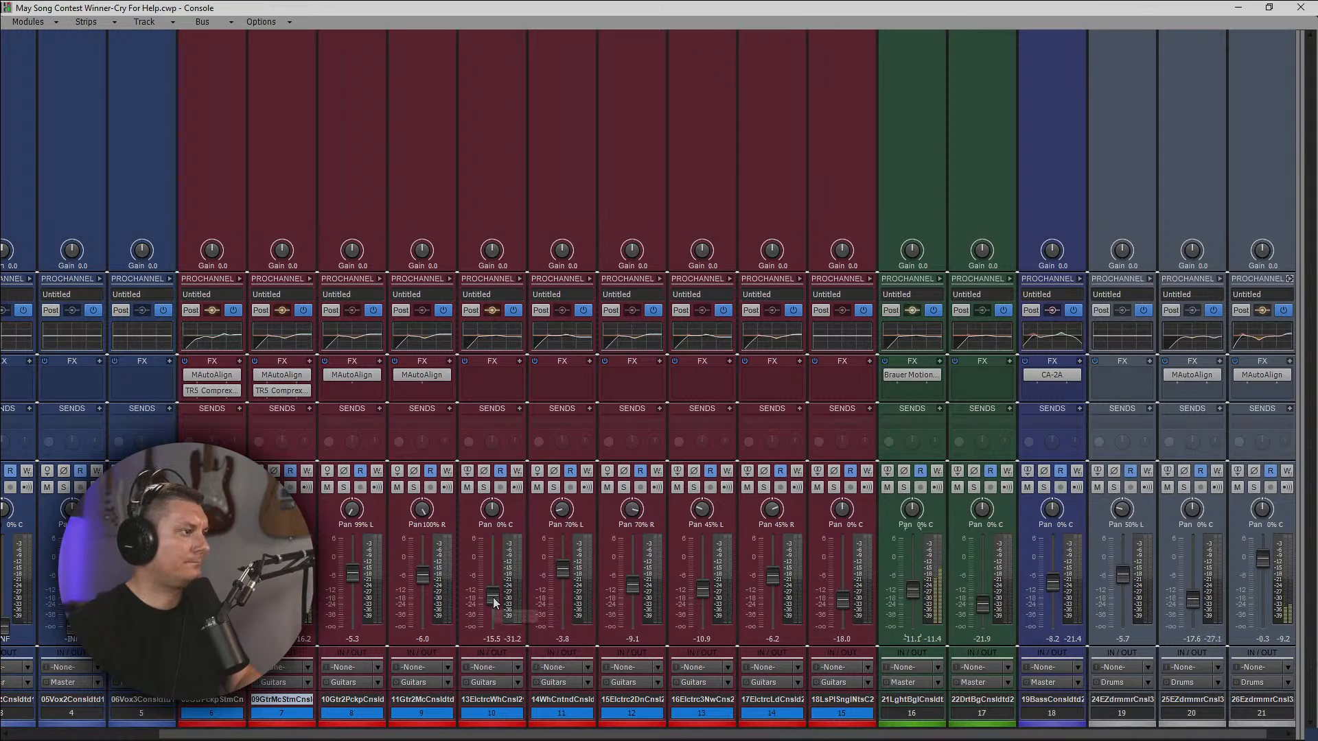
{"action": "left_click_drag", "start_coordinate": [493, 600], "coordinate": [493, 579]}
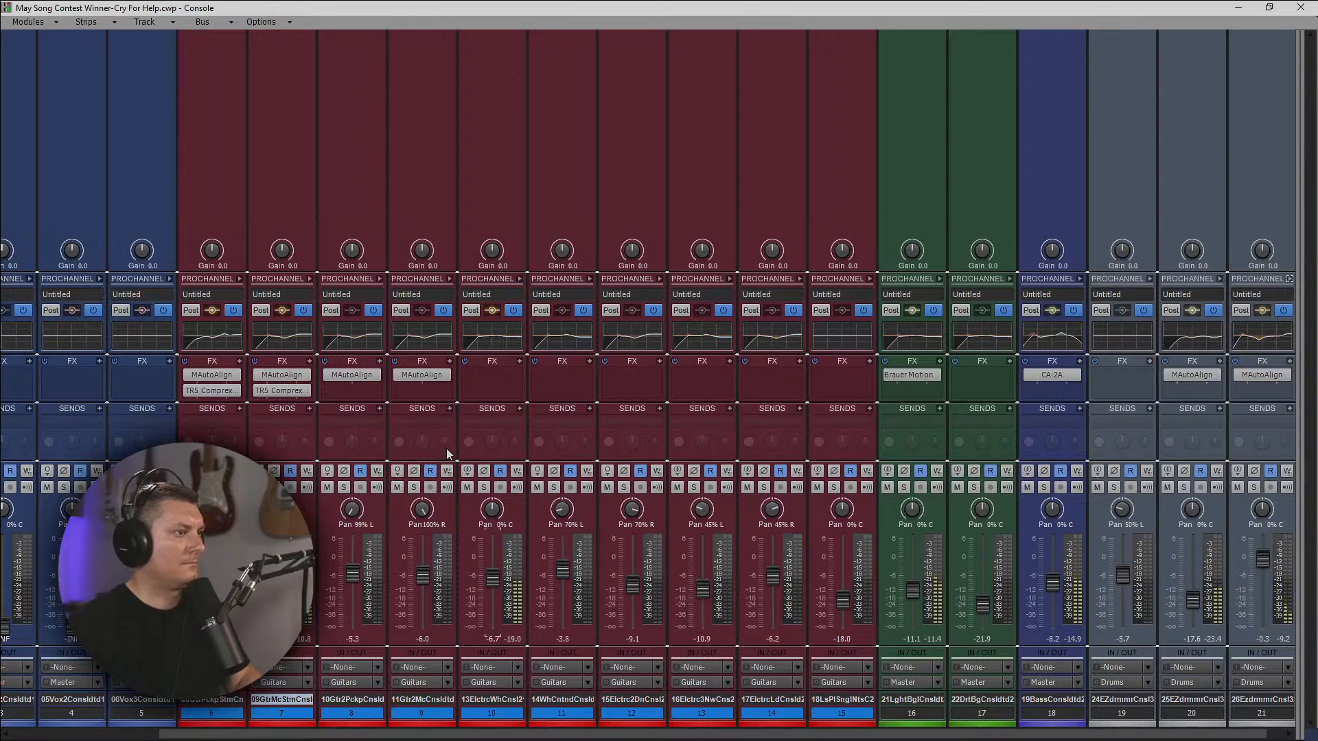
Insert Waves RBass Mono after CA-2A in the bass track's effects rack.
{"action": "right_click", "coordinate": [1047, 389]}
{"action": "left_click", "coordinate": [986, 249]}
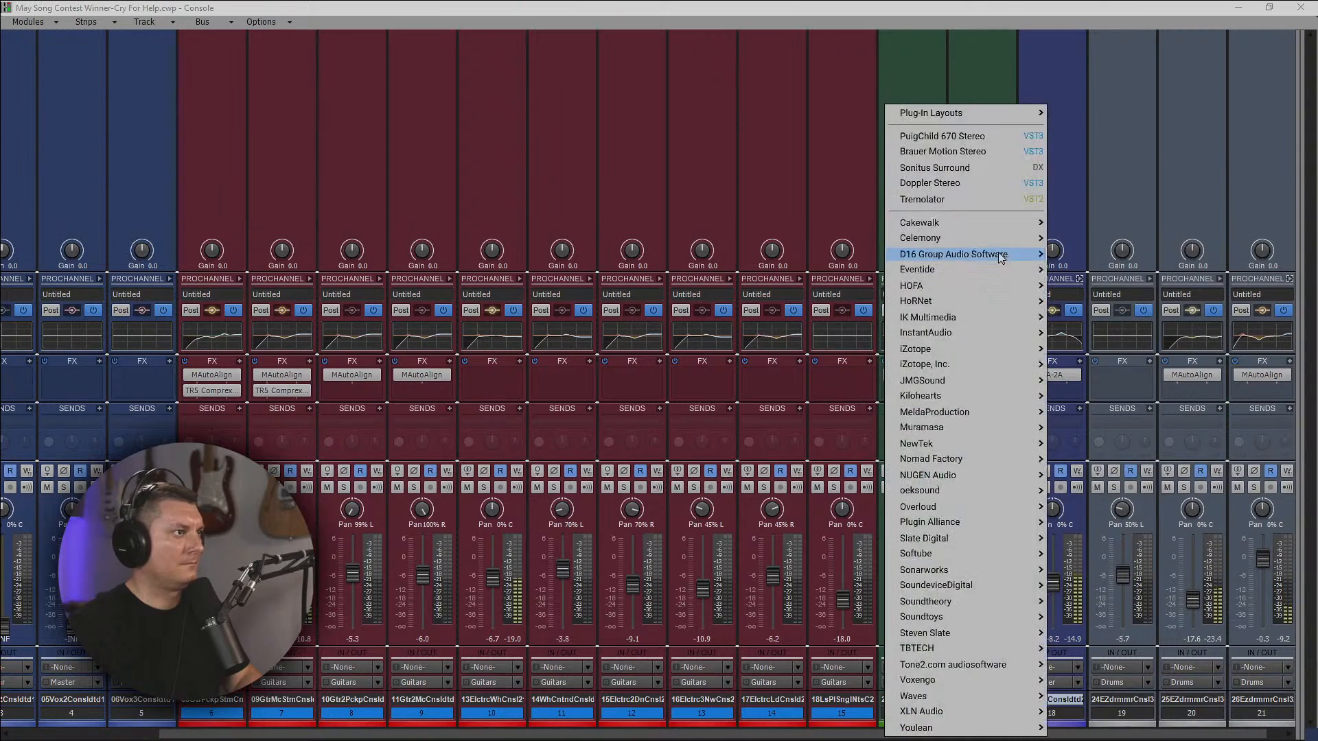
{"action": "mouse_move", "coordinate": [950, 696]}
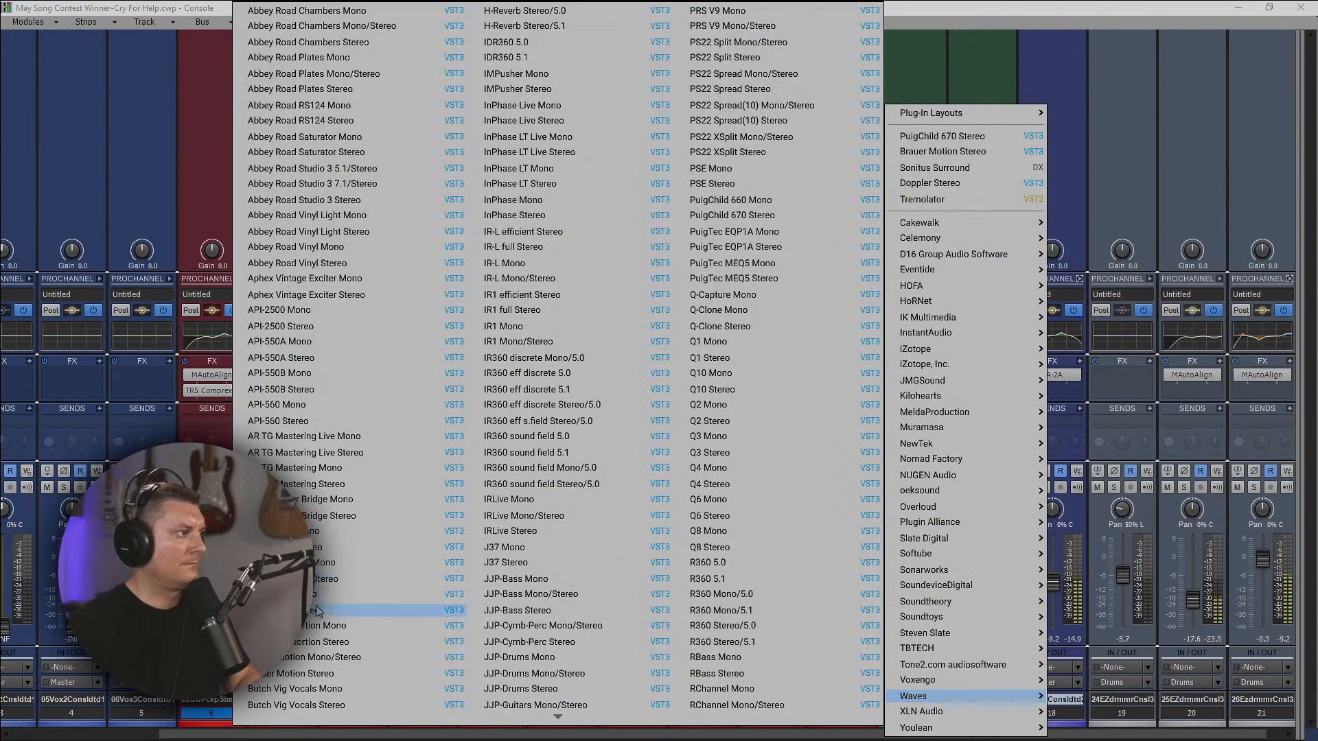
{"action": "left_click", "coordinate": [741, 661]}
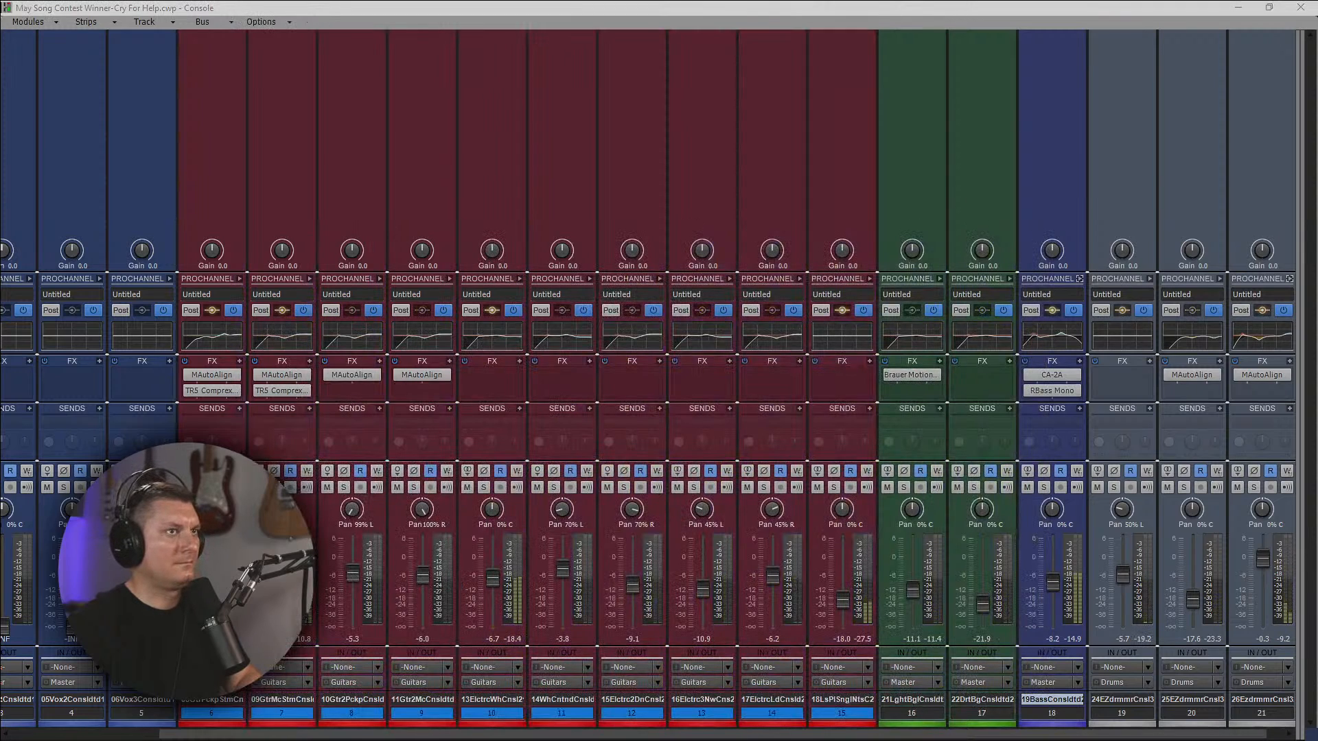
{"action": "left_click_drag", "start_coordinate": [645, 137], "coordinate": [687, 136]}
Return to the track view, stop playback and convert the 19-Bass clip to mono.
{"action": "left_click", "coordinate": [1239, 7]}
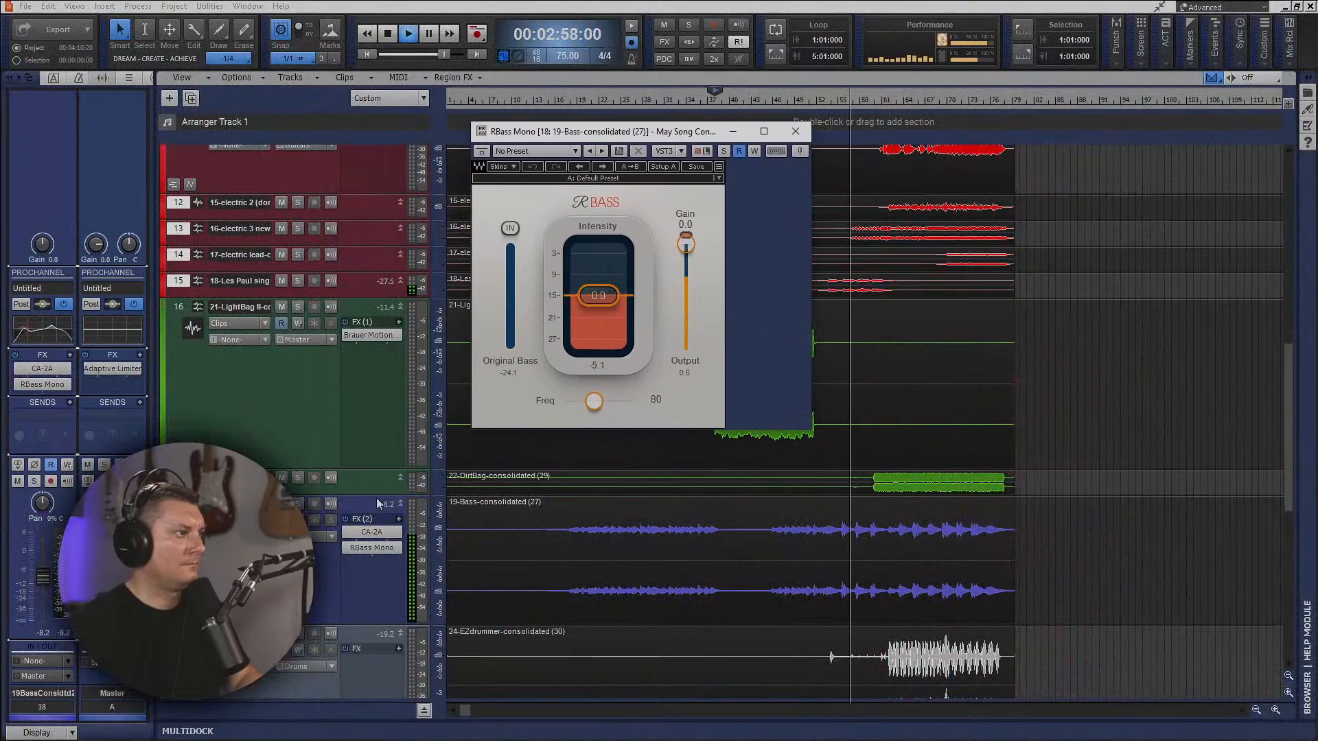
{"action": "left_click", "coordinate": [392, 35]}
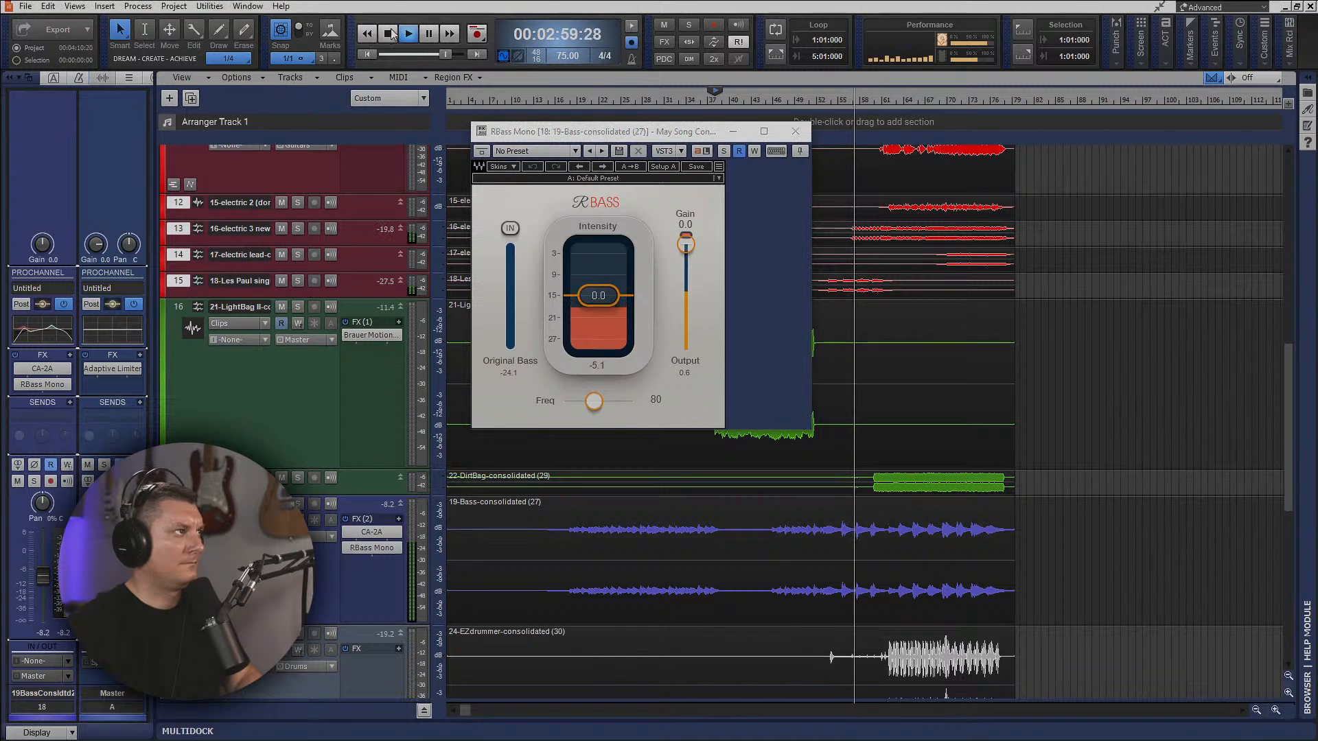
{"action": "right_click", "coordinate": [577, 508]}
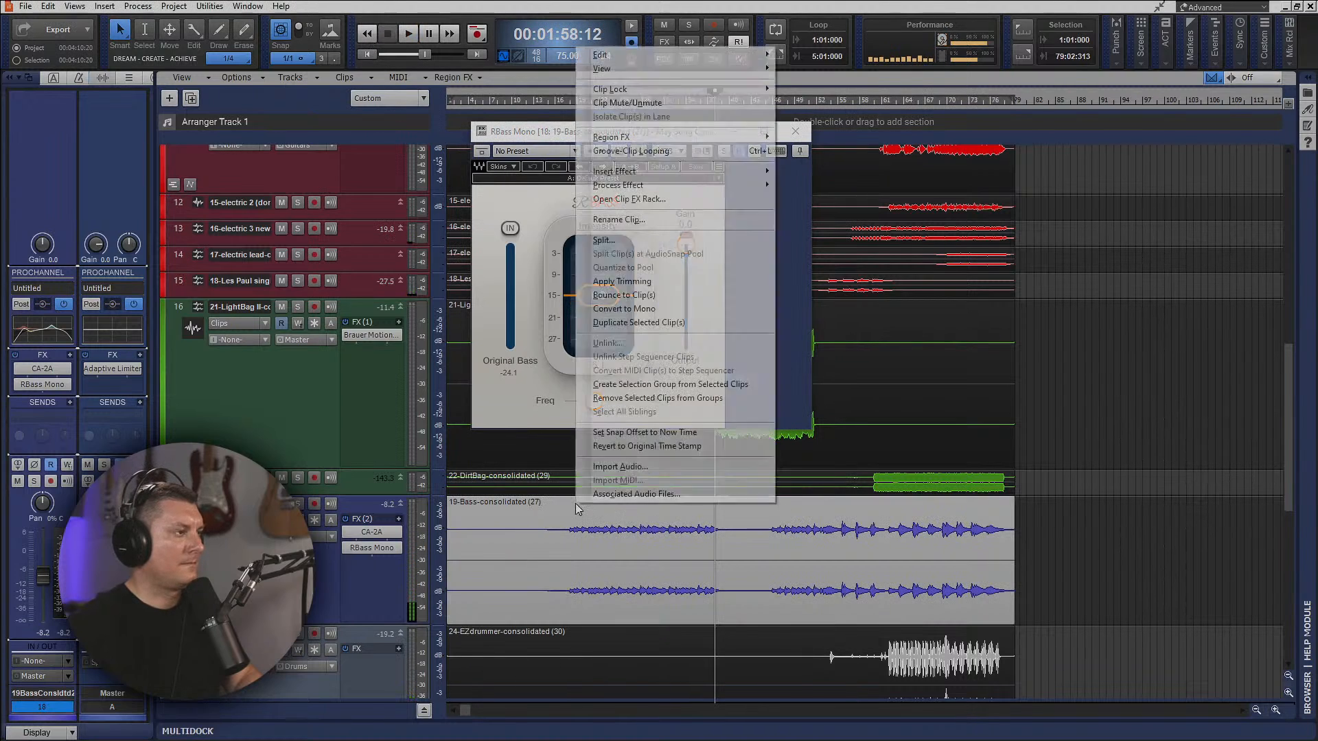
{"action": "left_click", "coordinate": [641, 309]}
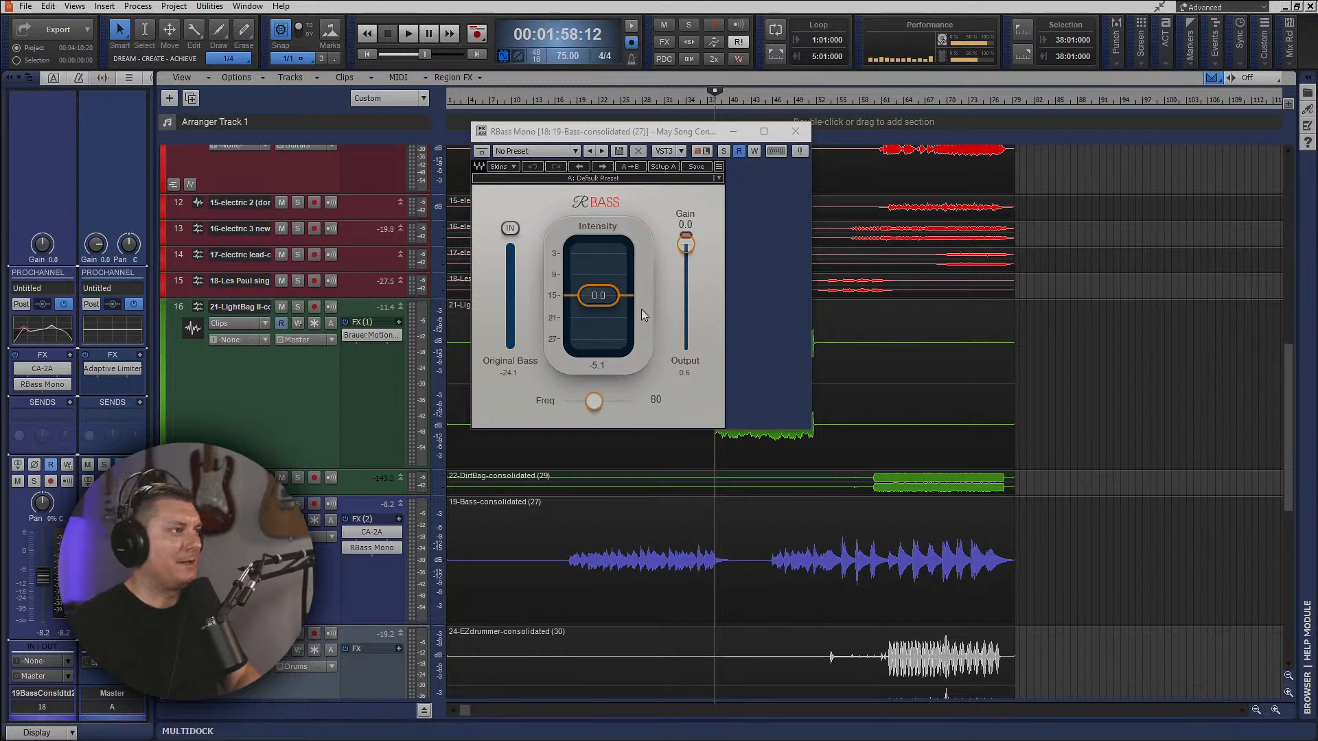
Play from about 00:00:51, set RBass's frequency to 75 and gain to -3.0, and close the plug-in window.
{"action": "left_click_drag", "start_coordinate": [604, 131], "coordinate": [887, 144]}
{"action": "left_click", "coordinate": [562, 101]}
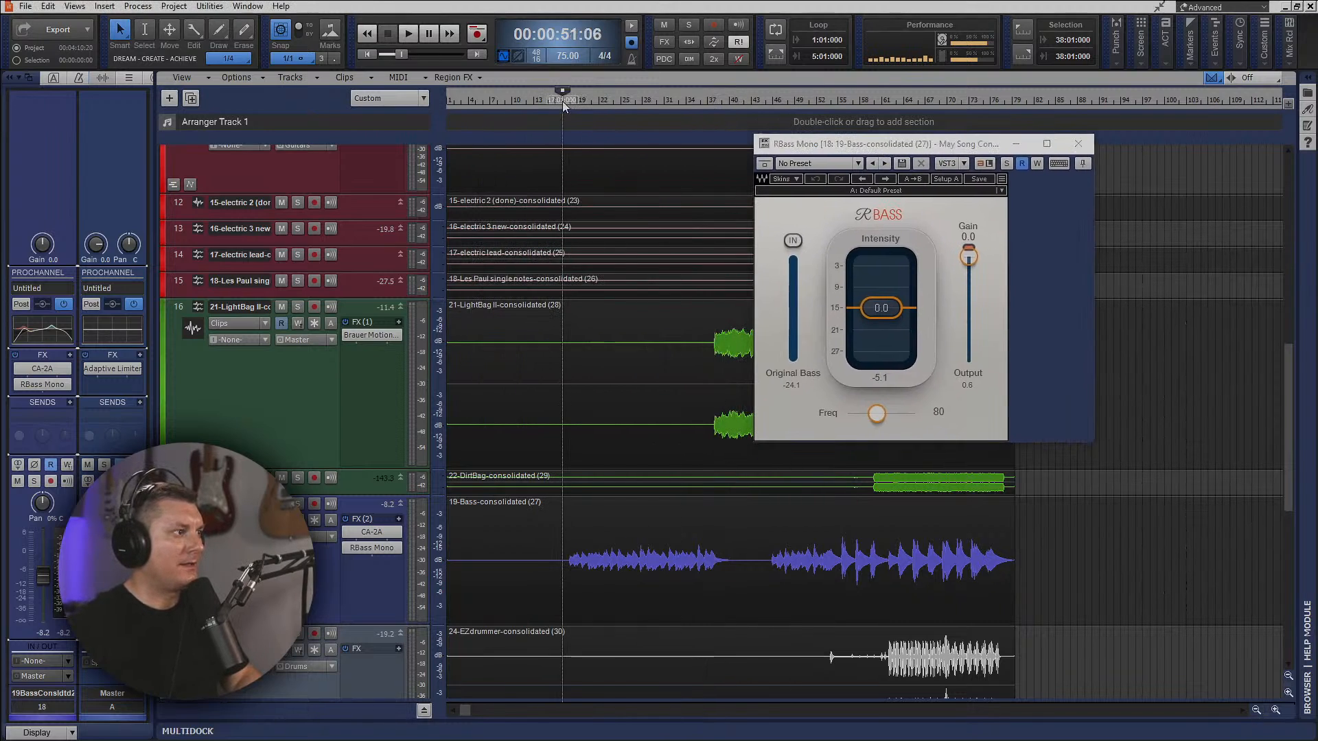
{"action": "key", "text": "space"}
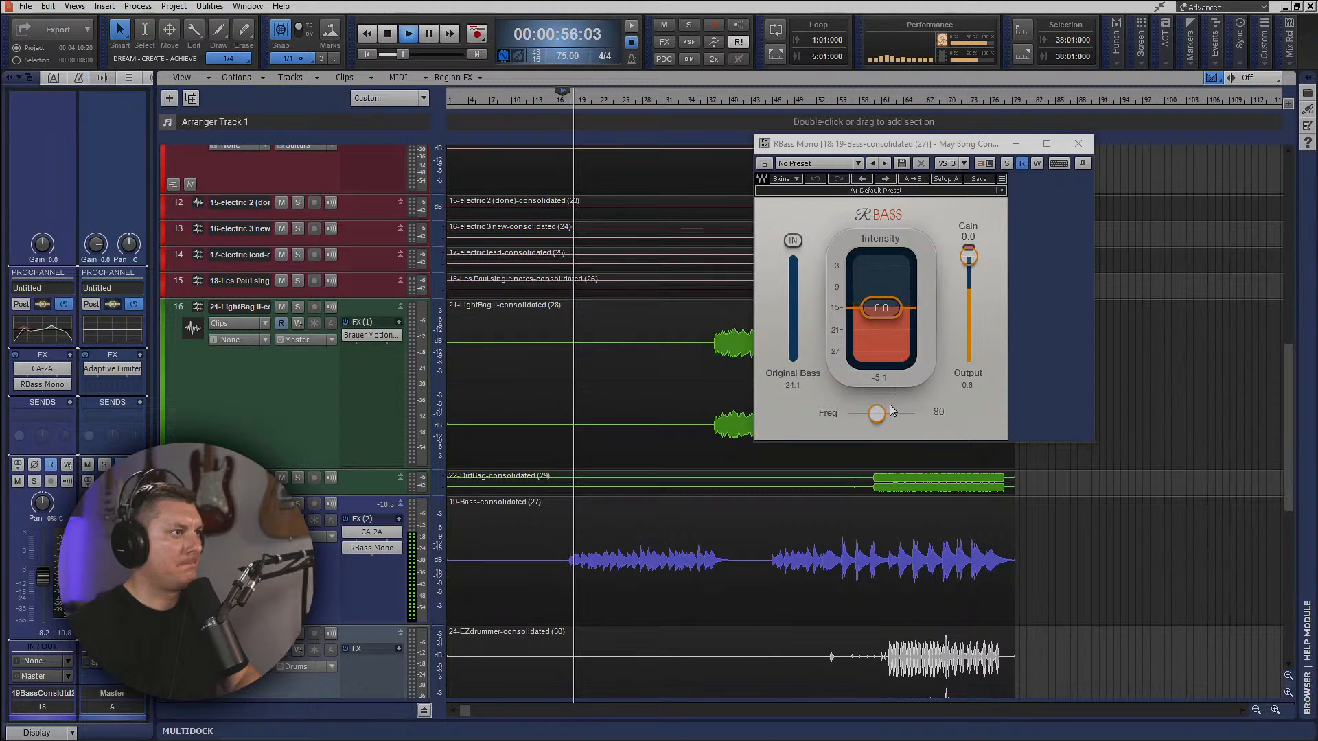
{"action": "left_click_drag", "start_coordinate": [879, 418], "coordinate": [875, 413]}
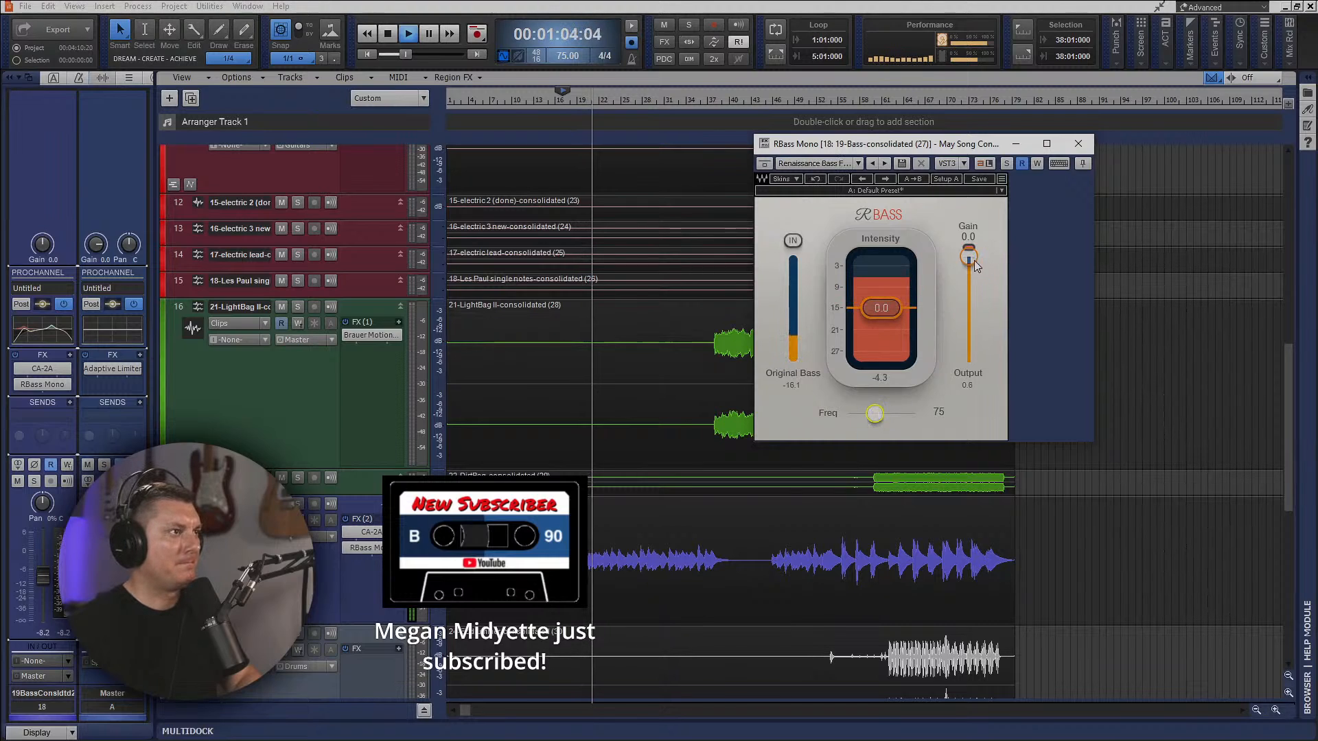
{"action": "left_click_drag", "start_coordinate": [968, 256], "coordinate": [969, 267]}
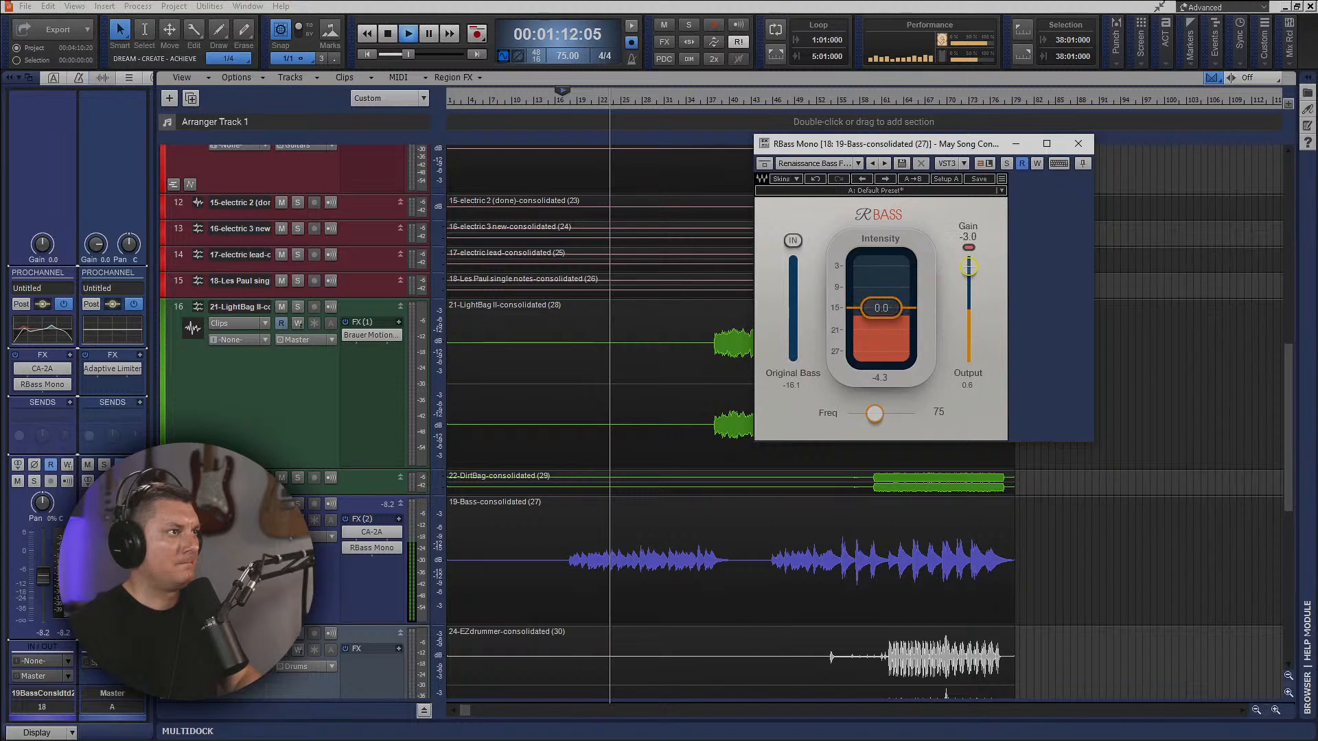
{"action": "left_click", "coordinate": [1091, 144]}
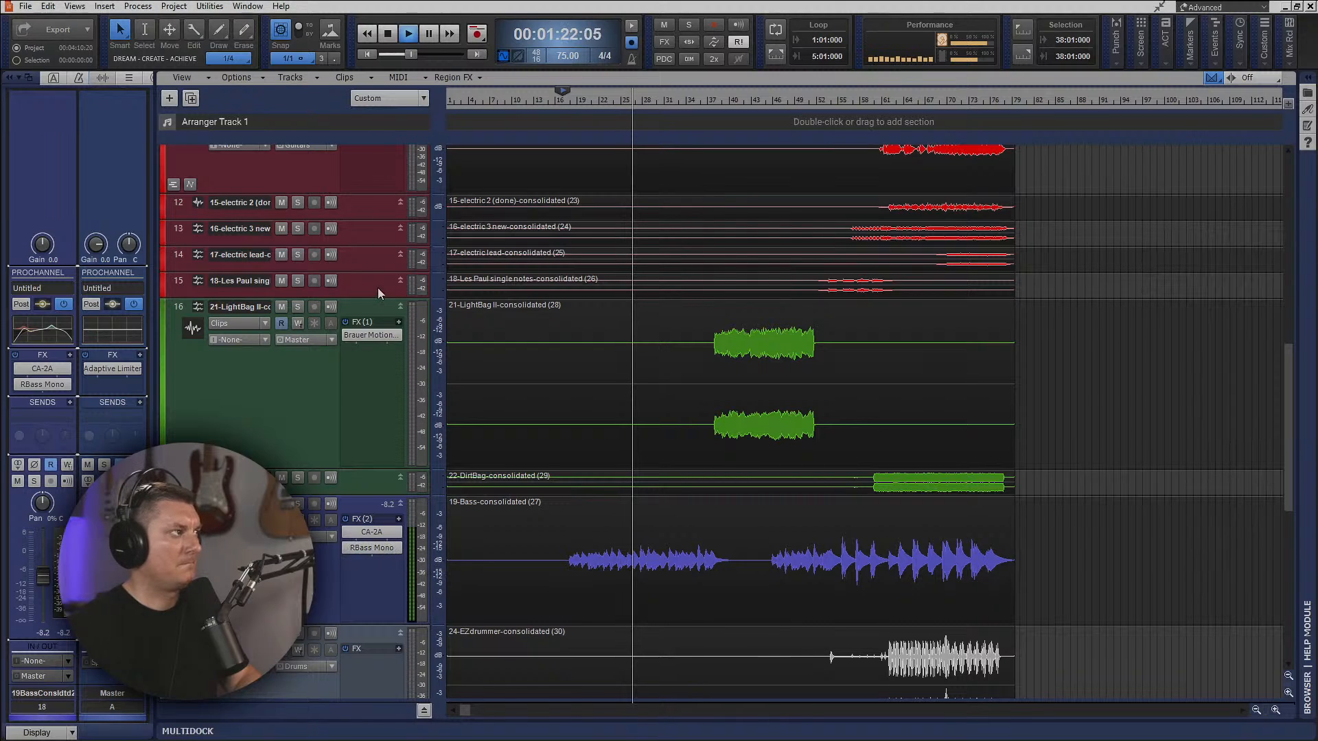
Return to the console view, resize the bus section and fully expose the bass track's ProChannel.
{"action": "scroll", "coordinate": [360, 188], "scroll_direction": "down", "scroll_amount": 1}
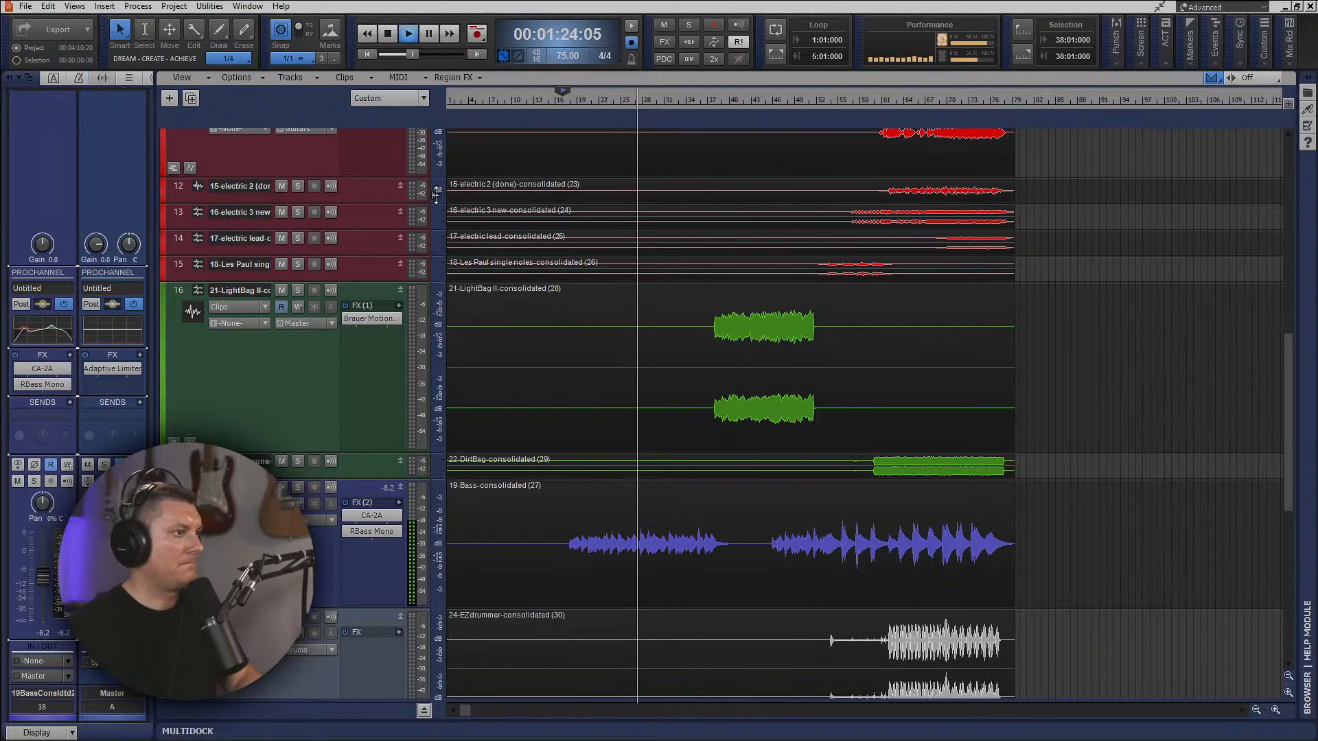
{"action": "key", "text": "alt+2"}
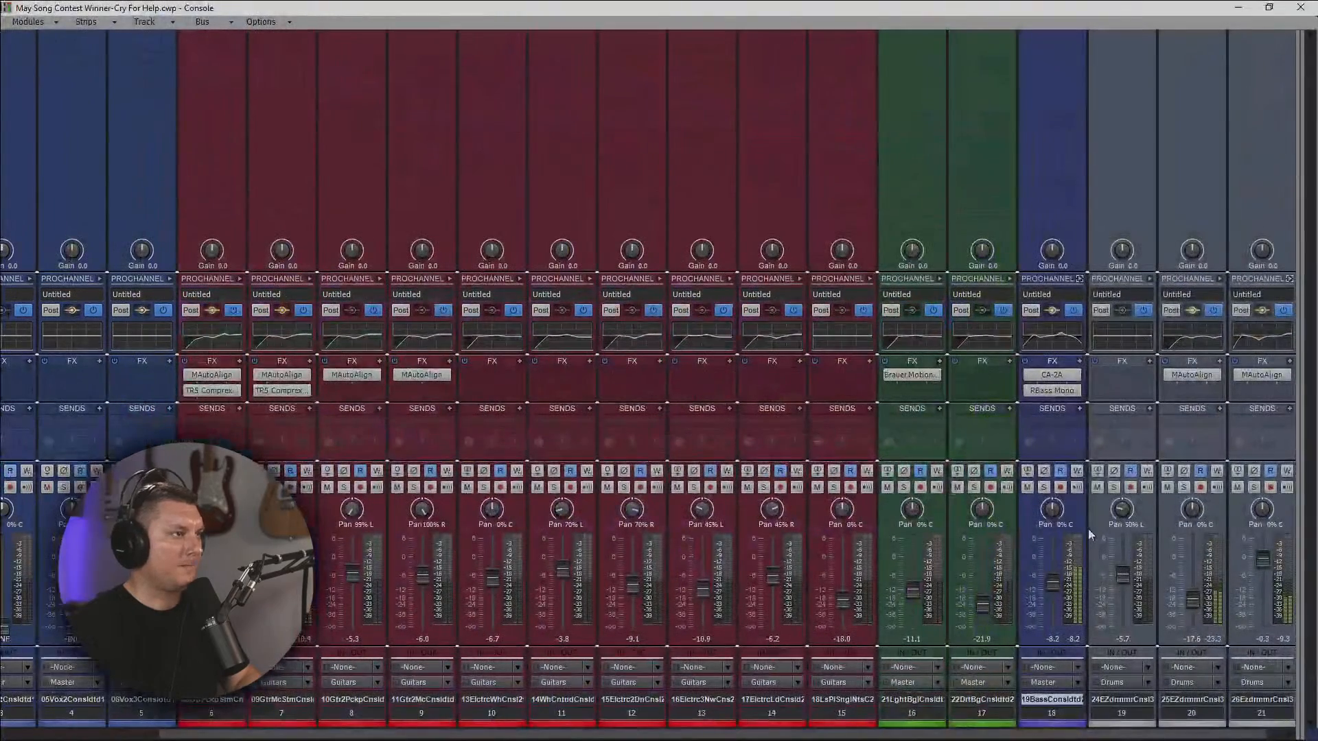
{"action": "left_click_drag", "start_coordinate": [1297, 400], "coordinate": [1046, 400]}
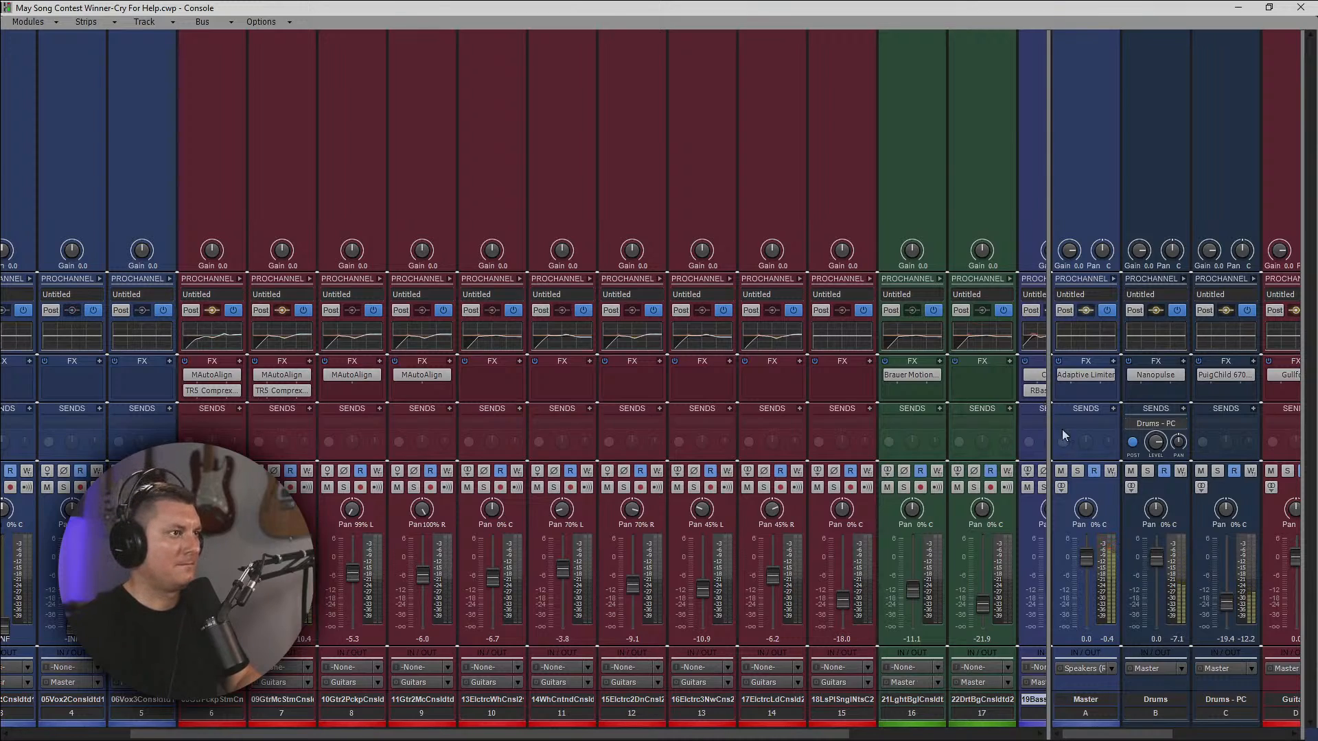
{"action": "left_click_drag", "start_coordinate": [1050, 417], "coordinate": [1171, 406]}
{"action": "left_click", "coordinate": [1080, 280]}
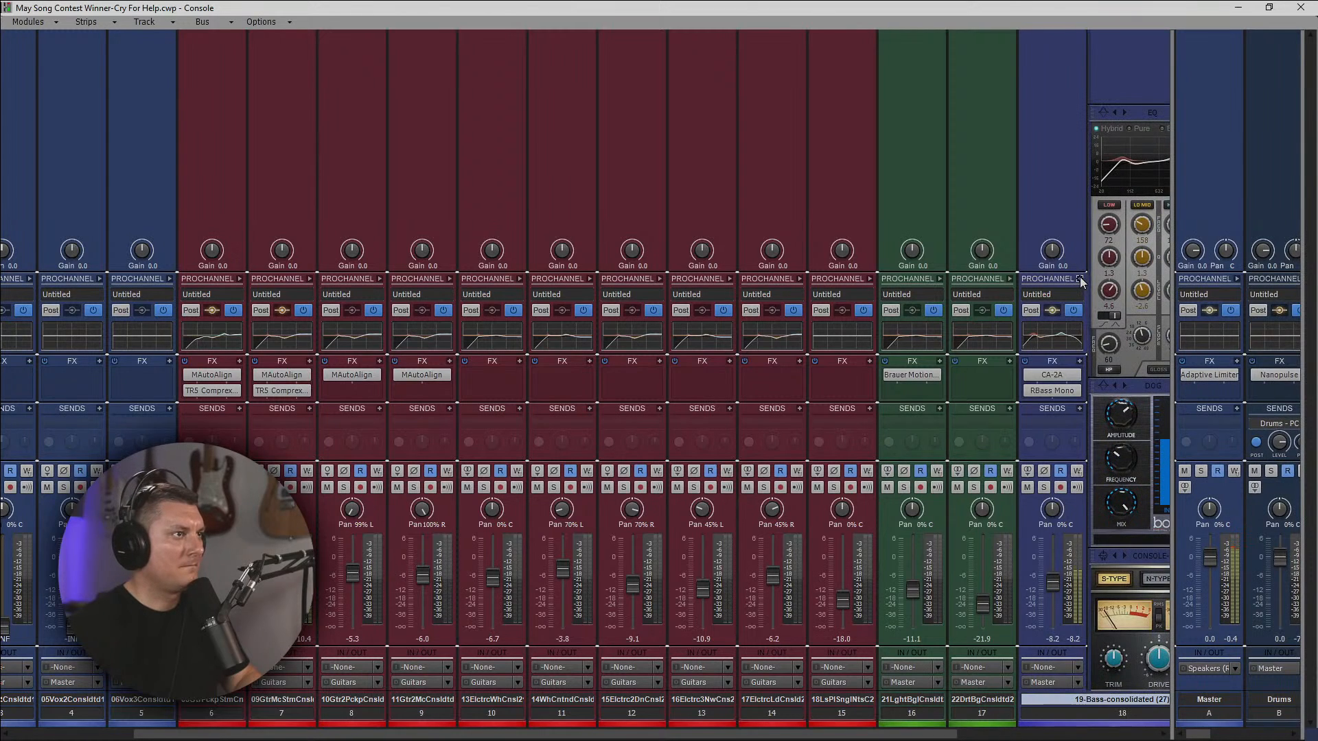
{"action": "left_click_drag", "start_coordinate": [906, 729], "coordinate": [1107, 729]}
Adjust the amplitude and frequency of the bass ProChannel's Dog module, with frequency at about 76 Hz, and collapse the ProChannel.
{"action": "left_click_drag", "start_coordinate": [836, 423], "coordinate": [842, 467]}
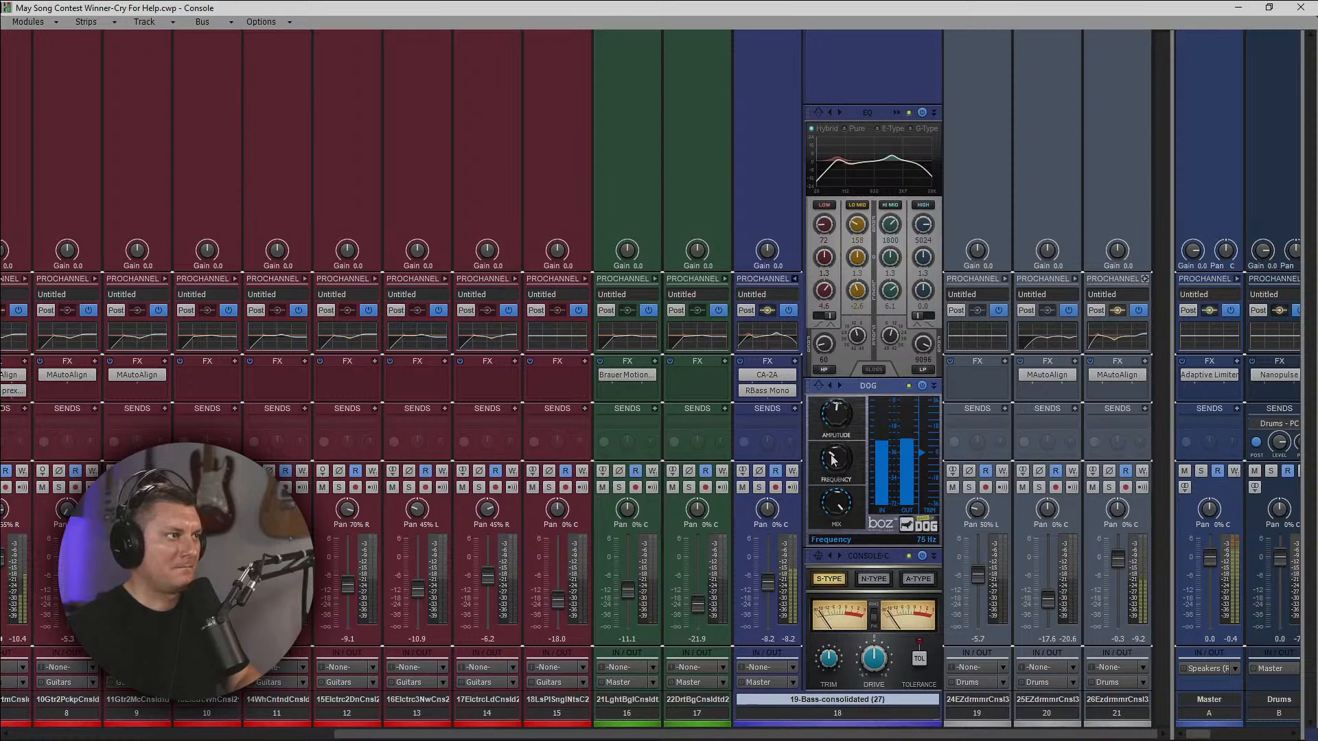
{"action": "scroll", "coordinate": [829, 452], "scroll_direction": "up", "scroll_amount": 1}
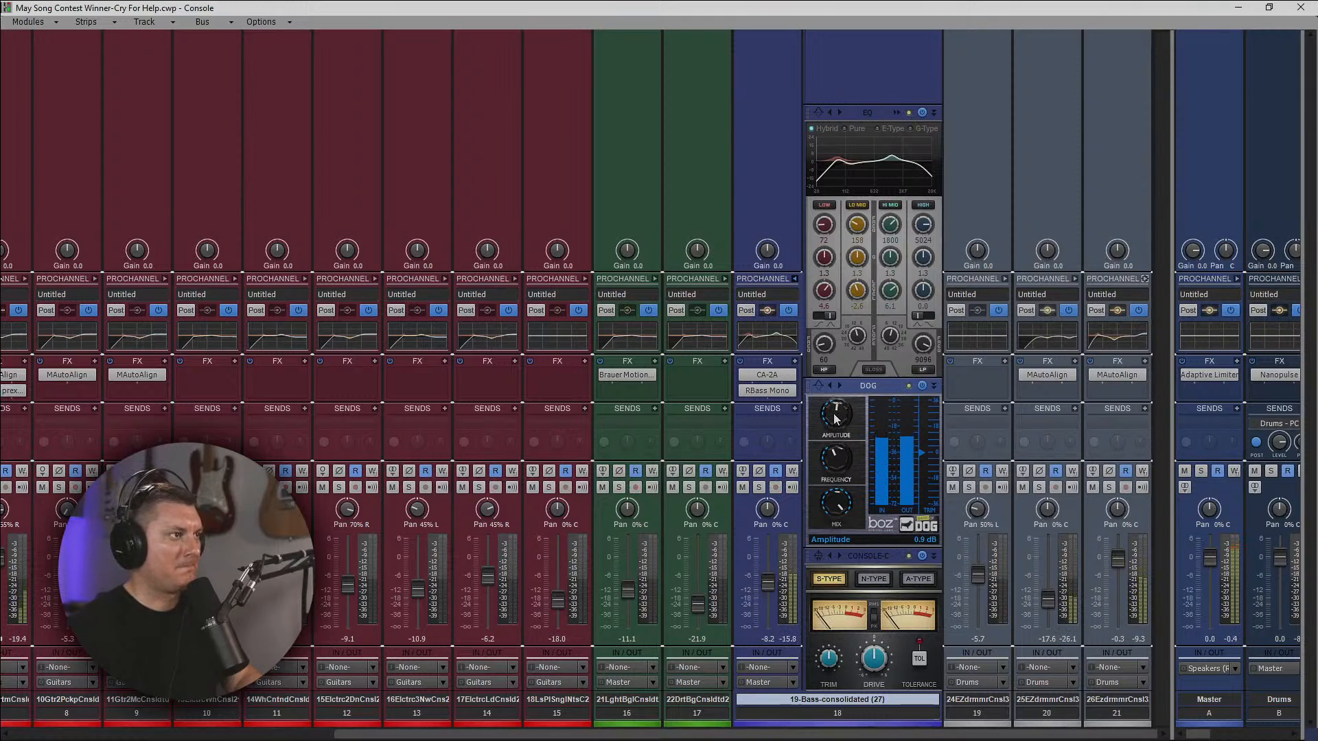
{"action": "mouse_move", "coordinate": [835, 418]}
{"action": "left_mouse_down"}
{"action": "mouse_move", "coordinate": [832, 348]}
{"action": "mouse_move", "coordinate": [831, 420]}
{"action": "left_mouse_up"}
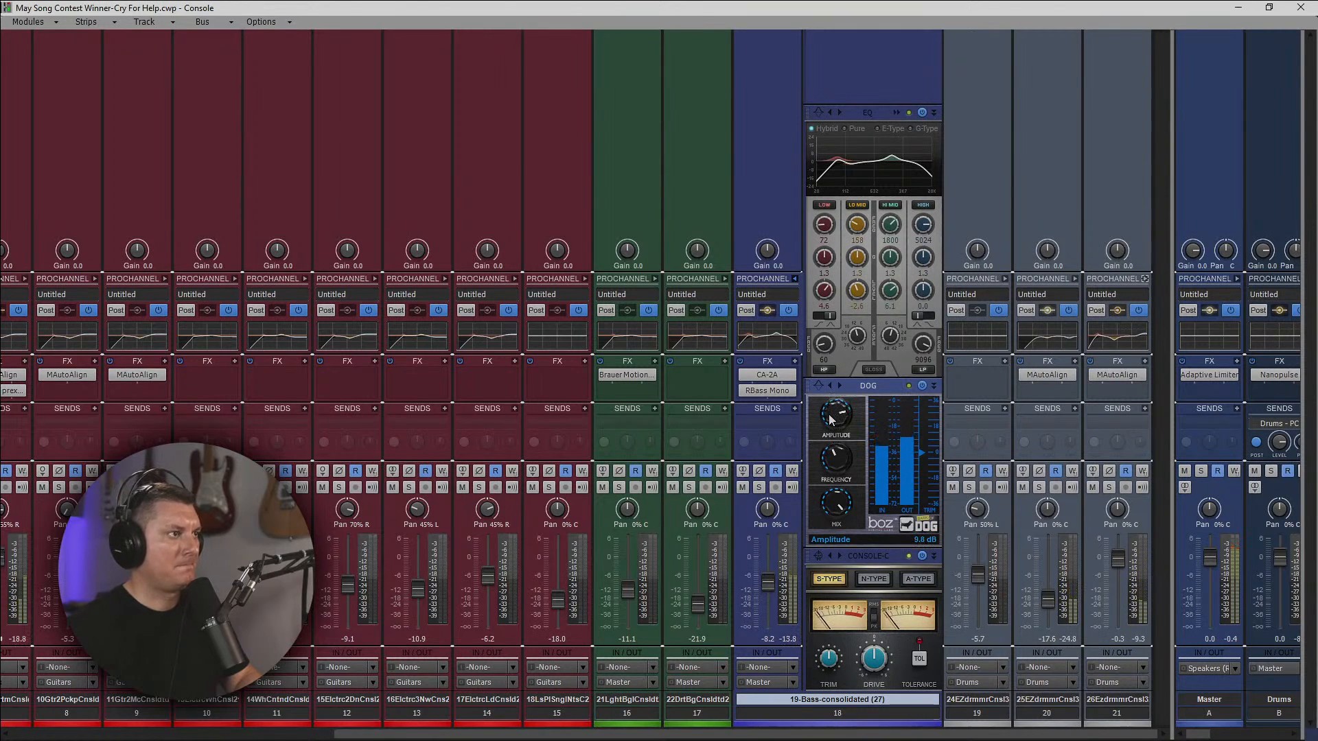
{"action": "left_click", "coordinate": [795, 280]}
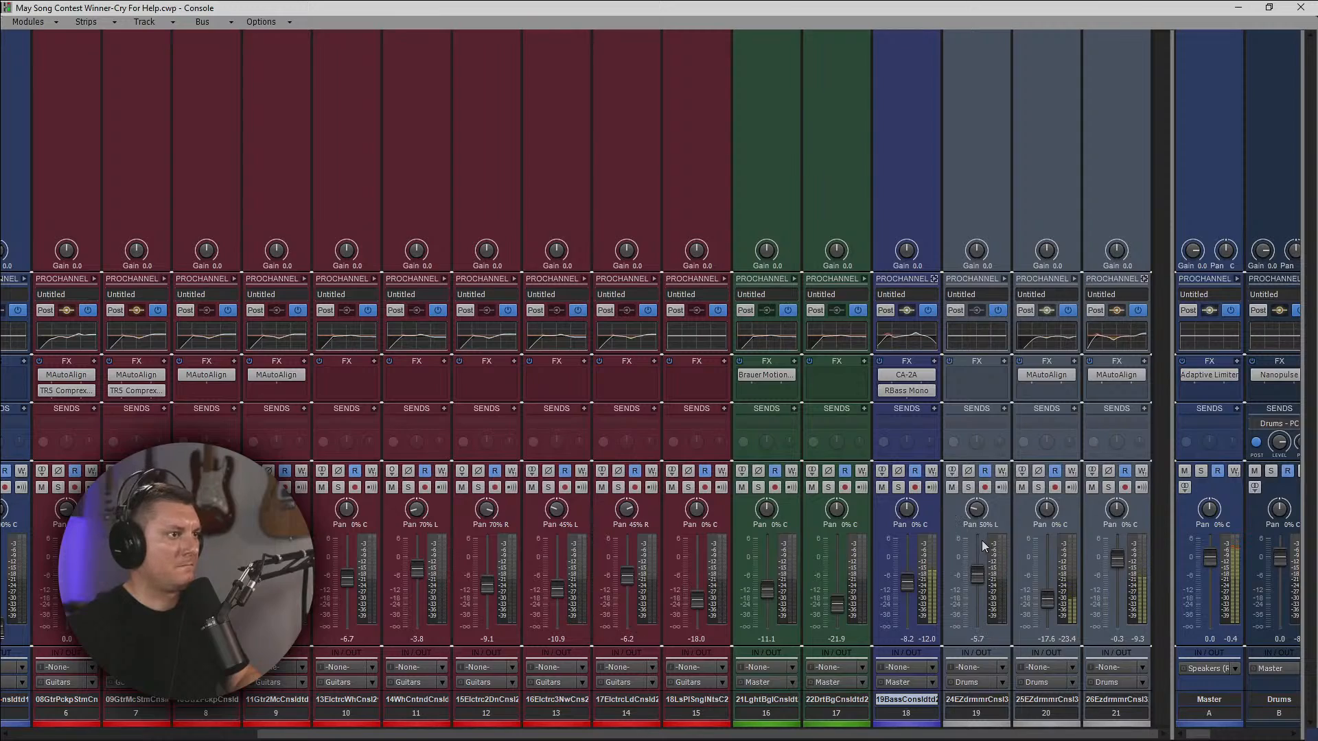
{"action": "mouse_move", "coordinate": [978, 542]}
{"action": "mouse_move", "coordinate": [1056, 579]}
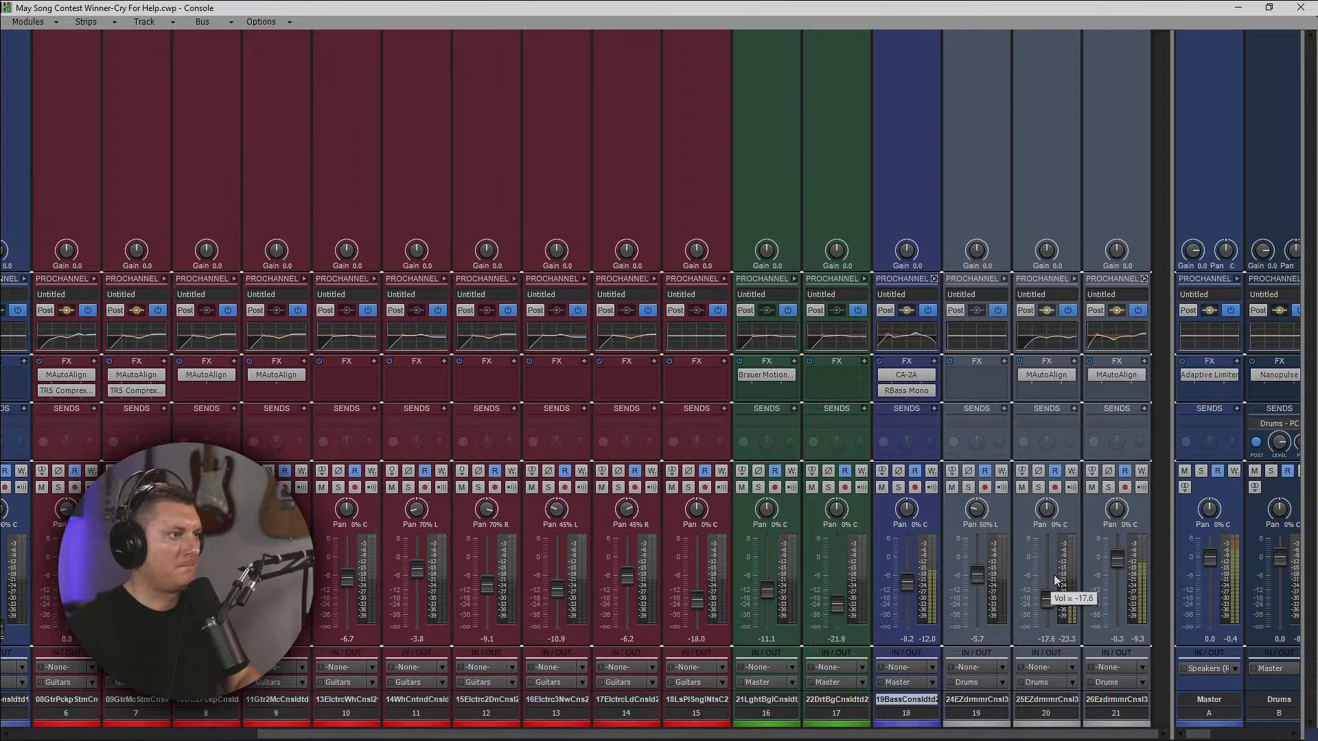
Copy the EQ settings of the 26-EZdrummer track to the Drums and Drums - PC buses.
{"action": "left_click_drag", "start_coordinate": [940, 737], "coordinate": [939, 738]}
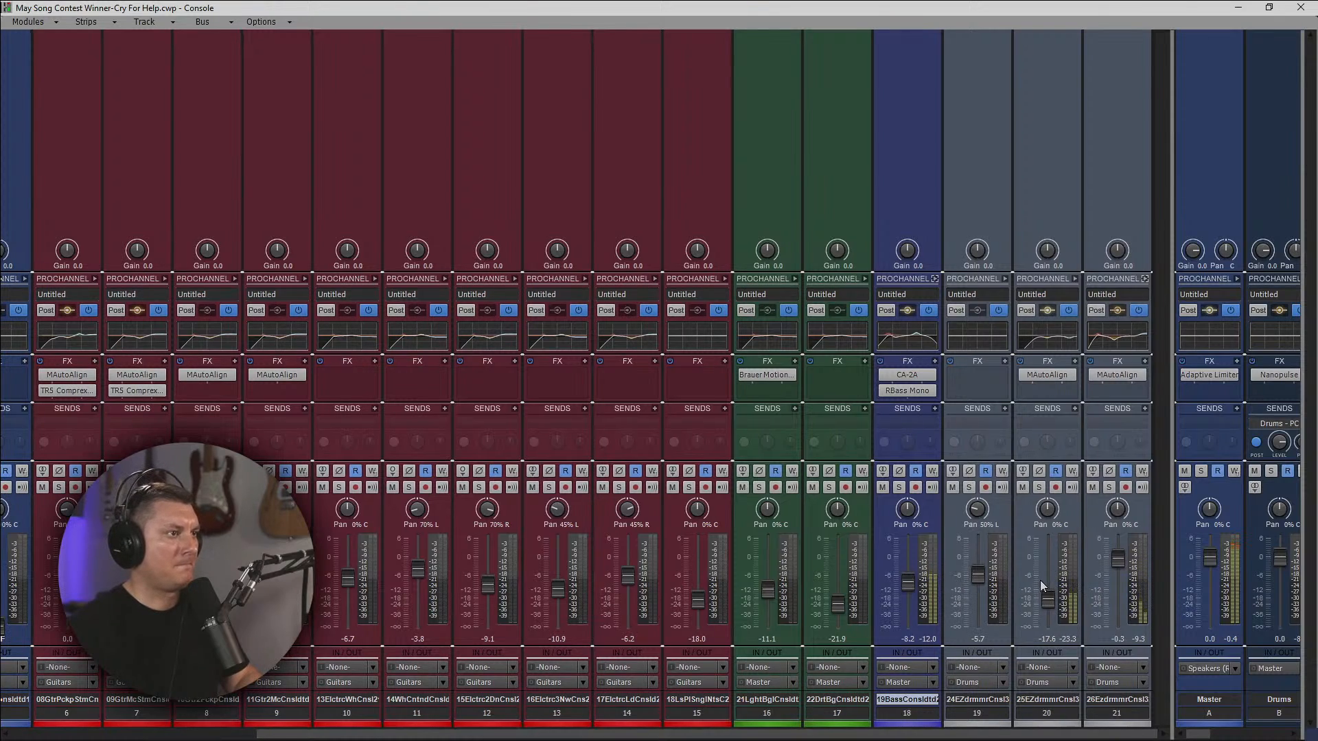
{"action": "mouse_move", "coordinate": [1040, 580]}
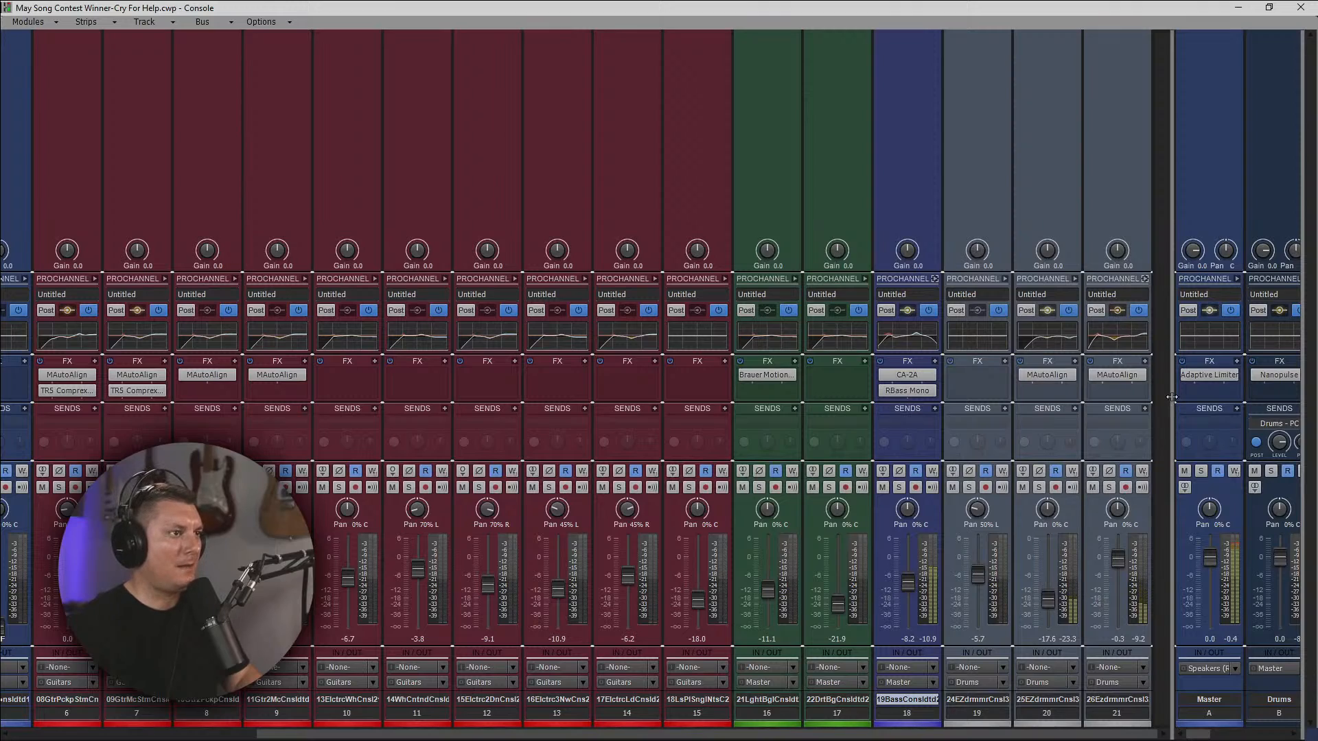
{"action": "left_click_drag", "start_coordinate": [1165, 402], "coordinate": [1066, 404]}
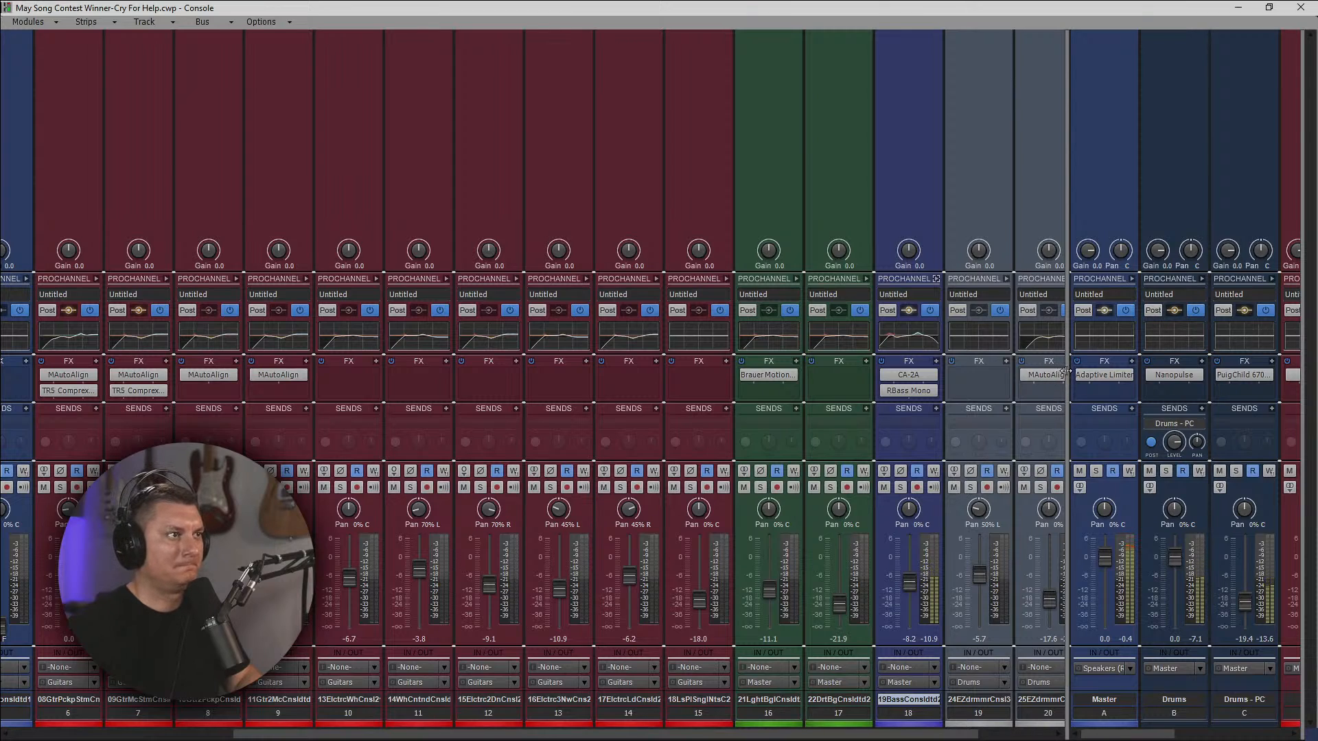
{"action": "left_click_drag", "start_coordinate": [1066, 375], "coordinate": [758, 360]}
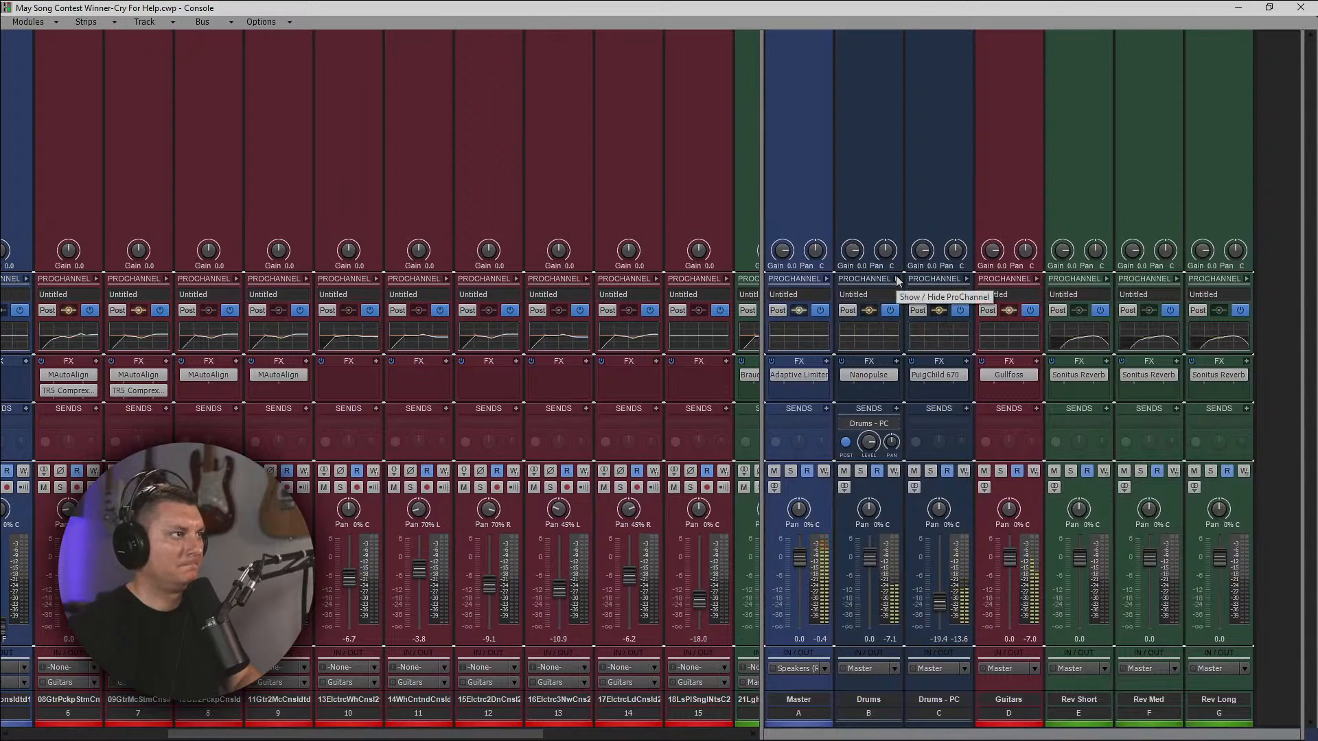
{"action": "left_click_drag", "start_coordinate": [763, 293], "coordinate": [1016, 300]}
{"action": "left_click_drag", "start_coordinate": [846, 734], "coordinate": [959, 738]}
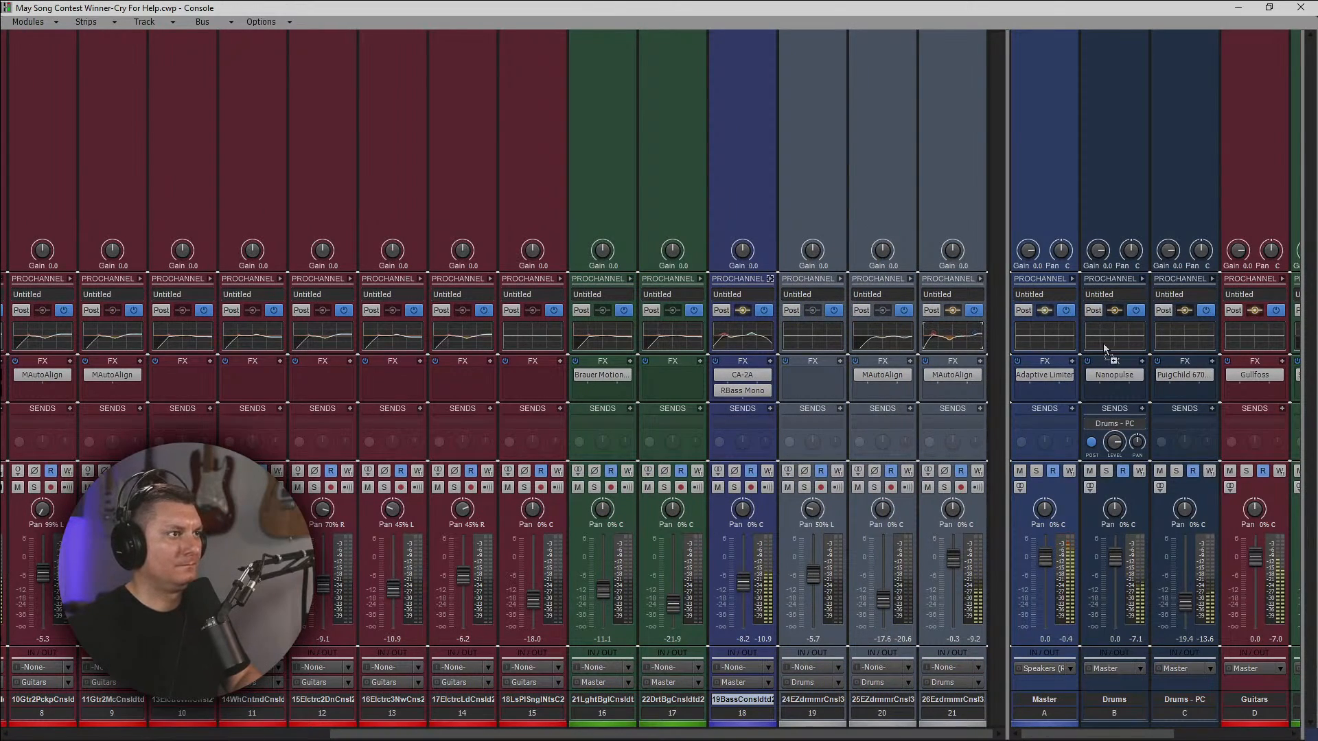
{"action": "left_click", "coordinate": [1184, 349]}
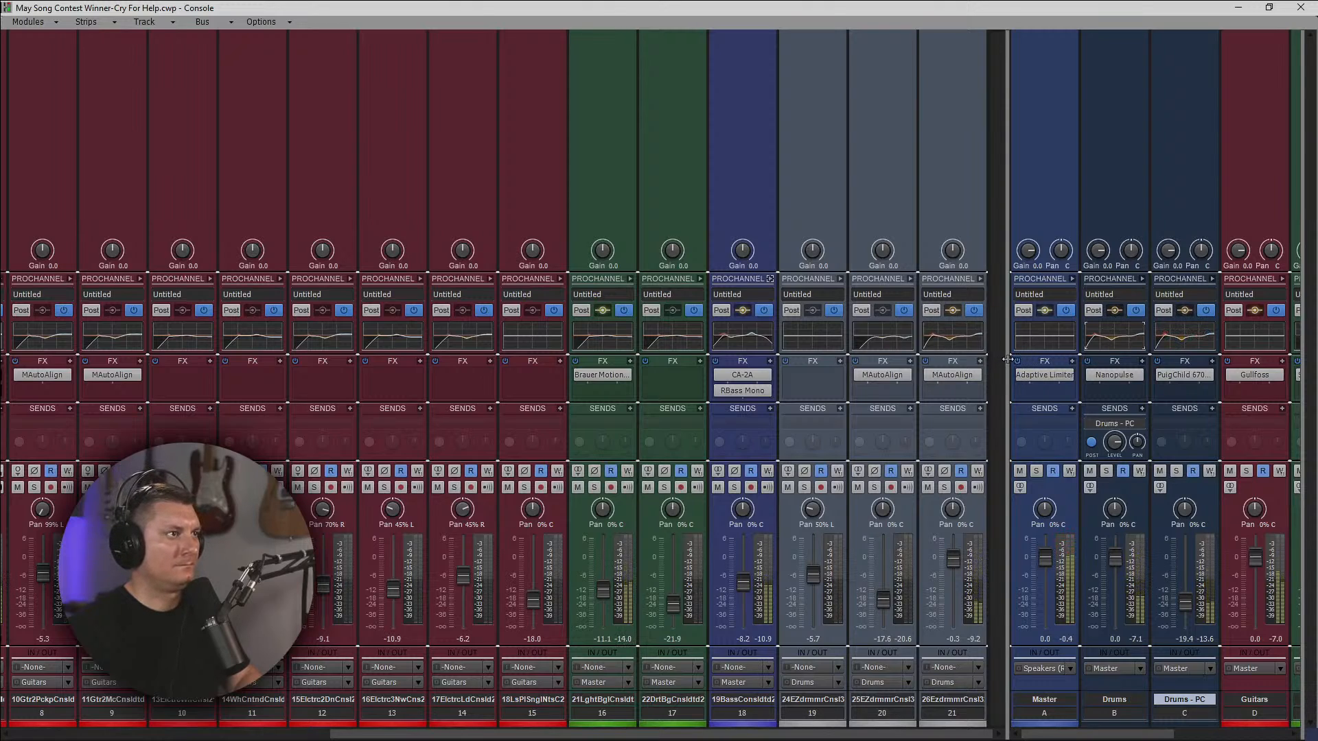
Try a slightly higher volume on the 09-Guitar (mic) track and reset the faders of tracks 6 and 7 to 0.0.
{"action": "left_click_drag", "start_coordinate": [1007, 359], "coordinate": [992, 355]}
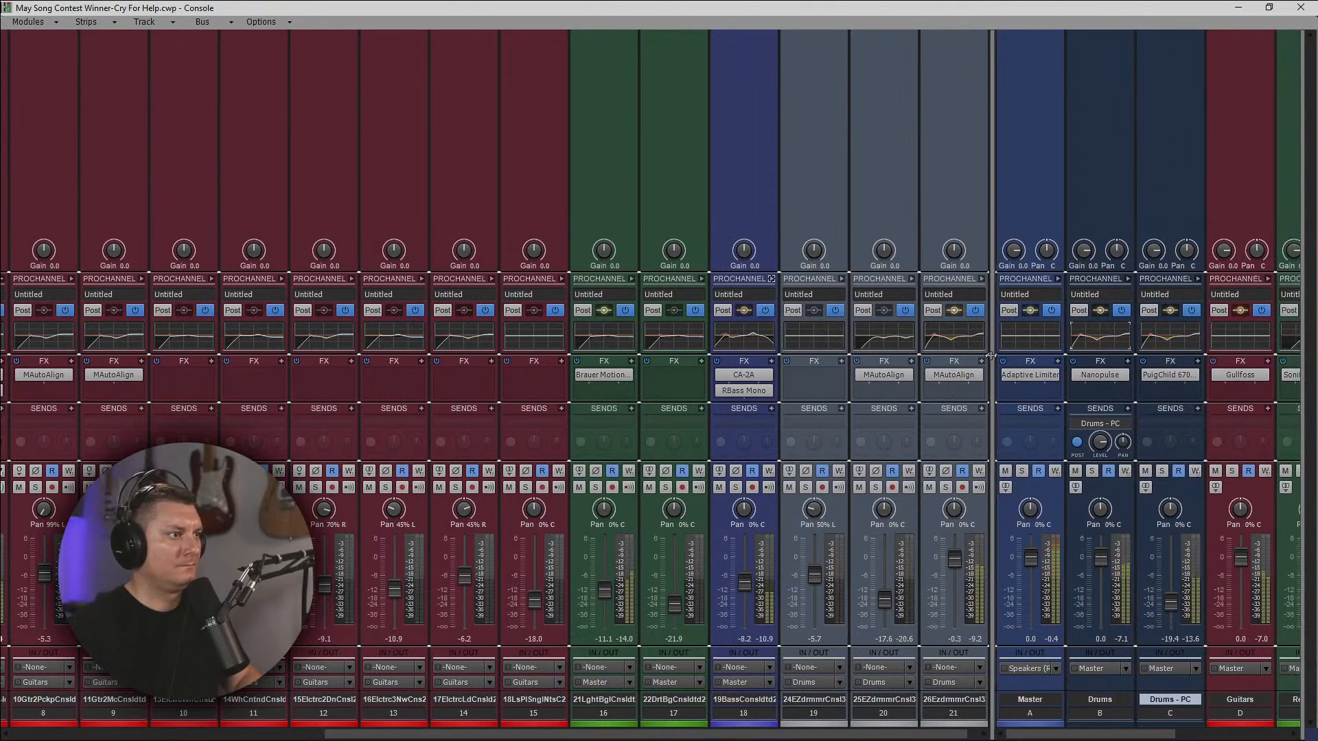
{"action": "left_click_drag", "start_coordinate": [866, 735], "coordinate": [878, 736]}
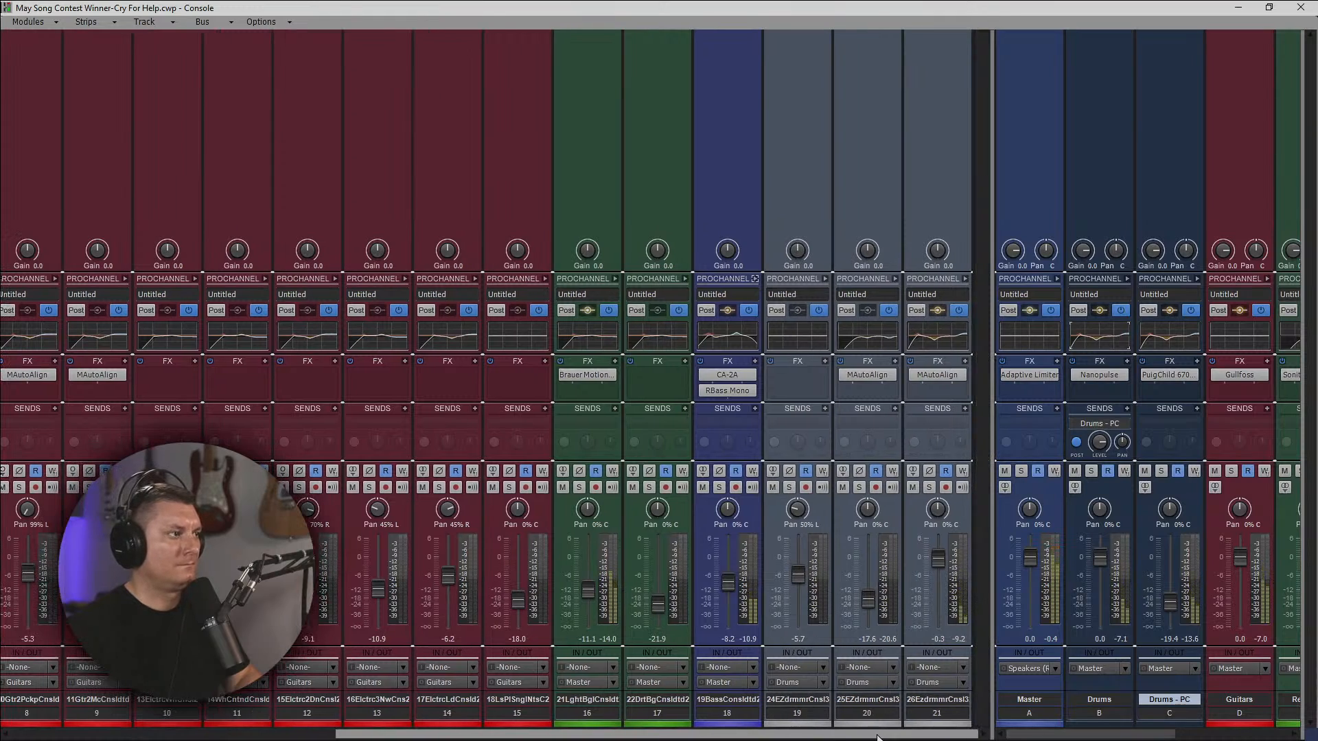
{"action": "left_click_drag", "start_coordinate": [727, 735], "coordinate": [490, 739]}
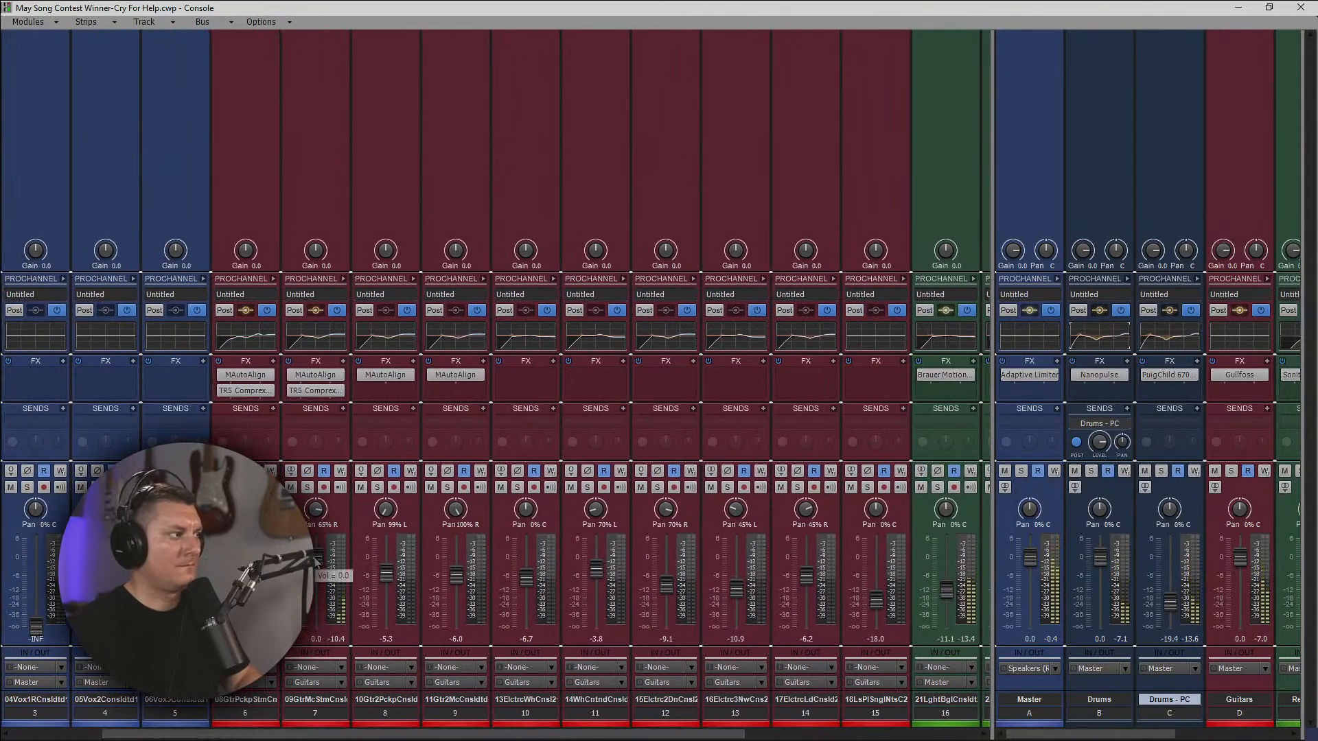
{"action": "left_click_drag", "start_coordinate": [316, 561], "coordinate": [316, 559]}
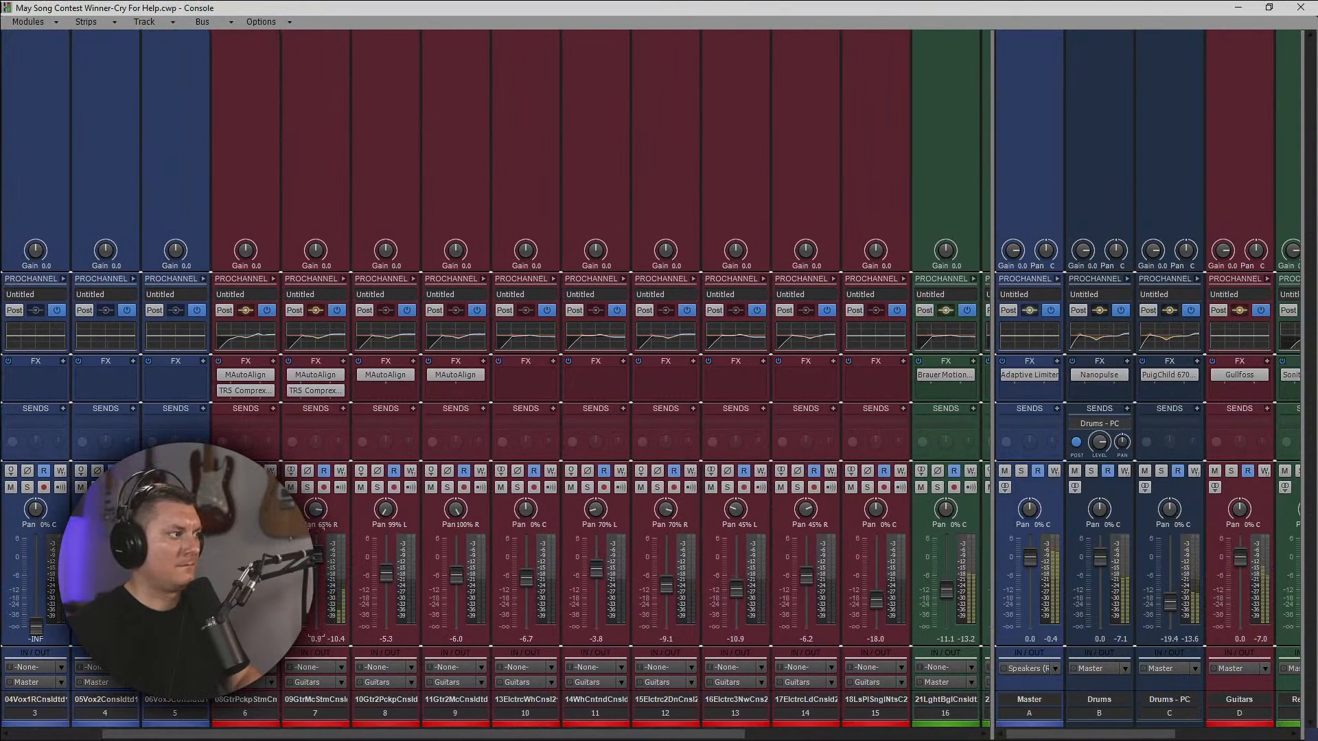
{"action": "left_click_drag", "start_coordinate": [316, 554], "coordinate": [316, 550]}
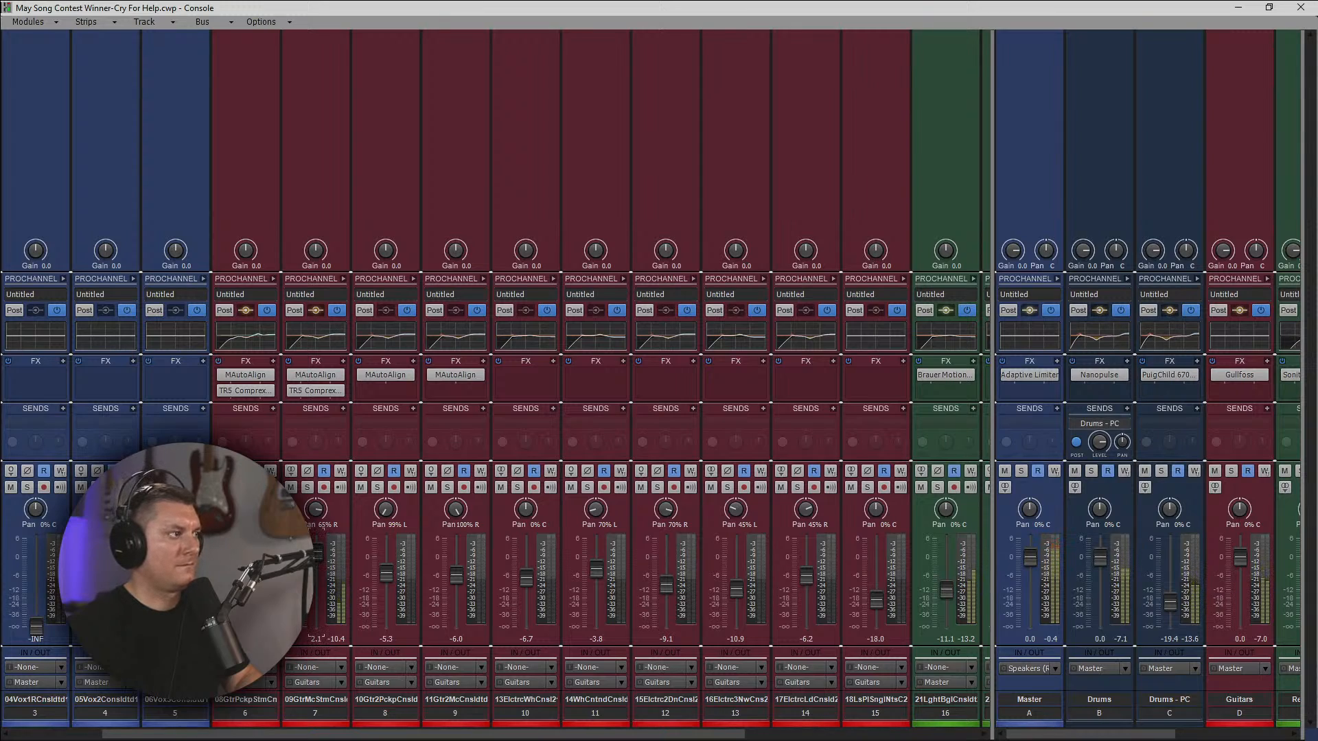
{"action": "double_click", "coordinate": [316, 561]}
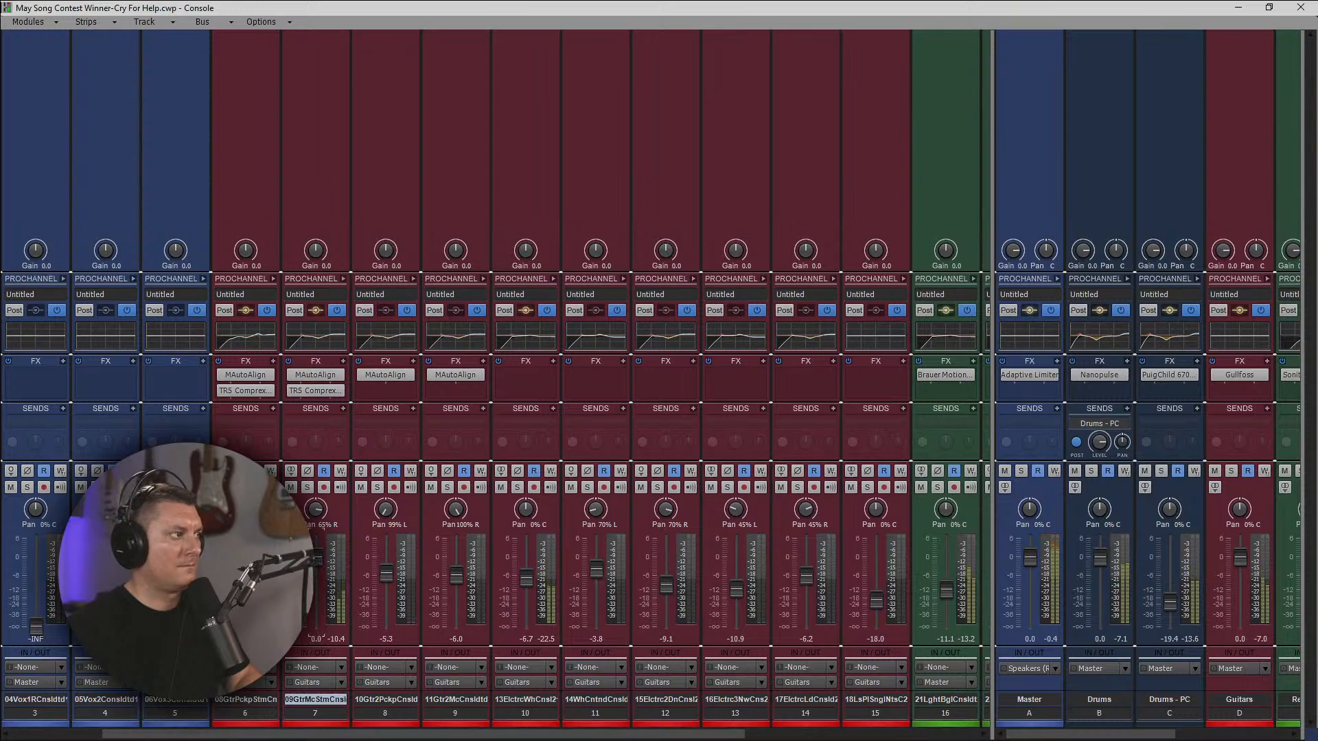
{"action": "double_click", "coordinate": [245, 560]}
Raise the output of the TR5 Comprexxor on the 09-Guitar (mic) track, close the plug-in and lower the track's volume to -2.6.
{"action": "double_click", "coordinate": [315, 390]}
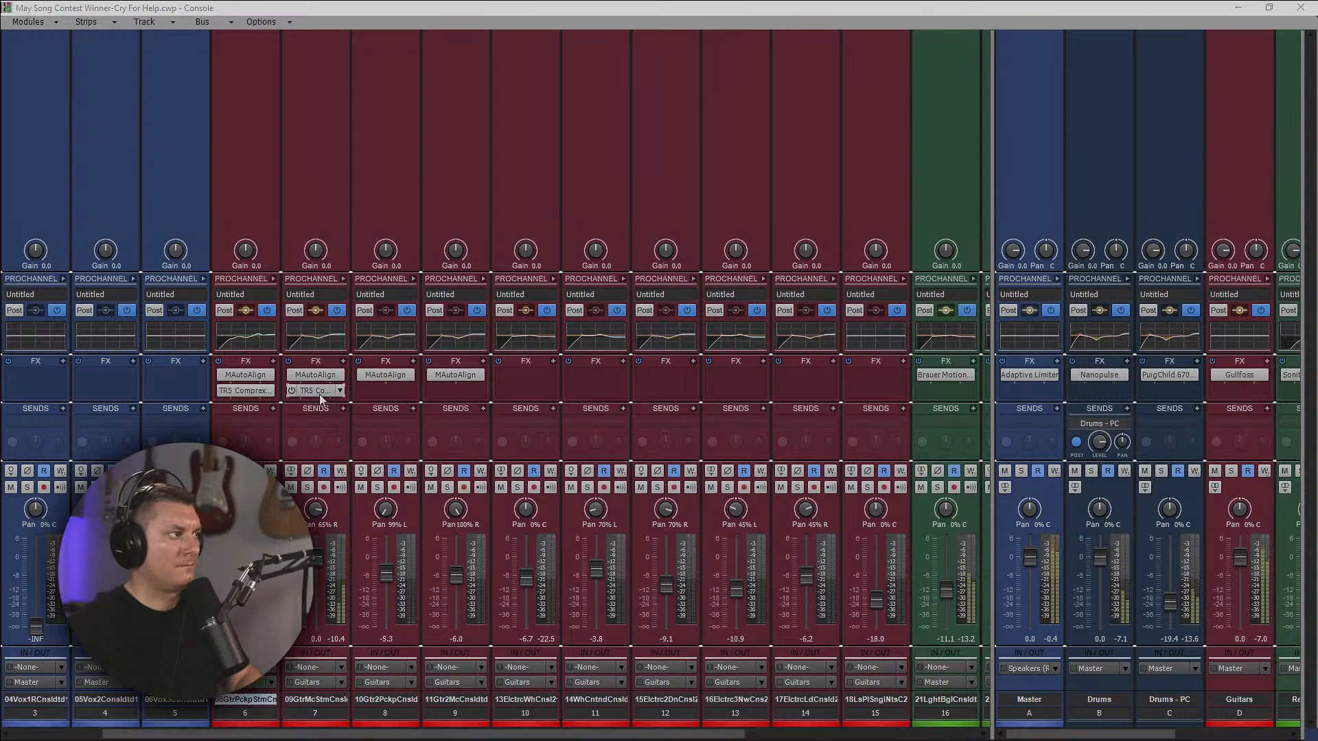
{"action": "left_click_drag", "start_coordinate": [1232, 366], "coordinate": [1226, 339]}
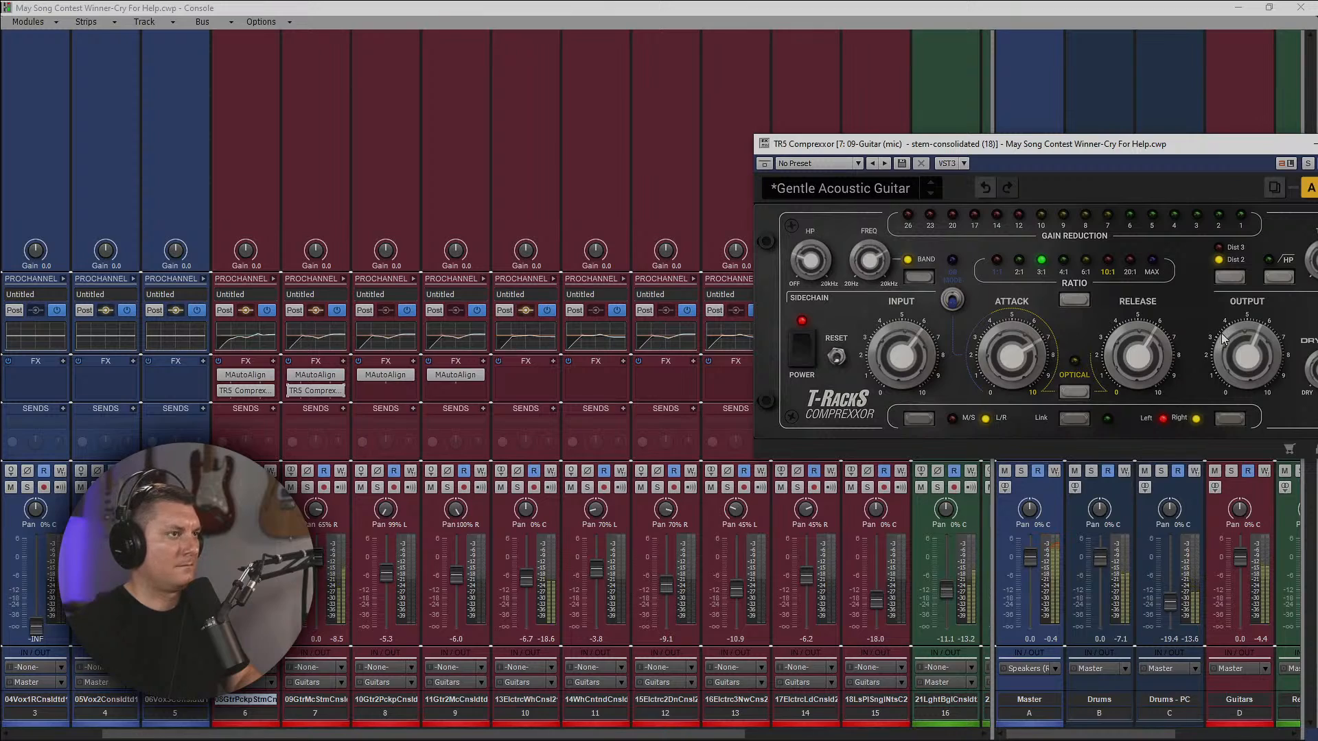
{"action": "mouse_move", "coordinate": [1225, 338]}
{"action": "left_click", "coordinate": [1317, 144]}
{"action": "left_click_drag", "start_coordinate": [319, 562], "coordinate": [319, 566]}
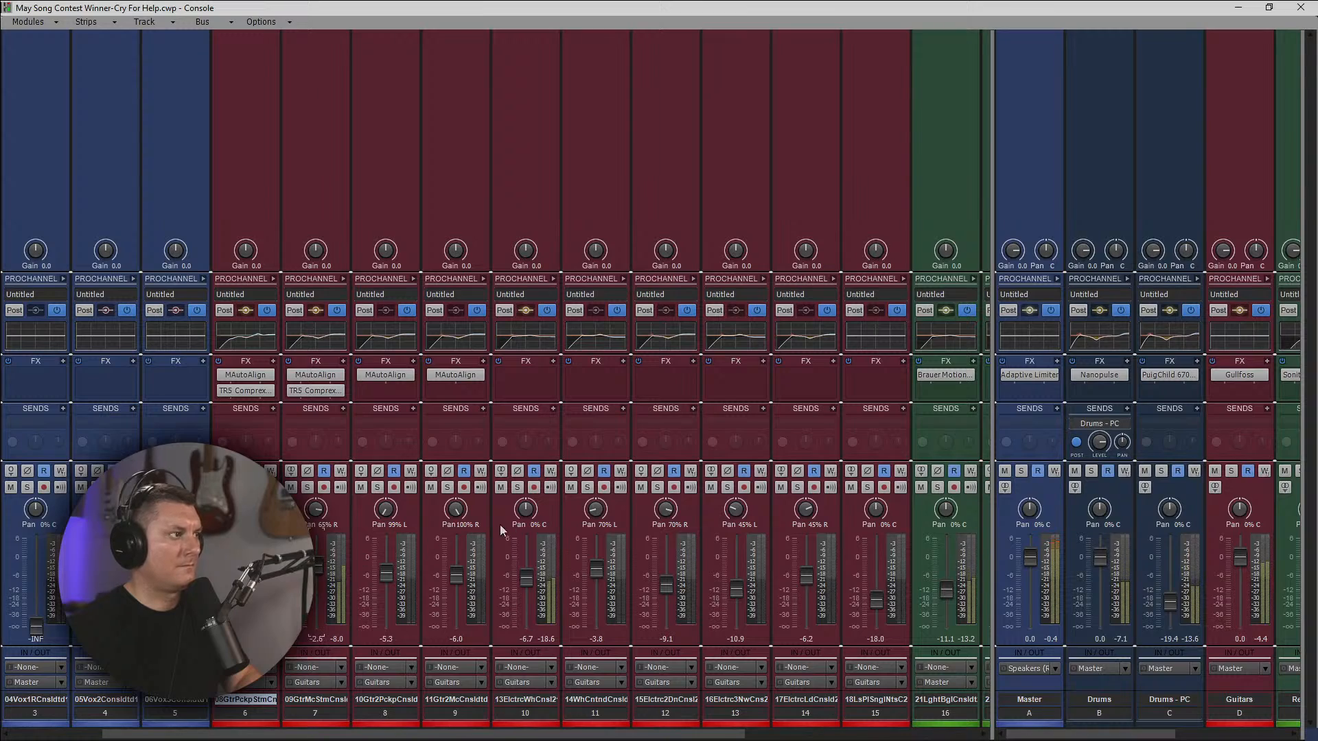
Pan the 13-electric Wah track 35% R, and set the 18-Les Paul single notes track to volume -8.6 with centred pan.
{"action": "left_click_drag", "start_coordinate": [526, 509], "coordinate": [525, 508]}
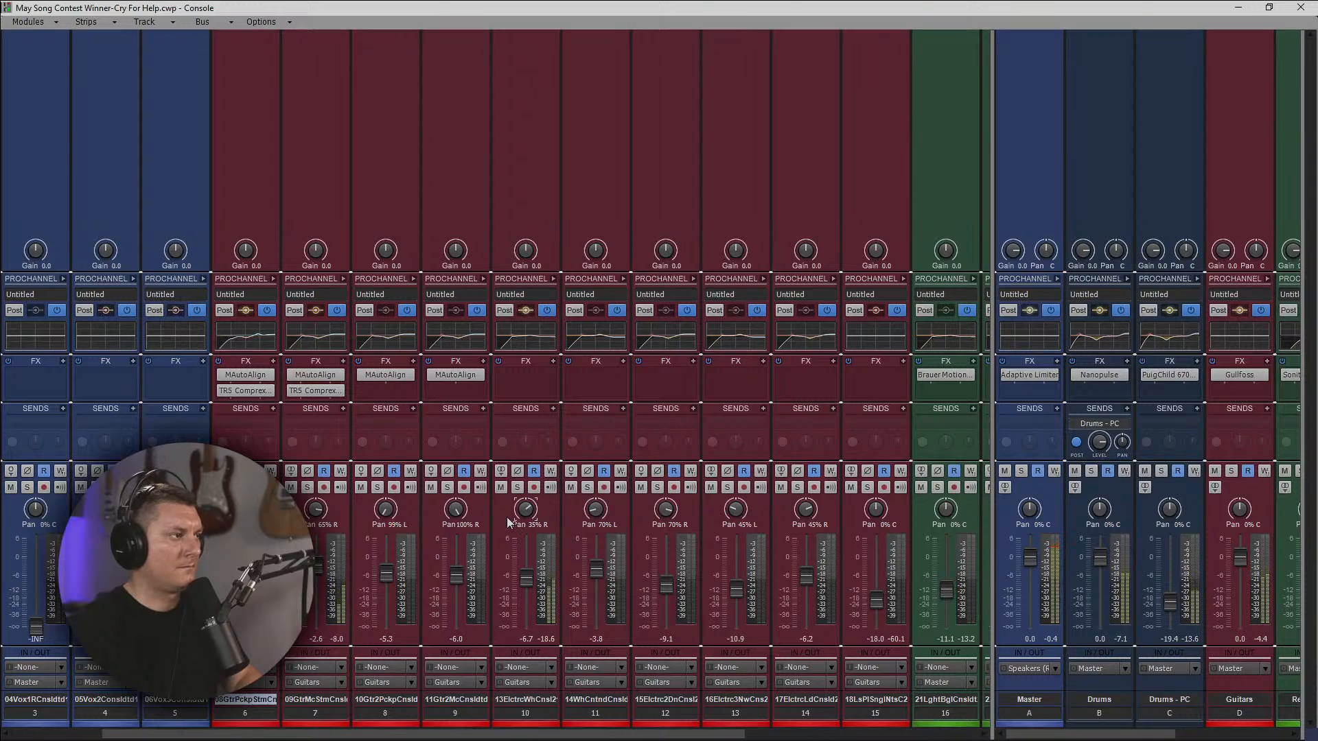
{"action": "left_click_drag", "start_coordinate": [567, 733], "coordinate": [767, 734]}
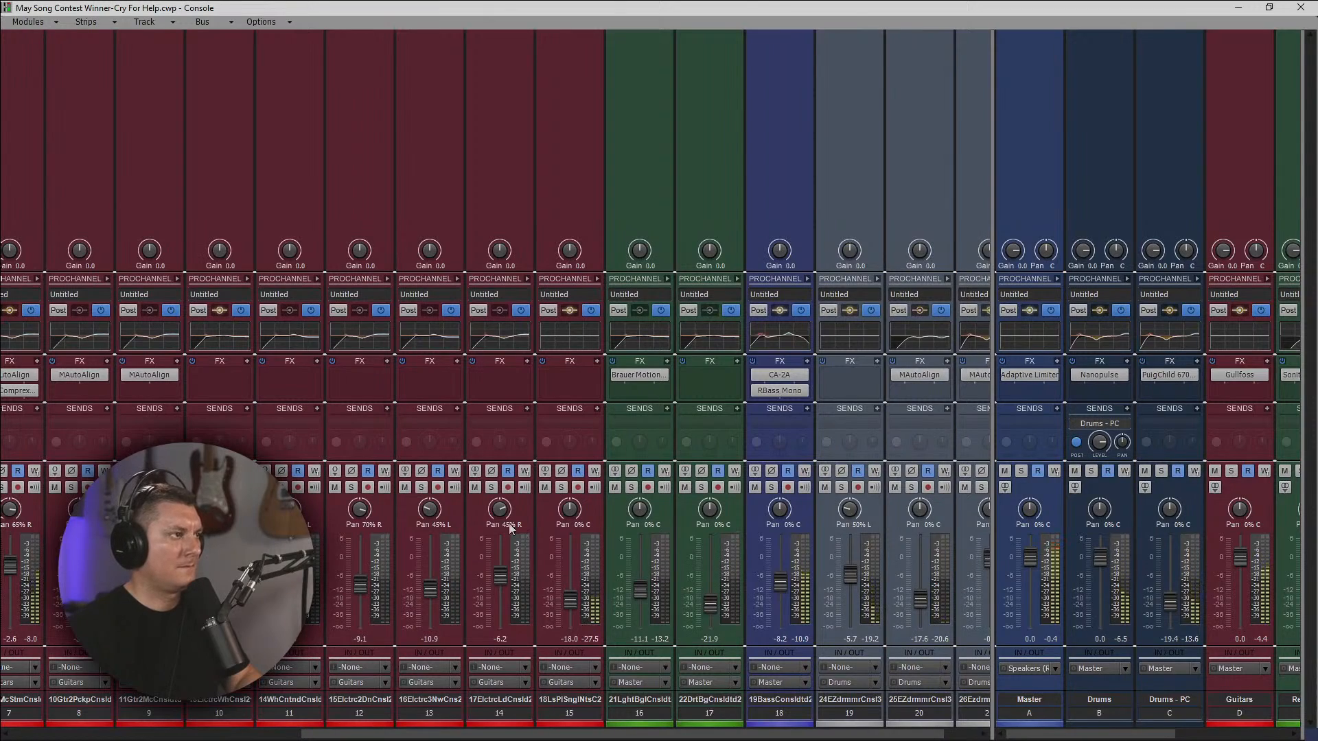
{"action": "left_click_drag", "start_coordinate": [571, 602], "coordinate": [574, 585]}
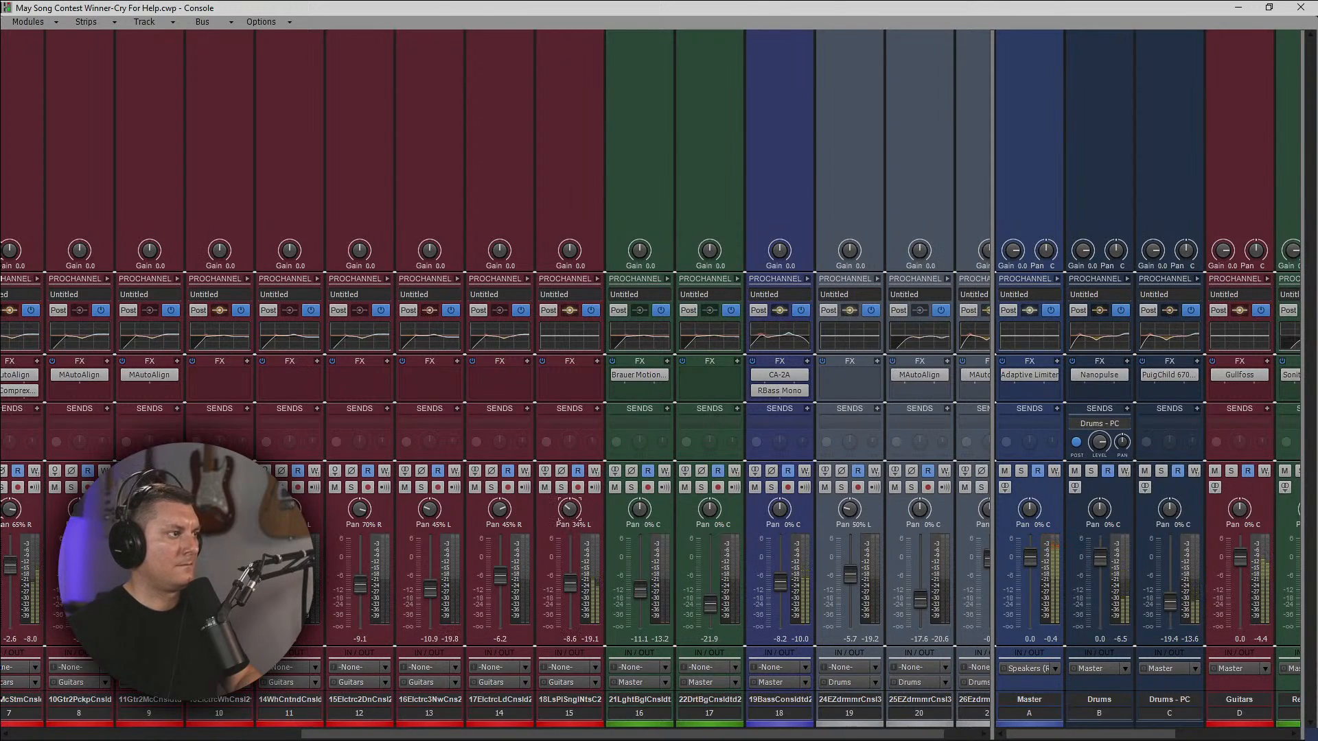
{"action": "left_click_drag", "start_coordinate": [569, 509], "coordinate": [570, 482]}
{"action": "double_click", "coordinate": [570, 509]}
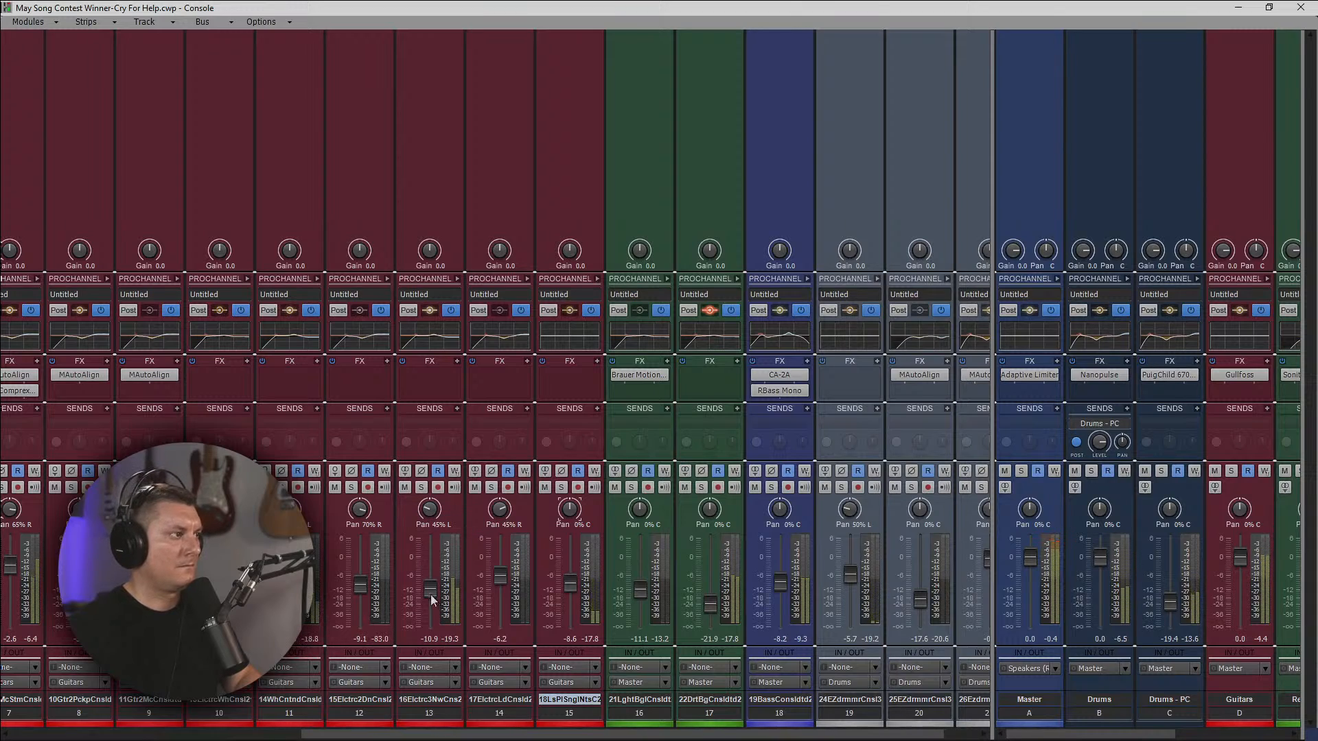
Raise the volumes of the 16-electric 3 new track to -6.8 and the 15-electric 2 (done) track to -8.0.
{"action": "scroll", "coordinate": [430, 597], "scroll_direction": "up", "scroll_amount": 5}
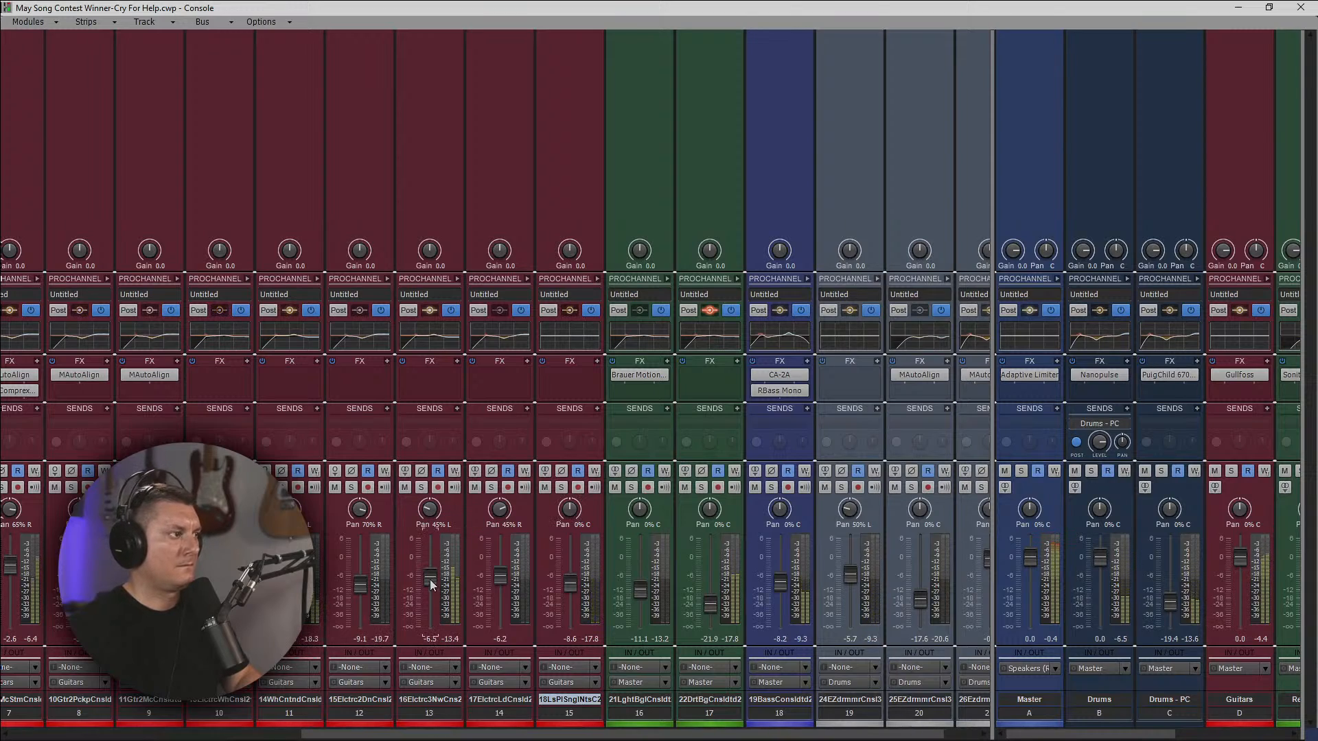
{"action": "left_click_drag", "start_coordinate": [430, 578], "coordinate": [430, 580]}
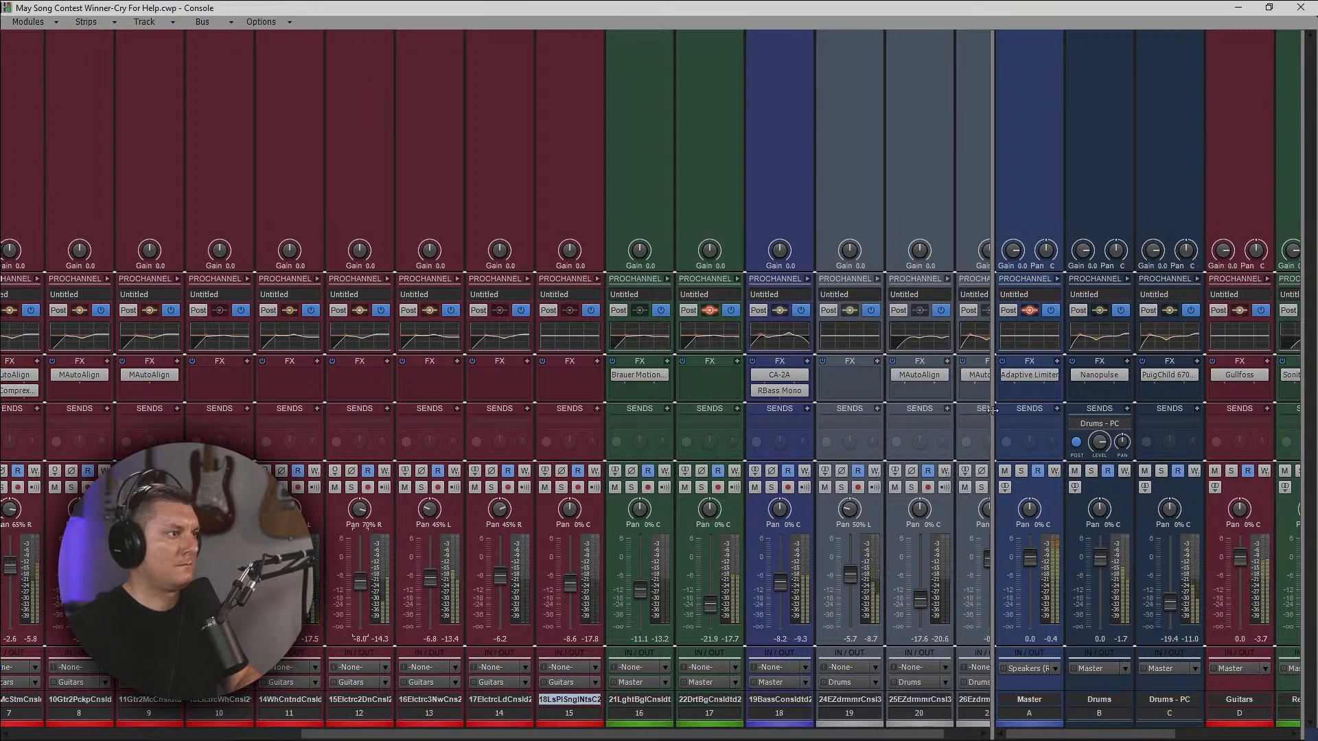
Select the two Guitar 2 tracks, pickup and mic, and lower the 11-Guitar 2 (mic) volume to -6.9.
{"action": "left_click_drag", "start_coordinate": [992, 410], "coordinate": [825, 391]}
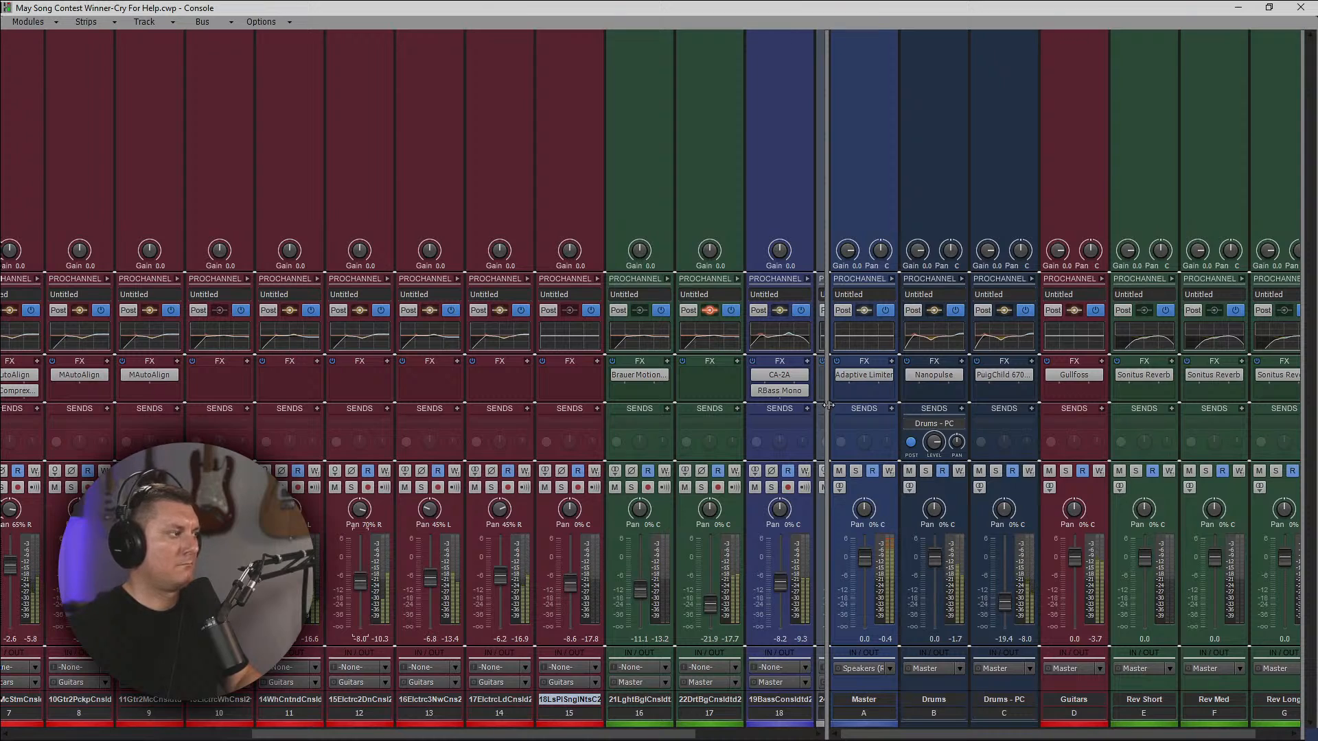
{"action": "left_click_drag", "start_coordinate": [617, 734], "coordinate": [476, 736]}
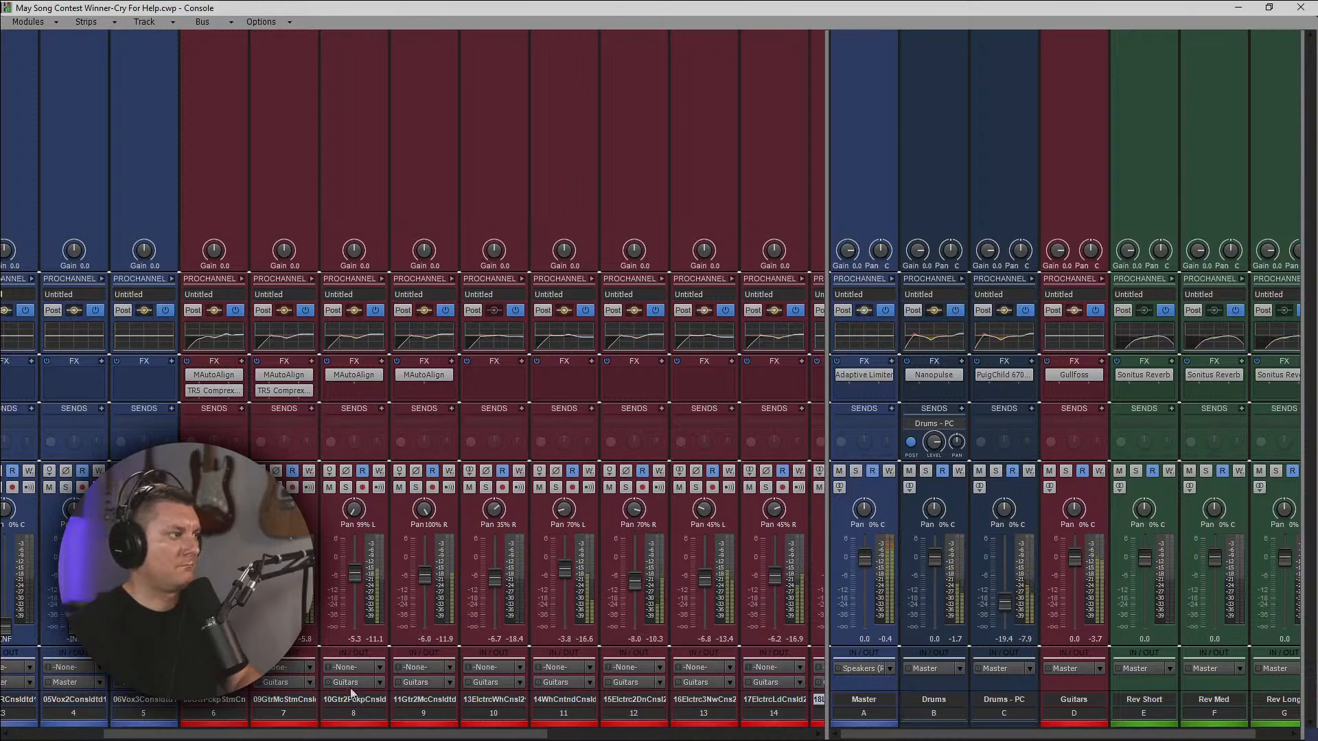
{"action": "left_click_drag", "start_coordinate": [370, 714], "coordinate": [391, 654]}
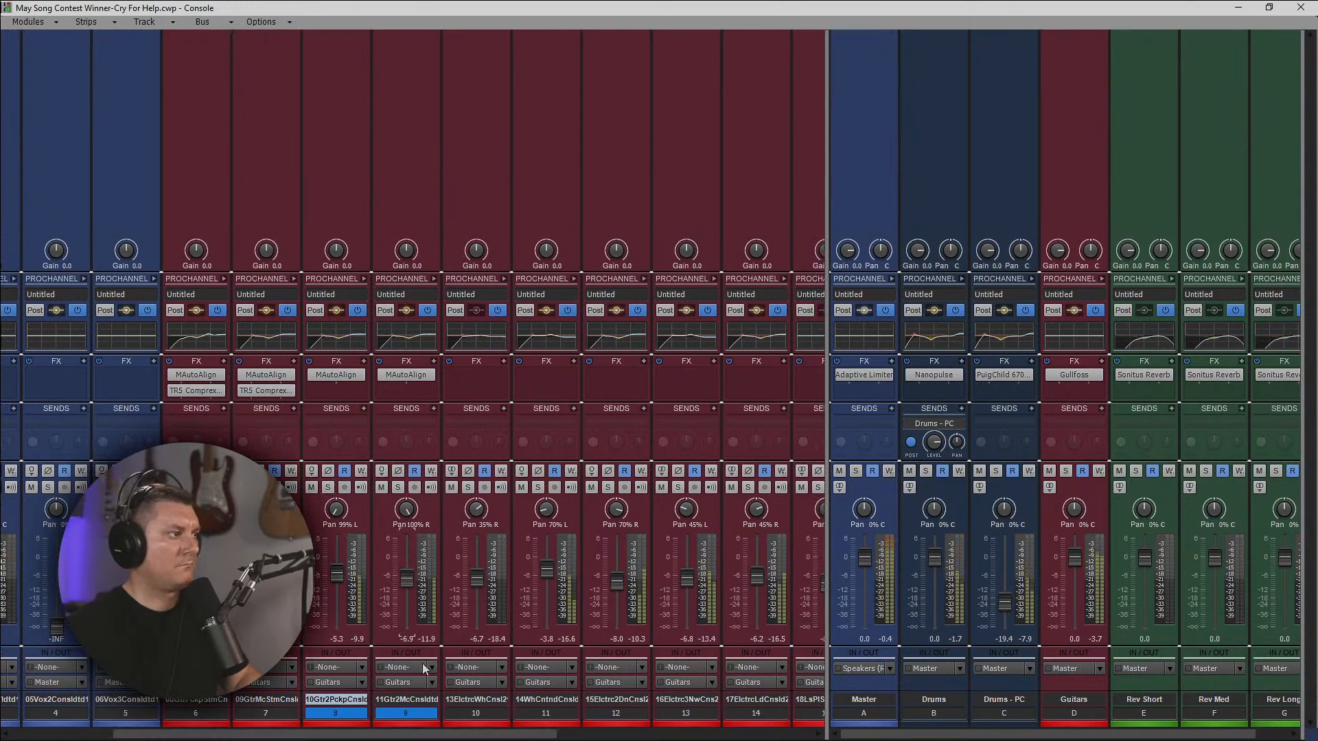
Examine the arrangement of the guitar, bass and drum clips in the track view and return to the console.
{"action": "left_click_drag", "start_coordinate": [446, 735], "coordinate": [618, 736]}
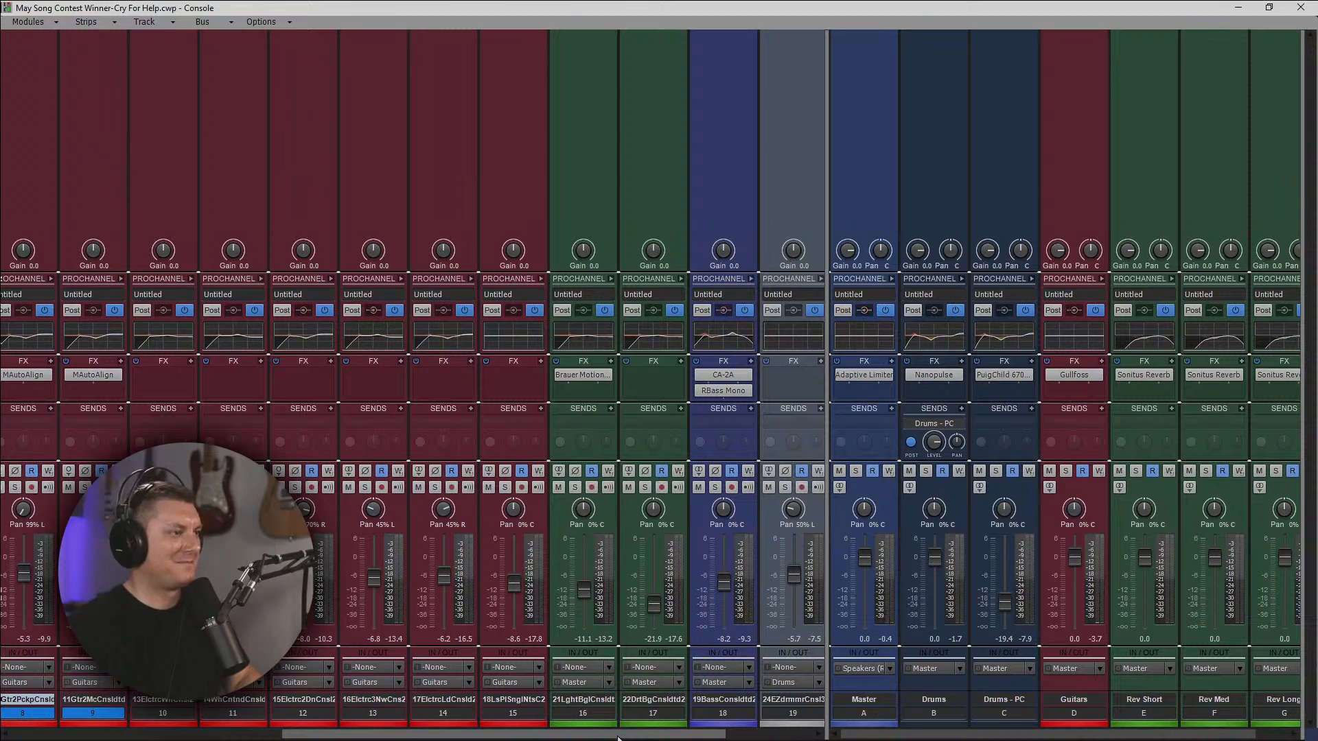
{"action": "left_click", "coordinate": [1238, 8]}
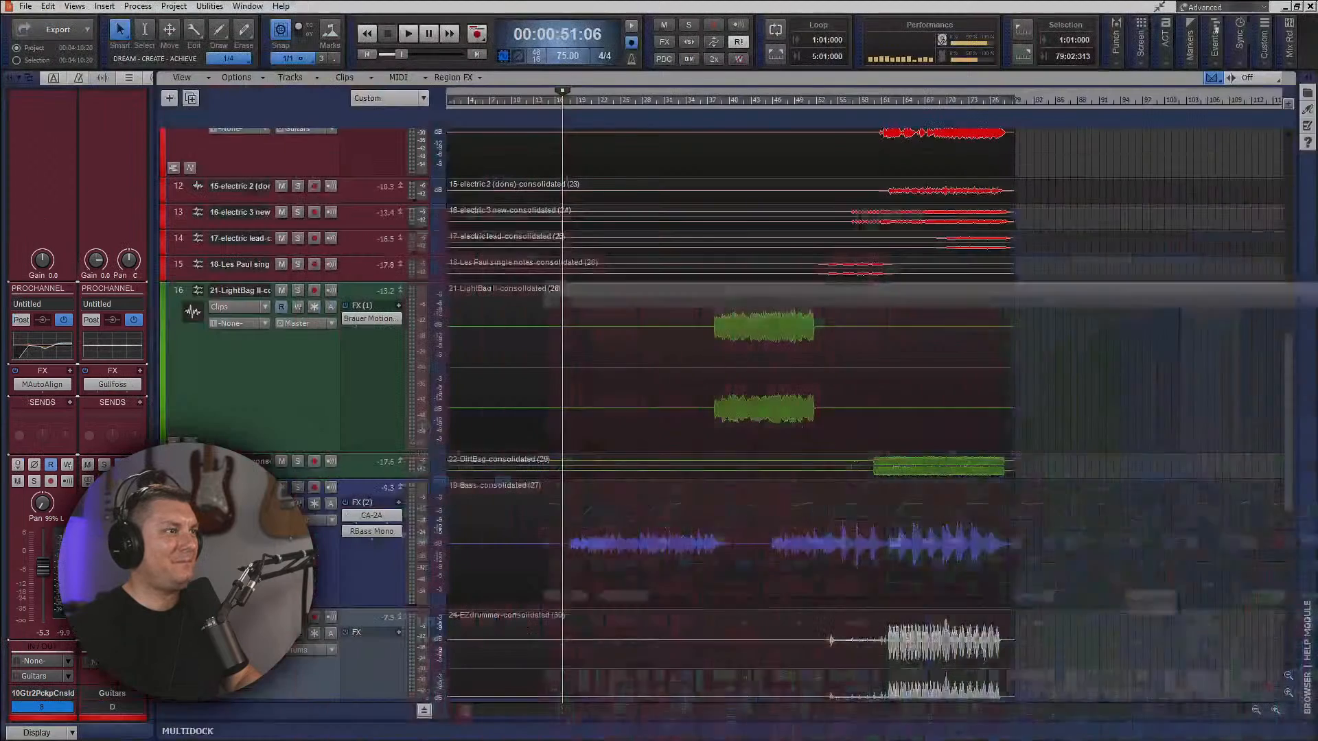
{"action": "scroll", "coordinate": [823, 396], "scroll_direction": "down", "scroll_amount": 5}
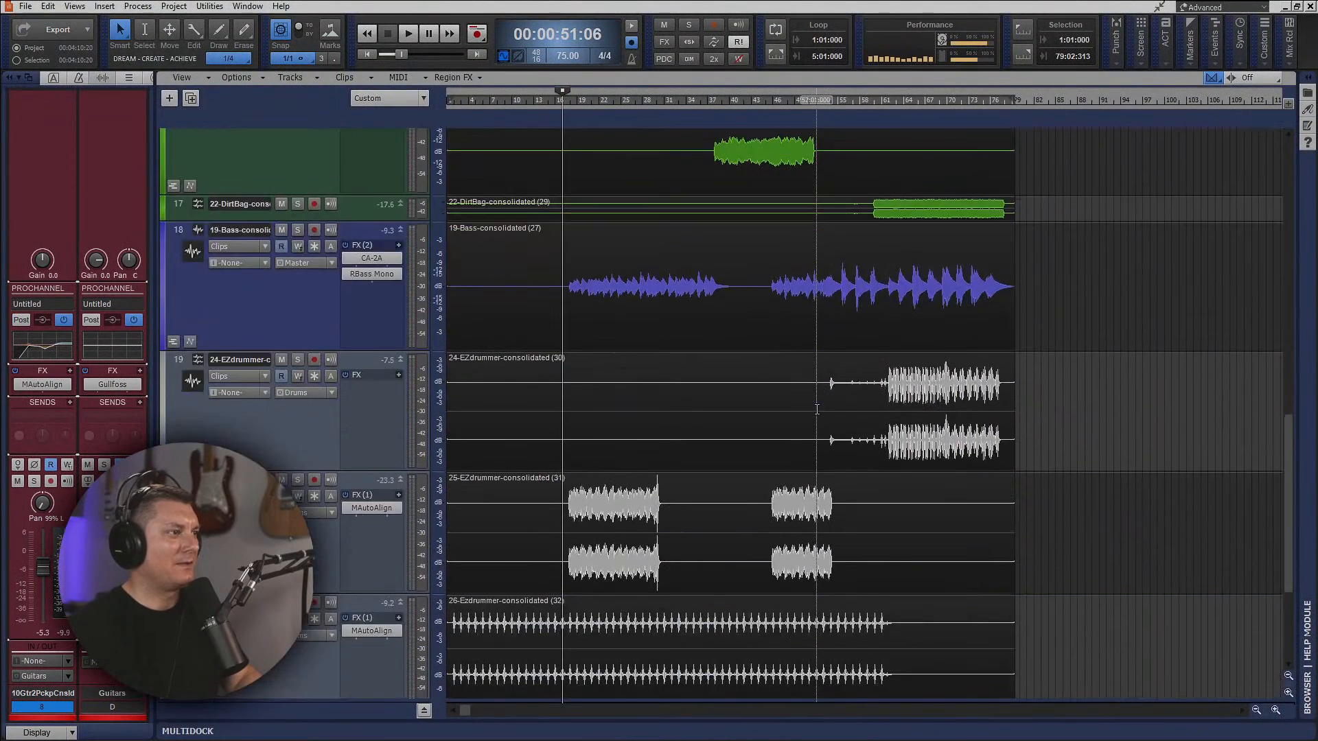
{"action": "scroll", "coordinate": [819, 407], "scroll_direction": "up", "scroll_amount": 10}
{"action": "scroll", "coordinate": [819, 407], "scroll_direction": "up", "scroll_amount": 5}
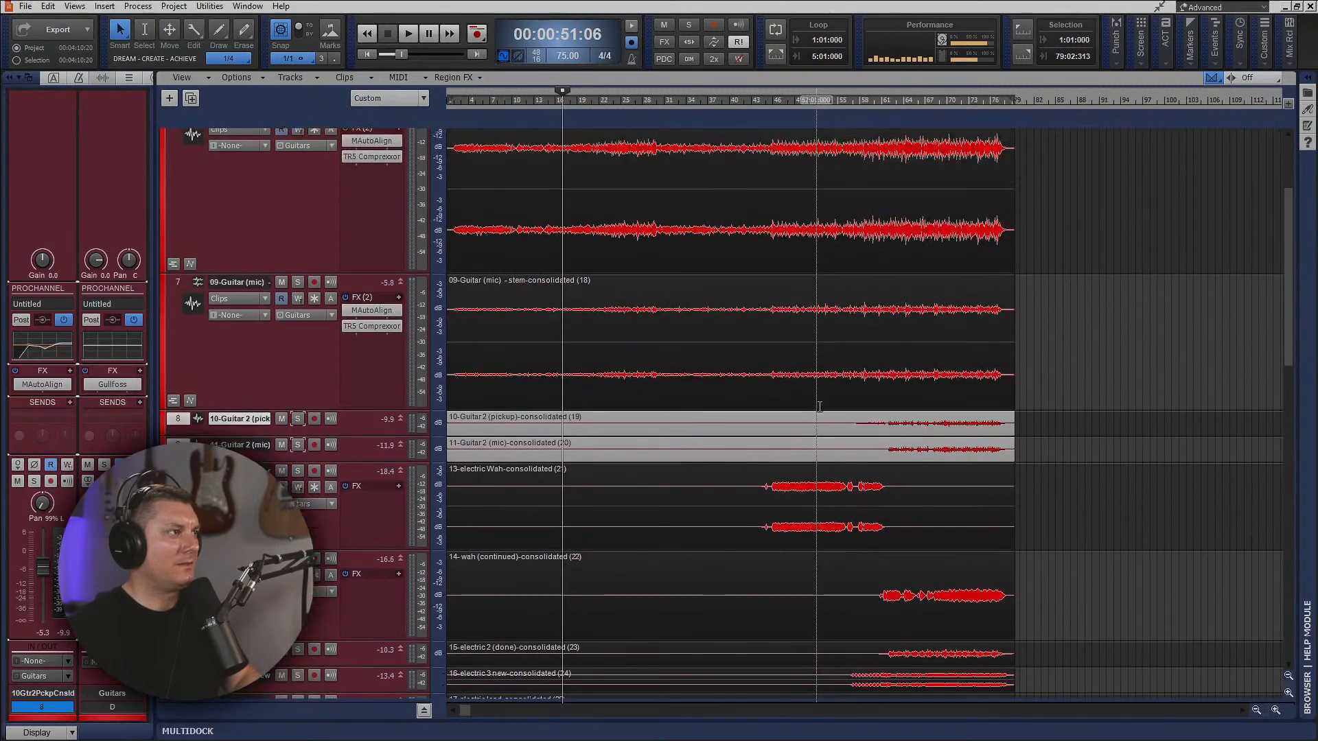
{"action": "scroll", "coordinate": [819, 407], "scroll_direction": "down", "scroll_amount": 8}
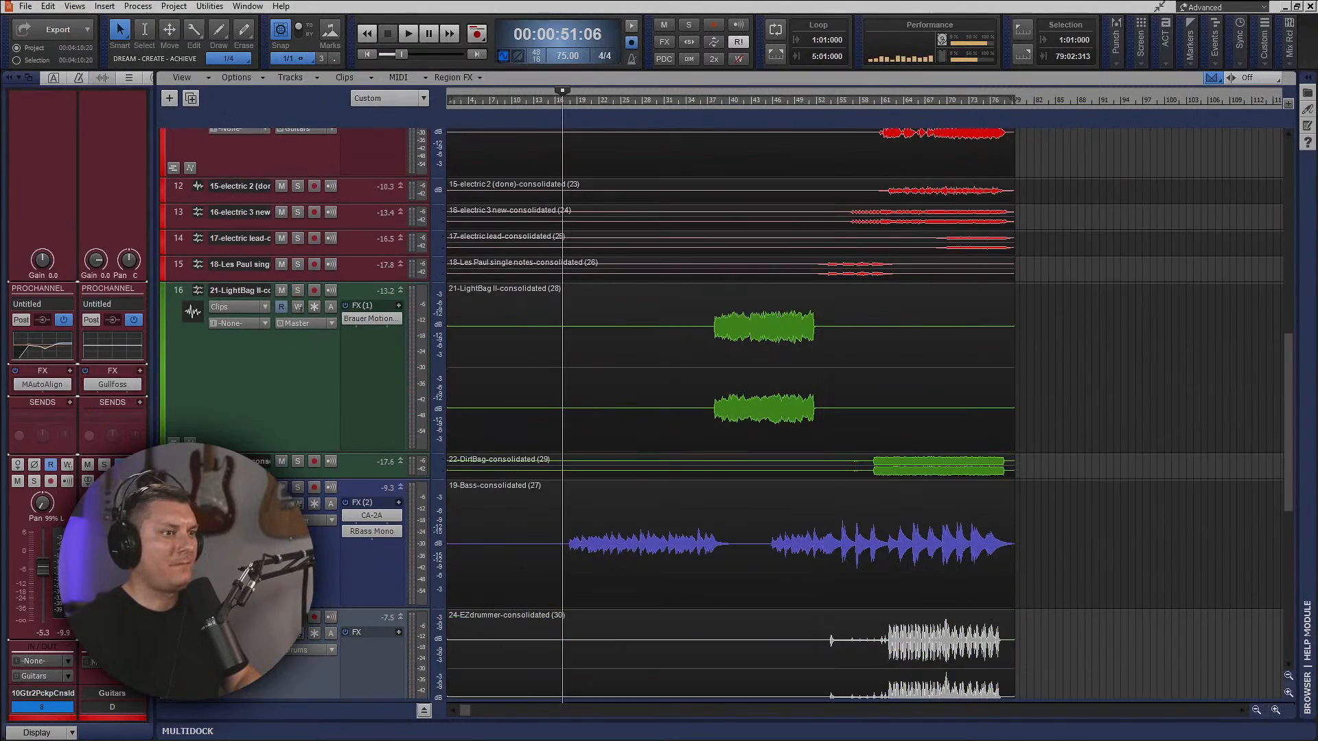
{"action": "key", "text": "alt+2"}
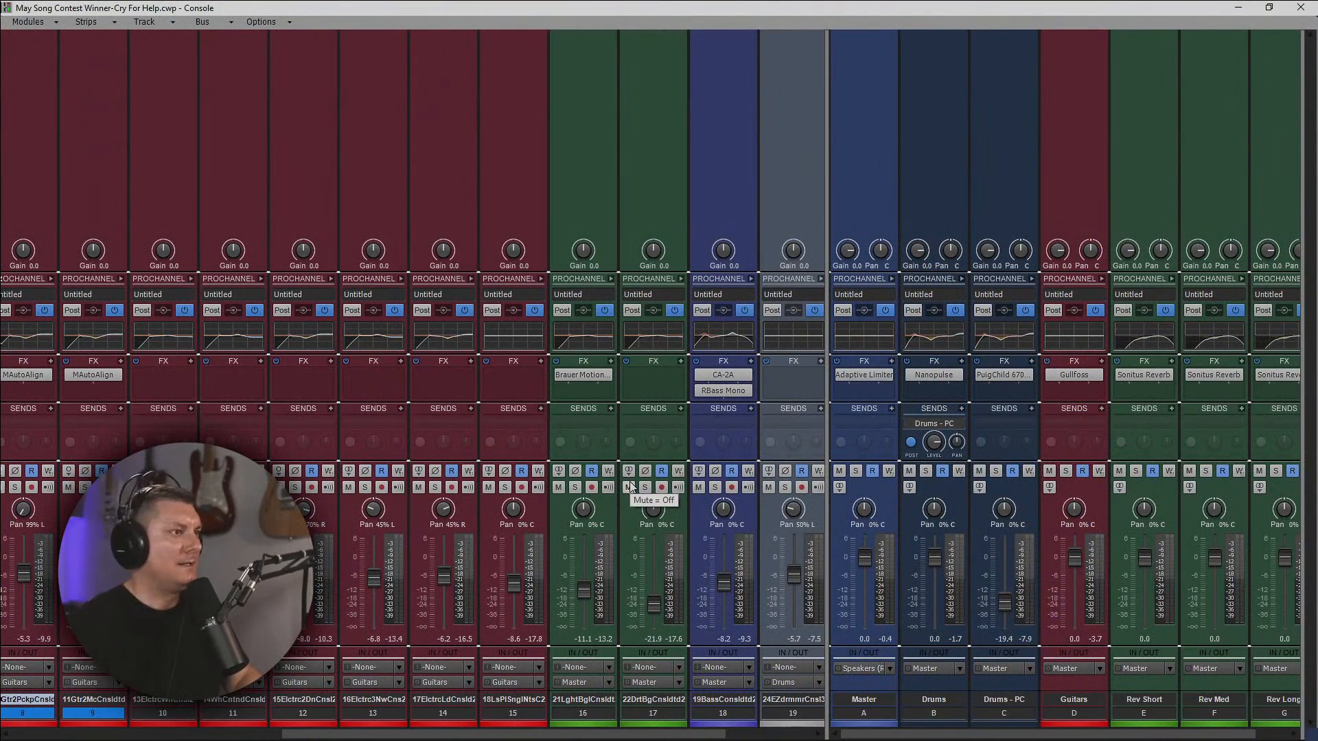
In the Guitars bus EQ, enable the high-pass filter and Gloss, cut the low-mid and high-mid bands slightly, and collapse the ProChannel.
{"action": "left_click", "coordinate": [1103, 279]}
{"action": "left_click_drag", "start_coordinate": [823, 366], "coordinate": [684, 441]}
{"action": "left_click", "coordinate": [869, 540]}
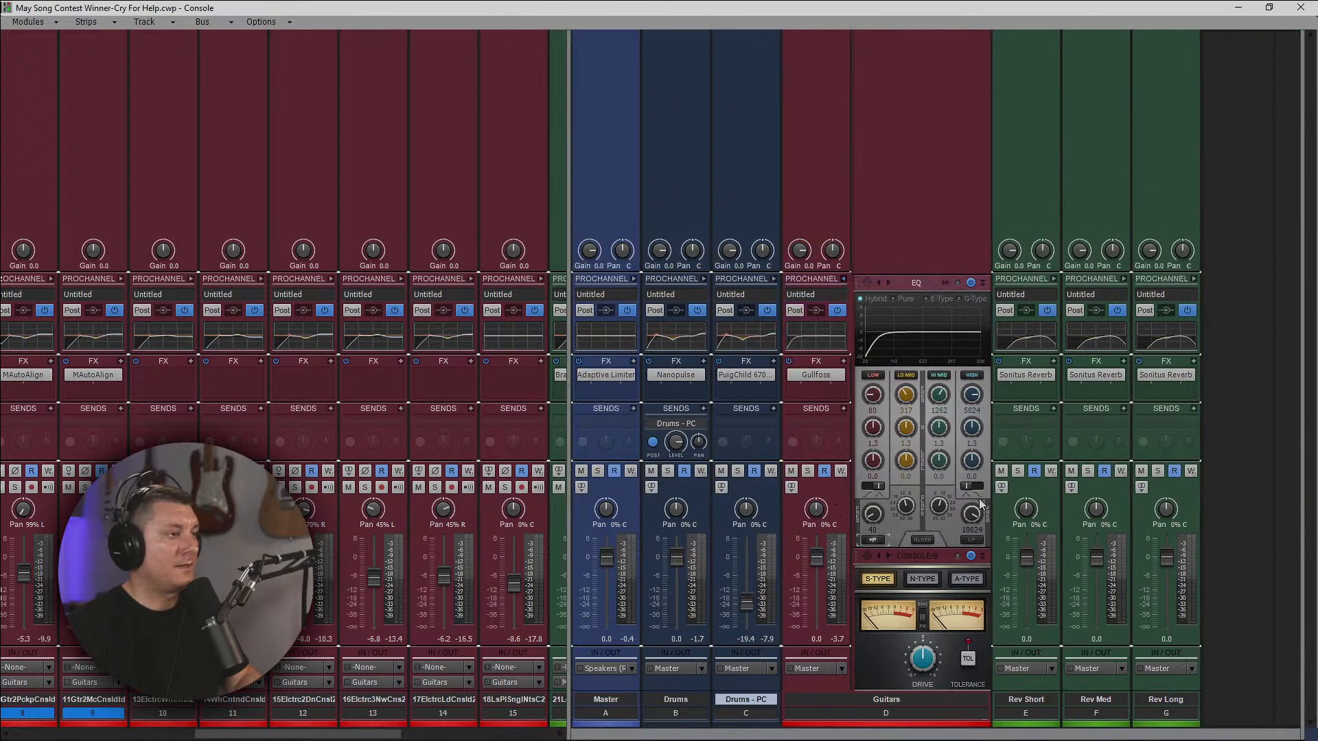
{"action": "left_click_drag", "start_coordinate": [908, 462], "coordinate": [938, 461]}
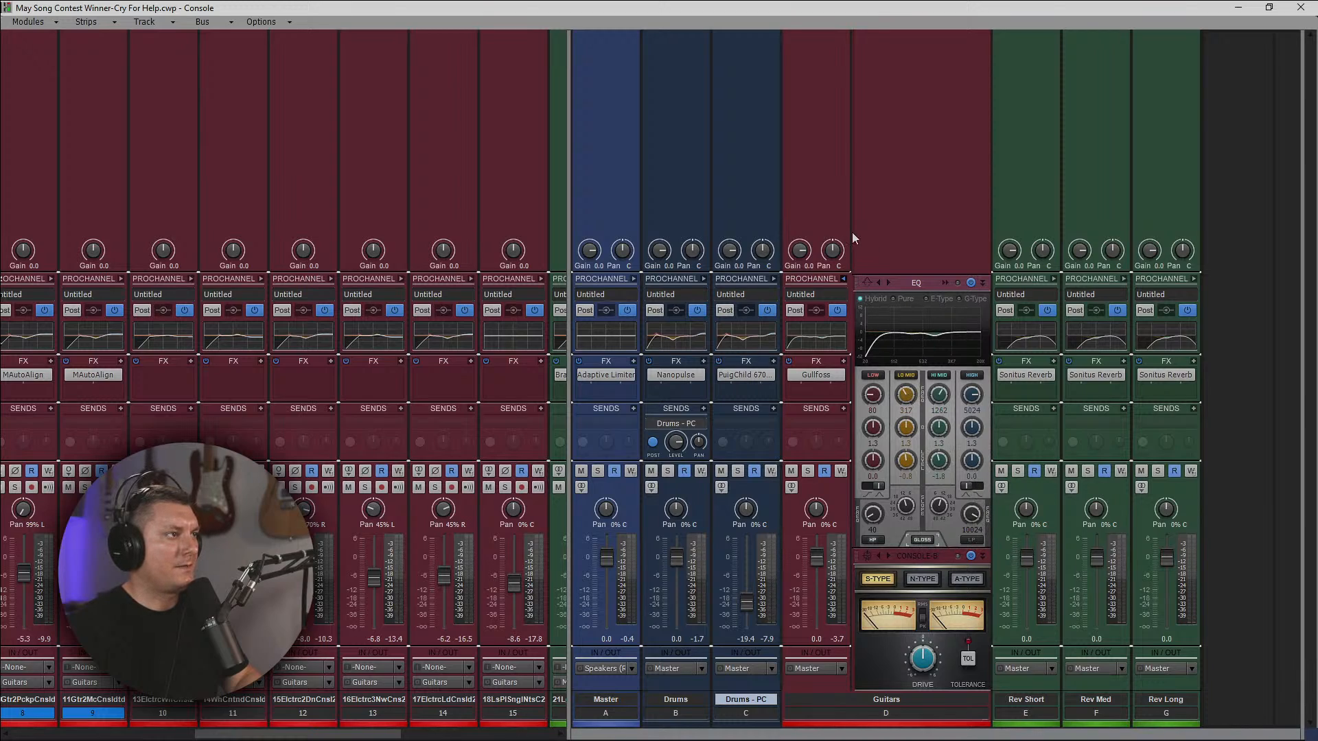
{"action": "left_click", "coordinate": [843, 280]}
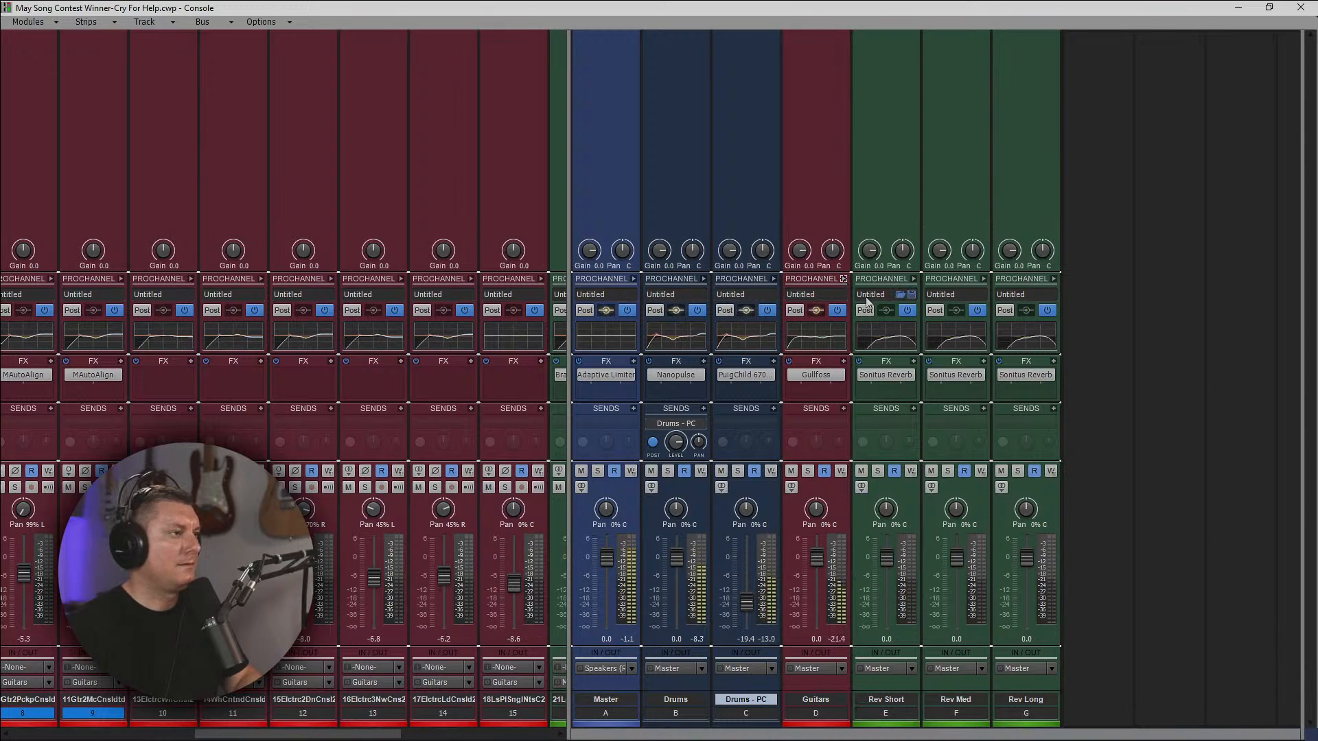
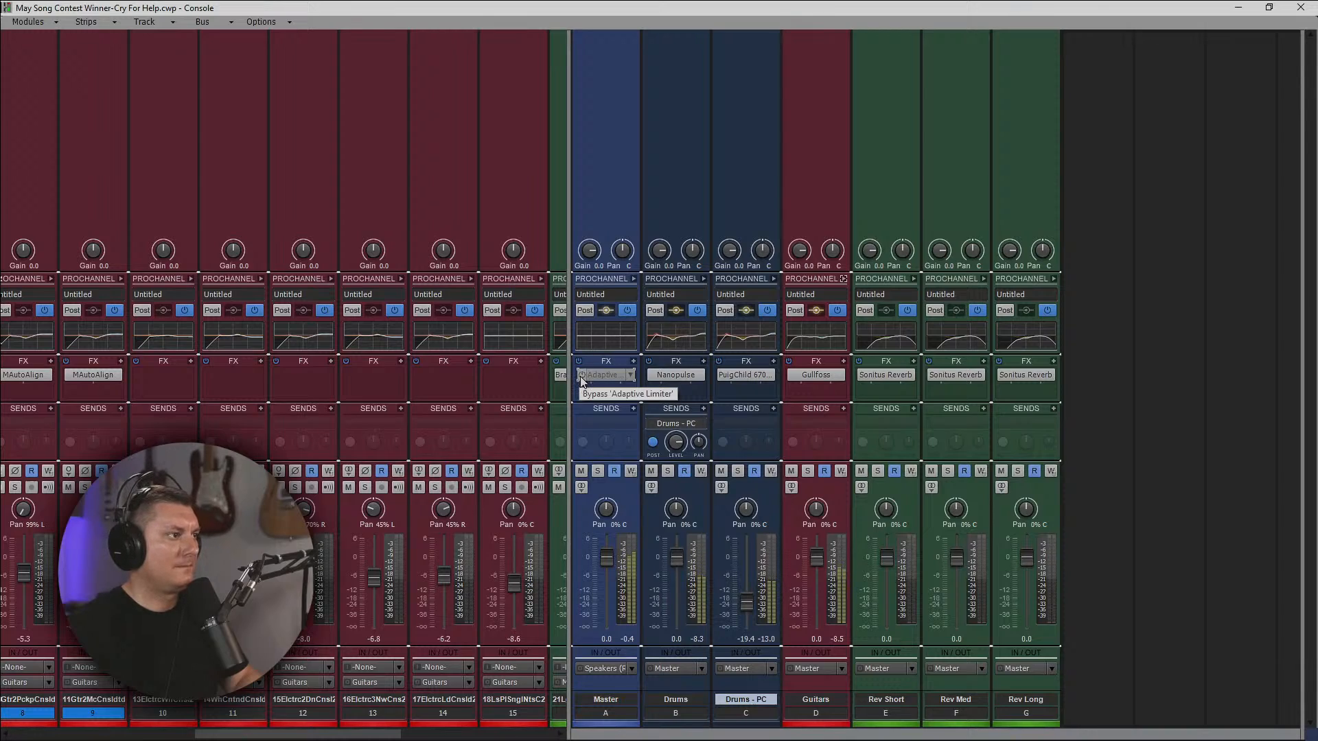
Turn on the Adaptive Limiter on the Master bus and resize the console panes so all the bus strips are in view.
{"action": "left_click", "coordinate": [581, 375]}
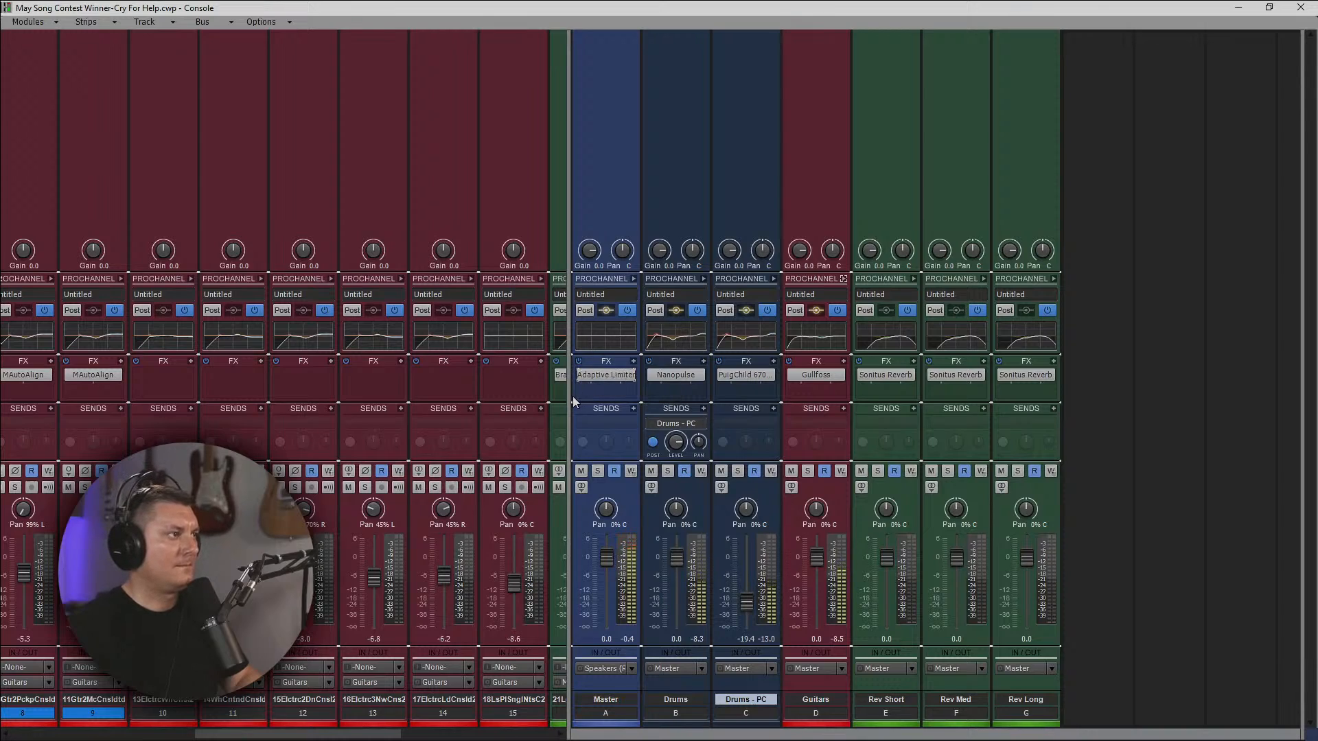
{"action": "left_click_drag", "start_coordinate": [570, 395], "coordinate": [892, 425]}
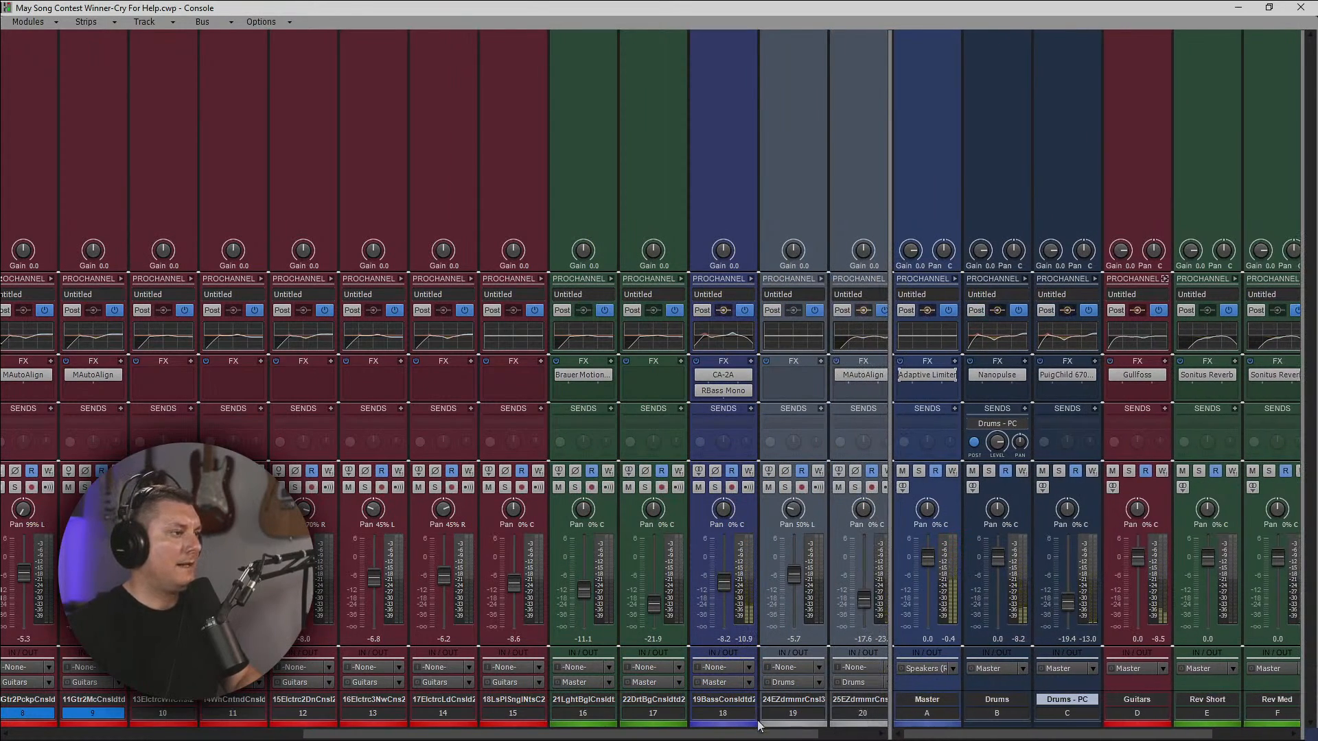
{"action": "left_click_drag", "start_coordinate": [759, 734], "coordinate": [461, 733]}
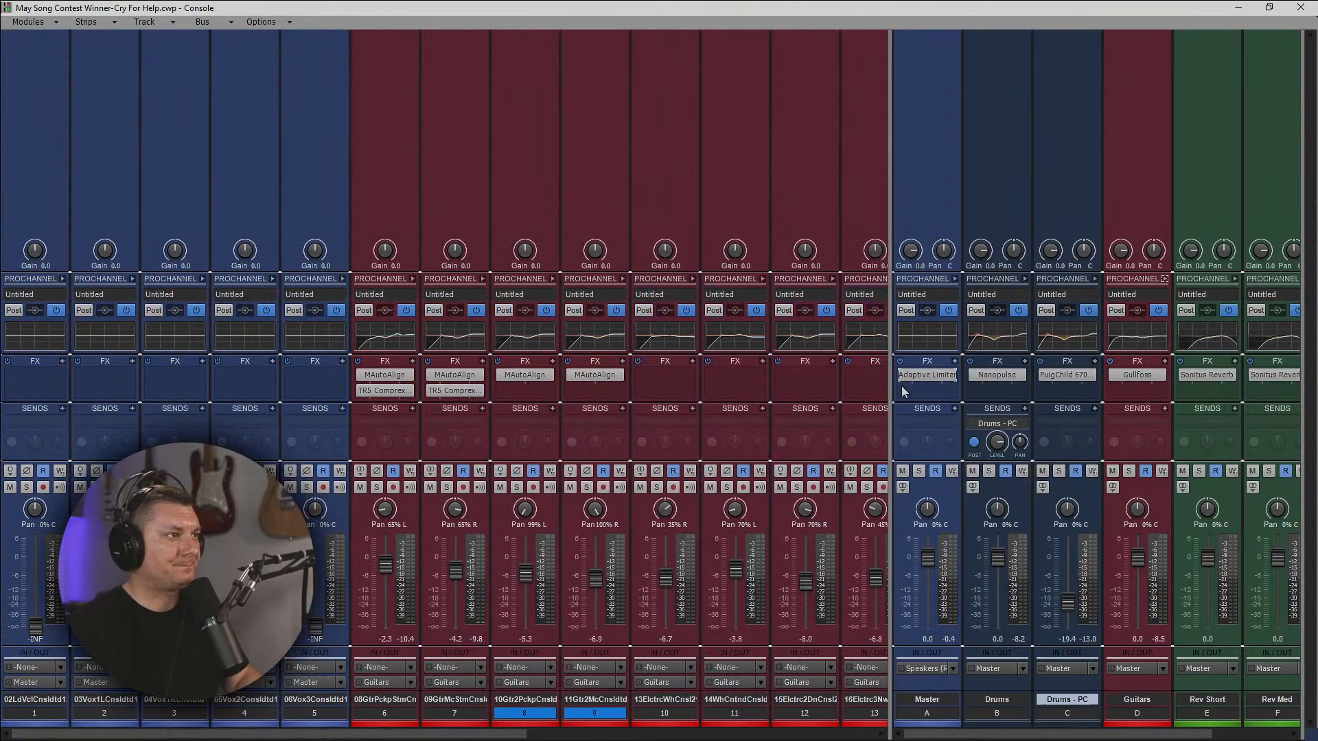
{"action": "left_click_drag", "start_coordinate": [893, 380], "coordinate": [427, 381]}
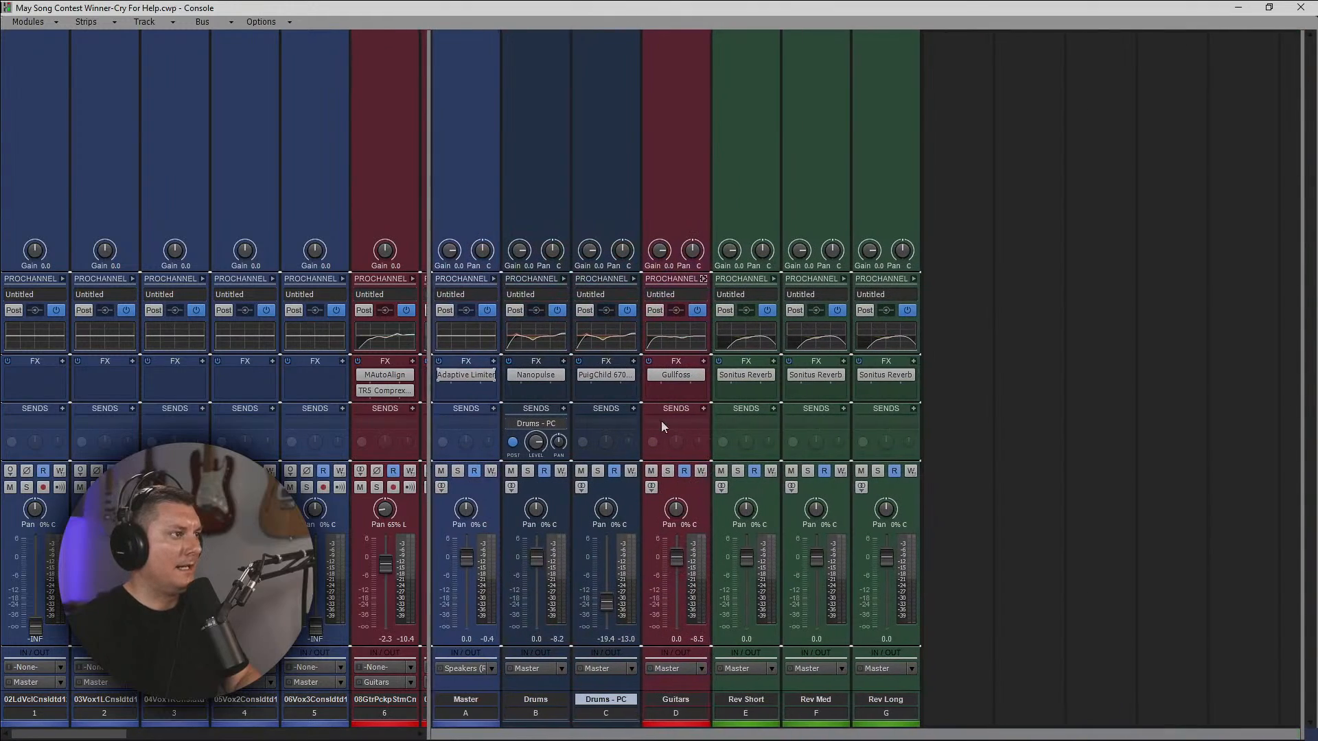
Add sends to Rev Short, Rev Med and Rev Long on the Guitars bus.
{"action": "left_click", "coordinate": [705, 409]}
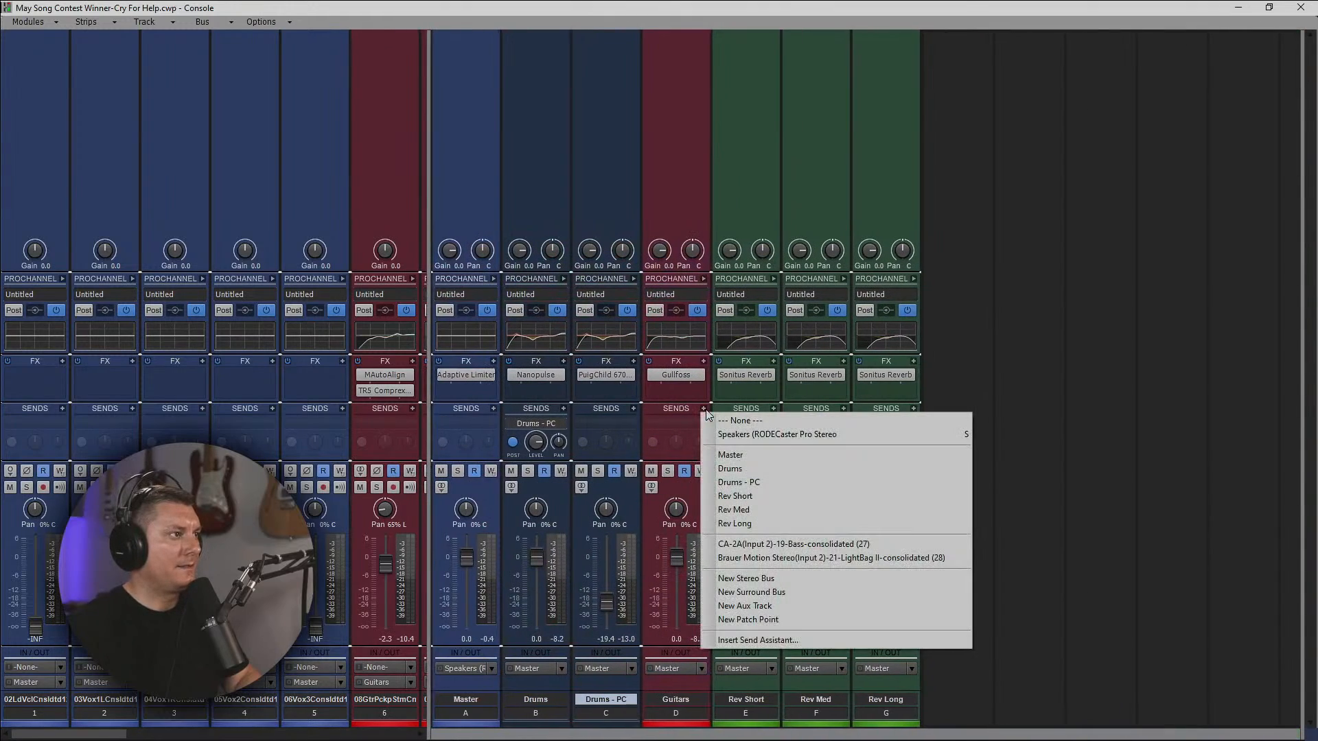
{"action": "left_click", "coordinate": [747, 500]}
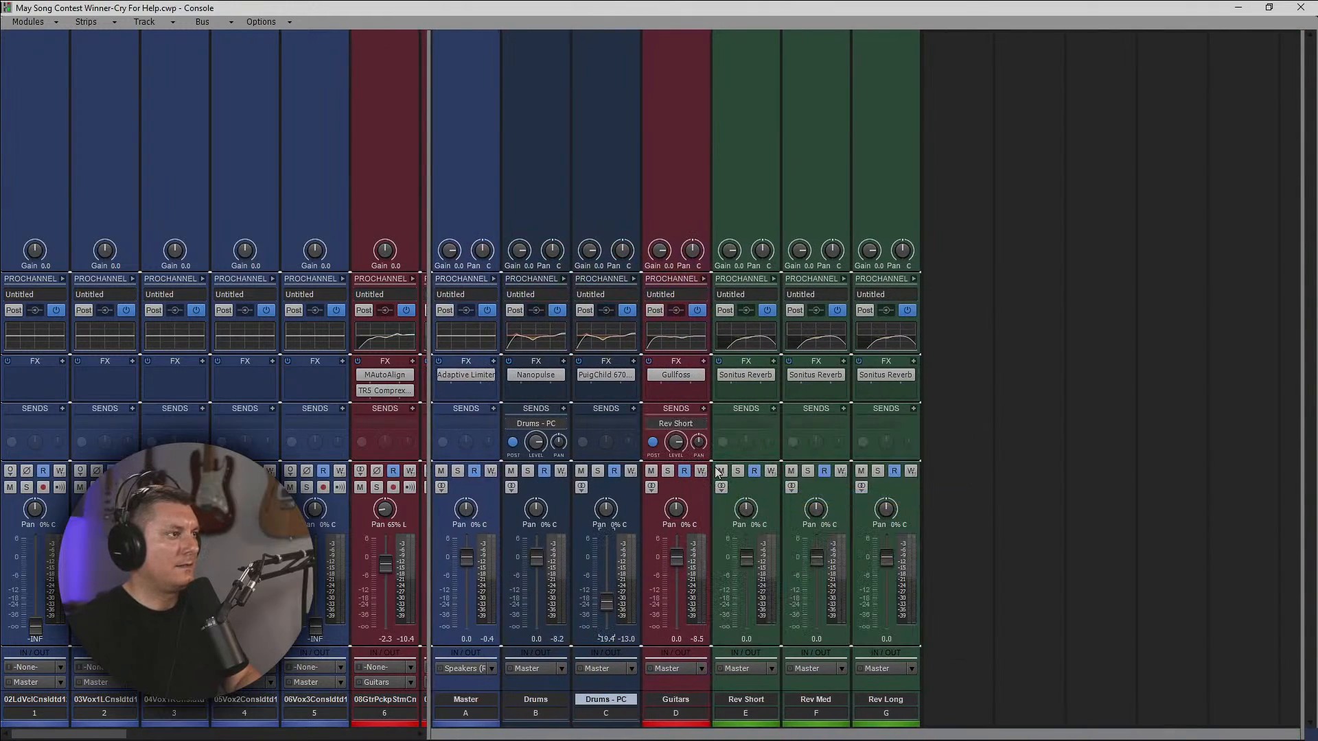
{"action": "left_click", "coordinate": [703, 409]}
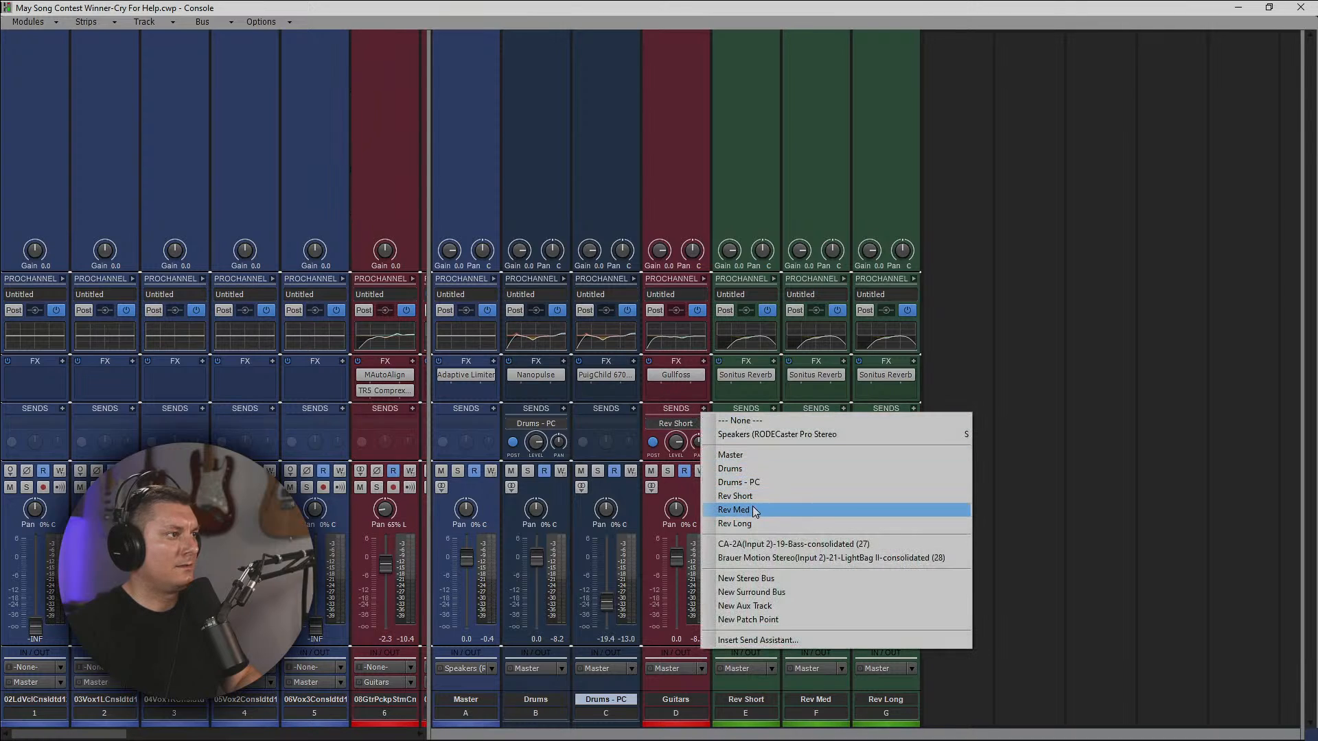
{"action": "left_click", "coordinate": [749, 511]}
{"action": "left_click", "coordinate": [704, 362]}
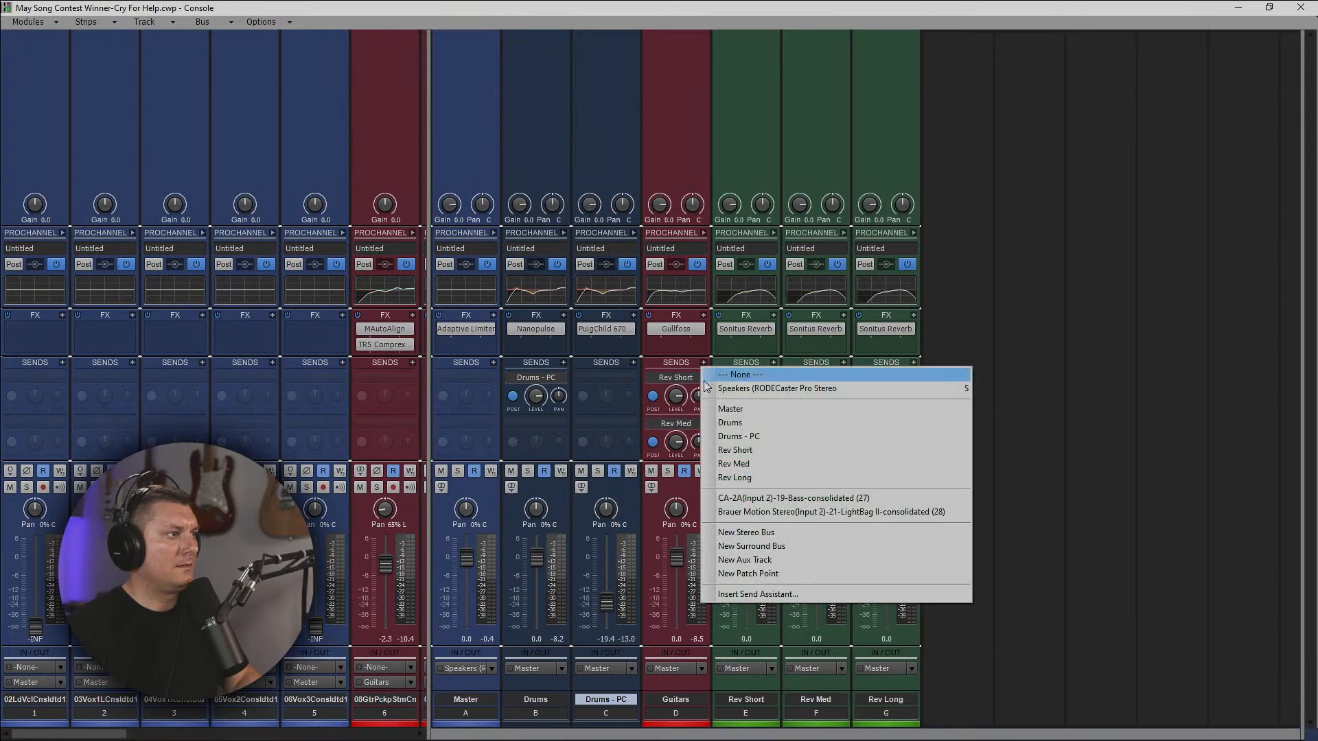
{"action": "left_click", "coordinate": [748, 476]}
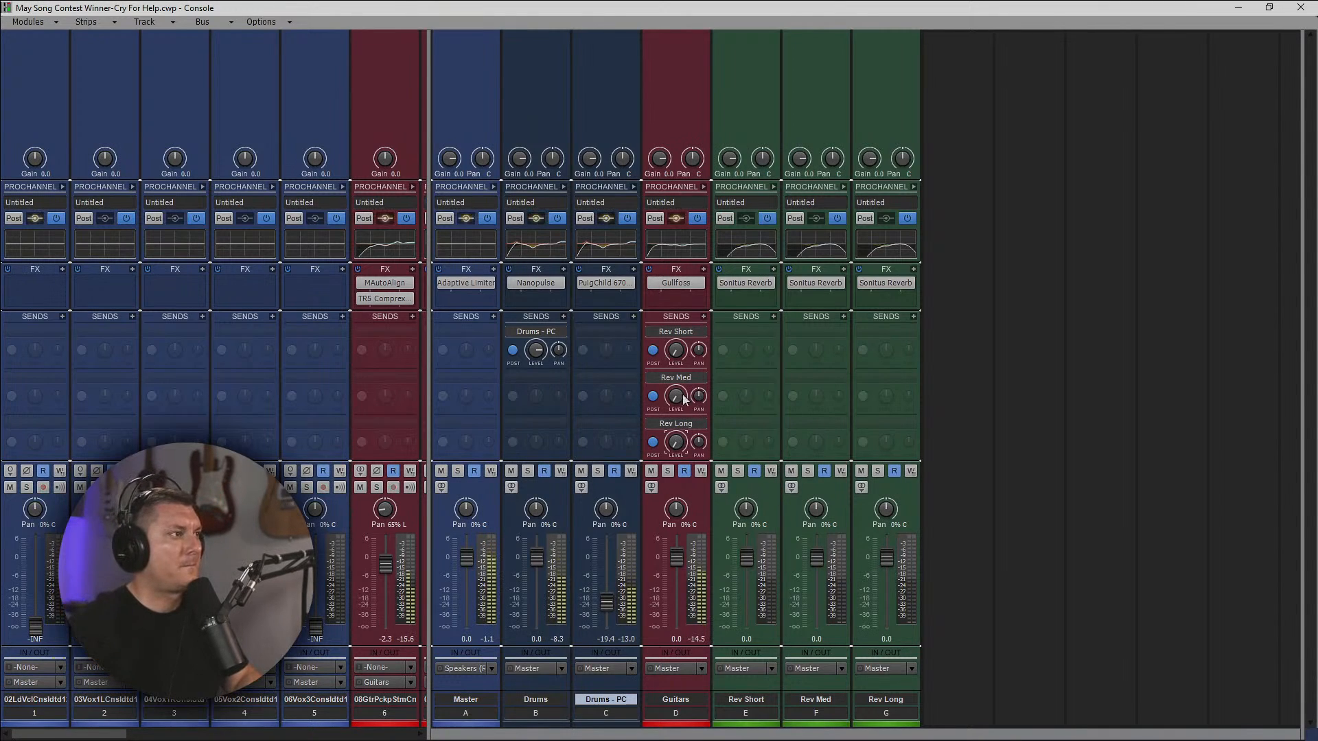
Set the Guitars bus send levels to about -4 for Rev Short, -9 for Rev Med and -19 for Rev Long.
{"action": "mouse_move", "coordinate": [675, 350]}
{"action": "left_mouse_down"}
{"action": "mouse_move", "coordinate": [676, 364]}
{"action": "mouse_move", "coordinate": [676, 351]}
{"action": "left_mouse_up"}
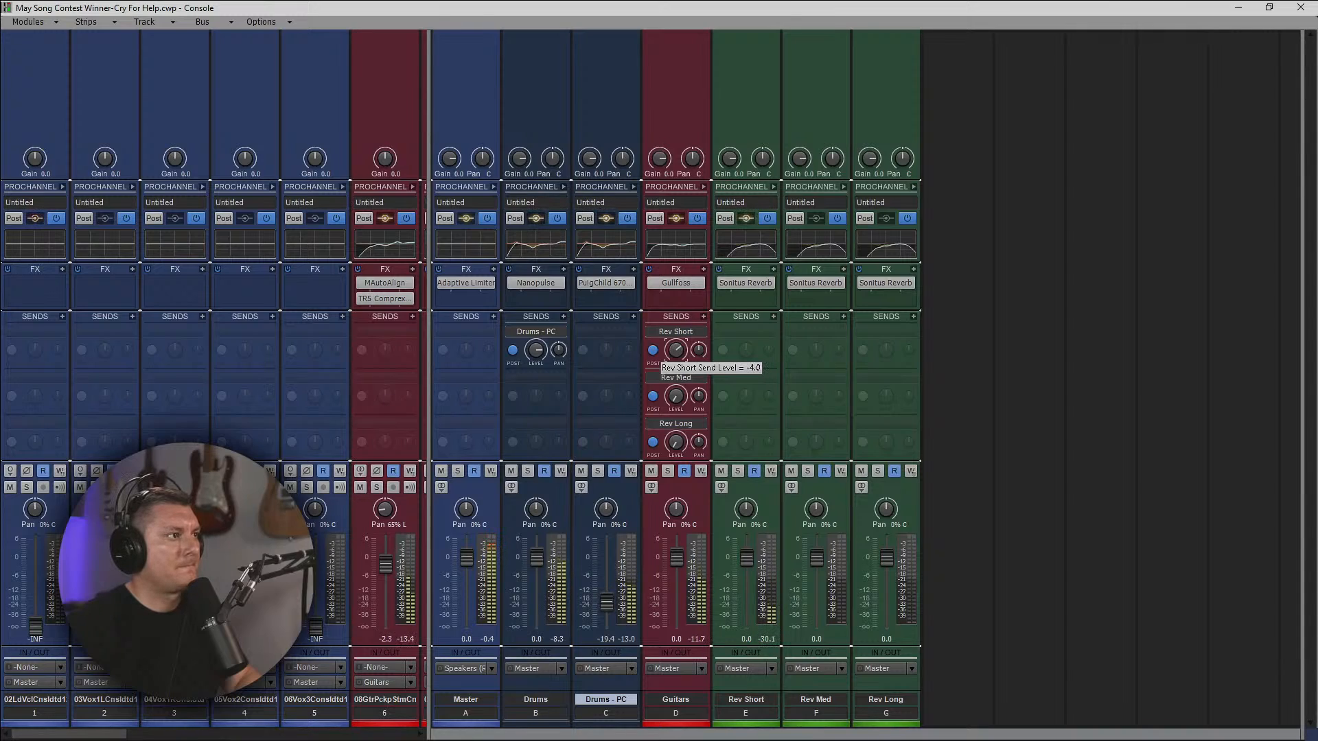
{"action": "left_click_drag", "start_coordinate": [675, 350], "coordinate": [675, 350]}
{"action": "left_click_drag", "start_coordinate": [675, 396], "coordinate": [675, 393]}
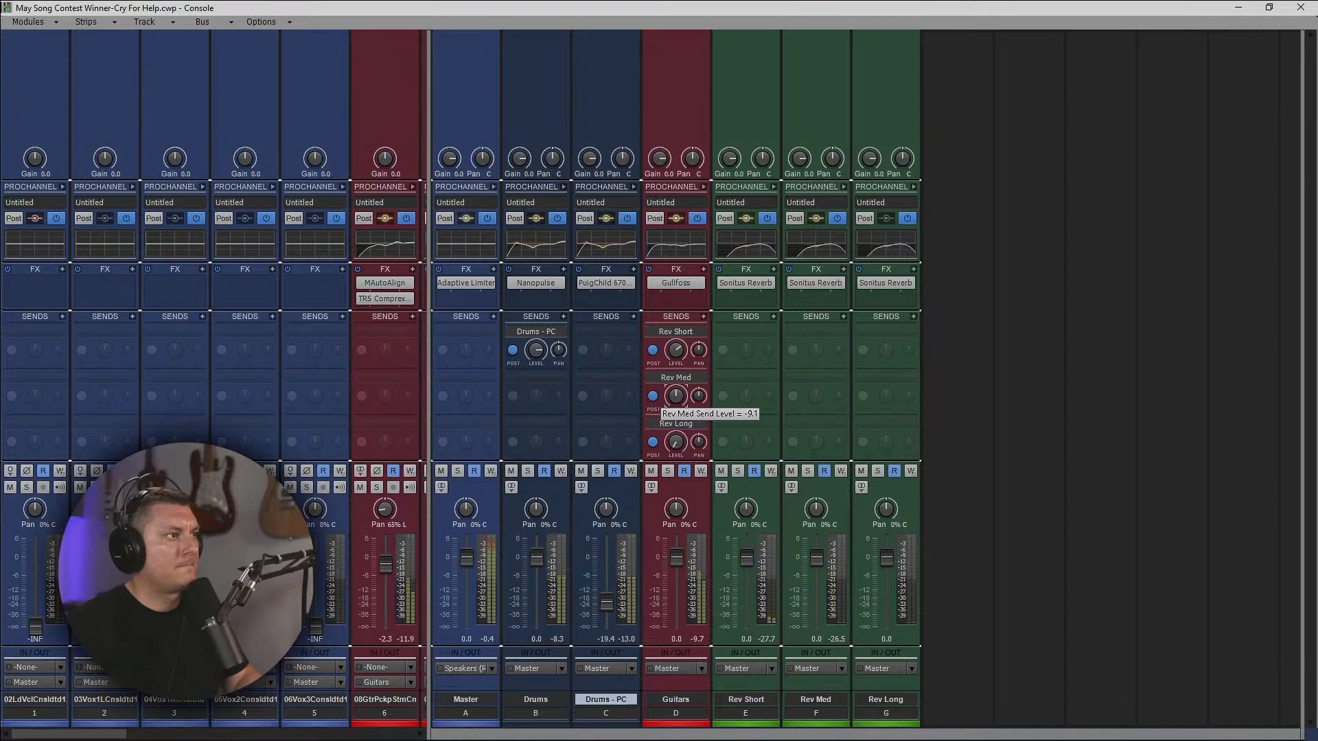
{"action": "left_click_drag", "start_coordinate": [676, 442], "coordinate": [676, 448]}
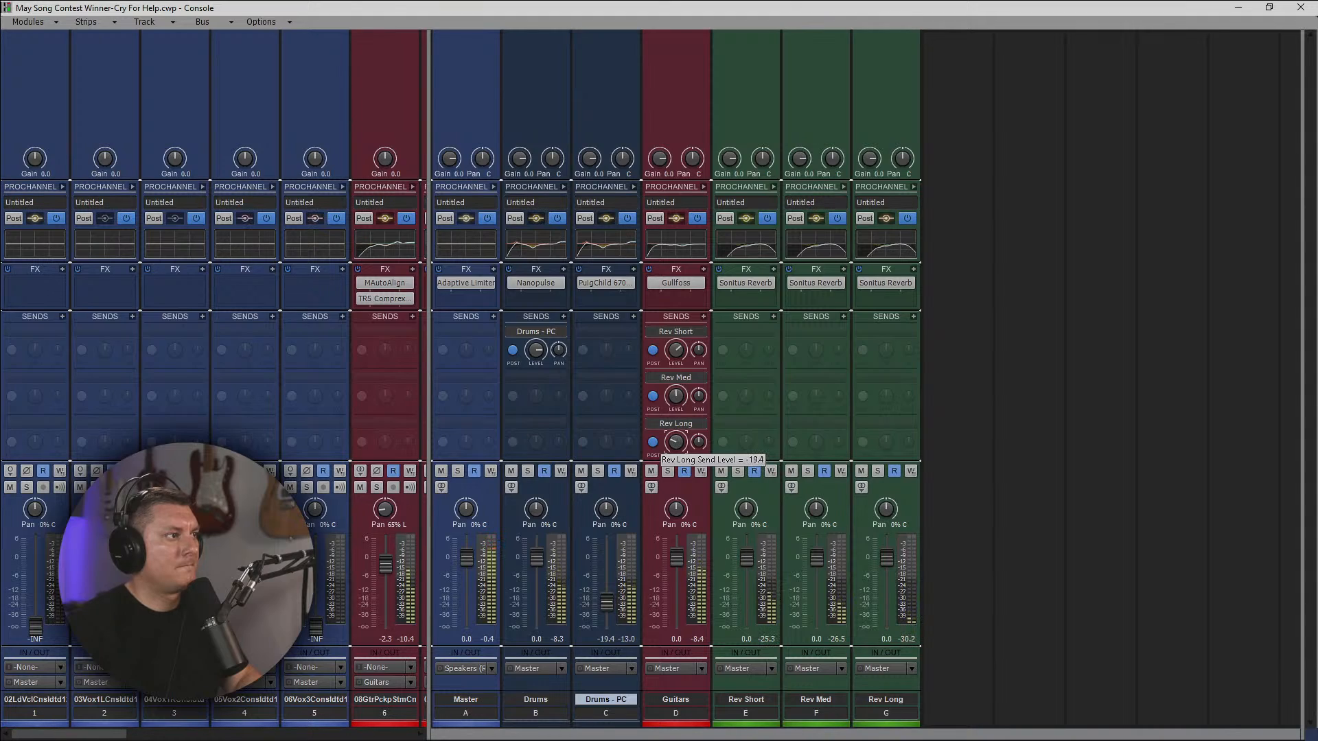
{"action": "left_click_drag", "start_coordinate": [676, 442], "coordinate": [675, 444]}
{"action": "left_click_drag", "start_coordinate": [675, 442], "coordinate": [676, 443]}
Lower the Guitars bus's Rev Med send slightly and raise its Rev Long send to a similar level.
{"action": "mouse_move", "coordinate": [676, 396]}
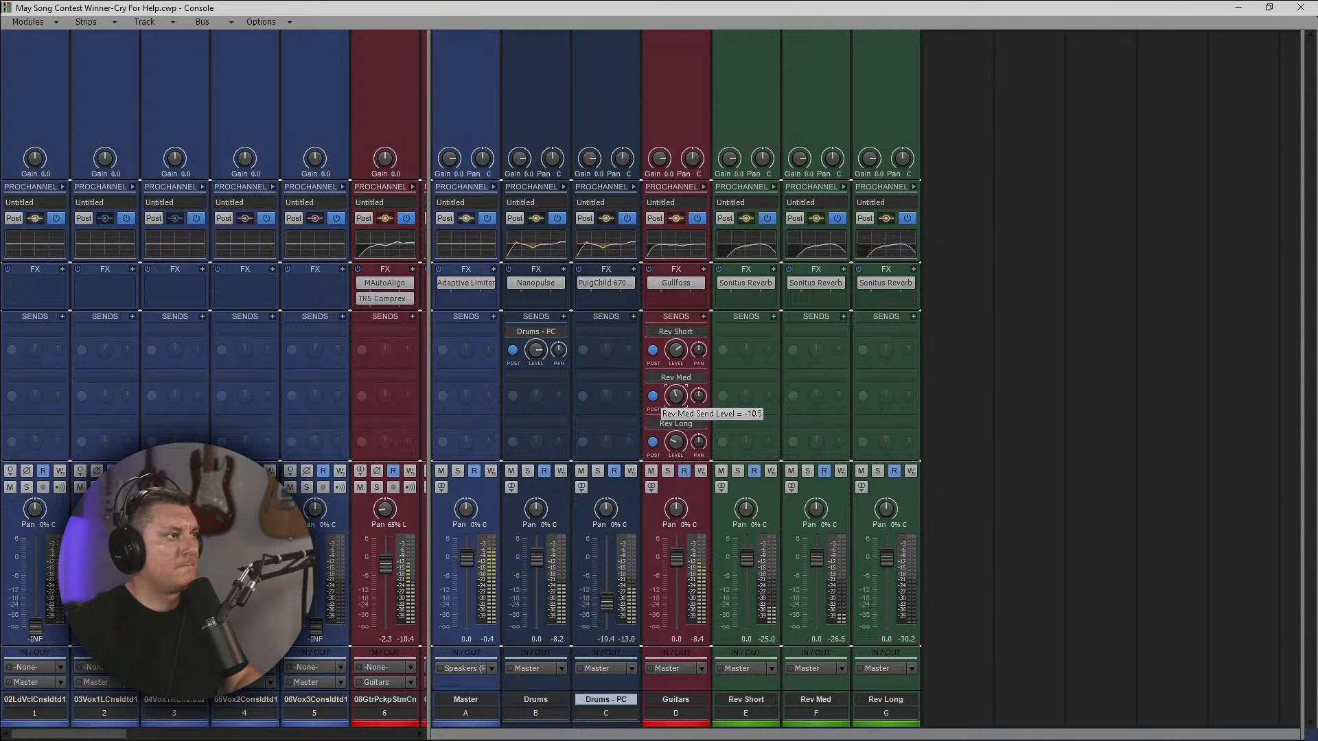
{"action": "left_click_drag", "start_coordinate": [677, 396], "coordinate": [678, 397]}
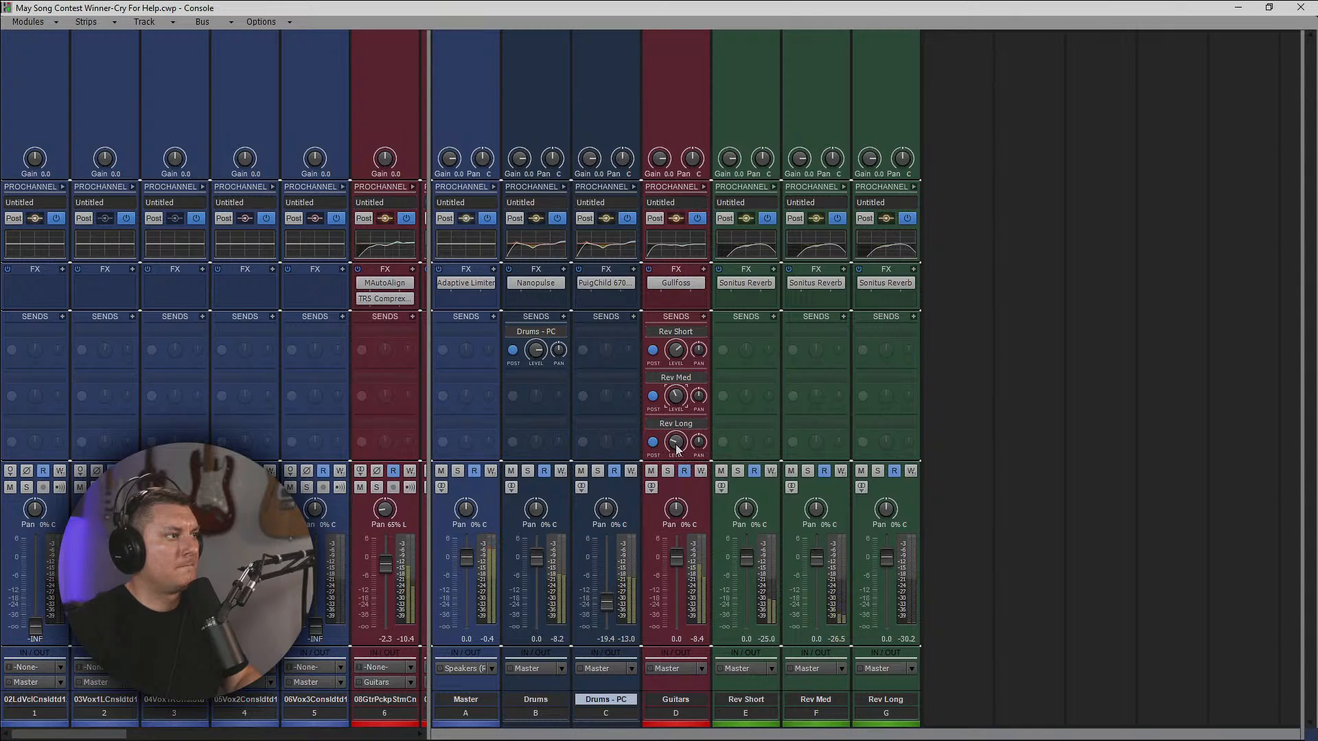
{"action": "left_click_drag", "start_coordinate": [677, 449], "coordinate": [677, 445]}
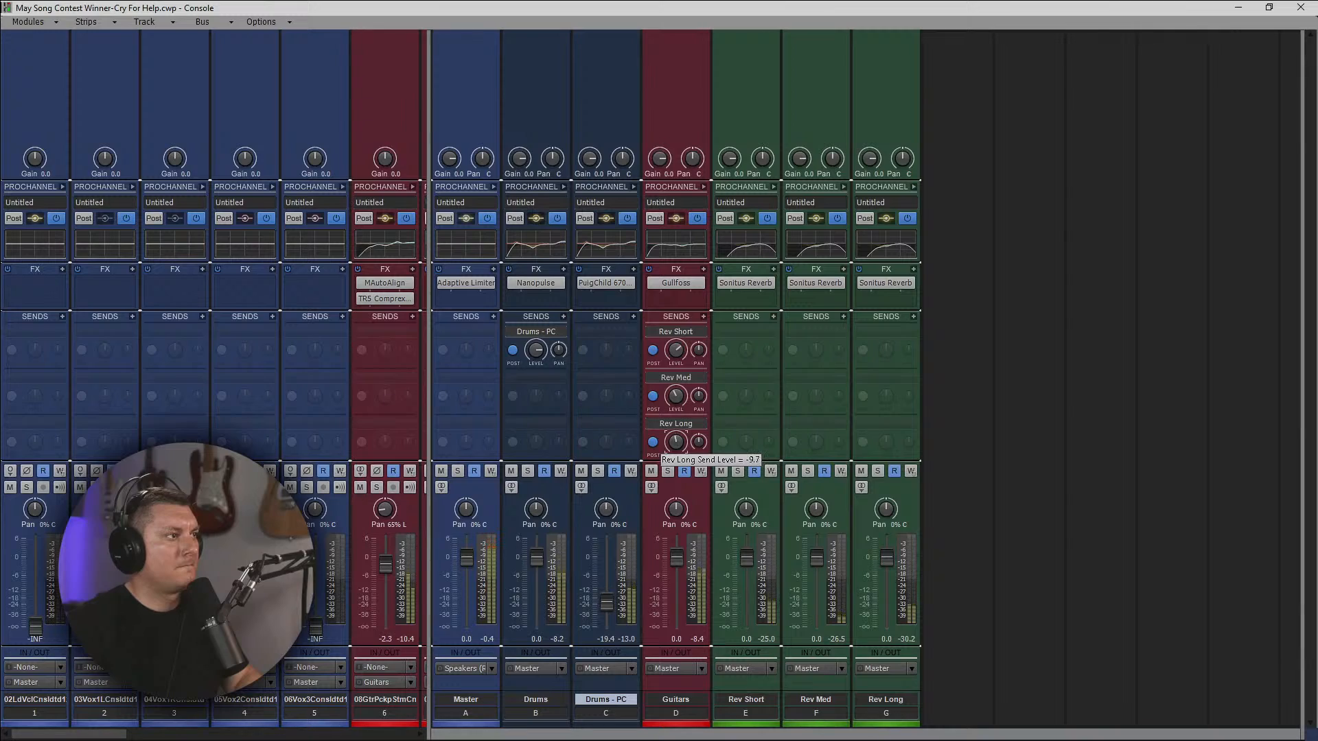
{"action": "left_click_drag", "start_coordinate": [677, 445], "coordinate": [676, 444]}
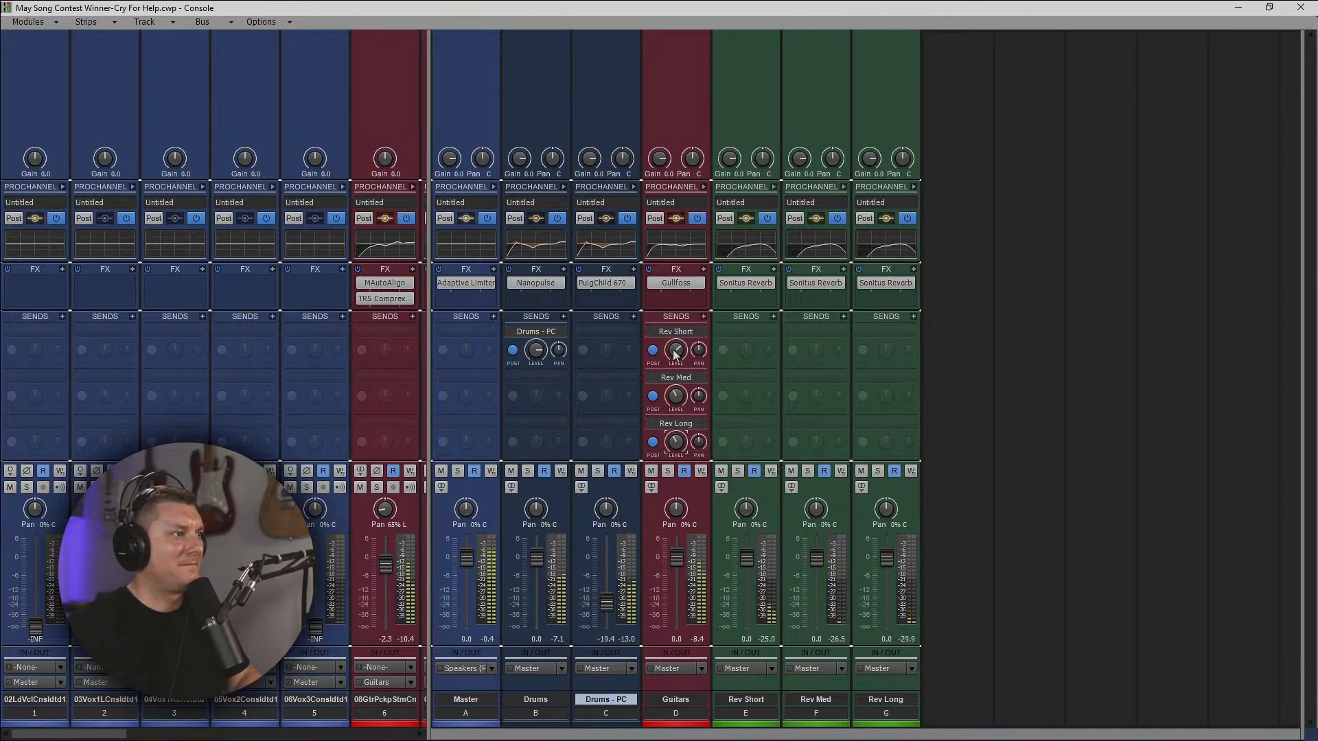
Add sends to Rev Short, Rev Med and Rev Long on the Drums bus.
{"action": "mouse_move", "coordinate": [681, 402]}
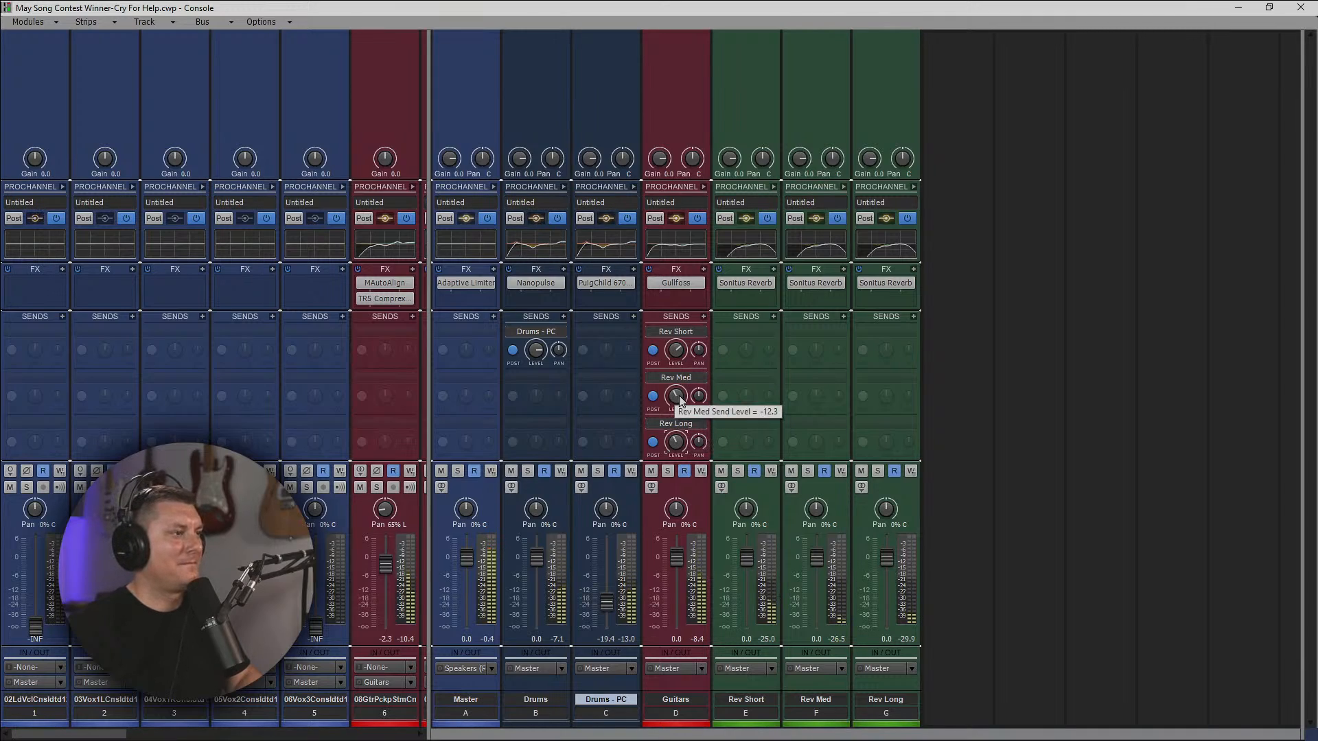
{"action": "left_click", "coordinate": [562, 317]}
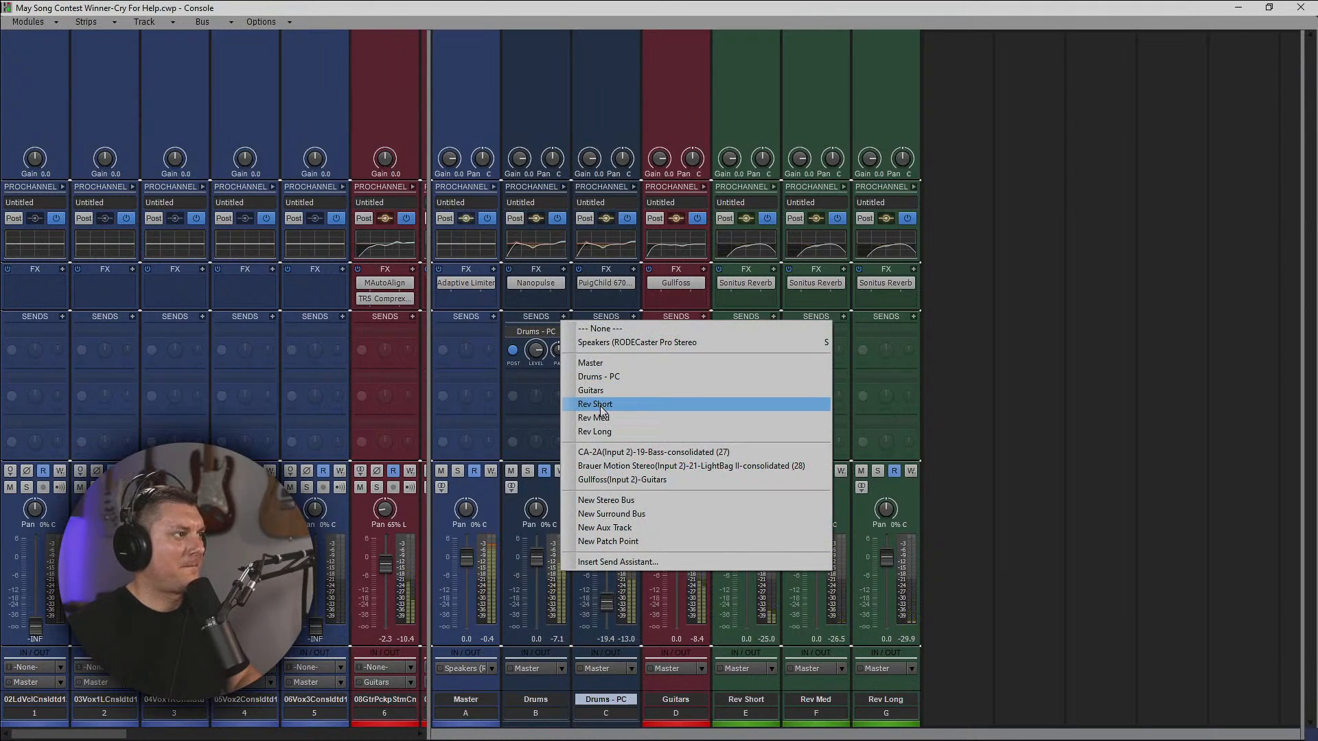
{"action": "left_click", "coordinate": [602, 406]}
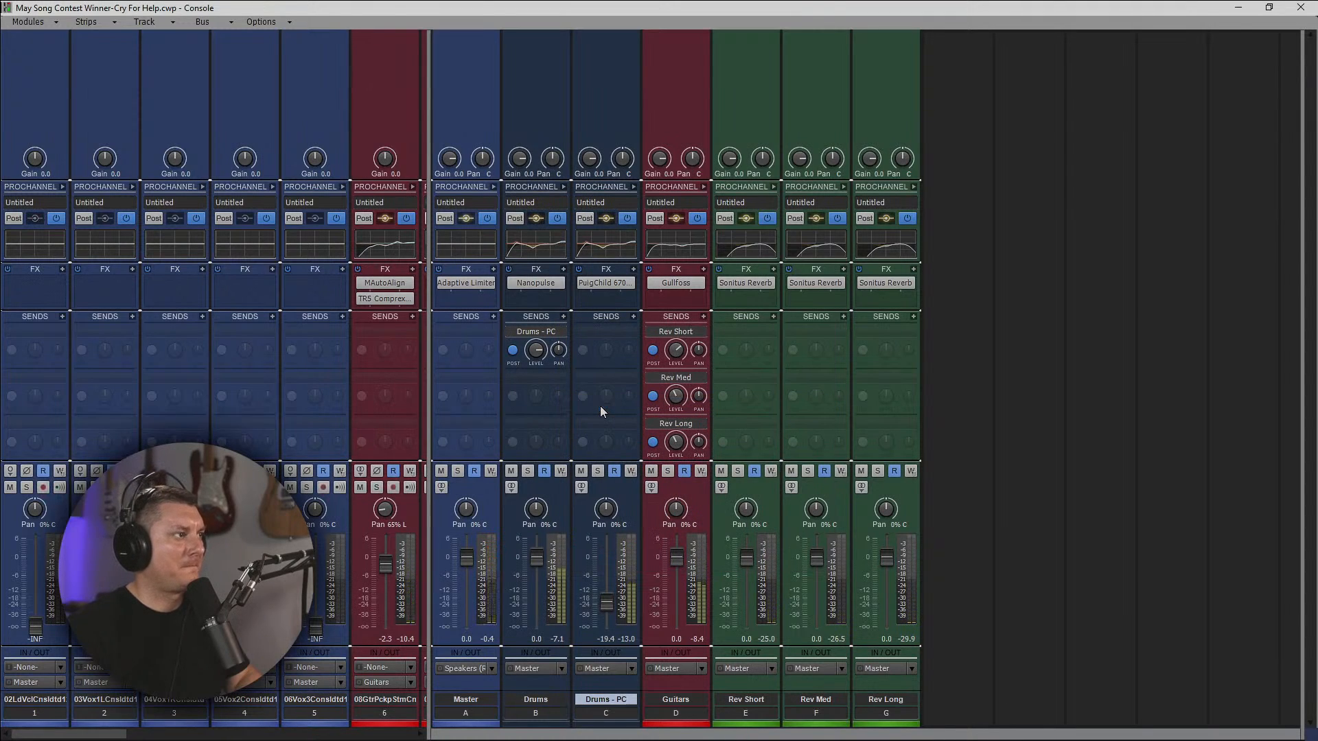
{"action": "left_click", "coordinate": [563, 318]}
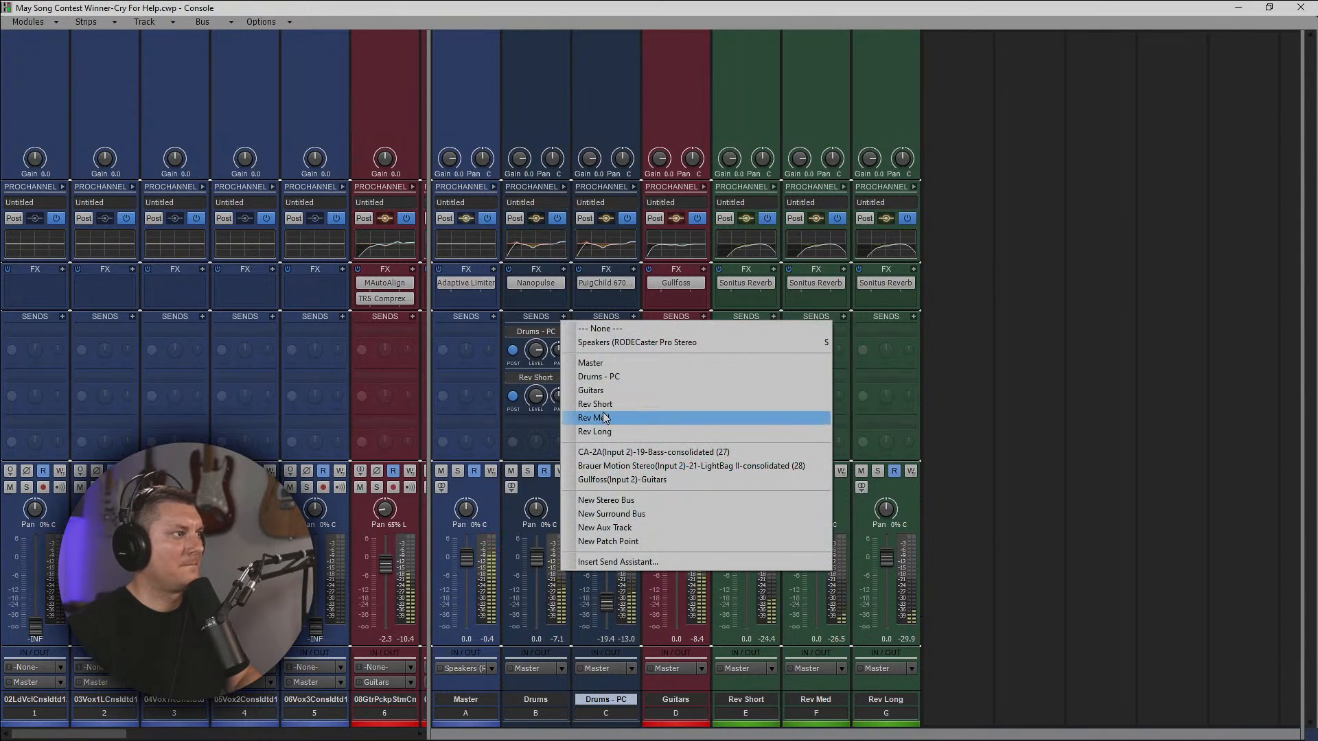
{"action": "left_click", "coordinate": [604, 418]}
{"action": "left_click", "coordinate": [564, 317]}
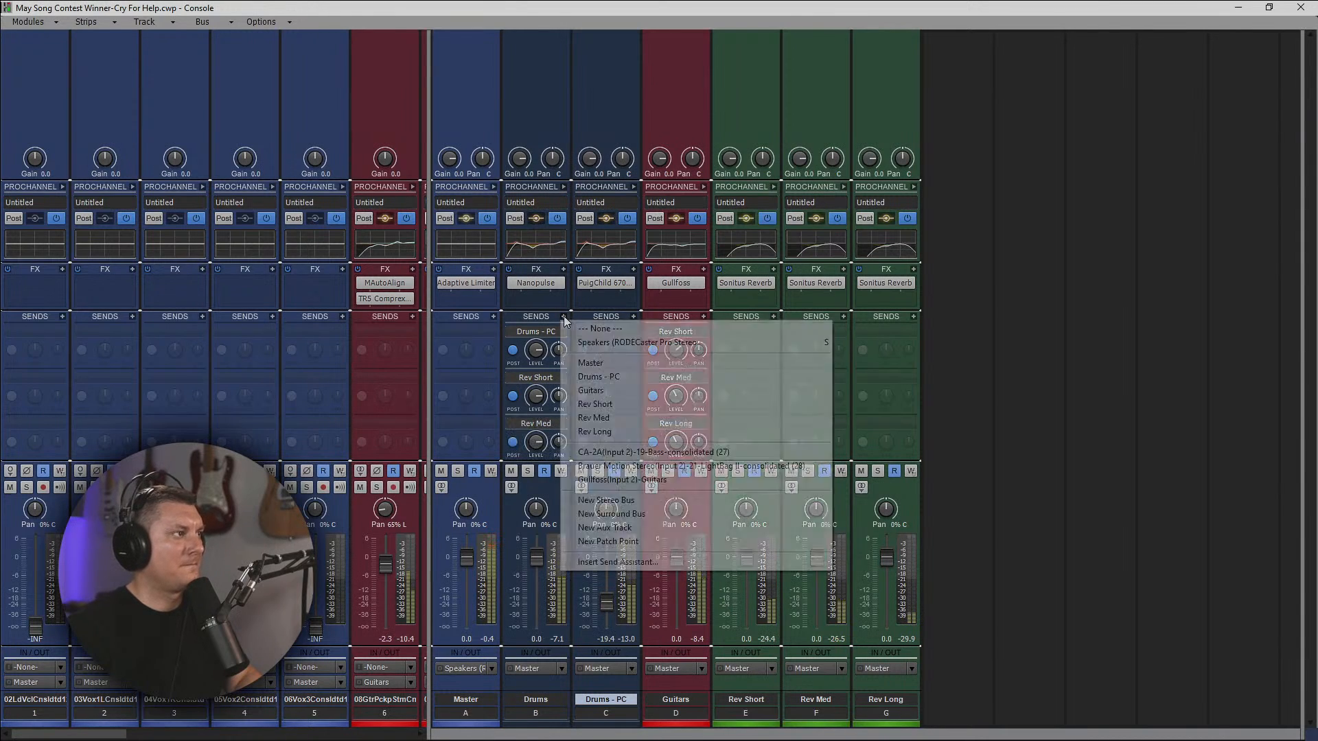
{"action": "left_click", "coordinate": [603, 432]}
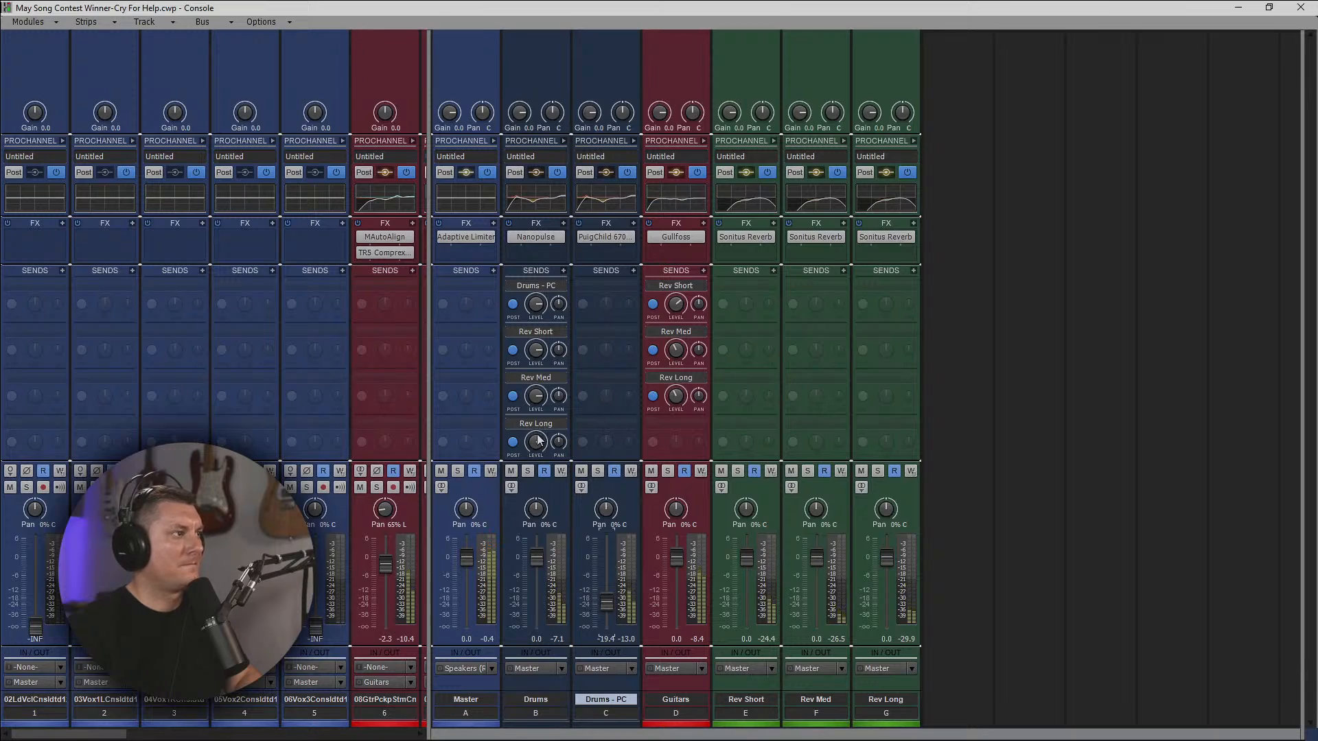
Set the Drums bus's Rev Long send level to about -12.4 and reduce its Rev Med send slightly.
{"action": "left_click_drag", "start_coordinate": [537, 440], "coordinate": [537, 453]}
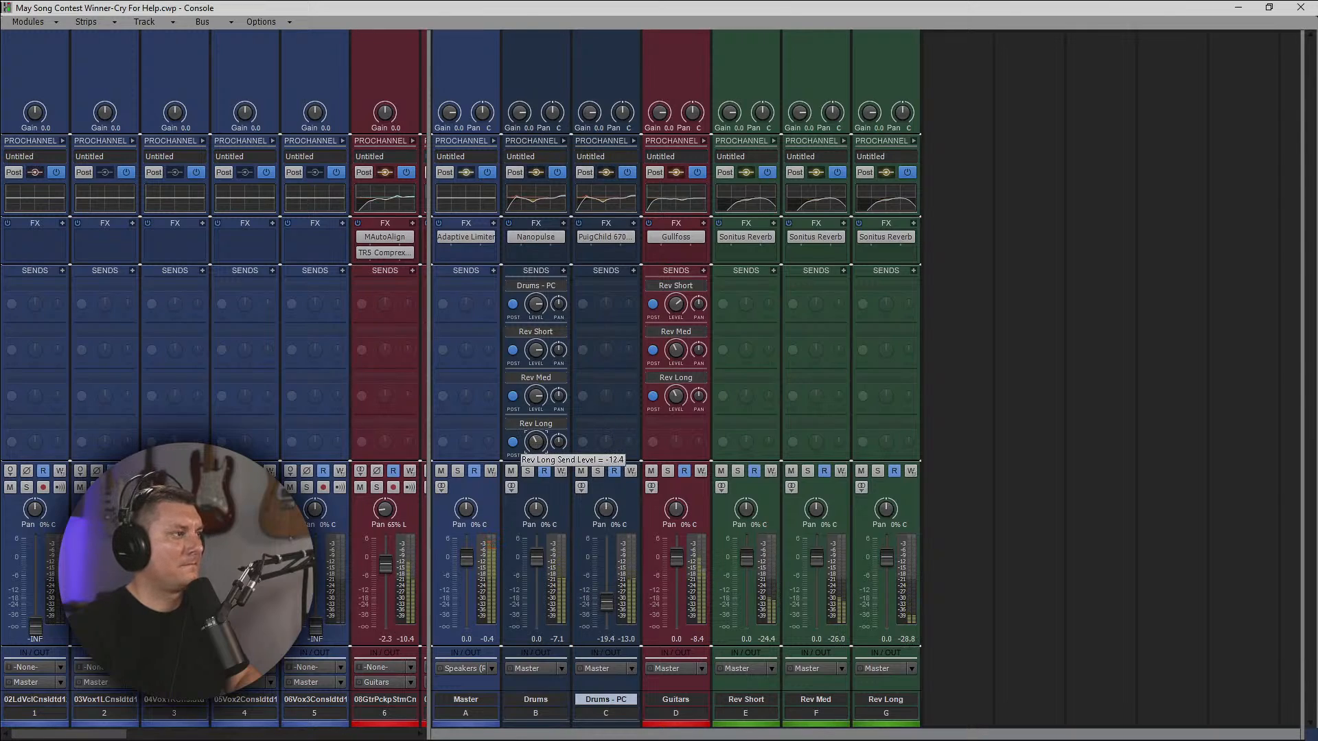
{"action": "left_click_drag", "start_coordinate": [536, 396], "coordinate": [536, 401]}
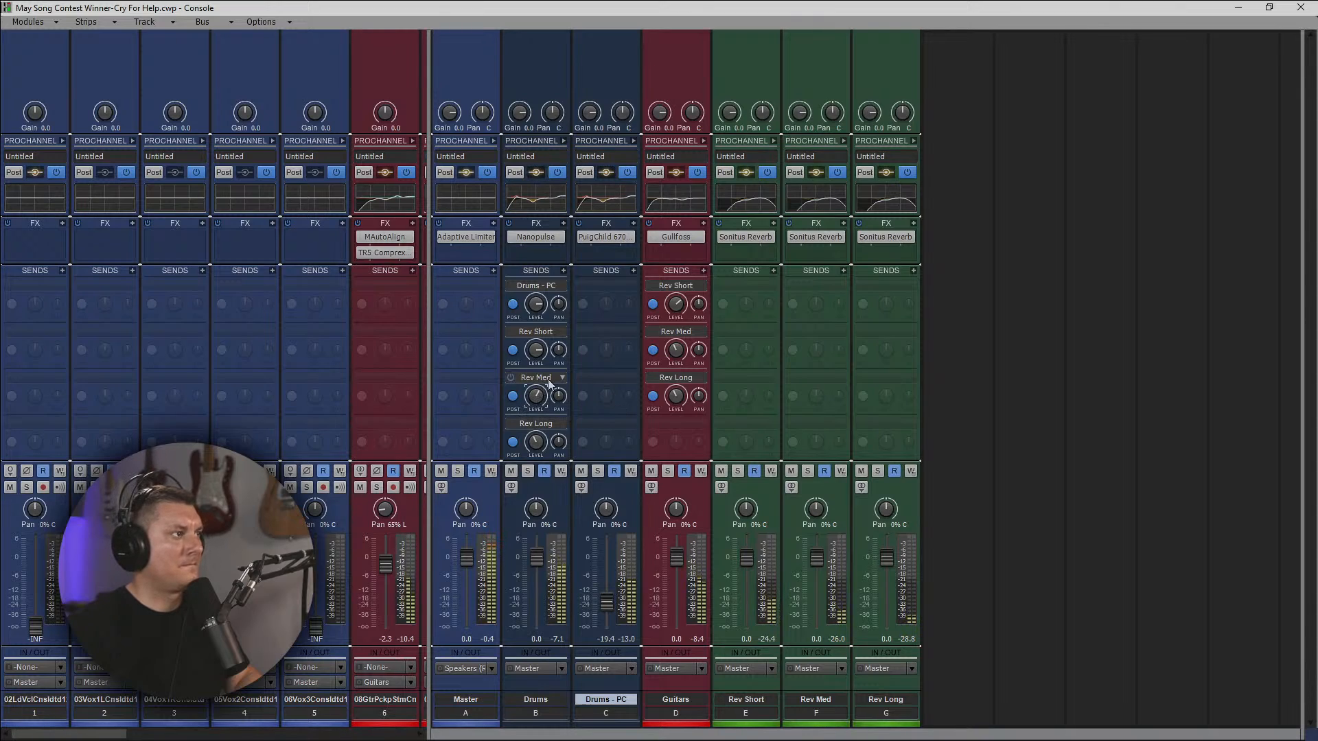
Add sends to Rev Short, Rev Med and Rev Long on track 16.
{"action": "left_click_drag", "start_coordinate": [430, 319], "coordinate": [955, 368]}
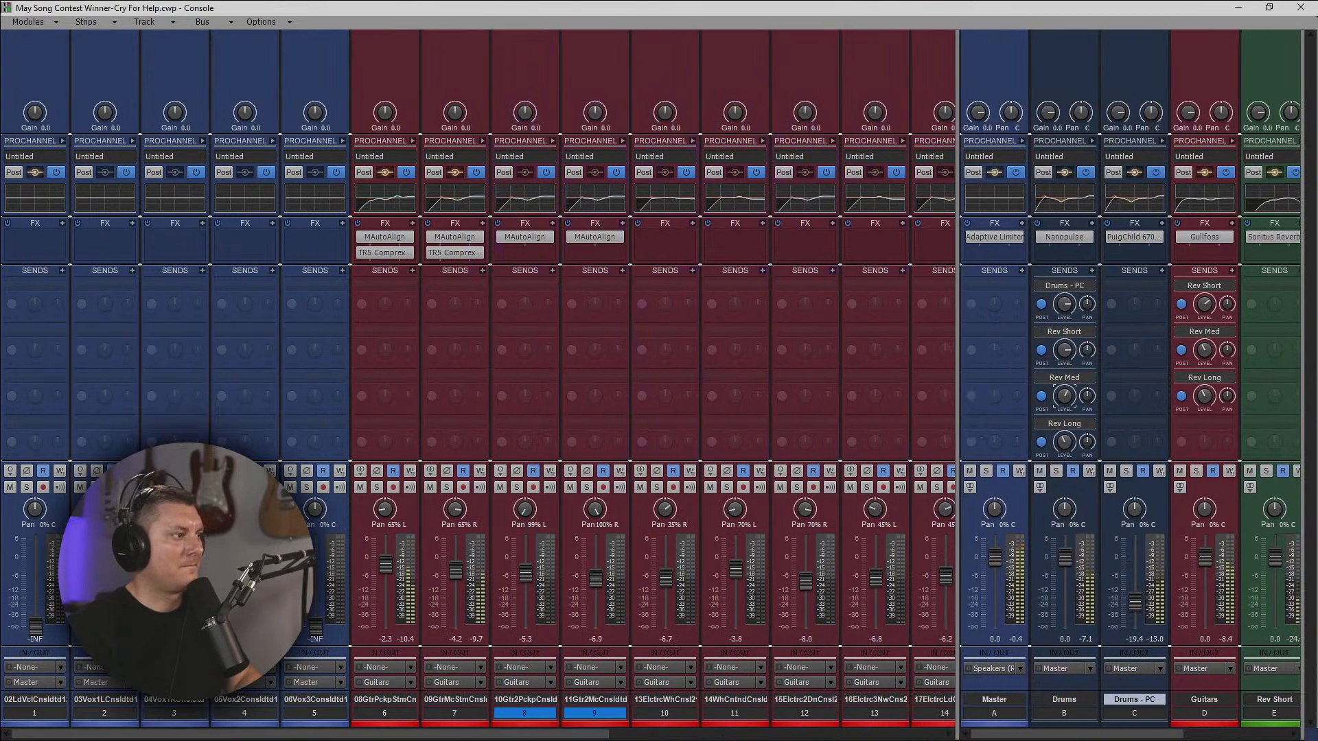
{"action": "left_click_drag", "start_coordinate": [535, 734], "coordinate": [817, 734]}
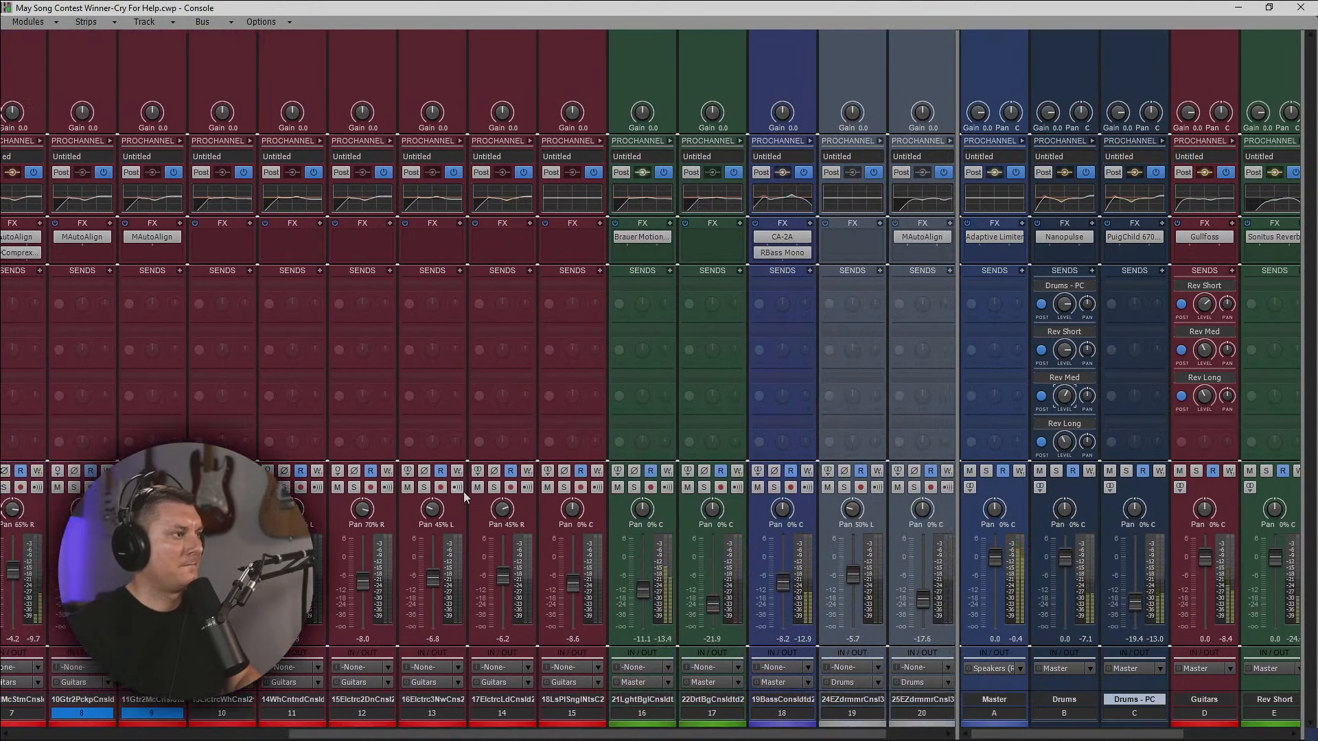
{"action": "left_click", "coordinate": [669, 271]}
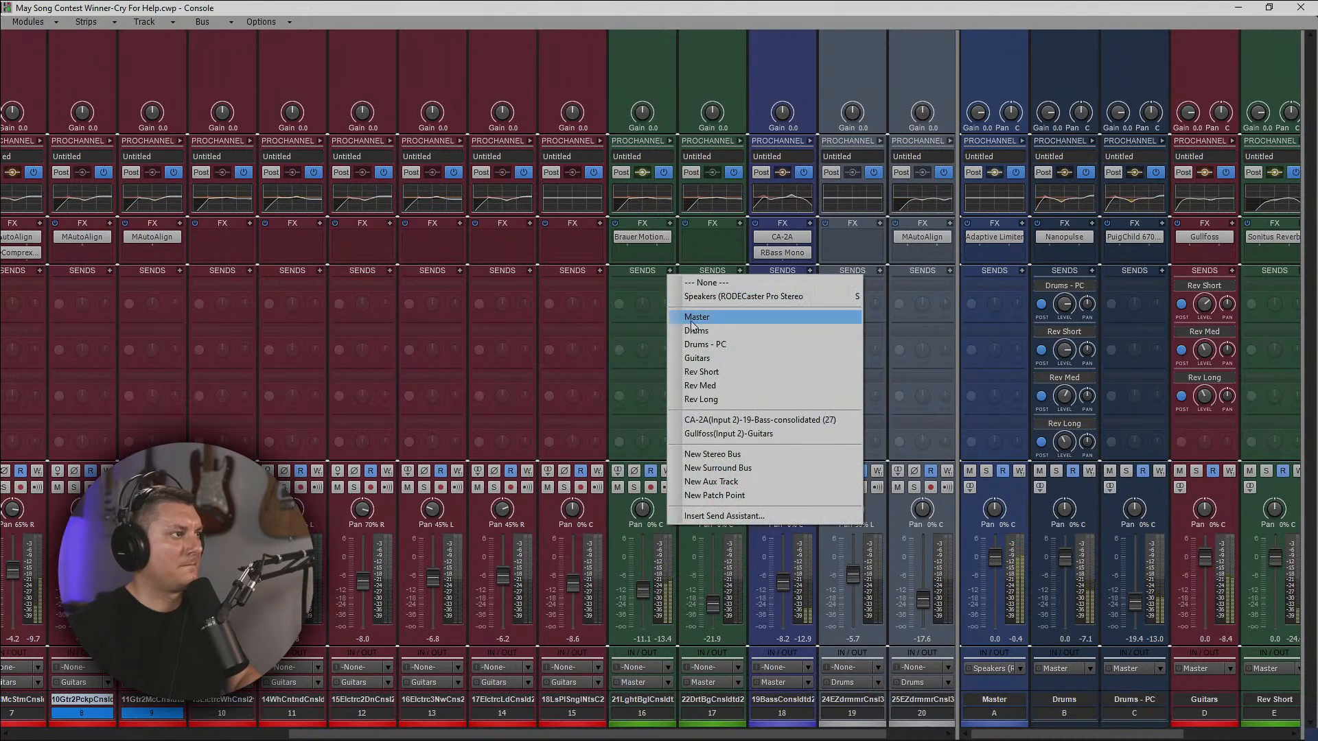
{"action": "left_click", "coordinate": [719, 371]}
{"action": "left_click", "coordinate": [670, 271]}
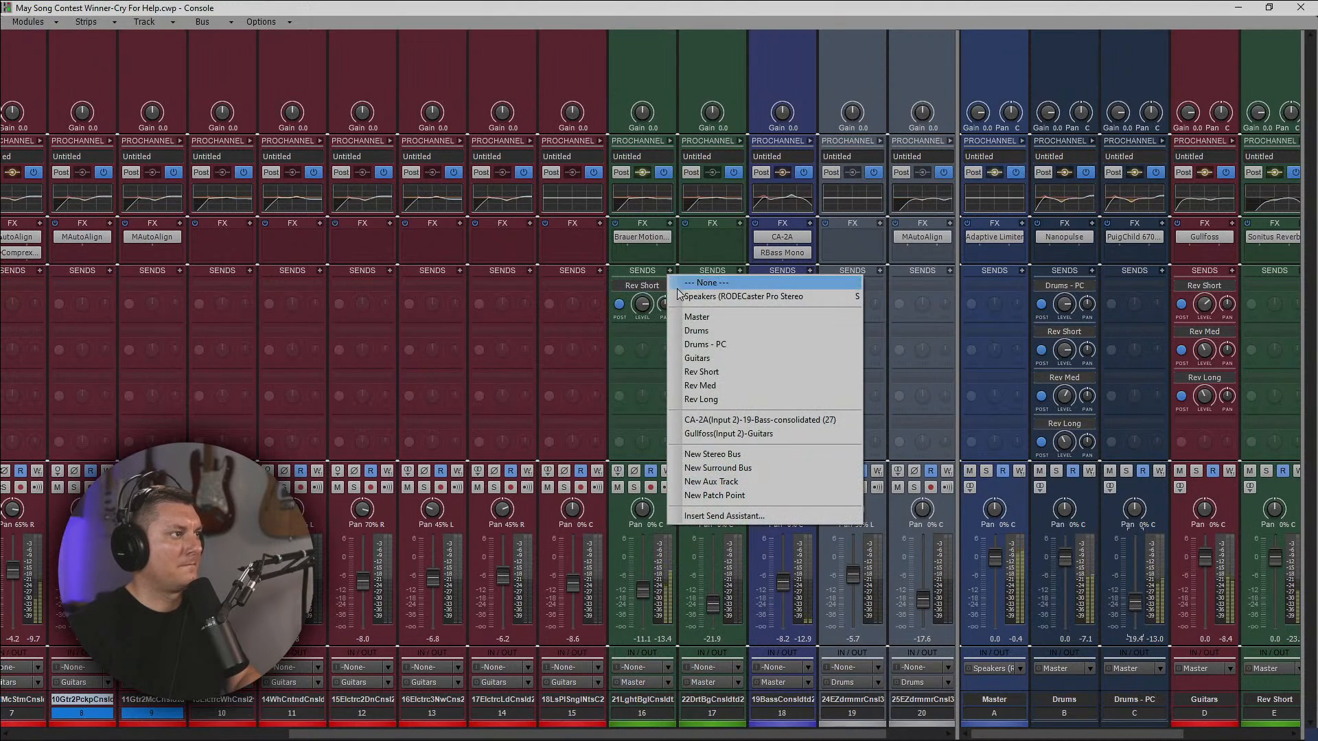
{"action": "left_click", "coordinate": [723, 385]}
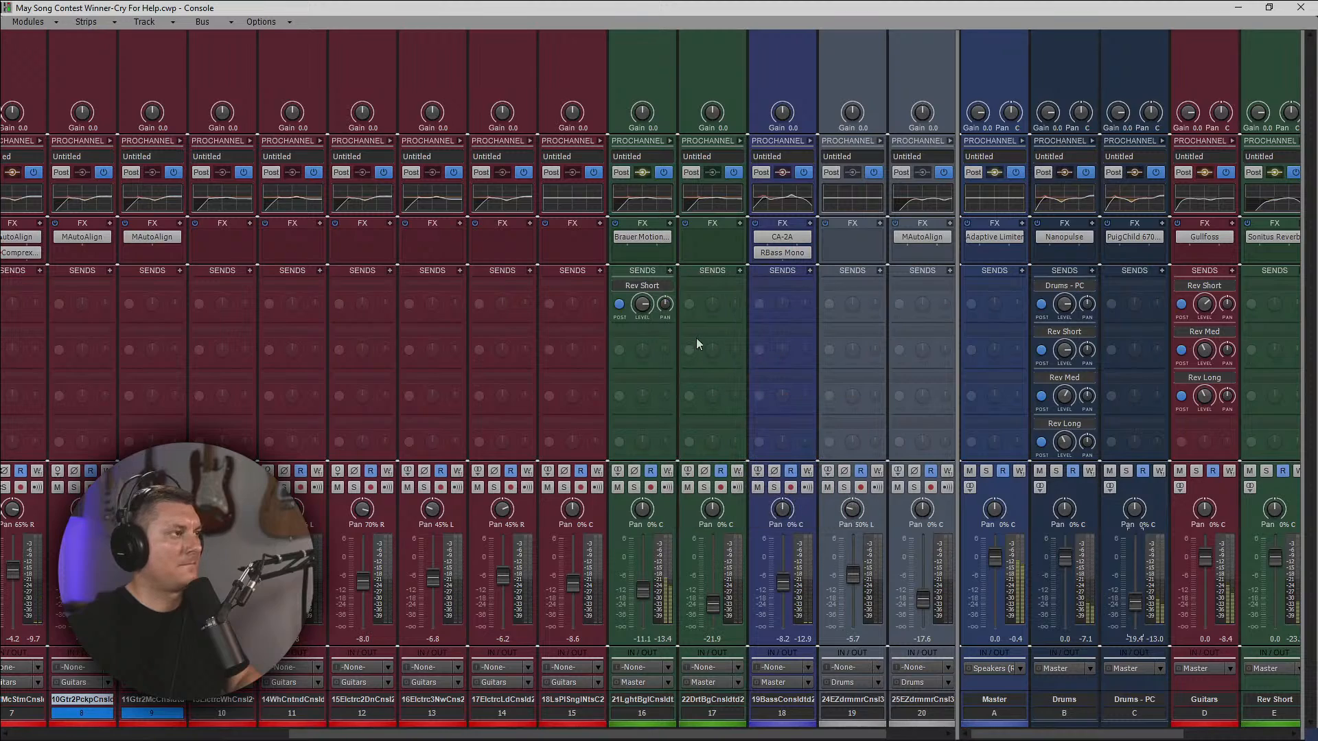
{"action": "left_click", "coordinate": [671, 271]}
{"action": "left_click", "coordinate": [715, 405]}
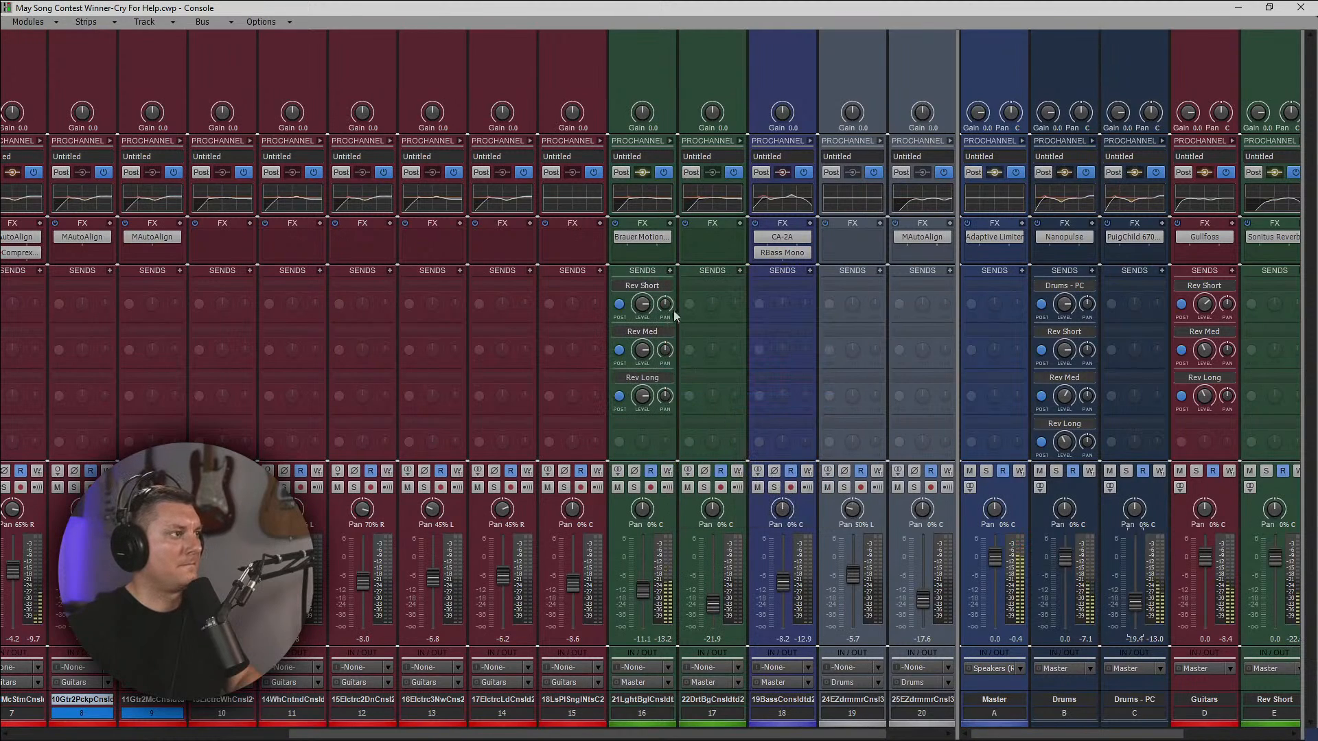
Lower track 16's Rev Short, Rev Med and Rev Long send levels, keeping Rev Short the strongest.
{"action": "left_click_drag", "start_coordinate": [641, 305], "coordinate": [643, 416]}
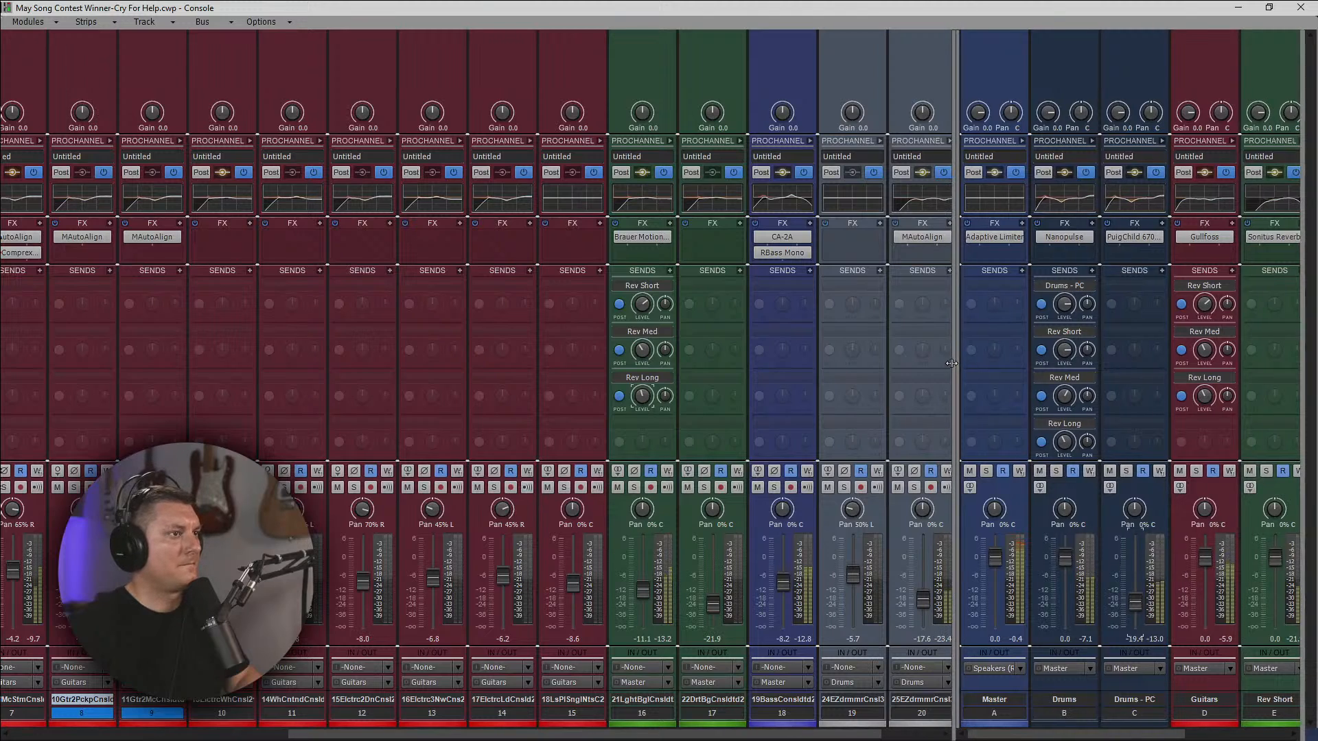
{"action": "left_click_drag", "start_coordinate": [957, 360], "coordinate": [797, 420]}
{"action": "left_click_drag", "start_coordinate": [803, 422], "coordinate": [804, 422]}
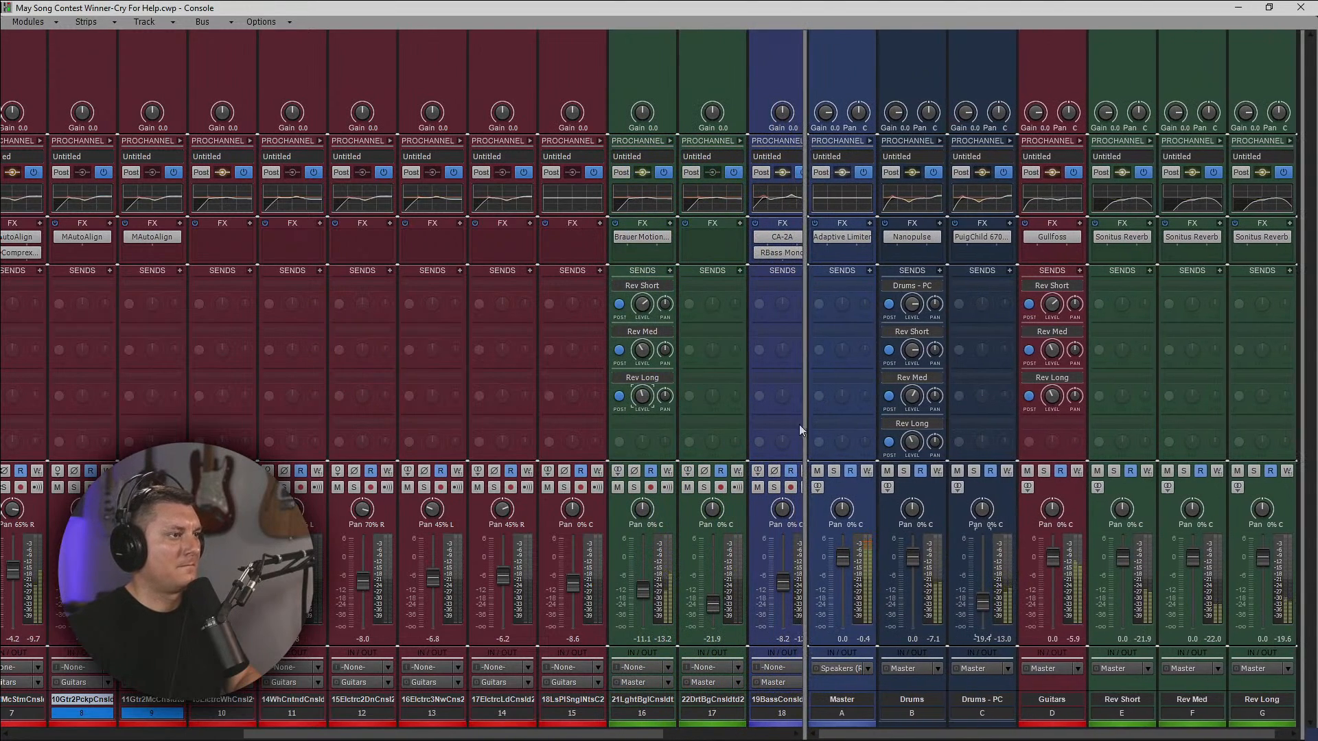
{"action": "mouse_move", "coordinate": [644, 312]}
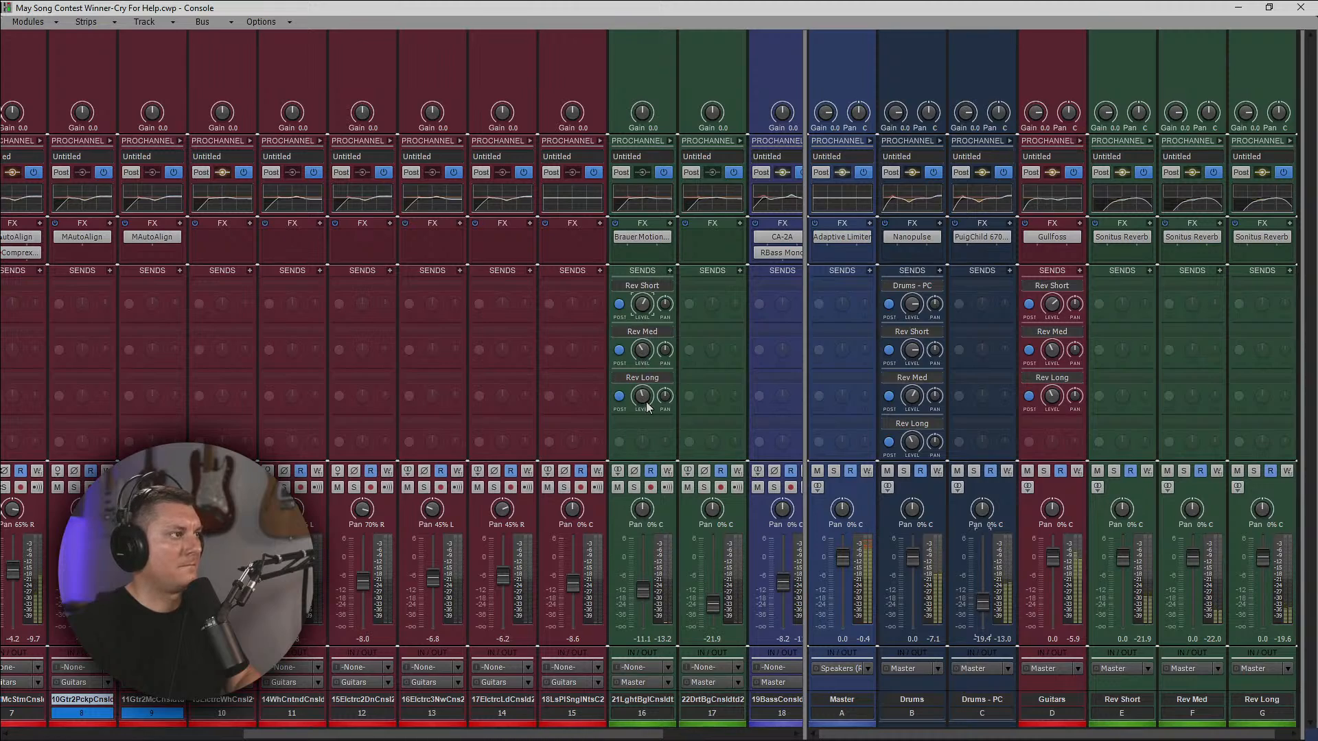
{"action": "mouse_move", "coordinate": [648, 405]}
{"action": "left_click_drag", "start_coordinate": [642, 398], "coordinate": [645, 394]}
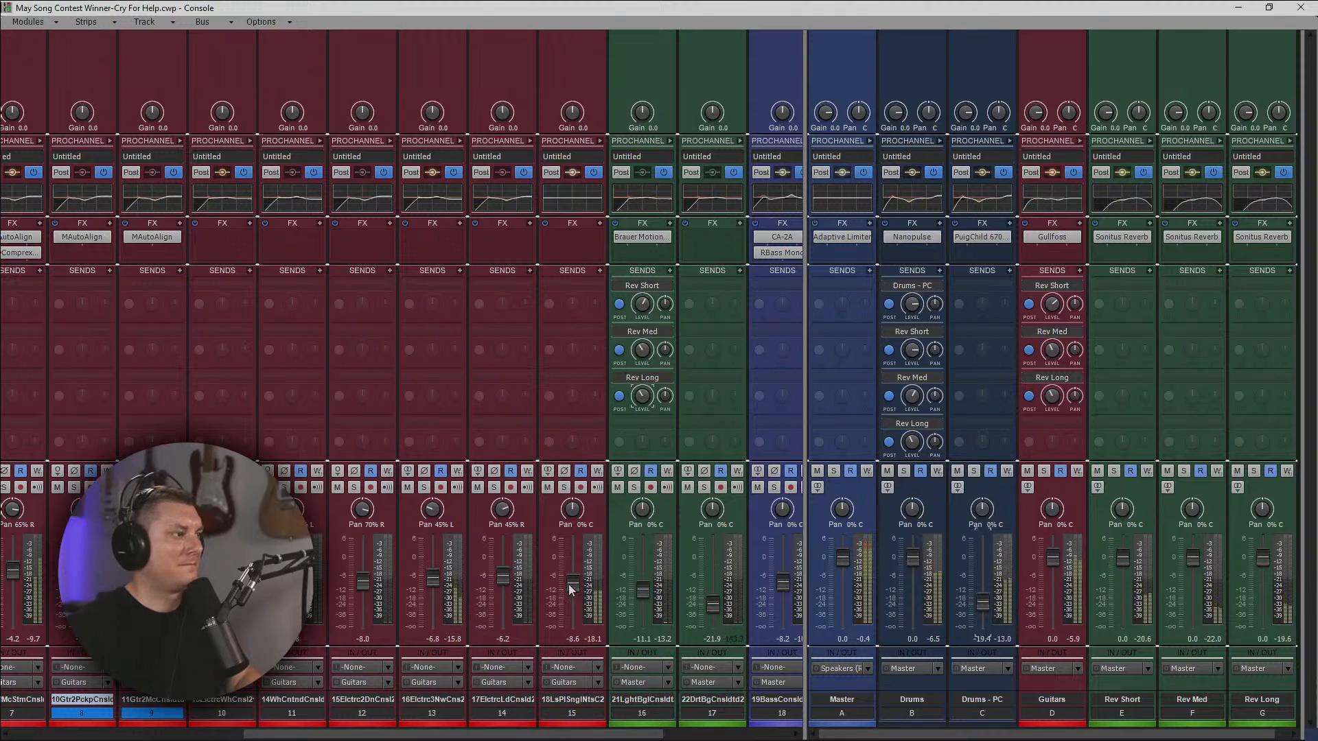
Lower the volume of guitar track 15 to about -9.7.
{"action": "left_click_drag", "start_coordinate": [569, 590], "coordinate": [569, 595]}
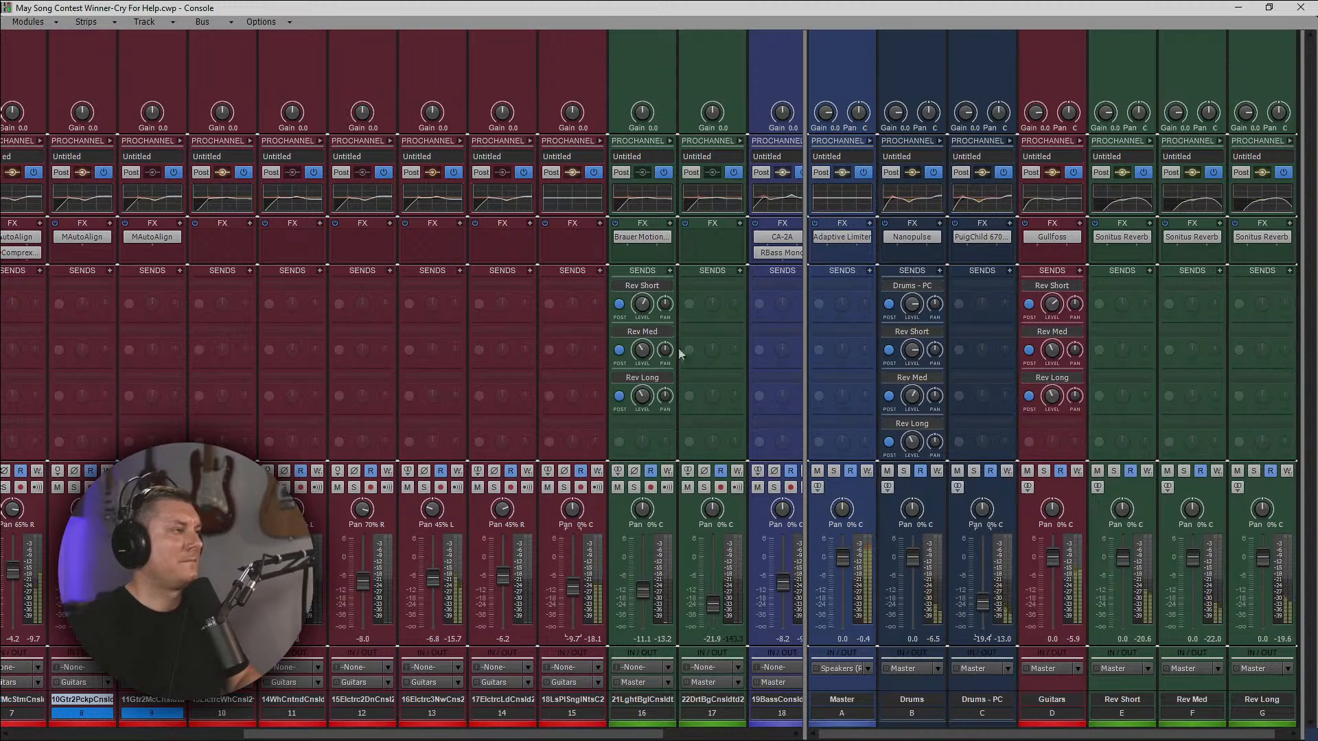
Insert the Electrum VST3 amp simulator on guitar track 15 and enable its Delay module.
{"action": "right_click", "coordinate": [567, 241]}
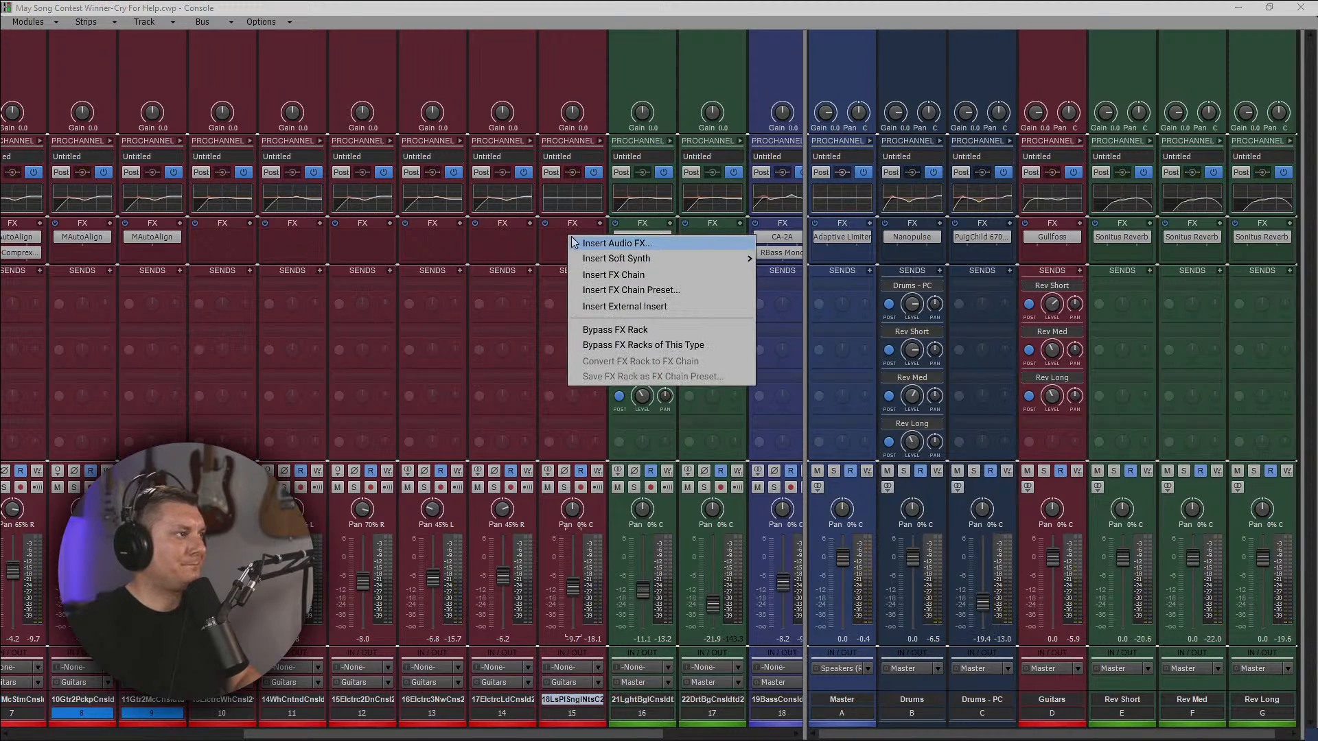
{"action": "left_click", "coordinate": [592, 241]}
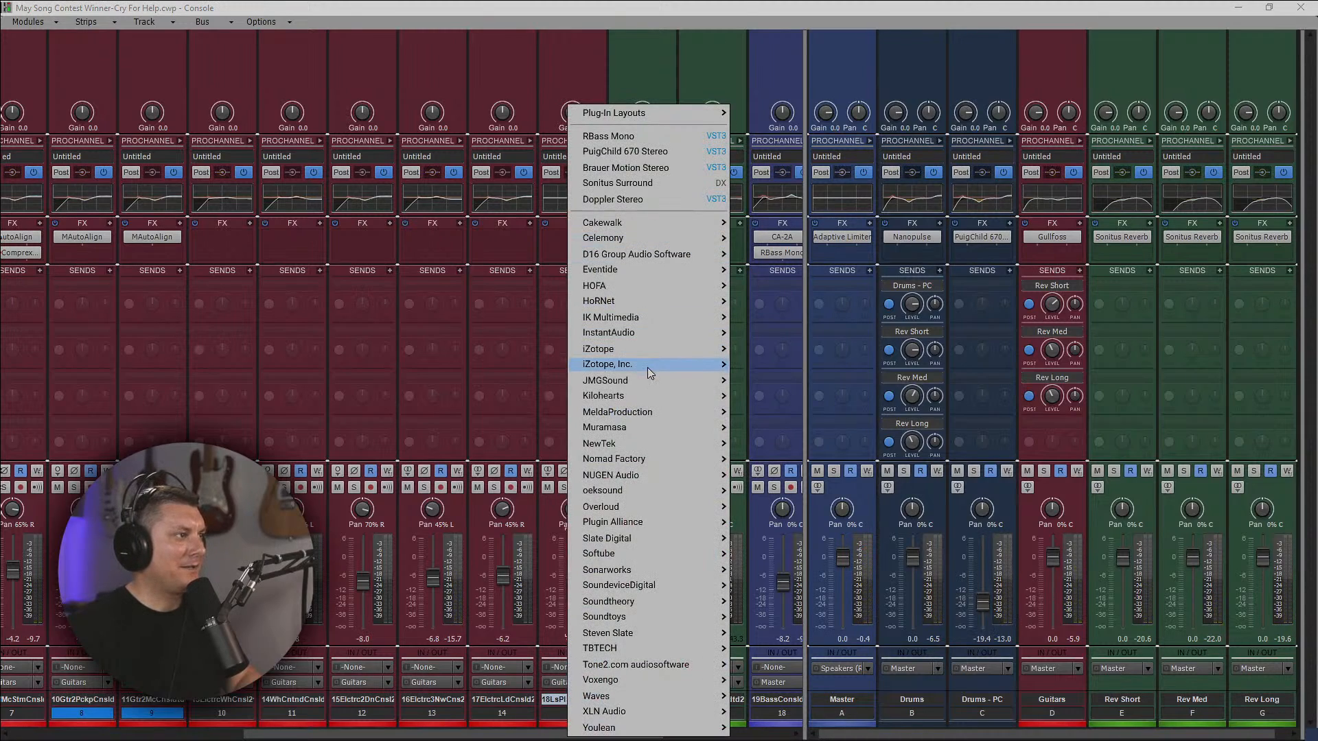
{"action": "mouse_move", "coordinate": [644, 415]}
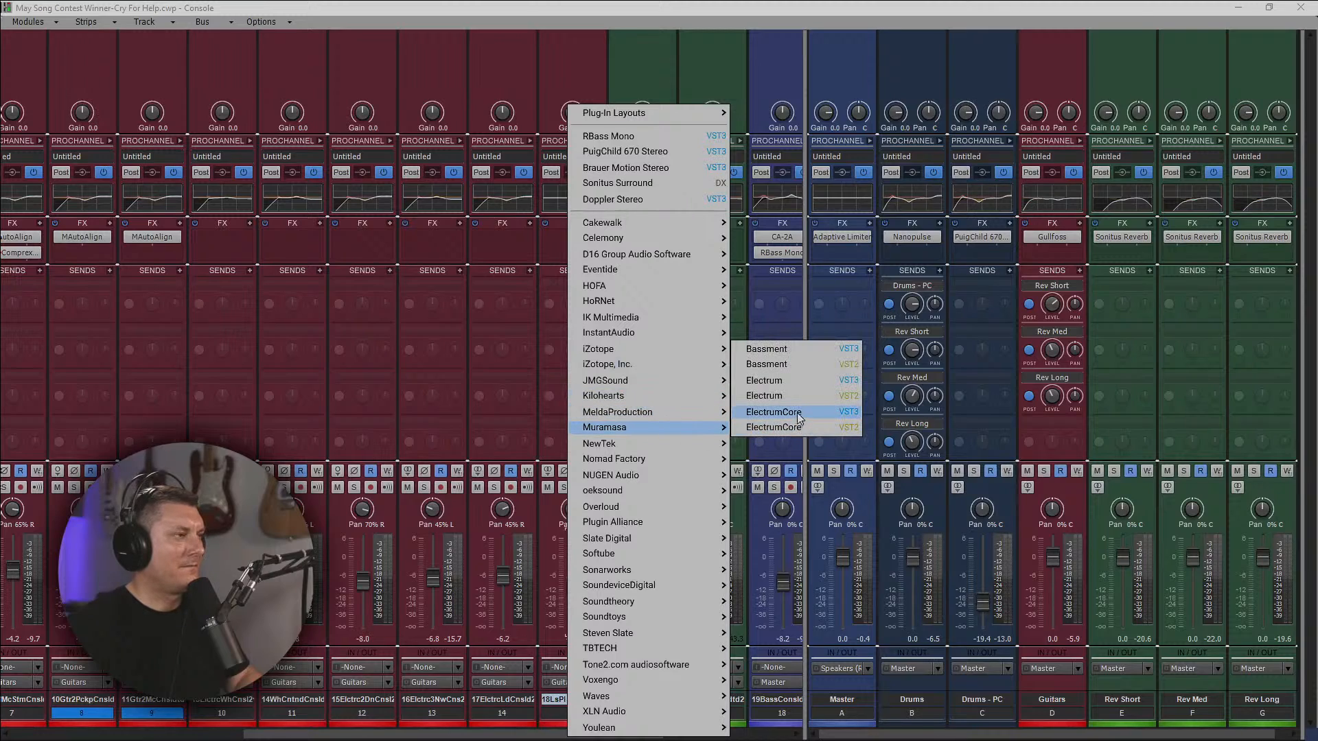
{"action": "left_click", "coordinate": [791, 387]}
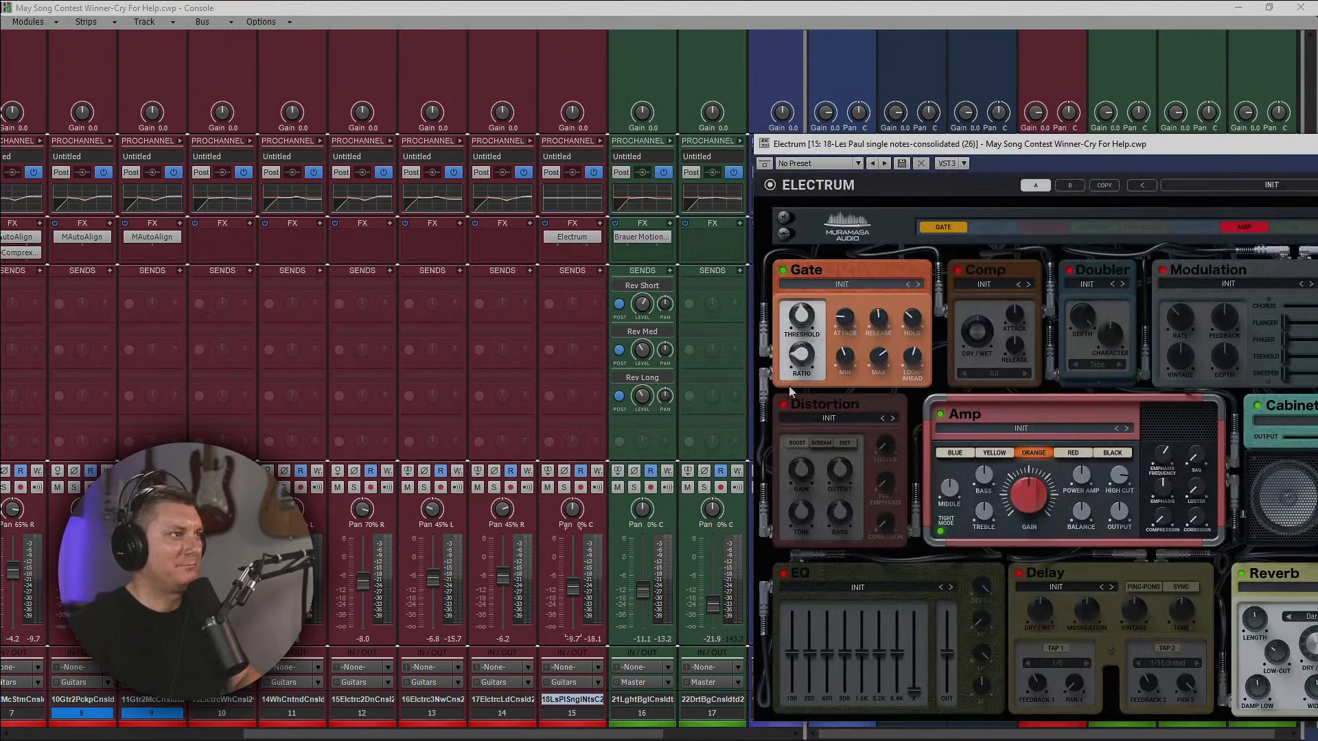
{"action": "left_click_drag", "start_coordinate": [993, 145], "coordinate": [590, 111]}
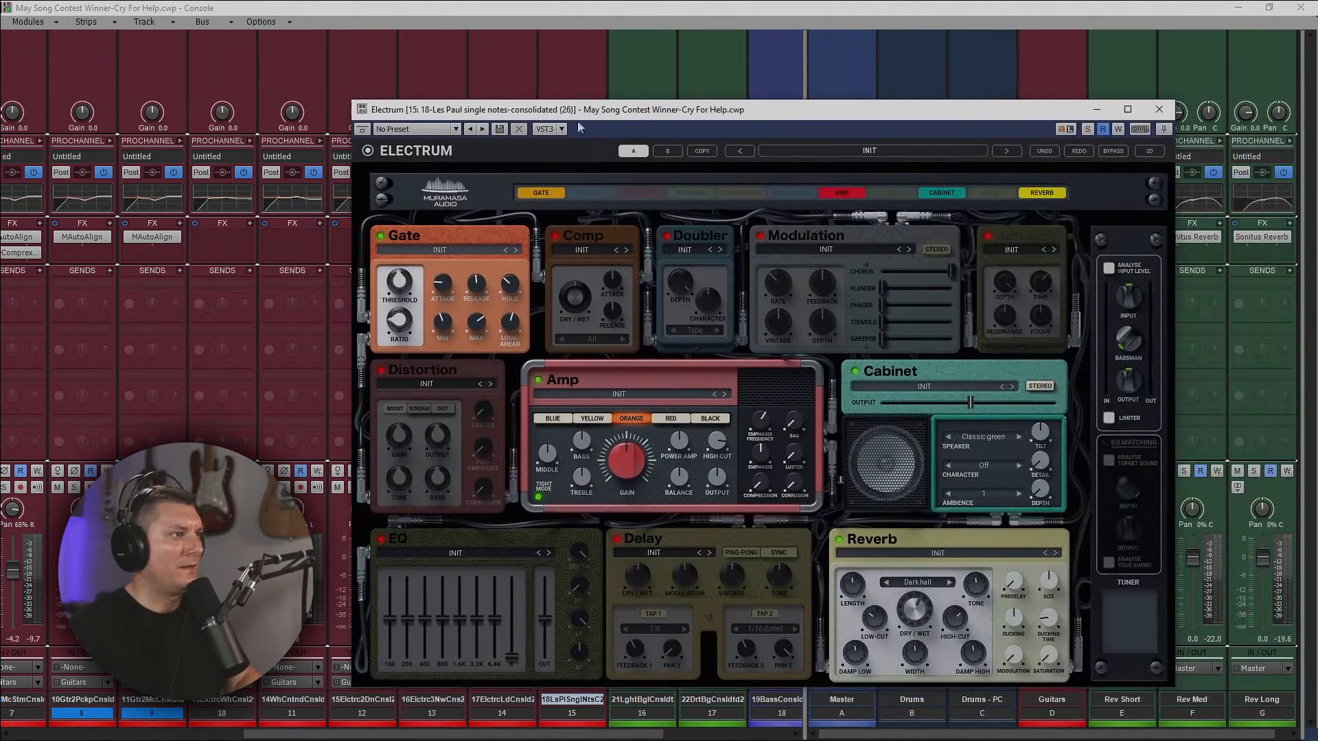
{"action": "left_click", "coordinate": [646, 541]}
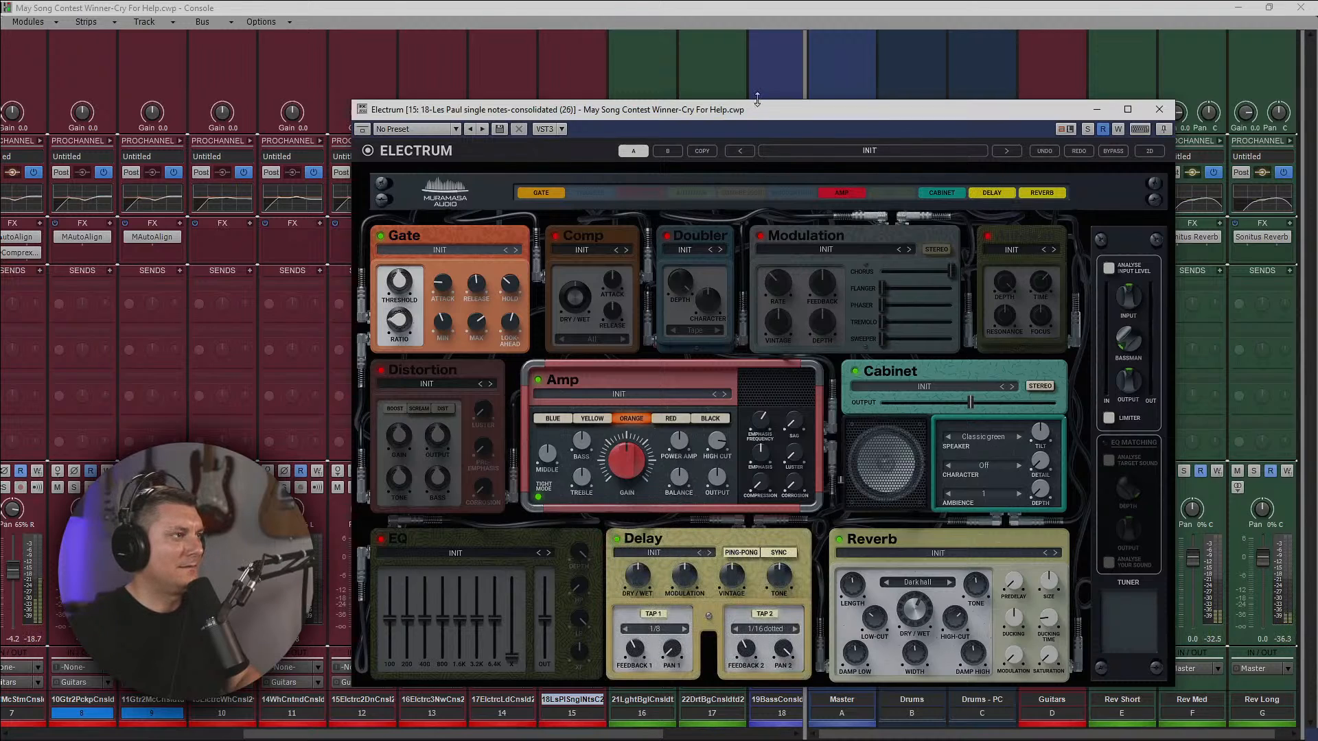
{"action": "left_click_drag", "start_coordinate": [754, 117], "coordinate": [1317, 92]}
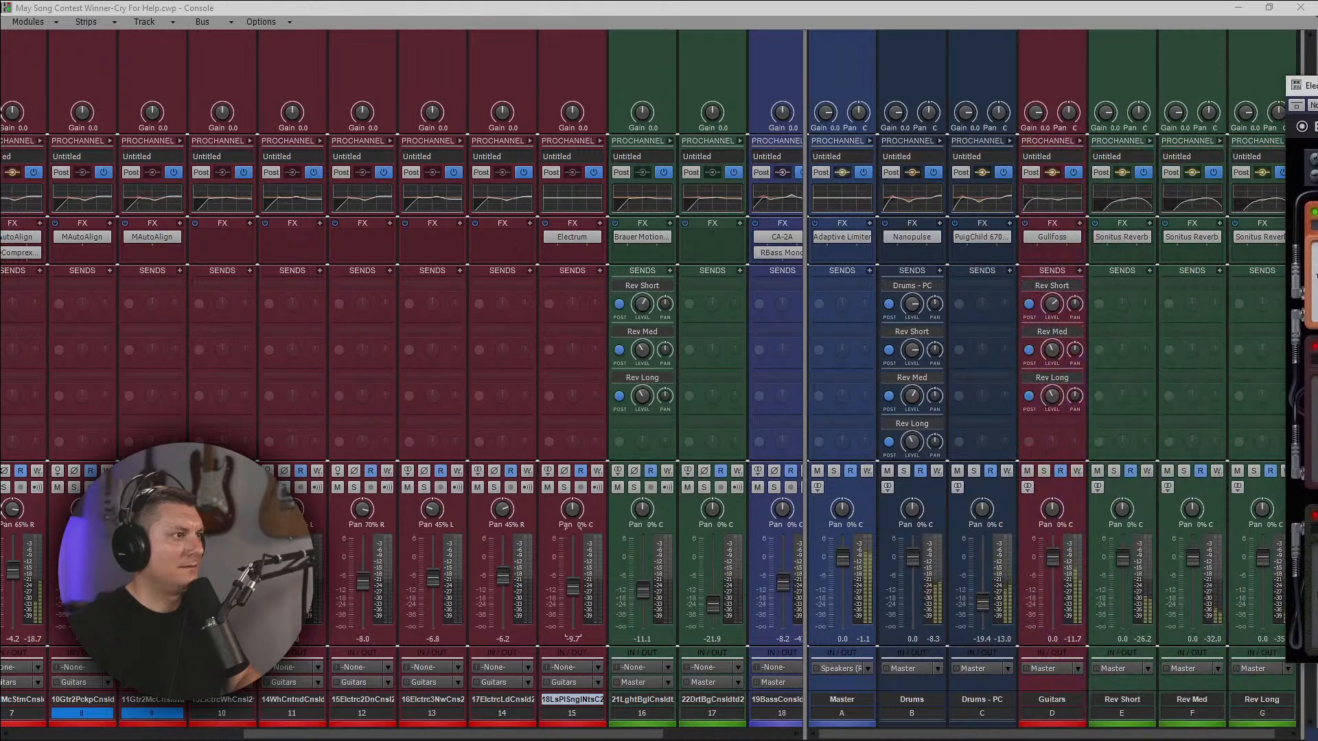
Lower the Drums bus's Rev Short send level to about -4.7 and its Rev Med send level to about -9.7.
{"action": "left_click_drag", "start_coordinate": [910, 350], "coordinate": [910, 380]}
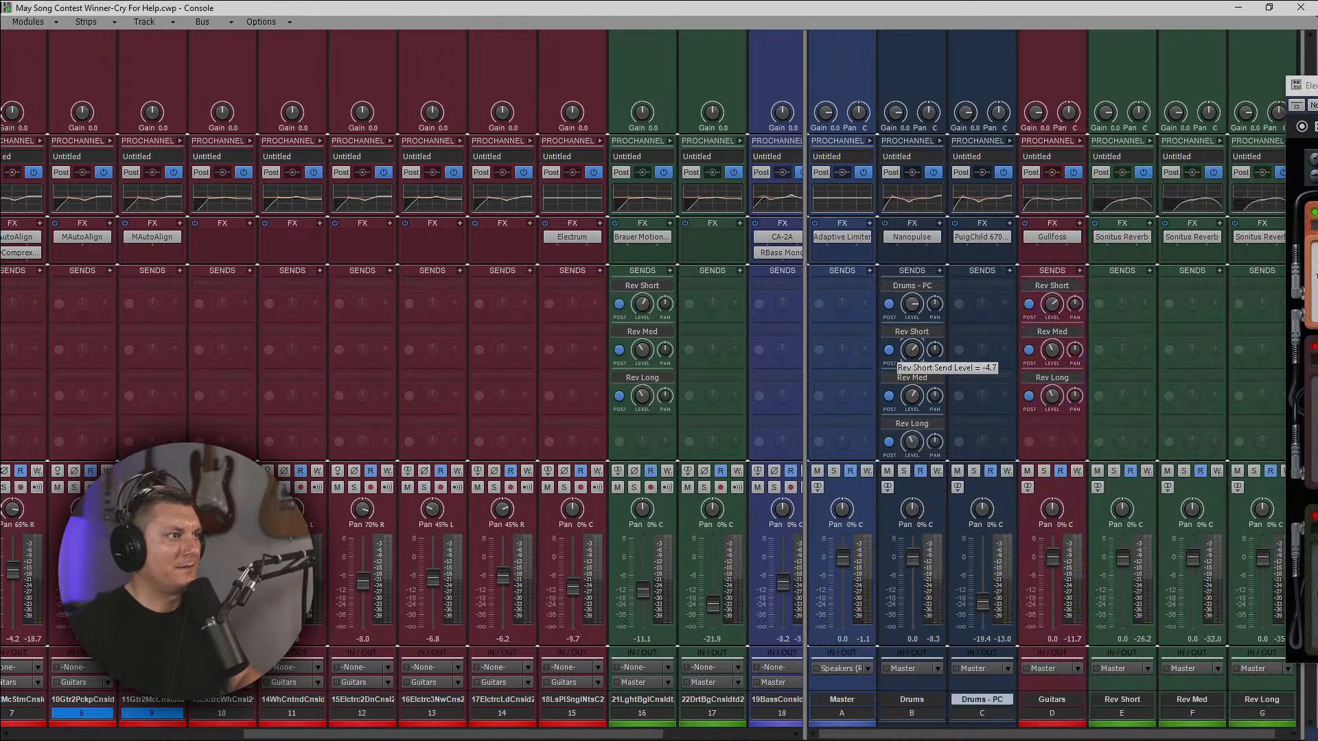
{"action": "key", "text": "space"}
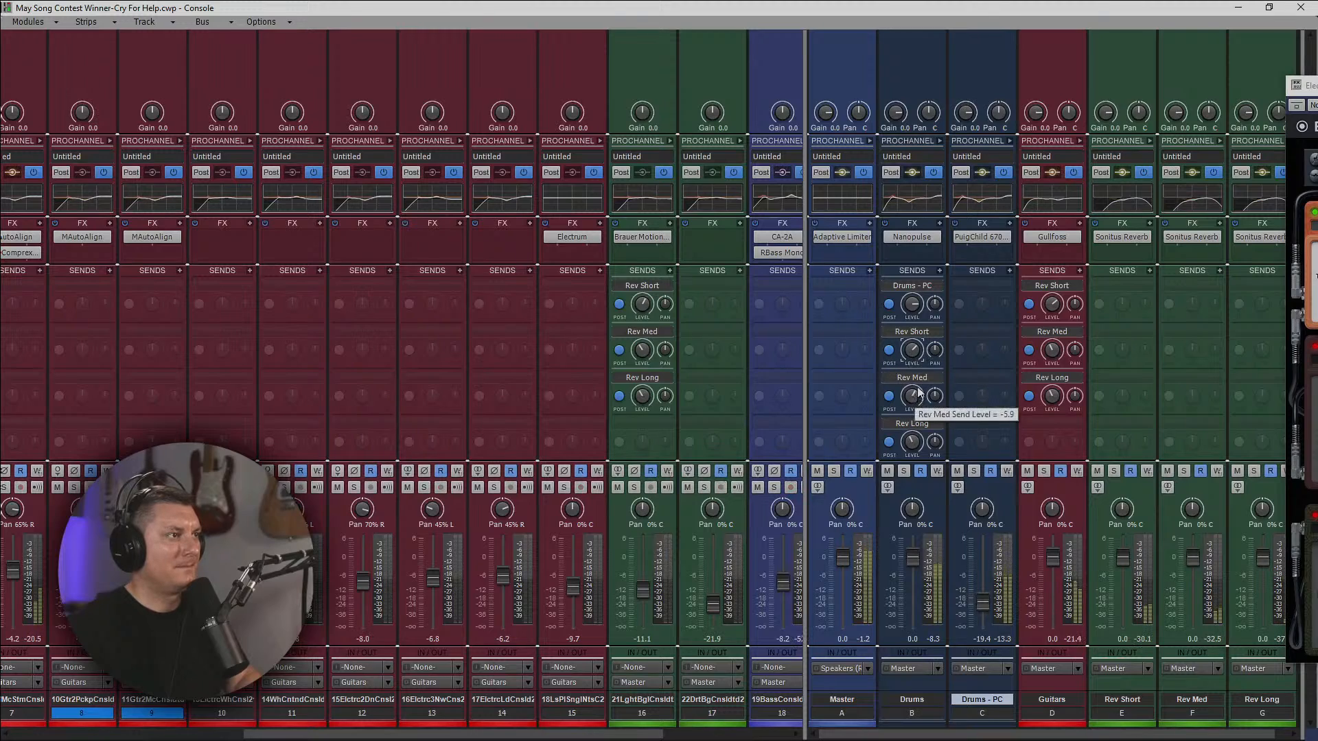
{"action": "left_click", "coordinate": [911, 395]}
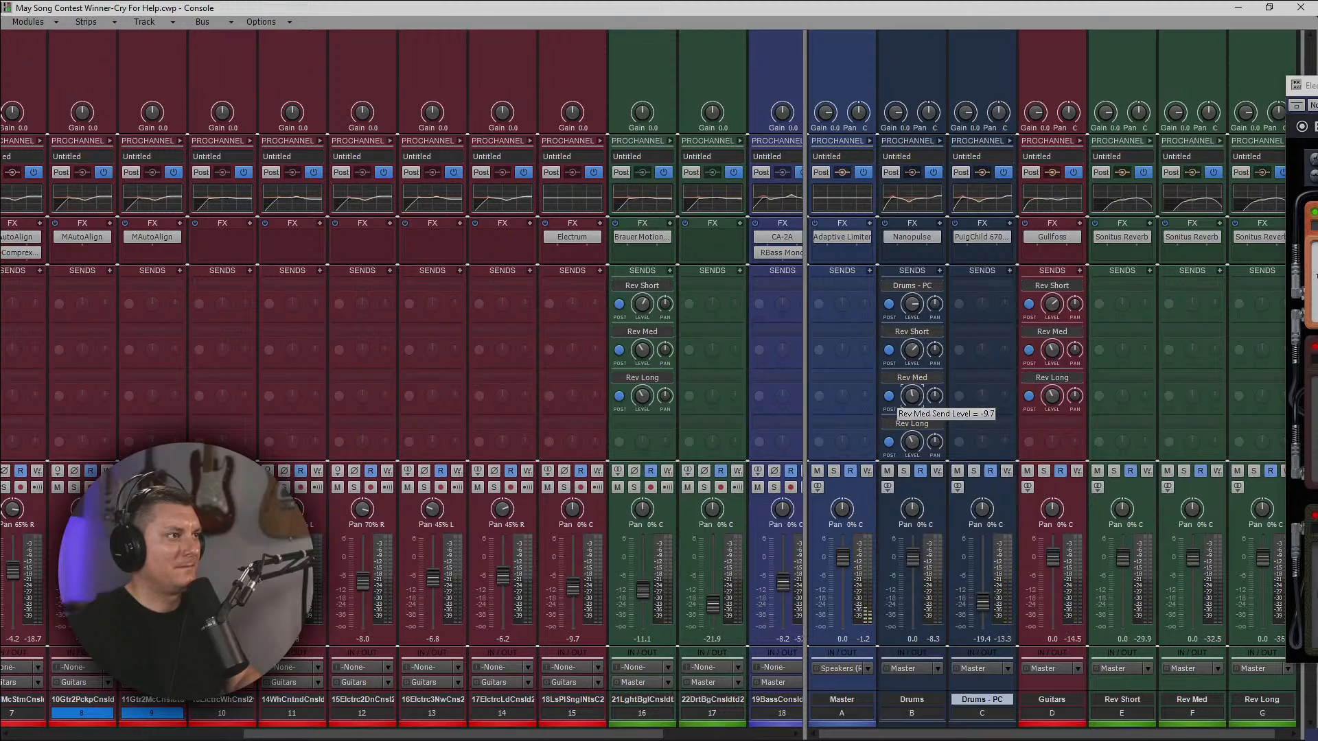
Reduce the Drums bus's Rev Short, Rev Med and Rev Long send levels further while auditioning the mix.
{"action": "left_click_drag", "start_coordinate": [913, 349], "coordinate": [912, 366]}
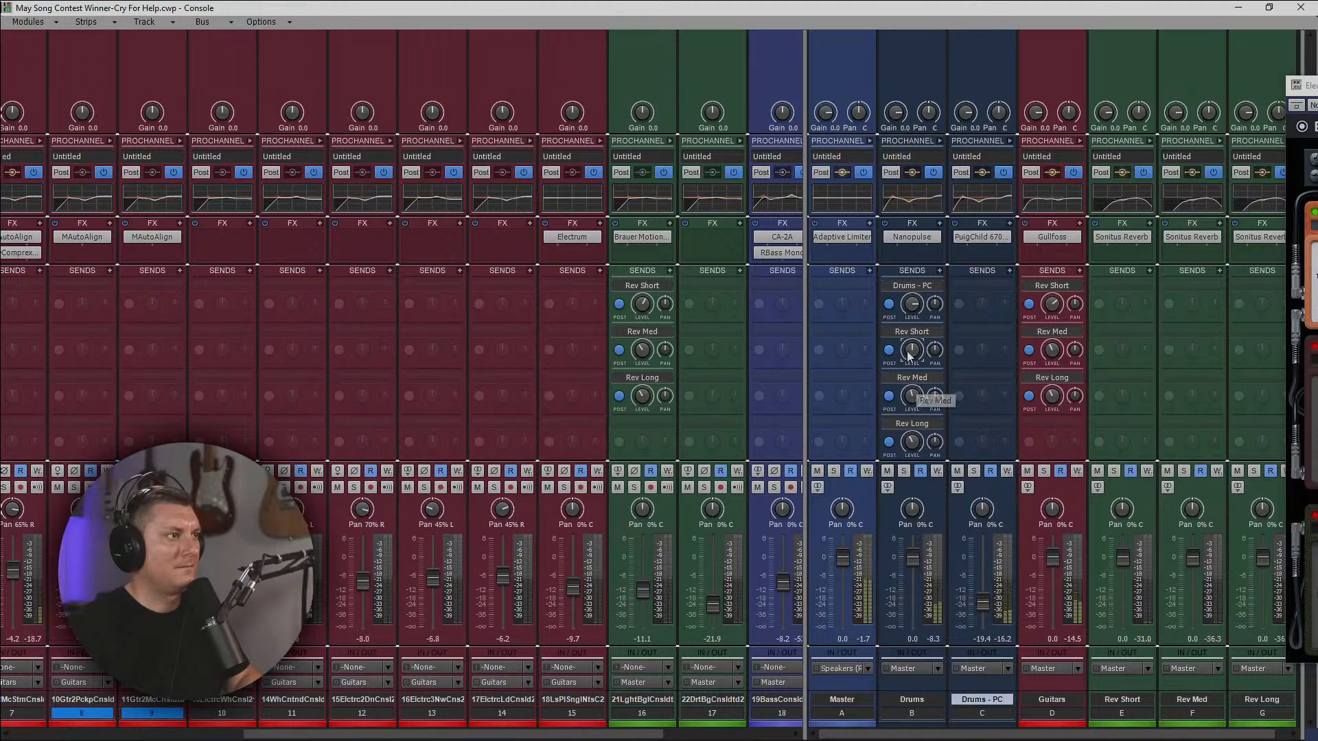
{"action": "key", "text": "space"}
{"action": "left_click_drag", "start_coordinate": [911, 353], "coordinate": [911, 352]}
{"action": "left_click_drag", "start_coordinate": [911, 442], "coordinate": [911, 453]}
{"action": "left_click_drag", "start_coordinate": [911, 398], "coordinate": [912, 407]}
{"action": "key", "text": "space"}
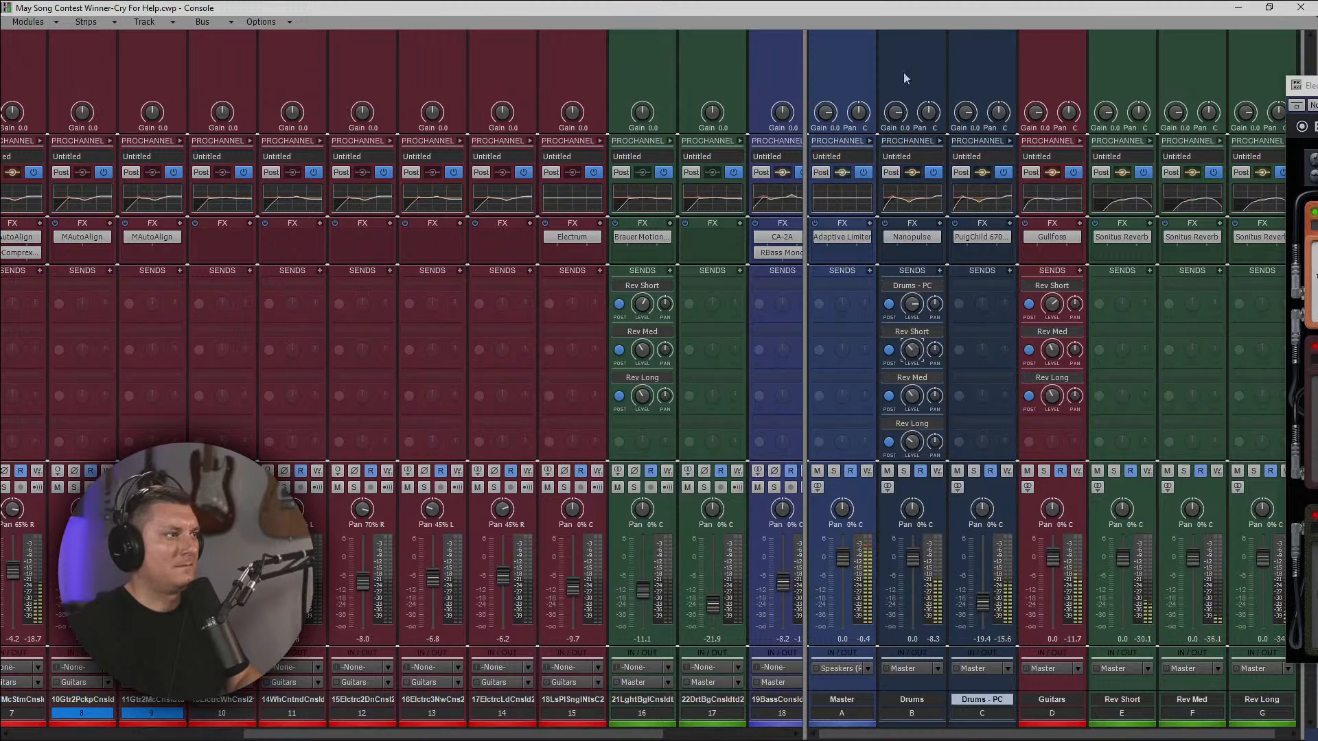
Loop bars 51 to 64 around the Les Paul single notes clip in the track view and play the loop.
{"action": "left_click", "coordinate": [1237, 10]}
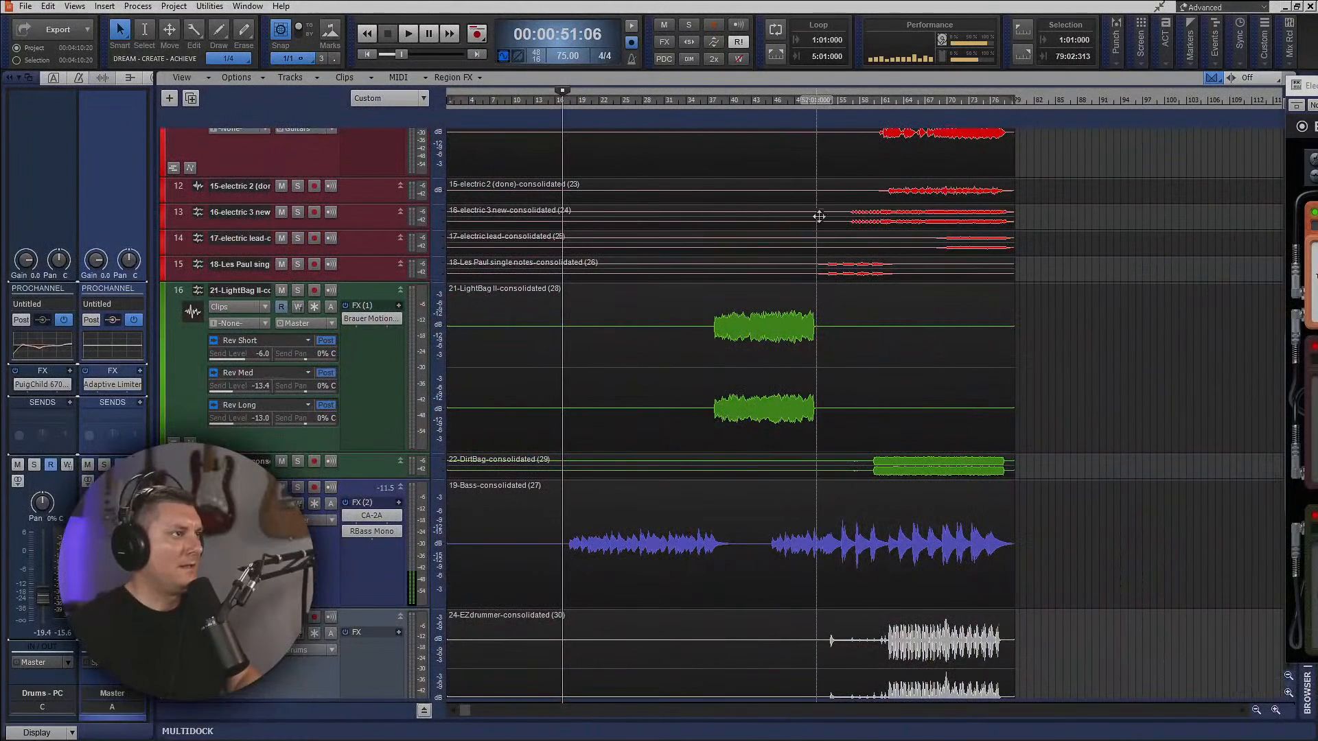
{"action": "scroll", "coordinate": [827, 156], "scroll_direction": "up", "scroll_amount": 1}
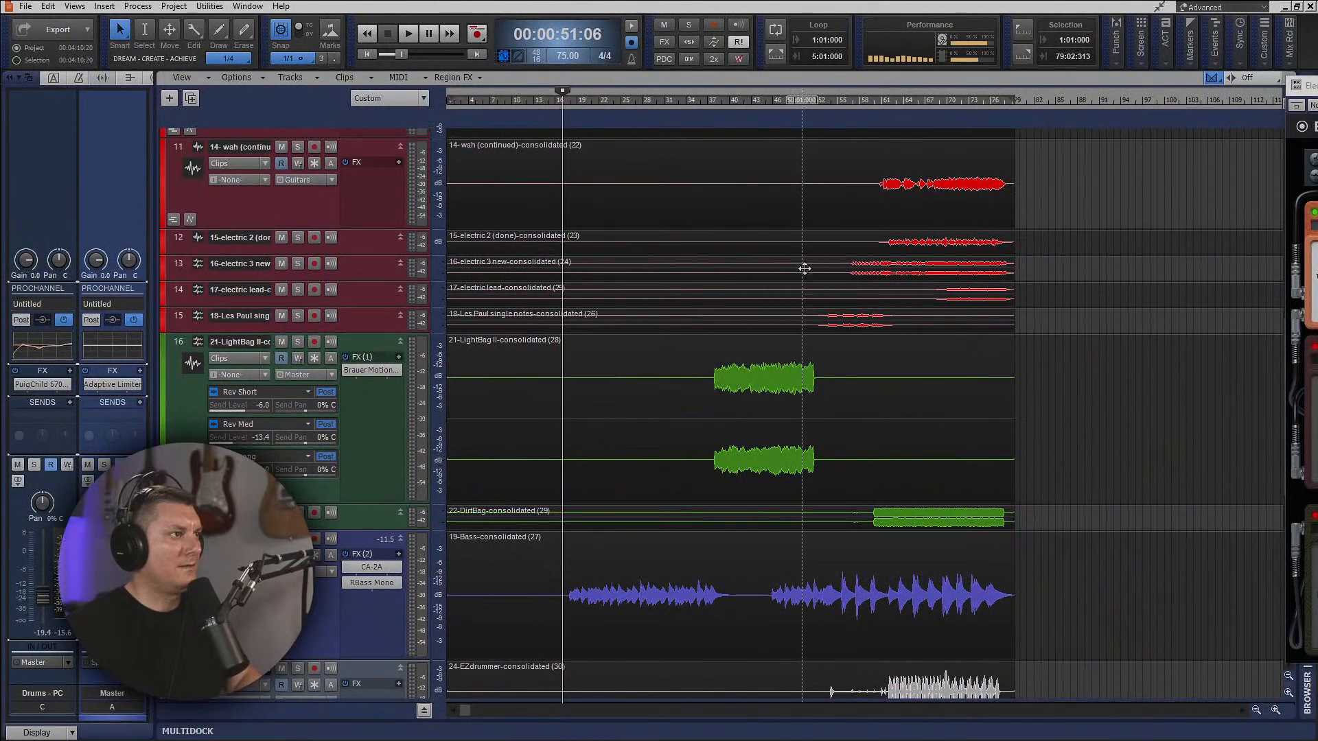
{"action": "left_click_drag", "start_coordinate": [806, 327], "coordinate": [901, 328]}
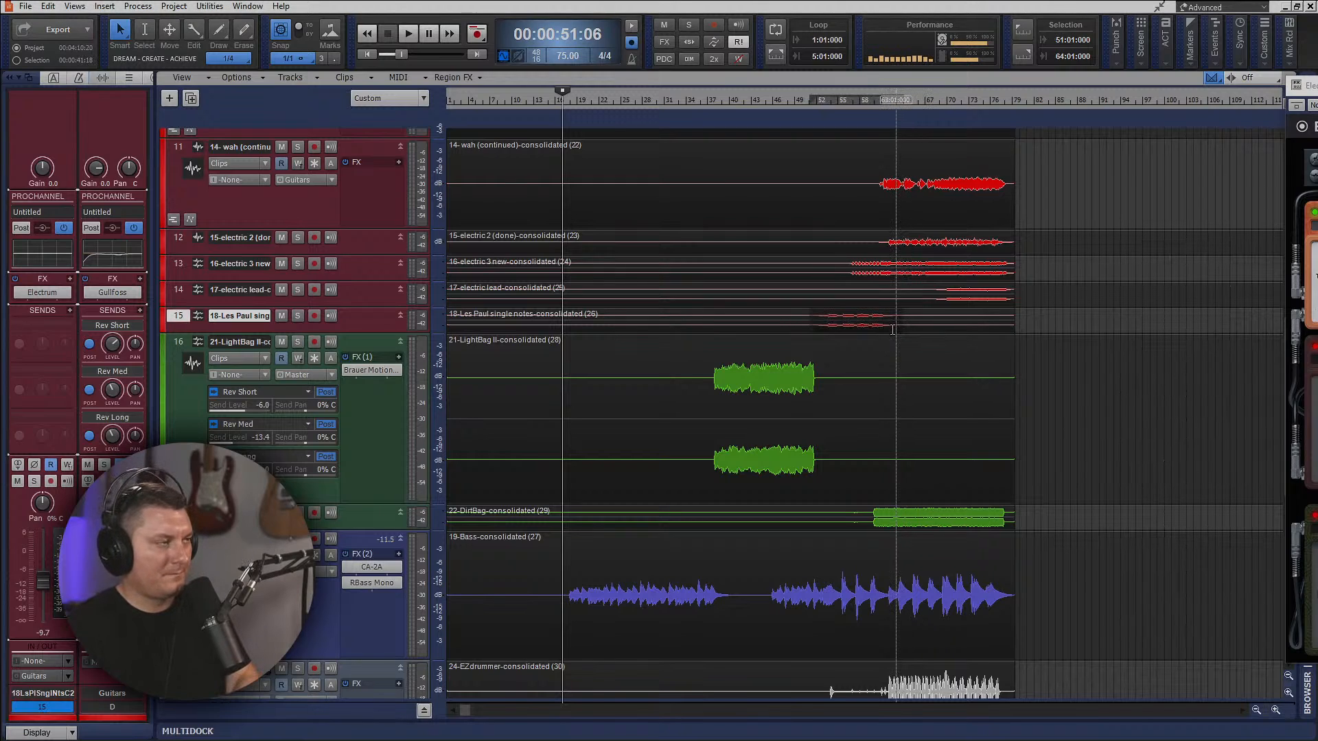
{"action": "key", "text": "ctrl+shift+l"}
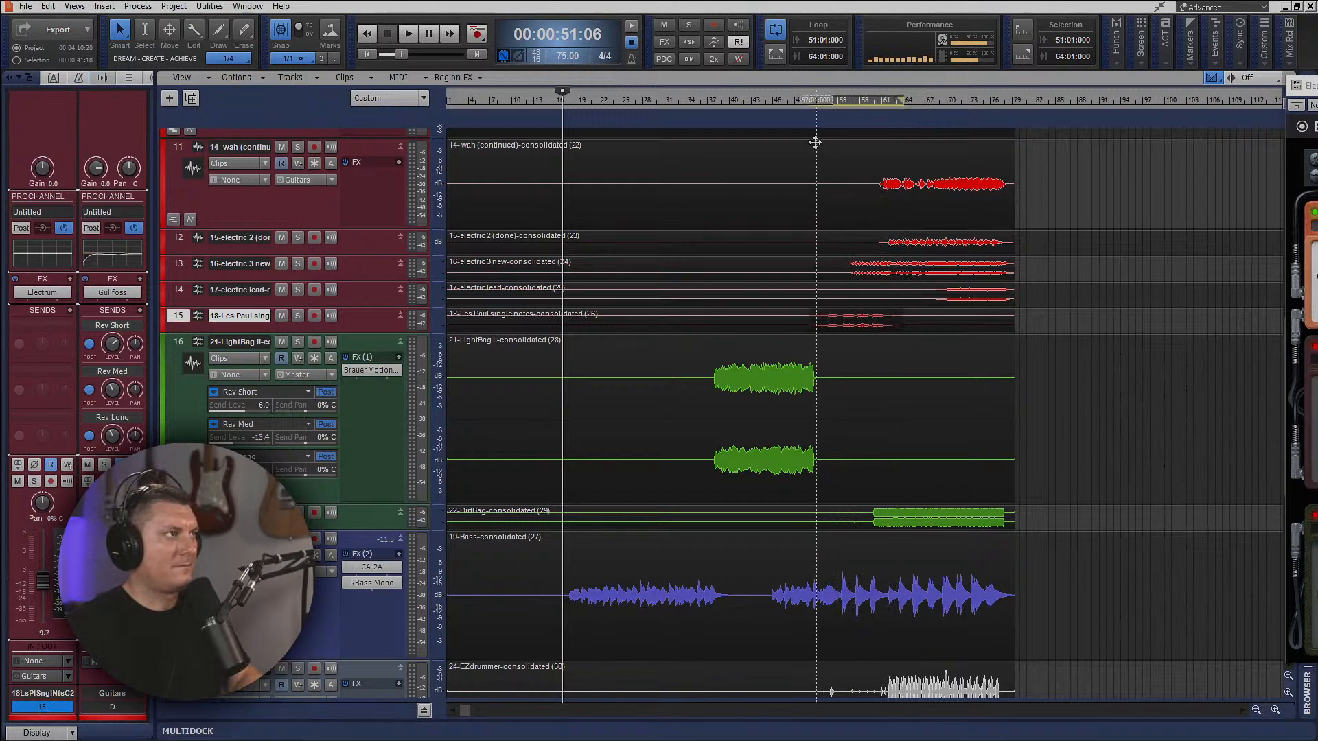
{"action": "left_click", "coordinate": [808, 105]}
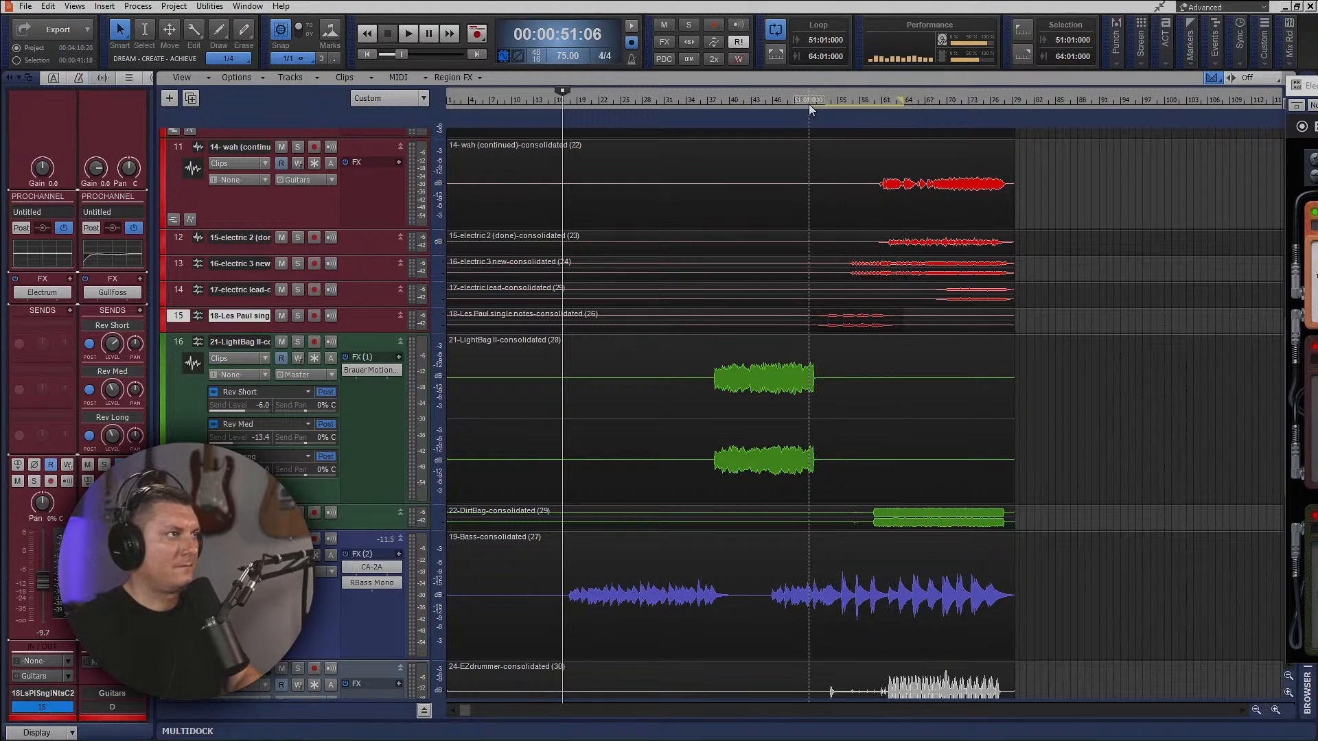
{"action": "key", "text": "space"}
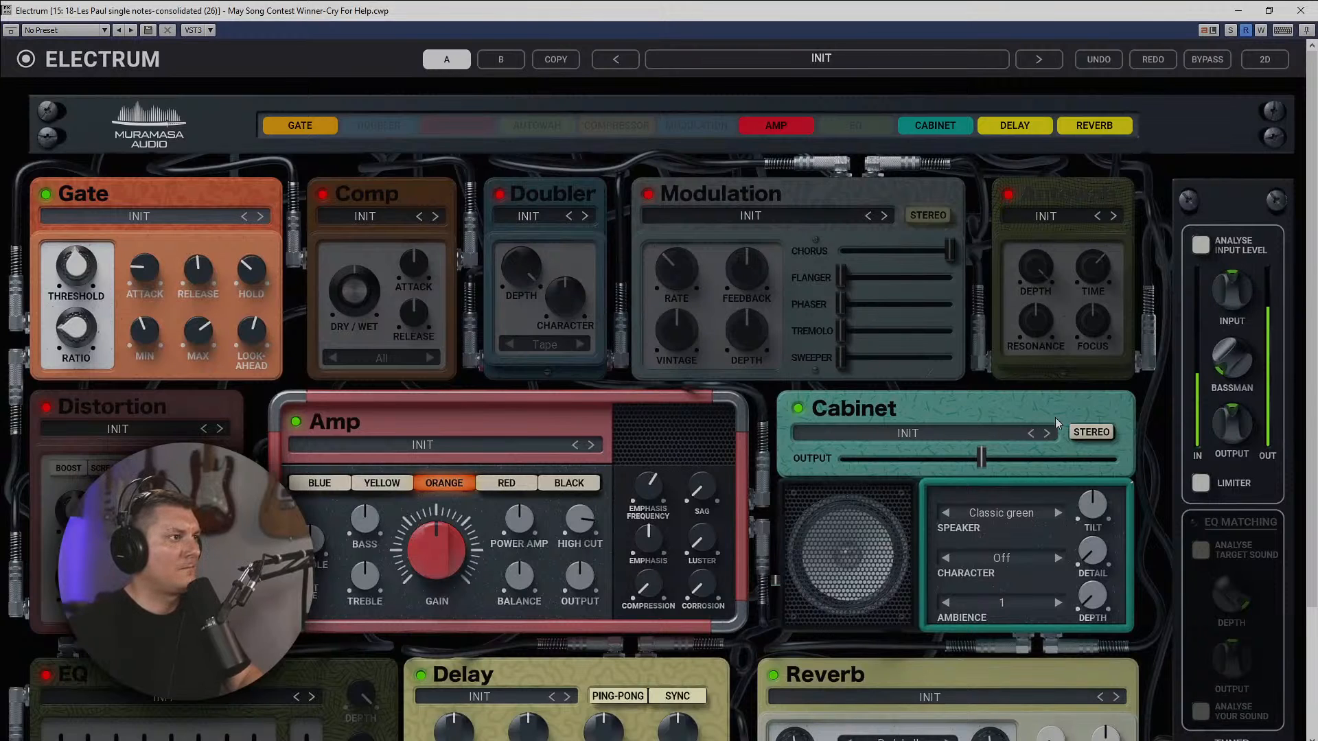
Set Electrum's delay preset to Slappy and its reverb type to Concert hall while the loop plays.
{"action": "left_click", "coordinate": [1269, 10]}
{"action": "left_click_drag", "start_coordinate": [442, 101], "coordinate": [766, 71]}
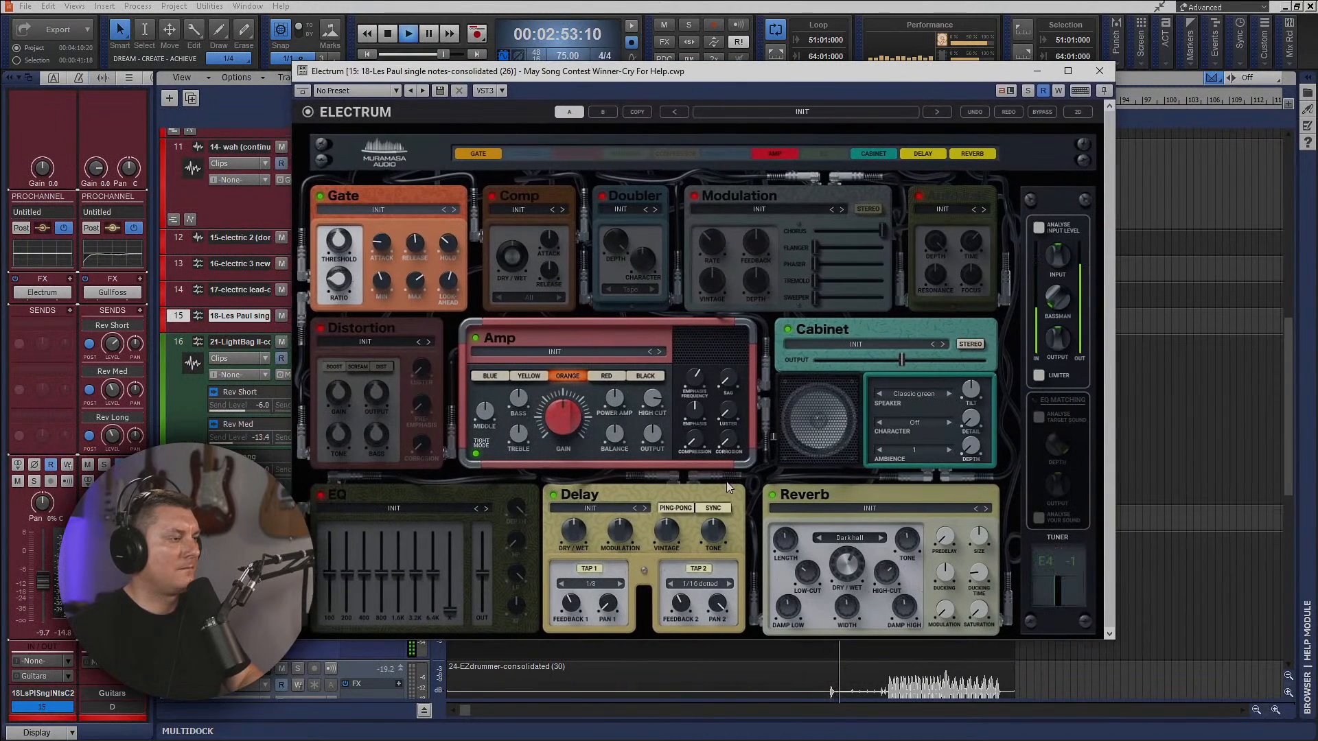
{"action": "left_click", "coordinate": [645, 509]}
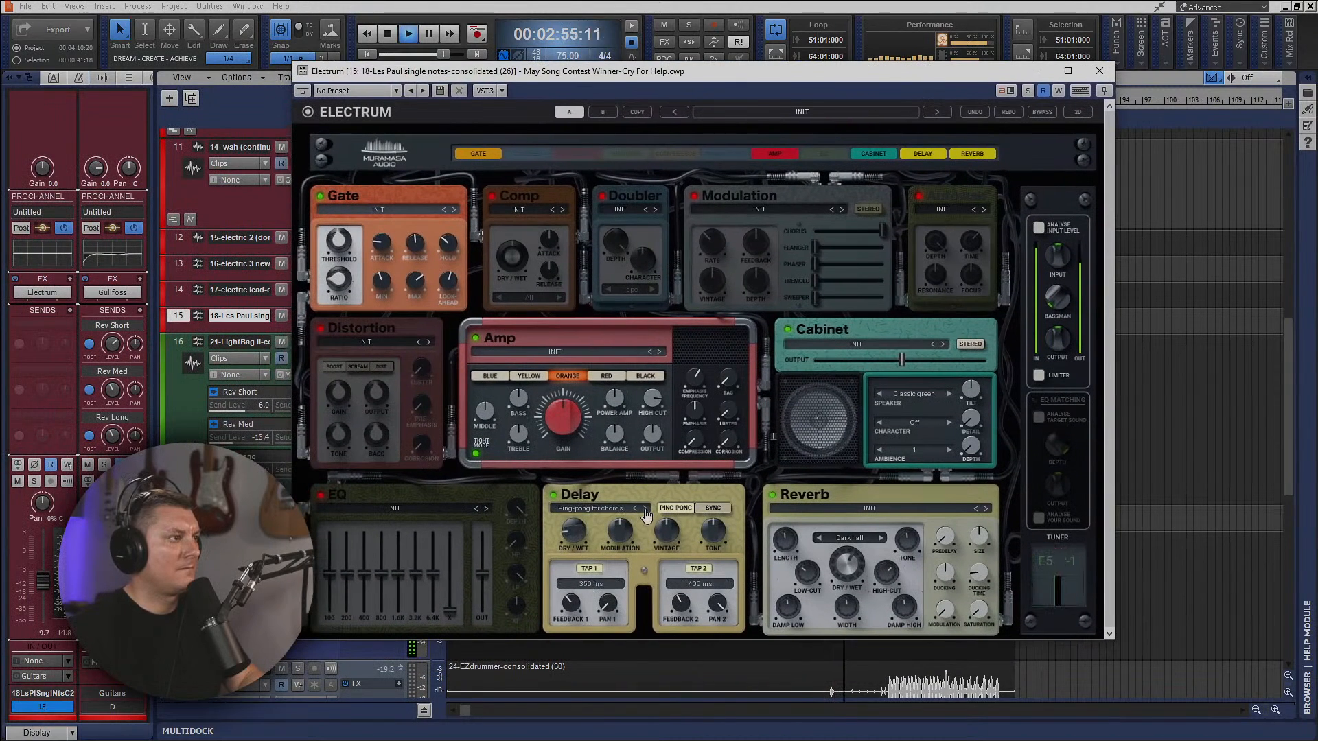
{"action": "left_click", "coordinate": [646, 510]}
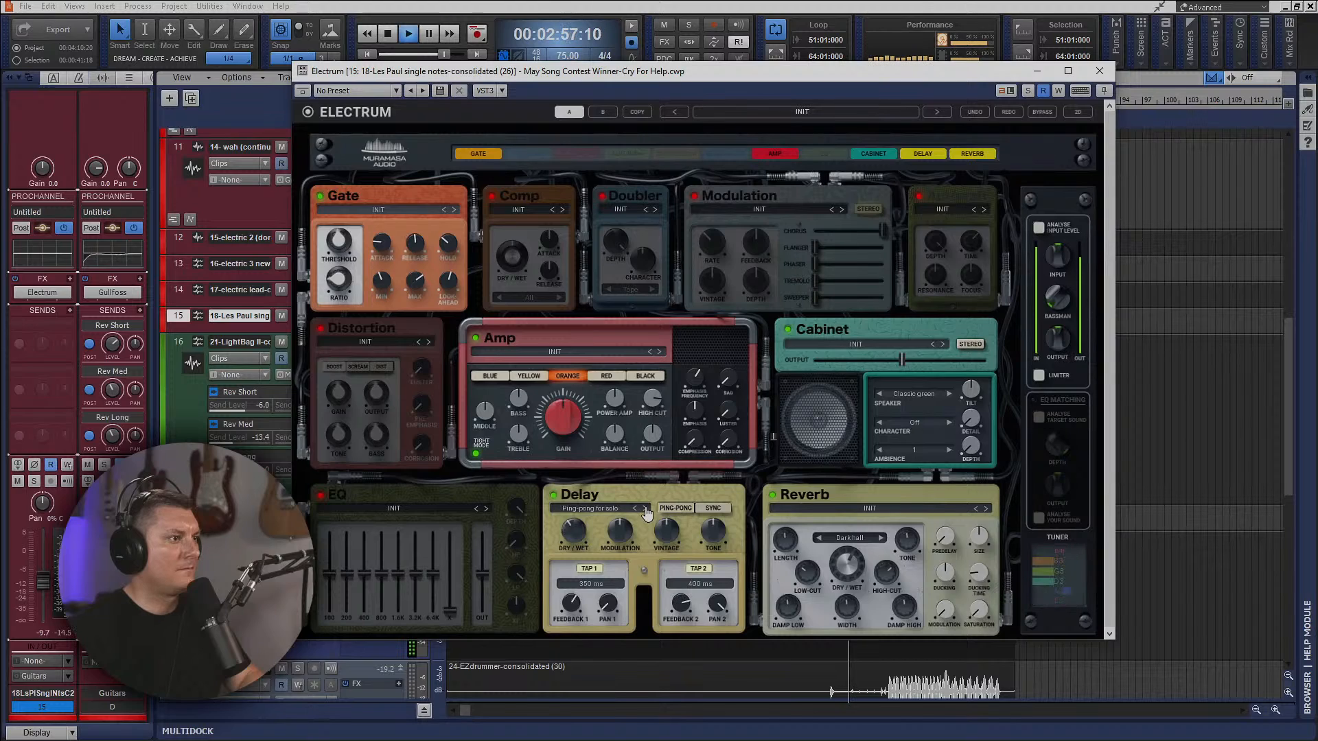
{"action": "left_click", "coordinate": [645, 509]}
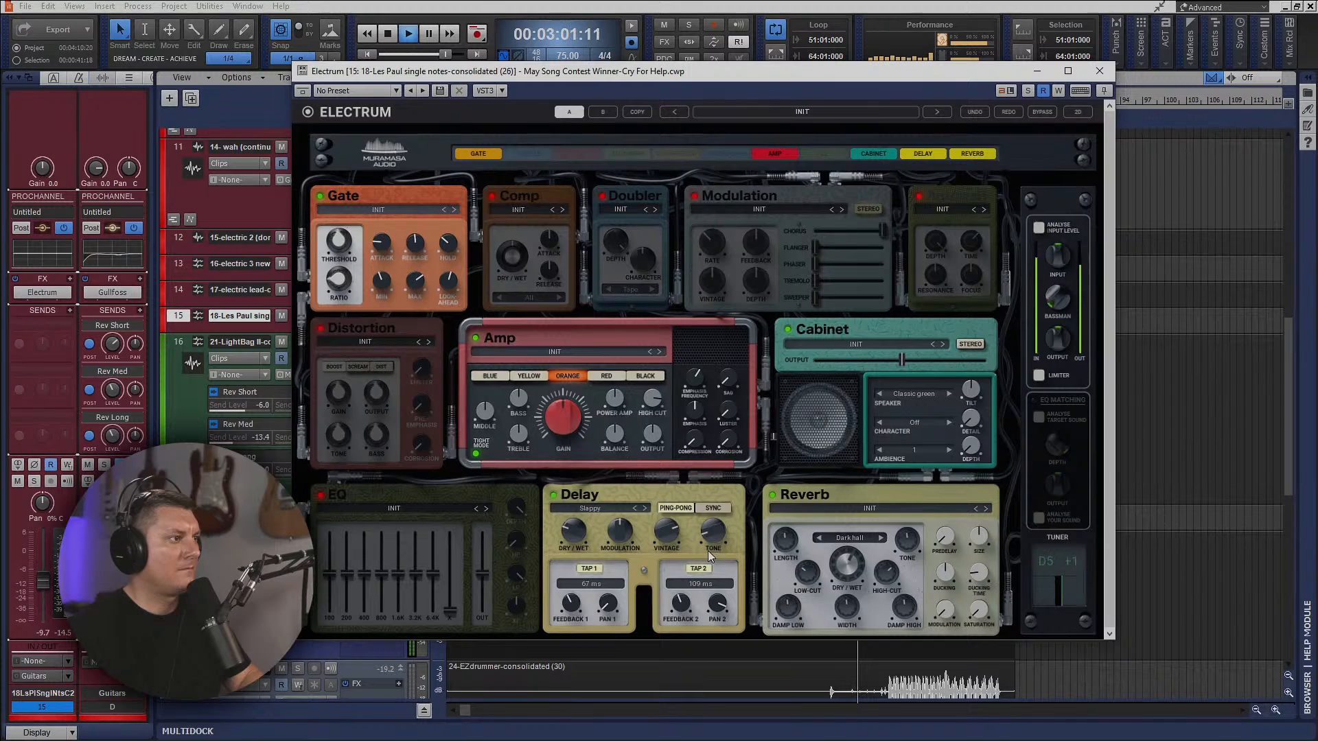
{"action": "left_click", "coordinate": [881, 538]}
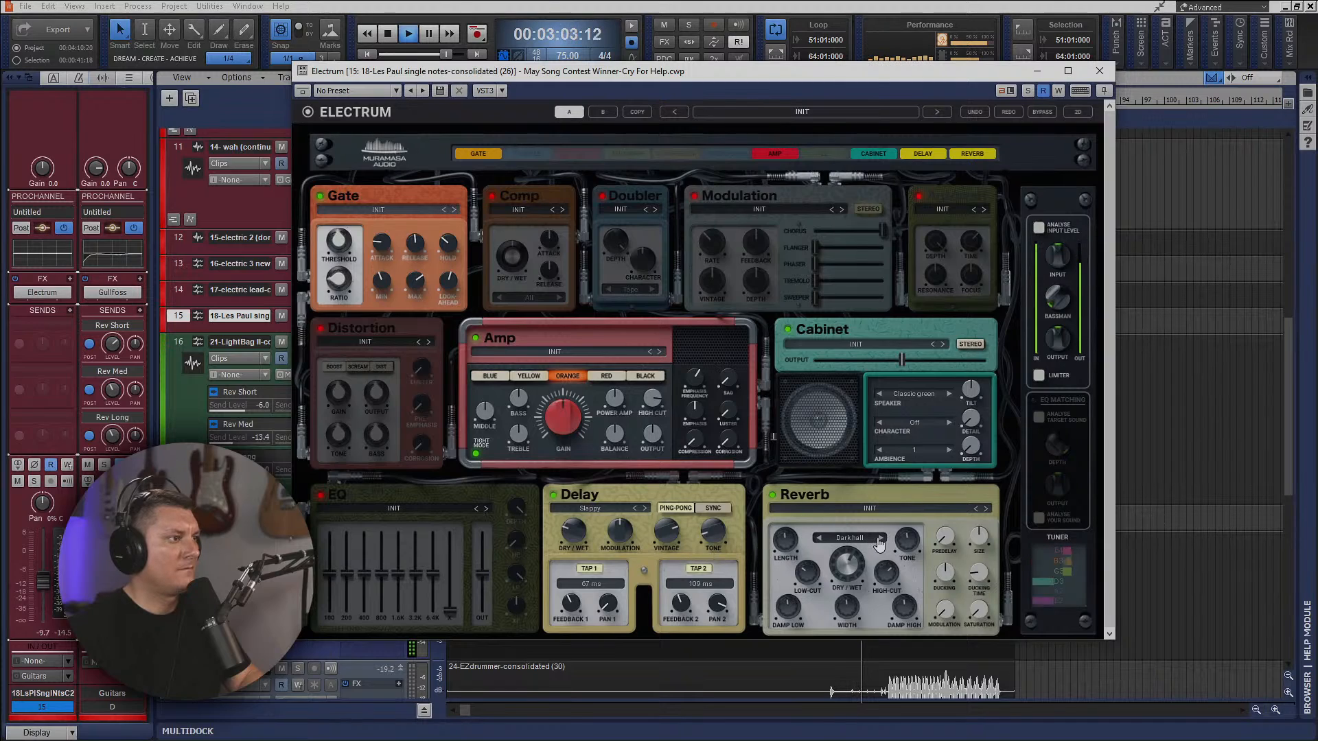
{"action": "left_click", "coordinate": [881, 538]}
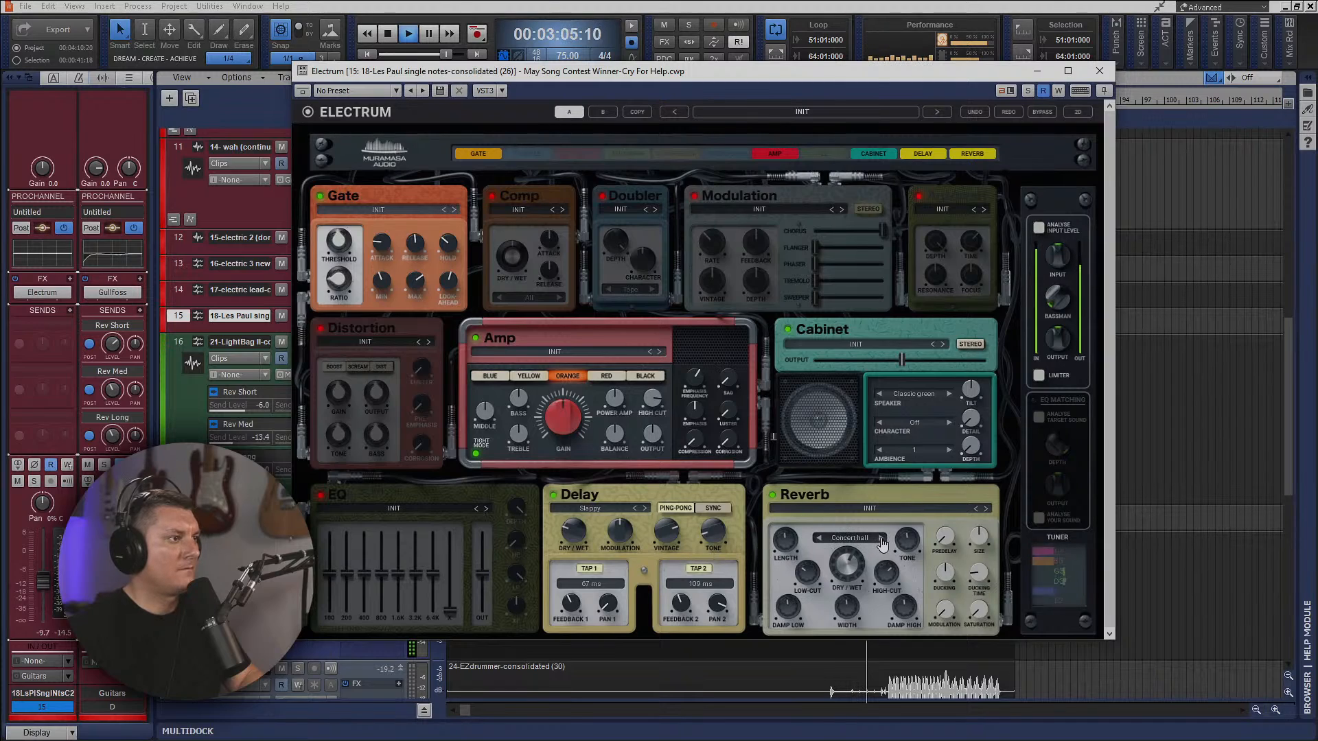
Solo track 15 and switch Electrum's amp channel to Blue, restarting the loop to audition it.
{"action": "left_click_drag", "start_coordinate": [786, 71], "coordinate": [1316, 111]}
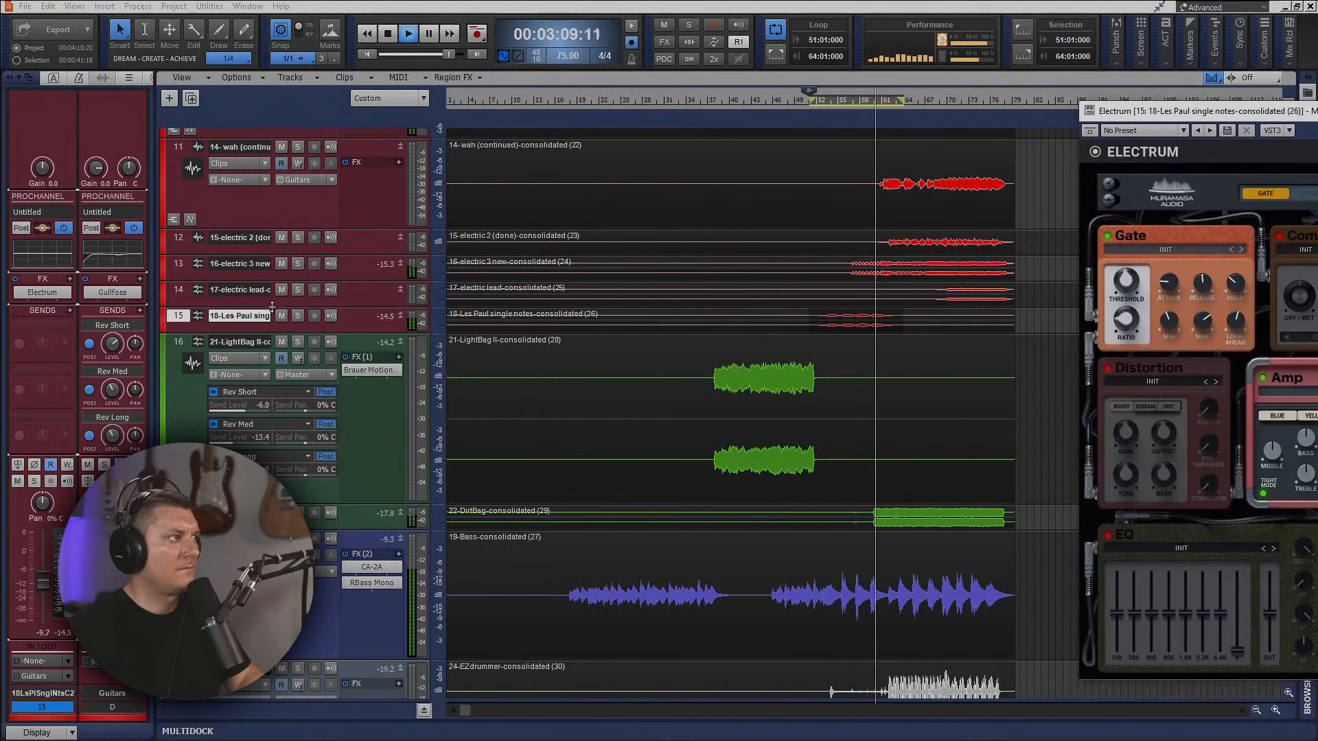
{"action": "left_click", "coordinate": [297, 318]}
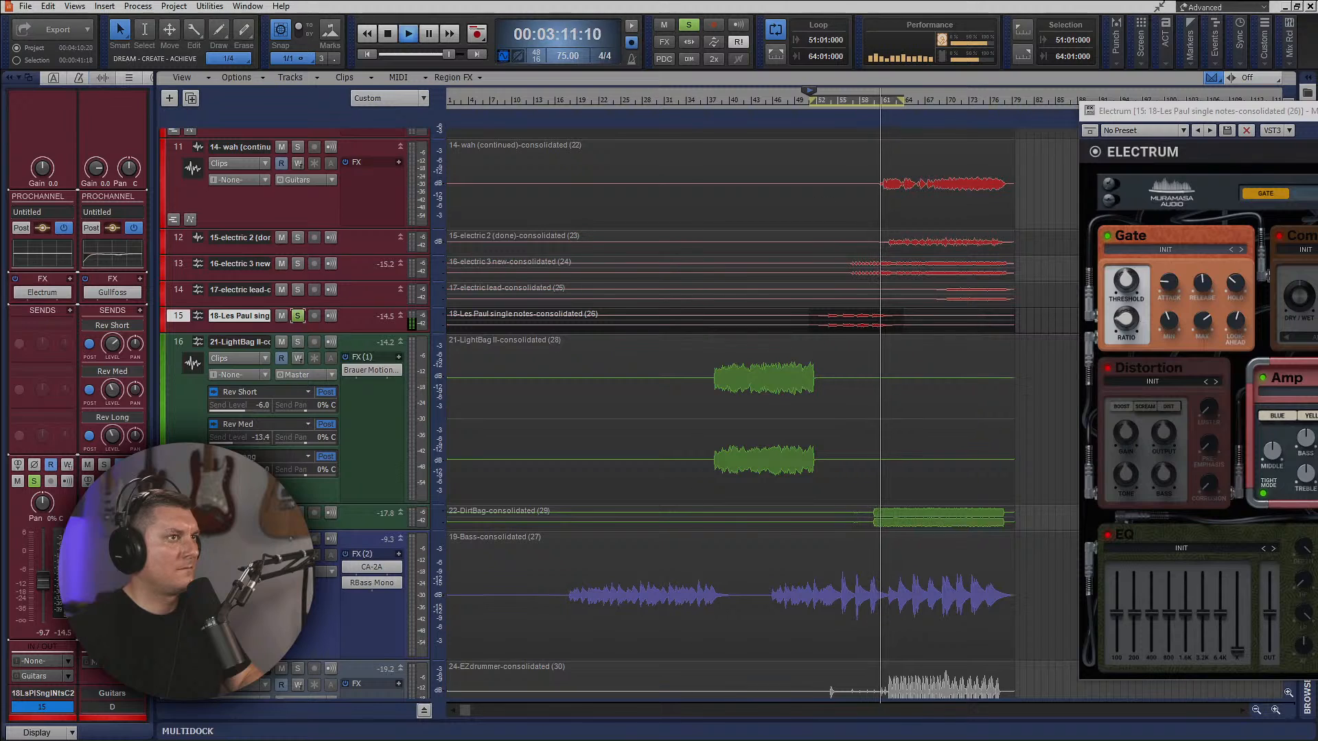
{"action": "left_click_drag", "start_coordinate": [1317, 111], "coordinate": [669, 97]}
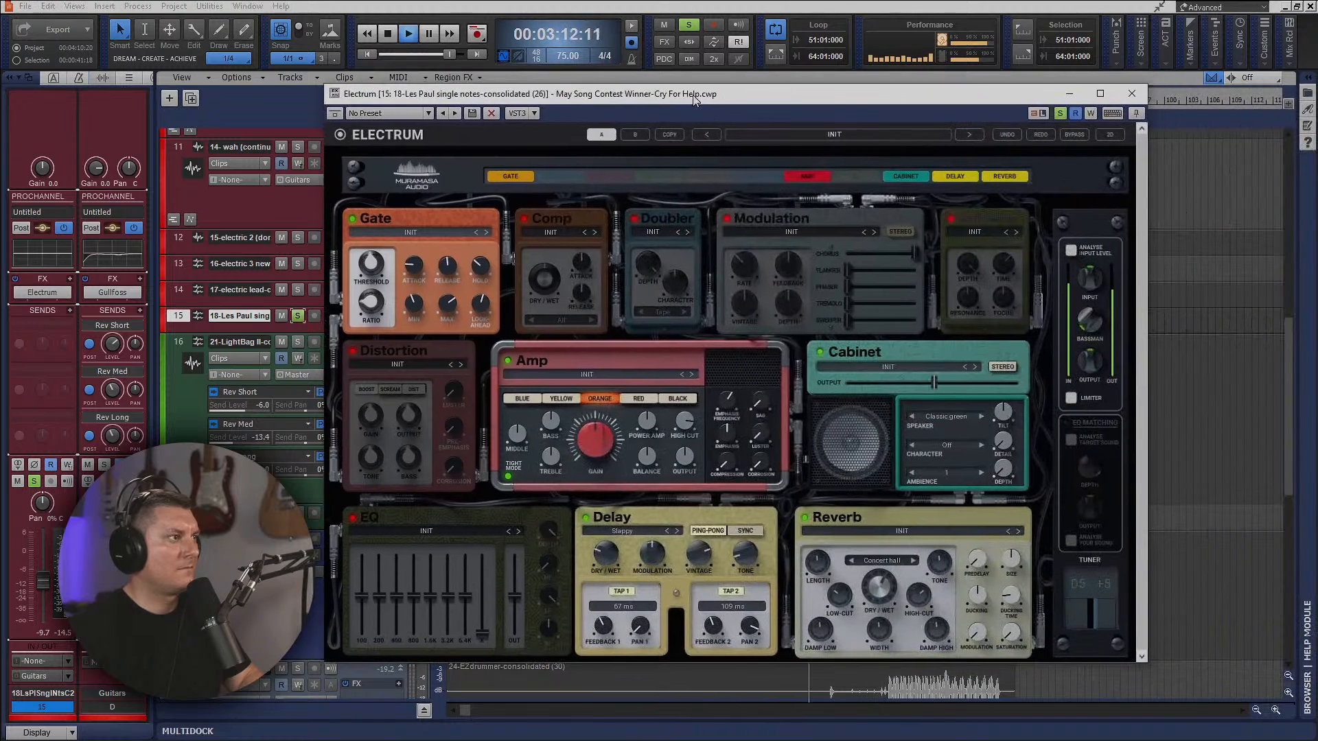
{"action": "left_click", "coordinate": [523, 399]}
{"action": "key", "text": "space"}
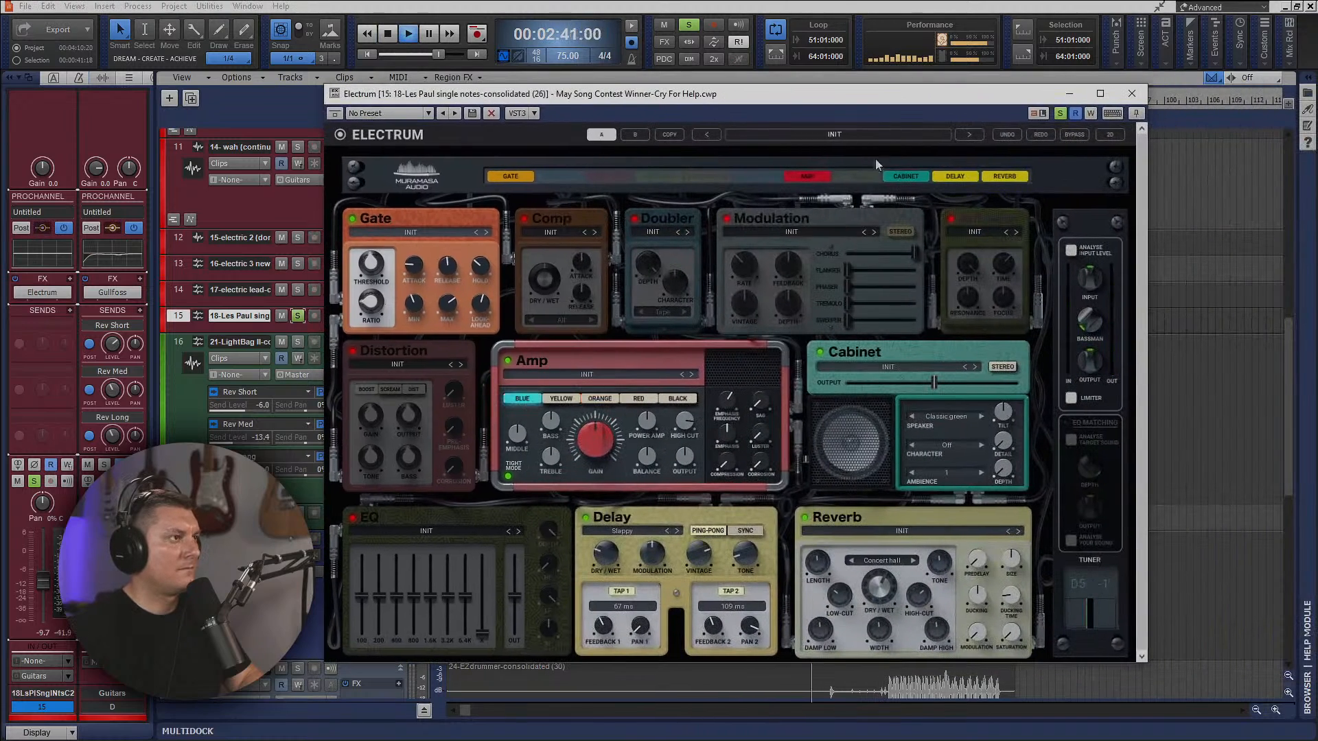
Enlarge track 15 in the track view so its FX rack is shown, and bring Electrum back into view.
{"action": "left_click_drag", "start_coordinate": [840, 98], "coordinate": [1317, 357]}
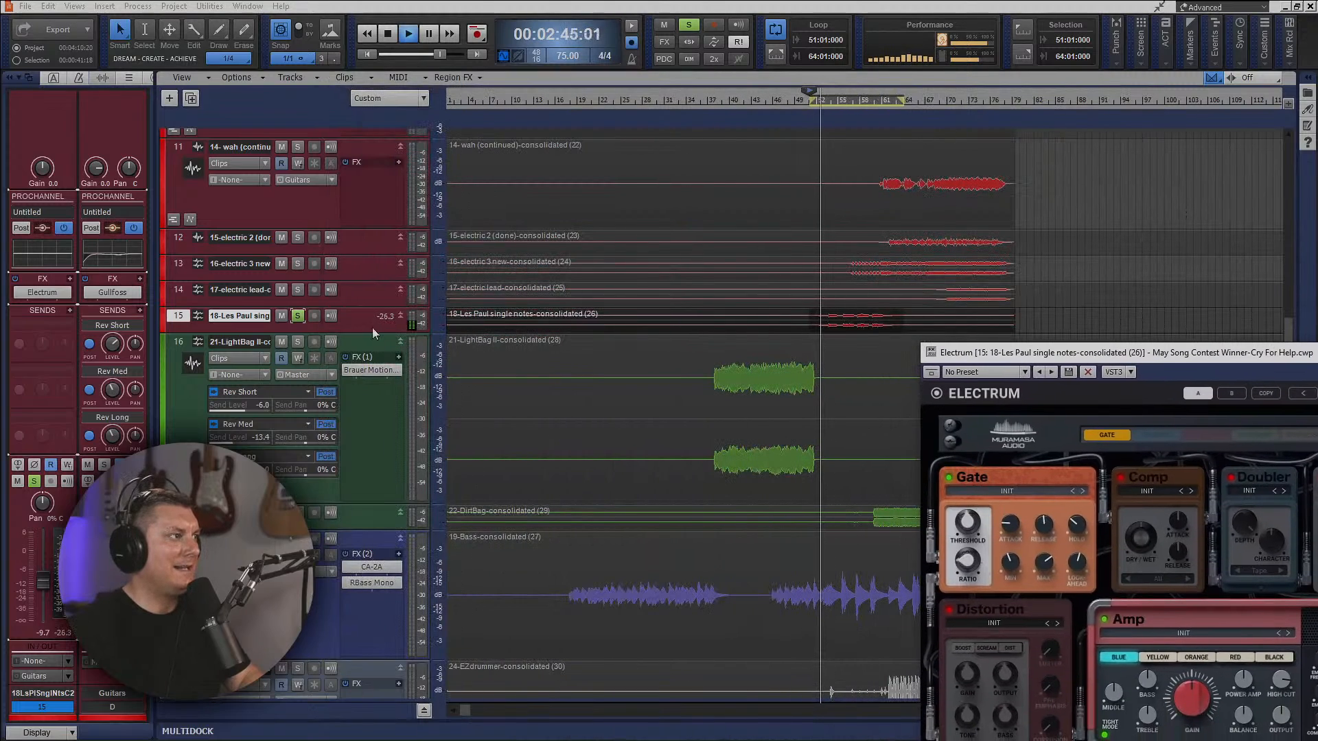
{"action": "left_click_drag", "start_coordinate": [375, 333], "coordinate": [375, 420]}
{"action": "left_click_drag", "start_coordinate": [1141, 352], "coordinate": [676, 158]}
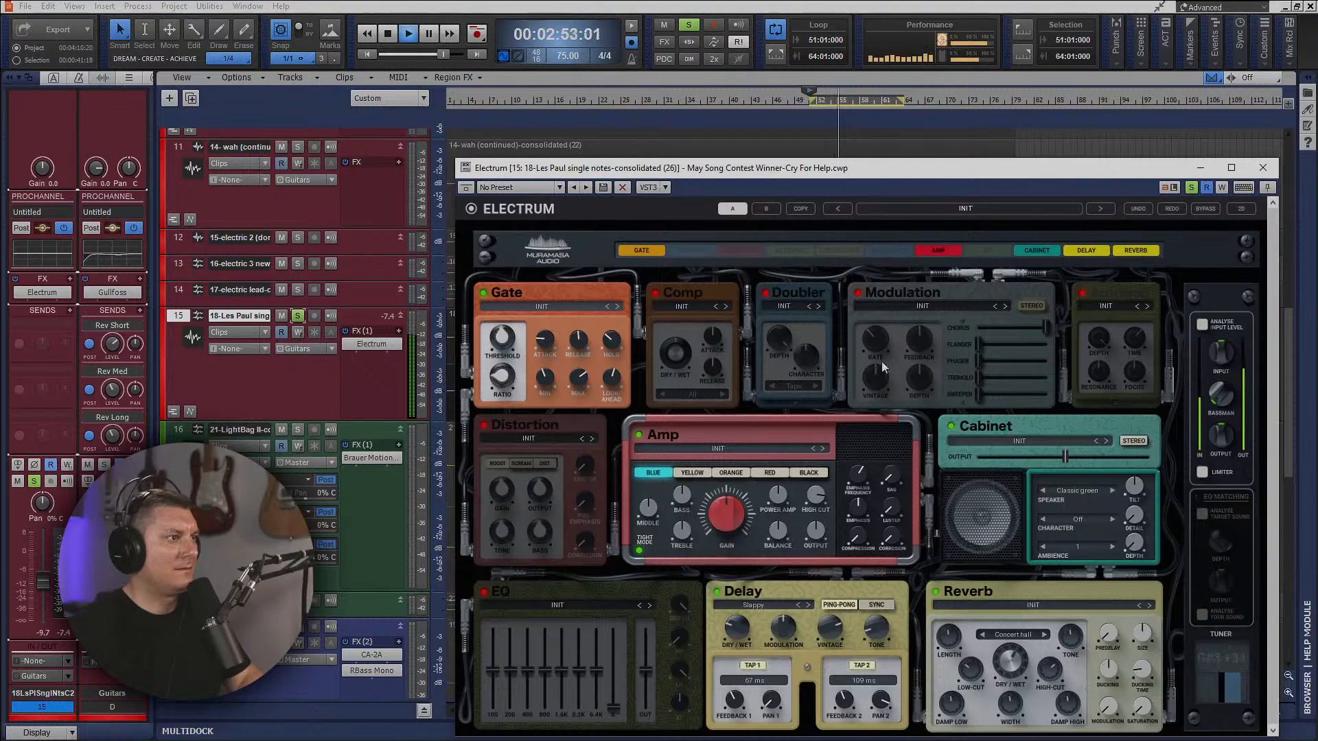
In Electrum, set the cabinet speaker to Modern sexy with ambience 2, the reverb to Ethereal and the delay preset to Vintage solo.
{"action": "left_click", "coordinate": [1112, 491]}
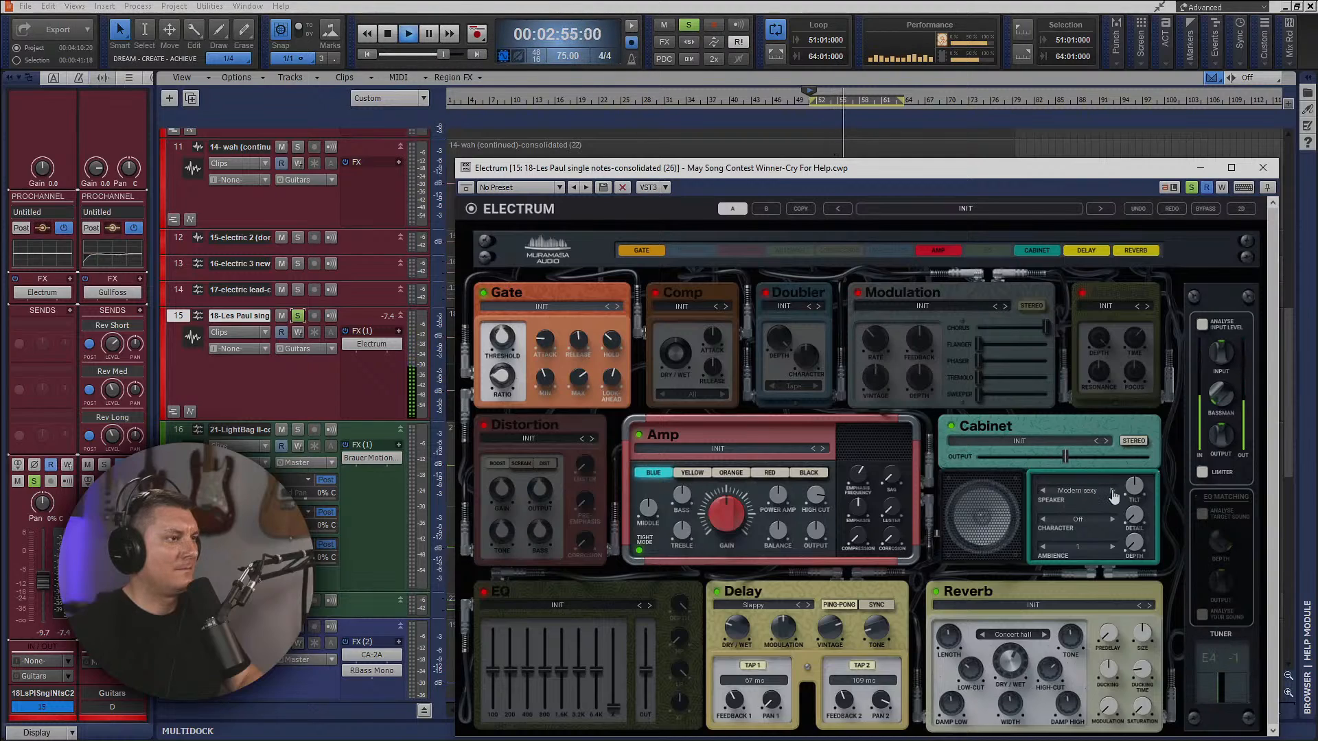
{"action": "left_click", "coordinate": [1112, 547]}
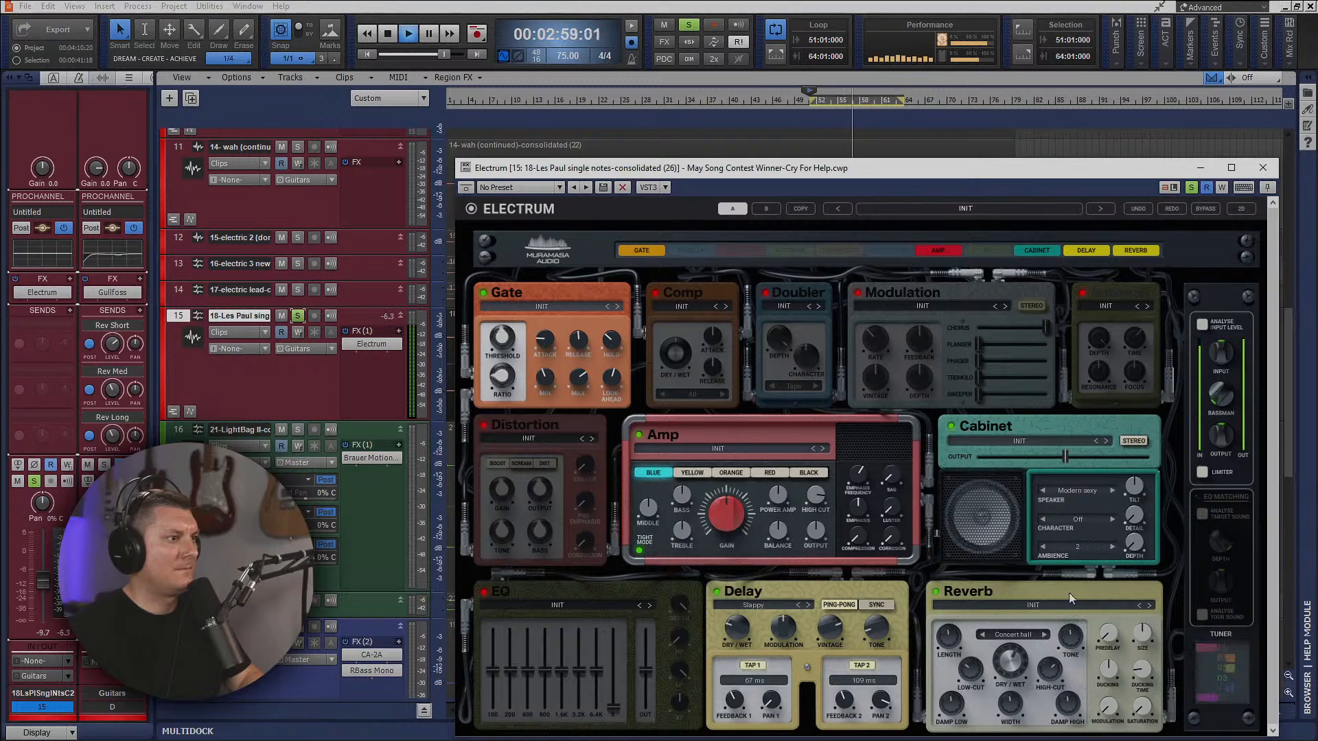
{"action": "left_click", "coordinate": [1044, 636]}
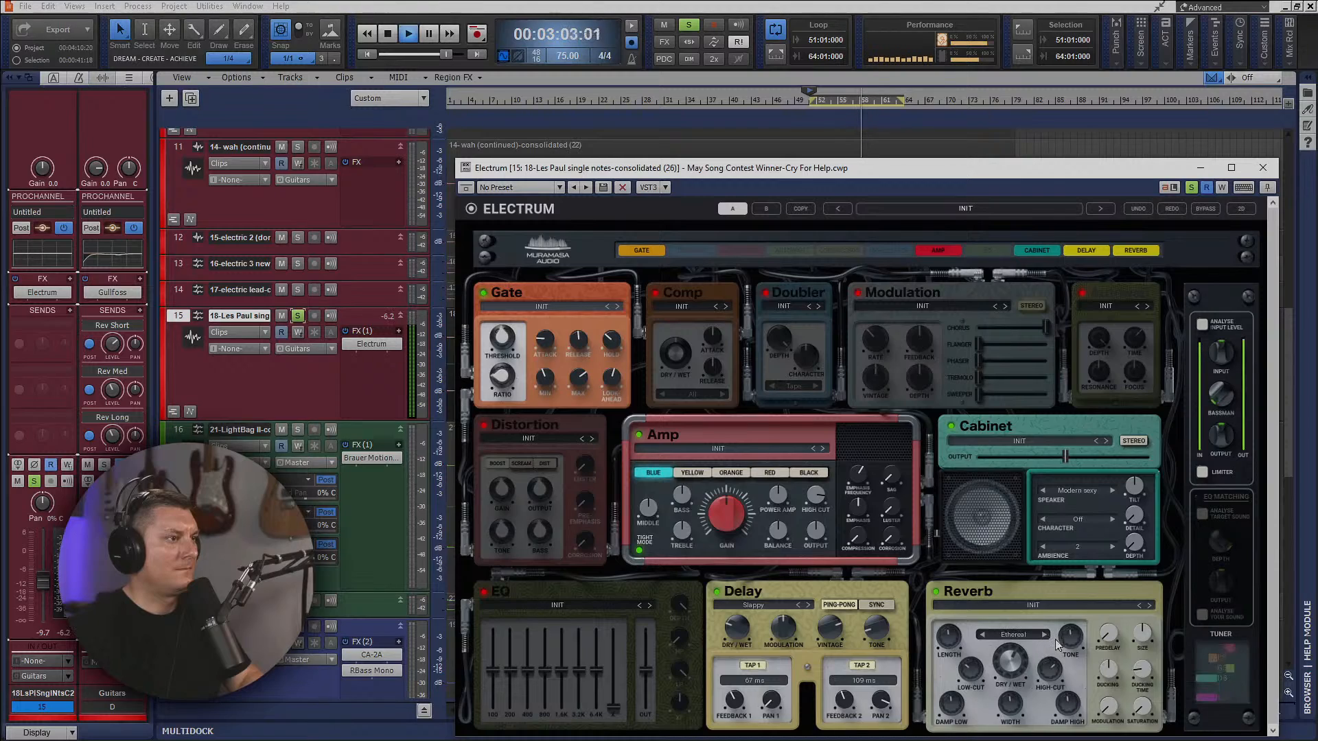
{"action": "left_click", "coordinate": [808, 605]}
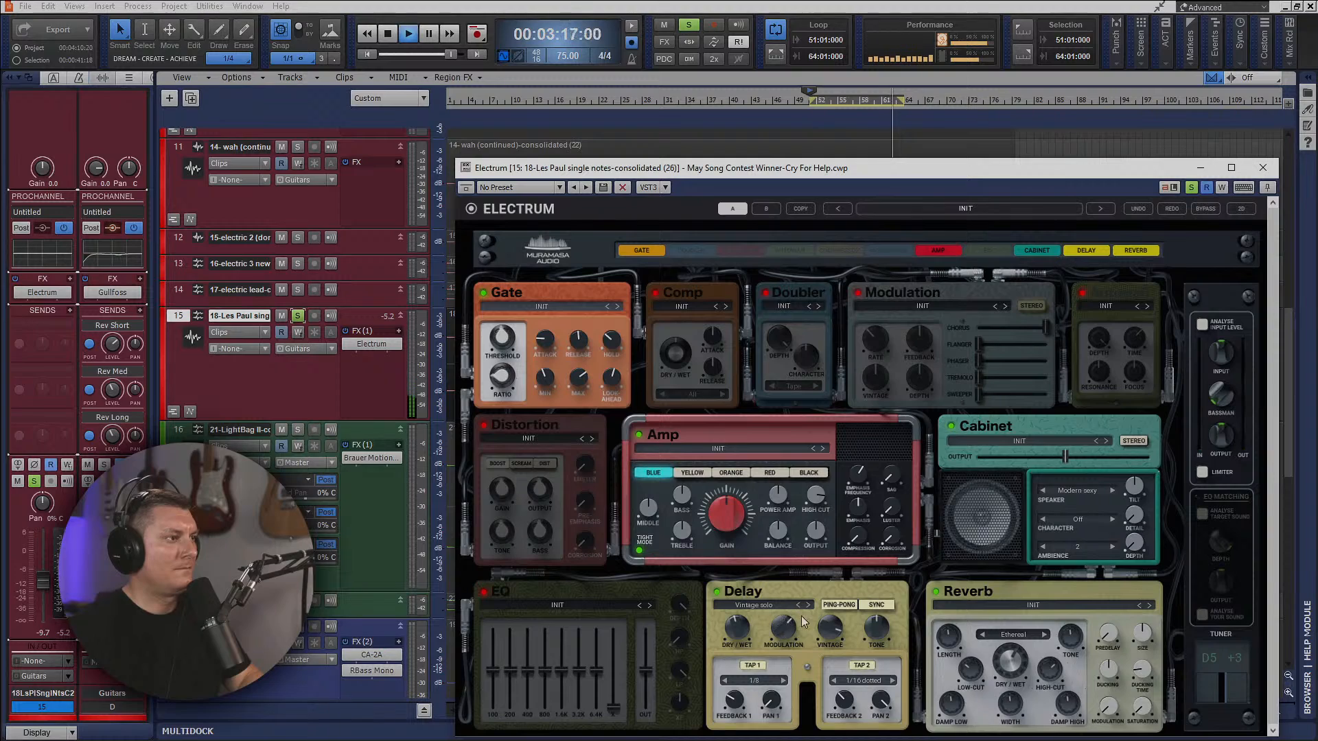
Restart the loop playback and unsolo track 15 to hear the guitar within the full mix.
{"action": "key", "text": "space"}
{"action": "key", "text": "space"}
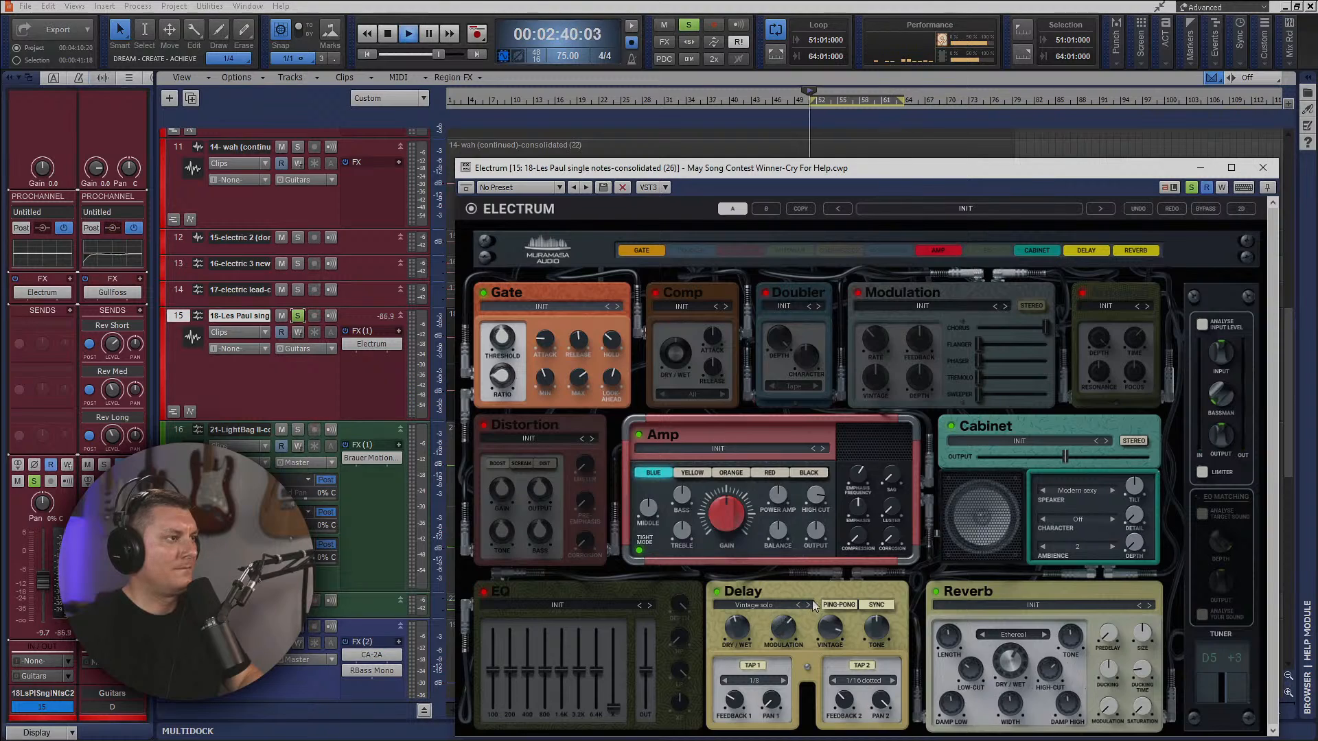
{"action": "left_click", "coordinate": [298, 316]}
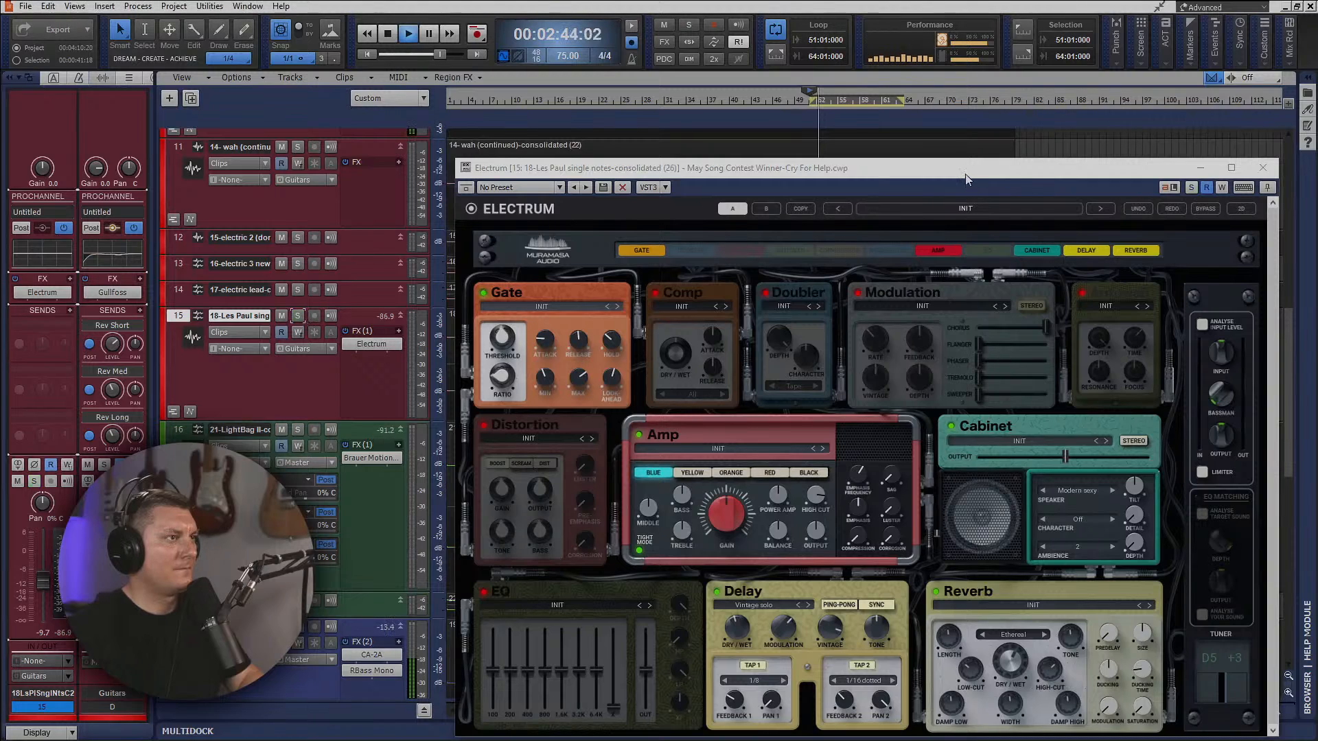
In Electrum, set delay tap 2 to 1/8 dotted and the reverb type to Shimmer up, restarting the loop to audition it.
{"action": "left_click_drag", "start_coordinate": [965, 169], "coordinate": [895, 73]}
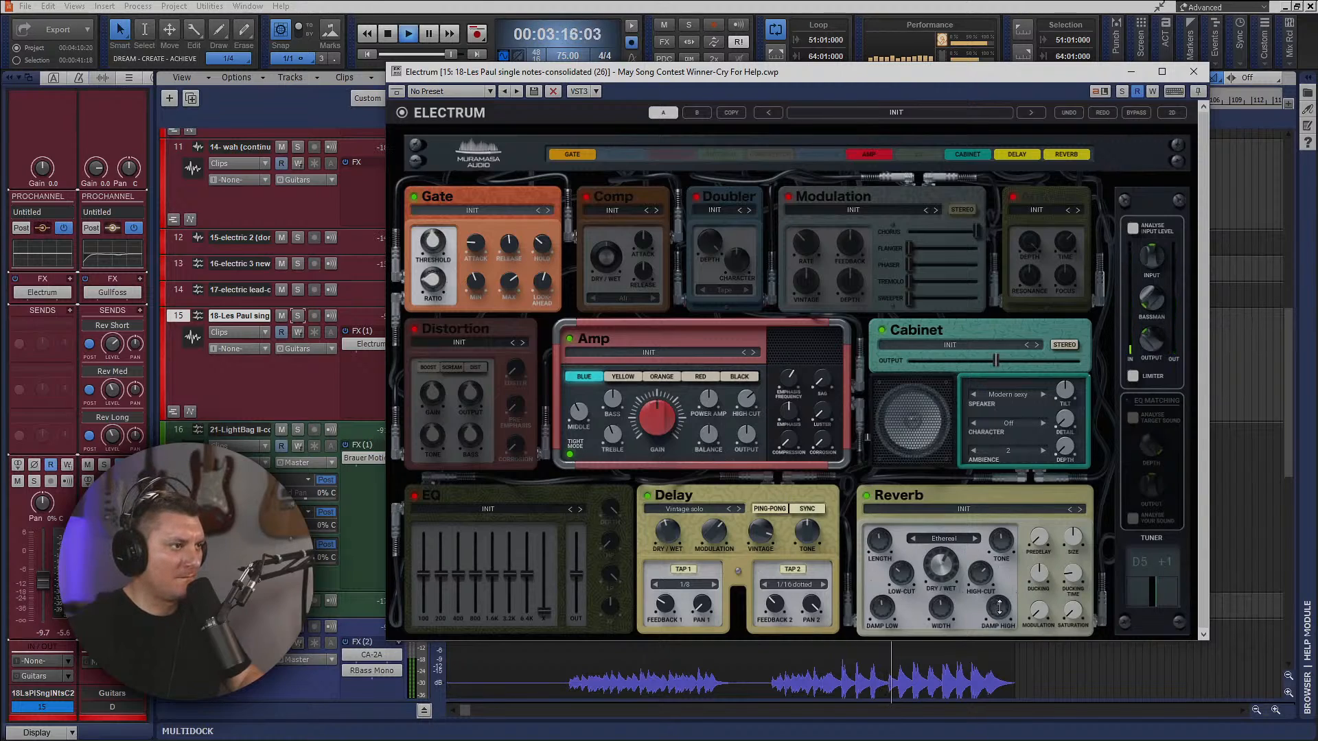
{"action": "key", "text": "space"}
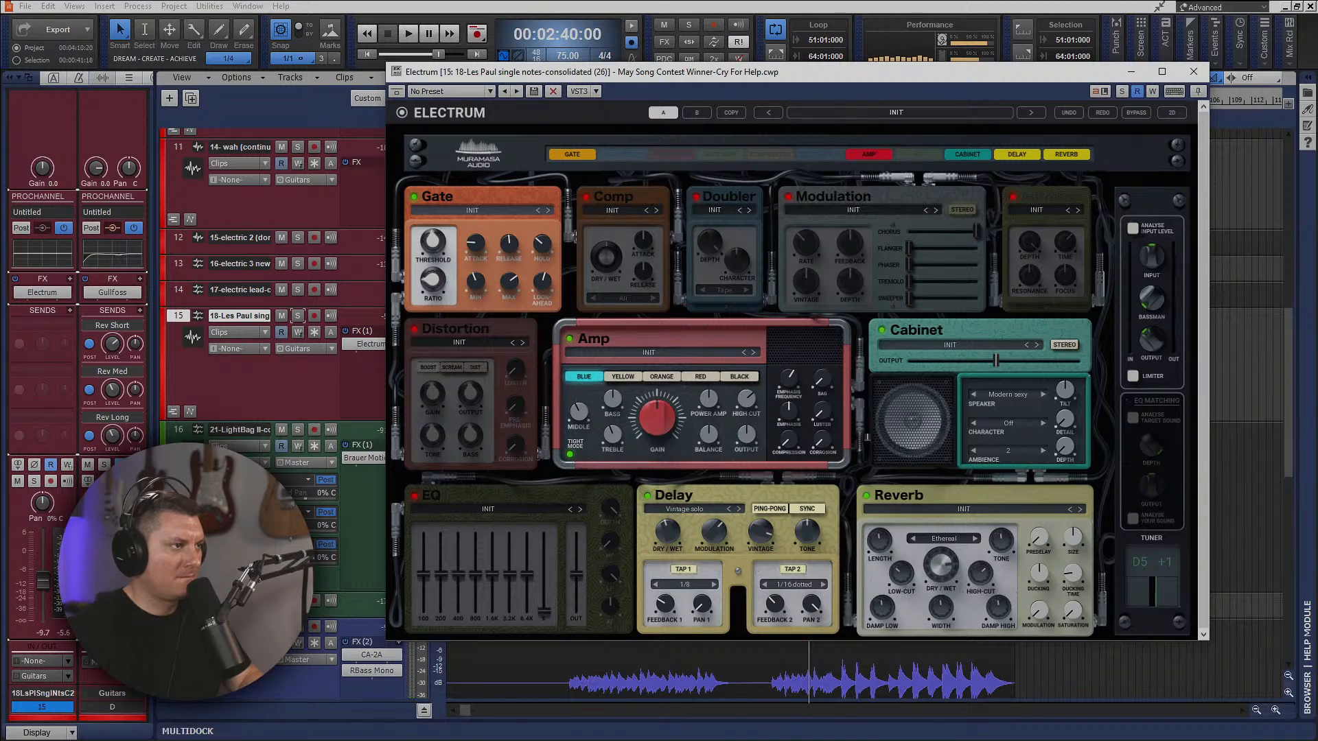
{"action": "key", "text": "space"}
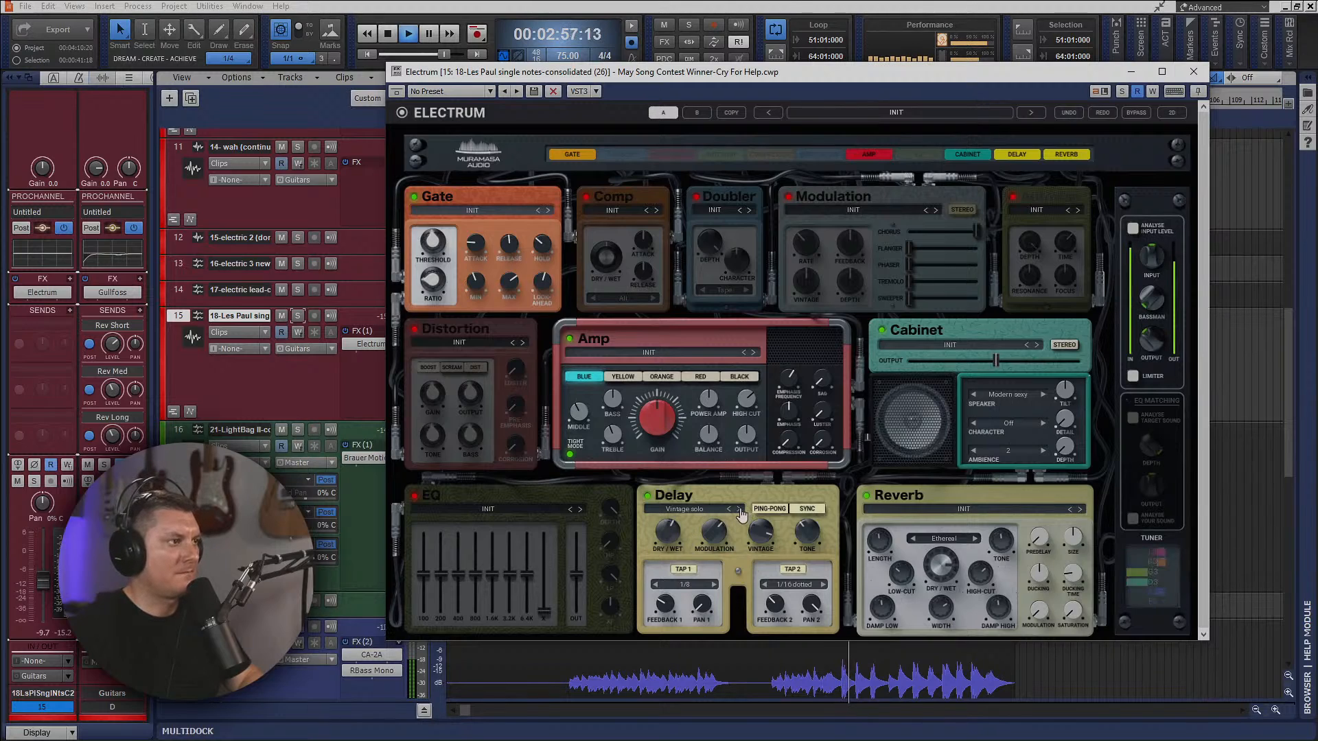
{"action": "left_click", "coordinate": [764, 585]}
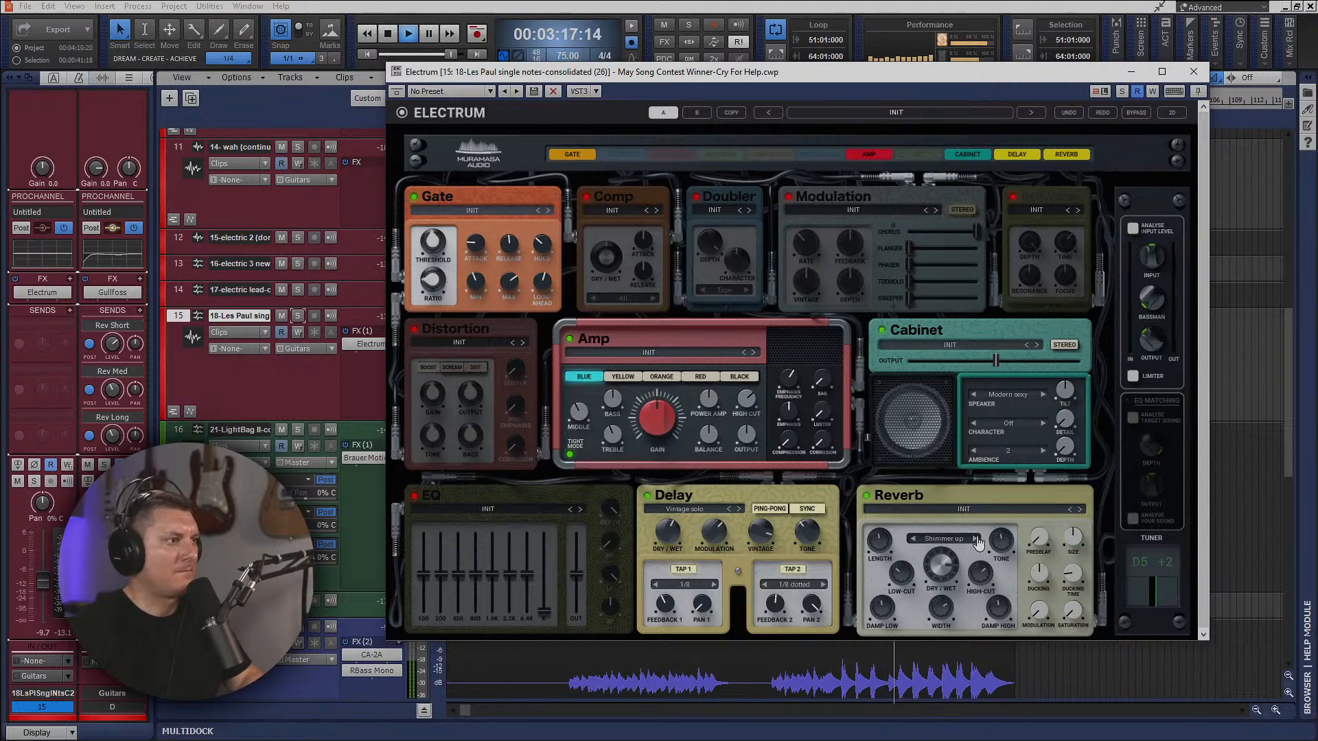
Solo track 15 and change Electrum's reverb type to Infinite, restarting the loop to audition the guitar alone.
{"action": "key", "text": "space"}
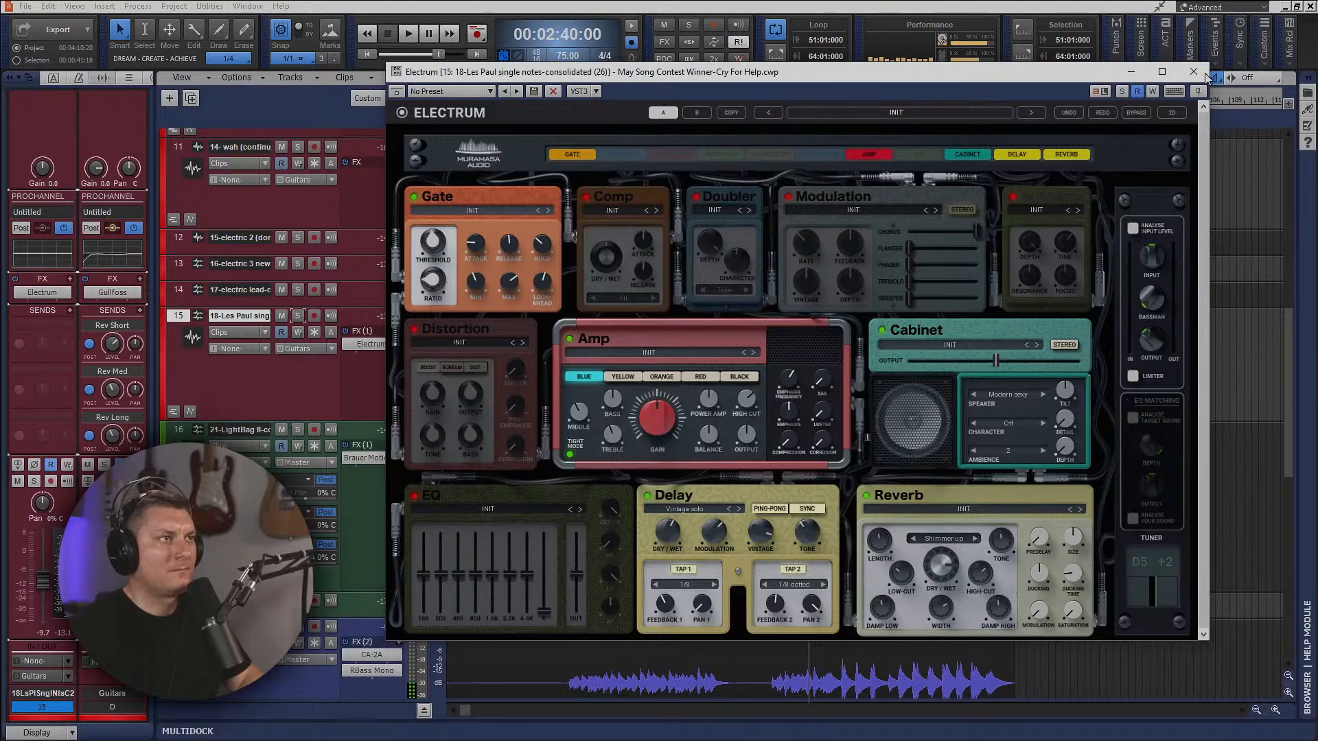
{"action": "key", "text": "space"}
{"action": "left_click", "coordinate": [1122, 92]}
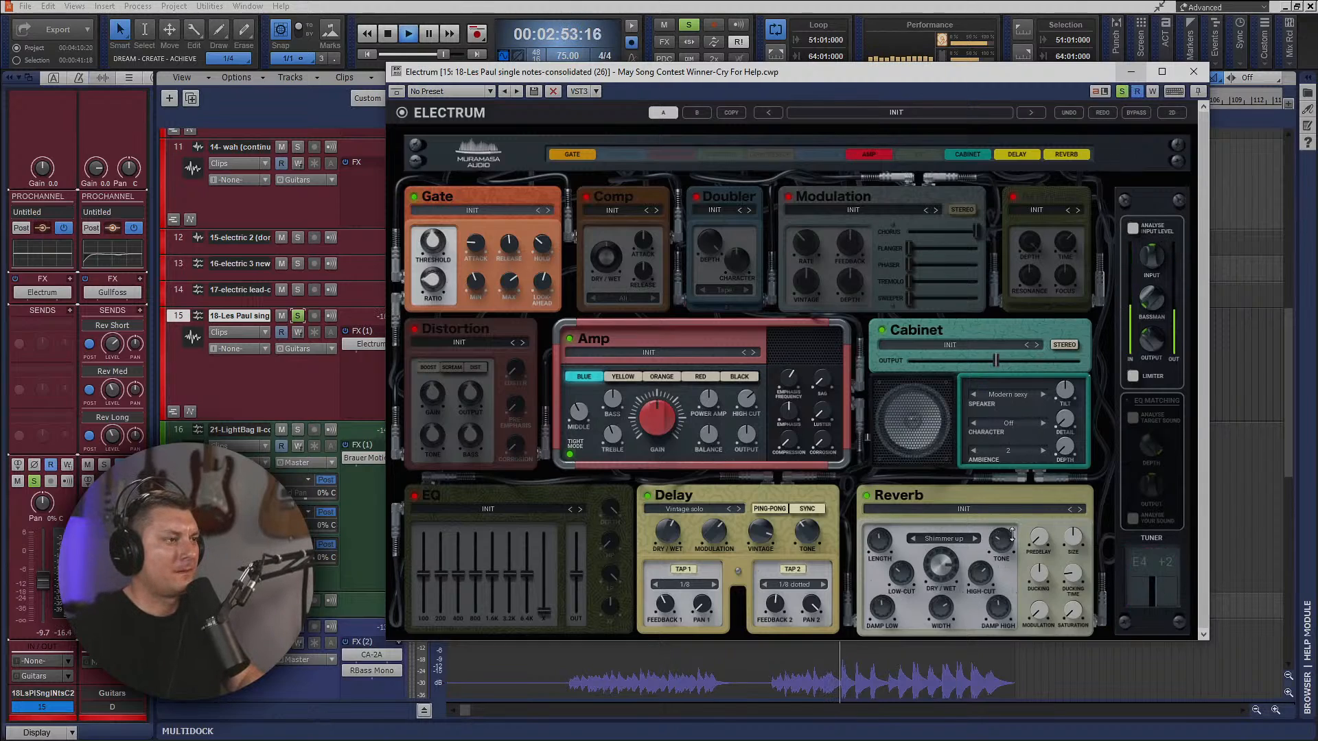
{"action": "left_click", "coordinate": [976, 539]}
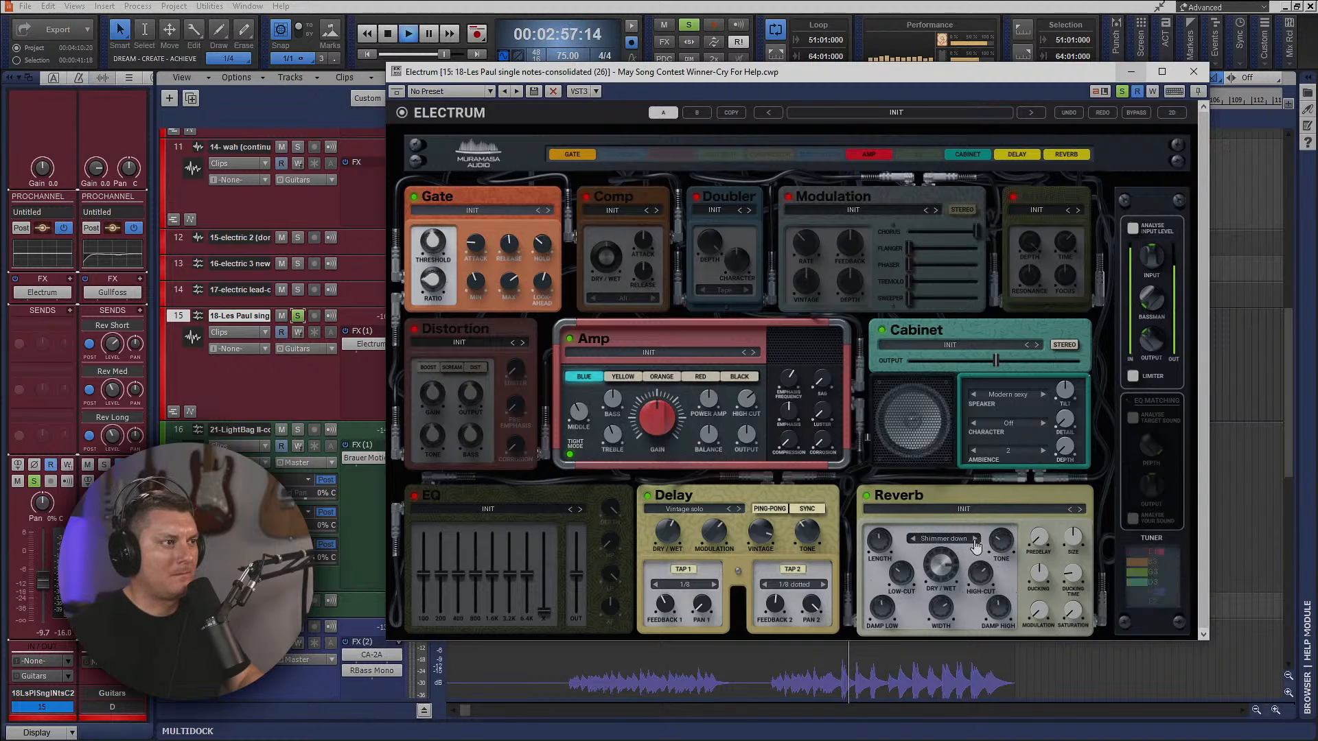
{"action": "left_click", "coordinate": [976, 539]}
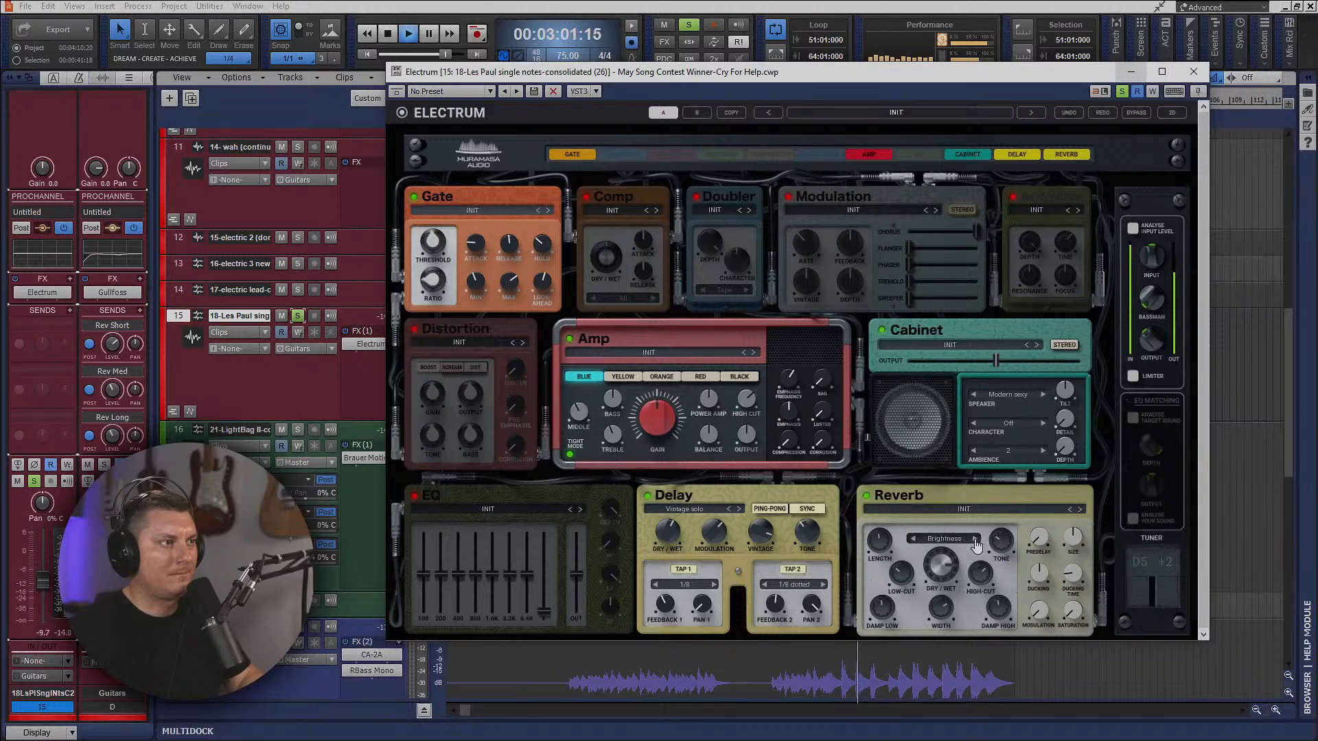
{"action": "left_click", "coordinate": [913, 539]}
{"action": "left_click", "coordinate": [913, 539]}
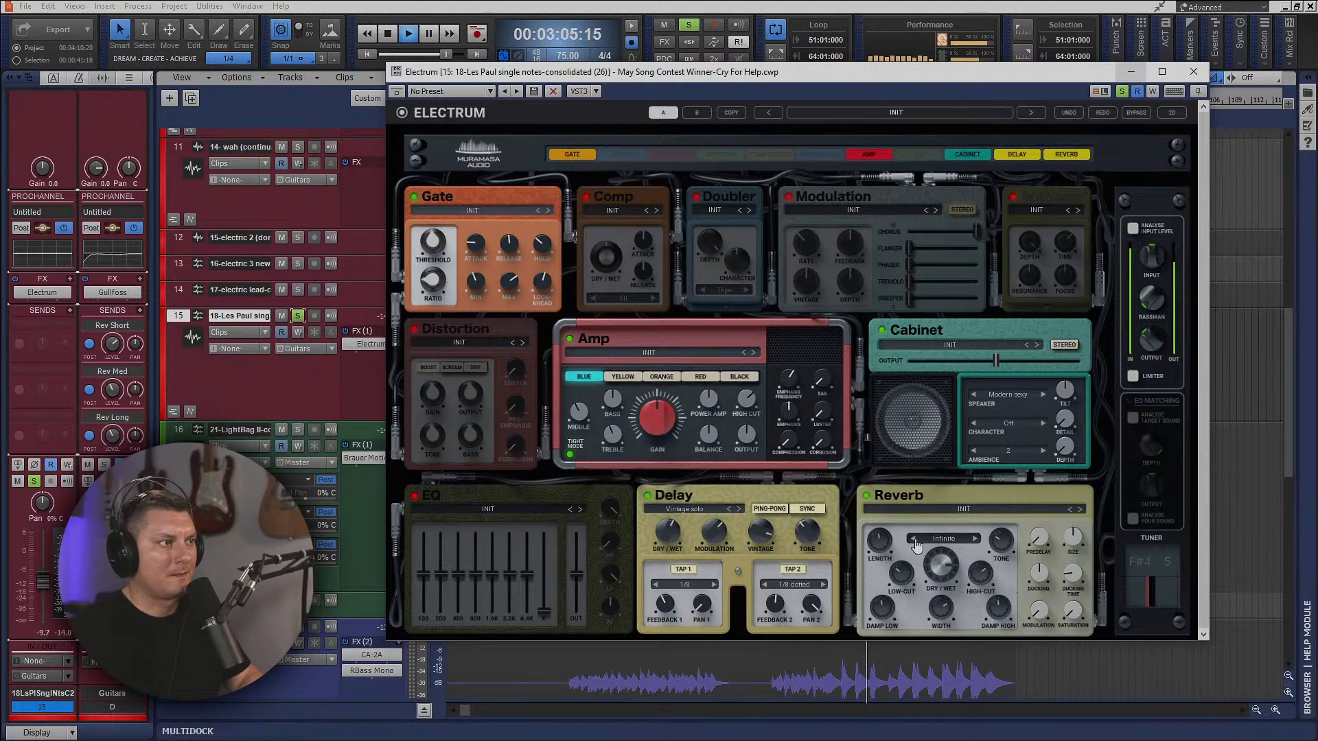
{"action": "left_click", "coordinate": [914, 540]}
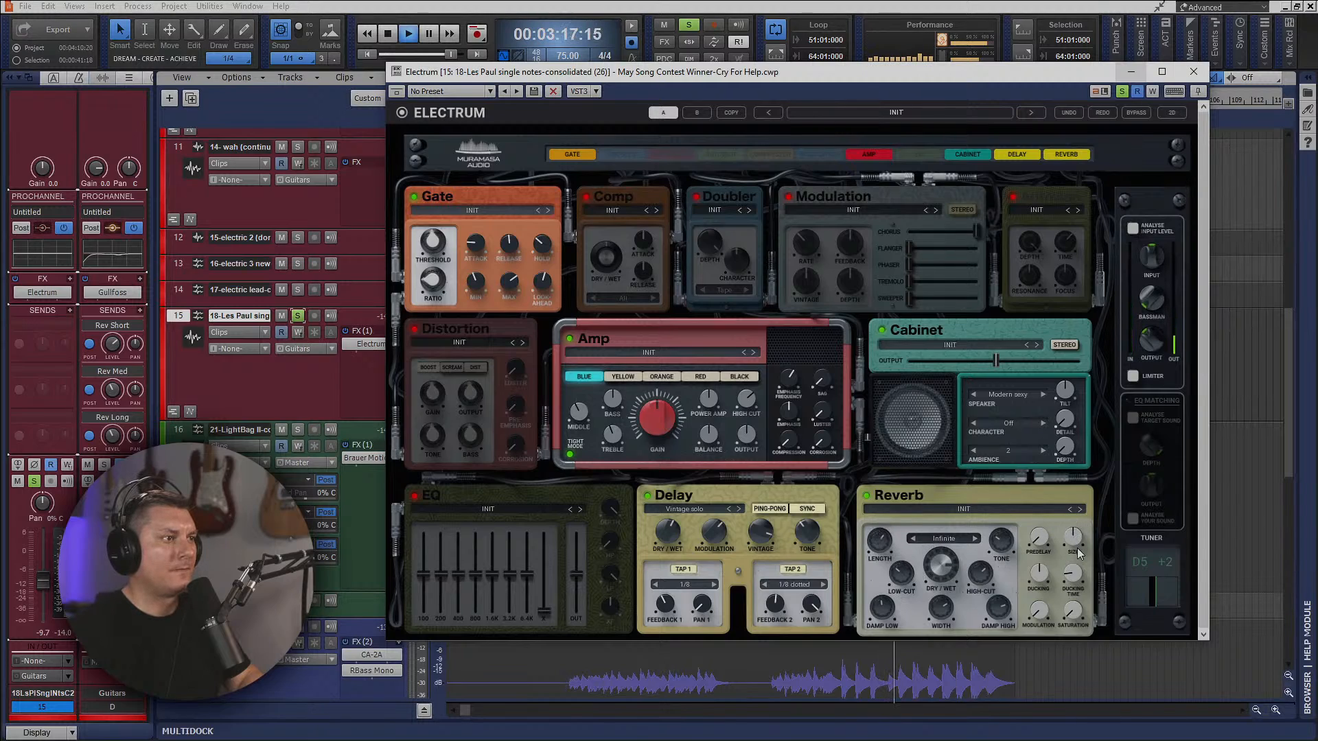
{"action": "key", "text": "space"}
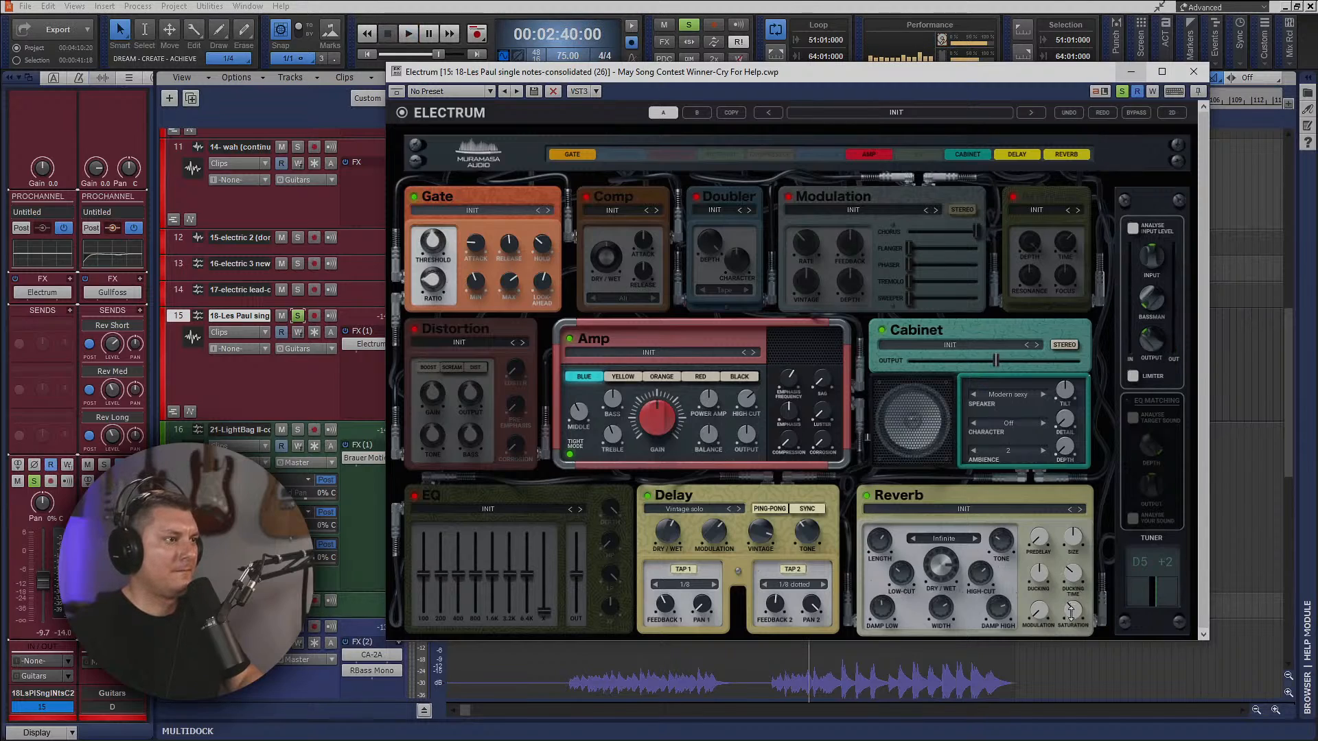
{"action": "key", "text": "space"}
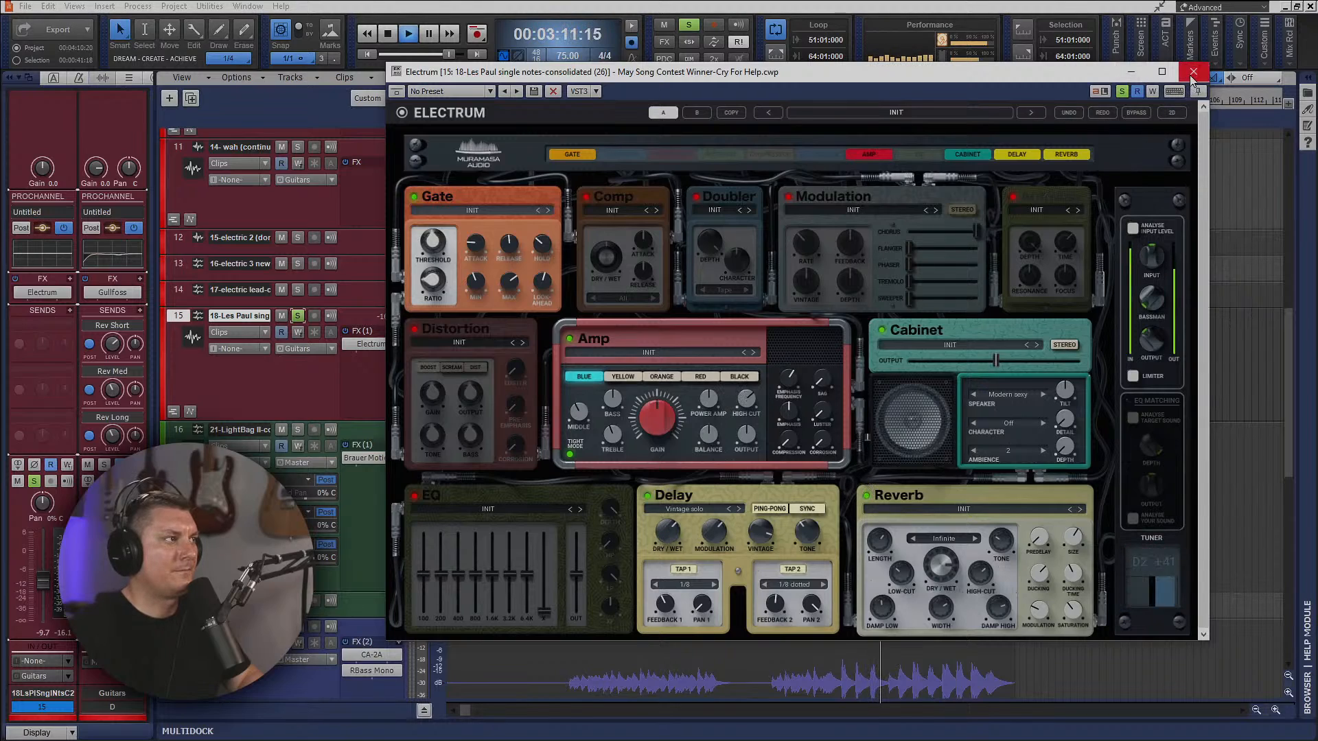
Enable Electrum's EQ and lower the 6.4K band slightly, restarting the loop to hear the soloed guitar.
{"action": "left_click", "coordinate": [415, 496]}
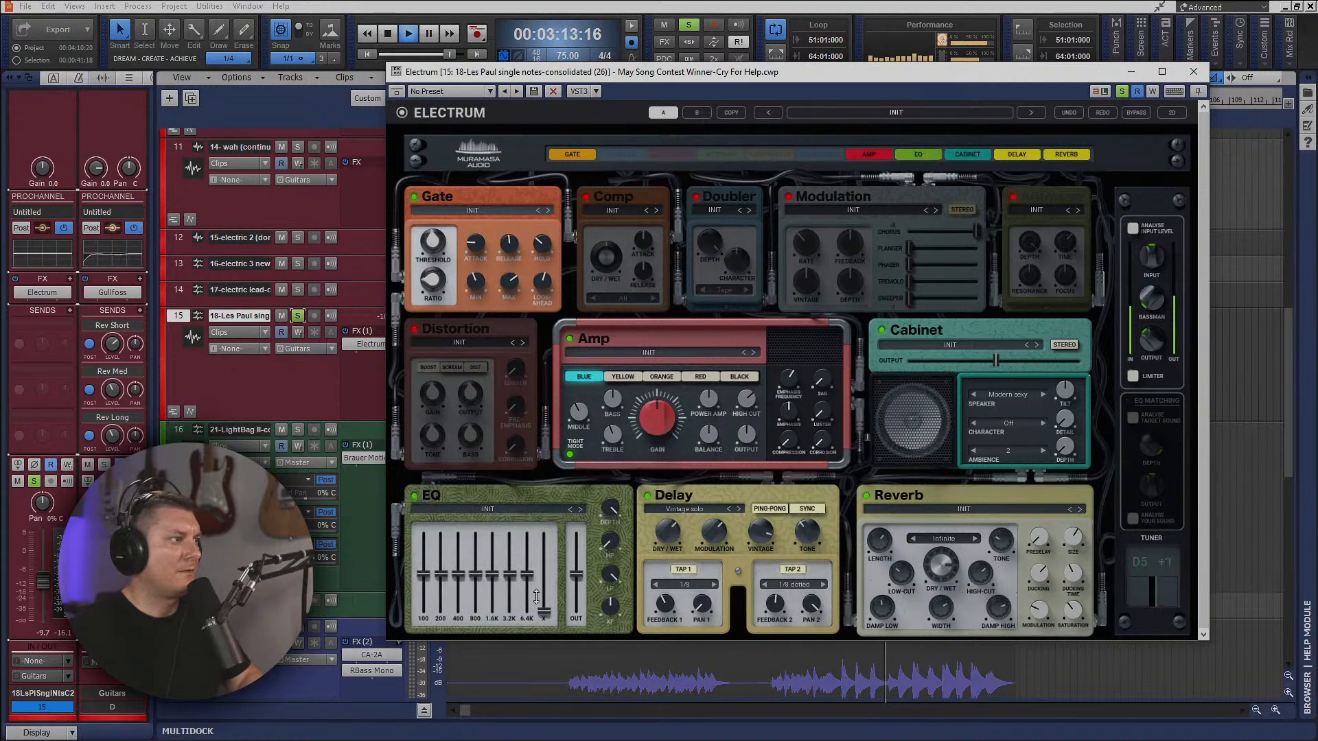
{"action": "left_click_drag", "start_coordinate": [537, 597], "coordinate": [536, 604]}
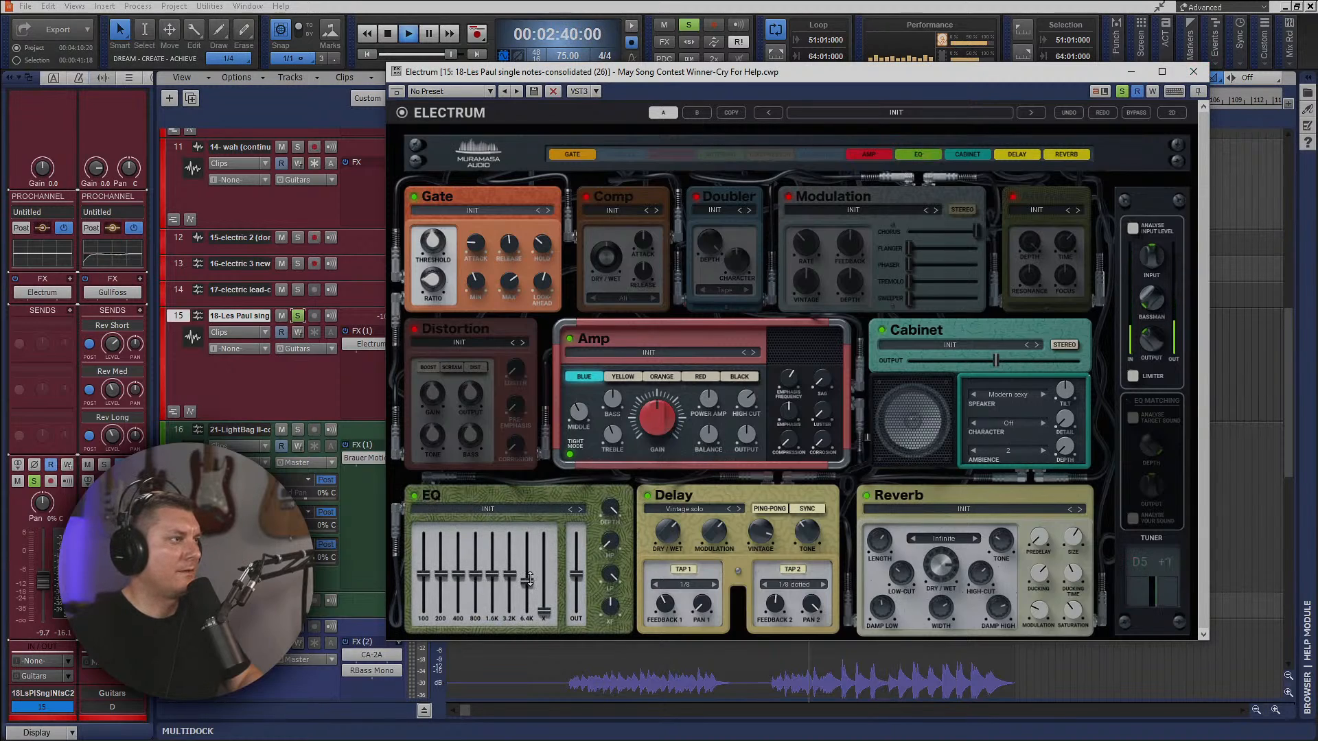
{"action": "key", "text": "space"}
{"action": "key", "text": "space"}
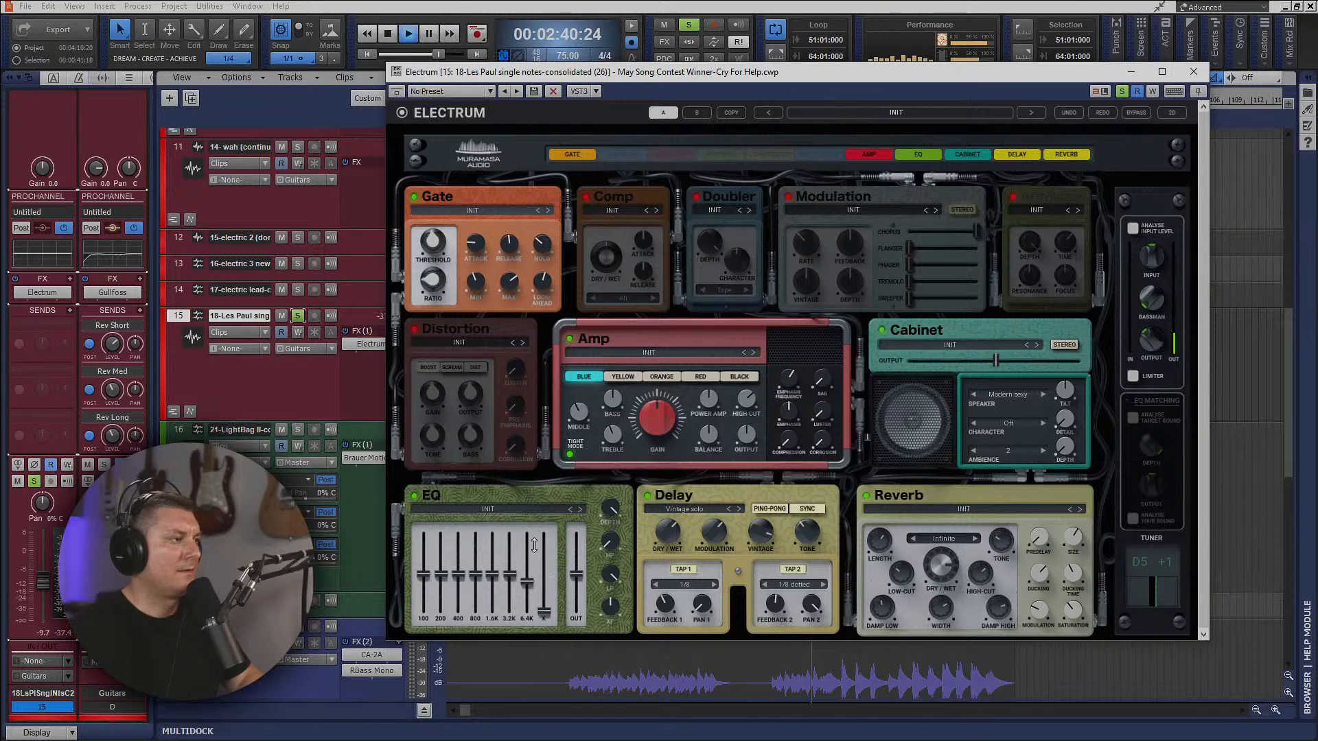
{"action": "left_click_drag", "start_coordinate": [954, 72], "coordinate": [854, 470]}
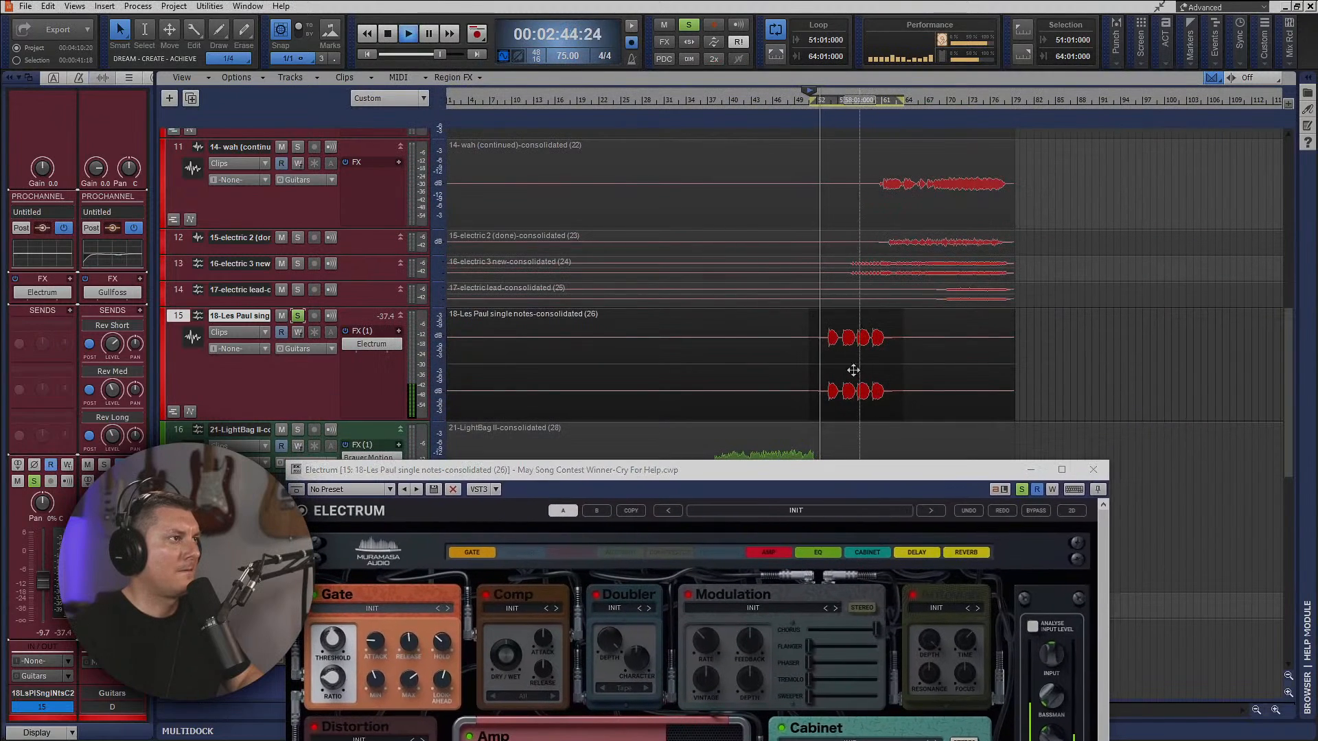
{"action": "left_click_drag", "start_coordinate": [871, 476], "coordinate": [886, 85]}
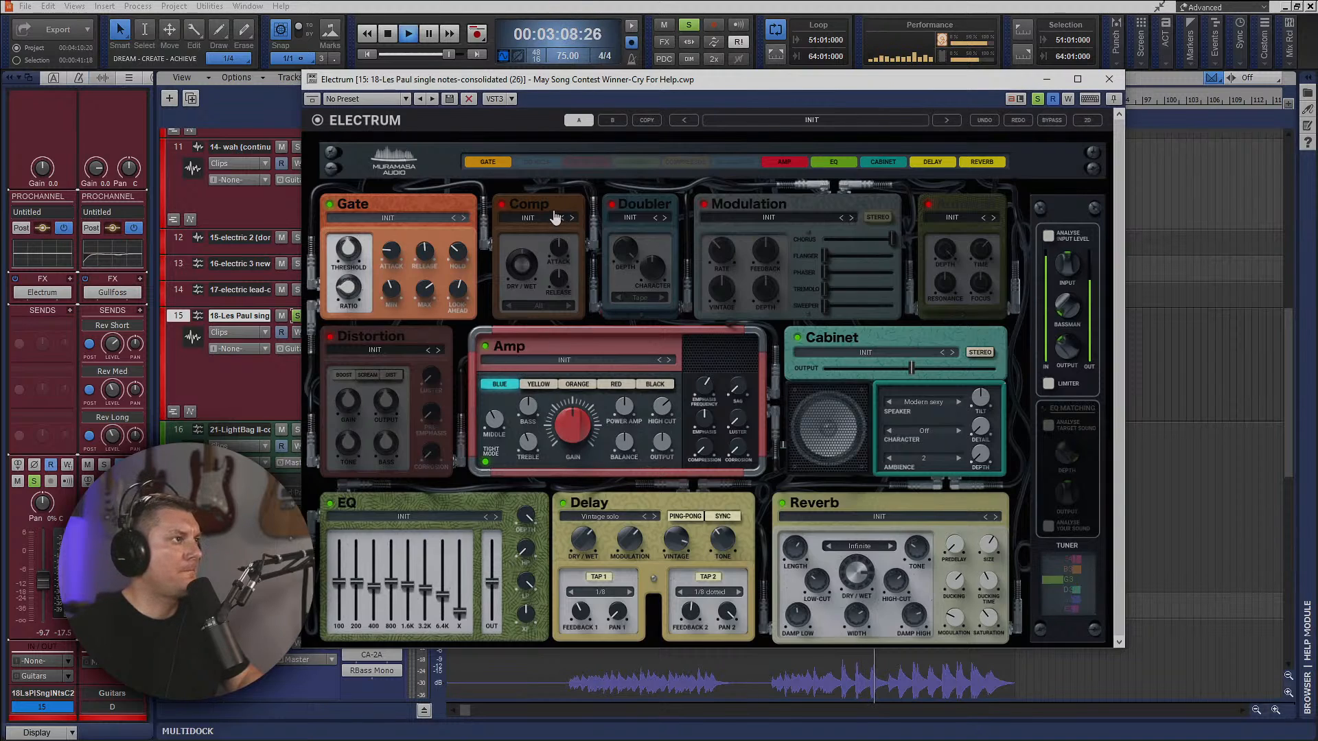
Try Electrum's Modulation with the chorus turned down somewhat and a touch of tremolo.
{"action": "left_click", "coordinate": [704, 204]}
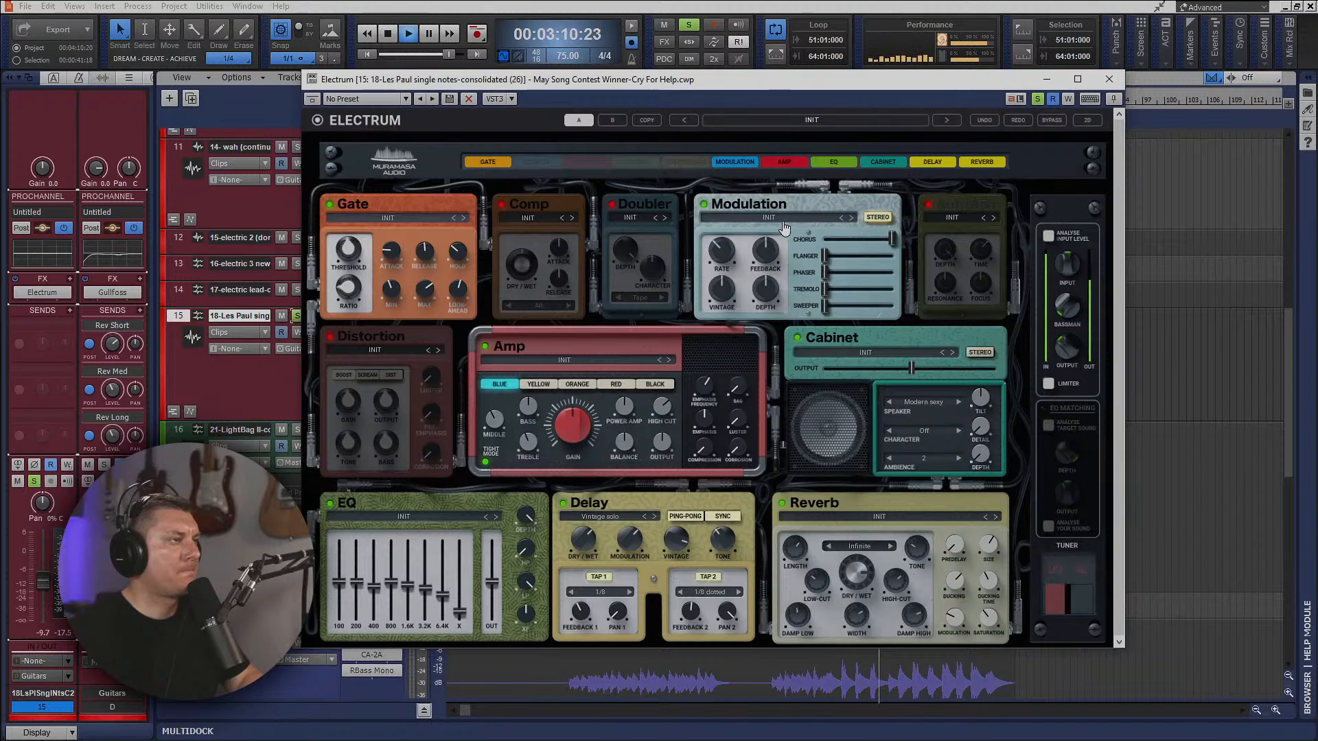
{"action": "left_click_drag", "start_coordinate": [893, 239], "coordinate": [871, 239]}
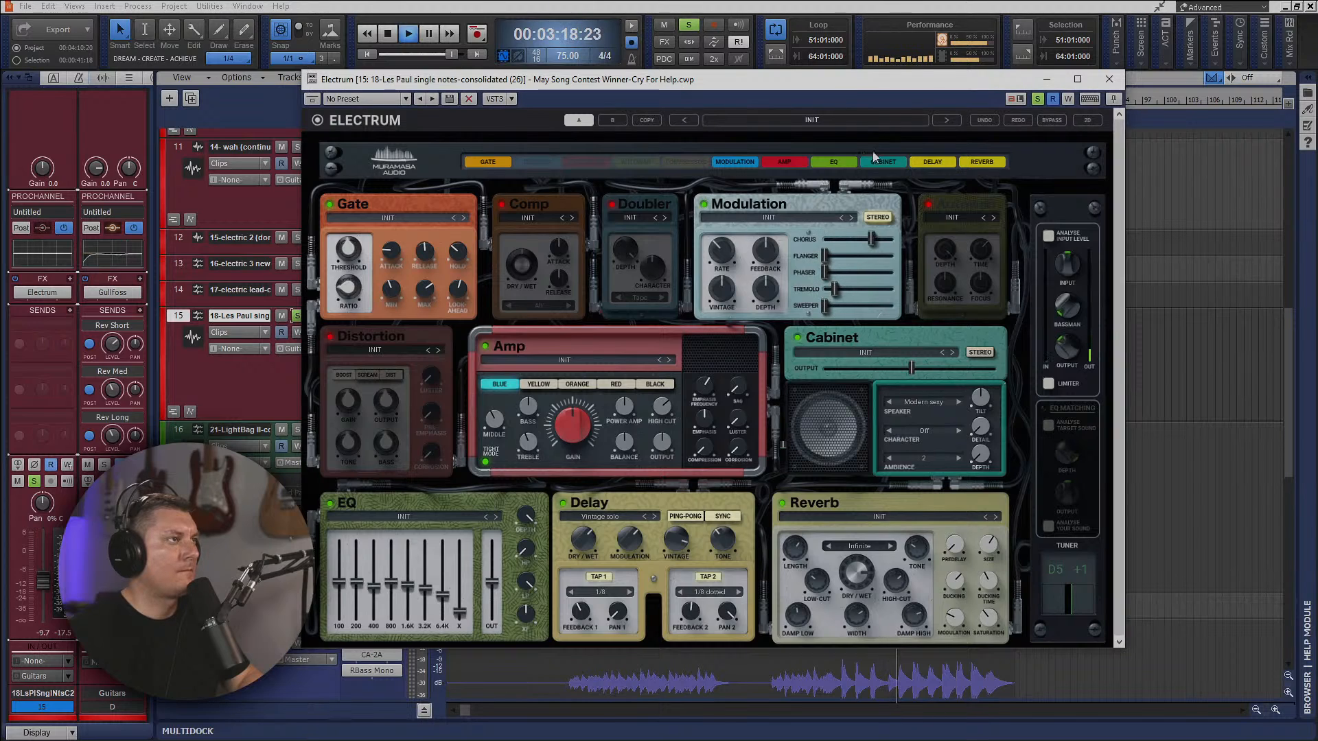
Shorten the loop region to 53:01:000–62:01:000 around the Les Paul notes and bring Electrum back into view.
{"action": "left_click_drag", "start_coordinate": [868, 87], "coordinate": [898, 402]}
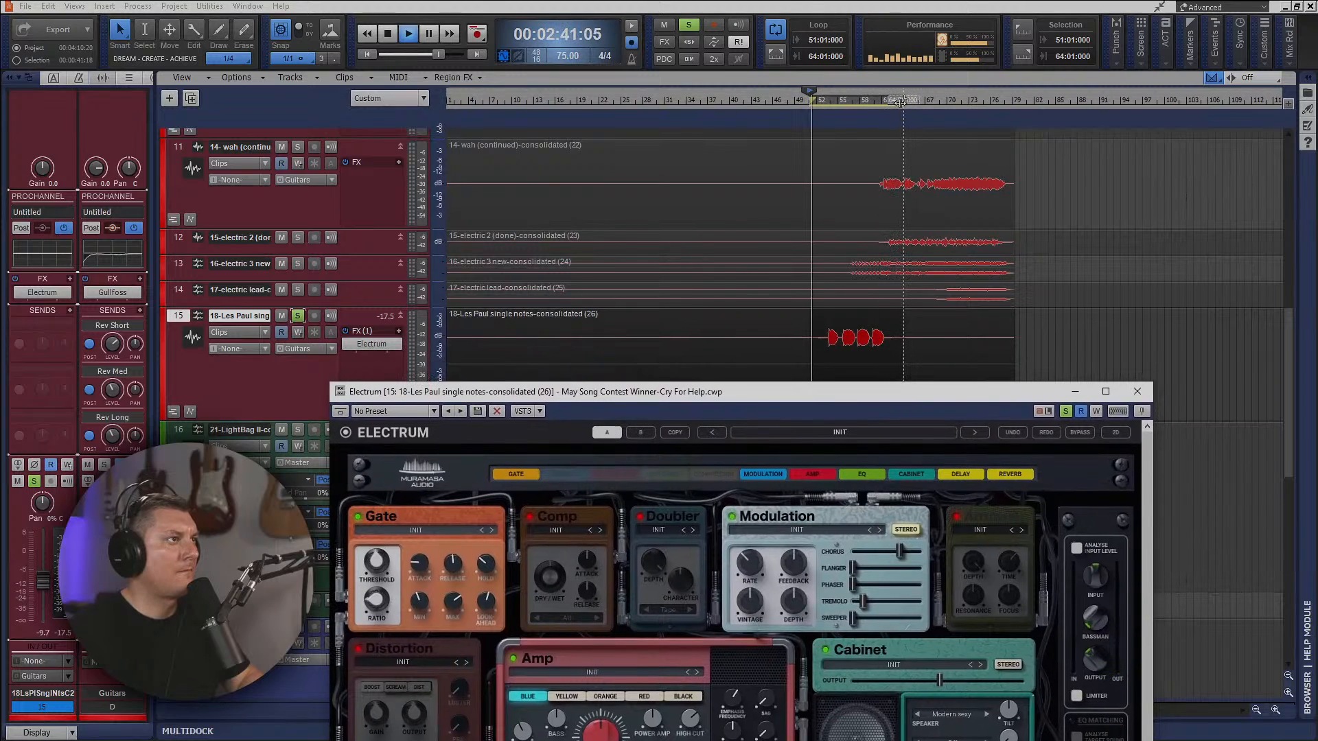
{"action": "mouse_move", "coordinate": [885, 105]}
{"action": "left_mouse_down"}
{"action": "mouse_move", "coordinate": [811, 101]}
{"action": "mouse_move", "coordinate": [824, 100]}
{"action": "left_mouse_up"}
{"action": "left_click_drag", "start_coordinate": [916, 396], "coordinate": [931, 170]}
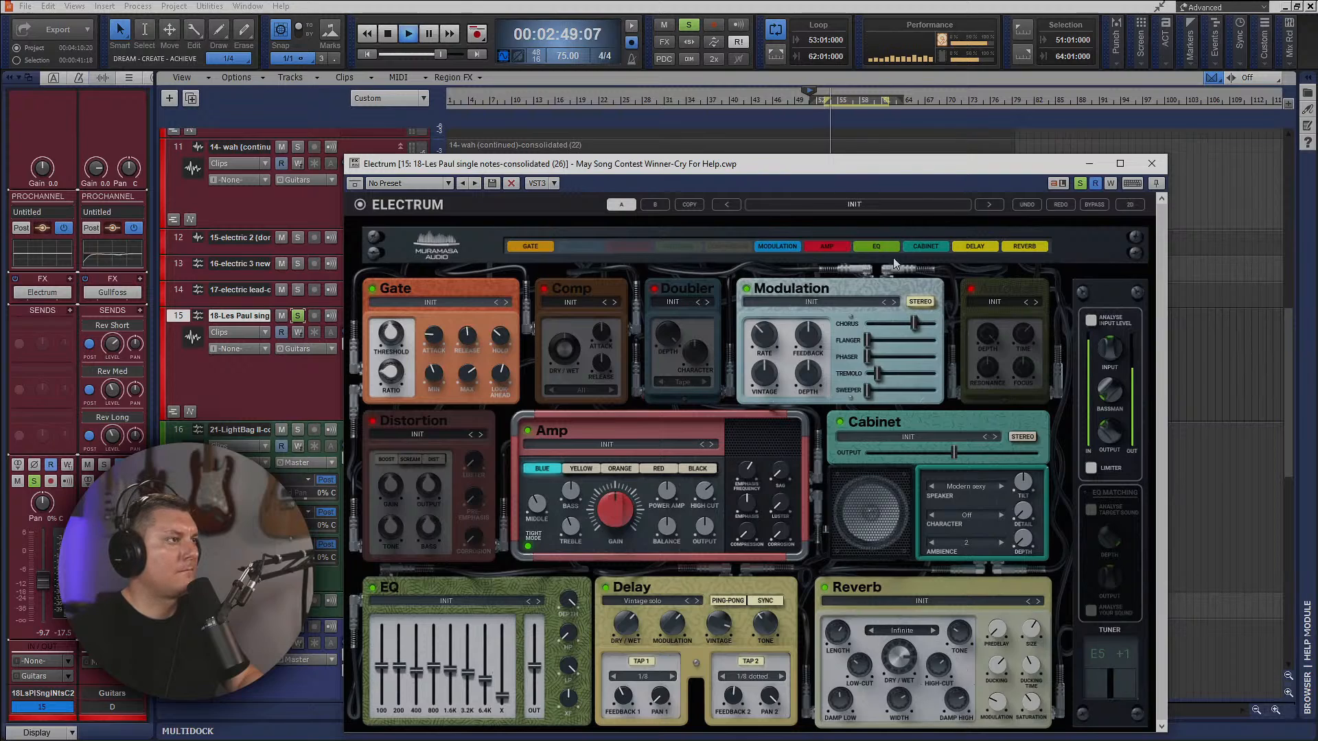
Remove the tremolo and reduce the chorus in Electrum's Modulation, and switch the Modulation module off.
{"action": "left_click_drag", "start_coordinate": [880, 376], "coordinate": [868, 376]}
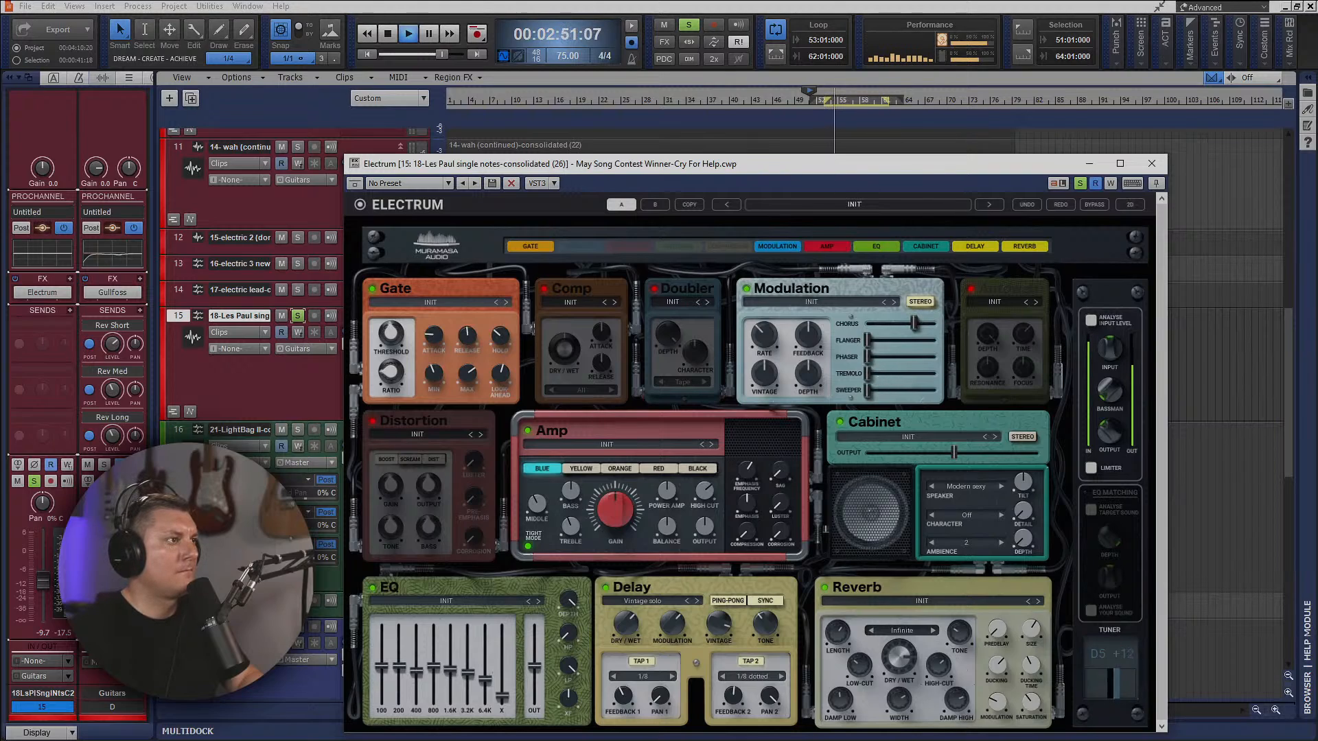
{"action": "left_click_drag", "start_coordinate": [913, 323], "coordinate": [894, 323]}
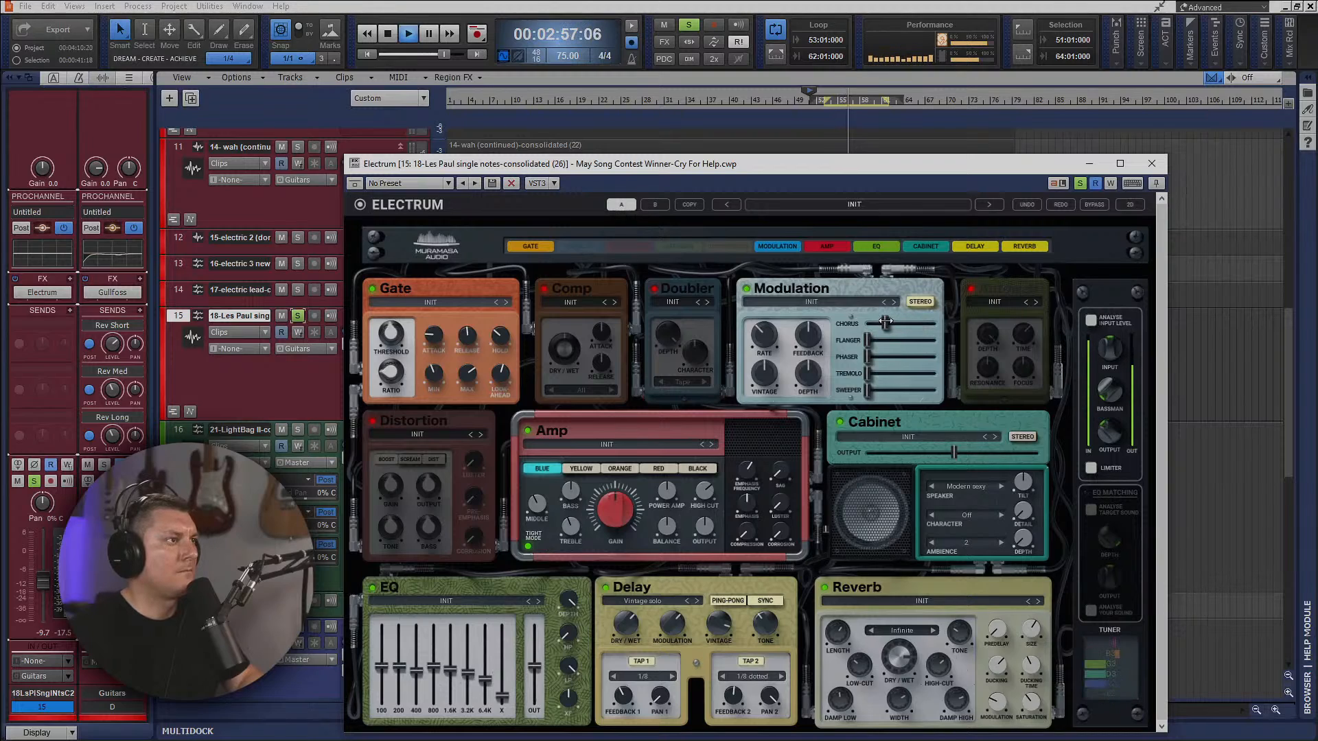
{"action": "left_click", "coordinate": [748, 290]}
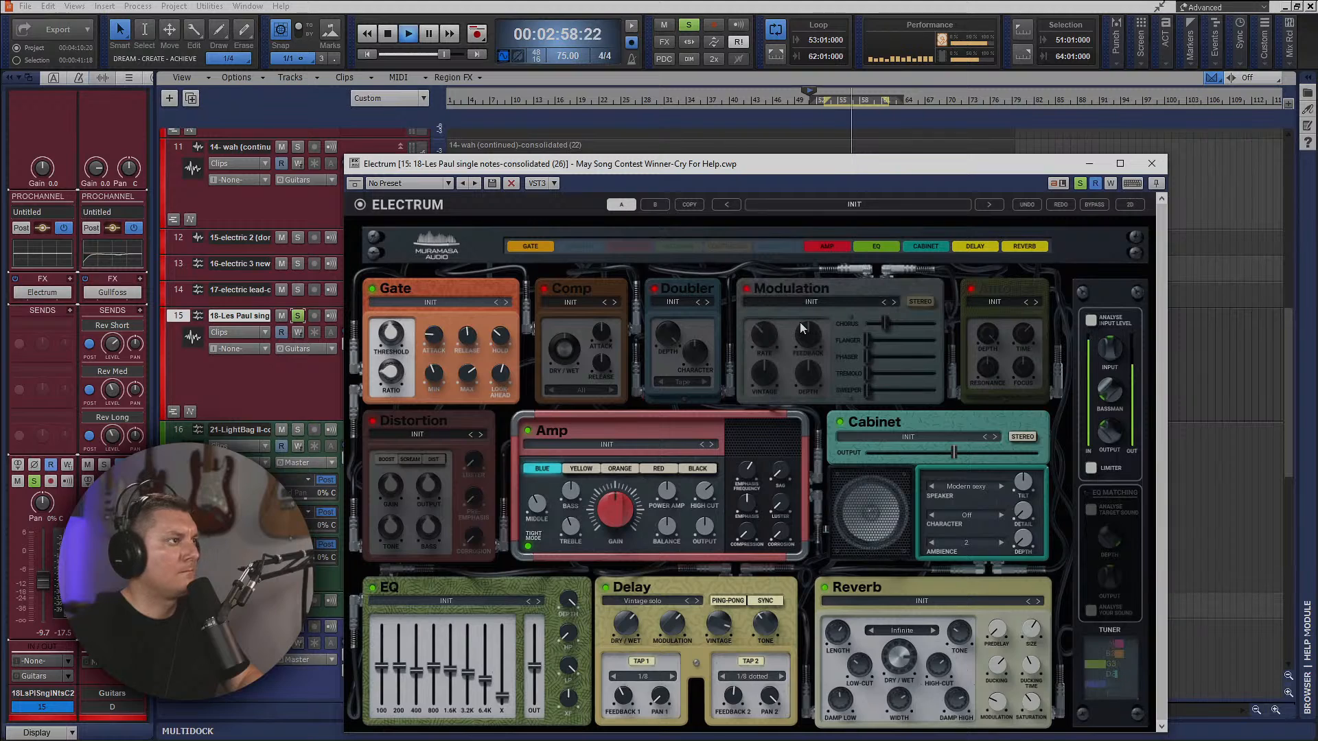
Enable Electrum's Doubler, close the plug-in window and unsolo track 15 to hear it in the mix.
{"action": "left_click", "coordinate": [654, 289]}
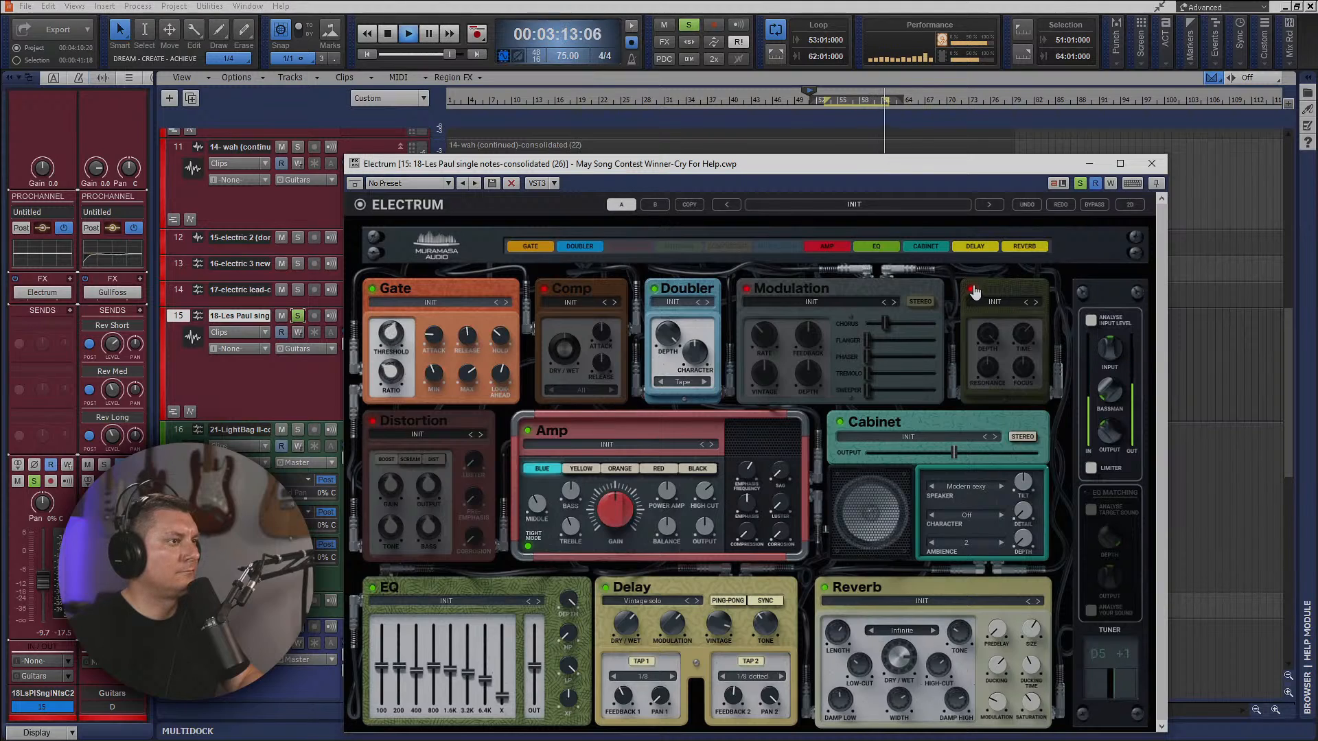
{"action": "left_click", "coordinate": [1151, 163]}
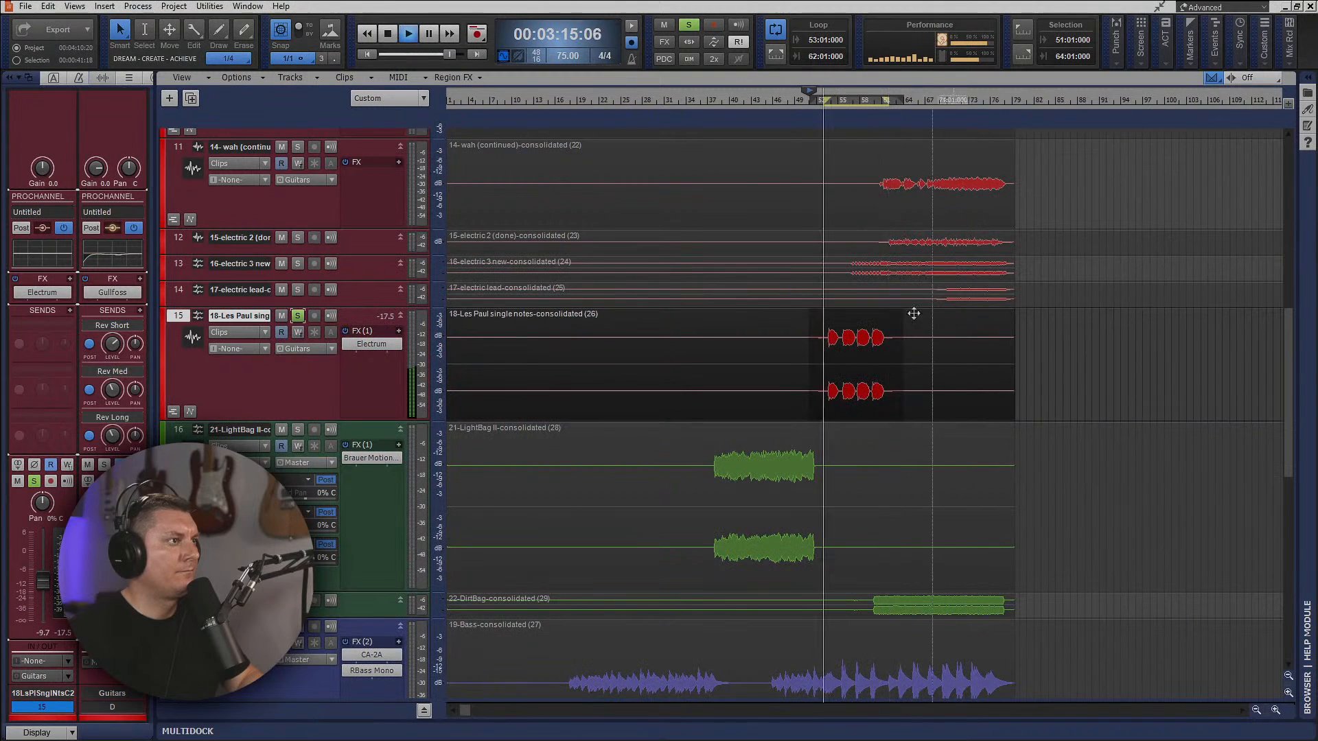
{"action": "left_click", "coordinate": [298, 316]}
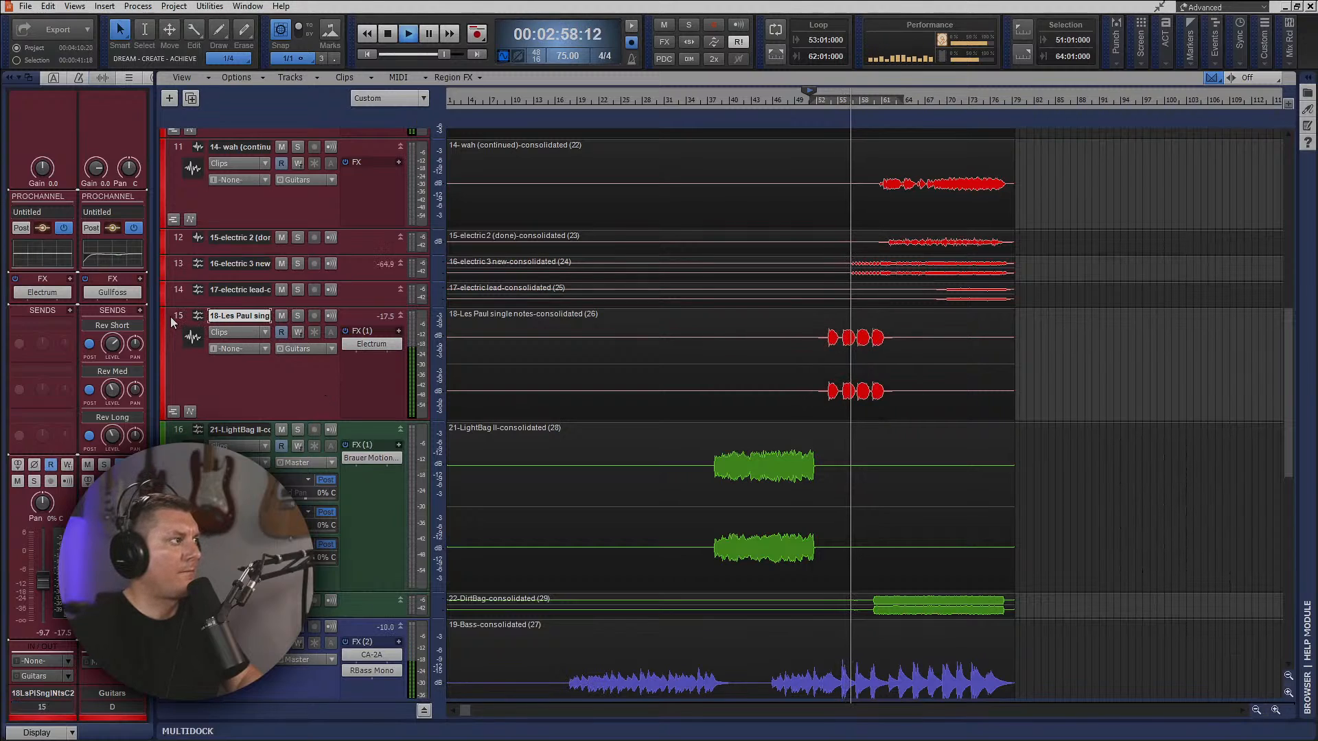
Show track 15's ProChannel in the inspector, raise its EQ high-pass to about 91 Hz and replay from the guitar entry.
{"action": "key", "text": "ctrl+a"}
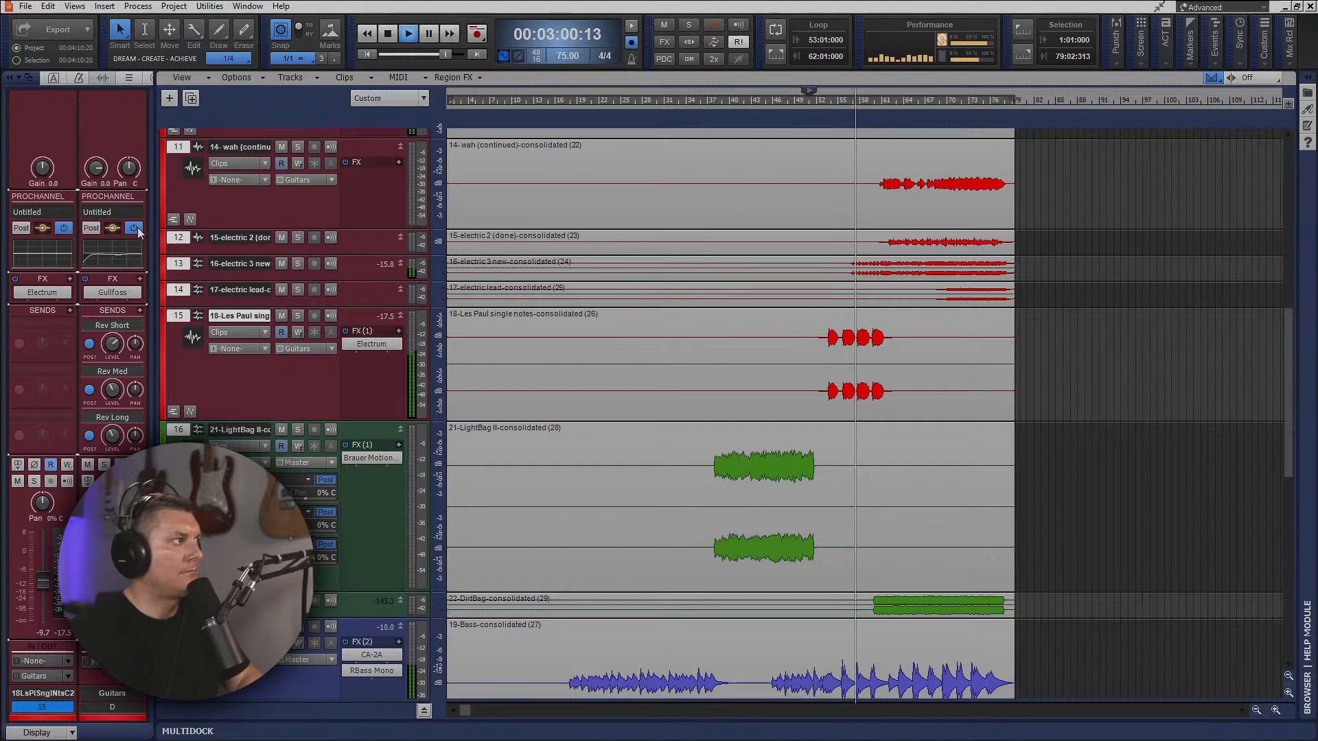
{"action": "left_click", "coordinate": [55, 77]}
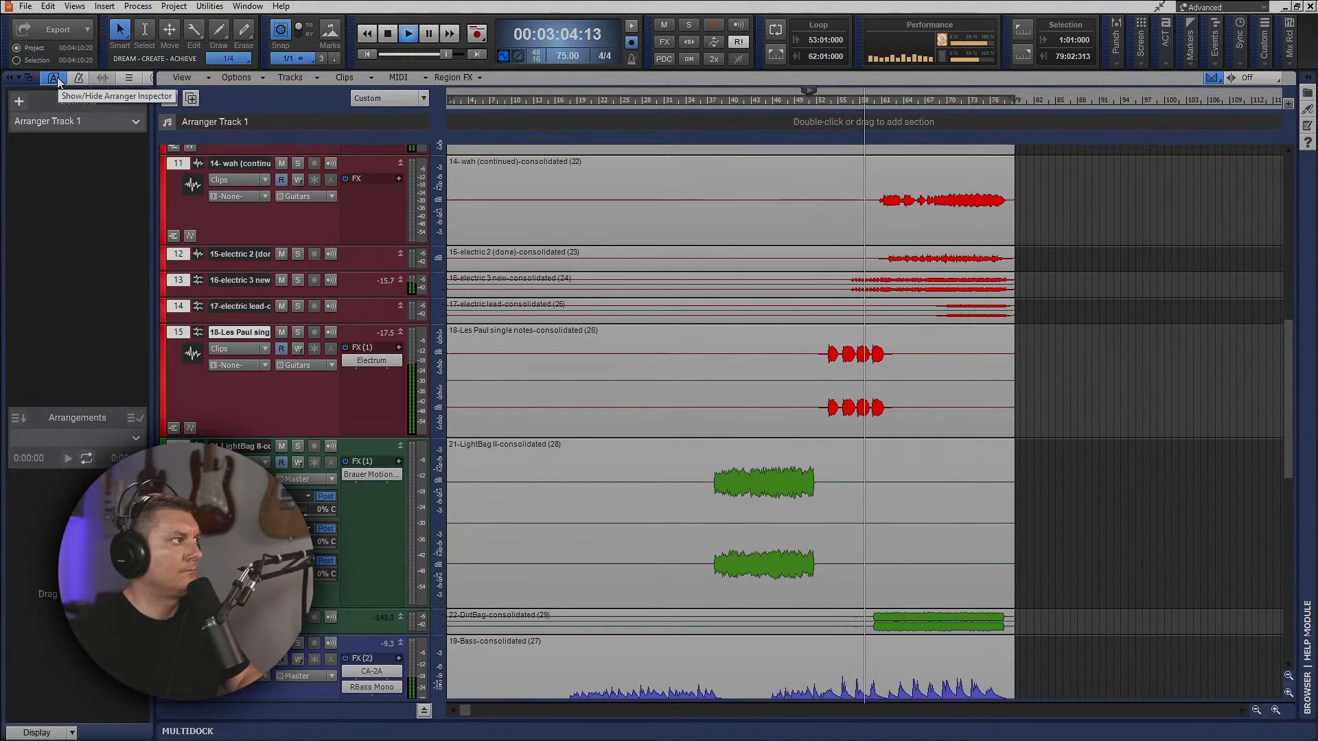
{"action": "left_click", "coordinate": [151, 78]}
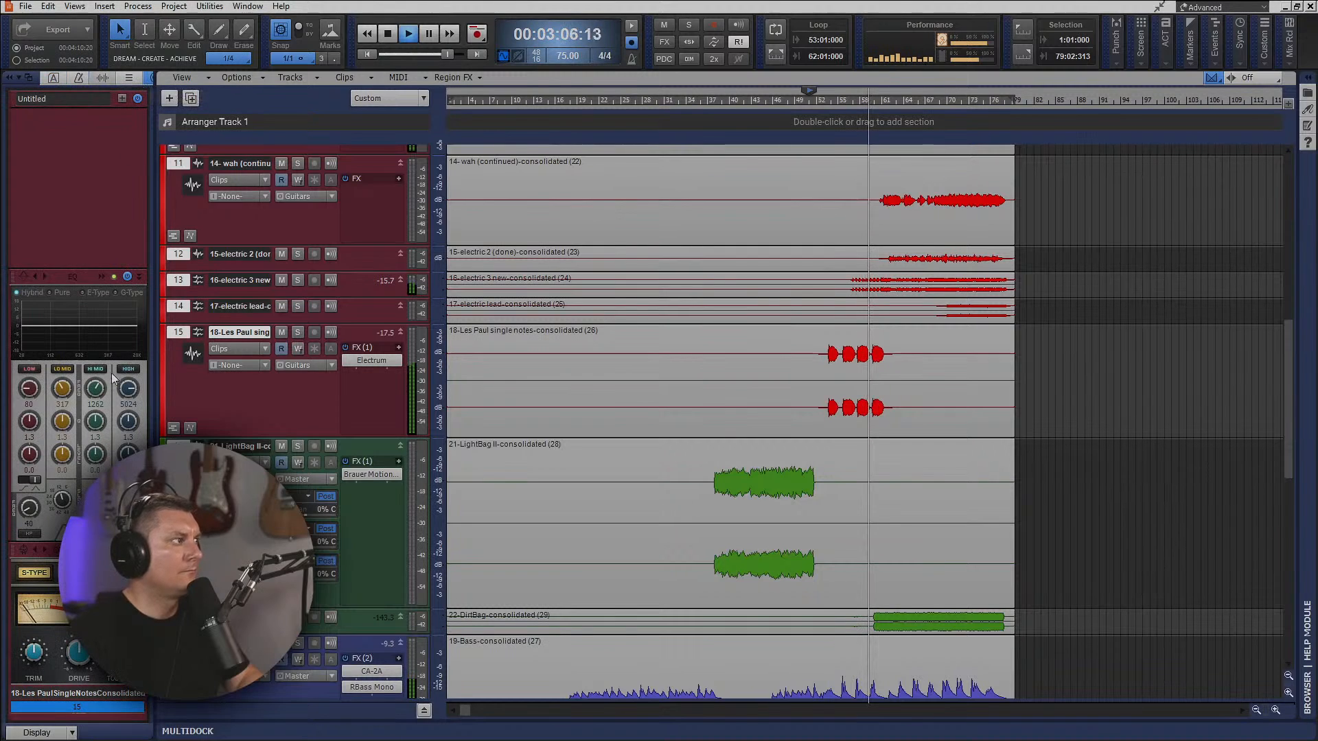
{"action": "left_click", "coordinate": [180, 335]}
{"action": "left_click_drag", "start_coordinate": [29, 509], "coordinate": [29, 488]}
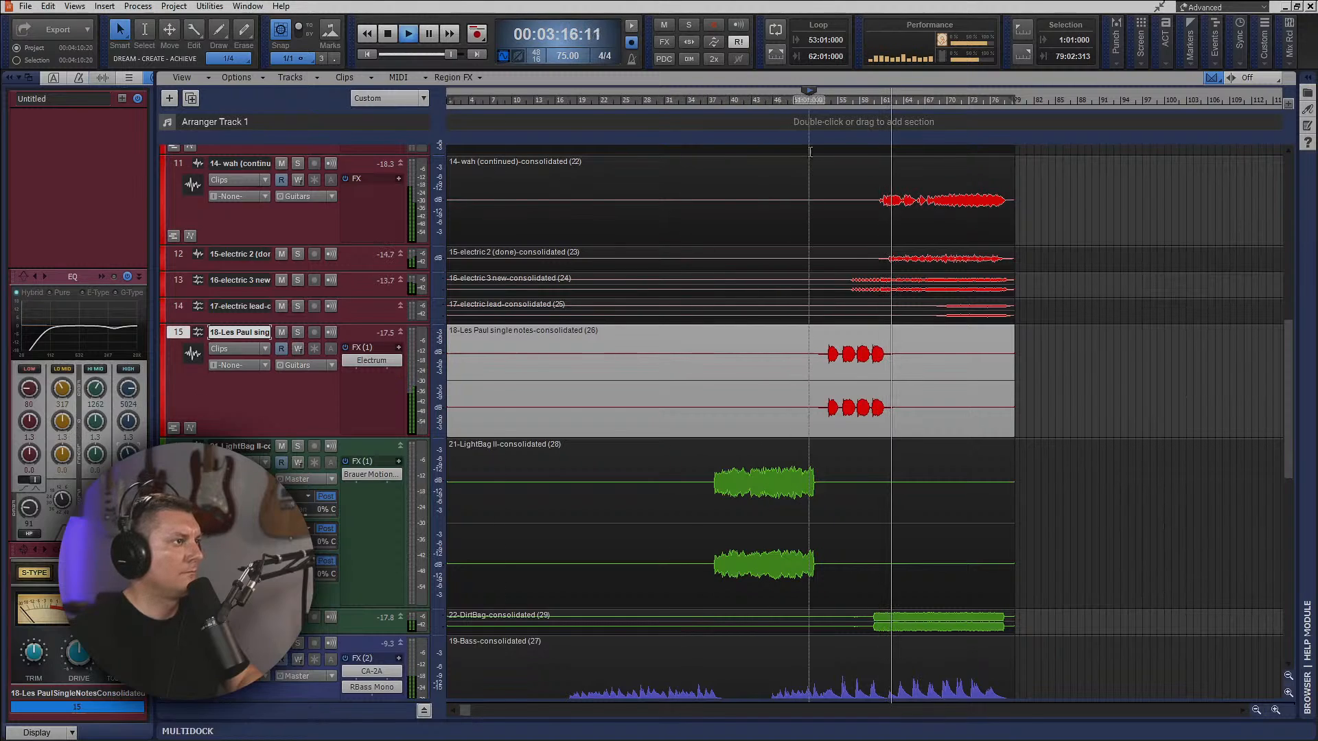
{"action": "left_click", "coordinate": [822, 105]}
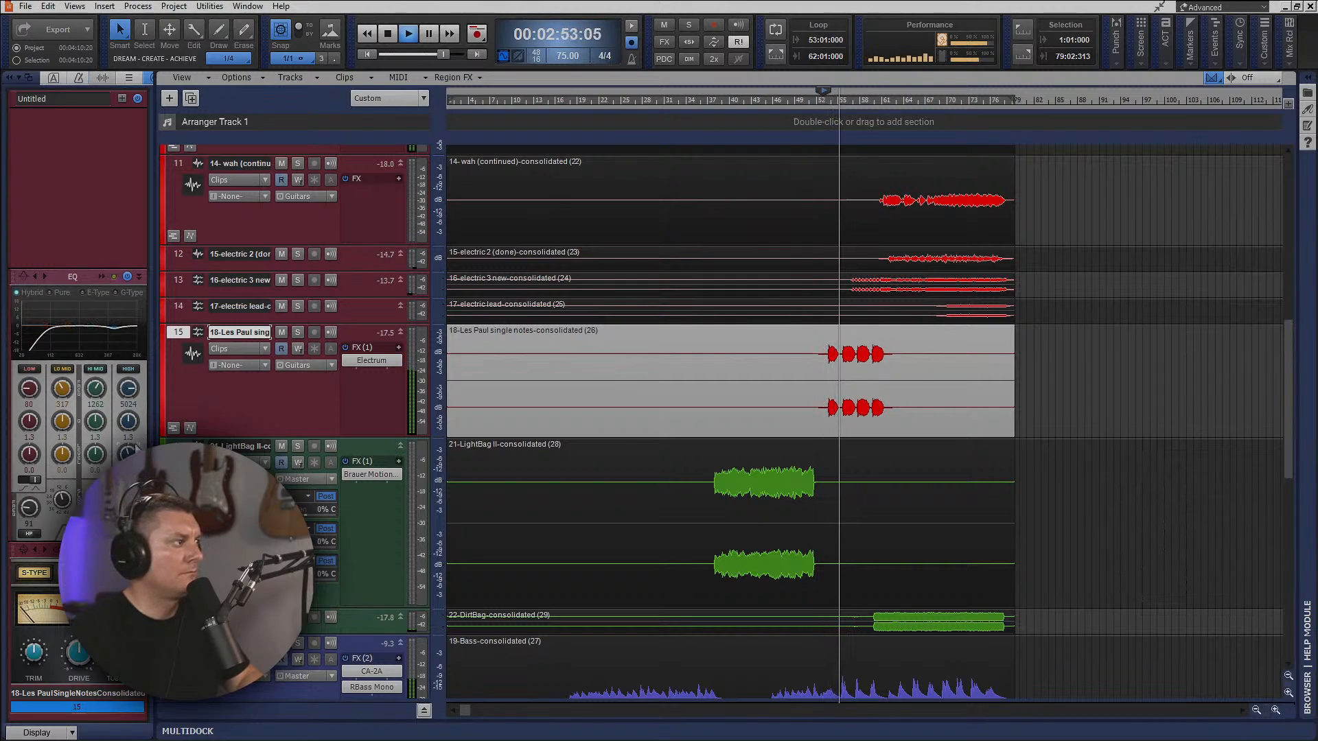
Hide the inspector, open the console and add Rev Short, Rev Med and Rev Long sends to track 15.
{"action": "left_click", "coordinate": [10, 78]}
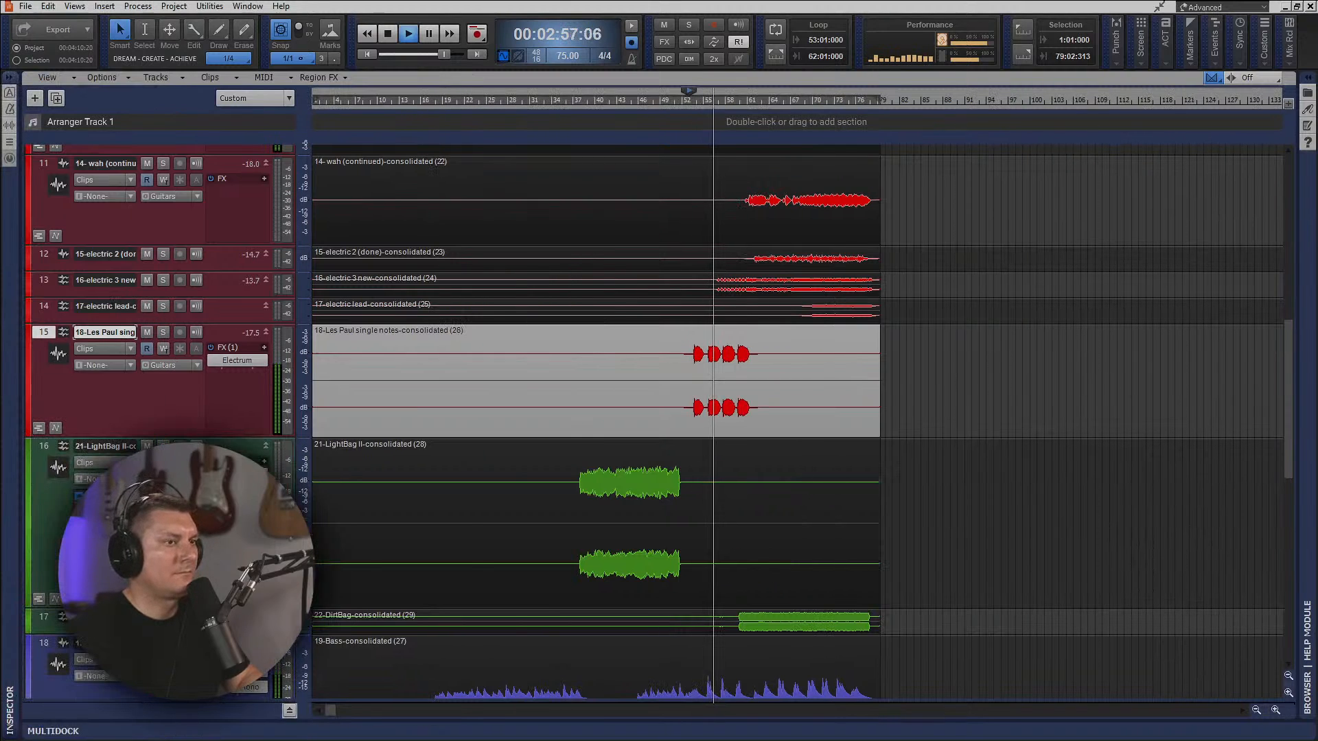
{"action": "key", "text": "alt+2"}
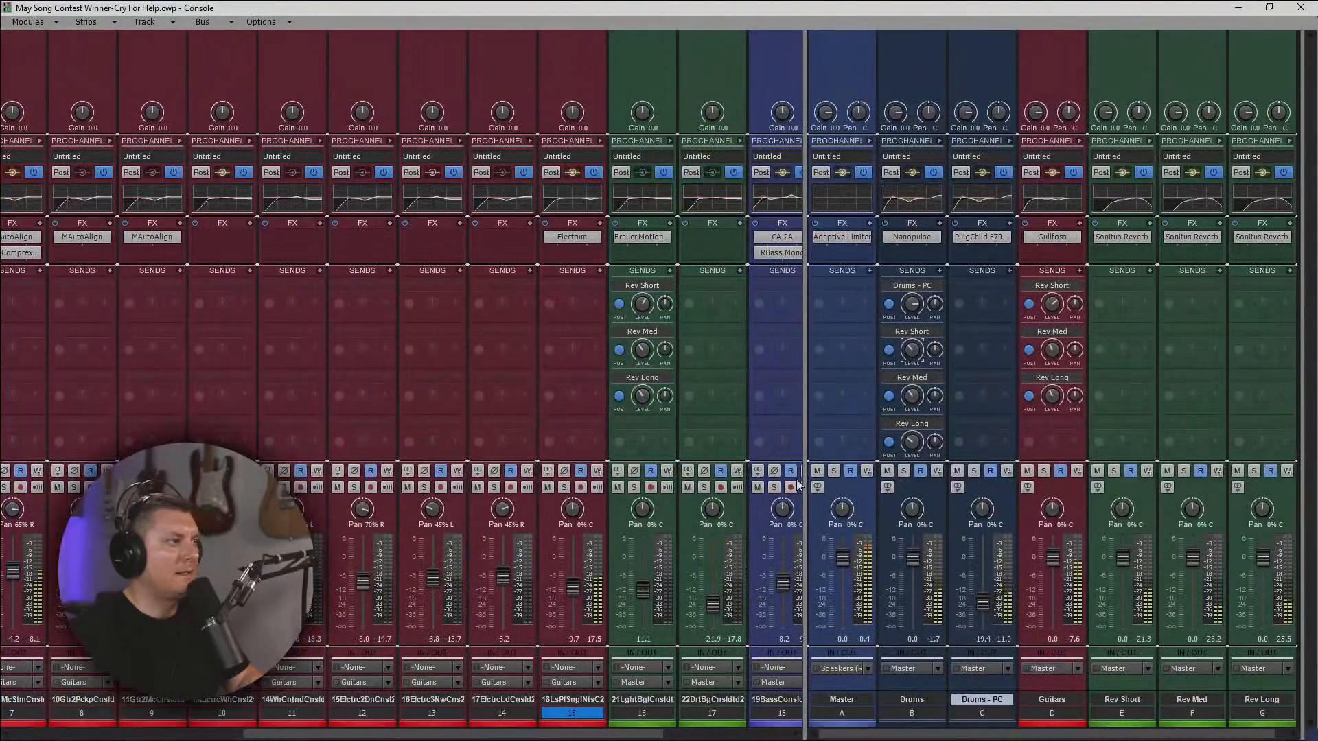
{"action": "left_click", "coordinate": [601, 272]}
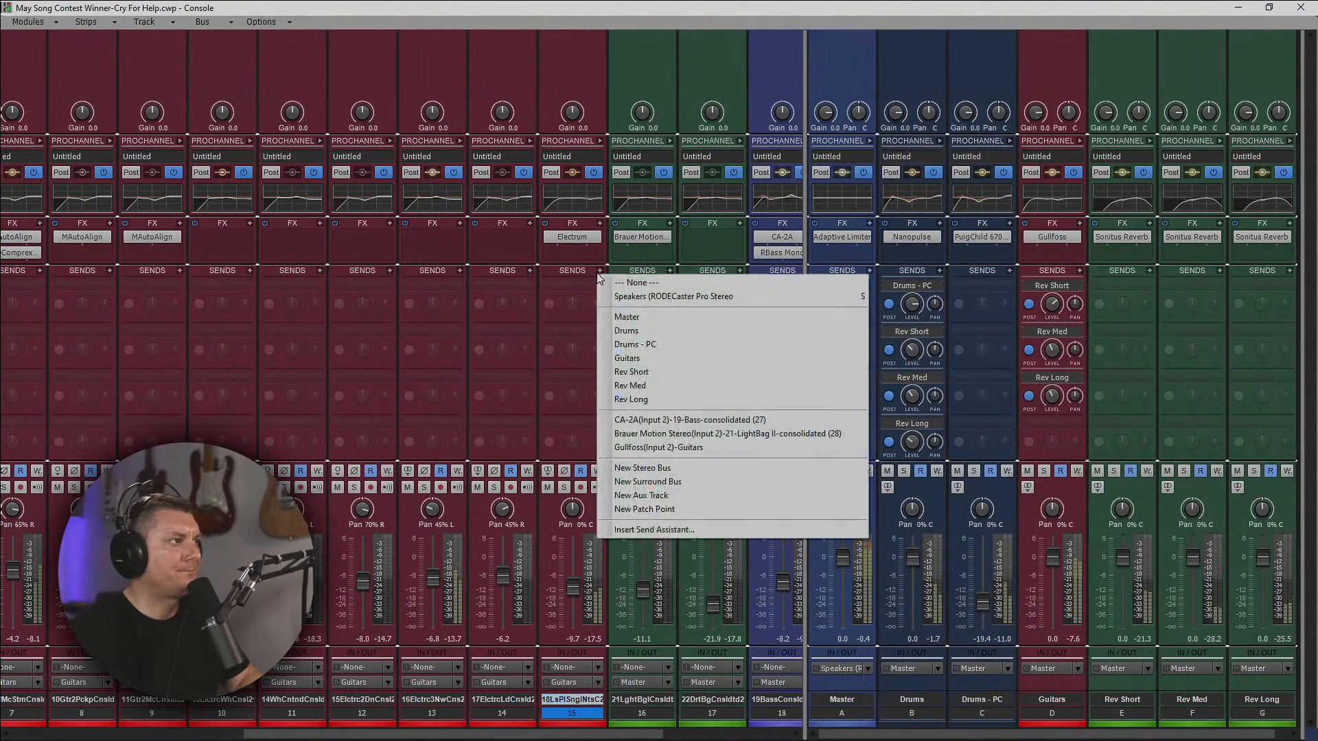
{"action": "left_click", "coordinate": [631, 372]}
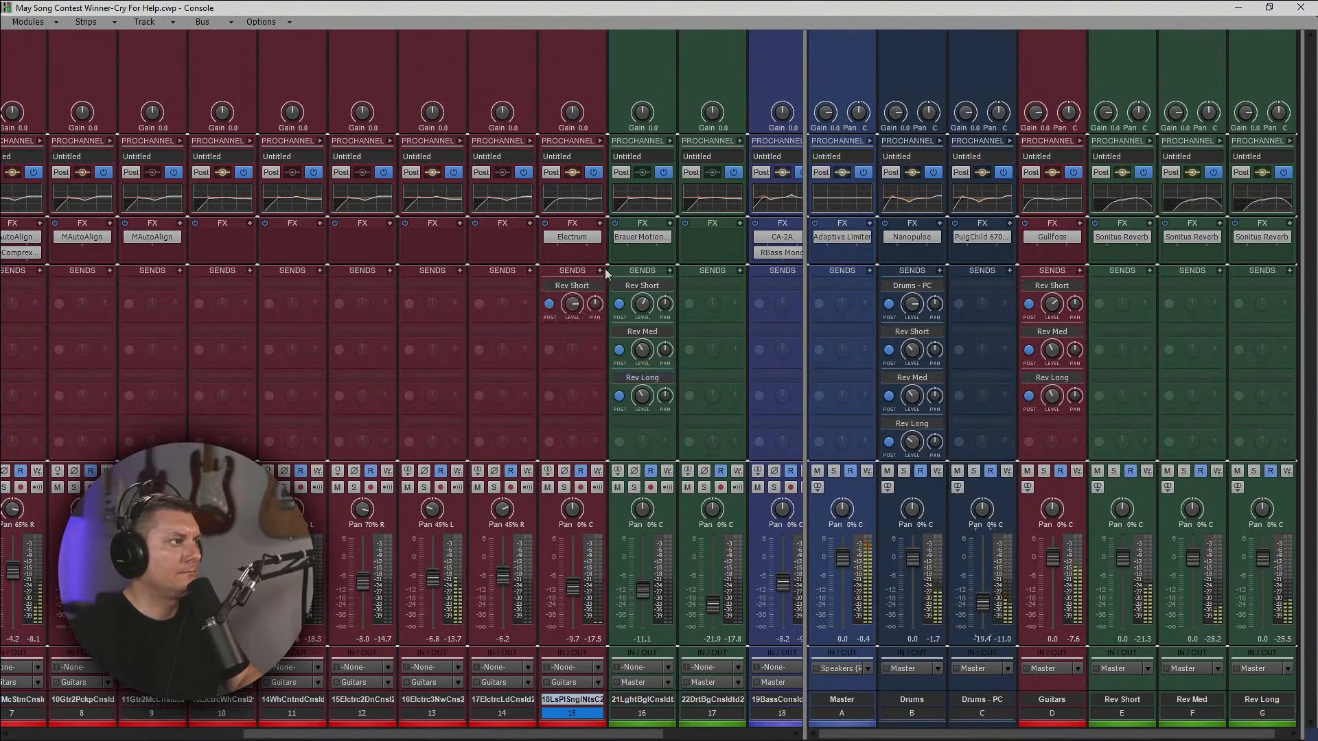
{"action": "left_click", "coordinate": [601, 271]}
{"action": "left_click", "coordinate": [626, 388]}
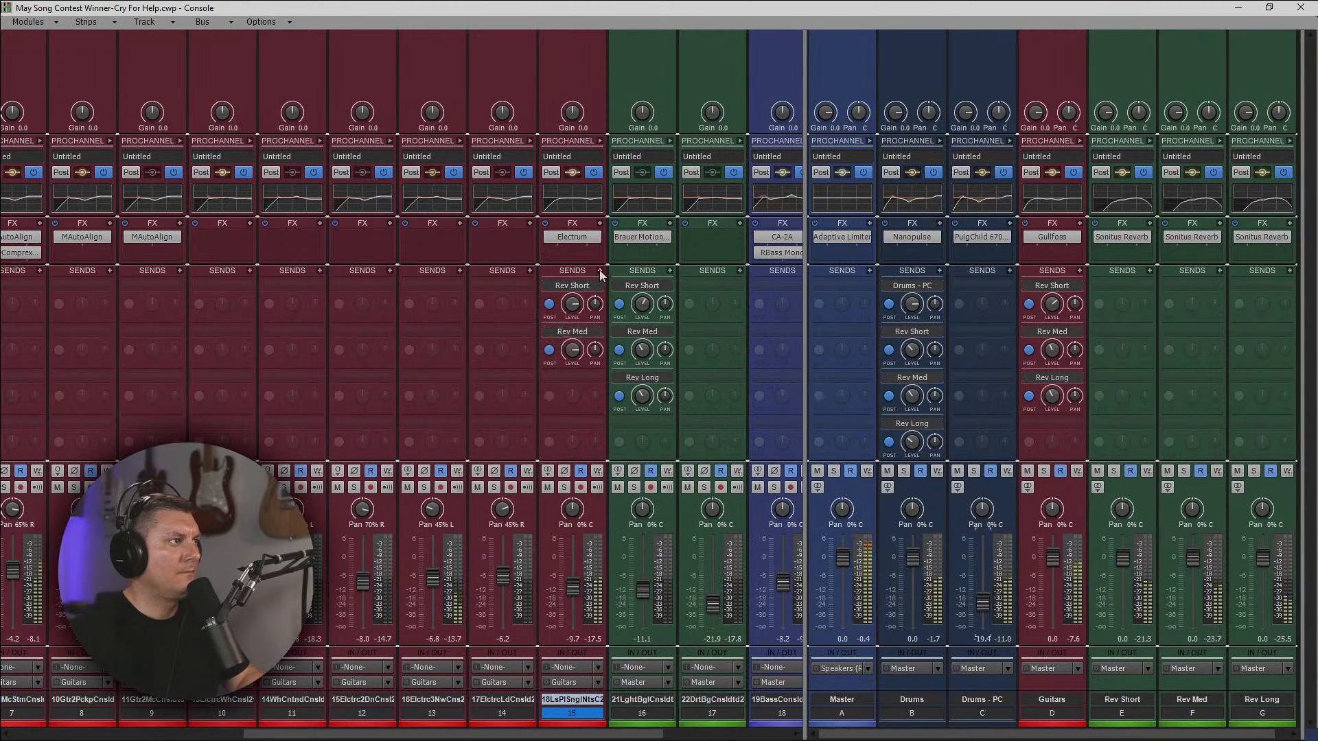
{"action": "left_click", "coordinate": [601, 272]}
{"action": "left_click", "coordinate": [621, 399]}
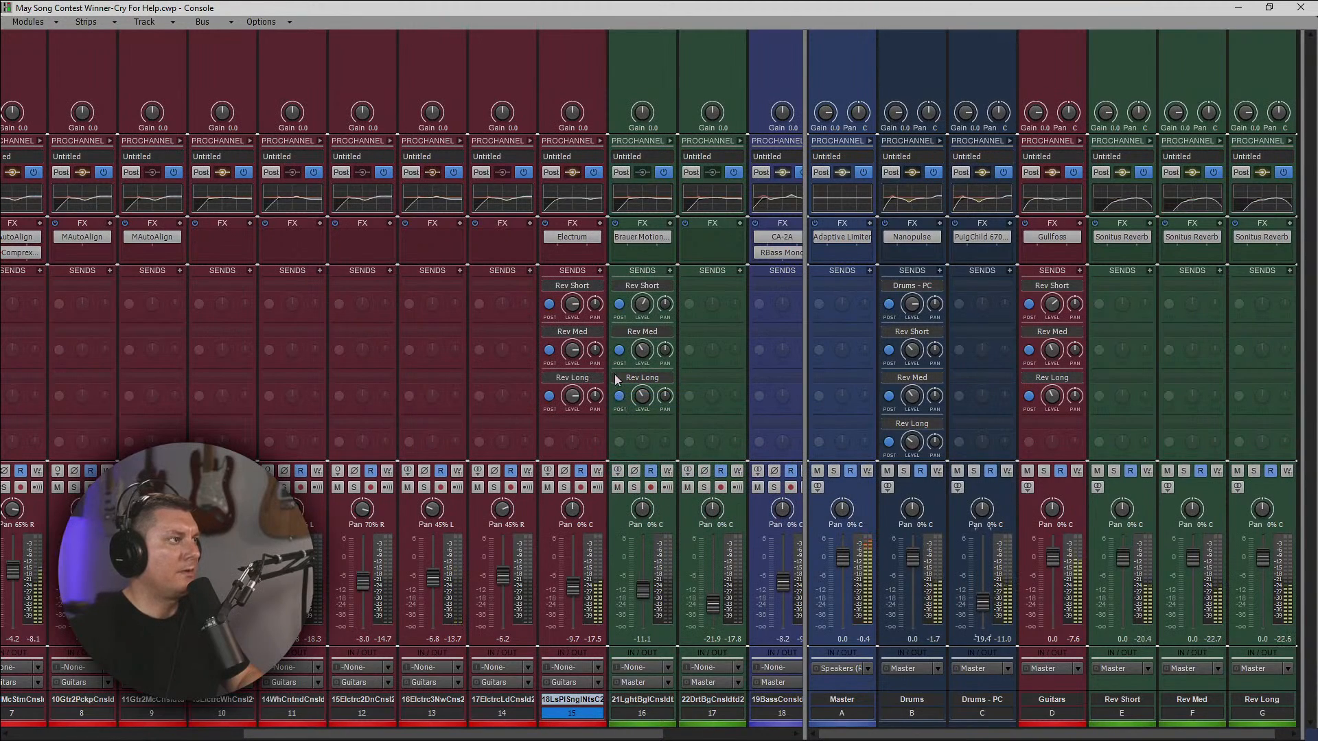
Turn down the levels of track 15's three reverb sends and restart playback, setting Rev Short to about -14.4.
{"action": "left_click_drag", "start_coordinate": [572, 351], "coordinate": [572, 359]}
{"action": "left_click_drag", "start_coordinate": [572, 313], "coordinate": [572, 328]}
{"action": "left_click_drag", "start_coordinate": [572, 396], "coordinate": [572, 403]}
{"action": "key", "text": "space"}
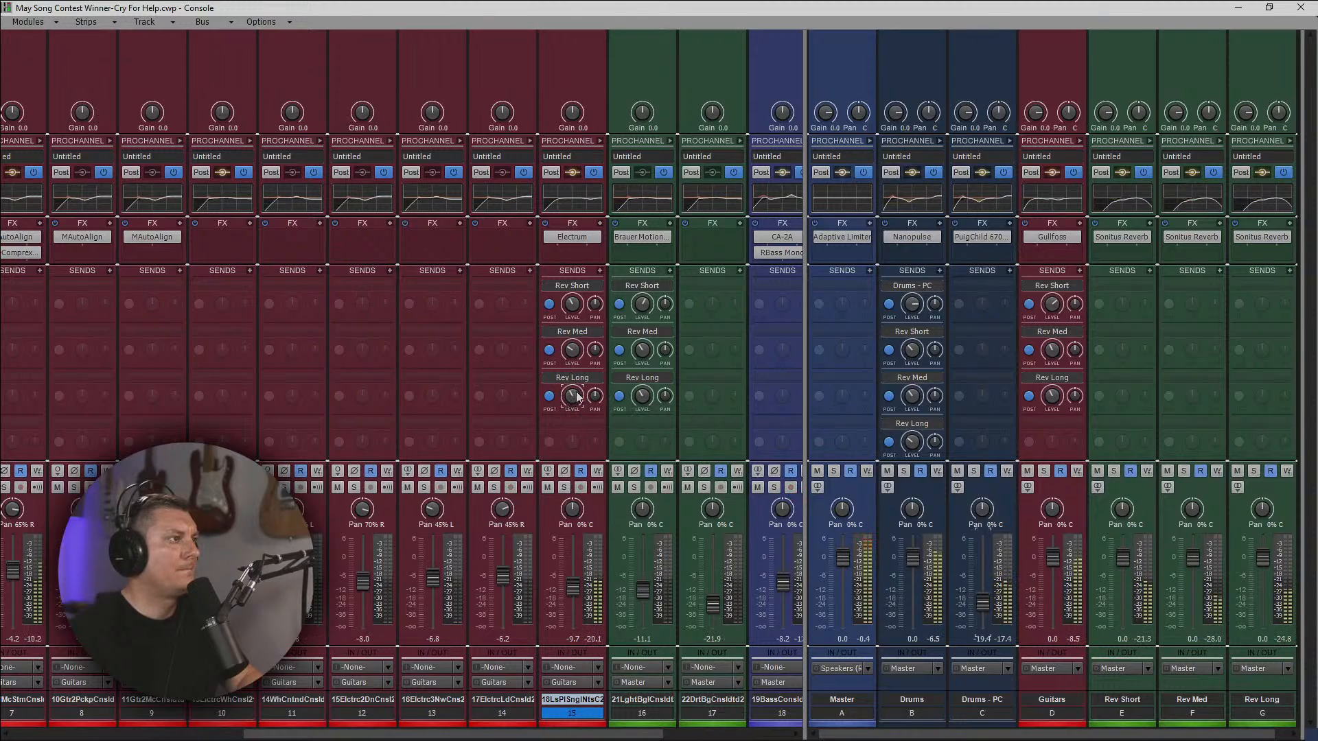
{"action": "left_click_drag", "start_coordinate": [575, 302], "coordinate": [573, 306]}
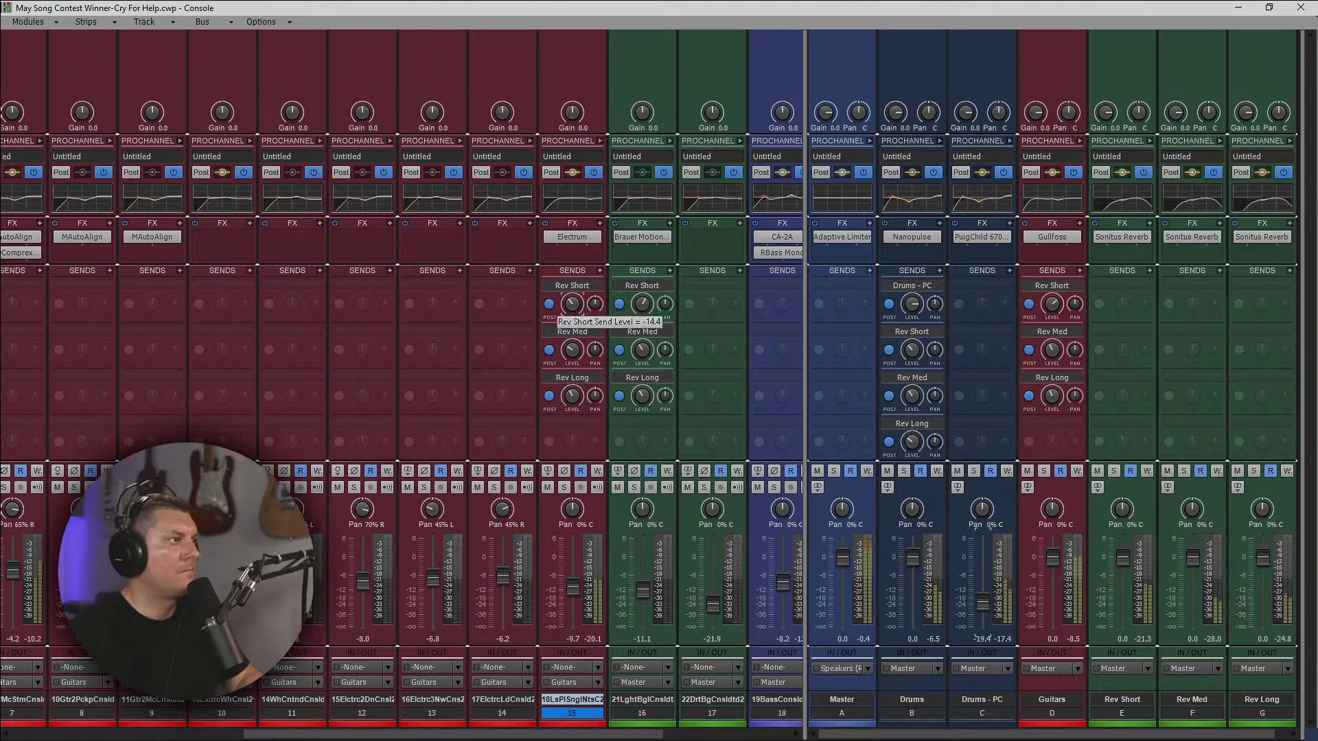
Delete track 15's Rev Short send and adjust the panning of its Rev Long and Rev Med sends.
{"action": "left_click", "coordinate": [596, 285]}
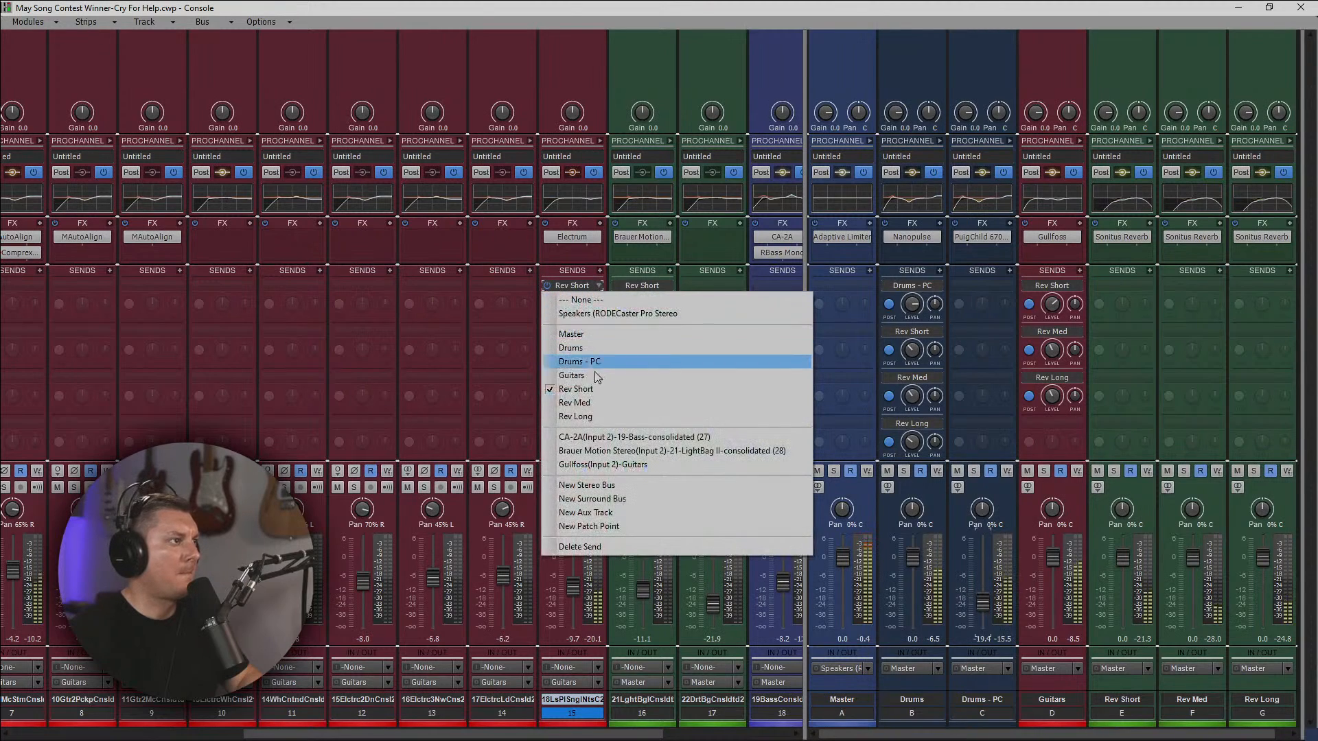
{"action": "left_click", "coordinate": [583, 546]}
{"action": "mouse_move", "coordinate": [601, 289]}
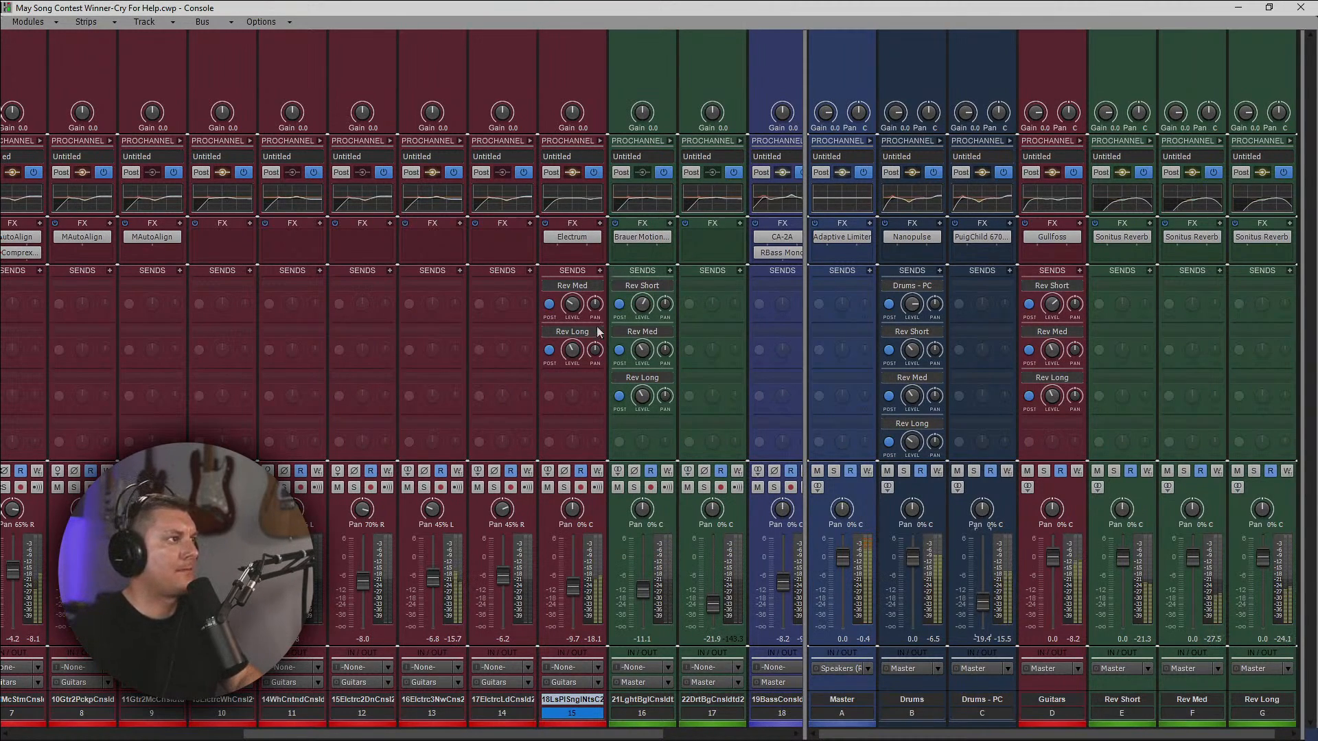
{"action": "left_click_drag", "start_coordinate": [596, 351], "coordinate": [595, 391]}
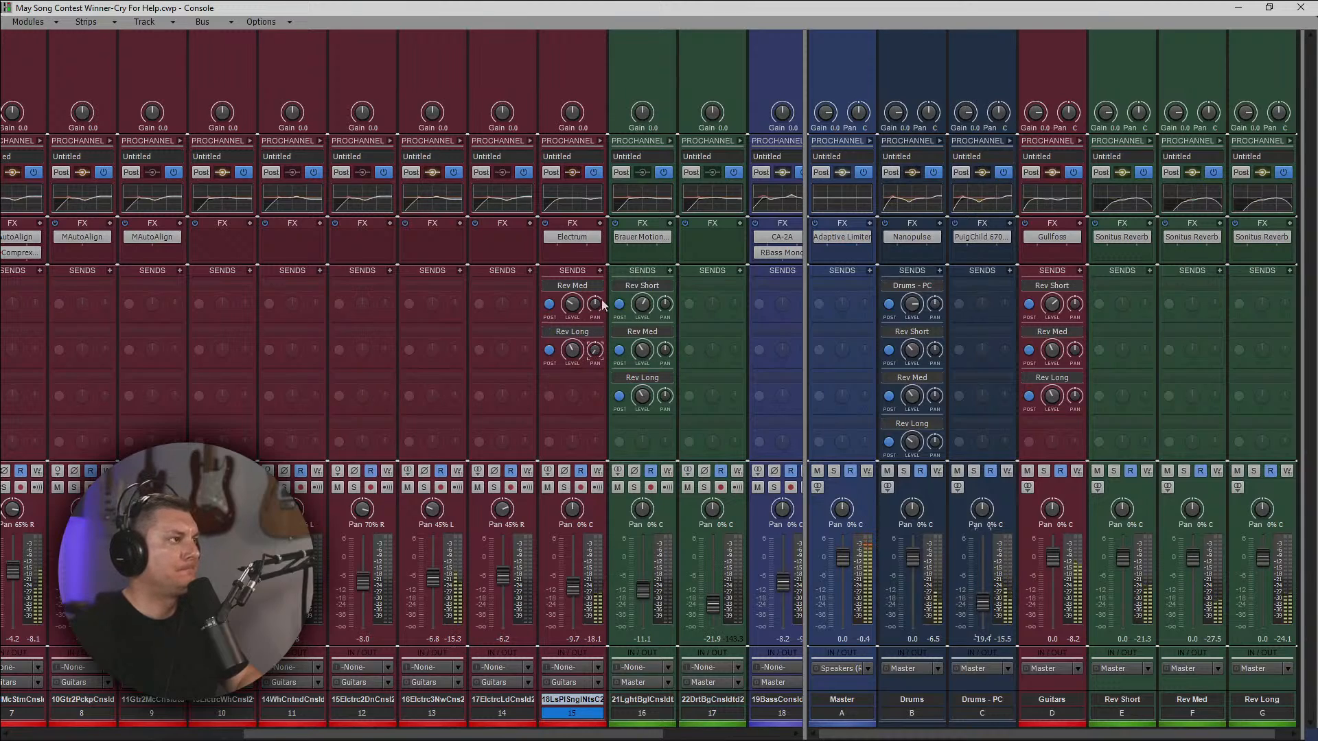
{"action": "left_click", "coordinate": [596, 305]}
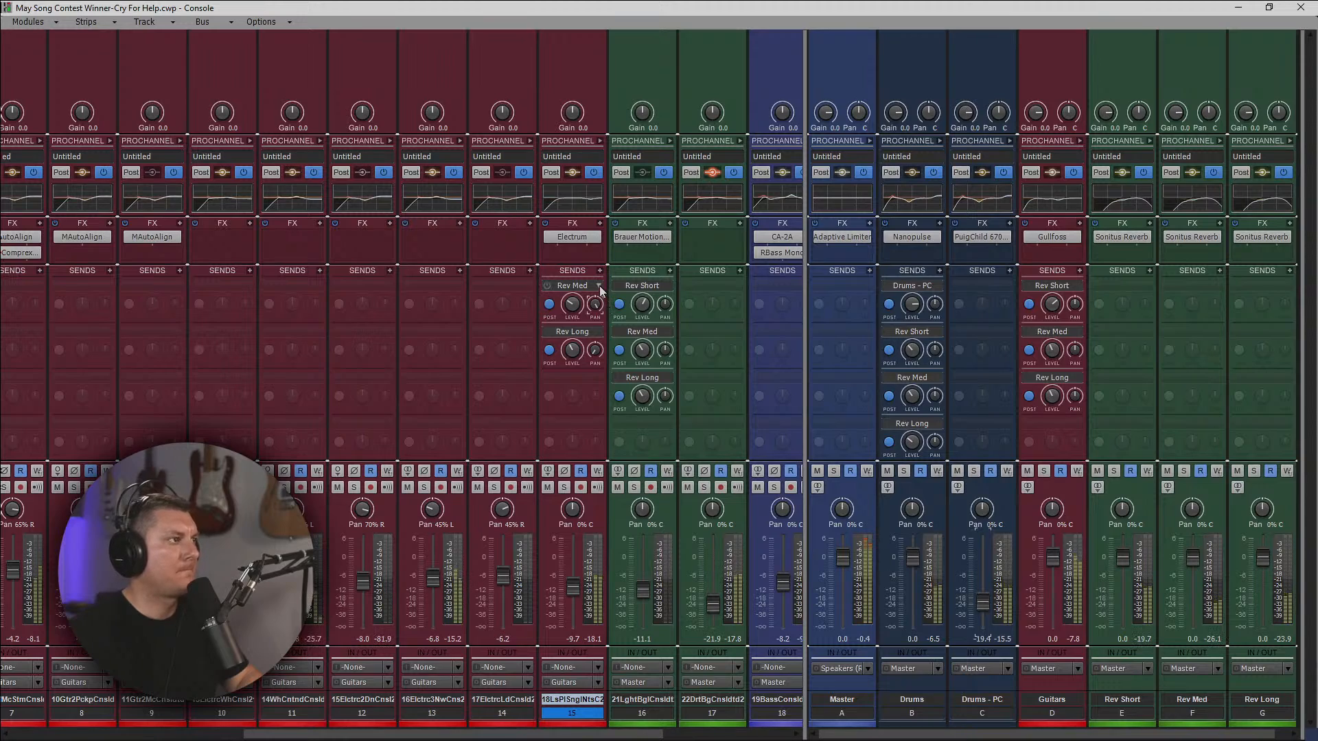
{"action": "mouse_move", "coordinate": [580, 317]}
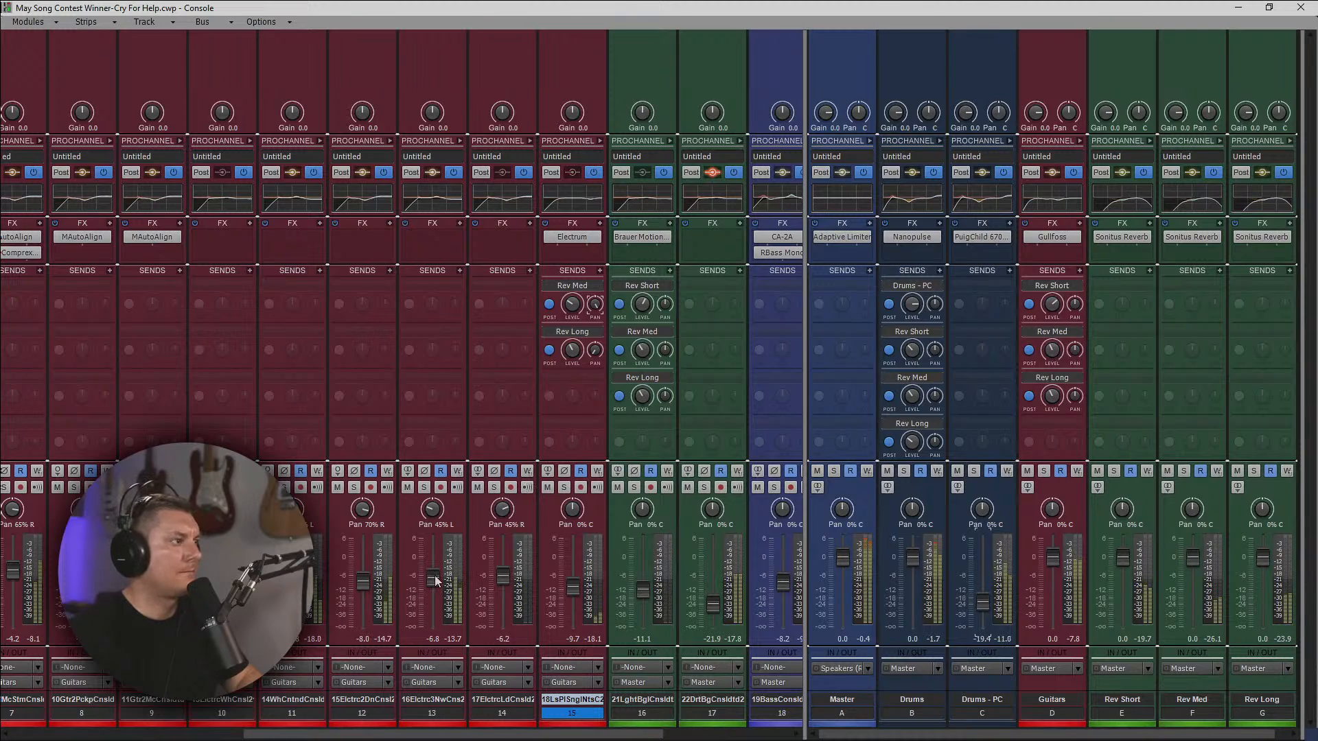
Raise track 13's volume to -4.2 and copy track 15's Electrum onto it, looking over the plug-in's settings.
{"action": "mouse_move", "coordinate": [435, 580]}
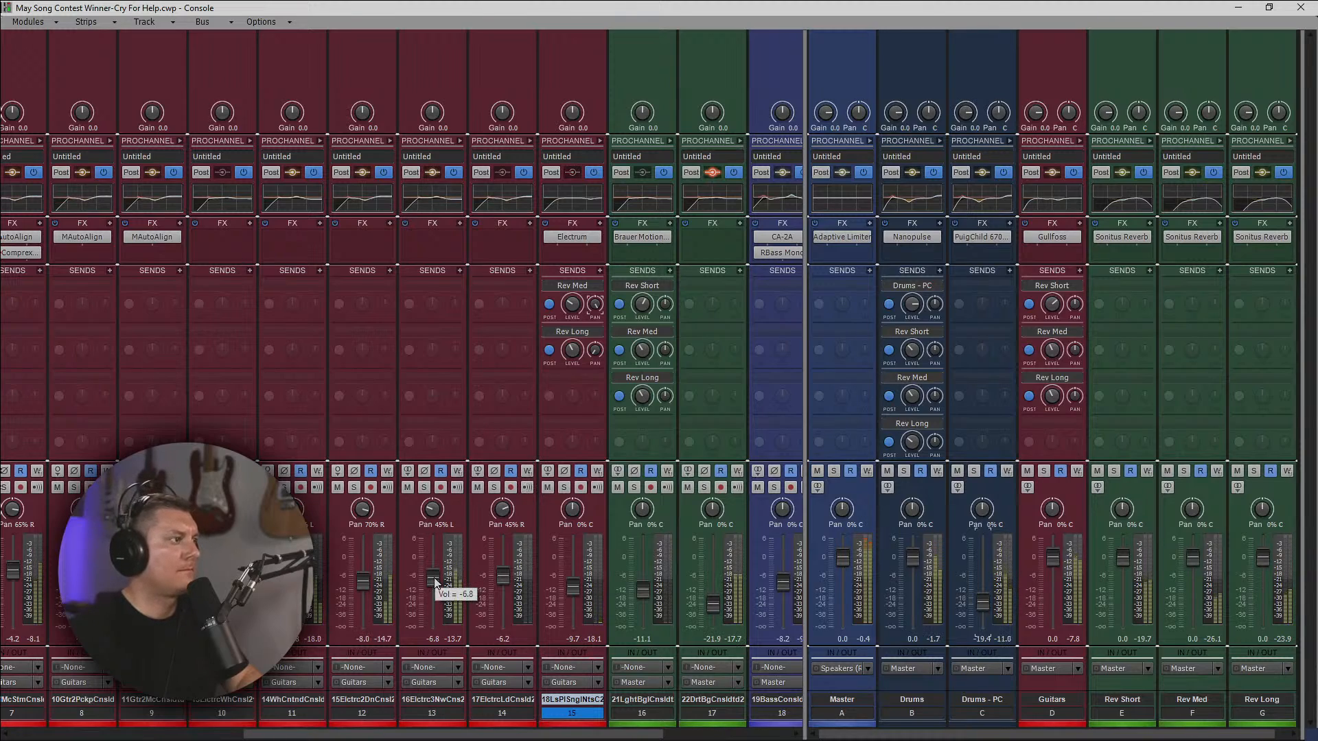
{"action": "left_click_drag", "start_coordinate": [435, 582], "coordinate": [433, 572]}
{"action": "left_click_drag", "start_coordinate": [572, 237], "coordinate": [427, 245]}
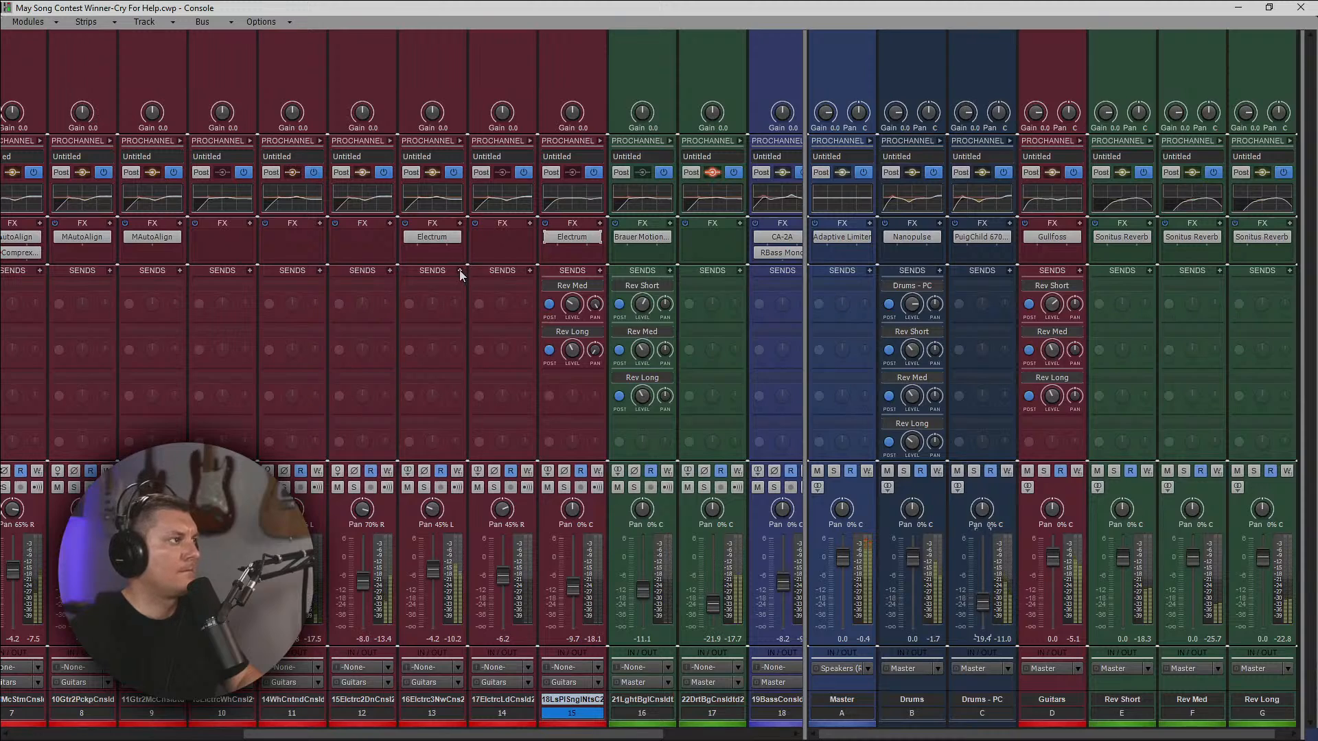
{"action": "double_click", "coordinate": [437, 241]}
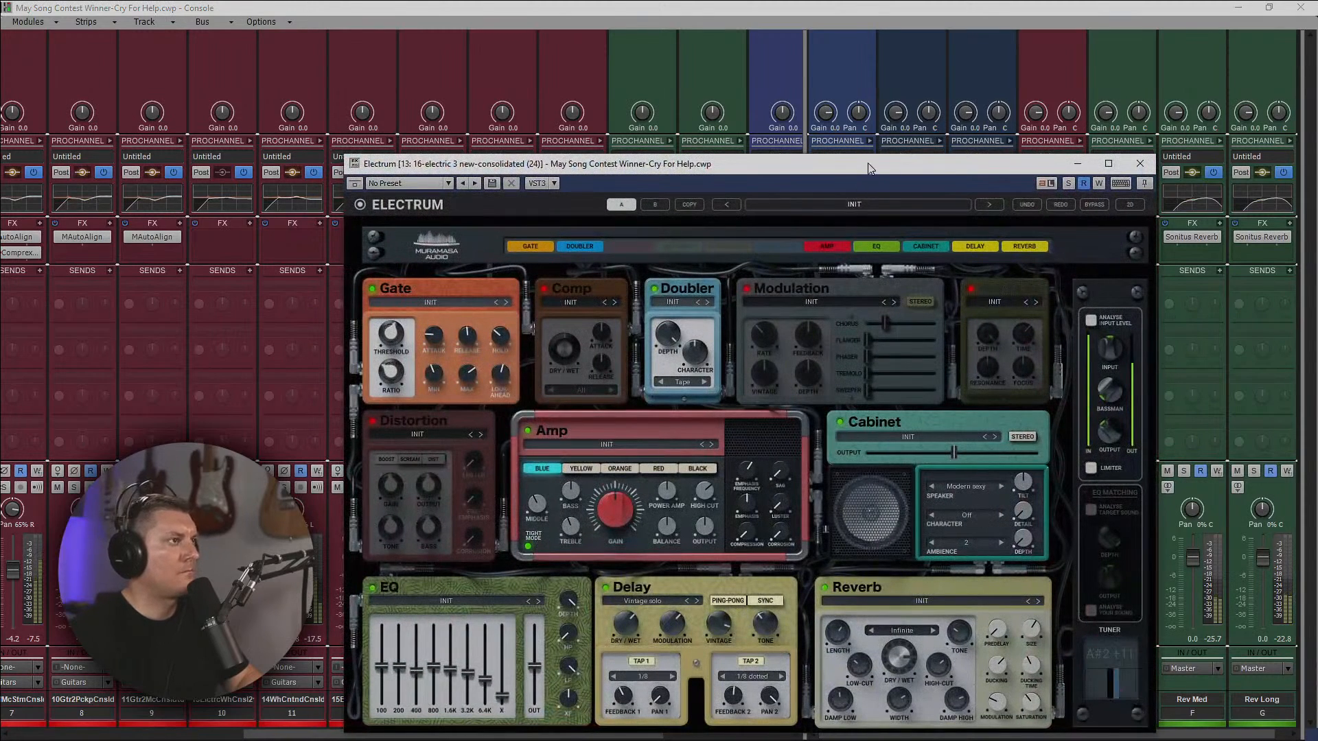
{"action": "left_click_drag", "start_coordinate": [871, 166], "coordinate": [867, 79]}
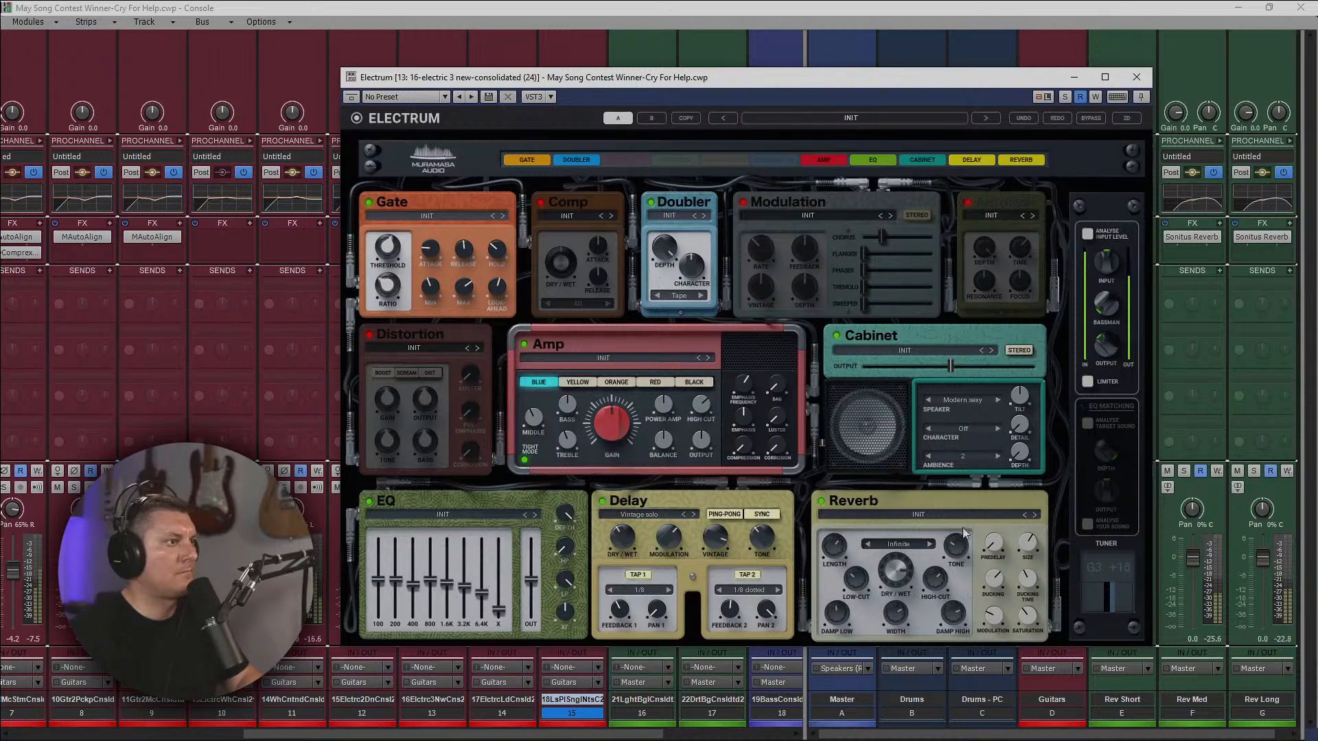
{"action": "left_click", "coordinate": [1136, 77]}
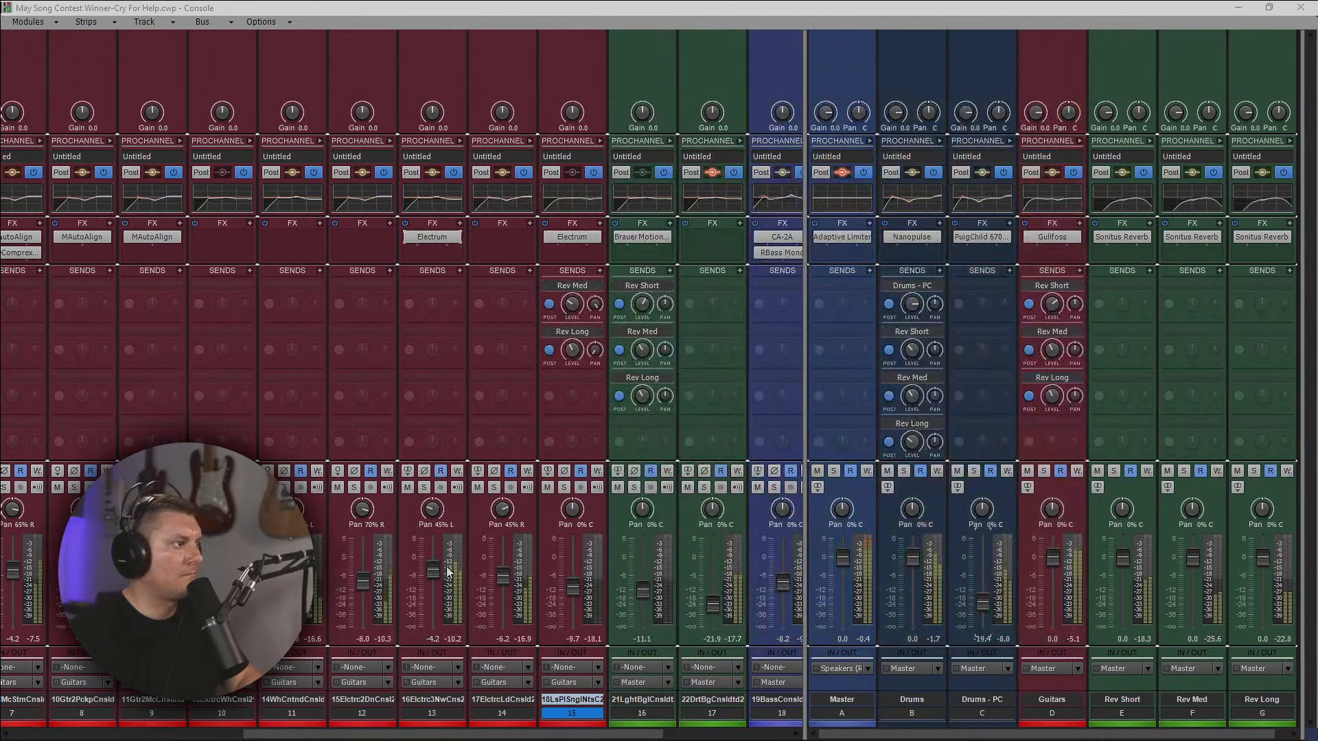
Lower track 13's volume to -7.1 and check its ProChannel EQ.
{"action": "left_click_drag", "start_coordinate": [440, 574], "coordinate": [433, 581]}
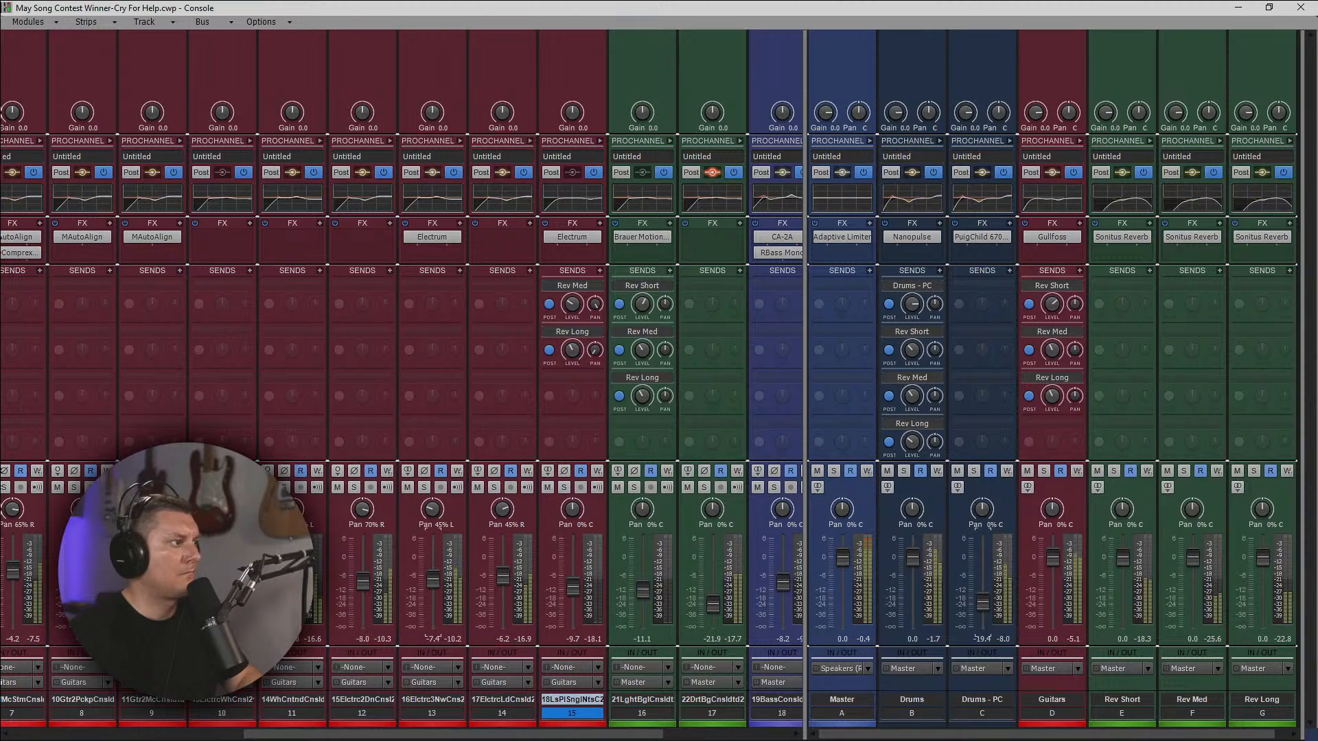
{"action": "left_click", "coordinate": [459, 140]}
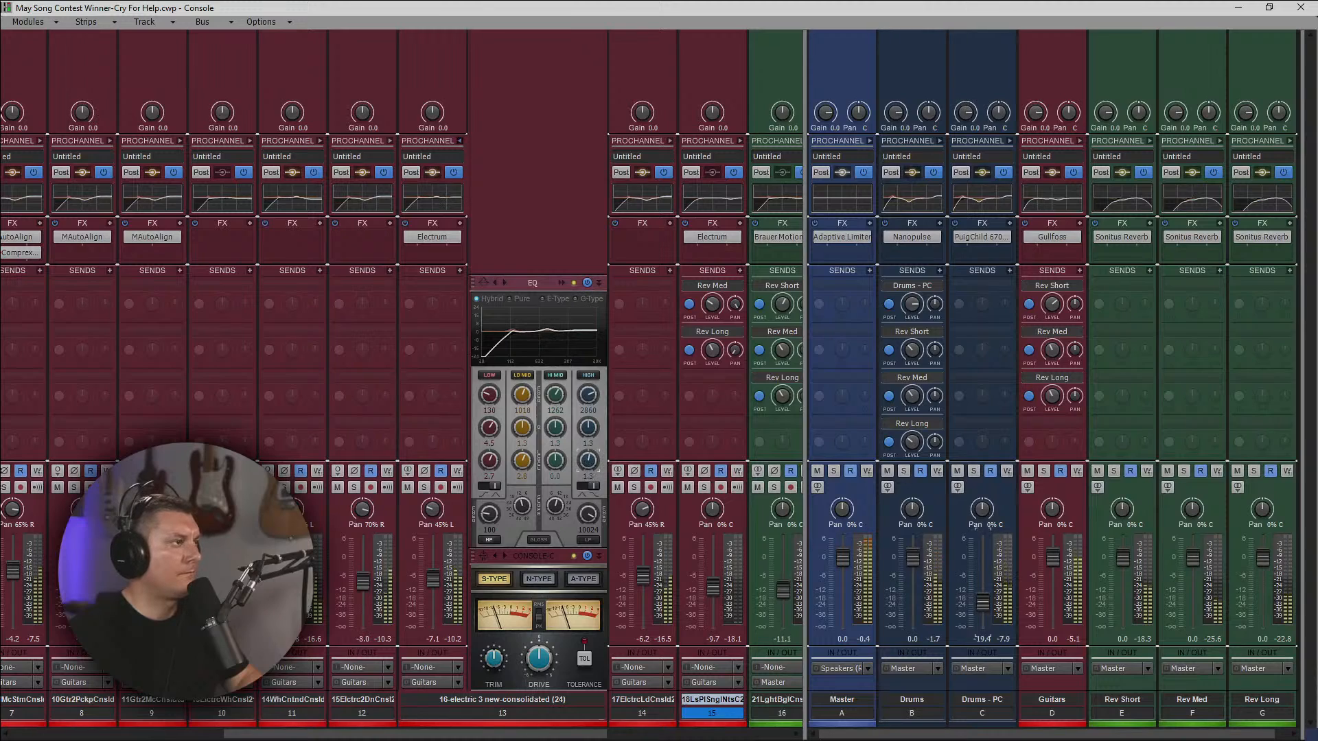
{"action": "left_click_drag", "start_coordinate": [589, 460], "coordinate": [588, 460]}
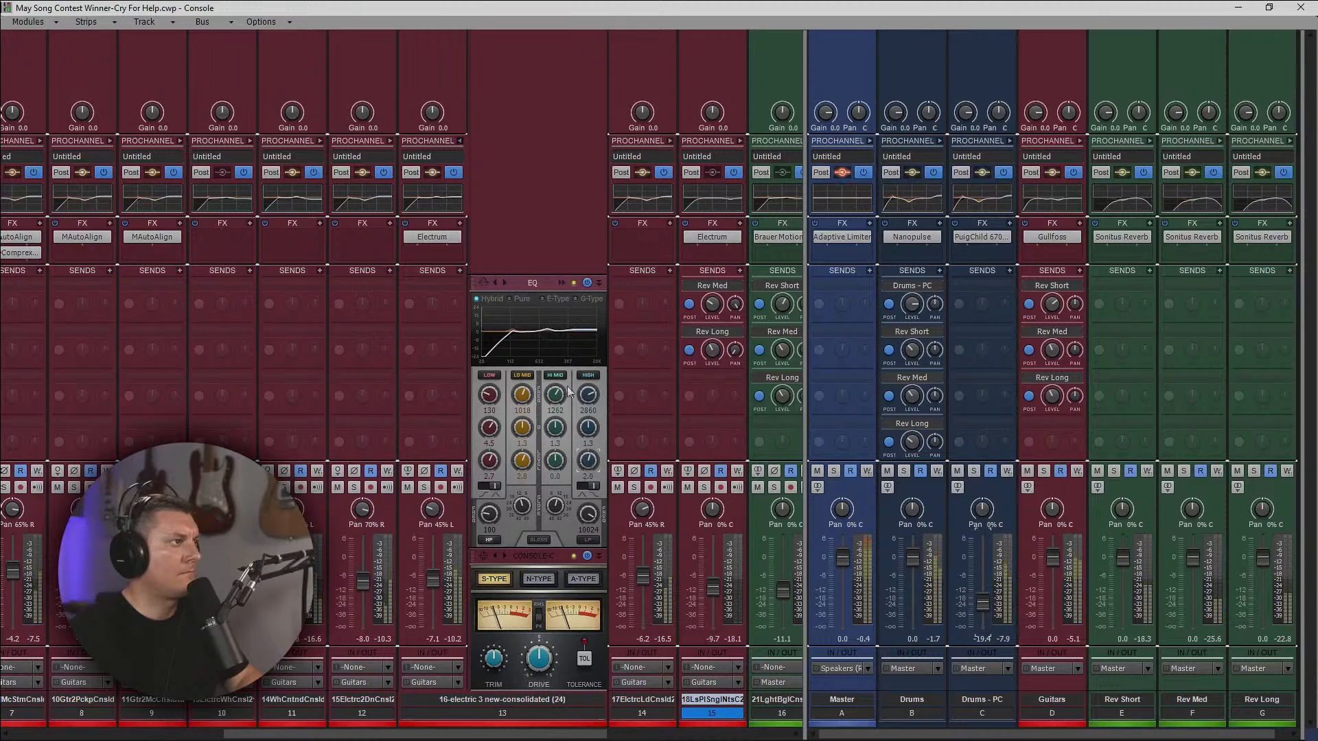
{"action": "left_click", "coordinate": [460, 141]}
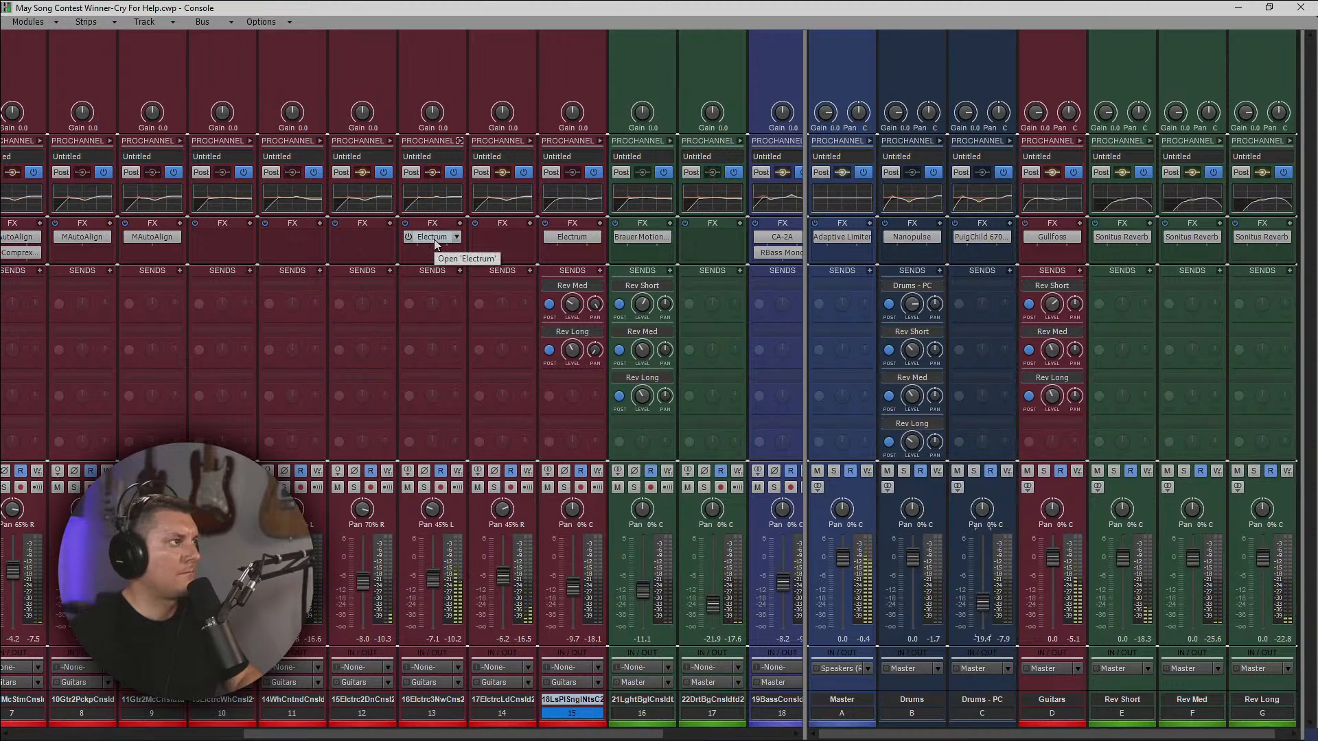
Copy Electrum from track 13 onto track 14 and compare the plug-in's settings on tracks 13, 15 and 14.
{"action": "left_click_drag", "start_coordinate": [436, 243], "coordinate": [497, 241]}
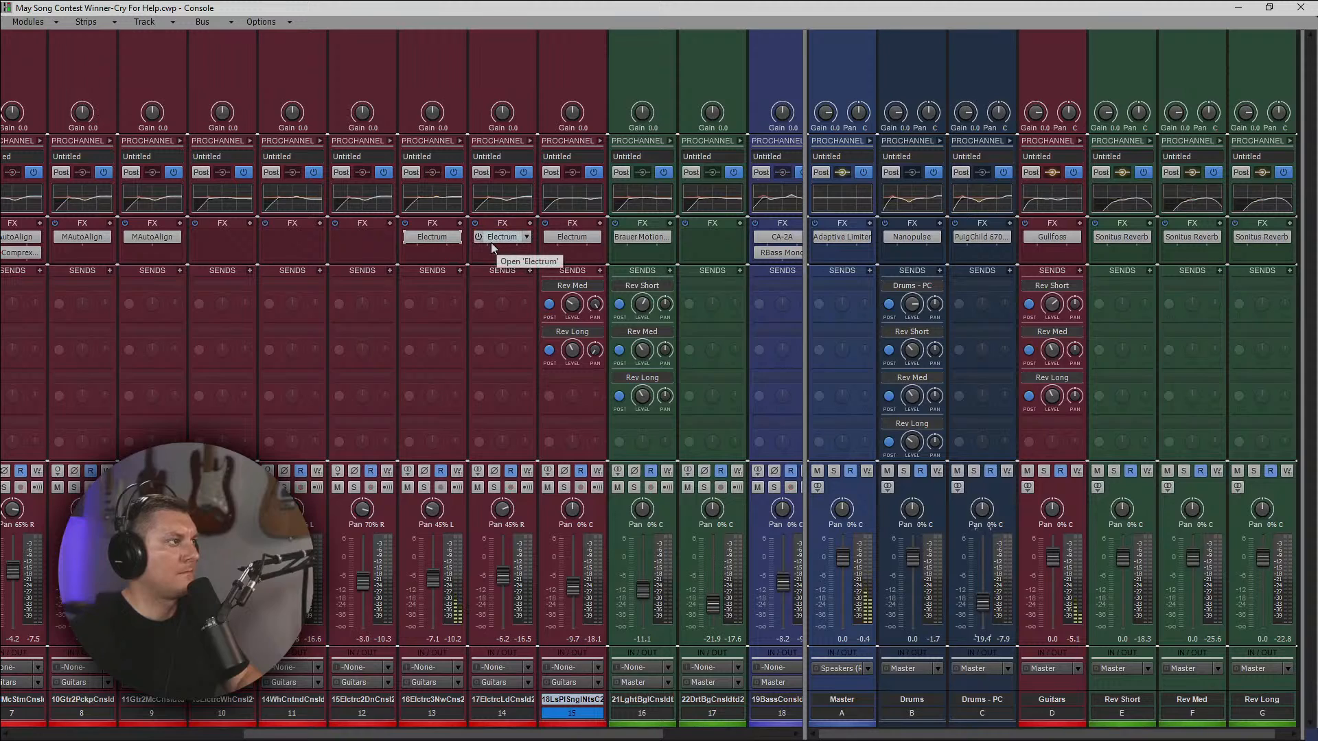
{"action": "double_click", "coordinate": [440, 242]}
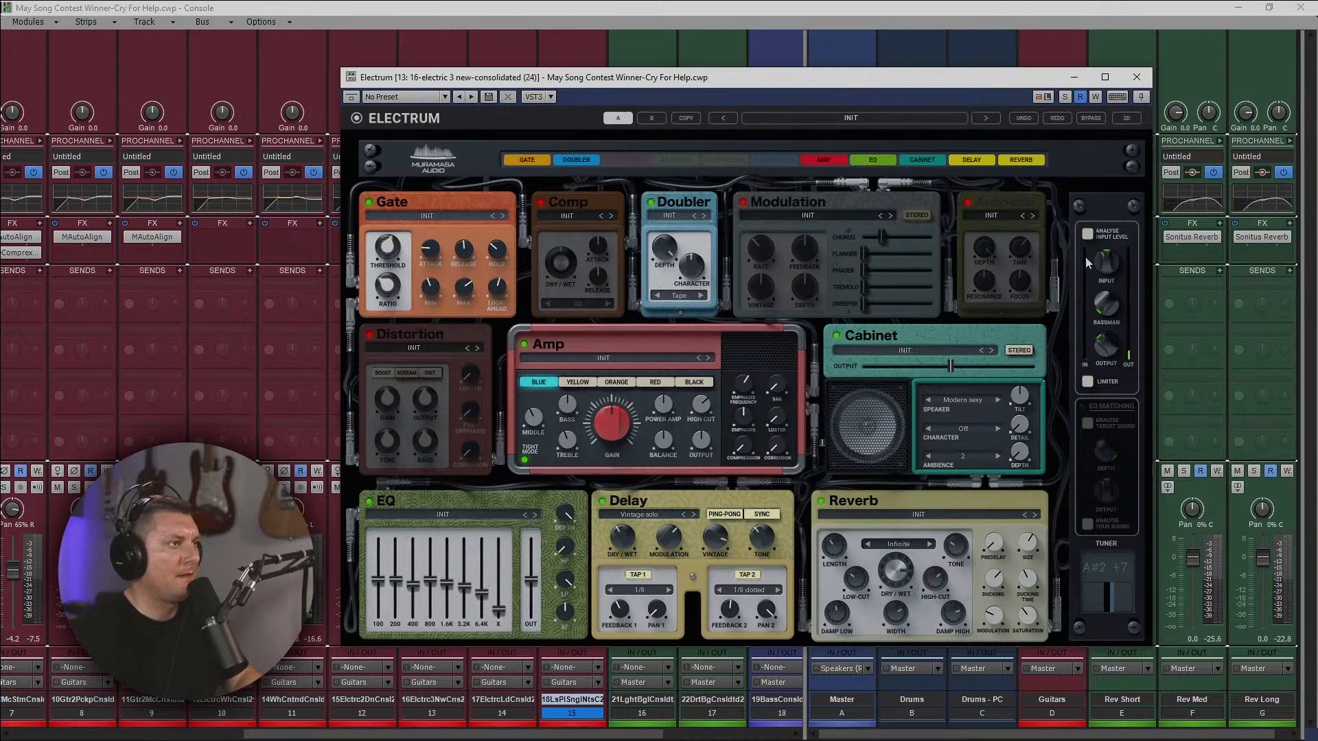
{"action": "left_click", "coordinate": [1137, 76]}
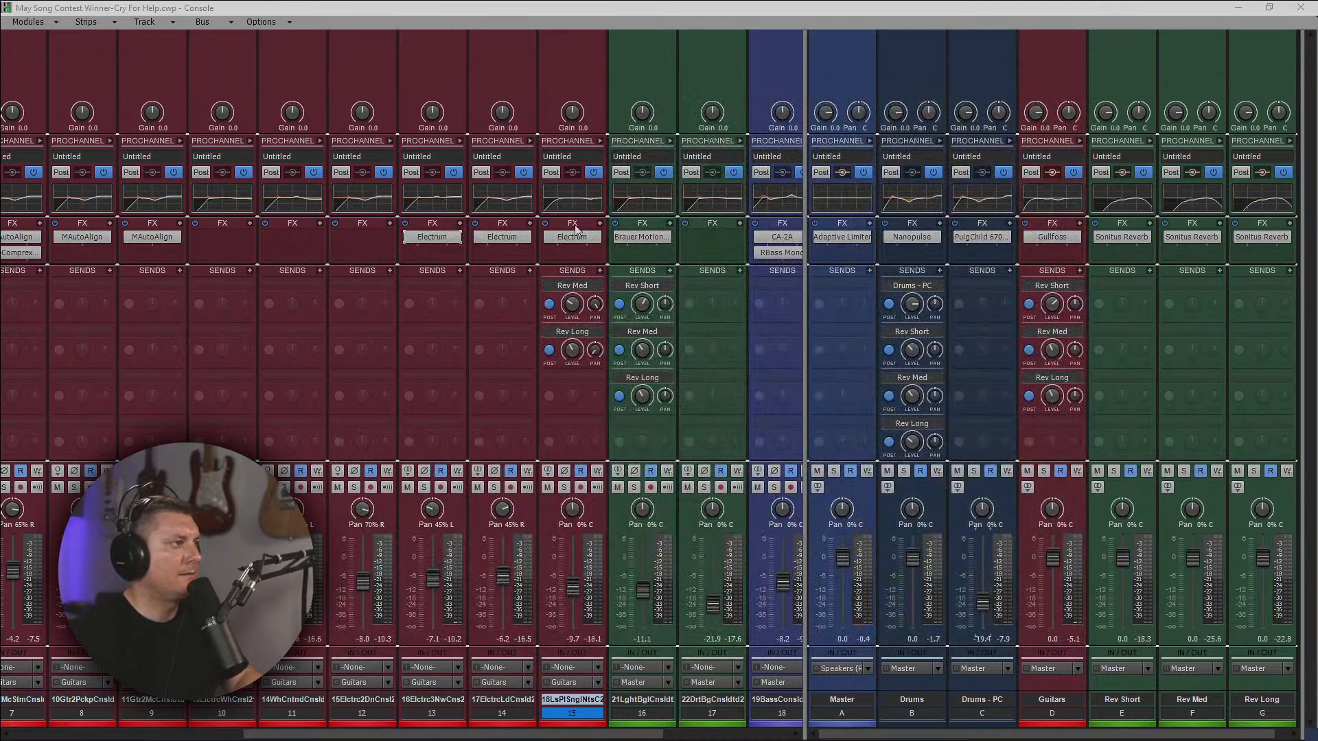
{"action": "double_click", "coordinate": [576, 237]}
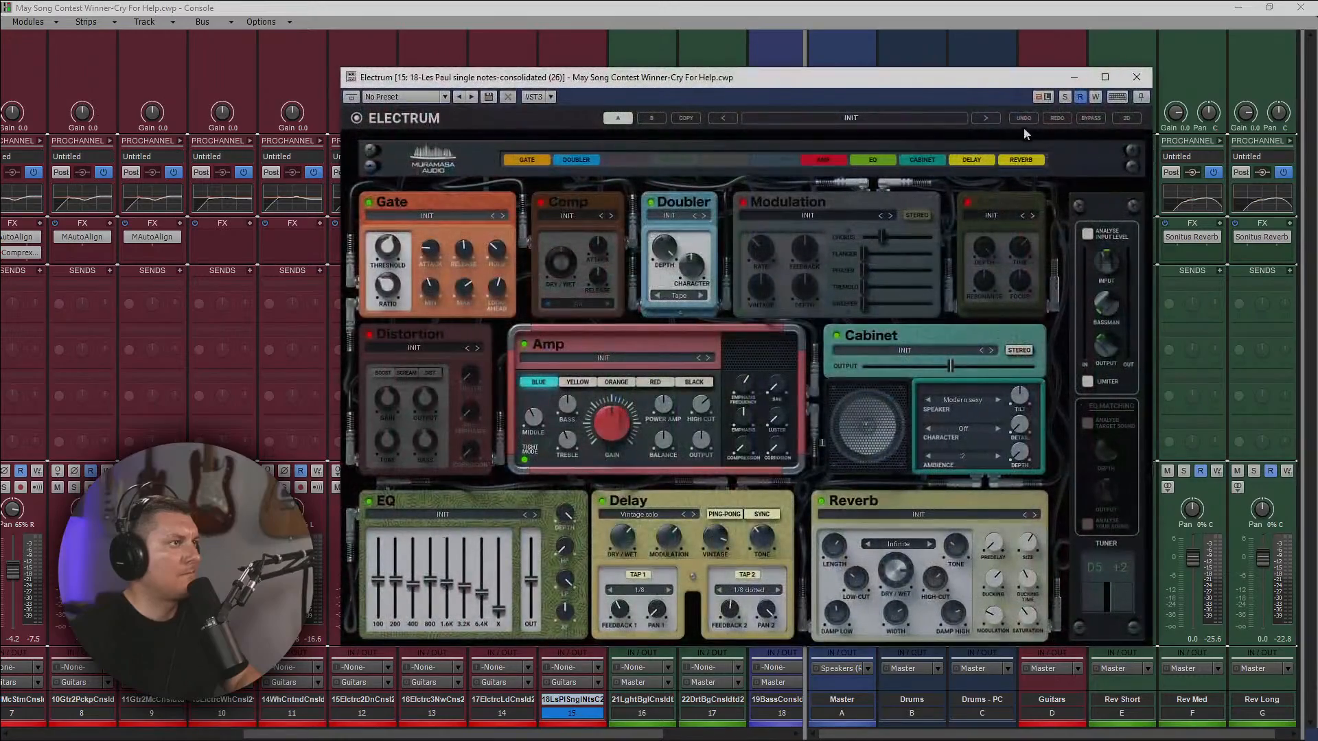
{"action": "left_click", "coordinate": [1147, 77]}
{"action": "double_click", "coordinate": [500, 235]}
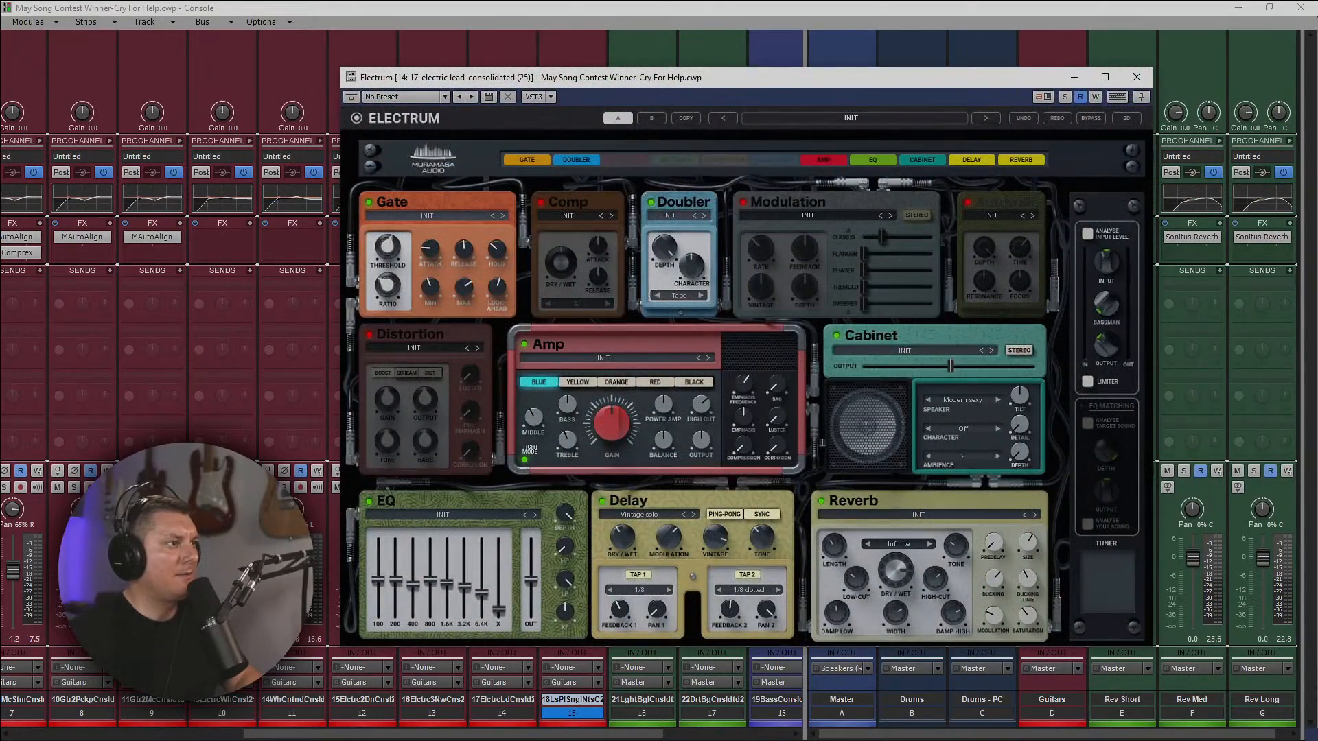
{"action": "left_click", "coordinate": [1137, 77]}
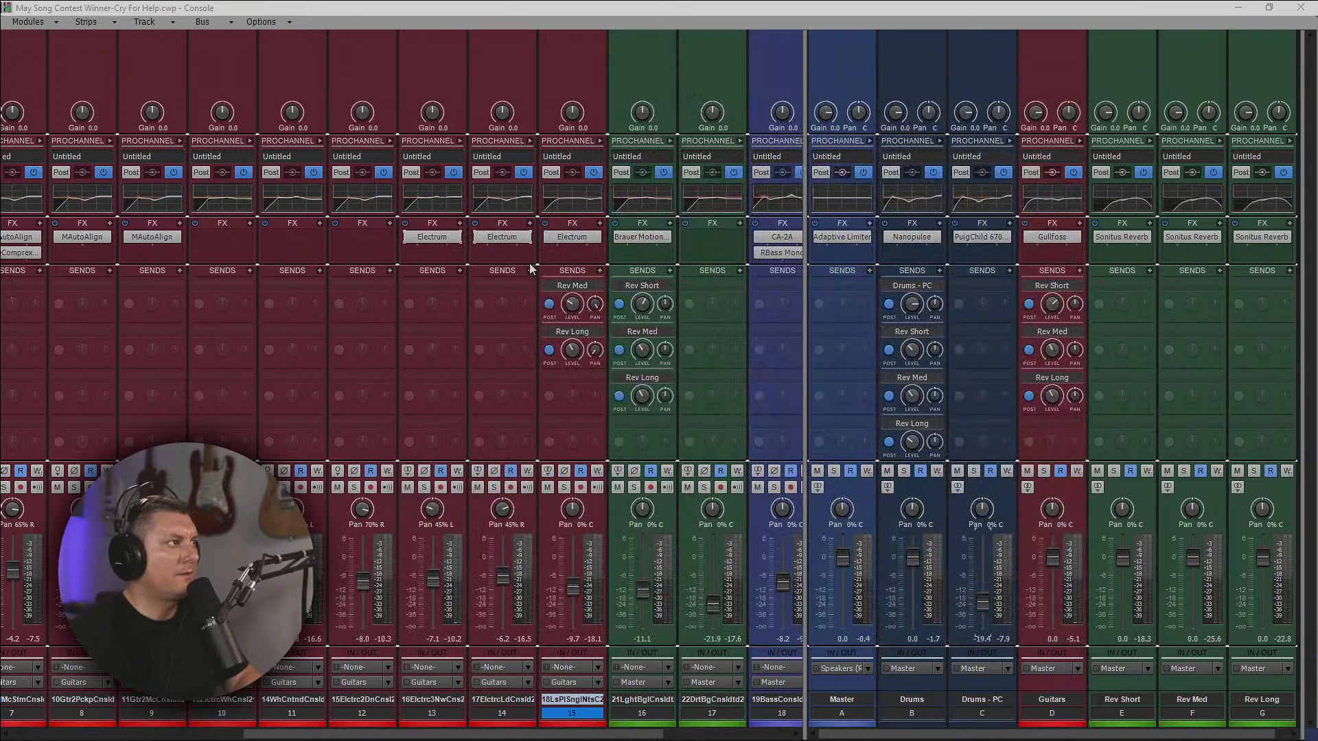
Replay the mix to check track 13's Electrum, and lower the Reverb Dry/Wet in track 14's Electrum.
{"action": "key", "text": "space"}
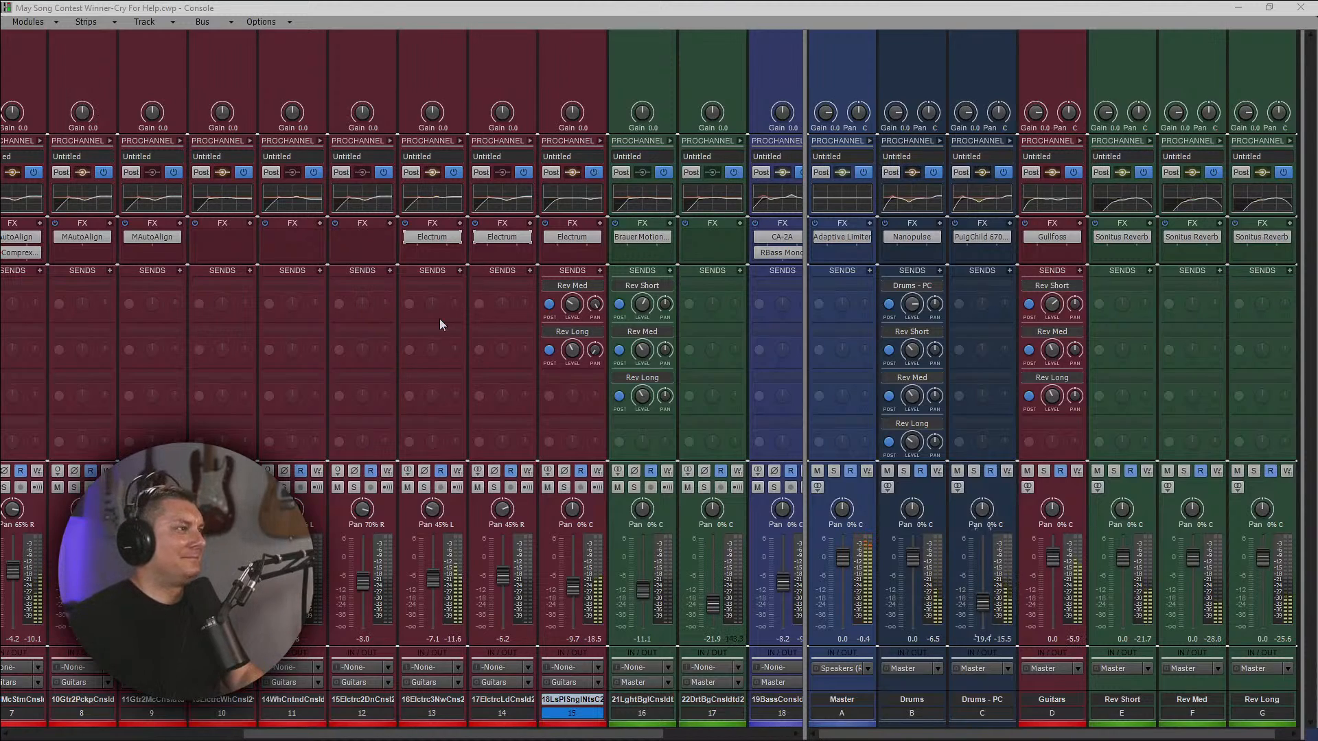
{"action": "double_click", "coordinate": [440, 237]}
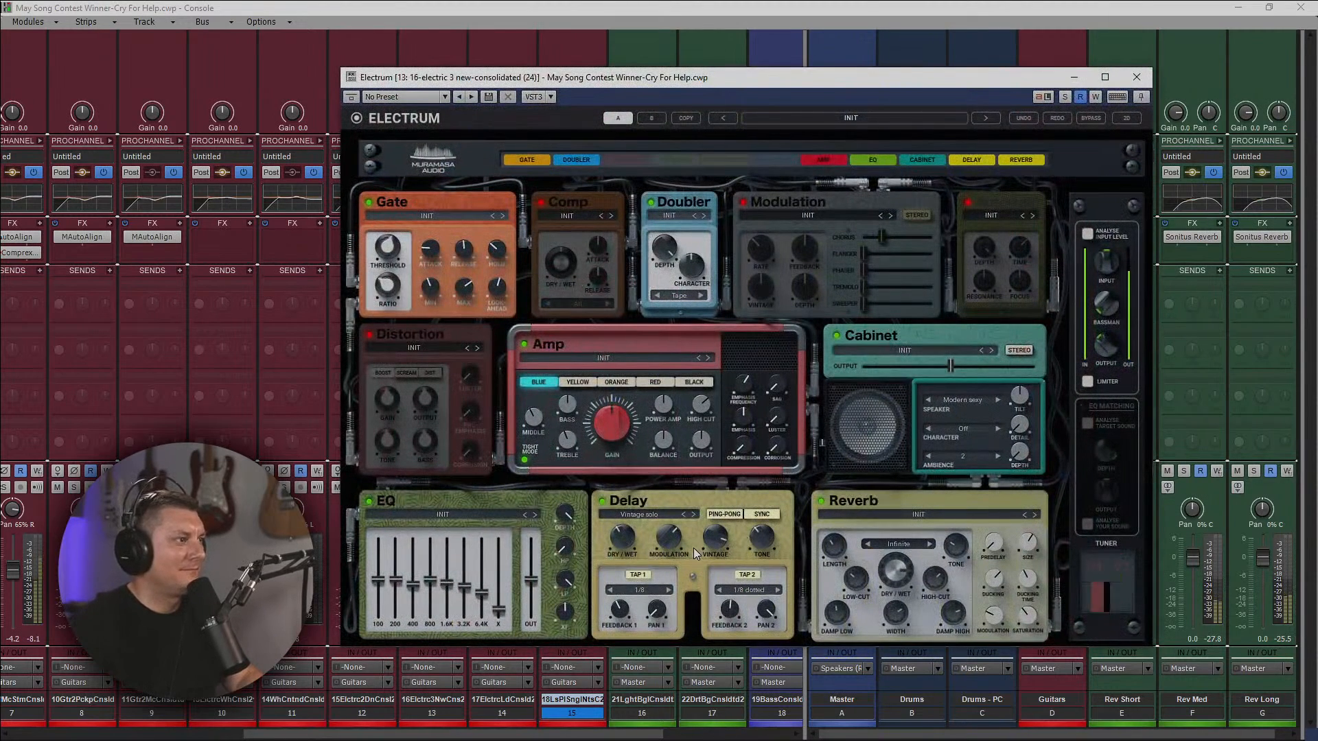
{"action": "left_click", "coordinate": [1137, 76]}
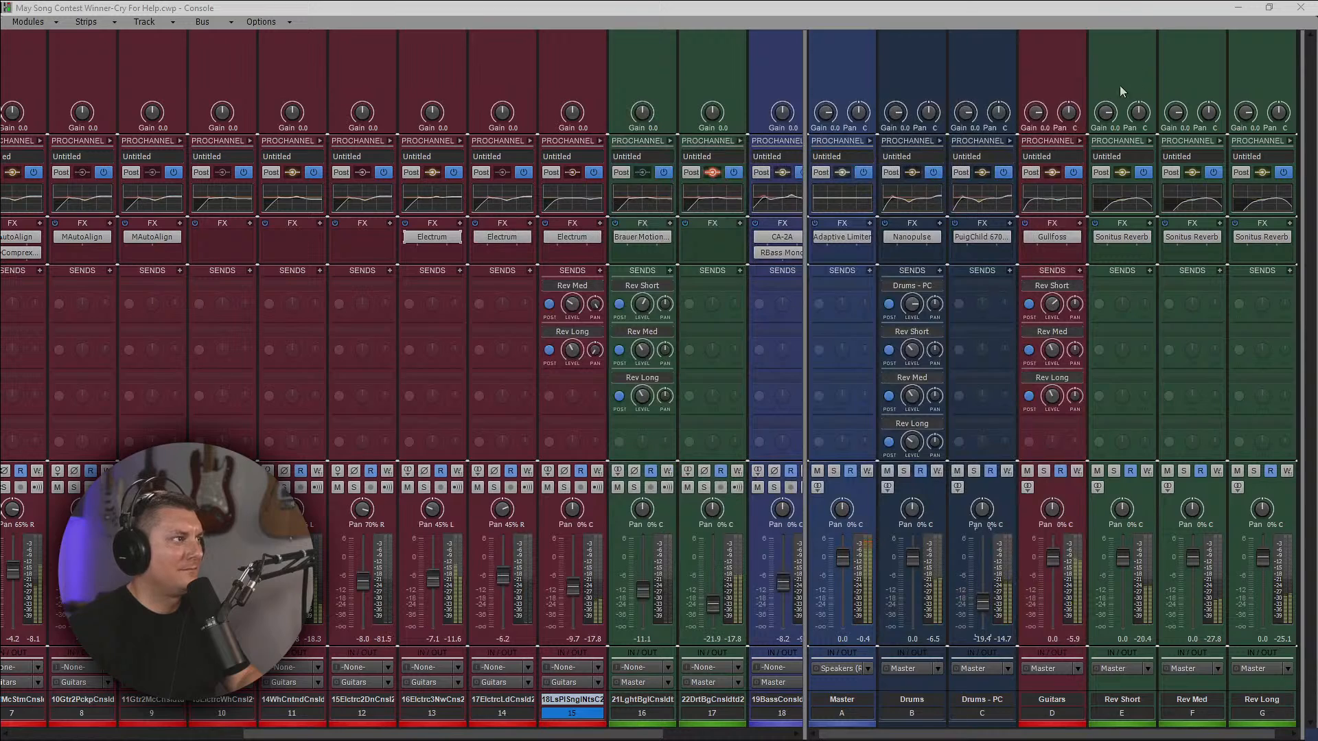
{"action": "double_click", "coordinate": [501, 237]}
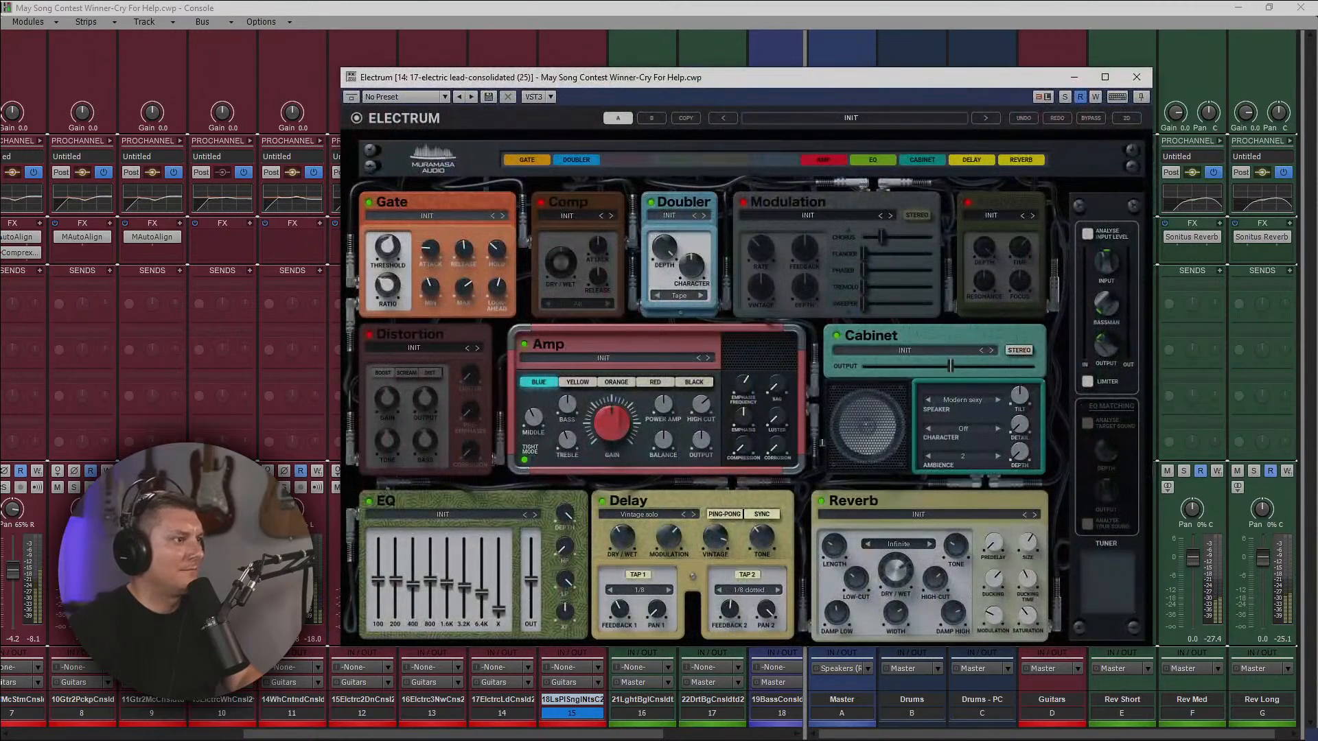
{"action": "left_click_drag", "start_coordinate": [896, 570], "coordinate": [895, 604]}
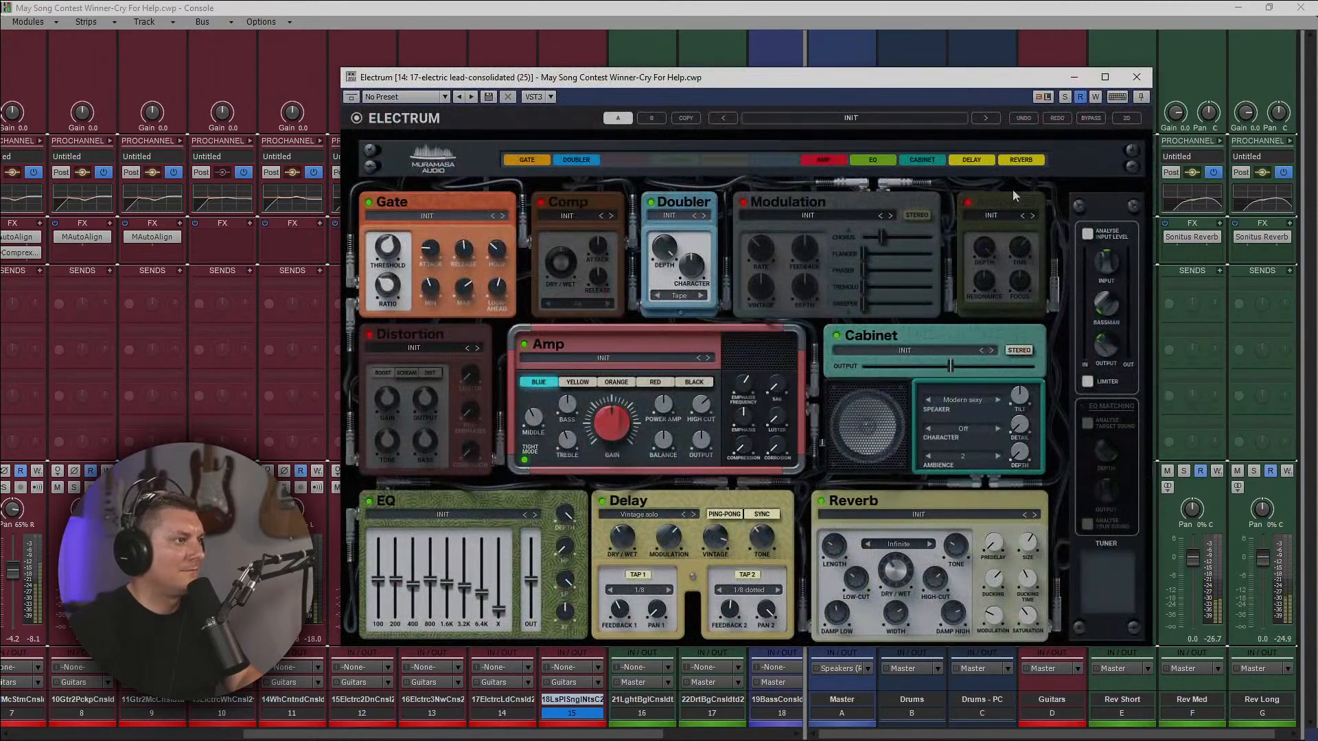
{"action": "left_click", "coordinate": [1136, 77]}
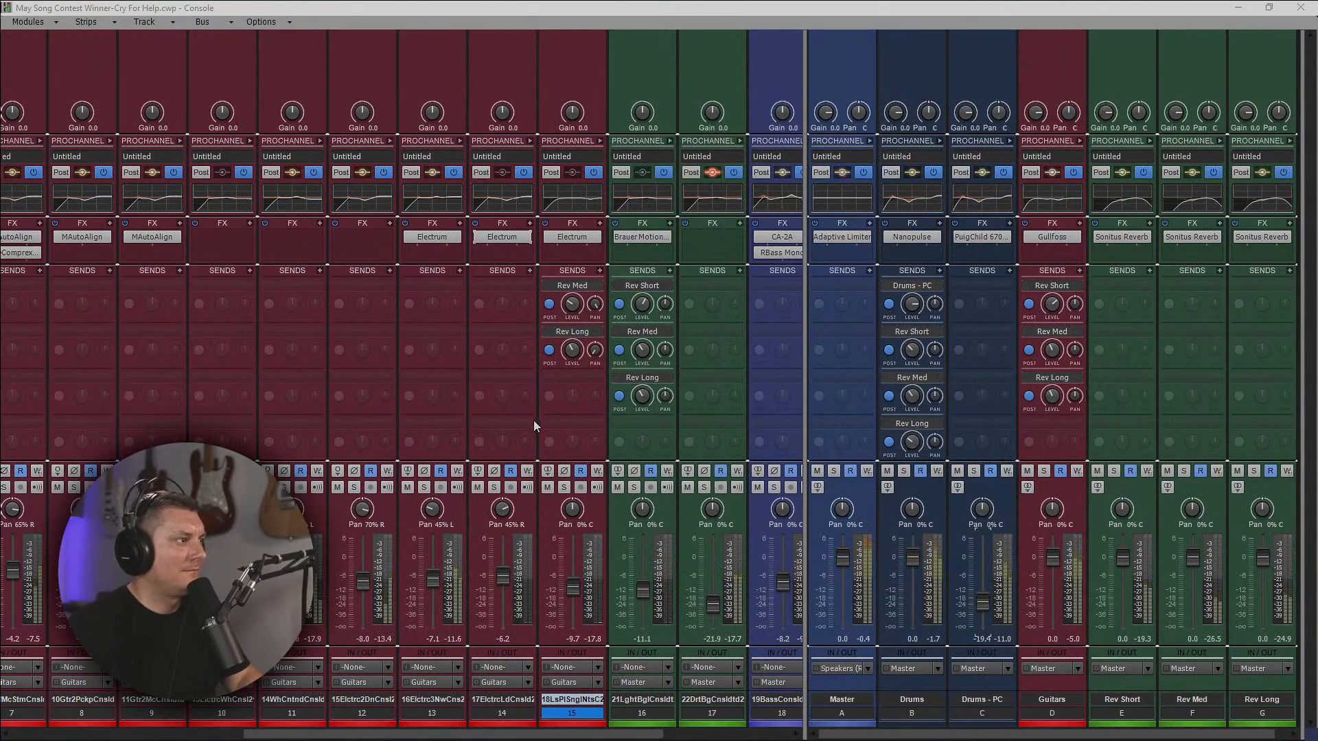
Raise the high-pass frequency in track 13's ProChannel EQ and check it against track 12's EQ.
{"action": "left_click", "coordinate": [459, 140]}
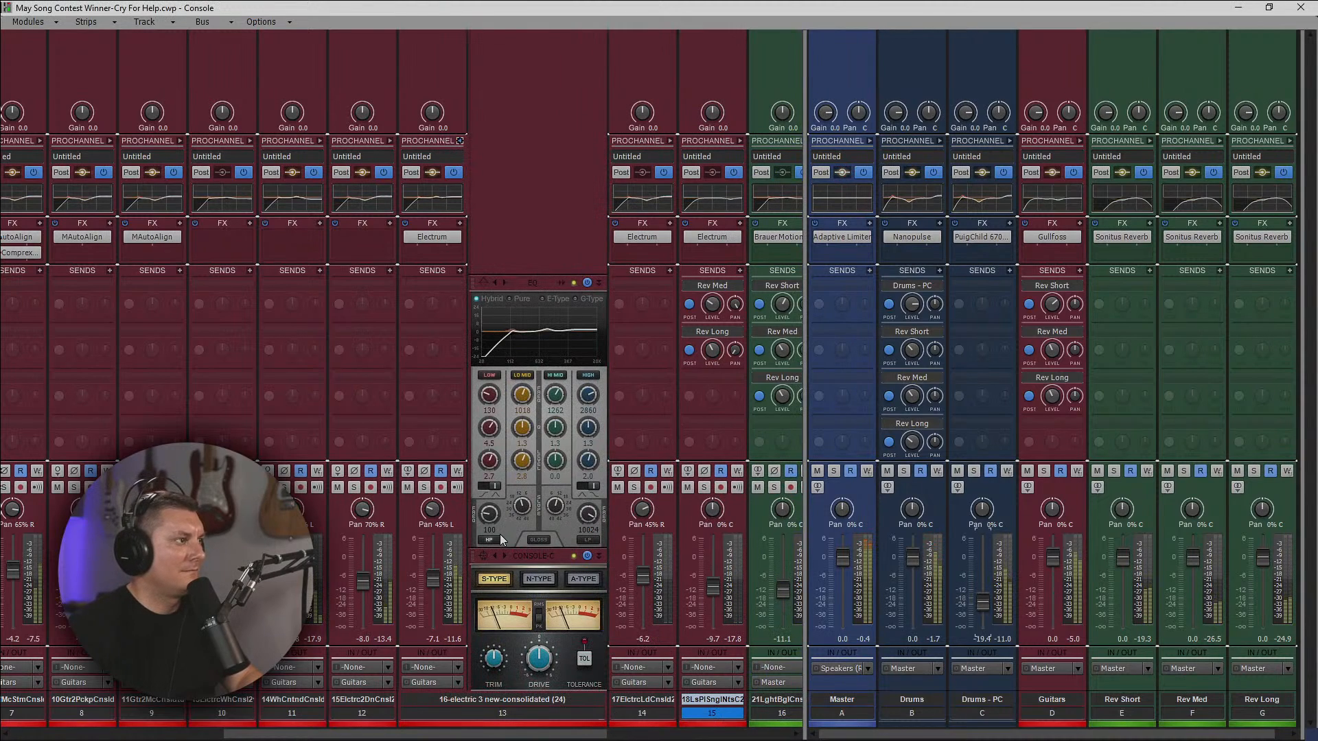
{"action": "left_click_drag", "start_coordinate": [491, 522], "coordinate": [492, 511]}
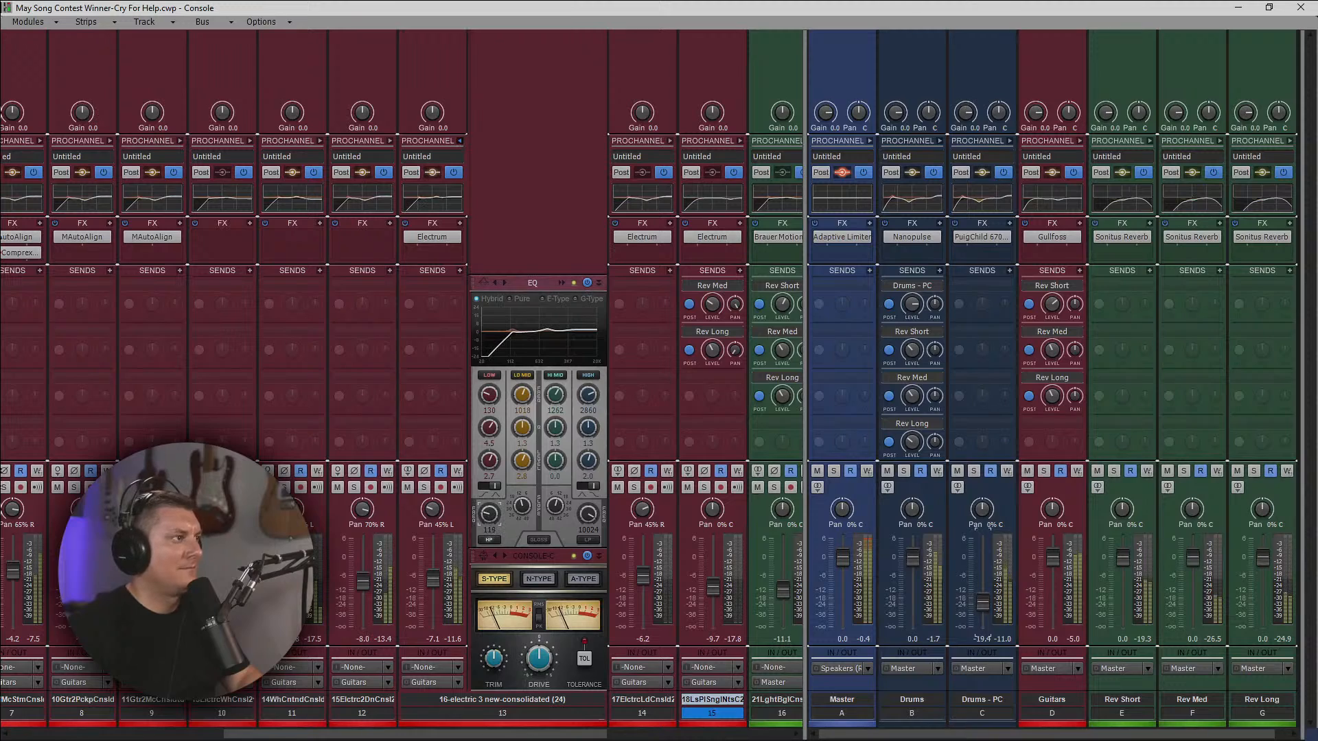
{"action": "left_click", "coordinate": [389, 141]}
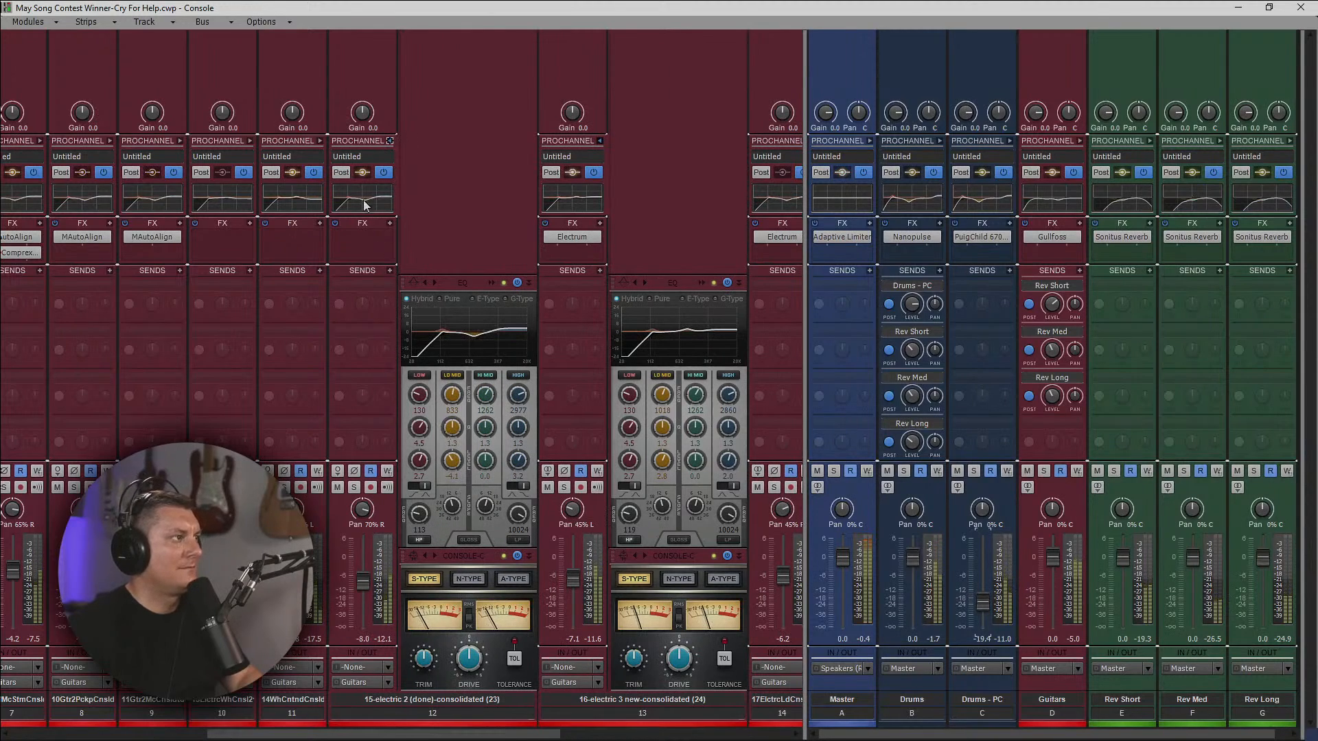
{"action": "left_click", "coordinate": [389, 140]}
{"action": "left_click", "coordinate": [461, 141]}
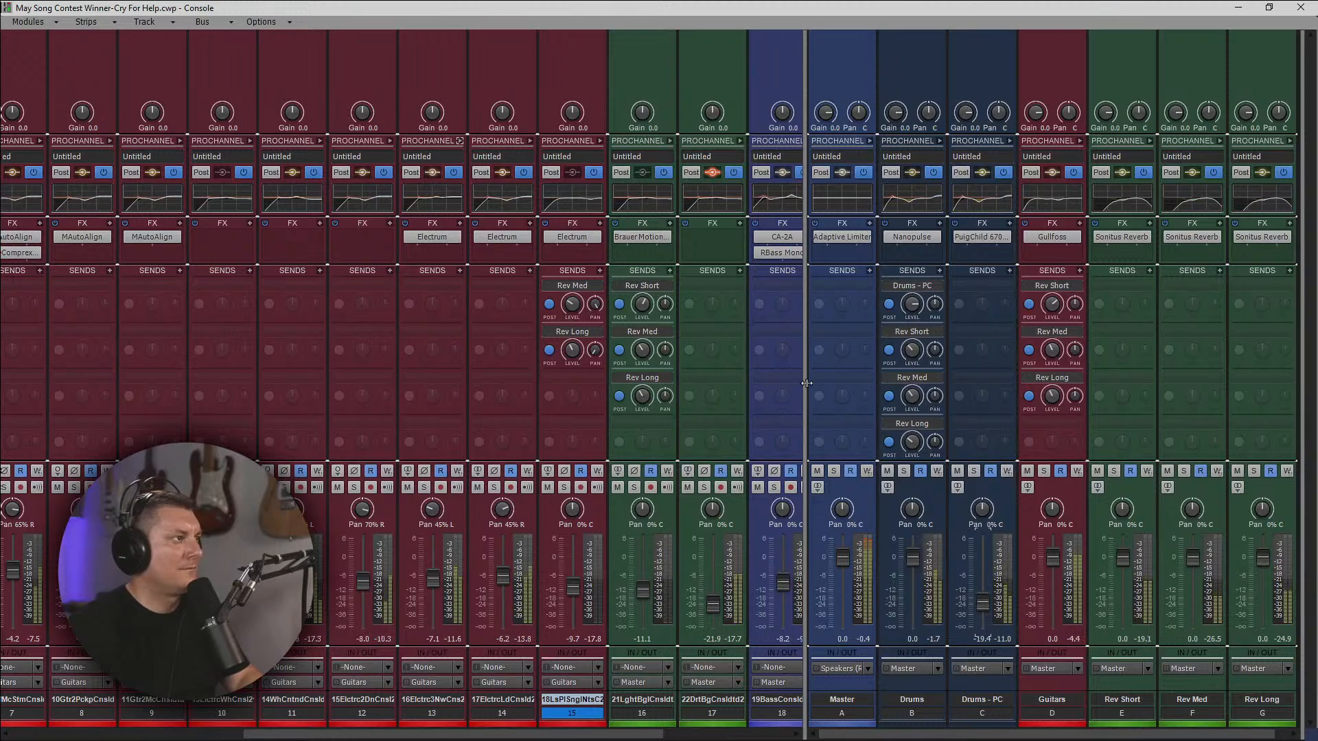
Try the Yellow amp channel in track 14's Electrum and return the amp to Blue.
{"action": "double_click", "coordinate": [505, 237]}
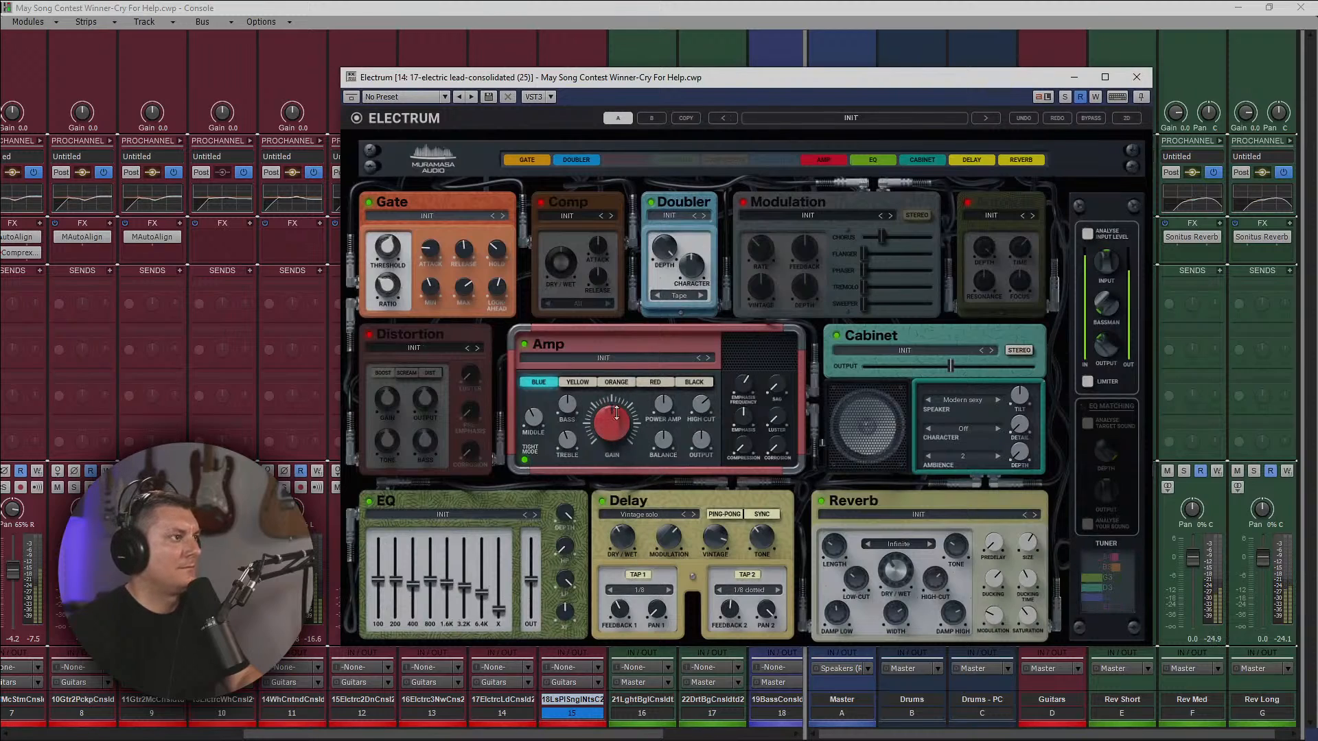
{"action": "left_click", "coordinate": [575, 384]}
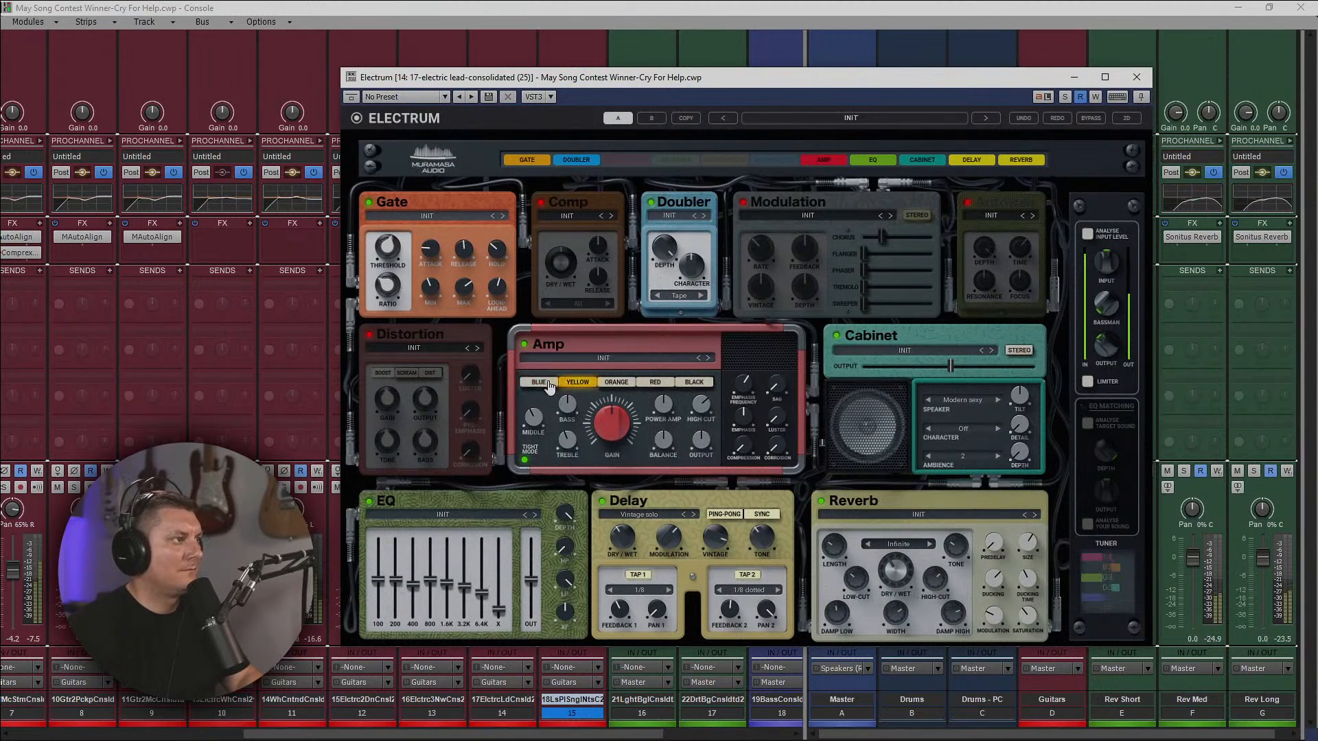
{"action": "left_click", "coordinate": [547, 386]}
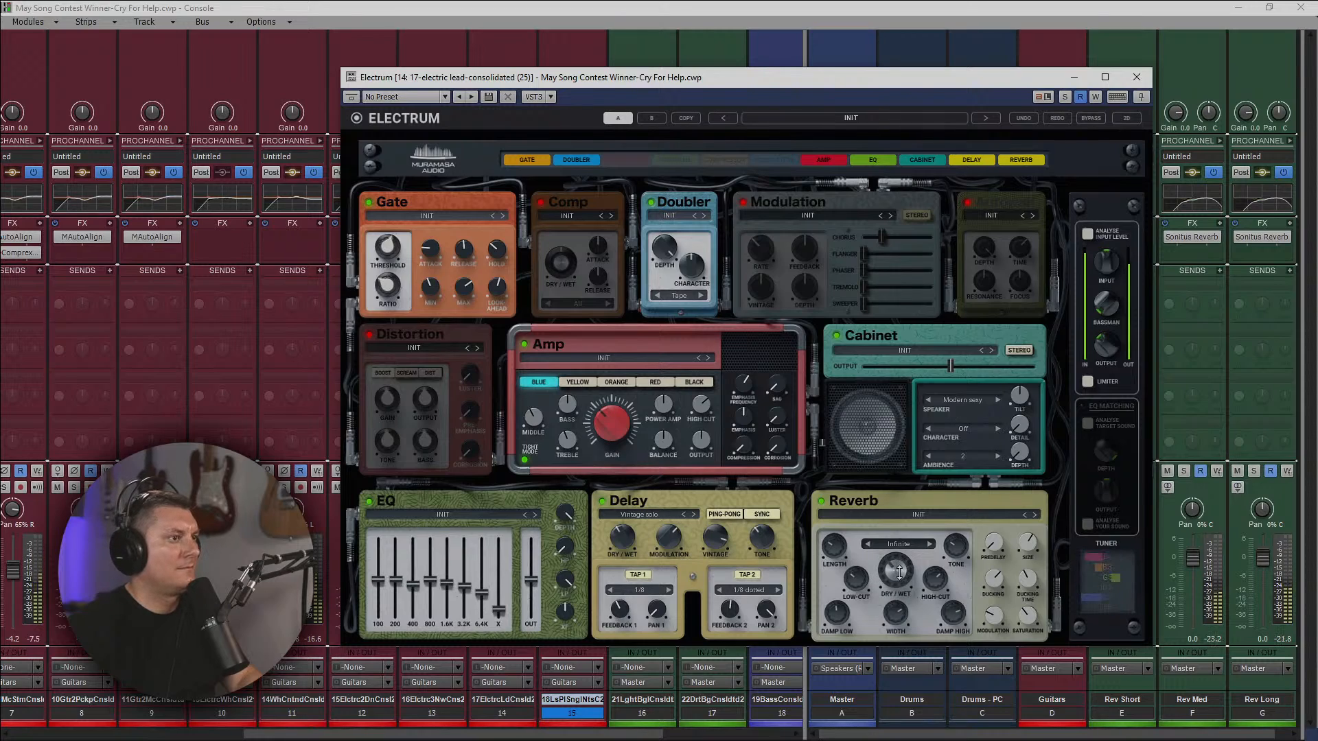
{"action": "left_click", "coordinate": [1137, 76]}
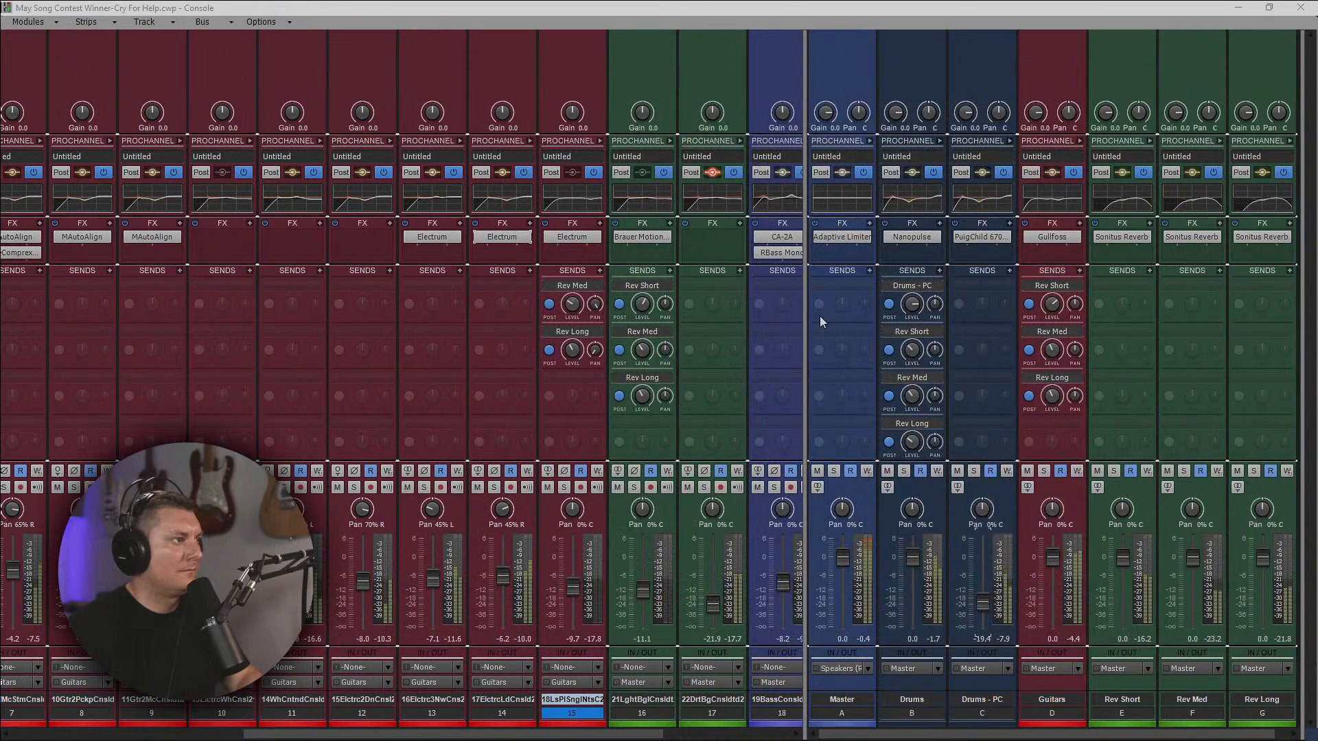
Lower track 14's volume to -10.5 and track 13's to -9.0, and fine-tune track 15's Rev Long send level.
{"action": "left_click_drag", "start_coordinate": [496, 573], "coordinate": [433, 585]}
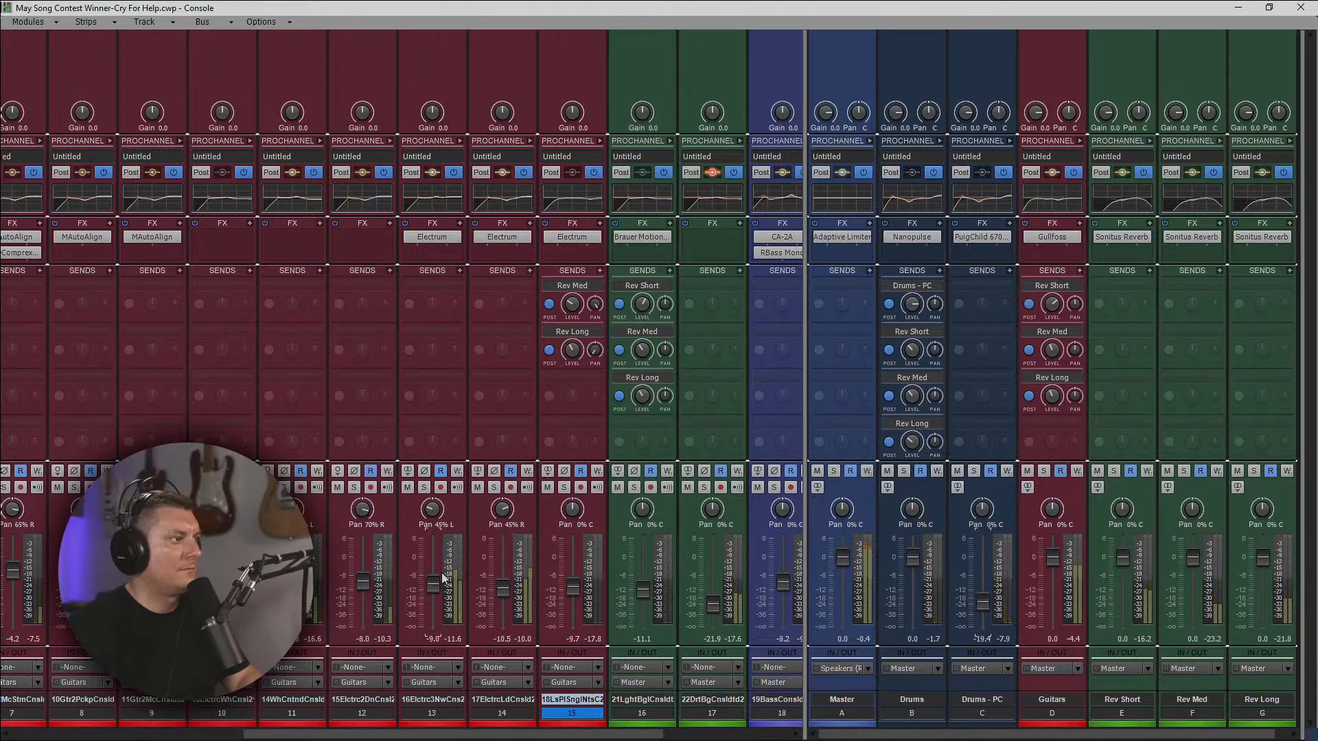
{"action": "mouse_move", "coordinate": [499, 557]}
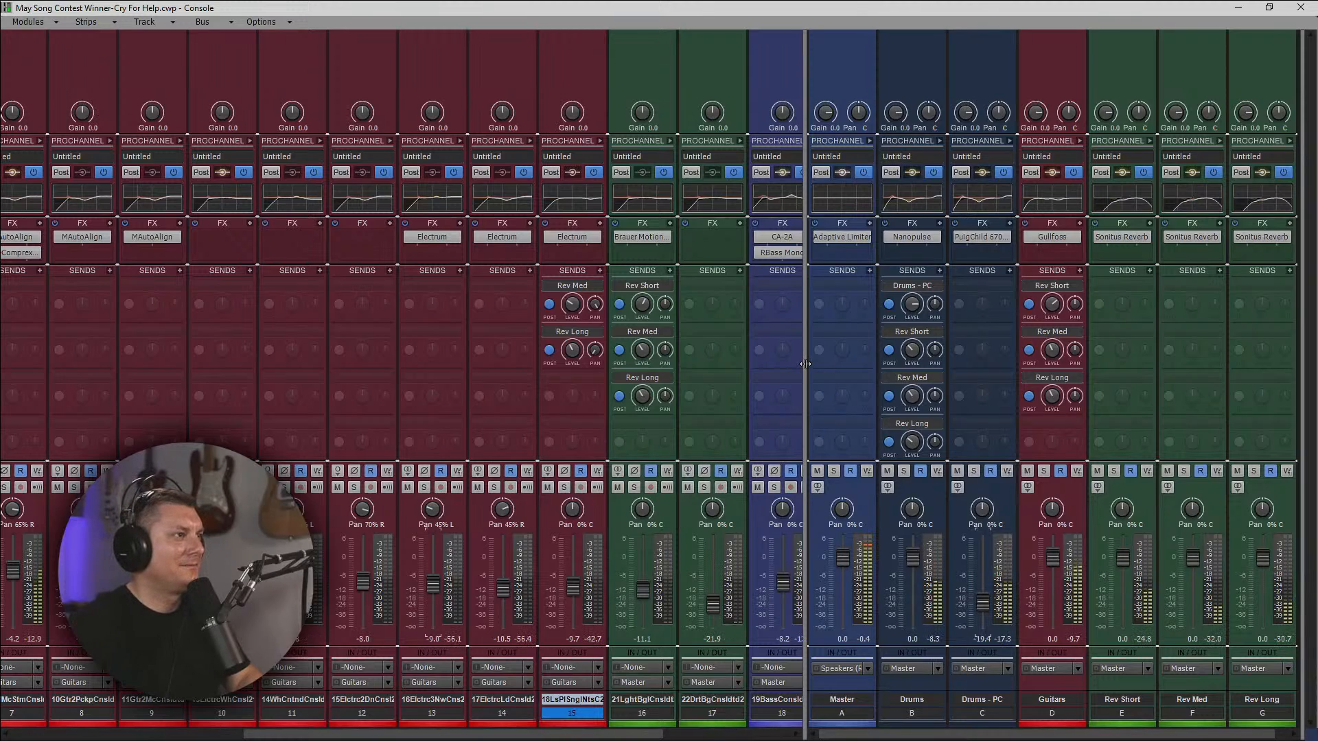
{"action": "left_click_drag", "start_coordinate": [805, 364], "coordinate": [840, 371]}
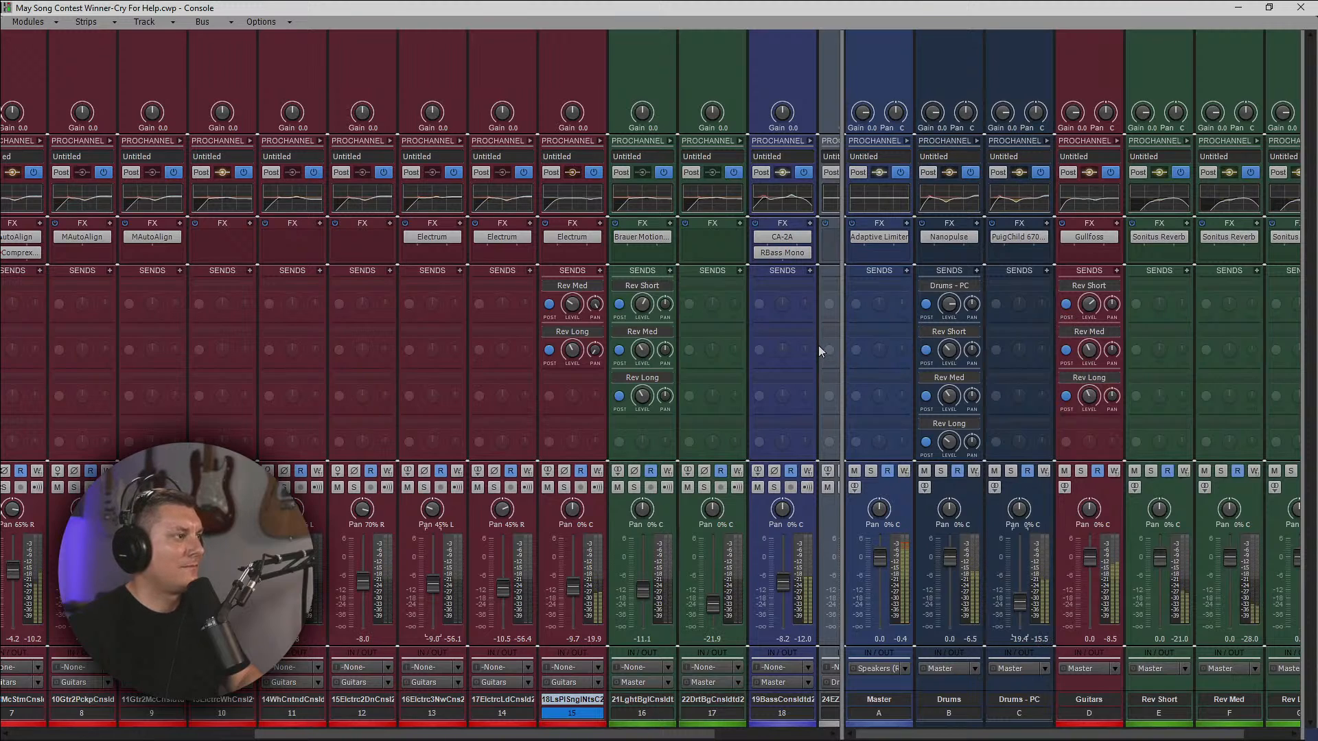
{"action": "left_click_drag", "start_coordinate": [484, 737], "coordinate": [302, 737]}
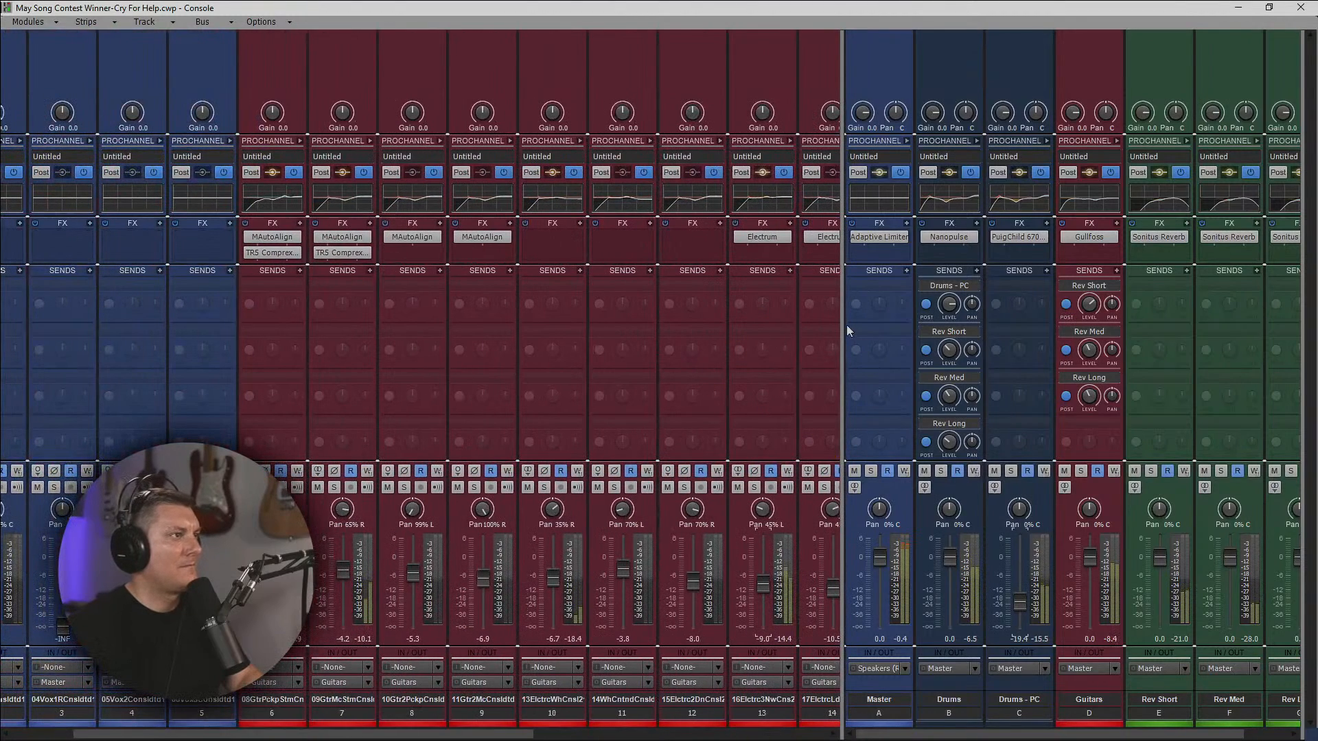
{"action": "left_click_drag", "start_coordinate": [845, 326], "coordinate": [1052, 342]}
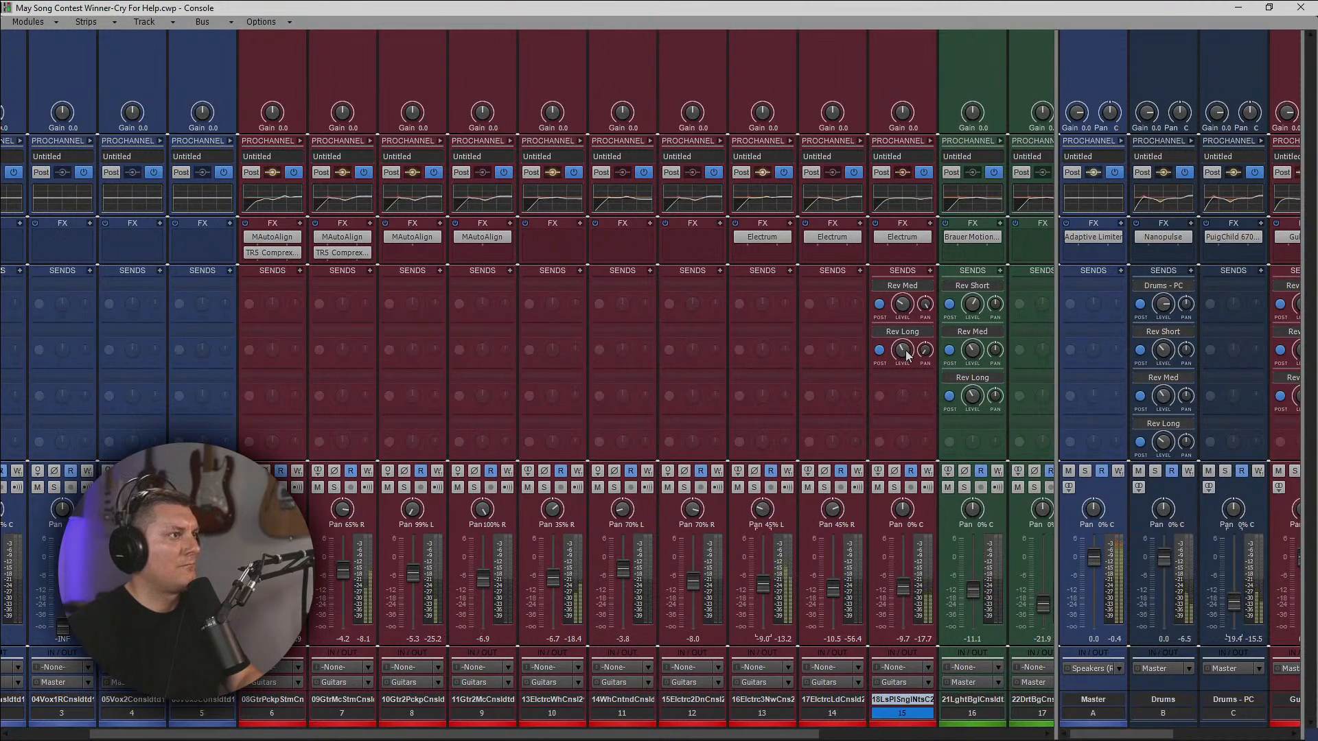
{"action": "left_click_drag", "start_coordinate": [906, 351], "coordinate": [903, 351]}
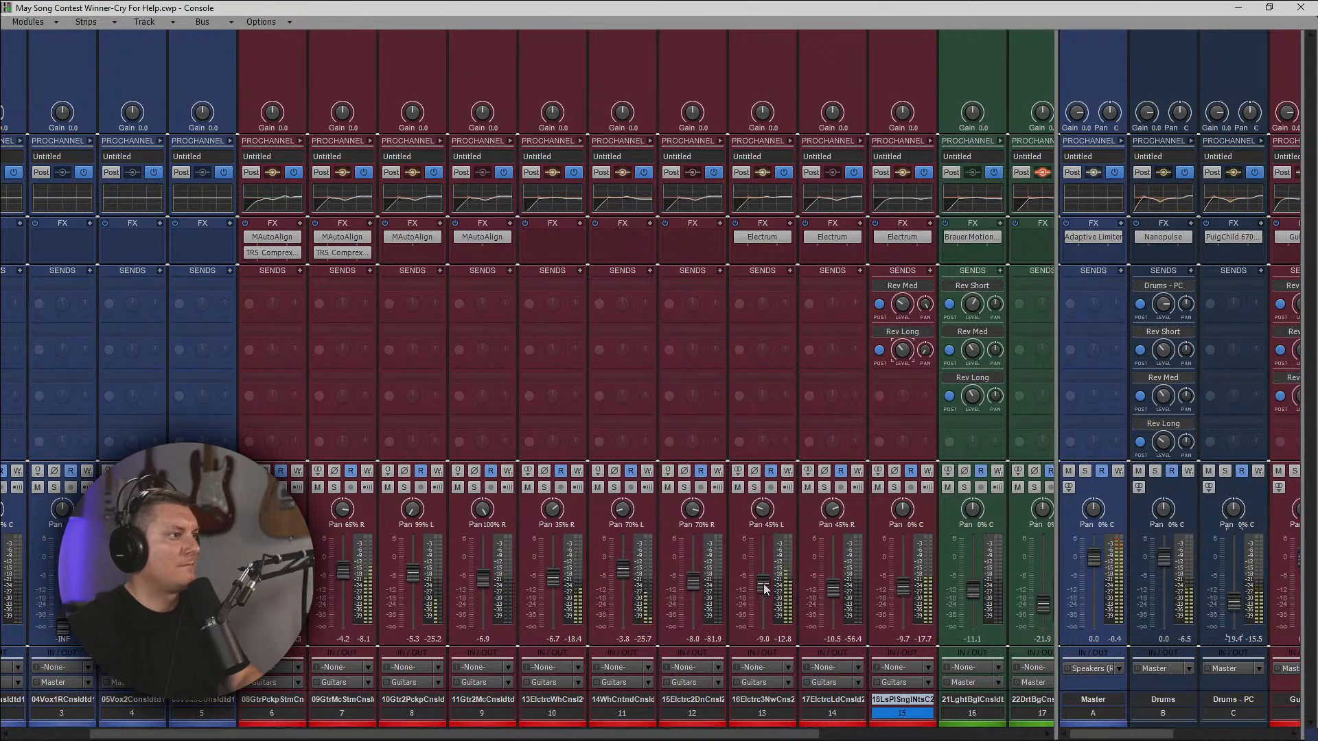
Pan tracks 11 and 12 to 100% left and right, and tracks 13 and 14 to 35% left and right.
{"action": "left_click_drag", "start_coordinate": [764, 588], "coordinate": [764, 587]}
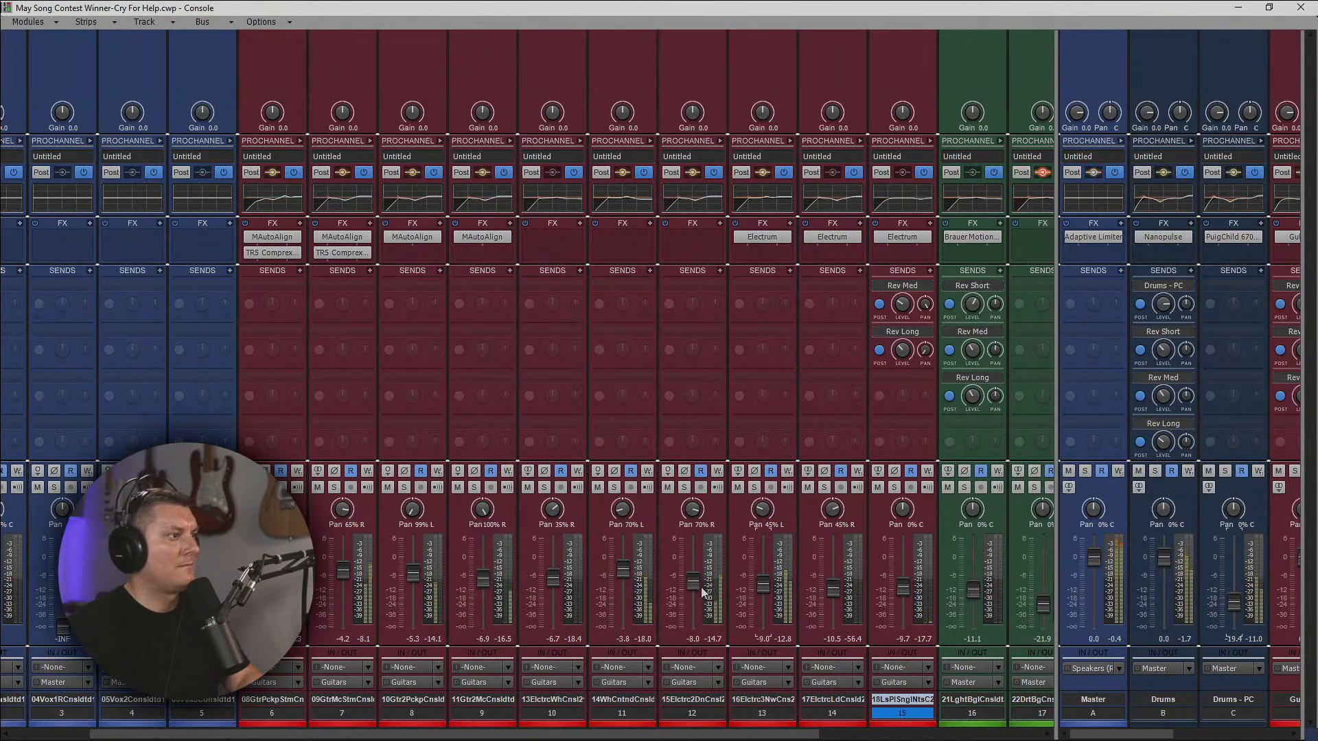
{"action": "left_click_drag", "start_coordinate": [682, 517], "coordinate": [692, 520]}
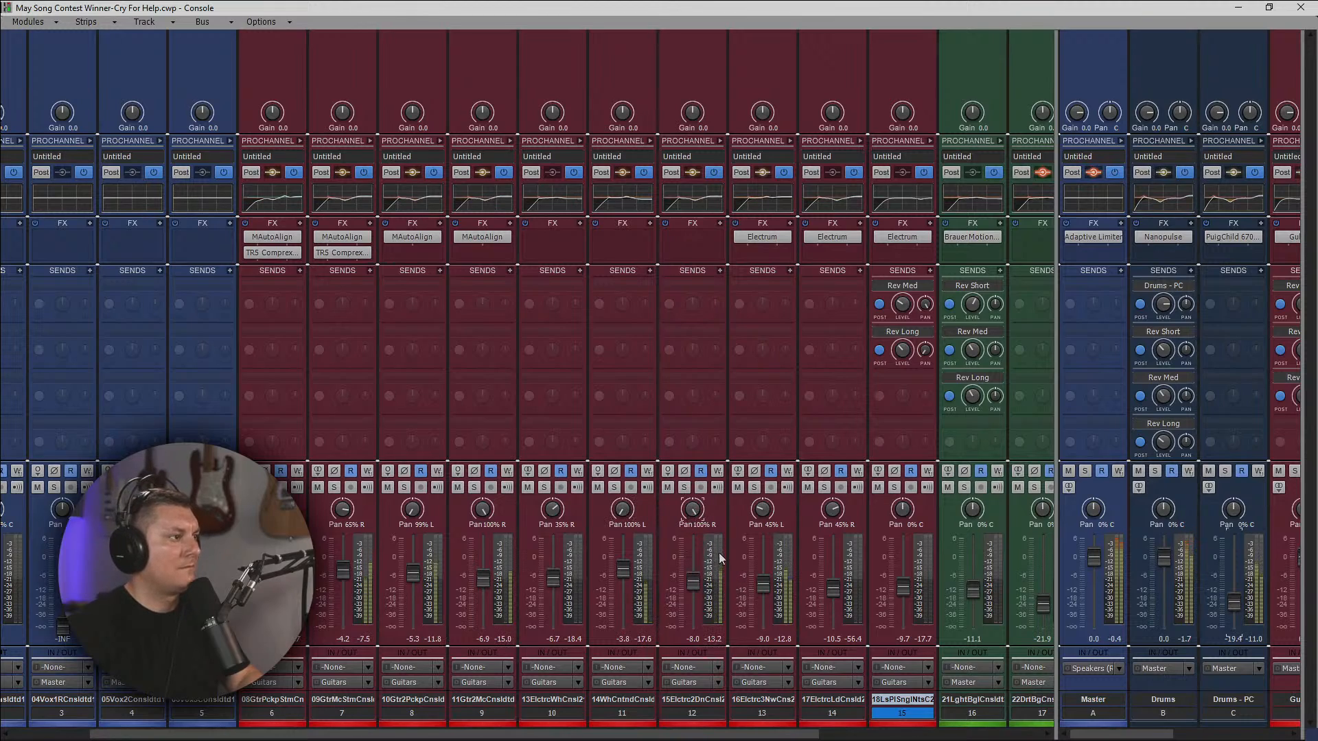
{"action": "scroll", "coordinate": [801, 473], "scroll_direction": "right", "scroll_amount": 4}
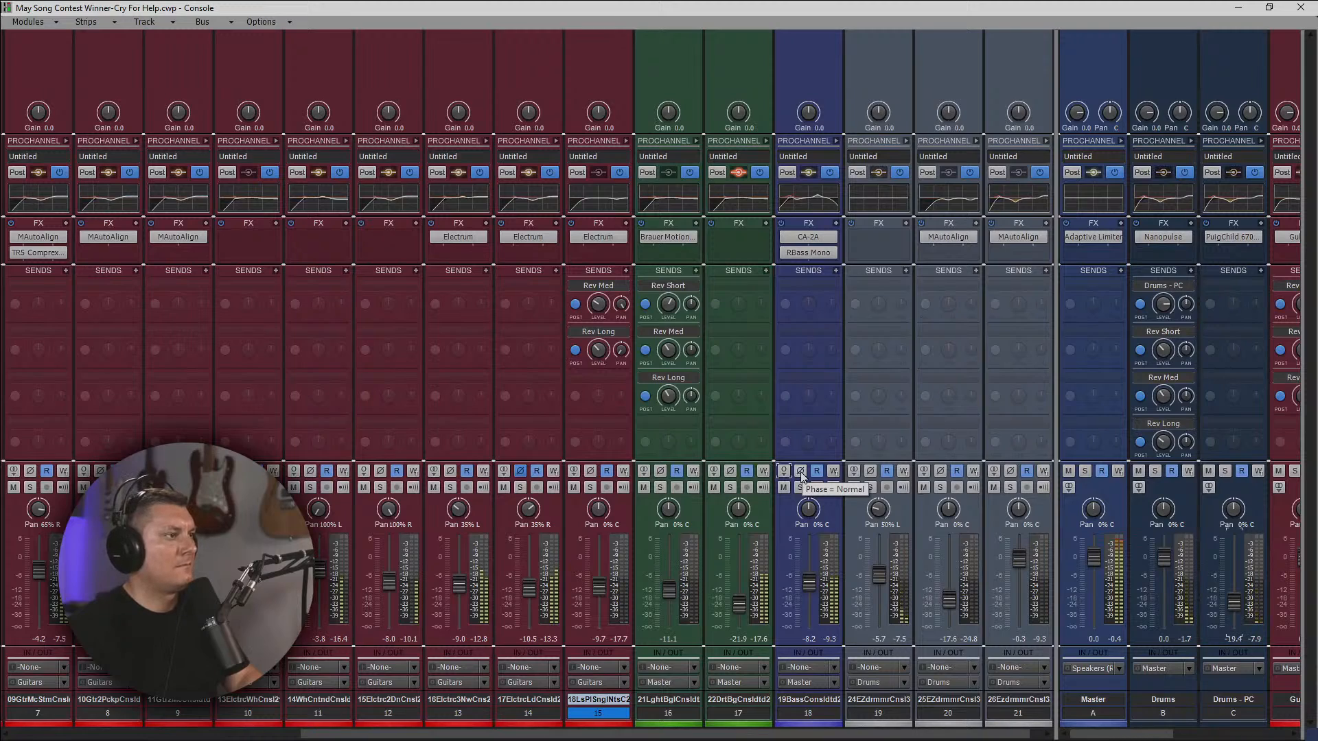
Play the mix and add two Rev Short sends to bass track 18, panned to opposite sides.
{"action": "left_click_drag", "start_coordinate": [820, 736], "coordinate": [1046, 734]}
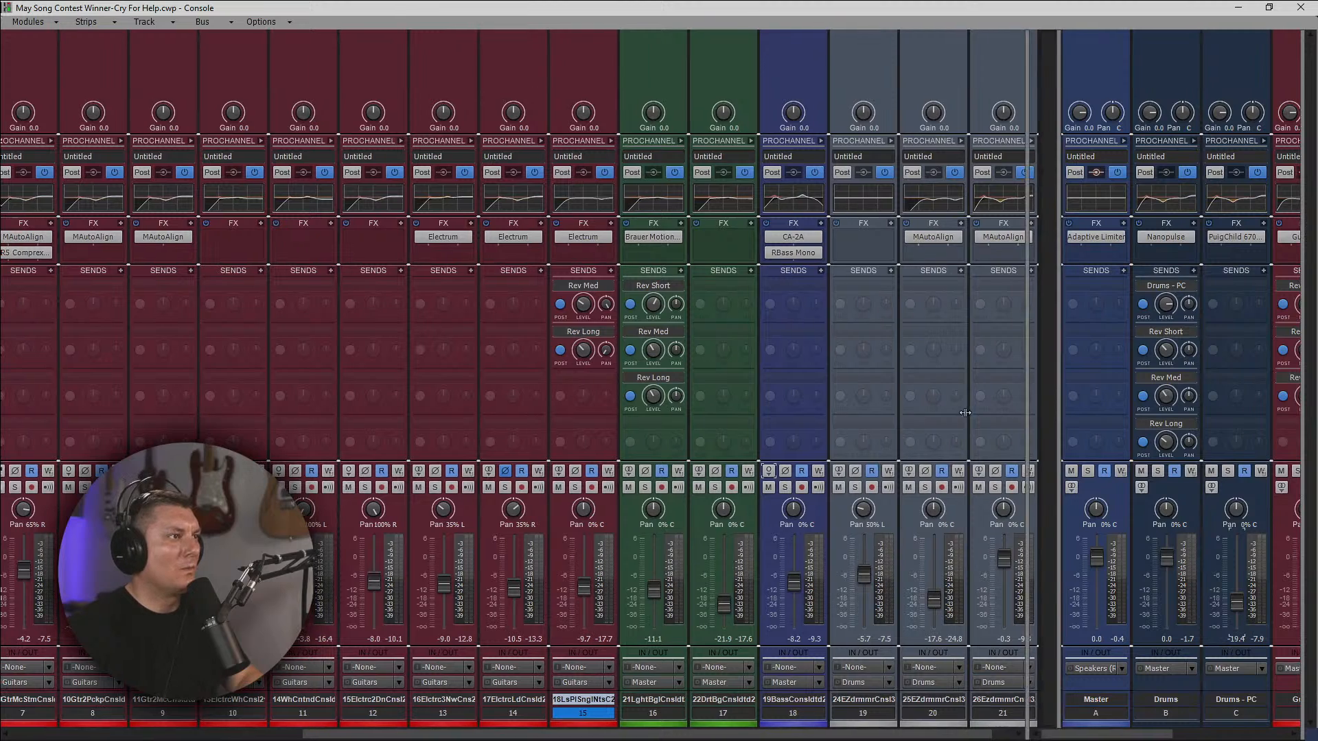
{"action": "left_click_drag", "start_coordinate": [1057, 410], "coordinate": [695, 405]}
{"action": "left_click_drag", "start_coordinate": [778, 402], "coordinate": [1116, 405]}
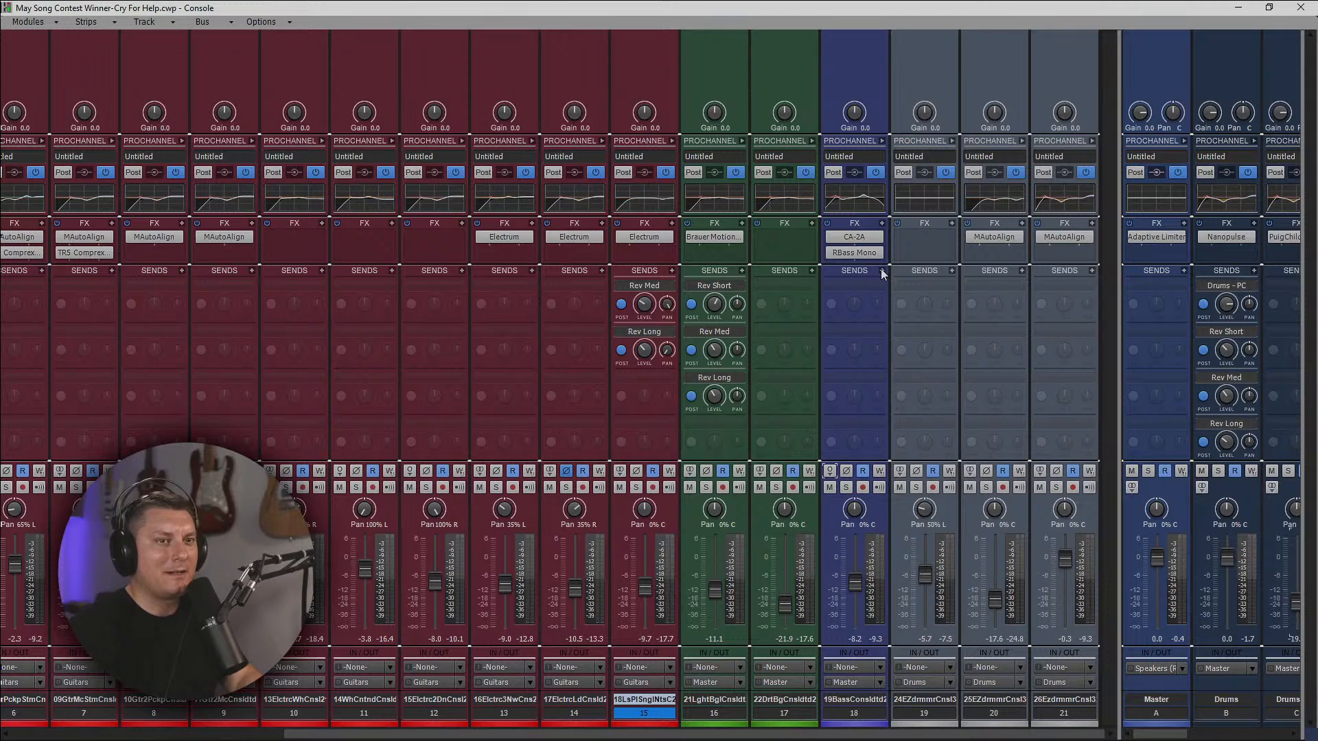
{"action": "key", "text": "space"}
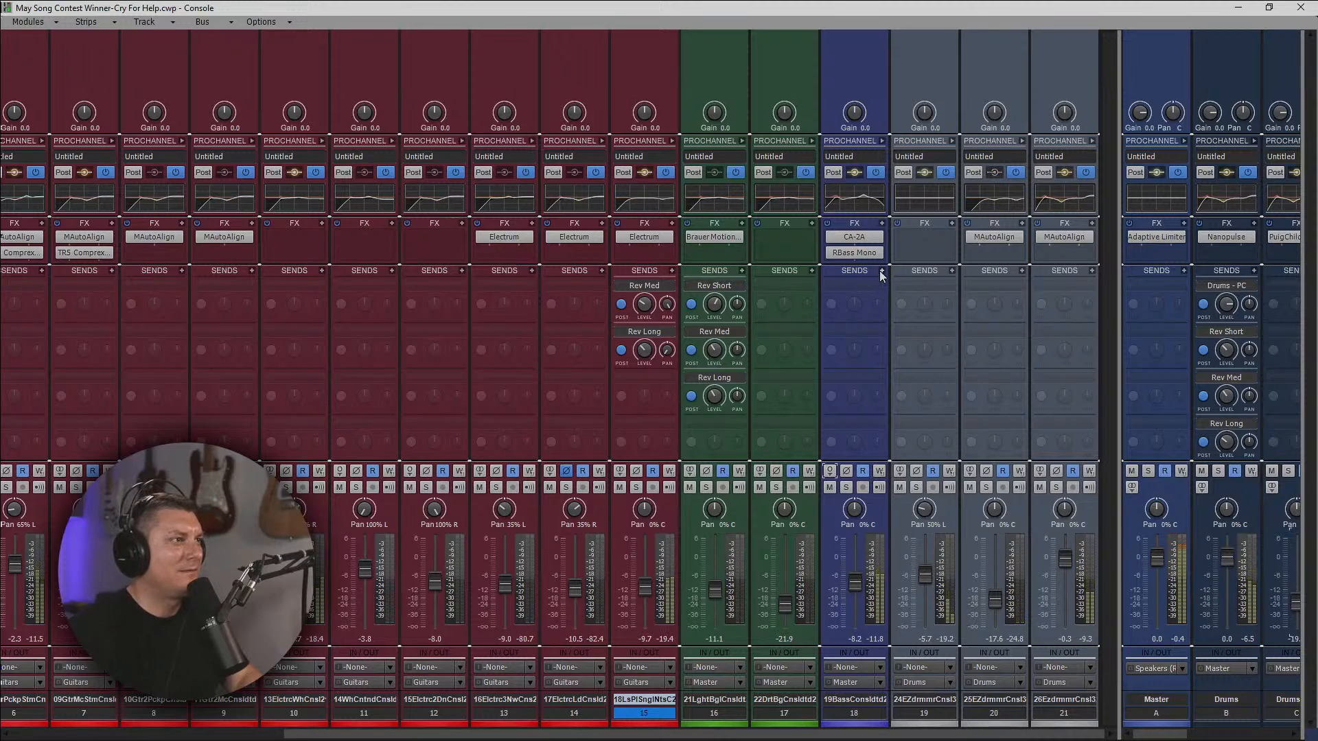
{"action": "left_click", "coordinate": [882, 271]}
{"action": "left_click", "coordinate": [917, 373]}
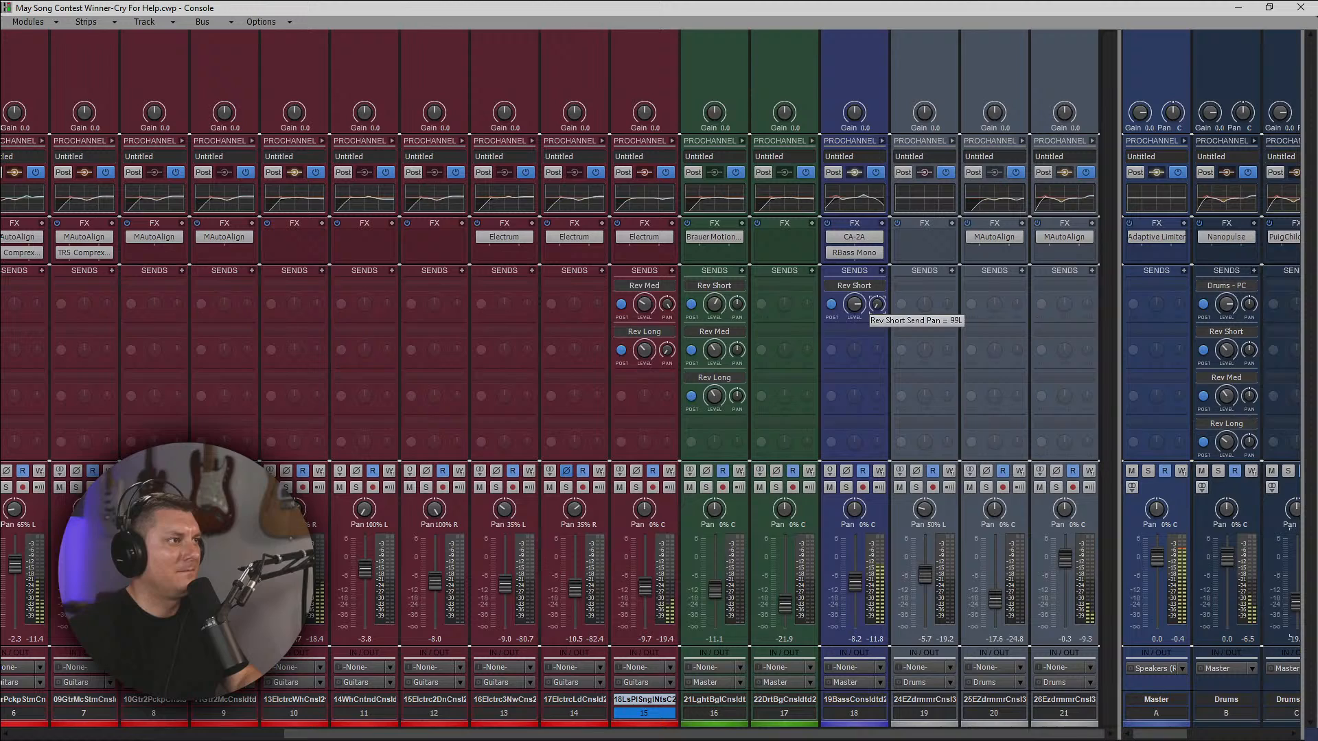
{"action": "left_click", "coordinate": [884, 272]}
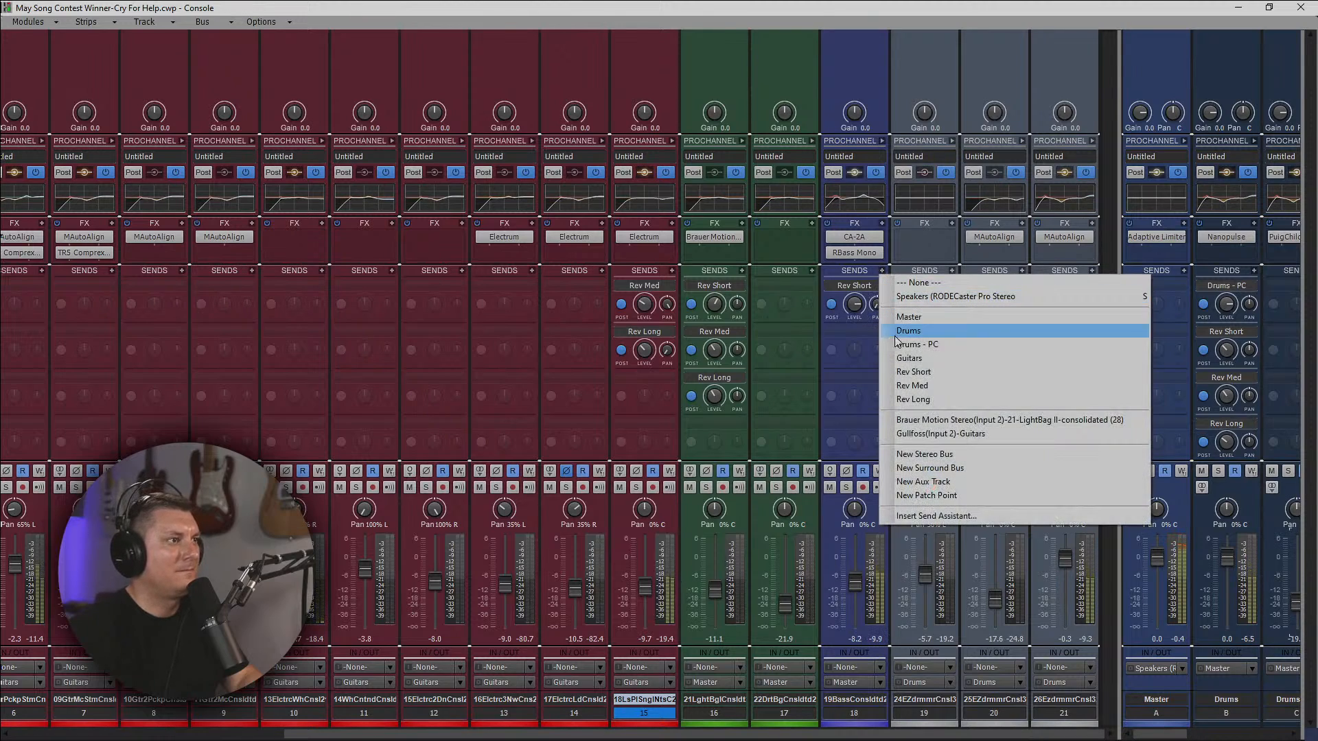
{"action": "left_click", "coordinate": [913, 371]}
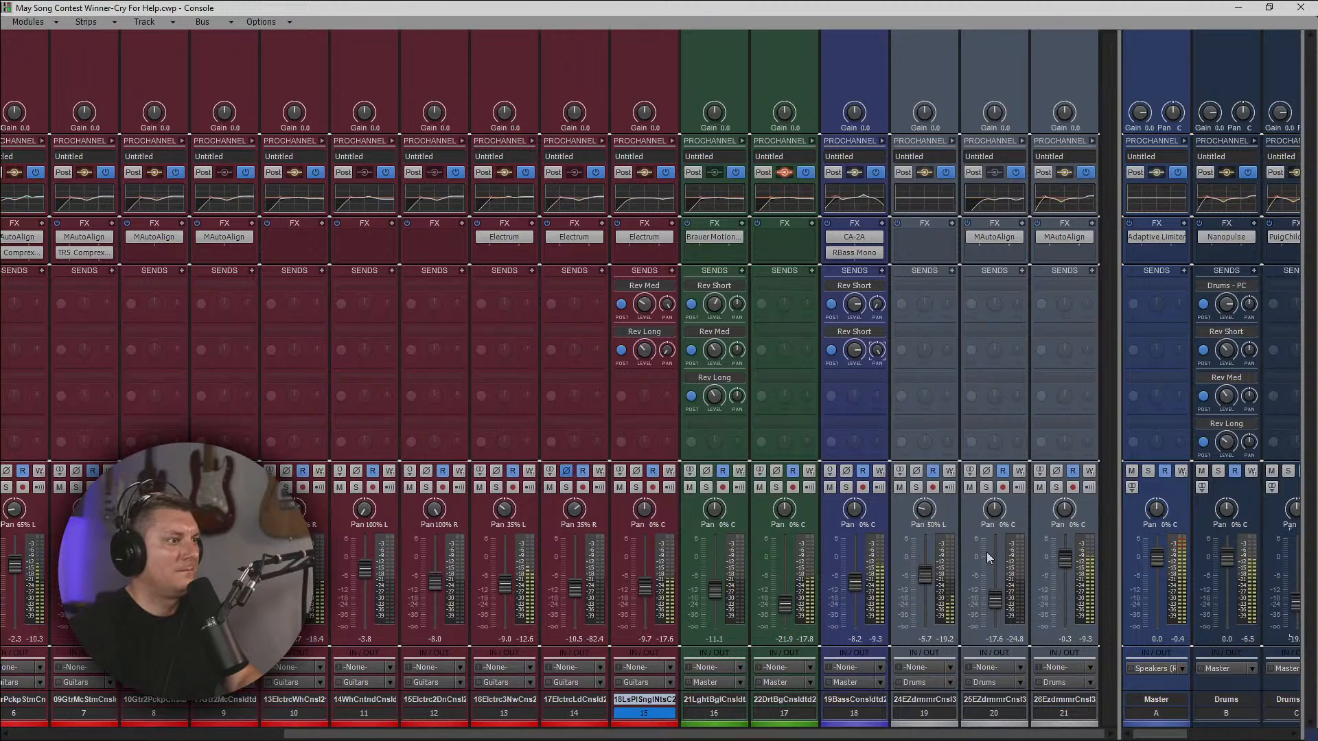
Set drum track 20's volume to -15.5 and track 19's to 0.0 with its pan centred.
{"action": "left_click_drag", "start_coordinate": [999, 597], "coordinate": [999, 594]}
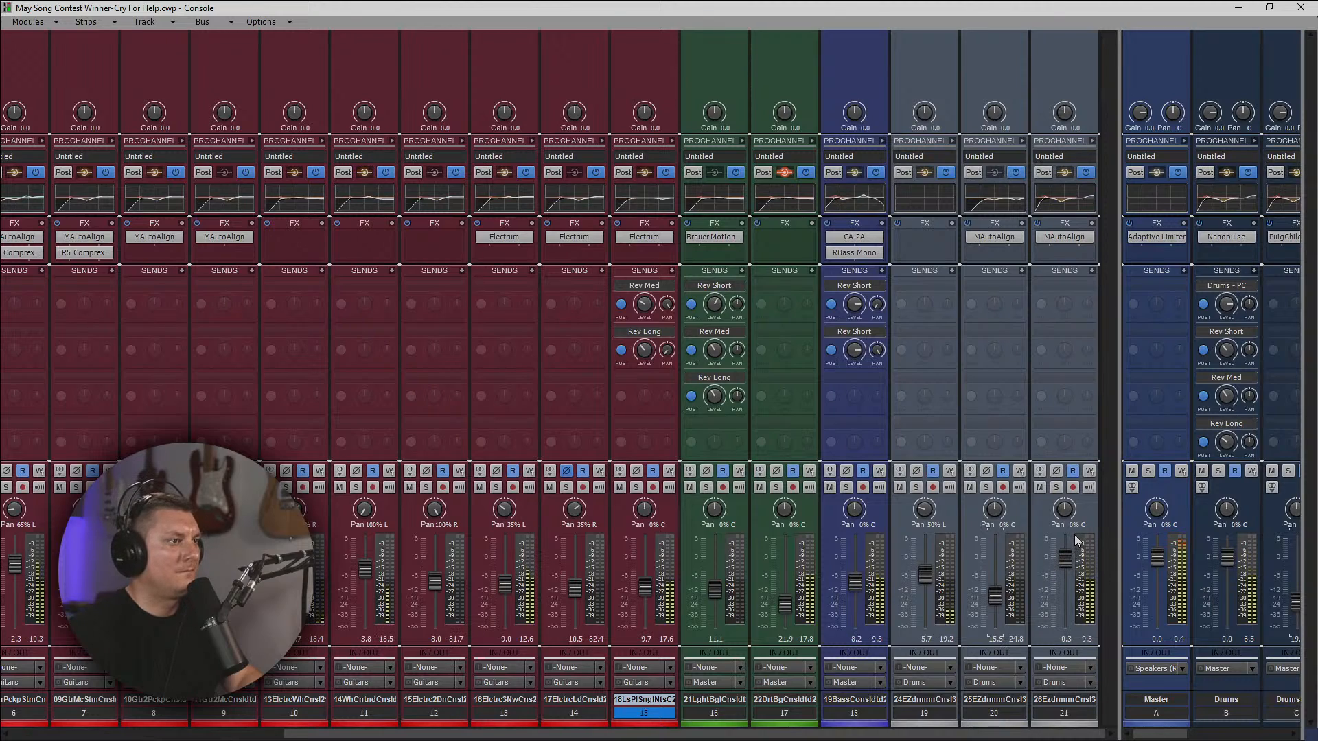
{"action": "left_click_drag", "start_coordinate": [925, 574], "coordinate": [925, 557]}
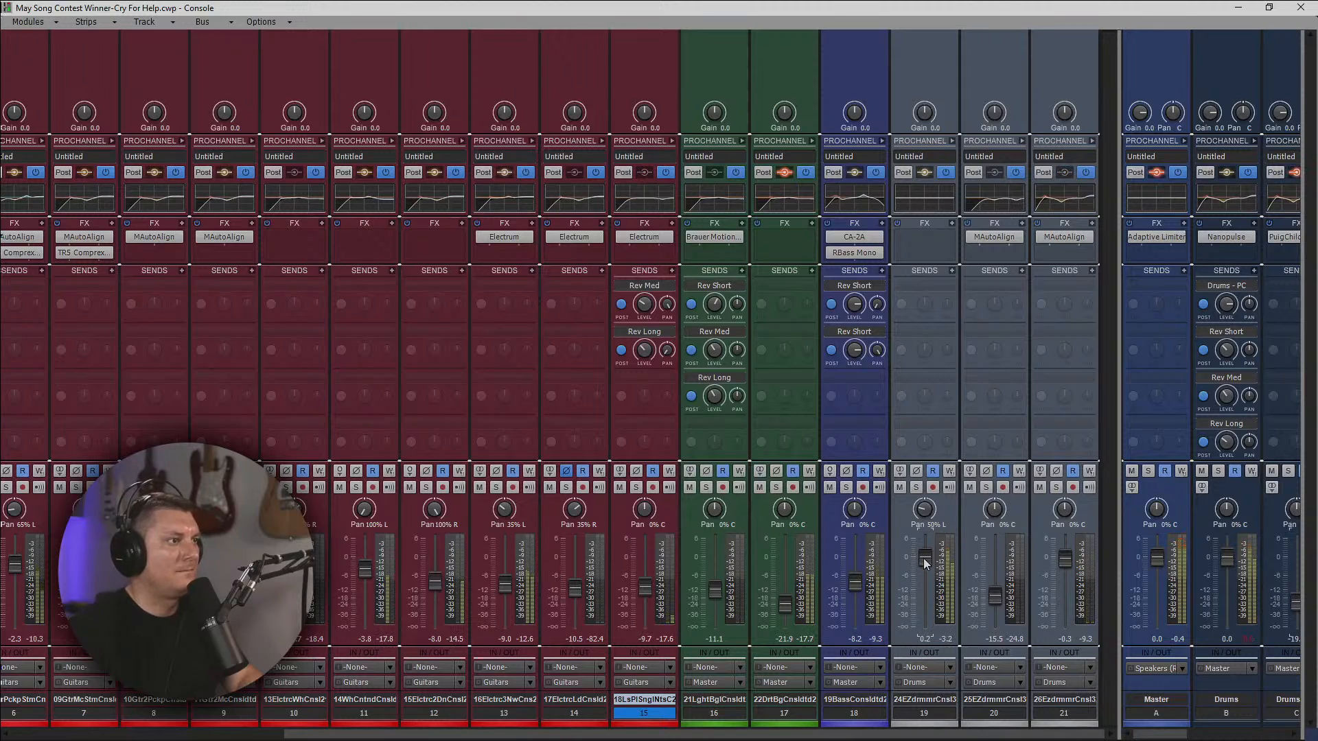
{"action": "double_click", "coordinate": [925, 508]}
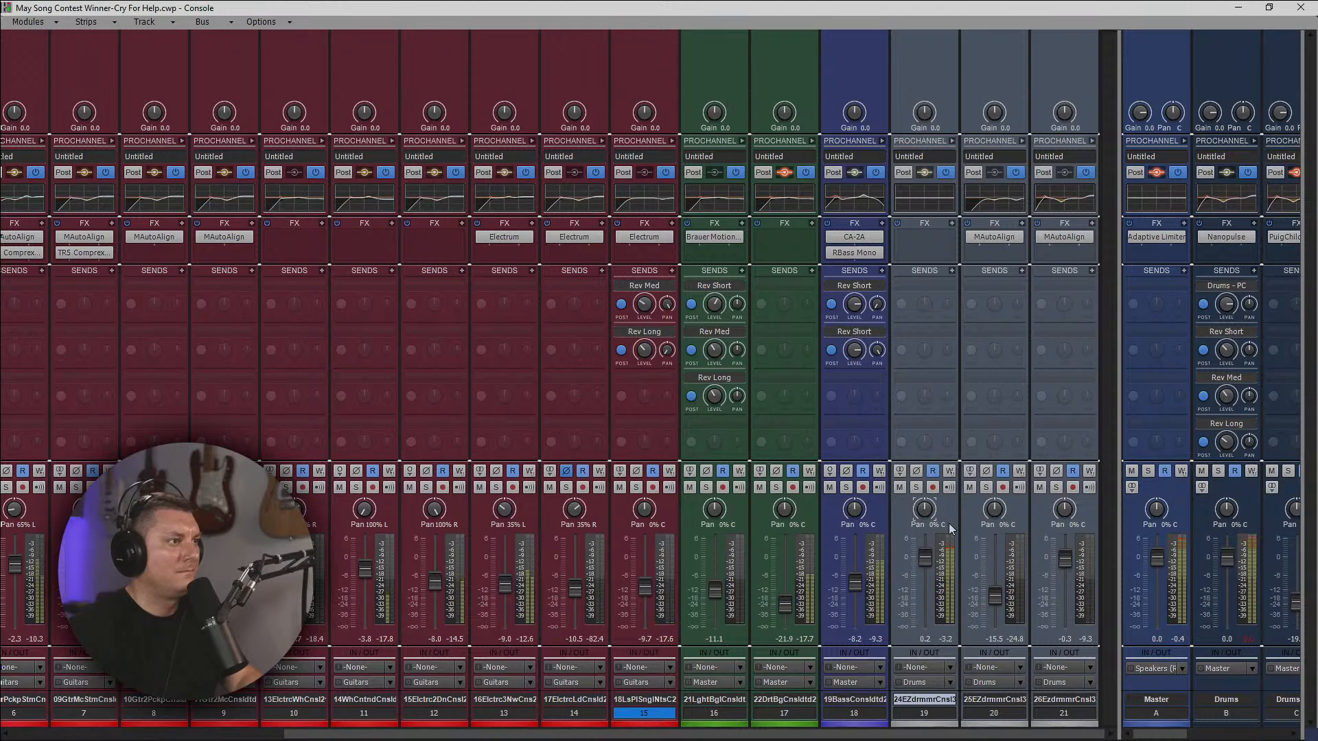
{"action": "mouse_move", "coordinate": [926, 562]}
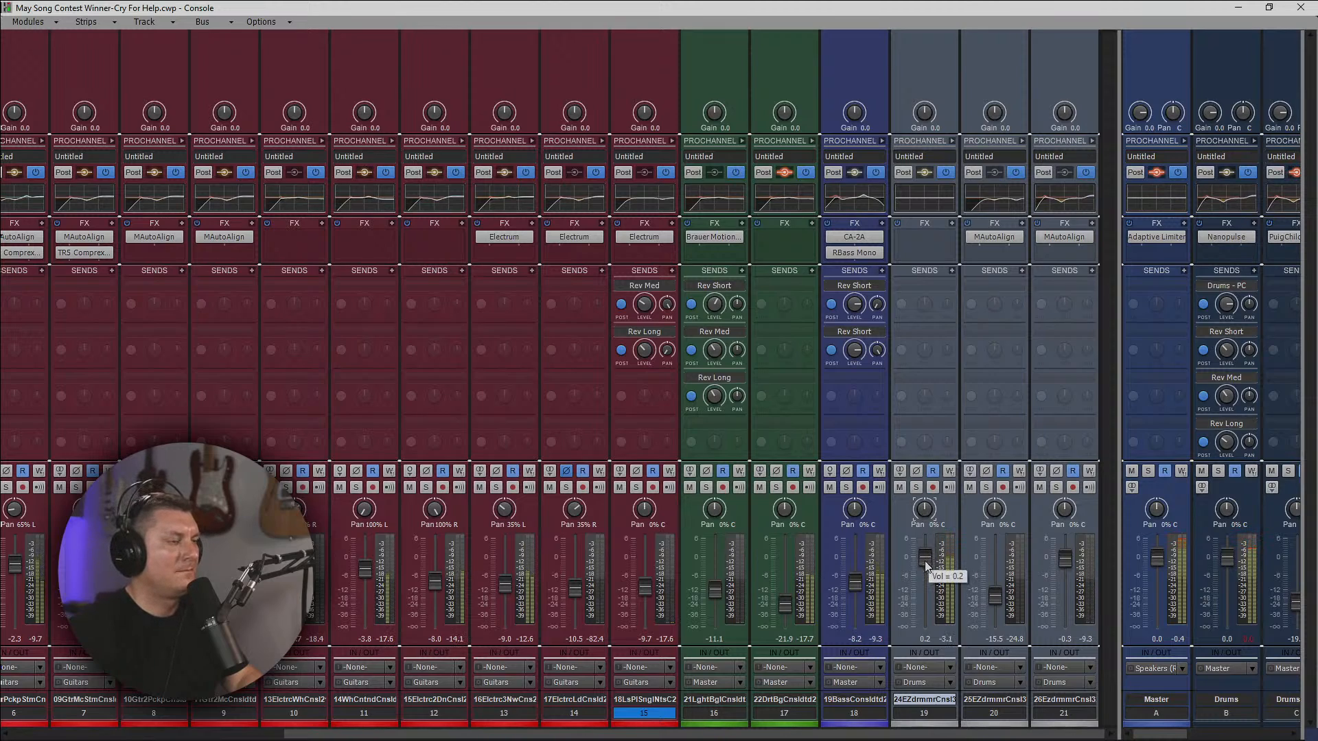
{"action": "double_click", "coordinate": [926, 561]}
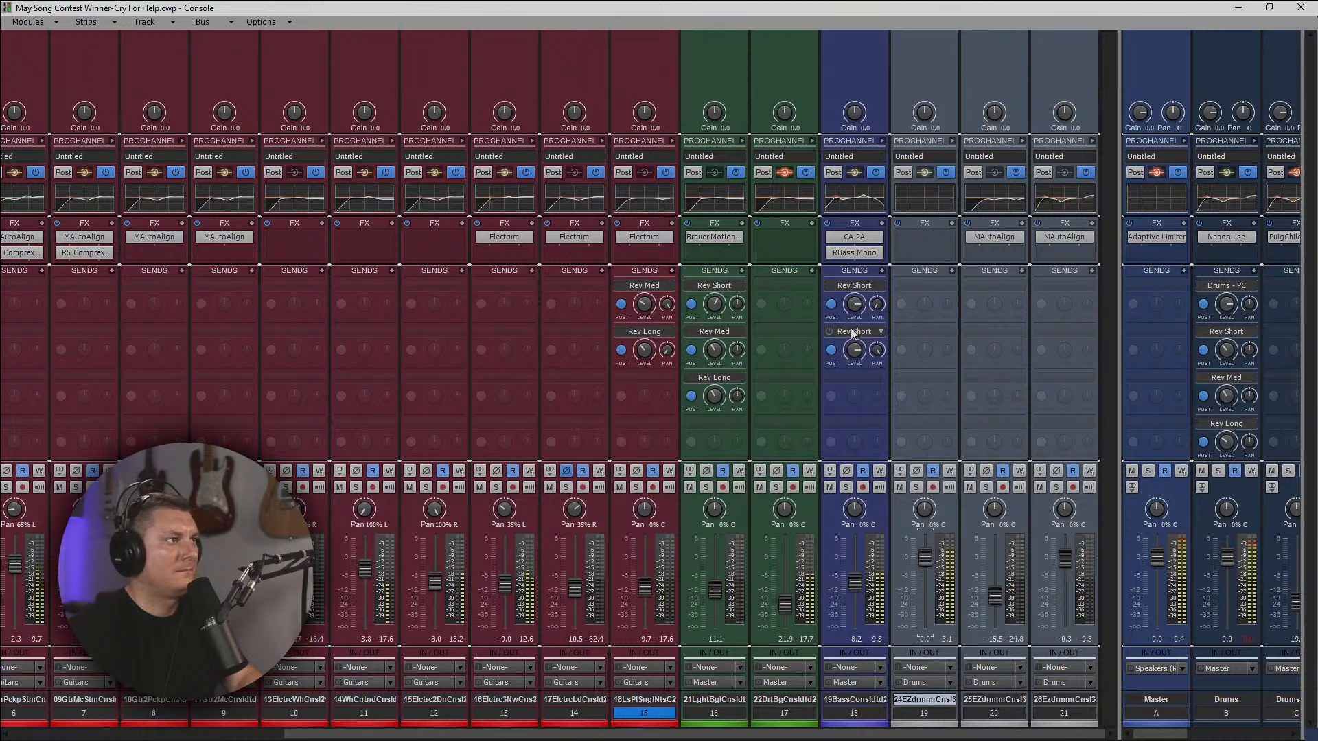
Lower both Rev Short send levels on bass track 18 and set track 19's volume to -0.5.
{"action": "mouse_move", "coordinate": [852, 350]}
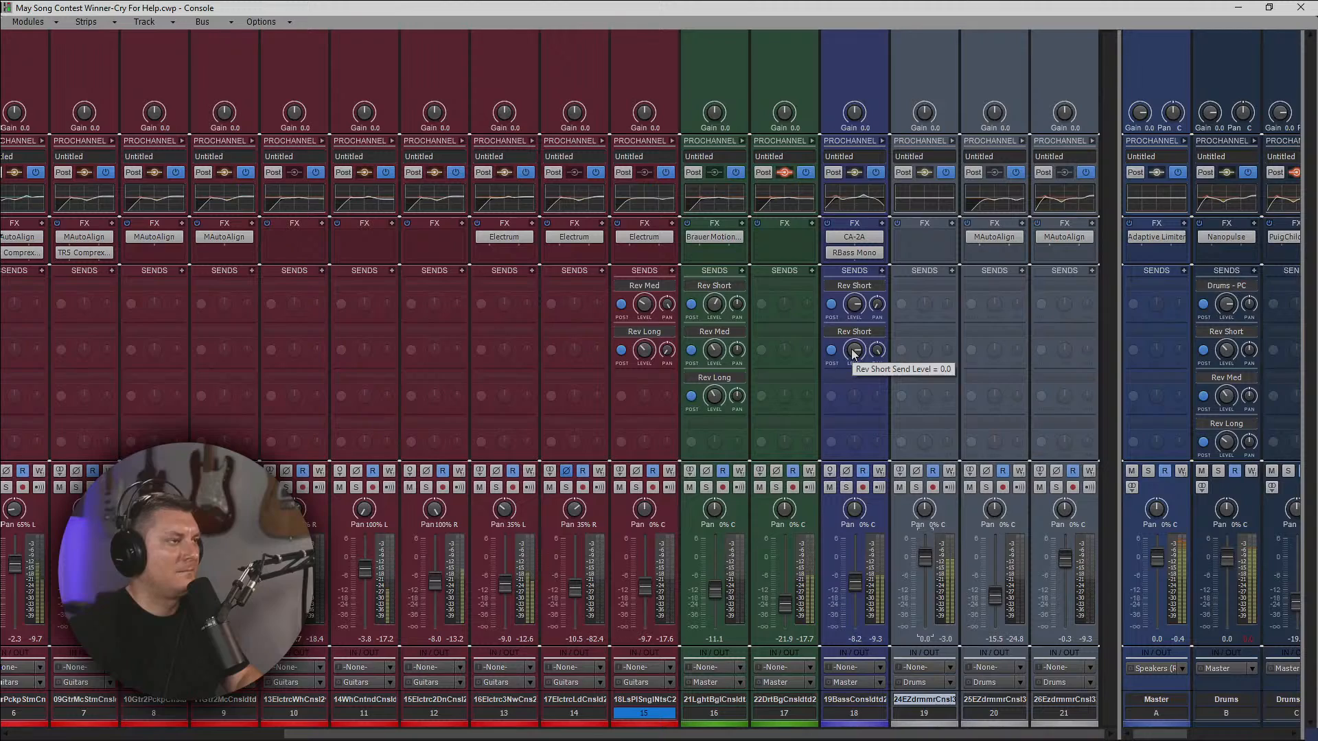
{"action": "left_click_drag", "start_coordinate": [853, 351], "coordinate": [852, 356]}
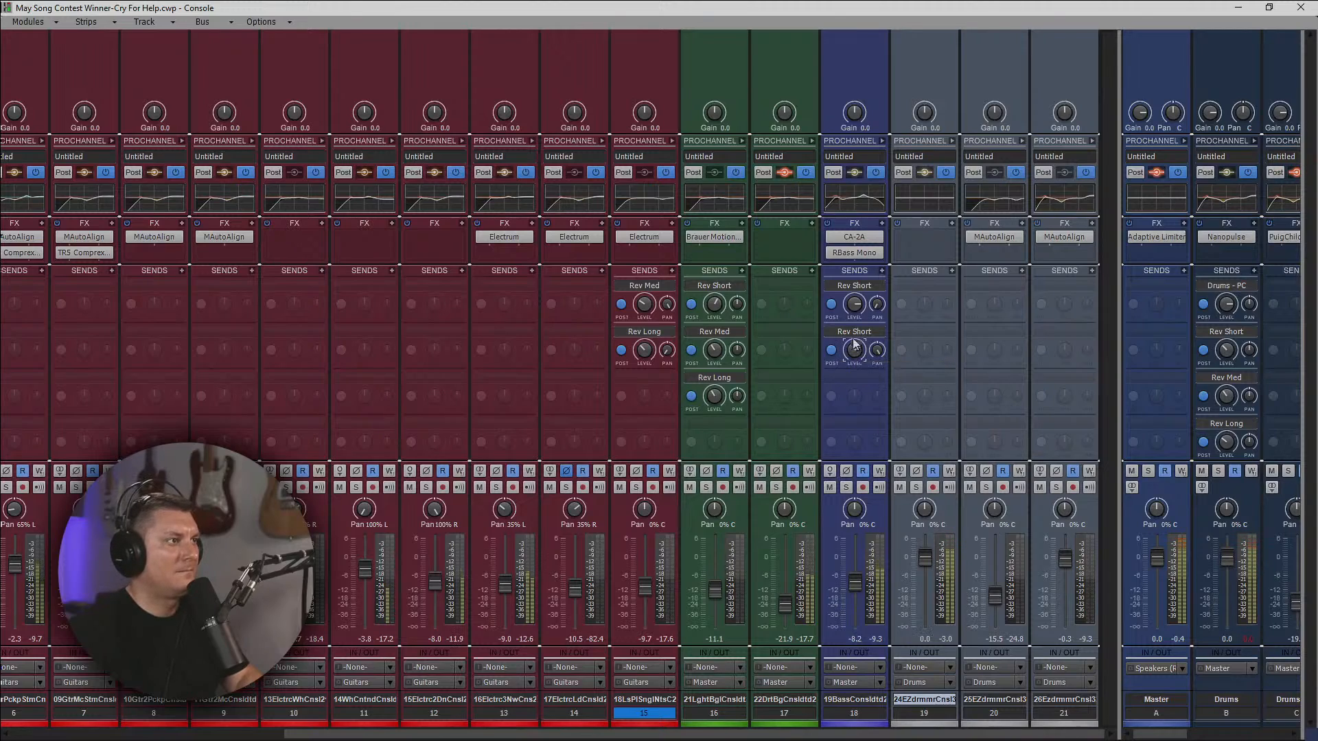
{"action": "left_click_drag", "start_coordinate": [852, 304], "coordinate": [852, 308]}
{"action": "left_click_drag", "start_coordinate": [928, 561], "coordinate": [928, 561]}
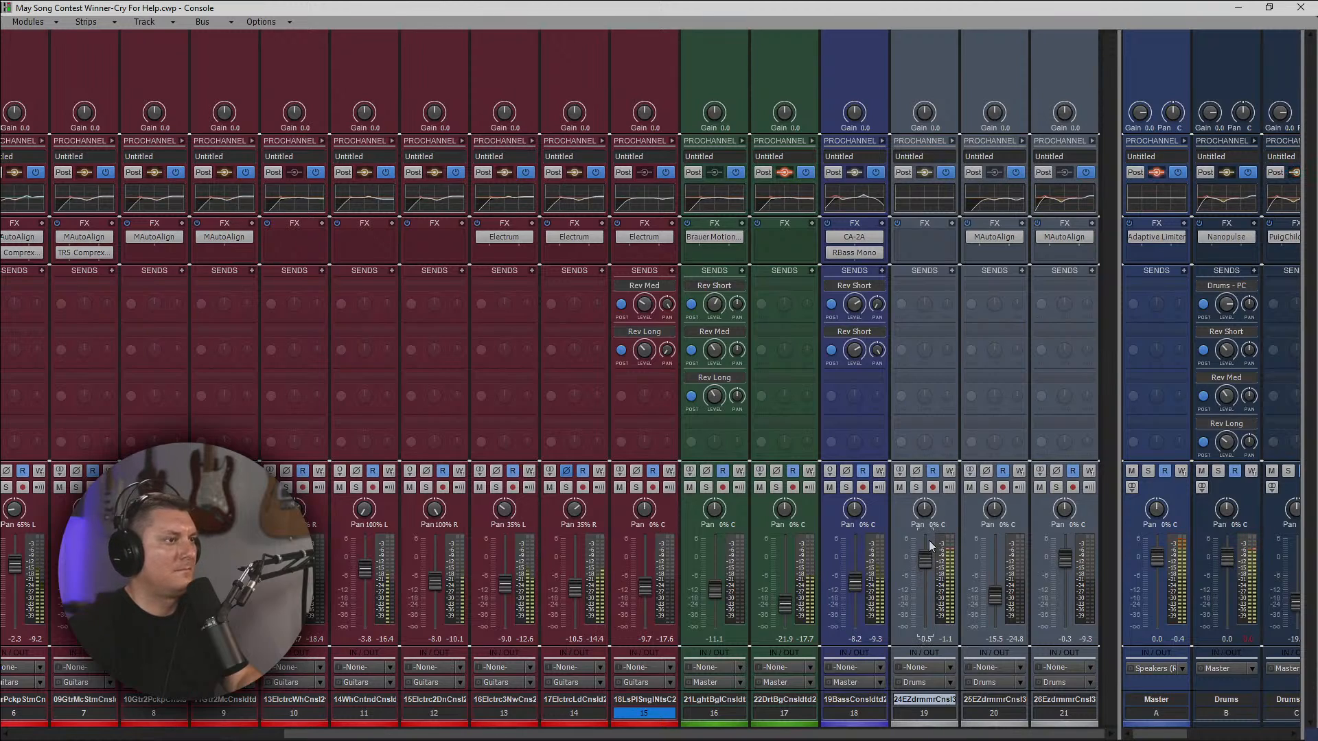
{"action": "left_click", "coordinate": [1242, 638]}
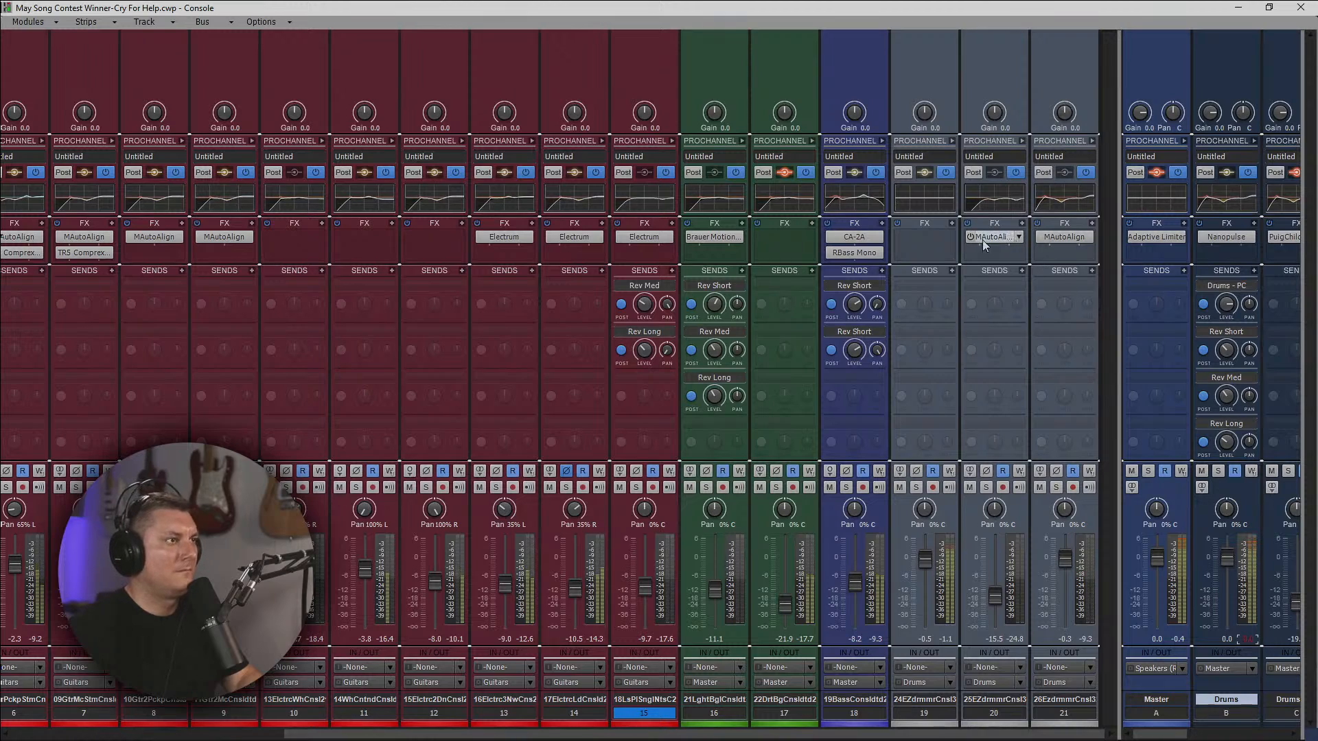
Shape drum track 19's ProChannel EQ and insert a Tape Emulator between its EQ and Console Emulator modules.
{"action": "left_click", "coordinate": [932, 198]}
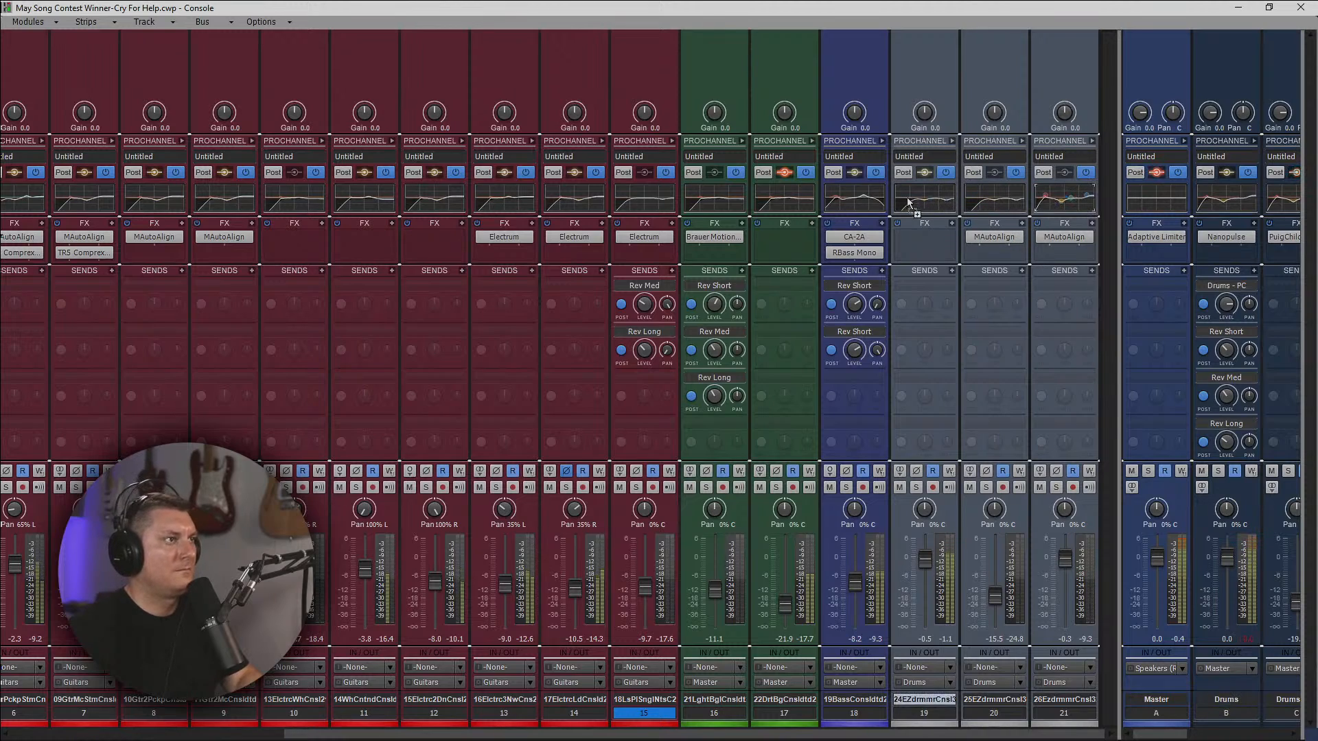
{"action": "left_click", "coordinate": [952, 141]}
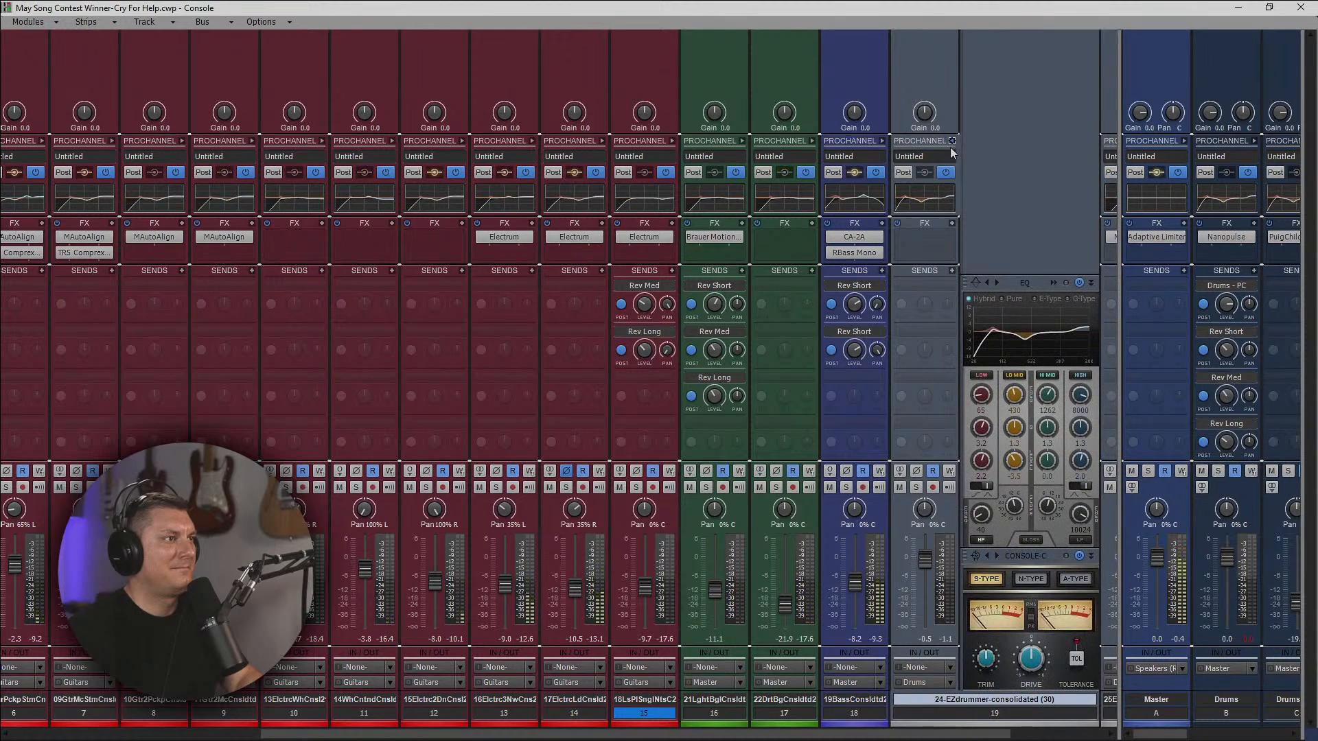
{"action": "right_click", "coordinate": [987, 211]}
{"action": "mouse_move", "coordinate": [1012, 220]}
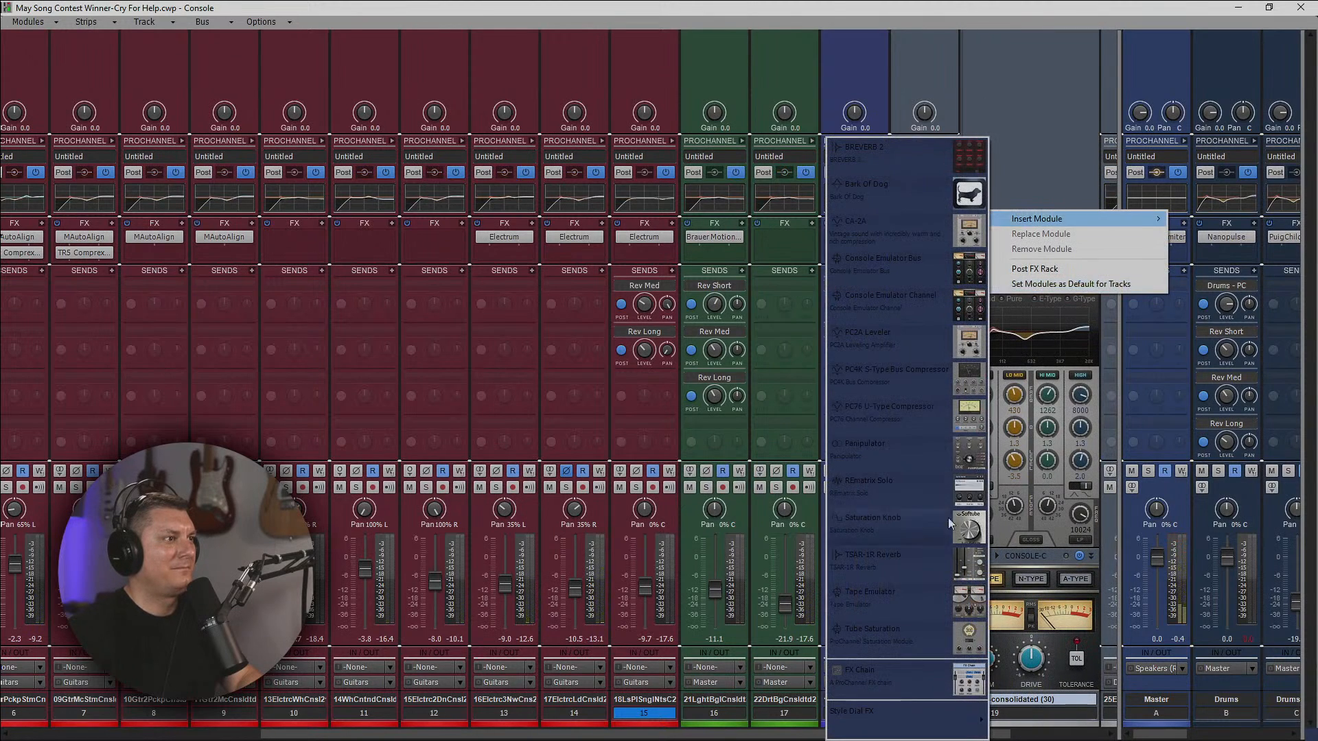
{"action": "left_click", "coordinate": [935, 600]}
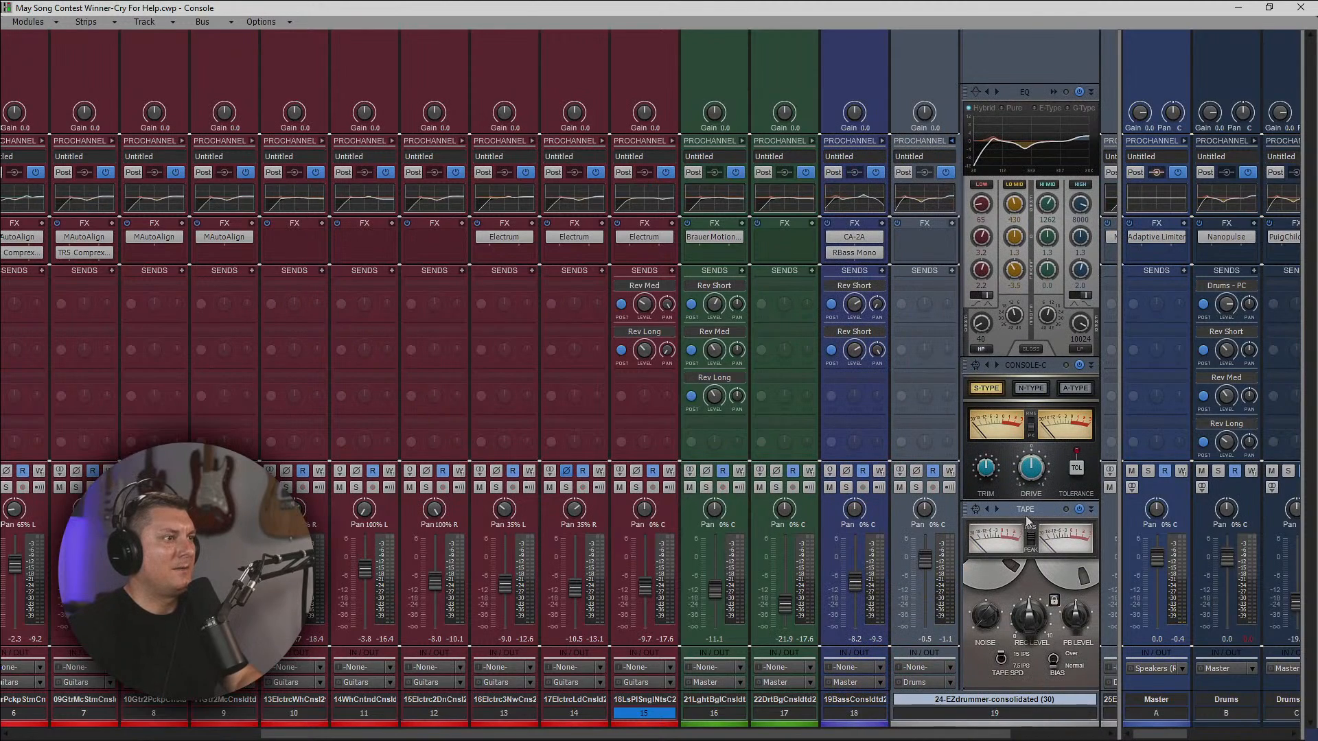
{"action": "left_click_drag", "start_coordinate": [1028, 522], "coordinate": [1027, 398]}
Link the Tape Emulator's record and playback levels on track 19 and raise its record level.
{"action": "left_click", "coordinate": [1056, 460]}
{"action": "left_click_drag", "start_coordinate": [1026, 481], "coordinate": [1018, 458]}
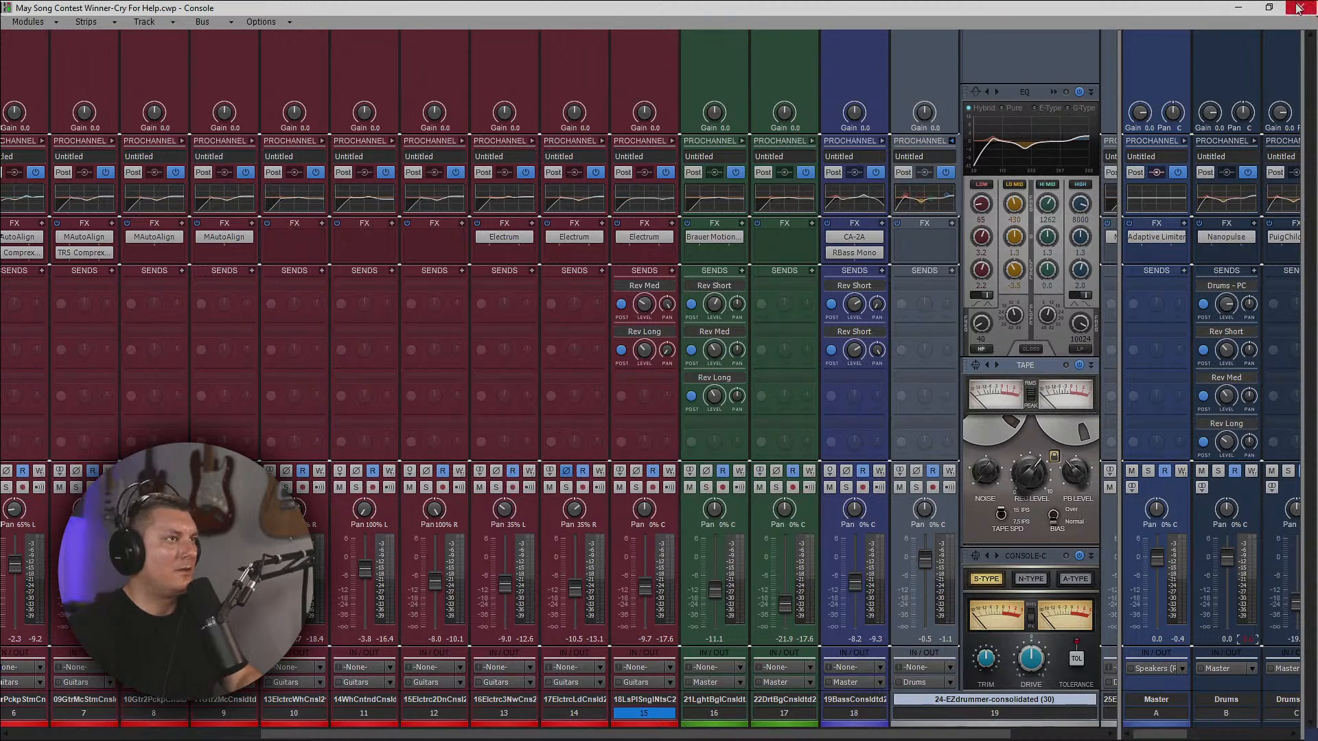
{"action": "left_click", "coordinate": [952, 142]}
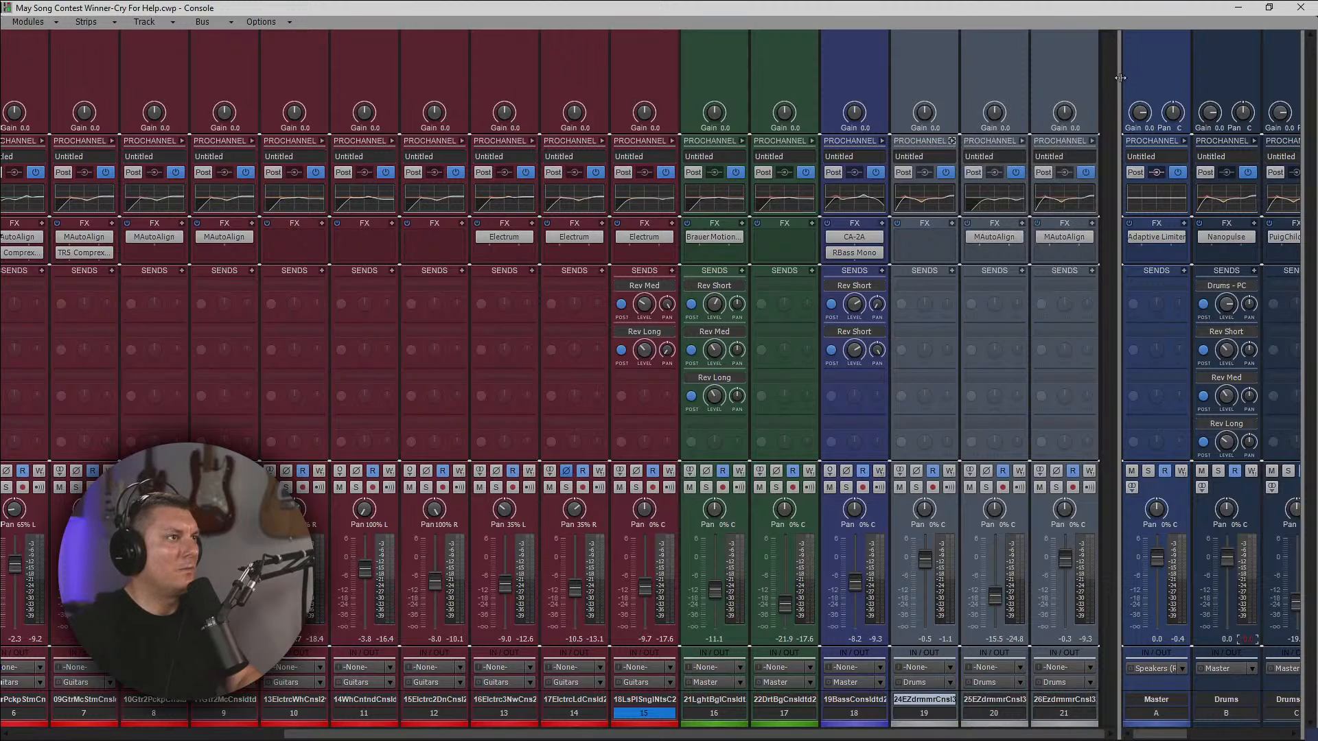
Play the mix and set drum track 20's volume to -17.0 and guitar track 13's volume to -9.8.
{"action": "key", "text": "space"}
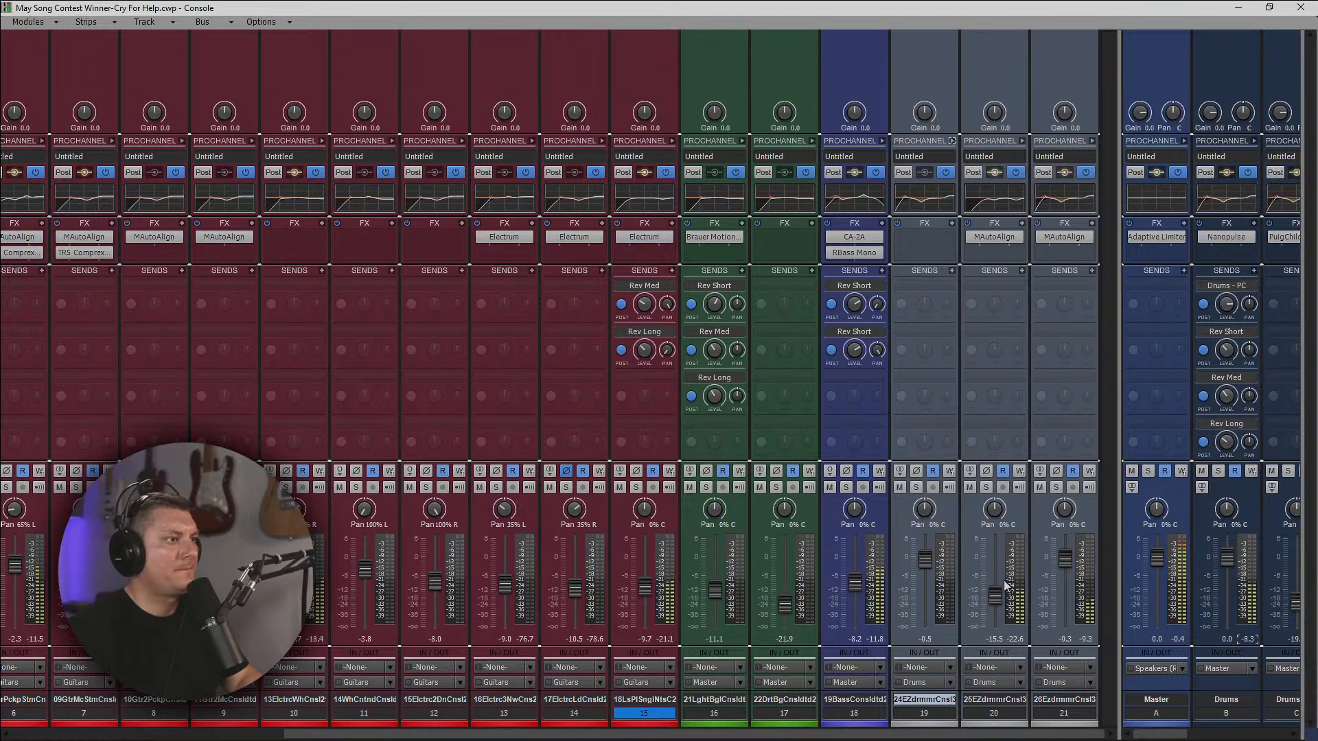
{"action": "left_click_drag", "start_coordinate": [997, 595], "coordinate": [996, 599]}
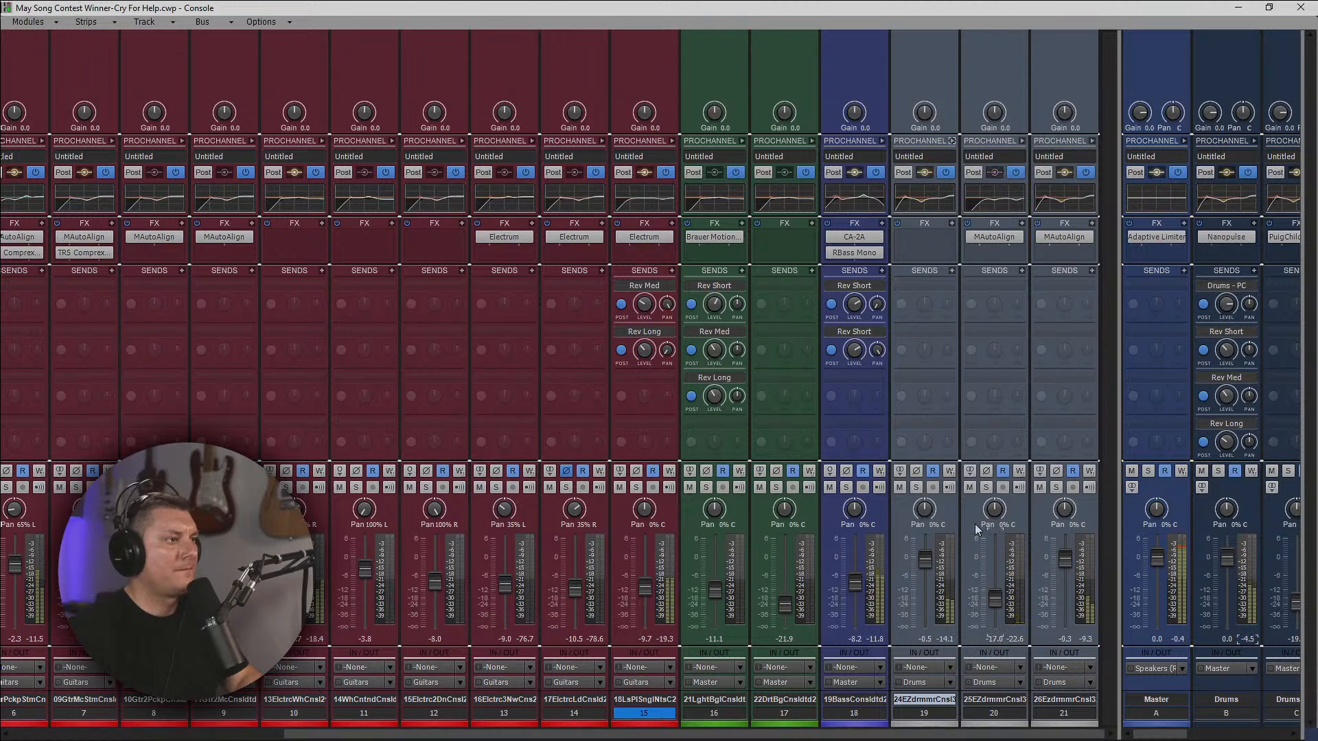
{"action": "left_click", "coordinate": [953, 140]}
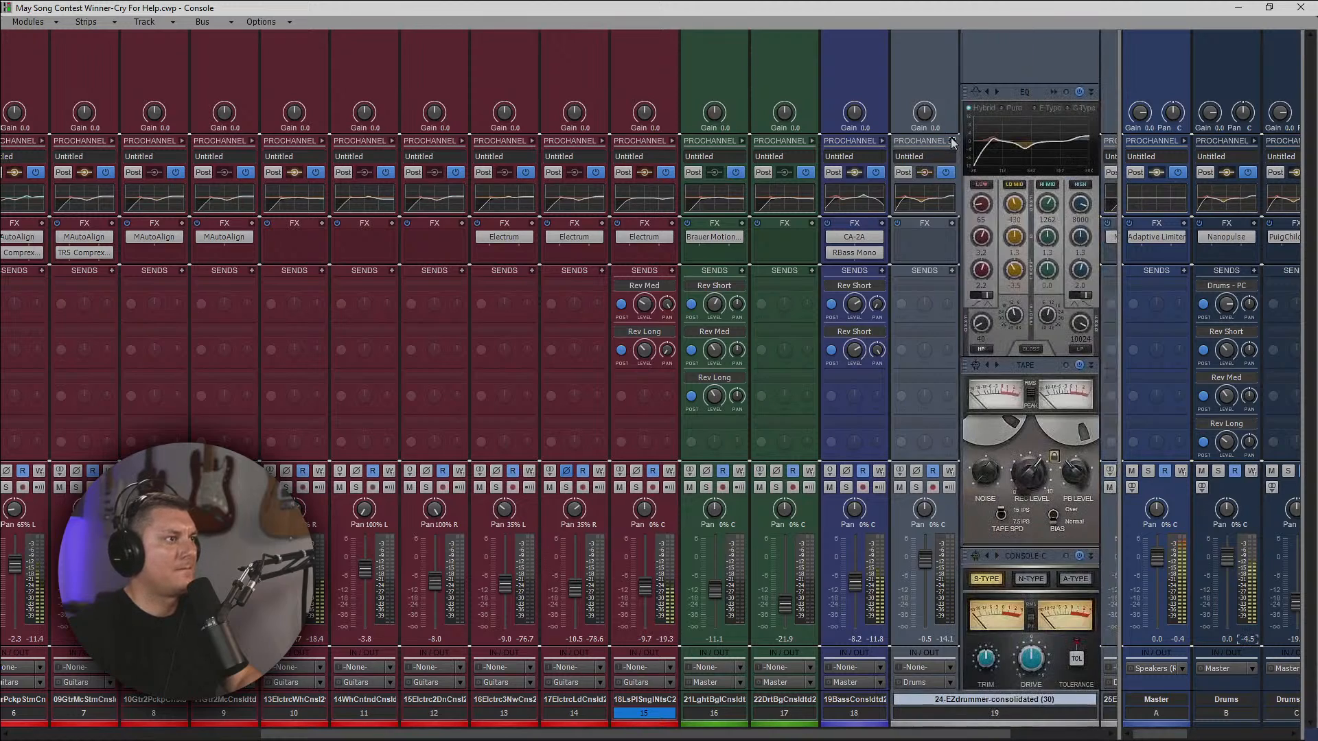
{"action": "left_click", "coordinate": [953, 140]}
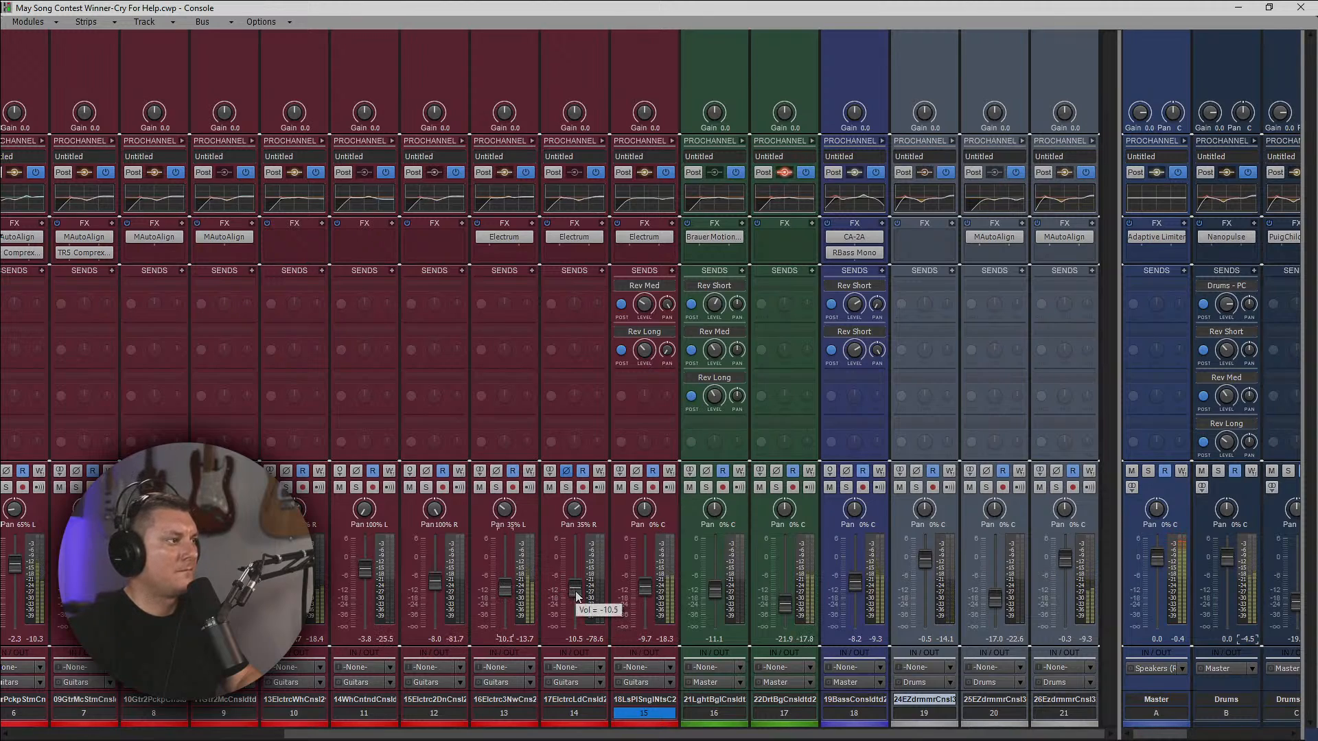
{"action": "left_click", "coordinate": [509, 591]}
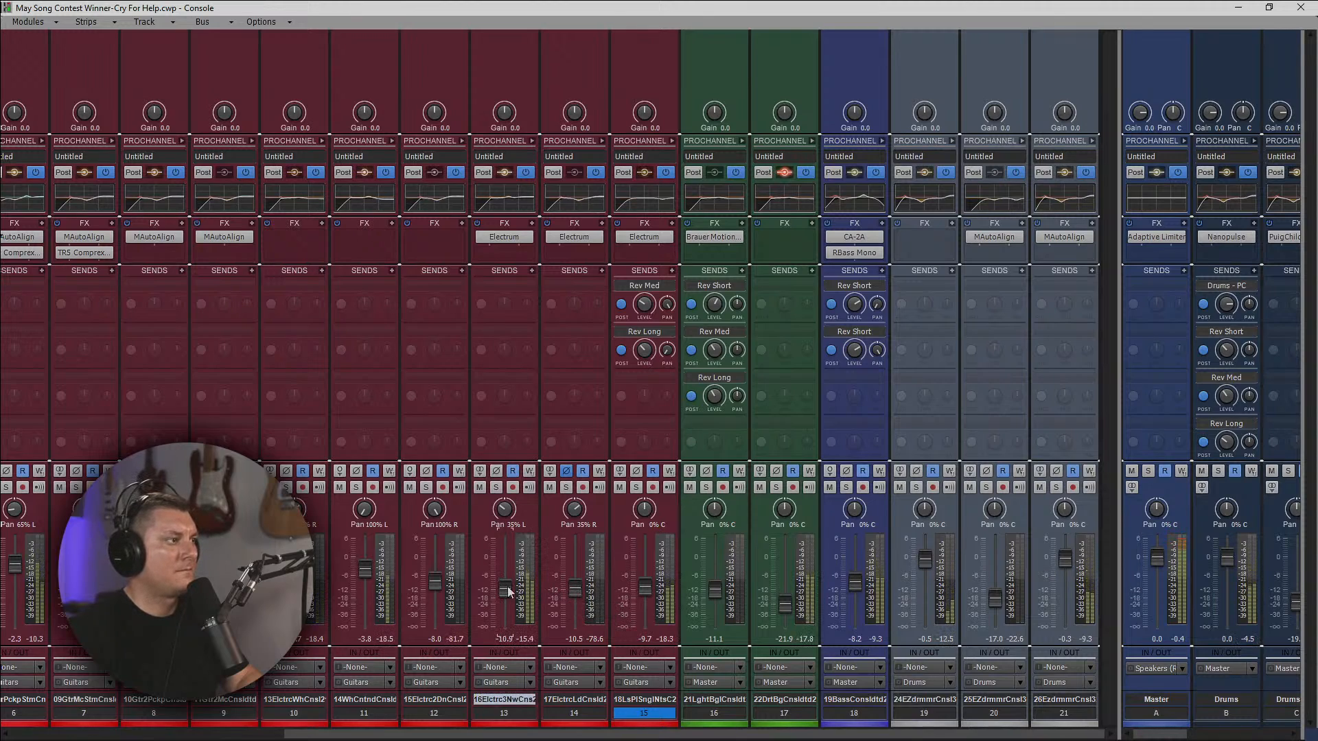
{"action": "left_click_drag", "start_coordinate": [506, 590], "coordinate": [506, 587]}
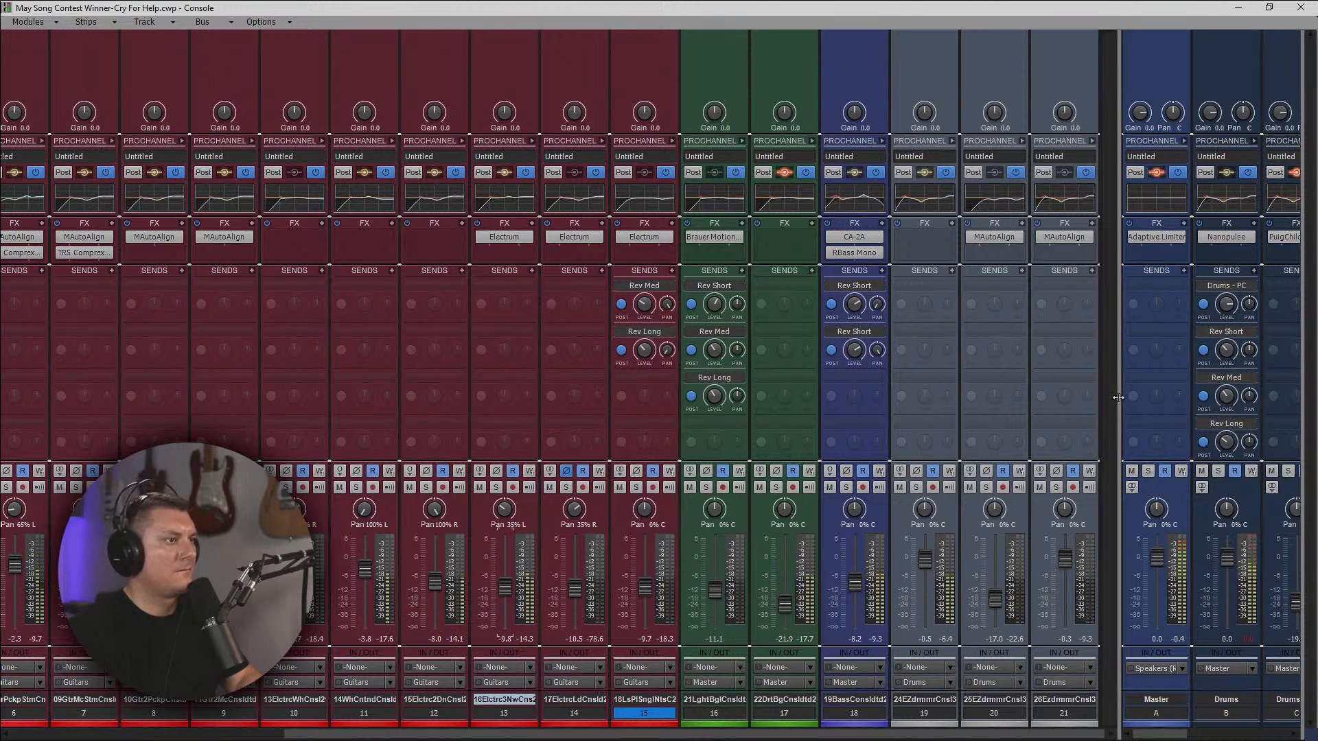
Widen the bus area of the console and reset the Drums bus peak indicator.
{"action": "left_click_drag", "start_coordinate": [1119, 394], "coordinate": [1098, 389]}
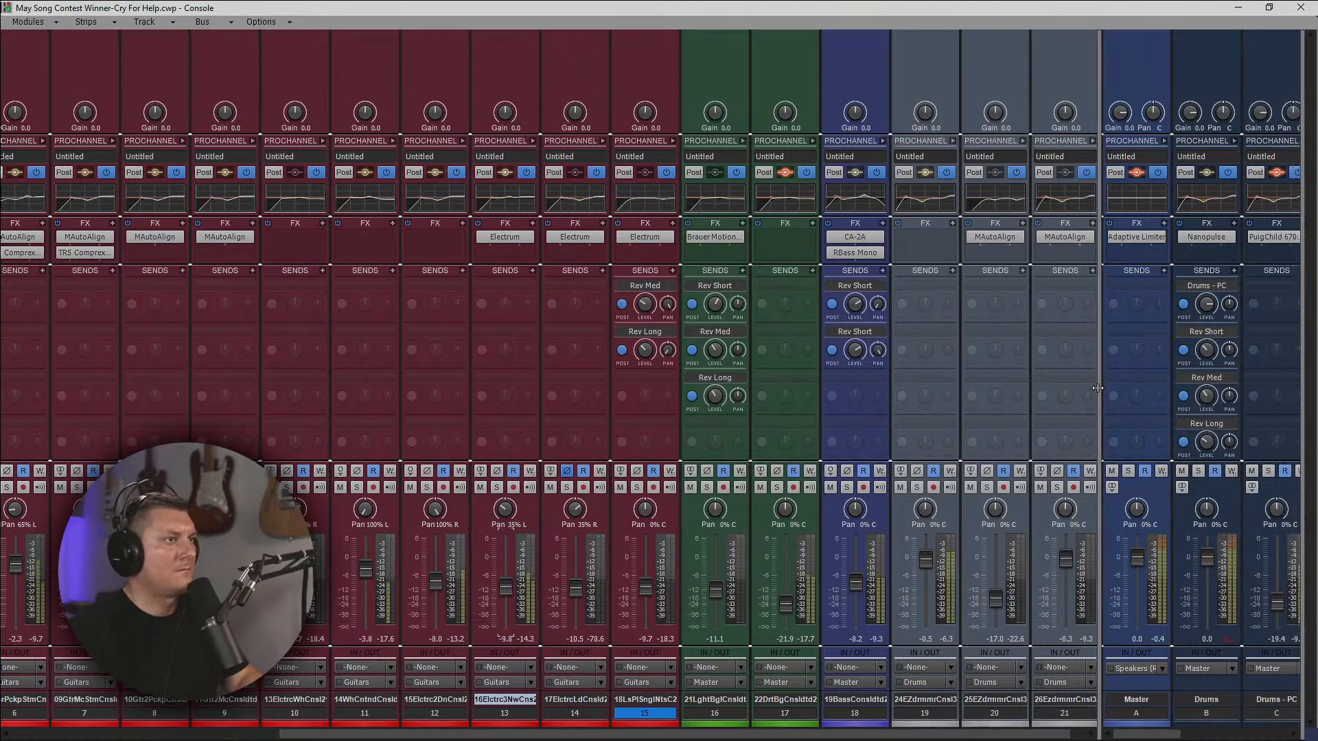
{"action": "left_click", "coordinate": [1230, 639]}
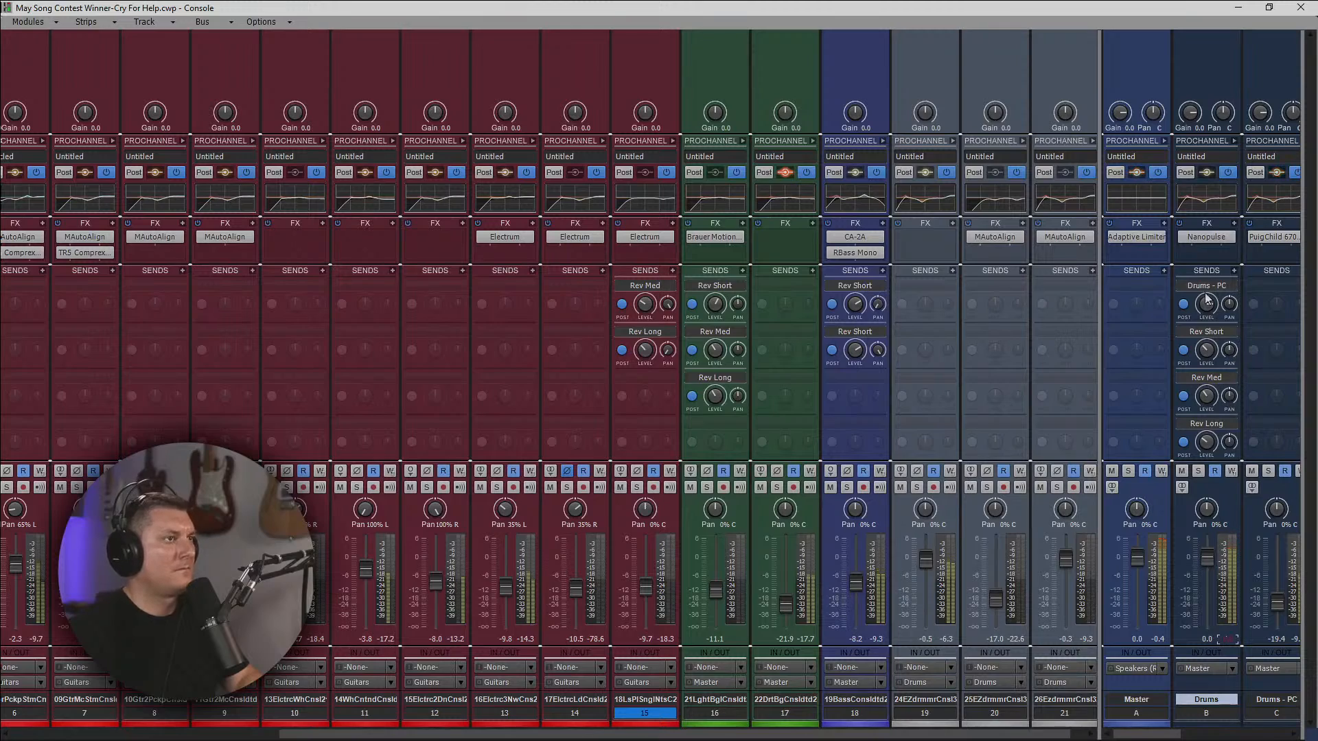
{"action": "mouse_move", "coordinate": [1200, 301]}
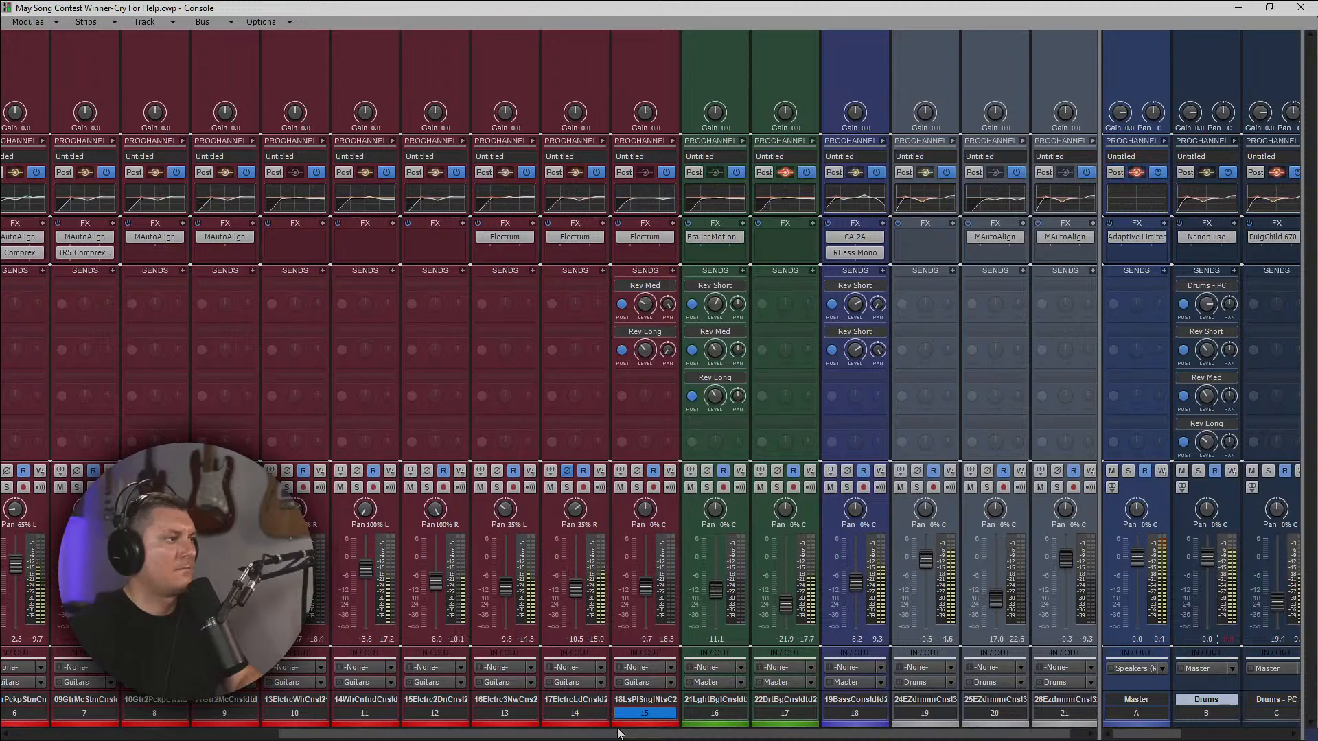
Set track 17's volume to -12.3 and play the song from just before the DirtBag clip begins.
{"action": "left_click_drag", "start_coordinate": [617, 733], "coordinate": [477, 737]}
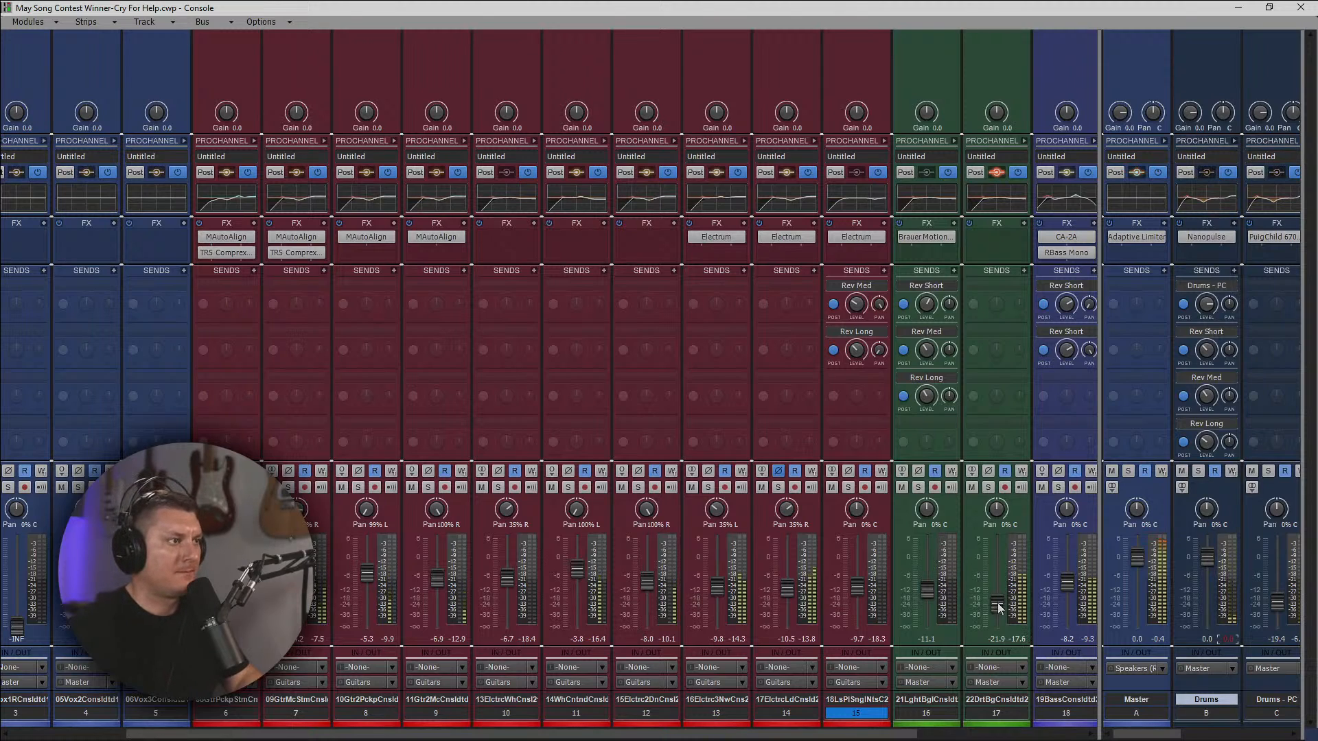
{"action": "left_click_drag", "start_coordinate": [999, 607], "coordinate": [1000, 602]}
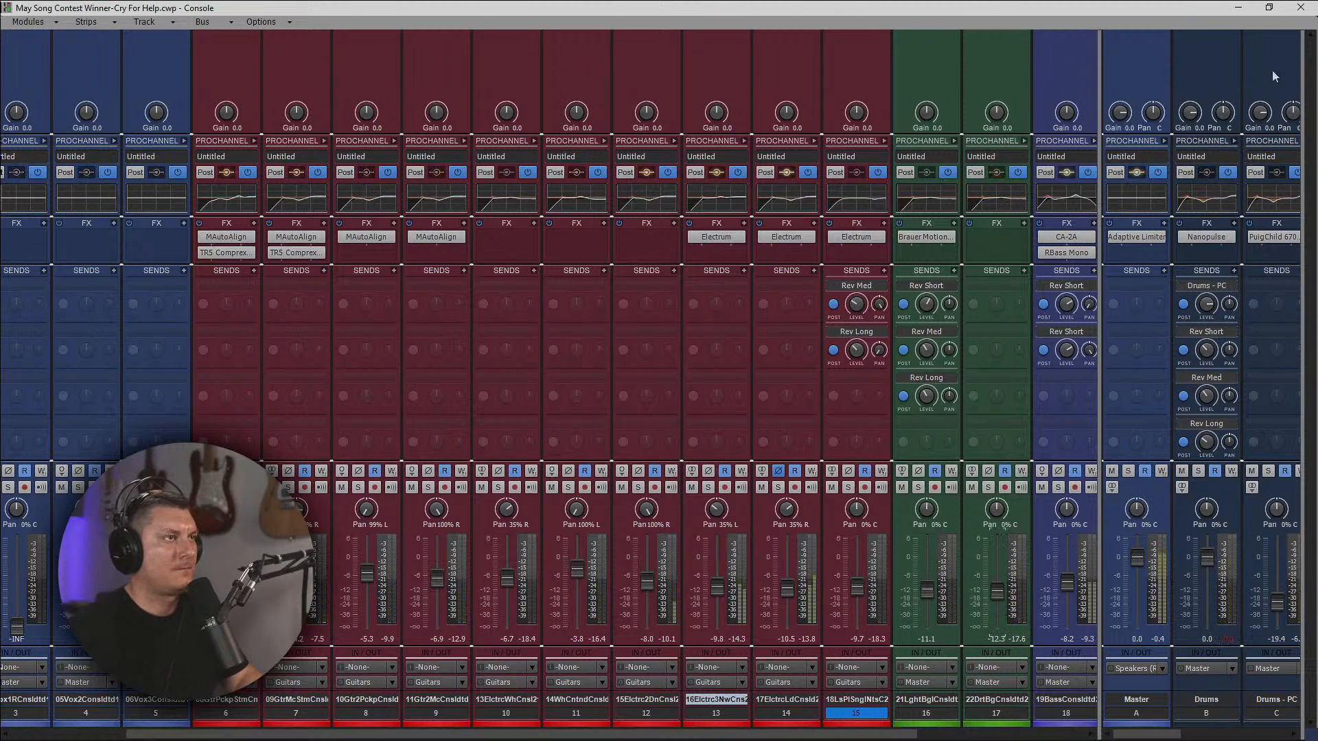
{"action": "left_click", "coordinate": [1238, 7]}
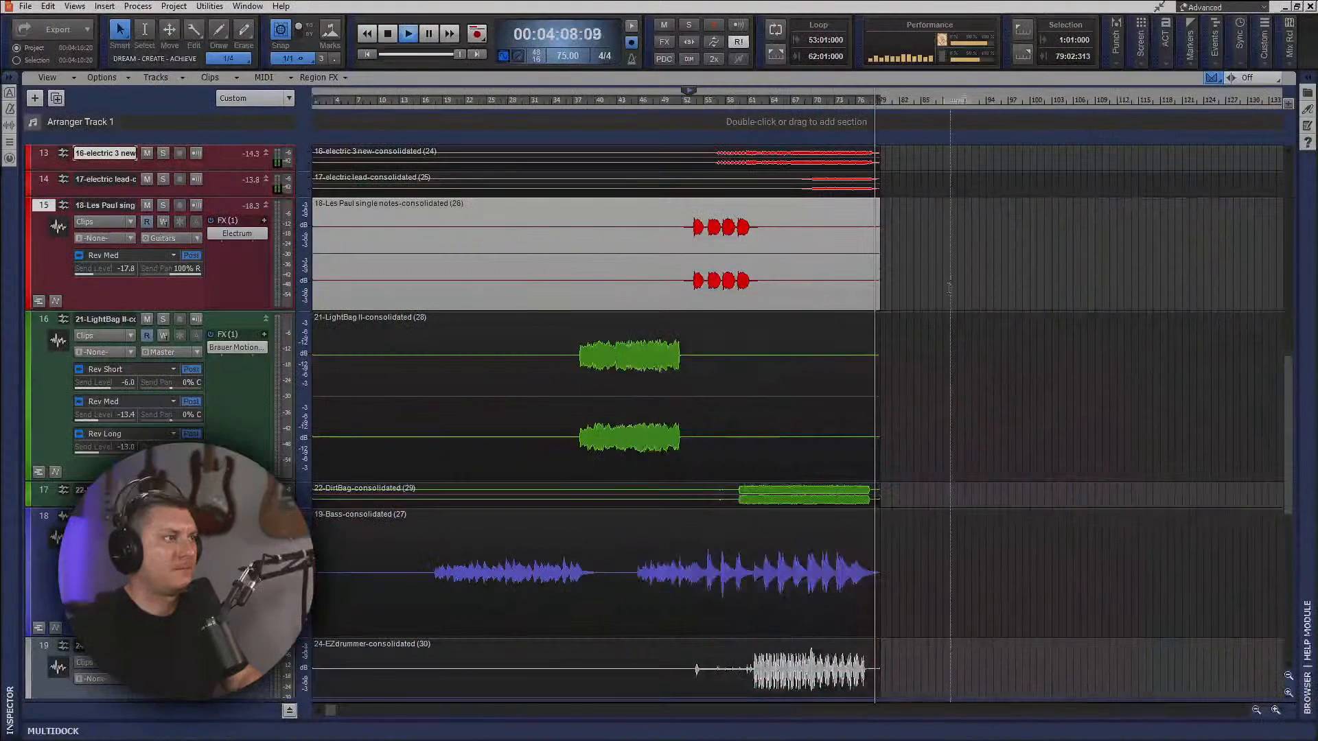
{"action": "left_click", "coordinate": [732, 100]}
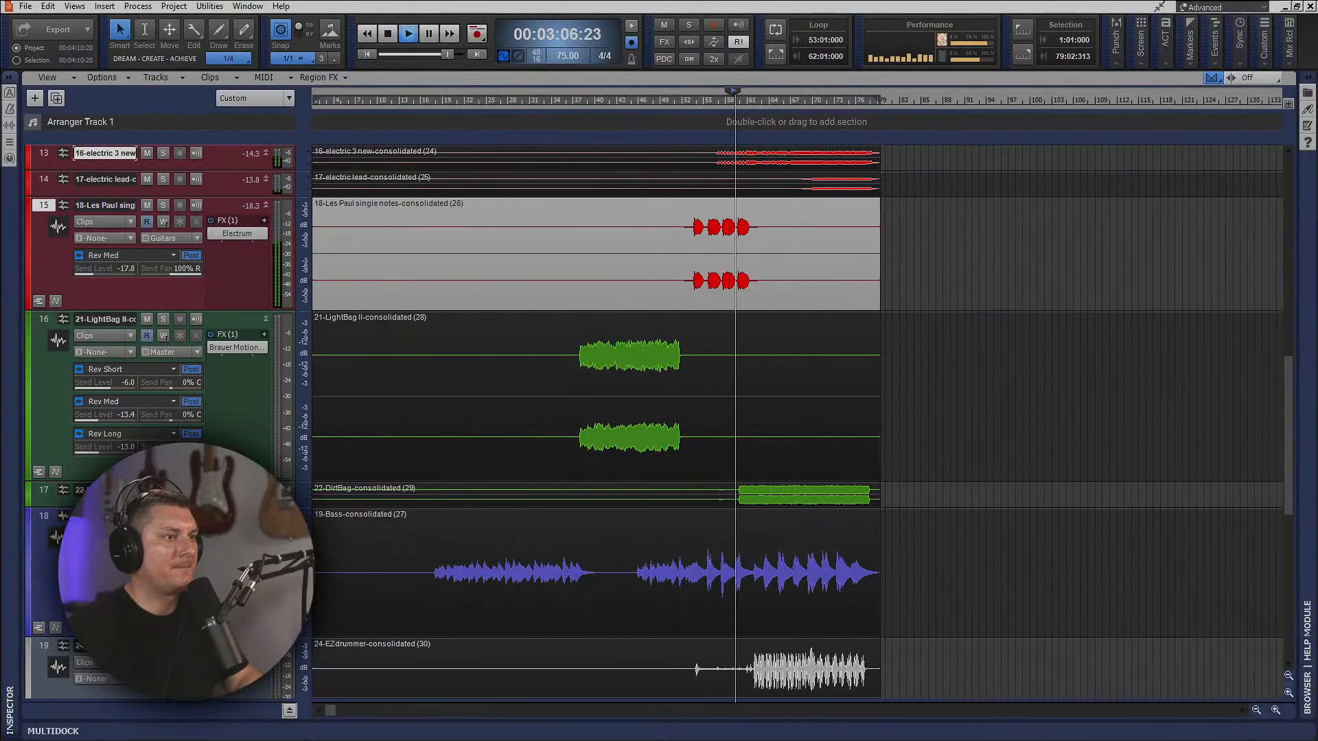
{"action": "key", "text": "alt+2"}
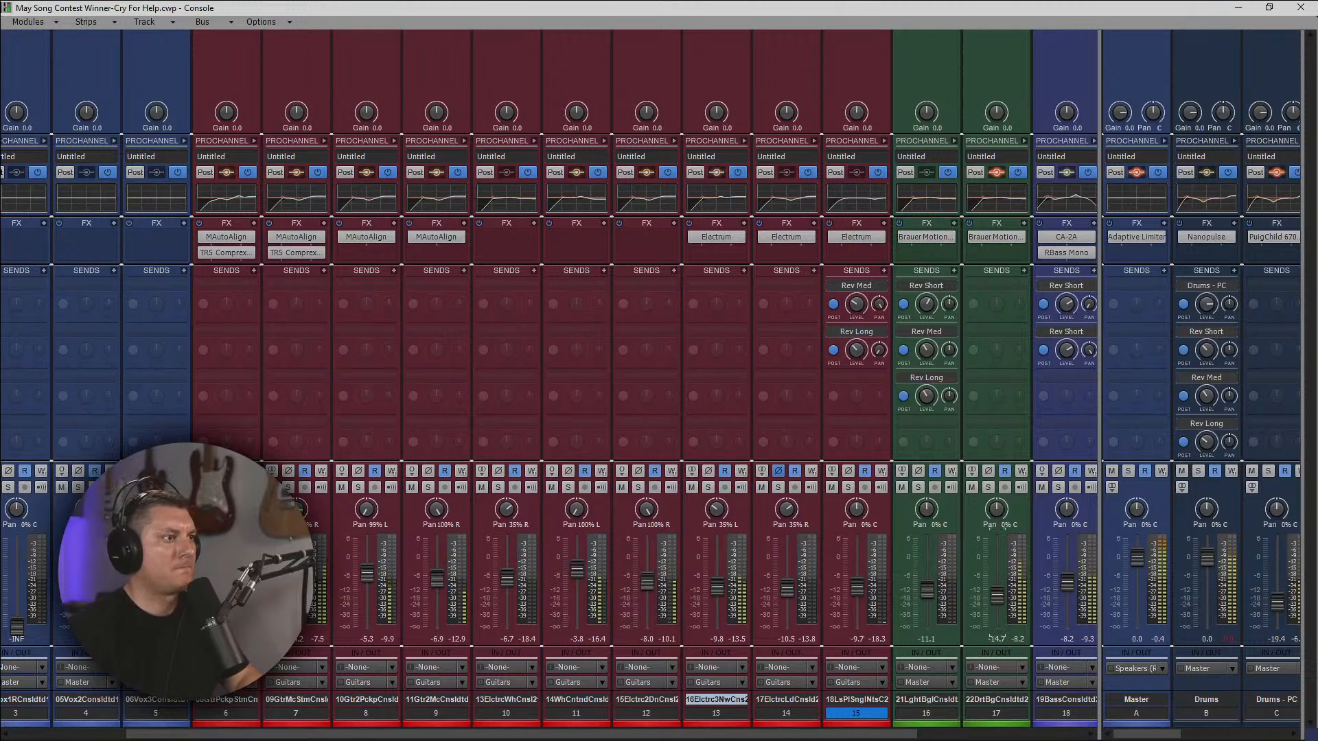
Open the Brauer Motion effect on DirtBag track 17 and set Panner 2's beats to 1/16.
{"action": "double_click", "coordinate": [992, 238]}
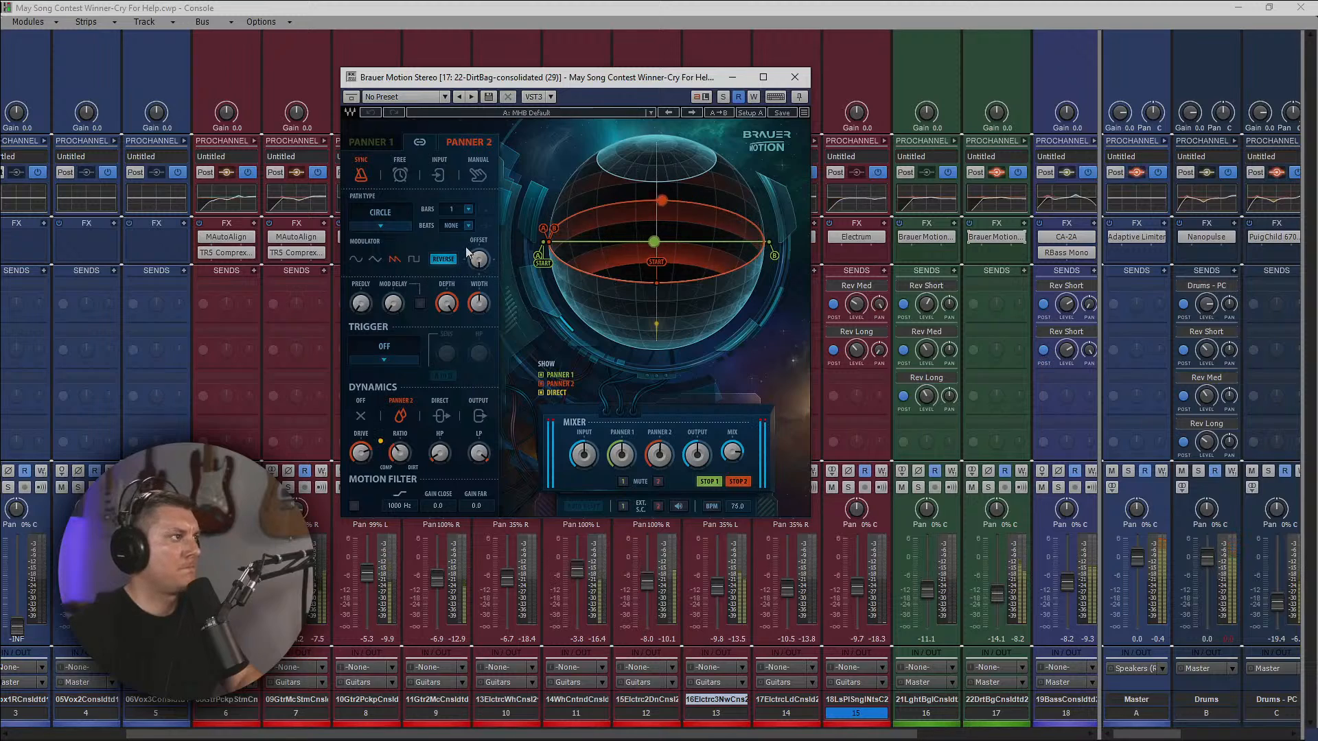
{"action": "left_click", "coordinate": [469, 211]}
{"action": "left_click", "coordinate": [469, 211]}
{"action": "left_click", "coordinate": [469, 210]}
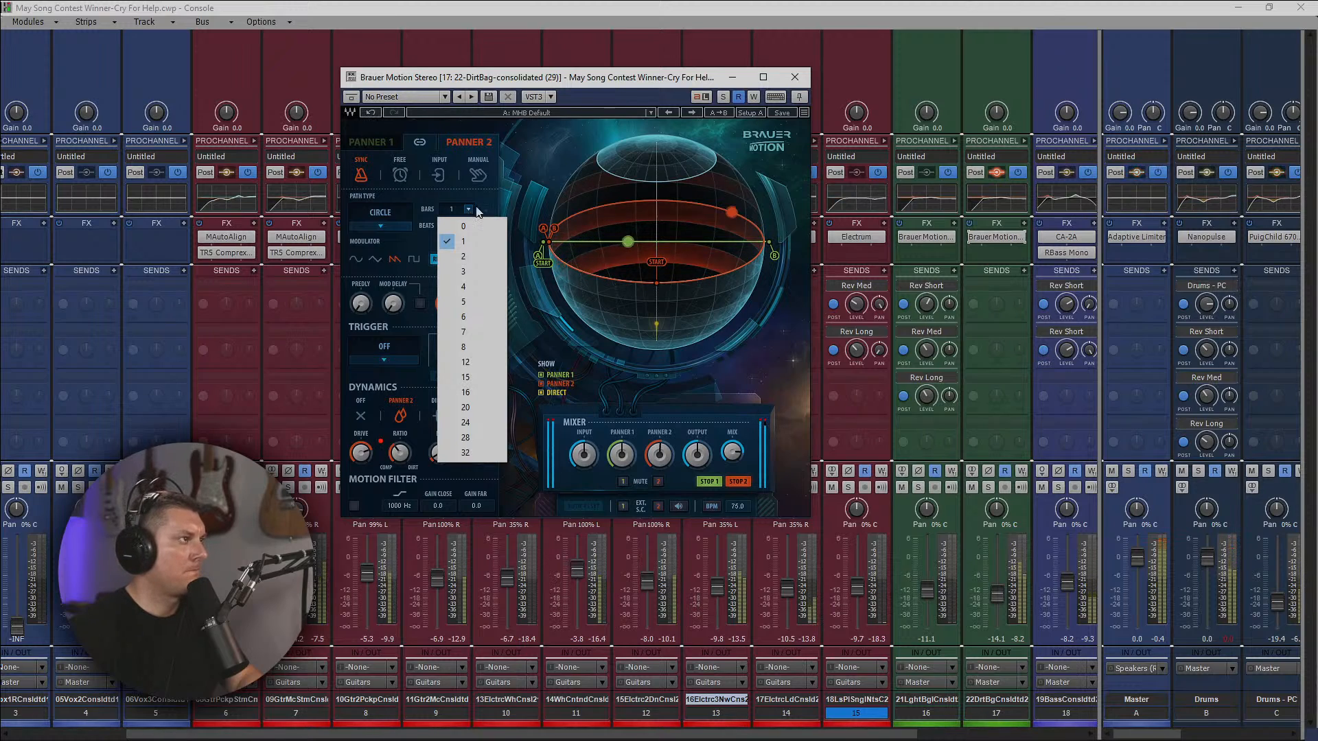
{"action": "left_click", "coordinate": [472, 226]}
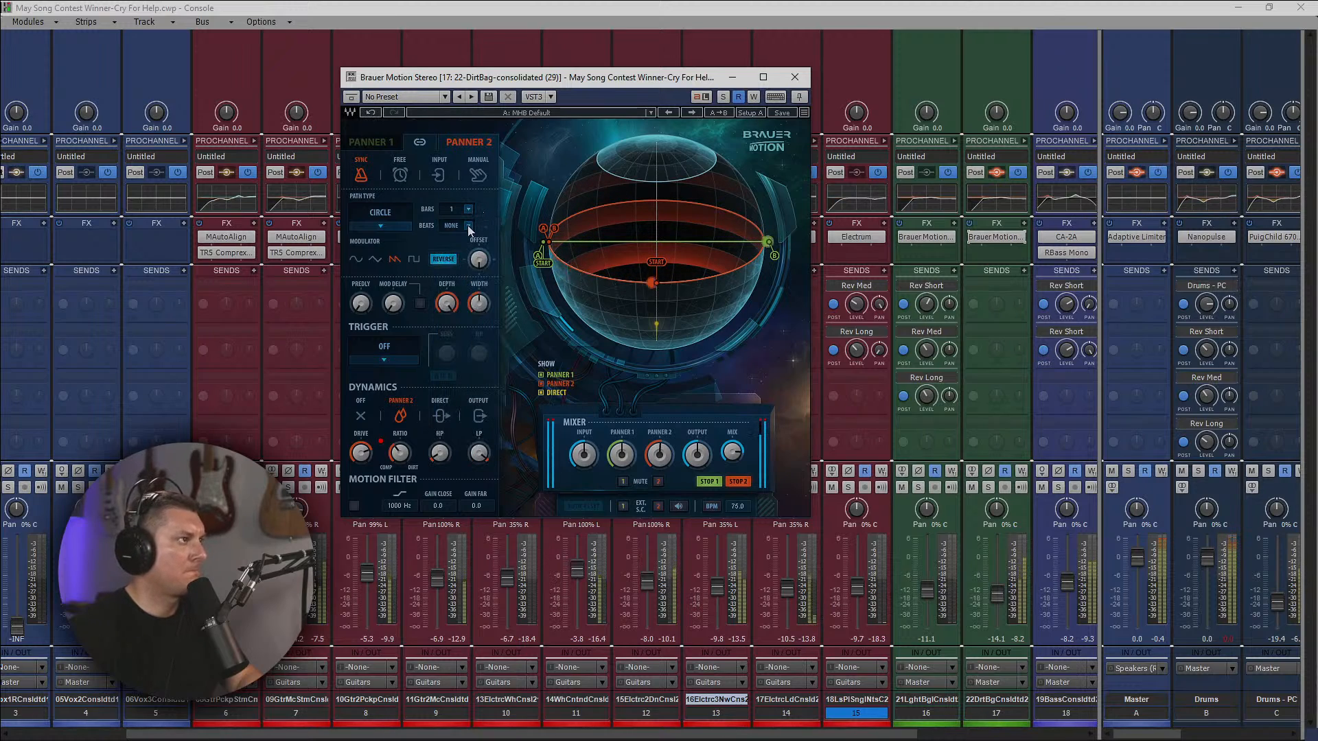
{"action": "left_click", "coordinate": [470, 227]}
{"action": "left_click", "coordinate": [478, 259]}
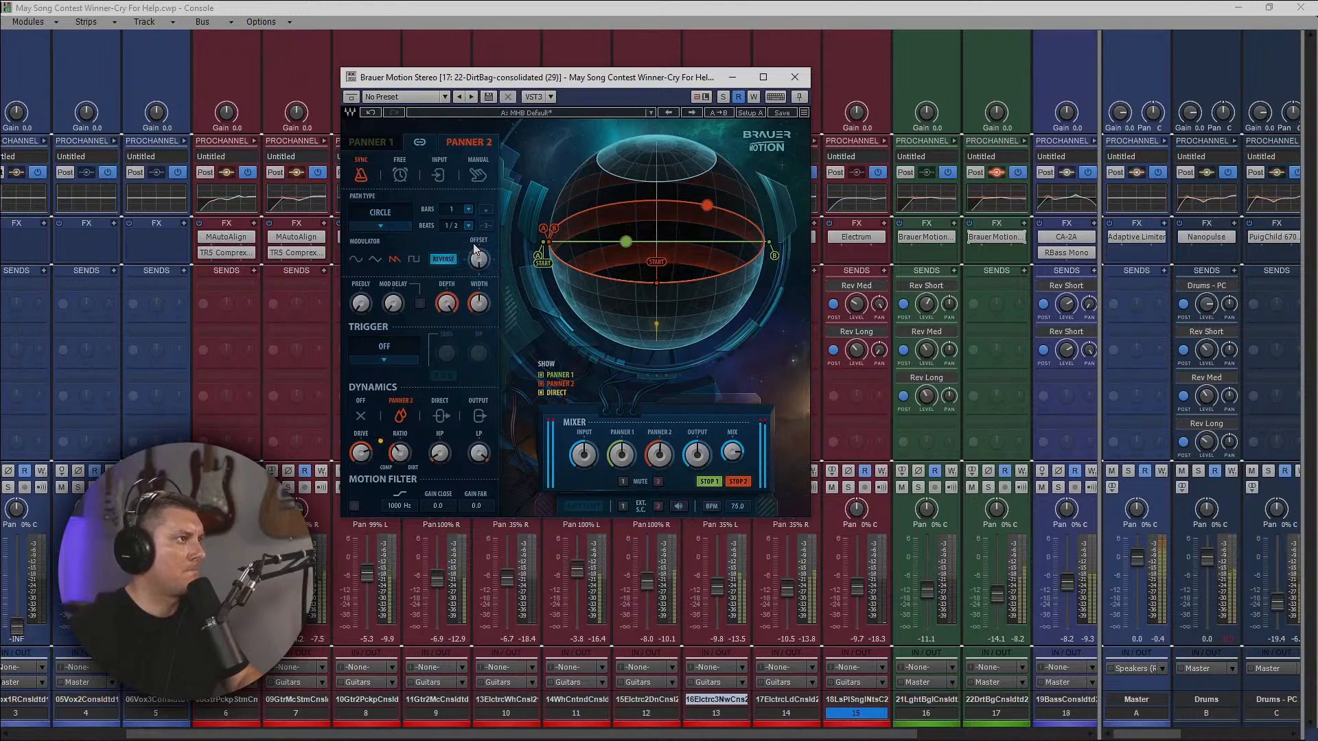
{"action": "scroll", "coordinate": [468, 228], "scroll_direction": "down", "scroll_amount": 1}
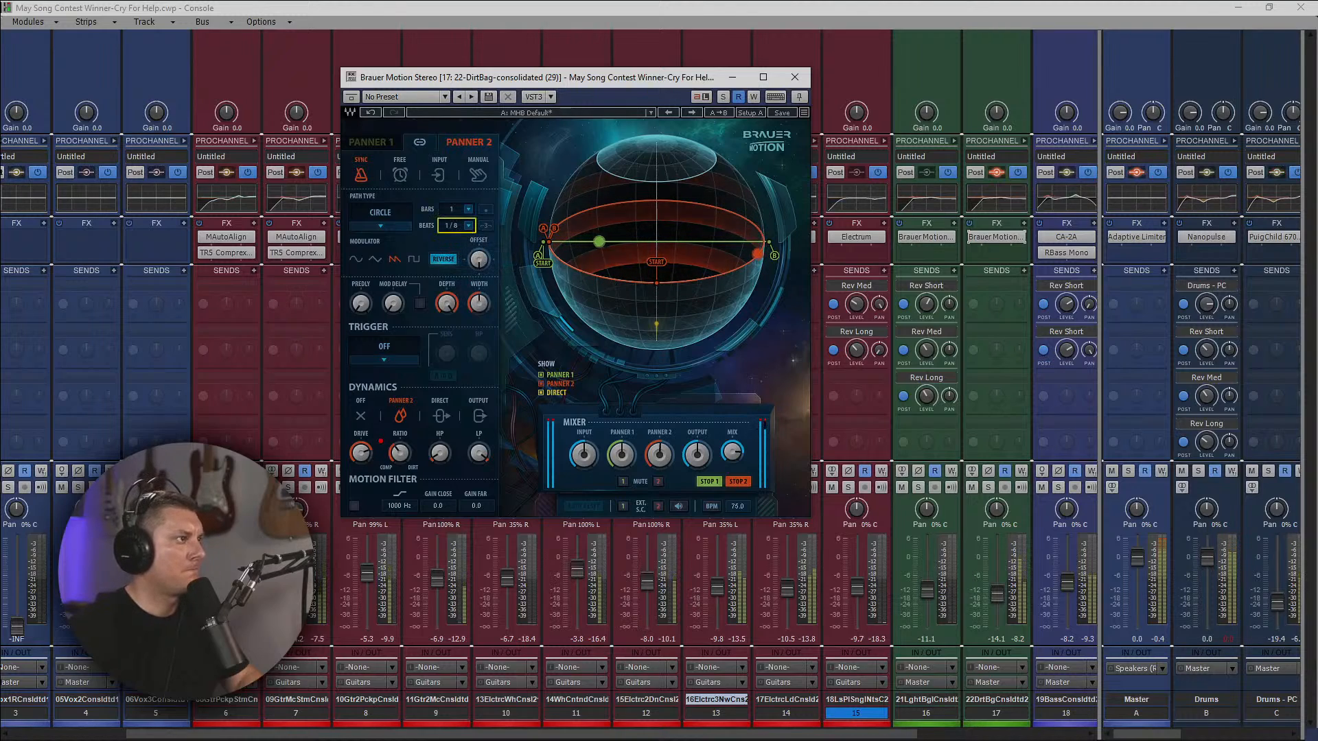
{"action": "scroll", "coordinate": [467, 229], "scroll_direction": "down", "scroll_amount": 2}
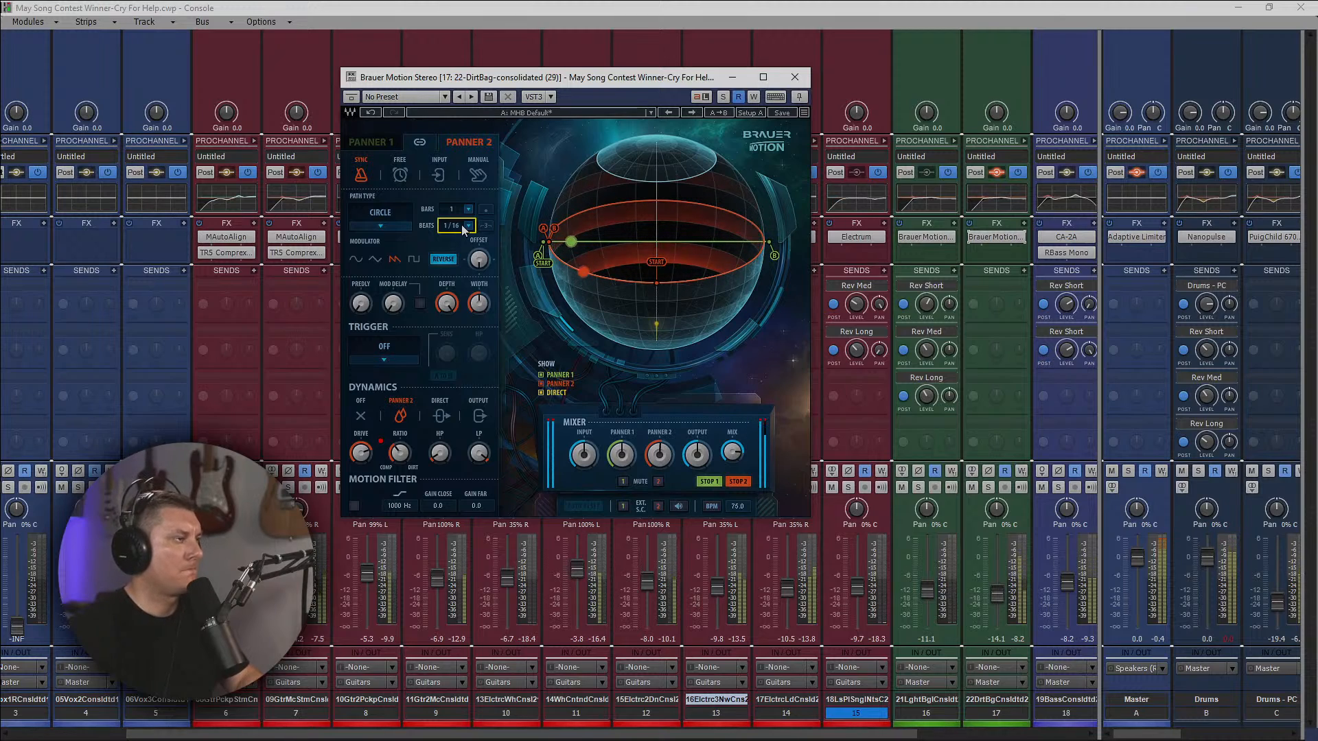
Set Panner 1's beats to 1/64 in the Brauer Motion effect.
{"action": "left_click", "coordinate": [369, 144]}
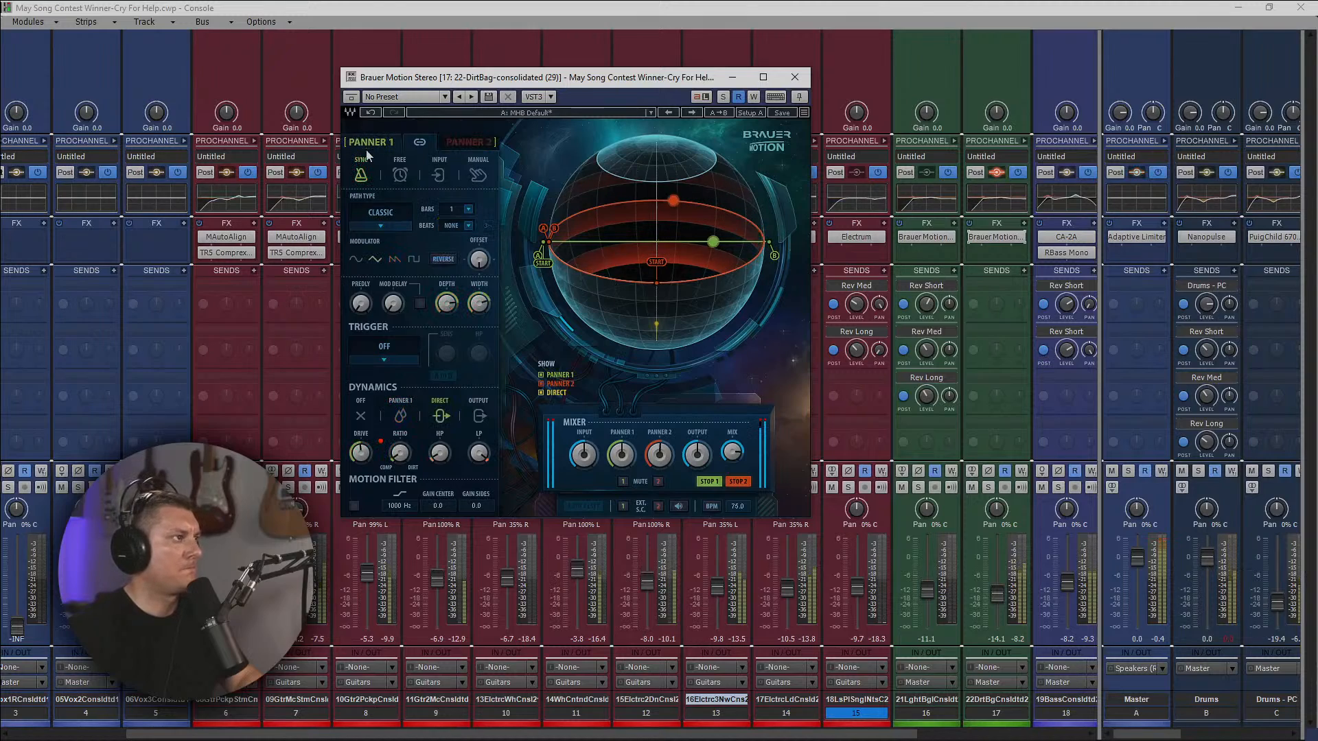
{"action": "scroll", "coordinate": [452, 226], "scroll_direction": "up", "scroll_amount": 2}
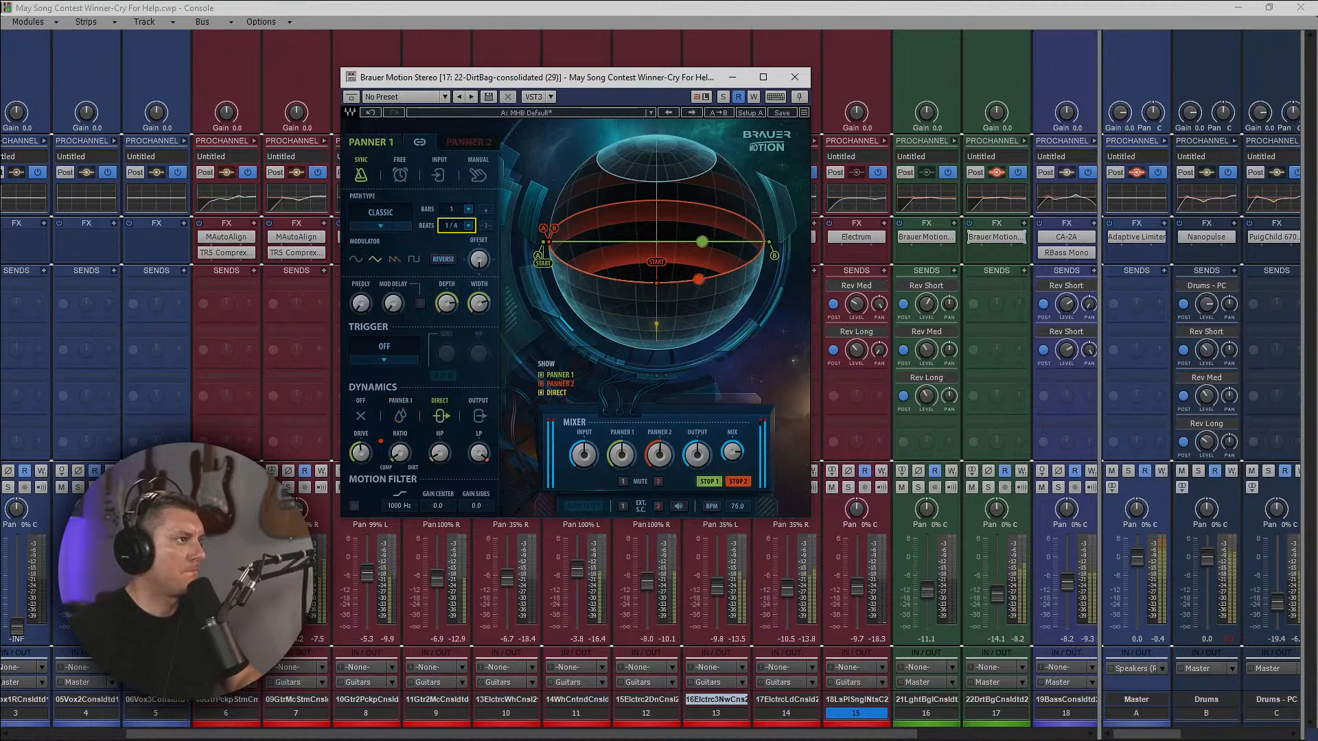
{"action": "scroll", "coordinate": [452, 230], "scroll_direction": "up", "scroll_amount": 2}
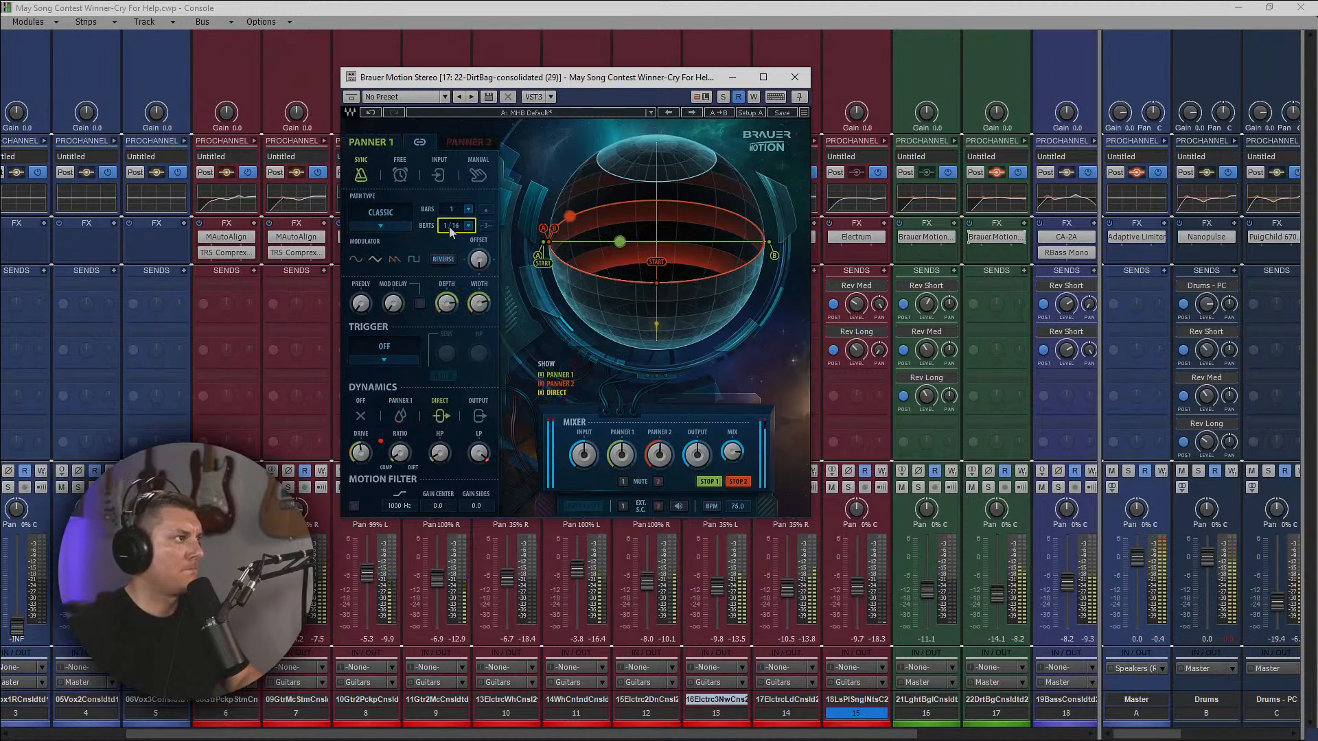
{"action": "scroll", "coordinate": [453, 230], "scroll_direction": "up", "scroll_amount": 1}
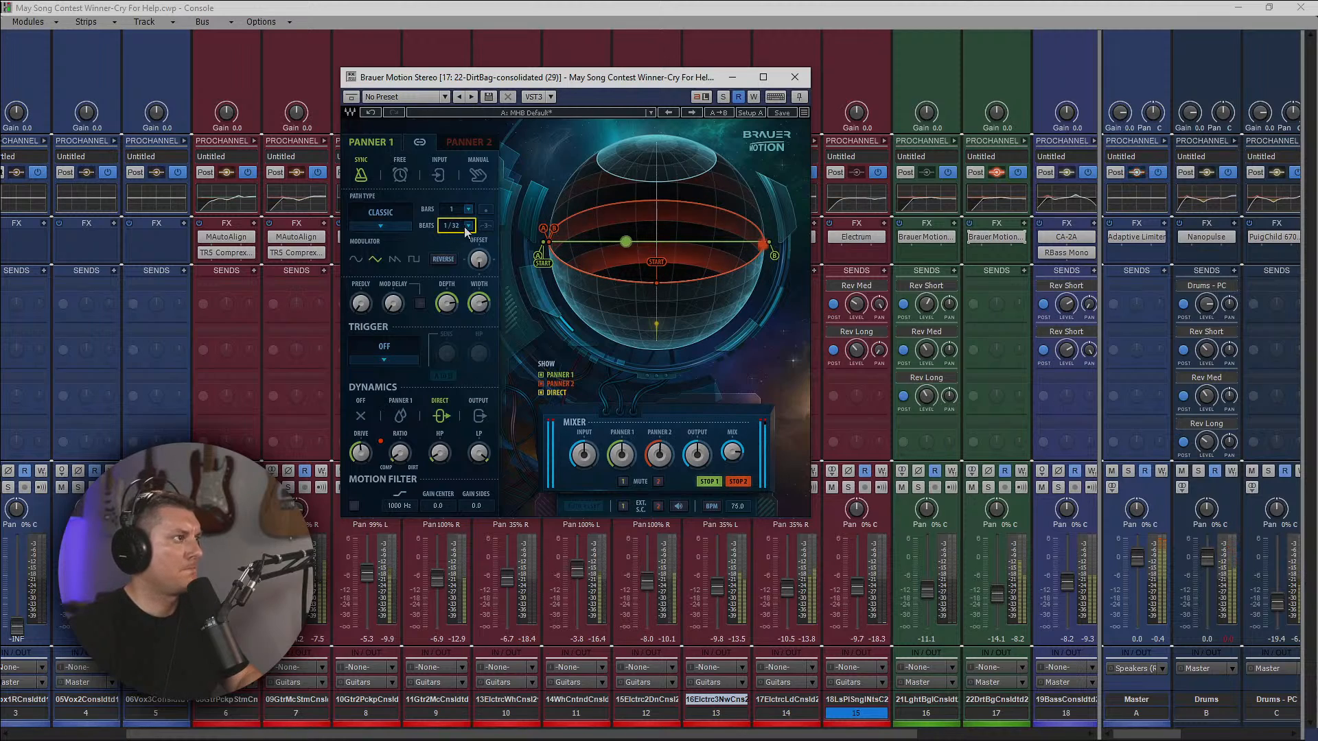
{"action": "scroll", "coordinate": [458, 232], "scroll_direction": "up", "scroll_amount": 1}
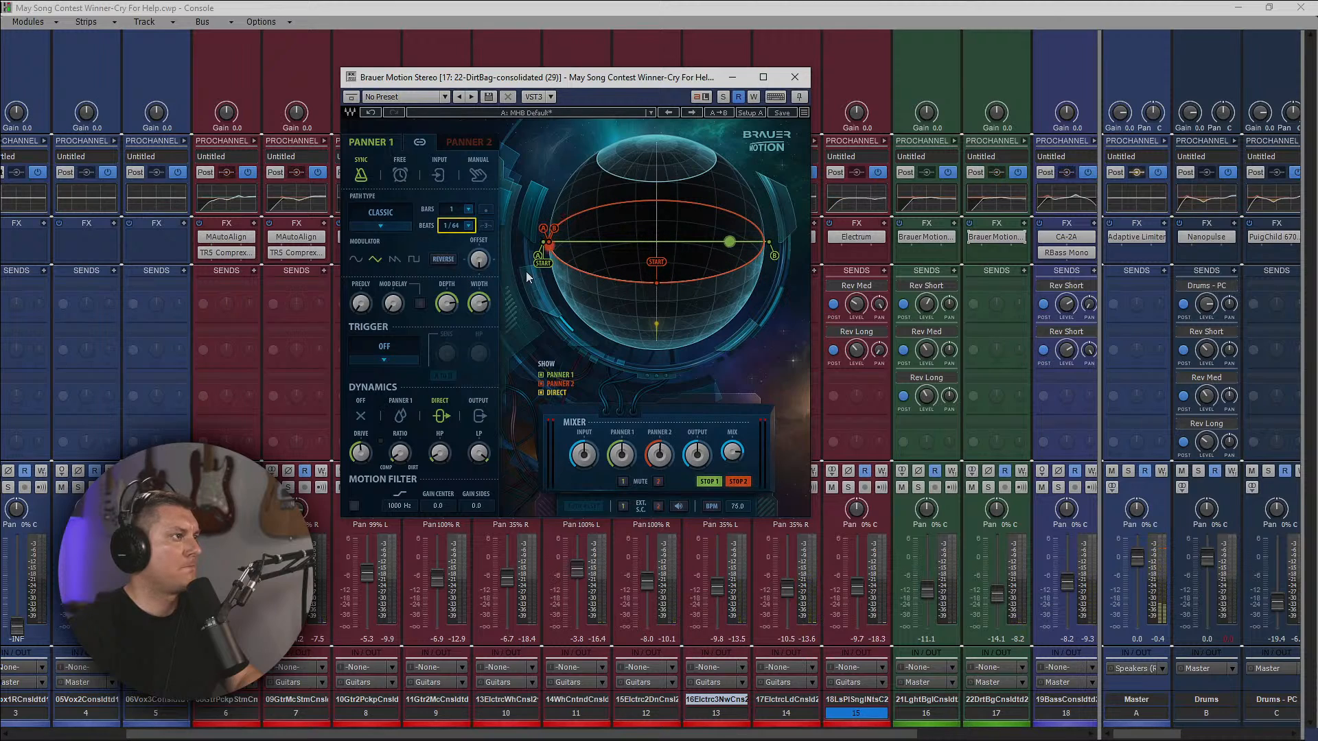
Move Panner 1's start point to the centre and narrow its path by bringing end points A and B inward.
{"action": "left_click_drag", "start_coordinate": [543, 263], "coordinate": [655, 263]}
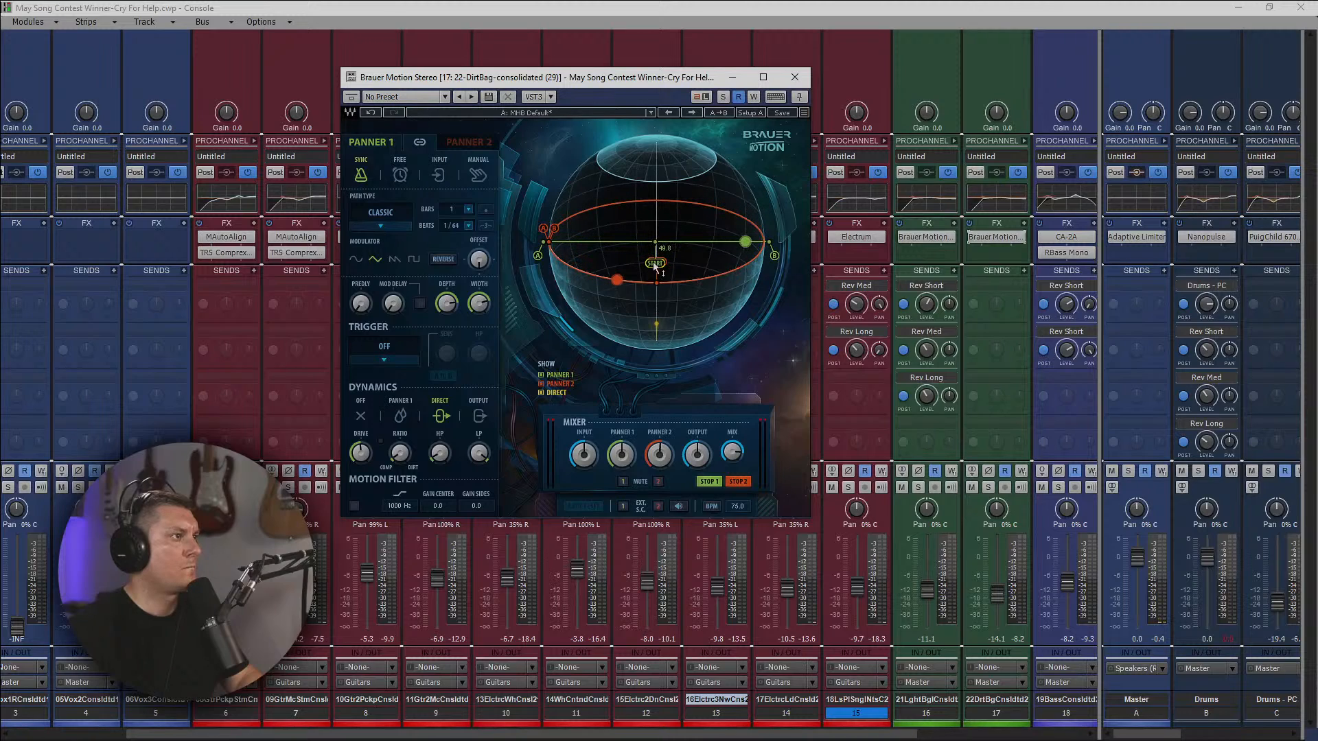
{"action": "key", "text": "space"}
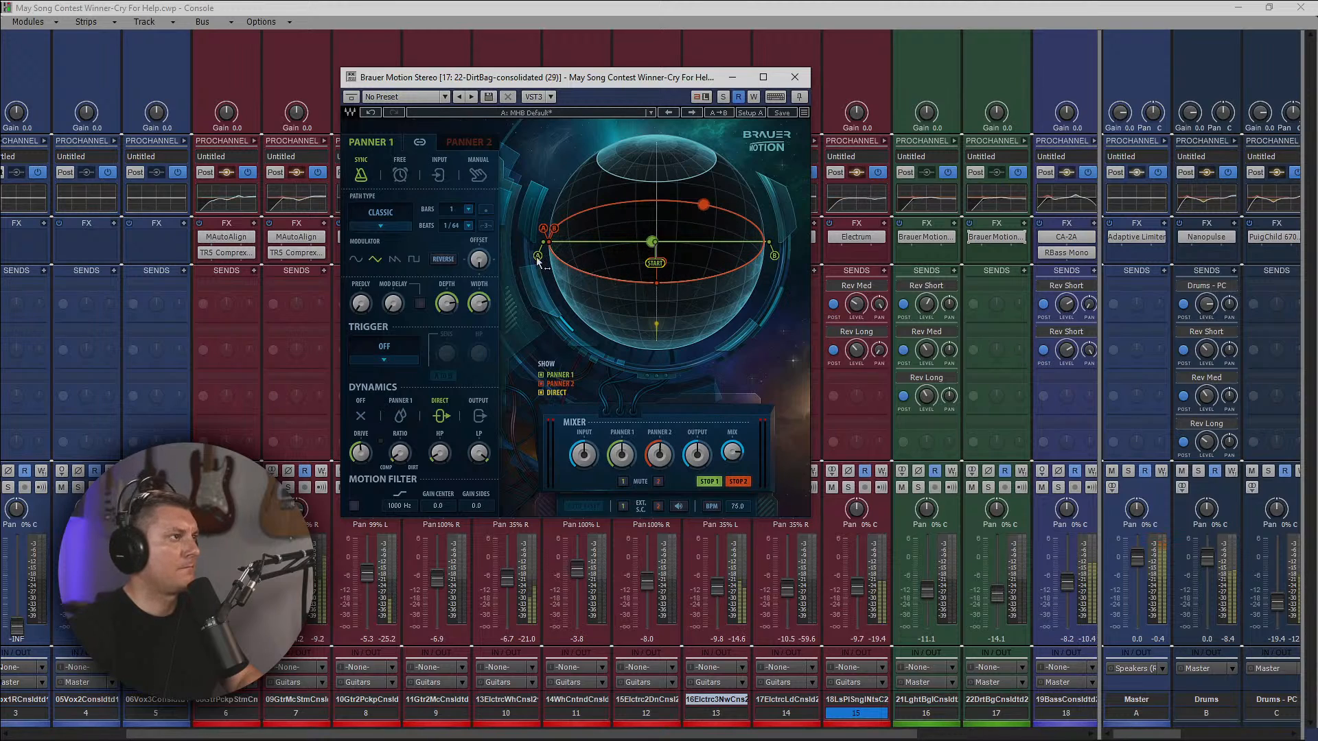
{"action": "left_click_drag", "start_coordinate": [537, 259], "coordinate": [620, 261]}
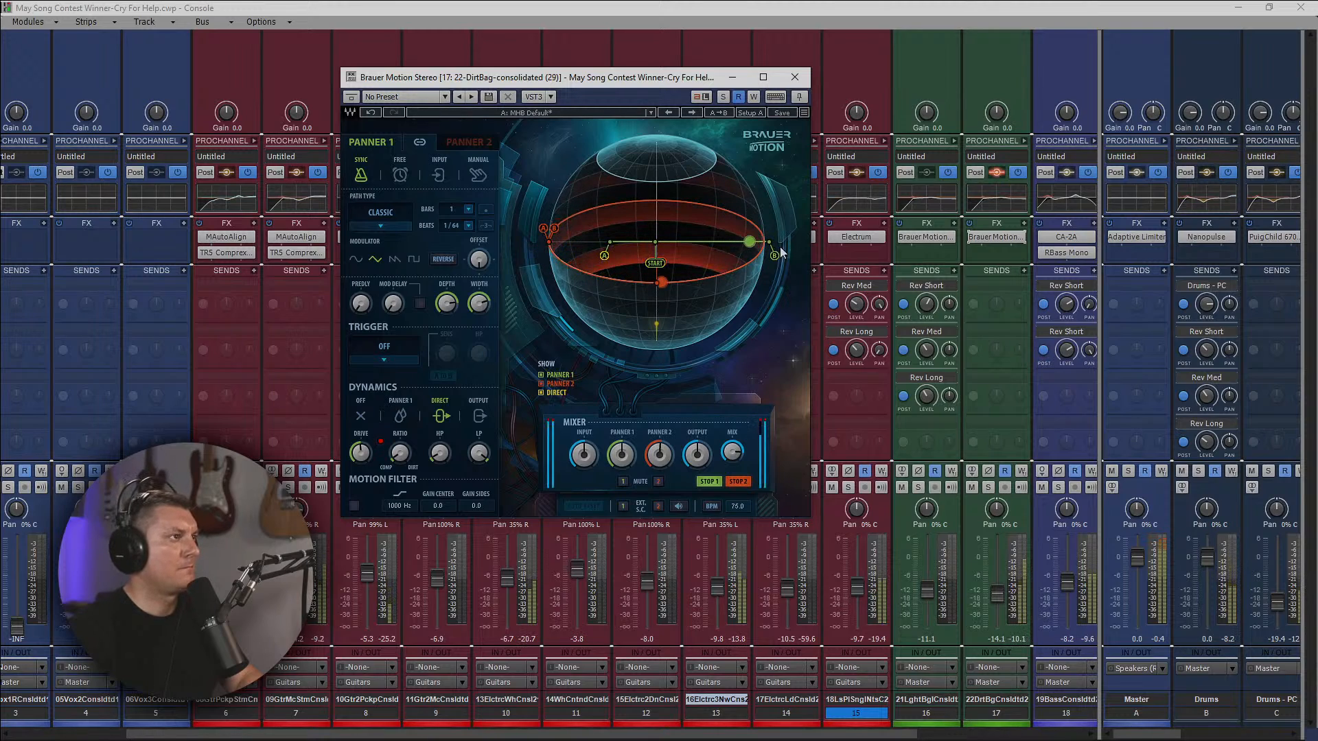
{"action": "left_click_drag", "start_coordinate": [777, 253], "coordinate": [712, 256]}
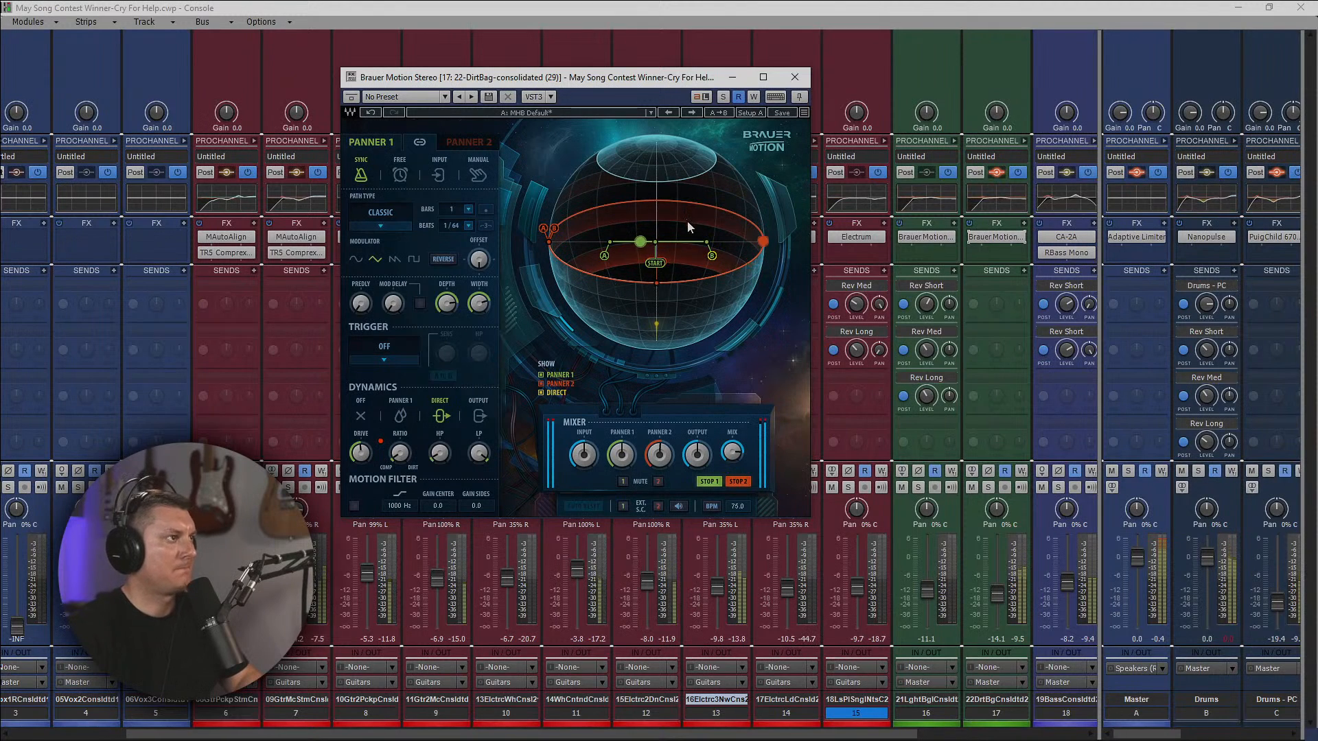
Close the Brauer Motion effect and enlarge the console's track area to show drum tracks 19 to 21.
{"action": "left_click", "coordinate": [797, 76]}
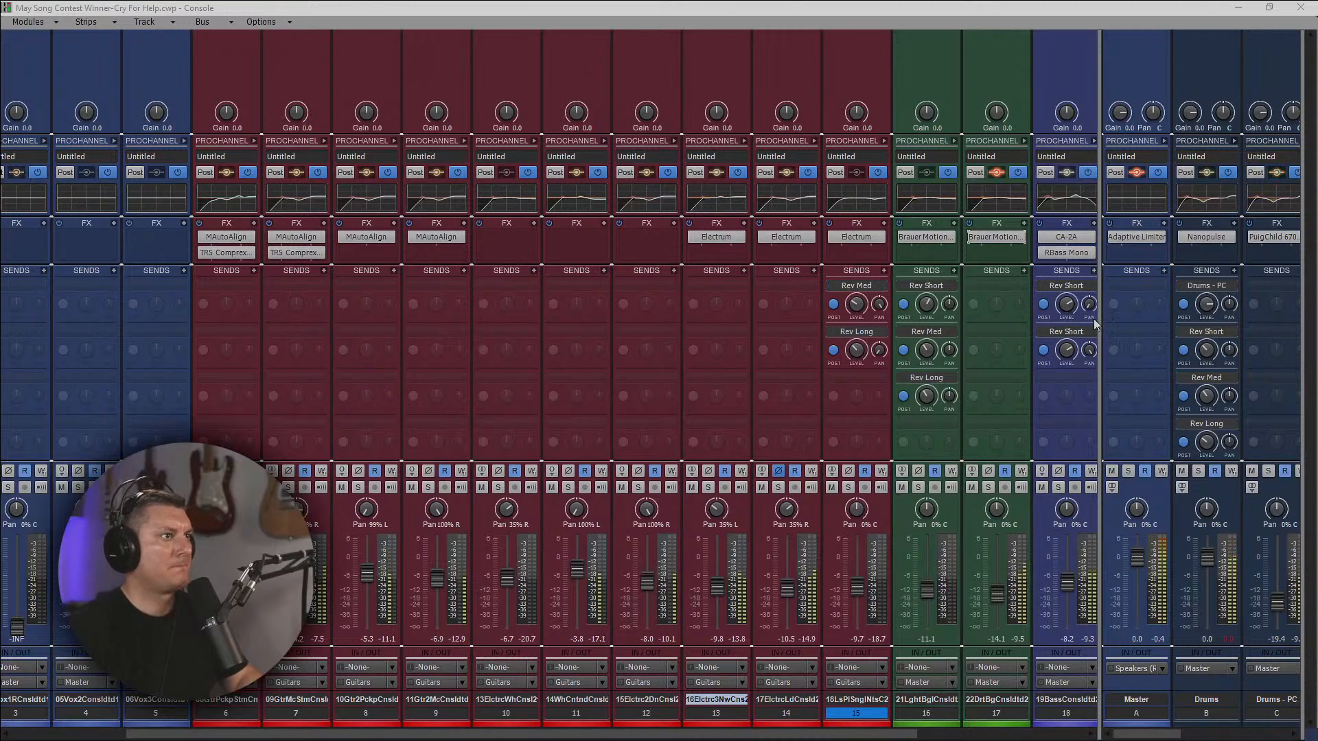
{"action": "left_click_drag", "start_coordinate": [1100, 316], "coordinate": [1202, 411]}
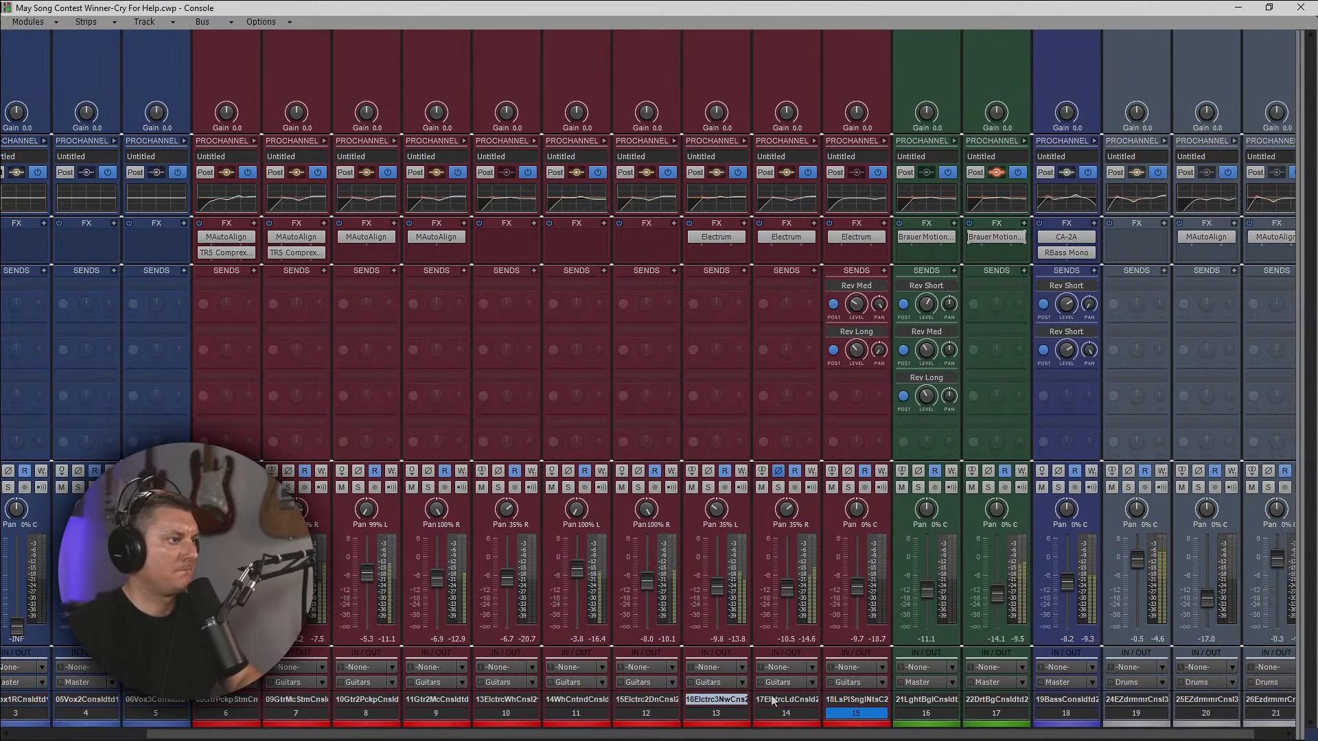
{"action": "scroll", "coordinate": [788, 735], "scroll_direction": "right", "scroll_amount": 1}
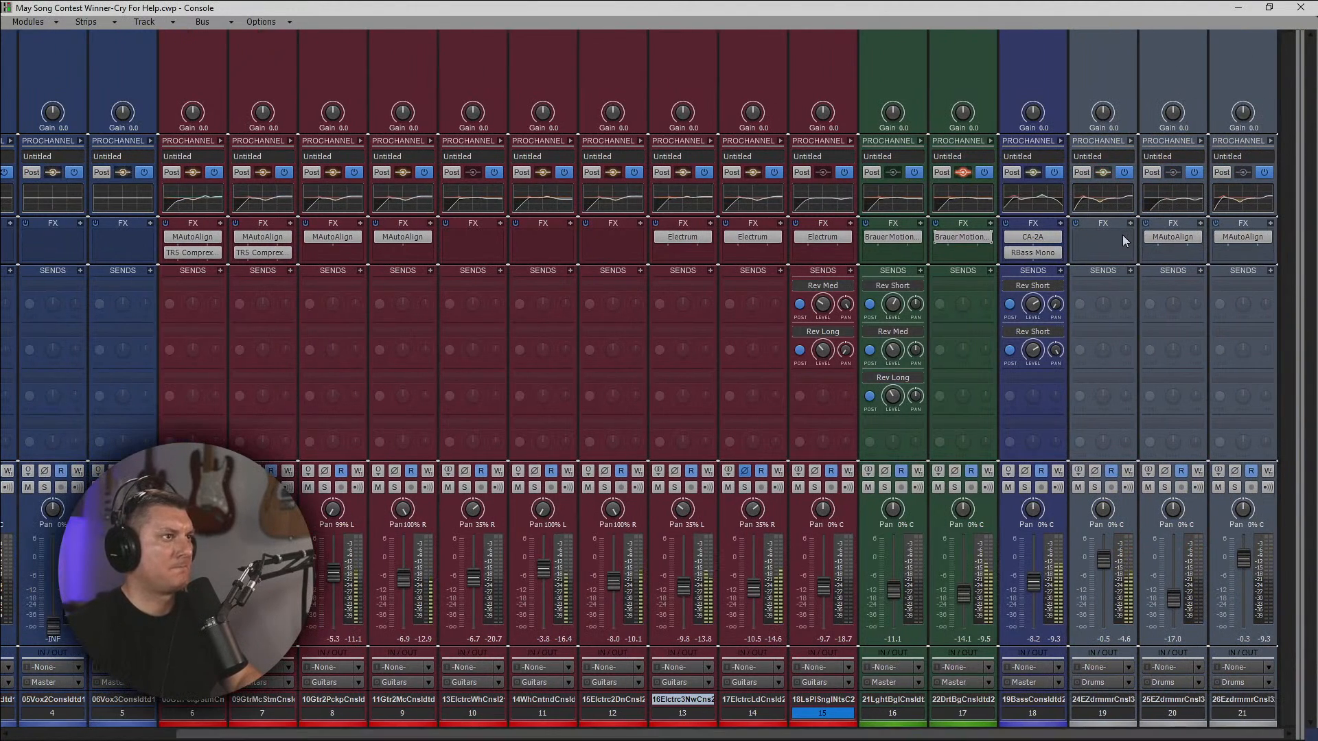
Insert a Bark of Dog module in track 19's ProChannel and place it between the Tape and Console Emulator modules.
{"action": "left_click", "coordinate": [1130, 142]}
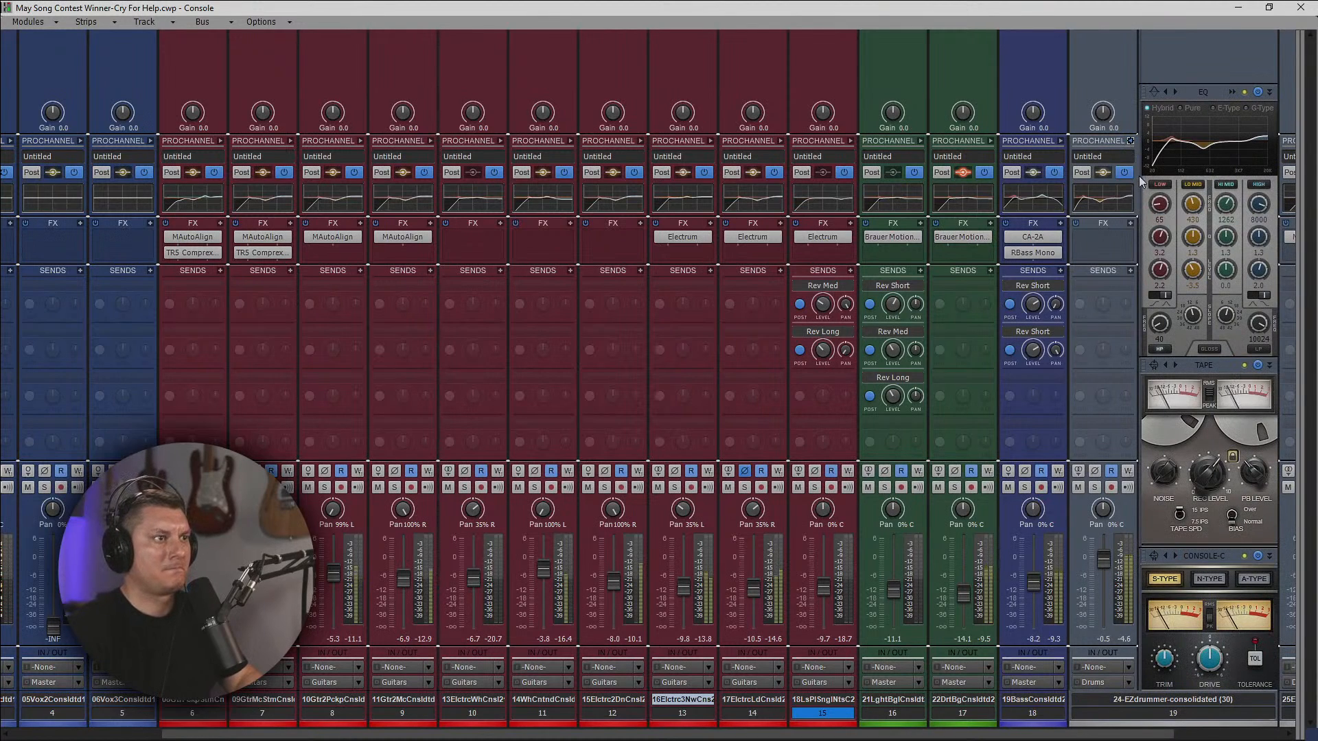
{"action": "right_click", "coordinate": [1198, 68]}
{"action": "mouse_move", "coordinate": [1187, 74]}
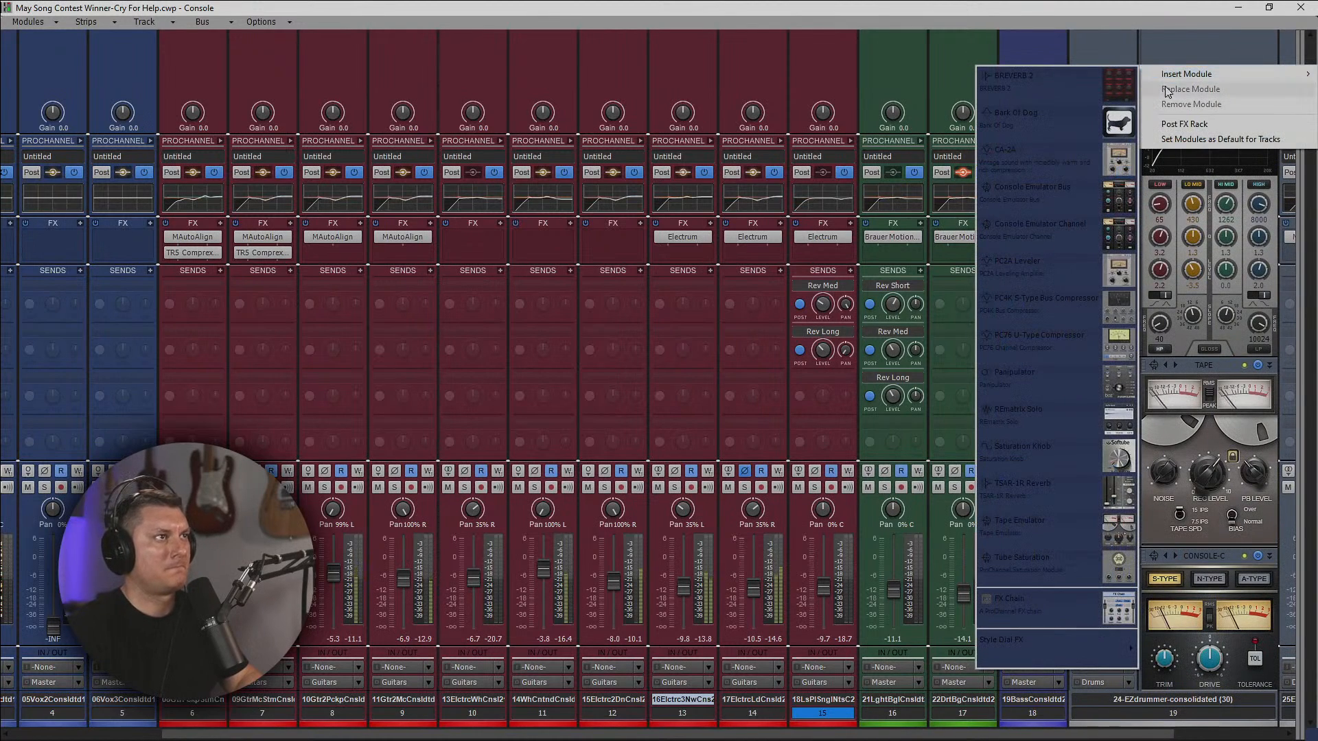
{"action": "left_click", "coordinate": [1016, 112]}
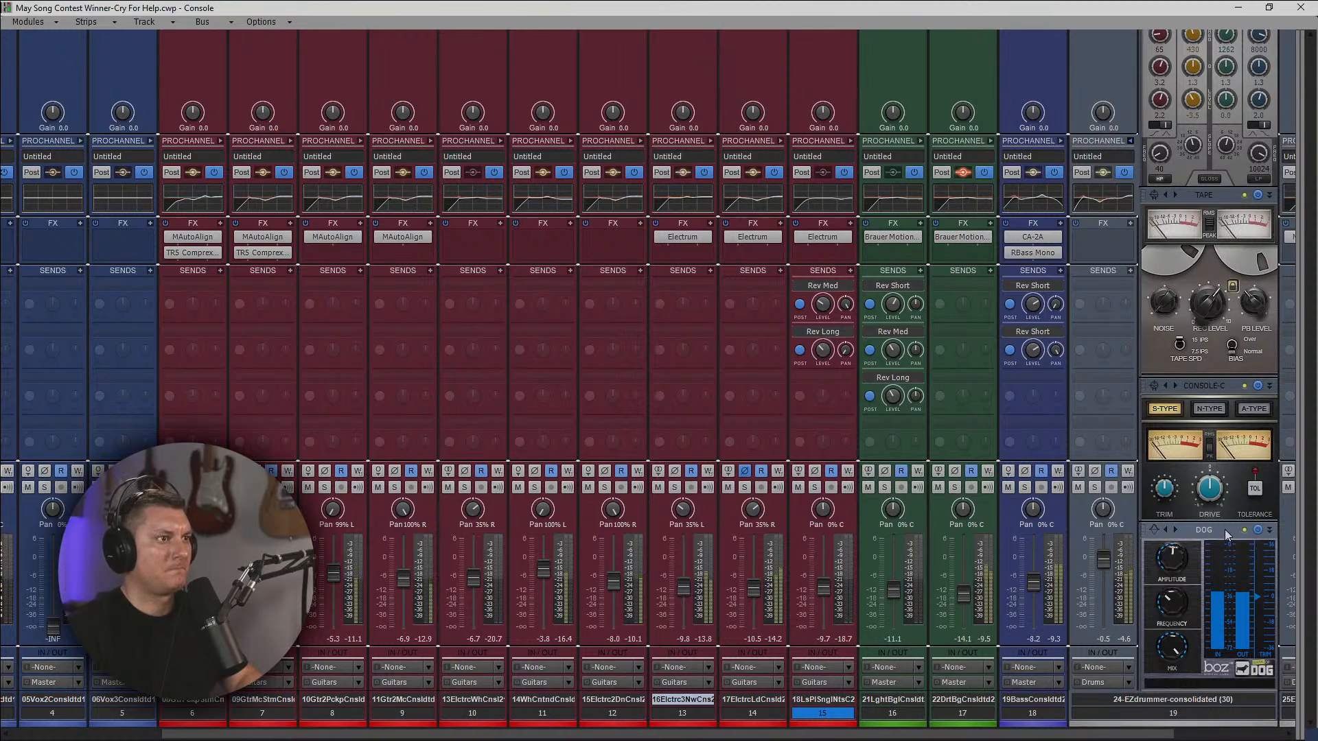
{"action": "left_click_drag", "start_coordinate": [1229, 535], "coordinate": [1217, 404]}
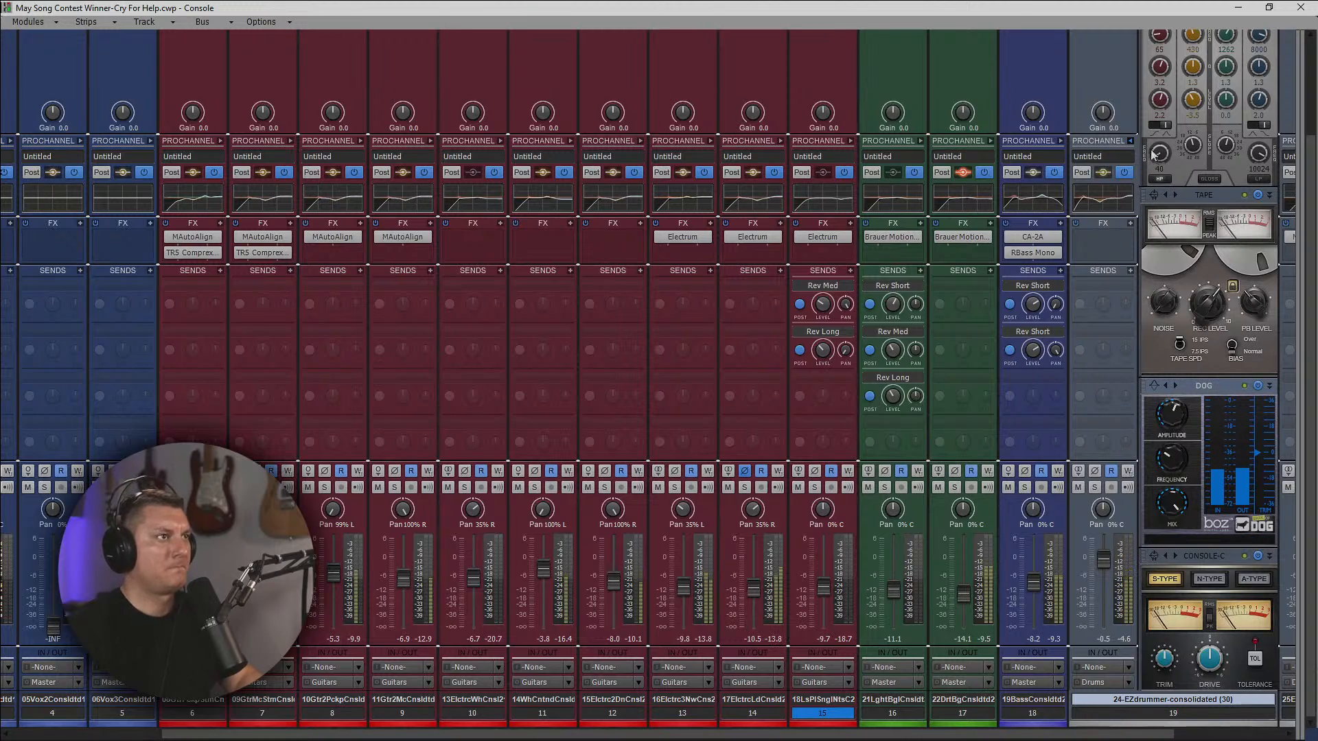
{"action": "left_click", "coordinate": [1131, 140]}
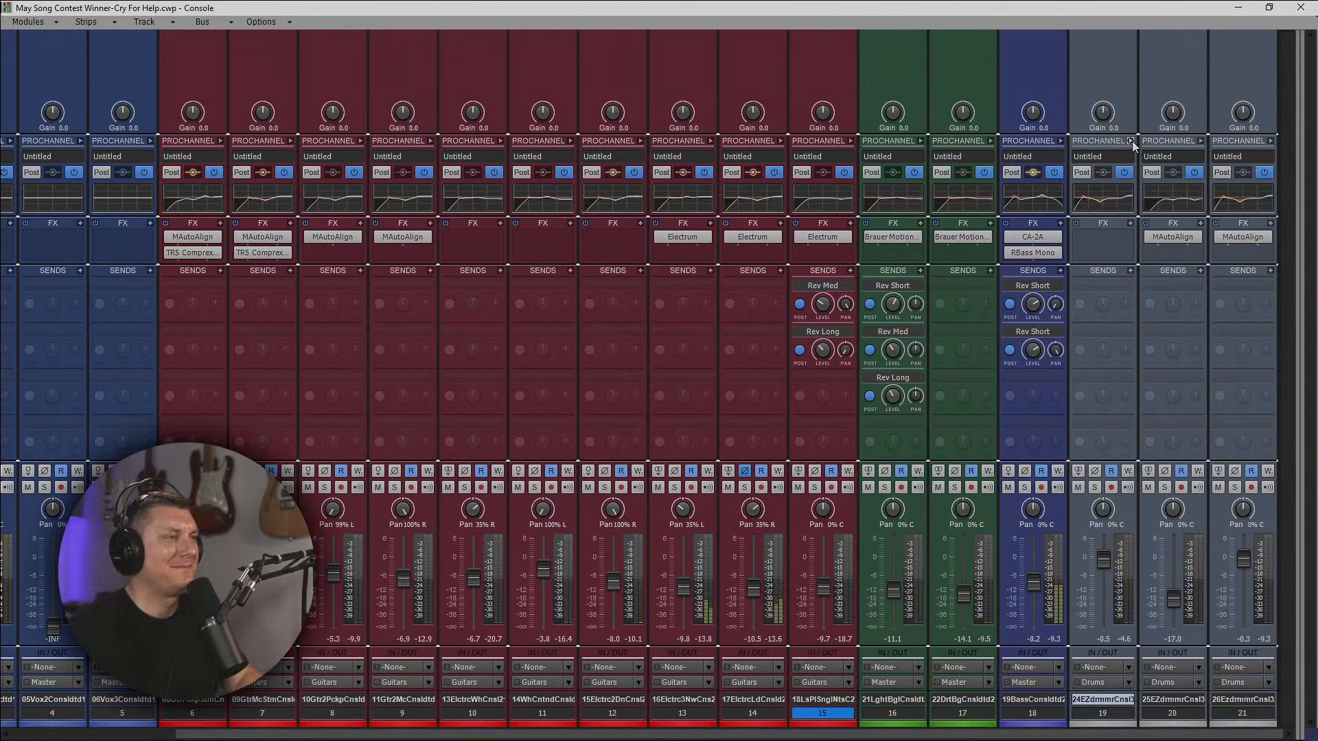
With track 19's ProChannel open for comparison, insert a Bark of Dog module in track 21's ProChannel ahead of the Console Emulator.
{"action": "left_click", "coordinate": [1270, 141]}
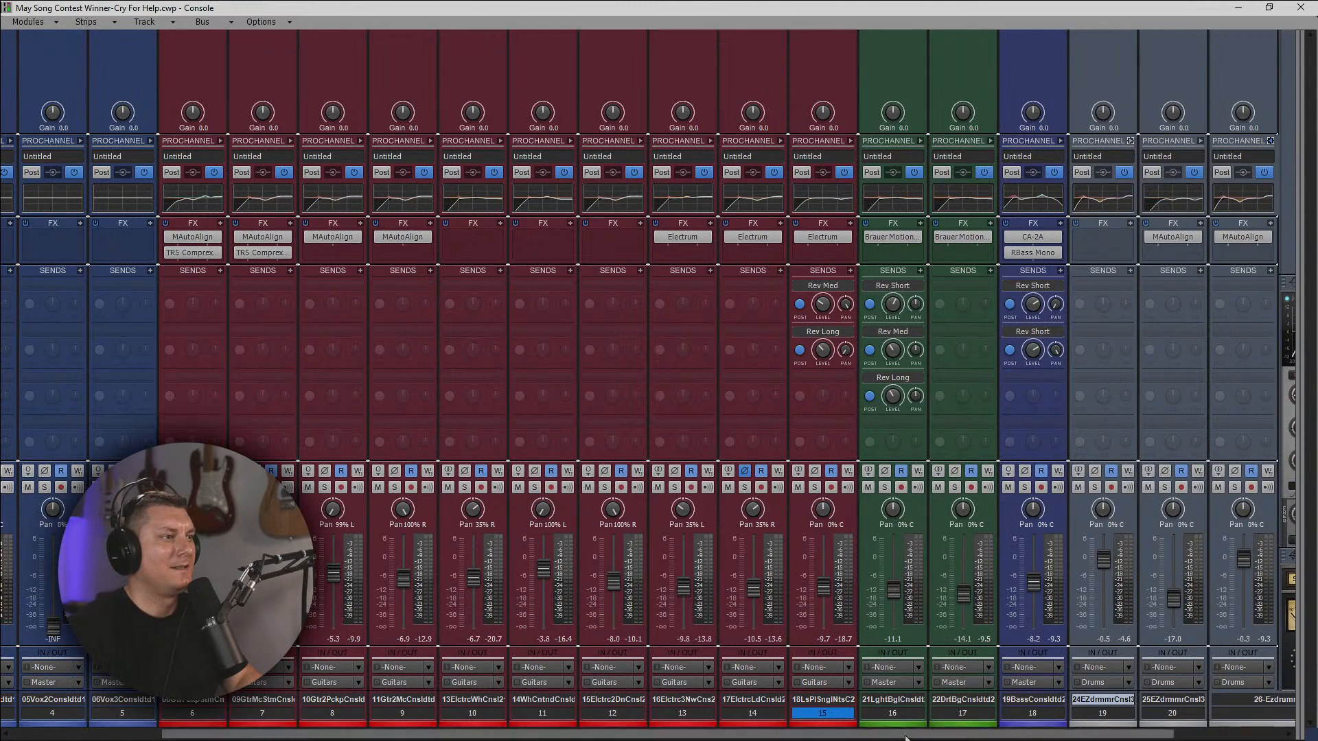
{"action": "left_click_drag", "start_coordinate": [935, 729], "coordinate": [1047, 729]}
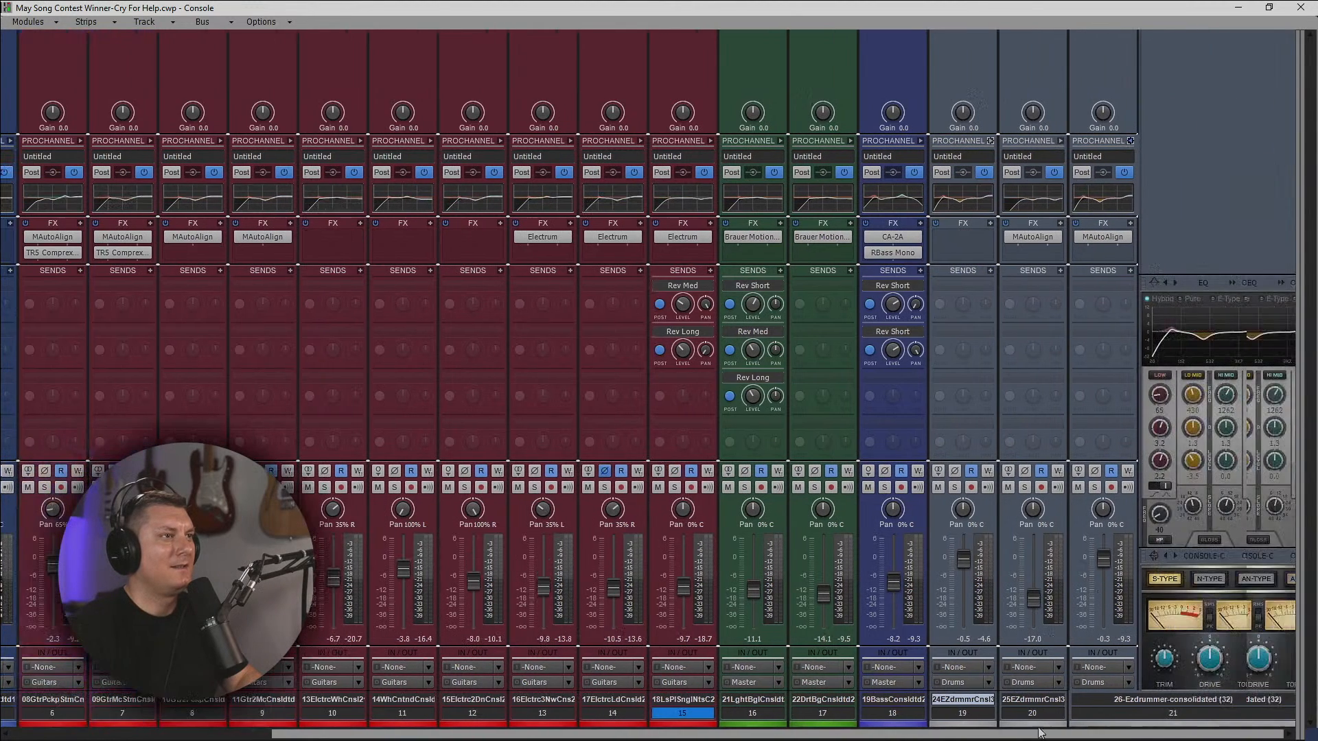
{"action": "left_click", "coordinate": [1061, 141]}
{"action": "left_click", "coordinate": [1061, 141]}
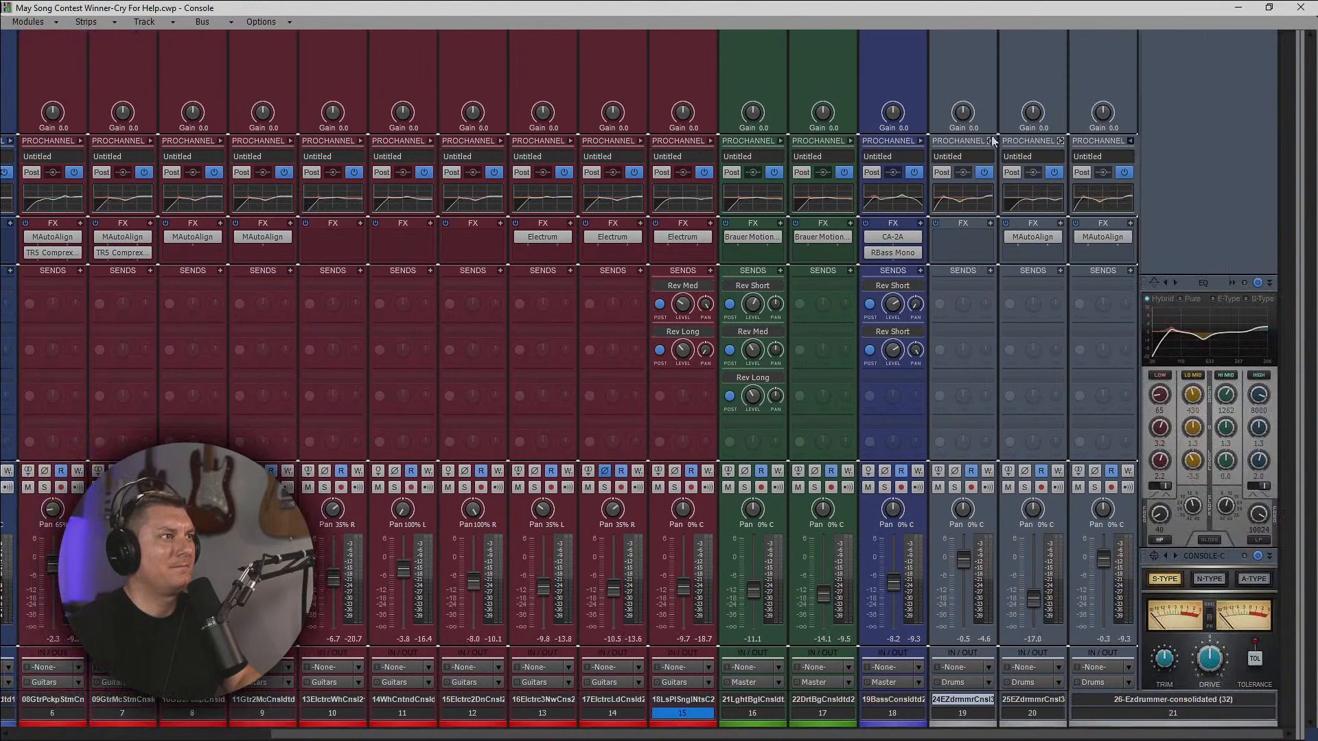
{"action": "left_click", "coordinate": [990, 141]}
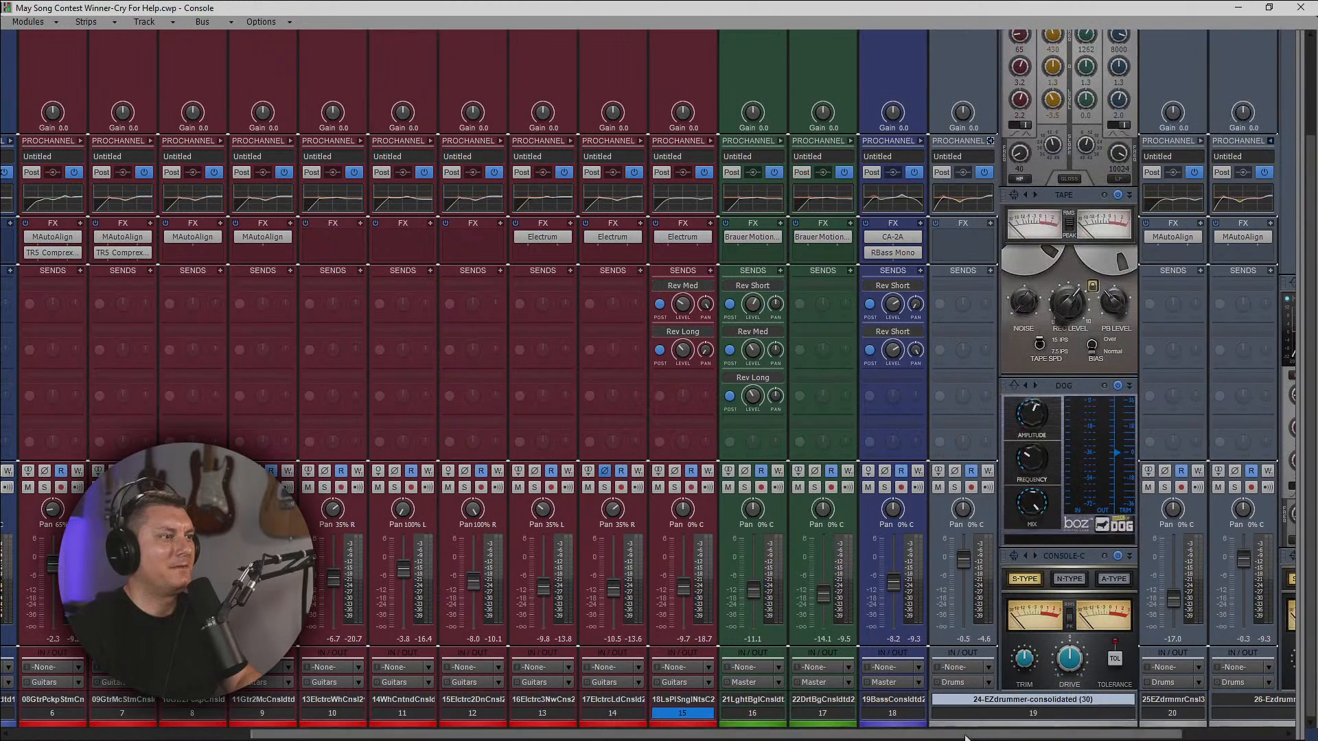
{"action": "left_click_drag", "start_coordinate": [1078, 732], "coordinate": [1175, 732]}
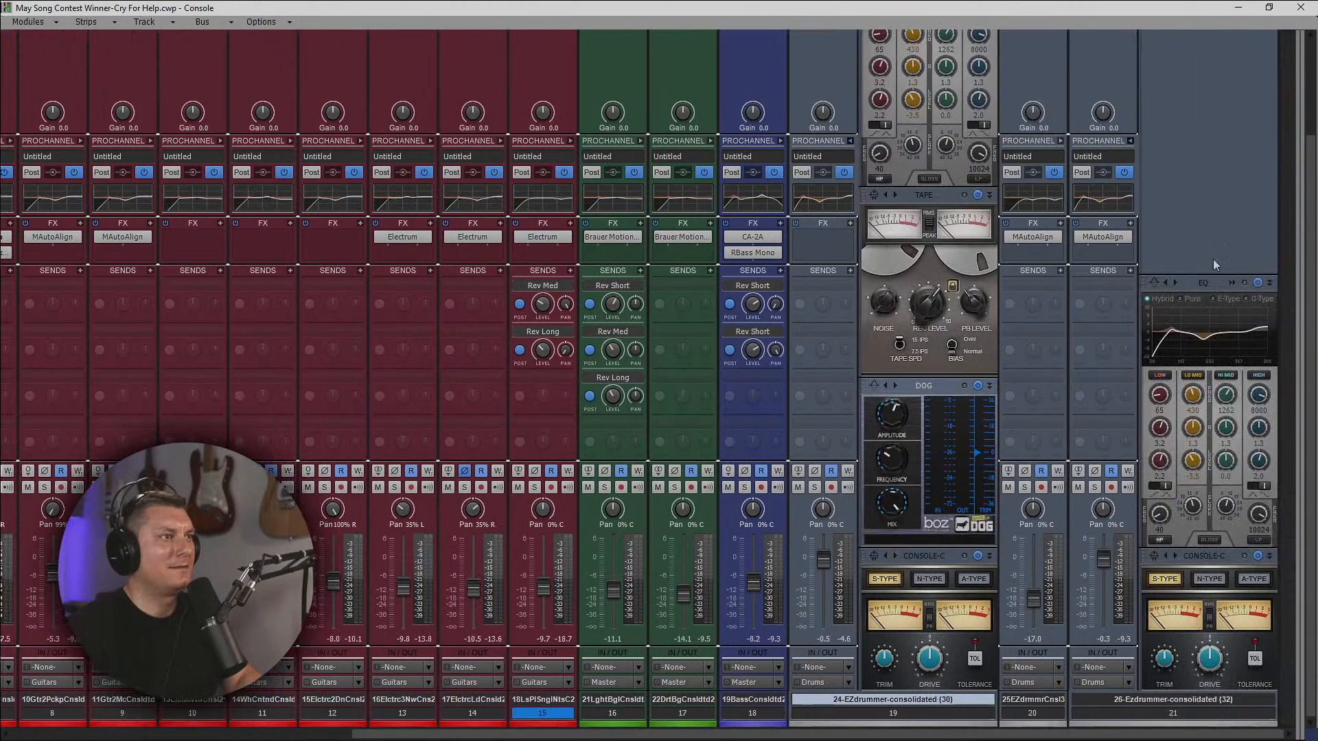
{"action": "right_click", "coordinate": [1233, 229]}
{"action": "mouse_move", "coordinate": [1223, 240]}
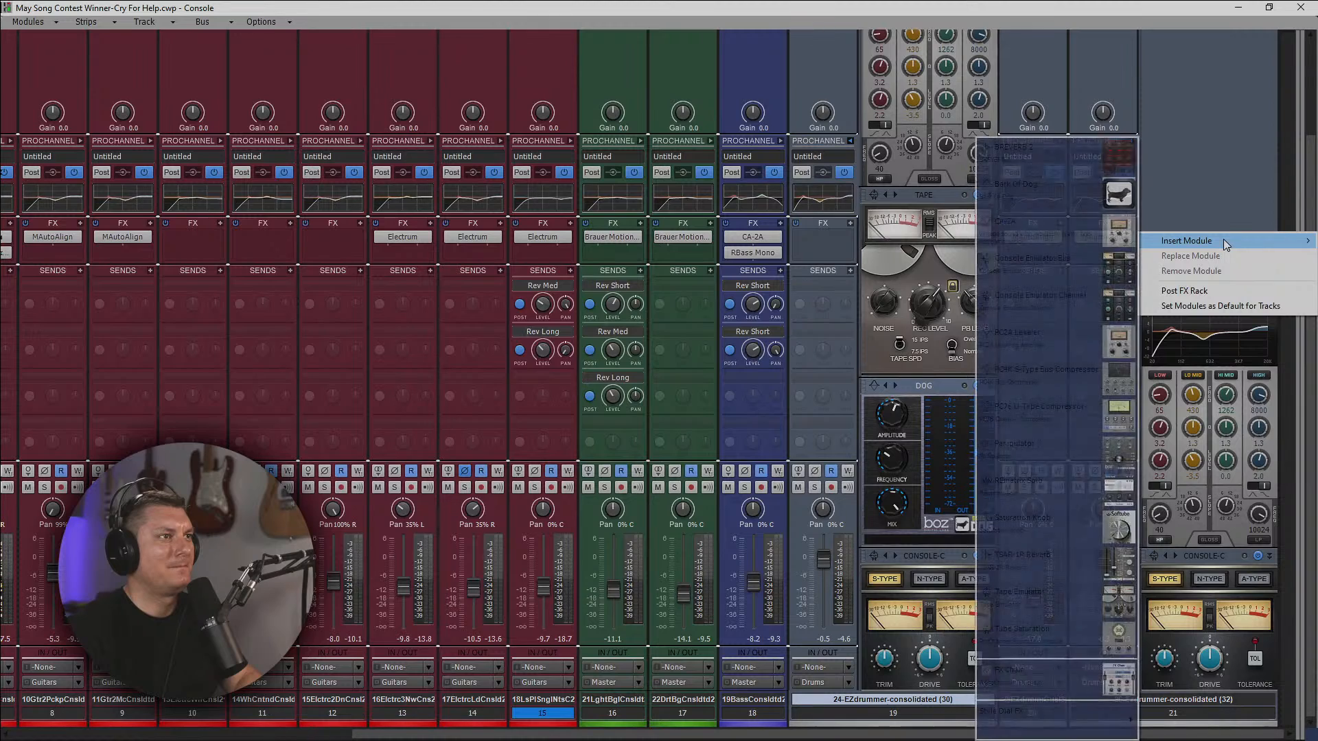
{"action": "left_click", "coordinate": [1061, 199]}
{"action": "left_click_drag", "start_coordinate": [1219, 537], "coordinate": [1203, 453]}
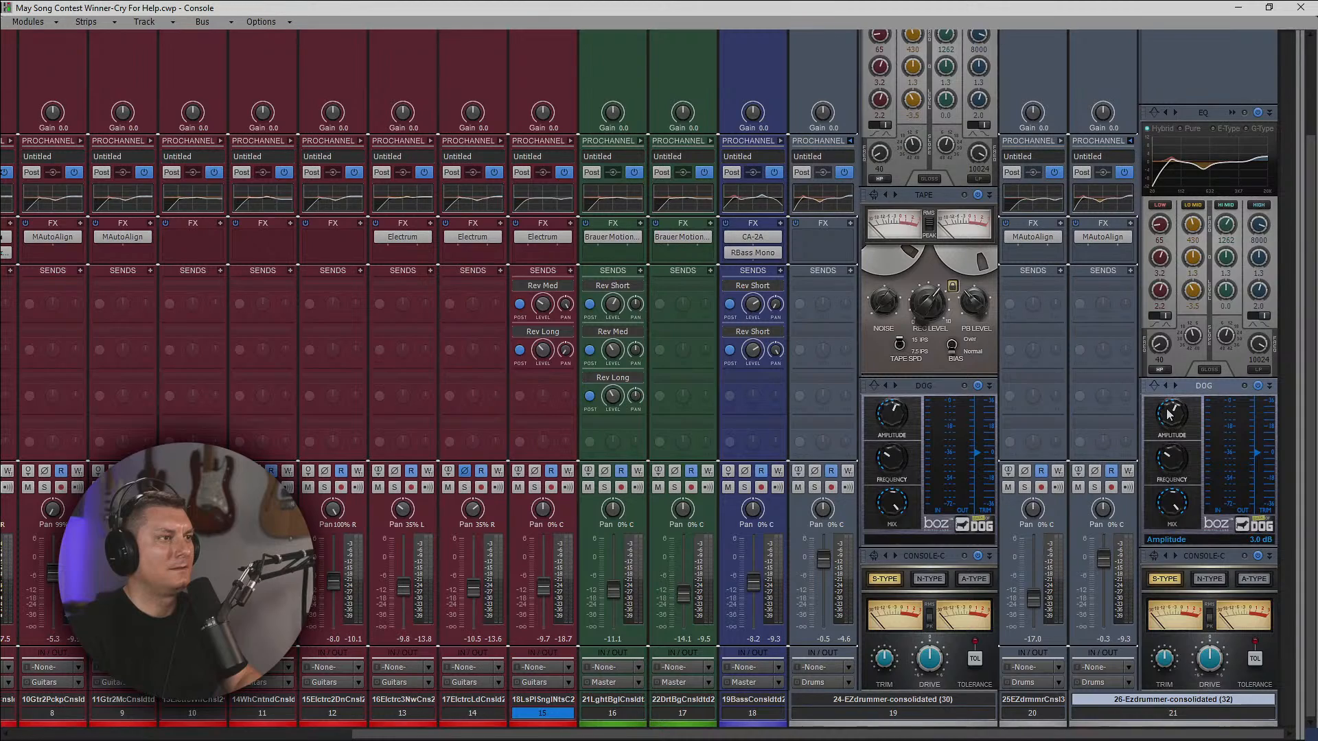
Play the song to hear Bark of Dog on tracks 19 and 21, and collapse both ProChannels.
{"action": "mouse_move", "coordinate": [895, 420]}
{"action": "mouse_move", "coordinate": [1154, 419]}
{"action": "key", "text": "space"}
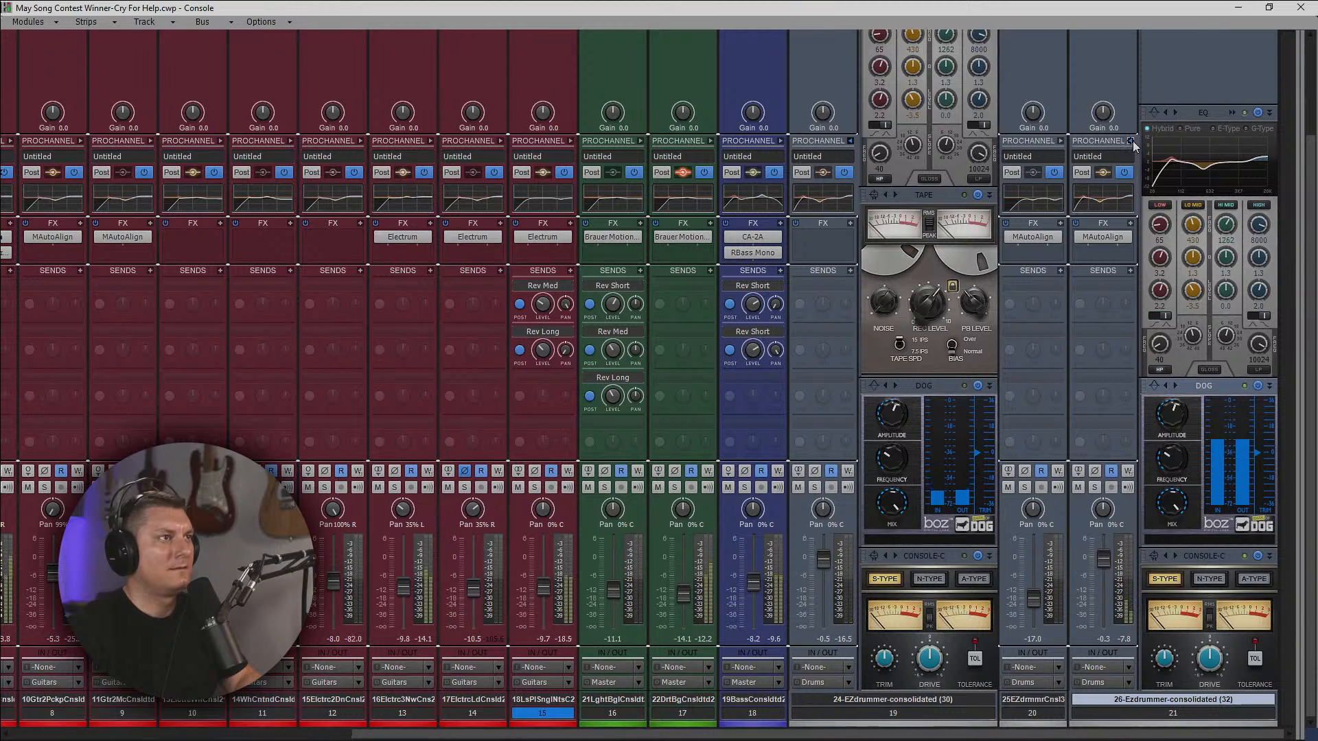
{"action": "left_click", "coordinate": [1130, 141]}
{"action": "left_click", "coordinate": [992, 141]}
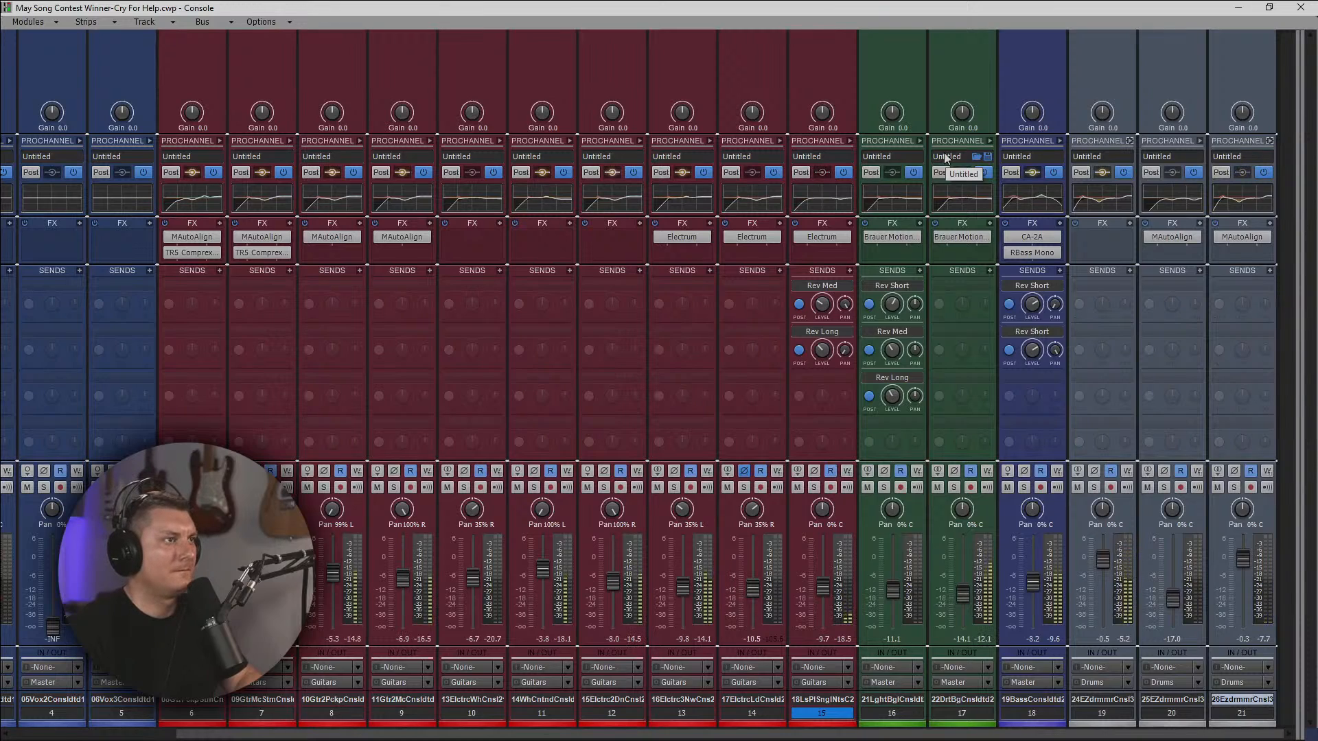
Open track 19's QuadCurve Equalizer and boost the Hi Mid band at about 3638 Hz.
{"action": "left_click", "coordinate": [1131, 141]}
{"action": "left_click", "coordinate": [1130, 141]}
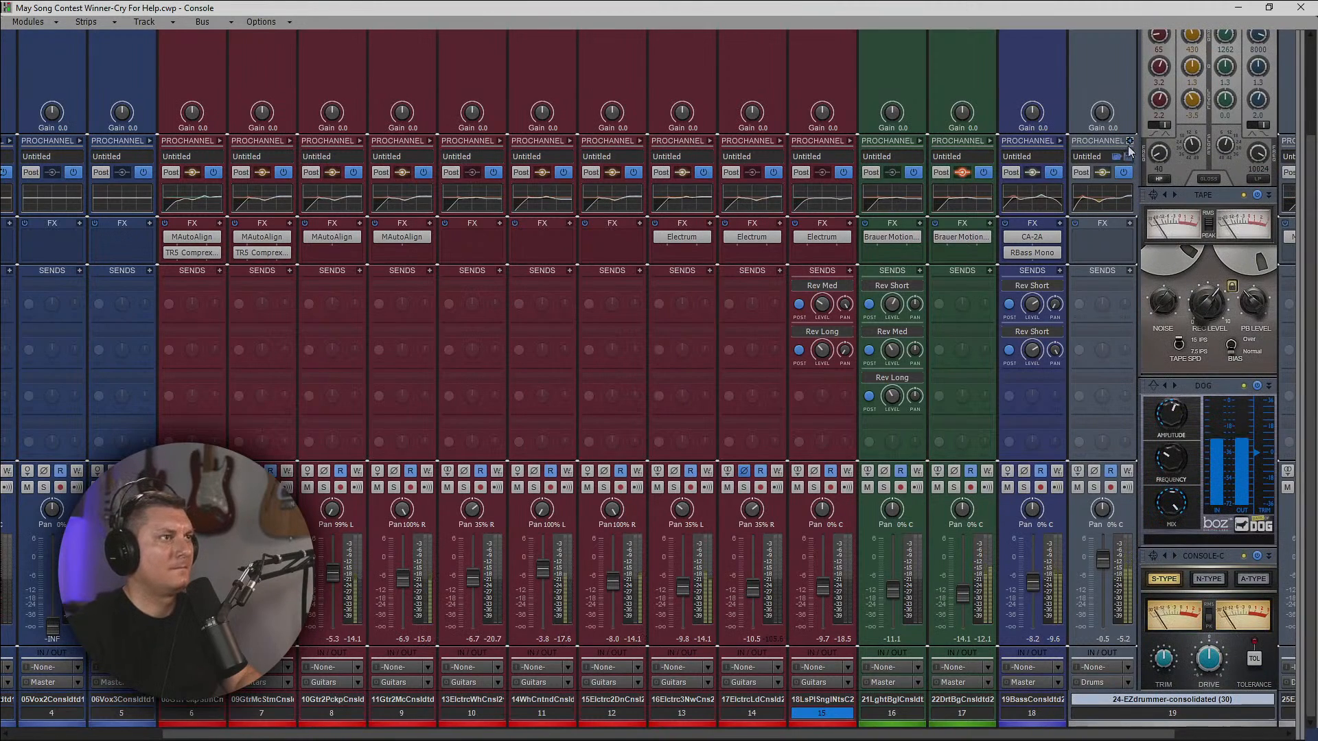
{"action": "scroll", "coordinate": [1249, 473], "scroll_direction": "up", "scroll_amount": 2}
{"action": "scroll", "coordinate": [1250, 474], "scroll_direction": "up", "scroll_amount": 4}
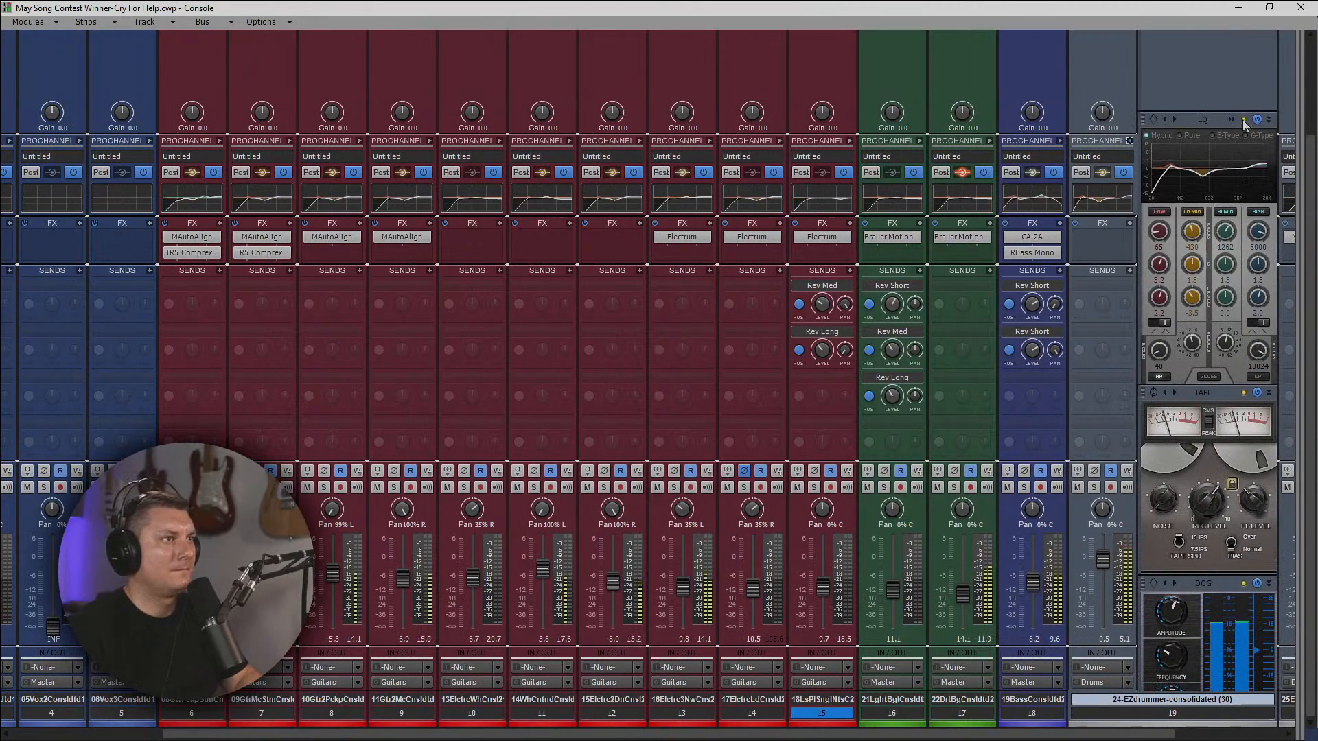
{"action": "left_click", "coordinate": [1228, 165]}
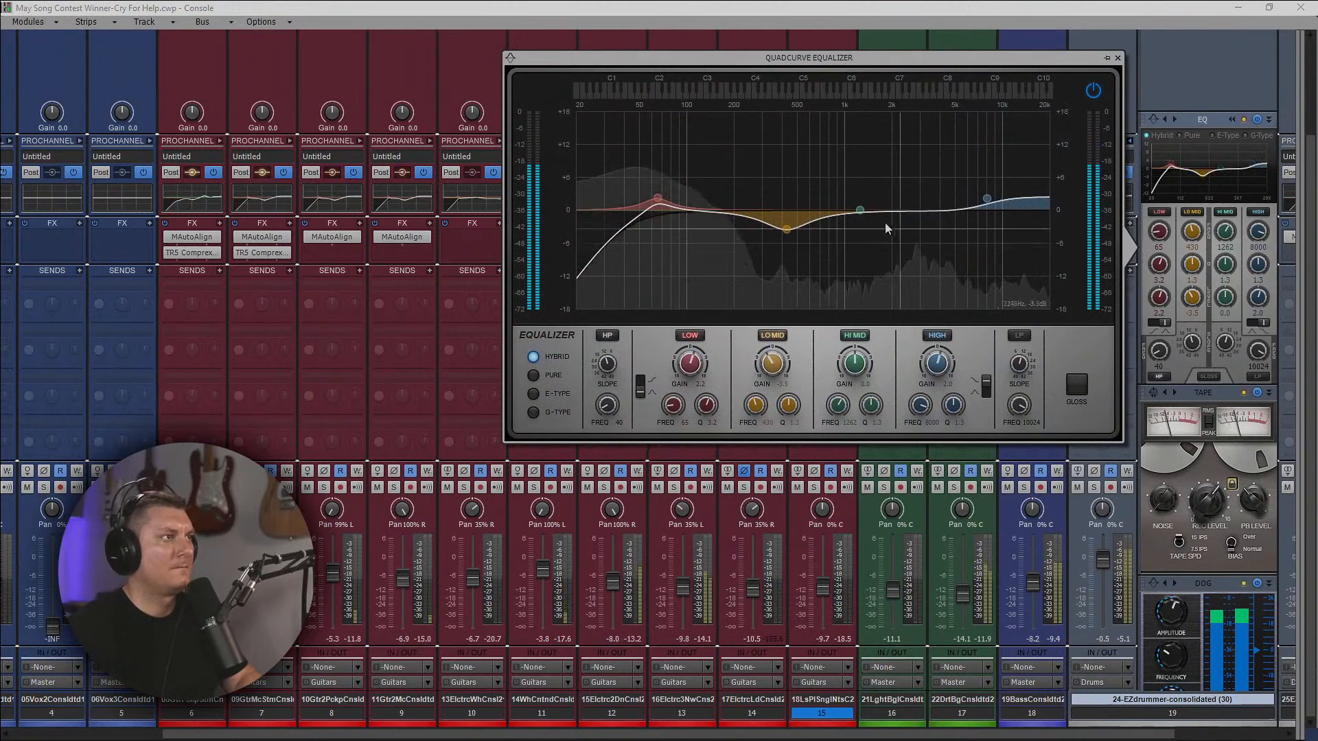
{"action": "left_click_drag", "start_coordinate": [859, 210], "coordinate": [933, 188]}
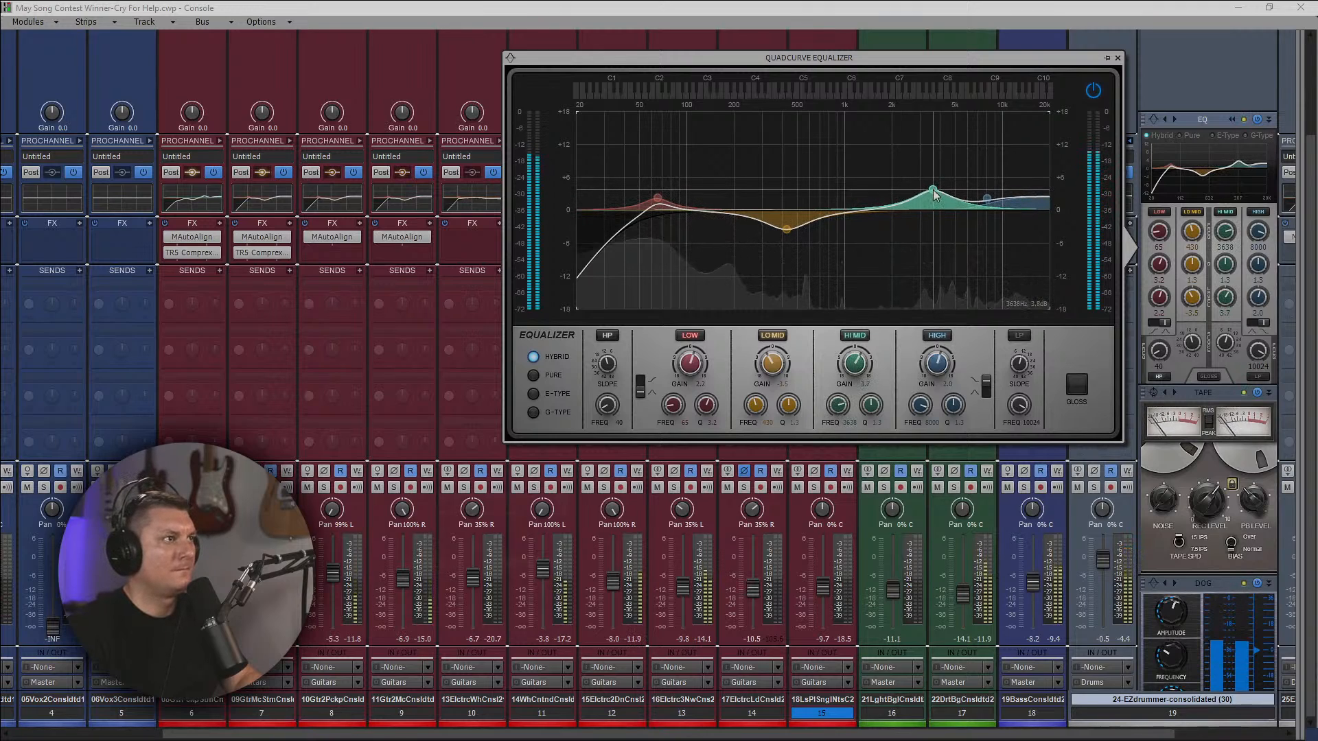
{"action": "left_click", "coordinate": [1117, 58]}
{"action": "left_click", "coordinate": [1130, 141]}
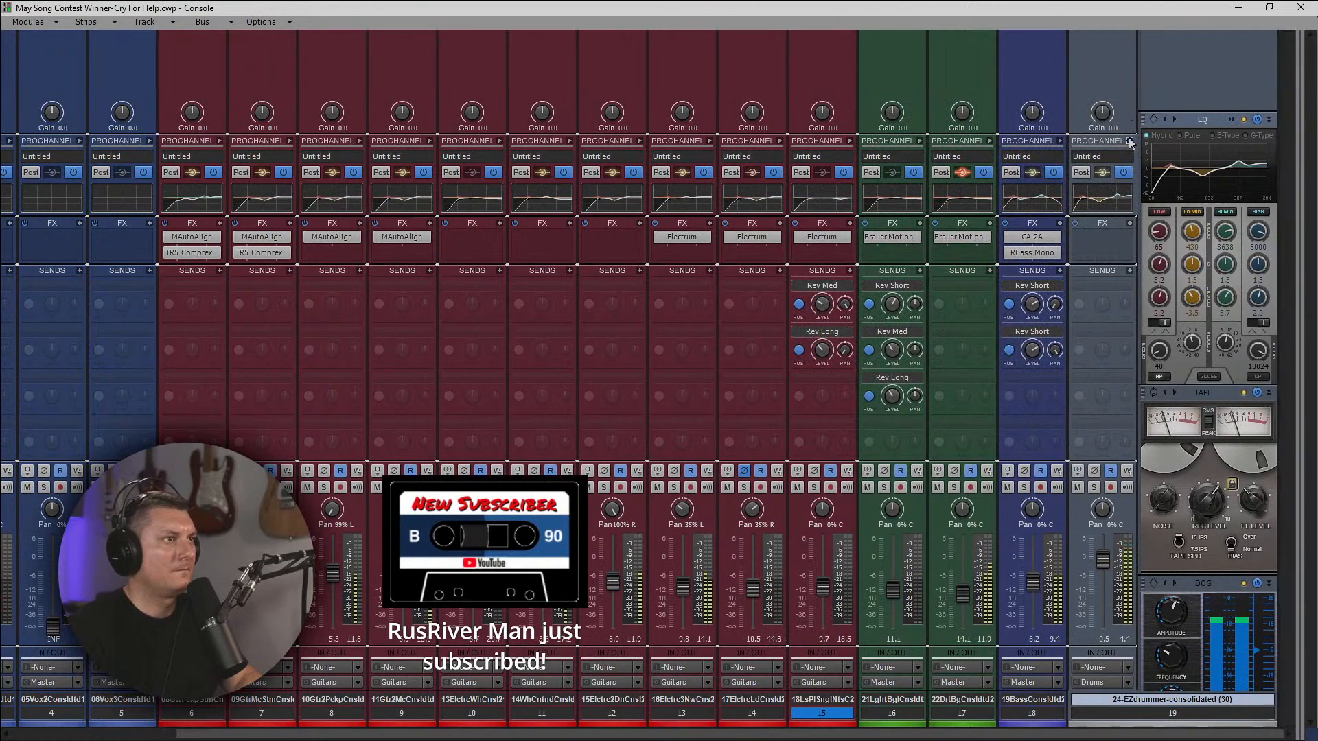
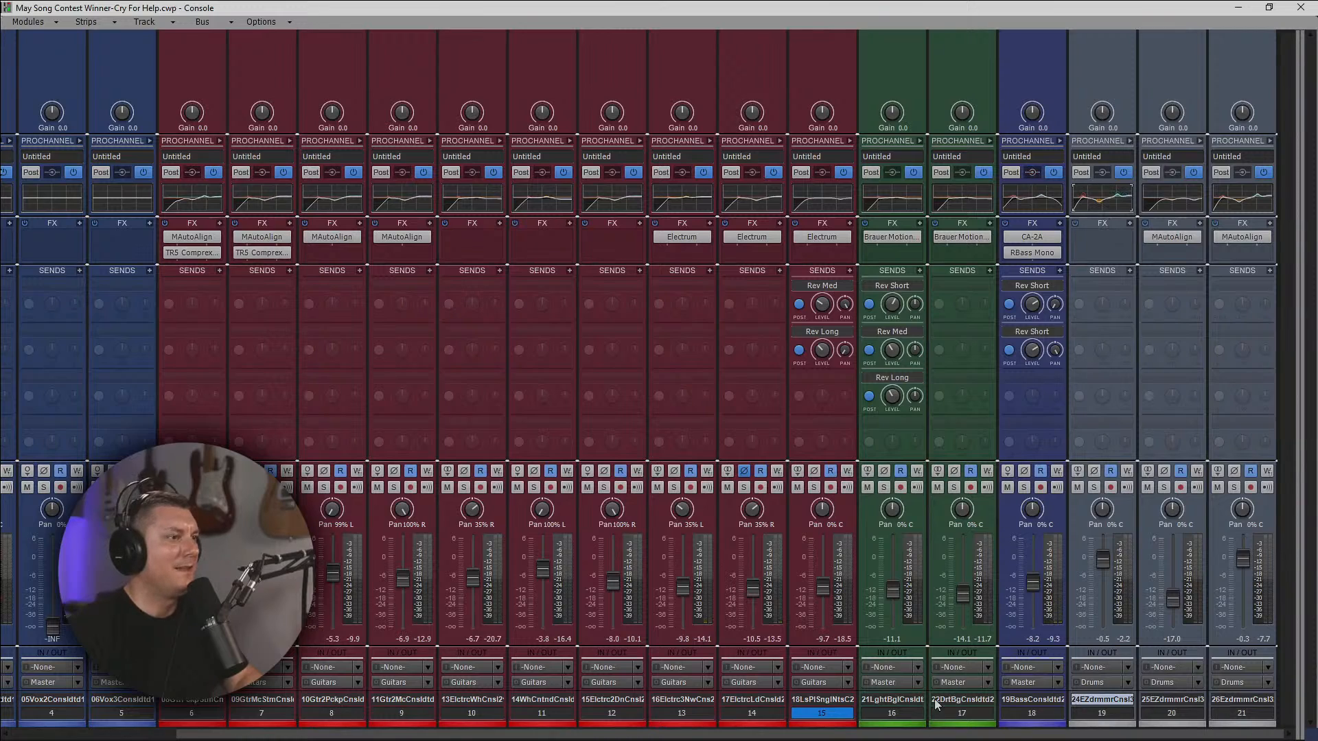
Leave the console, return the song to the start, fit all tracks in the track view and hide the arranger track.
{"action": "left_click_drag", "start_coordinate": [927, 734], "coordinate": [748, 734]}
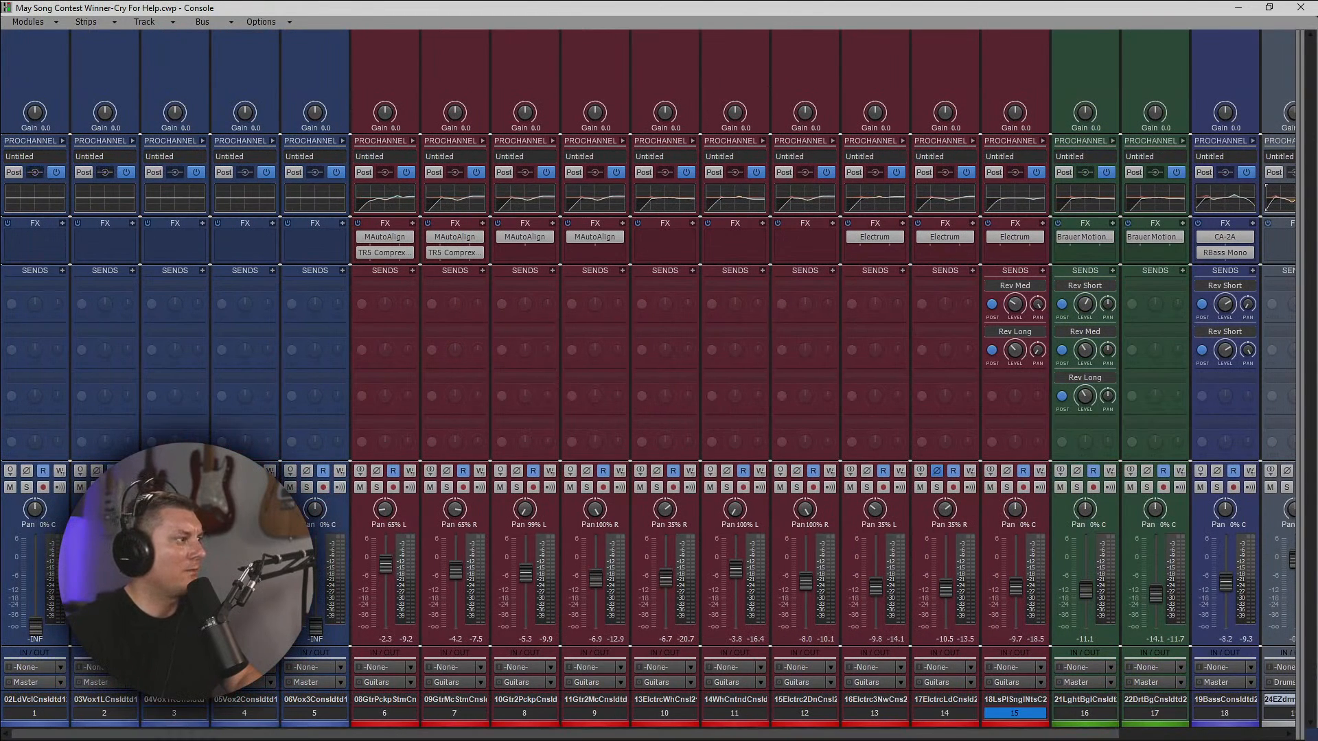
{"action": "left_click", "coordinate": [1233, 9]}
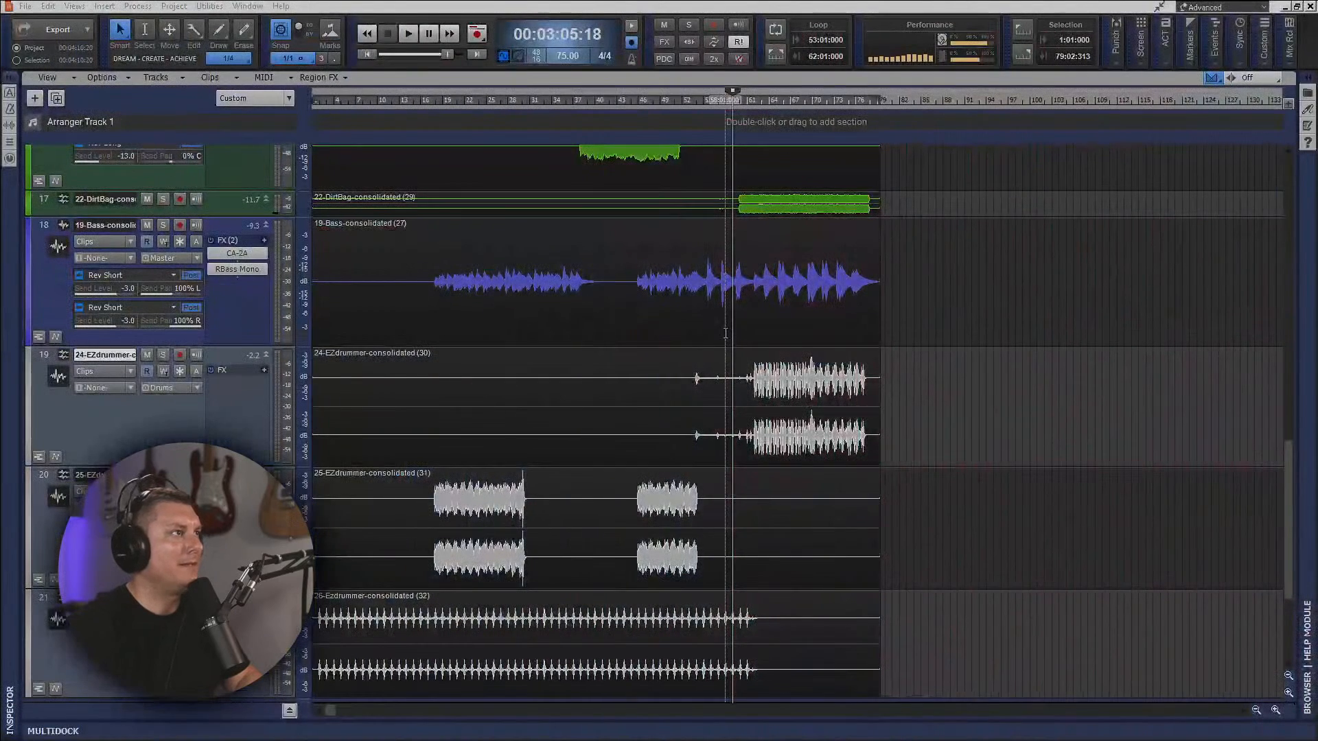
{"action": "left_click", "coordinate": [366, 55]}
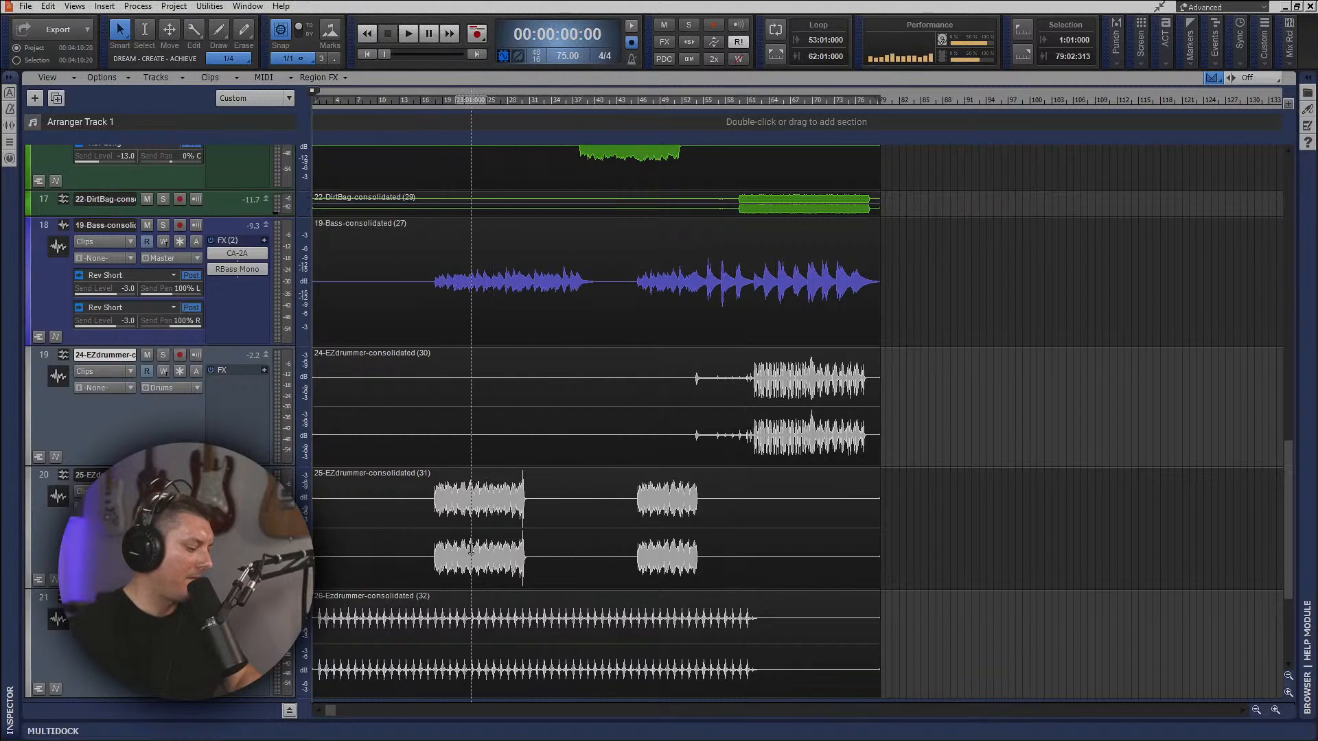
{"action": "key", "text": "f"}
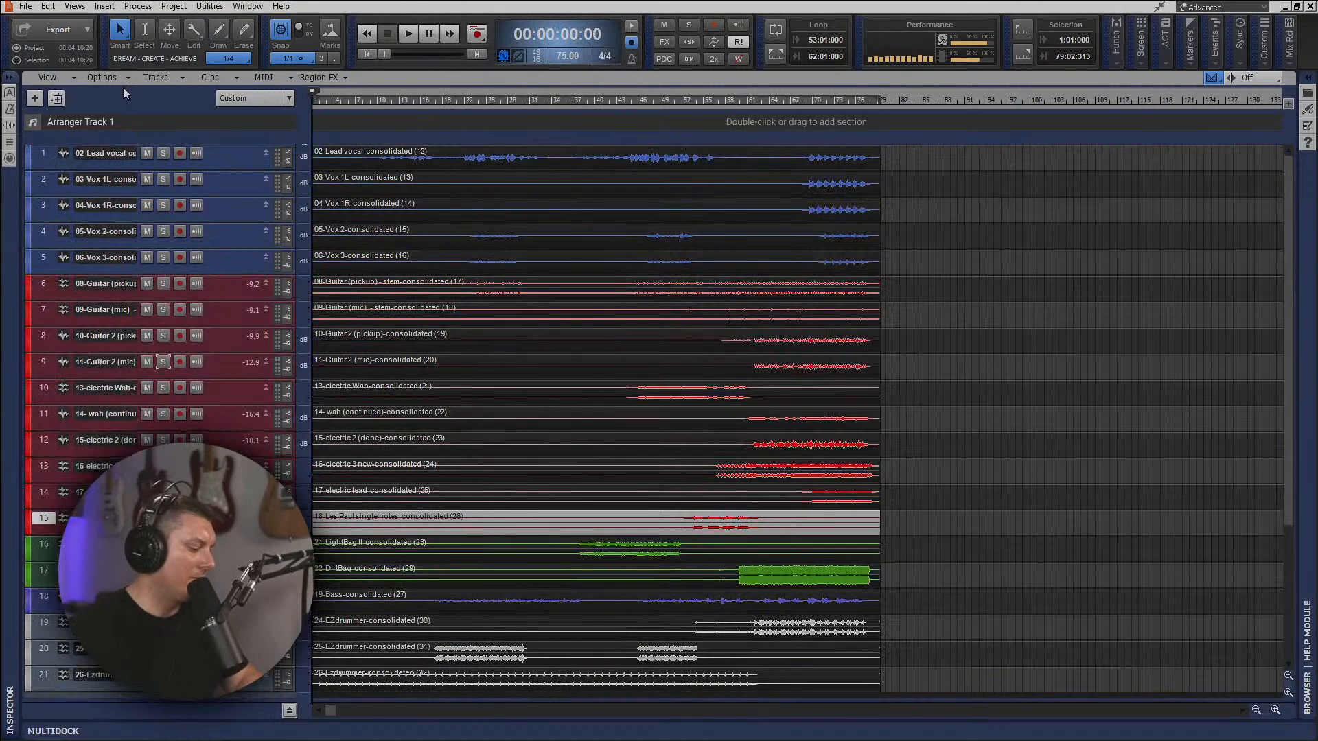
{"action": "key", "text": "shift+a"}
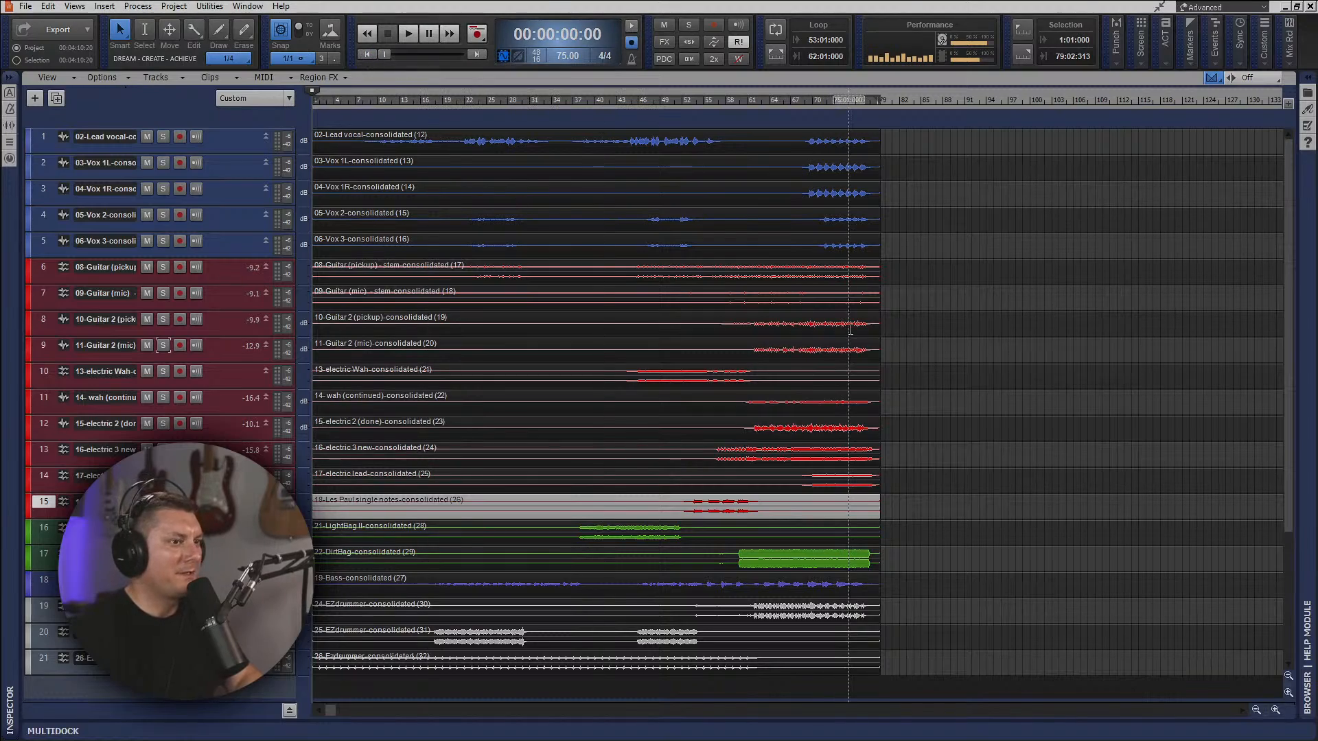
Raise the lead vocal fader on track 1 to about 0.8 dB in the console and return to the track view.
{"action": "key", "text": "alt+2"}
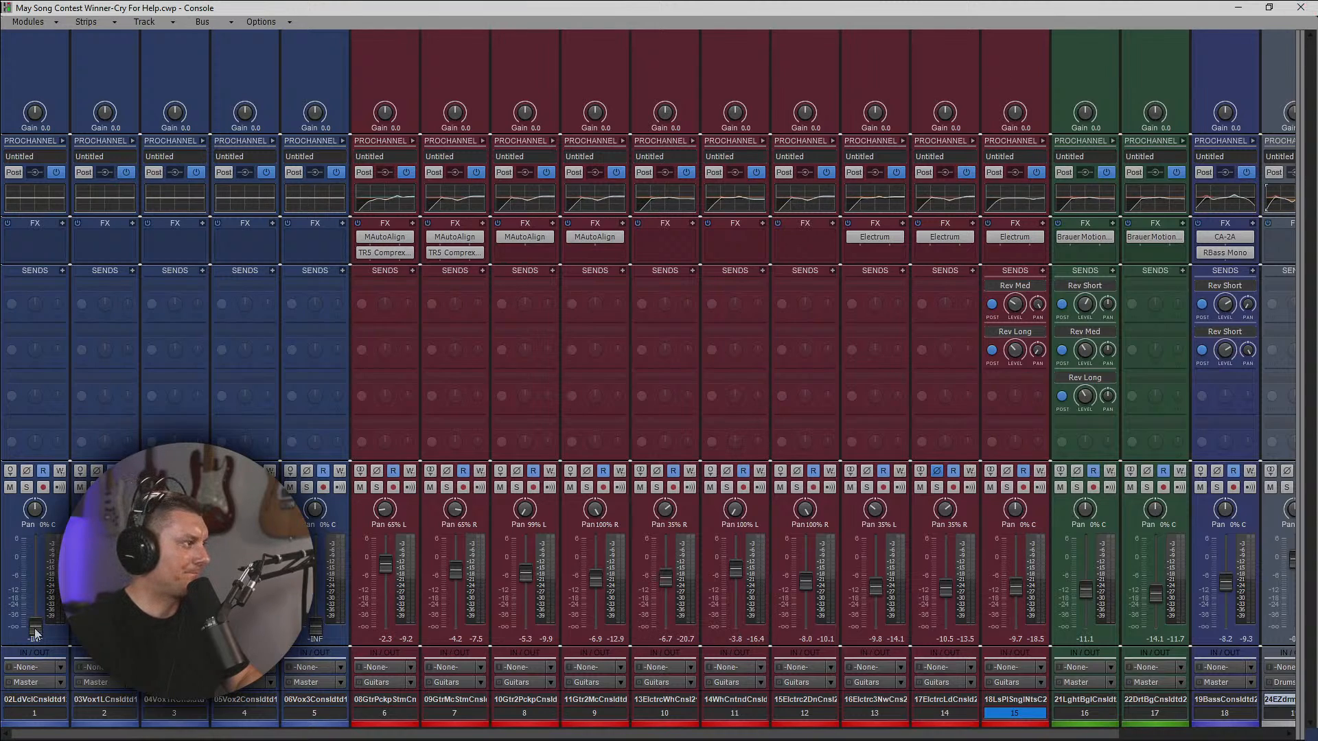
{"action": "left_click_drag", "start_coordinate": [35, 630], "coordinate": [35, 590]}
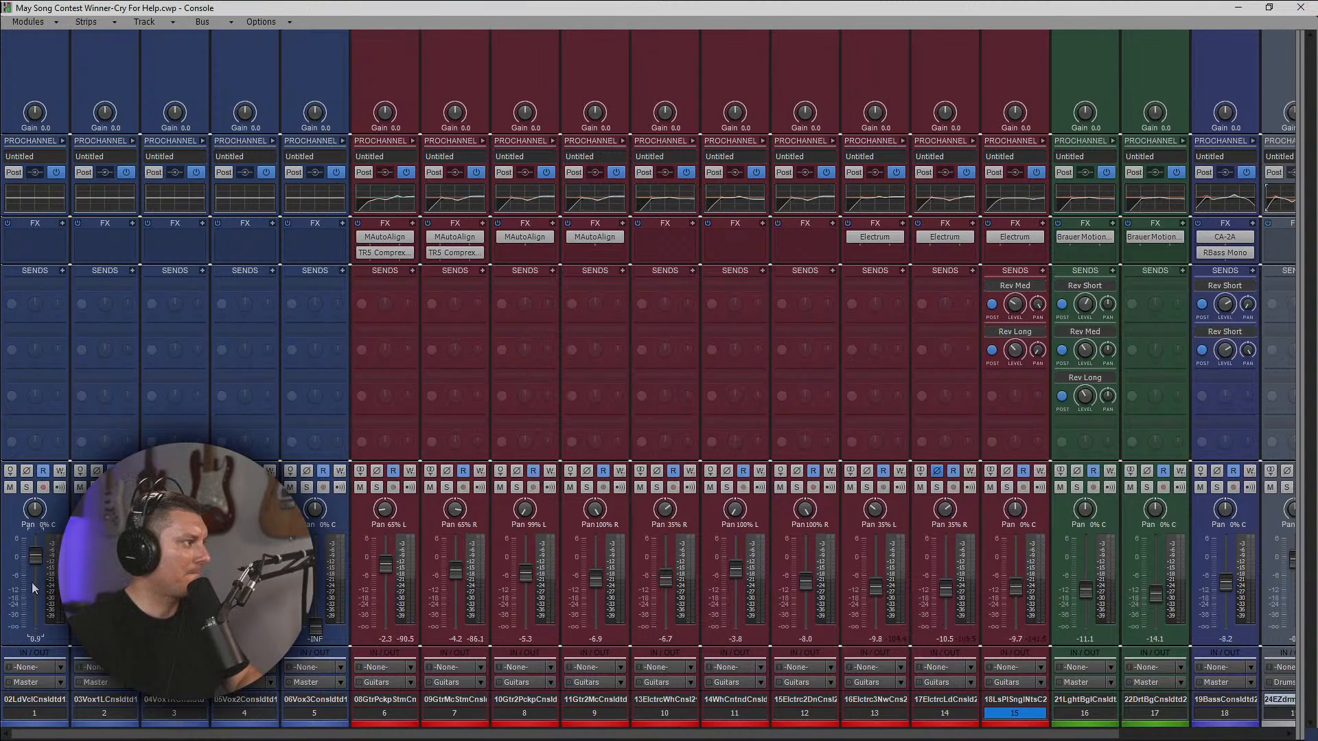
{"action": "left_click", "coordinate": [1238, 6]}
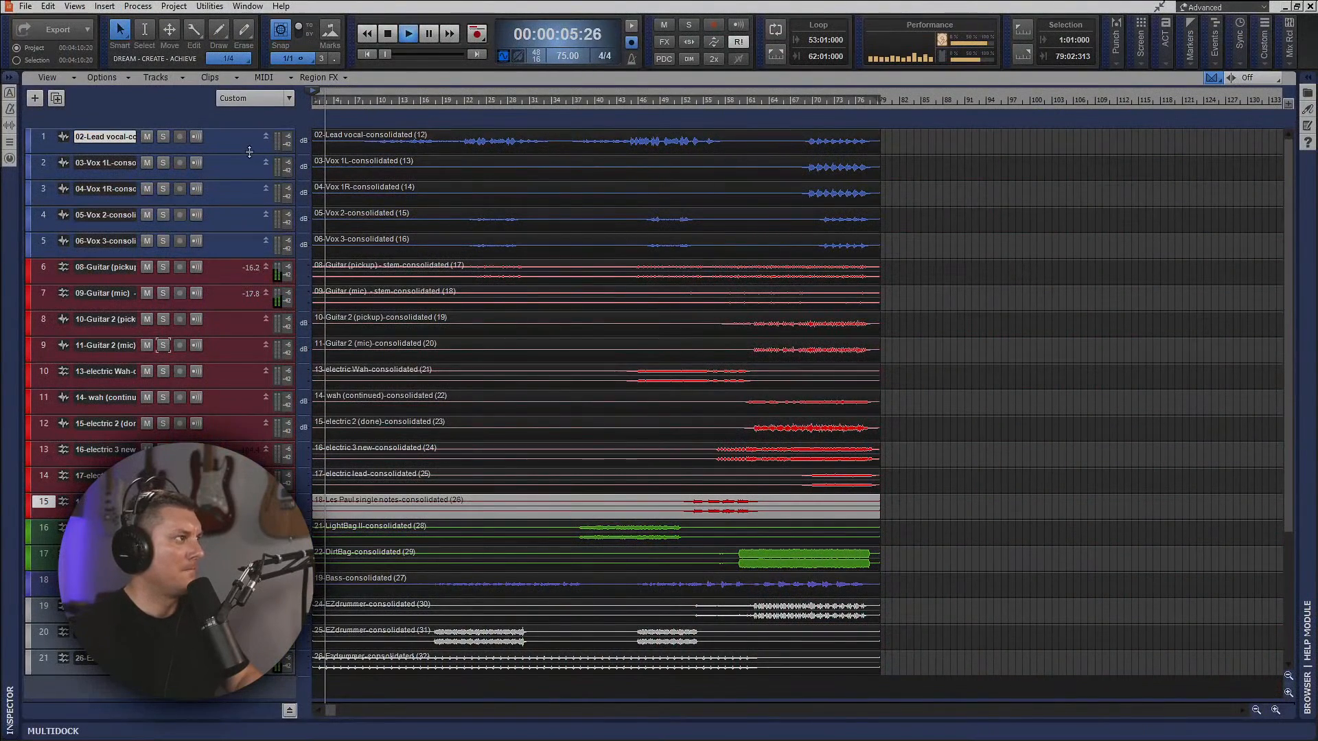
Enlarge the lead vocal track, play from just before its first phrase, and insert Cakewalk's VX-64 Vocal Strip in its FX rack.
{"action": "left_click_drag", "start_coordinate": [237, 153], "coordinate": [234, 277]}
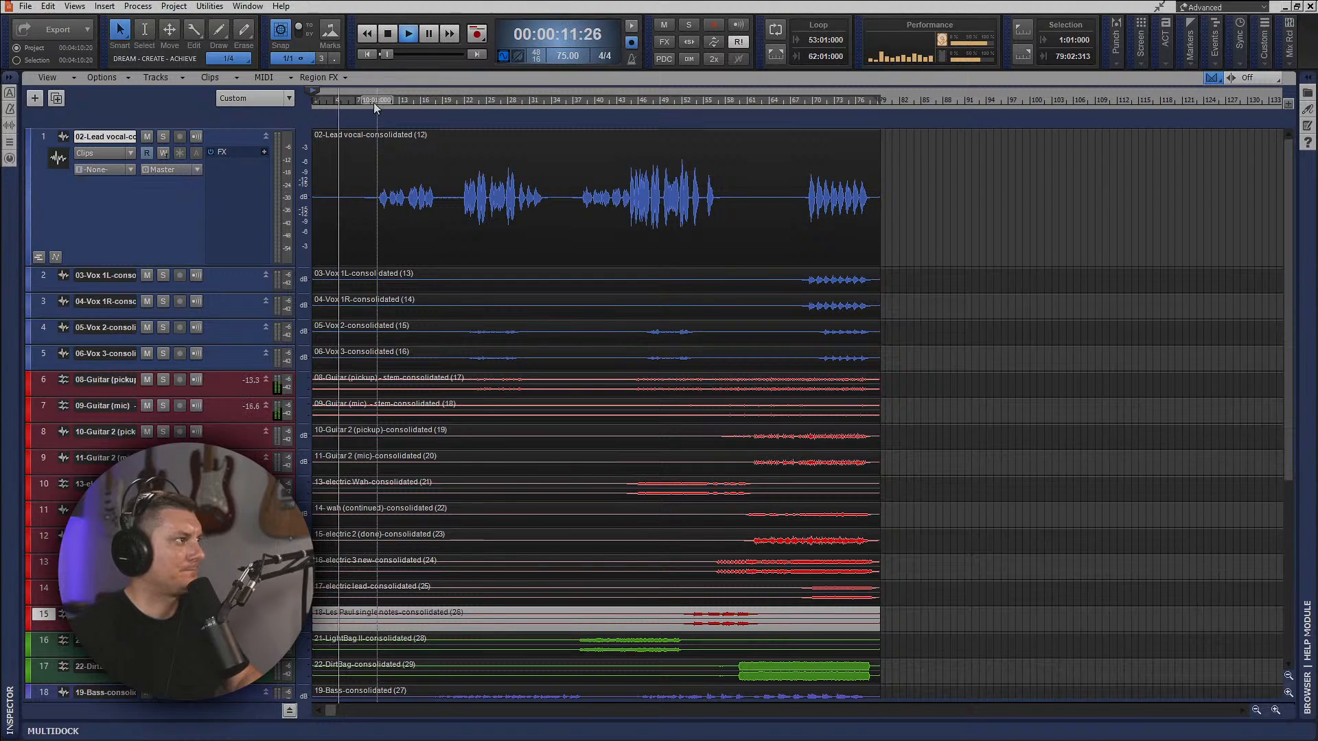
{"action": "left_click", "coordinate": [374, 102]}
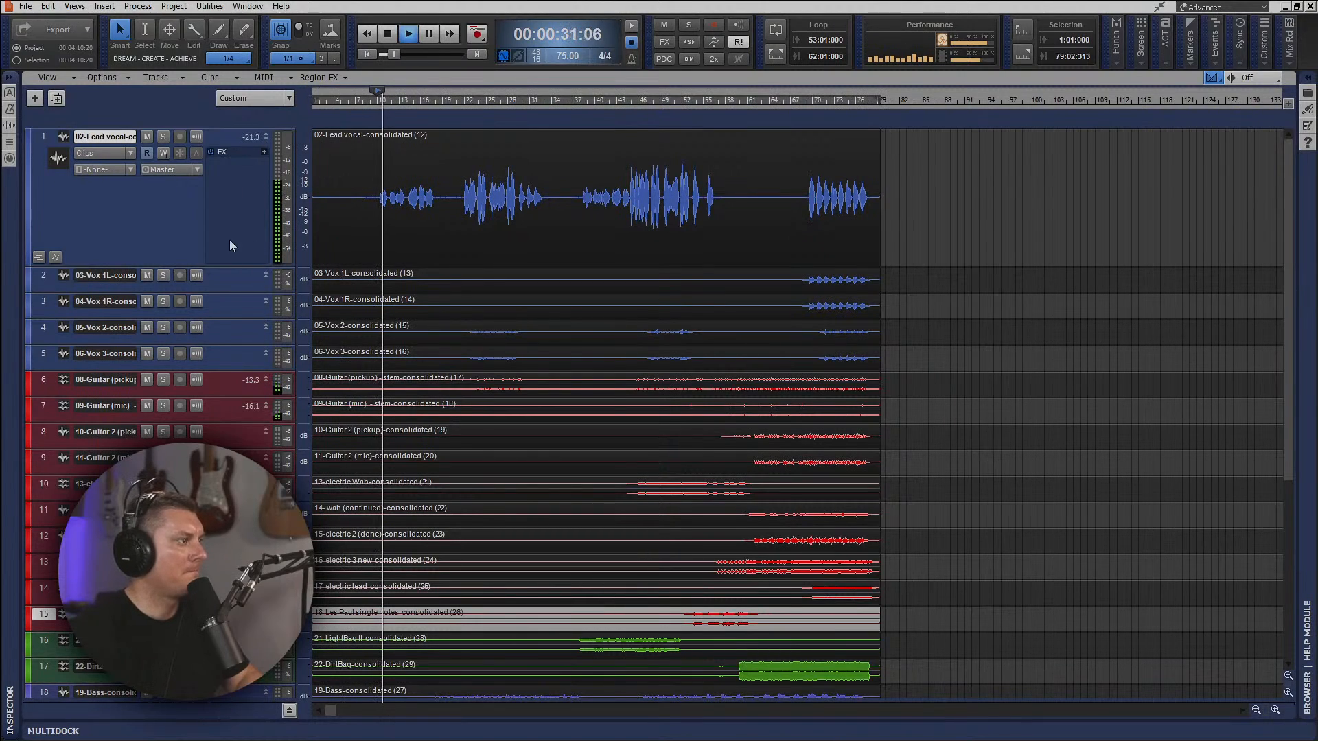
{"action": "right_click", "coordinate": [228, 177]}
{"action": "left_click", "coordinate": [234, 179]}
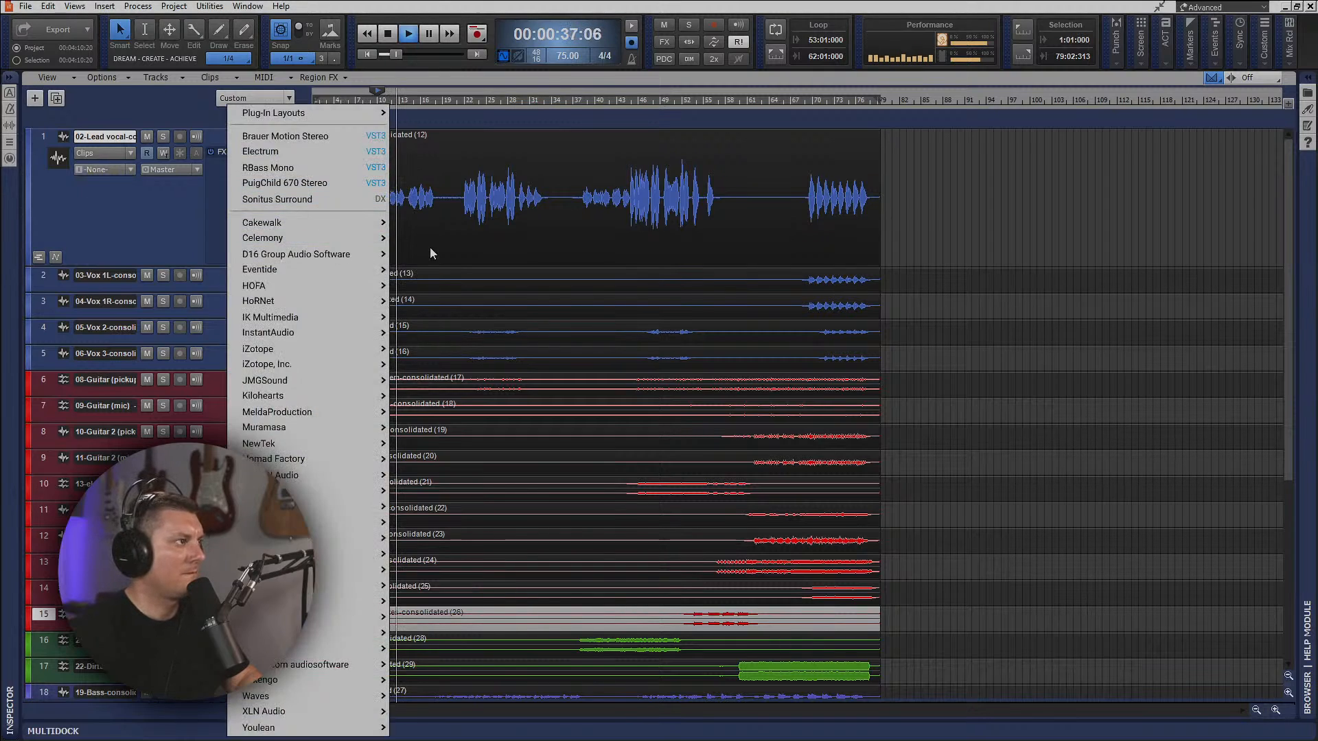
{"action": "mouse_move", "coordinate": [329, 222]}
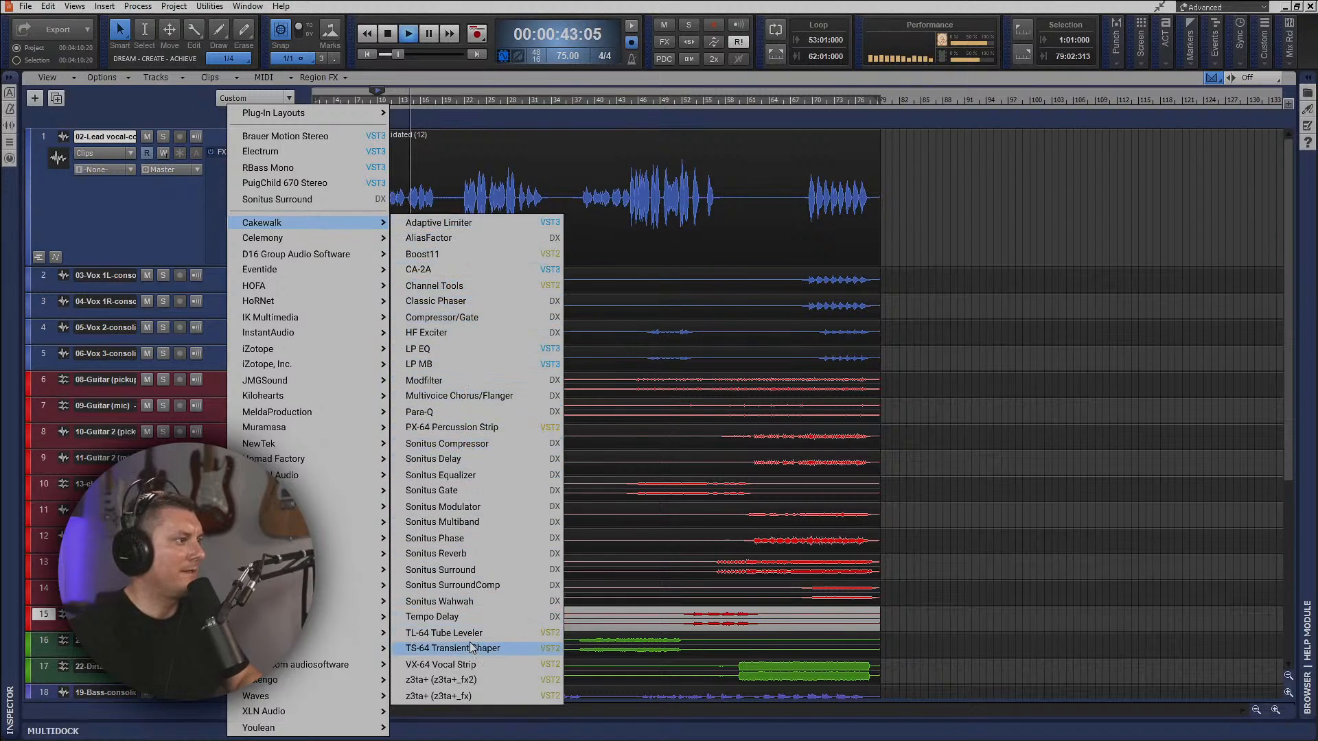
{"action": "left_click", "coordinate": [474, 665]}
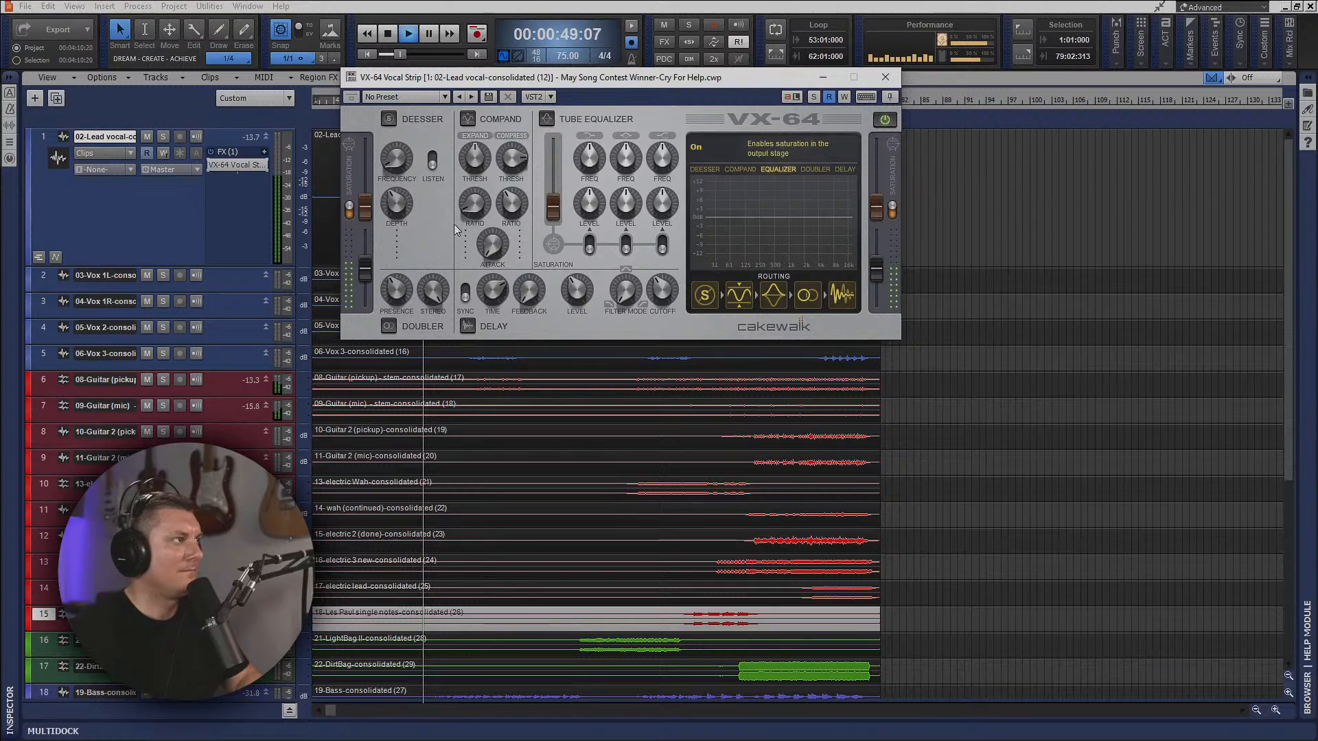
Enable VX-64's input and output saturation at 12% each, and move the plug-in window clear of the first vocal phrases.
{"action": "left_click", "coordinate": [350, 210]}
{"action": "left_click", "coordinate": [349, 209]}
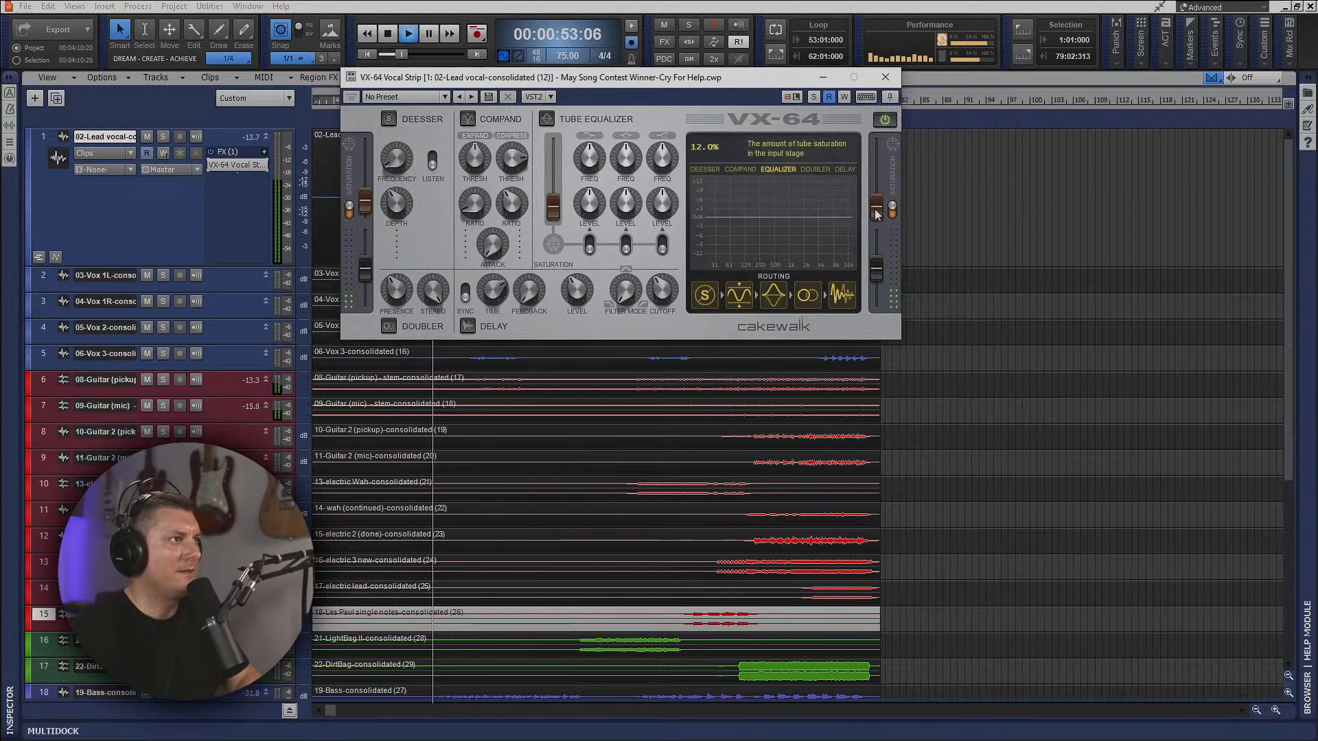
{"action": "left_click_drag", "start_coordinate": [876, 203], "coordinate": [876, 201]}
{"action": "left_click_drag", "start_coordinate": [699, 86], "coordinate": [1011, 181]}
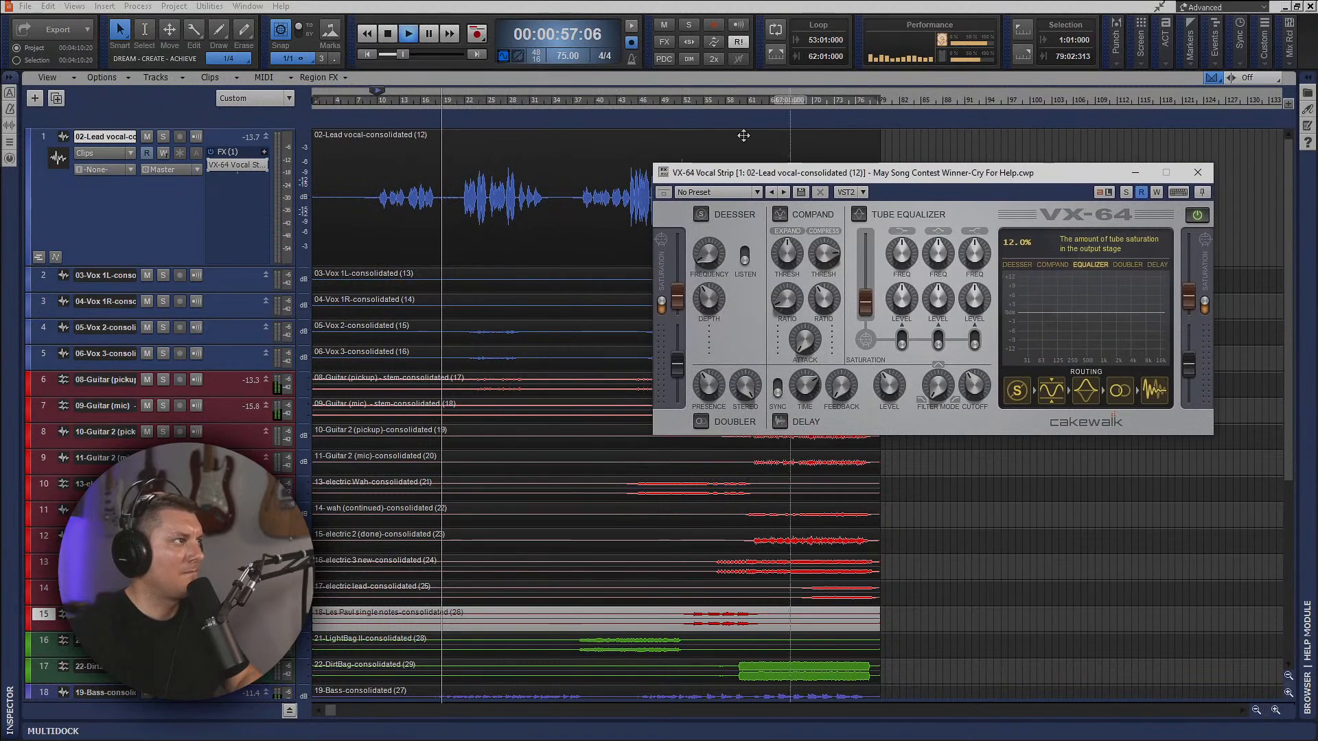
Replay the first vocal phrase, enable VX-64's de-esser and compander, and adjust the compression threshold with expansion starting at -44.9 dB.
{"action": "left_click", "coordinate": [371, 103]}
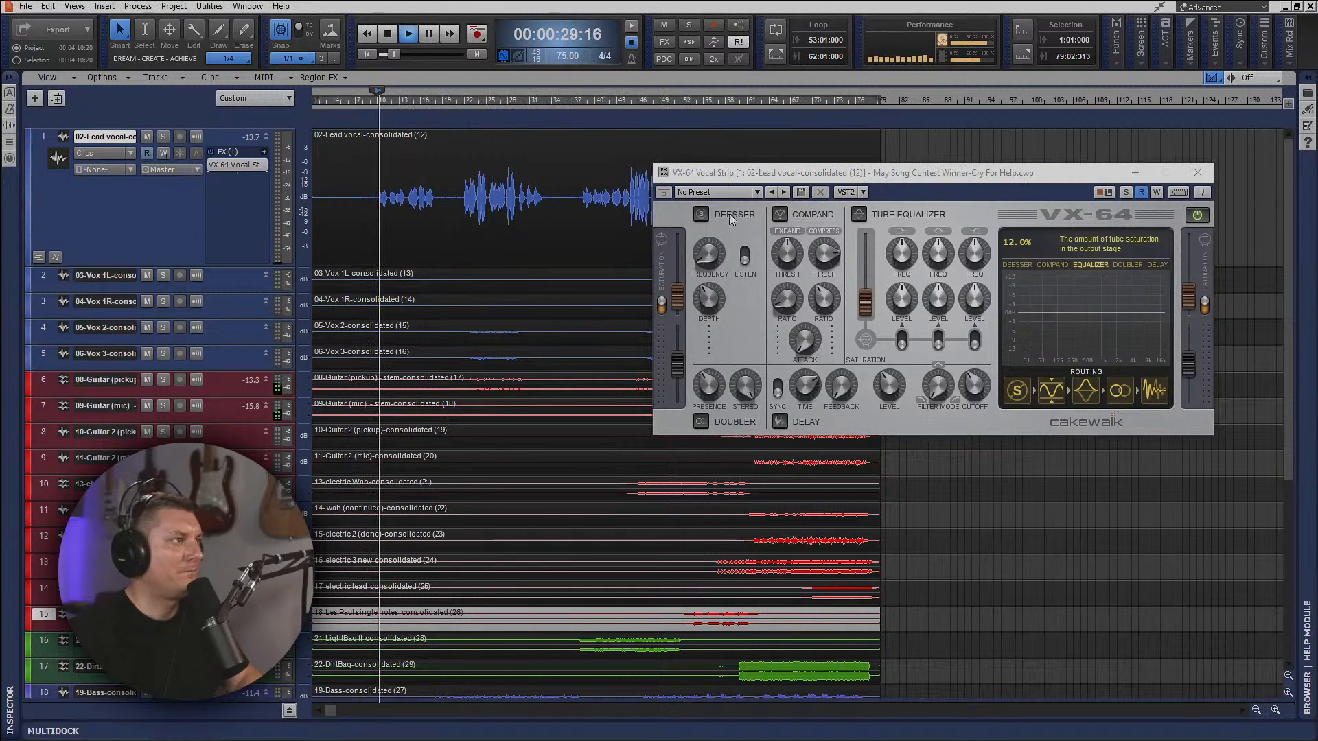
{"action": "left_click", "coordinate": [701, 214]}
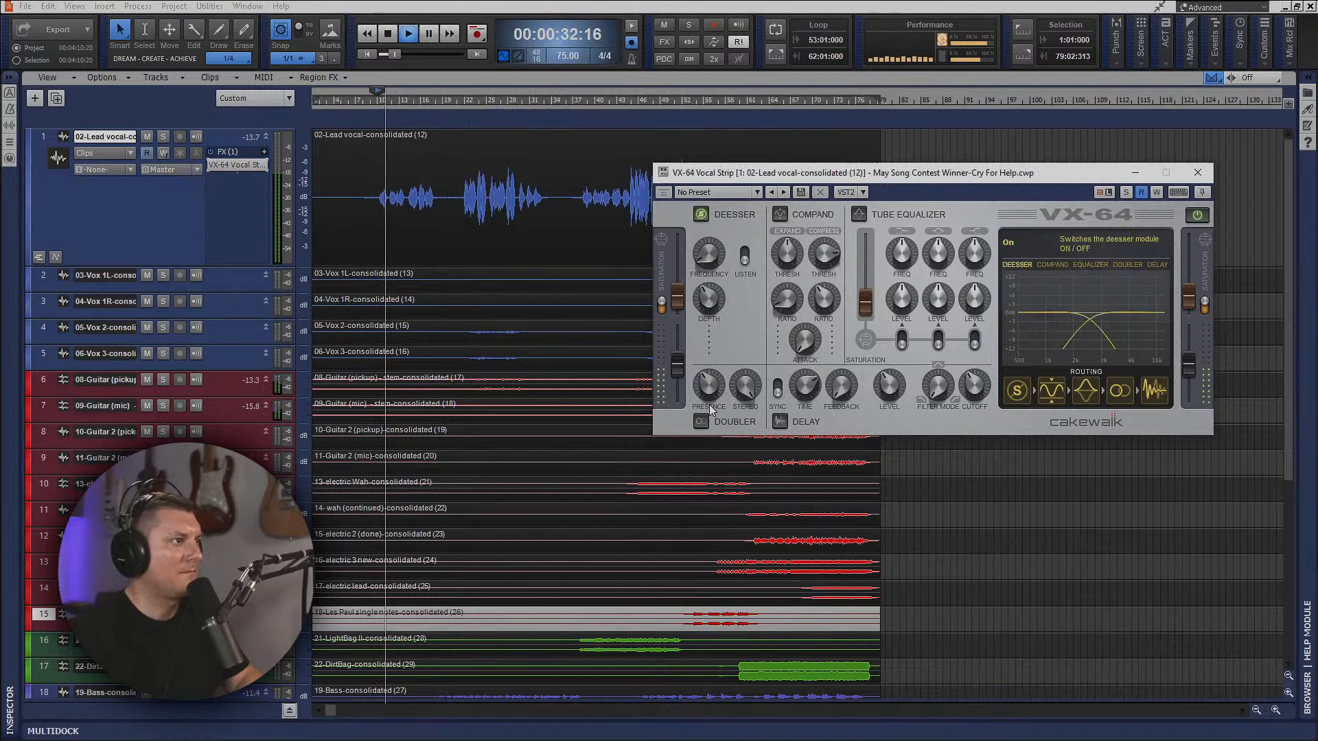
{"action": "left_click", "coordinate": [780, 215]}
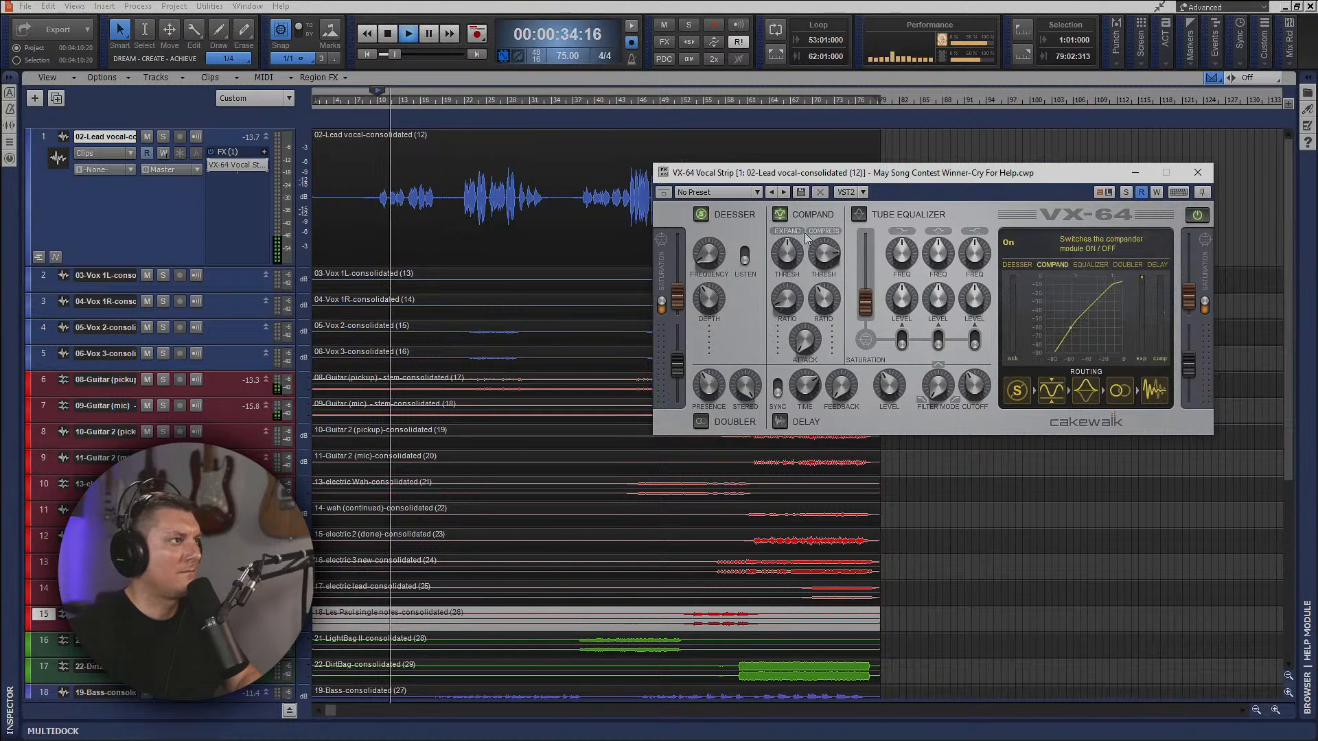
{"action": "left_click_drag", "start_coordinate": [833, 275], "coordinate": [826, 271]}
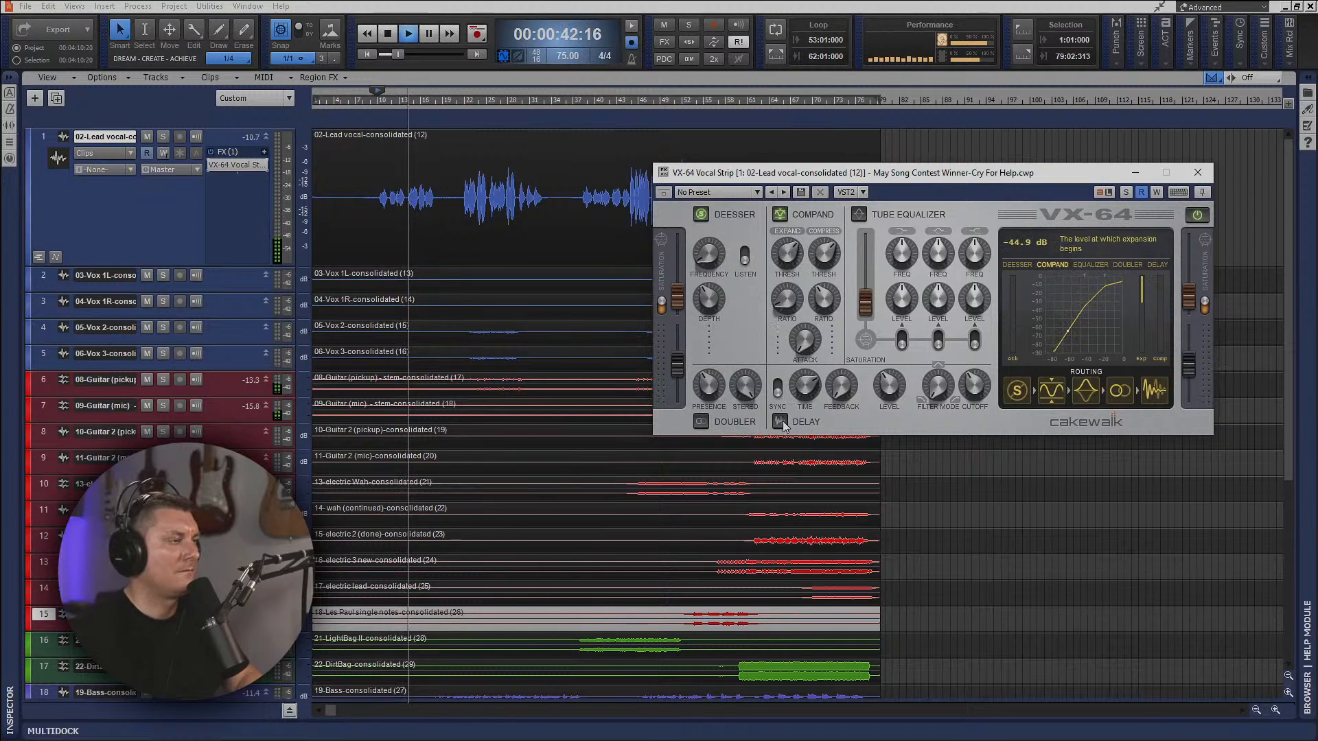
Try VX-64's doubler with a narrower stereo width, switch it off, and enable the delay with 21.1% feedback.
{"action": "left_click", "coordinate": [702, 422]}
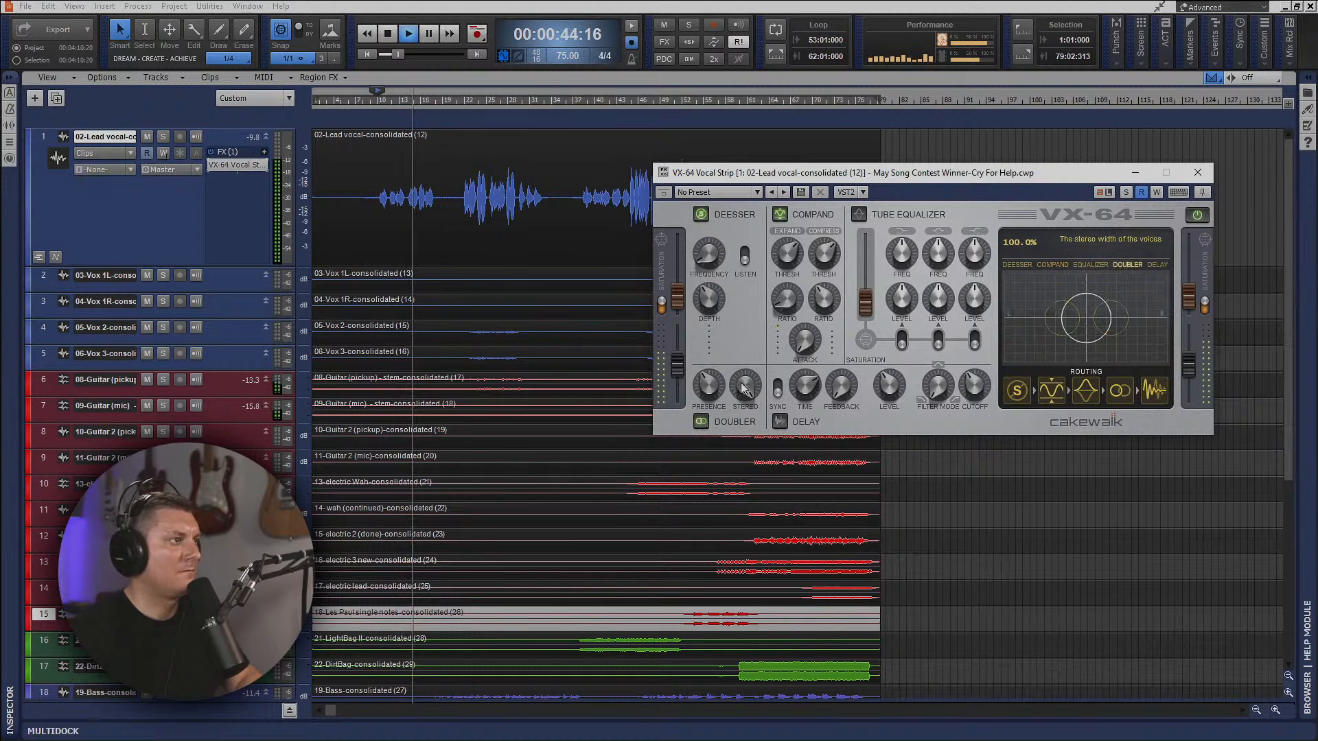
{"action": "left_click_drag", "start_coordinate": [754, 437], "coordinate": [725, 413]}
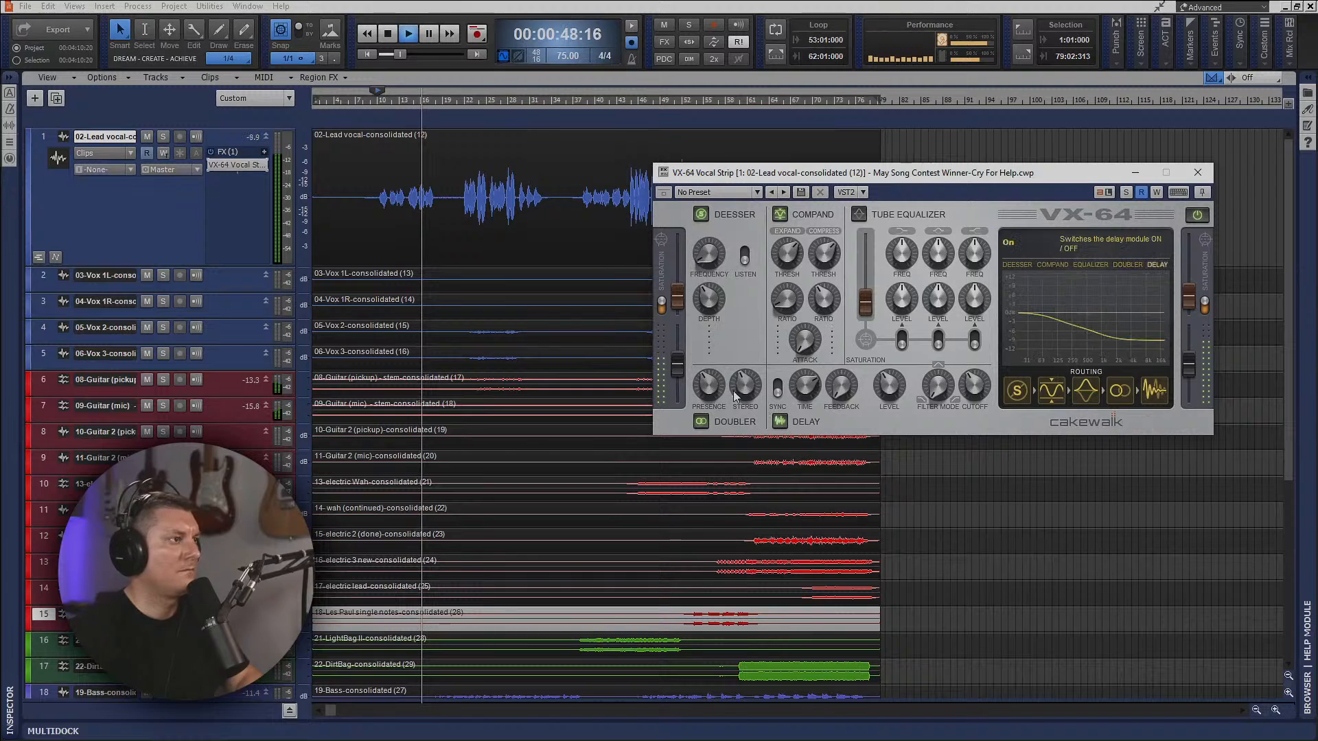
{"action": "left_click", "coordinate": [703, 421]}
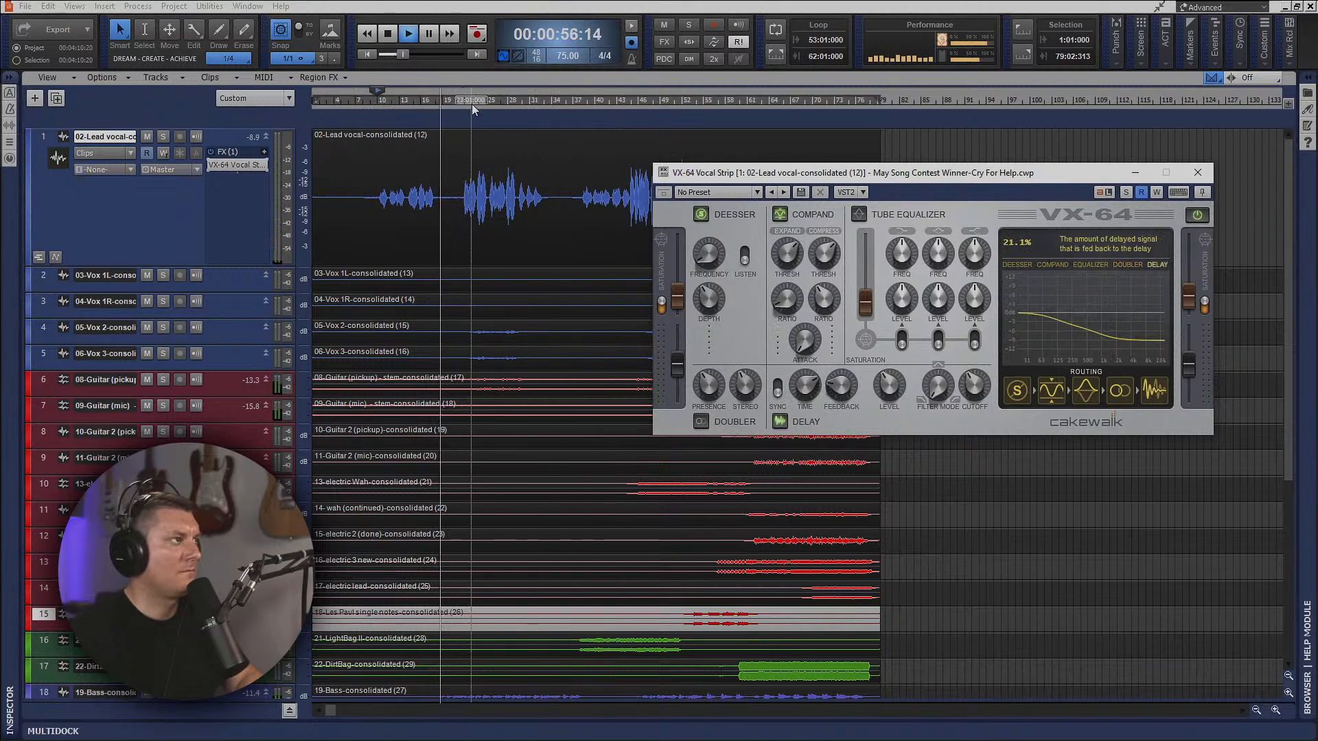
Replay the first vocal phrase and change the VX-64 delay filter to the bell-shaped mode with a 3.09 kHz cutoff.
{"action": "left_click", "coordinate": [377, 105]}
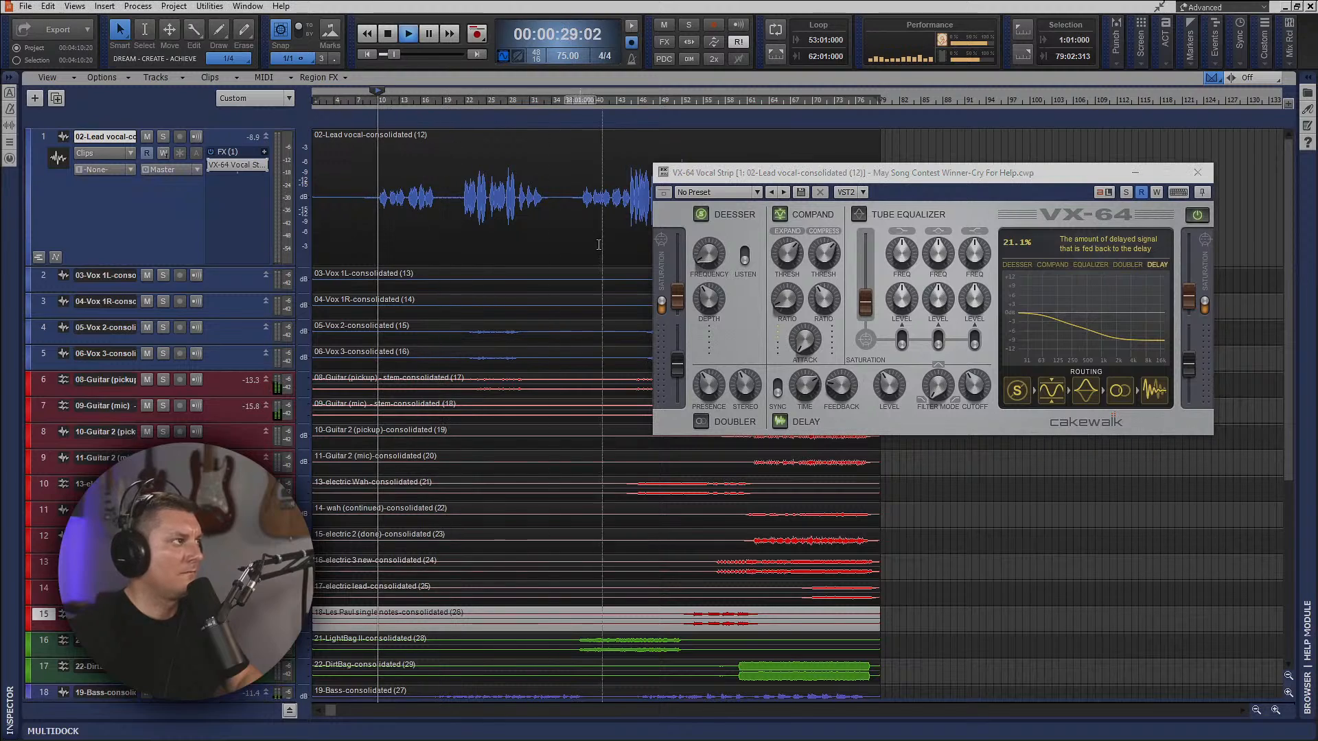
{"action": "left_click_drag", "start_coordinate": [932, 397], "coordinate": [906, 285]}
{"action": "left_click_drag", "start_coordinate": [967, 396], "coordinate": [970, 347]}
{"action": "left_click_drag", "start_coordinate": [939, 388], "coordinate": [975, 383]}
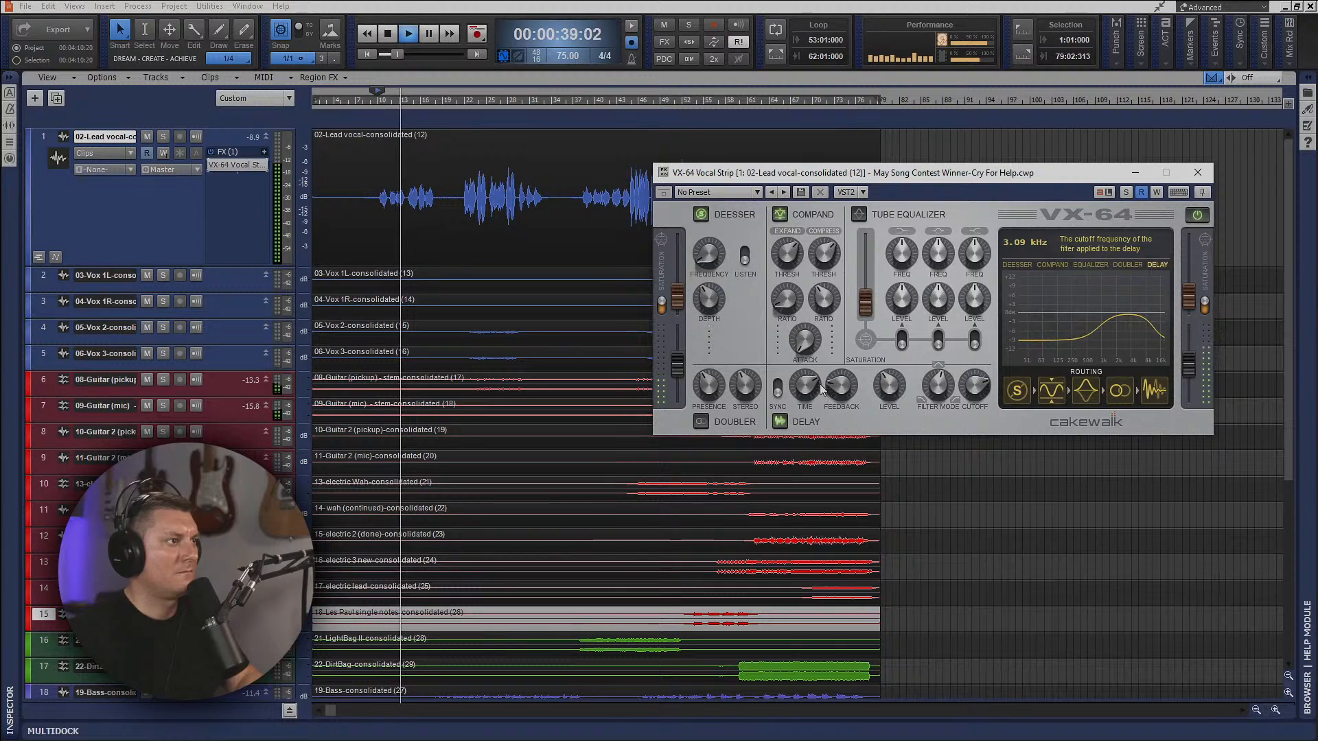
Try the VX-64 delay's tempo sync, set an unsynced delay time of 407.1 ms, and replay the vocal.
{"action": "left_click", "coordinate": [779, 389]}
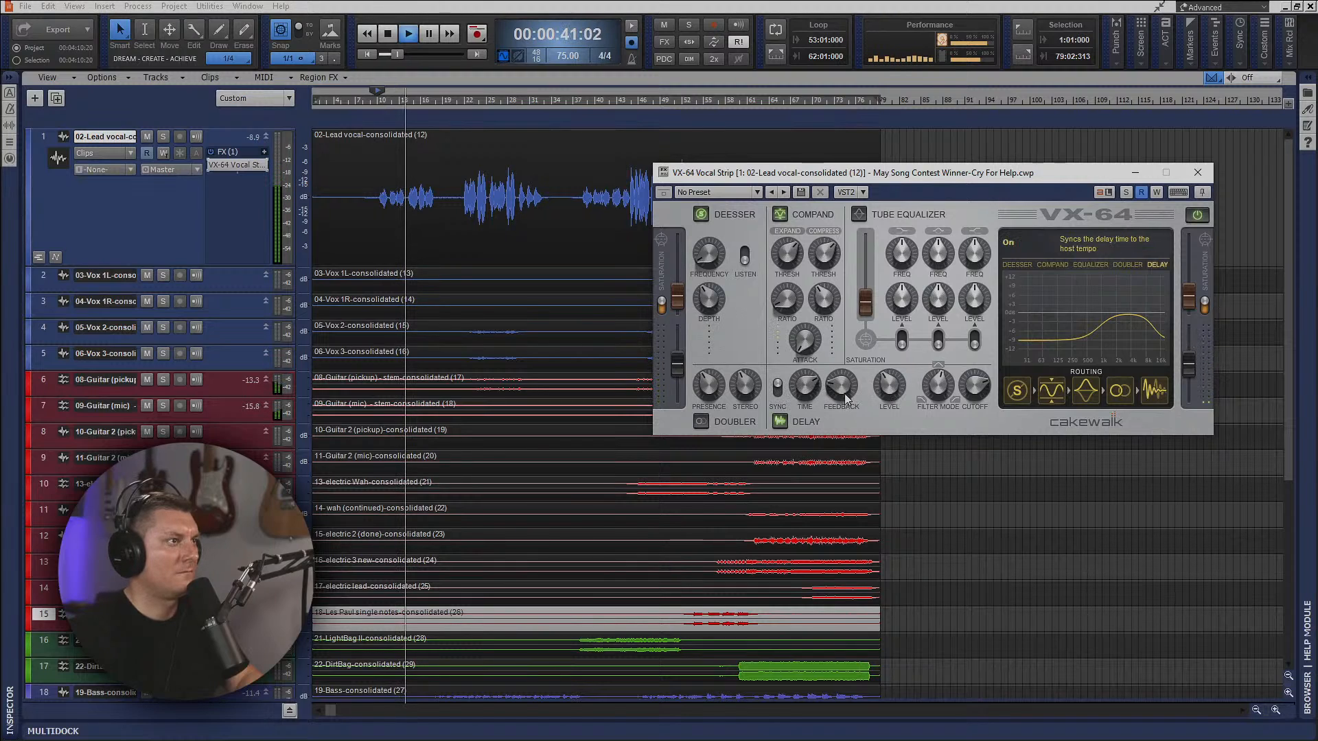
{"action": "mouse_move", "coordinate": [888, 389]}
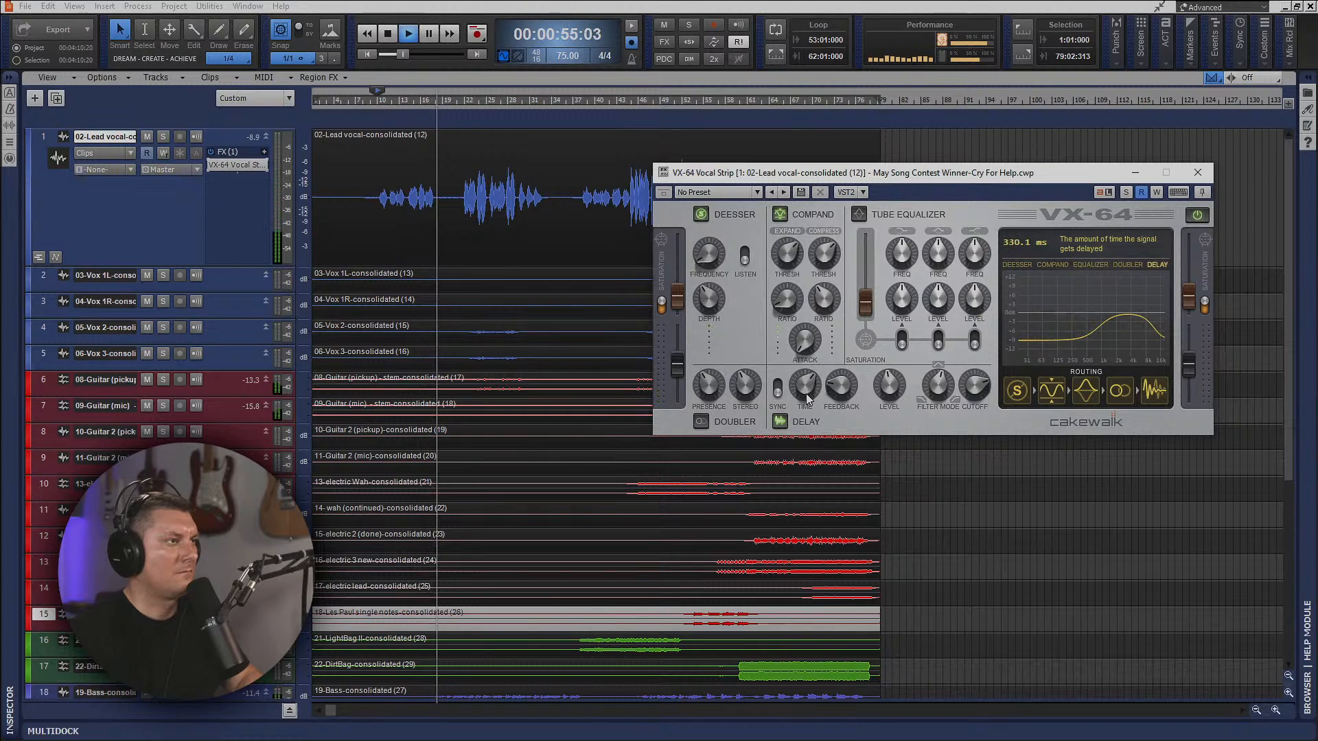
{"action": "left_click_drag", "start_coordinate": [808, 399], "coordinate": [814, 389]}
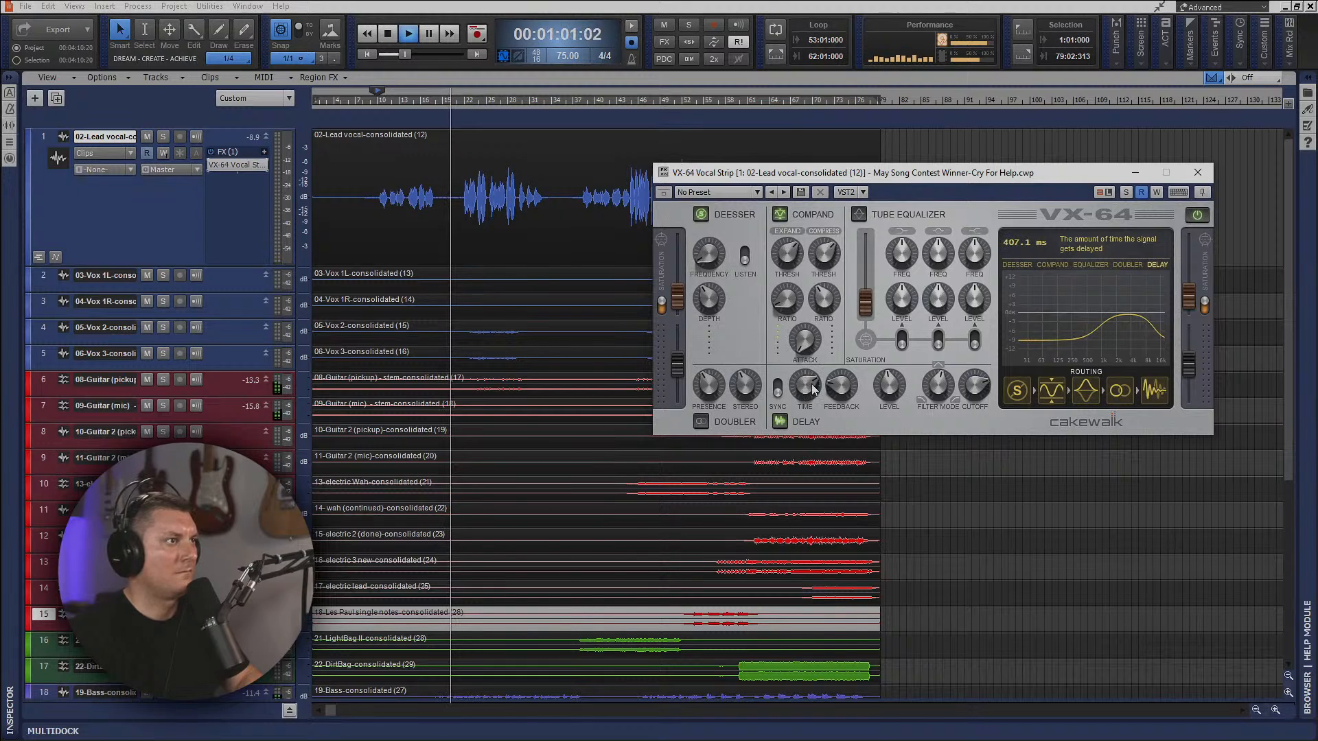
{"action": "key", "text": "space"}
{"action": "key", "text": "space"}
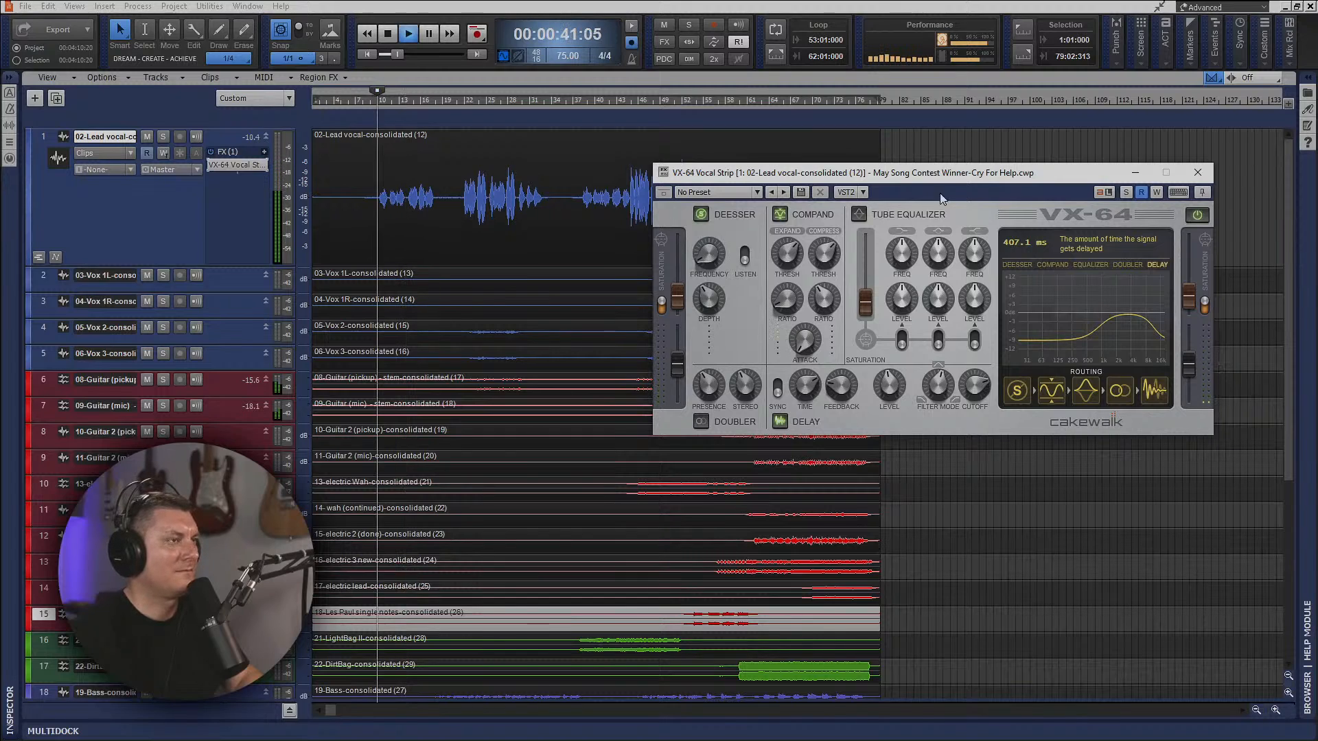
Stop playback, close and bypass VX-64, and insert Waves Butch Vig Vocals Mono after it on the lead vocal.
{"action": "key", "text": "space"}
{"action": "left_click", "coordinate": [1198, 172]}
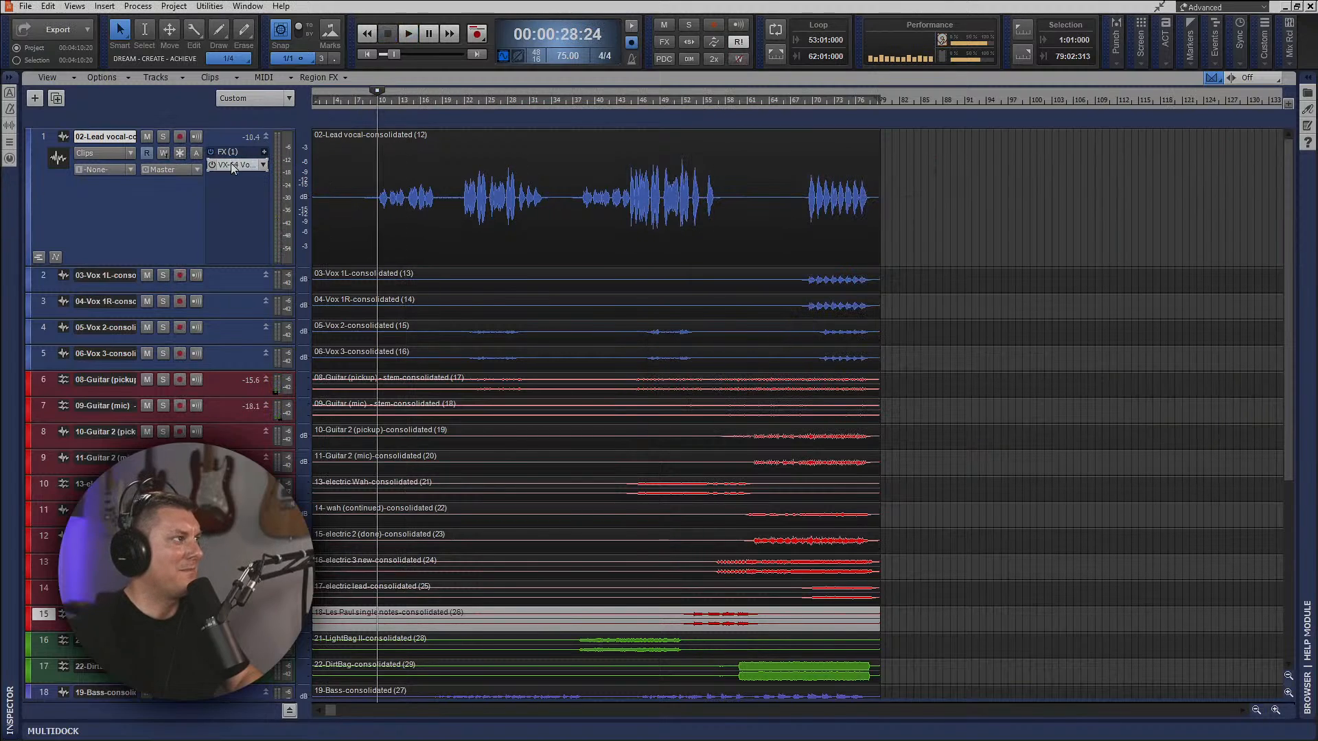
{"action": "right_click", "coordinate": [217, 192]}
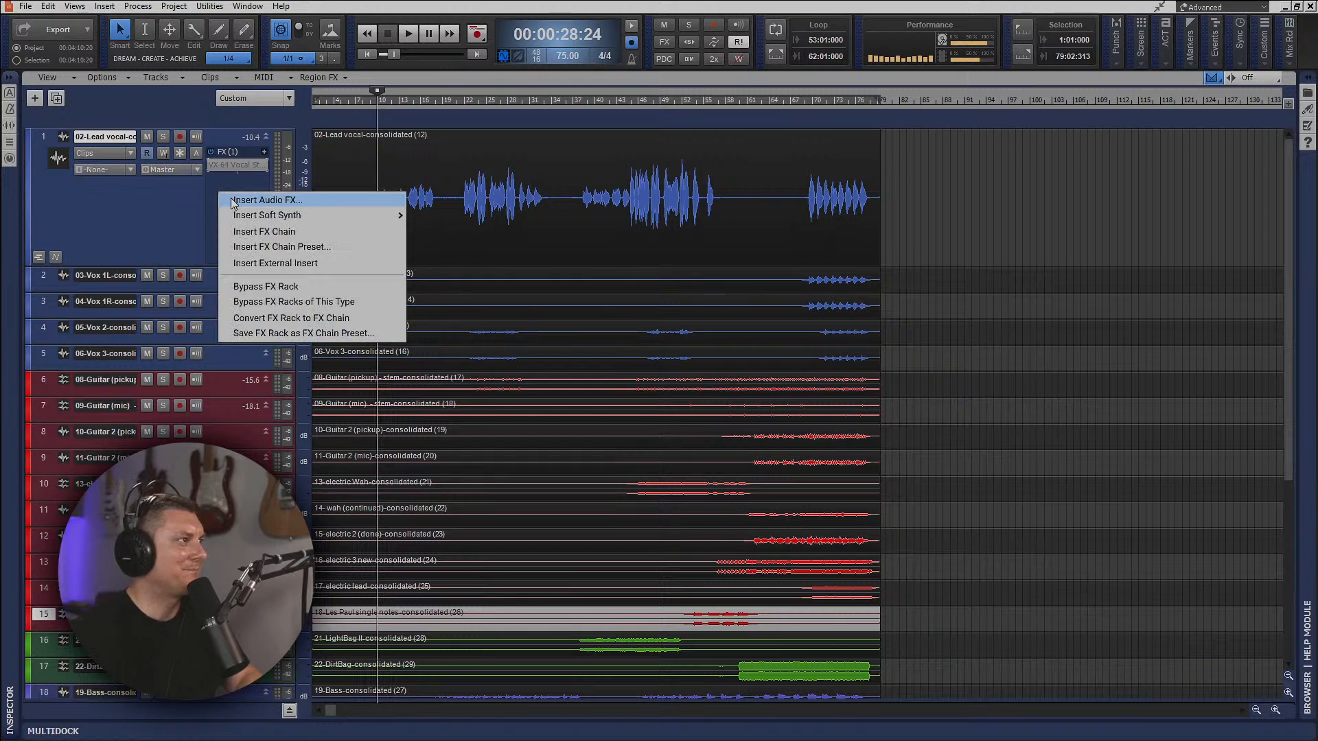
{"action": "left_click", "coordinate": [232, 200]}
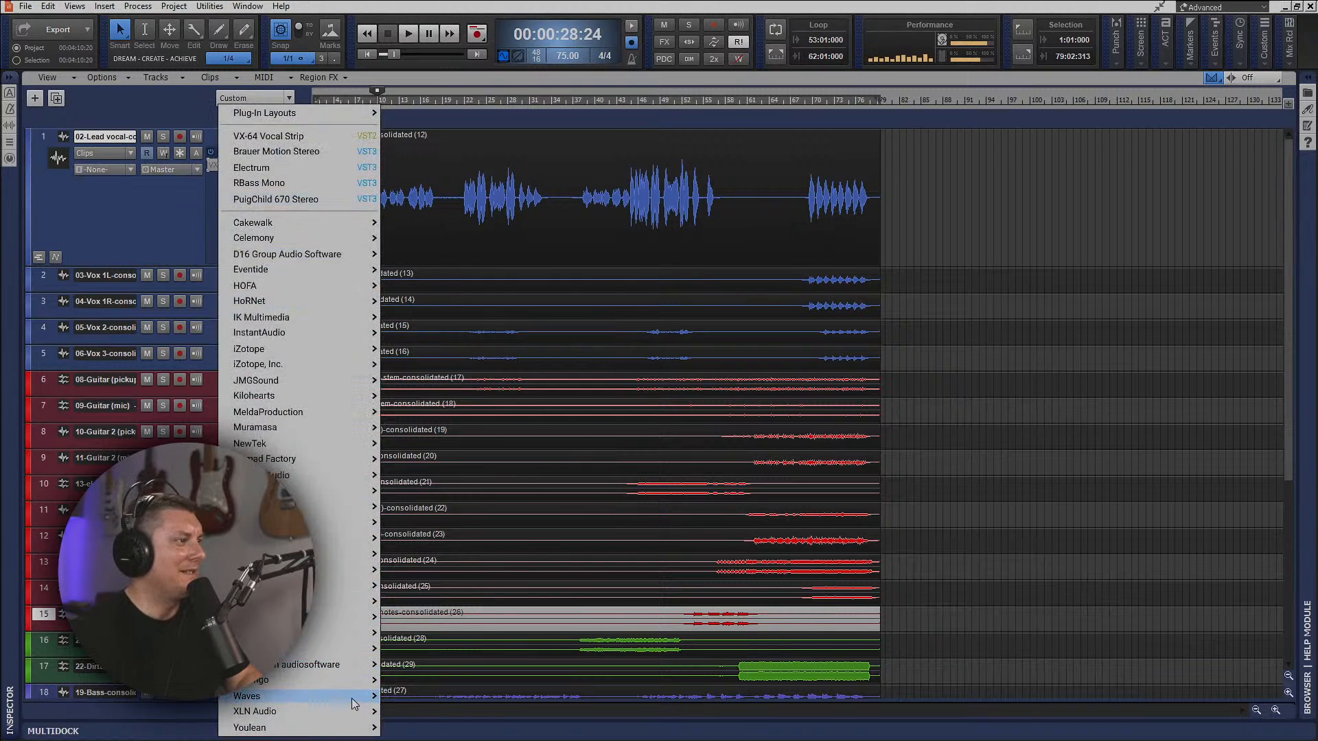
{"action": "mouse_move", "coordinate": [354, 704]}
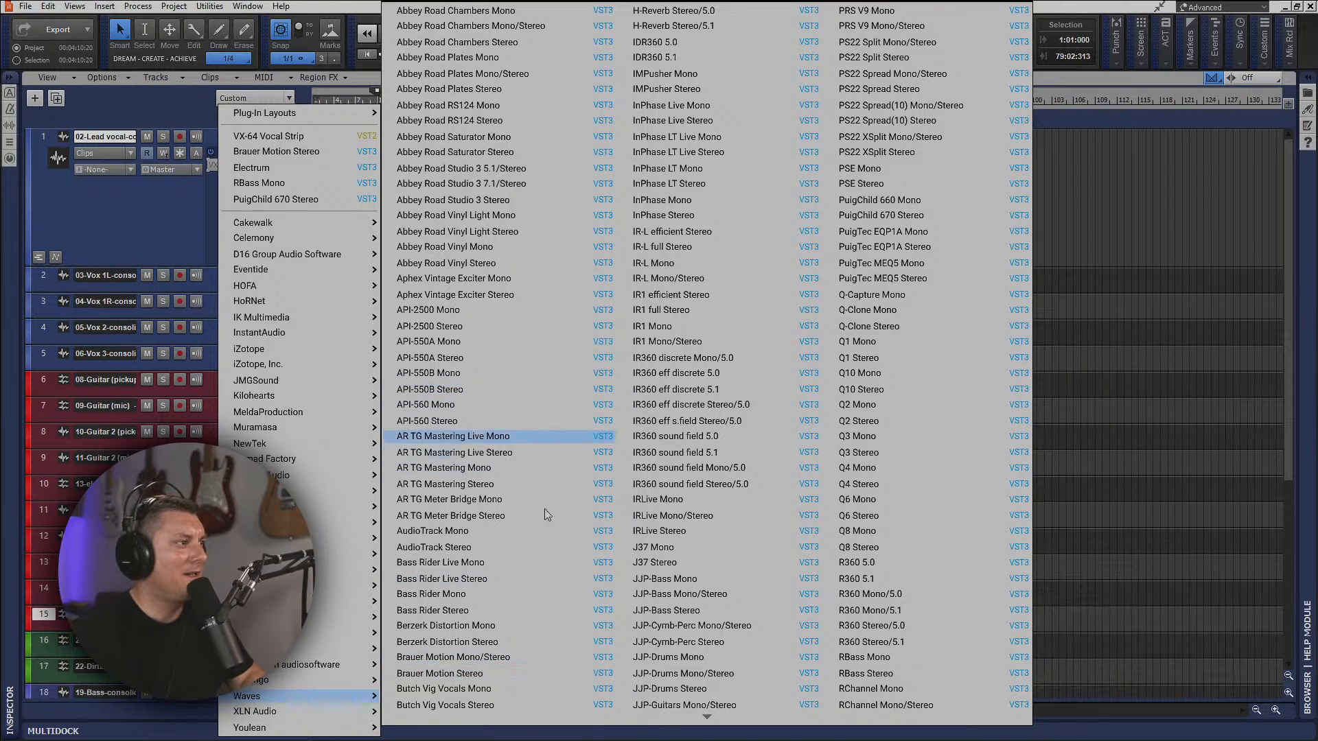
{"action": "left_click", "coordinate": [483, 689]}
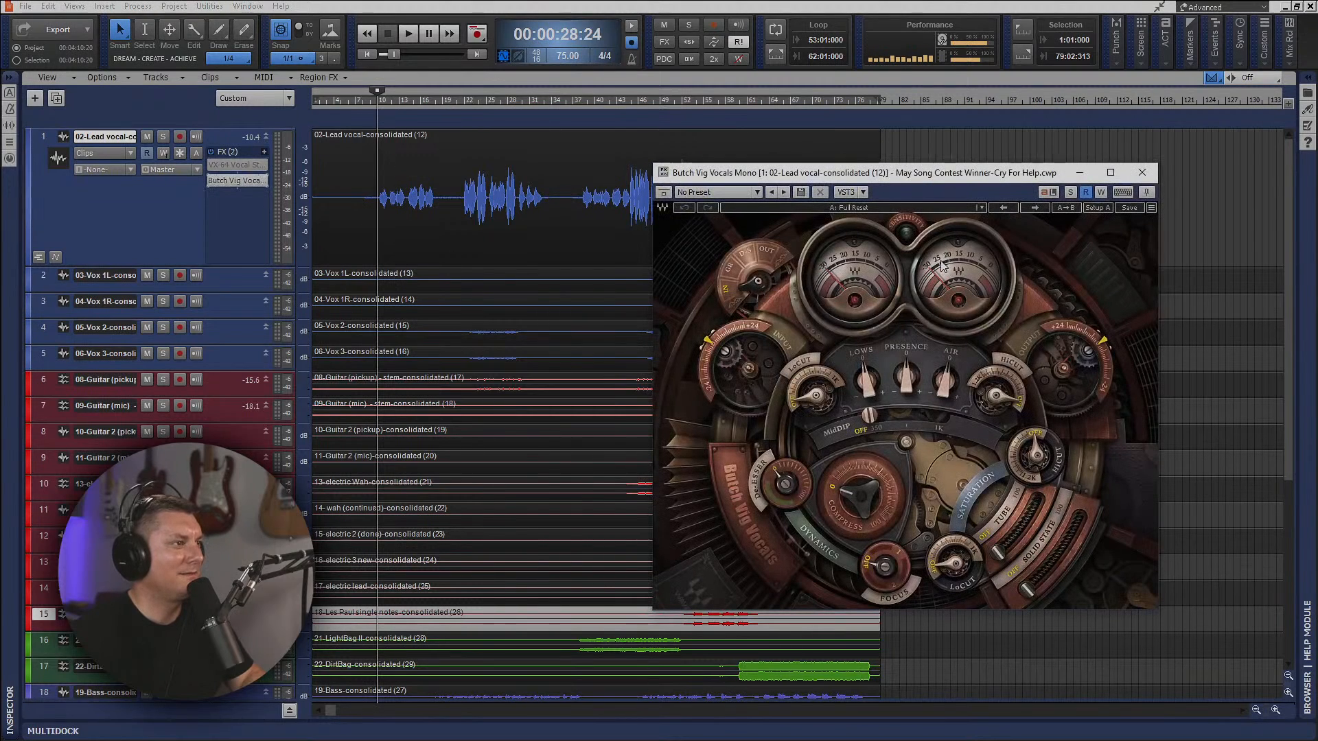
Play the lead vocal and adjust the De-ess, Compress and Focus amounts in Butch Vig Vocals.
{"action": "key", "text": "space"}
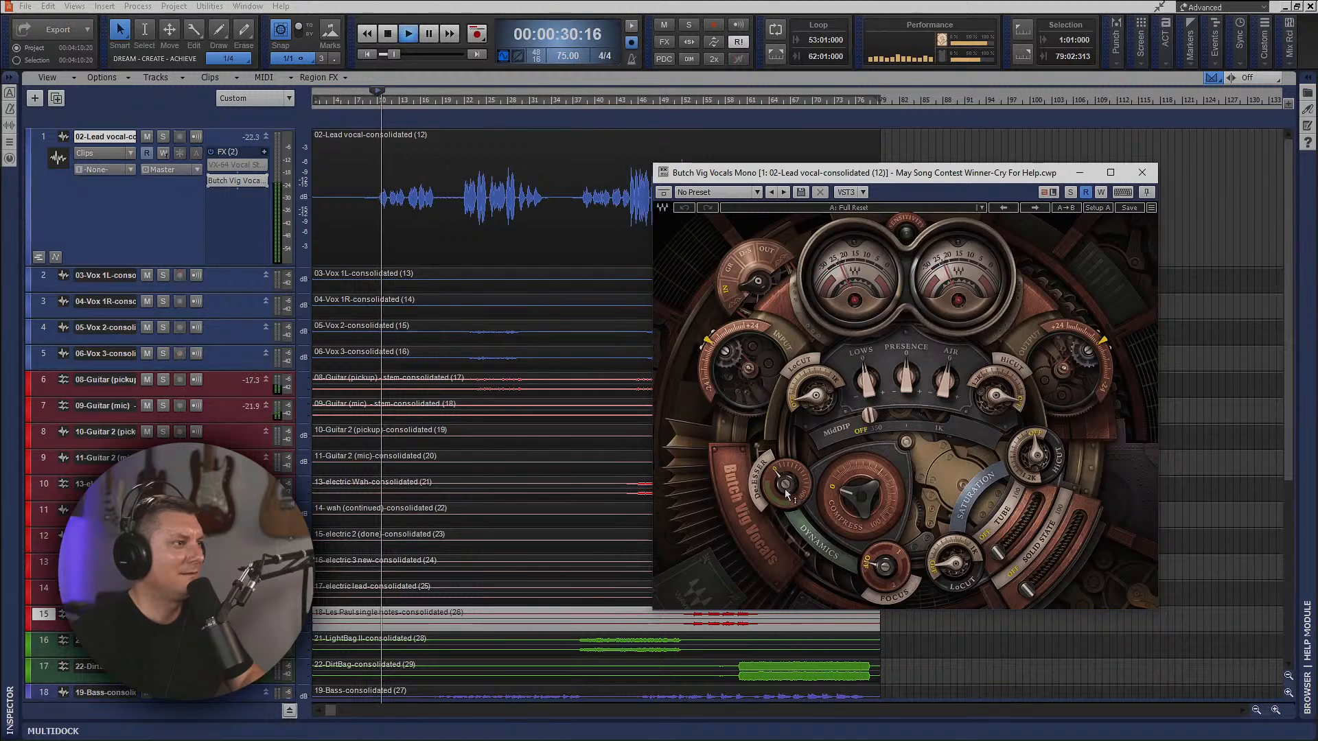
{"action": "left_click_drag", "start_coordinate": [785, 492], "coordinate": [785, 475]}
{"action": "mouse_move", "coordinate": [855, 500]}
{"action": "left_mouse_down"}
{"action": "mouse_move", "coordinate": [855, 471]}
{"action": "mouse_move", "coordinate": [858, 506]}
{"action": "left_mouse_up"}
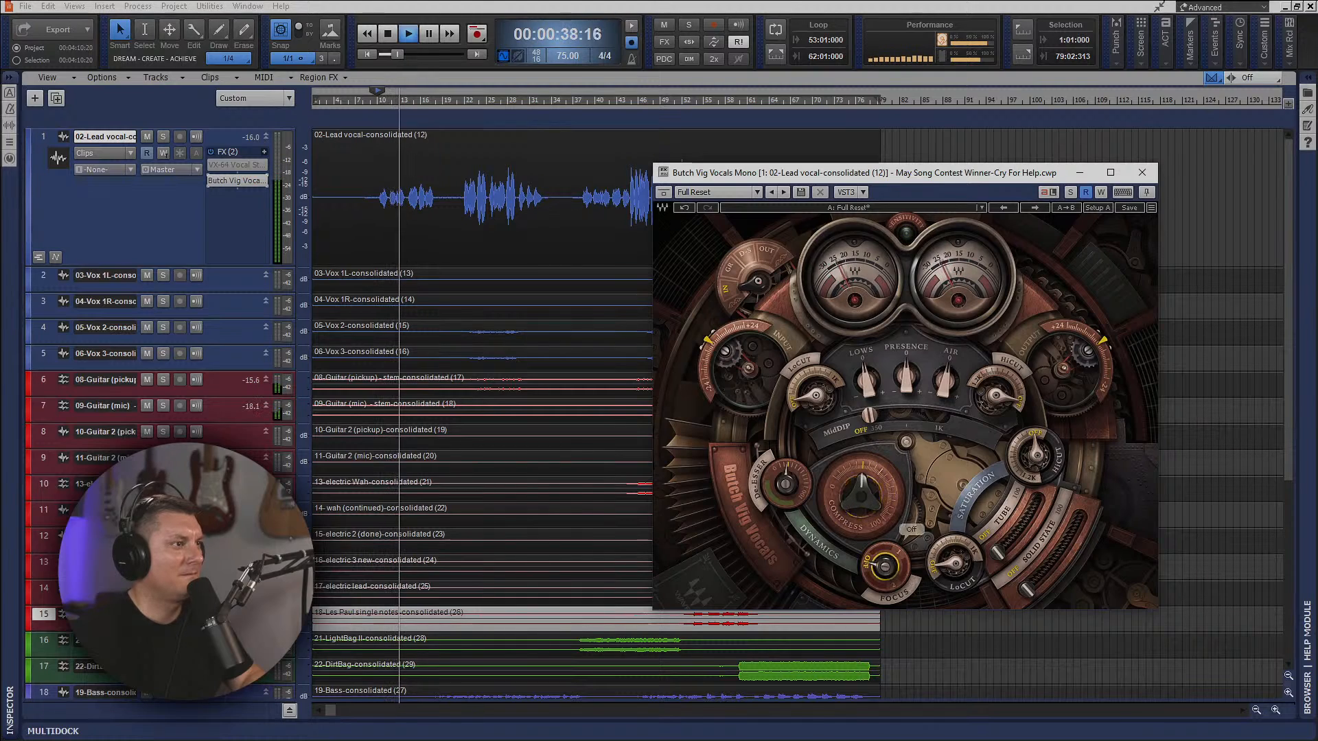
{"action": "left_click_drag", "start_coordinate": [885, 566], "coordinate": [1003, 552]}
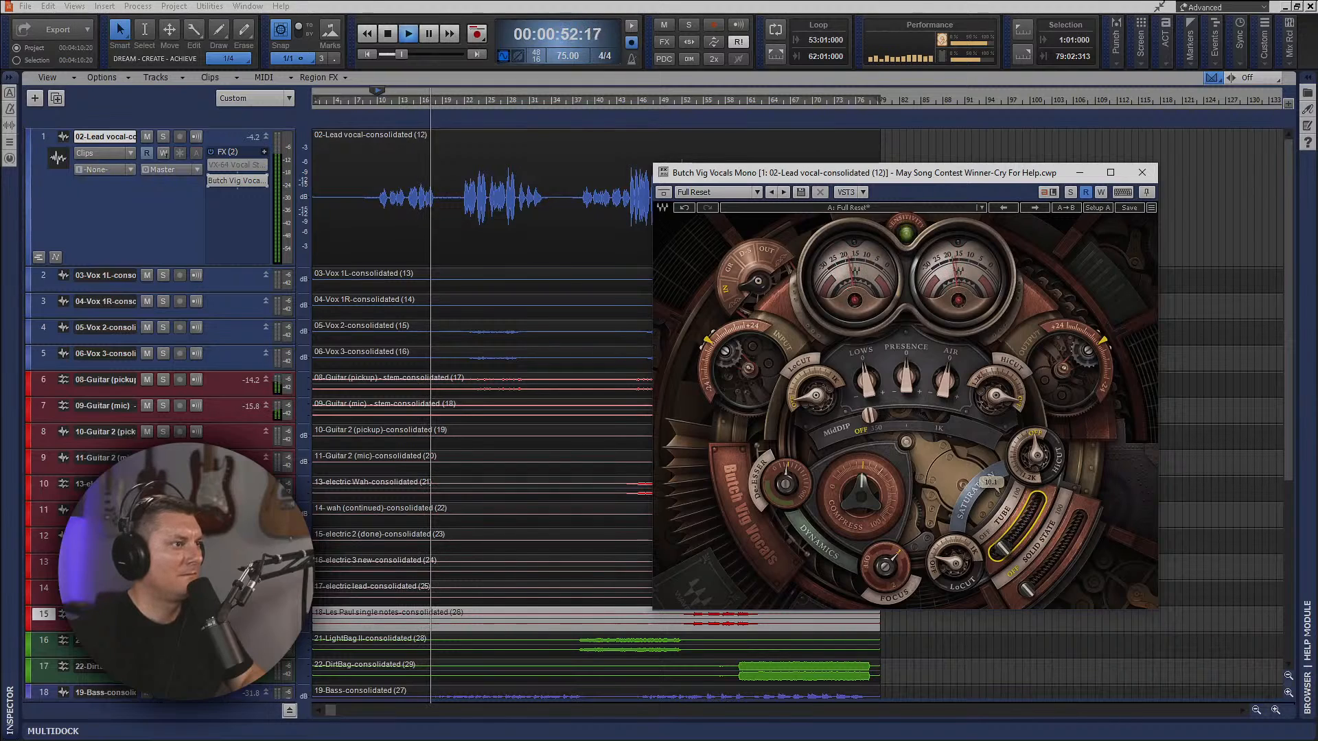
Raise the tube and solid-state saturation, replay the vocal phrase, and ease the solid-state amount back slightly.
{"action": "left_click_drag", "start_coordinate": [1006, 546], "coordinate": [1055, 566]}
{"action": "key", "text": "space"}
{"action": "key", "text": "space"}
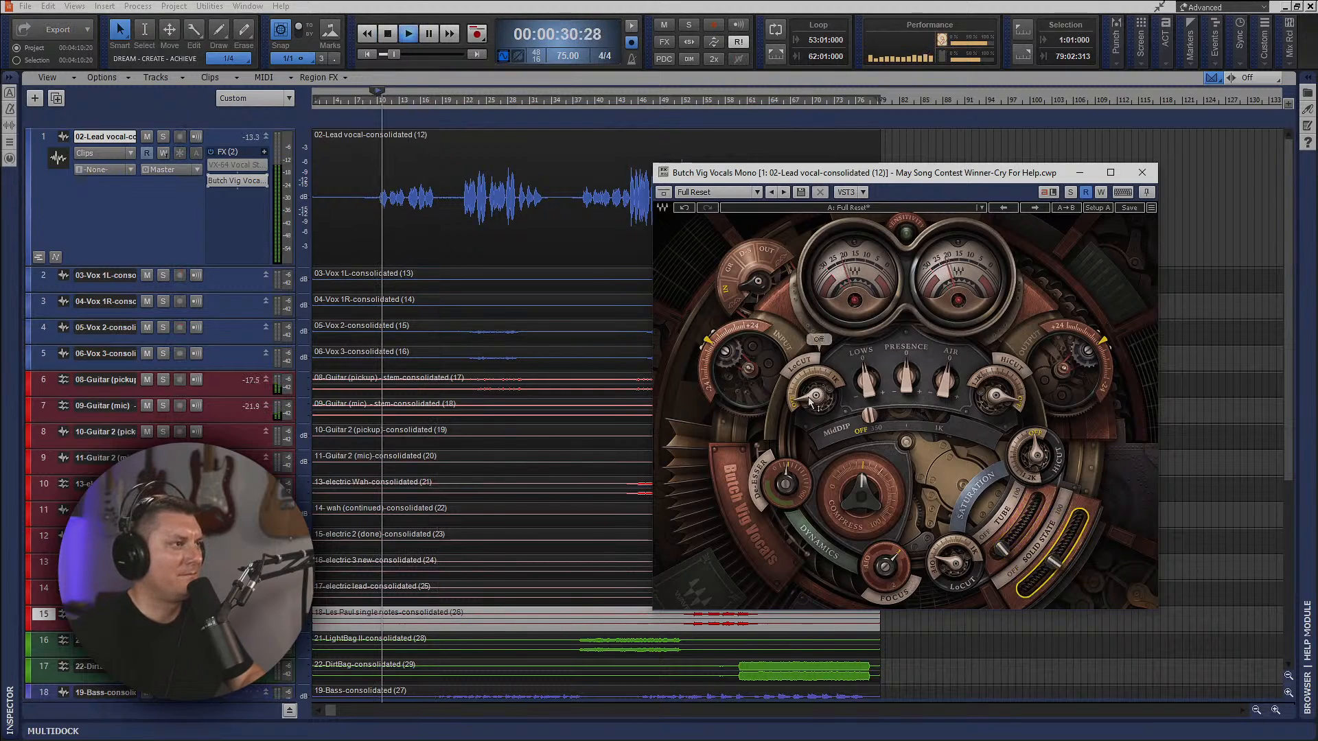
{"action": "left_click_drag", "start_coordinate": [1054, 563], "coordinate": [1044, 574]}
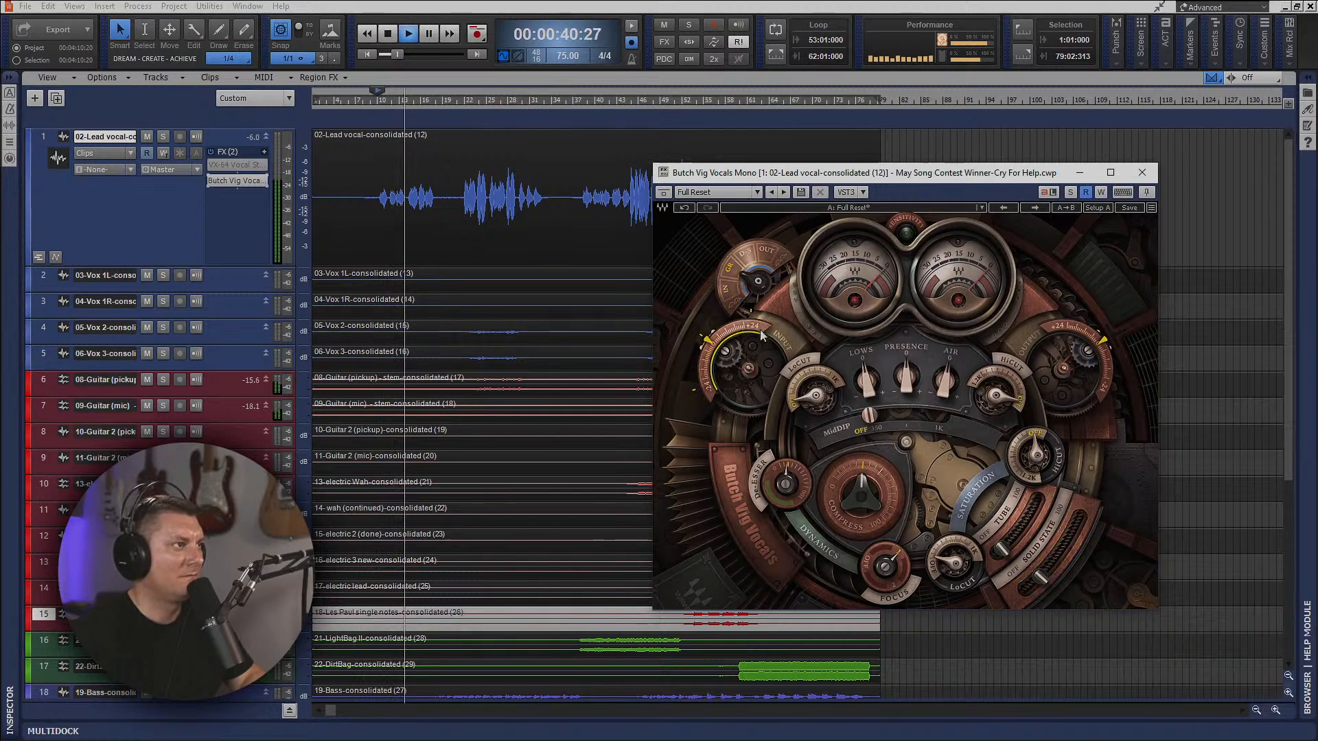
Turn on MidDip, boost Presence in Butch Vig Vocals, and replay the first vocal phrase.
{"action": "mouse_move", "coordinate": [750, 314]}
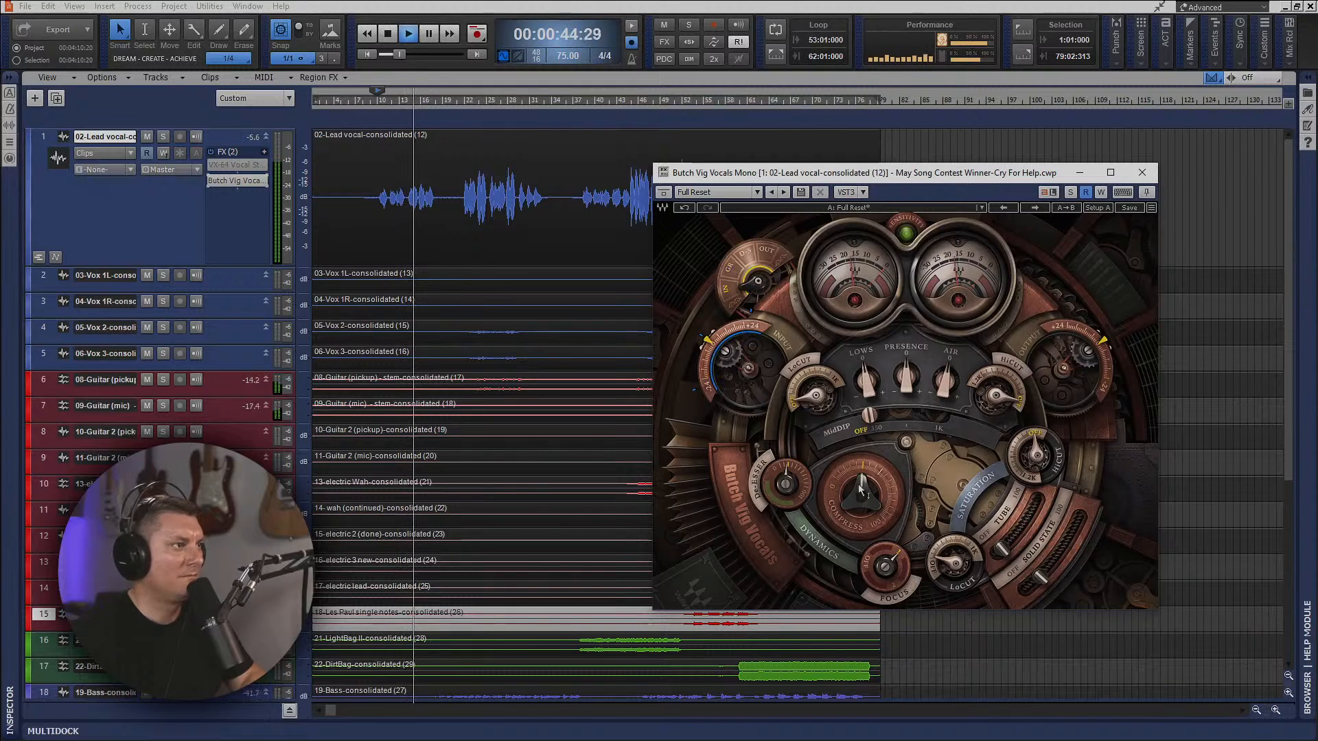
{"action": "left_click_drag", "start_coordinate": [870, 415], "coordinate": [907, 372]}
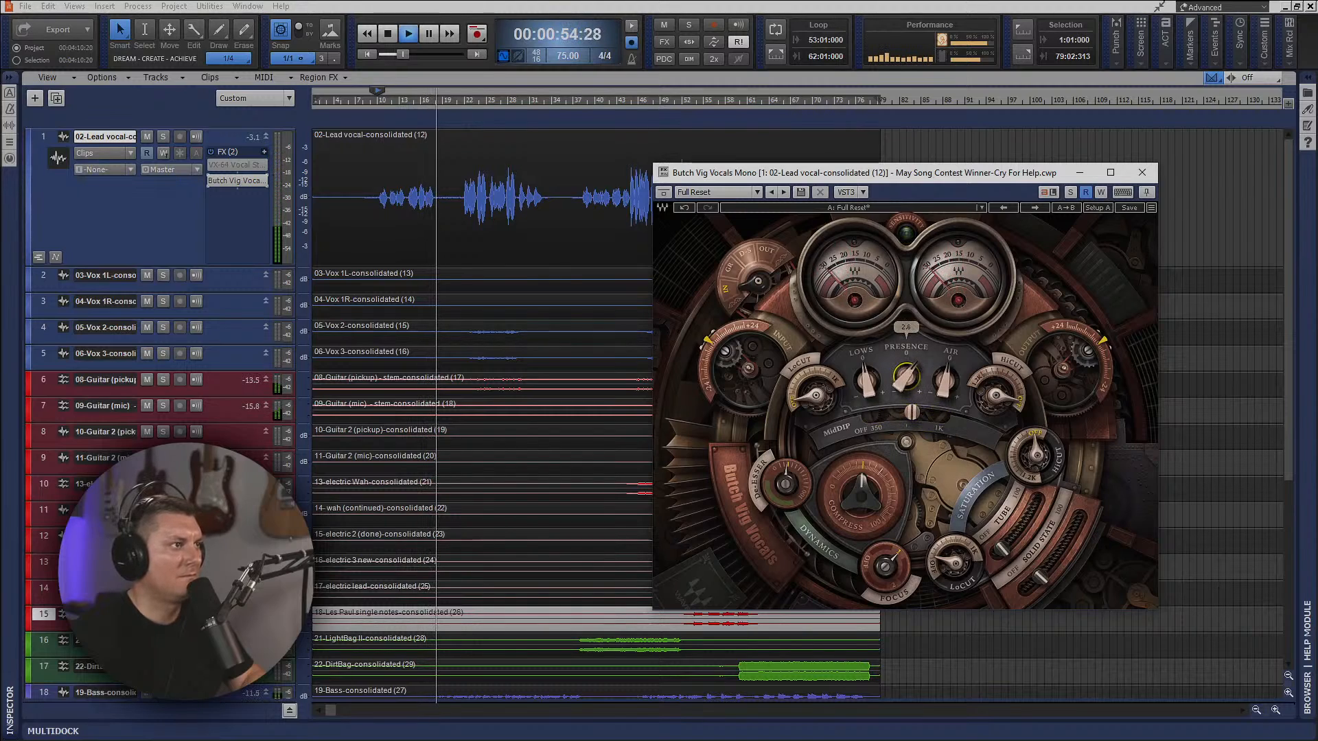
{"action": "key", "text": "space"}
{"action": "key", "text": "space"}
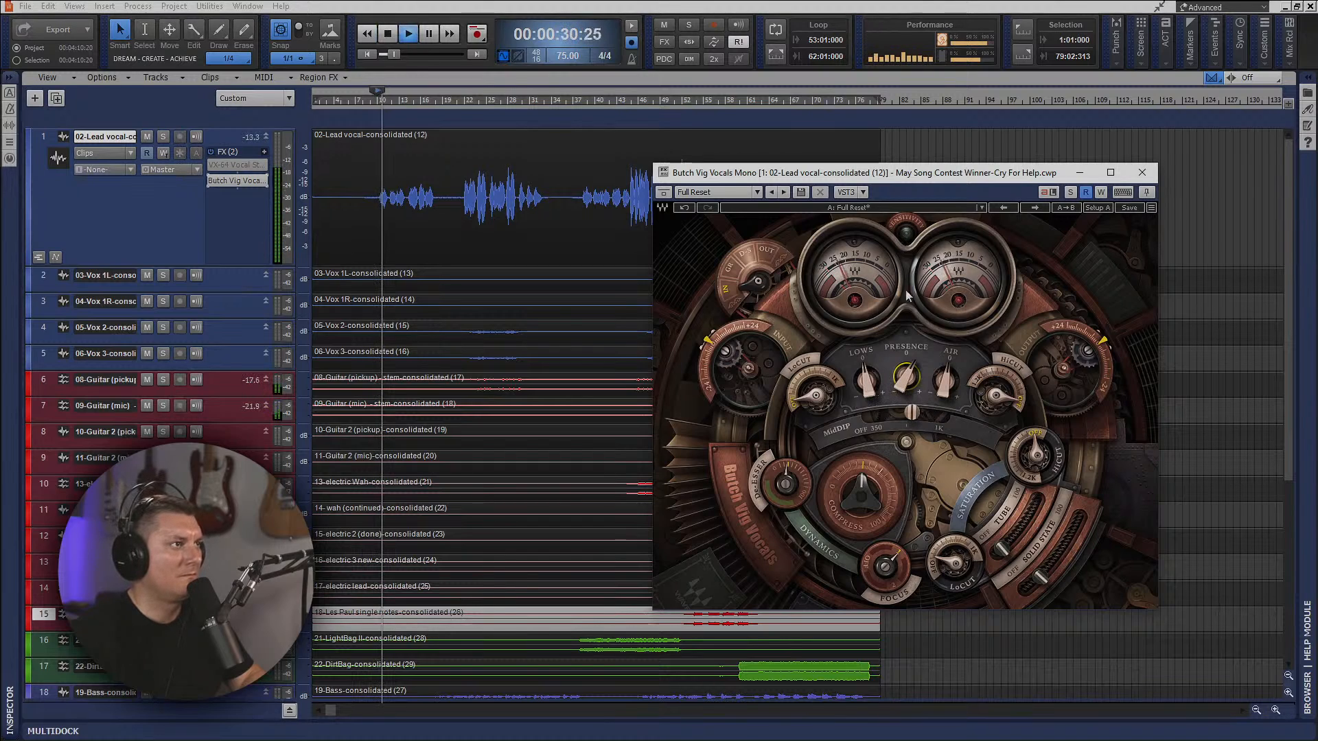
Boost the Air control and set the EQ high cut to about 16 kHz.
{"action": "left_click", "coordinate": [942, 384]}
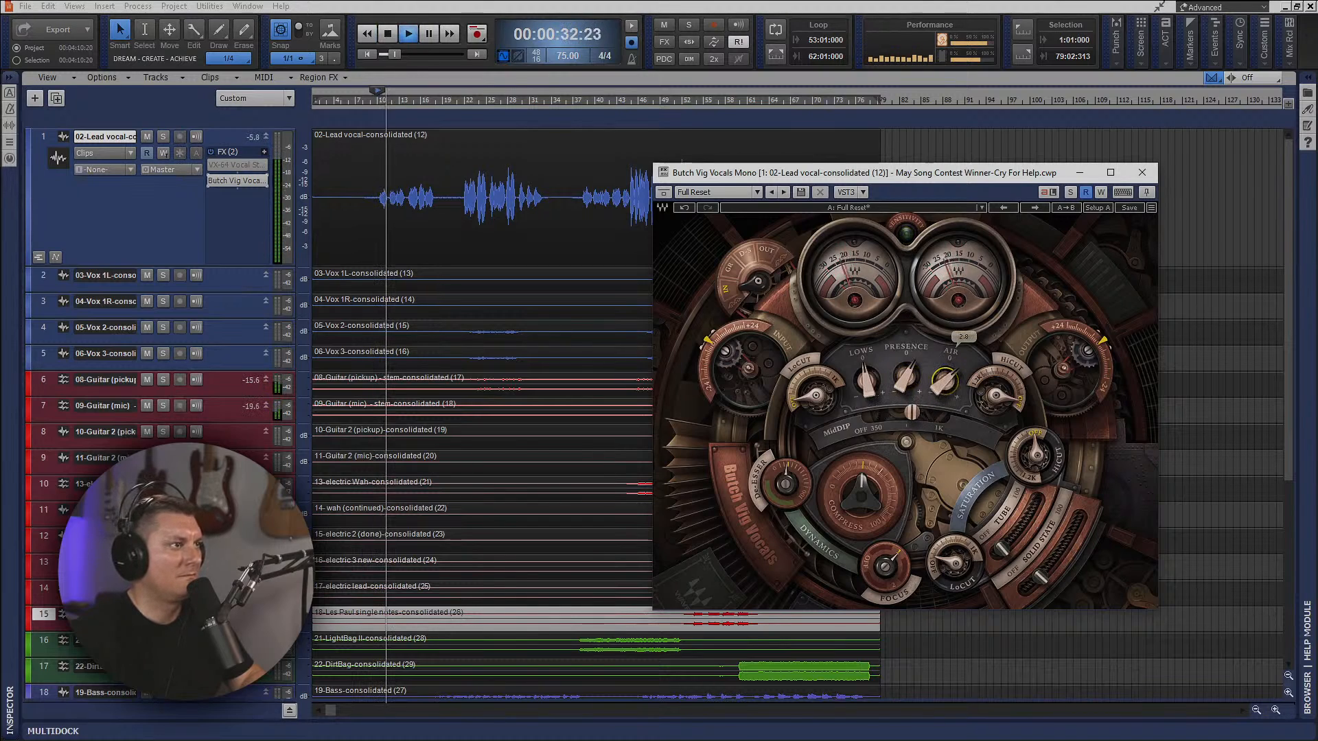
{"action": "left_click", "coordinate": [996, 398]}
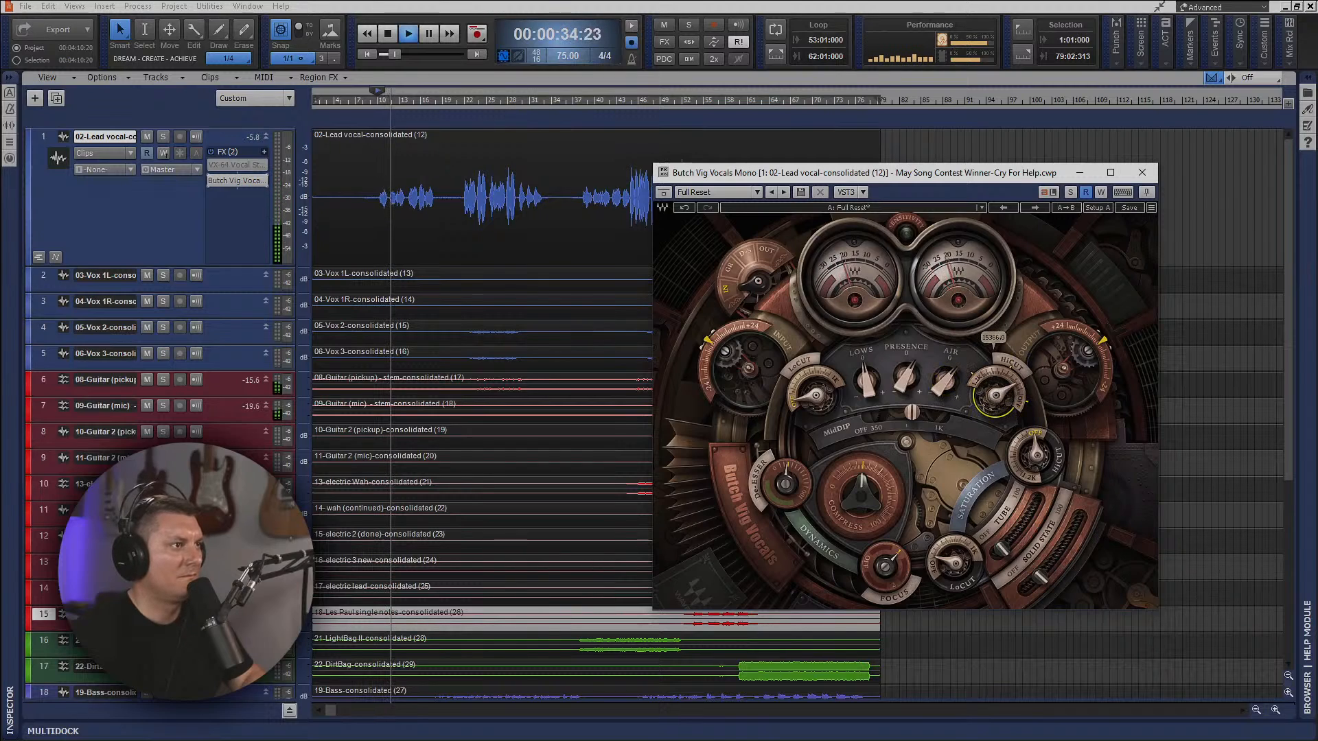
{"action": "left_click_drag", "start_coordinate": [996, 399], "coordinate": [996, 396]}
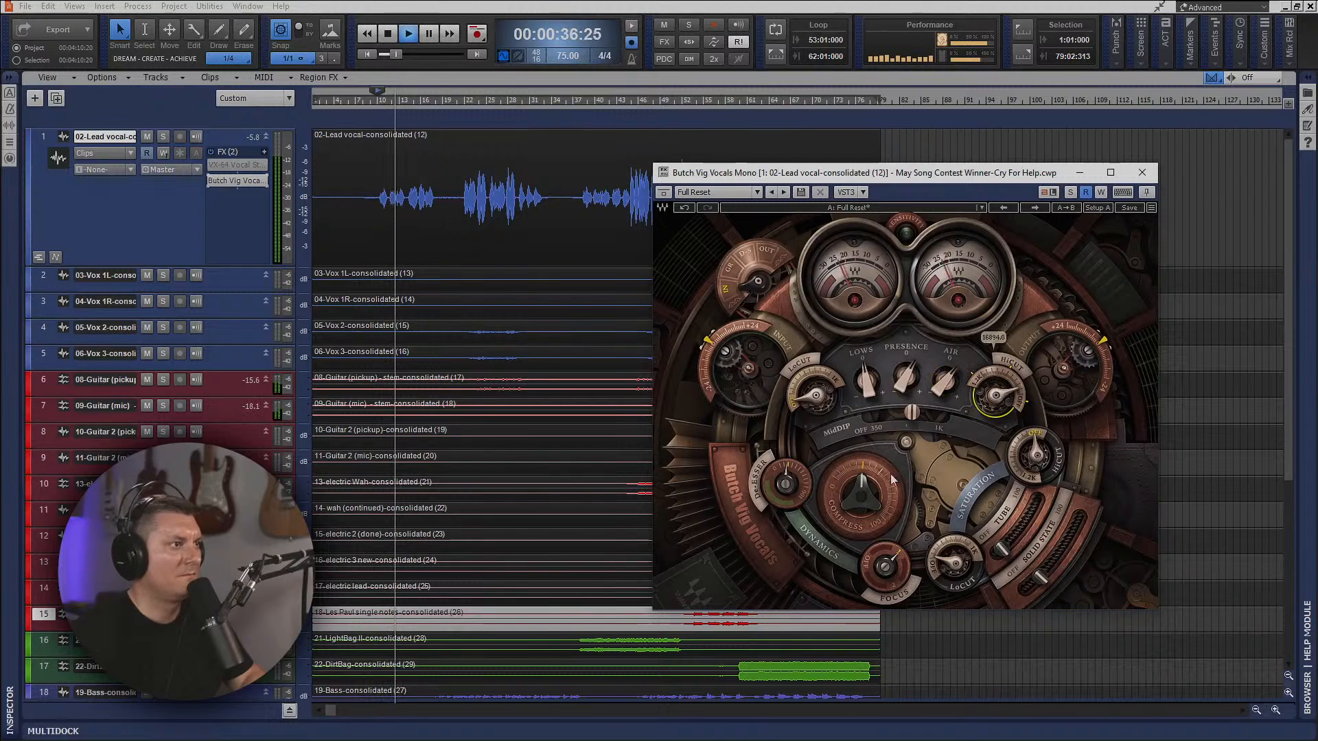
Rebalance the saturation with solid state at minimum, and fine-tune the de-esser, input level and low cut.
{"action": "left_click", "coordinate": [1008, 528]}
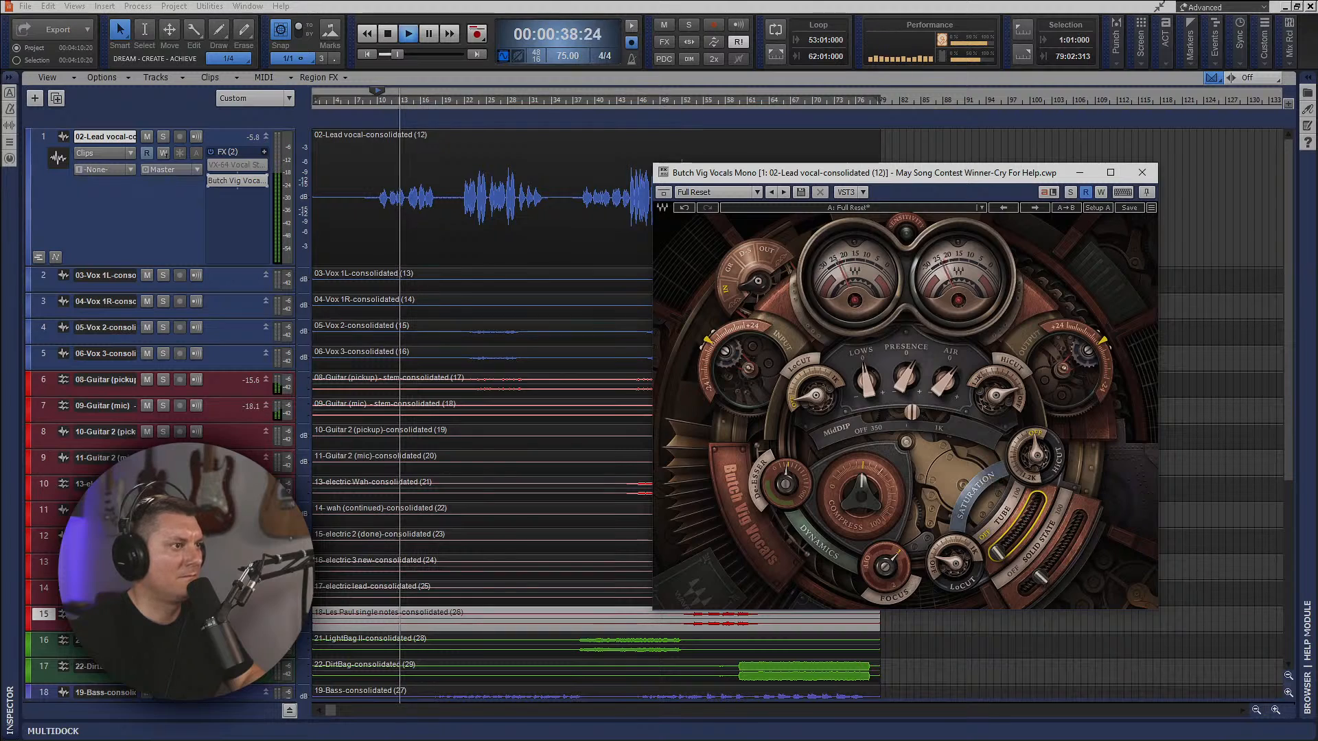
{"action": "left_click_drag", "start_coordinate": [998, 554], "coordinate": [931, 569]}
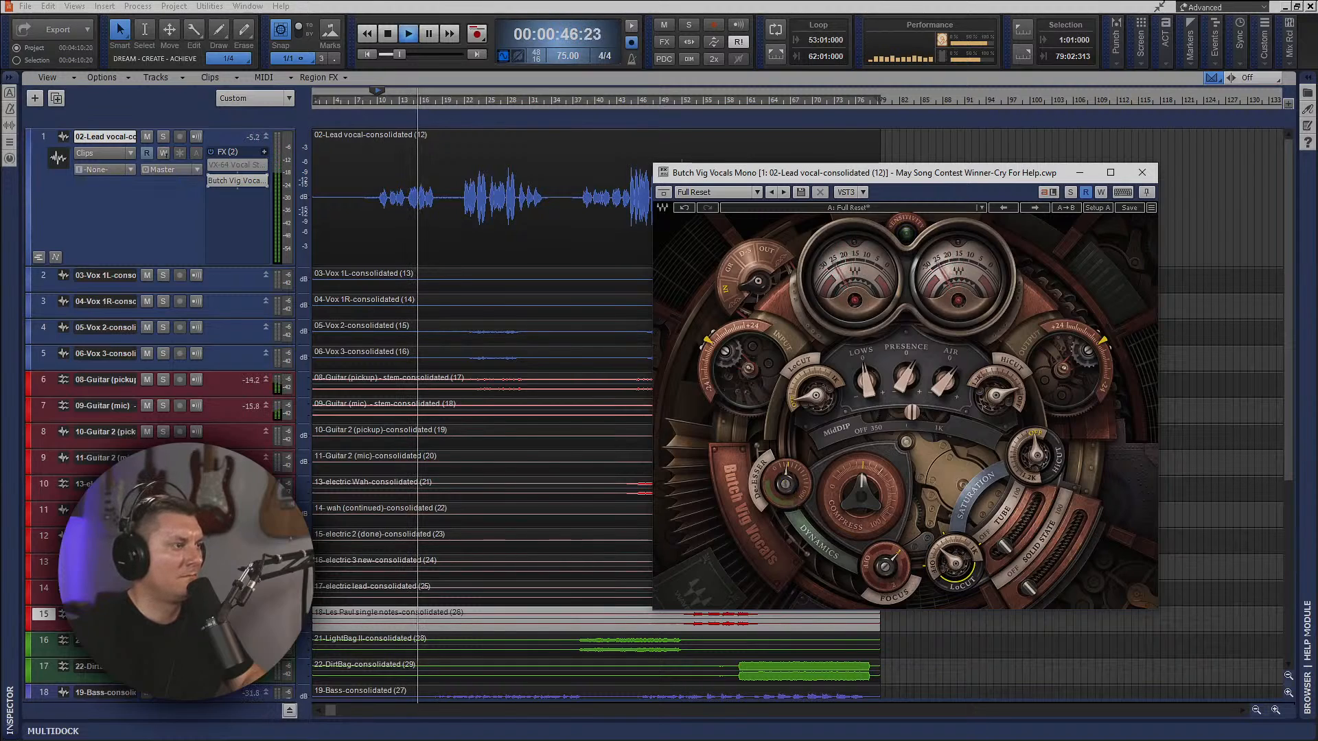
{"action": "left_click", "coordinate": [784, 484]}
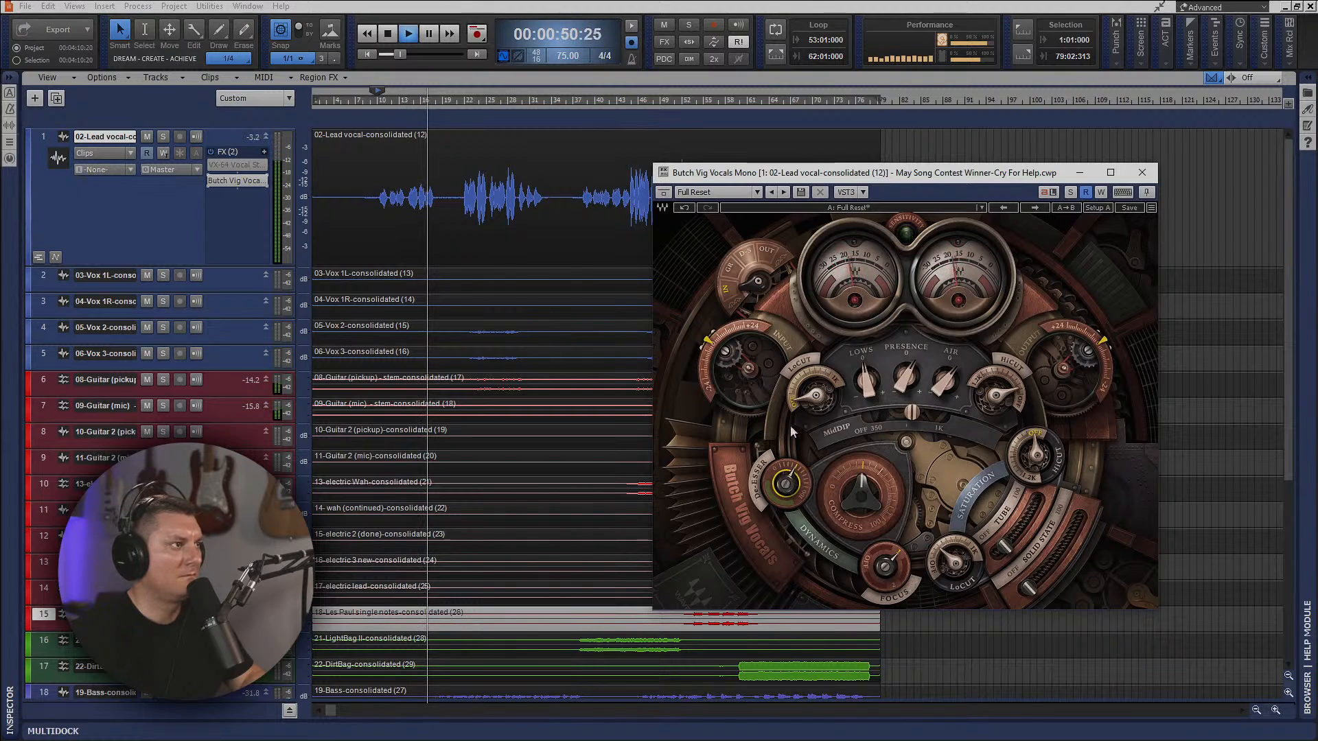
{"action": "left_click", "coordinate": [732, 359]}
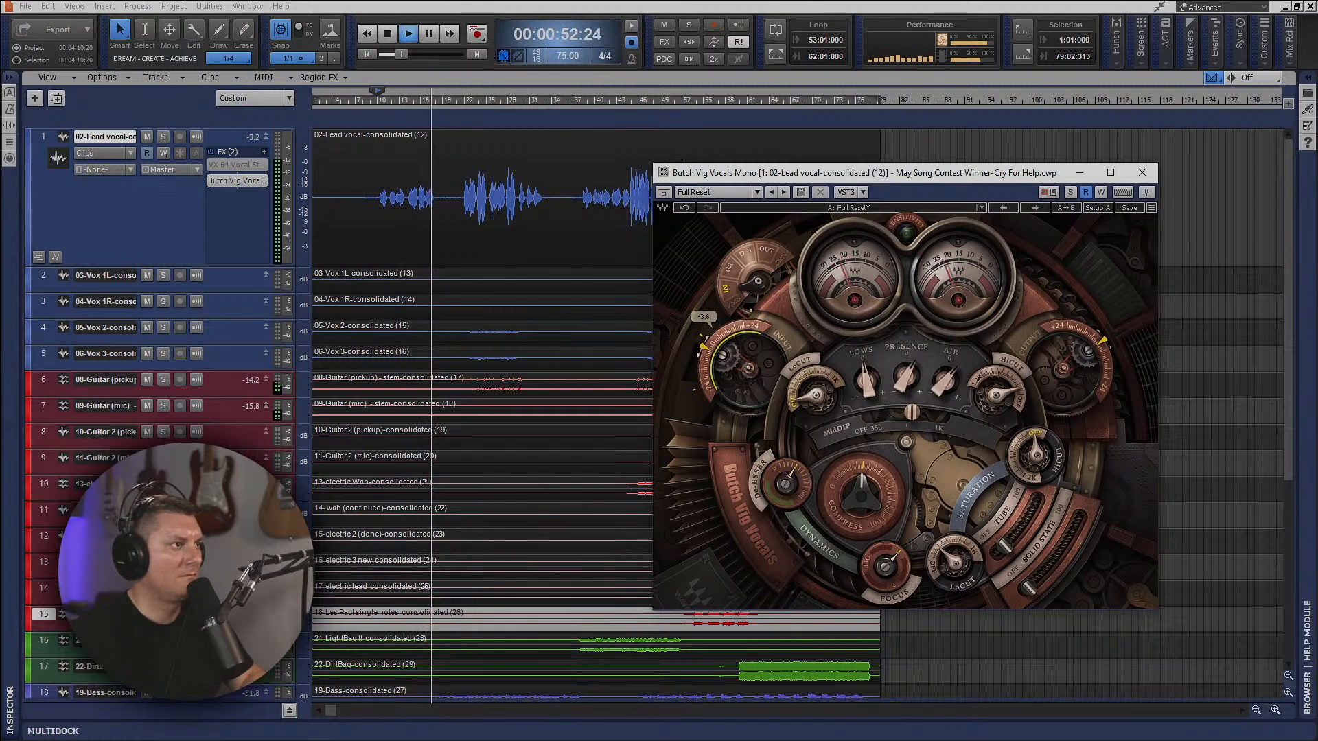
{"action": "left_click", "coordinate": [816, 395]}
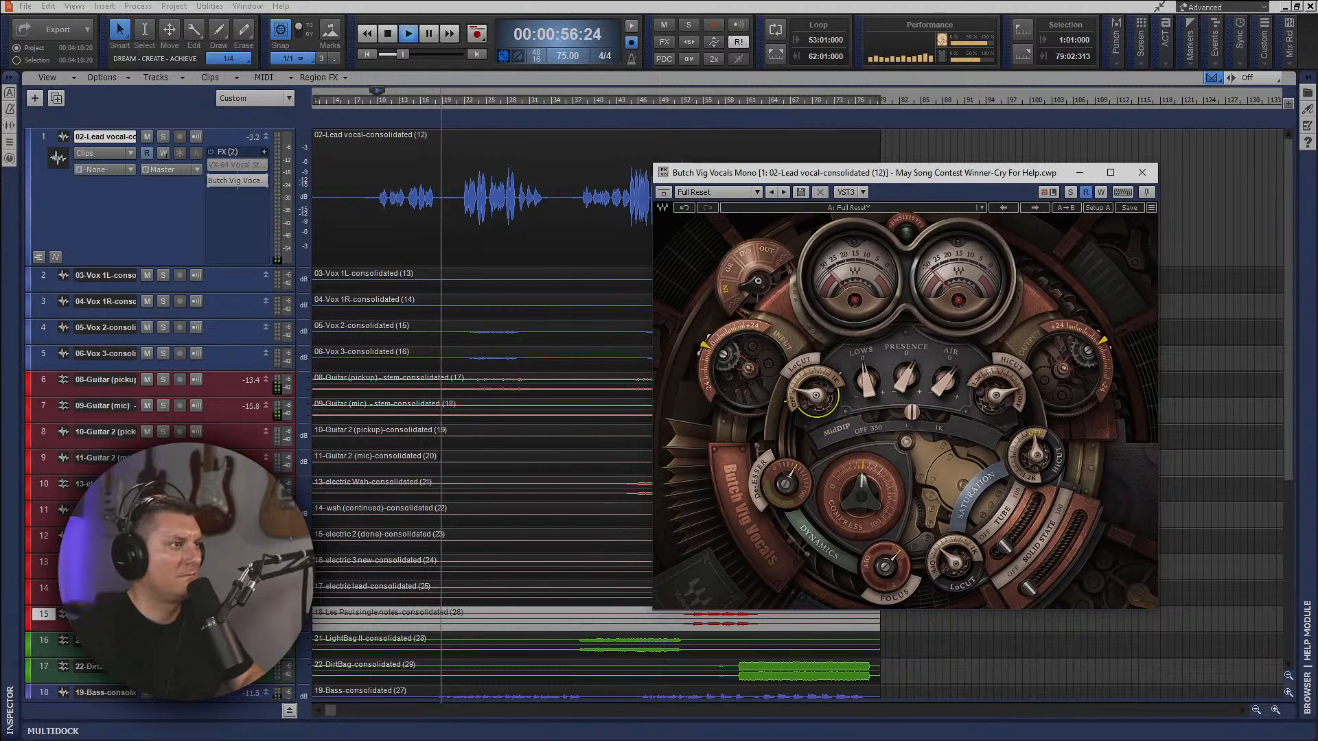
Replay the first vocal phrase while fine-tuning MidDip, and stop playback.
{"action": "key", "text": "space"}
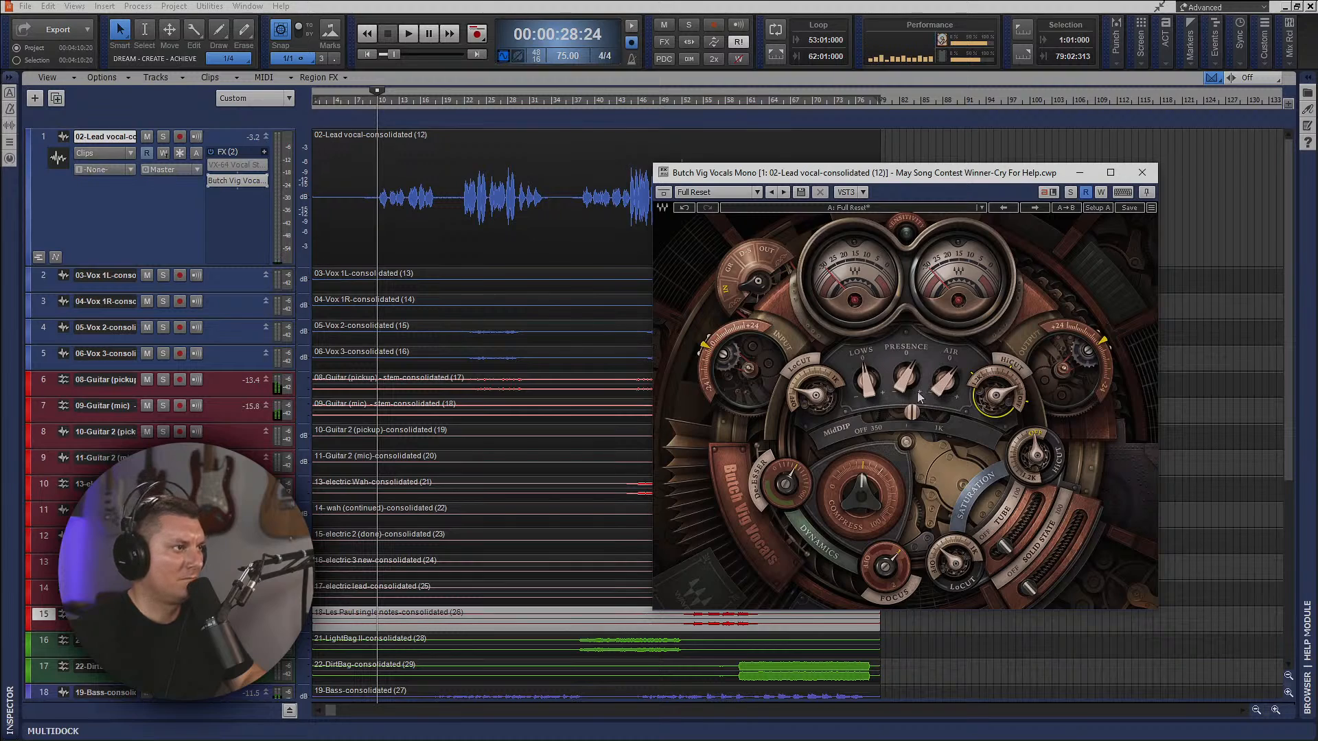
{"action": "key", "text": "space"}
{"action": "mouse_move", "coordinate": [913, 414]}
{"action": "left_mouse_down"}
{"action": "mouse_move", "coordinate": [943, 415]}
{"action": "mouse_move", "coordinate": [911, 414]}
{"action": "left_mouse_up"}
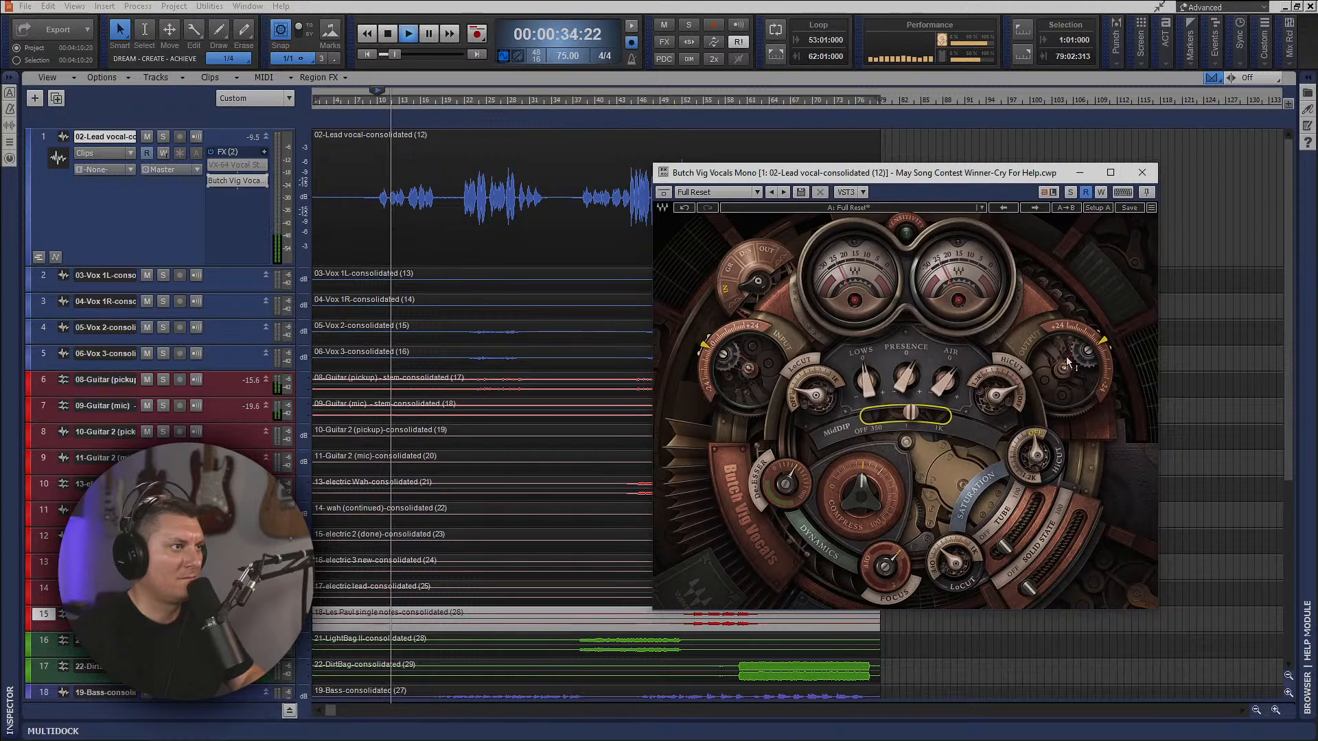
{"action": "mouse_move", "coordinate": [1077, 366]}
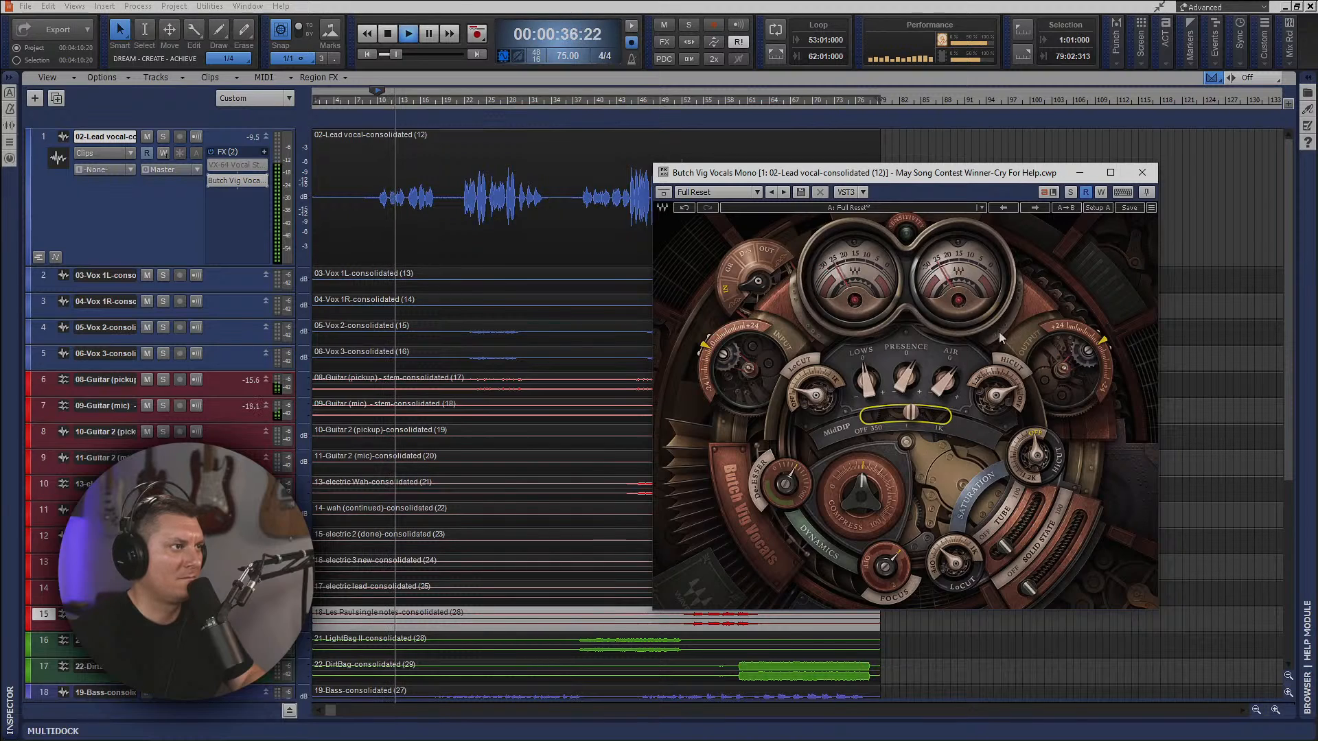
{"action": "key", "text": "space"}
Close and bypass Butch Vig Vocals, and insert Waves CLA Vocals Mono/Stereo after it on the lead vocal.
{"action": "left_click", "coordinate": [1141, 173]}
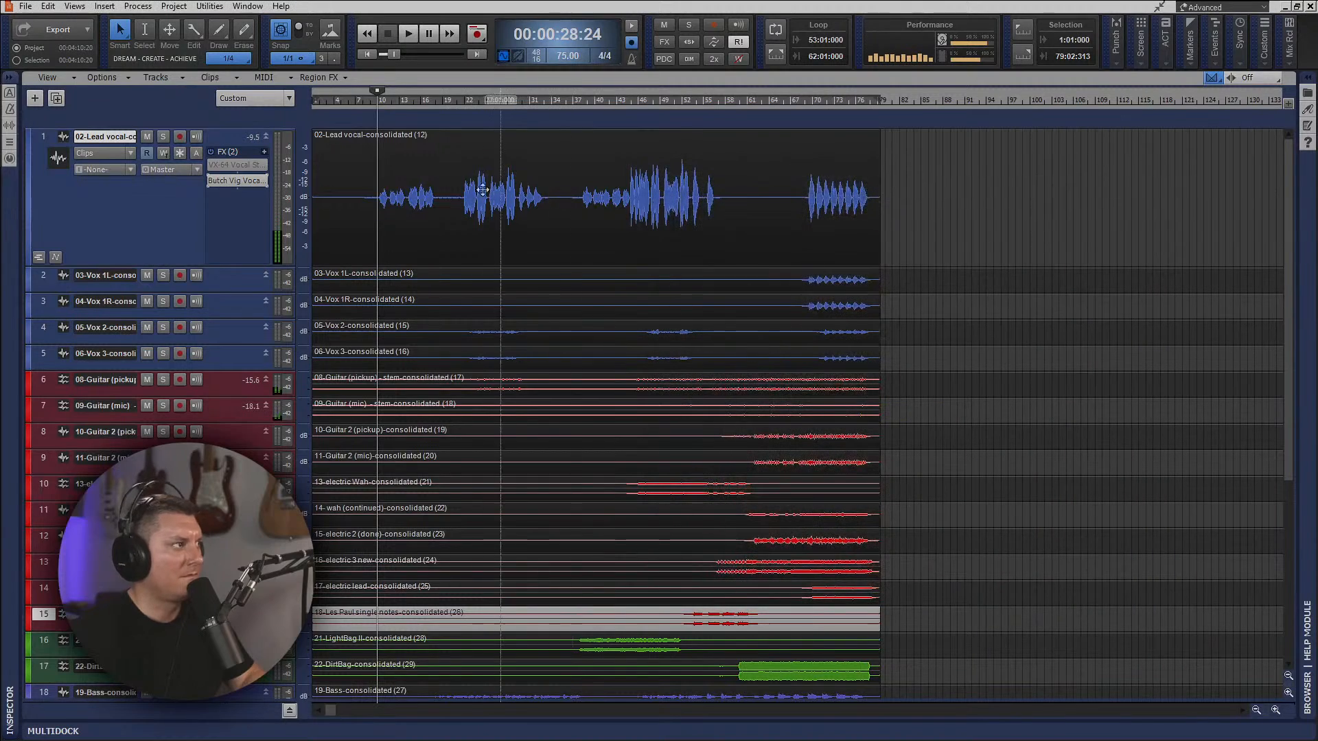
{"action": "right_click", "coordinate": [225, 207]}
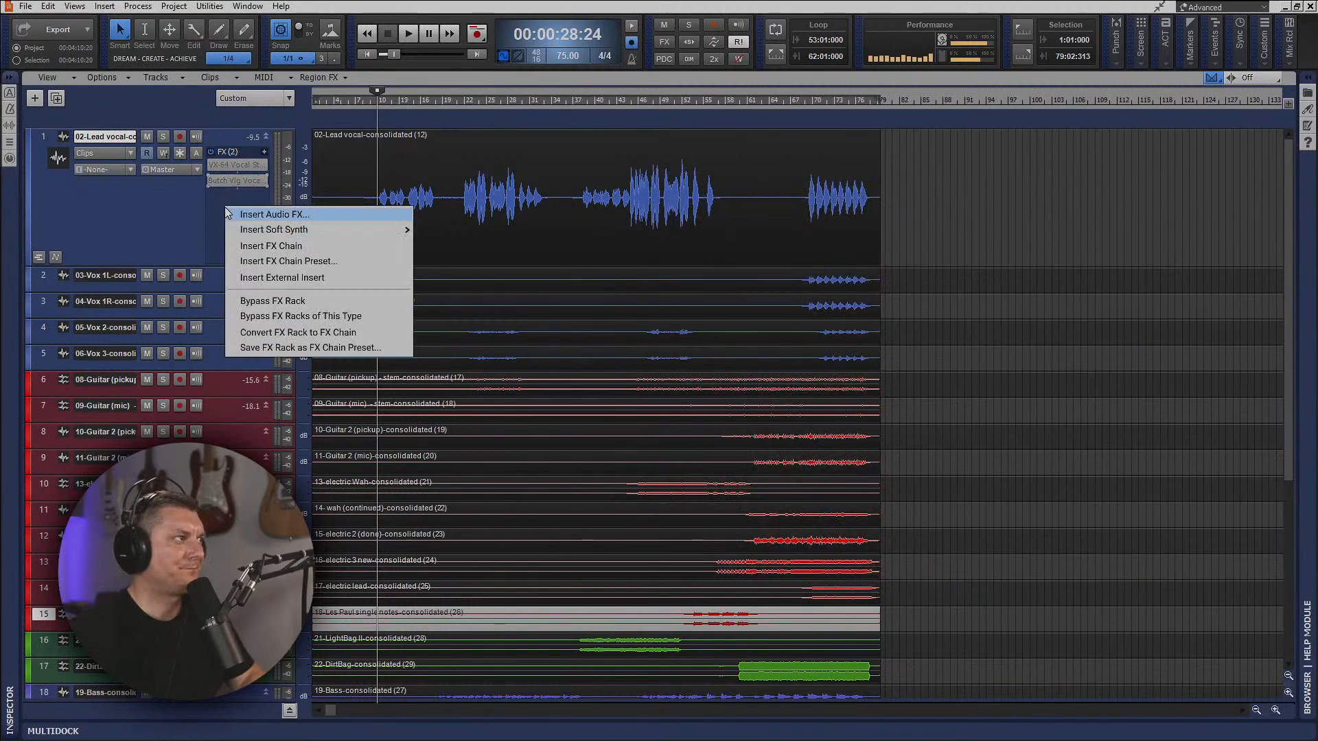
{"action": "left_click", "coordinate": [240, 215]}
{"action": "mouse_move", "coordinate": [332, 696]}
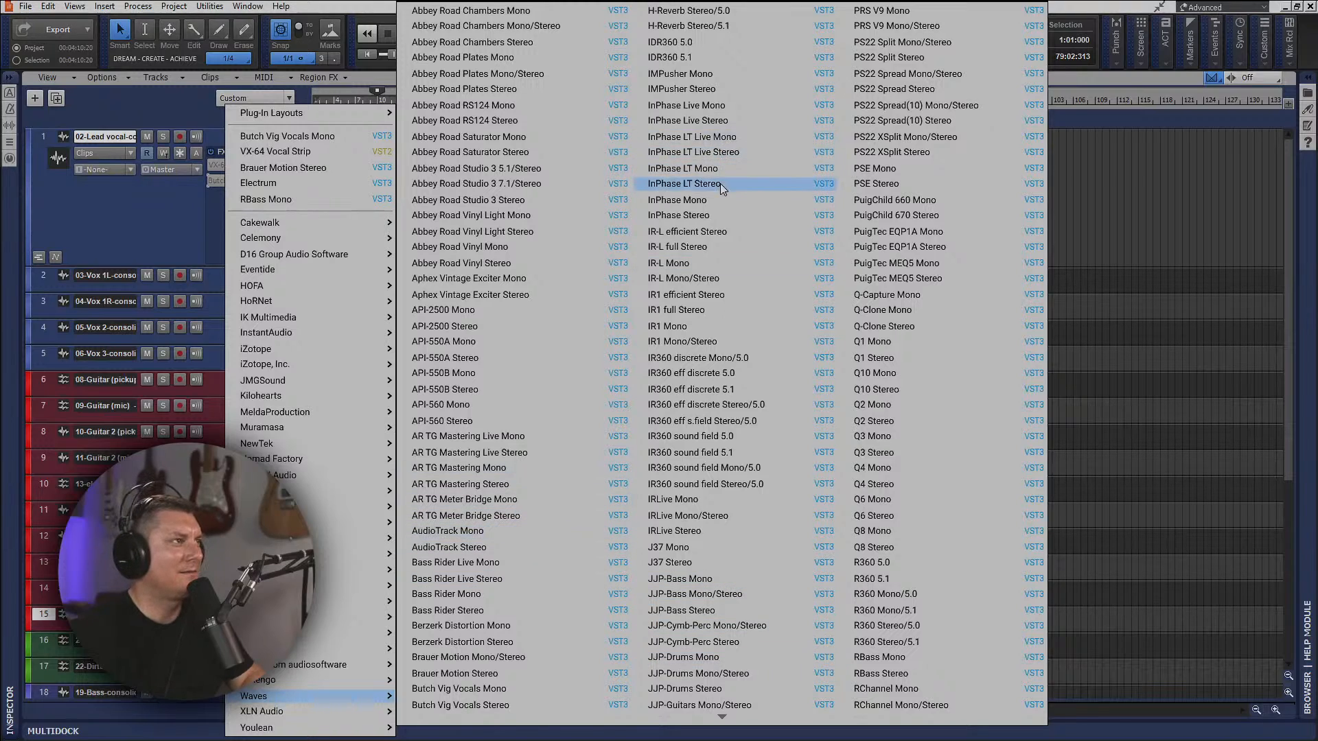
{"action": "scroll", "coordinate": [508, 549], "scroll_direction": "down", "scroll_amount": 5}
{"action": "scroll", "coordinate": [491, 589], "scroll_direction": "down", "scroll_amount": 7}
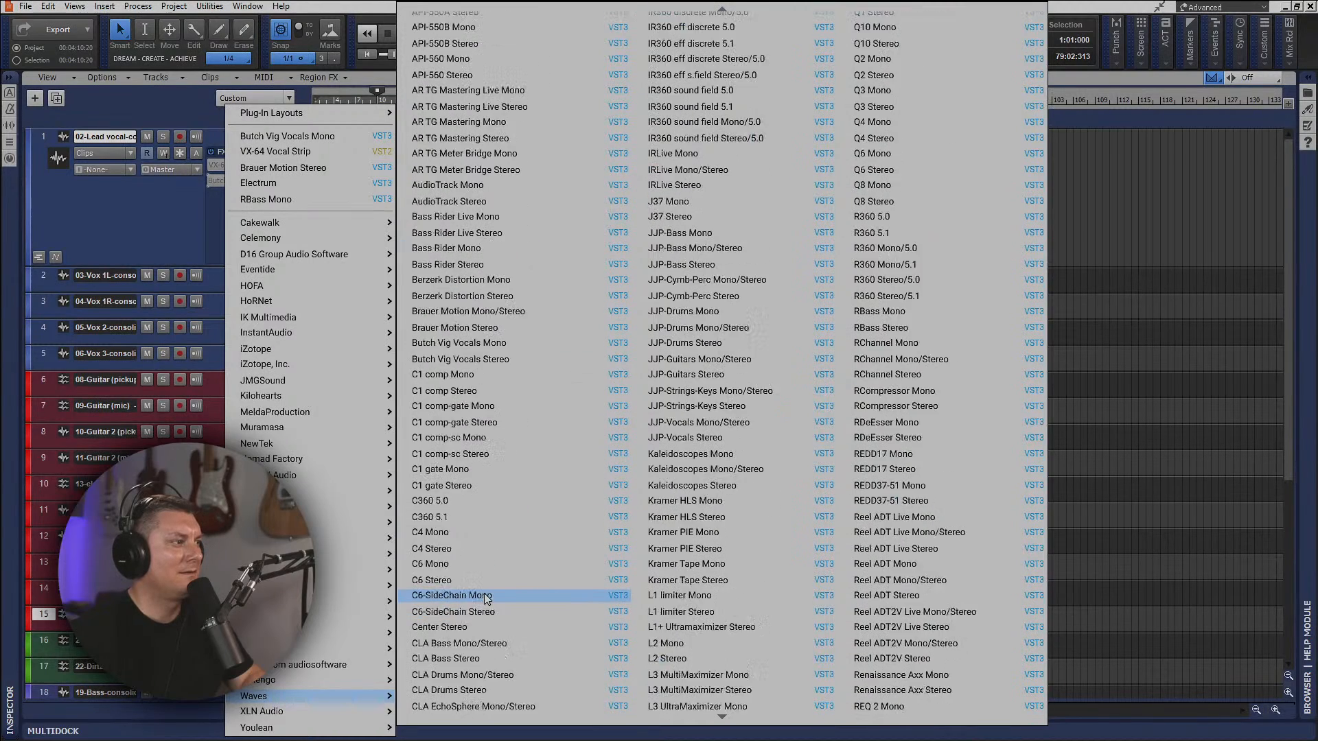
{"action": "scroll", "coordinate": [486, 614], "scroll_direction": "down", "scroll_amount": 3}
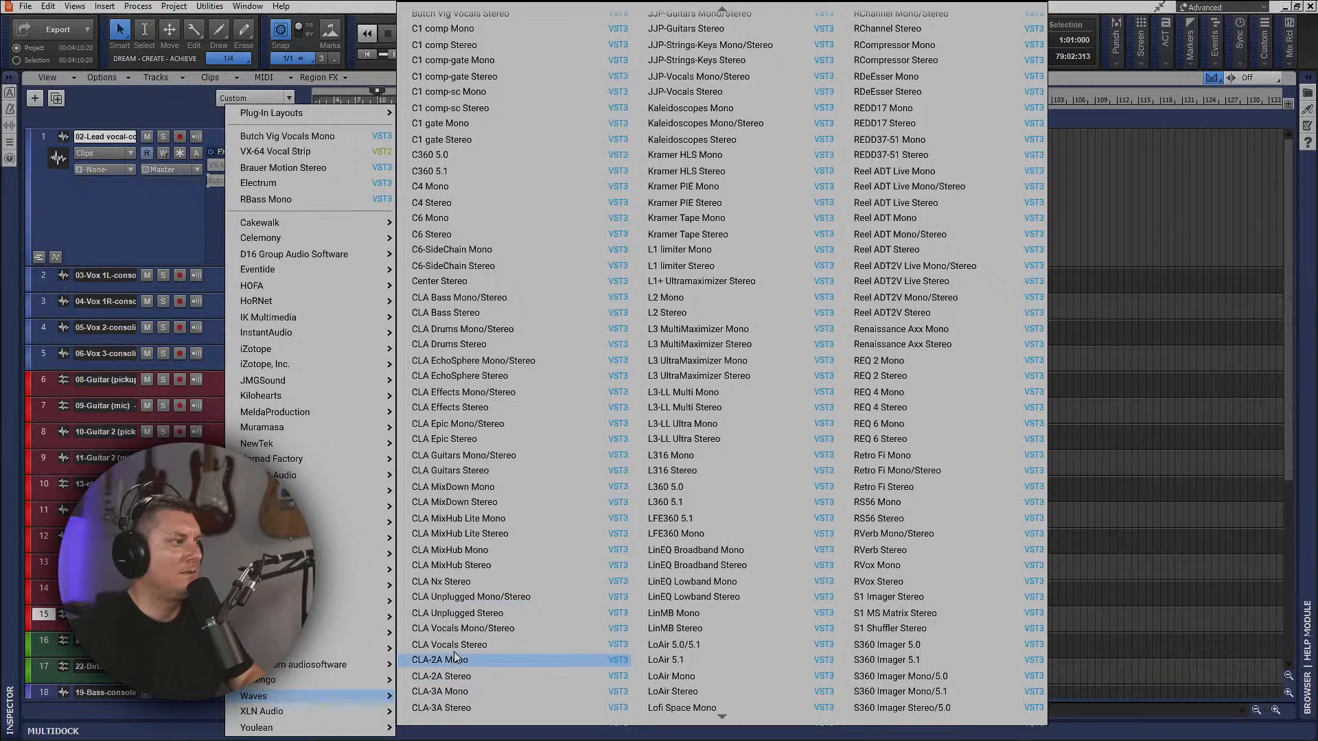
{"action": "left_click", "coordinate": [453, 629]}
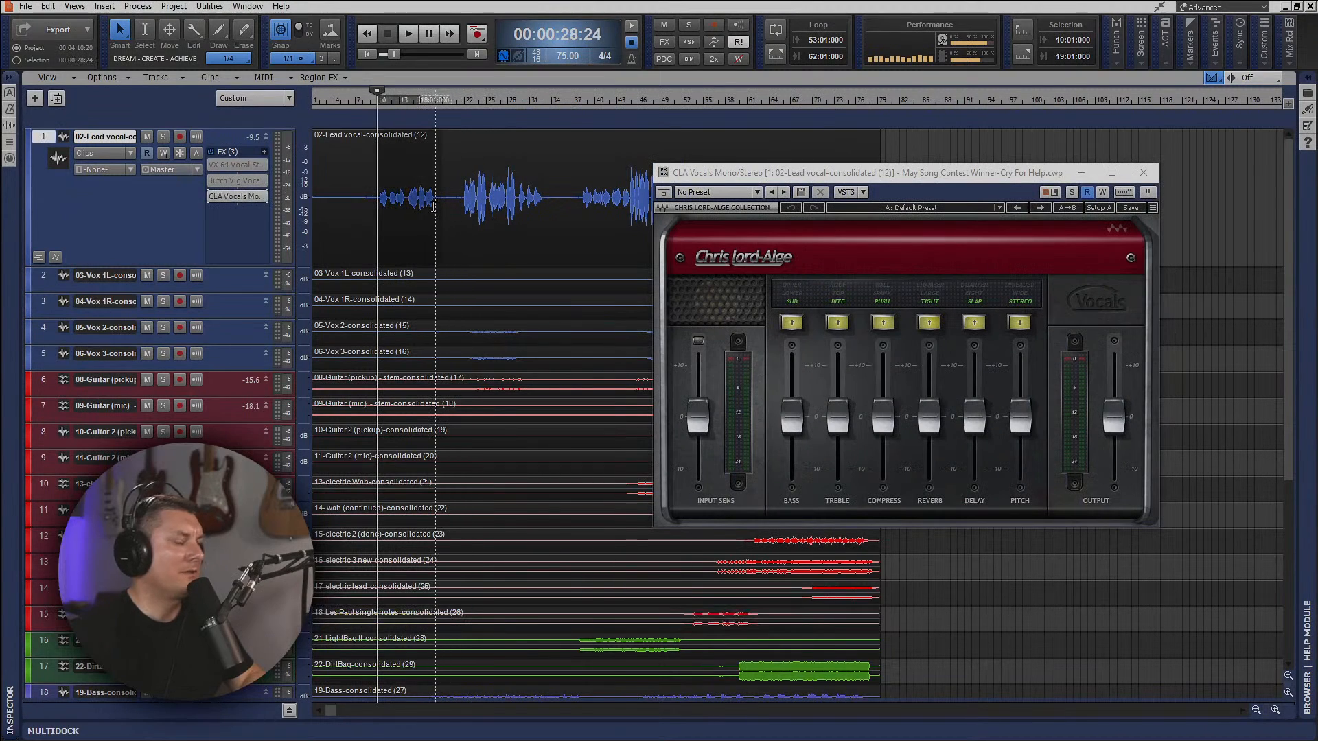
Loop the first vocal phrase from measure 10 to measure 18 and start playback.
{"action": "key", "text": "shift+l"}
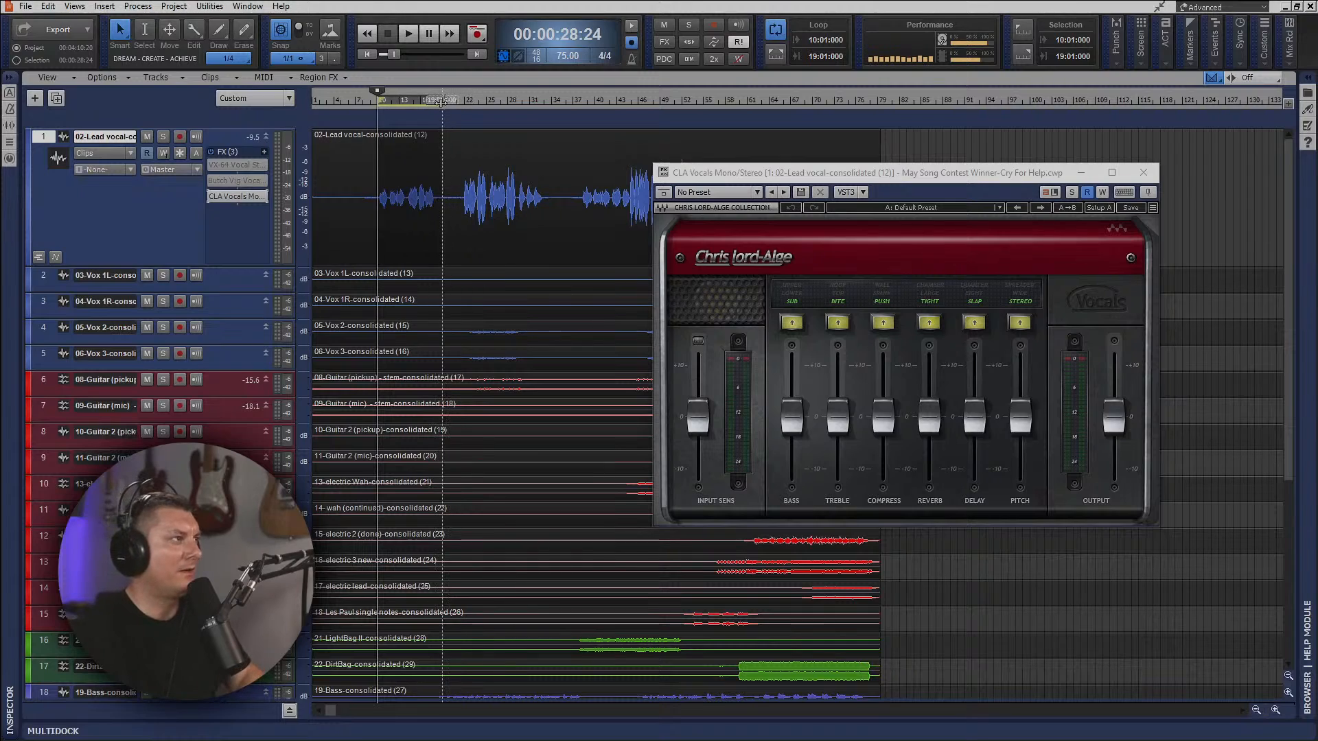
{"action": "left_click_drag", "start_coordinate": [440, 101], "coordinate": [435, 101]}
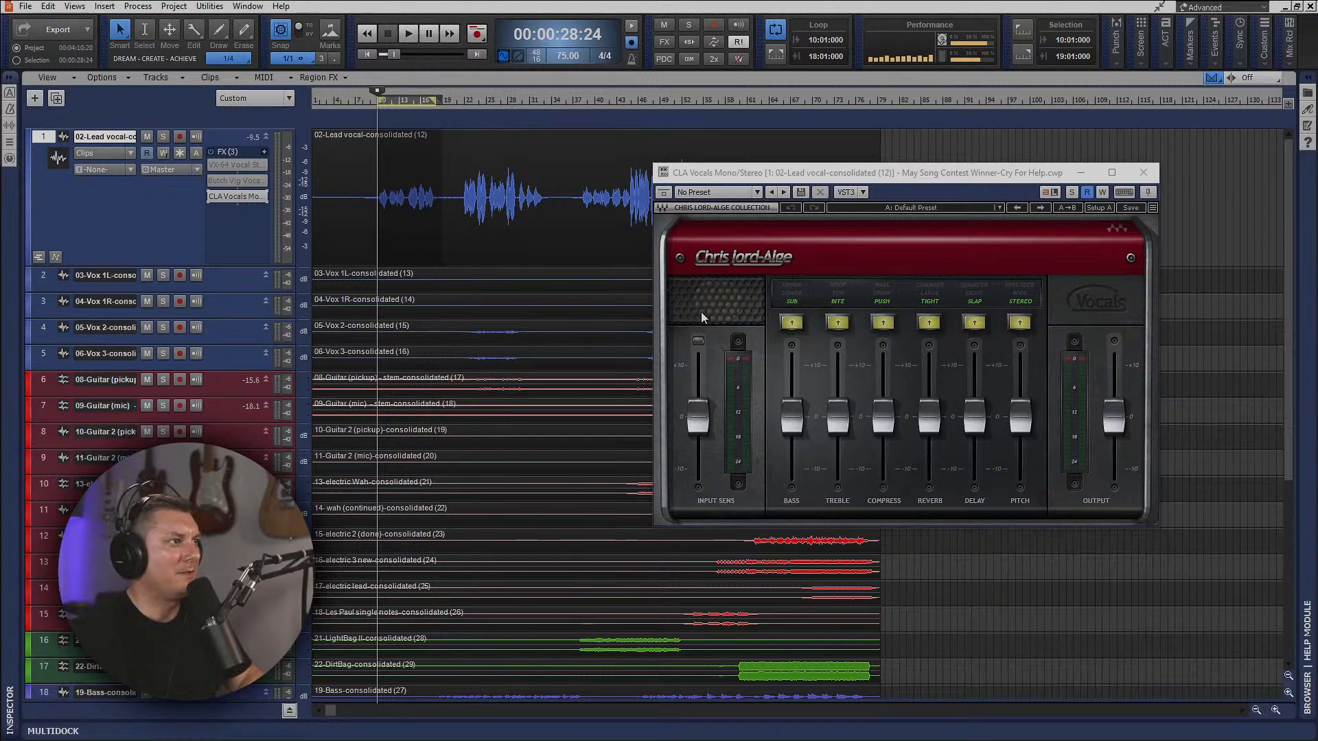
{"action": "key", "text": "space"}
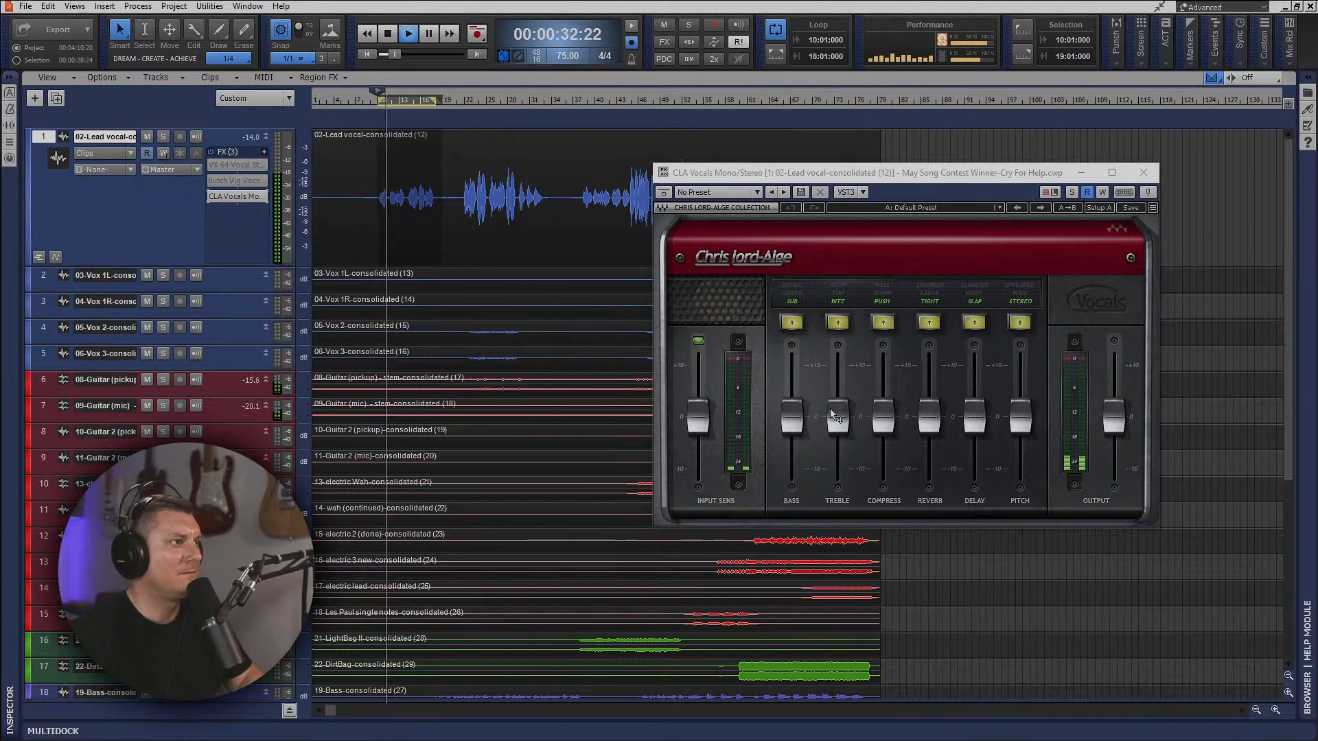
In CLA Vocals, raise Compress, lower Reverb slightly, and set Delay to Eight mode at a level of 3.2.
{"action": "left_click_drag", "start_coordinate": [887, 416], "coordinate": [976, 406]}
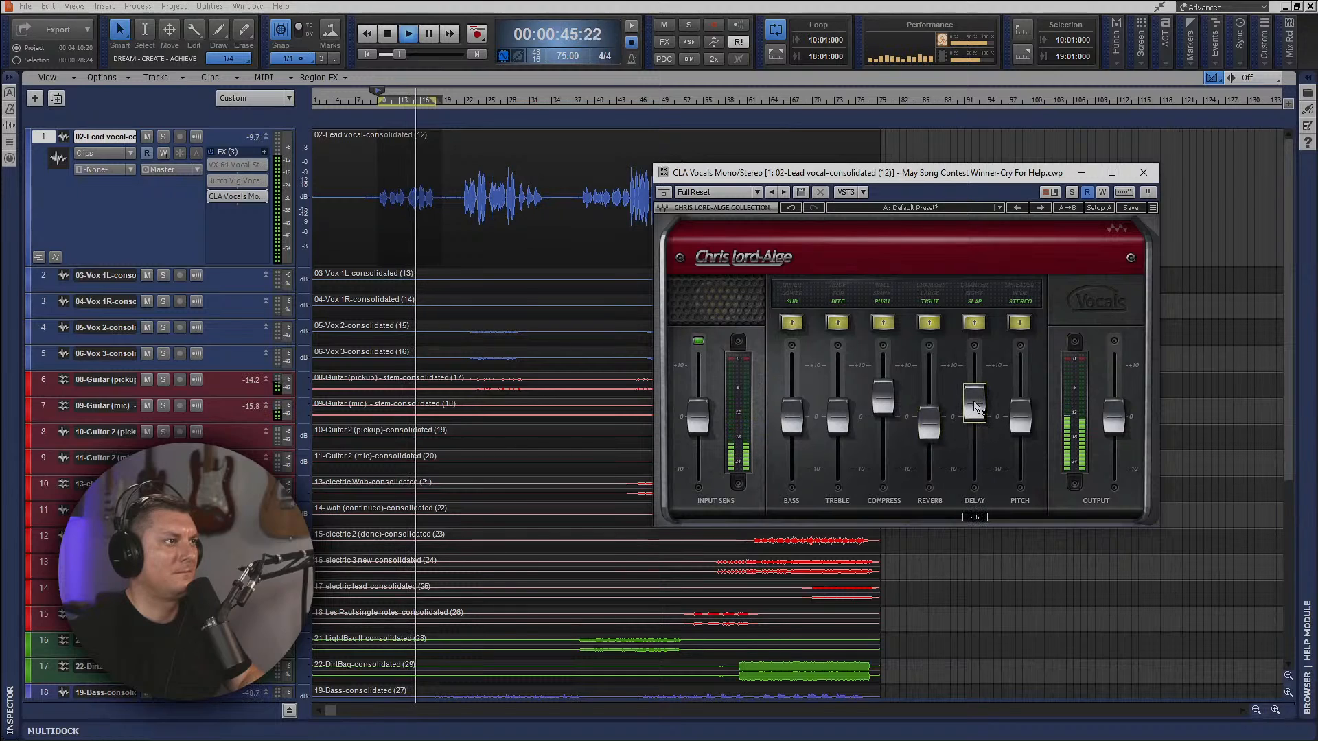
{"action": "left_click", "coordinate": [980, 299]}
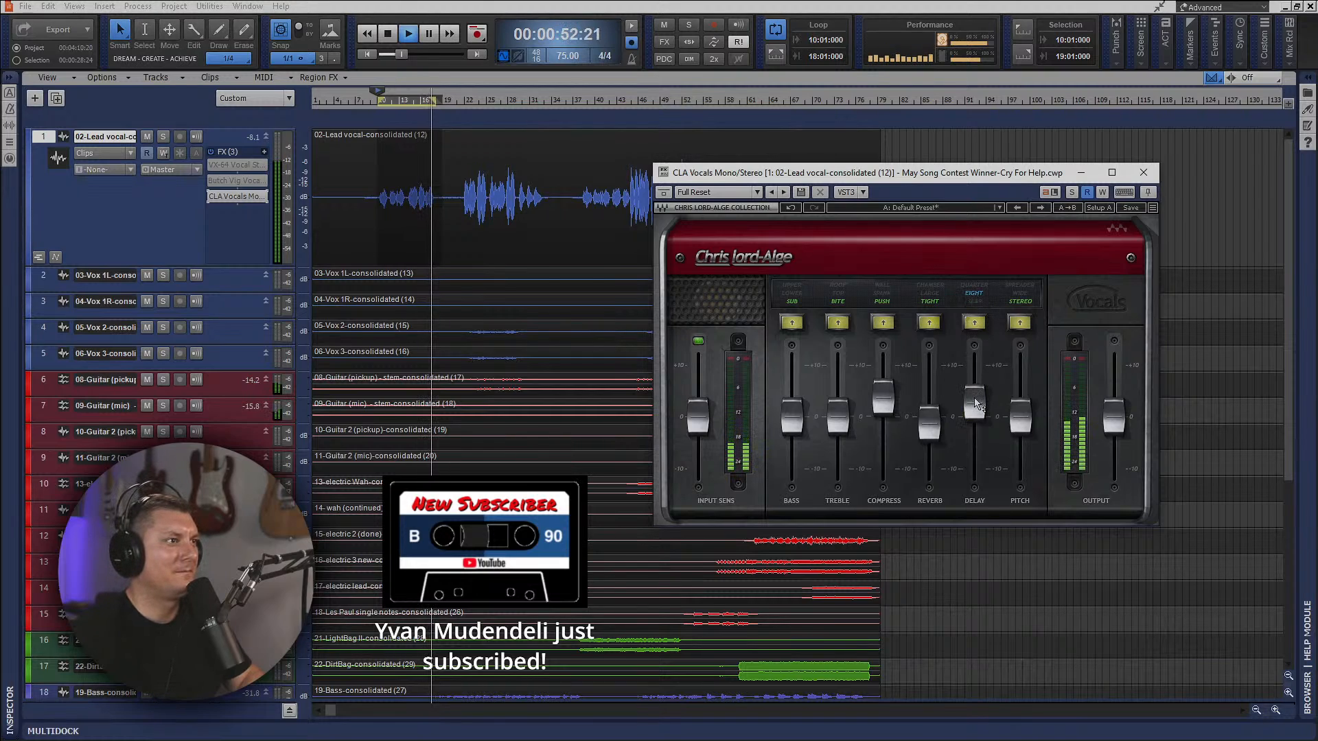
{"action": "mouse_move", "coordinate": [978, 401]}
{"action": "left_click_drag", "start_coordinate": [979, 400], "coordinate": [982, 388]}
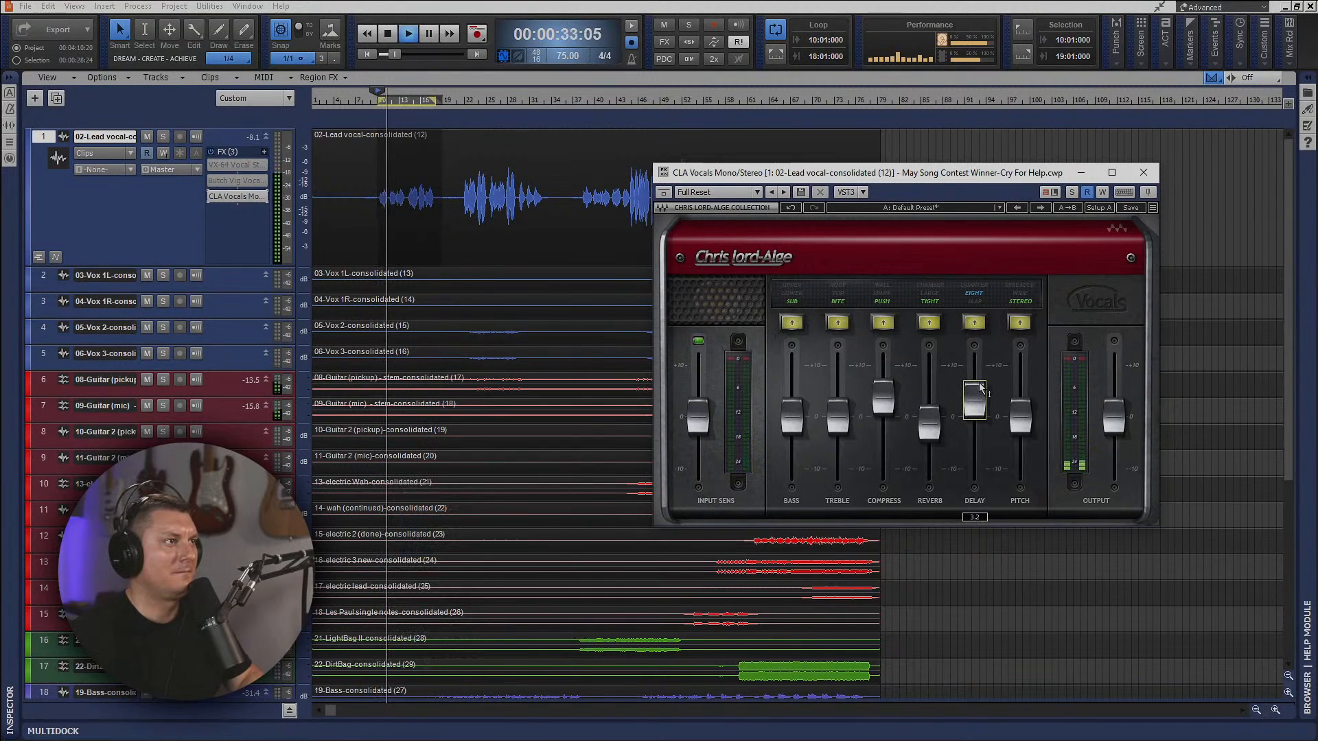
Try the Wide pitch mode at a level of 9.7, lower the Pitch level to near zero, and switch to Spreader mode.
{"action": "left_click_drag", "start_coordinate": [1023, 422], "coordinate": [1021, 364]}
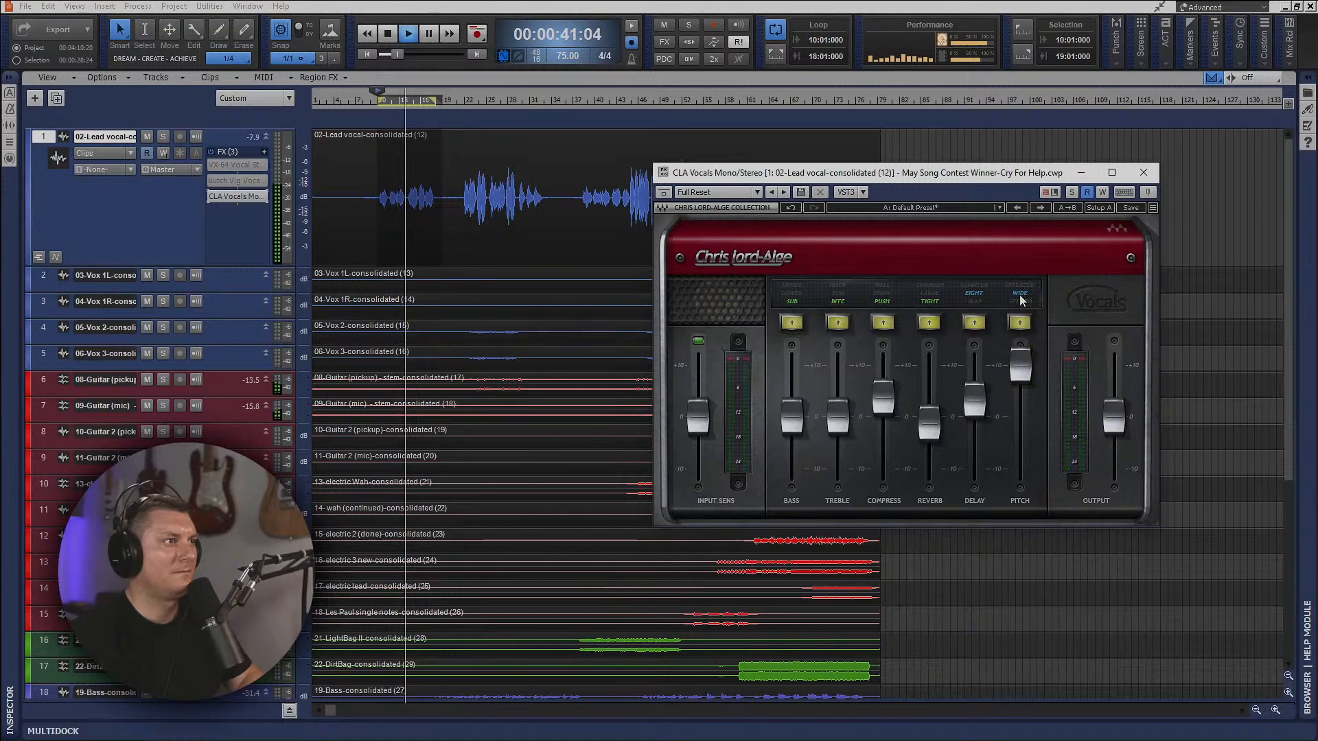
{"action": "left_click", "coordinate": [1023, 366]}
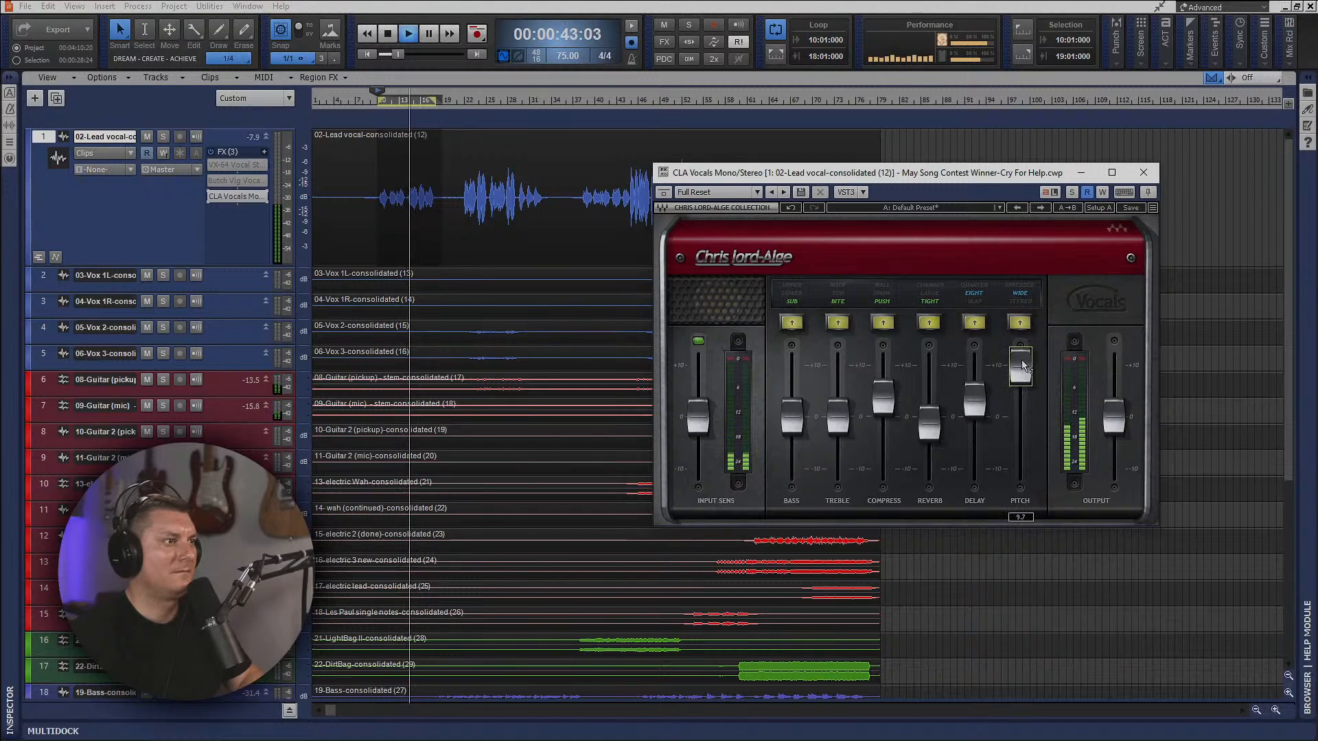
{"action": "left_click_drag", "start_coordinate": [1023, 366], "coordinate": [1025, 408]}
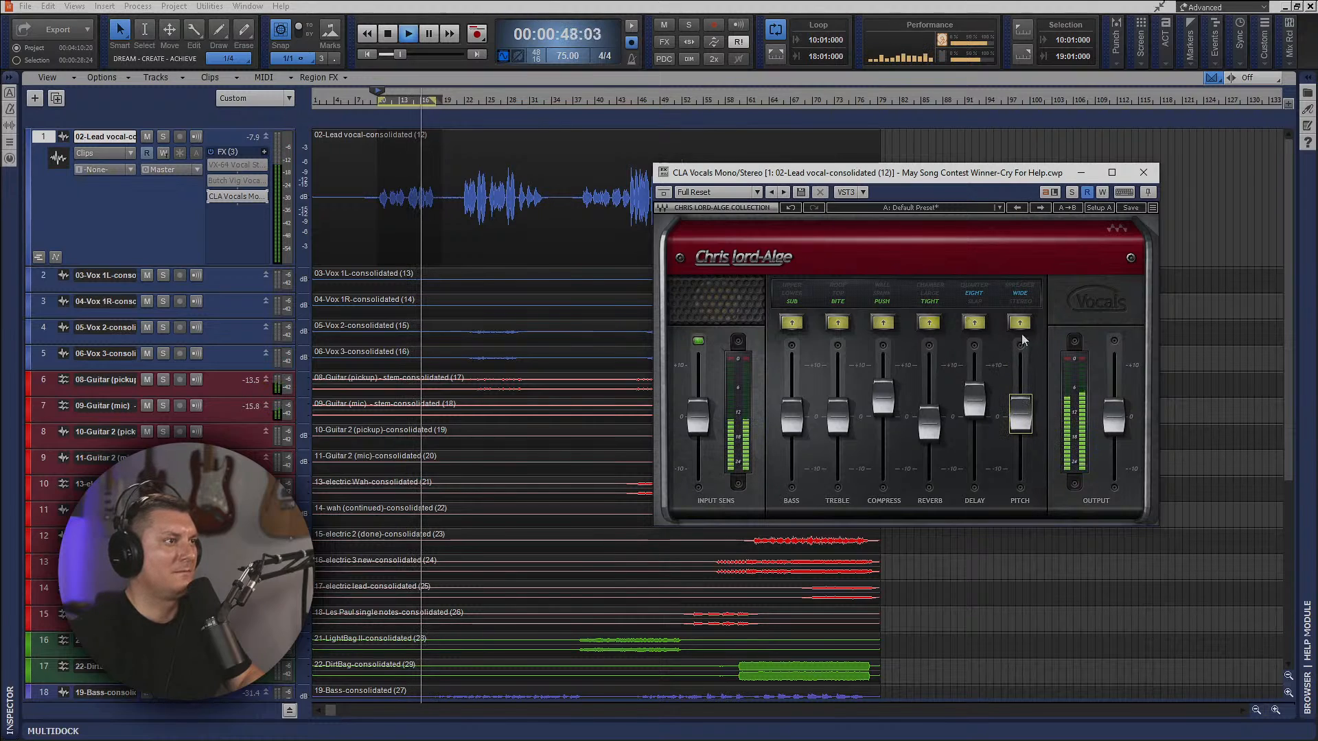
{"action": "left_click", "coordinate": [1023, 287]}
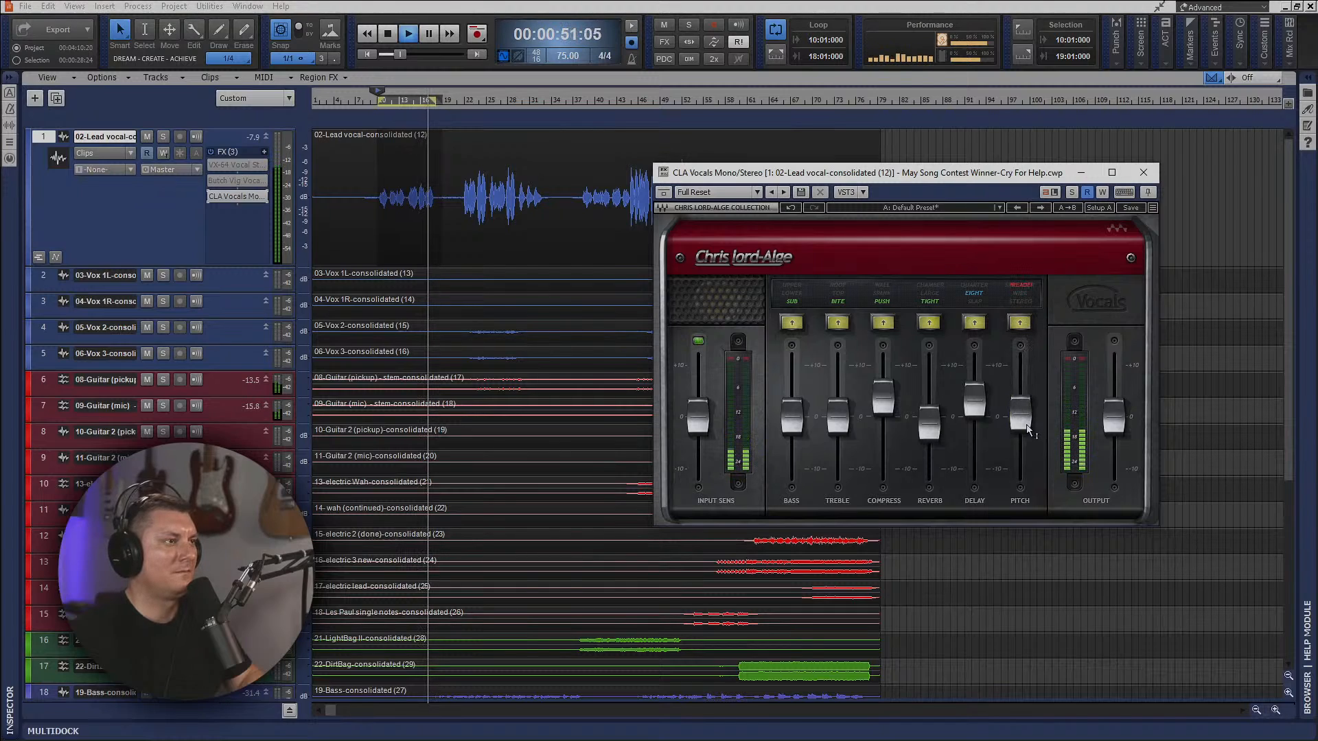
Lower the CLA Vocals Delay level slightly, compare the Compress modes, and settle on Spank with Compress slightly reduced.
{"action": "mouse_move", "coordinate": [1025, 413]}
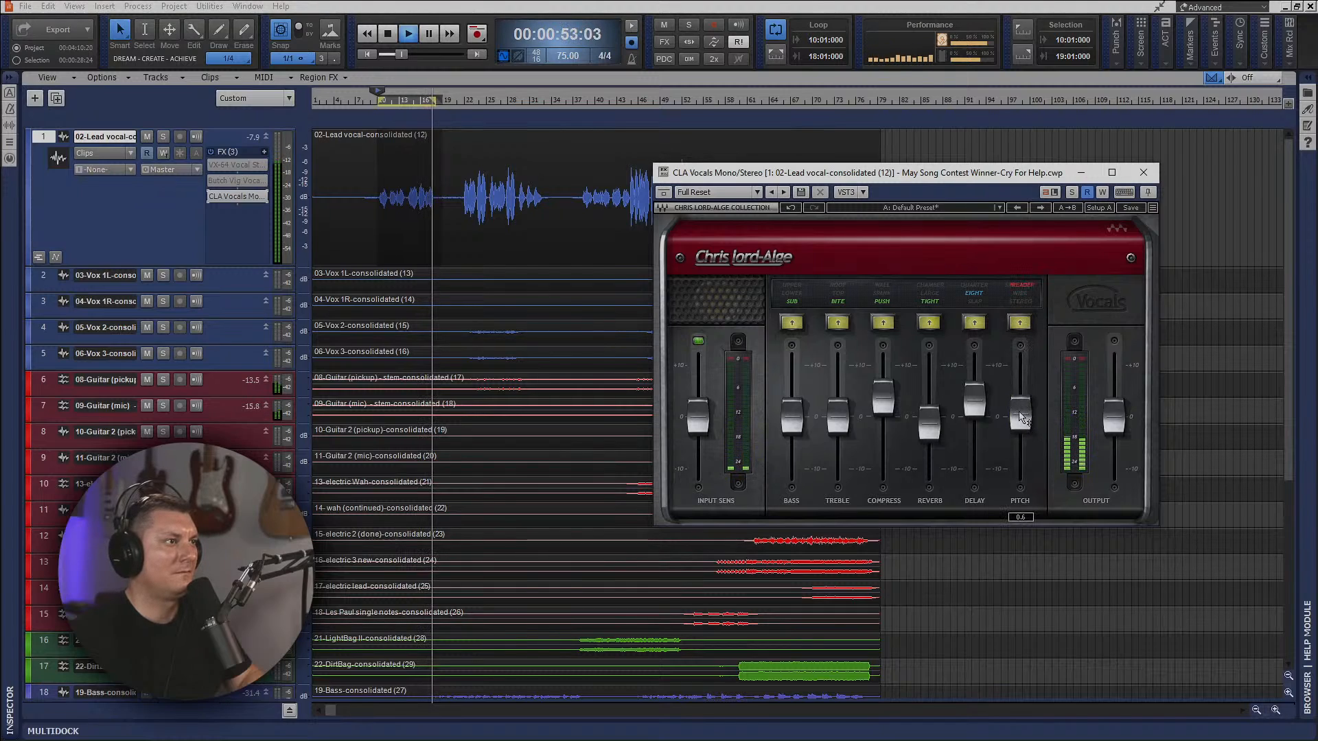
{"action": "left_click_drag", "start_coordinate": [975, 403], "coordinate": [976, 413]}
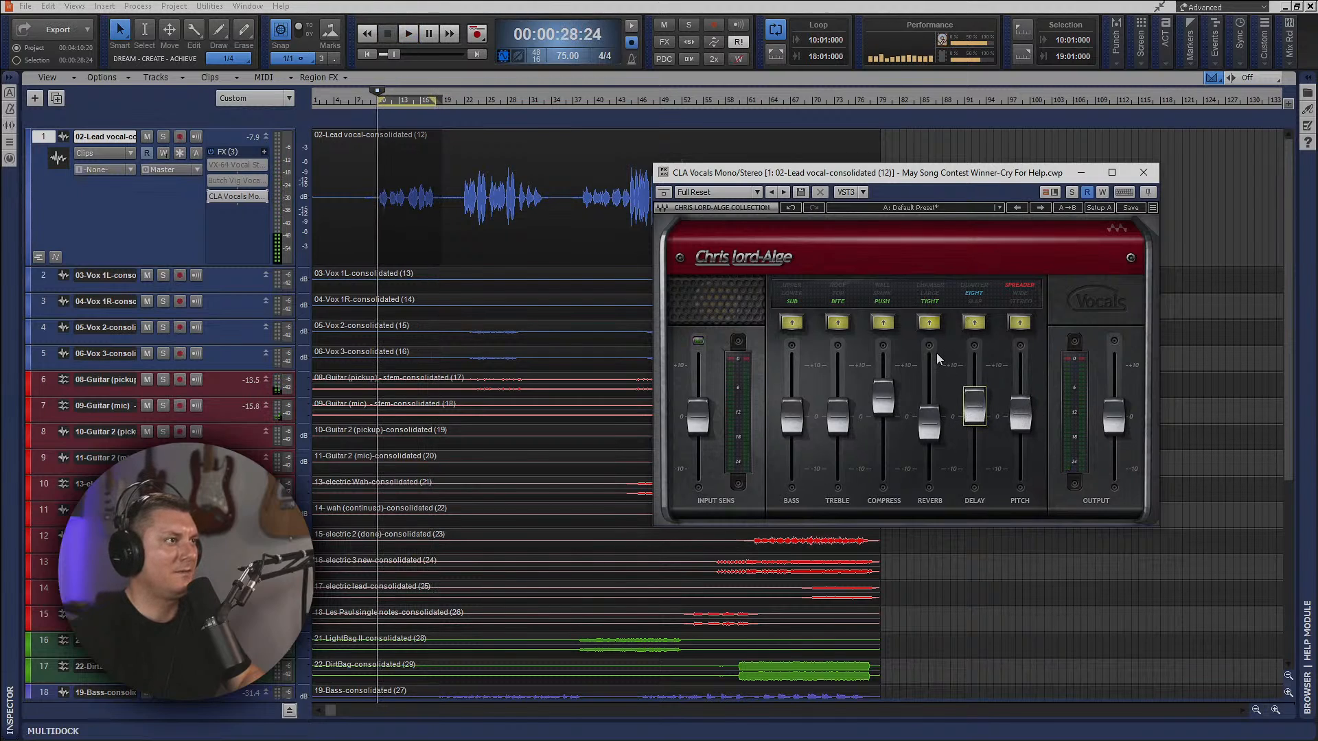
{"action": "left_click", "coordinate": [882, 295]}
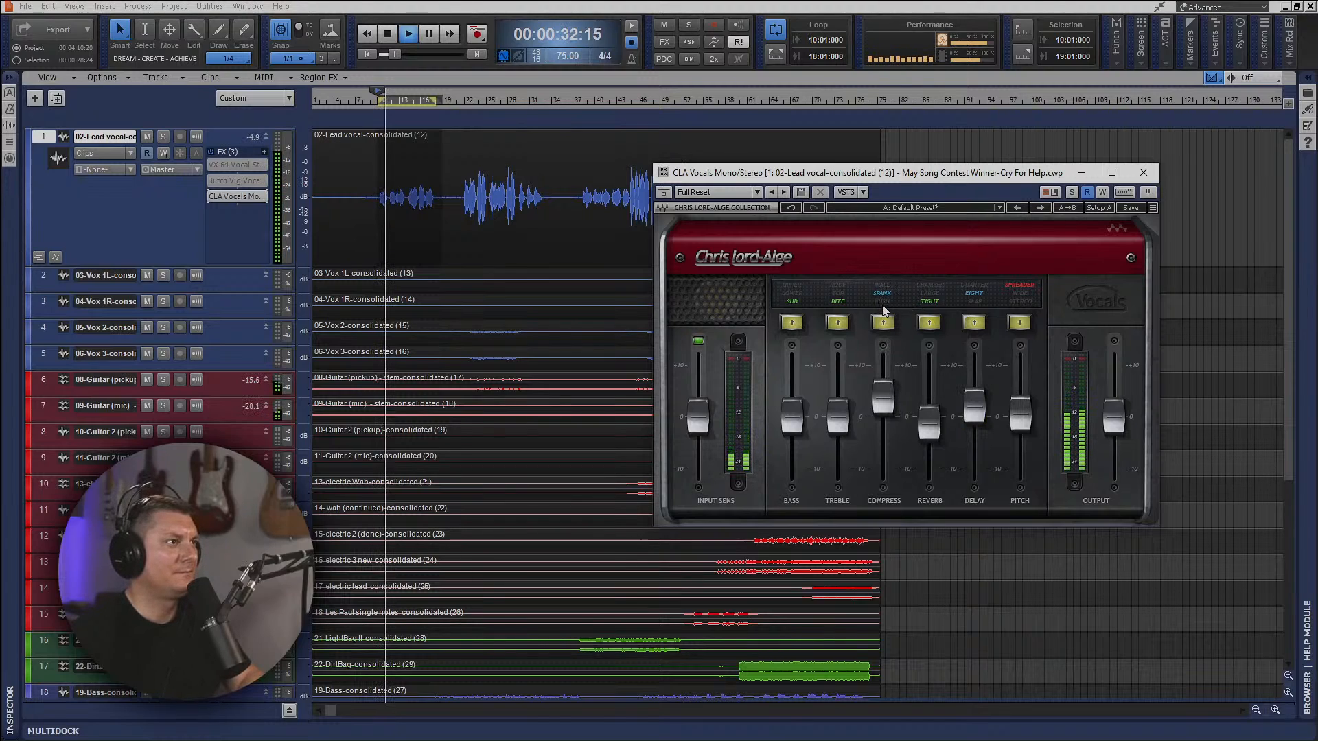
{"action": "left_click", "coordinate": [883, 322]}
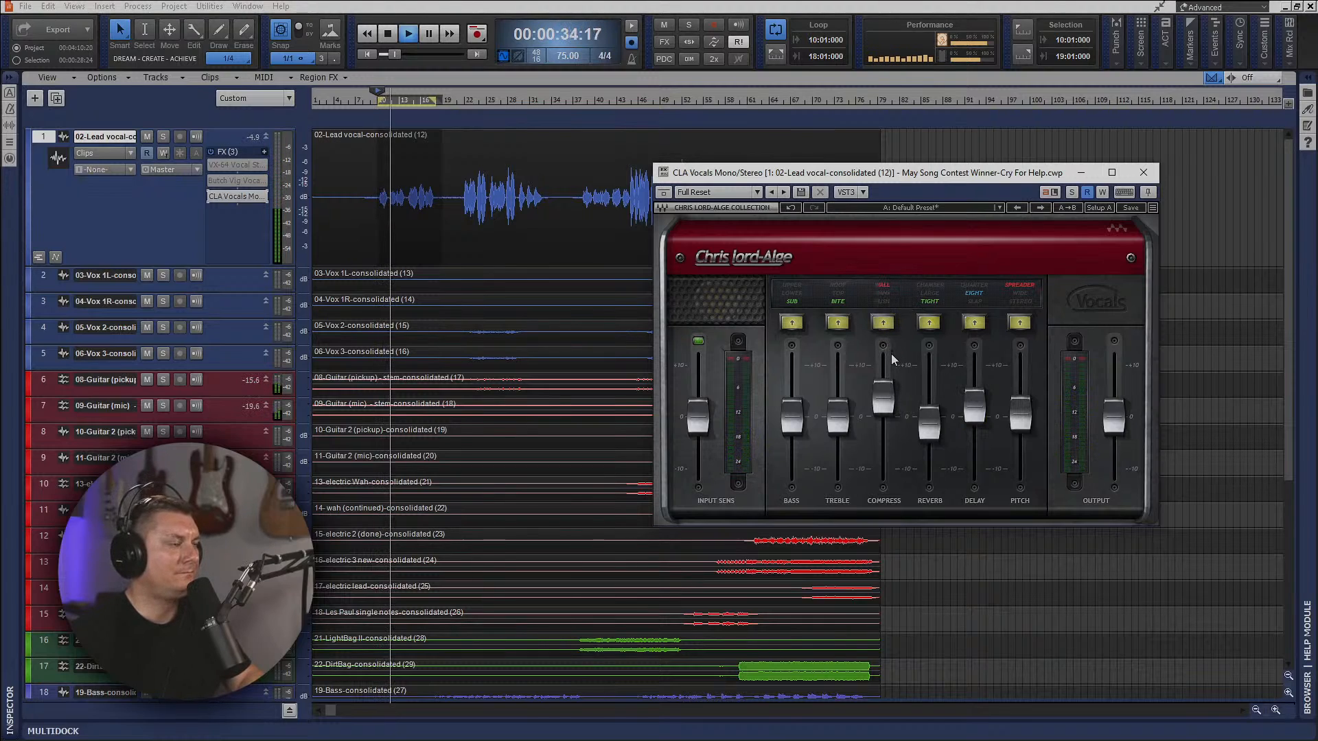
{"action": "left_click_drag", "start_coordinate": [888, 393], "coordinate": [888, 396]}
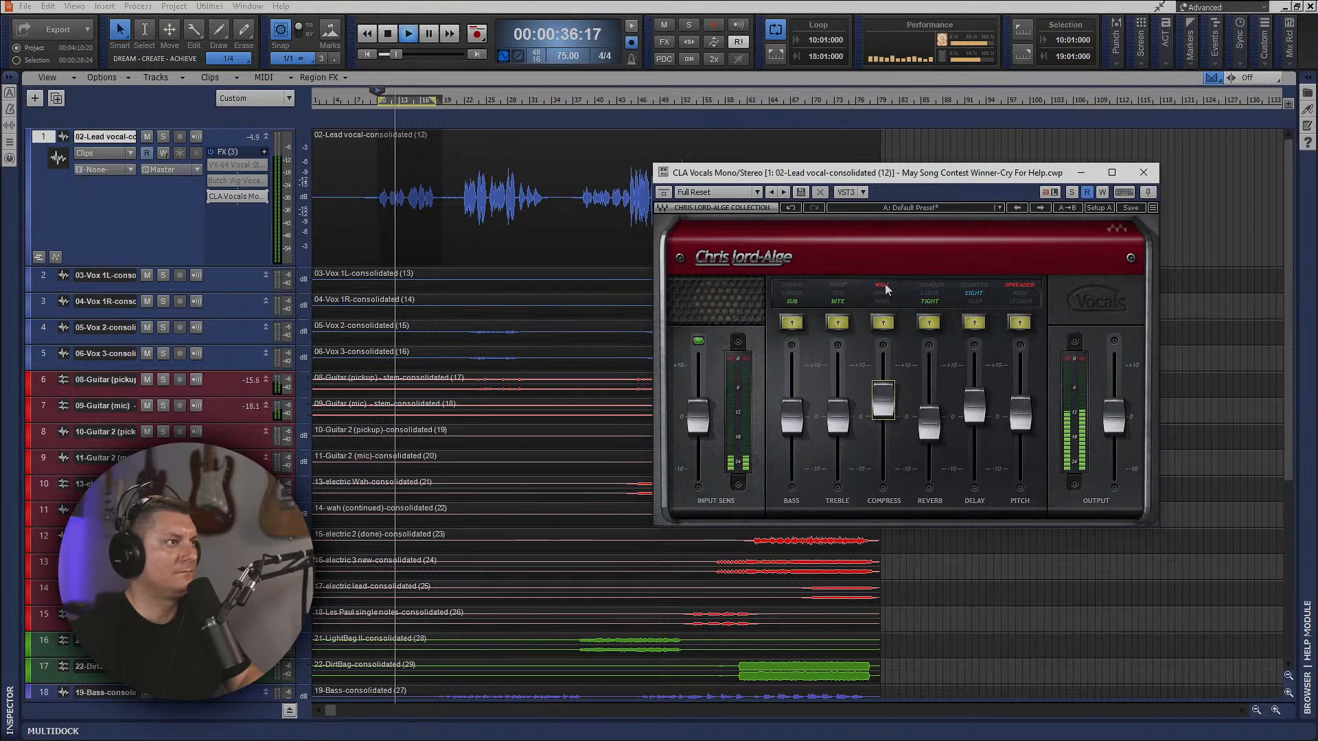
{"action": "left_click", "coordinate": [883, 295]}
{"action": "left_click", "coordinate": [884, 299]}
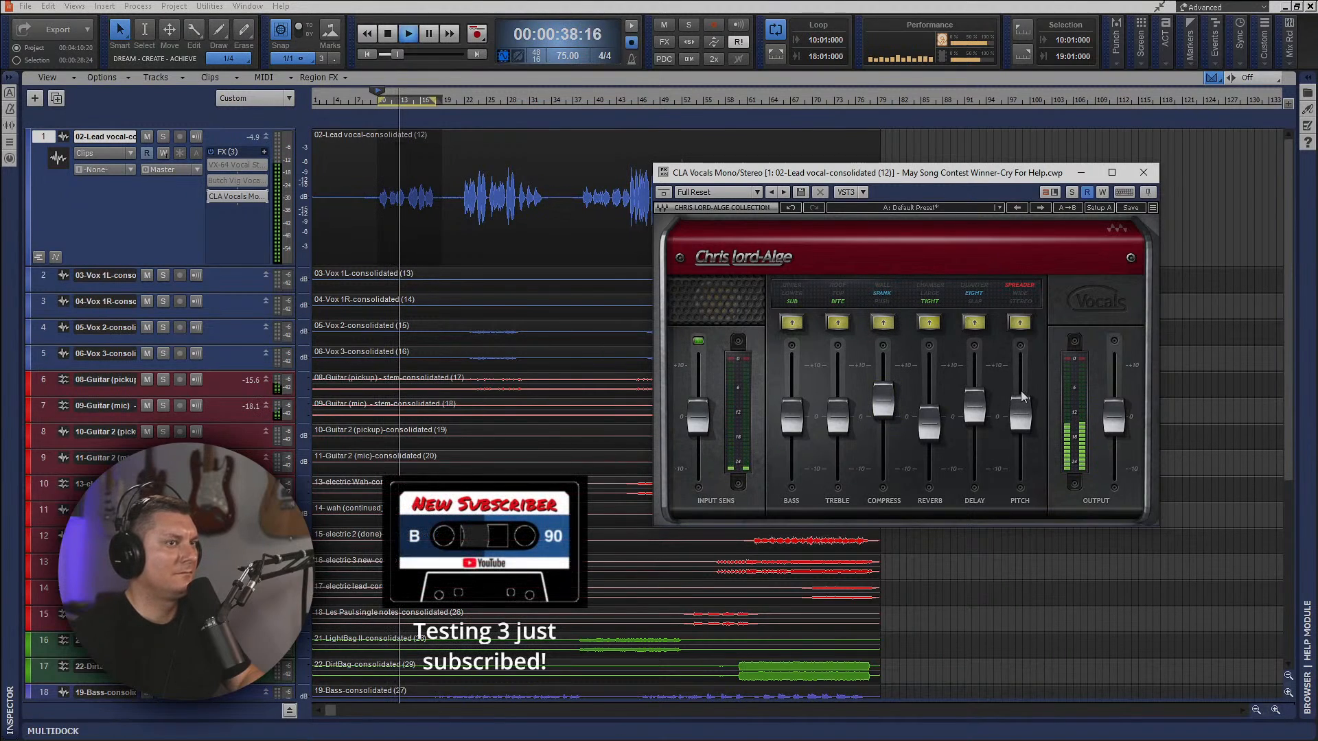
Audition the other Pitch modes, including Wide, and switch the Pitch section off.
{"action": "left_click", "coordinate": [1022, 296]}
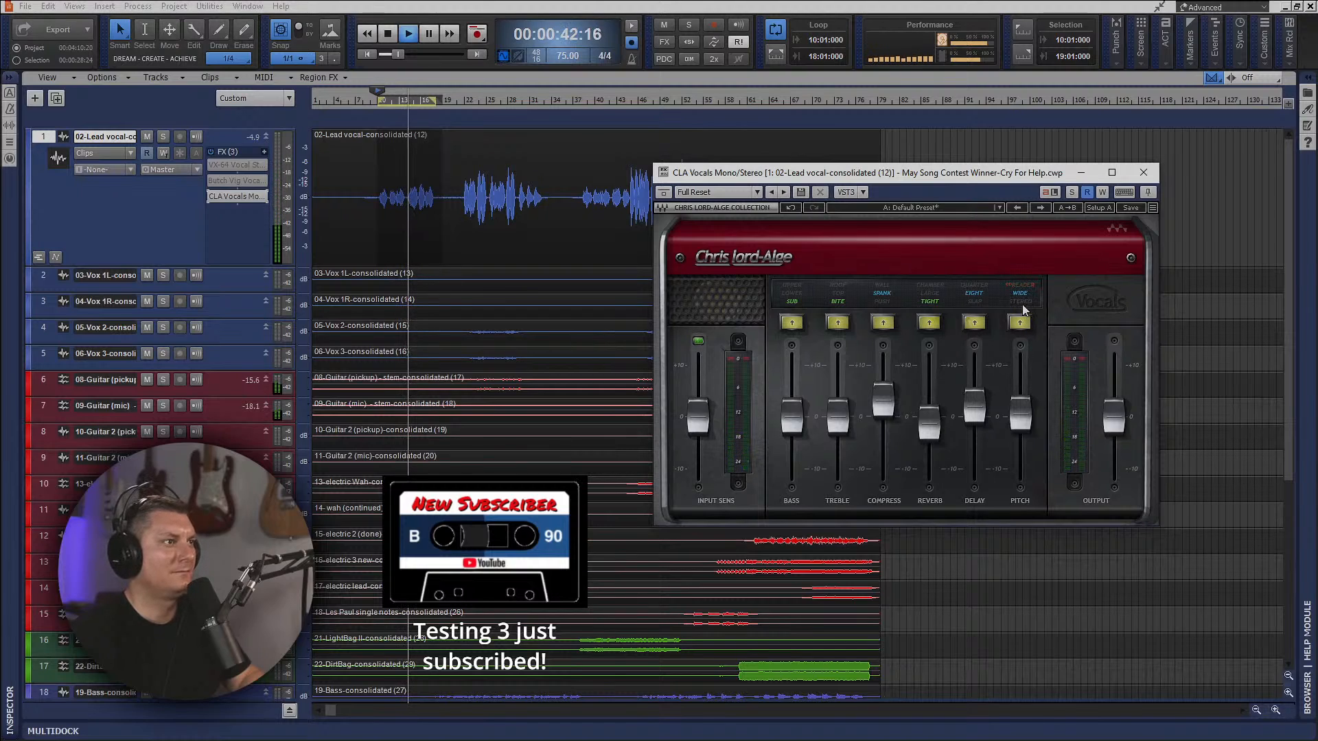
{"action": "left_click", "coordinate": [1023, 305]}
{"action": "left_click", "coordinate": [1020, 323]}
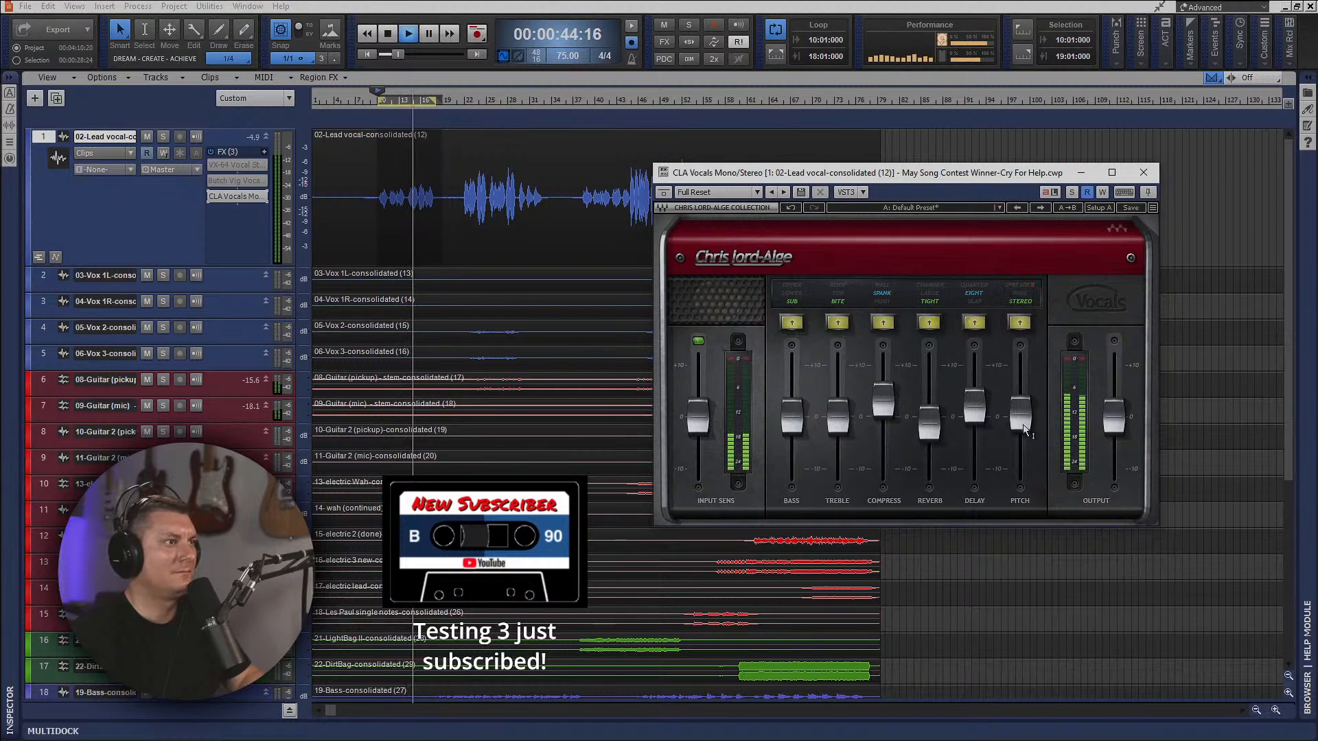
{"action": "left_click", "coordinate": [1019, 326]}
Adjust CLA Vocals to Top treble mode, slightly raised Bass and a quieter Quarter delay, and close the plug-in.
{"action": "left_click", "coordinate": [839, 294]}
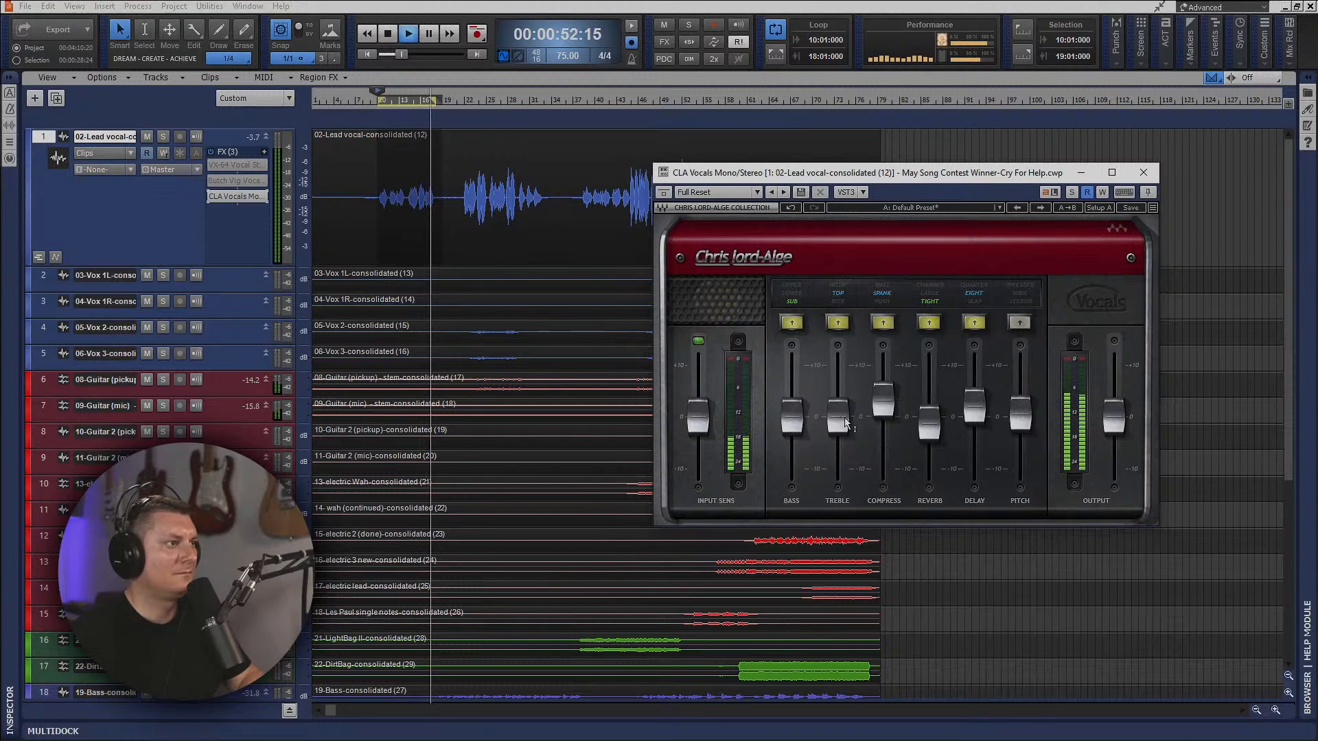
{"action": "left_click_drag", "start_coordinate": [838, 418], "coordinate": [792, 409]}
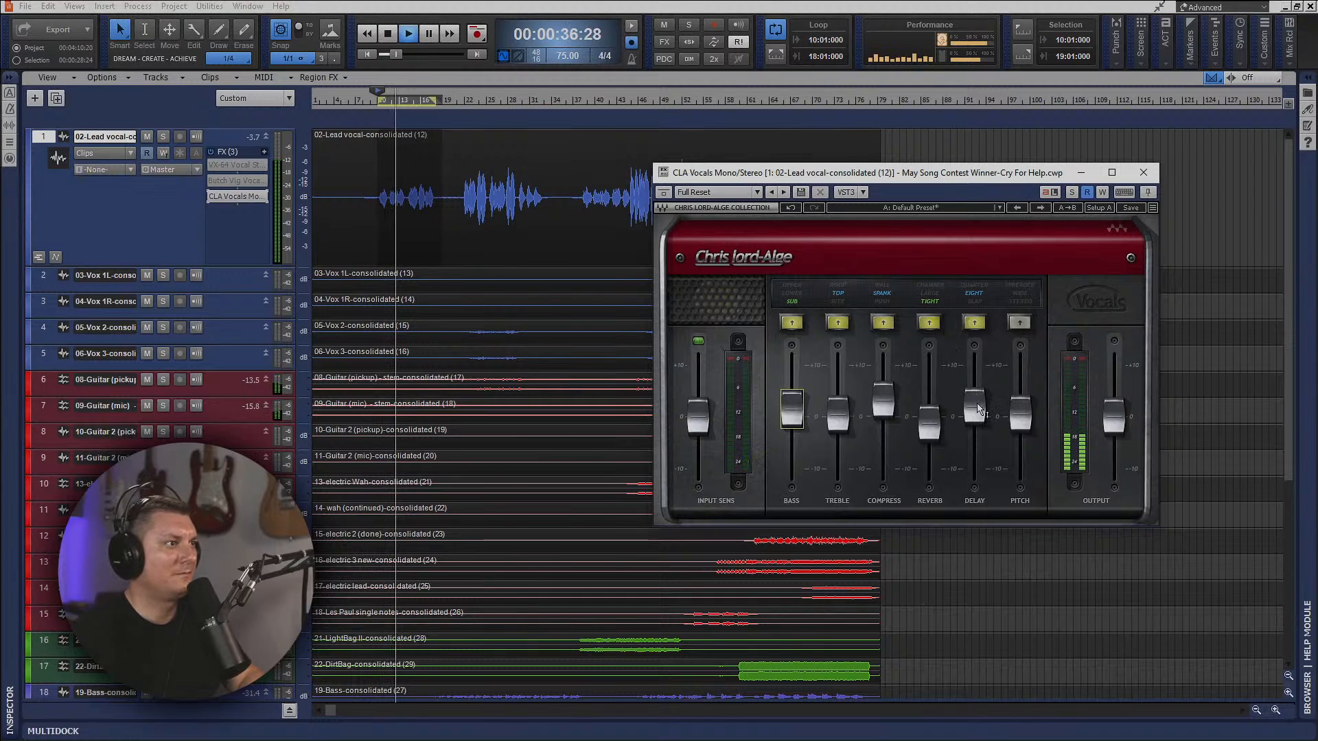
{"action": "mouse_move", "coordinate": [977, 405]}
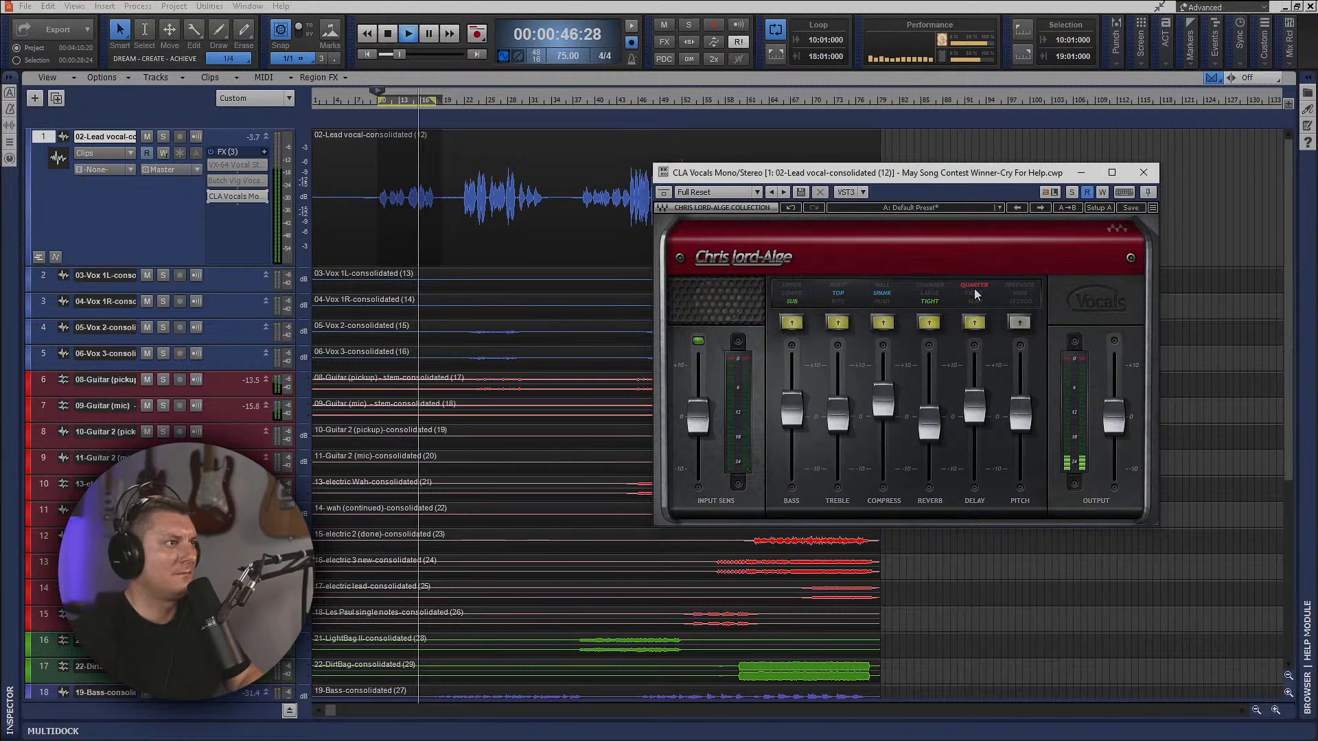
{"action": "left_click_drag", "start_coordinate": [974, 406], "coordinate": [975, 410]}
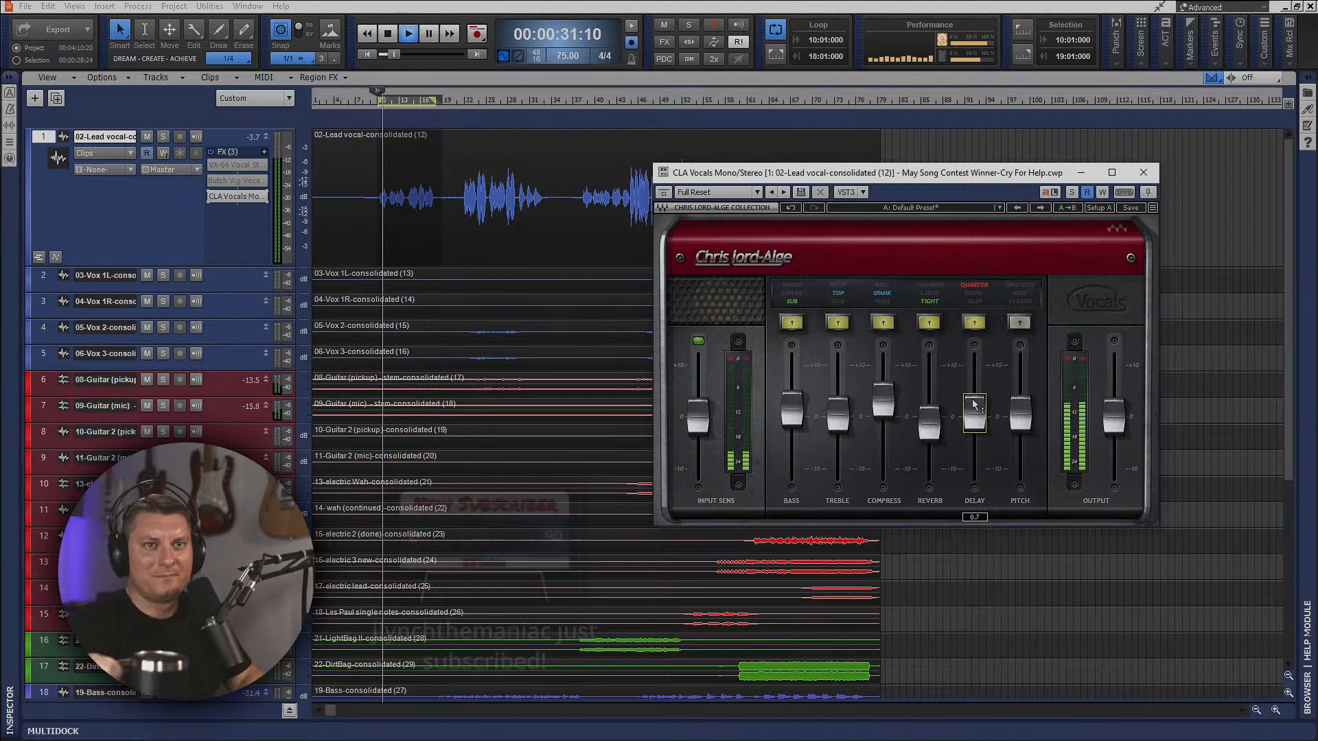
{"action": "left_click", "coordinate": [1149, 173]}
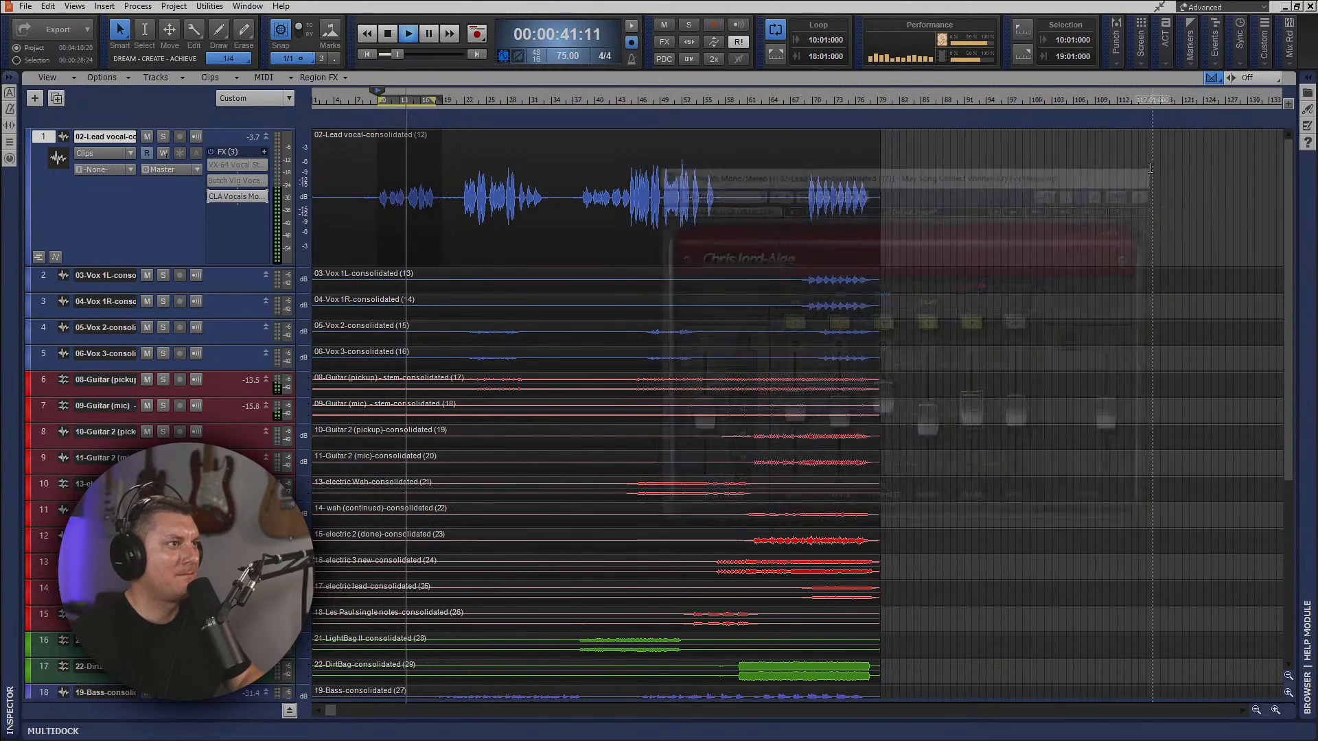
Stop playback and delete VX-64 Vocal Strip and Butch Vig Vocals from the lead vocal's effects rack.
{"action": "key", "text": "space"}
{"action": "right_click", "coordinate": [232, 166]}
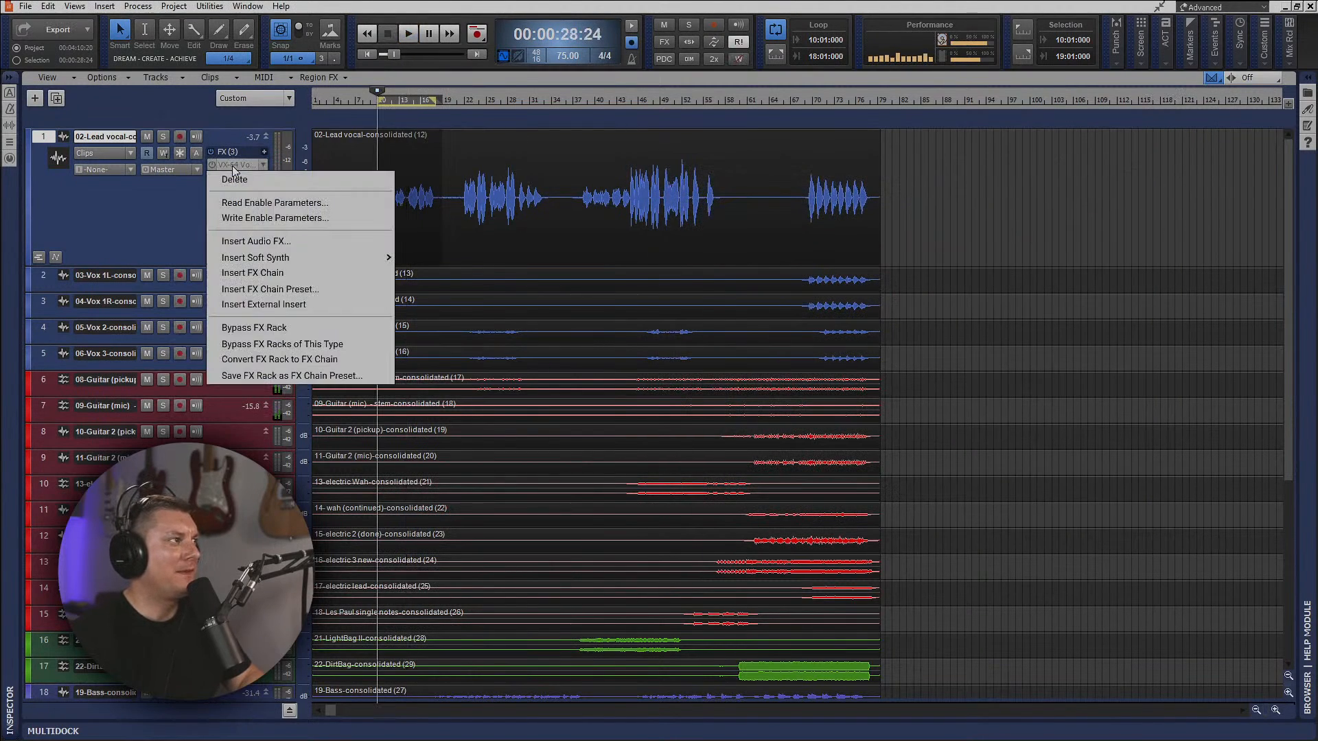
{"action": "left_click", "coordinate": [235, 179]}
{"action": "right_click", "coordinate": [237, 168]}
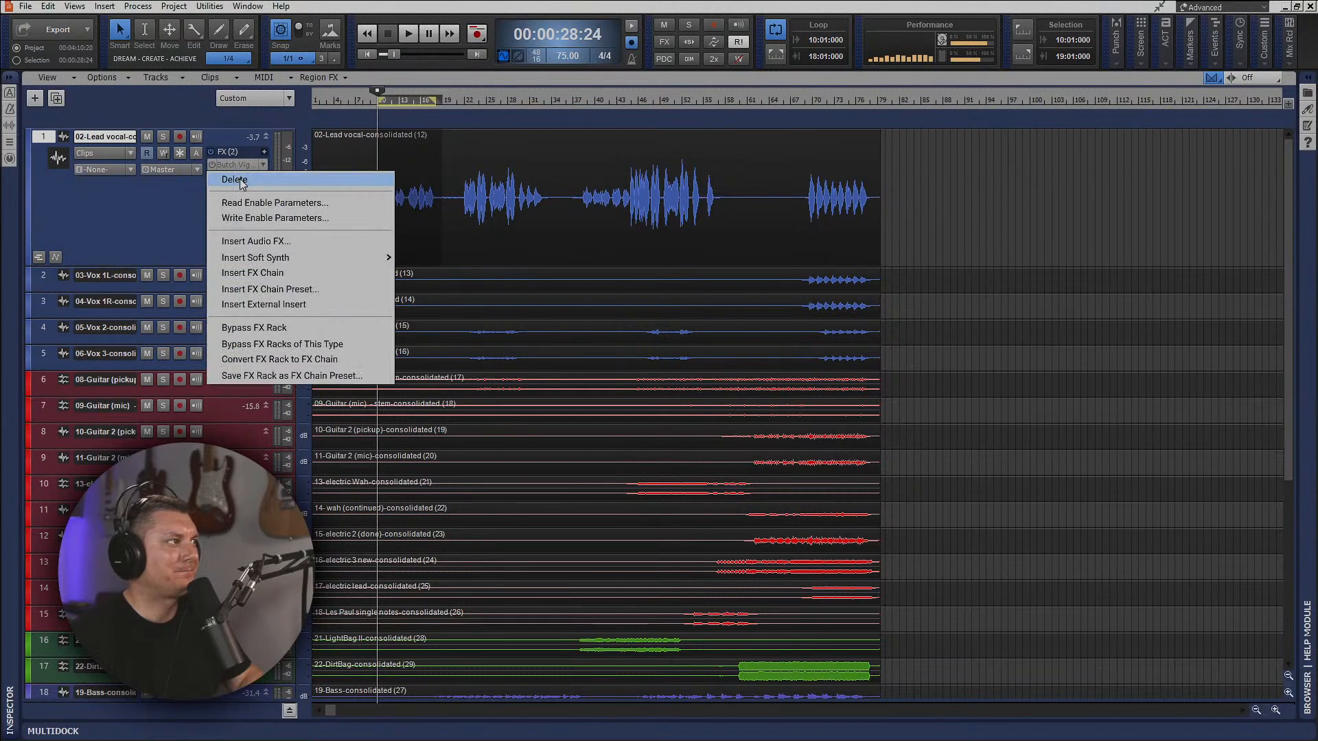
{"action": "left_click", "coordinate": [236, 180]}
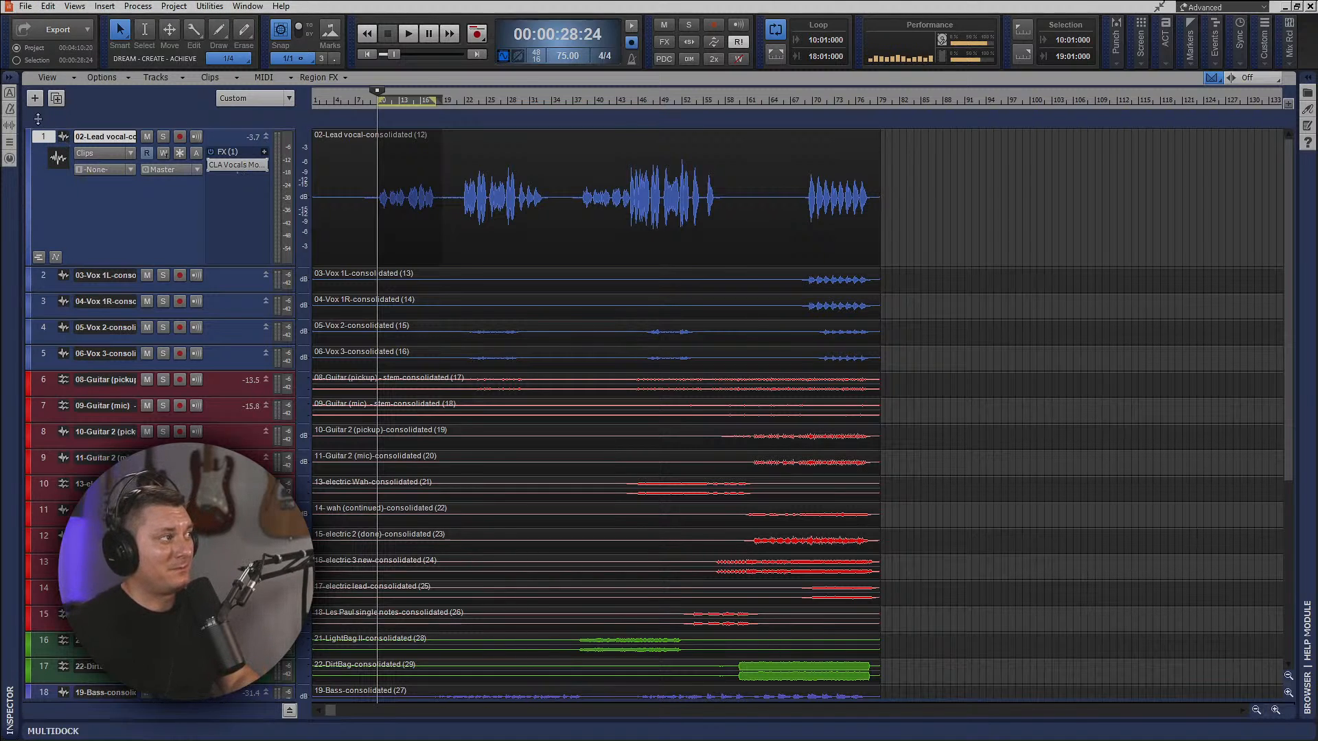
Show the lead vocal's ProChannel and, with playback running, set the EQ's high-pass filter to 66 Hz.
{"action": "left_click", "coordinate": [9, 99]}
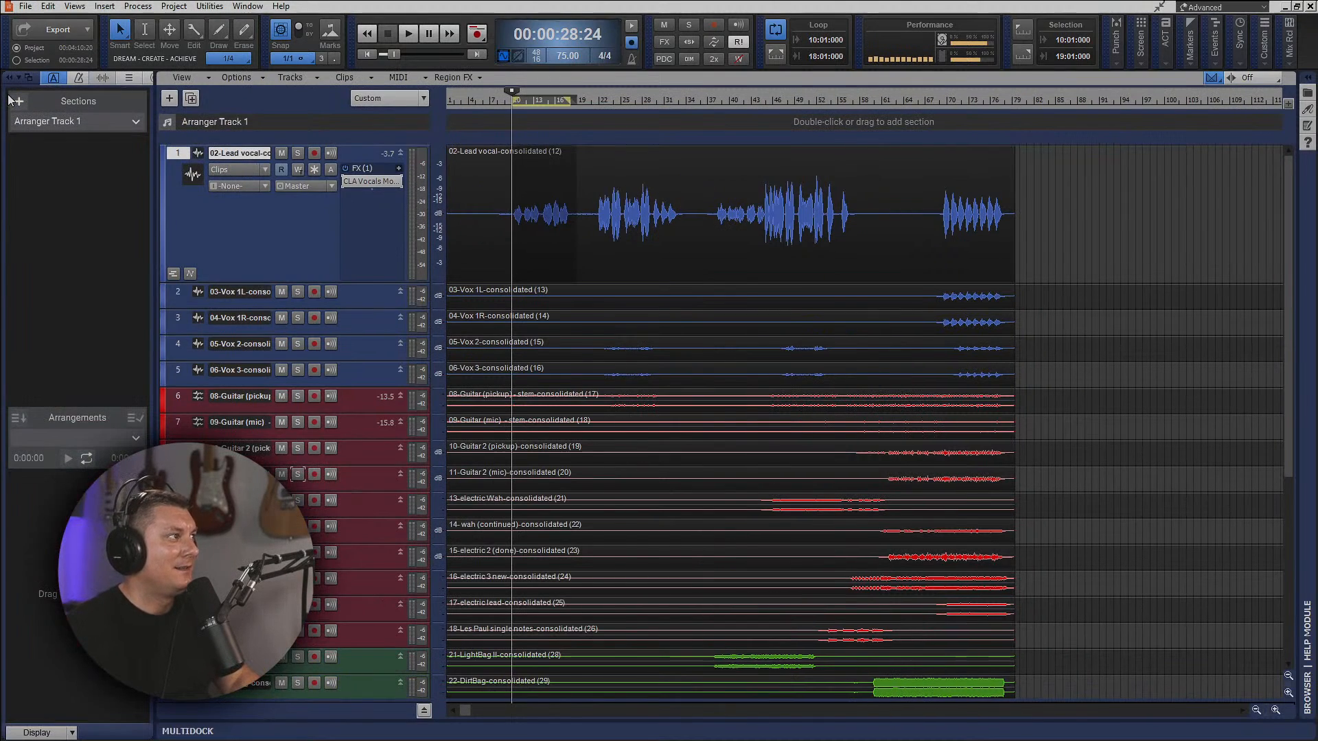
{"action": "left_click", "coordinate": [53, 78]}
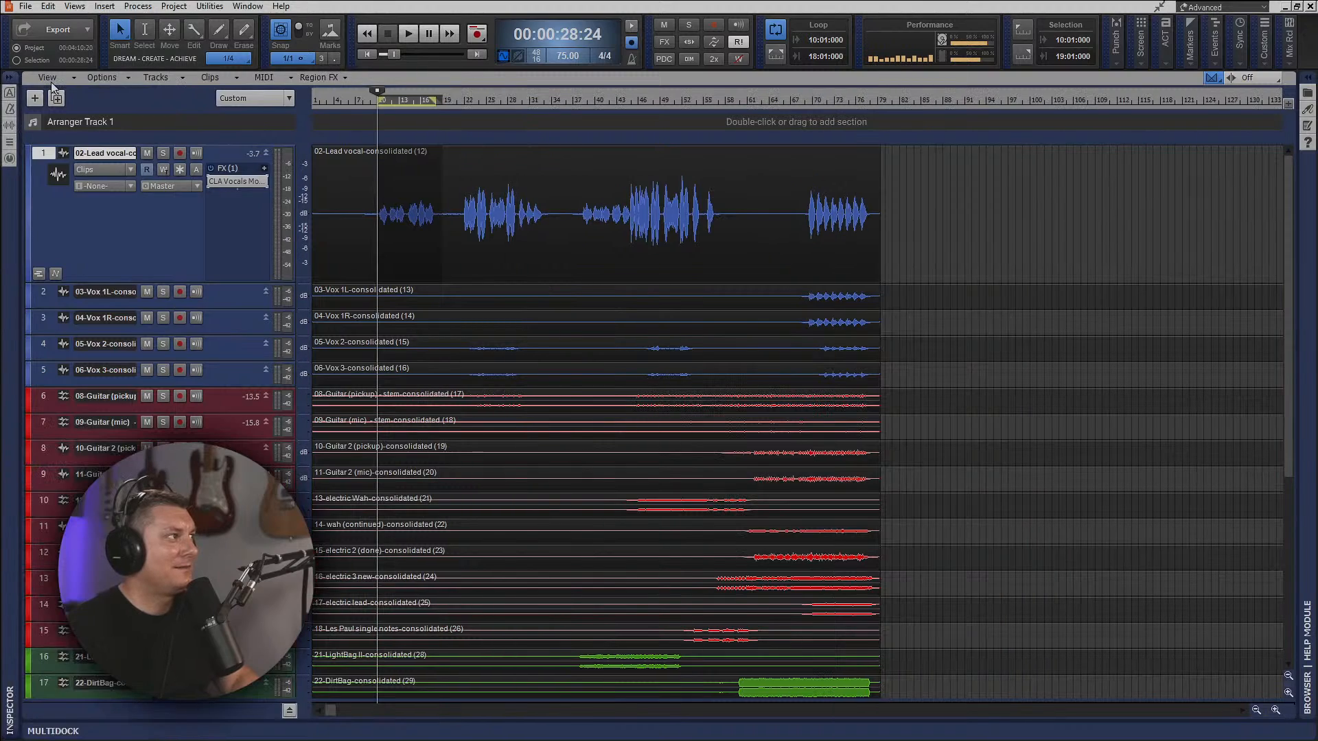
{"action": "left_click", "coordinate": [10, 160]}
{"action": "key", "text": "space"}
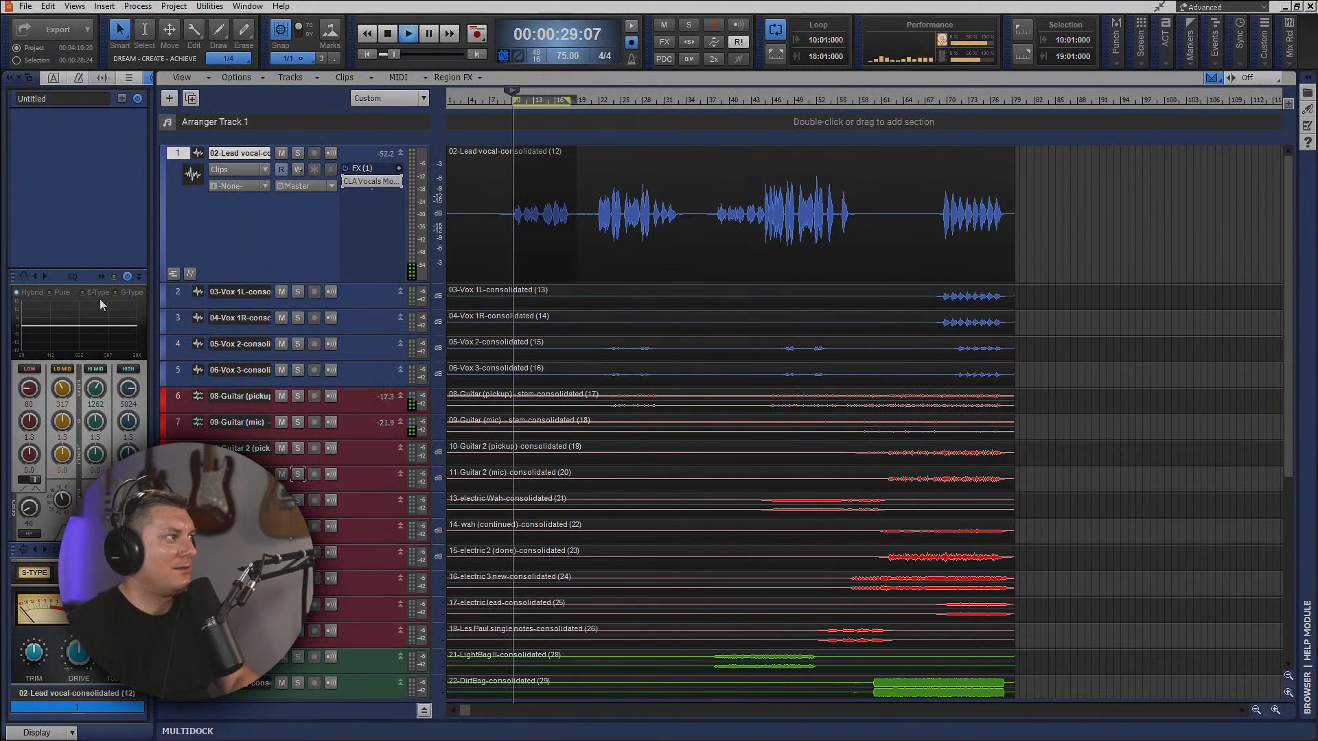
{"action": "left_click_drag", "start_coordinate": [29, 509], "coordinate": [29, 491]}
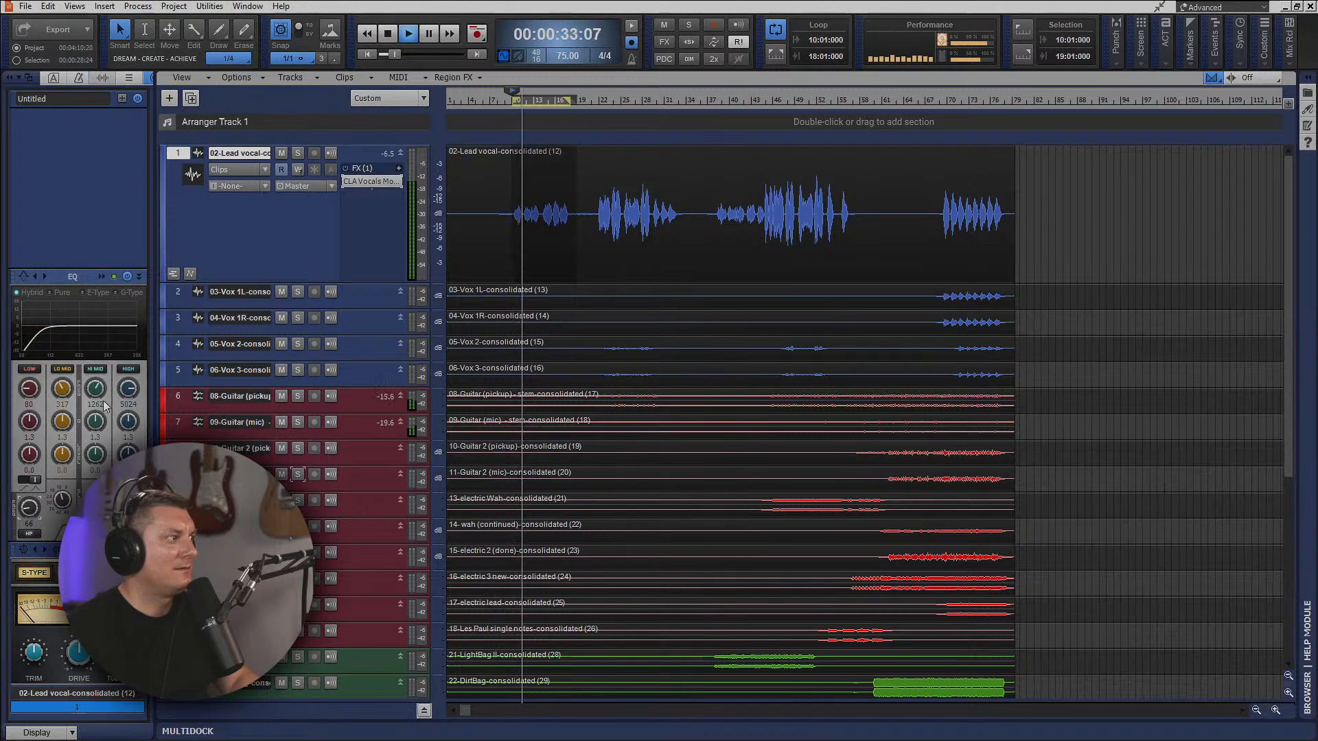
Enlarge the QuadCurve Equalizer, sweep a boosted Hi Mid band to 842 Hz, and turn it into a small cut.
{"action": "left_click", "coordinate": [103, 275]}
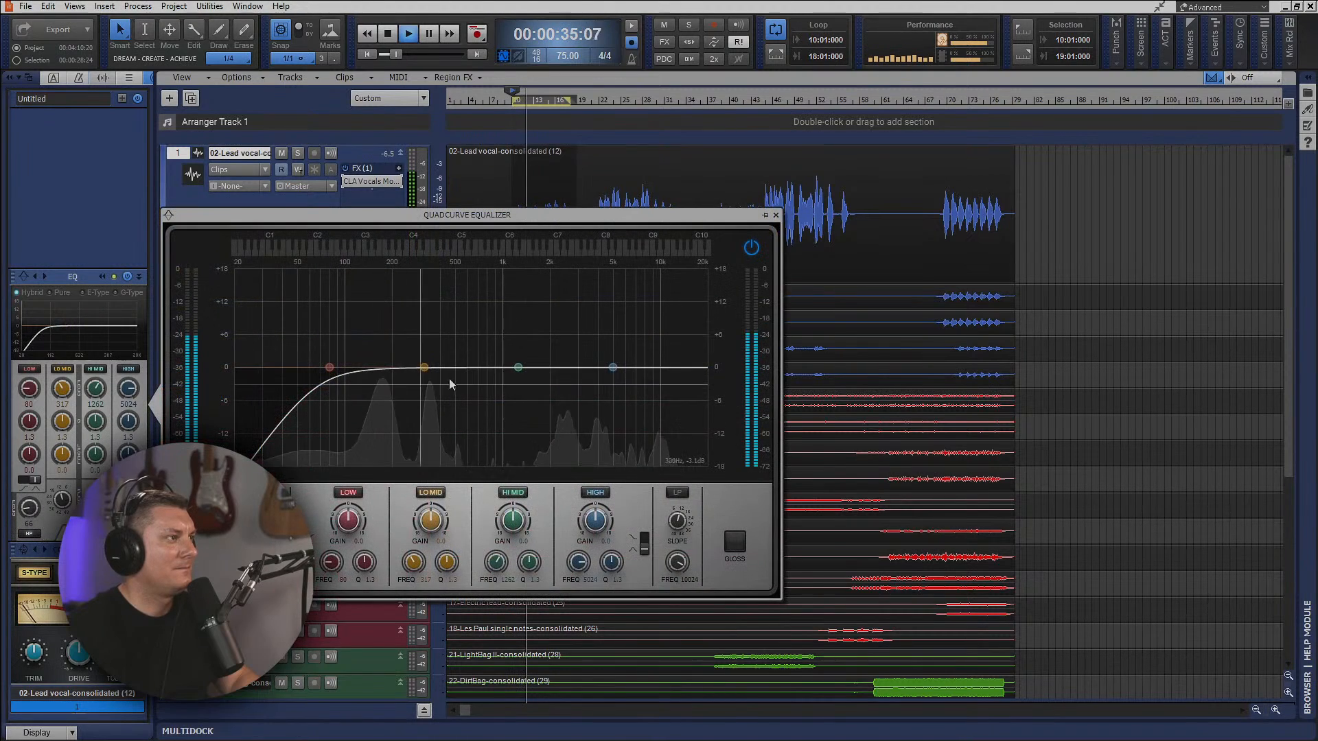
{"action": "left_click_drag", "start_coordinate": [519, 367], "coordinate": [490, 302]}
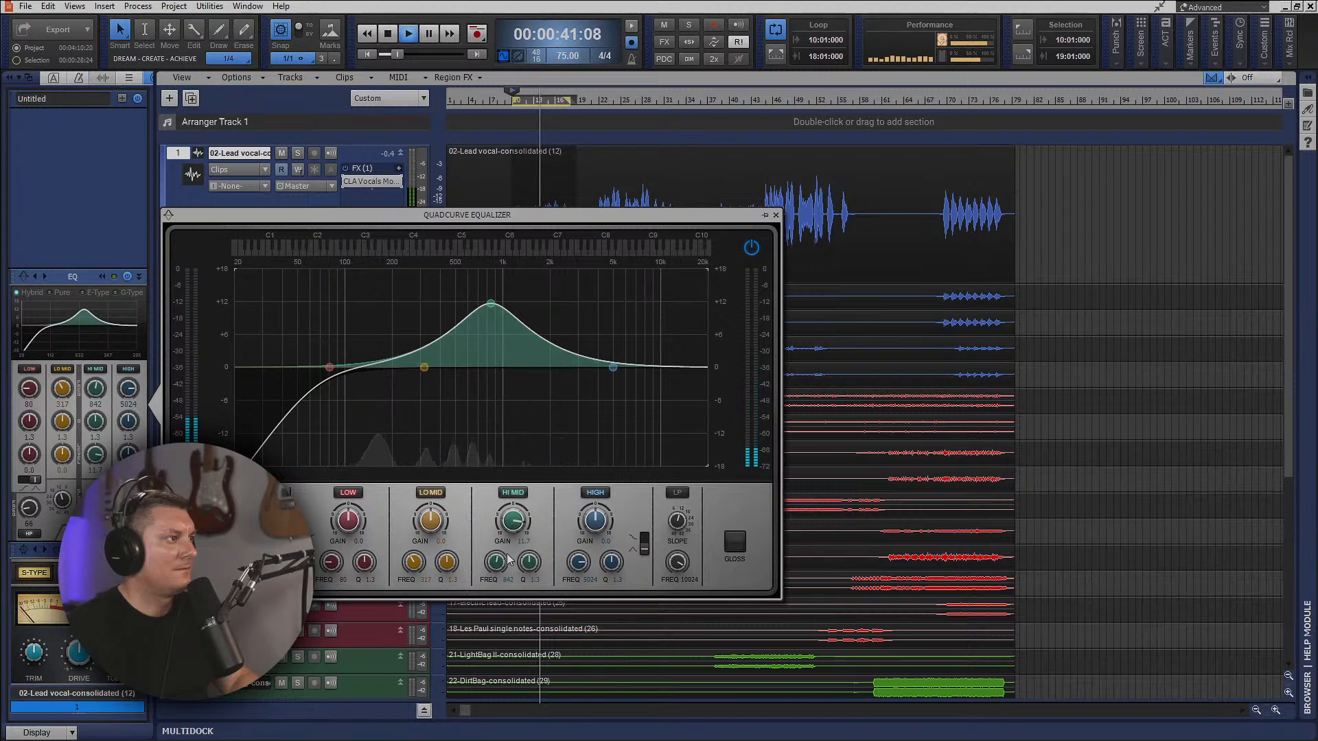
{"action": "left_click_drag", "start_coordinate": [515, 529], "coordinate": [515, 558]}
Make the High band a shelf boosted by about 3 dB at 6800 Hz.
{"action": "left_click", "coordinate": [643, 544]}
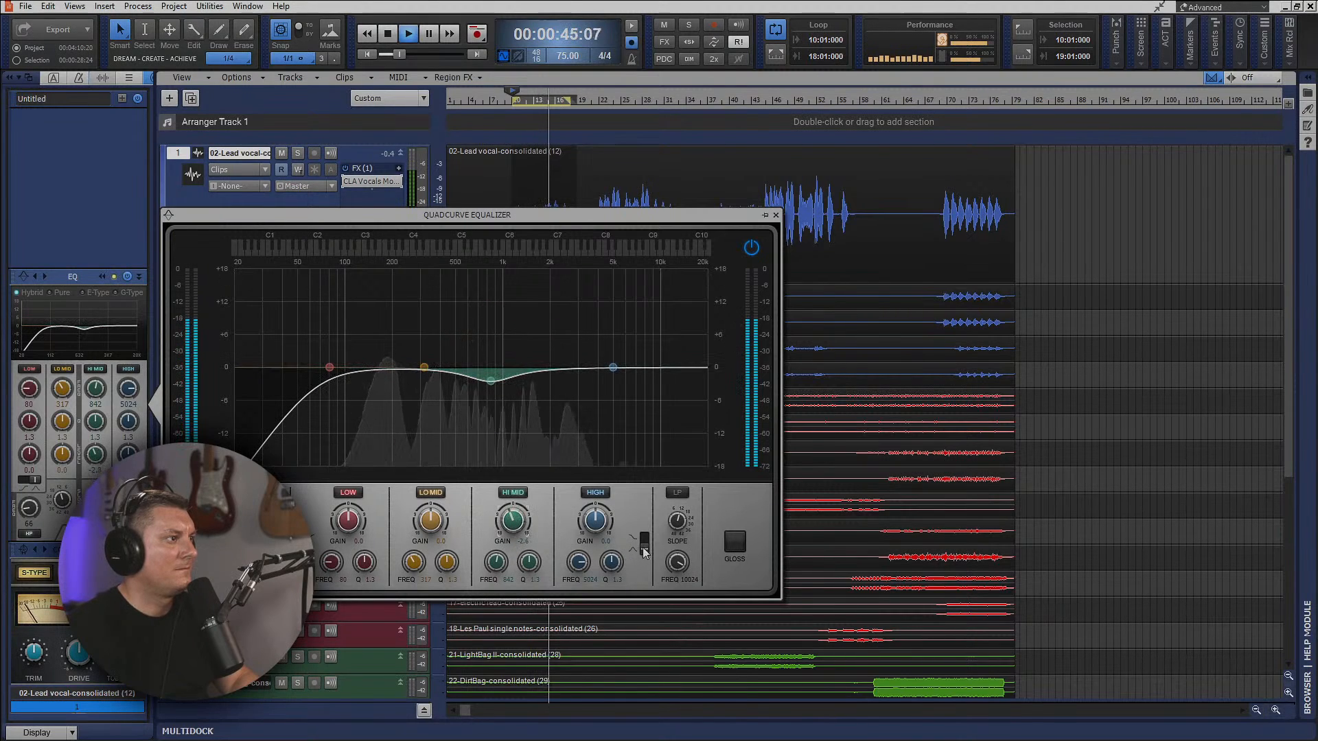
{"action": "left_click_drag", "start_coordinate": [613, 367], "coordinate": [606, 349]}
{"action": "left_click_drag", "start_coordinate": [578, 562], "coordinate": [578, 556]}
{"action": "double_click", "coordinate": [588, 579]}
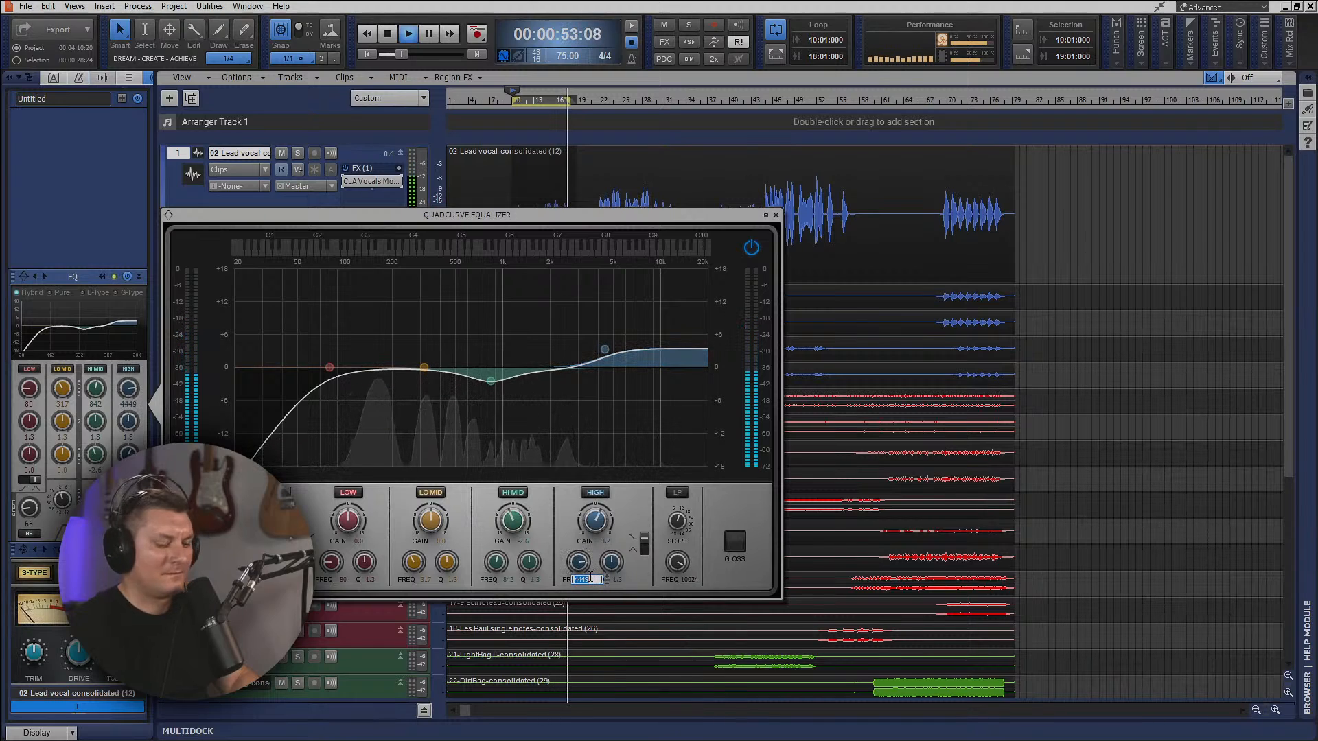
{"action": "type", "text": "6800"}
{"action": "key", "text": "Return"}
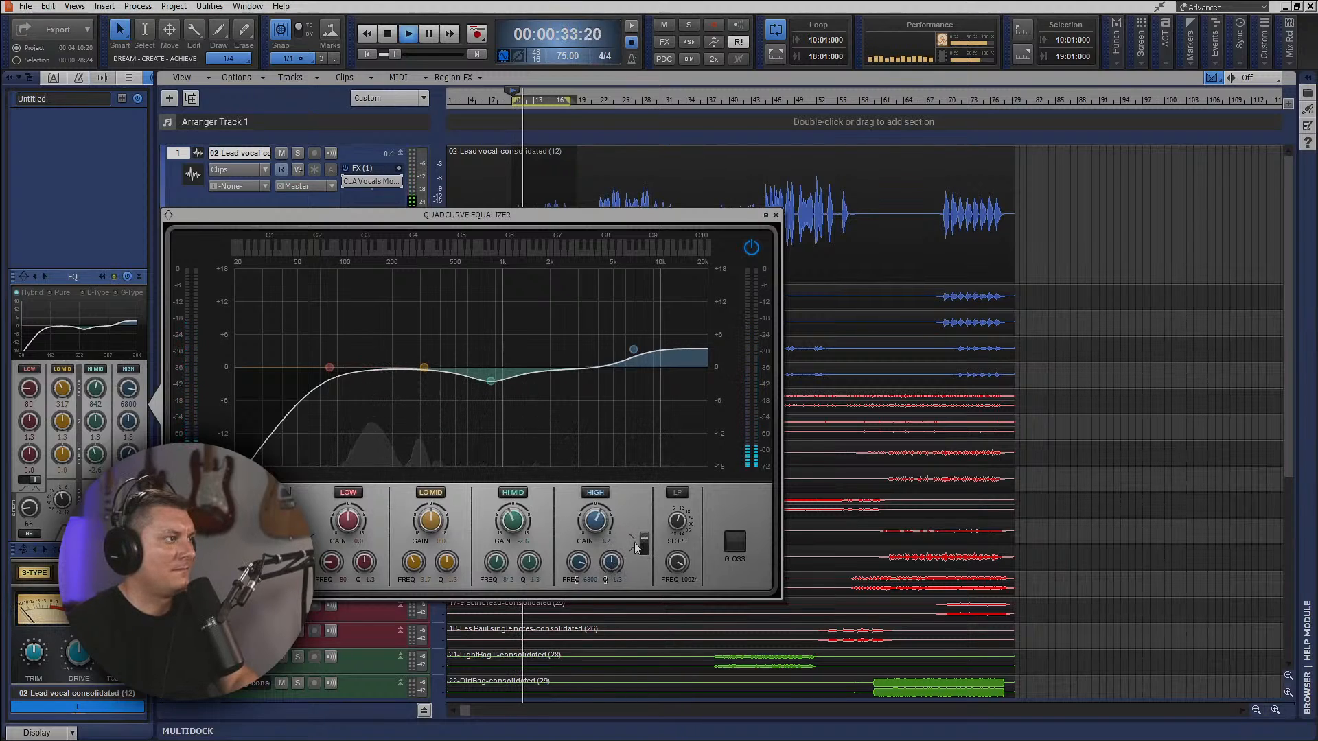
Boost Low by about 1.9 dB at 114 Hz, cut Lo Mid by about 1.9 dB near 285 Hz, and close the equalizer and ProChannel.
{"action": "left_click_drag", "start_coordinate": [330, 367], "coordinate": [418, 379]}
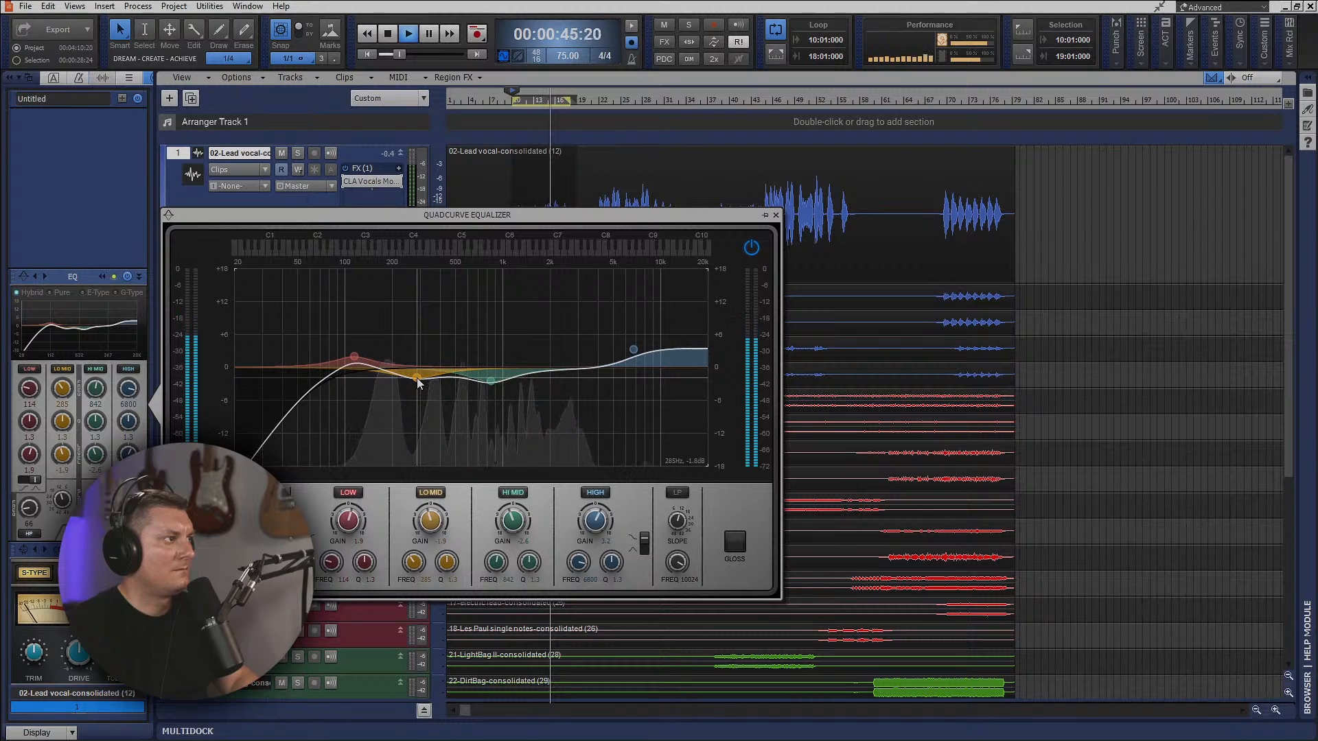
{"action": "left_click", "coordinate": [775, 215]}
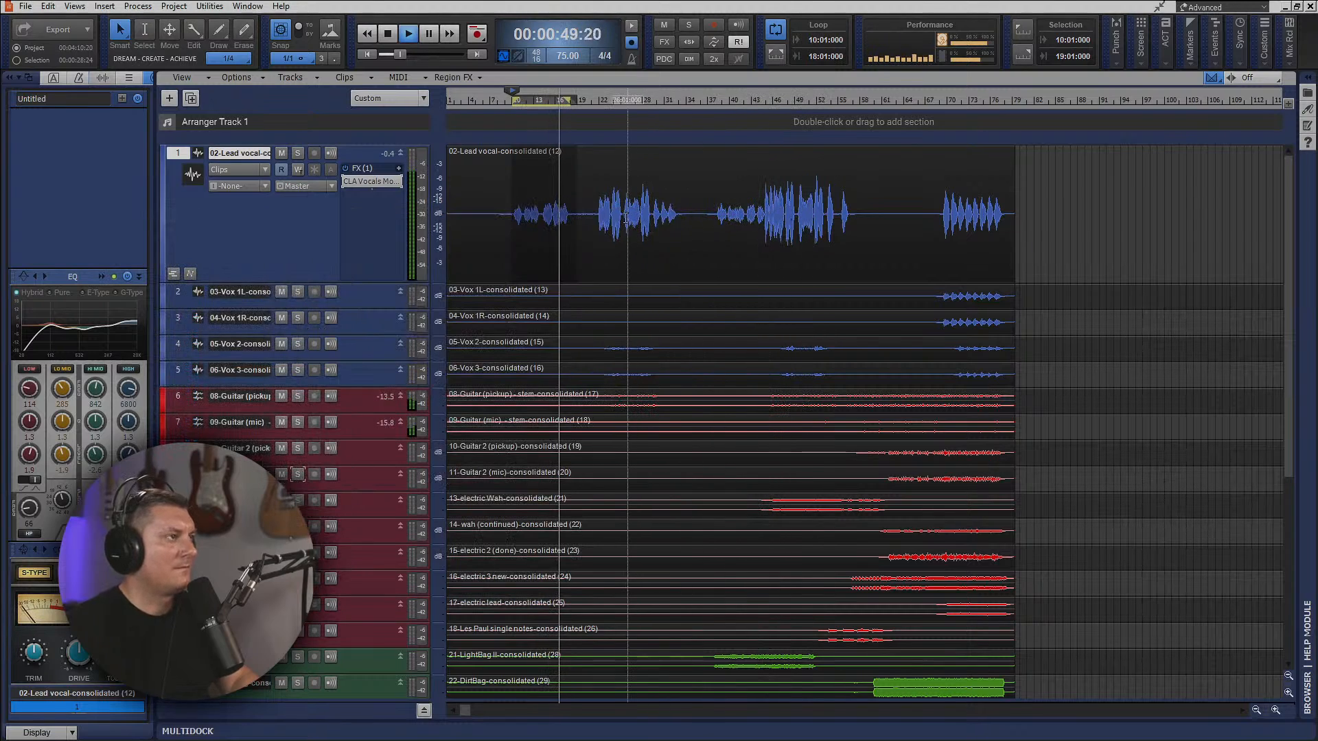
{"action": "left_click", "coordinate": [17, 78]}
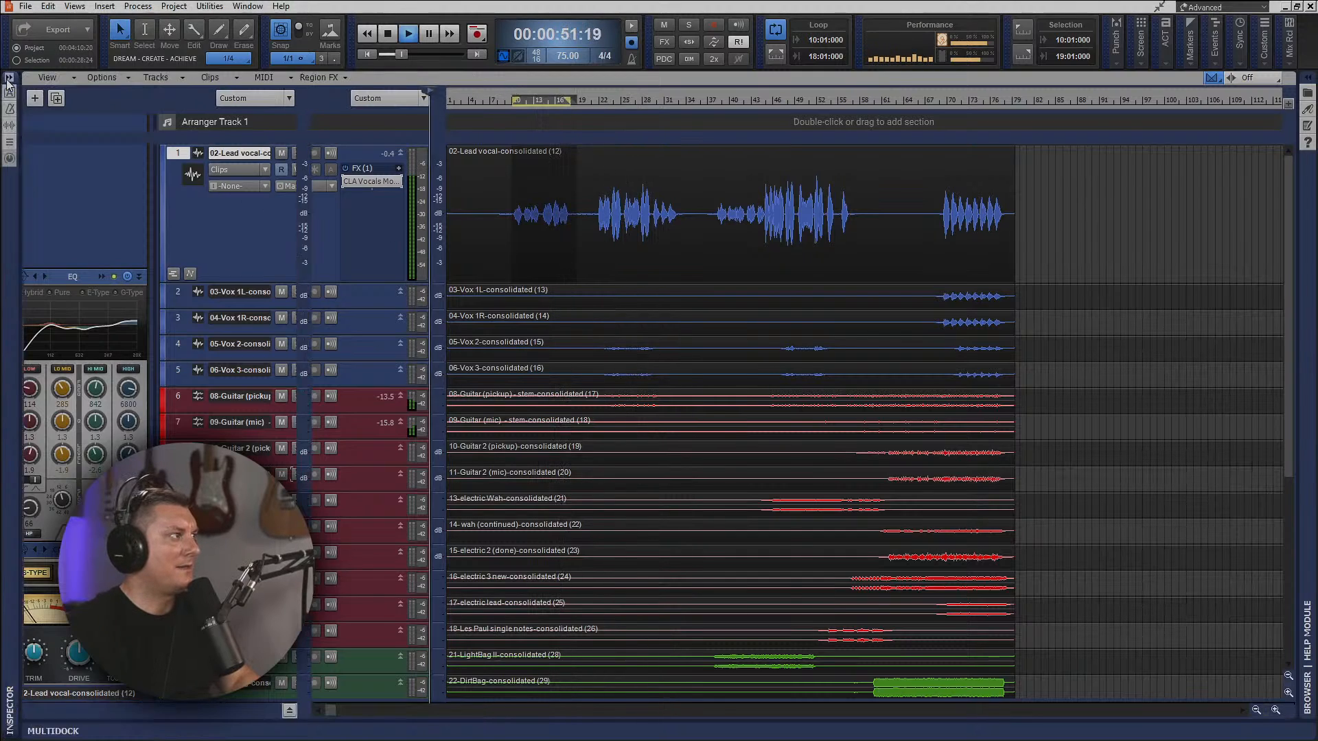
Insert the VST3 version of soothe2 after CLA Vocals on the lead vocal and move its window fully into view.
{"action": "right_click", "coordinate": [233, 198]}
{"action": "left_click", "coordinate": [273, 206]}
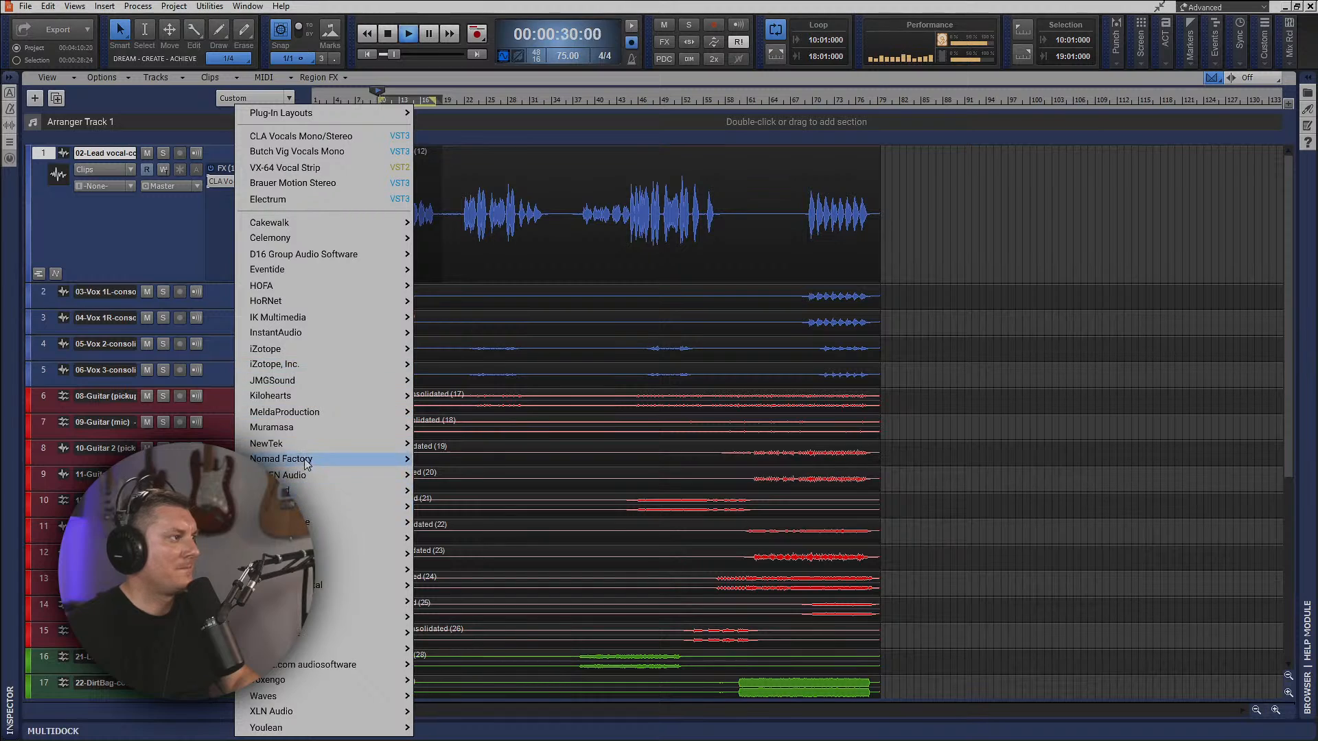
{"action": "mouse_move", "coordinate": [310, 346]}
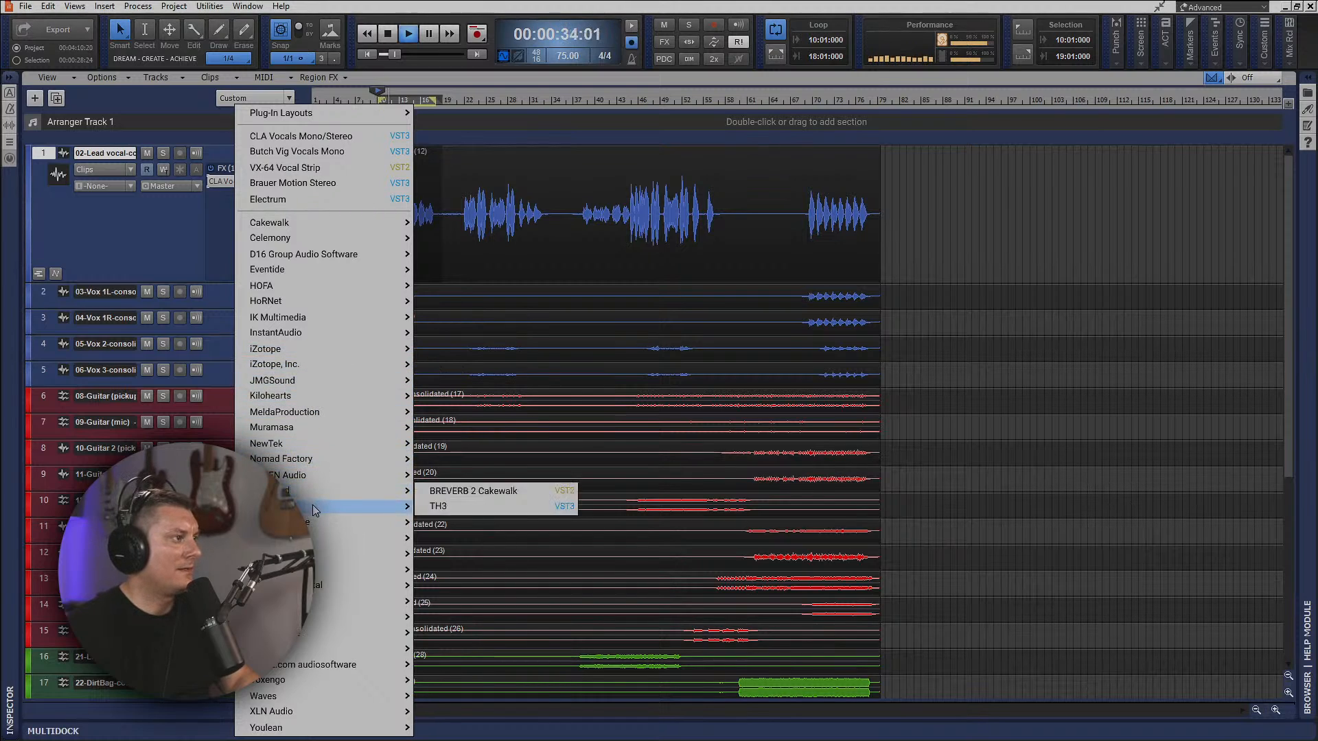
{"action": "mouse_move", "coordinate": [364, 492]}
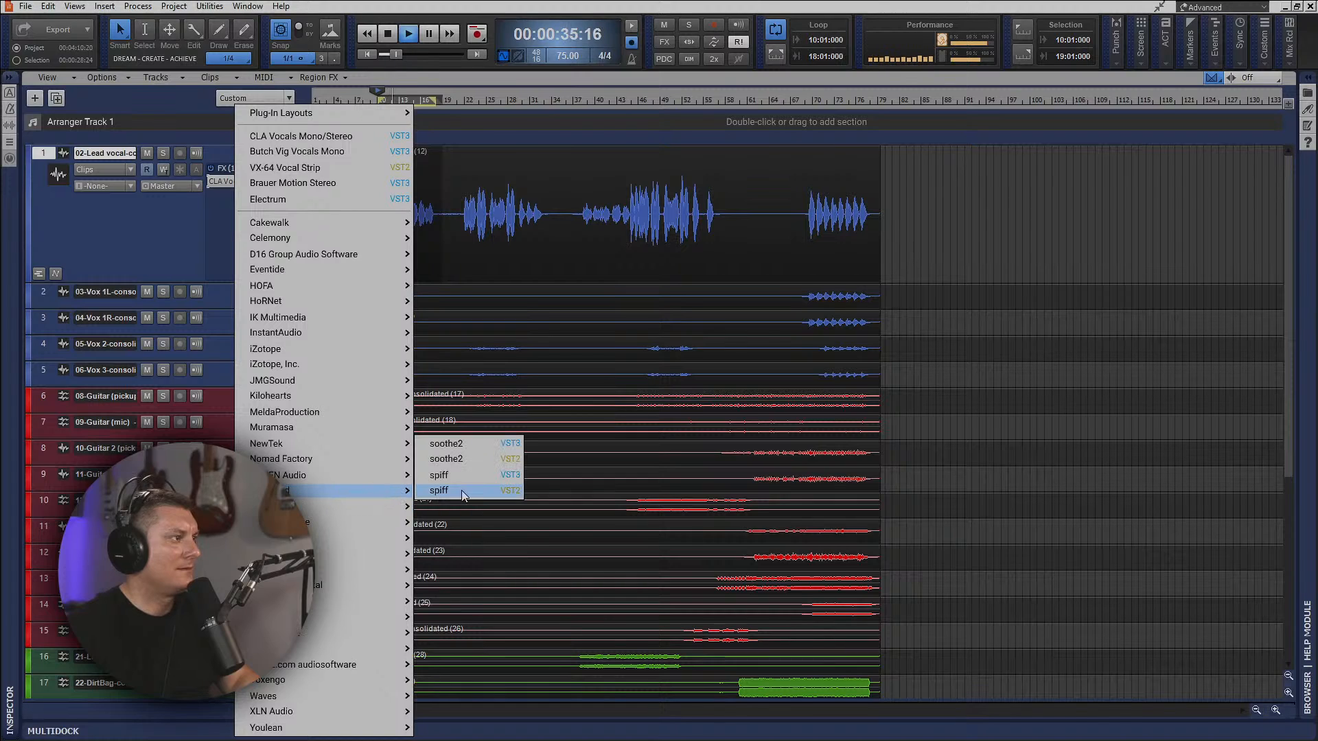
{"action": "left_click", "coordinate": [477, 449]}
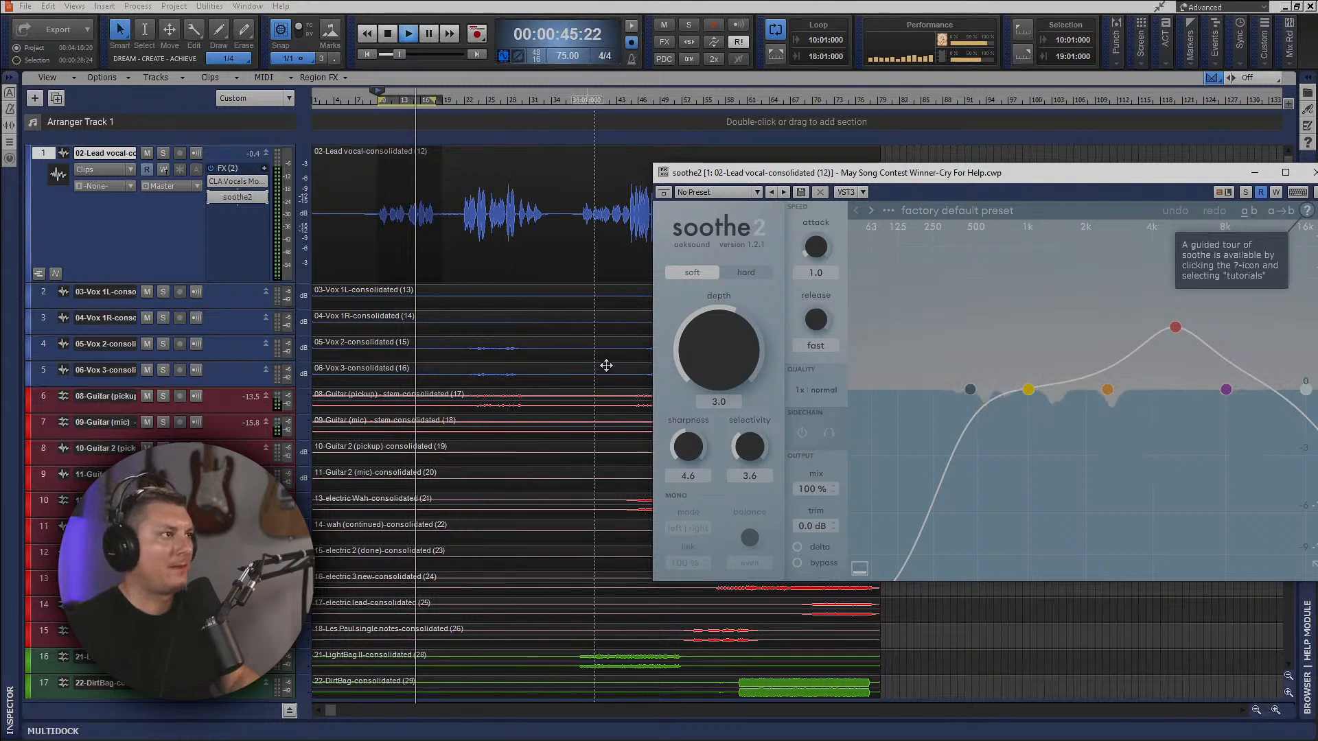
{"action": "left_click_drag", "start_coordinate": [1023, 181], "coordinate": [774, 163]}
Load the Vocals preset "De-ess and that's that" in soothe2 on the lead vocal and close the plug-in window.
{"action": "left_click", "coordinate": [735, 192]}
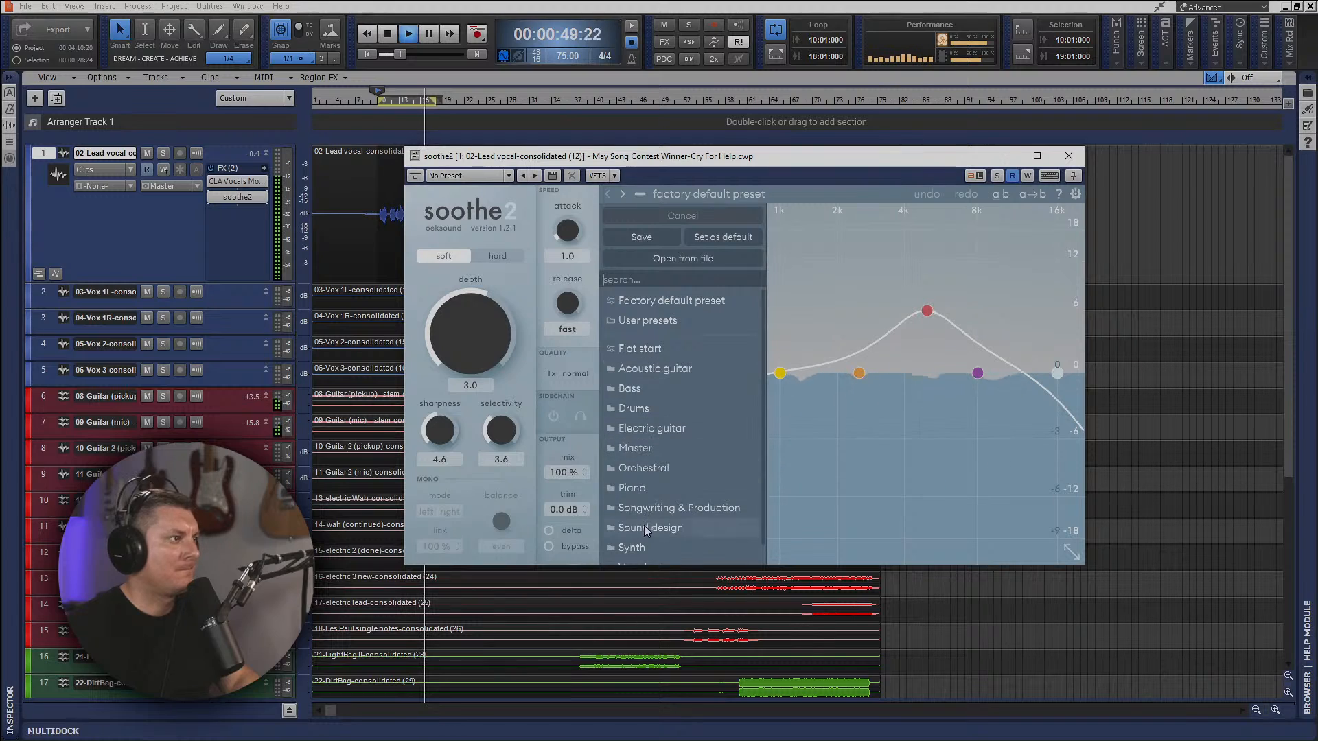
{"action": "scroll", "coordinate": [658, 454], "scroll_direction": "down", "scroll_amount": 1}
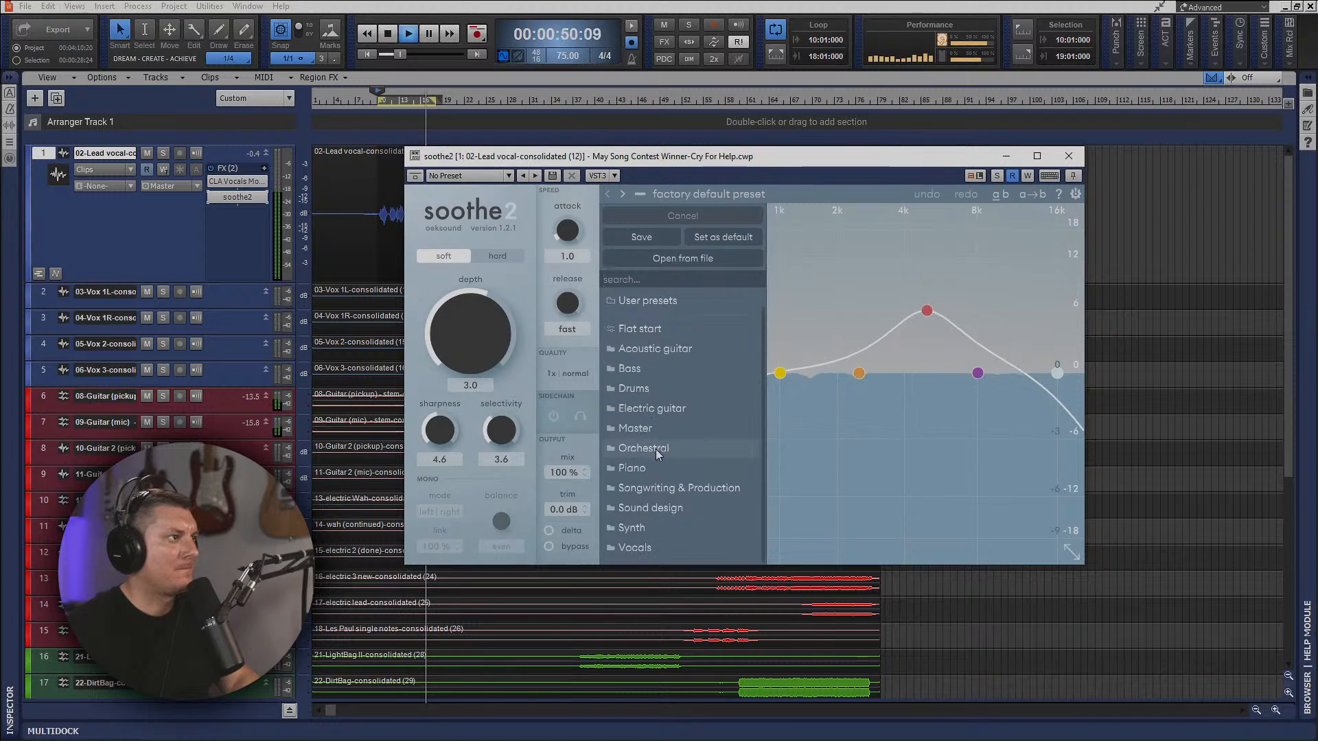
{"action": "left_click", "coordinate": [663, 547]}
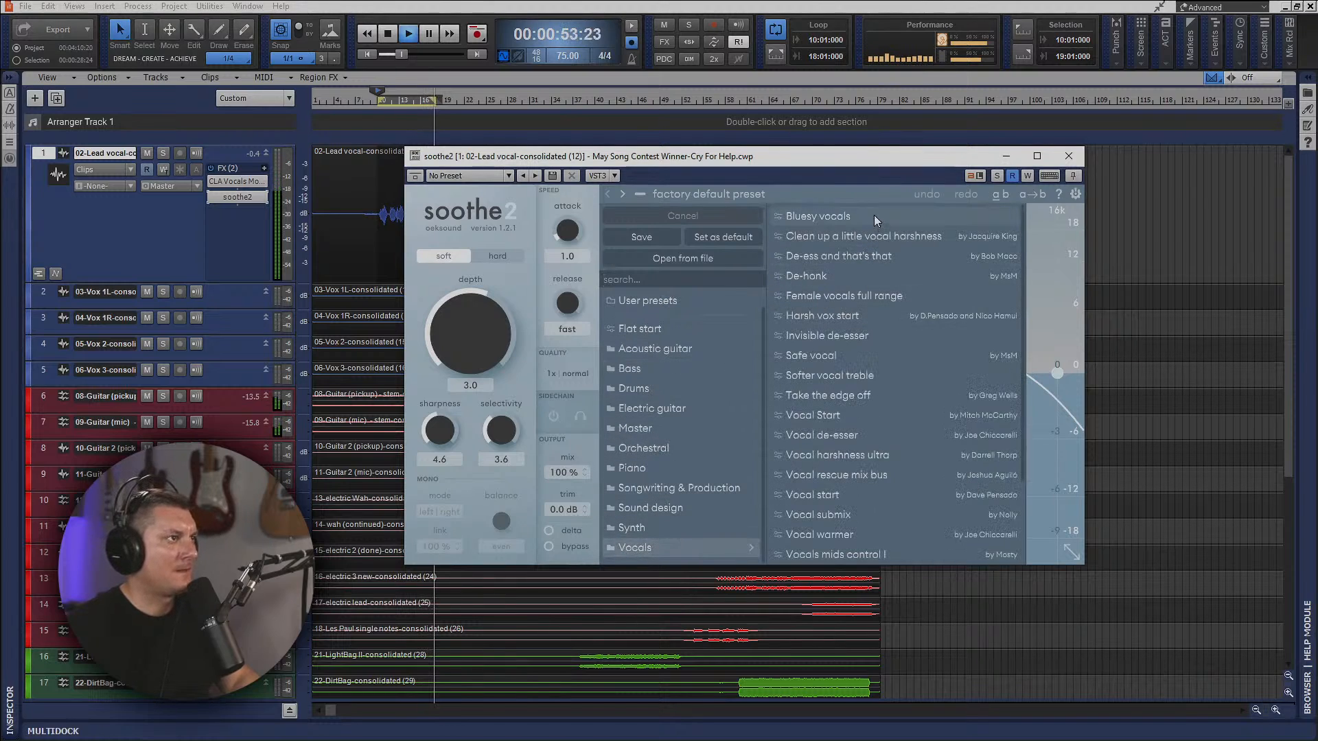
{"action": "left_click", "coordinate": [888, 256]}
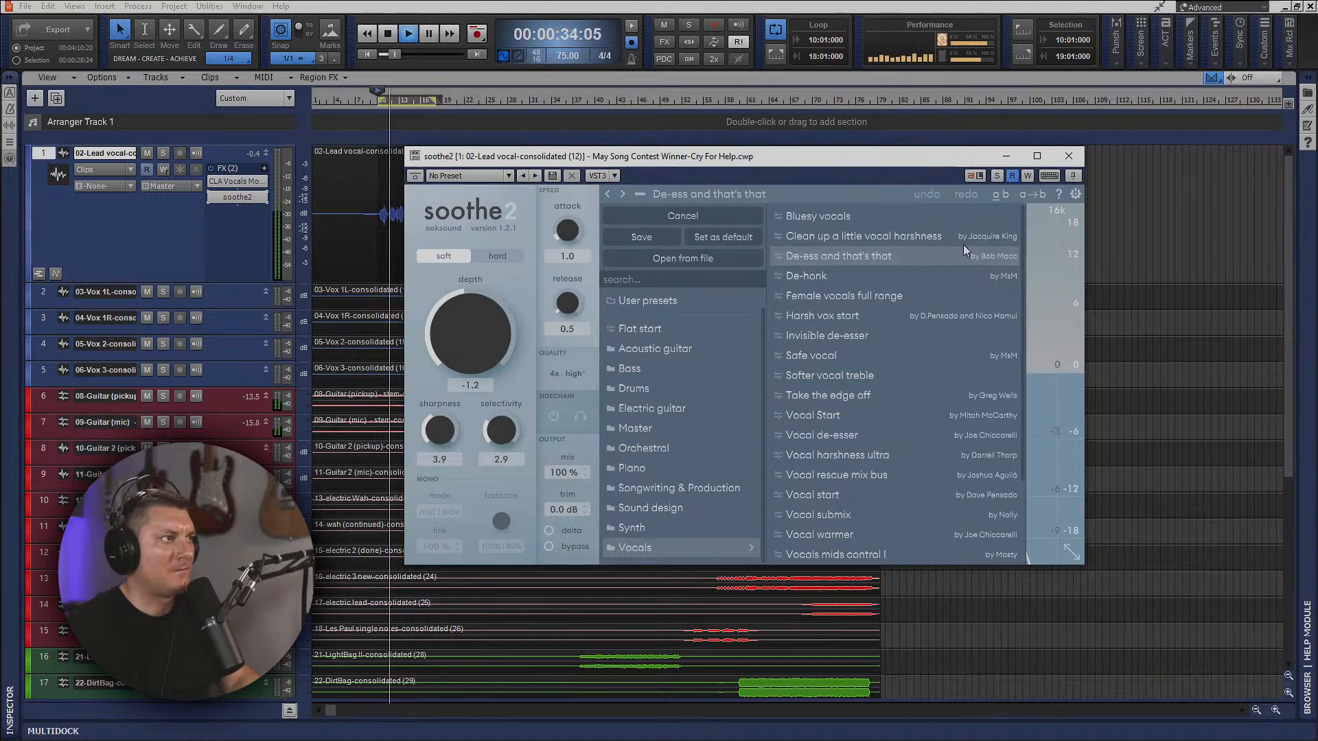
{"action": "left_click", "coordinate": [1053, 279]}
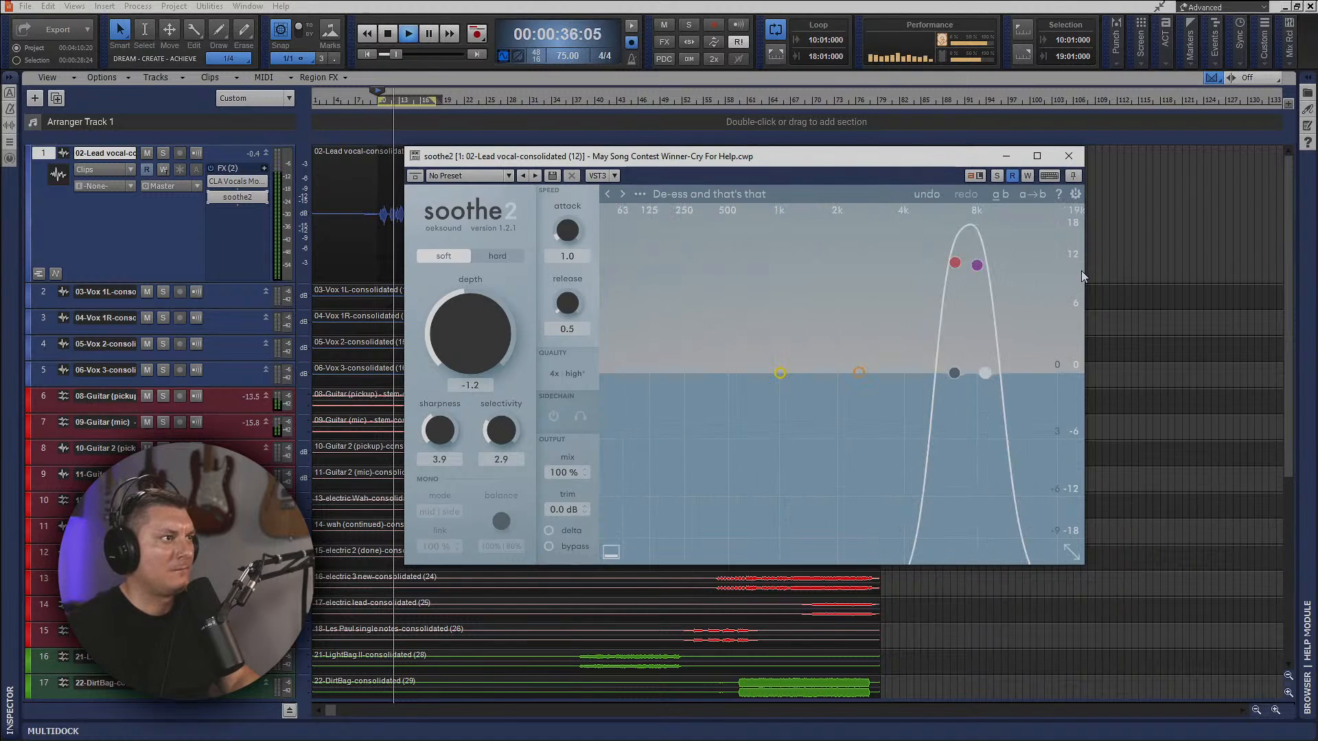
{"action": "left_click", "coordinate": [1069, 156]}
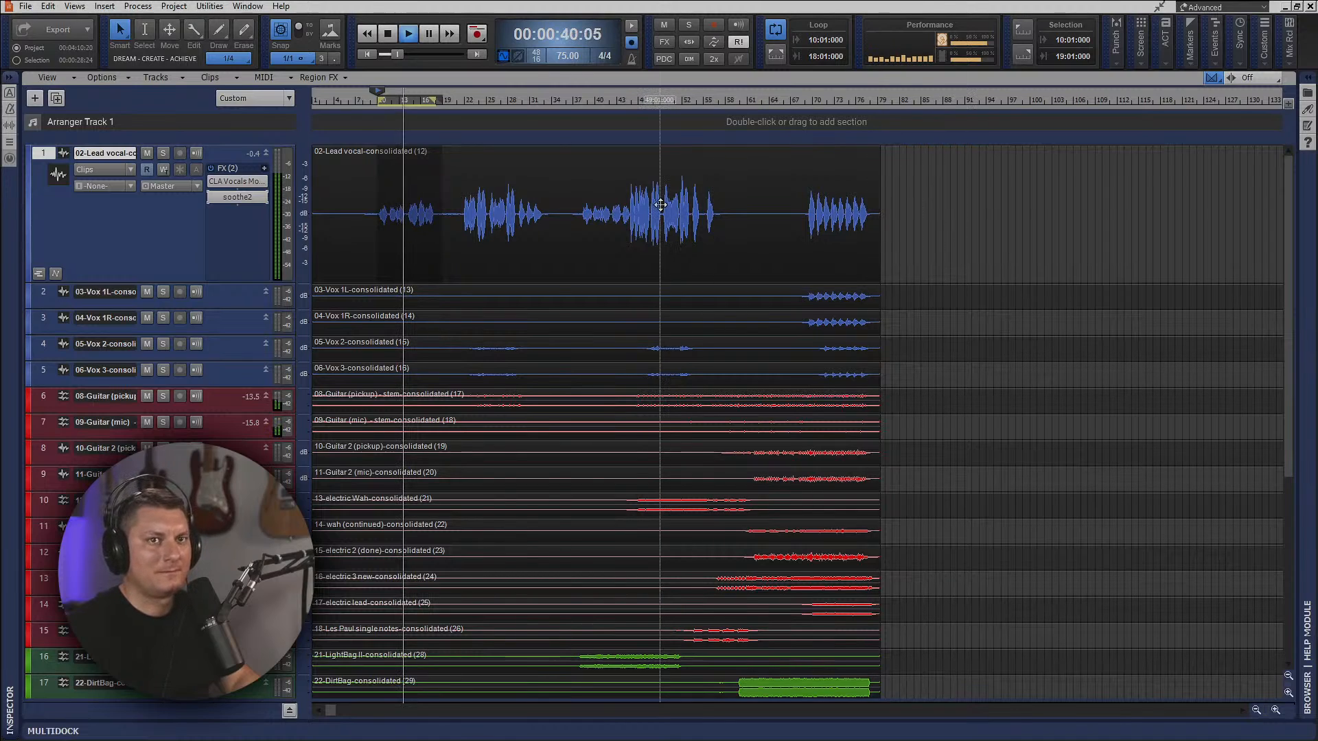
Reopen soothe2 on the lead vocal, raise its depth to 1.6, and close it.
{"action": "double_click", "coordinate": [237, 197]}
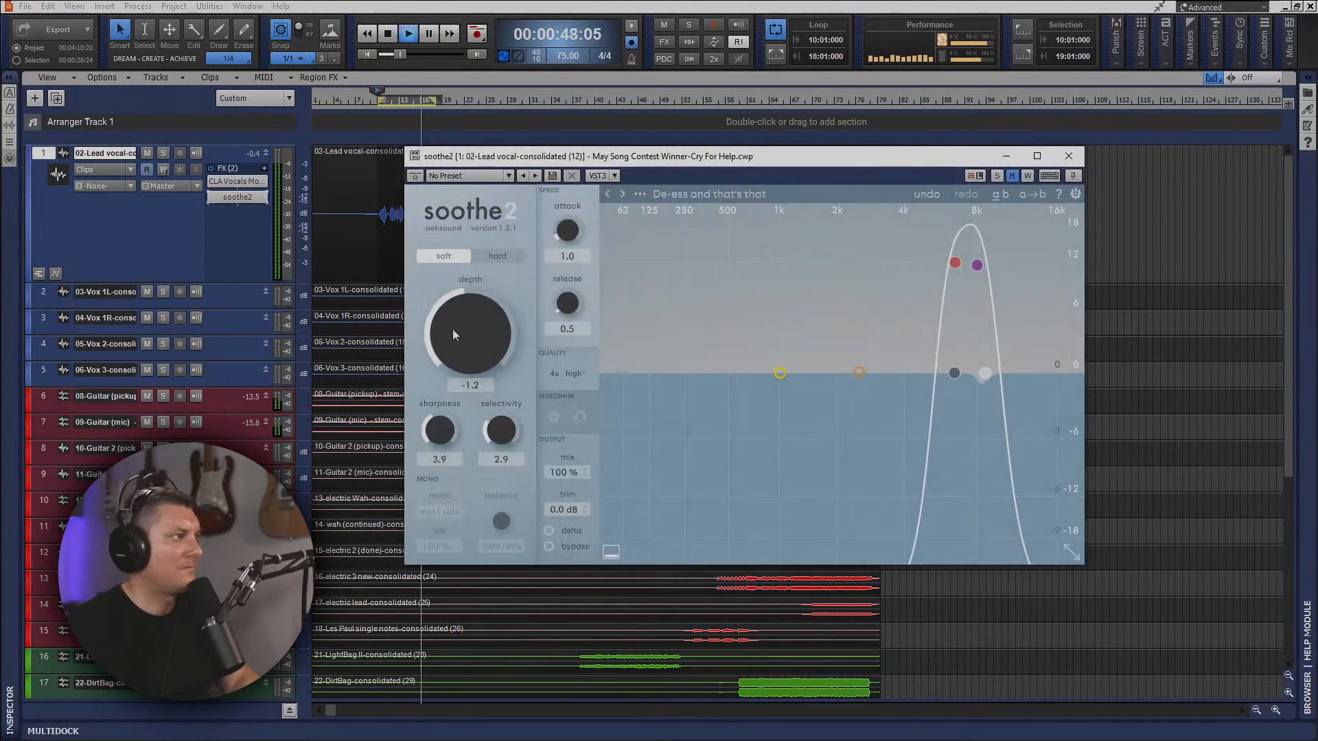
{"action": "mouse_move", "coordinate": [453, 335]}
{"action": "left_mouse_down"}
{"action": "mouse_move", "coordinate": [460, 309]}
{"action": "mouse_move", "coordinate": [462, 324]}
{"action": "left_mouse_up"}
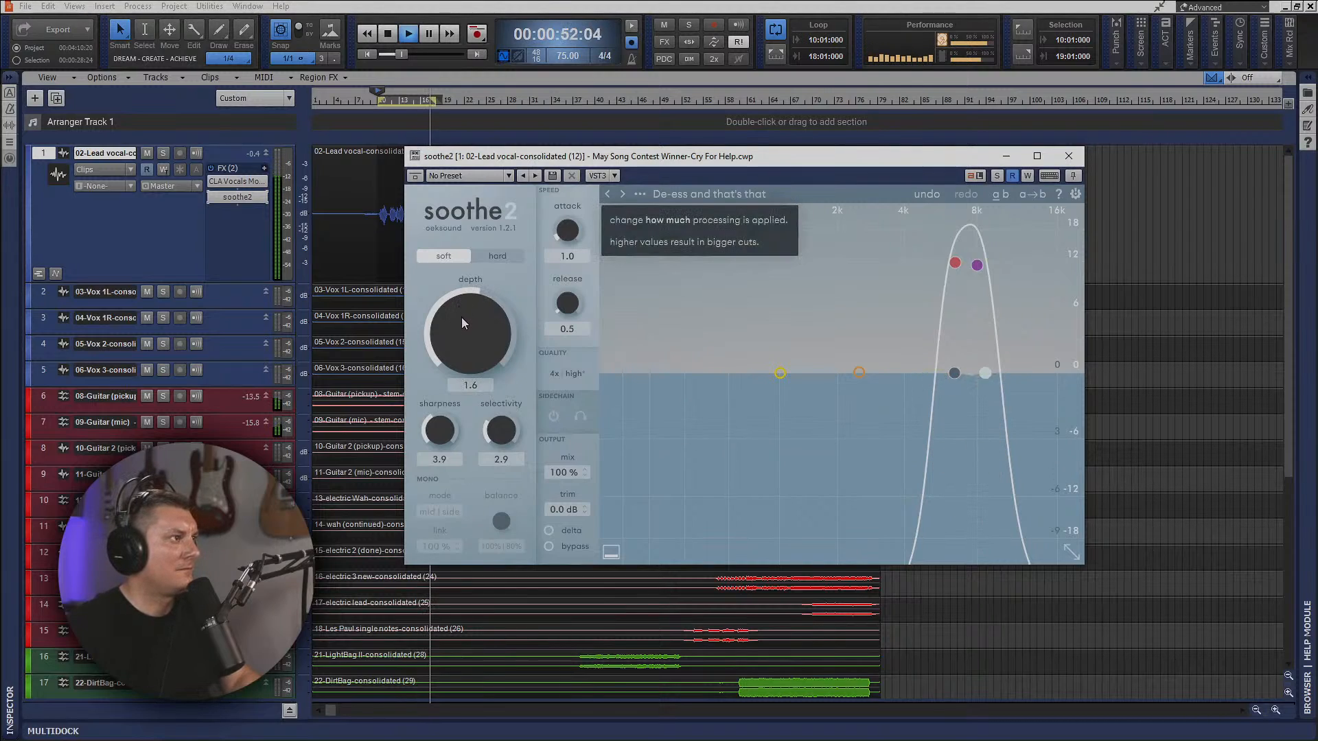
{"action": "left_click", "coordinate": [1069, 157]}
Insert Waves DeEsser Mono after soothe2 on the lead vocal, lower its threshold to about -28.6, and close it after checking.
{"action": "right_click", "coordinate": [241, 209]}
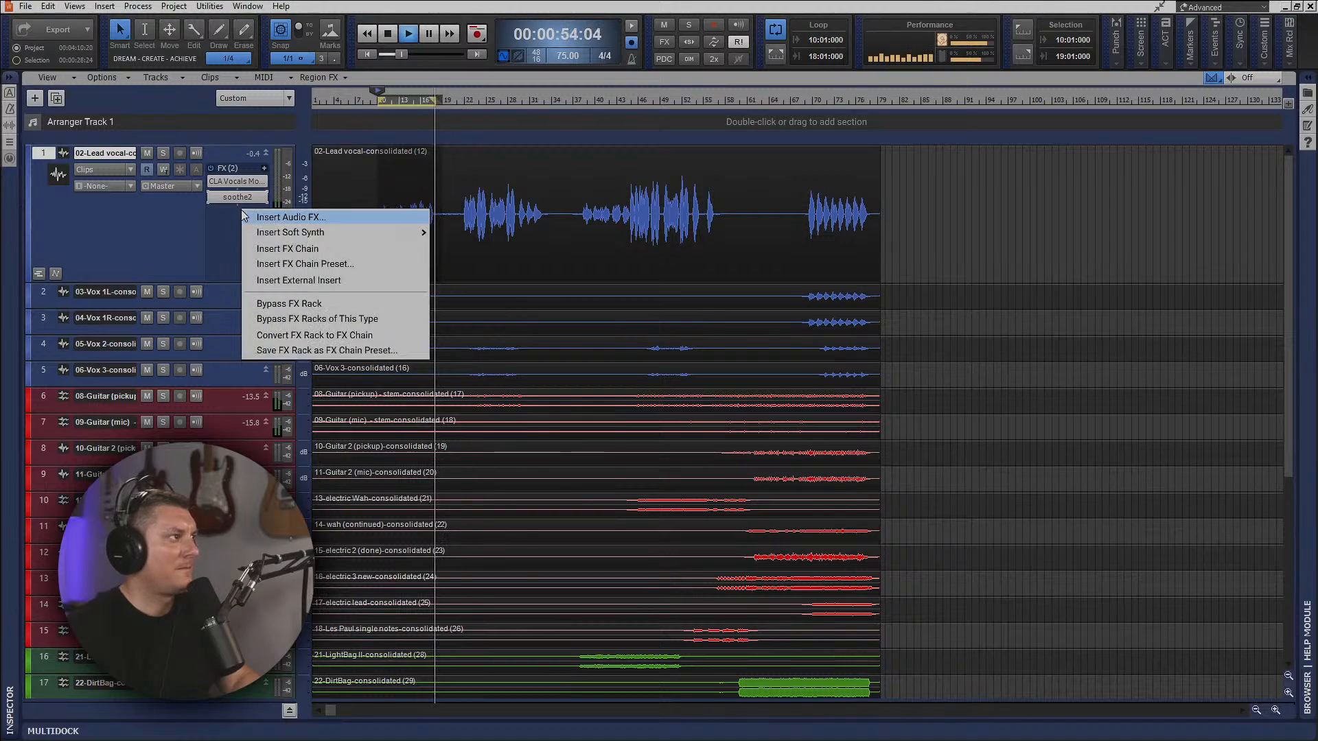
{"action": "key", "text": "Escape"}
{"action": "right_click", "coordinate": [241, 214]}
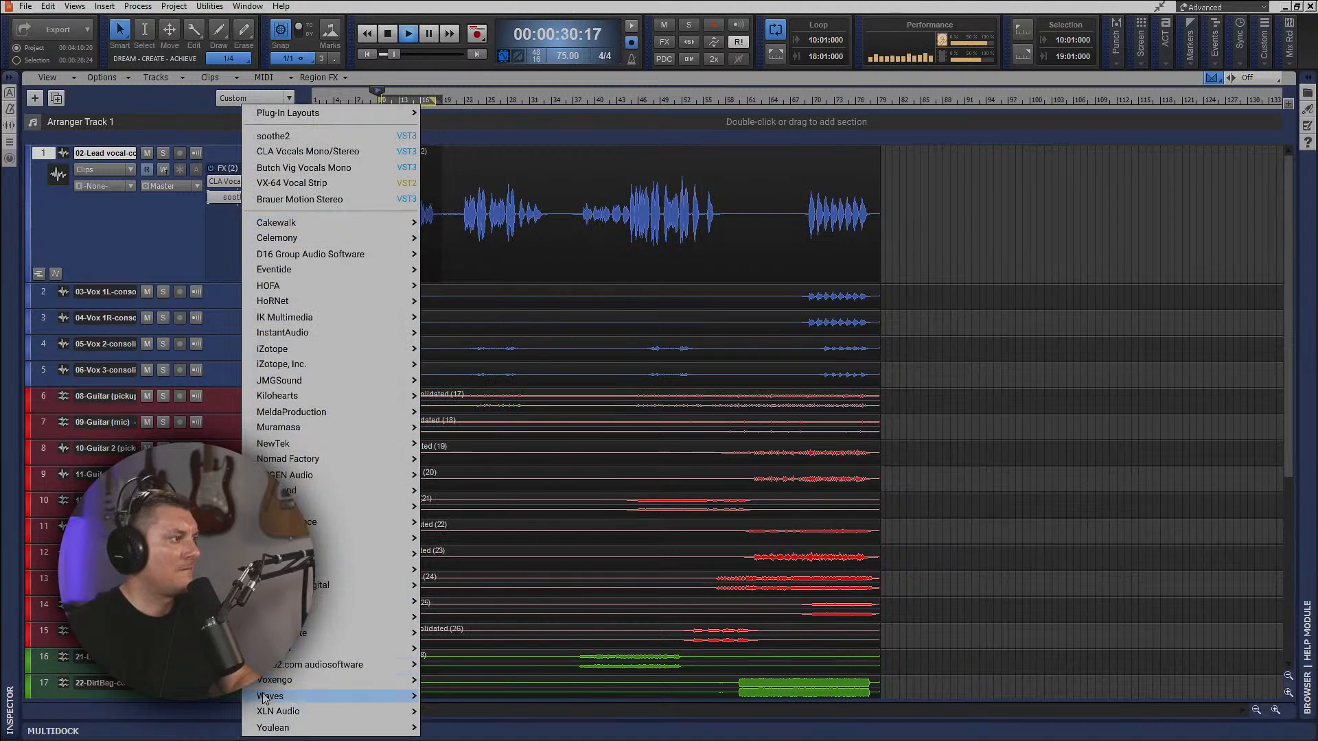
{"action": "mouse_move", "coordinate": [269, 697]}
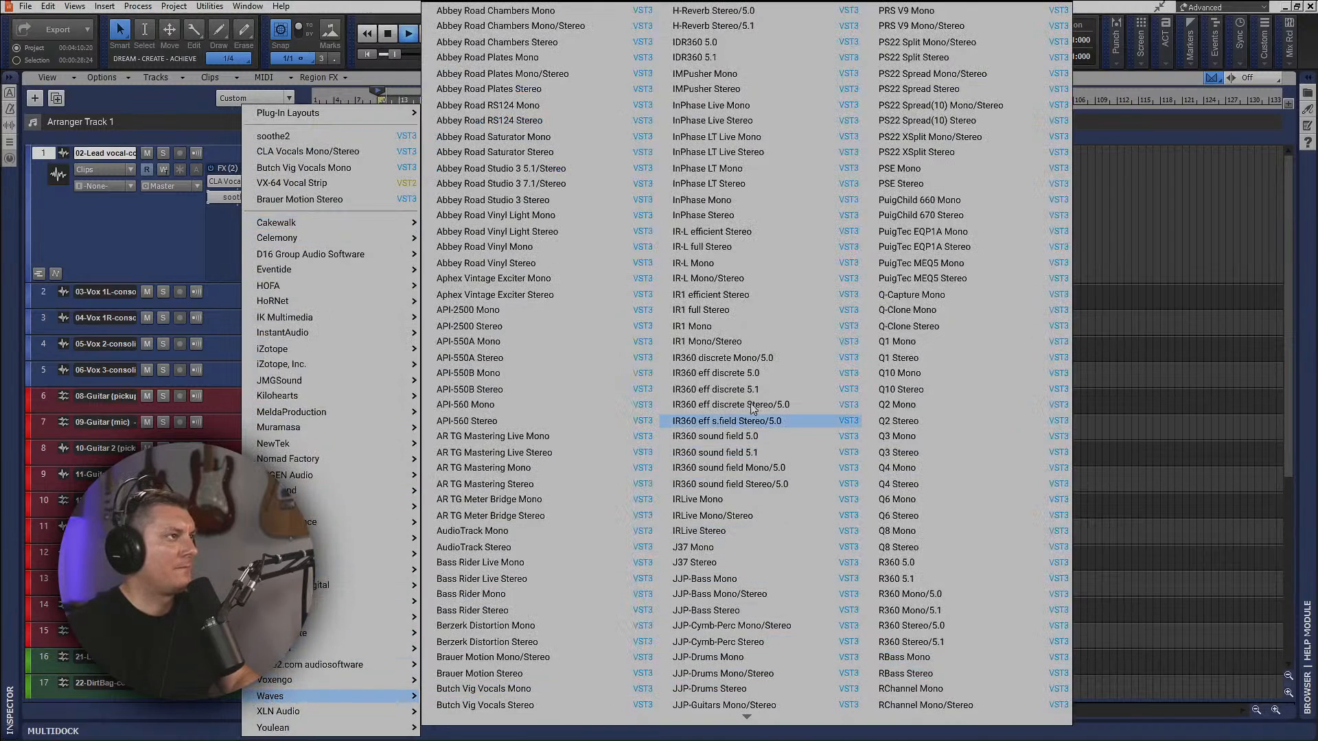
{"action": "scroll", "coordinate": [611, 490], "scroll_direction": "down", "scroll_amount": 10}
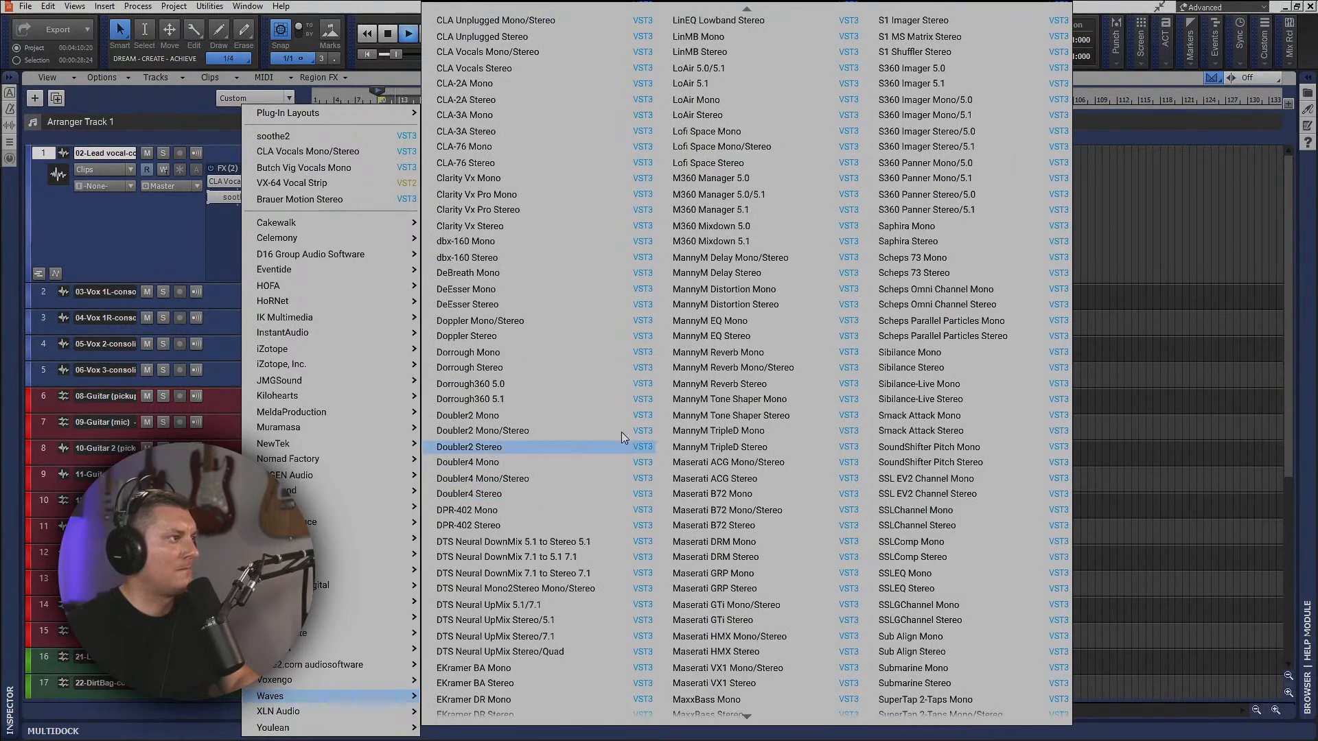
{"action": "left_click", "coordinate": [483, 290]}
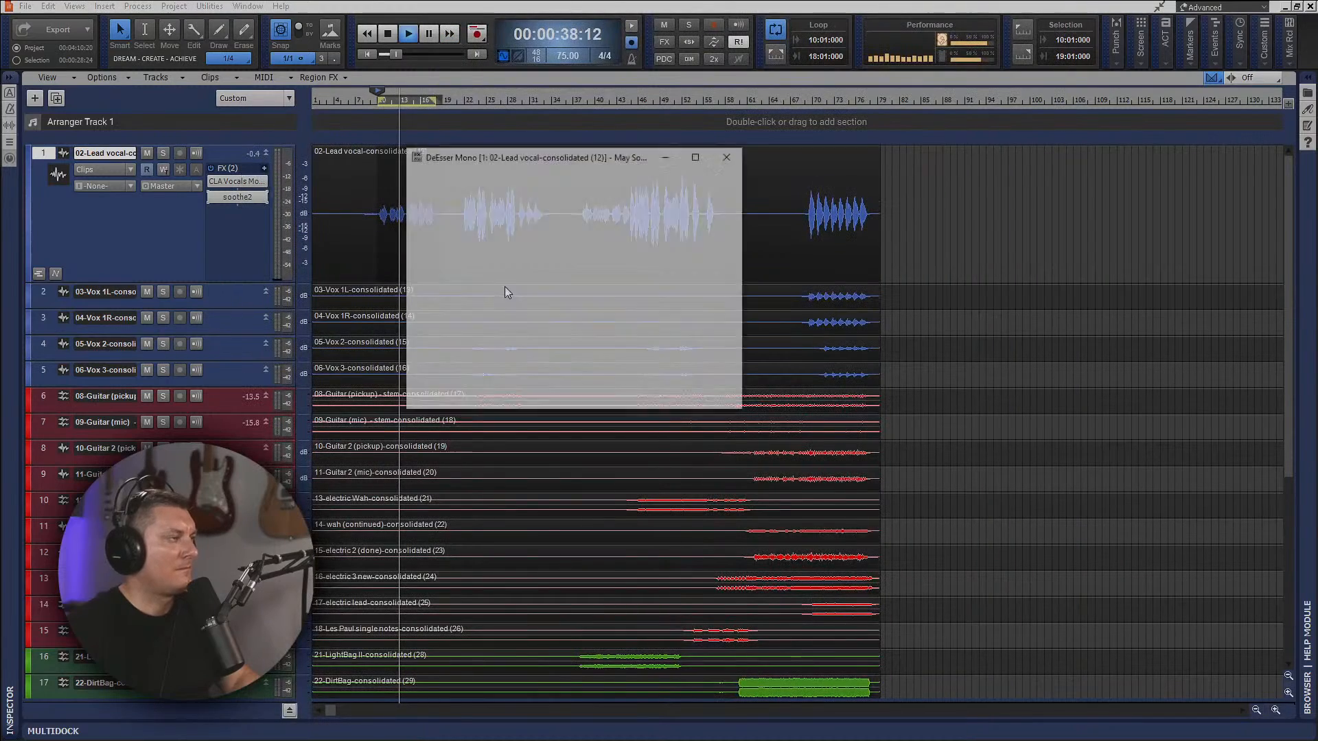
{"action": "left_click_drag", "start_coordinate": [479, 234], "coordinate": [481, 283]}
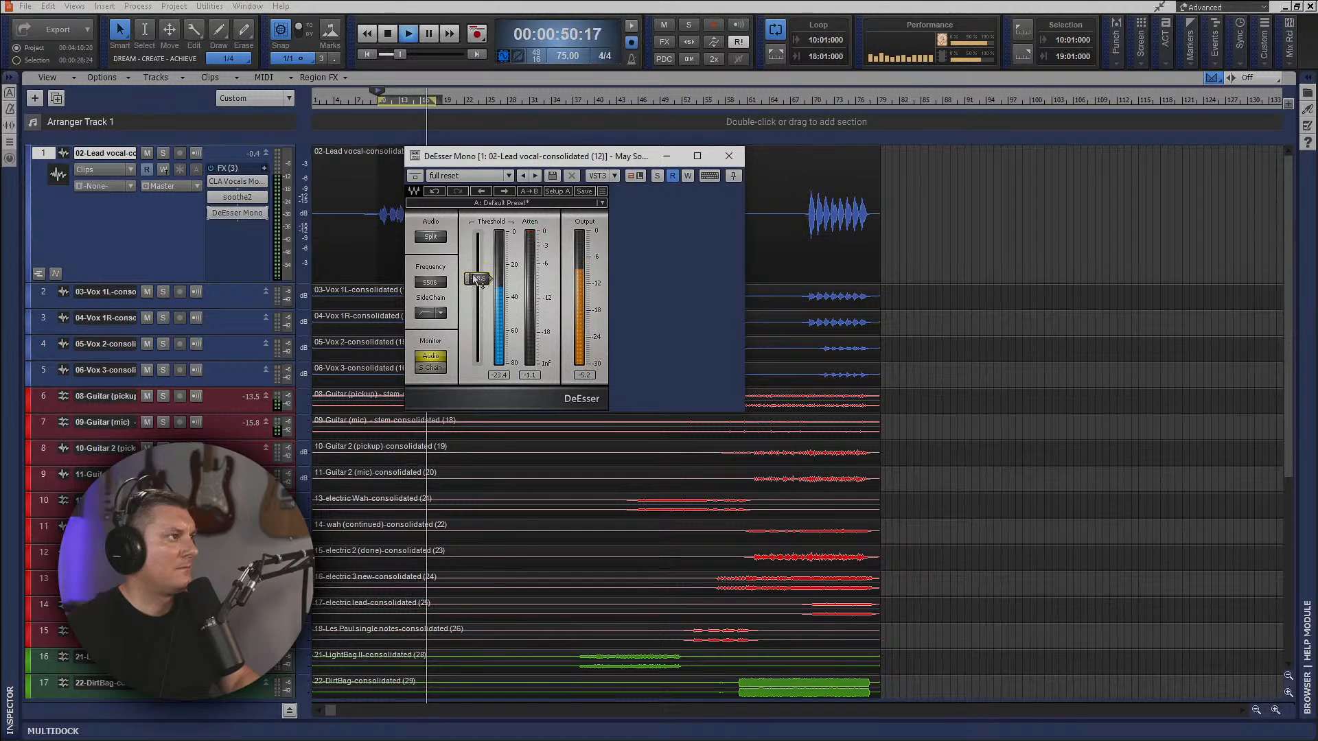
{"action": "left_click", "coordinate": [729, 156]}
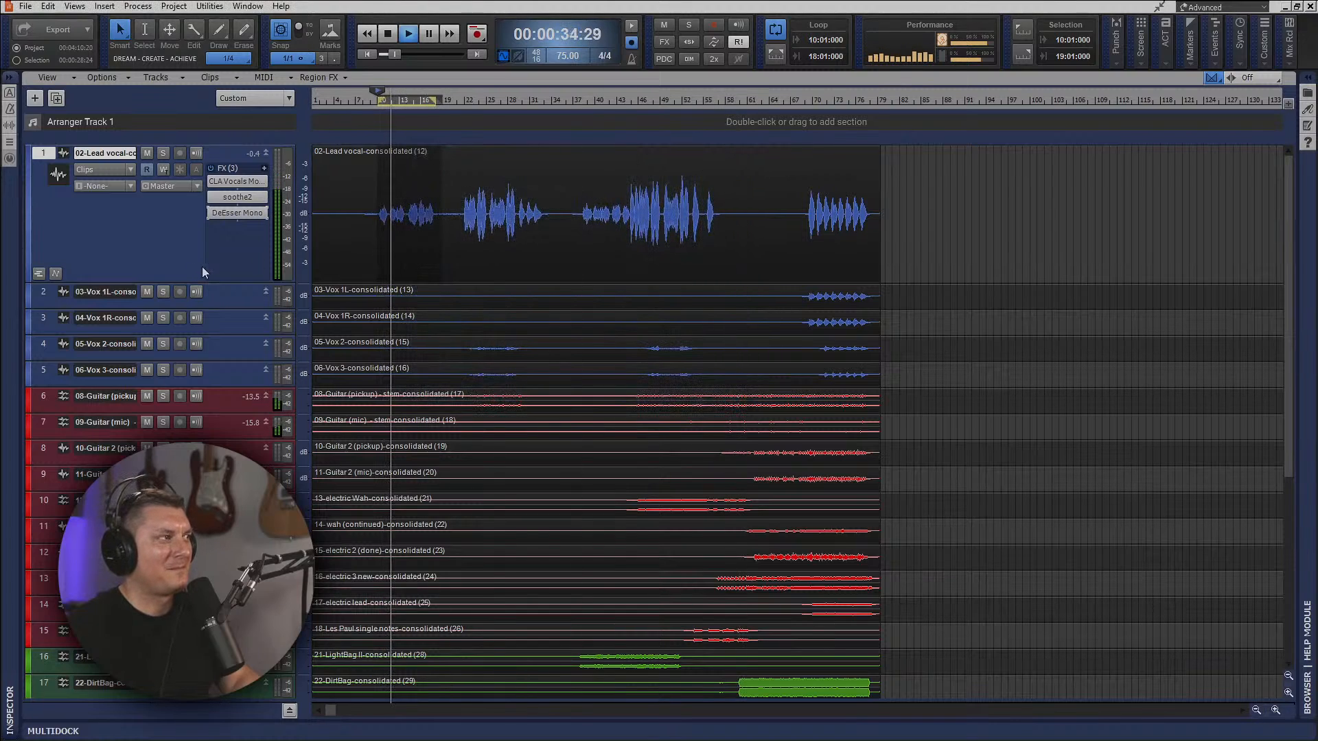
{"action": "left_click", "coordinate": [237, 215]}
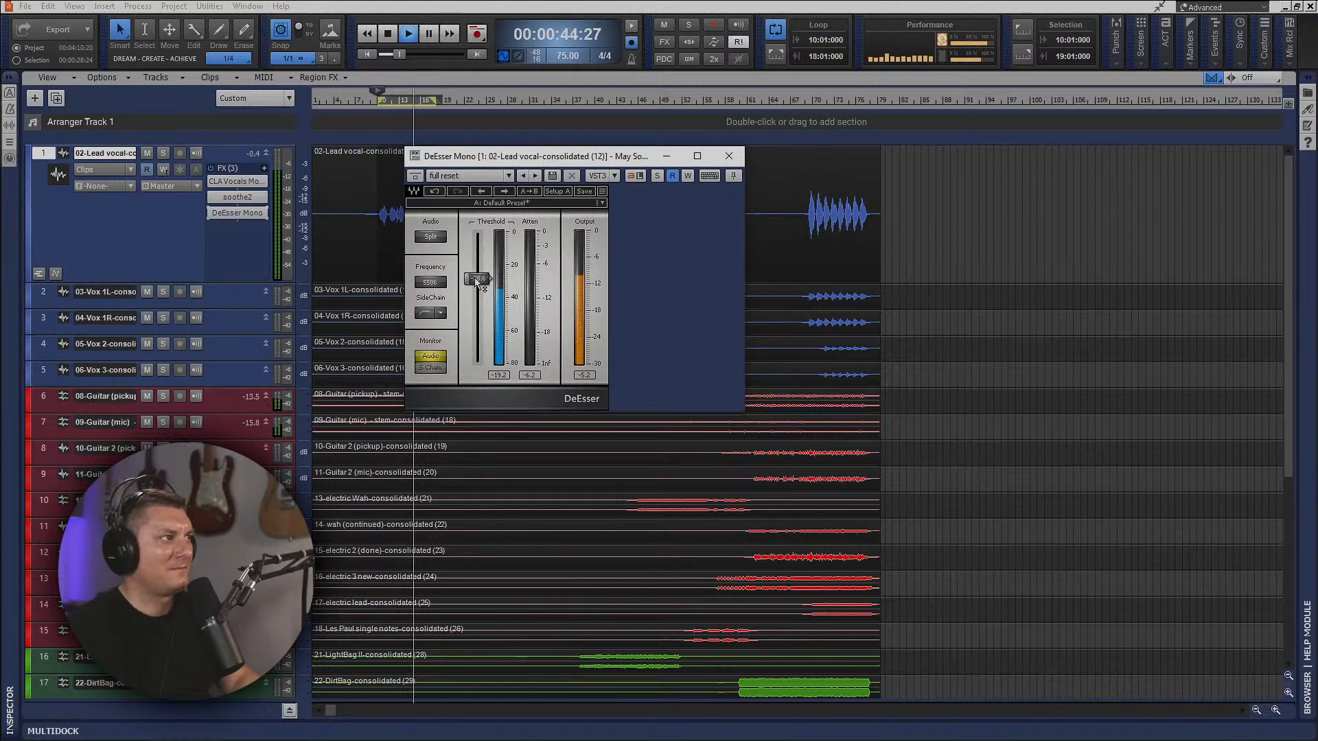
{"action": "left_click", "coordinate": [727, 157]}
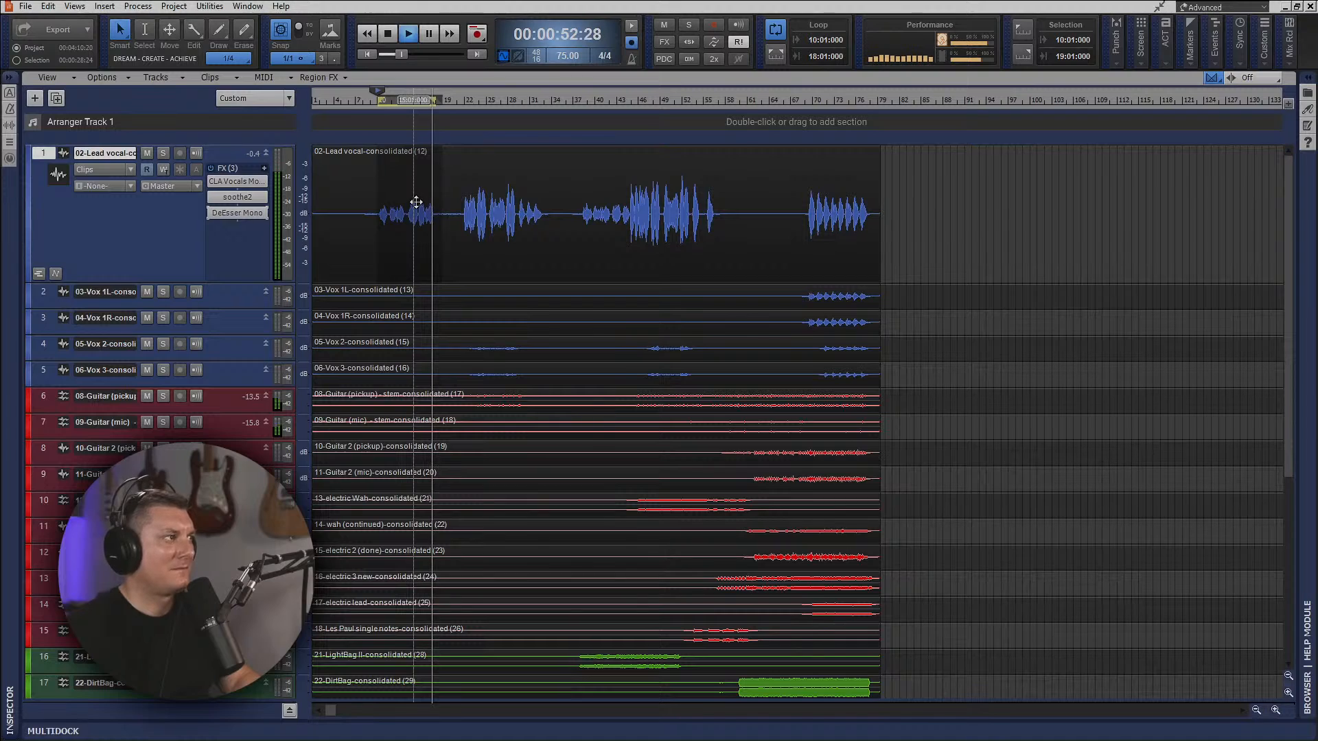
Turn off loop playback and make the lead vocal track taller to give its effects rack more room.
{"action": "key", "text": "l"}
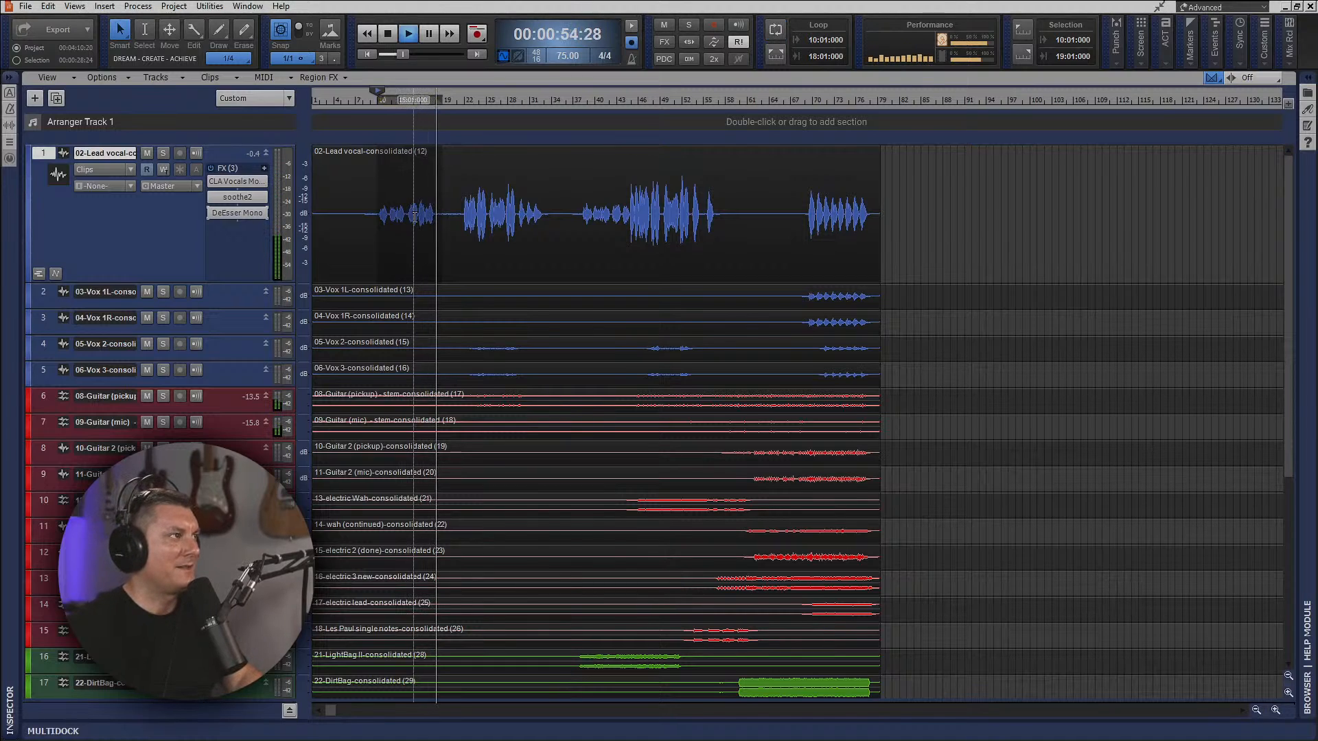
{"action": "left_click_drag", "start_coordinate": [251, 284], "coordinate": [265, 309]}
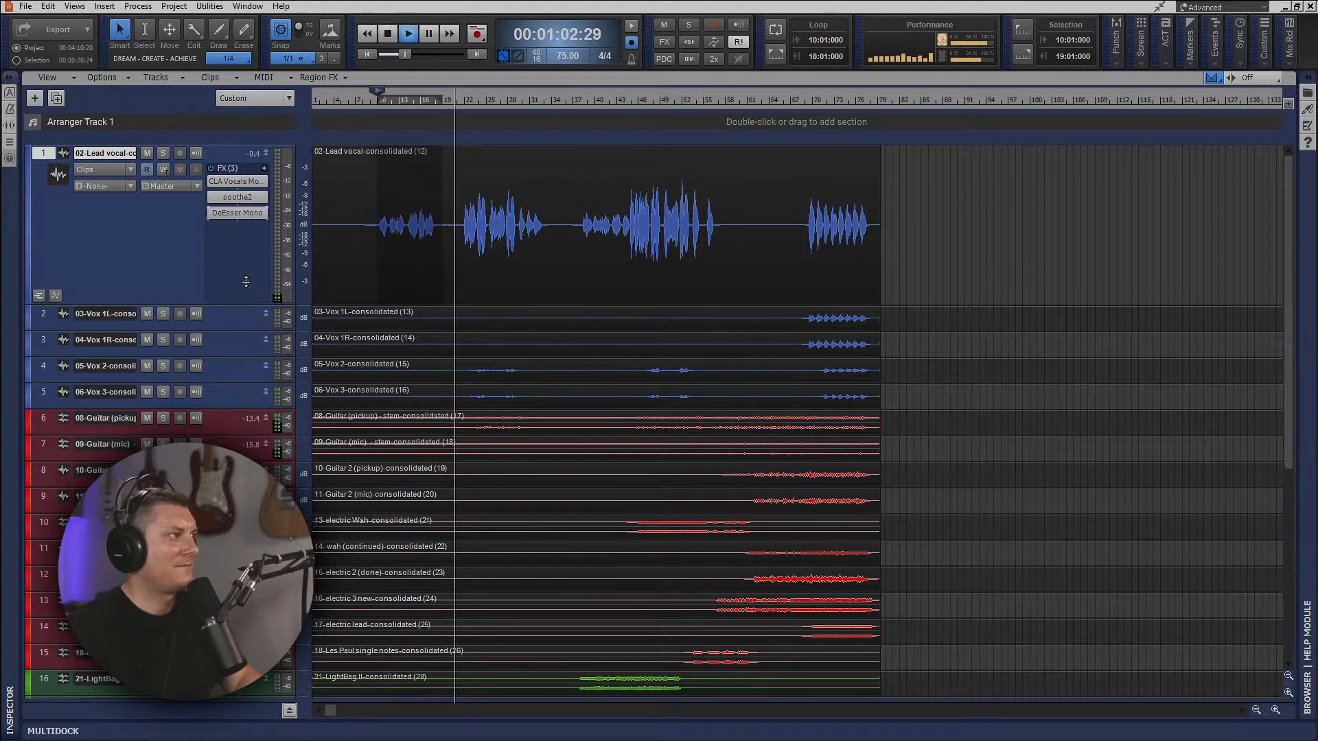
{"action": "left_click_drag", "start_coordinate": [240, 307], "coordinate": [238, 189]}
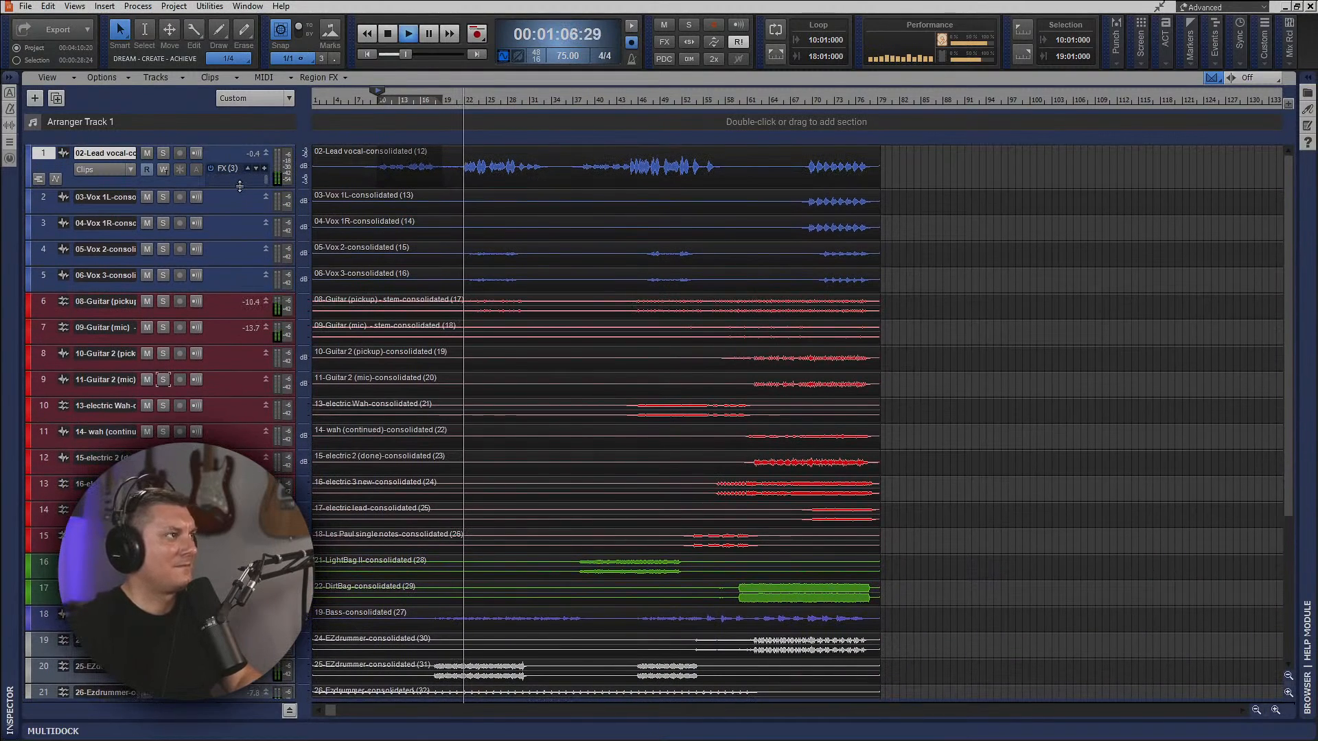
{"action": "left_click_drag", "start_coordinate": [239, 187], "coordinate": [254, 341]}
Insert Waves Vocal Rider Mono after the DeEsser on the lead vocal and raise its Target slightly.
{"action": "right_click", "coordinate": [236, 227]}
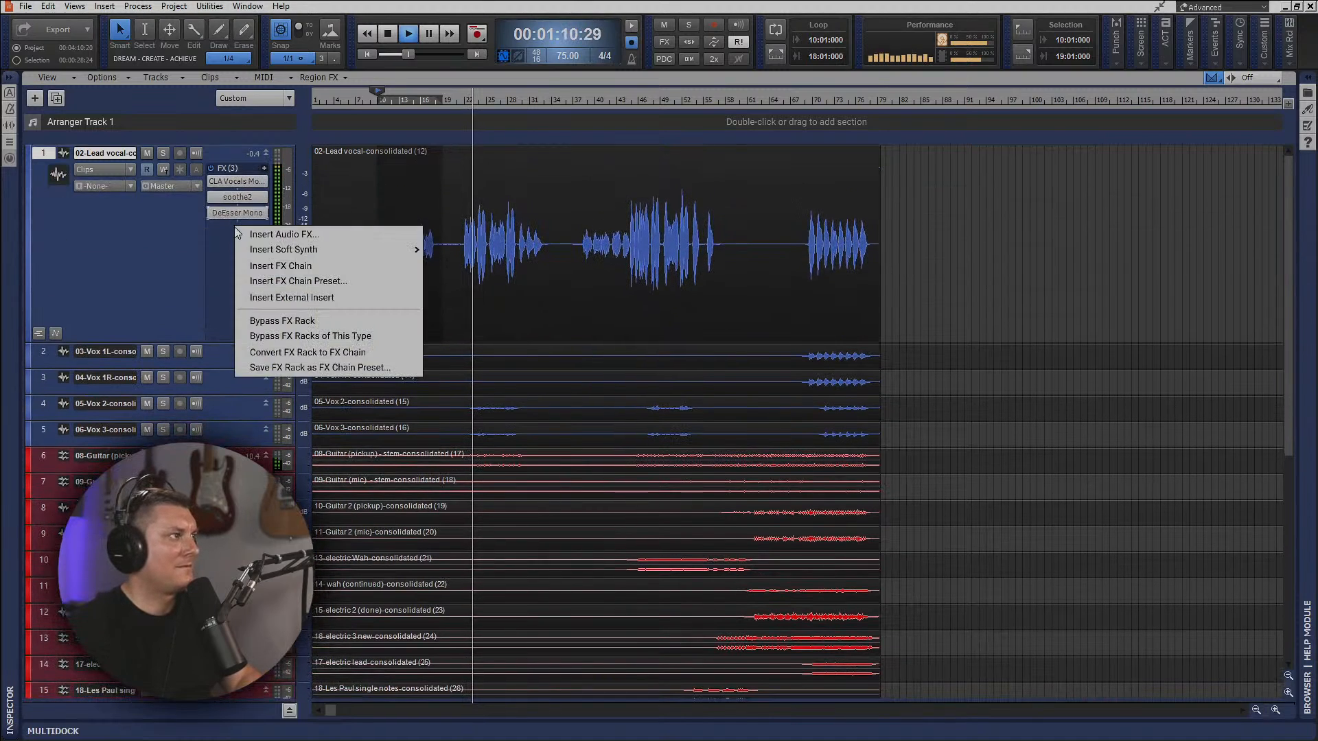
{"action": "left_click", "coordinate": [259, 236]}
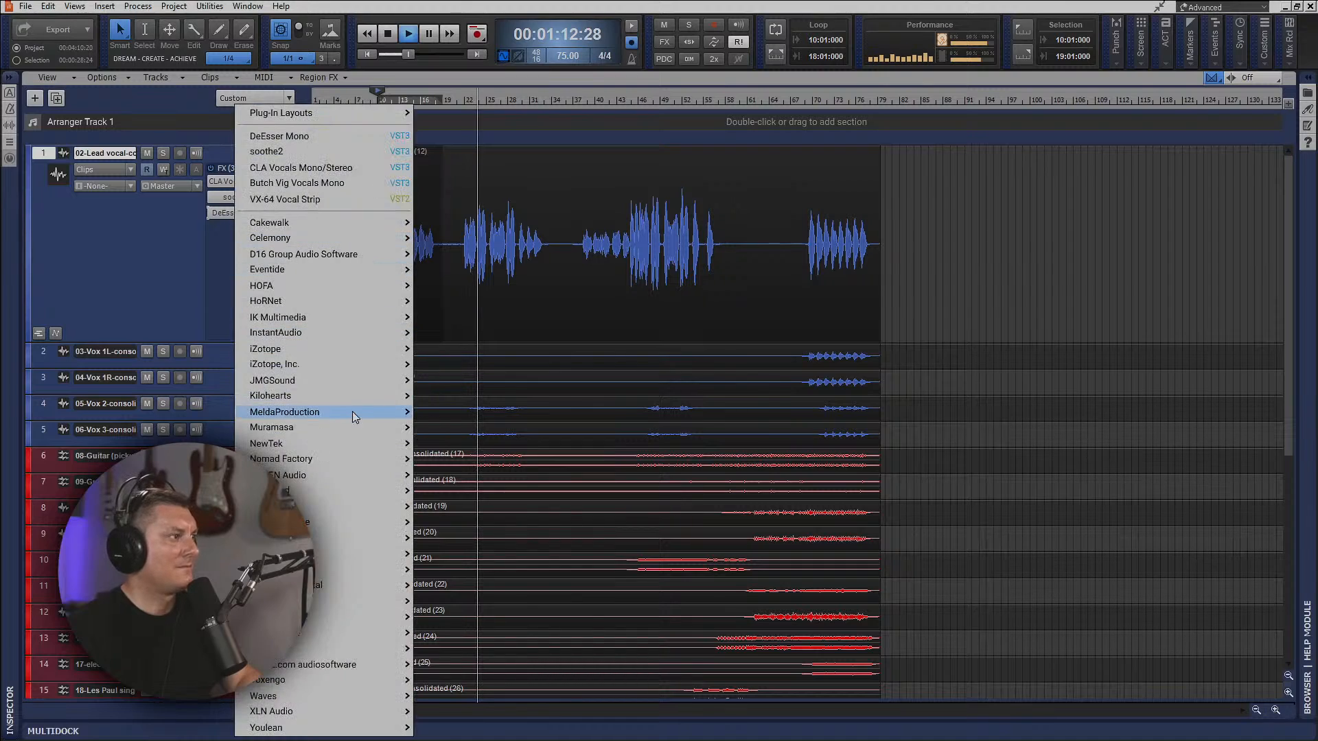
{"action": "mouse_move", "coordinate": [324, 696]}
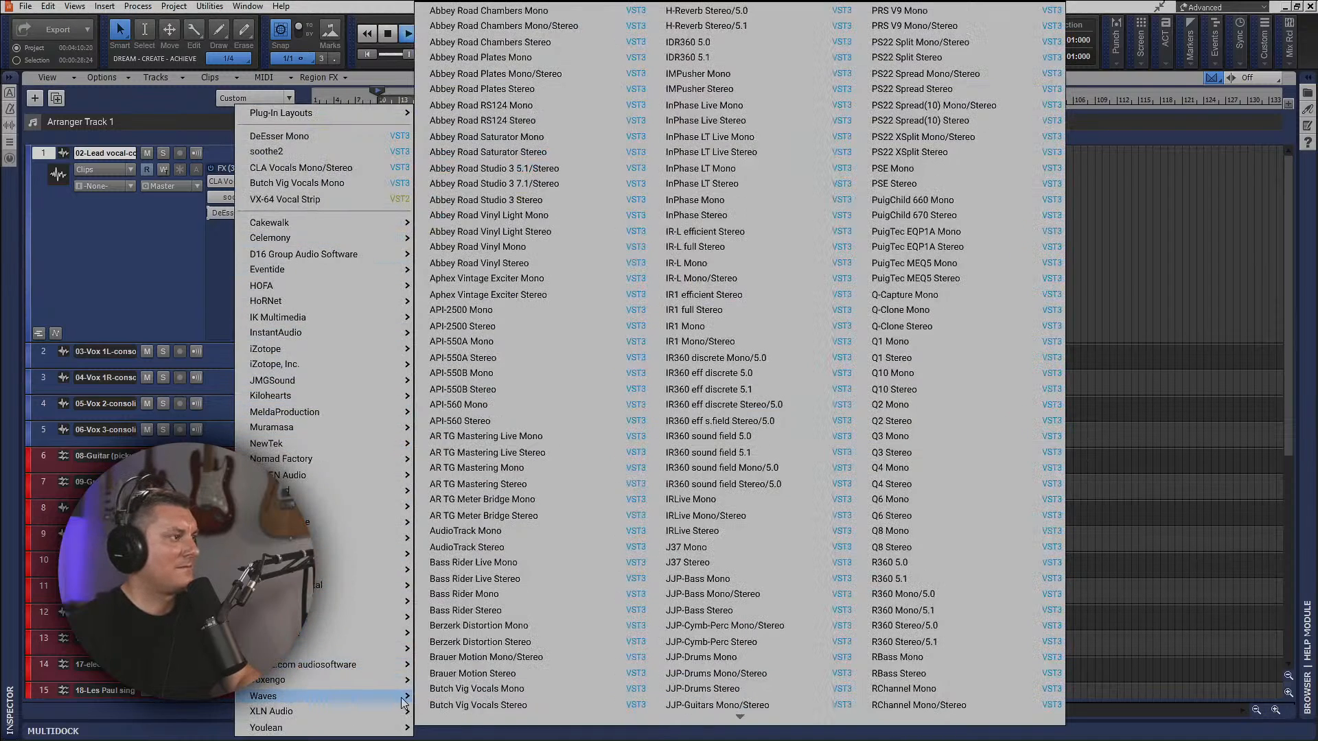
{"action": "scroll", "coordinate": [672, 610], "scroll_direction": "down", "scroll_amount": 10}
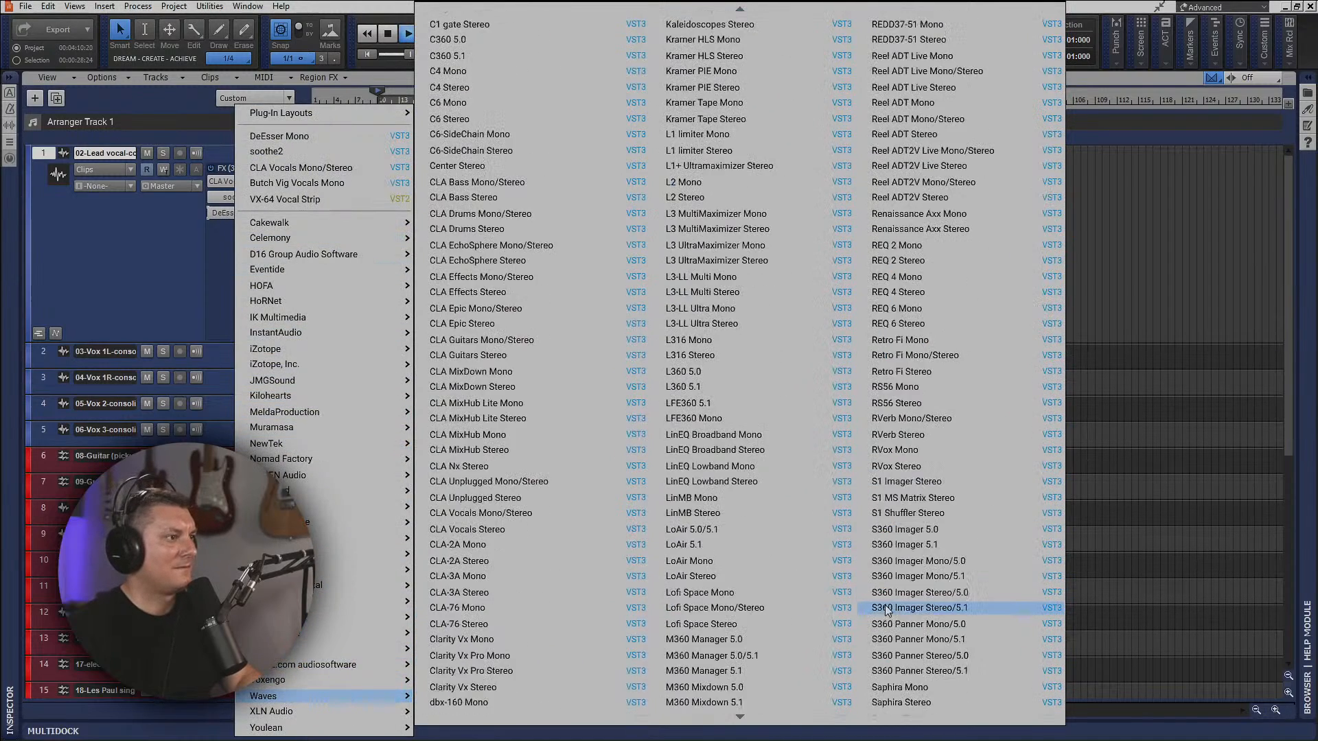
{"action": "scroll", "coordinate": [896, 616], "scroll_direction": "down", "scroll_amount": 15}
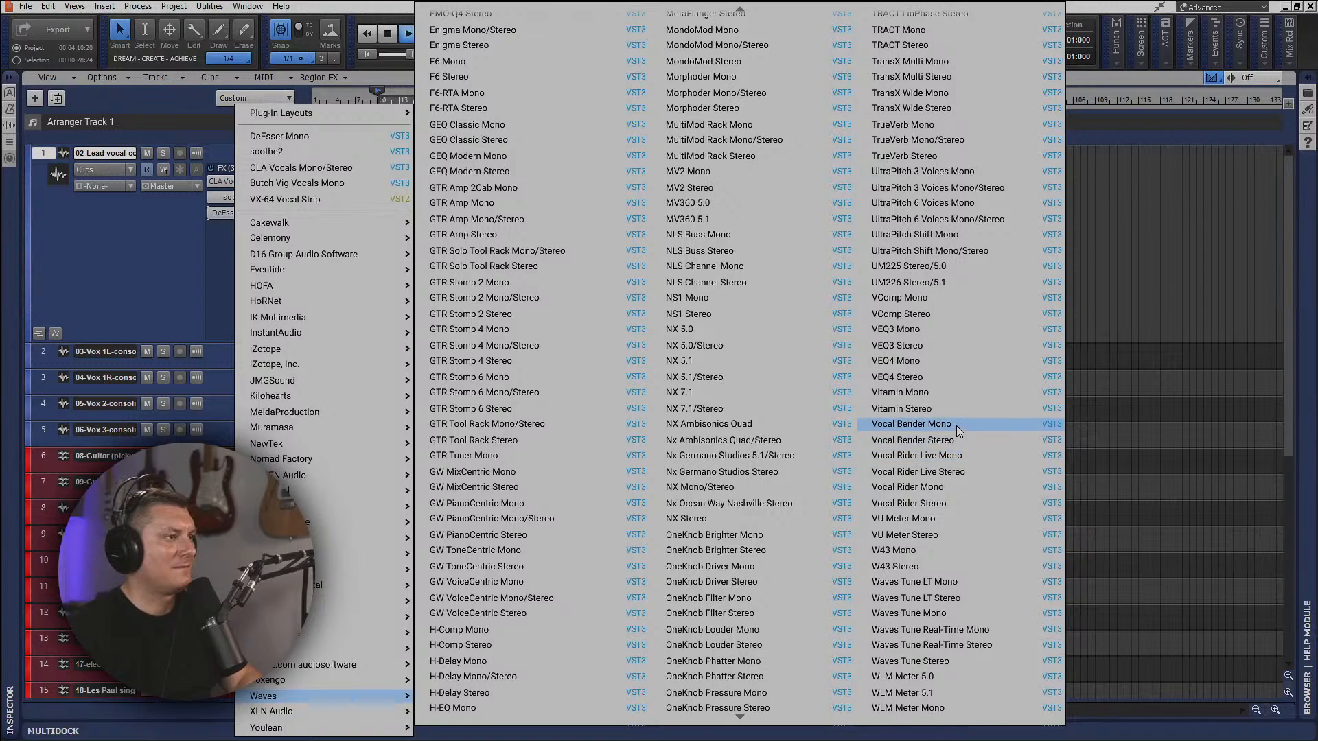
{"action": "left_click", "coordinate": [956, 487]}
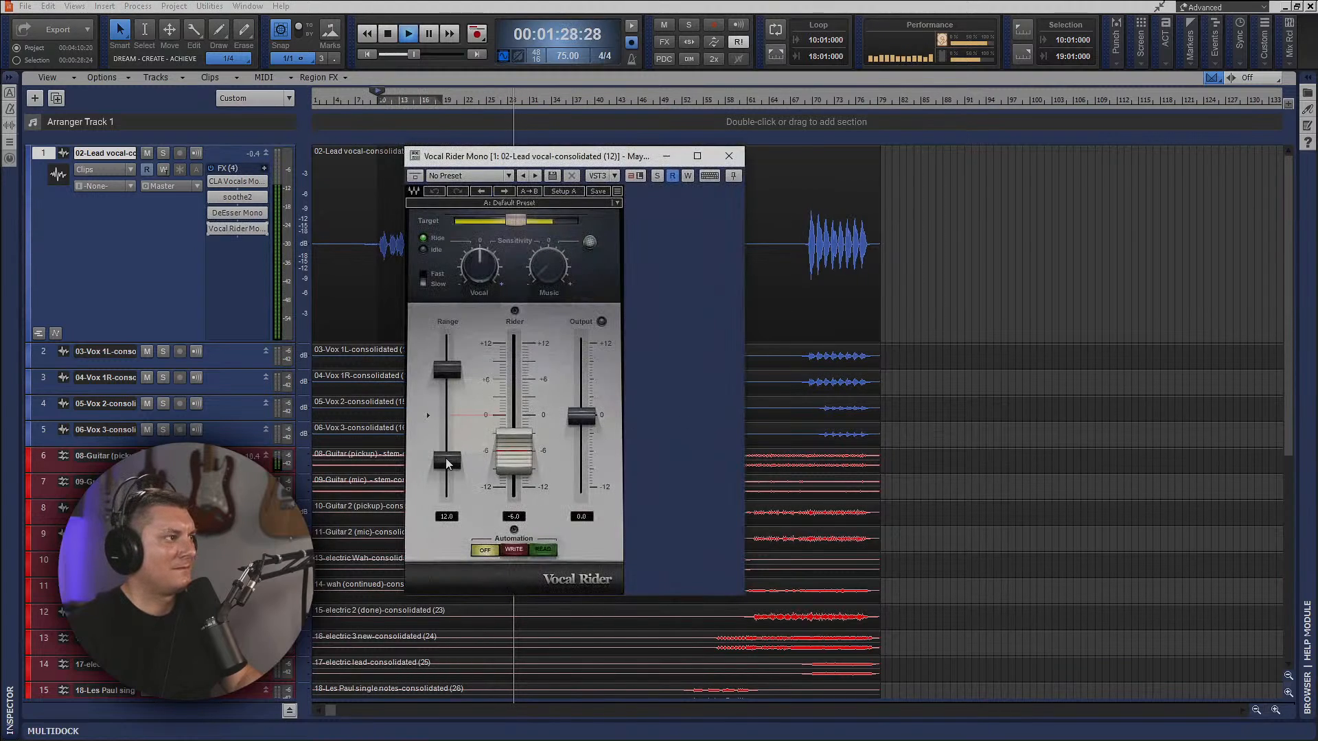
{"action": "mouse_move", "coordinate": [444, 462]}
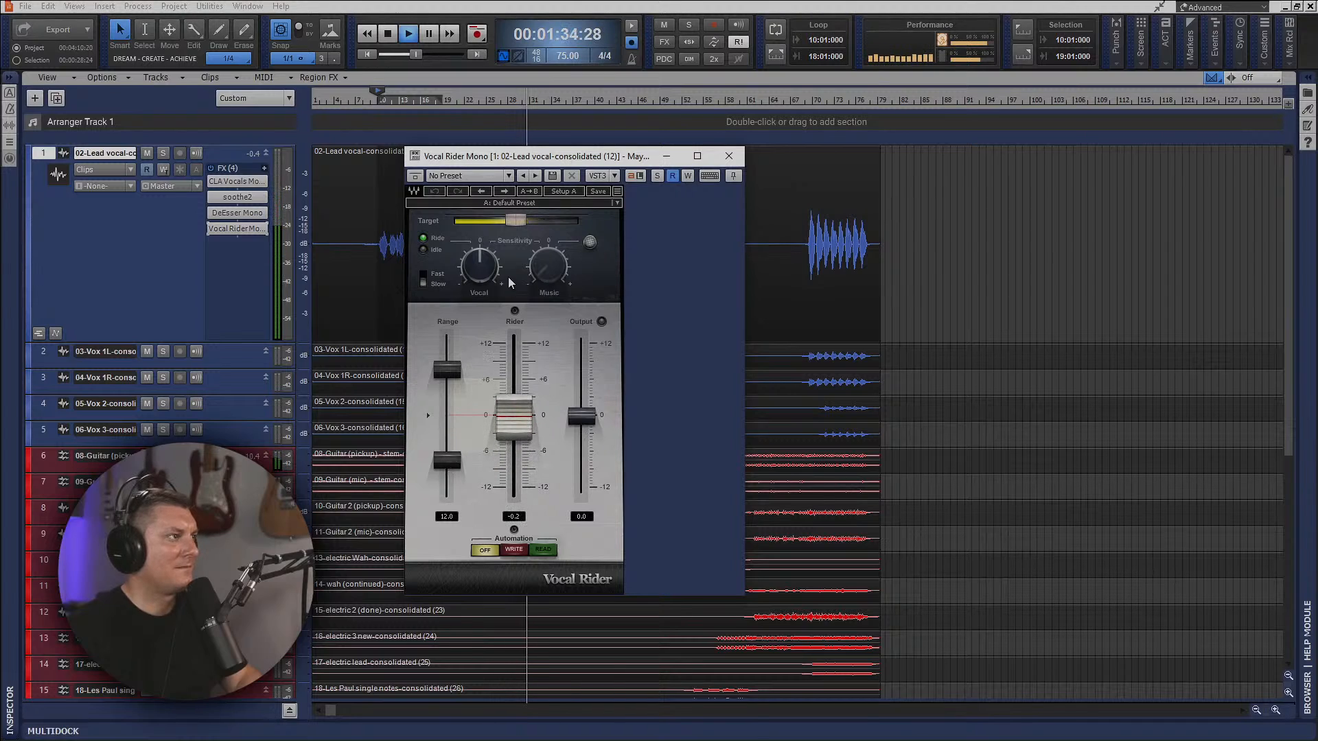
{"action": "left_click_drag", "start_coordinate": [516, 220], "coordinate": [524, 221]}
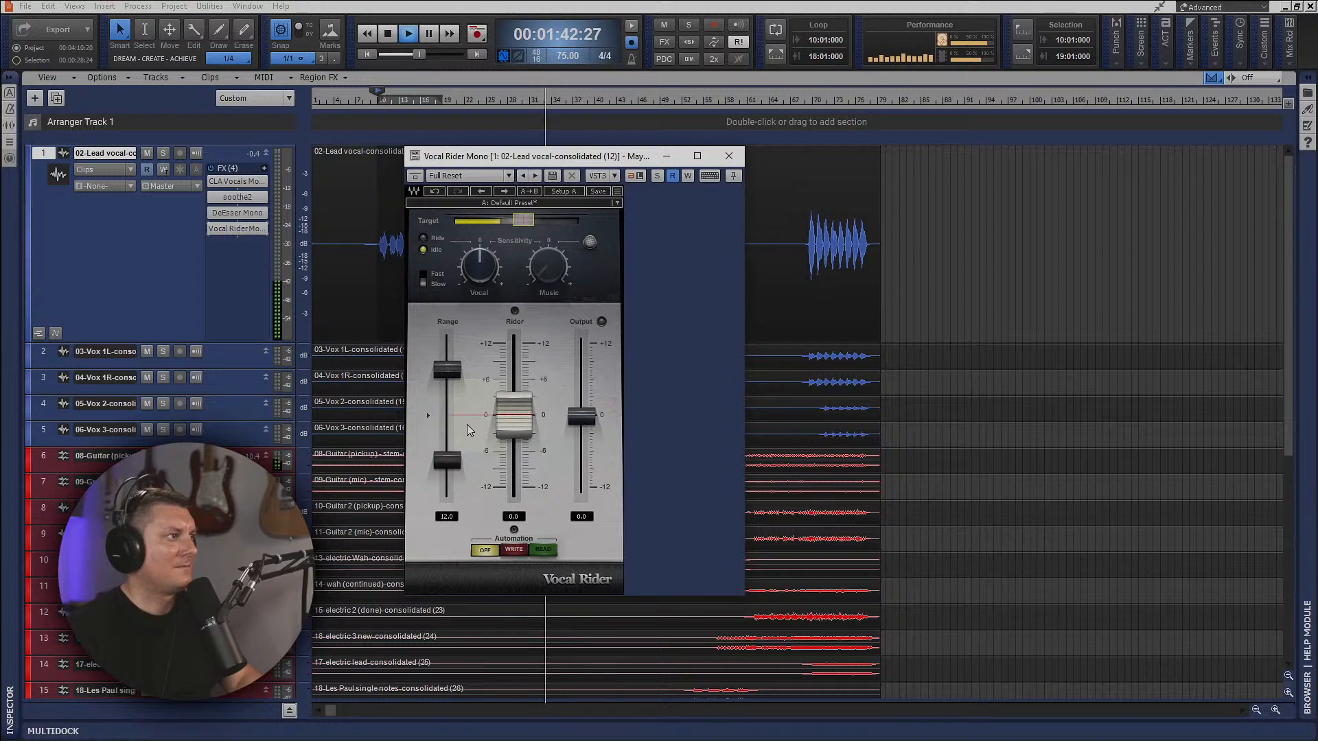
Restart playback and move Vocal Rider to the start of the lead vocal's effects chain, ahead of CLA Vocals.
{"action": "key", "text": "space"}
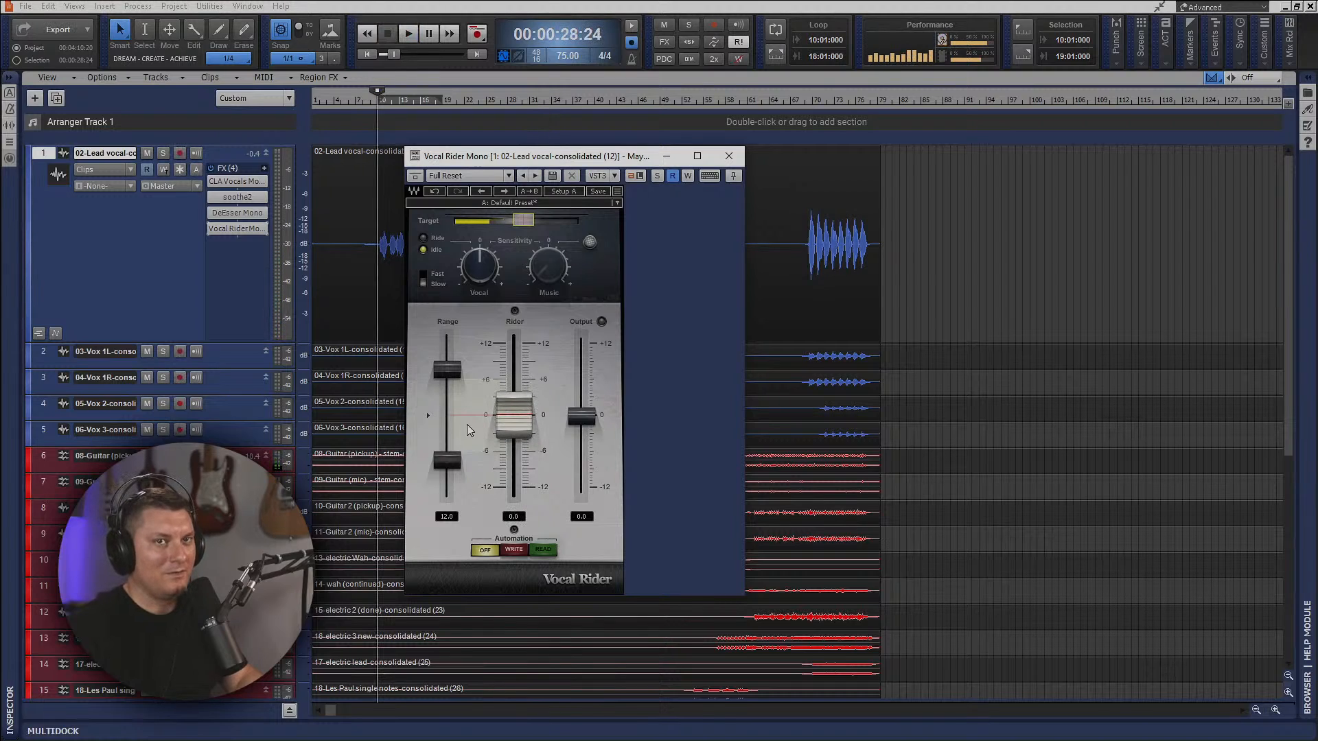
{"action": "key", "text": "space"}
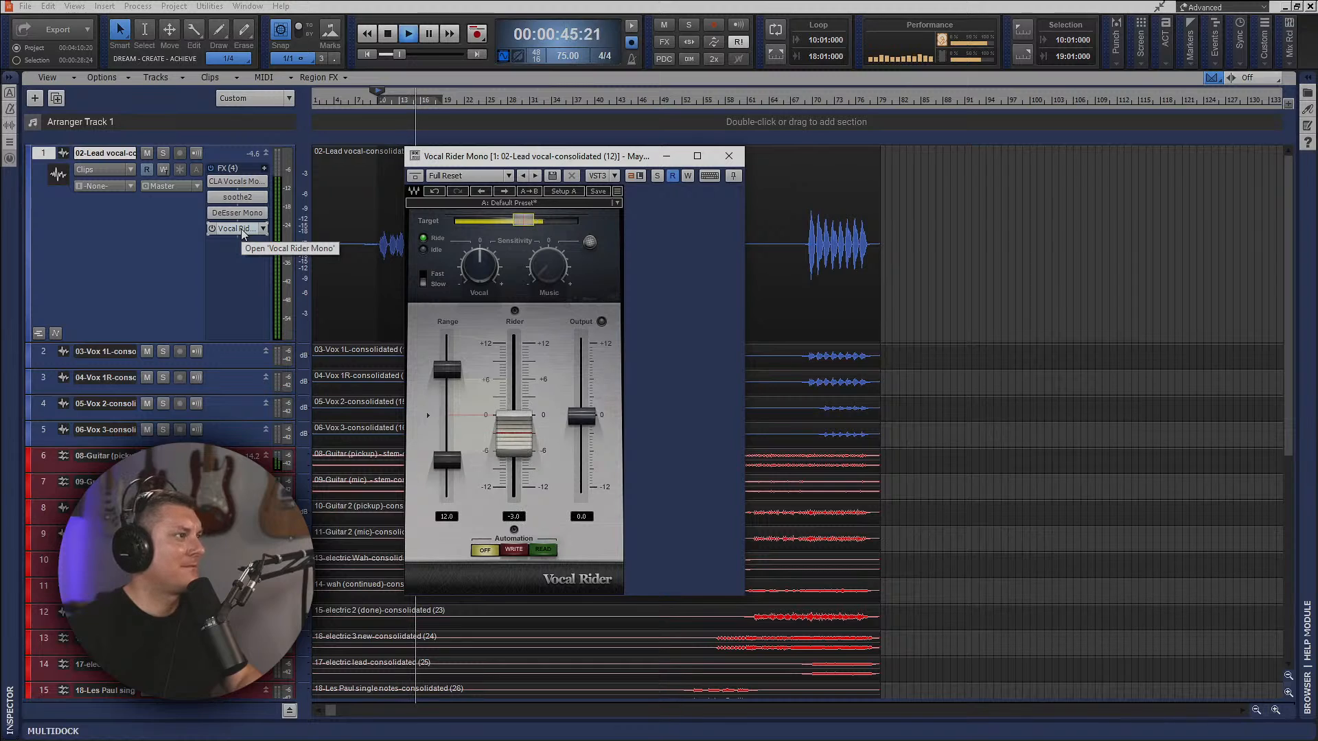
{"action": "left_click_drag", "start_coordinate": [237, 229], "coordinate": [244, 173]}
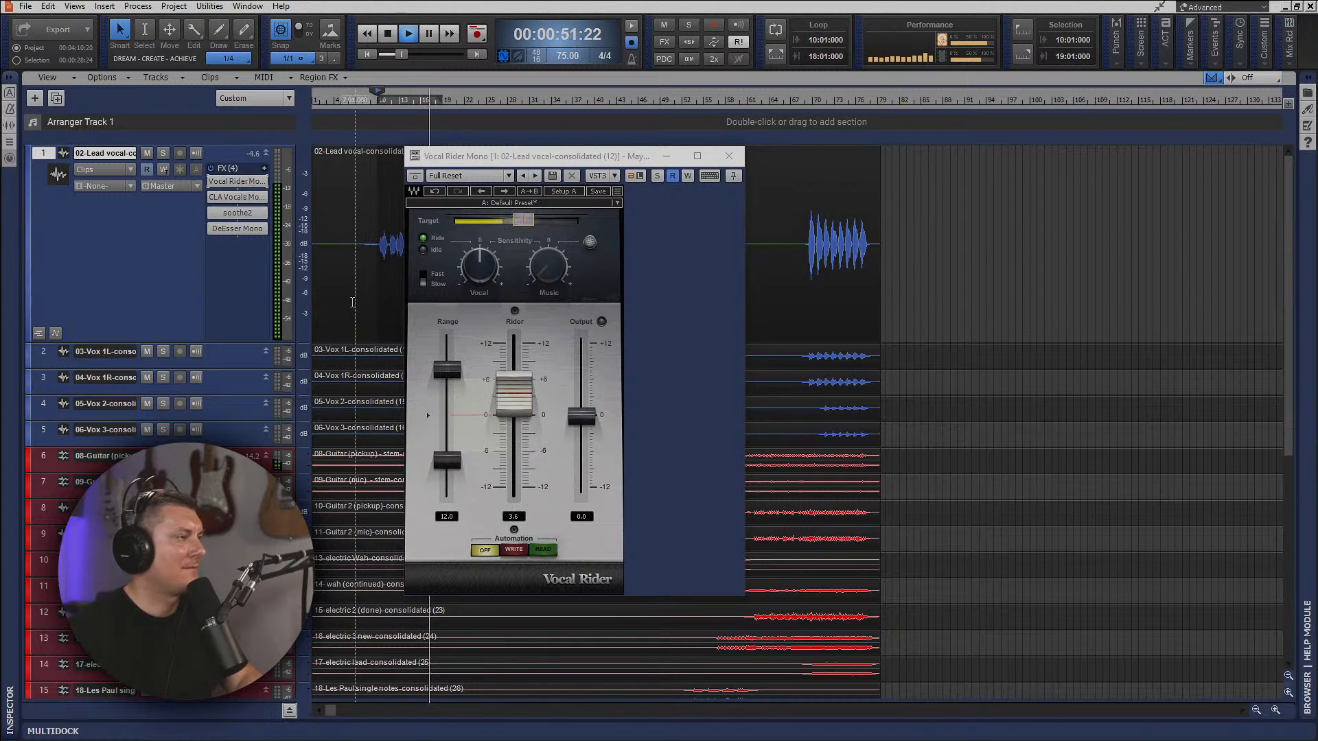
Fine-tune Vocal Rider's Target slightly lower in small adjustments while the lead vocal plays.
{"action": "left_click_drag", "start_coordinate": [520, 221], "coordinate": [514, 220]}
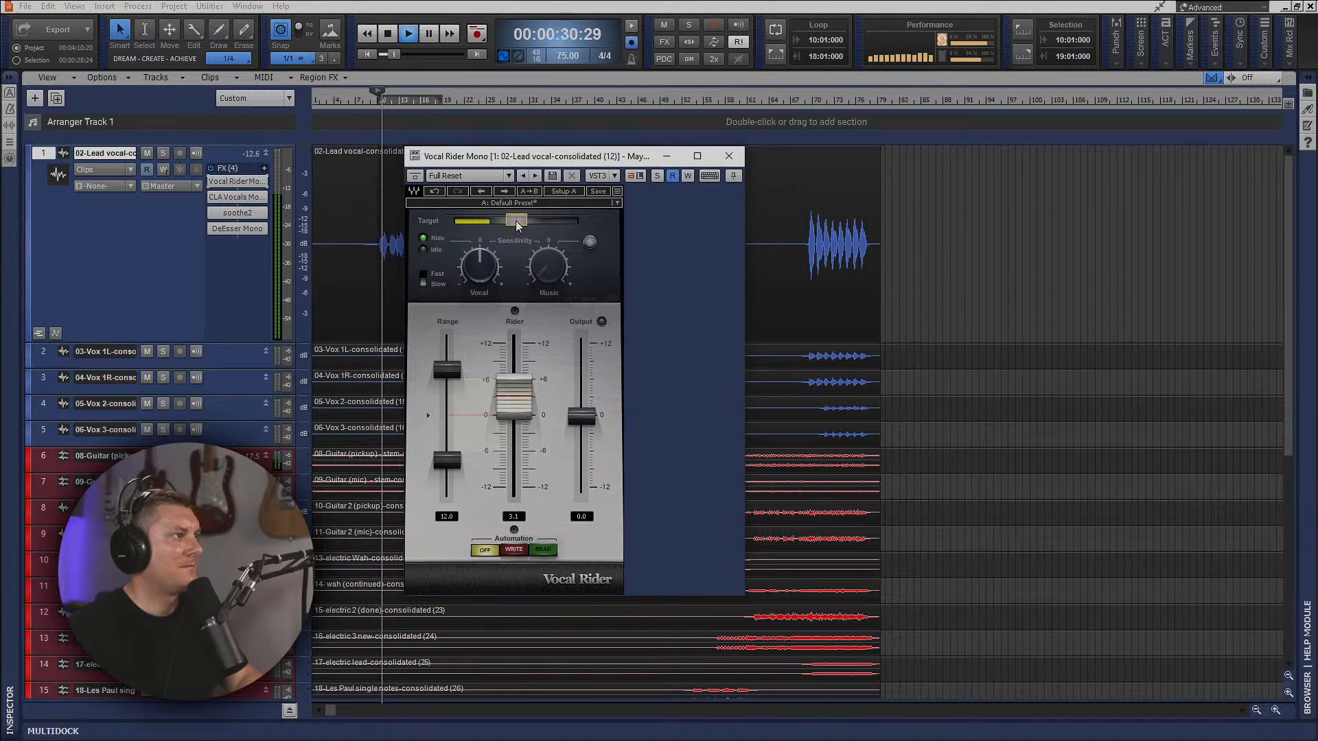
{"action": "left_click_drag", "start_coordinate": [516, 220], "coordinate": [515, 220]}
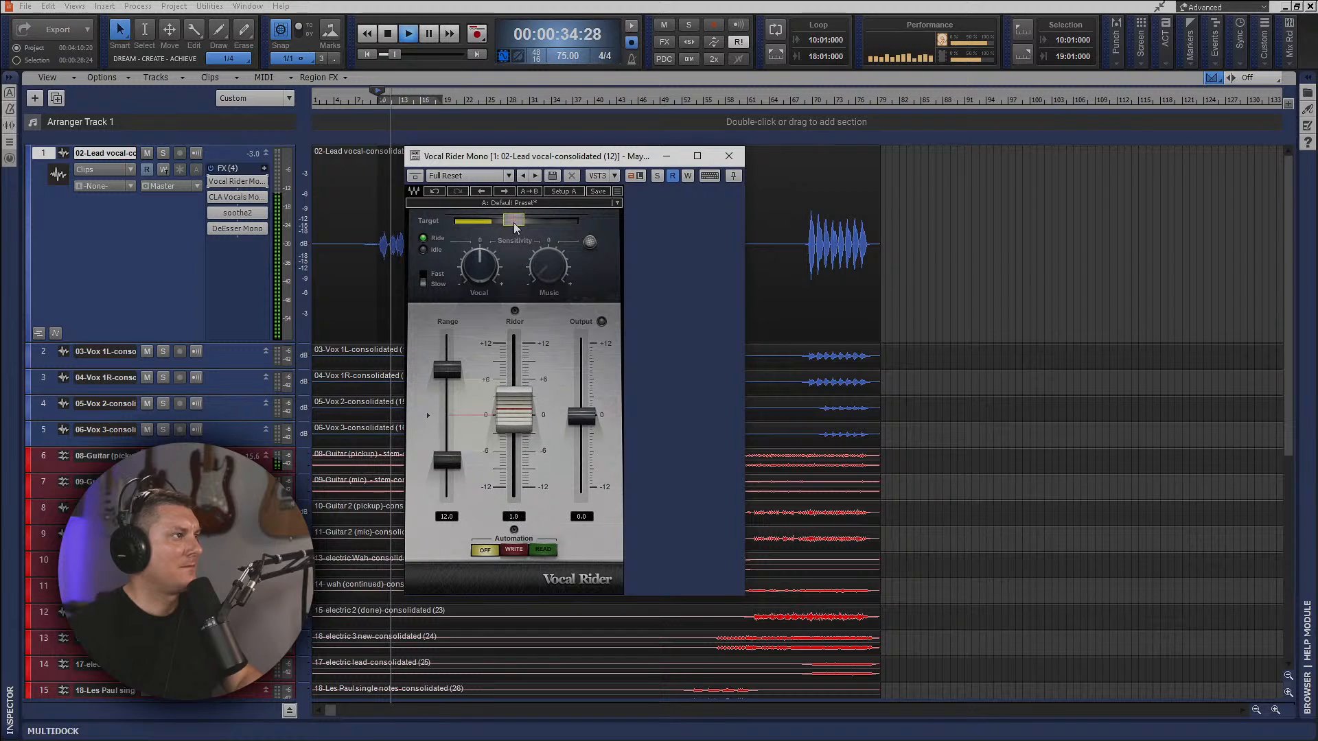
{"action": "mouse_move", "coordinate": [514, 219]}
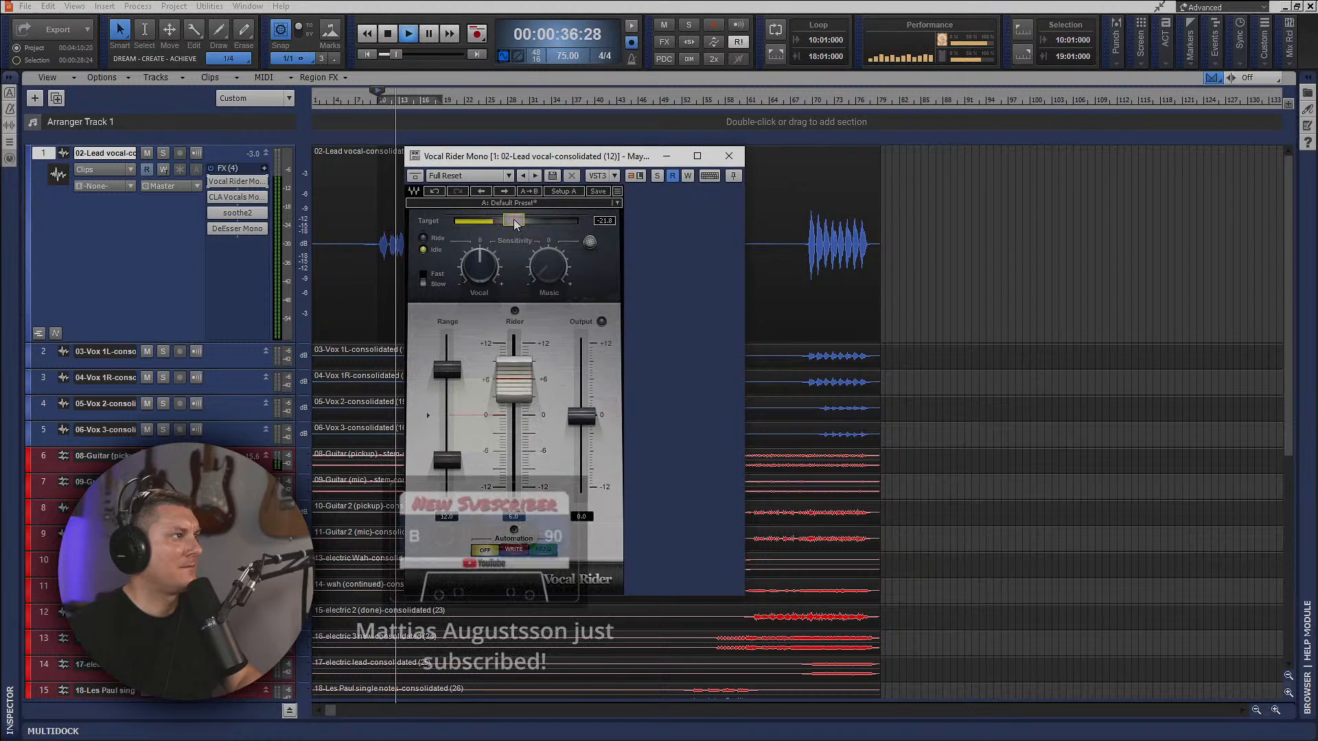
{"action": "left_click_drag", "start_coordinate": [515, 224], "coordinate": [513, 224]}
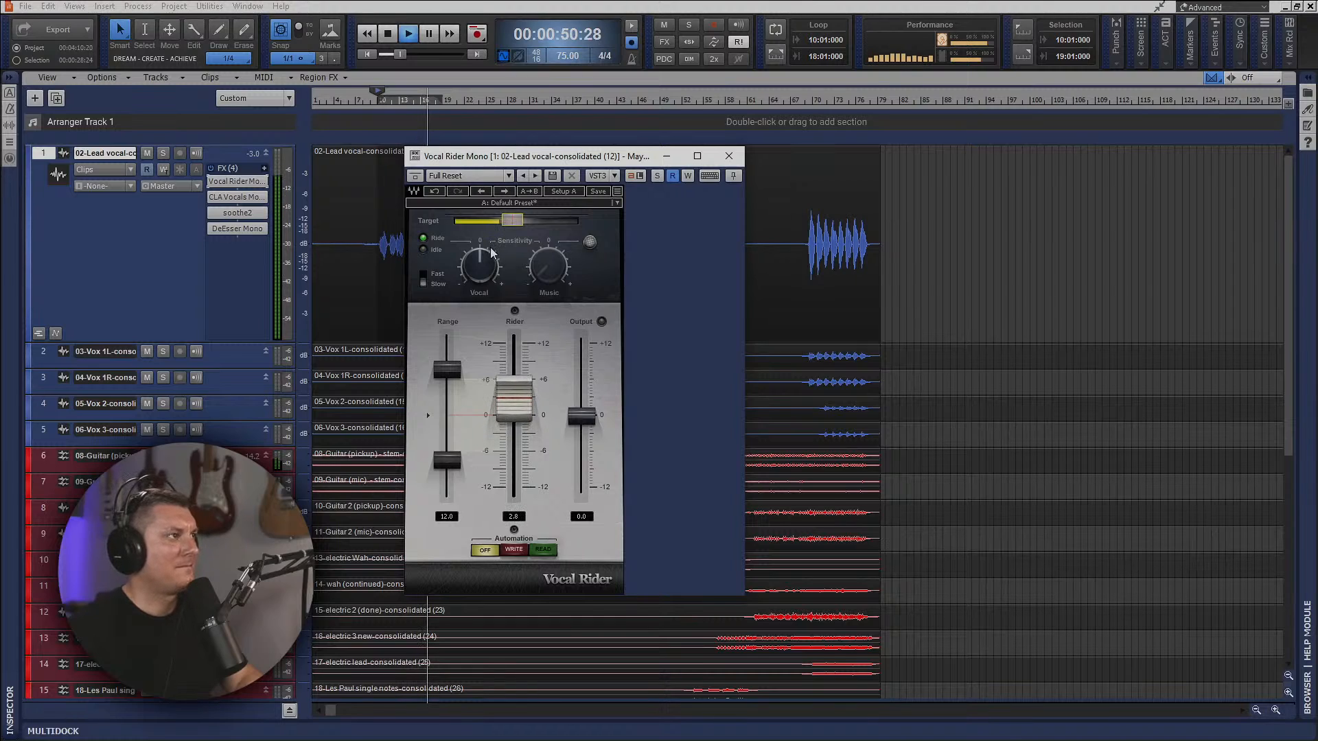
Lower Vocal Rider's Target to -23.1 on the lead vocal and close the plug-in window.
{"action": "left_click_drag", "start_coordinate": [511, 221], "coordinate": [508, 220]}
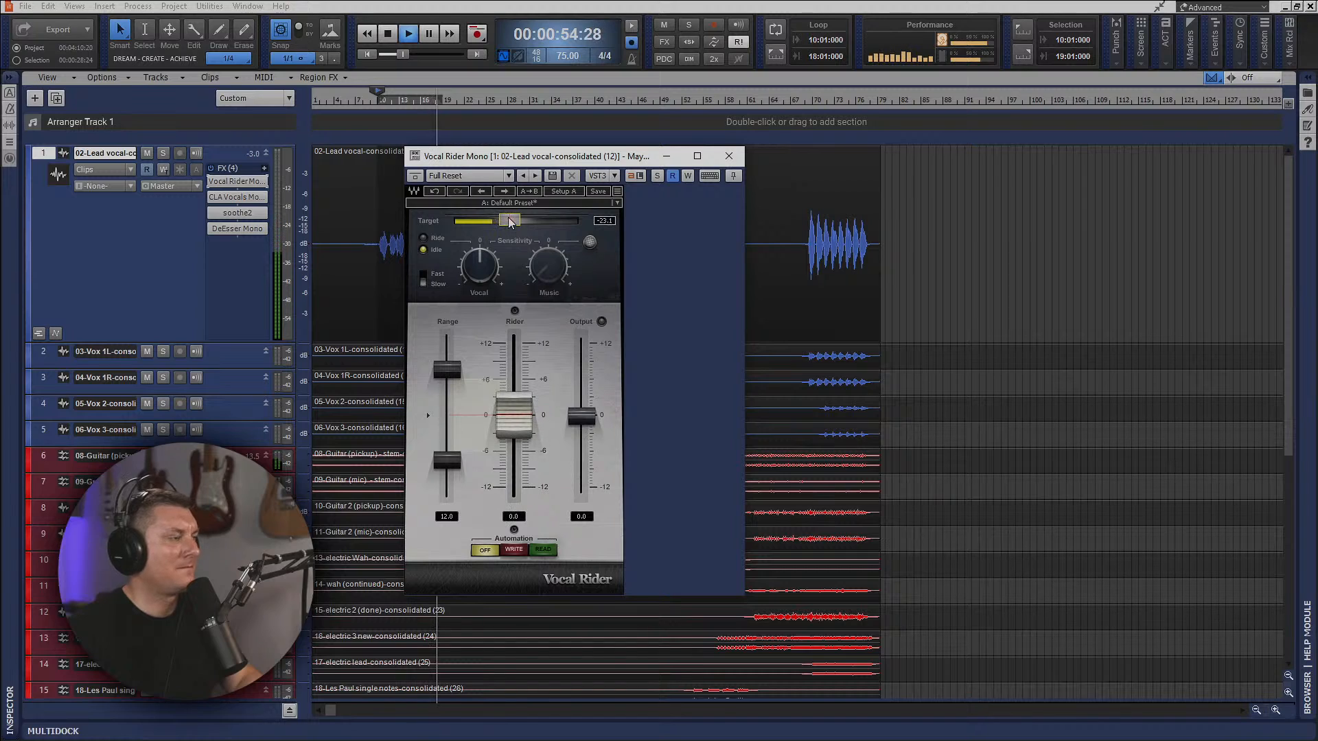
{"action": "left_click", "coordinate": [728, 158]}
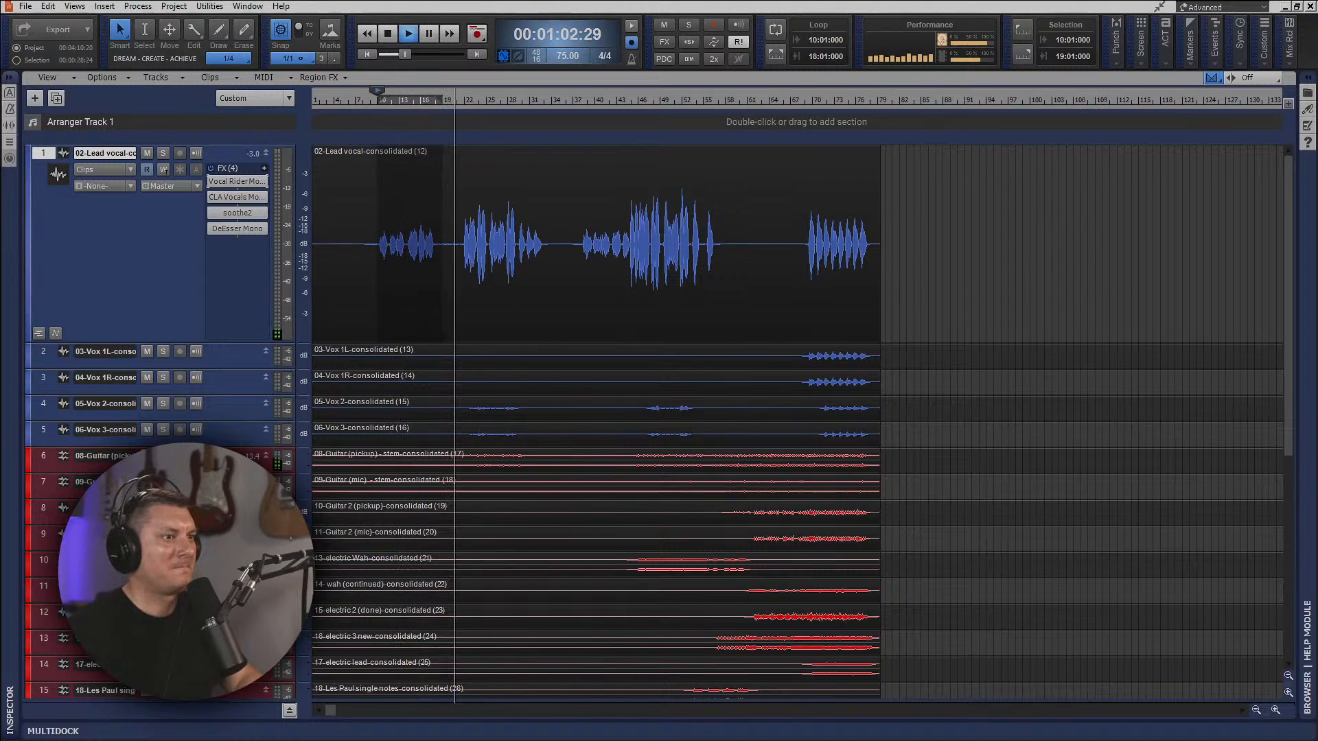
Make room for the bus strips in the console, insert a new stereo bus and name it Vocals.
{"action": "key", "text": "alt+2"}
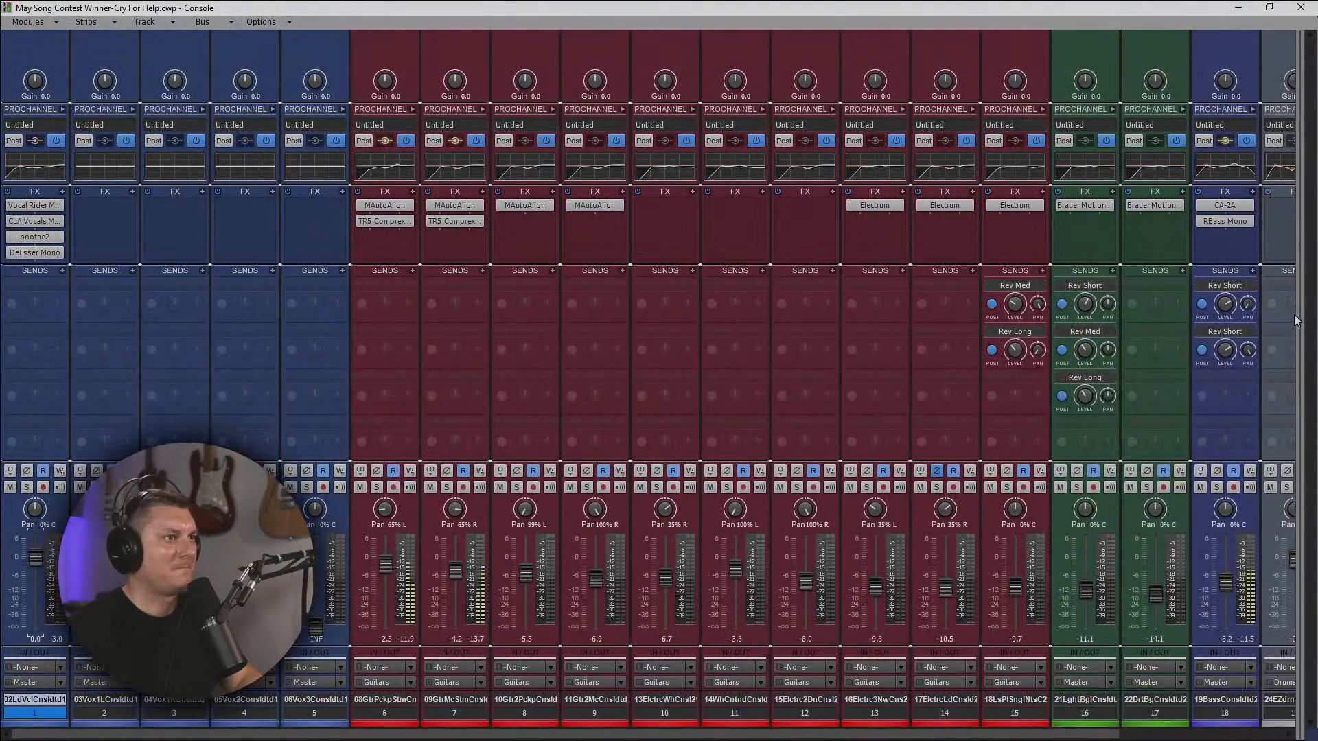
{"action": "left_click_drag", "start_coordinate": [1298, 316], "coordinate": [684, 333]}
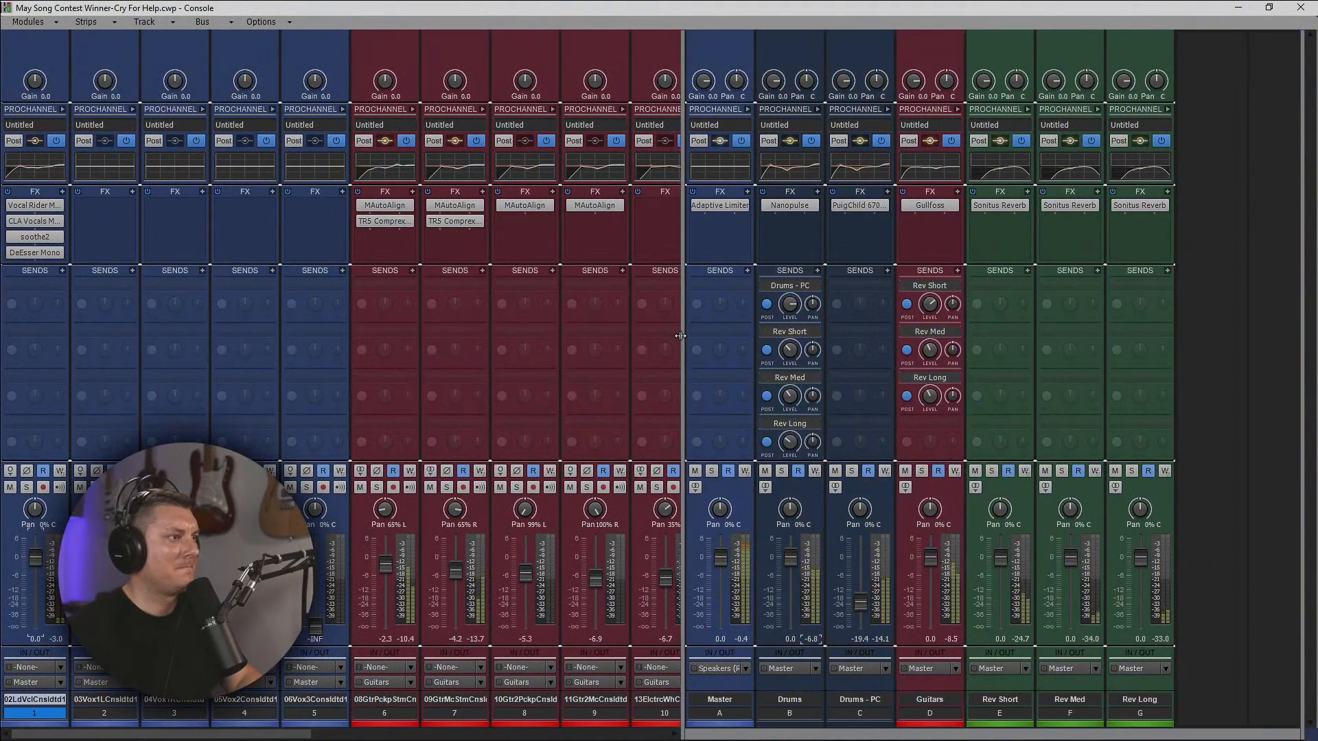
{"action": "right_click", "coordinate": [1188, 316]}
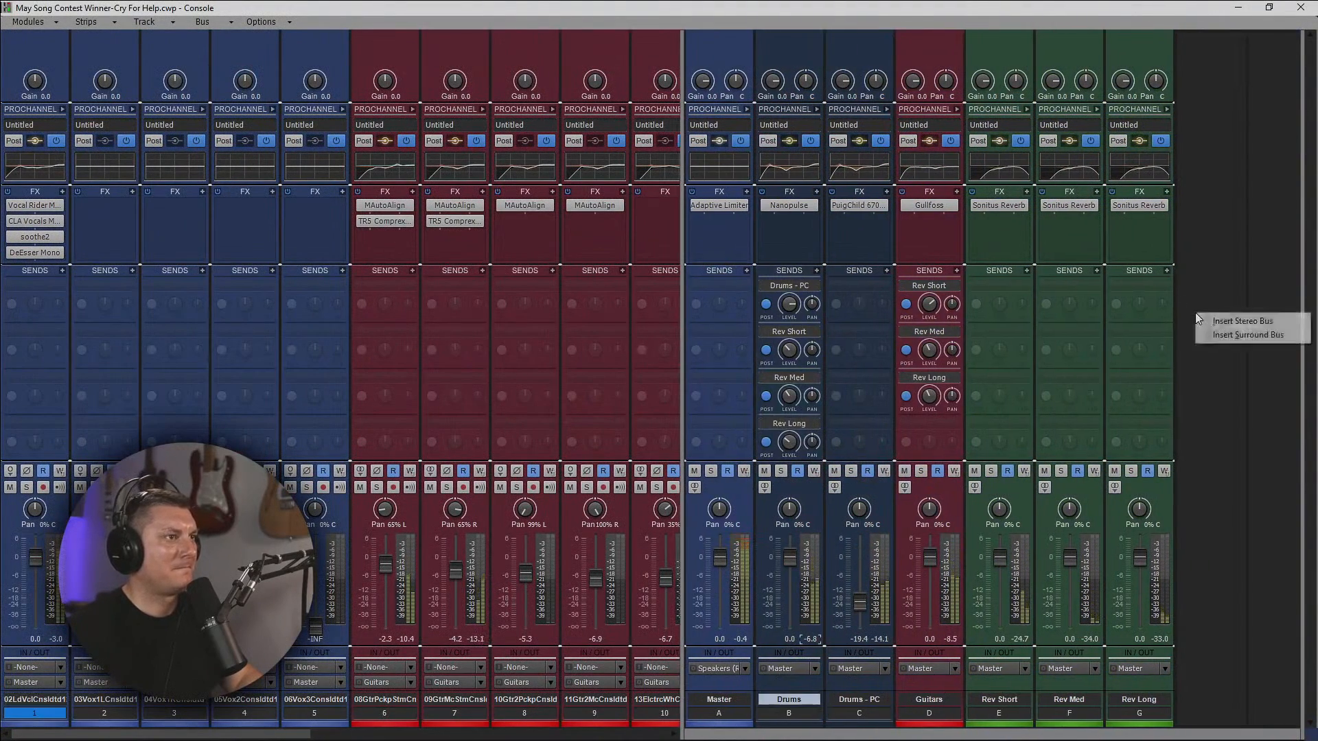
{"action": "left_click", "coordinate": [1217, 318]}
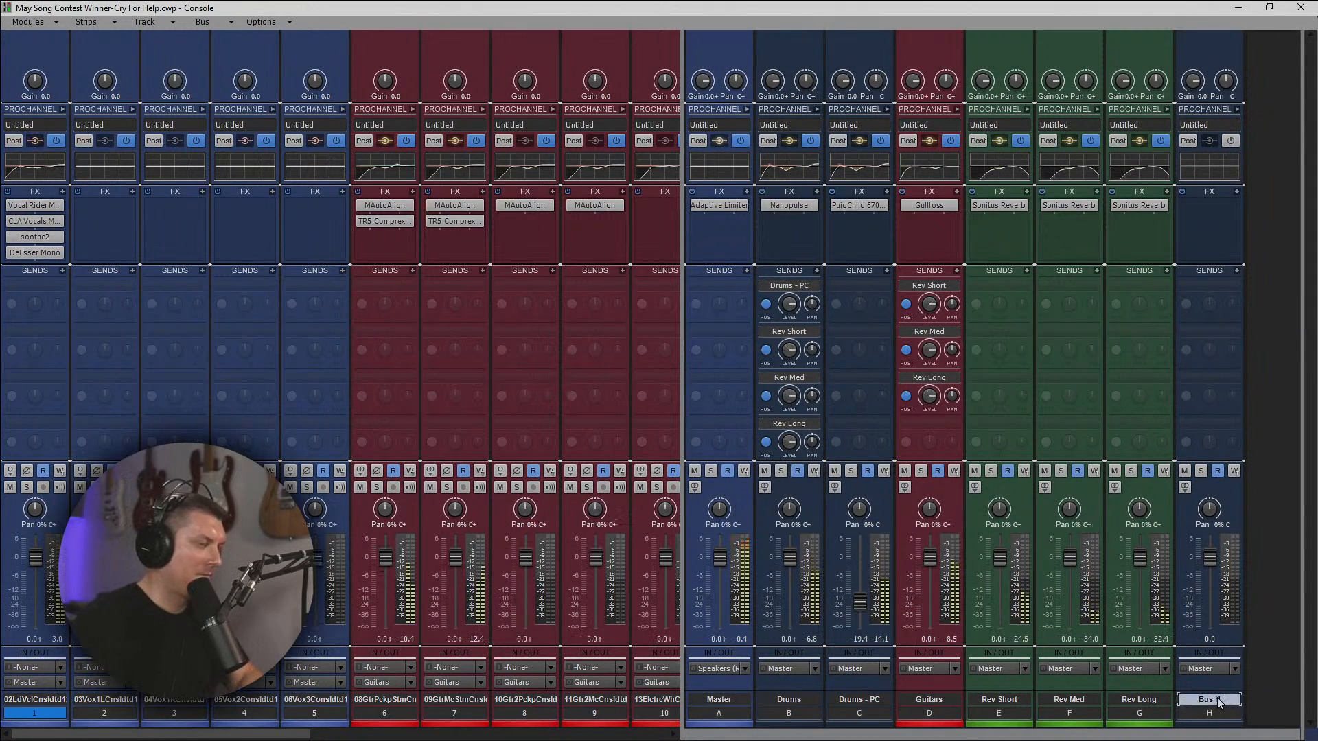
{"action": "key", "text": "o"}
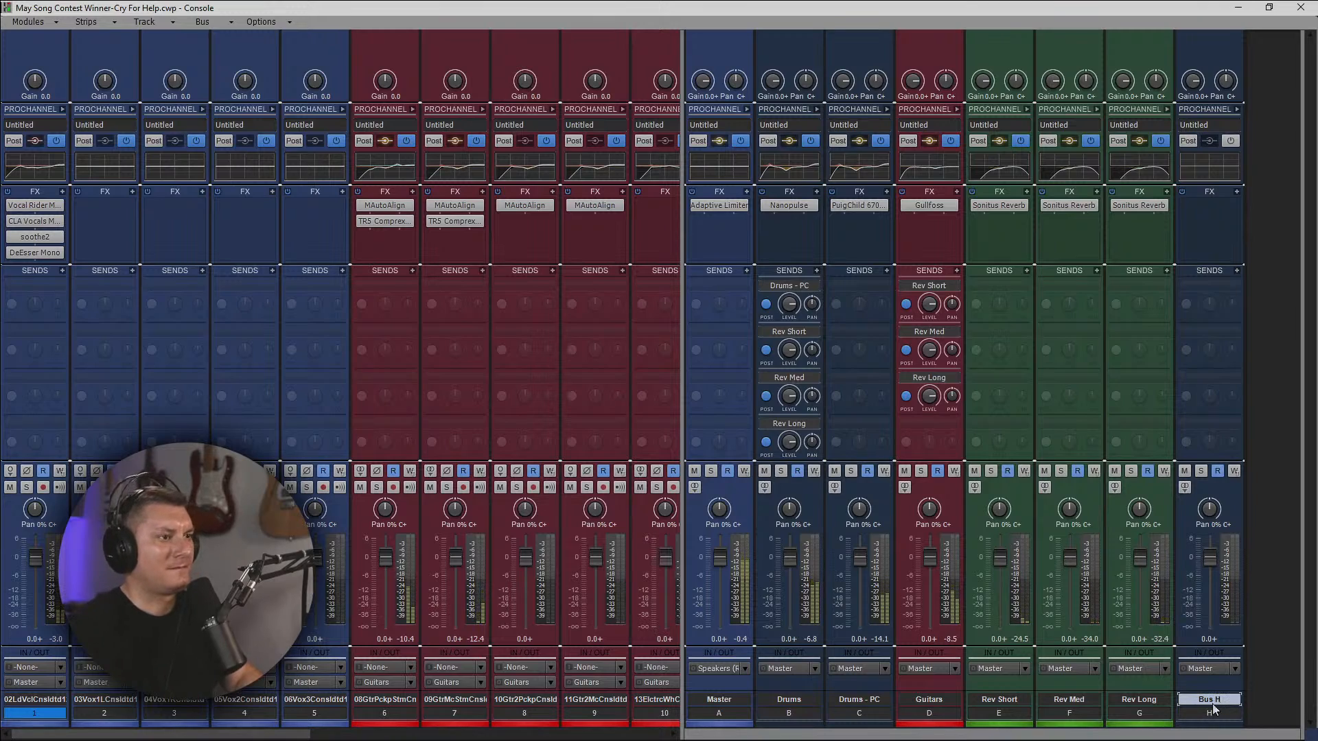
{"action": "double_click", "coordinate": [1220, 700]}
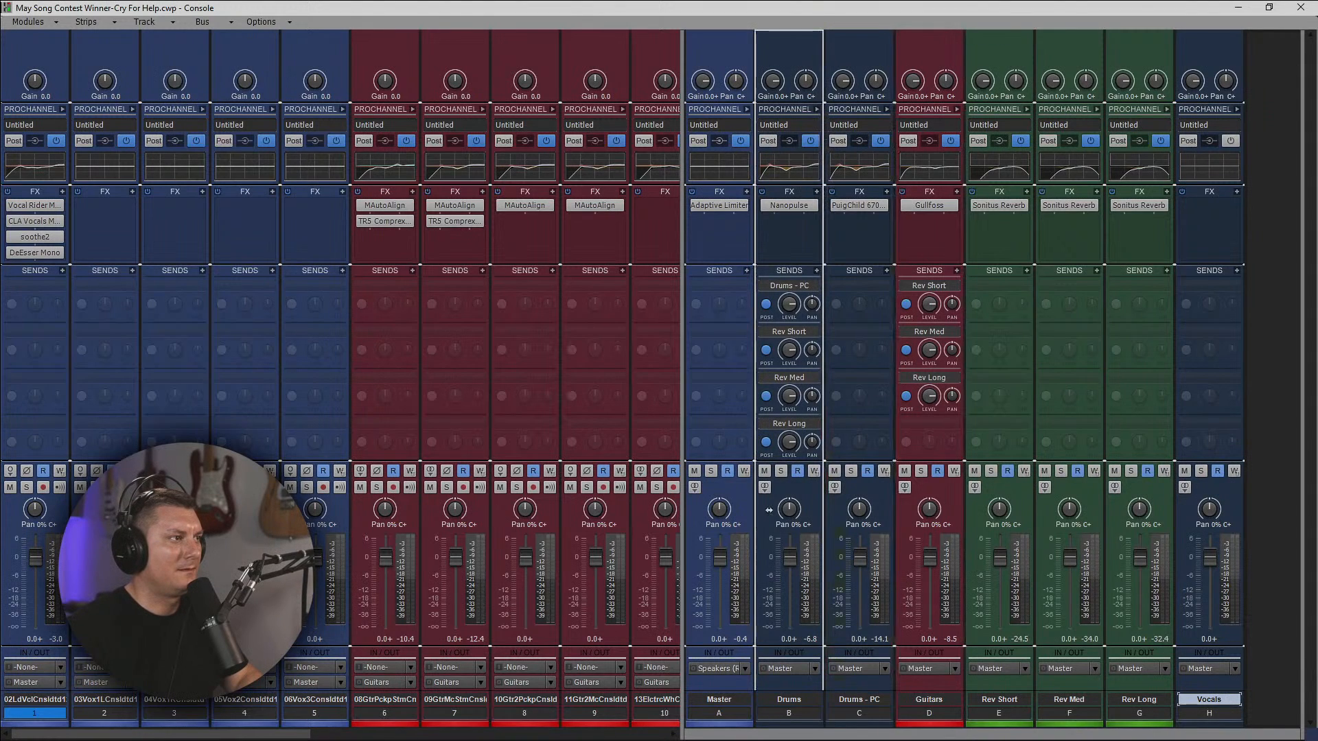
Move the Vocals bus between the Master and Drums buses and color it light blue.
{"action": "left_click_drag", "start_coordinate": [771, 503], "coordinate": [758, 520]}
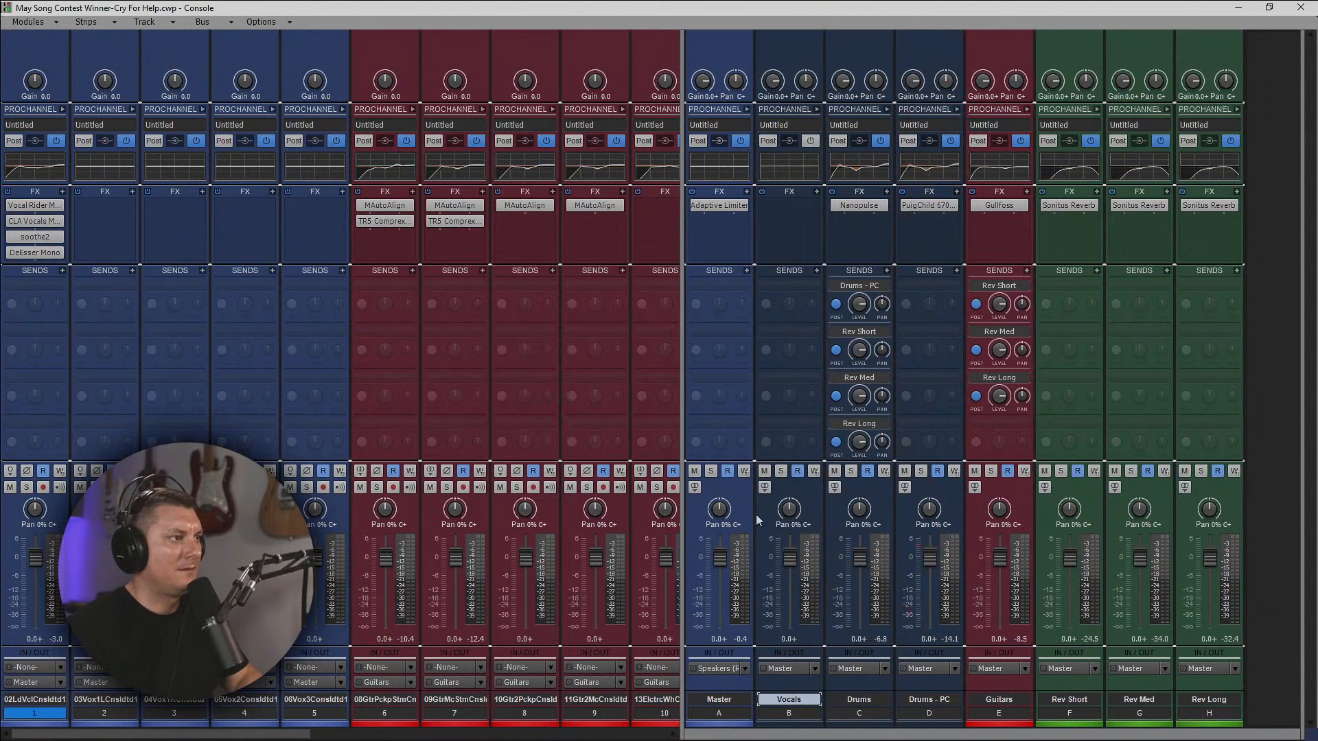
{"action": "left_click", "coordinate": [788, 730]}
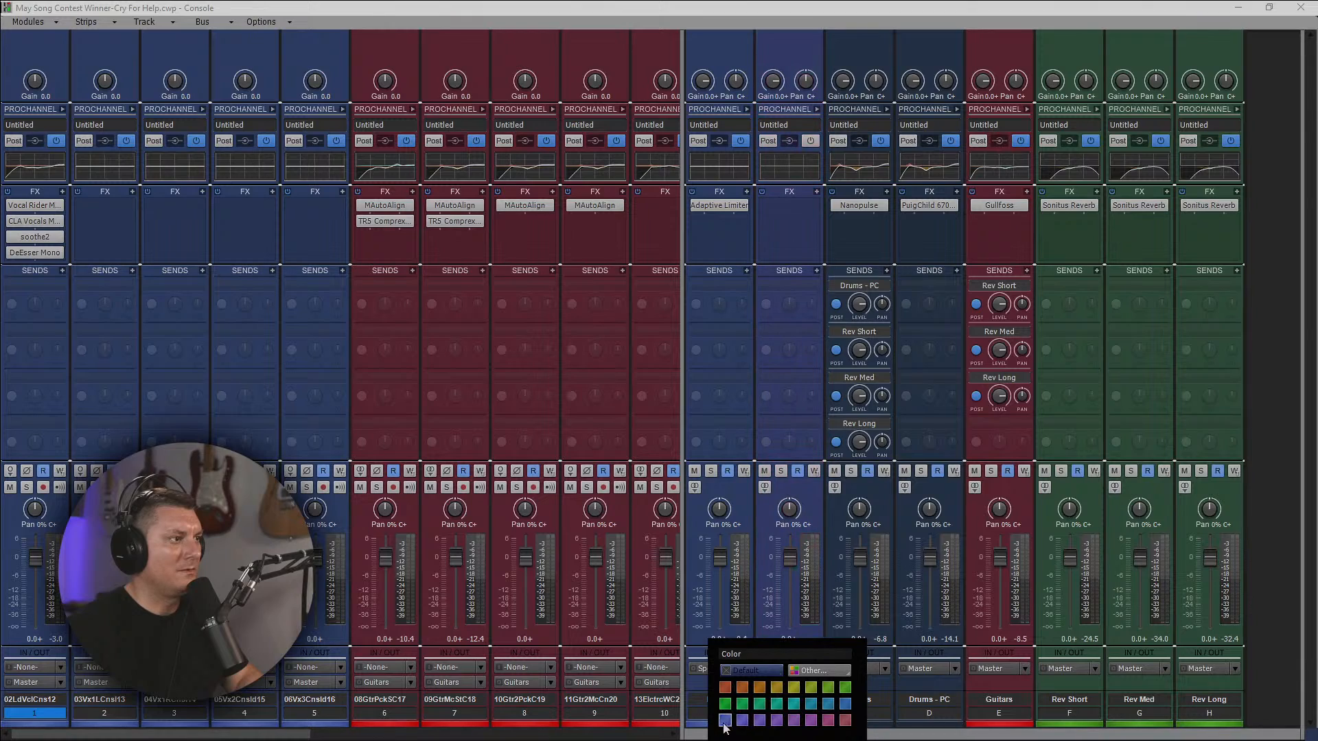
{"action": "left_click", "coordinate": [812, 705]}
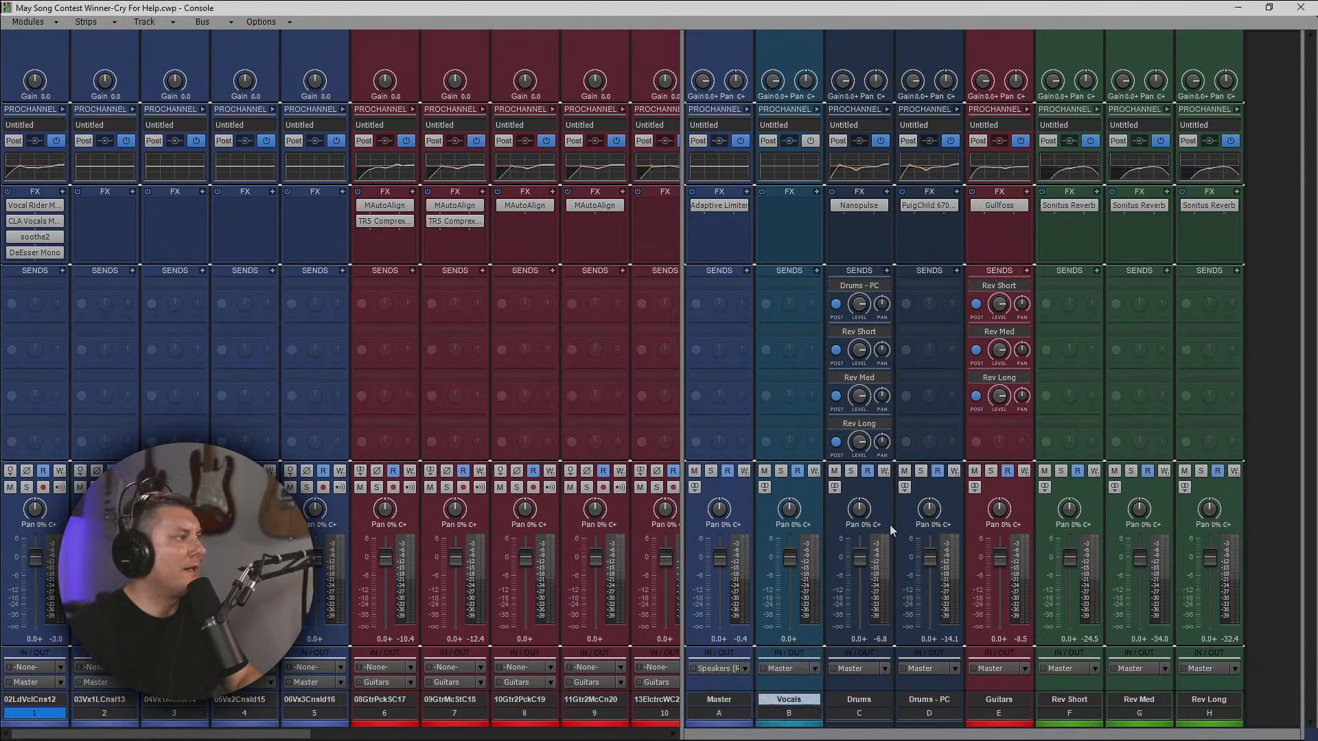
Select all five vocal tracks and route their outputs together to the Vocals bus.
{"action": "left_click_drag", "start_coordinate": [328, 718], "coordinate": [34, 728]}
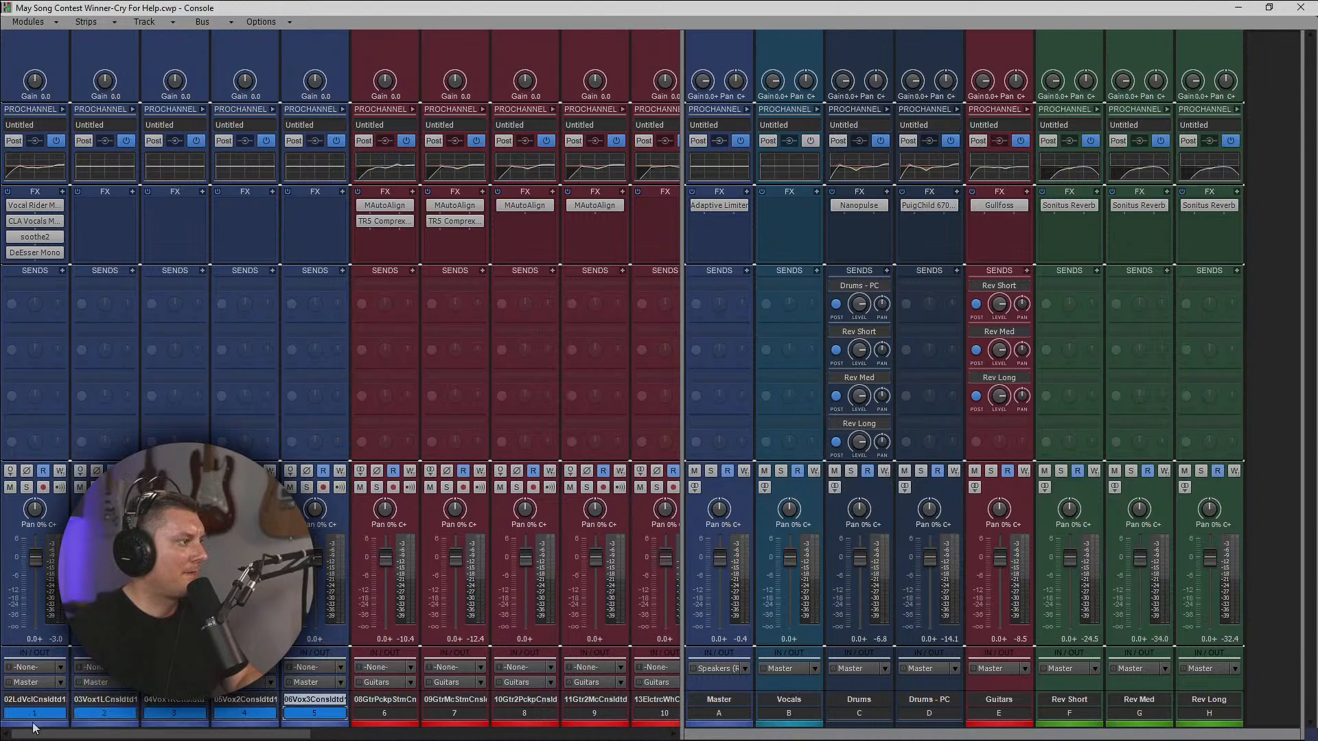
{"action": "left_click", "coordinate": [65, 684]}
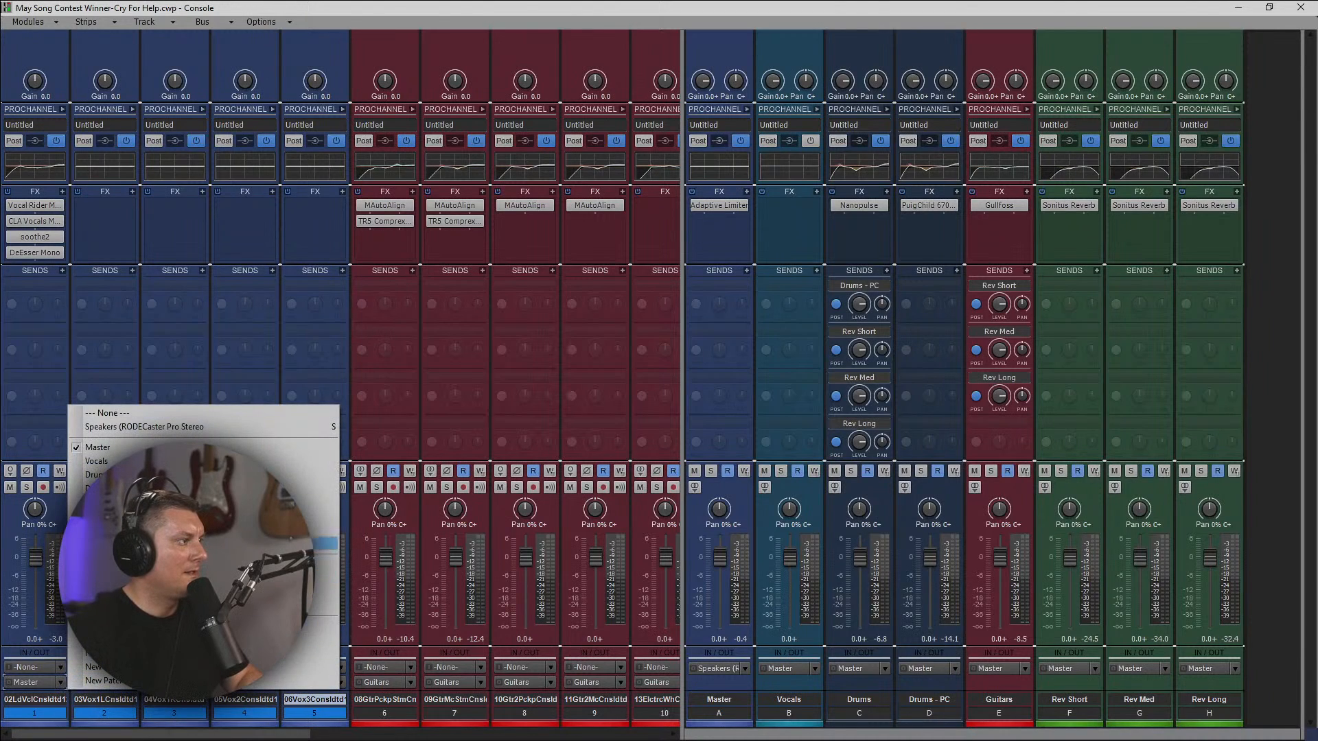
{"action": "left_click", "coordinate": [103, 461]}
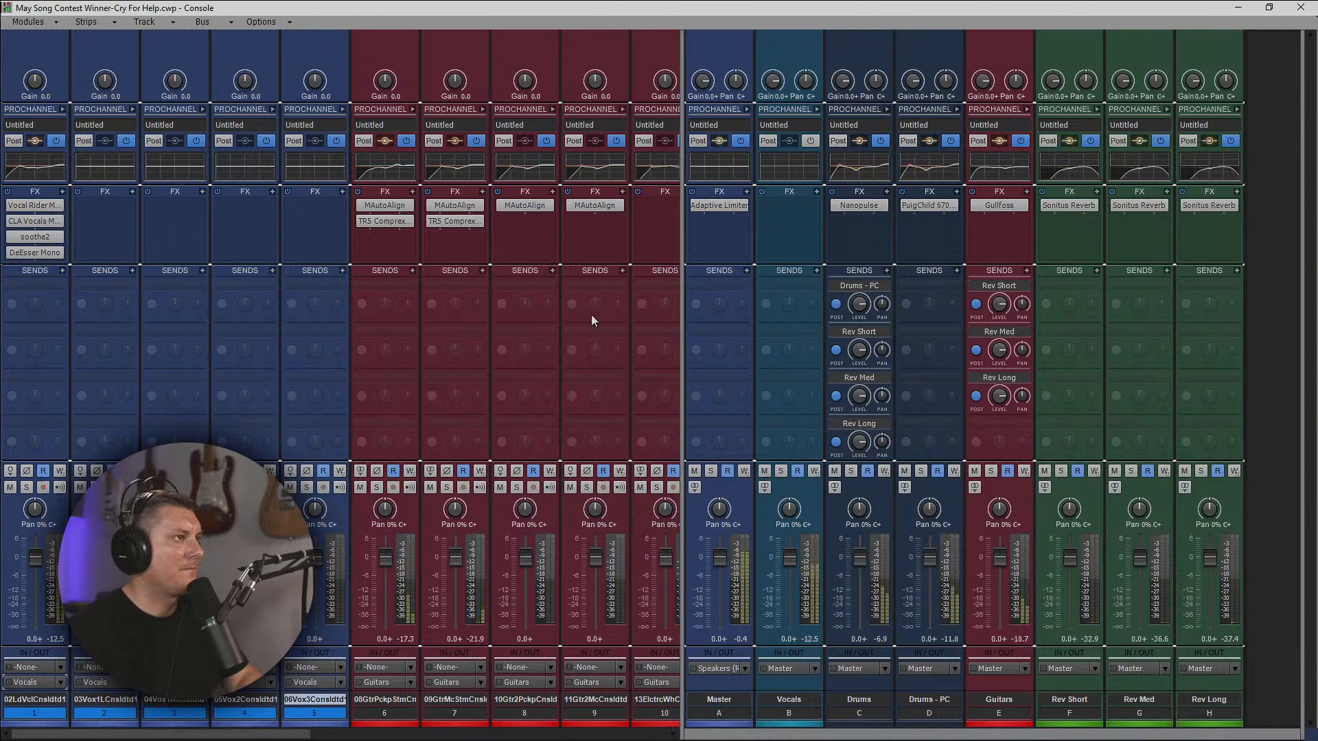
Enable the ProChannel on the Vocals bus and switch on its EQ module.
{"action": "left_click", "coordinate": [811, 140]}
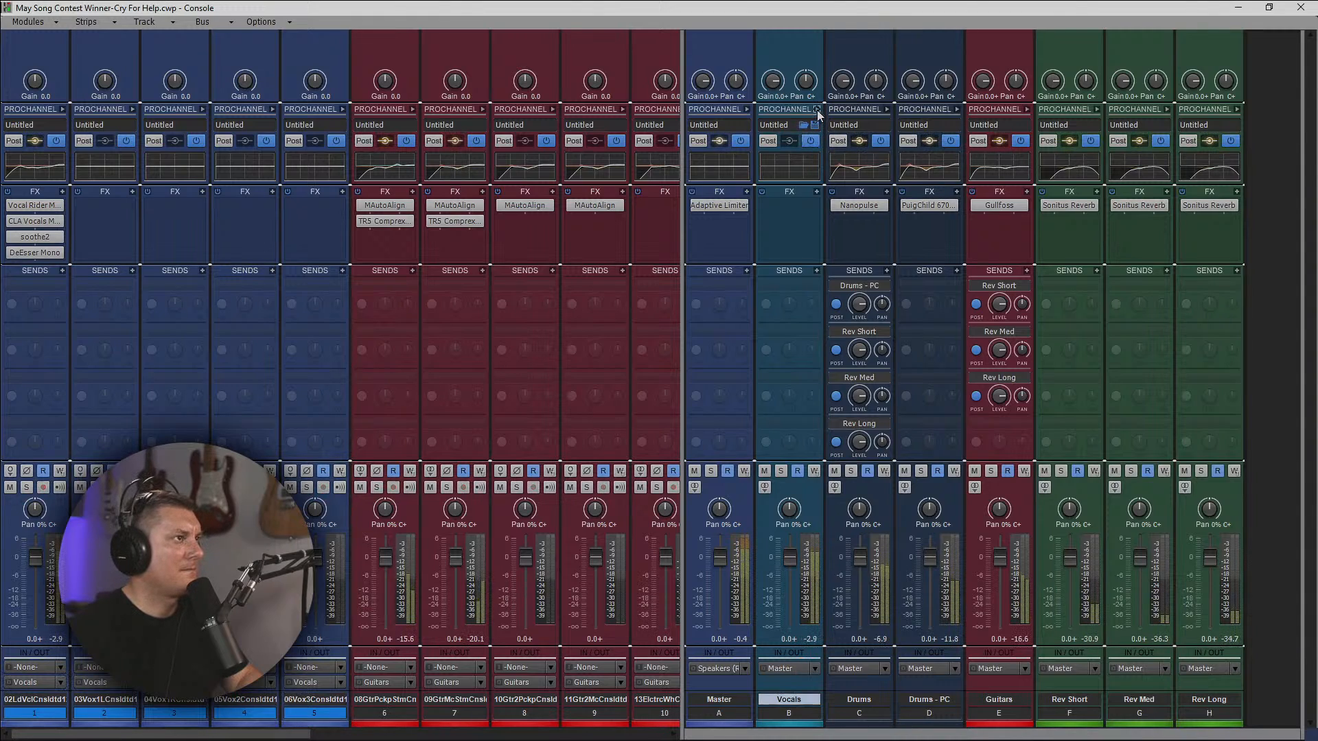
{"action": "left_click", "coordinate": [817, 110]}
{"action": "left_click", "coordinate": [944, 283]}
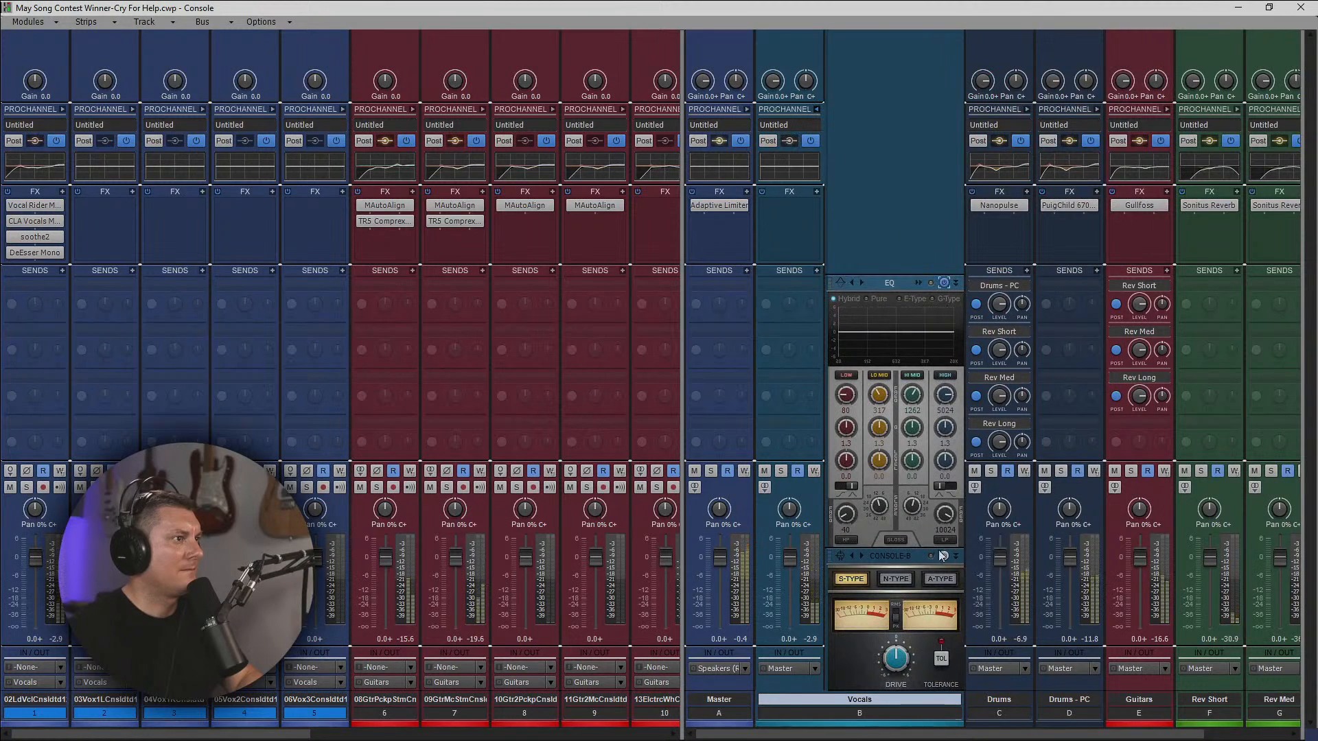
{"action": "left_click", "coordinate": [815, 110]}
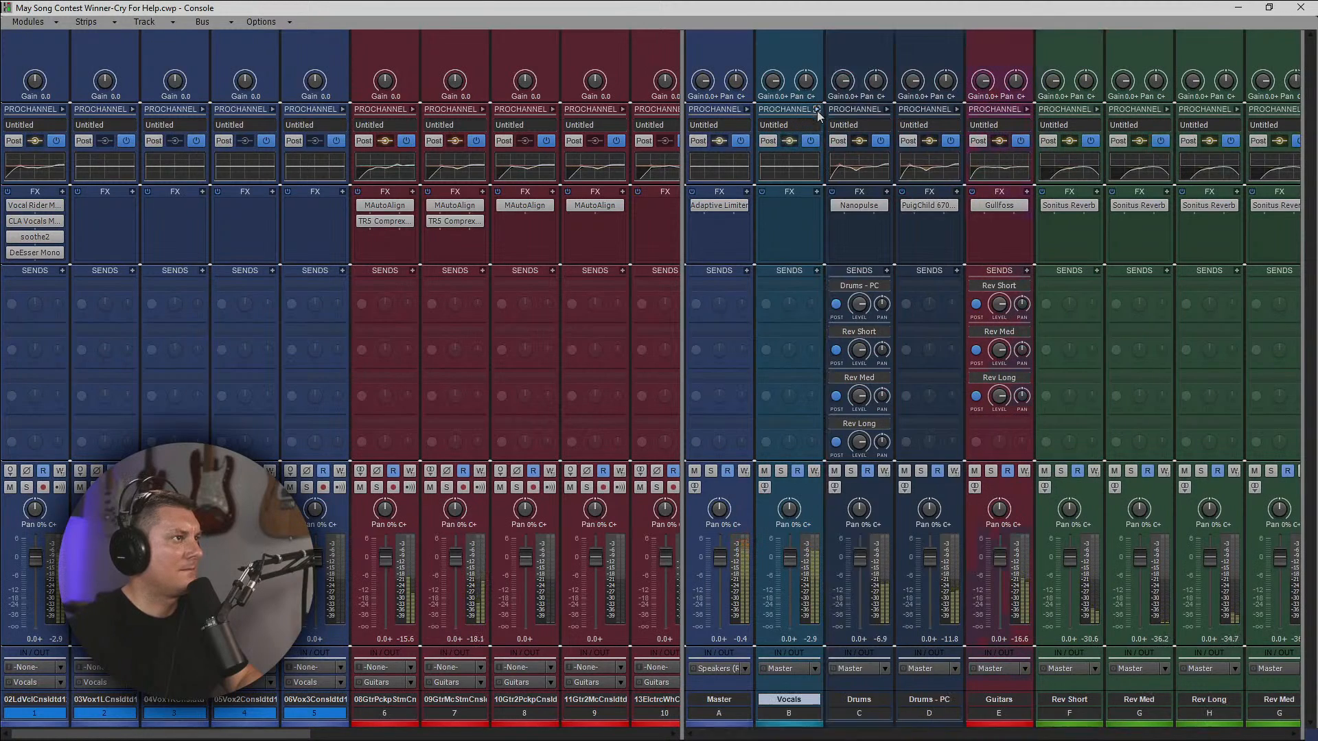
Inspect the lead vocal's ProChannel settings, then widen the console's track area again and minimize the console.
{"action": "left_click", "coordinate": [63, 109]}
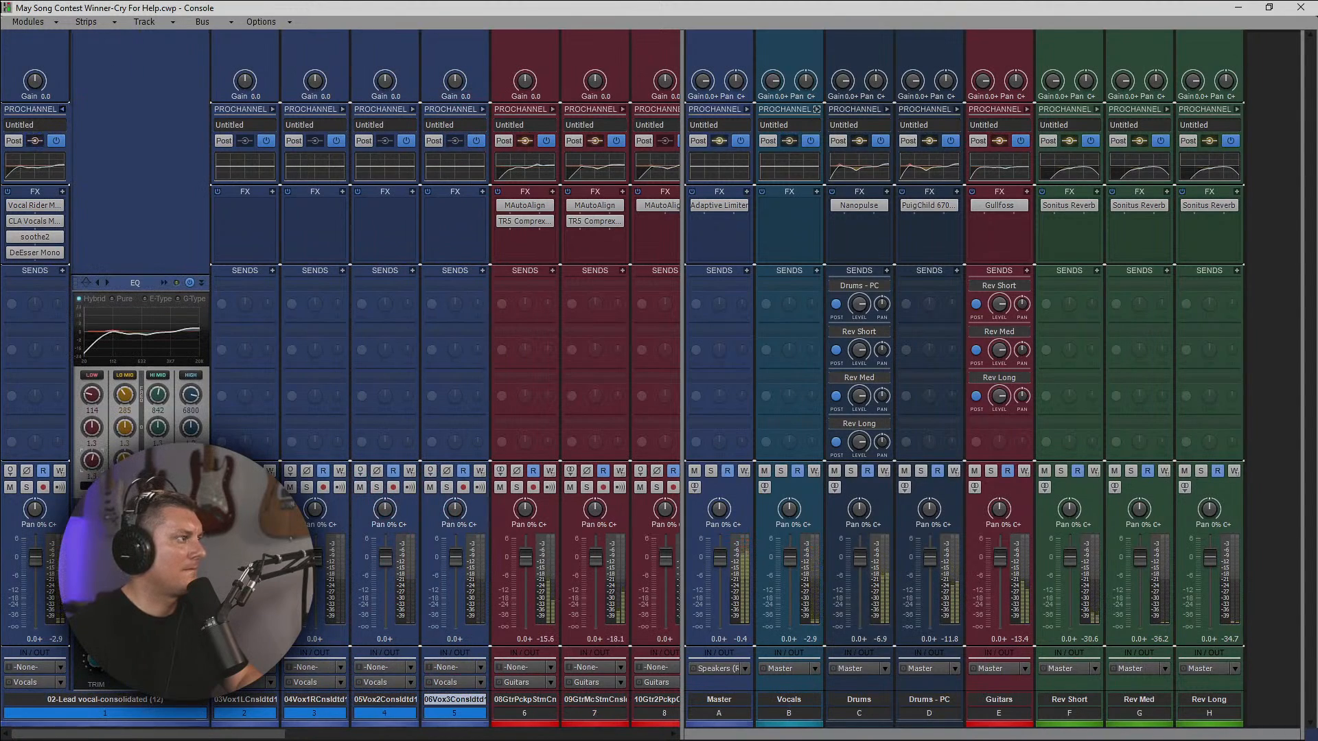
{"action": "left_click", "coordinate": [63, 109]}
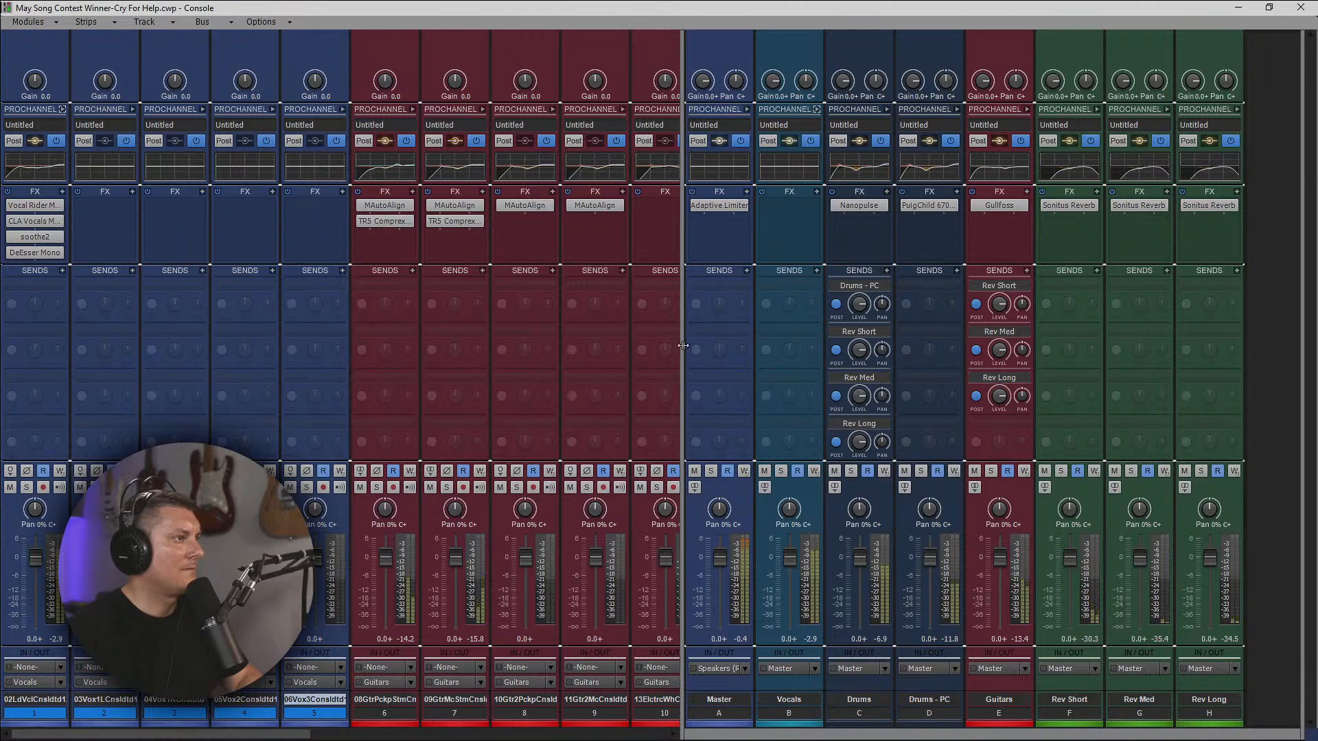
{"action": "left_click_drag", "start_coordinate": [683, 345], "coordinate": [1299, 362]}
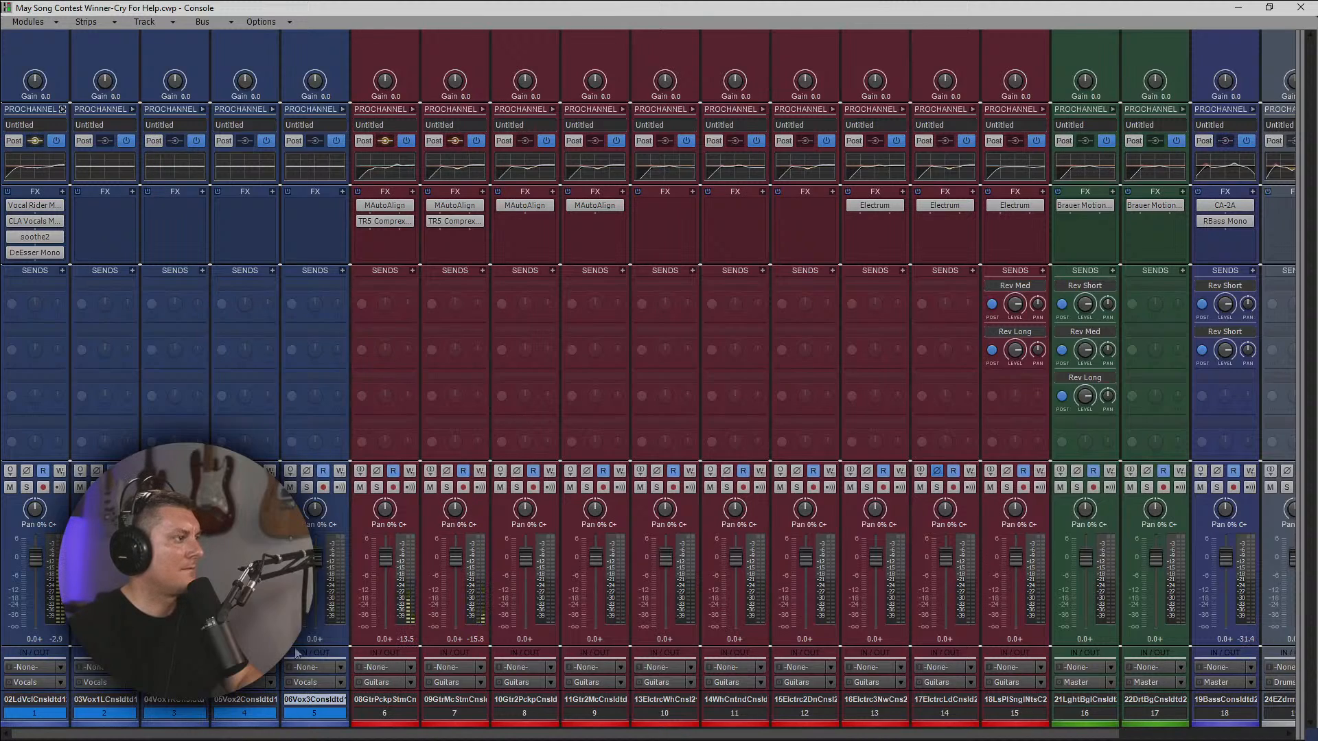
{"action": "left_click", "coordinate": [1238, 7]}
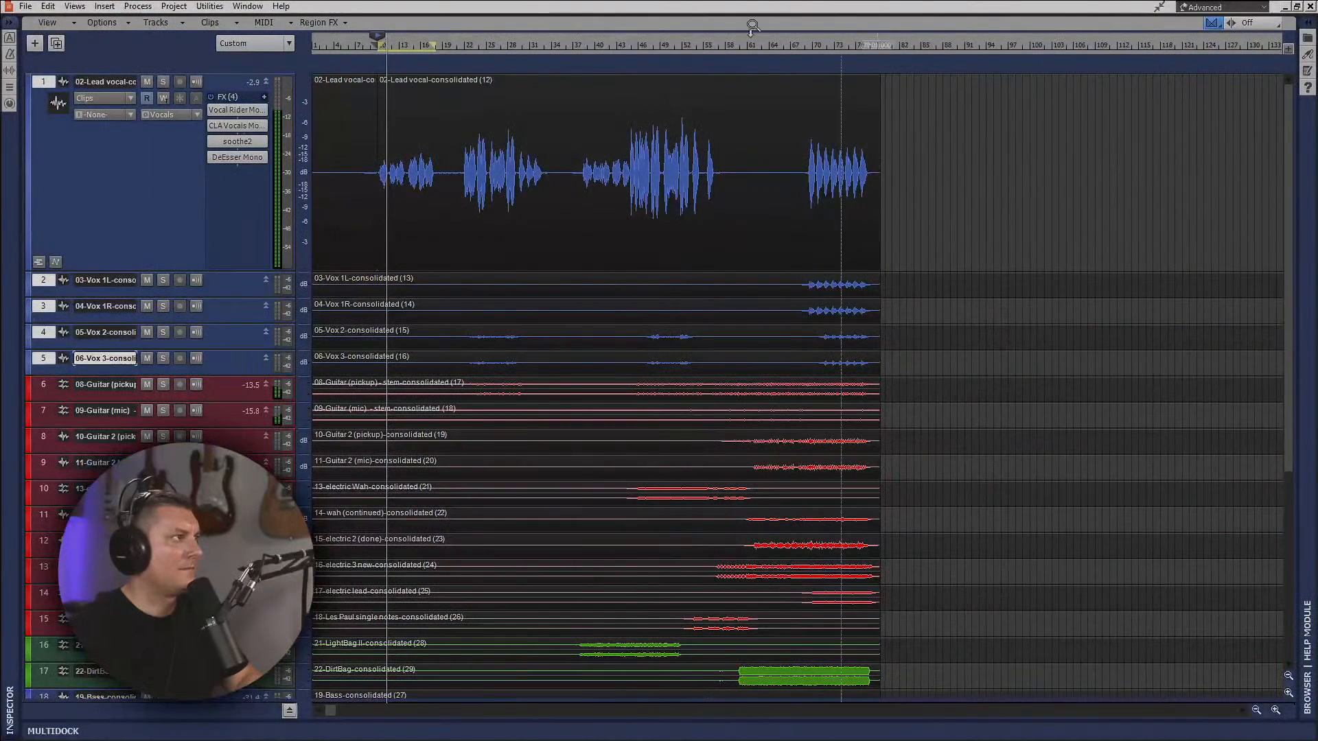
Turn off loop playback and listen from the lead vocal's second passage with the control bar displayed.
{"action": "key", "text": "l"}
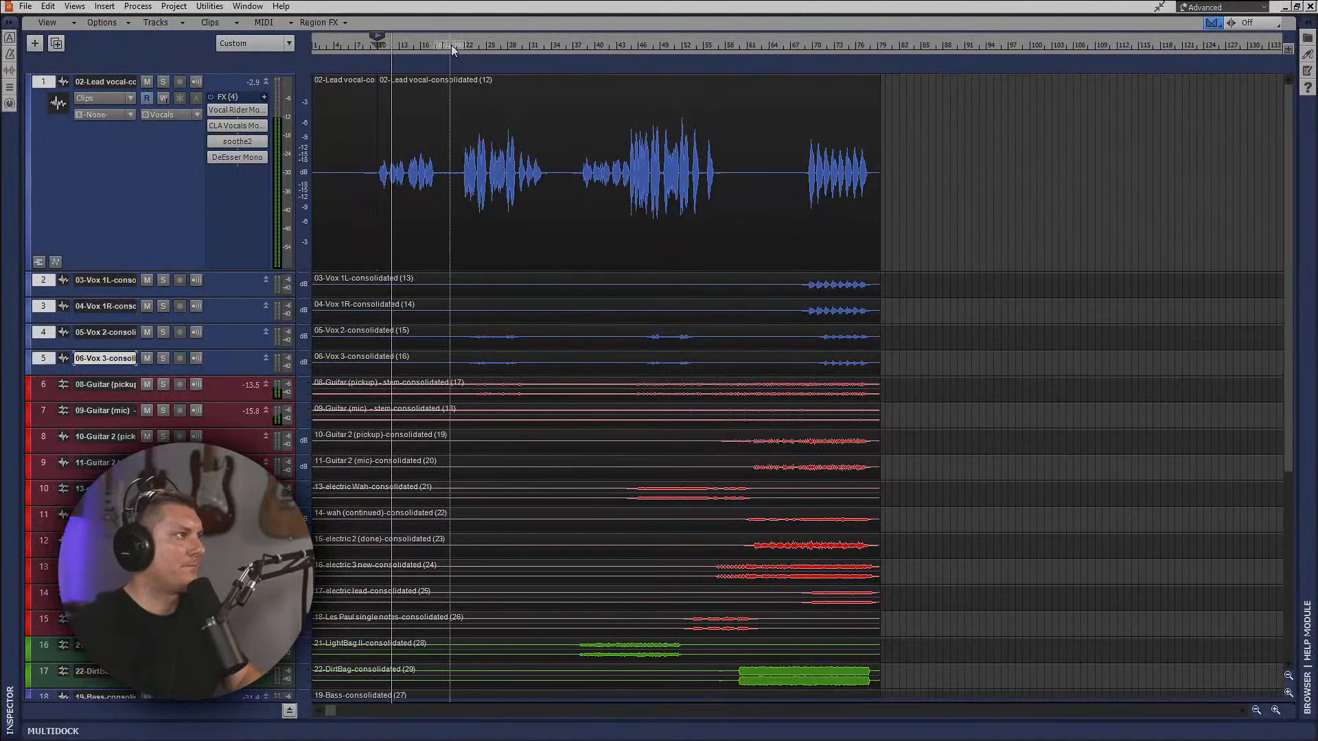
{"action": "left_click", "coordinate": [461, 47]}
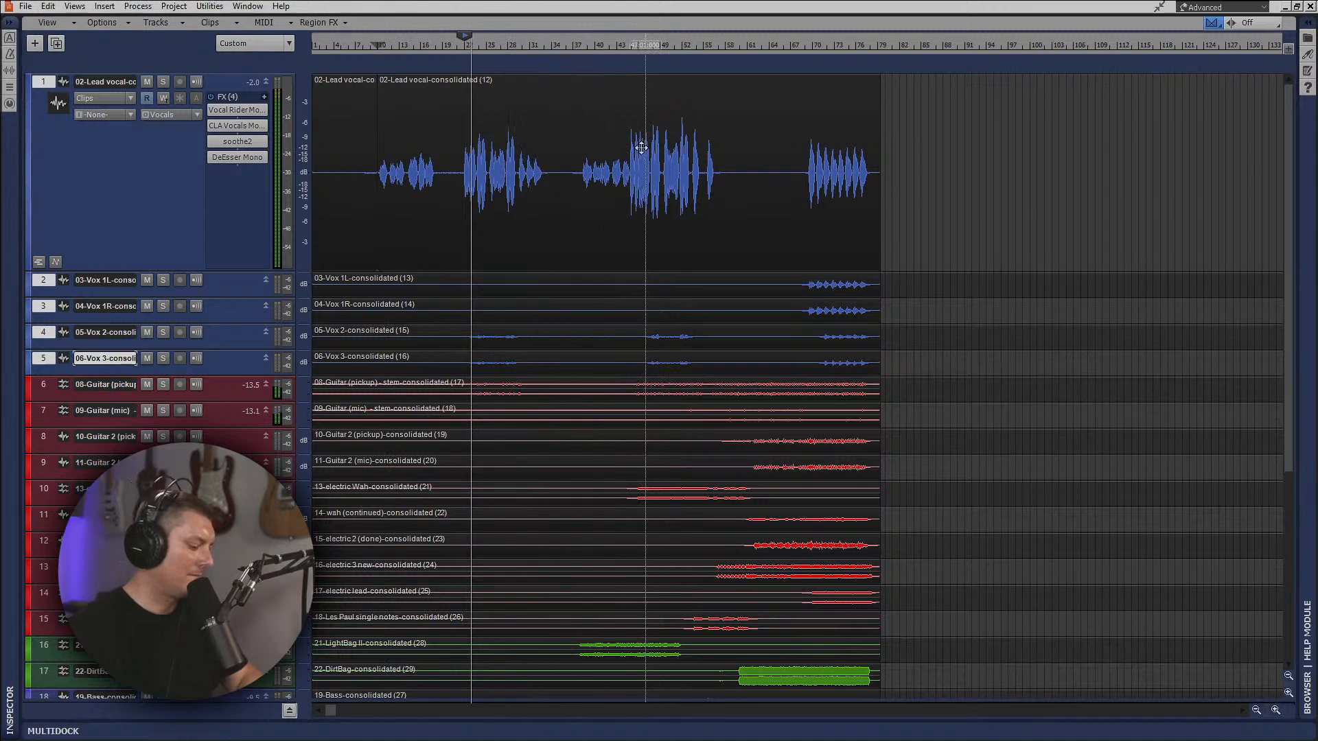
{"action": "key", "text": "c"}
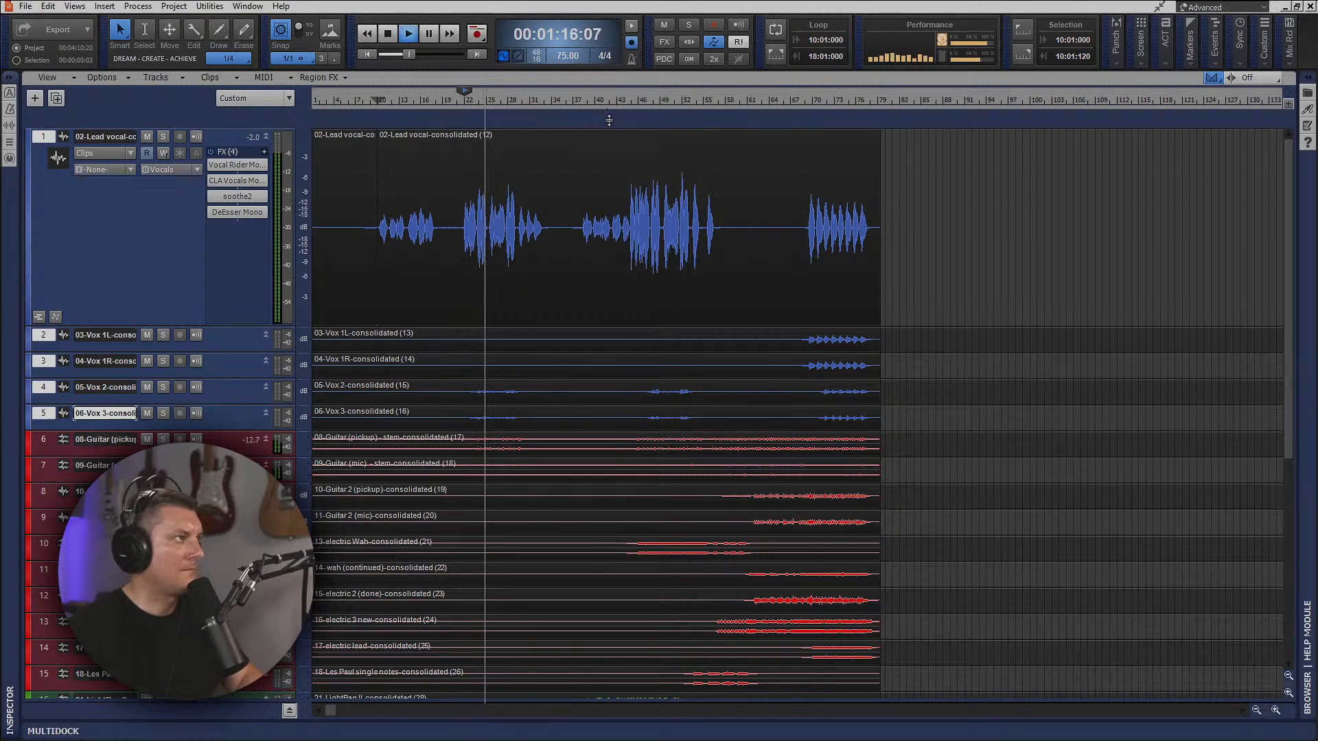
{"action": "key", "text": "v"}
{"action": "key", "text": "v"}
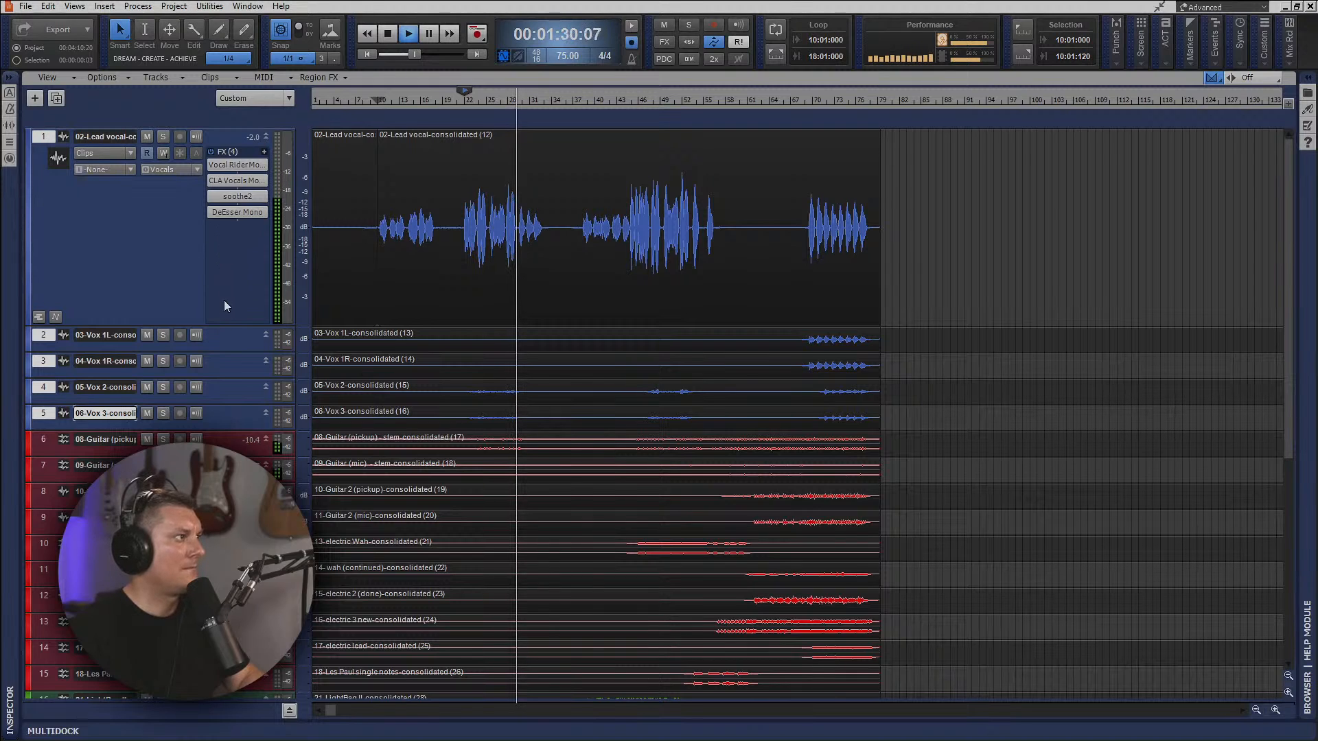
Resize the tracks so the lead vocal is short and Vox 2 and Vox 3 are tall, with all track controls displayed.
{"action": "left_click_drag", "start_coordinate": [224, 324], "coordinate": [225, 160]}
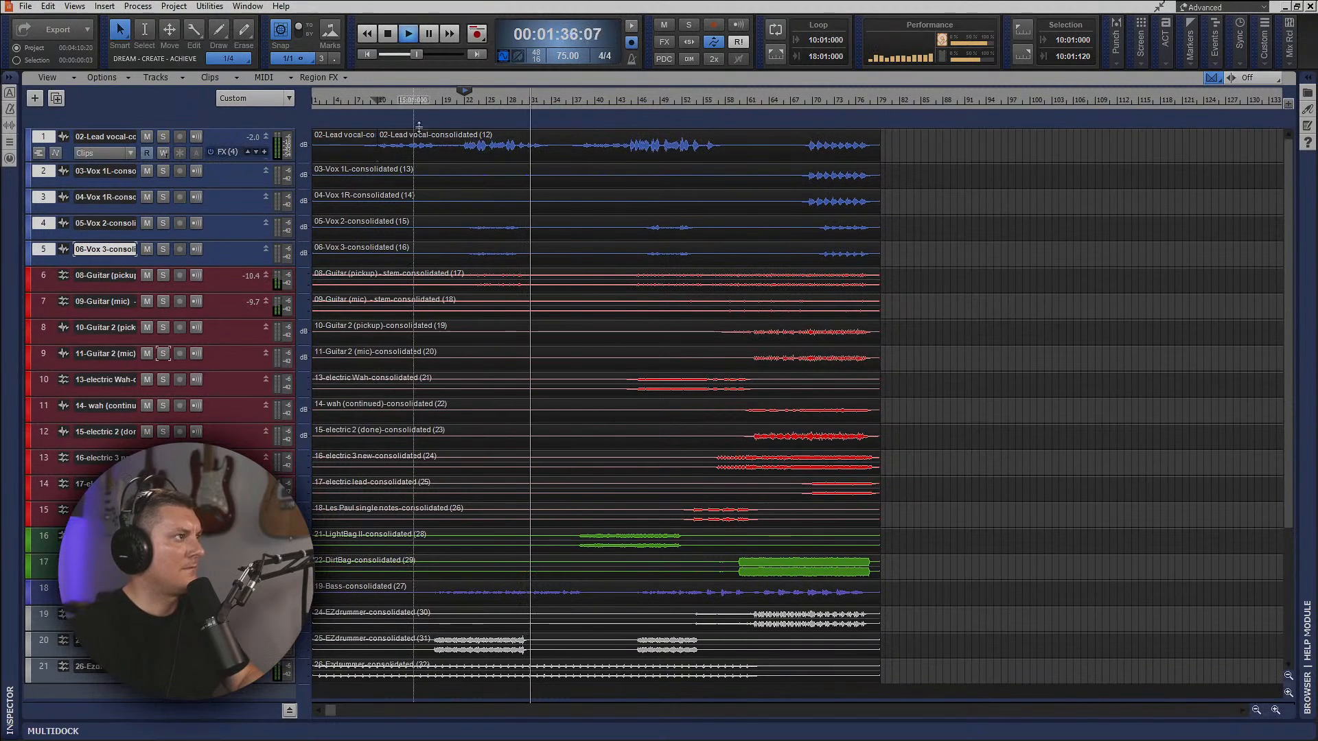
{"action": "left_click", "coordinate": [451, 105]}
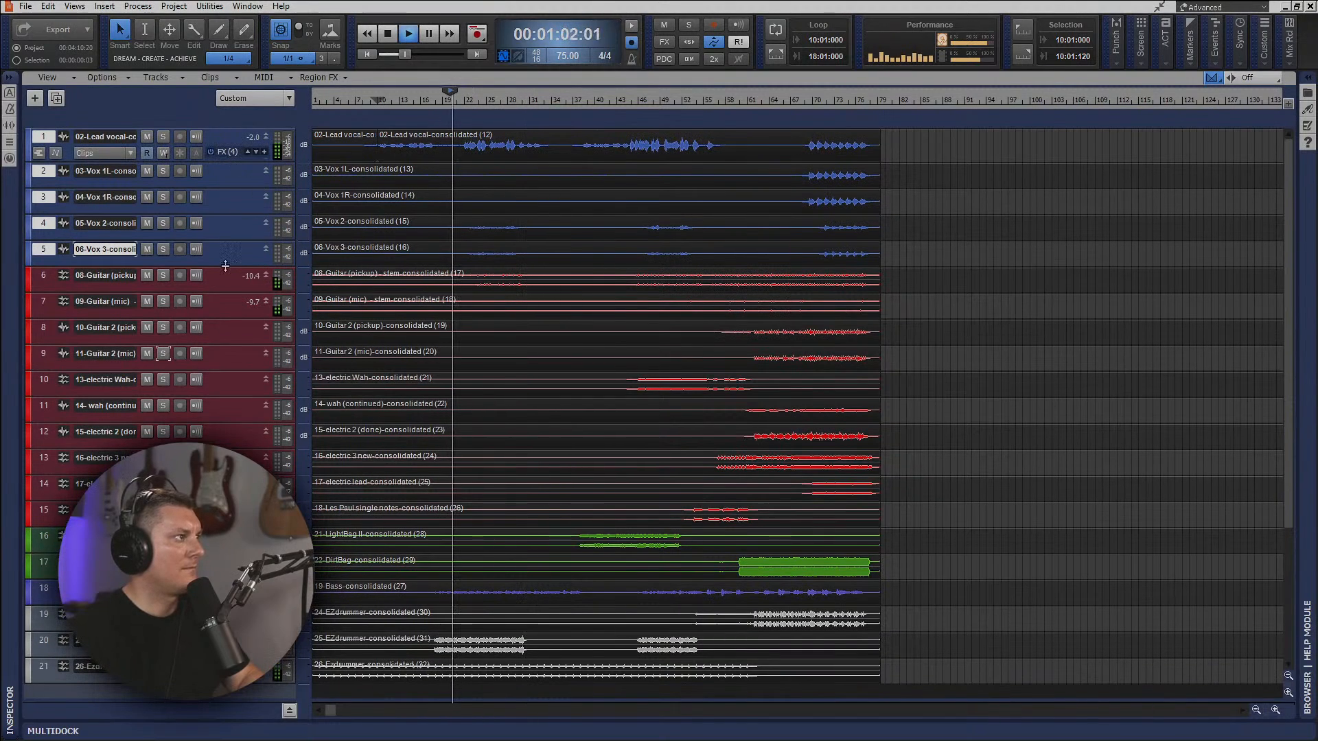
{"action": "left_click_drag", "start_coordinate": [225, 267], "coordinate": [226, 380]}
{"action": "left_click_drag", "start_coordinate": [234, 240], "coordinate": [234, 320]}
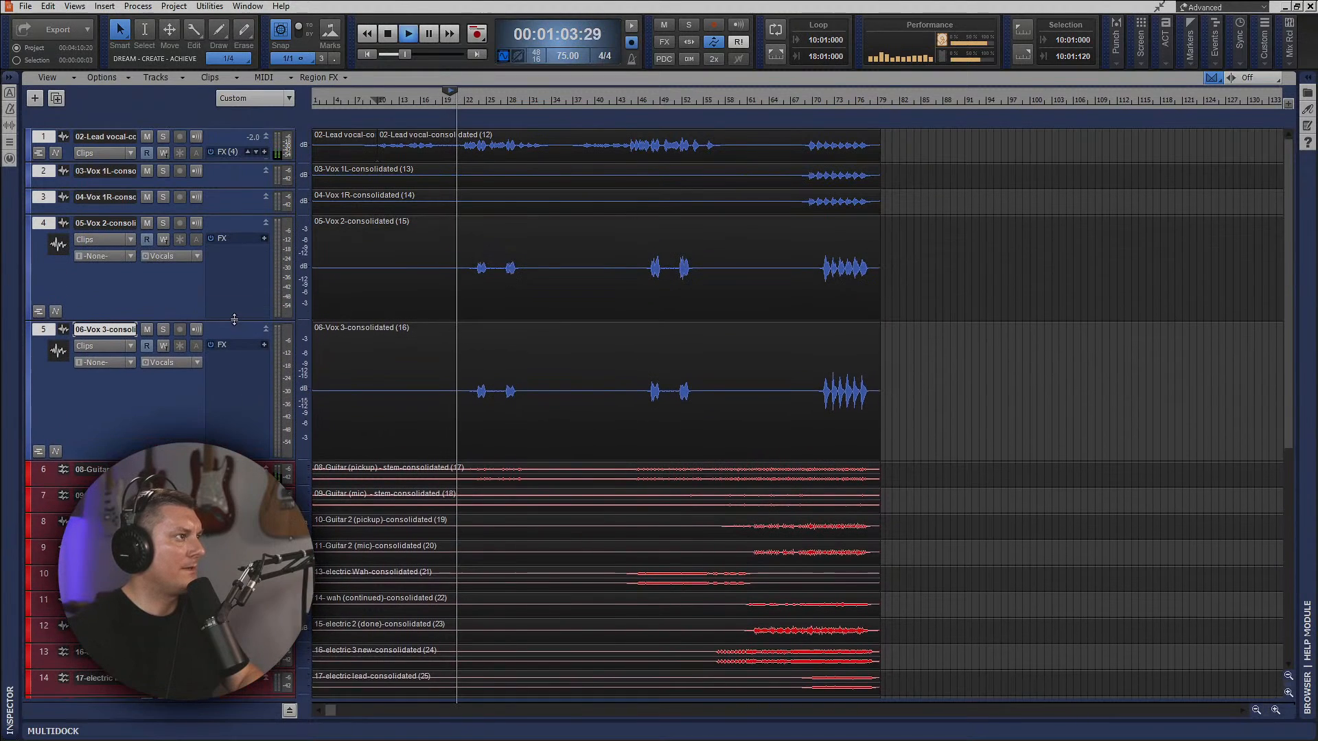
{"action": "left_click", "coordinate": [276, 105]}
{"action": "left_click", "coordinate": [265, 118]}
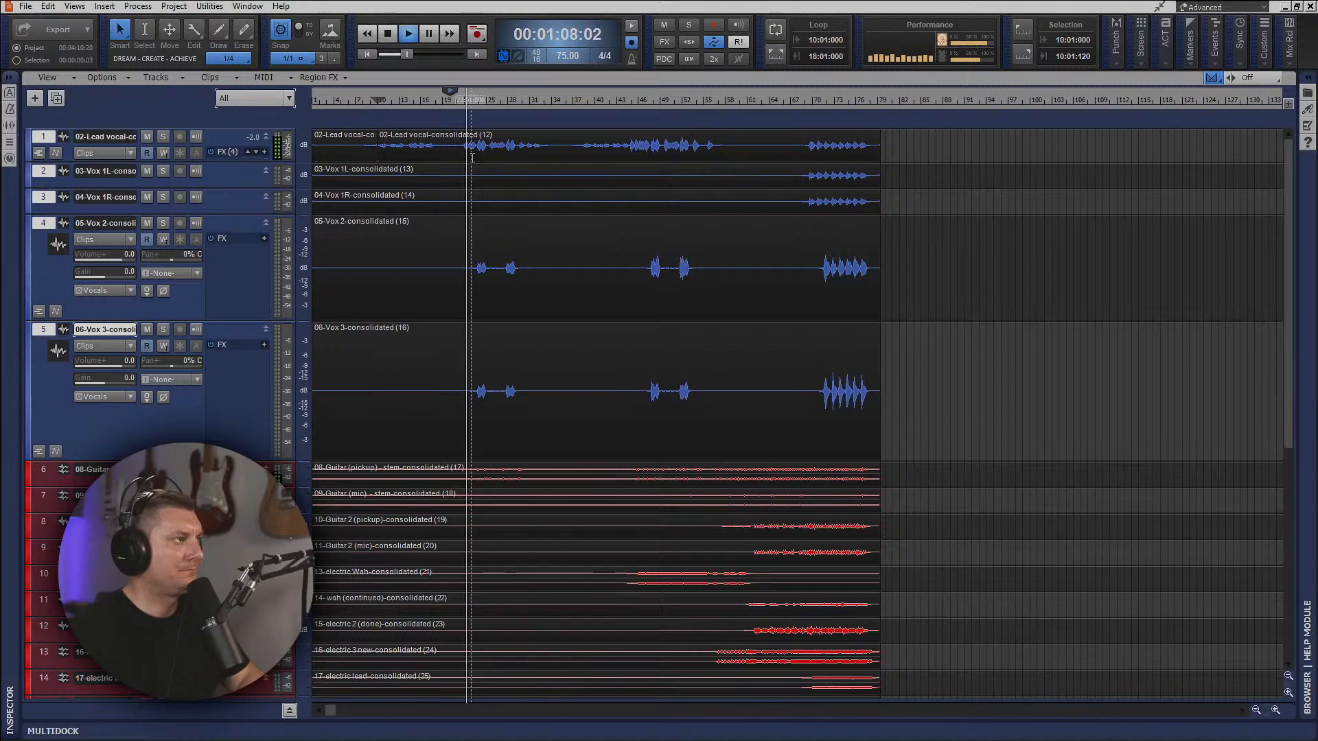
Stop playback, set the playhead just before the first Vox 2 and Vox 3 phrase, and solo both tracks.
{"action": "scroll", "coordinate": [532, 339], "scroll_direction": "up", "scroll_amount": 6, "text": "ctrl"}
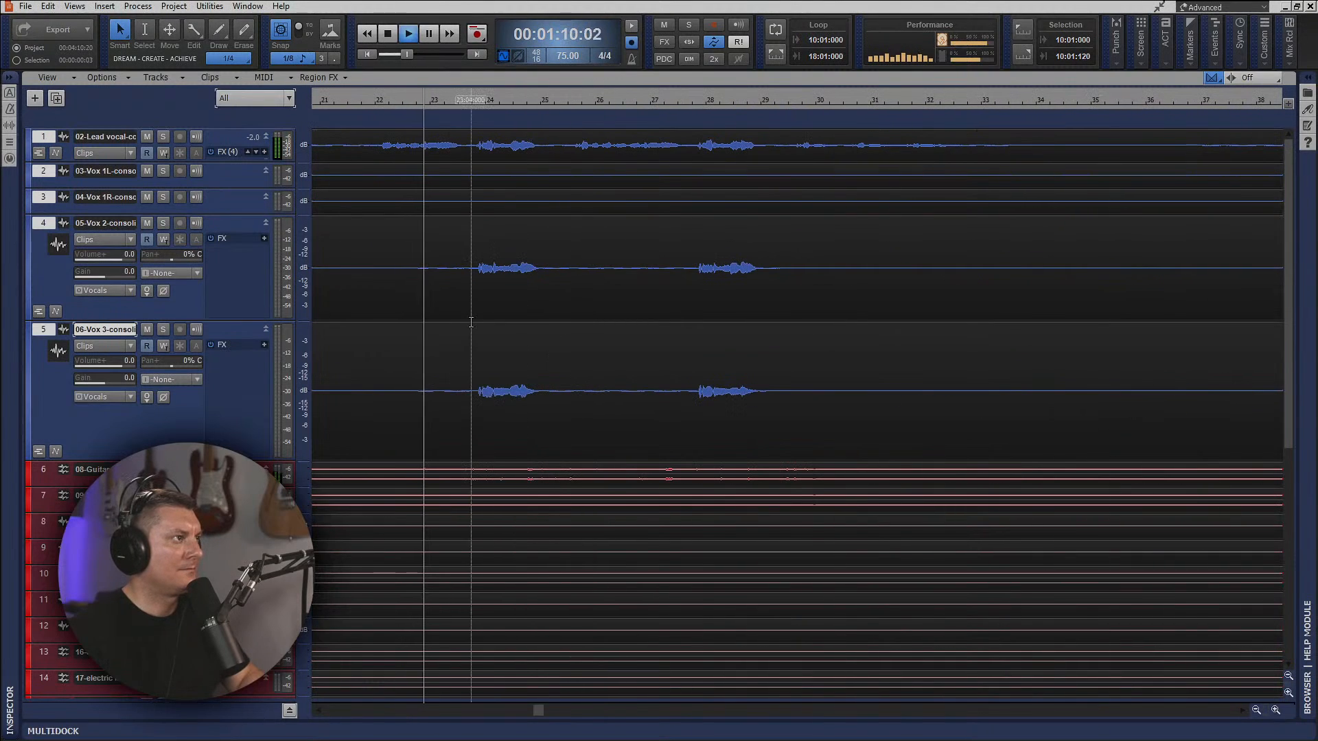
{"action": "scroll", "coordinate": [471, 322], "scroll_direction": "down", "scroll_amount": 4, "text": "ctrl"}
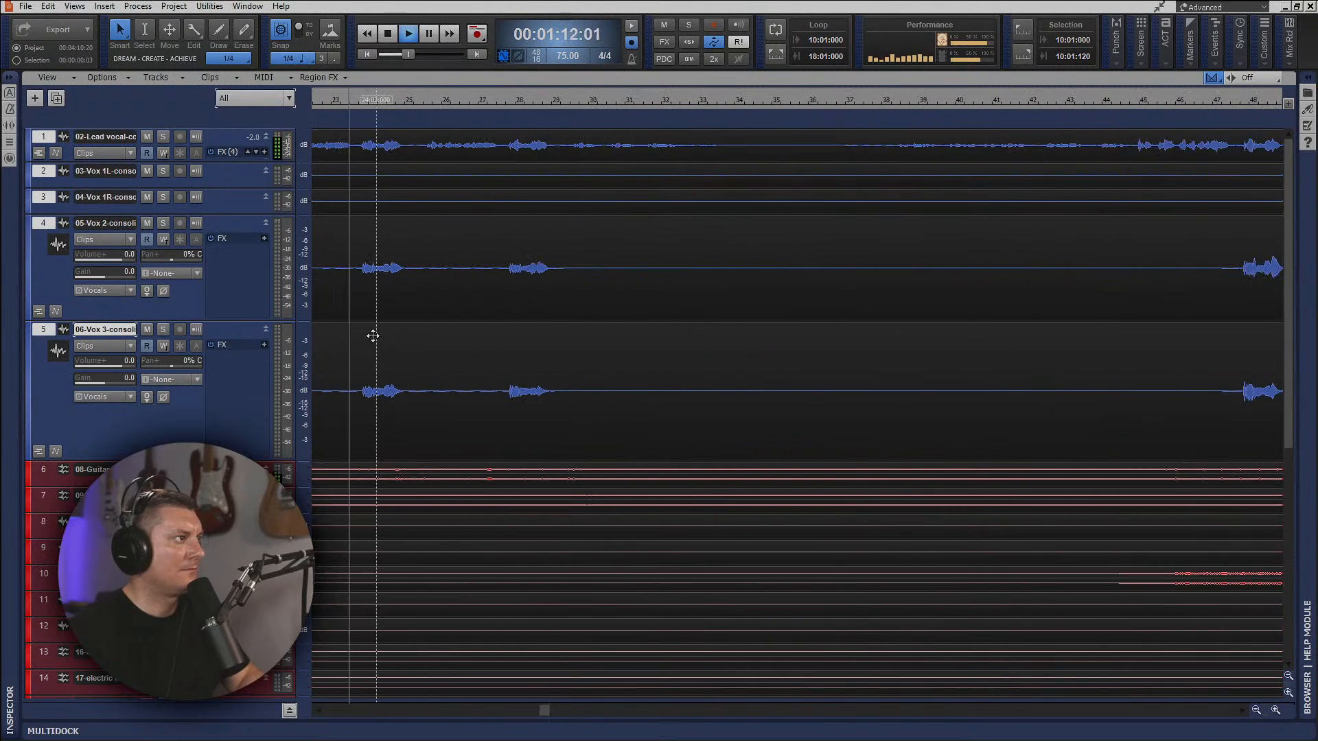
{"action": "scroll", "coordinate": [369, 336], "scroll_direction": "left", "scroll_amount": 3}
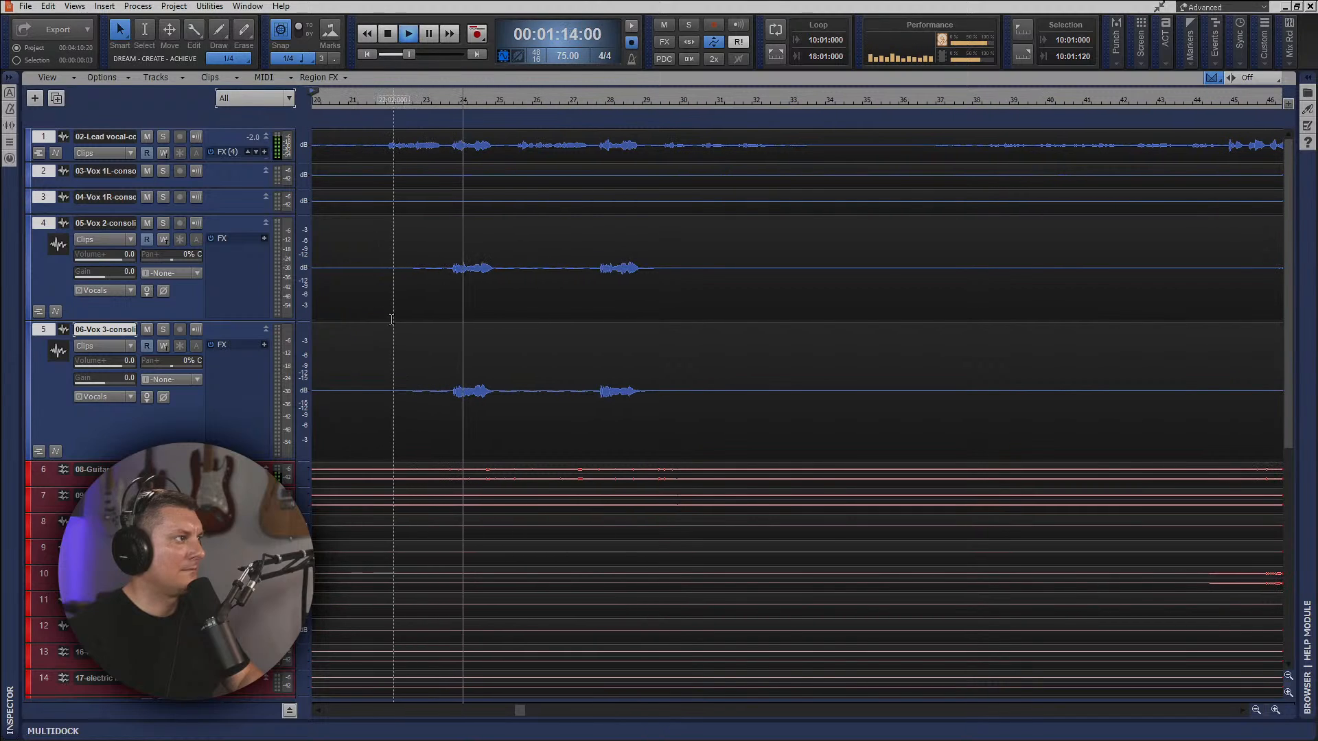
{"action": "scroll", "coordinate": [306, 274], "scroll_direction": "left", "scroll_amount": 3}
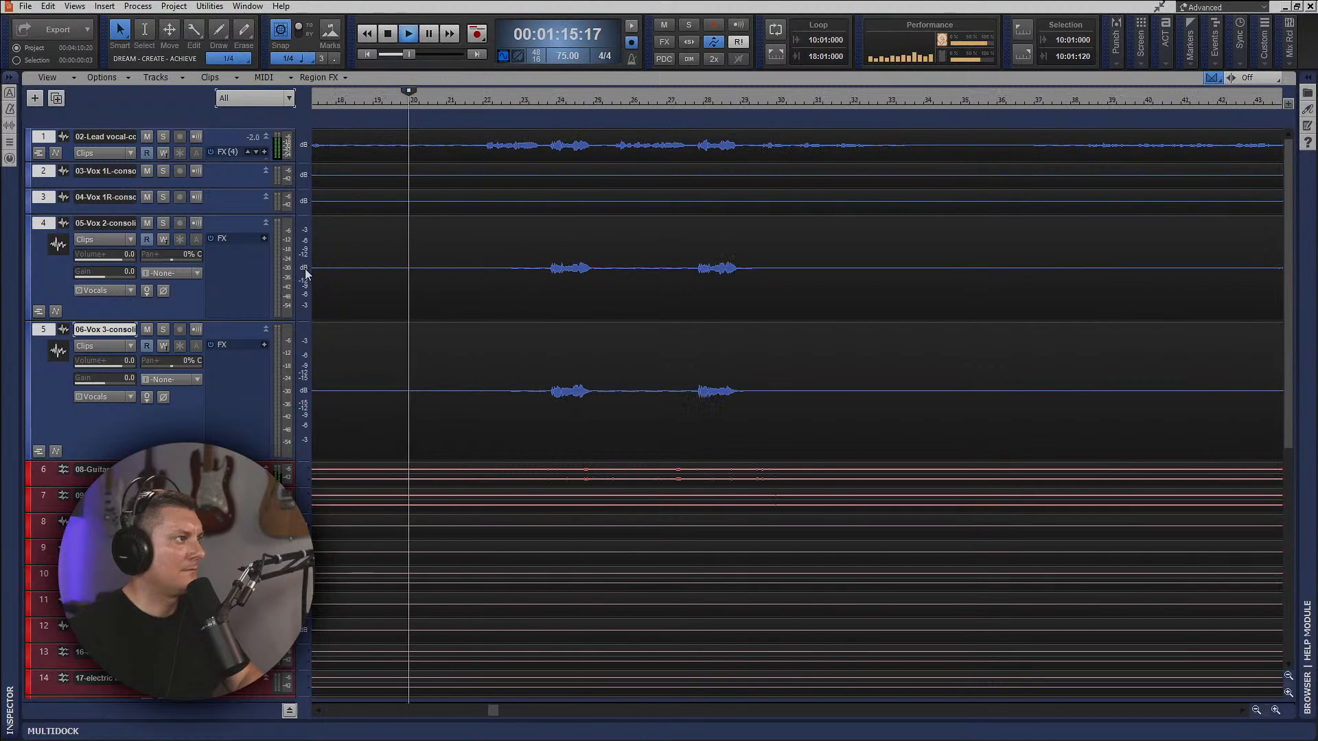
{"action": "key", "text": "space"}
{"action": "left_click", "coordinate": [543, 102]}
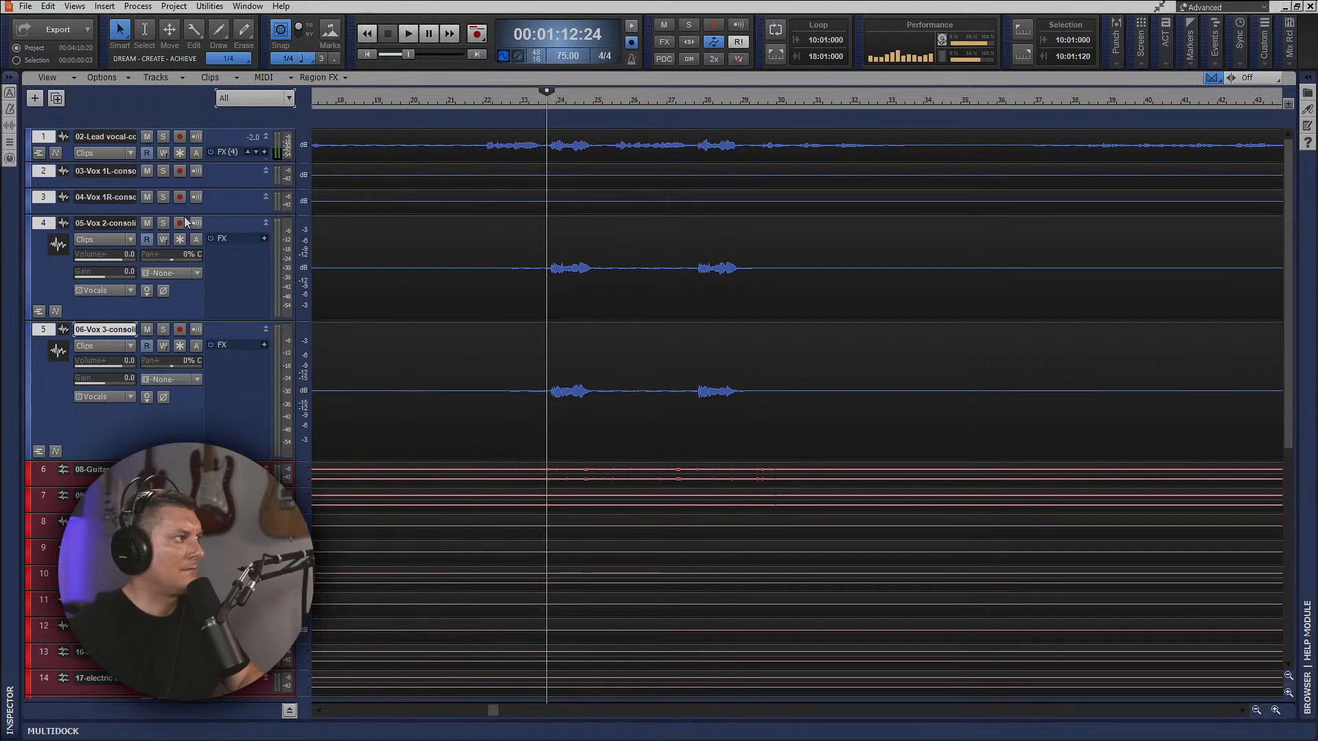
{"action": "left_click", "coordinate": [162, 223]}
{"action": "left_click", "coordinate": [163, 329]}
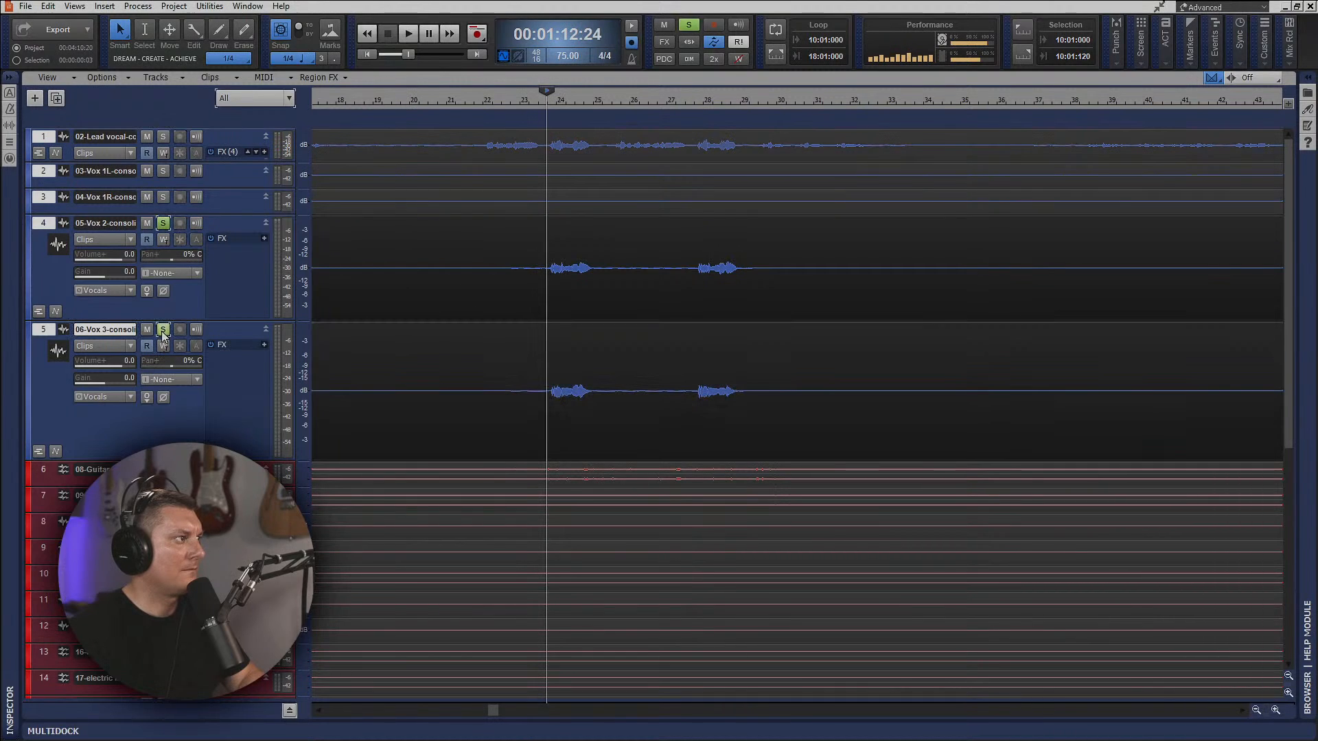
Listen repeatedly to the soloed Vox 2 and Vox 3 tracks from their first phrase at 00:01:12:24.
{"action": "key", "text": "space"}
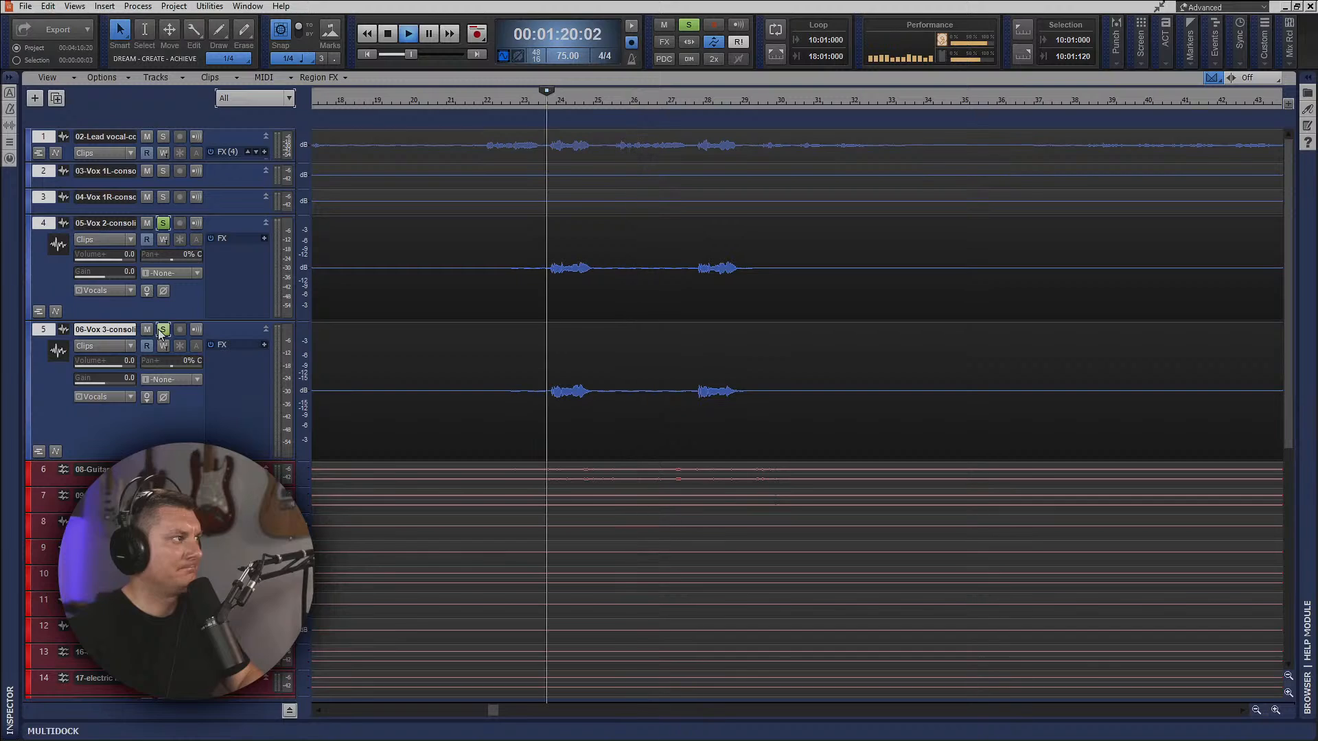
{"action": "key", "text": "space"}
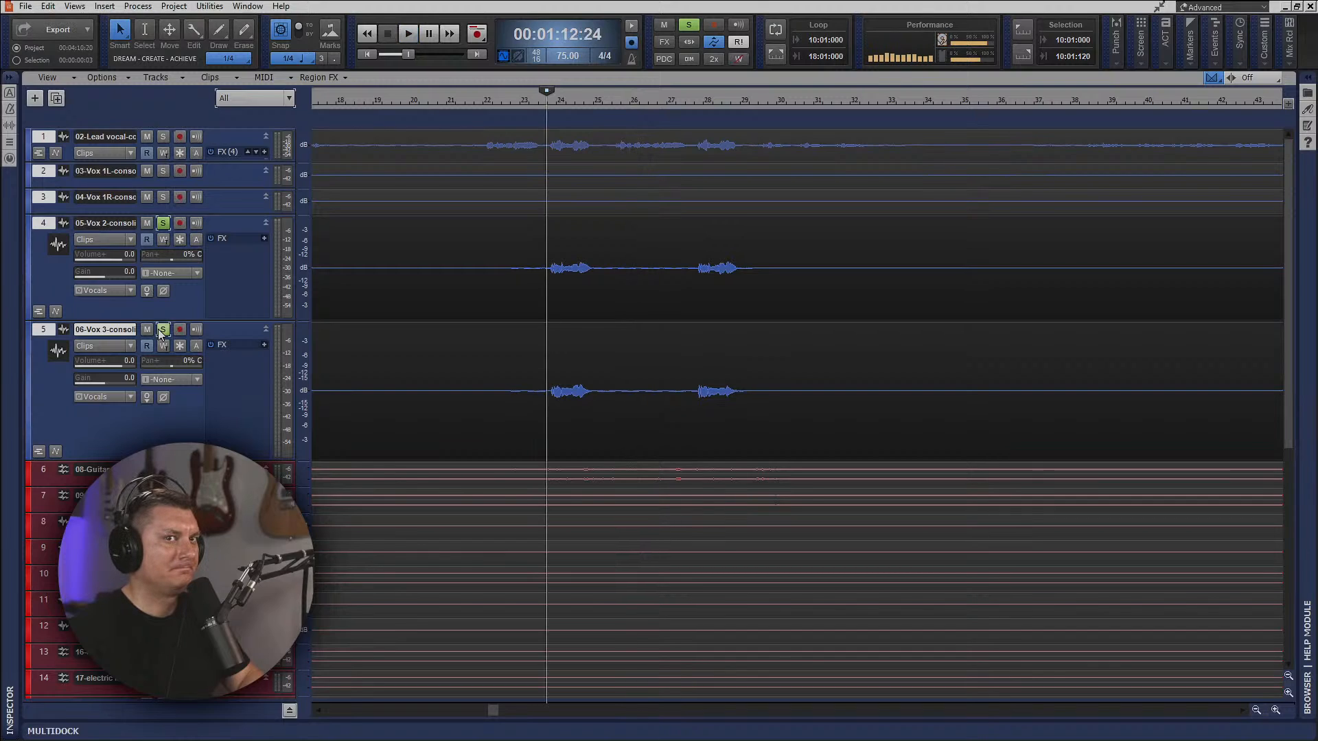
{"action": "key", "text": "space"}
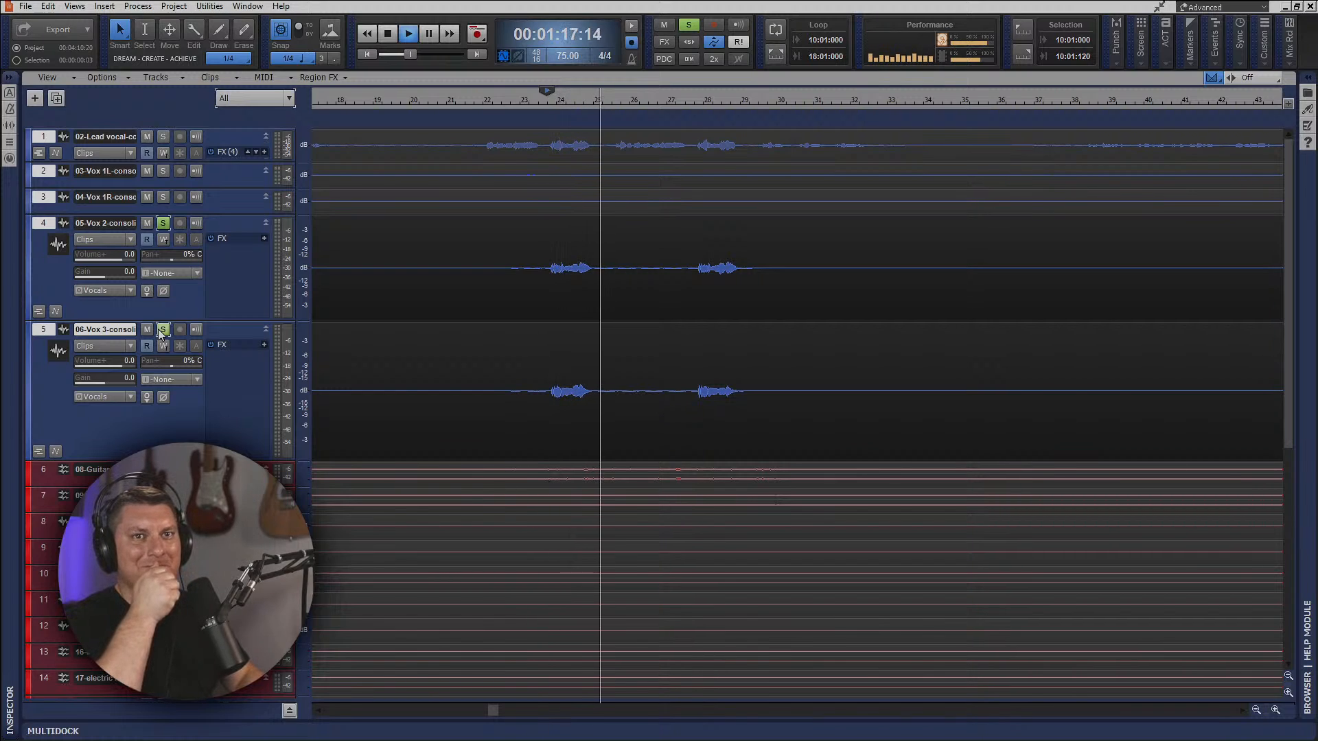
{"action": "key", "text": "space"}
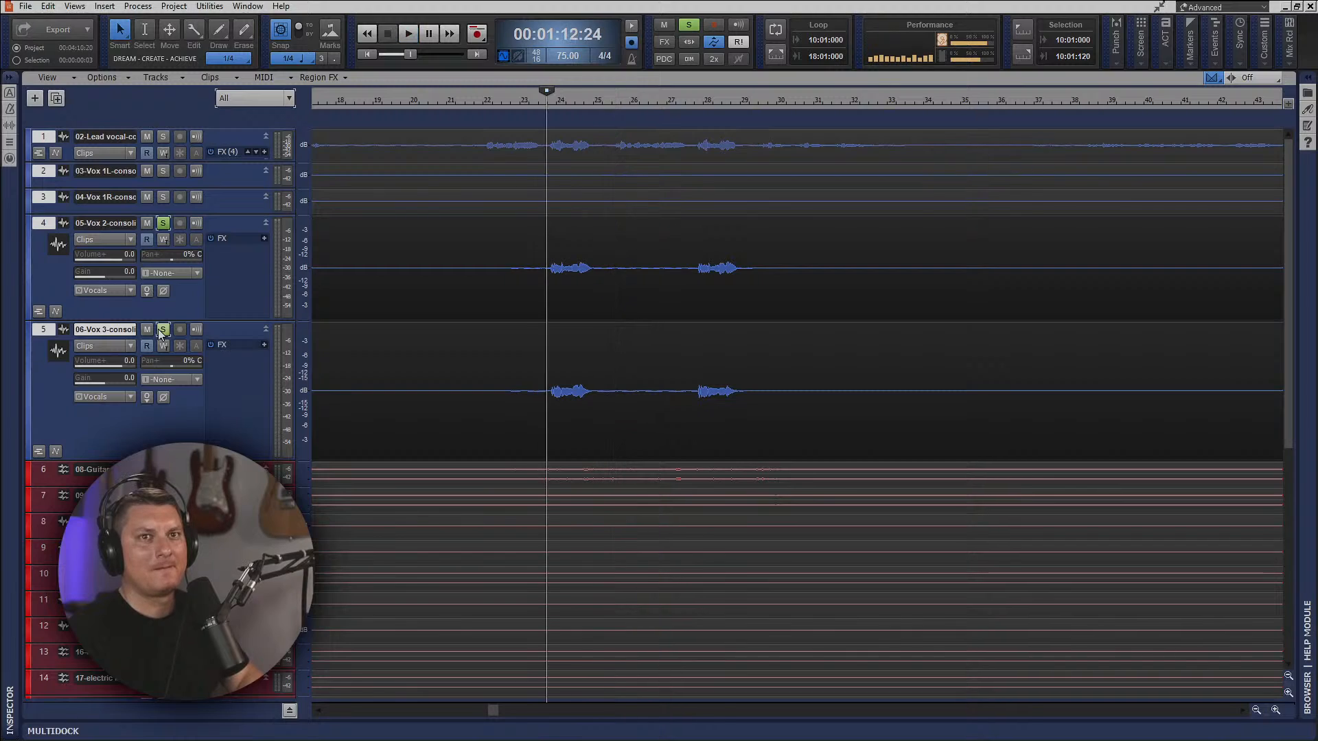
{"action": "key", "text": "space"}
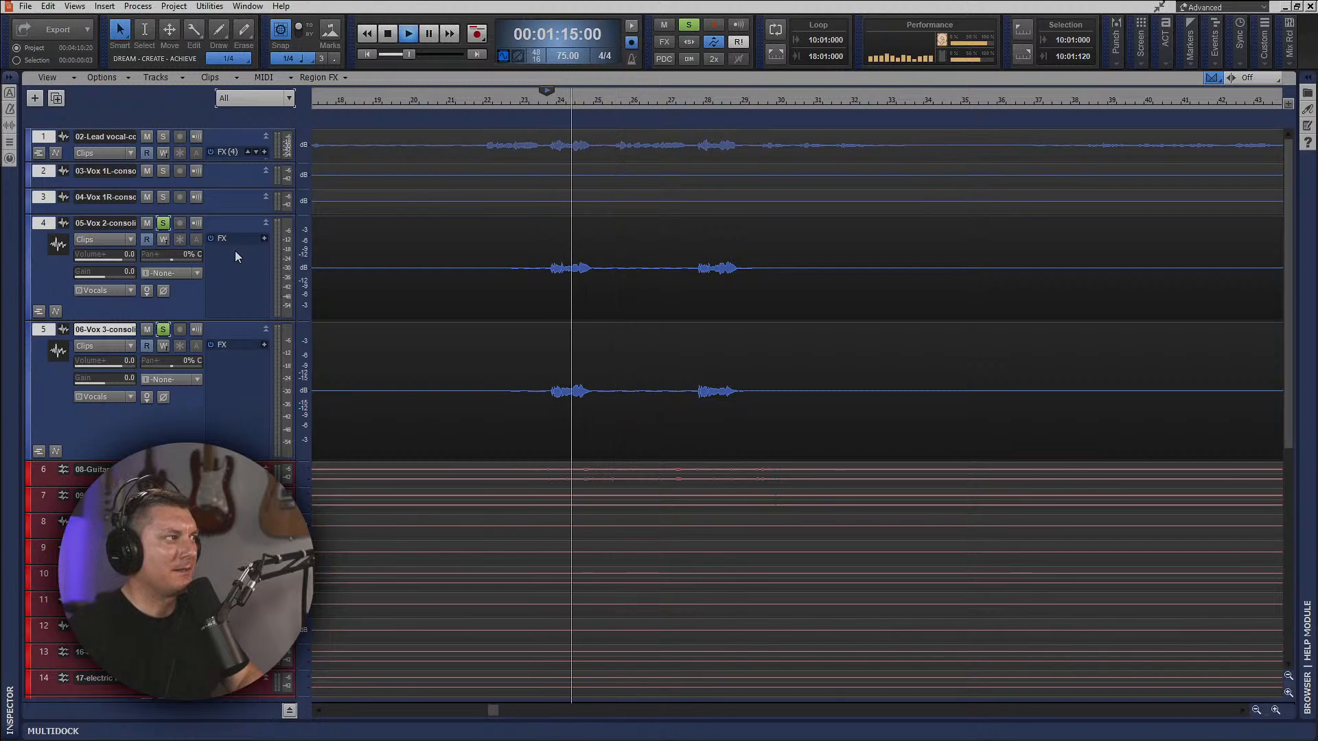
{"action": "key", "text": "space"}
Try routing Vox 2's output to Master while listening, return it to Vocals, and stop playback.
{"action": "left_click", "coordinate": [131, 291]}
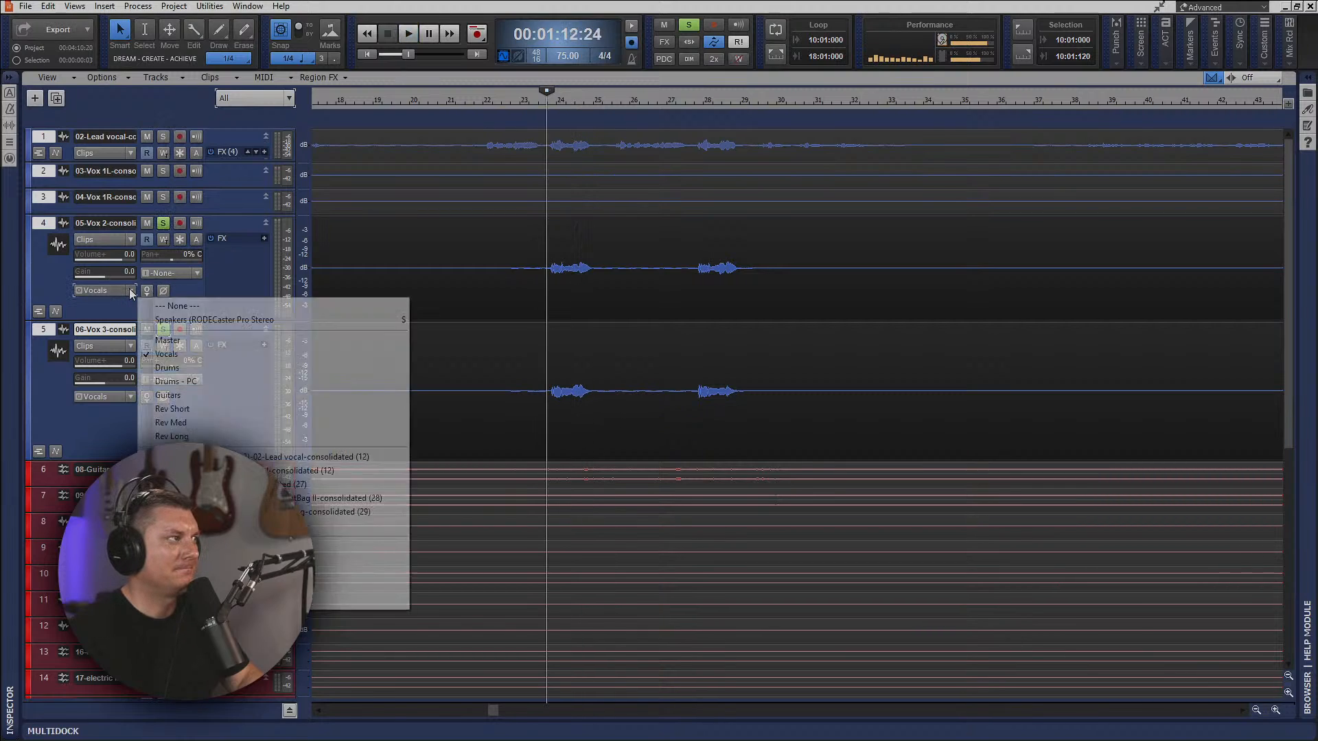
{"action": "left_click", "coordinate": [163, 343]}
{"action": "key", "text": "space"}
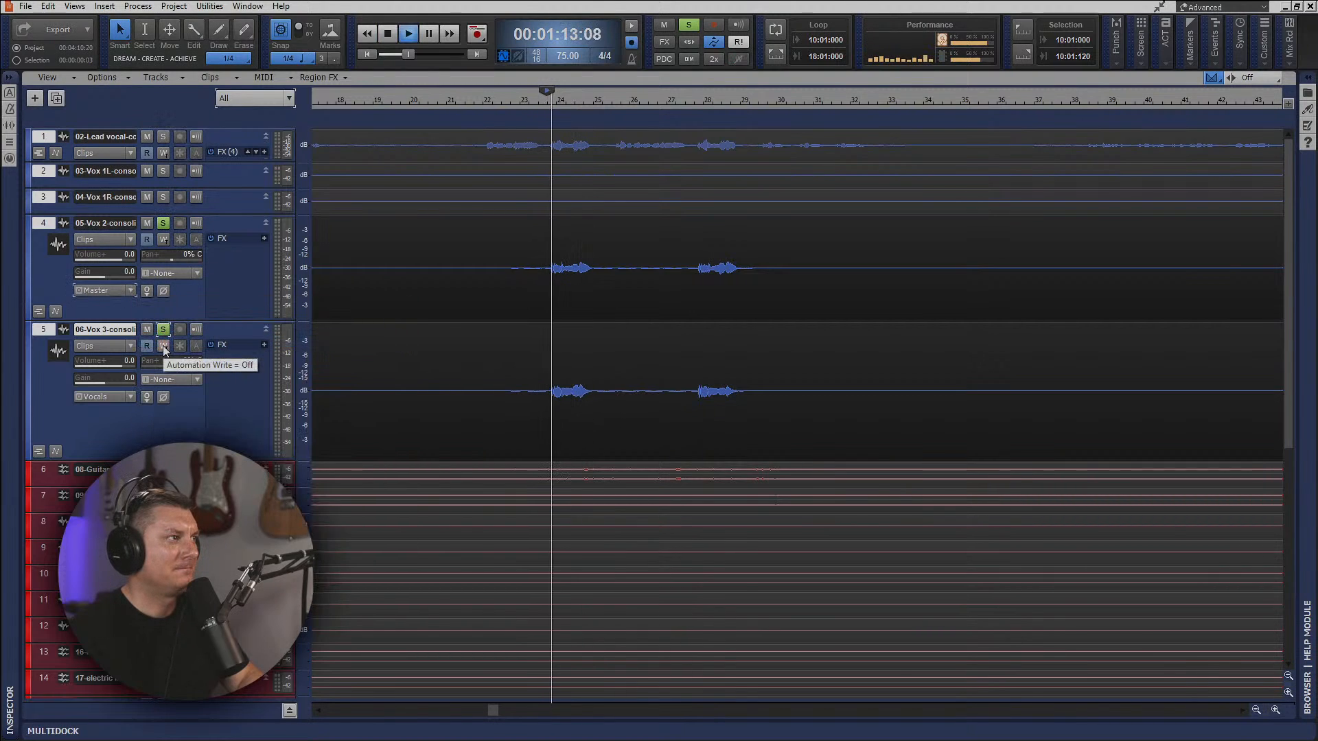
{"action": "left_click", "coordinate": [133, 292]}
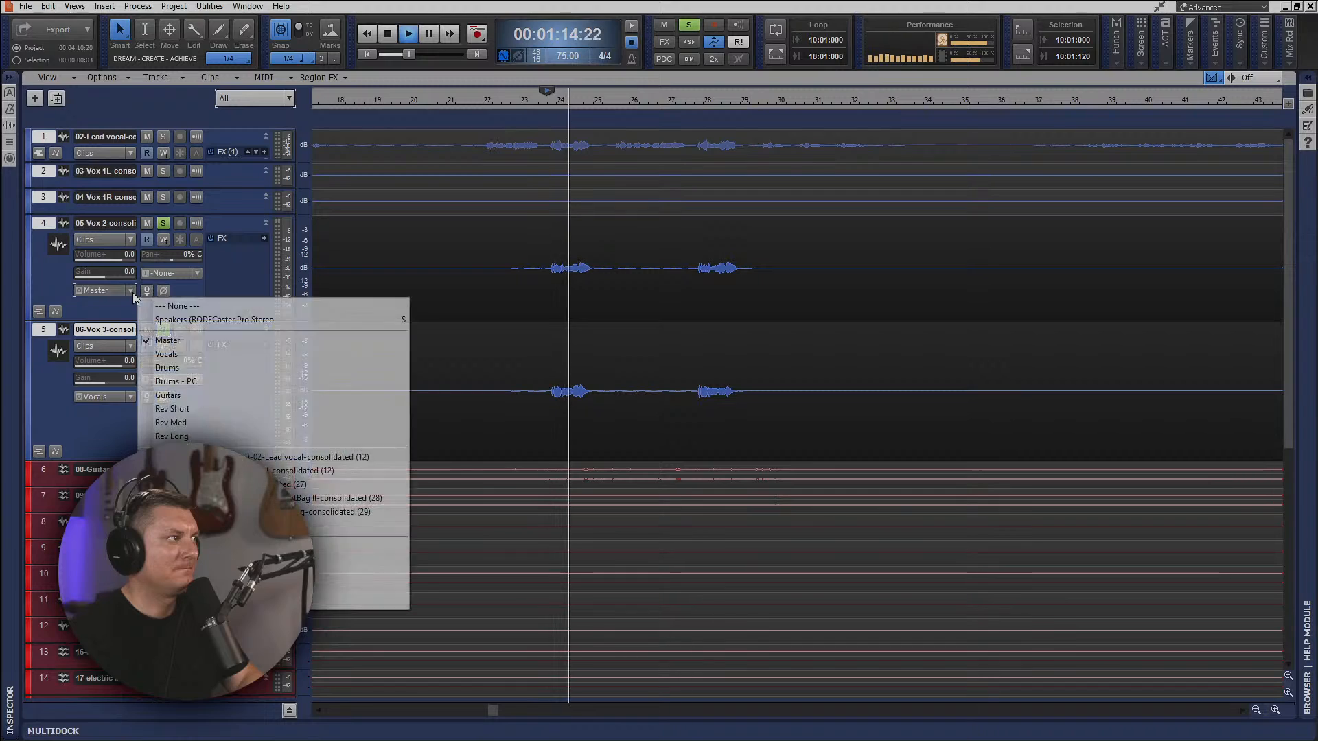
{"action": "left_click", "coordinate": [162, 355]}
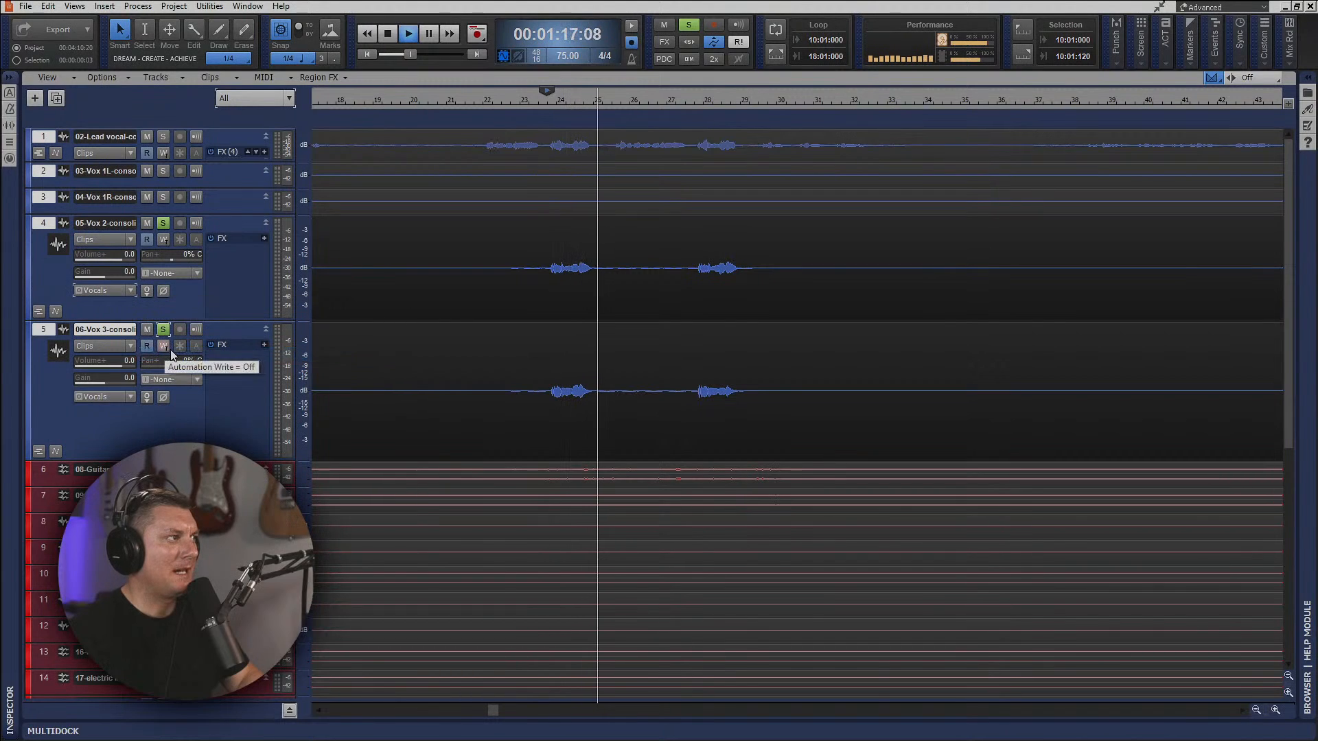
{"action": "key", "text": "space"}
Listen to the soloed Vox 2 and Vox 3 from the song's final section at 00:03:44:00, and save the project.
{"action": "scroll", "coordinate": [522, 344], "scroll_direction": "down", "scroll_amount": 5}
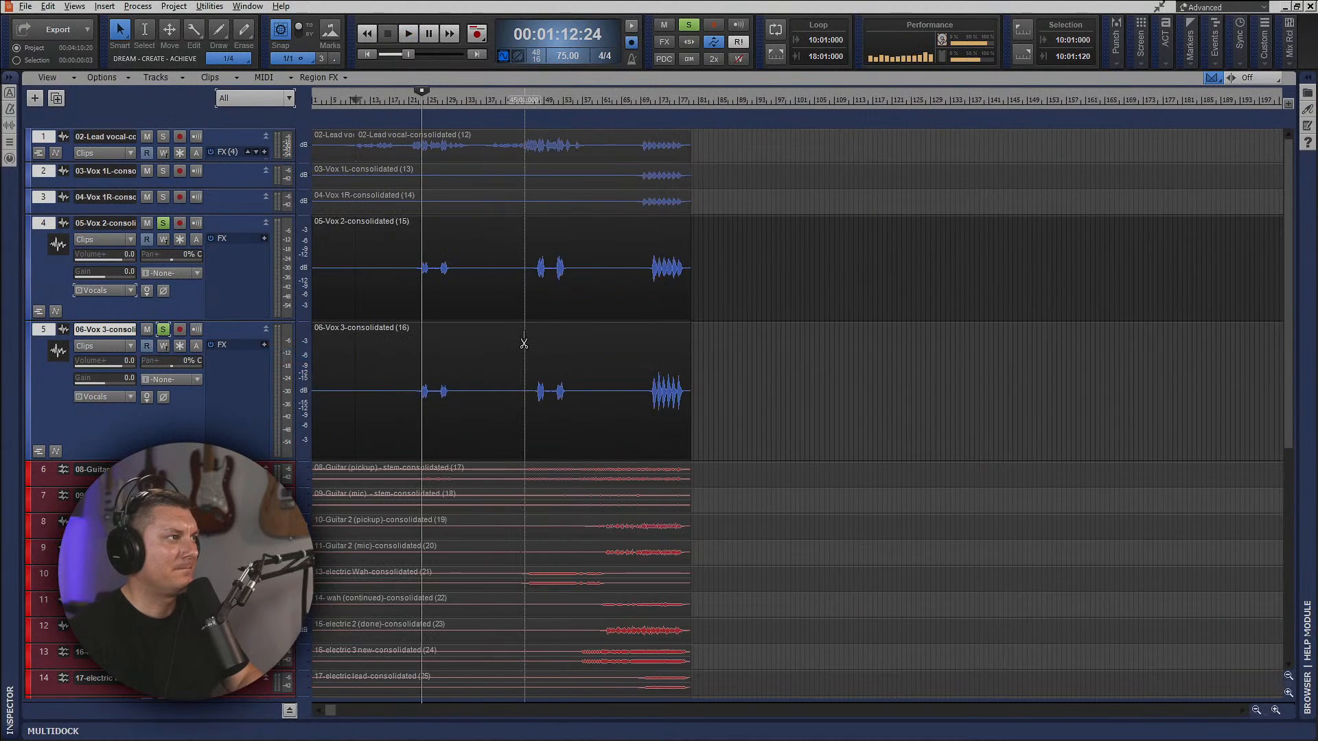
{"action": "left_click", "coordinate": [649, 102]}
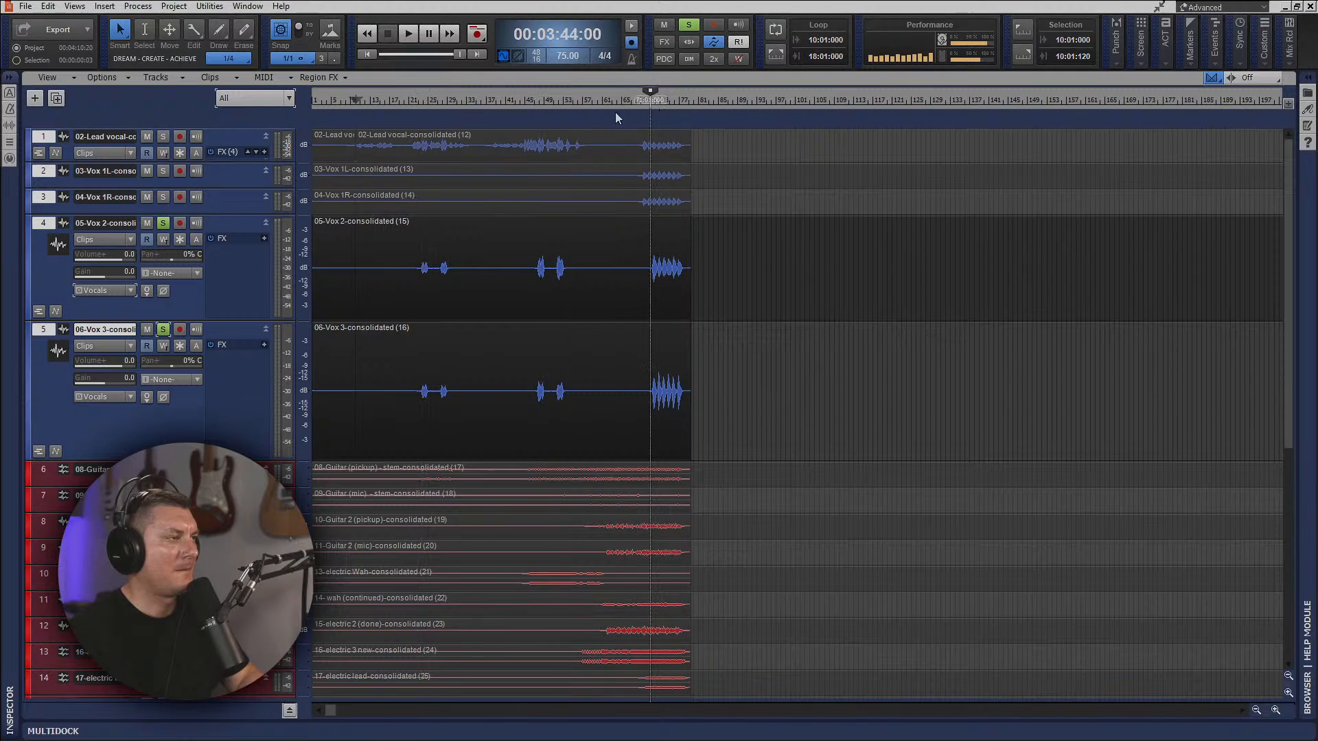
{"action": "key", "text": "space"}
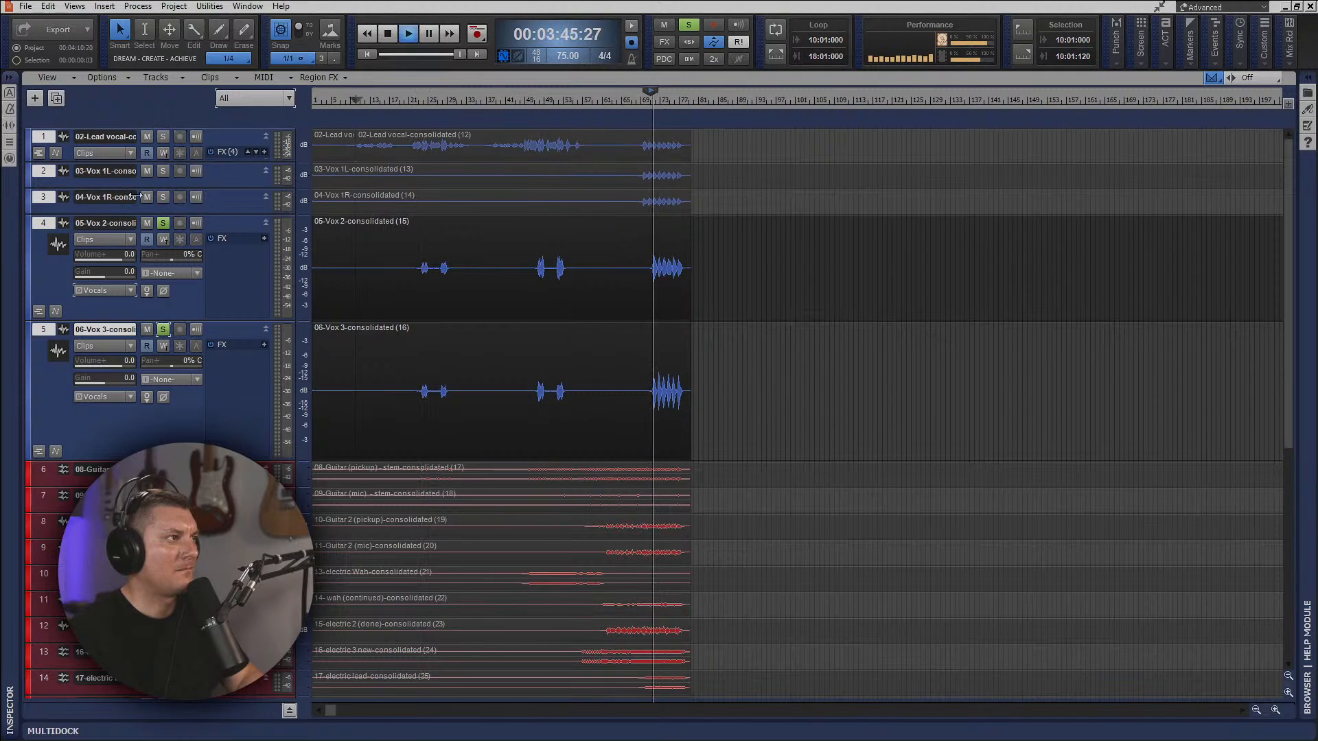
{"action": "key", "text": "space"}
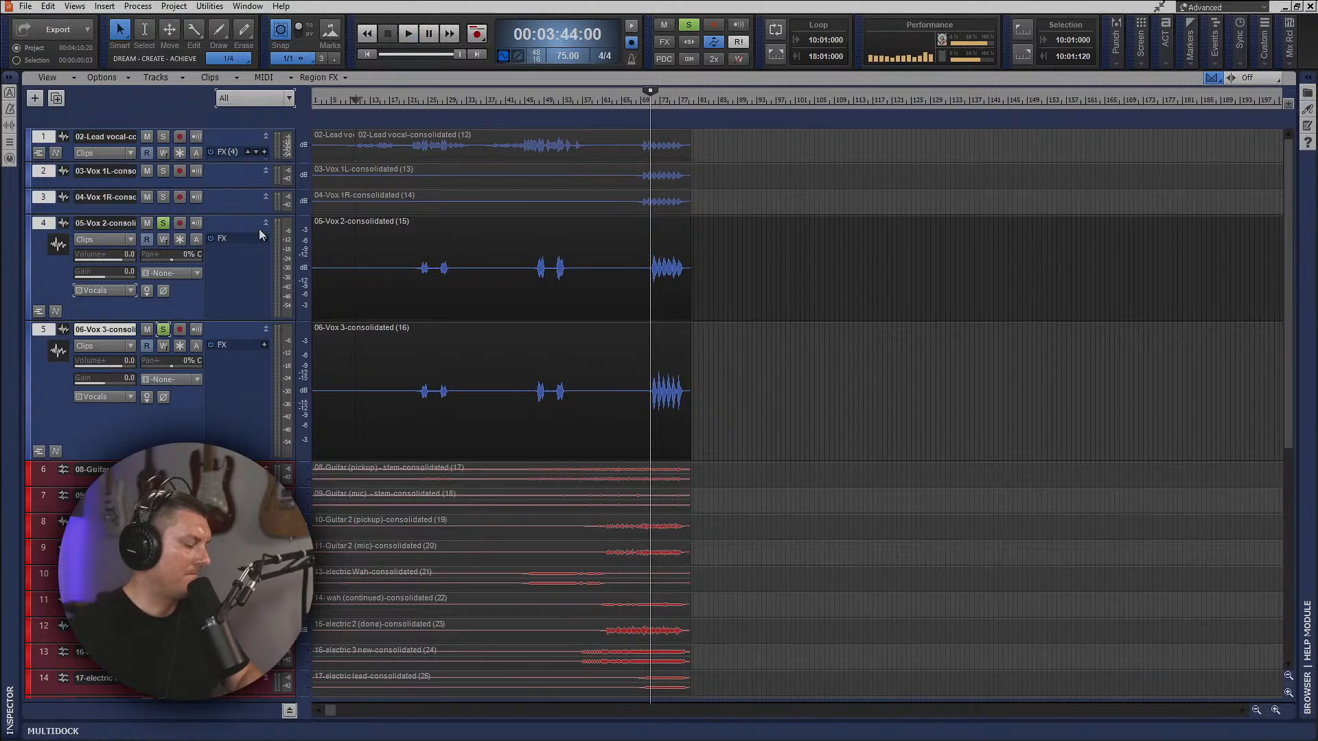
{"action": "key", "text": "ctrl+s"}
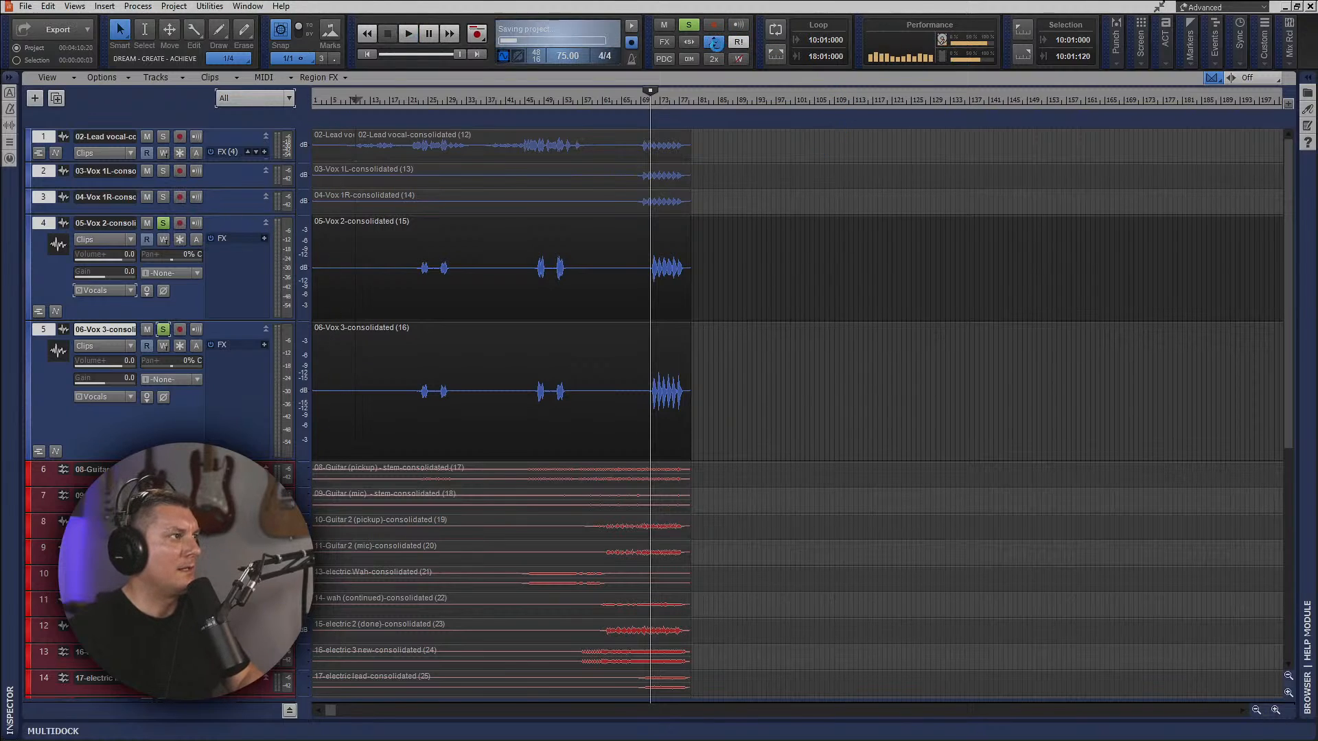
Briefly check Vox 2's volume automation lane, and unsolo Vox 2 and Vox 3.
{"action": "left_click", "coordinate": [59, 312]}
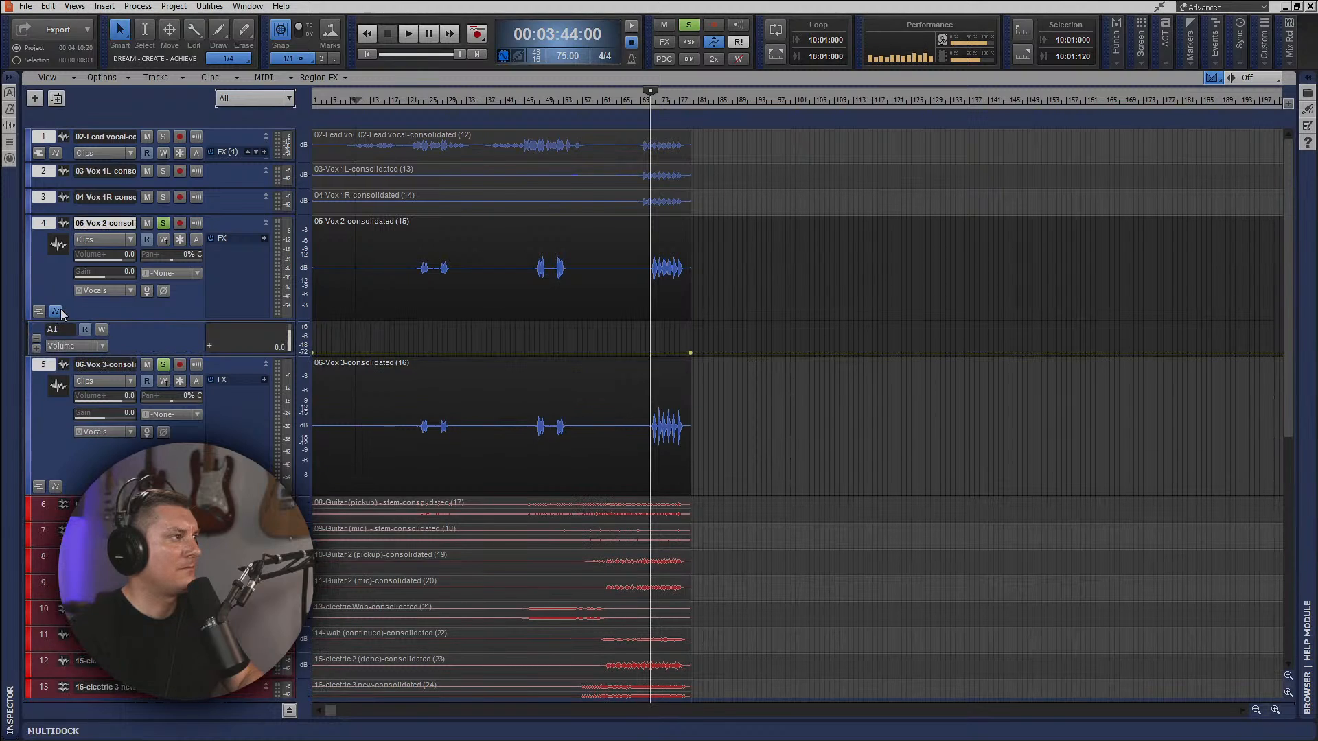
{"action": "left_click", "coordinate": [57, 312]}
{"action": "left_click", "coordinate": [163, 224]}
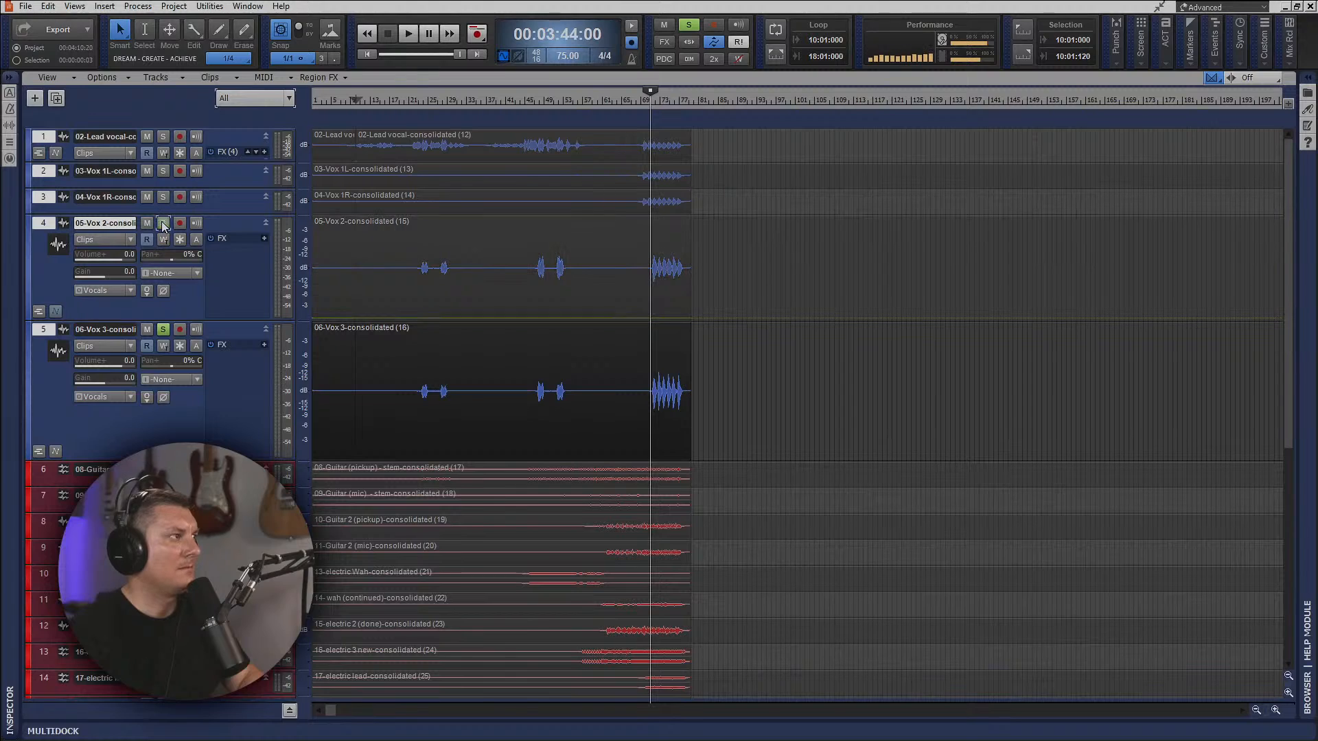
{"action": "left_click", "coordinate": [163, 330]}
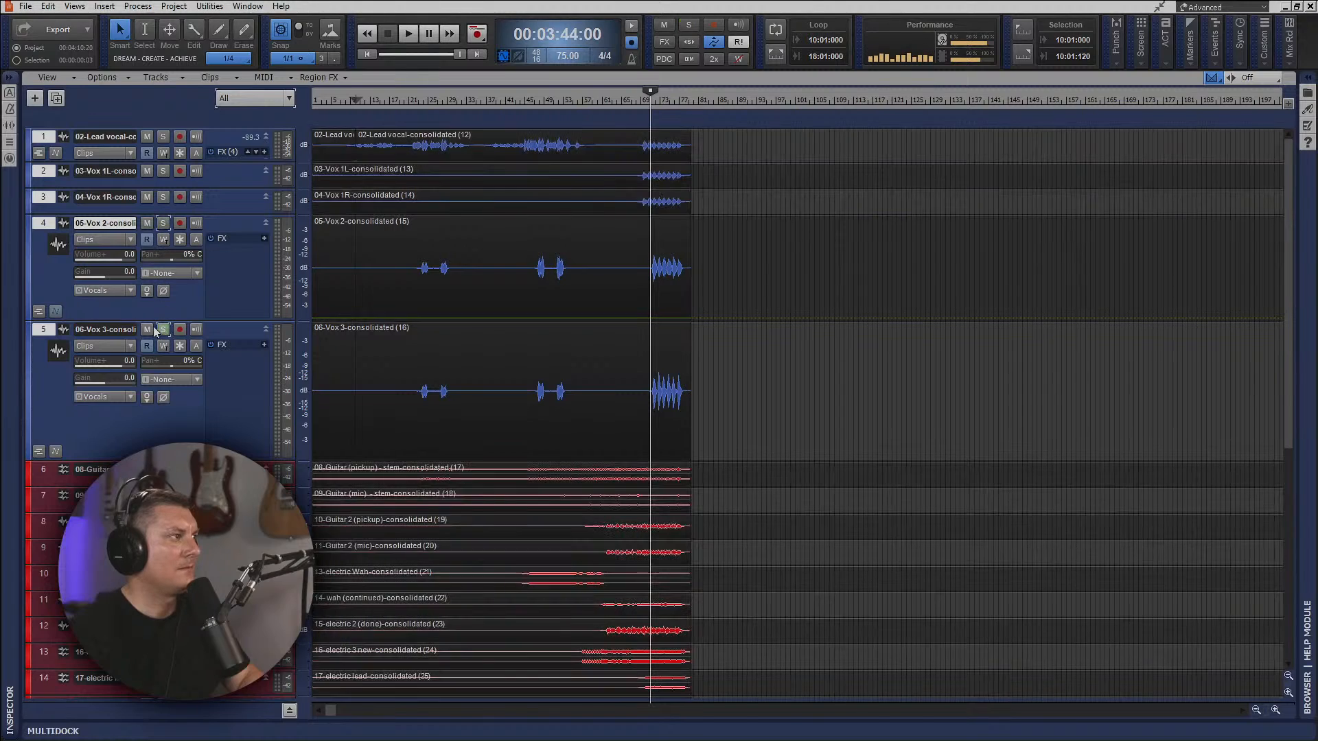
Try to remove Vox 2's volume automation by deleting the envelope in its automation lane.
{"action": "left_click", "coordinate": [56, 312]}
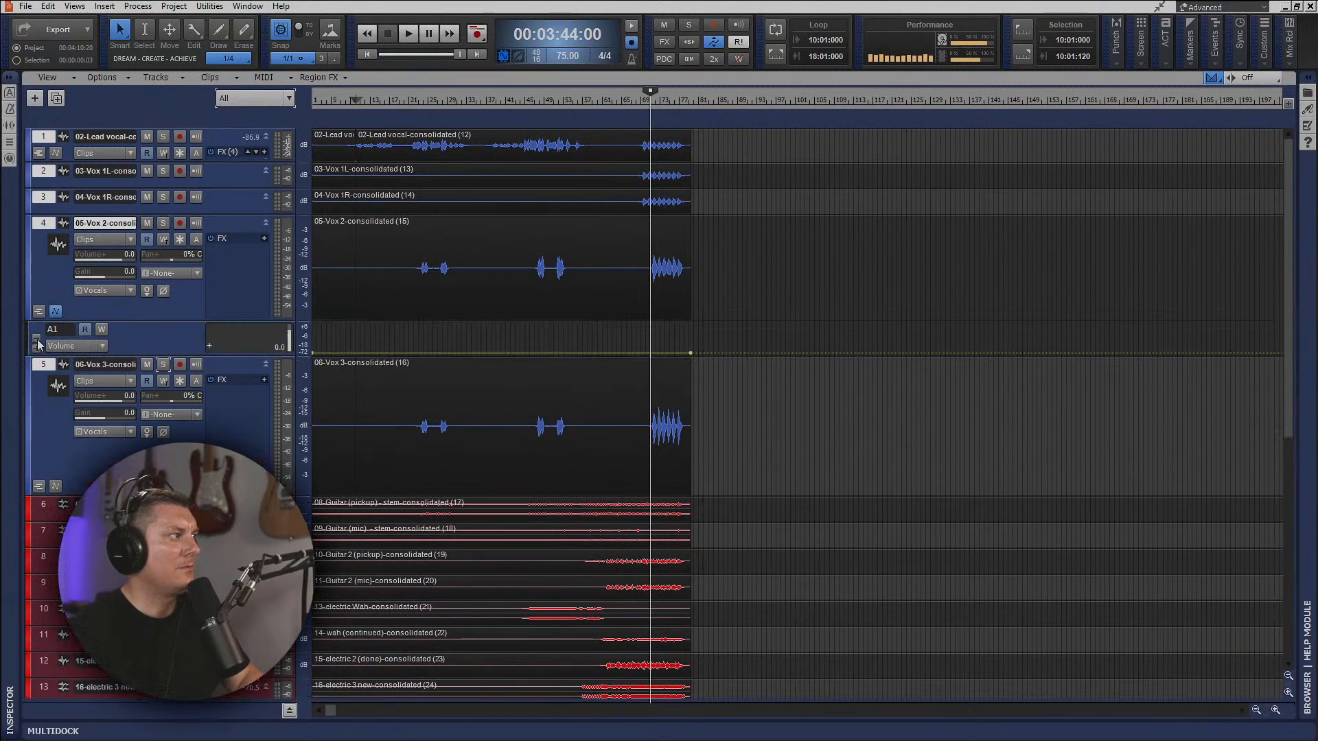
{"action": "right_click", "coordinate": [349, 347]}
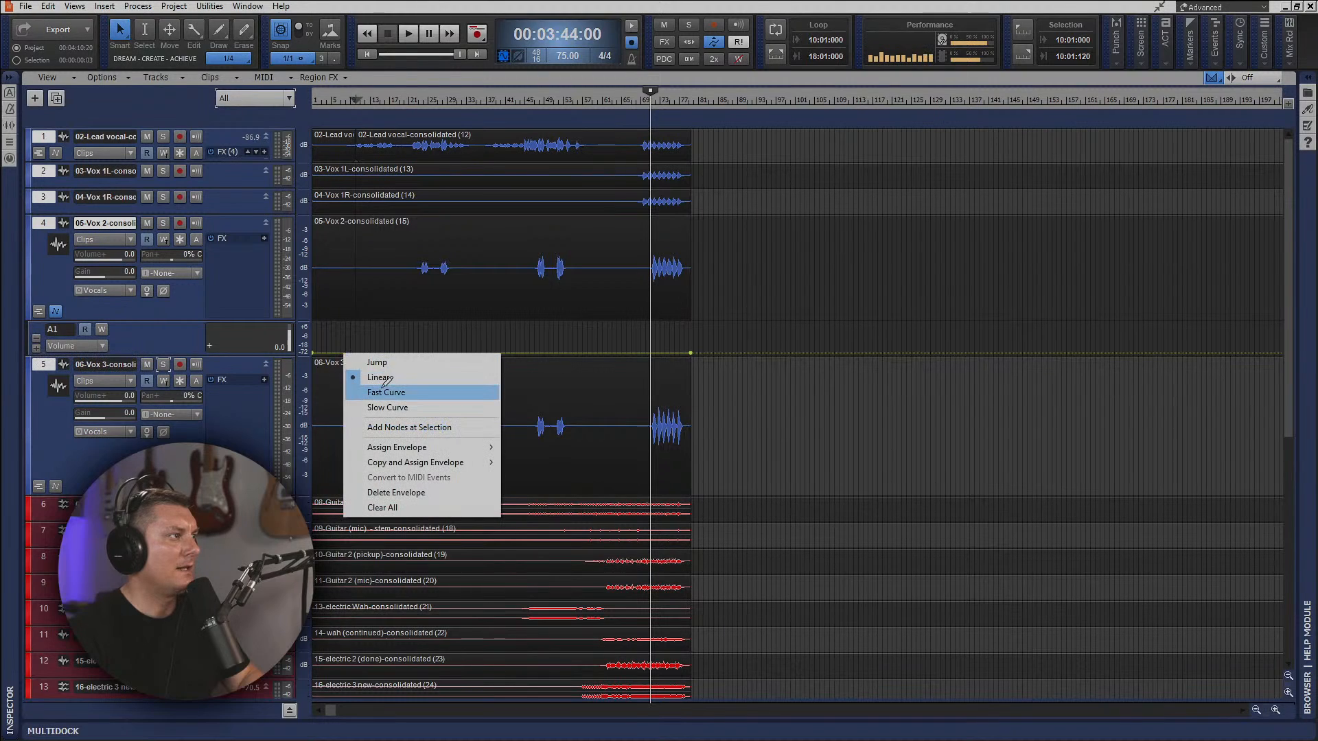
{"action": "left_click", "coordinate": [399, 507]}
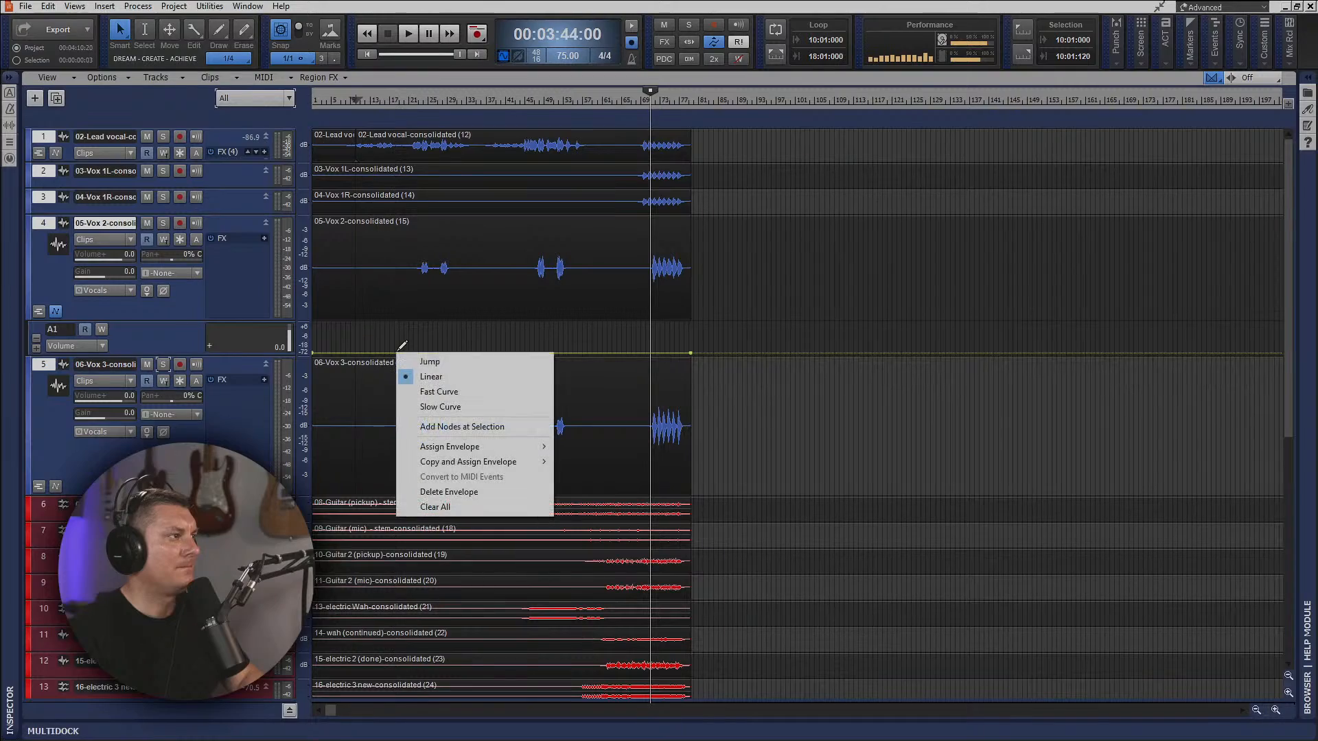
{"action": "left_click", "coordinate": [449, 492]}
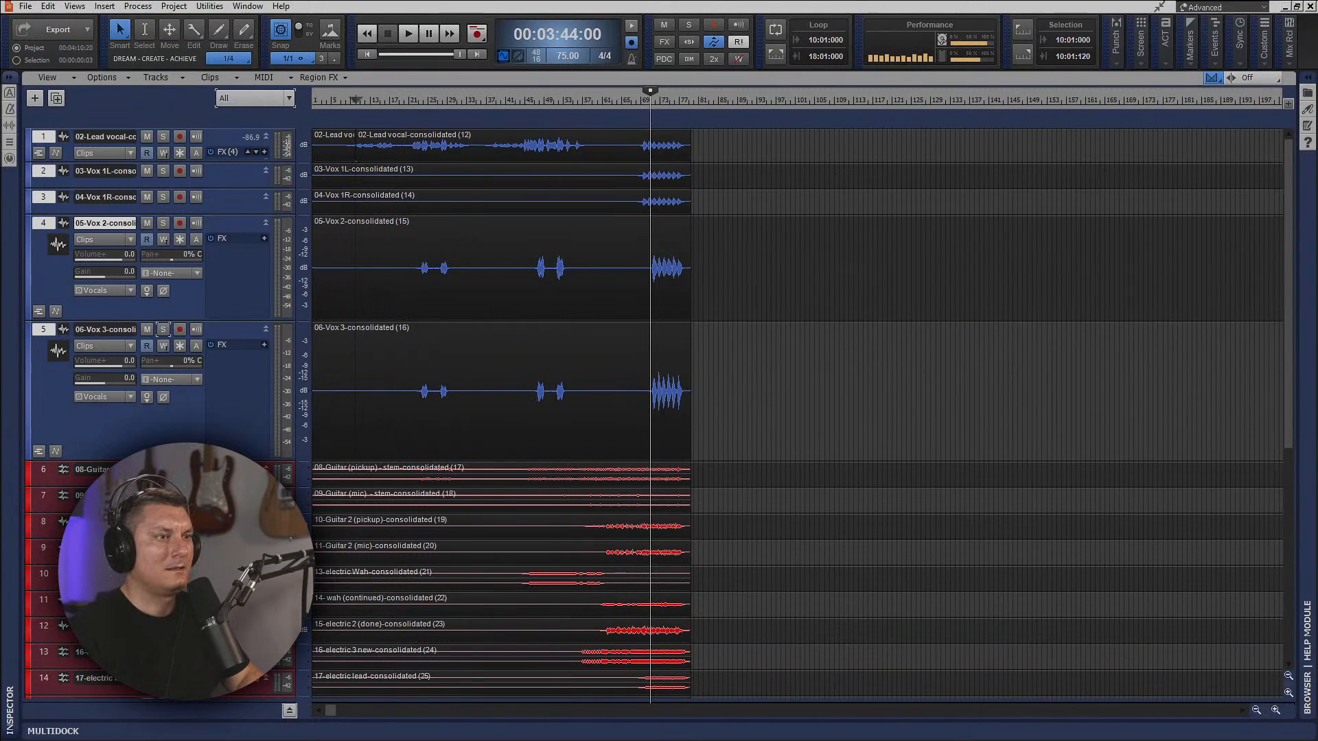
Check the track levels in the console during playback from 00:03:44:00, and return to the track view.
{"action": "key", "text": "alt+2"}
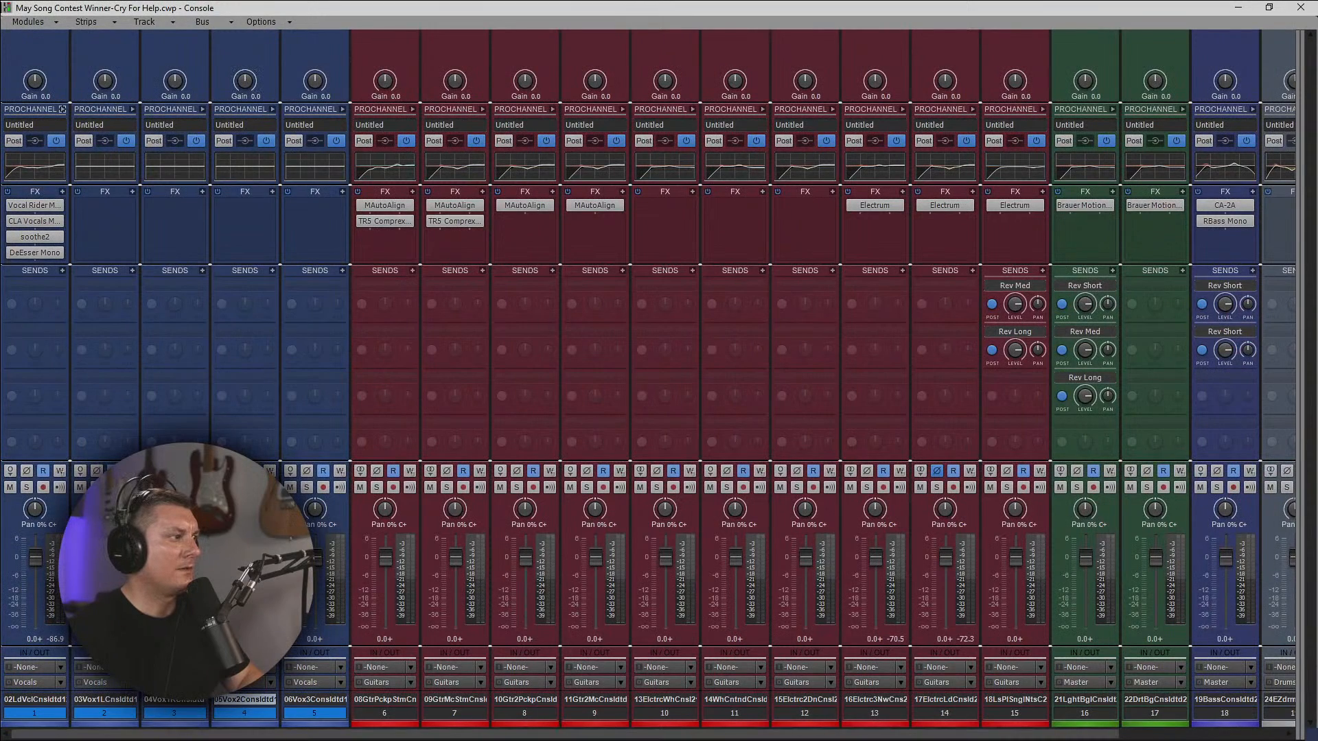
{"action": "key", "text": "space"}
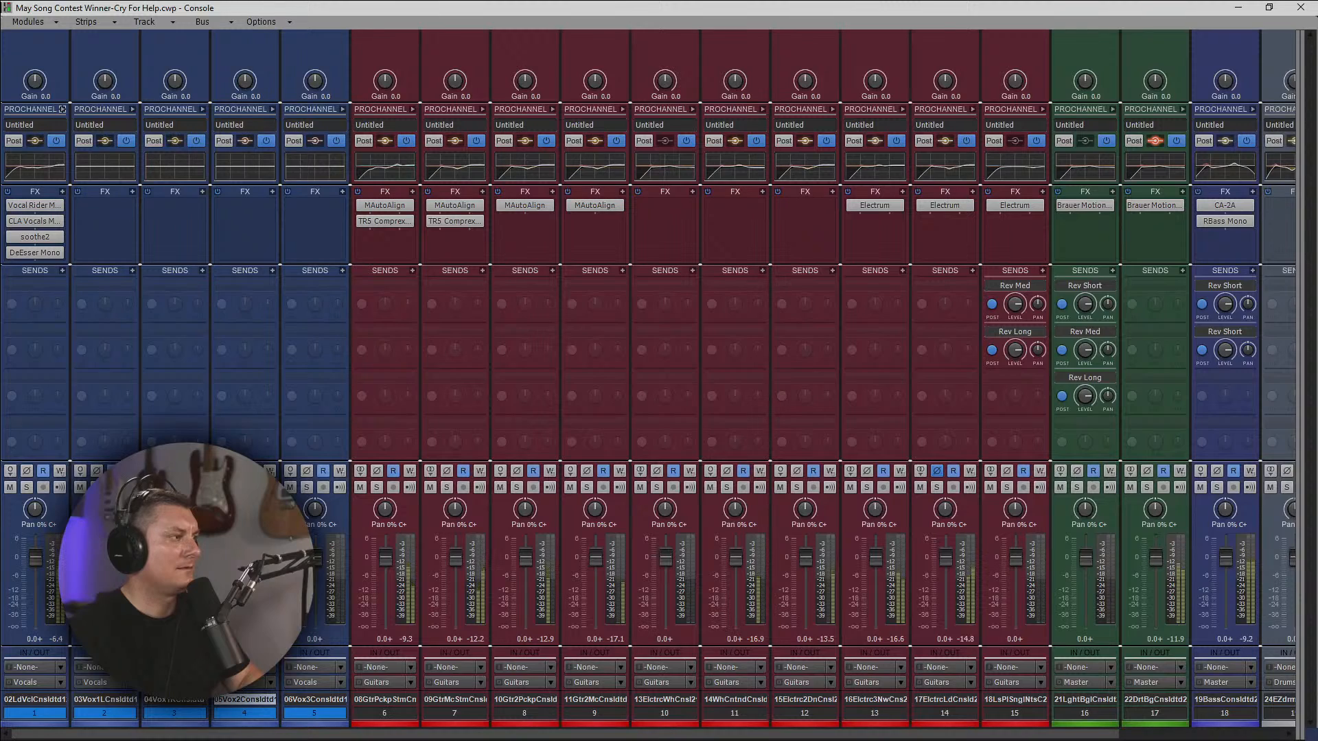
{"action": "key", "text": "alt+1"}
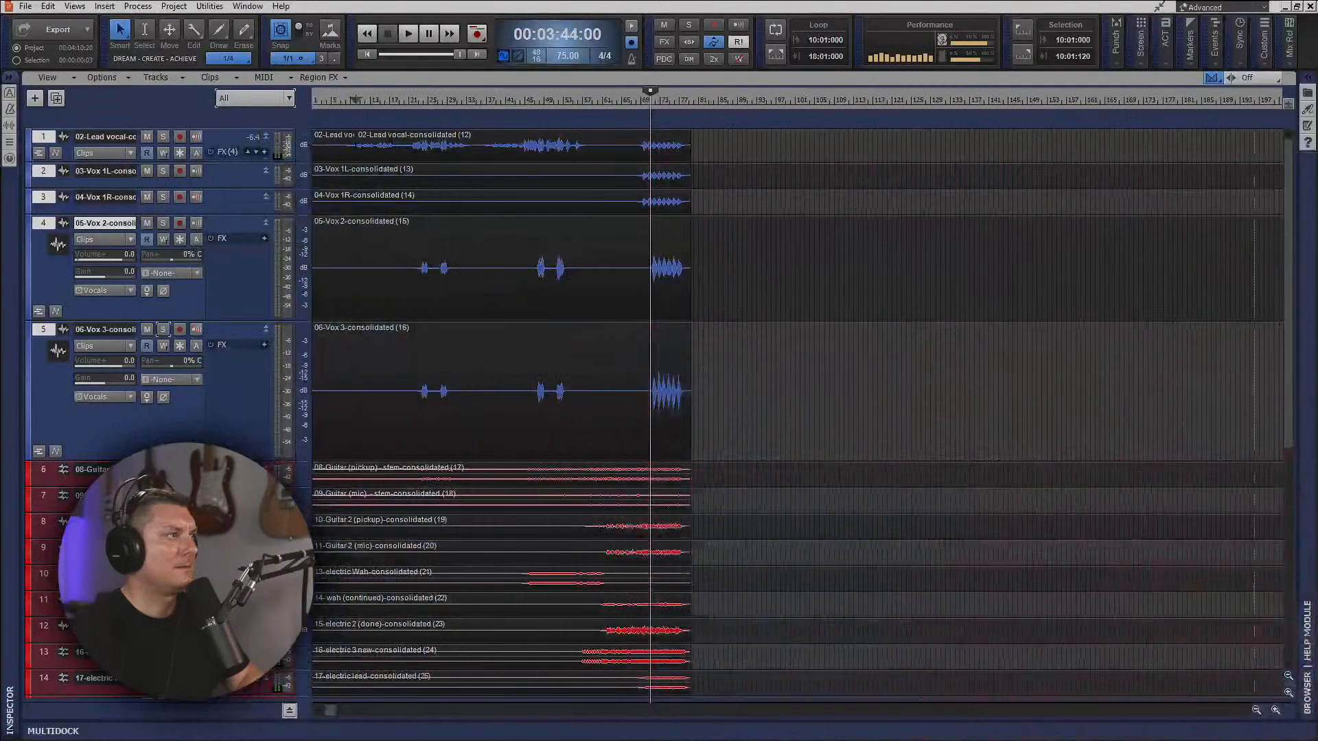
Make the Vox 2 track taller and keep the track filter set to All.
{"action": "left_click_drag", "start_coordinate": [204, 320], "coordinate": [209, 388]}
{"action": "left_click", "coordinate": [254, 99]}
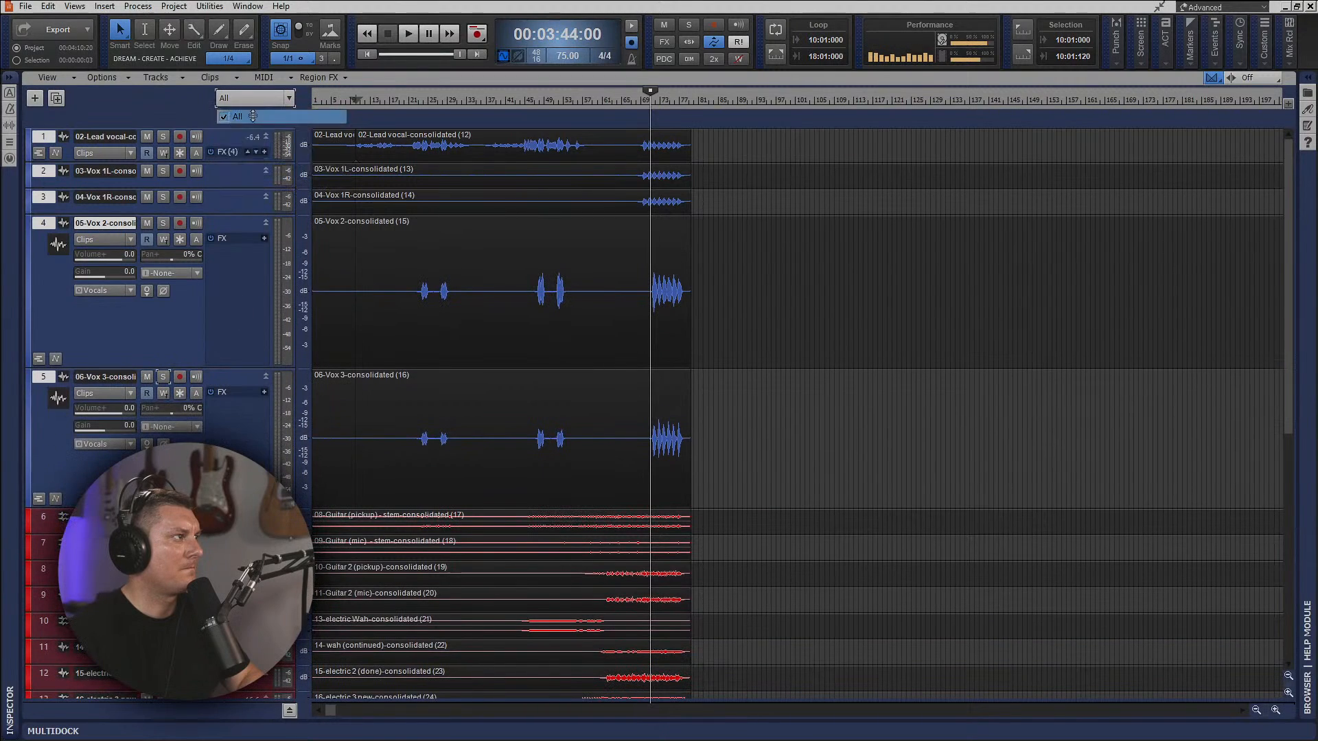
{"action": "left_click", "coordinate": [253, 116]}
Show the volume automation lanes of Vox 2 and Vox 3 and reset both envelopes to a flat 0 dB.
{"action": "key", "text": "space"}
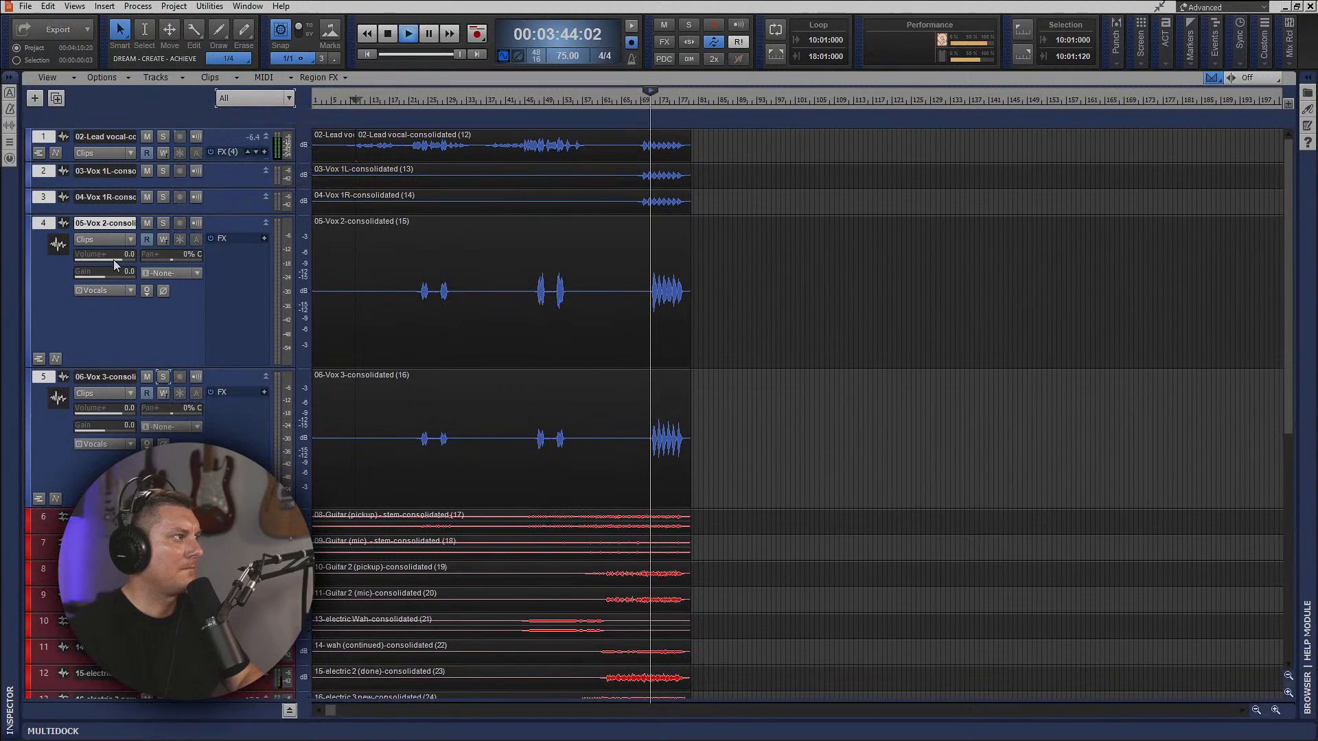
{"action": "left_click", "coordinate": [55, 359]}
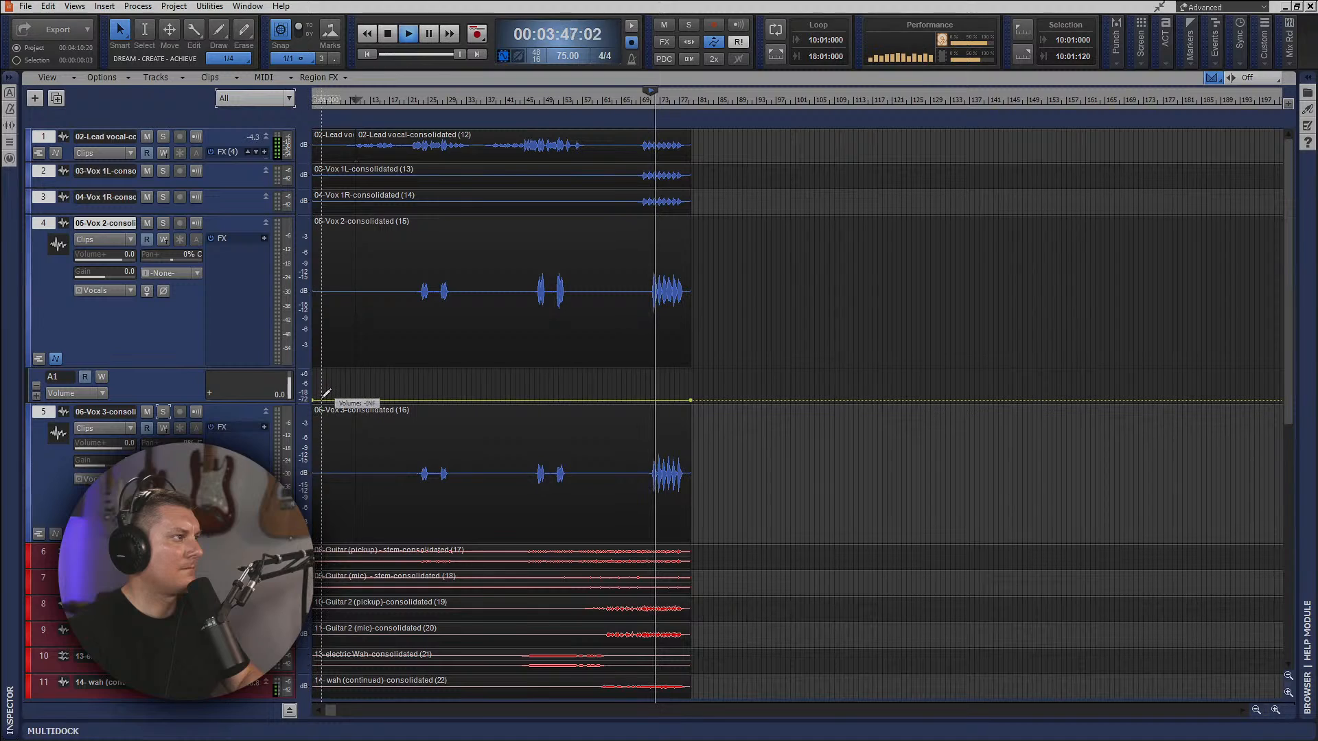
{"action": "left_click_drag", "start_coordinate": [324, 397], "coordinate": [317, 389]}
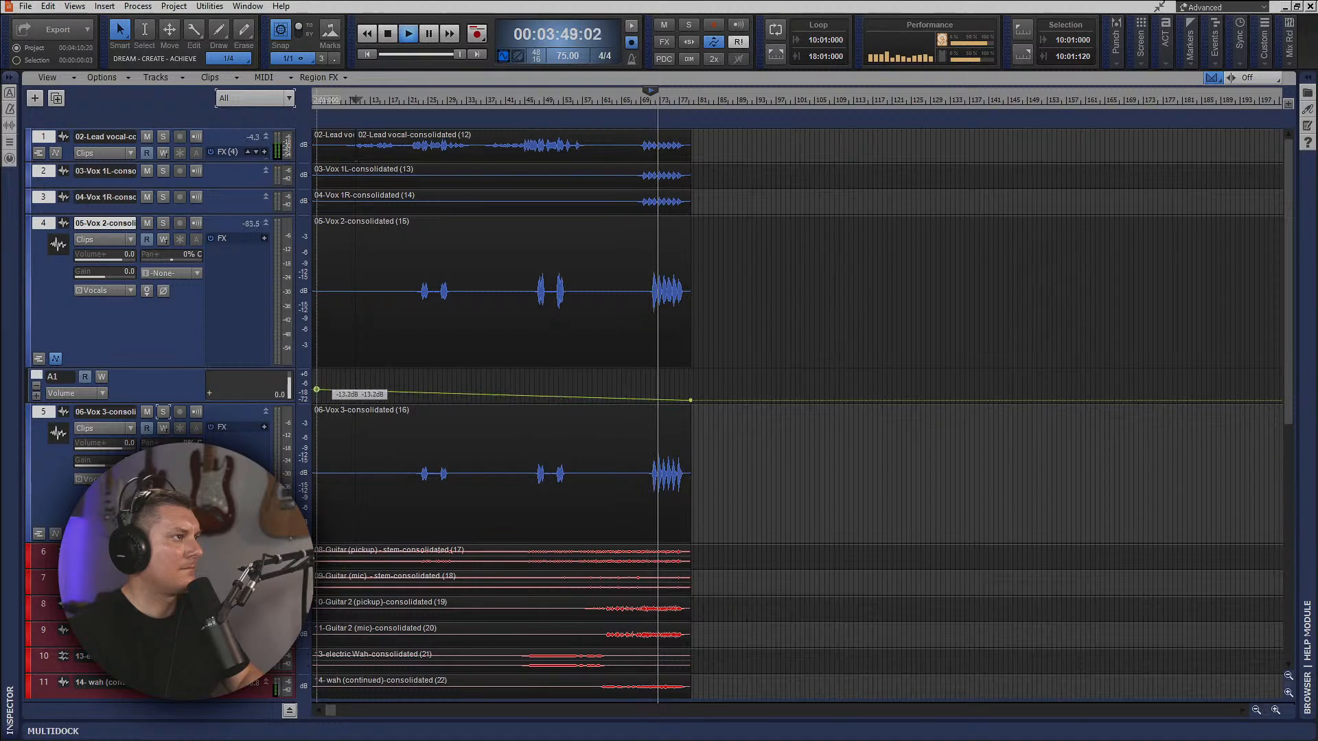
{"action": "left_click_drag", "start_coordinate": [691, 399], "coordinate": [692, 394]}
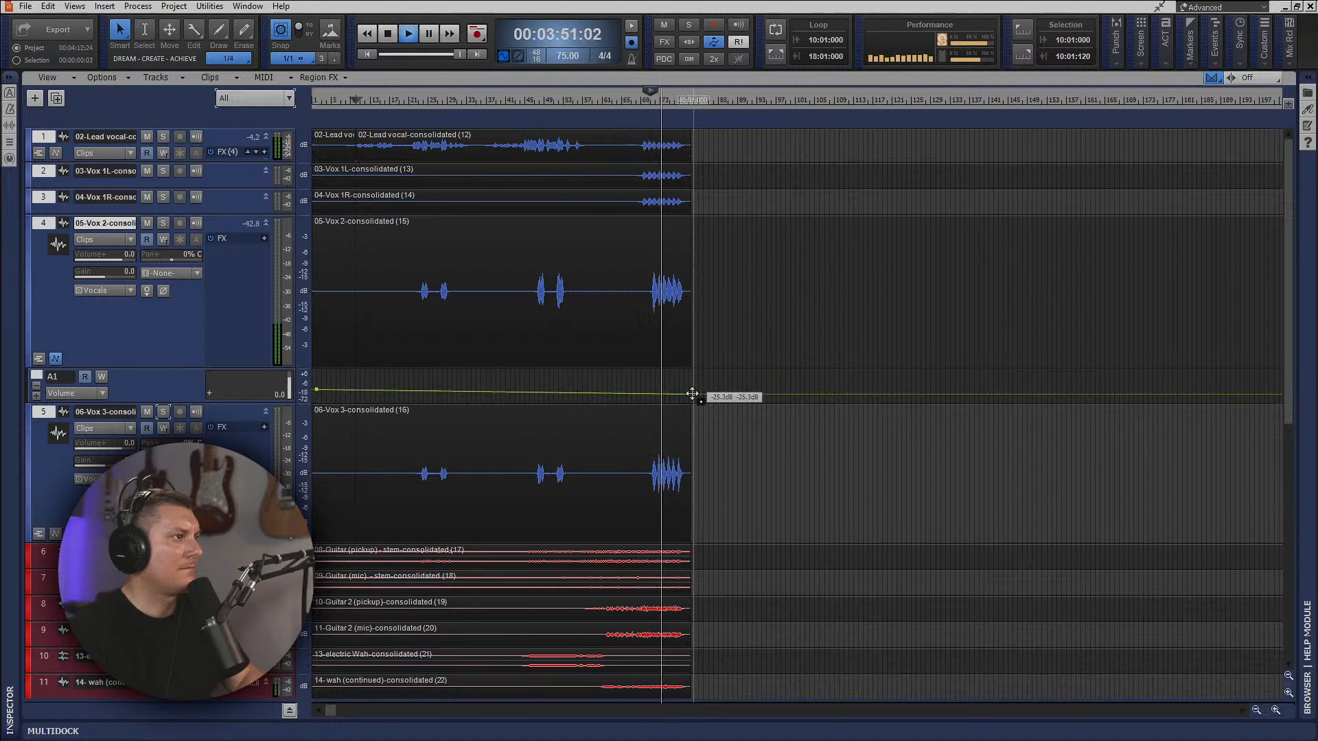
{"action": "double_click", "coordinate": [692, 394]}
{"action": "double_click", "coordinate": [317, 389]}
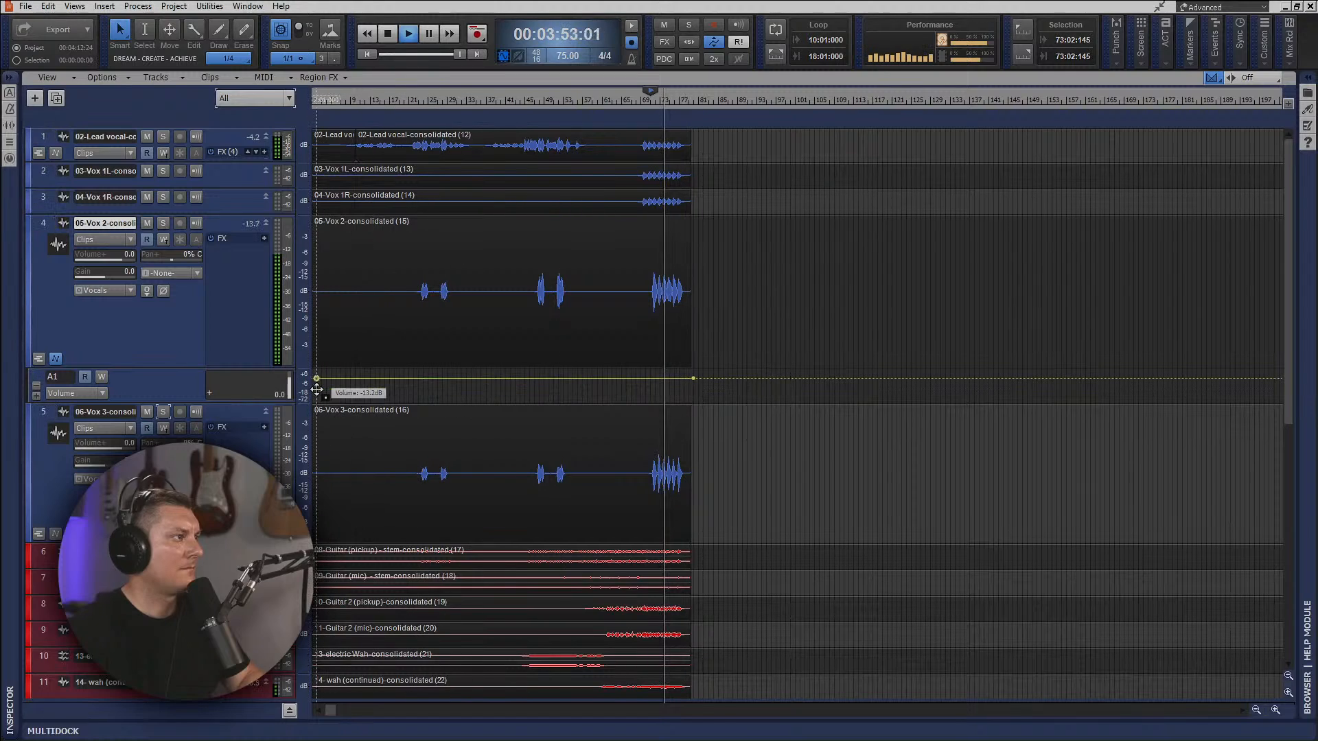
{"action": "key", "text": "space"}
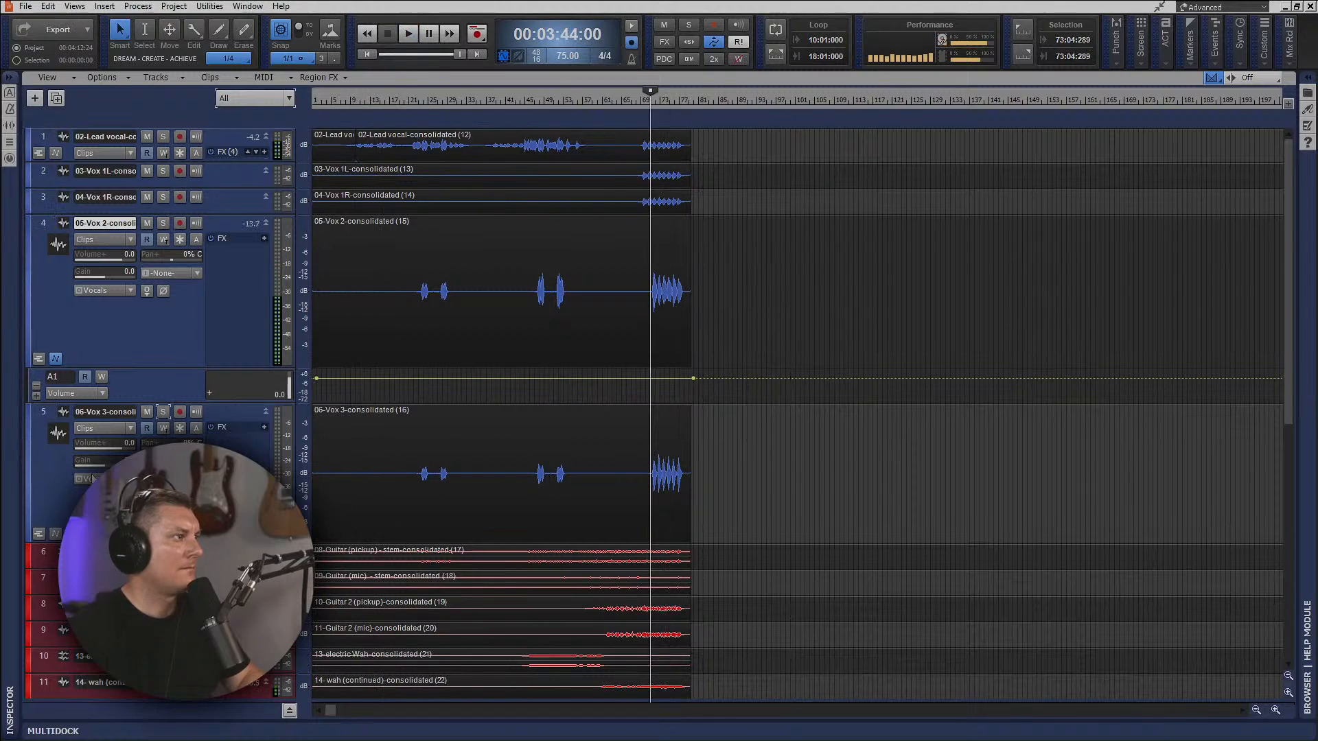
{"action": "left_click", "coordinate": [56, 534]}
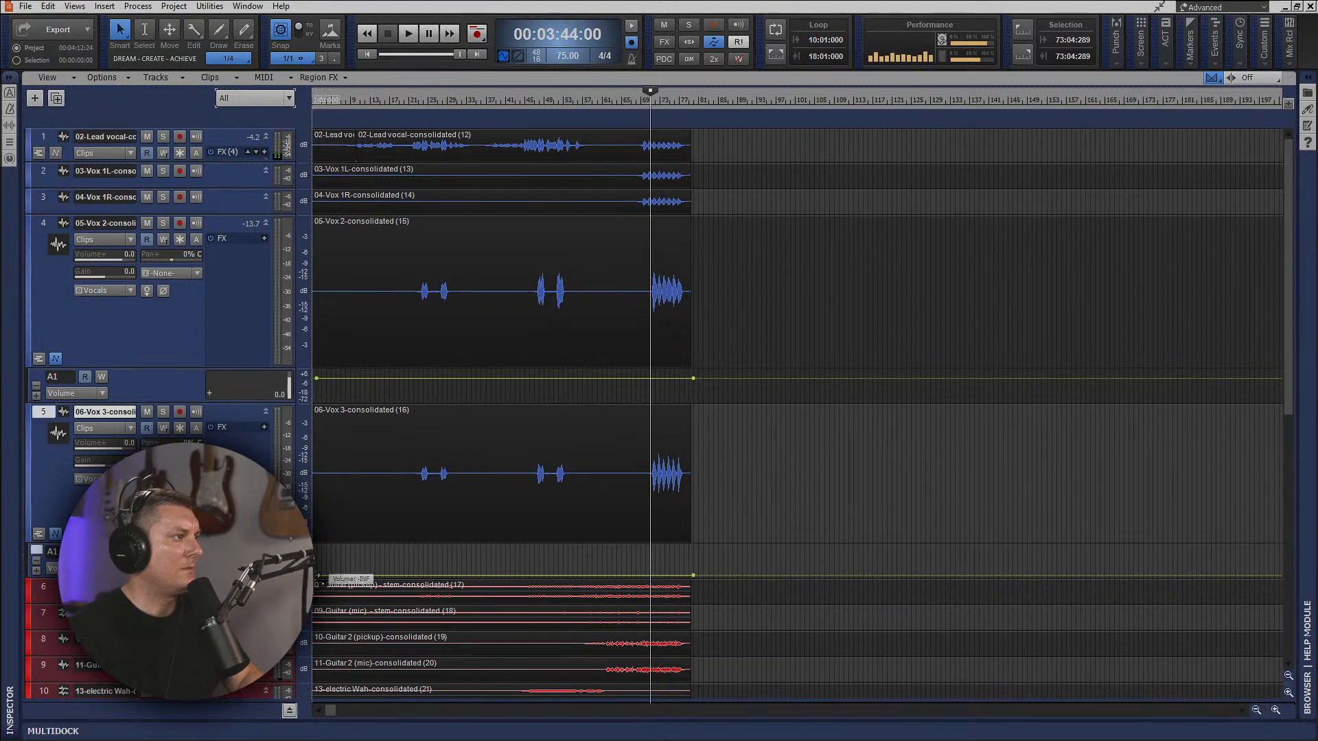
{"action": "double_click", "coordinate": [693, 575]}
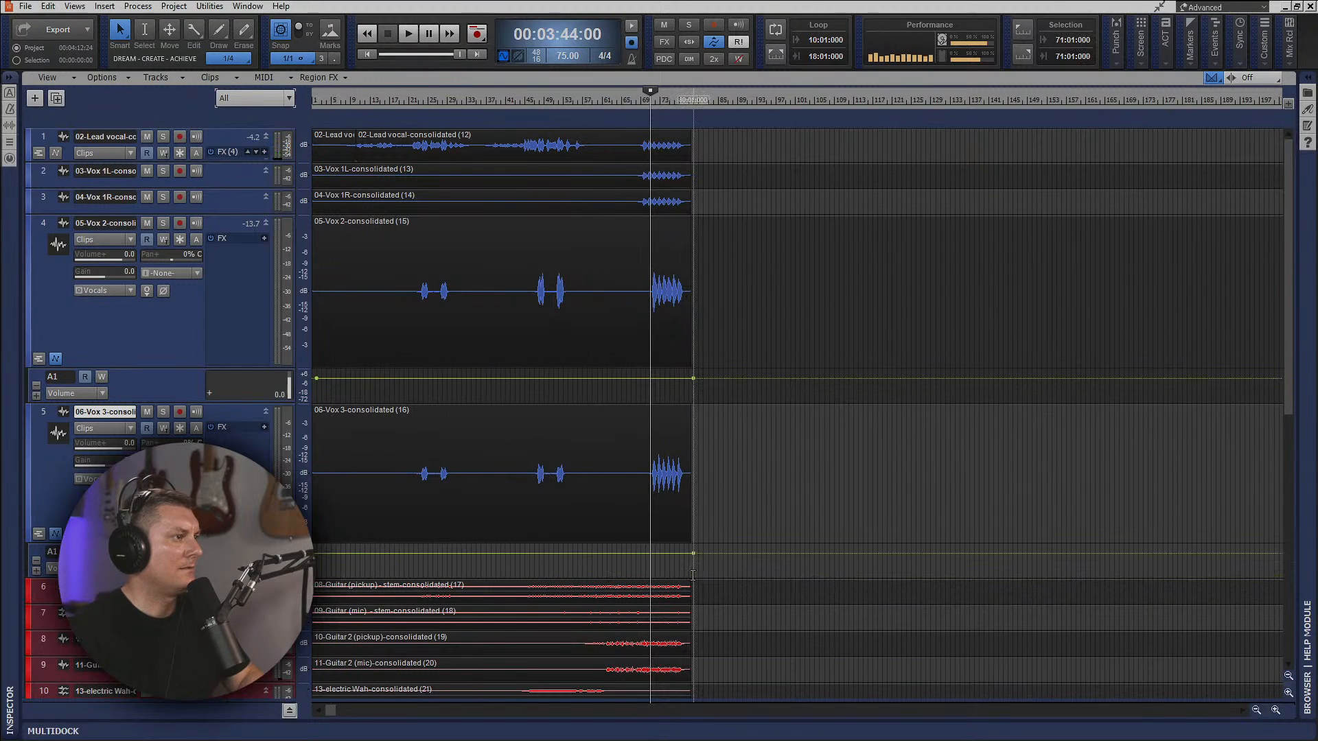
Play from 00:01:10:12, before the first backing vocal phrases, with Vox 2 and Vox 3 soloed.
{"action": "left_click", "coordinate": [418, 101]}
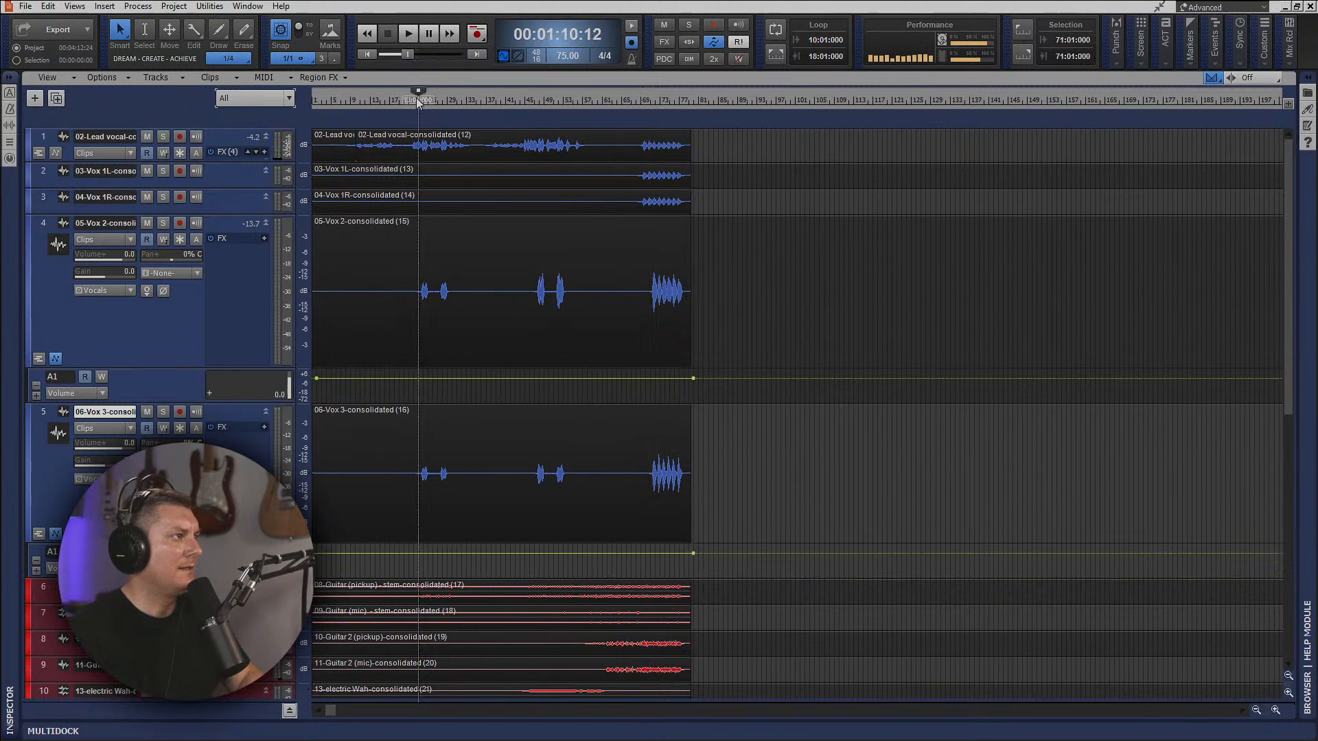
{"action": "key", "text": "space"}
{"action": "left_click", "coordinate": [163, 223]}
{"action": "left_click", "coordinate": [163, 412]}
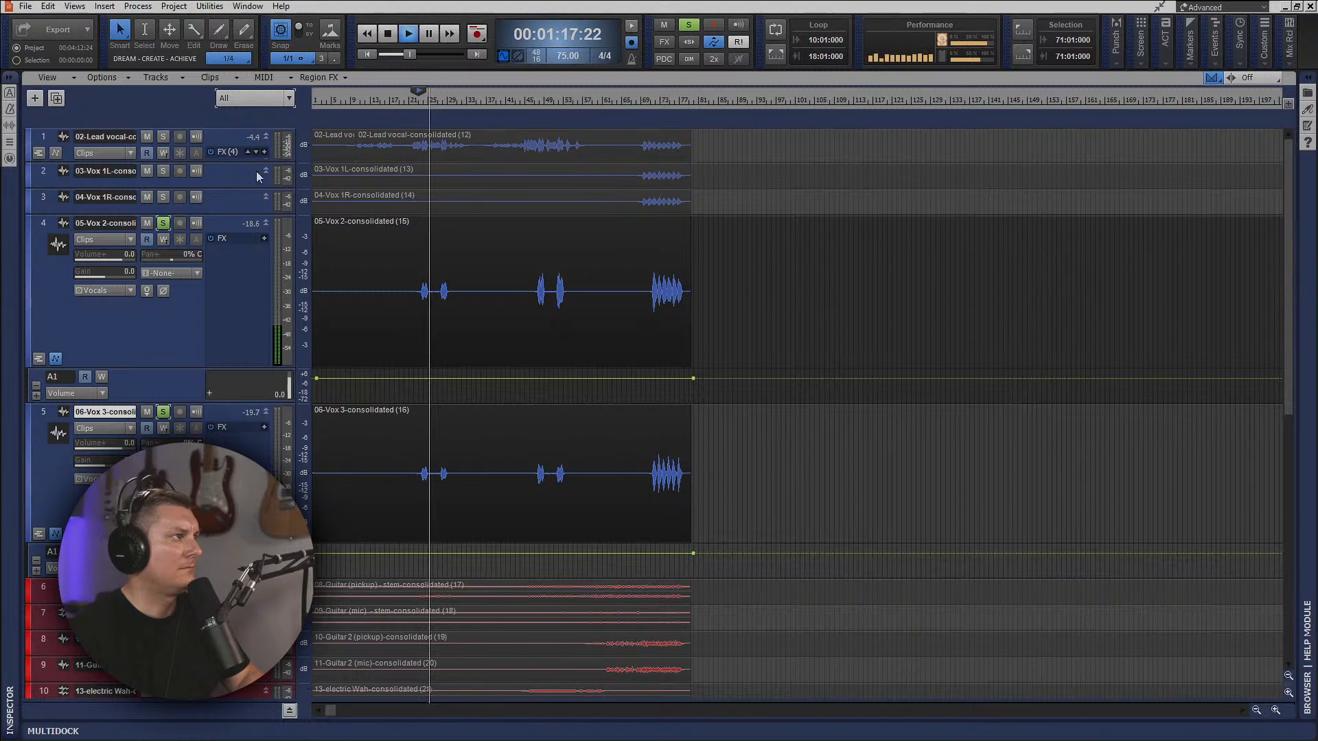
Unsolo Vox 2 and Vox 3 and play the full mix from 00:01:10:12, just before the first backing vocal phrases.
{"action": "left_click", "coordinate": [162, 223]}
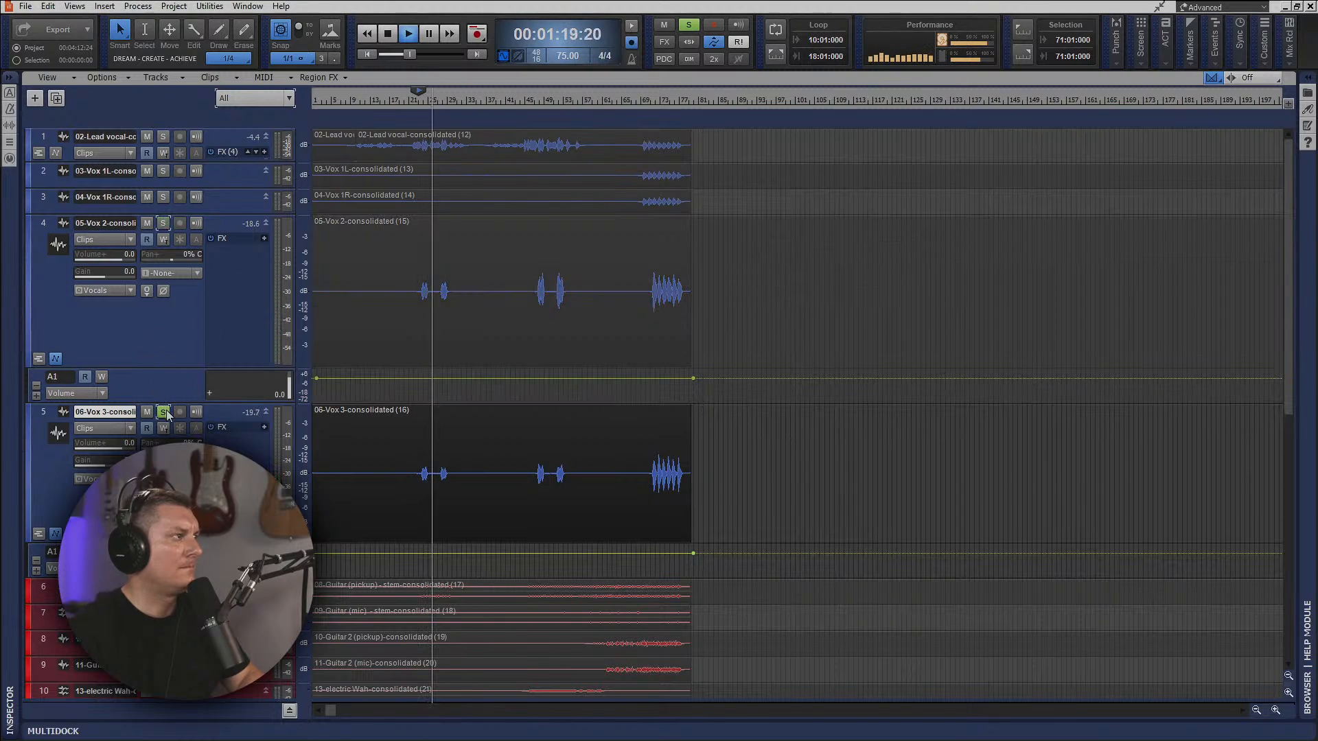
{"action": "left_click", "coordinate": [163, 412]}
{"action": "scroll", "coordinate": [450, 365], "scroll_direction": "up", "scroll_amount": 4}
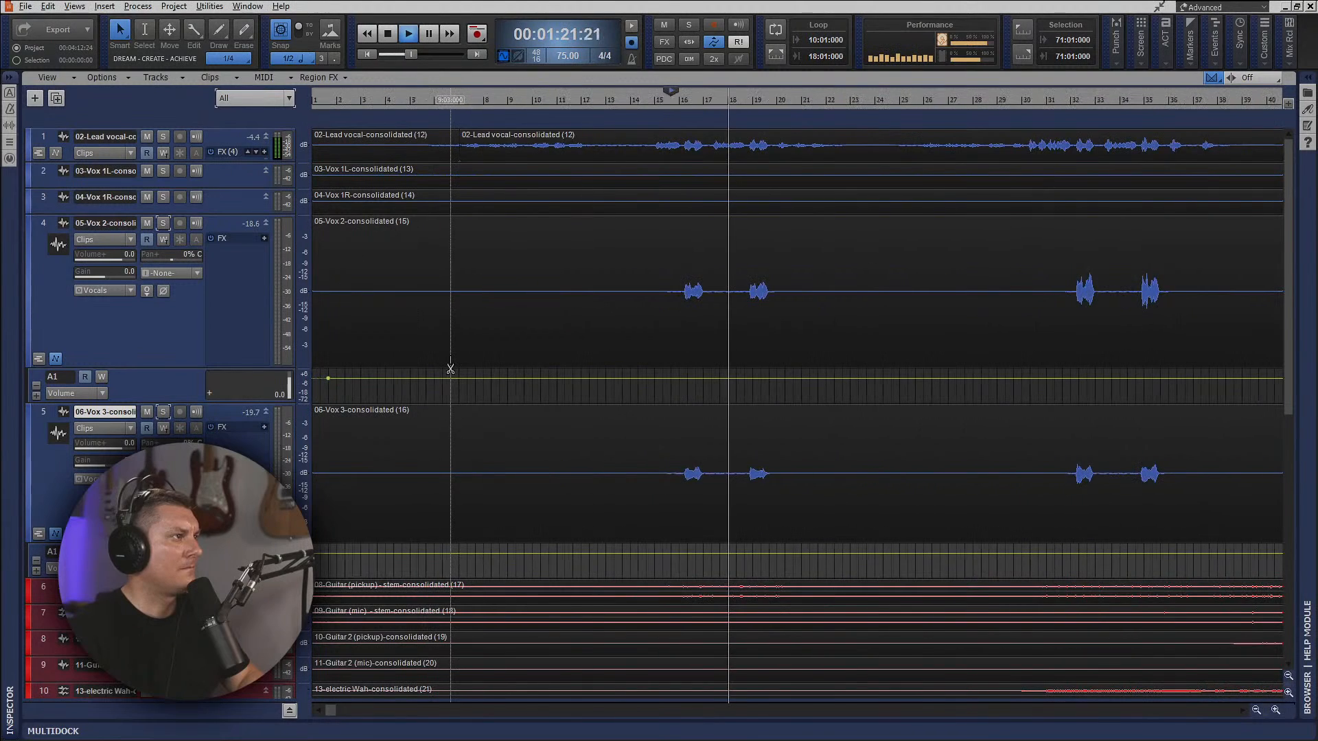
{"action": "scroll", "coordinate": [502, 360], "scroll_direction": "down", "scroll_amount": 2}
{"action": "left_click", "coordinate": [552, 109]}
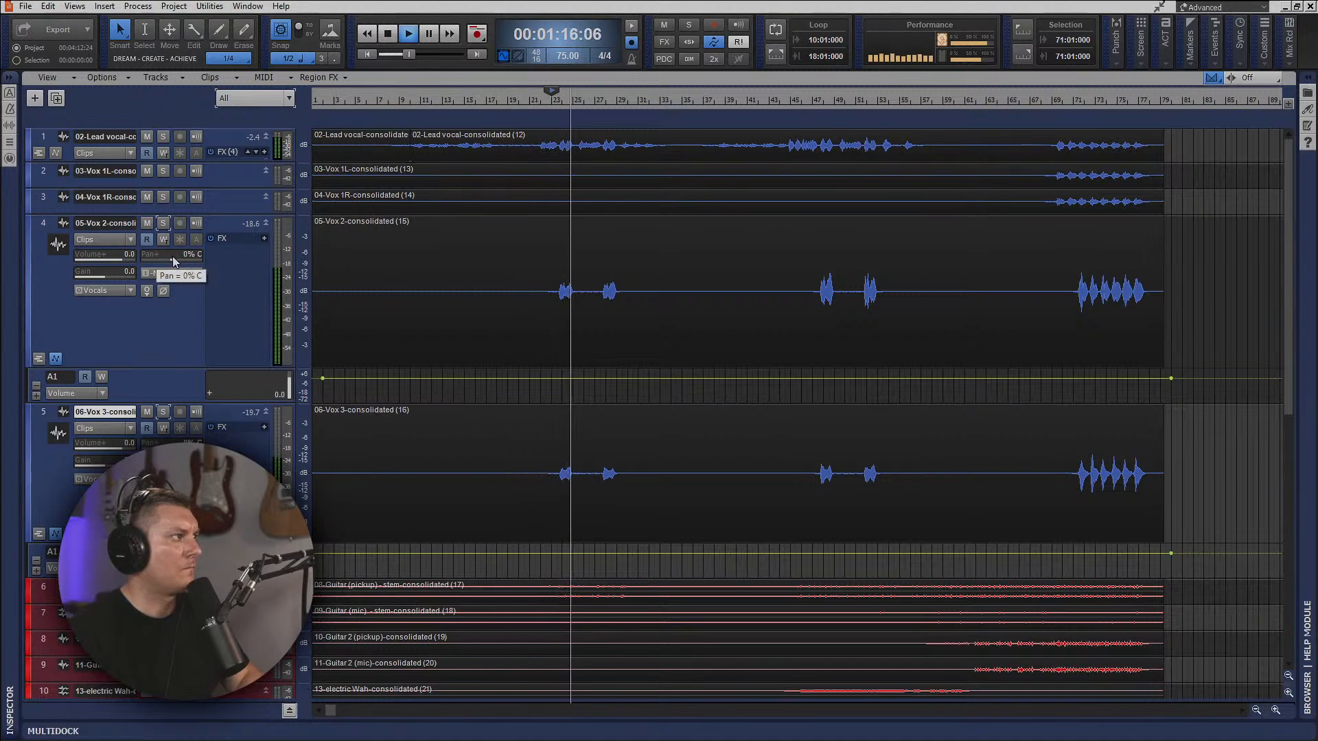
Try panning Vox 2 to 51% left with Vox 3 on the opposite side, and audition both soloed from 00:01:10:12.
{"action": "left_click_drag", "start_coordinate": [172, 258], "coordinate": [155, 258]}
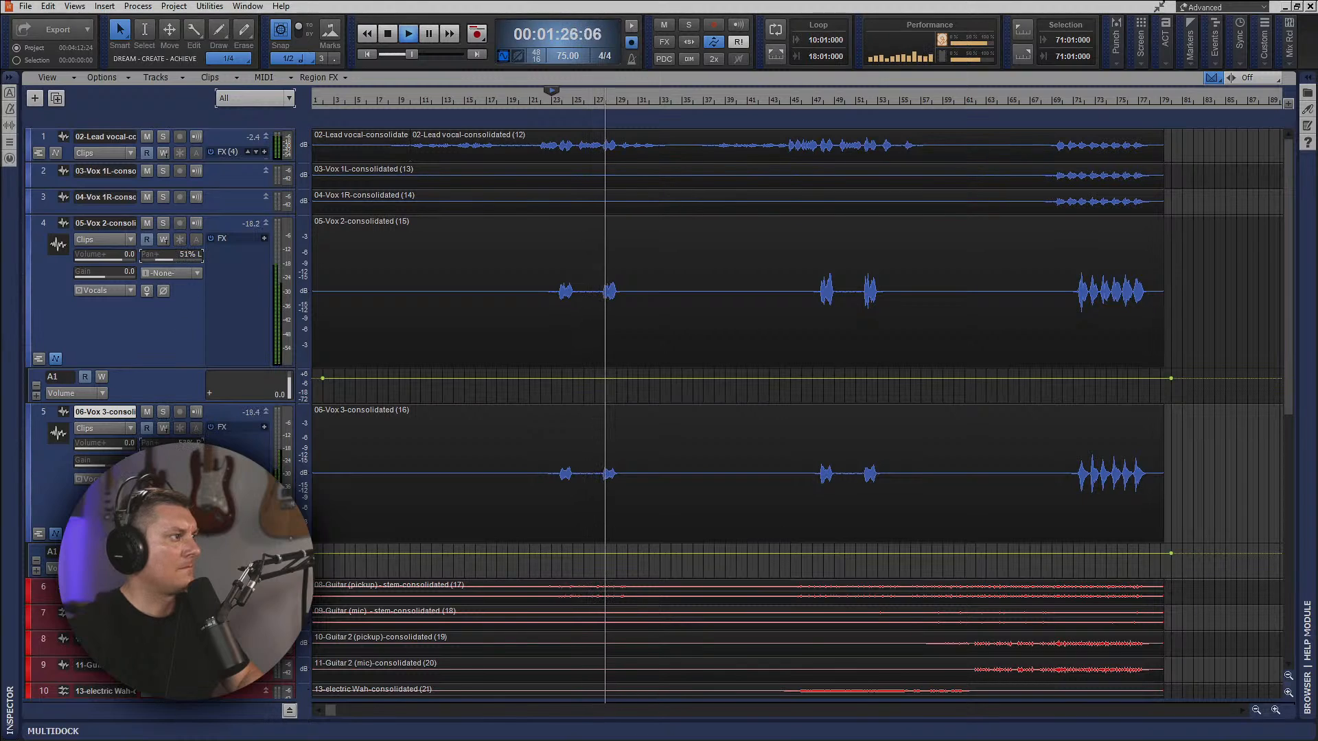
{"action": "left_click", "coordinate": [163, 223]}
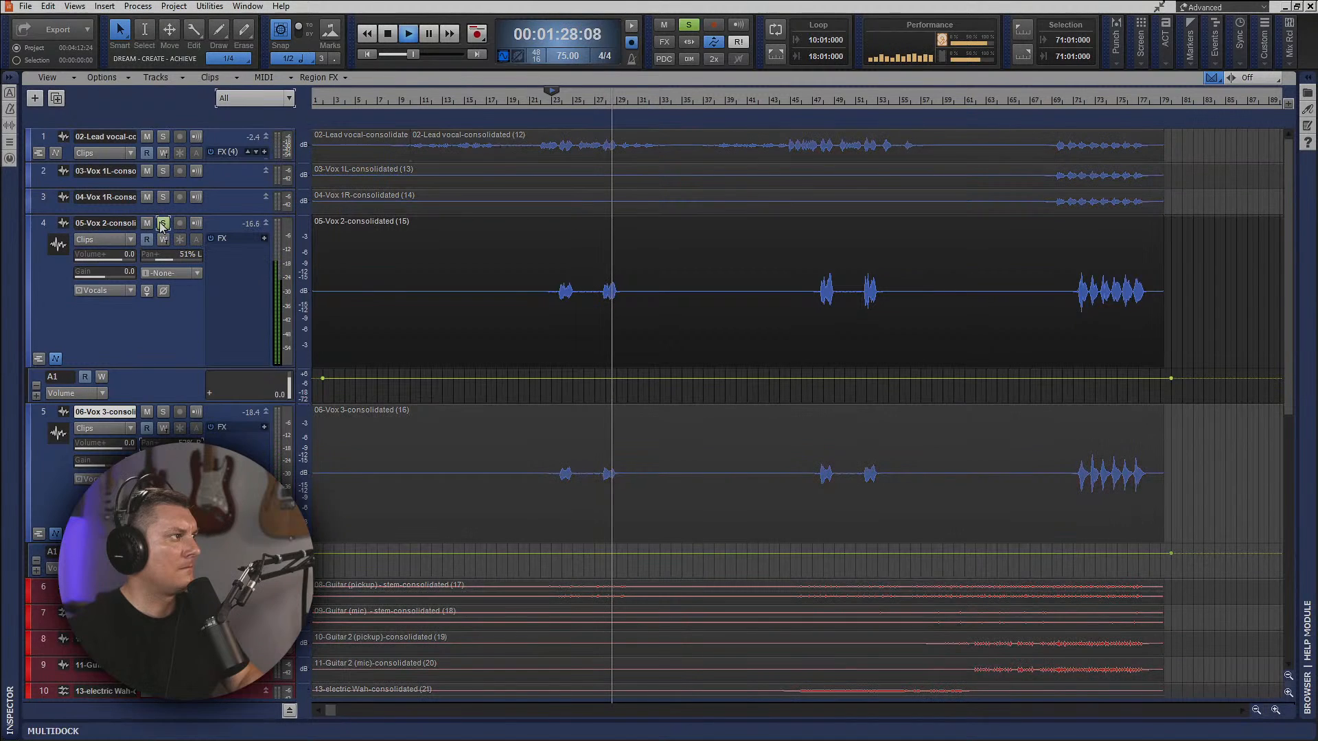
{"action": "left_click", "coordinate": [166, 412]}
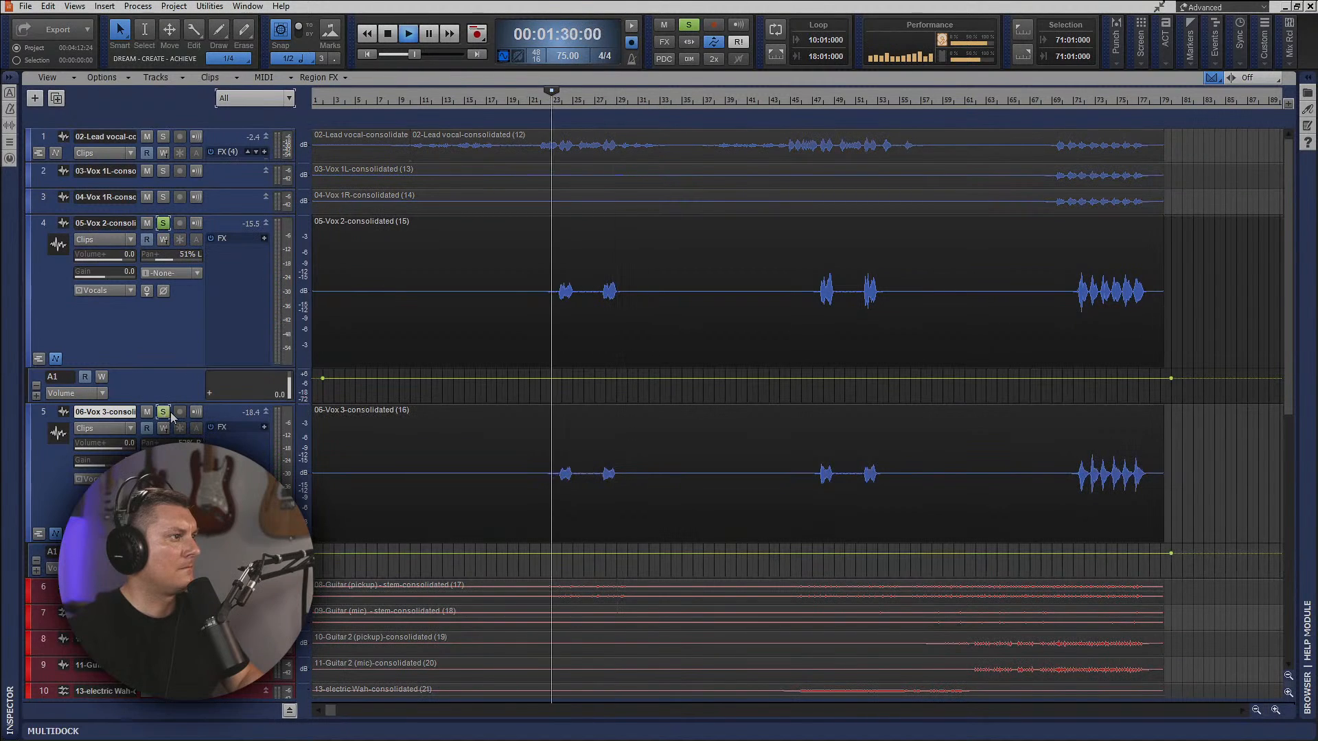
{"action": "key", "text": "space"}
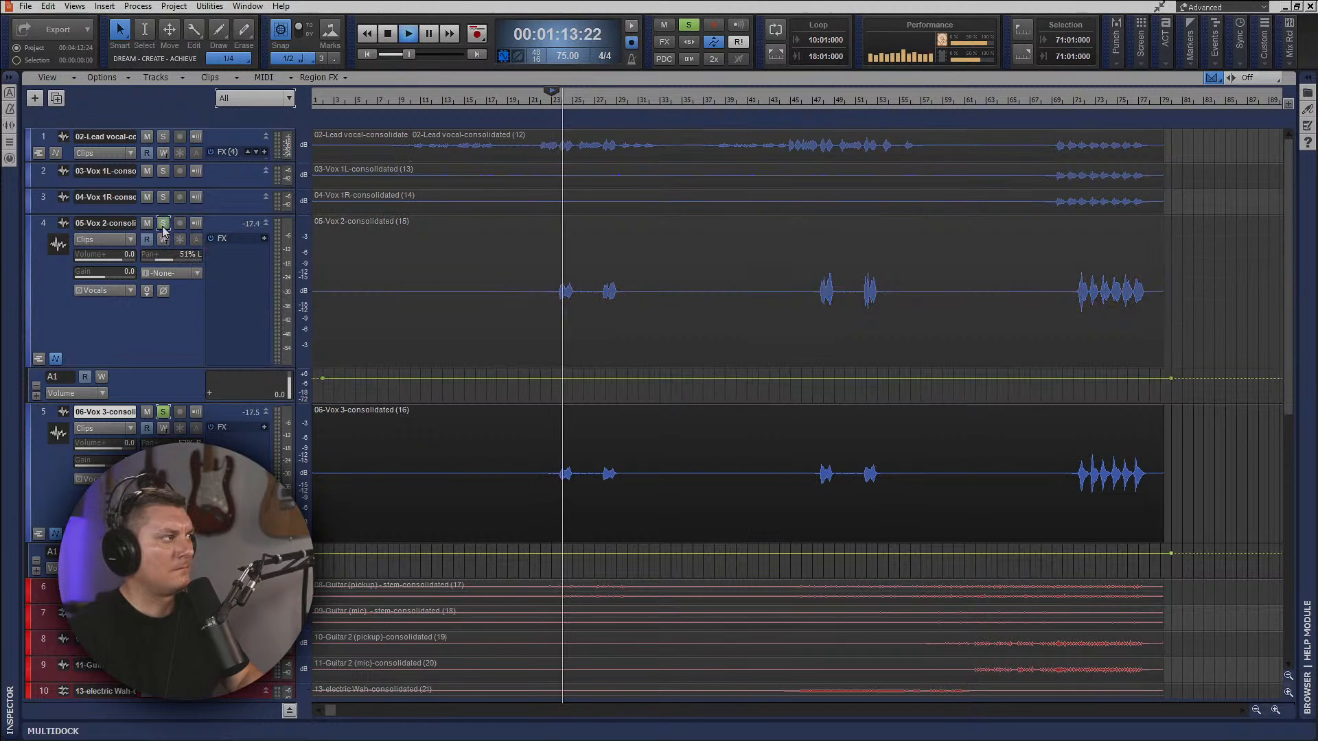
{"action": "key", "text": "space"}
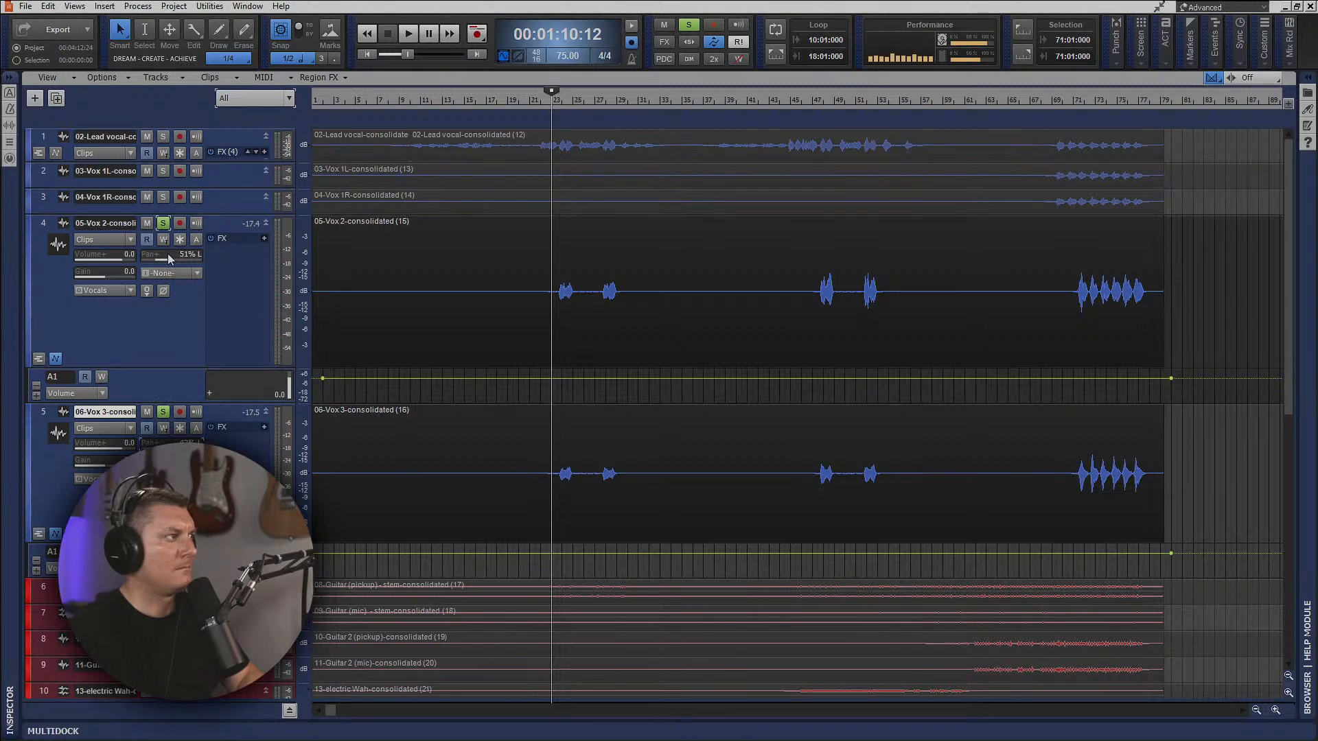
Pan Vox 2 to 56% right and Vox 3 to 42% left, and unsolo both tracks during playback.
{"action": "key", "text": "space"}
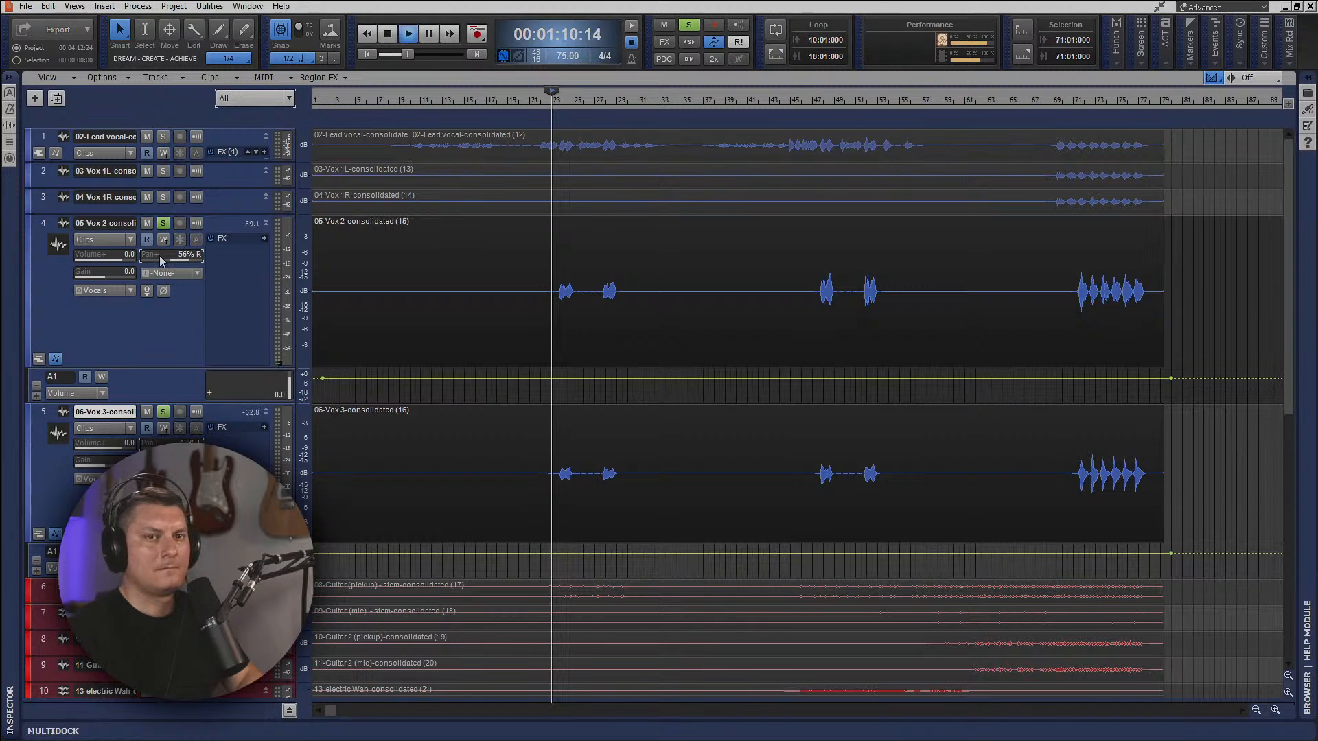
{"action": "left_click", "coordinate": [163, 223]}
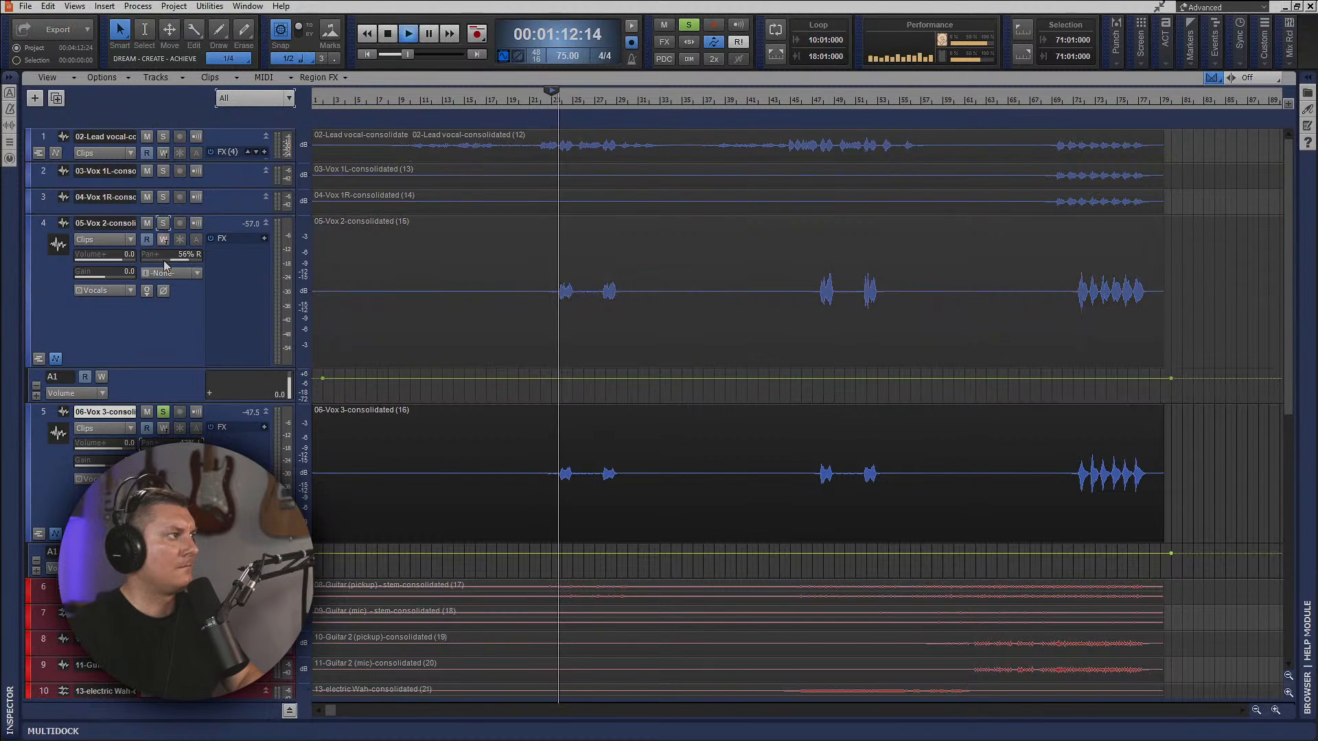
{"action": "left_click", "coordinate": [163, 412]}
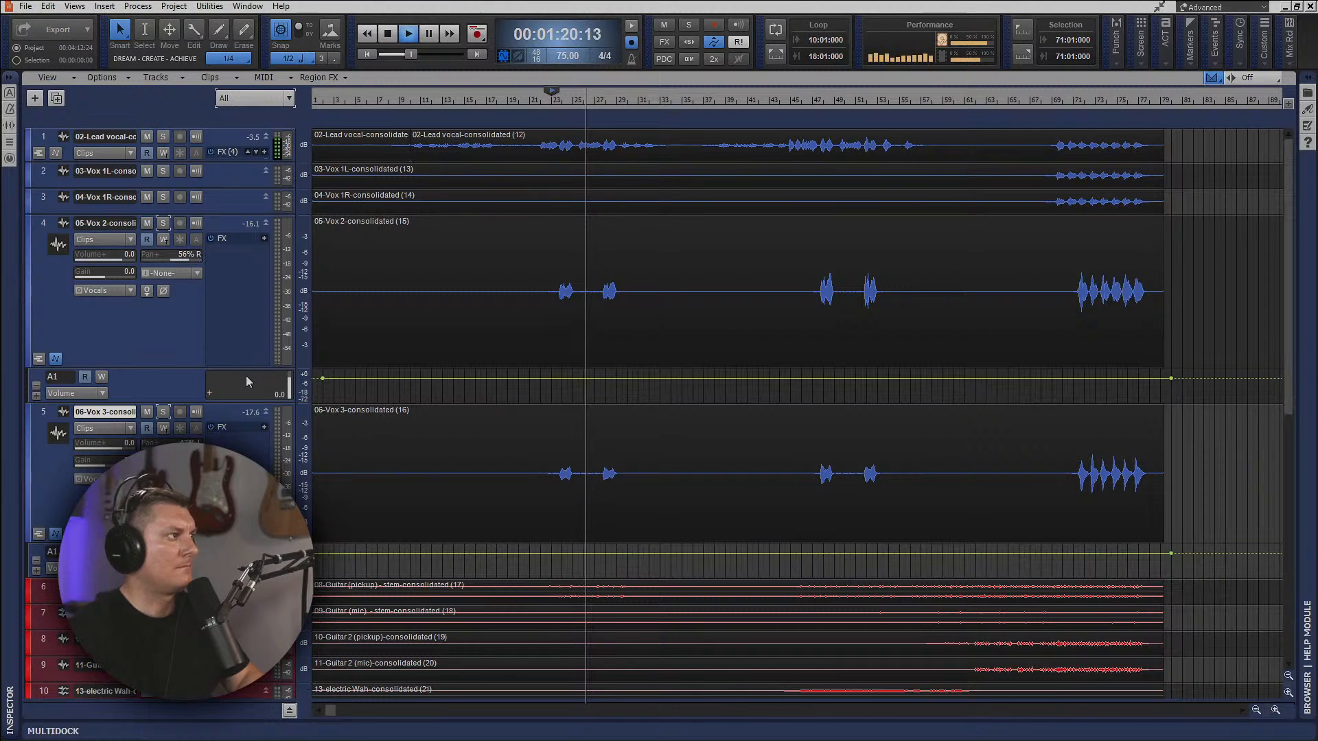
Hide the volume automation lanes of Vox 2 and Vox 3.
{"action": "left_click", "coordinate": [56, 360]}
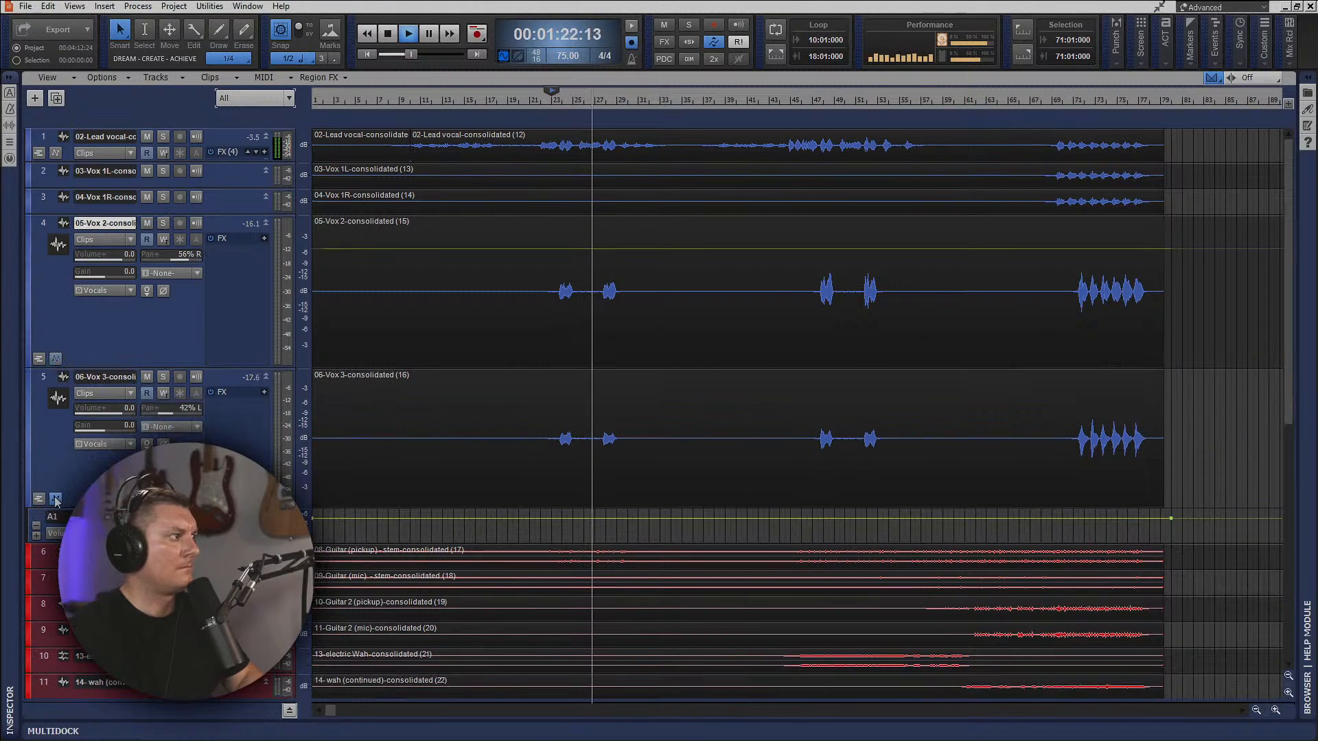
{"action": "left_click", "coordinate": [56, 498]}
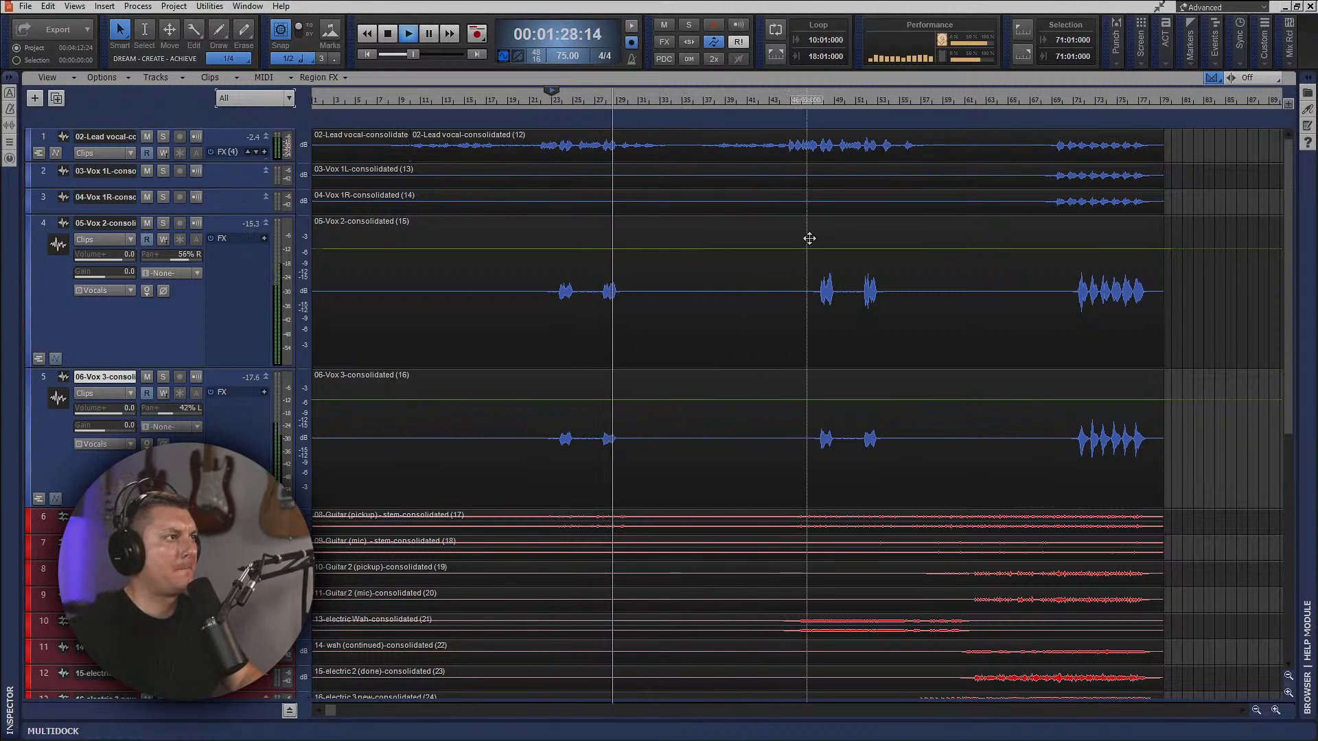
{"action": "scroll", "coordinate": [582, 411], "scroll_direction": "down", "scroll_amount": 7}
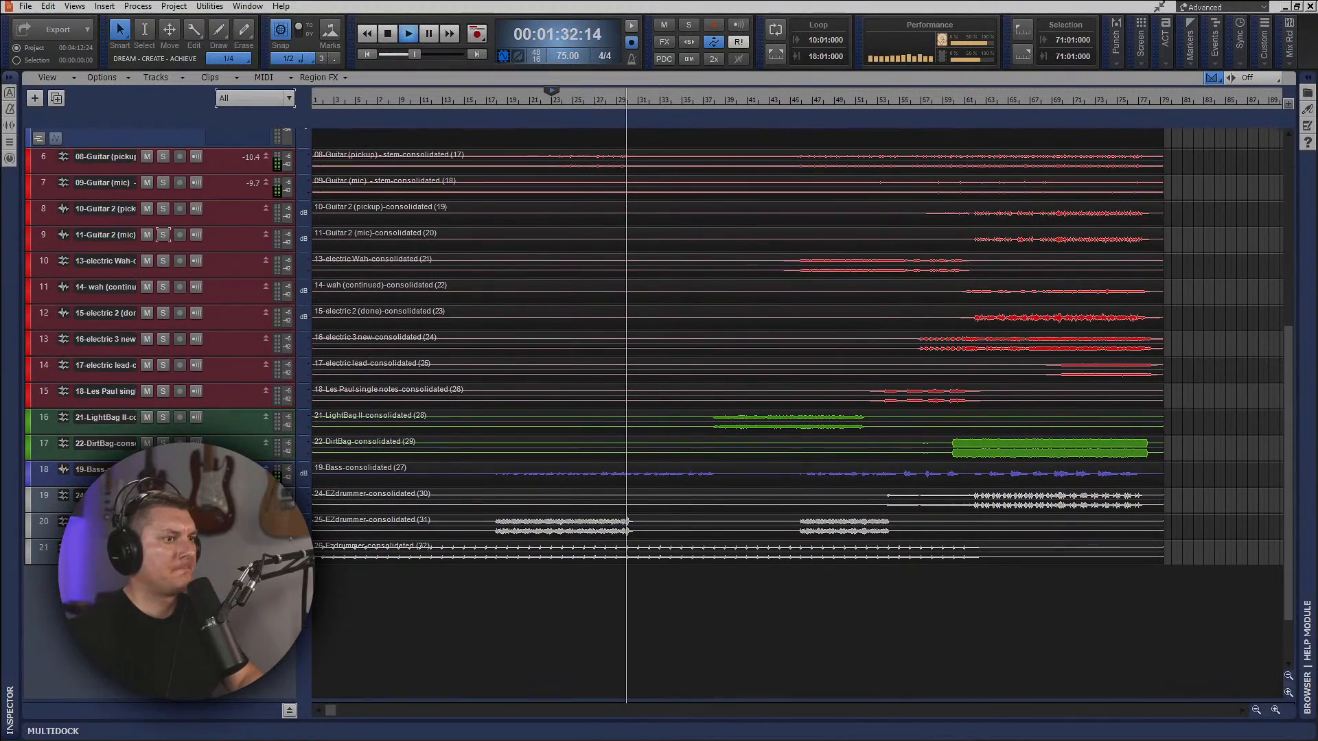
Widen the console's bus section to show all buses, and slightly lower the Vocal Rider target on the lead vocal.
{"action": "key", "text": "alt+2"}
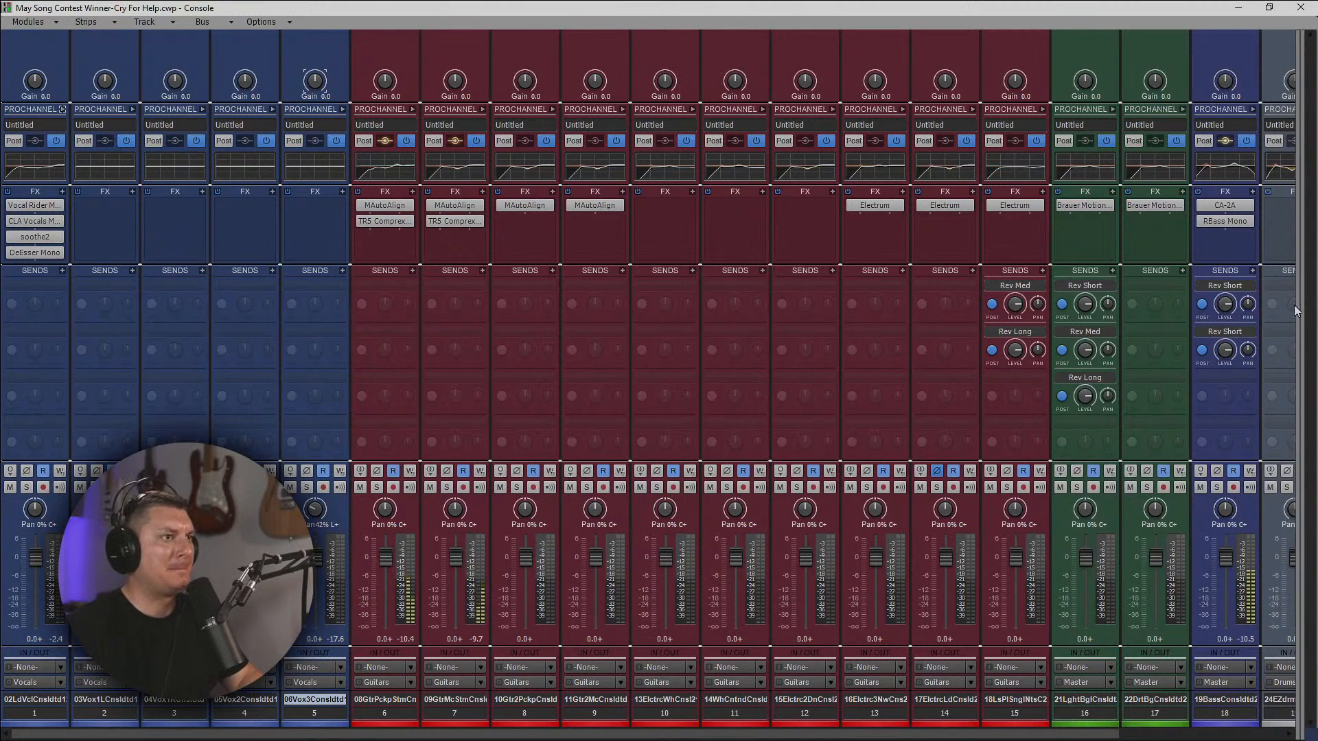
{"action": "left_click_drag", "start_coordinate": [1297, 304], "coordinate": [721, 362]}
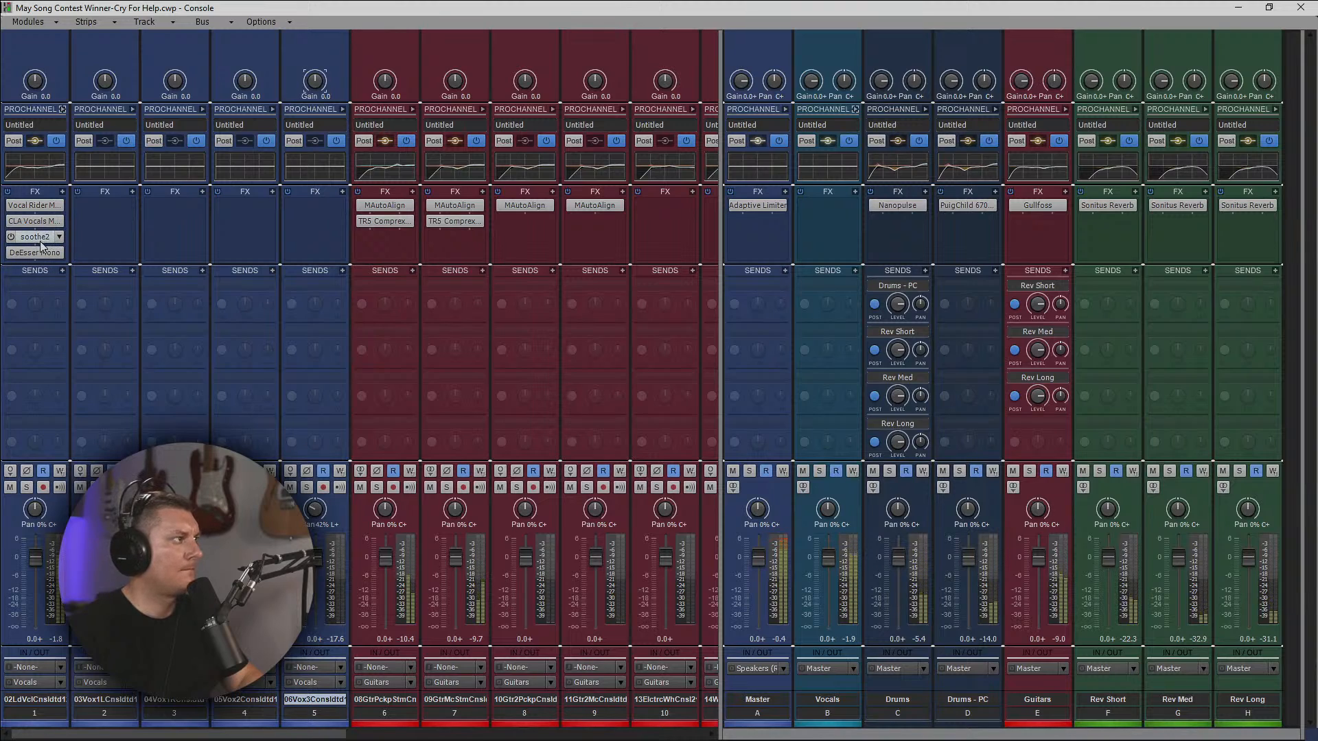
{"action": "double_click", "coordinate": [35, 205]}
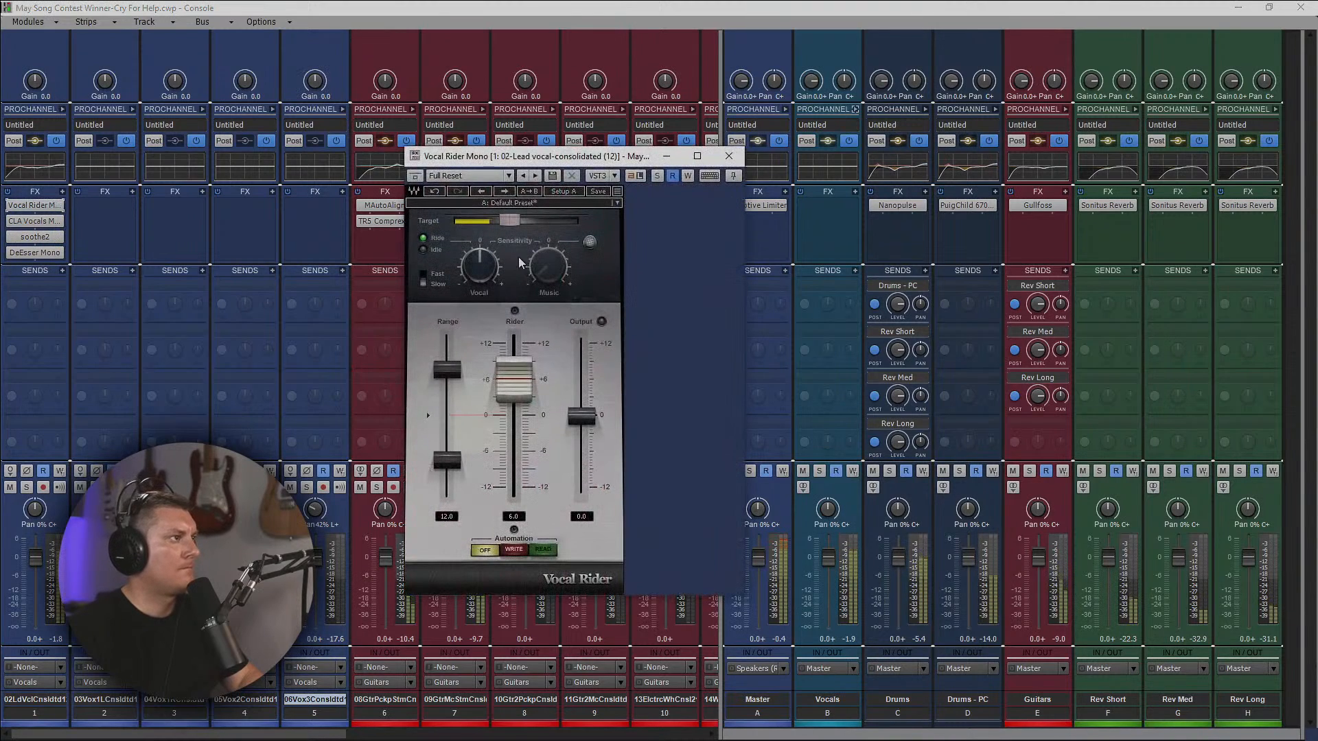
{"action": "left_click_drag", "start_coordinate": [509, 220], "coordinate": [506, 220]}
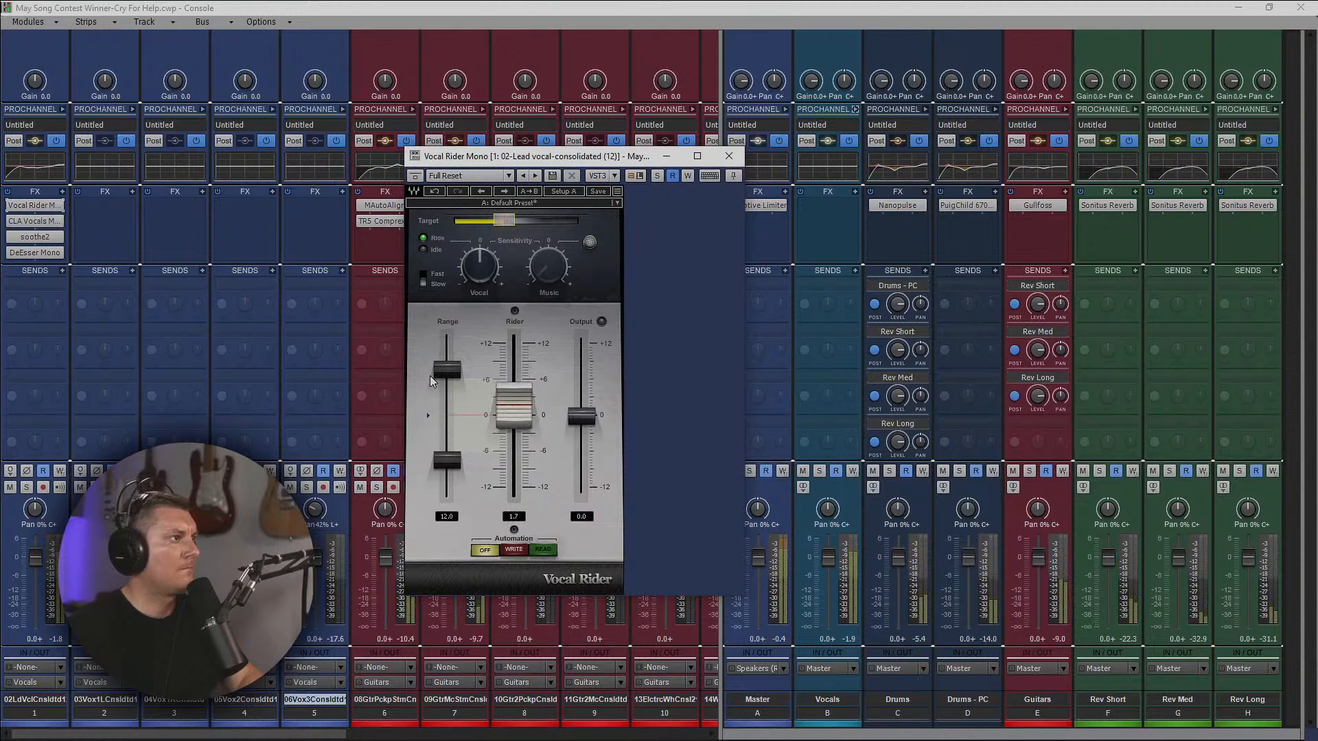
{"action": "left_click", "coordinate": [729, 157]}
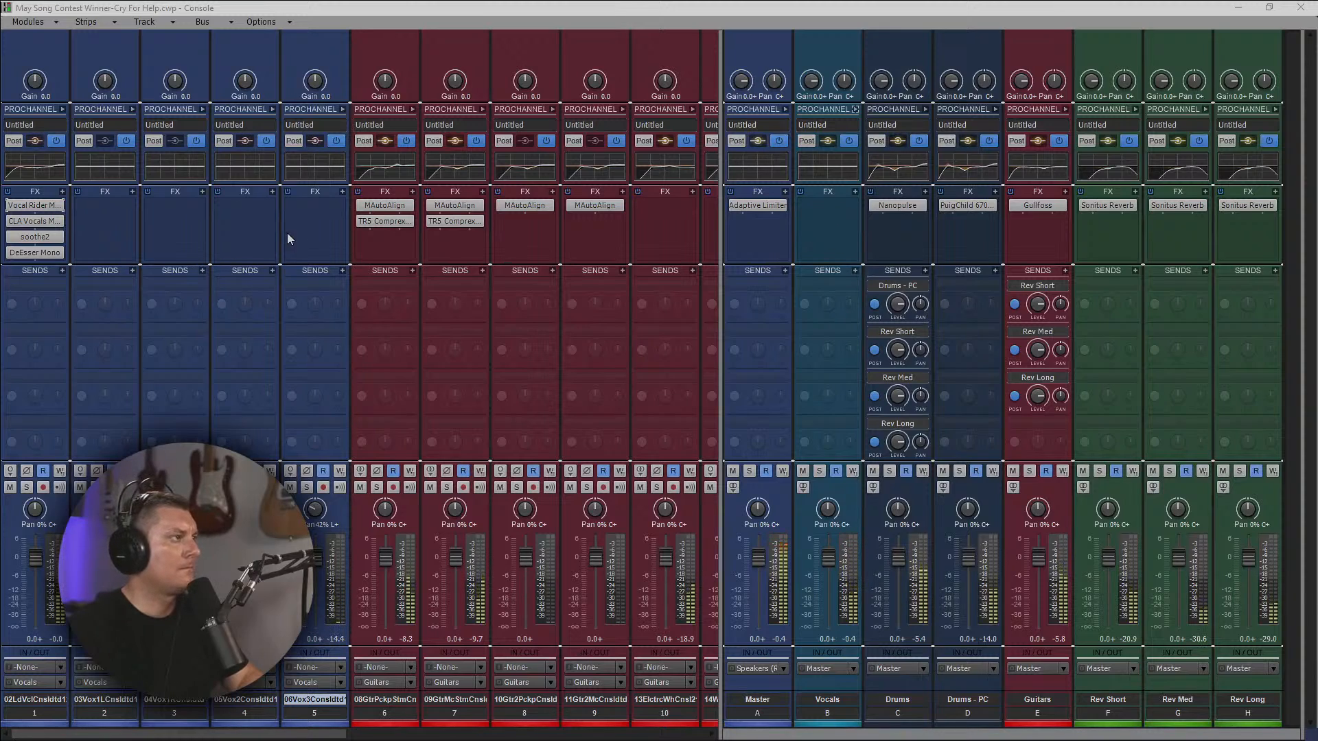
Copy the lead vocal's EQ to the backing vocals, adjusting Vox 2's high band to 3000 Hz and -3.8 dB.
{"action": "left_click", "coordinate": [273, 109]}
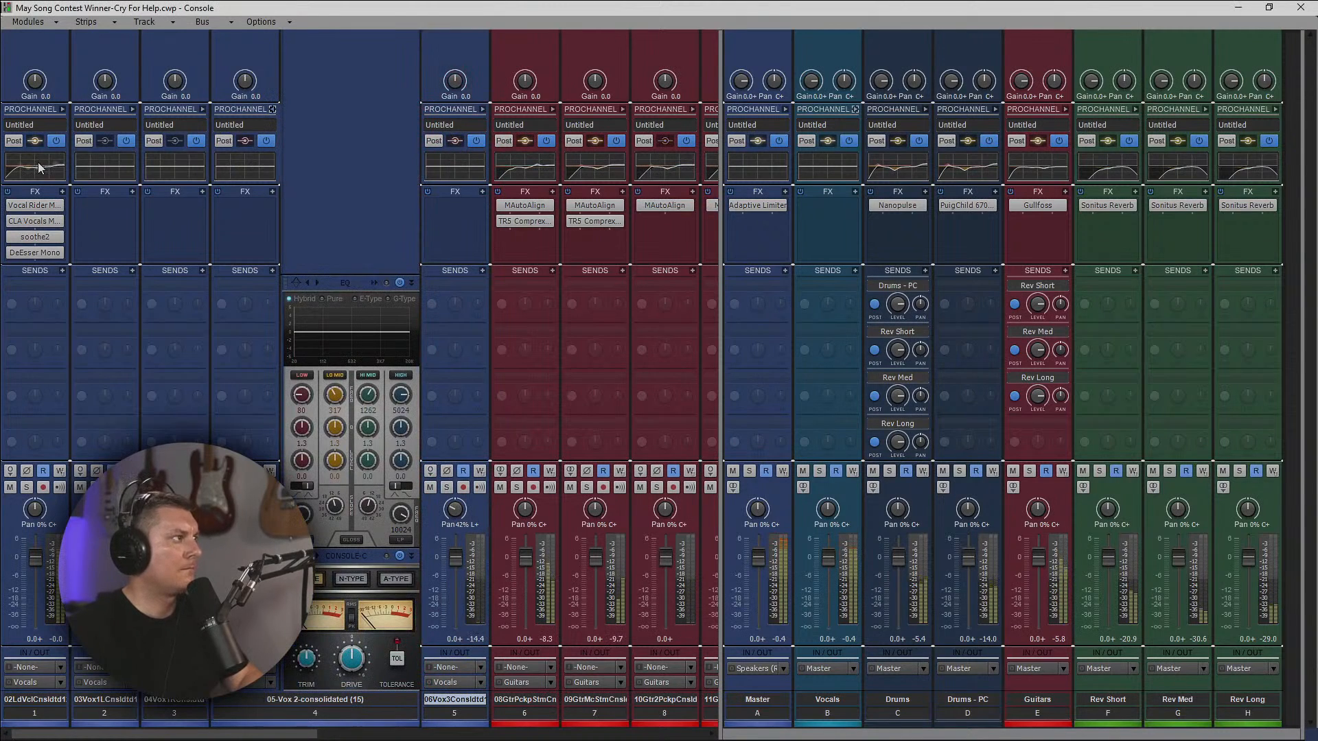
{"action": "left_click_drag", "start_coordinate": [174, 180], "coordinate": [238, 172]}
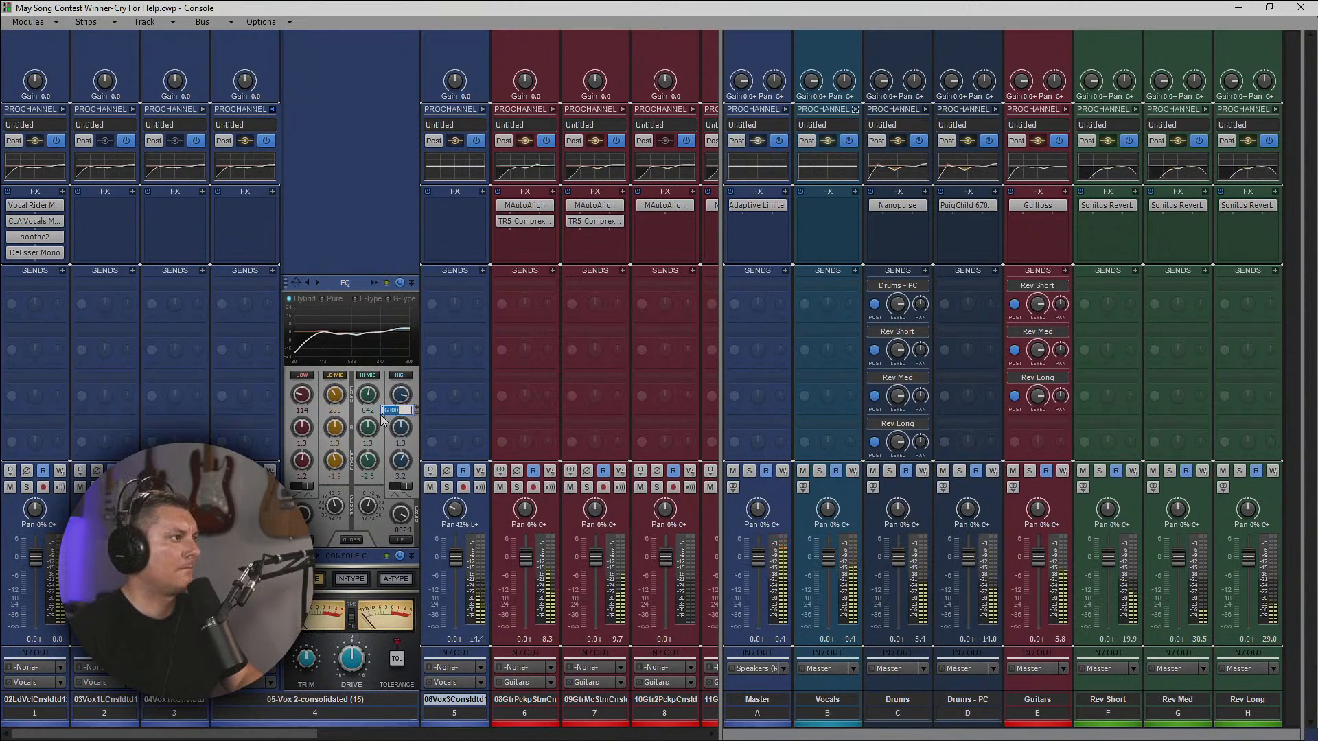
{"action": "double_click", "coordinate": [407, 411]}
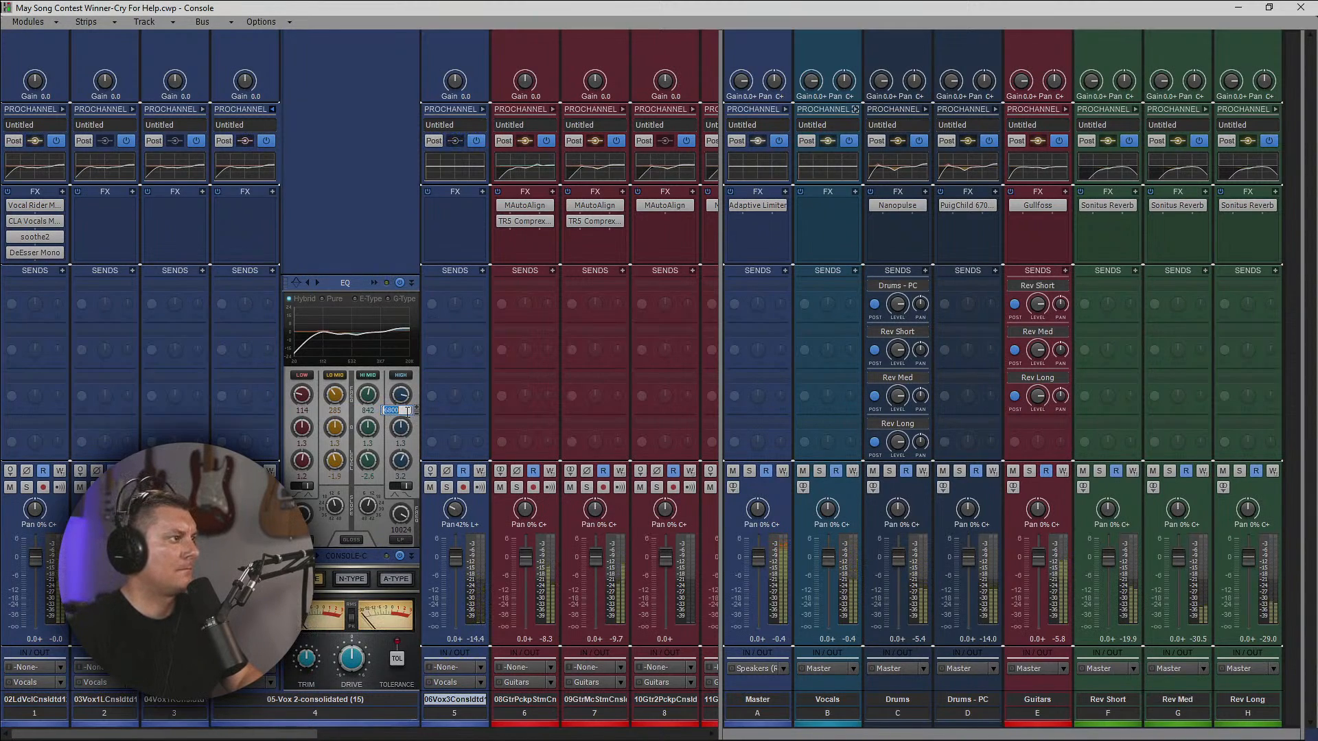
{"action": "double_click", "coordinate": [408, 412]}
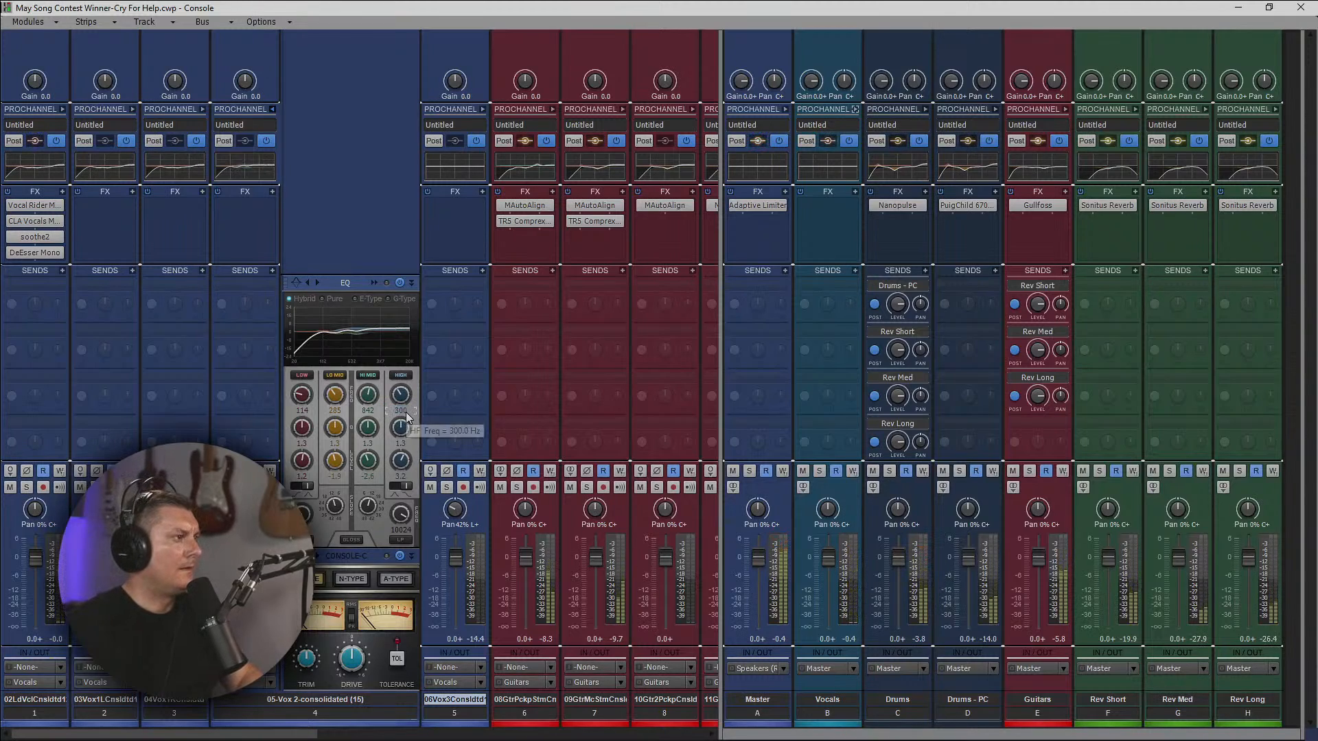
{"action": "double_click", "coordinate": [409, 411]}
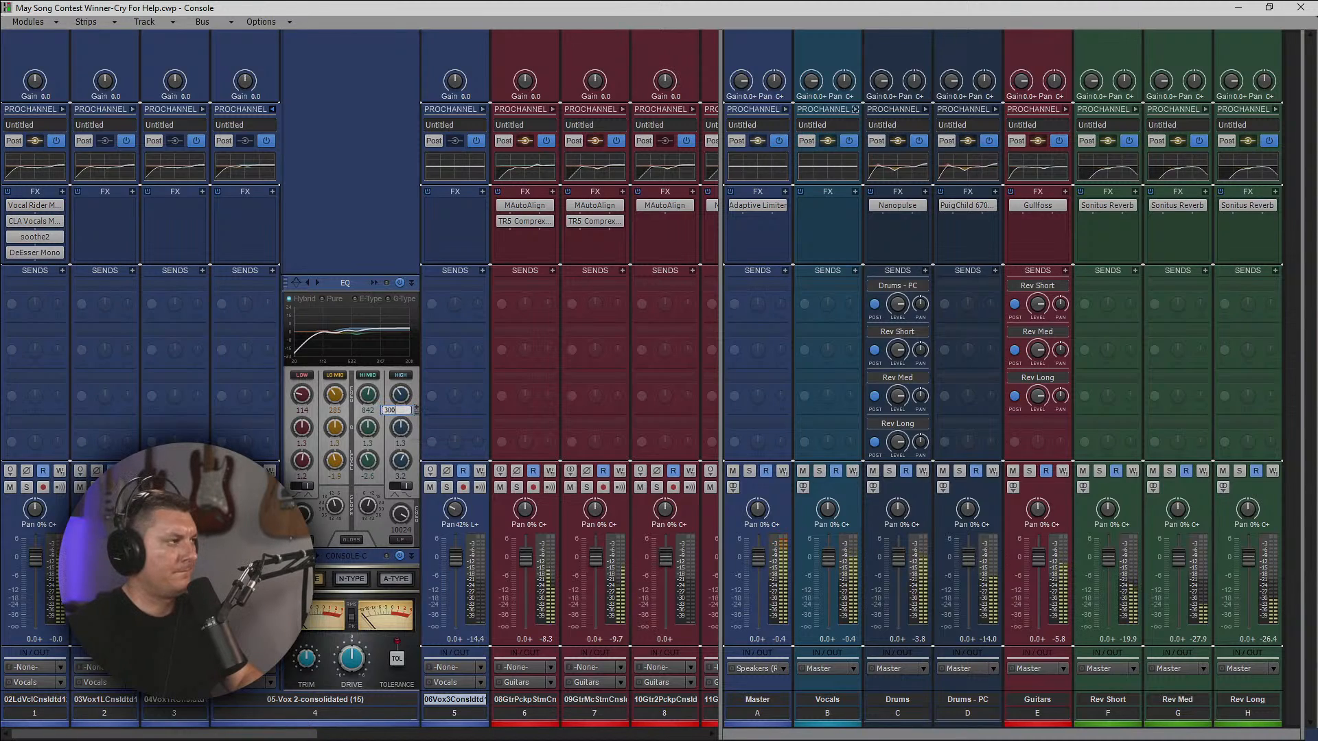
{"action": "type", "text": "3000"}
{"action": "key", "text": "Return"}
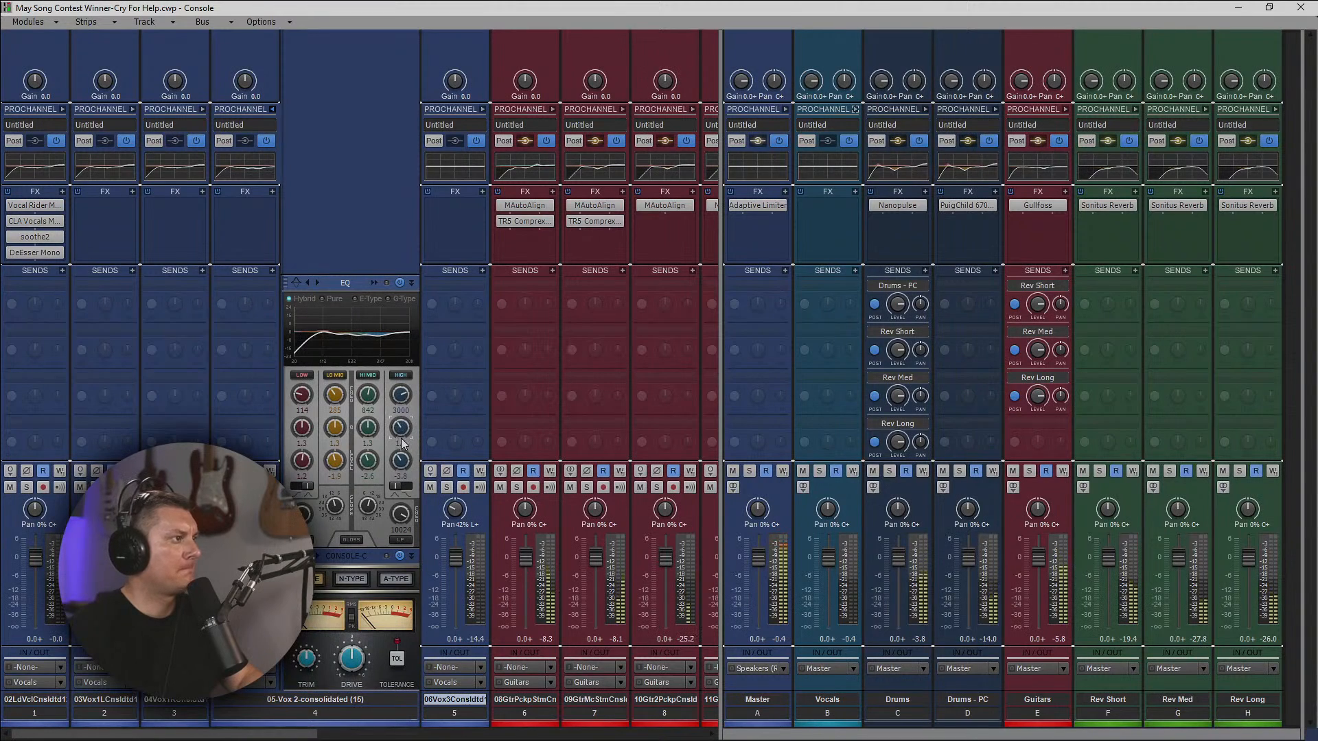
{"action": "left_click", "coordinate": [272, 111]}
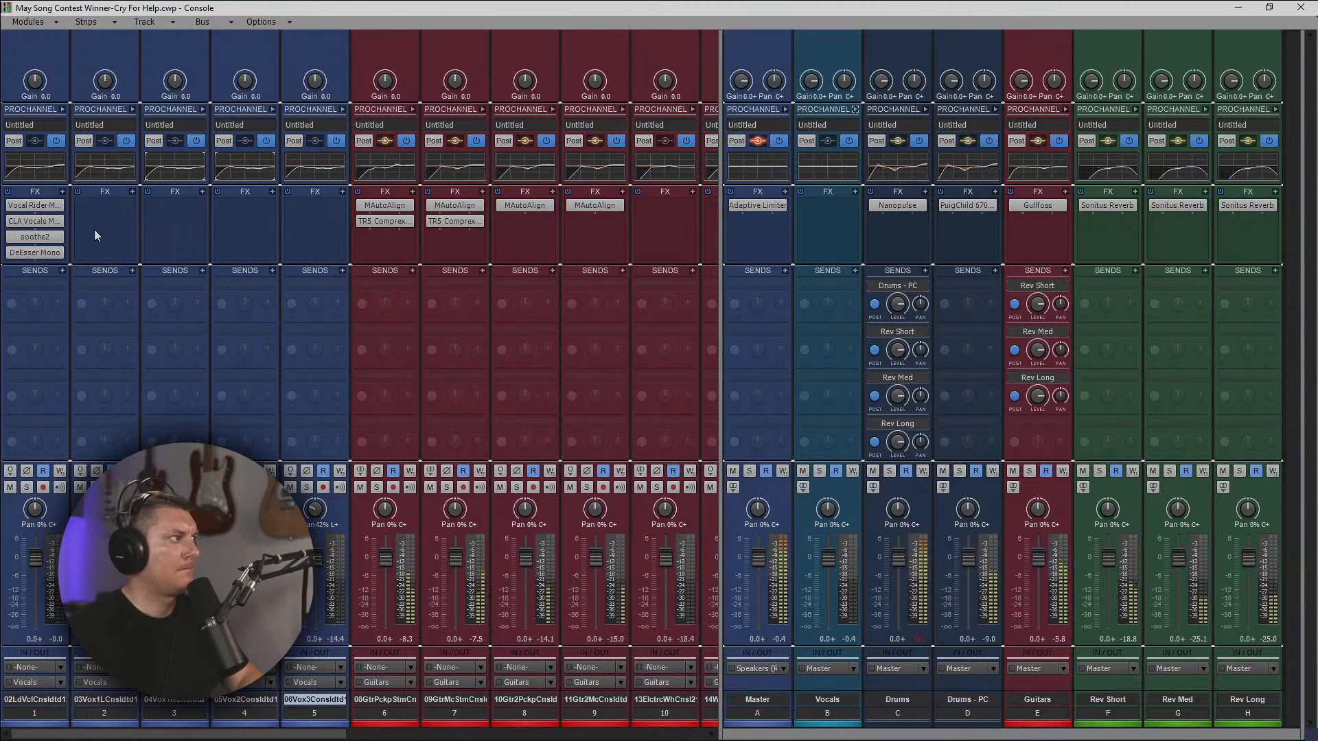
Copy Vocal Rider, CLA Vocals, soothe2 and DeEsser from the lead vocal track to the Vocals bus in that order.
{"action": "left_click_drag", "start_coordinate": [35, 204], "coordinate": [809, 207]}
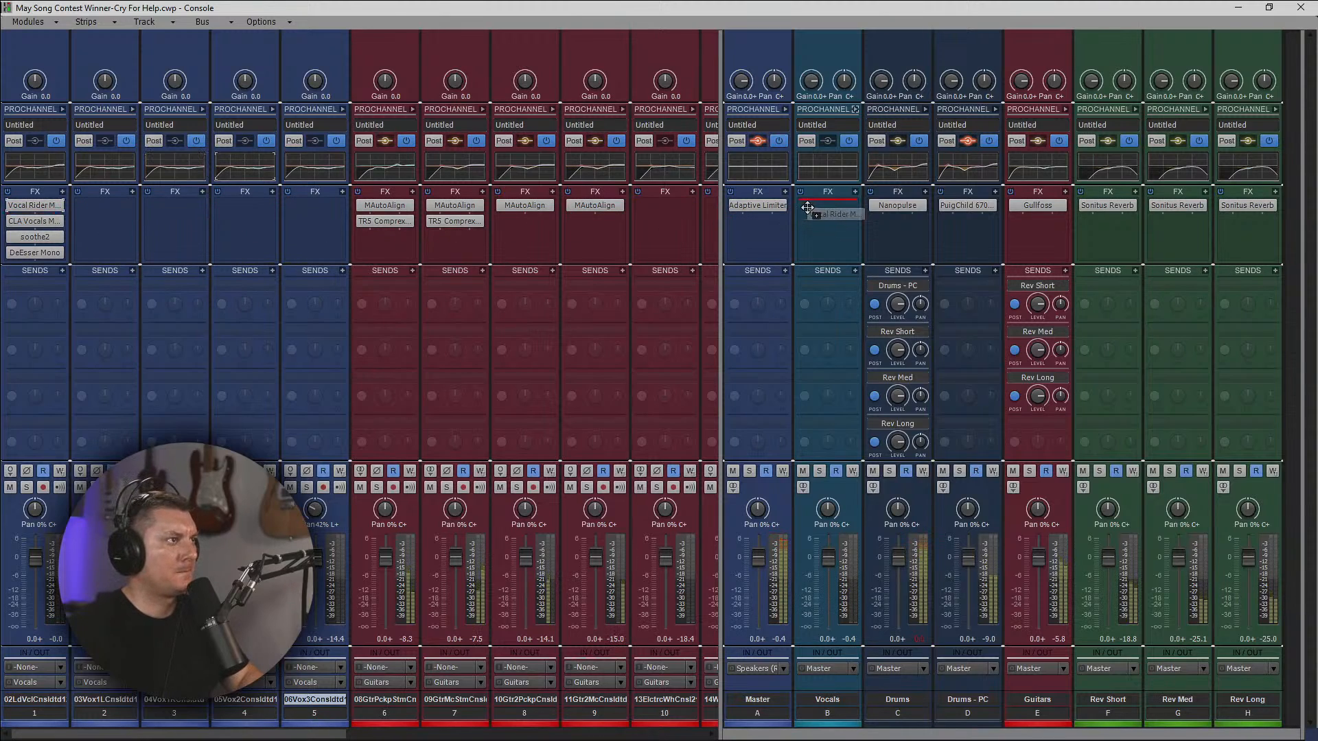
{"action": "left_click_drag", "start_coordinate": [37, 220], "coordinate": [817, 245]}
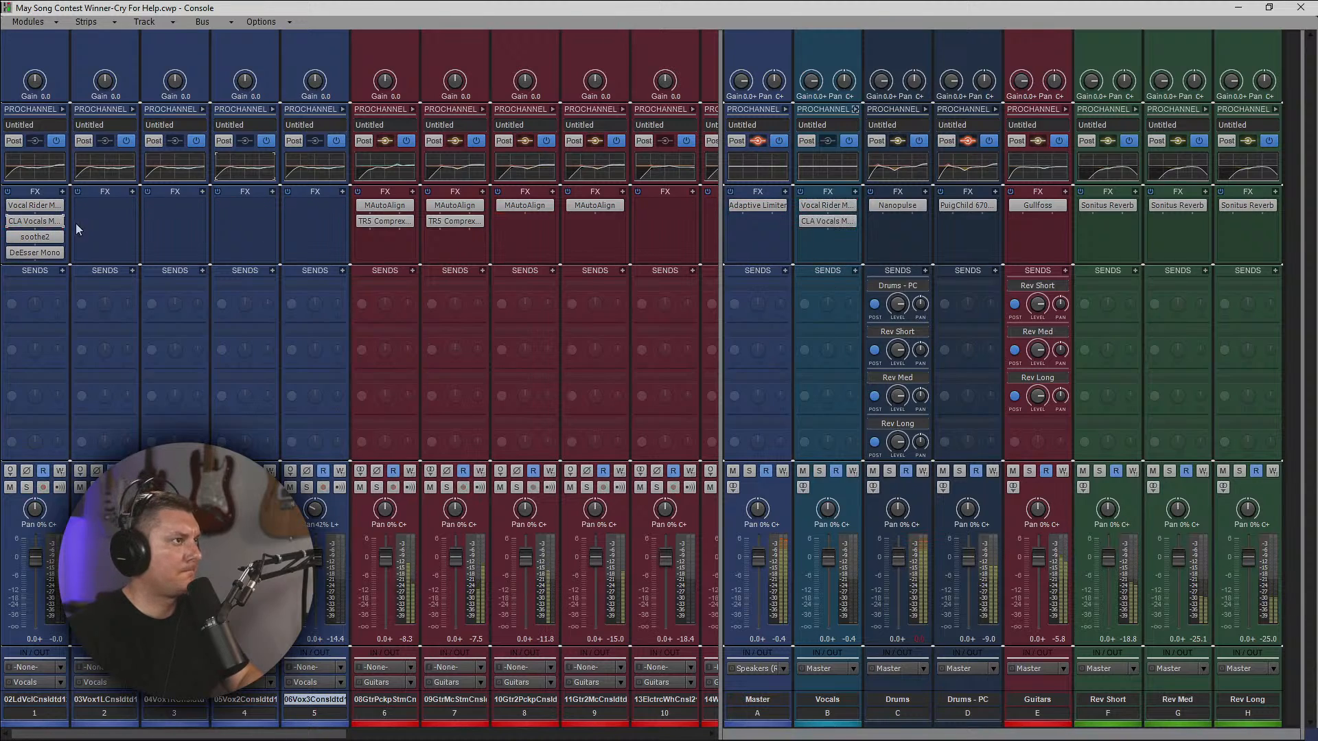
{"action": "left_click_drag", "start_coordinate": [18, 239], "coordinate": [824, 247]}
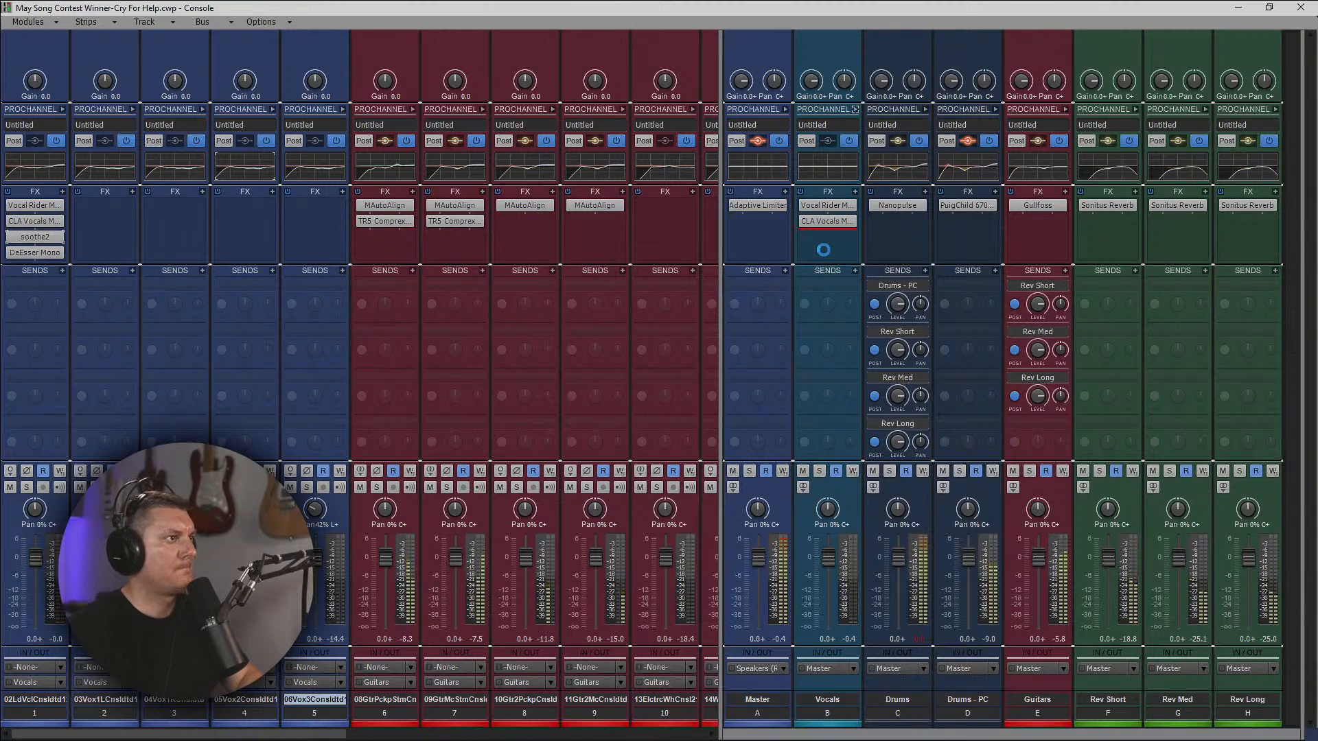
{"action": "left_click_drag", "start_coordinate": [31, 252], "coordinate": [808, 268]}
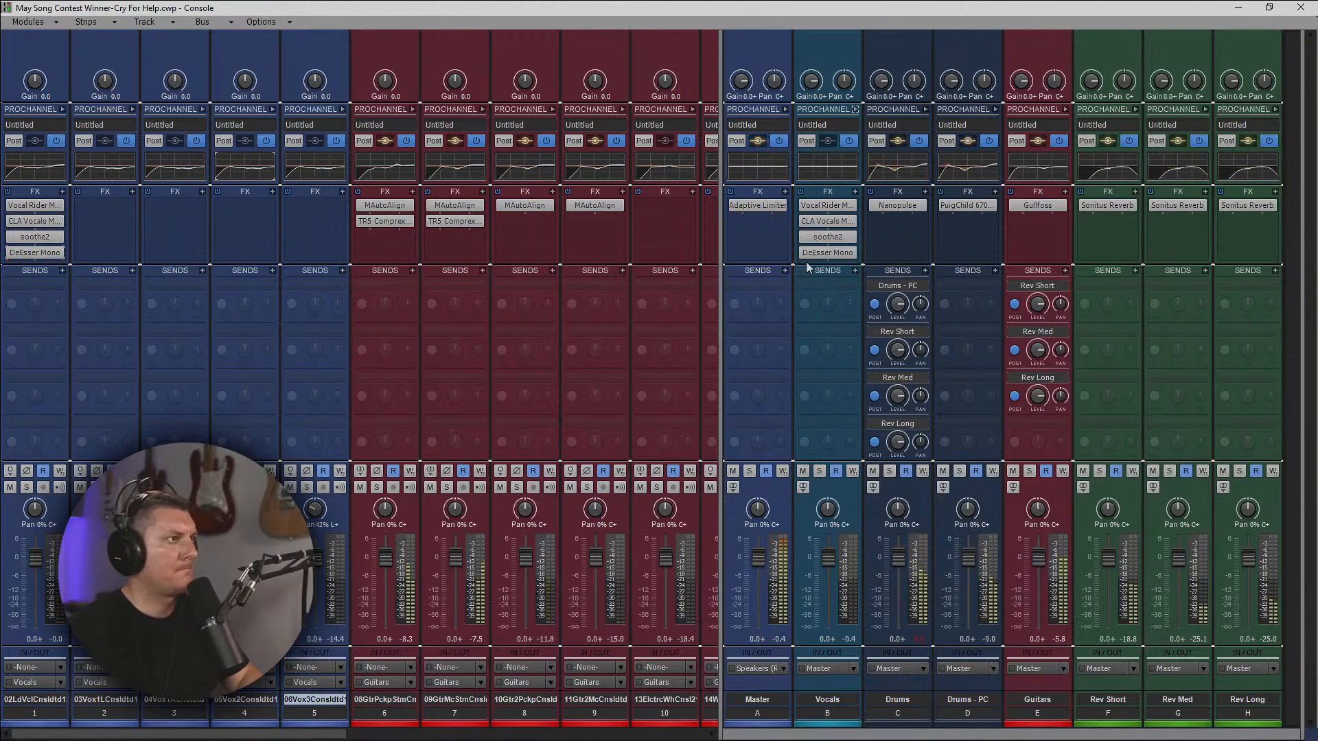
Delete Vocal Rider, CLA Vocals, soothe2 and DeEsser from the lead vocal track, and return to the track view.
{"action": "right_click", "coordinate": [33, 209]}
{"action": "left_click", "coordinate": [33, 219]}
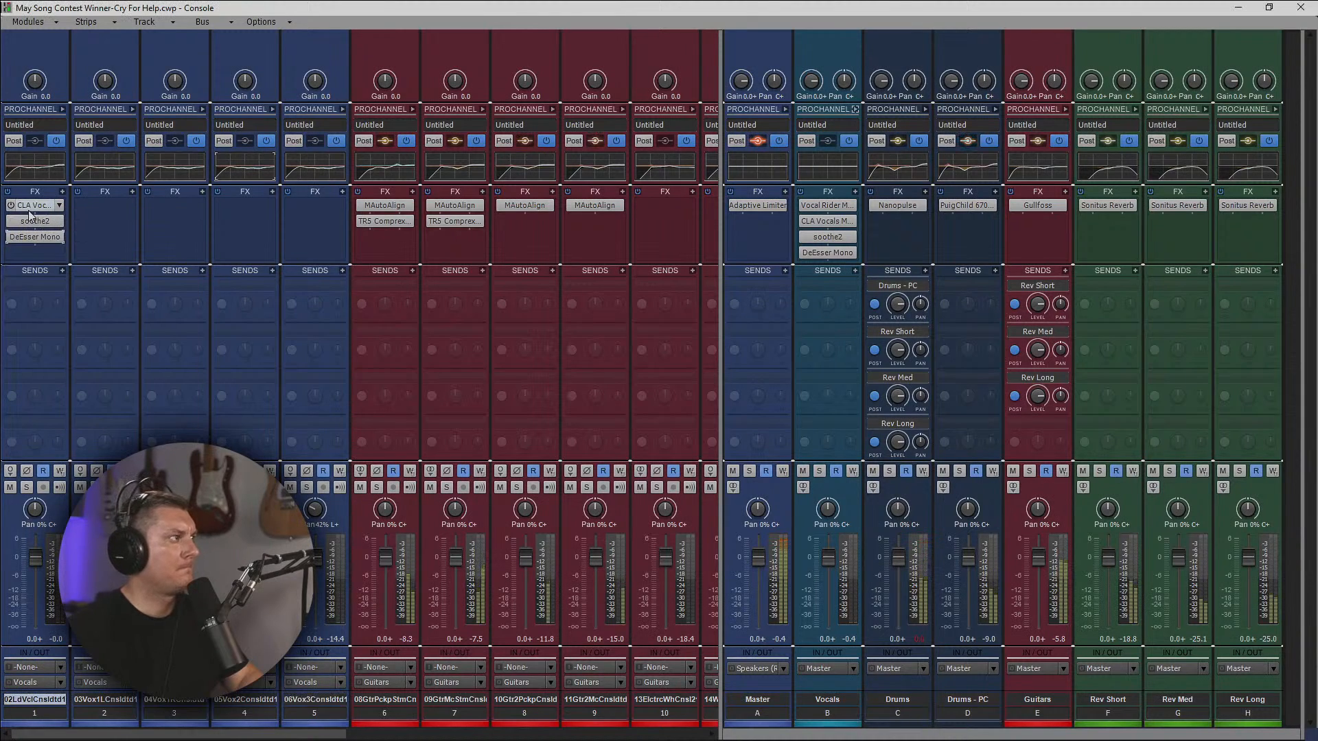
{"action": "right_click", "coordinate": [33, 208]}
{"action": "left_click", "coordinate": [33, 215]}
{"action": "right_click", "coordinate": [33, 208]}
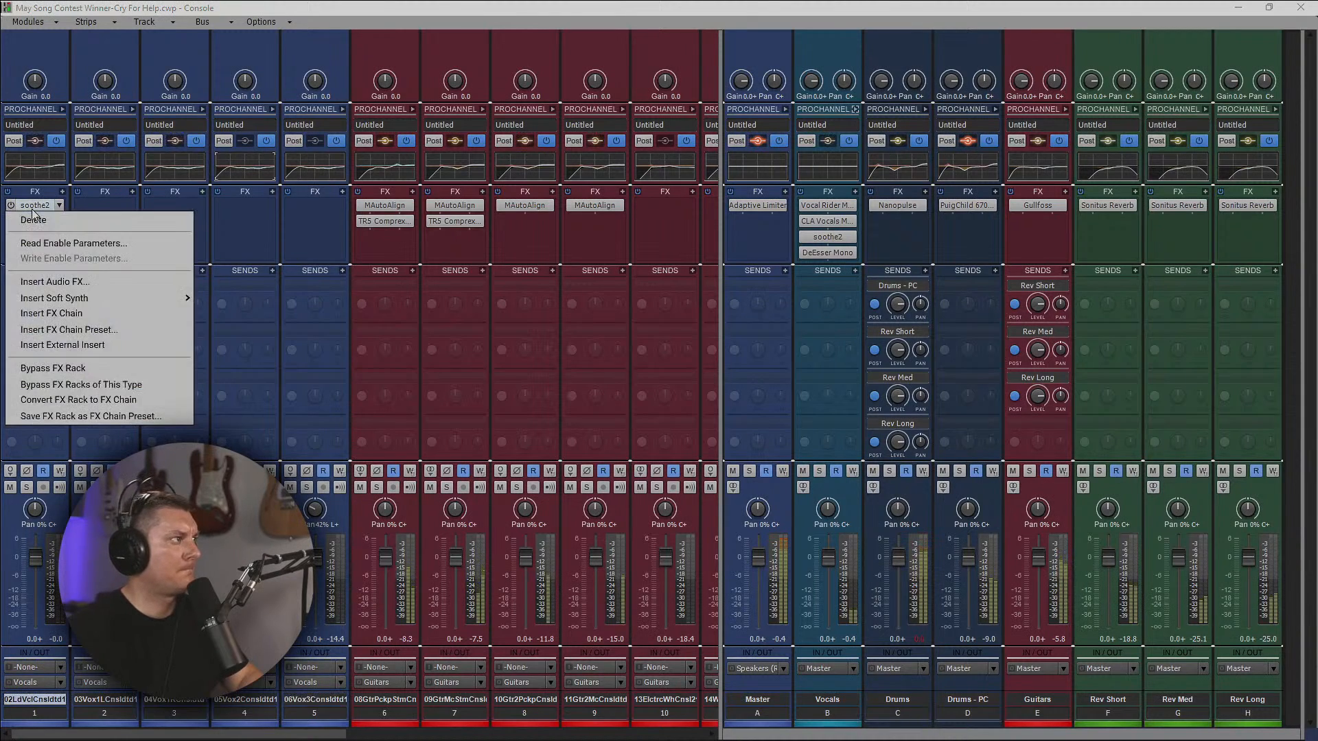
{"action": "left_click", "coordinate": [36, 219]}
{"action": "right_click", "coordinate": [31, 208]}
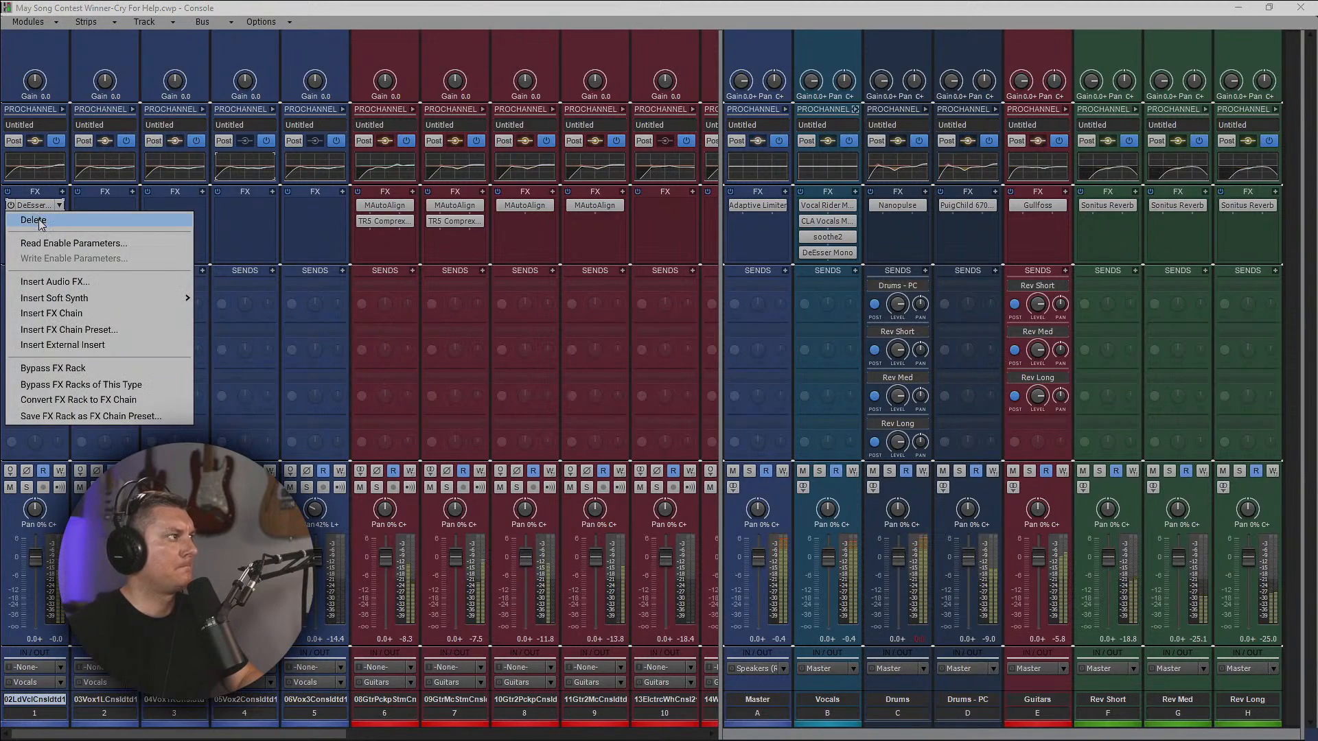
{"action": "left_click", "coordinate": [38, 217]}
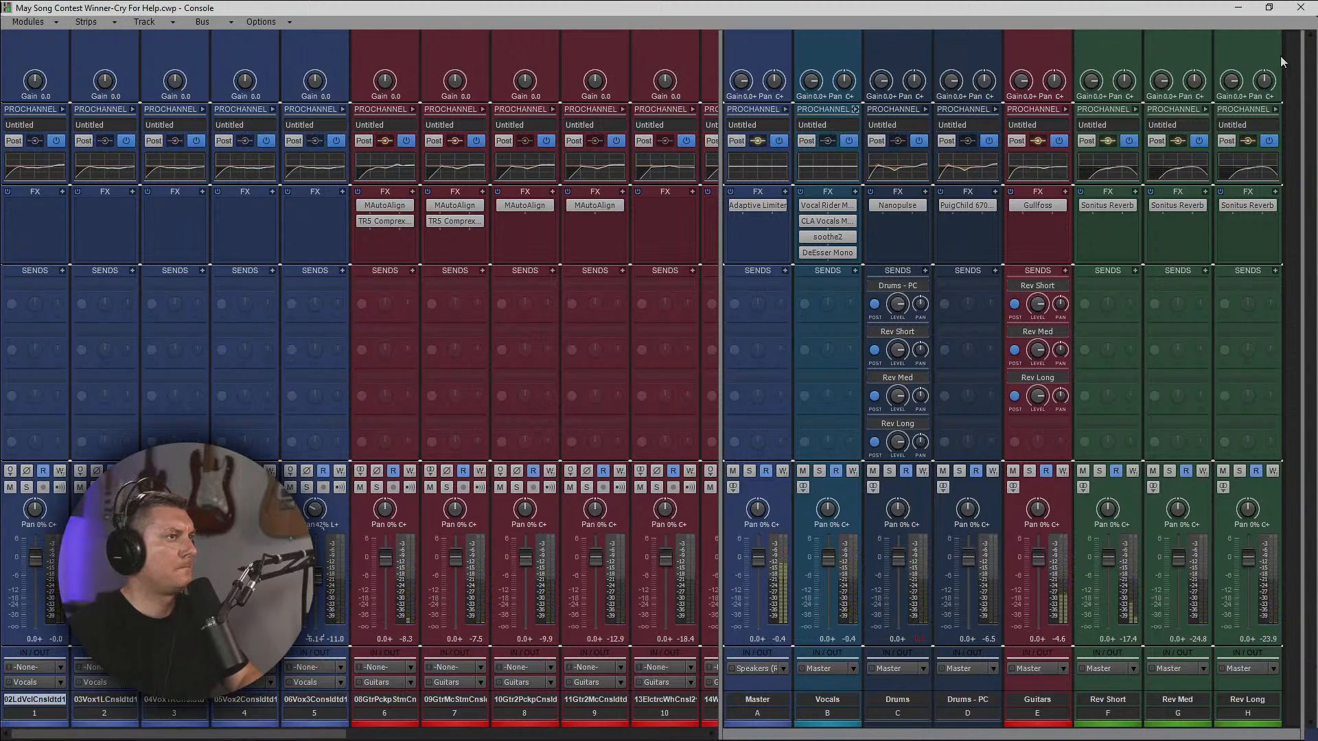
{"action": "left_click", "coordinate": [1303, 8]}
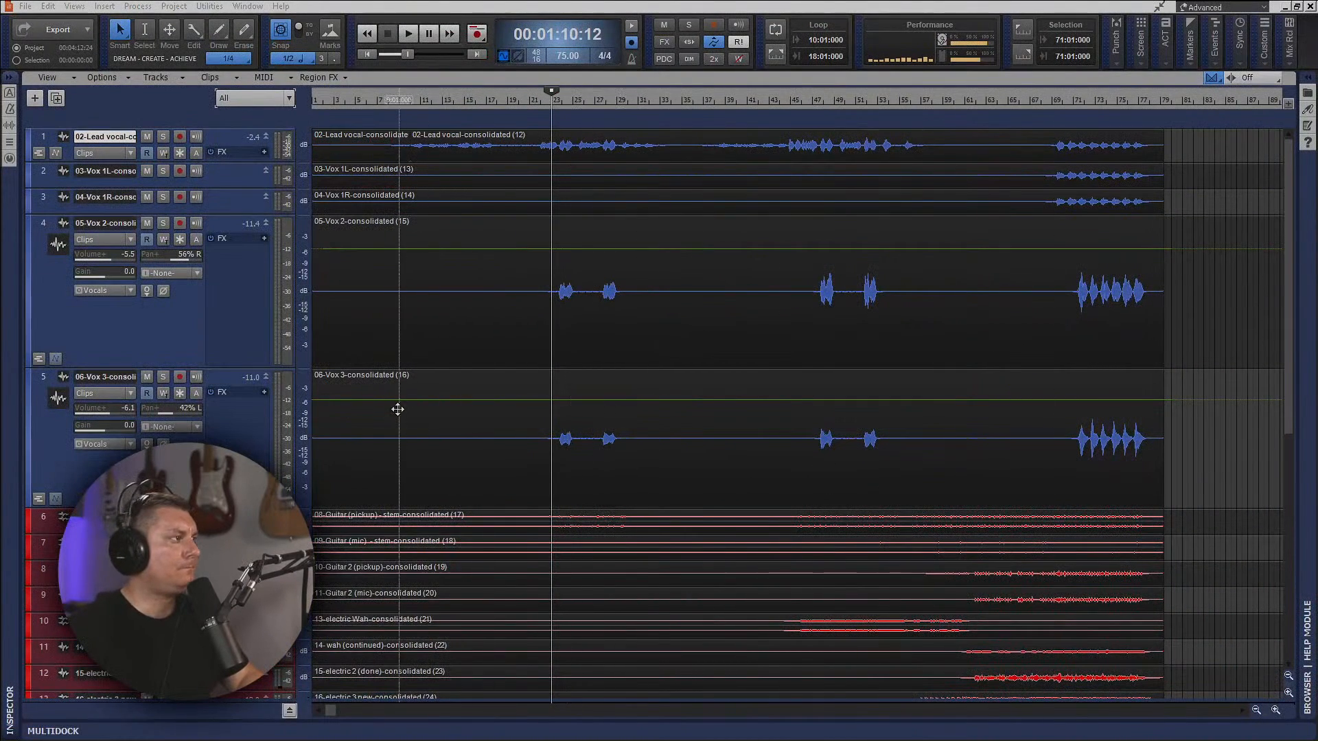
Fit all tracks in the track view, enlarge the lead vocal track during playback, and set its volume to -2.0.
{"action": "key", "text": "f"}
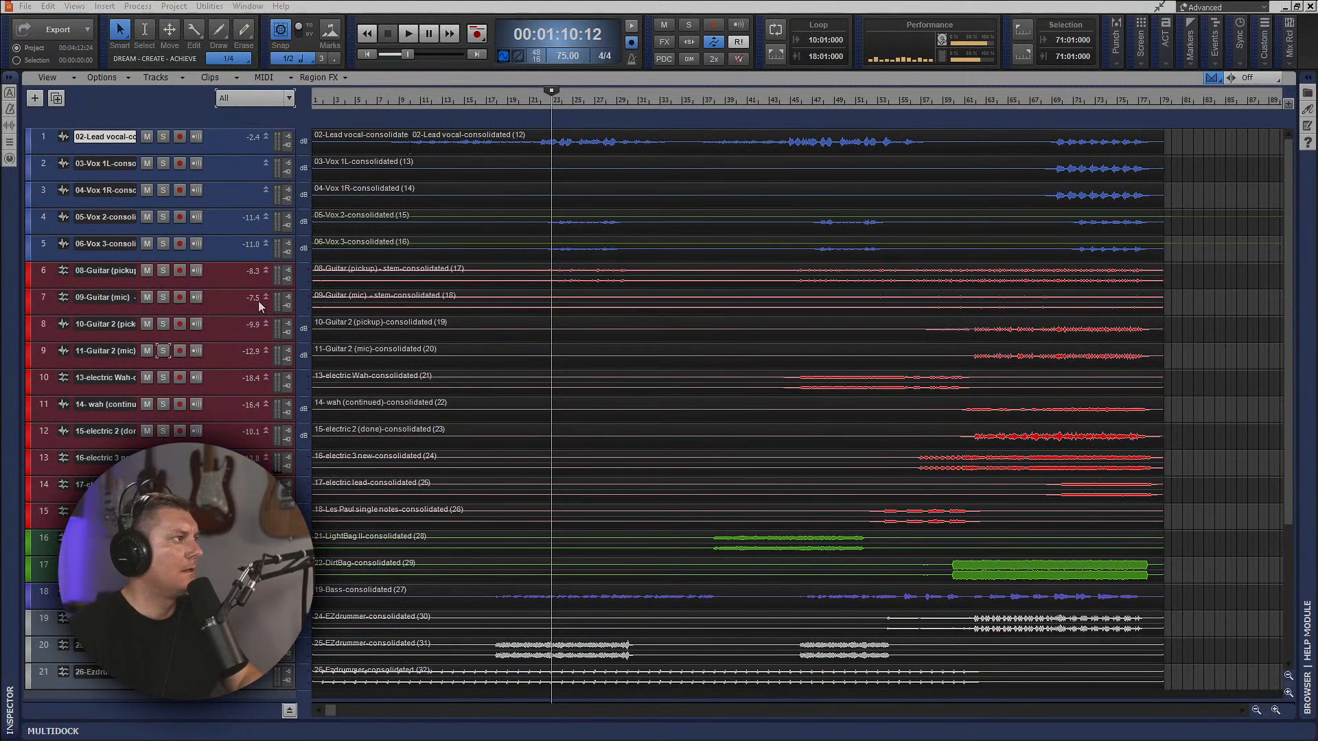
{"action": "scroll", "coordinate": [623, 435], "scroll_direction": "down", "scroll_amount": 5}
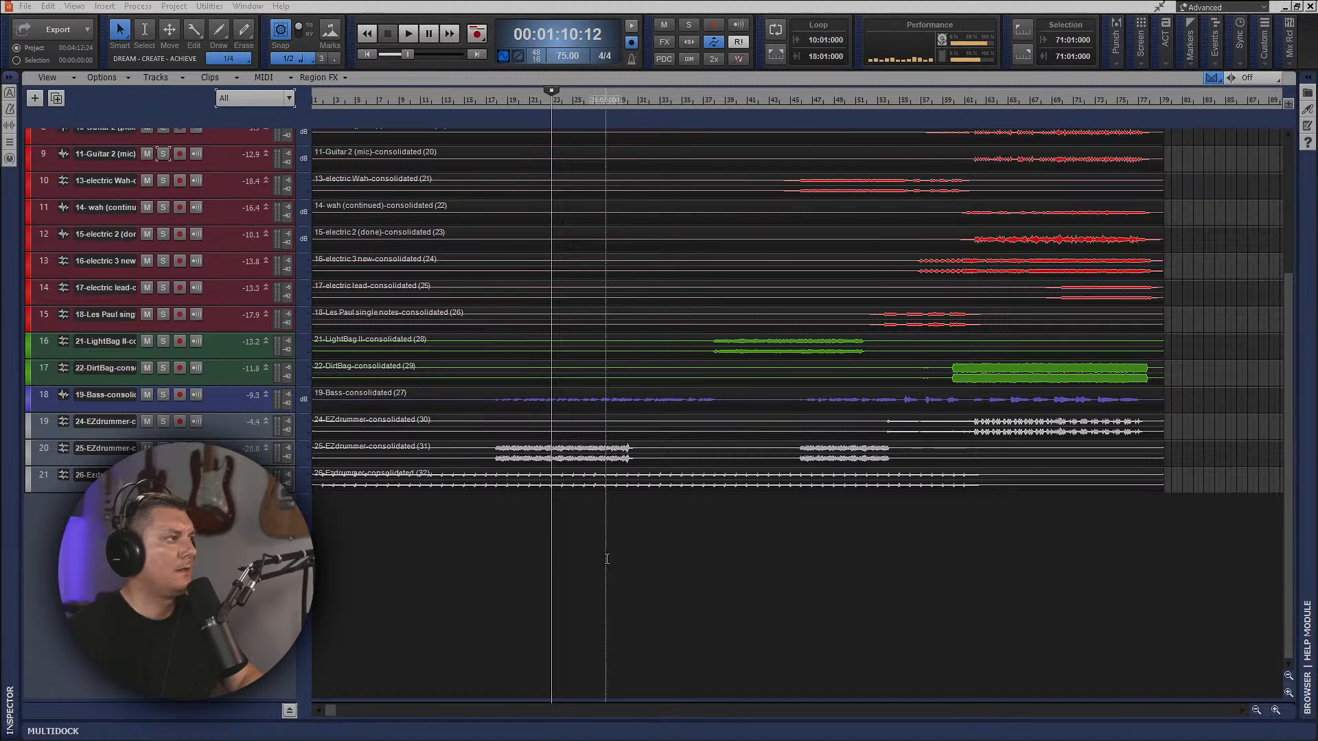
{"action": "scroll", "coordinate": [590, 563], "scroll_direction": "up", "scroll_amount": 5}
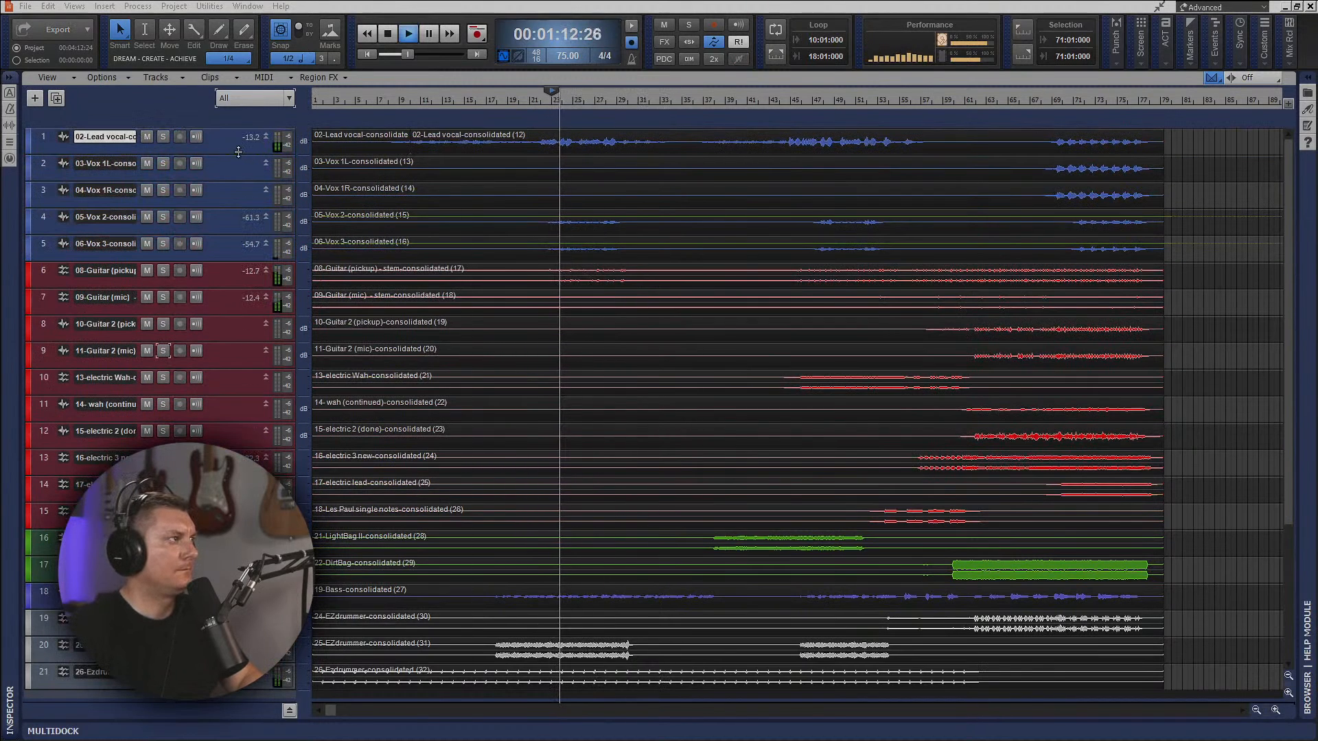
{"action": "left_click_drag", "start_coordinate": [238, 155], "coordinate": [249, 289]}
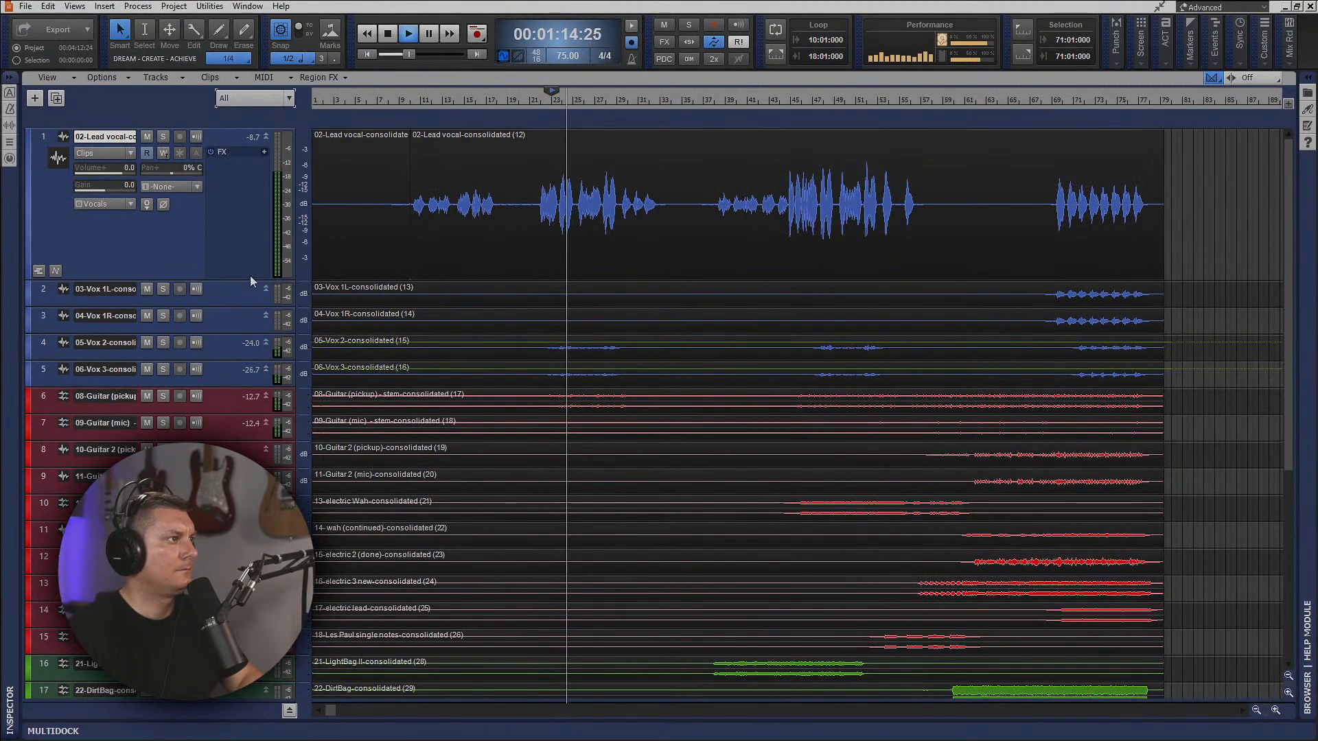
{"action": "left_click_drag", "start_coordinate": [114, 173], "coordinate": [111, 173]}
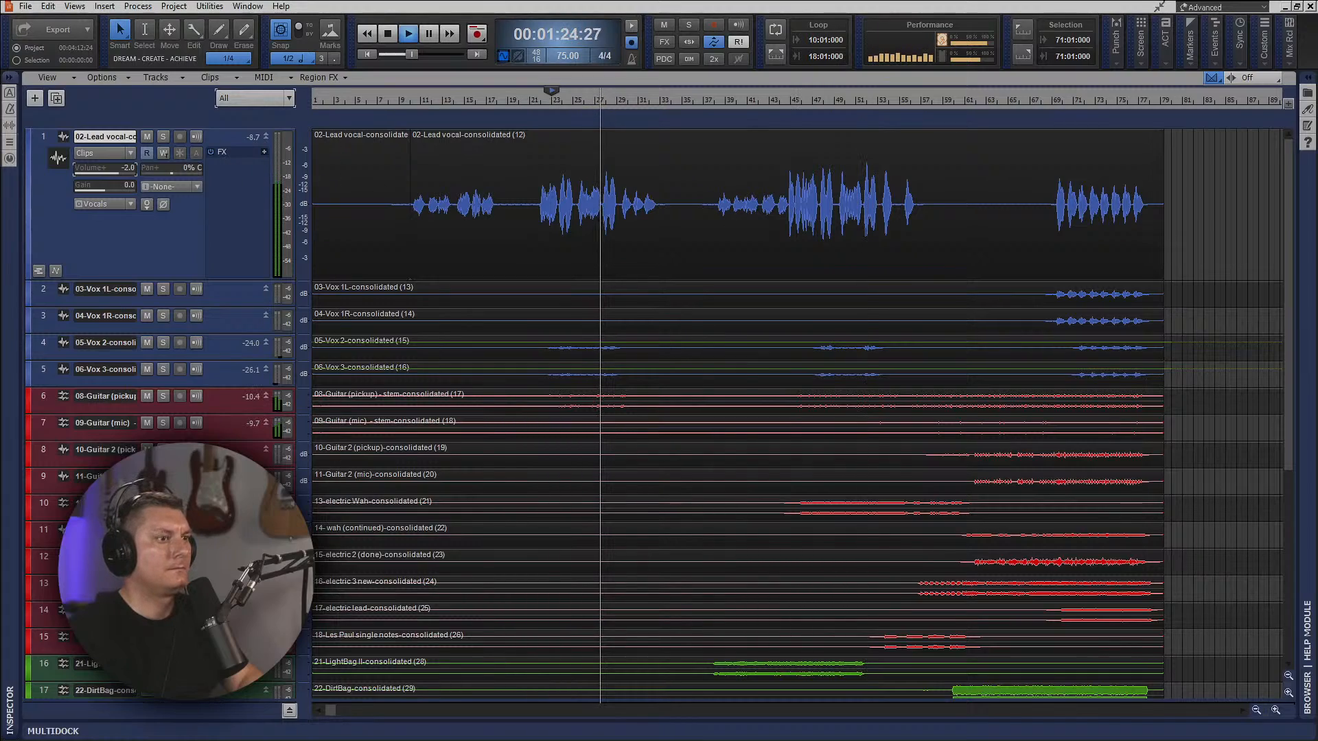
Insert a CA-2A module in the Vocals bus's ProChannel in the console.
{"action": "key", "text": "alt+2"}
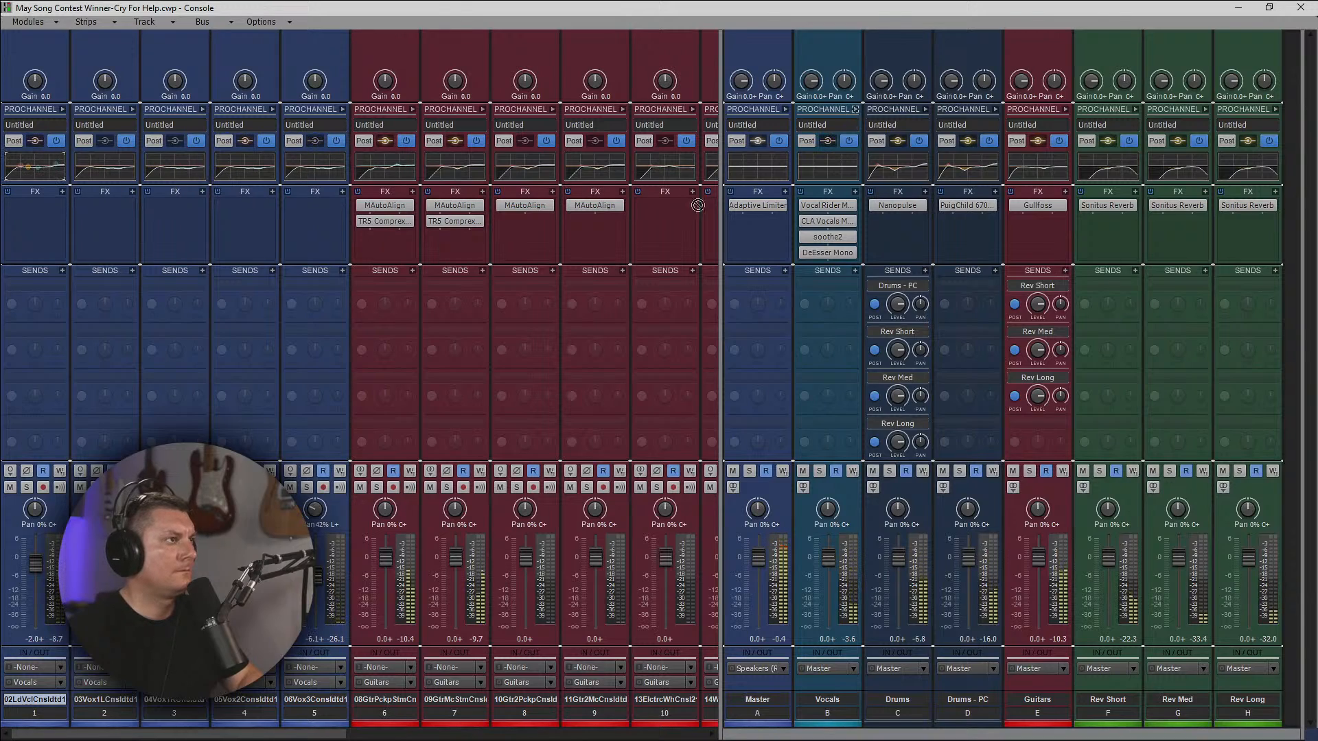
{"action": "left_click", "coordinate": [855, 109]}
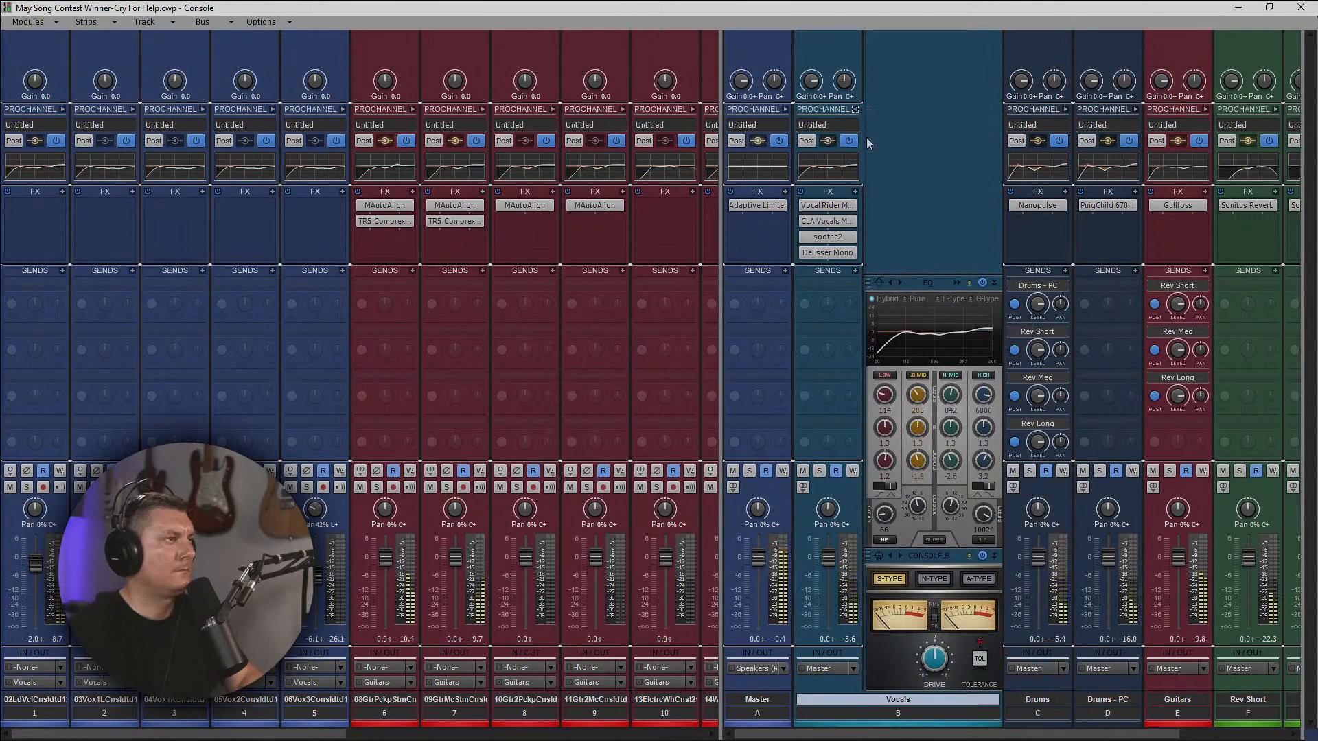
{"action": "right_click", "coordinate": [905, 205]}
{"action": "mouse_move", "coordinate": [961, 215]}
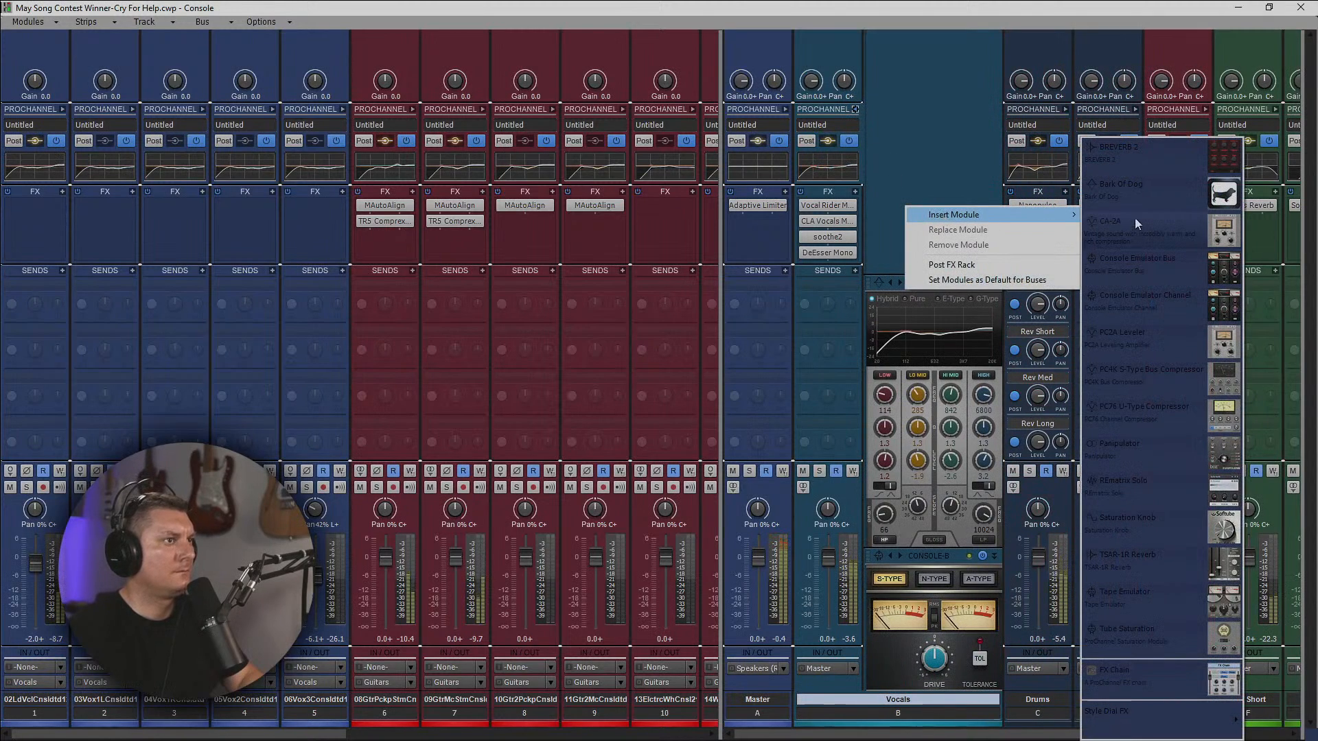
{"action": "left_click", "coordinate": [1148, 231]}
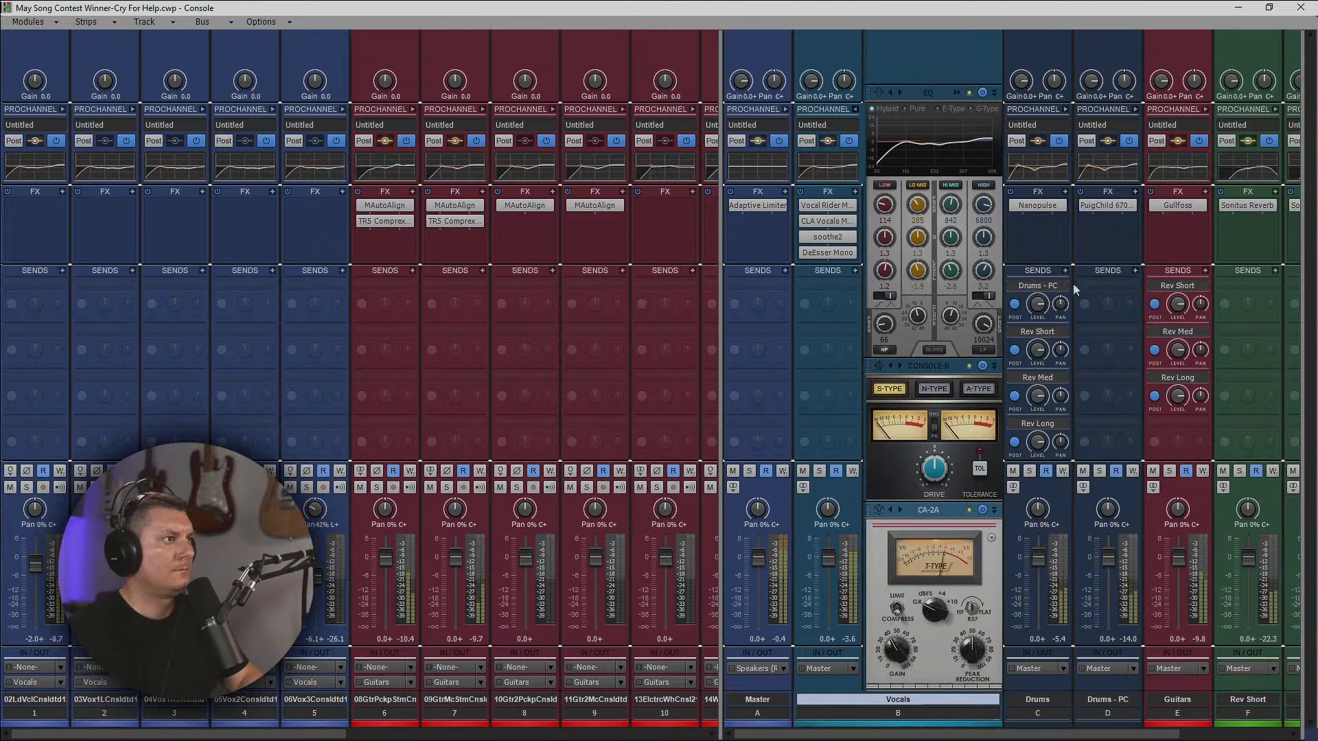
Place the CA-2A between the Vocals bus's EQ and console emulator, toggle its Limit/Compress switch, and return to the track view.
{"action": "left_click_drag", "start_coordinate": [951, 519], "coordinate": [938, 421]}
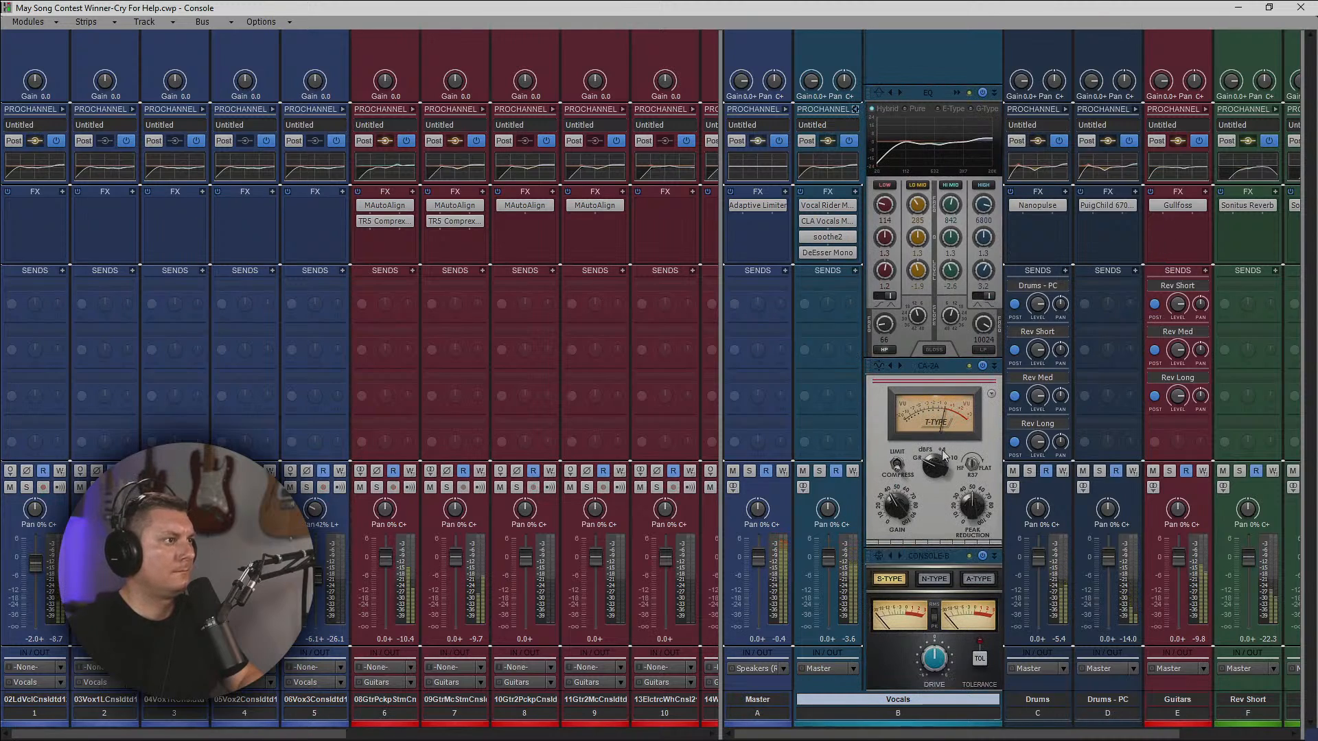
{"action": "left_click", "coordinate": [899, 470]}
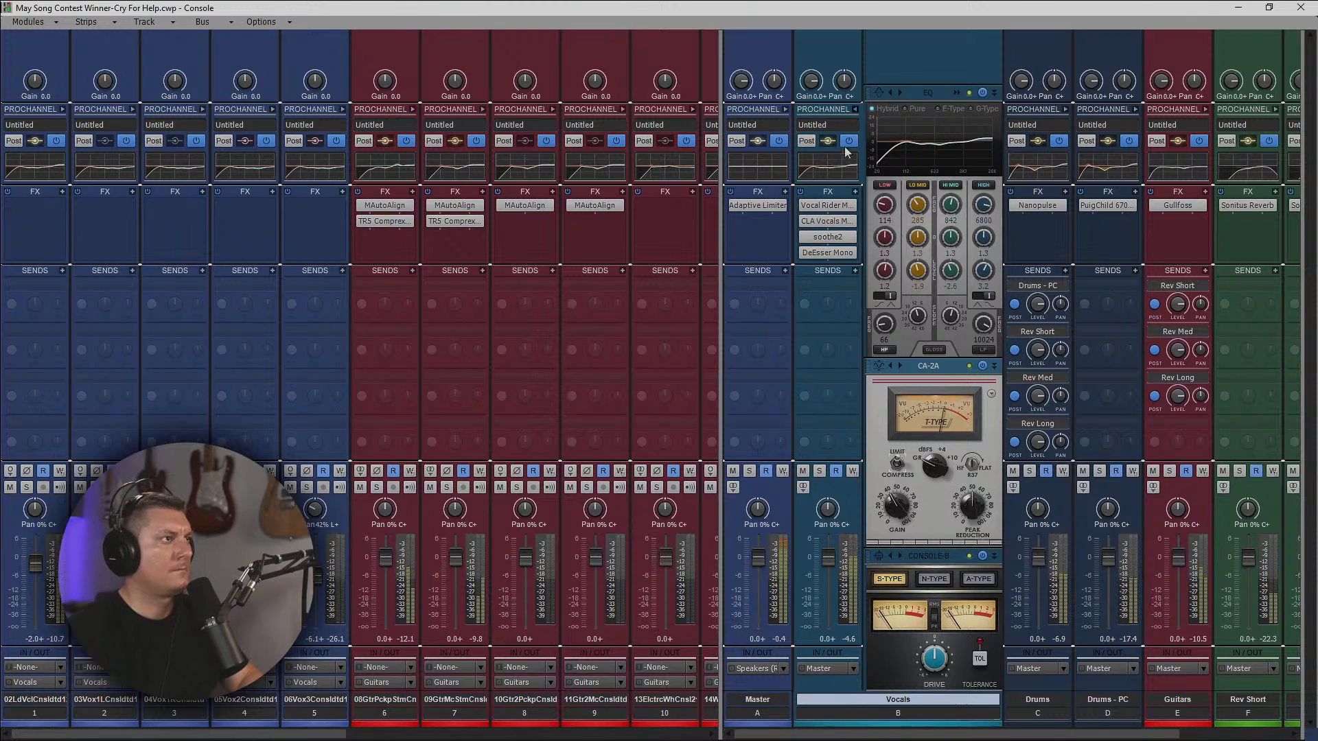
{"action": "left_click", "coordinate": [856, 109]}
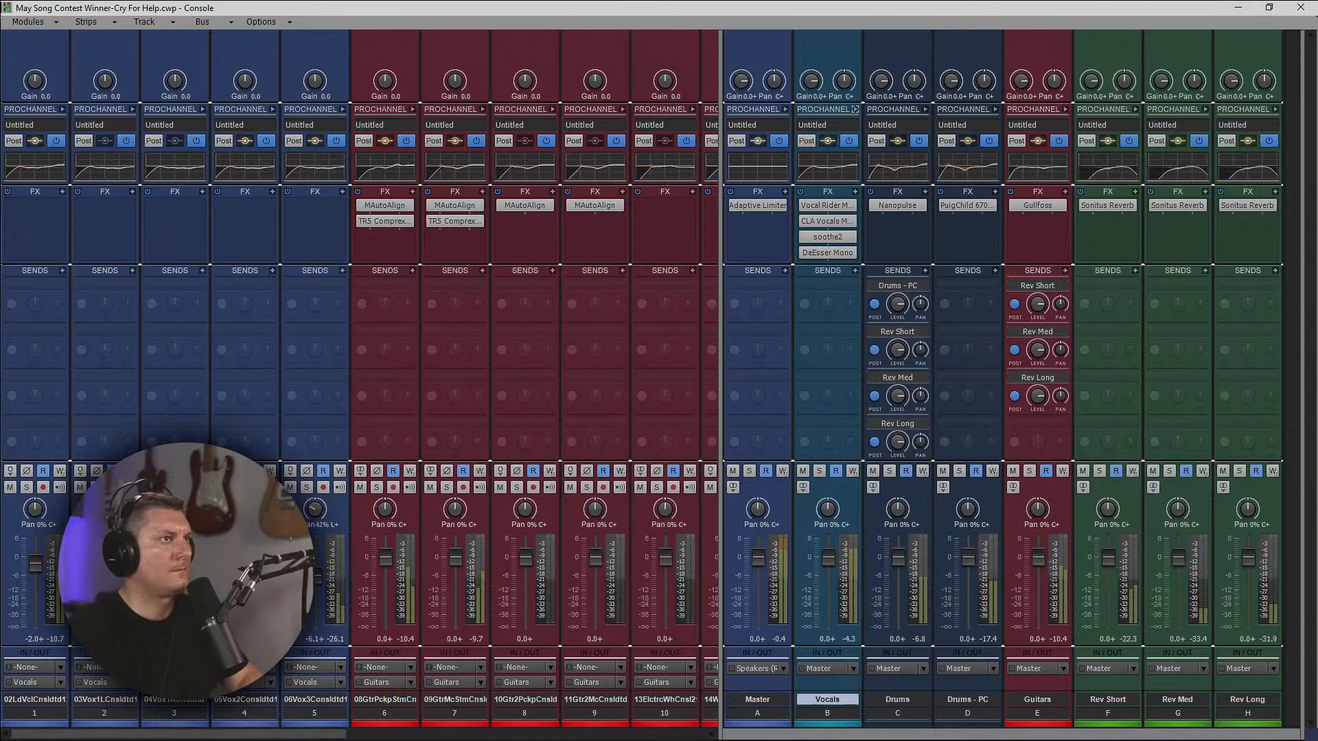
{"action": "left_click", "coordinate": [1239, 6]}
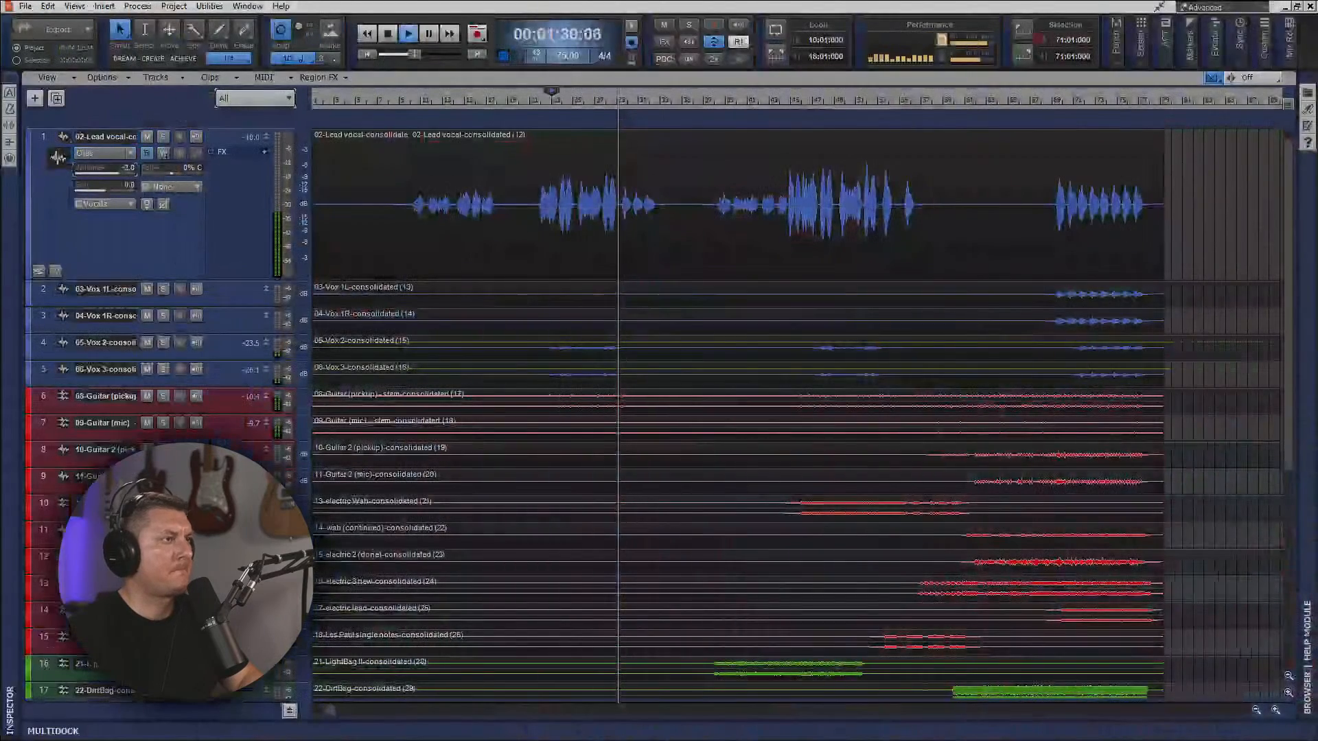
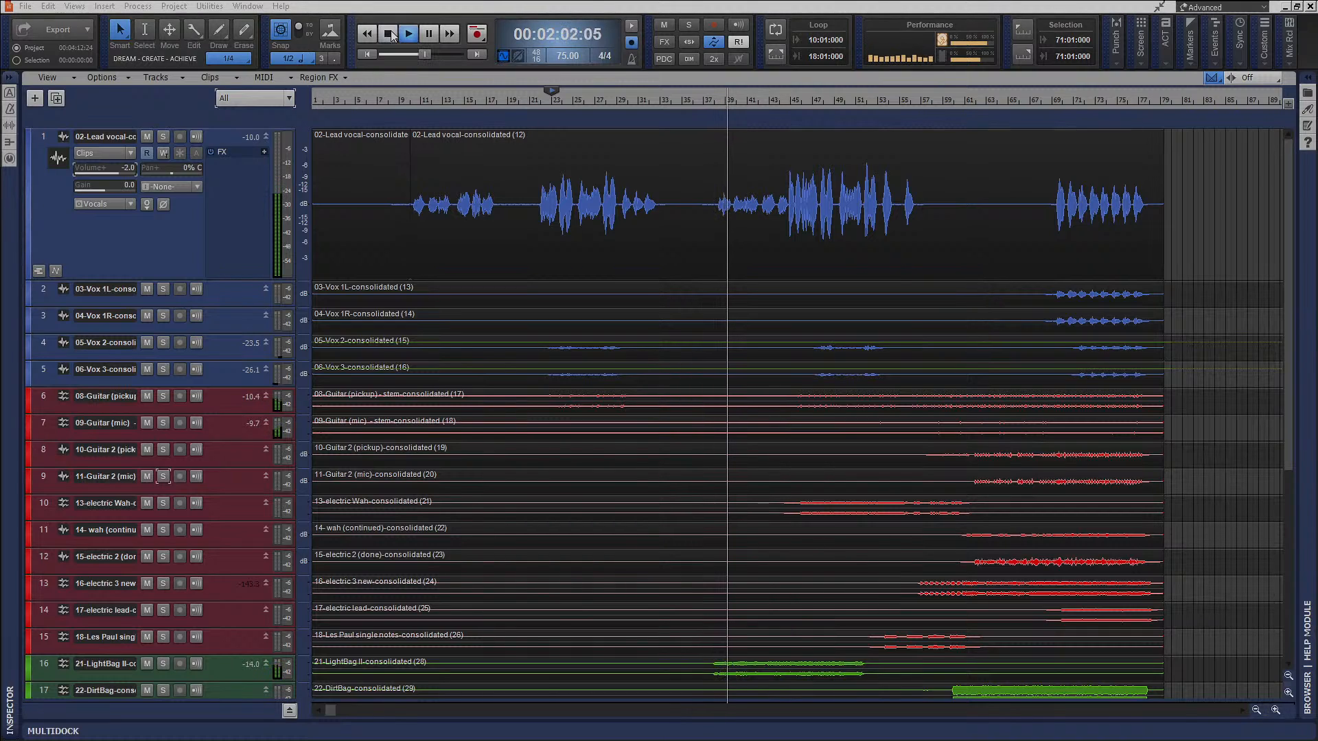
Stop playback and duplicate the lead vocal track without its clips.
{"action": "left_click", "coordinate": [391, 38]}
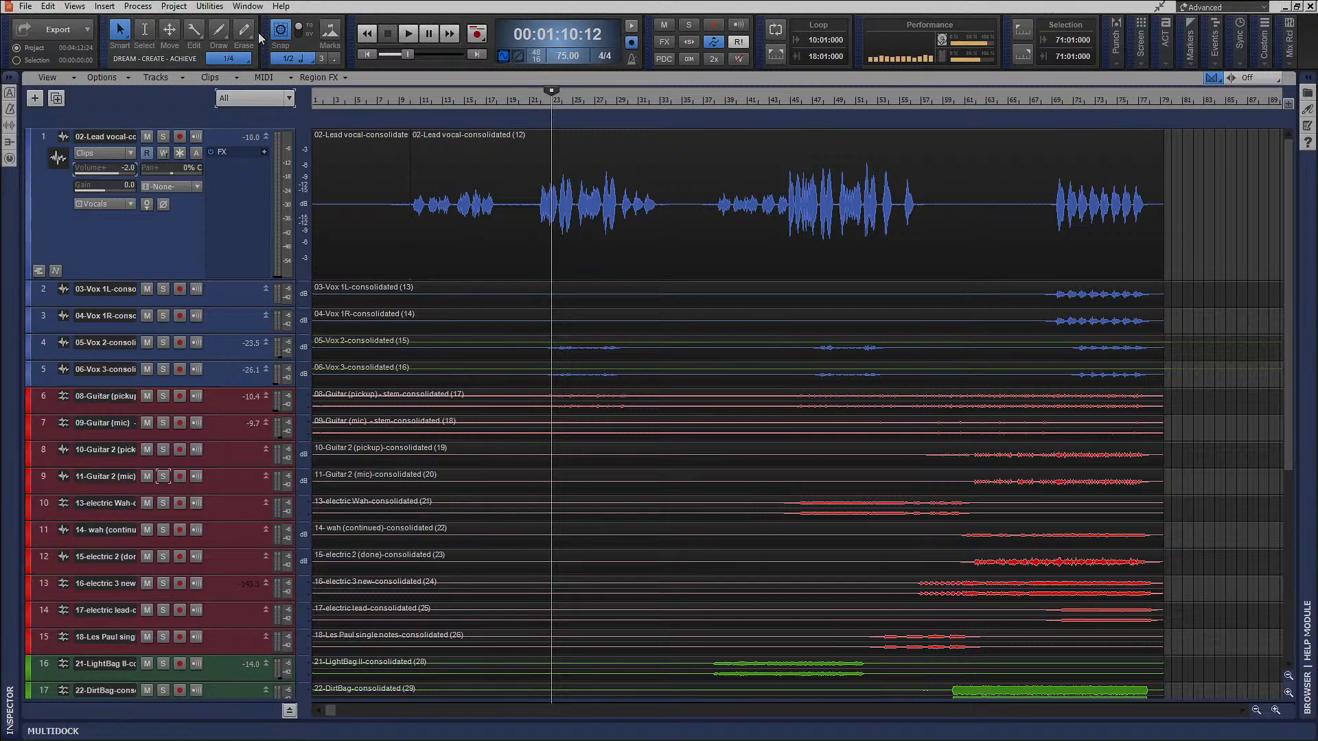
{"action": "left_click", "coordinate": [44, 138]}
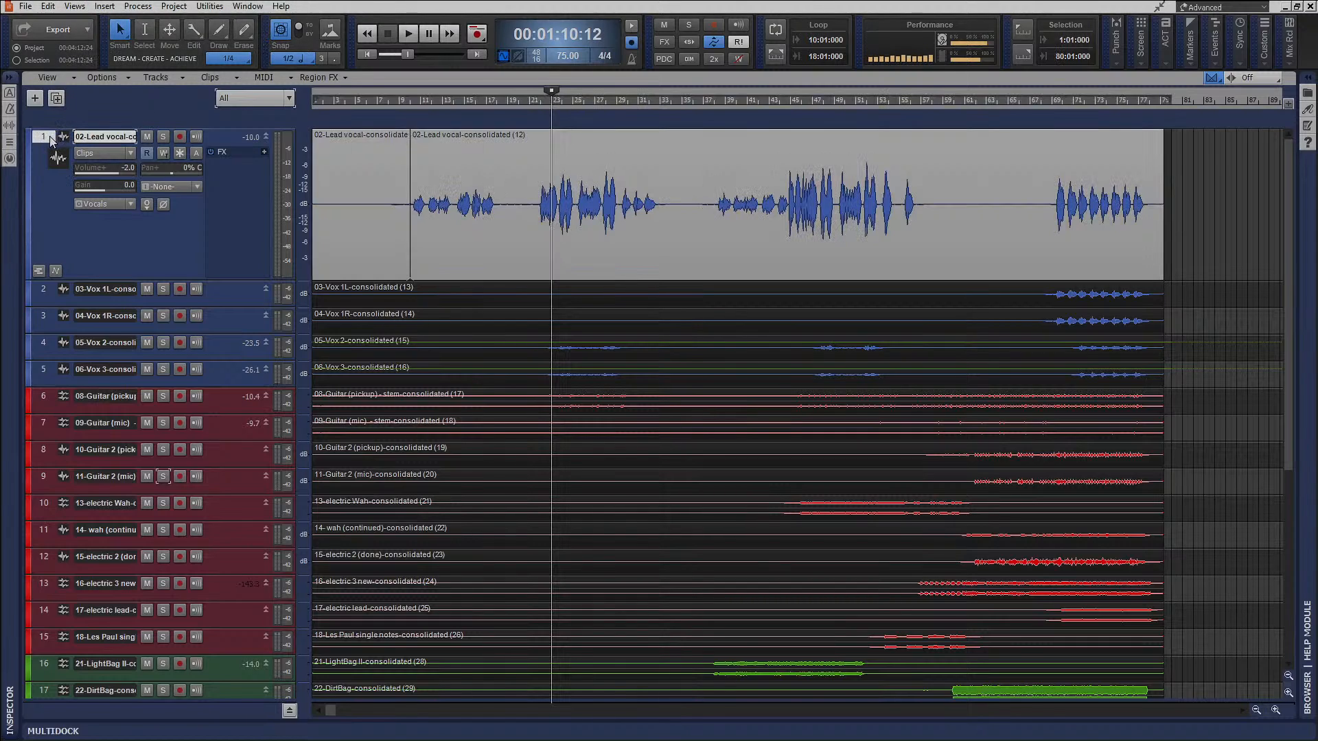
{"action": "right_click", "coordinate": [51, 141]}
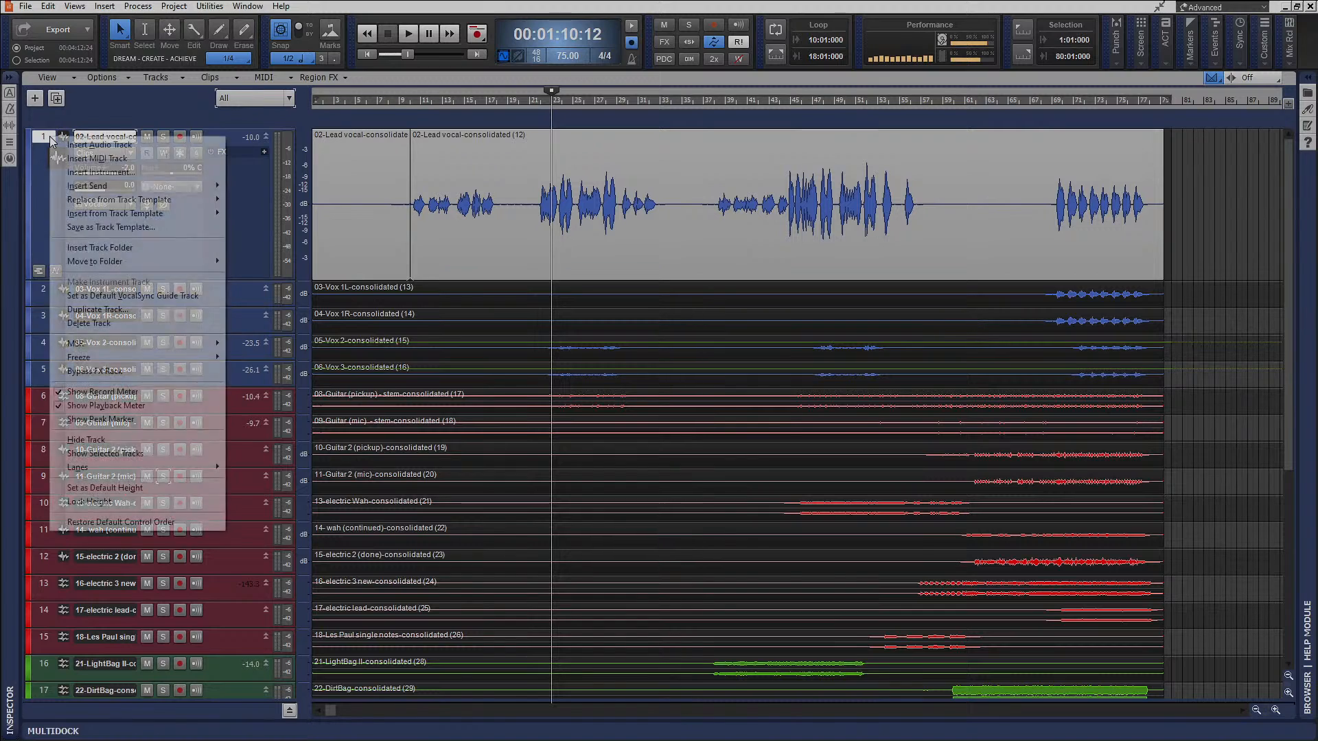
{"action": "left_click", "coordinate": [119, 311]}
{"action": "left_click", "coordinate": [634, 453]}
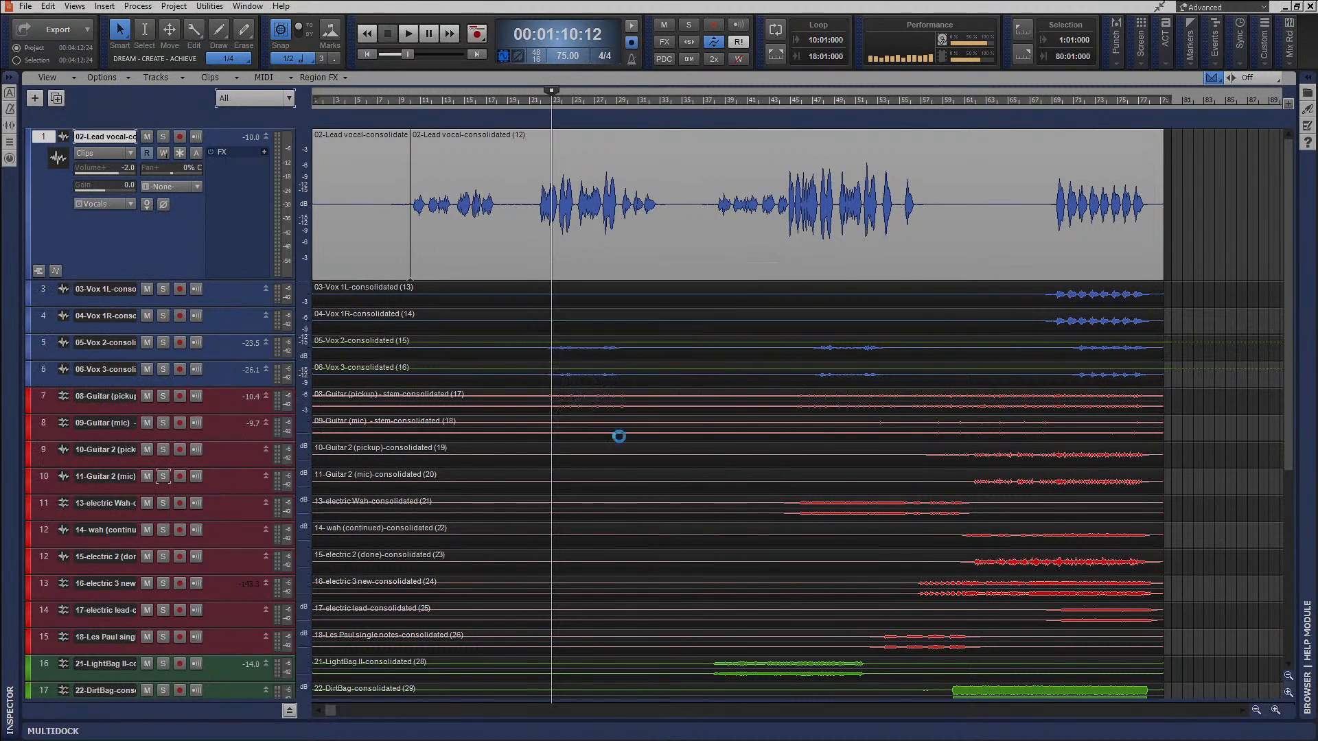
{"action": "left_click", "coordinate": [387, 175]}
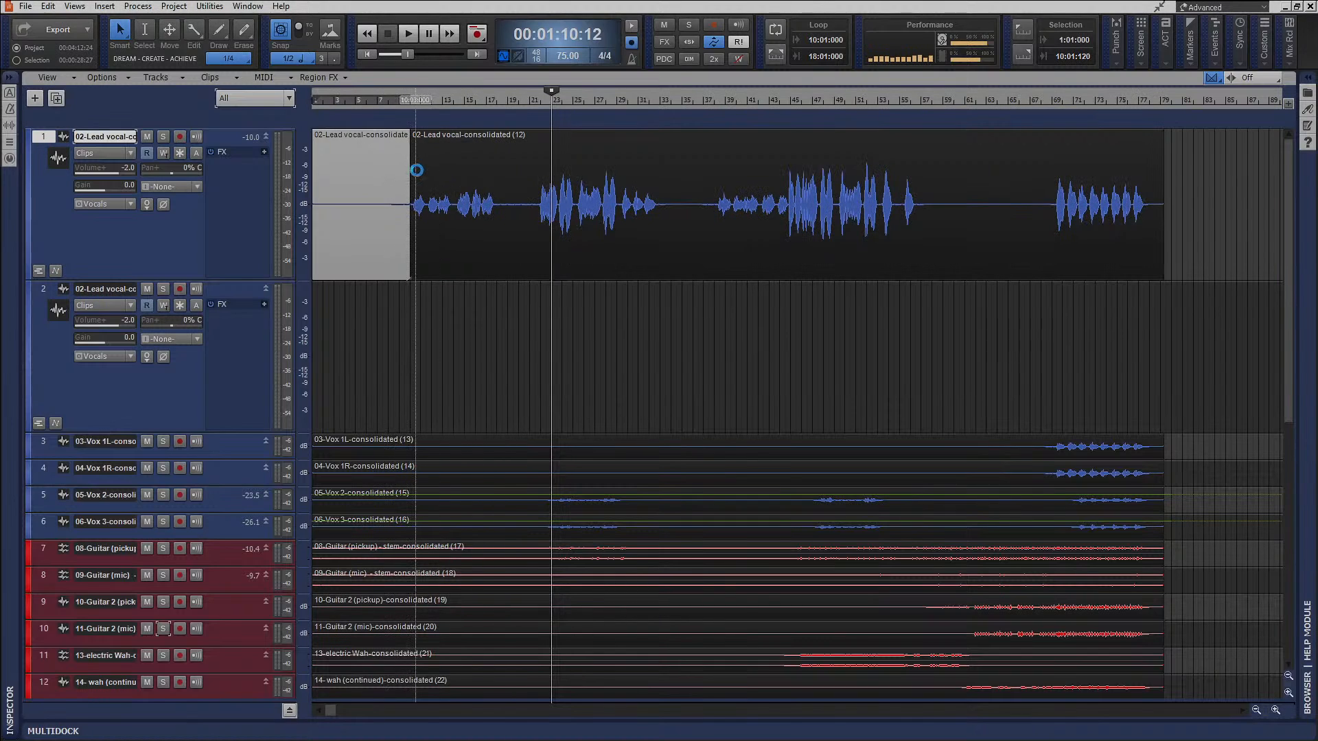
{"action": "key", "text": "ctrl+z"}
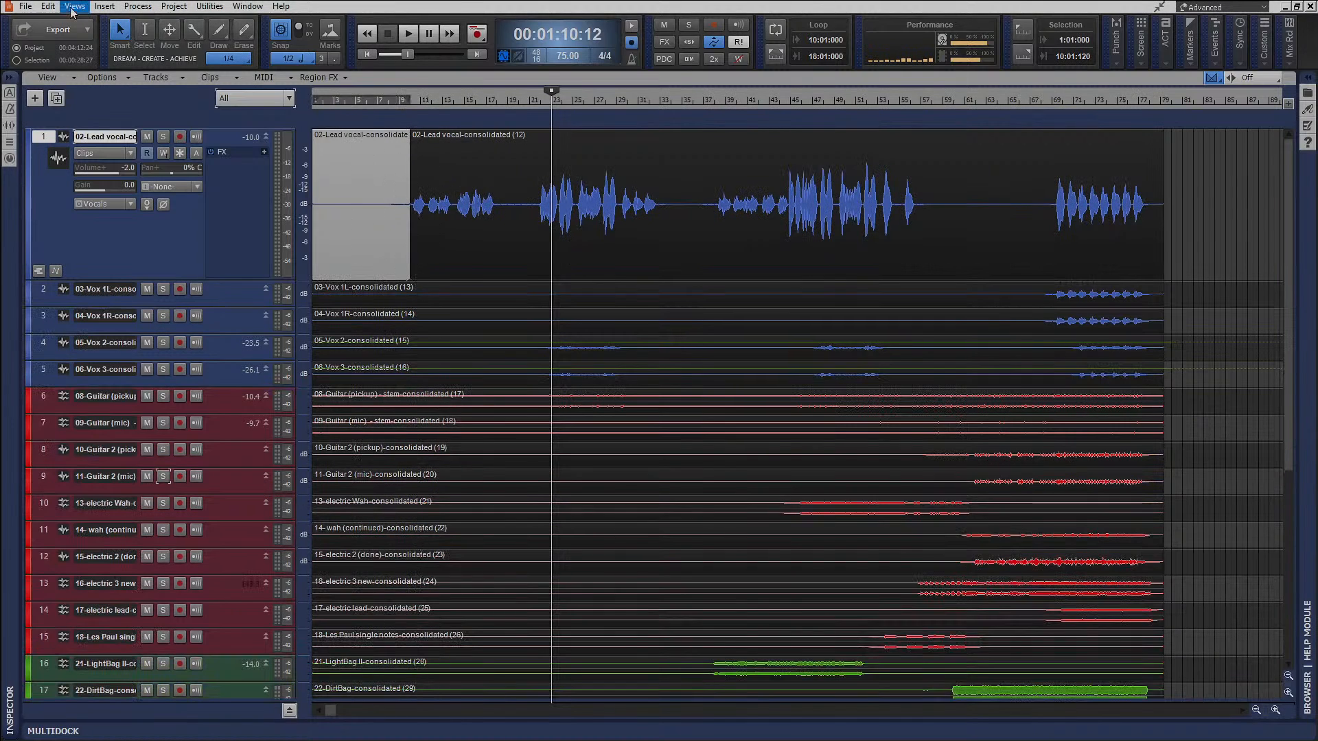
{"action": "left_click", "coordinate": [48, 6]}
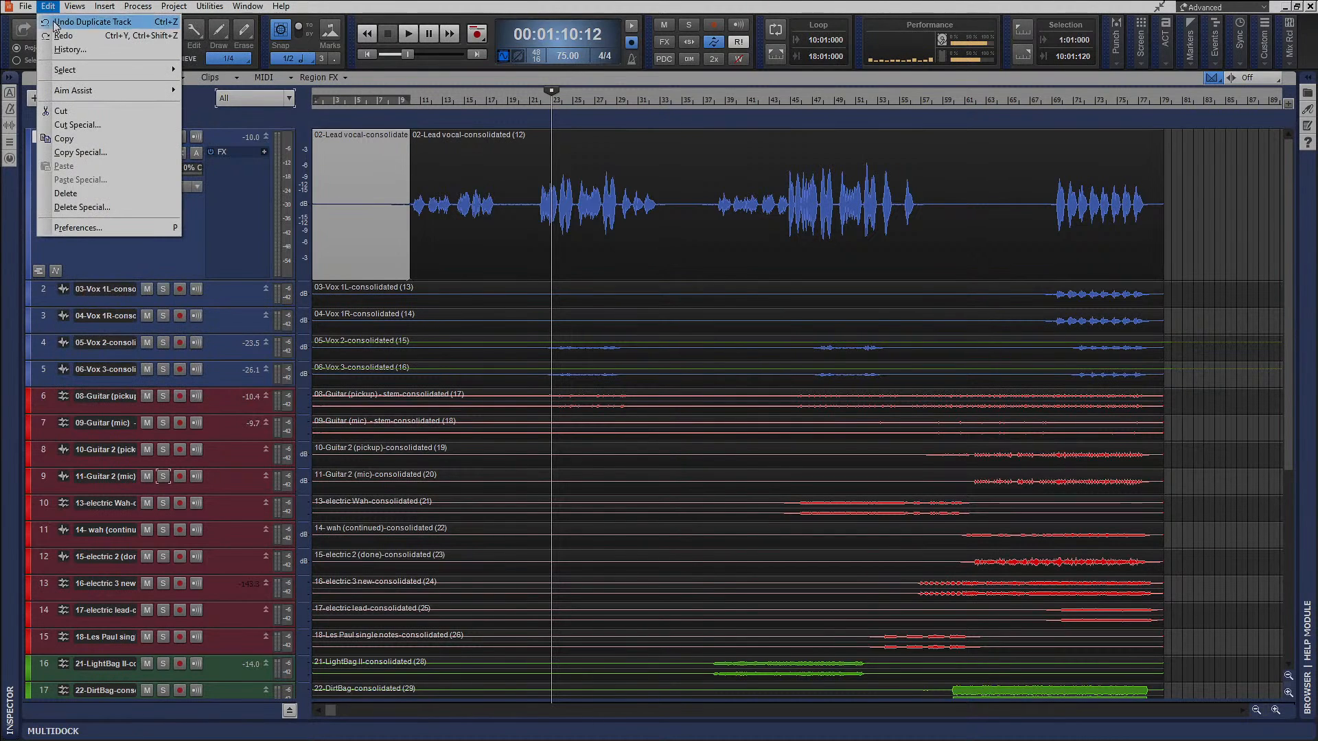
{"action": "left_click", "coordinate": [61, 35]}
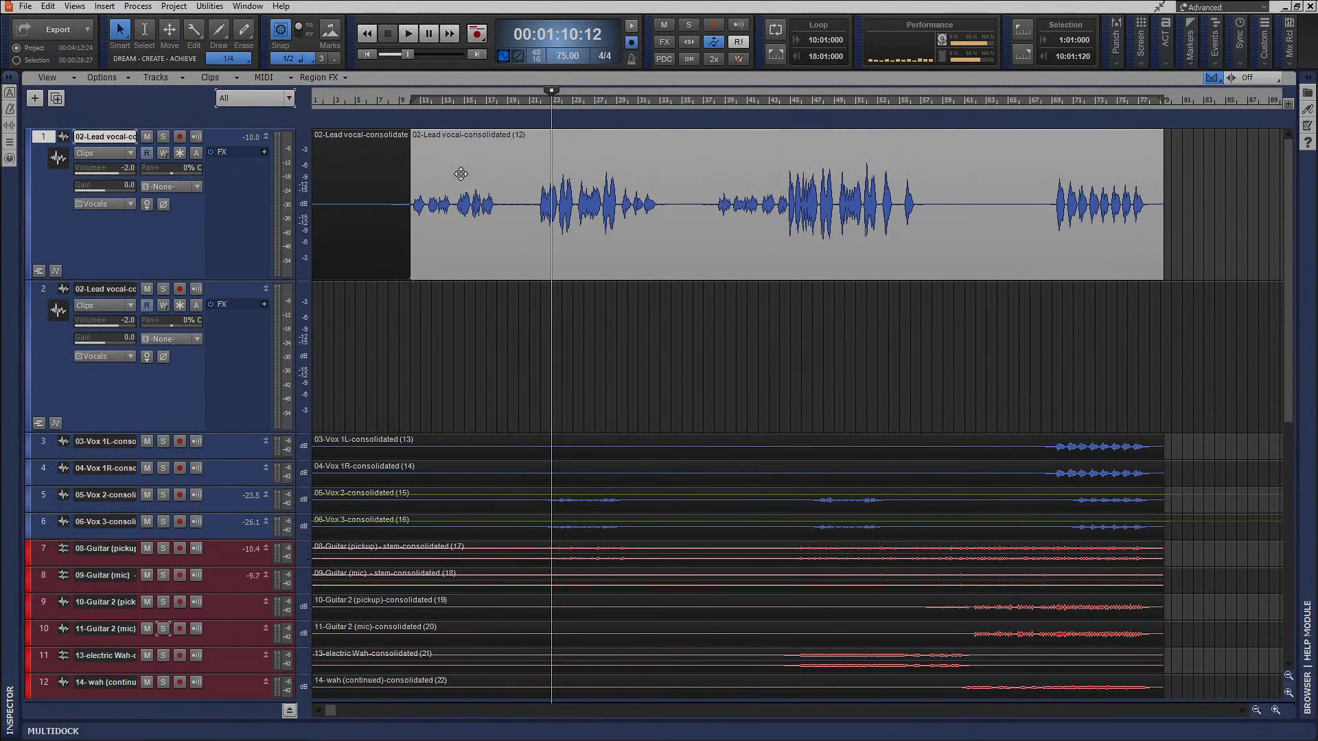
Copy the longer lead vocal clip straight down onto the duplicated track at the same time position.
{"action": "left_click", "coordinate": [454, 168]}
{"action": "left_click_drag", "start_coordinate": [476, 166], "coordinate": [480, 331]}
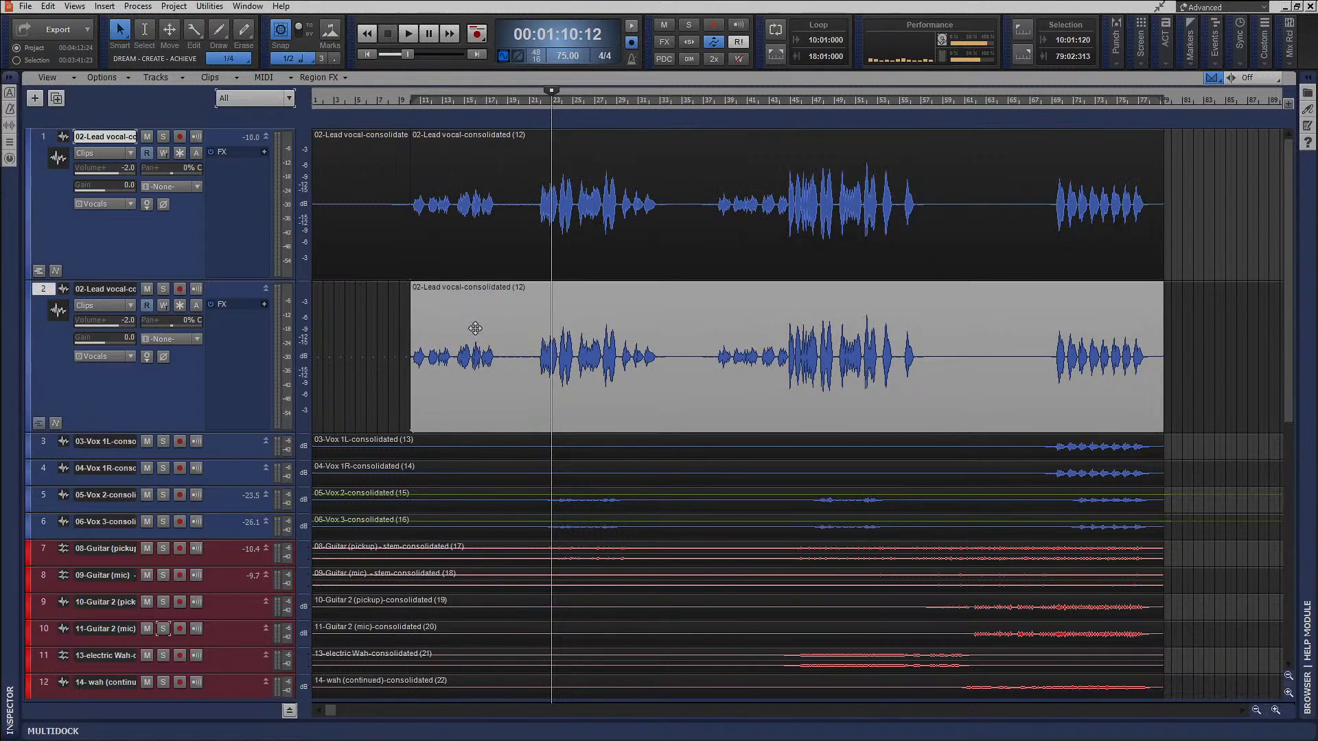
Insert Soundtoys Little AlterBoy on the duplicated lead vocal track and load its 05 Rich 5ths preset.
{"action": "right_click", "coordinate": [218, 327]}
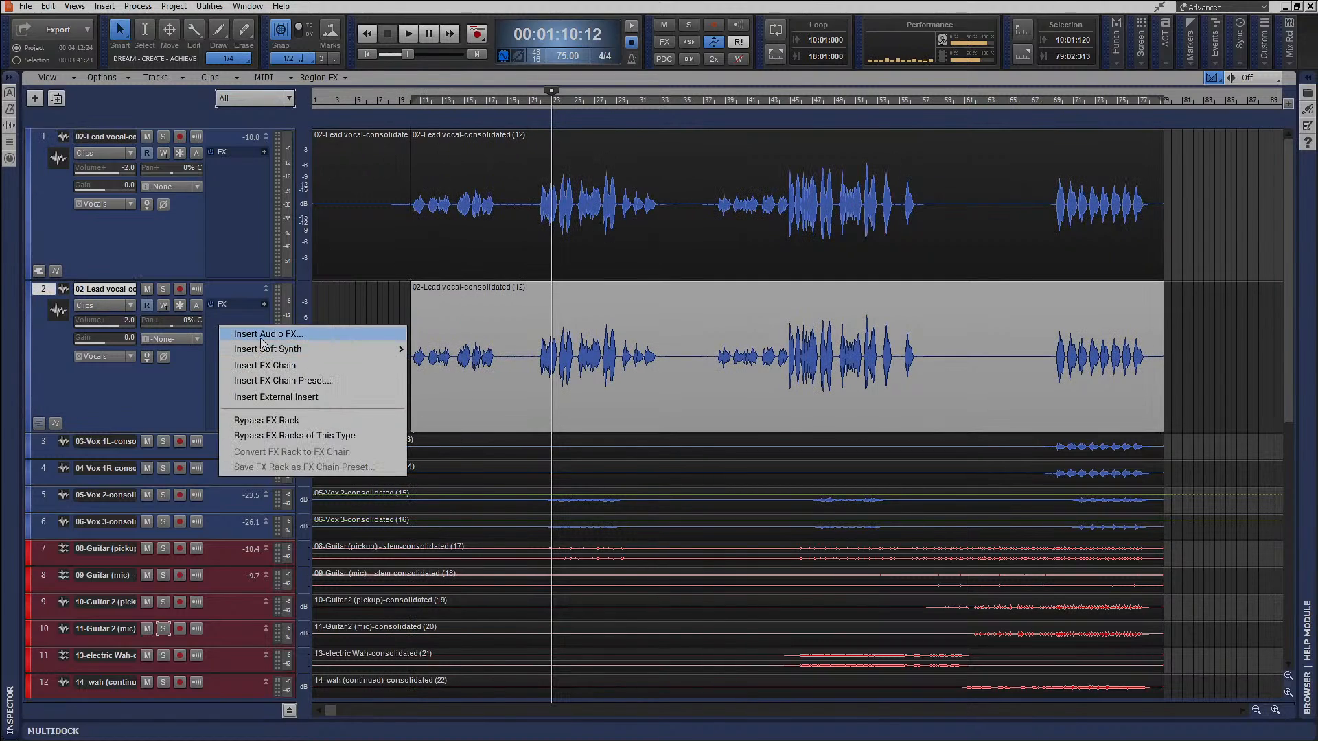
{"action": "left_click", "coordinate": [252, 335]}
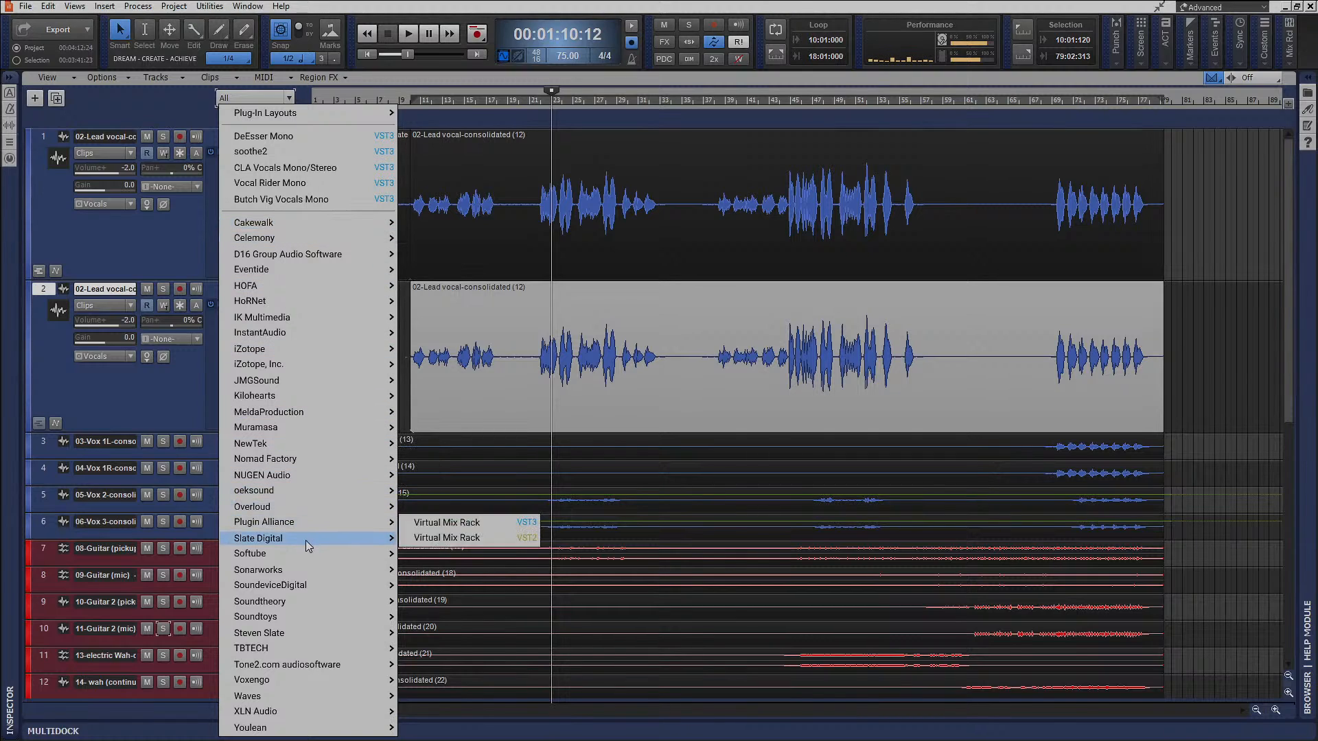
{"action": "mouse_move", "coordinate": [320, 565]}
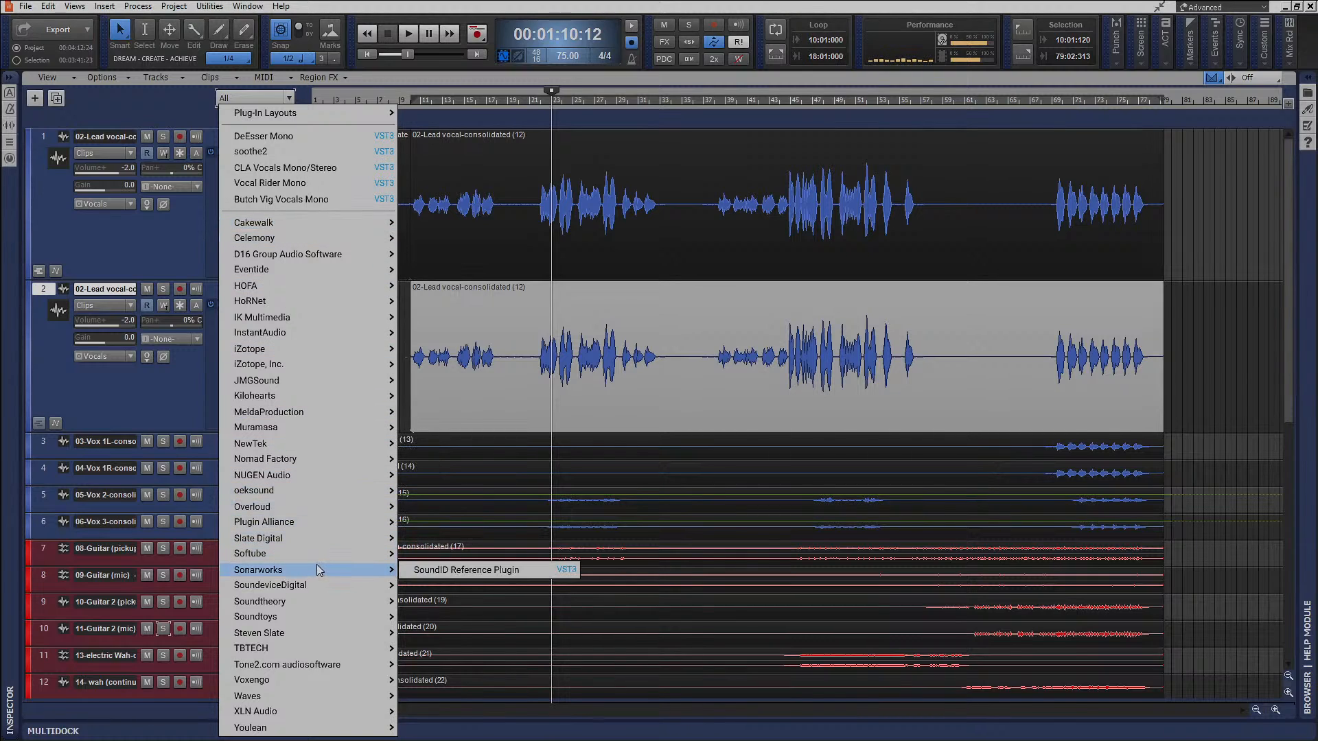
{"action": "mouse_move", "coordinate": [339, 618]}
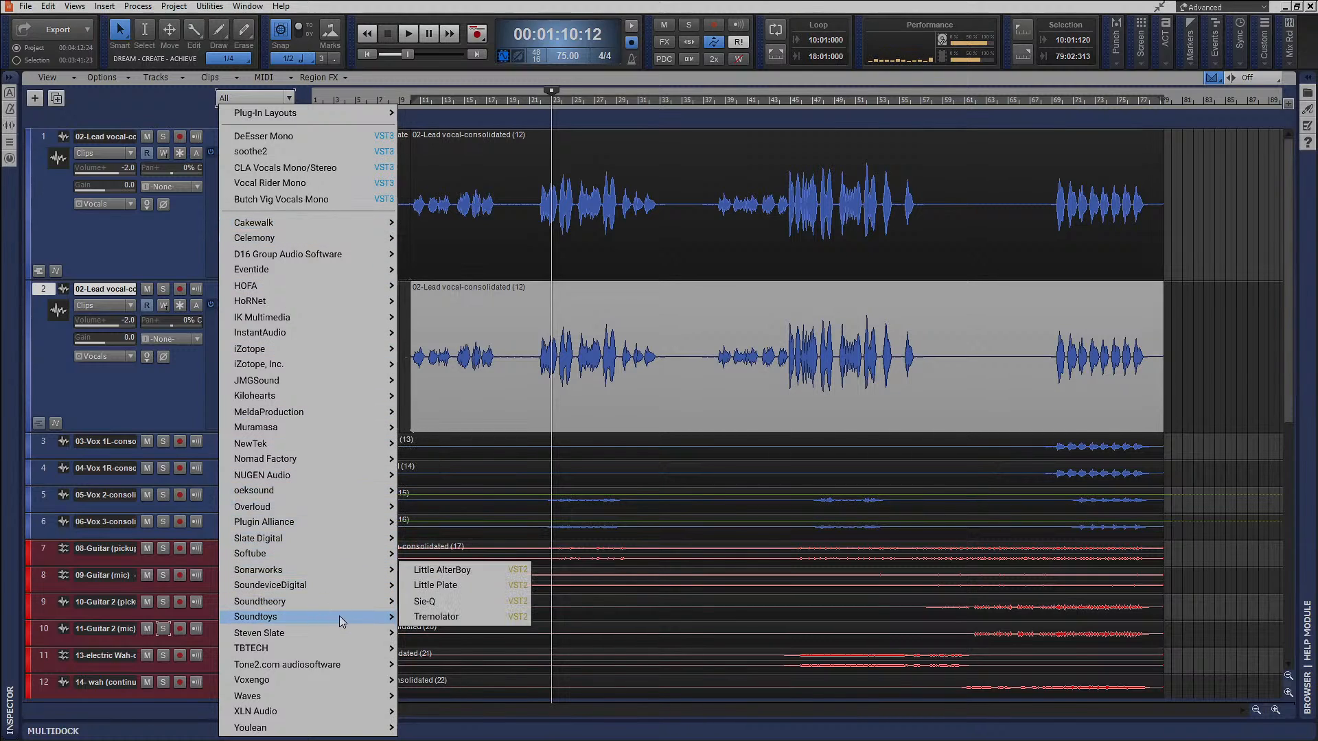
{"action": "left_click", "coordinate": [450, 571]}
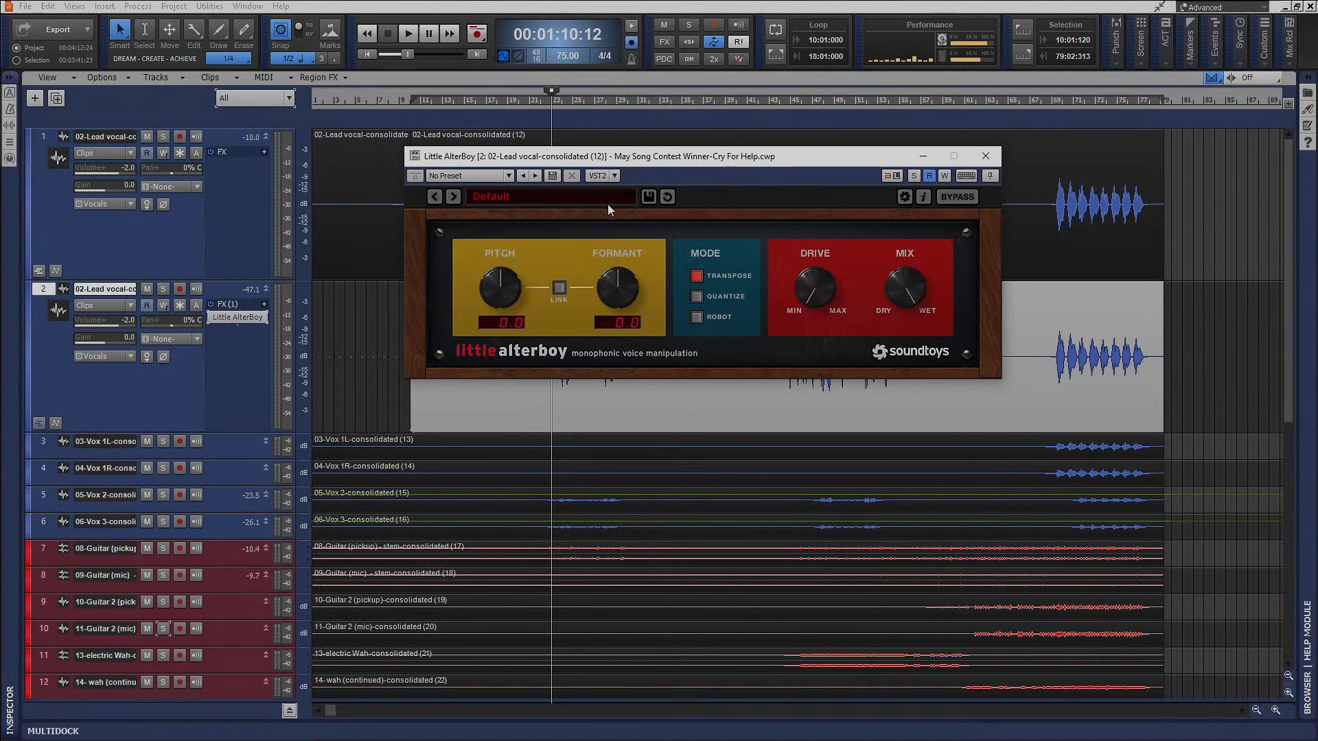
{"action": "left_click", "coordinate": [552, 196]}
{"action": "left_click", "coordinate": [520, 247]}
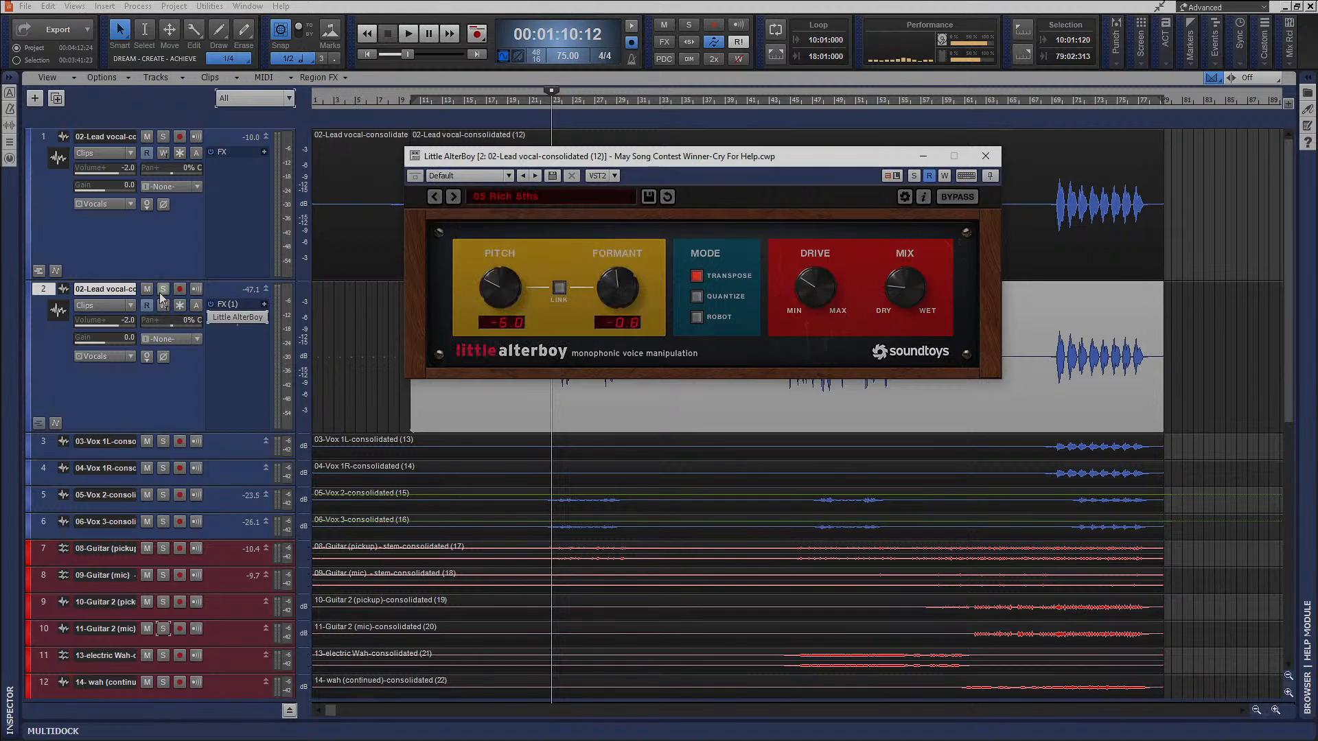
Solo the duplicated vocal, raise Little AlterBoy's Drive to about halfway and adjust its Mix during playback, and close the plug-in.
{"action": "left_click", "coordinate": [163, 289]}
{"action": "key", "text": "space"}
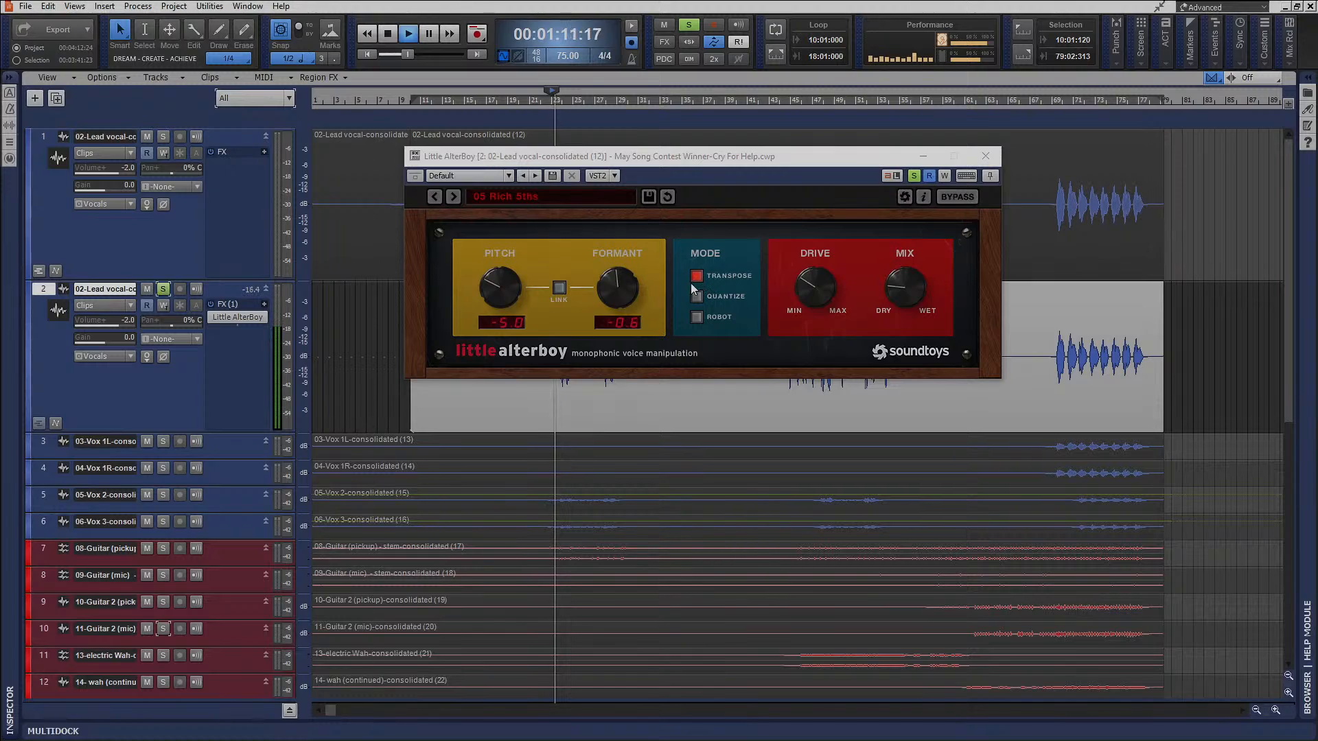
{"action": "left_click_drag", "start_coordinate": [781, 286], "coordinate": [799, 259]}
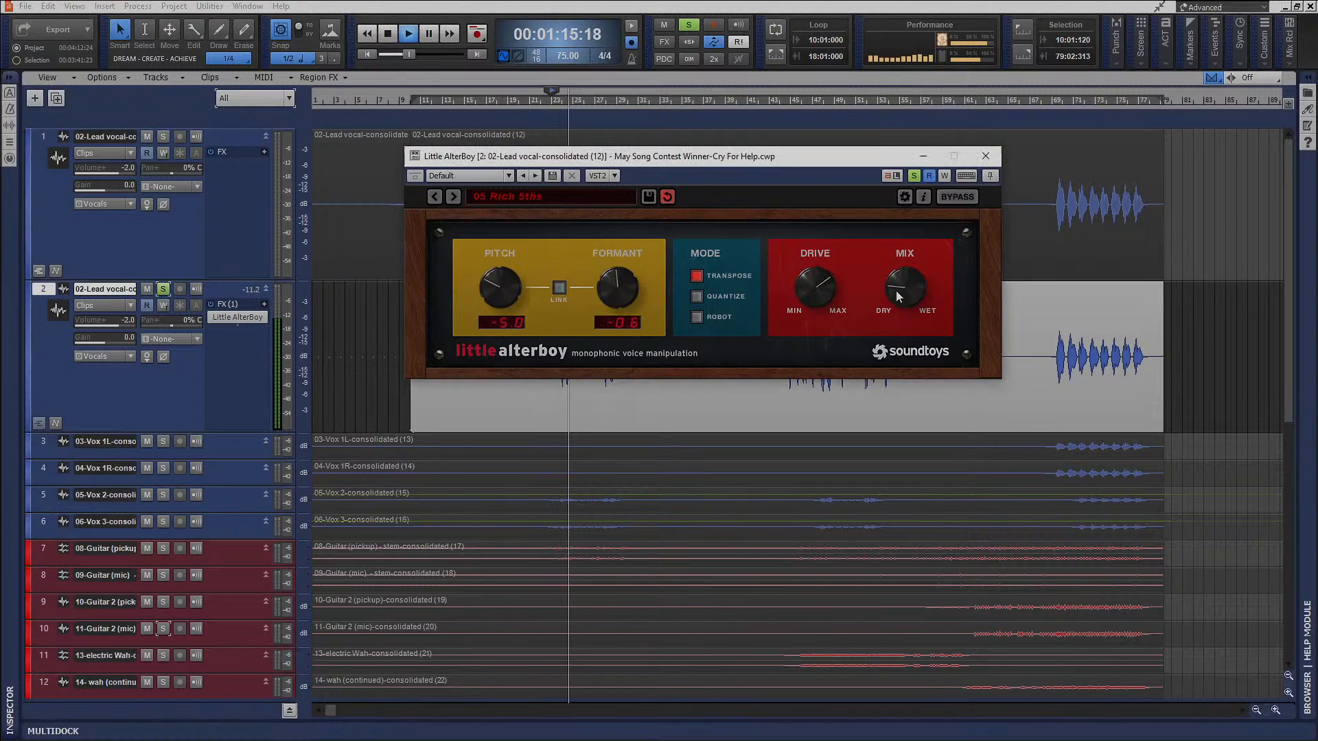
{"action": "left_click_drag", "start_coordinate": [812, 278], "coordinate": [808, 295]}
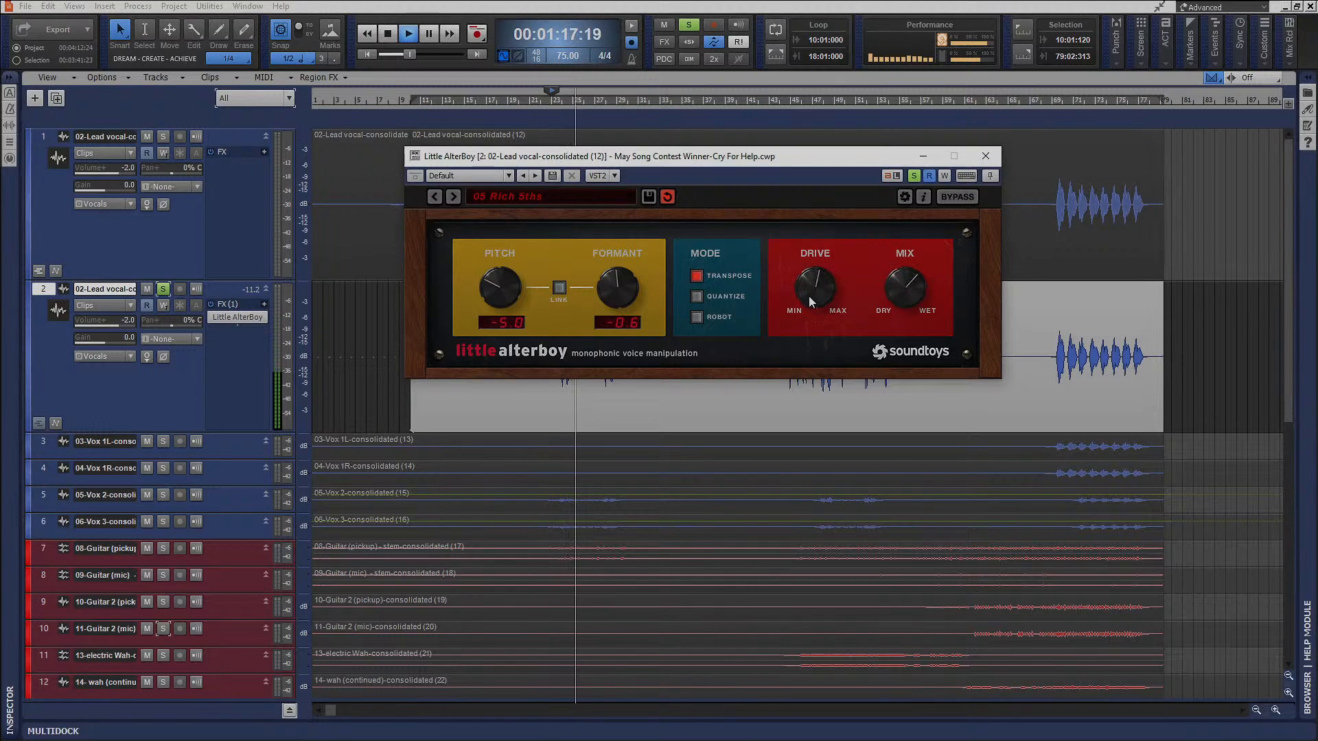
{"action": "left_click_drag", "start_coordinate": [892, 295], "coordinate": [897, 335]}
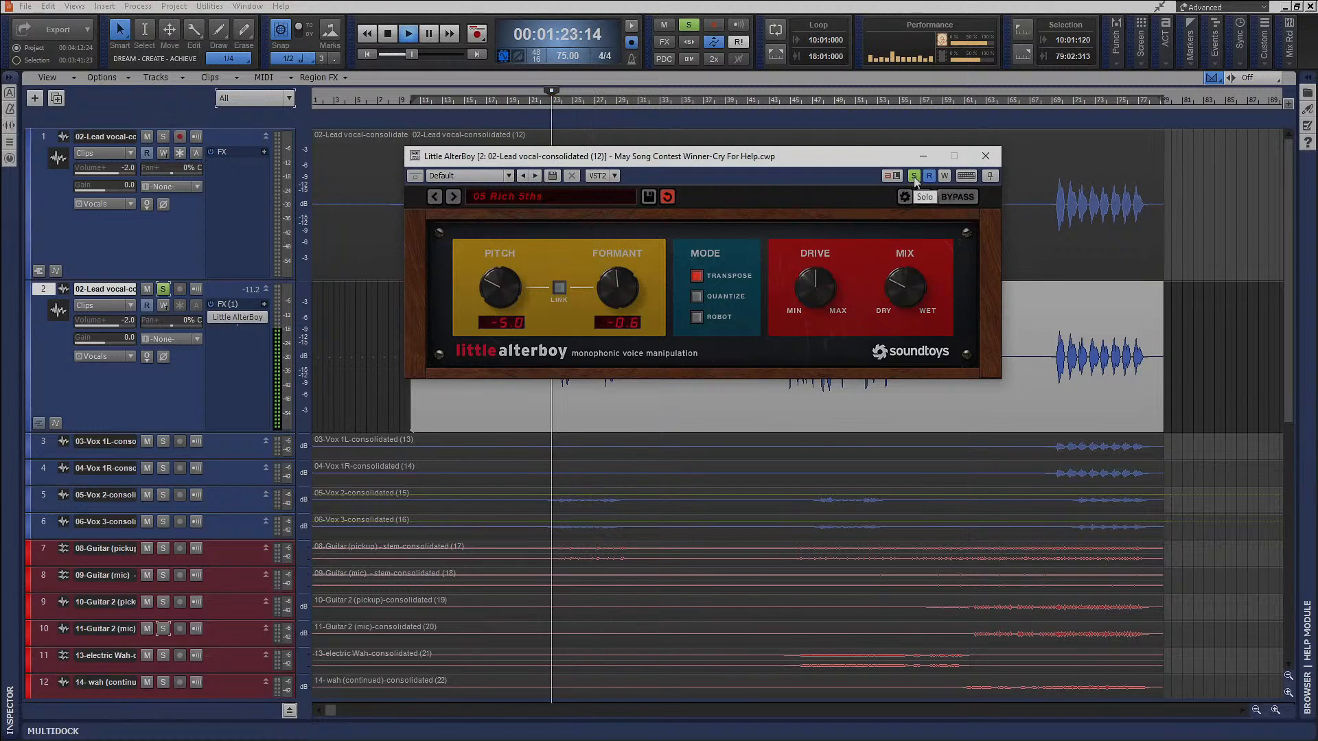
{"action": "key", "text": "space"}
{"action": "left_click", "coordinate": [986, 158]}
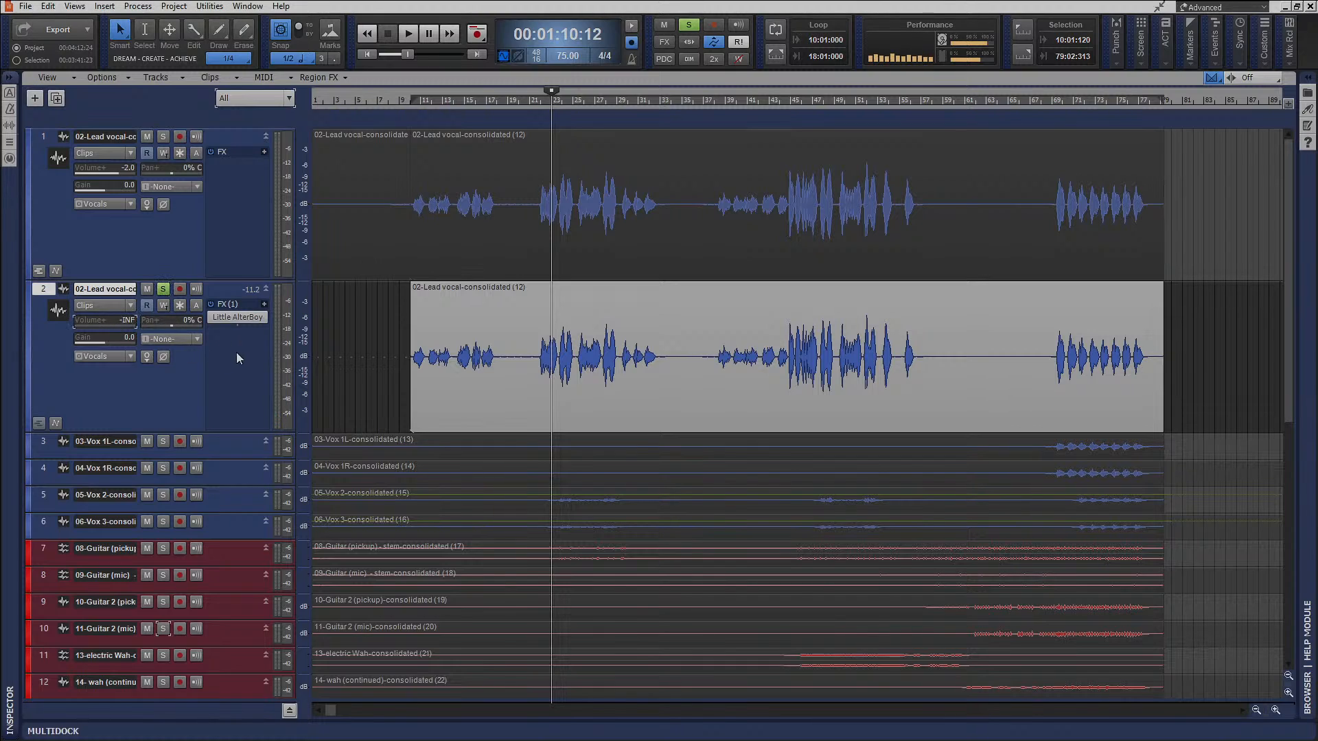
Play the duplicated vocal against the original and full mix with solos cleared, and set the duplicate's volume to -15.3.
{"action": "key", "text": "space"}
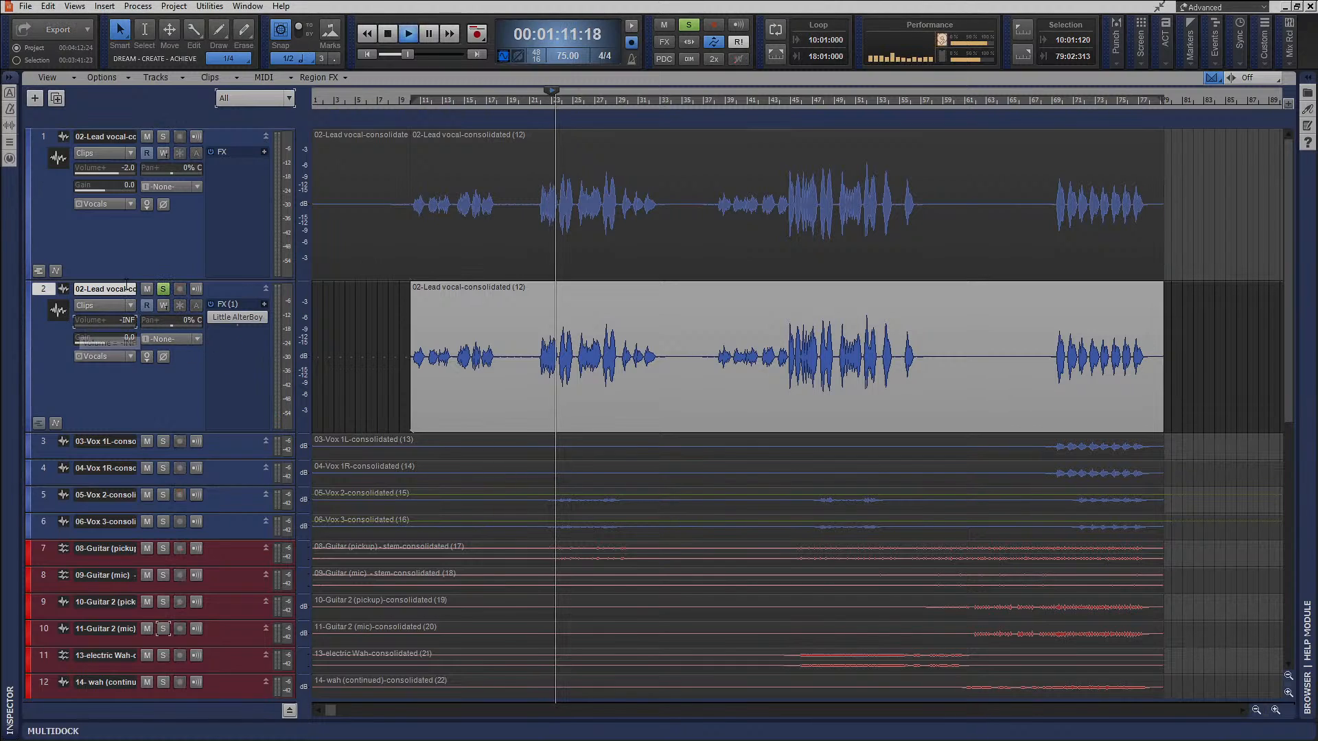
{"action": "left_click", "coordinate": [163, 138]}
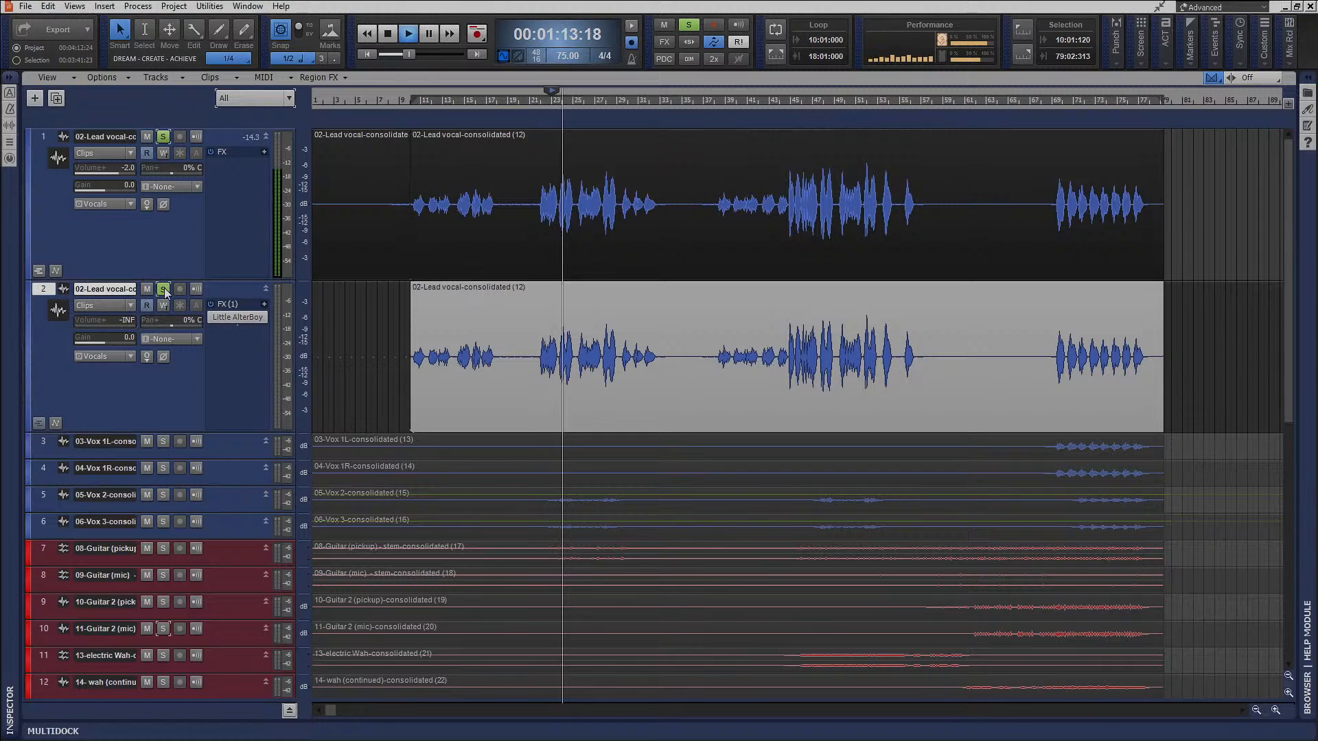
{"action": "left_click", "coordinate": [163, 290]}
{"action": "left_click", "coordinate": [164, 136]}
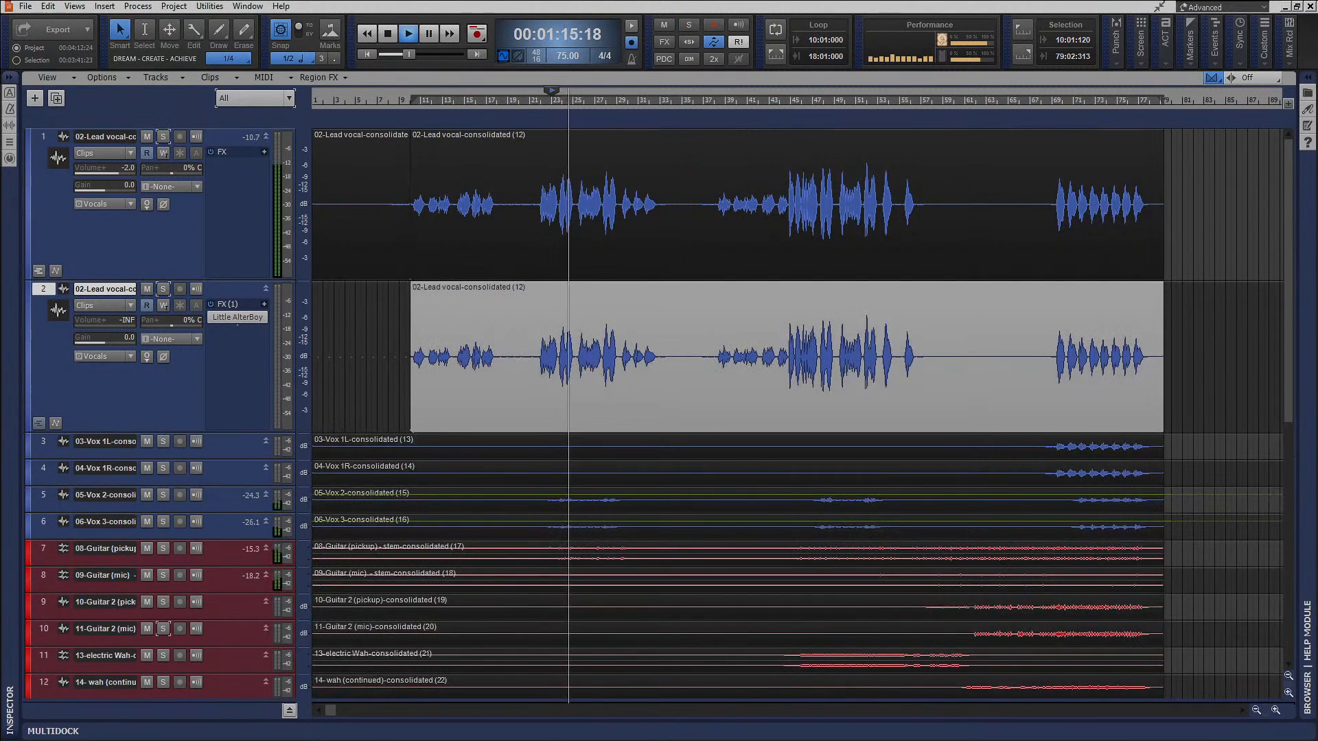
{"action": "mouse_move", "coordinate": [103, 321]}
{"action": "left_mouse_down"}
{"action": "mouse_move", "coordinate": [121, 321]}
{"action": "mouse_move", "coordinate": [78, 325]}
{"action": "left_mouse_up"}
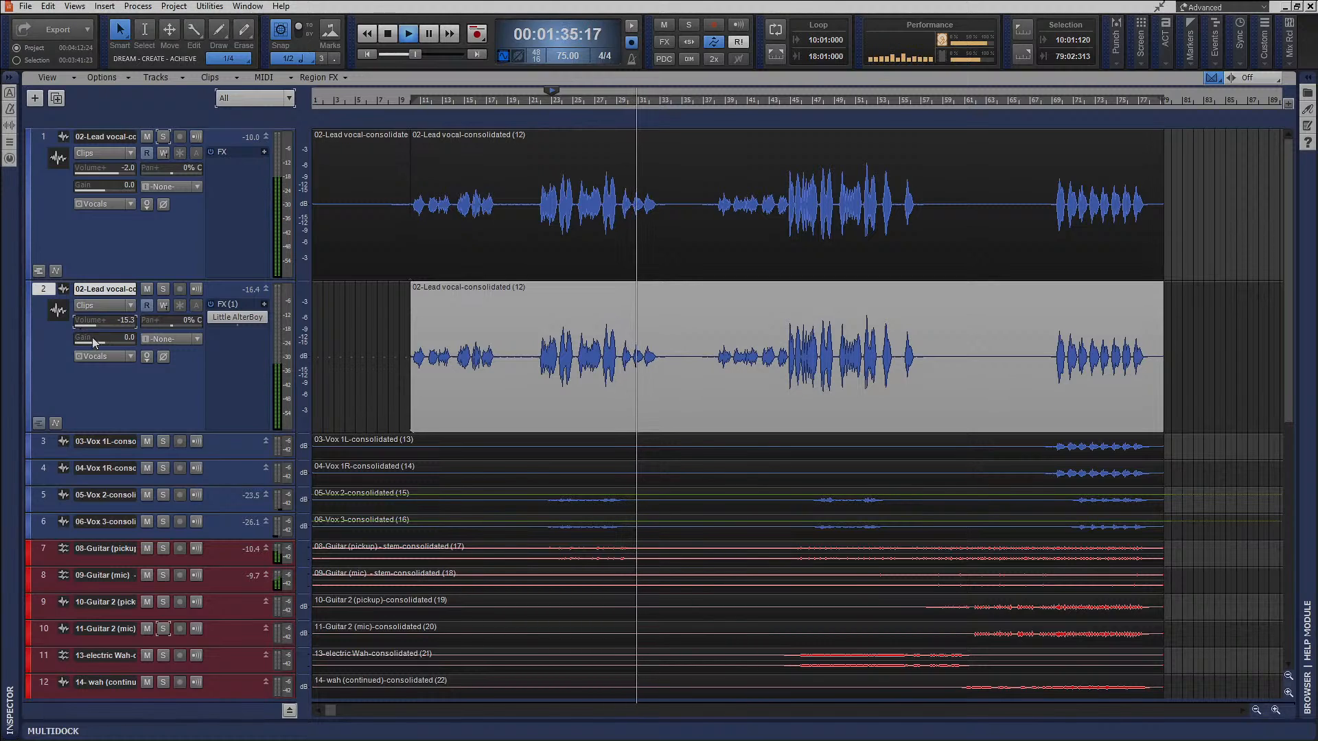
Invert the duplicated vocal's phase and compare both phase settings with the two lead vocal tracks soloed, ending with solos cleared.
{"action": "left_click", "coordinate": [163, 358]}
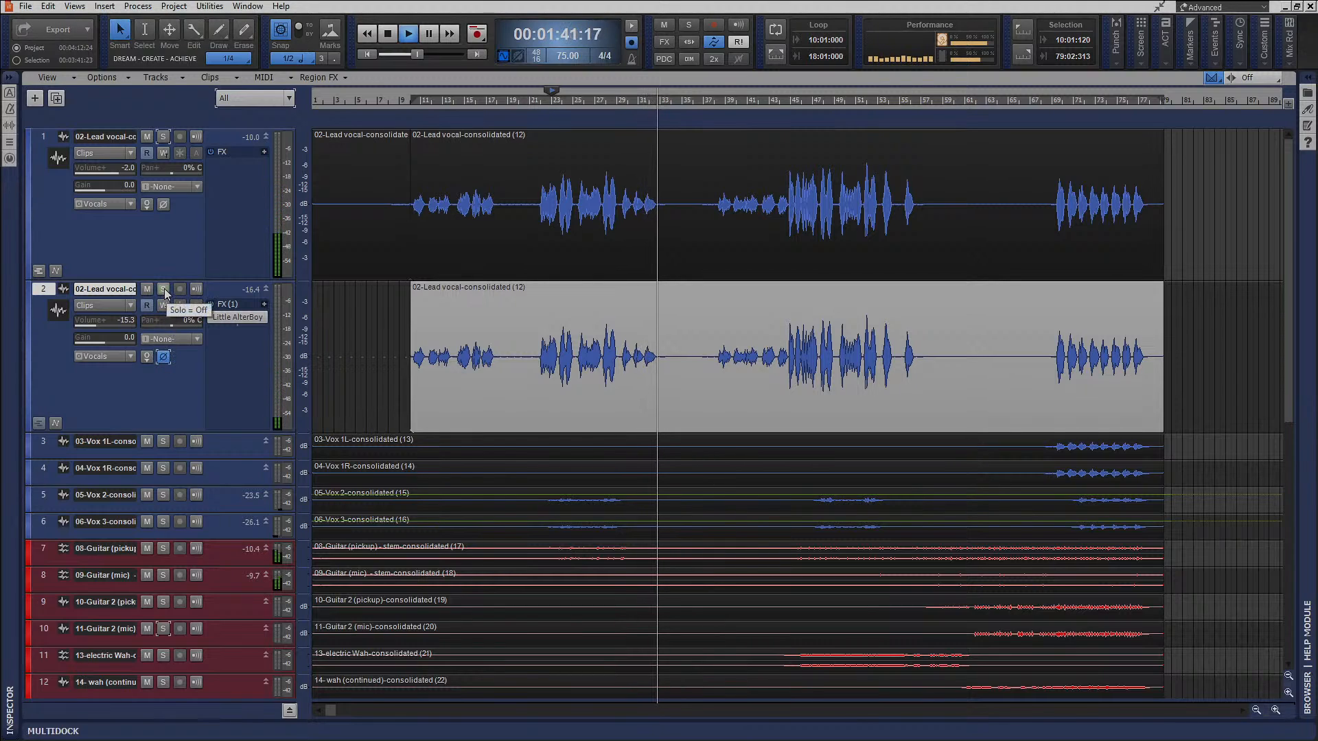
{"action": "left_click", "coordinate": [537, 105]}
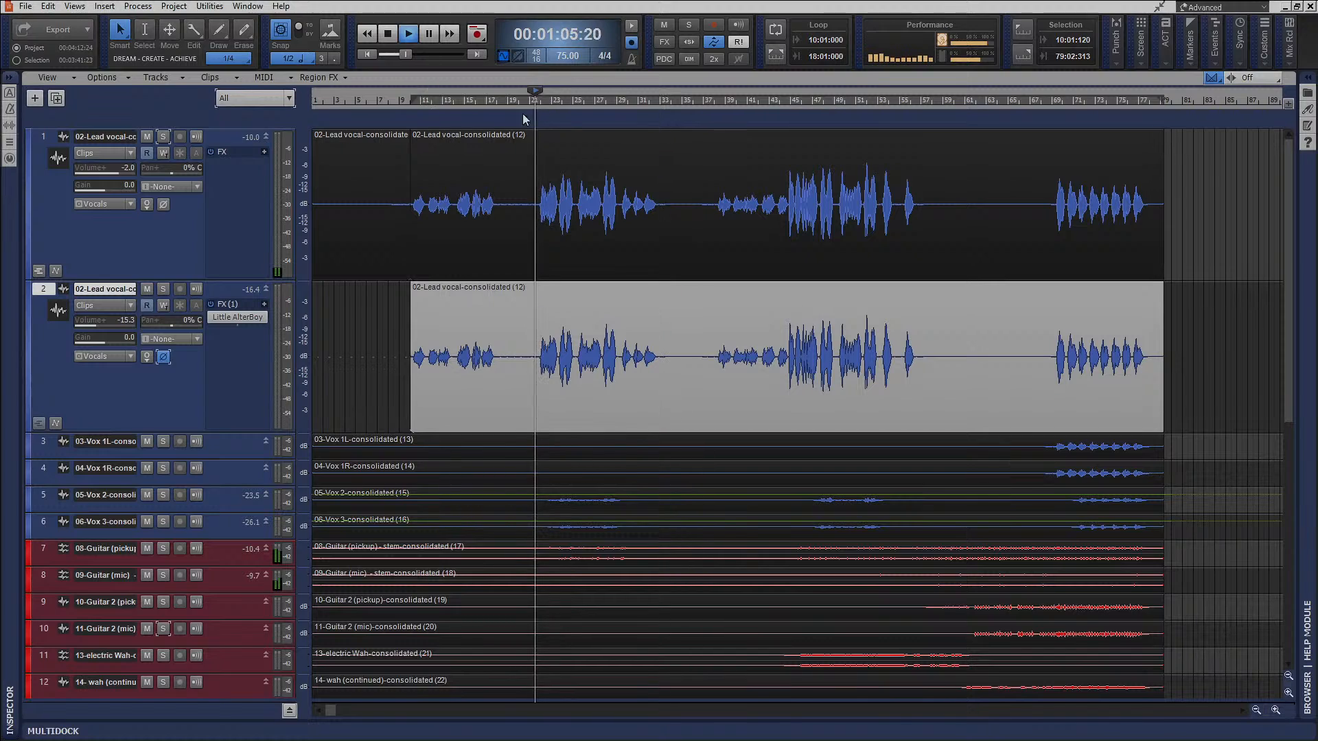
{"action": "left_click", "coordinate": [164, 289]}
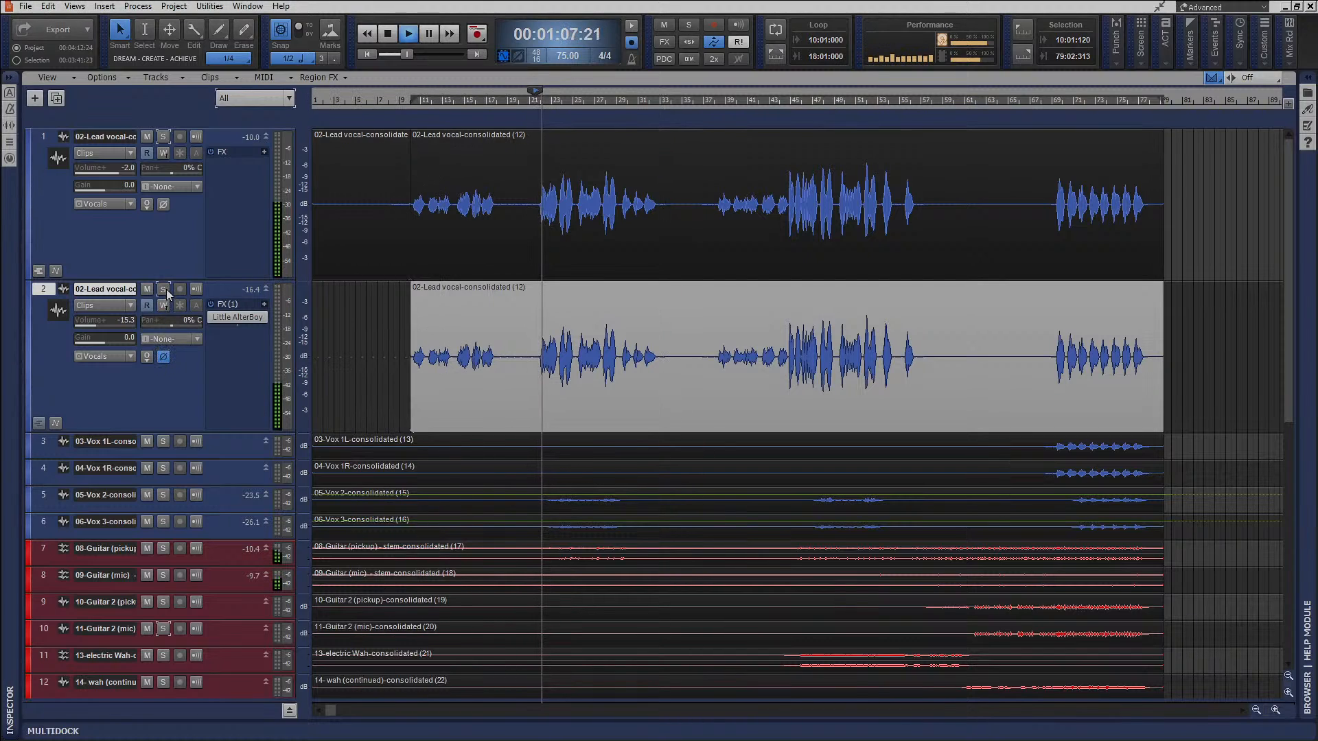
{"action": "left_click", "coordinate": [163, 356]}
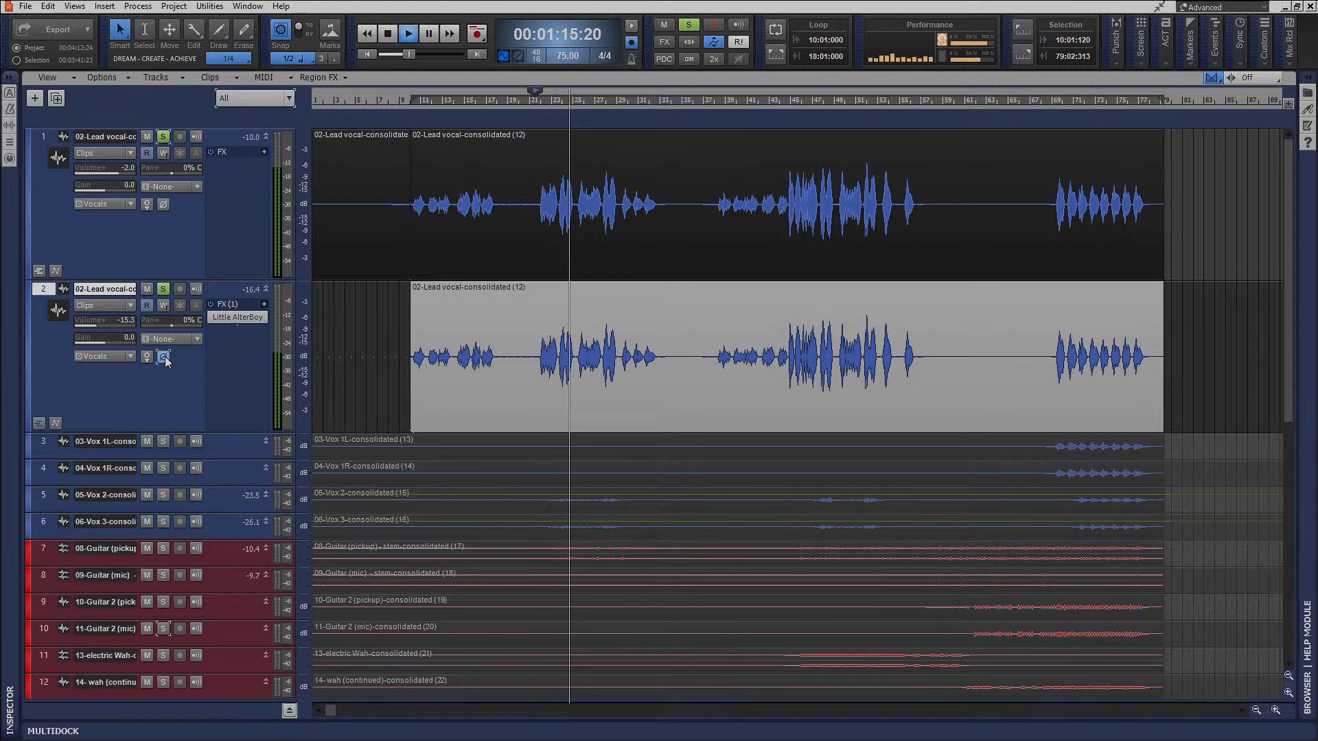
{"action": "left_click", "coordinate": [163, 136]}
{"action": "left_click", "coordinate": [165, 289]}
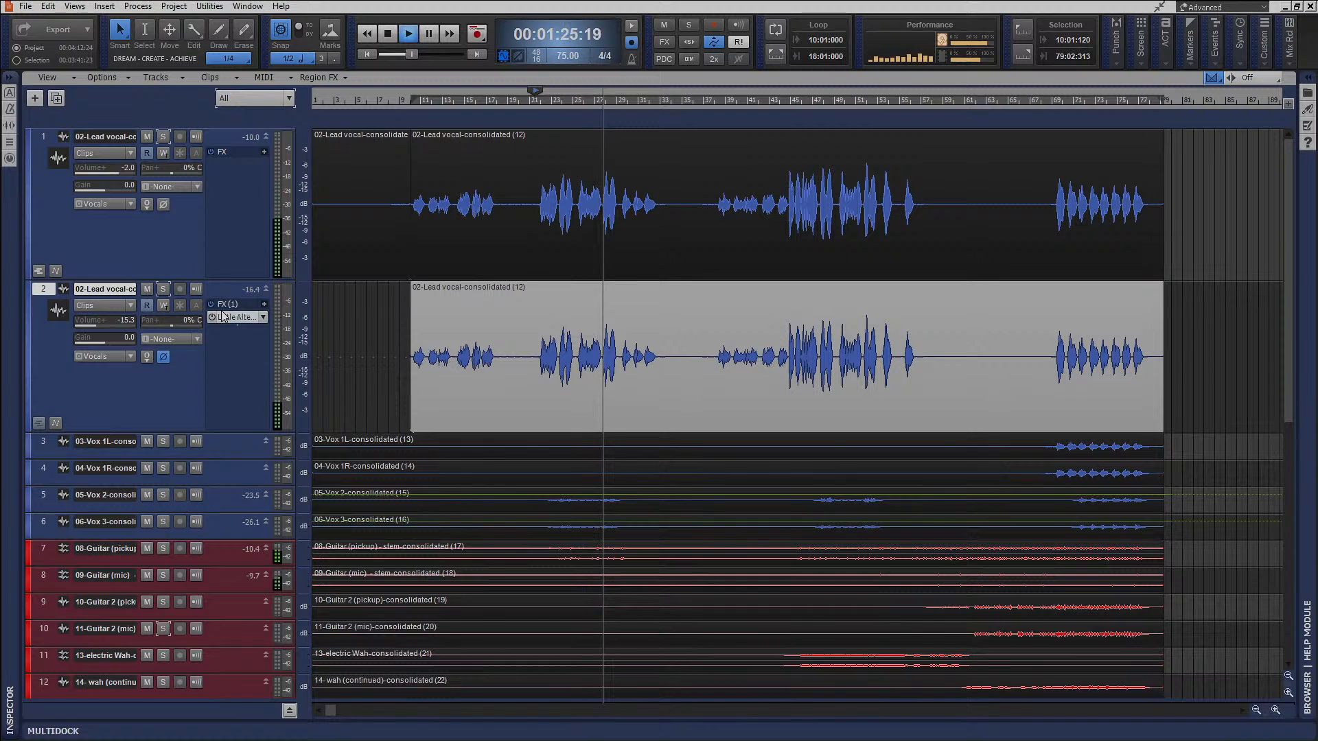
Fit all tracks in the track view and enlarge the Vox 2 and Vox 3 tracks.
{"action": "key", "text": "f"}
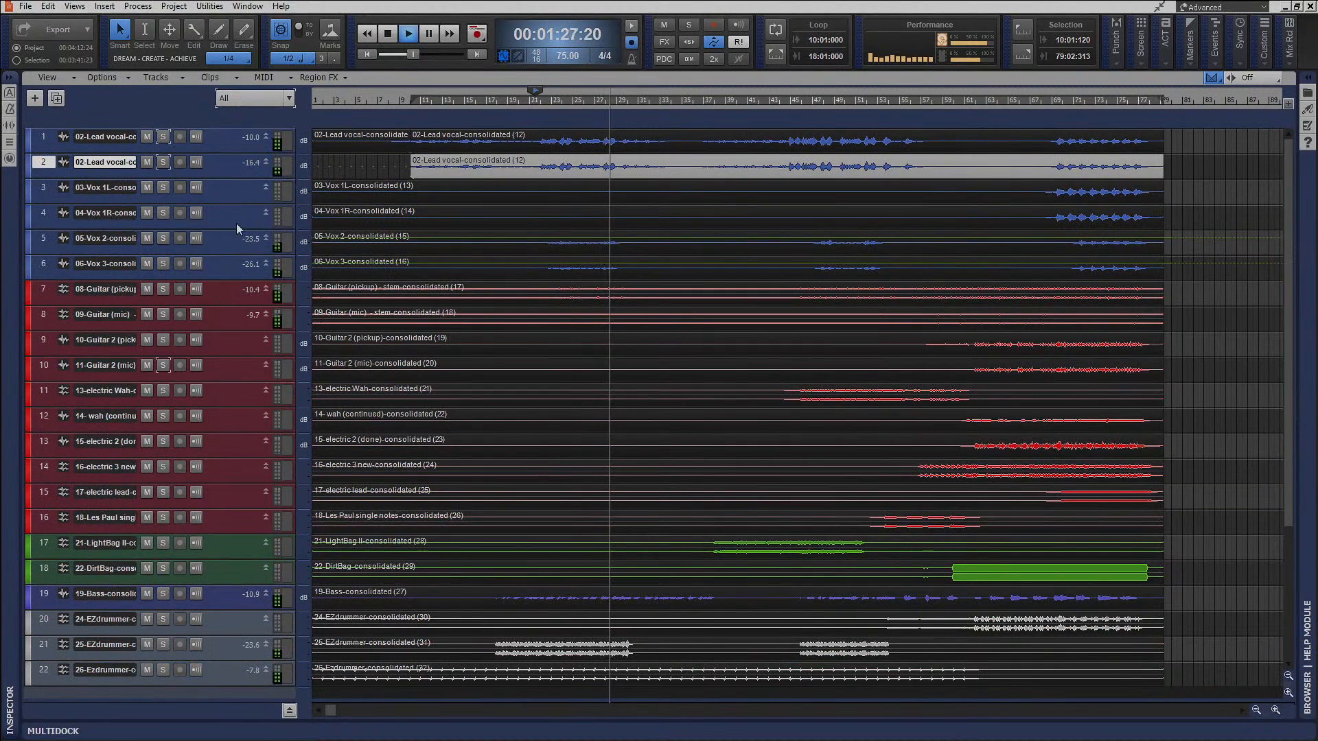
{"action": "left_click_drag", "start_coordinate": [237, 250], "coordinate": [246, 436]}
{"action": "left_click_drag", "start_coordinate": [235, 310], "coordinate": [233, 371]}
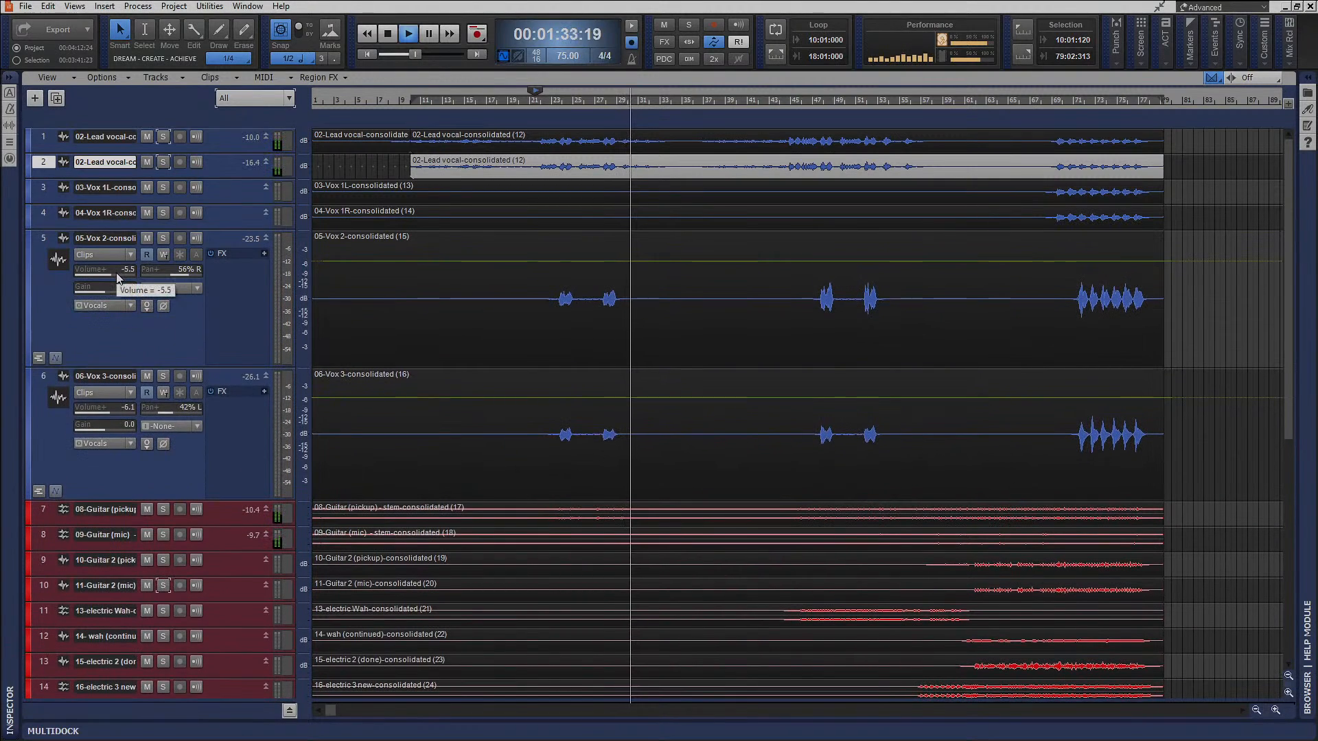
Replay from just before the first Vox 2 and Vox 3 phrases, setting Vox 2's volume to -4.0 and Vox 3's to -3.0.
{"action": "left_click", "coordinate": [535, 96]}
{"action": "key", "text": "space"}
{"action": "left_click", "coordinate": [549, 96]}
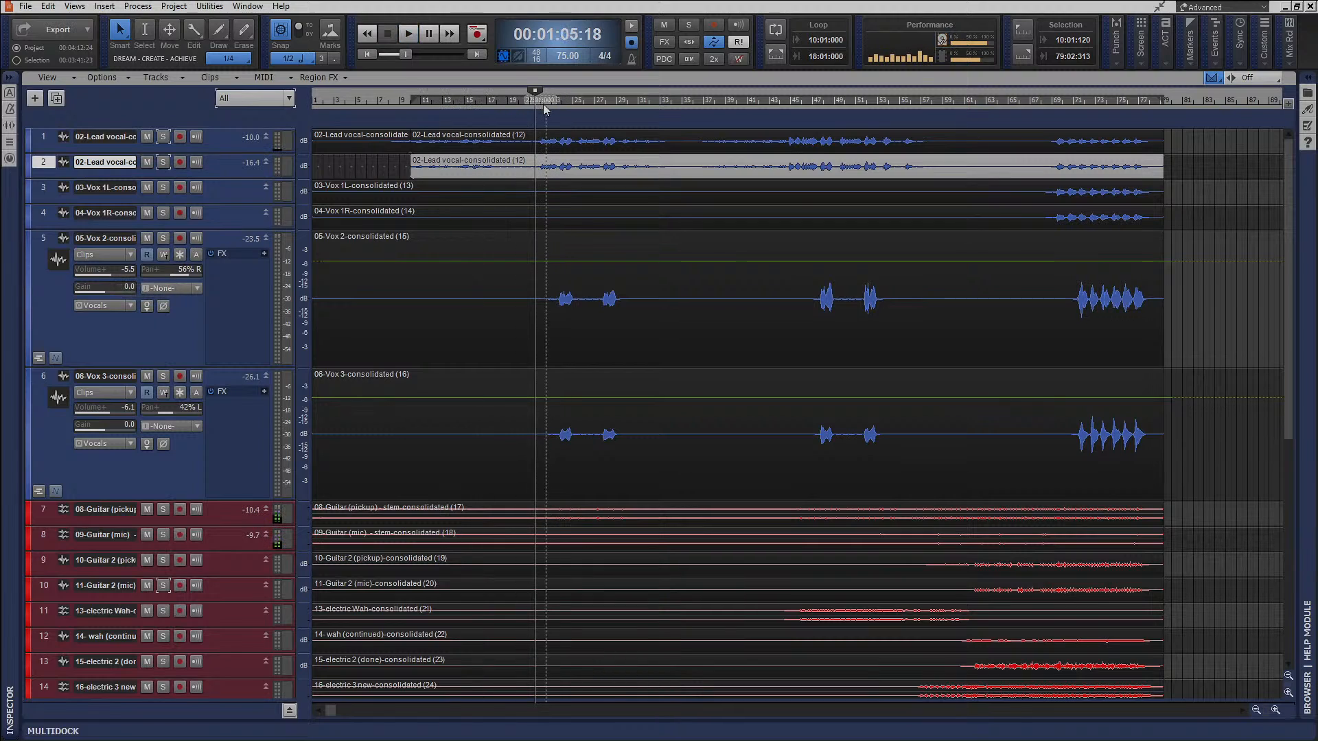
{"action": "key", "text": "space"}
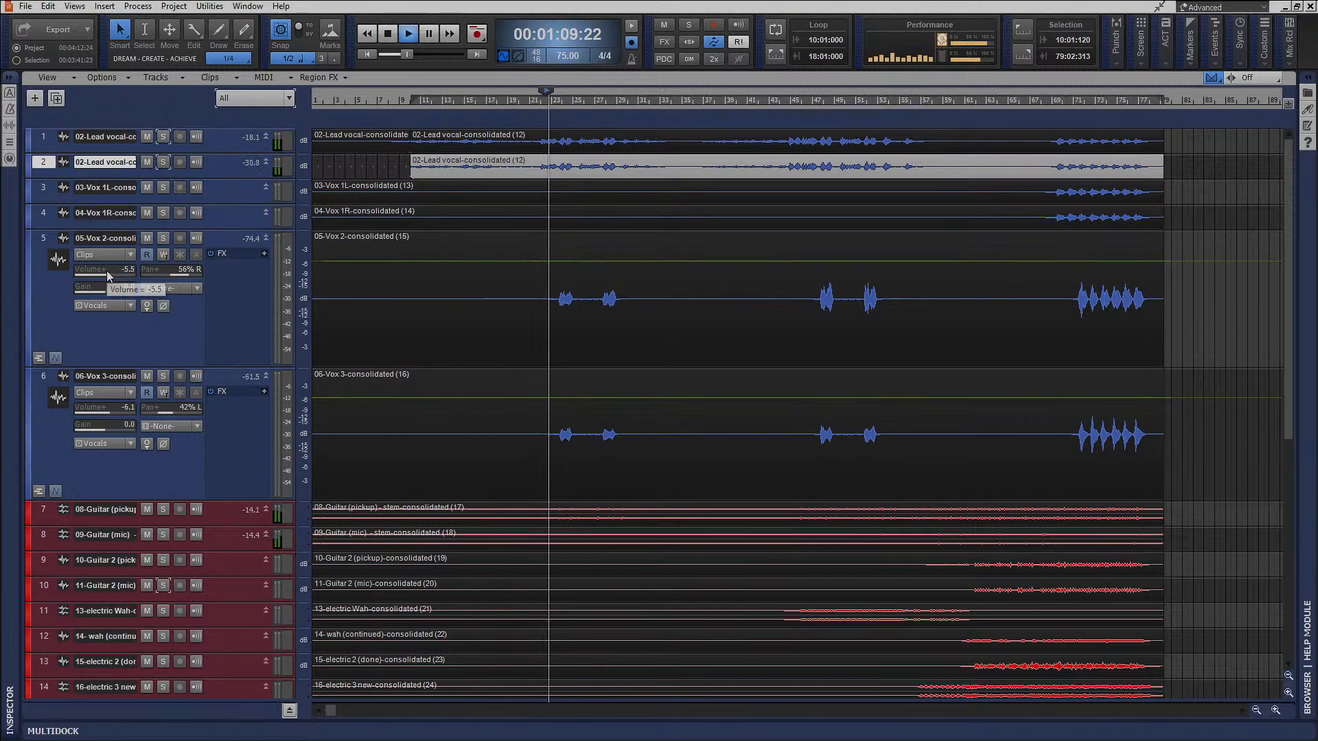
{"action": "left_click", "coordinate": [43, 240]}
{"action": "left_click", "coordinate": [40, 375], "text": "ctrl"}
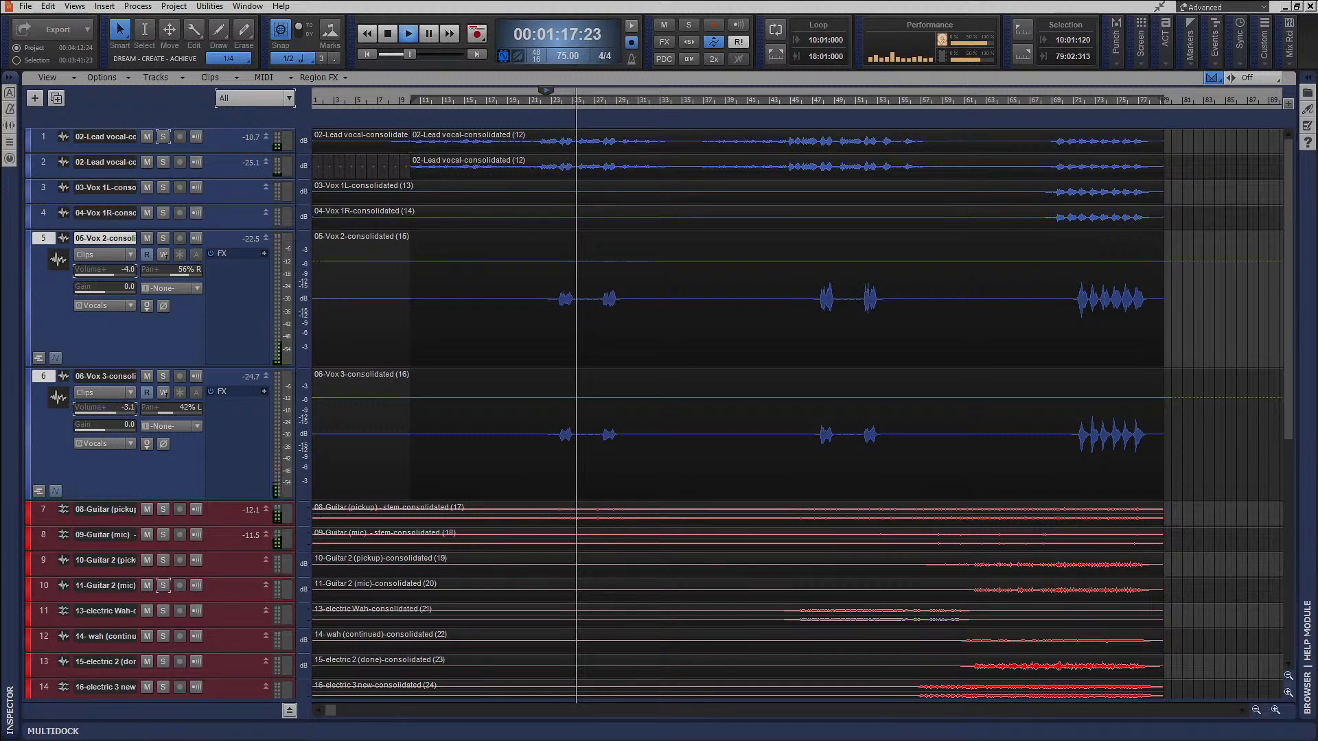
{"action": "left_click_drag", "start_coordinate": [113, 410], "coordinate": [121, 406]}
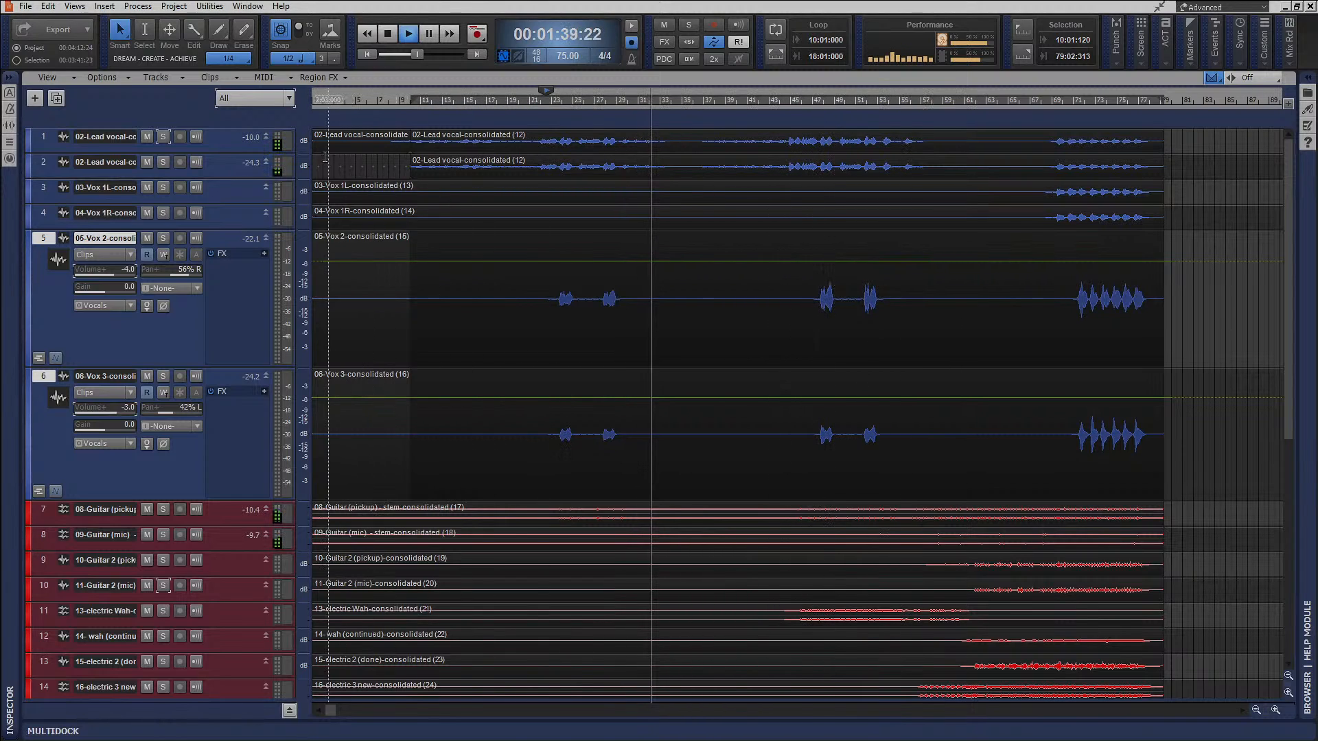
Review the enlarged lead vocal tracks during playback, fit all tracks, replay briefly and stop, and enlarge the original lead vocal track.
{"action": "left_click_drag", "start_coordinate": [246, 154], "coordinate": [232, 357]}
{"action": "left_click", "coordinate": [237, 259]}
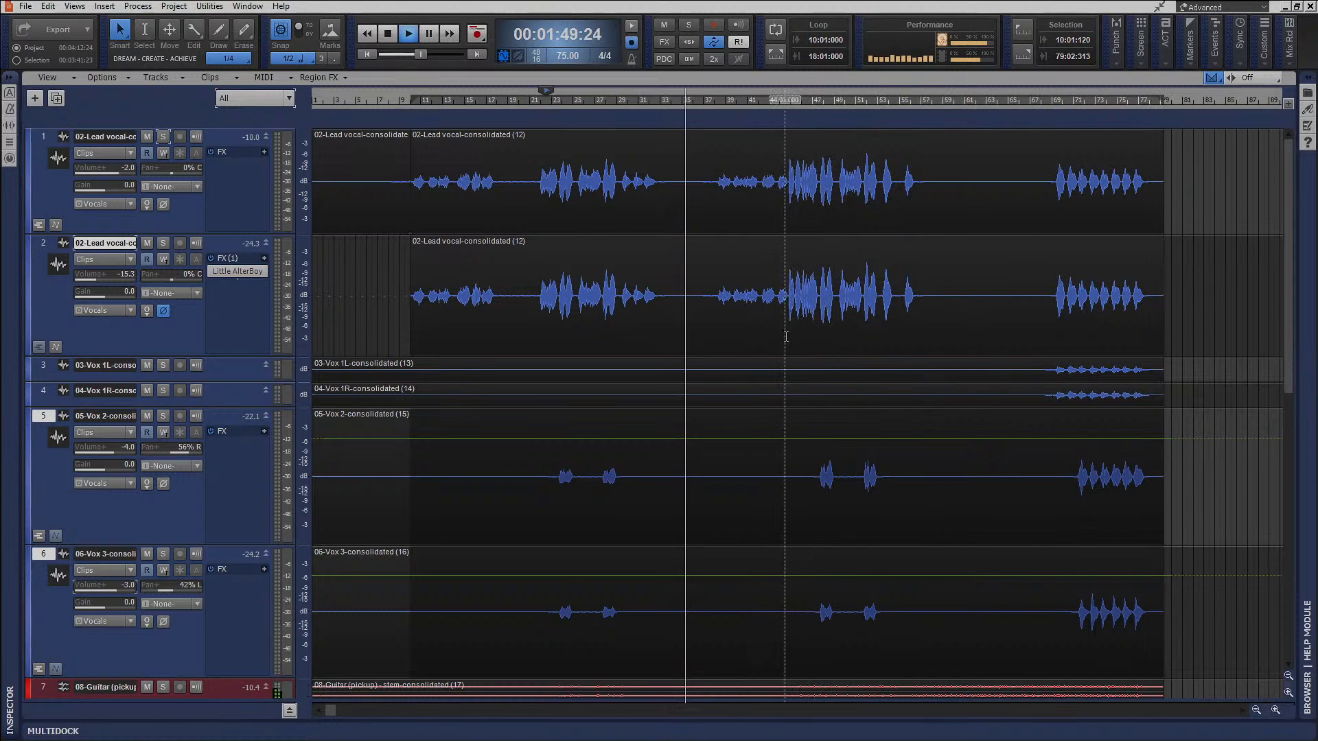
{"action": "scroll", "coordinate": [789, 346], "scroll_direction": "down", "scroll_amount": 2}
{"action": "key", "text": "f"}
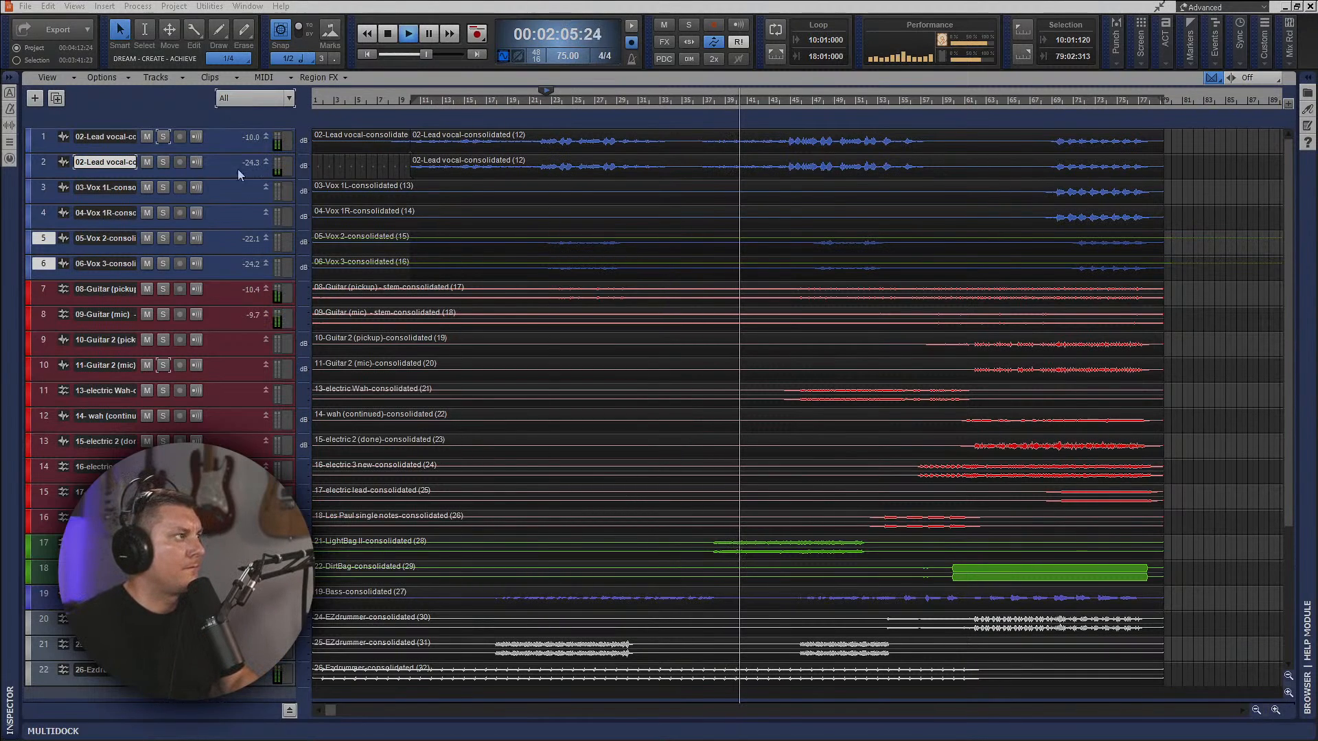
{"action": "left_click", "coordinate": [388, 35]}
{"action": "key", "text": "space"}
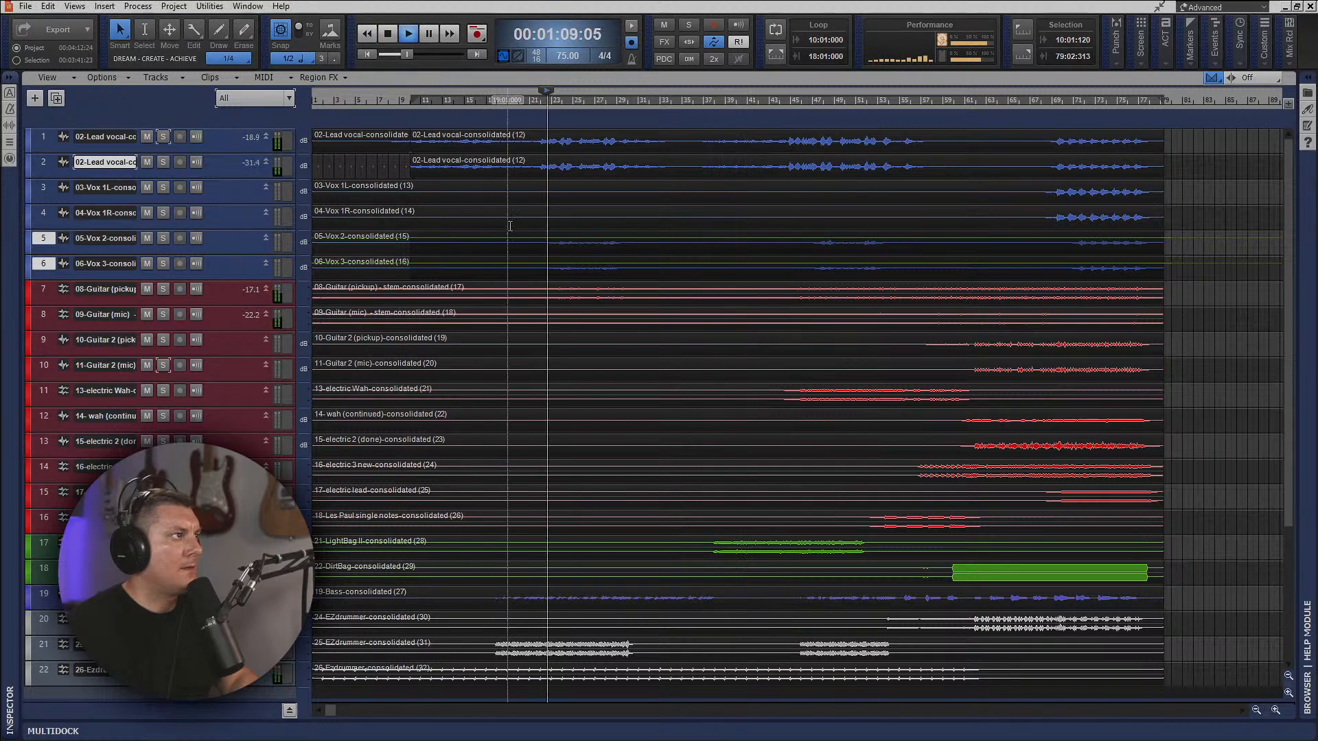
{"action": "left_click", "coordinate": [389, 34]}
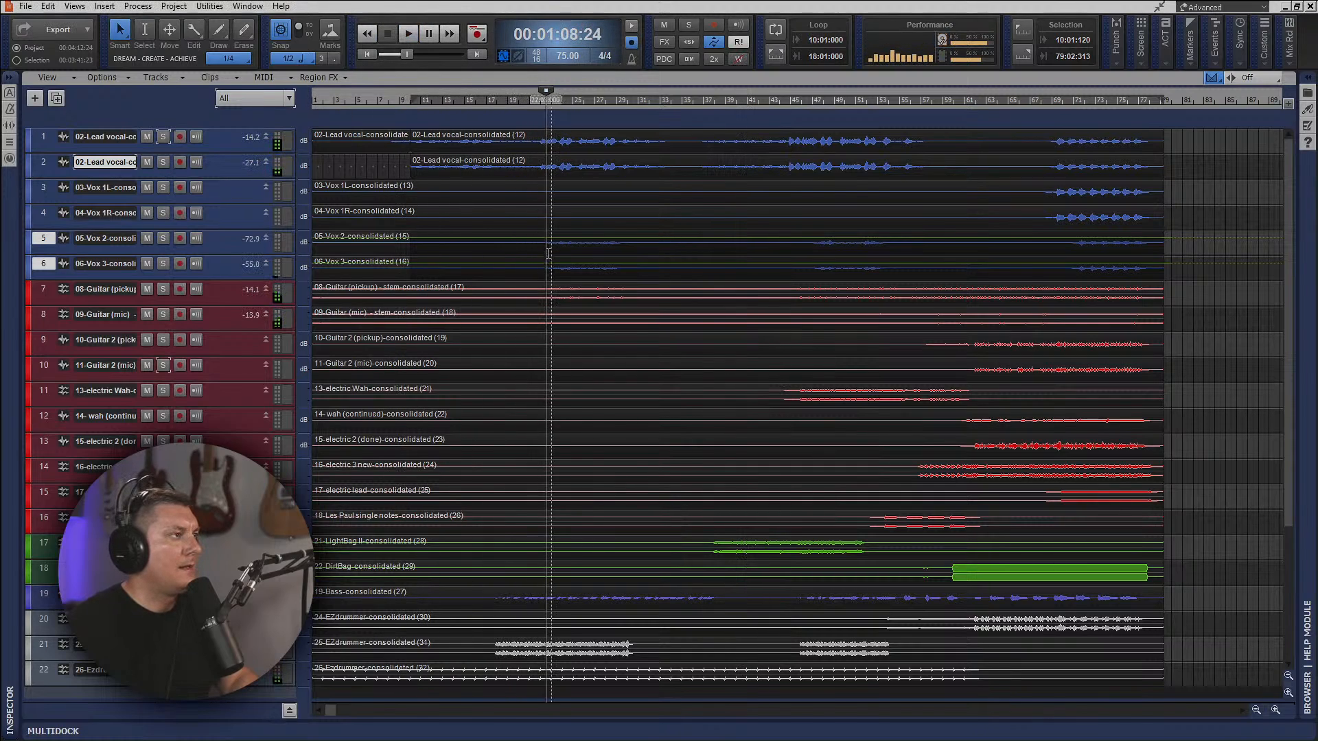
{"action": "left_click_drag", "start_coordinate": [225, 151], "coordinate": [225, 292]}
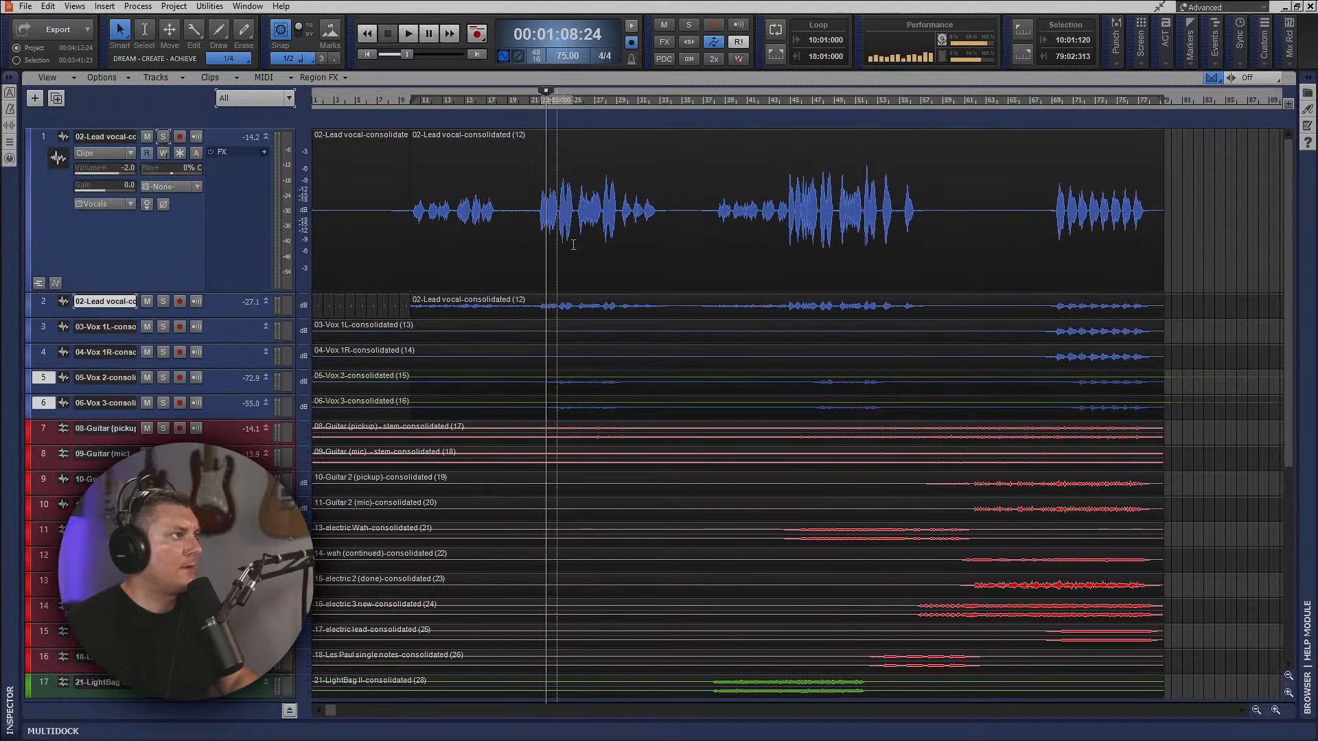
{"action": "left_click", "coordinate": [616, 183]}
{"action": "key", "text": "Delete"}
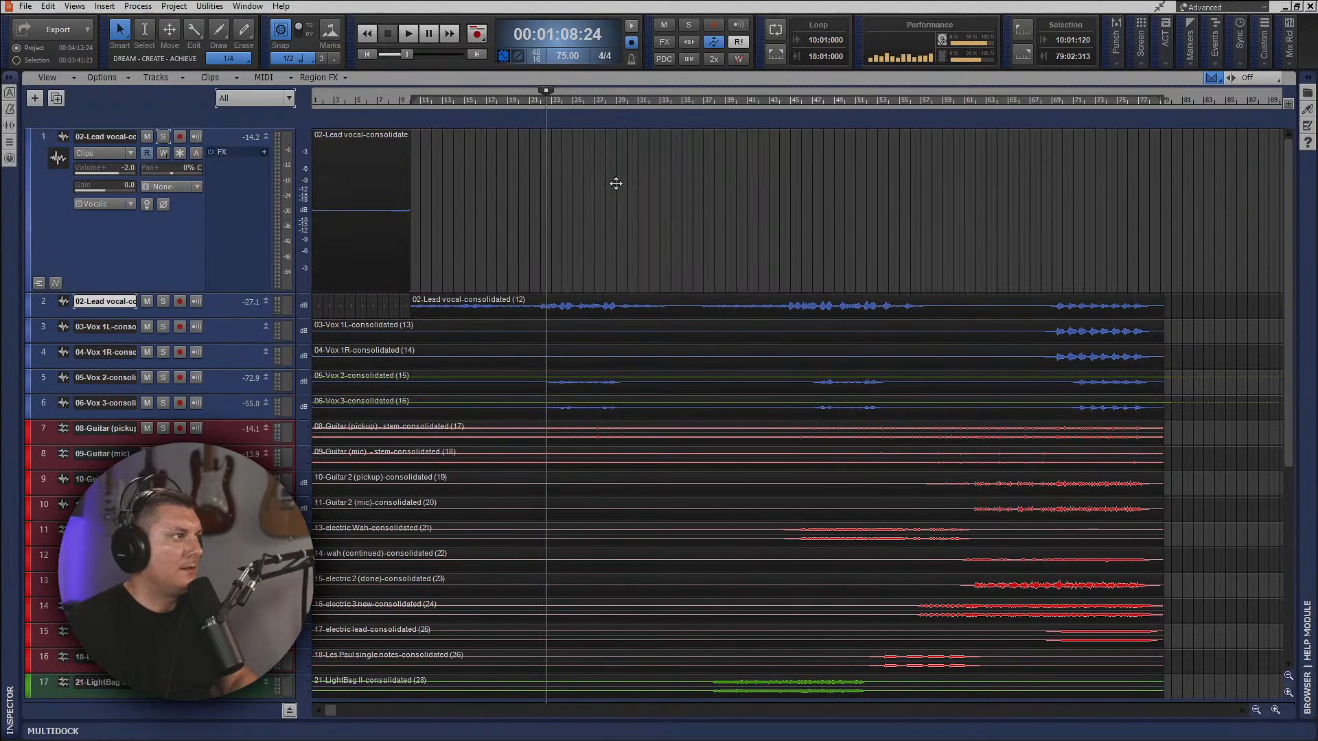
{"action": "key", "text": "ctrl+z"}
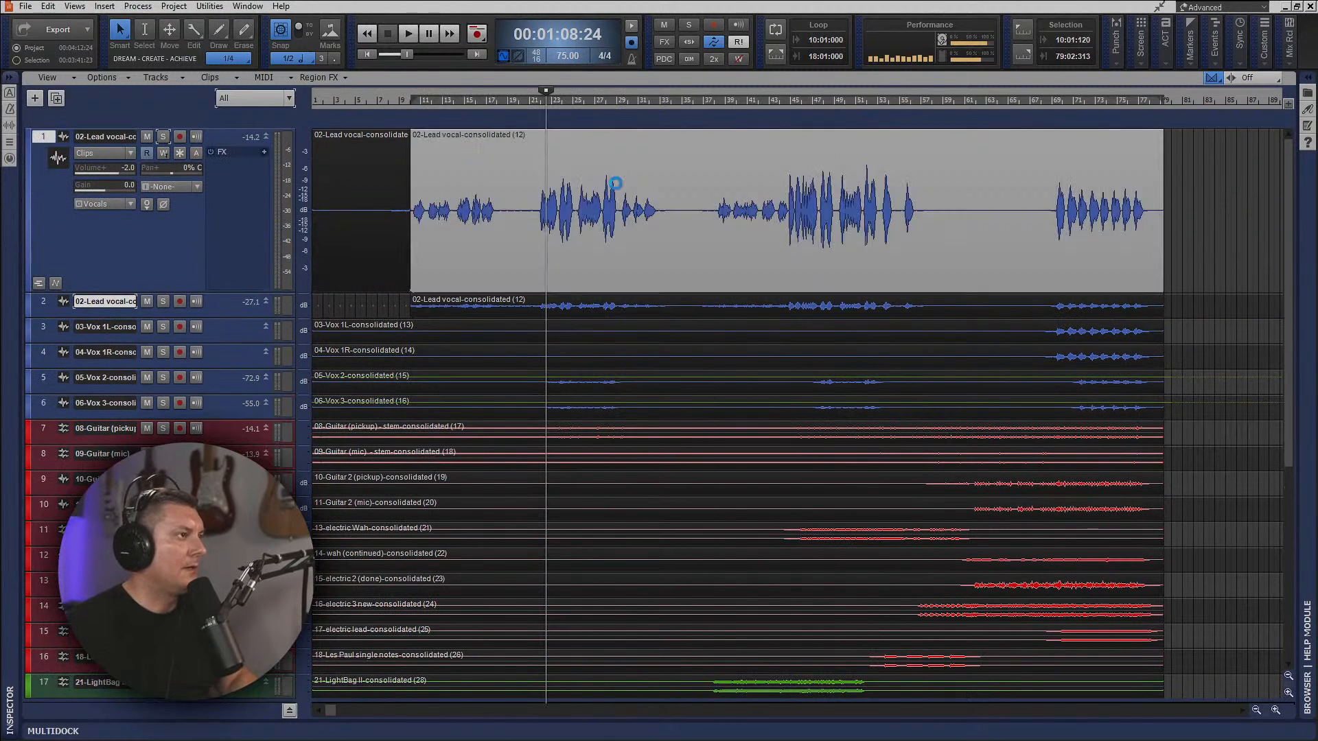
Delete the clip from the duplicated lead vocal track and create a Melodyne region effect on the original lead vocal clip.
{"action": "left_click", "coordinate": [586, 300]}
{"action": "key", "text": "Delete"}
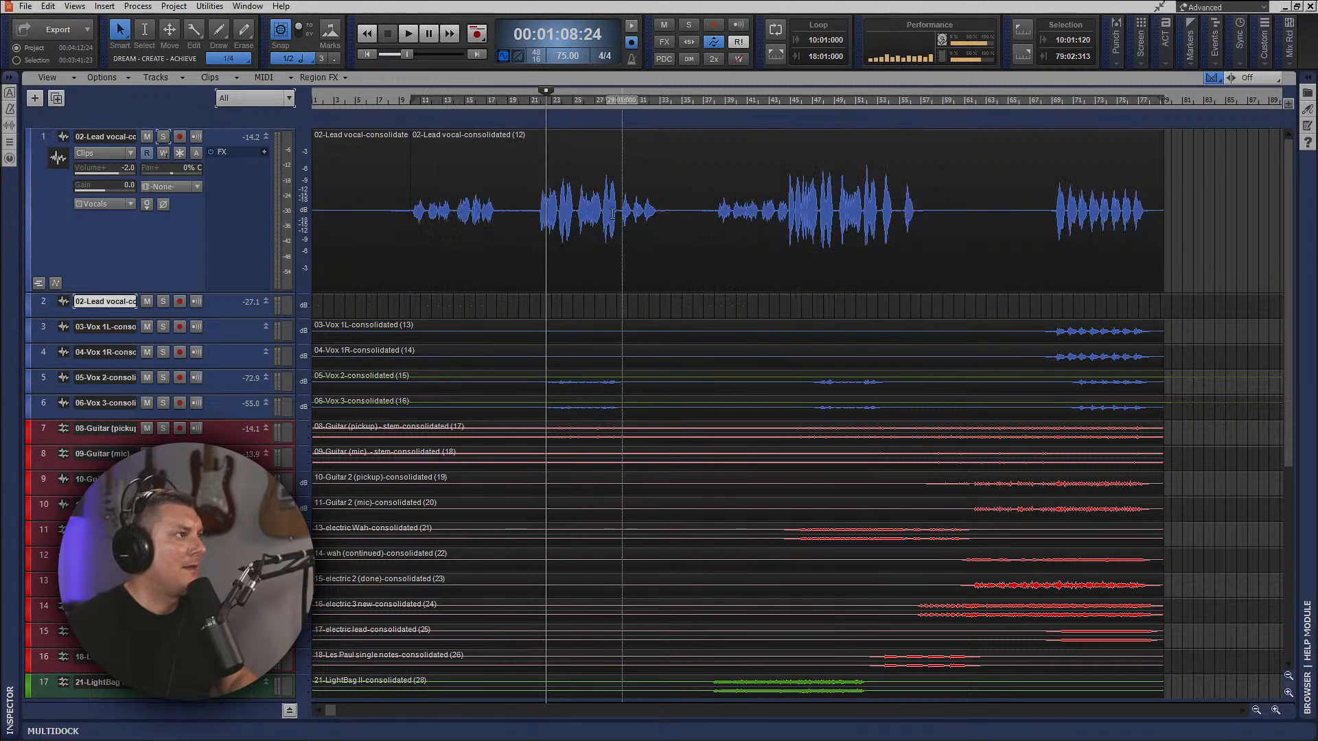
{"action": "left_click", "coordinate": [558, 190]}
{"action": "left_click", "coordinate": [327, 77]}
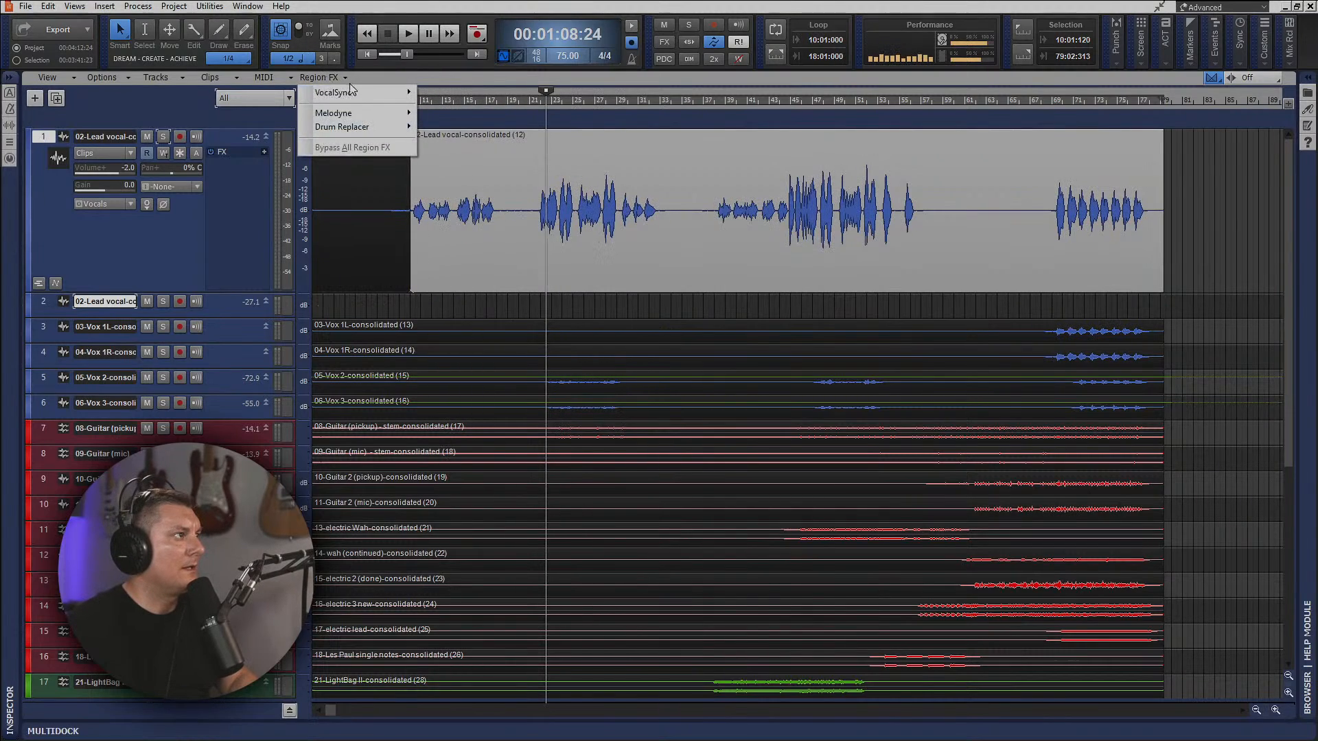
{"action": "mouse_move", "coordinate": [365, 113]}
{"action": "left_click", "coordinate": [442, 112]}
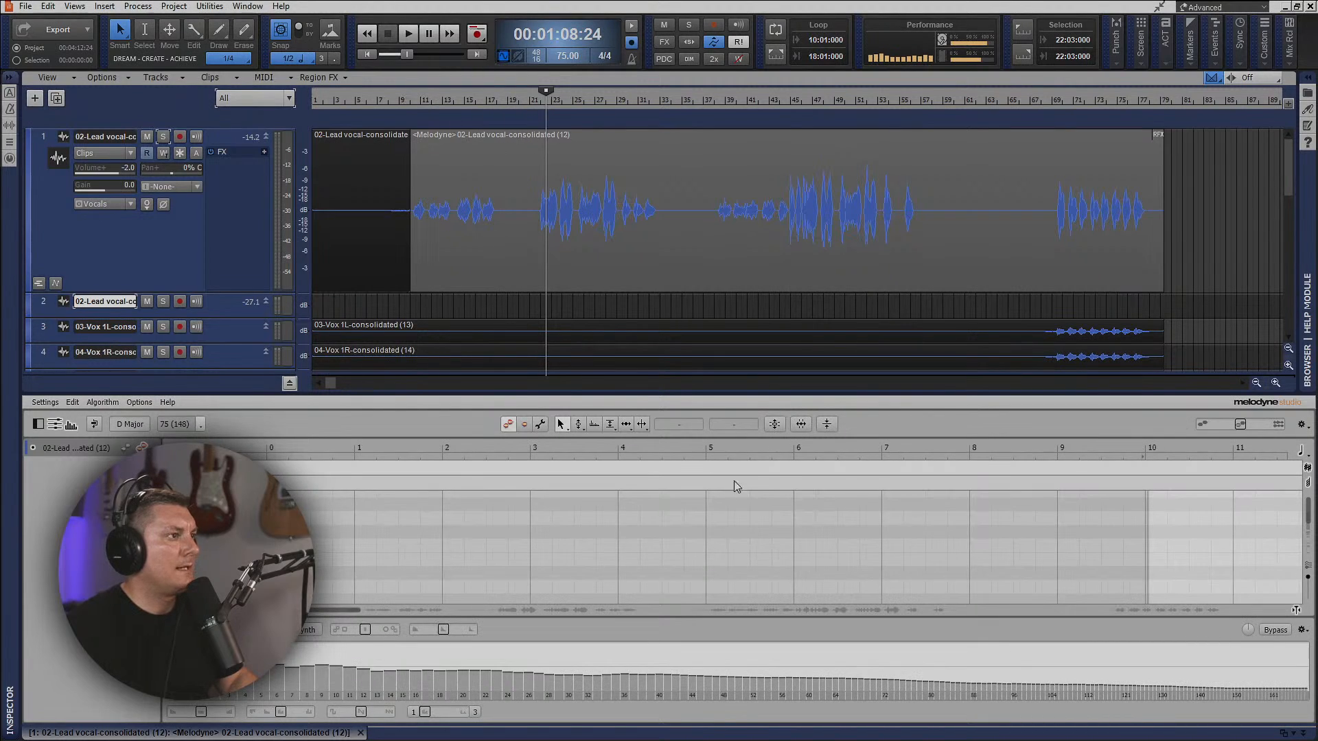
Correct the pitch of all detected lead vocal notes in Melodyne with Pitch Center at 84% and Pitch Drift raised.
{"action": "scroll", "coordinate": [613, 559], "scroll_direction": "down", "scroll_amount": 5}
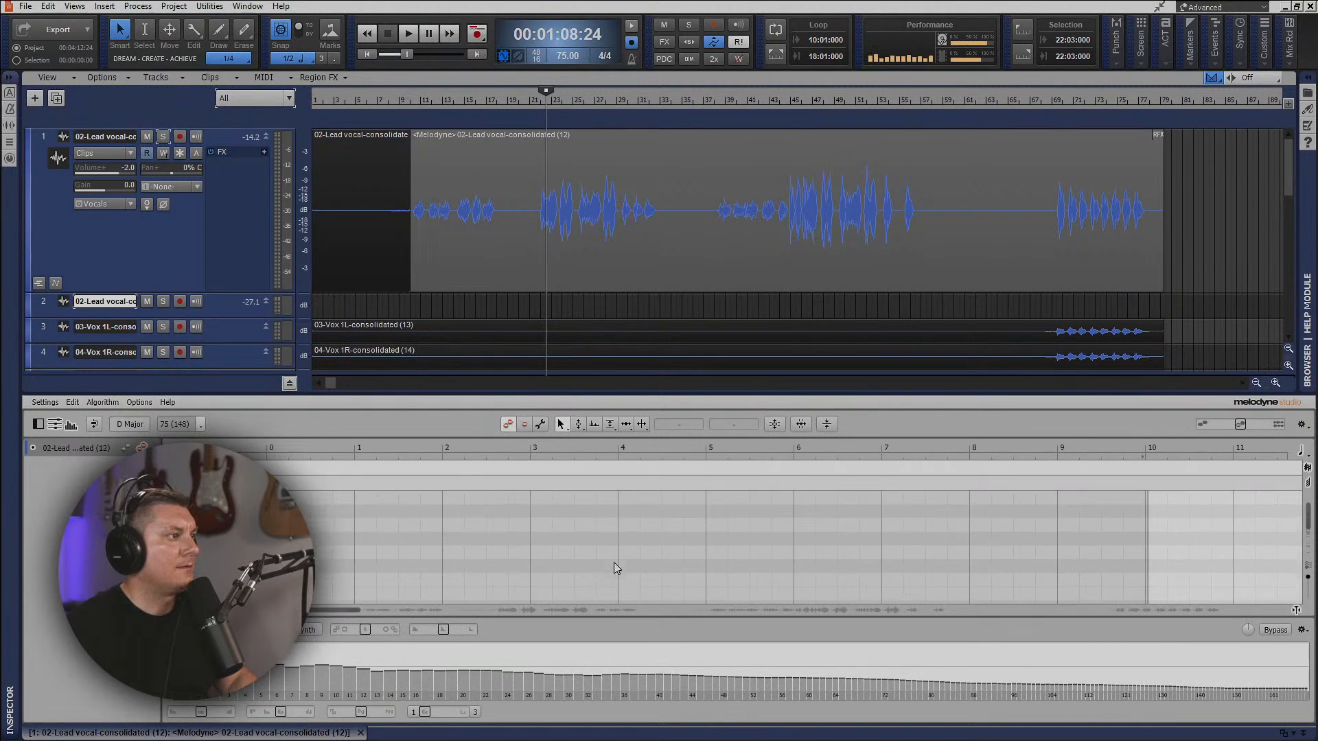
{"action": "scroll", "coordinate": [614, 554], "scroll_direction": "down", "scroll_amount": 3}
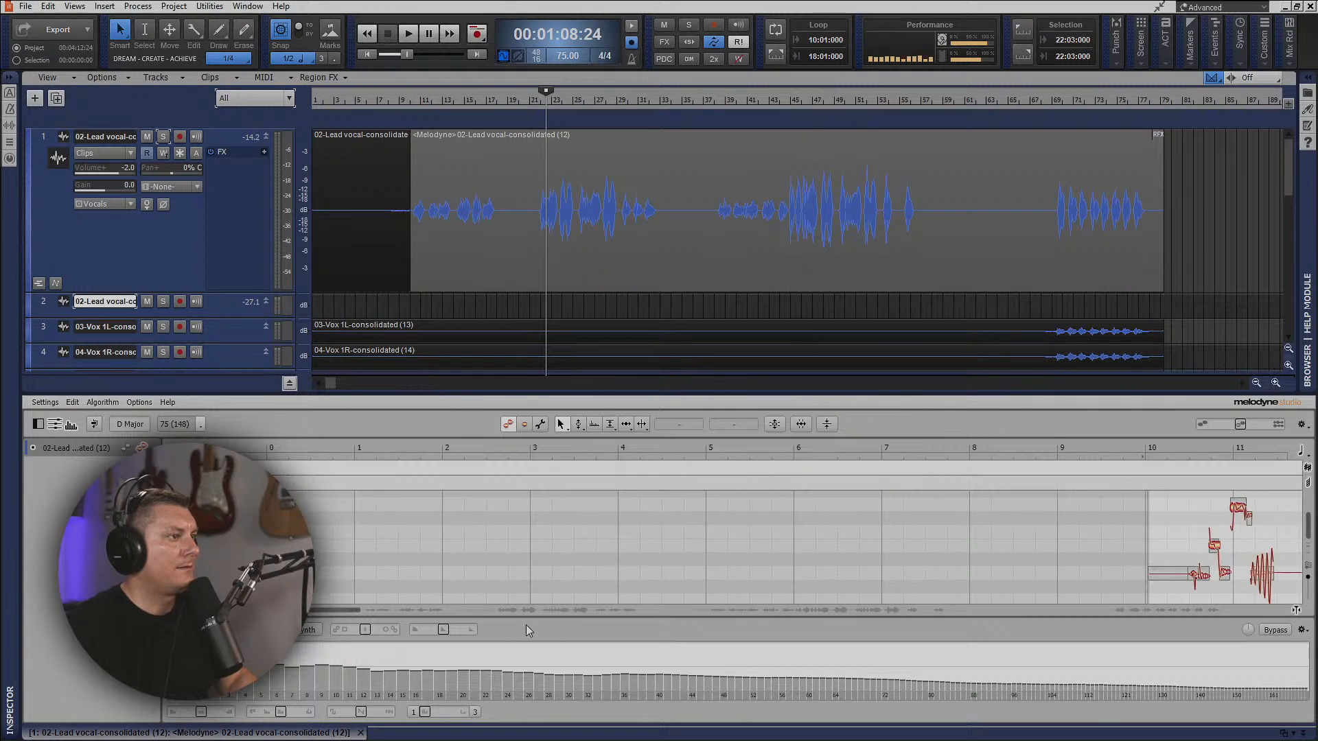
{"action": "left_click_drag", "start_coordinate": [340, 611], "coordinate": [485, 628]}
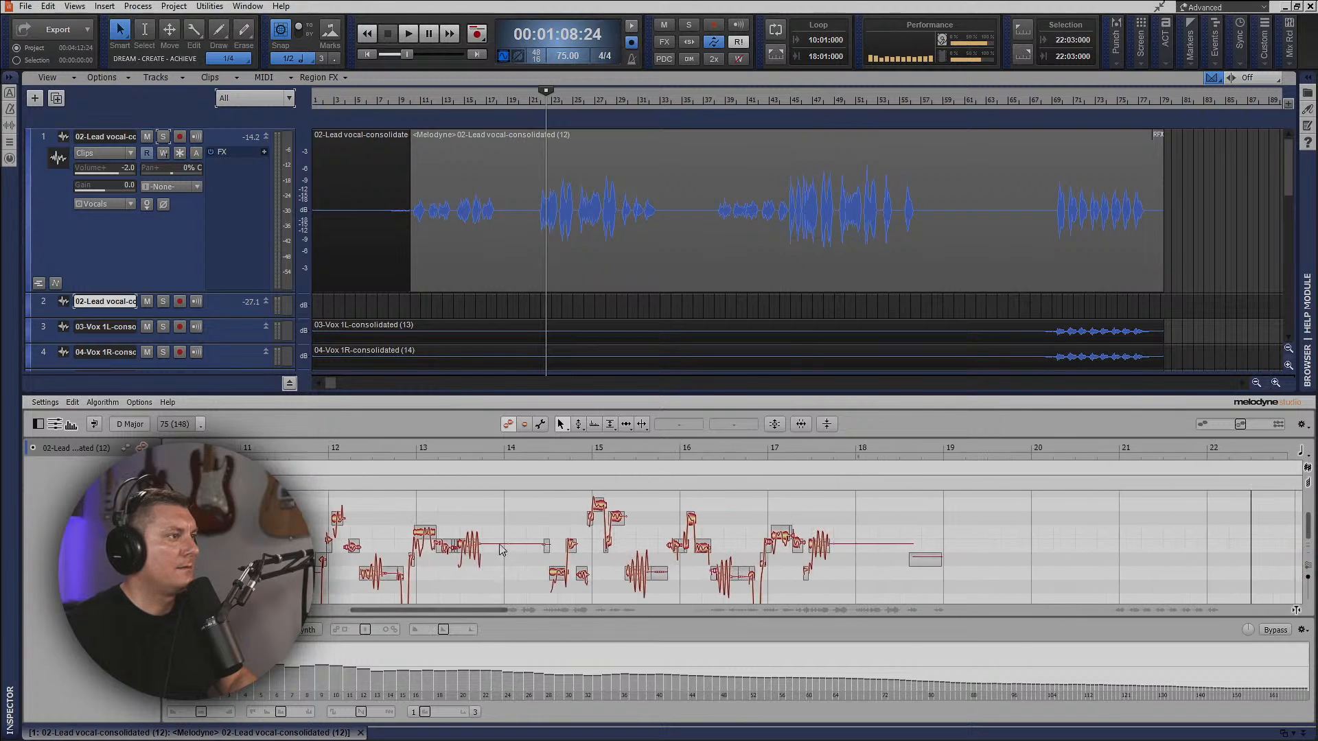
{"action": "key", "text": "ctrl+a"}
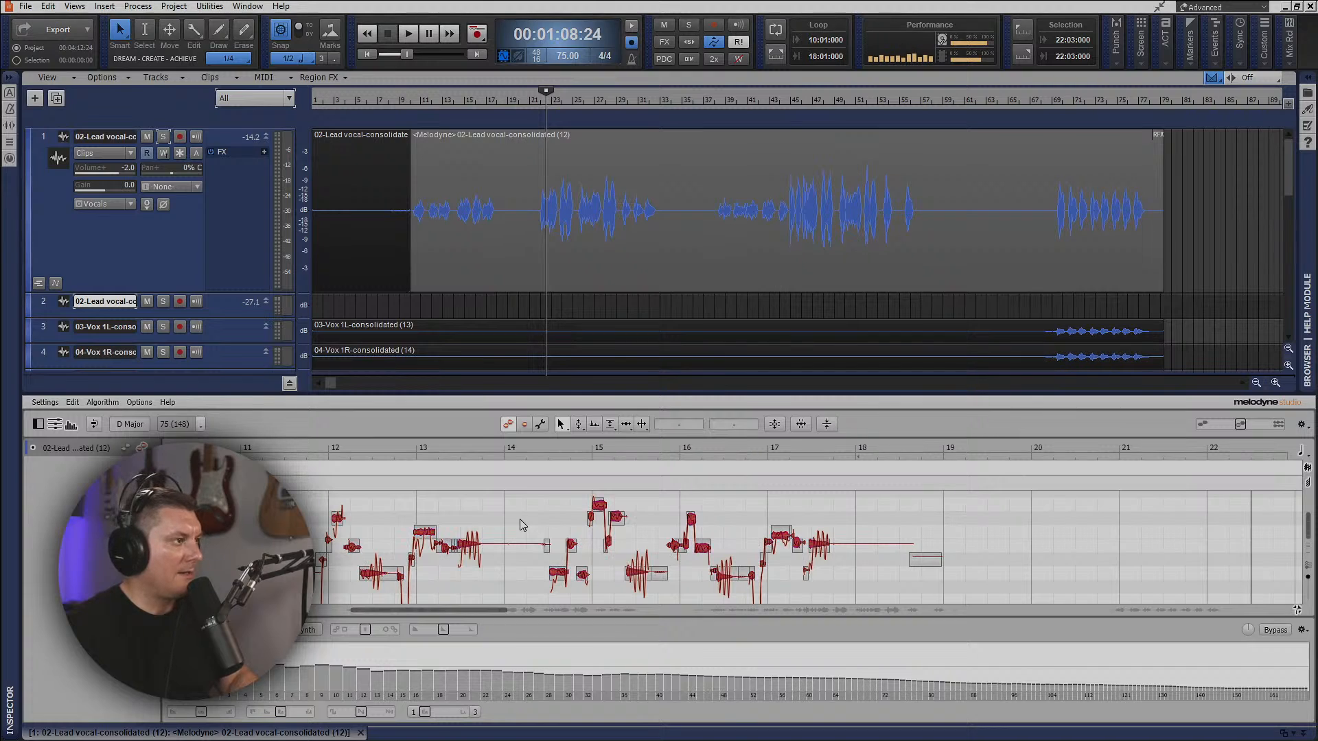
{"action": "left_click", "coordinate": [774, 424]}
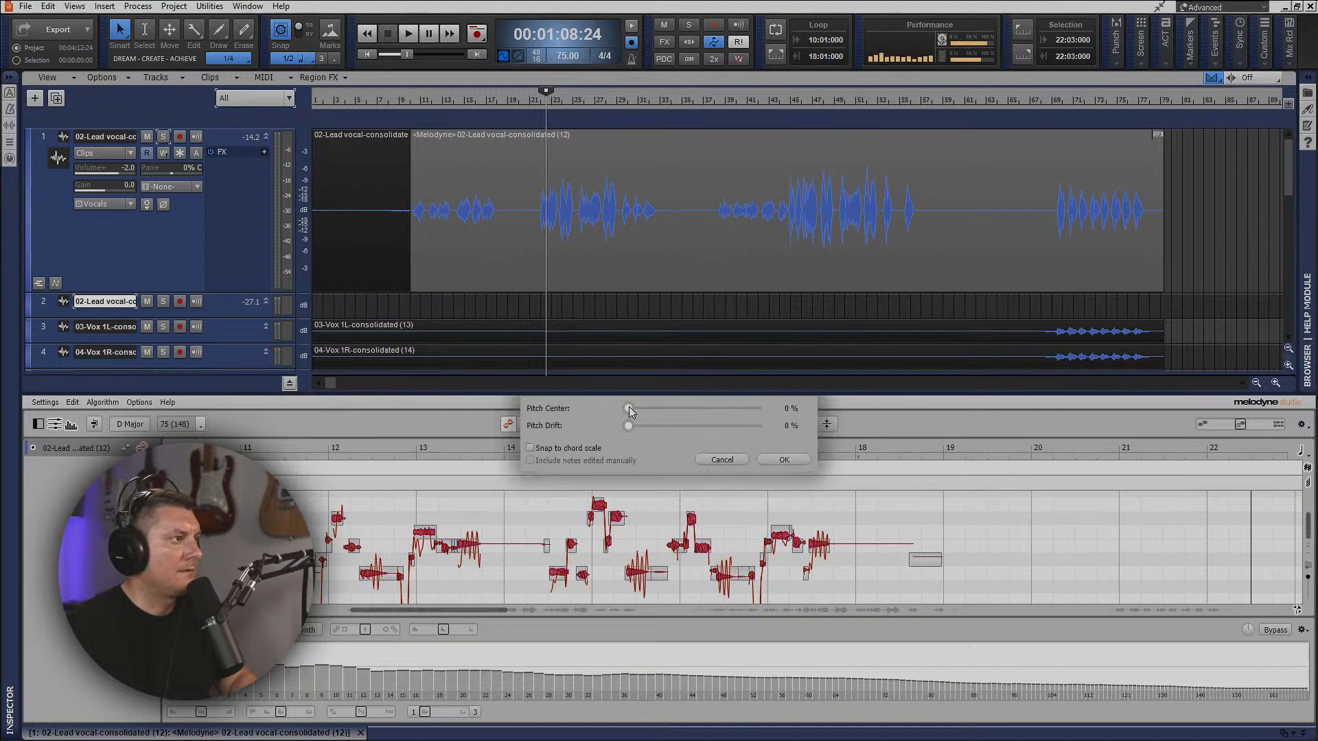
{"action": "left_click_drag", "start_coordinate": [708, 419], "coordinate": [774, 422]}
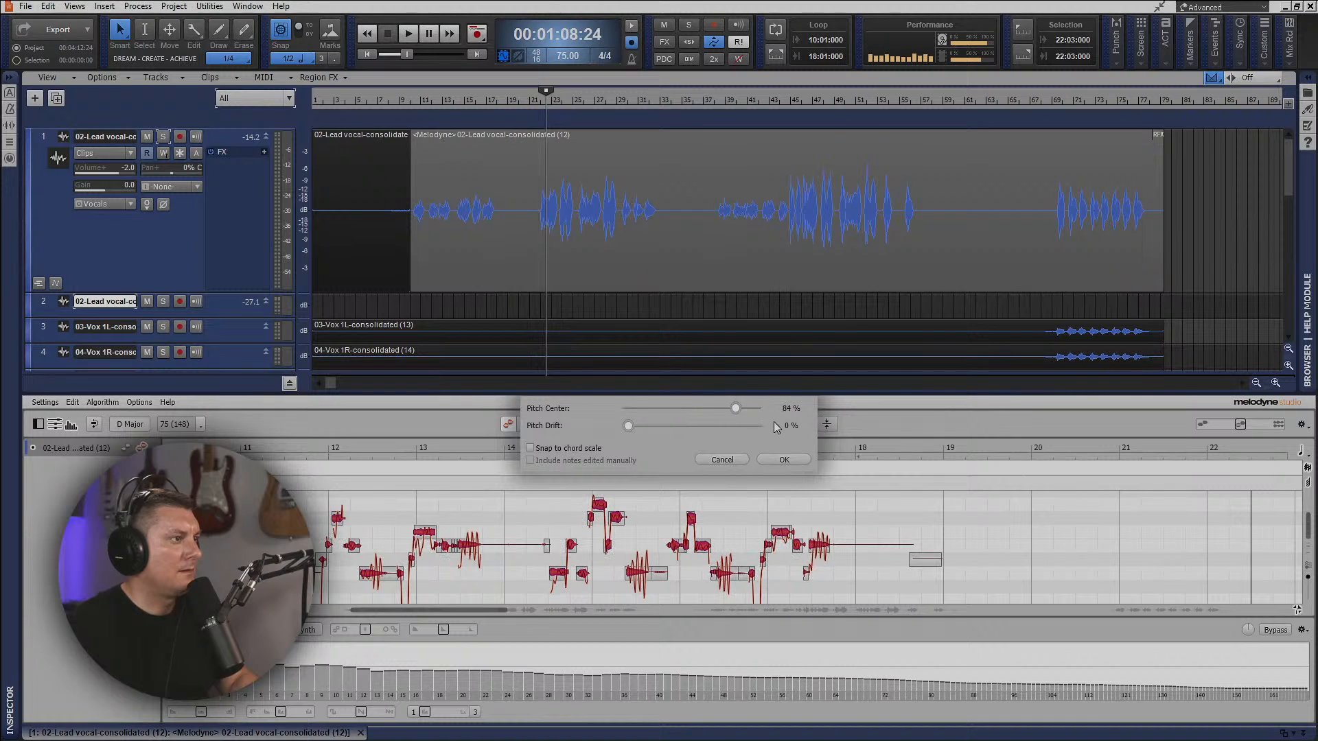
{"action": "left_click_drag", "start_coordinate": [746, 426], "coordinate": [728, 426]}
{"action": "left_click", "coordinate": [787, 459]}
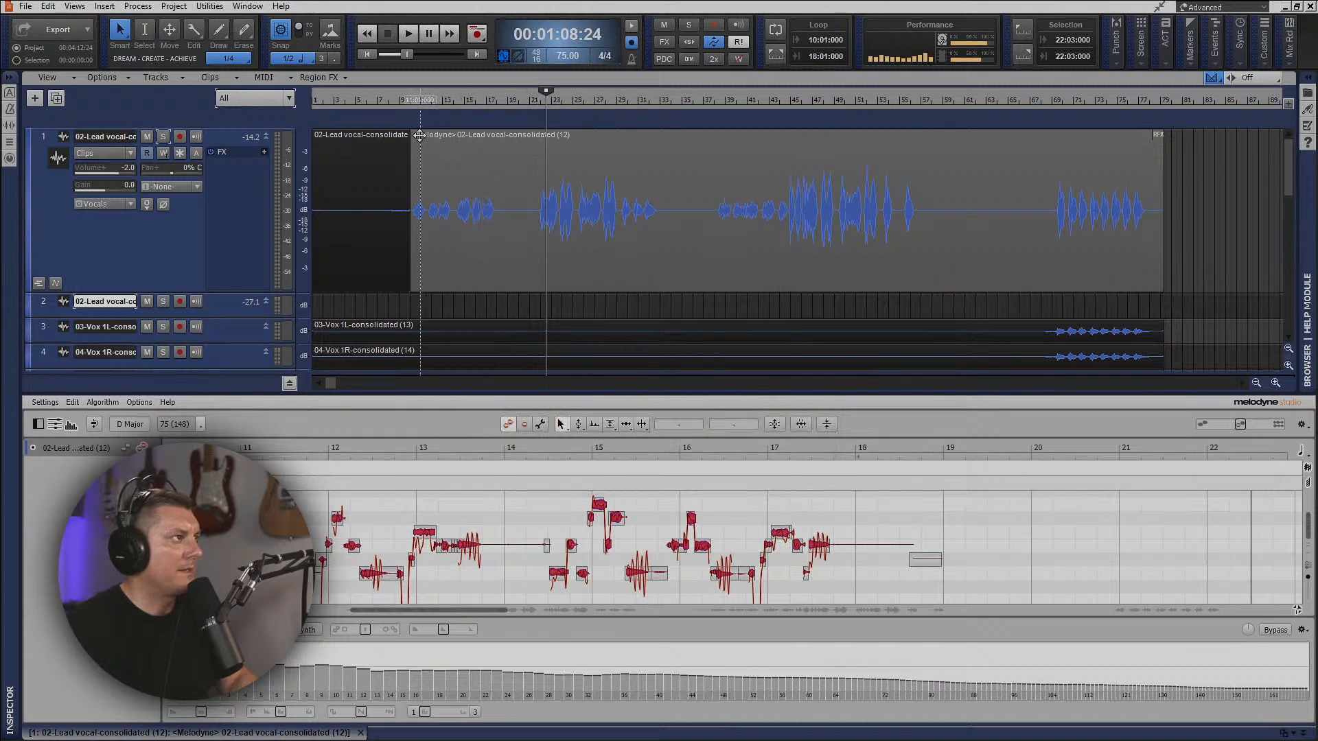
Play the pitch-corrected lead vocal from the start of its clip through the first verse and chorus, and stop playback.
{"action": "left_click", "coordinate": [413, 111]}
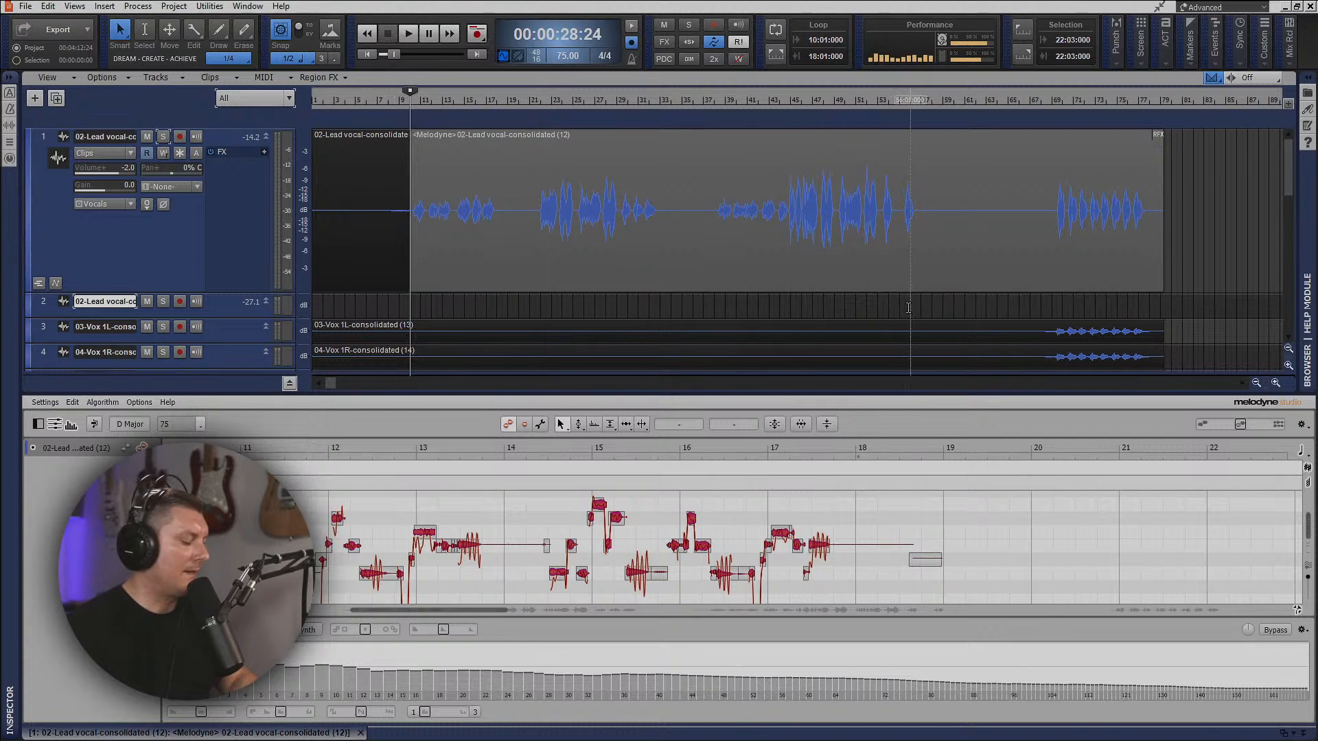
{"action": "key", "text": "space"}
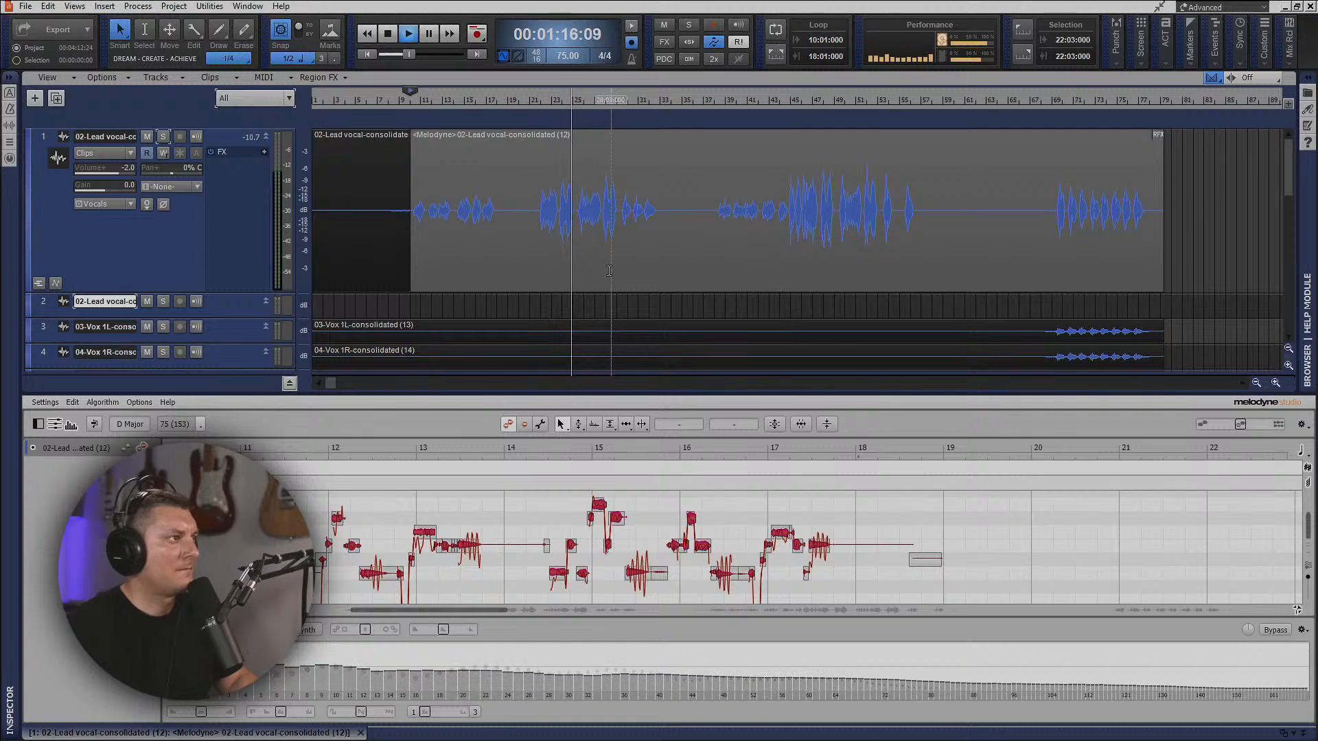
{"action": "scroll", "coordinate": [679, 277], "scroll_direction": "down", "scroll_amount": 2}
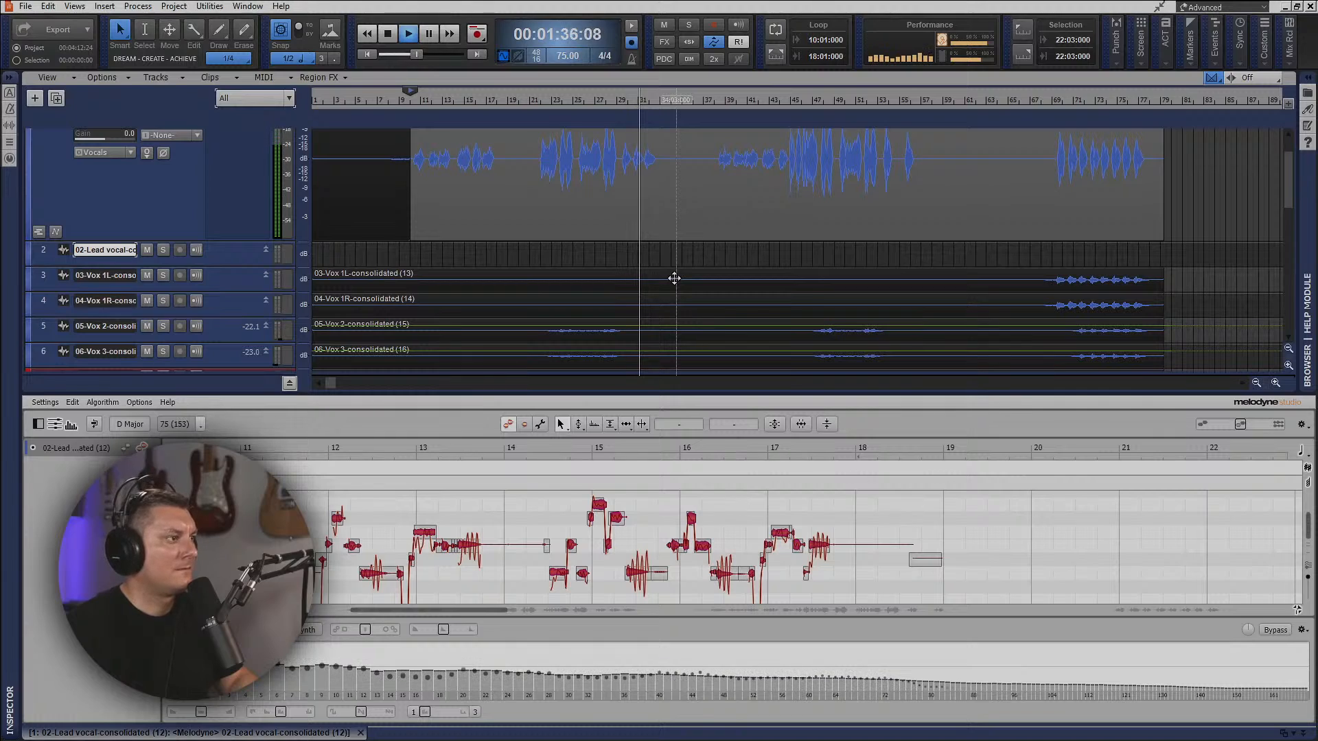
{"action": "key", "text": "space"}
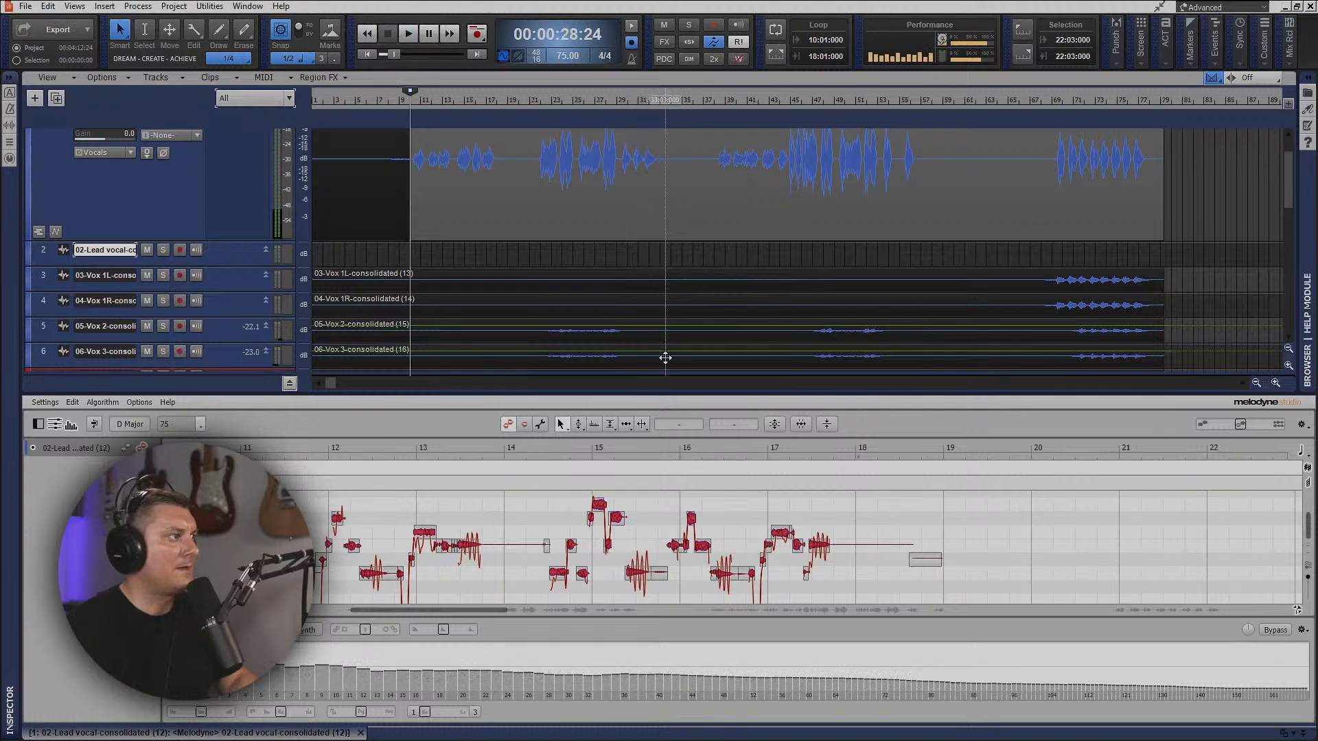
Render the lead vocal's Melodyne region effect with its editor closed, and copy the rendered clip onto the duplicated vocal track.
{"action": "left_click", "coordinate": [360, 733]}
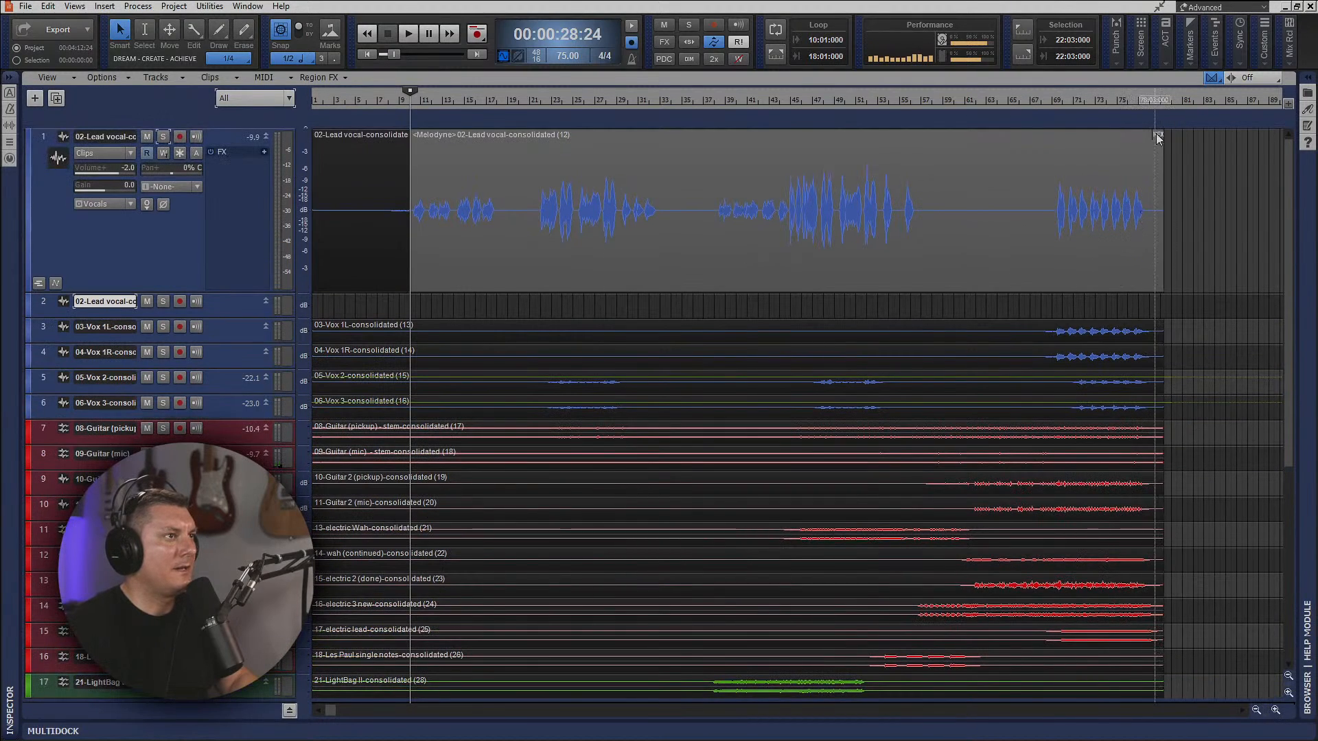
{"action": "right_click", "coordinate": [1159, 135]}
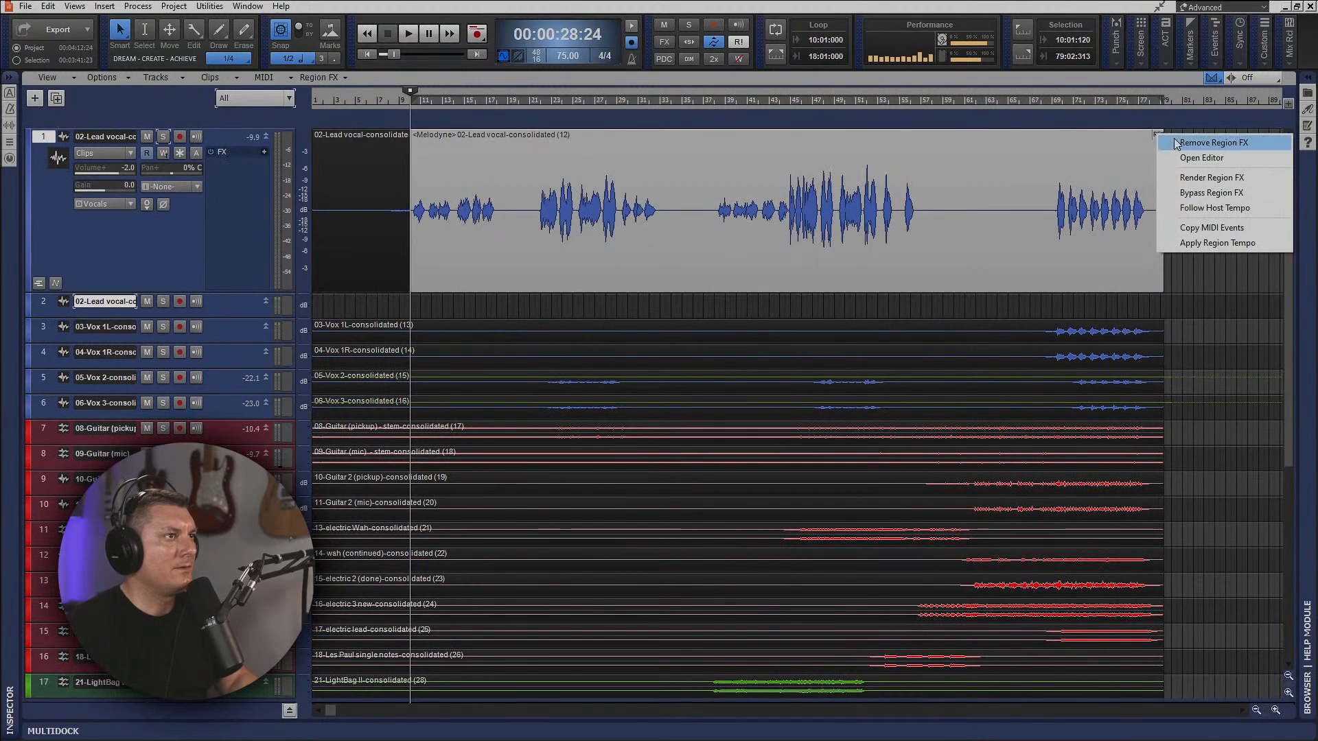
{"action": "left_click", "coordinate": [1212, 180]}
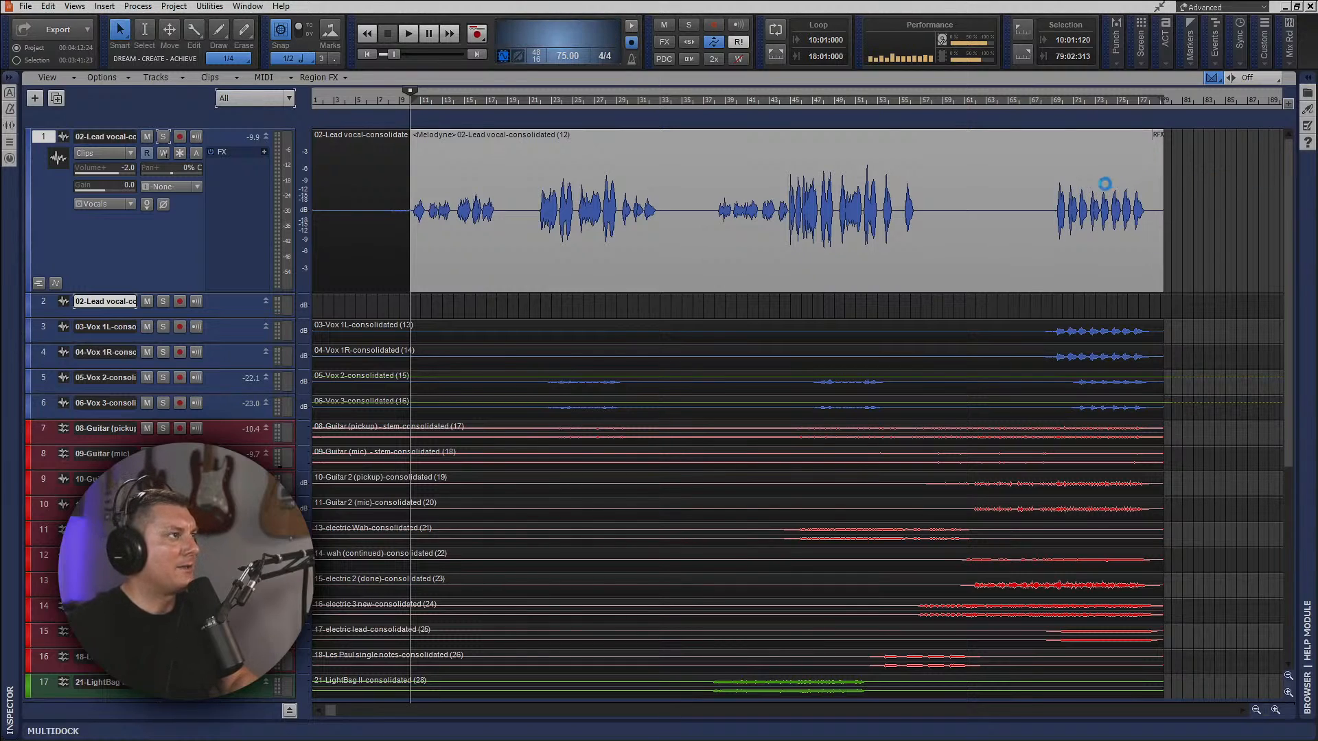
{"action": "left_click", "coordinate": [579, 151]}
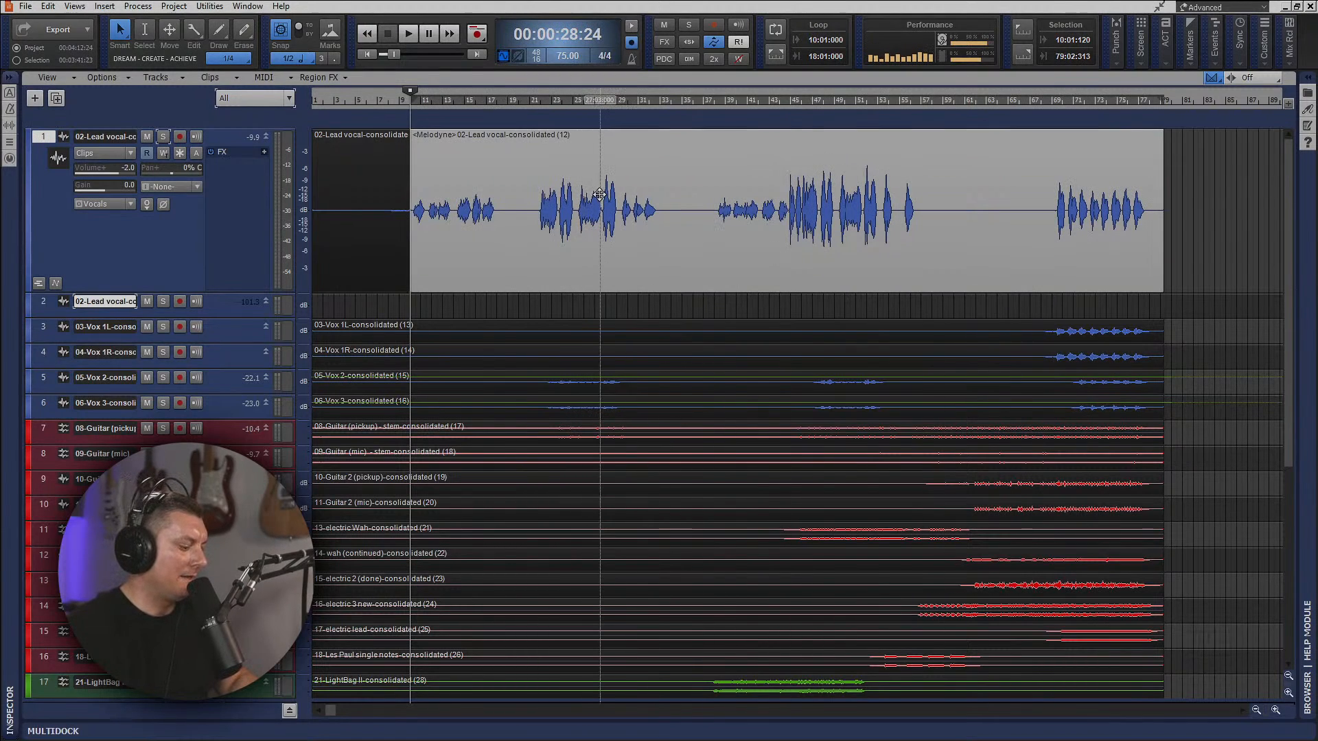
{"action": "left_click_drag", "start_coordinate": [594, 195], "coordinate": [571, 300]}
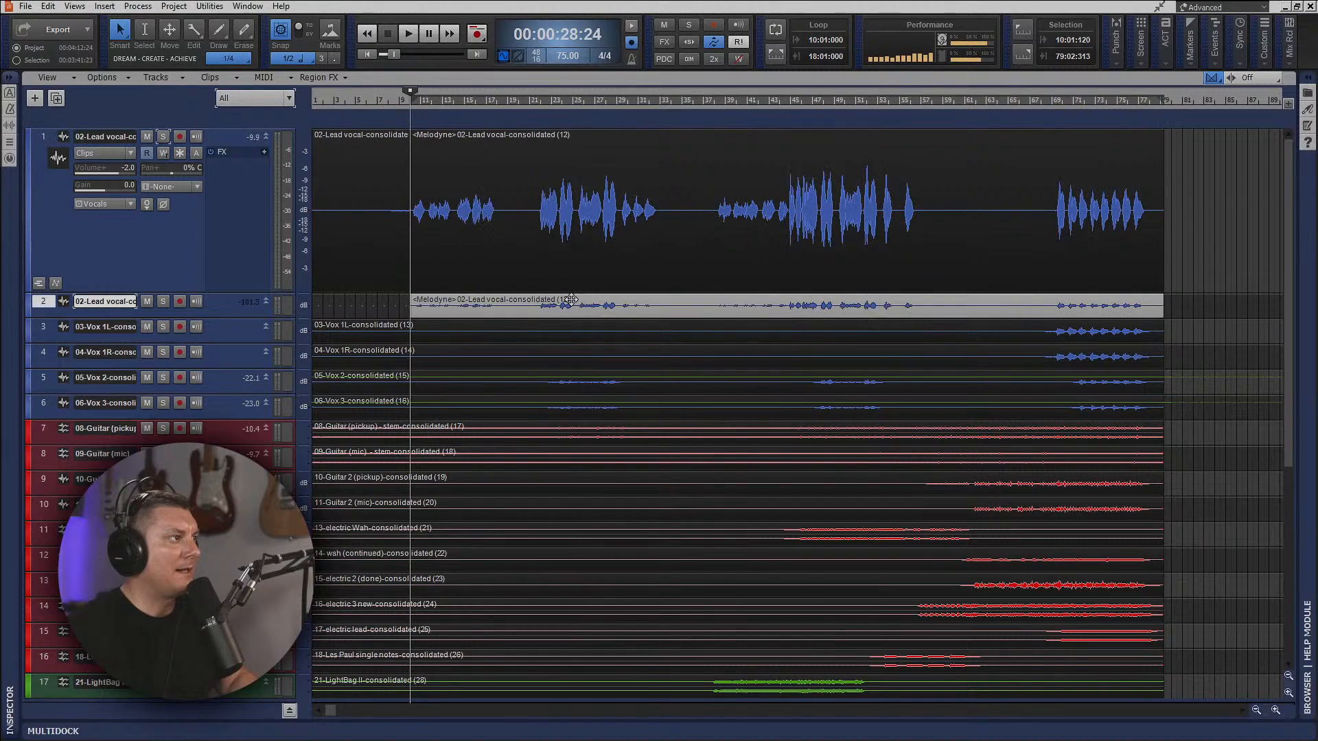
Enlarge the Vox 2 and Vox 3 tracks in the track view.
{"action": "scroll", "coordinate": [580, 306], "scroll_direction": "down", "scroll_amount": 3}
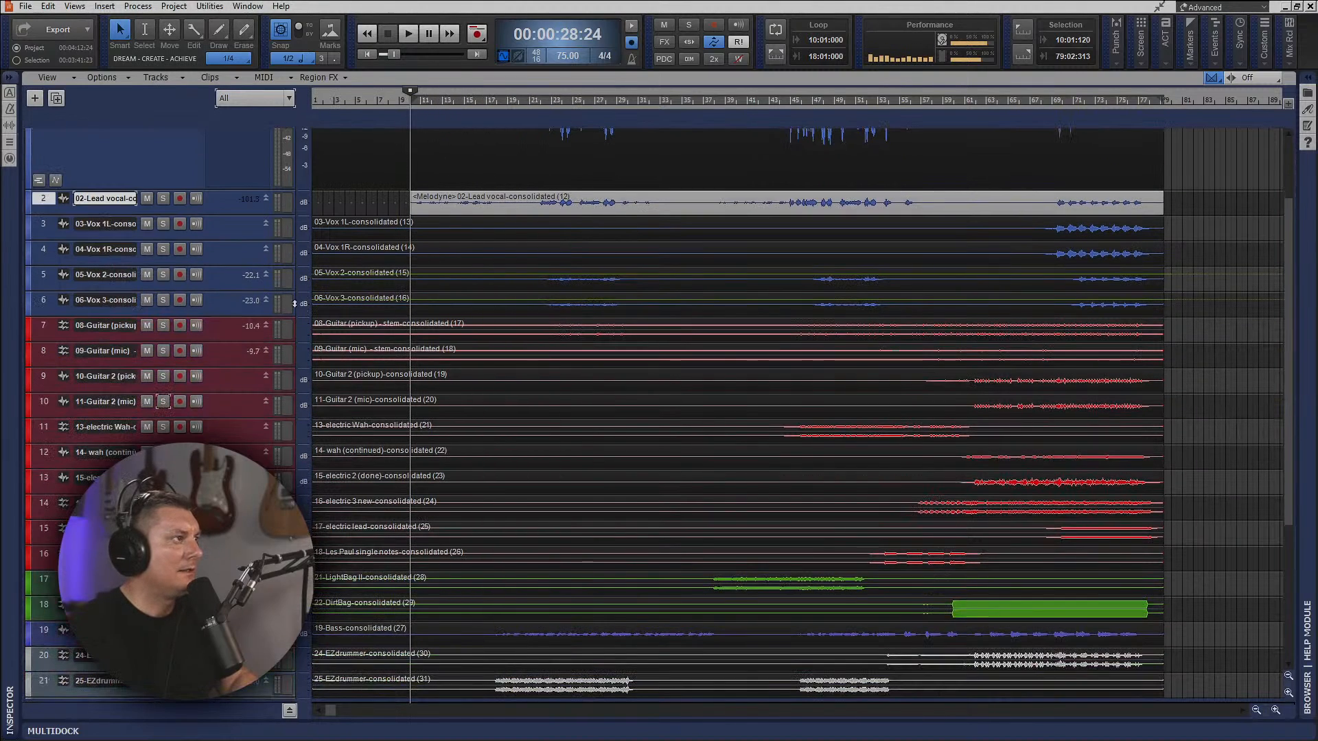
{"action": "double_click", "coordinate": [236, 316]}
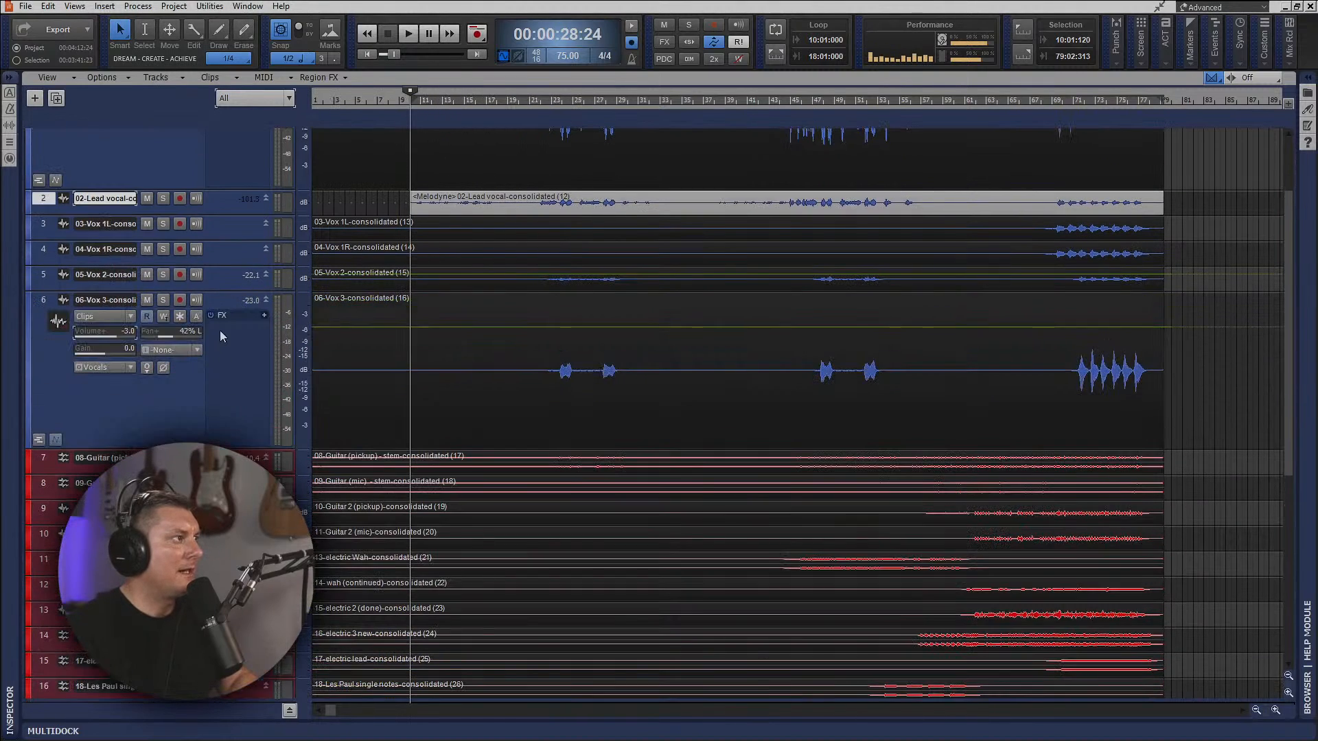
{"action": "left_click_drag", "start_coordinate": [221, 294], "coordinate": [254, 426]}
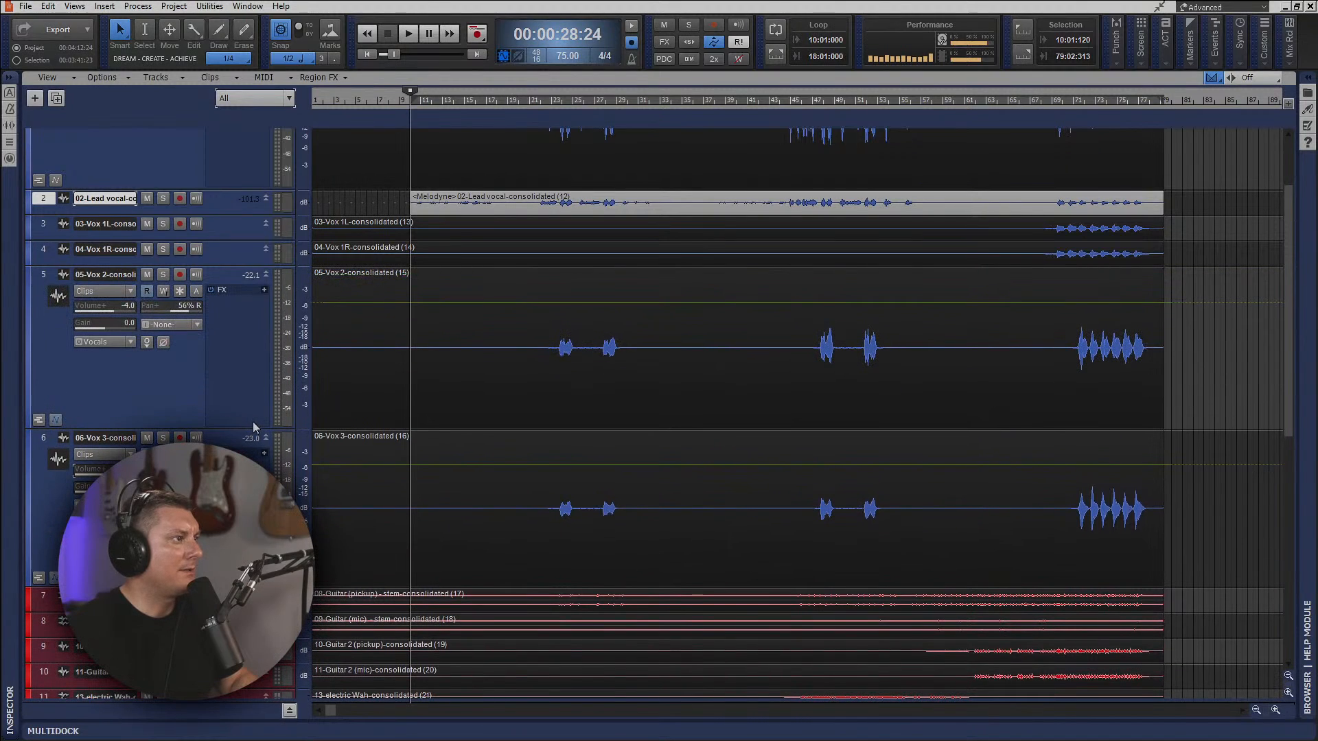
Raise the channel EQ's high-pass filter frequency on Vox 2 and set it to 116 on Vox 3.
{"action": "left_click", "coordinate": [215, 372]}
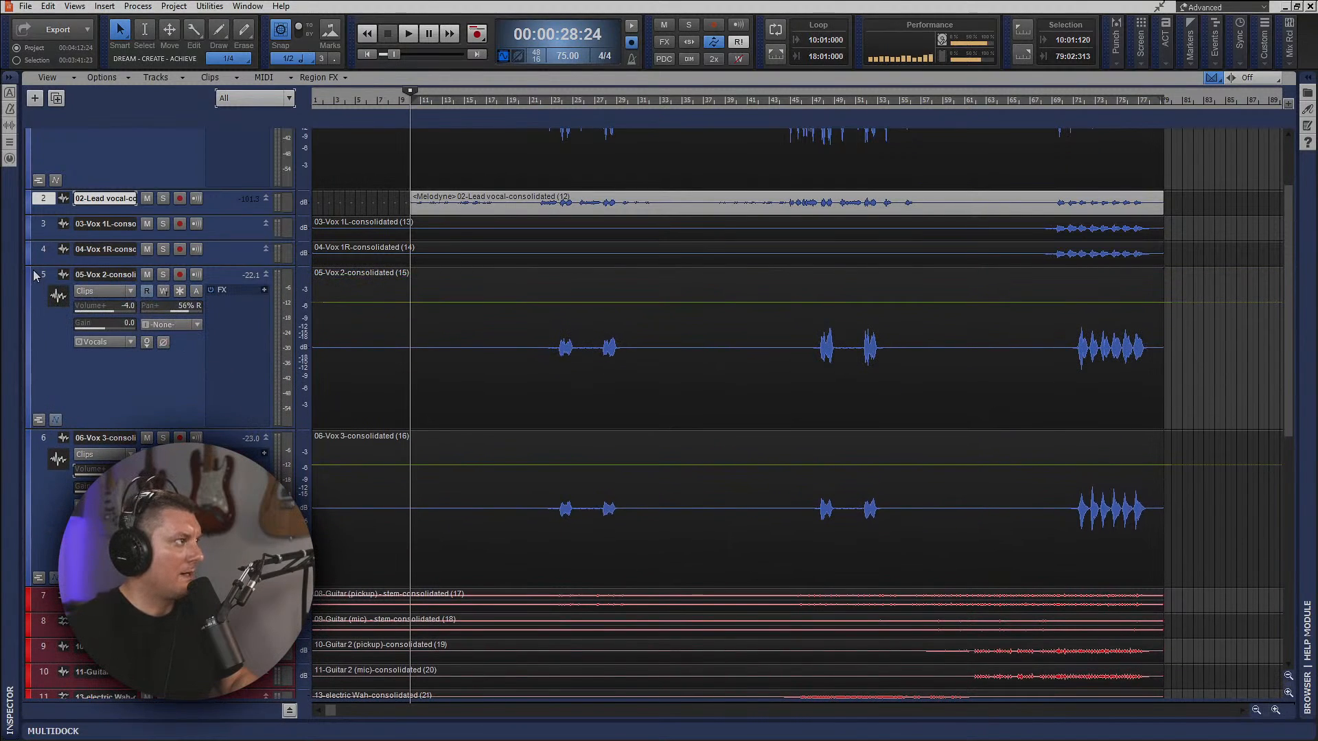
{"action": "left_click", "coordinate": [9, 160]}
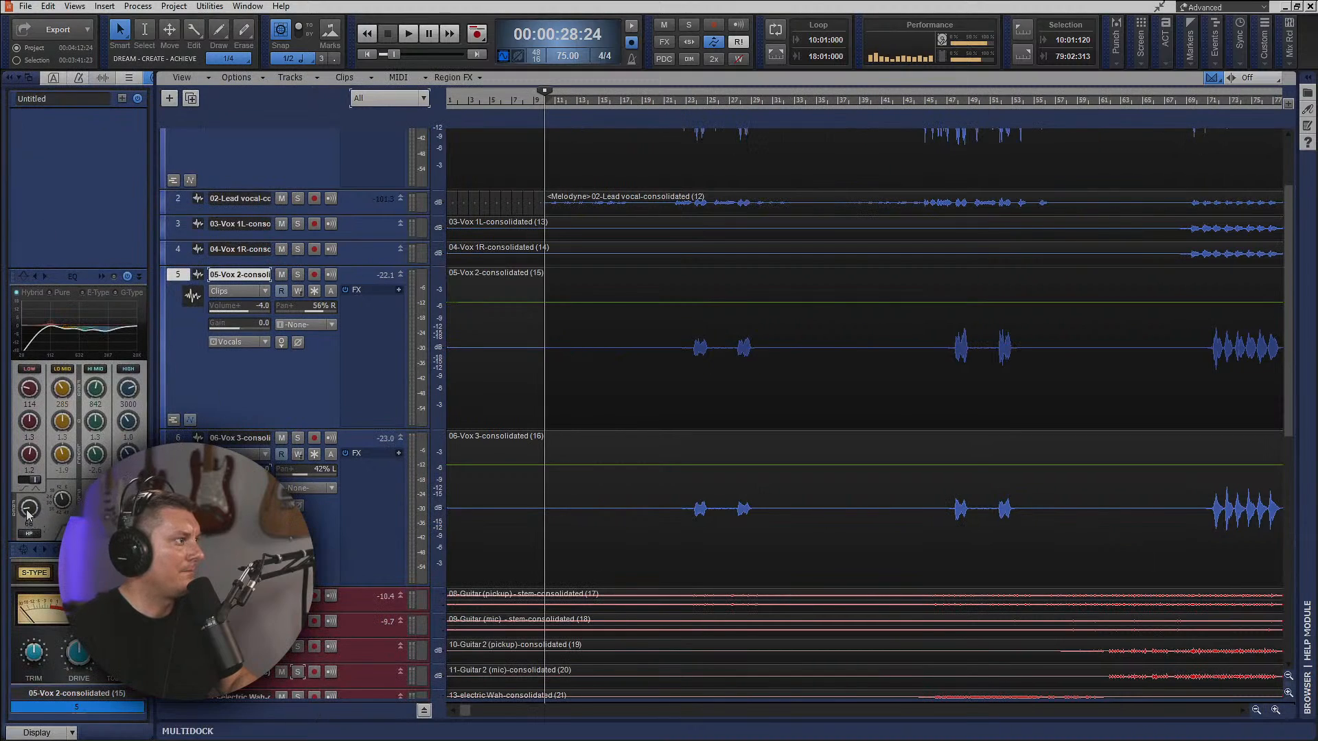
{"action": "left_click_drag", "start_coordinate": [29, 511], "coordinate": [29, 484]}
{"action": "left_click", "coordinate": [237, 532]}
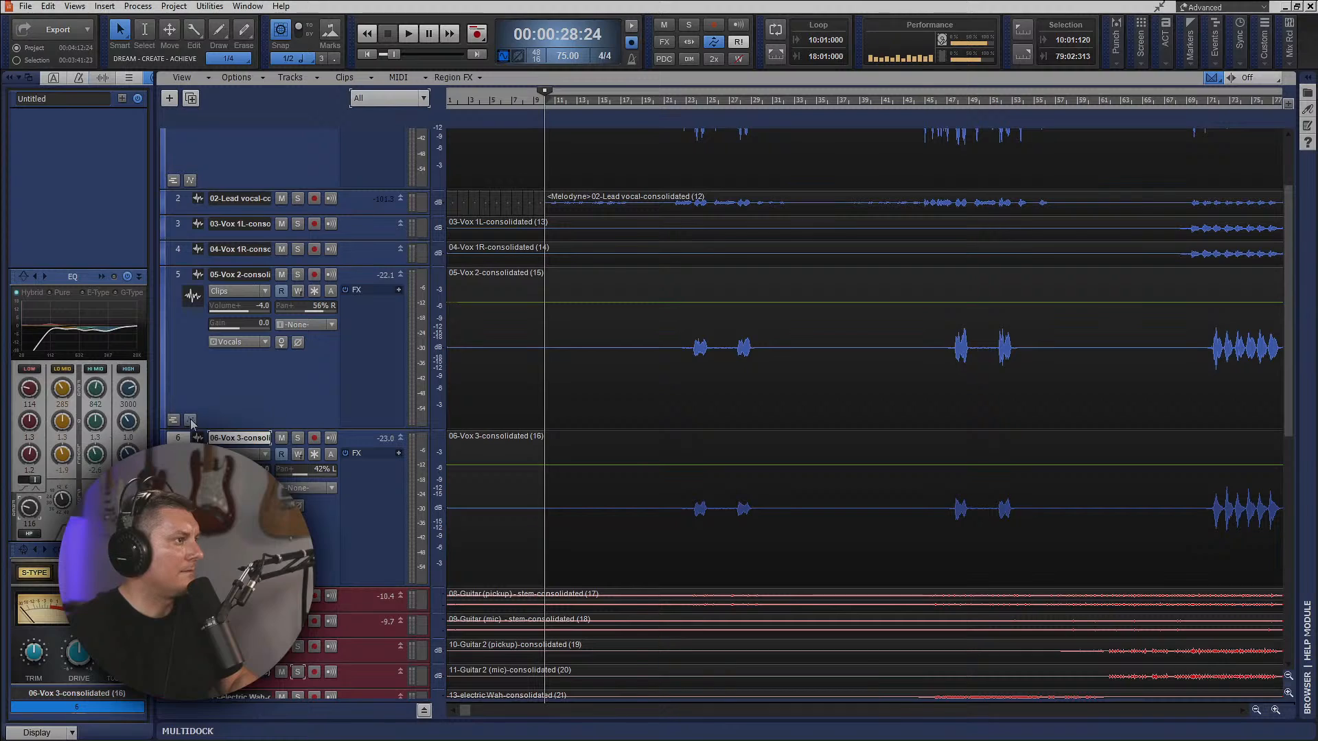
Play the mix from just before the first Vox 2 and Vox 3 phrases, and replay the passage.
{"action": "left_click", "coordinate": [686, 97]}
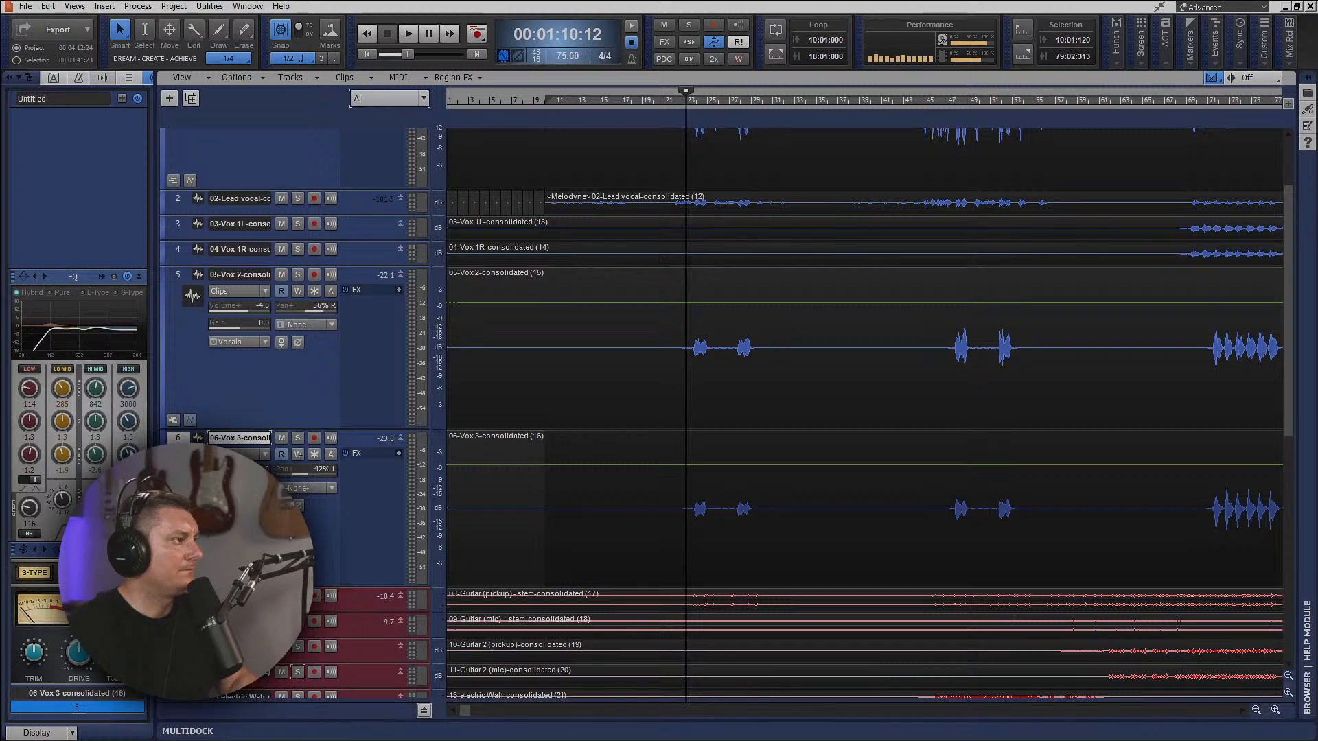
{"action": "key", "text": "space"}
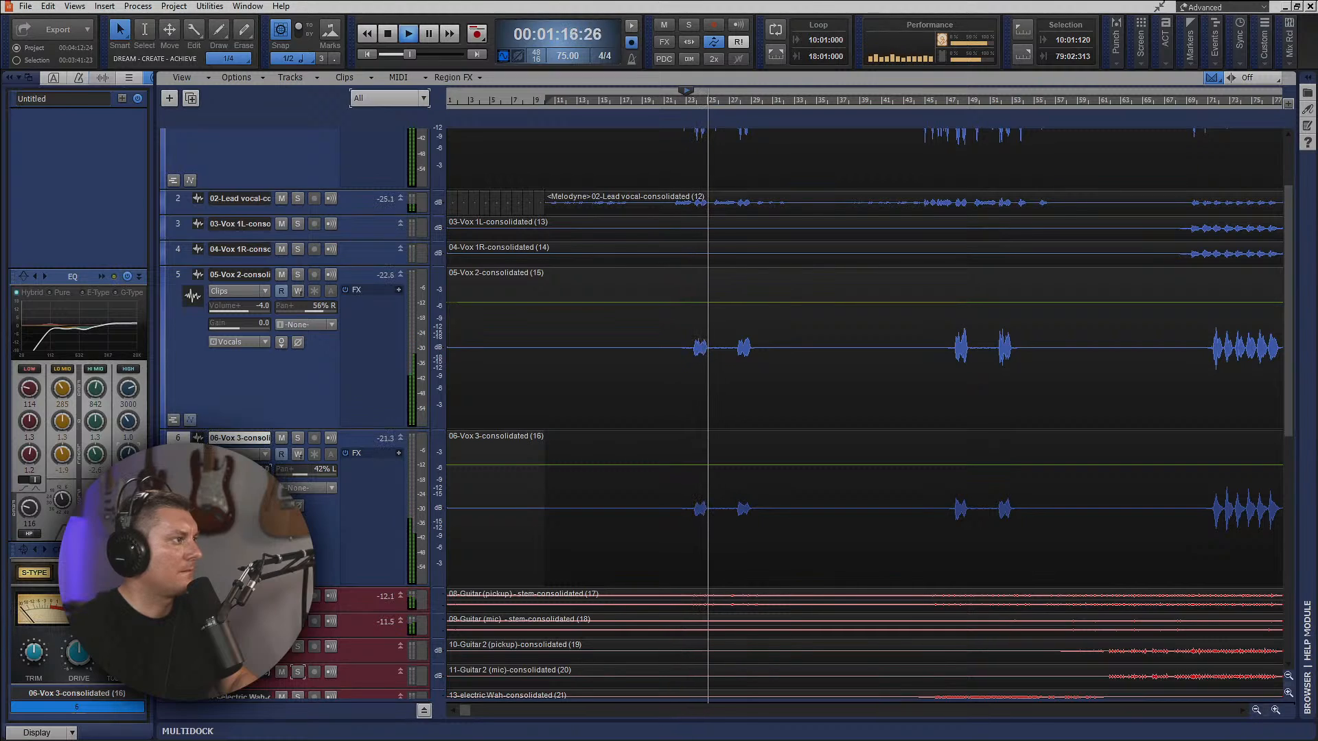
{"action": "left_click", "coordinate": [692, 103]}
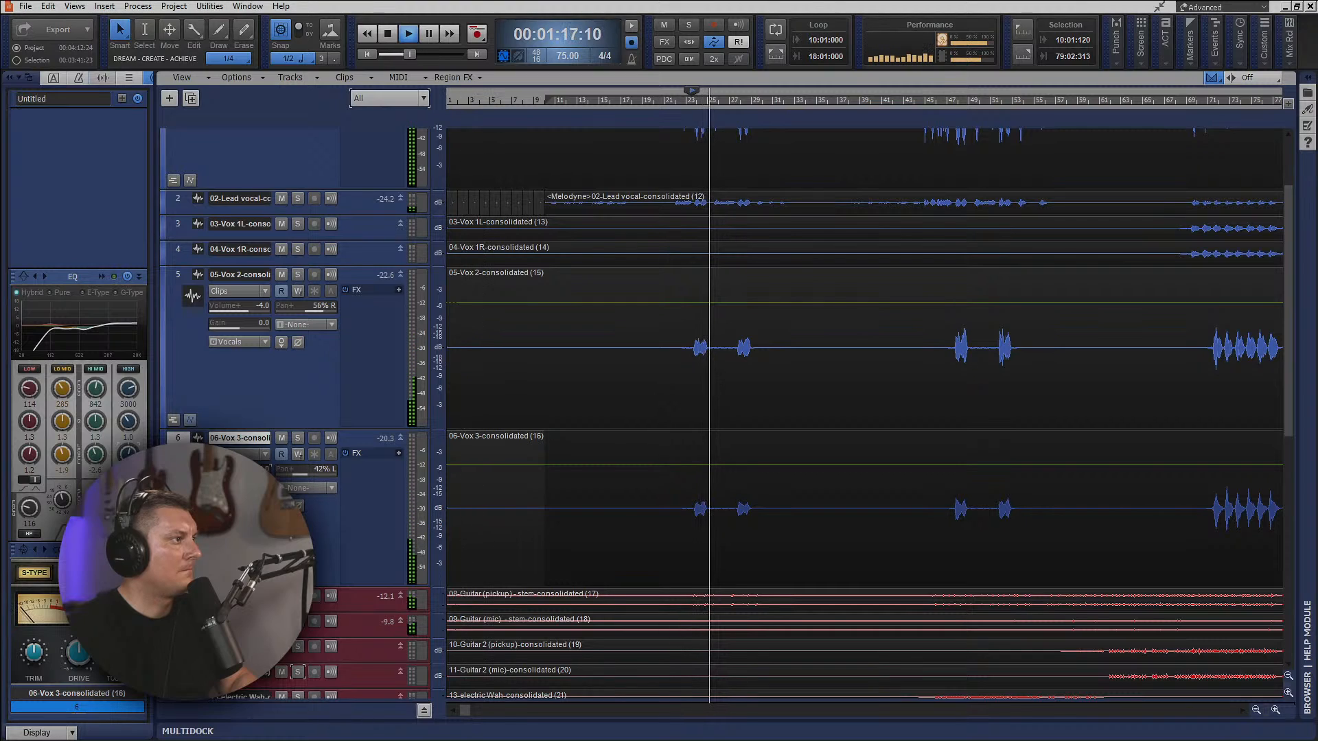
Set the Vox 2 track's volume to -2.7 while replaying its first phrases against Vox 3.
{"action": "key", "text": "space"}
{"action": "key", "text": "space"}
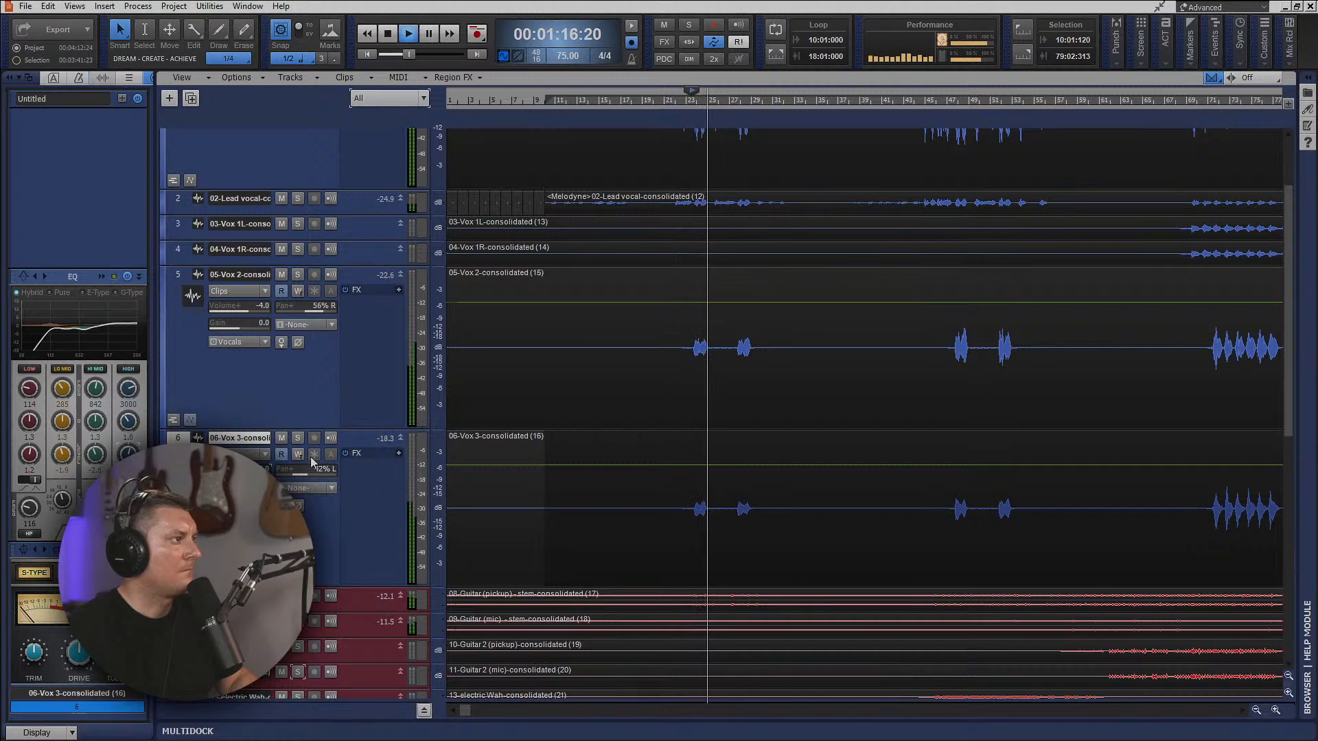
{"action": "key", "text": "space"}
{"action": "left_click_drag", "start_coordinate": [251, 310], "coordinate": [247, 309]}
{"action": "key", "text": "space"}
{"action": "key", "text": "space"}
{"action": "key", "text": "space"}
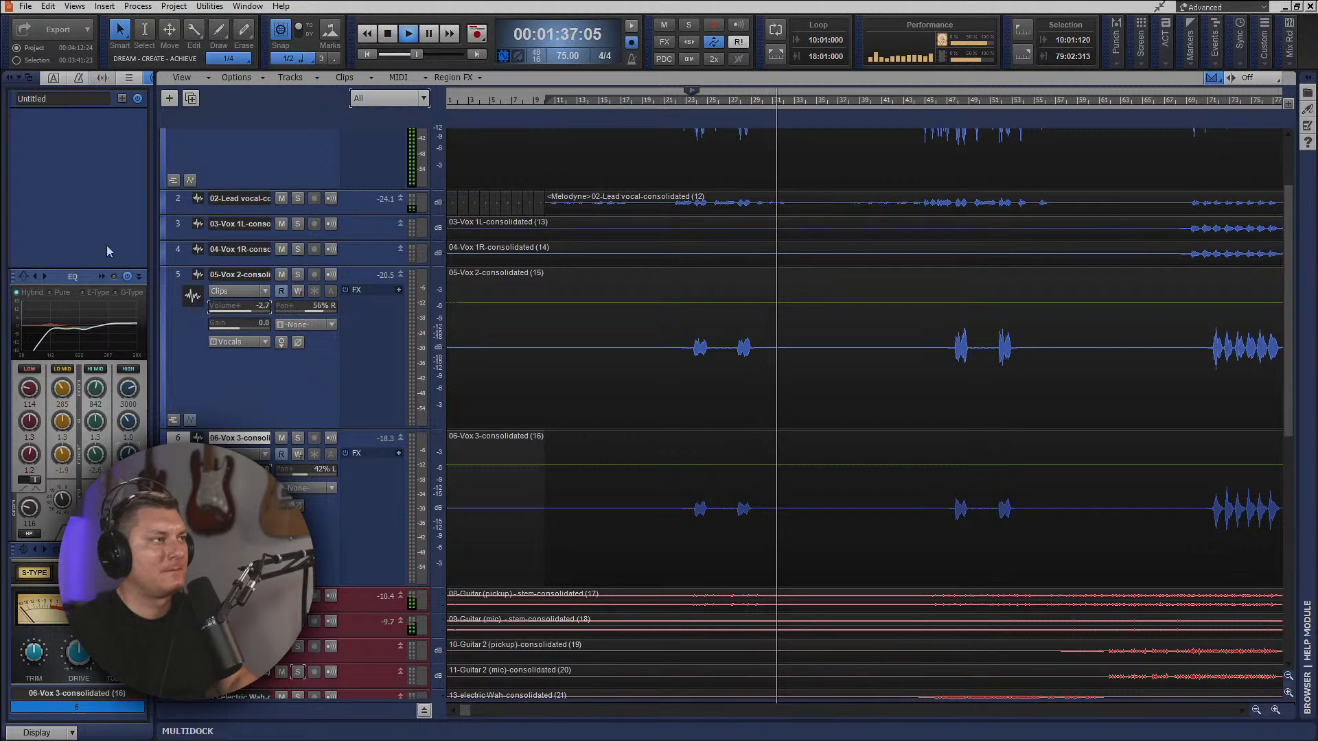
Stop playback, clear the clip from the duplicated lead vocal track, and remove the Melodyne version of the lead vocal clip.
{"action": "scroll", "coordinate": [830, 343], "scroll_direction": "up", "scroll_amount": 1}
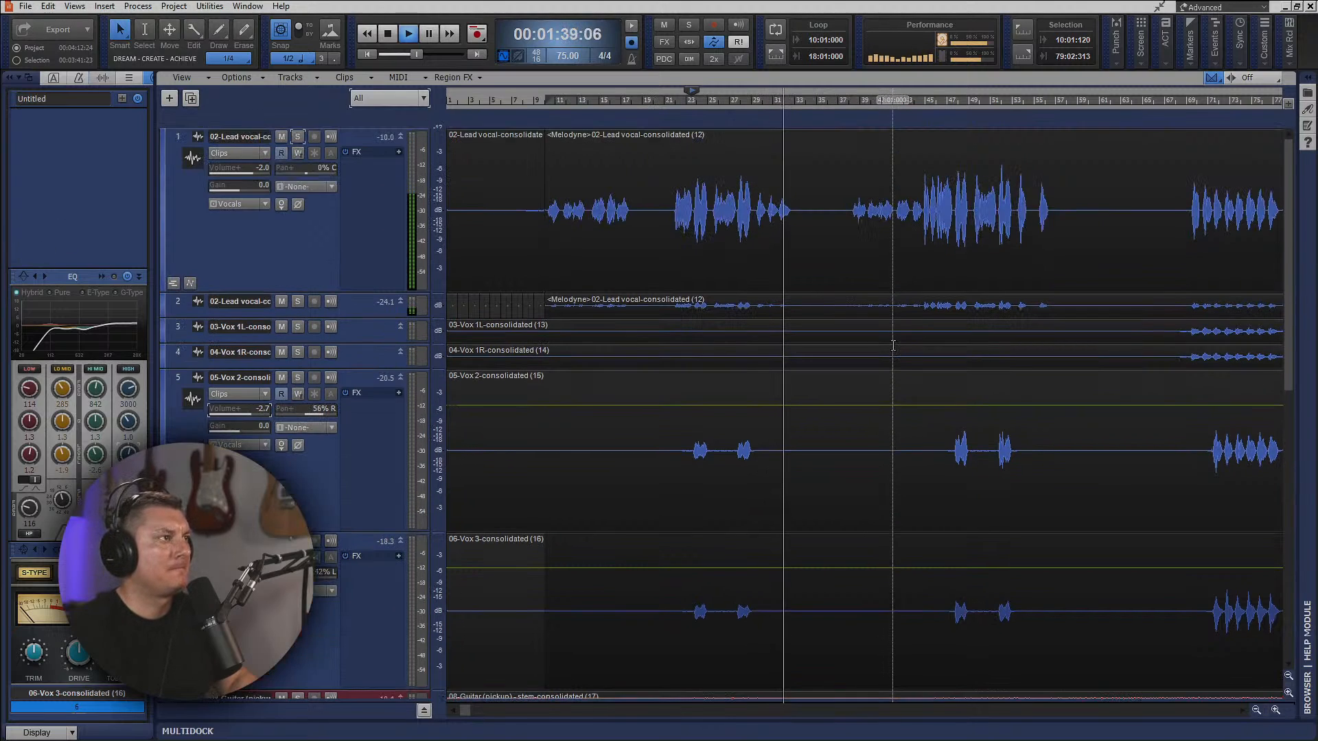
{"action": "scroll", "coordinate": [893, 347], "scroll_direction": "up", "scroll_amount": 1}
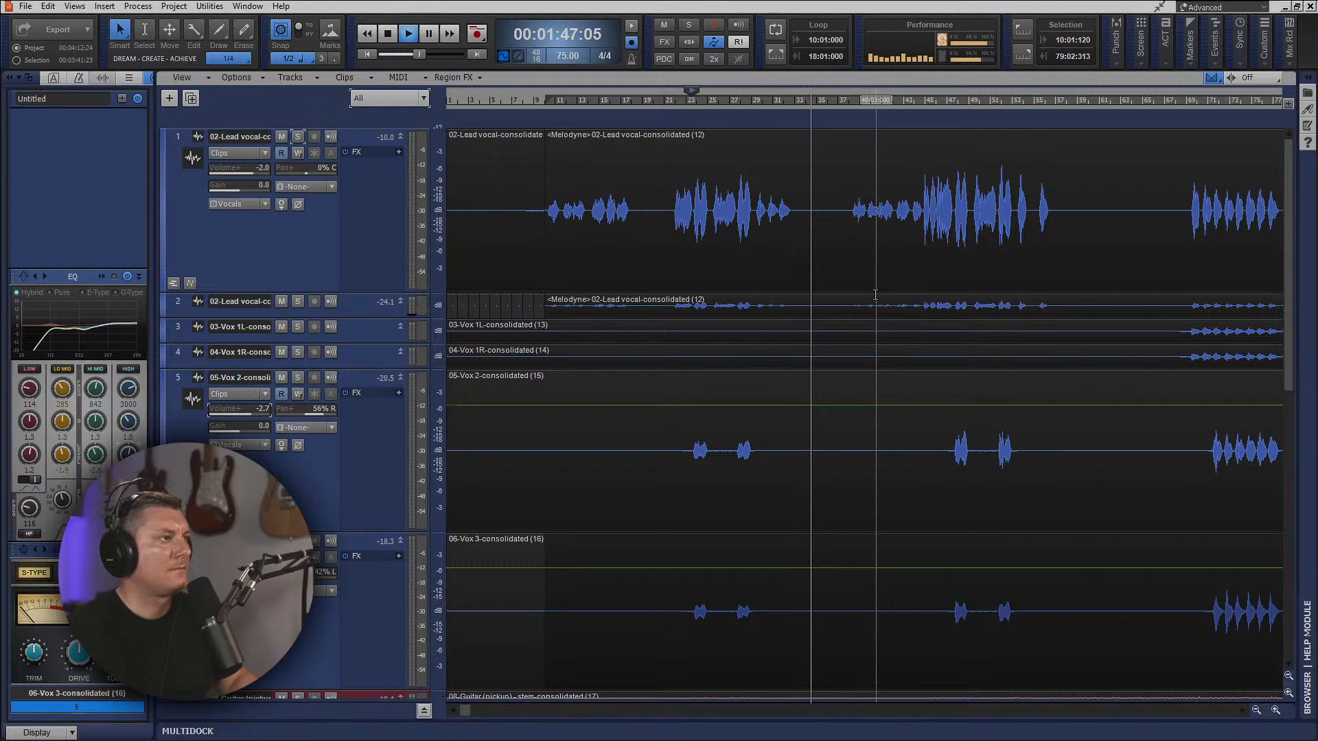
{"action": "key", "text": "space"}
{"action": "left_click", "coordinate": [756, 331]}
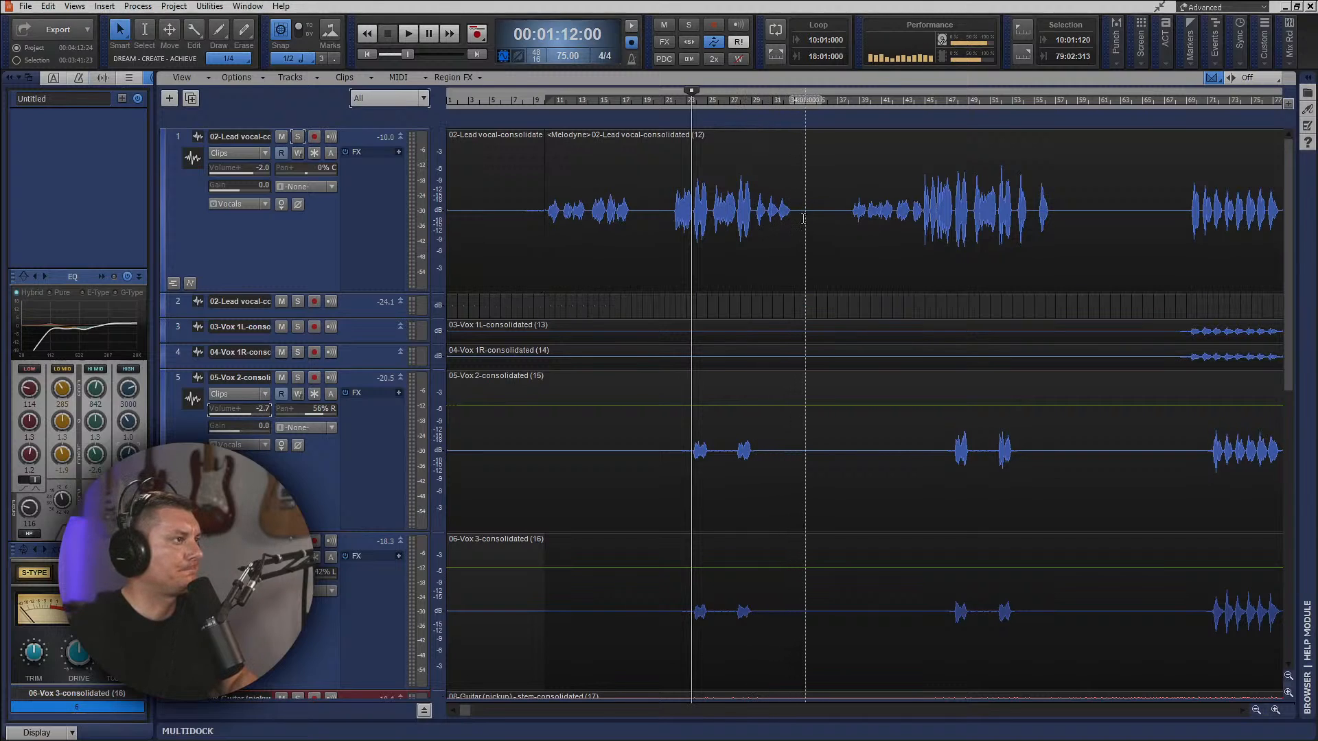
{"action": "left_click", "coordinate": [803, 222]}
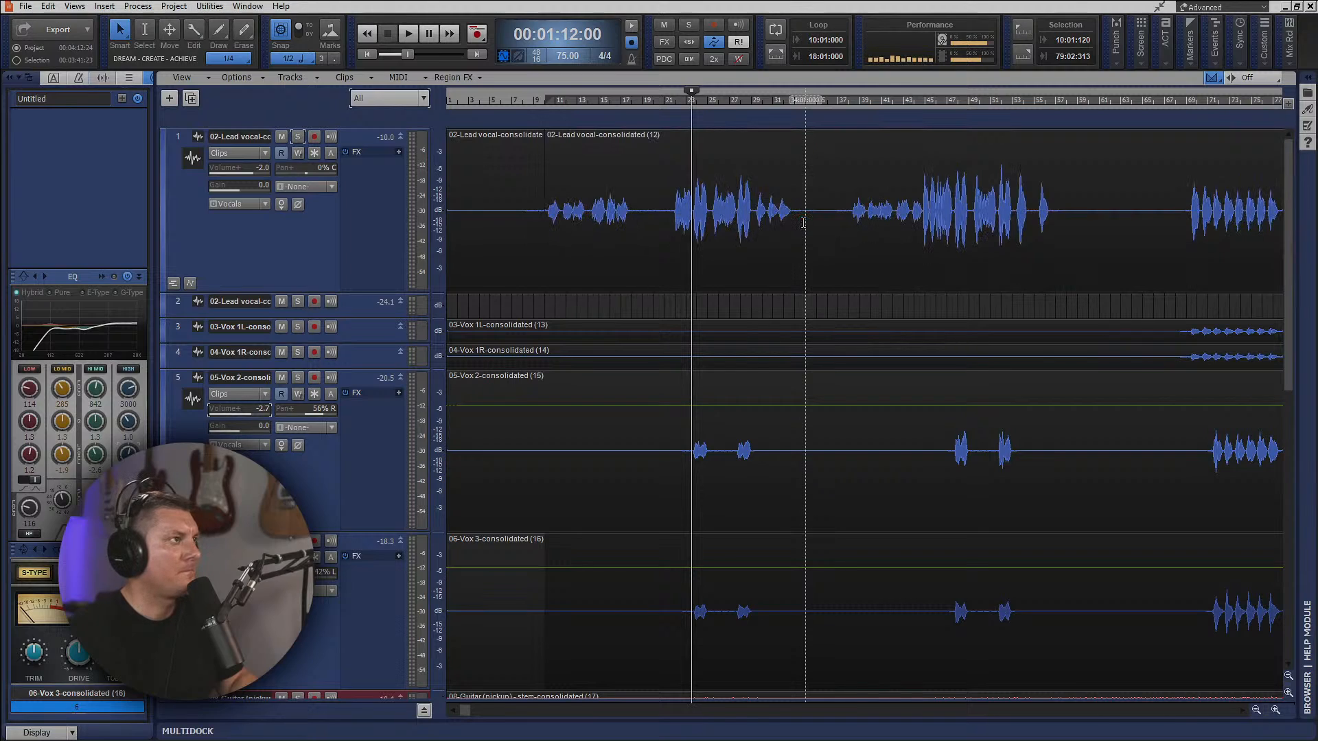
Copy the whole lead vocal clip from track 1 onto the duplicated lead vocal track at the same position.
{"action": "left_click", "coordinate": [803, 197]}
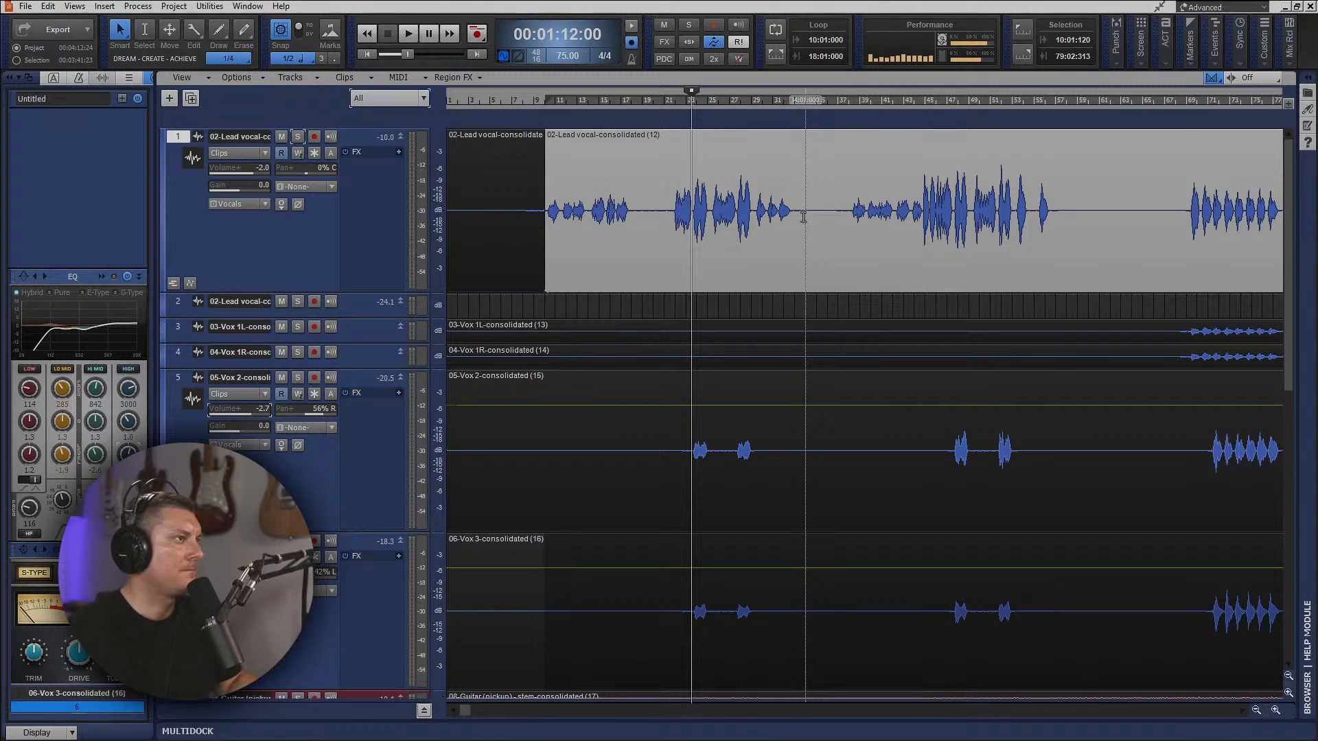
{"action": "left_click", "coordinate": [803, 216]}
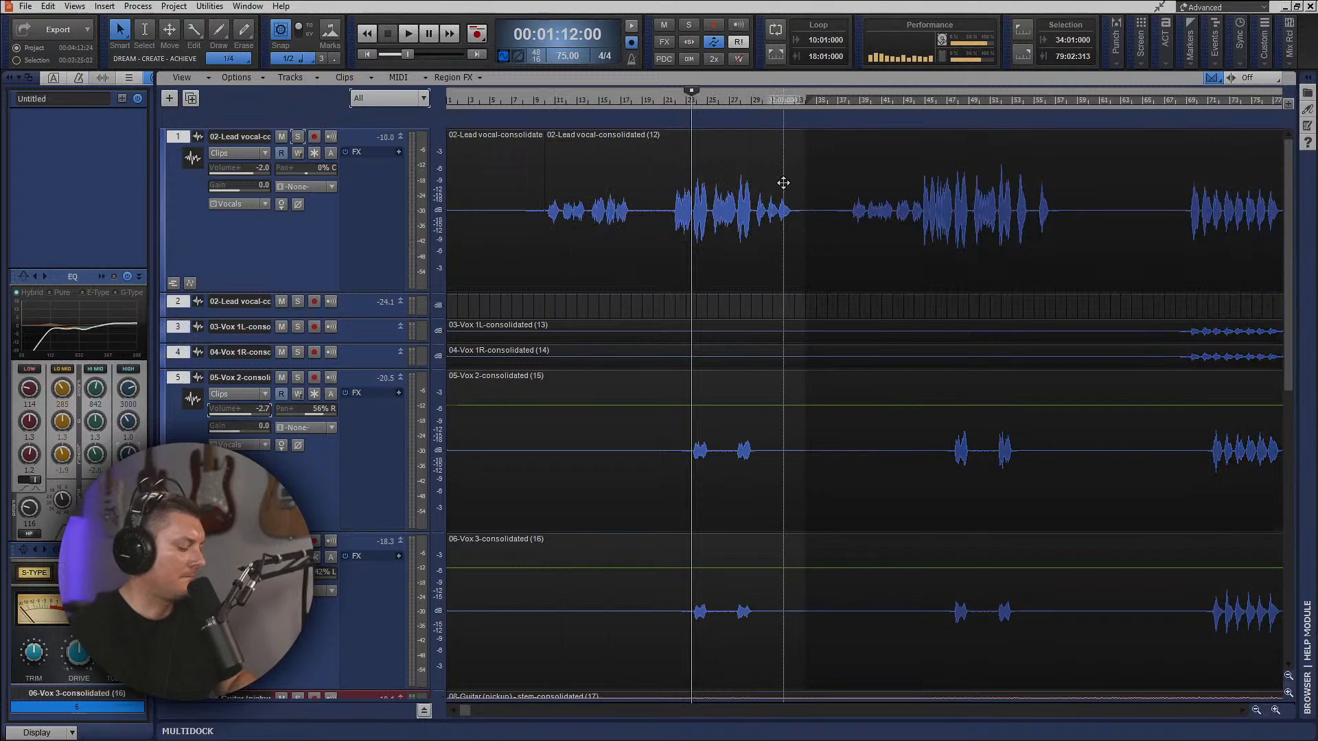
{"action": "left_click", "coordinate": [732, 156]}
{"action": "left_click_drag", "start_coordinate": [731, 155], "coordinate": [721, 300]}
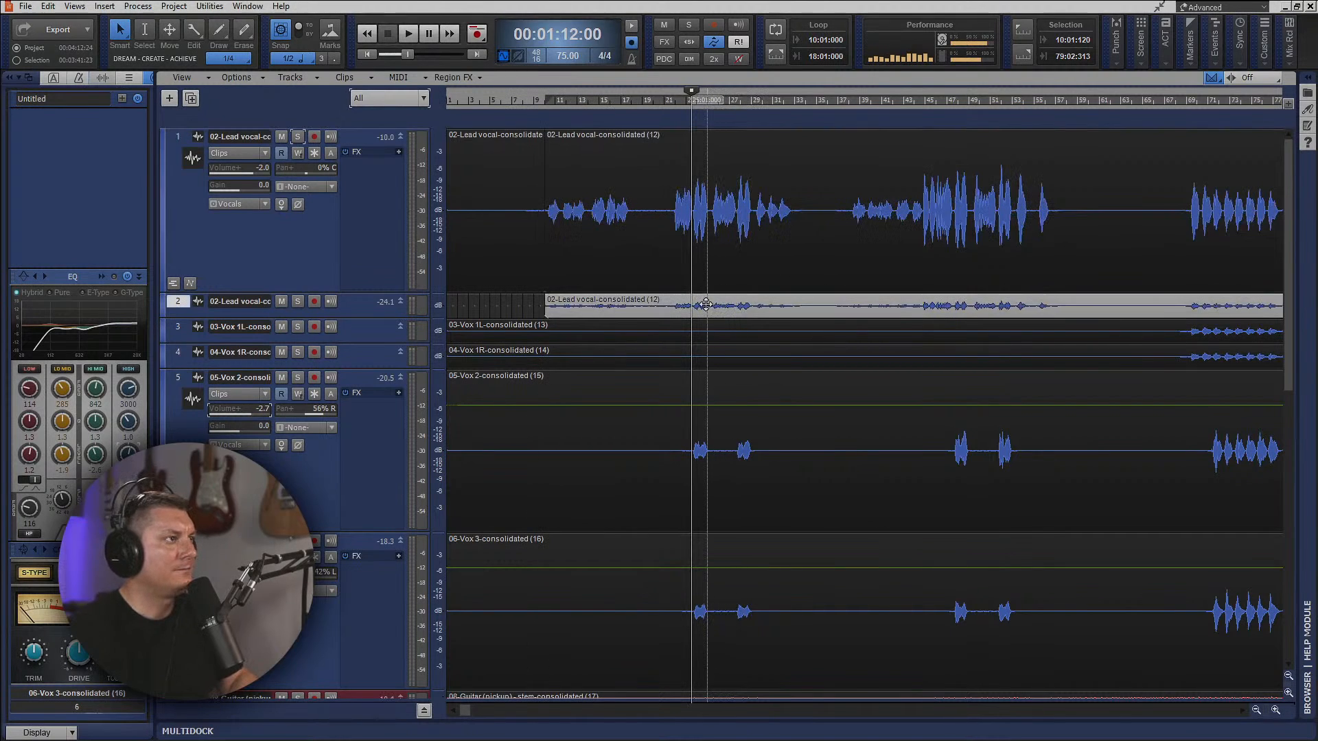
Pan Vox 2 to 50% R and Vox 3 to 50% L while the mix plays.
{"action": "key", "text": "space"}
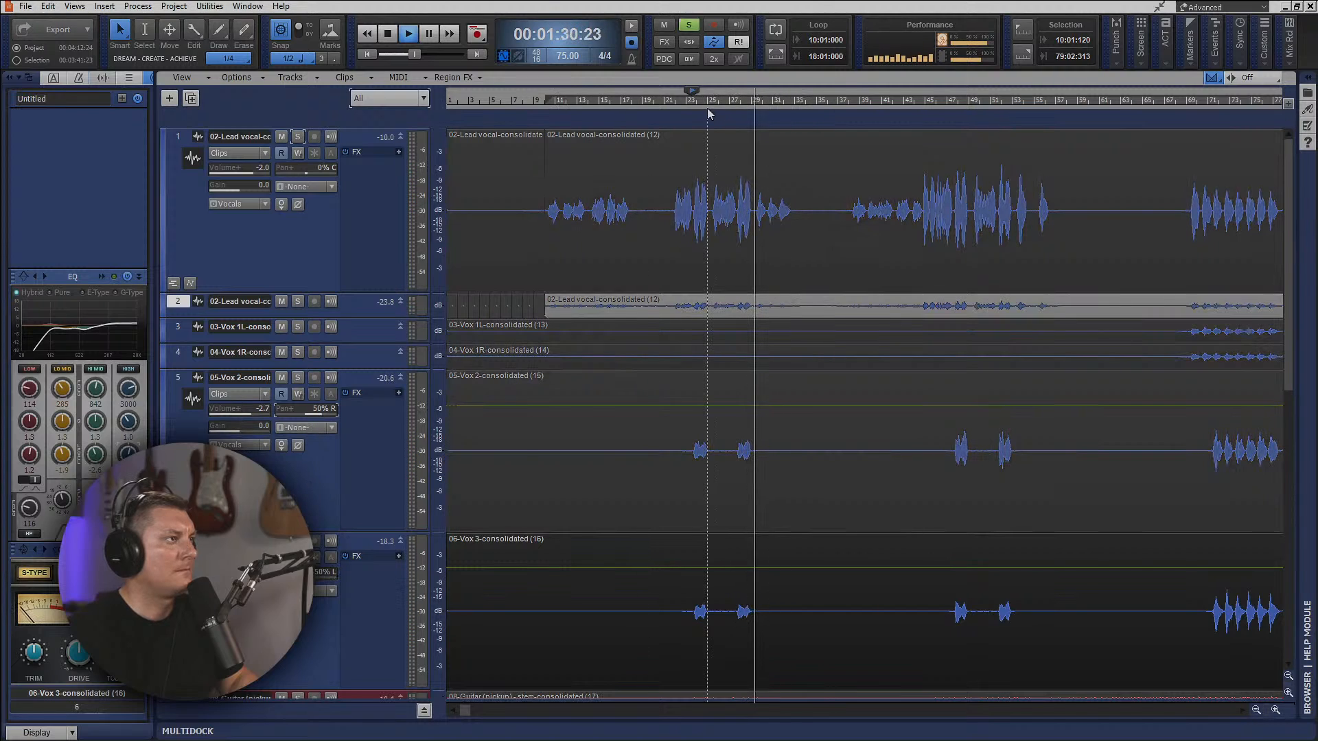
Solo Vox 3 and replay its first phrase from within the opening passage.
{"action": "left_click", "coordinate": [706, 107]}
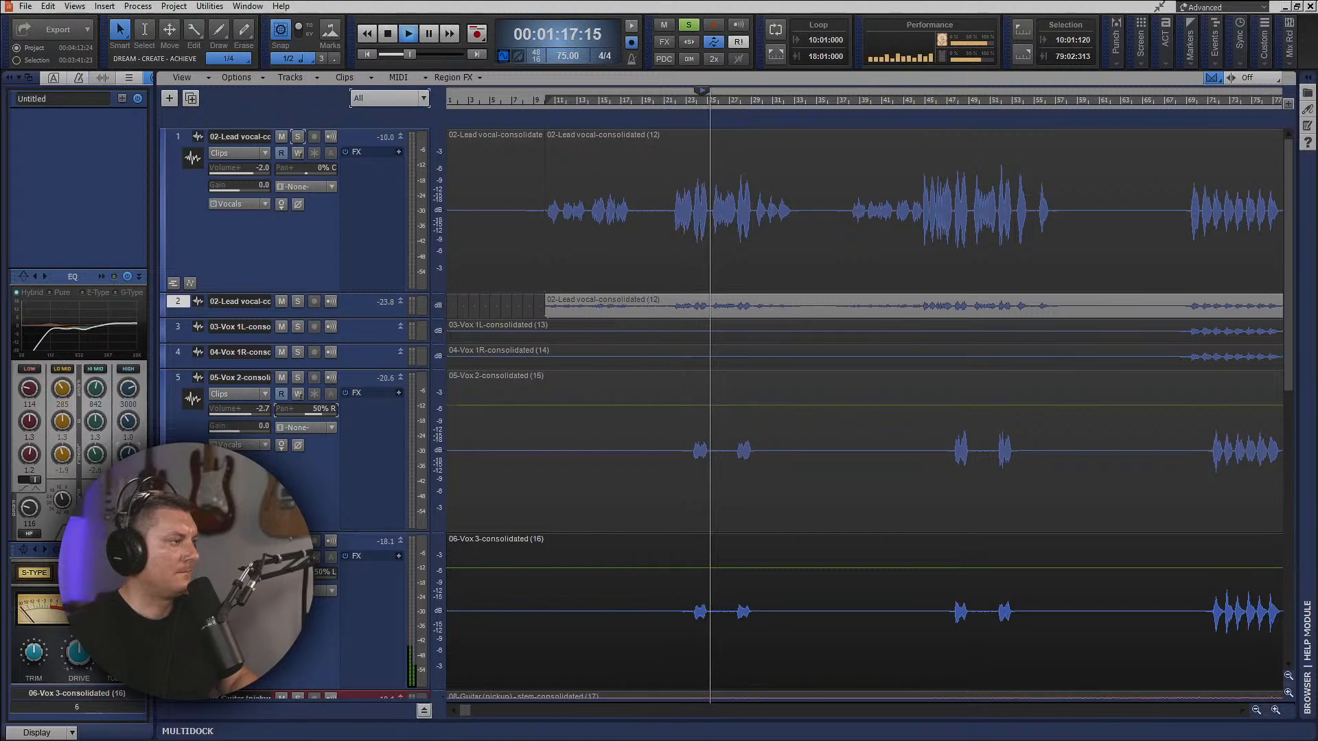
{"action": "key", "text": "space"}
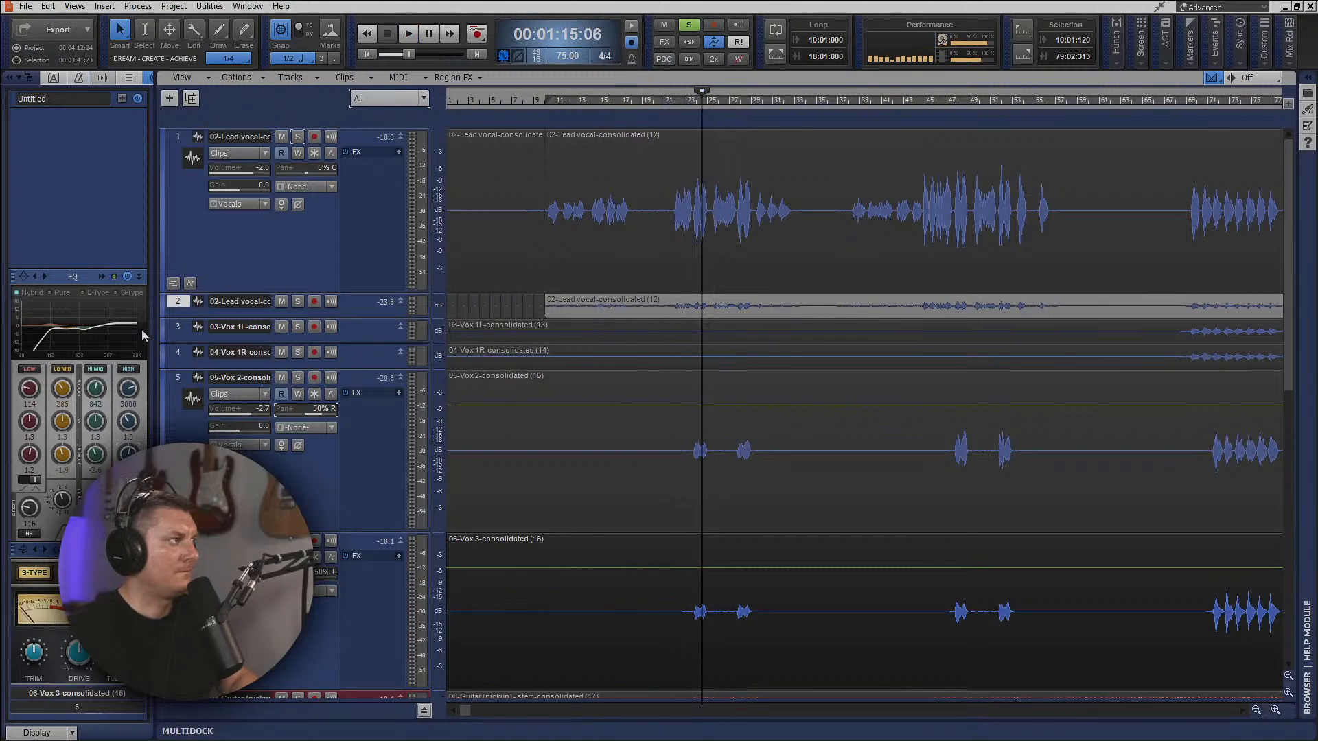
{"action": "key", "text": "space"}
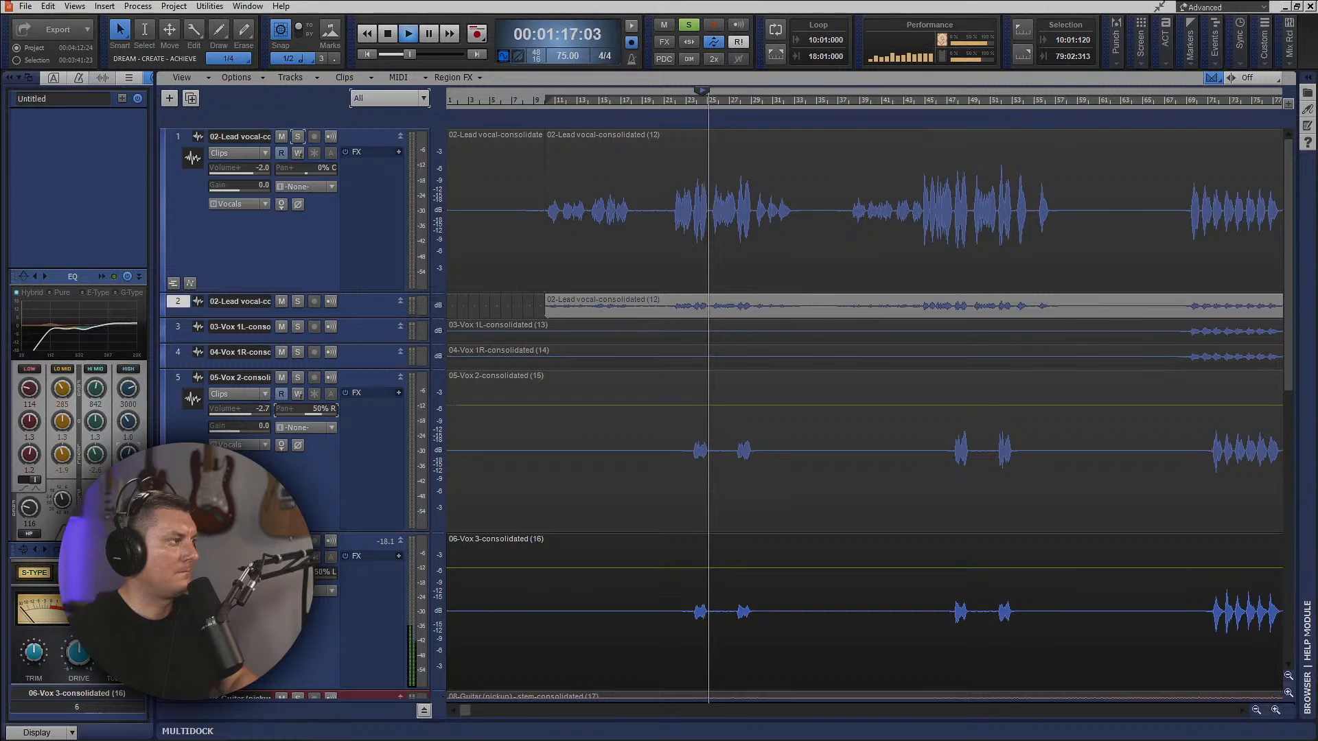
{"action": "key", "text": "space"}
{"action": "key", "text": "space"}
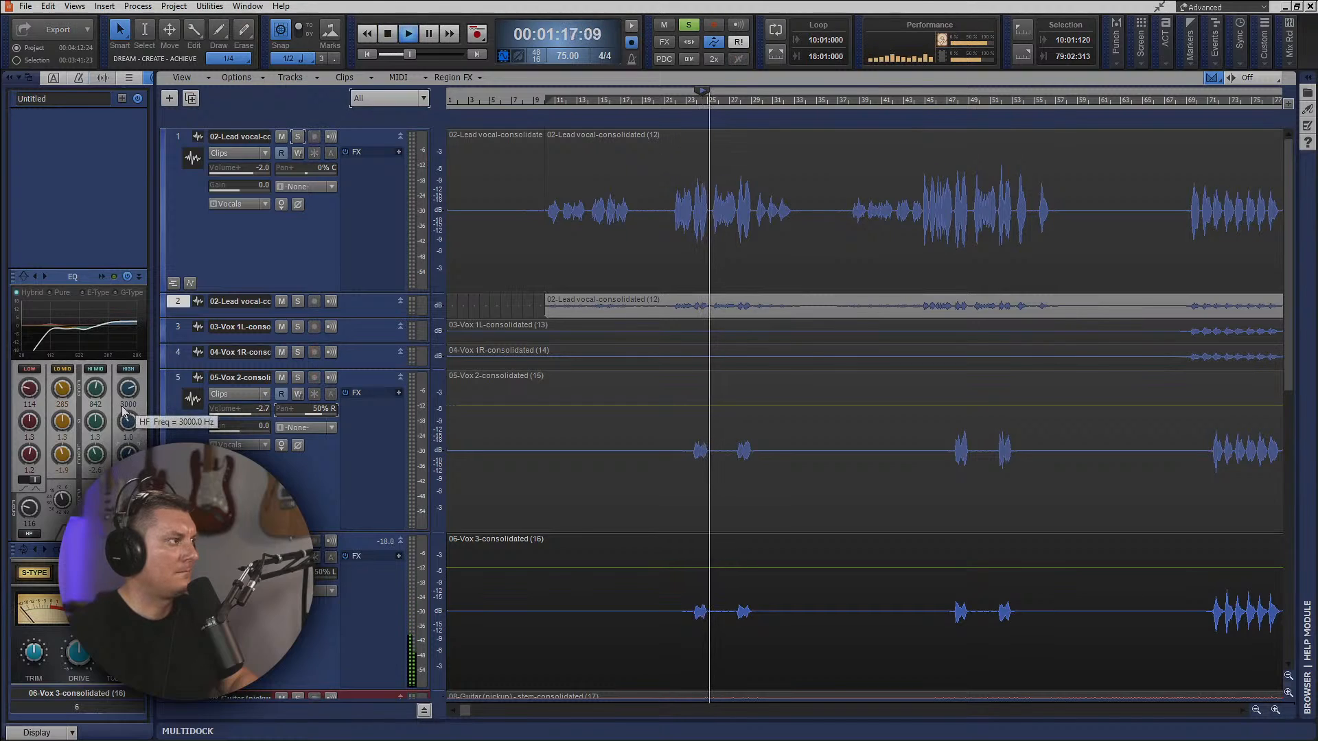
Raise the high-band frequency in Vox 3's channel EQ and set its high-pass filter to 167.
{"action": "key", "text": "space"}
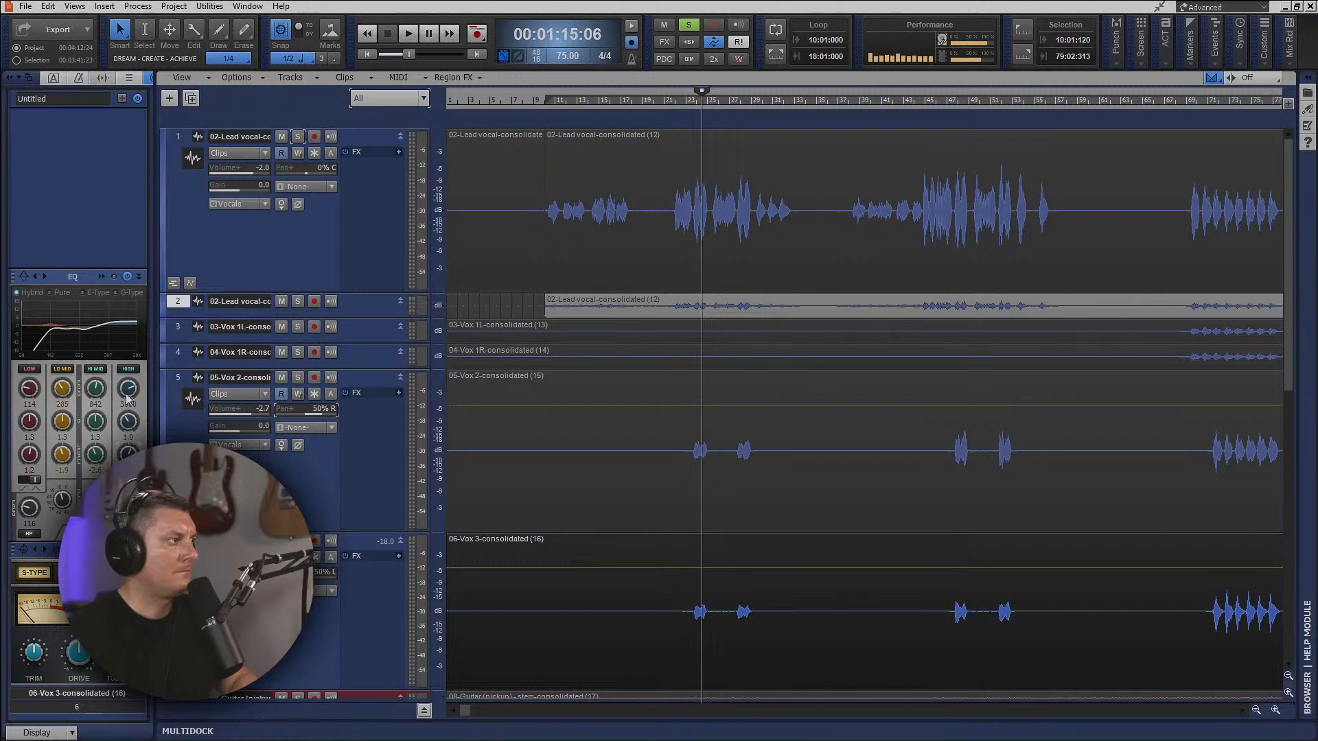
{"action": "key", "text": "space"}
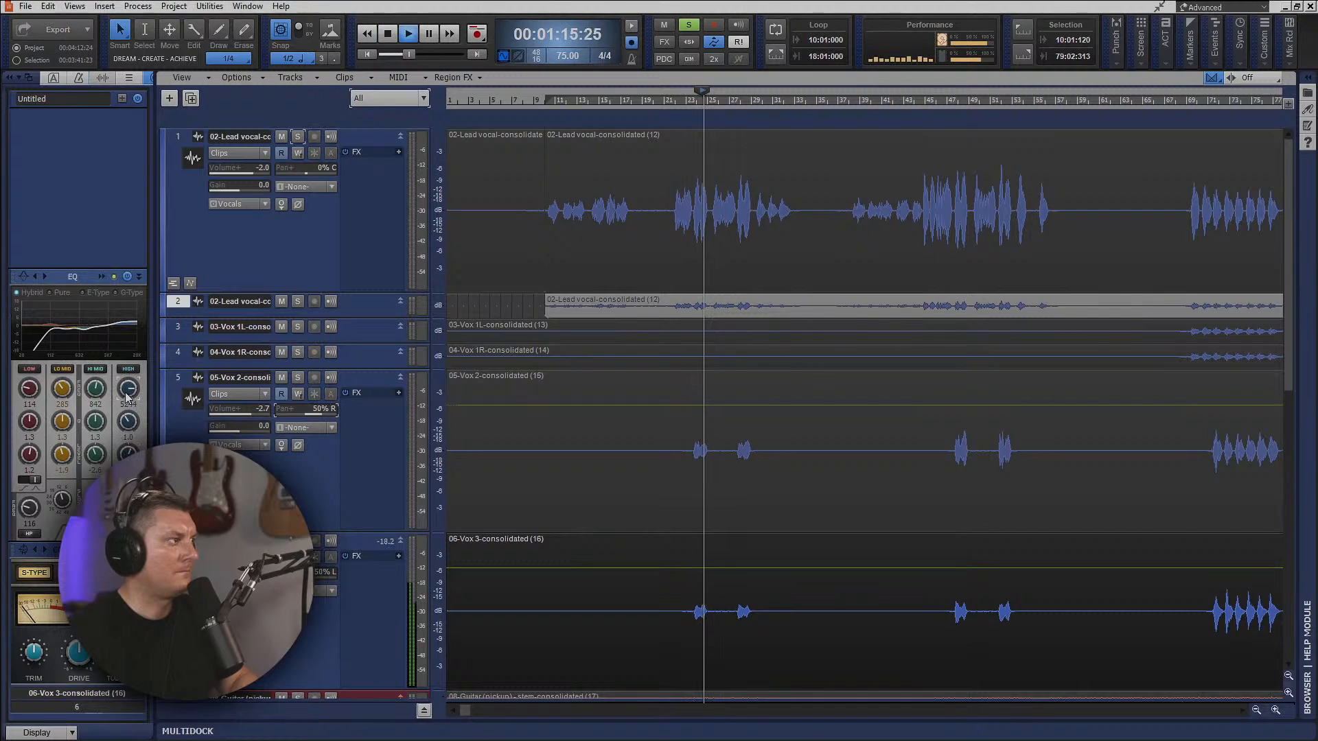
{"action": "key", "text": "space"}
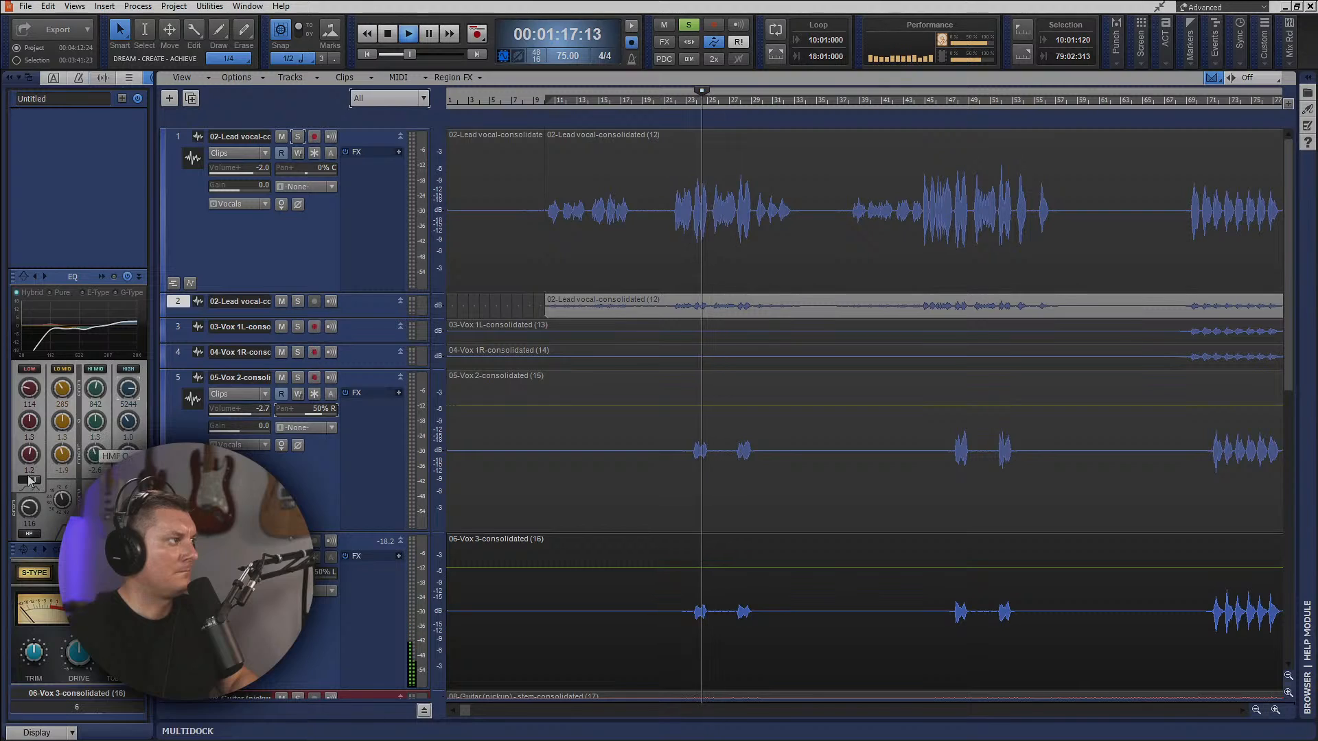
{"action": "key", "text": "space"}
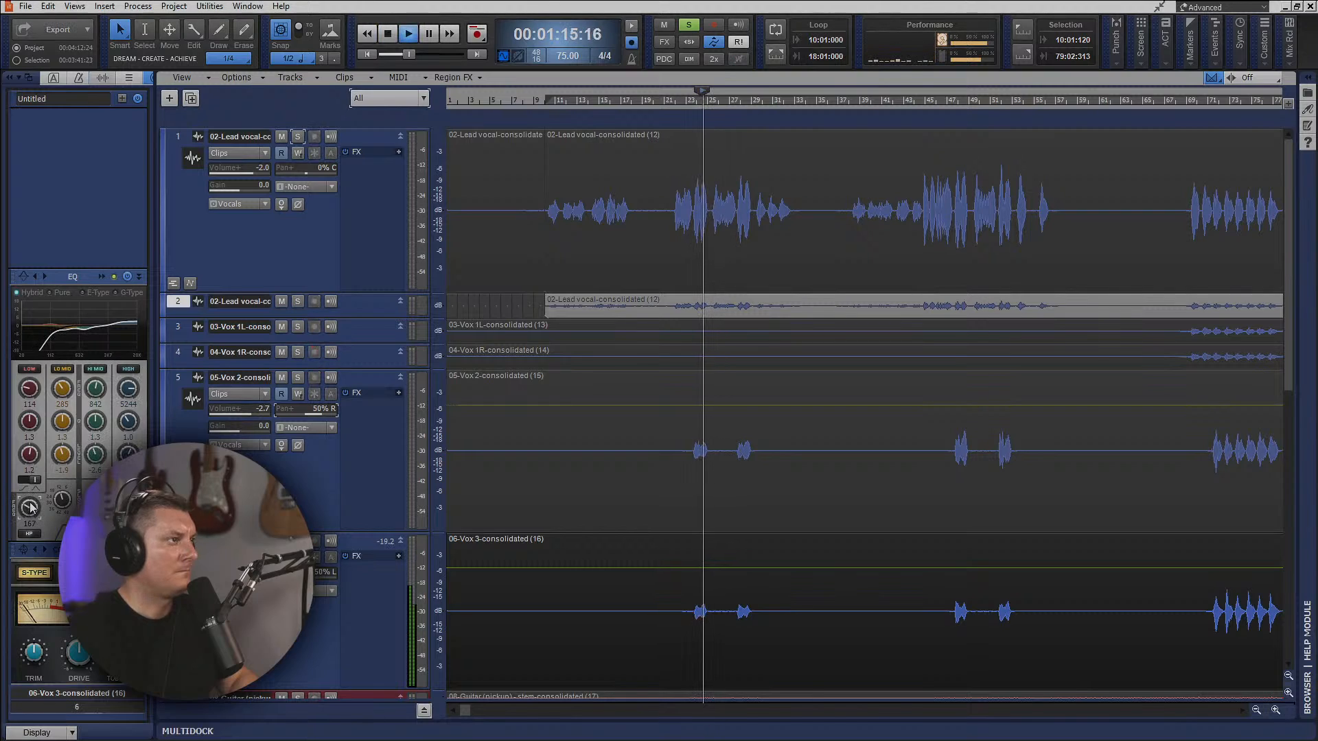
{"action": "key", "text": "space"}
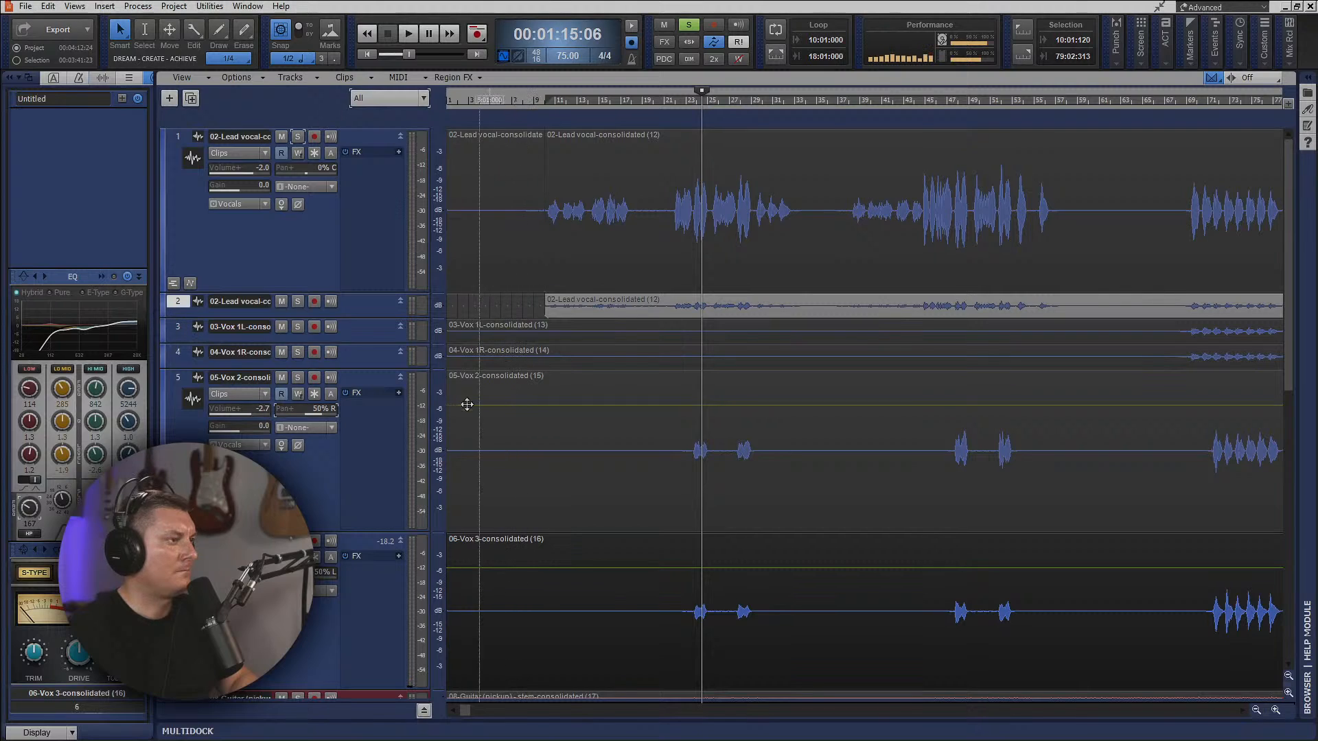
Set the high-pass filter in Vox 2's channel EQ to 176.
{"action": "left_click", "coordinate": [177, 382]}
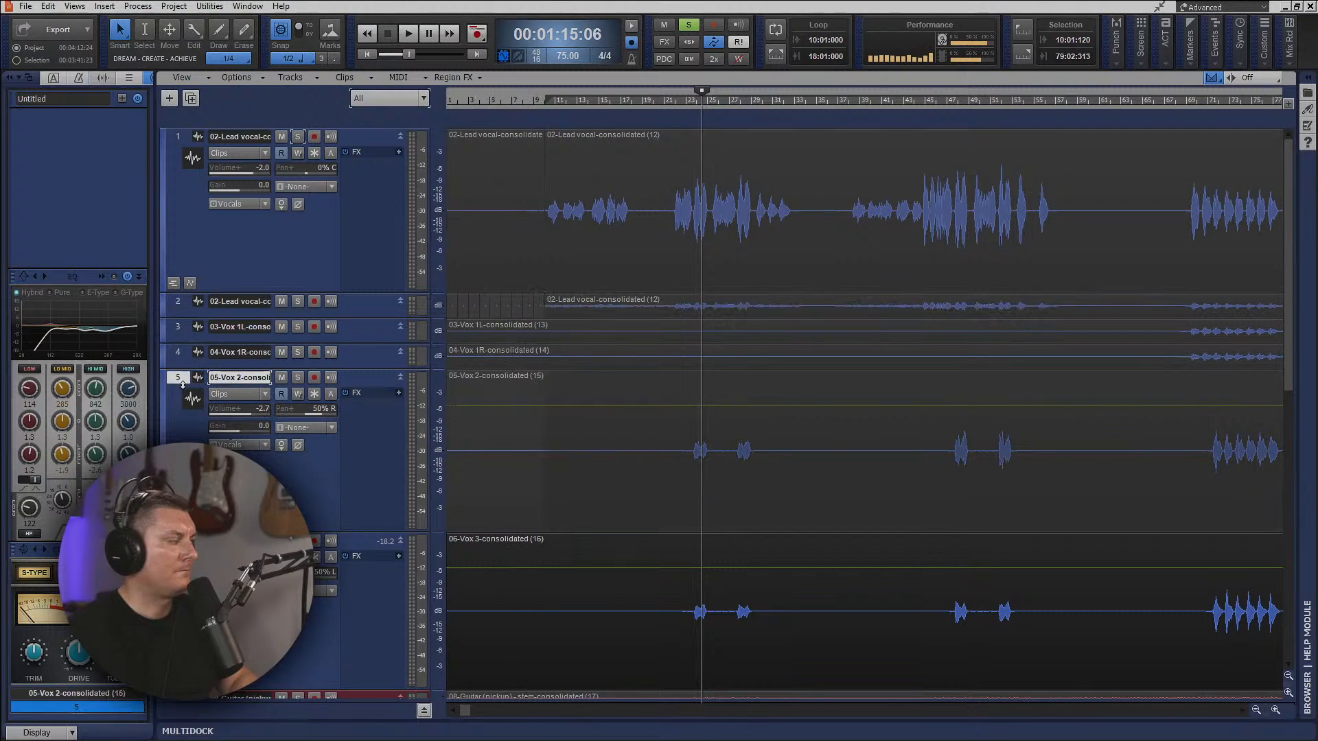
{"action": "key", "text": "space"}
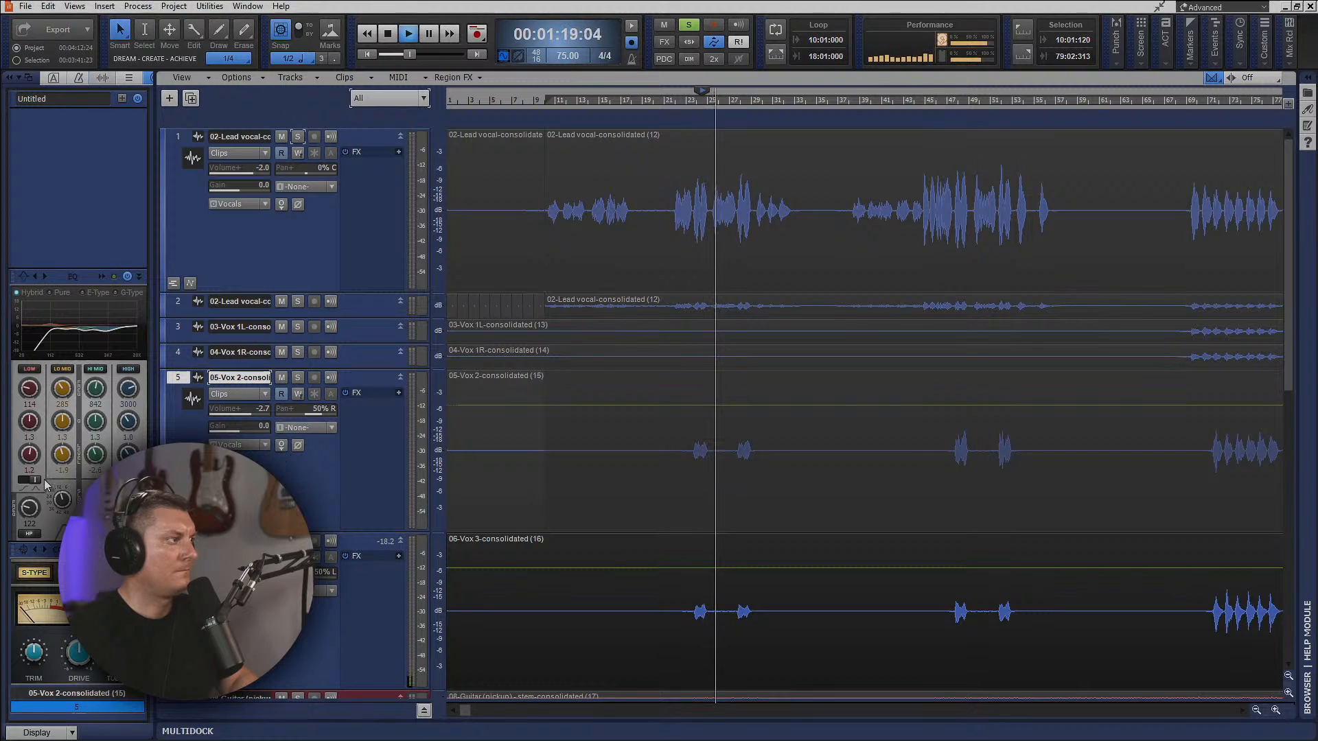
{"action": "scroll", "coordinate": [33, 508], "scroll_direction": "up", "scroll_amount": 1}
{"action": "key", "text": "space"}
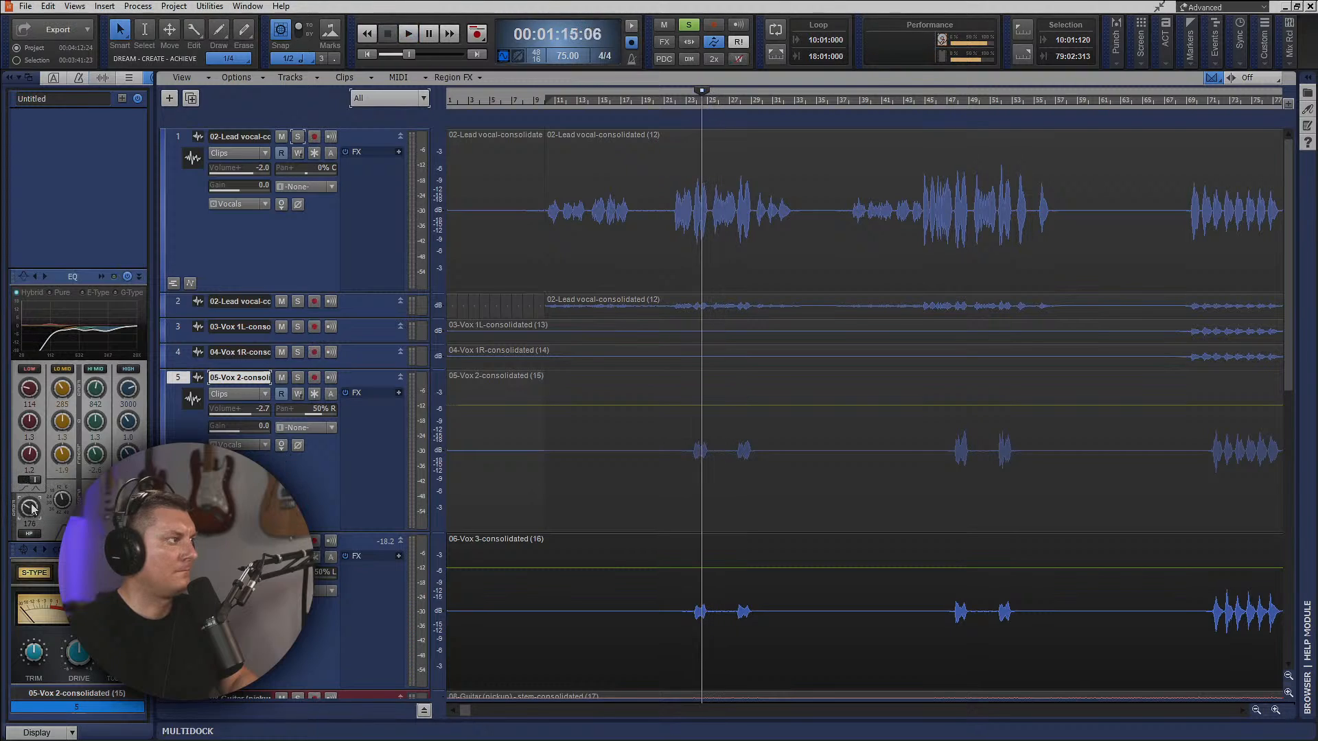
{"action": "key", "text": "space"}
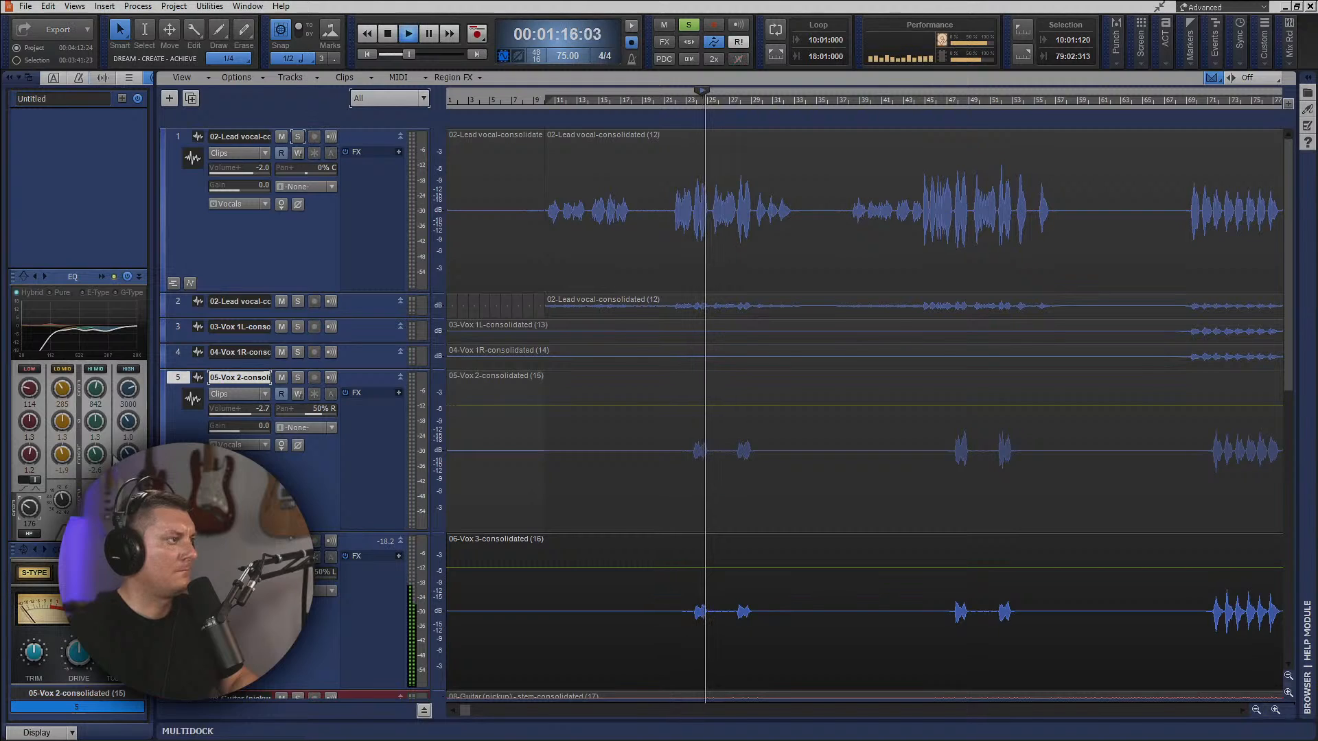
Solo Vox 2 in place of Vox 3 and set its EQ high-band frequency to 3000 during playback.
{"action": "left_click", "coordinate": [297, 377]}
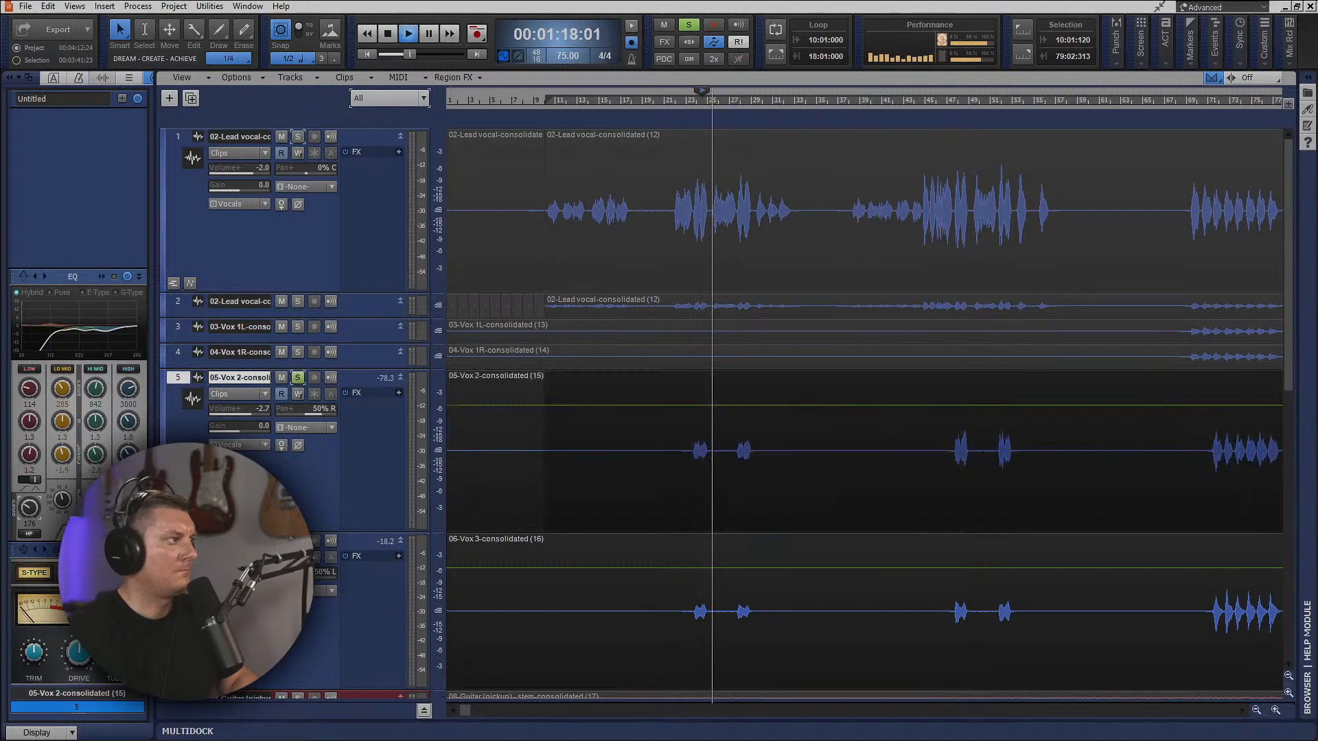
{"action": "left_click", "coordinate": [180, 379]}
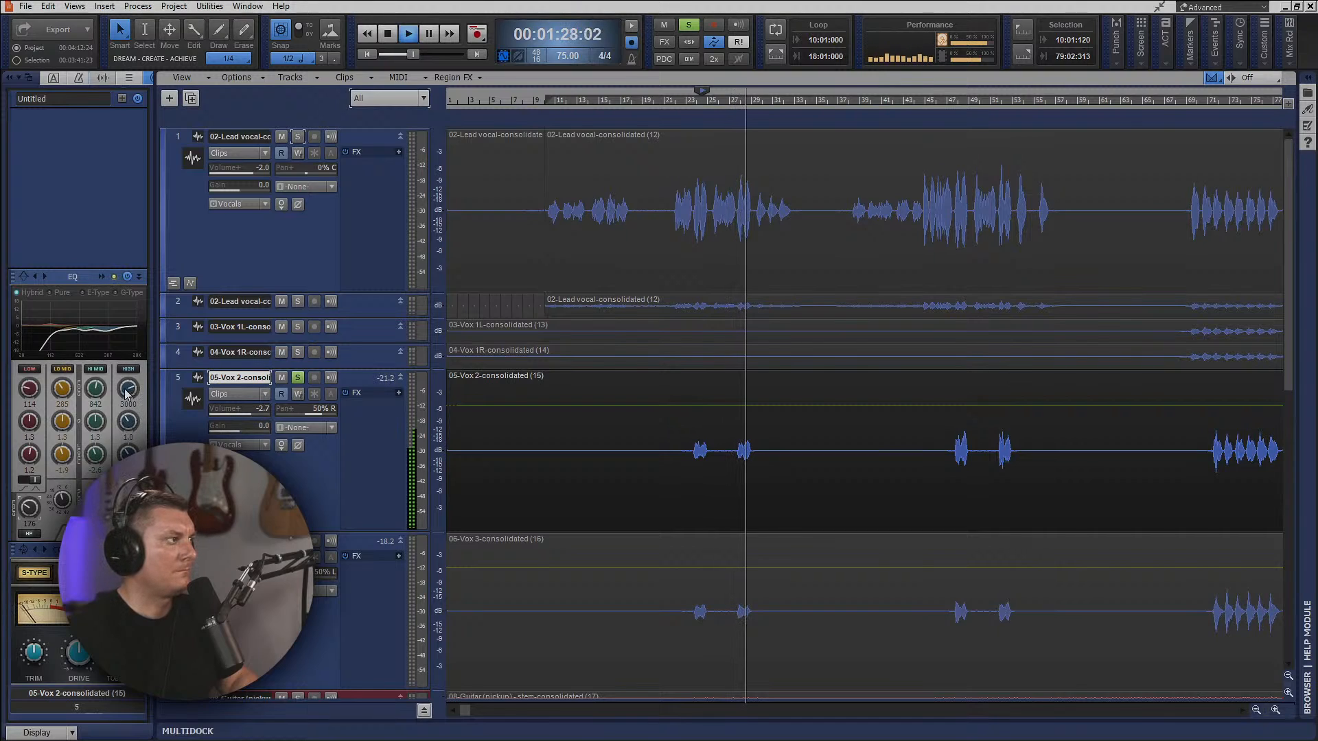
{"action": "mouse_move", "coordinate": [128, 390]}
{"action": "left_mouse_down"}
{"action": "mouse_move", "coordinate": [128, 375]}
{"action": "mouse_move", "coordinate": [127, 390]}
{"action": "left_mouse_up"}
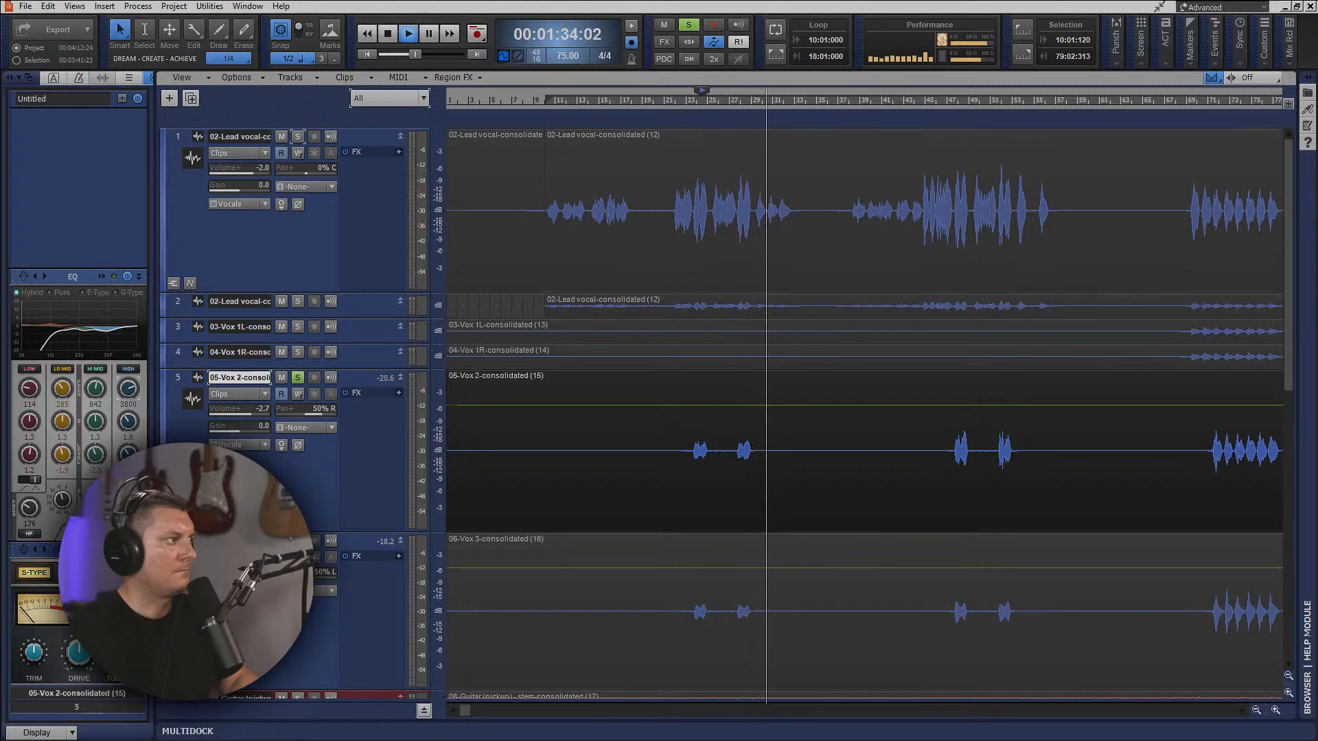
{"action": "key", "text": "space"}
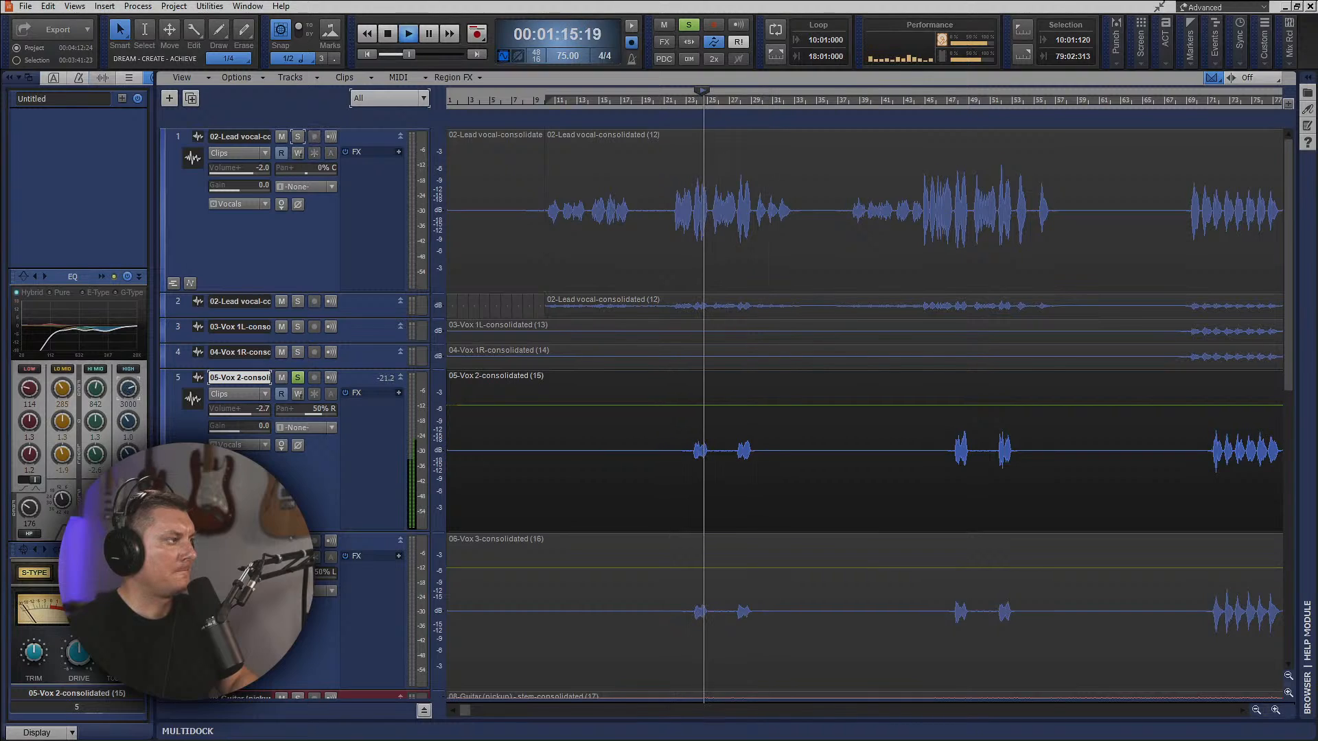
Solo Vox 3 together with Vox 2, replay their first phrase, and clear the solos.
{"action": "left_click", "coordinate": [297, 541]}
{"action": "key", "text": "space"}
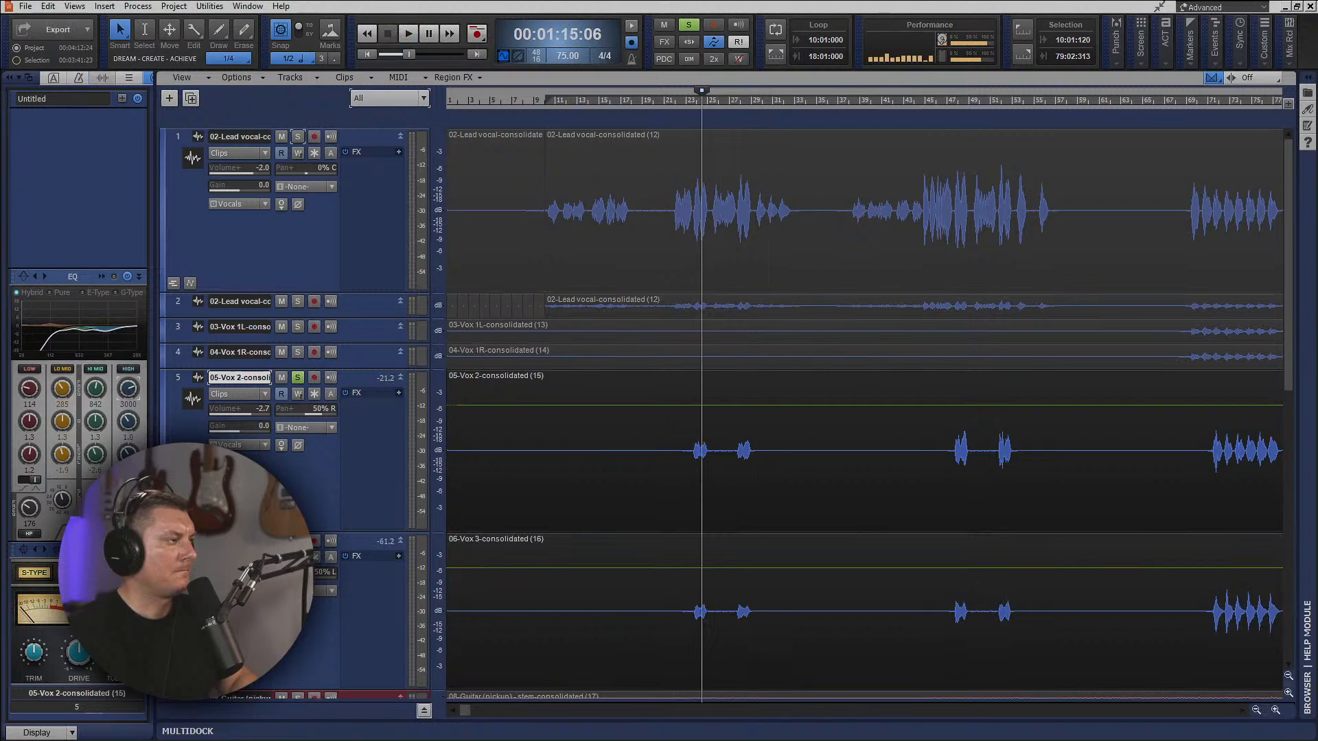
{"action": "key", "text": "space"}
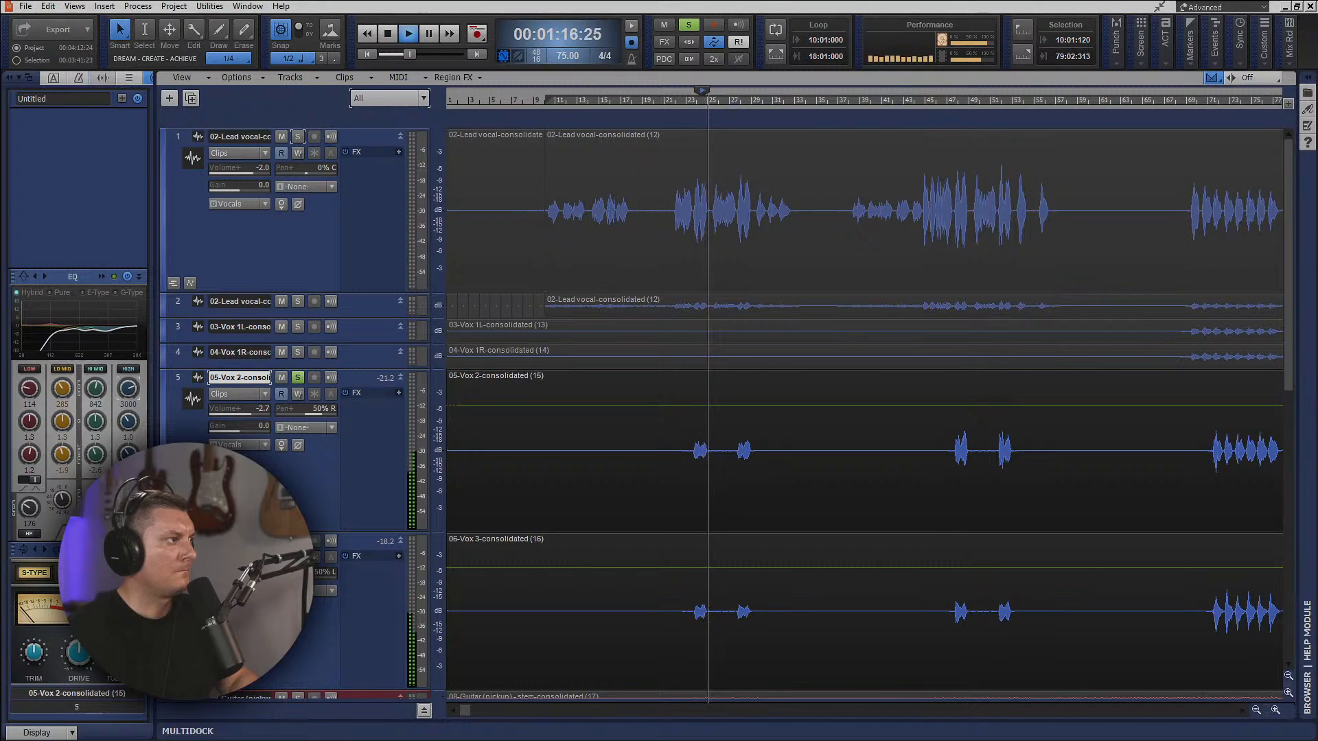
{"action": "key", "text": "space"}
{"action": "left_click", "coordinate": [298, 377]}
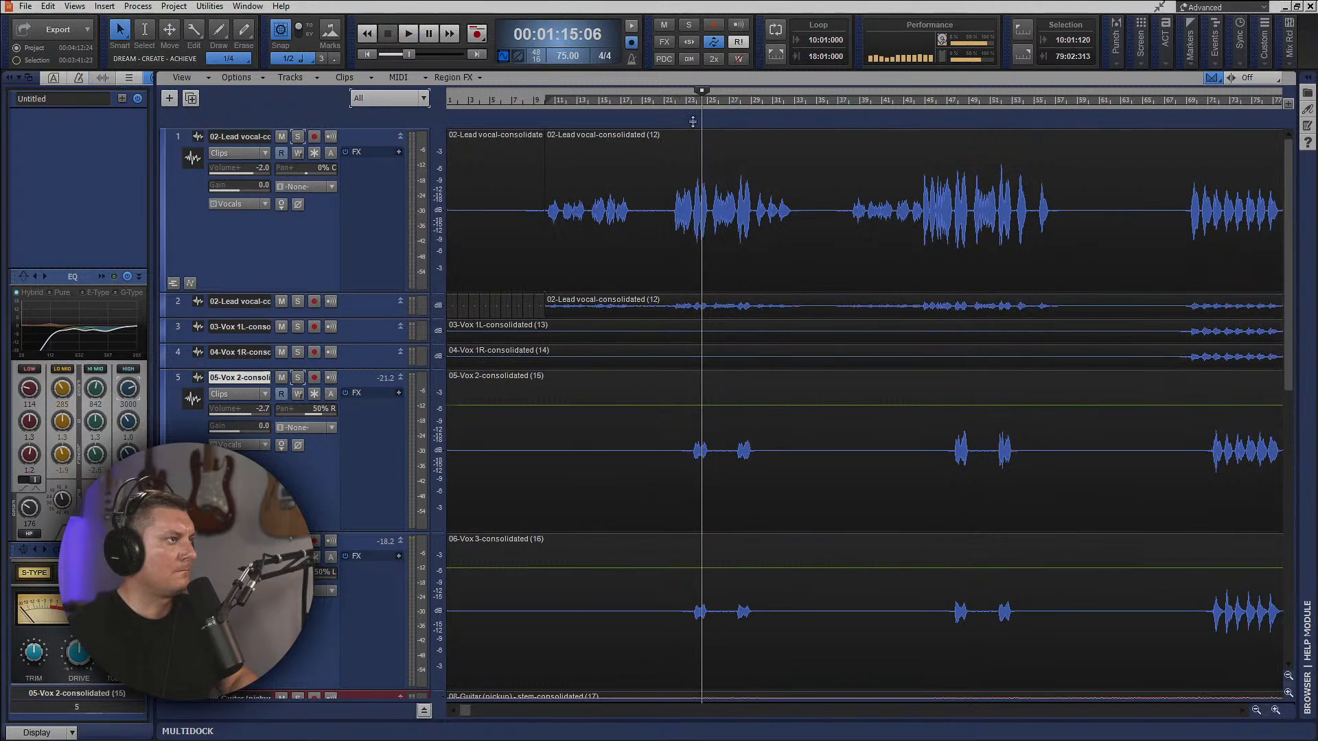
Play the full mix from 00:01:12:00 and collapse the Inspector to widen the track view.
{"action": "left_click", "coordinate": [687, 102]}
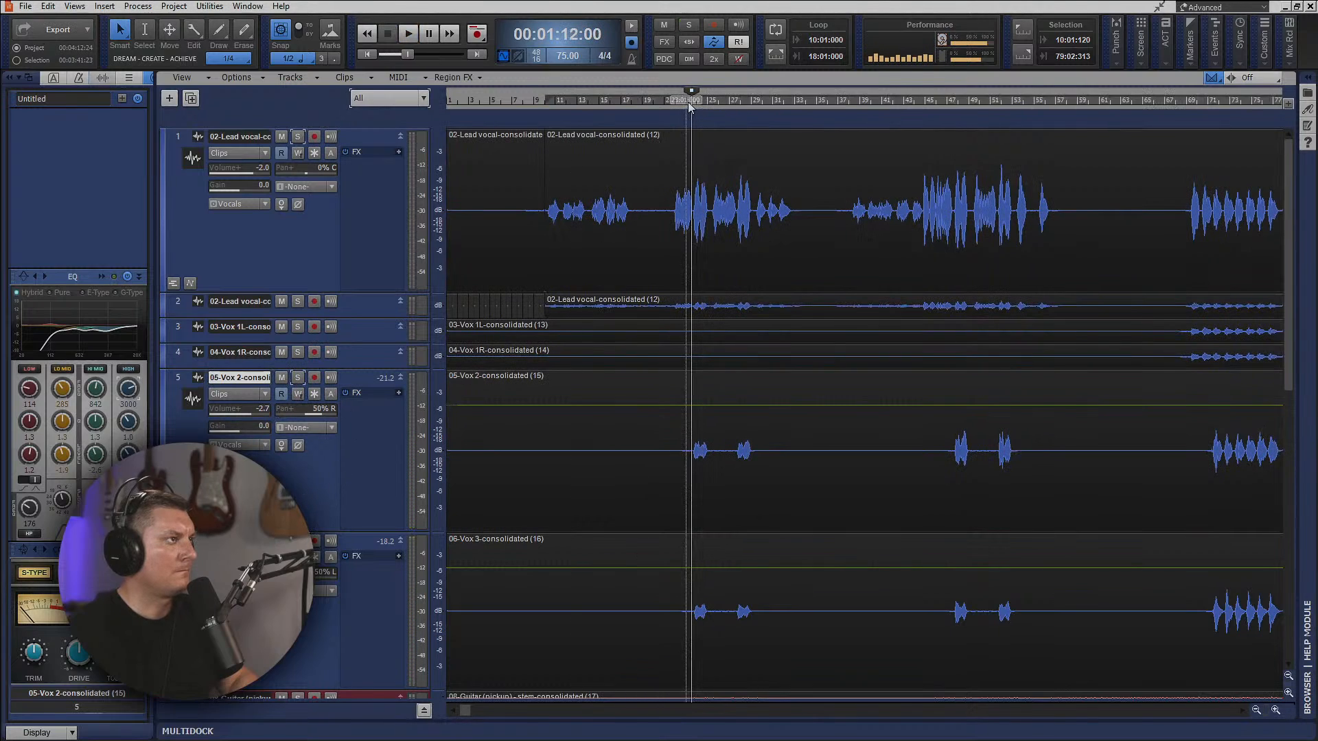
{"action": "key", "text": "space"}
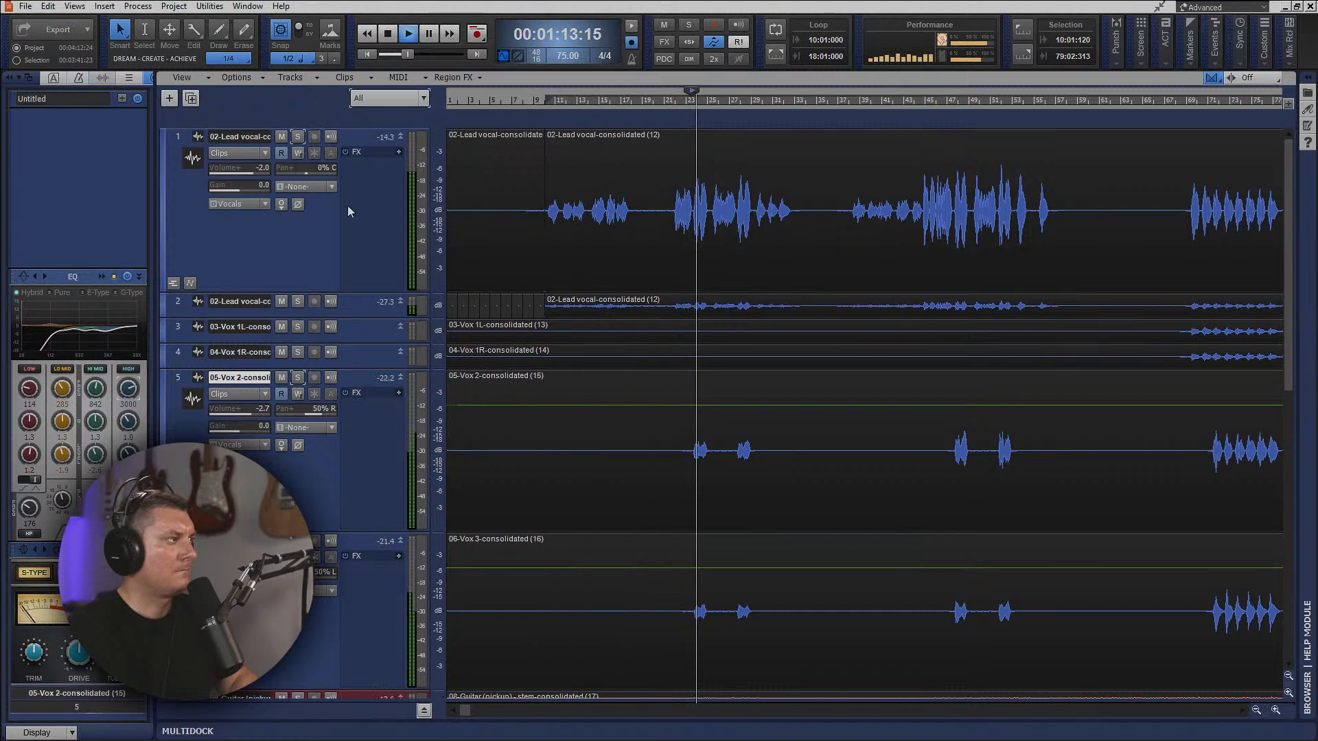
{"action": "left_click", "coordinate": [10, 80]}
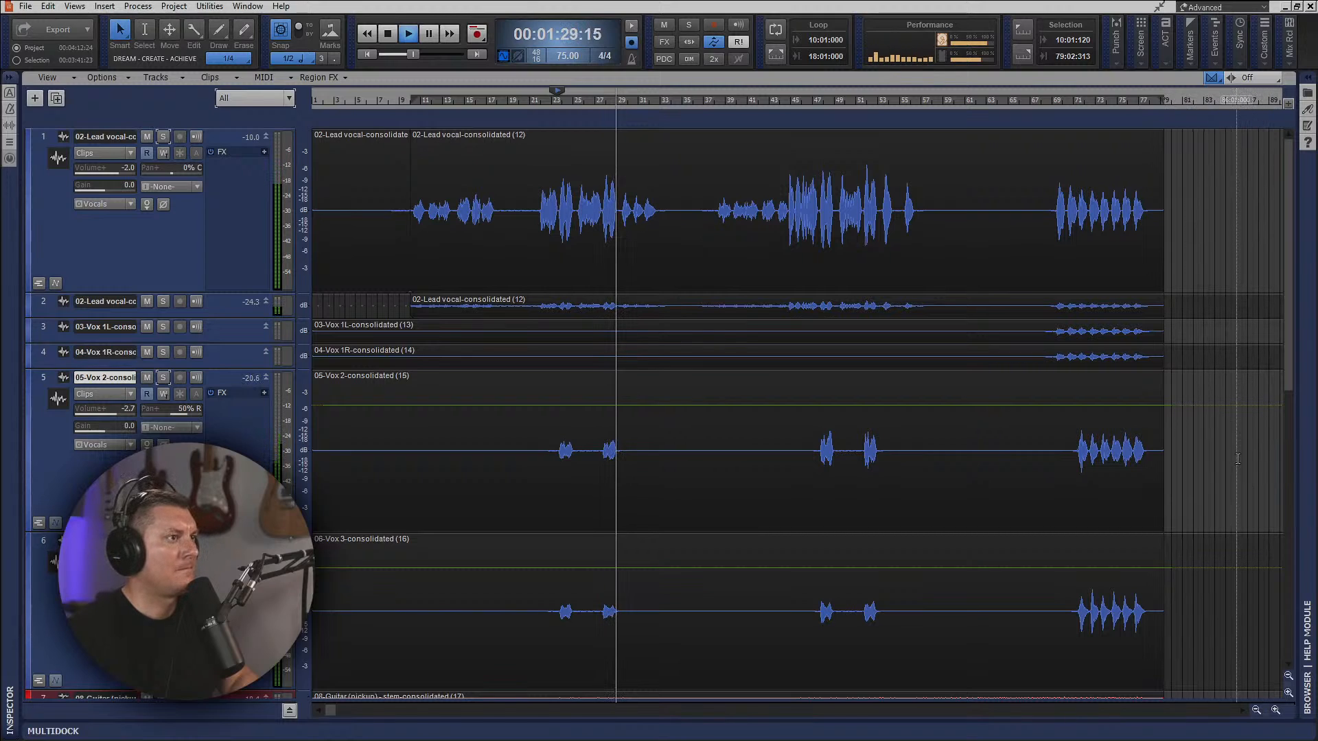
{"action": "scroll", "coordinate": [1235, 456], "scroll_direction": "down", "scroll_amount": 6}
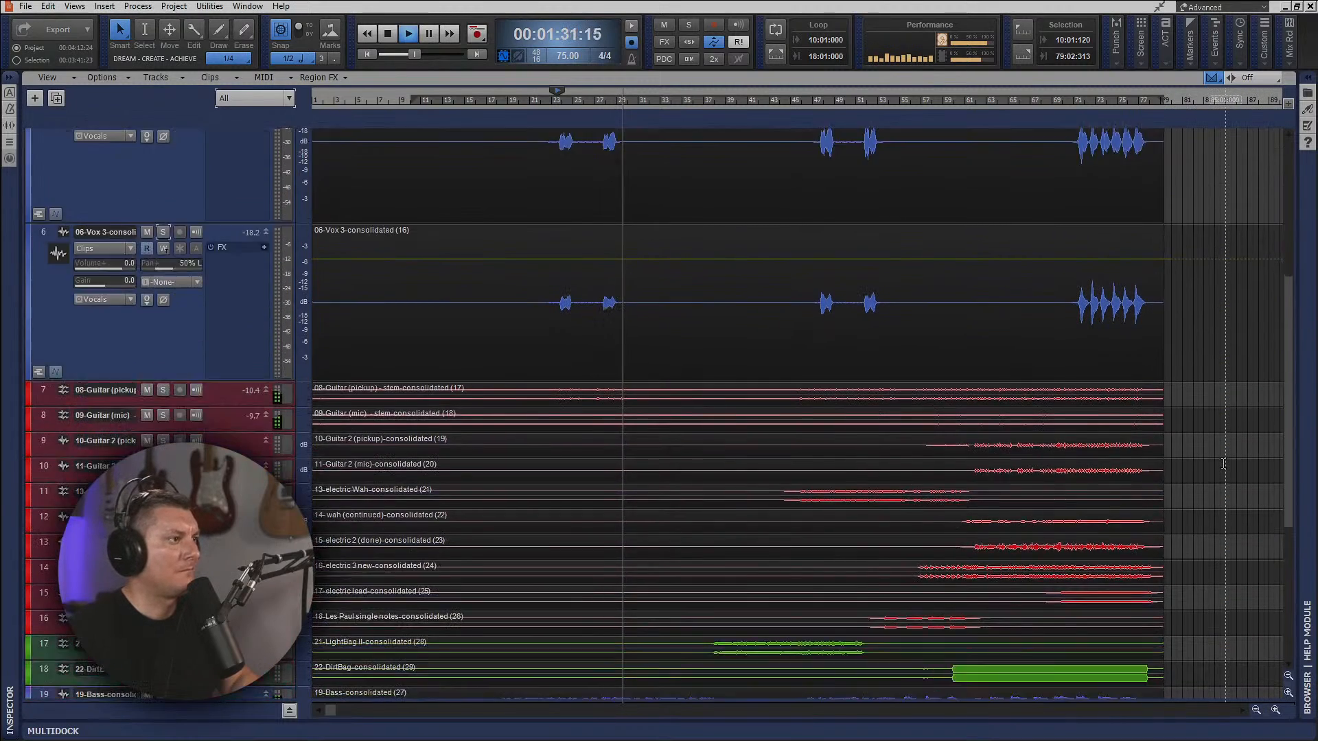
{"action": "scroll", "coordinate": [1222, 466], "scroll_direction": "down", "scroll_amount": 2}
{"action": "scroll", "coordinate": [1223, 464], "scroll_direction": "up", "scroll_amount": 6}
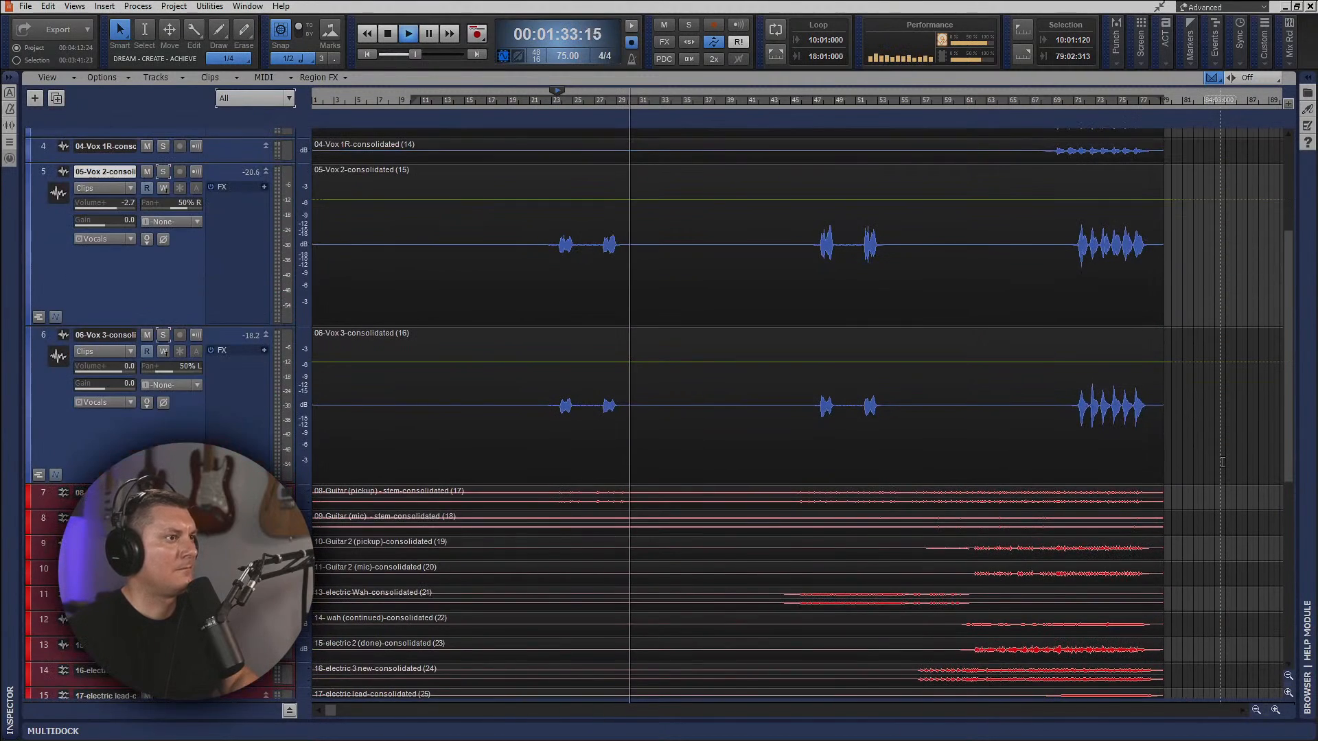
Show the Console during playback and add Rev Short, Rev Med and Rev Long sends to the Vocals bus.
{"action": "scroll", "coordinate": [1222, 462], "scroll_direction": "up", "scroll_amount": 3}
{"action": "scroll", "coordinate": [1222, 462], "scroll_direction": "down", "scroll_amount": 3}
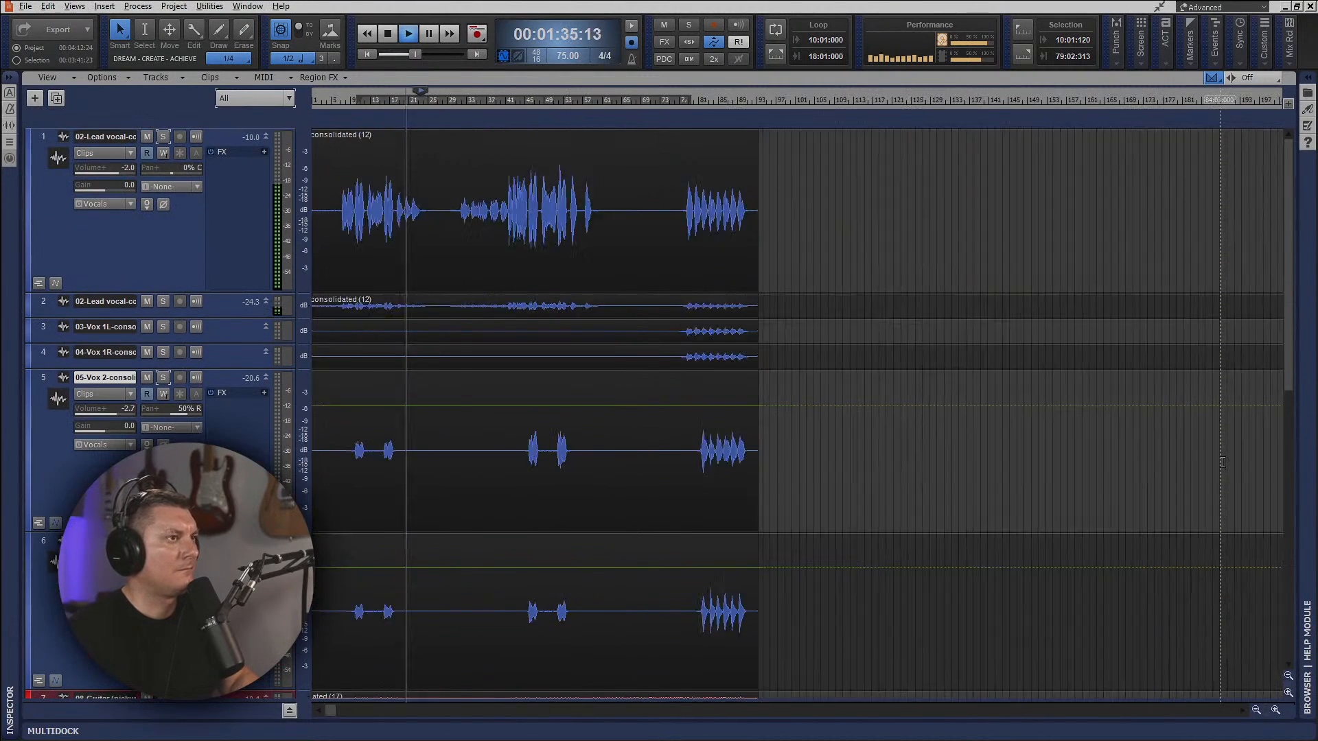
{"action": "scroll", "coordinate": [1221, 463], "scroll_direction": "up", "scroll_amount": 3}
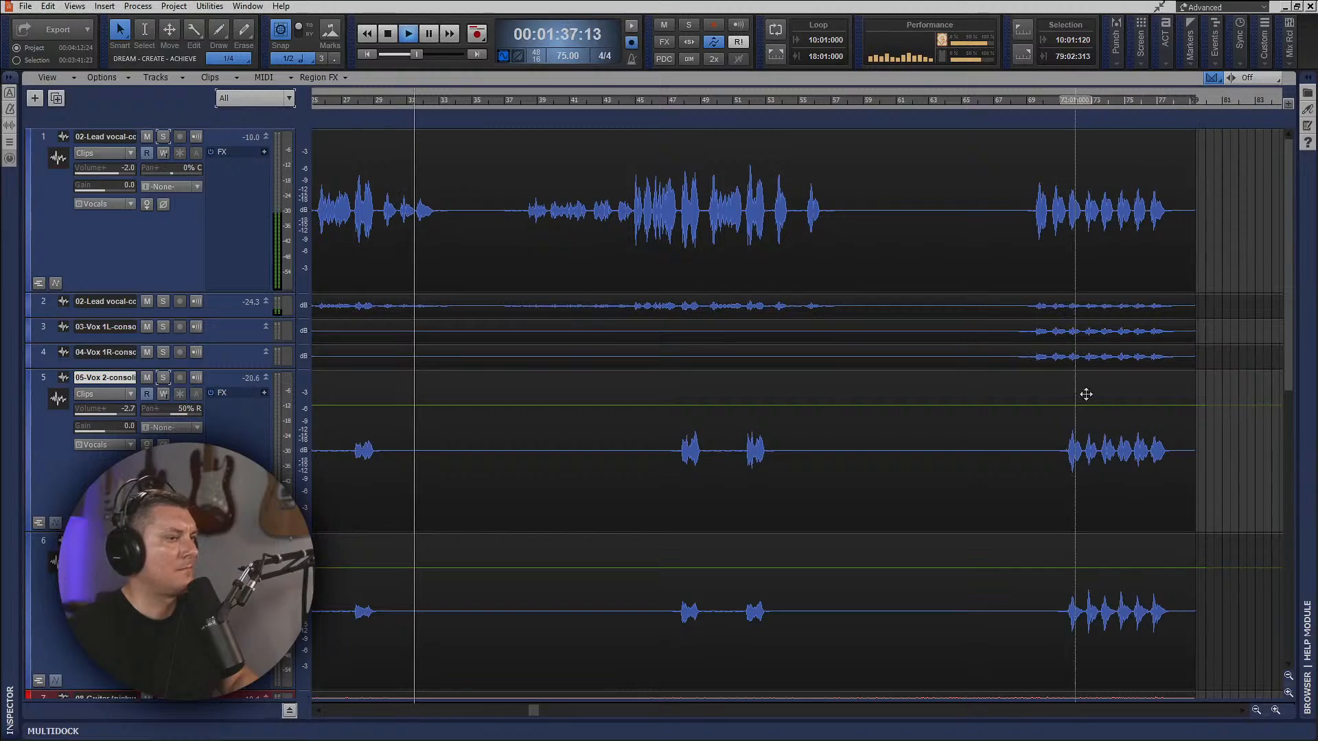
{"action": "key", "text": "alt+3"}
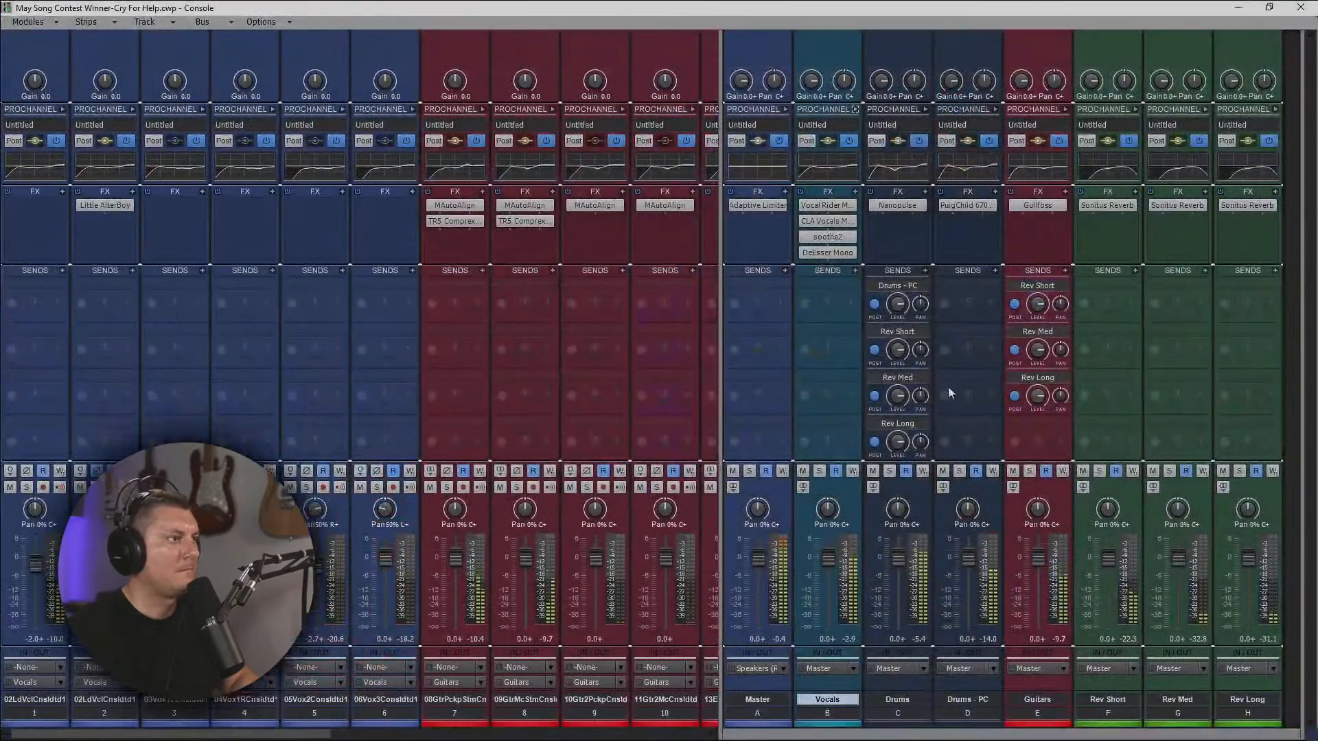
{"action": "left_click", "coordinate": [855, 271]}
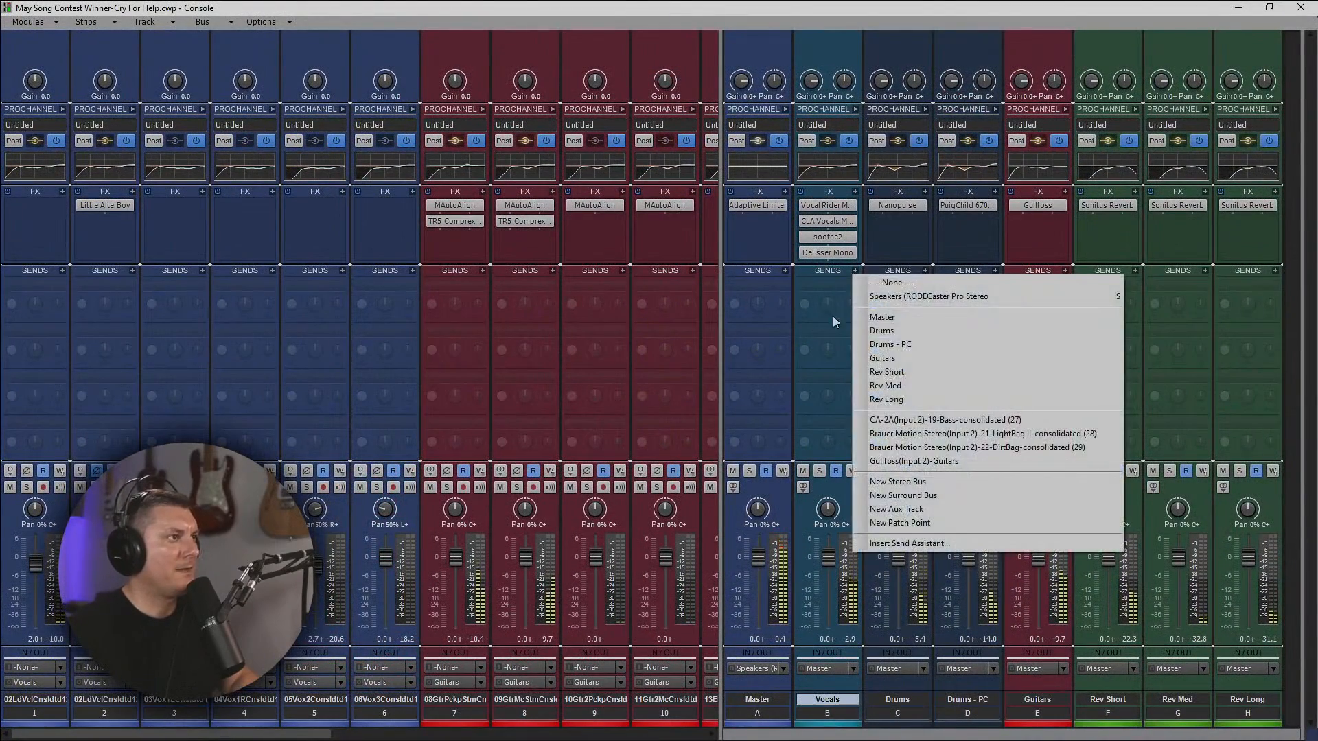
{"action": "left_click", "coordinate": [893, 357]}
{"action": "left_click", "coordinate": [855, 271]}
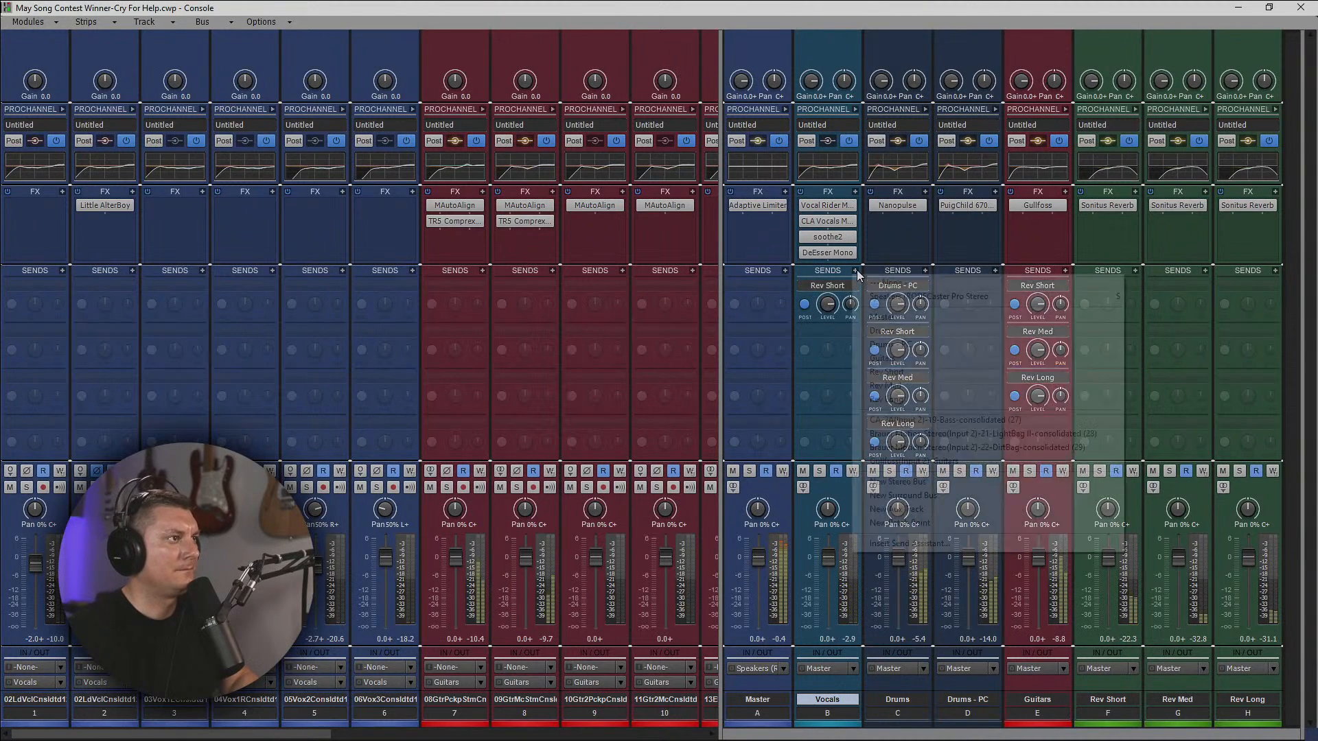
{"action": "left_click", "coordinate": [884, 386]}
{"action": "left_click", "coordinate": [854, 271]}
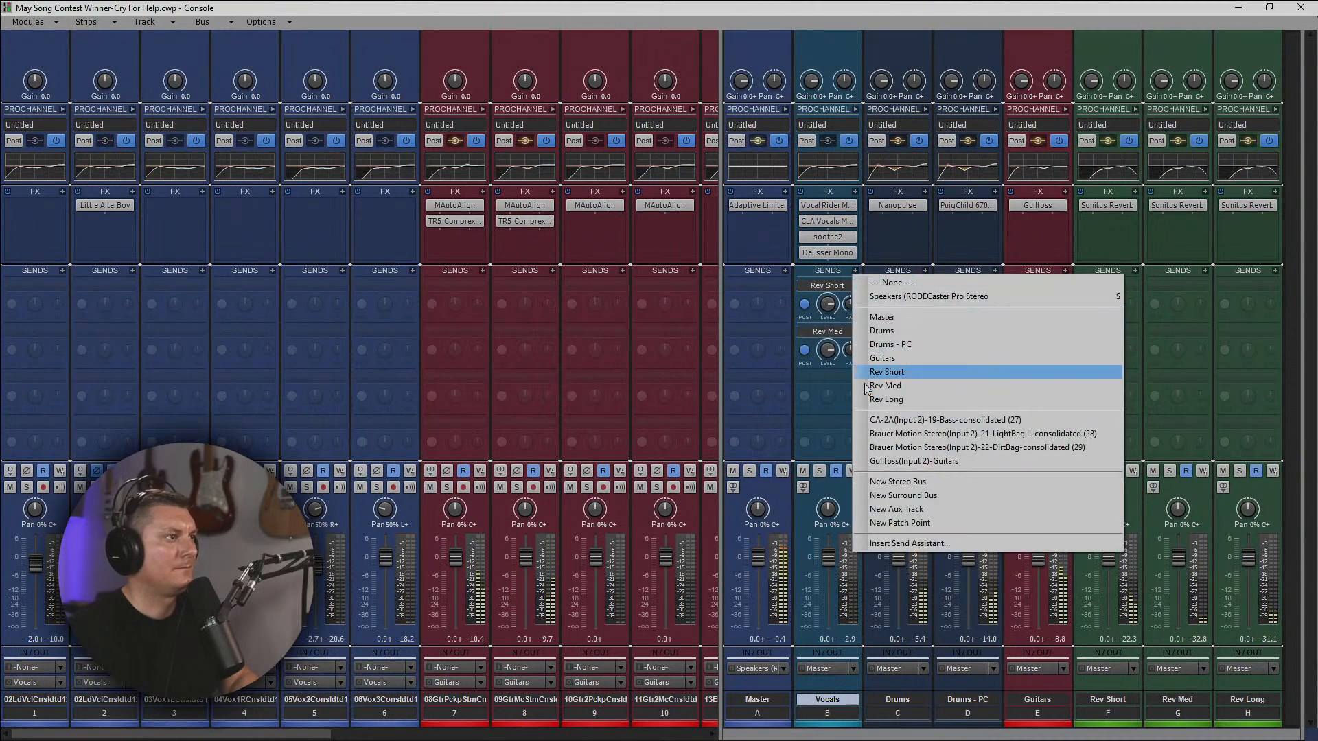
{"action": "left_click", "coordinate": [889, 371]}
Lower the levels of the Vocals bus's three reverb sends, bringing Rev Long to about -19.9.
{"action": "left_click_drag", "start_coordinate": [828, 397], "coordinate": [828, 432]}
{"action": "left_click_drag", "start_coordinate": [830, 346], "coordinate": [830, 379]}
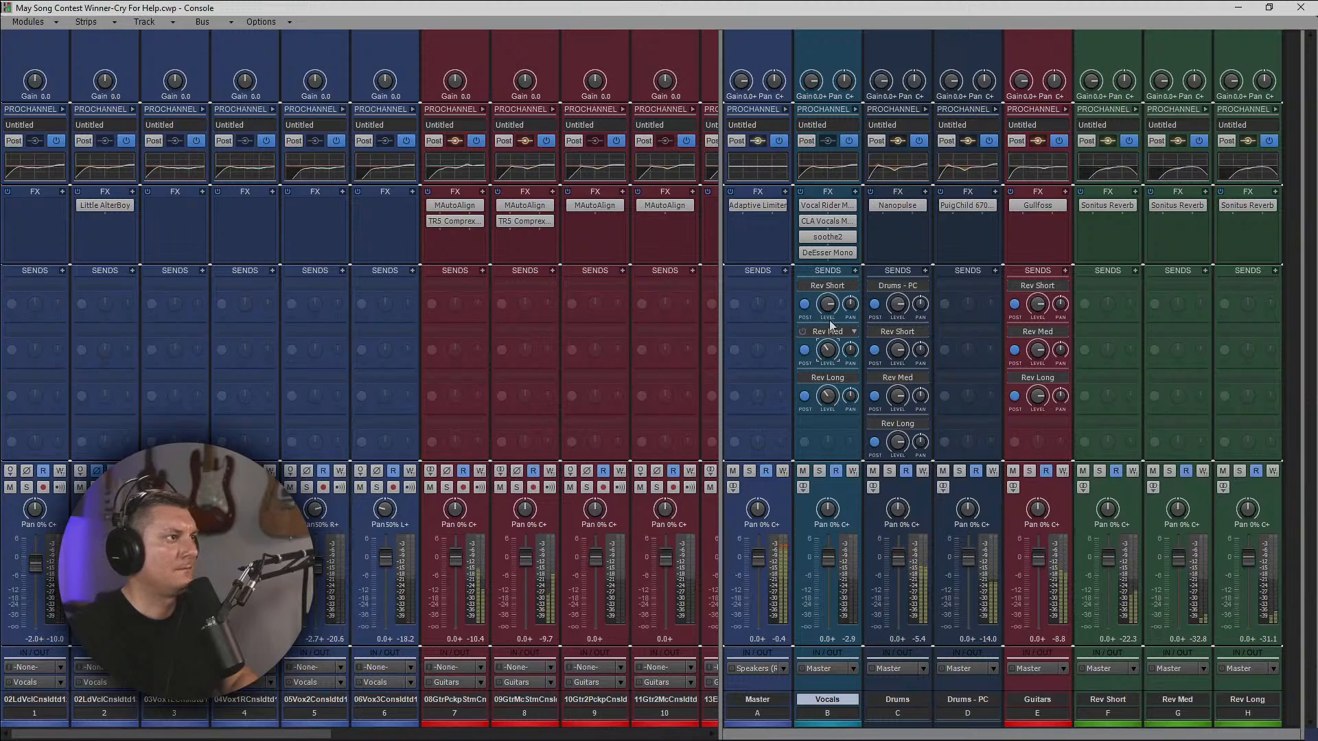
{"action": "left_click_drag", "start_coordinate": [829, 303], "coordinate": [829, 307]}
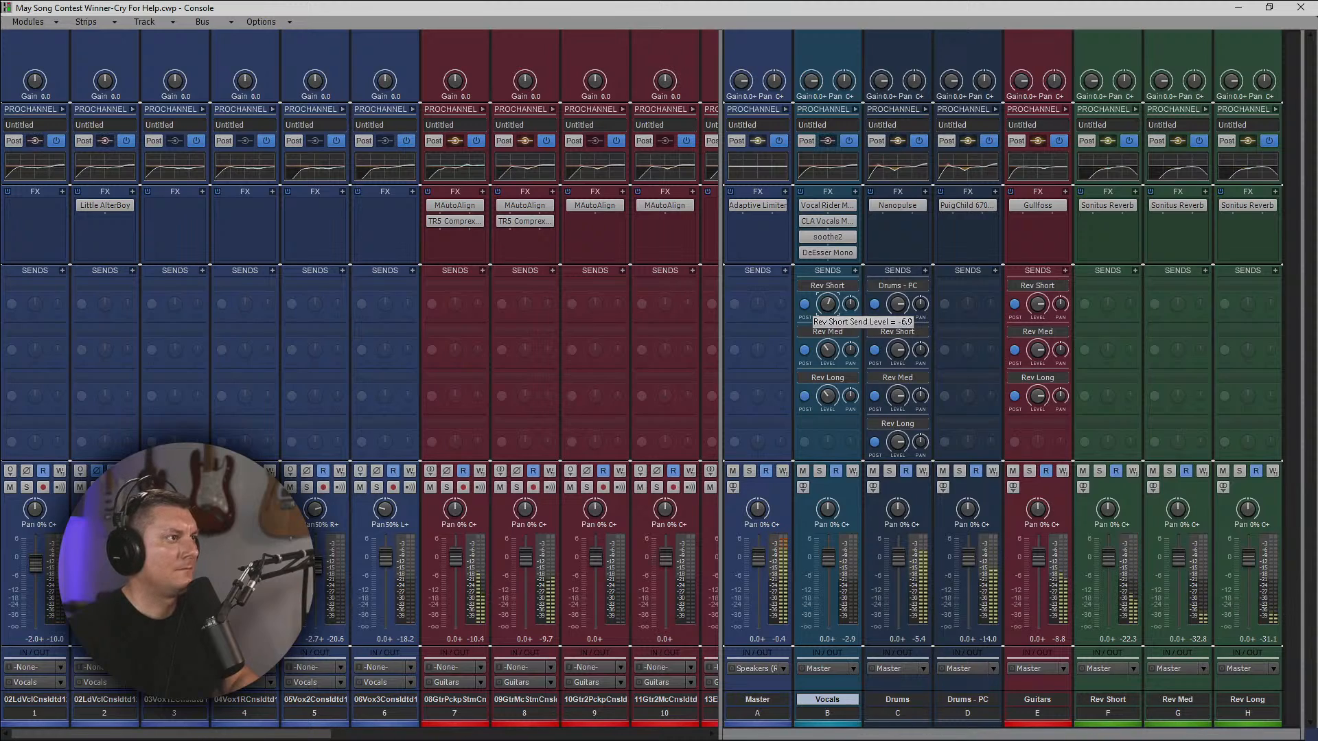
{"action": "left_click_drag", "start_coordinate": [830, 306], "coordinate": [832, 313]}
{"action": "mouse_move", "coordinate": [828, 354]}
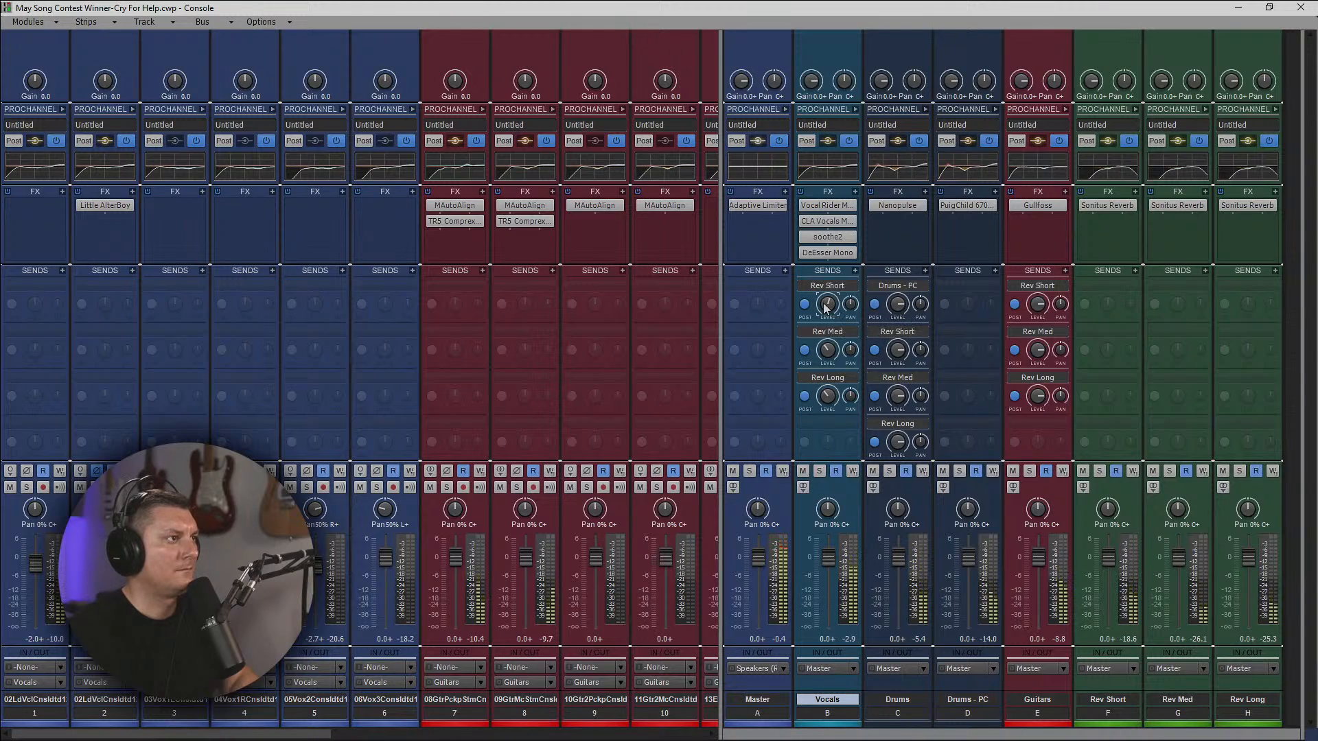
{"action": "left_click_drag", "start_coordinate": [826, 351], "coordinate": [827, 399]}
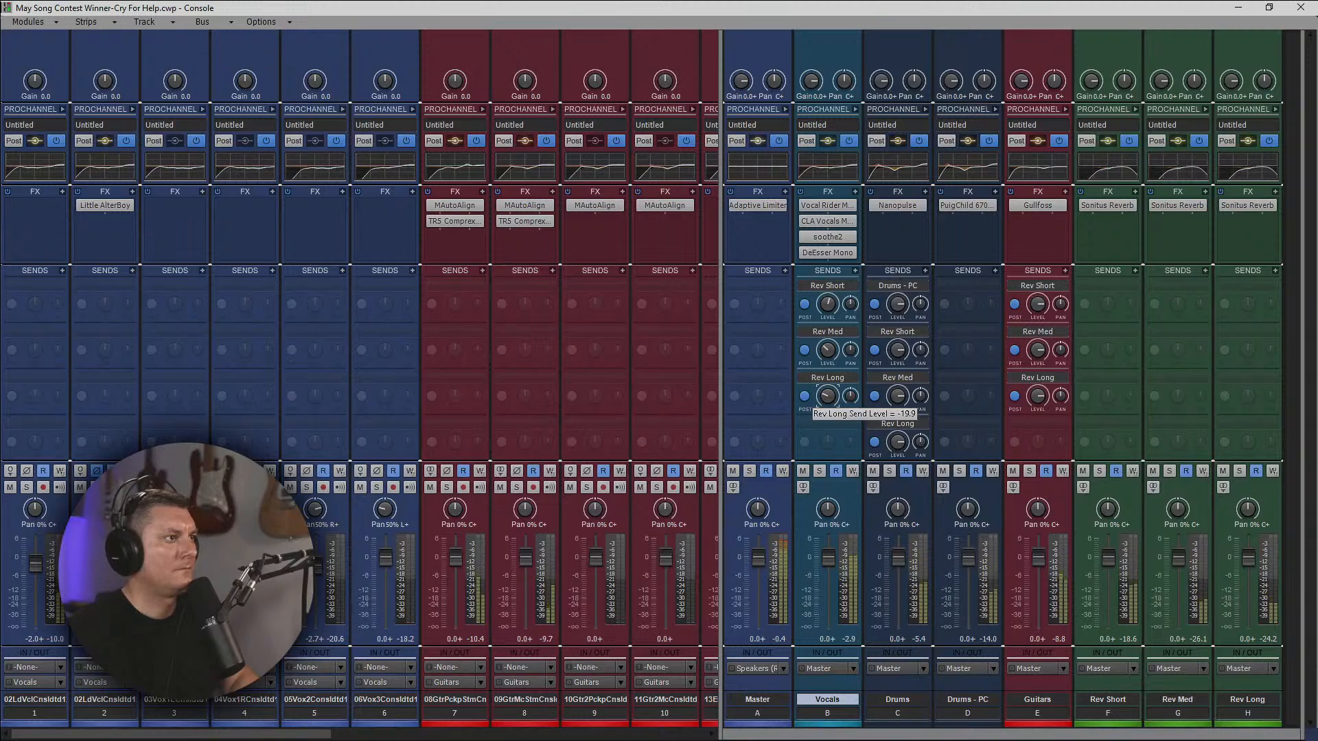
Reduce the Vocals bus's Rev Short send further and adjust its Rev Med send to around -19.0.
{"action": "left_click_drag", "start_coordinate": [827, 304], "coordinate": [827, 301]}
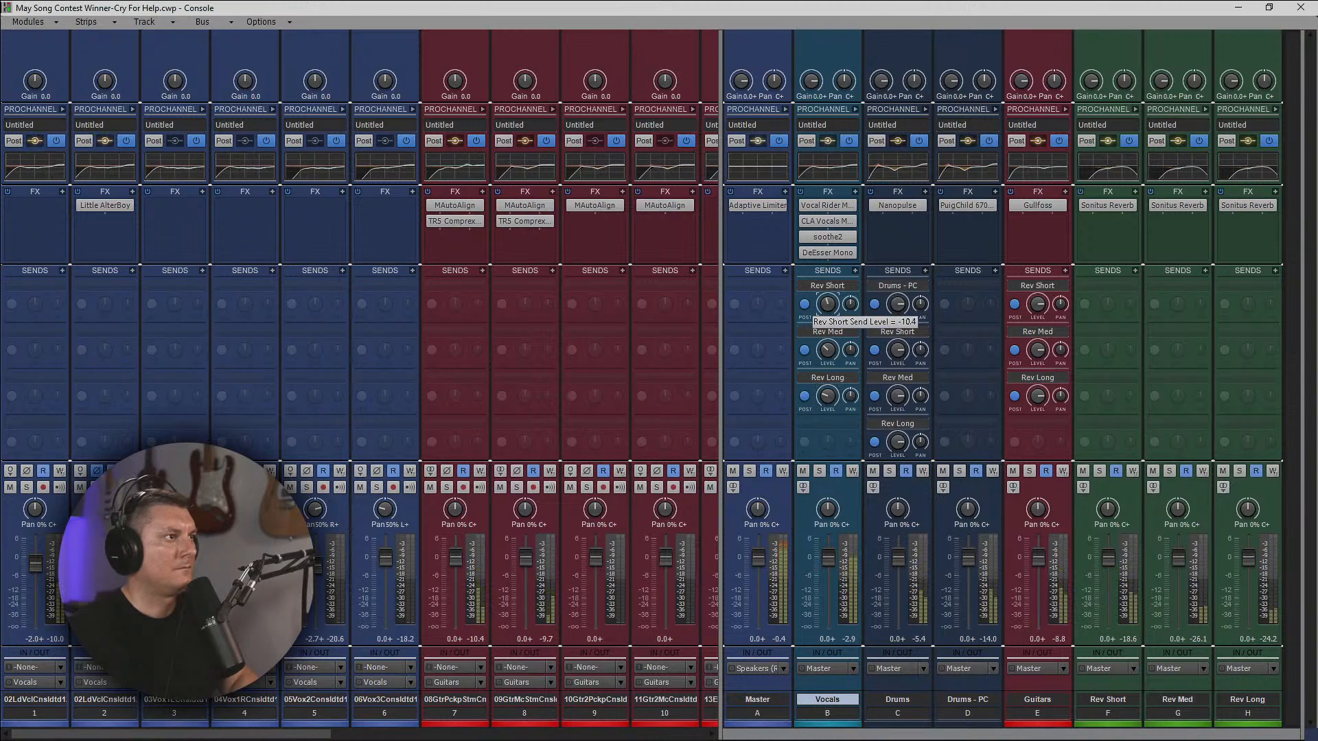
{"action": "left_click_drag", "start_coordinate": [827, 303], "coordinate": [823, 291]}
{"action": "left_click_drag", "start_coordinate": [824, 351], "coordinate": [824, 352]}
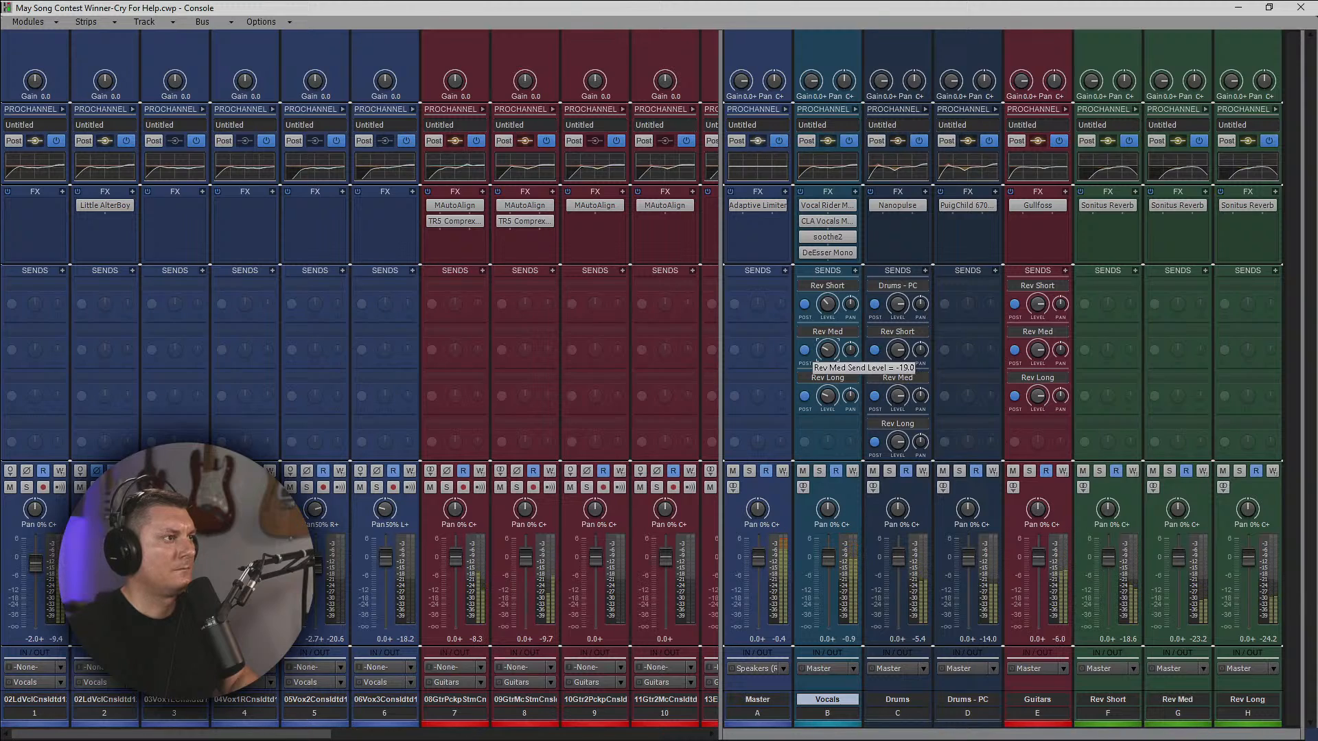
{"action": "left_click_drag", "start_coordinate": [824, 352], "coordinate": [824, 347]}
Pan the Vocals bus's Rev Med and Rev Long sends to opposite sides.
{"action": "right_click", "coordinate": [829, 395]}
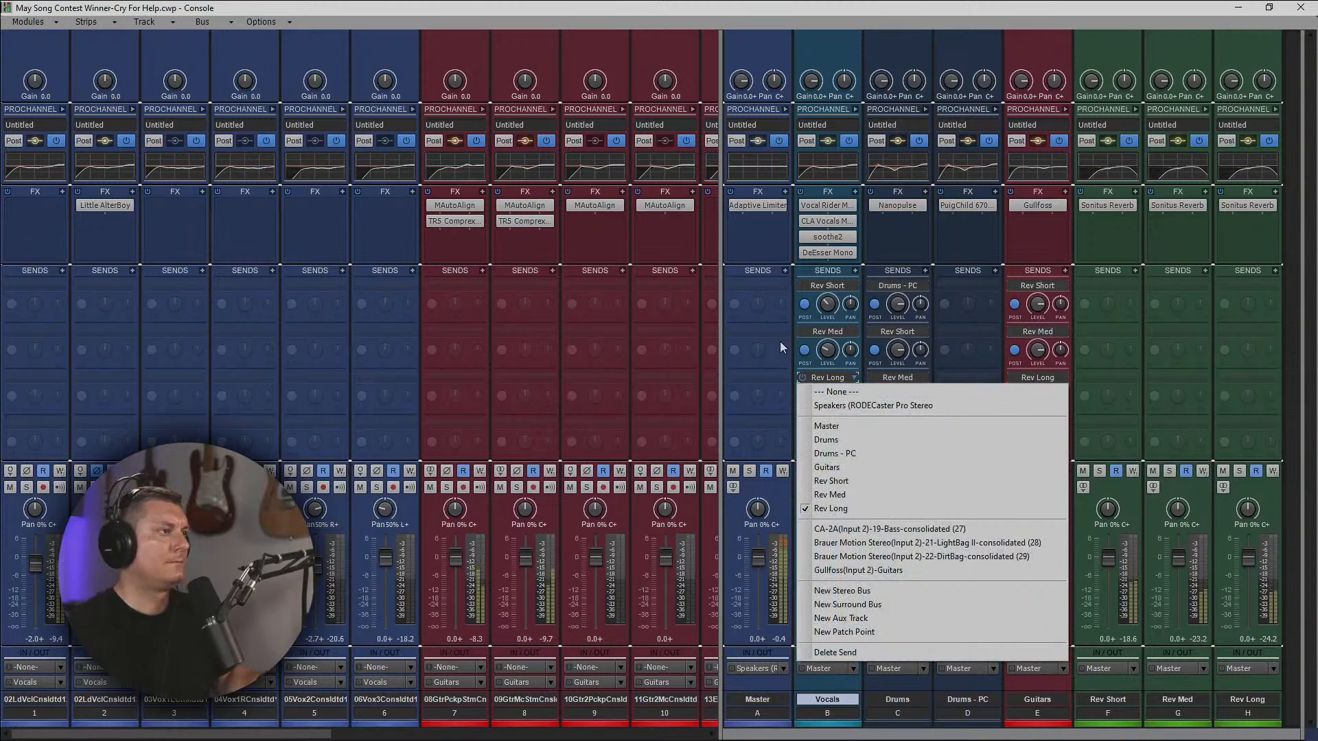
{"action": "left_click", "coordinate": [770, 297]}
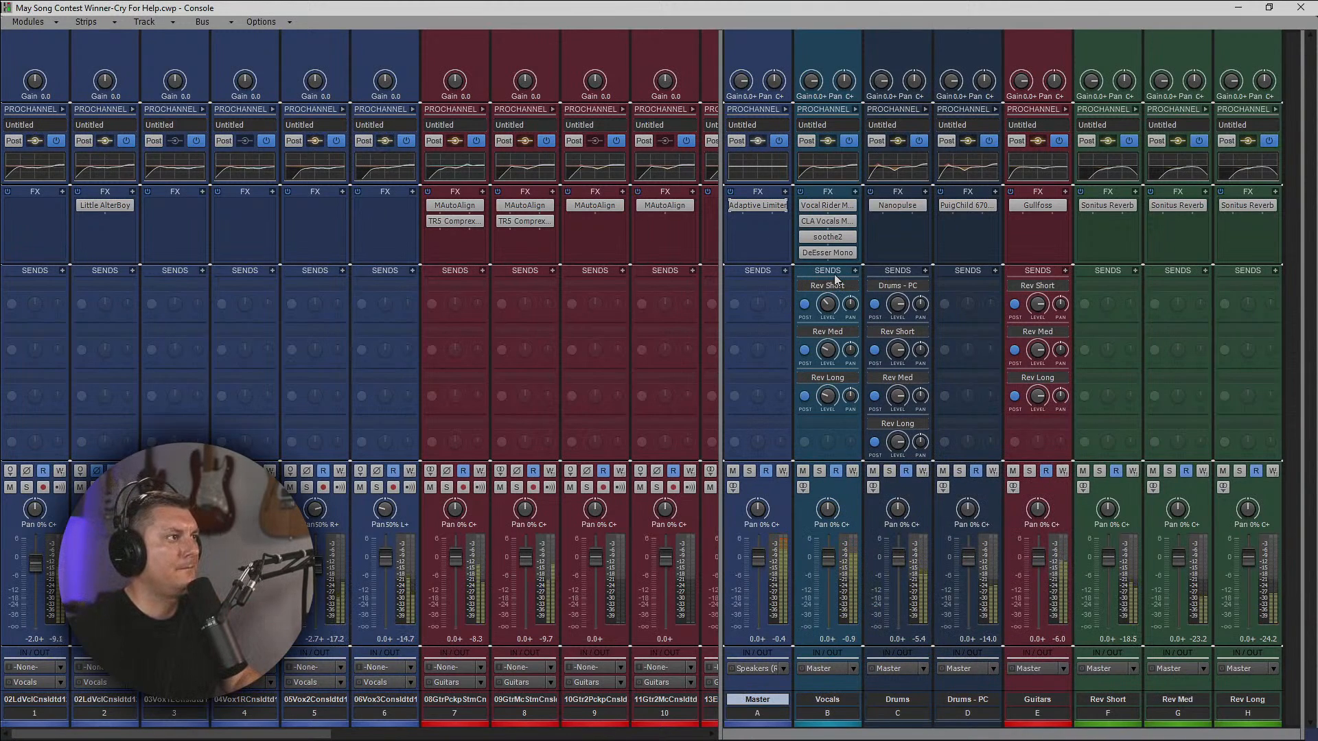
{"action": "mouse_move", "coordinate": [826, 396]}
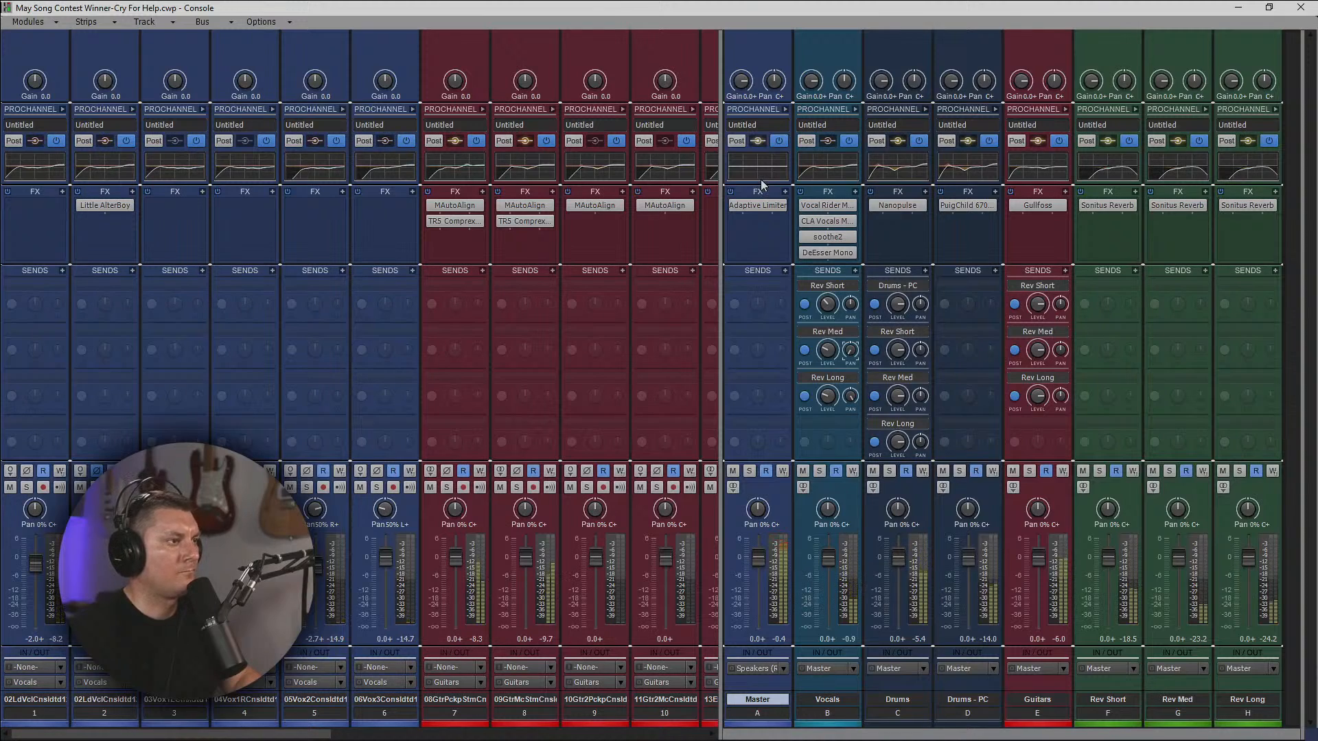
{"action": "left_click_drag", "start_coordinate": [722, 216], "coordinate": [1143, 257]}
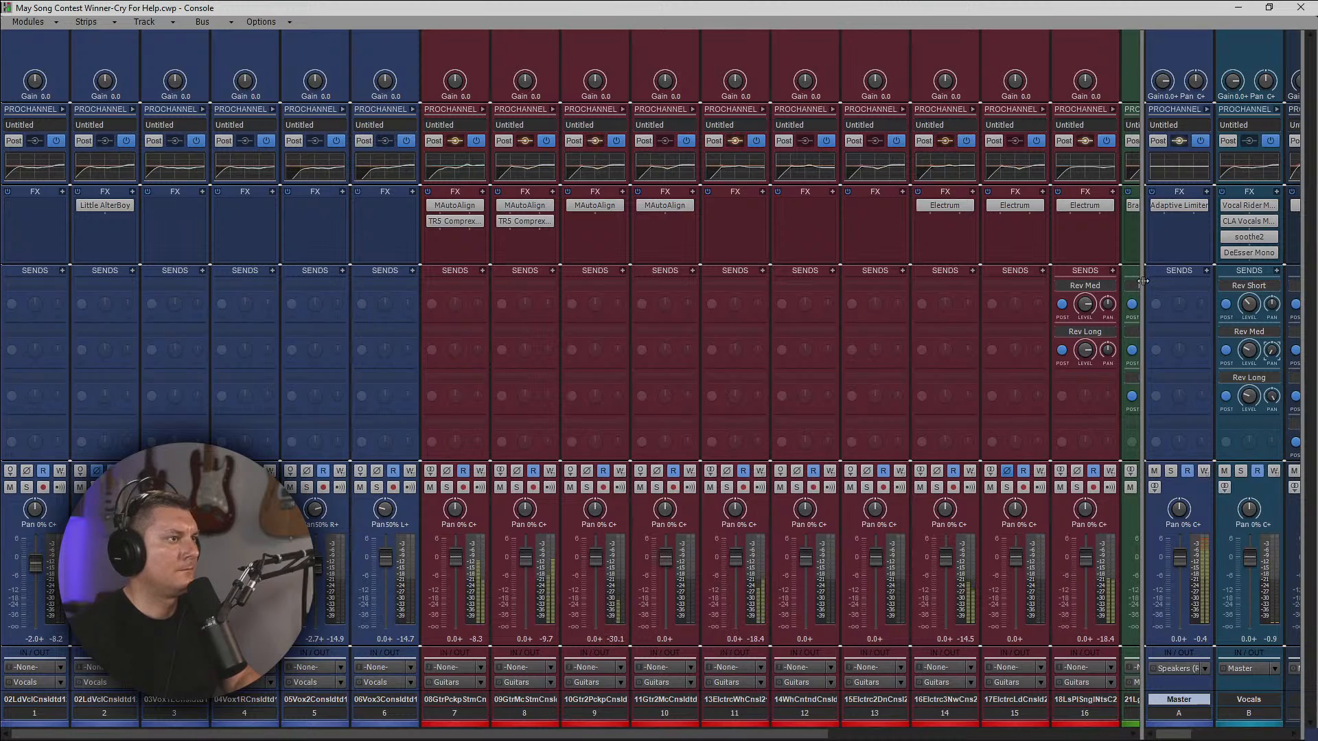
{"action": "left_click_drag", "start_coordinate": [1143, 281], "coordinate": [734, 316]}
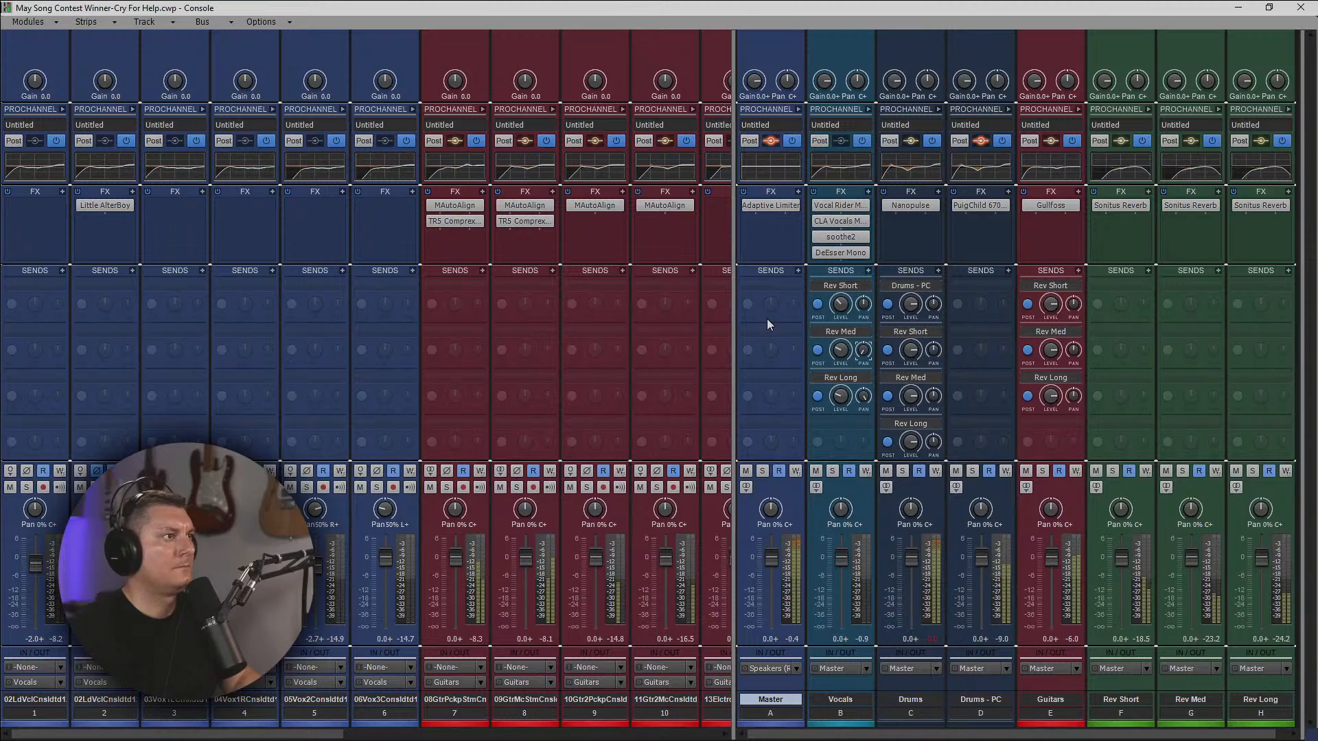
Replace the Adaptive Limiter on the Master bus with IK Multimedia's TR5 One.
{"action": "right_click", "coordinate": [773, 205]}
{"action": "left_click", "coordinate": [715, 220]}
{"action": "right_click", "coordinate": [759, 218]}
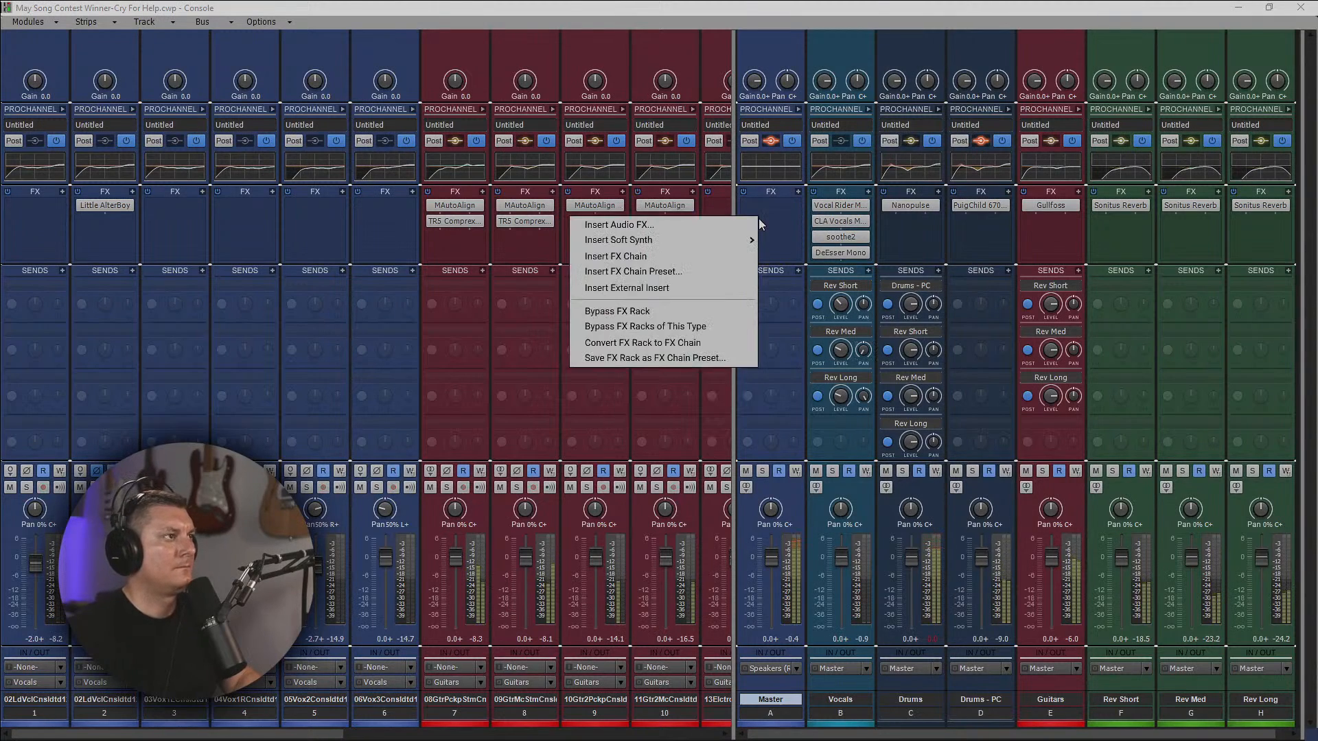
{"action": "left_click", "coordinate": [735, 224]}
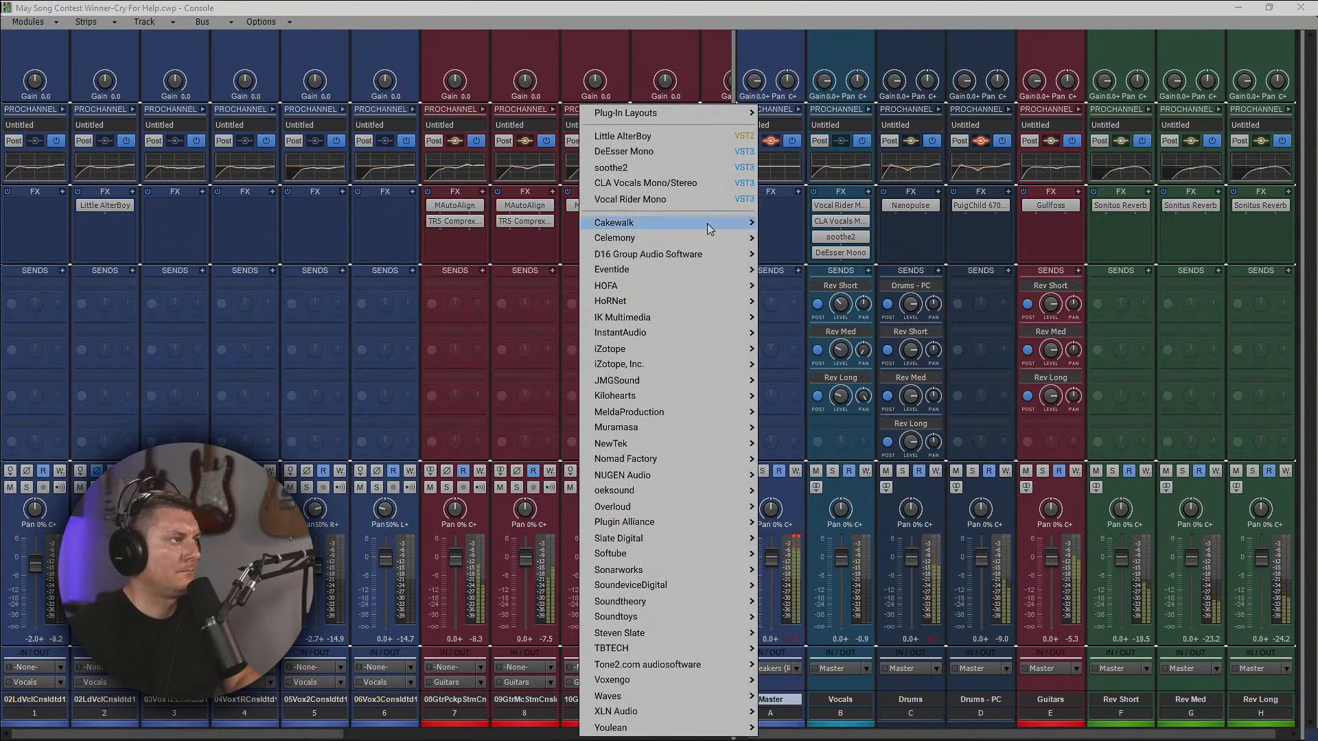
{"action": "mouse_move", "coordinate": [708, 229]}
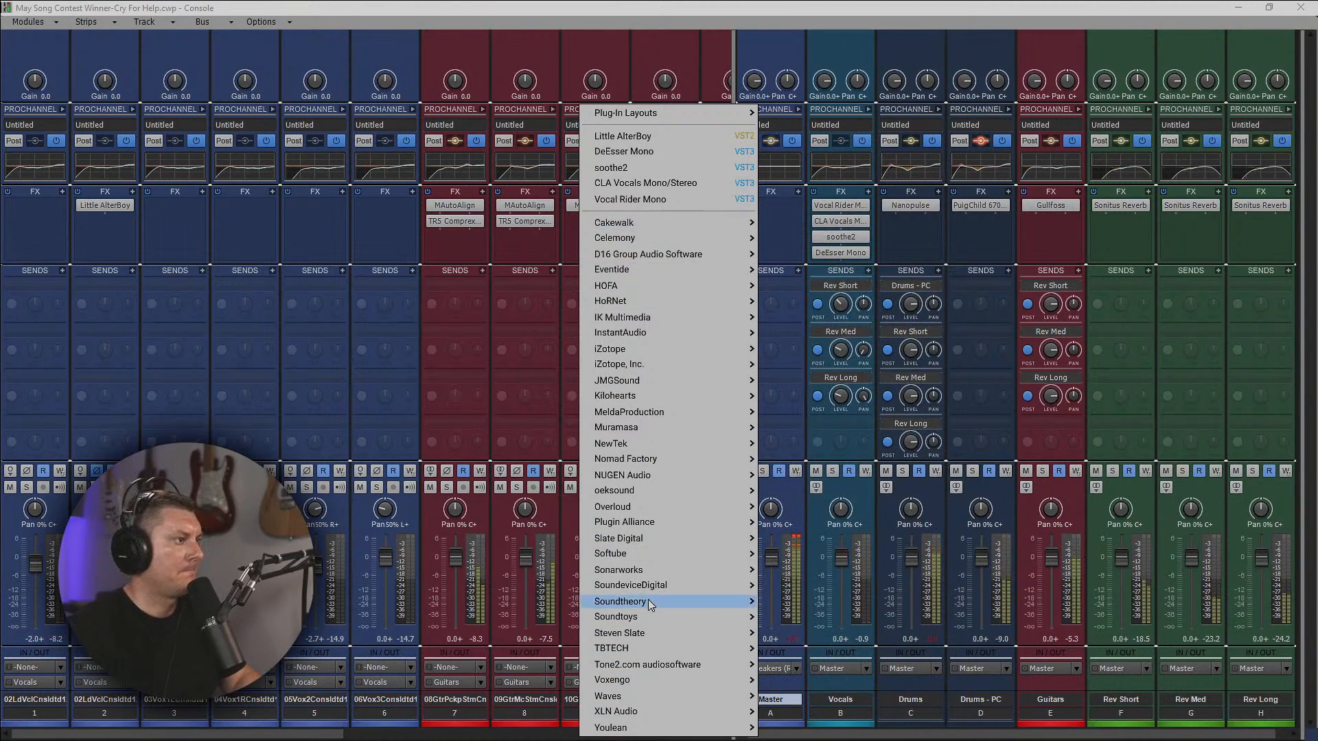
{"action": "mouse_move", "coordinate": [651, 604]}
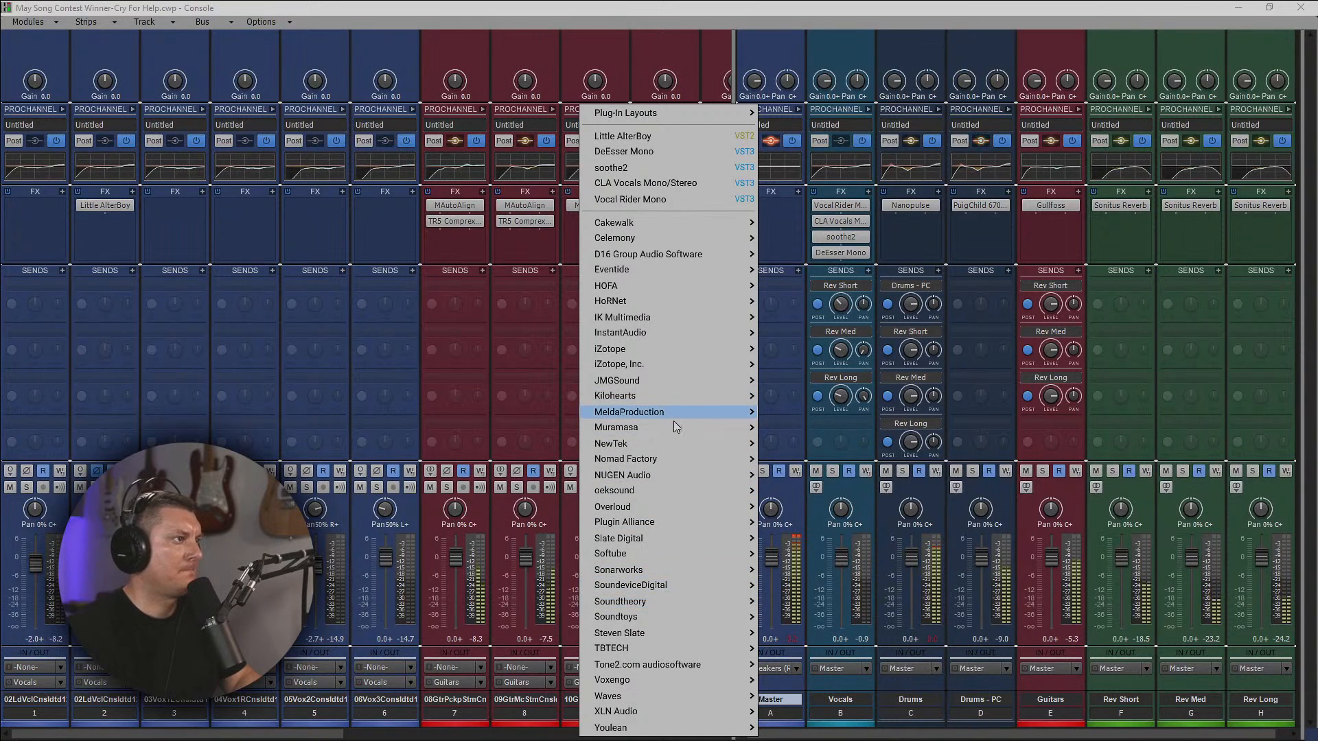
{"action": "mouse_move", "coordinate": [710, 323]}
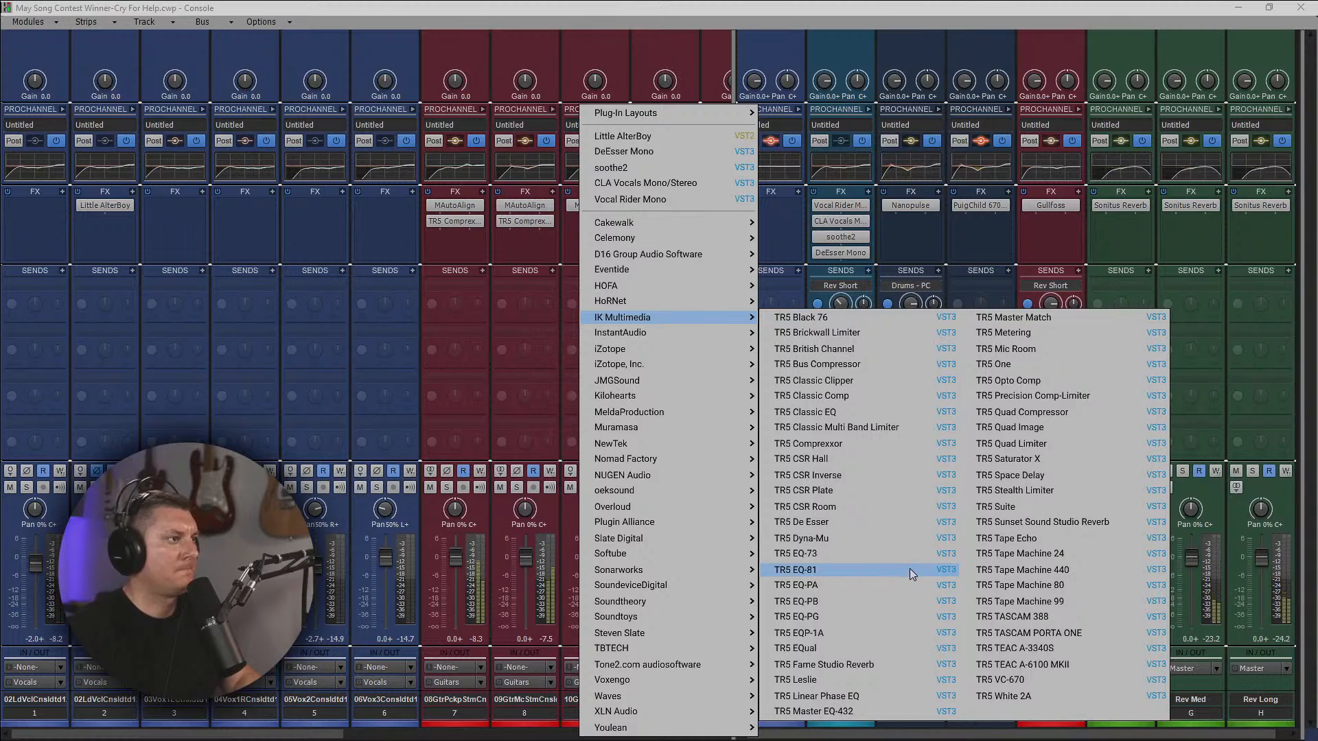
{"action": "left_click", "coordinate": [1022, 362]}
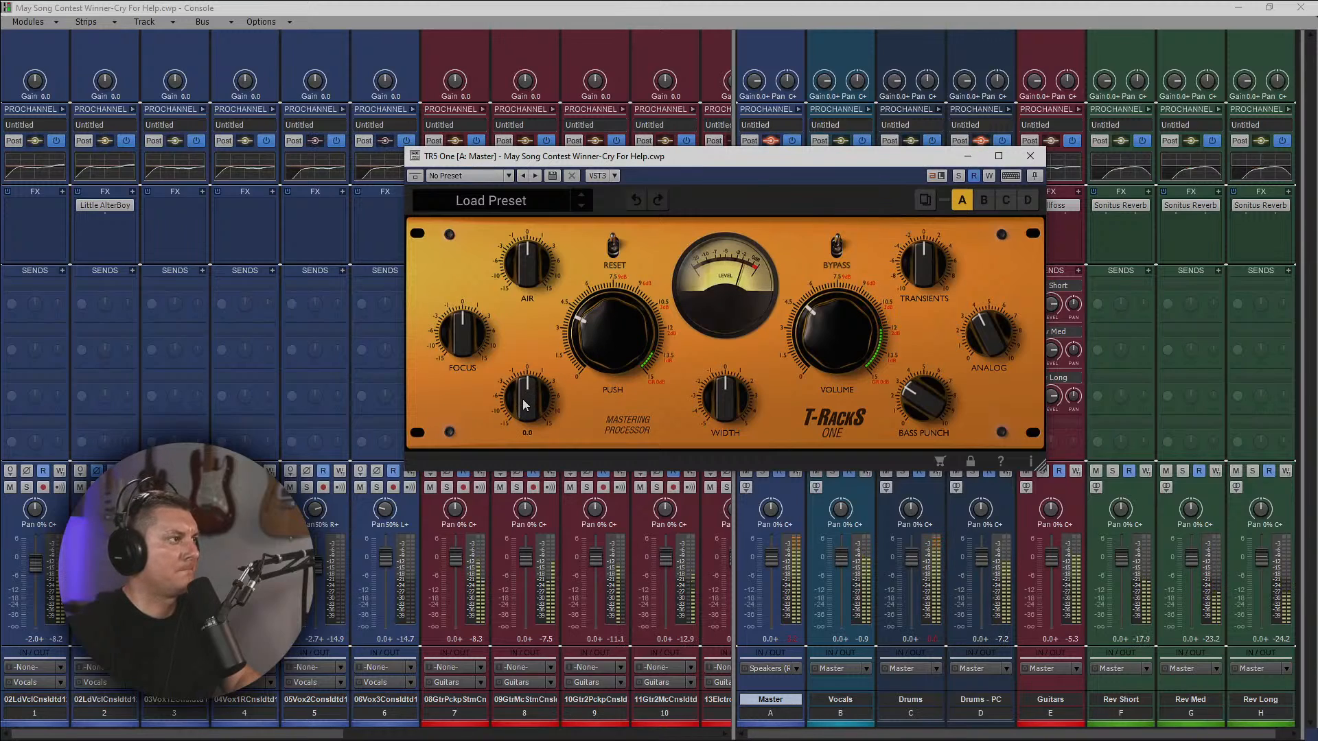
In TR5 One, slightly raise Body, Focus, Width and Transients, set Air to about 0.5, reduce Analog, and close the plug-in.
{"action": "left_click_drag", "start_coordinate": [522, 398], "coordinate": [522, 390]}
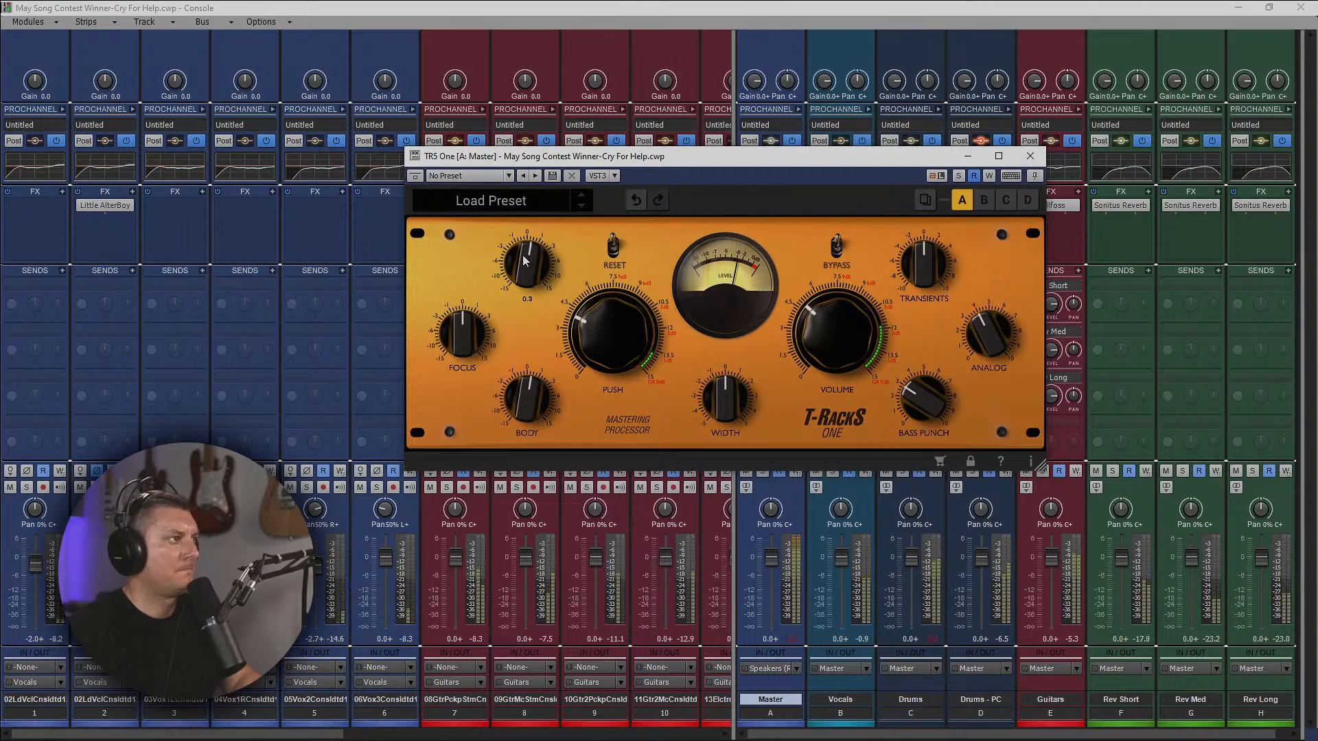
{"action": "left_click_drag", "start_coordinate": [524, 260], "coordinate": [524, 258]}
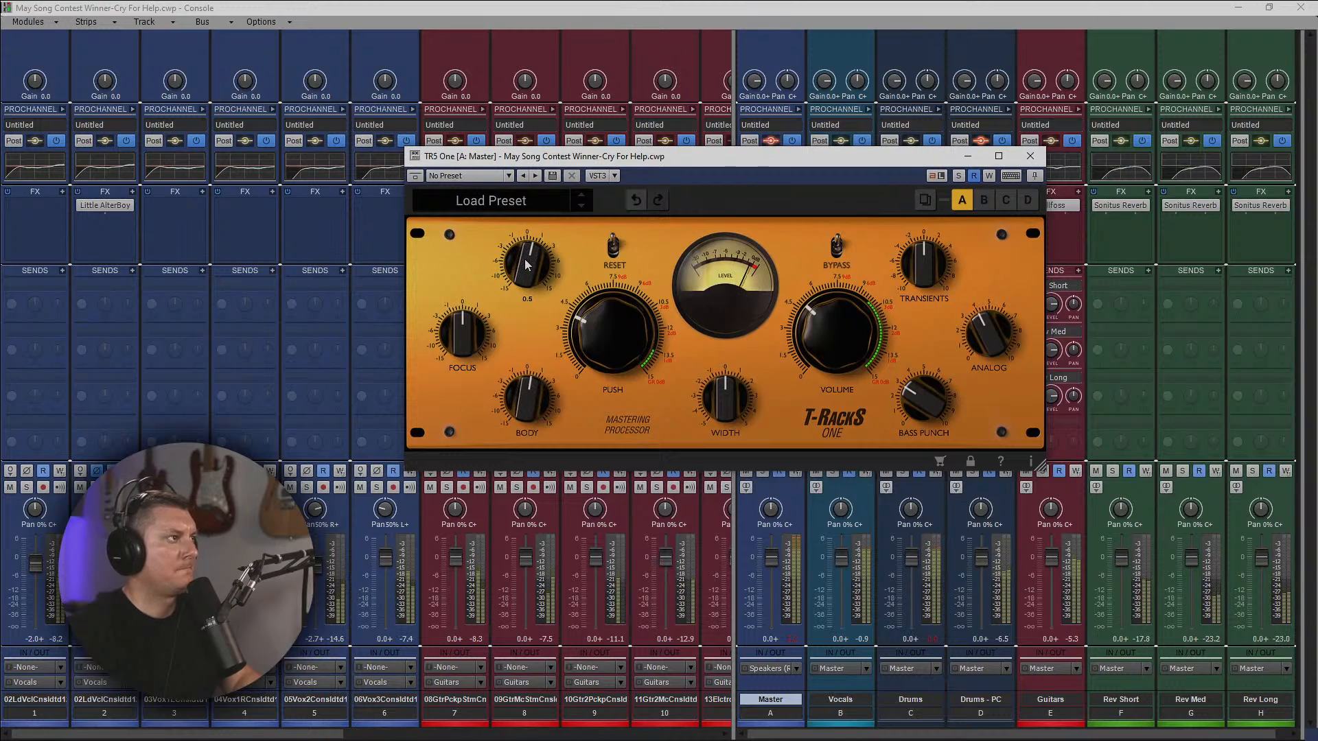
{"action": "left_click_drag", "start_coordinate": [466, 328], "coordinate": [462, 318]}
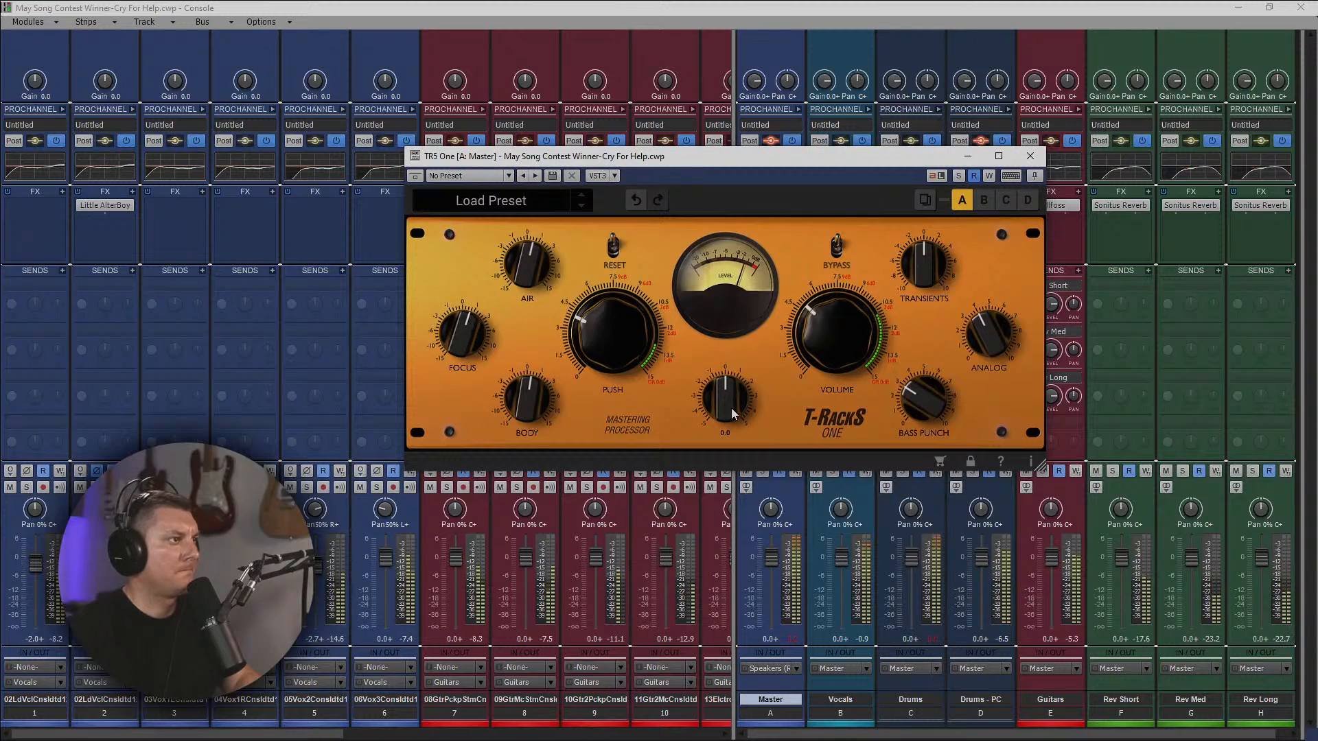
{"action": "left_click_drag", "start_coordinate": [732, 413], "coordinate": [716, 393]}
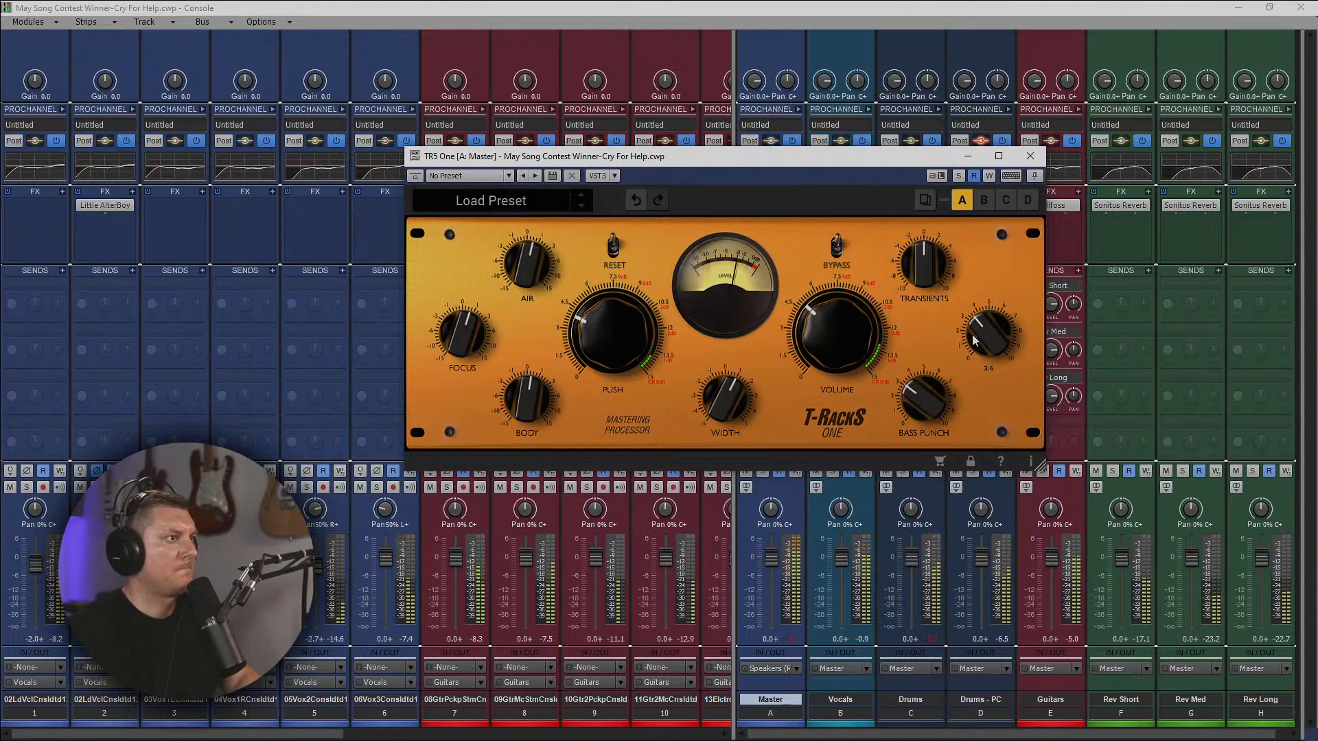
{"action": "left_click_drag", "start_coordinate": [973, 328], "coordinate": [971, 345]}
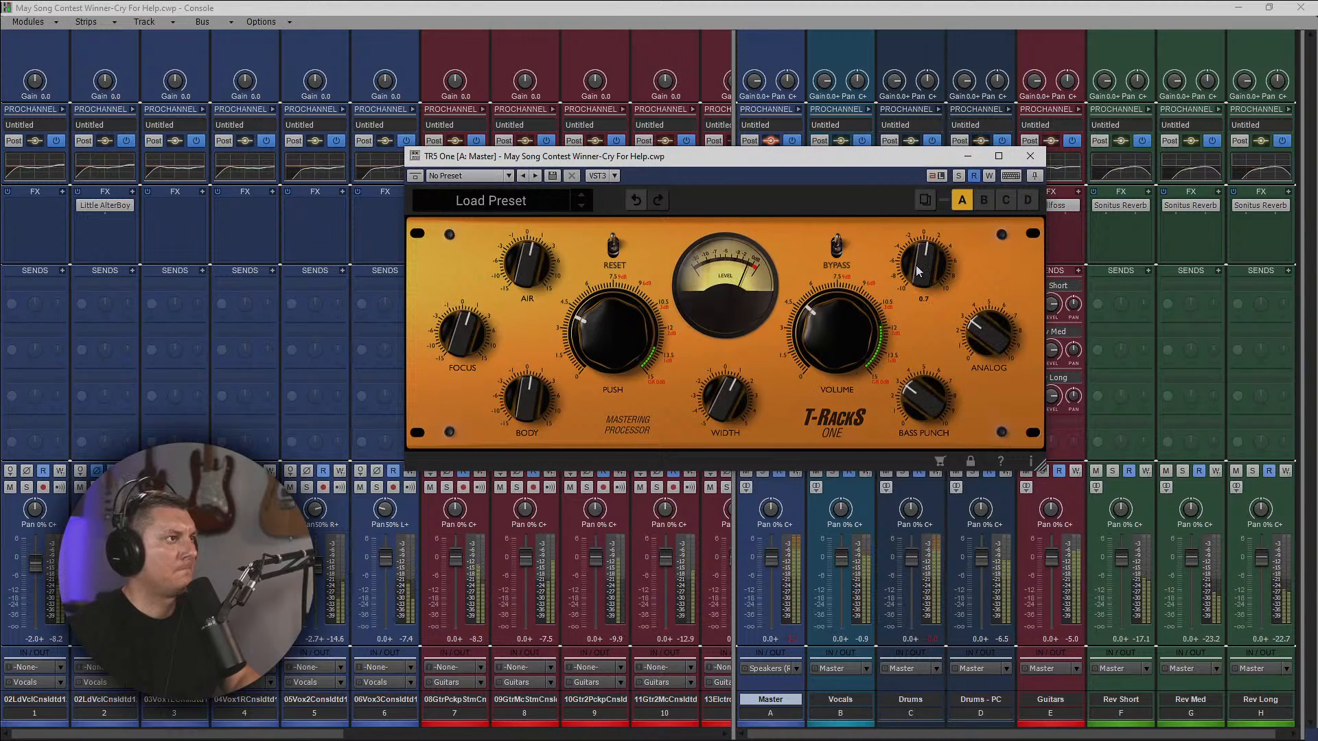
{"action": "left_click_drag", "start_coordinate": [916, 265], "coordinate": [903, 274]}
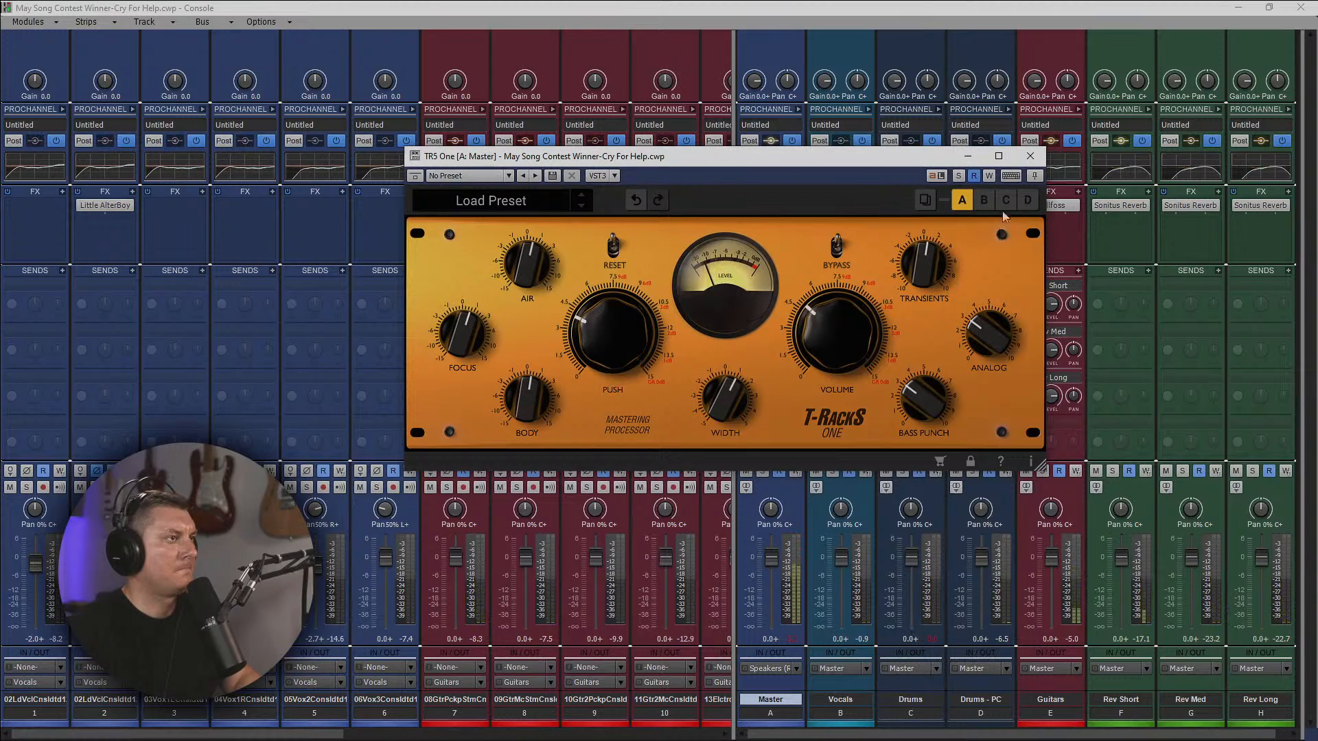
{"action": "left_click", "coordinate": [1030, 157]}
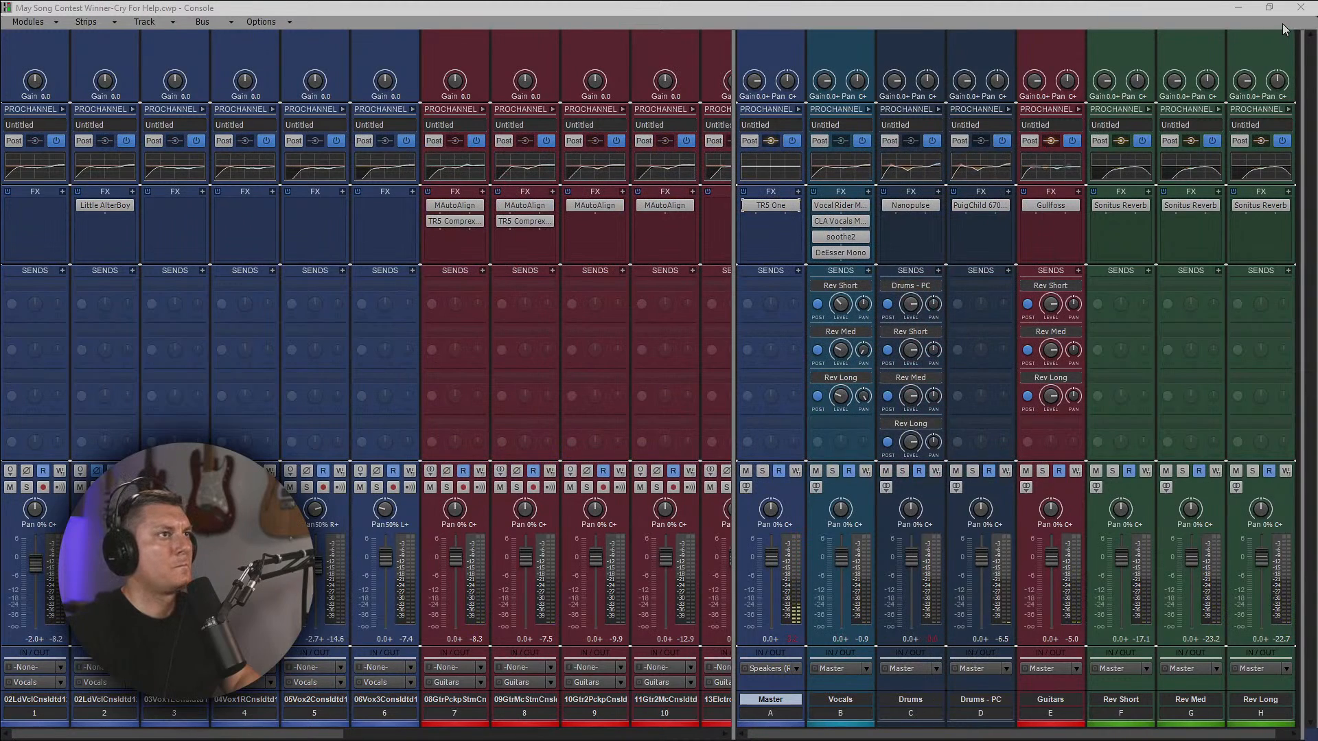
Play the song and insert Waves MV2 Mono after Little AlterBoy on the second lead vocal track.
{"action": "key", "text": "space"}
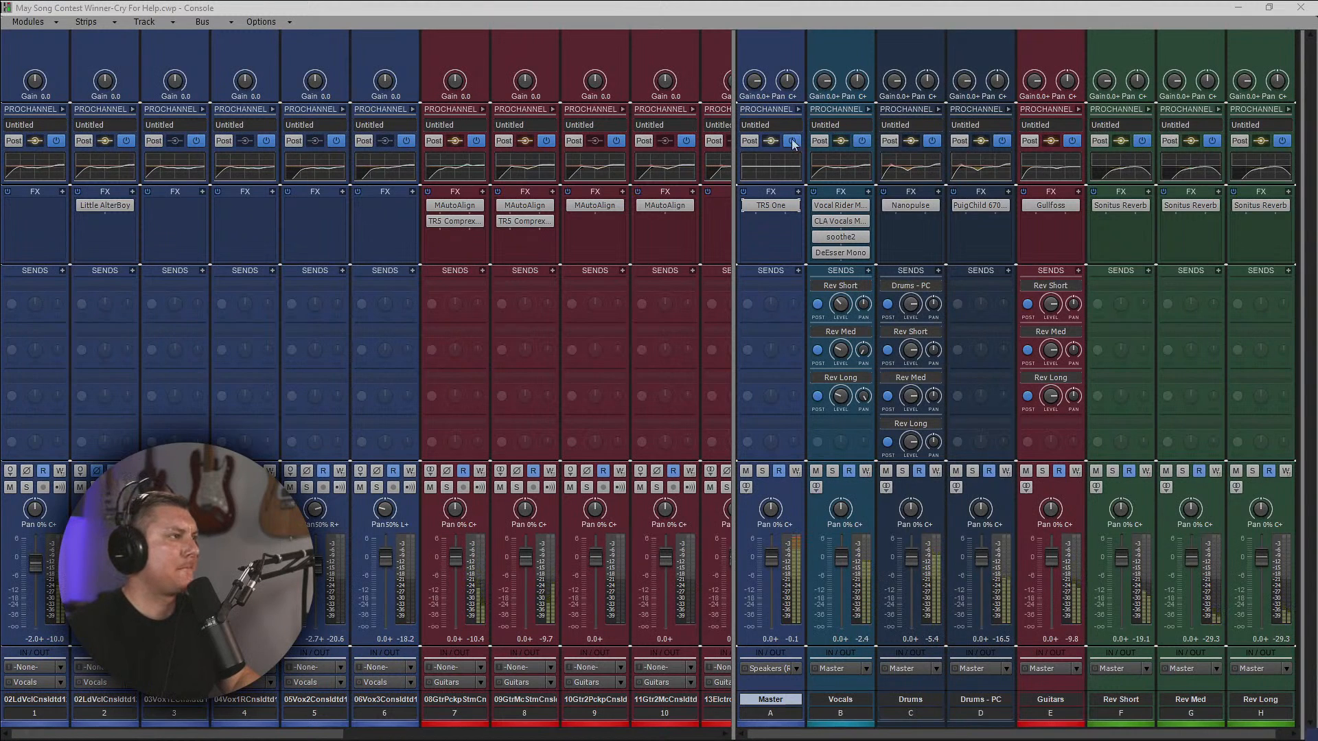
{"action": "left_click", "coordinate": [1238, 9]}
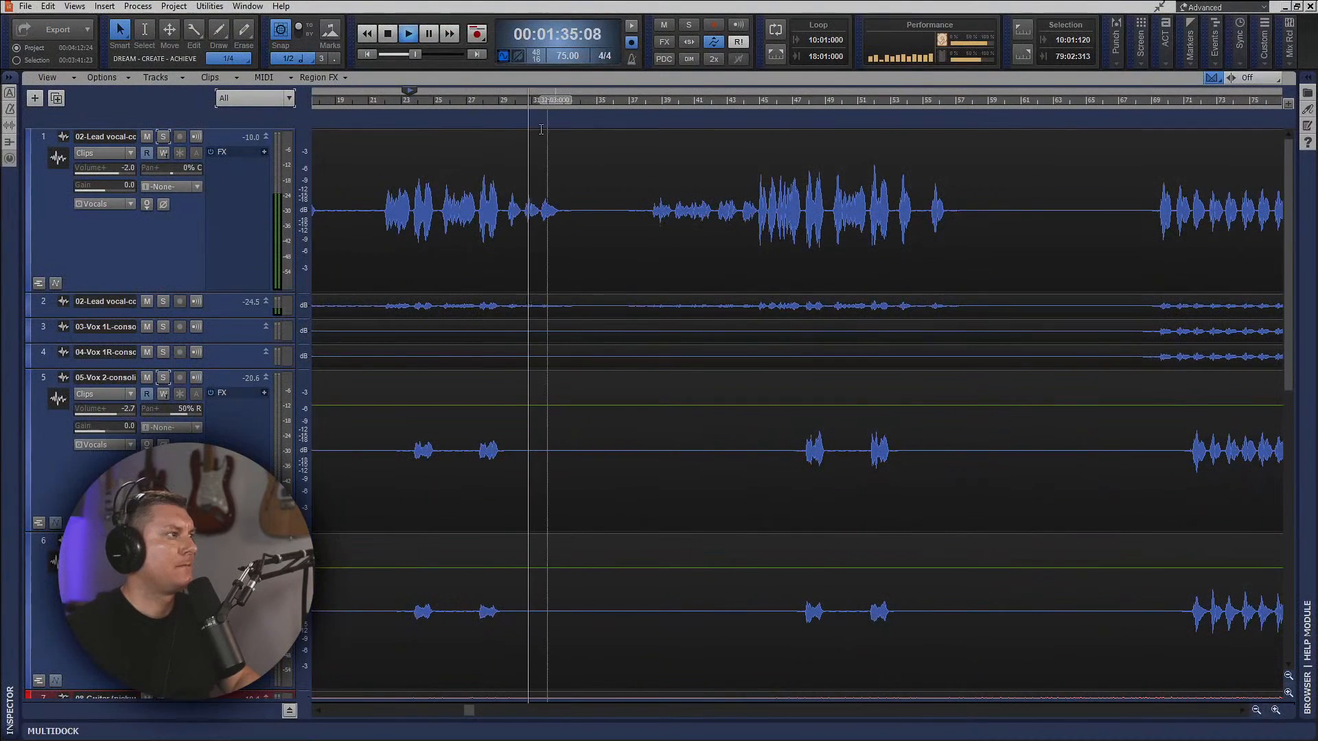
{"action": "left_click_drag", "start_coordinate": [230, 318], "coordinate": [230, 443]}
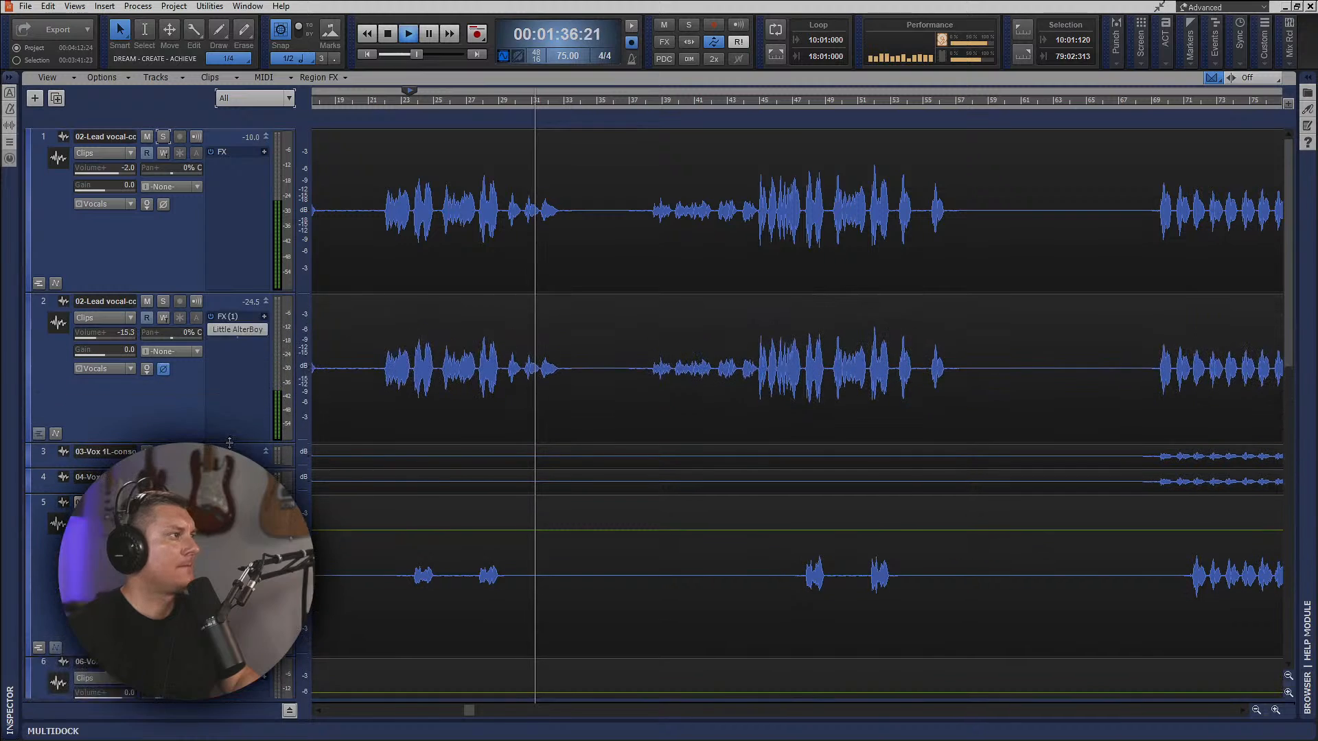
{"action": "right_click", "coordinate": [227, 356]}
{"action": "left_click", "coordinate": [246, 364]}
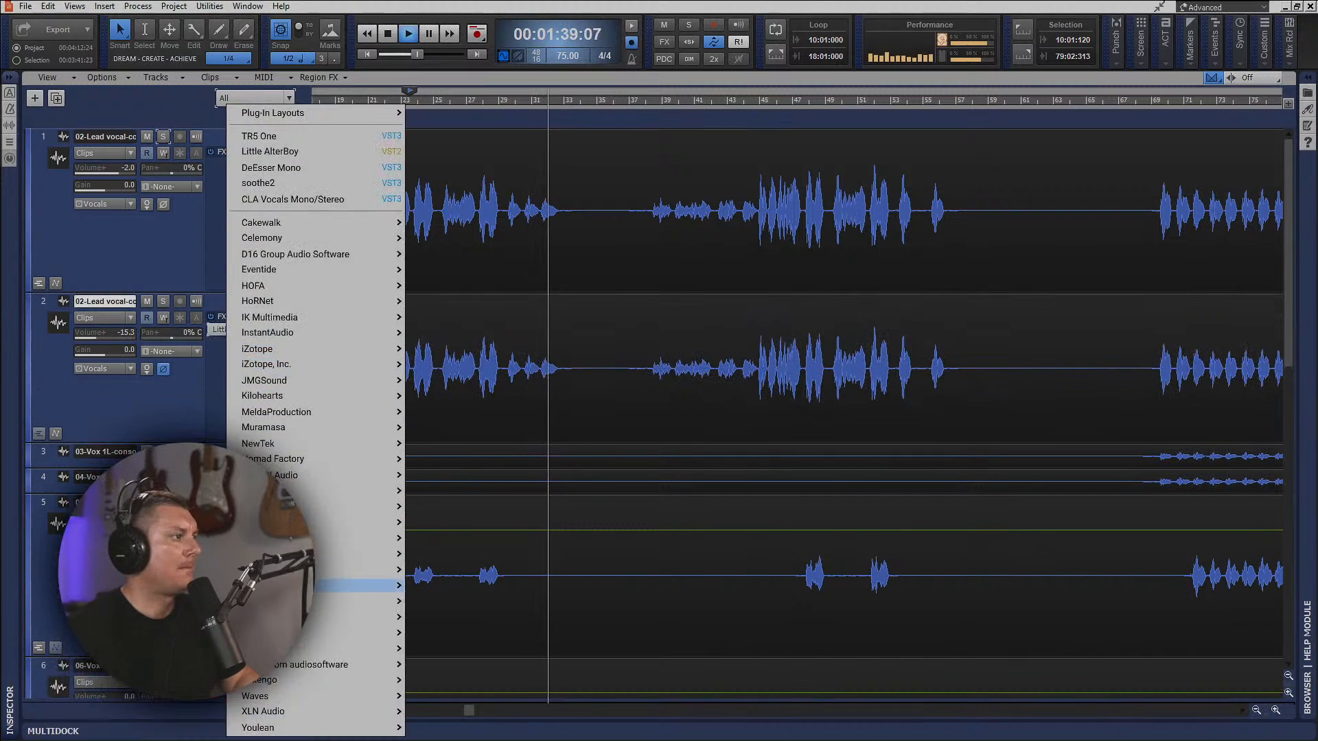
{"action": "mouse_move", "coordinate": [378, 697]}
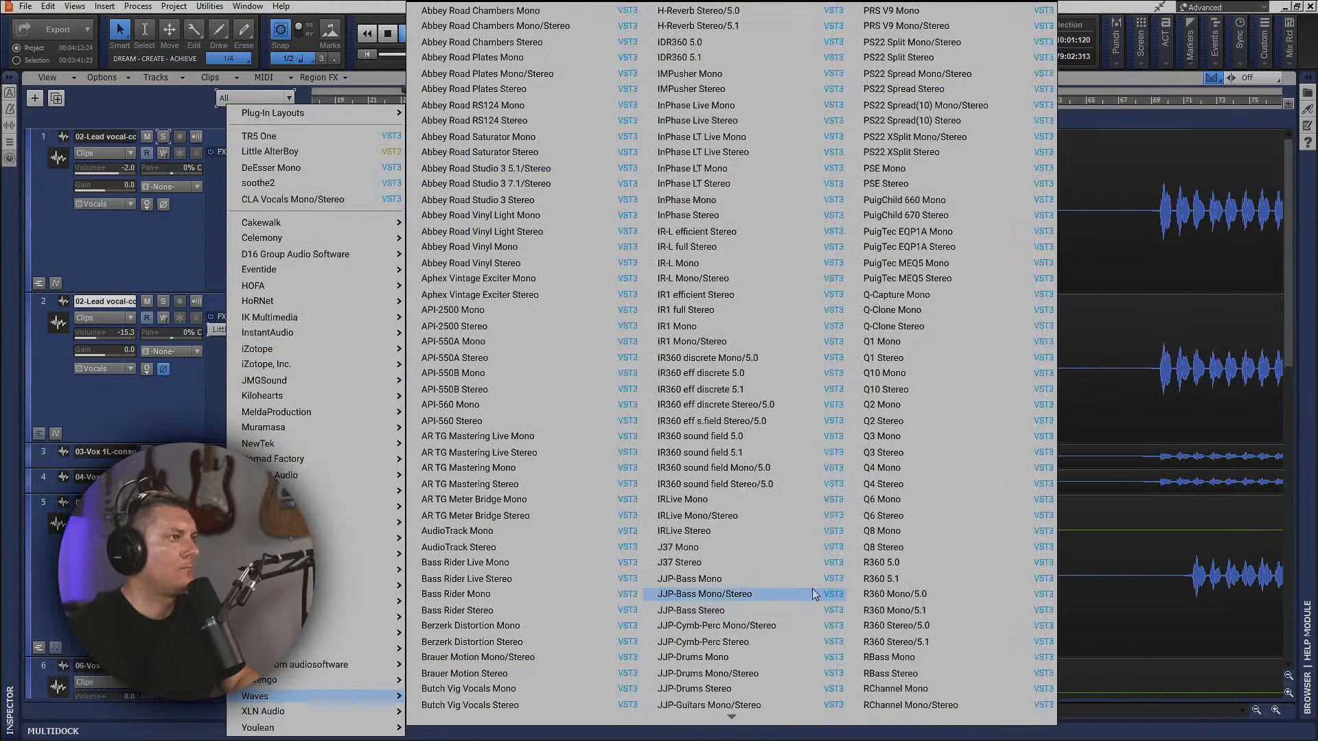
{"action": "scroll", "coordinate": [788, 600], "scroll_direction": "down", "scroll_amount": 10}
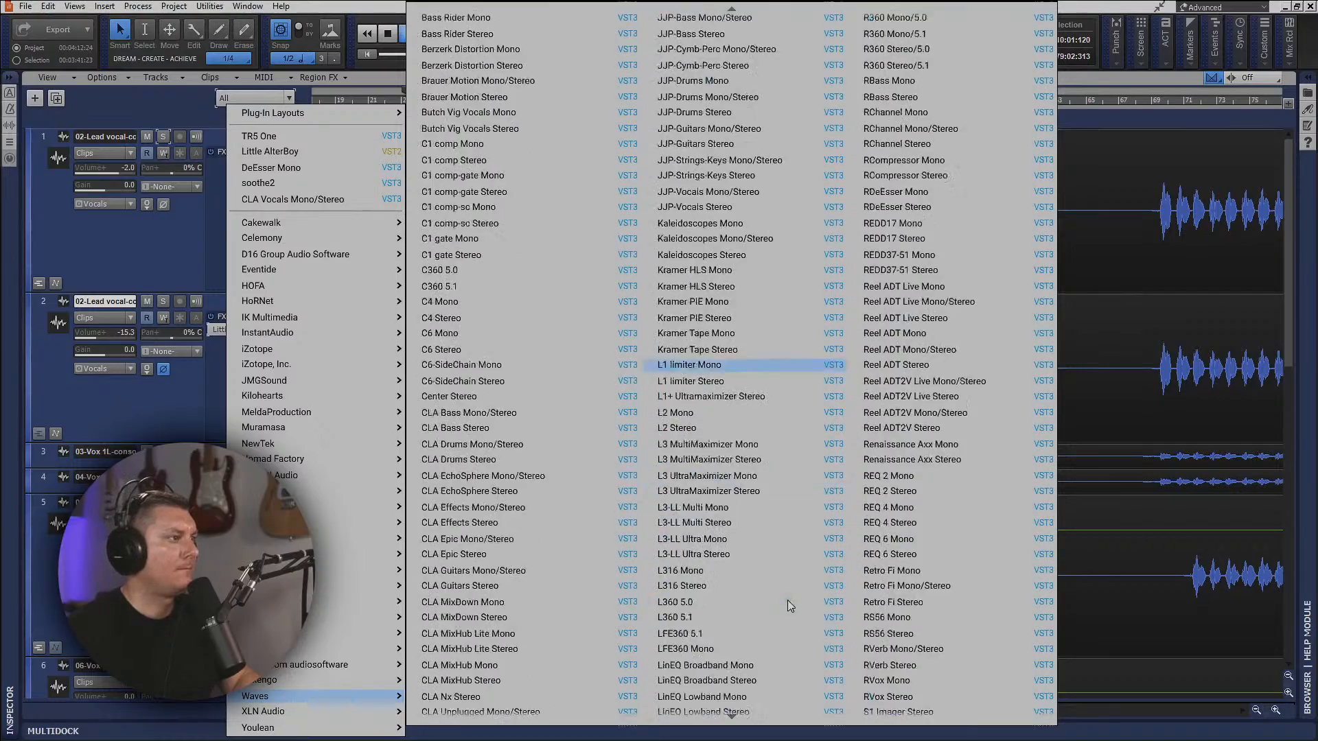
{"action": "scroll", "coordinate": [780, 604], "scroll_direction": "down", "scroll_amount": 6}
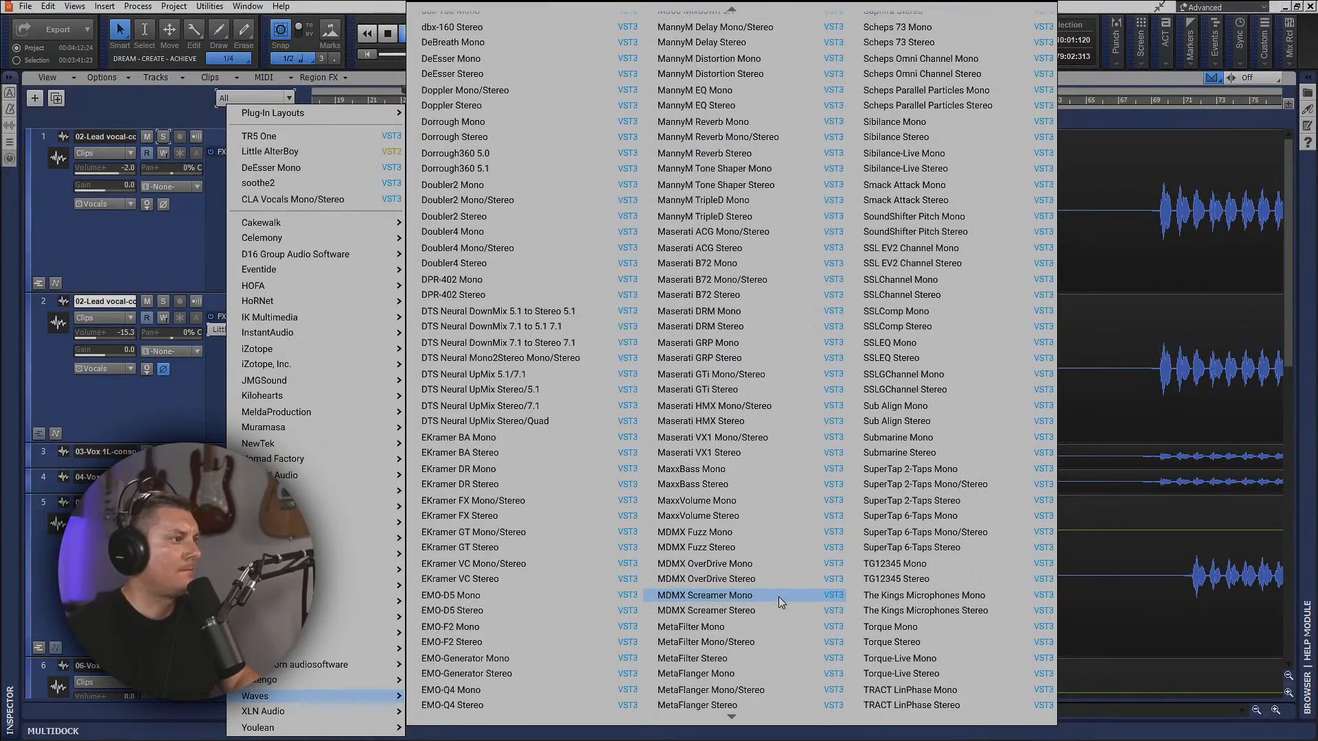
{"action": "left_click", "coordinate": [696, 636]}
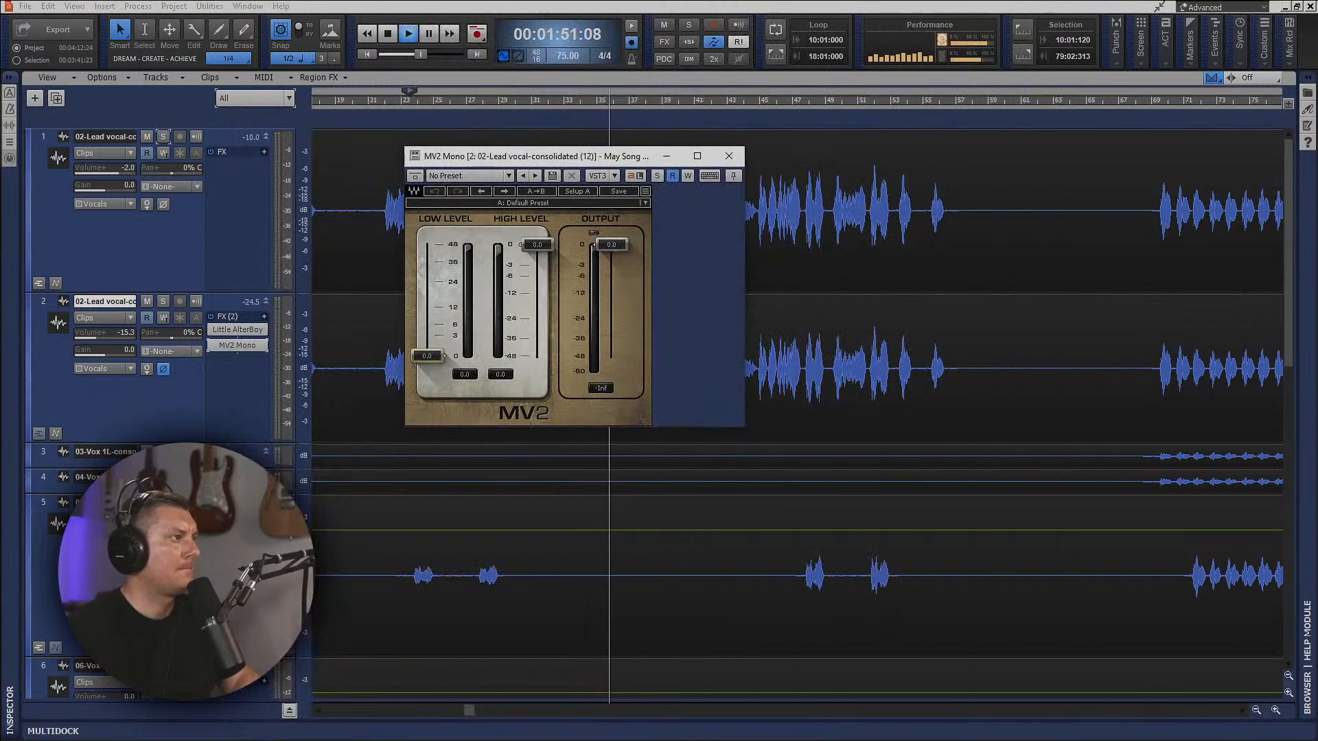
Try MV2's Low Level at 4.0 and High Level at about -3.1 while replaying the first chorus.
{"action": "left_click_drag", "start_coordinate": [427, 355], "coordinate": [427, 338]}
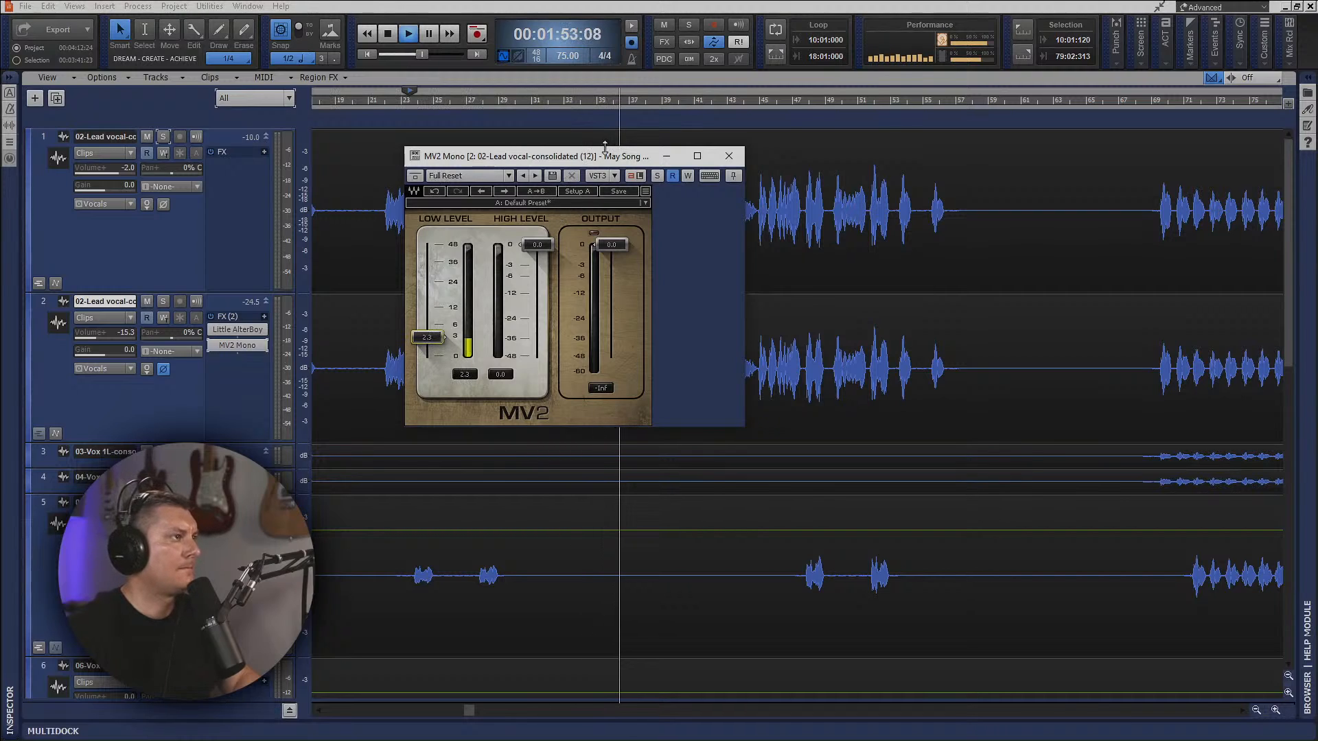
{"action": "left_click_drag", "start_coordinate": [615, 161], "coordinate": [812, 344]}
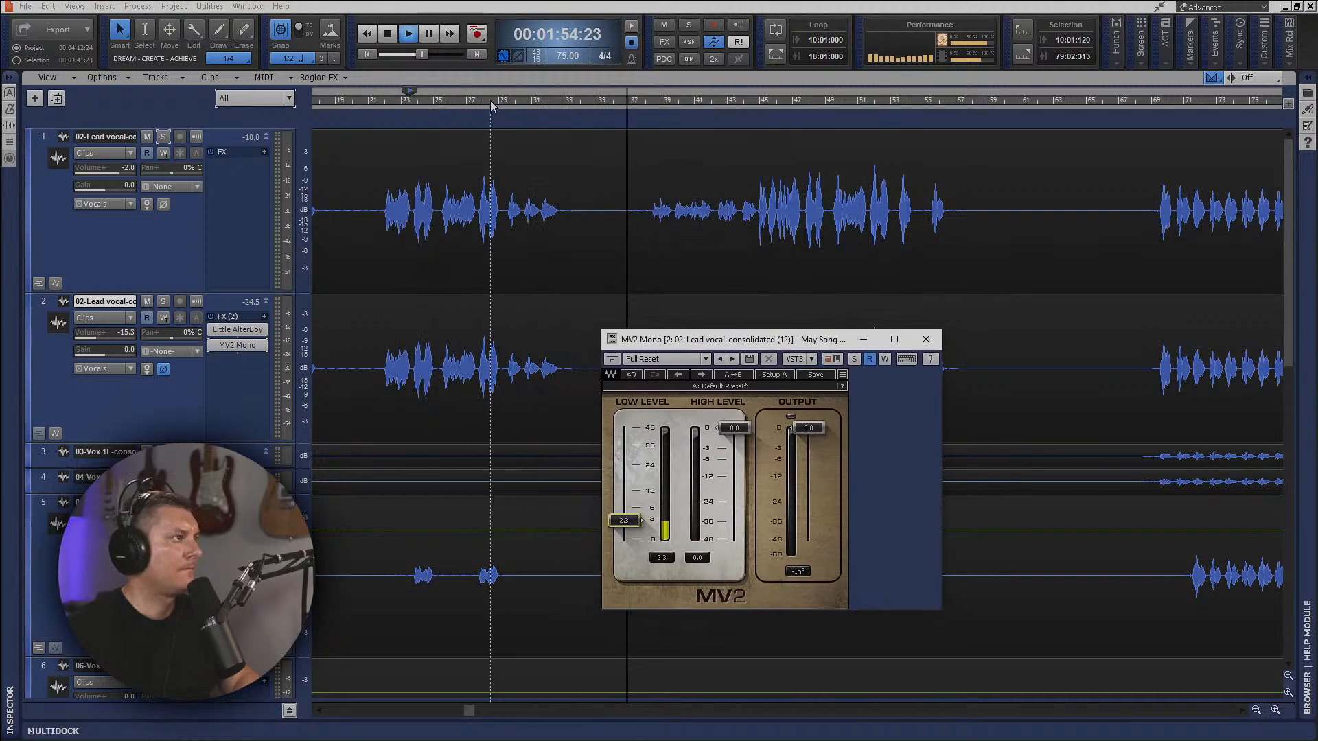
{"action": "left_click", "coordinate": [385, 102]}
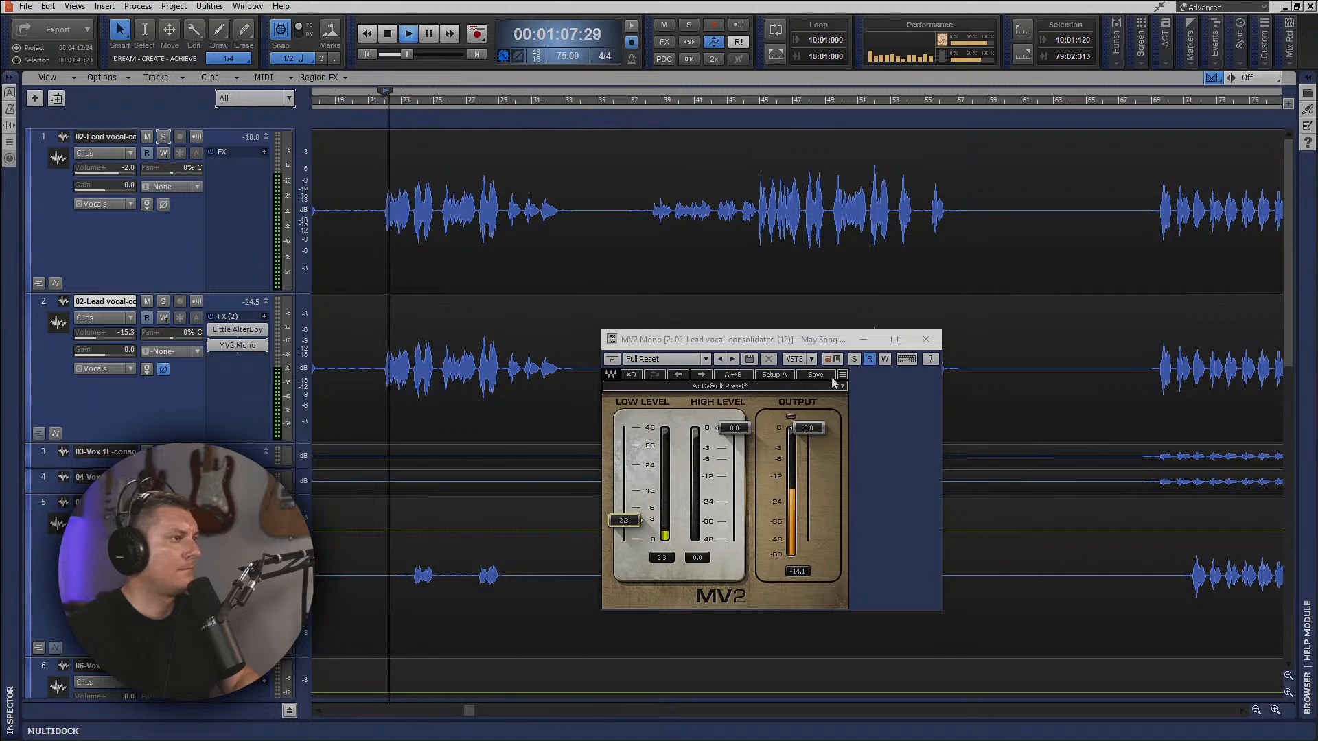
{"action": "left_click_drag", "start_coordinate": [630, 519], "coordinate": [630, 508]}
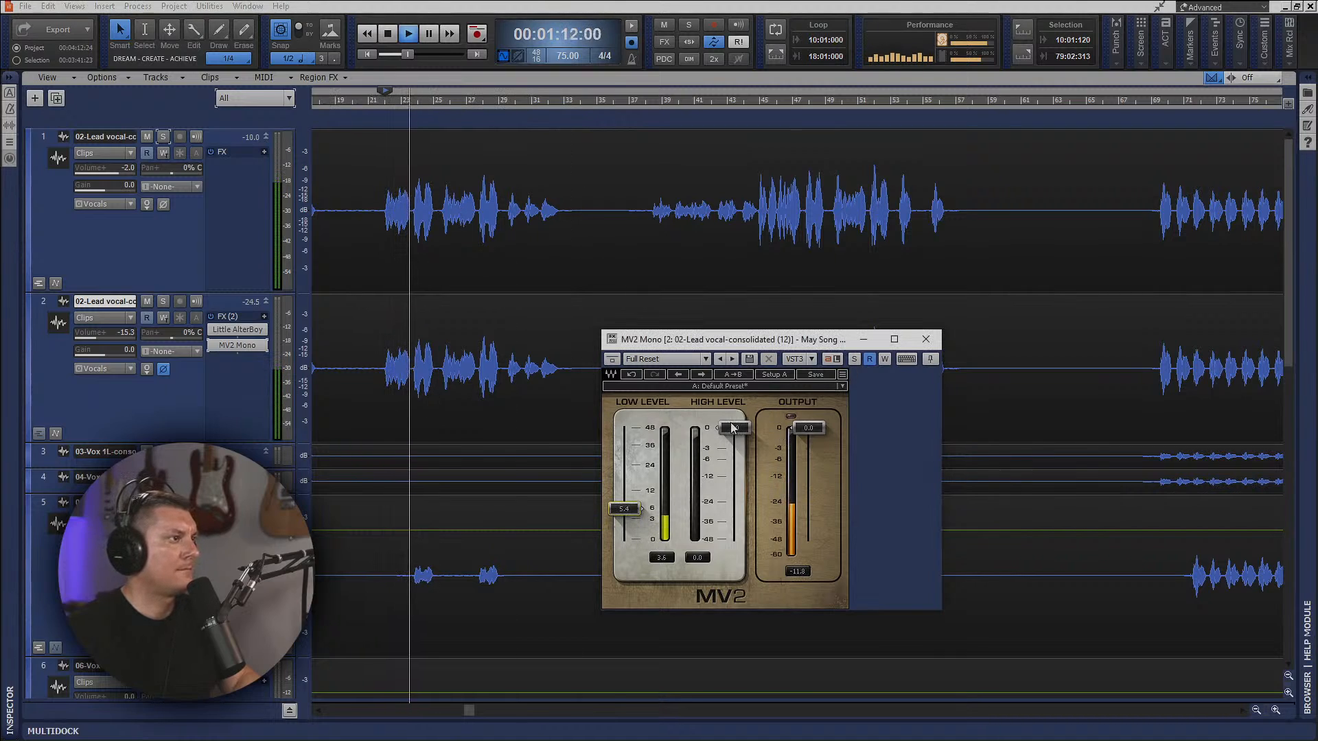
{"action": "left_click_drag", "start_coordinate": [734, 428], "coordinate": [734, 452]}
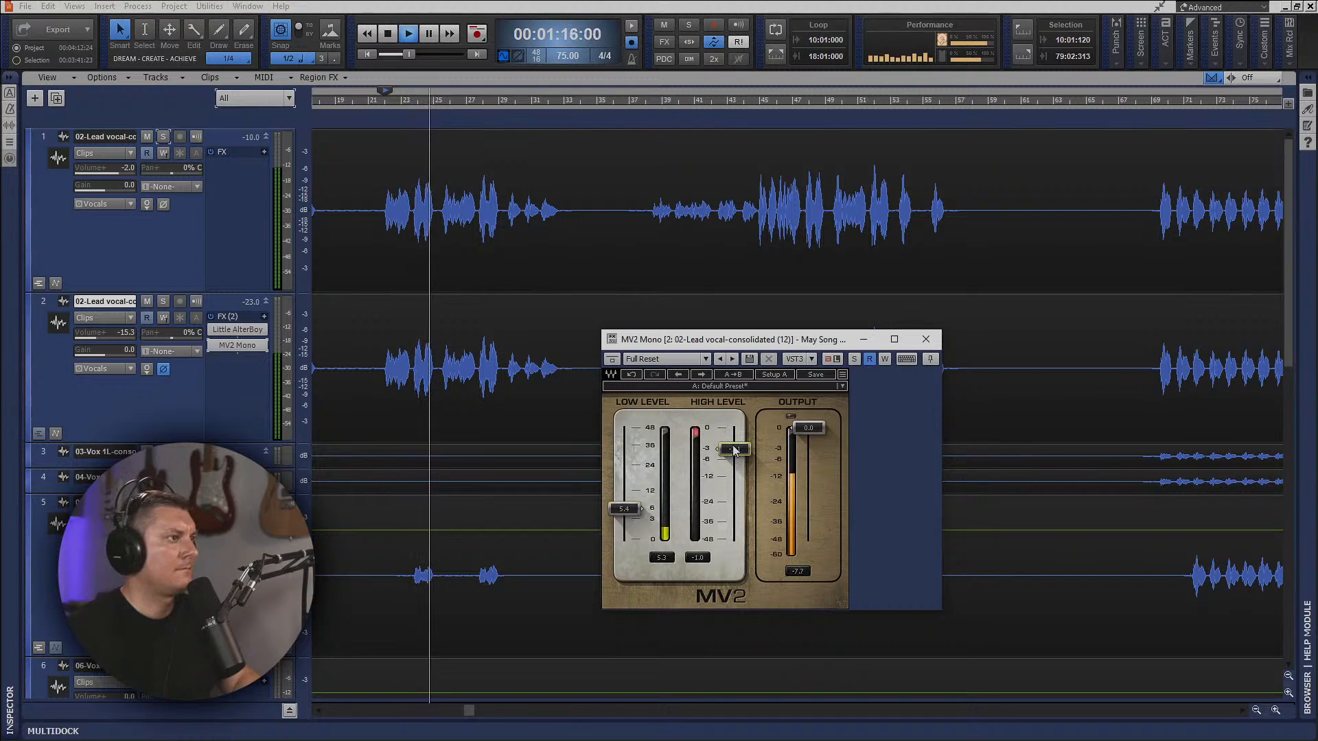
{"action": "left_click_drag", "start_coordinate": [624, 508], "coordinate": [629, 525]}
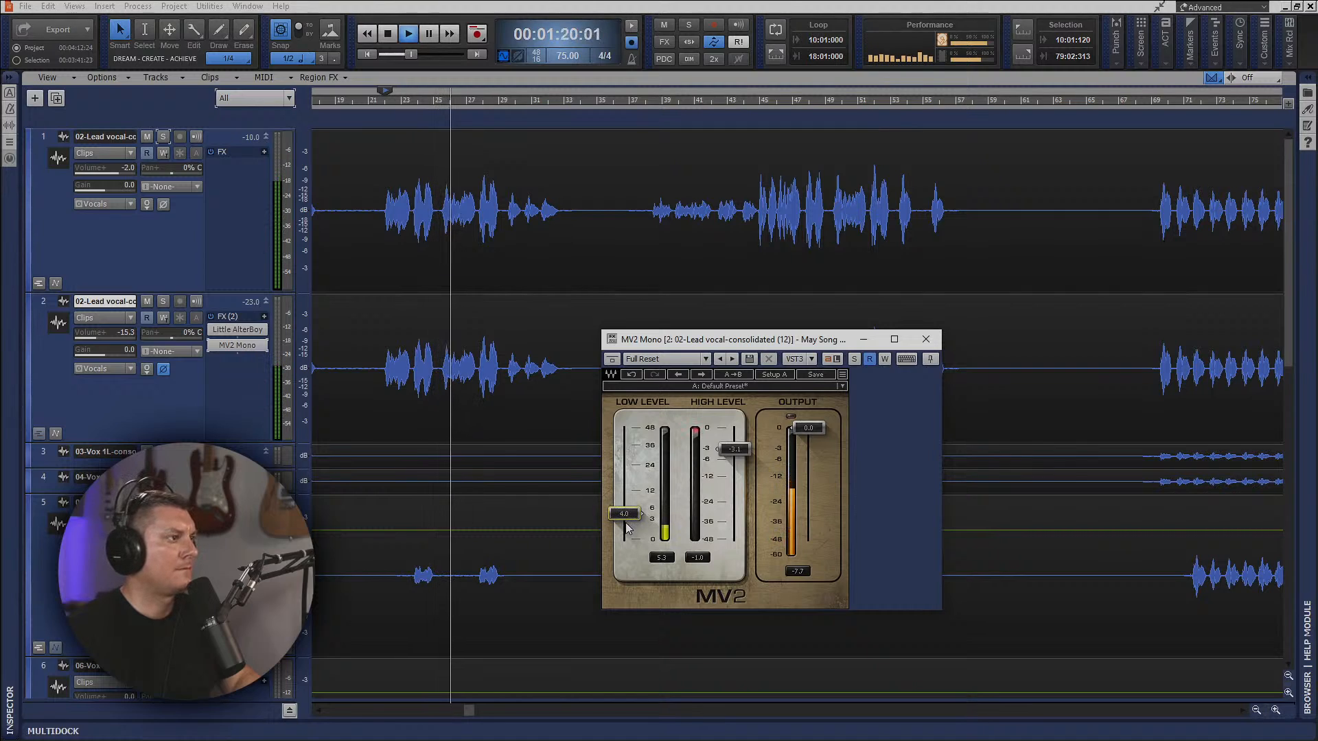
With the second lead vocal soloed, set MV2's High Level to -14.0 and Low Level to about 0.6, then lower the unsoloed track to -27.1.
{"action": "left_click", "coordinate": [855, 359]}
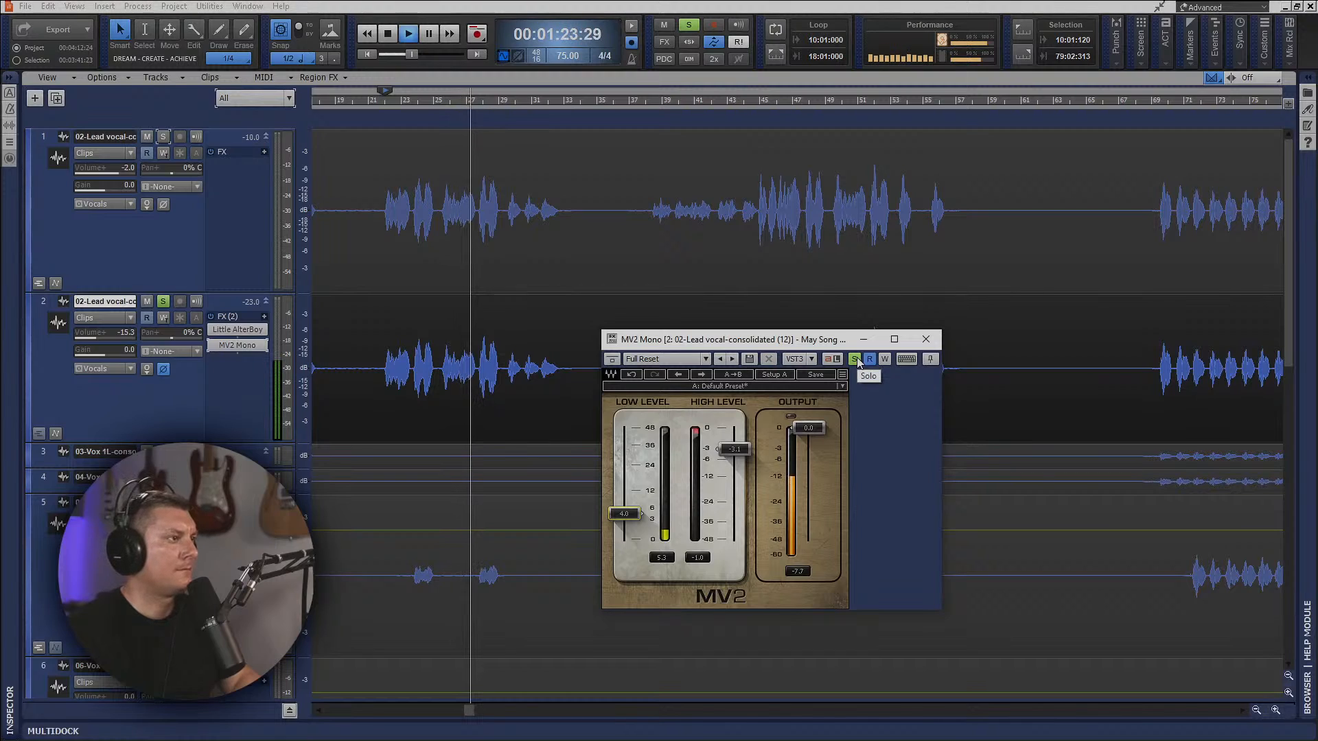
{"action": "mouse_move", "coordinate": [625, 520]}
{"action": "left_mouse_down"}
{"action": "mouse_move", "coordinate": [625, 475]}
{"action": "mouse_move", "coordinate": [624, 539]}
{"action": "left_mouse_up"}
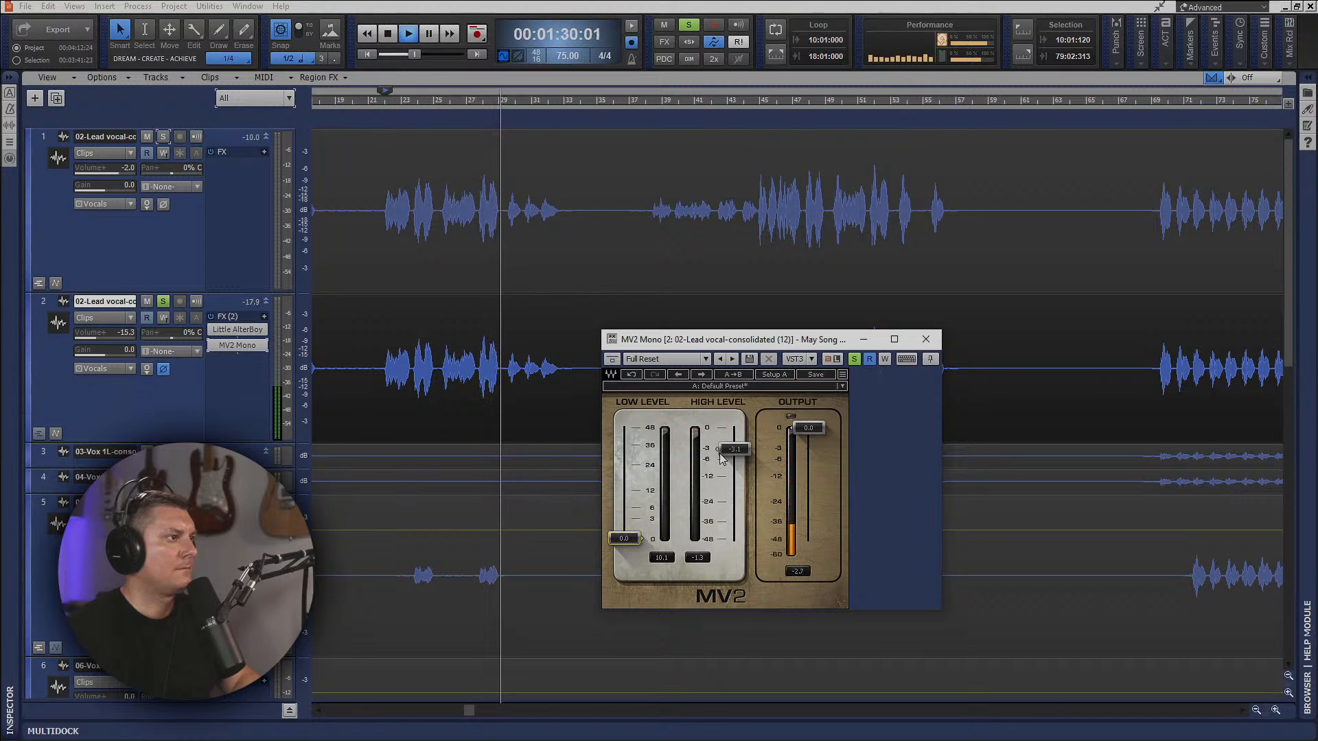
{"action": "left_click_drag", "start_coordinate": [733, 449], "coordinate": [734, 481]}
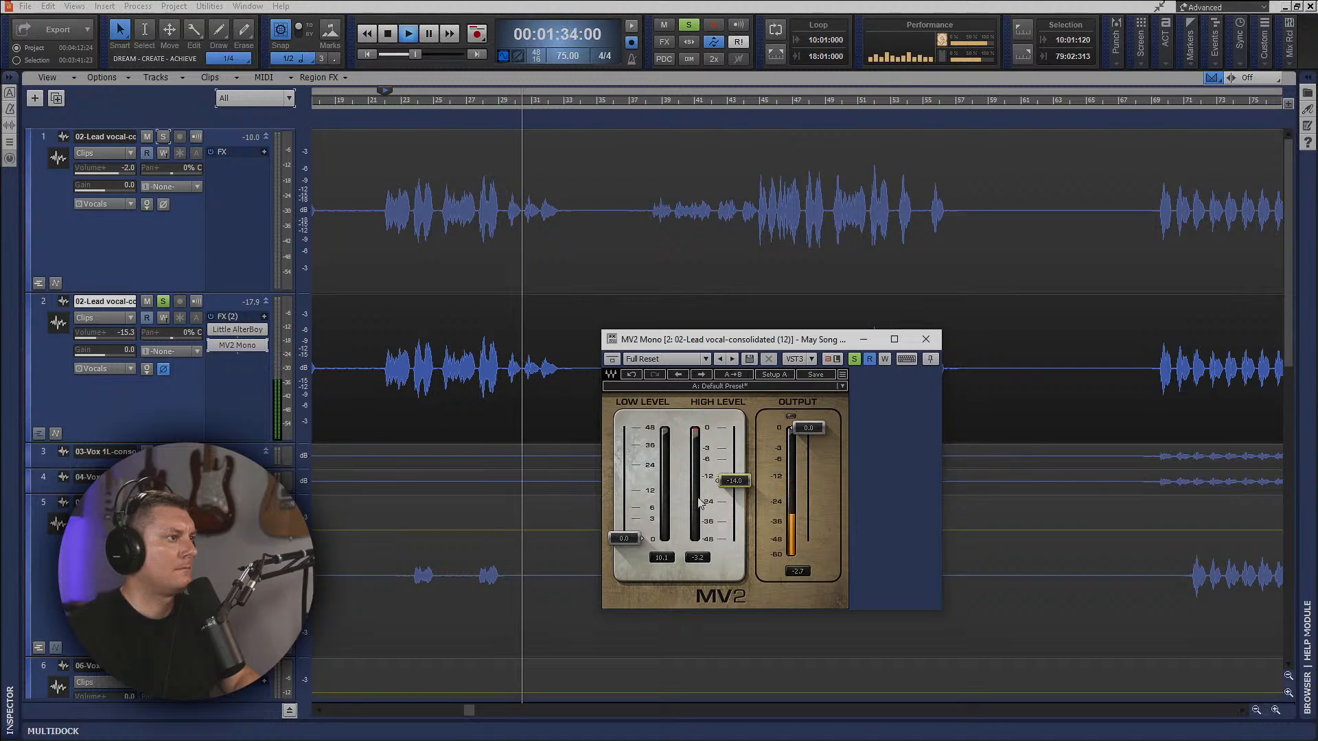
{"action": "left_click_drag", "start_coordinate": [625, 539], "coordinate": [624, 531]}
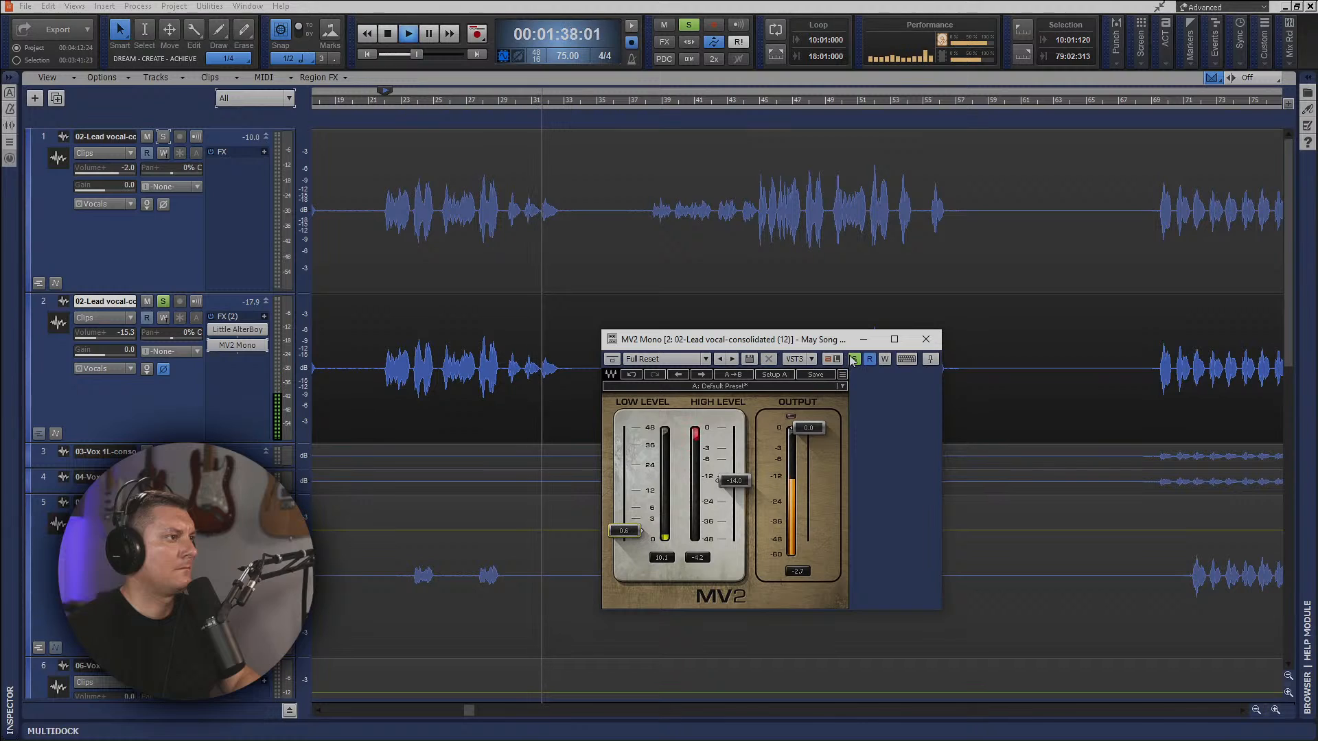
{"action": "left_click", "coordinate": [854, 359]}
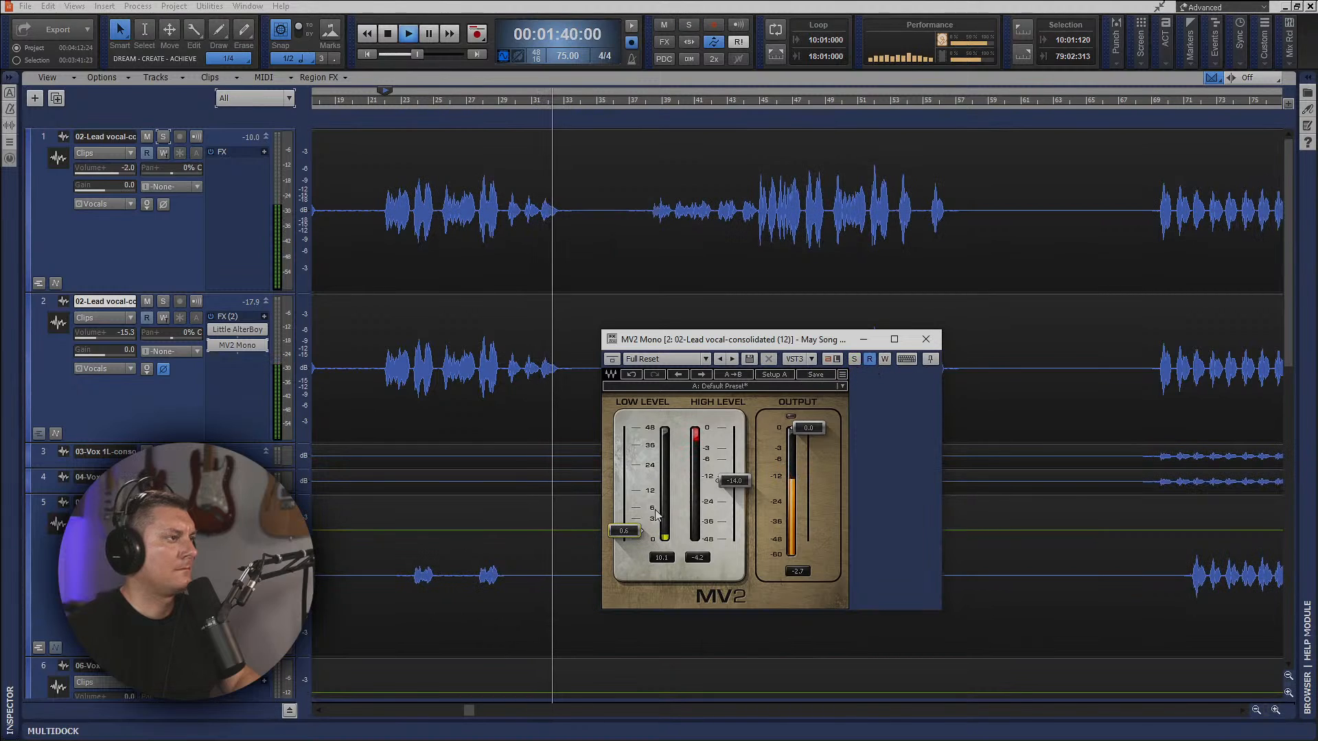
{"action": "left_click", "coordinate": [926, 339]}
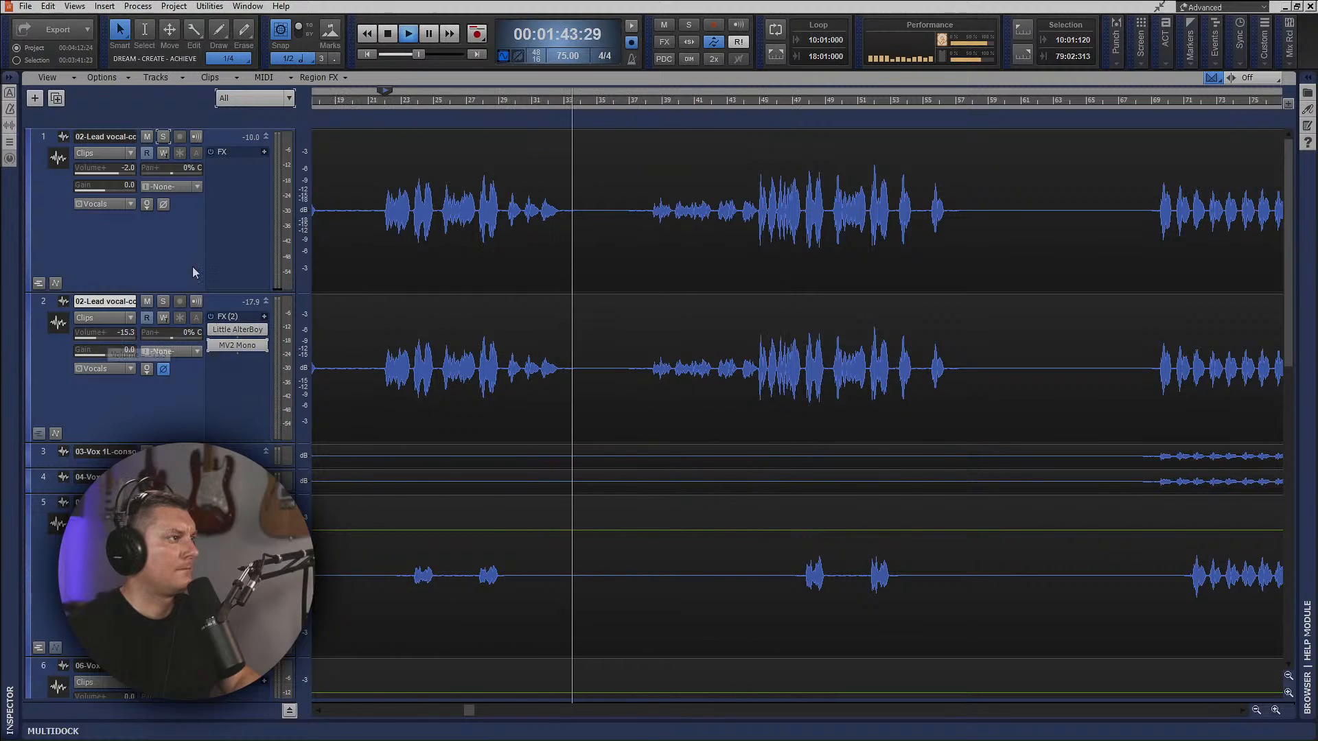
{"action": "left_click", "coordinate": [394, 131]}
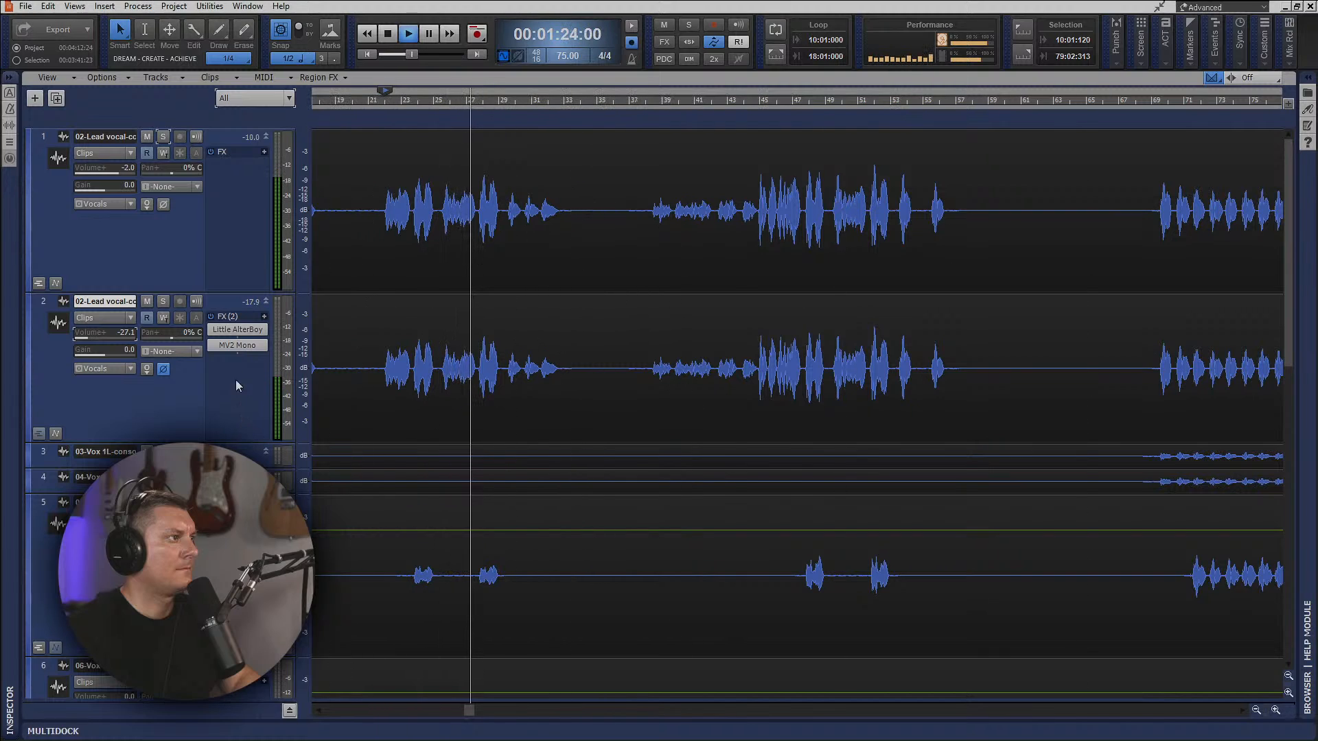
Add MV2 Mono to the Vox 2 and Vox 3 tracks and lower their volumes together, bringing Vox 2 to -11.9.
{"action": "scroll", "coordinate": [240, 334], "scroll_direction": "down", "scroll_amount": 3}
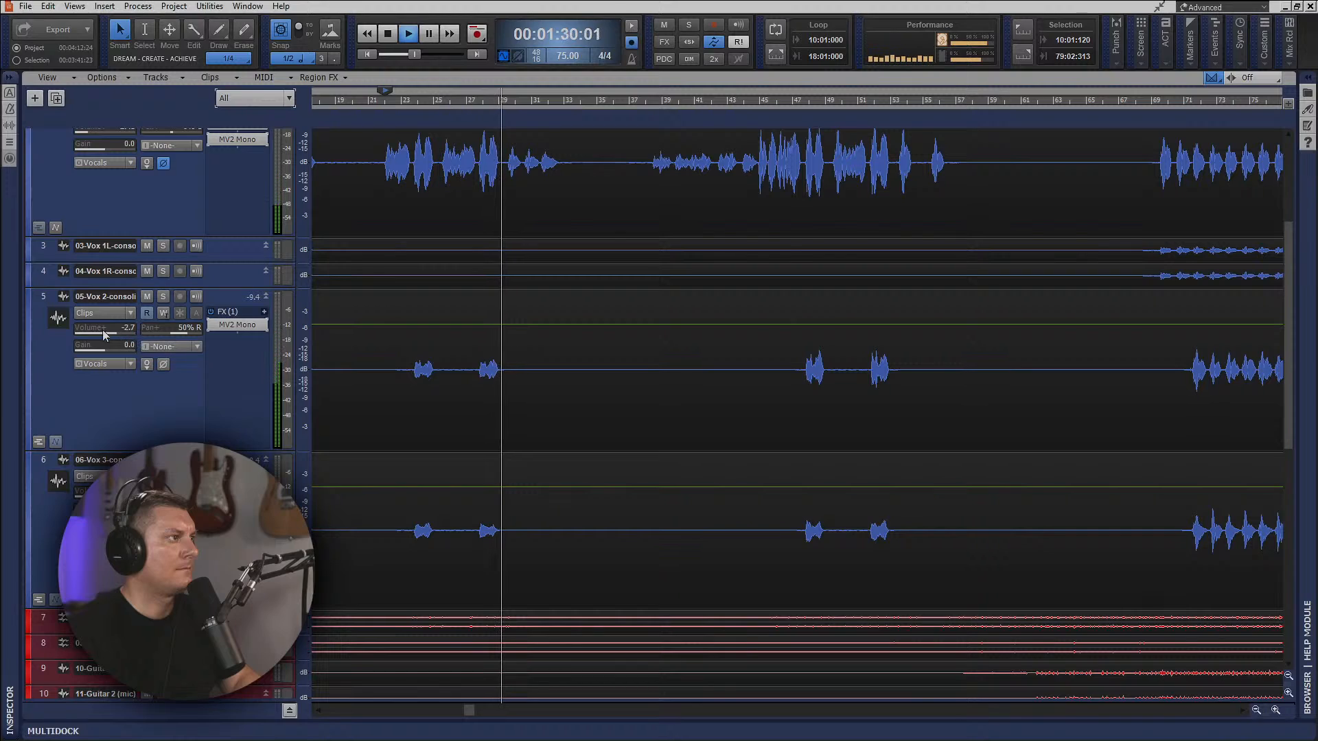
{"action": "left_click", "coordinate": [53, 443]}
{"action": "left_click", "coordinate": [44, 460], "text": "ctrl"}
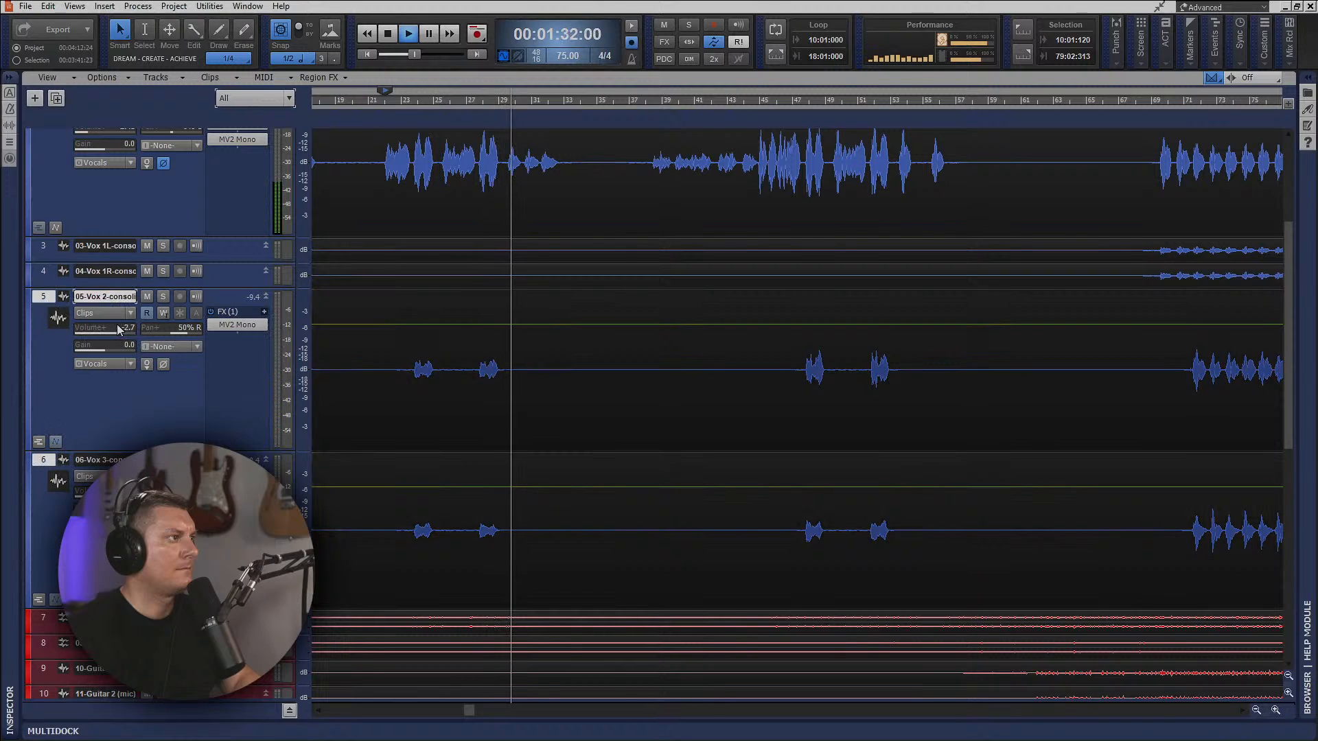
{"action": "left_click_drag", "start_coordinate": [119, 329], "coordinate": [94, 330]}
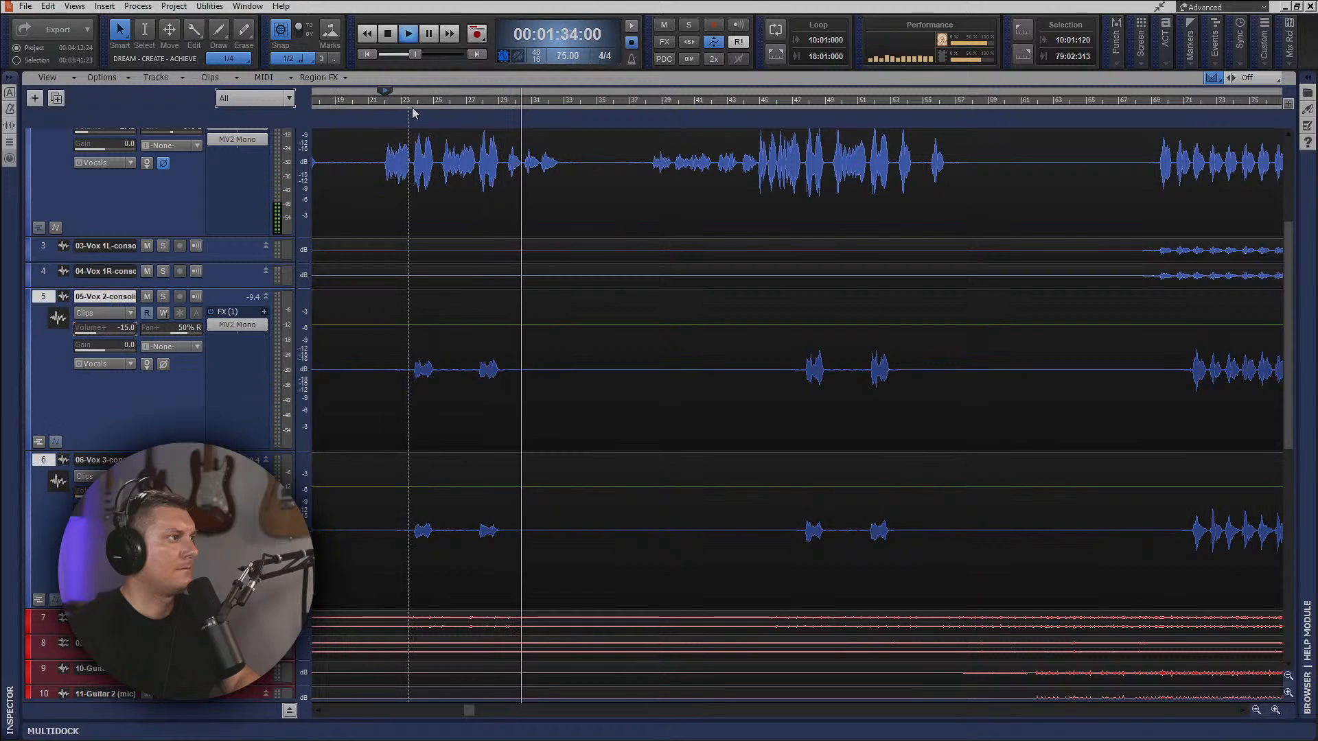
{"action": "left_click", "coordinate": [412, 107]}
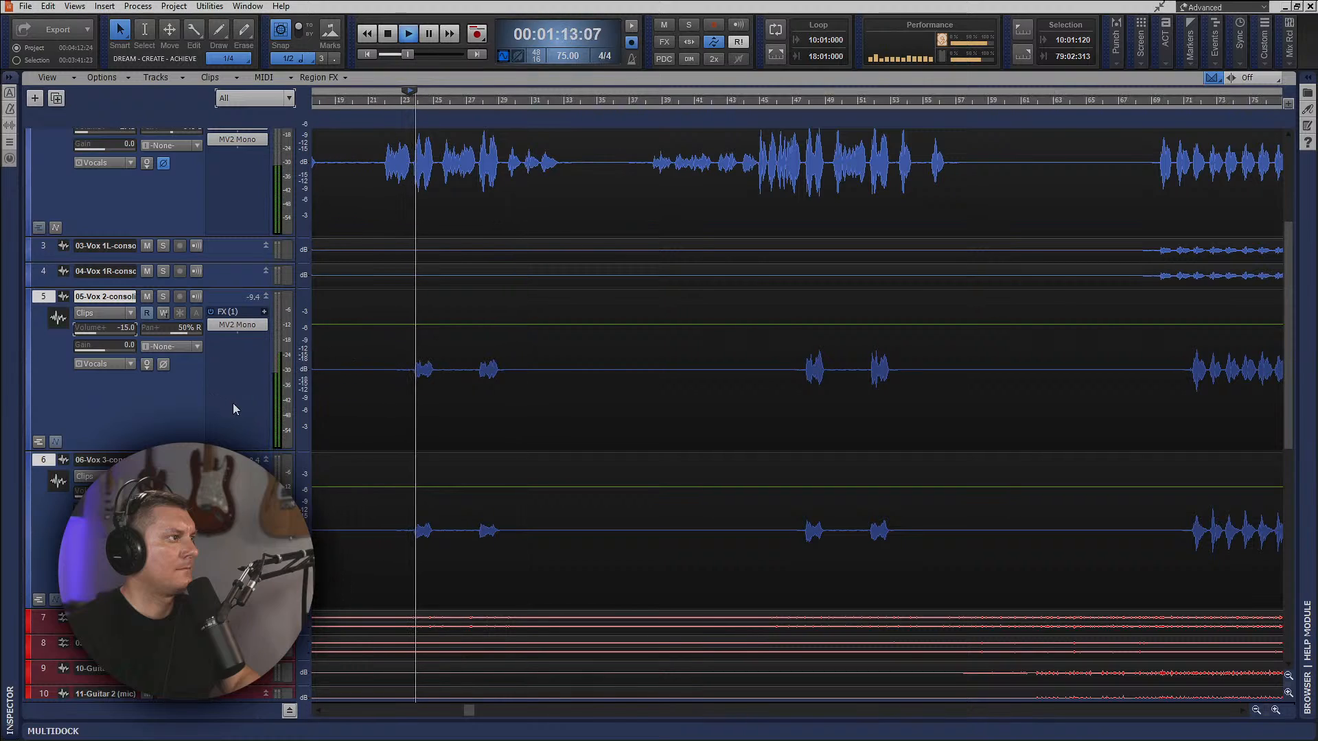
{"action": "mouse_move", "coordinate": [95, 338]}
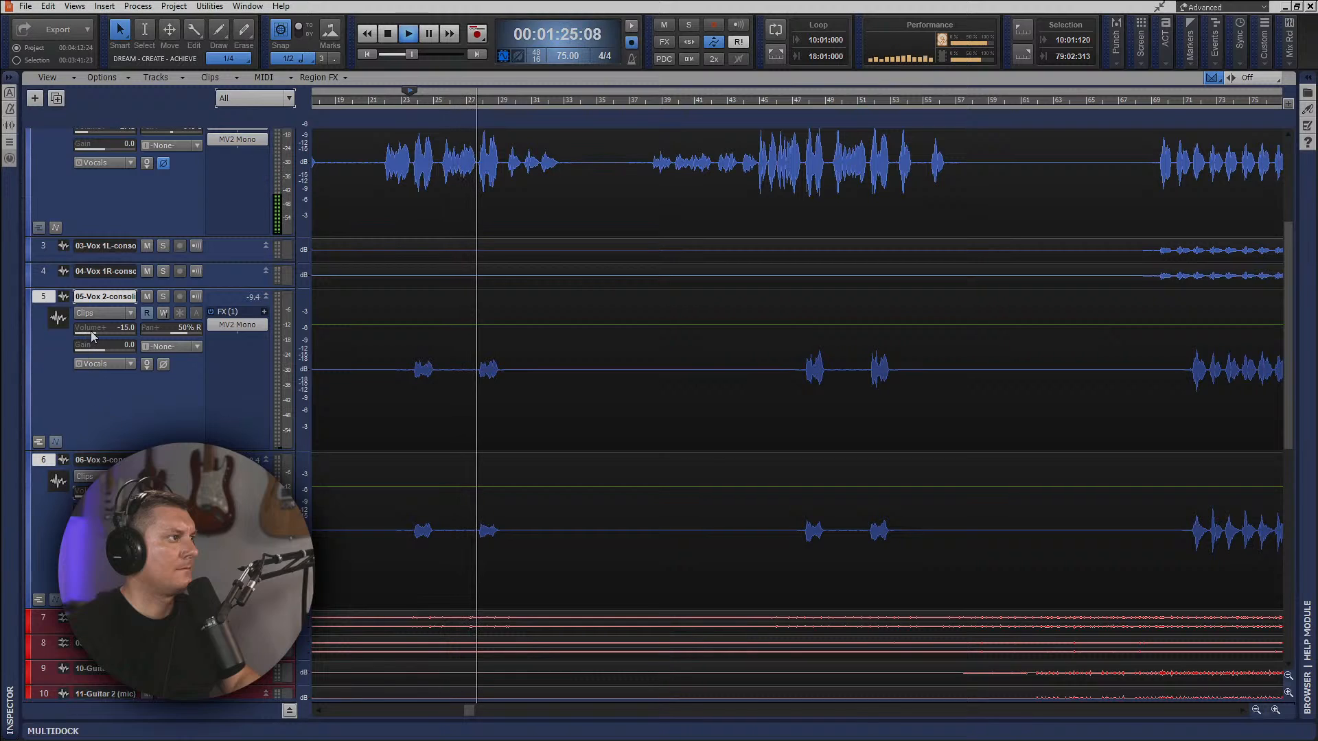
{"action": "left_click_drag", "start_coordinate": [92, 331], "coordinate": [96, 331]}
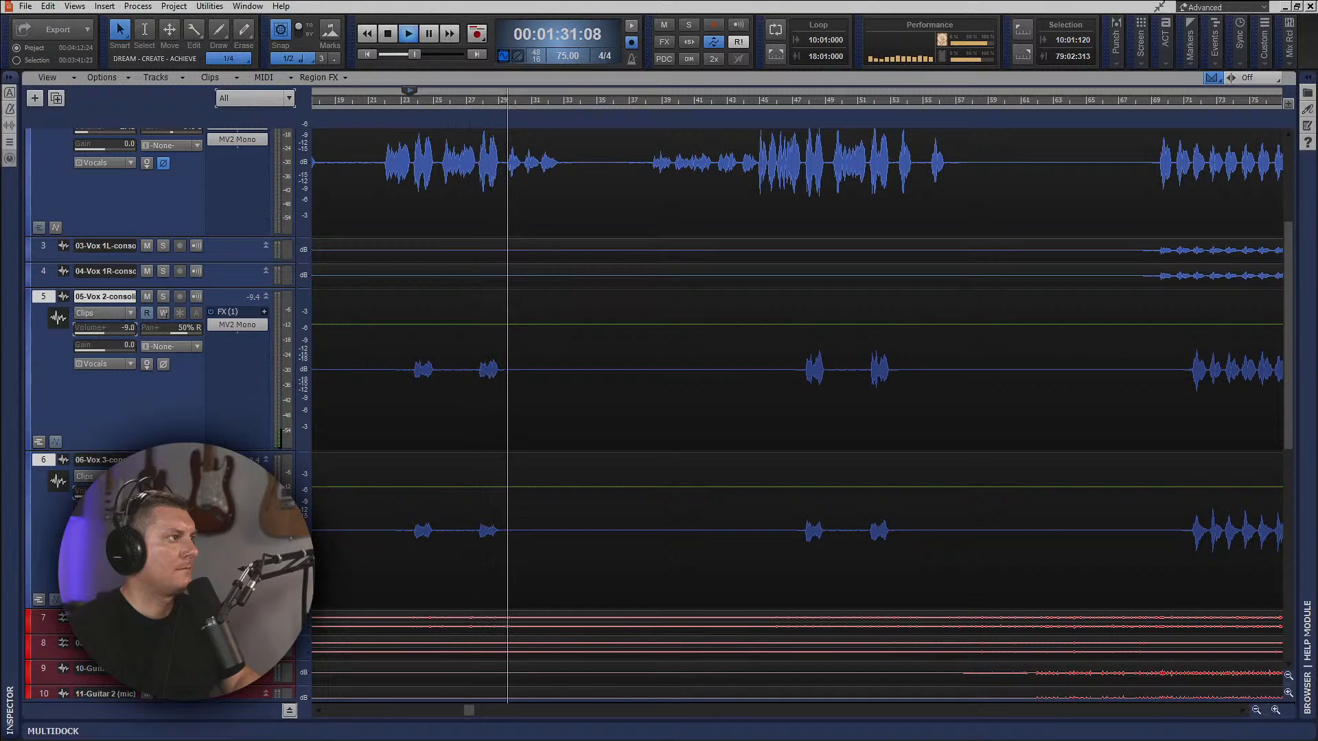
{"action": "left_click", "coordinate": [405, 110]}
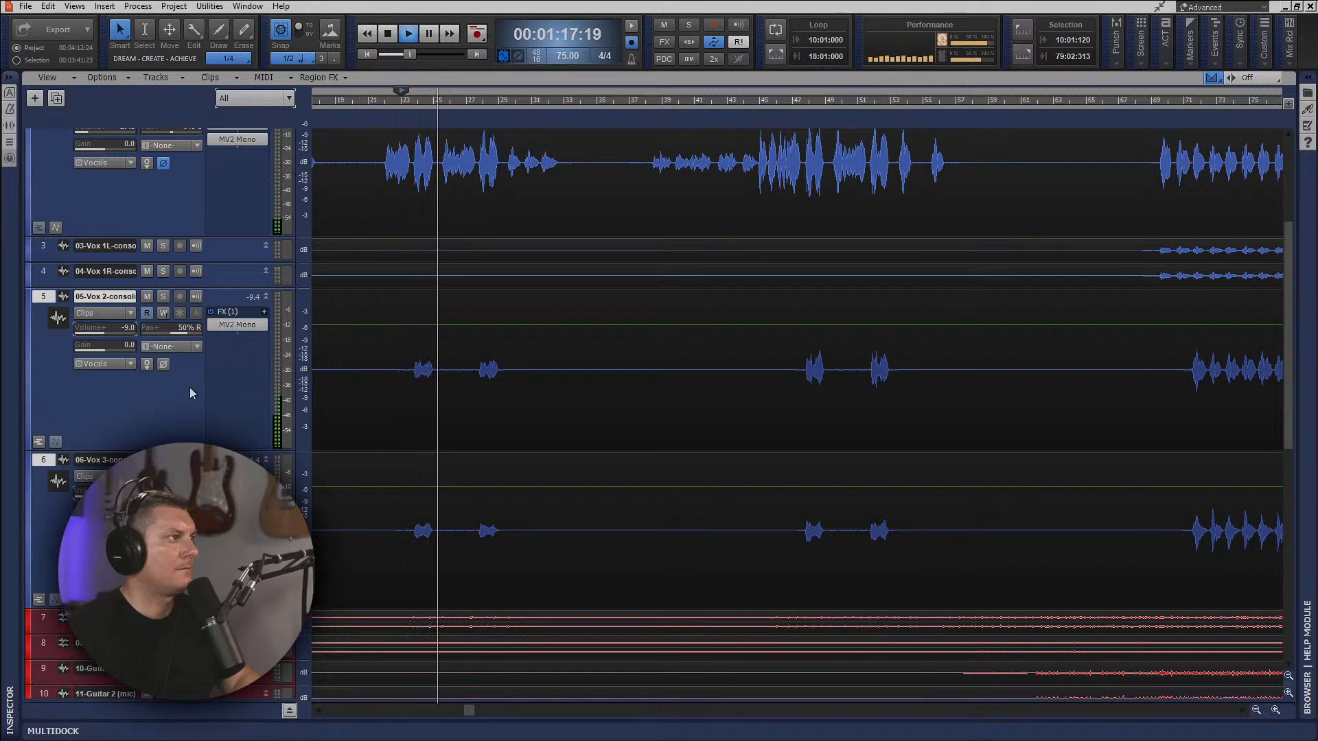
{"action": "left_click_drag", "start_coordinate": [90, 334], "coordinate": [102, 332]}
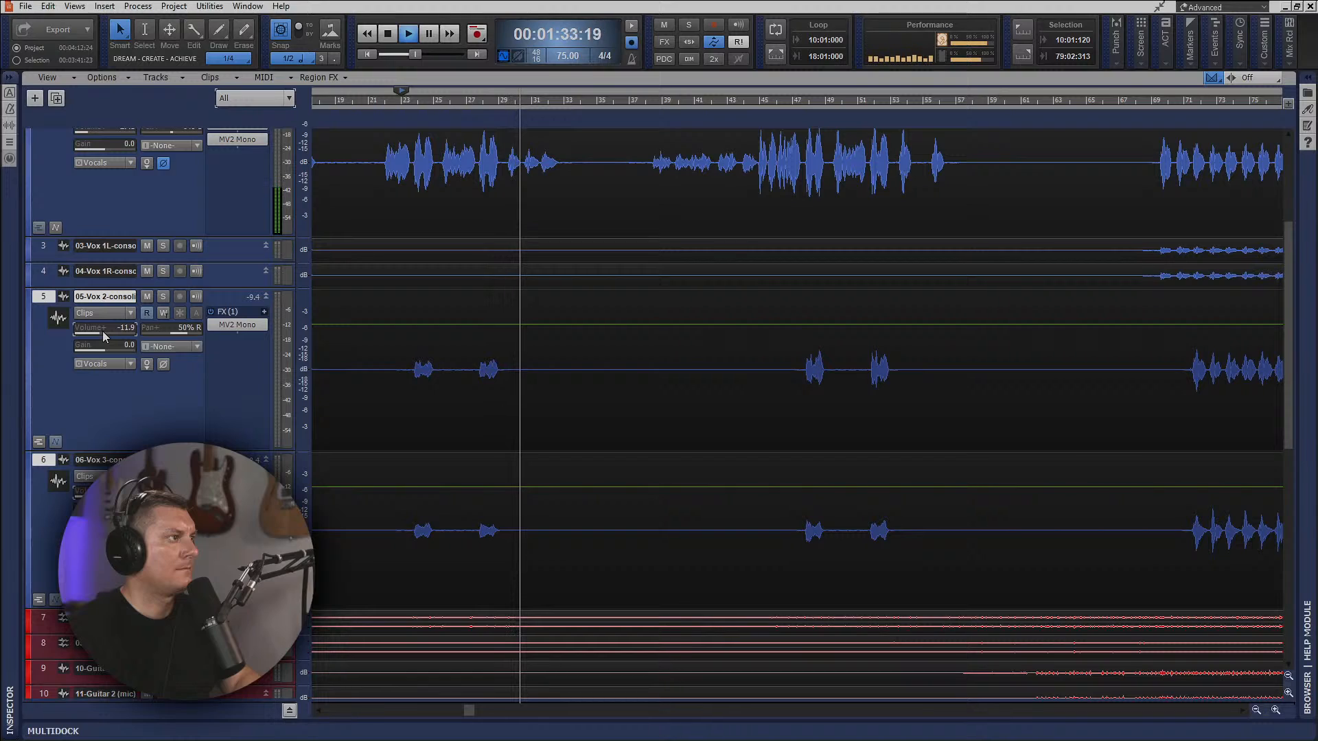
{"action": "left_click", "coordinate": [414, 116]}
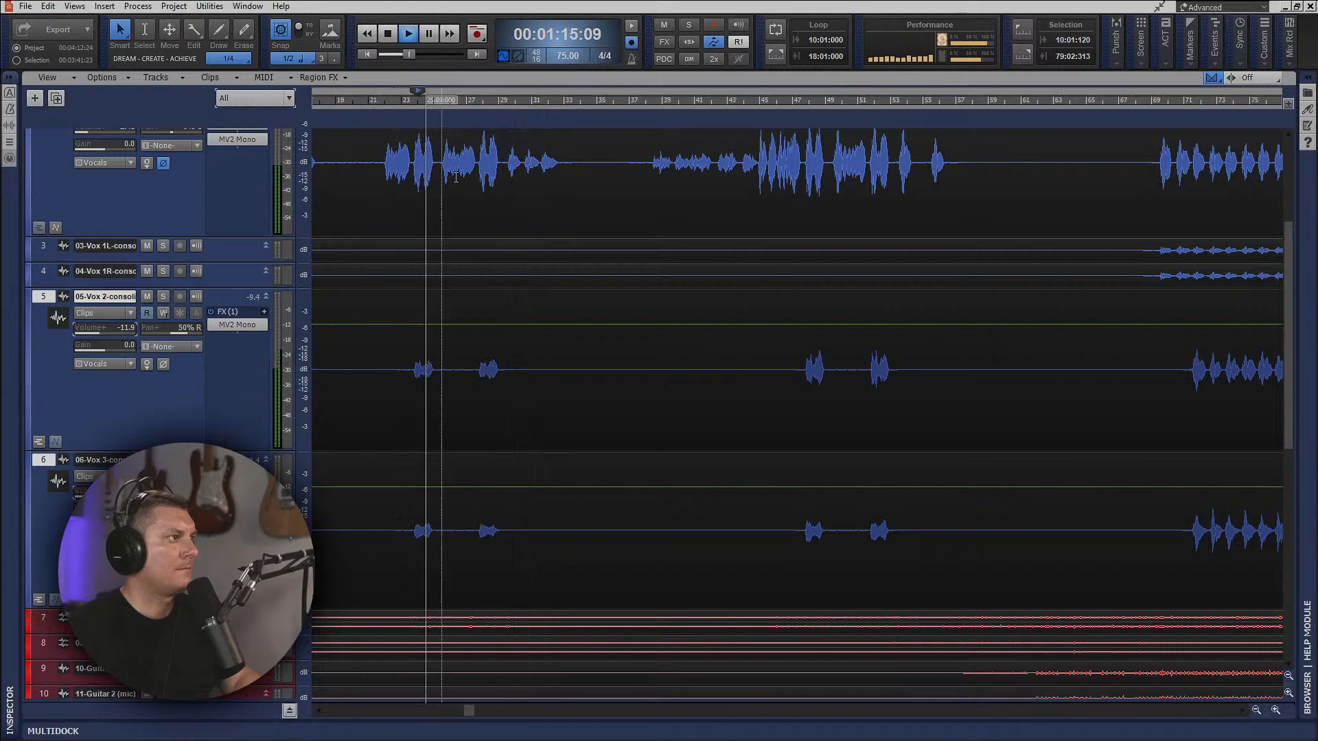
Expand the Master bus's ProChannel, enable the EQ's high-pass filter and set its frequency to 20 Hz.
{"action": "scroll", "coordinate": [788, 345], "scroll_direction": "down", "scroll_amount": 1}
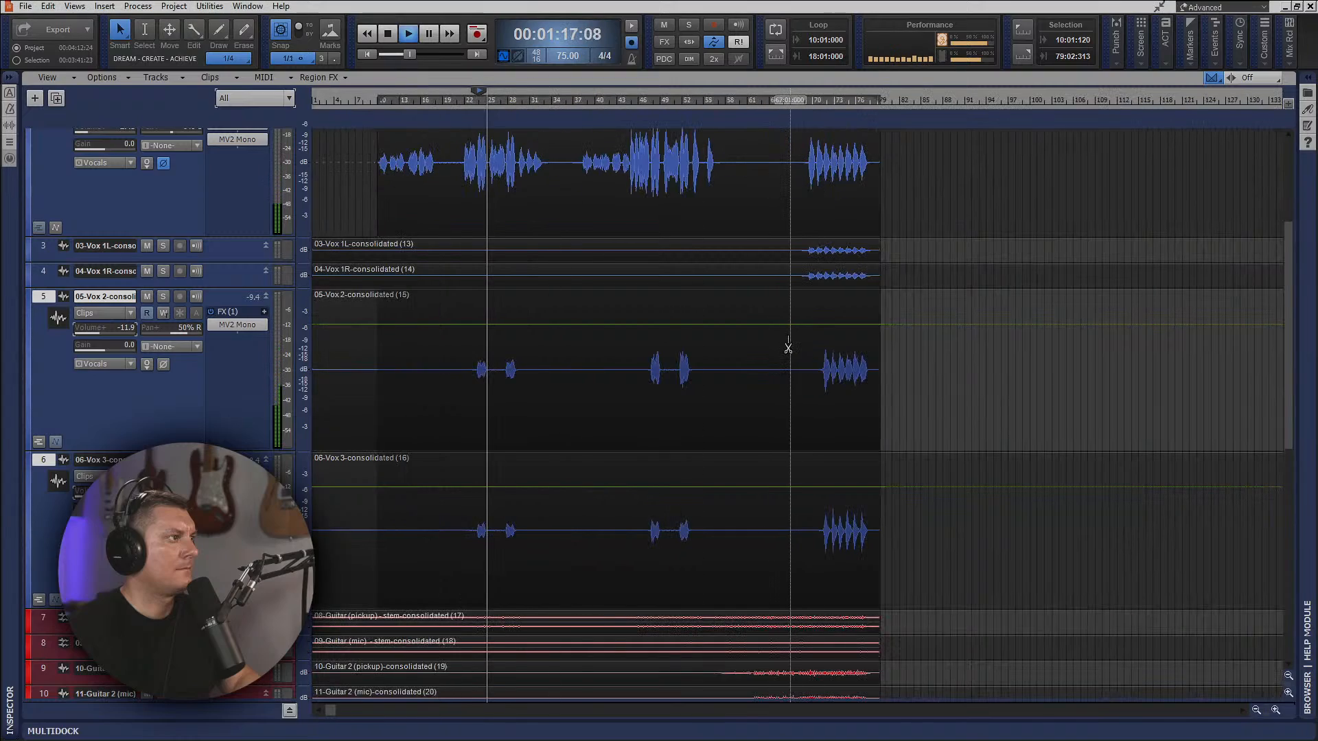
{"action": "scroll", "coordinate": [788, 347], "scroll_direction": "down", "scroll_amount": 2}
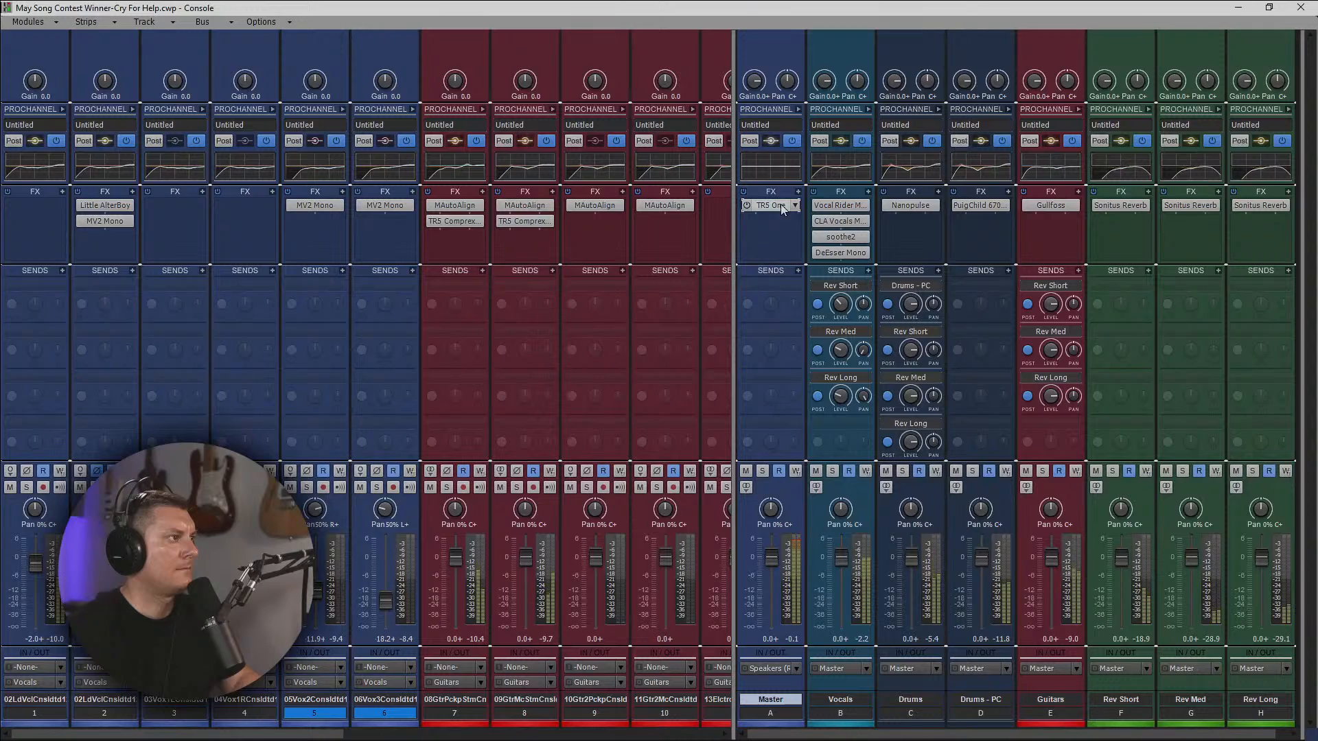
{"action": "left_click", "coordinate": [798, 111]}
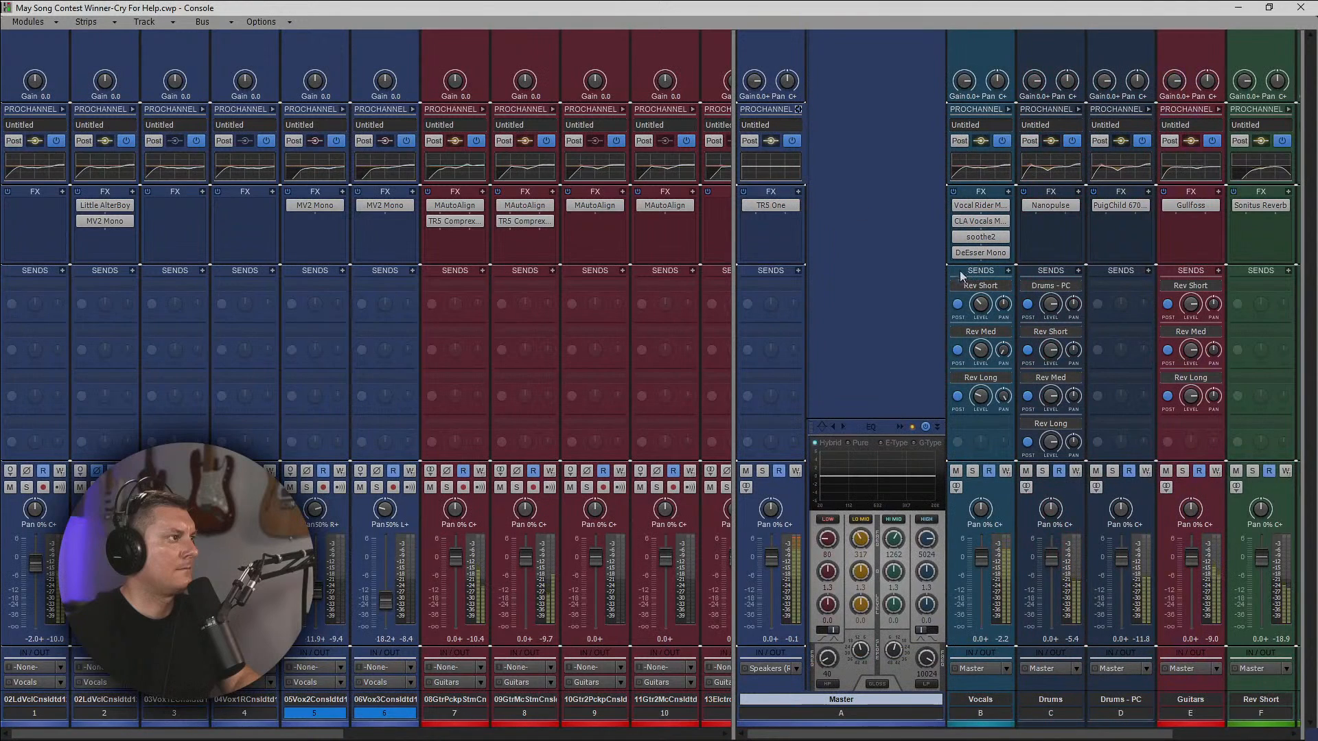
{"action": "left_click", "coordinate": [828, 684]}
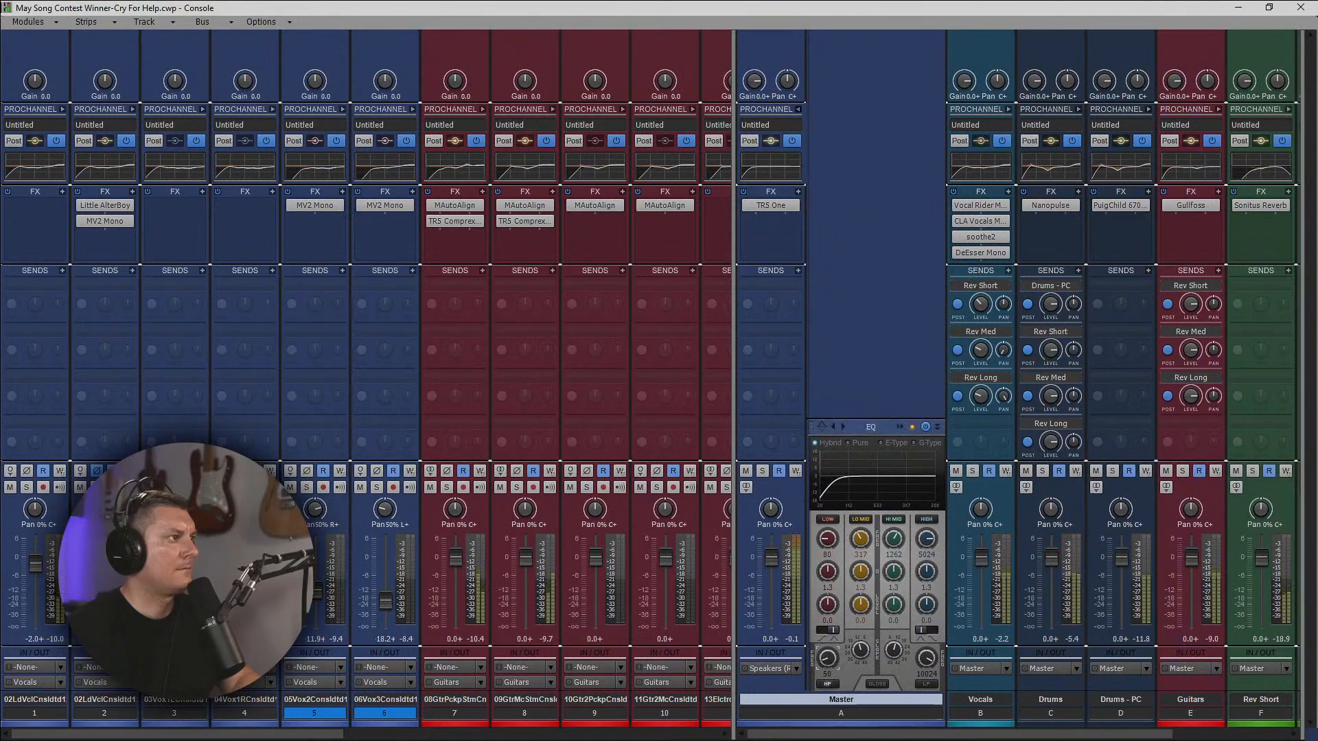
{"action": "left_click_drag", "start_coordinate": [827, 658], "coordinate": [828, 678]}
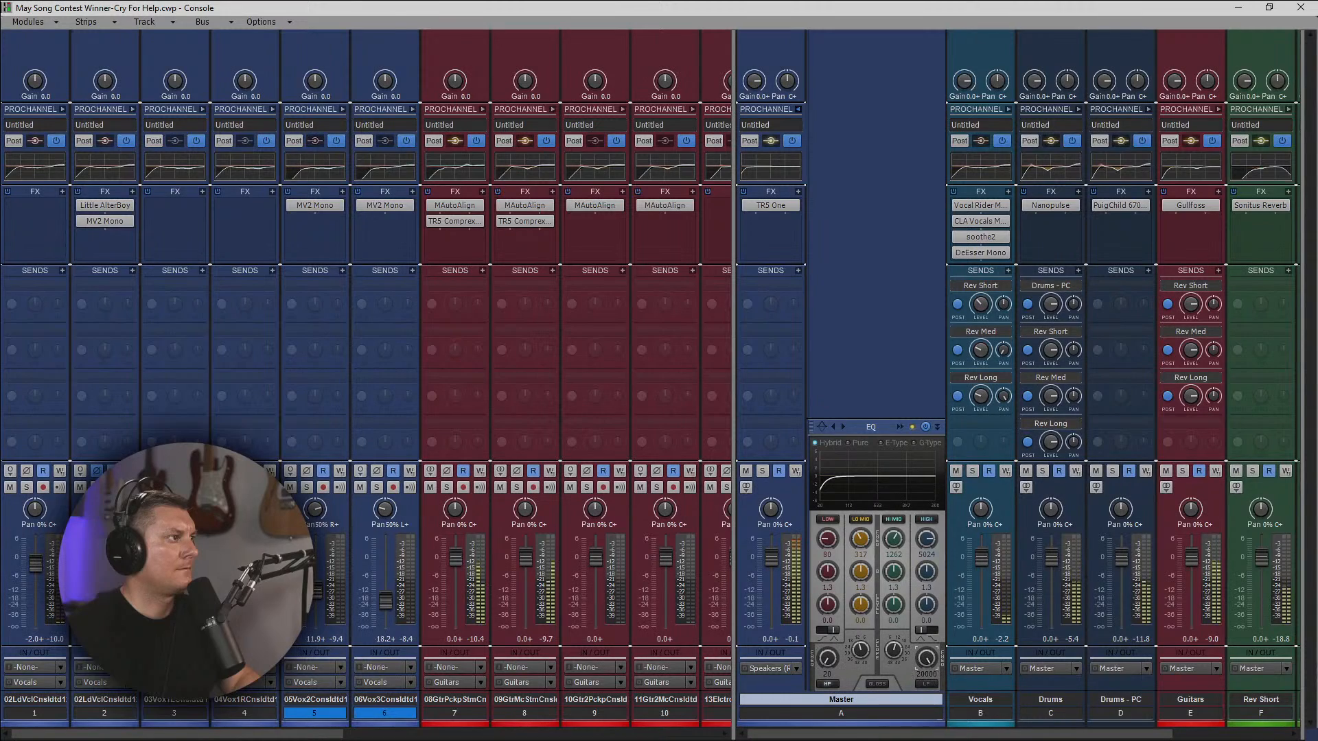
Try a low-pass filter with a 12 dB slope on the Master bus EQ and resume playback.
{"action": "left_click_drag", "start_coordinate": [927, 659], "coordinate": [927, 665]}
{"action": "left_click", "coordinate": [926, 685]}
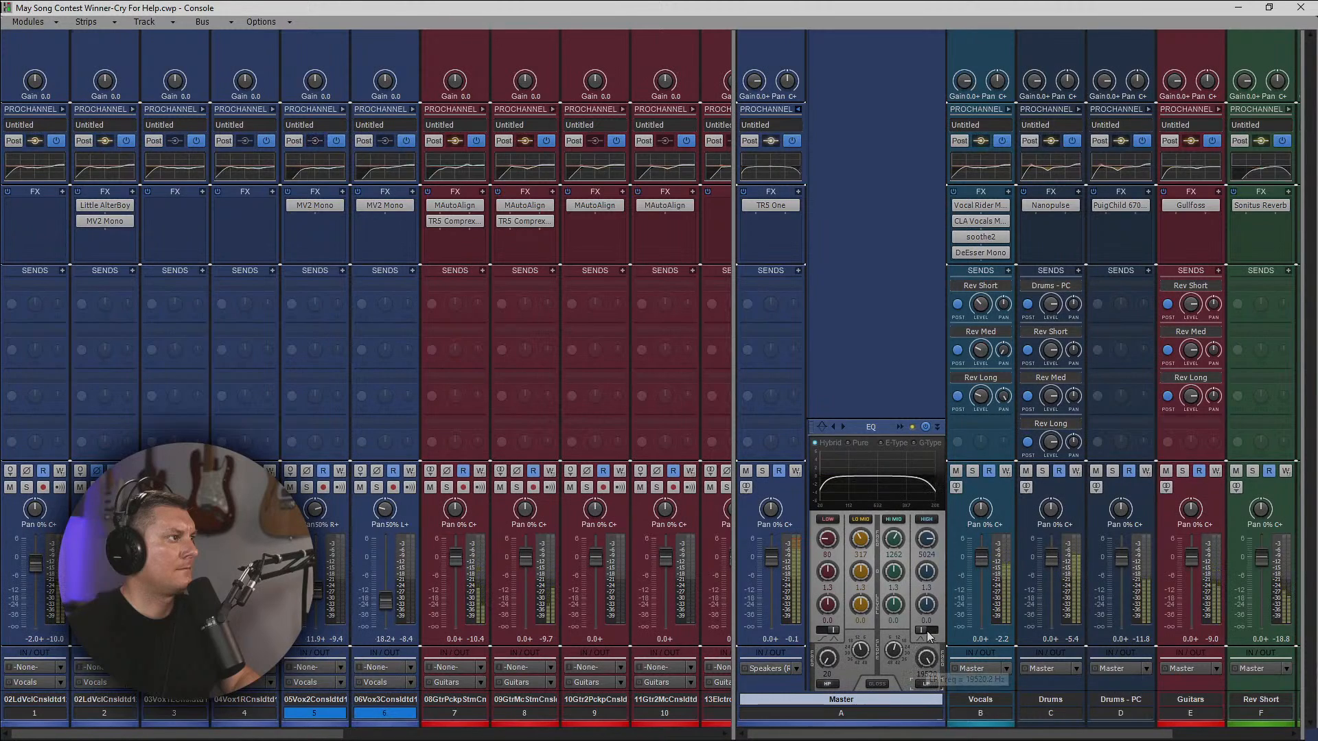
{"action": "left_click_drag", "start_coordinate": [894, 650], "coordinate": [894, 653]}
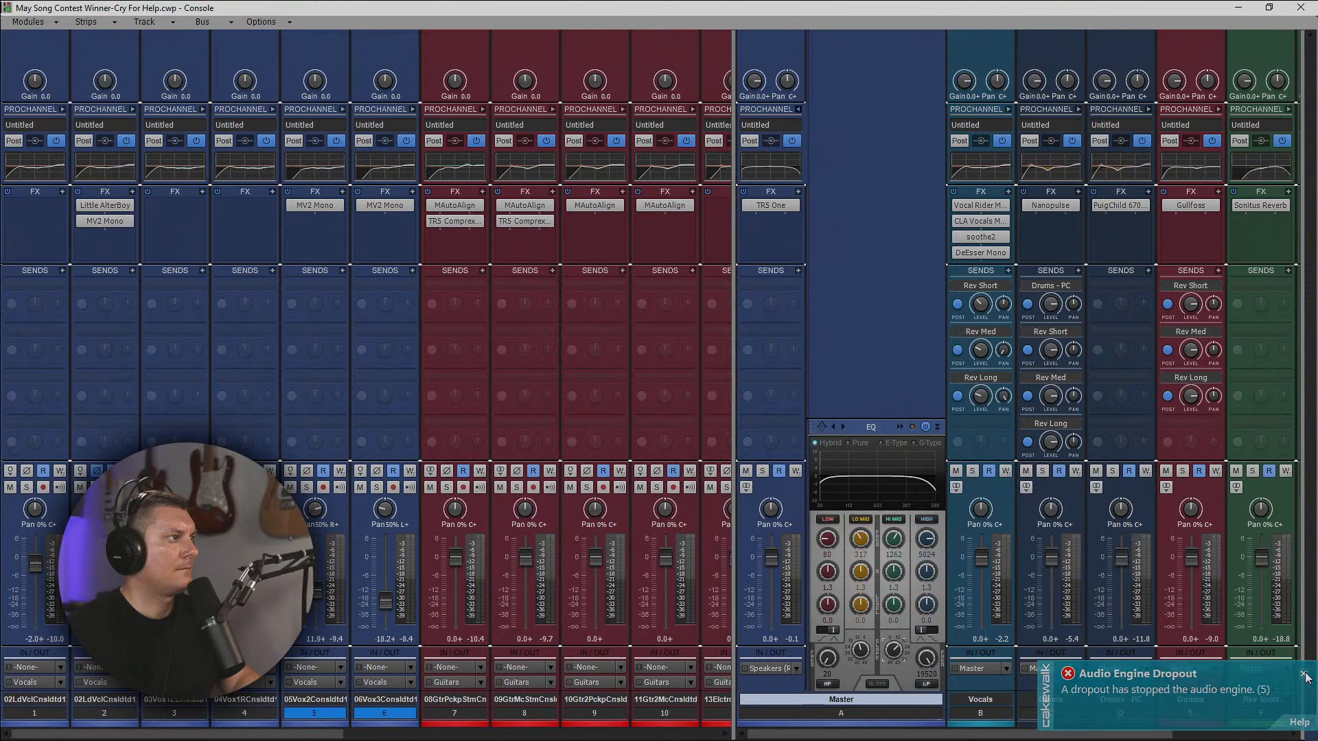
{"action": "left_click_drag", "start_coordinate": [888, 649], "coordinate": [887, 655]}
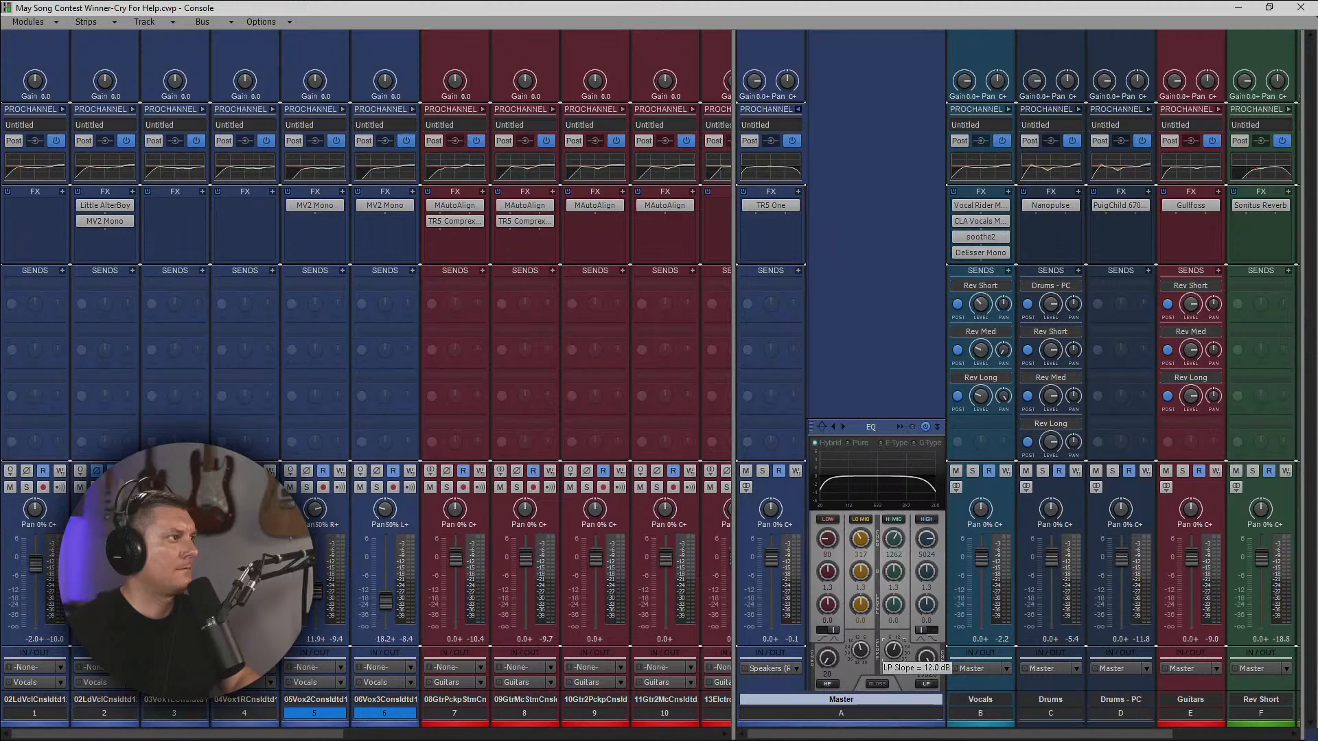
{"action": "key", "text": "space"}
{"action": "left_click", "coordinate": [926, 684]}
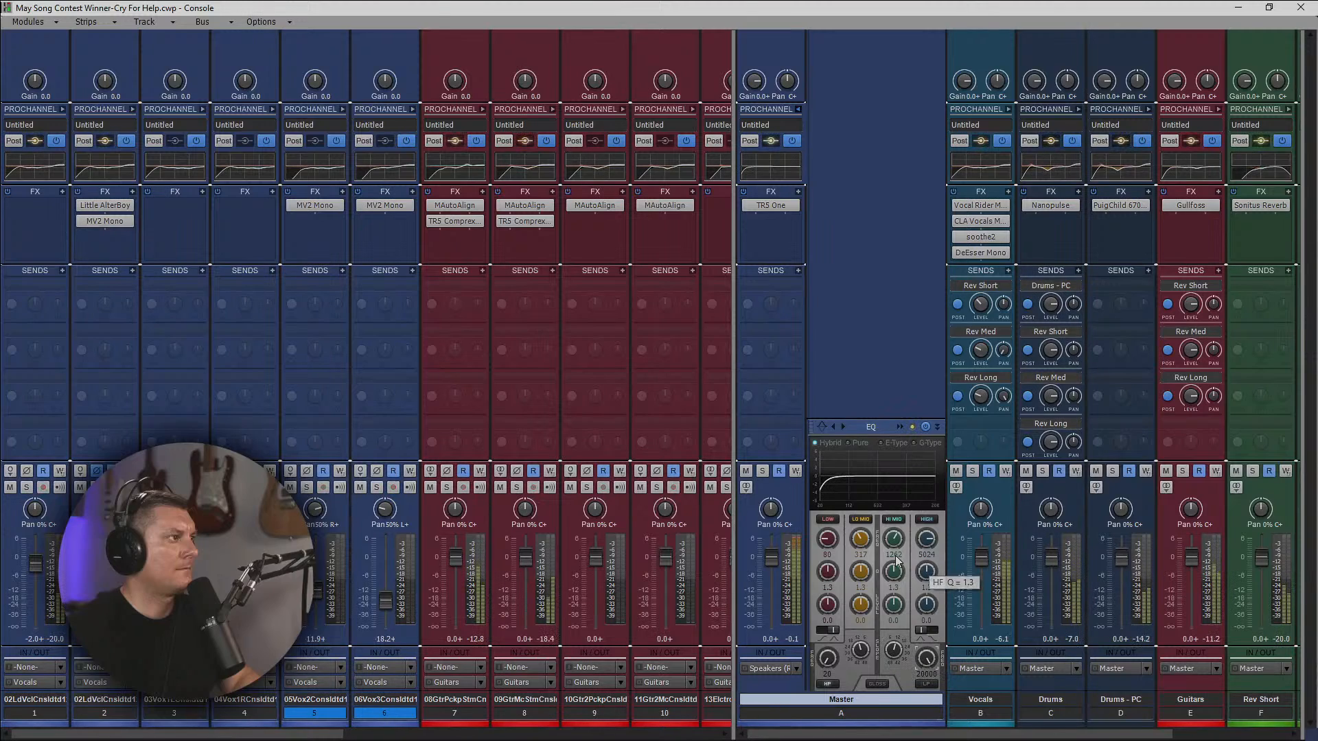
Lower the Master EQ's Lo Mid band slightly at 317 Hz and cut its Low band by 1.6 dB at 129 Hz.
{"action": "left_click_drag", "start_coordinate": [861, 604], "coordinate": [860, 607]}
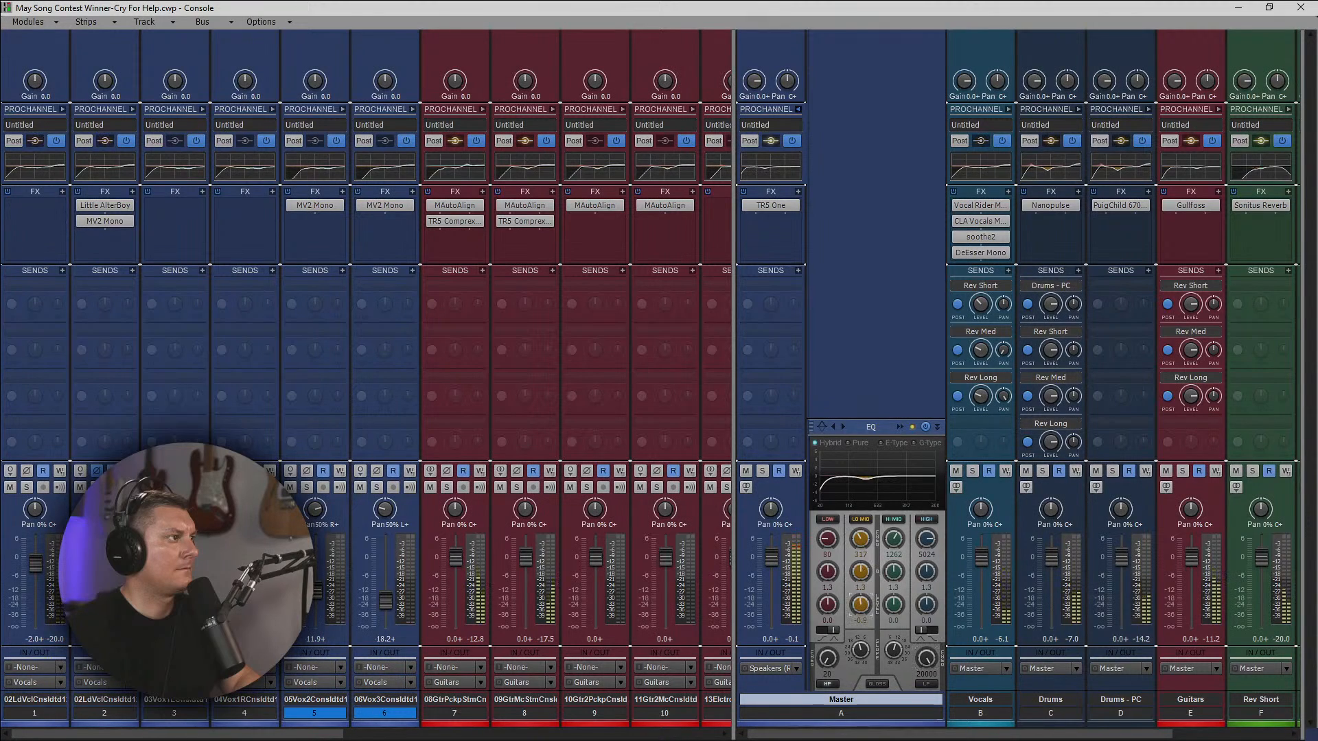
{"action": "left_click", "coordinate": [900, 427]}
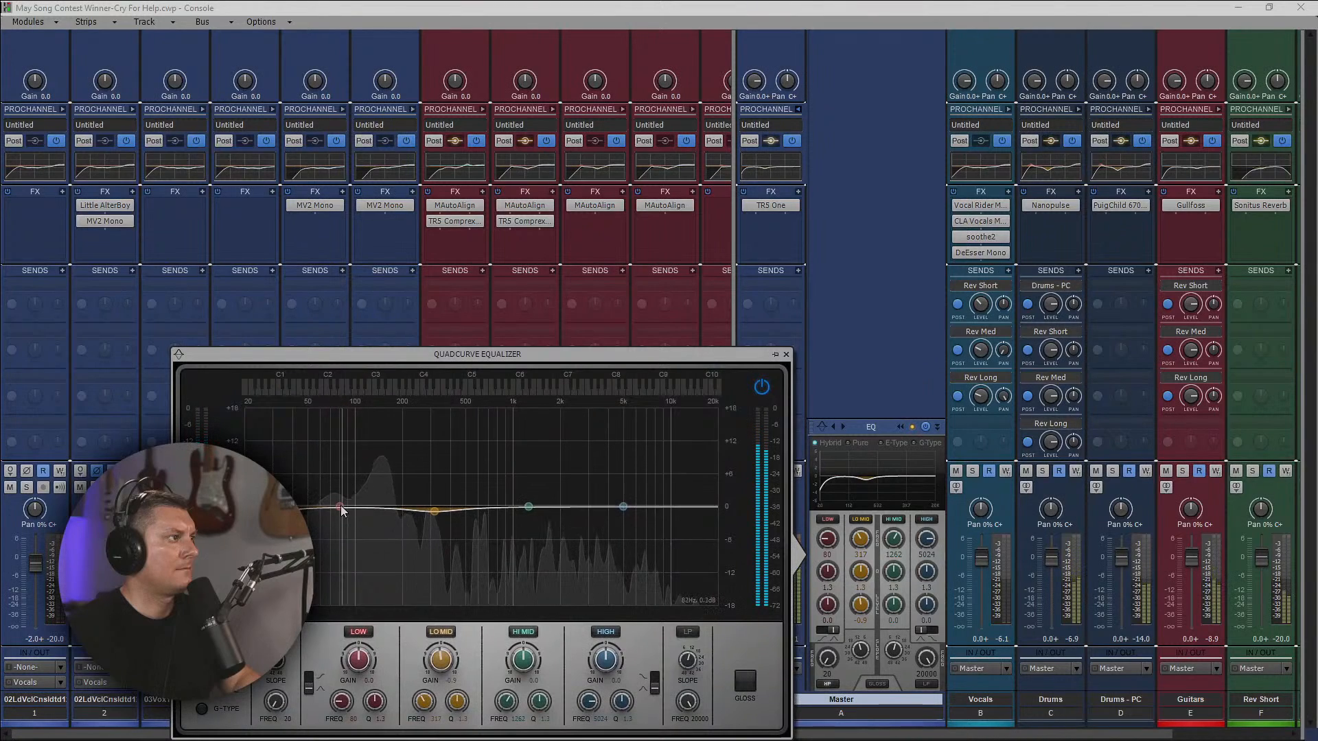
{"action": "left_click_drag", "start_coordinate": [340, 506], "coordinate": [373, 514]}
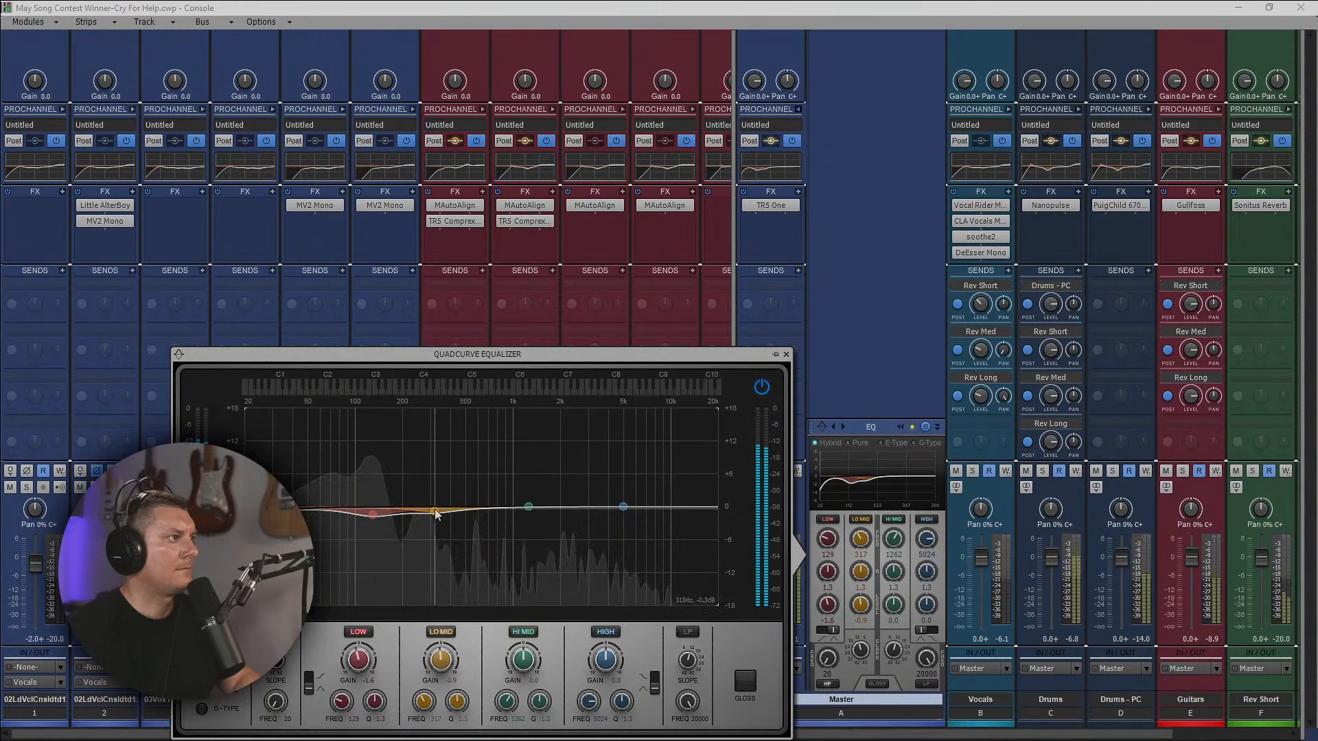
Boost the Master EQ gently with Hi Mid at 1915 Hz and a High shelf at 6189 Hz, trim the High gain and collapse the ProChannel.
{"action": "left_click_drag", "start_coordinate": [527, 506], "coordinate": [637, 498]}
{"action": "left_click", "coordinate": [654, 680]}
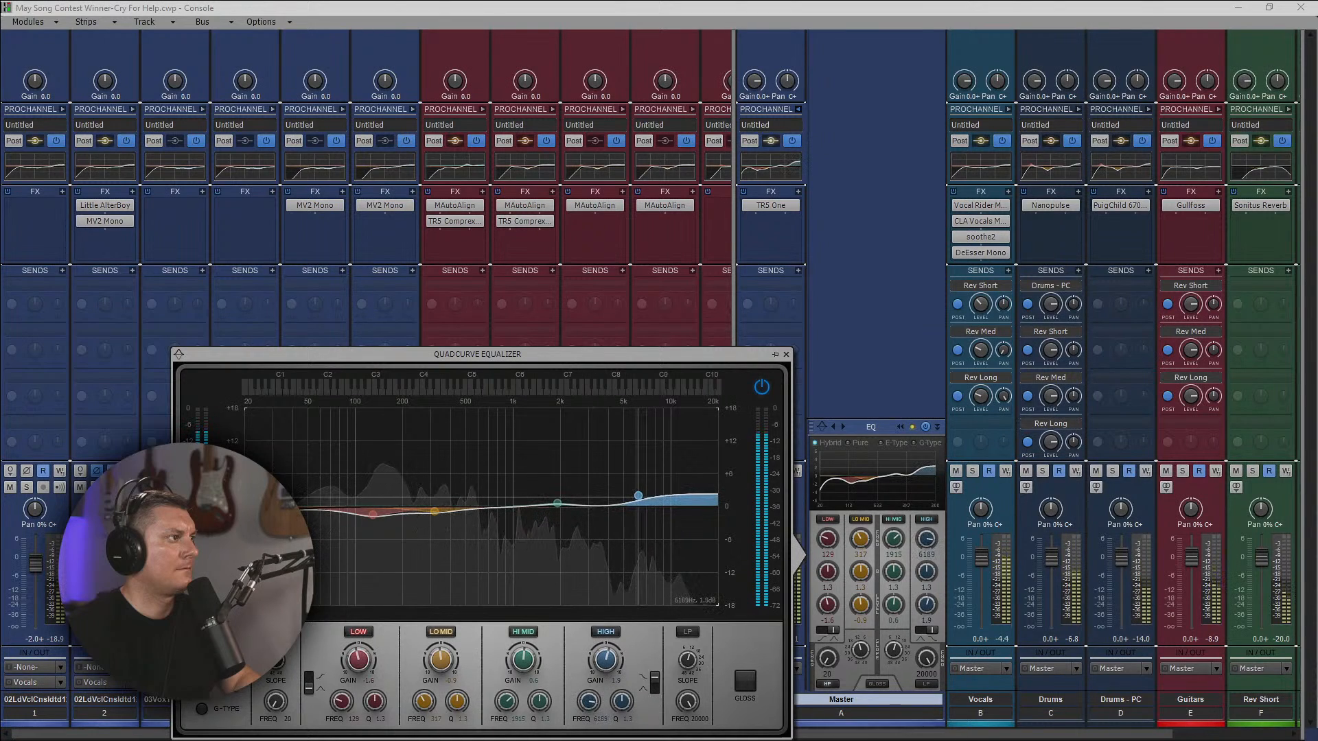
{"action": "left_click", "coordinate": [786, 354]}
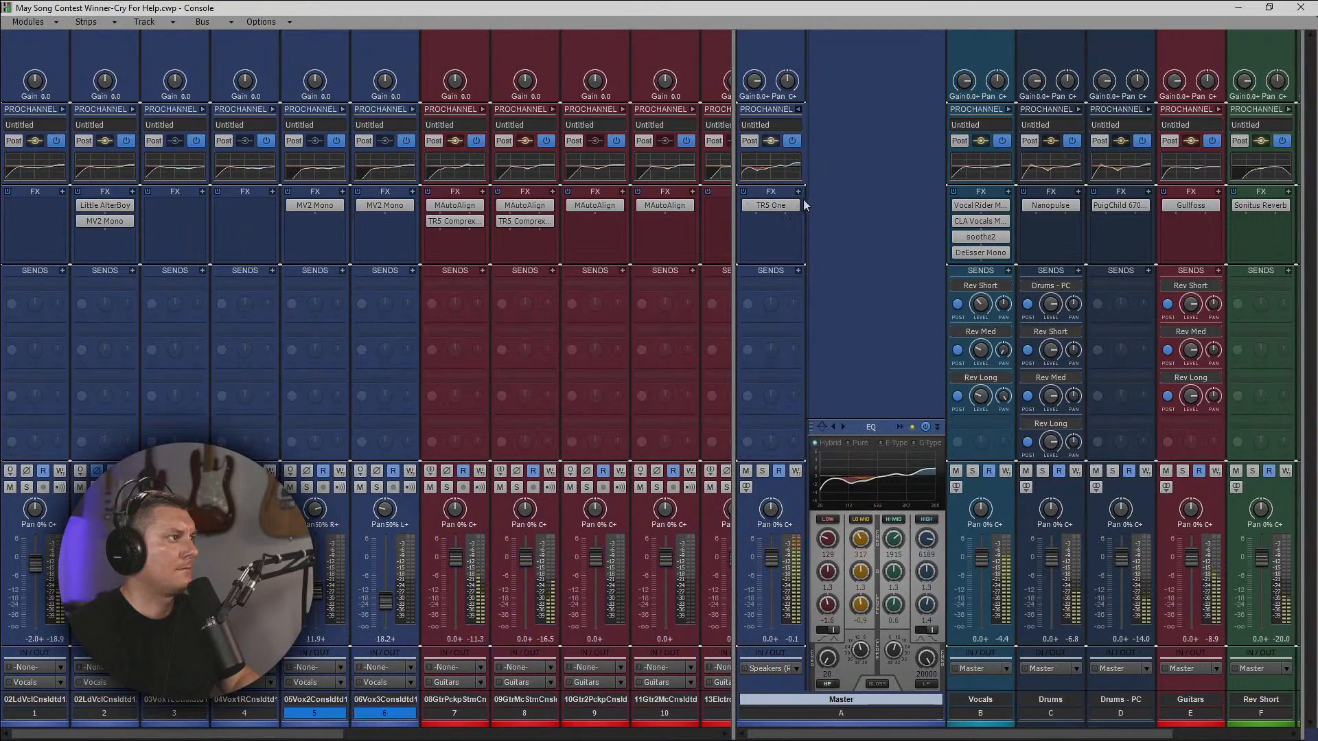
{"action": "left_click_drag", "start_coordinate": [926, 604], "coordinate": [926, 607]}
{"action": "left_click", "coordinate": [799, 111]}
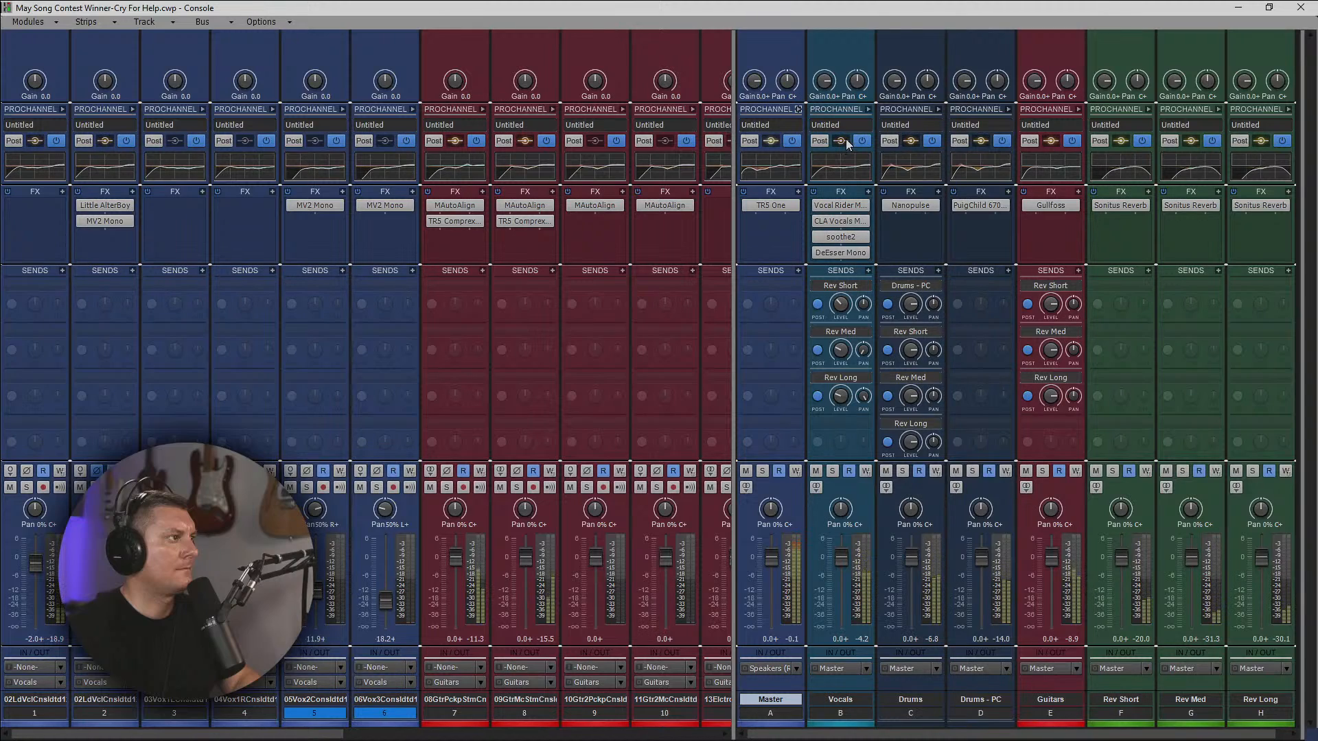
{"action": "right_click", "coordinate": [766, 214]}
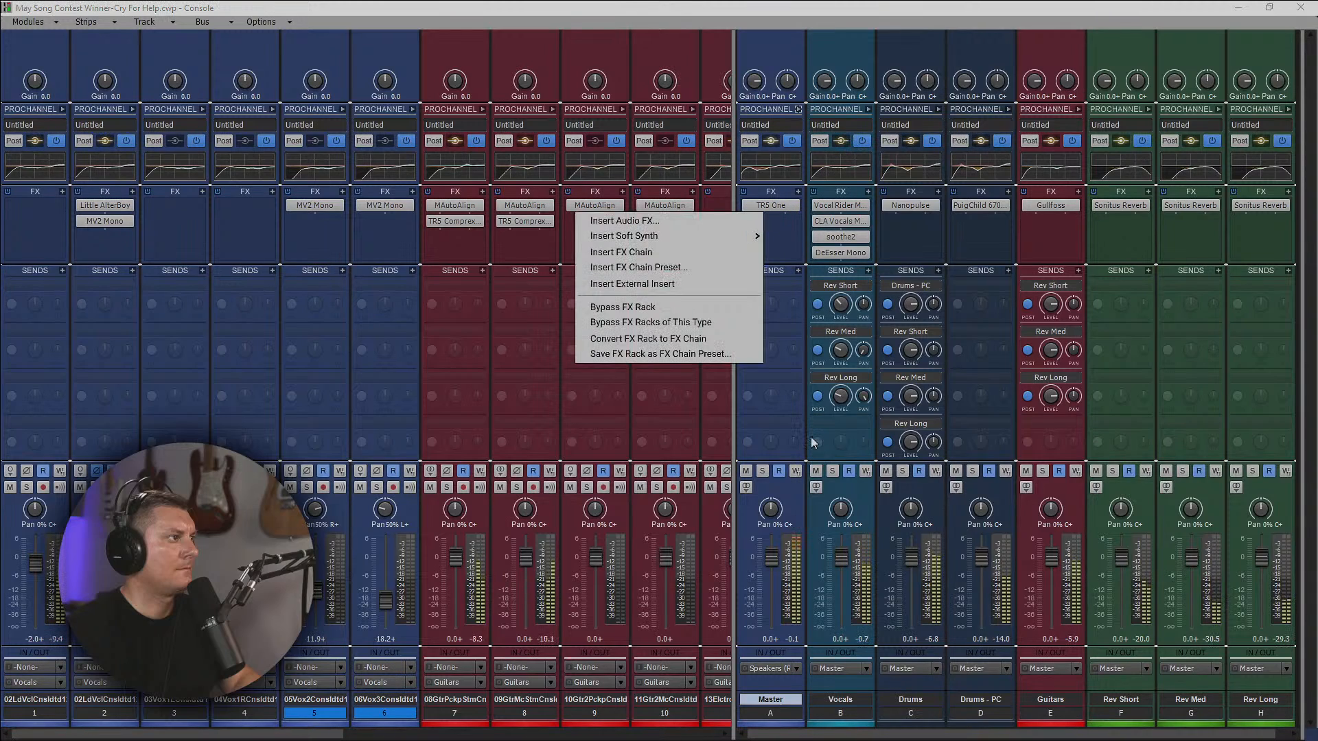
{"action": "left_click", "coordinate": [700, 223]}
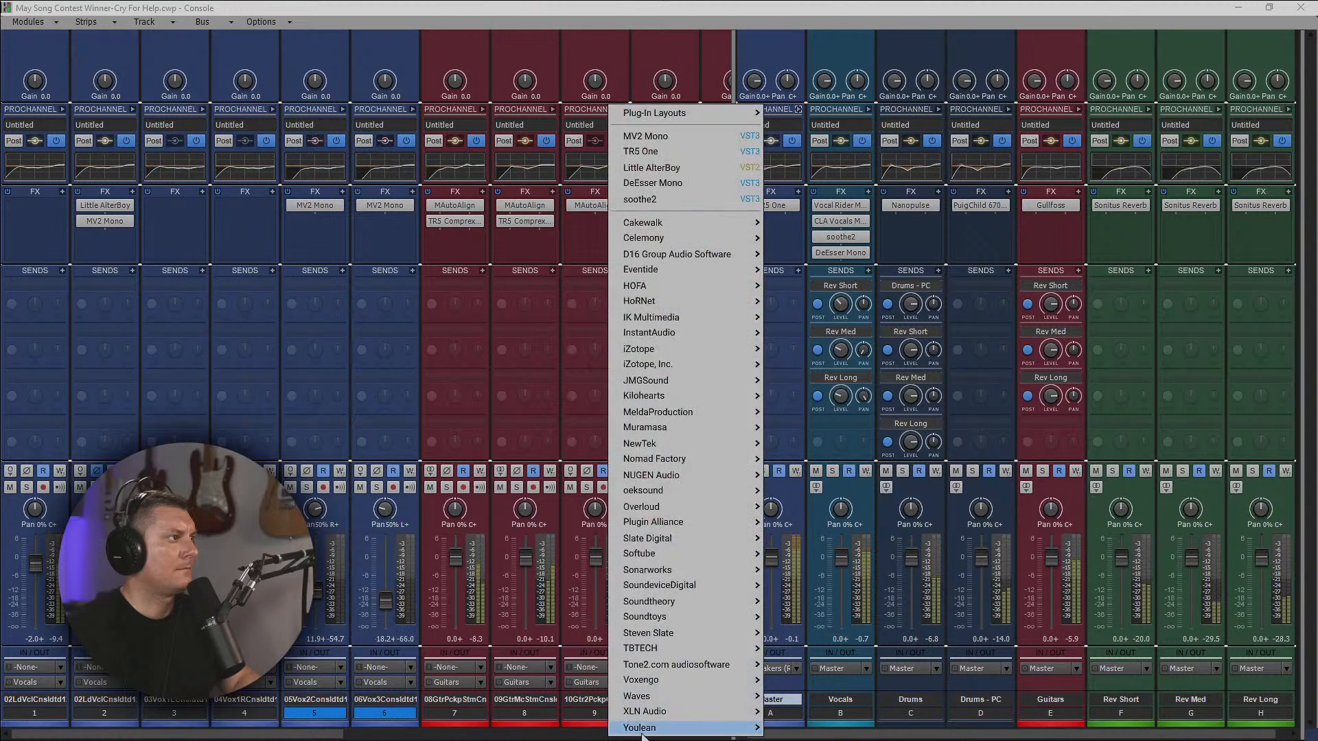
{"action": "mouse_move", "coordinate": [652, 698]}
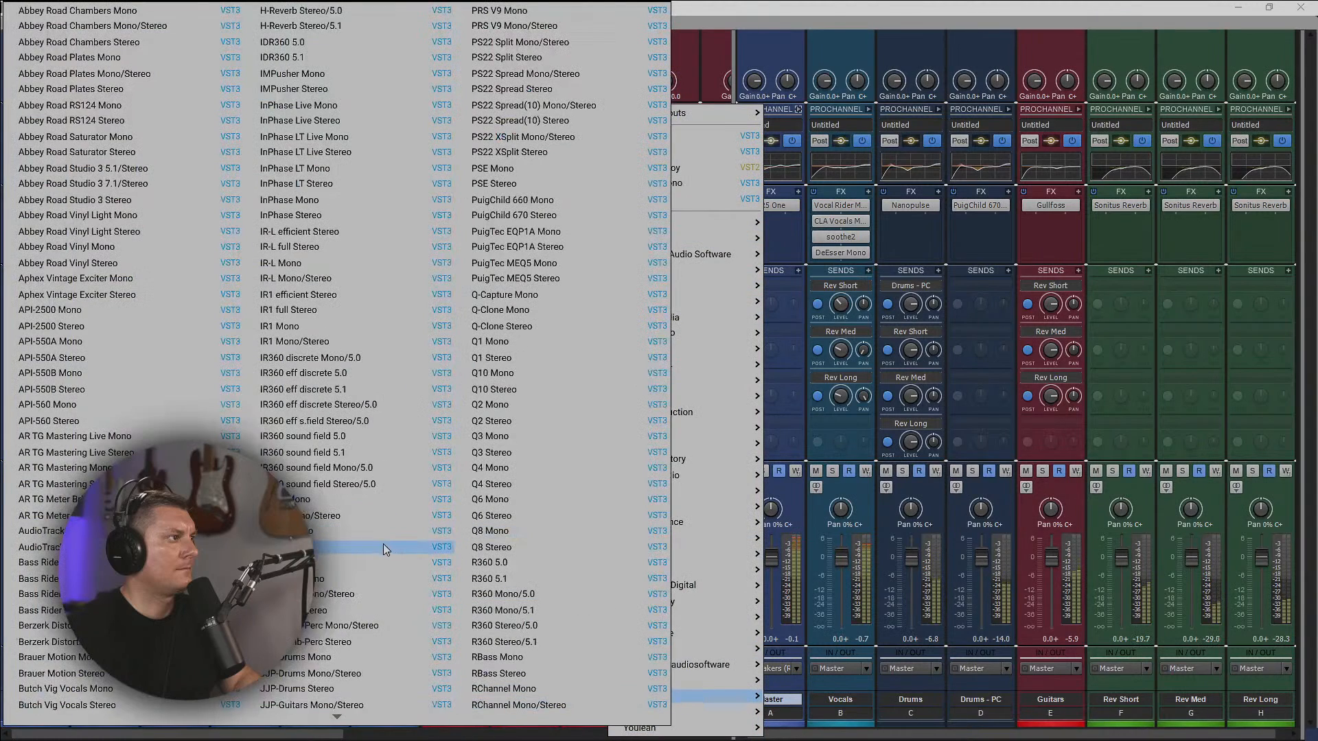
{"action": "scroll", "coordinate": [328, 485], "scroll_direction": "down", "scroll_amount": 15}
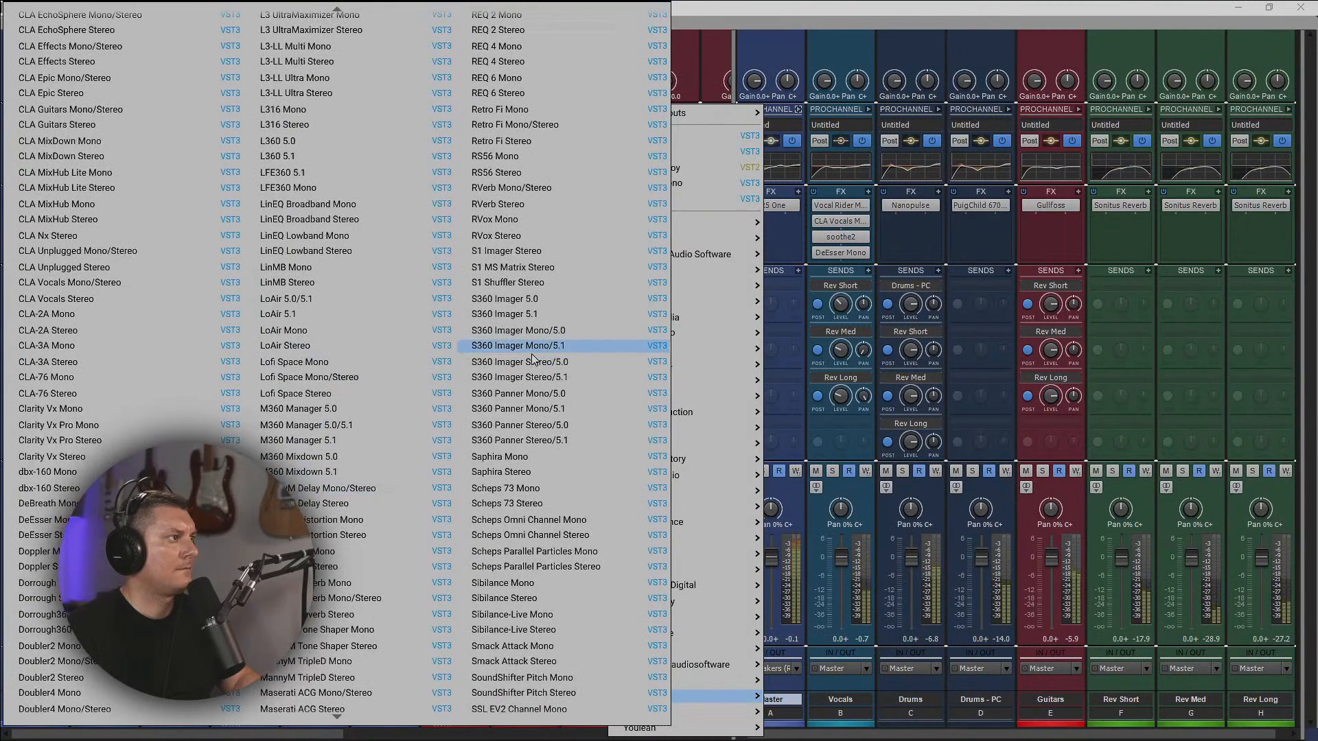
{"action": "scroll", "coordinate": [555, 486], "scroll_direction": "down", "scroll_amount": 5}
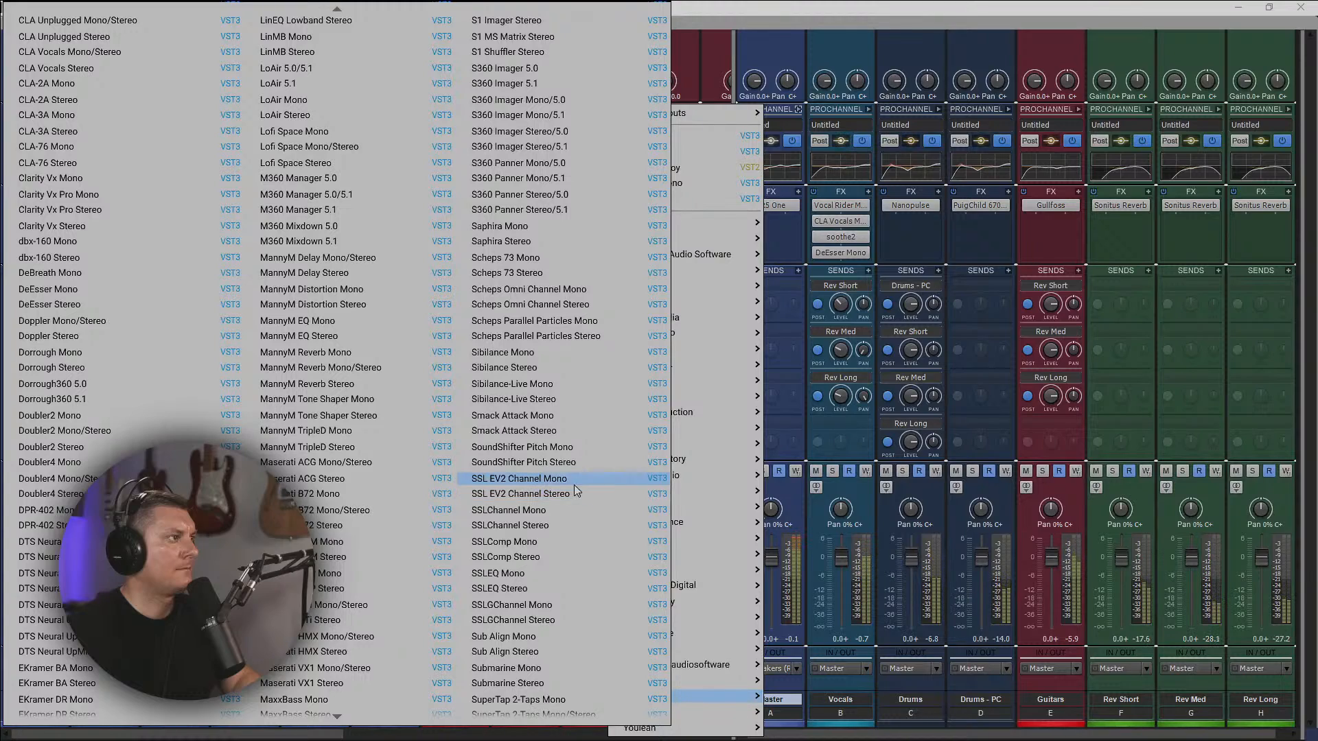
{"action": "left_click", "coordinate": [567, 495]}
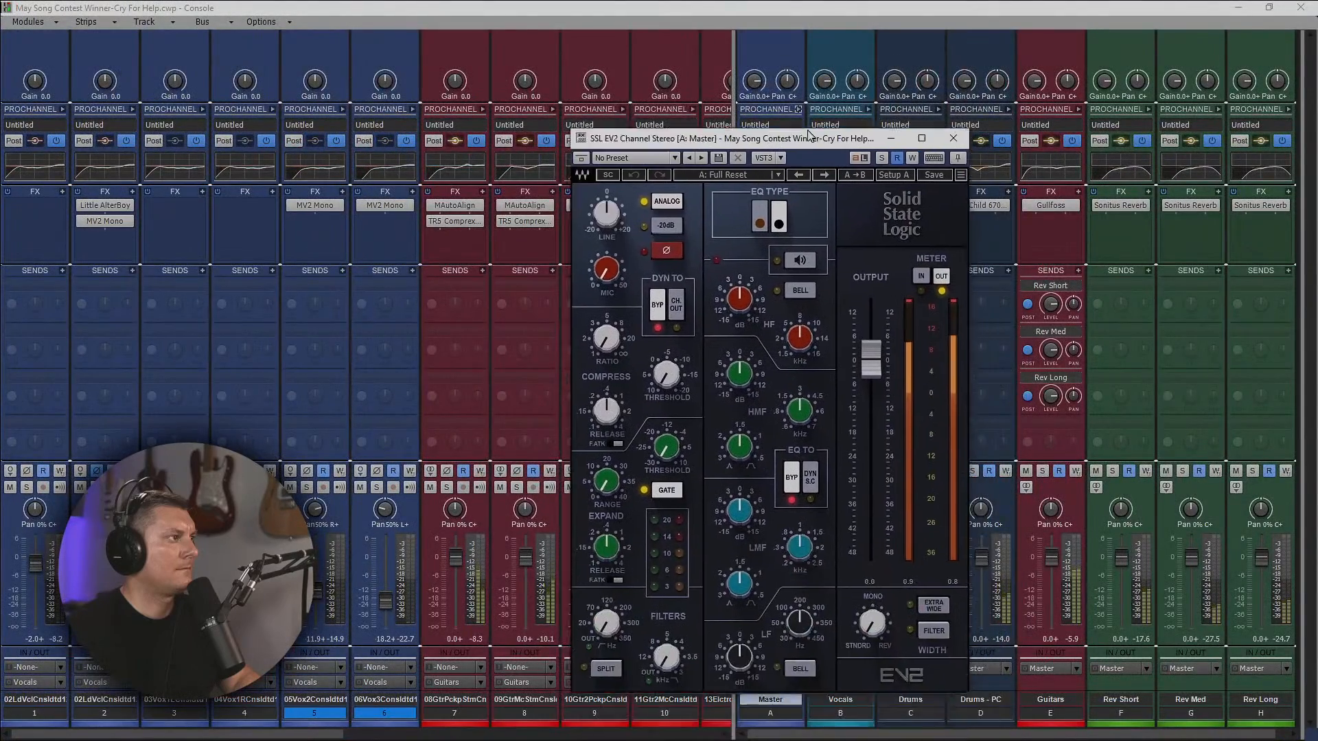
{"action": "left_click_drag", "start_coordinate": [810, 135], "coordinate": [1069, 99]}
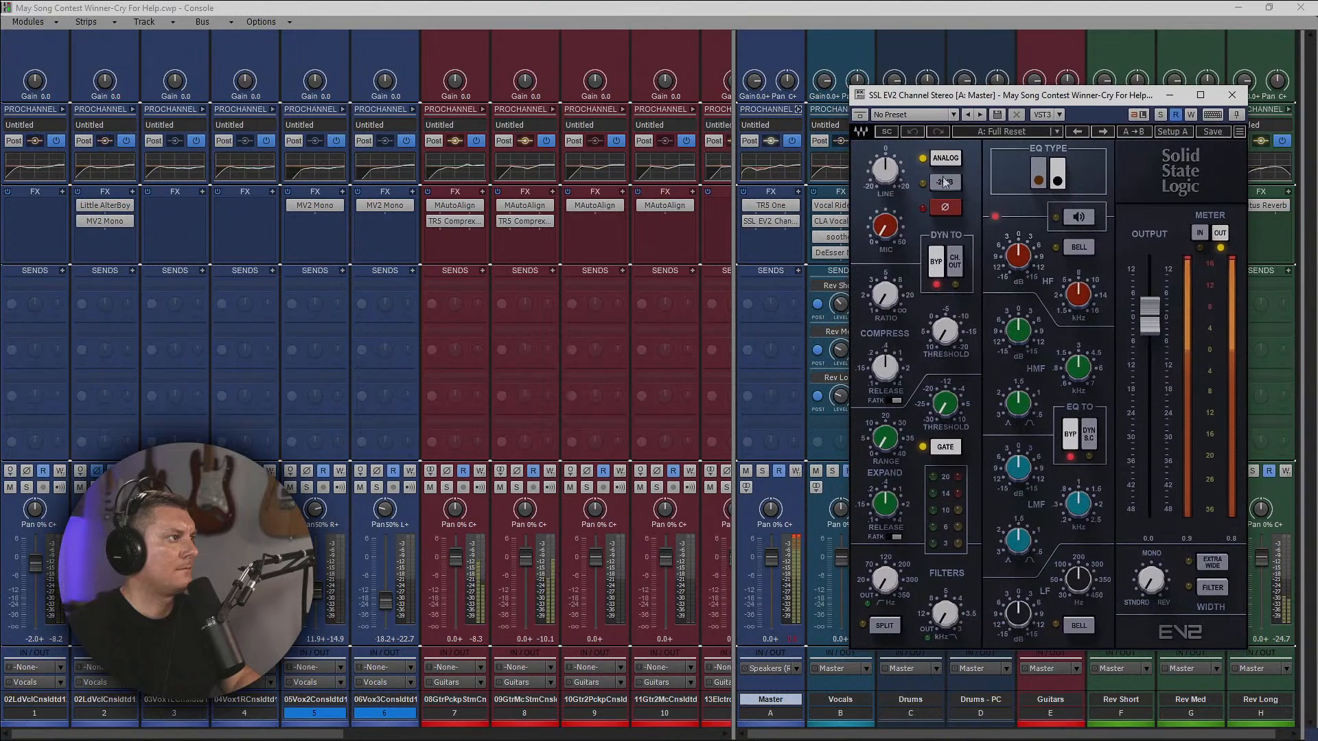
{"action": "left_click_drag", "start_coordinate": [959, 102], "coordinate": [1009, 92]}
{"action": "left_click_drag", "start_coordinate": [779, 226], "coordinate": [786, 204]}
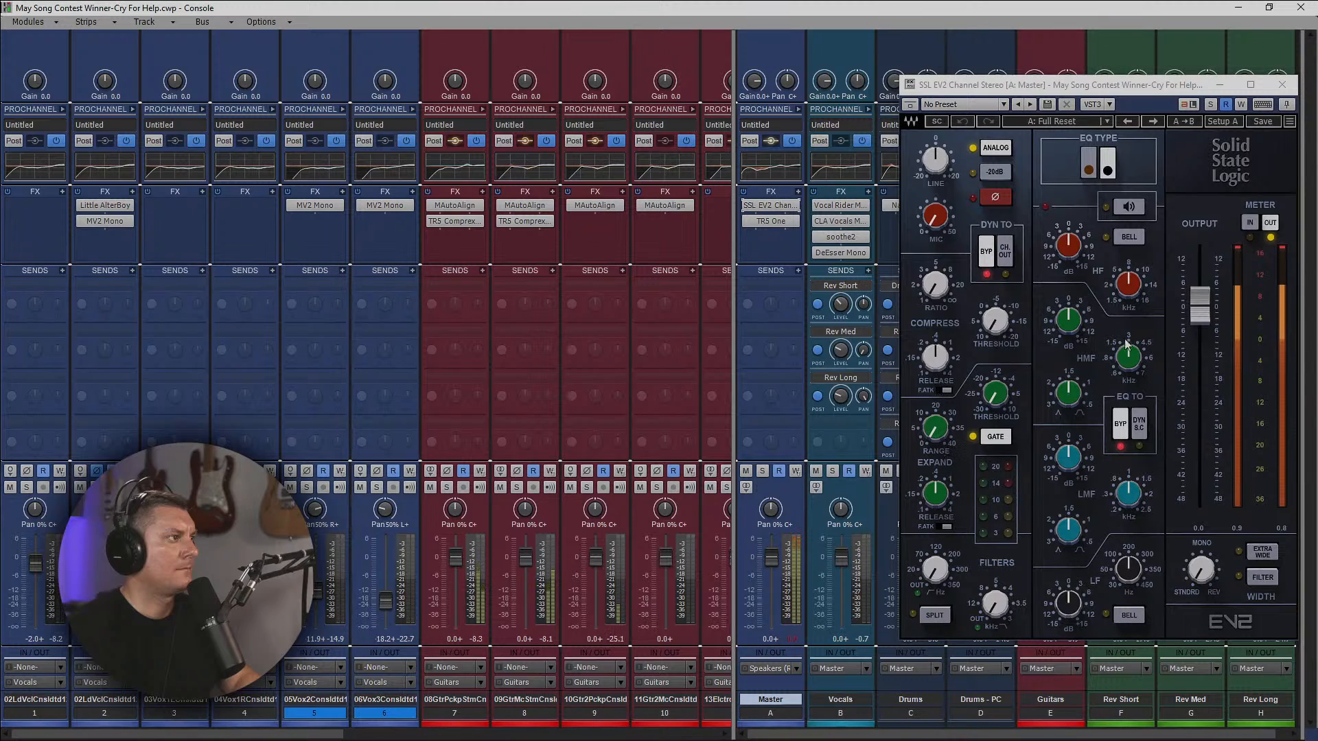
{"action": "left_click", "coordinate": [1119, 92]}
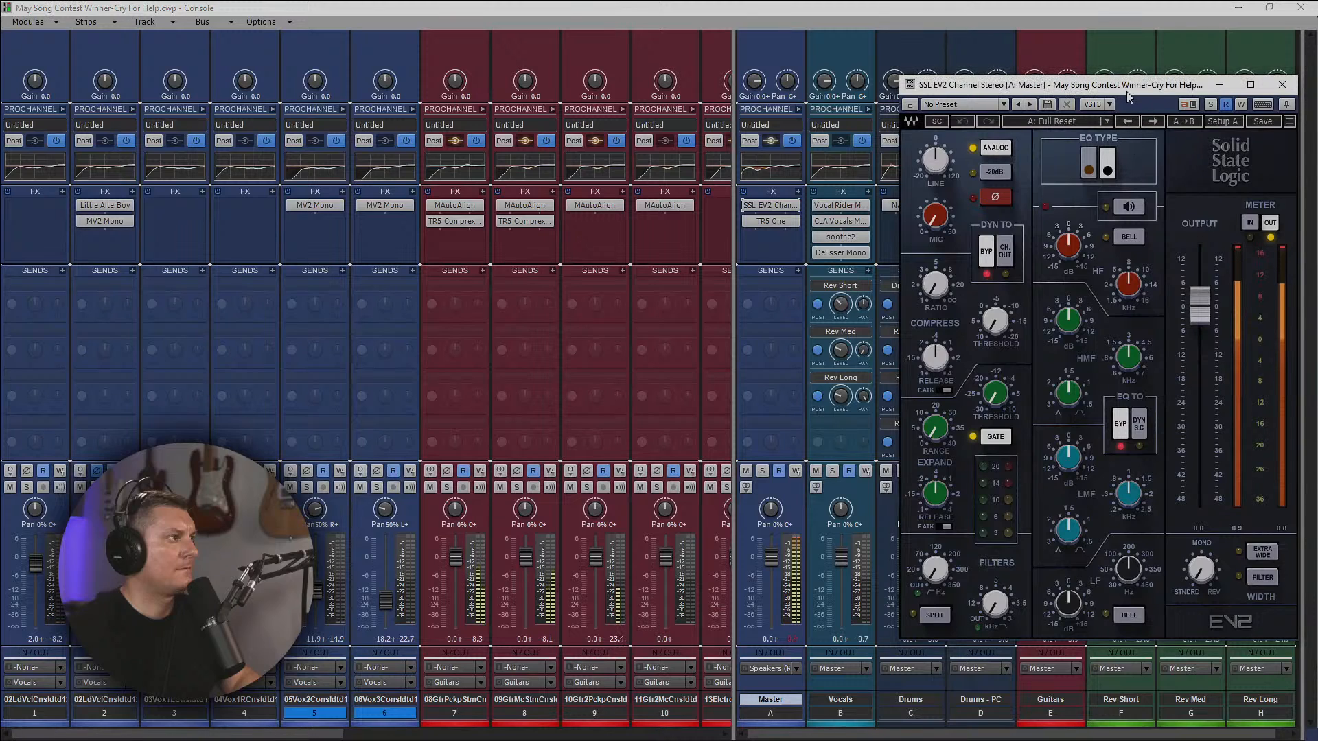
{"action": "left_click_drag", "start_coordinate": [1127, 92], "coordinate": [1040, 60]}
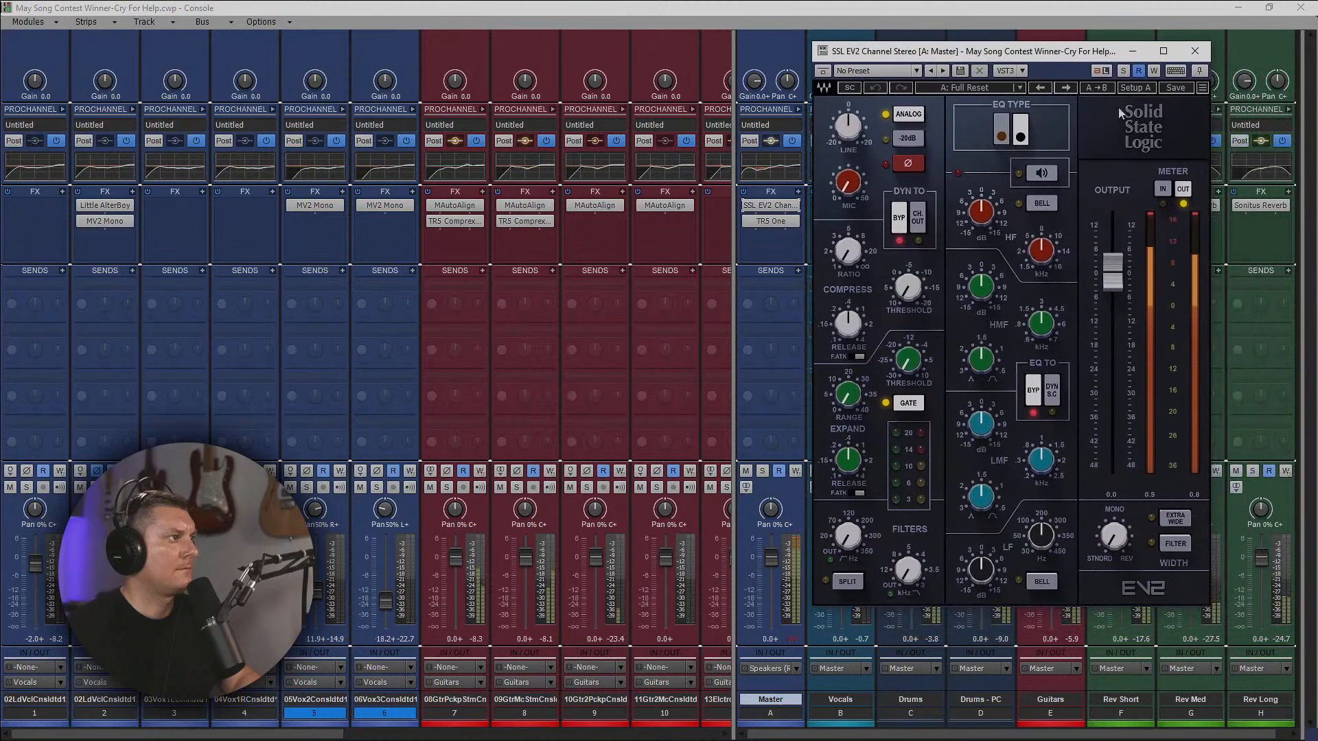
{"action": "left_click", "coordinate": [1195, 50]}
{"action": "right_click", "coordinate": [774, 206]}
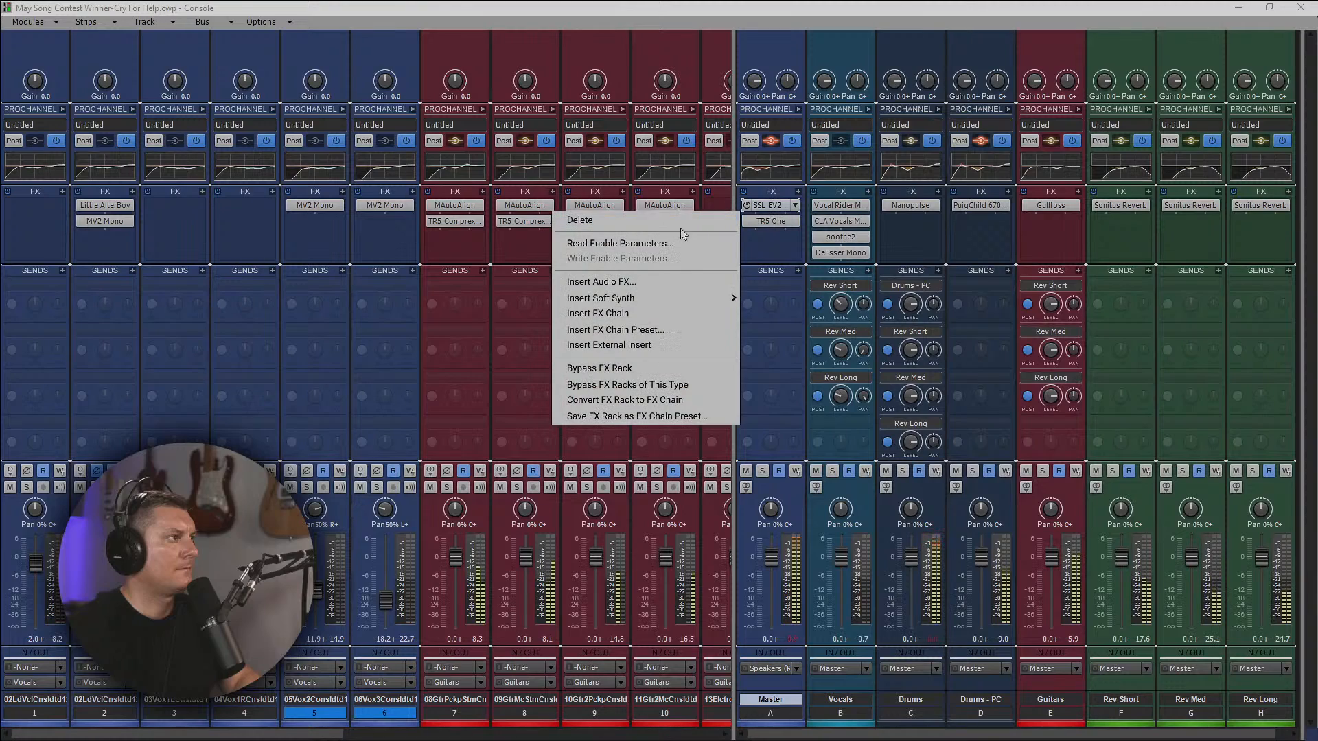
{"action": "left_click", "coordinate": [674, 224]}
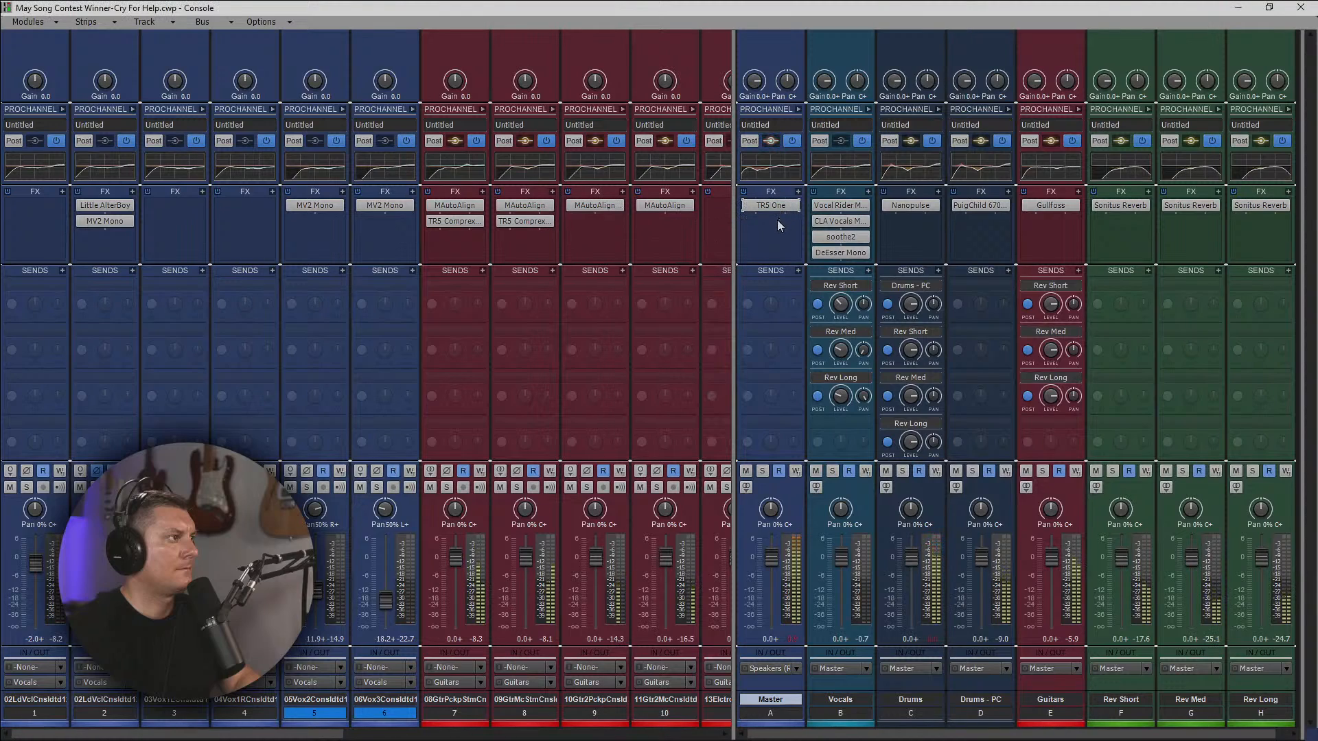
Insert the Waves SSLComp Stereo compressor on the Master bus and place it ahead of TR5 One.
{"action": "right_click", "coordinate": [776, 221]}
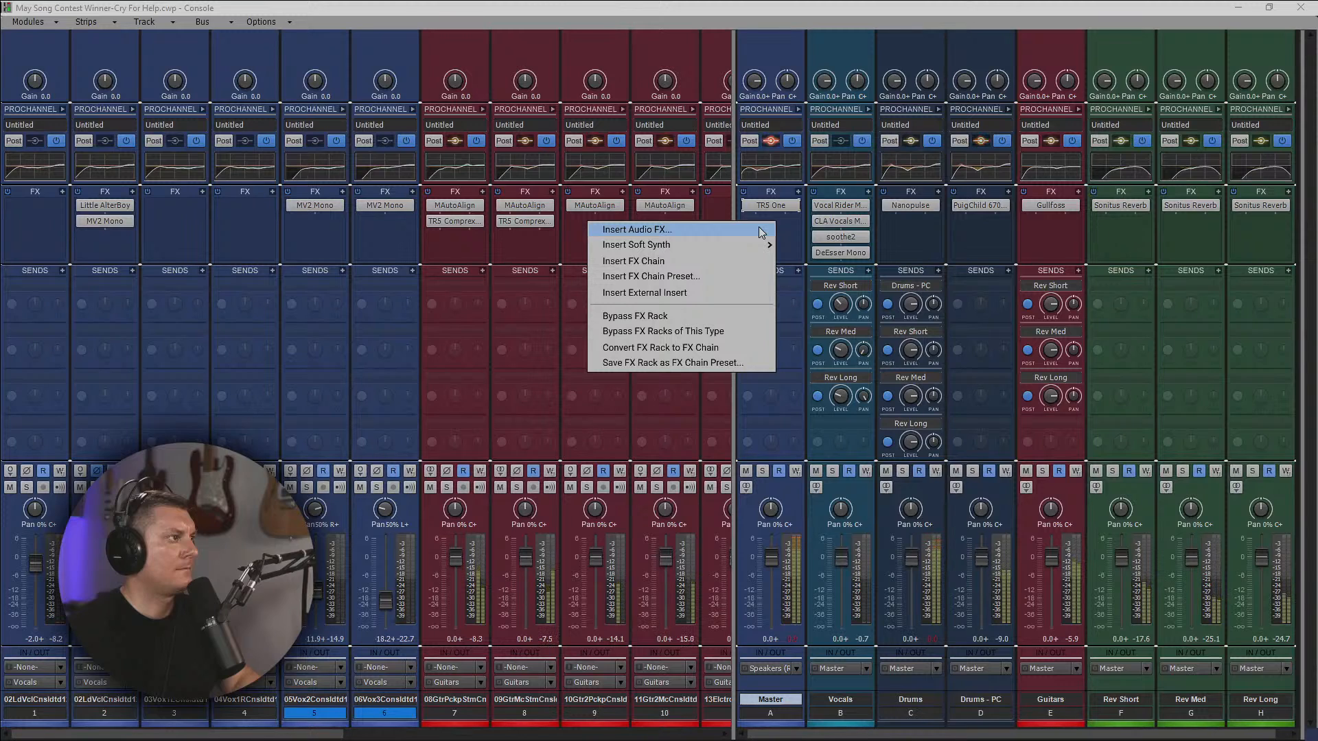
{"action": "left_click", "coordinate": [760, 228]}
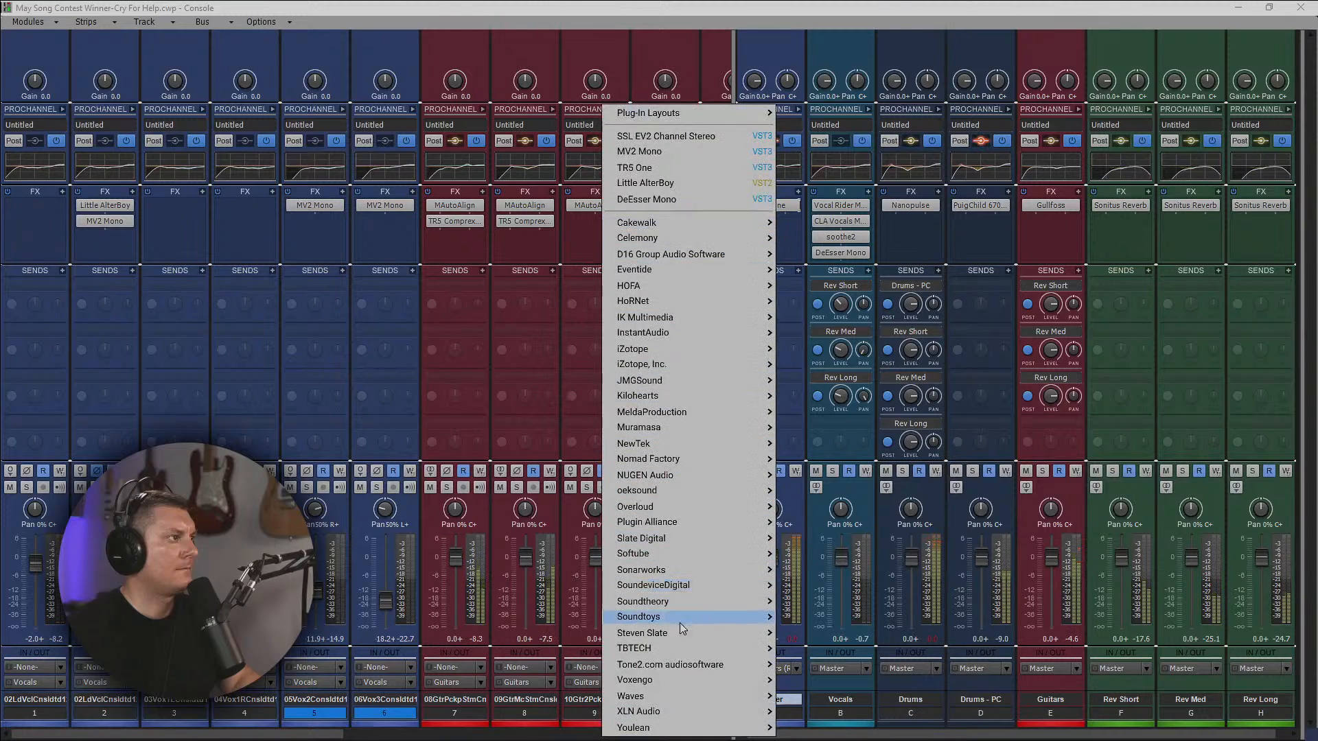
{"action": "mouse_move", "coordinate": [738, 701]}
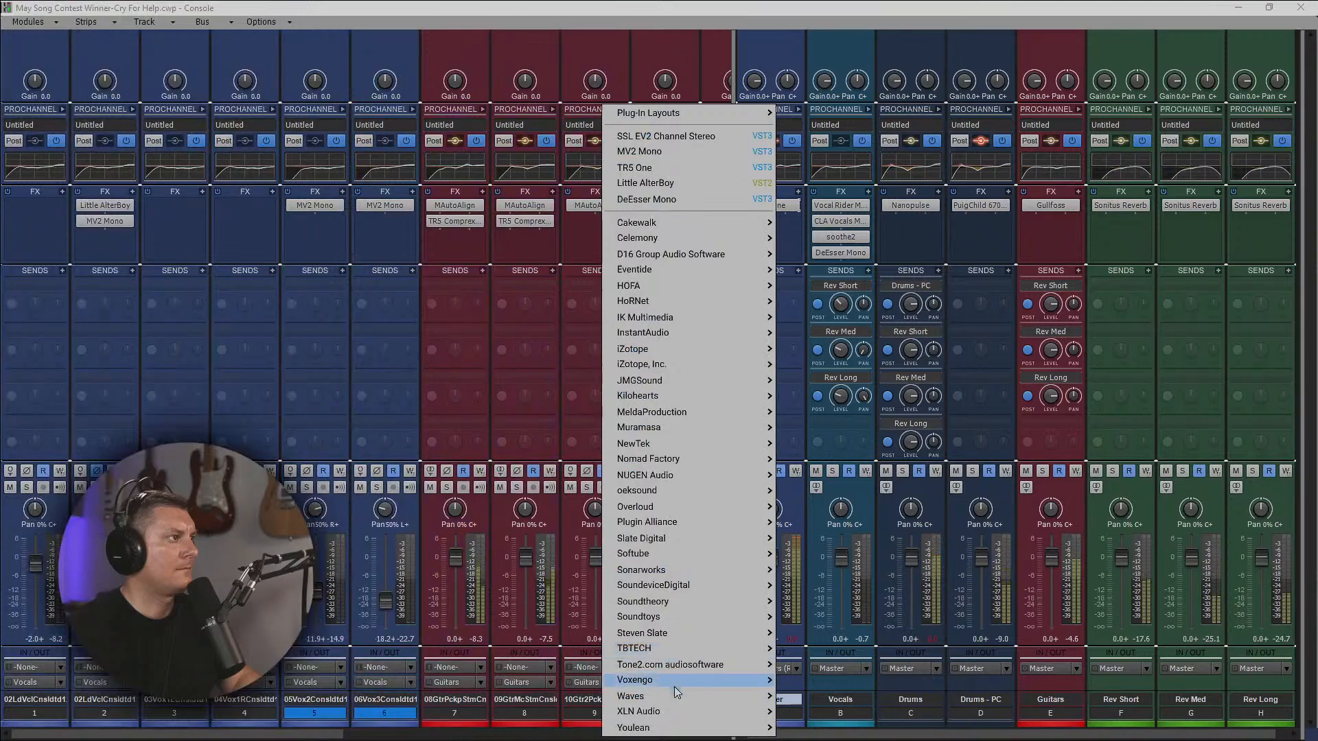
{"action": "scroll", "coordinate": [545, 673], "scroll_direction": "down", "scroll_amount": 15}
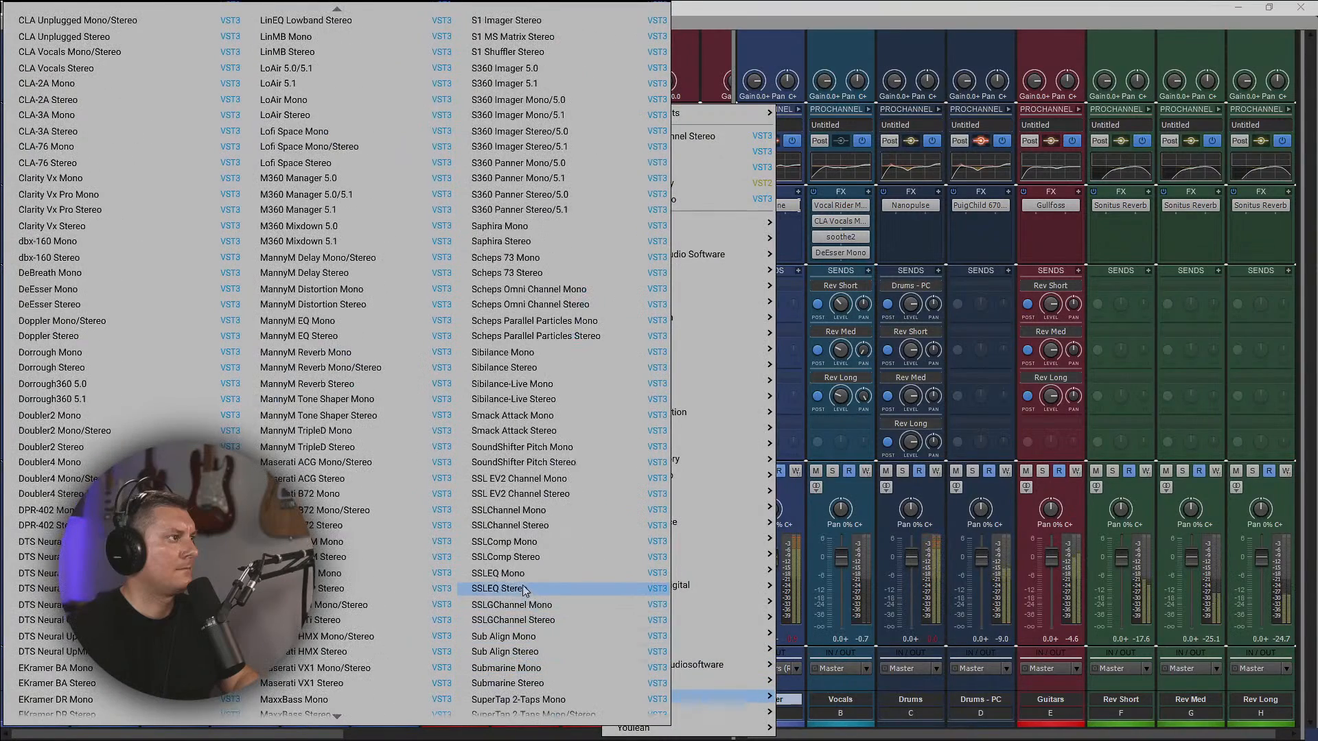
{"action": "left_click", "coordinate": [518, 557]}
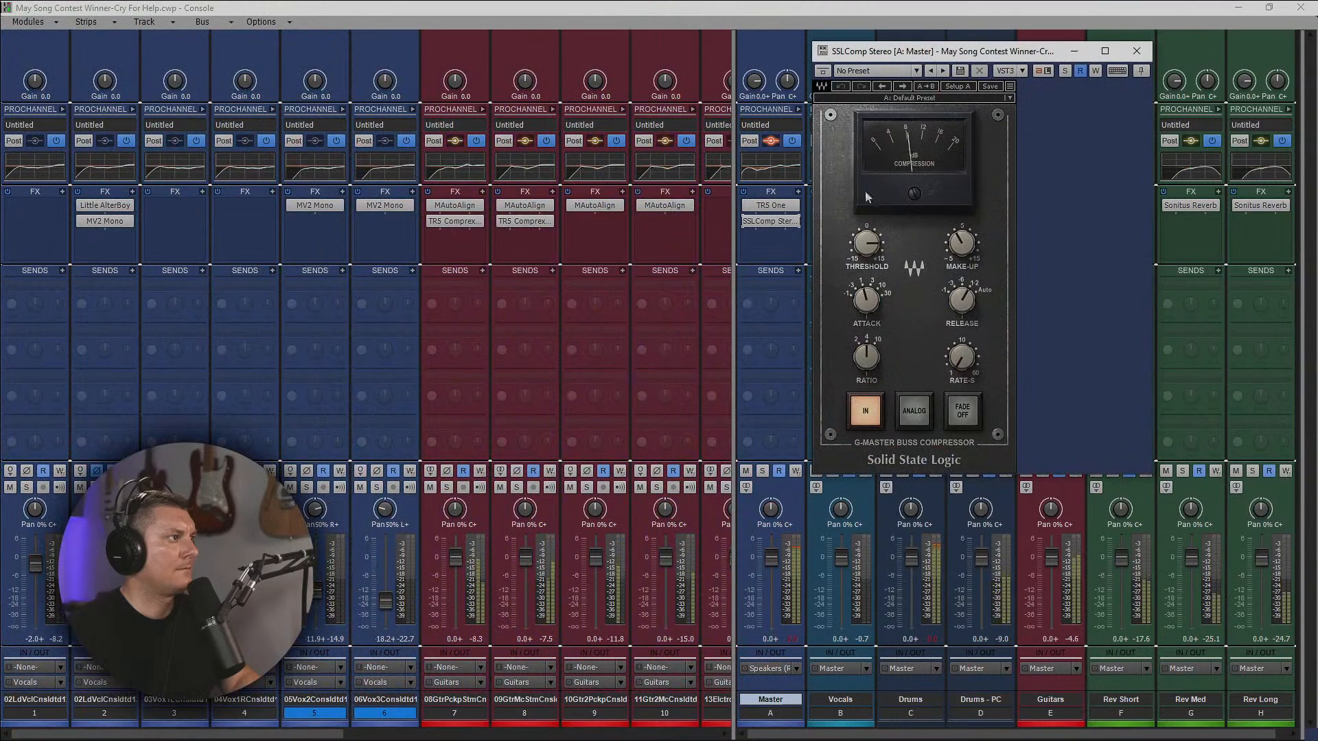
{"action": "left_click_drag", "start_coordinate": [791, 220], "coordinate": [775, 206]}
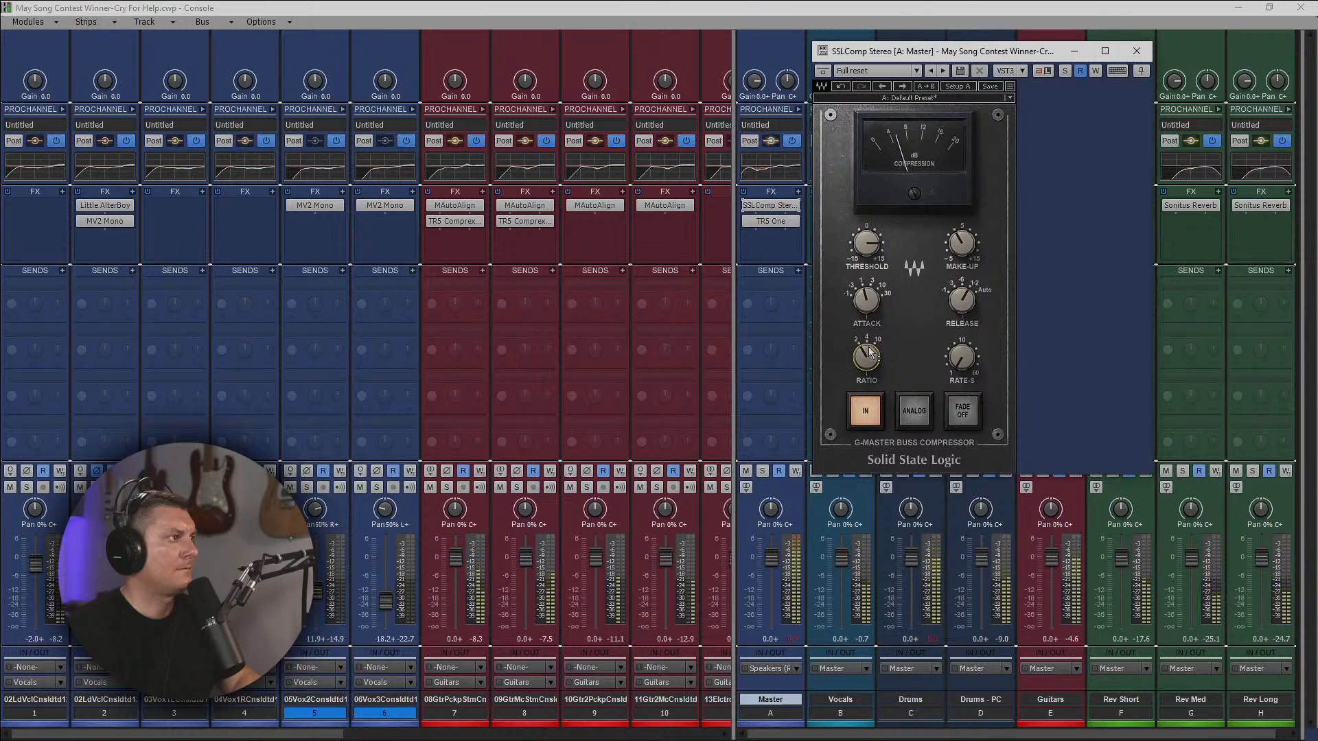
Enable Analog on the Master bus SSLComp, shorten its Release, raise Rate-S and set Attack to 10 ms.
{"action": "left_click", "coordinate": [917, 416]}
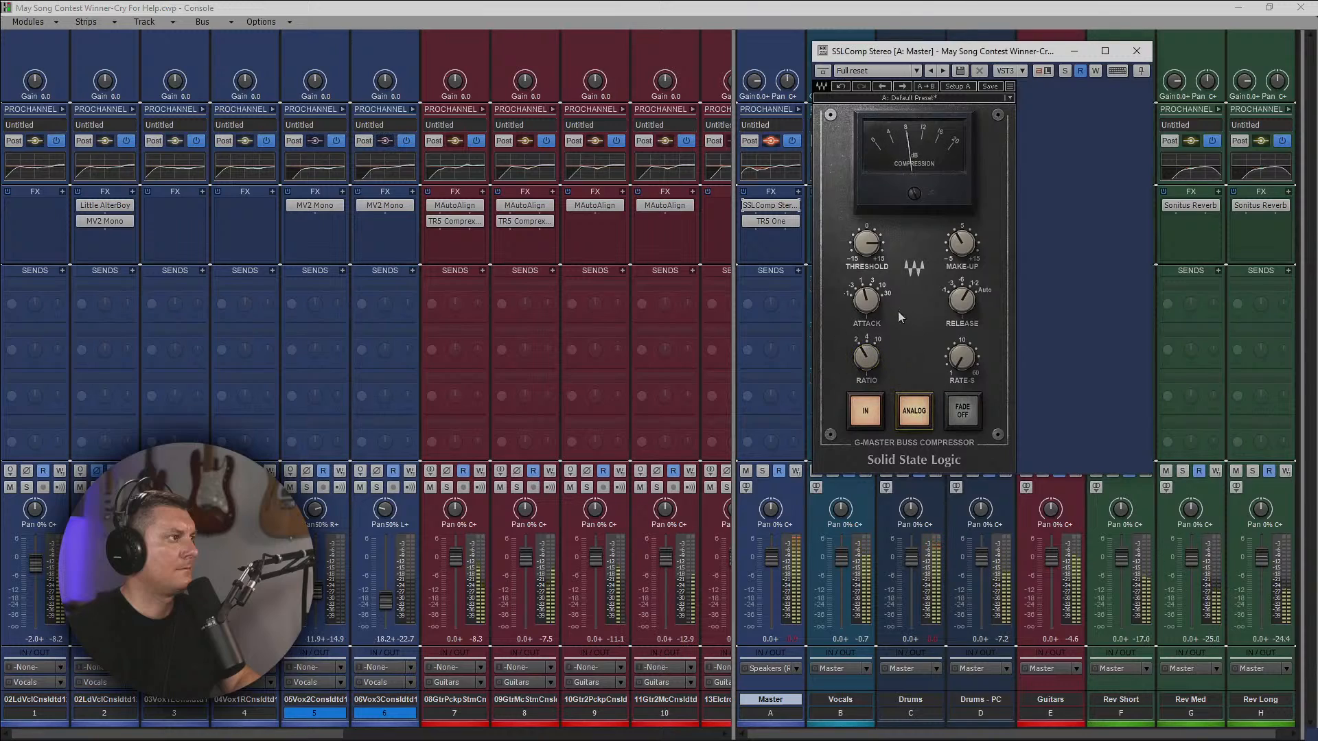
{"action": "left_click", "coordinate": [963, 299]}
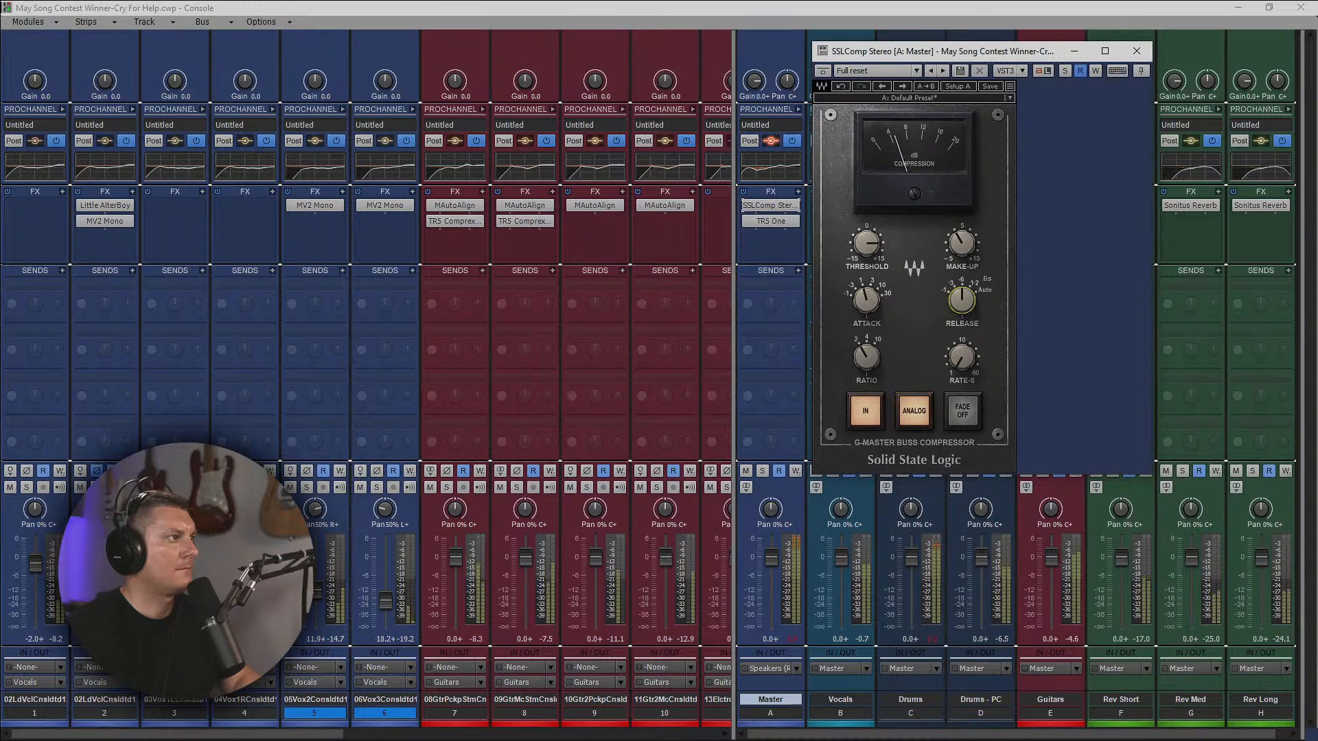
{"action": "left_click", "coordinate": [960, 358]}
{"action": "left_click_drag", "start_coordinate": [961, 357], "coordinate": [961, 342]}
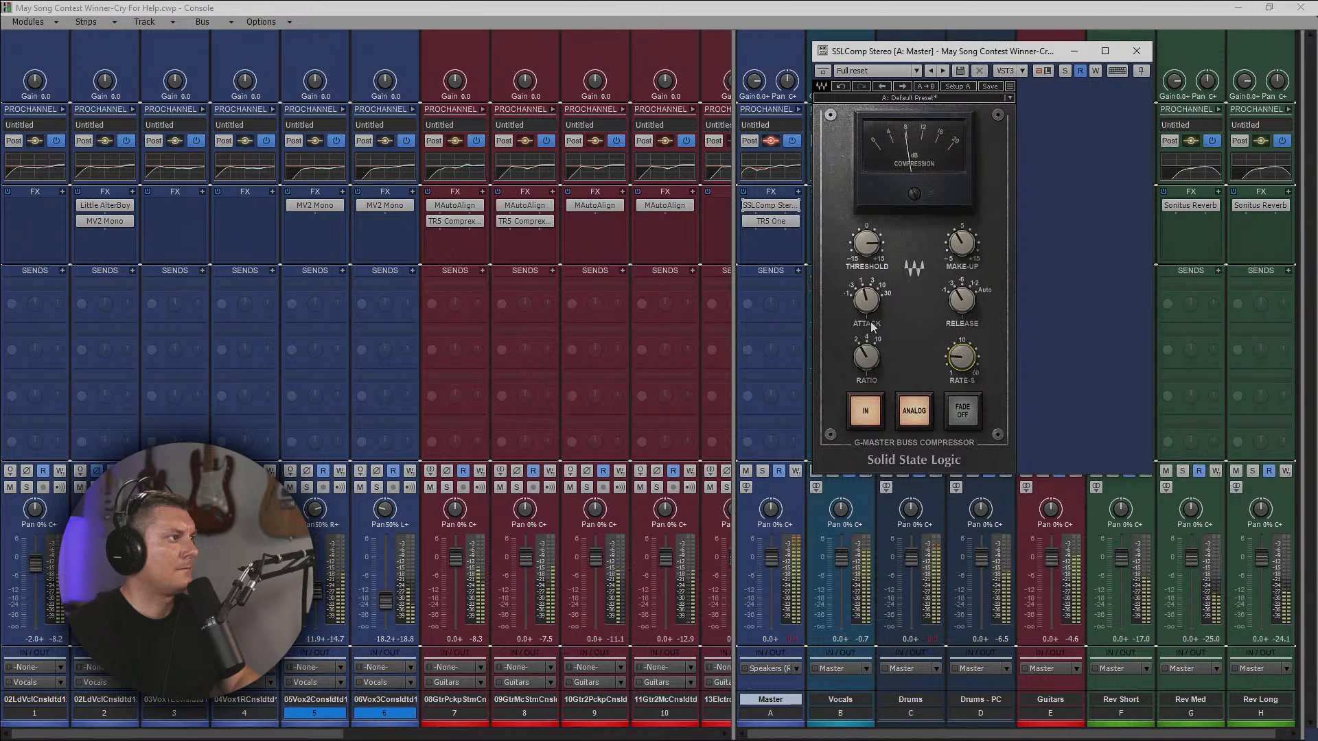
{"action": "left_click", "coordinate": [866, 300]}
{"action": "left_click_drag", "start_coordinate": [866, 300], "coordinate": [866, 291]}
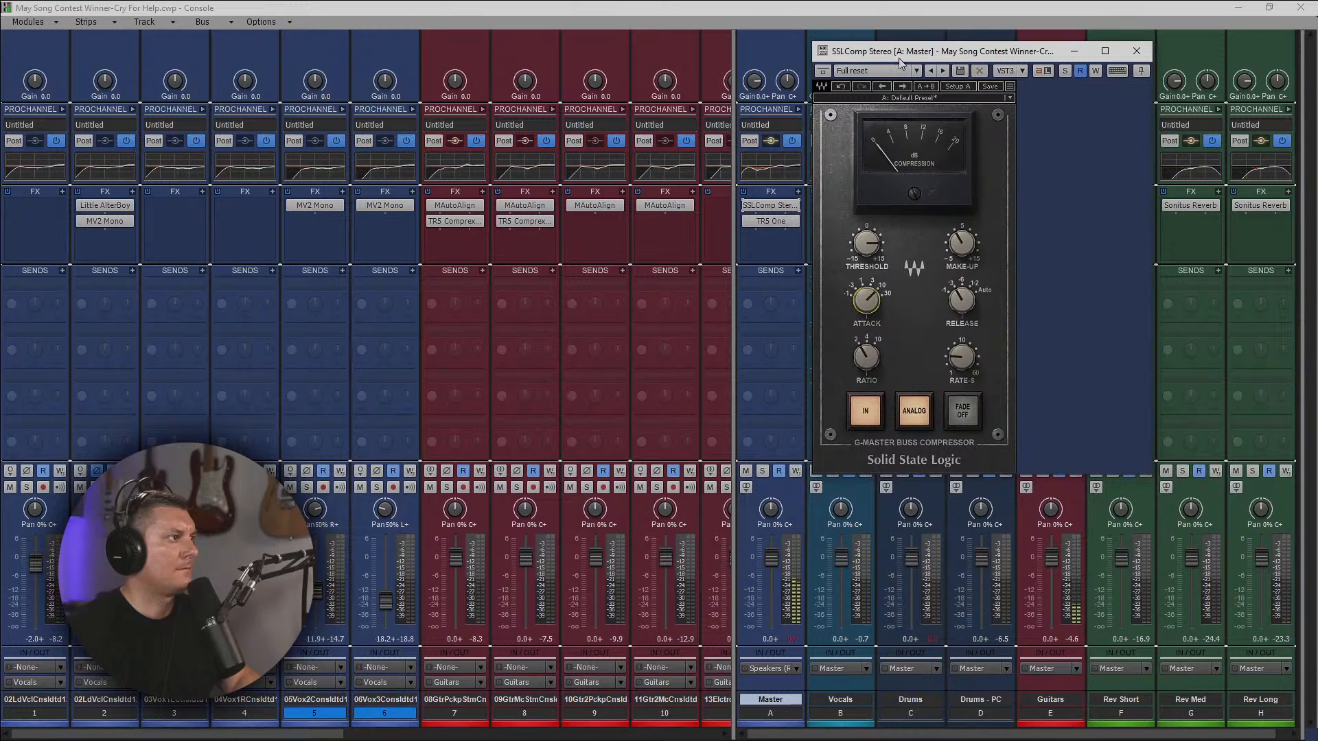
Reposition the SSLComp window and set the compressor's Release to .6 seconds.
{"action": "left_click_drag", "start_coordinate": [941, 57], "coordinate": [975, 124]}
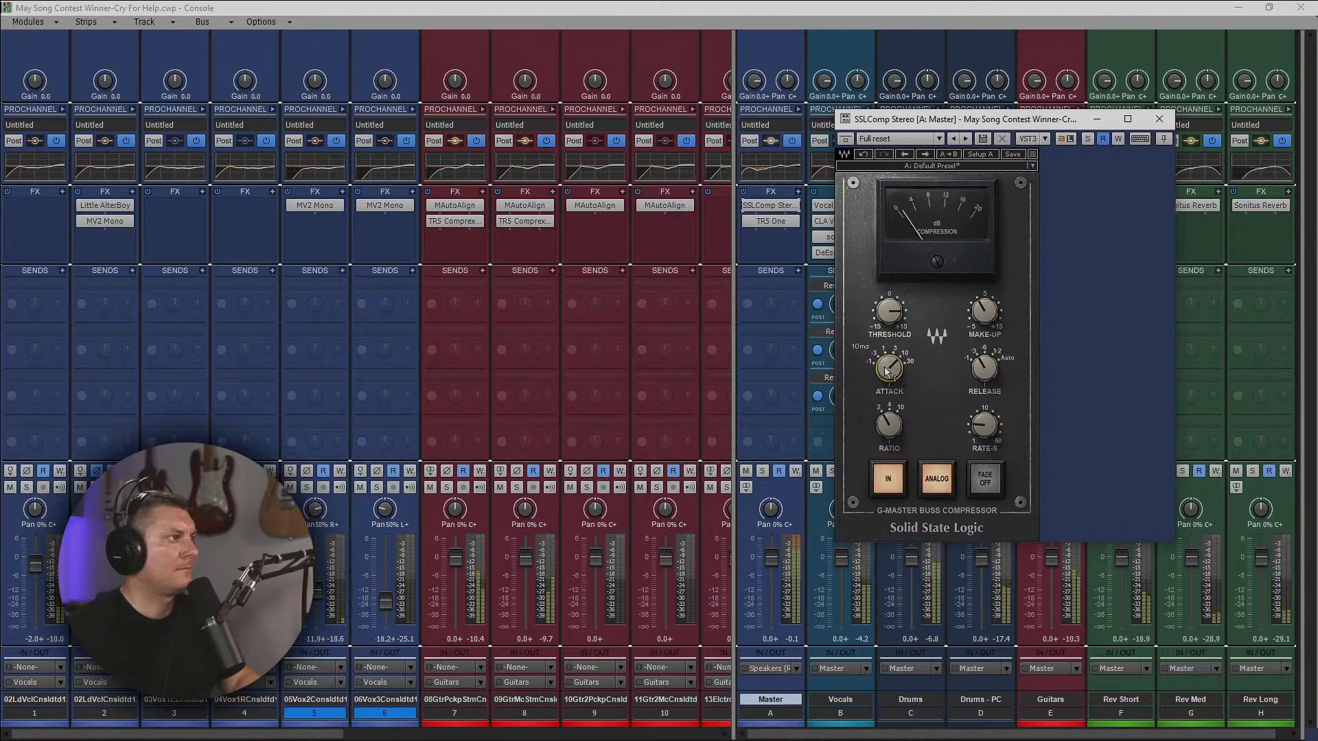
{"action": "left_click", "coordinate": [986, 374]}
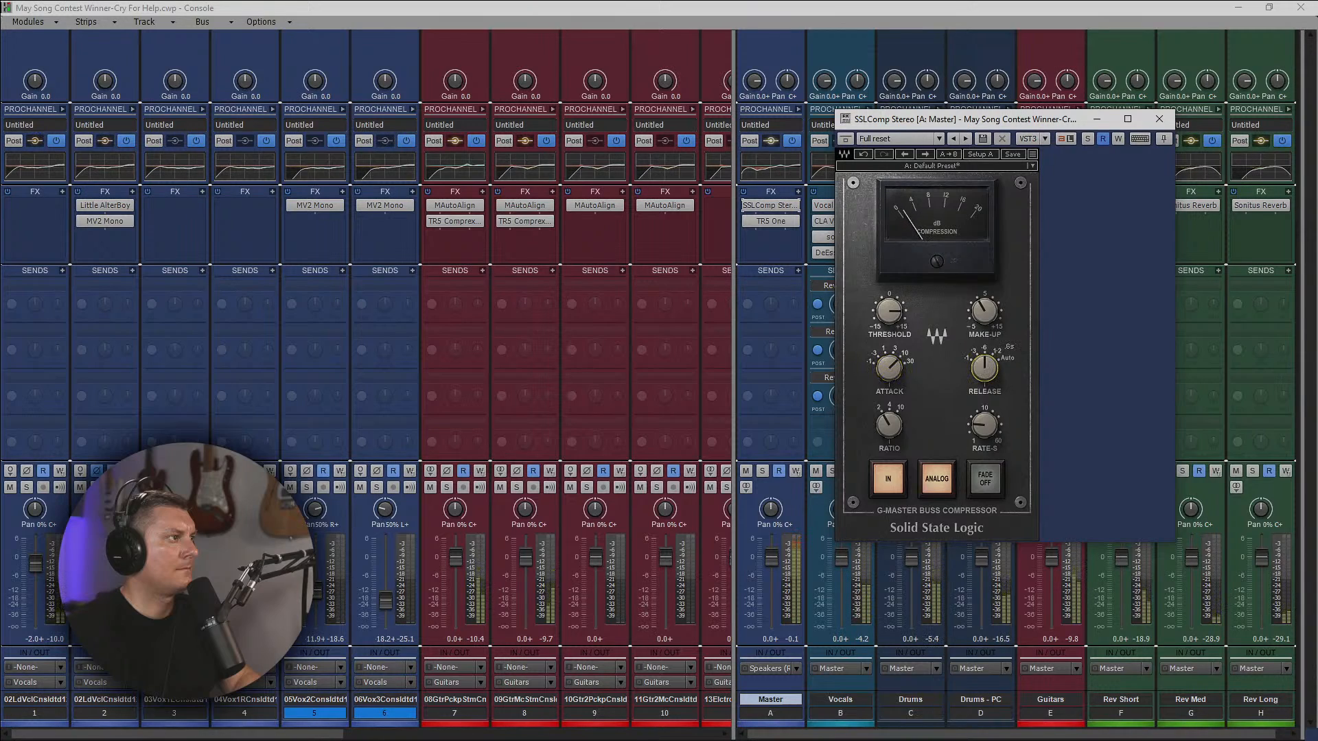
{"action": "left_click_drag", "start_coordinate": [986, 372], "coordinate": [986, 361]}
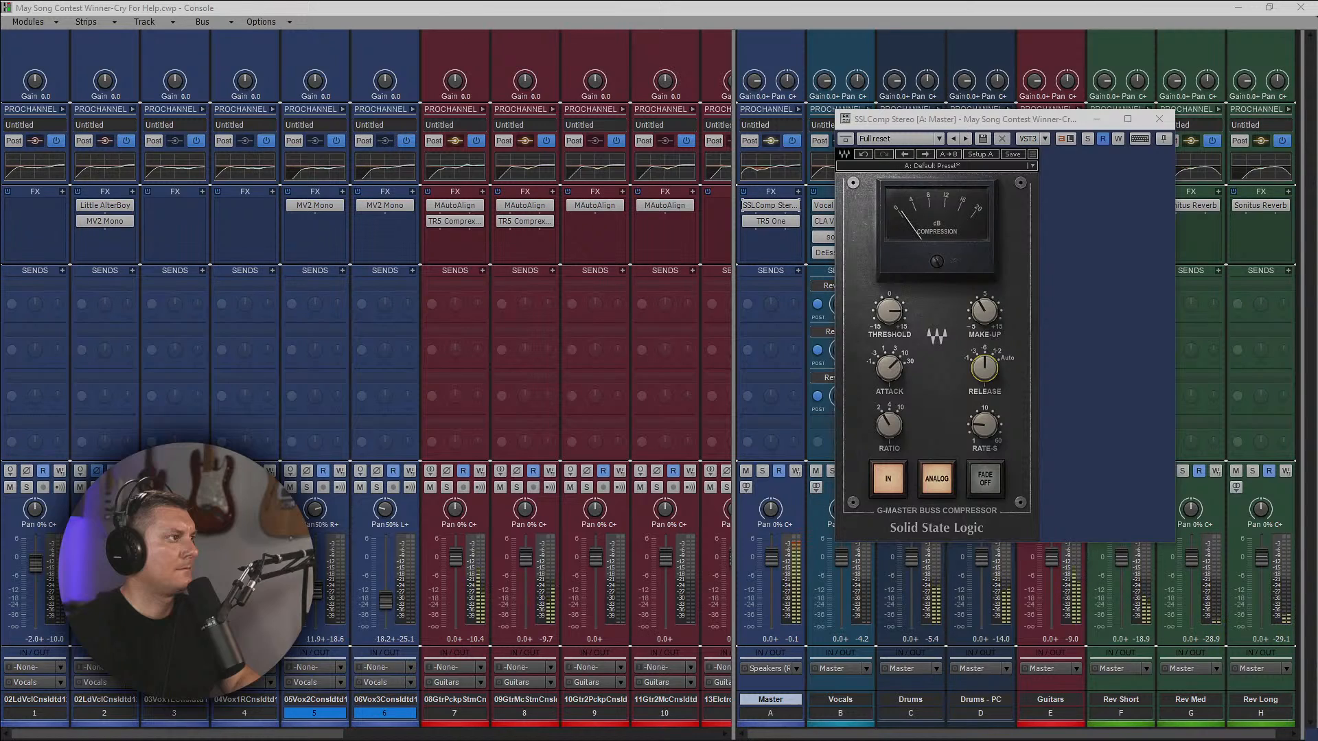
Lower the Vocals bus fader to -2.0 dB and slightly raise the level of its Rev Long send.
{"action": "left_click", "coordinate": [1159, 118]}
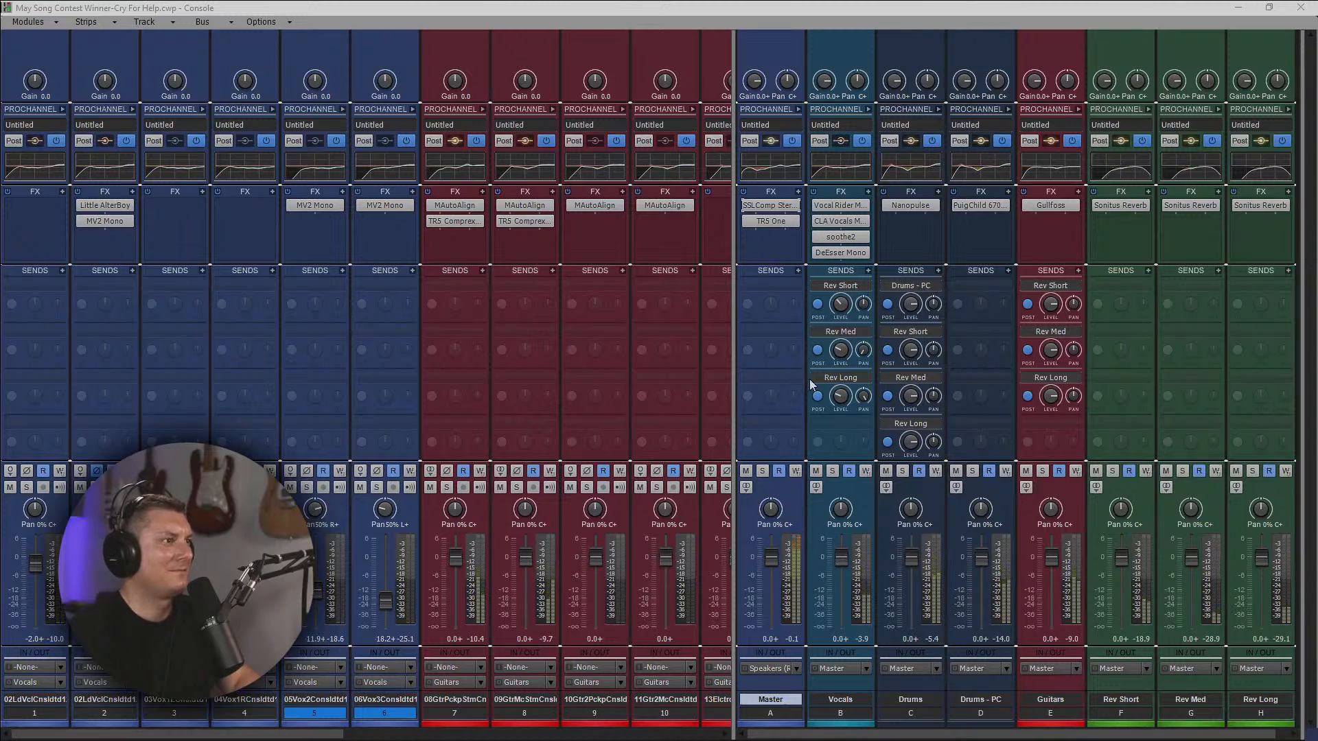
{"action": "left_click_drag", "start_coordinate": [842, 557], "coordinate": [842, 564]}
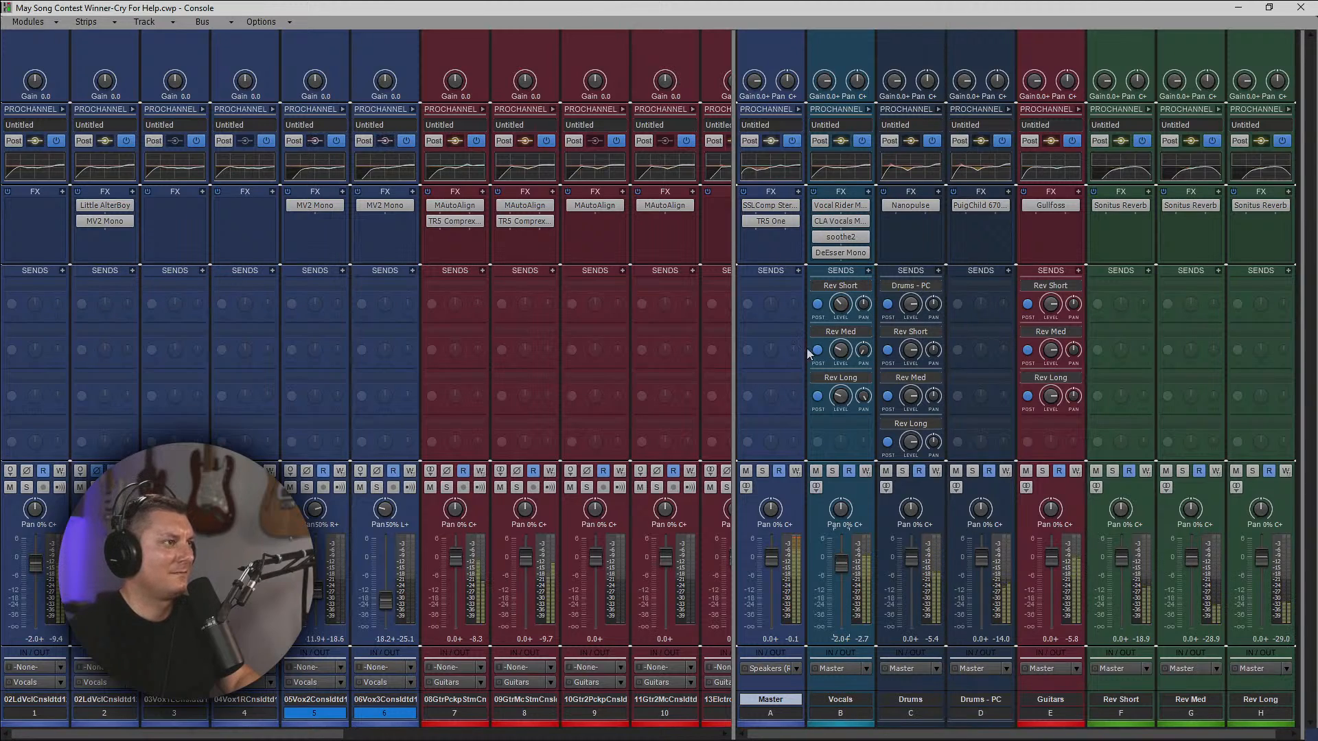
{"action": "left_click", "coordinate": [839, 398]}
{"action": "left_click_drag", "start_coordinate": [838, 398], "coordinate": [839, 397]}
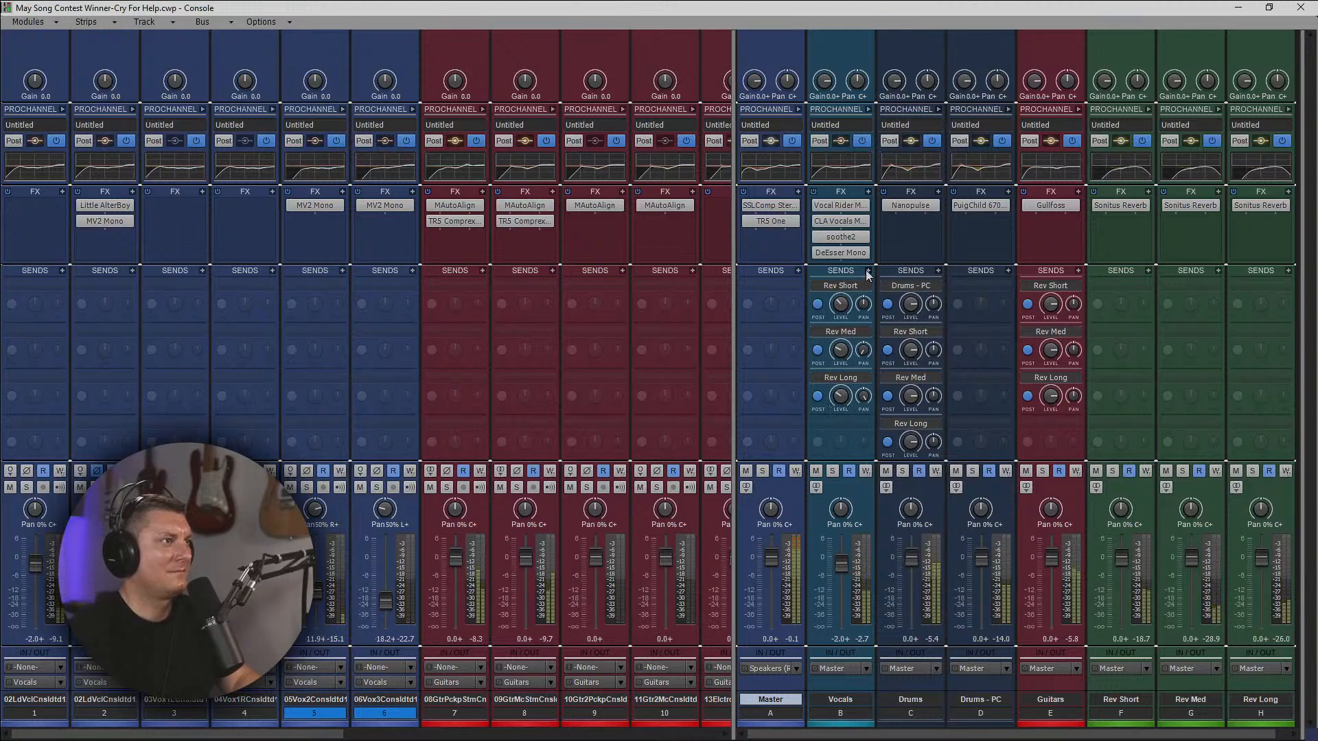
Add a second Rev Long send to the Vocals bus, adjust its level and pan it opposite the first Rev Long send.
{"action": "left_click", "coordinate": [867, 272]}
{"action": "left_click", "coordinate": [903, 400]}
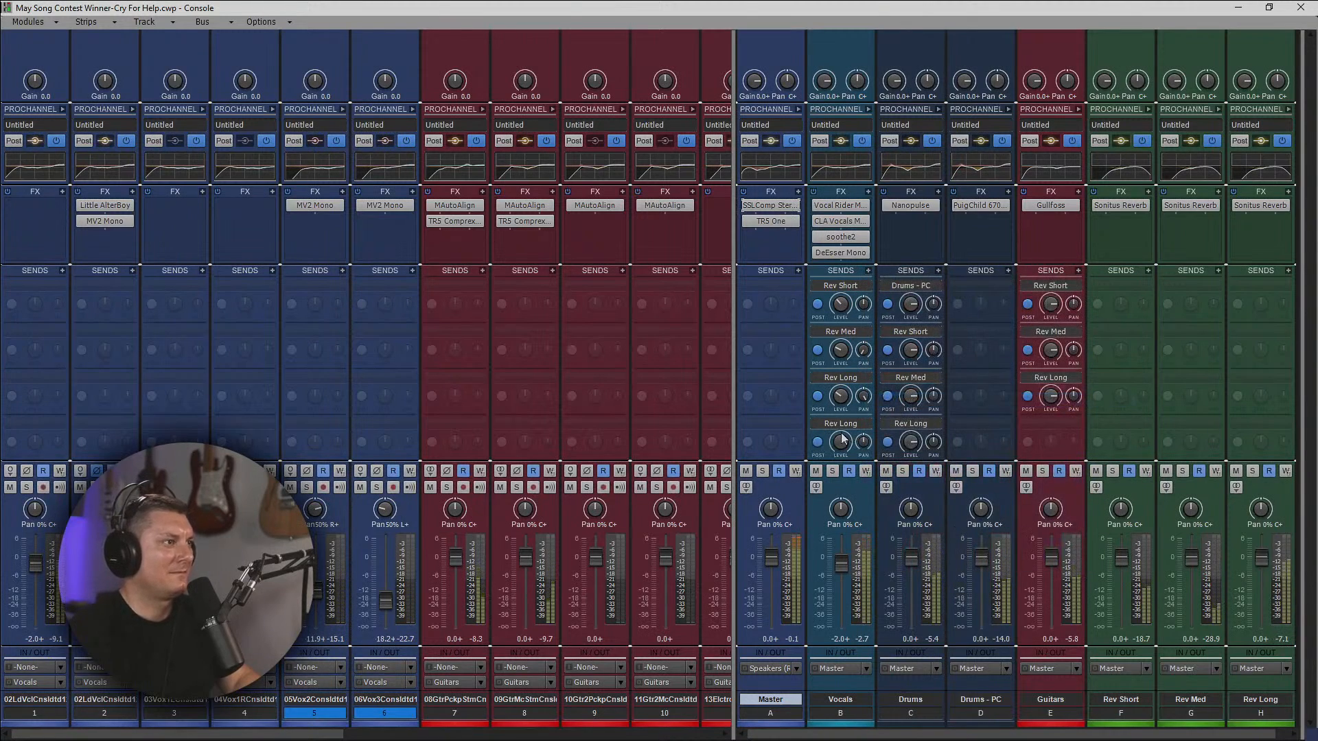
{"action": "left_click_drag", "start_coordinate": [840, 442], "coordinate": [840, 442]}
{"action": "mouse_move", "coordinate": [848, 444]}
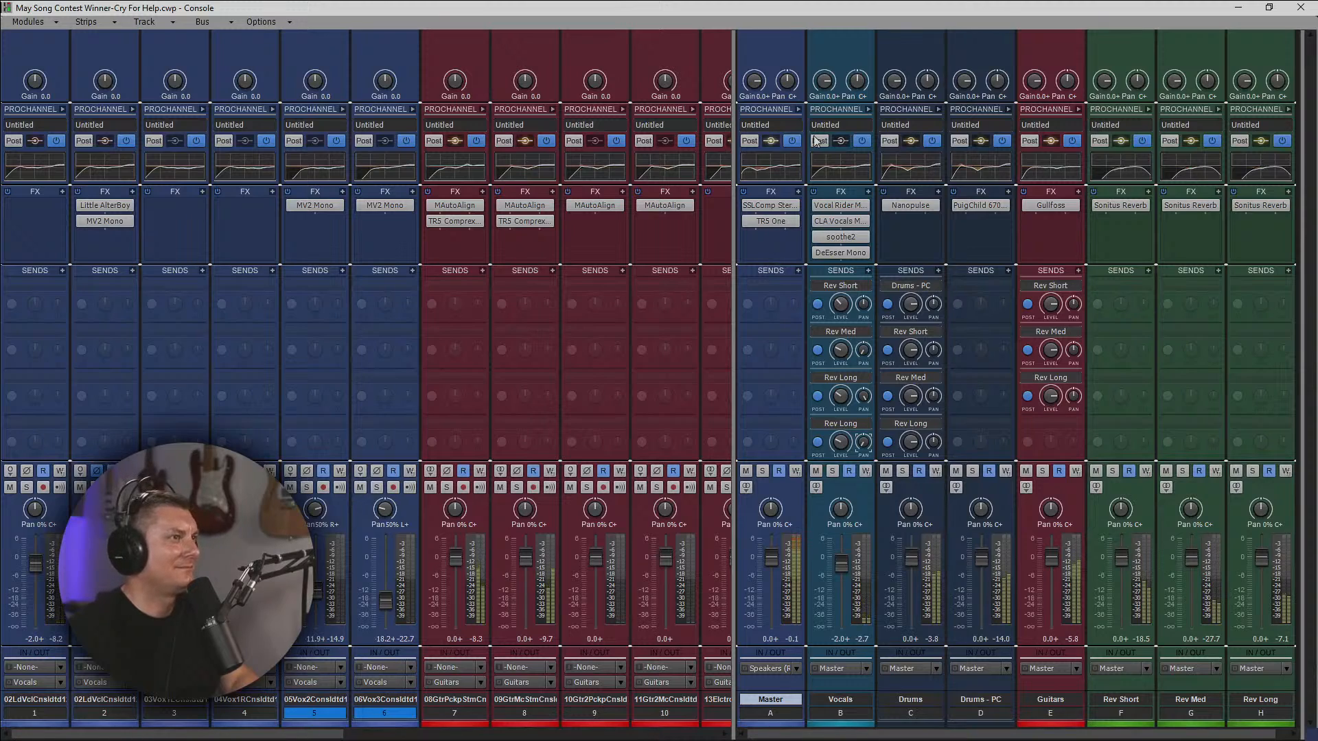
Close the Console and audition the song's opening and its ending from 03:37 with all effects bypassed, ending with the effects re-enabled.
{"action": "left_click", "coordinate": [1300, 7]}
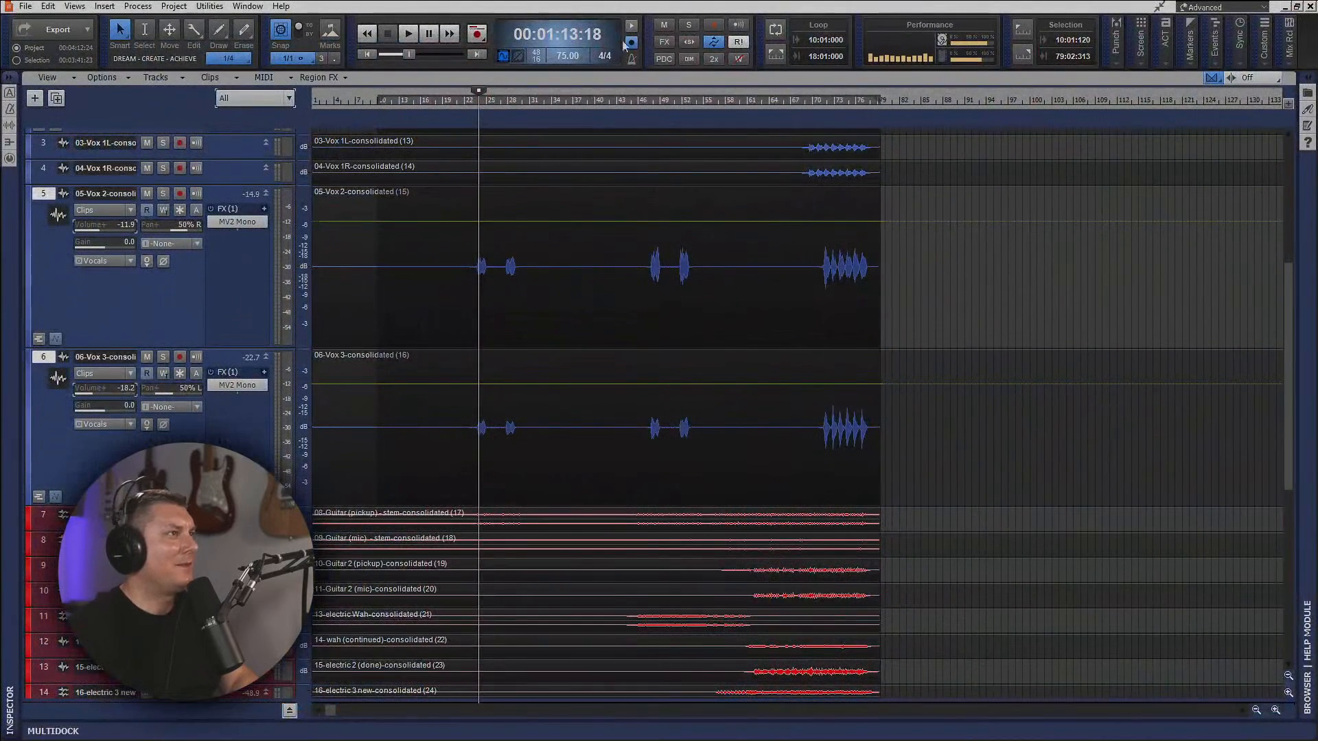
{"action": "left_click", "coordinate": [369, 55]}
{"action": "key", "text": "space"}
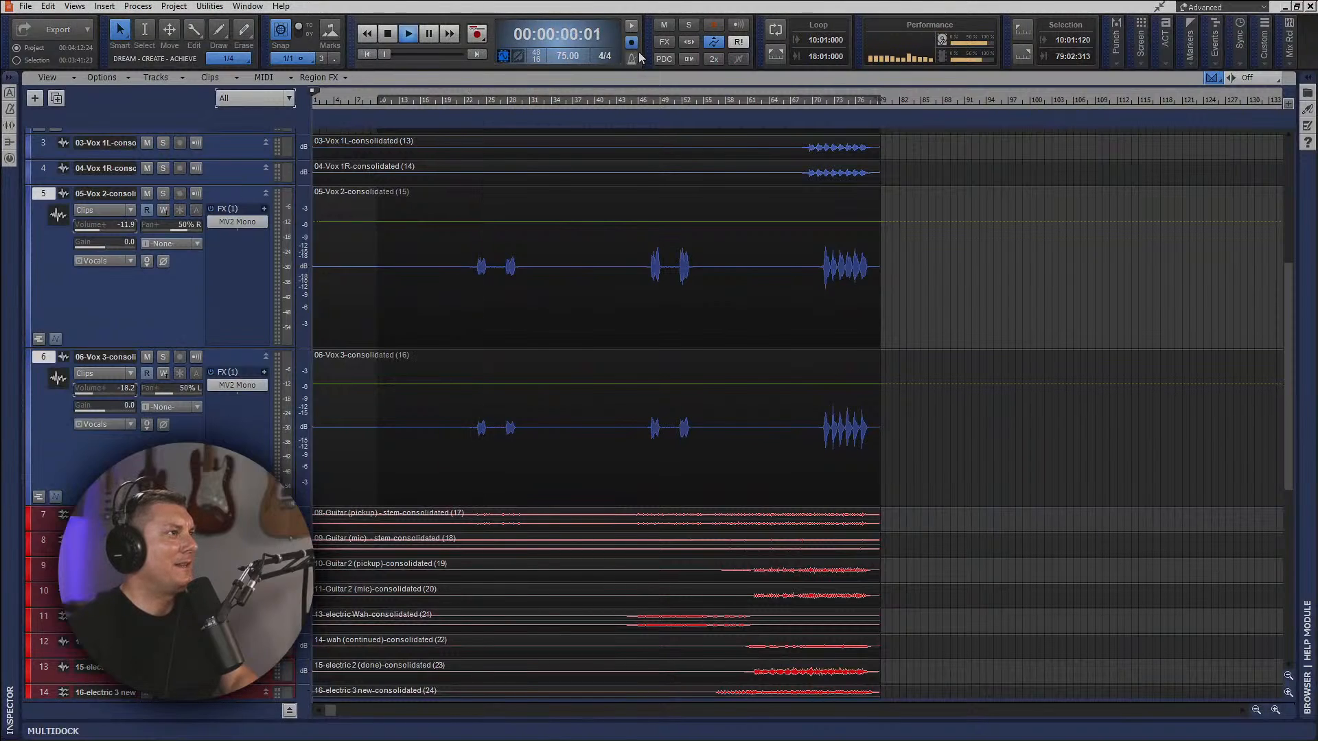
{"action": "left_click", "coordinate": [665, 43]}
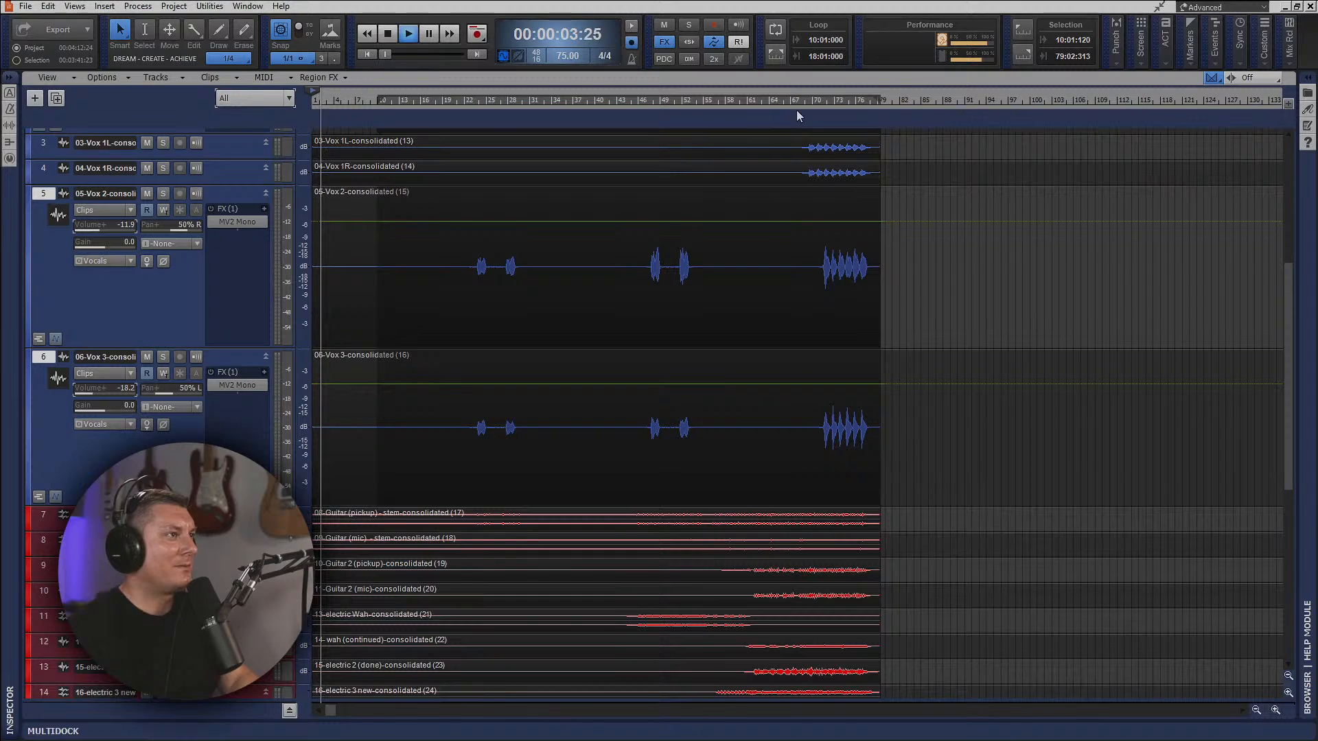
{"action": "left_click", "coordinate": [805, 103]}
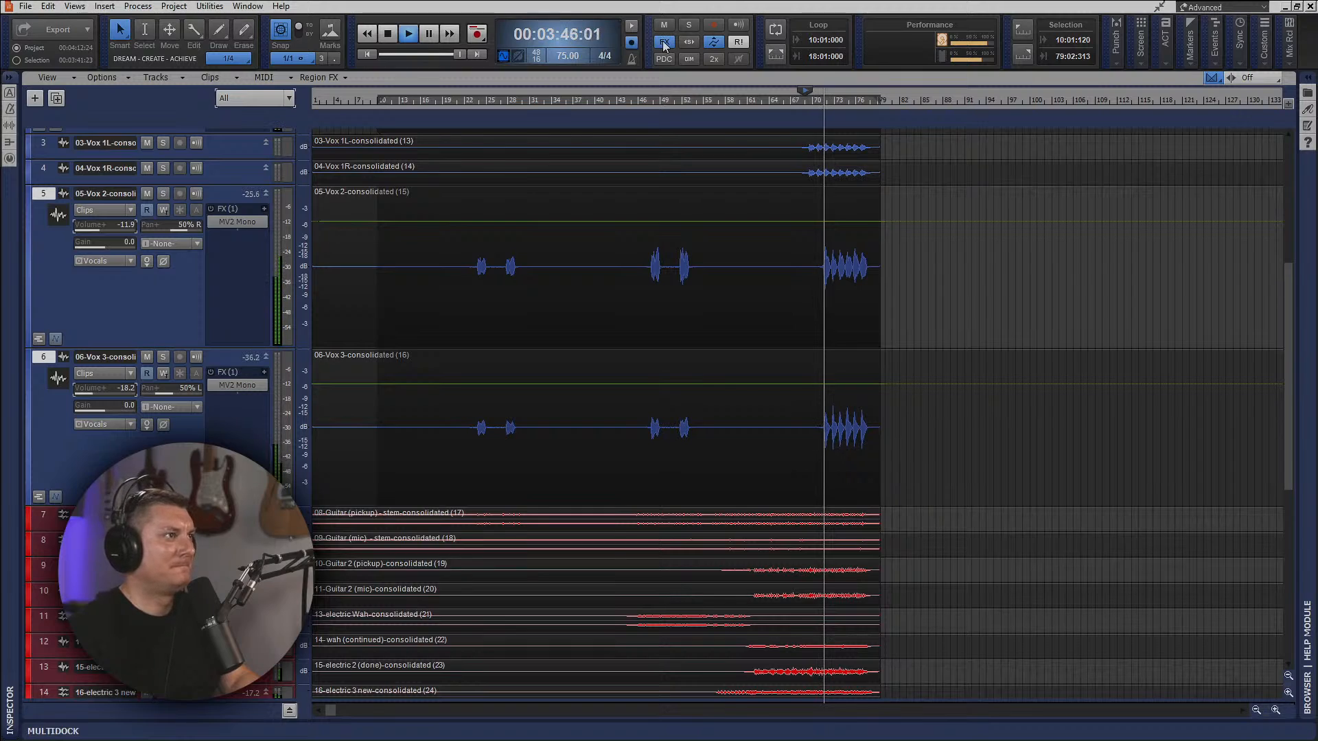
{"action": "key", "text": "space"}
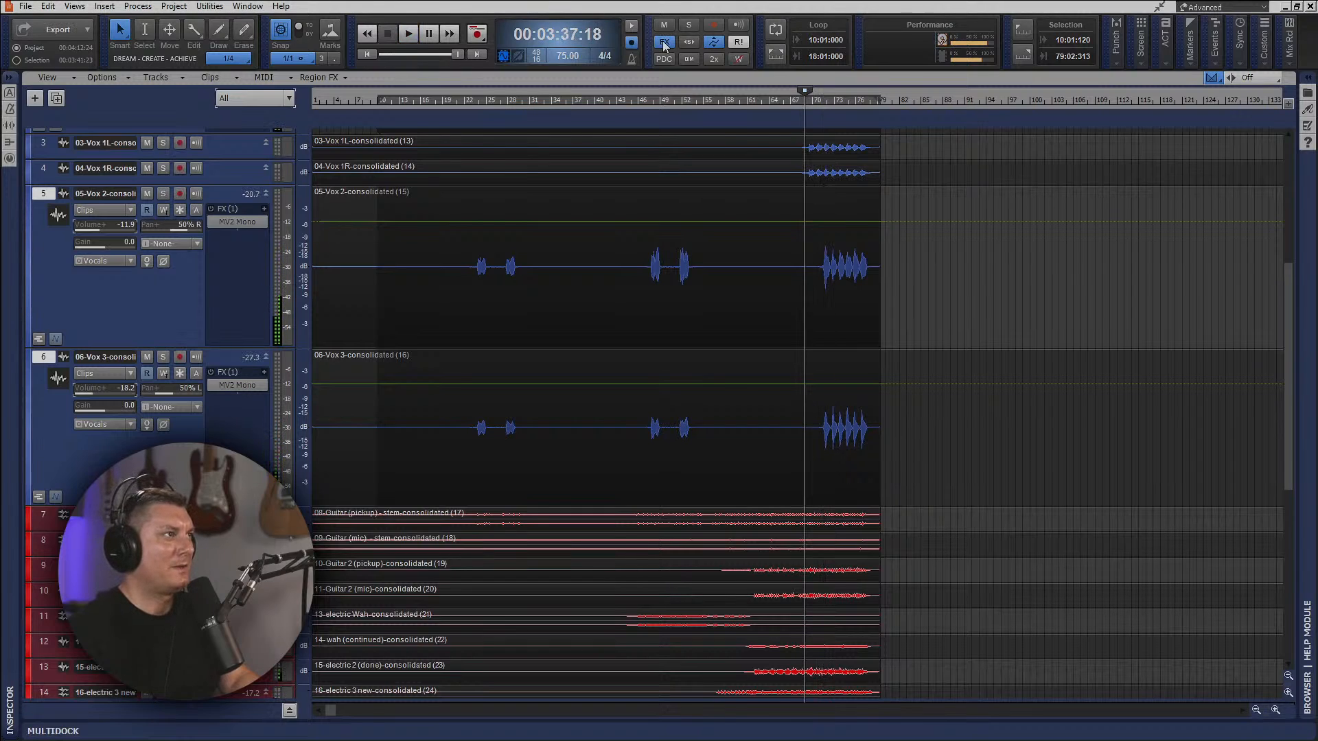
{"action": "left_click", "coordinate": [664, 42]}
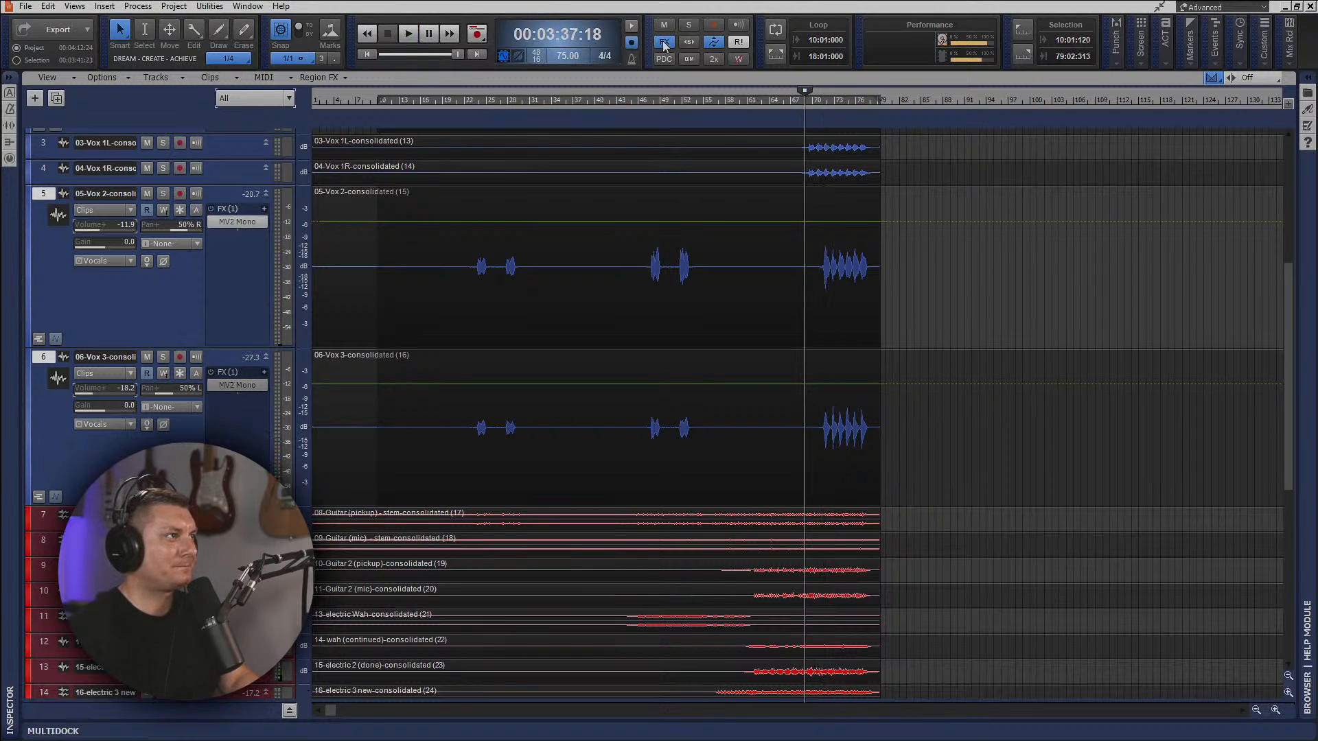
Raise the 06-Vox 3 track volume to -15.6 dB while playing the ending from 03:37 with effects active.
{"action": "key", "text": "space"}
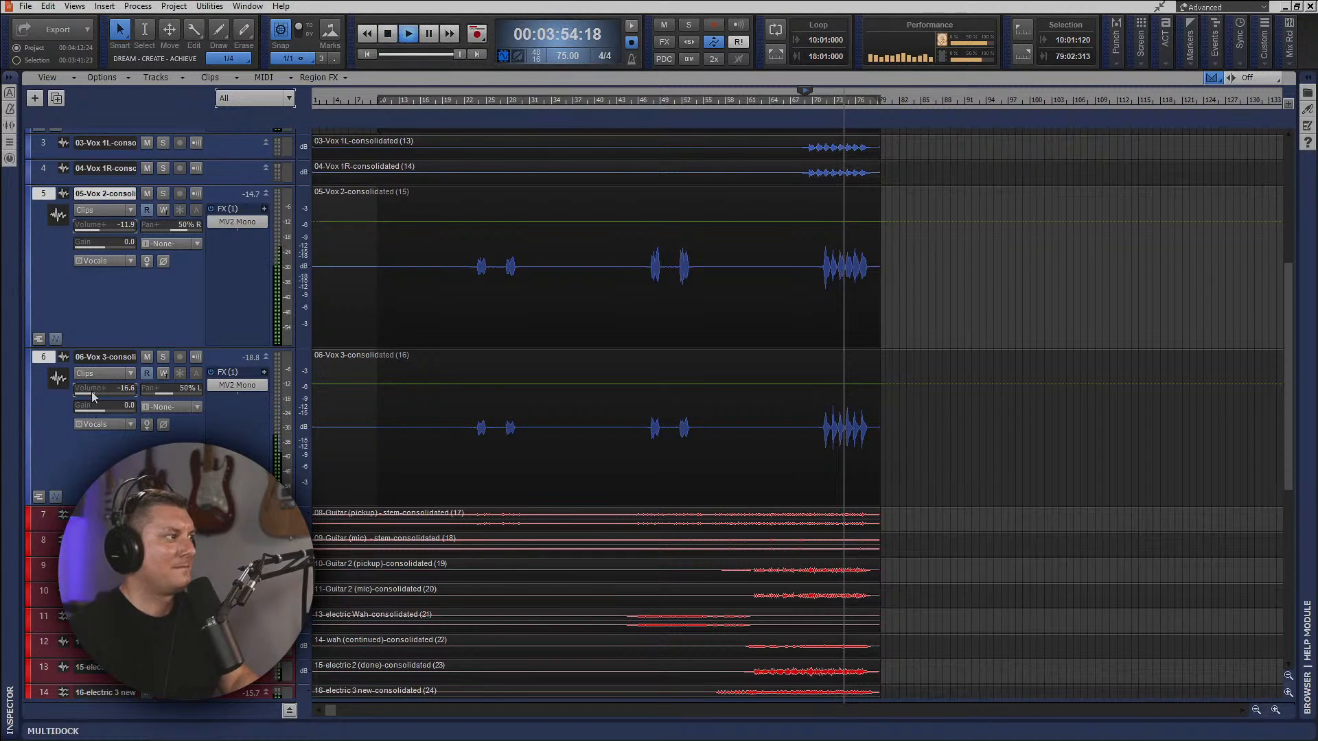
{"action": "left_click_drag", "start_coordinate": [92, 392], "coordinate": [94, 393]}
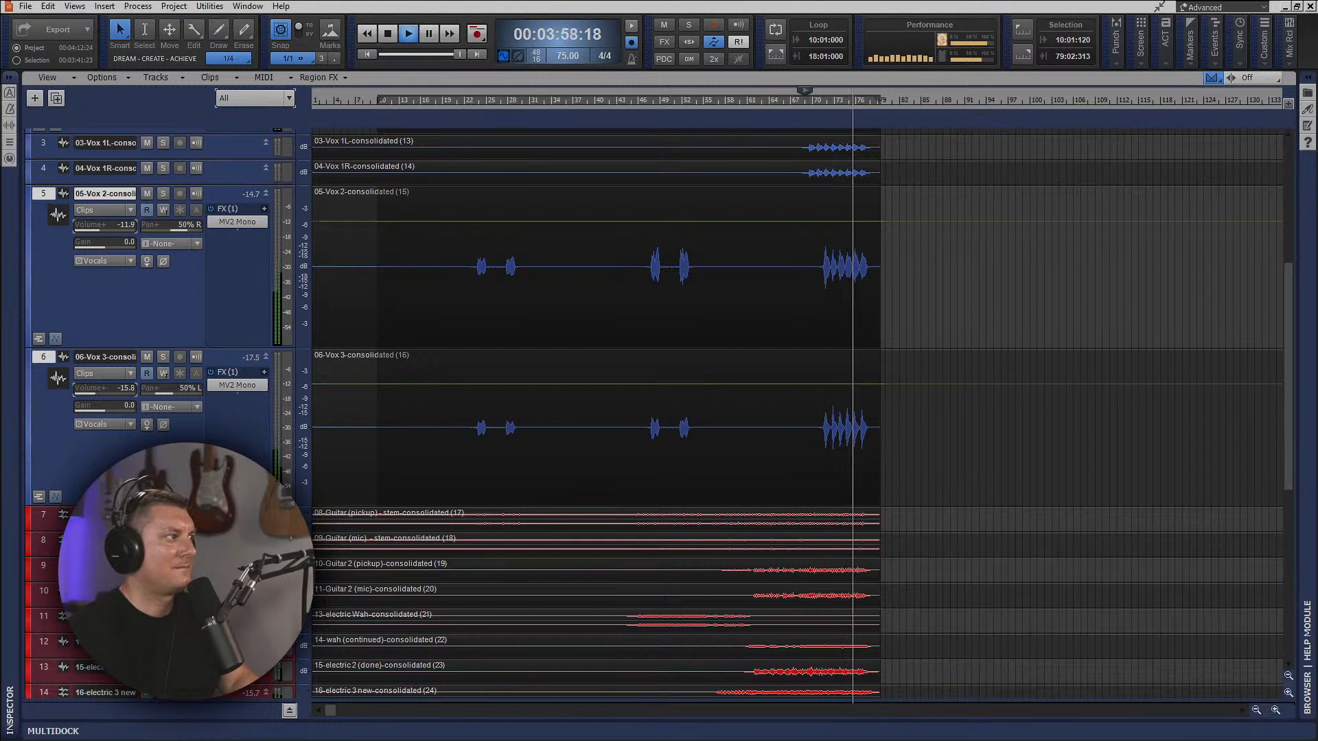
{"action": "left_click_drag", "start_coordinate": [94, 393], "coordinate": [98, 392]}
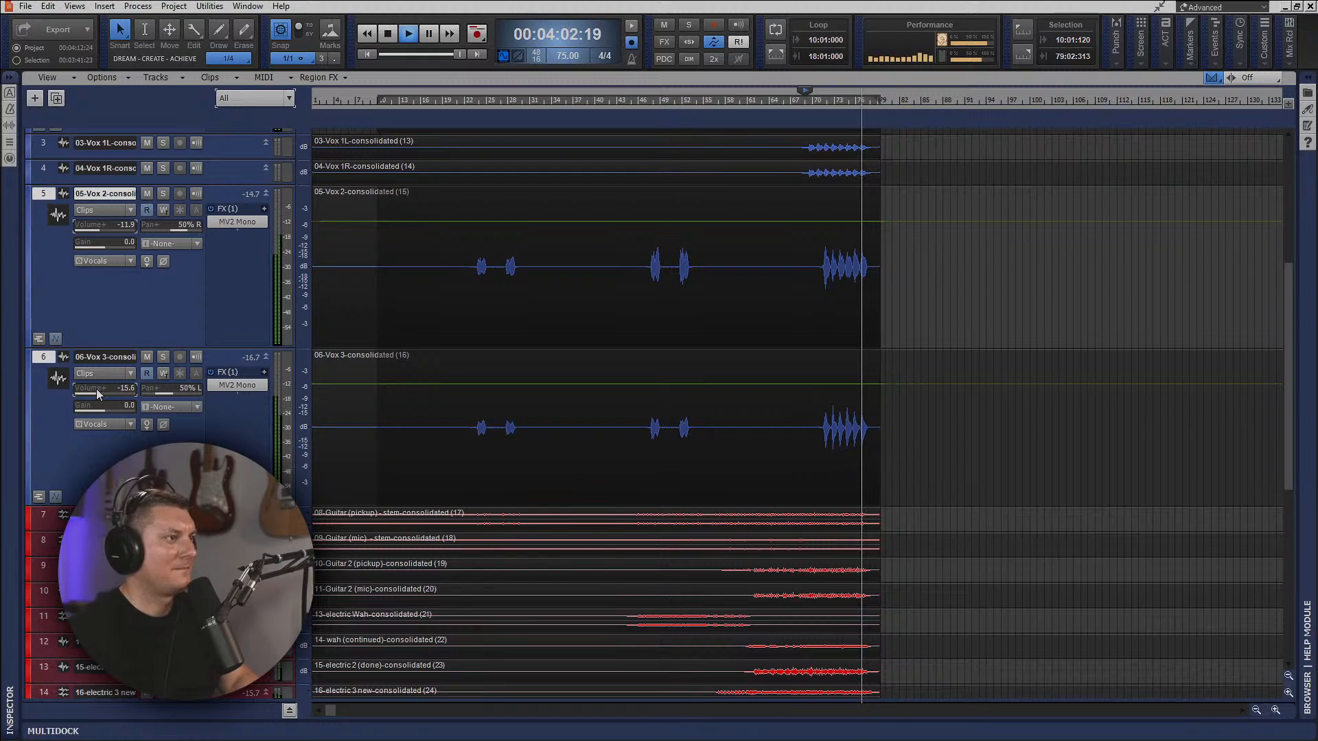
{"action": "key", "text": "space"}
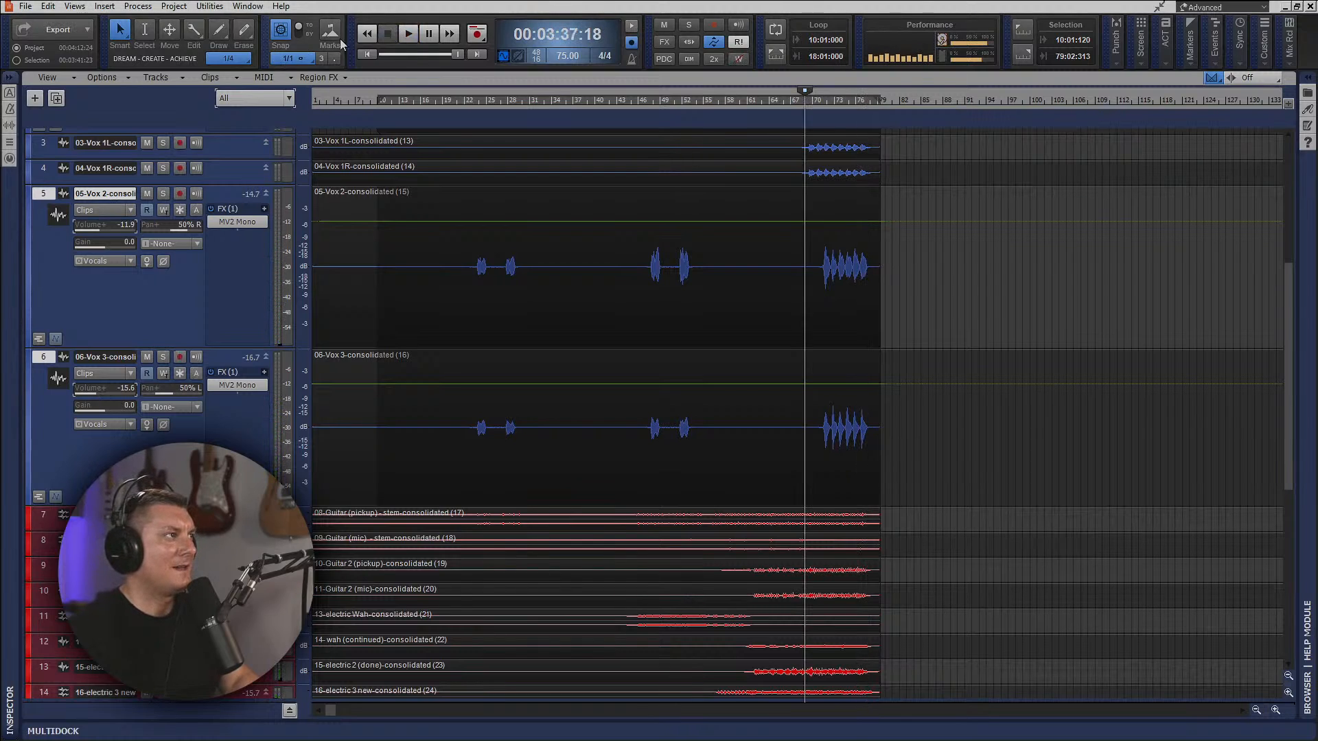
Return the playhead to the start of the song and fit all the tracks in the track view.
{"action": "left_click", "coordinate": [368, 56]}
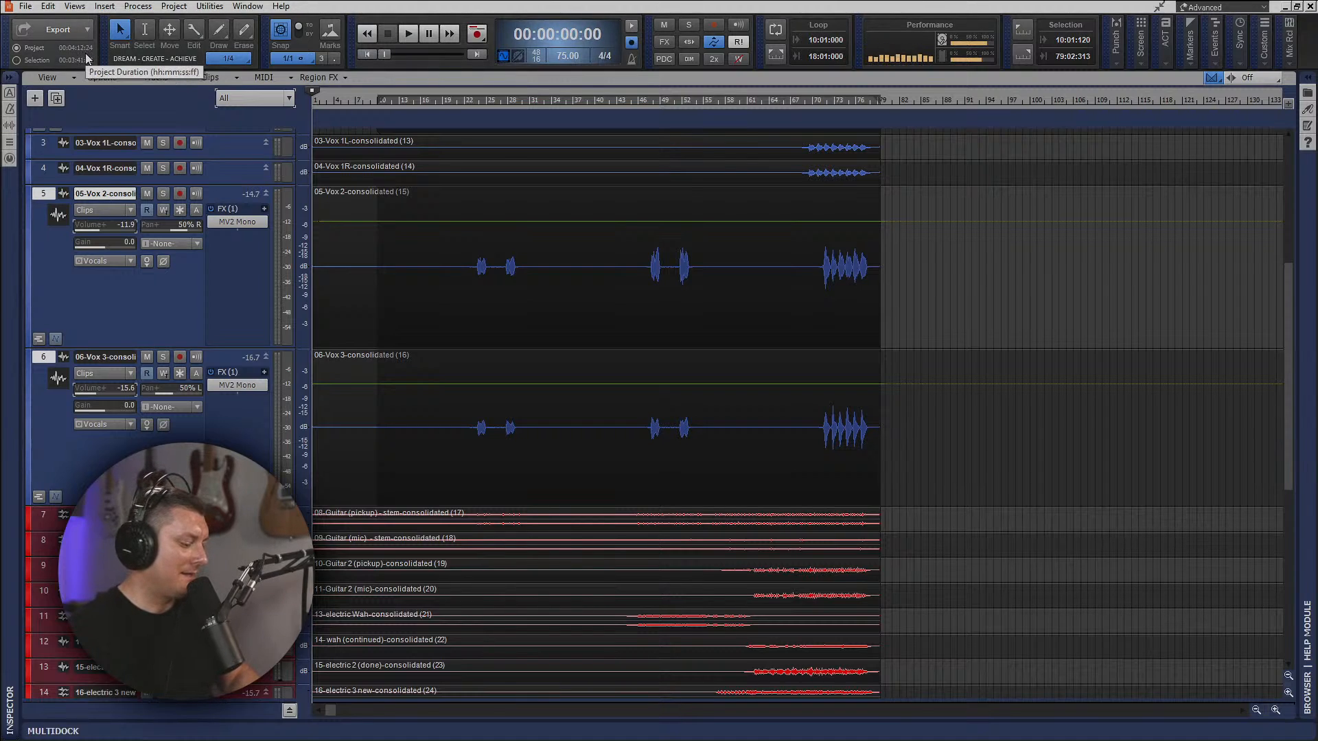
{"action": "key", "text": "f"}
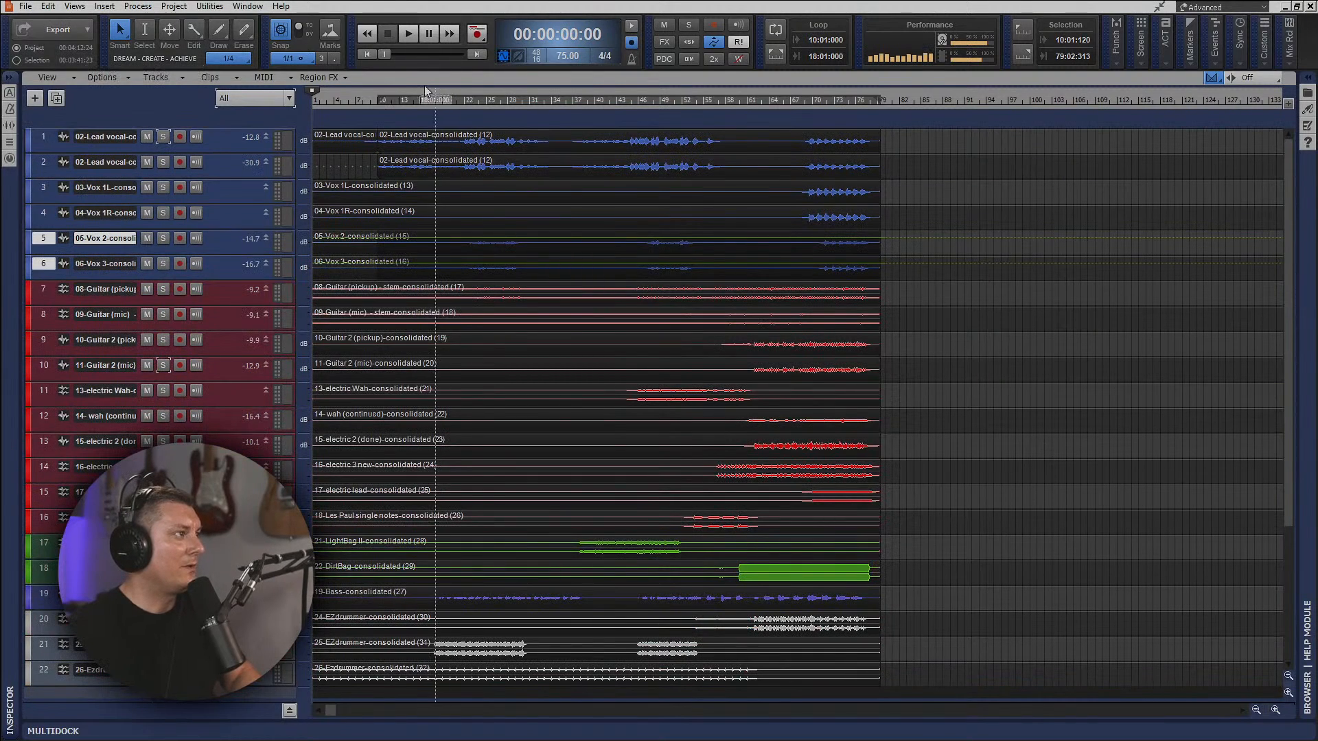
{"action": "left_click", "coordinate": [366, 55]}
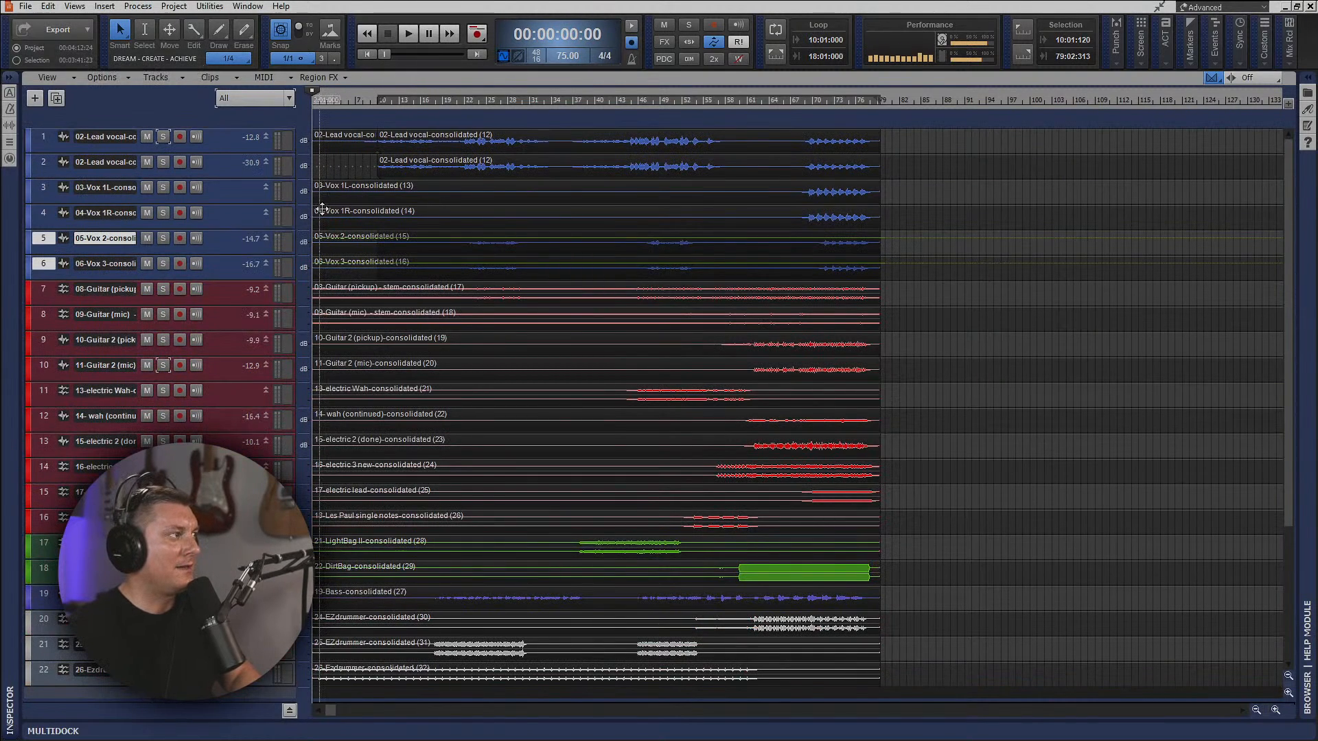